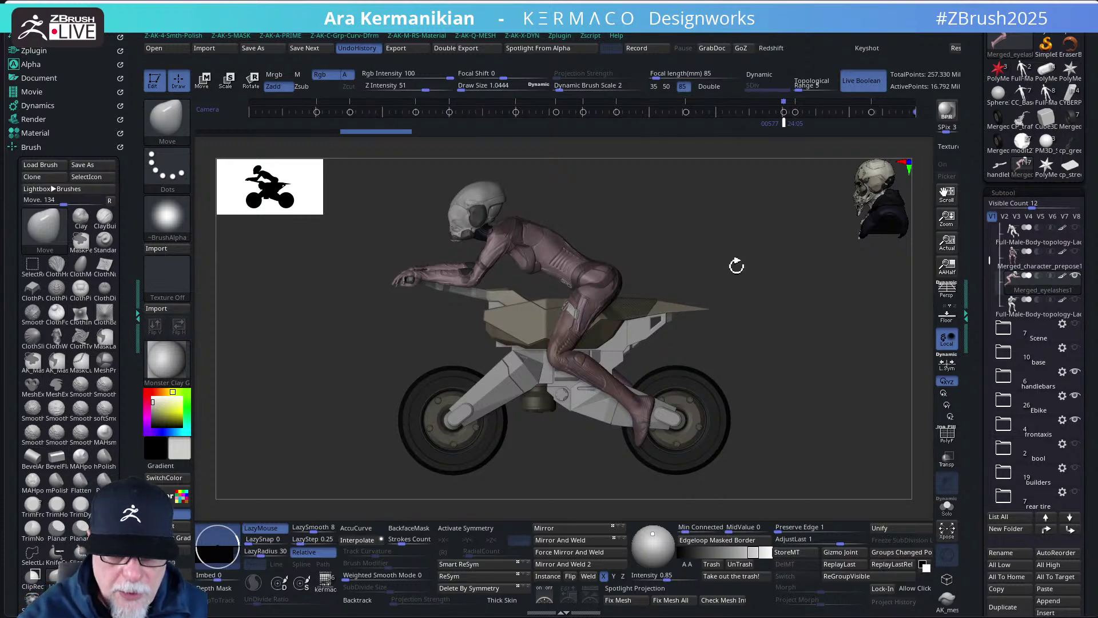
# - Undo the rider's last pose change and tilt the scene toward a front view
pyautogui.hotkey('ctrl', 'z')
pyautogui.hotkey('ctrl', 'z')
pyautogui.hotkey('ctrl', 'z')
pyautogui.hotkey('ctrl', 'z')
pyautogui.hotkey('ctrl', 'z')
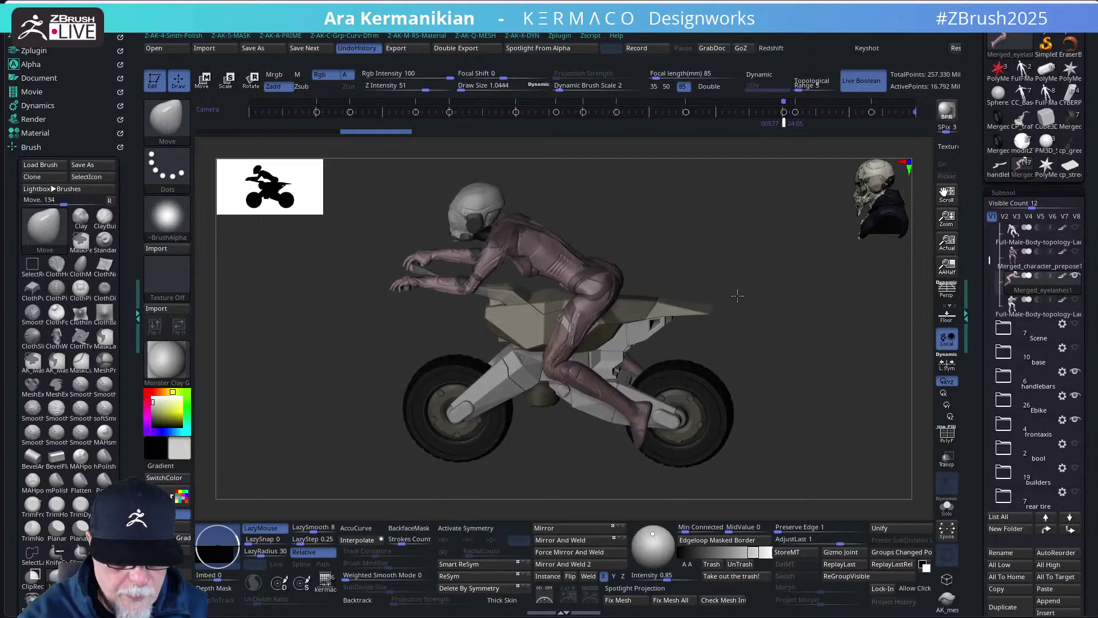
pyautogui.moveTo(762, 263); pyautogui.dragTo(832, 313)
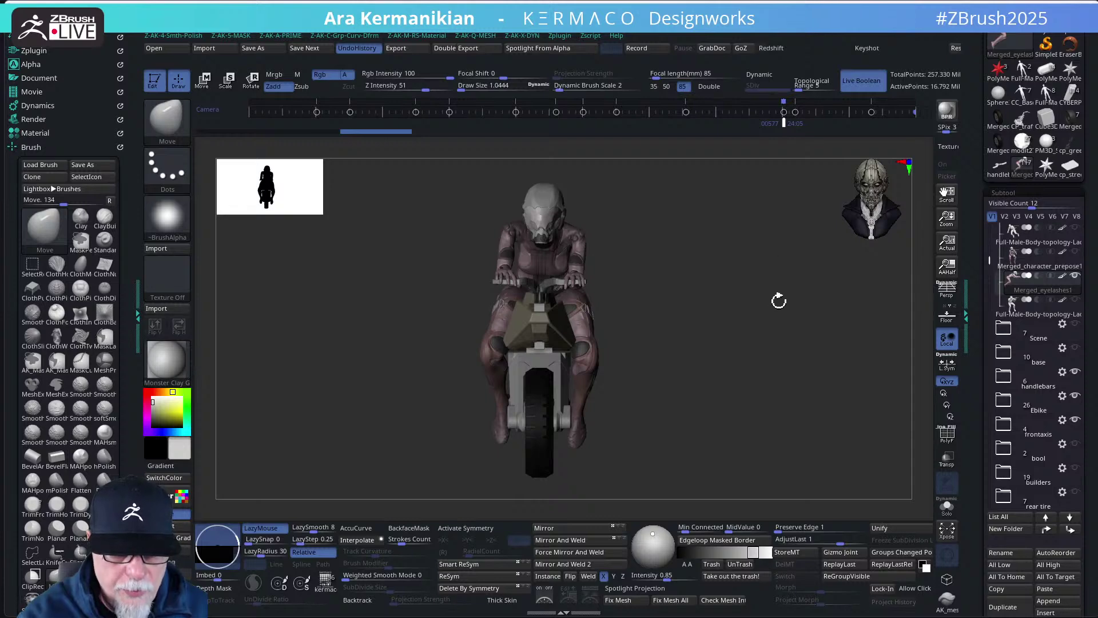
pyautogui.moveTo(785, 289)
pyautogui.mouseDown()
pyautogui.moveTo(787, 263)
pyautogui.moveTo(820, 289)
pyautogui.moveTo(781, 307)
pyautogui.mouseUp()
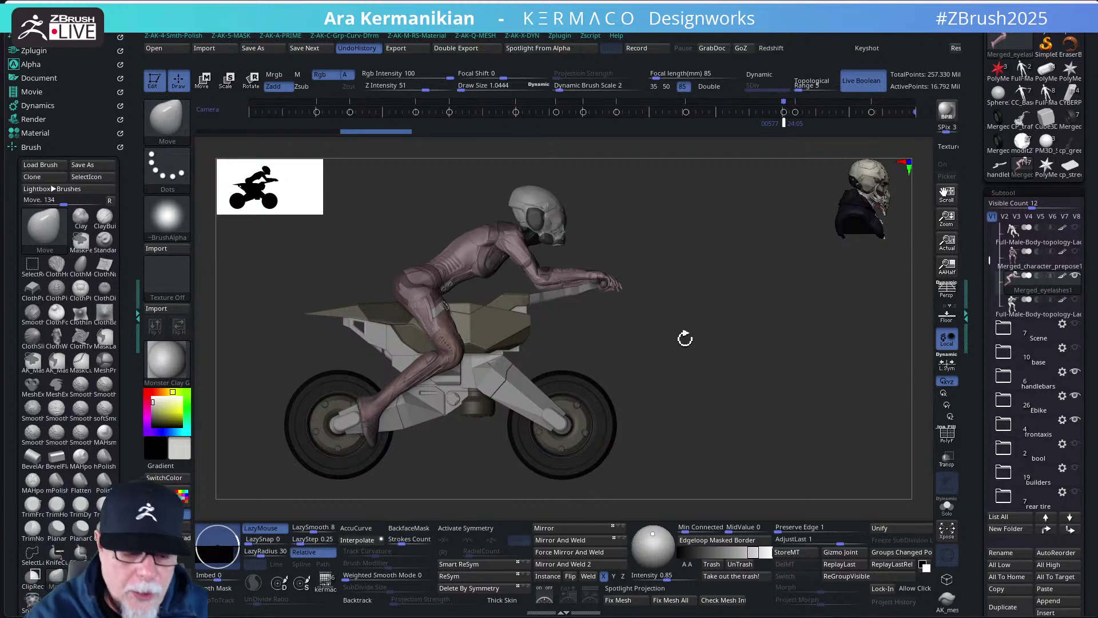
# - Orbit the bike through front three-quarter, rear and side-on views
pyautogui.moveTo(684, 332); pyautogui.dragTo(607, 318)
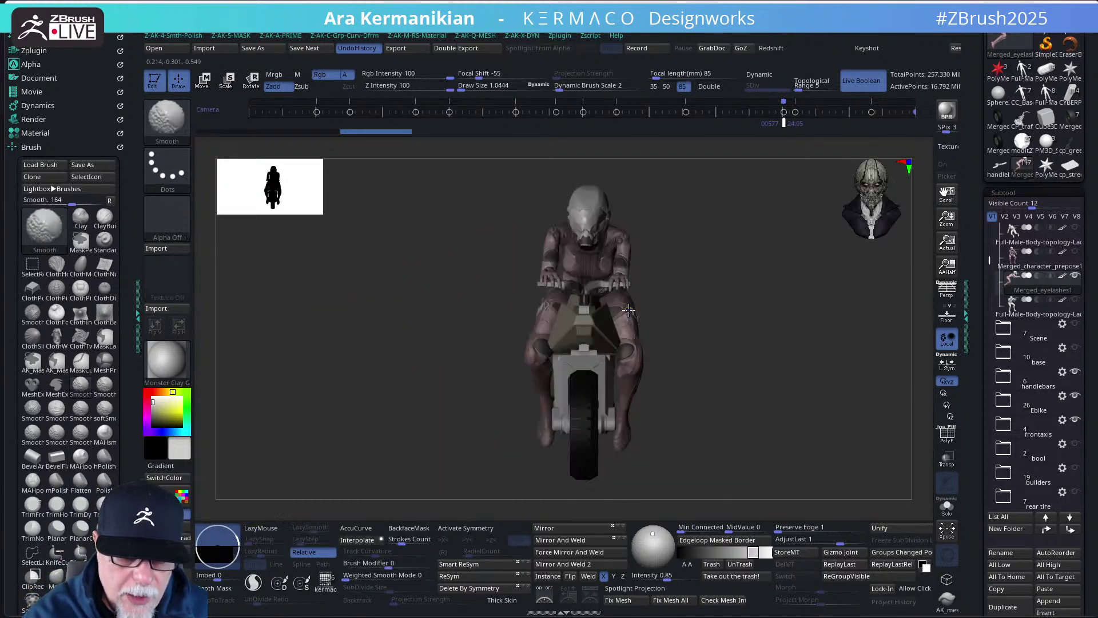
pyautogui.moveTo(775, 315); pyautogui.dragTo(835, 293)
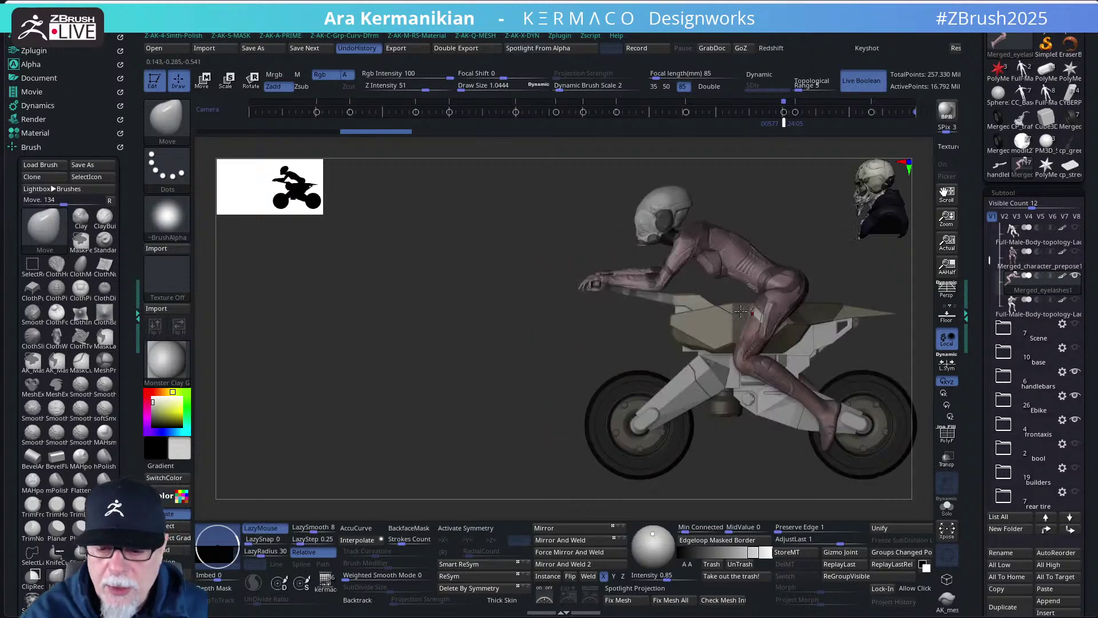
pyautogui.moveTo(776, 259); pyautogui.dragTo(717, 254)
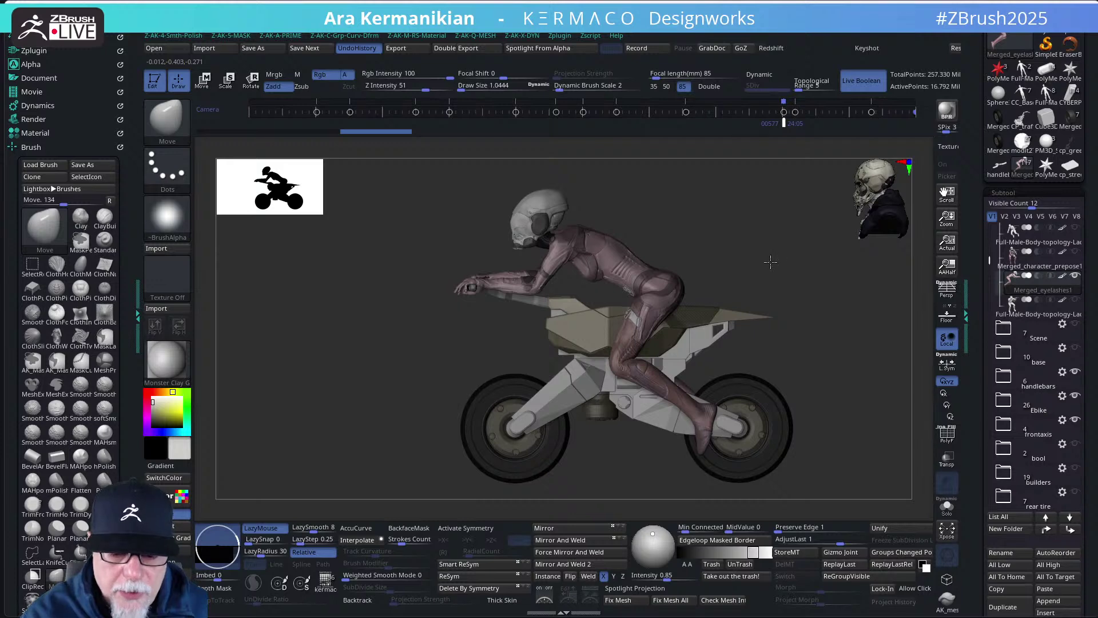
pyautogui.moveTo(770, 263); pyautogui.dragTo(772, 256)
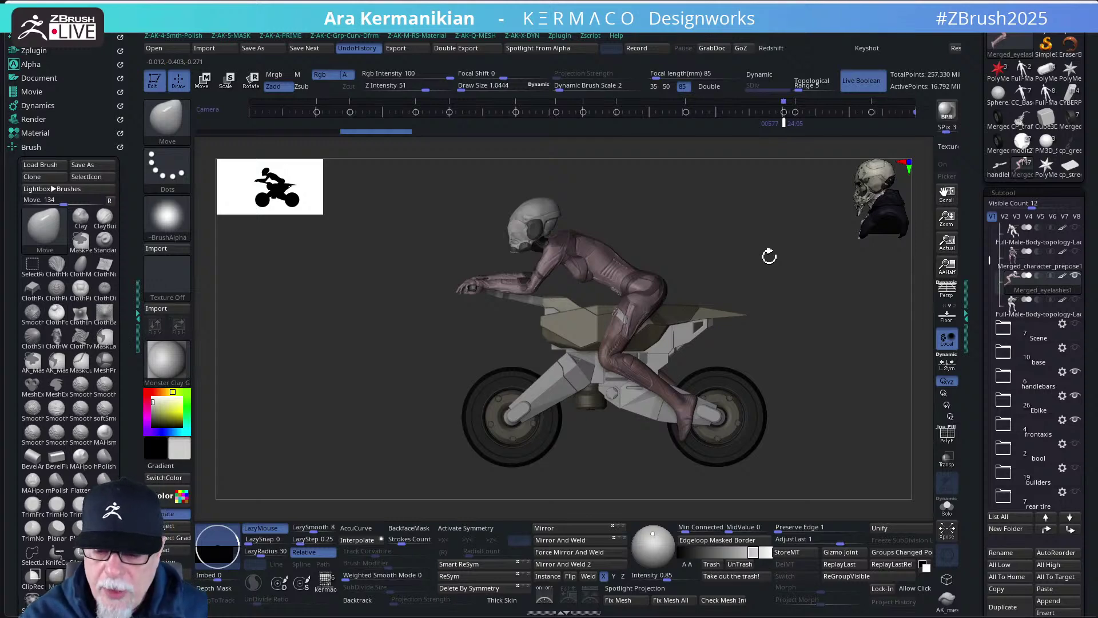
pyautogui.moveTo(1075, 280)
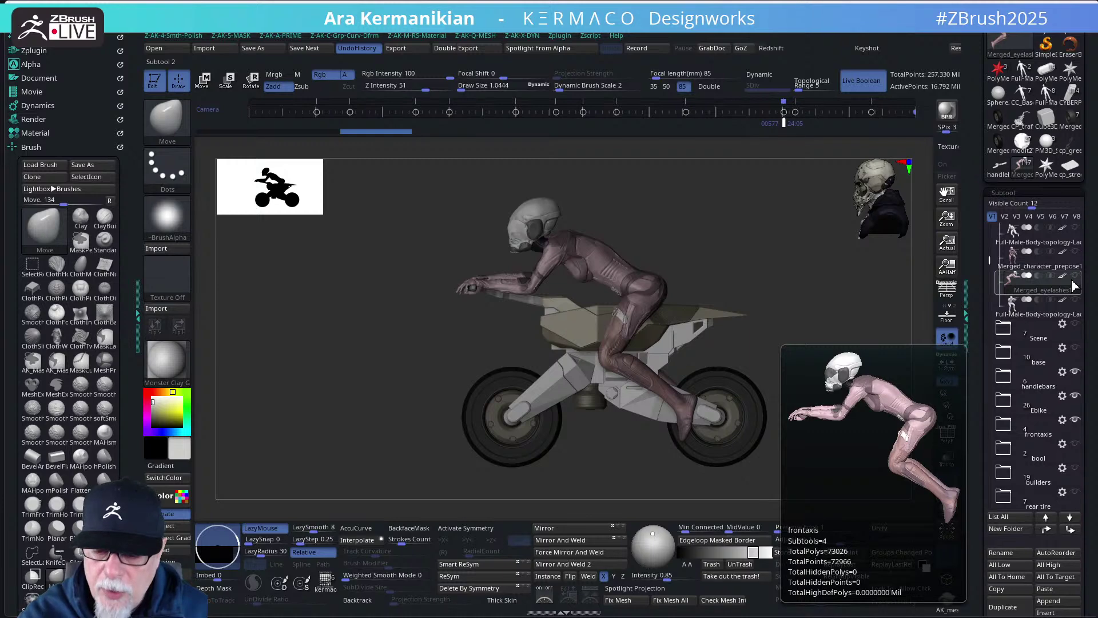
pyautogui.moveTo(1030, 437)
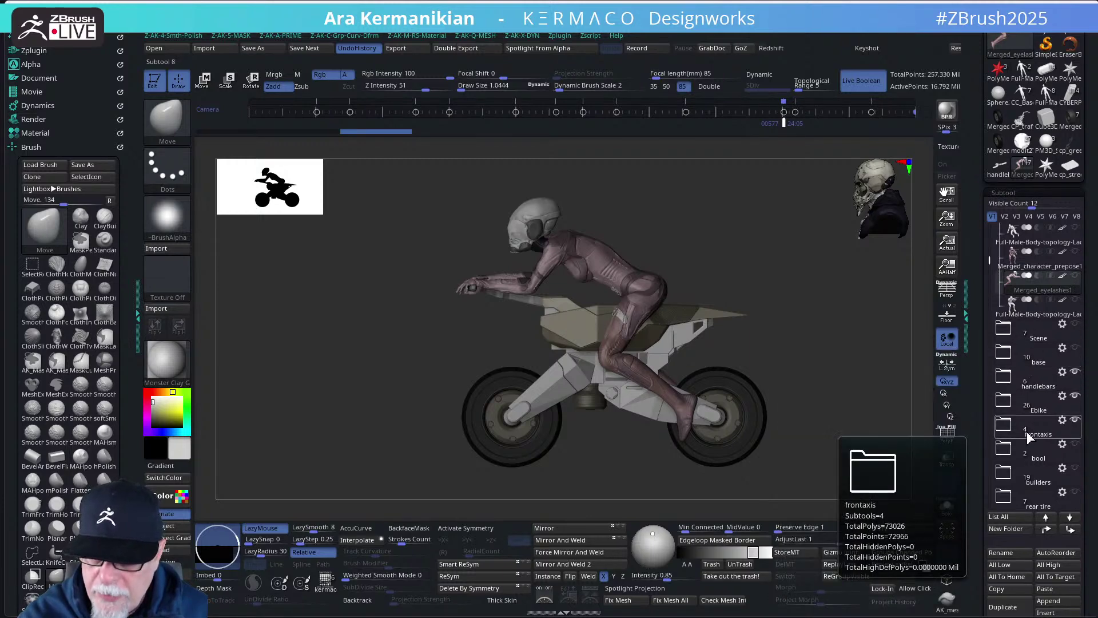
pyautogui.scroll(-5, 993, 423)
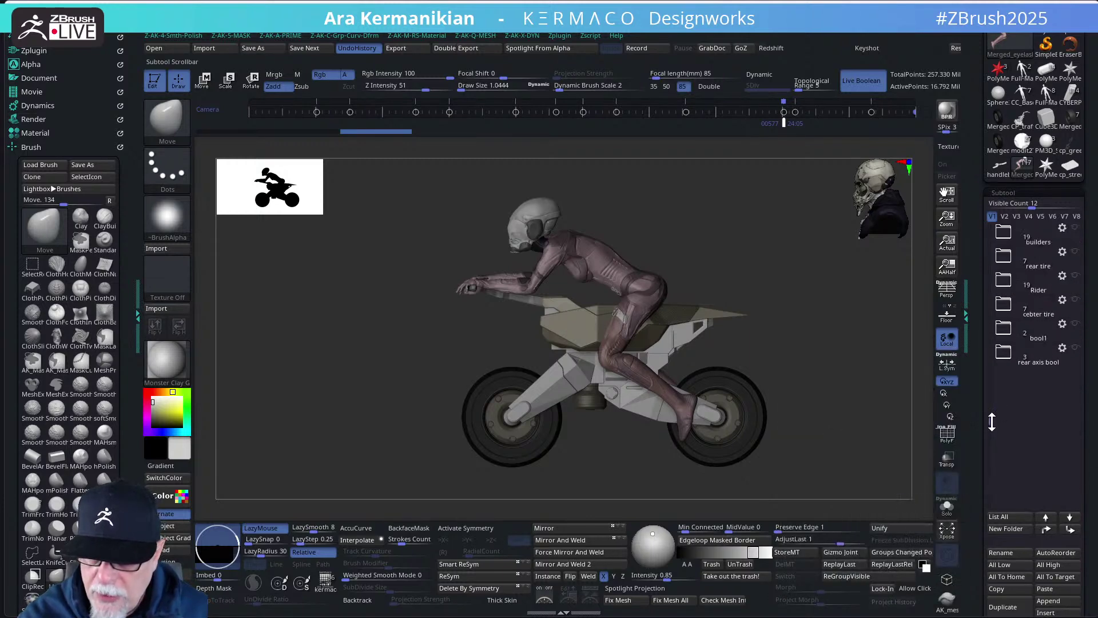
pyautogui.moveTo(993, 422); pyautogui.dragTo(993, 305)
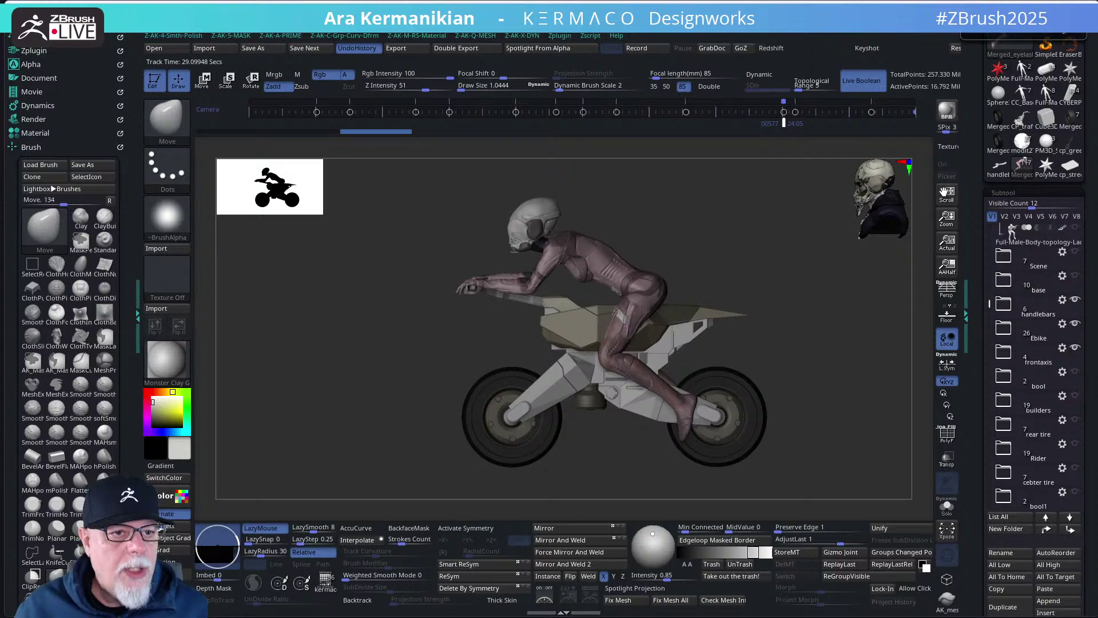
# - Switch to the browser and open the G.A.T.E. 68 post on the Instagram profile
pyautogui.hotkey('alt', 'Tab')
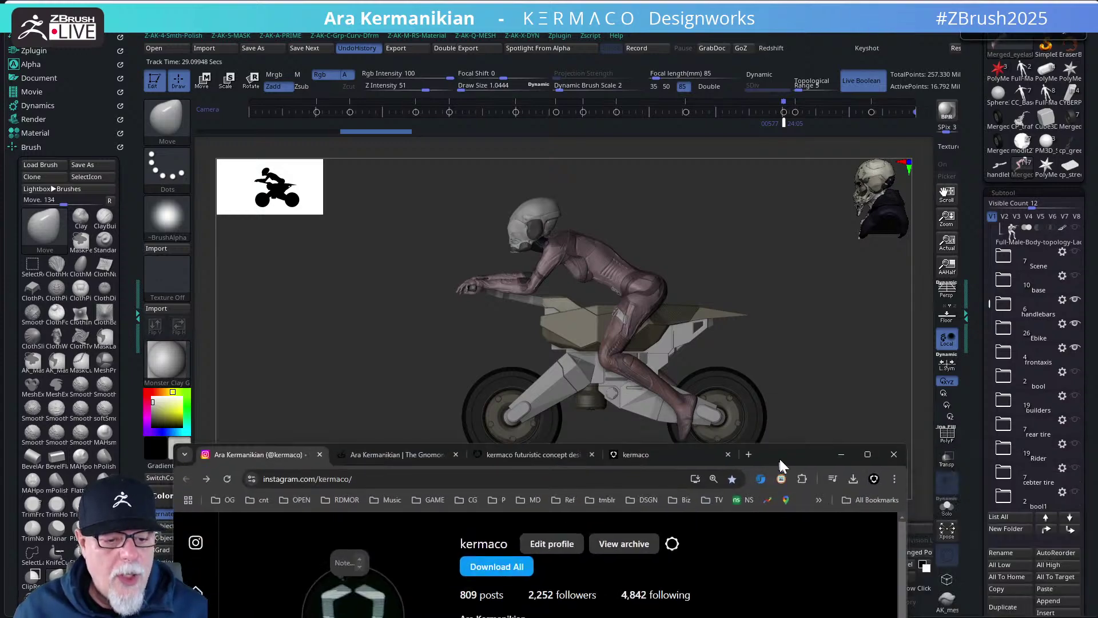
pyautogui.scroll(-4, 801, 372)
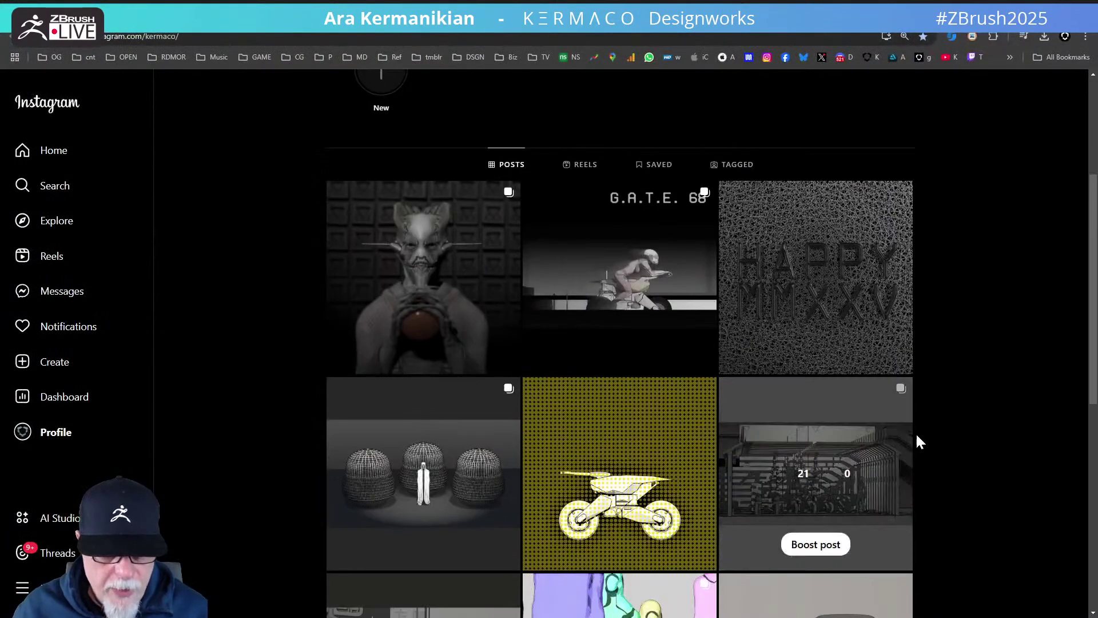
pyautogui.scroll(1, 858, 400)
pyautogui.click(662, 331)
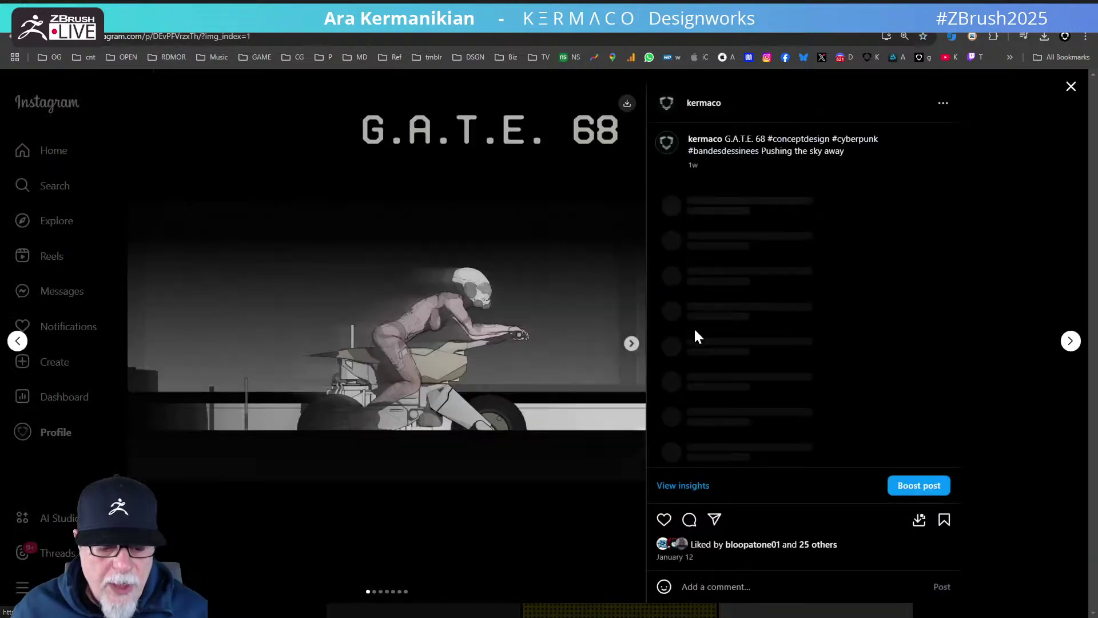
# - Page through images two to seven of the post, then close it
pyautogui.click(632, 343)
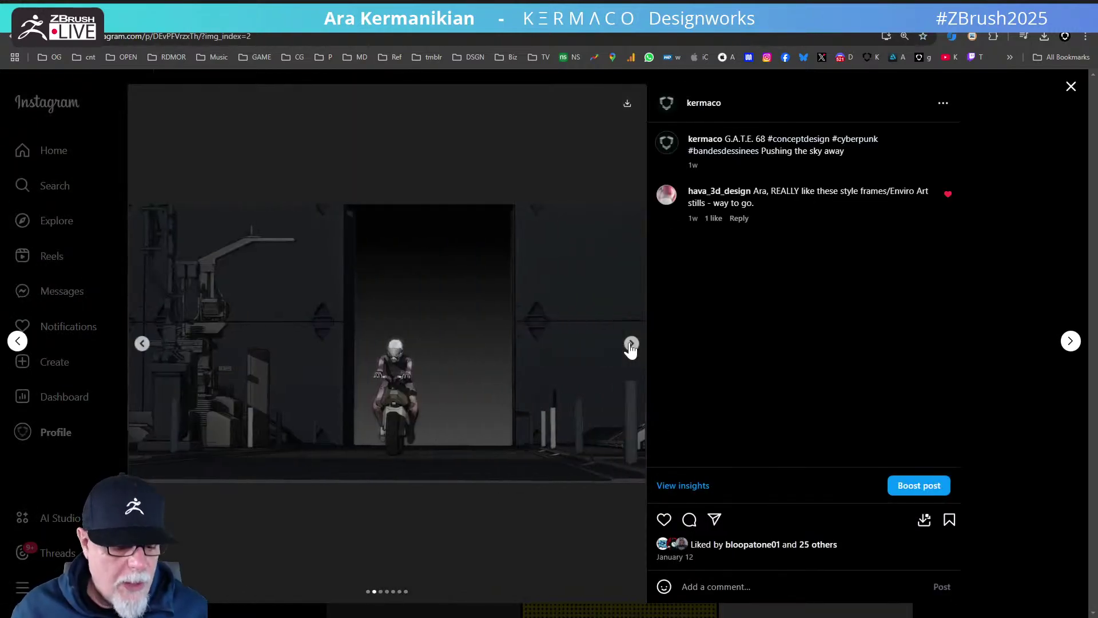
pyautogui.click(631, 344)
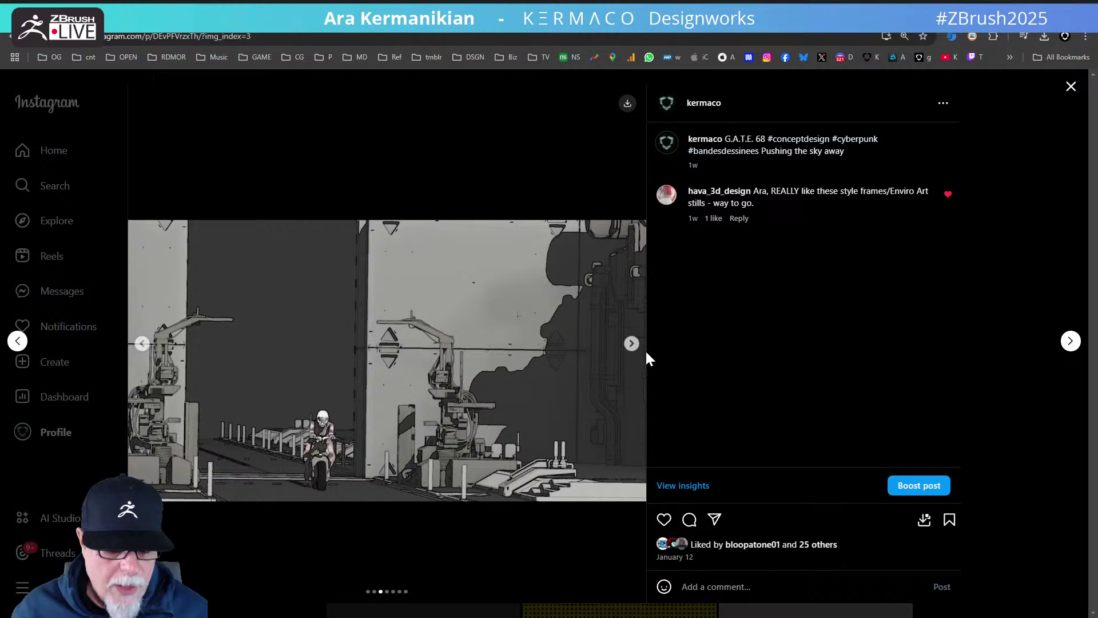
pyautogui.click(632, 343)
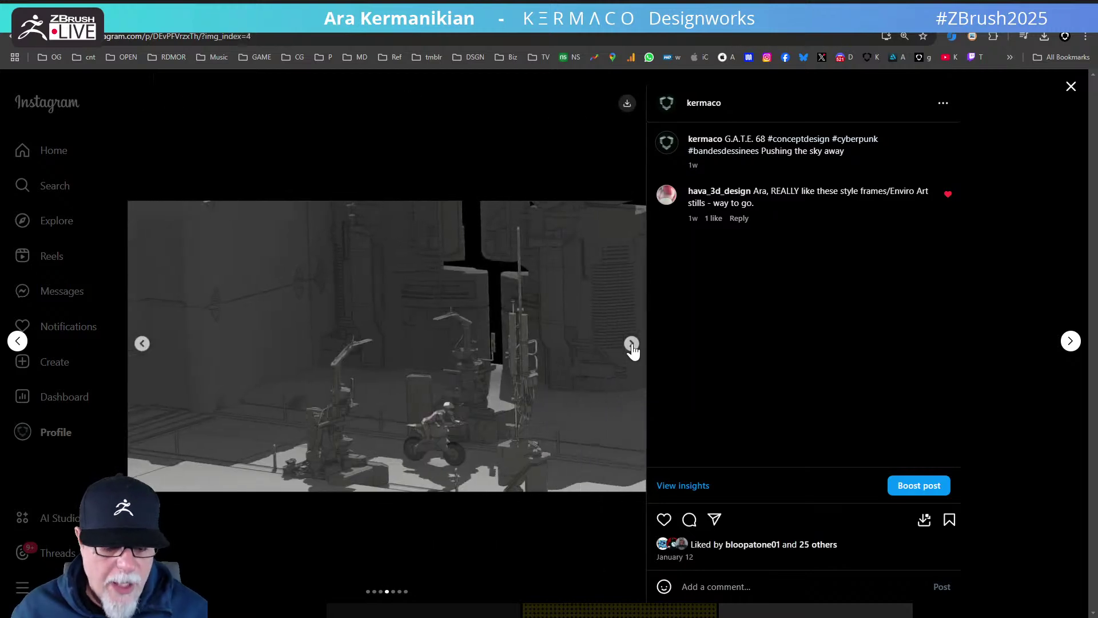
pyautogui.click(632, 344)
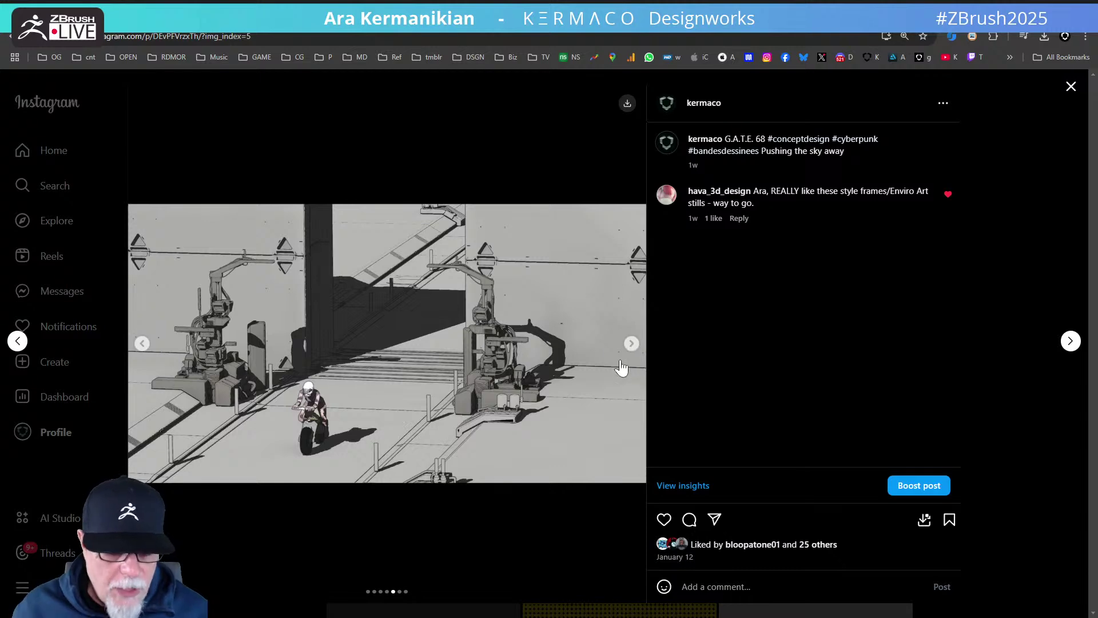
pyautogui.click(632, 343)
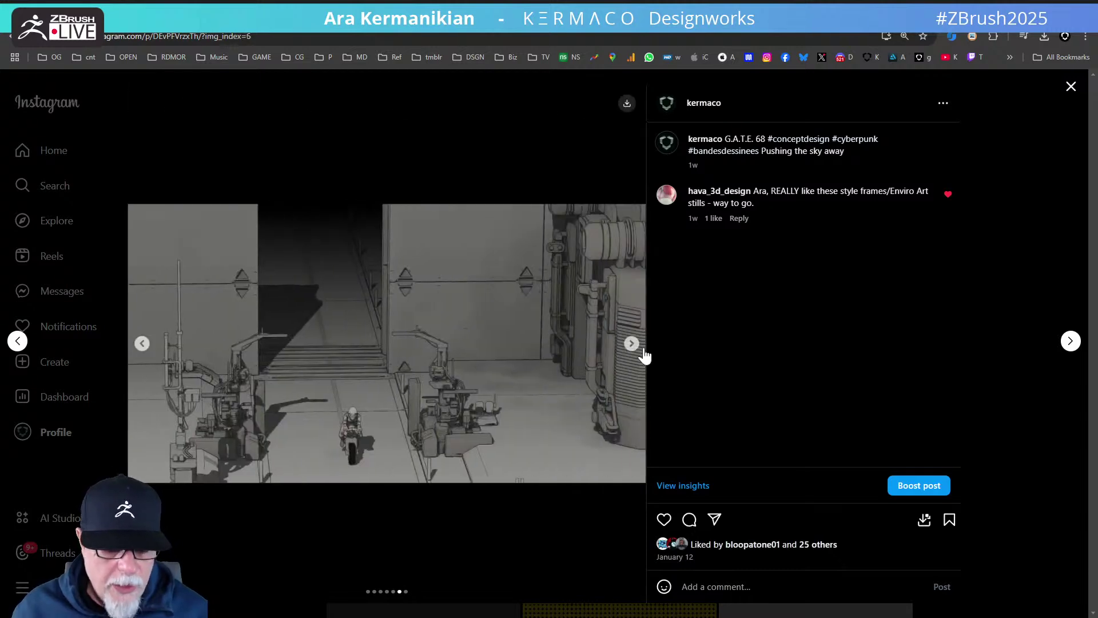
pyautogui.click(633, 343)
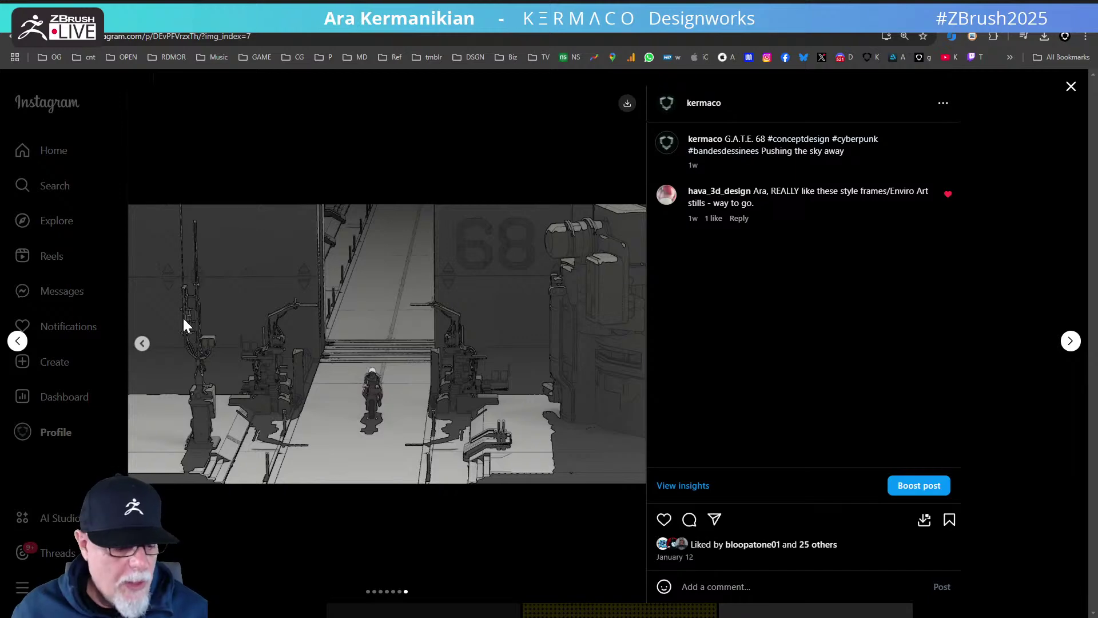
pyautogui.click(1072, 87)
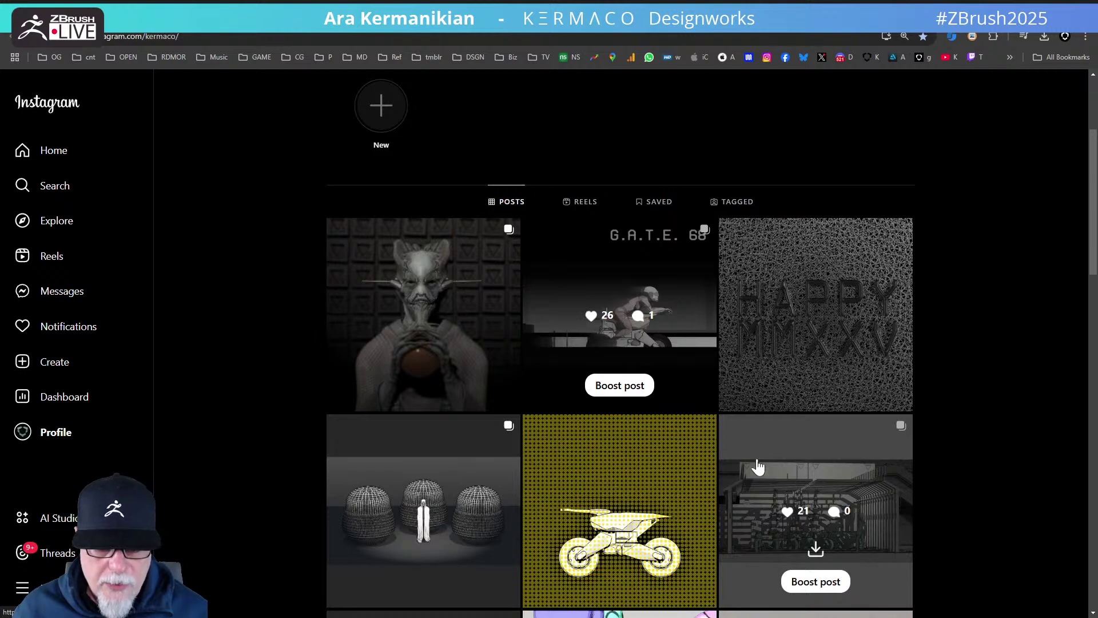
# - Open and close the yellow halftone bike post and the XMS Lab hangar post
pyautogui.scroll(-2, 794, 465)
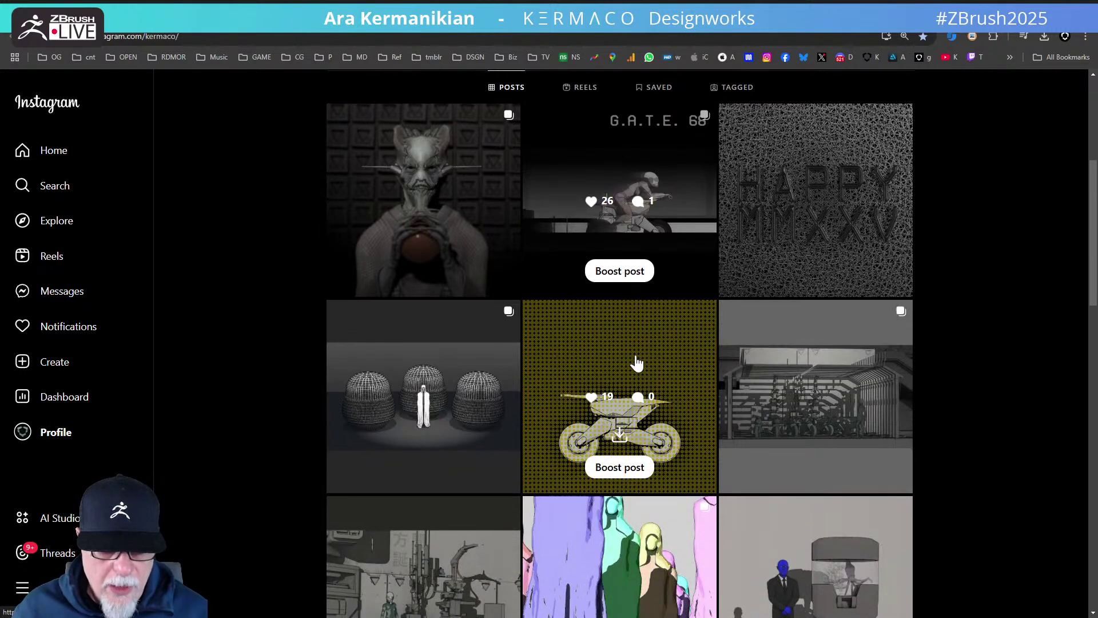
pyautogui.click(637, 362)
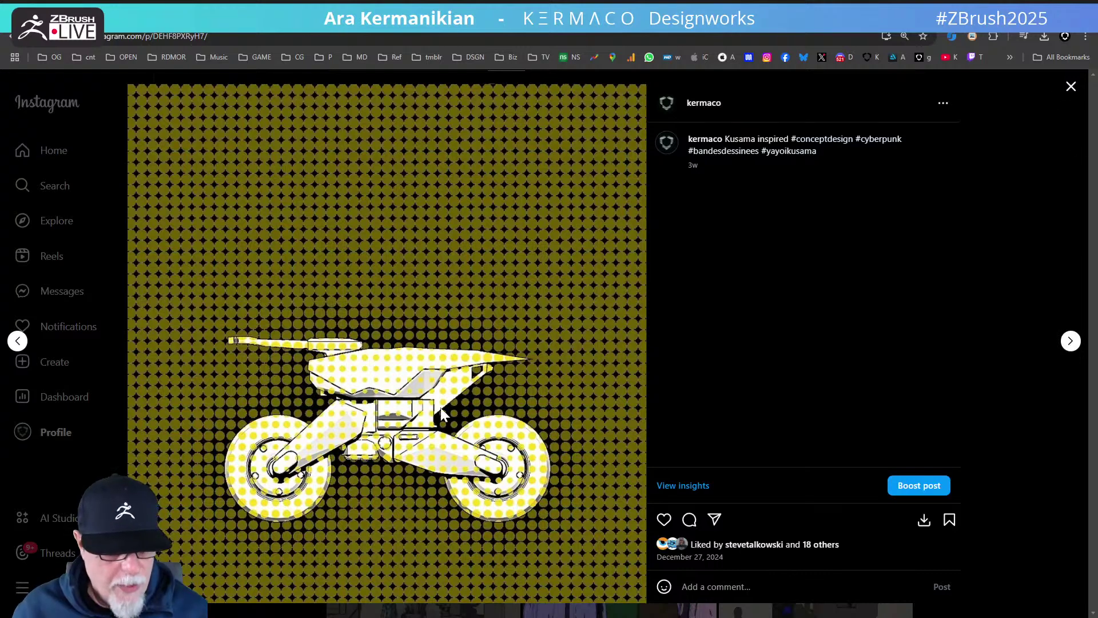
pyautogui.click(1071, 87)
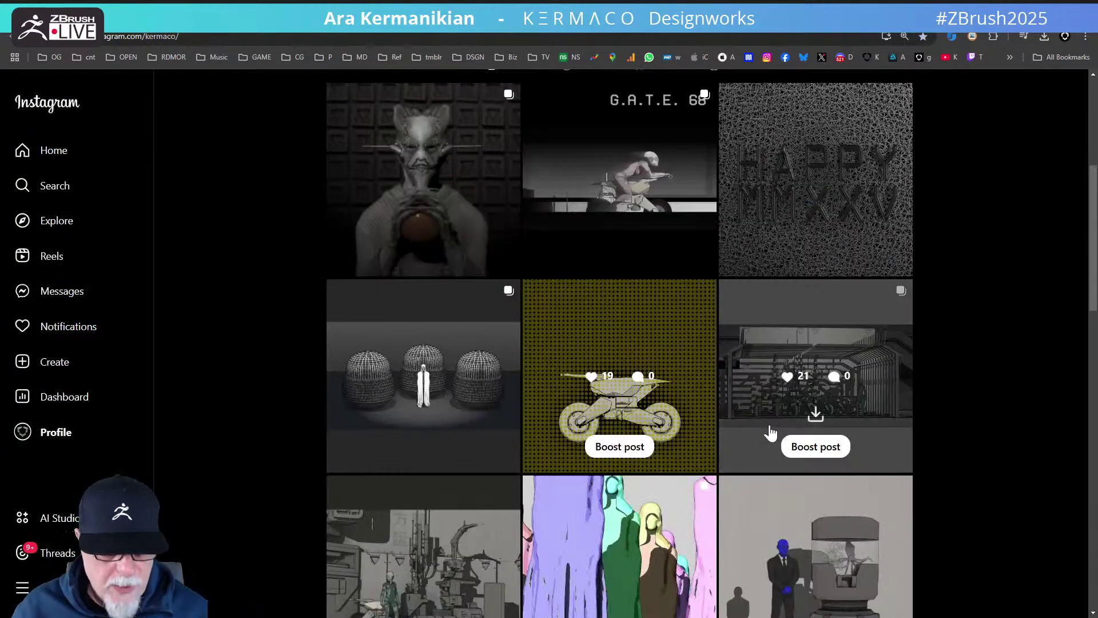
pyautogui.click(804, 382)
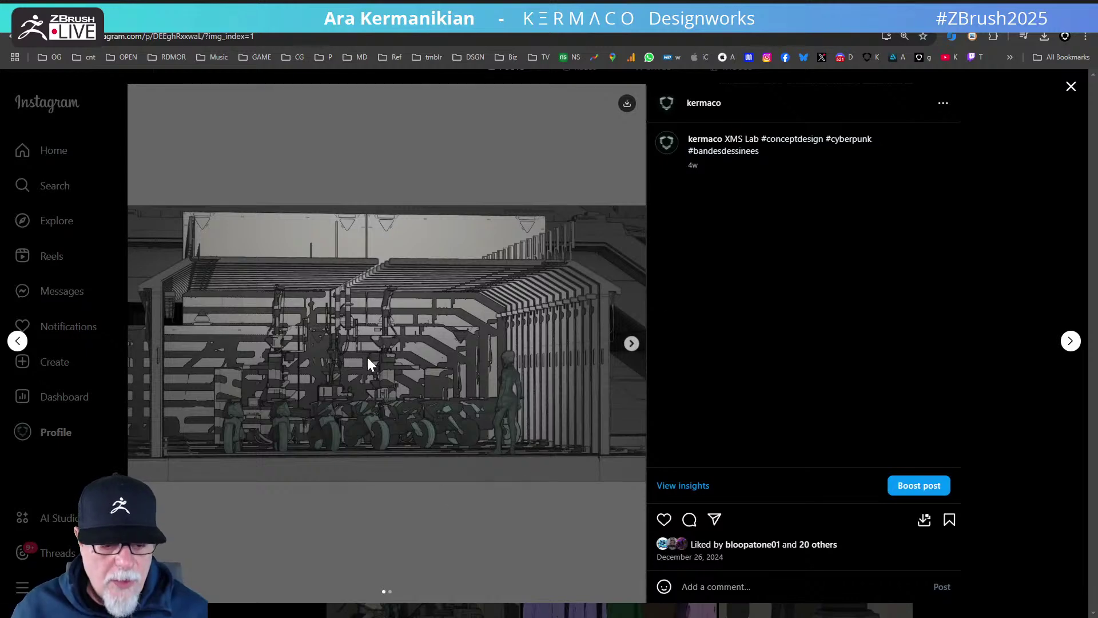
pyautogui.click(1071, 87)
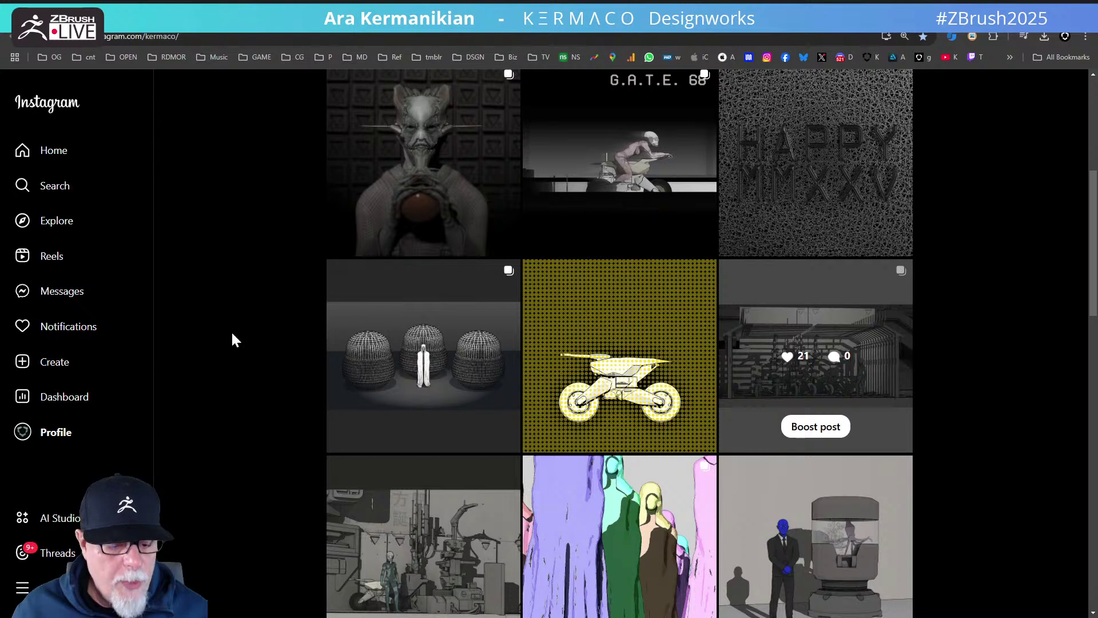
# - Scroll further down and open the XMS Lab post with the figure beside the bike
pyautogui.scroll(-1, 238, 369)
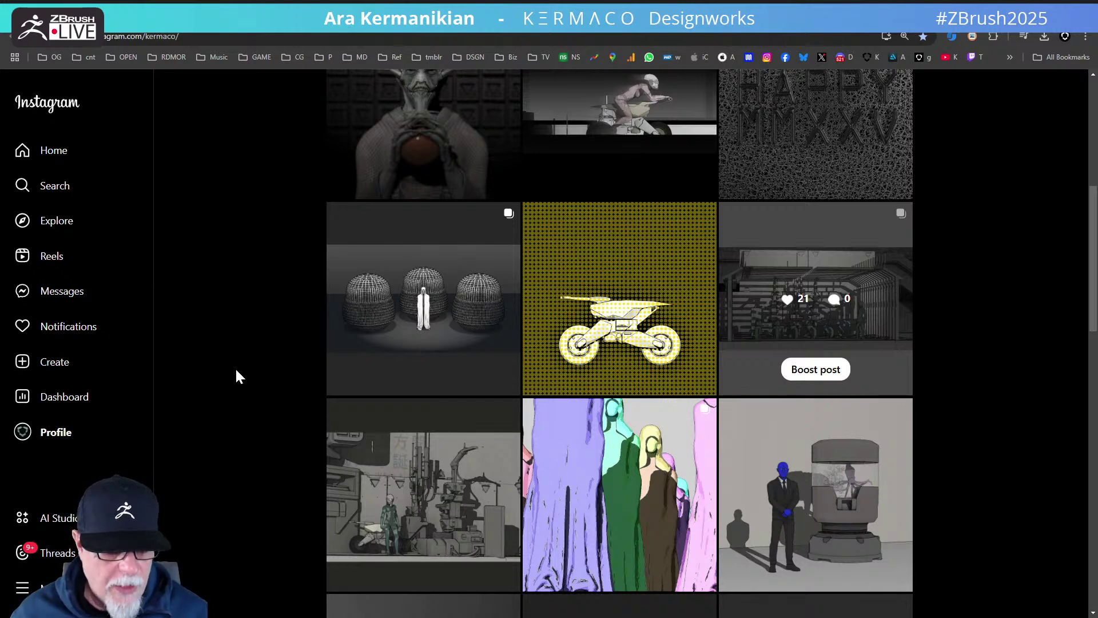
pyautogui.scroll(-2, 345, 395)
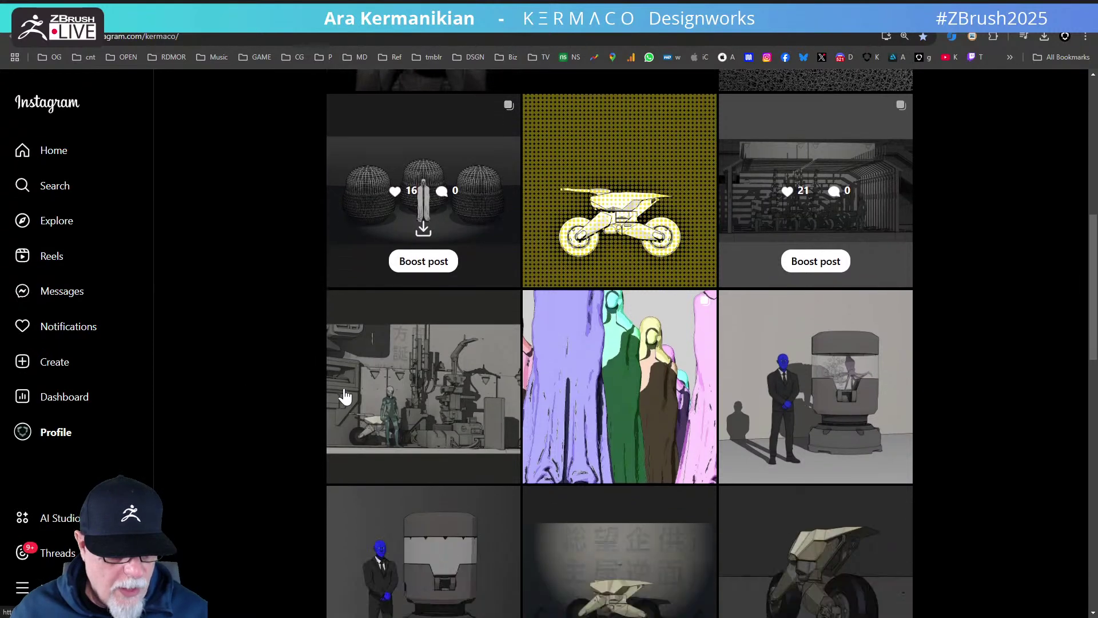
pyautogui.click(472, 365)
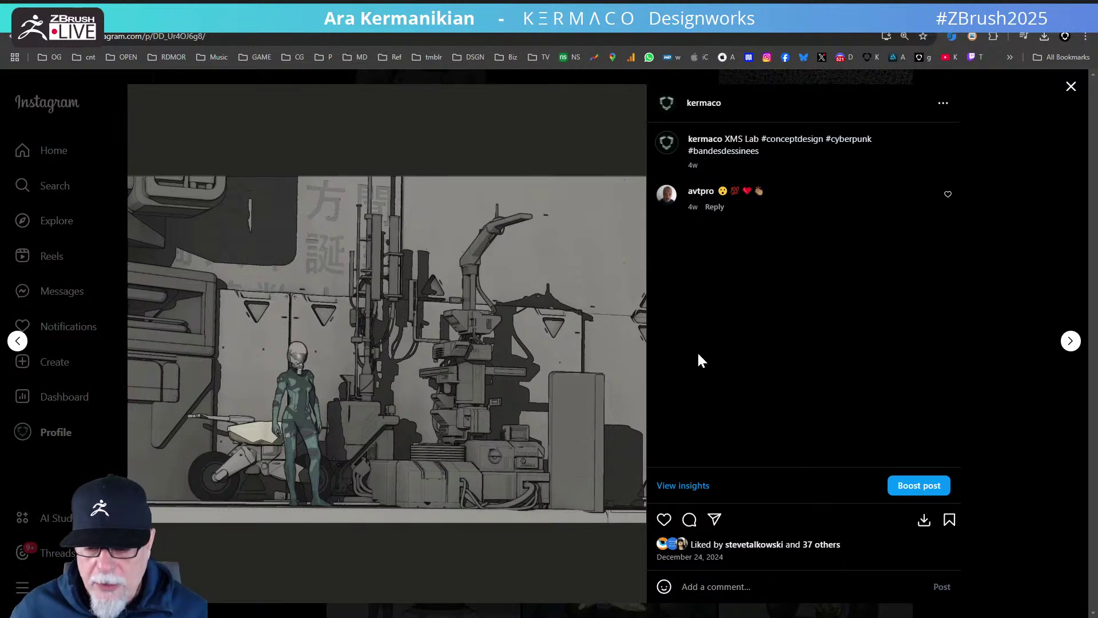
# - Open the motorcycle post and advance forward to the white M logo post
pyautogui.click(1065, 91)
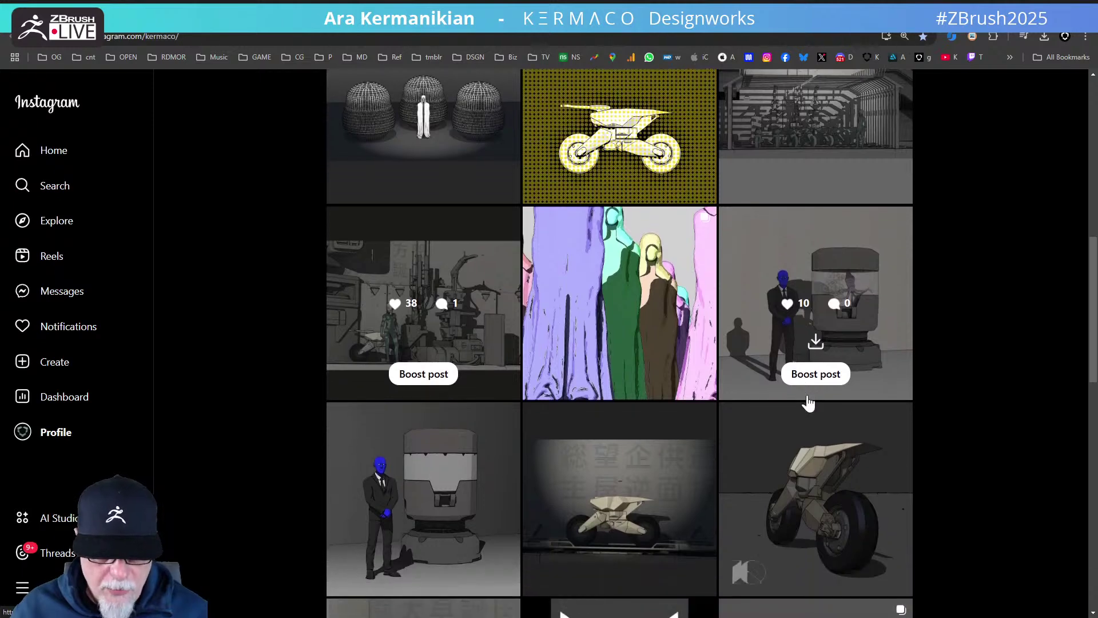
pyautogui.scroll(-1, 743, 409)
pyautogui.click(621, 431)
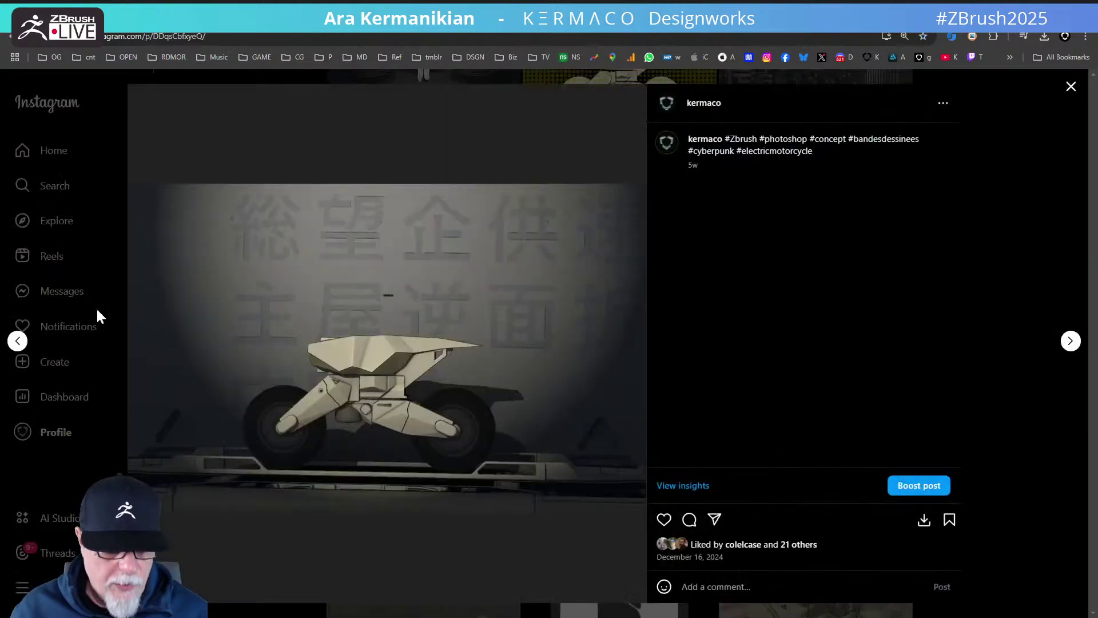
pyautogui.click(1071, 341)
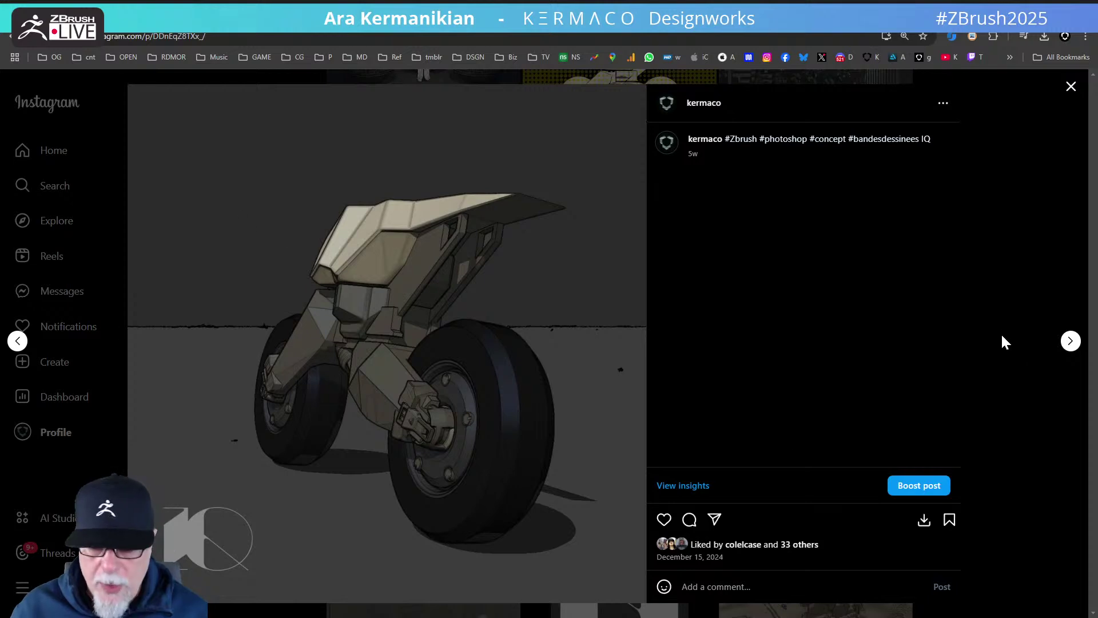
pyautogui.click(1071, 341)
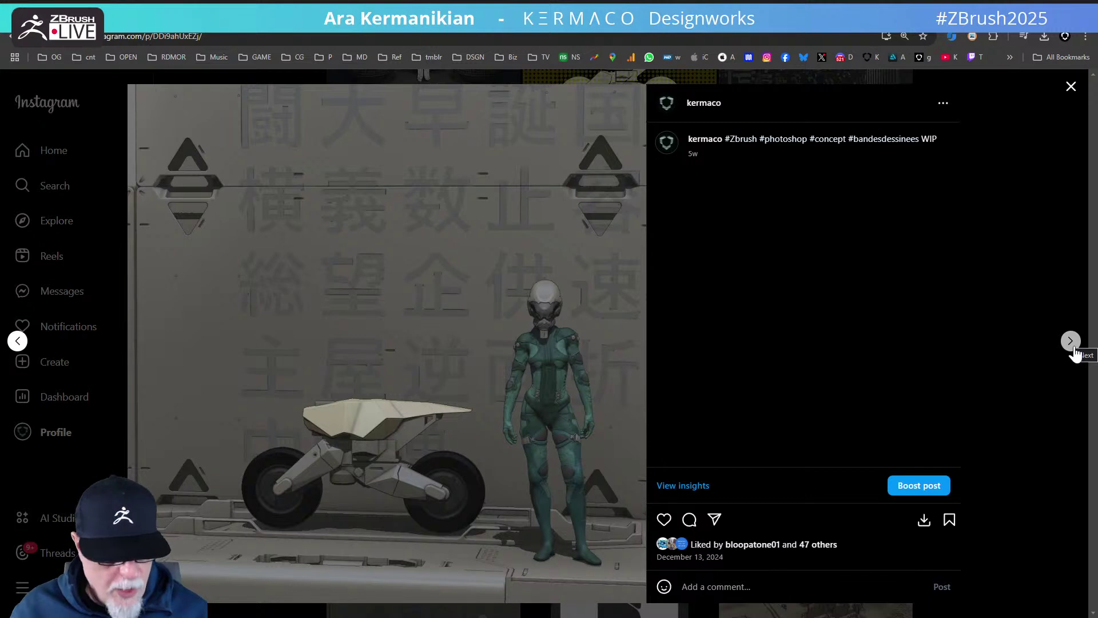
pyautogui.click(1073, 350)
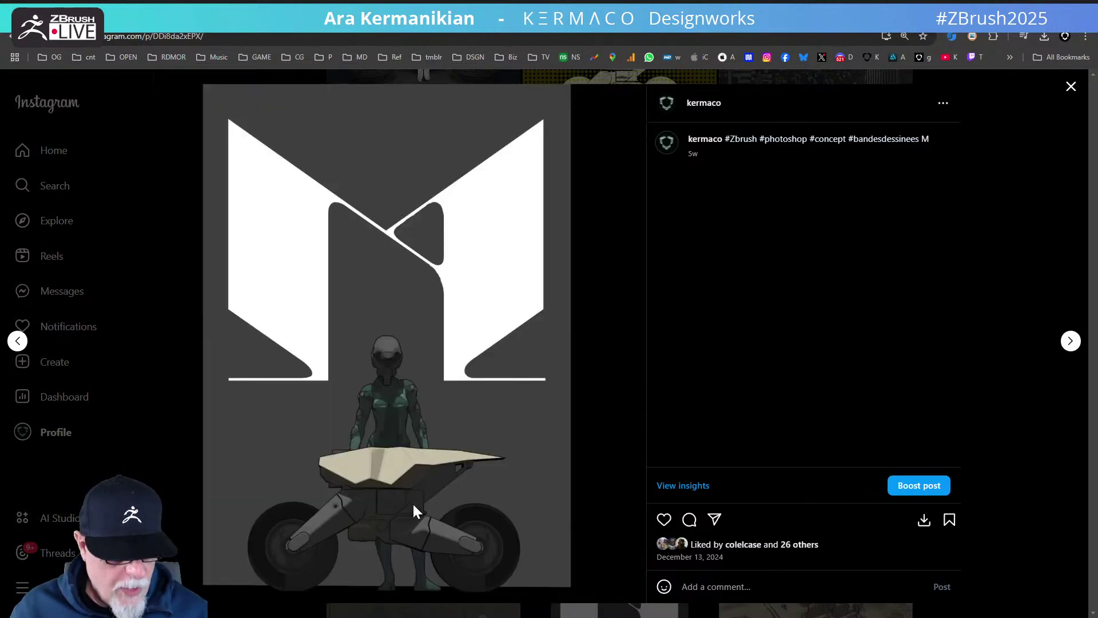
# - Step back five posts through the earlier bike and Dr. M posts
pyautogui.click(17, 341)
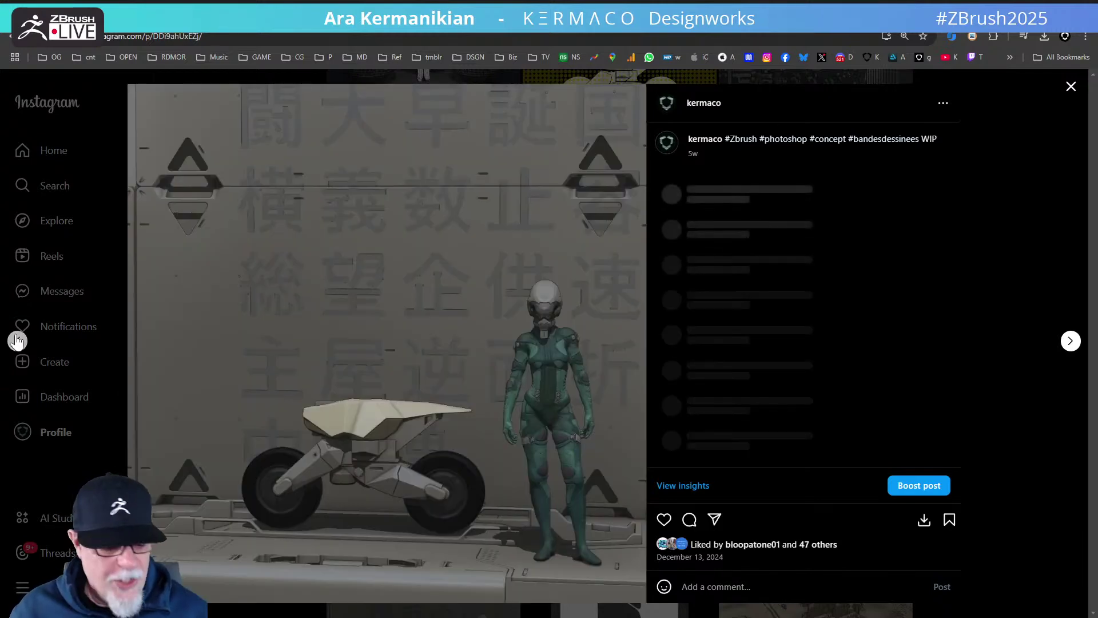
pyautogui.click(17, 341)
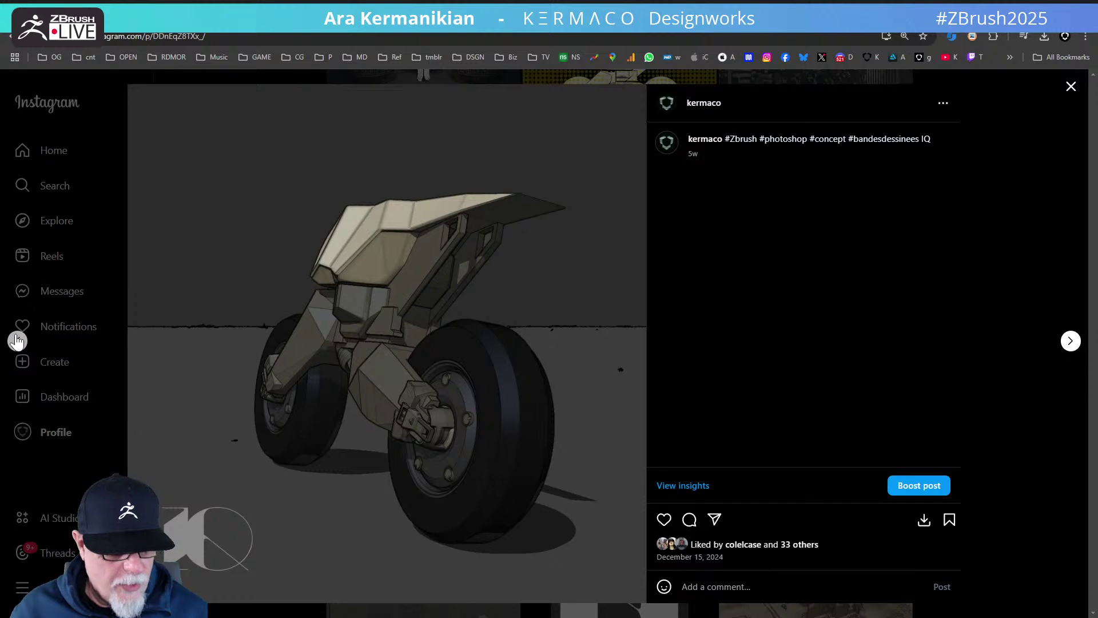
pyautogui.click(18, 341)
pyautogui.click(17, 340)
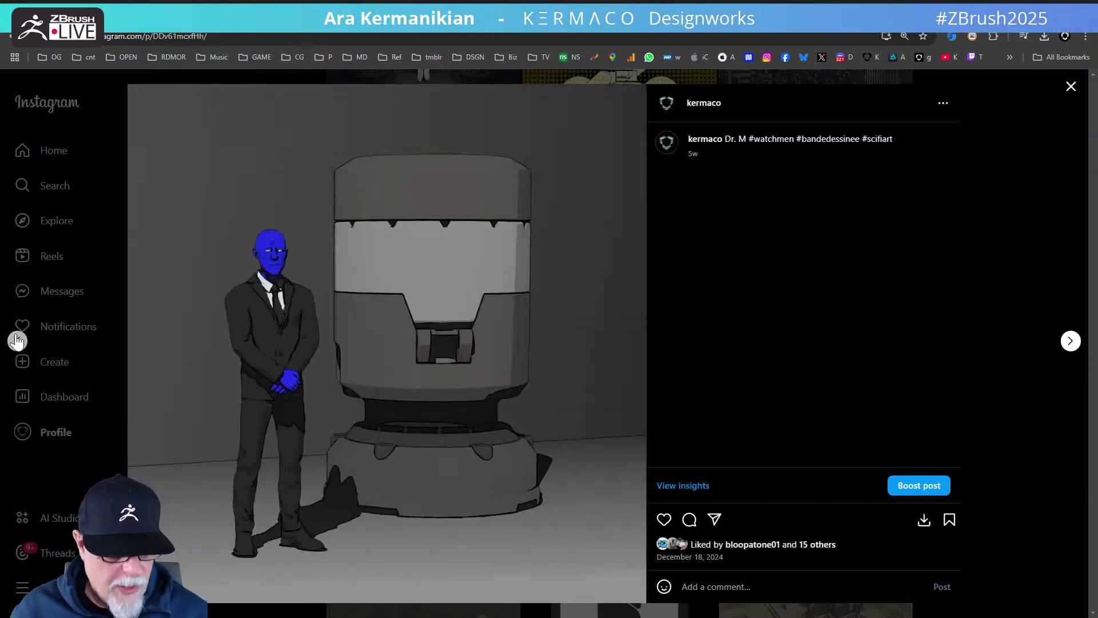
pyautogui.click(17, 341)
# - Close the post viewer and follow the linktr.ee link in the profile bio
pyautogui.click(1070, 88)
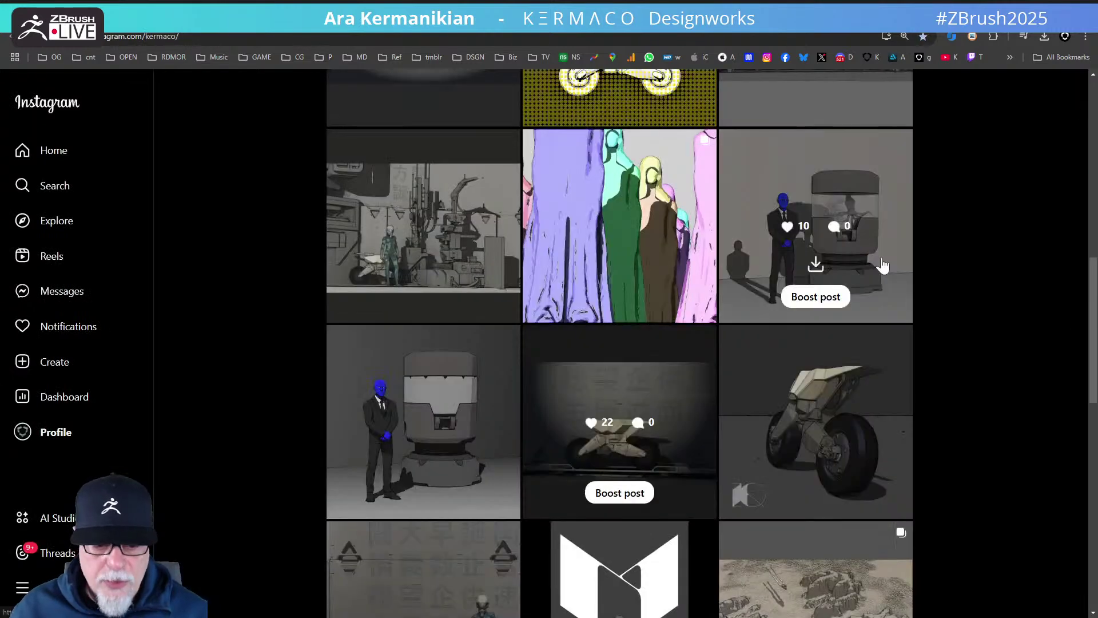
pyautogui.scroll(10, 865, 275)
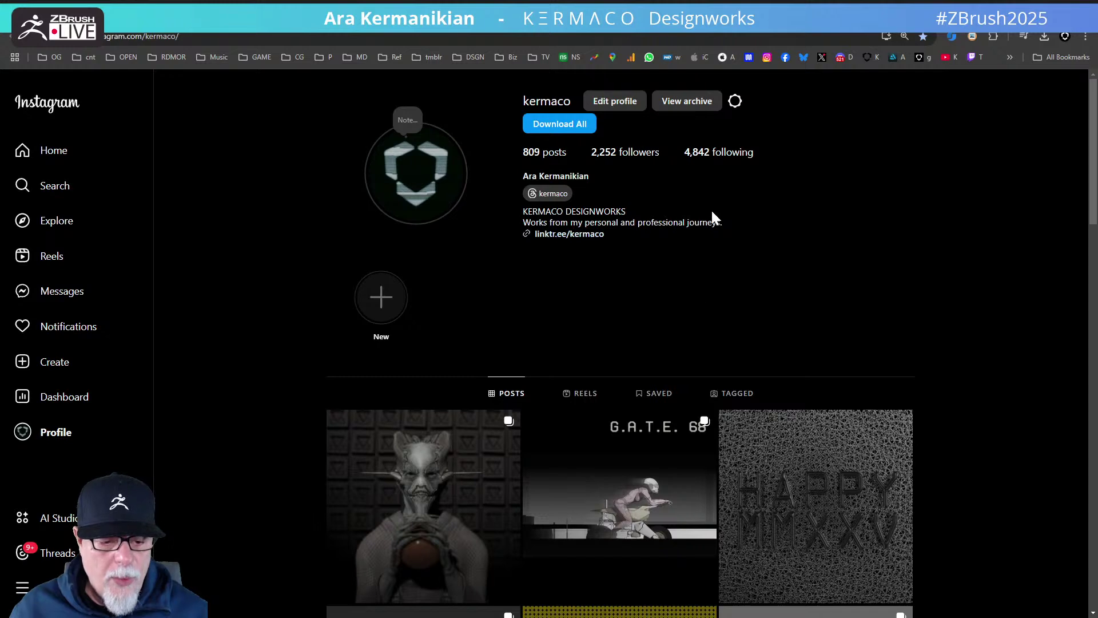
pyautogui.click(568, 234)
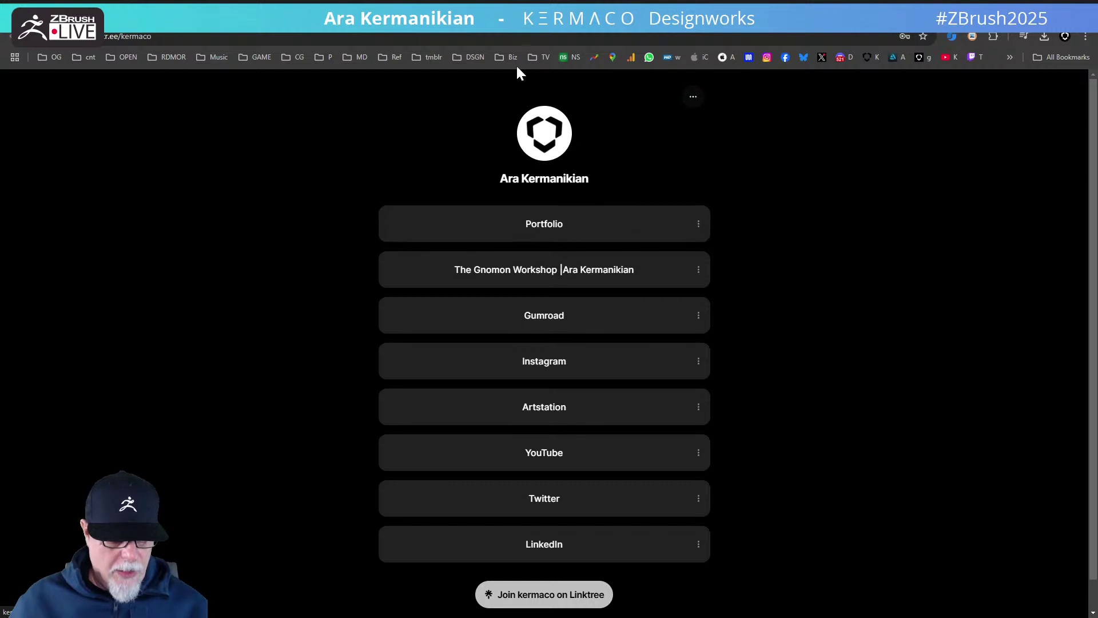
# - Open the Portfolio site and browse the Illuminatus Vacui project page
pyautogui.click(503, 30)
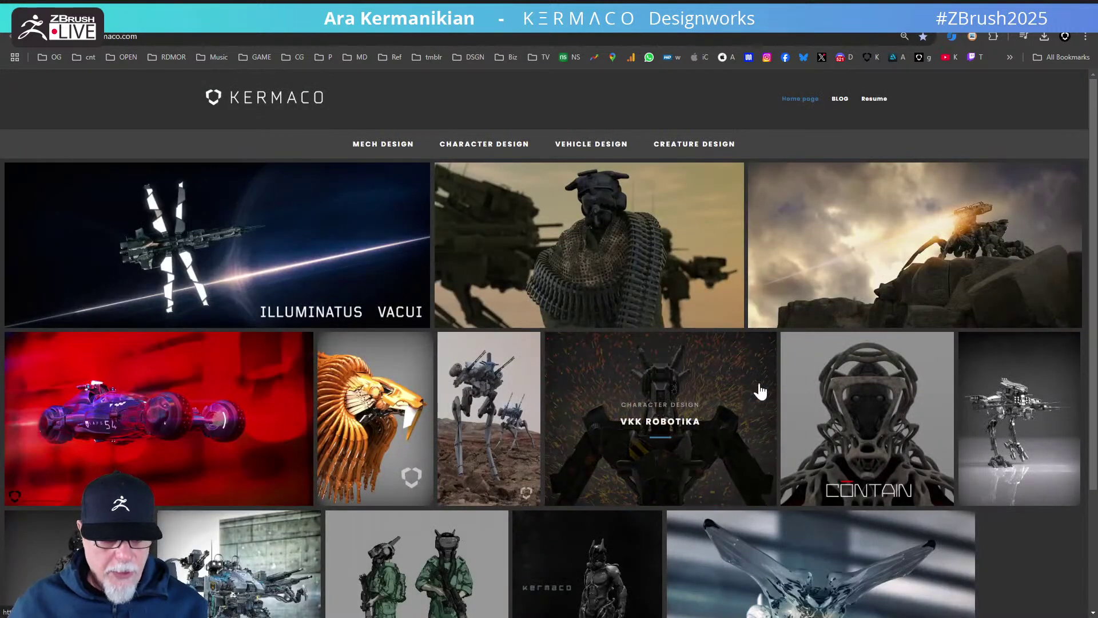
pyautogui.scroll(-1, 809, 392)
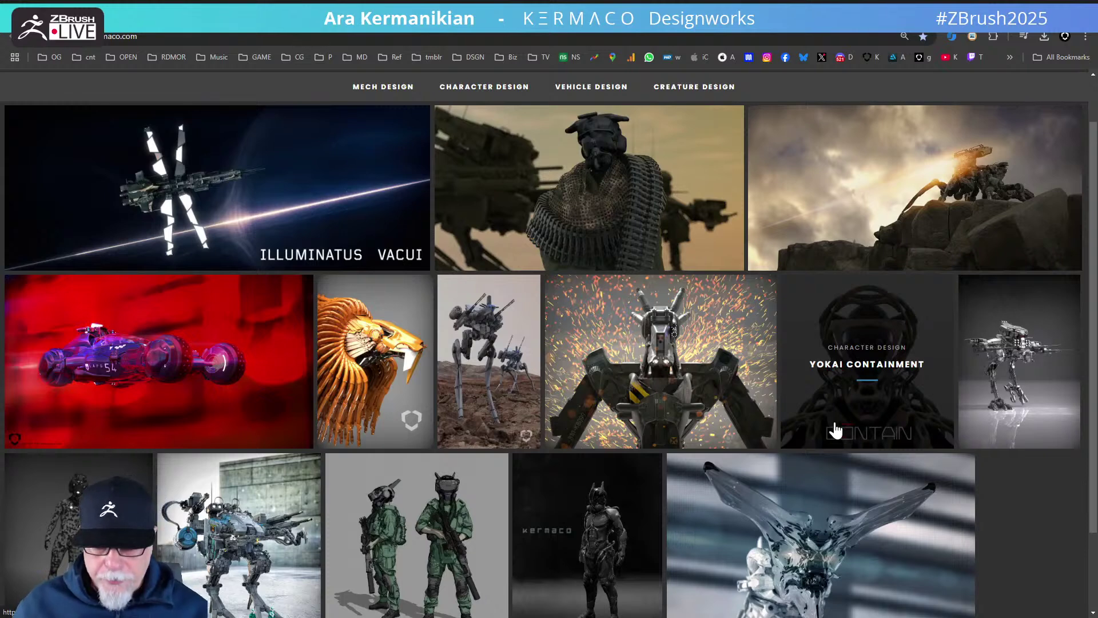
pyautogui.scroll(1, 836, 430)
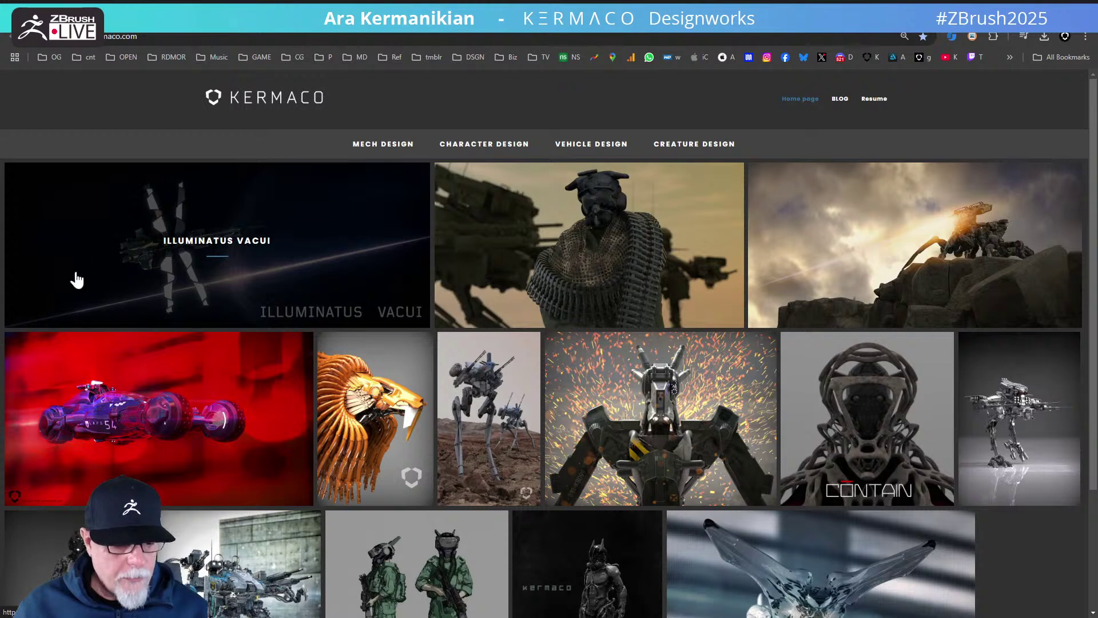
pyautogui.click(287, 256)
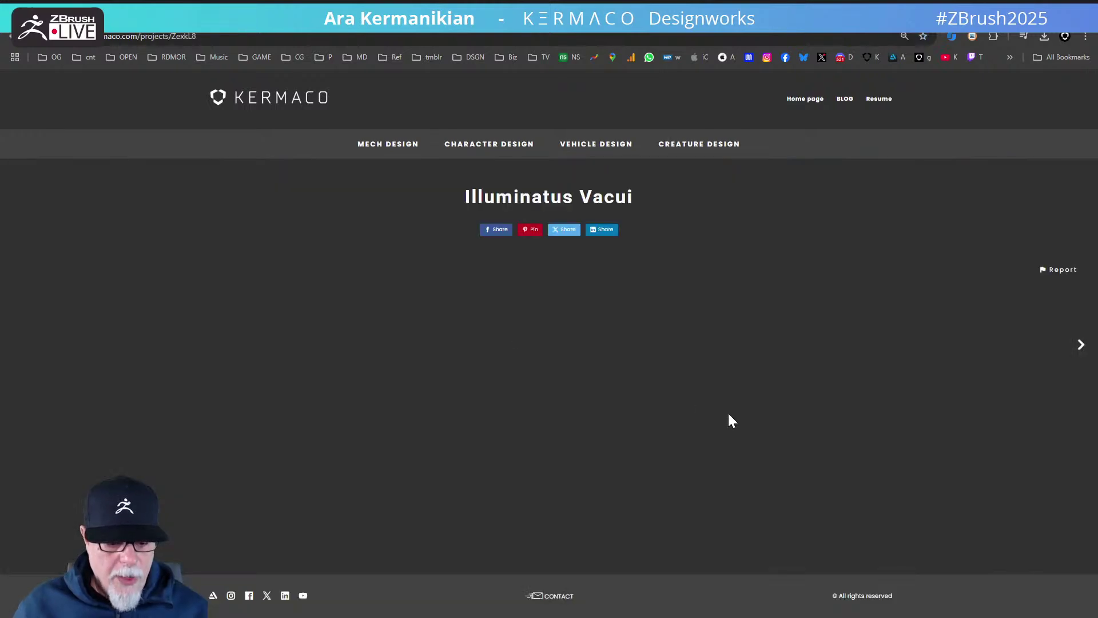
pyautogui.scroll(-2, 728, 400)
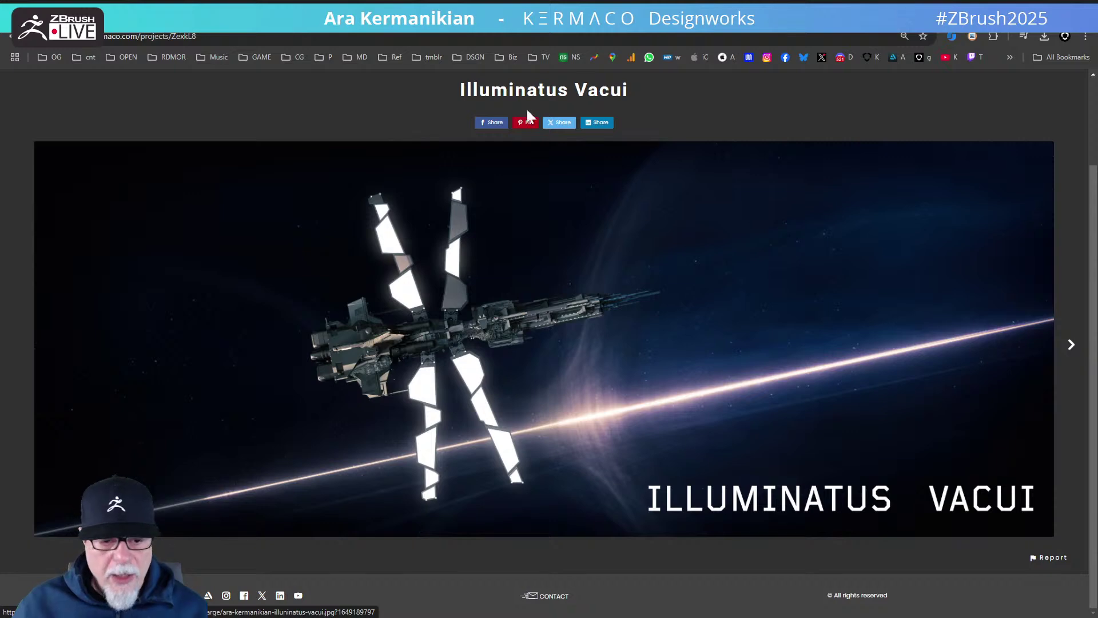
pyautogui.click(11, 36)
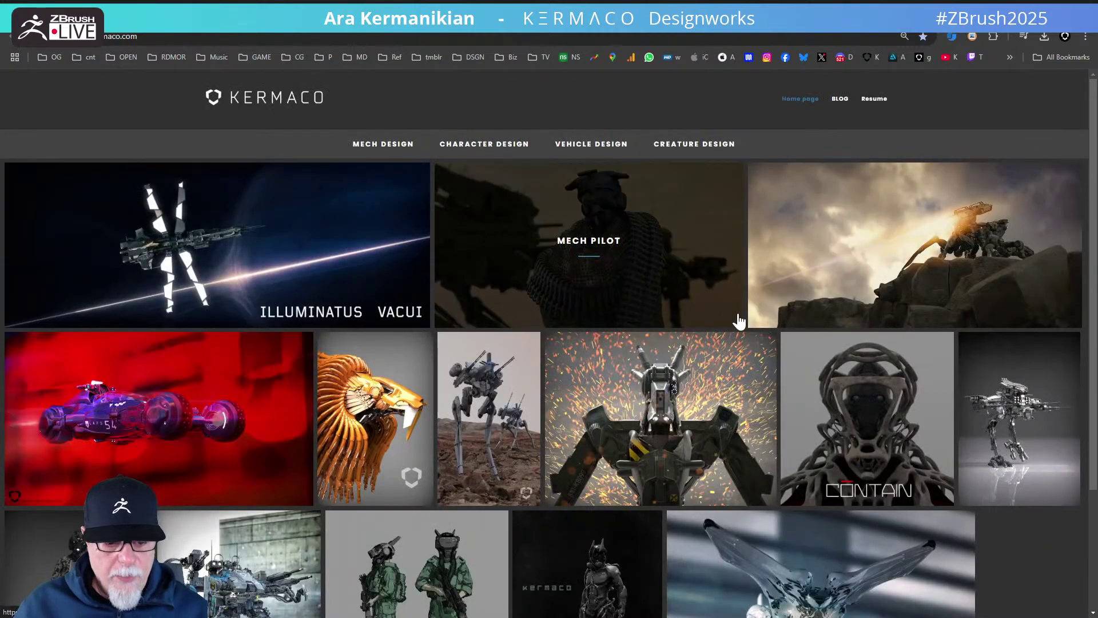
# - Browse the Mech Pilot project page and return to the gallery
pyautogui.click(689, 279)
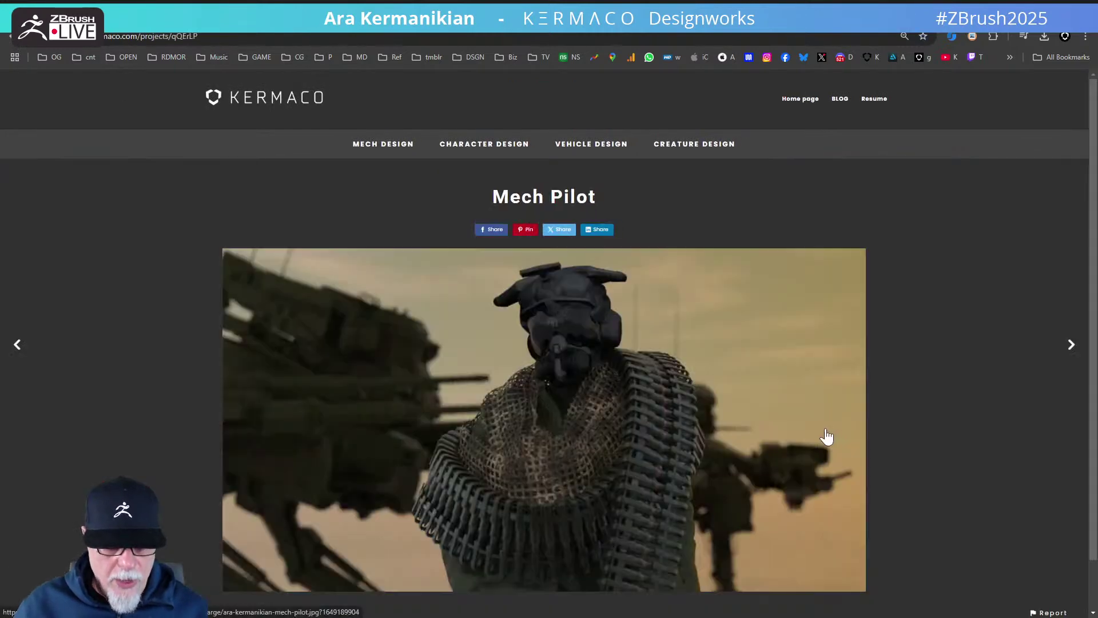
pyautogui.scroll(-1, 827, 437)
pyautogui.click(11, 36)
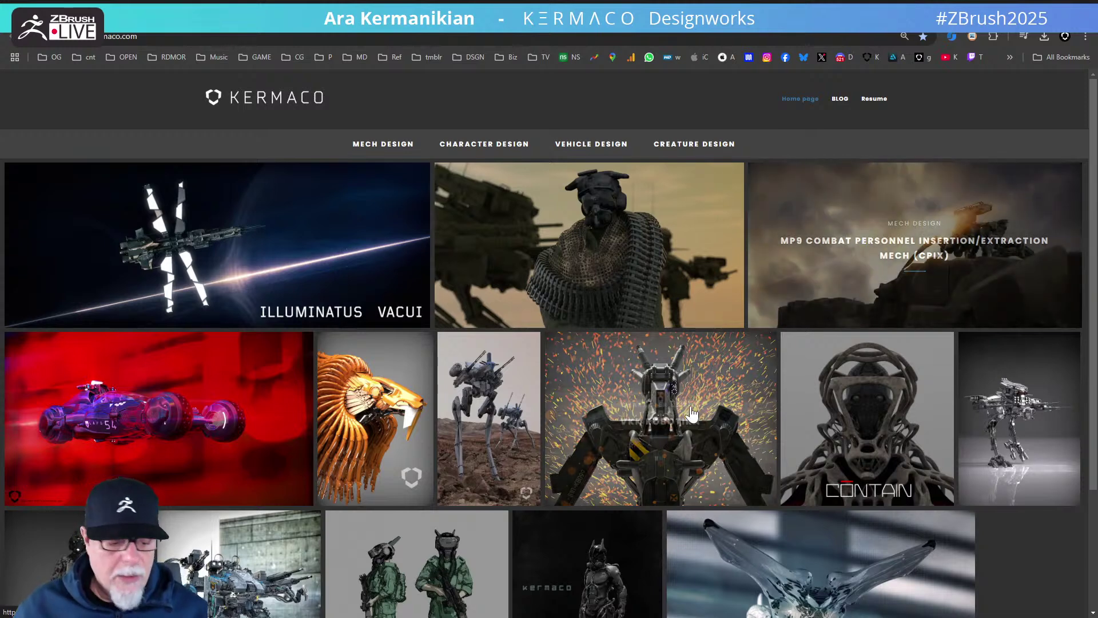
# - Scroll through the Spinner 2079 project, then go back to the home gallery
pyautogui.click(235, 417)
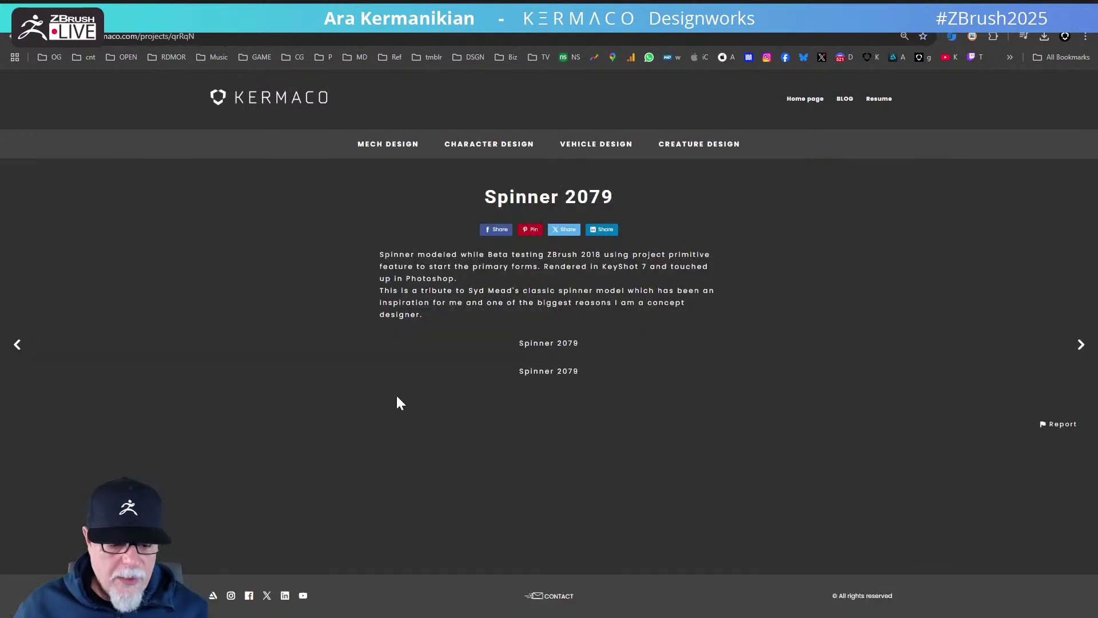
pyautogui.scroll(-5, 546, 479)
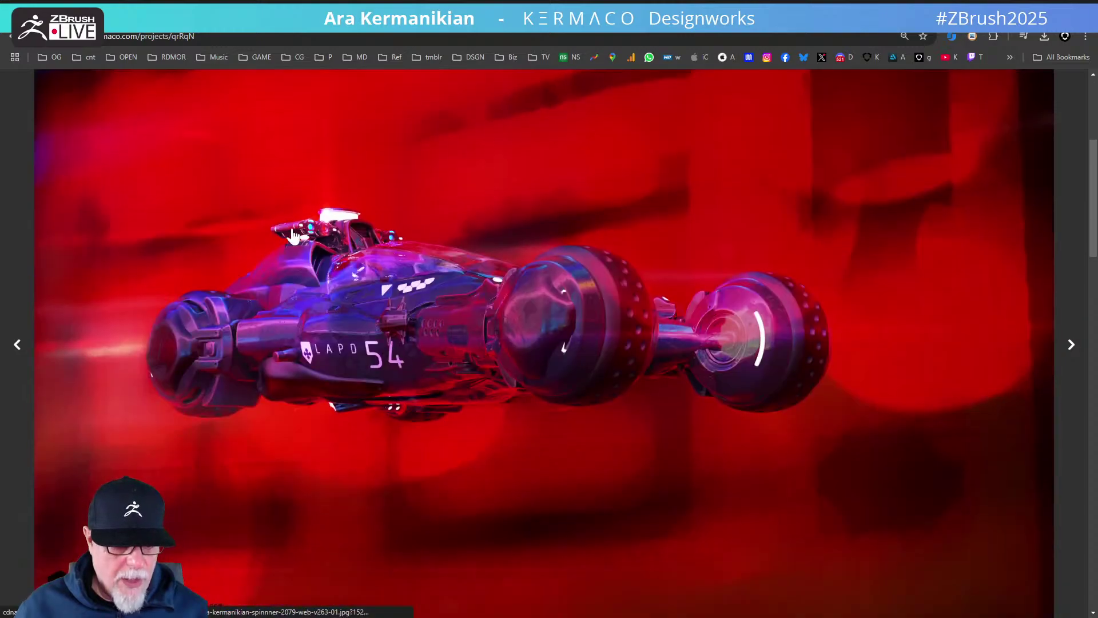
pyautogui.scroll(-10, 643, 430)
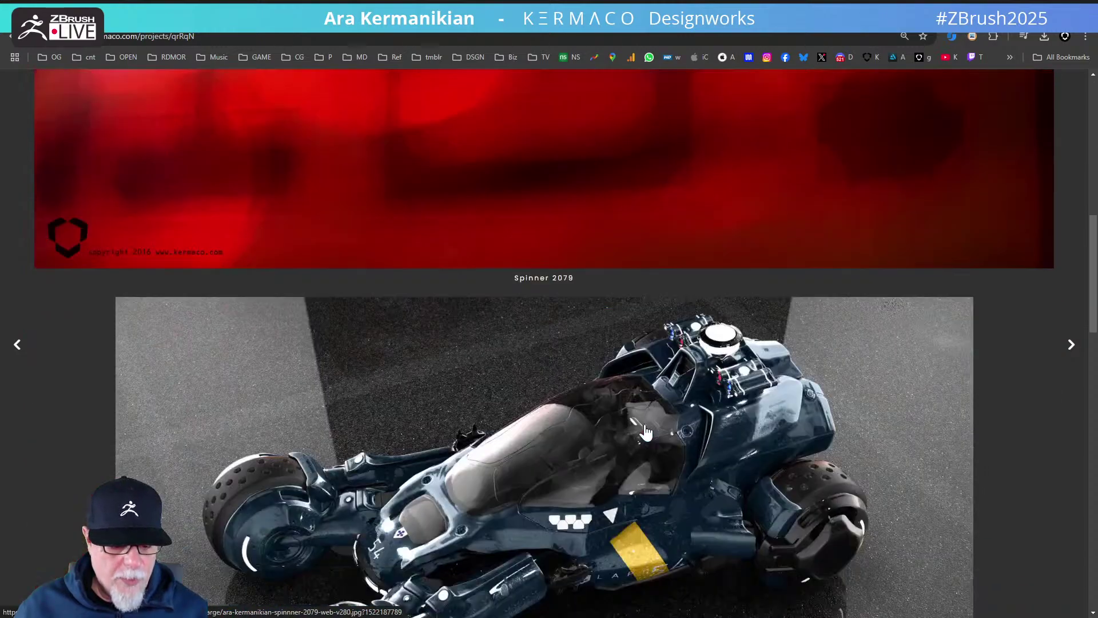
pyautogui.scroll(-8, 646, 433)
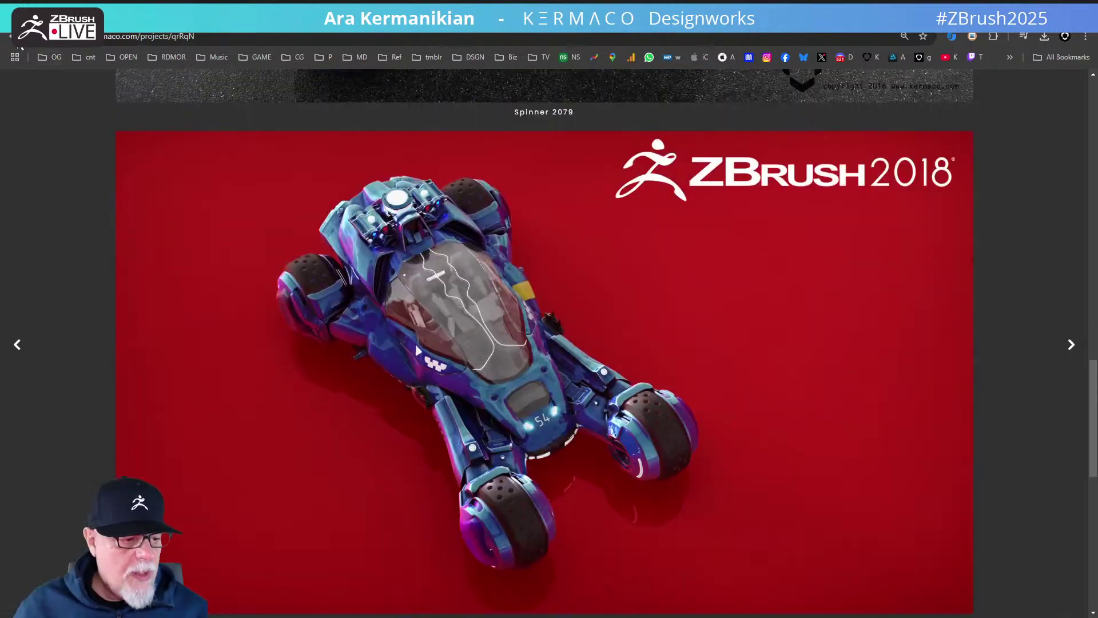
pyautogui.click(10, 37)
pyautogui.scroll(-3, 665, 388)
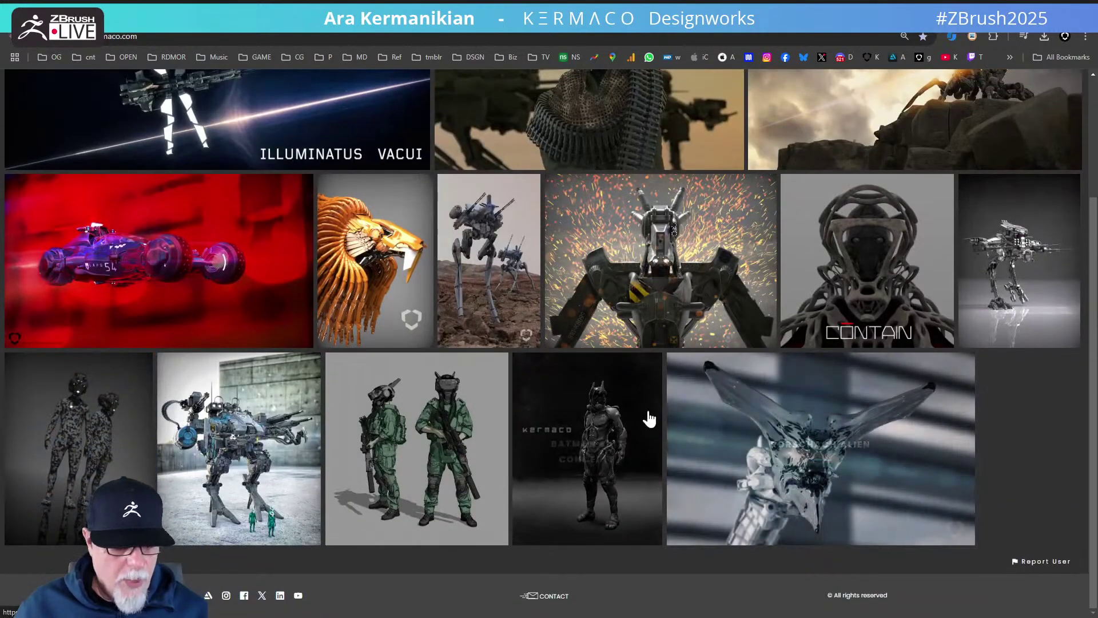
pyautogui.scroll(3, 649, 417)
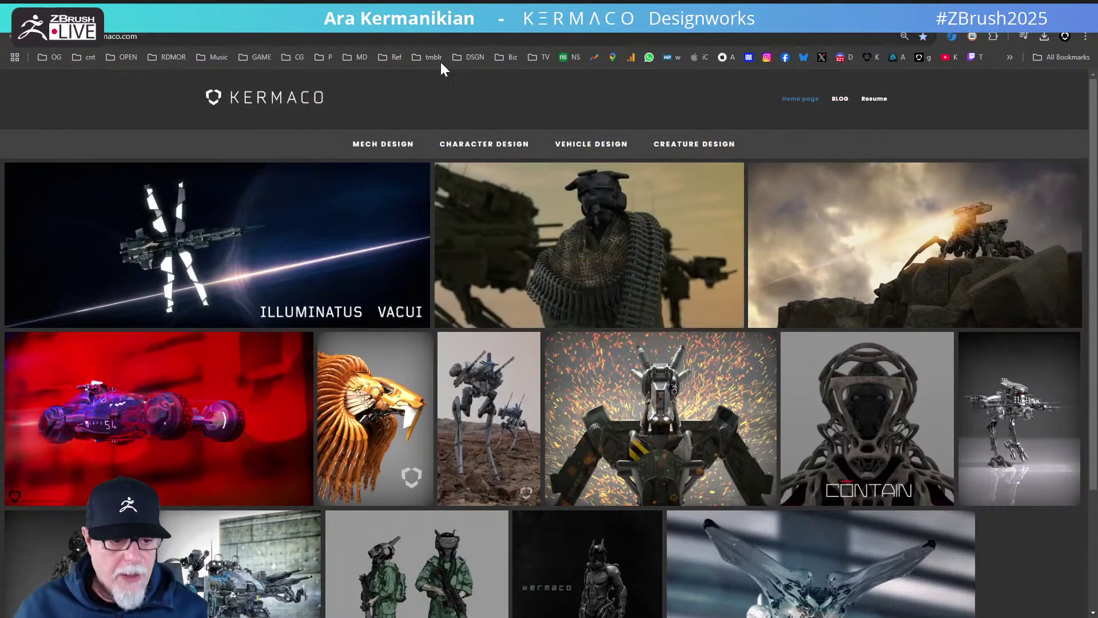
# - From Linktree, visit the Gnomon Workshop page and the kermaco Gumroad store, then return
pyautogui.click(211, 3)
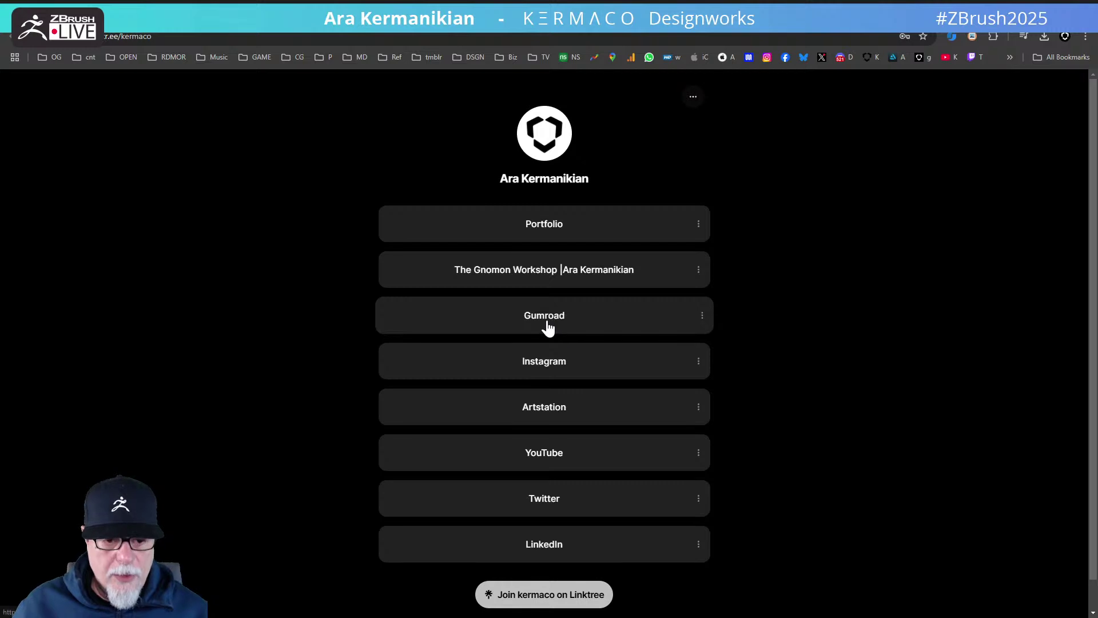
pyautogui.click(549, 269)
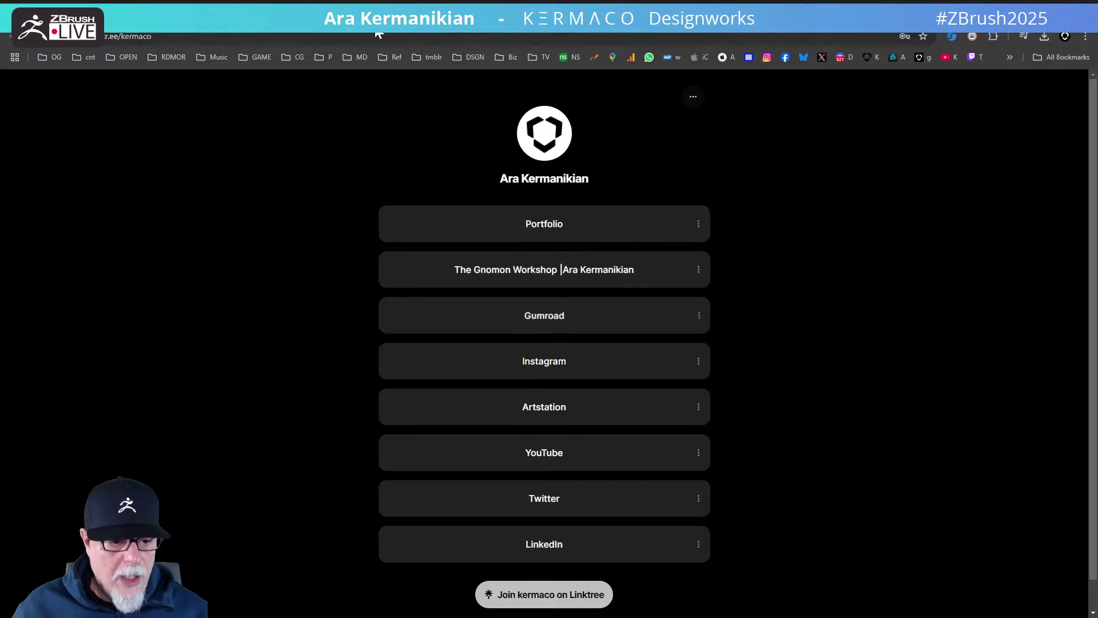
pyautogui.hotkey('ctrl', 'w')
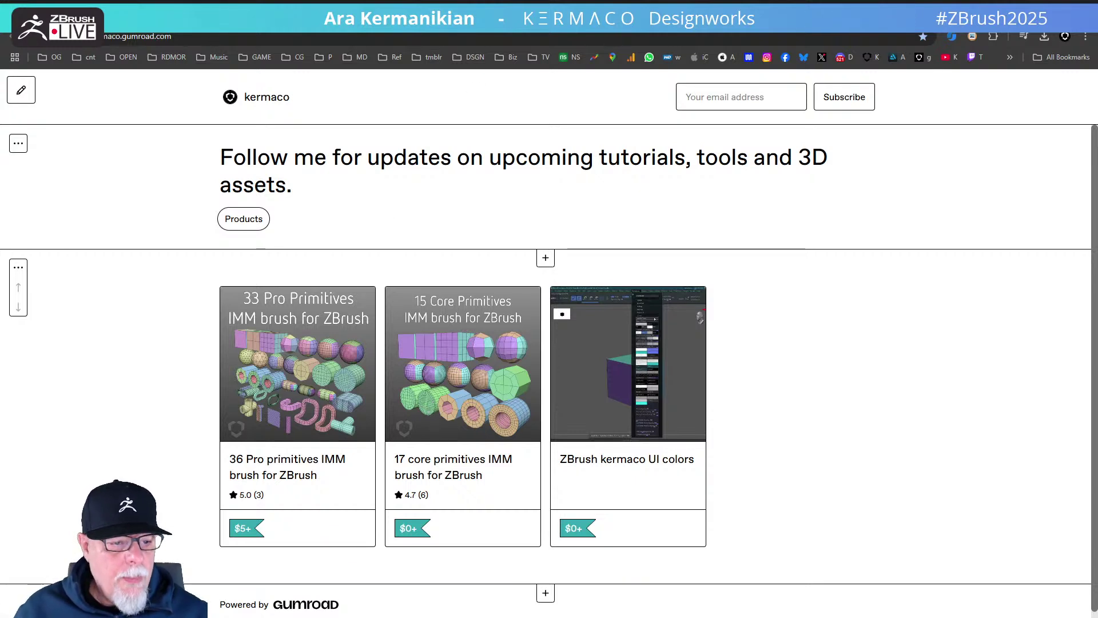
pyautogui.hotkey('ctrl', 'w')
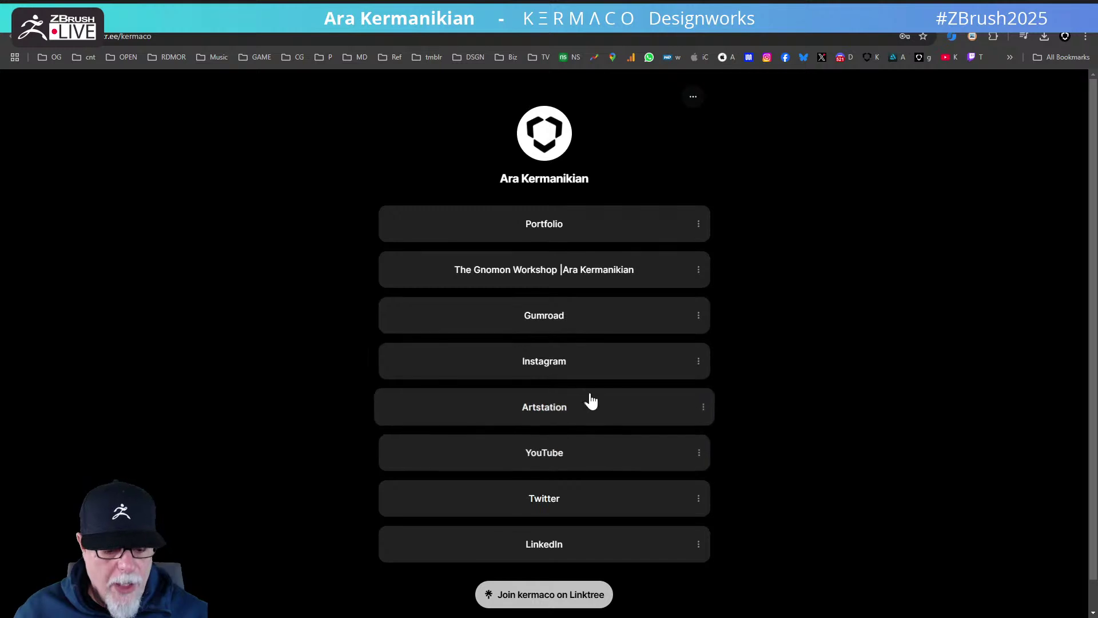
pyautogui.click(559, 283)
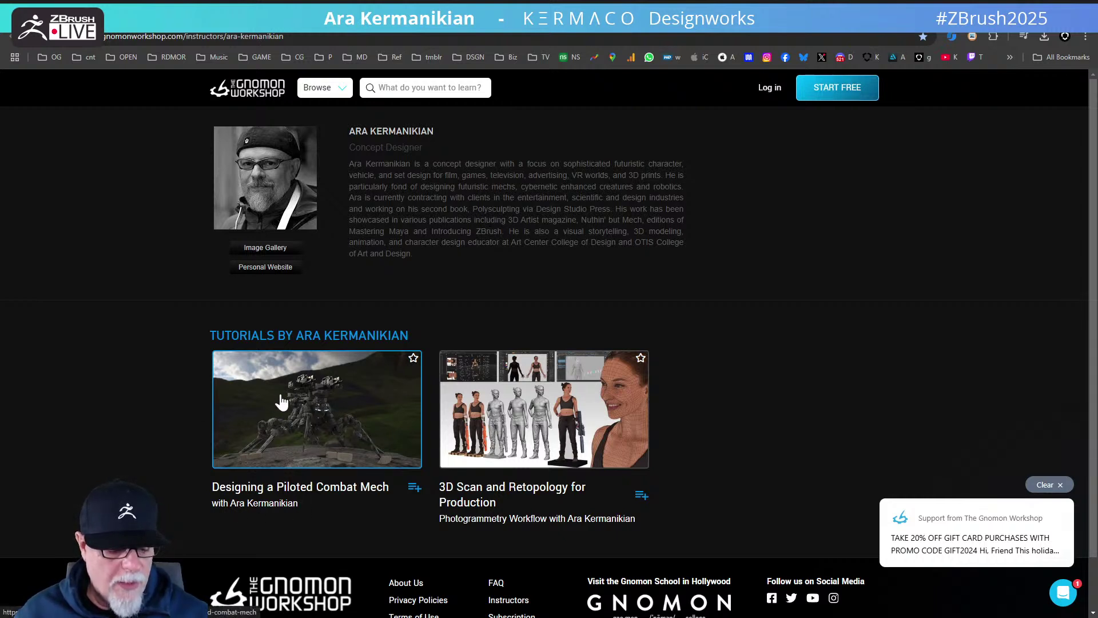
pyautogui.scroll(-1, 343, 411)
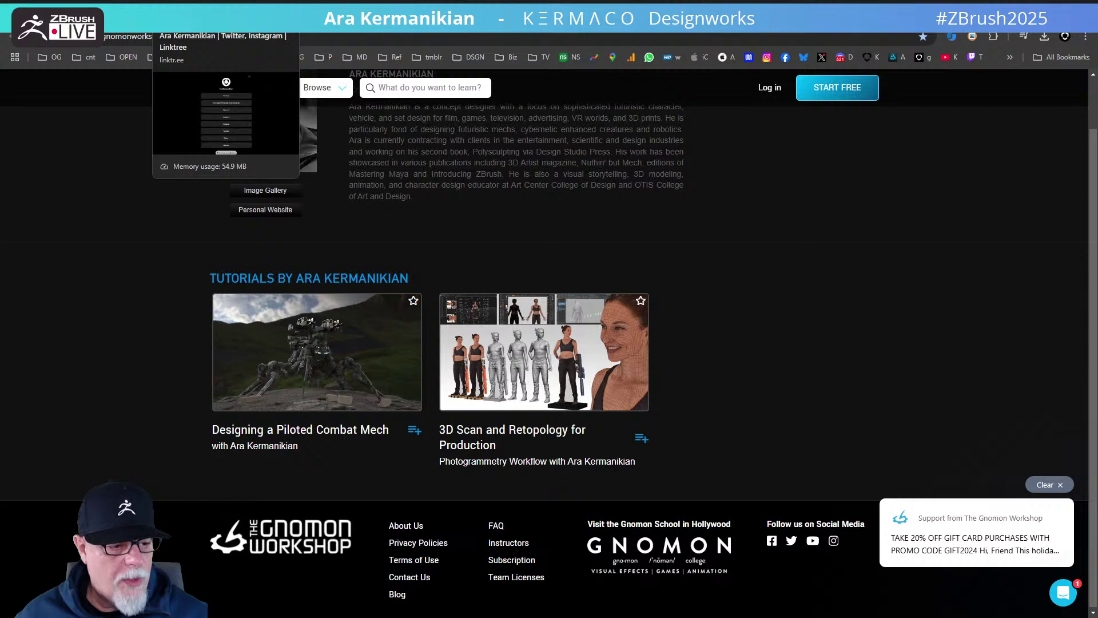
pyautogui.click(223, 11)
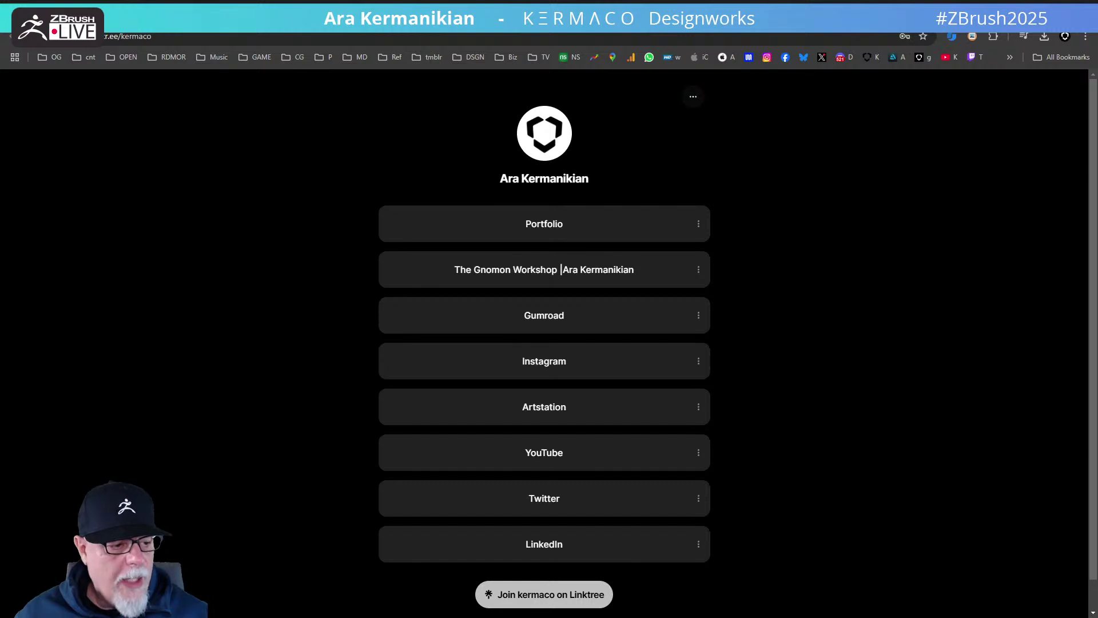
# - Show the Instagram profile tab, then switch back to the ZBrush window
pyautogui.click(136, 13)
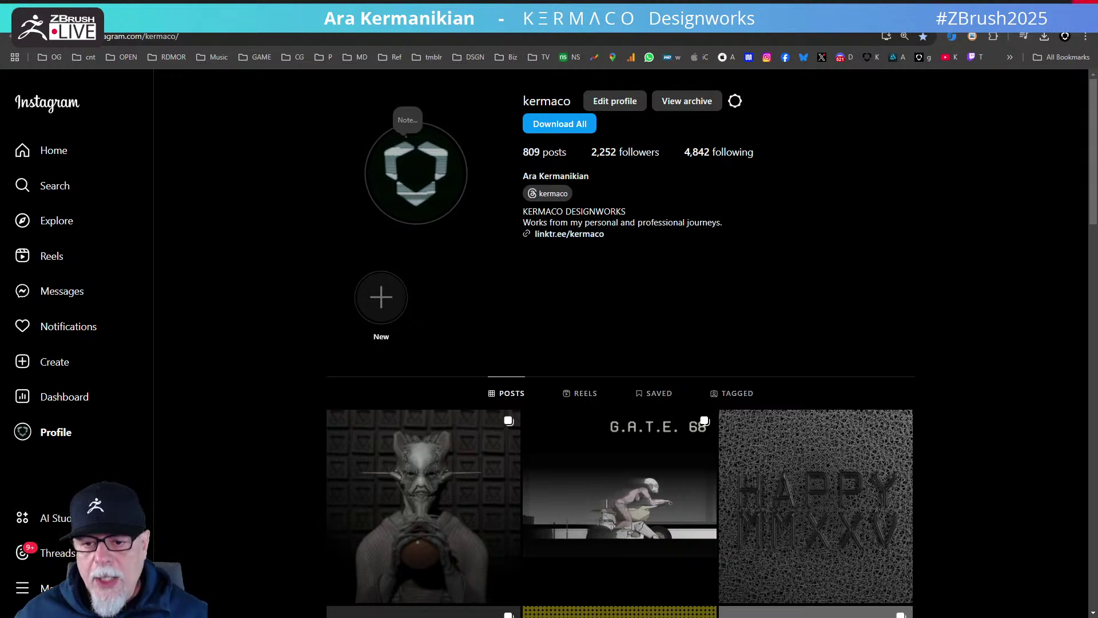
pyautogui.hotkey('alt', 'Tab')
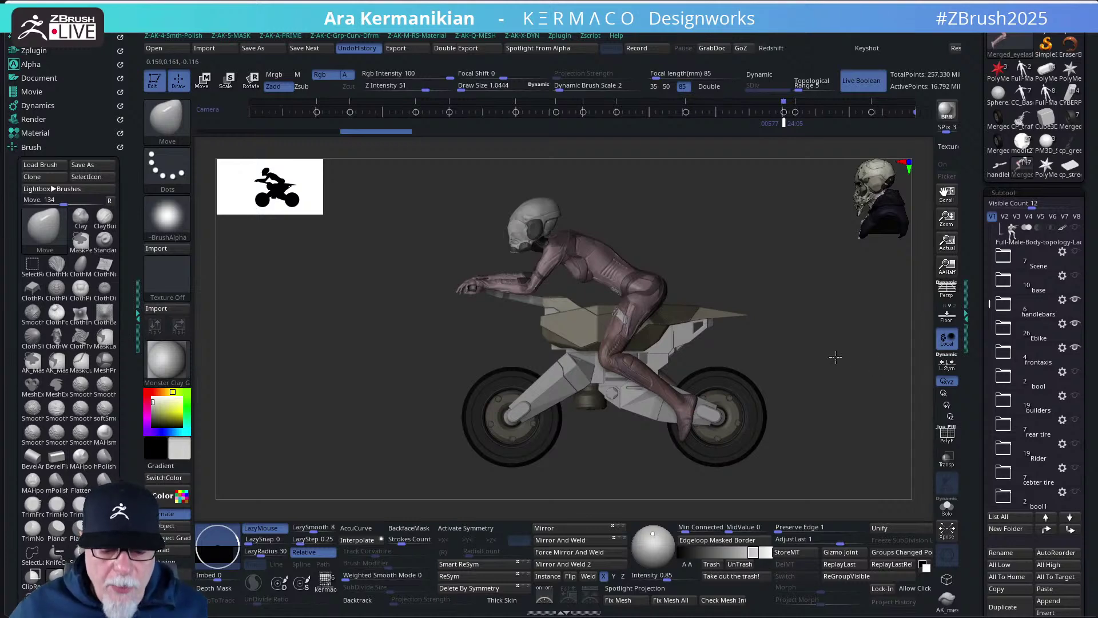
# - Hide the Riders subtool folder and orbit around the bike on its own
pyautogui.hotkey('ctrl', 'z')
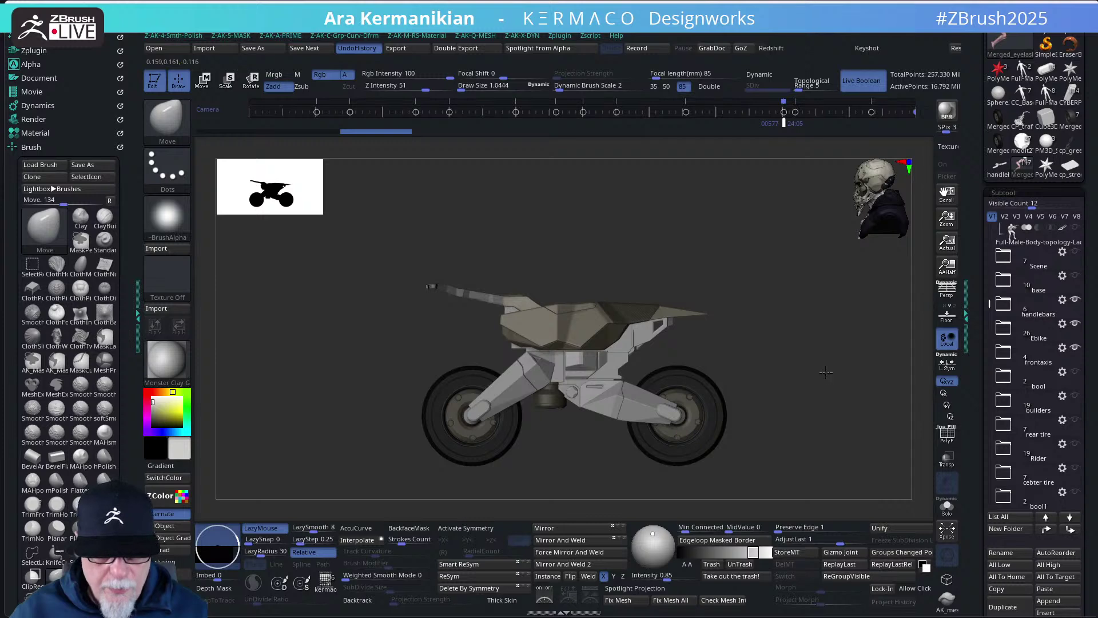
pyautogui.moveTo(824, 365); pyautogui.dragTo(815, 361)
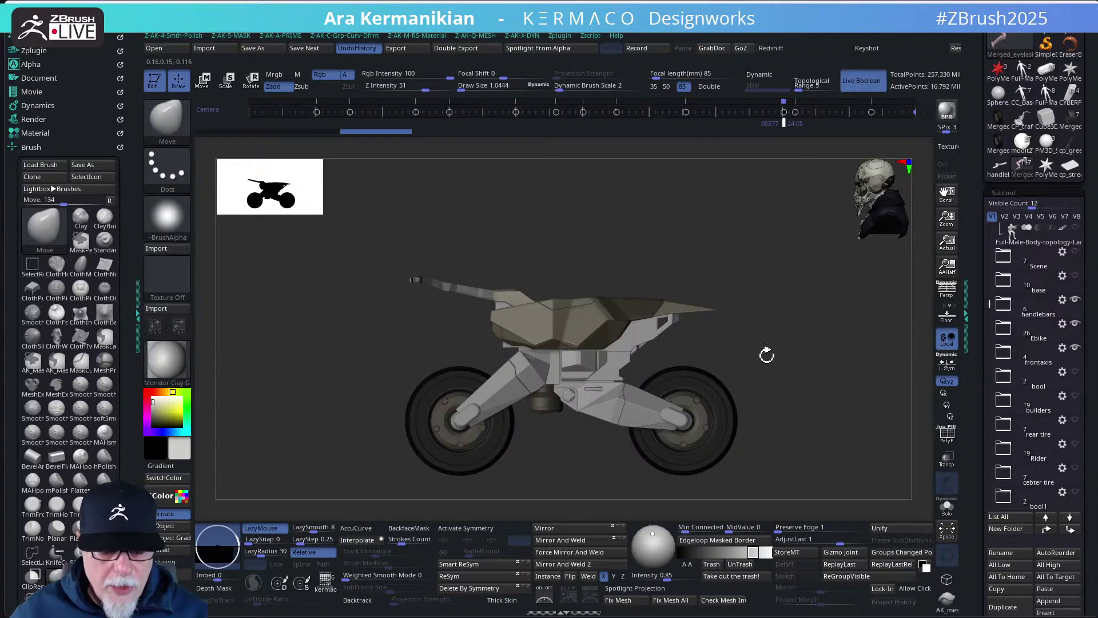
pyautogui.moveTo(792, 359); pyautogui.dragTo(768, 344)
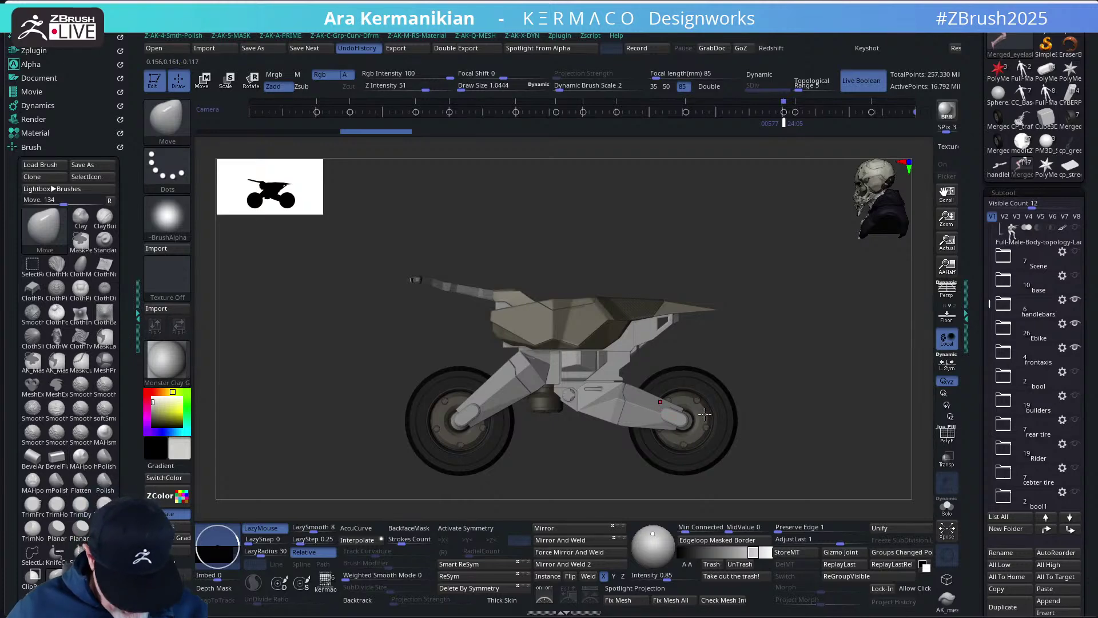
pyautogui.press('b')
pyautogui.press('z')
pyautogui.press('m')
pyautogui.keyDown('alt'); pyautogui.click(628, 423); pyautogui.keyUp('alt')
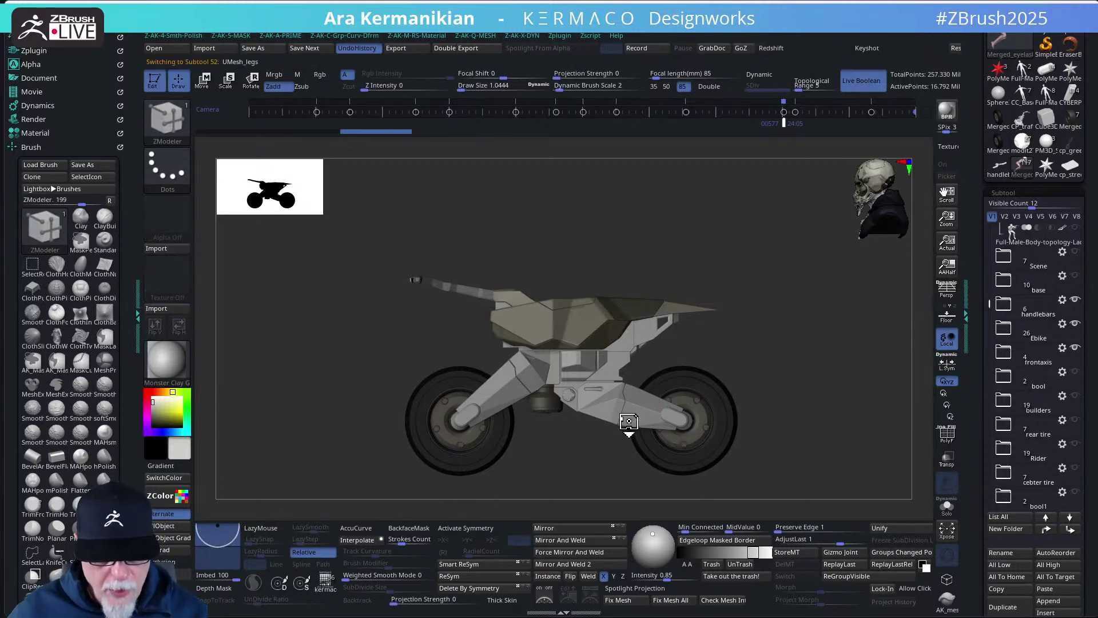
pyautogui.click(947, 506)
pyautogui.press('f')
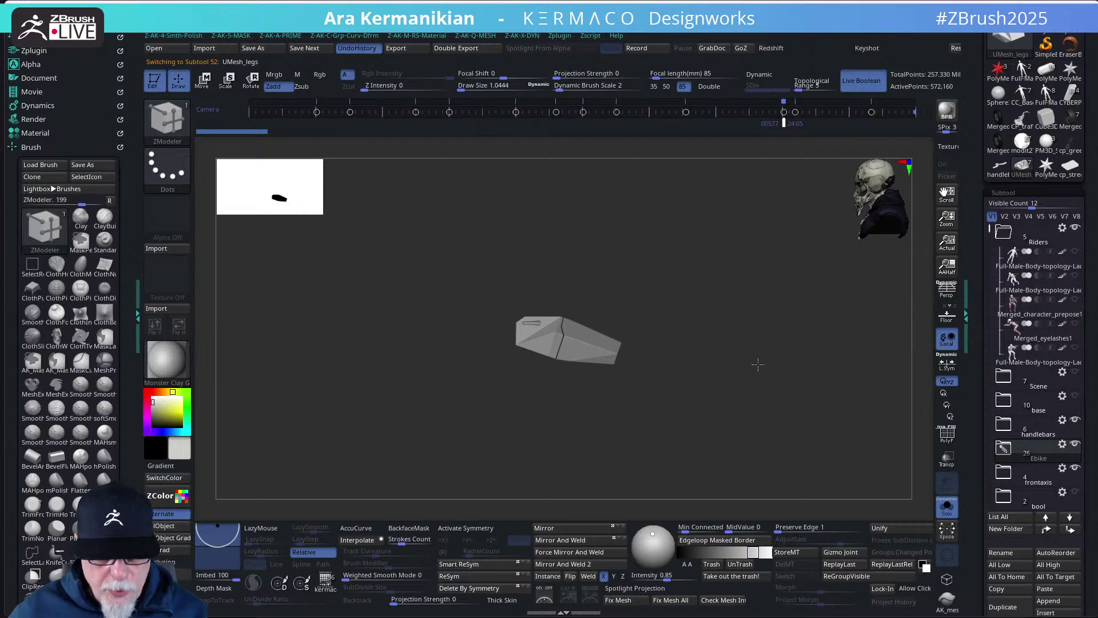
pyautogui.moveTo(790, 392)
pyautogui.mouseDown()
pyautogui.moveTo(789, 353)
pyautogui.moveTo(783, 404)
pyautogui.moveTo(785, 375)
pyautogui.moveTo(822, 380)
pyautogui.moveTo(780, 380)
pyautogui.moveTo(773, 344)
pyautogui.moveTo(731, 400)
pyautogui.moveTo(669, 408)
pyautogui.moveTo(767, 387)
pyautogui.moveTo(785, 396)
pyautogui.mouseUp()
pyautogui.click(951, 440)
pyautogui.click(948, 436)
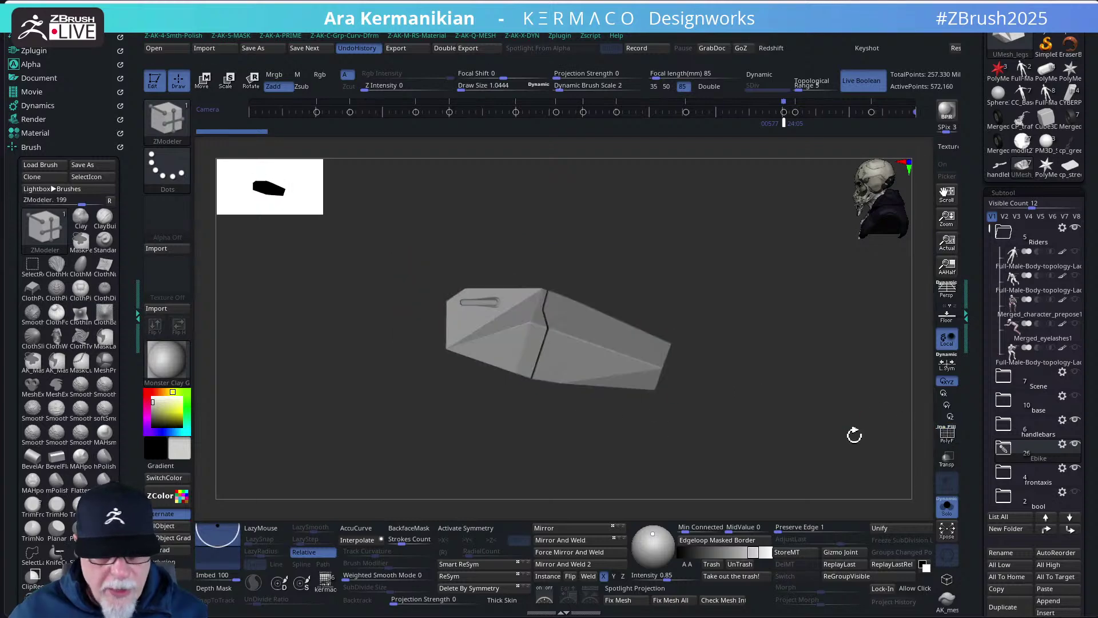
pyautogui.click(945, 503)
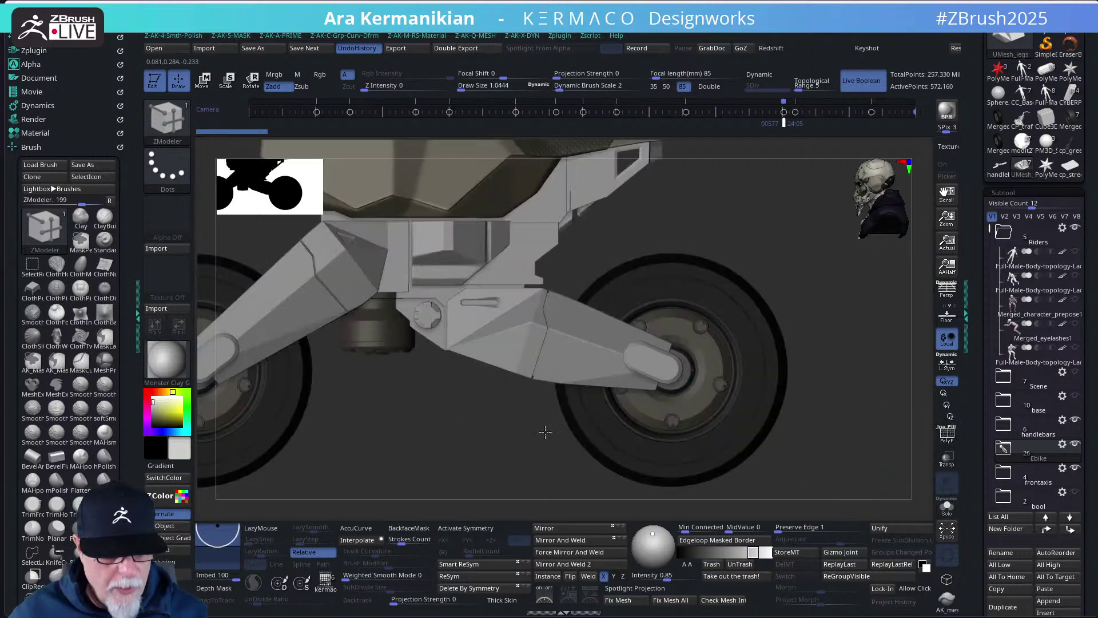
pyautogui.moveTo(412, 410); pyautogui.dragTo(492, 300)
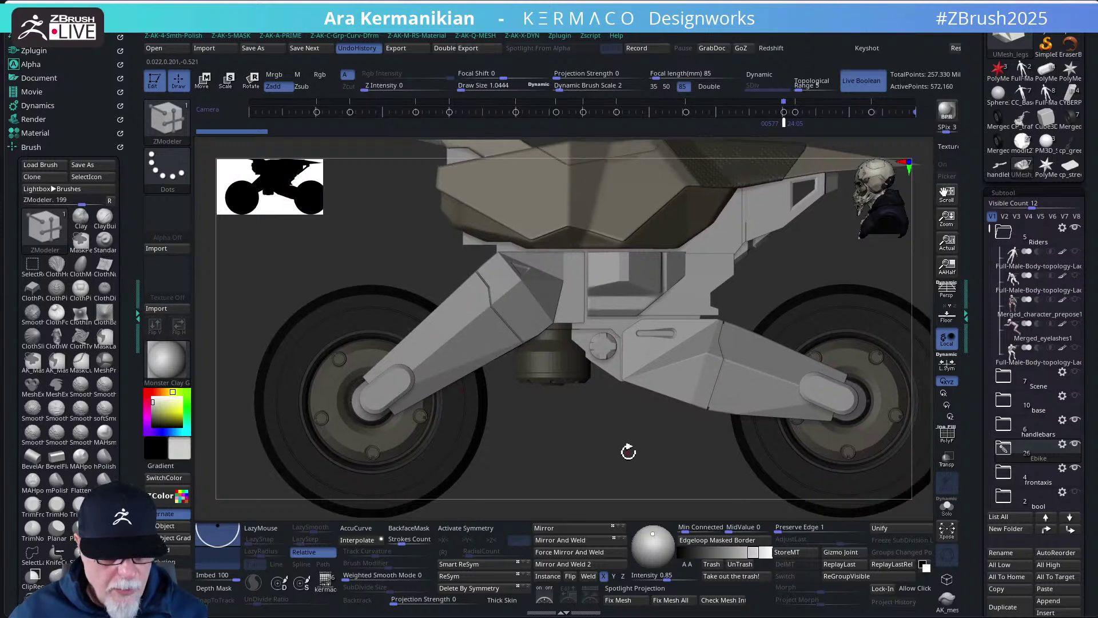
pyautogui.press('f')
pyautogui.moveTo(614, 454); pyautogui.dragTo(584, 447)
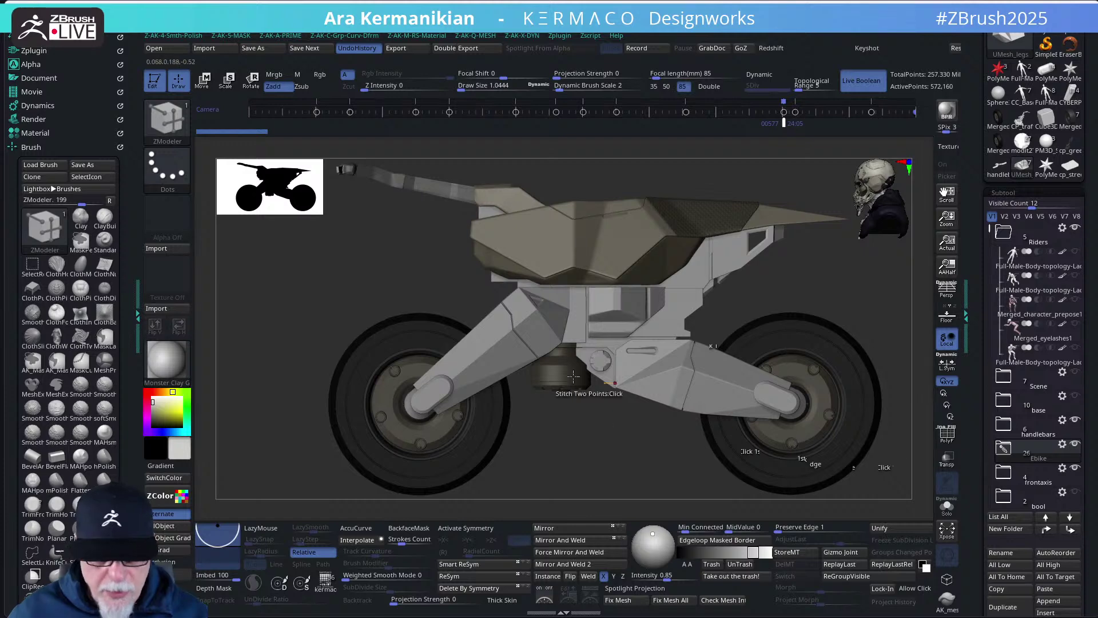
pyautogui.press('b')
pyautogui.press('m')
pyautogui.press('v')
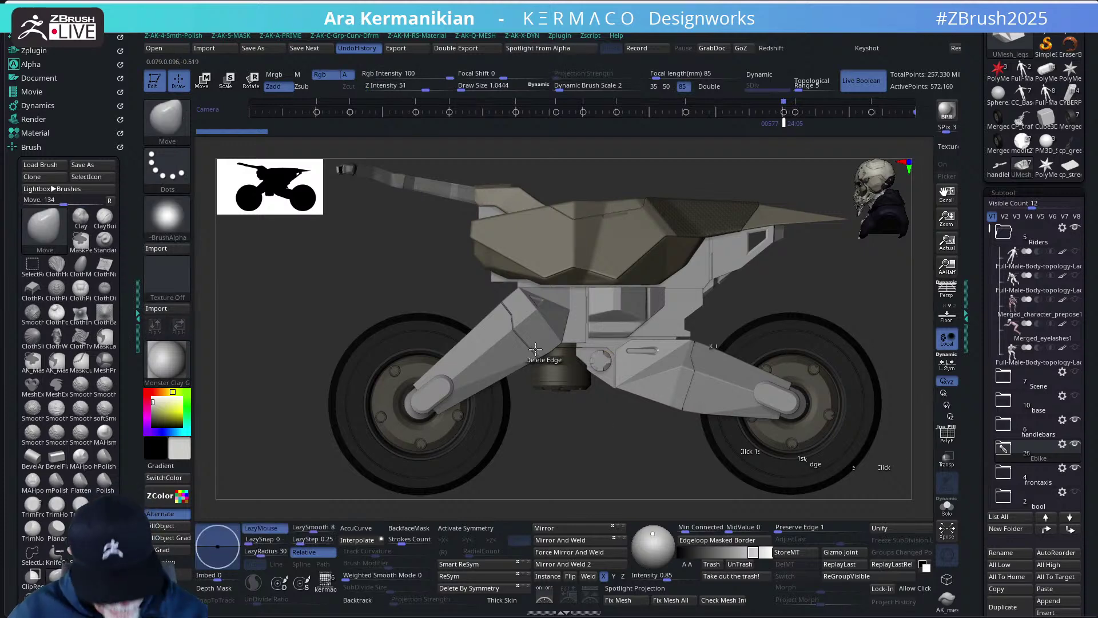
pyautogui.keyDown('alt'); pyautogui.click(536, 348); pyautogui.keyUp('alt')
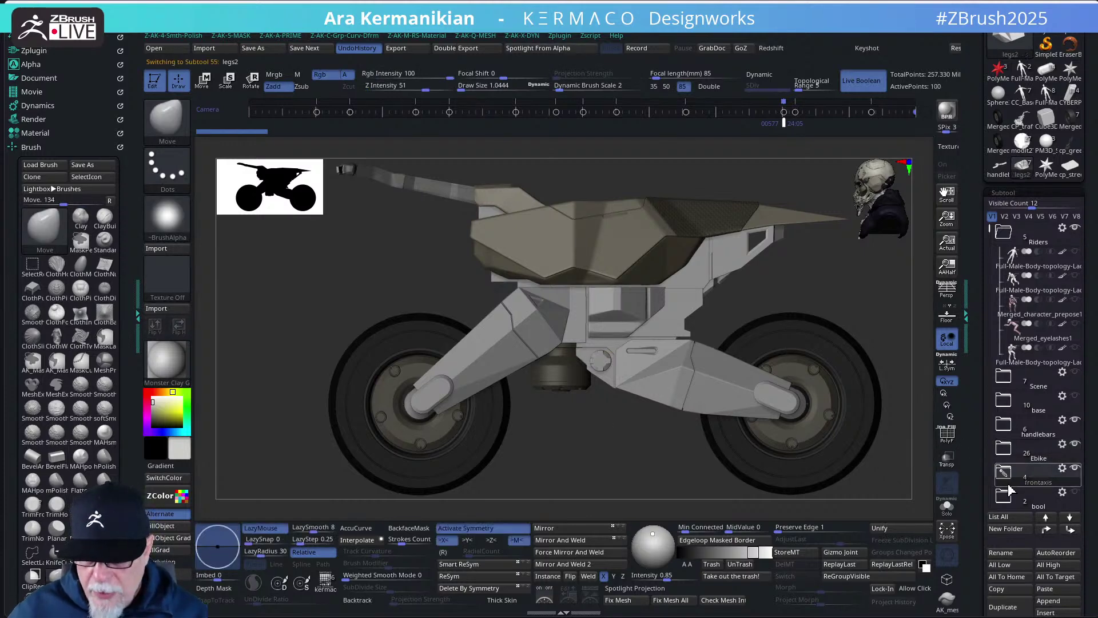
pyautogui.moveTo(1034, 491)
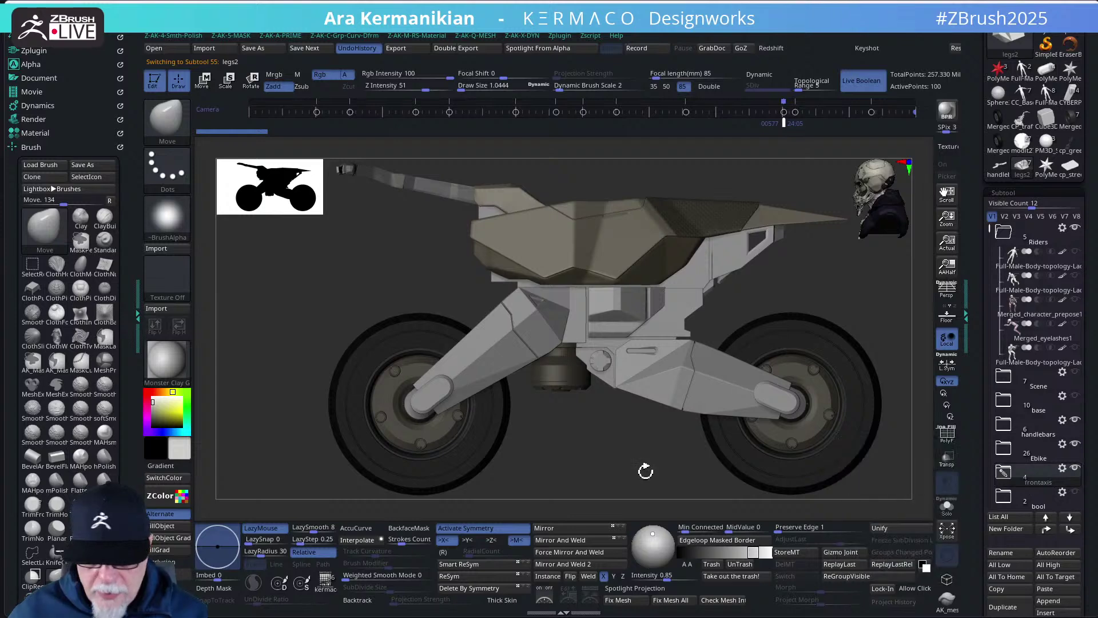
pyautogui.moveTo(643, 456); pyautogui.dragTo(645, 426)
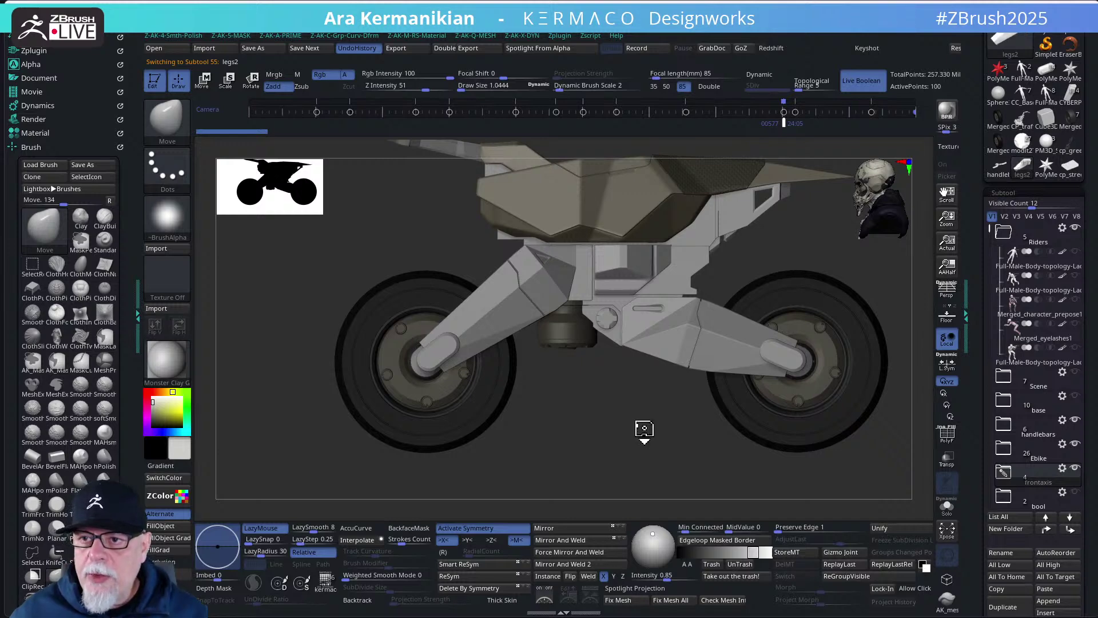
pyautogui.moveTo(624, 434); pyautogui.dragTo(583, 452)
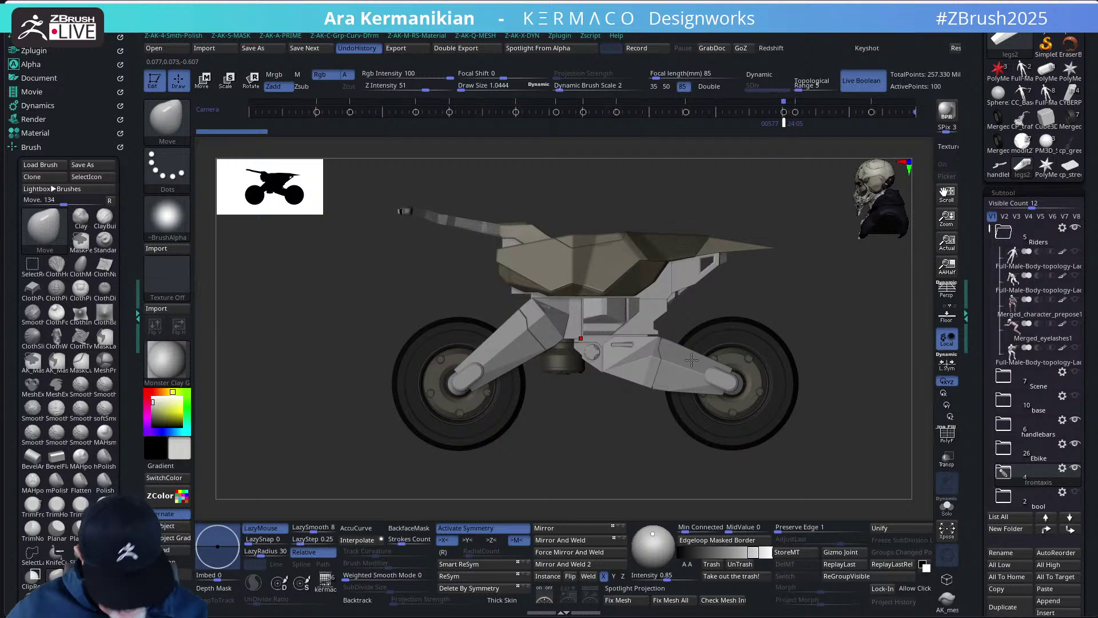
# - Select the PolyMesh3D1_1 piece under the seat and turn on its PolyF wireframe
pyautogui.press('b')
pyautogui.press('z')
pyautogui.press('m')
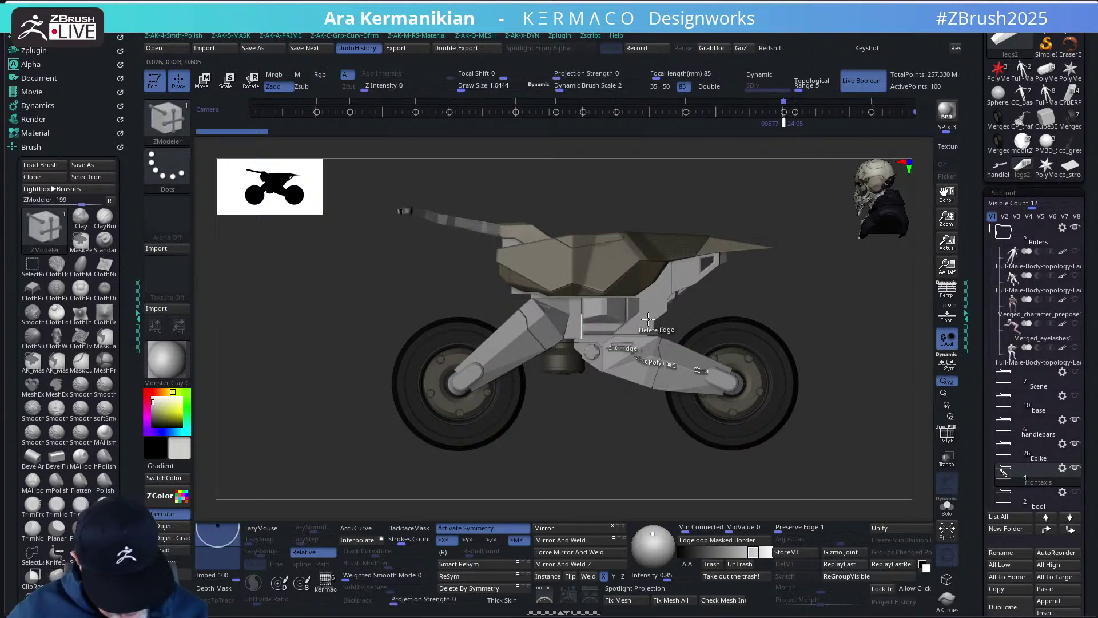
pyautogui.press('b')
pyautogui.press('m')
pyautogui.press('v')
pyautogui.keyDown('alt'); pyautogui.click(647, 324); pyautogui.keyUp('alt')
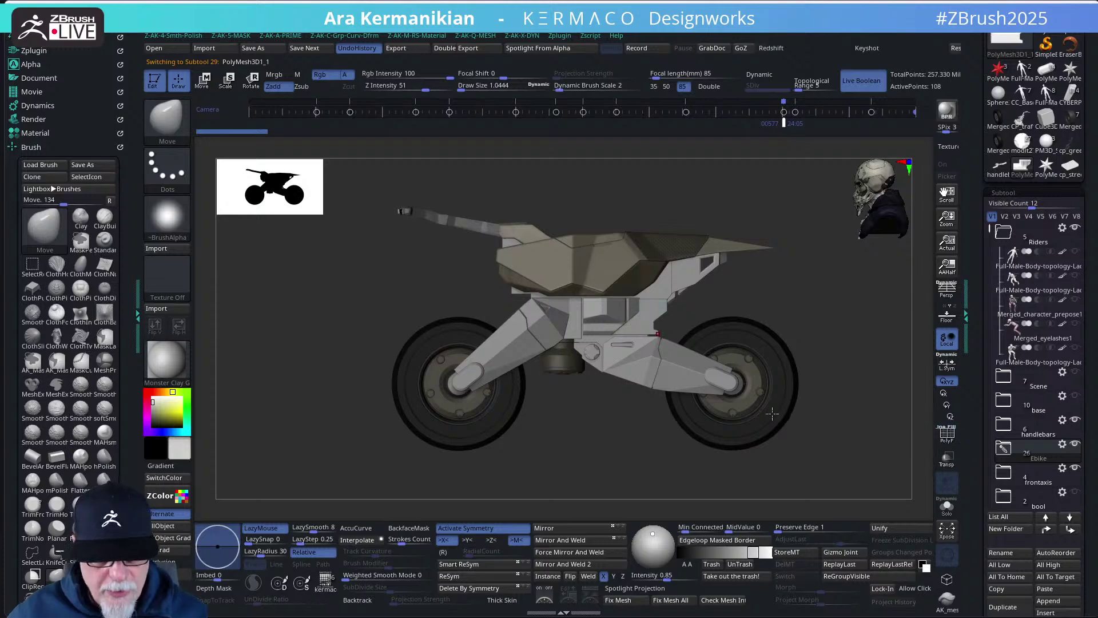
pyautogui.click(948, 434)
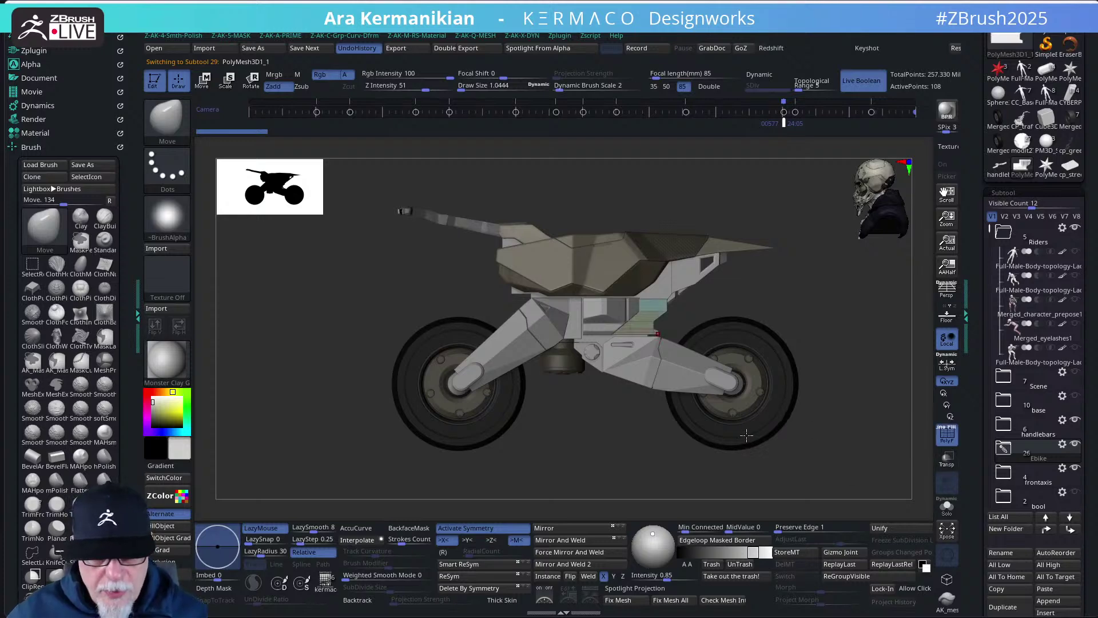
# - Rotate the bike toward a three-quarter view, with brush Draw Size now 12.3664
pyautogui.press('ctrl')
pyautogui.moveTo(856, 441)
pyautogui.mouseDown()
pyautogui.moveTo(856, 418)
pyautogui.moveTo(834, 417)
pyautogui.moveTo(858, 413)
pyautogui.moveTo(660, 341)
pyautogui.mouseUp()
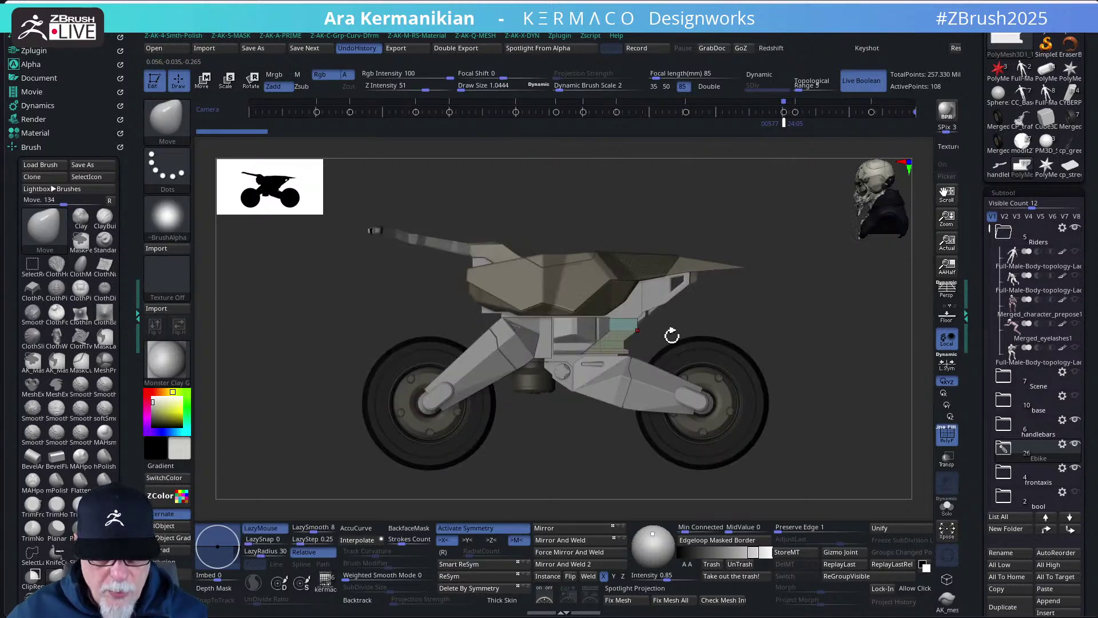
pyautogui.press('b')
pyautogui.press('z')
pyautogui.press('m')
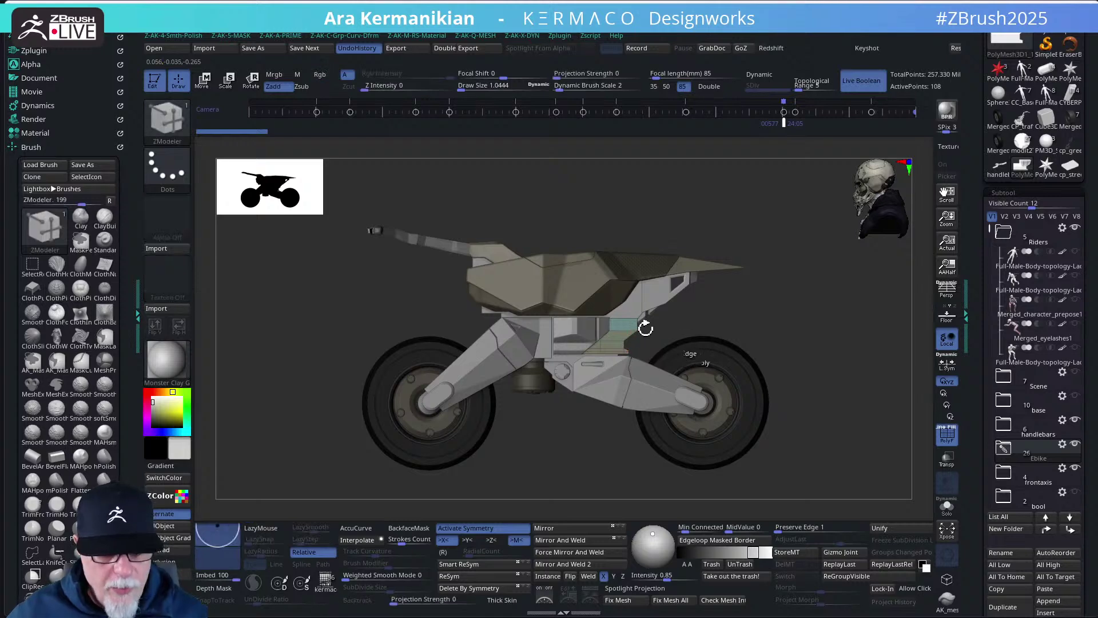
pyautogui.press('b')
pyautogui.press('m')
pyautogui.press('v')
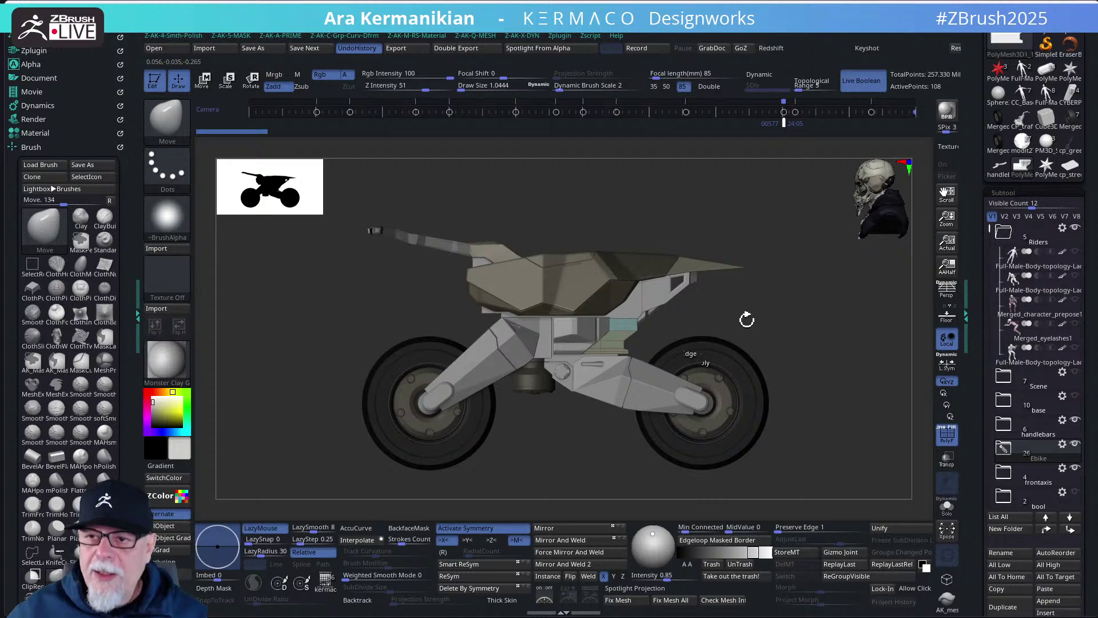
pyautogui.press('s')
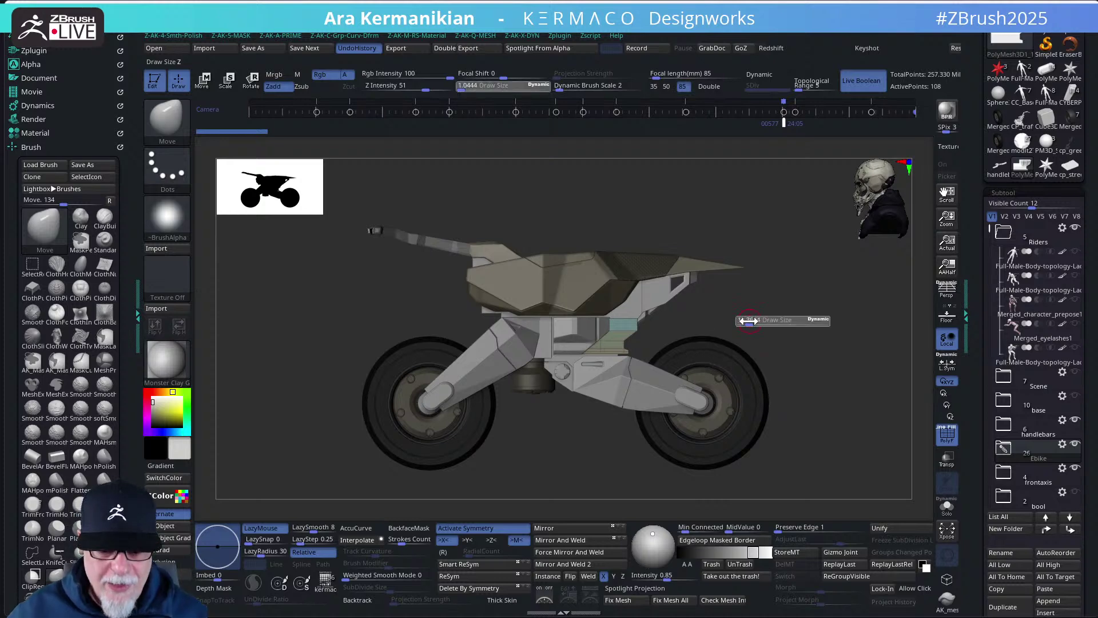
pyautogui.moveTo(768, 328)
pyautogui.mouseDown()
pyautogui.moveTo(745, 332)
pyautogui.moveTo(748, 318)
pyautogui.moveTo(908, 433)
pyautogui.mouseUp()
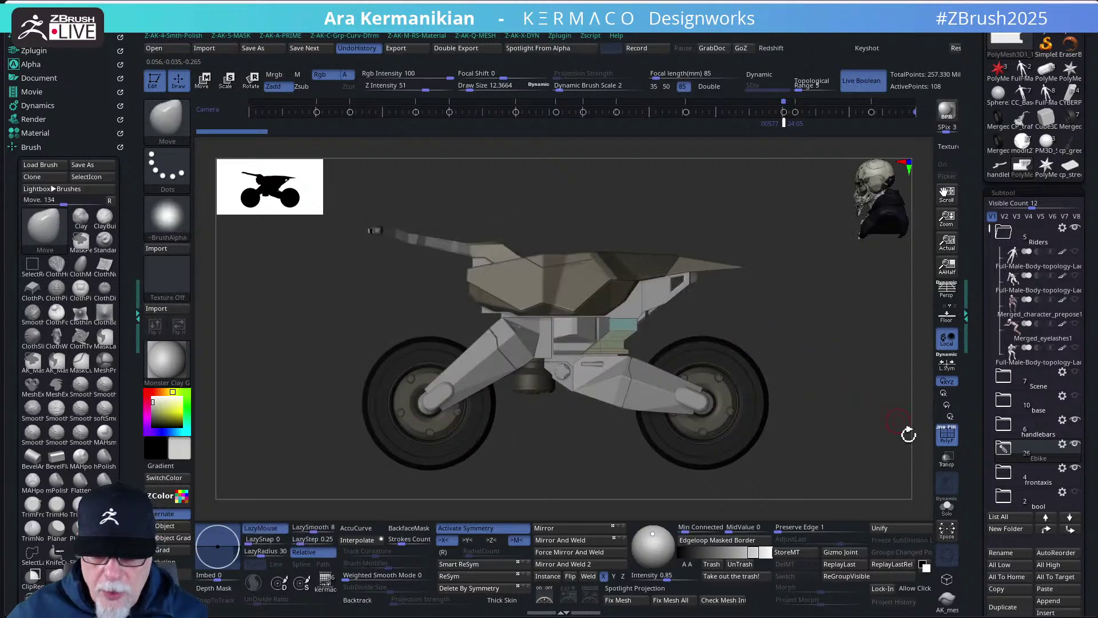
# - Briefly solo one piece, restore the full bike, and mask its lower right part
pyautogui.click(947, 506)
pyautogui.click(946, 506)
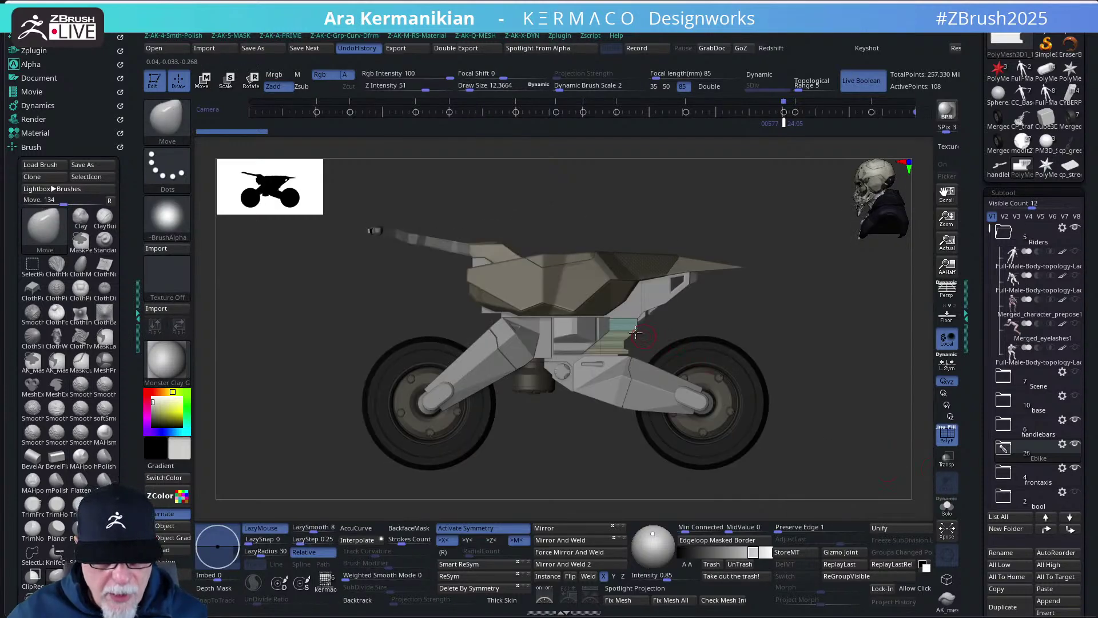
pyautogui.moveTo(792, 463)
pyautogui.keyDown('ctrl'); pyautogui.mouseDown()
pyautogui.moveTo(602, 331)
pyautogui.moveTo(644, 360)
pyautogui.mouseUp(); pyautogui.keyUp('ctrl')
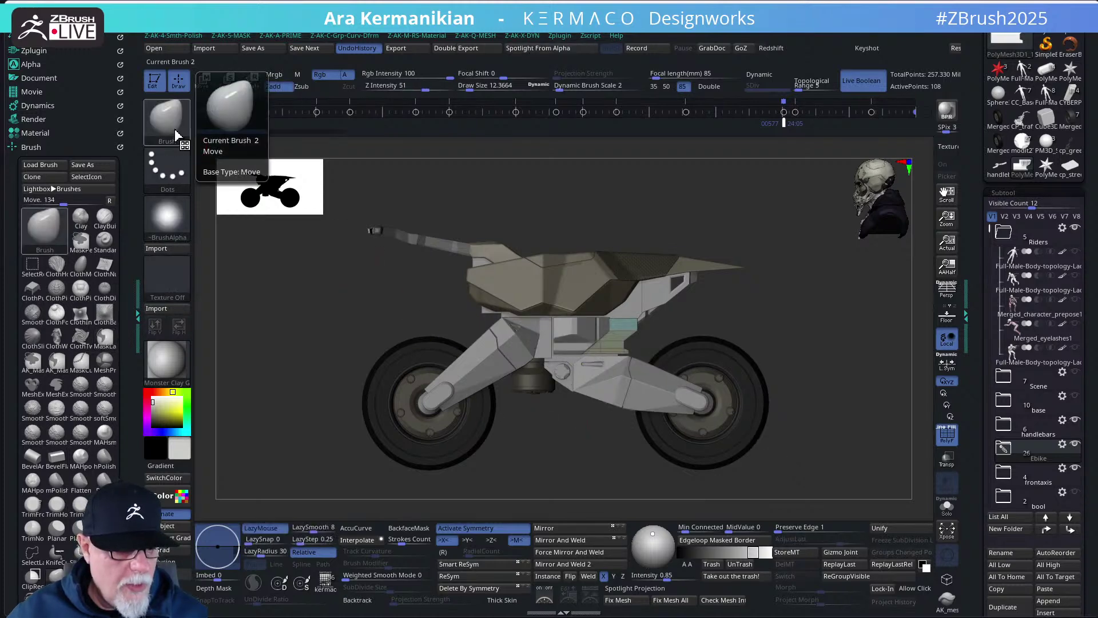
# - Make AK_Mask the active masking brush from the MASK choices in the radial picker
pyautogui.middleClick(738, 291)
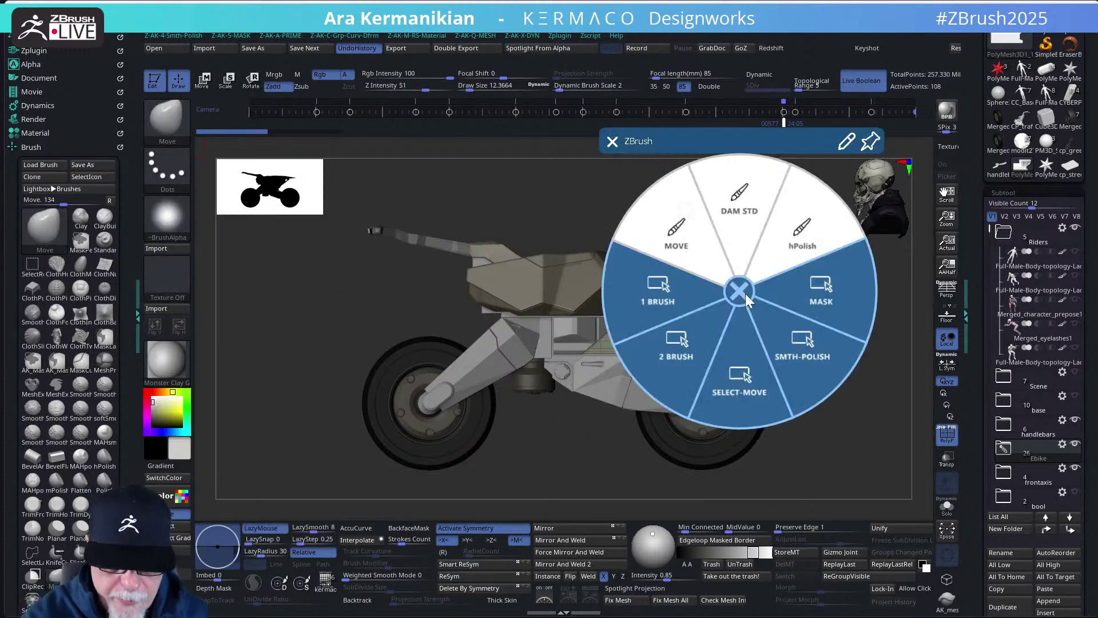
pyautogui.click(822, 303)
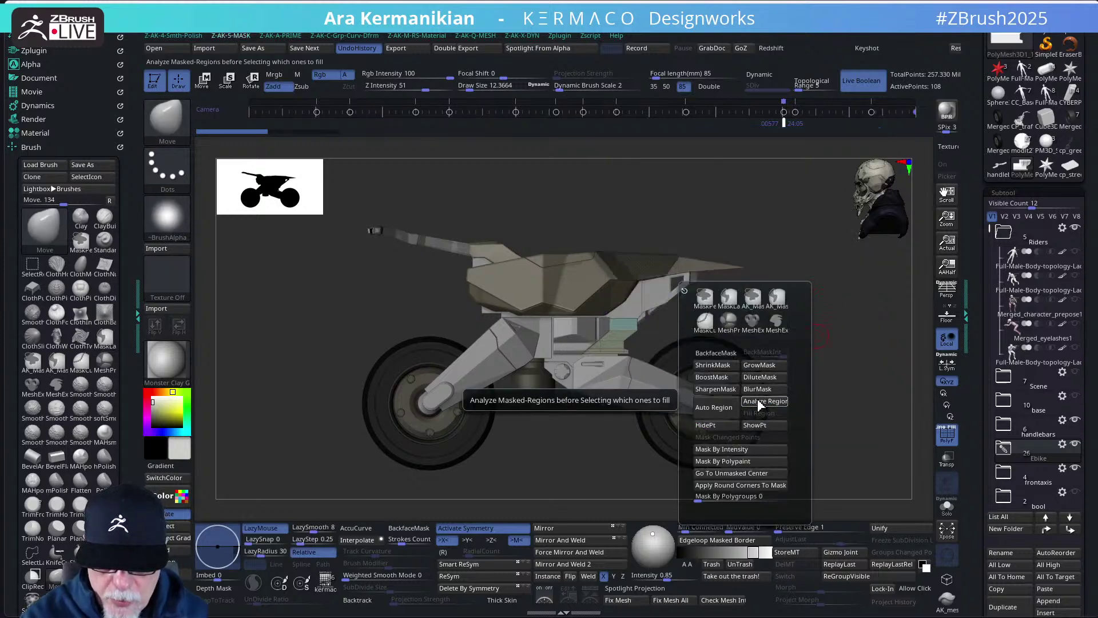
pyautogui.middleClick(822, 298)
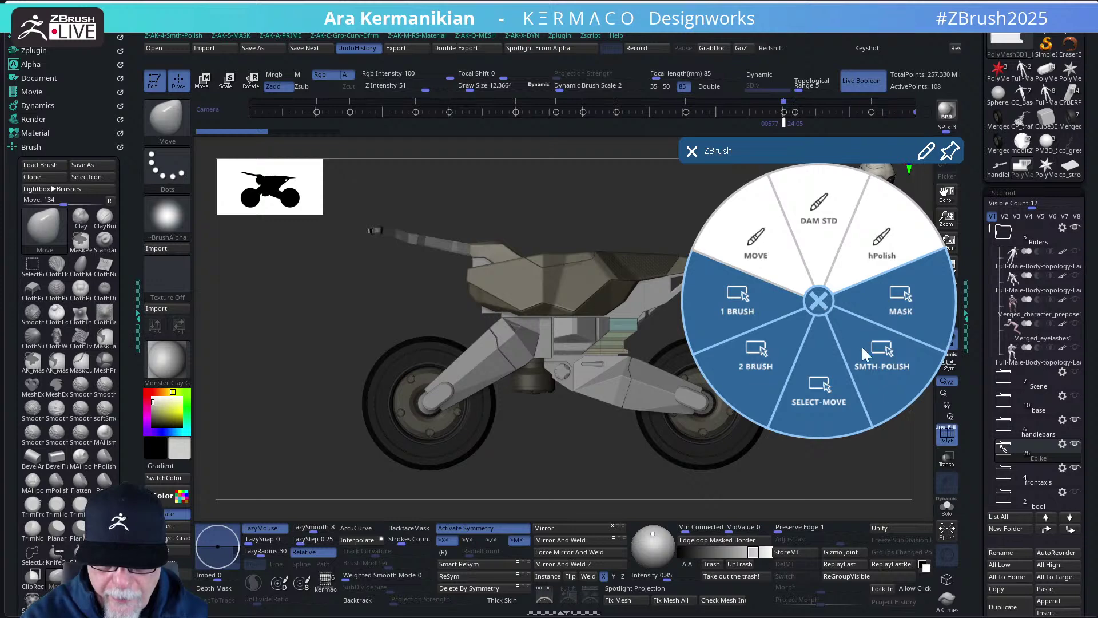
pyautogui.click(897, 304)
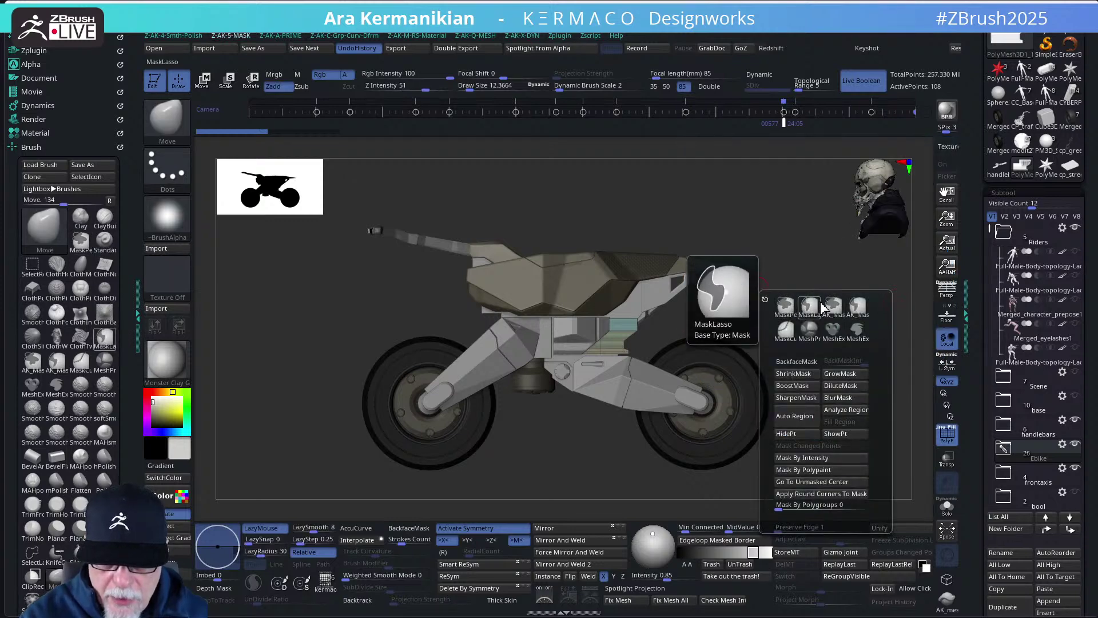
pyautogui.click(849, 308)
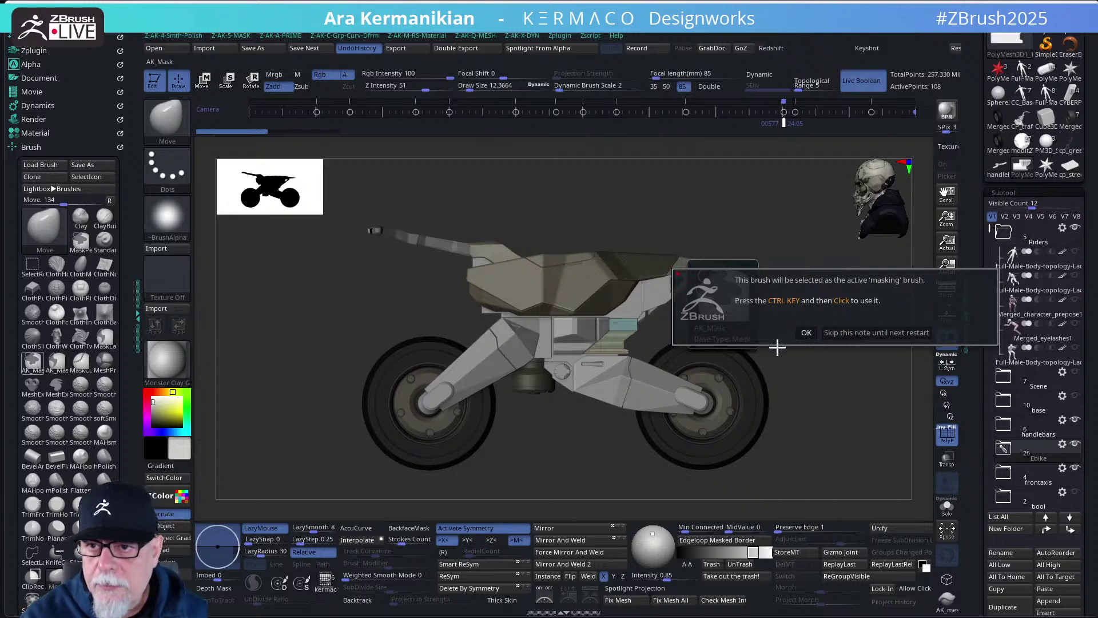
pyautogui.click(806, 332)
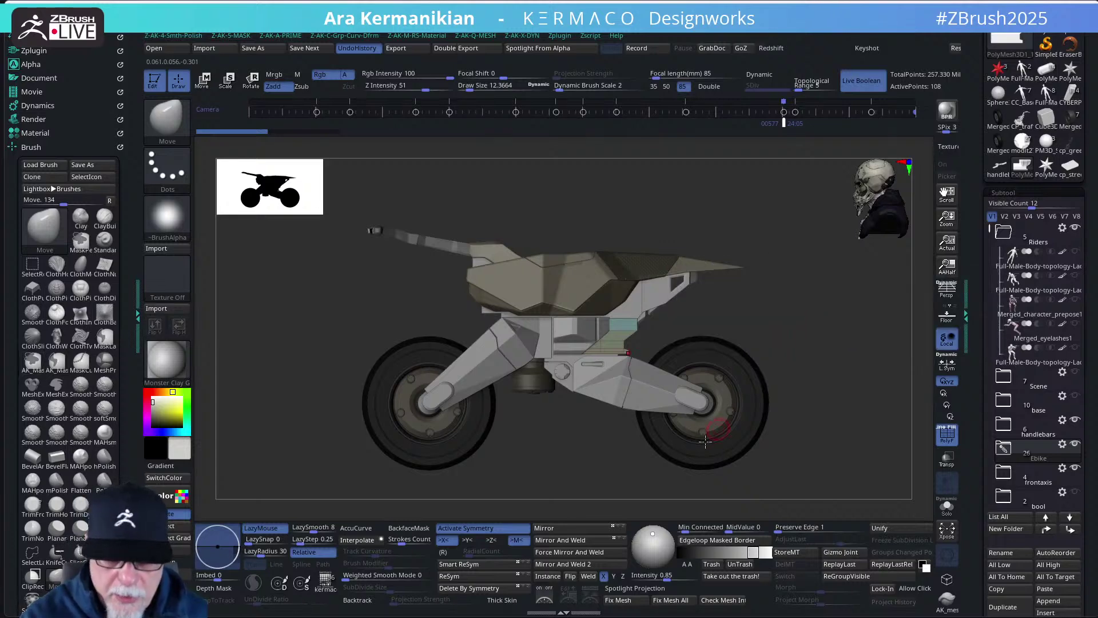
# - Test a rectangular mask around the rear wheel with a small Transpose move, then undo it
pyautogui.keyDown('ctrl'); pyautogui.moveTo(785, 474); pyautogui.dragTo(427, 331); pyautogui.keyUp('ctrl')
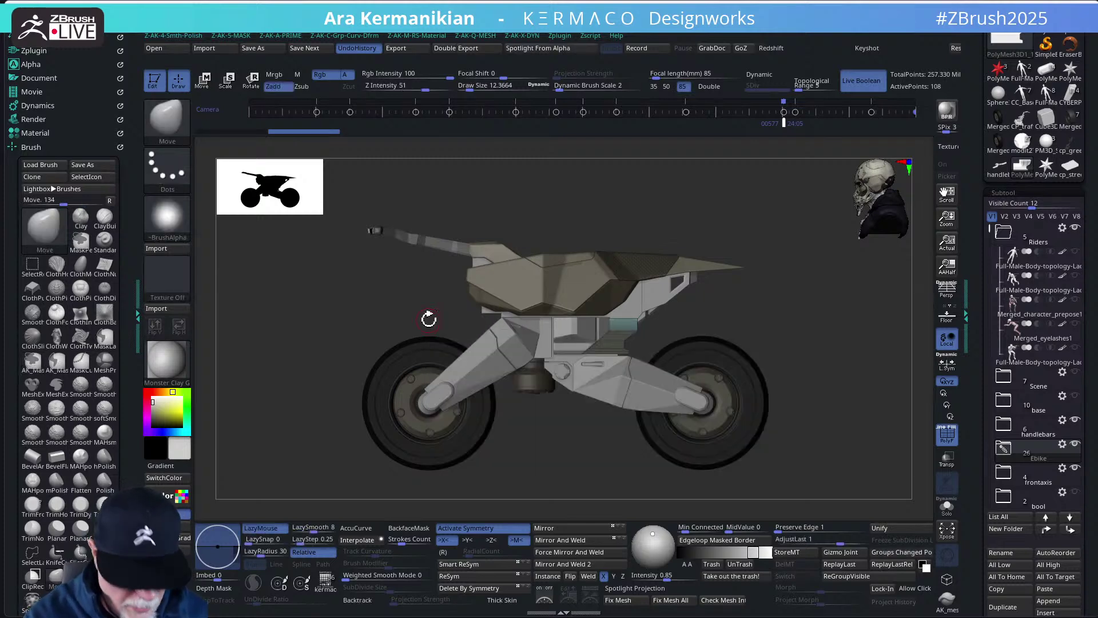
pyautogui.press('w')
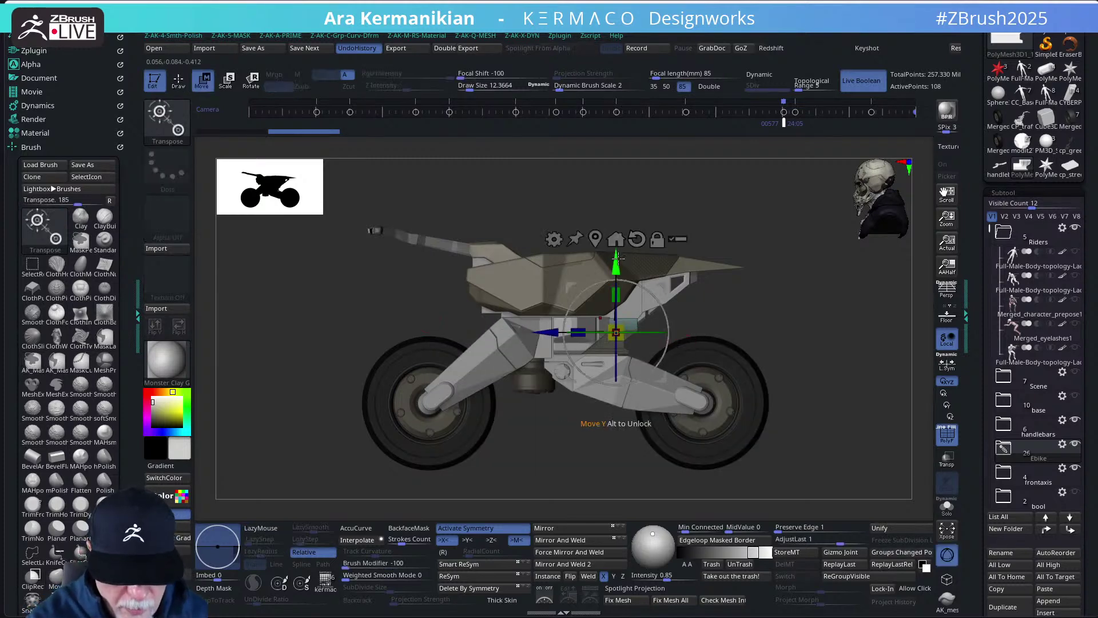
pyautogui.moveTo(617, 261); pyautogui.dragTo(617, 257)
pyautogui.press('q')
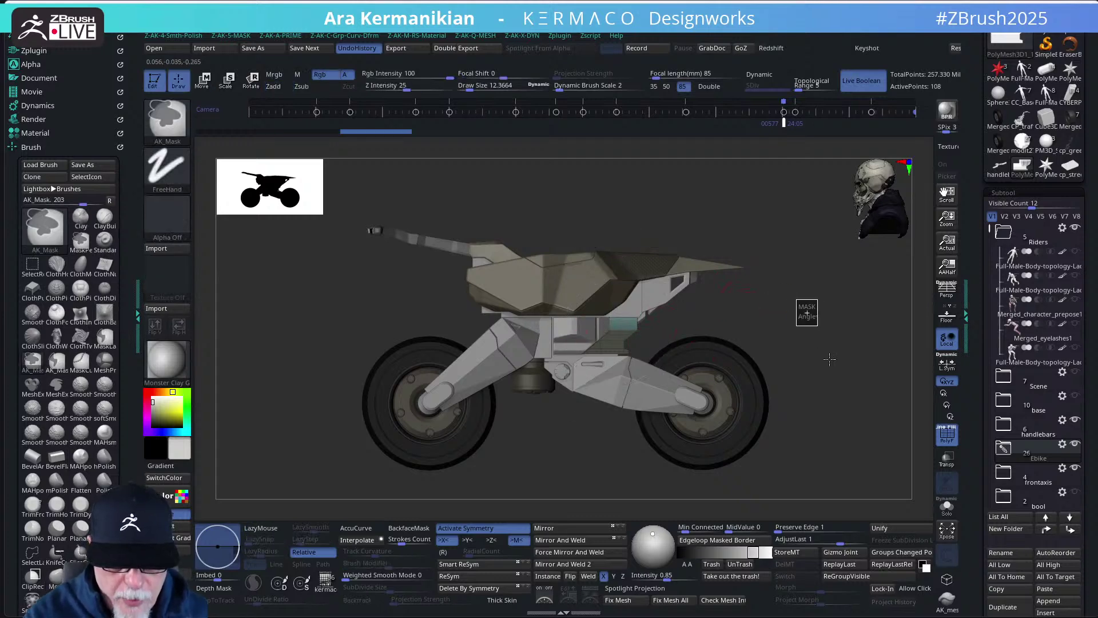
pyautogui.hotkey('ctrl', 'z')
# - Turn PolyF off to hide the polygroup colours and orbit the bike toward the viewer
pyautogui.click(948, 434)
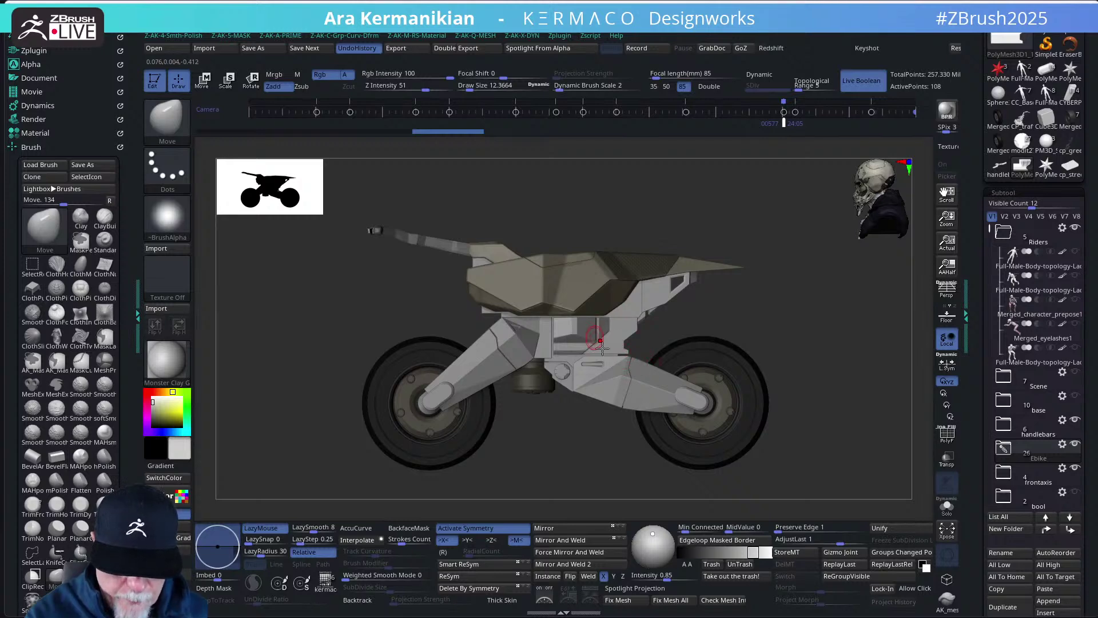
pyautogui.moveTo(715, 320)
pyautogui.mouseDown()
pyautogui.moveTo(687, 323)
pyautogui.moveTo(711, 319)
pyautogui.mouseUp()
pyautogui.moveTo(717, 318)
pyautogui.mouseDown()
pyautogui.moveTo(652, 338)
pyautogui.moveTo(723, 316)
pyautogui.mouseUp()
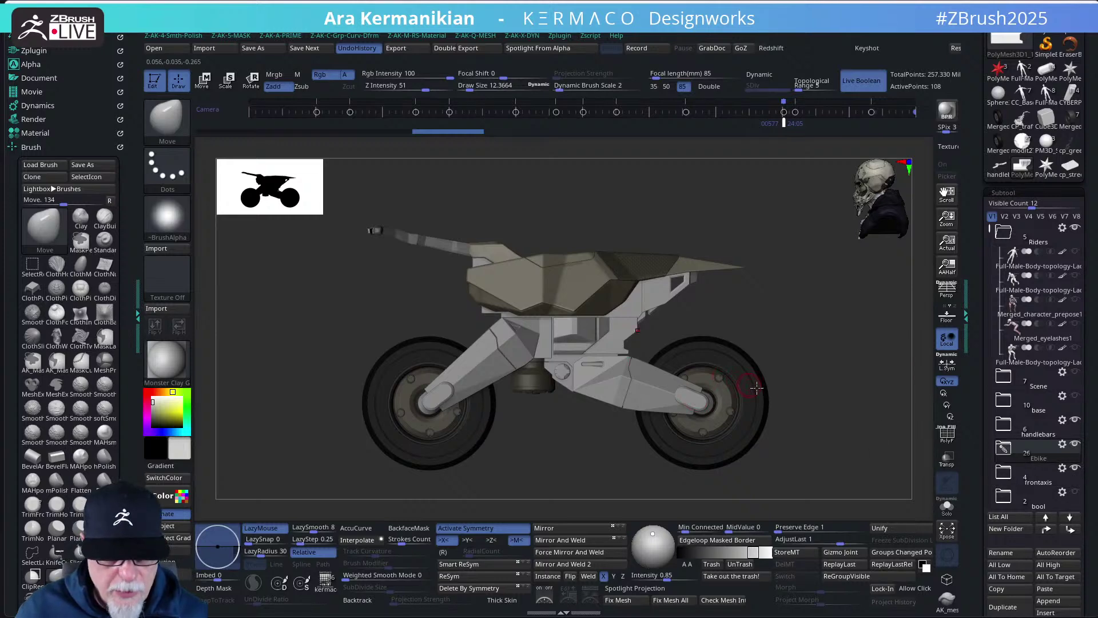
pyautogui.moveTo(1015, 453)
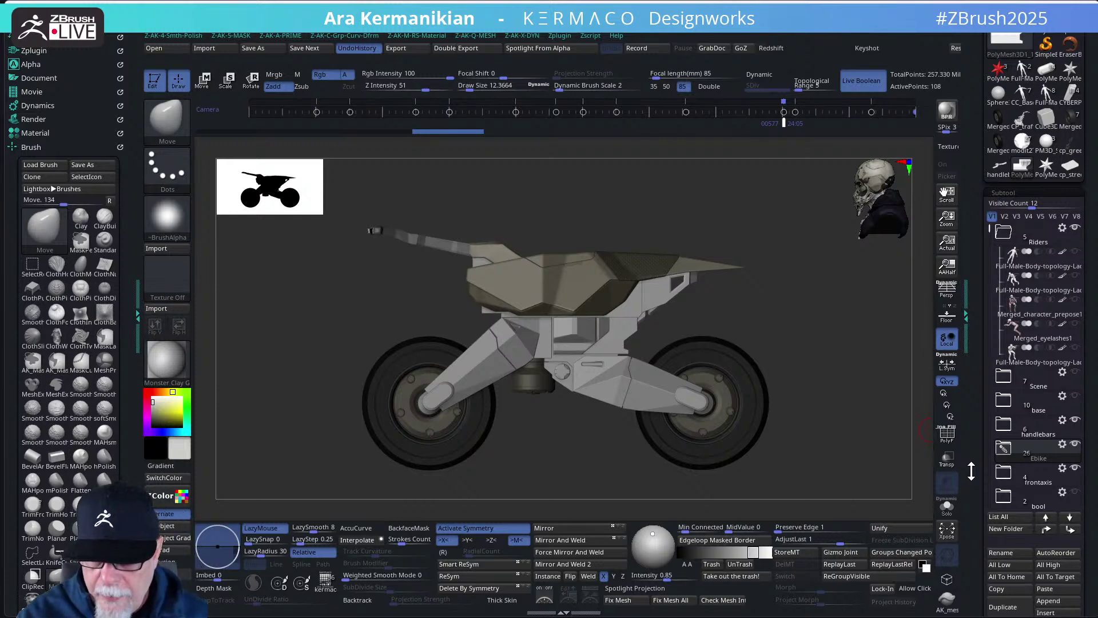
# - Expand the Ebike folder and insert a star PolyMesh3D as the new subtool PolyMesh3D1_2
pyautogui.click(1004, 449)
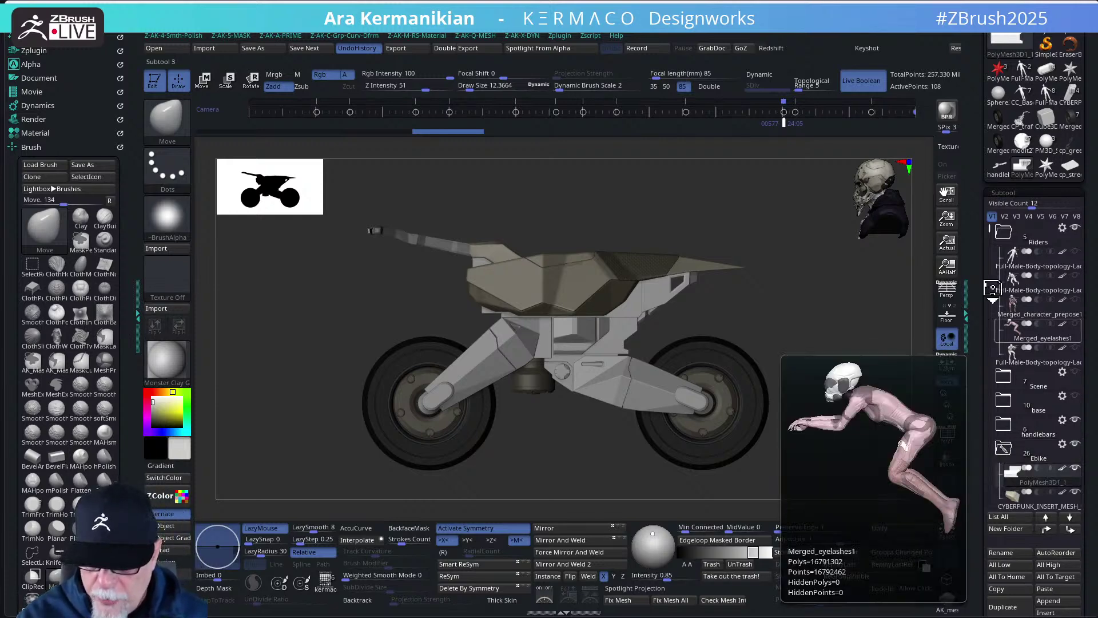
pyautogui.scroll(-4, 991, 292)
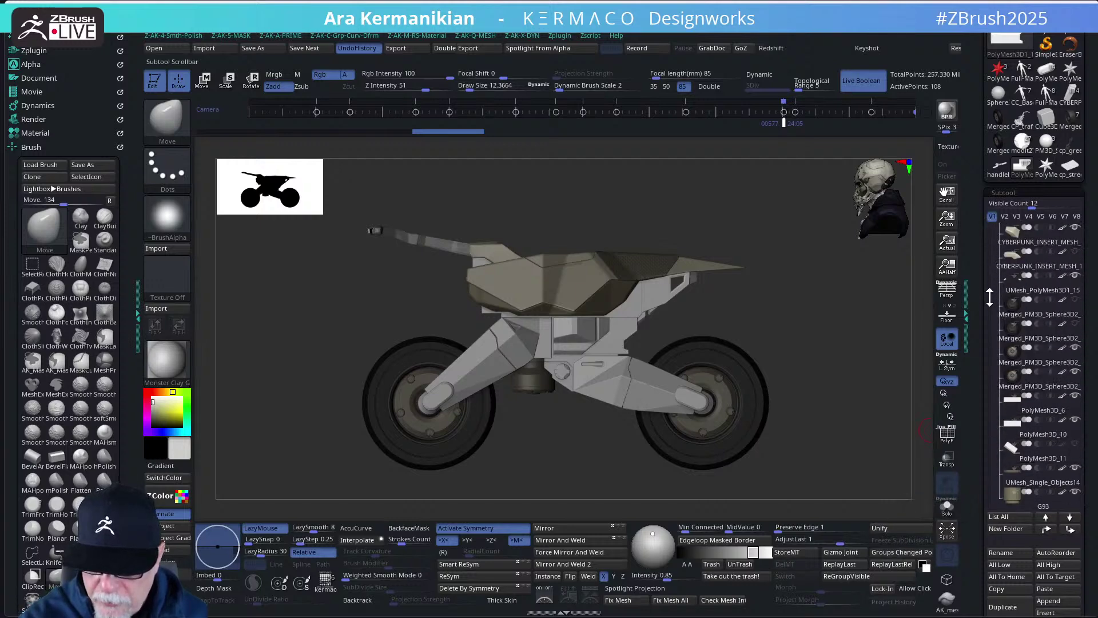
pyautogui.scroll(-10, 990, 296)
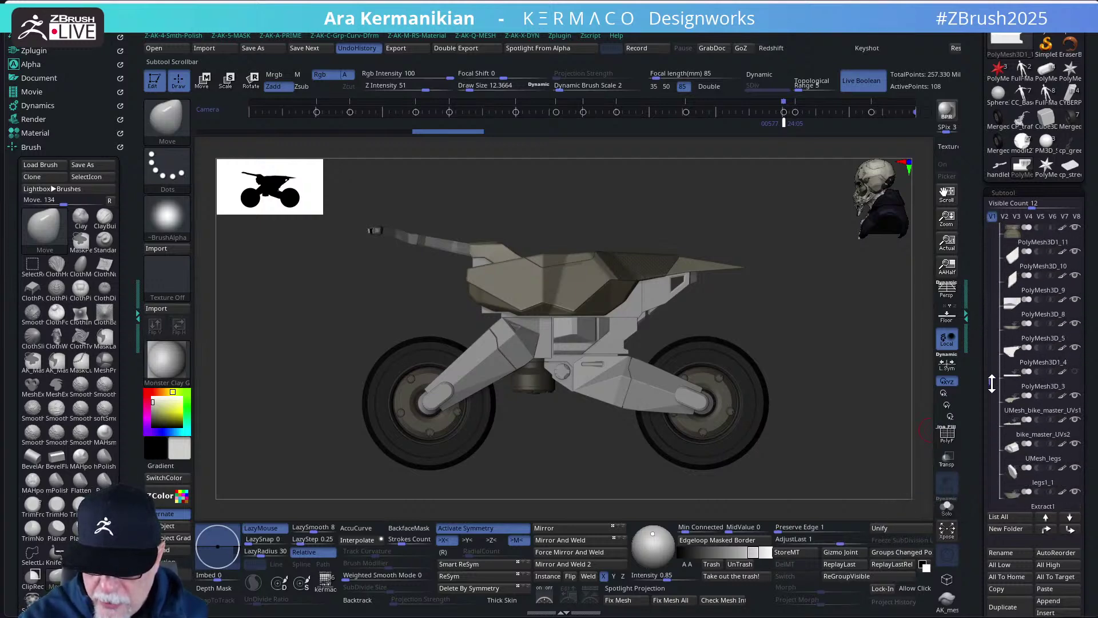
pyautogui.moveTo(992, 384); pyautogui.dragTo(987, 252)
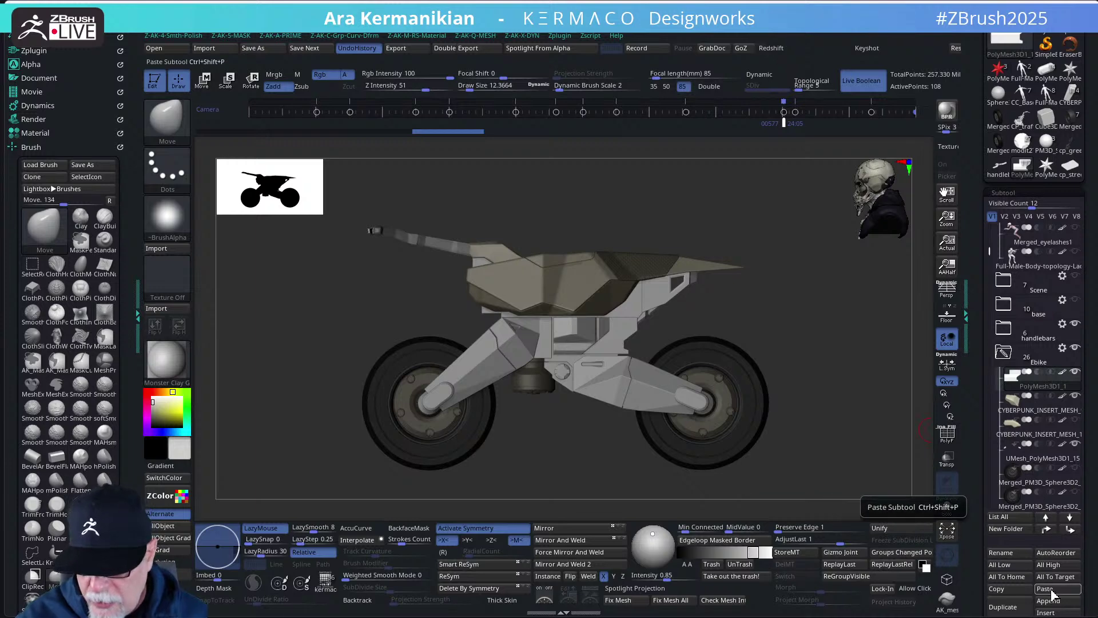
pyautogui.moveTo(1087, 573); pyautogui.dragTo(1090, 514)
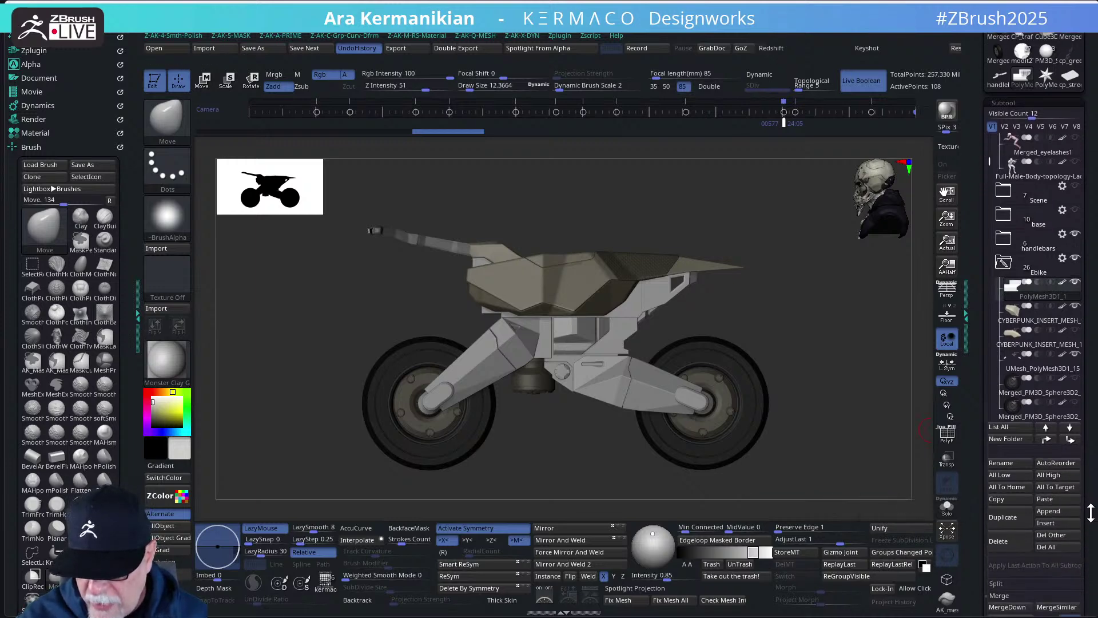
pyautogui.click(1051, 523)
pyautogui.click(903, 394)
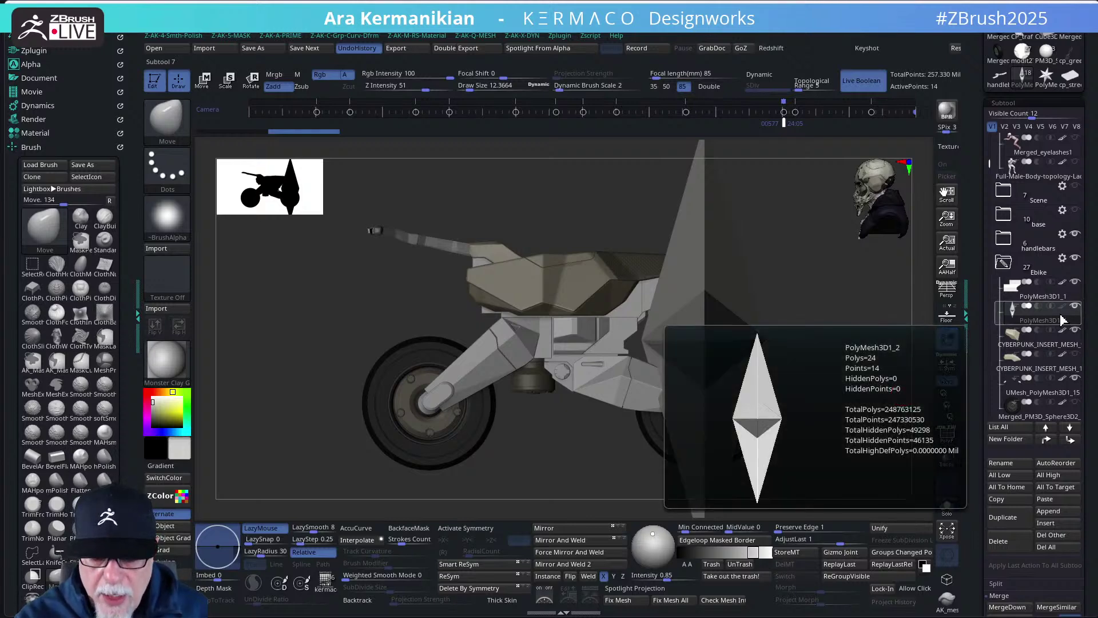
# - Replace the star with Cube_02 from the kermaco primitives IMM brush and enable PolyF
pyautogui.moveTo(841, 396)
pyautogui.mouseDown()
pyautogui.moveTo(853, 396)
pyautogui.moveTo(833, 412)
pyautogui.mouseUp()
pyautogui.press('w')
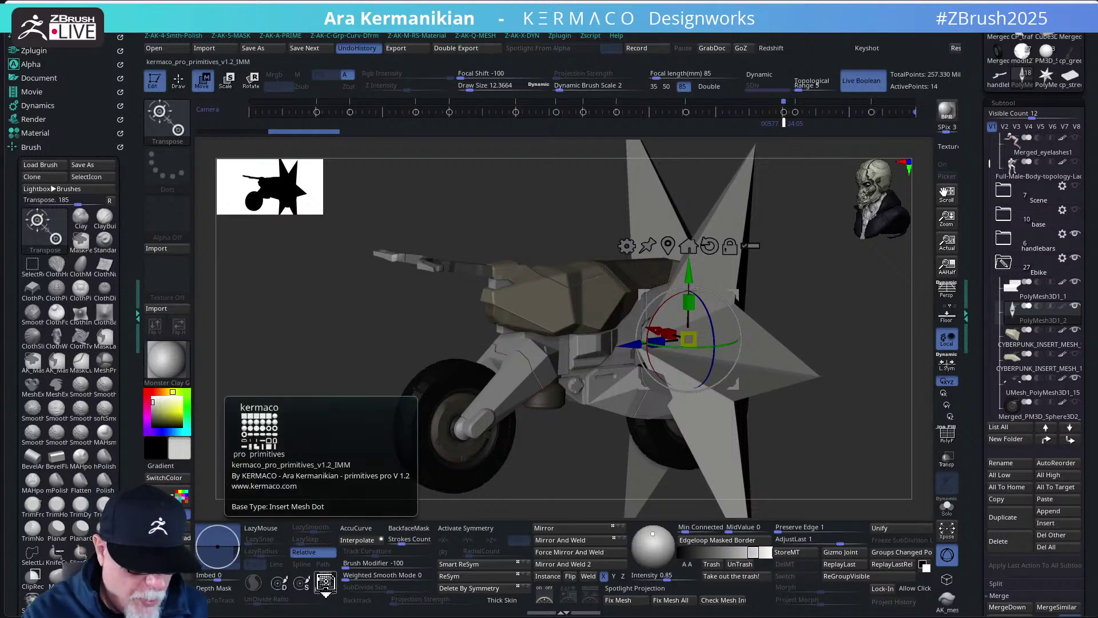
pyautogui.click(325, 581)
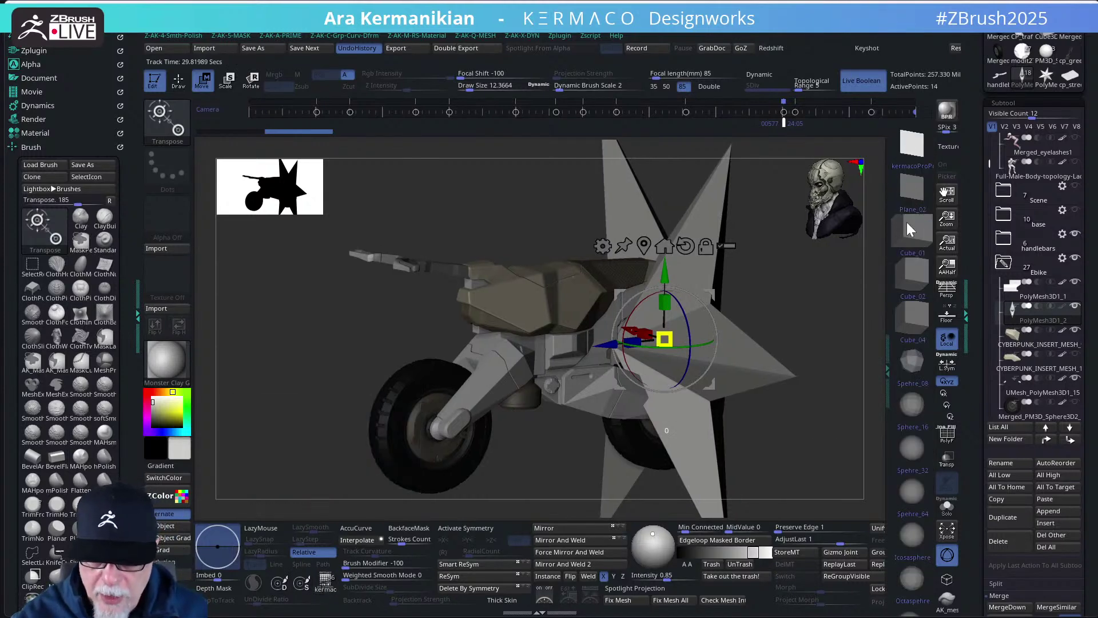
pyautogui.click(916, 276)
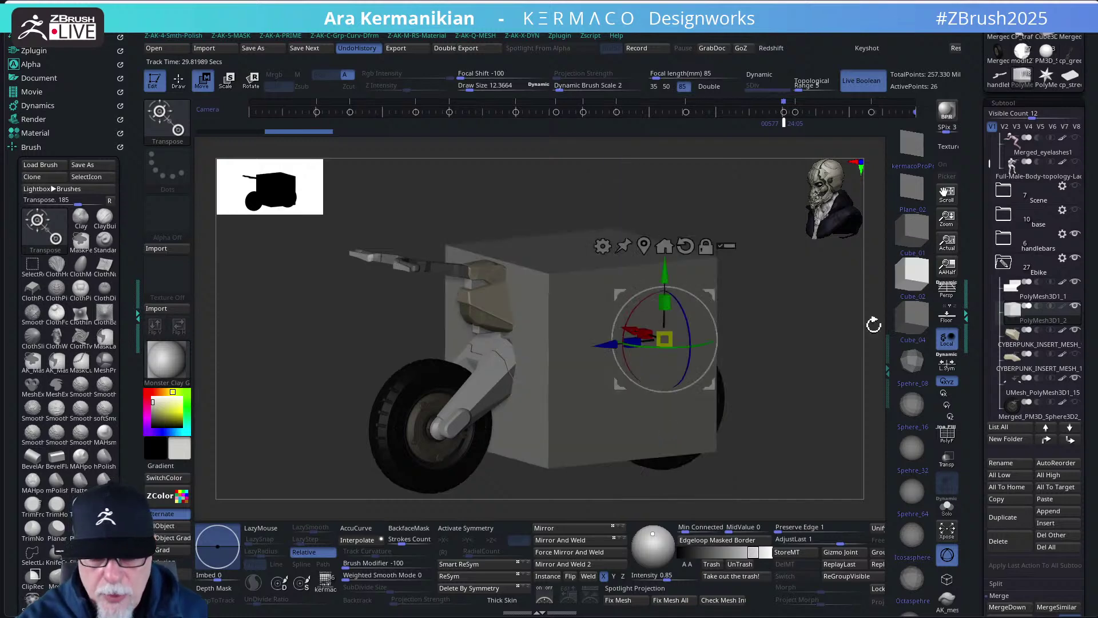
pyautogui.click(940, 437)
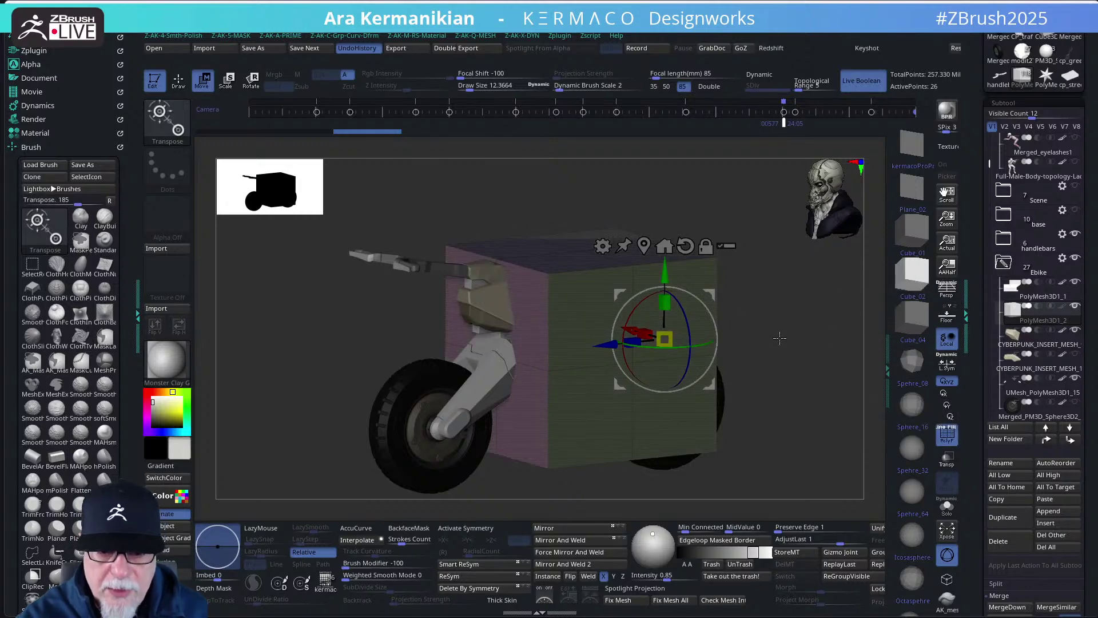
# - Scale the cube down with the gizmo into a small block above the rear wheel
pyautogui.moveTo(787, 331); pyautogui.dragTo(597, 408)
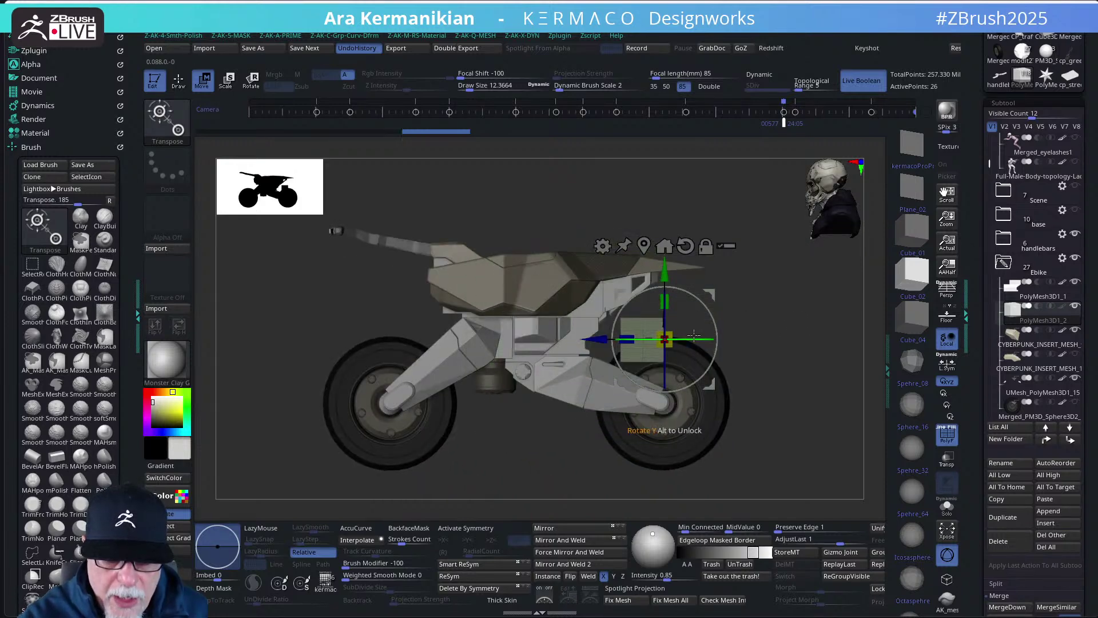
pyautogui.moveTo(768, 294); pyautogui.dragTo(755, 313)
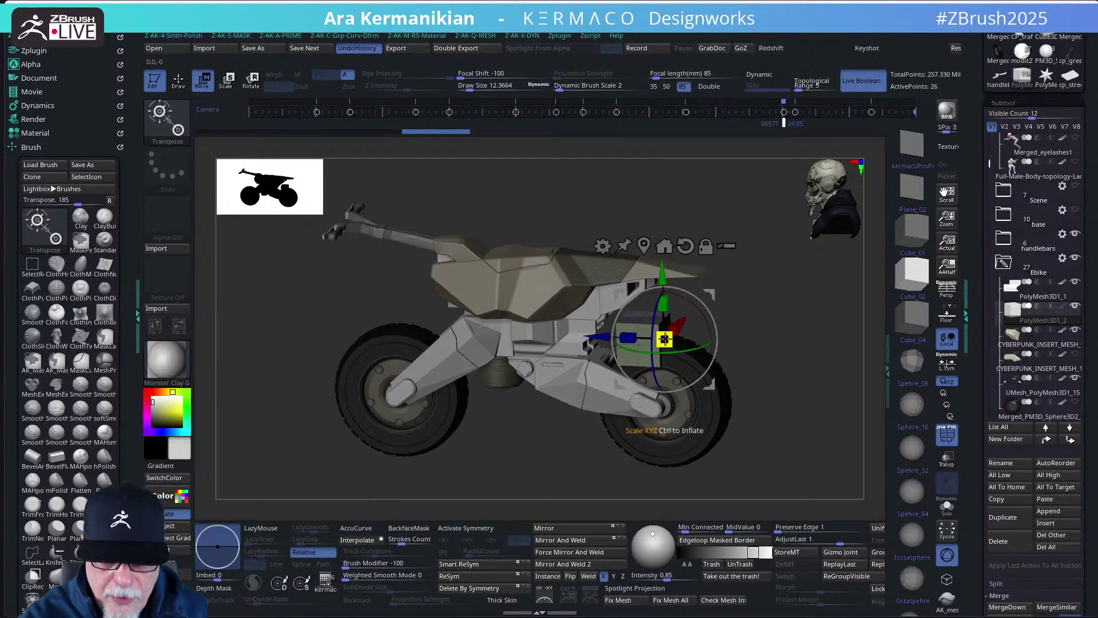
pyautogui.moveTo(646, 338); pyautogui.dragTo(634, 350)
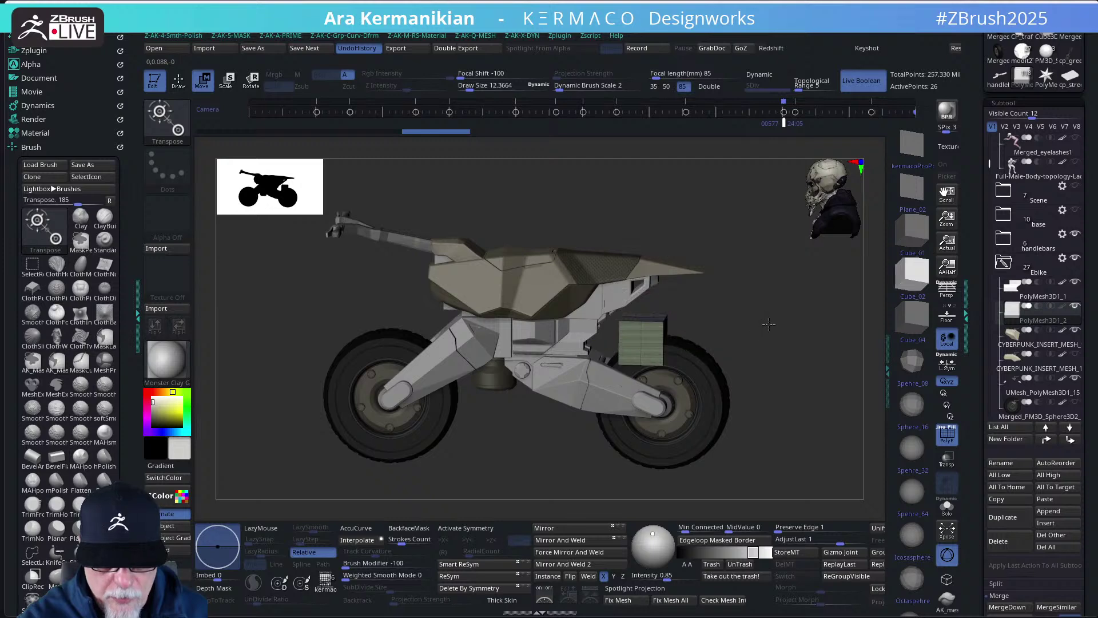
# - Undo, recentre the gizmo on the mesh, and slide the part forward along Z and slightly down
pyautogui.hotkey('ctrl', 'z')
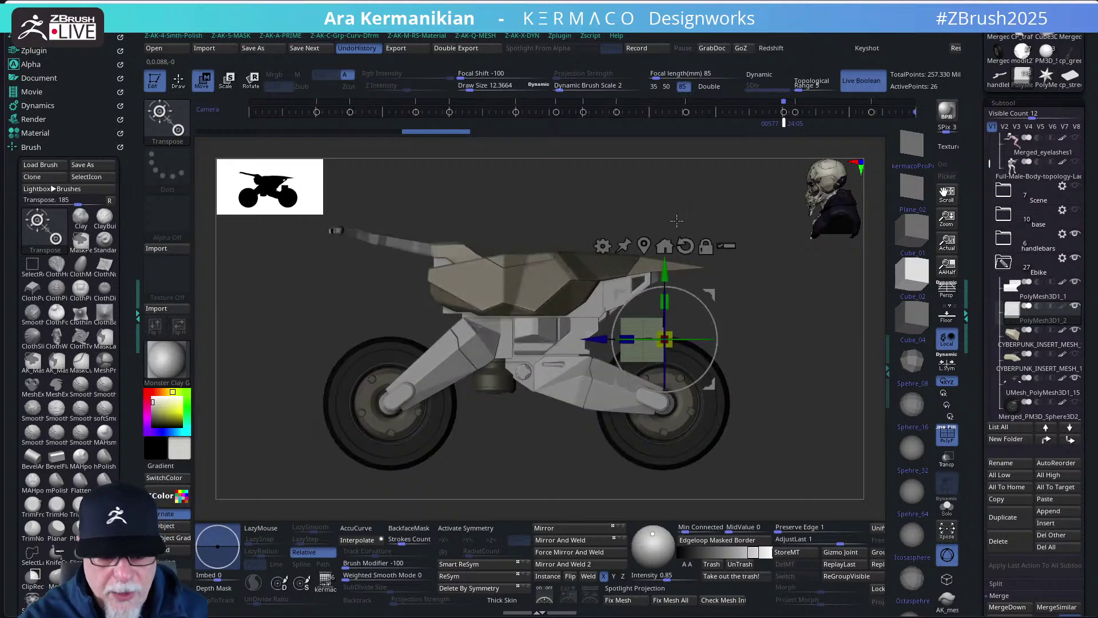
pyautogui.click(644, 246)
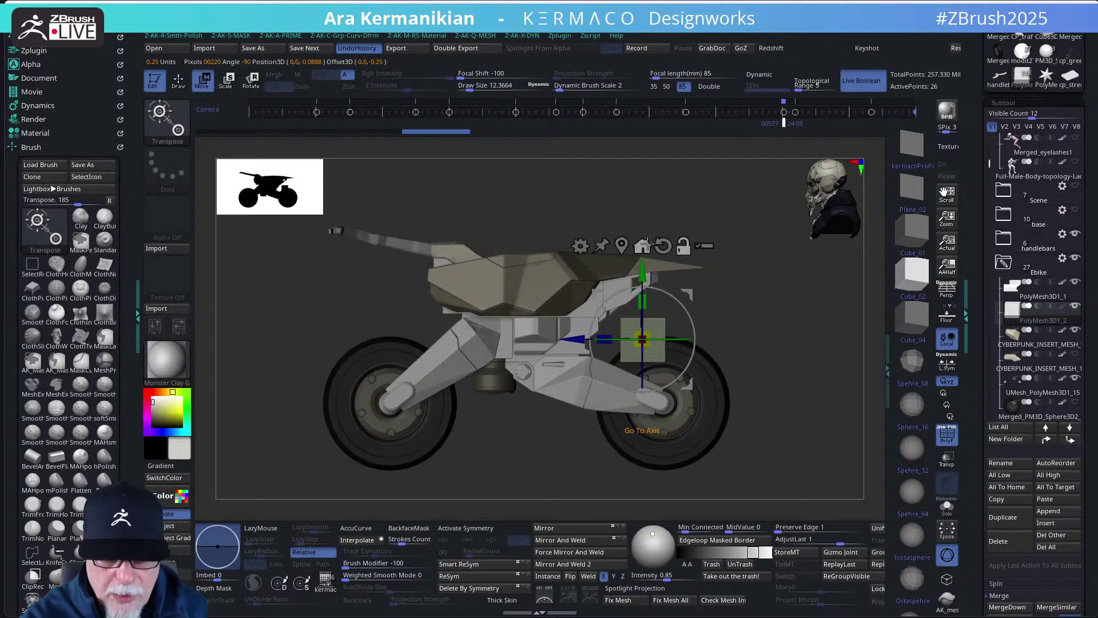
pyautogui.moveTo(761, 320); pyautogui.dragTo(674, 335)
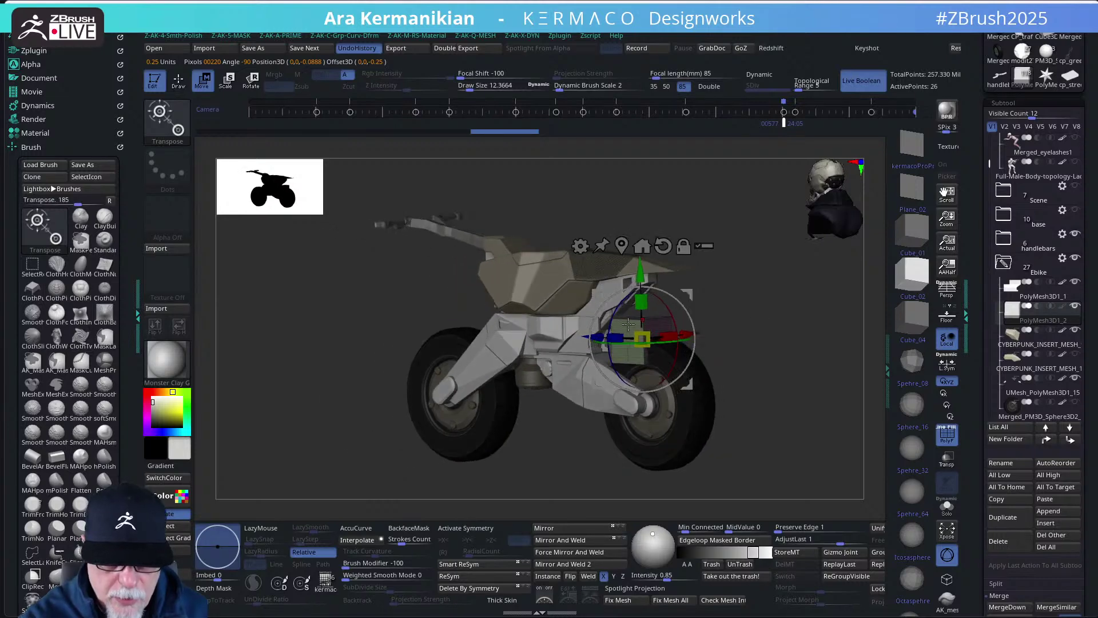
pyautogui.moveTo(743, 312); pyautogui.dragTo(659, 339)
pyautogui.moveTo(743, 311); pyautogui.dragTo(764, 299)
pyautogui.moveTo(582, 338); pyautogui.dragTo(525, 339)
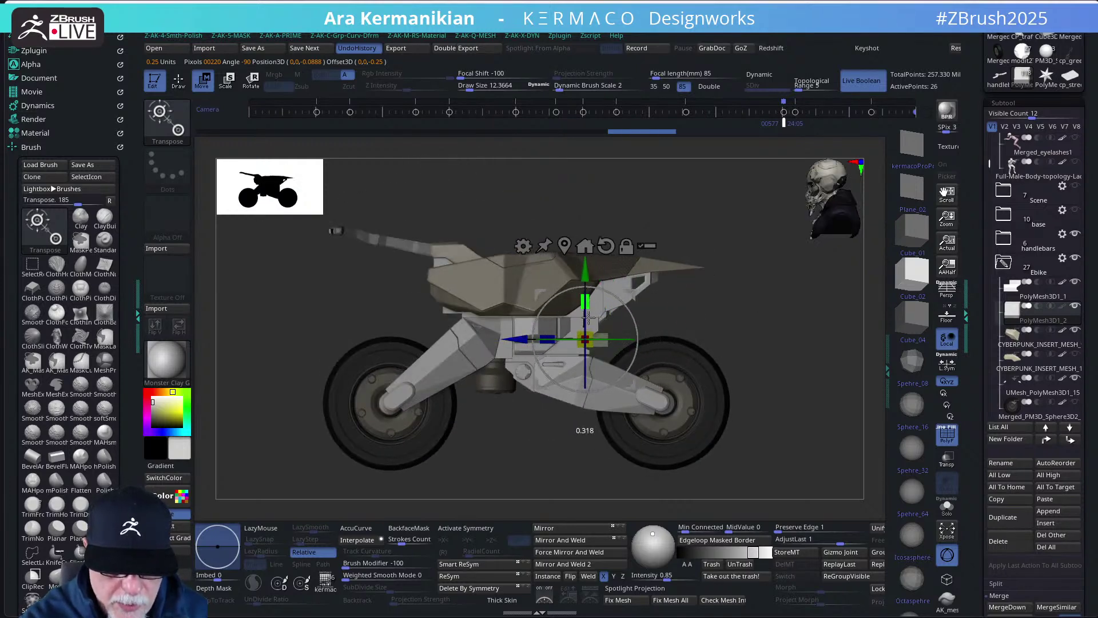
pyautogui.moveTo(584, 276); pyautogui.dragTo(584, 284)
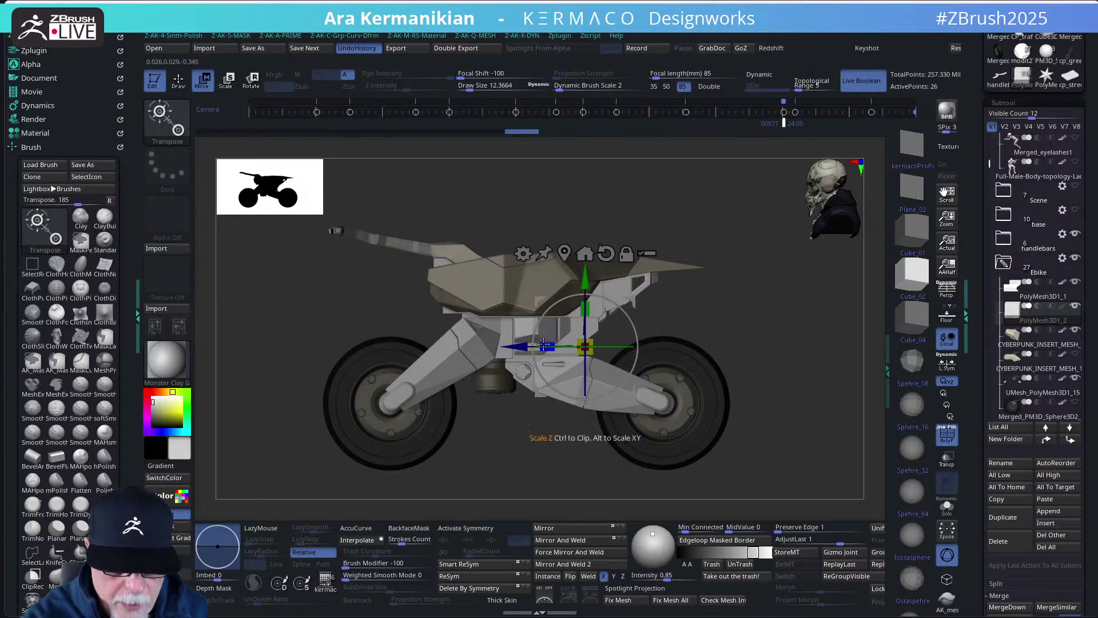
pyautogui.moveTo(716, 296)
pyautogui.mouseDown()
pyautogui.moveTo(697, 298)
pyautogui.moveTo(712, 333)
pyautogui.moveTo(667, 334)
pyautogui.mouseUp()
pyautogui.press('q')
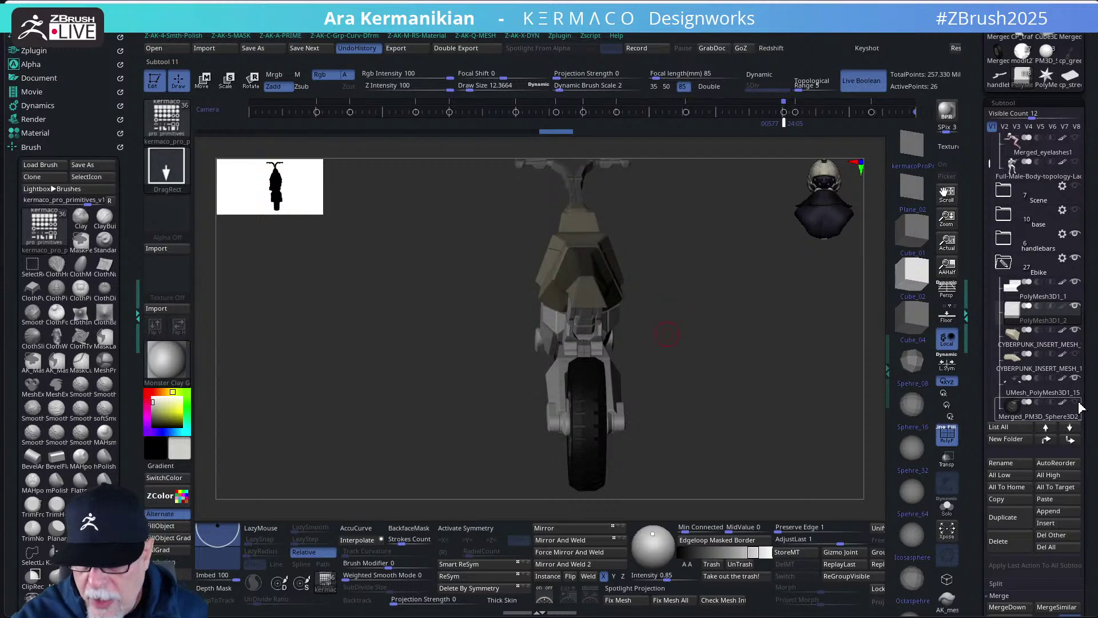
# - Hide the front wheel and shrink the rear body block uniformly to about 0.65
pyautogui.moveTo(998, 279)
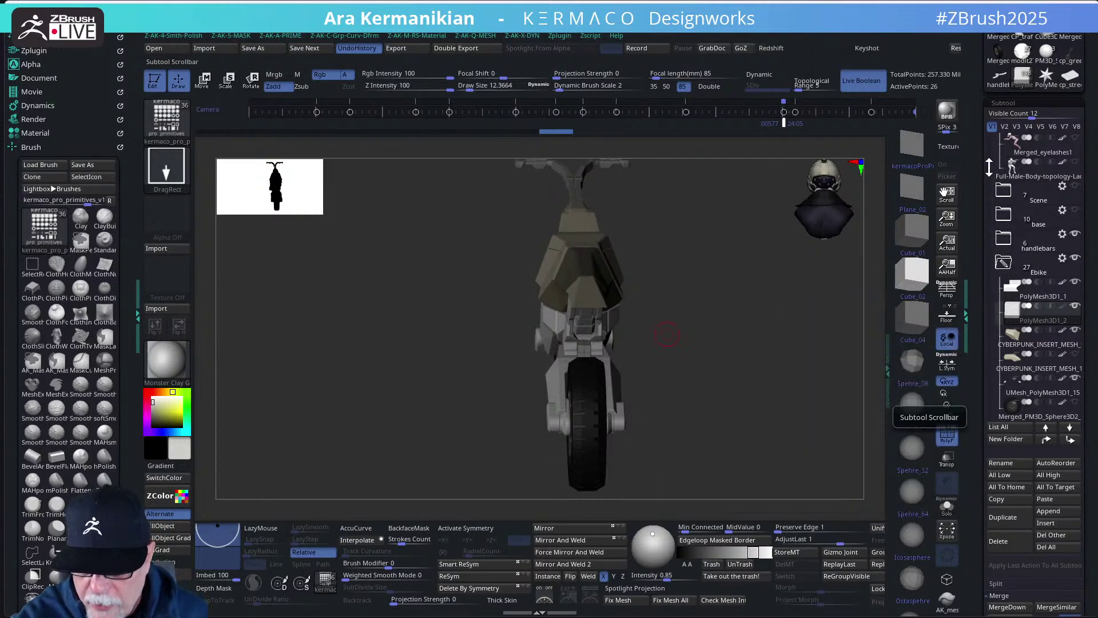
pyautogui.moveTo(990, 165); pyautogui.dragTo(993, 206)
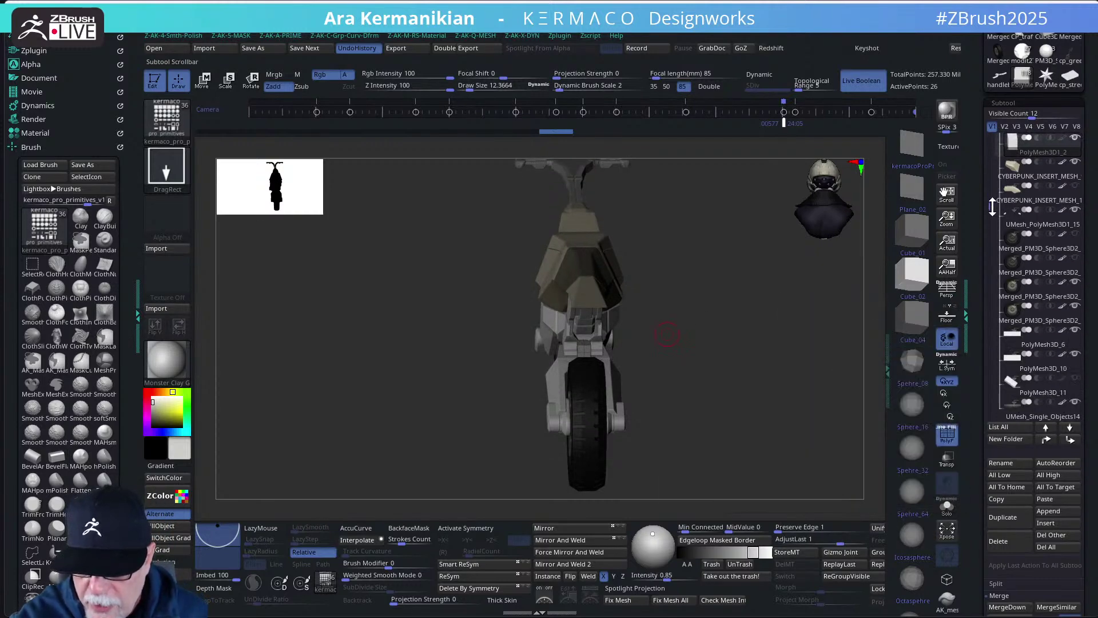
pyautogui.click(1076, 283)
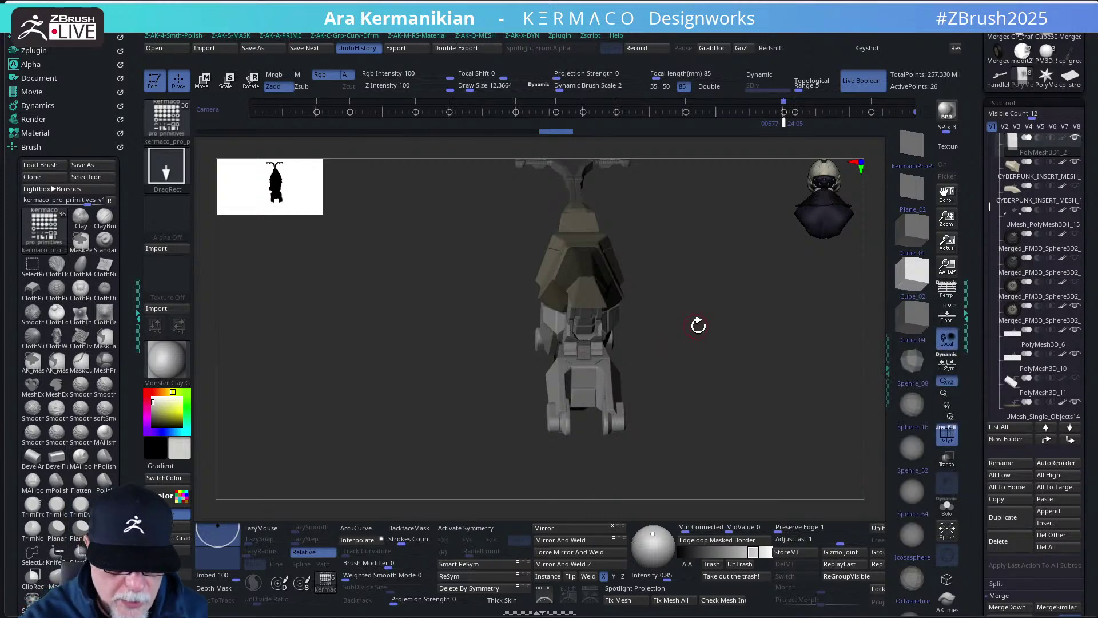
pyautogui.moveTo(698, 324); pyautogui.dragTo(573, 343)
pyautogui.press('w')
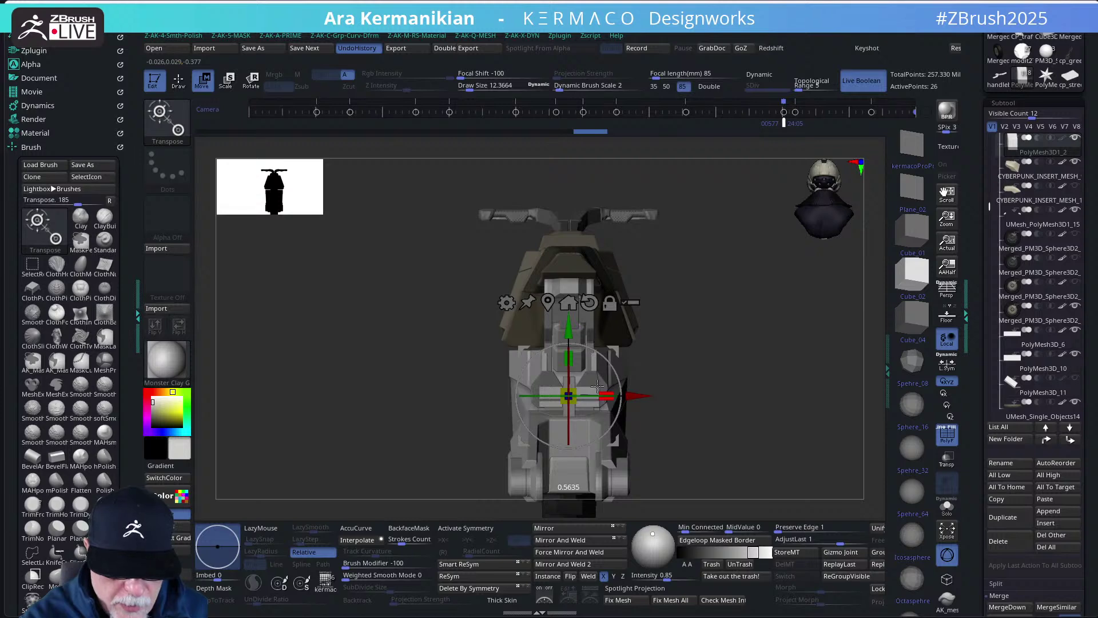
pyautogui.moveTo(706, 319); pyautogui.dragTo(574, 331)
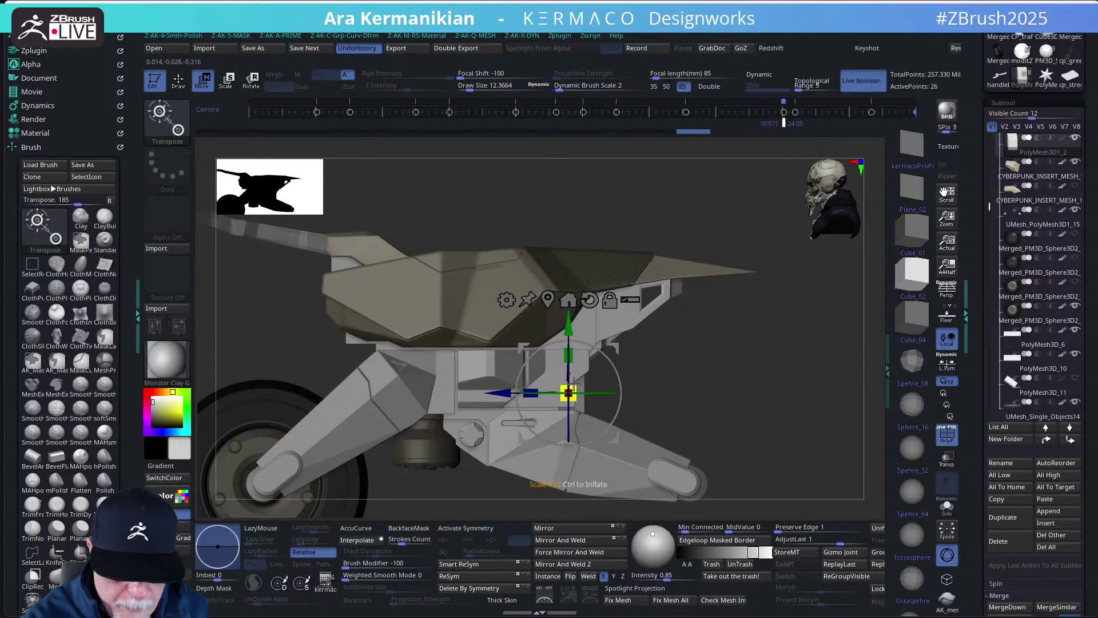
pyautogui.moveTo(575, 388); pyautogui.dragTo(570, 392)
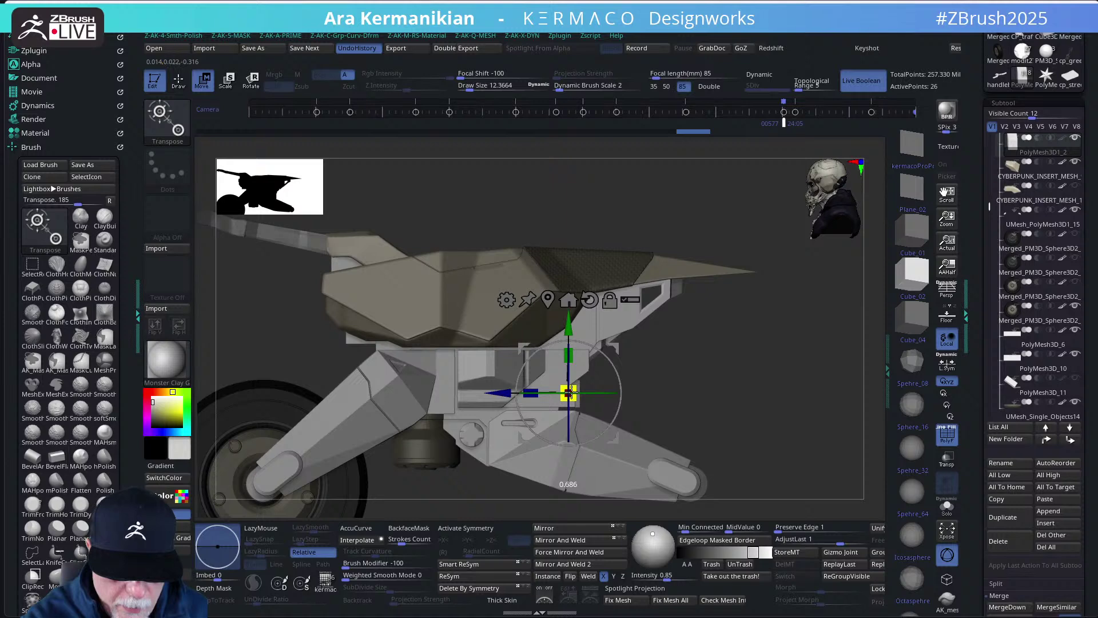
pyautogui.moveTo(569, 392); pyautogui.dragTo(570, 393)
# - Raise the rear block along its vertical axis so it sits beneath the seat
pyautogui.moveTo(661, 372)
pyautogui.mouseDown()
pyautogui.moveTo(632, 381)
pyautogui.moveTo(692, 344)
pyautogui.moveTo(588, 381)
pyautogui.moveTo(622, 392)
pyautogui.moveTo(611, 393)
pyautogui.mouseUp()
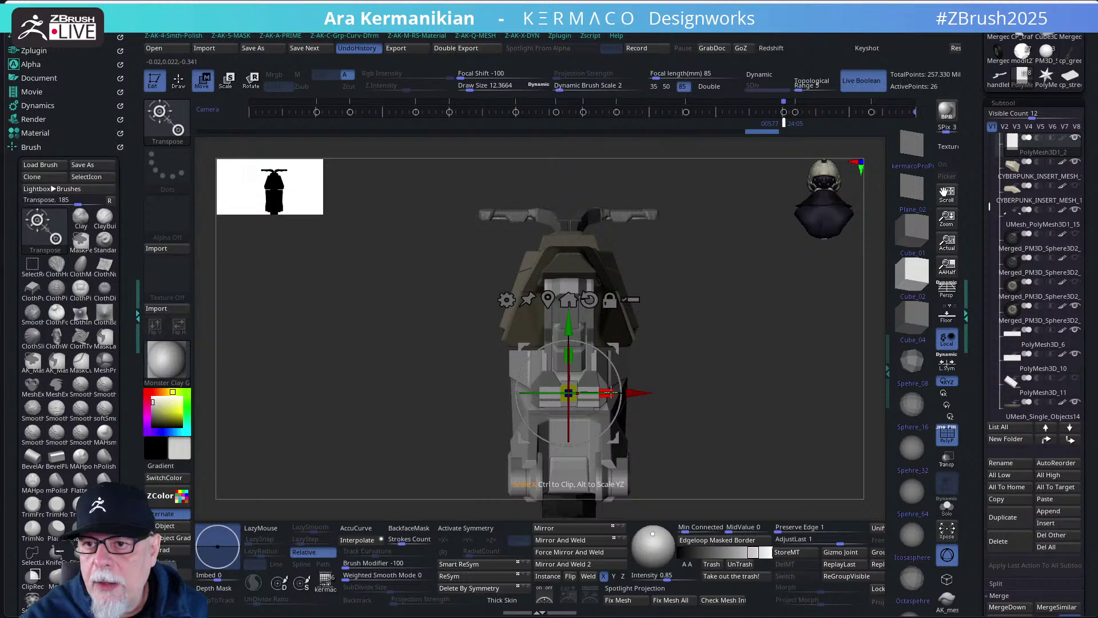
pyautogui.moveTo(703, 351)
pyautogui.mouseDown()
pyautogui.moveTo(746, 341)
pyautogui.moveTo(716, 359)
pyautogui.mouseUp()
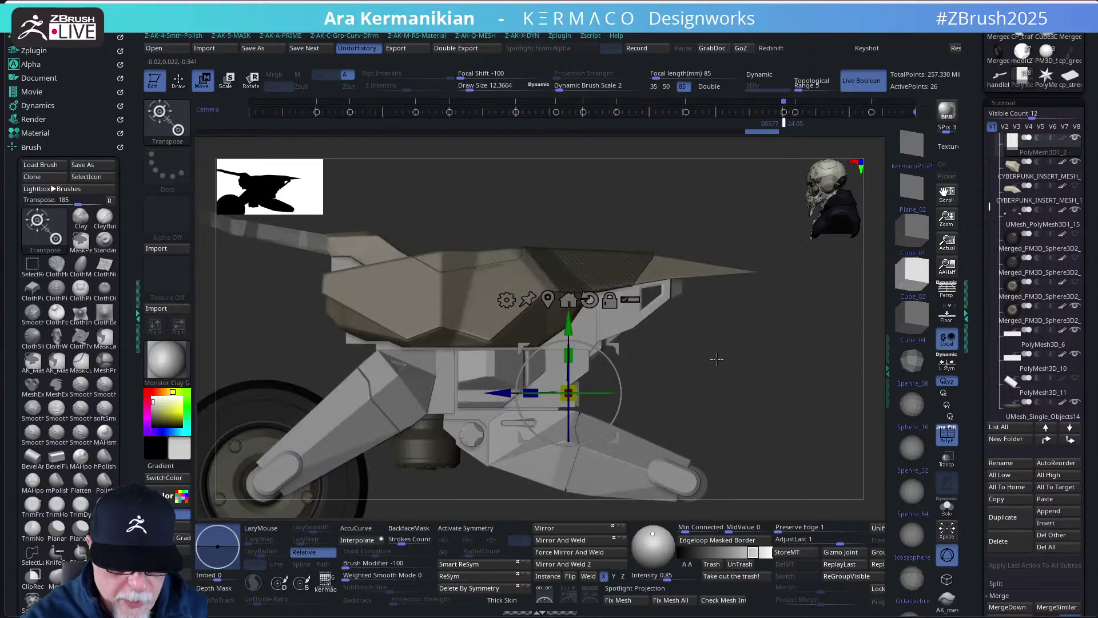
pyautogui.press('q')
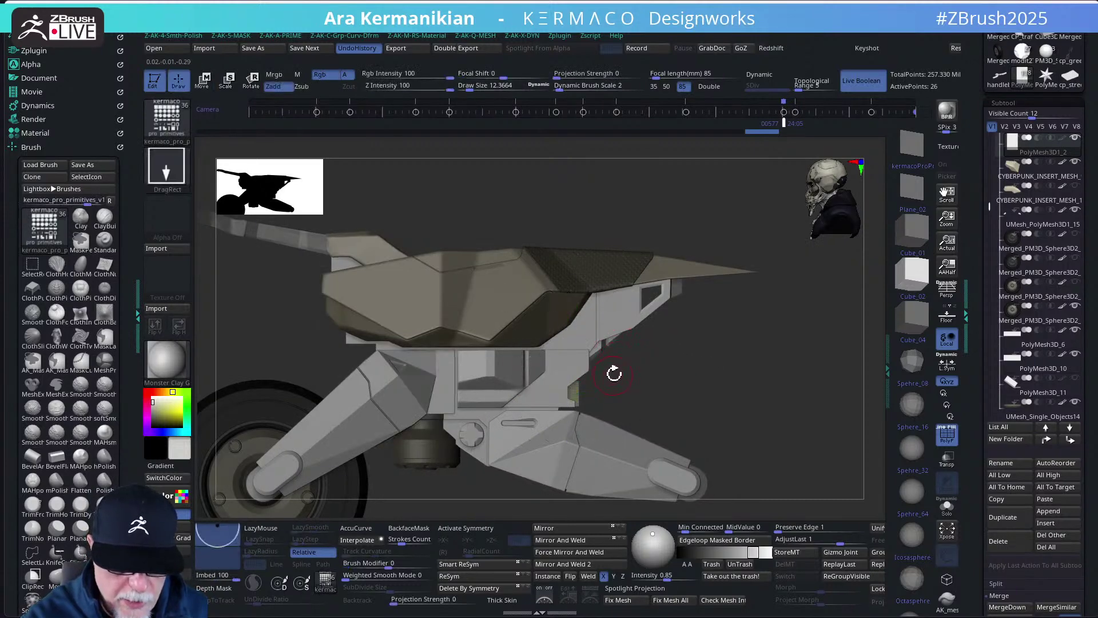
pyautogui.moveTo(709, 374); pyautogui.dragTo(586, 374)
pyautogui.press('w')
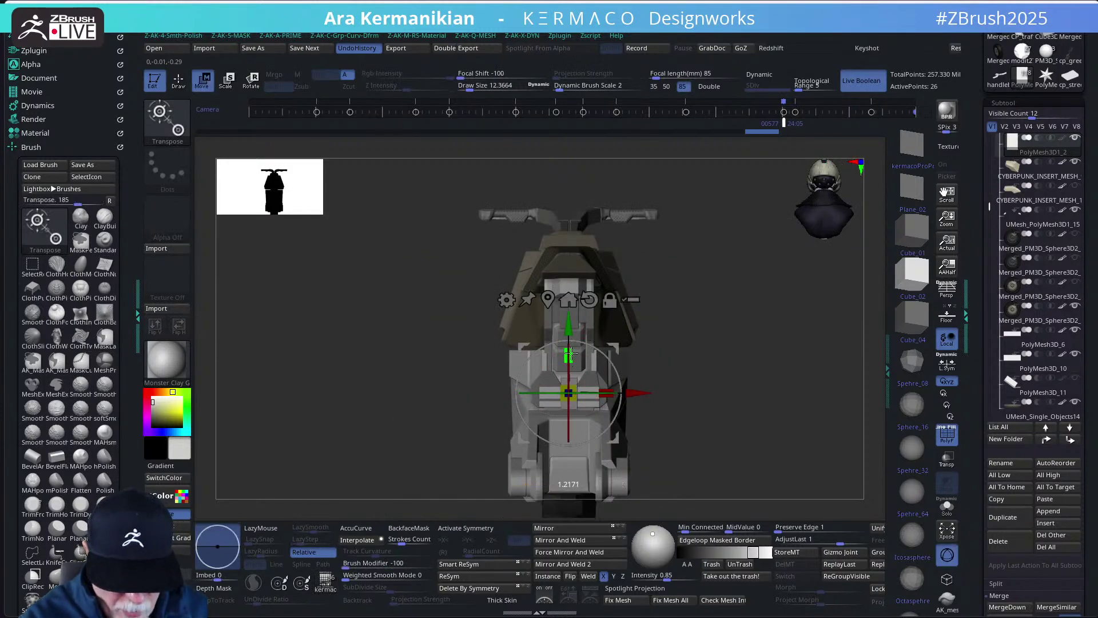
pyautogui.moveTo(569, 353); pyautogui.dragTo(570, 325)
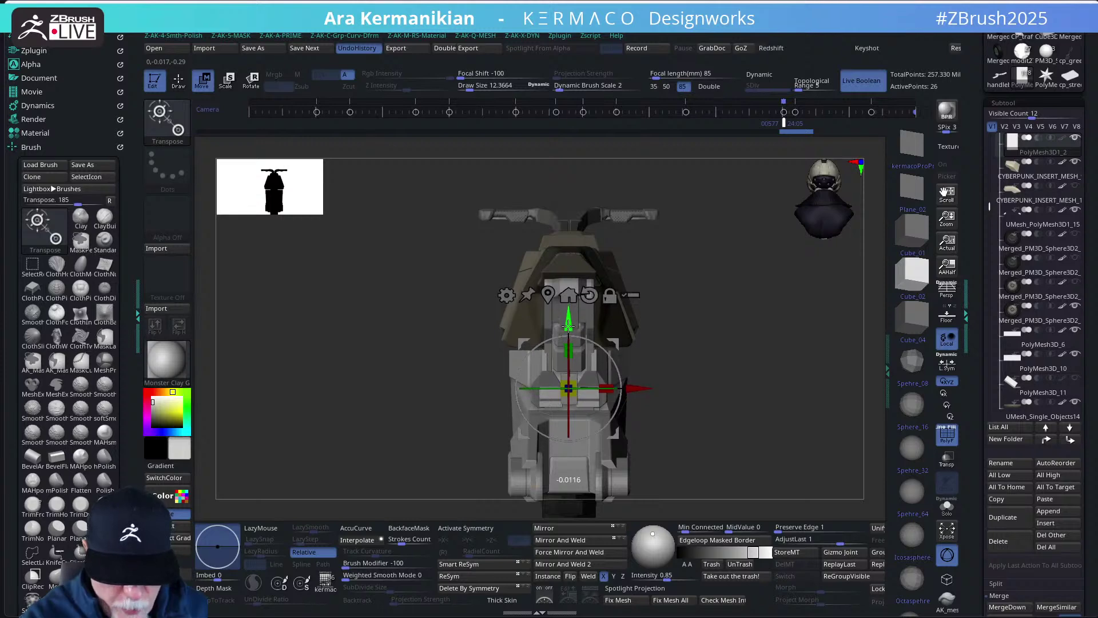
pyautogui.moveTo(699, 306); pyautogui.dragTo(722, 318)
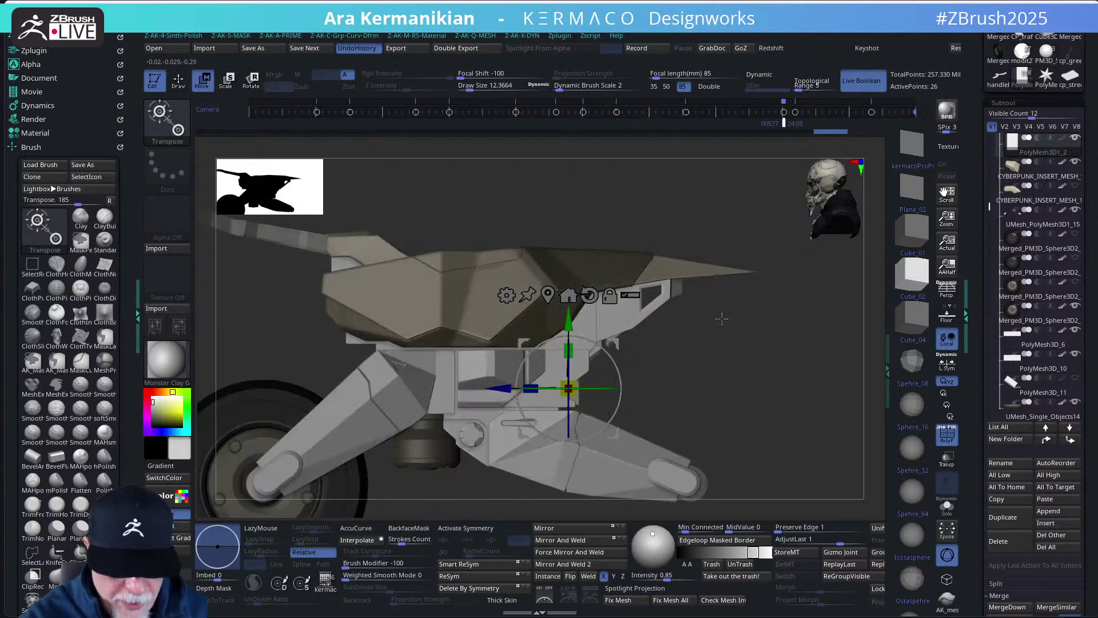
pyautogui.press('q')
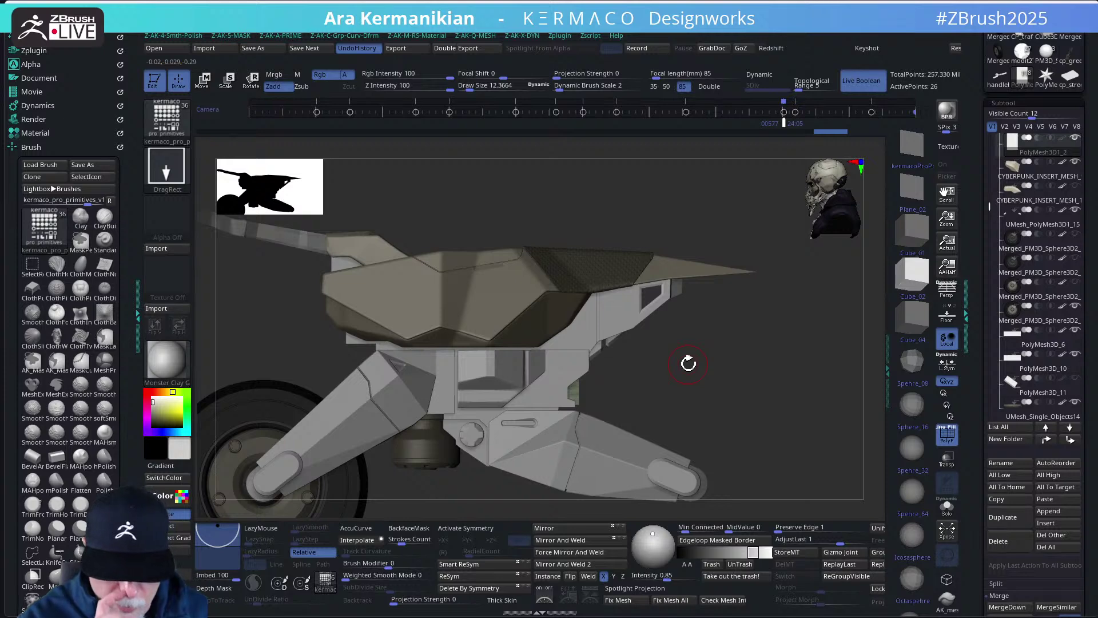
# - Turn off the PolyF wireframe and orbit around to check the block's placement
pyautogui.click(948, 435)
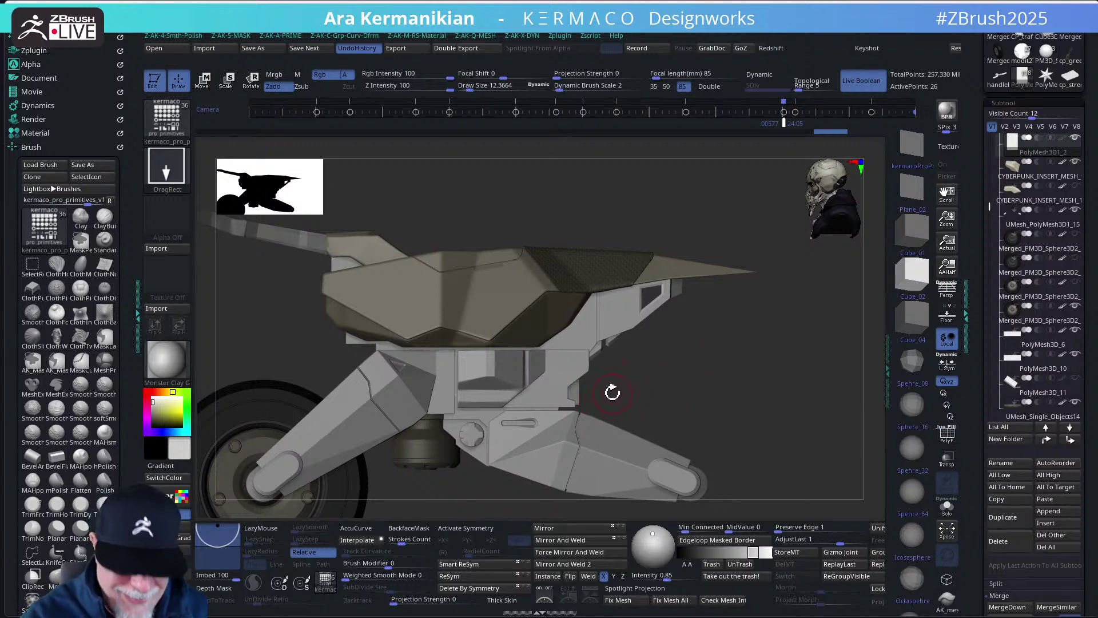
pyautogui.press('w')
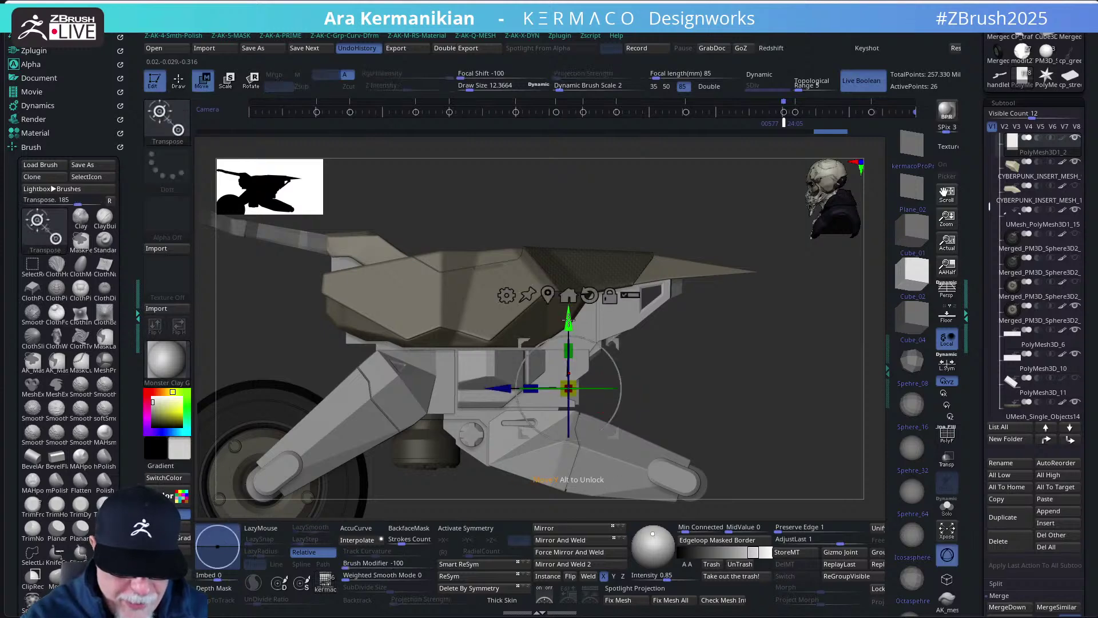
pyautogui.moveTo(694, 363)
pyautogui.mouseDown()
pyautogui.moveTo(664, 348)
pyautogui.moveTo(634, 364)
pyautogui.mouseUp()
pyautogui.moveTo(633, 373); pyautogui.dragTo(591, 378)
pyautogui.moveTo(755, 320); pyautogui.dragTo(684, 357)
pyautogui.press('q')
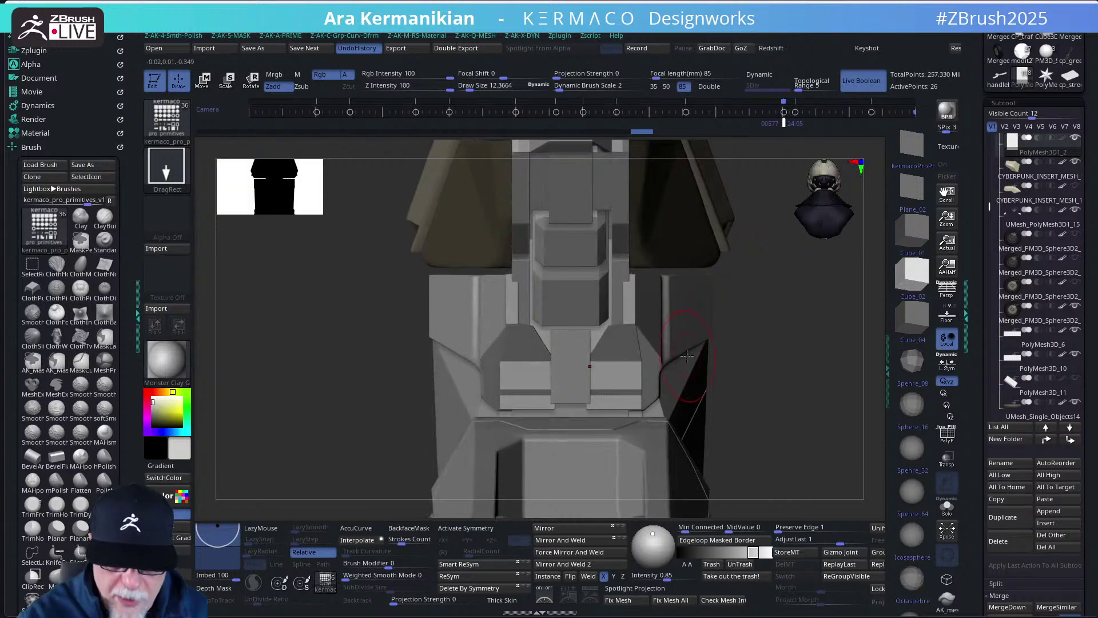
# - Mask part of the rear block and drag the gizmo's Y arrow down to lower the unmasked section
pyautogui.moveTo(754, 470)
pyautogui.keyDown('ctrl'); pyautogui.mouseDown()
pyautogui.moveTo(585, 446)
pyautogui.moveTo(504, 350)
pyautogui.moveTo(504, 365)
pyautogui.mouseUp(); pyautogui.keyUp('ctrl')
pyautogui.press('w')
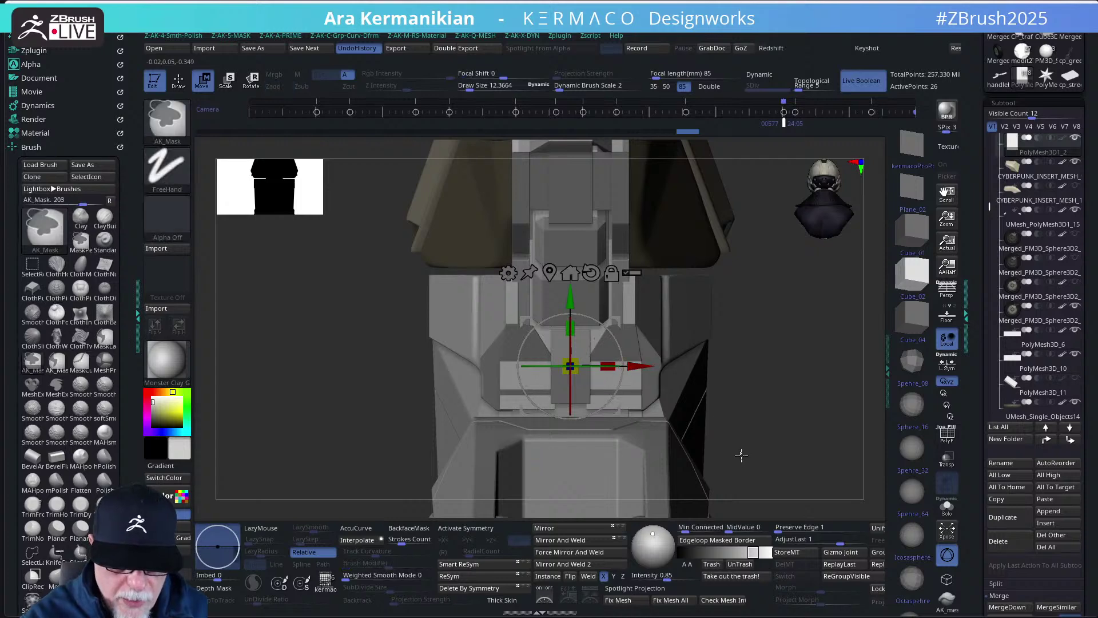
pyautogui.moveTo(739, 452)
pyautogui.keyDown('ctrl'); pyautogui.mouseDown()
pyautogui.moveTo(511, 365)
pyautogui.moveTo(509, 343)
pyautogui.mouseUp(); pyautogui.keyUp('ctrl')
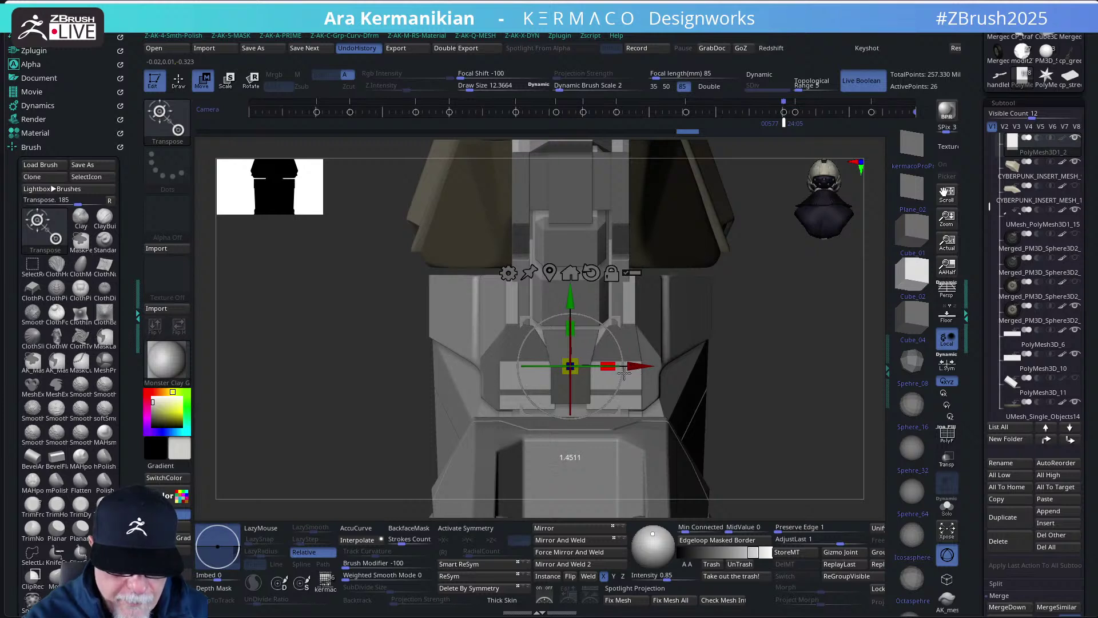
pyautogui.moveTo(571, 298); pyautogui.dragTo(574, 312)
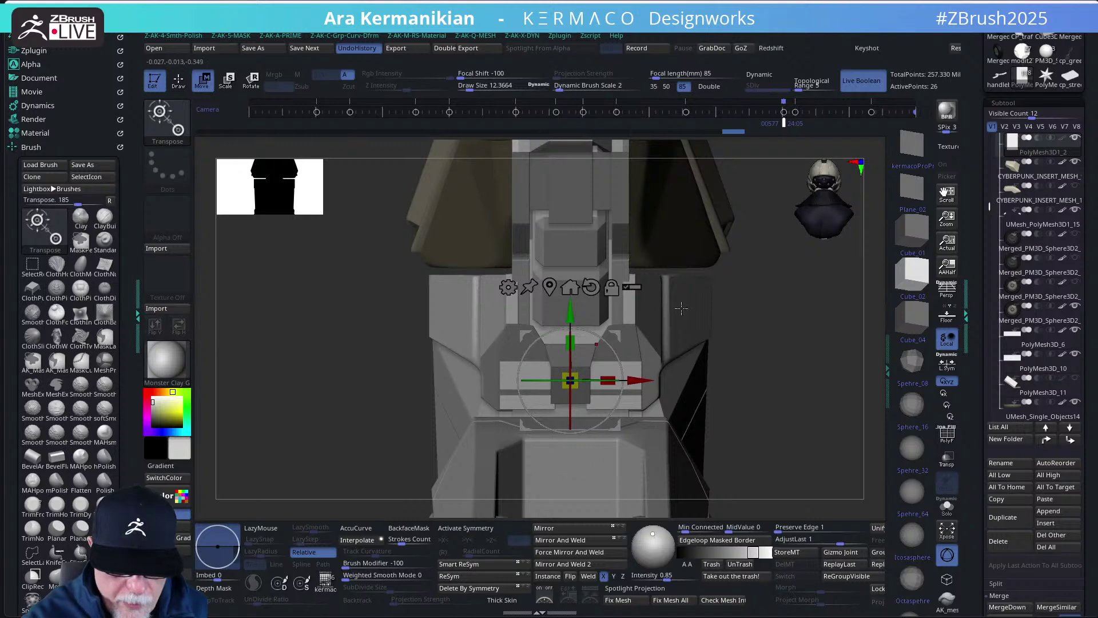
pyautogui.press('b')
pyautogui.moveTo(755, 331)
pyautogui.mouseDown()
pyautogui.moveTo(794, 341)
pyautogui.moveTo(764, 358)
pyautogui.mouseUp()
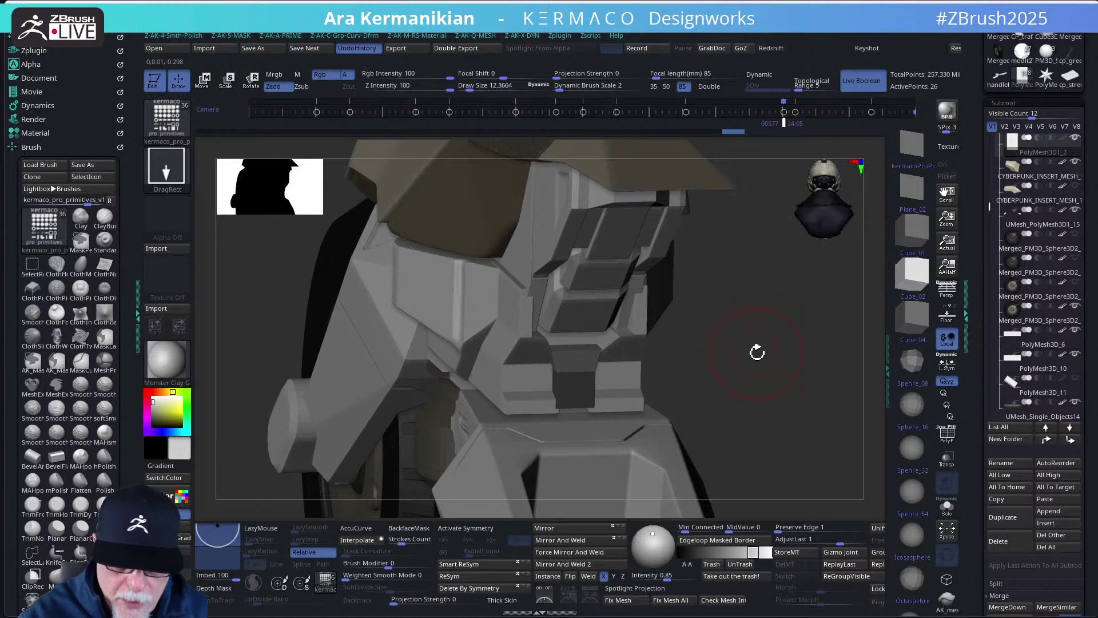
# - Solo the small cube, set ZModeler to QMesh with the Flat Island target, then unsolo
pyautogui.click(946, 515)
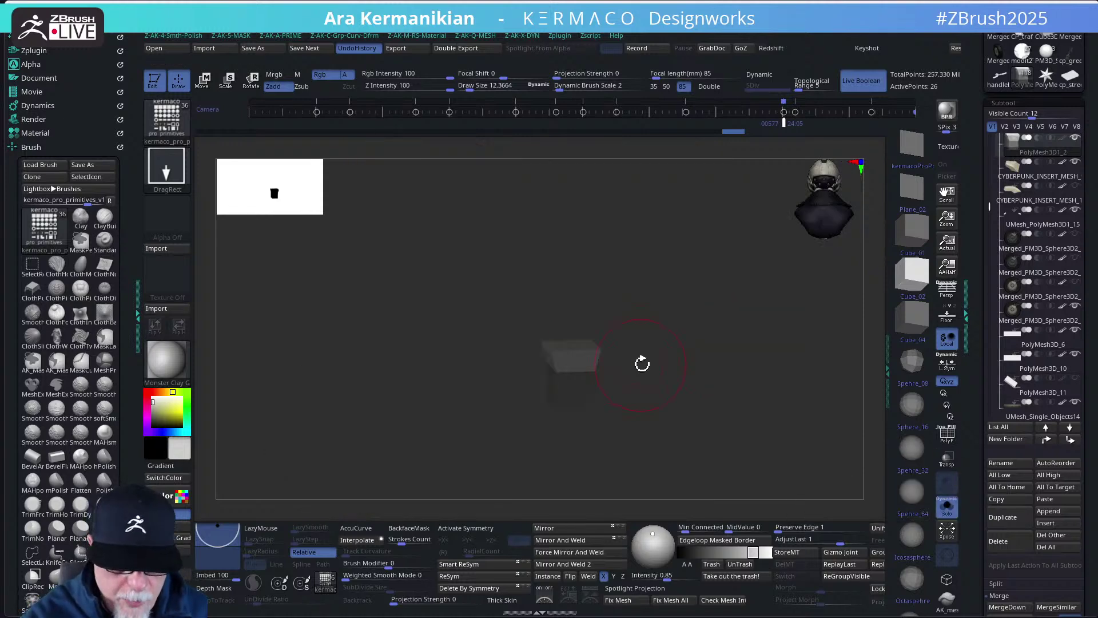
pyautogui.press('b')
pyautogui.press('z')
pyautogui.press('m')
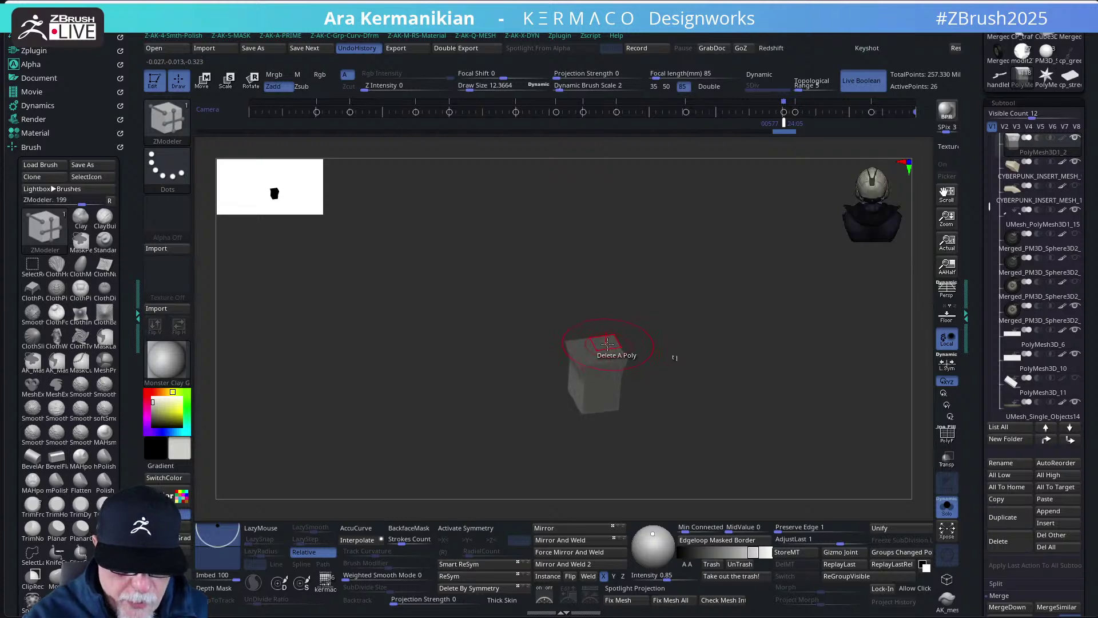
pyautogui.press('space')
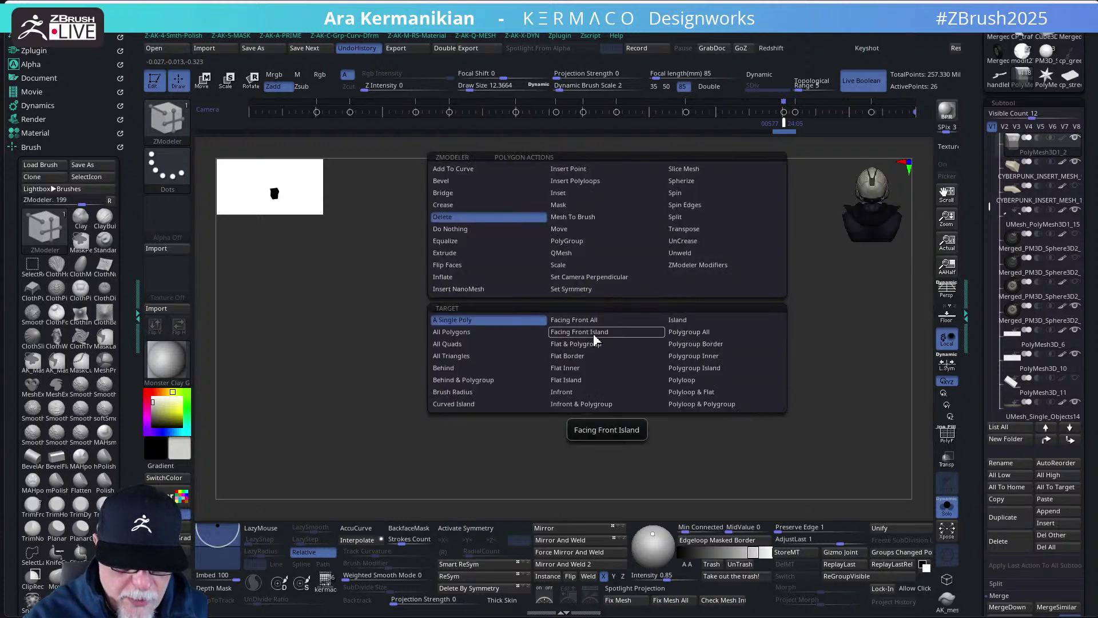
pyautogui.click(561, 253)
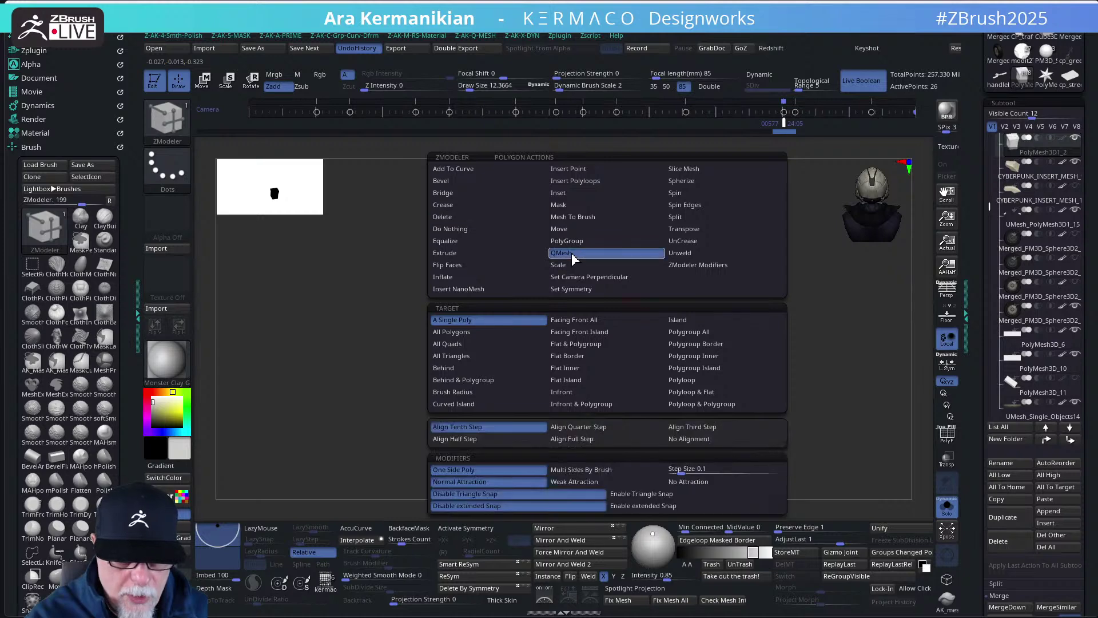
pyautogui.click(567, 380)
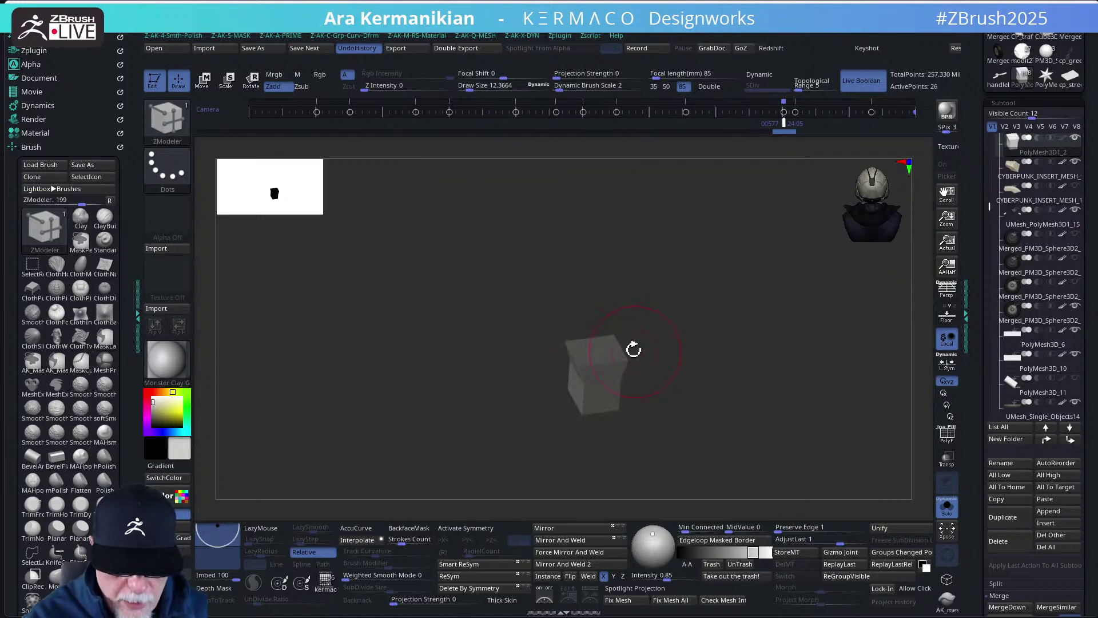
pyautogui.moveTo(693, 381); pyautogui.dragTo(715, 341)
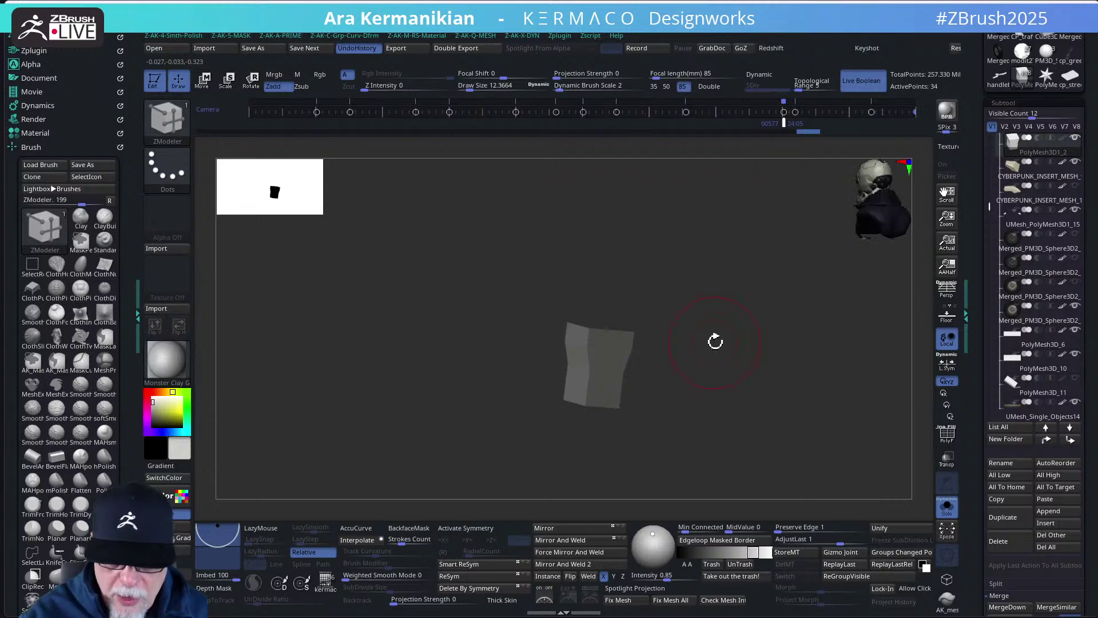
pyautogui.click(947, 507)
pyautogui.moveTo(826, 400); pyautogui.dragTo(766, 394)
# - Nudge the Transpose gizmo lower on the small block, then Solo that subtool
pyautogui.press('w')
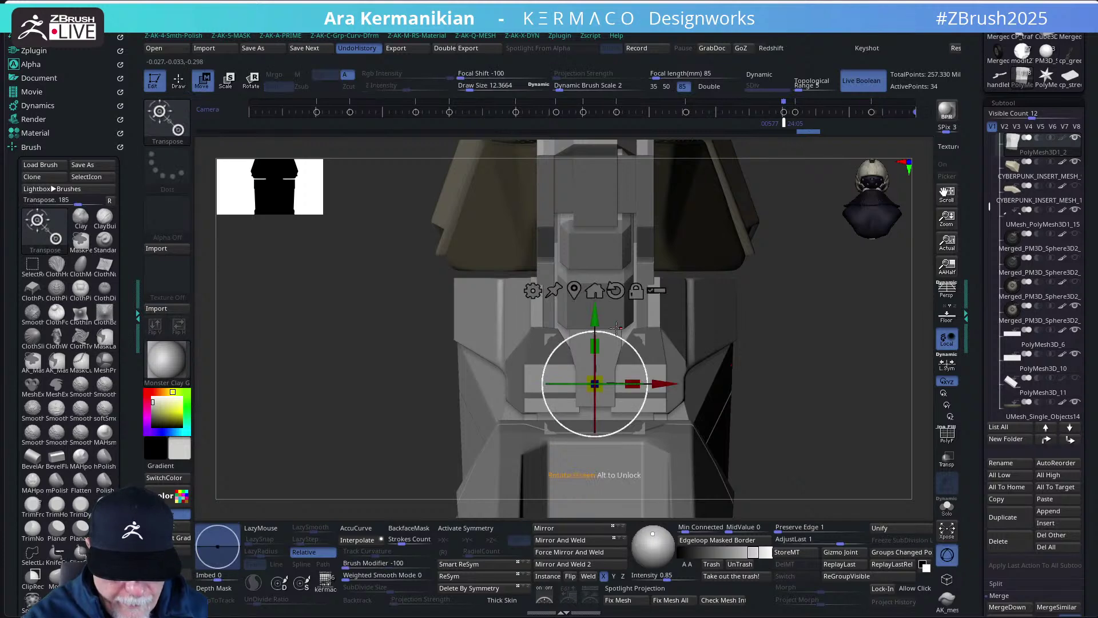
pyautogui.moveTo(595, 312); pyautogui.dragTo(595, 318)
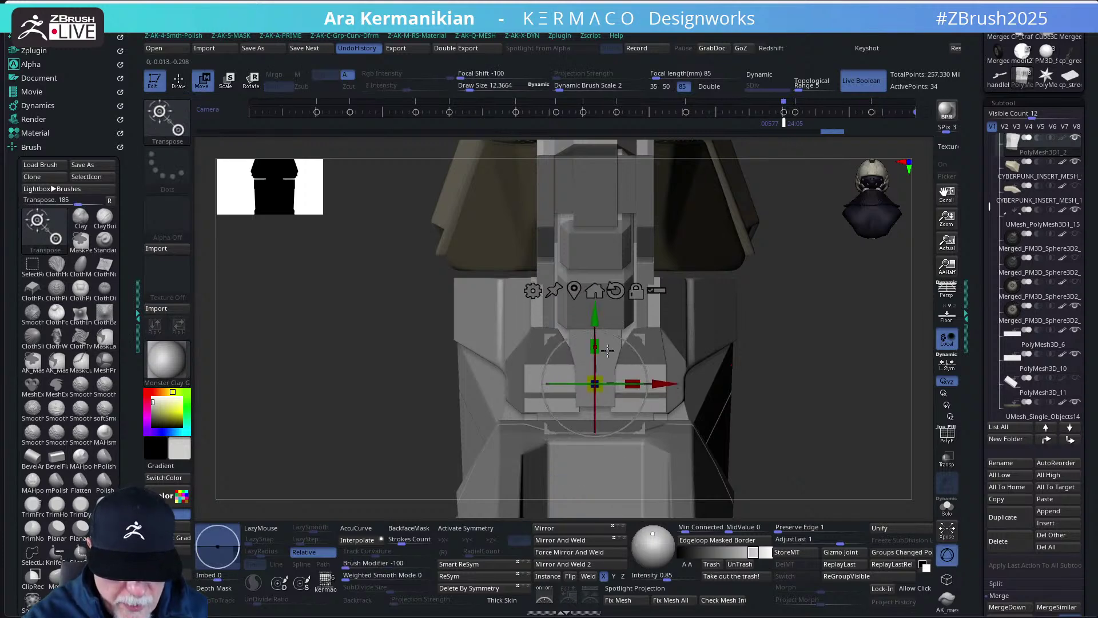
pyautogui.press('ctrl')
pyautogui.moveTo(768, 440)
pyautogui.keyDown('ctrl'); pyautogui.mouseDown()
pyautogui.moveTo(530, 368)
pyautogui.moveTo(541, 337)
pyautogui.mouseUp(); pyautogui.keyUp('ctrl')
pyautogui.moveTo(597, 317); pyautogui.dragTo(597, 320)
pyautogui.moveTo(793, 296)
pyautogui.mouseDown()
pyautogui.moveTo(843, 294)
pyautogui.moveTo(743, 292)
pyautogui.moveTo(847, 303)
pyautogui.moveTo(784, 291)
pyautogui.moveTo(824, 289)
pyautogui.moveTo(789, 293)
pyautogui.mouseUp()
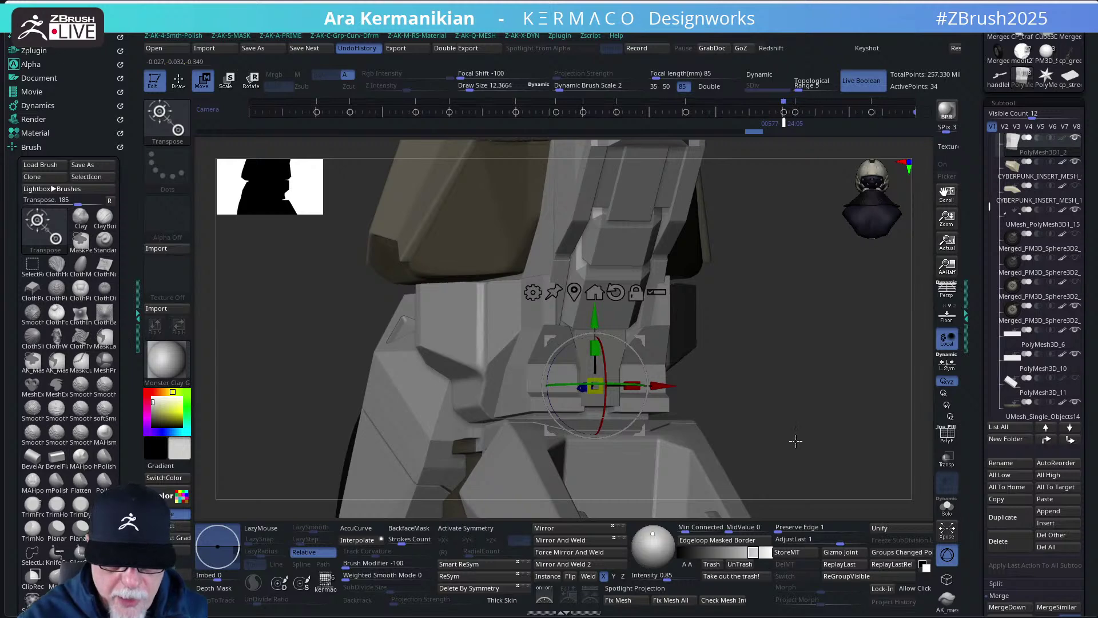
pyautogui.moveTo(819, 431); pyautogui.dragTo(806, 435)
pyautogui.click(948, 507)
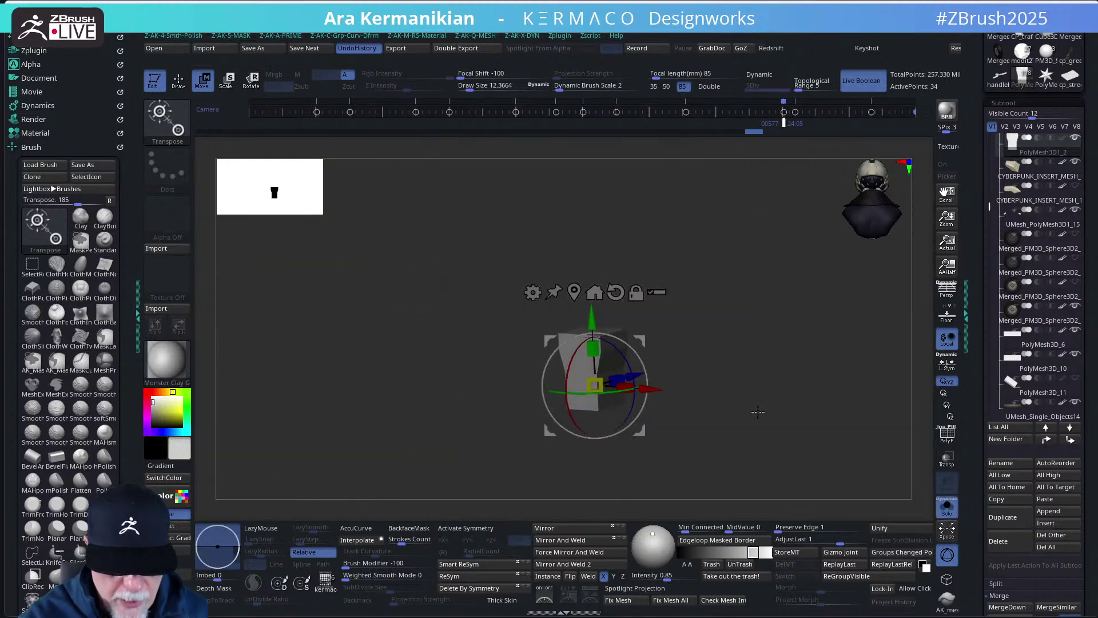
# - Select ZModeler, frame the block, set Draw Size to 2.11 and snap to front view
pyautogui.press('b')
pyautogui.press('z')
pyautogui.press('m')
pyautogui.press('f')
pyautogui.moveTo(773, 327)
pyautogui.mouseDown()
pyautogui.moveTo(740, 342)
pyautogui.moveTo(745, 370)
pyautogui.moveTo(696, 350)
pyautogui.mouseUp()
pyautogui.press('s')
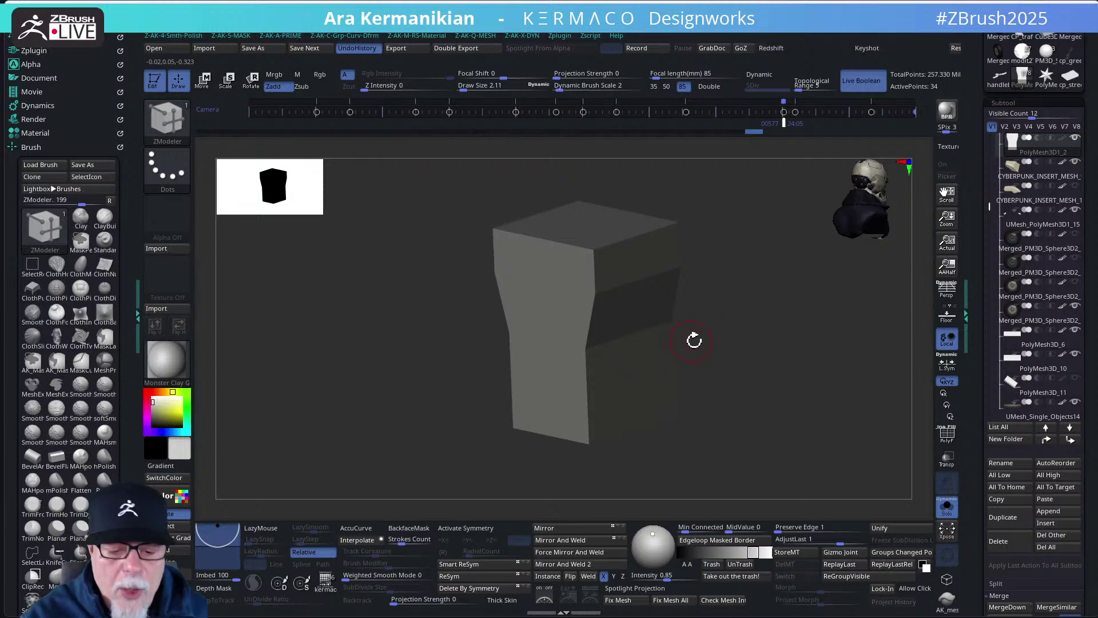
pyautogui.moveTo(734, 348); pyautogui.dragTo(749, 338)
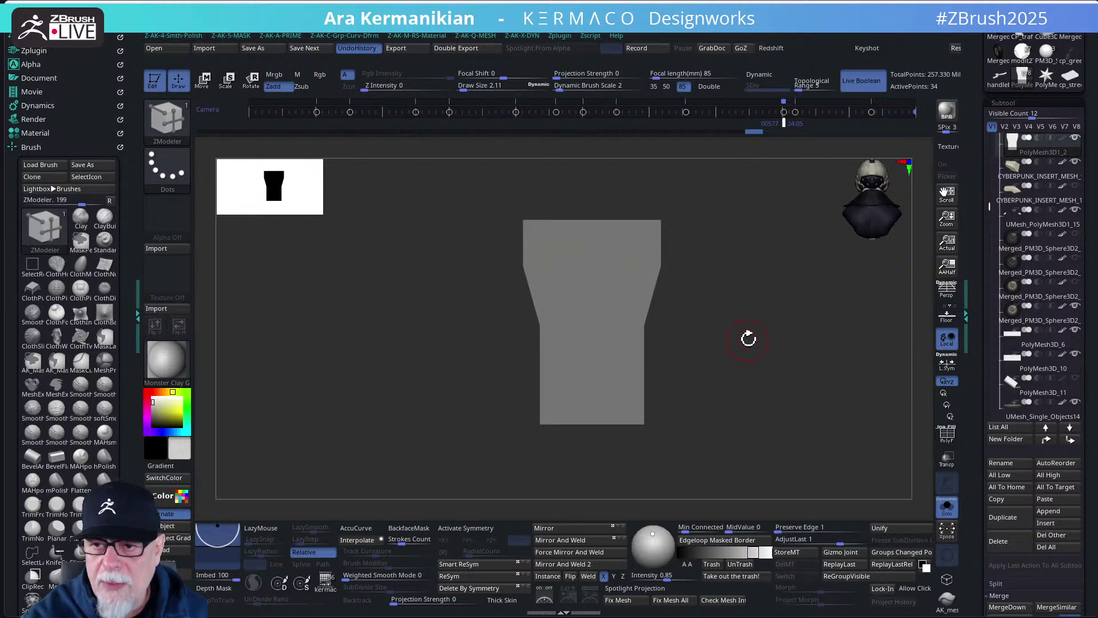
pyautogui.press('space')
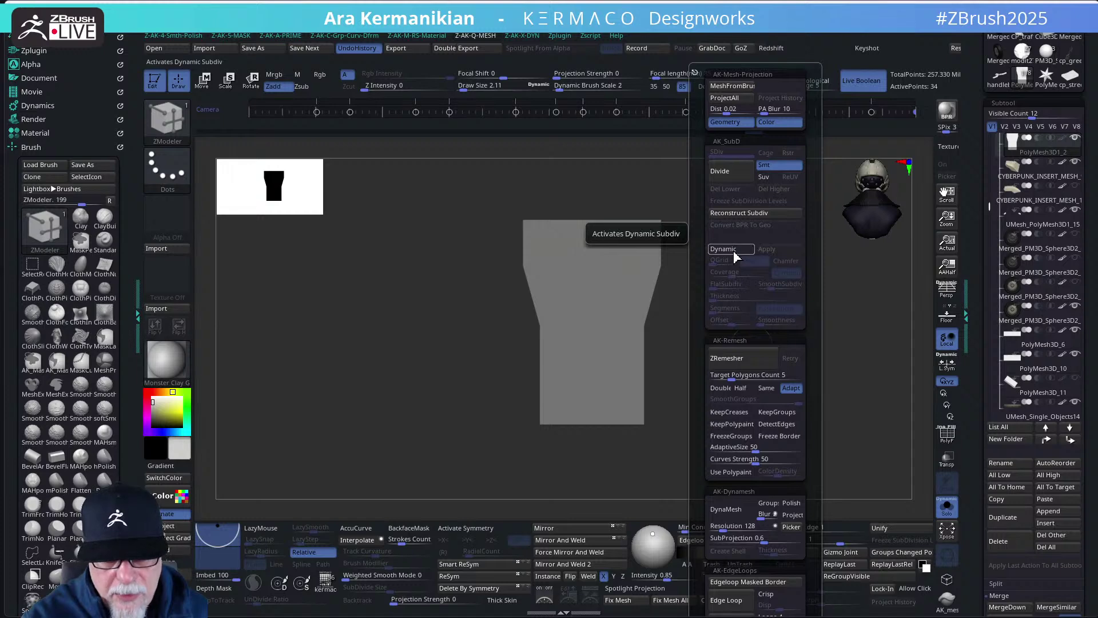
# - In the AK_SubD menu enable Dynamic subdivision with Chamfer and QGrid lowered from 6 to 5
pyautogui.middleClick(848, 263)
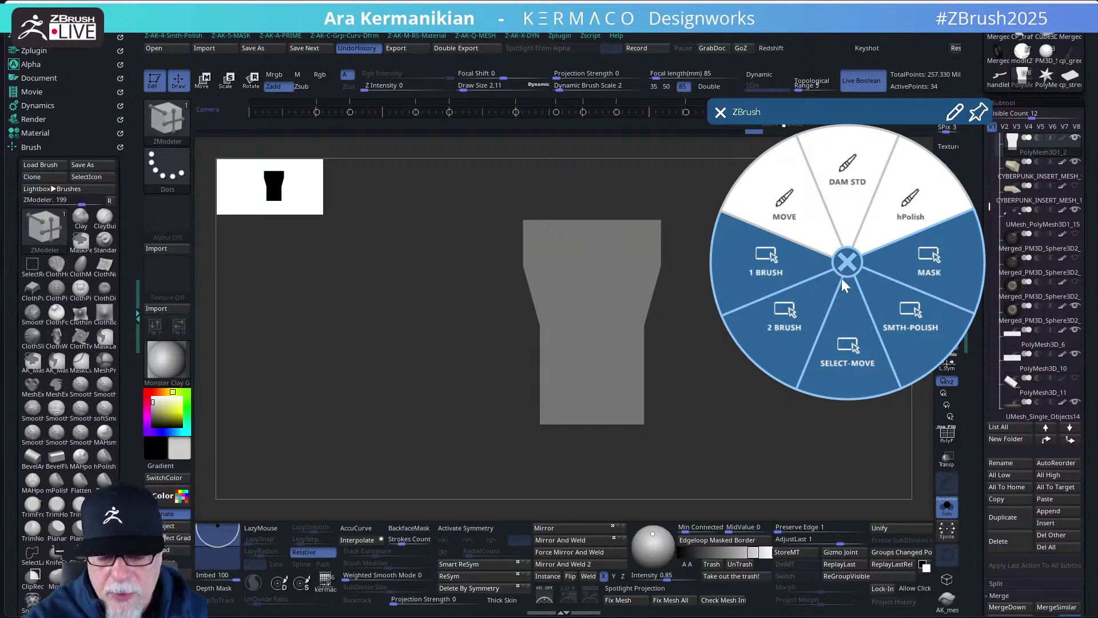
pyautogui.click(850, 267)
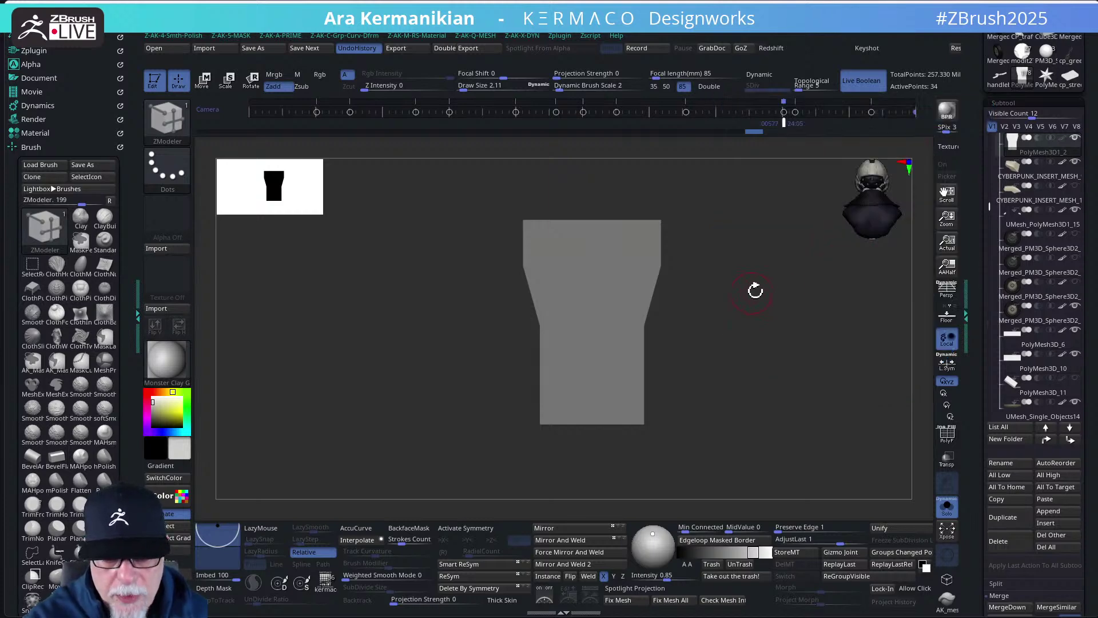
pyautogui.moveTo(755, 289); pyautogui.dragTo(775, 306)
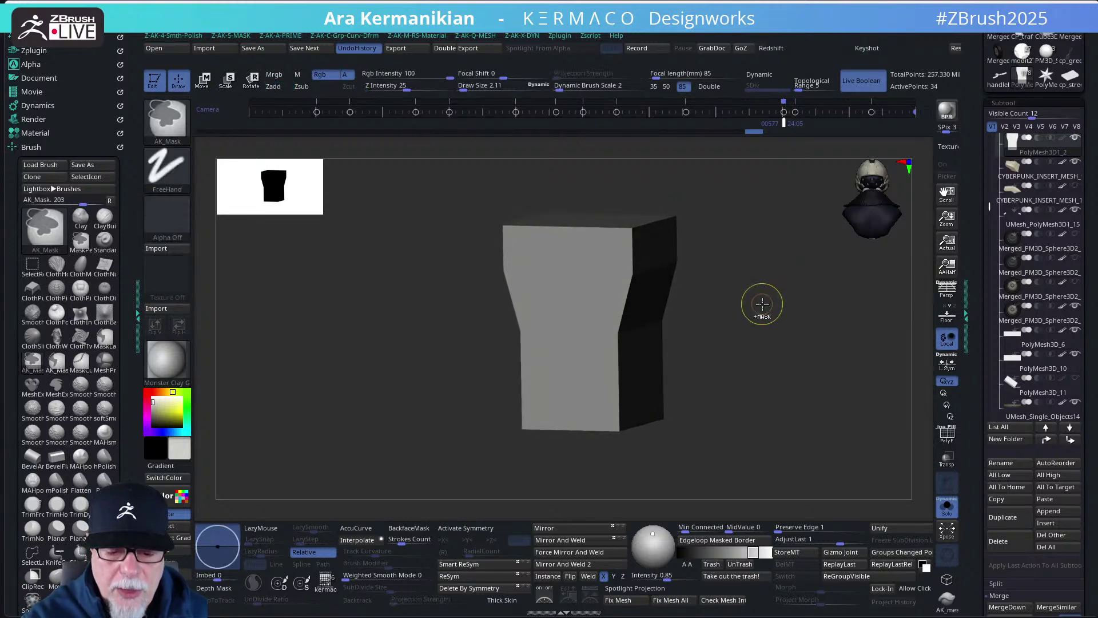
pyautogui.press('F2')
pyautogui.click(744, 254)
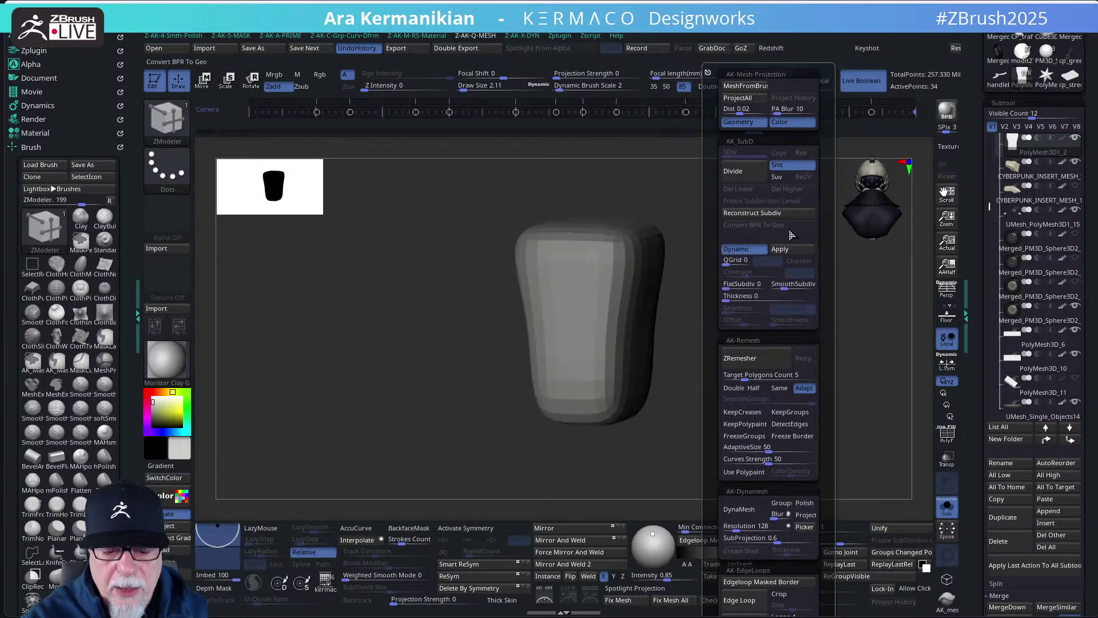
pyautogui.click(735, 261)
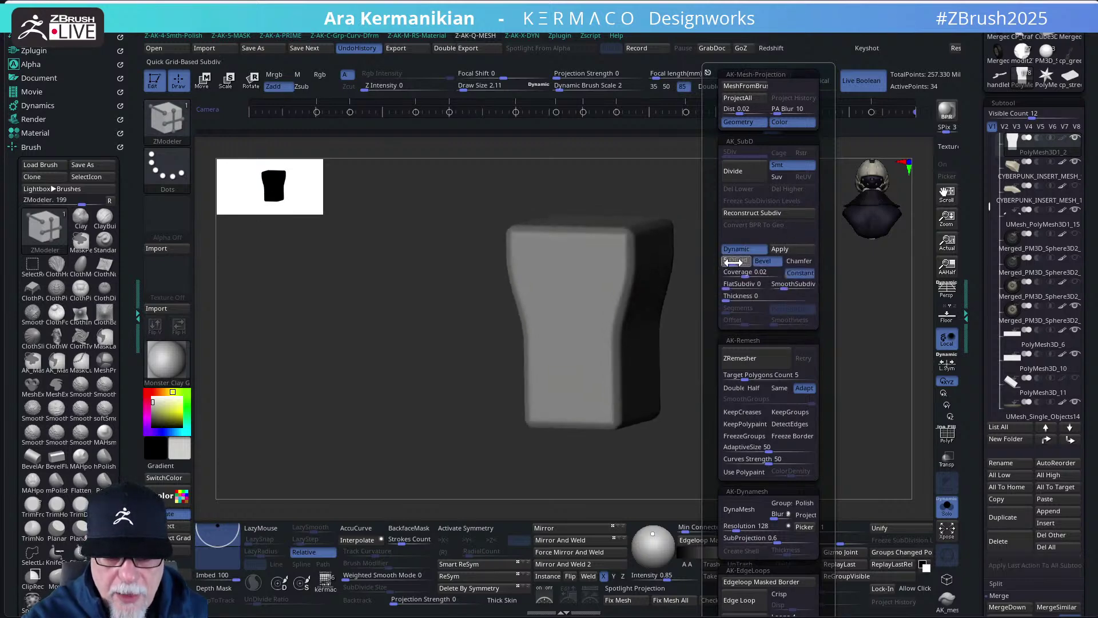
pyautogui.click(798, 261)
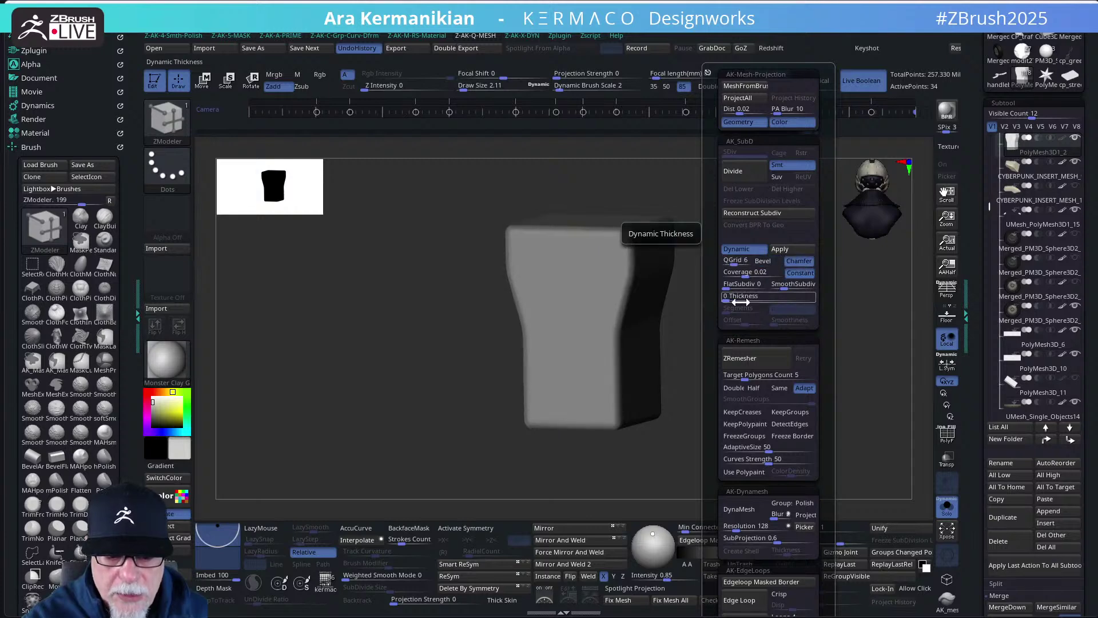
pyautogui.moveTo(738, 265)
pyautogui.mouseDown()
pyautogui.moveTo(725, 265)
pyautogui.moveTo(744, 276)
pyautogui.moveTo(735, 277)
pyautogui.mouseUp()
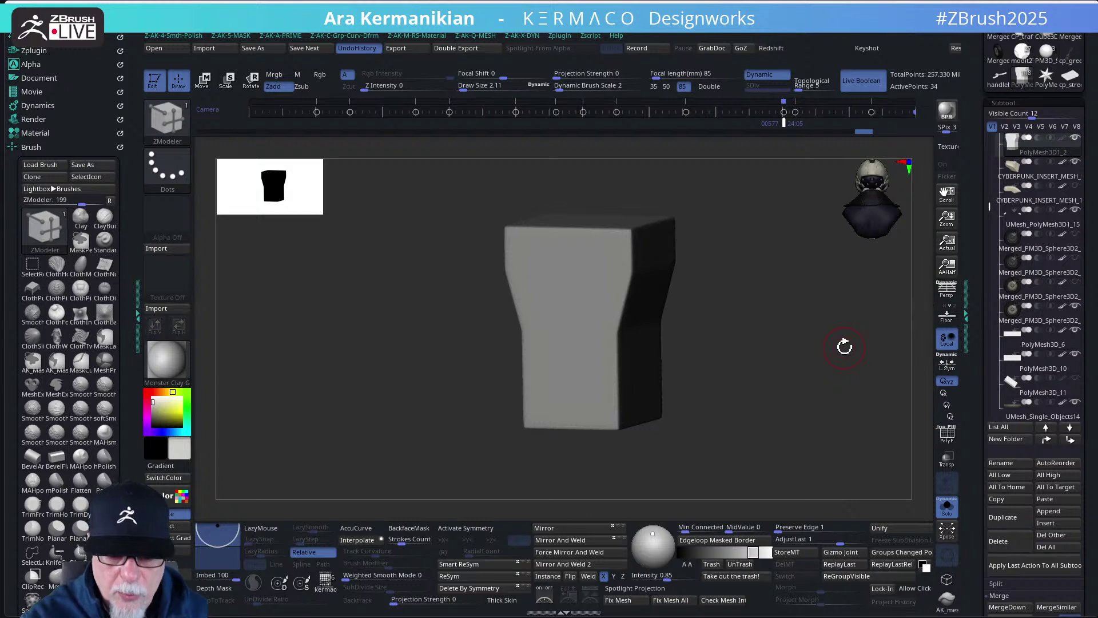
# - Show polygroups and regroup the block's two top and four front polygons
pyautogui.click(947, 435)
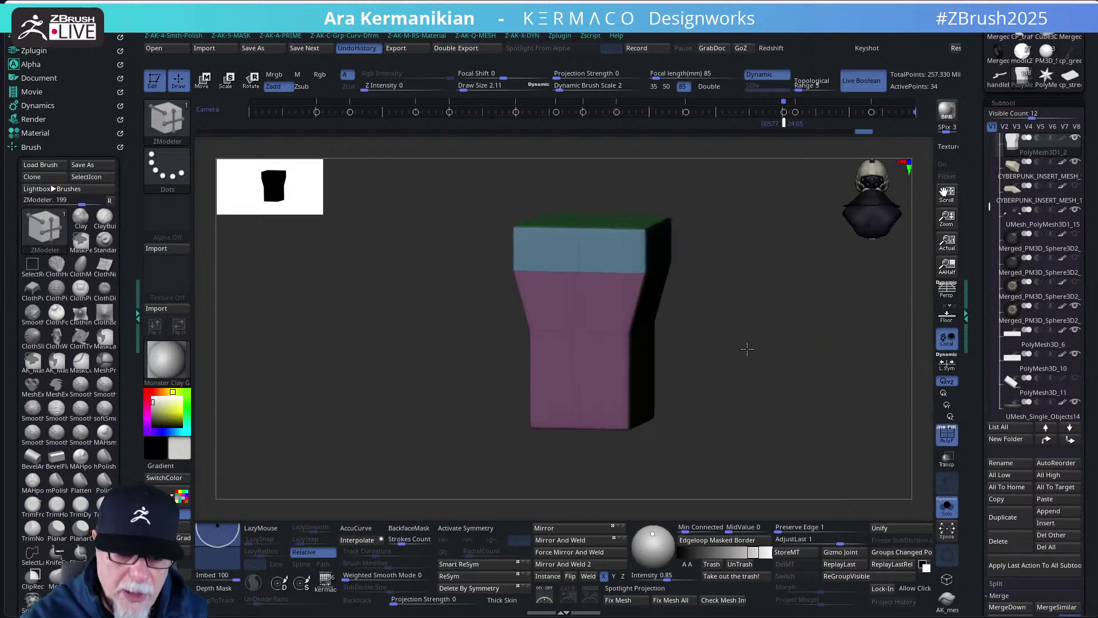
pyautogui.moveTo(747, 349)
pyautogui.mouseDown()
pyautogui.moveTo(750, 331)
pyautogui.moveTo(745, 362)
pyautogui.moveTo(689, 247)
pyautogui.mouseUp()
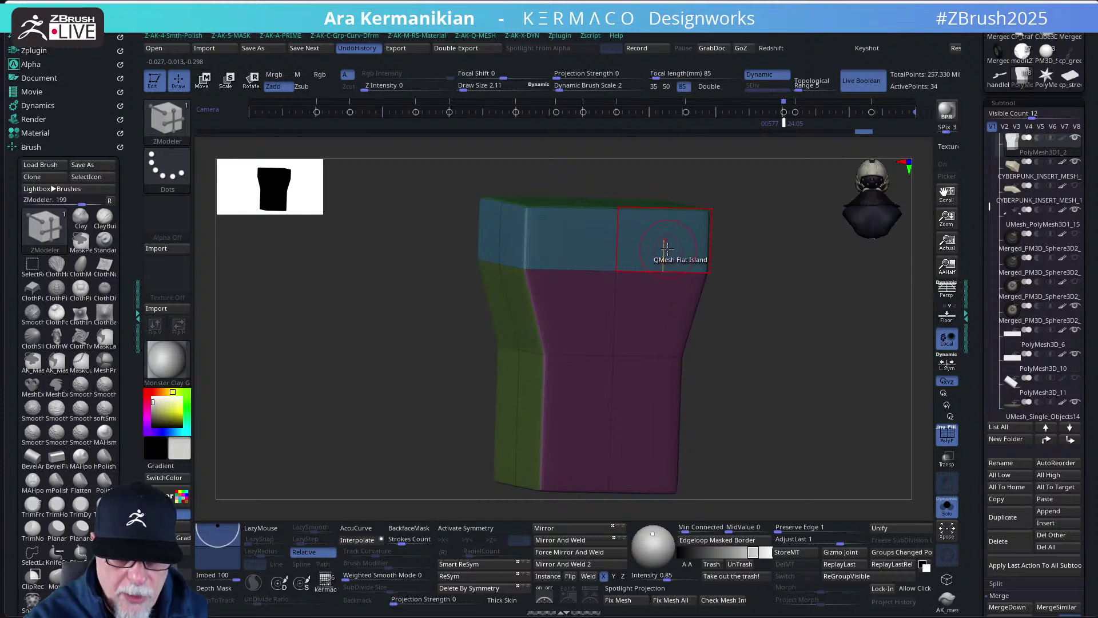
pyautogui.click(589, 245)
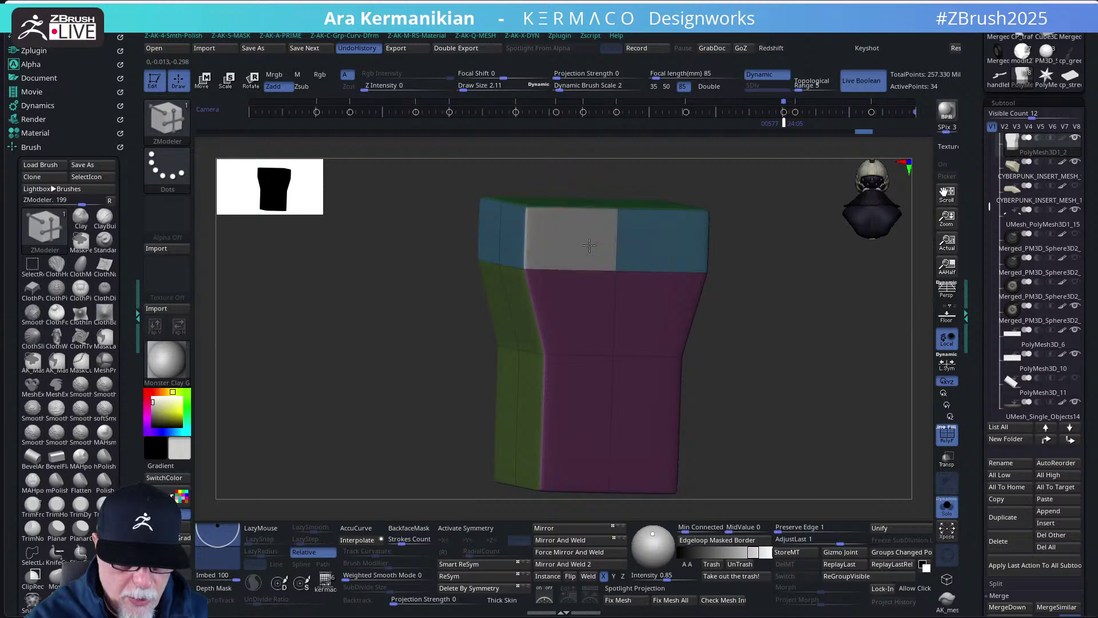
pyautogui.click(657, 250)
pyautogui.click(653, 313)
pyautogui.click(578, 315)
pyautogui.click(581, 412)
pyautogui.click(640, 400)
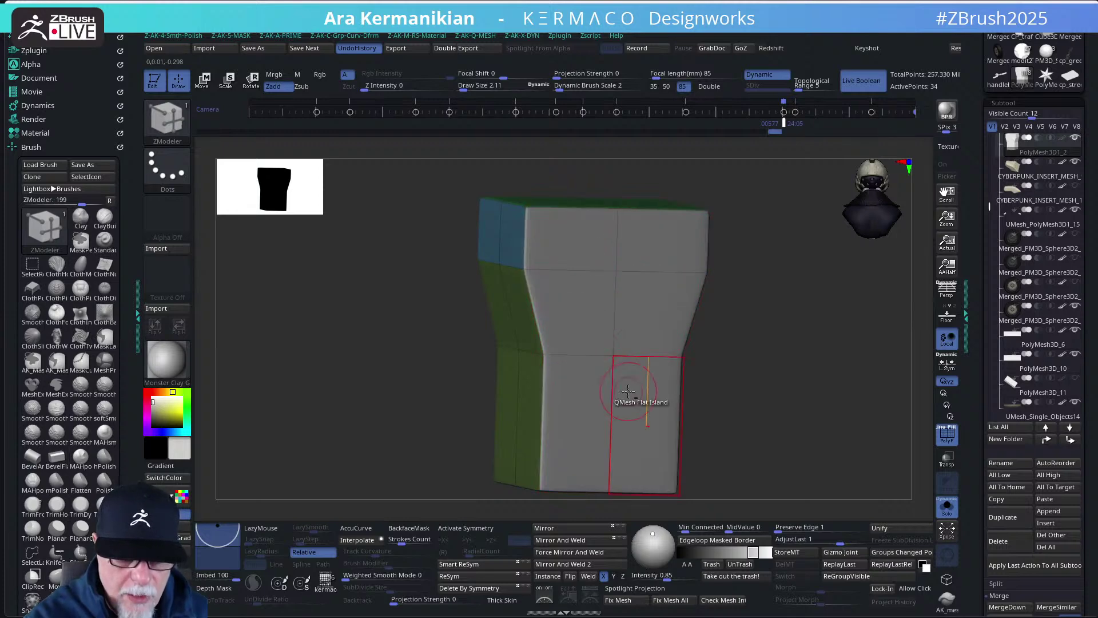
pyautogui.rightClick(655, 313)
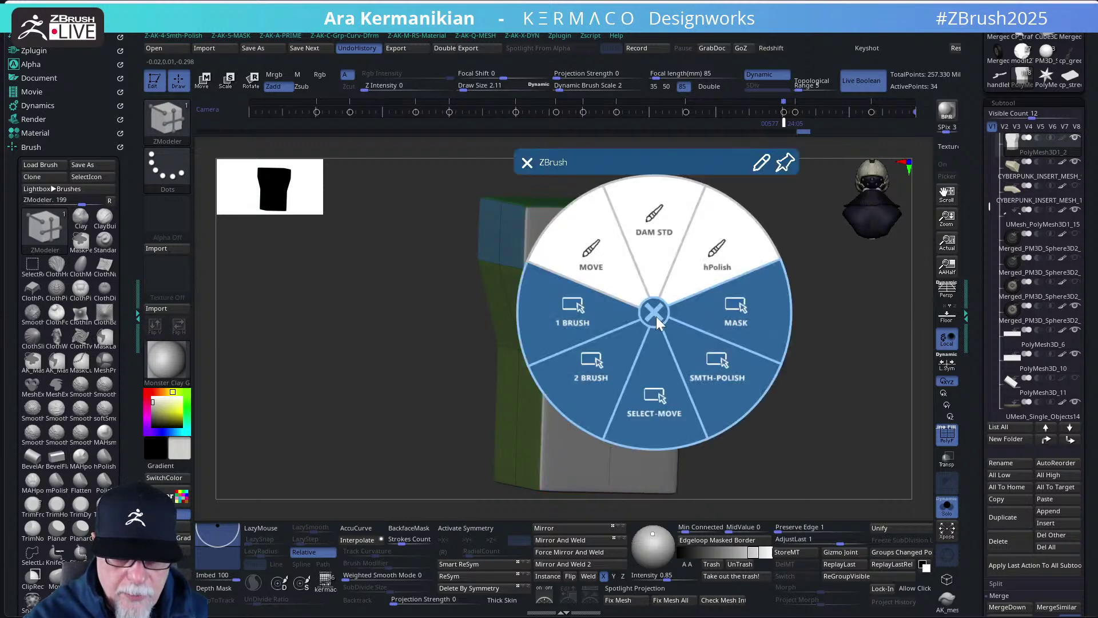
pyautogui.click(655, 314)
# - Inset every polygon on the block's front using ZModeler's per-polygon Inset action
pyautogui.press('space')
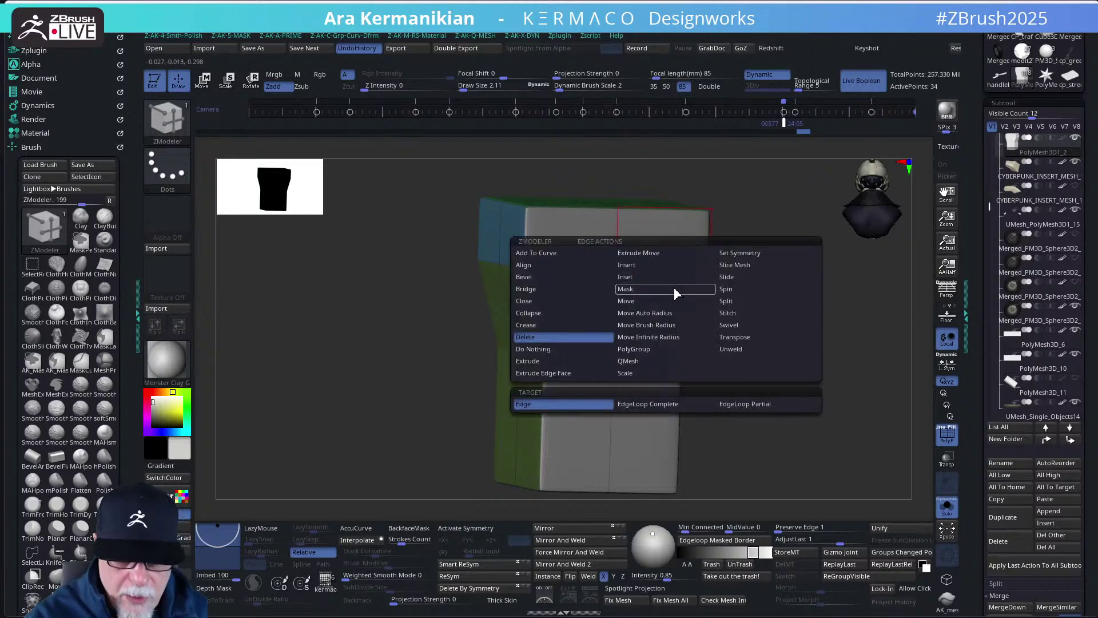
pyautogui.click(649, 267)
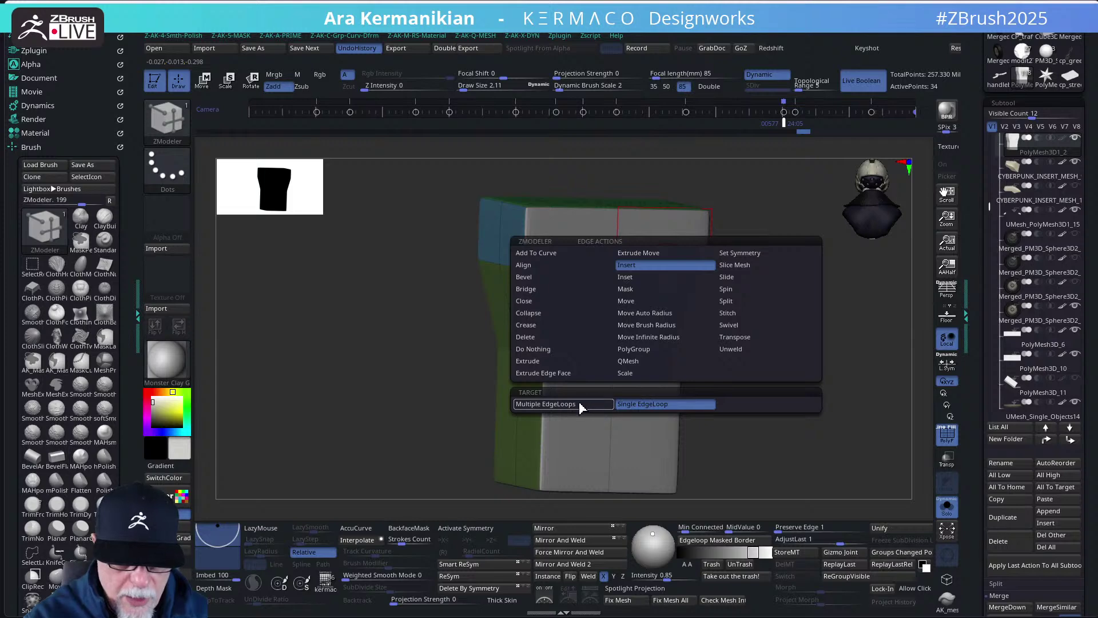
pyautogui.click(641, 278)
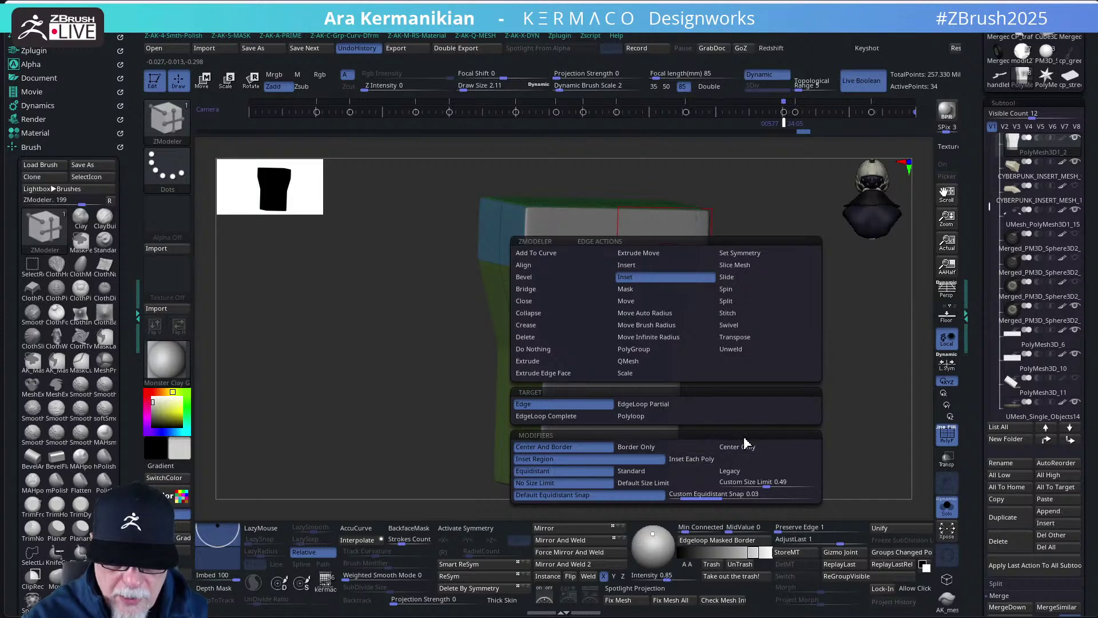
pyautogui.click(697, 459)
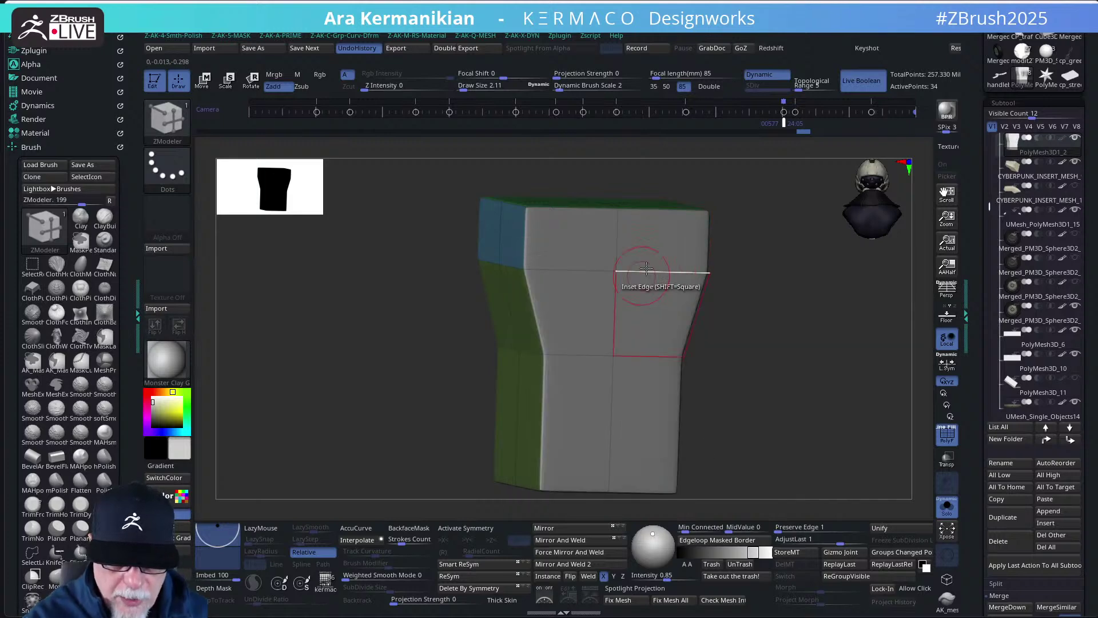
pyautogui.click(664, 249)
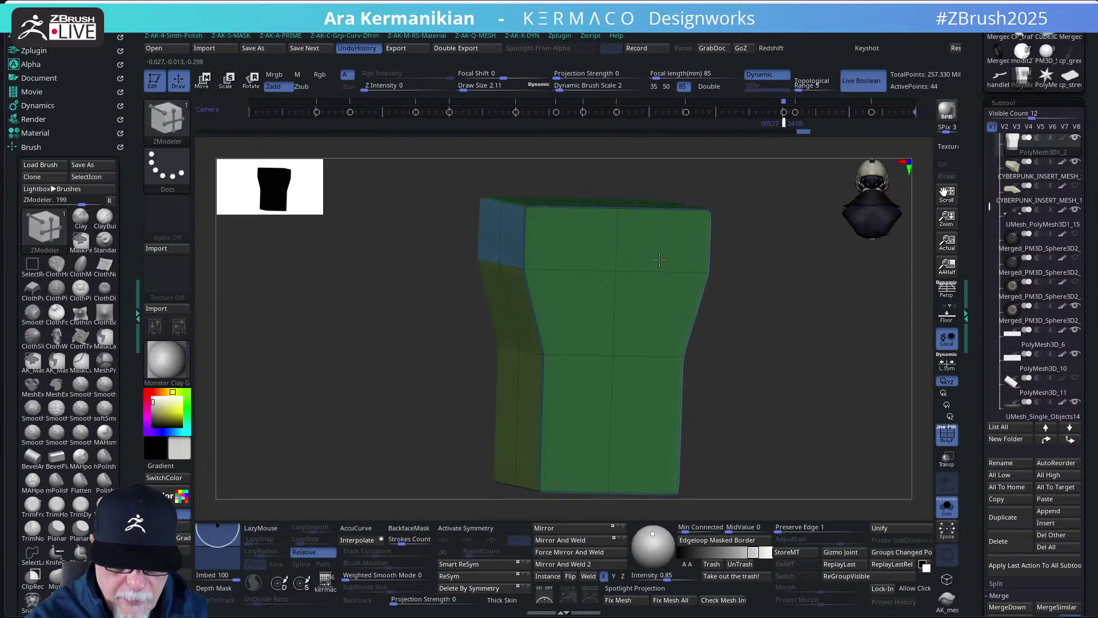
pyautogui.hotkey('ctrl', 'z')
pyautogui.hotkey('ctrl', 'z')
pyautogui.press('space')
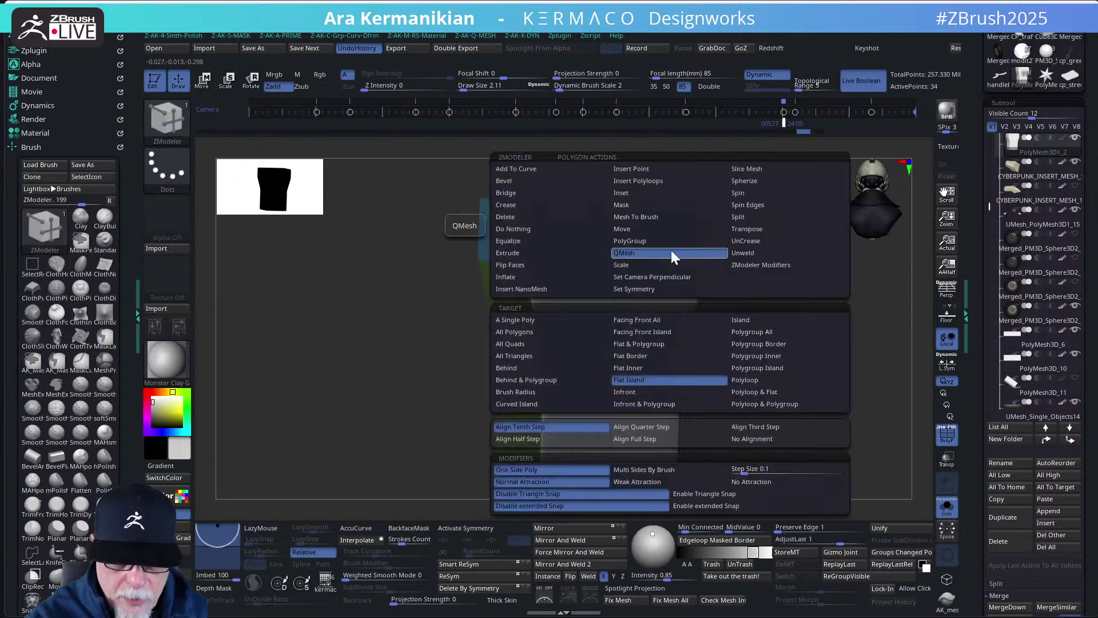
pyautogui.click(624, 193)
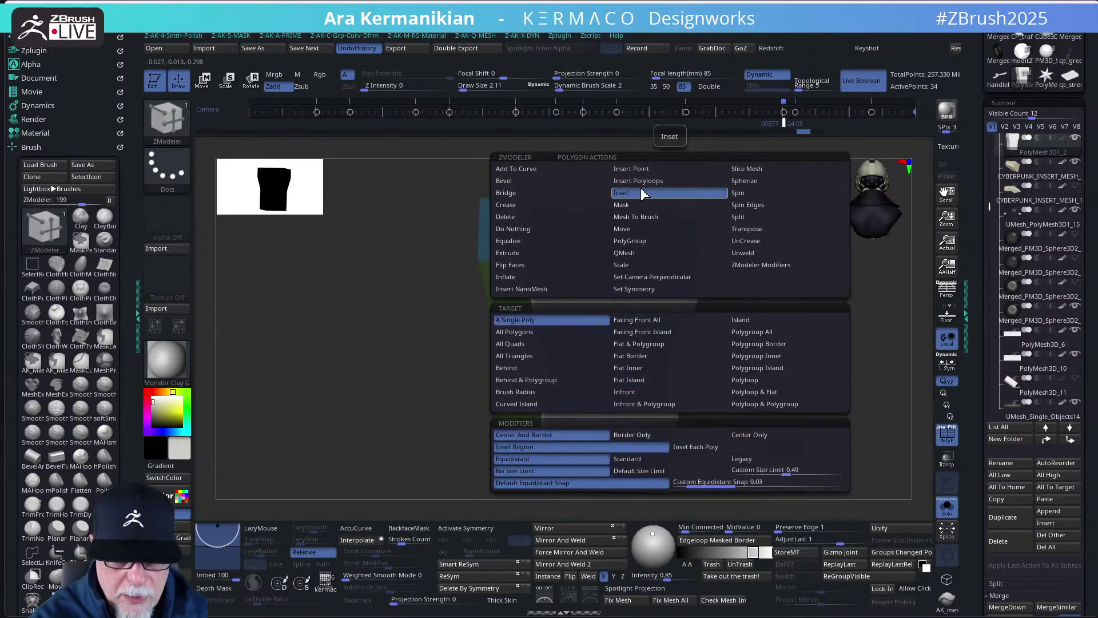
pyautogui.click(713, 447)
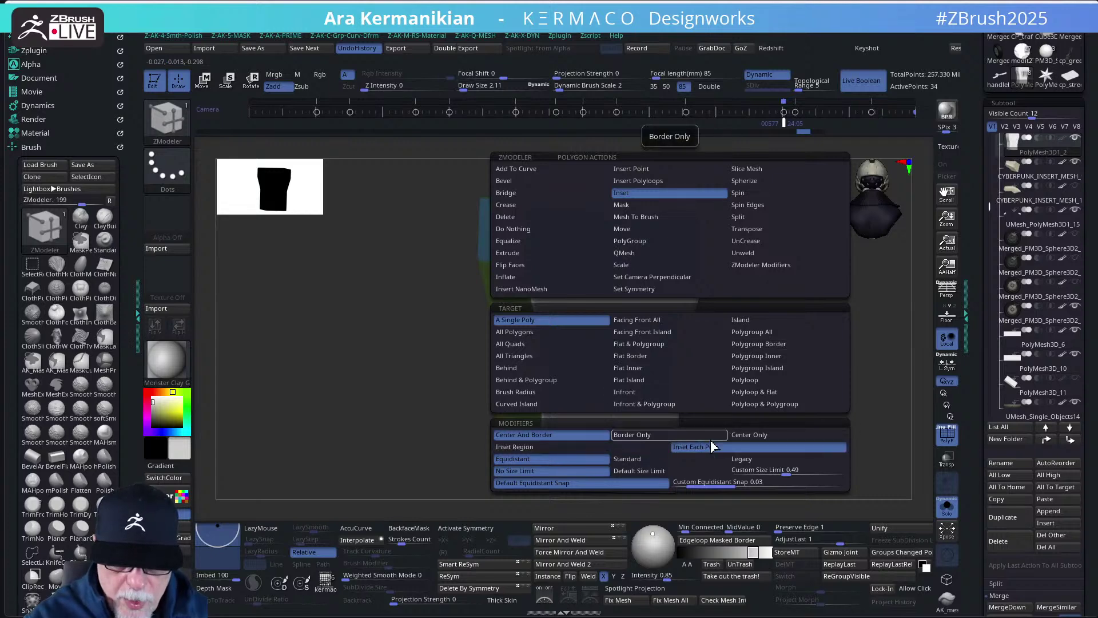
pyautogui.click(668, 256)
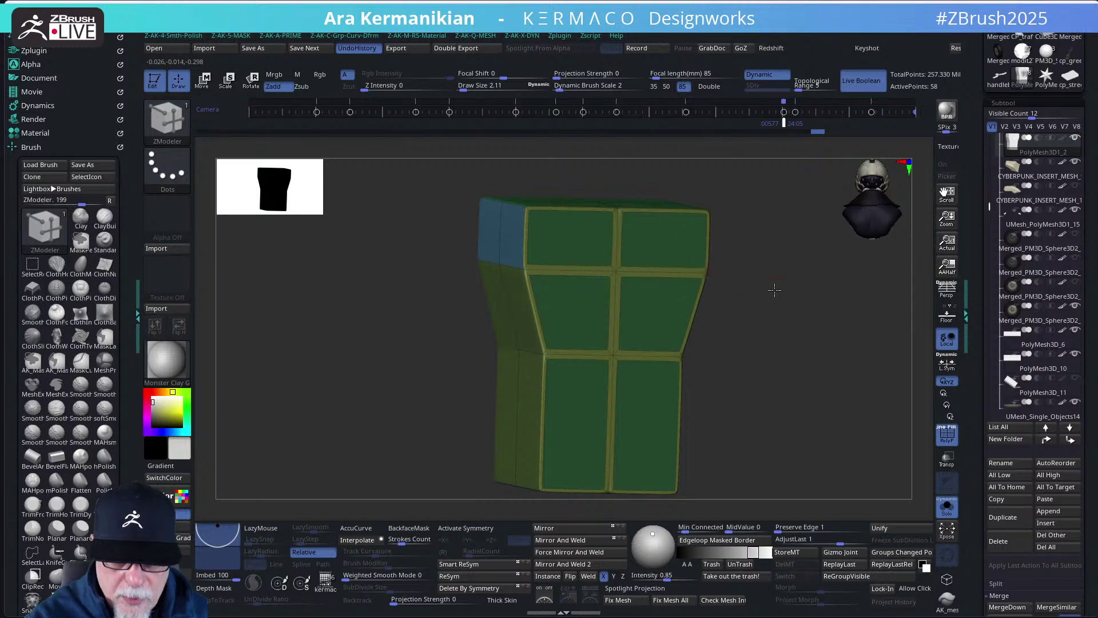
# - Re-solo the box, raise each polygroup panel with QMesh targeting whole polygroups, then show the bike
pyautogui.moveTo(775, 290); pyautogui.dragTo(728, 294)
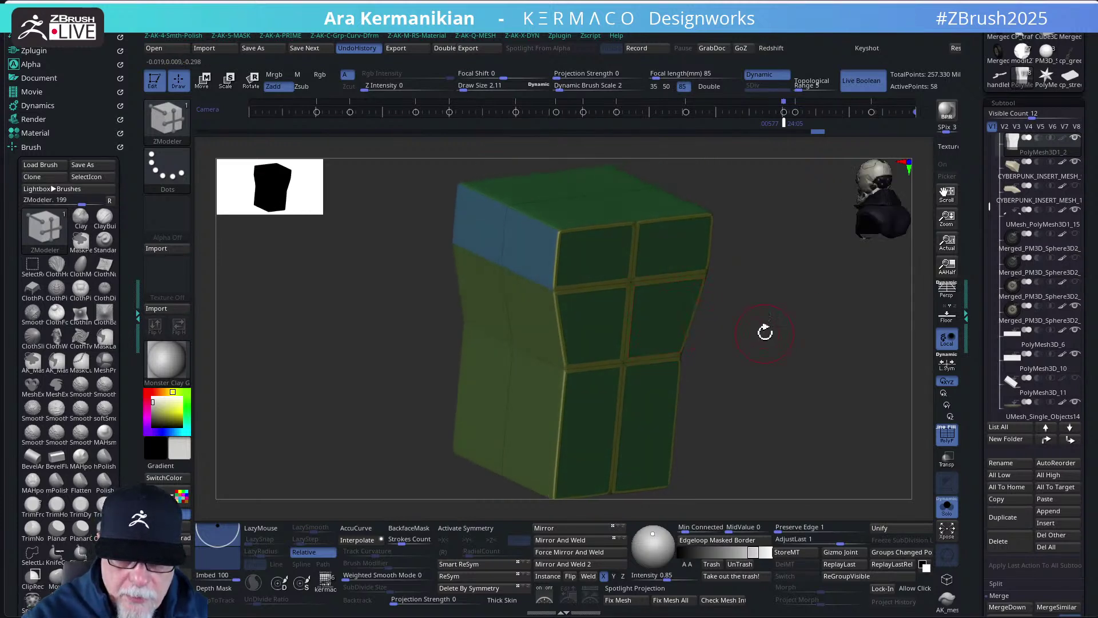
pyautogui.click(947, 506)
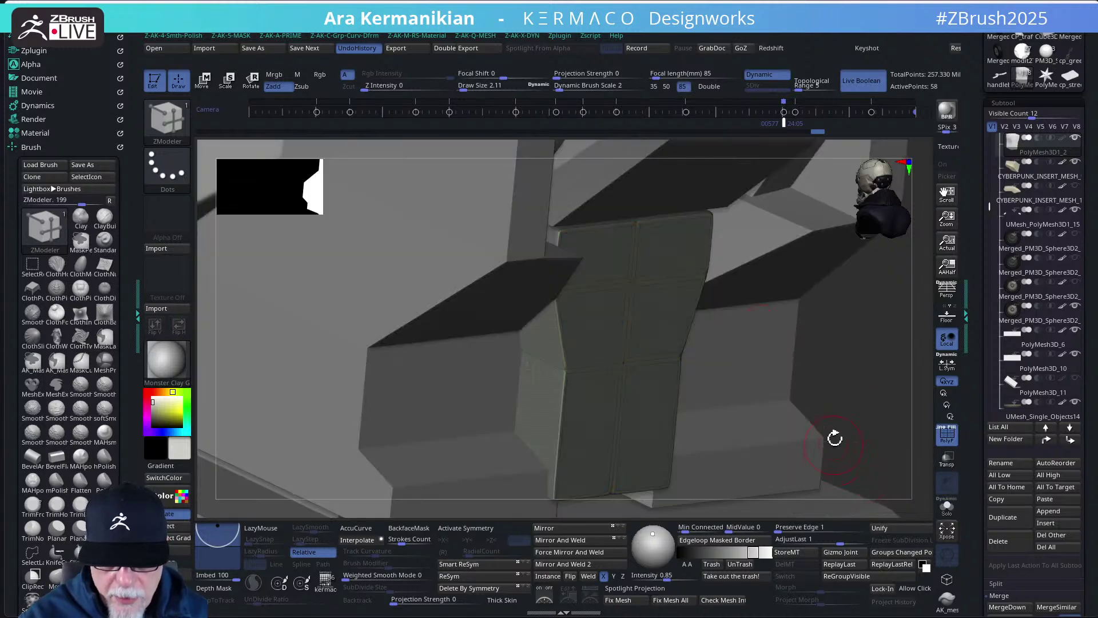
pyautogui.moveTo(863, 401); pyautogui.dragTo(817, 363)
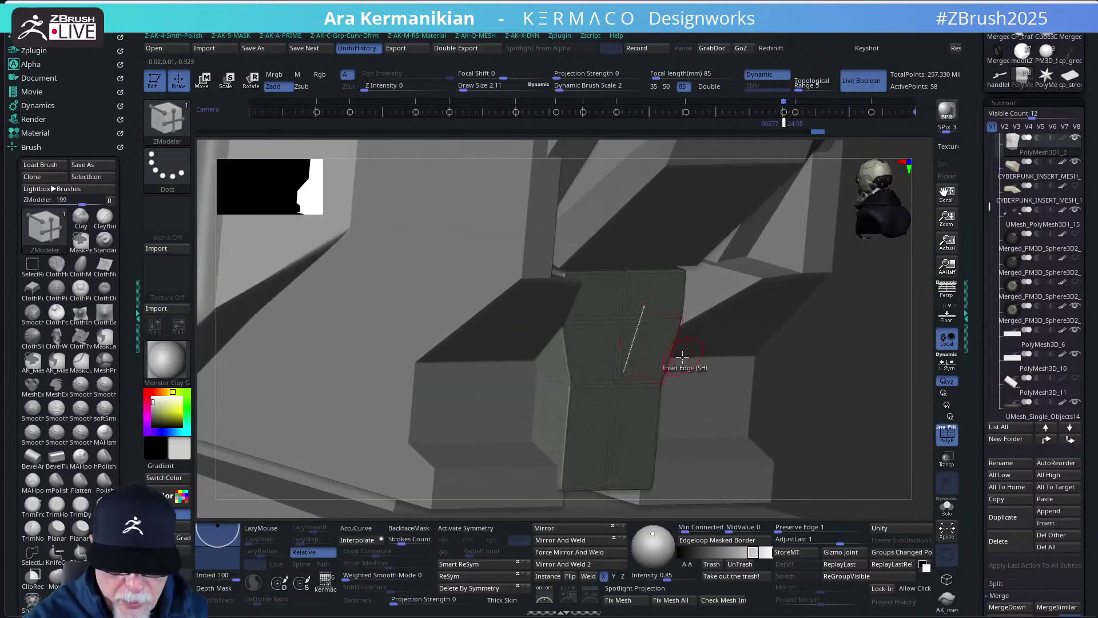
pyautogui.hotkey('ctrl', 'shift', 's')
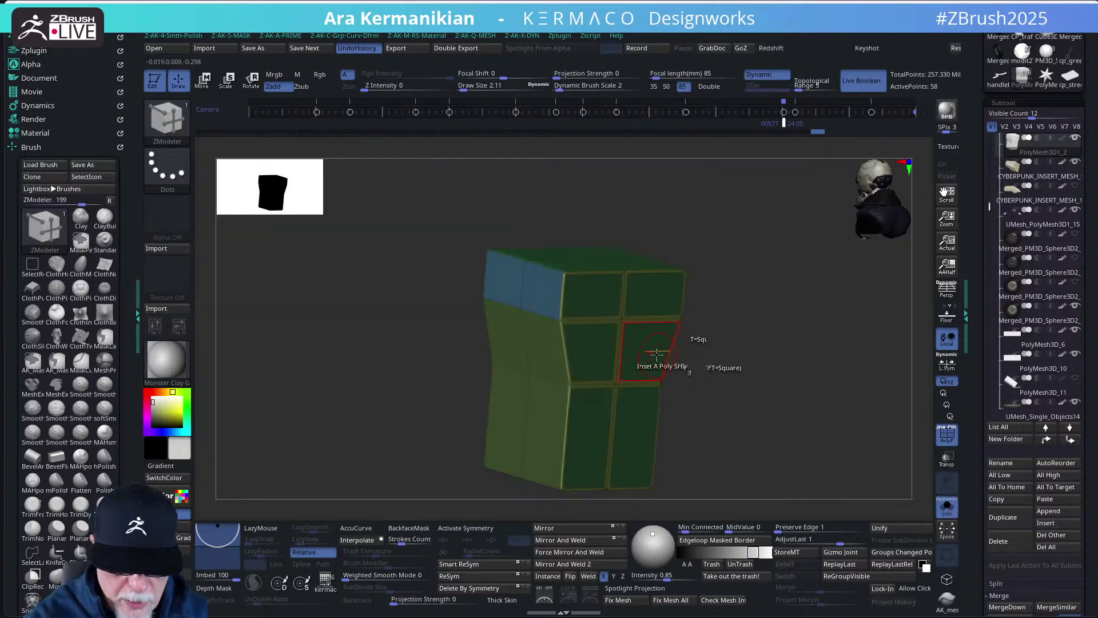
pyautogui.press('space')
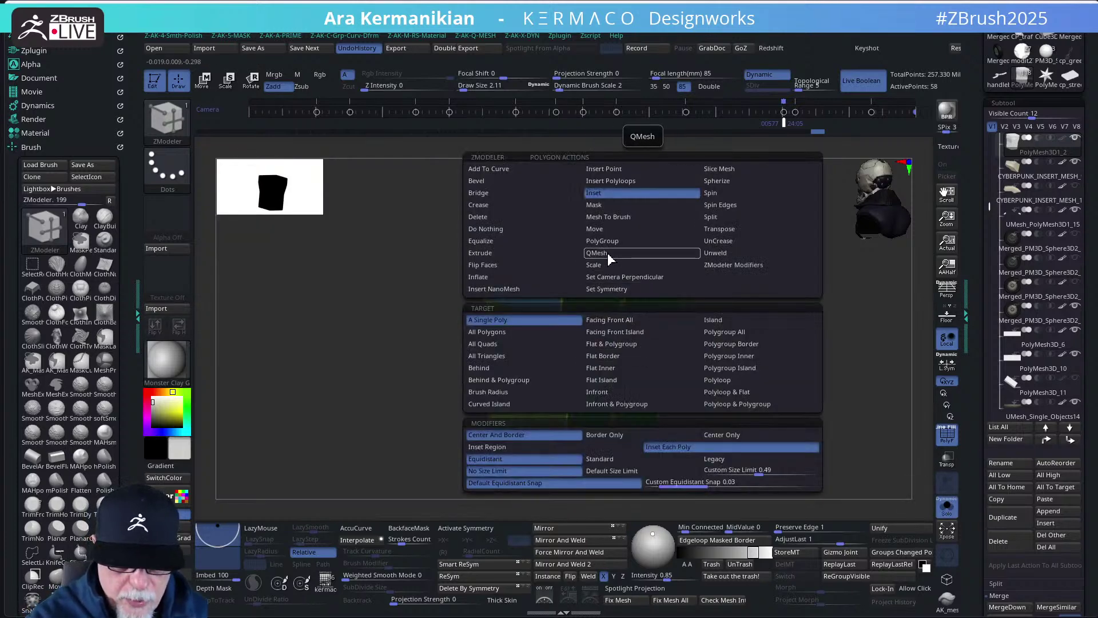
pyautogui.click(612, 254)
pyautogui.click(732, 331)
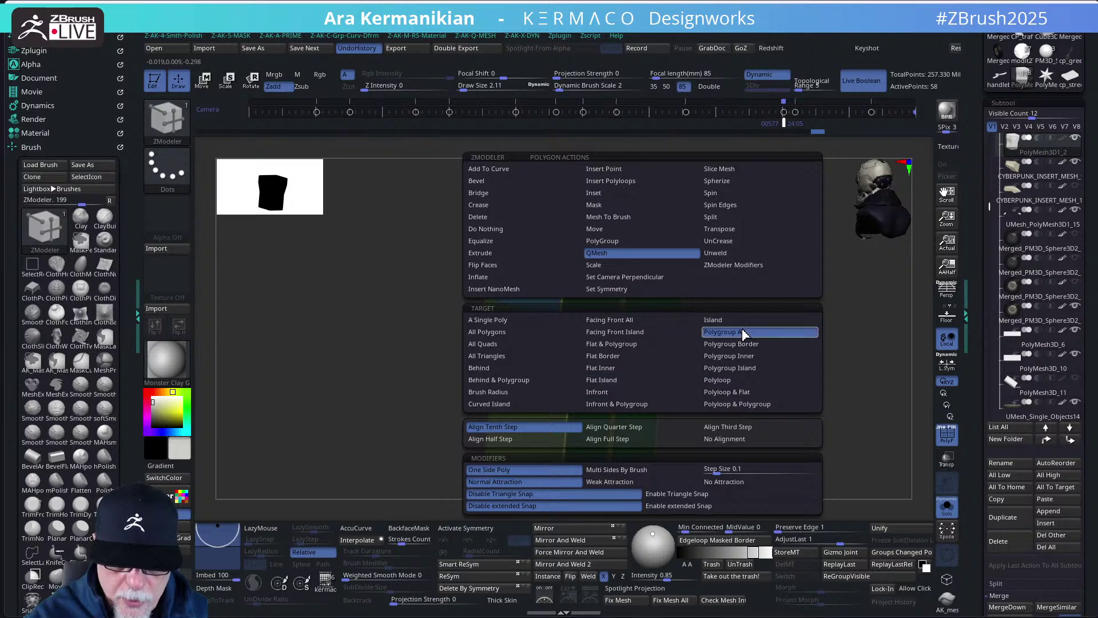
pyautogui.click(654, 301)
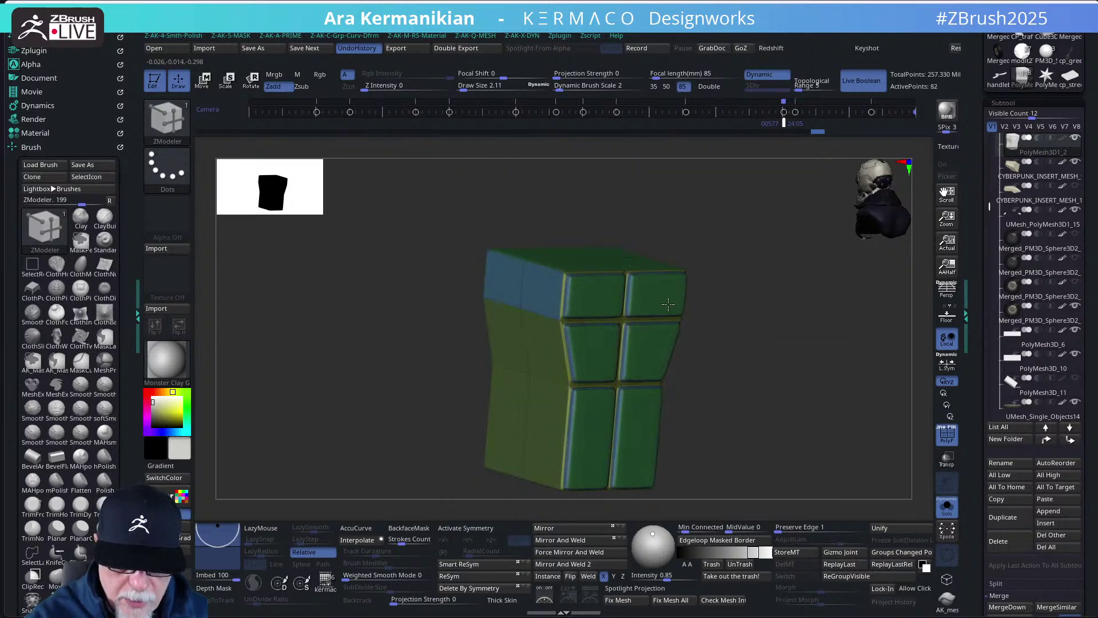
pyautogui.click(947, 505)
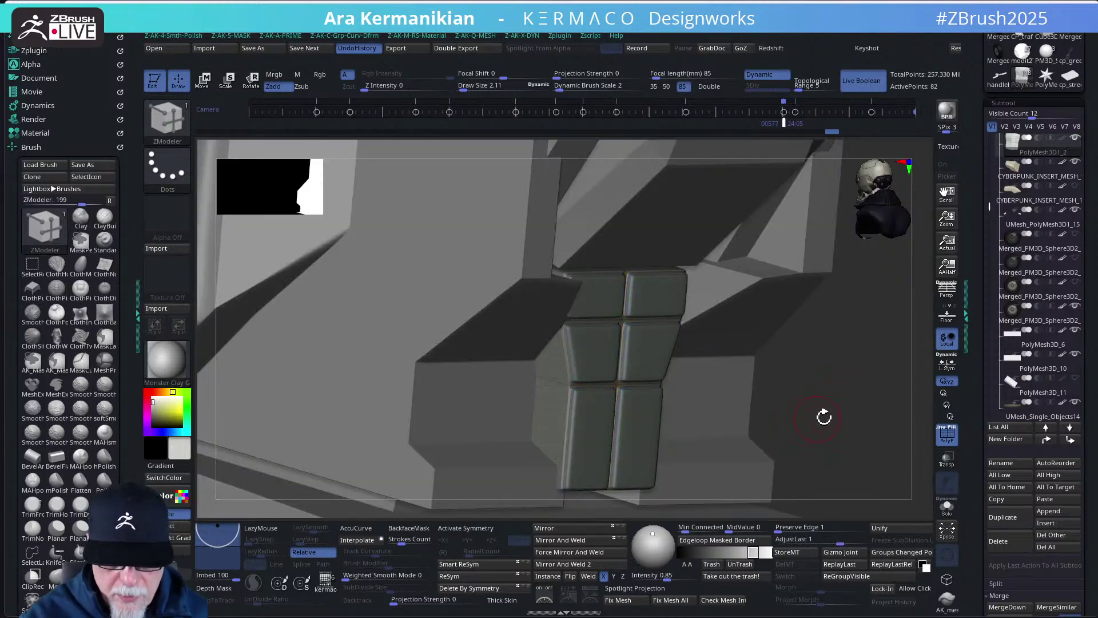
pyautogui.moveTo(797, 406); pyautogui.dragTo(799, 368, button='right')
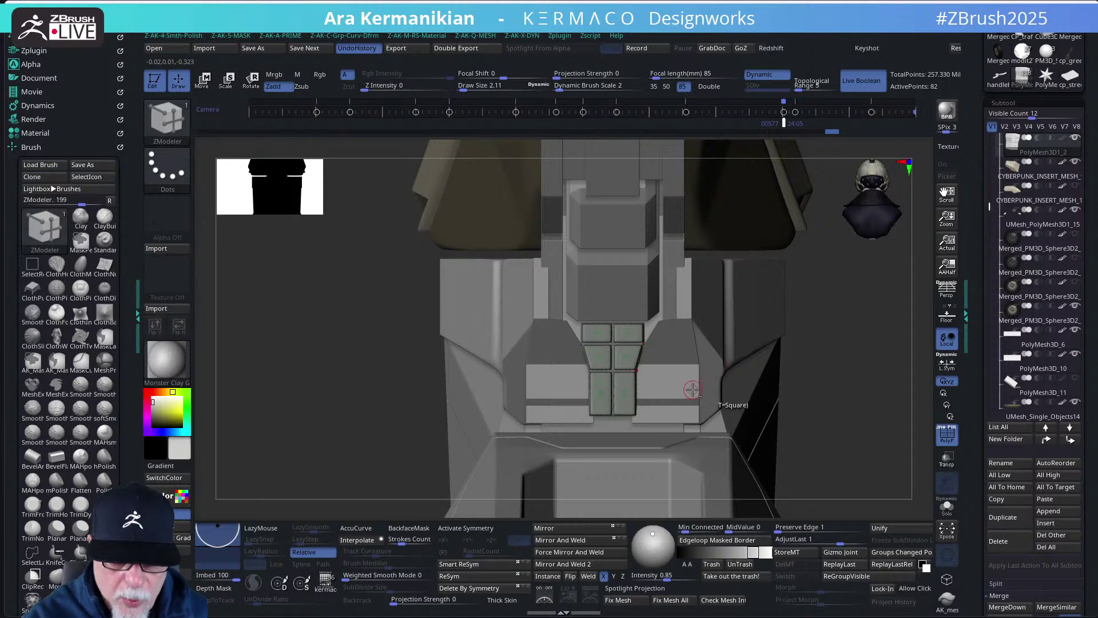
# - Turn on X symmetry, isolate the seat-pad subtool and return to a straight front view
pyautogui.press('x')
pyautogui.click(947, 507)
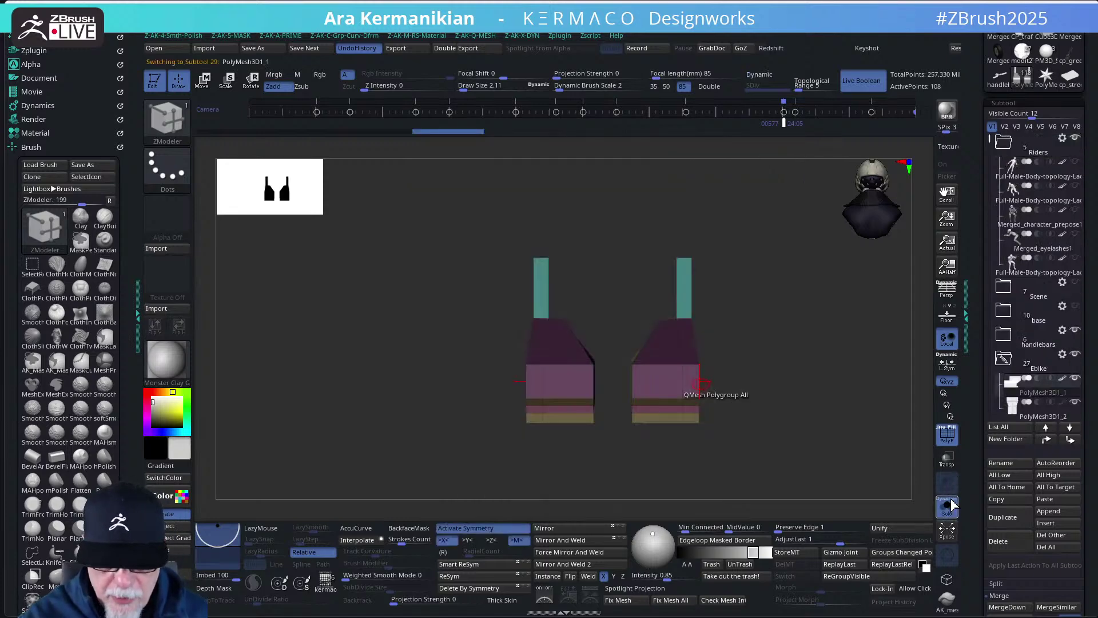
pyautogui.moveTo(780, 429)
pyautogui.mouseDown()
pyautogui.moveTo(785, 449)
pyautogui.moveTo(801, 432)
pyautogui.mouseUp()
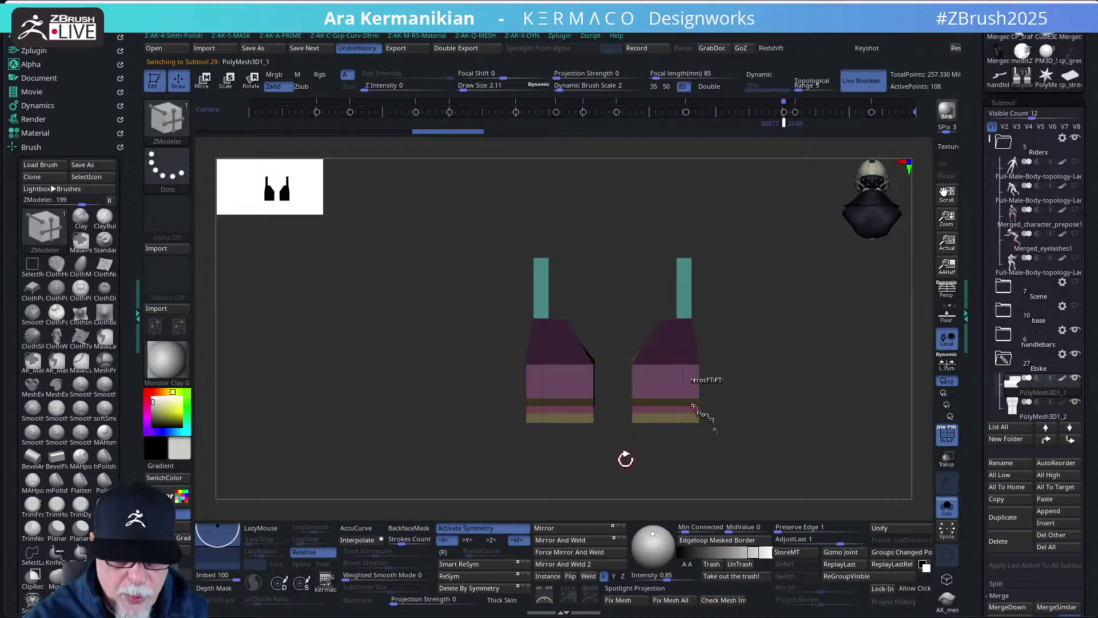
pyautogui.moveTo(626, 460)
pyautogui.mouseDown()
pyautogui.moveTo(640, 458)
pyautogui.moveTo(625, 458)
pyautogui.mouseUp()
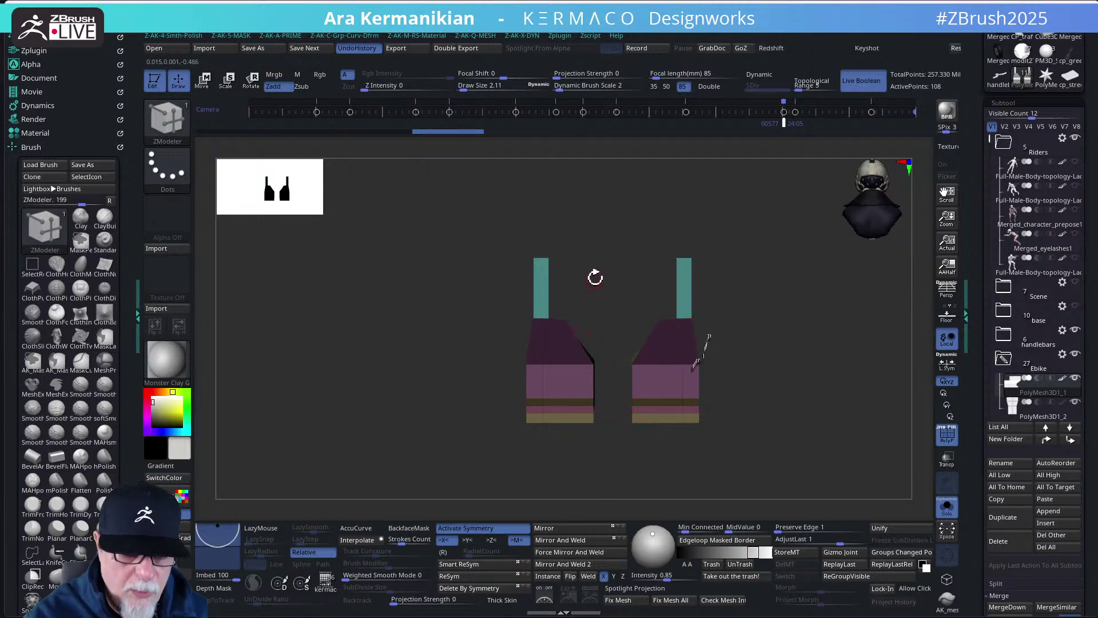
# - Mask the right seat pad with a sharp mask, show the full bike, and enable Transpose Move
pyautogui.press('space')
pyautogui.click(684, 309)
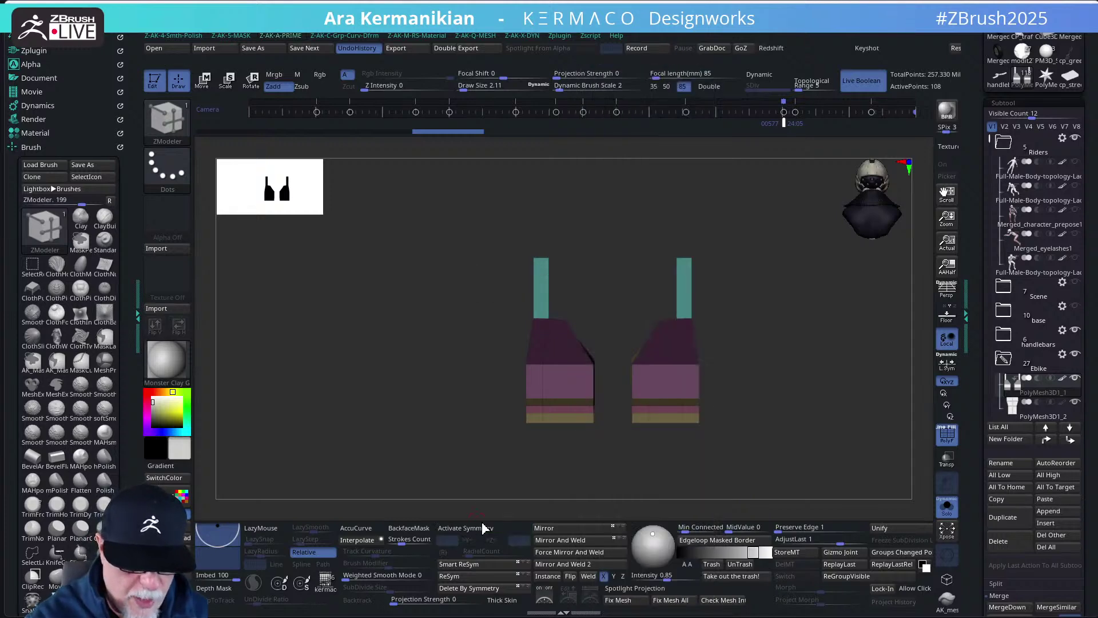
pyautogui.keyDown('ctrl'); pyautogui.moveTo(751, 450); pyautogui.dragTo(612, 225); pyautogui.keyUp('ctrl')
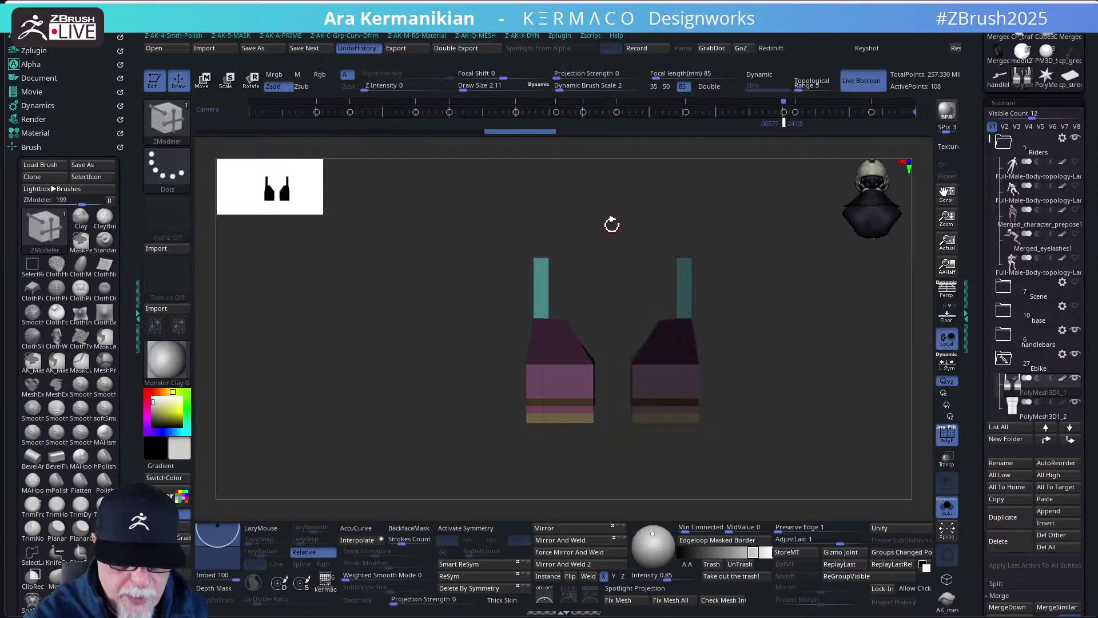
pyautogui.click(946, 514)
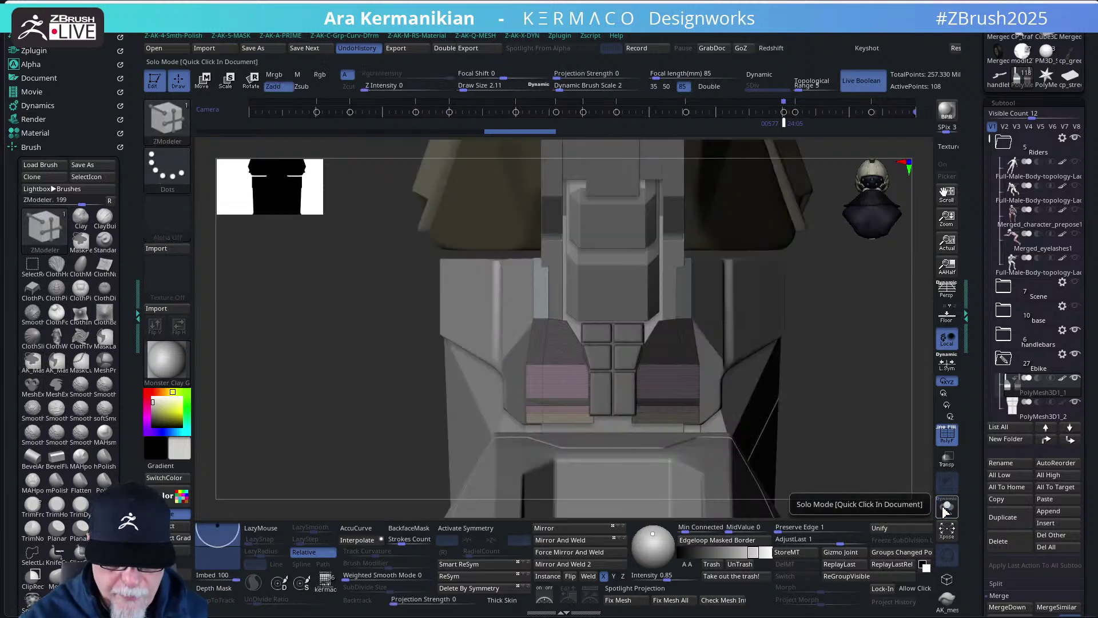
pyautogui.press('w')
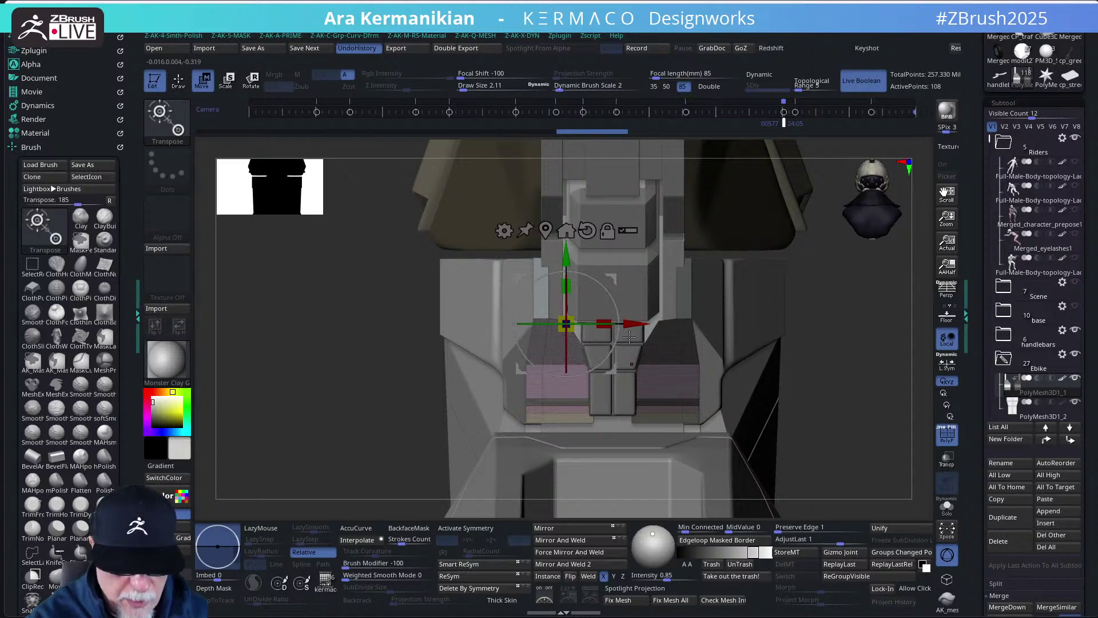
# - Mask one seat pad and shift the unmasked pad sideways along X
pyautogui.moveTo(350, 179)
pyautogui.keyDown('ctrl'); pyautogui.mouseDown()
pyautogui.moveTo(559, 432)
pyautogui.moveTo(561, 451)
pyautogui.mouseUp(); pyautogui.keyUp('ctrl')
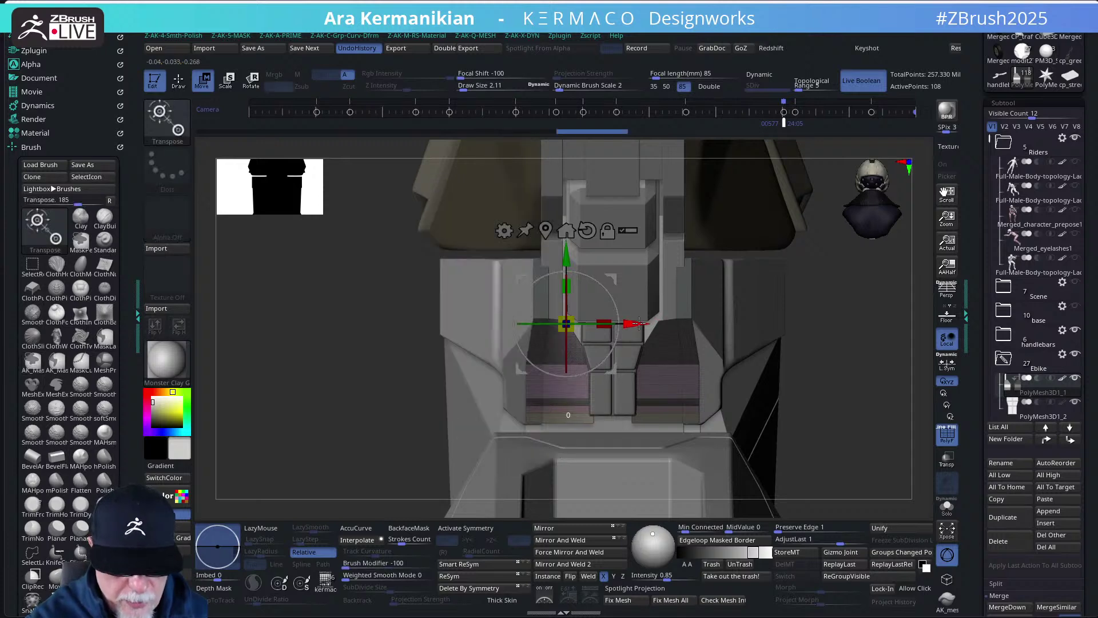
pyautogui.moveTo(639, 324); pyautogui.dragTo(633, 326)
pyautogui.keyDown('ctrl'); pyautogui.moveTo(430, 338); pyautogui.dragTo(641, 443); pyautogui.keyUp('ctrl')
pyautogui.moveTo(638, 324); pyautogui.dragTo(647, 324)
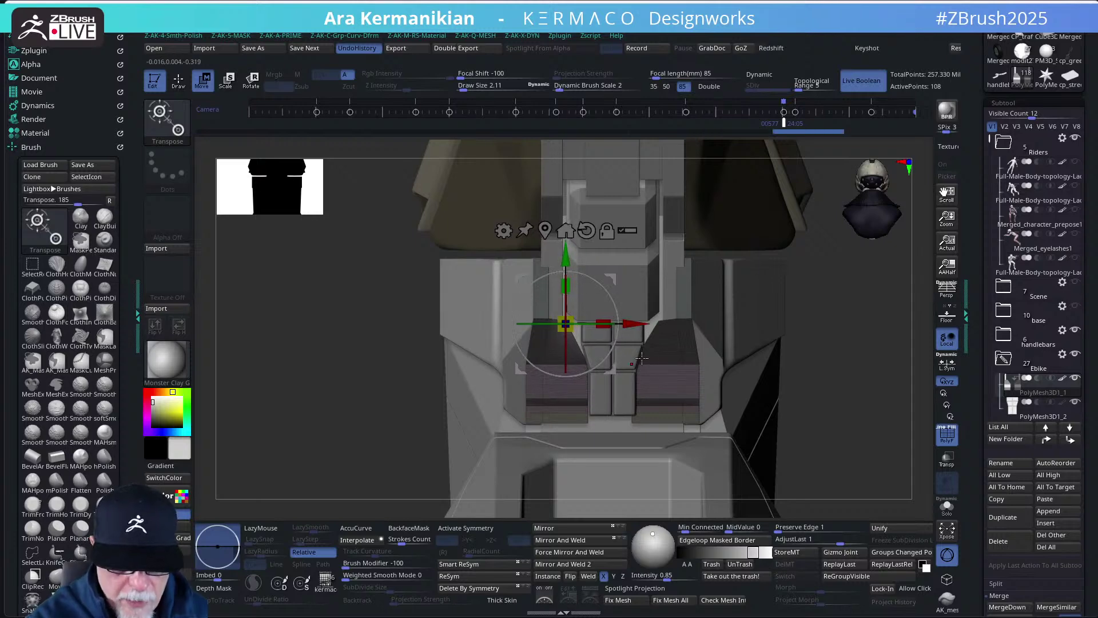
# - Redo the pad mask and raise the pads slightly along Y
pyautogui.press('q')
pyautogui.keyDown('ctrl'); pyautogui.moveTo(839, 320); pyautogui.dragTo(858, 378); pyautogui.keyUp('ctrl')
pyautogui.keyDown('ctrl'); pyautogui.click(857, 377); pyautogui.keyUp('ctrl')
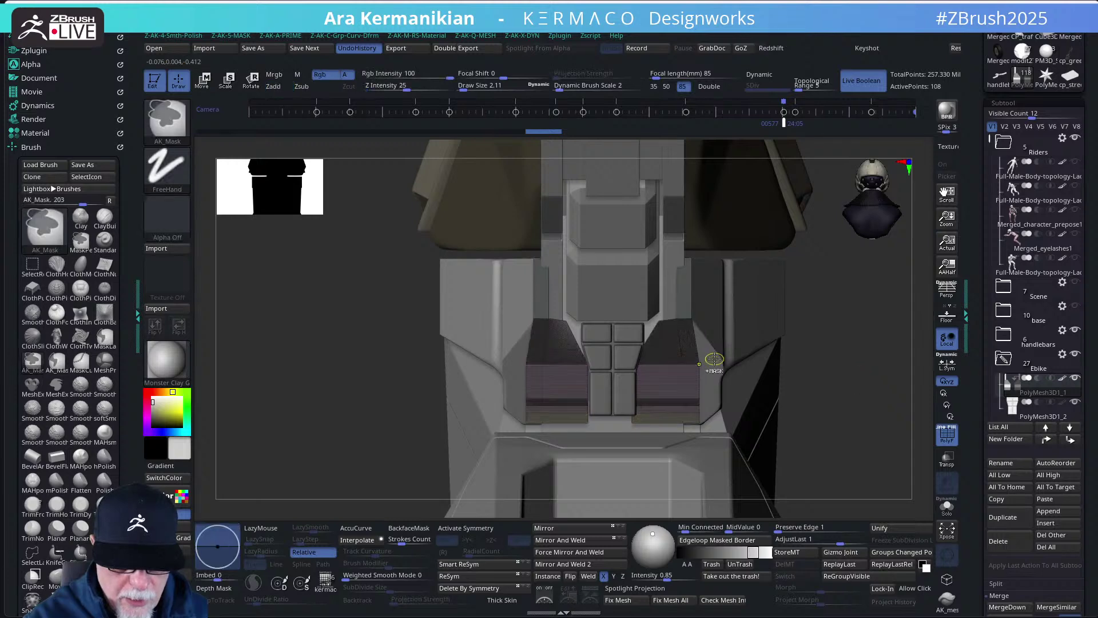
pyautogui.press('w')
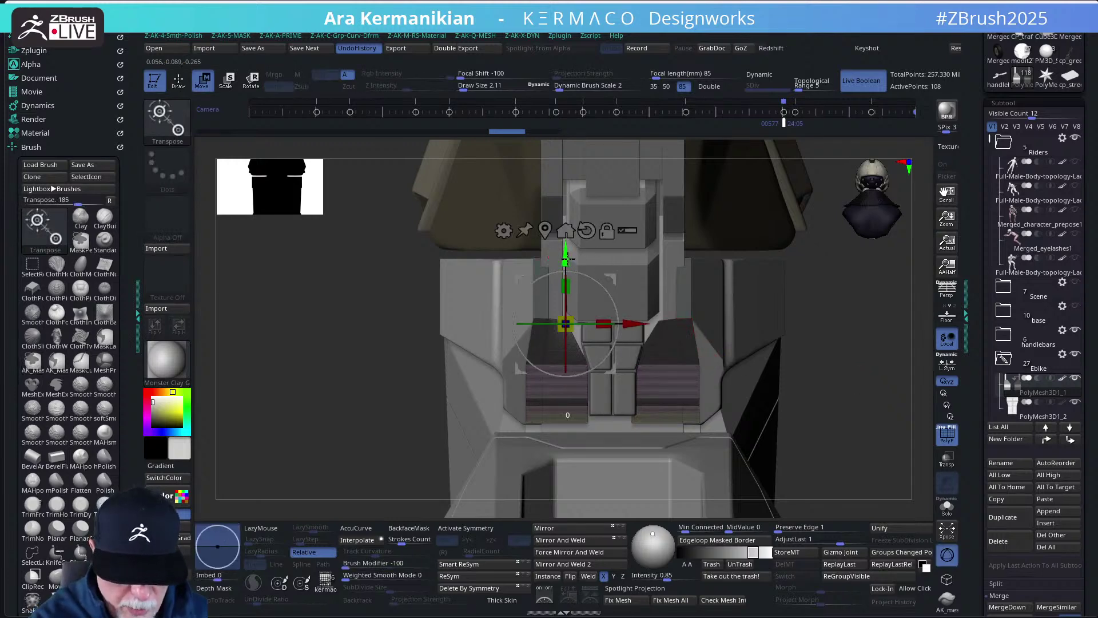
pyautogui.moveTo(567, 258); pyautogui.dragTo(570, 255)
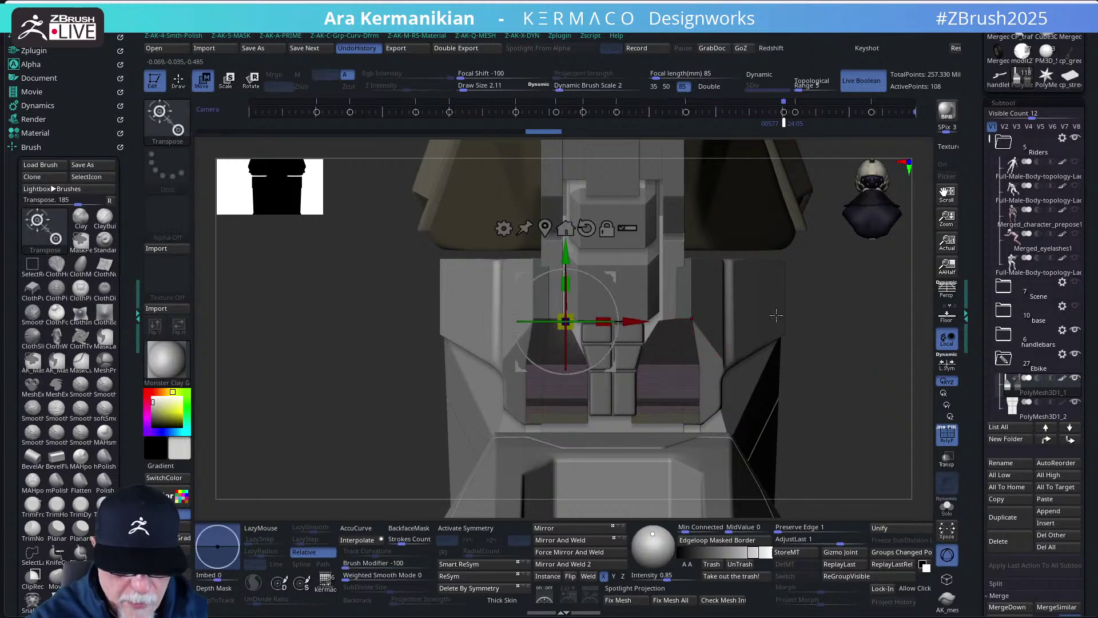
pyautogui.press('q')
pyautogui.hotkey('ctrl', 'shift', 'z')
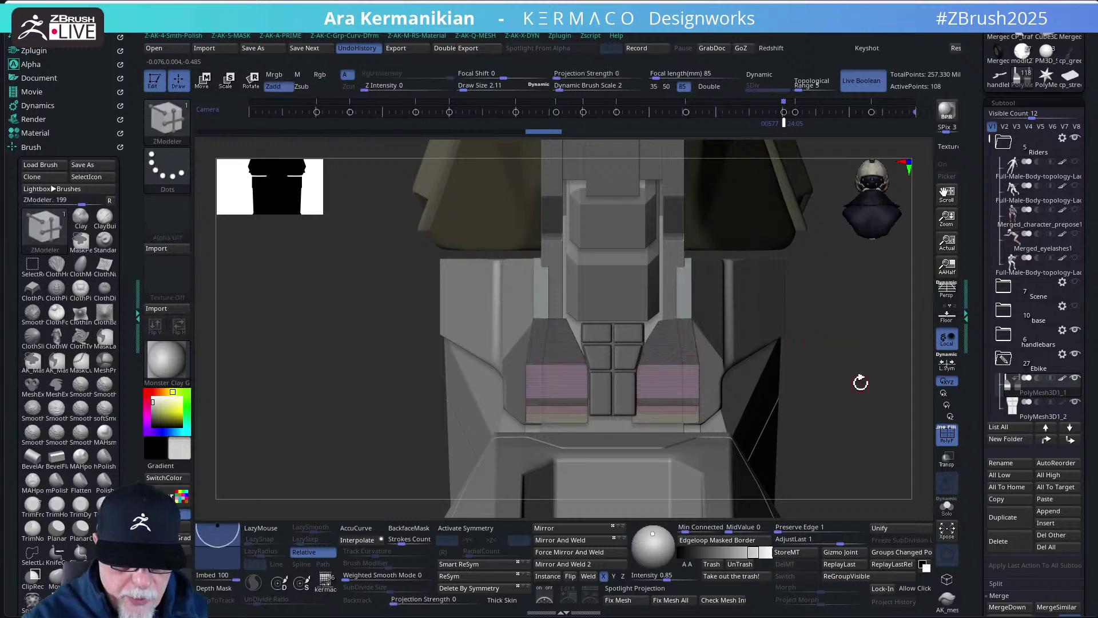
# - Mirror and weld the seat pads across X, inspect them from several angles, then solo the subtool
pyautogui.click(586, 543)
pyautogui.click(581, 541)
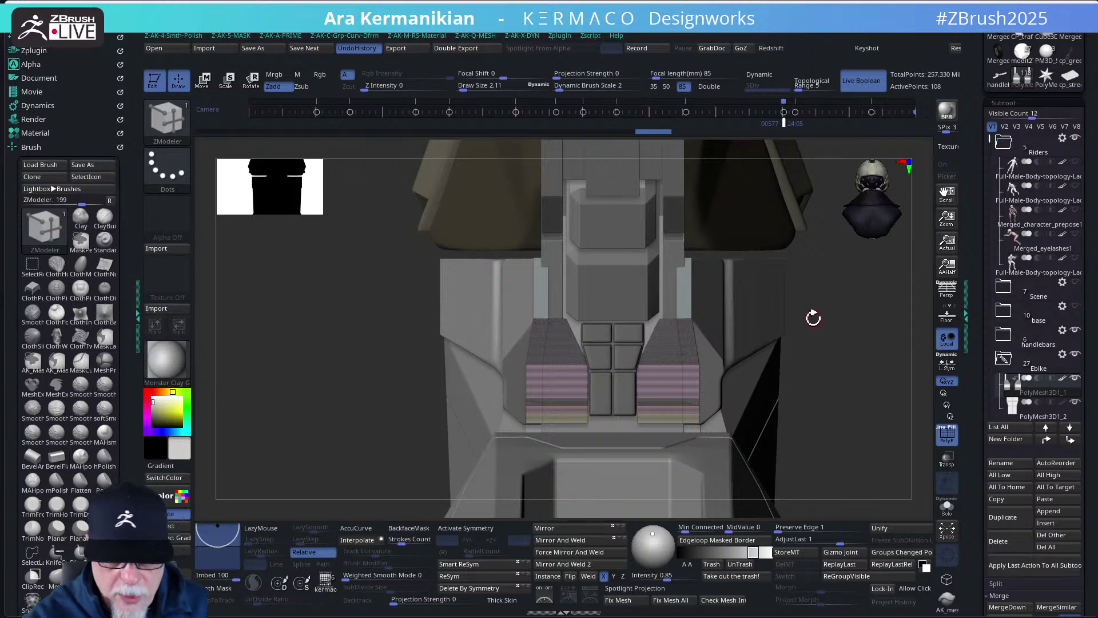
pyautogui.moveTo(852, 340); pyautogui.dragTo(680, 339)
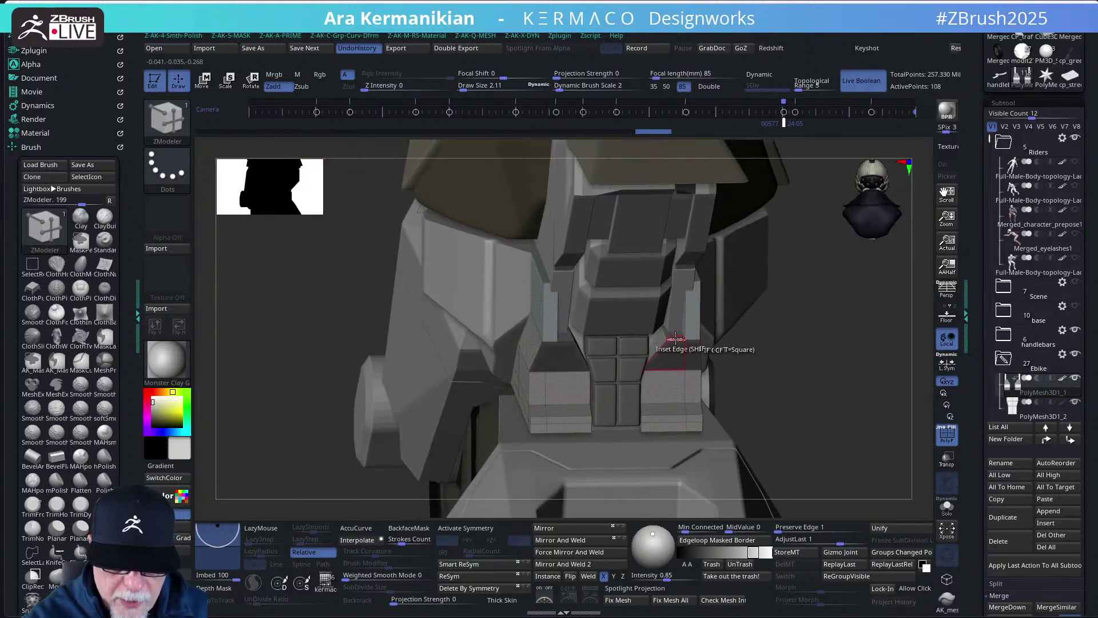
pyautogui.moveTo(795, 340); pyautogui.dragTo(673, 309)
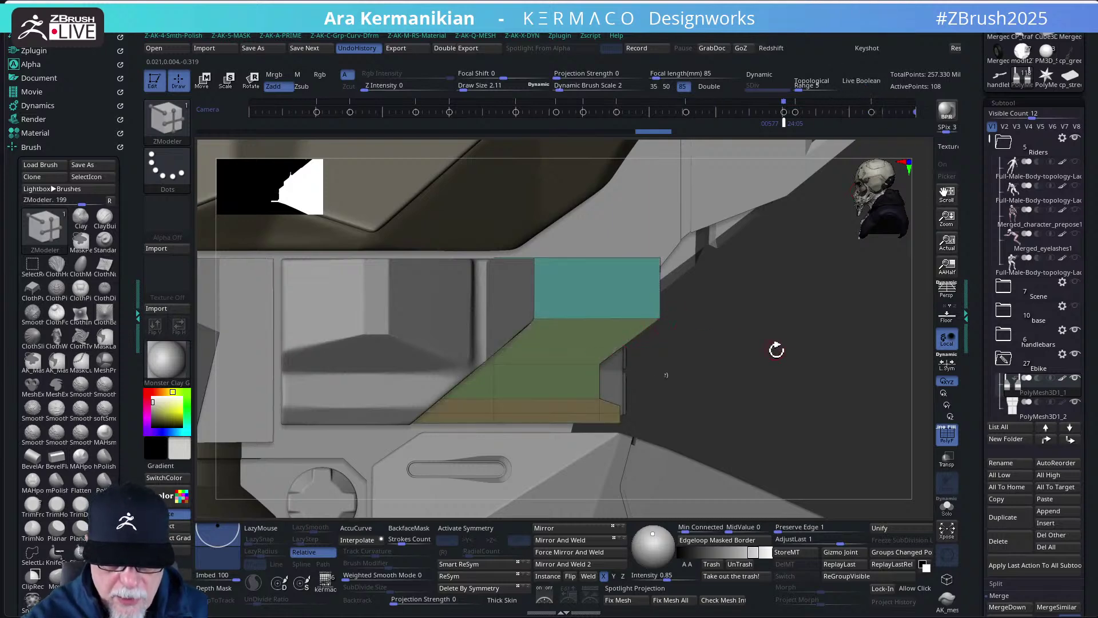
pyautogui.moveTo(777, 349); pyautogui.dragTo(685, 320)
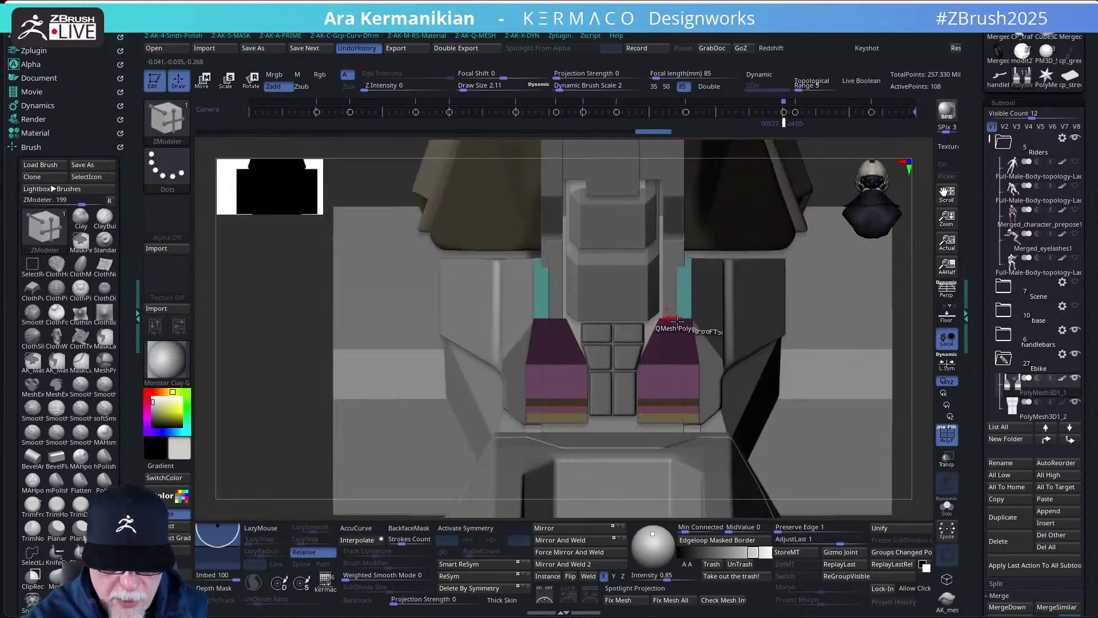
pyautogui.moveTo(906, 297); pyautogui.dragTo(906, 324)
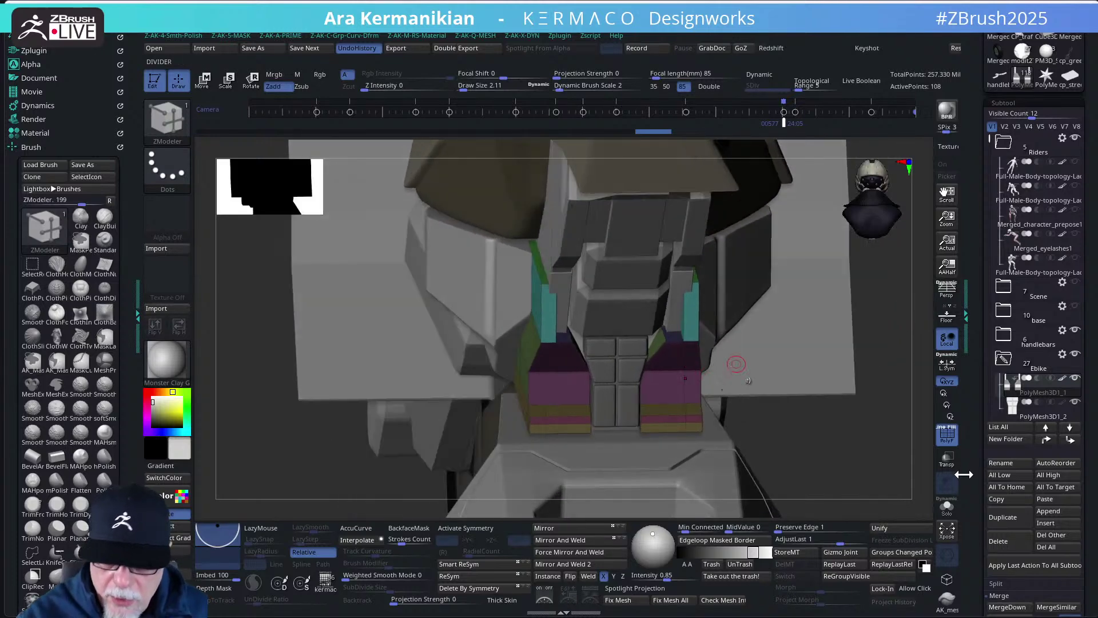
pyautogui.click(947, 507)
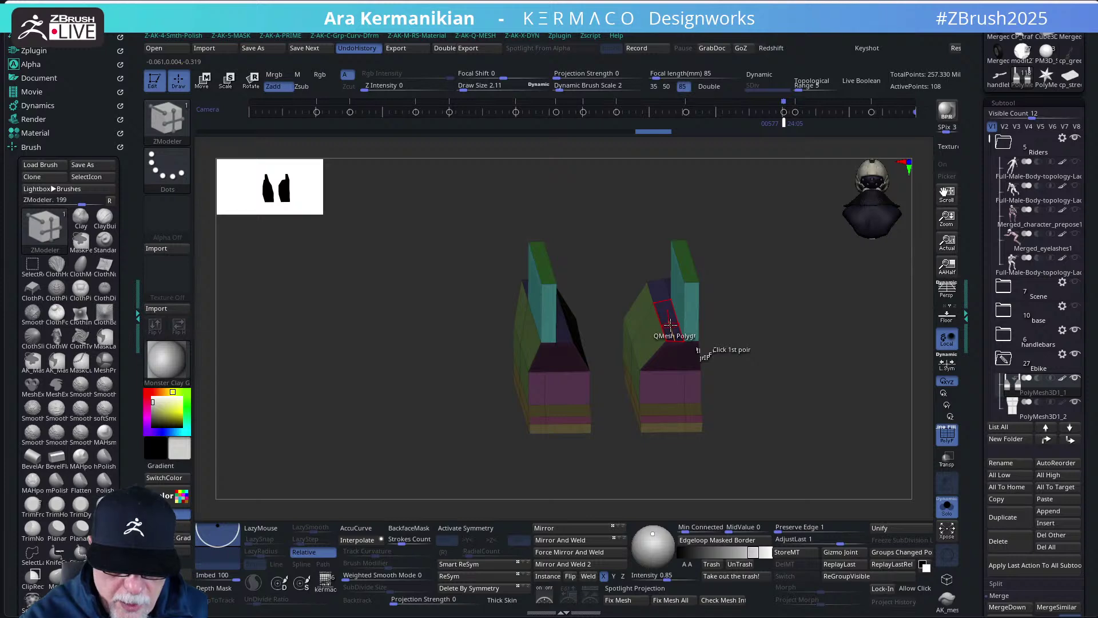
# - Undo a stray extrusion, target whole polygroups, and mirror and weld the seat-pad blocks
pyautogui.moveTo(671, 324); pyautogui.dragTo(673, 306)
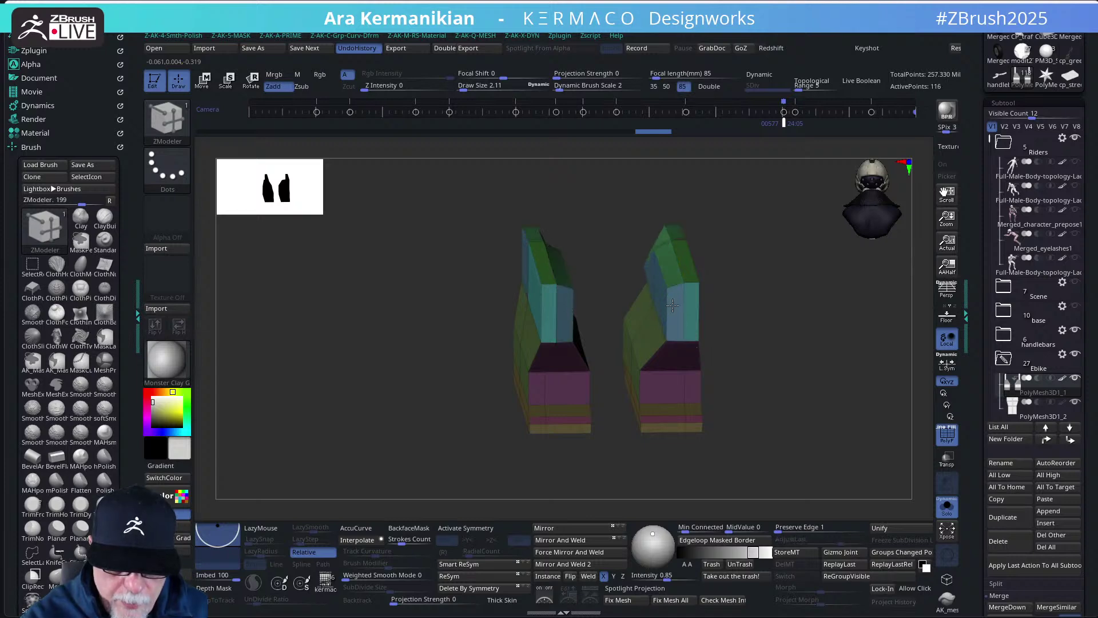
pyautogui.hotkey('ctrl', 'z')
pyautogui.press('space')
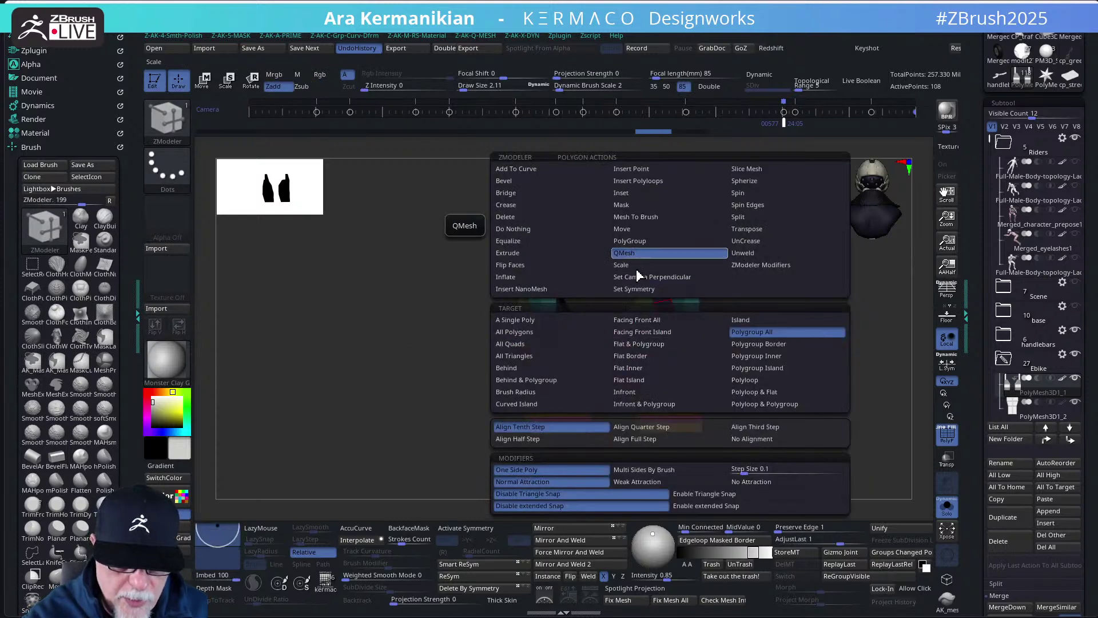
pyautogui.click(514, 332)
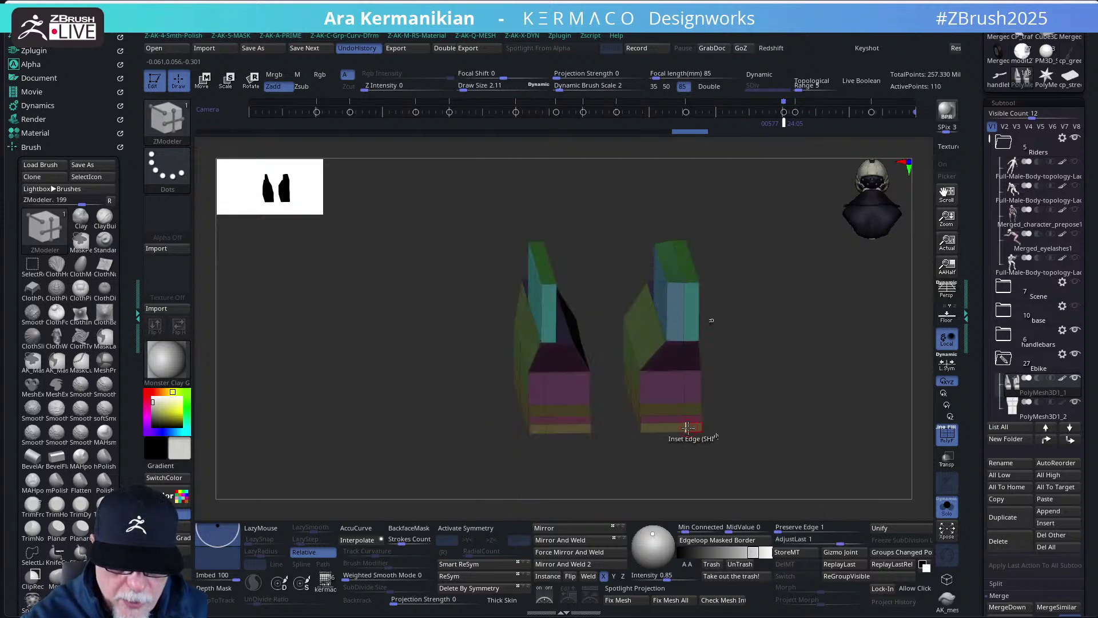
pyautogui.click(571, 541)
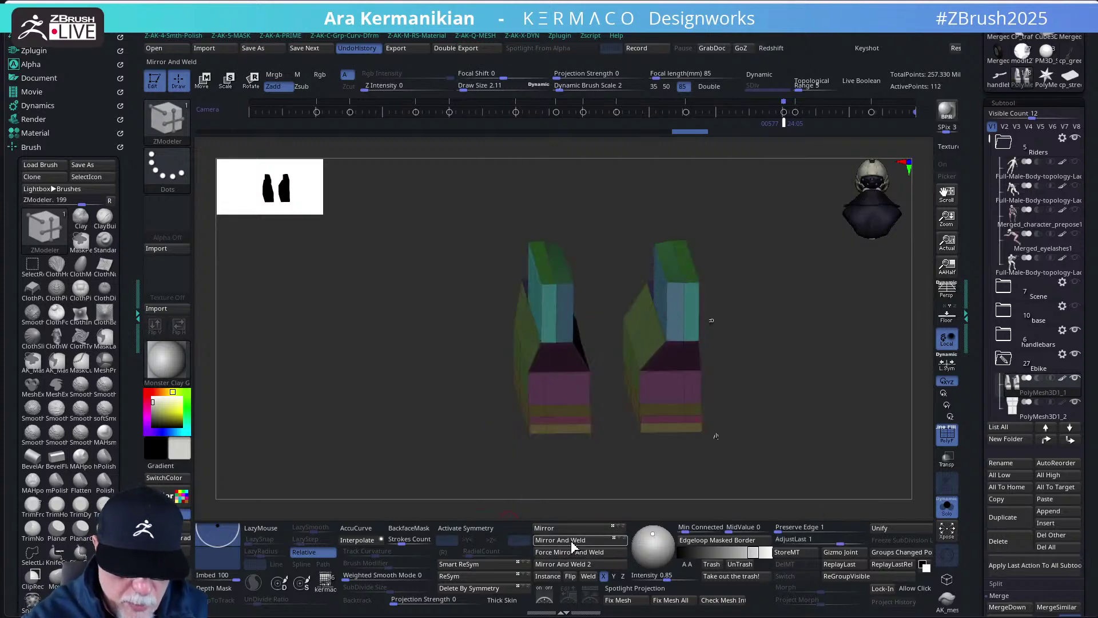
# - Show the full bike again and orbit to check the pads in context
pyautogui.click(947, 506)
pyautogui.moveTo(835, 453)
pyautogui.mouseDown(button='right')
pyautogui.moveTo(772, 423)
pyautogui.moveTo(824, 452)
pyautogui.mouseUp(button='right')
pyautogui.moveTo(919, 312); pyautogui.dragTo(743, 338, button='right')
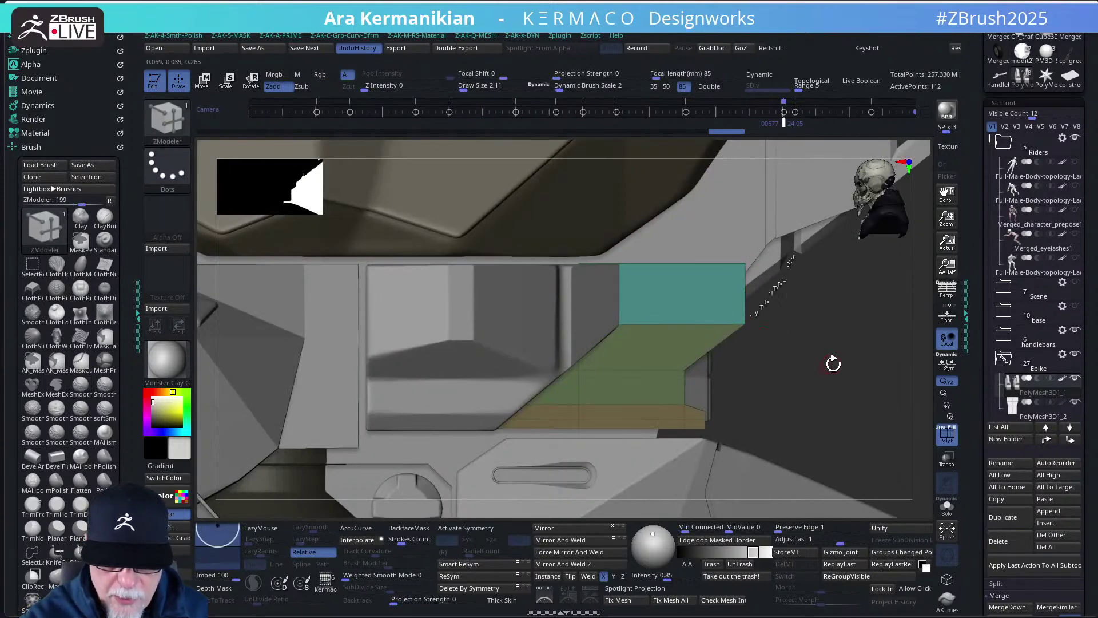
pyautogui.moveTo(833, 362); pyautogui.dragTo(785, 367, button='right')
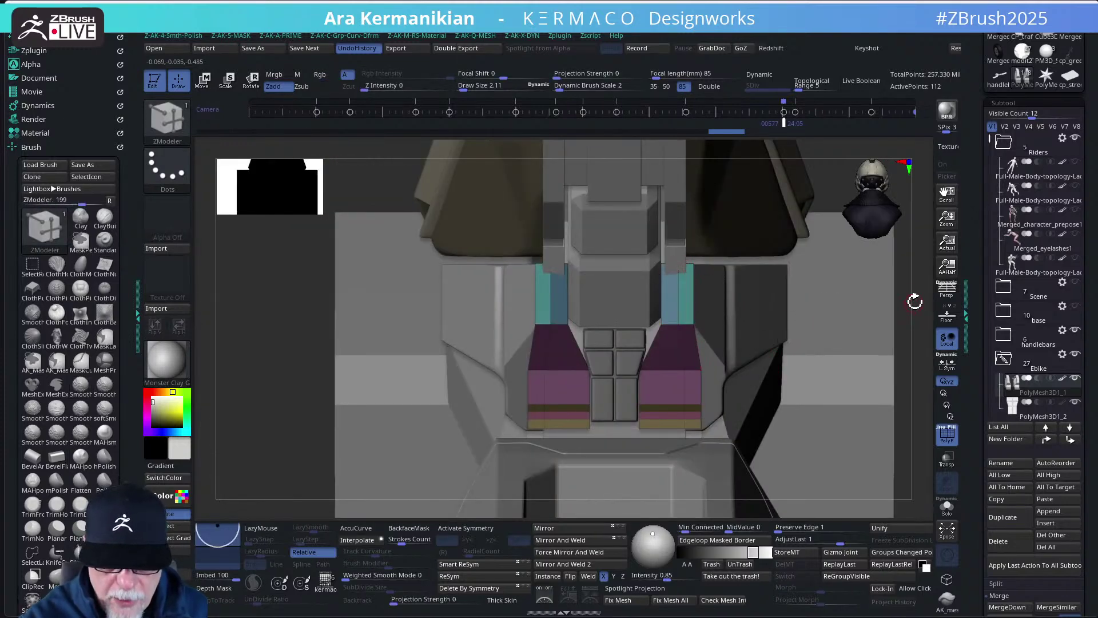
pyautogui.moveTo(915, 302); pyautogui.dragTo(897, 335, button='right')
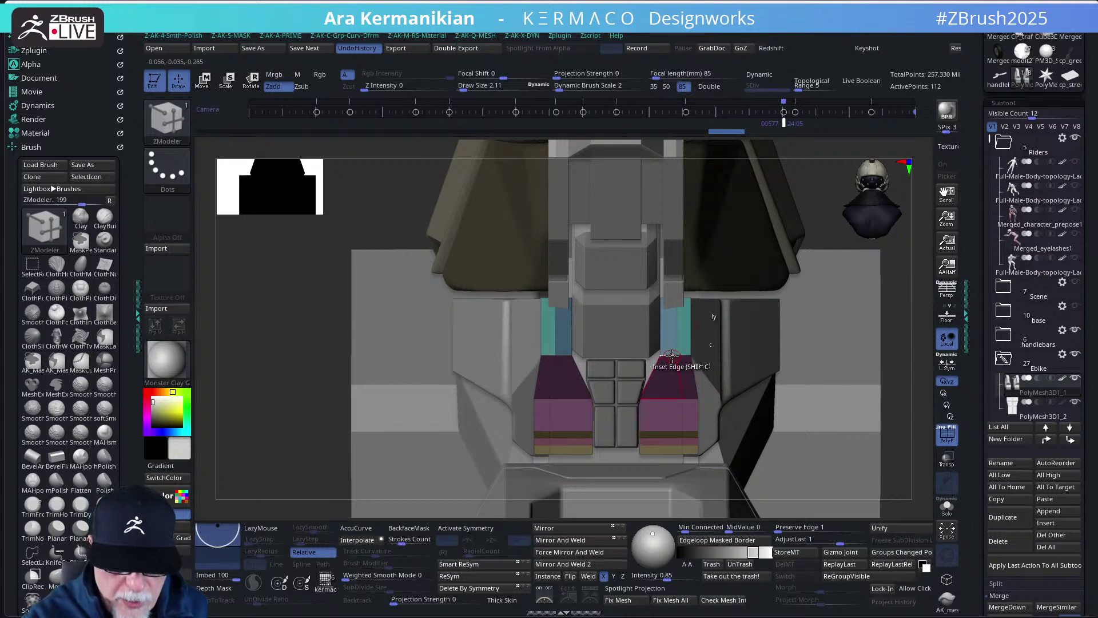
# - Insert two edge loops across the seat pads and check them in Solo mode
pyautogui.press('space')
pyautogui.click(662, 262)
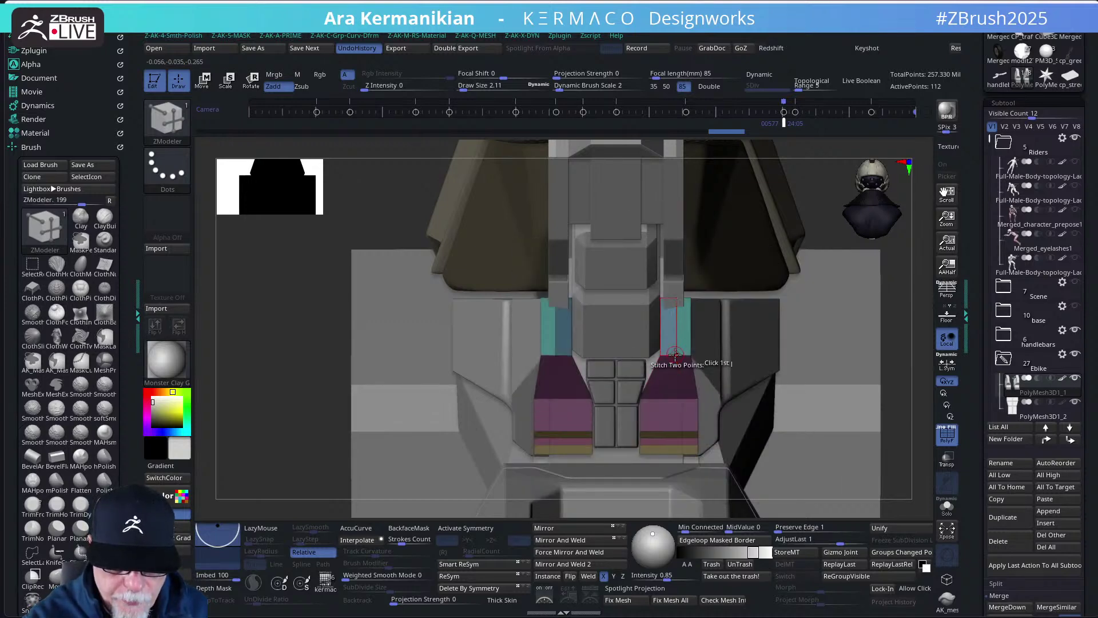
pyautogui.click(674, 354)
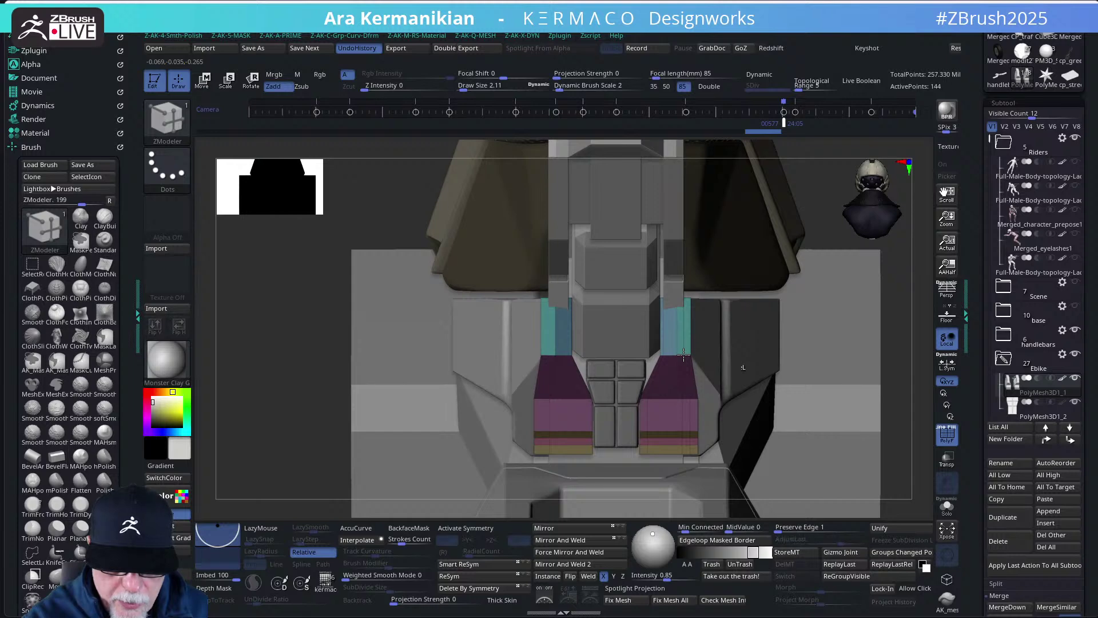
pyautogui.click(676, 325)
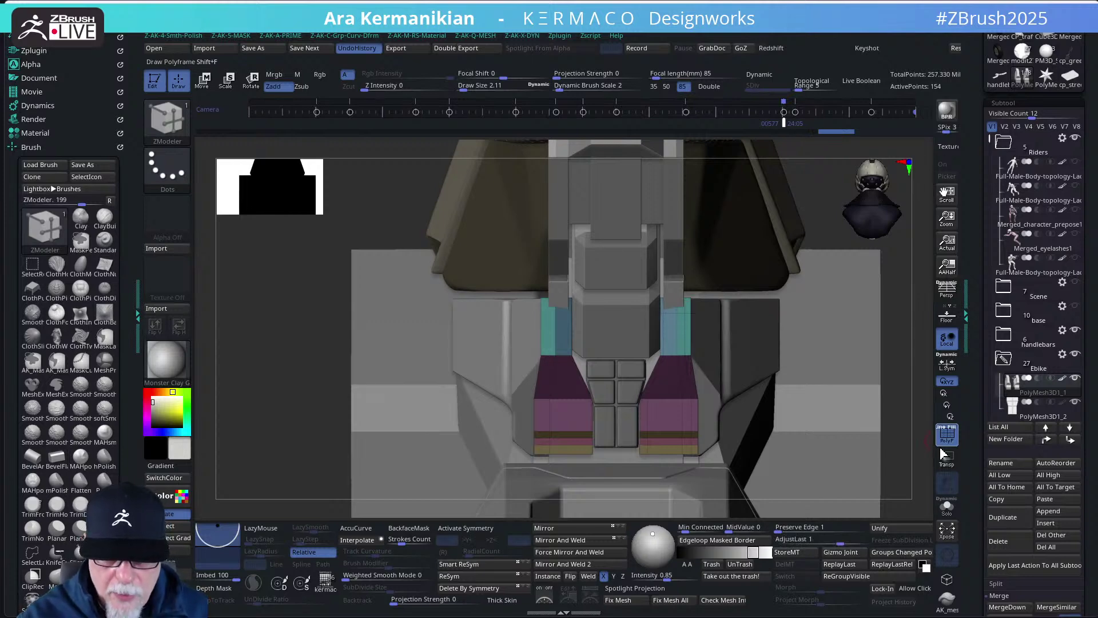
pyautogui.click(948, 506)
pyautogui.moveTo(801, 354); pyautogui.dragTo(771, 364)
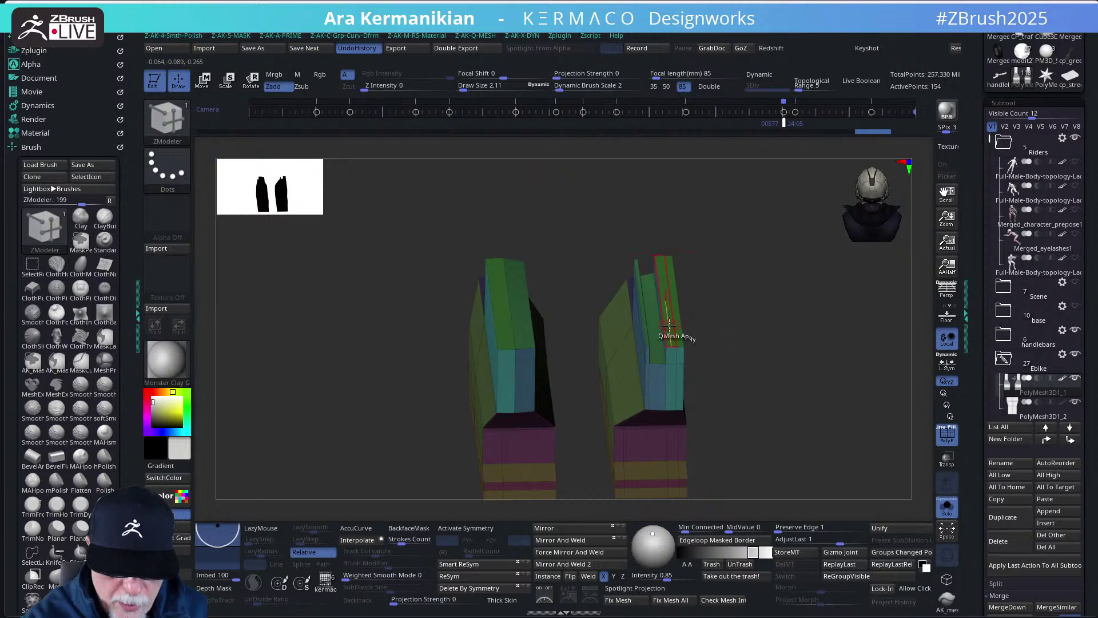
pyautogui.keyDown('shift'); pyautogui.moveTo(758, 429); pyautogui.dragTo(765, 383); pyautogui.keyUp('shift')
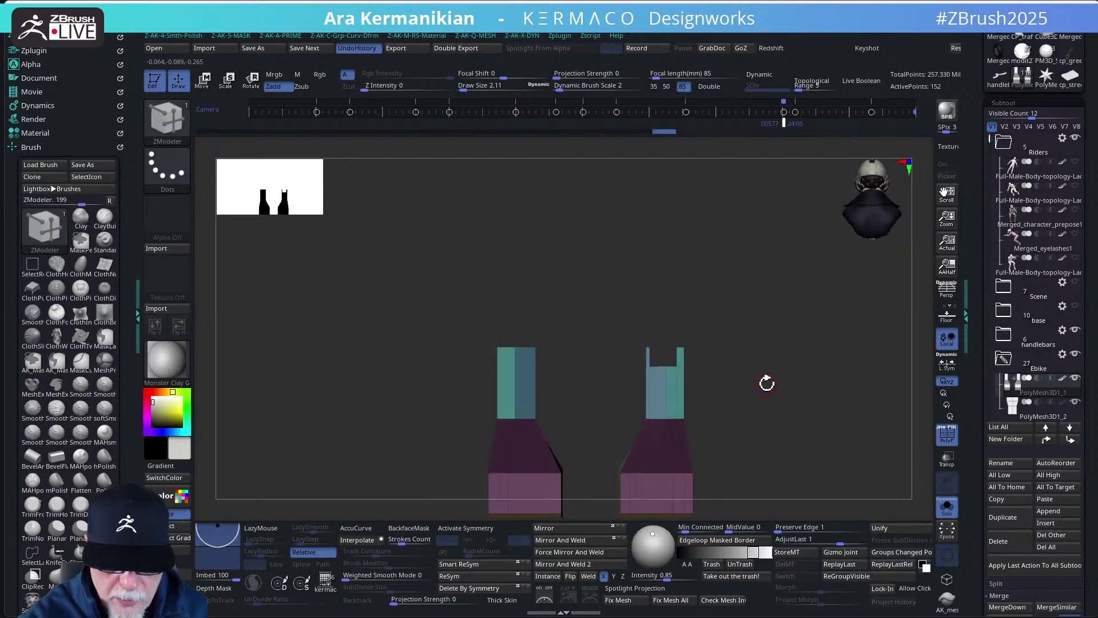
pyautogui.click(951, 512)
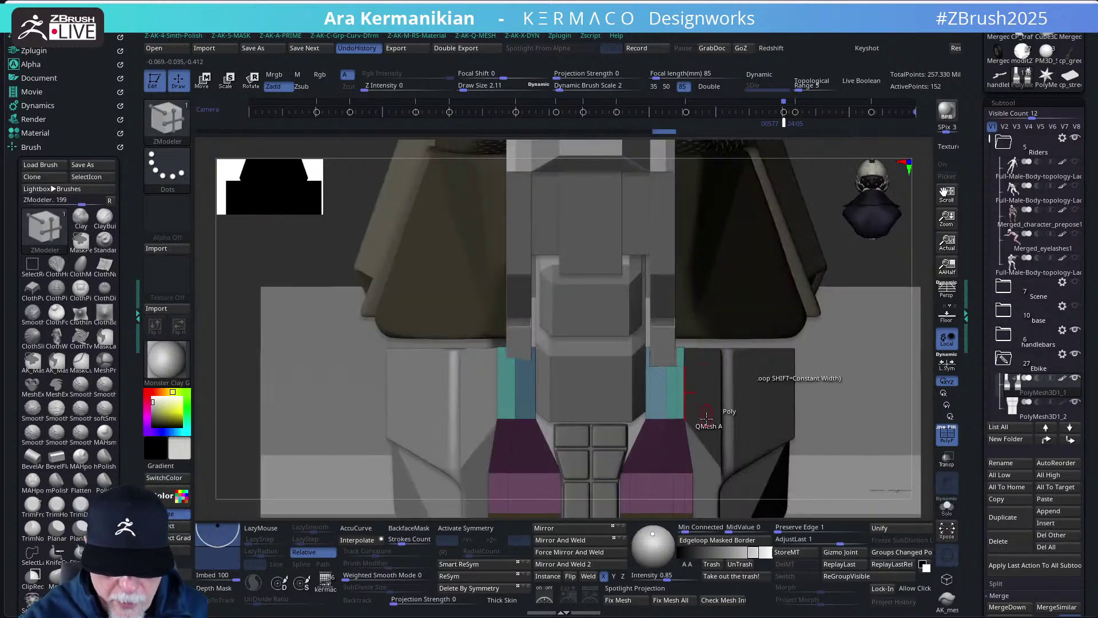
# - Trim the rear ends of the pads flat with a vertical ClipCurve stroke
pyautogui.moveTo(917, 356); pyautogui.dragTo(864, 372)
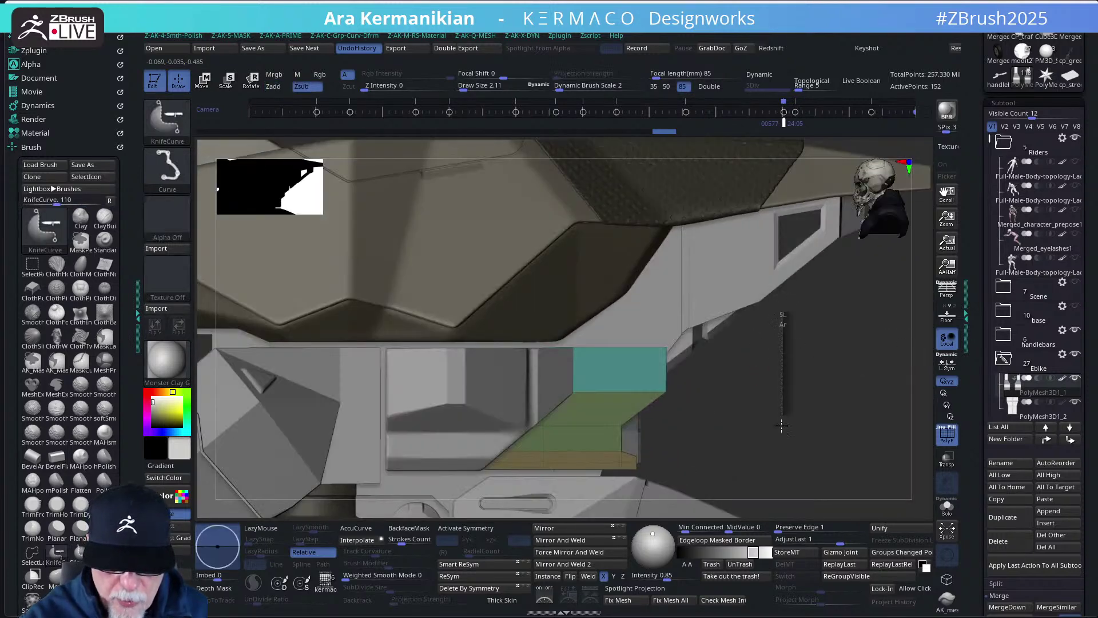
pyautogui.moveTo(784, 321)
pyautogui.keyDown('ctrl'); pyautogui.keyDown('shift'); pyautogui.mouseDown()
pyautogui.moveTo(793, 437)
pyautogui.moveTo(798, 425)
pyautogui.mouseUp(); pyautogui.keyUp('shift'); pyautogui.keyUp('ctrl')
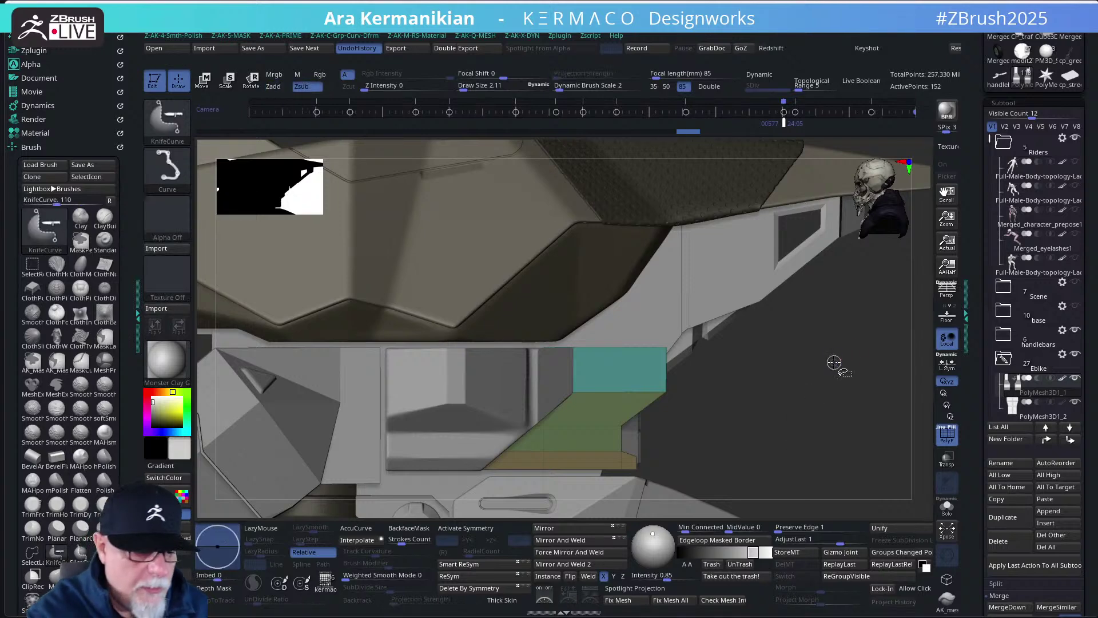
pyautogui.keyDown('ctrl'); pyautogui.keyDown('shift'); pyautogui.click(167, 121); pyautogui.keyUp('shift'); pyautogui.keyUp('ctrl')
pyautogui.keyDown('ctrl'); pyautogui.keyDown('shift'); pyautogui.click(232, 134); pyautogui.keyUp('shift'); pyautogui.keyUp('ctrl')
pyautogui.moveTo(727, 341)
pyautogui.keyDown('ctrl'); pyautogui.keyDown('shift'); pyautogui.mouseDown()
pyautogui.moveTo(724, 471)
pyautogui.moveTo(736, 471)
pyautogui.moveTo(666, 449)
pyautogui.moveTo(702, 442)
pyautogui.moveTo(679, 440)
pyautogui.mouseUp(); pyautogui.keyUp('shift'); pyautogui.keyUp('ctrl')
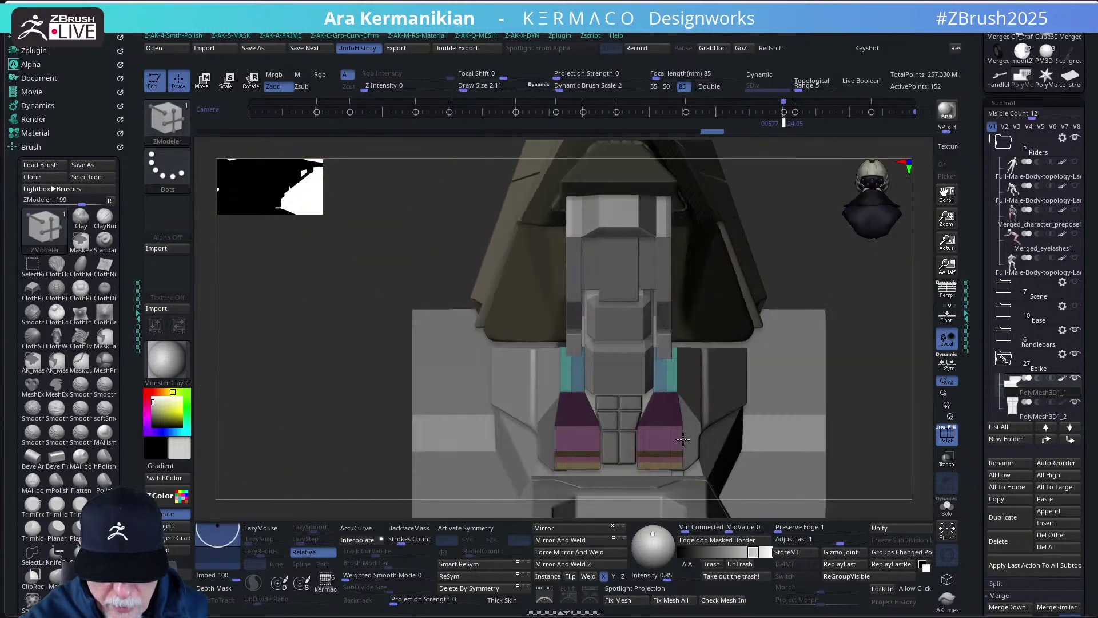
# - Mask a complete edge loop on the seat pads with ZModeler and invert the mask
pyautogui.keyDown('alt'); pyautogui.moveTo(843, 348); pyautogui.dragTo(637, 363); pyautogui.keyUp('alt')
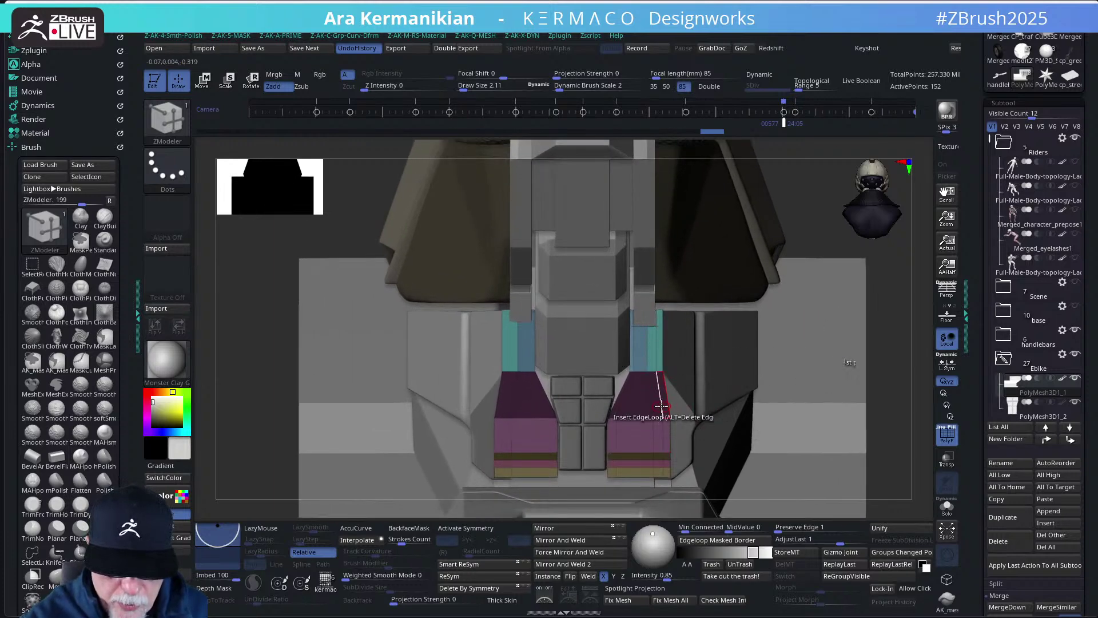
pyautogui.press('space')
pyautogui.click(629, 289)
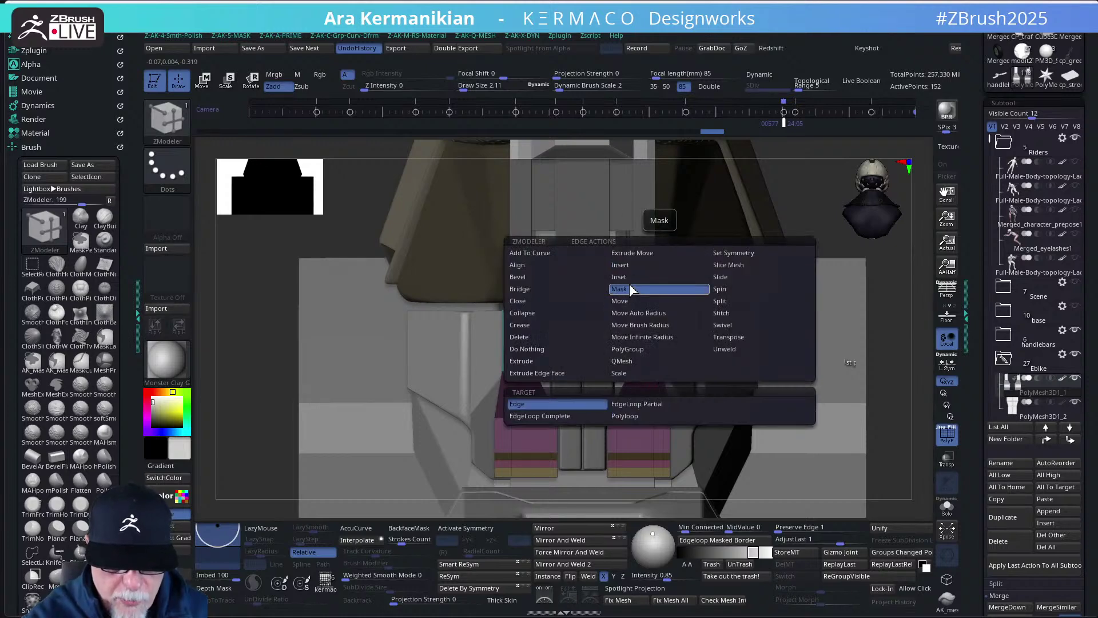
pyautogui.click(589, 416)
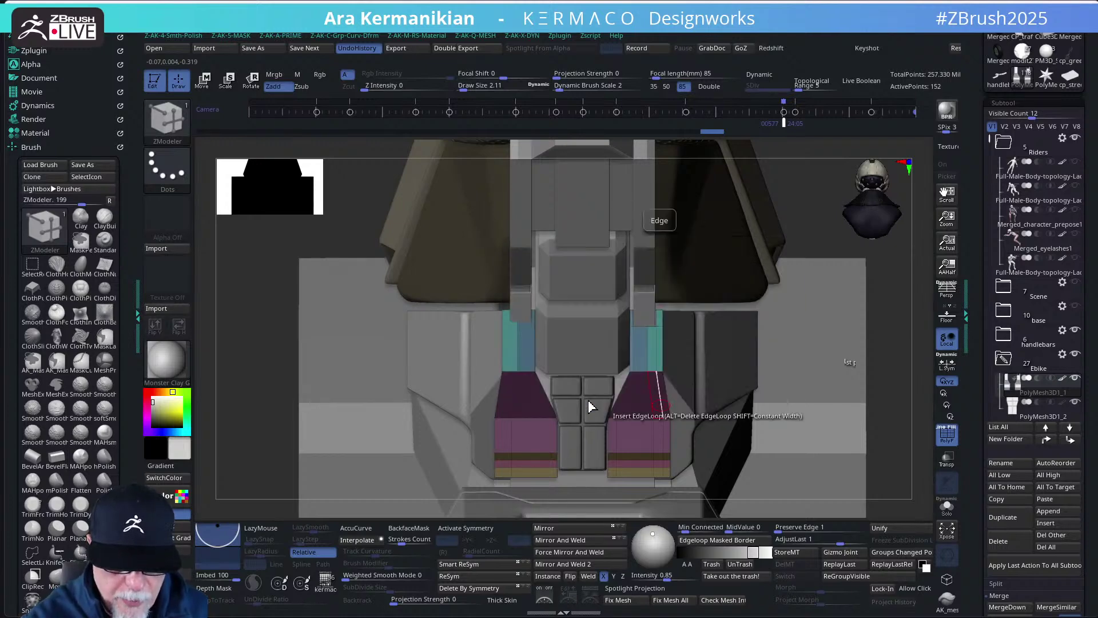
pyautogui.click(658, 391)
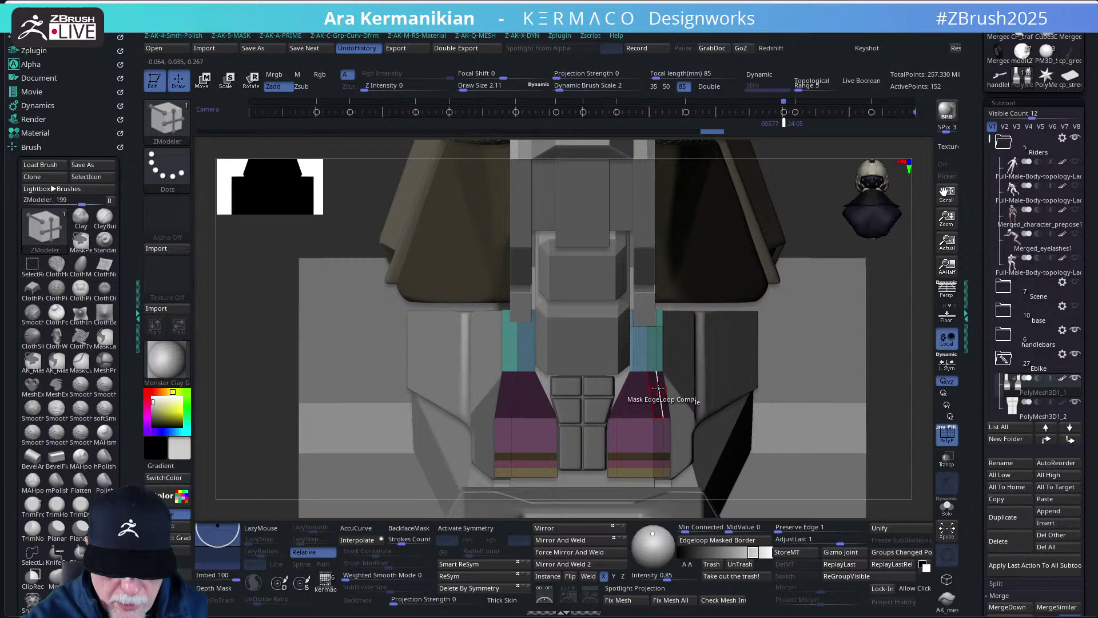
pyautogui.keyDown('ctrl'); pyautogui.click(875, 327); pyautogui.keyUp('ctrl')
# - Nudge the unmasked part of the pads along X, then clear the mask
pyautogui.press('w')
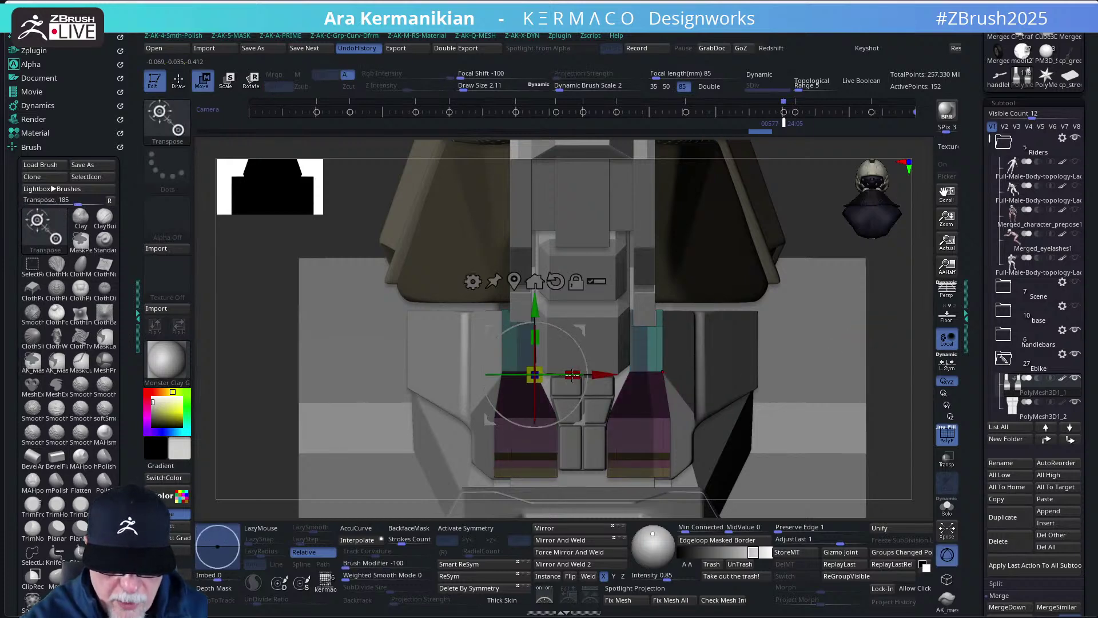
pyautogui.moveTo(603, 376); pyautogui.dragTo(606, 378)
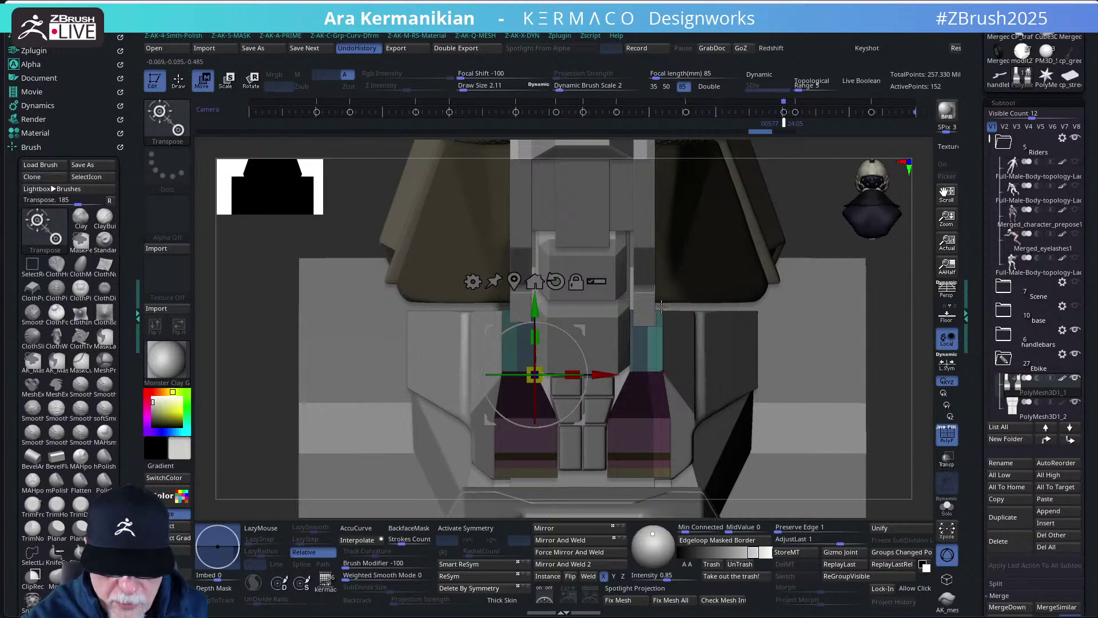
pyautogui.press('ctrl')
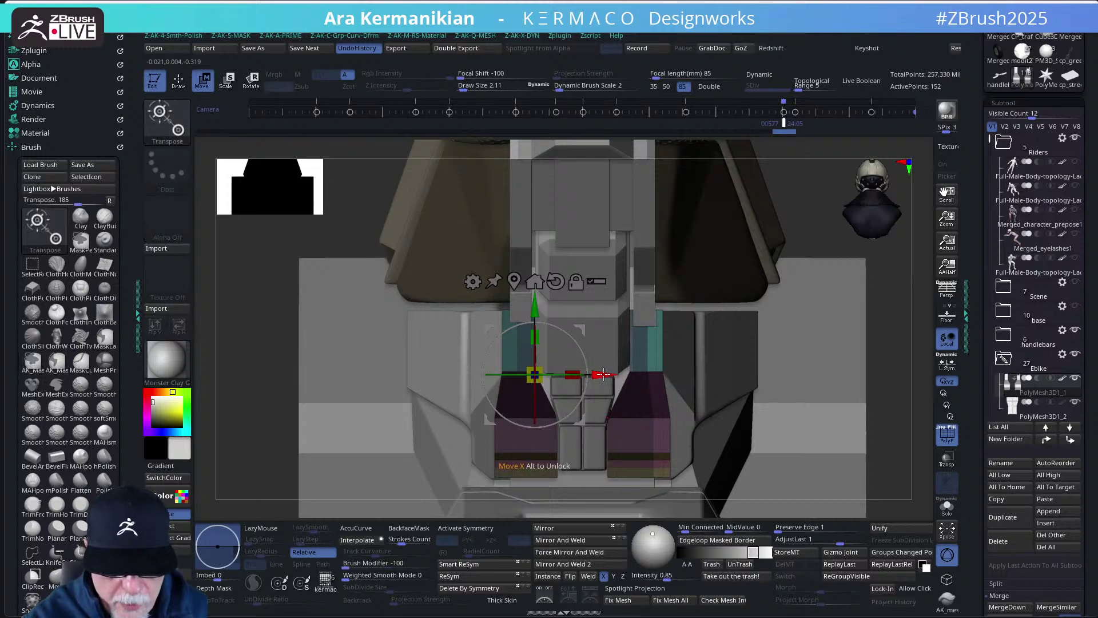
pyautogui.moveTo(604, 375); pyautogui.dragTo(604, 375)
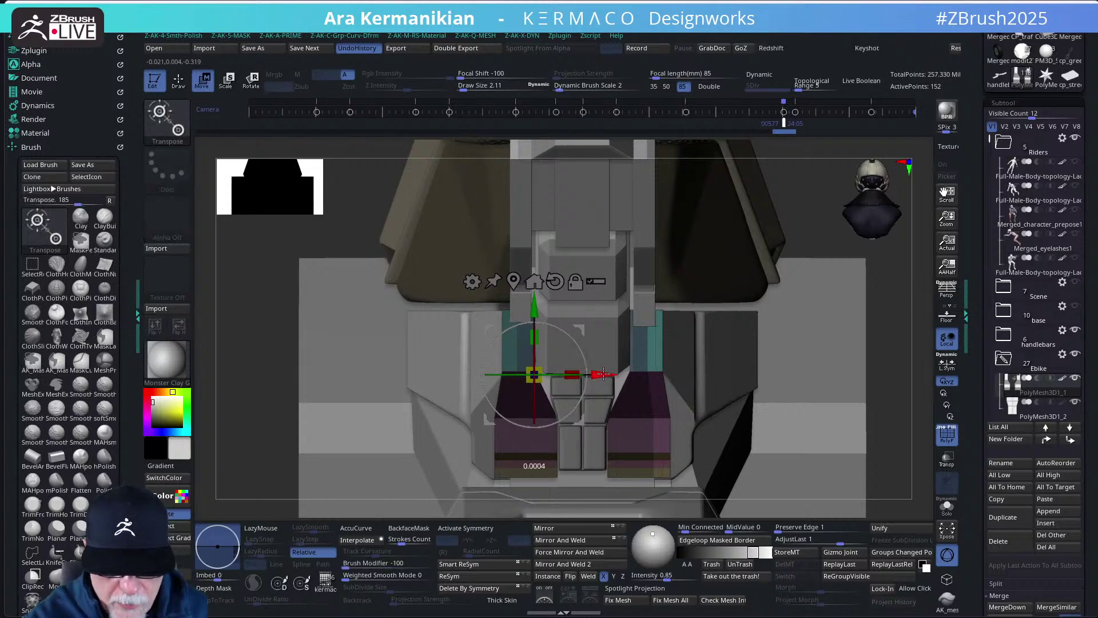
pyautogui.press('b')
pyautogui.press('z')
pyautogui.press('m')
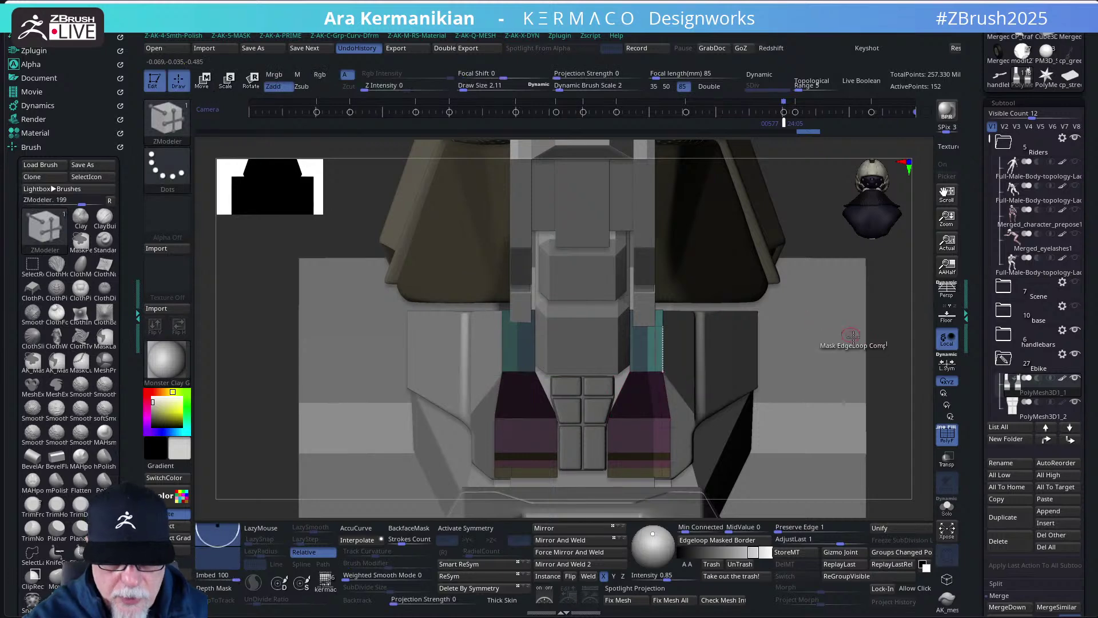
pyautogui.keyDown('ctrl'); pyautogui.moveTo(884, 423); pyautogui.dragTo(883, 463); pyautogui.keyUp('ctrl')
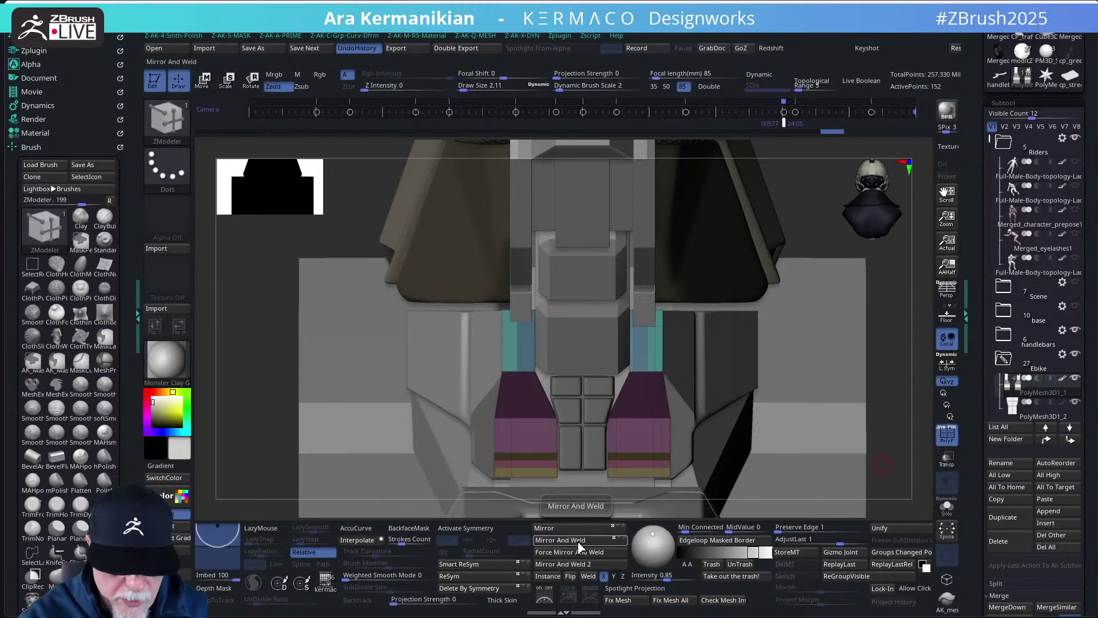
pyautogui.keyDown('ctrl'); pyautogui.moveTo(875, 438); pyautogui.dragTo(823, 432, button='right'); pyautogui.keyUp('ctrl')
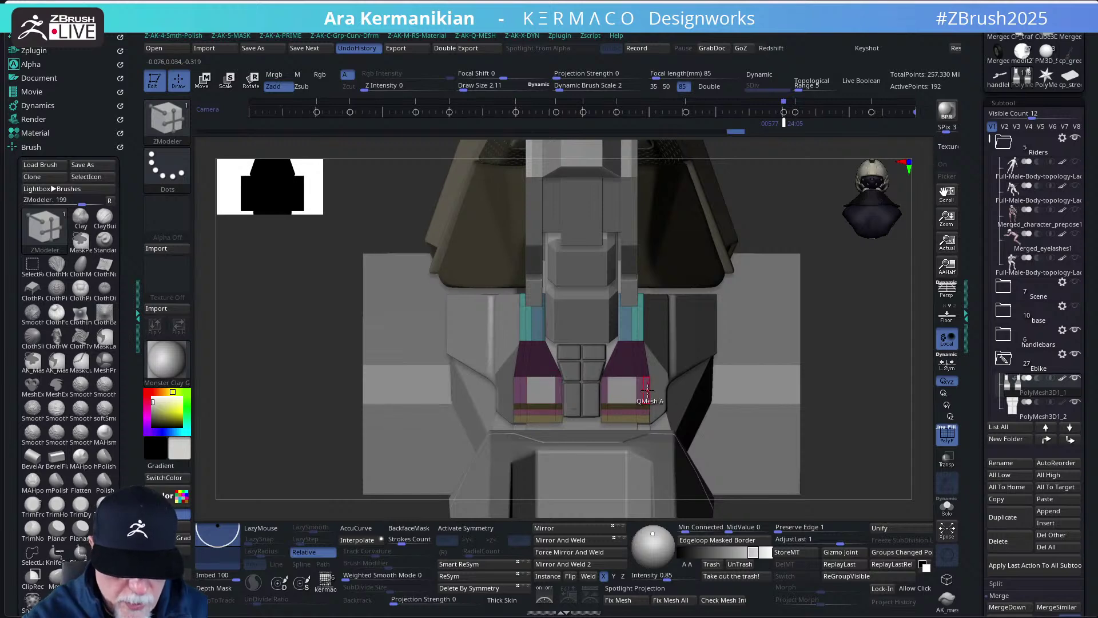
# - Inset a single face on both seat pads
pyautogui.press('space')
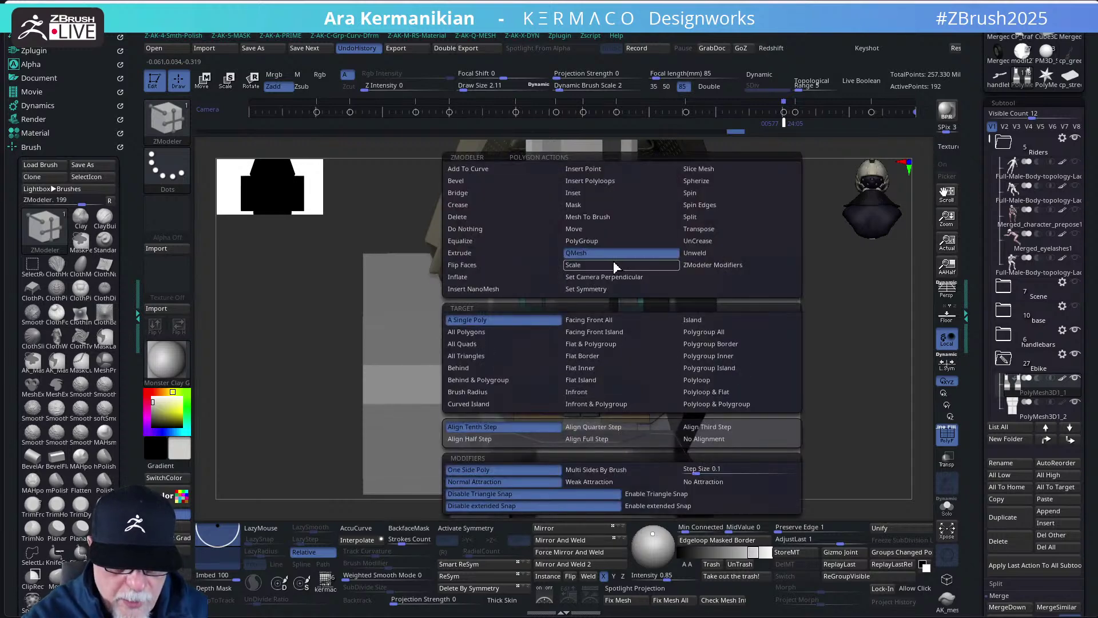
pyautogui.click(592, 194)
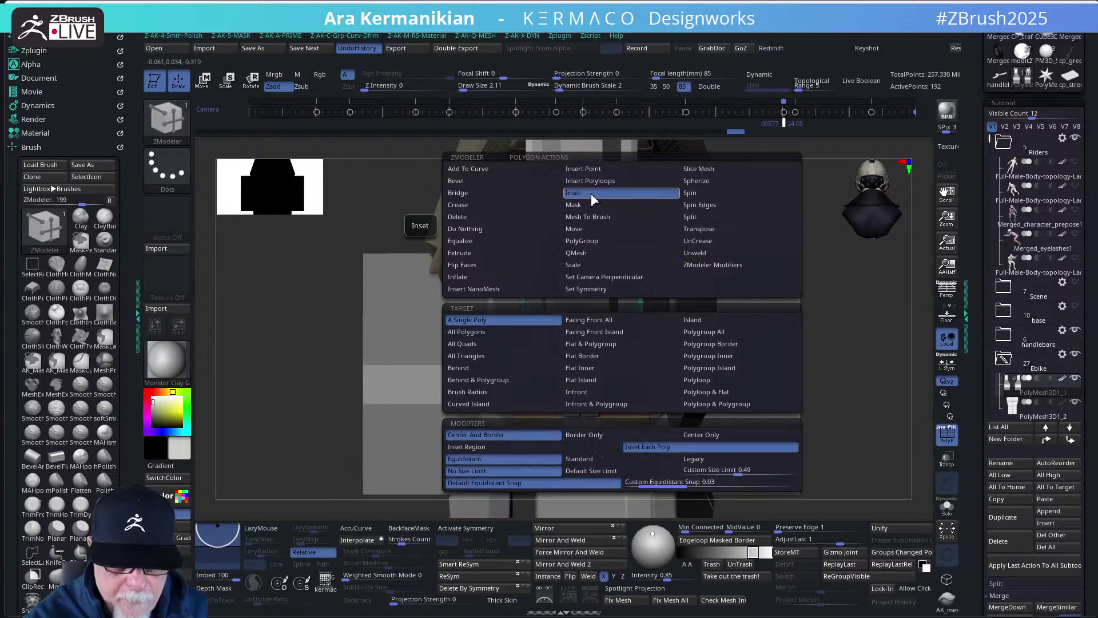
pyautogui.moveTo(624, 389); pyautogui.dragTo(621, 392)
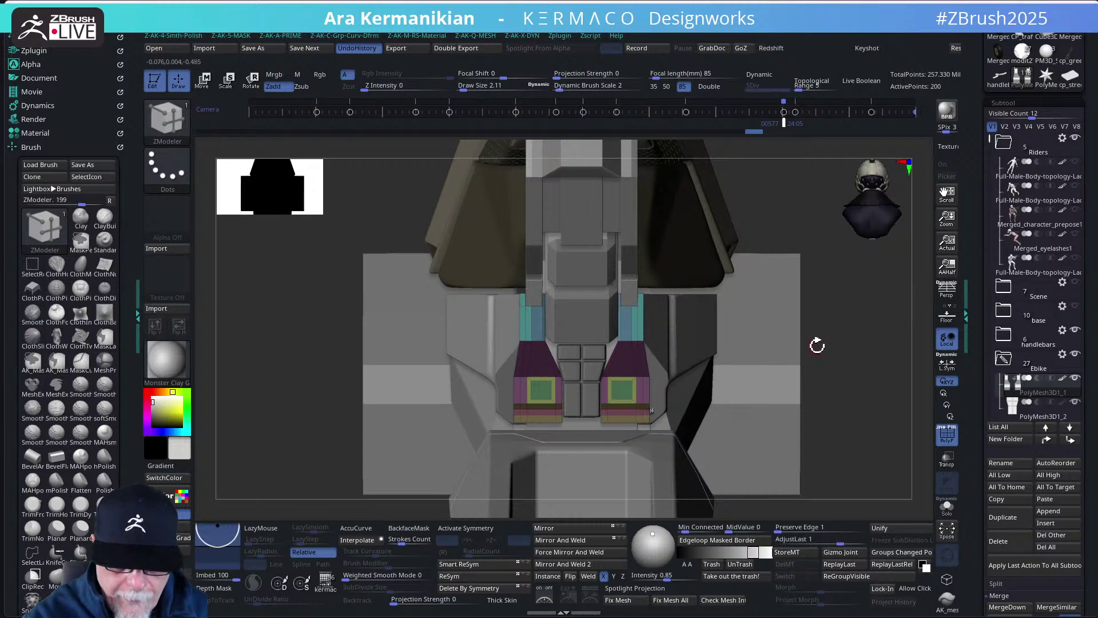
pyautogui.moveTo(838, 345); pyautogui.dragTo(761, 352)
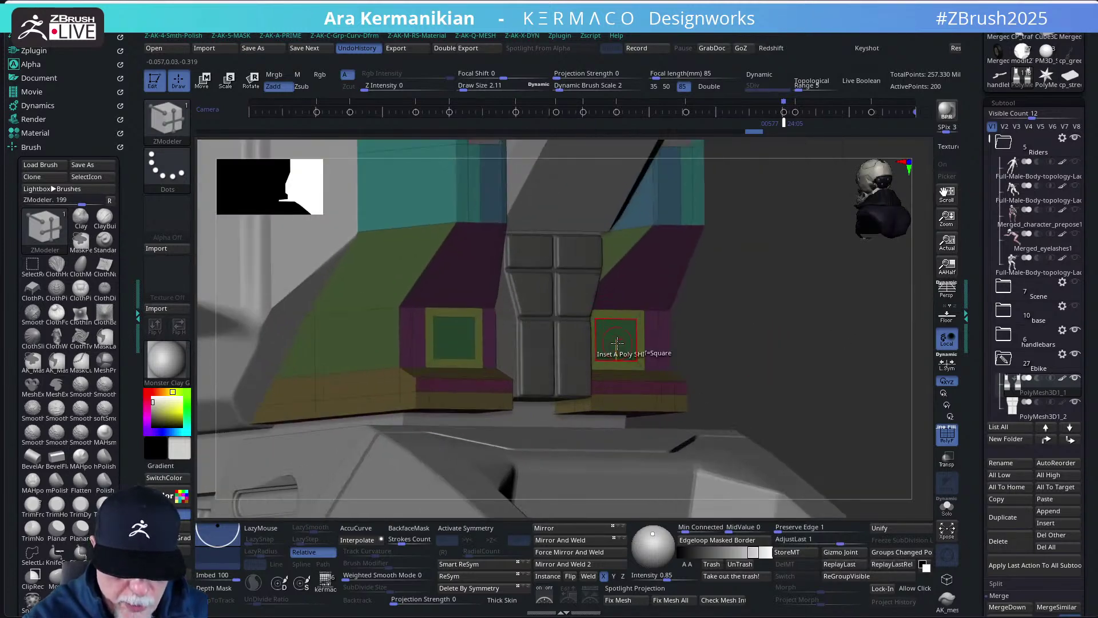
# - Make QMesh the polygon action, trial then undo it, enable X symmetry, and hide PolyF
pyautogui.press('space')
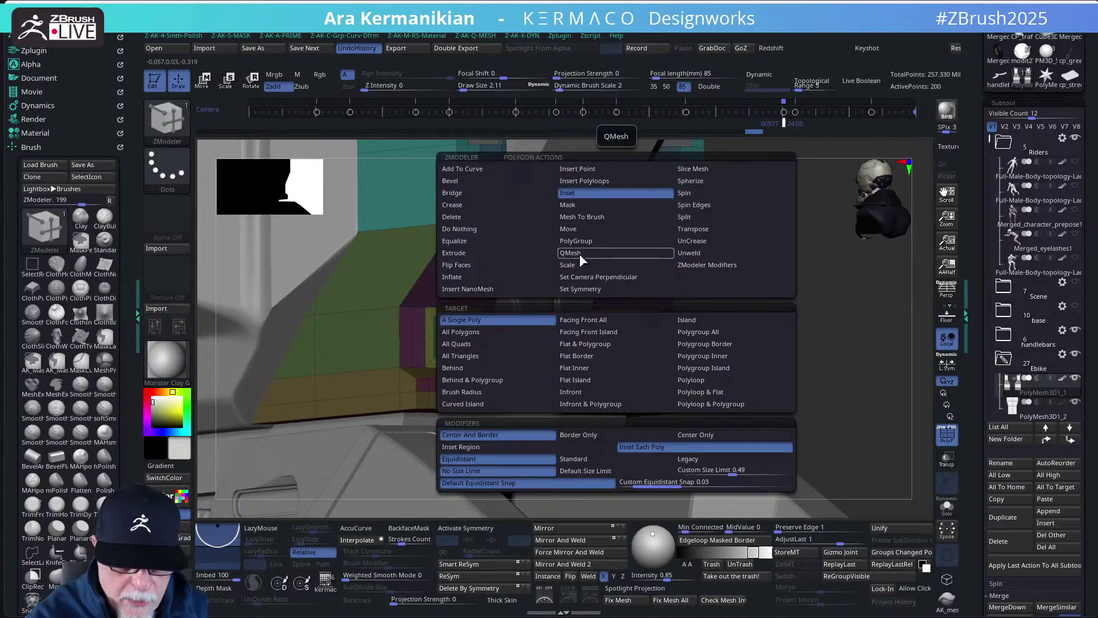
pyautogui.click(579, 254)
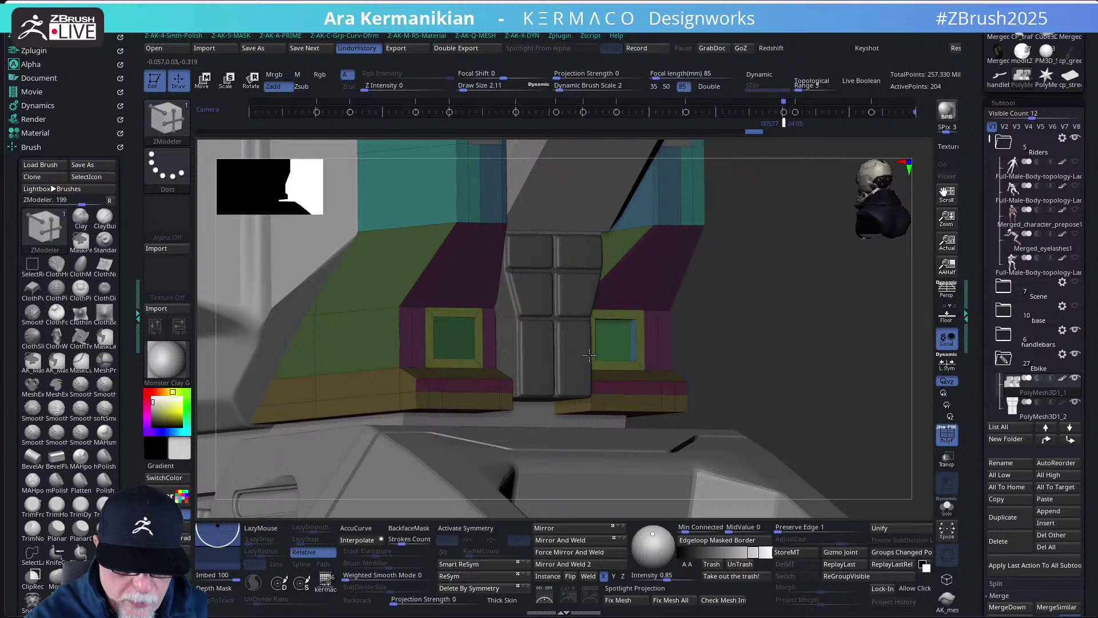
pyautogui.click(613, 352)
pyautogui.hotkey('ctrl', 'z')
pyautogui.click(466, 528)
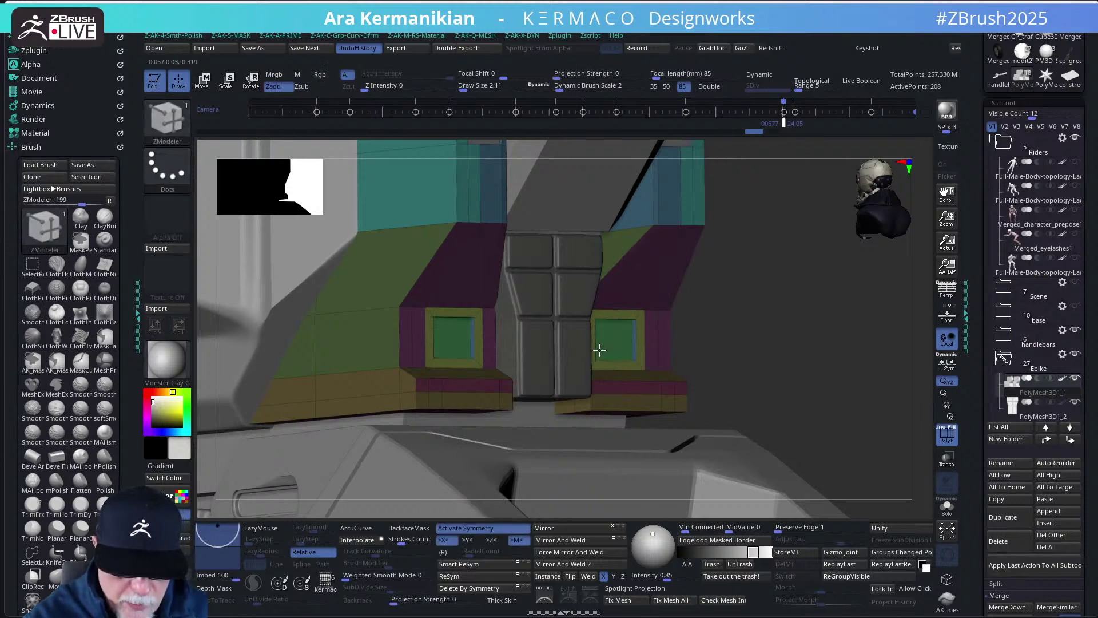
pyautogui.moveTo(754, 336)
pyautogui.mouseDown(button='right')
pyautogui.moveTo(675, 329)
pyautogui.moveTo(743, 329)
pyautogui.moveTo(708, 346)
pyautogui.moveTo(761, 335)
pyautogui.mouseUp(button='right')
pyautogui.click(947, 434)
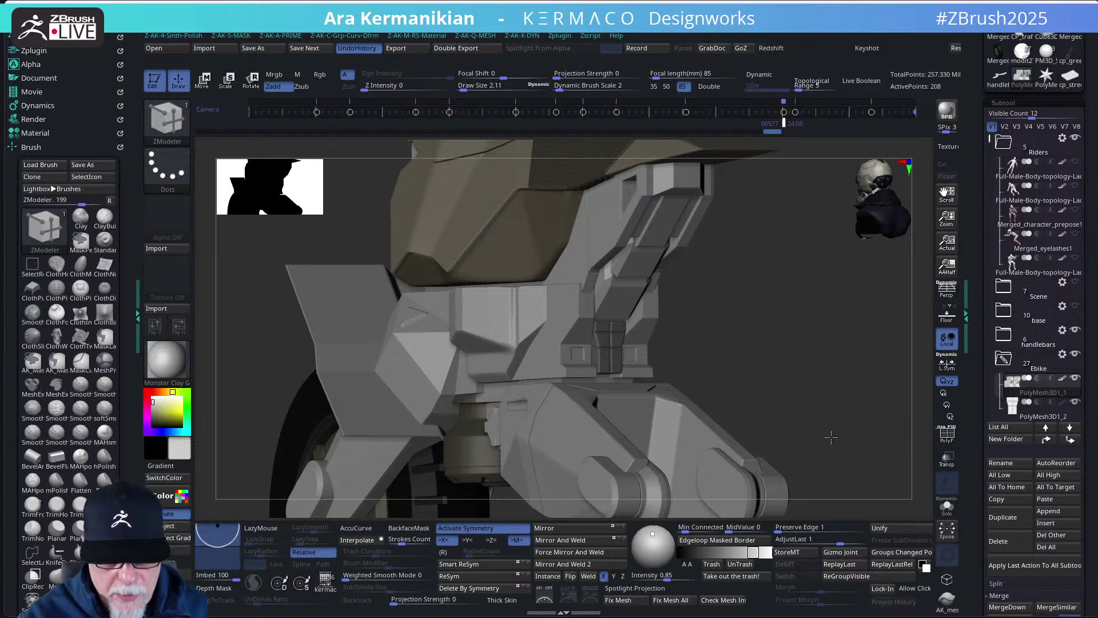
# - Zoom in on the seat and select the PolyMesh3D_10 subtool directly on the canvas
pyautogui.press('f')
pyautogui.moveTo(828, 442)
pyautogui.mouseDown(button='right')
pyautogui.moveTo(784, 424)
pyautogui.moveTo(770, 444)
pyautogui.moveTo(805, 441)
pyautogui.moveTo(768, 422)
pyautogui.moveTo(780, 410)
pyautogui.moveTo(770, 427)
pyautogui.moveTo(754, 420)
pyautogui.moveTo(797, 400)
pyautogui.moveTo(817, 404)
pyautogui.mouseUp(button='right')
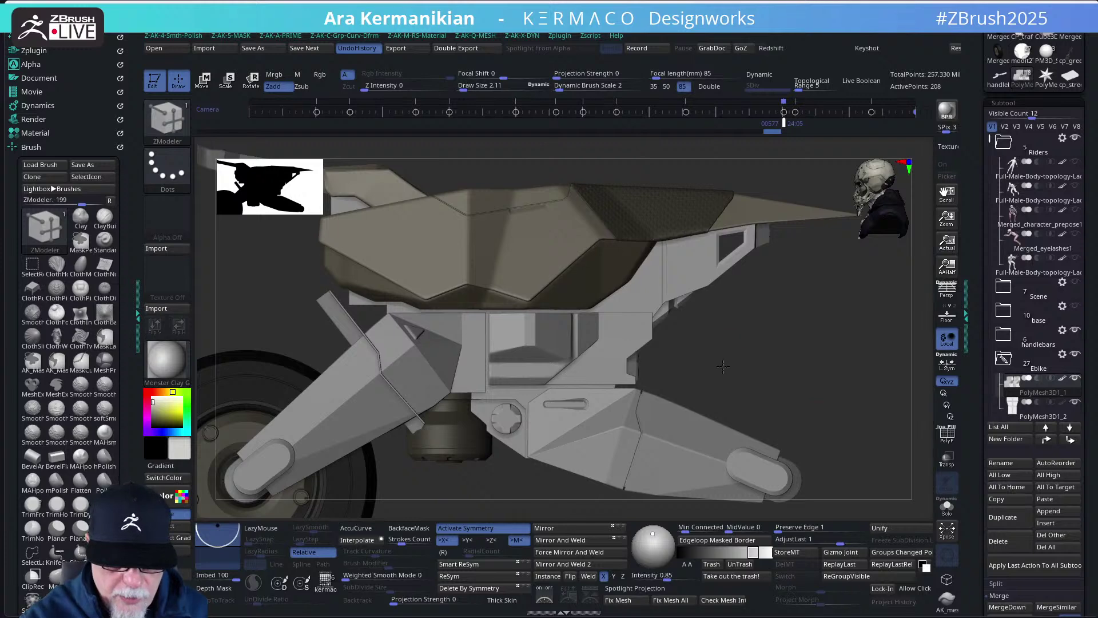
pyautogui.moveTo(723, 366); pyautogui.dragTo(698, 327, button='right')
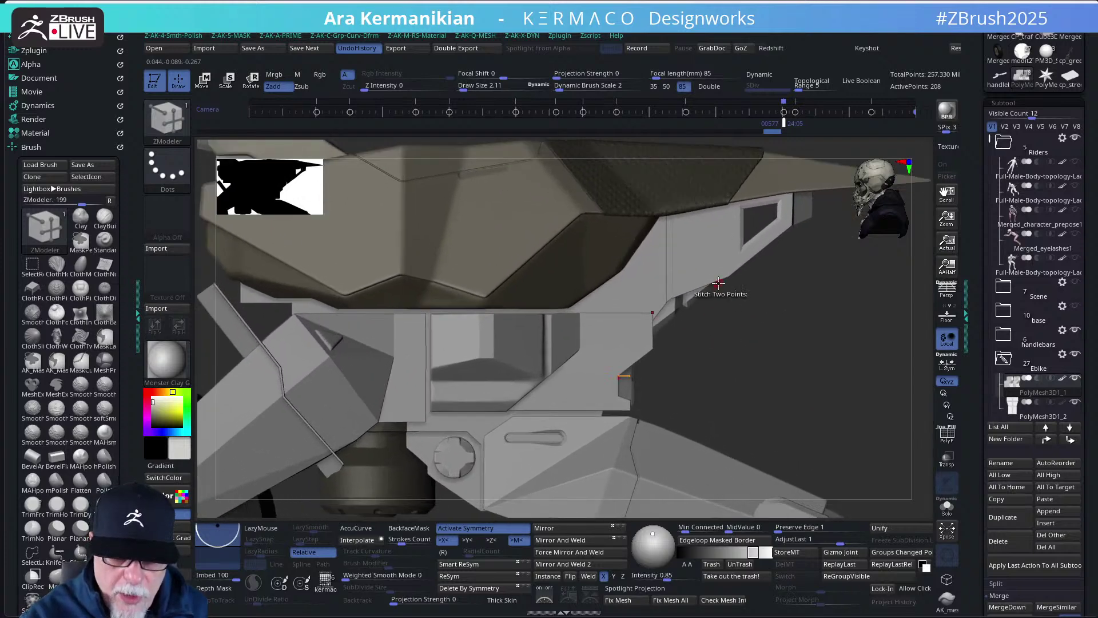
pyautogui.keyDown('alt'); pyautogui.click(669, 314); pyautogui.keyUp('alt')
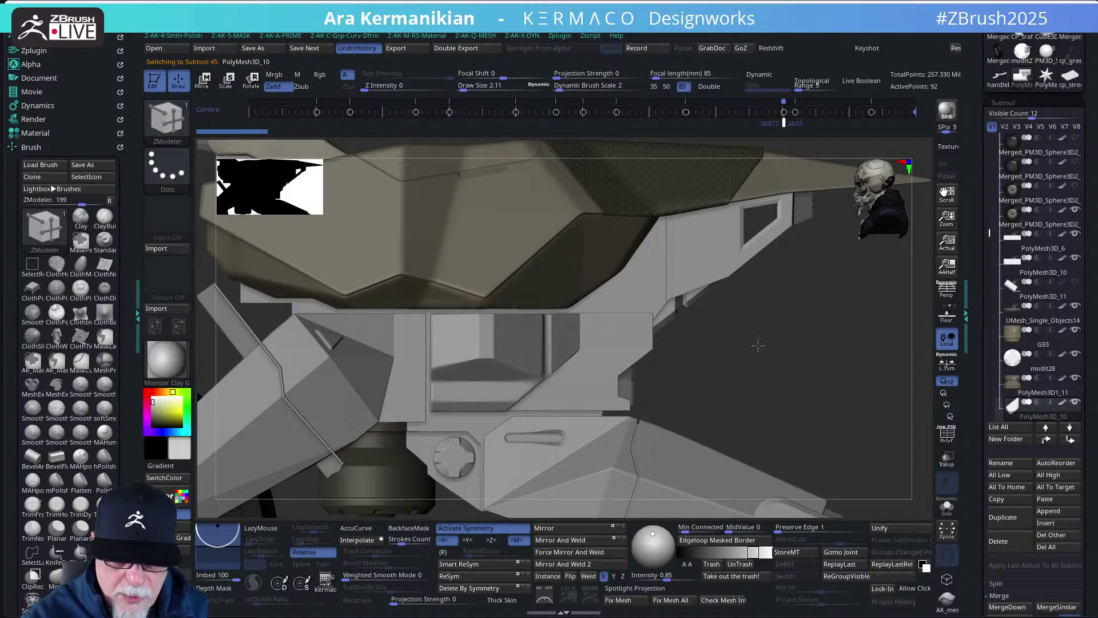
pyautogui.moveTo(758, 345); pyautogui.dragTo(709, 278, button='right')
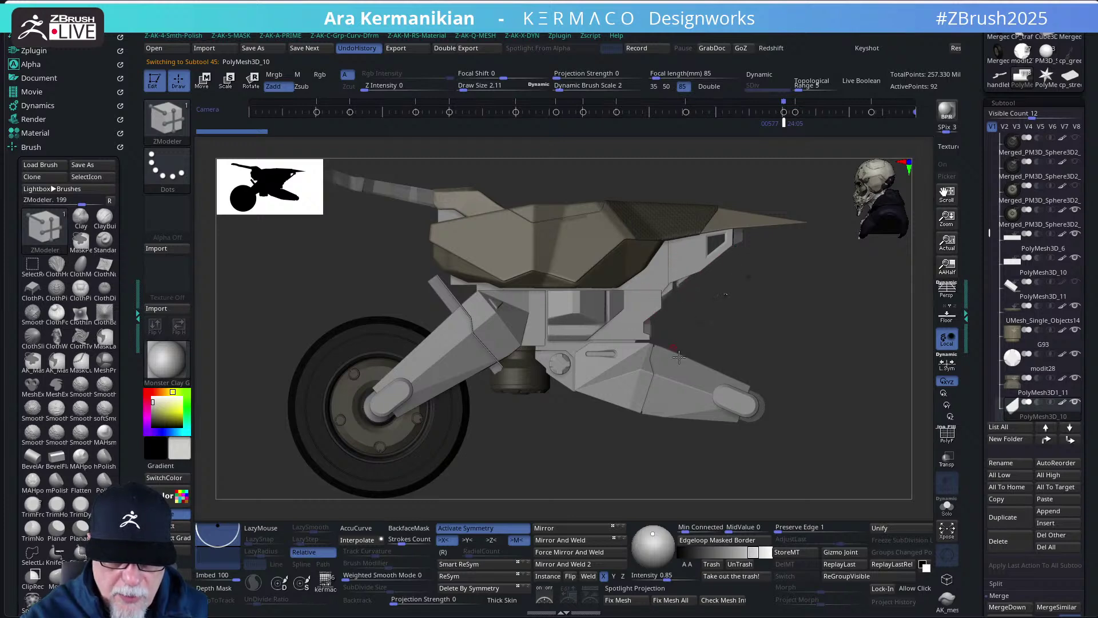
# - Raise PolyMesh3D_10 slightly along Y with the Transpose gizmo, then return to ZModeler
pyautogui.scroll(3, 716, 350)
pyautogui.press('w')
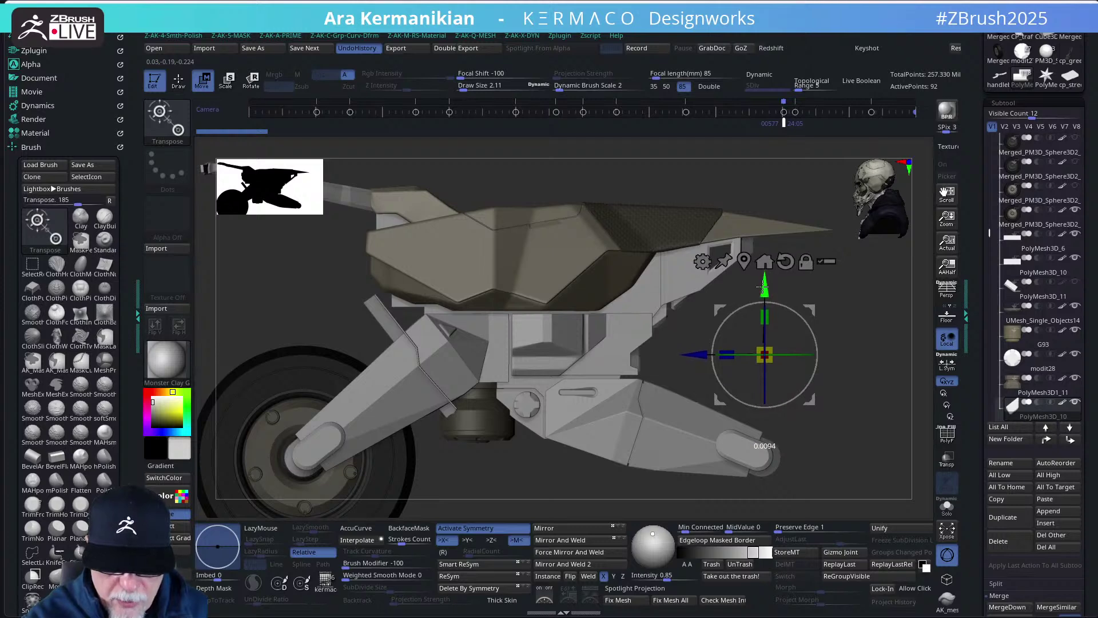
pyautogui.moveTo(764, 288); pyautogui.dragTo(764, 285)
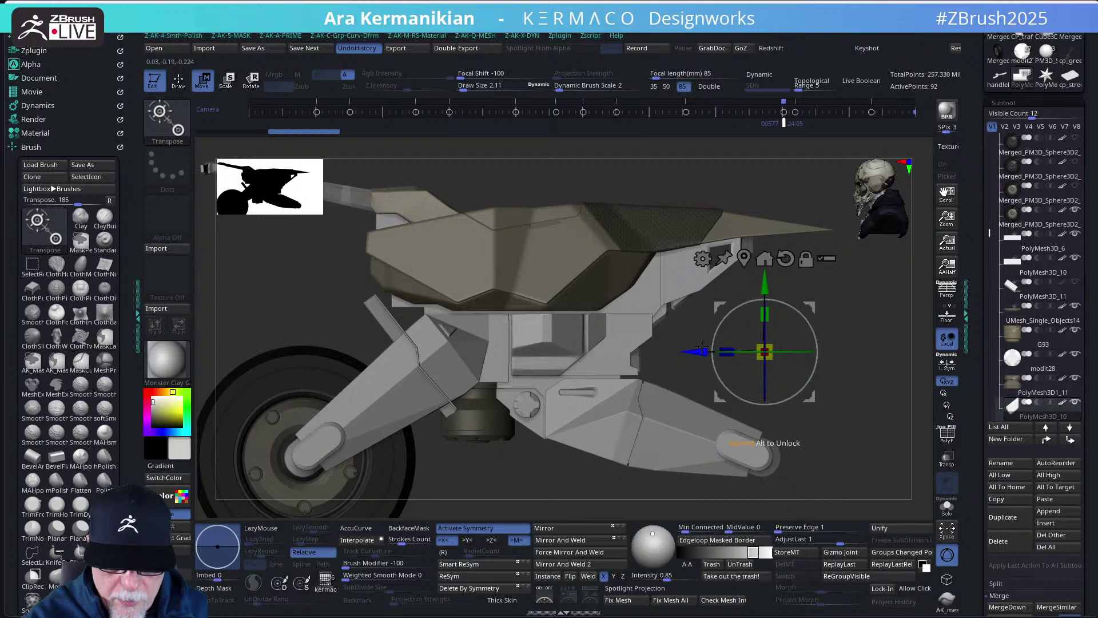
pyautogui.moveTo(793, 307); pyautogui.dragTo(798, 284)
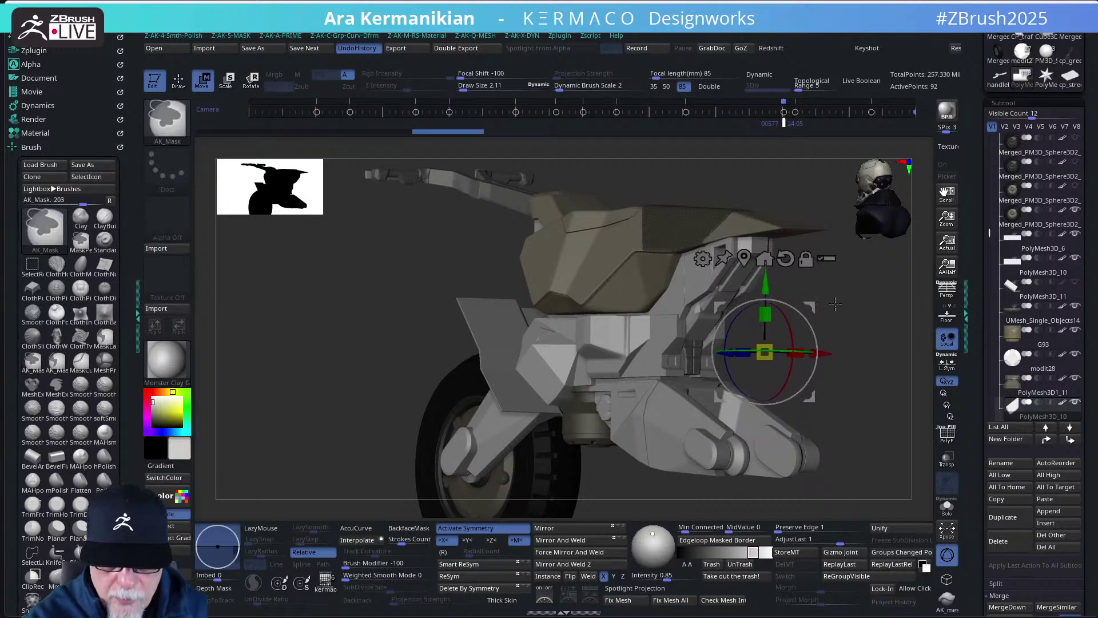
pyautogui.moveTo(810, 307); pyautogui.dragTo(838, 285)
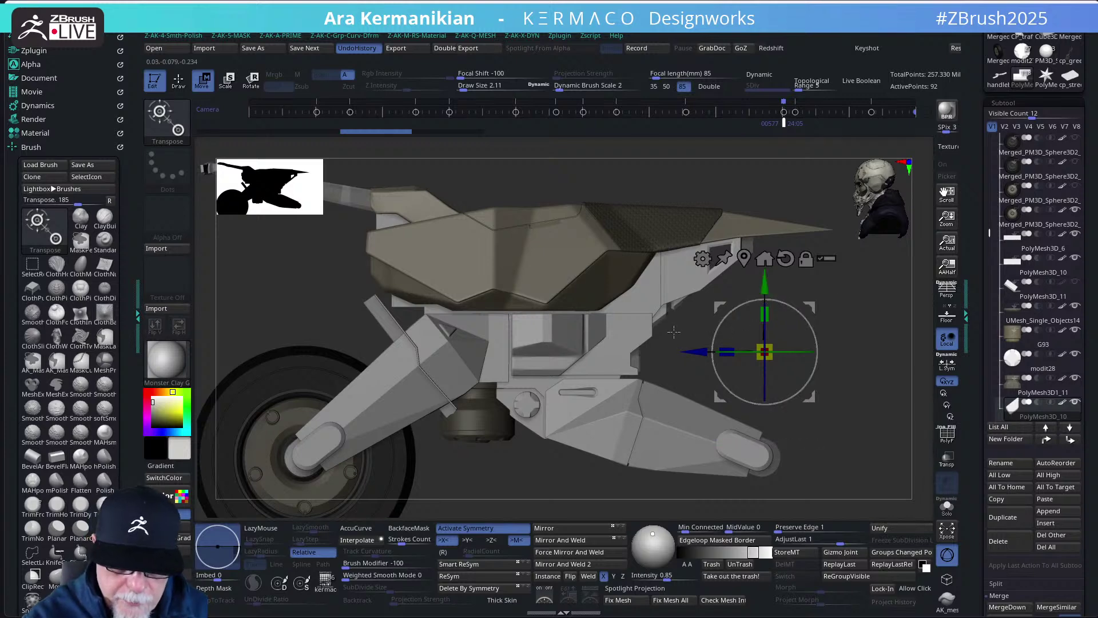
pyautogui.moveTo(767, 283); pyautogui.dragTo(765, 281)
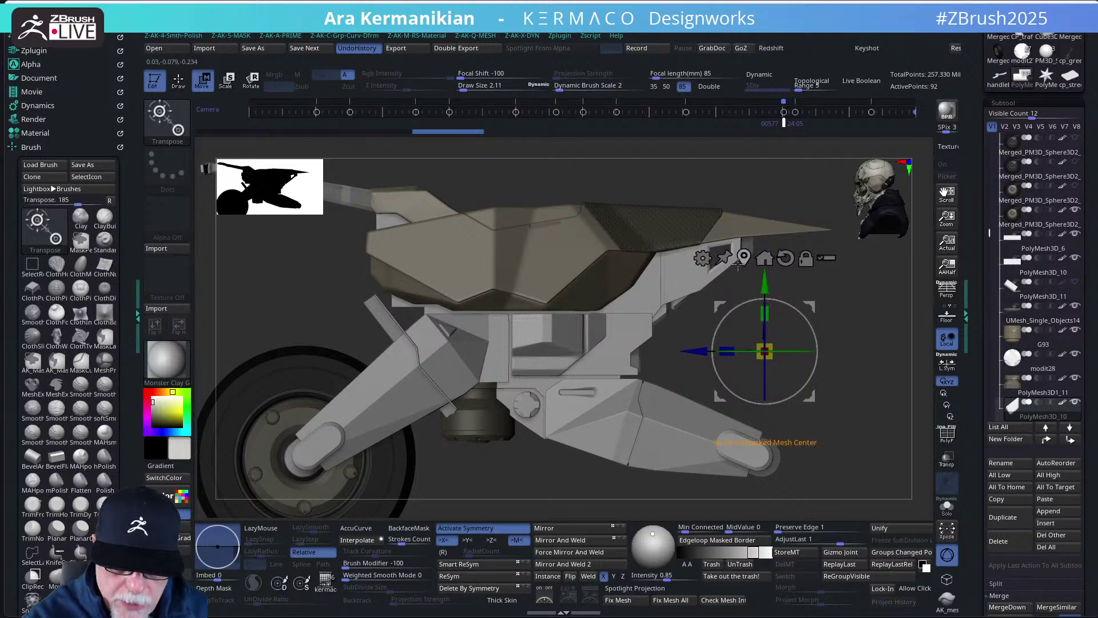
pyautogui.press('q')
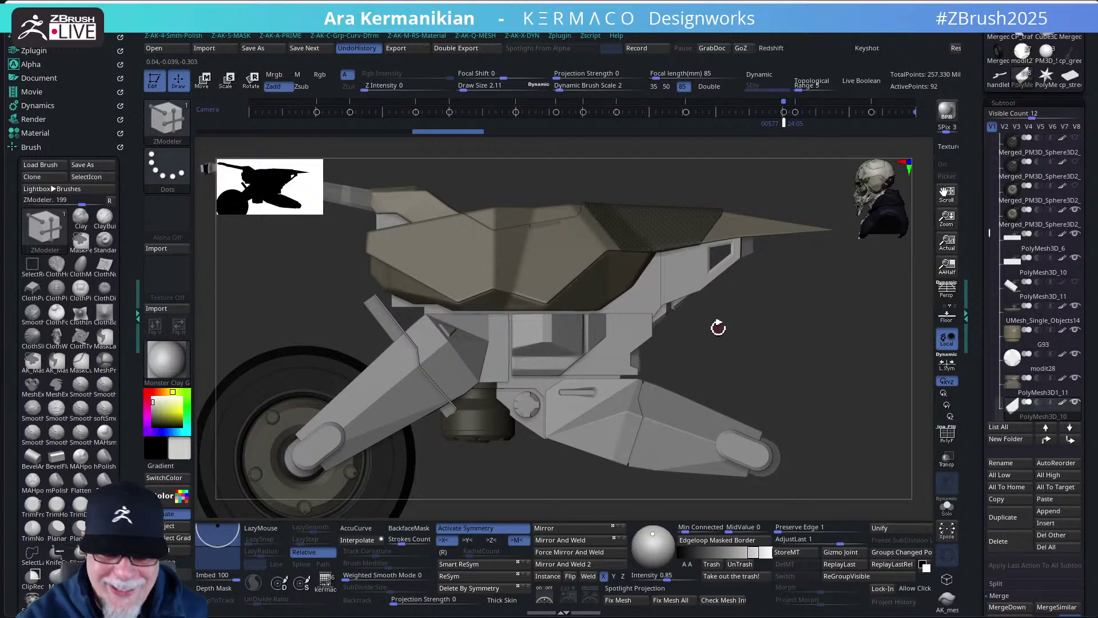
# - Solo PolyMesh3D_10 to inspect it, turn on PolyF, then unsolo and frame the bike
pyautogui.scroll(5, 750, 336)
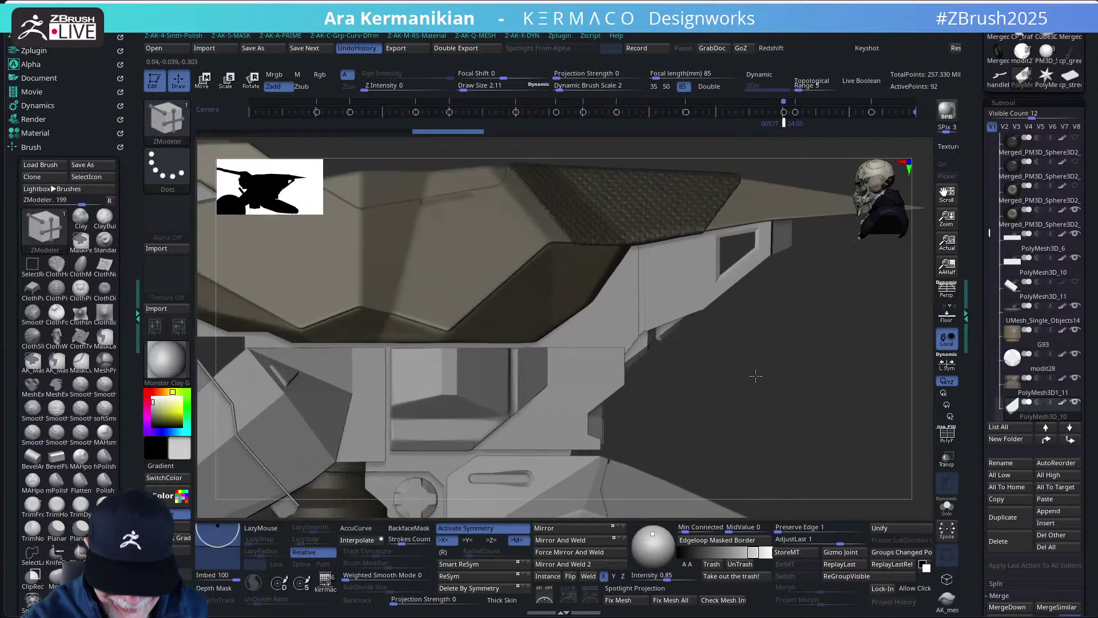
pyautogui.moveTo(724, 356); pyautogui.dragTo(704, 350)
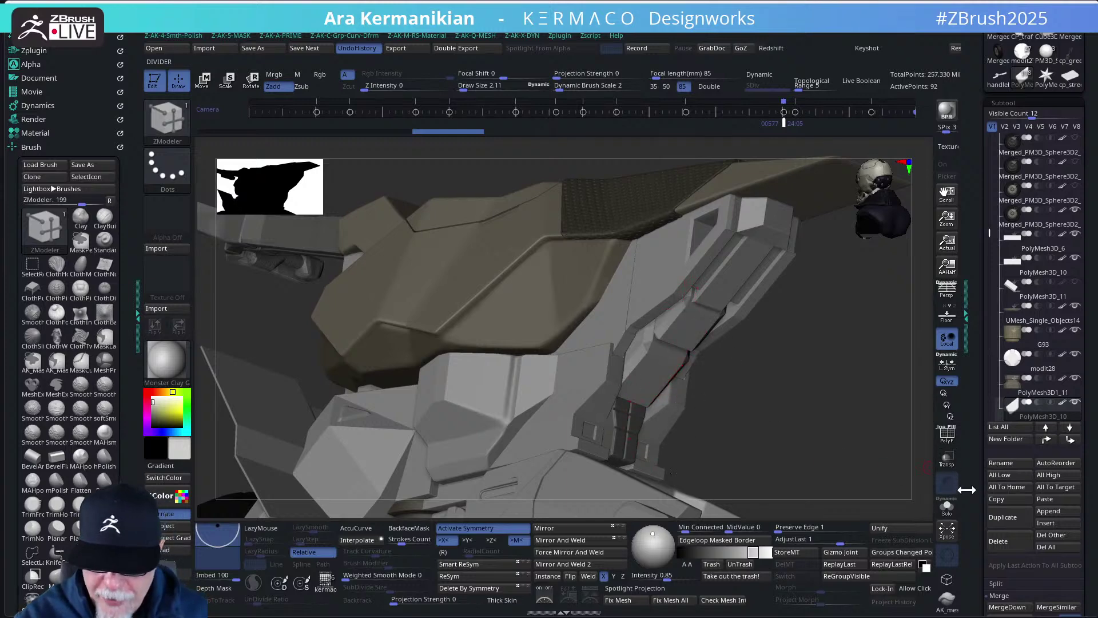
pyautogui.click(947, 507)
pyautogui.moveTo(719, 385)
pyautogui.mouseDown()
pyautogui.moveTo(748, 384)
pyautogui.moveTo(713, 377)
pyautogui.moveTo(756, 356)
pyautogui.moveTo(764, 371)
pyautogui.moveTo(719, 359)
pyautogui.moveTo(752, 356)
pyautogui.moveTo(741, 376)
pyautogui.moveTo(781, 405)
pyautogui.moveTo(727, 395)
pyautogui.moveTo(748, 420)
pyautogui.moveTo(708, 397)
pyautogui.mouseUp()
pyautogui.click(947, 434)
pyautogui.click(947, 508)
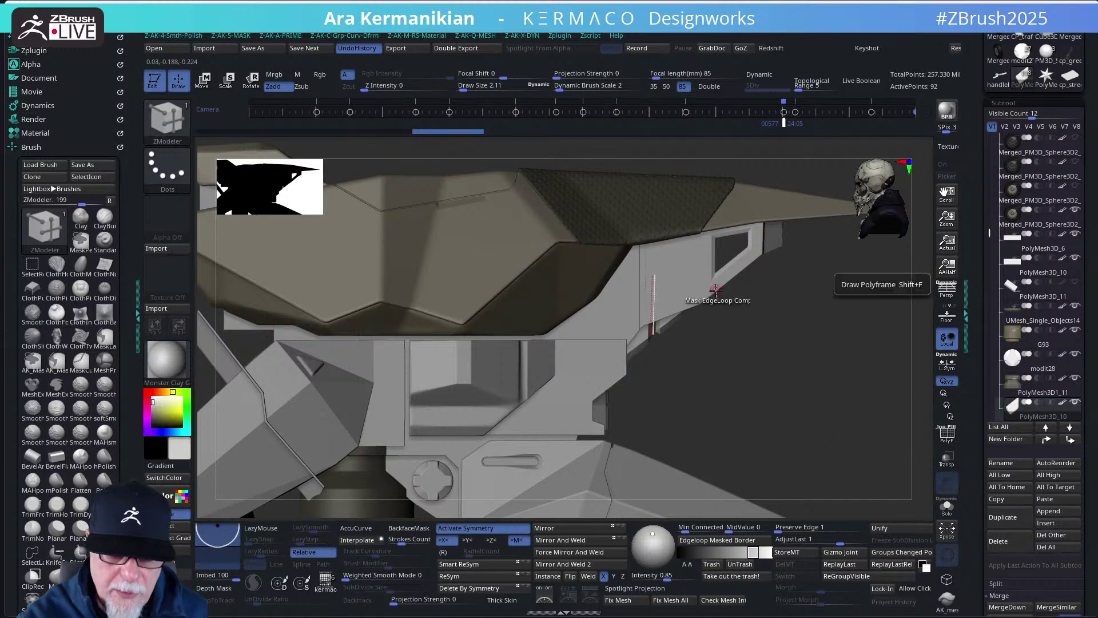
pyautogui.press('f')
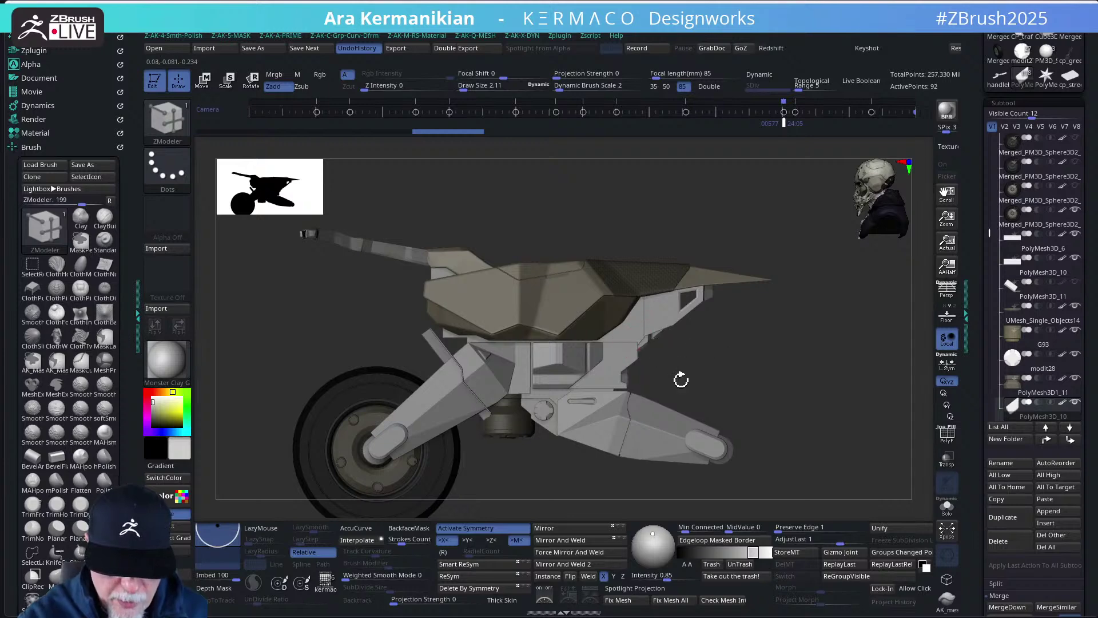
# - Zoom in, solo the PolyMesh3D_10 part, mask it with a rectangle and bring up the move gizmo
pyautogui.keyDown('ctrl'); pyautogui.moveTo(681, 379); pyautogui.dragTo(669, 353, button='right'); pyautogui.keyUp('ctrl')
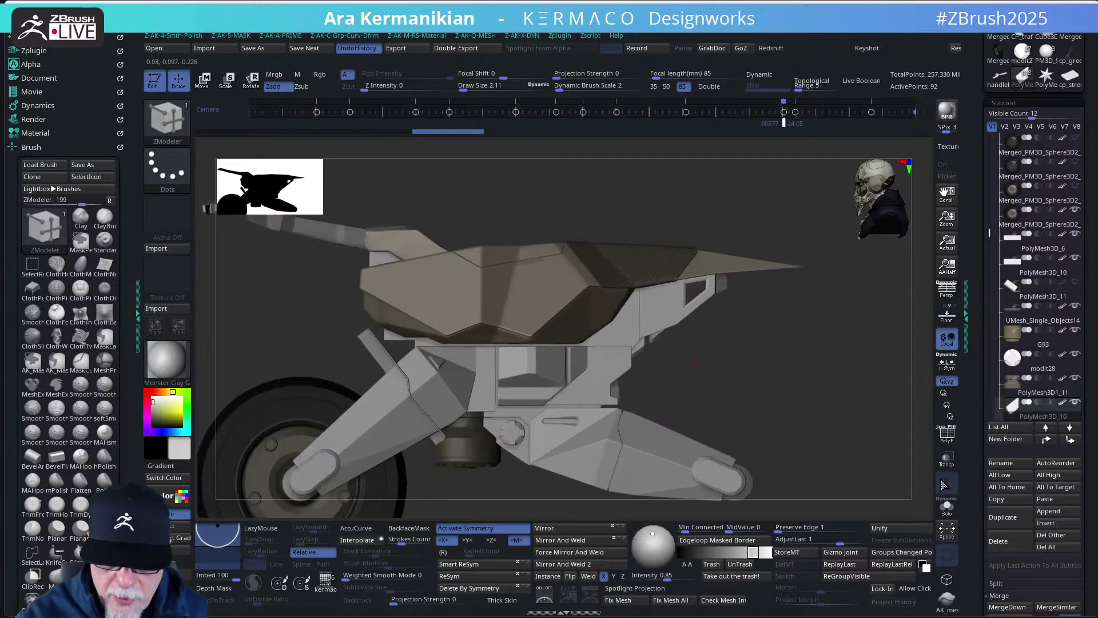
pyautogui.click(948, 508)
pyautogui.keyDown('ctrl'); pyautogui.moveTo(564, 286); pyautogui.dragTo(642, 426); pyautogui.keyUp('ctrl')
pyautogui.press('w')
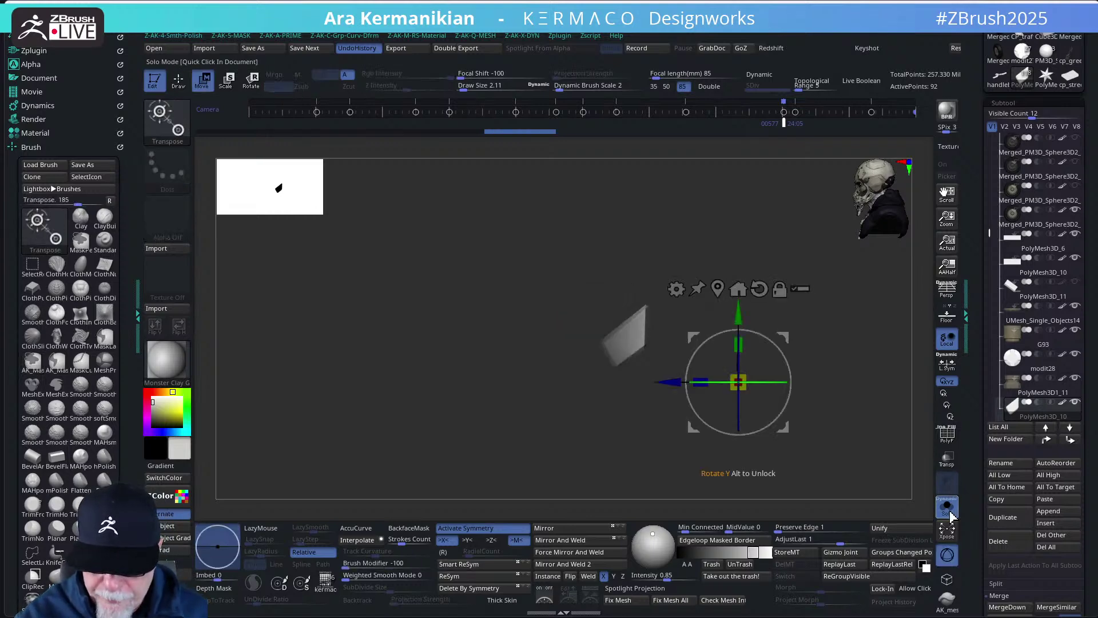
# - With Solo off, nudge the part slightly forward and adjust its height along the vertical axis
pyautogui.click(949, 508)
pyautogui.moveTo(673, 381); pyautogui.dragTo(672, 382)
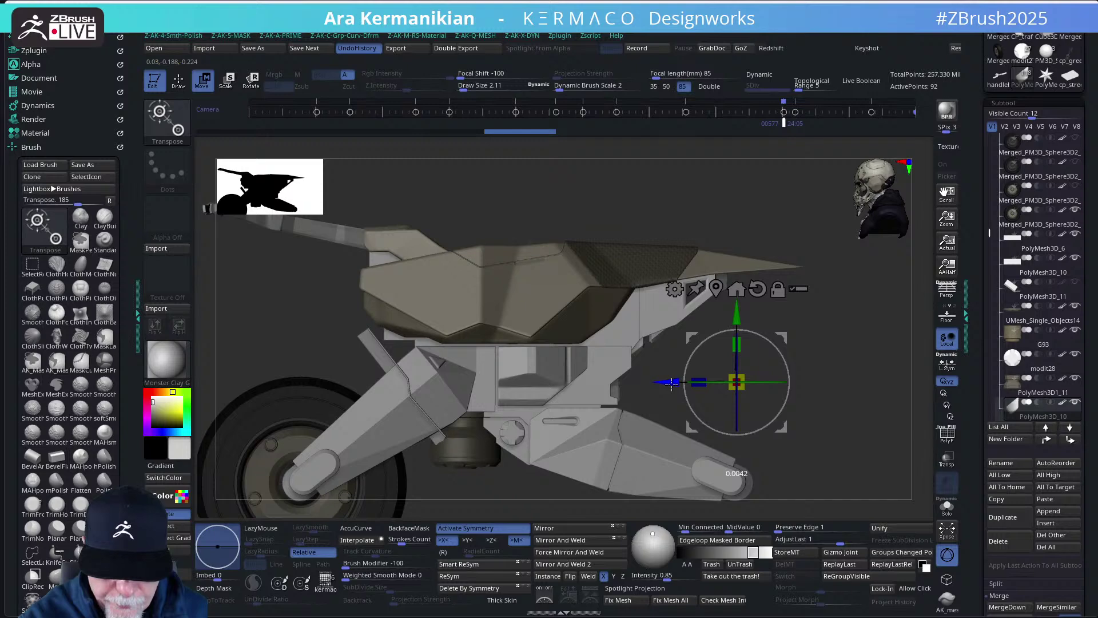
pyautogui.moveTo(671, 383); pyautogui.dragTo(675, 382)
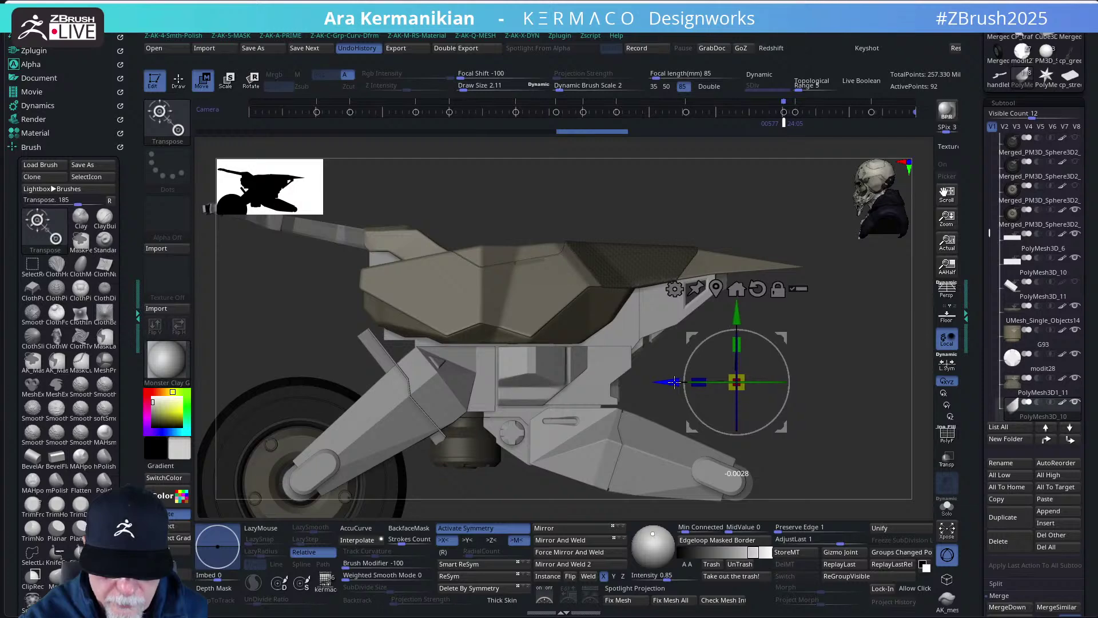
pyautogui.moveTo(737, 318); pyautogui.dragTo(737, 313)
pyautogui.moveTo(736, 314)
pyautogui.mouseDown()
pyautogui.moveTo(735, 338)
pyautogui.moveTo(803, 327)
pyautogui.moveTo(818, 337)
pyautogui.moveTo(773, 358)
pyautogui.moveTo(809, 359)
pyautogui.mouseUp()
# - Back in ZModeler, show then hide the Merged_PM3D_Sphere3D2_12 wheel and orbit to a three-quarter side view
pyautogui.press('q')
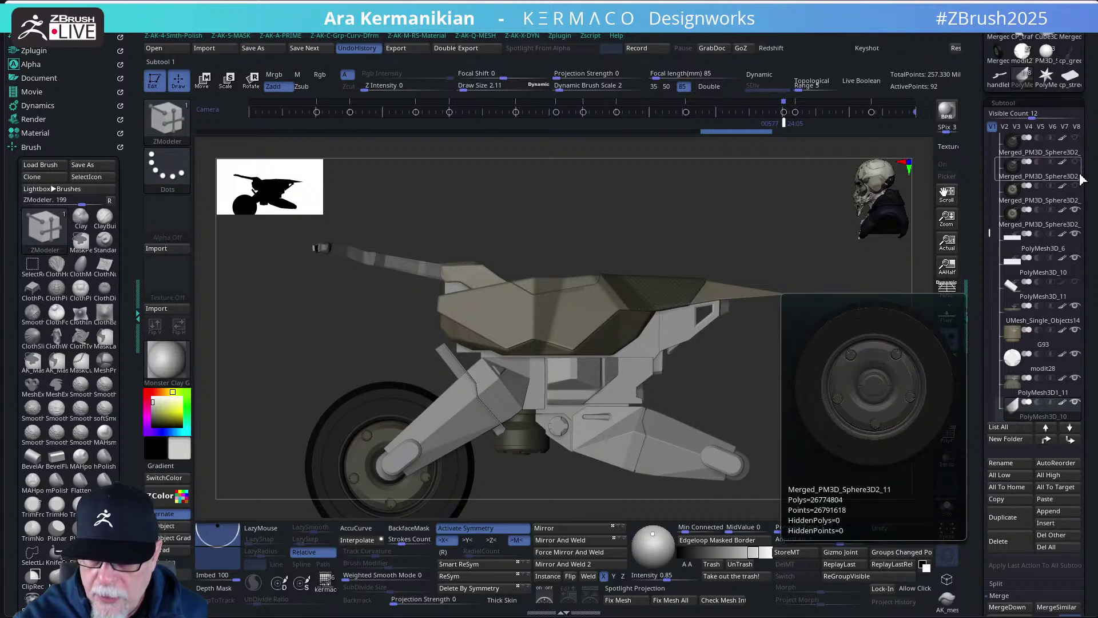
pyautogui.click(1076, 187)
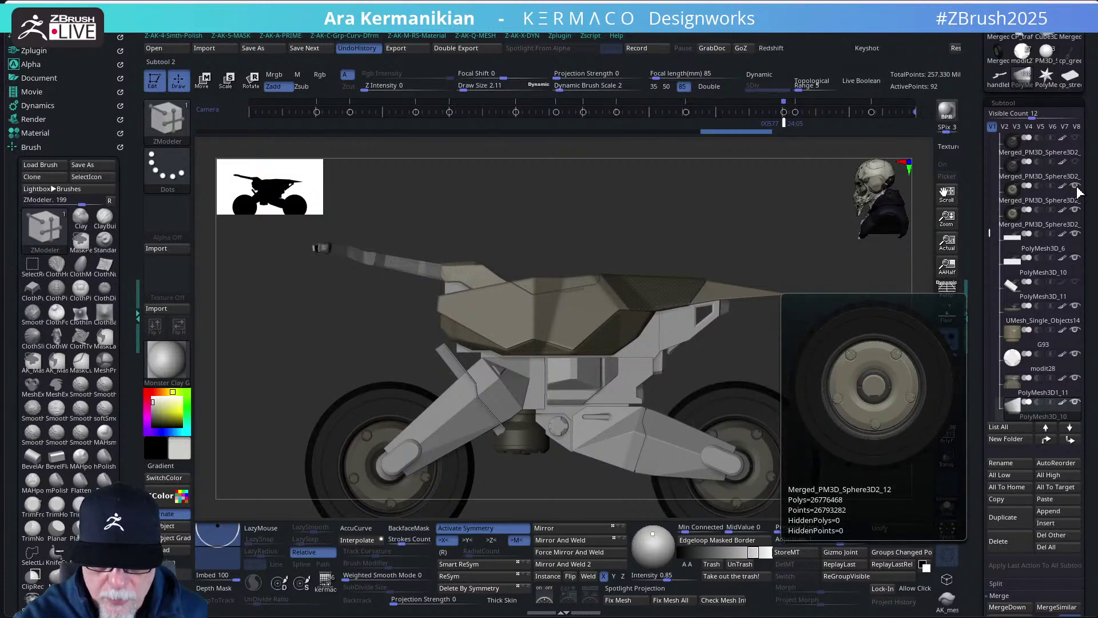
pyautogui.click(1075, 187)
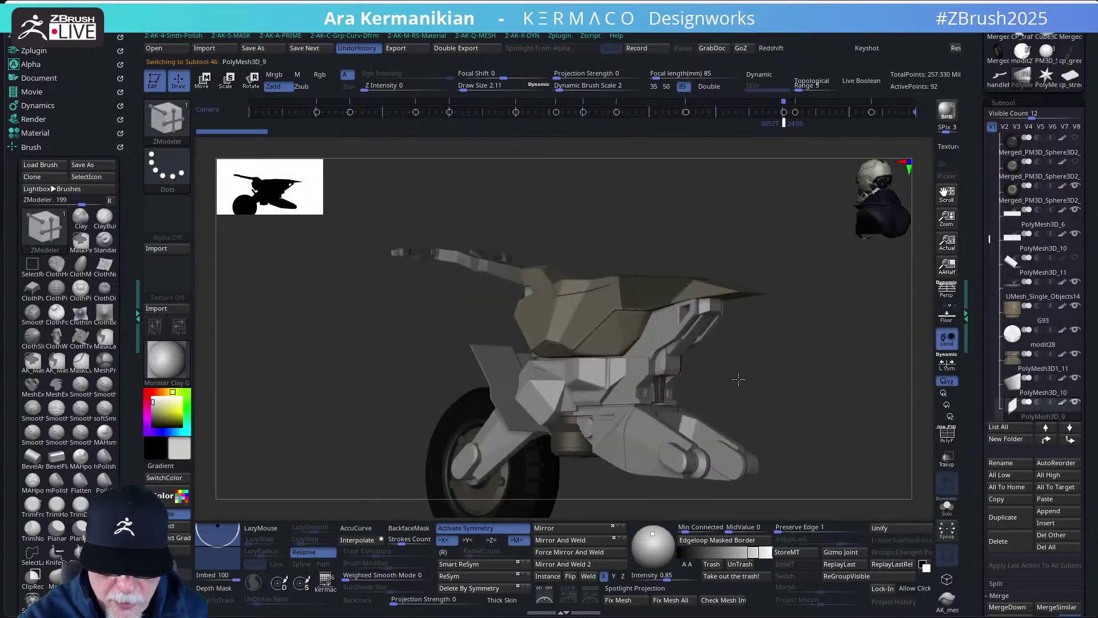
pyautogui.moveTo(737, 369); pyautogui.dragTo(764, 368)
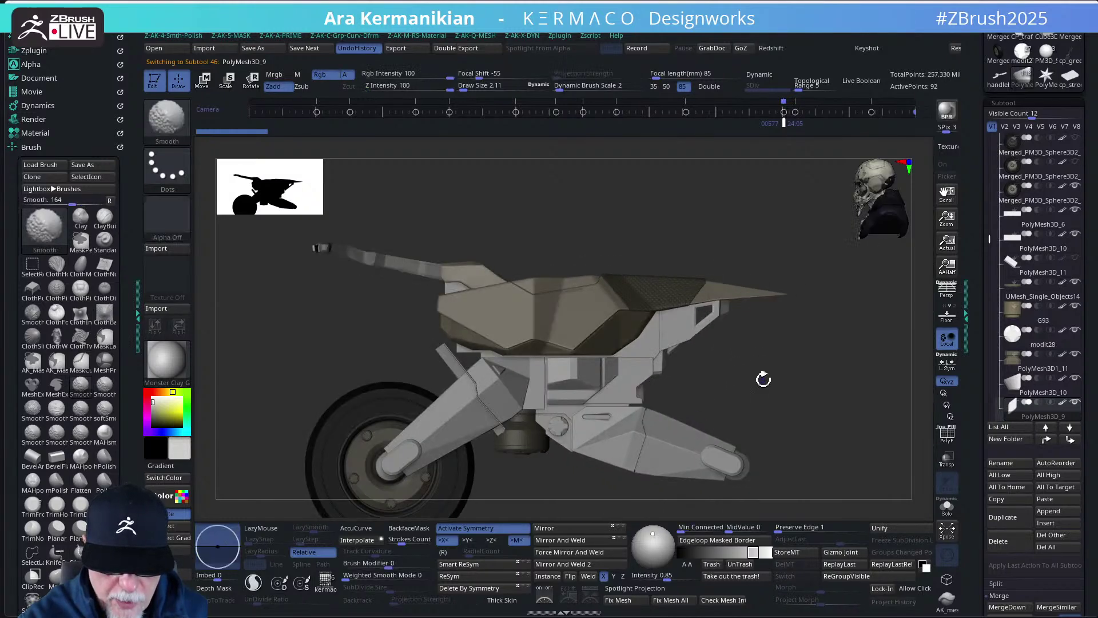
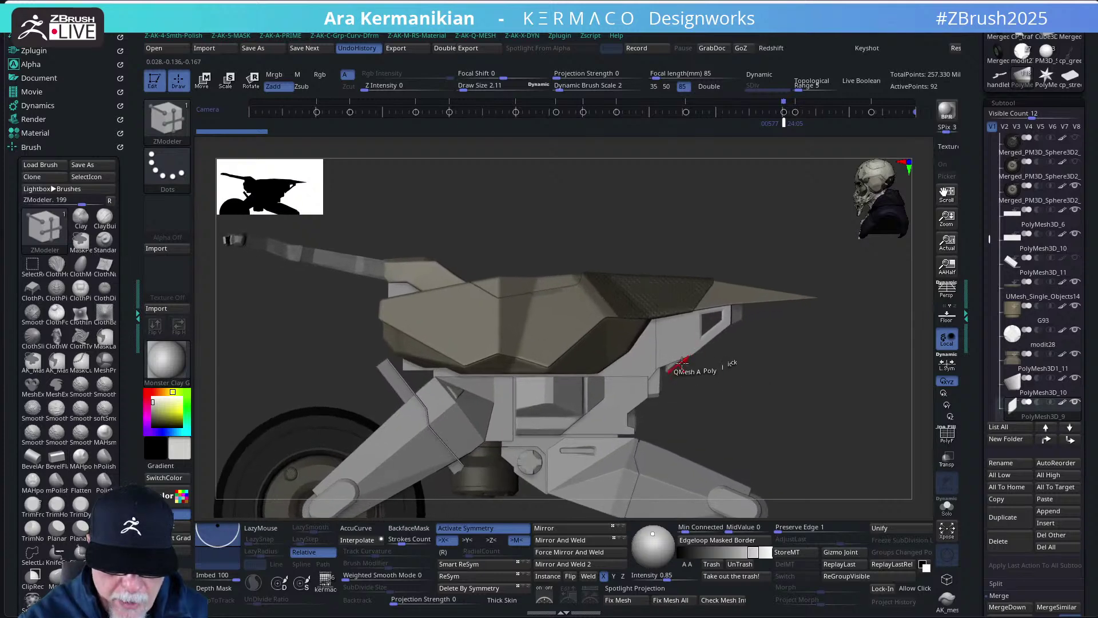
# - Mask all but the section under the seat's rear tip and nudge it slightly left and down
pyautogui.press('w')
pyautogui.moveTo(678, 274); pyautogui.dragTo(673, 278)
pyautogui.press('q')
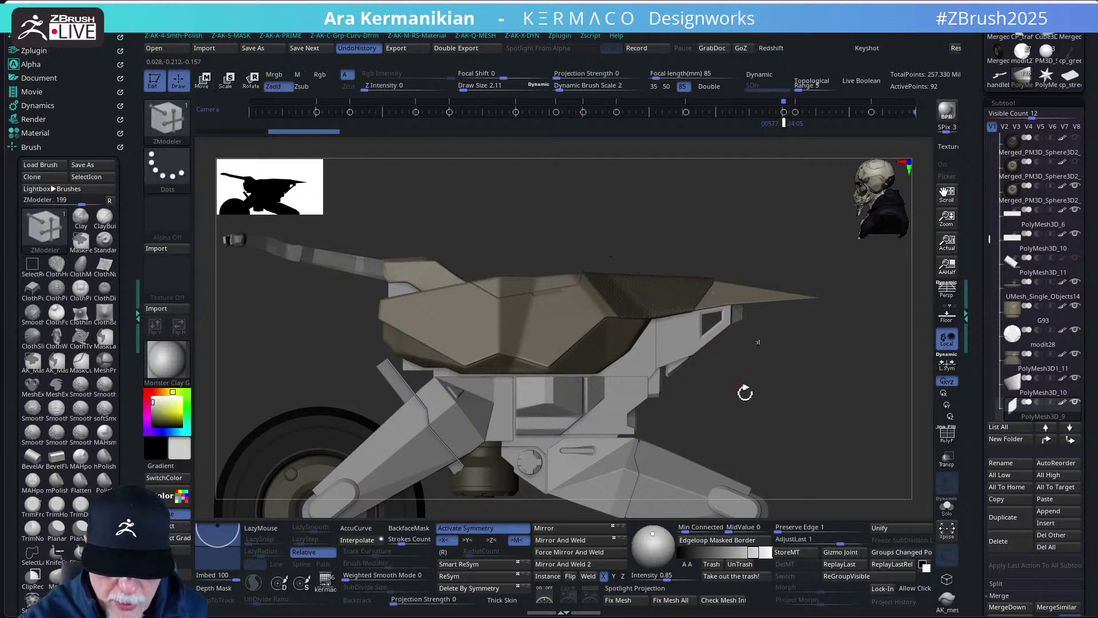
pyautogui.moveTo(757, 412)
pyautogui.keyDown('ctrl'); pyautogui.mouseDown()
pyautogui.moveTo(671, 280)
pyautogui.moveTo(681, 276)
pyautogui.mouseUp(); pyautogui.keyUp('ctrl')
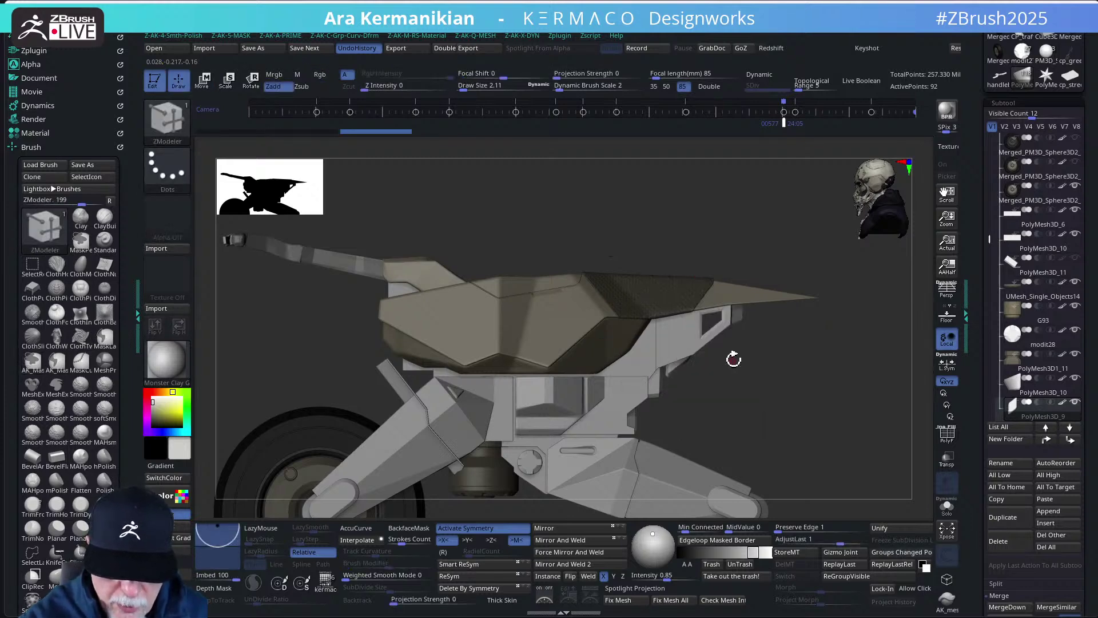
pyautogui.press('w')
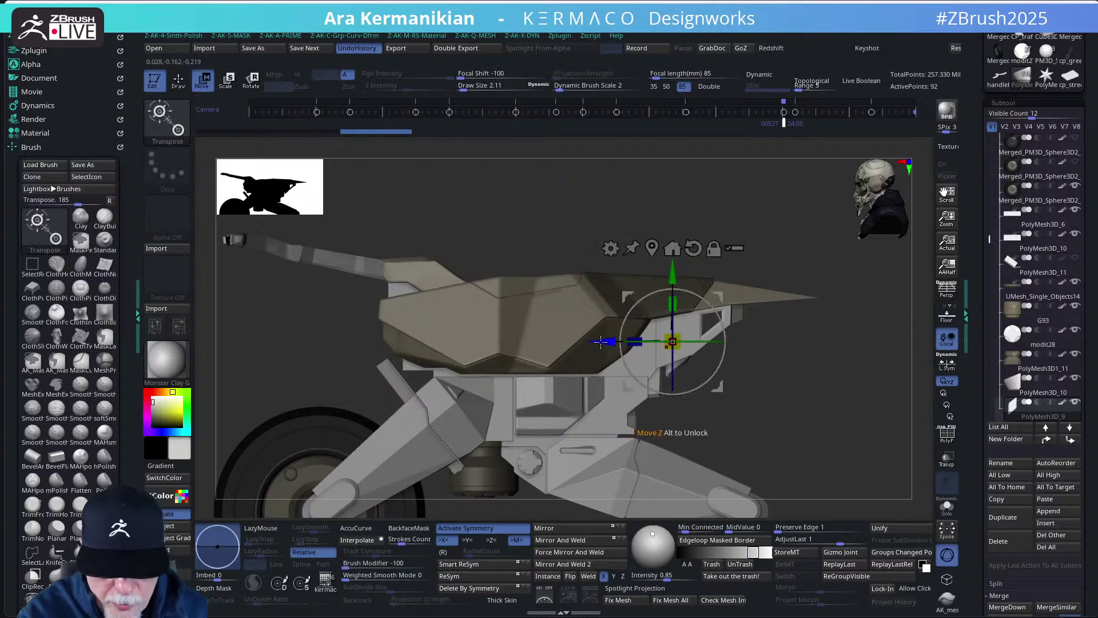
pyautogui.moveTo(601, 342); pyautogui.dragTo(597, 344)
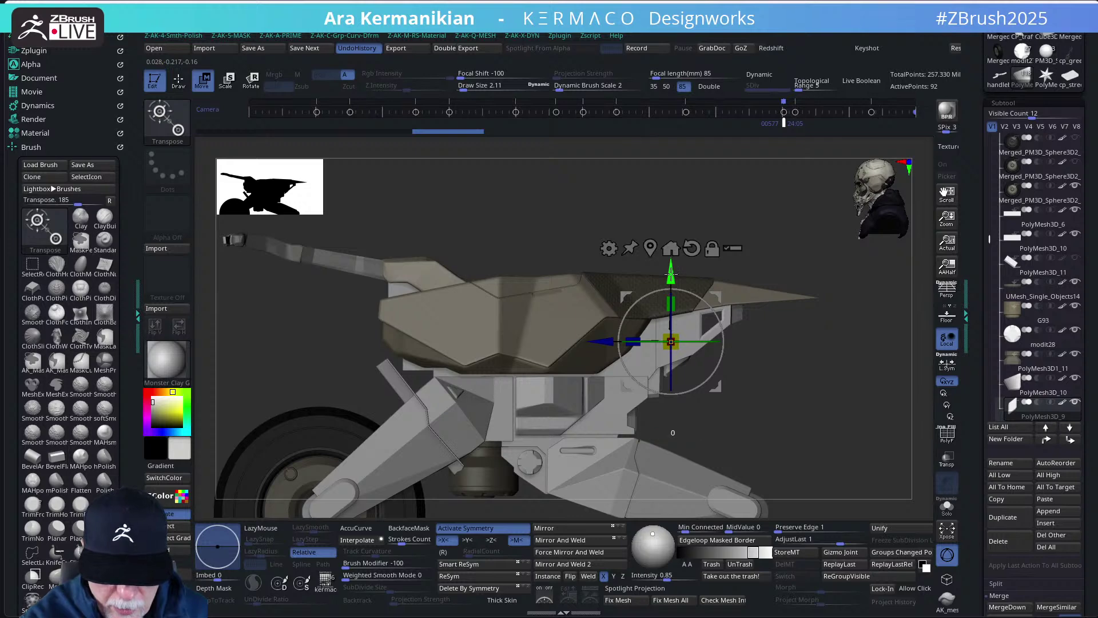
pyautogui.moveTo(670, 275); pyautogui.dragTo(671, 277)
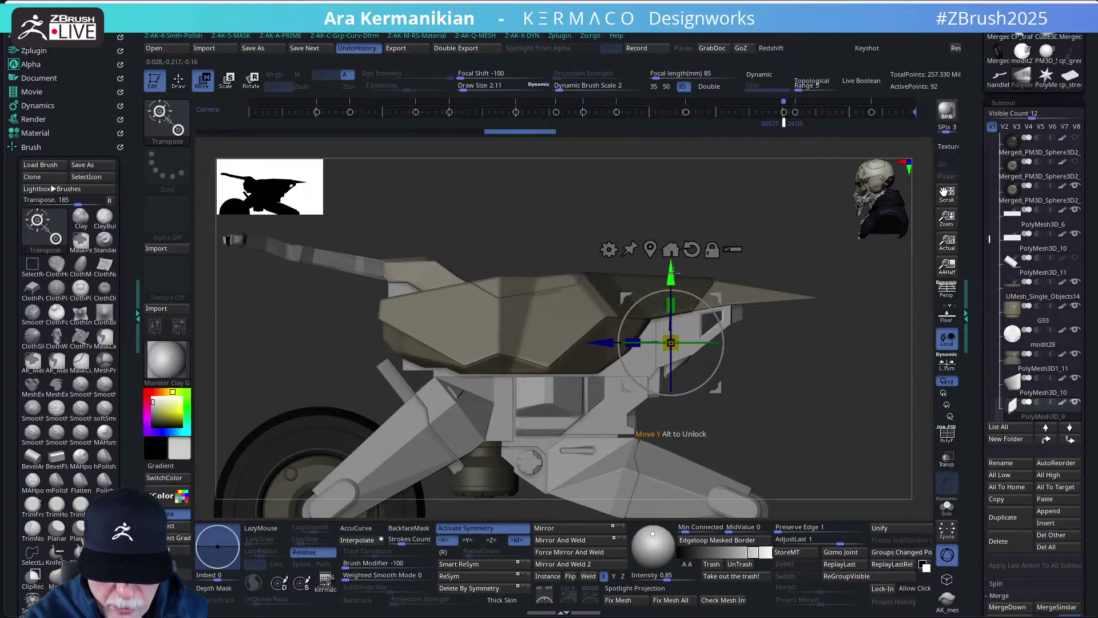
# - Solo the PolyMesh3D1_4 side panel with PolyF on and orbit it to an end-on view
pyautogui.press('q')
pyautogui.press('f')
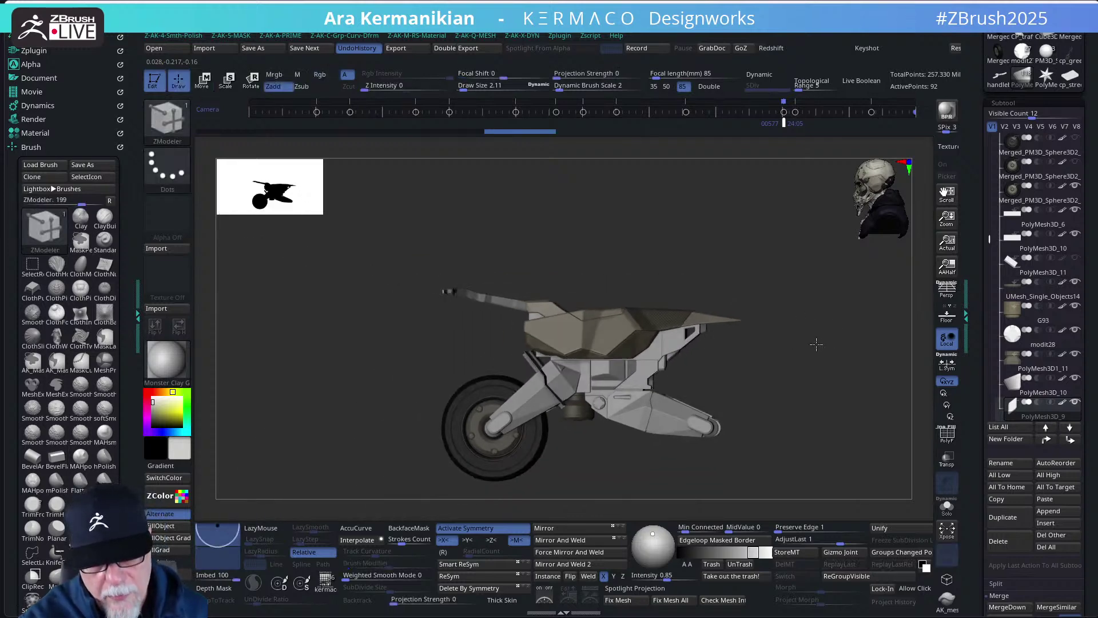
pyautogui.moveTo(816, 344); pyautogui.dragTo(745, 295)
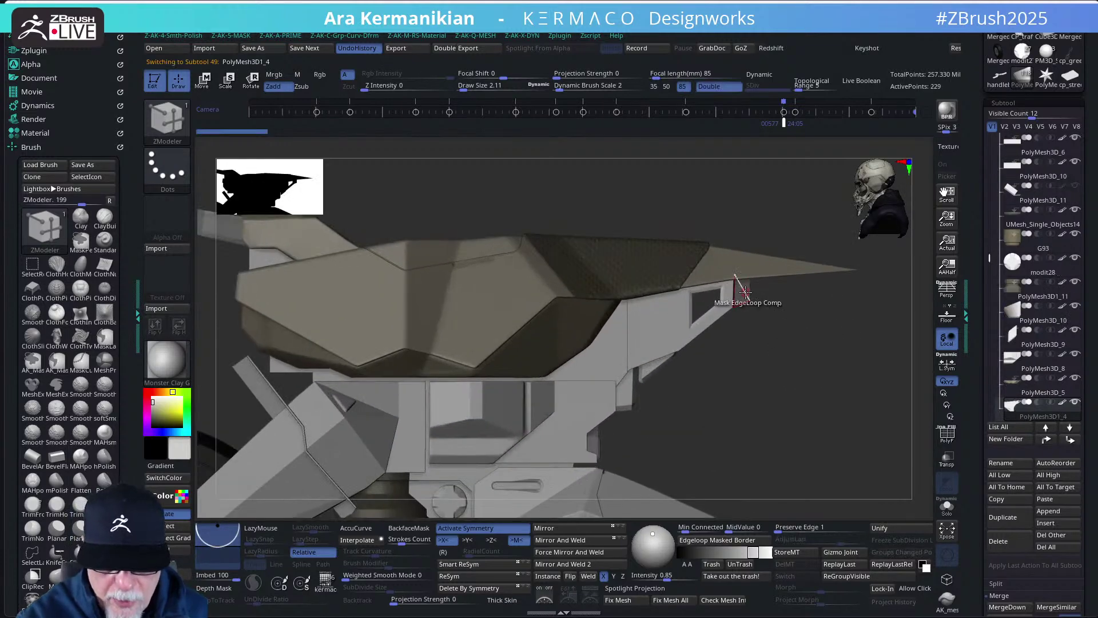
pyautogui.click(948, 503)
pyautogui.moveTo(824, 435); pyautogui.dragTo(806, 420)
pyautogui.click(947, 434)
pyautogui.moveTo(824, 458)
pyautogui.mouseDown()
pyautogui.moveTo(802, 438)
pyautogui.moveTo(811, 425)
pyautogui.moveTo(762, 448)
pyautogui.moveTo(802, 471)
pyautogui.moveTo(812, 459)
pyautogui.mouseUp()
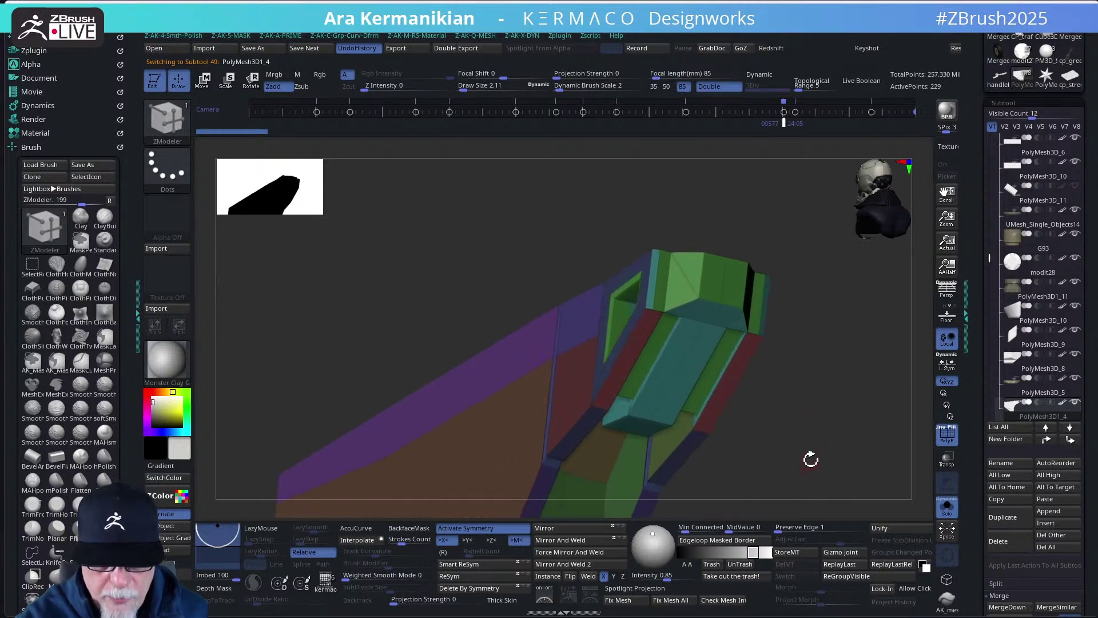
pyautogui.moveTo(779, 284); pyautogui.dragTo(814, 387)
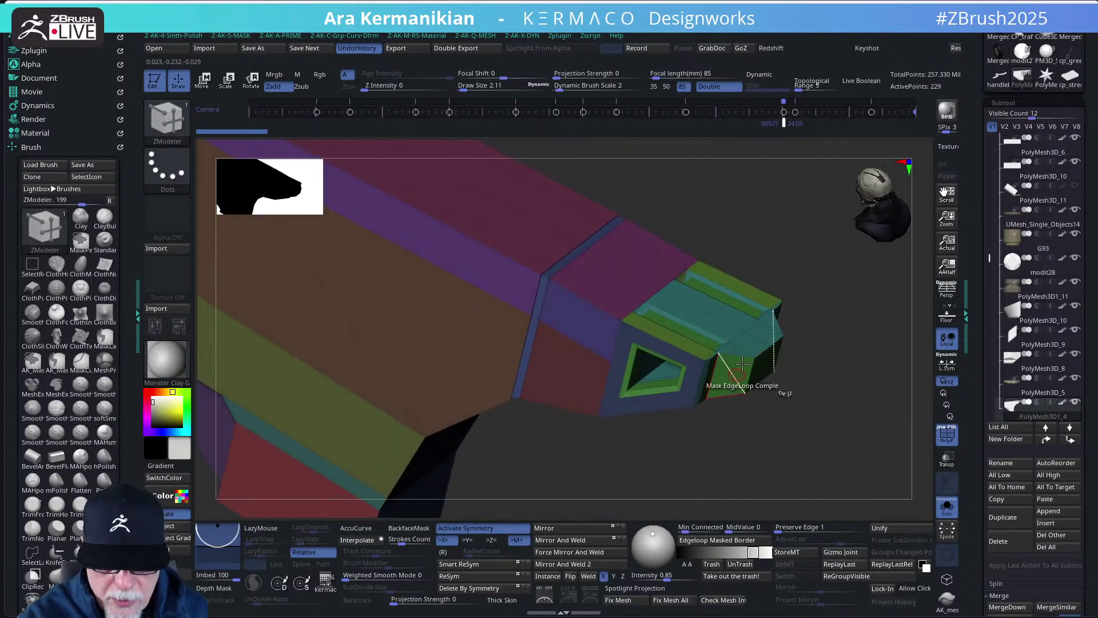
pyautogui.moveTo(742, 363)
pyautogui.mouseDown()
pyautogui.moveTo(790, 380)
pyautogui.moveTo(777, 259)
pyautogui.moveTo(752, 277)
pyautogui.moveTo(789, 361)
pyautogui.moveTo(815, 352)
pyautogui.moveTo(826, 426)
pyautogui.moveTo(753, 360)
pyautogui.moveTo(744, 384)
pyautogui.mouseUp()
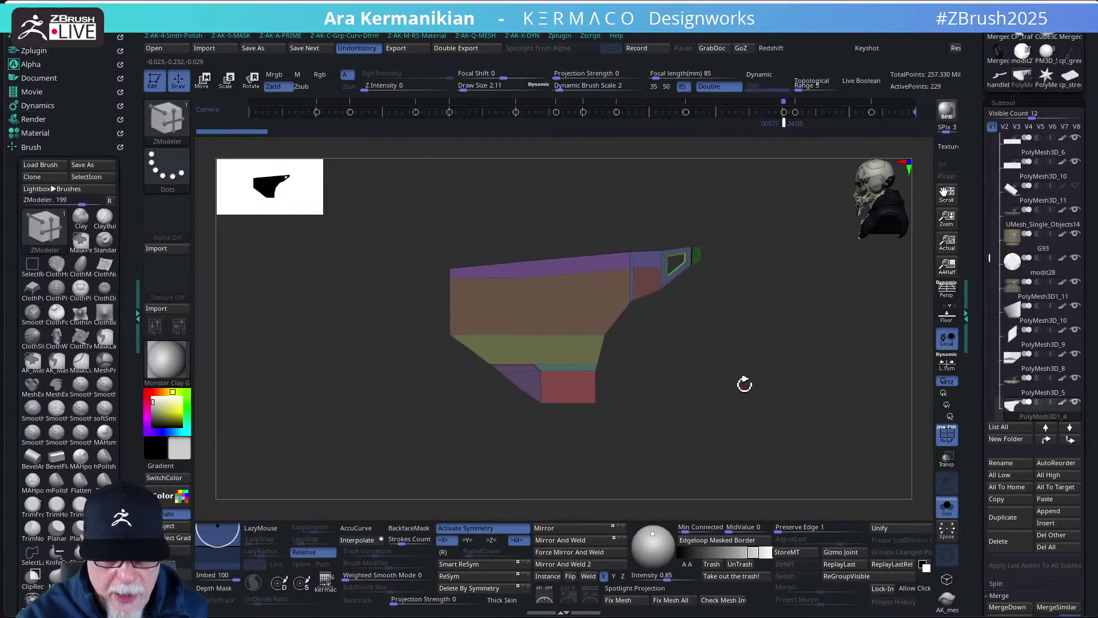
# - Duplicate the PolyMesh3D1_4 panel as PolyMesh3D1_6, then reselect the original panel
pyautogui.click(1004, 519)
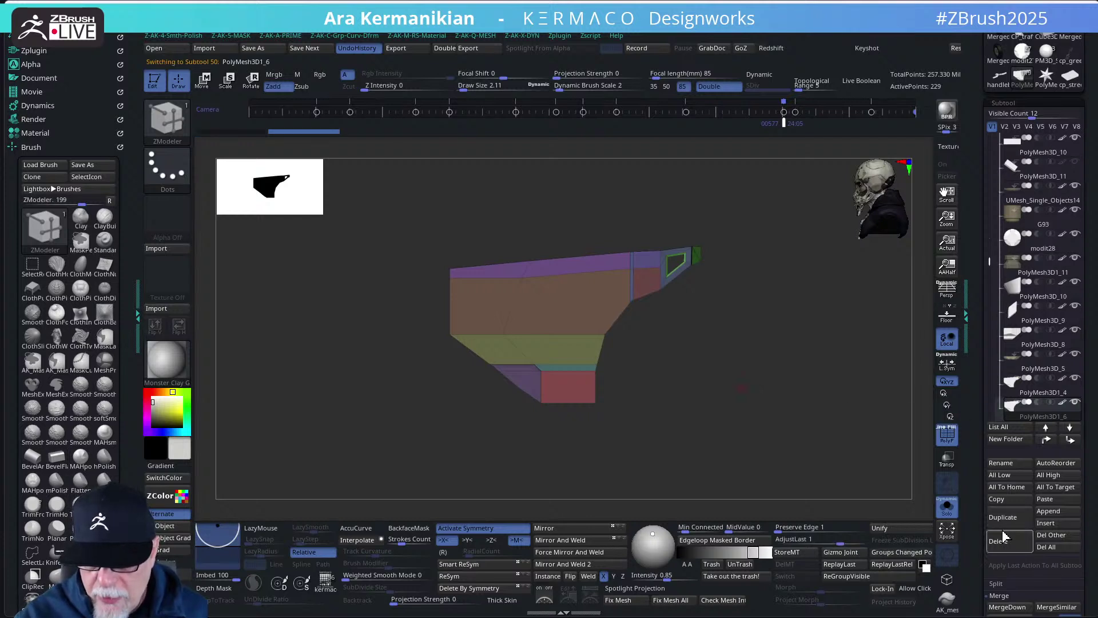
pyautogui.moveTo(729, 339)
pyautogui.mouseDown()
pyautogui.moveTo(723, 361)
pyautogui.moveTo(784, 329)
pyautogui.moveTo(809, 336)
pyautogui.moveTo(754, 259)
pyautogui.moveTo(746, 226)
pyautogui.mouseUp()
pyautogui.click(1039, 399)
# - Box-hide the panel's end piece, check it with Solo off, then re-solo and zoom in
pyautogui.press('b')
pyautogui.press('z')
pyautogui.press('m')
pyautogui.moveTo(817, 355)
pyautogui.mouseDown()
pyautogui.moveTo(774, 355)
pyautogui.moveTo(767, 320)
pyautogui.moveTo(743, 332)
pyautogui.moveTo(760, 373)
pyautogui.moveTo(812, 355)
pyautogui.moveTo(824, 289)
pyautogui.moveTo(812, 315)
pyautogui.moveTo(855, 331)
pyautogui.mouseUp()
pyautogui.press('space')
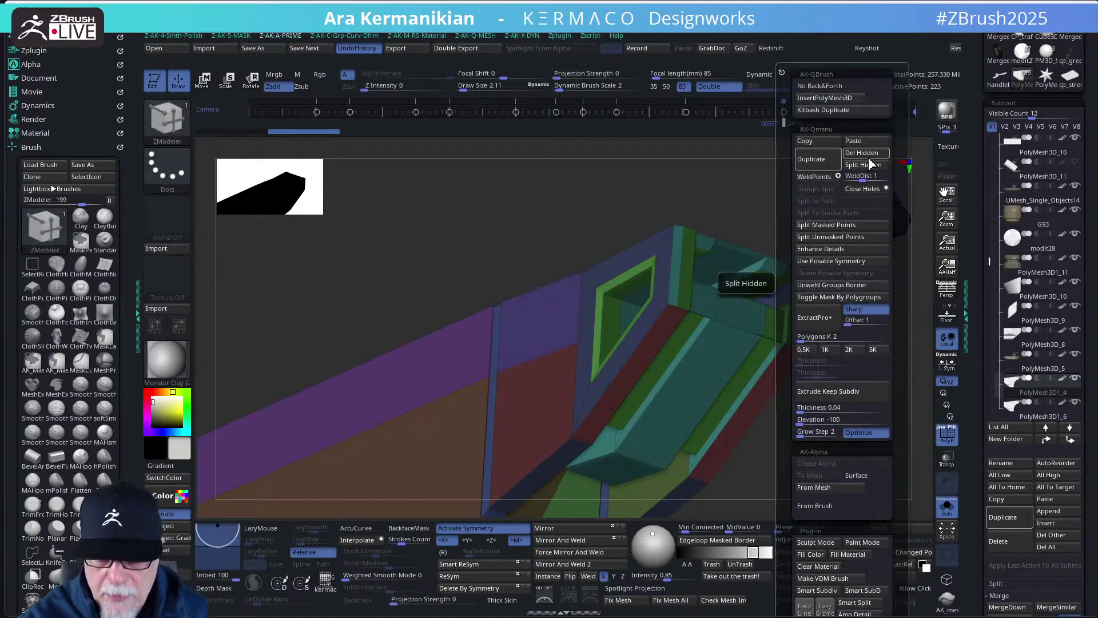
pyautogui.moveTo(795, 255); pyautogui.dragTo(791, 330)
pyautogui.click(946, 506)
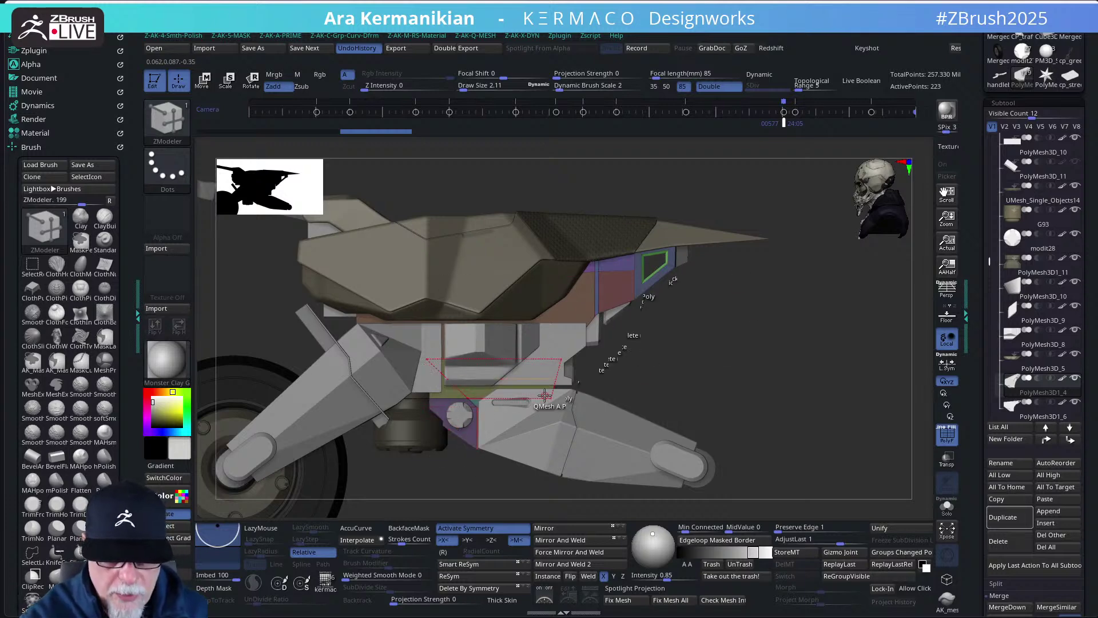
pyautogui.click(947, 508)
pyautogui.moveTo(761, 409); pyautogui.dragTo(761, 304)
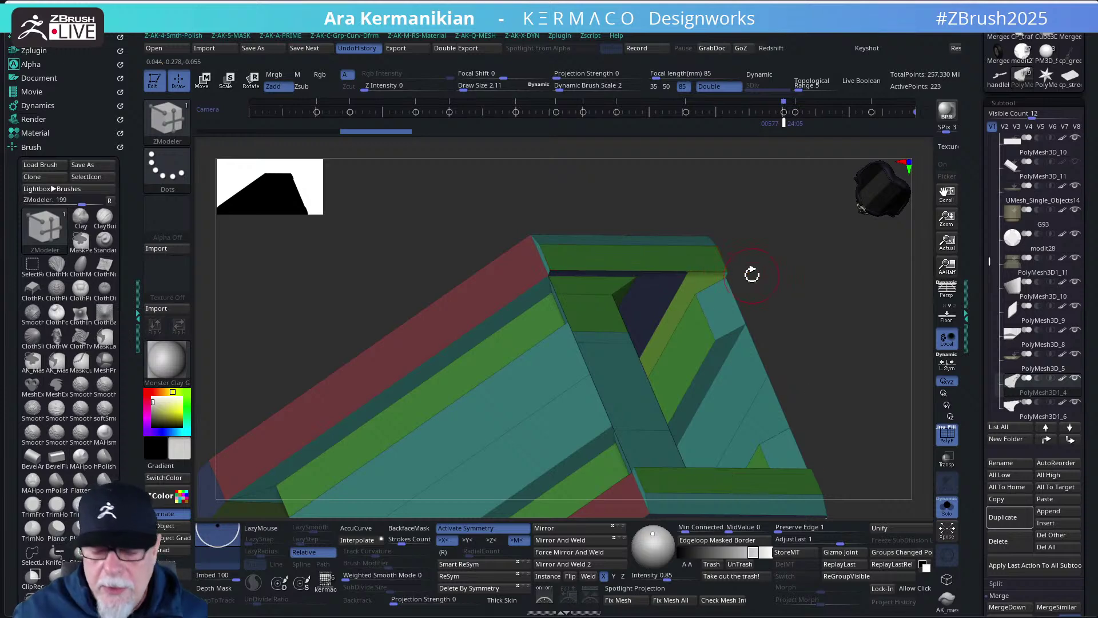
# - At draw size 1, bridge two edges to close the panel's open end with new faces
pyautogui.moveTo(752, 274)
pyautogui.mouseDown()
pyautogui.moveTo(795, 240)
pyautogui.moveTo(630, 269)
pyautogui.mouseUp()
pyautogui.press('s')
pyautogui.click(801, 255)
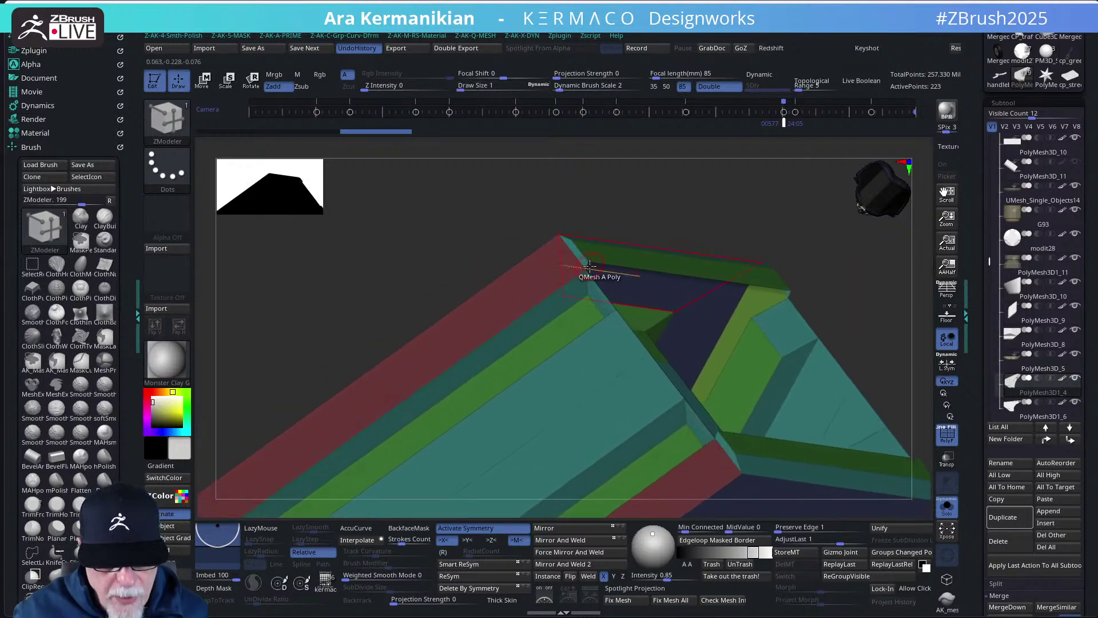
pyautogui.press('space')
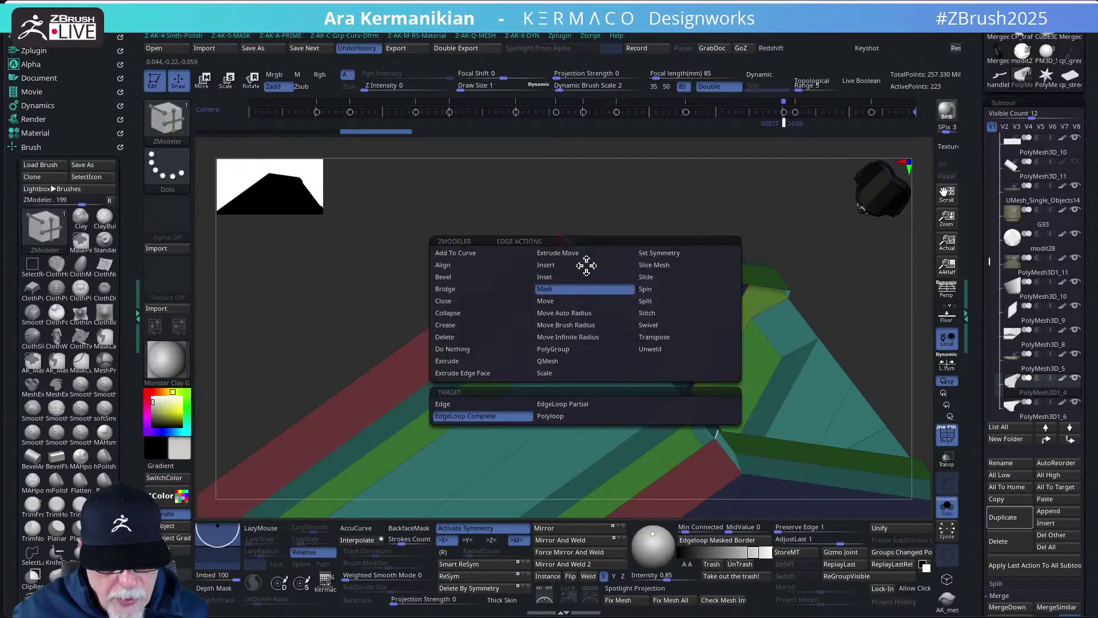
pyautogui.click(453, 291)
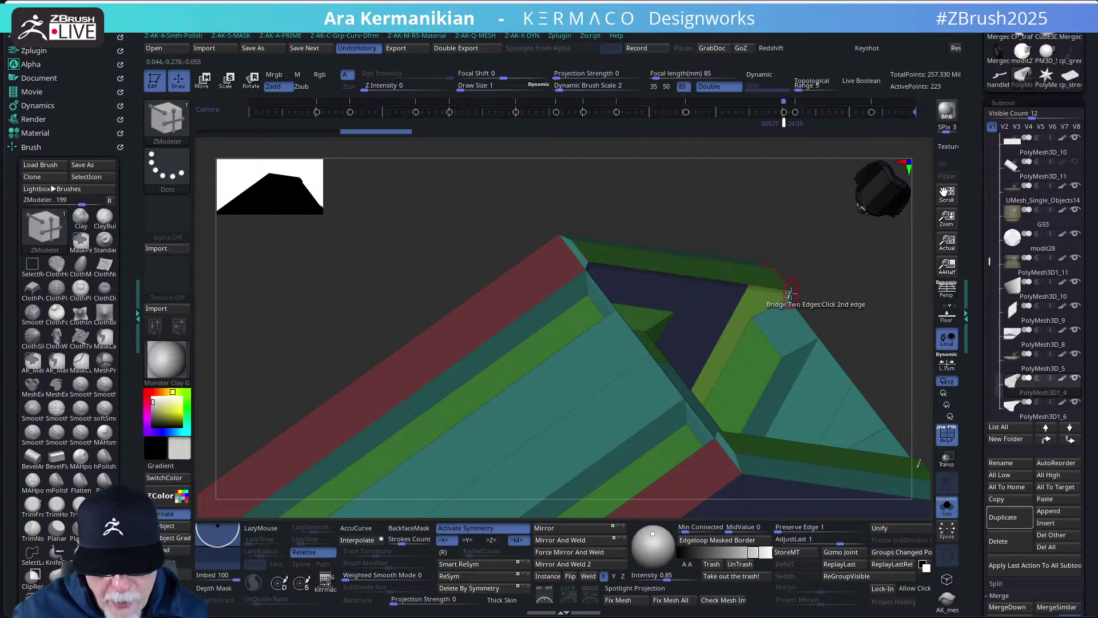
pyautogui.moveTo(860, 331); pyautogui.dragTo(853, 324)
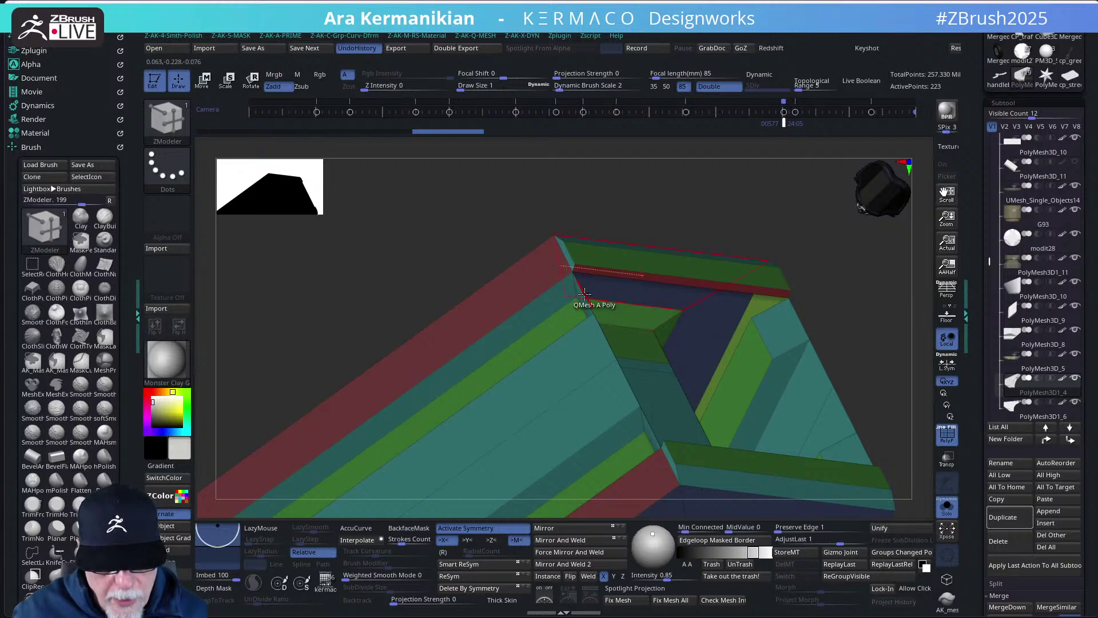
pyautogui.click(792, 316)
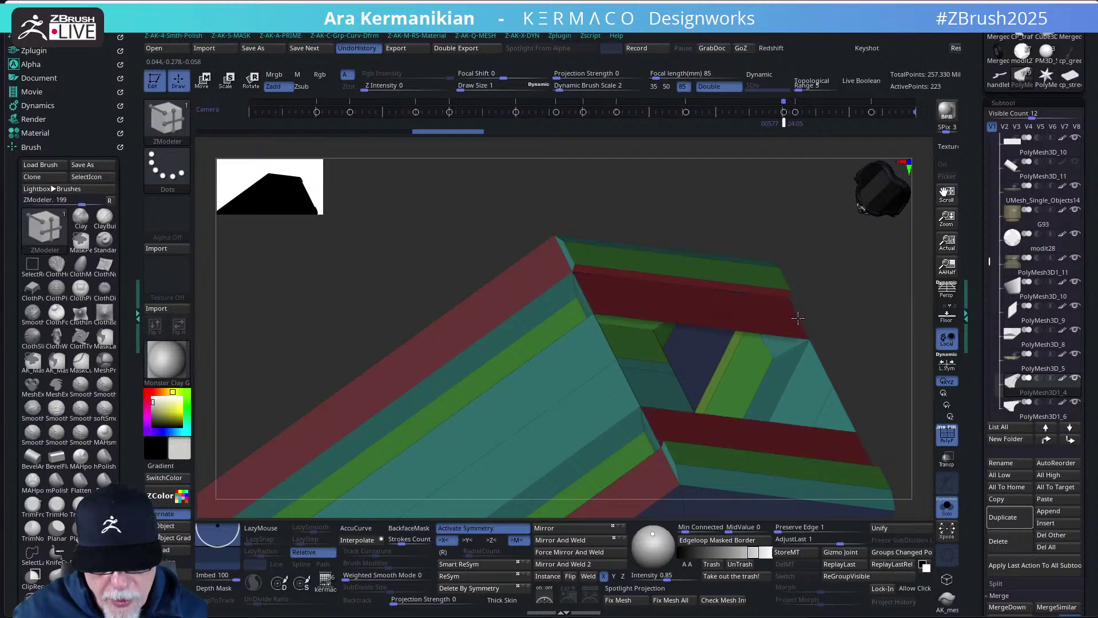
# - Select the PolyMesh3D1_6 duplicate and hide everything except its small green plate piece
pyautogui.moveTo(862, 354)
pyautogui.keyDown('alt'); pyautogui.mouseDown()
pyautogui.moveTo(781, 305)
pyautogui.moveTo(738, 315)
pyautogui.moveTo(809, 344)
pyautogui.moveTo(797, 324)
pyautogui.moveTo(843, 436)
pyautogui.moveTo(841, 343)
pyautogui.moveTo(893, 364)
pyautogui.moveTo(760, 338)
pyautogui.moveTo(713, 360)
pyautogui.moveTo(789, 380)
pyautogui.moveTo(672, 249)
pyautogui.moveTo(680, 242)
pyautogui.mouseUp(); pyautogui.keyUp('alt')
pyautogui.press('Down')
pyautogui.moveTo(772, 322)
pyautogui.mouseDown()
pyautogui.moveTo(771, 369)
pyautogui.moveTo(723, 344)
pyautogui.moveTo(783, 351)
pyautogui.moveTo(732, 230)
pyautogui.moveTo(730, 240)
pyautogui.moveTo(858, 357)
pyautogui.moveTo(832, 319)
pyautogui.mouseUp()
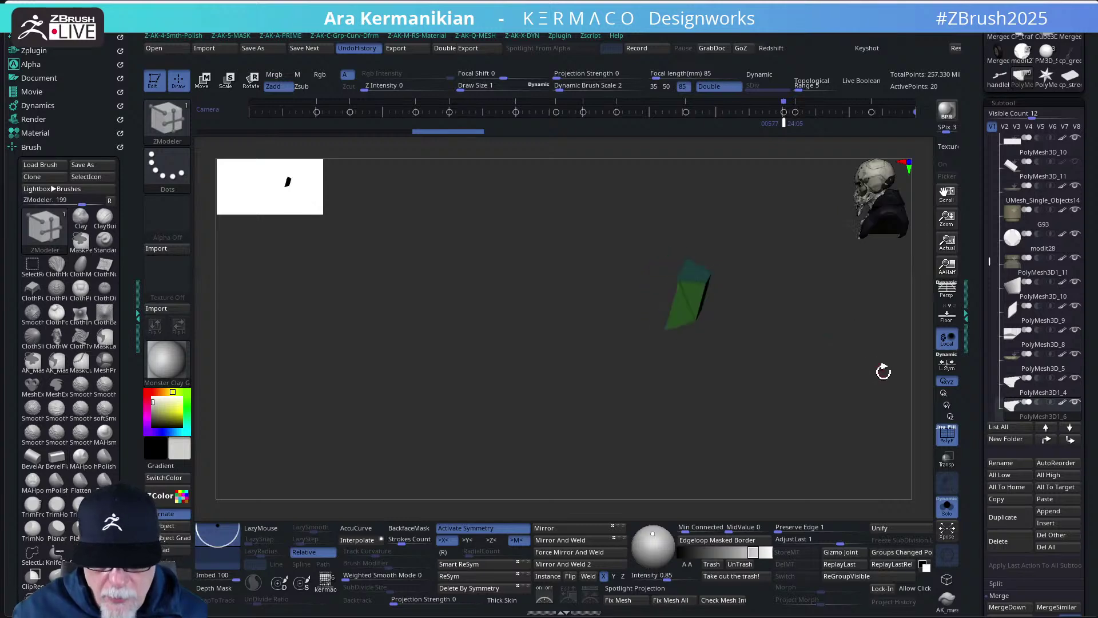
# - Turn the green piece toward the view and delete its inner edge to merge the walls
pyautogui.hotkey('ctrl', 'q')
pyautogui.hotkey('ctrl', 'a')
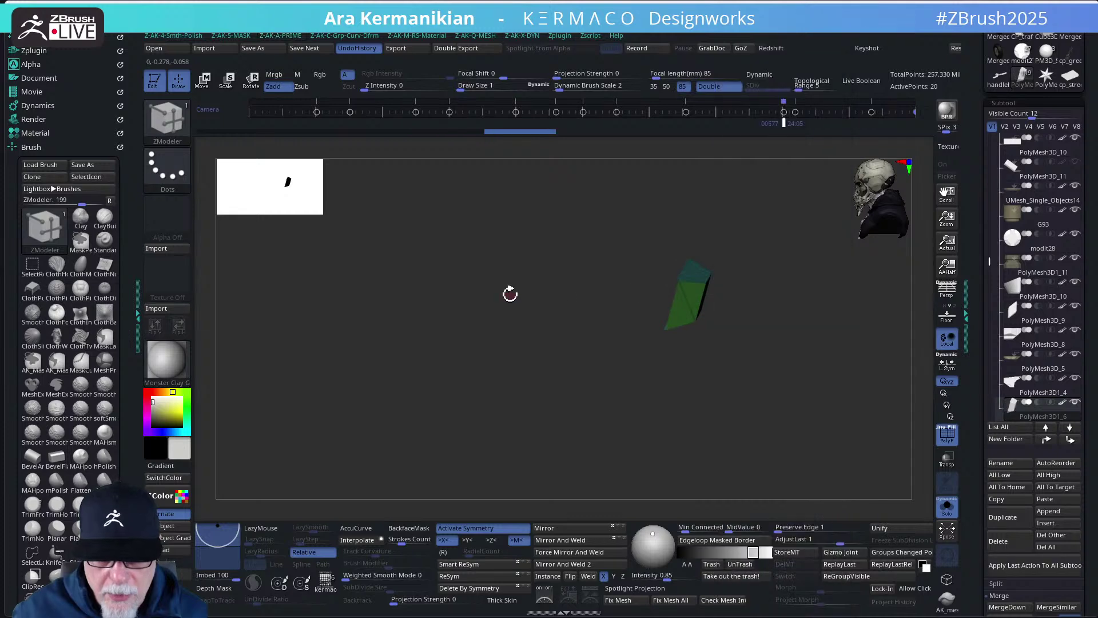
pyautogui.moveTo(510, 294); pyautogui.dragTo(708, 305)
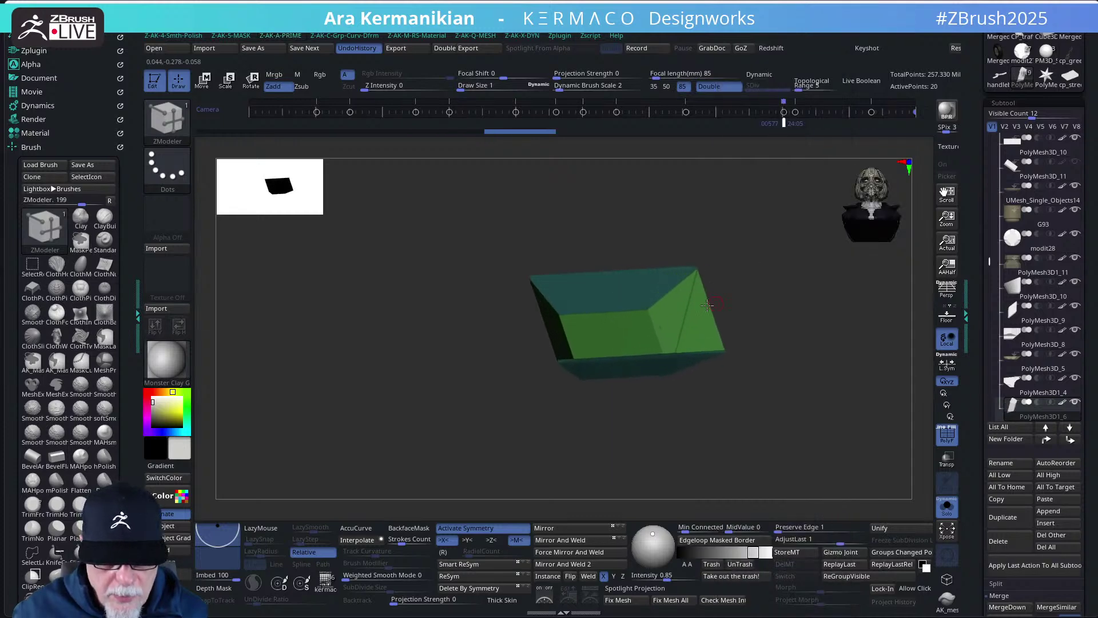
pyautogui.press('space')
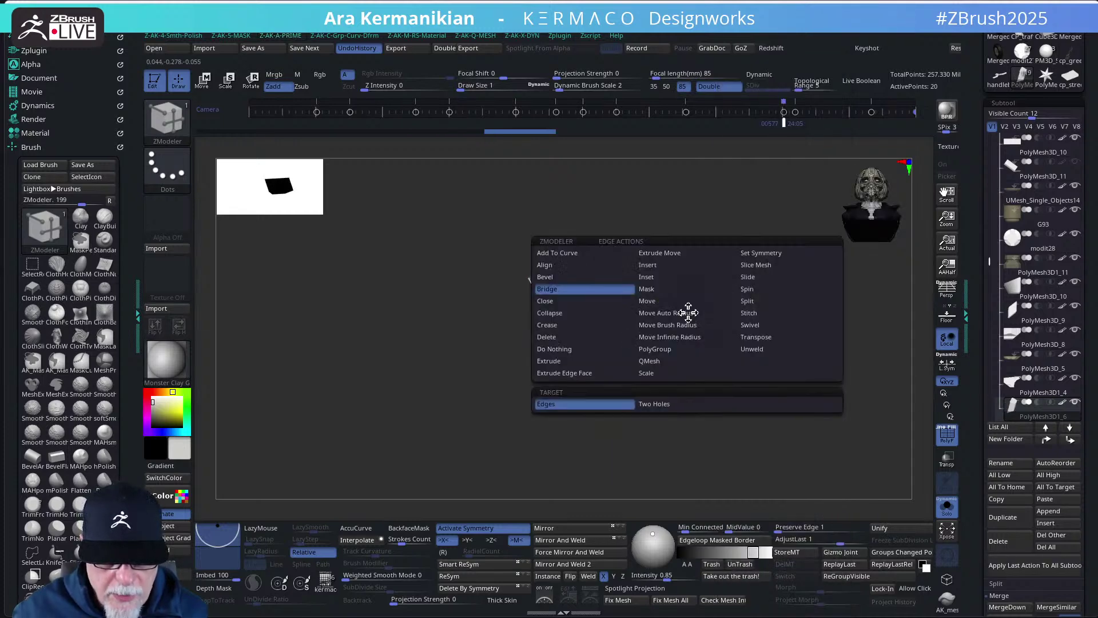
pyautogui.click(561, 338)
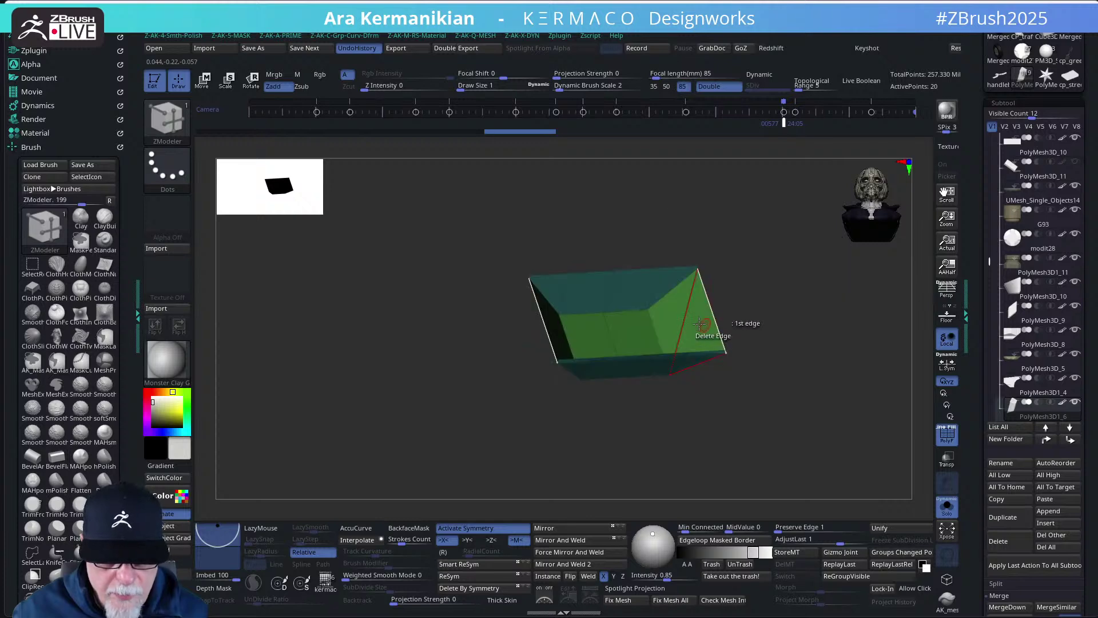
pyautogui.click(691, 321)
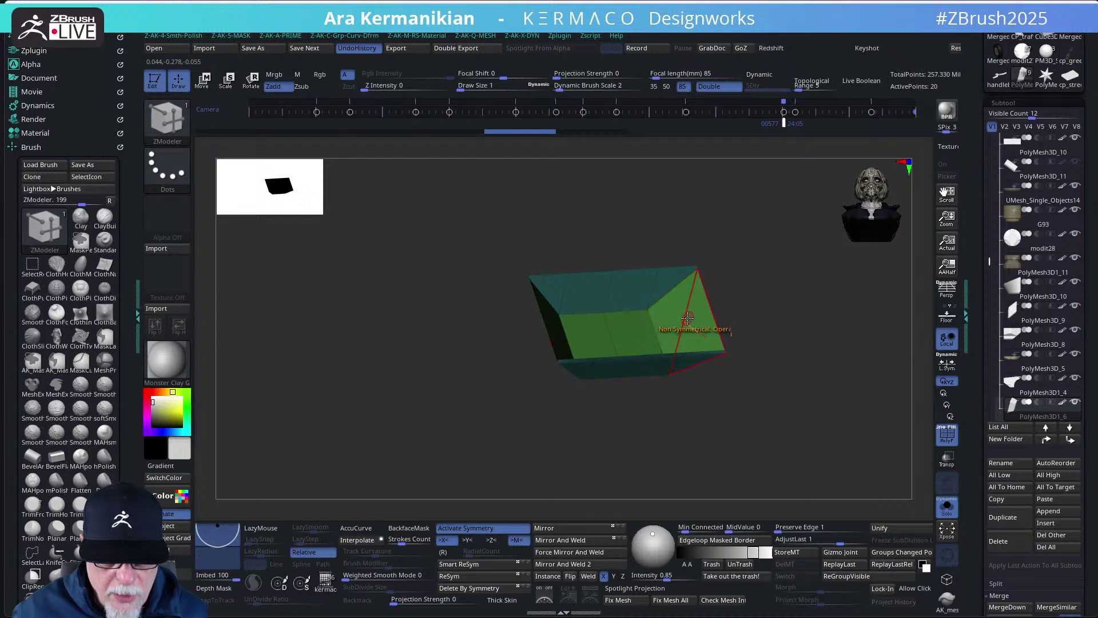
pyautogui.click(686, 317)
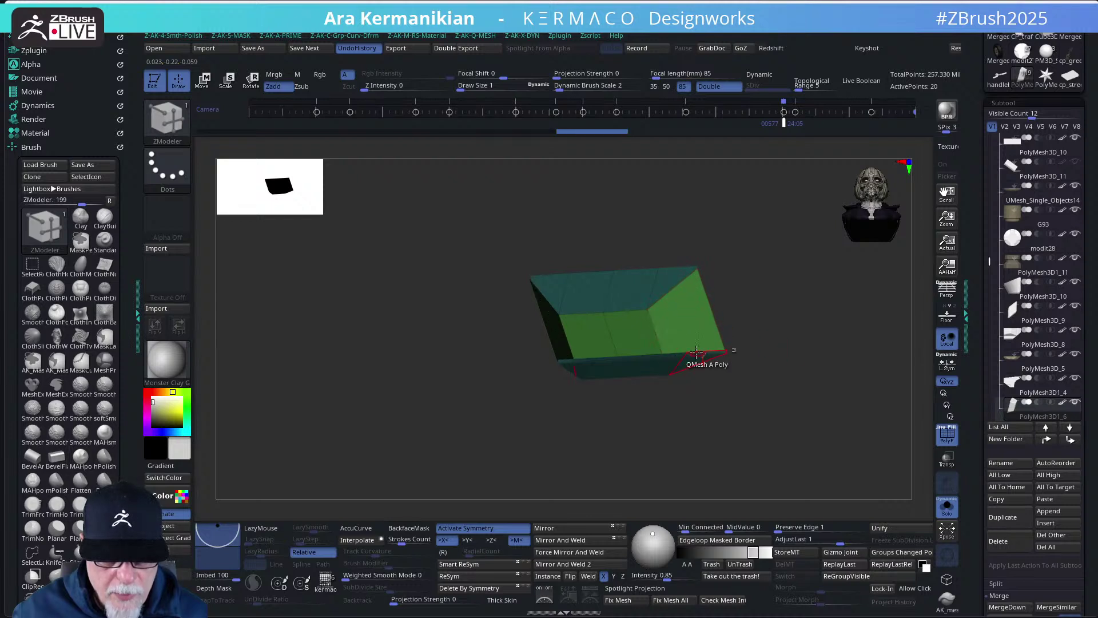
# - Bridge edges to close the hole in the piece's top with a new face
pyautogui.click(593, 286)
pyautogui.press('space')
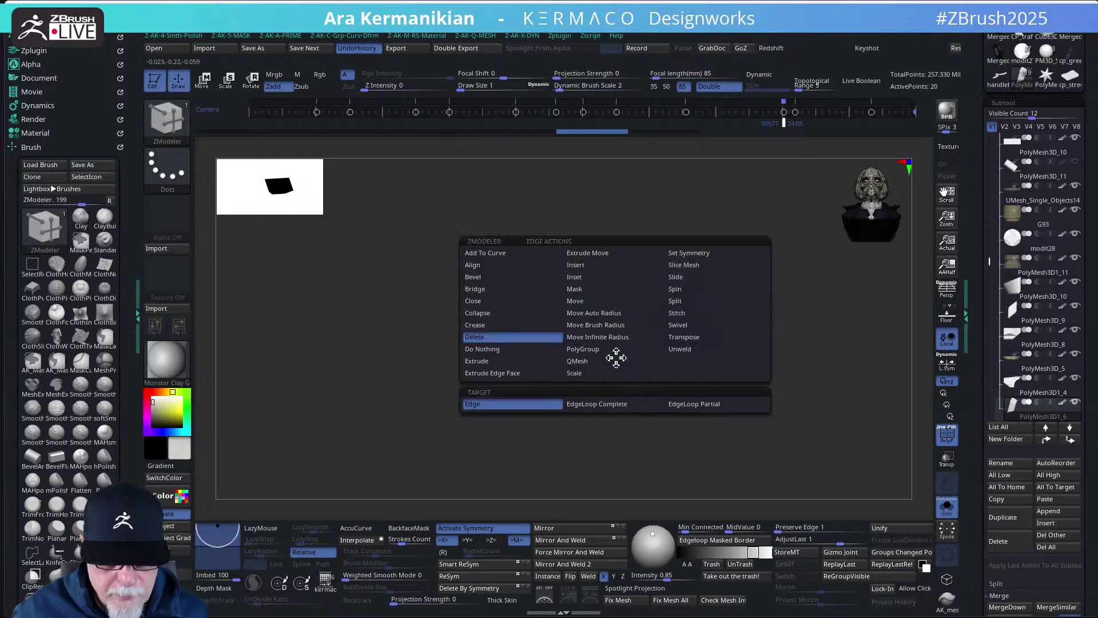
pyautogui.click(498, 294)
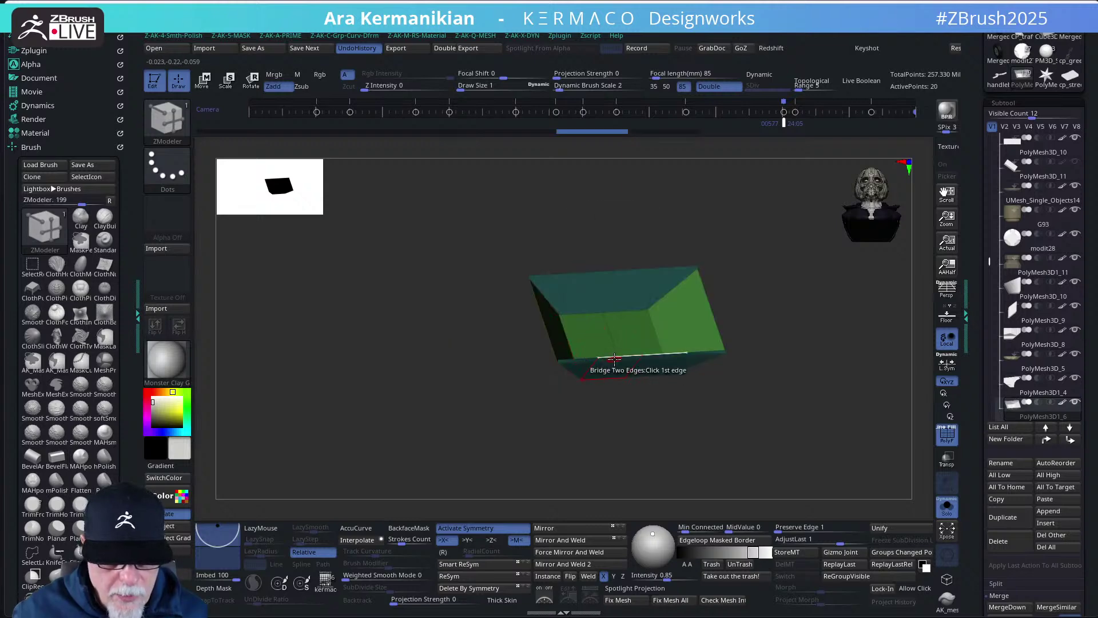
pyautogui.moveTo(592, 295); pyautogui.dragTo(773, 304)
pyautogui.moveTo(818, 345); pyautogui.dragTo(618, 335)
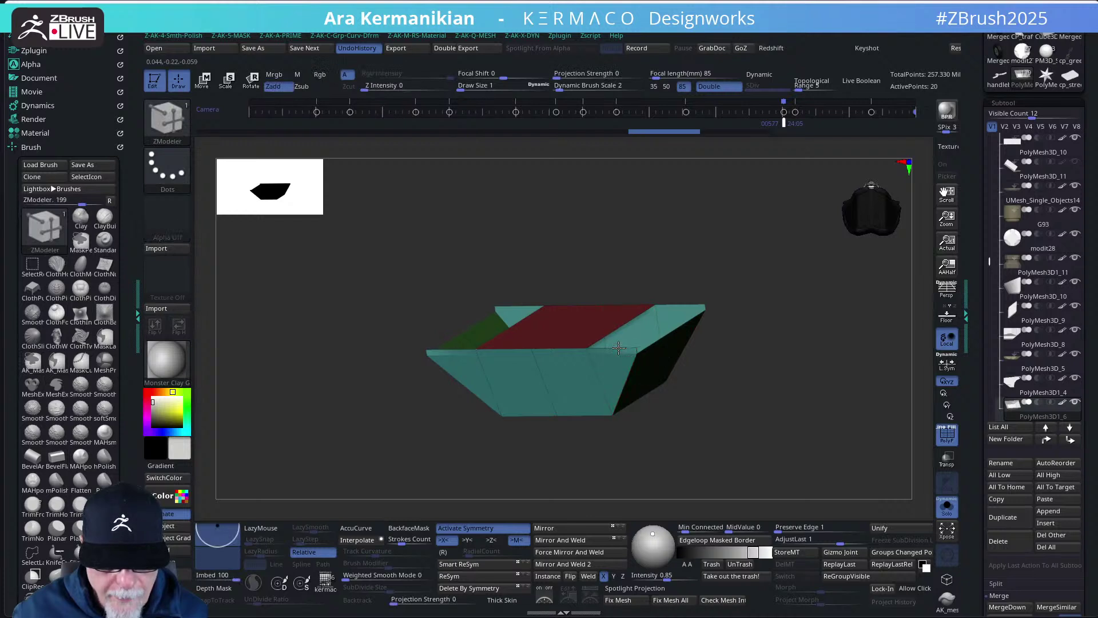
pyautogui.click(679, 304)
# - Enable Dynamic subdivision on the box in the AK-Mesh popup and inspect its rounded shape
pyautogui.moveTo(745, 338); pyautogui.dragTo(625, 357)
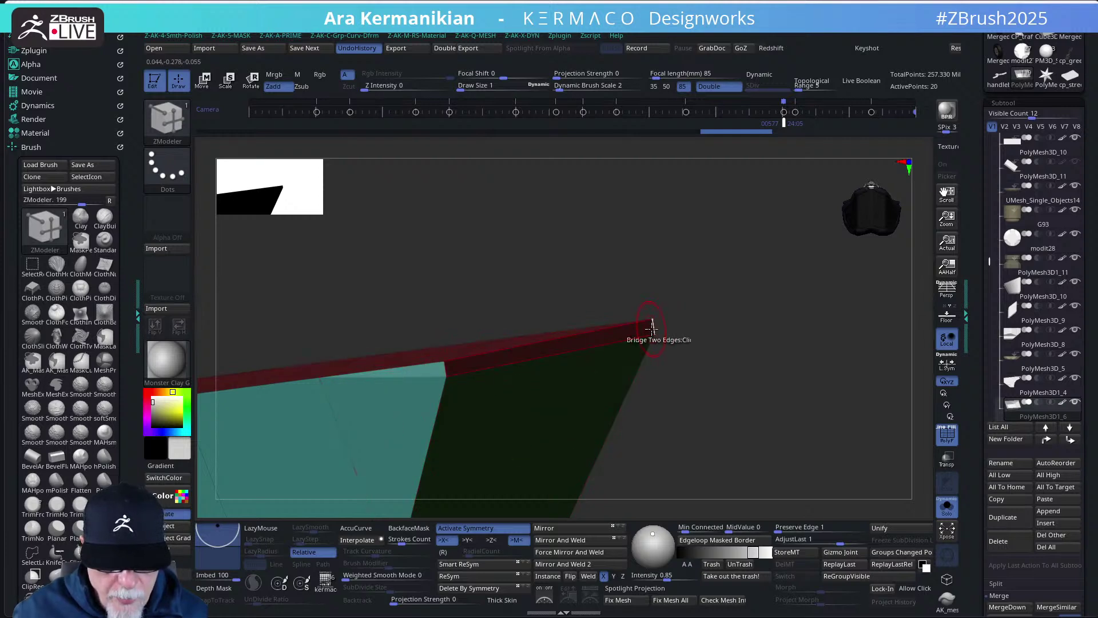
pyautogui.moveTo(836, 401)
pyautogui.mouseDown()
pyautogui.moveTo(846, 392)
pyautogui.moveTo(702, 341)
pyautogui.moveTo(792, 408)
pyautogui.moveTo(738, 345)
pyautogui.moveTo(738, 312)
pyautogui.moveTo(784, 314)
pyautogui.moveTo(757, 366)
pyautogui.moveTo(792, 385)
pyautogui.moveTo(828, 377)
pyautogui.moveTo(757, 377)
pyautogui.moveTo(792, 395)
pyautogui.moveTo(772, 307)
pyautogui.moveTo(789, 319)
pyautogui.moveTo(726, 294)
pyautogui.moveTo(766, 306)
pyautogui.mouseUp()
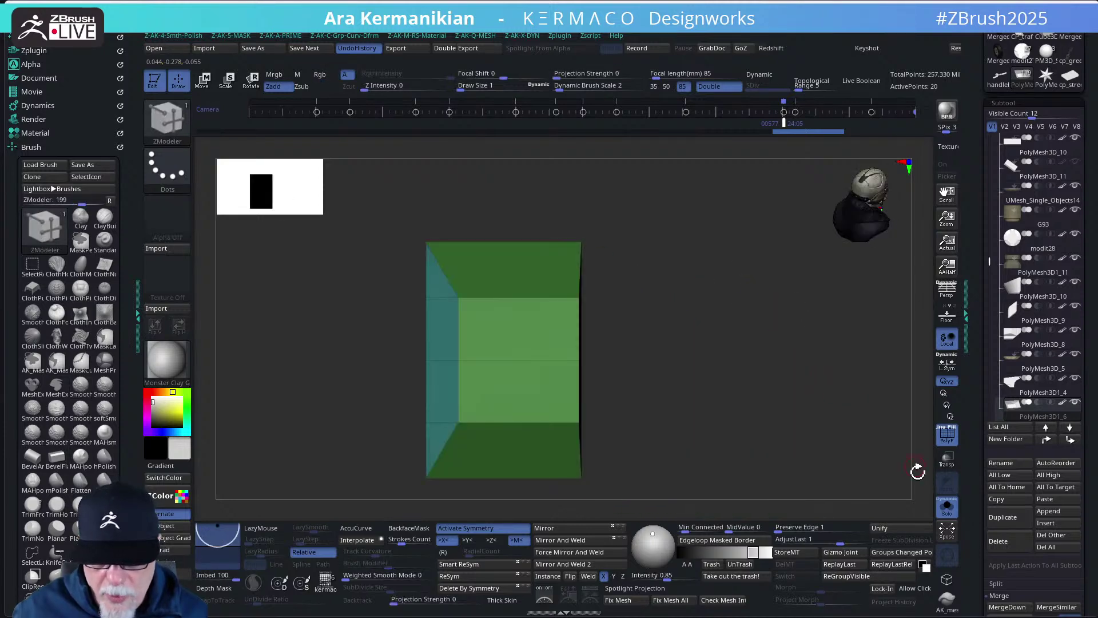
pyautogui.moveTo(839, 459); pyautogui.dragTo(711, 393)
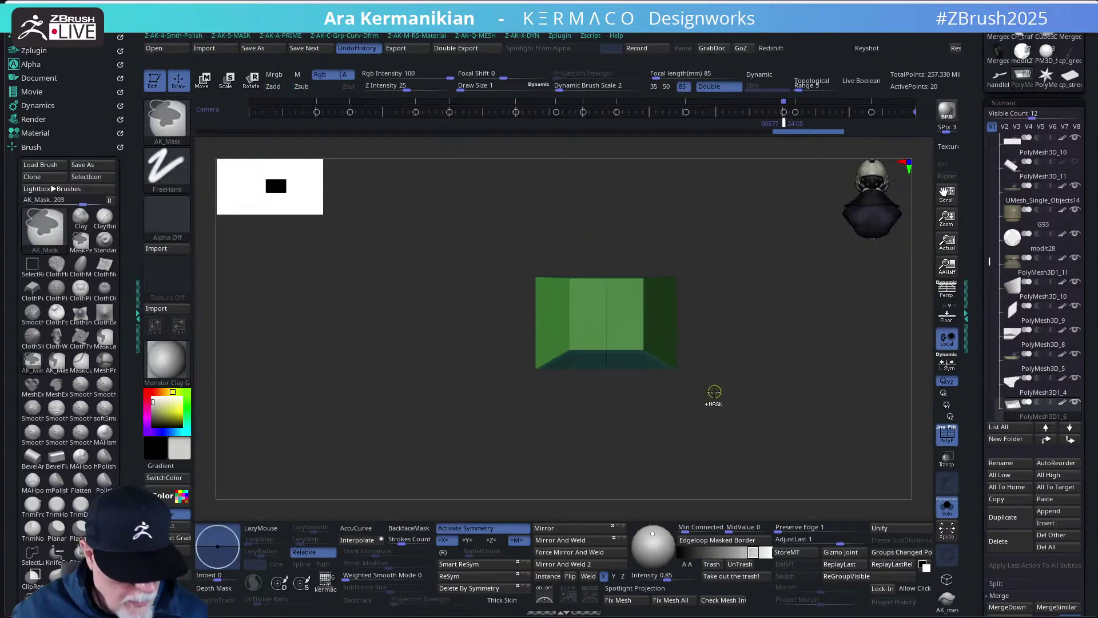
pyautogui.press('space')
pyautogui.click(686, 249)
pyautogui.moveTo(824, 378); pyautogui.dragTo(753, 326)
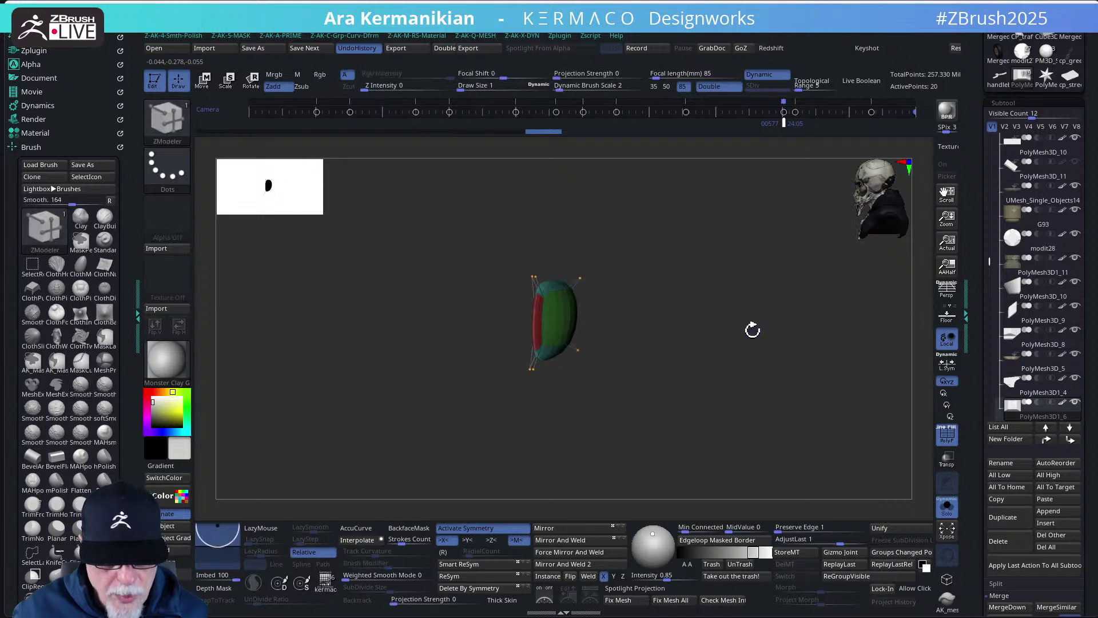
# - Set dynamic subdivision to QGrid 1 with coverage about 0.0045, change the bevel style, and turn off PolyF
pyautogui.press('space')
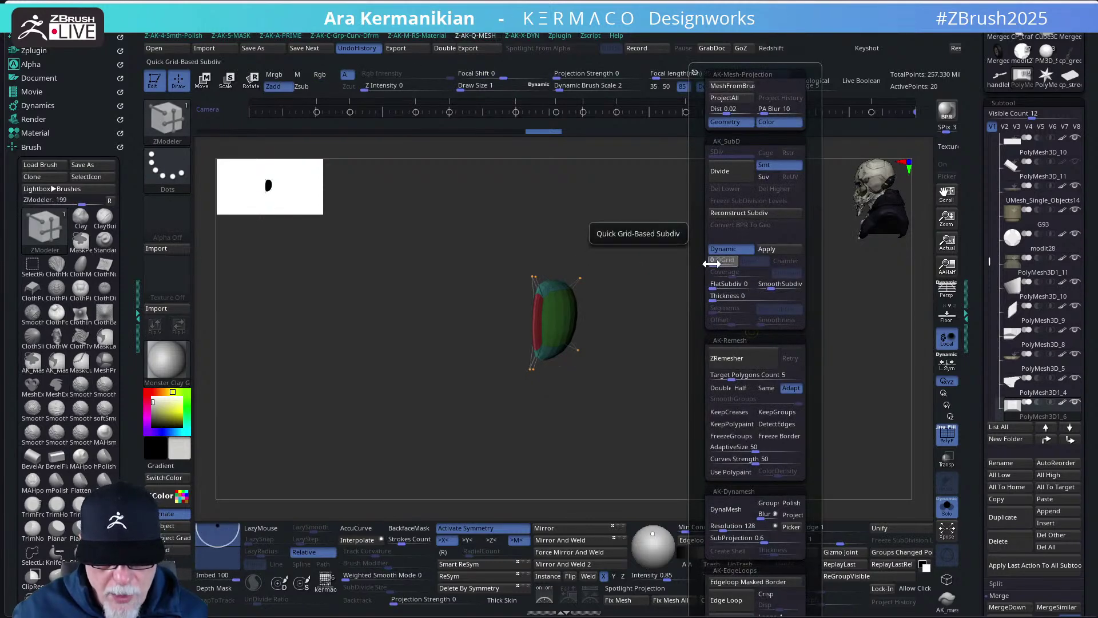
pyautogui.moveTo(708, 262); pyautogui.dragTo(714, 264)
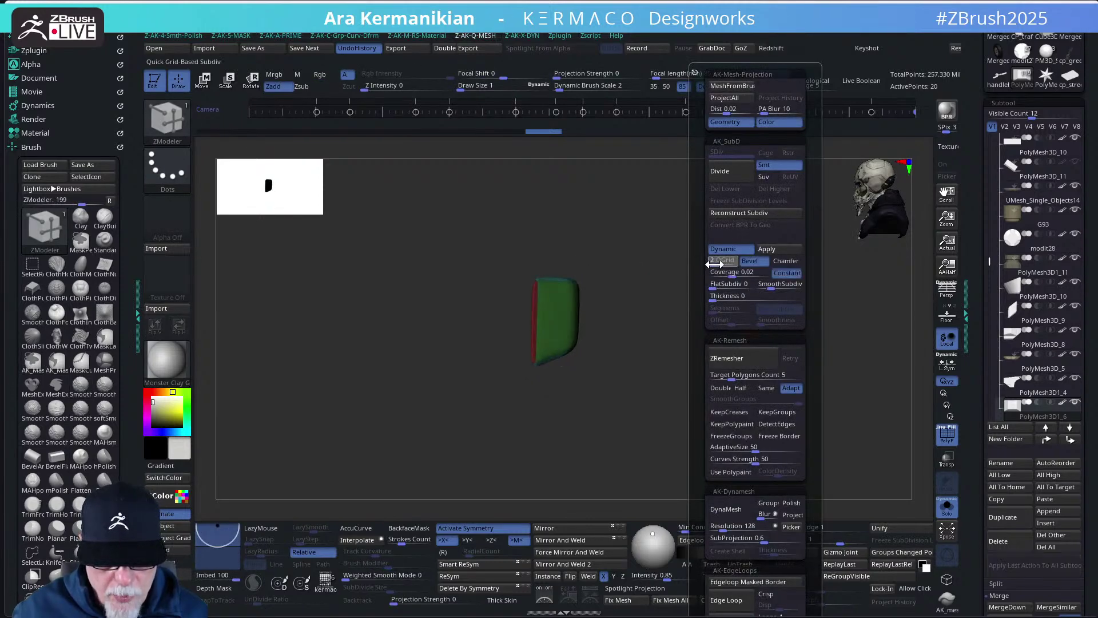
pyautogui.moveTo(738, 273); pyautogui.dragTo(727, 275)
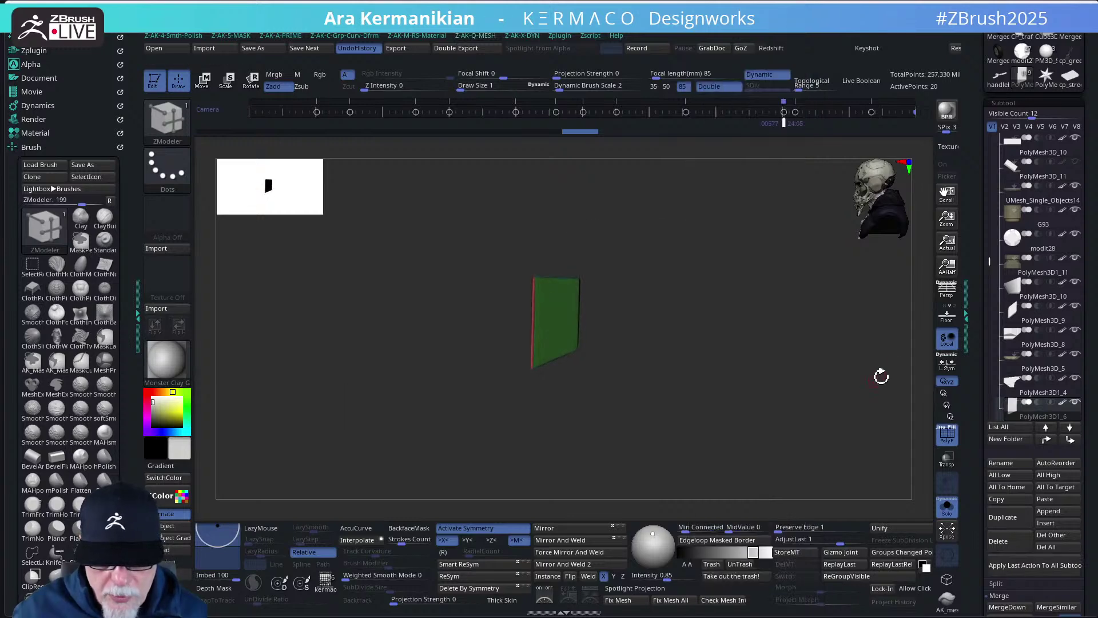
pyautogui.click(947, 436)
pyautogui.moveTo(833, 385); pyautogui.dragTo(907, 426)
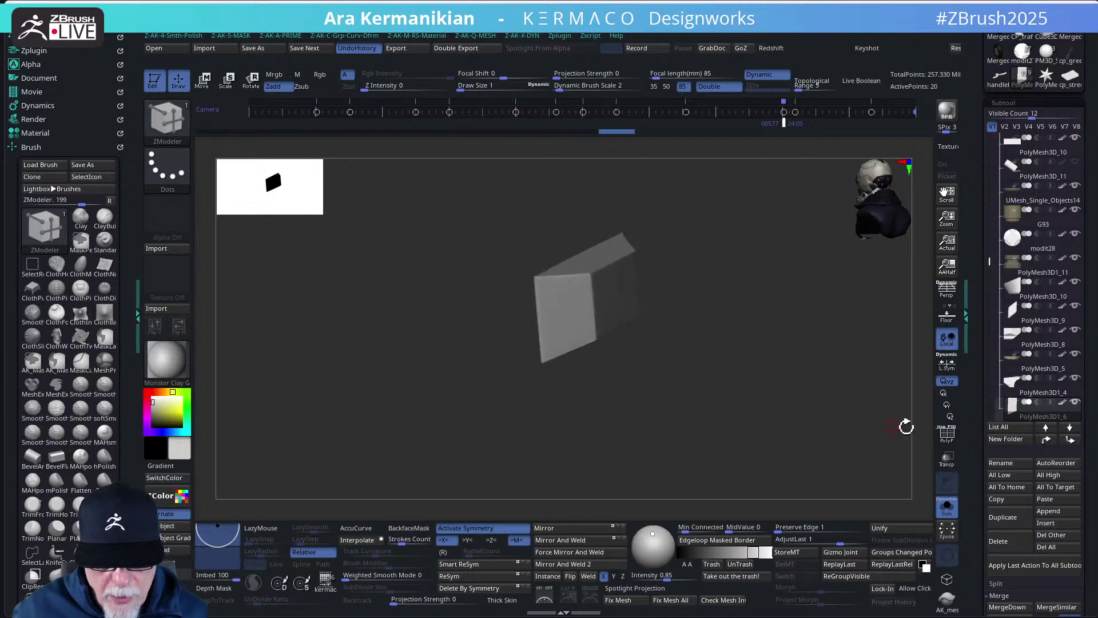
pyautogui.press('m')
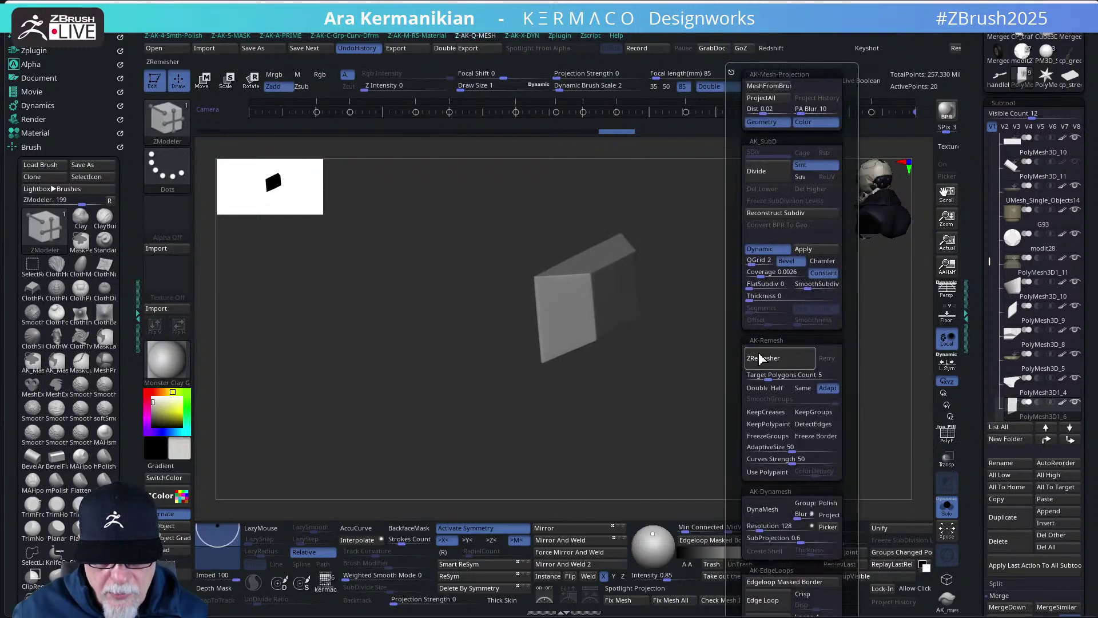
pyautogui.moveTo(761, 277); pyautogui.dragTo(776, 277)
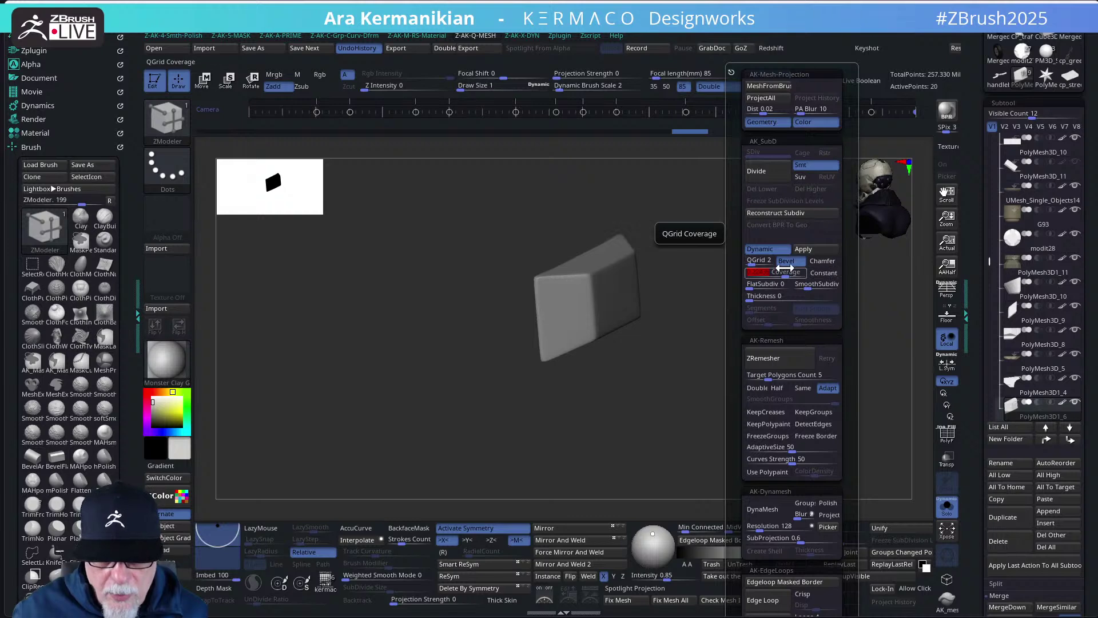
pyautogui.click(799, 262)
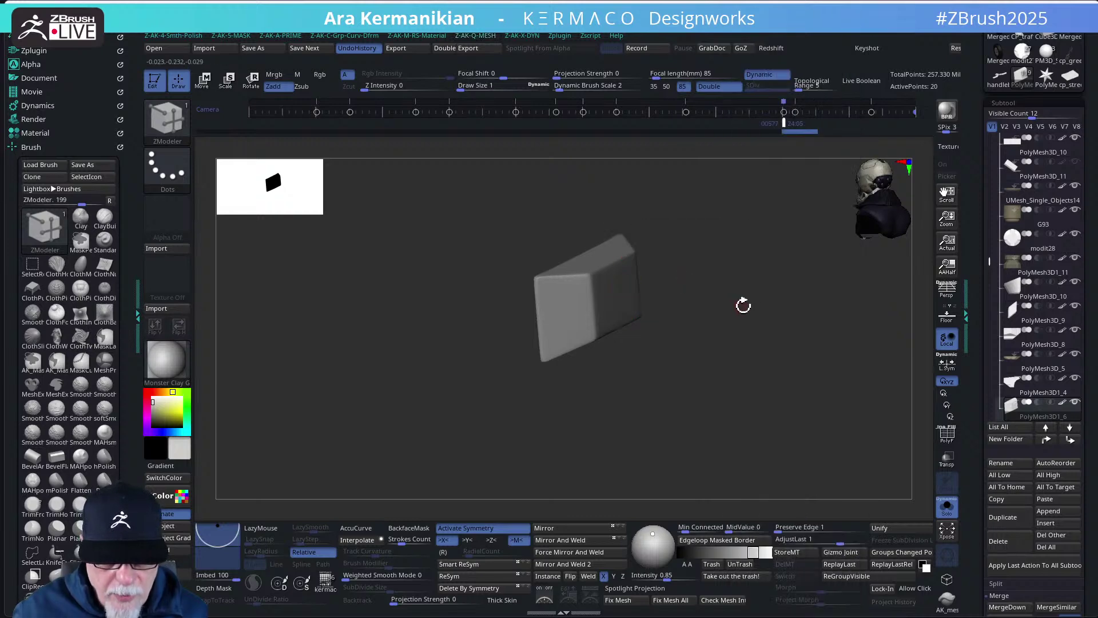
pyautogui.moveTo(743, 304); pyautogui.dragTo(763, 291)
pyautogui.moveTo(713, 333)
pyautogui.mouseDown()
pyautogui.moveTo(669, 343)
pyautogui.moveTo(701, 324)
pyautogui.mouseUp()
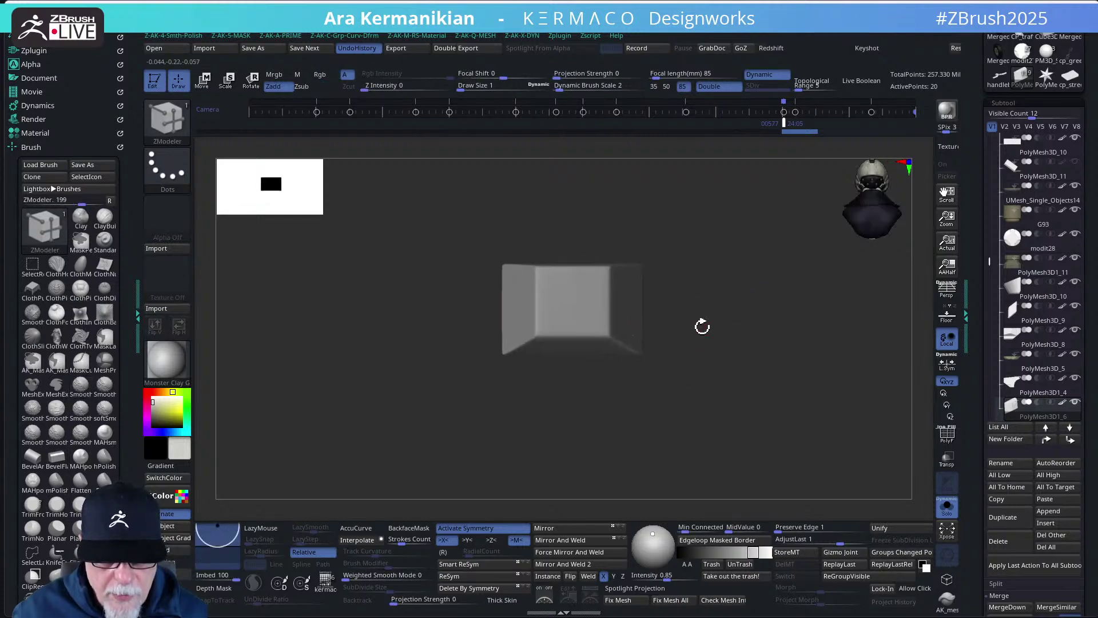
# - Check the box within the whole bike, then solo it again with the polygroup wireframe shown
pyautogui.click(947, 506)
pyautogui.press('f')
pyautogui.moveTo(750, 316); pyautogui.dragTo(802, 344)
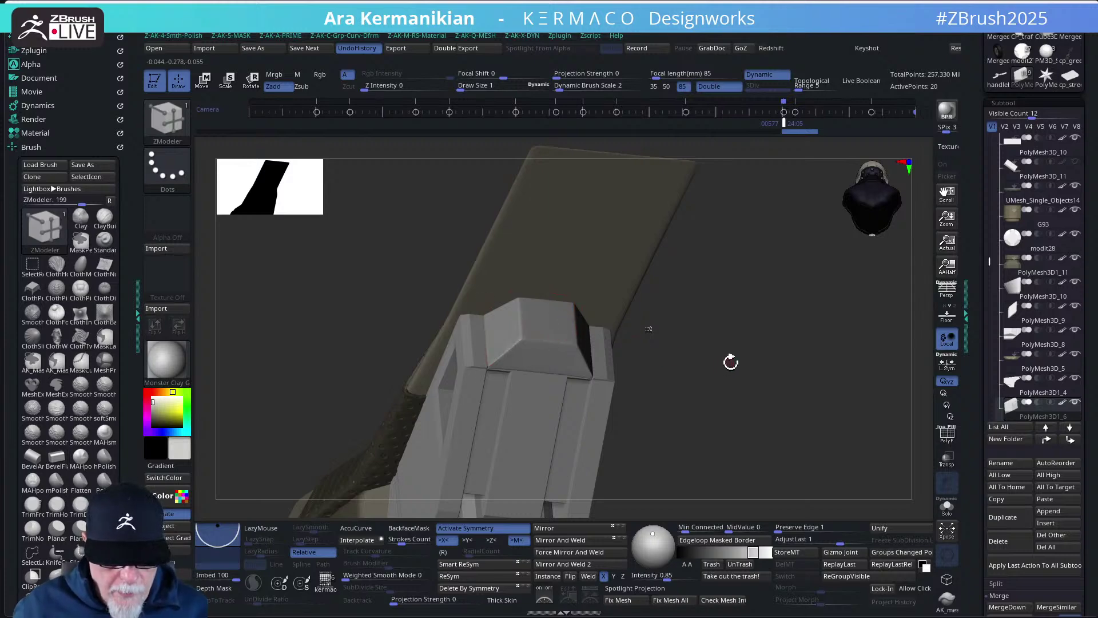
pyautogui.moveTo(738, 372); pyautogui.dragTo(748, 376)
pyautogui.click(947, 506)
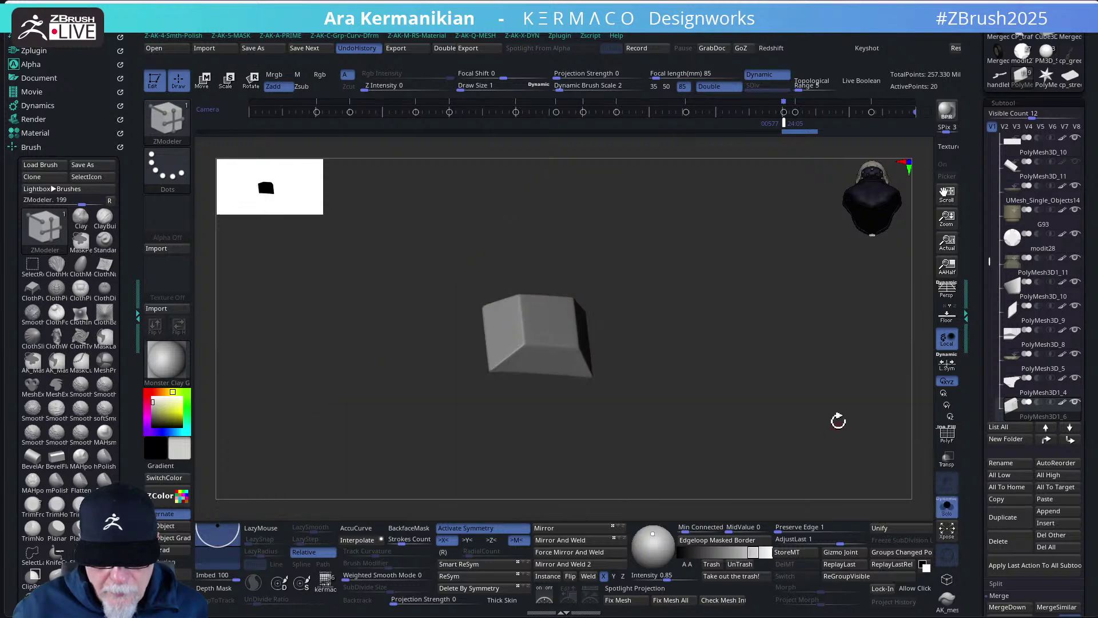
pyautogui.moveTo(838, 422); pyautogui.dragTo(839, 393)
pyautogui.click(947, 434)
pyautogui.moveTo(925, 437); pyautogui.dragTo(618, 363)
# - Insert multiple horizontal edge loops across the box with ZModeler, then undo the extras
pyautogui.press('space')
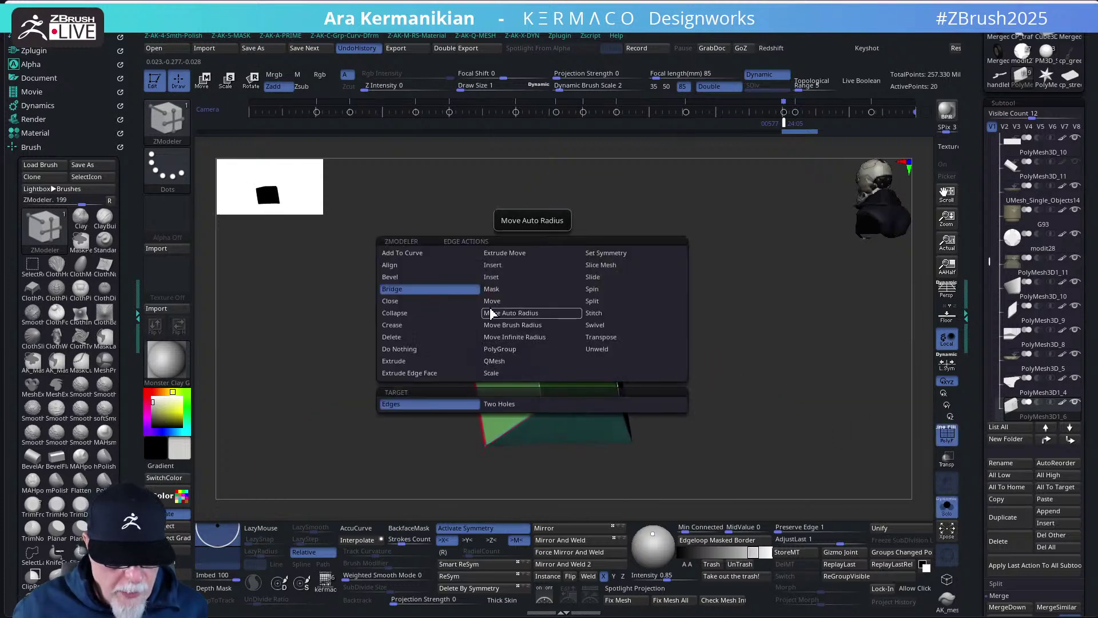
pyautogui.click(500, 267)
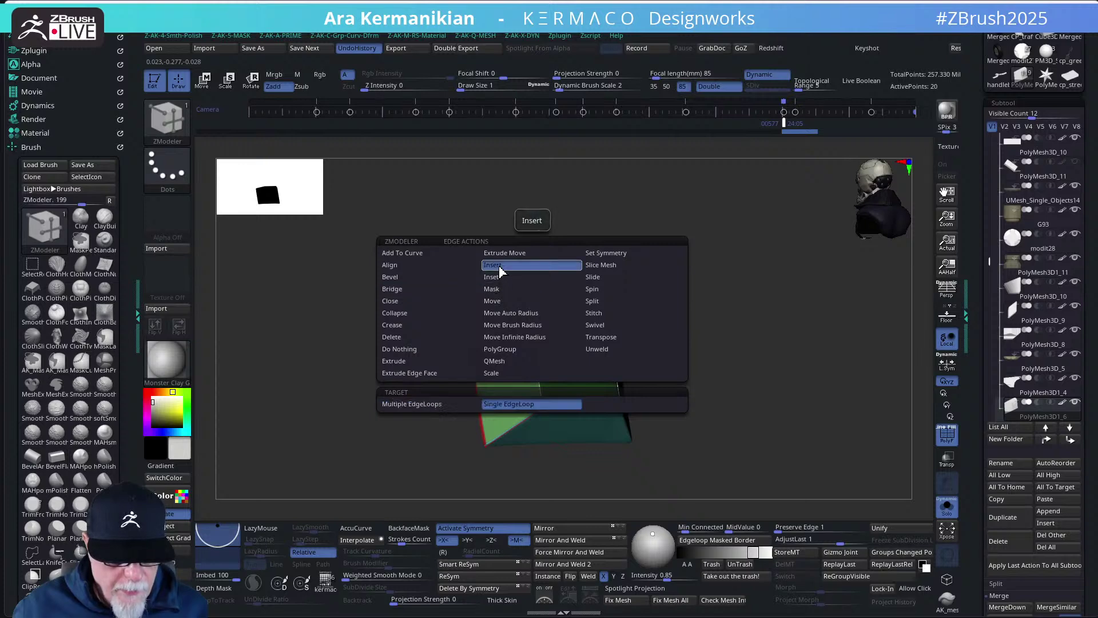
pyautogui.moveTo(811, 340); pyautogui.dragTo(706, 334)
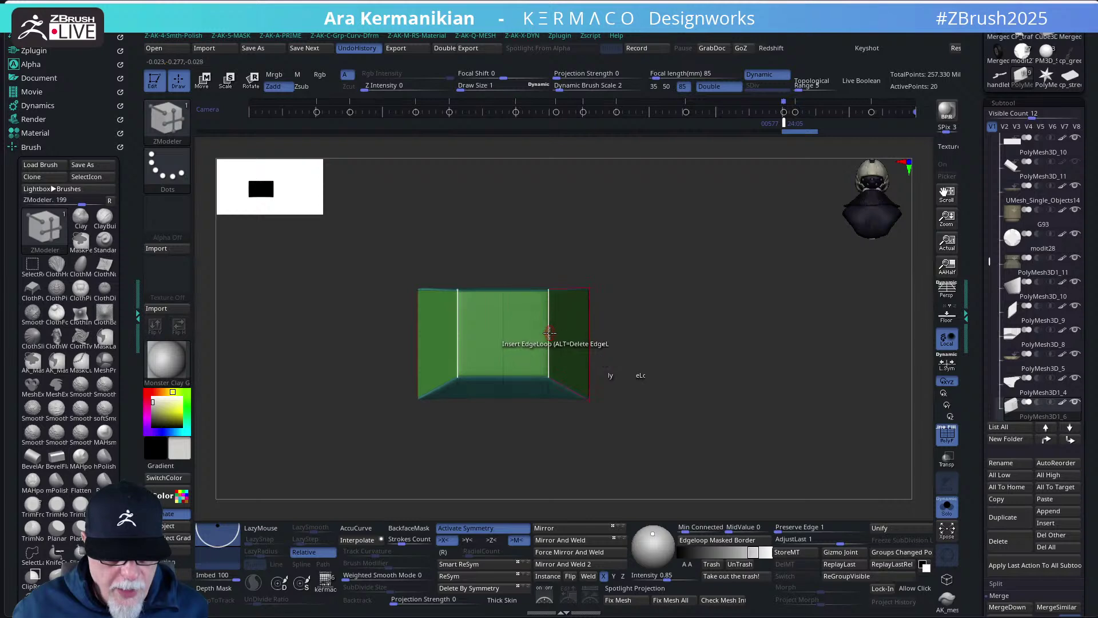
pyautogui.press('space')
pyautogui.click(464, 405)
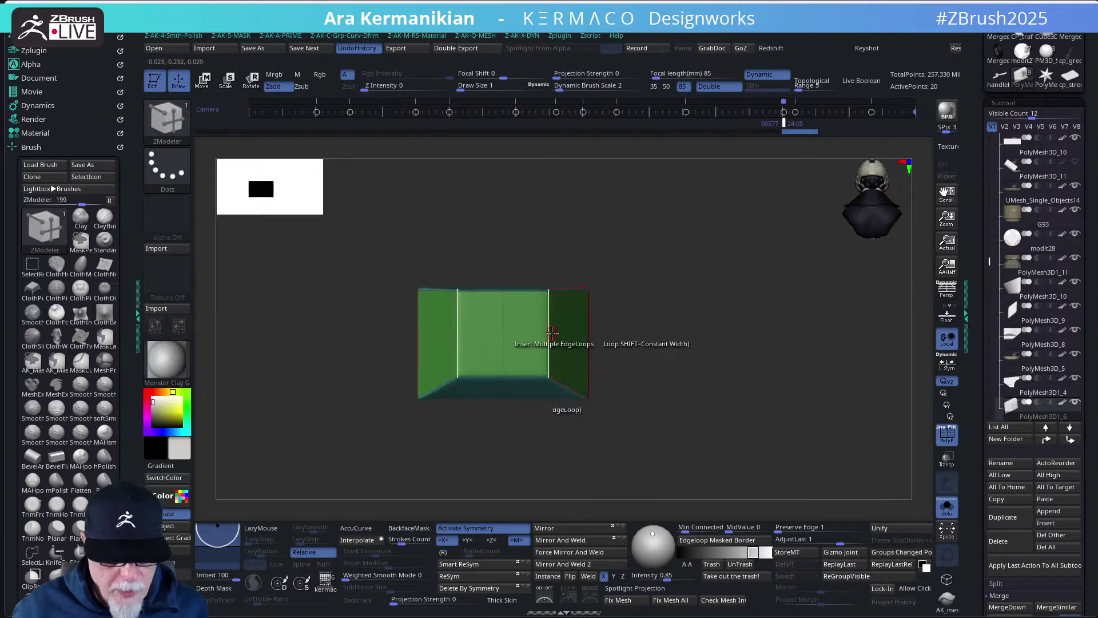
pyautogui.moveTo(548, 336); pyautogui.dragTo(545, 357)
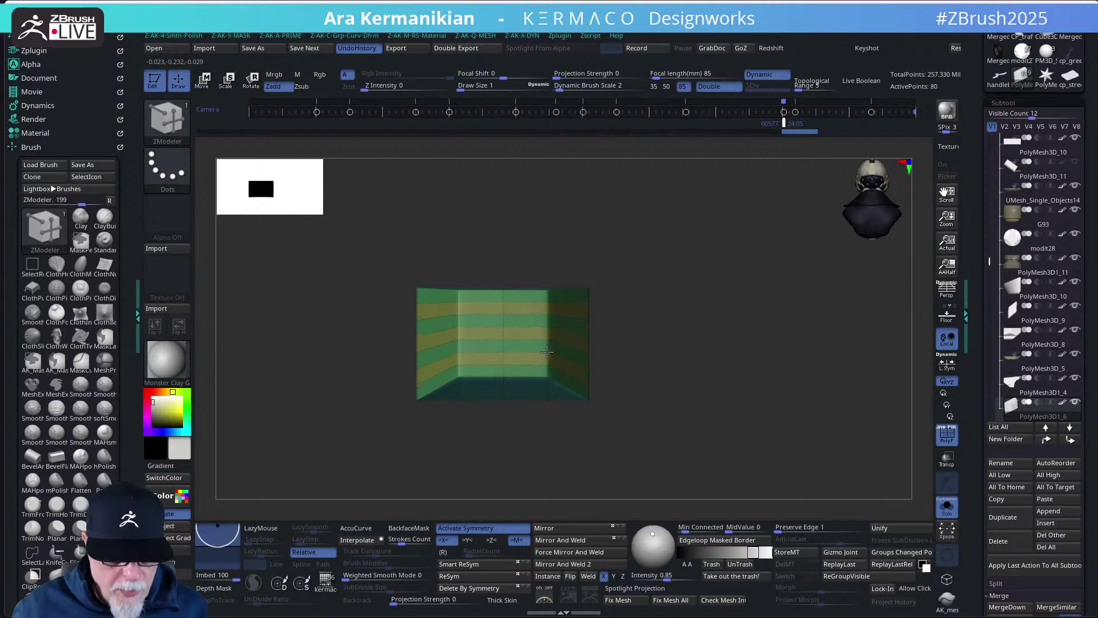
pyautogui.click(547, 352)
pyautogui.moveTo(652, 376); pyautogui.dragTo(568, 341)
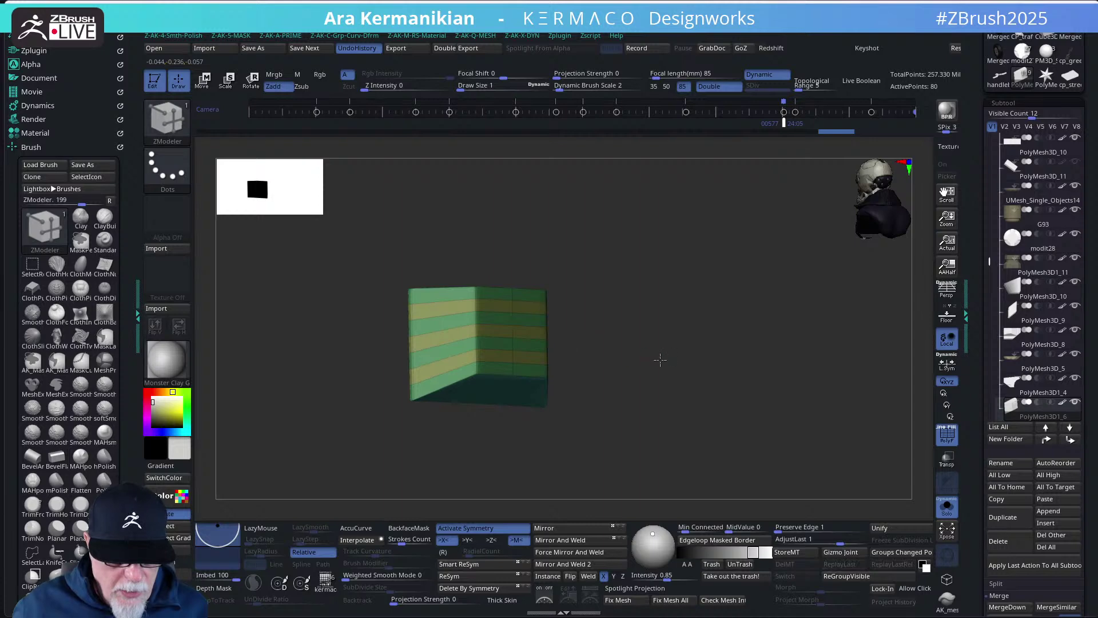
pyautogui.moveTo(660, 359); pyautogui.dragTo(693, 366)
# - Cut thin polygroup bands along the box's top and bottom with the SliceCurve brush
pyautogui.hotkey('ctrl', 'shift')
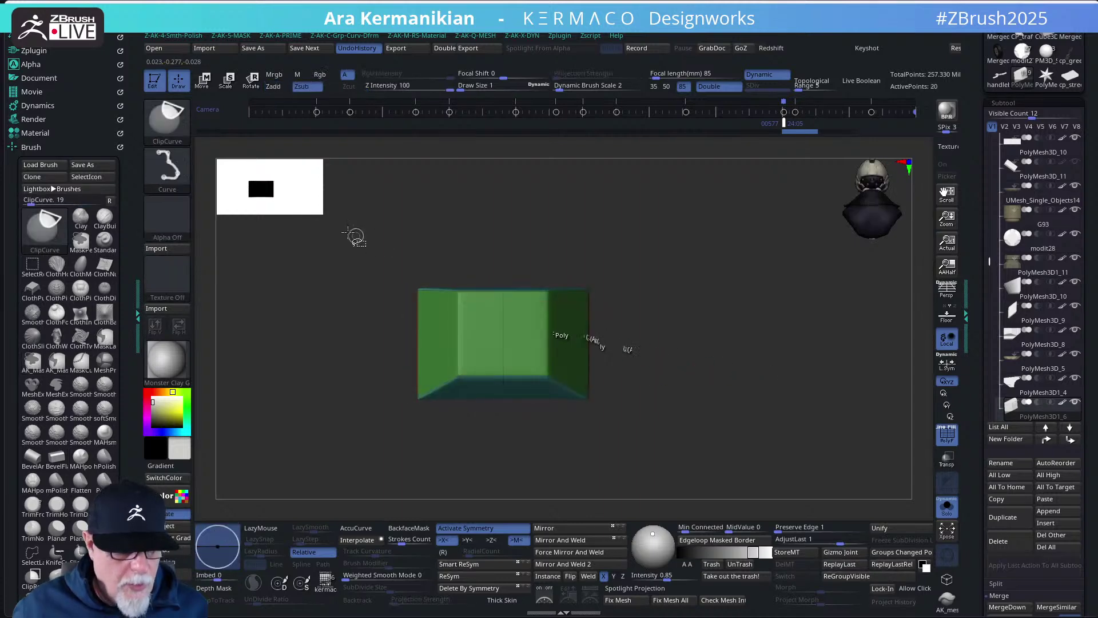
pyautogui.hotkey('ctrl', 'shift', 'b')
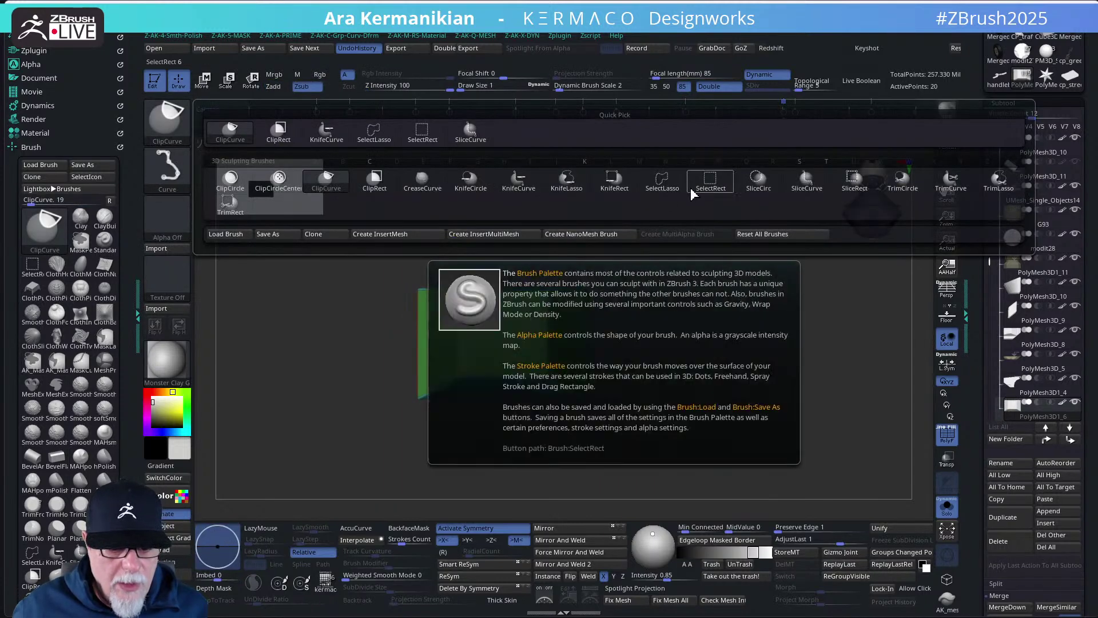
pyautogui.click(806, 180)
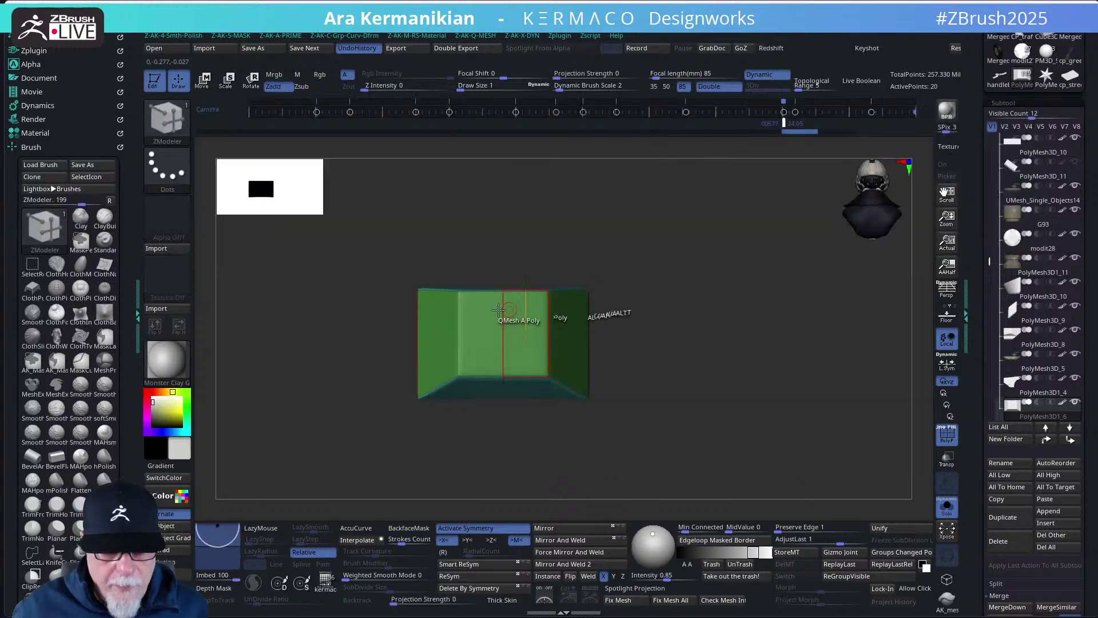
pyautogui.moveTo(341, 303); pyautogui.dragTo(718, 299)
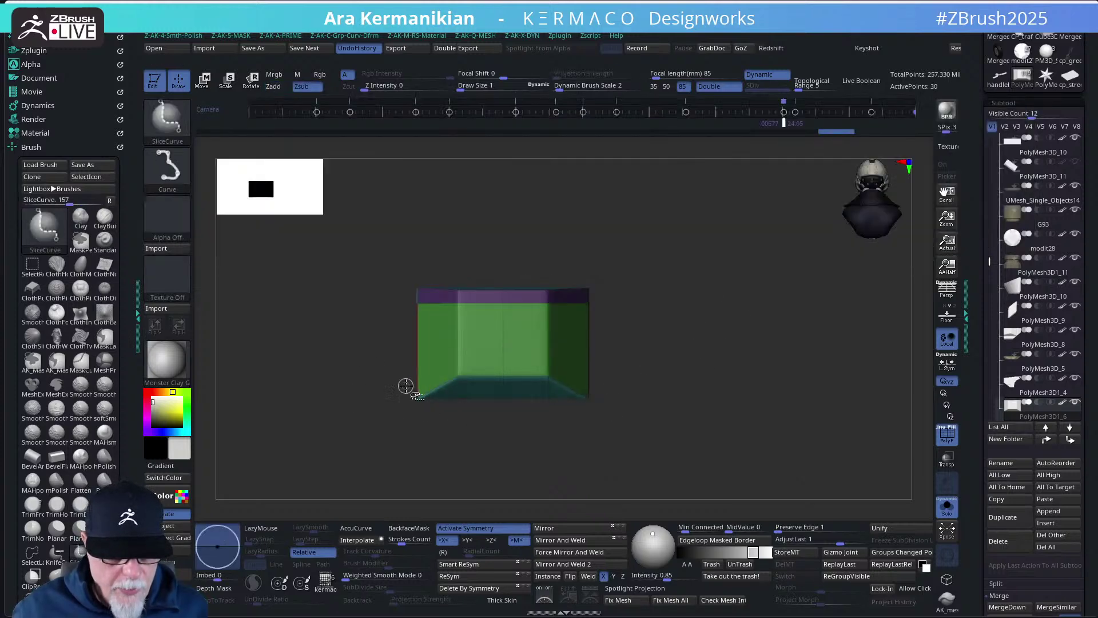
pyautogui.moveTo(359, 368); pyautogui.dragTo(824, 395)
pyautogui.keyDown('ctrl'); pyautogui.keyDown('shift'); pyautogui.click(723, 374); pyautogui.keyUp('shift'); pyautogui.keyUp('ctrl')
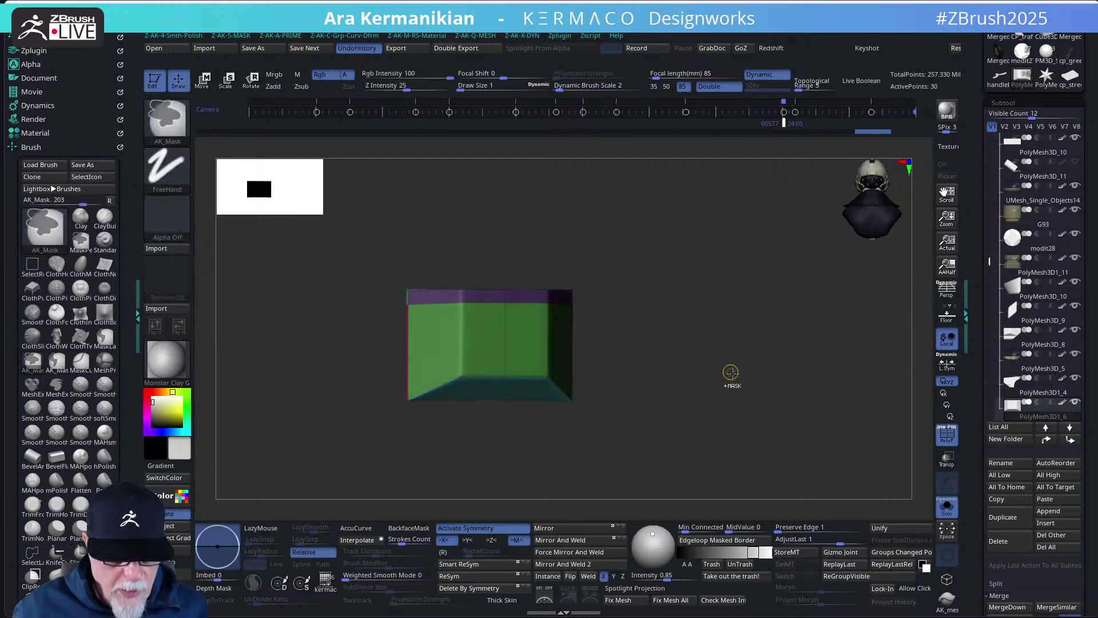
pyautogui.keyDown('ctrl'); pyautogui.keyDown('shift'); pyautogui.click(743, 382); pyautogui.keyUp('shift'); pyautogui.keyUp('ctrl')
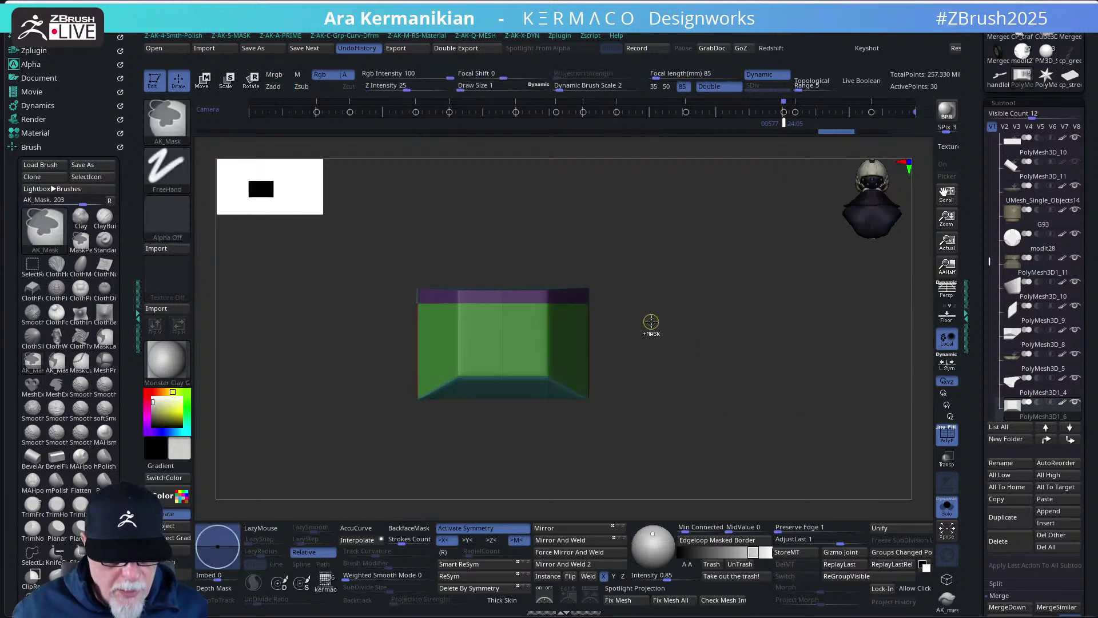
pyautogui.keyDown('ctrl'); pyautogui.keyDown('alt'); pyautogui.keyDown('shift'); pyautogui.click(503, 295); pyautogui.keyUp('shift'); pyautogui.keyUp('alt'); pyautogui.keyUp('ctrl')
pyautogui.moveTo(309, 293)
pyautogui.keyDown('ctrl'); pyautogui.keyDown('shift'); pyautogui.mouseDown()
pyautogui.moveTo(716, 246)
pyautogui.moveTo(716, 289)
pyautogui.mouseUp(); pyautogui.keyUp('shift'); pyautogui.keyUp('ctrl')
pyautogui.moveTo(719, 405)
pyautogui.keyDown('ctrl'); pyautogui.keyDown('shift'); pyautogui.mouseDown()
pyautogui.moveTo(297, 382)
pyautogui.moveTo(280, 393)
pyautogui.moveTo(287, 358)
pyautogui.mouseUp(); pyautogui.keyUp('shift'); pyautogui.keyUp('ctrl')
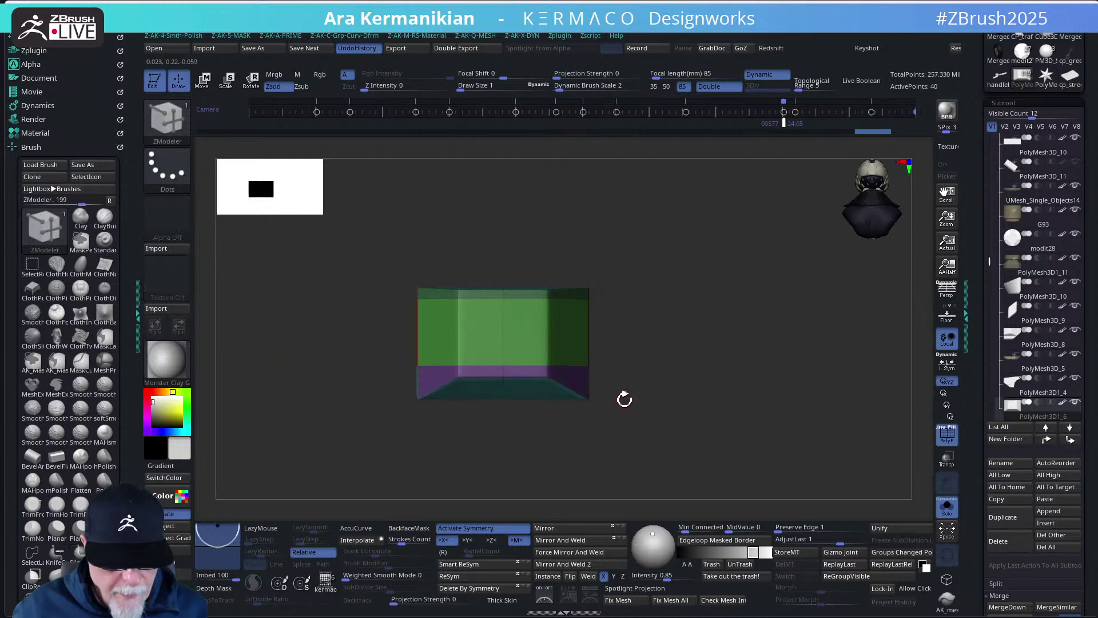
pyautogui.moveTo(625, 397); pyautogui.dragTo(702, 371)
pyautogui.press('space')
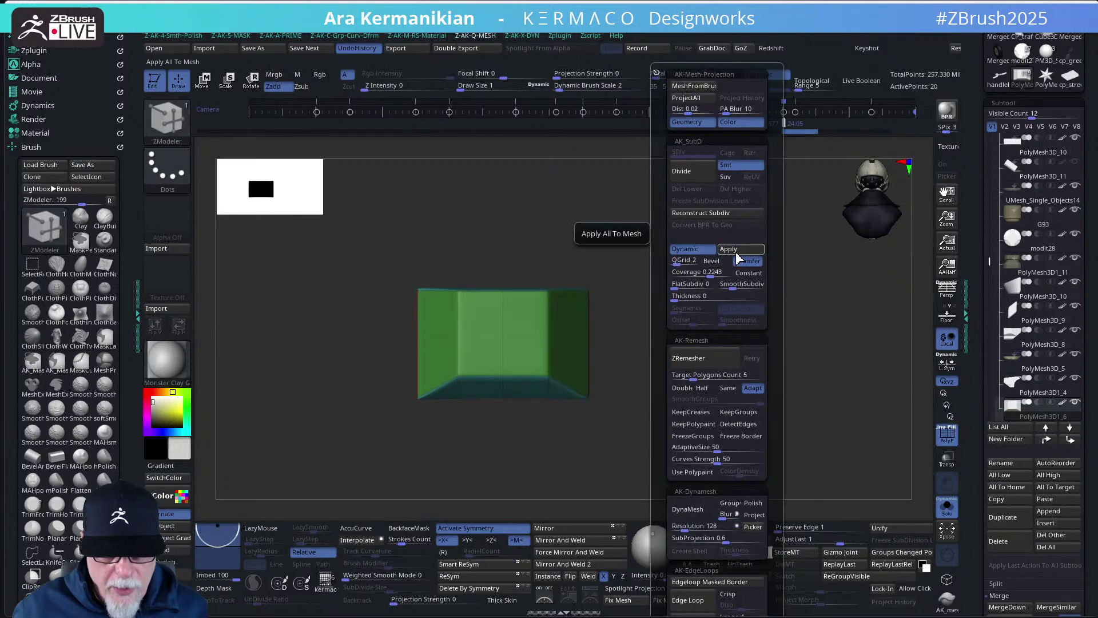
# - Apply the subdivision to the box and mask bands across its top and middle
pyautogui.click(738, 253)
pyautogui.moveTo(694, 314); pyautogui.dragTo(633, 284)
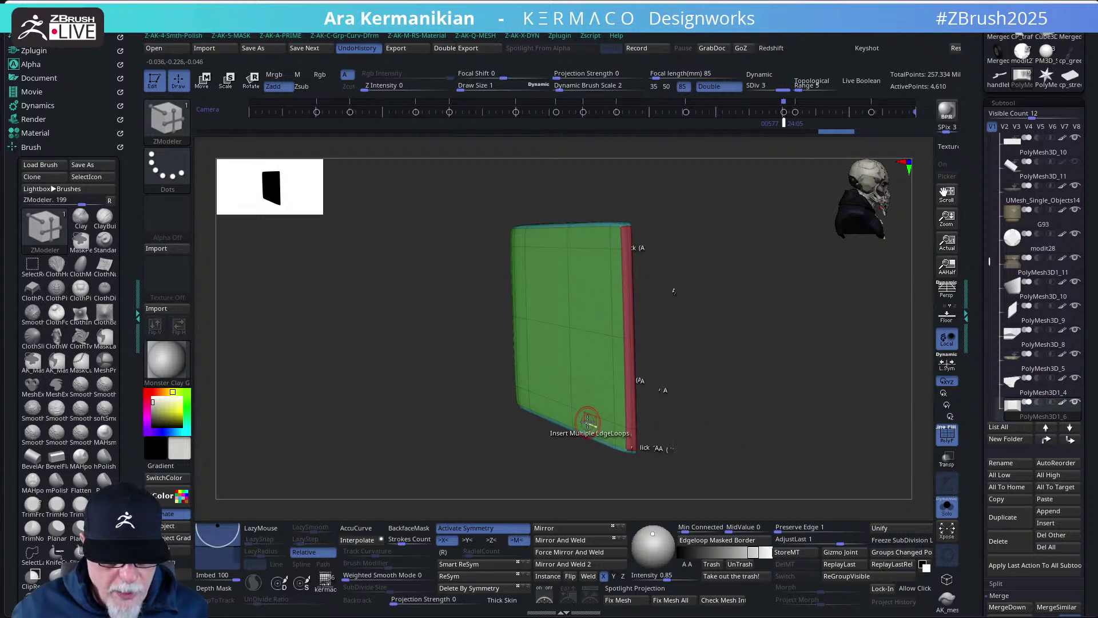
pyautogui.moveTo(686, 430); pyautogui.dragTo(671, 413)
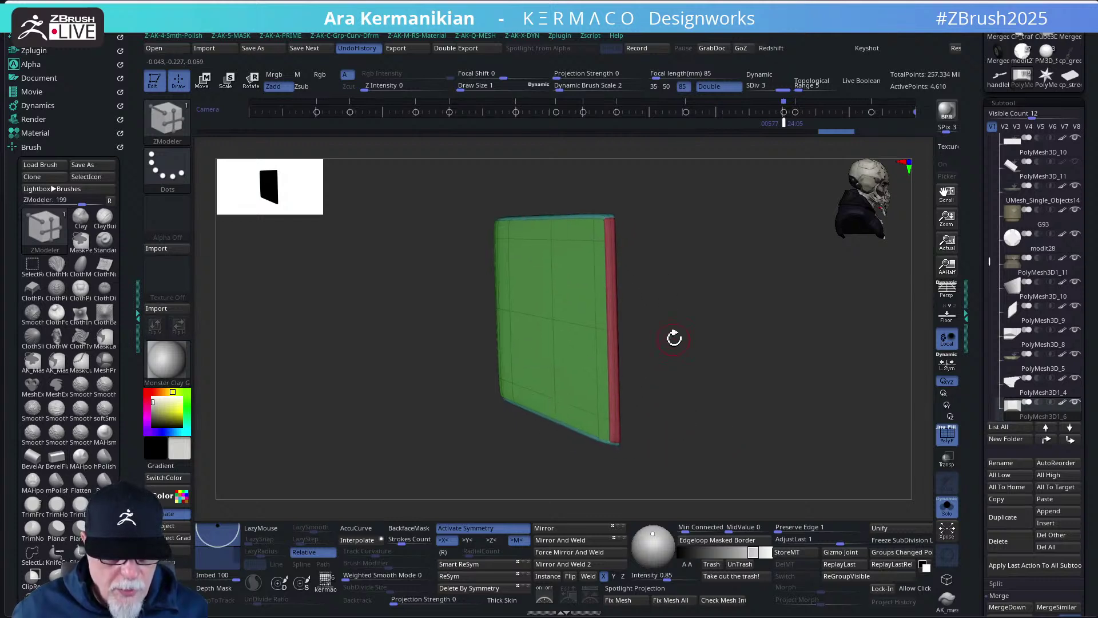
pyautogui.keyDown('ctrl'); pyautogui.moveTo(439, 194); pyautogui.dragTo(654, 229); pyautogui.keyUp('ctrl')
pyautogui.keyDown('ctrl'); pyautogui.moveTo(446, 286); pyautogui.dragTo(831, 361); pyautogui.keyUp('ctrl')
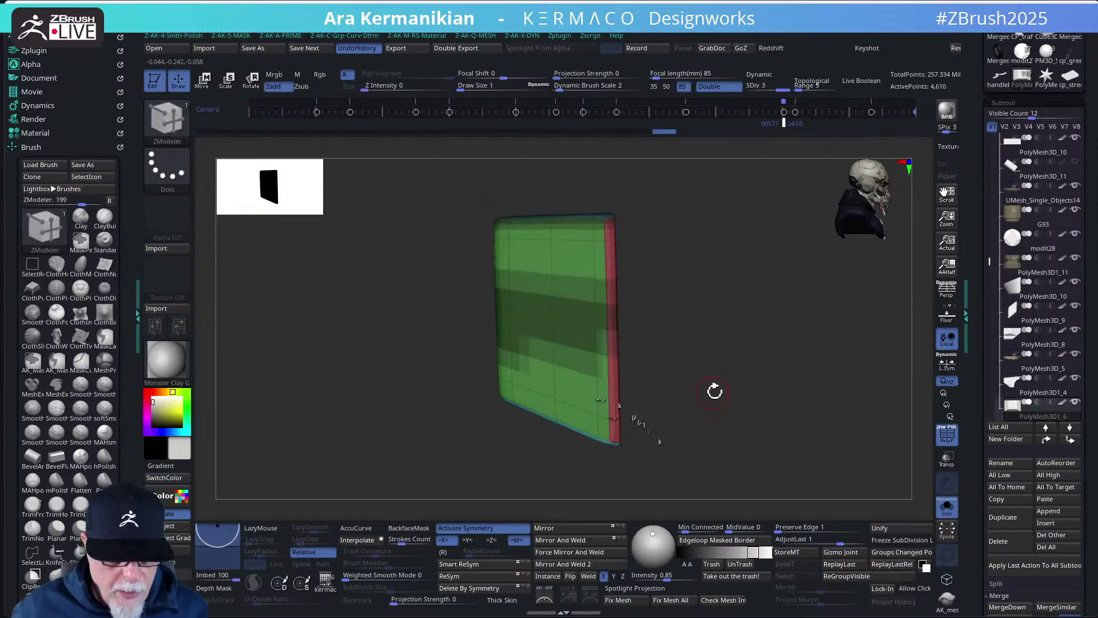
# - Turn on PolyF and bring the box to a centred, straight-on front view
pyautogui.moveTo(726, 387); pyautogui.dragTo(748, 379)
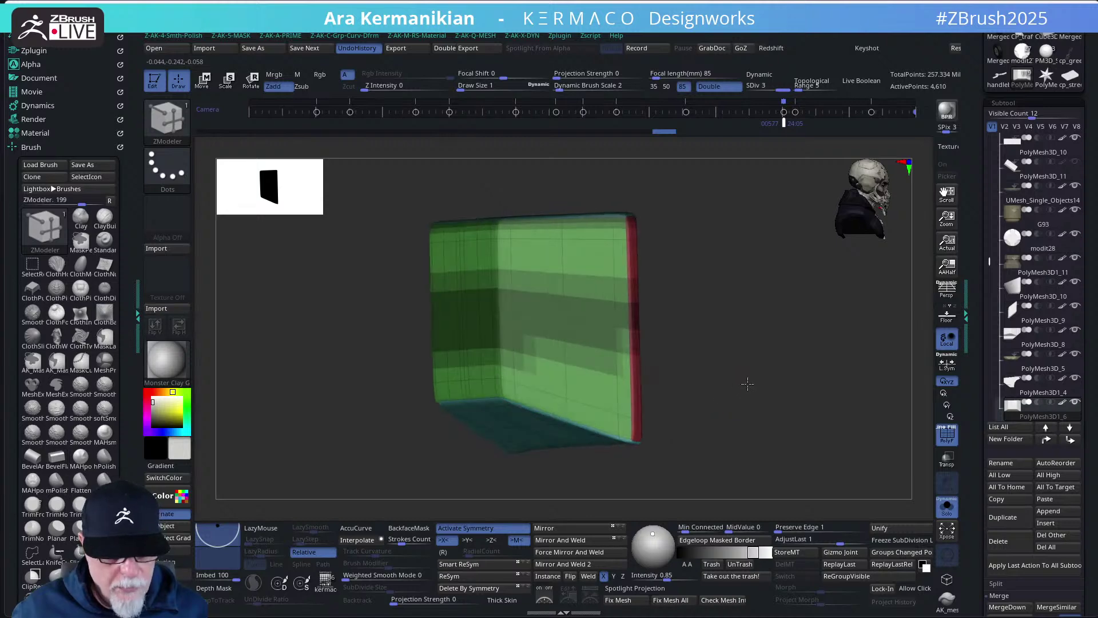
pyautogui.click(948, 434)
pyautogui.moveTo(844, 400)
pyautogui.mouseDown()
pyautogui.moveTo(808, 372)
pyautogui.moveTo(789, 373)
pyautogui.moveTo(829, 373)
pyautogui.moveTo(766, 362)
pyautogui.moveTo(870, 372)
pyautogui.moveTo(858, 365)
pyautogui.mouseUp()
pyautogui.press('ctrl')
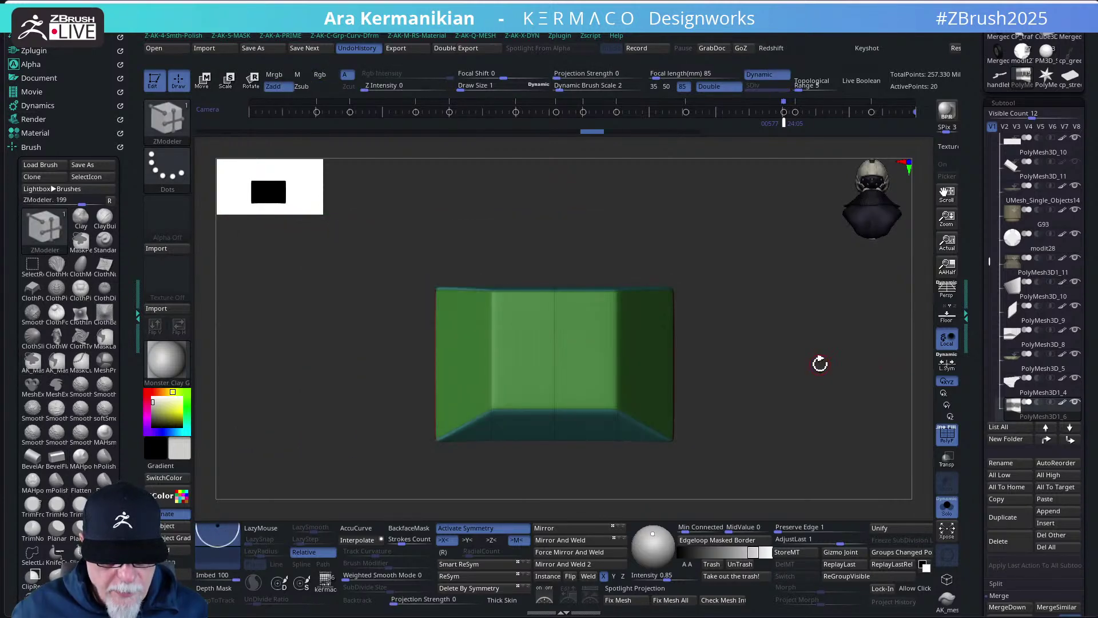
# - Draw two horizontal SliceCurve cuts across the front-facing box
pyautogui.hotkey('ctrl', 'shift')
pyautogui.moveTo(841, 362); pyautogui.dragTo(829, 358)
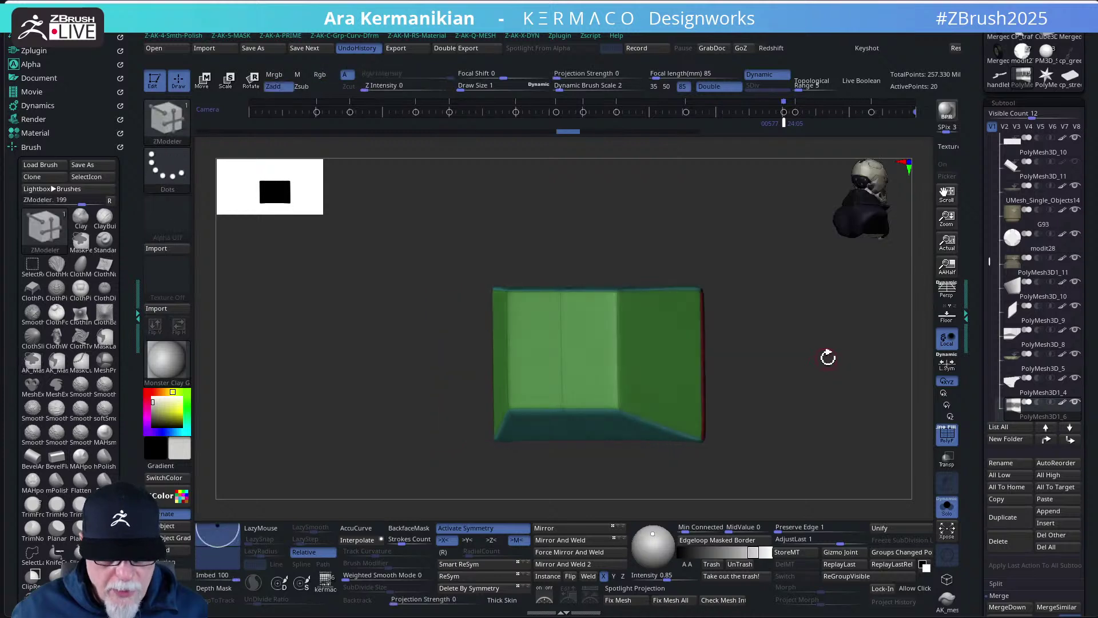
pyautogui.hotkey('ctrl', 'shift')
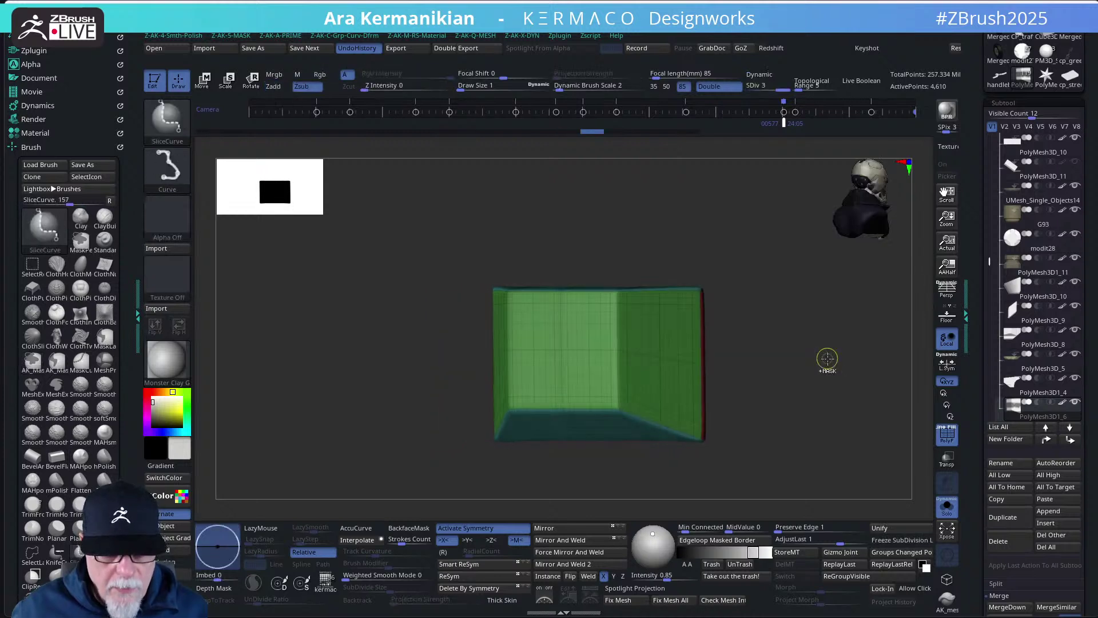
pyautogui.moveTo(826, 355); pyautogui.dragTo(767, 363)
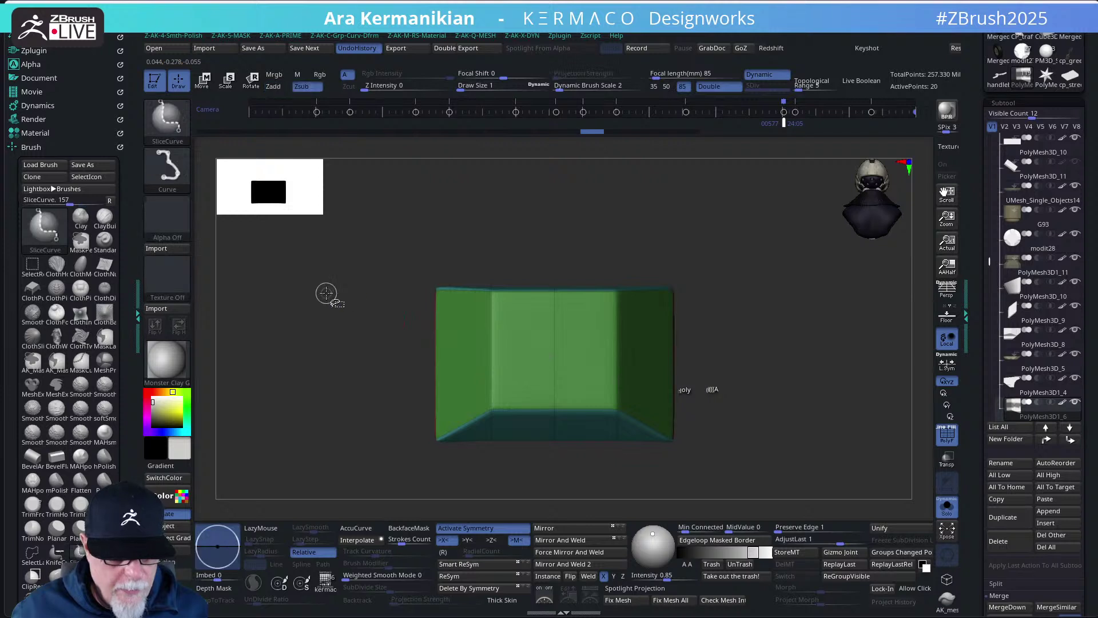
pyautogui.keyDown('ctrl'); pyautogui.keyDown('shift'); pyautogui.moveTo(326, 293); pyautogui.dragTo(895, 306); pyautogui.keyUp('shift'); pyautogui.keyUp('ctrl')
pyautogui.moveTo(764, 409)
pyautogui.keyDown('ctrl'); pyautogui.keyDown('shift'); pyautogui.mouseDown()
pyautogui.moveTo(213, 404)
pyautogui.moveTo(221, 380)
pyautogui.mouseUp(); pyautogui.keyUp('shift'); pyautogui.keyUp('ctrl')
# - Fill the box with a stack of horizontal bands using ZModeler's Insert Multiple EdgeLoops
pyautogui.press('b')
pyautogui.press('z')
pyautogui.press('m')
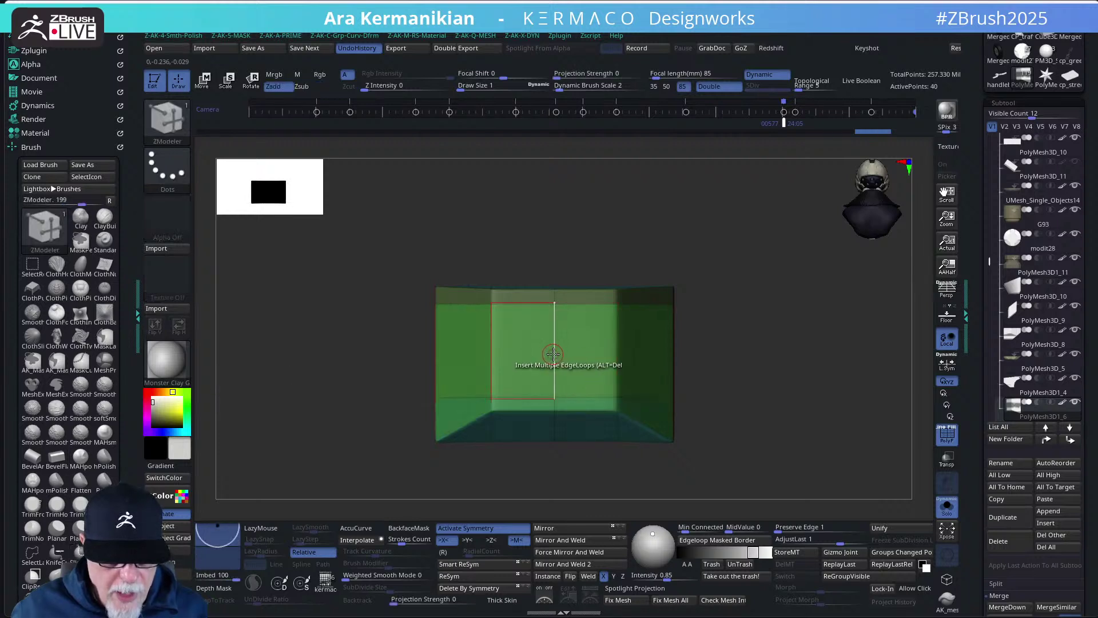
pyautogui.moveTo(554, 354); pyautogui.dragTo(553, 371)
pyautogui.moveTo(731, 403)
pyautogui.mouseDown()
pyautogui.moveTo(729, 368)
pyautogui.moveTo(675, 332)
pyautogui.moveTo(706, 341)
pyautogui.moveTo(558, 305)
pyautogui.mouseUp()
pyautogui.press('space')
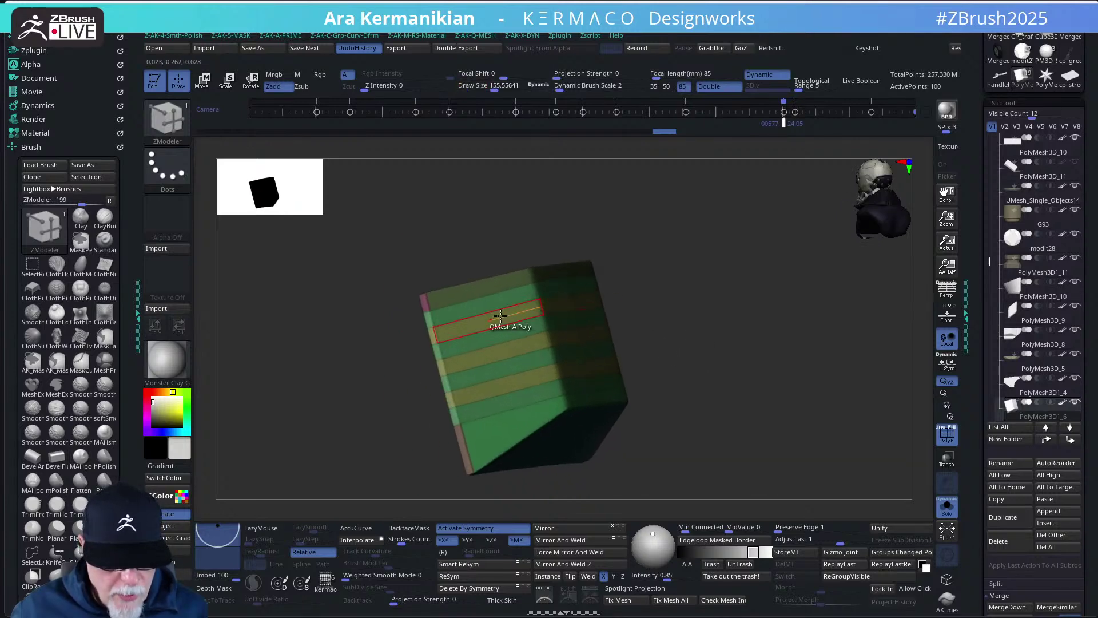
# - Group three alternating horizontal strips on the box into their own polygroup
pyautogui.click(501, 315)
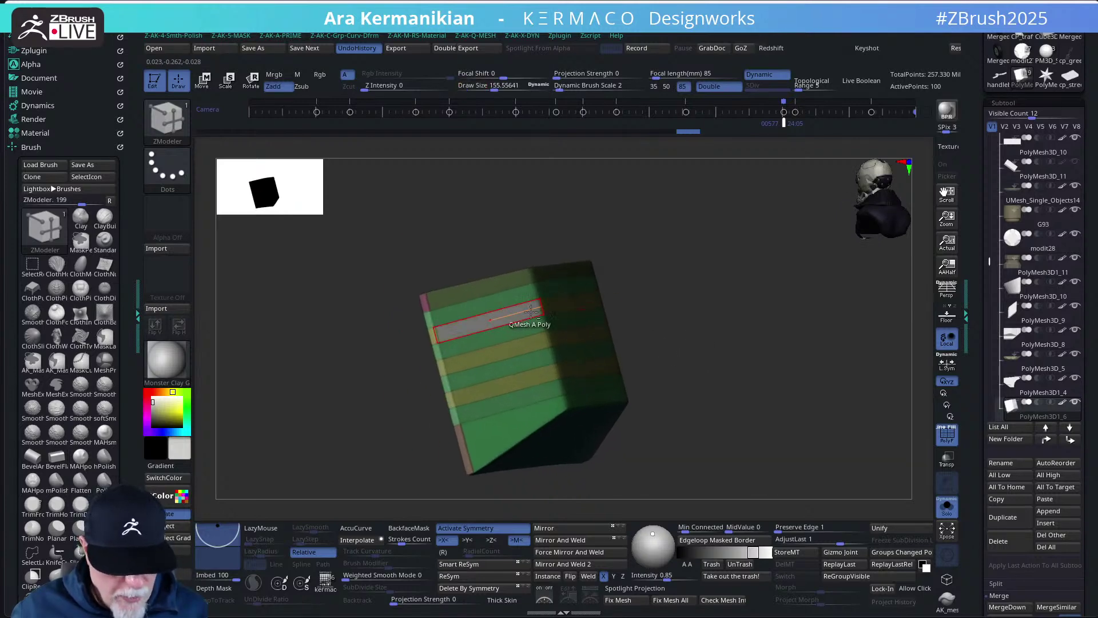
pyautogui.click(496, 355)
pyautogui.click(522, 385)
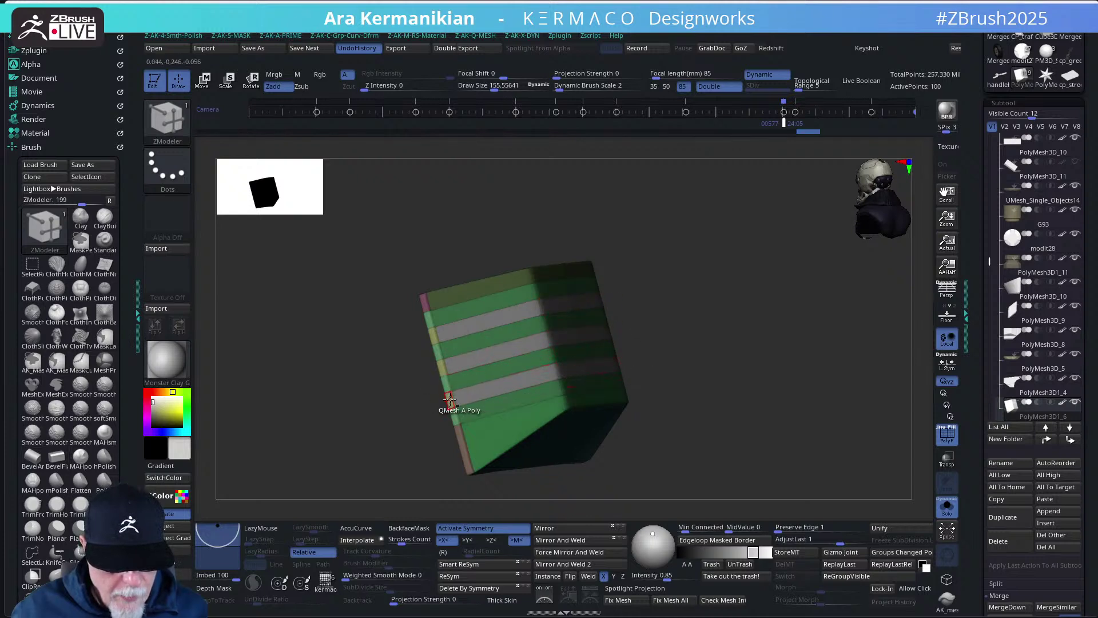
pyautogui.moveTo(450, 400); pyautogui.dragTo(760, 400, button='right')
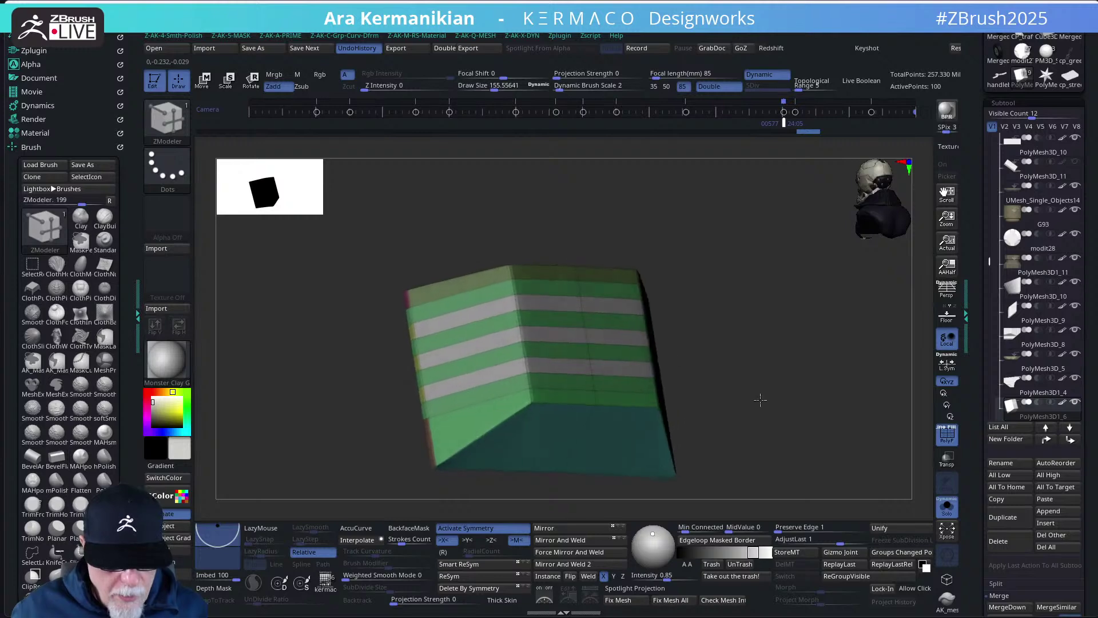
# - Extrude the grouped strips into stepped ridges and zoom out to the whole motorbike
pyautogui.press('space')
pyautogui.click(565, 336)
pyautogui.moveTo(566, 336); pyautogui.dragTo(571, 336)
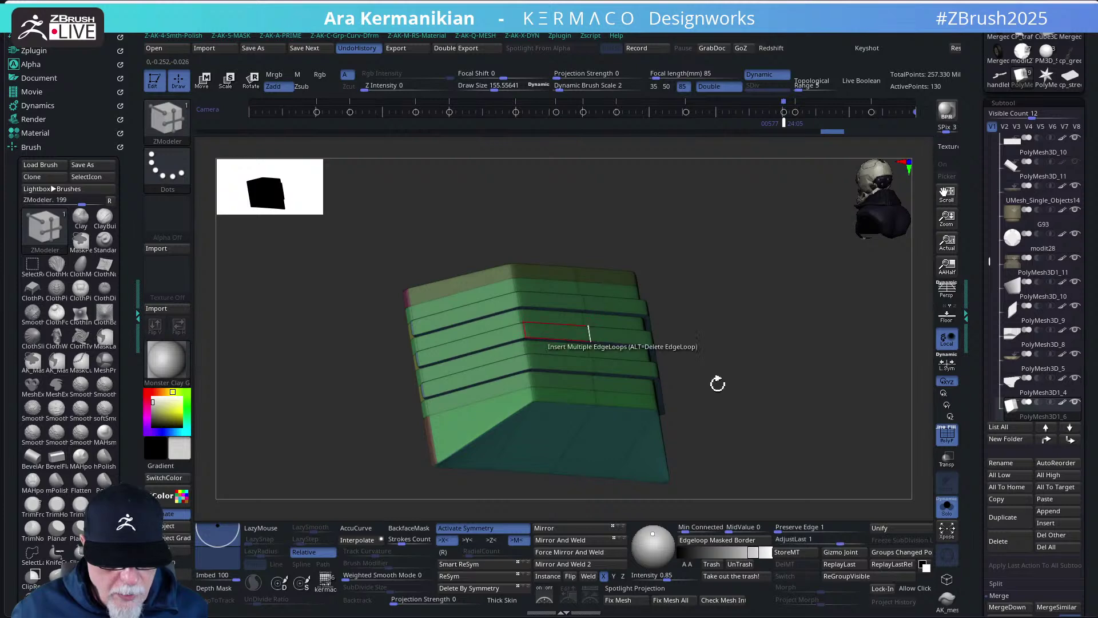
pyautogui.moveTo(835, 412)
pyautogui.mouseDown(button='right')
pyautogui.moveTo(797, 382)
pyautogui.moveTo(770, 403)
pyautogui.moveTo(846, 404)
pyautogui.moveTo(848, 421)
pyautogui.moveTo(875, 426)
pyautogui.moveTo(792, 393)
pyautogui.moveTo(735, 412)
pyautogui.moveTo(698, 366)
pyautogui.mouseUp(button='right')
pyautogui.press('s')
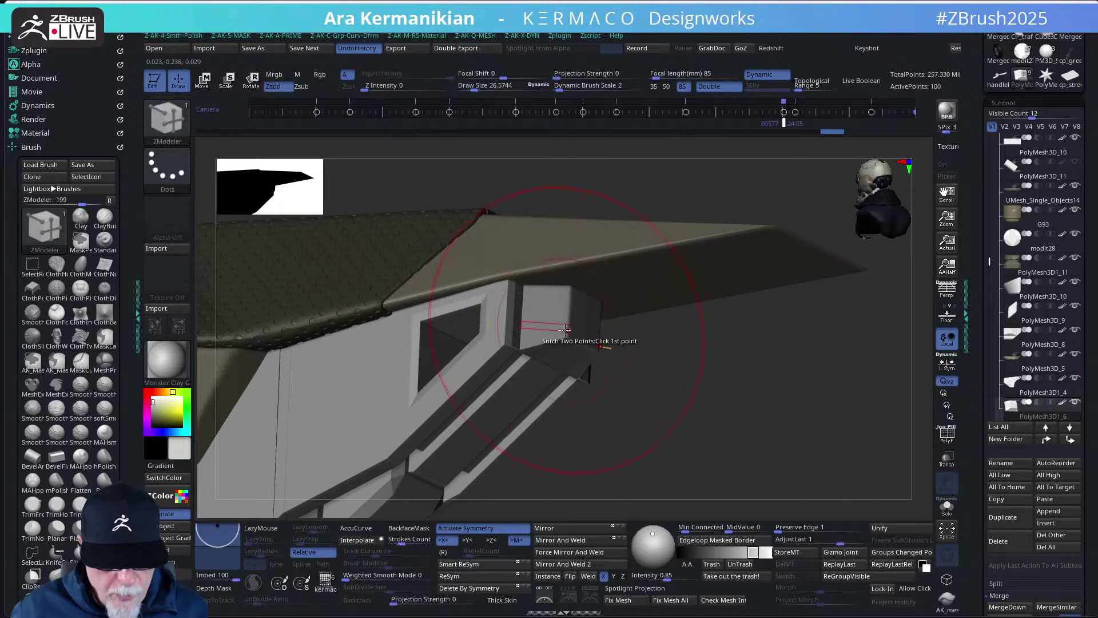
# - Display polygroups and unify the box top's stripes into a single polygroup
pyautogui.press('s')
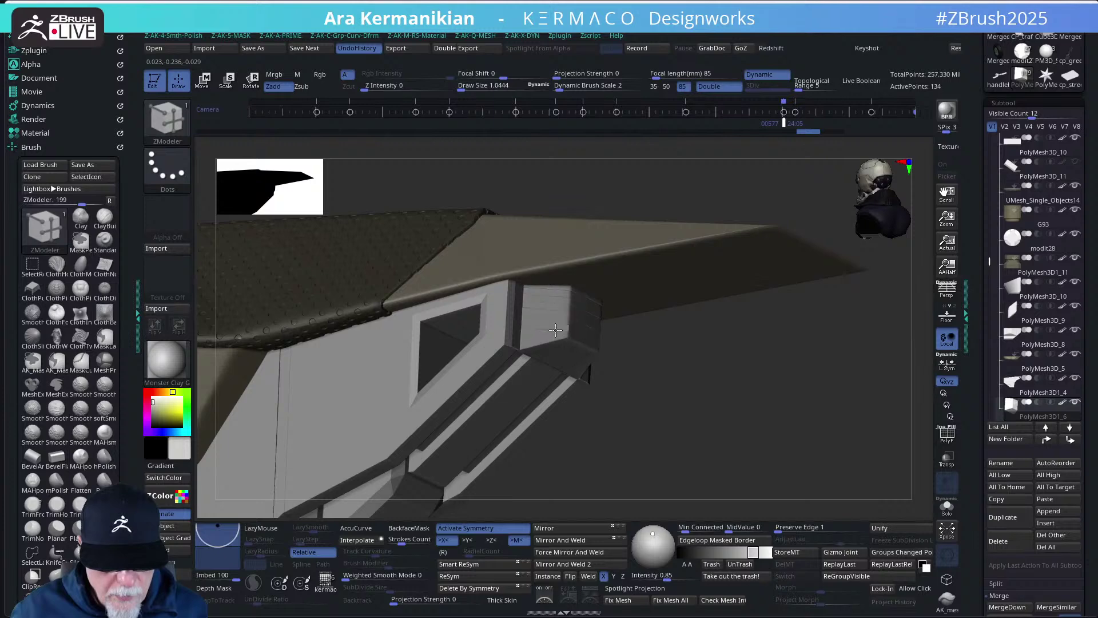
pyautogui.moveTo(658, 366); pyautogui.dragTo(725, 396)
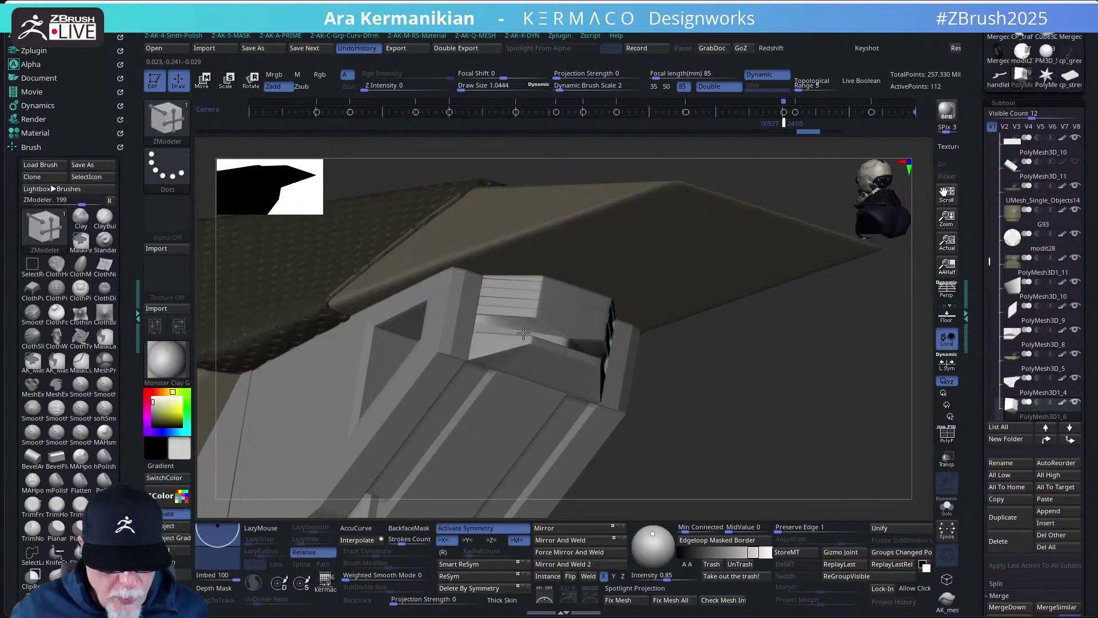
pyautogui.moveTo(718, 393); pyautogui.dragTo(756, 397)
pyautogui.moveTo(796, 427)
pyautogui.mouseDown()
pyautogui.moveTo(737, 409)
pyautogui.moveTo(726, 381)
pyautogui.moveTo(666, 348)
pyautogui.mouseUp()
pyautogui.hotkey('shift', 'f')
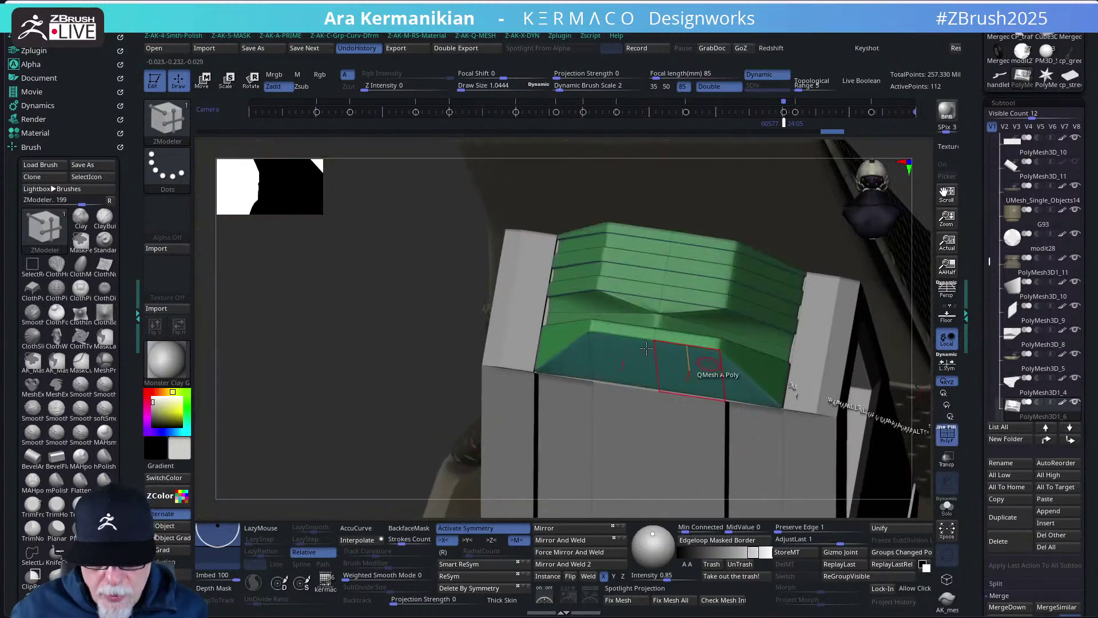
pyautogui.moveTo(331, 319); pyautogui.dragTo(631, 372)
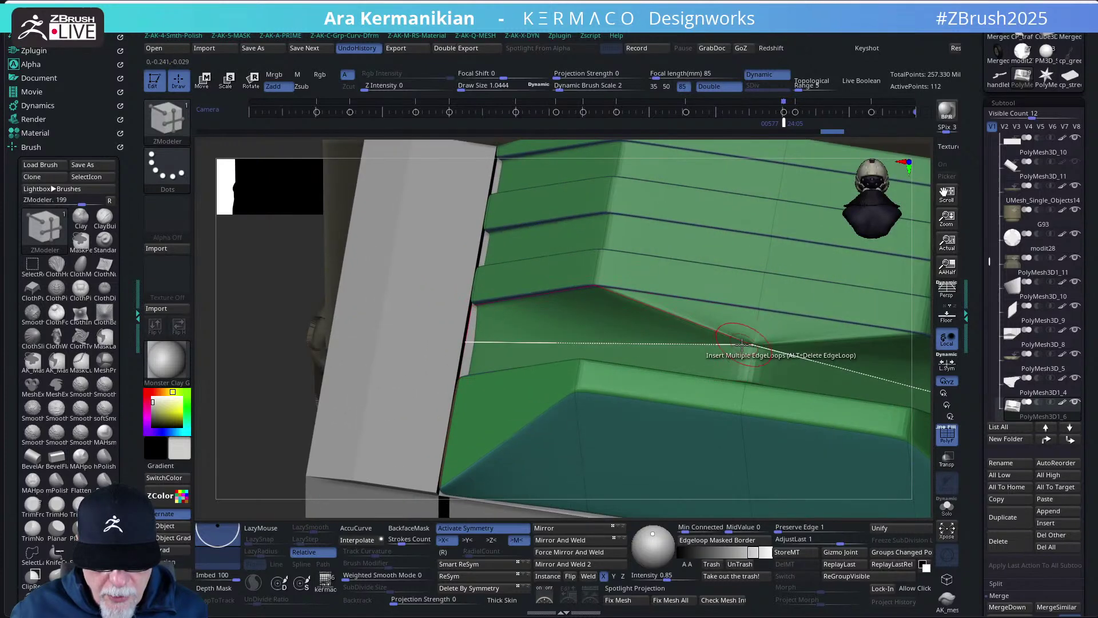
pyautogui.moveTo(275, 282); pyautogui.dragTo(343, 303)
pyautogui.click(687, 330)
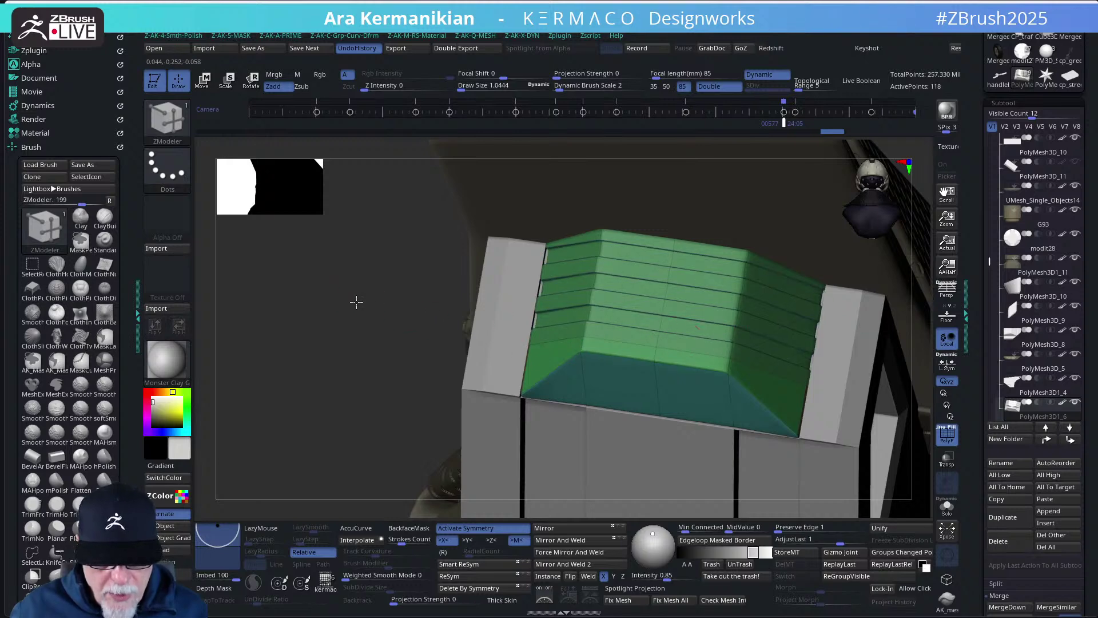
# - Isolate the ridged block with Solo and show its polygroup colours
pyautogui.moveTo(356, 302)
pyautogui.mouseDown()
pyautogui.moveTo(321, 297)
pyautogui.moveTo(694, 431)
pyautogui.mouseUp()
pyautogui.press('f')
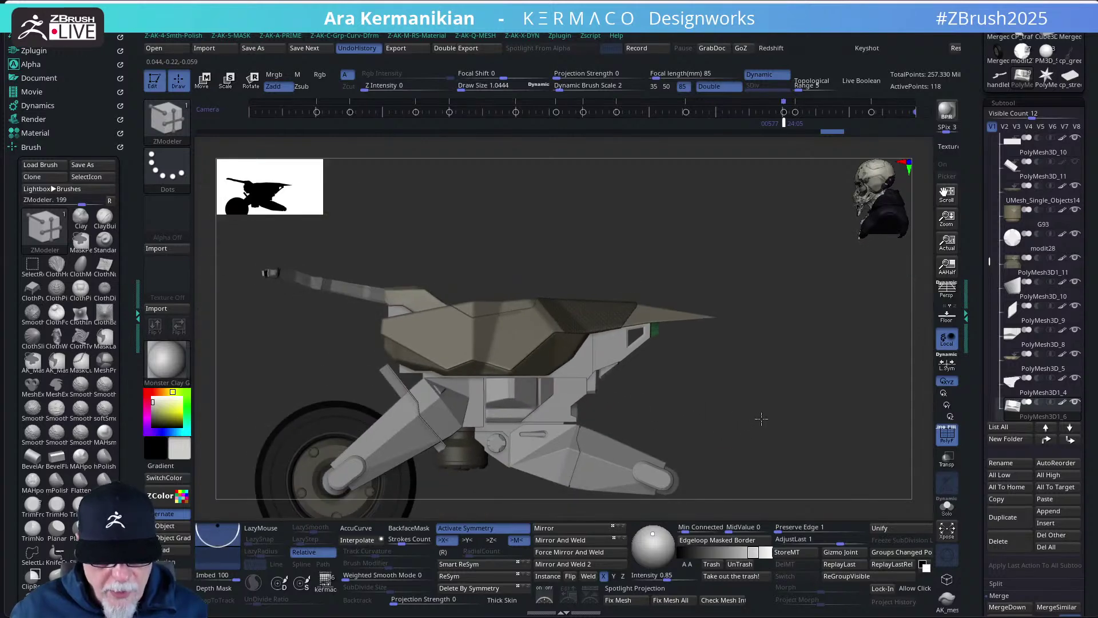
pyautogui.moveTo(793, 378); pyautogui.dragTo(633, 393)
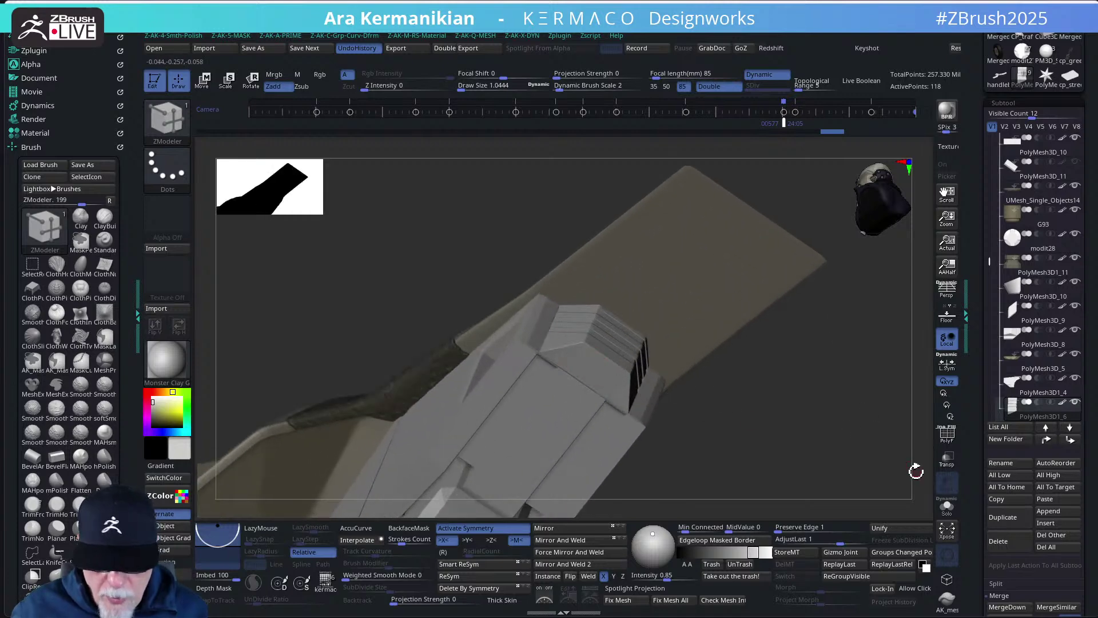
pyautogui.click(947, 506)
pyautogui.moveTo(831, 473); pyautogui.dragTo(790, 390)
pyautogui.hotkey('shift', 'f')
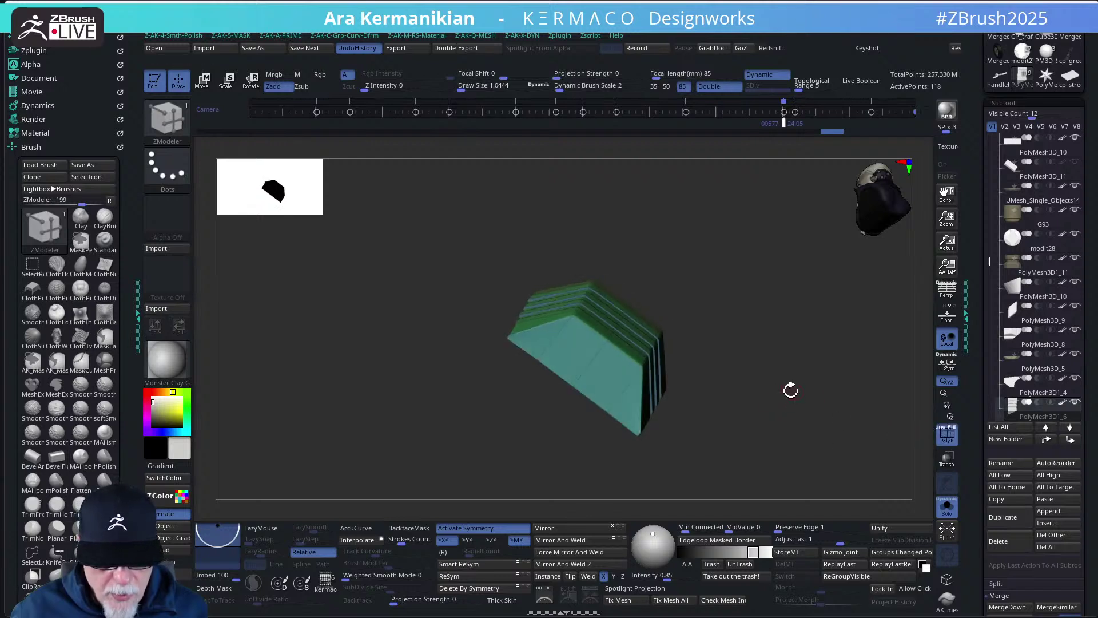
# - Try insetting the block's front face with region and centre modifiers, undoing each attempt
pyautogui.hotkey('ctrl', 'z')
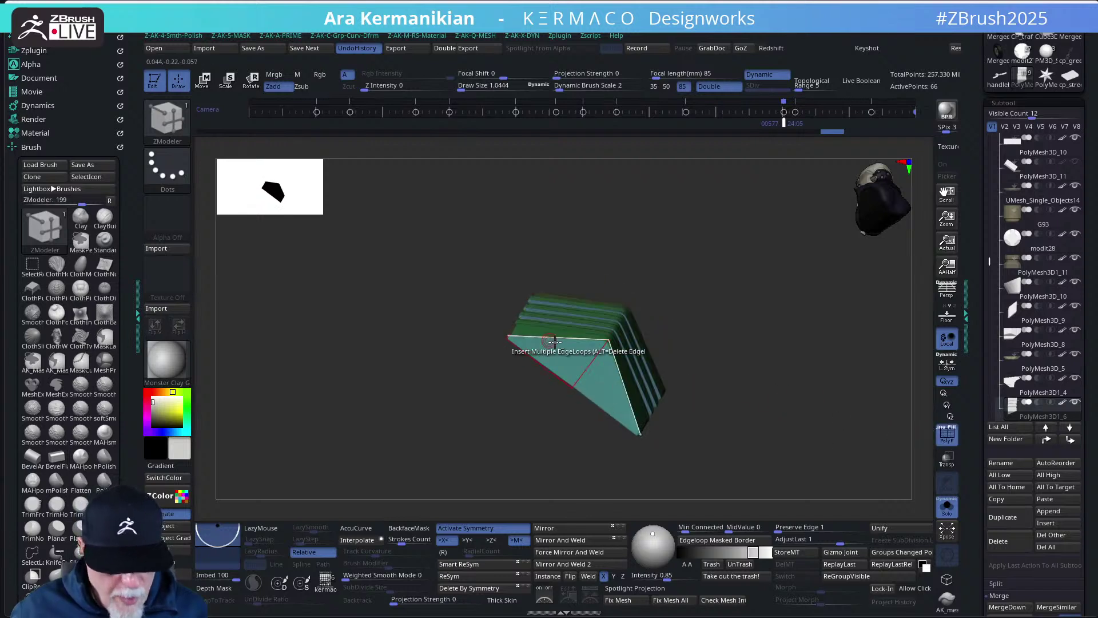
pyautogui.hotkey('ctrl', 'shift', 'z')
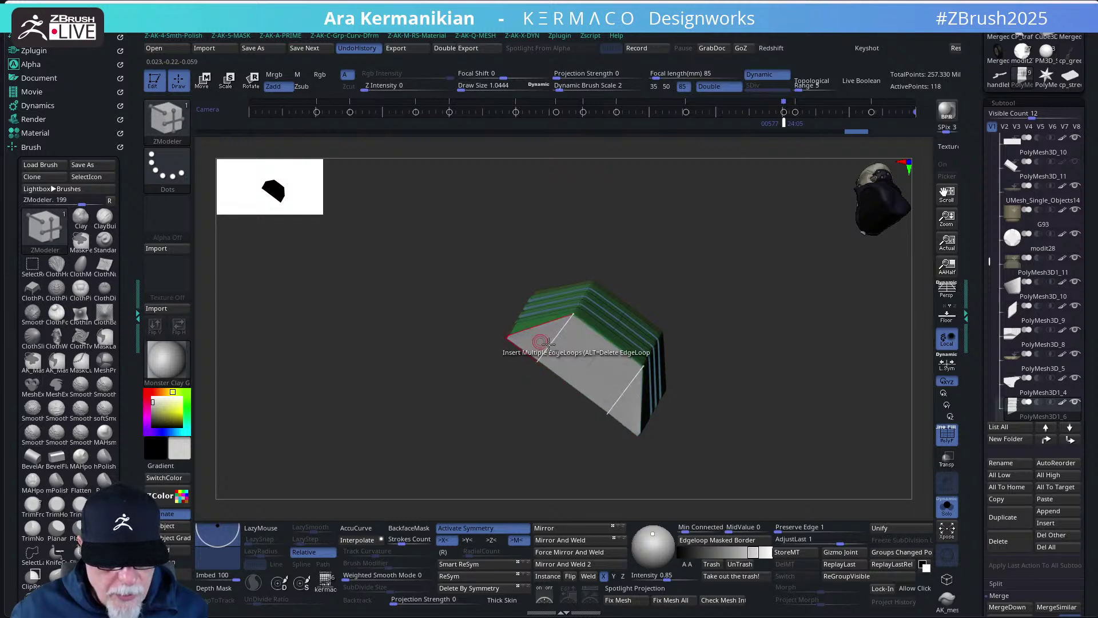
pyautogui.press('space')
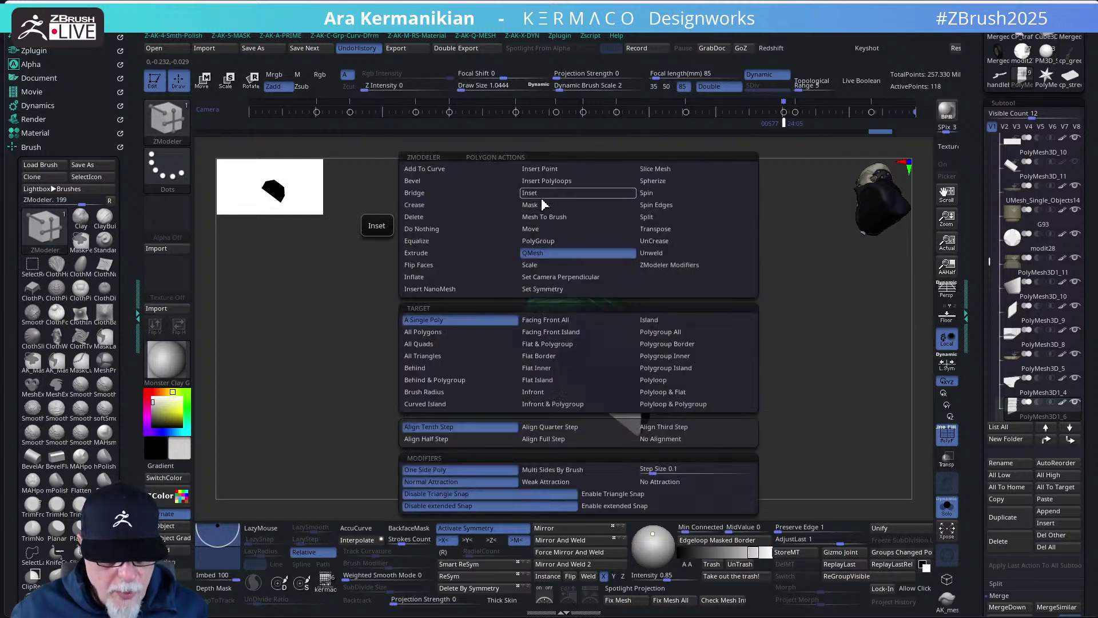
pyautogui.click(541, 197)
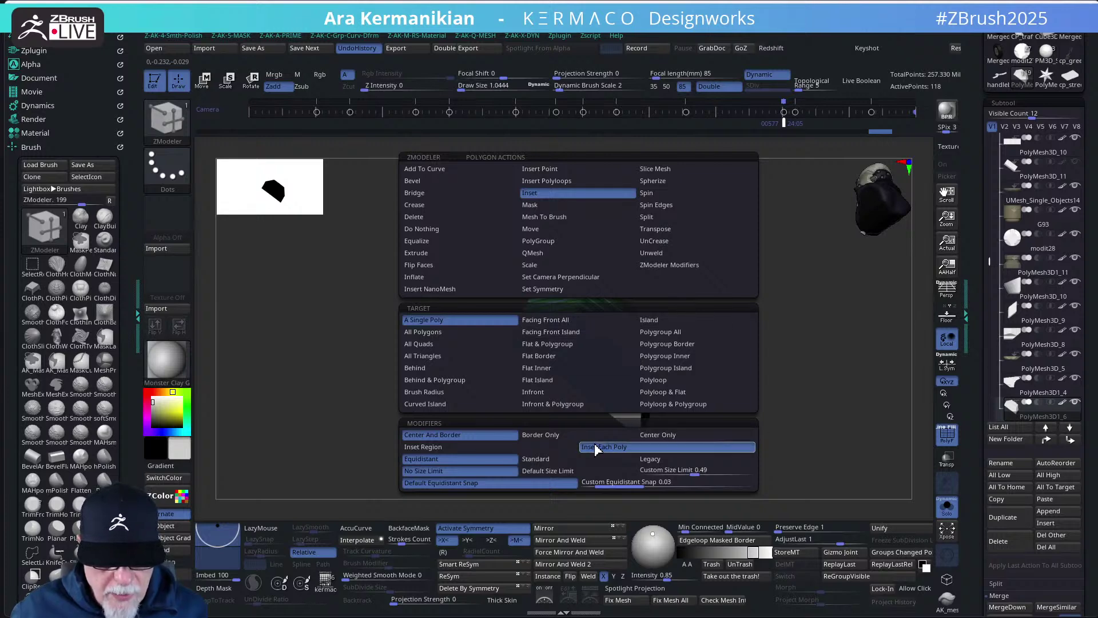
pyautogui.click(557, 447)
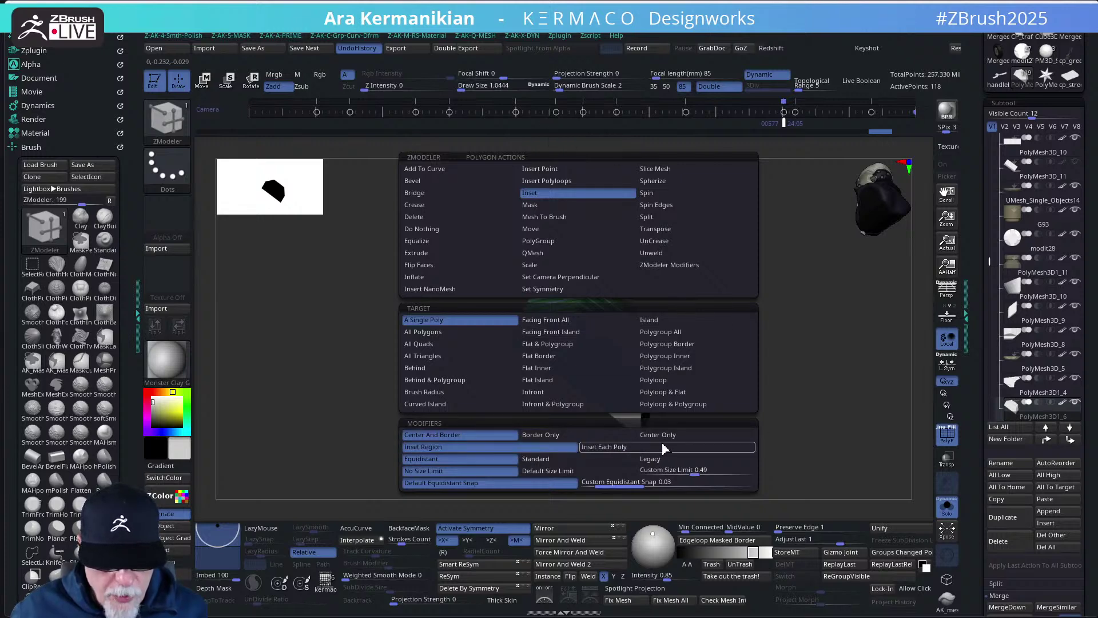
pyautogui.moveTo(600, 397); pyautogui.dragTo(606, 385)
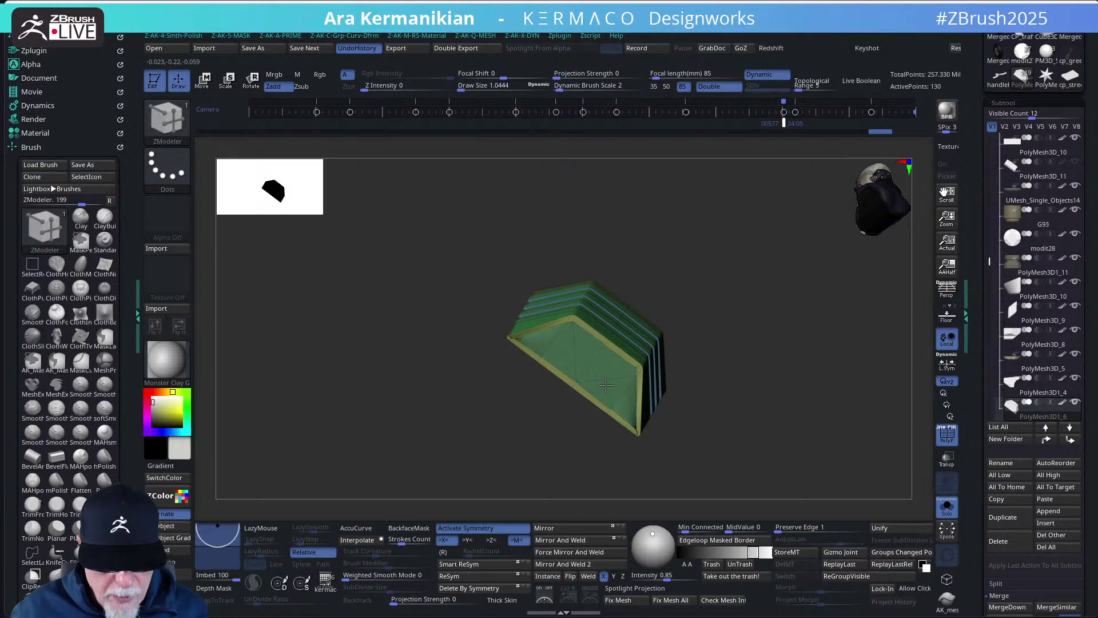
pyautogui.moveTo(788, 439)
pyautogui.mouseDown()
pyautogui.moveTo(785, 372)
pyautogui.moveTo(790, 379)
pyautogui.moveTo(736, 355)
pyautogui.mouseUp()
pyautogui.hotkey('ctrl', 'z')
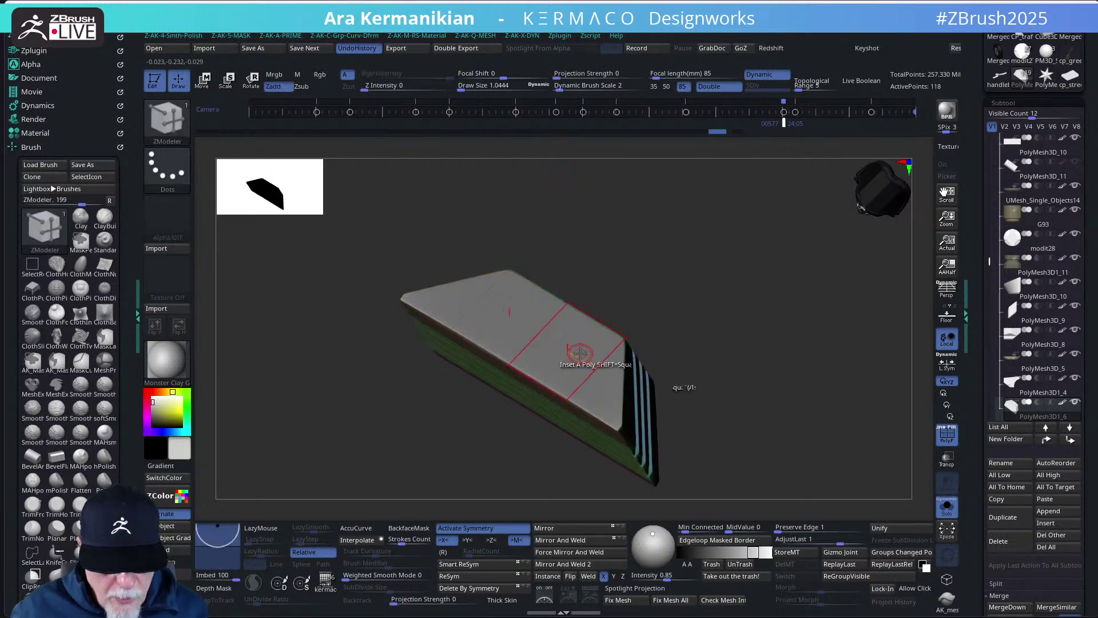
pyautogui.press('space')
pyautogui.click(659, 436)
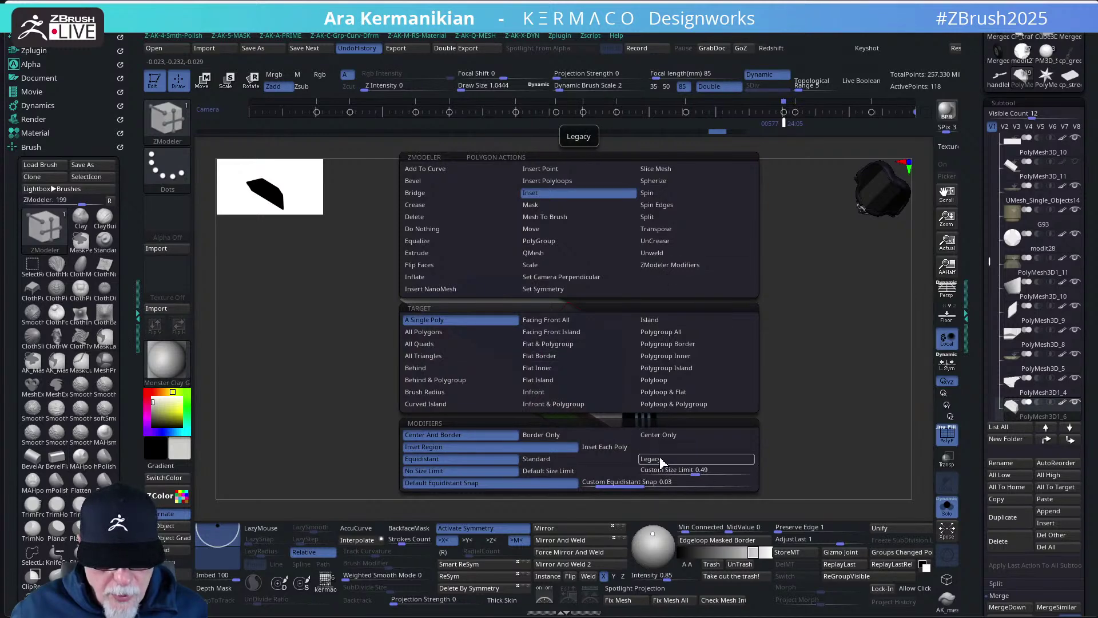
pyautogui.moveTo(596, 347); pyautogui.dragTo(596, 361)
pyautogui.hotkey('ctrl', 'z')
# - Inset a ring into the top face and switch the Inset modifier to Standard
pyautogui.moveTo(675, 379); pyautogui.dragTo(641, 366)
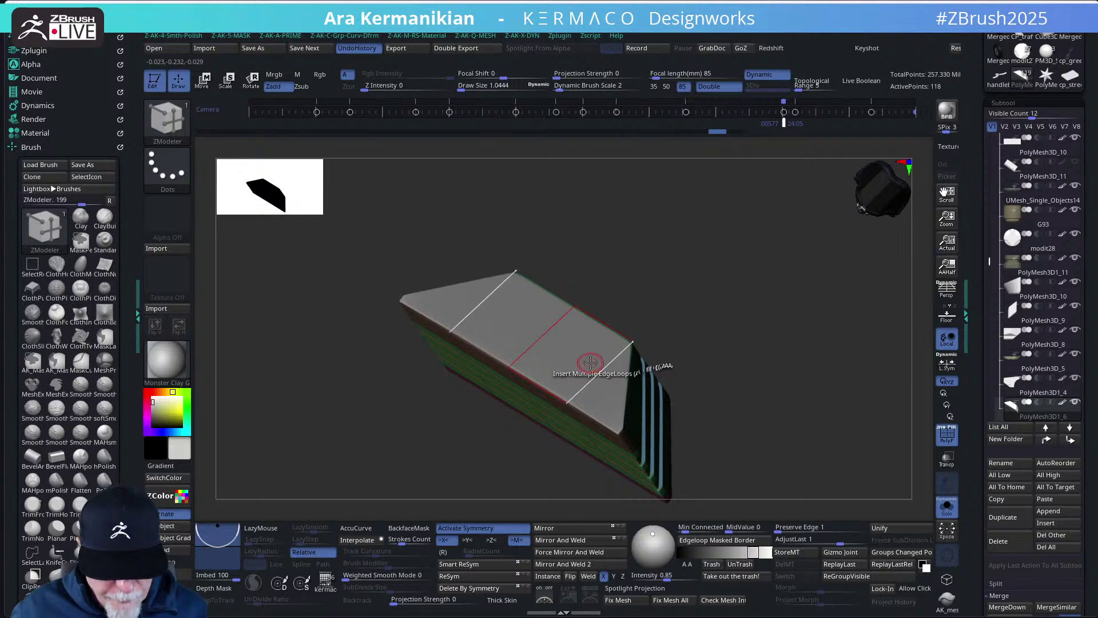
pyautogui.moveTo(574, 357)
pyautogui.mouseDown()
pyautogui.moveTo(588, 380)
pyautogui.moveTo(577, 366)
pyautogui.mouseUp()
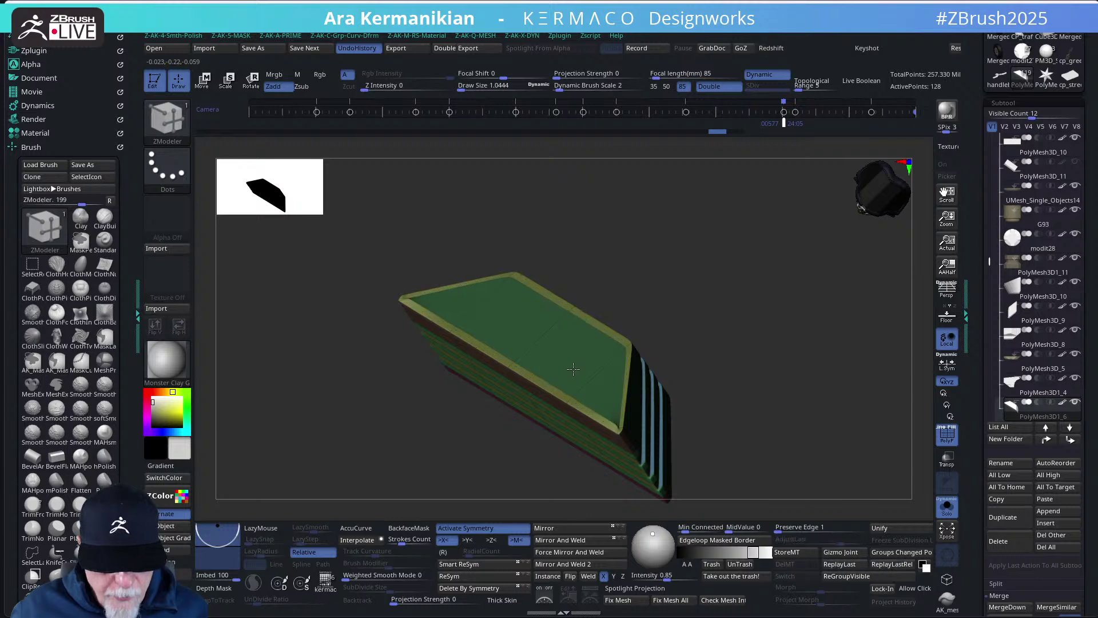
pyautogui.press('space')
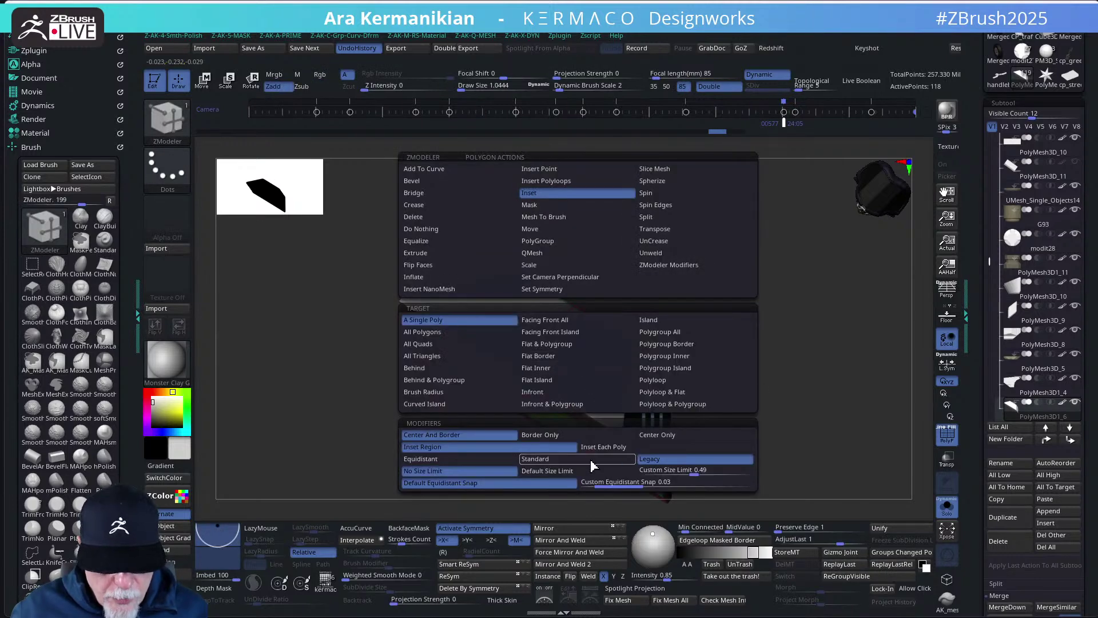
pyautogui.click(535, 458)
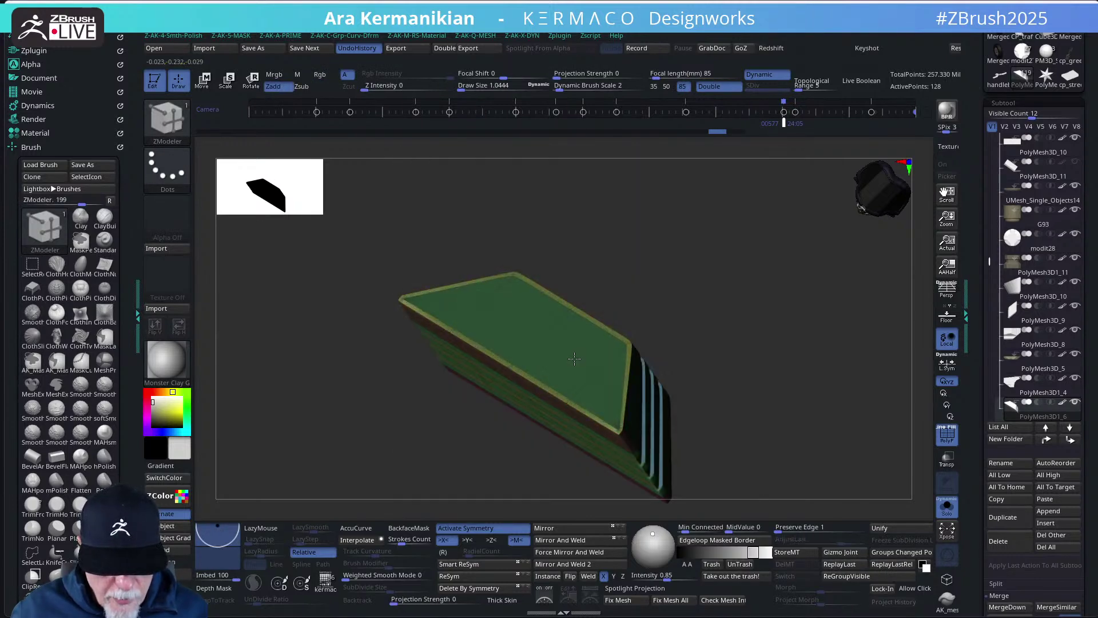
# - QMesh-extrude the top polygroup island into a raised cap, then turn off PolyF
pyautogui.moveTo(731, 383); pyautogui.dragTo(742, 297)
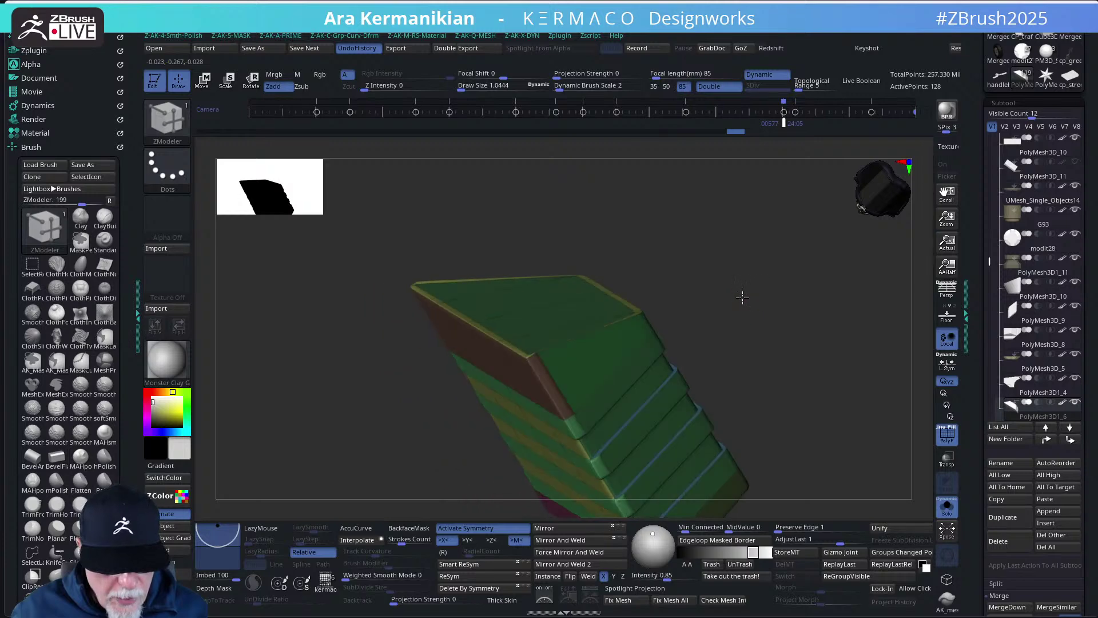
pyautogui.press('space')
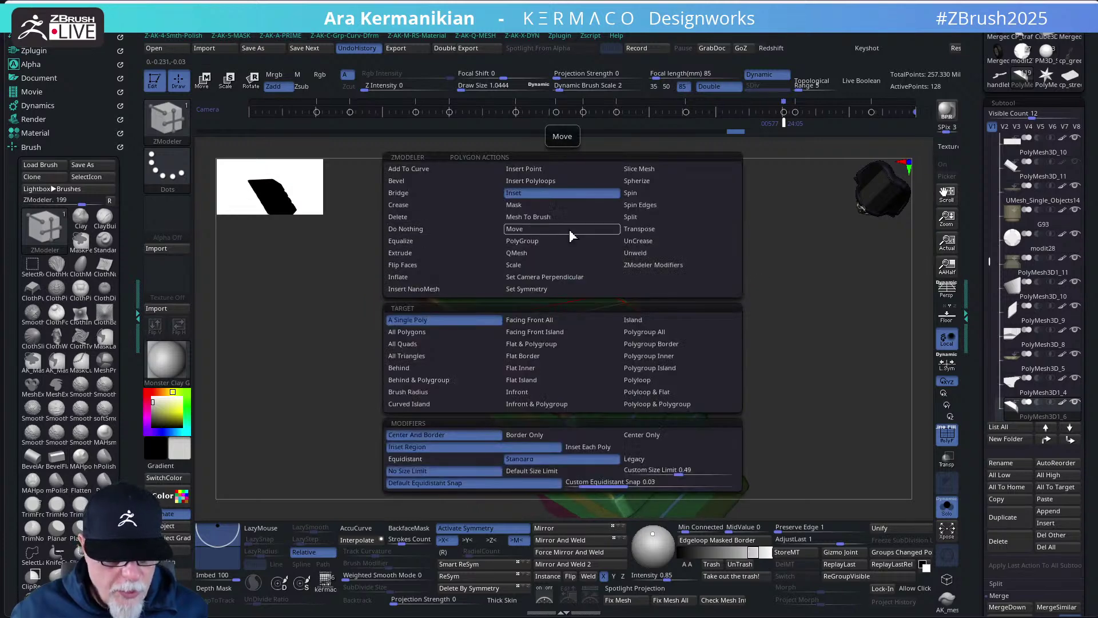
pyautogui.click(519, 253)
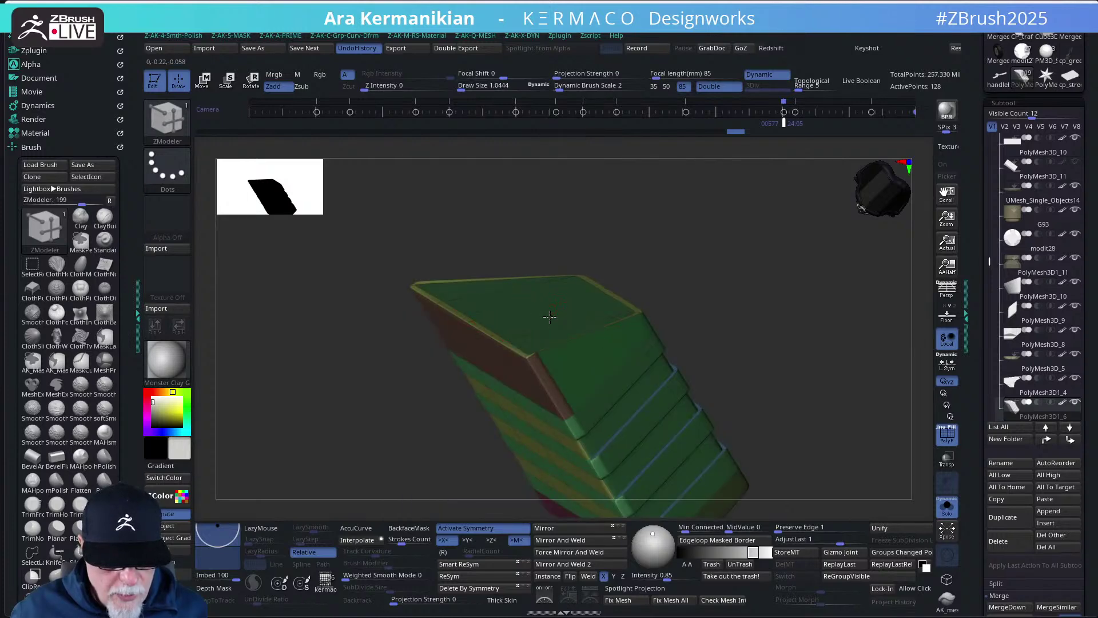
pyautogui.press('space')
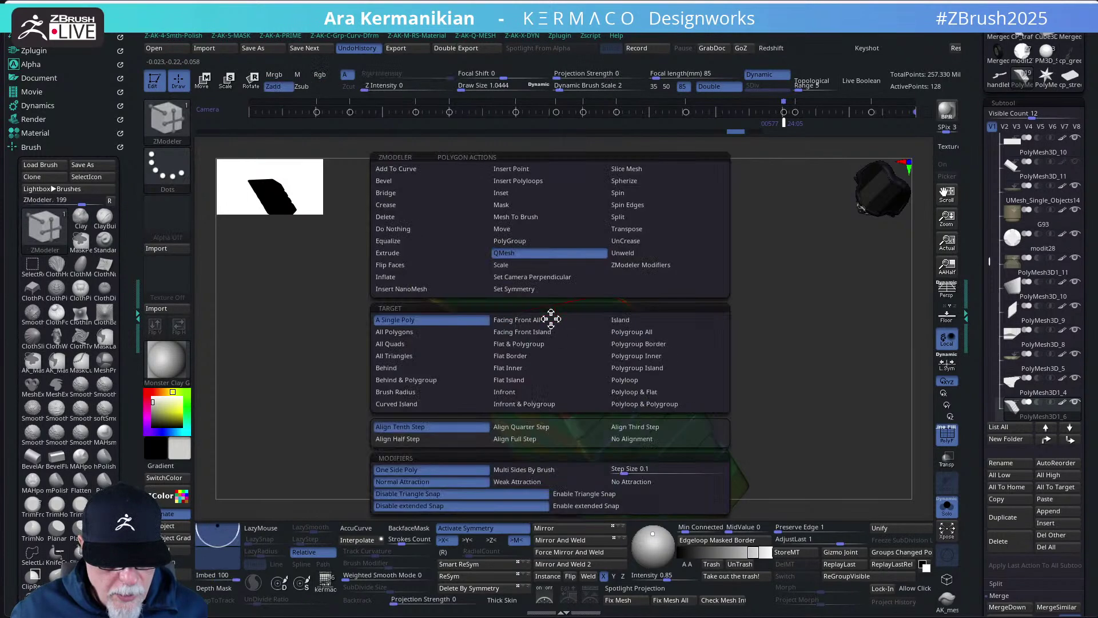
pyautogui.click(650, 369)
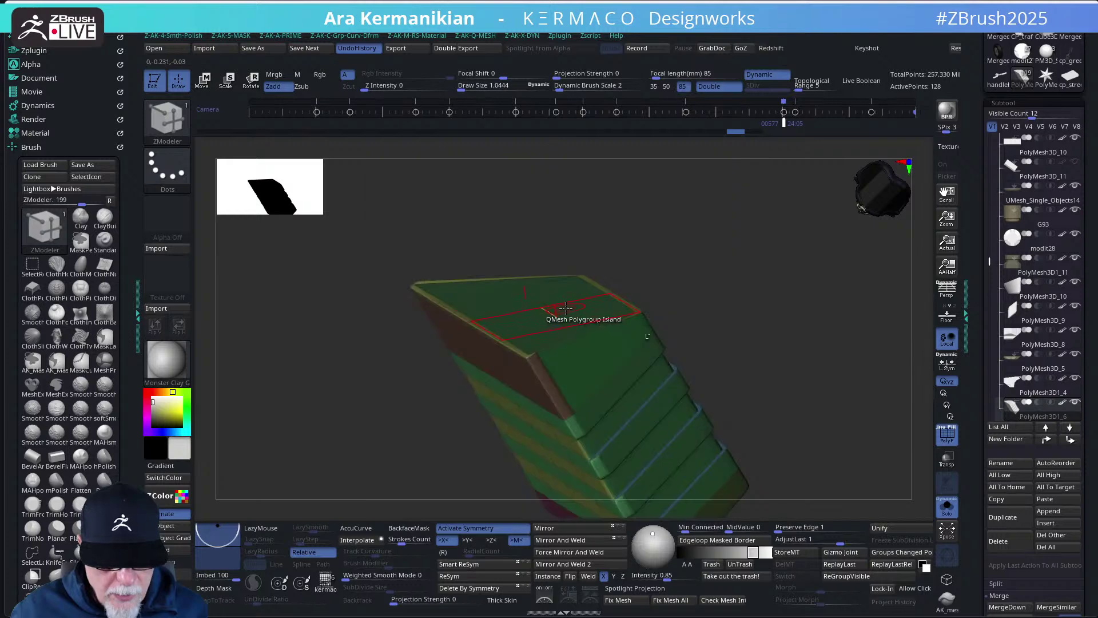
pyautogui.click(565, 306)
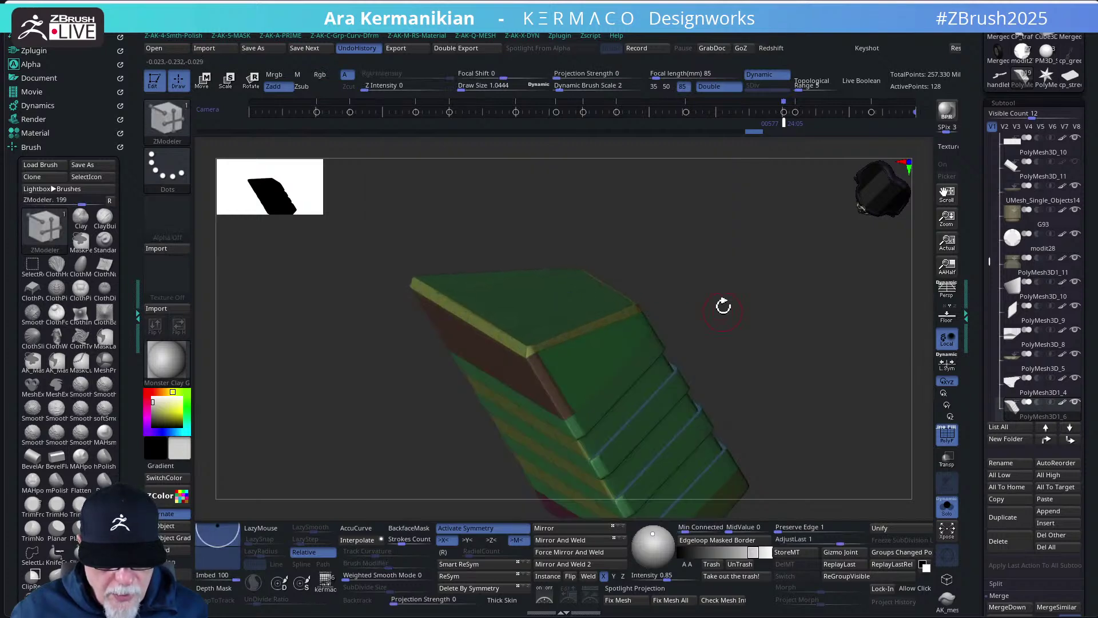
pyautogui.moveTo(723, 303); pyautogui.dragTo(935, 473)
pyautogui.click(947, 434)
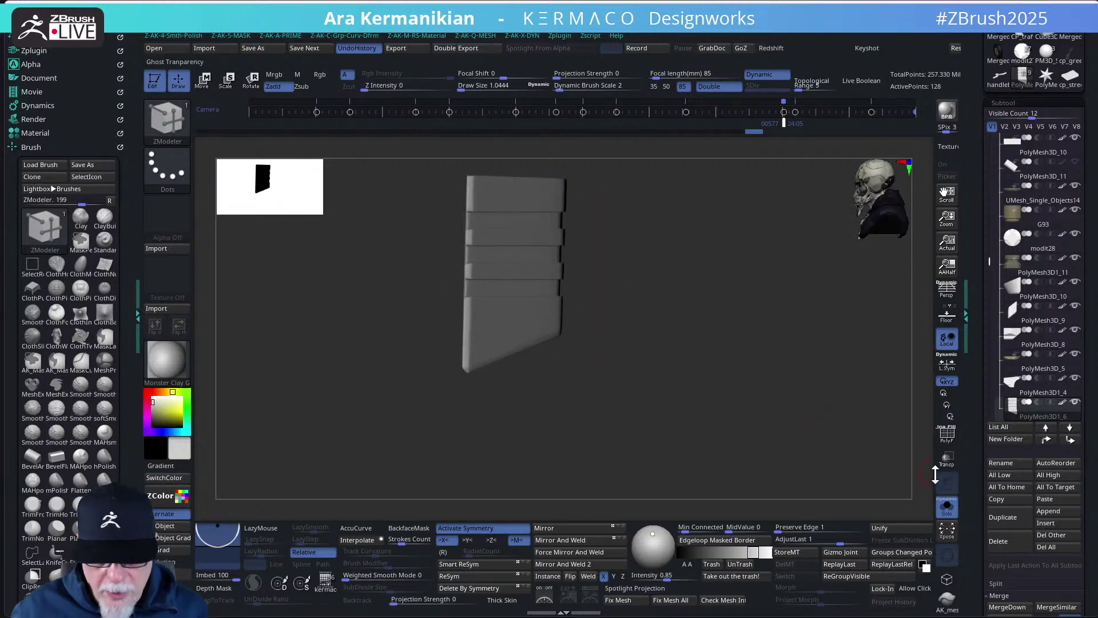
# - Show all bike parts again and try a ClipCurve stroke across the model
pyautogui.click(948, 505)
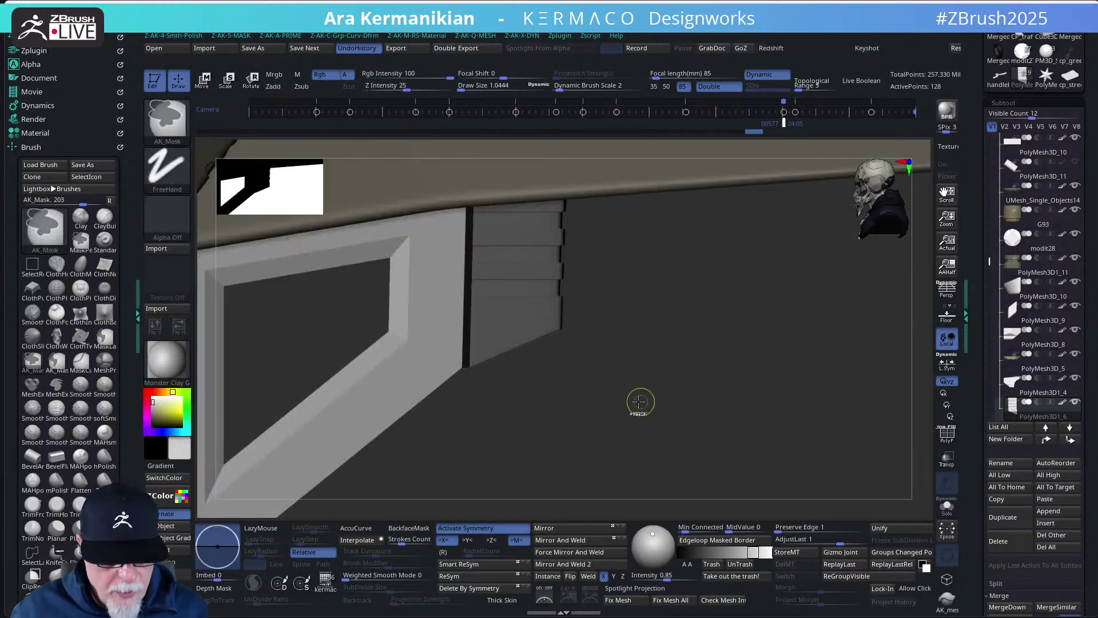
pyautogui.moveTo(658, 410)
pyautogui.mouseDown()
pyautogui.moveTo(672, 420)
pyautogui.moveTo(651, 390)
pyautogui.moveTo(665, 385)
pyautogui.moveTo(642, 363)
pyautogui.moveTo(672, 326)
pyautogui.moveTo(453, 406)
pyautogui.moveTo(444, 400)
pyautogui.moveTo(454, 400)
pyautogui.moveTo(448, 378)
pyautogui.moveTo(606, 421)
pyautogui.mouseUp()
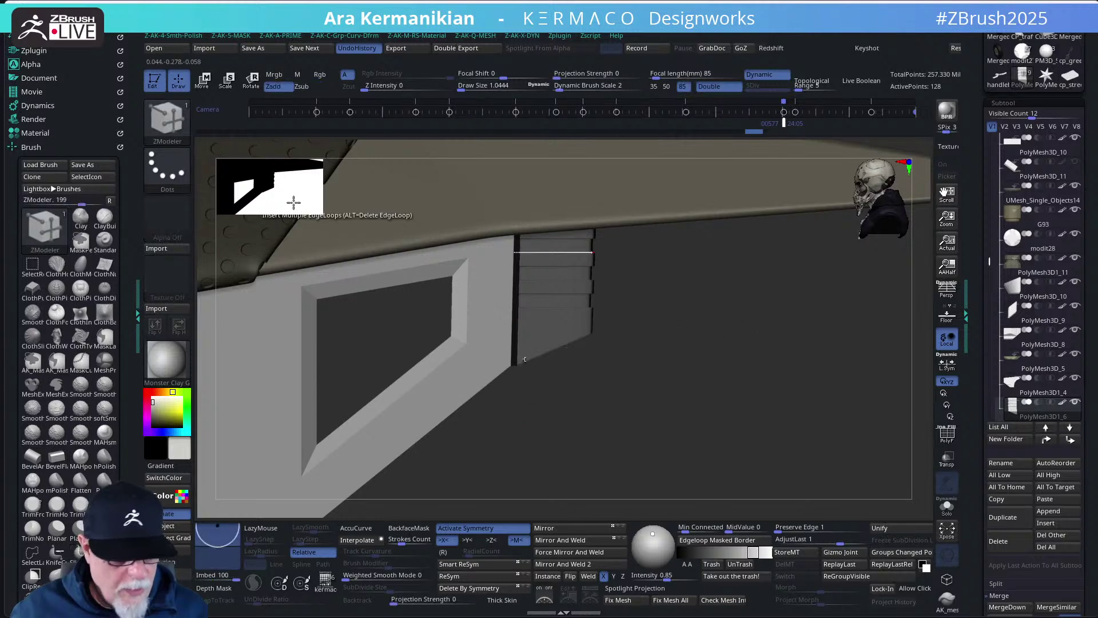
pyautogui.click(175, 127)
pyautogui.press('c')
pyautogui.press('c')
pyautogui.moveTo(678, 304)
pyautogui.keyDown('ctrl'); pyautogui.keyDown('shift'); pyautogui.mouseDown()
pyautogui.moveTo(409, 412)
pyautogui.moveTo(430, 467)
pyautogui.moveTo(435, 457)
pyautogui.mouseUp(); pyautogui.keyUp('shift'); pyautogui.keyUp('ctrl')
pyautogui.press('b')
pyautogui.press('z')
pyautogui.press('m')
# - Isolate the block, mask its upper part, and nudge the lower part up in Y
pyautogui.click(947, 506)
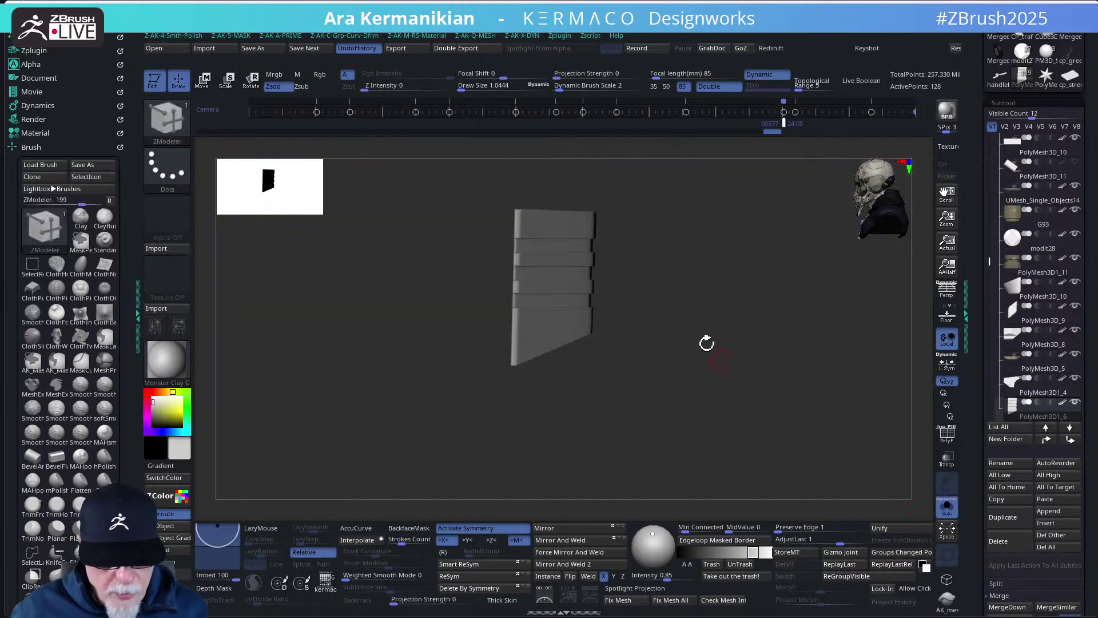
pyautogui.moveTo(458, 189)
pyautogui.keyDown('ctrl'); pyautogui.mouseDown()
pyautogui.moveTo(630, 274)
pyautogui.moveTo(659, 322)
pyautogui.mouseUp(); pyautogui.keyUp('ctrl')
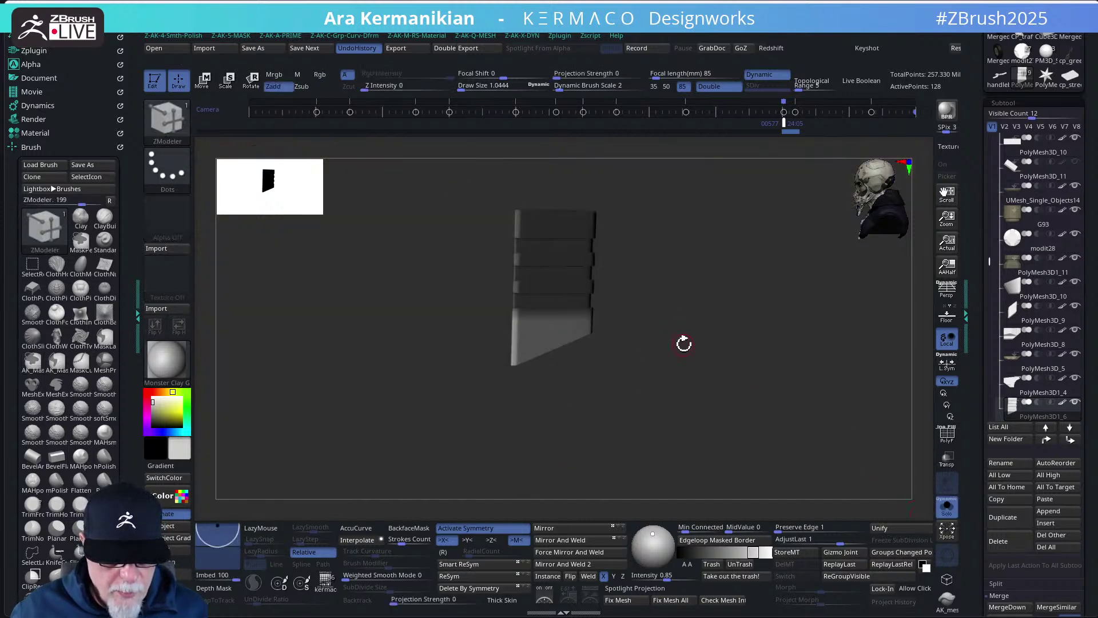
pyautogui.press('w')
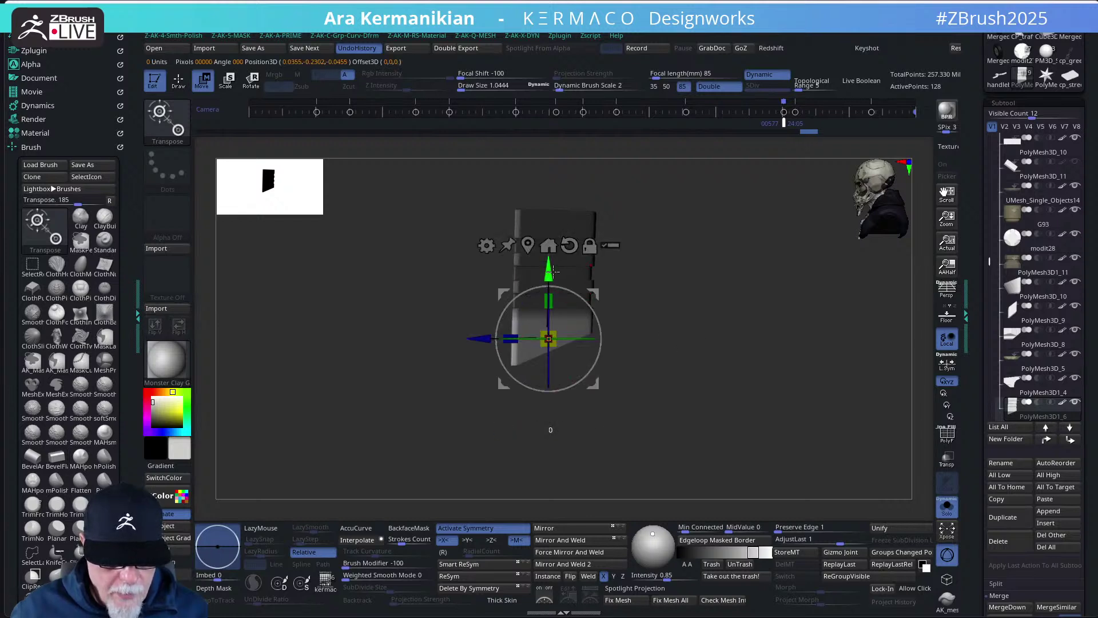
pyautogui.moveTo(553, 271); pyautogui.dragTo(553, 268)
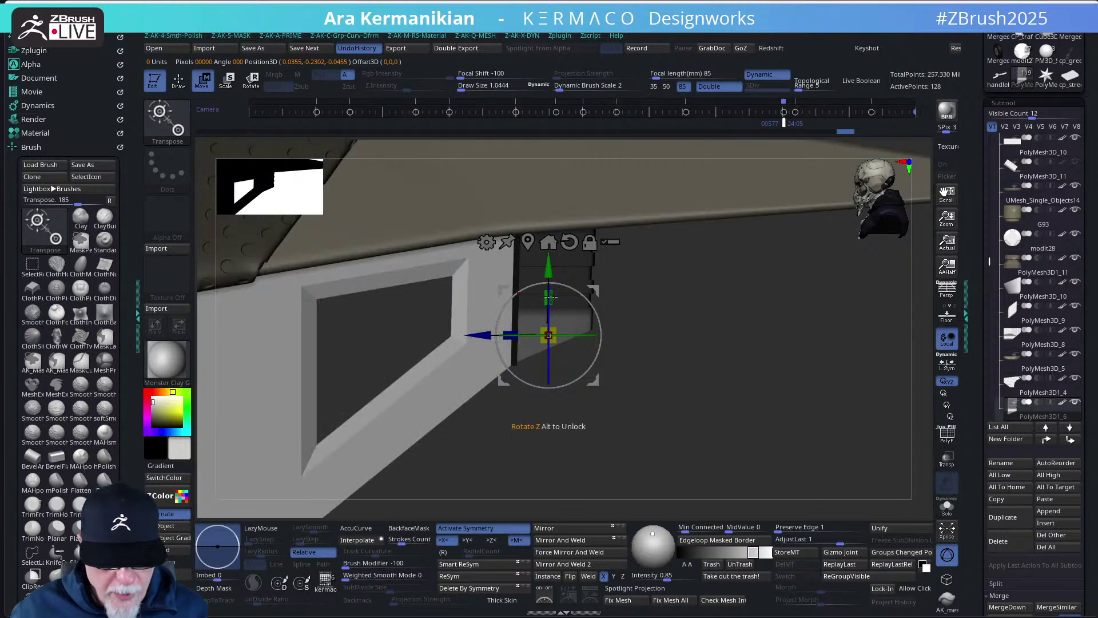
pyautogui.moveTo(549, 273); pyautogui.dragTo(549, 271)
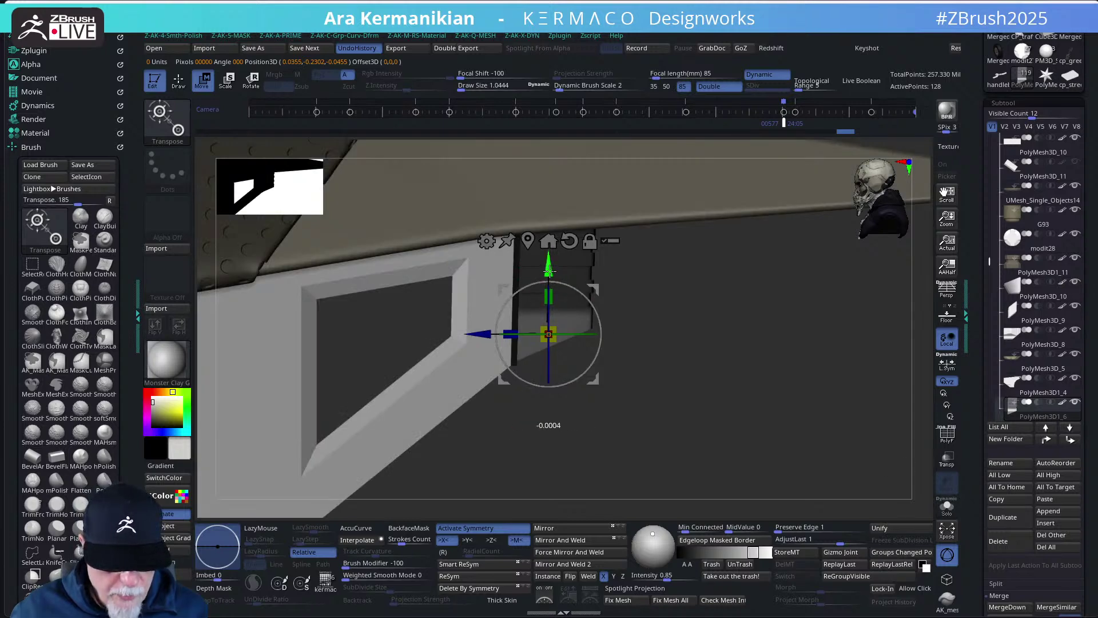
pyautogui.press('q')
# - Review the nudged block from its stepped end, top and window side
pyautogui.moveTo(637, 370); pyautogui.dragTo(580, 378)
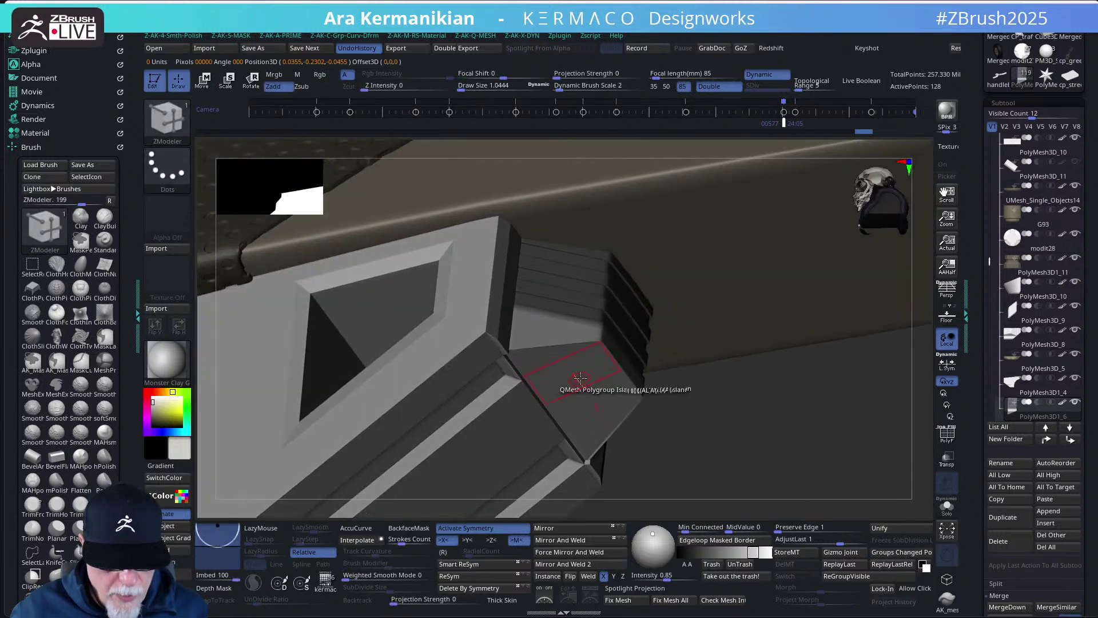
pyautogui.click(587, 376)
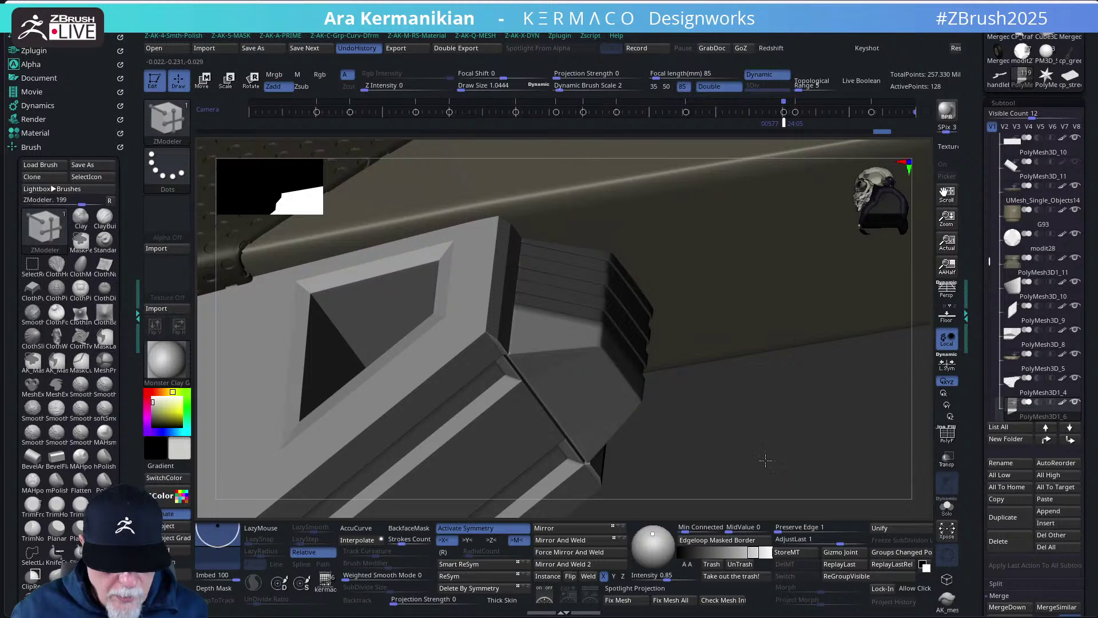
pyautogui.moveTo(772, 474); pyautogui.dragTo(662, 441)
pyautogui.press('w')
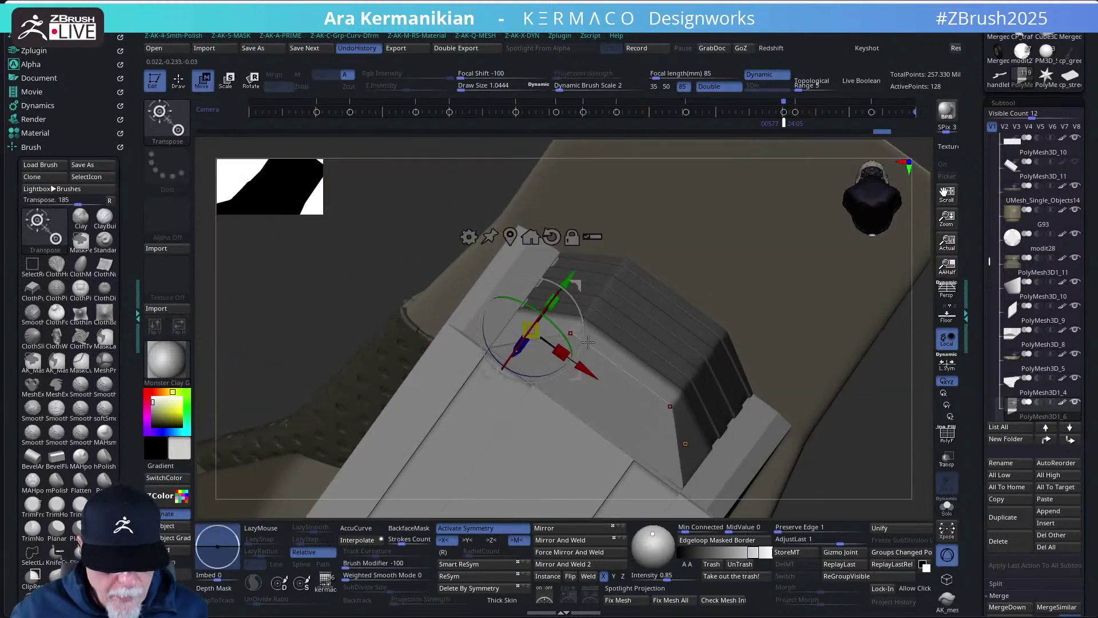
pyautogui.press('q')
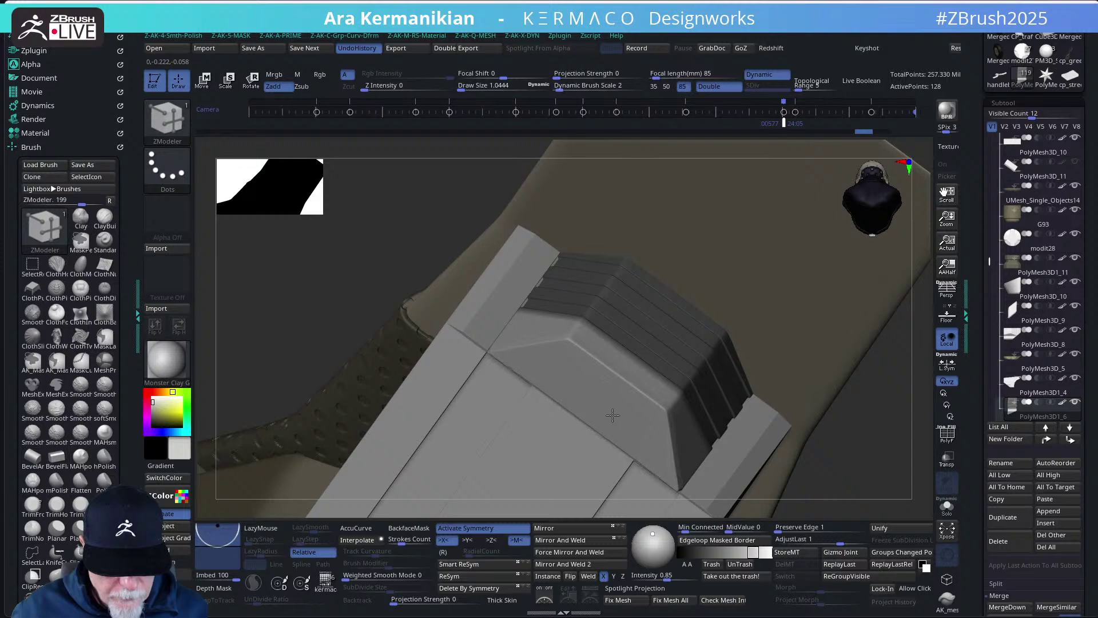
pyautogui.moveTo(845, 486); pyautogui.dragTo(738, 424)
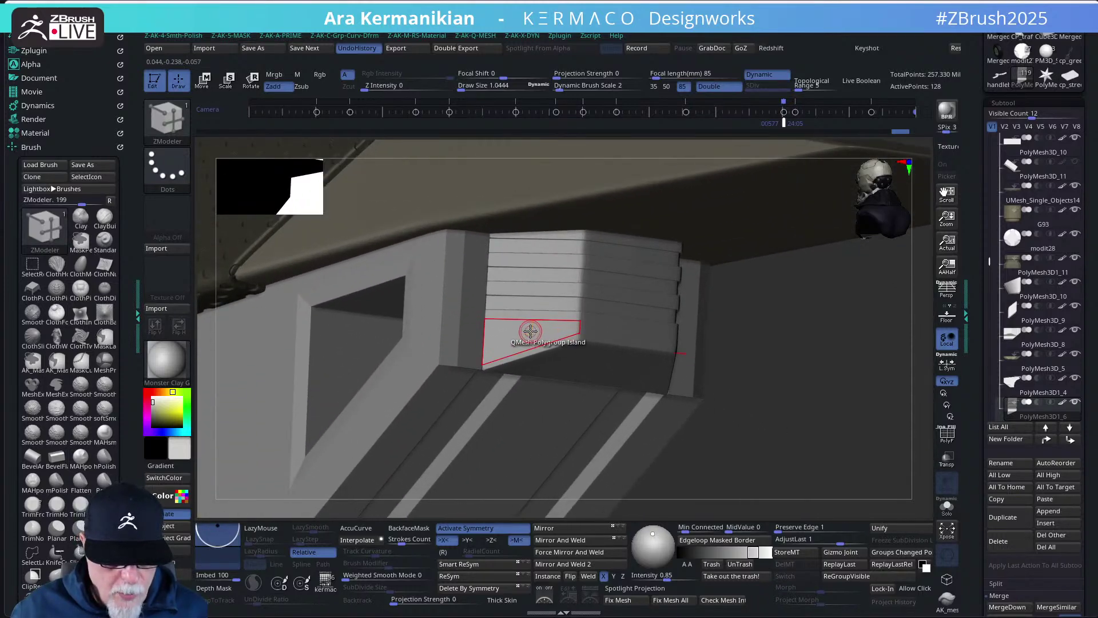
# - Turn on polygroup display and inset the block's bottom strip polygon
pyautogui.press('space')
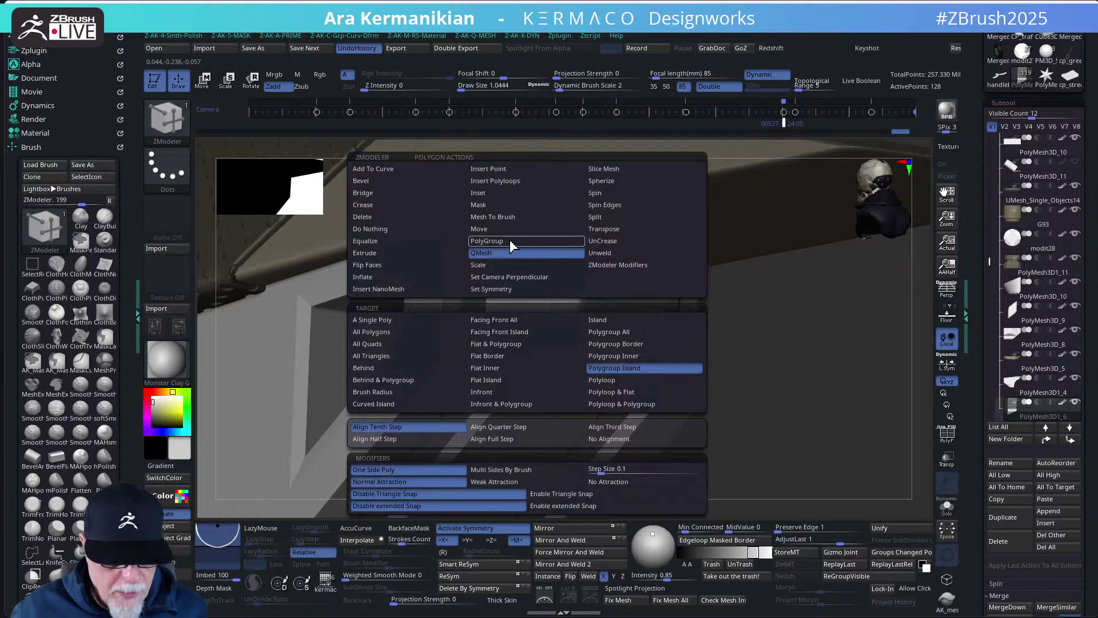
pyautogui.click(483, 192)
pyautogui.moveTo(893, 486); pyautogui.dragTo(906, 495)
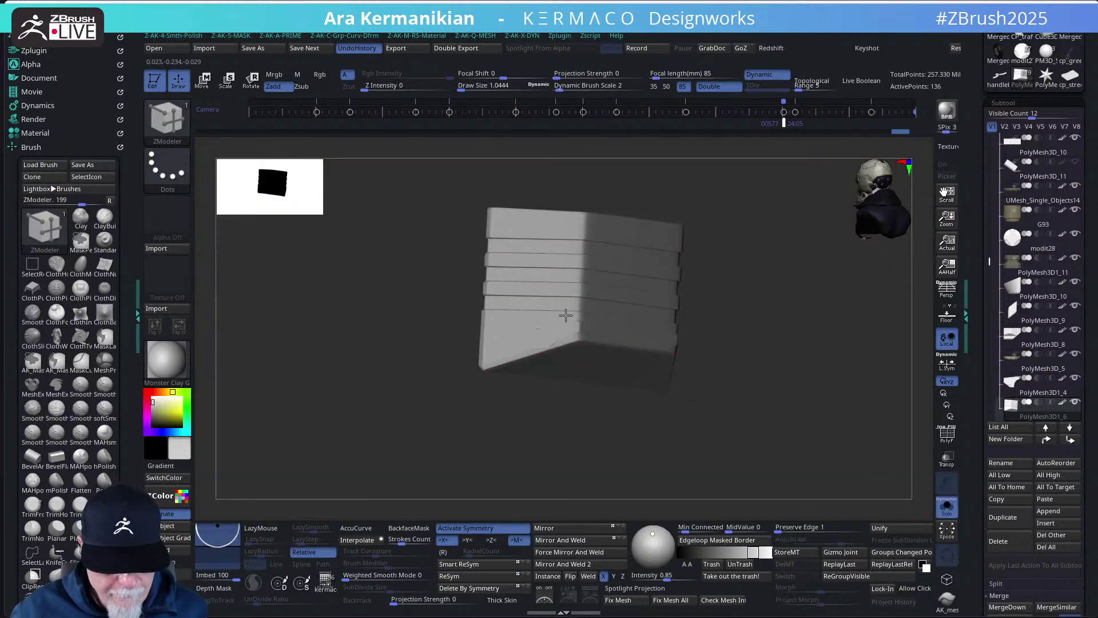
pyautogui.hotkey('ctrl', 'z')
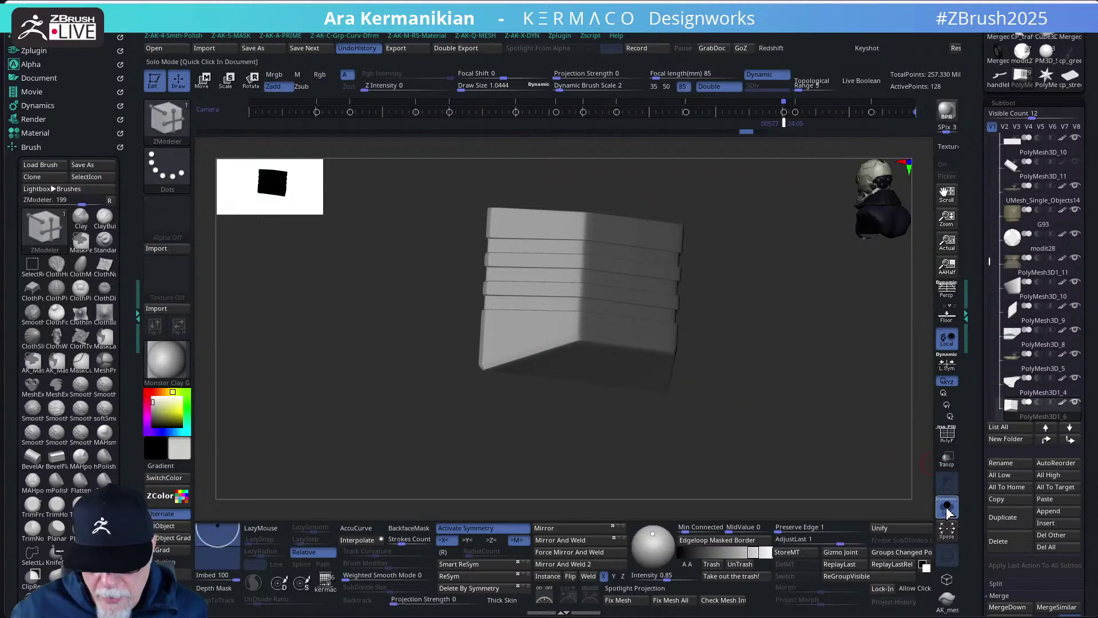
pyautogui.click(948, 435)
pyautogui.moveTo(775, 412); pyautogui.dragTo(780, 431)
pyautogui.press('f')
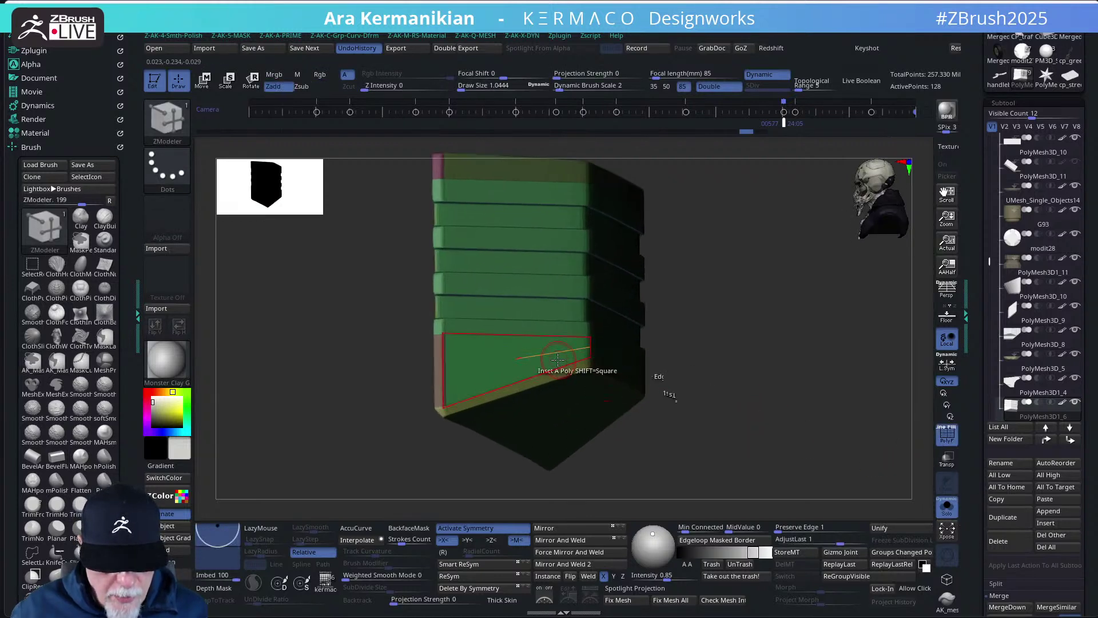
pyautogui.moveTo(526, 353); pyautogui.dragTo(526, 356)
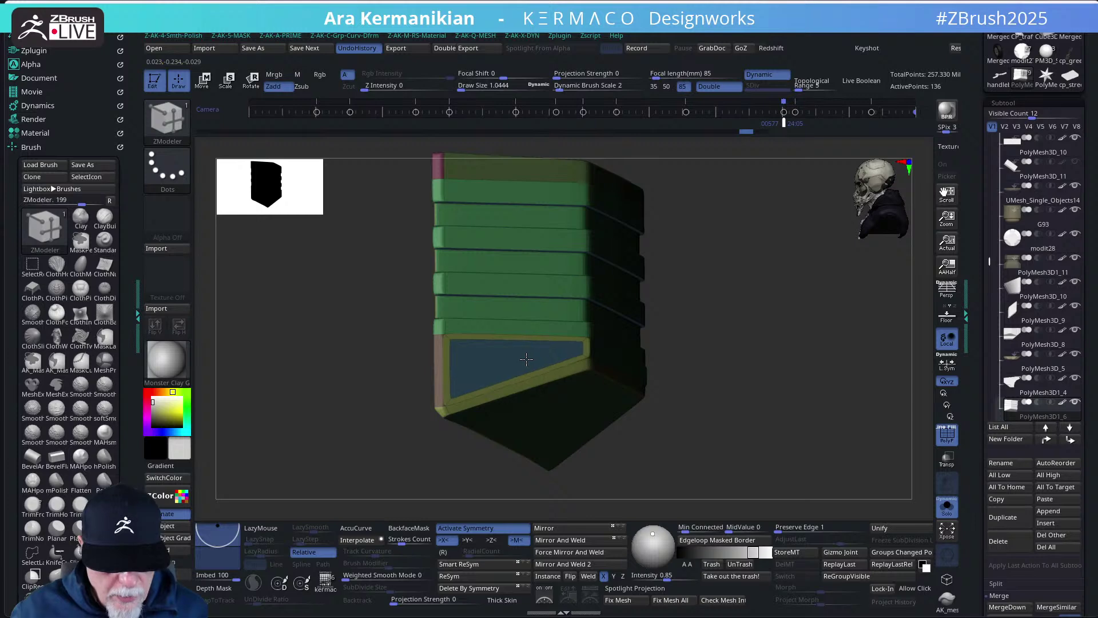
pyautogui.moveTo(754, 433); pyautogui.dragTo(713, 436)
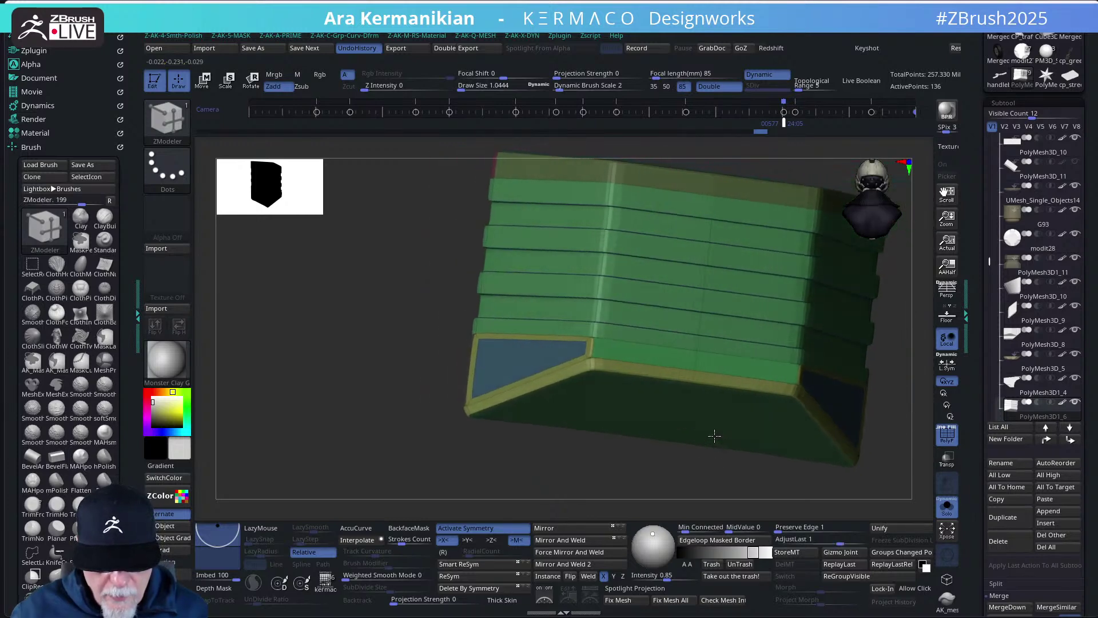
pyautogui.hotkey('ctrl', 'z')
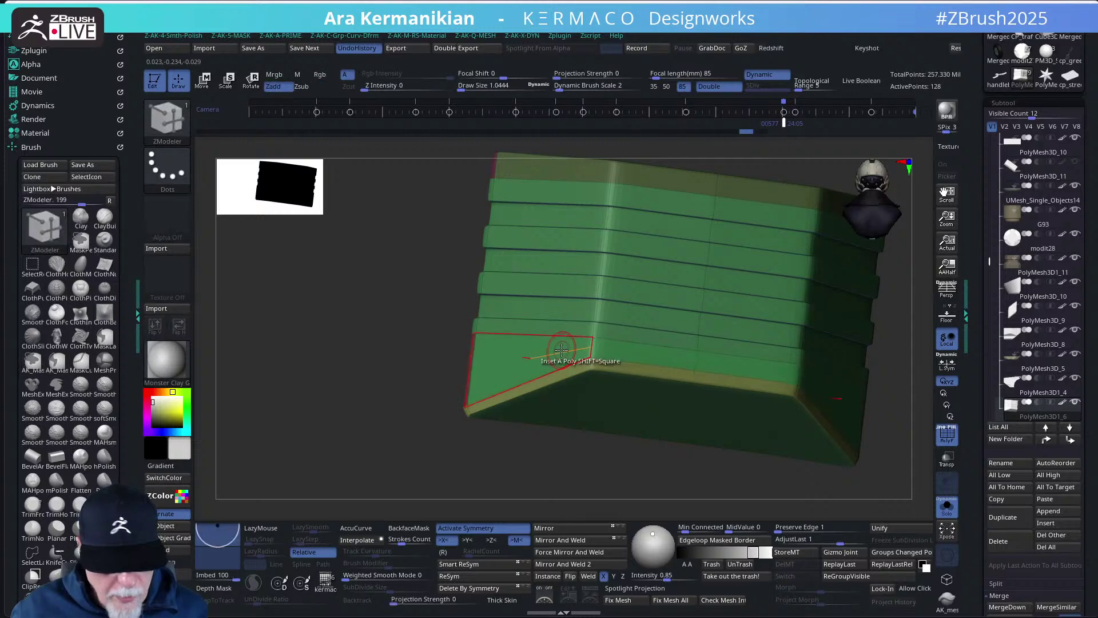
pyautogui.moveTo(552, 350); pyautogui.dragTo(623, 355)
pyautogui.moveTo(624, 356)
pyautogui.mouseDown(button='right')
pyautogui.moveTo(350, 382)
pyautogui.moveTo(538, 393)
pyautogui.mouseUp(button='right')
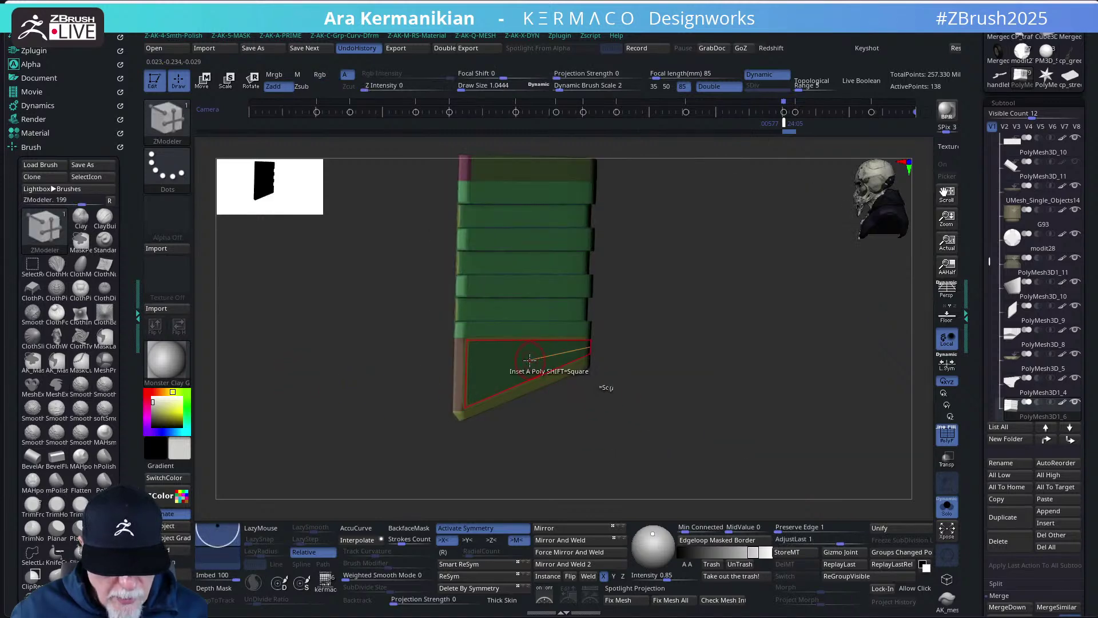
# - QMesh-extrude the bottom panel as a whole polygroup island
pyautogui.press('space')
pyautogui.click(492, 251)
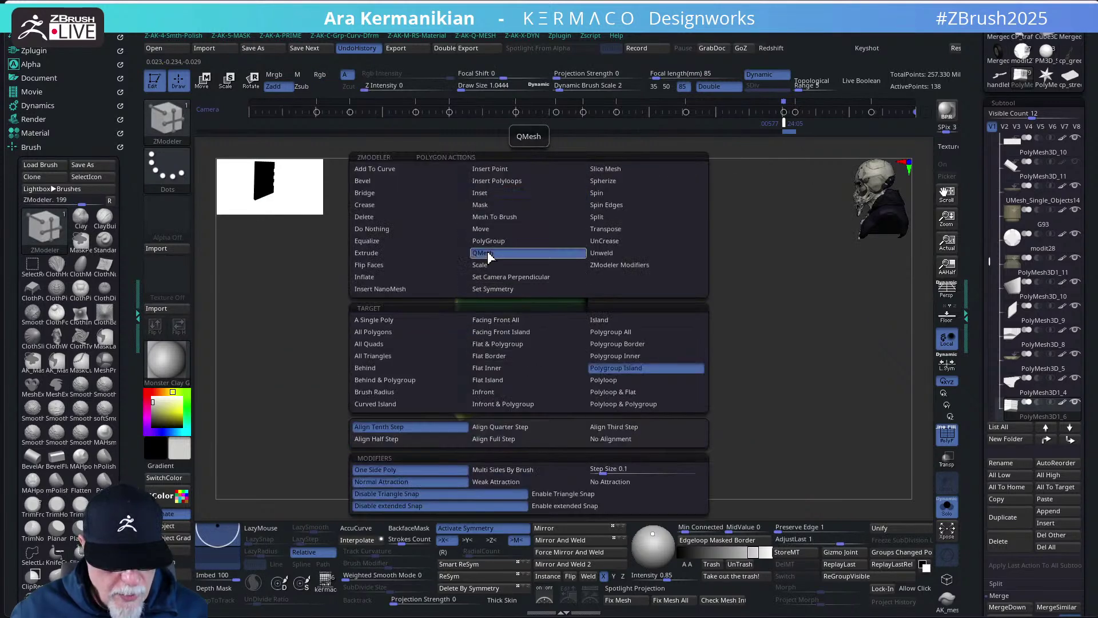
pyautogui.moveTo(535, 362); pyautogui.dragTo(534, 364)
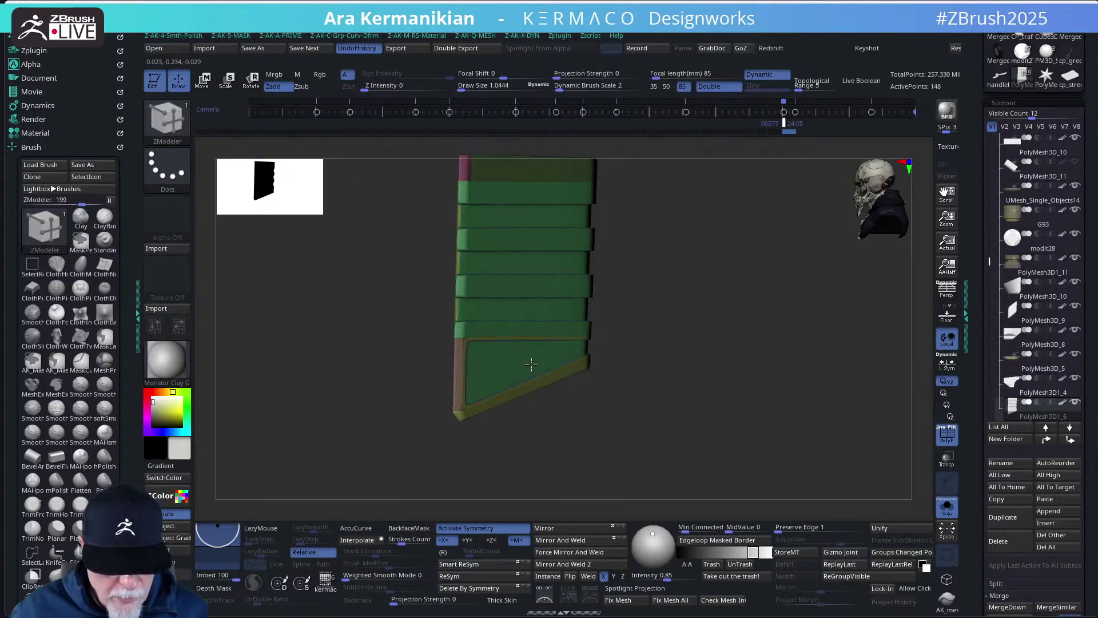
pyautogui.moveTo(721, 415); pyautogui.dragTo(643, 373)
# - Switch to single-polygon targeting, hide polygroups, and insert an edge loop across the bottom panel
pyautogui.press('space')
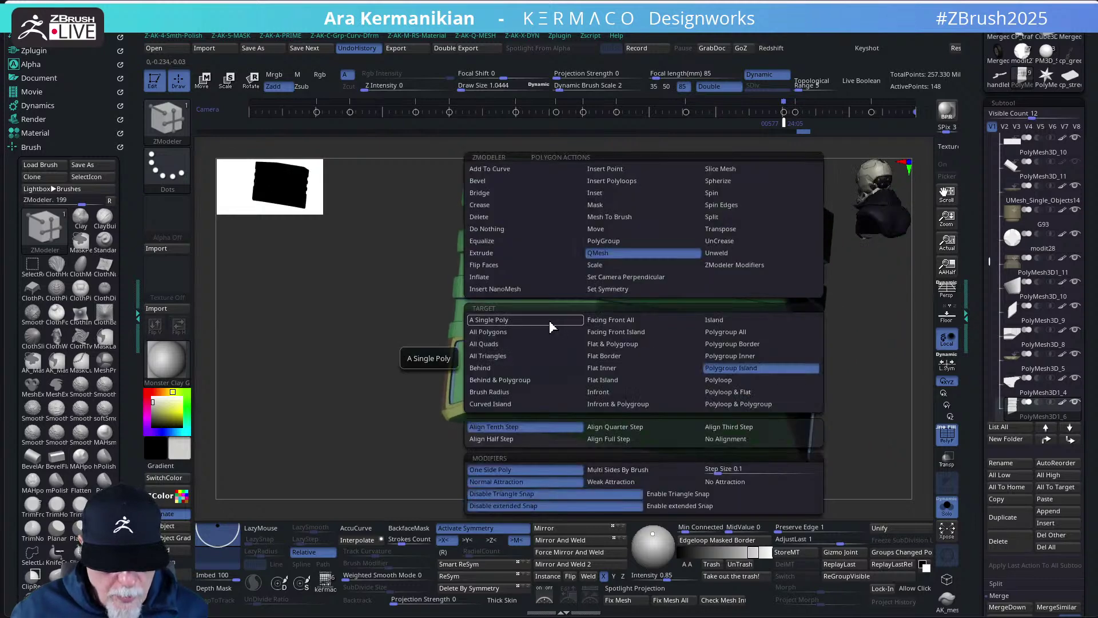
pyautogui.click(547, 321)
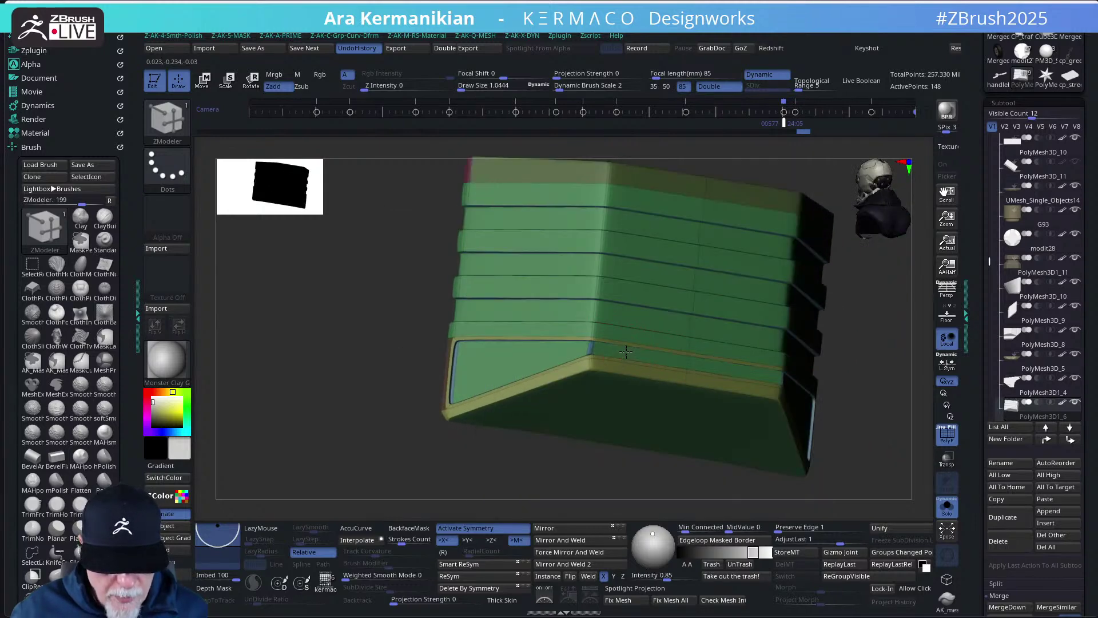
pyautogui.moveTo(847, 426); pyautogui.dragTo(939, 434)
pyautogui.click(948, 433)
pyautogui.moveTo(856, 424); pyautogui.dragTo(787, 429)
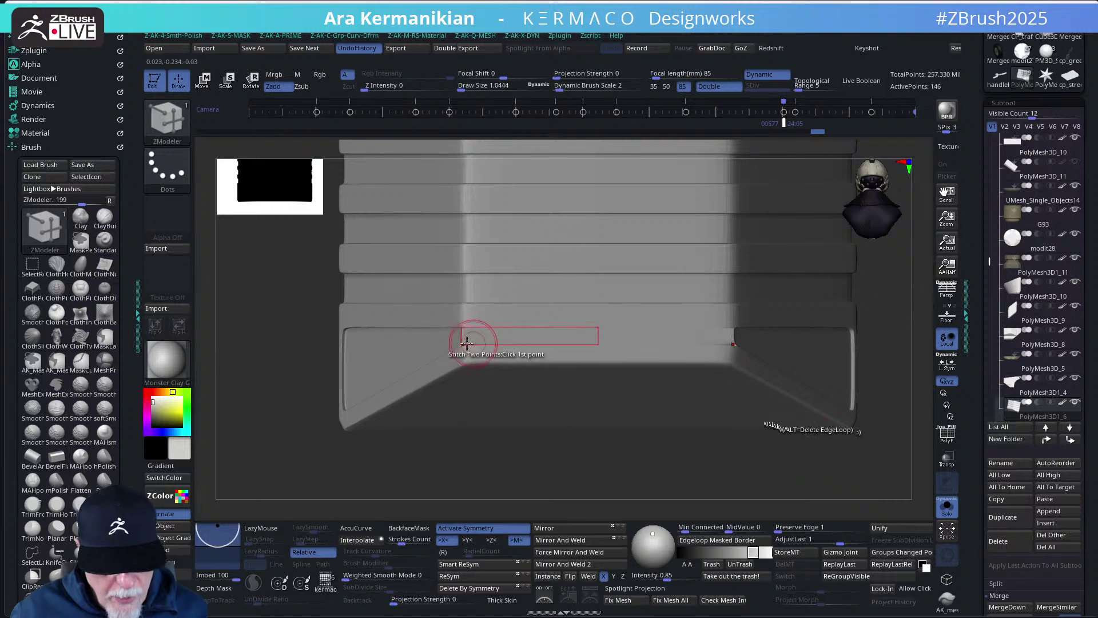
pyautogui.click(470, 340)
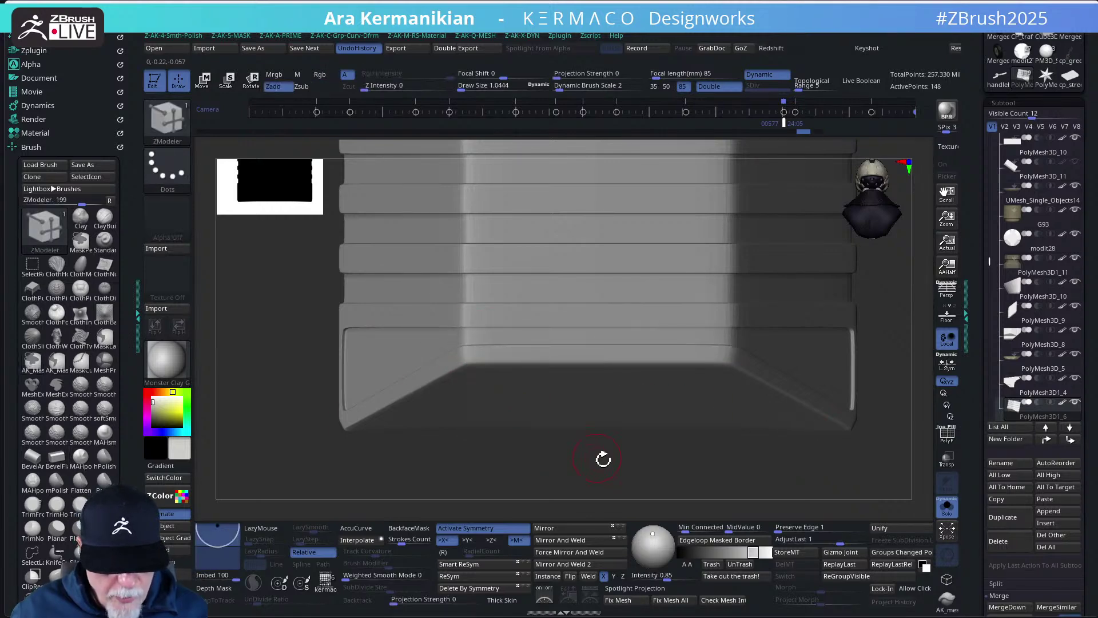
pyautogui.keyDown('alt'); pyautogui.moveTo(603, 459); pyautogui.dragTo(627, 445); pyautogui.keyUp('alt')
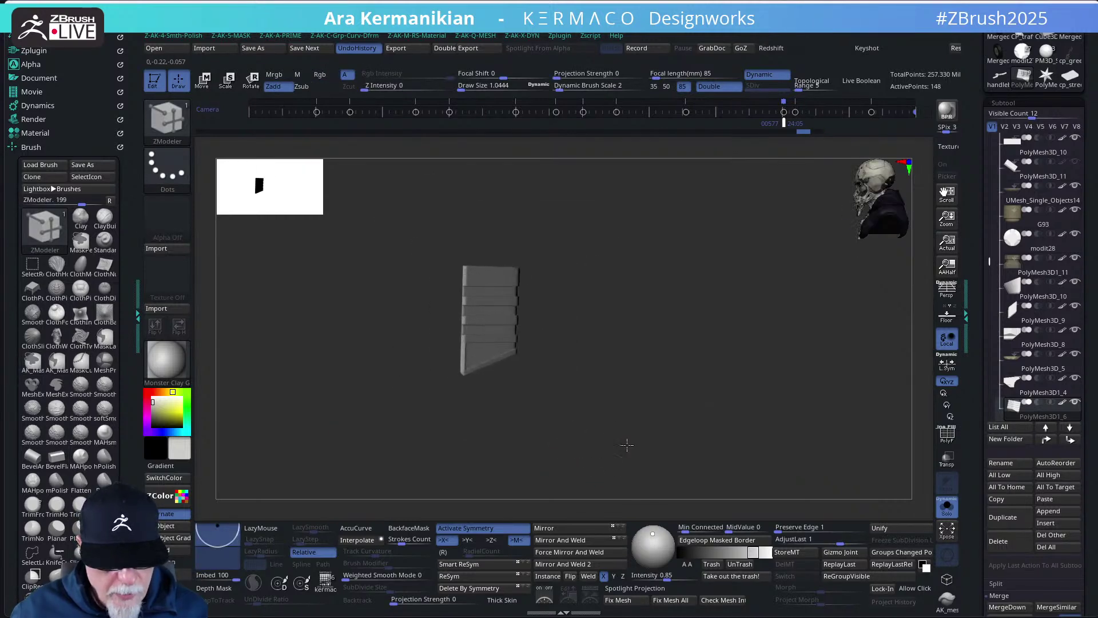
# - Show the other bike parts again and add an edge line along the box's lower front
pyautogui.click(945, 508)
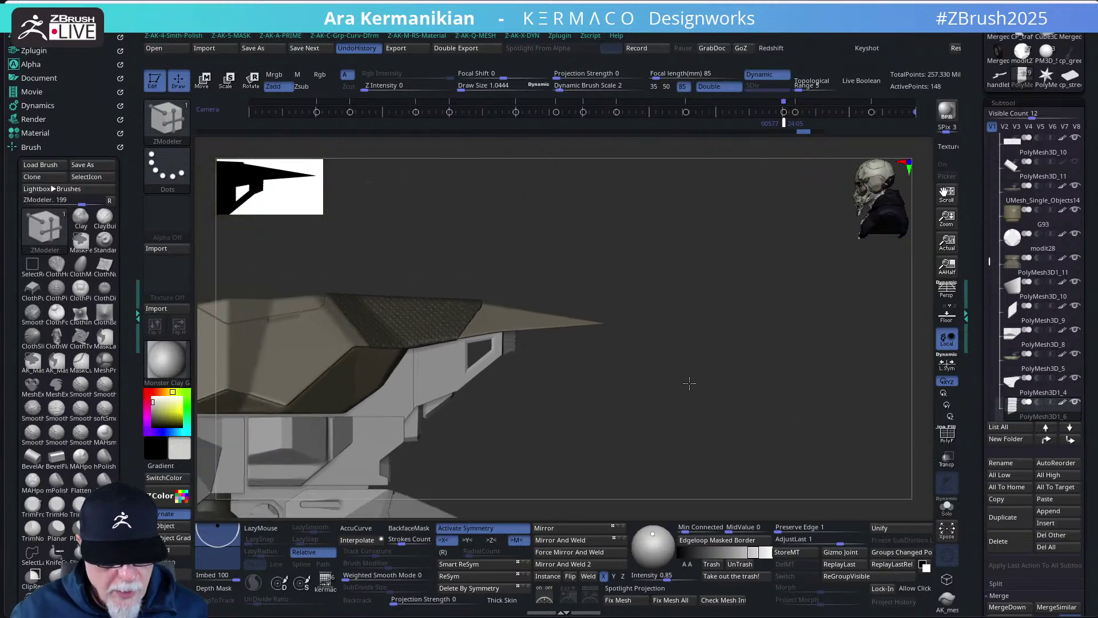
pyautogui.moveTo(656, 394); pyautogui.dragTo(692, 387)
pyautogui.hotkey('ctrl', 'z')
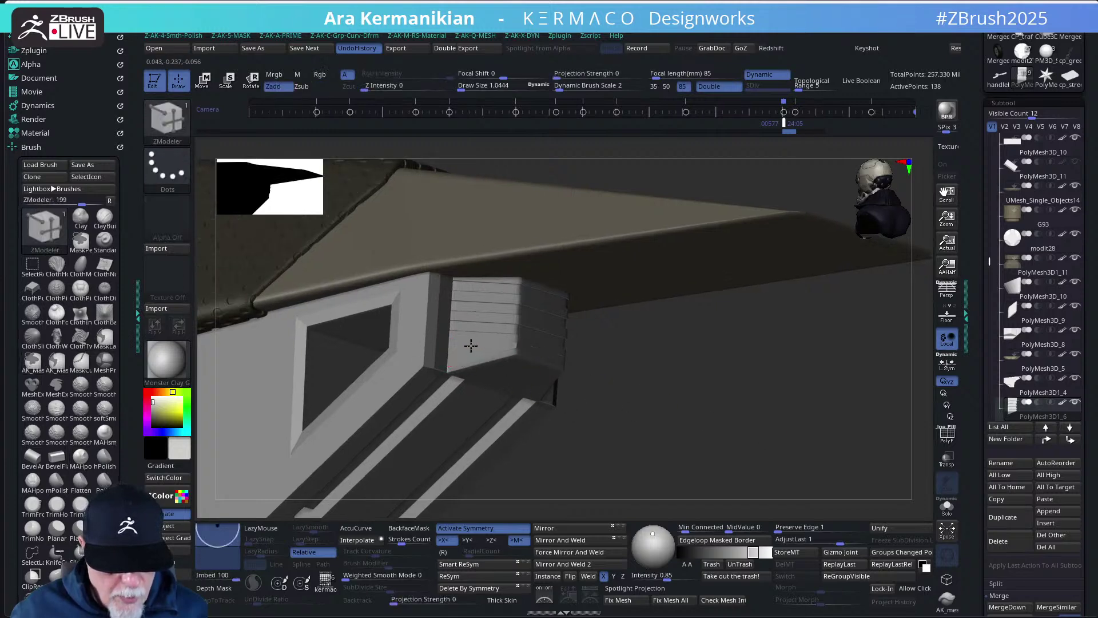
pyautogui.hotkey('ctrl', 'shift', 'z')
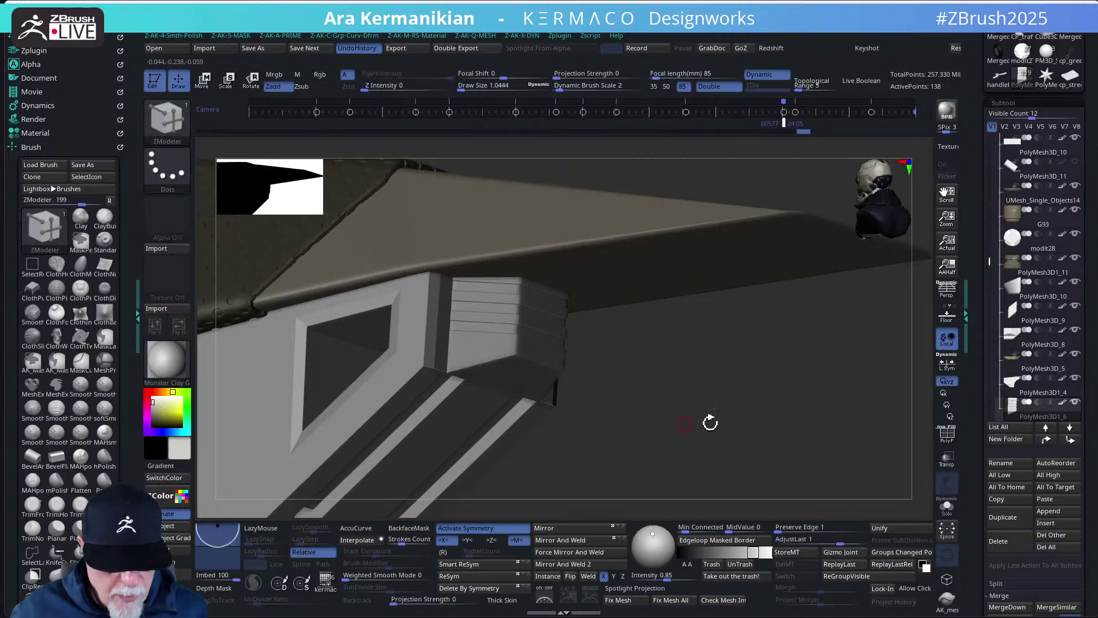
pyautogui.click(515, 362)
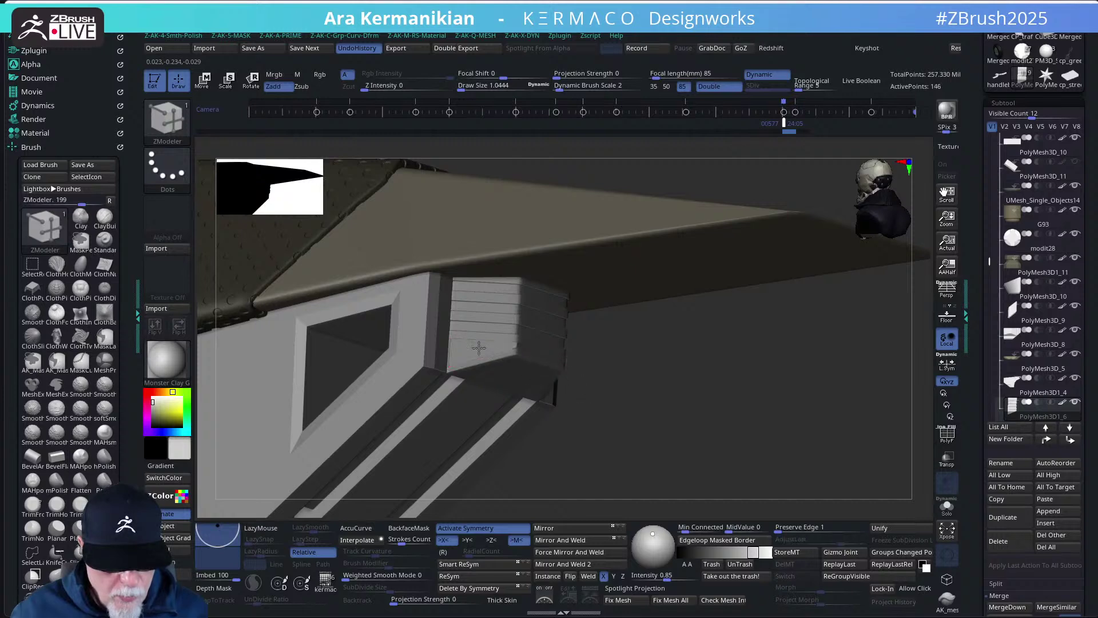
# - Extrude both lower front faces of the box into stepped ledges
pyautogui.moveTo(702, 393); pyautogui.dragTo(846, 421)
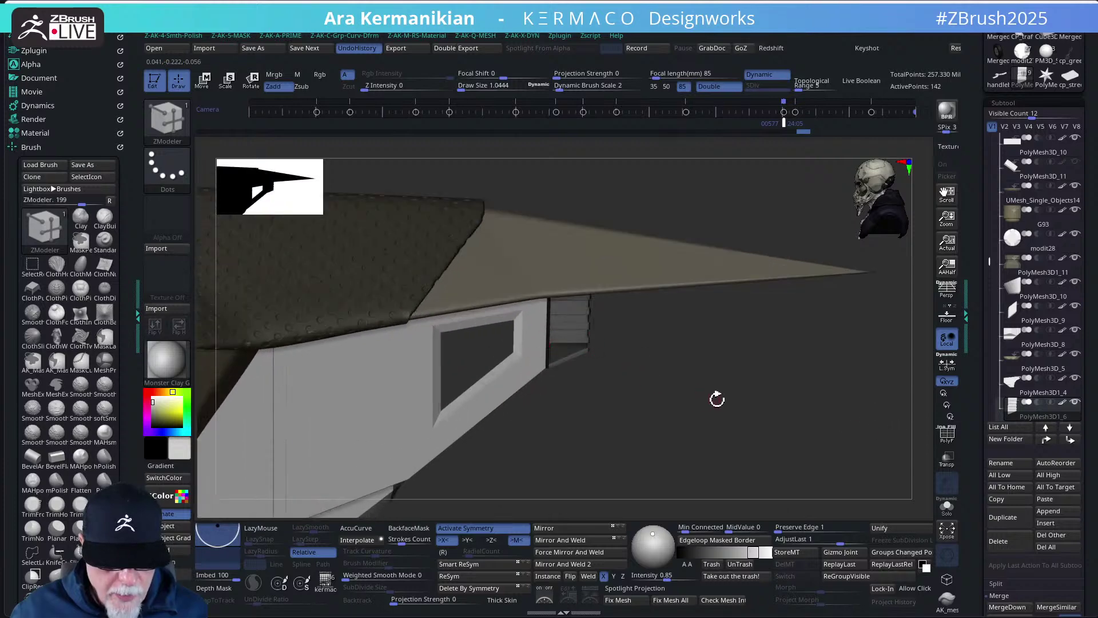
pyautogui.moveTo(770, 406); pyautogui.dragTo(767, 402)
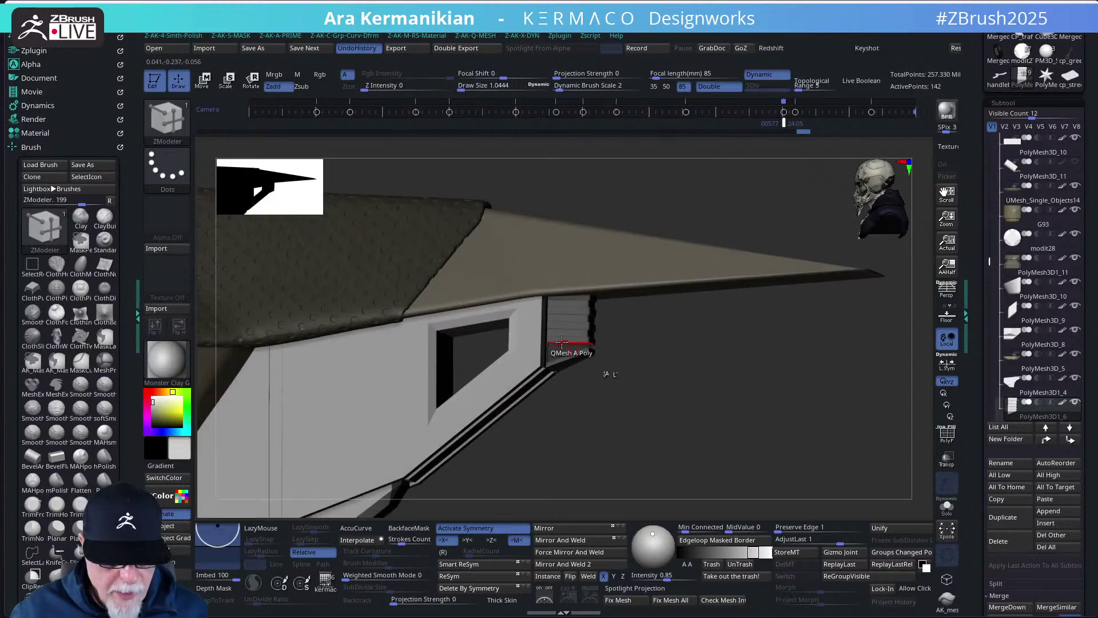
pyautogui.press('ctrl')
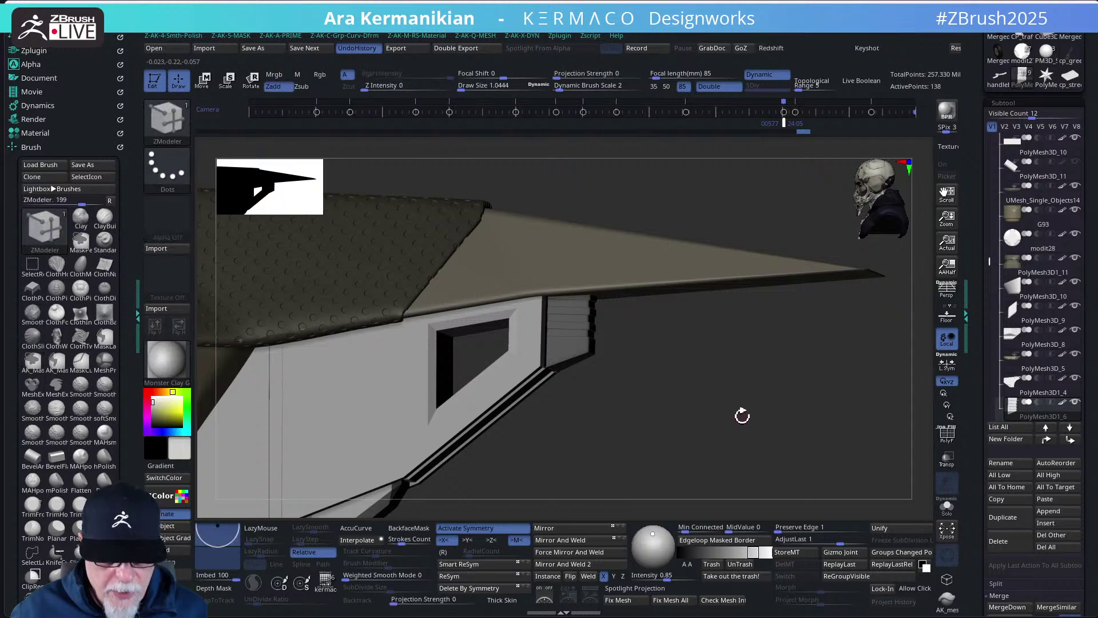
pyautogui.moveTo(741, 414)
pyautogui.mouseDown()
pyautogui.moveTo(730, 388)
pyautogui.moveTo(754, 423)
pyautogui.moveTo(715, 394)
pyautogui.mouseUp()
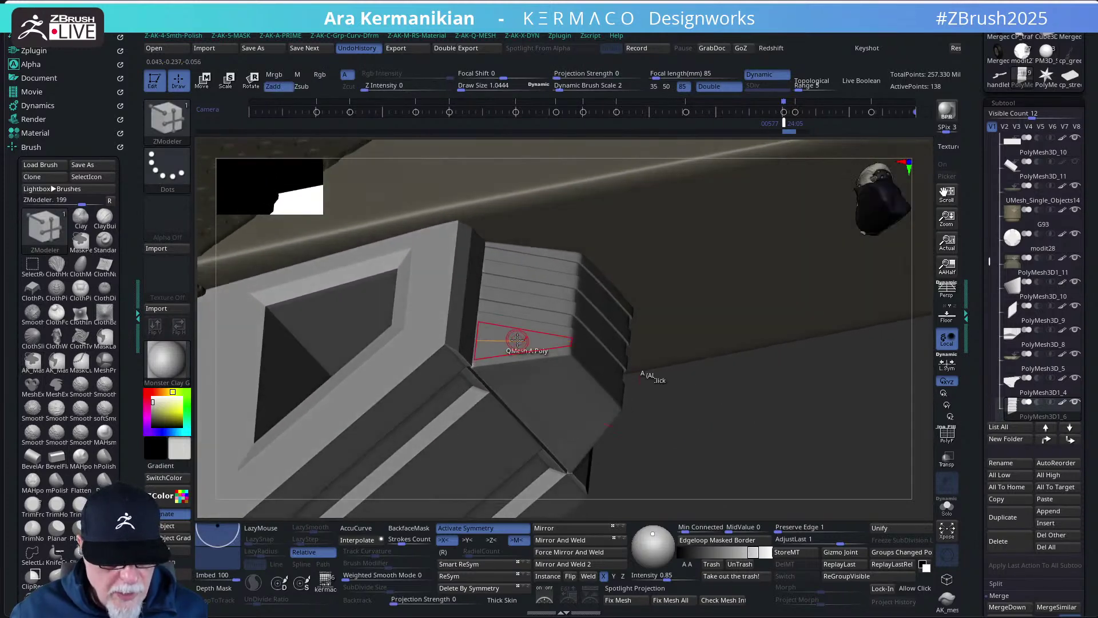
pyautogui.moveTo(517, 340); pyautogui.dragTo(521, 317)
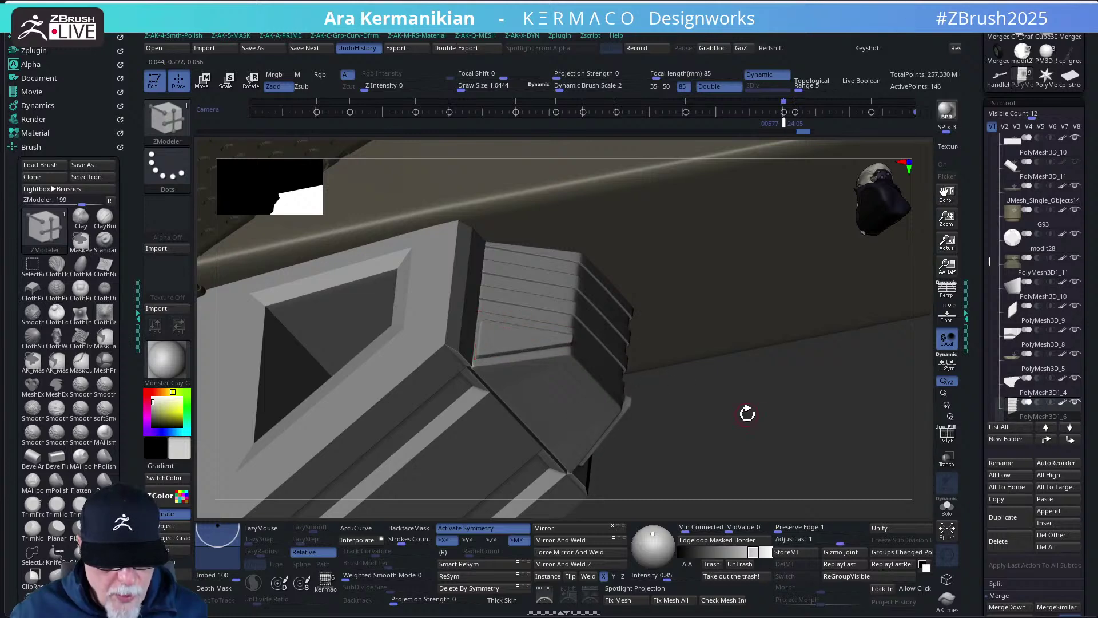
pyautogui.moveTo(748, 415); pyautogui.dragTo(833, 446)
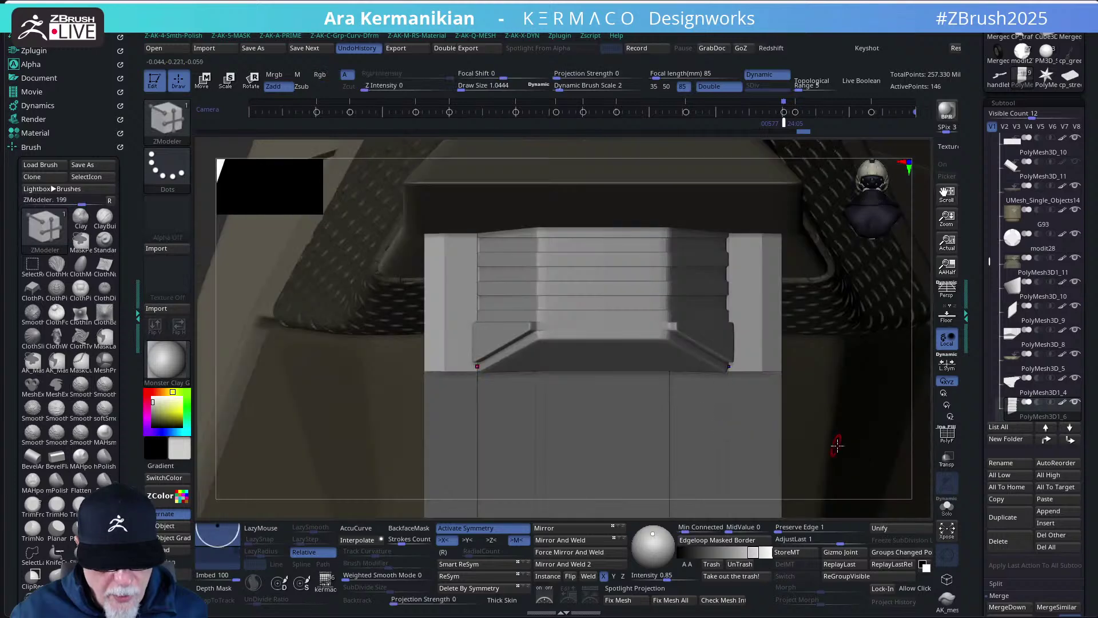
pyautogui.moveTo(926, 415); pyautogui.dragTo(803, 347)
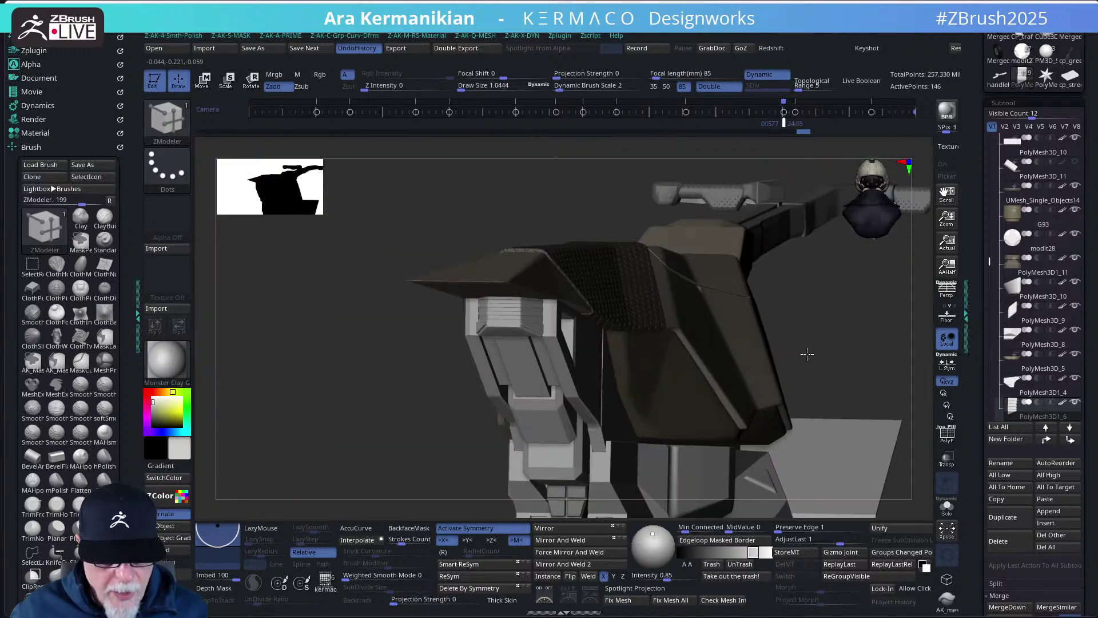
pyautogui.scroll(5, 658, 344)
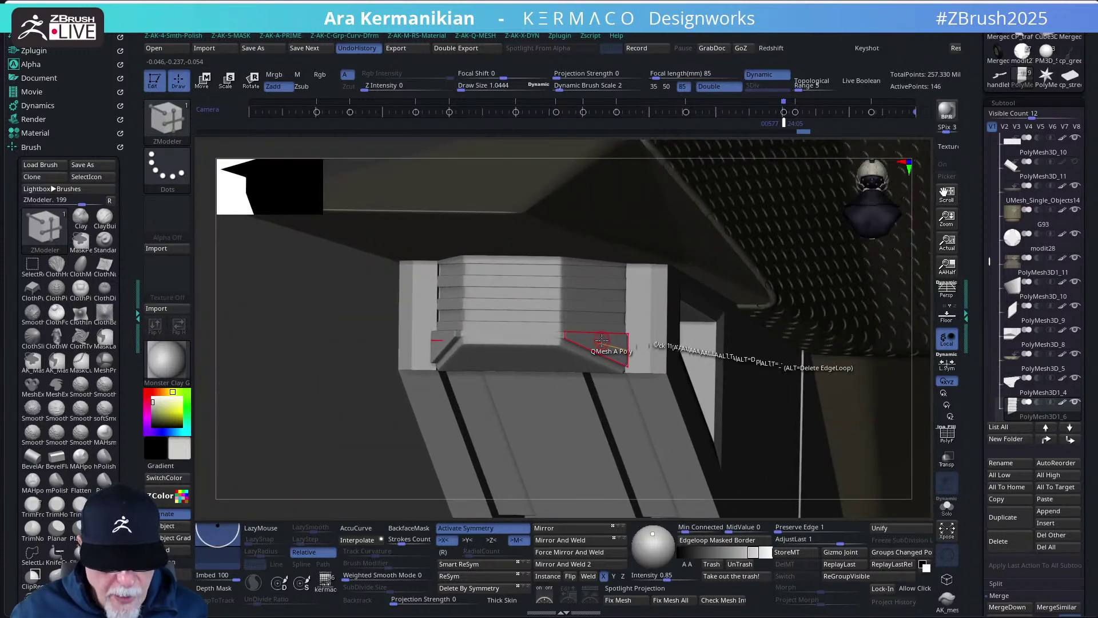
pyautogui.moveTo(602, 341); pyautogui.dragTo(613, 344)
pyautogui.moveTo(328, 328); pyautogui.dragTo(738, 434, button='right')
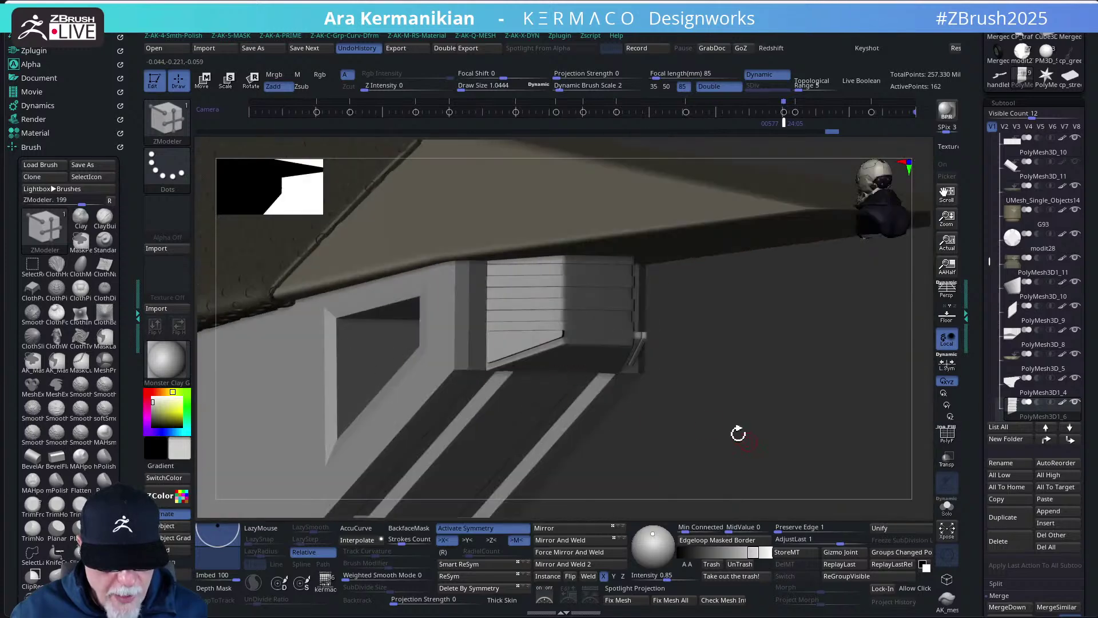
# - Switch between Transpose, ZModeler and the Move brush using BMV and BZM
pyautogui.press('w')
pyautogui.moveTo(726, 397); pyautogui.dragTo(784, 407, button='right')
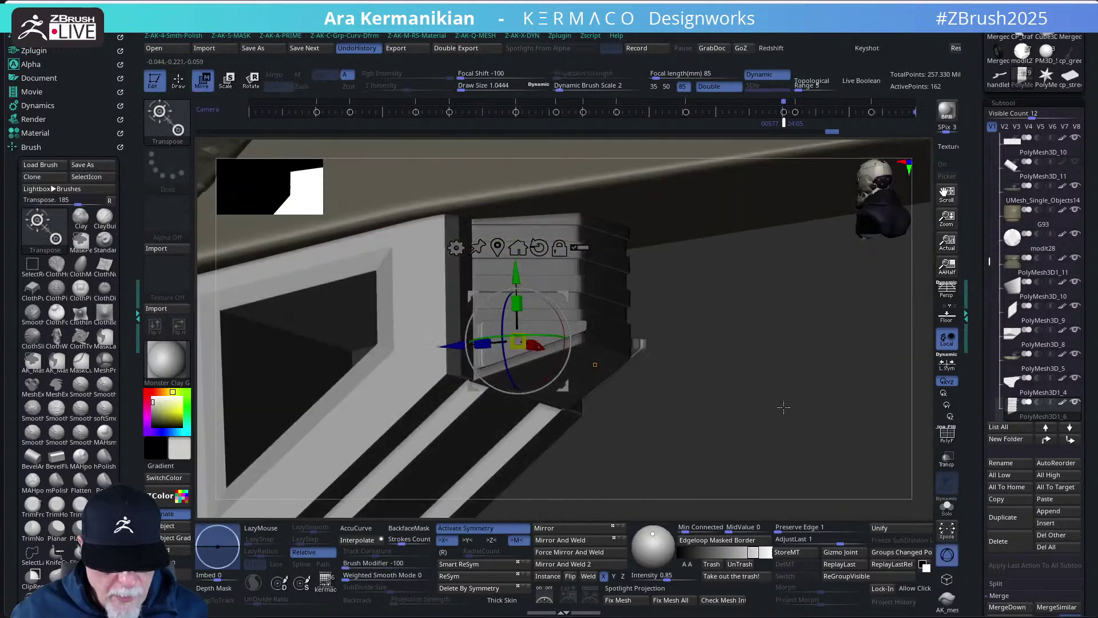
pyautogui.press('q')
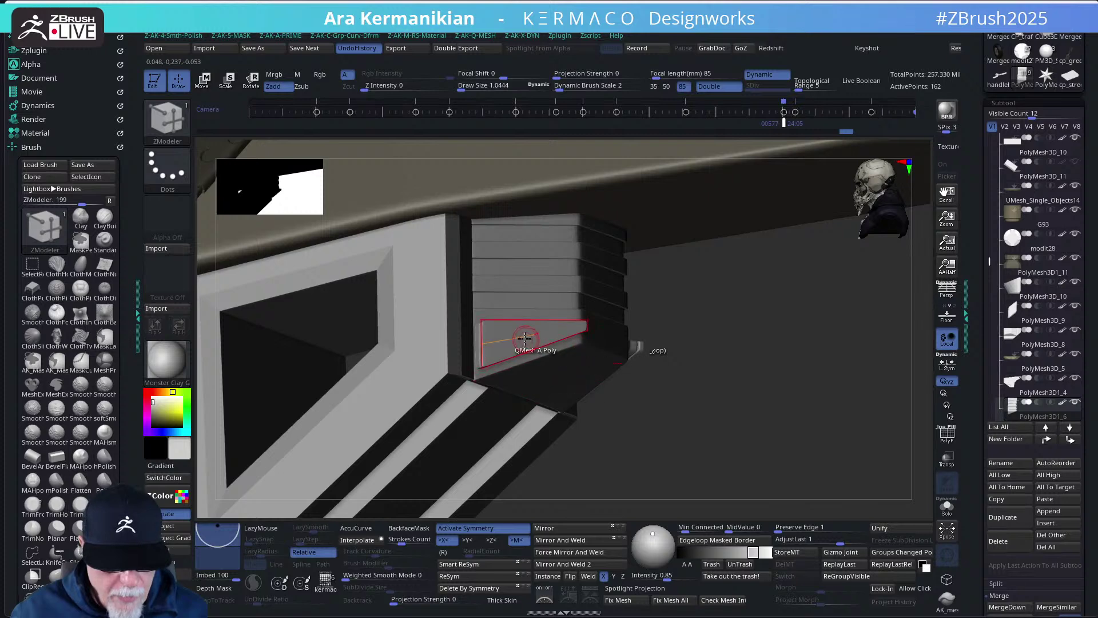
pyautogui.press('b')
pyautogui.press('m')
pyautogui.press('v')
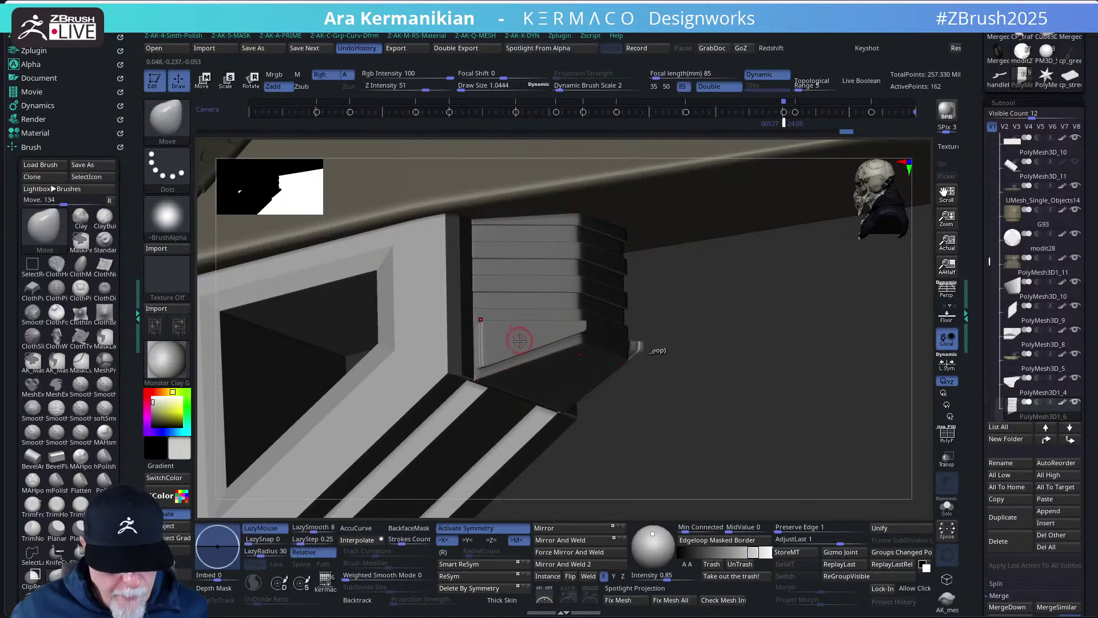
pyautogui.press('b')
pyautogui.press('z')
pyautogui.press('m')
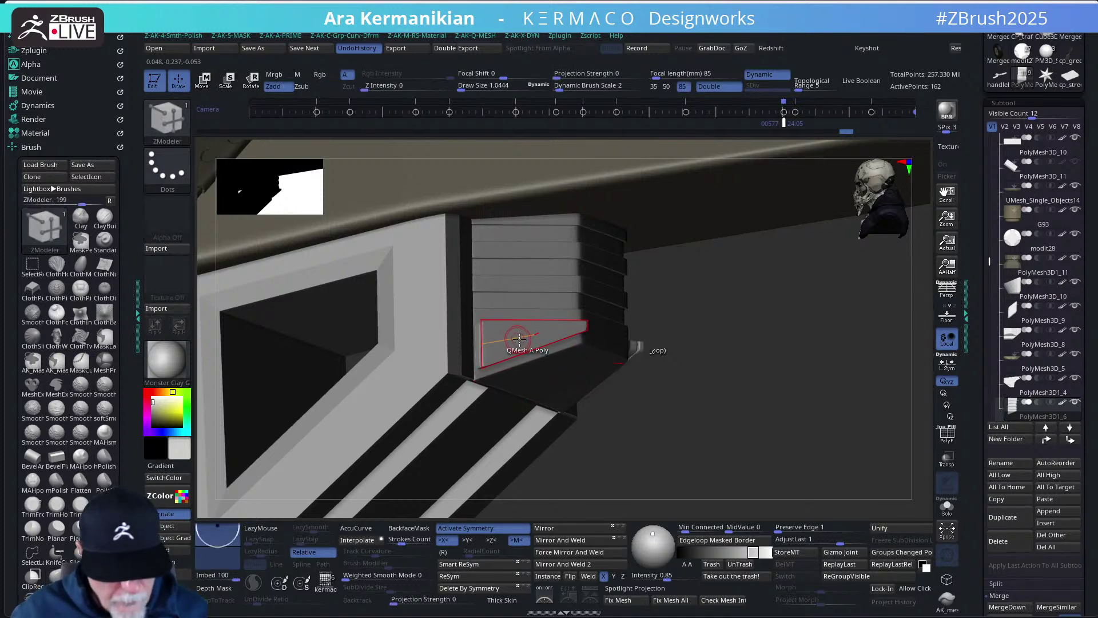
pyautogui.press('b')
pyautogui.press('m')
pyautogui.press('v')
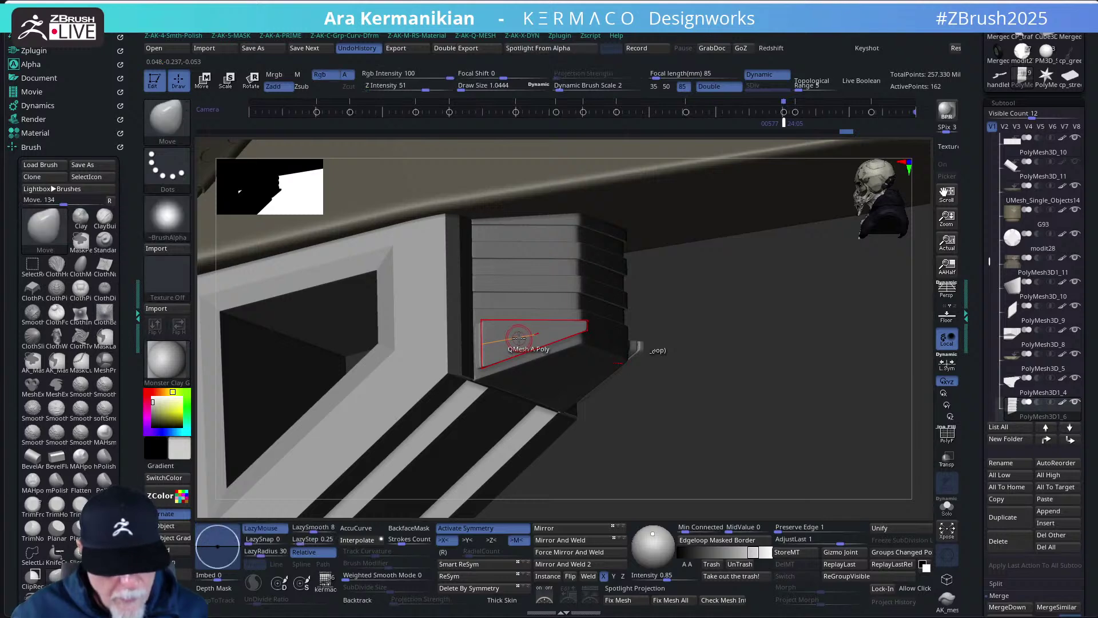
# - Realign the Transpose gizmo onto the mesh and nudge the part slightly along one axis
pyautogui.press('w')
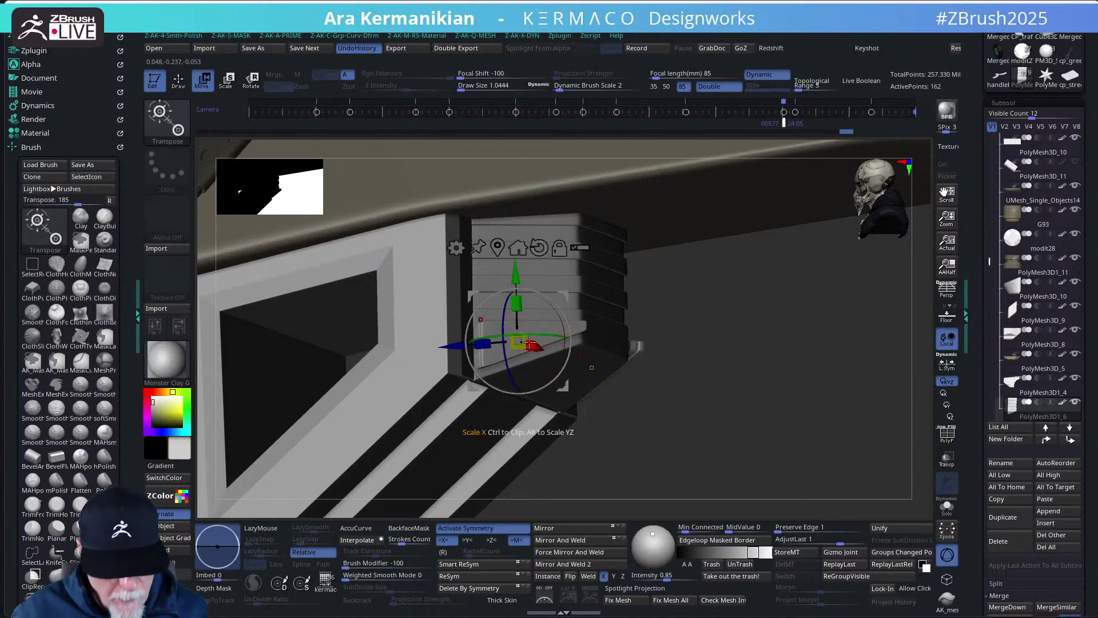
pyautogui.keyDown('alt'); pyautogui.moveTo(568, 302); pyautogui.dragTo(884, 346); pyautogui.keyUp('alt')
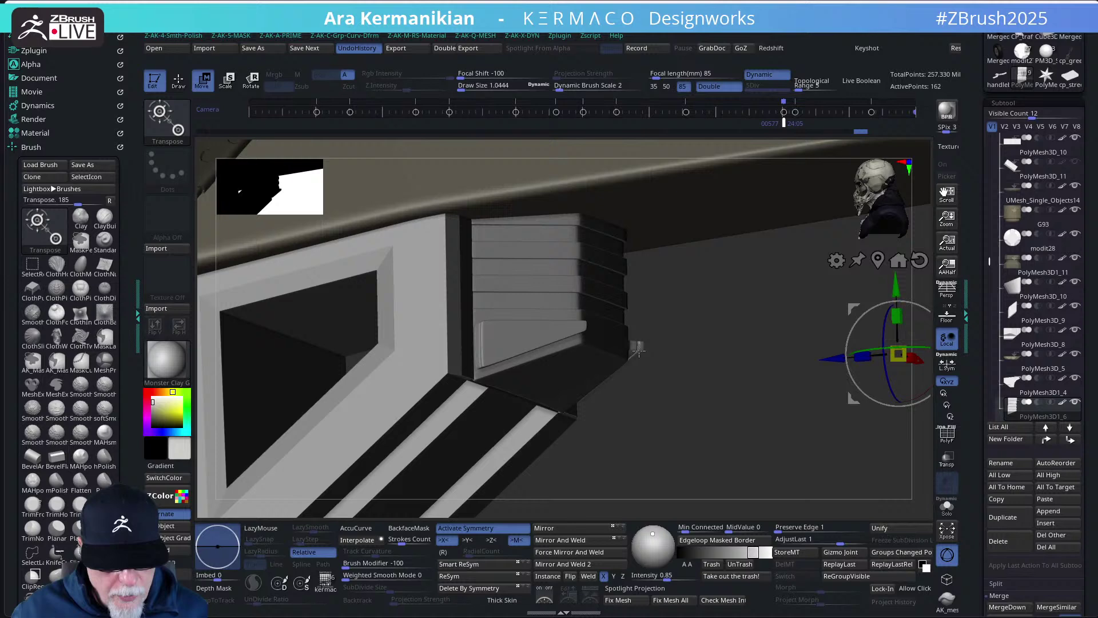
pyautogui.keyDown('alt'); pyautogui.click(523, 335); pyautogui.keyUp('alt')
pyautogui.moveTo(629, 361); pyautogui.dragTo(764, 424)
pyautogui.moveTo(565, 358); pyautogui.dragTo(570, 358)
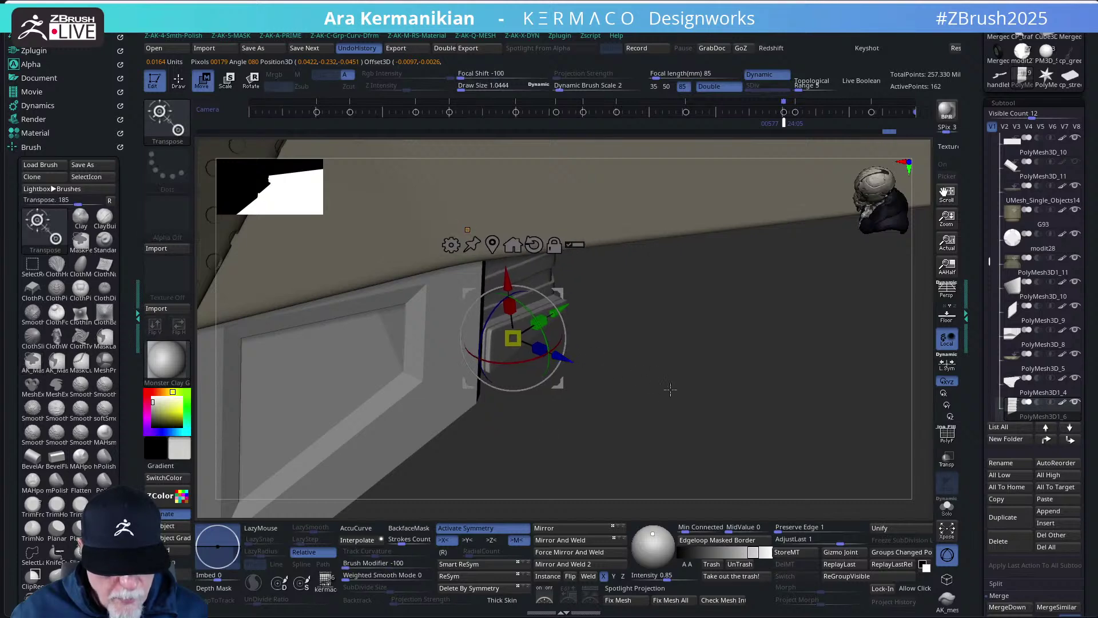
# - Undo the nudge and mask everything except the striped plate using ZModeler Mask Island
pyautogui.hotkey('ctrl', 'z')
pyautogui.hotkey('ctrl', 'z')
pyautogui.moveTo(718, 403)
pyautogui.mouseDown()
pyautogui.moveTo(687, 344)
pyautogui.moveTo(677, 383)
pyautogui.moveTo(679, 319)
pyautogui.mouseUp()
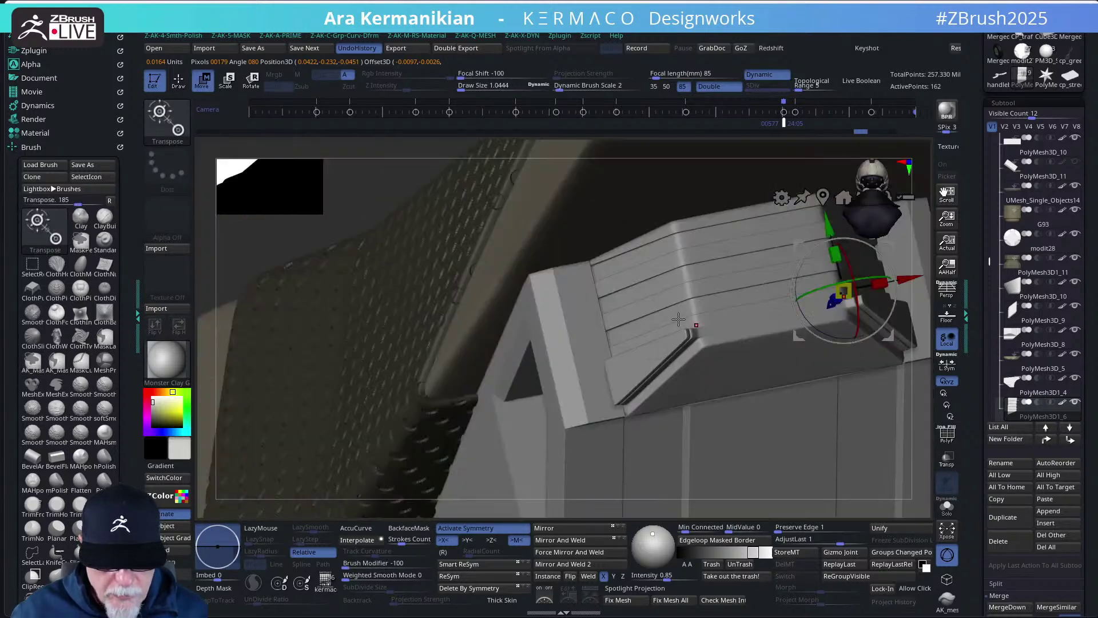
pyautogui.press('q')
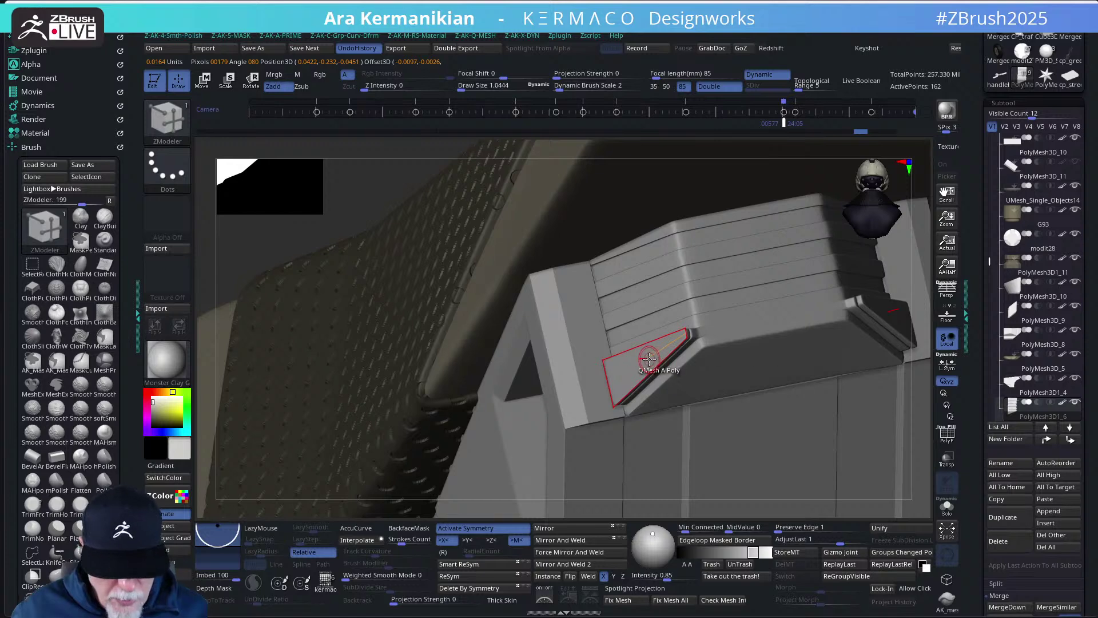
pyautogui.press('space')
pyautogui.click(606, 204)
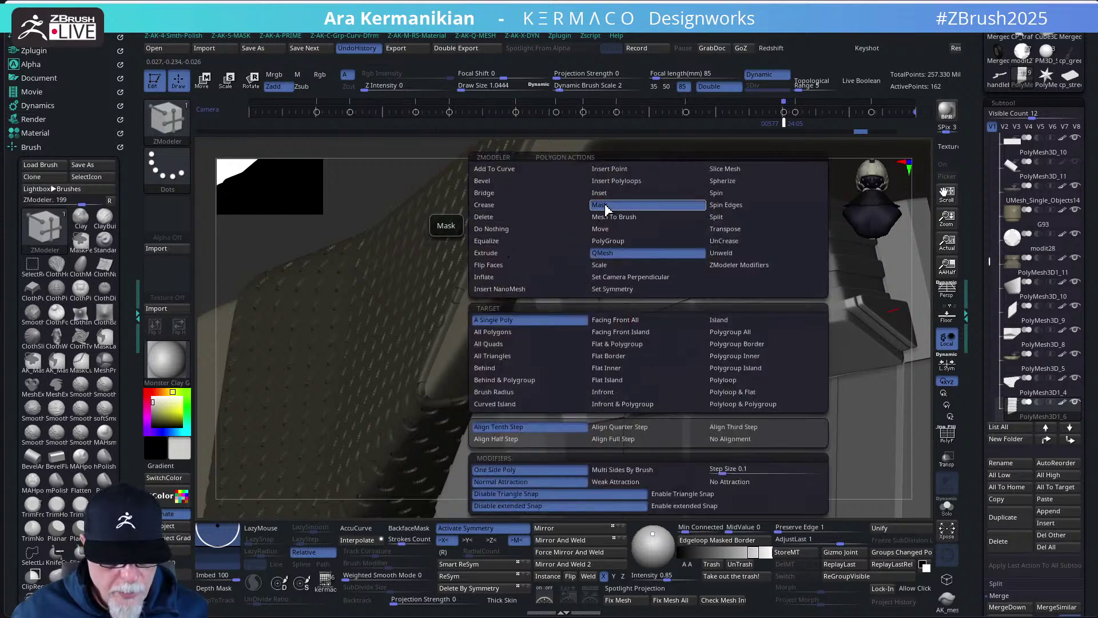
pyautogui.click(735, 320)
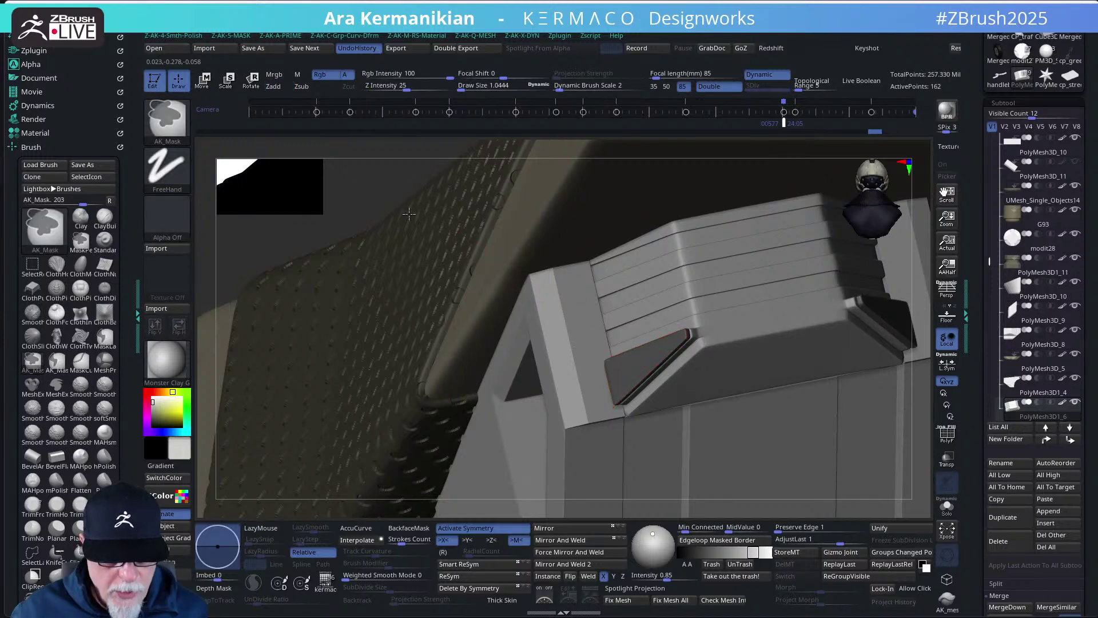
pyautogui.keyDown('ctrl'); pyautogui.click(392, 204); pyautogui.keyUp('ctrl')
# - Nudge the unmasked striped plate slightly along its depth with Transpose
pyautogui.press('w')
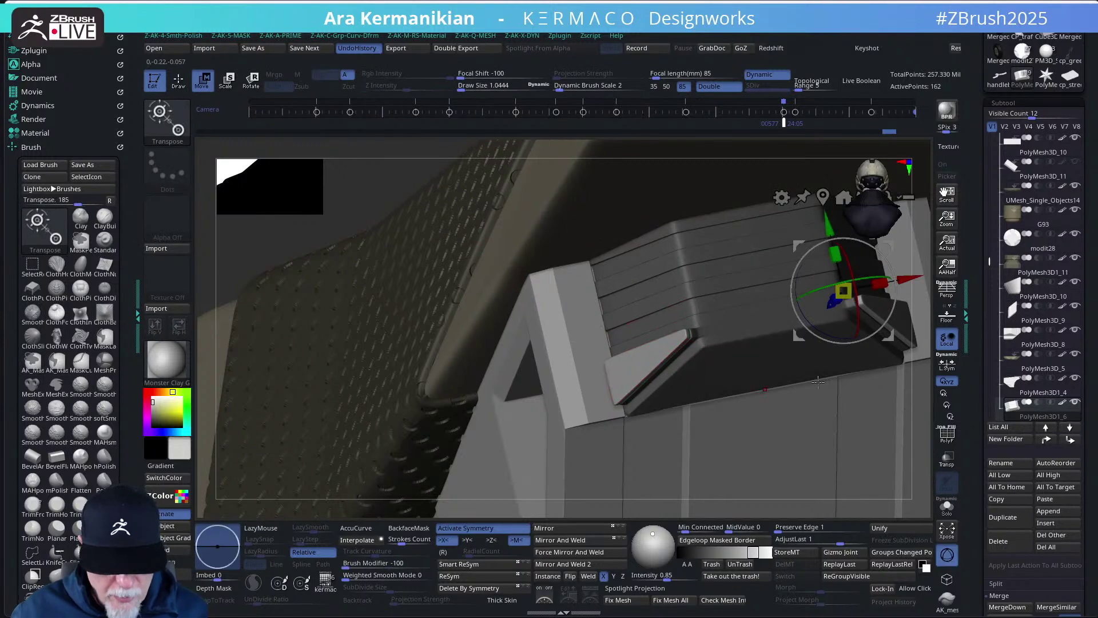
pyautogui.keyDown('alt'); pyautogui.moveTo(899, 356); pyautogui.dragTo(718, 352); pyautogui.keyUp('alt')
pyautogui.click(466, 366)
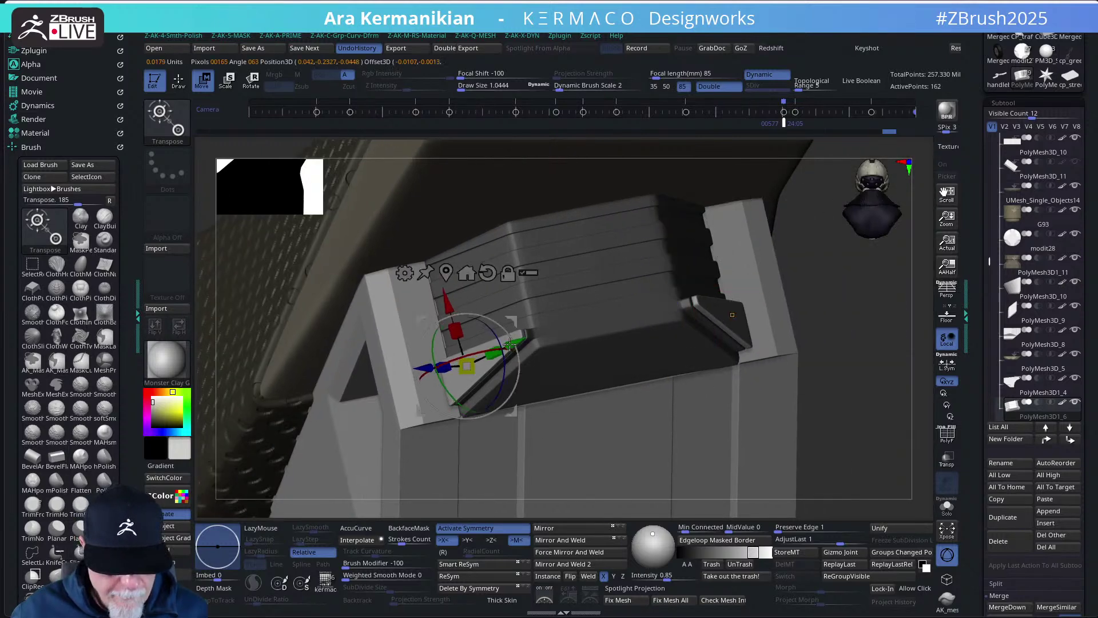
pyautogui.moveTo(432, 361); pyautogui.dragTo(423, 368)
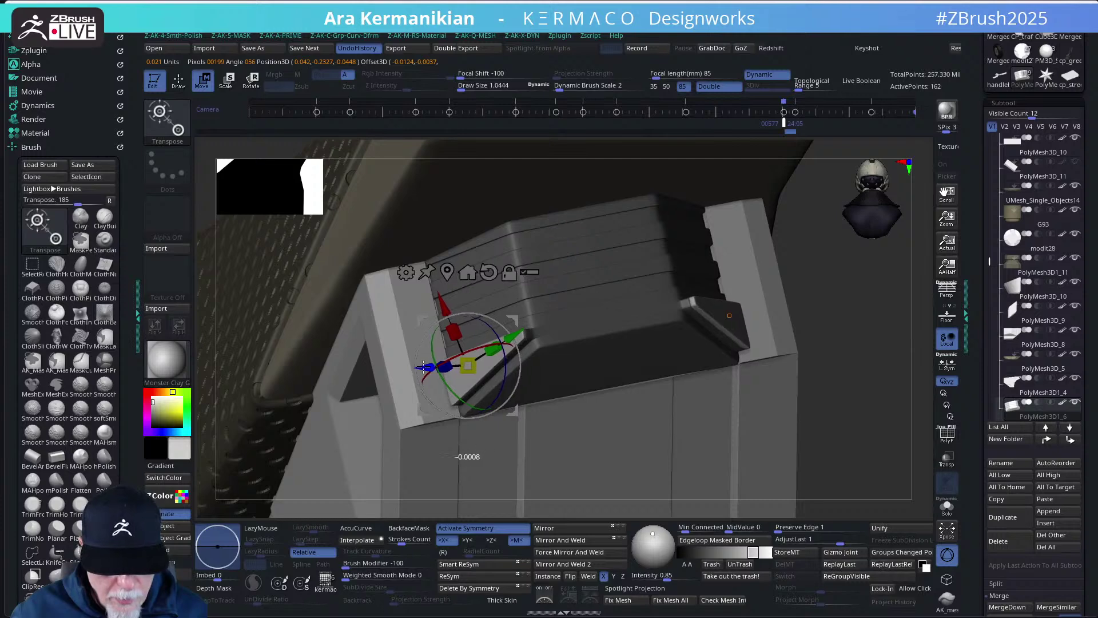
pyautogui.press('q')
# - Split the masked points off into a separate part
pyautogui.moveTo(829, 437)
pyautogui.mouseDown()
pyautogui.moveTo(776, 400)
pyautogui.moveTo(799, 422)
pyautogui.moveTo(788, 396)
pyautogui.mouseUp()
pyautogui.press('ctrl')
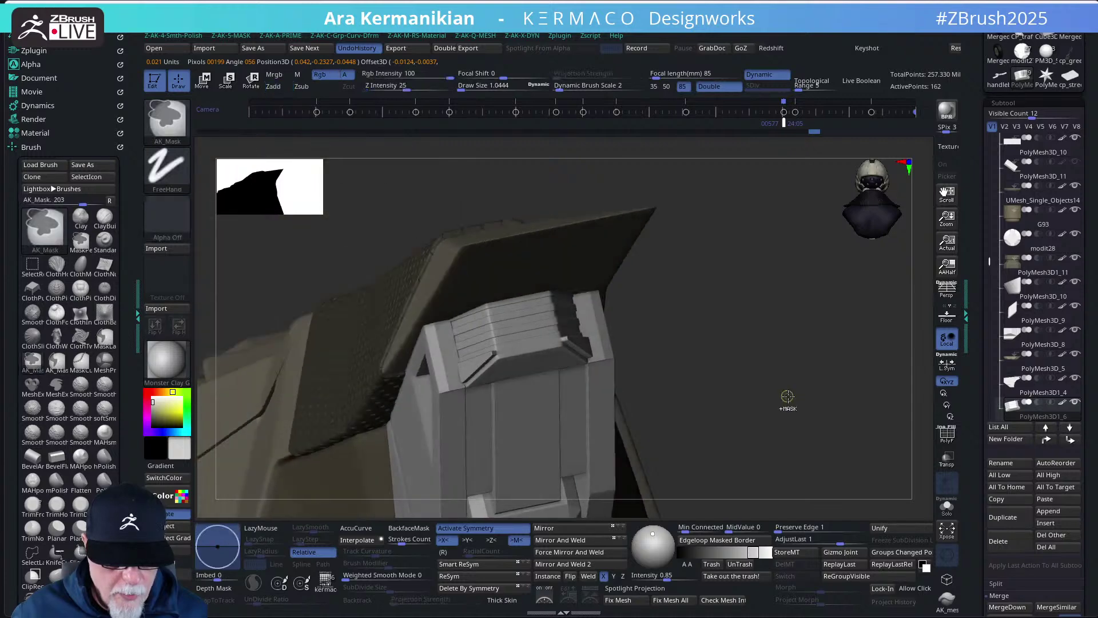
pyautogui.press('space')
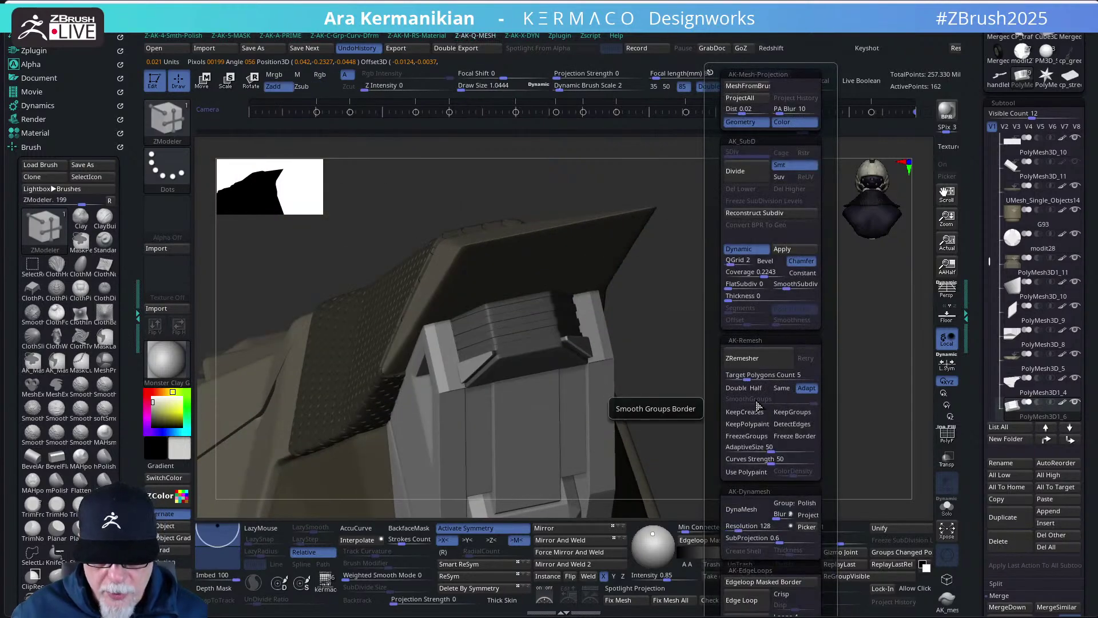
pyautogui.press('space')
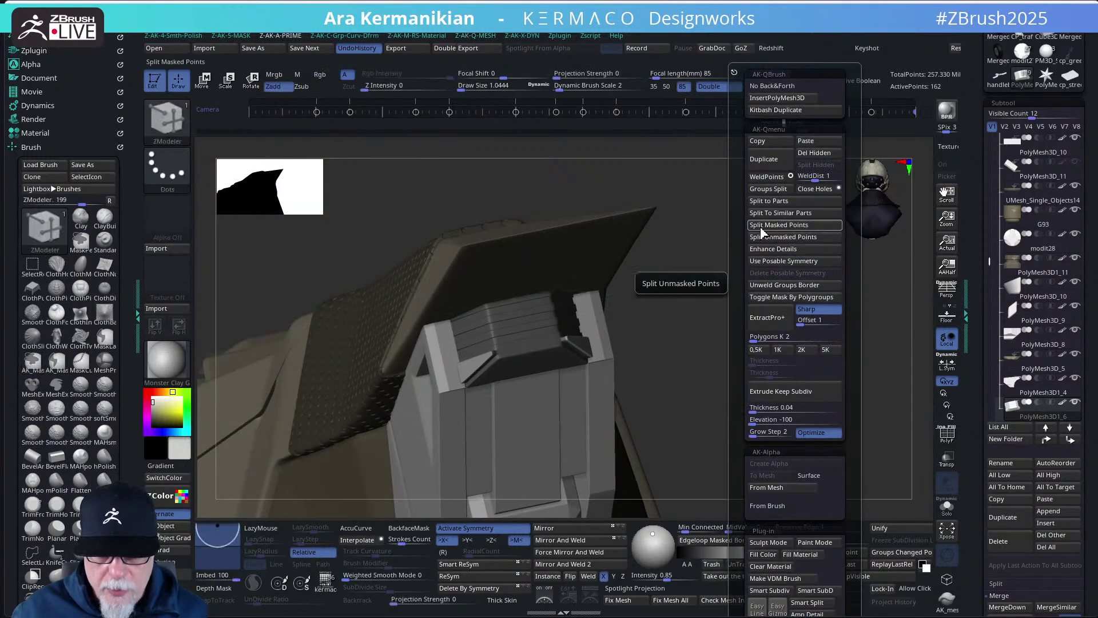
pyautogui.click(767, 237)
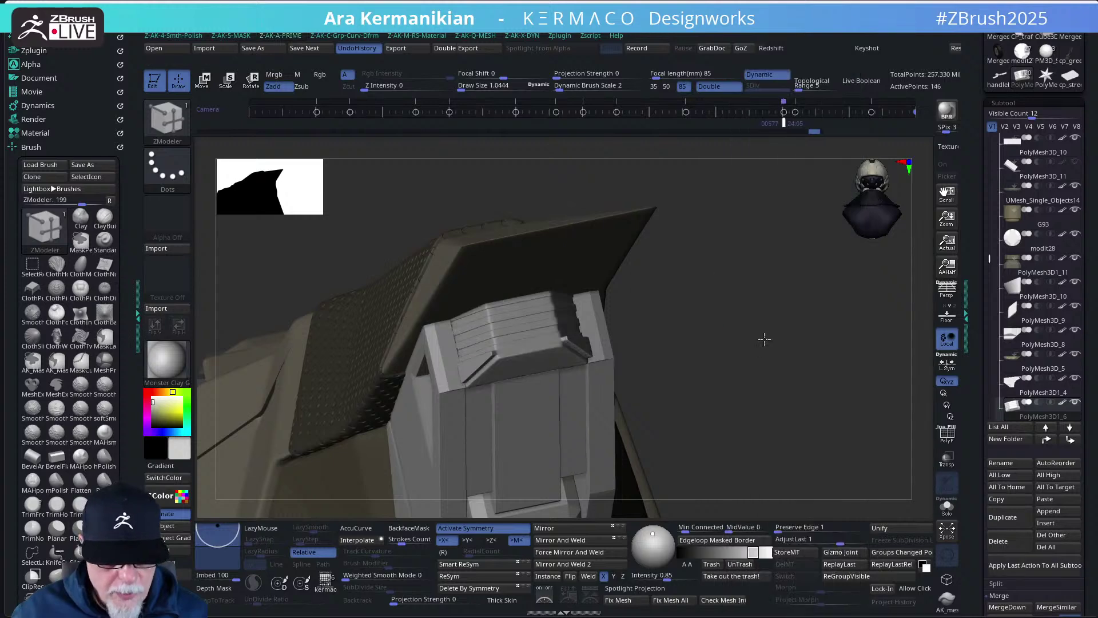
pyautogui.moveTo(765, 339)
pyautogui.mouseDown()
pyautogui.moveTo(775, 331)
pyautogui.moveTo(718, 362)
pyautogui.moveTo(587, 355)
pyautogui.mouseUp()
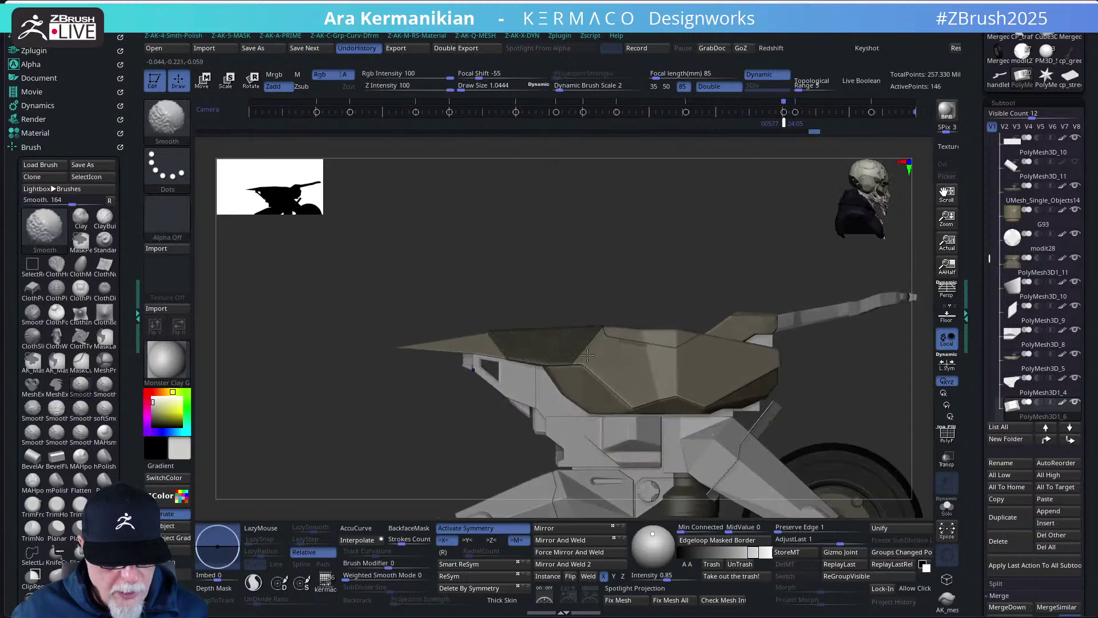
pyautogui.scroll(-5, 593, 256)
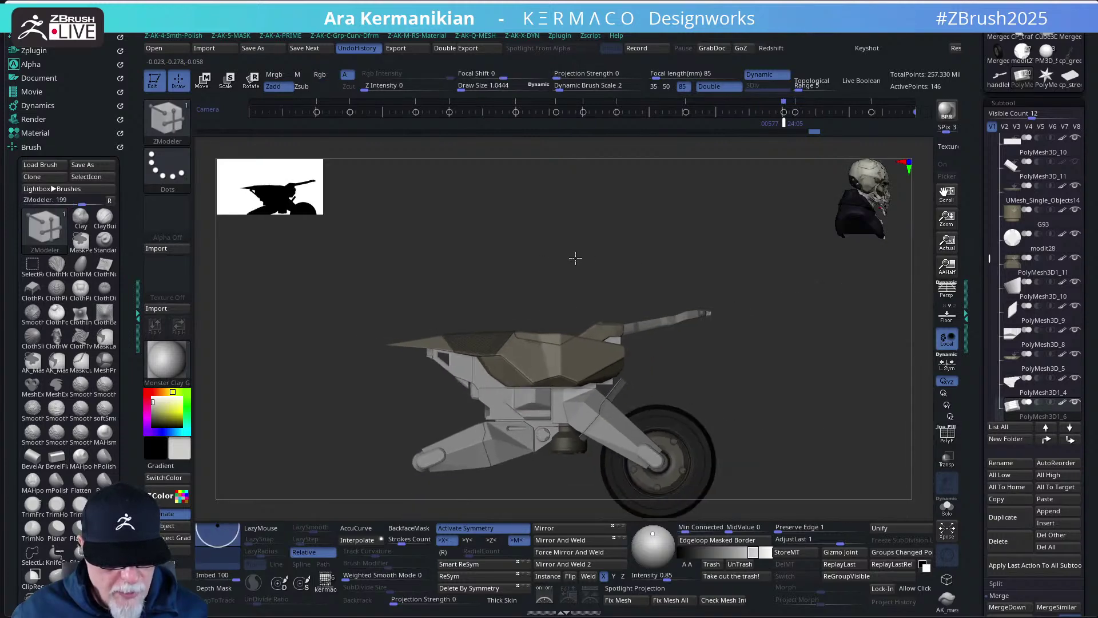
pyautogui.scroll(5, 575, 258)
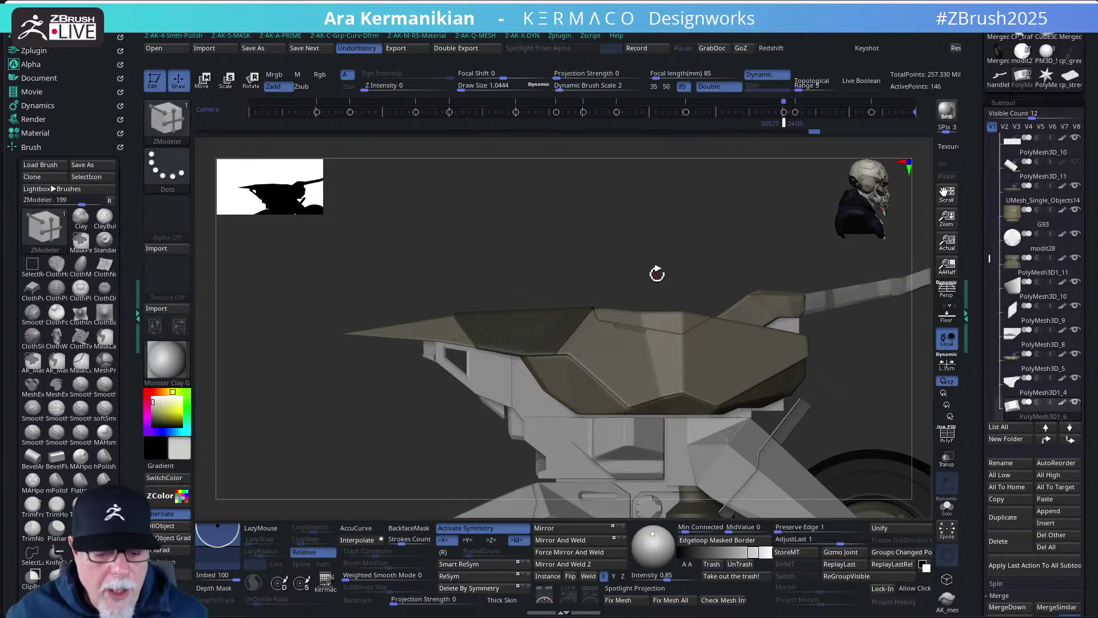
pyautogui.press('f')
pyautogui.moveTo(655, 273); pyautogui.dragTo(635, 217)
pyautogui.press('f')
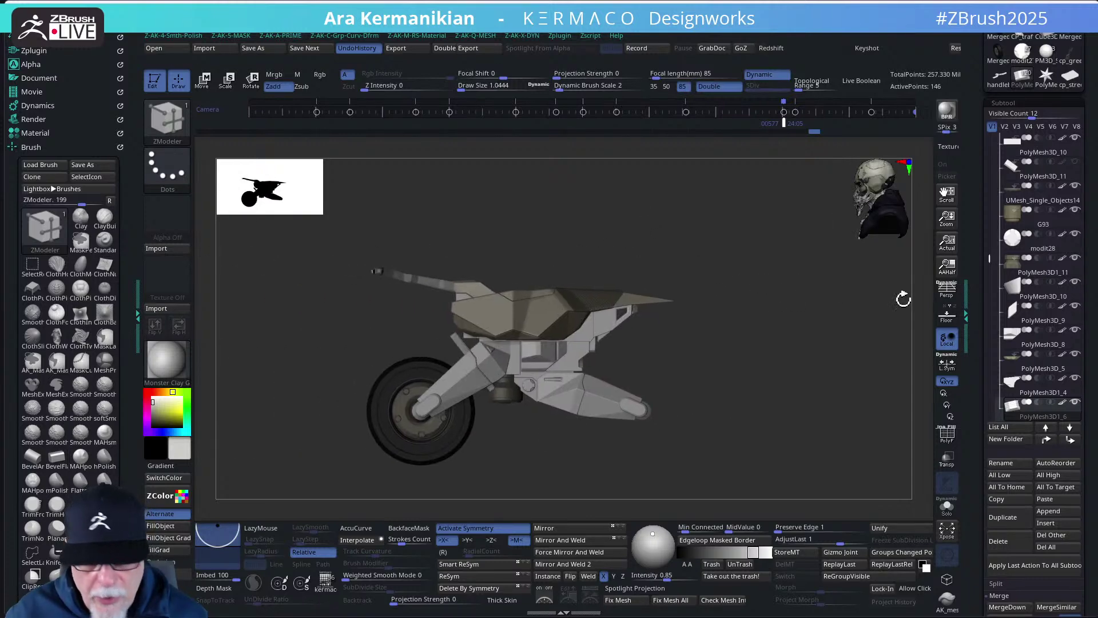
pyautogui.moveTo(990, 258); pyautogui.dragTo(1001, 193)
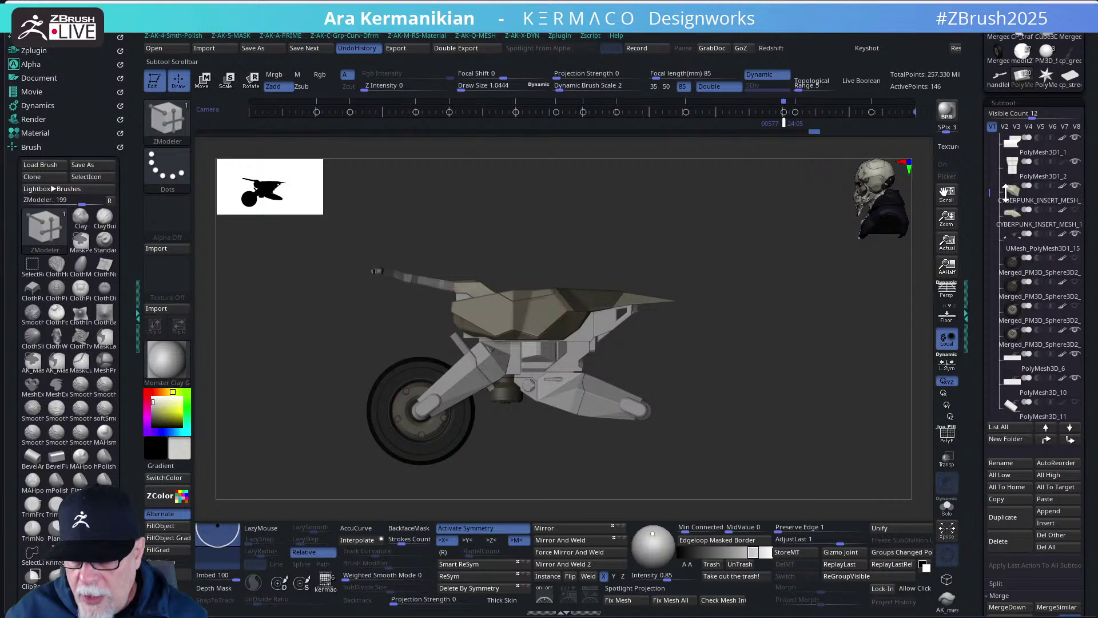
# - Unhide the rear wheel subtool and view the bike with both wheels from above
pyautogui.click(1076, 309)
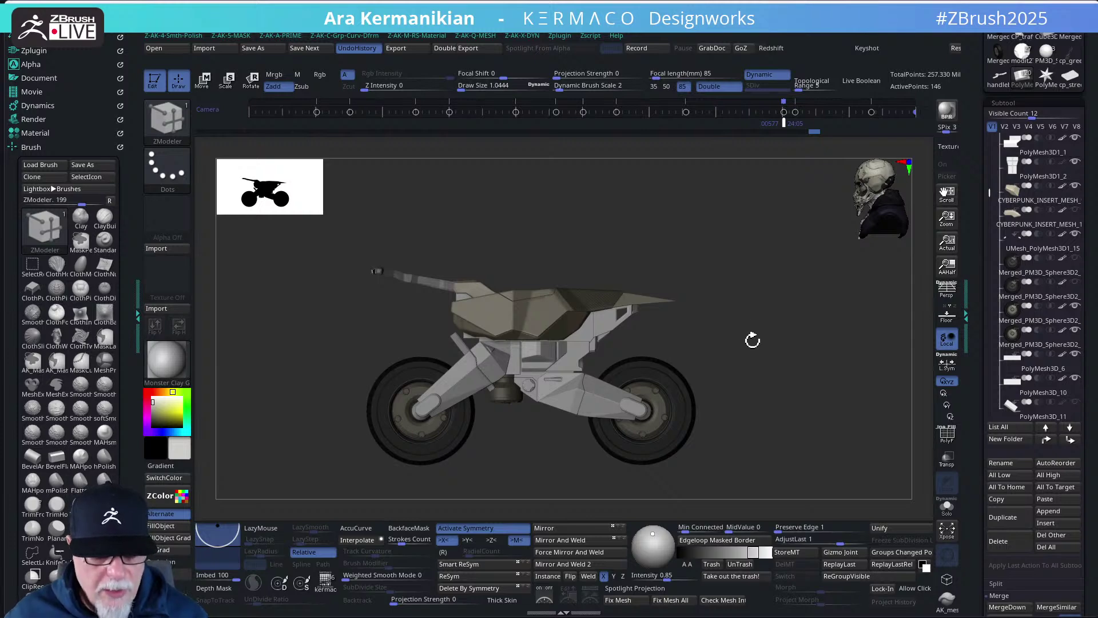
pyautogui.moveTo(753, 338)
pyautogui.mouseDown()
pyautogui.moveTo(731, 387)
pyautogui.moveTo(748, 422)
pyautogui.moveTo(728, 282)
pyautogui.moveTo(745, 333)
pyautogui.mouseUp()
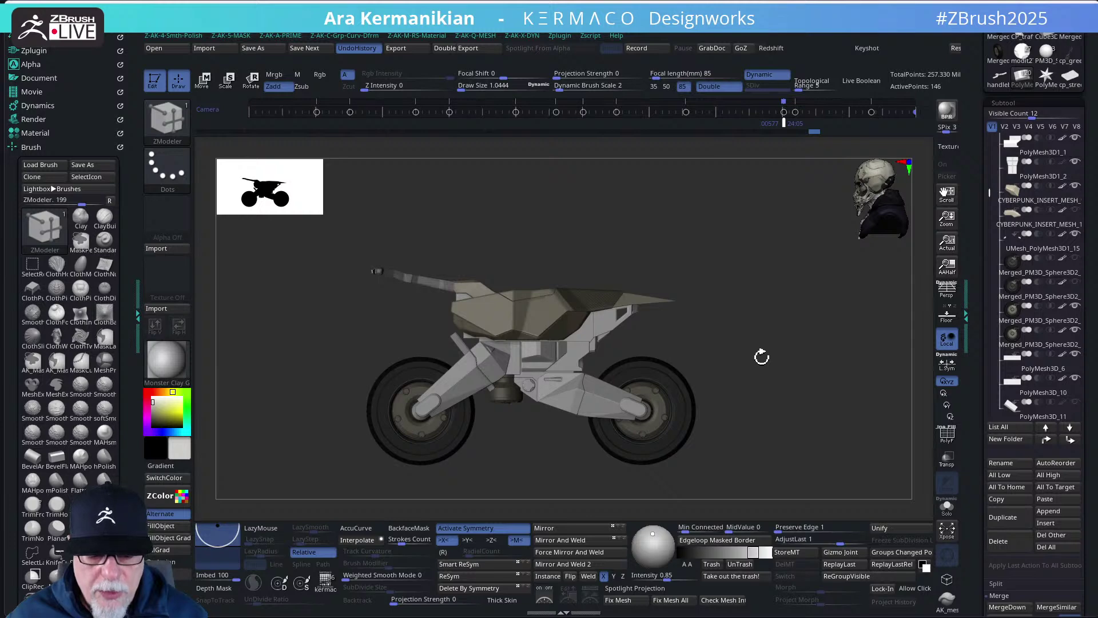
pyautogui.keyDown('alt'); pyautogui.moveTo(765, 369); pyautogui.dragTo(782, 411); pyautogui.keyUp('alt')
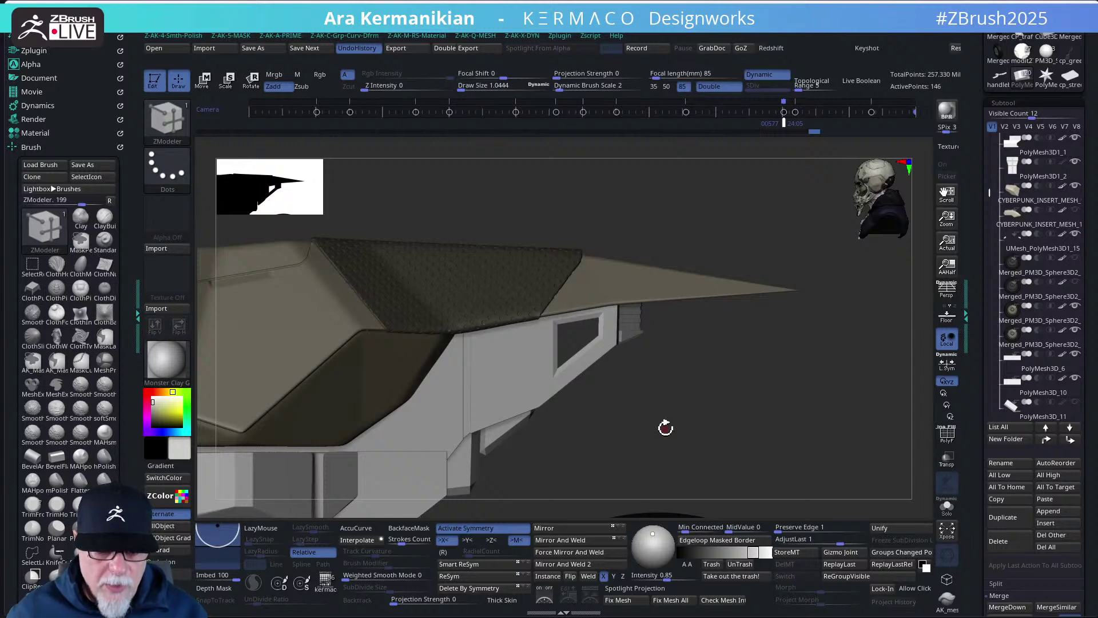
pyautogui.moveTo(772, 433); pyautogui.dragTo(698, 407)
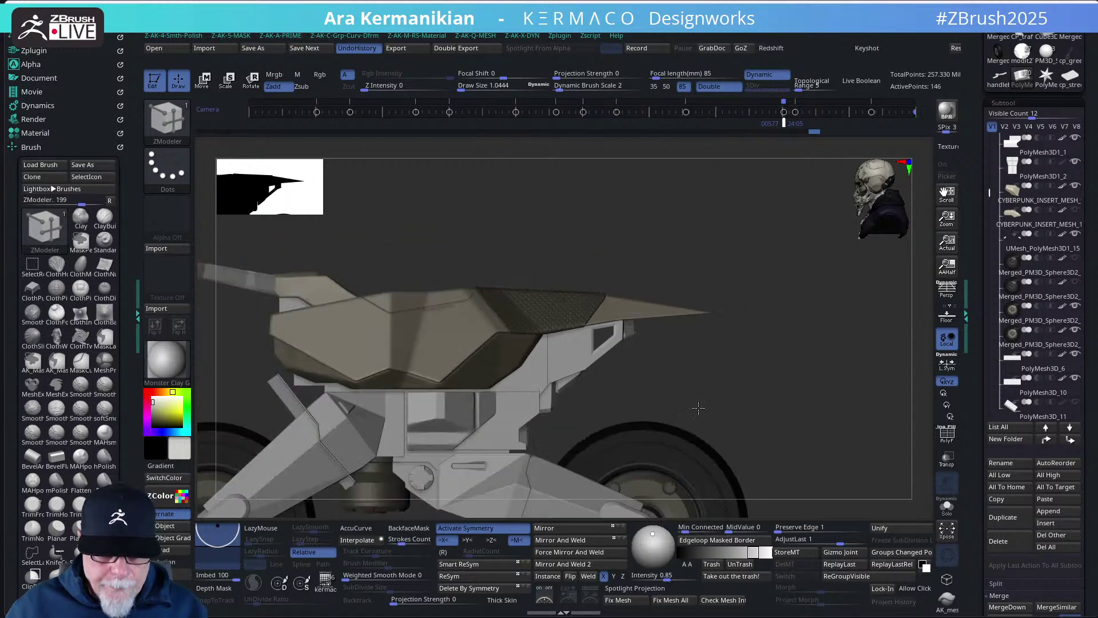
pyautogui.press('f')
pyautogui.moveTo(803, 397); pyautogui.dragTo(811, 357)
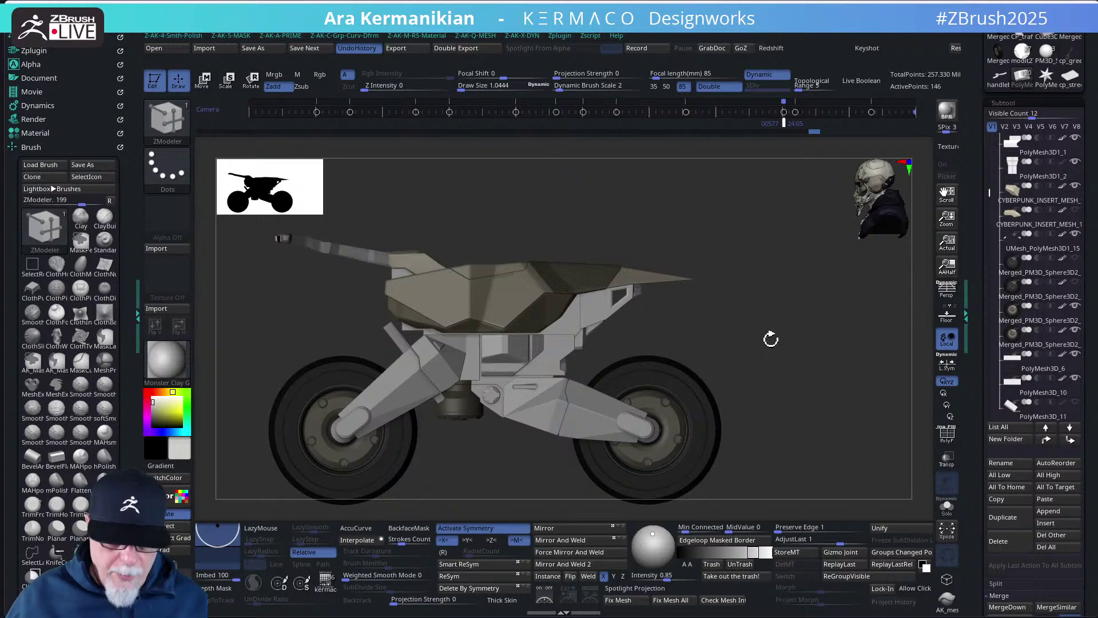
pyautogui.moveTo(822, 355)
pyautogui.mouseDown()
pyautogui.moveTo(764, 361)
pyautogui.moveTo(841, 353)
pyautogui.mouseUp()
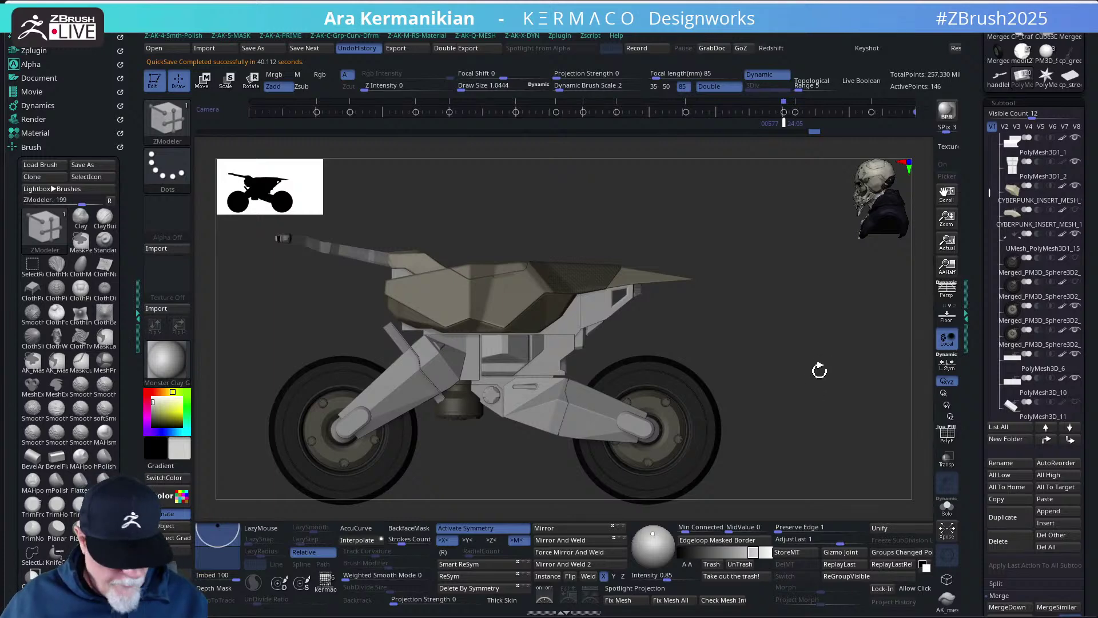
pyautogui.moveTo(830, 360); pyautogui.dragTo(818, 375)
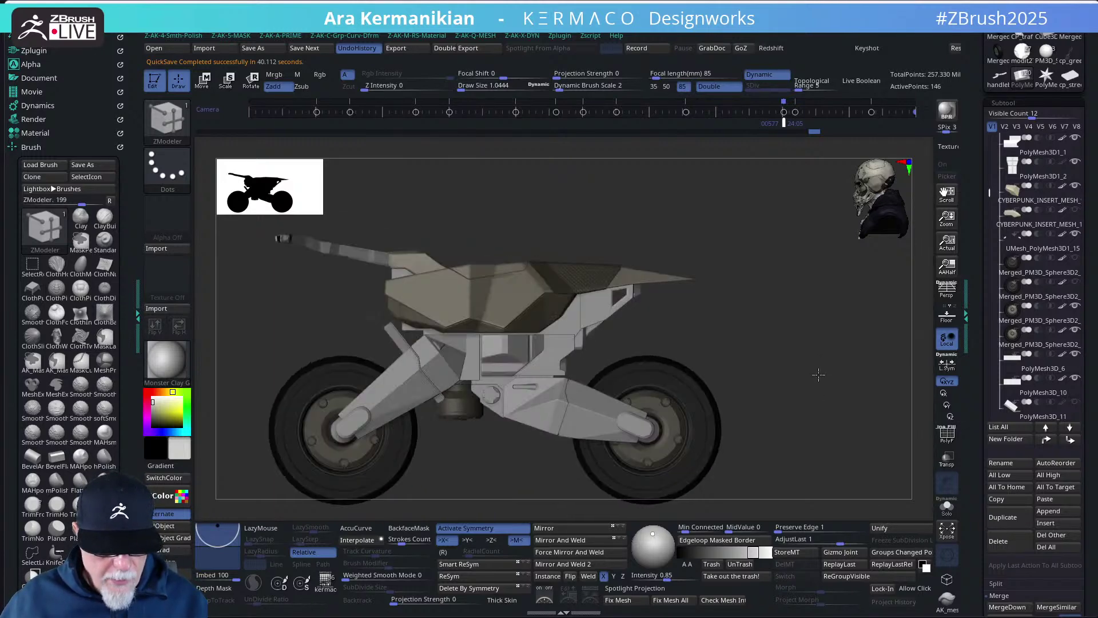
pyautogui.scroll(-4, 839, 348)
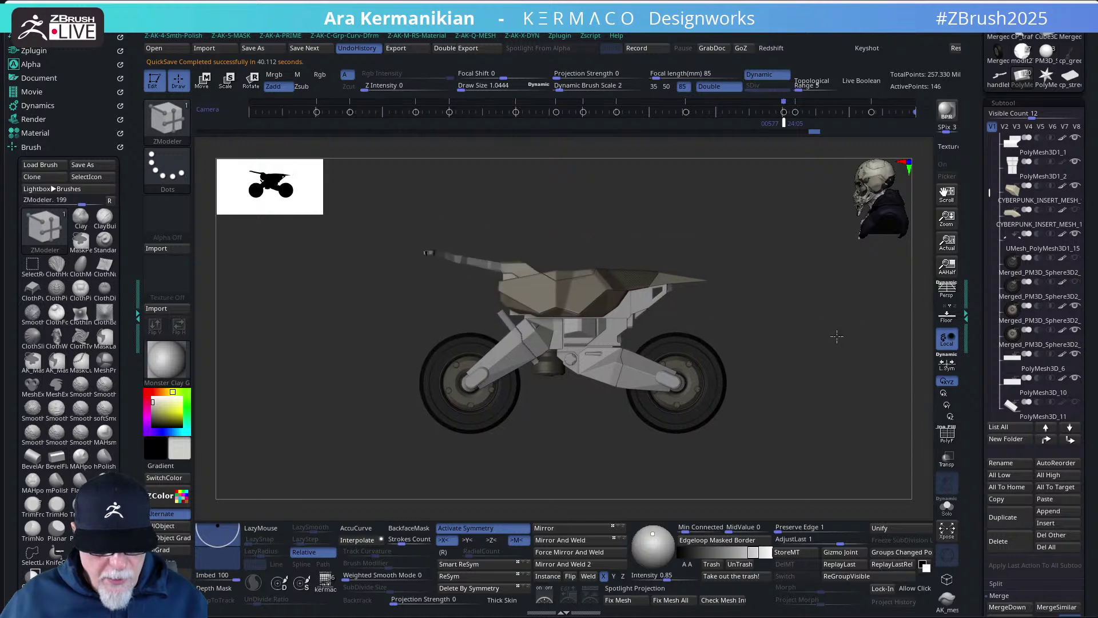
pyautogui.moveTo(848, 331)
pyautogui.mouseDown()
pyautogui.moveTo(841, 343)
pyautogui.moveTo(834, 320)
pyautogui.moveTo(846, 328)
pyautogui.moveTo(846, 315)
pyautogui.mouseUp()
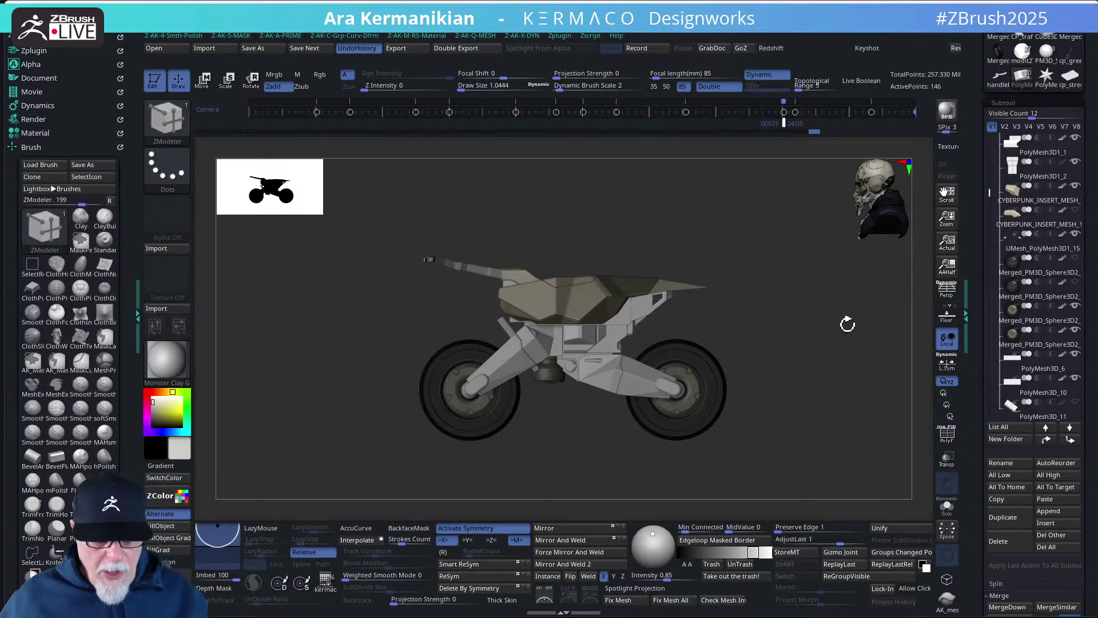
pyautogui.moveTo(852, 335); pyautogui.dragTo(801, 338)
# - Select PolyMesh3D_9 and nudge the bracket under the seat tip slightly left with Transpose
pyautogui.keyDown('alt'); pyautogui.click(582, 326); pyautogui.keyUp('alt')
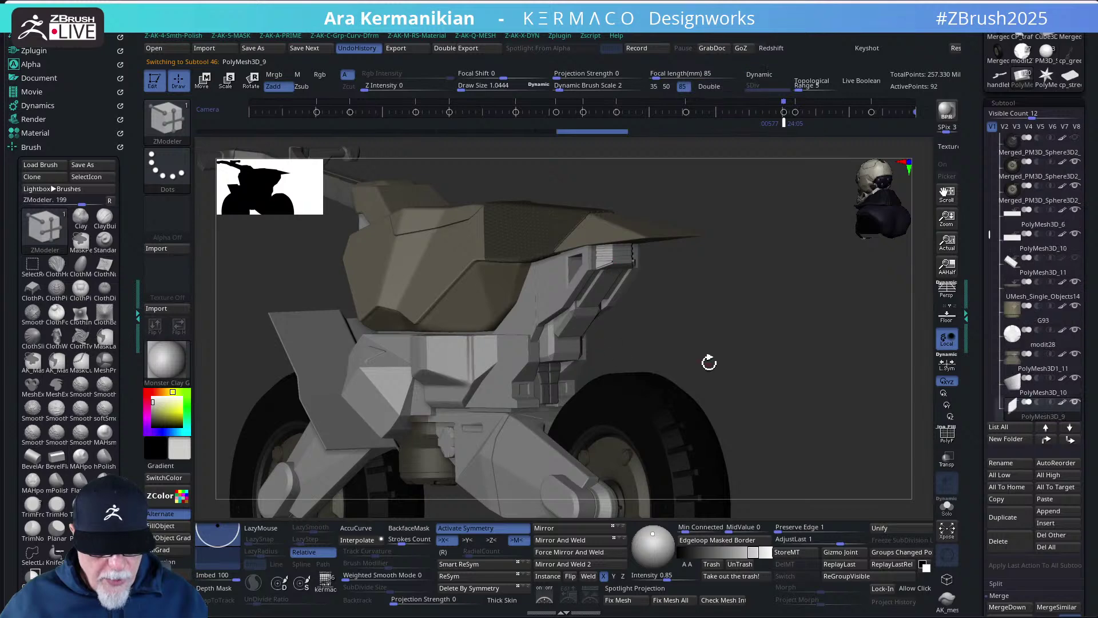
pyautogui.moveTo(710, 363); pyautogui.dragTo(731, 361)
pyautogui.moveTo(677, 338); pyautogui.dragTo(667, 359)
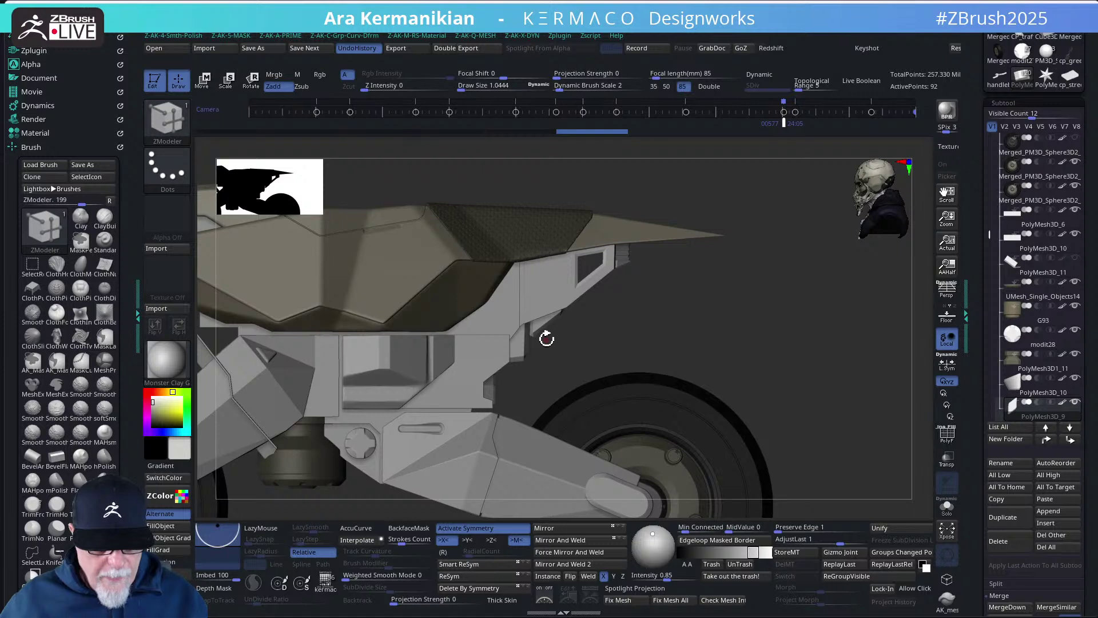
pyautogui.moveTo(658, 336); pyautogui.dragTo(555, 327)
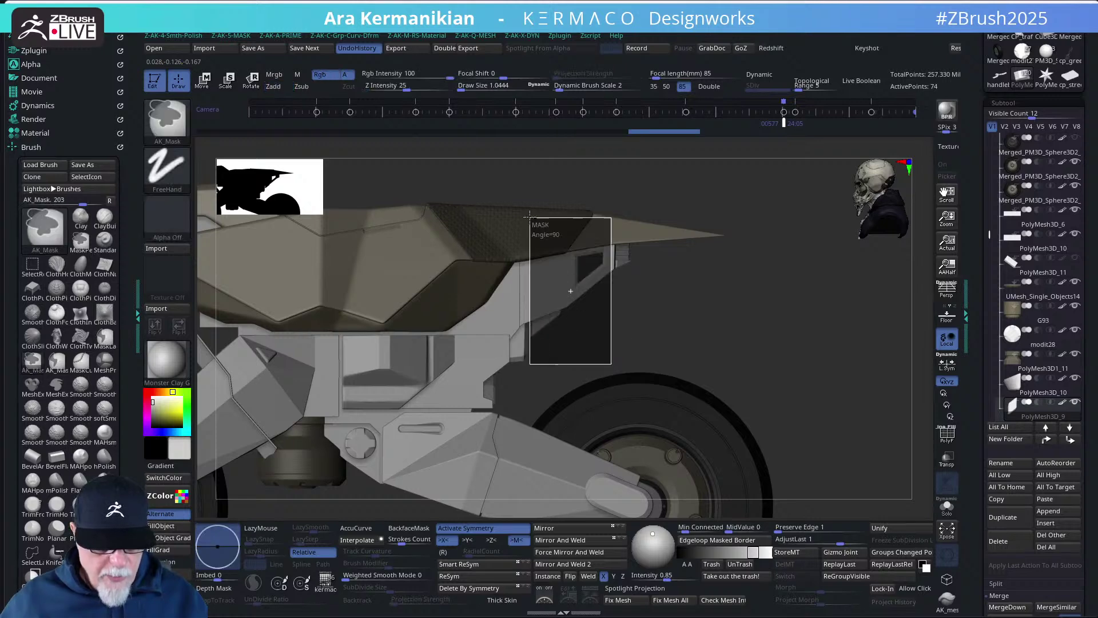
pyautogui.press('w')
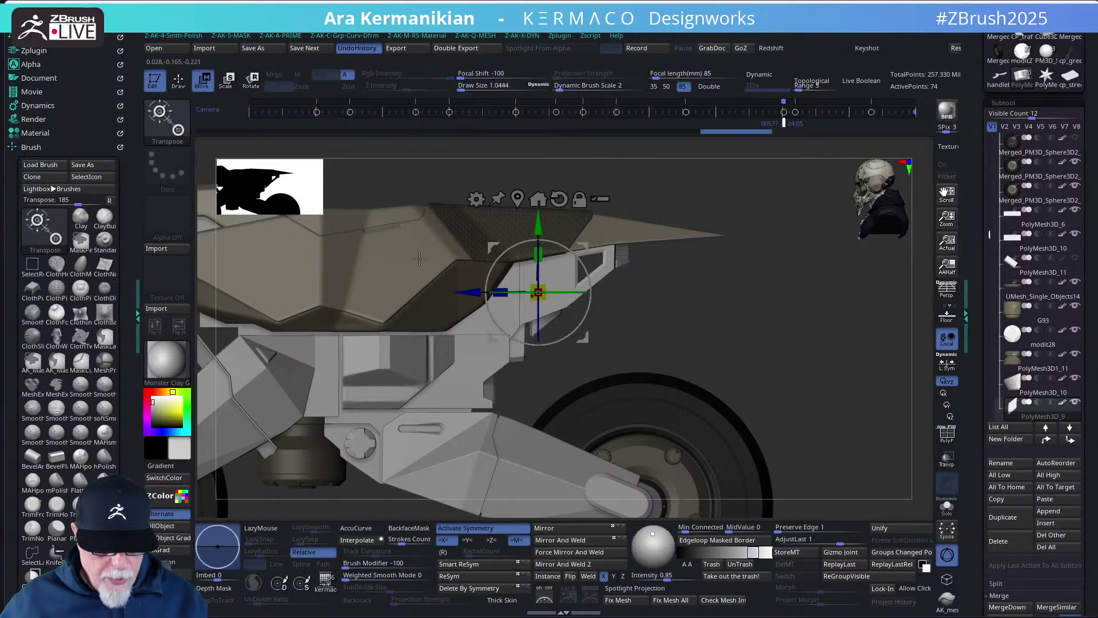
pyautogui.moveTo(467, 292); pyautogui.dragTo(447, 293)
# - Mask the bracket piece, then move its unmasked part back and slightly lower
pyautogui.press('q')
pyautogui.press('f')
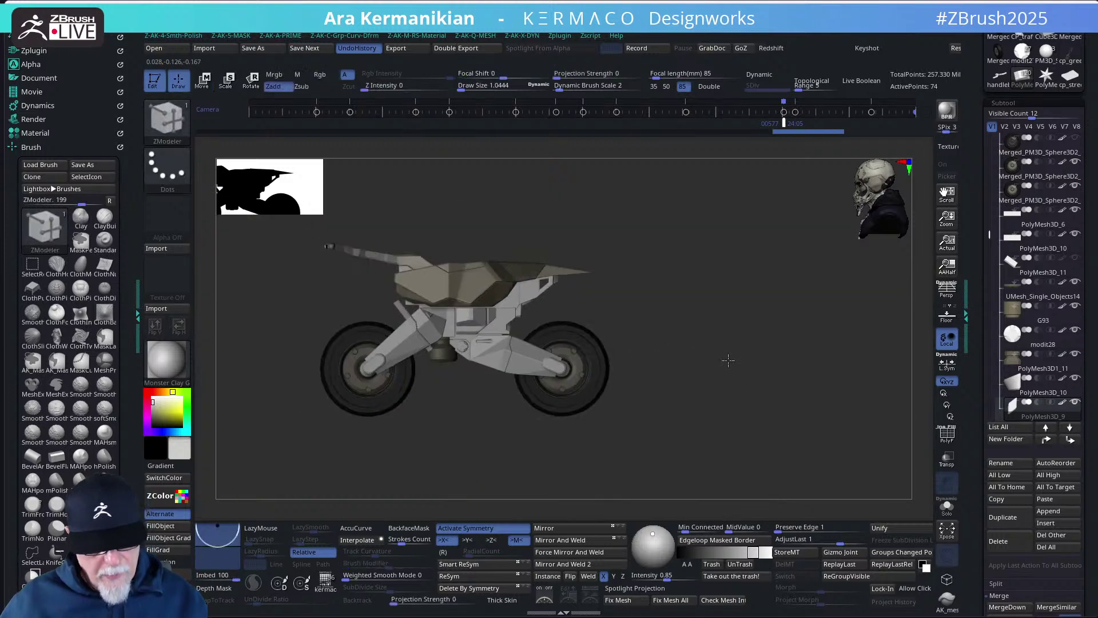
pyautogui.press('ctrl')
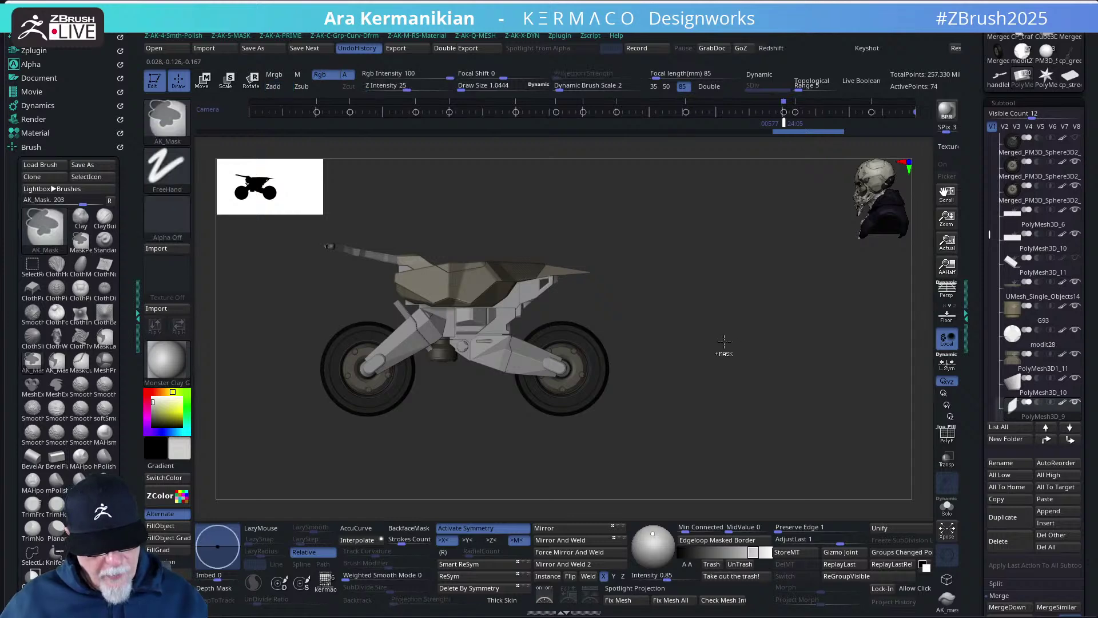
pyautogui.moveTo(743, 331)
pyautogui.keyDown('ctrl'); pyautogui.mouseDown(button='right')
pyautogui.moveTo(800, 367)
pyautogui.moveTo(684, 358)
pyautogui.mouseUp(button='right'); pyautogui.keyUp('ctrl')
pyautogui.press('w')
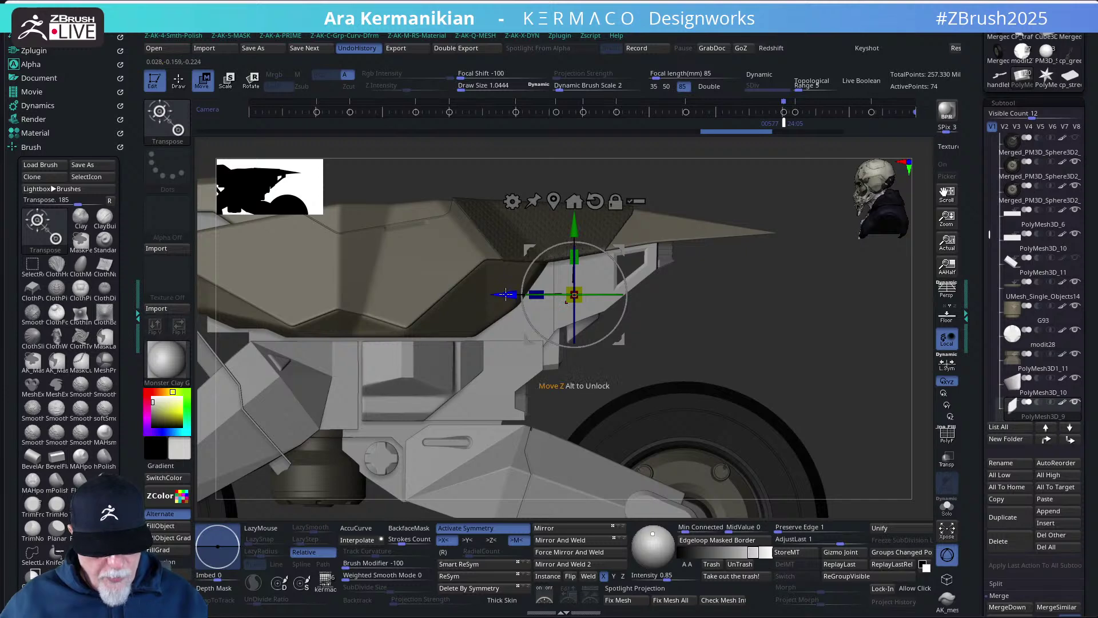
pyautogui.moveTo(506, 295); pyautogui.dragTo(496, 296)
pyautogui.moveTo(564, 222); pyautogui.dragTo(564, 229)
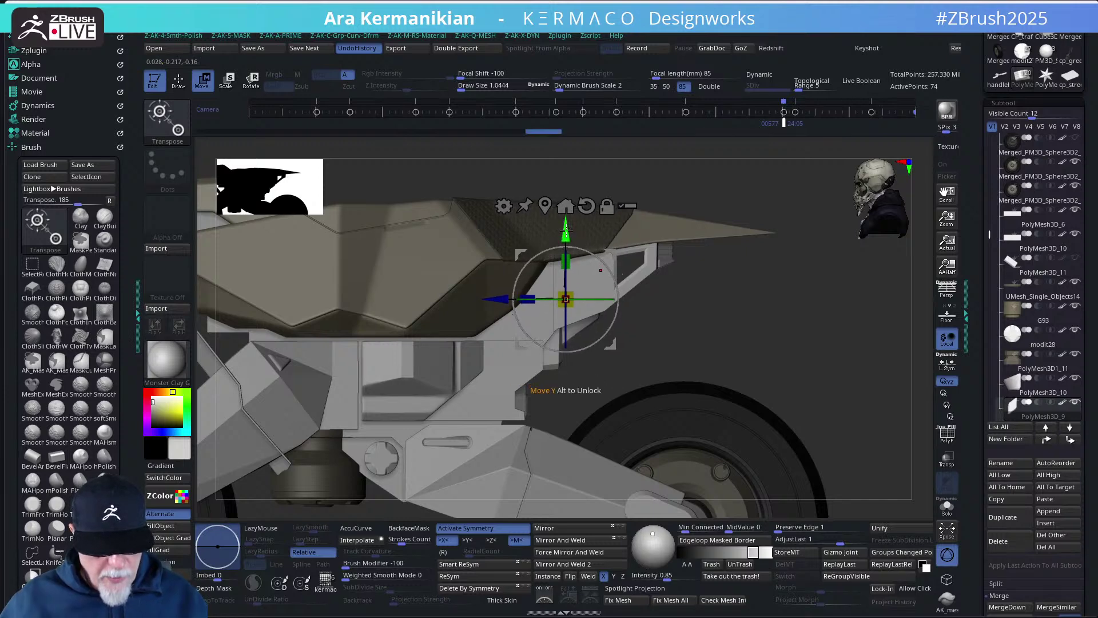
pyautogui.press('y')
# - Stretch the bracket piece to about 1.22 times its width along X, then view it side-on
pyautogui.moveTo(796, 324)
pyautogui.mouseDown()
pyautogui.moveTo(775, 314)
pyautogui.moveTo(770, 336)
pyautogui.moveTo(796, 333)
pyautogui.mouseUp()
pyautogui.press('b')
pyautogui.press('z')
pyautogui.press('m')
pyautogui.press('w')
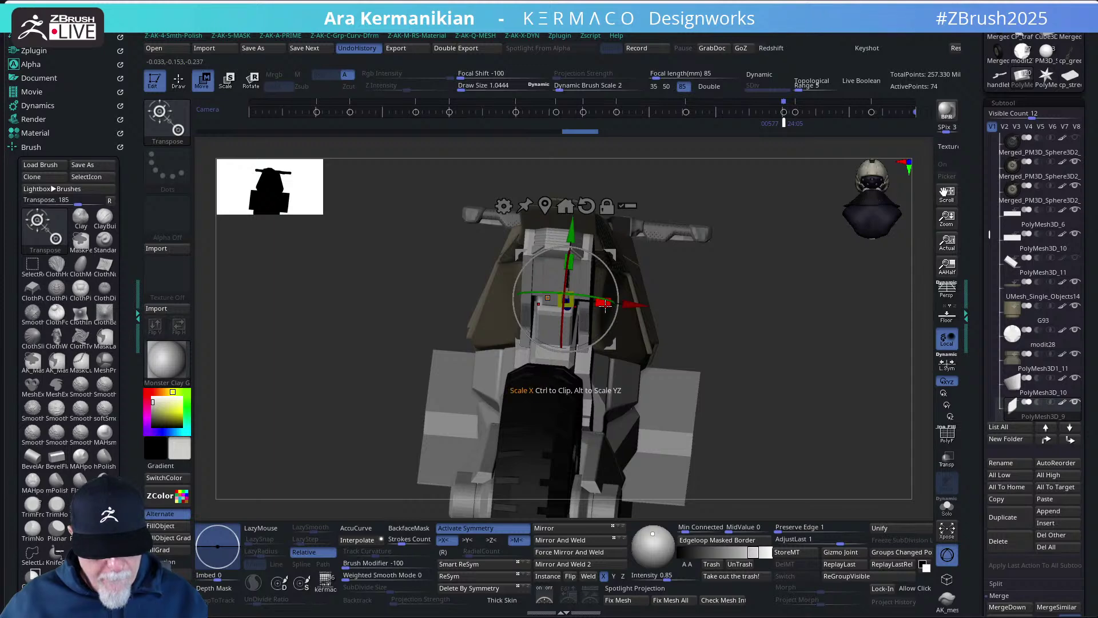
pyautogui.moveTo(608, 307); pyautogui.dragTo(616, 307)
pyautogui.moveTo(789, 352); pyautogui.dragTo(819, 359)
# - Lower the side panel section slightly with the Transpose Y handle
pyautogui.press('q')
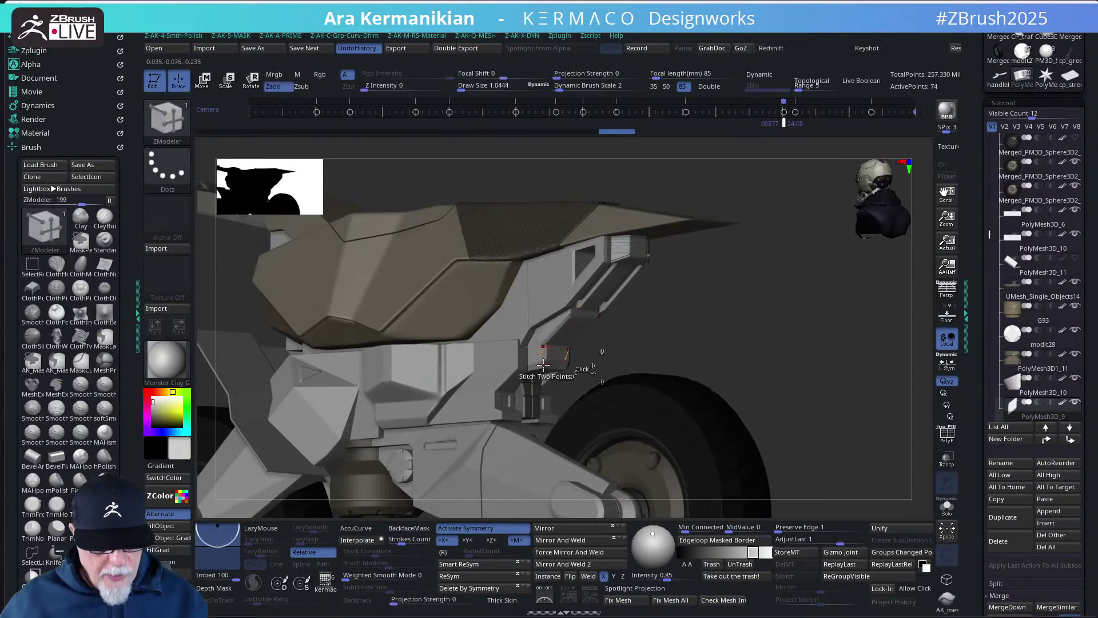
pyautogui.moveTo(685, 371); pyautogui.dragTo(558, 351)
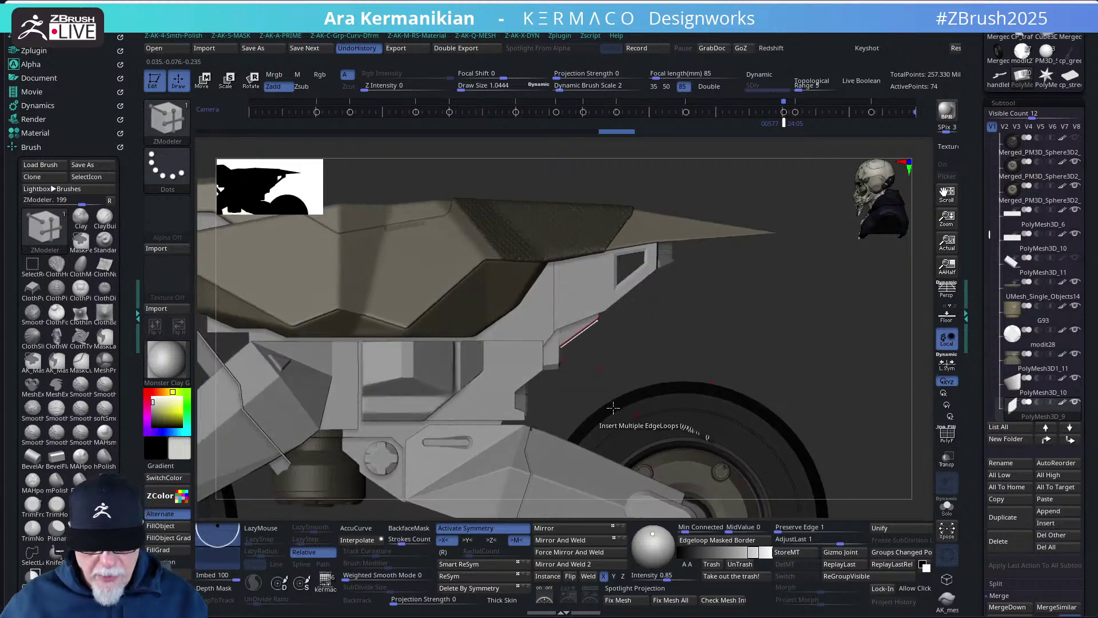
pyautogui.moveTo(754, 328); pyautogui.dragTo(554, 366)
pyautogui.press('w')
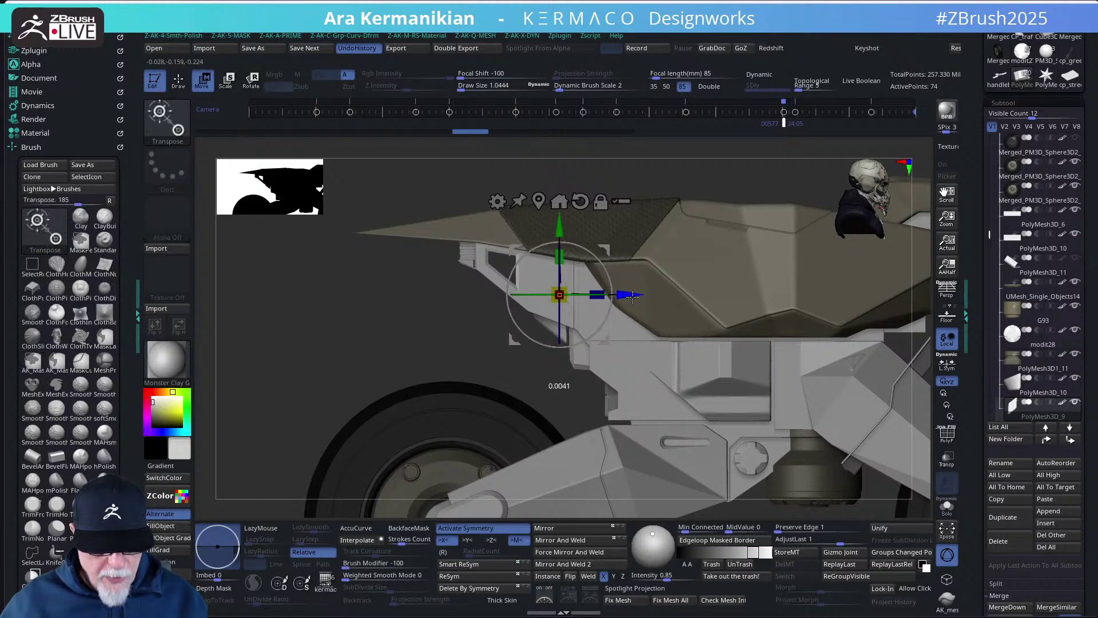
pyautogui.moveTo(561, 222); pyautogui.dragTo(563, 226)
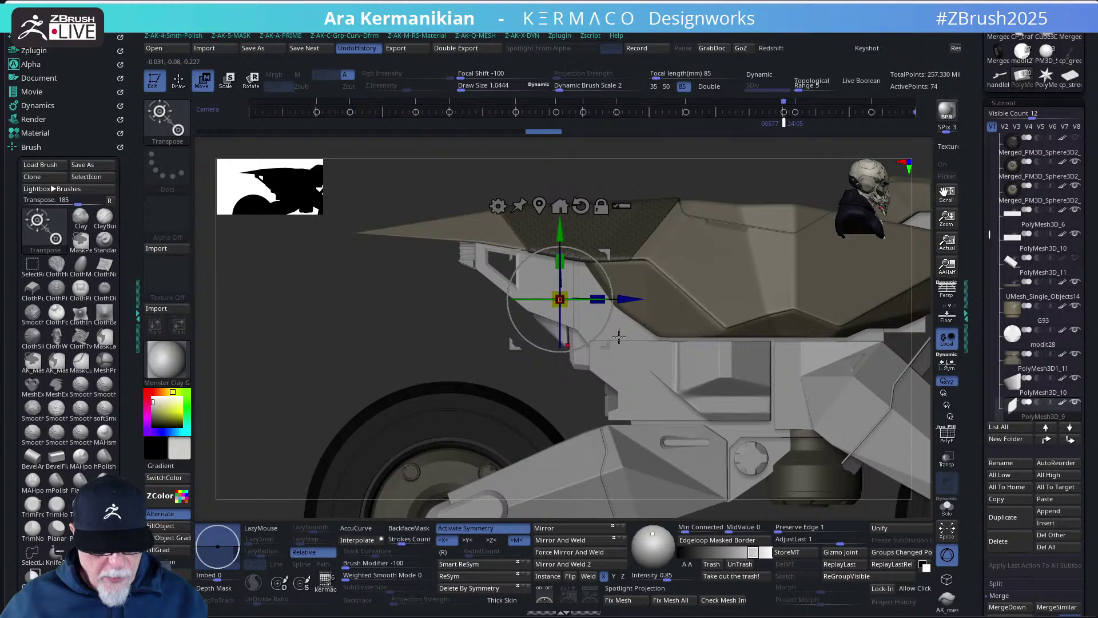
pyautogui.press('q')
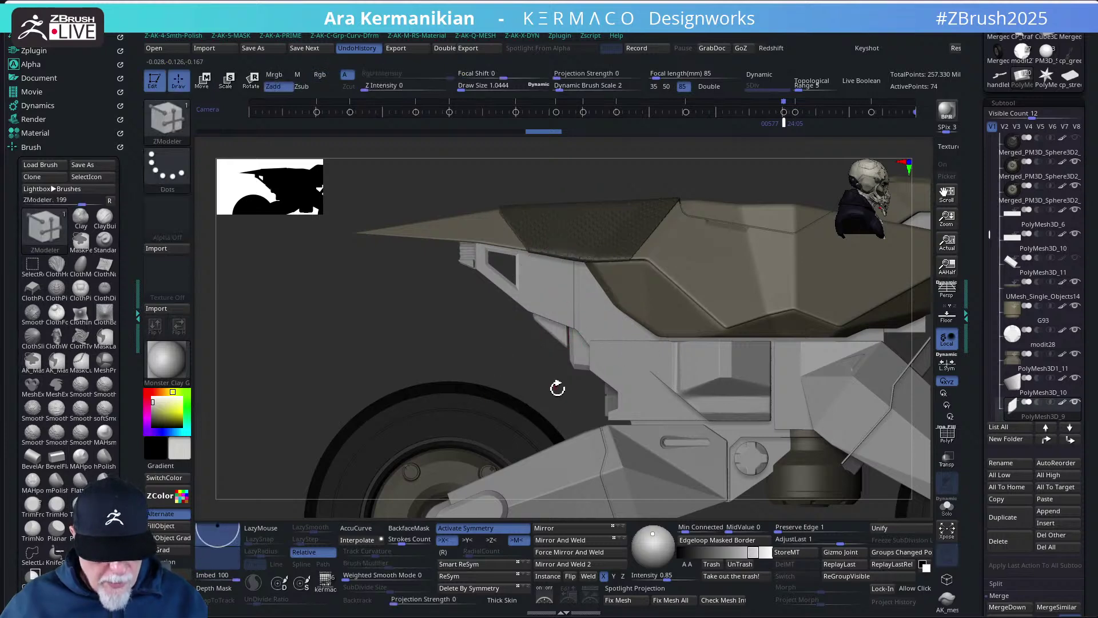
# - Mask the side panel, nudge it down a second time, then zoom onto the seat
pyautogui.keyDown('alt'); pyautogui.moveTo(545, 380); pyautogui.dragTo(590, 412); pyautogui.keyUp('alt')
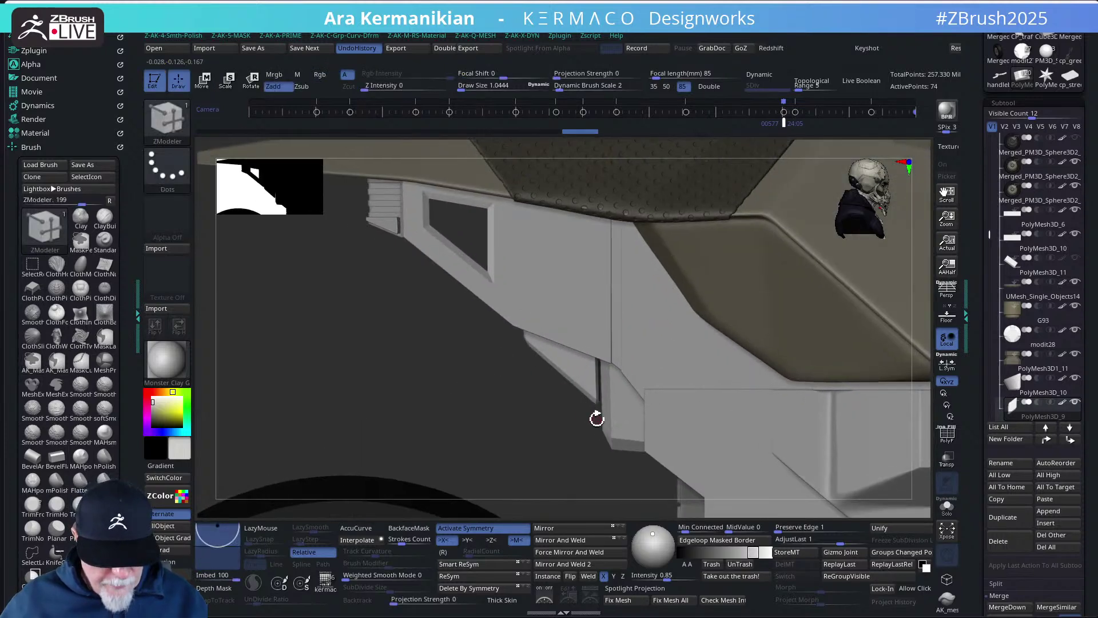
pyautogui.press('ctrl')
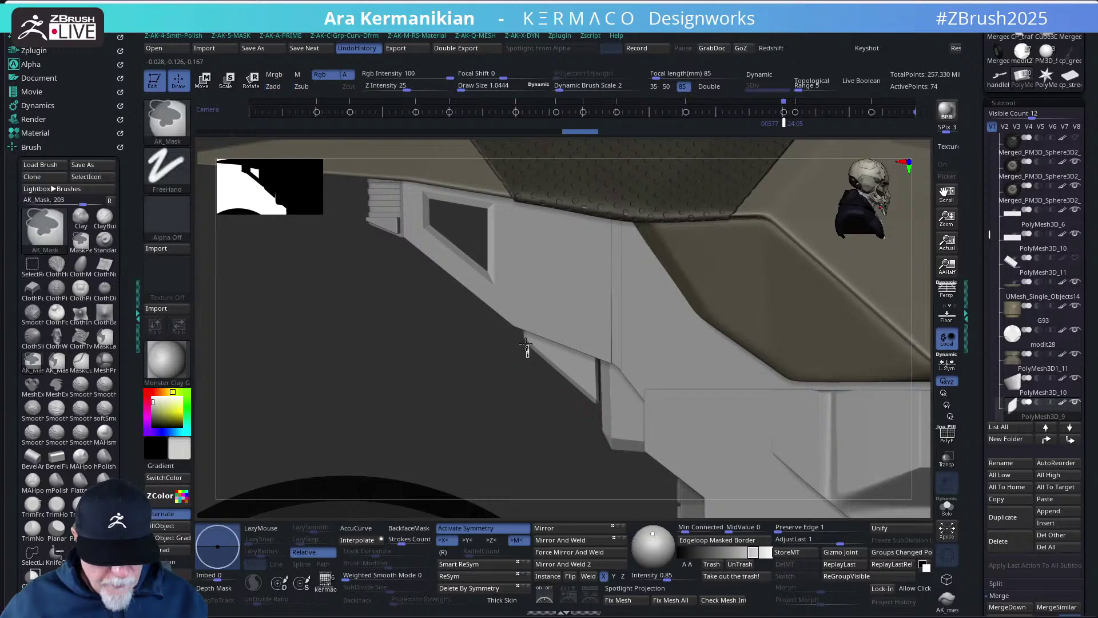
pyautogui.press('w')
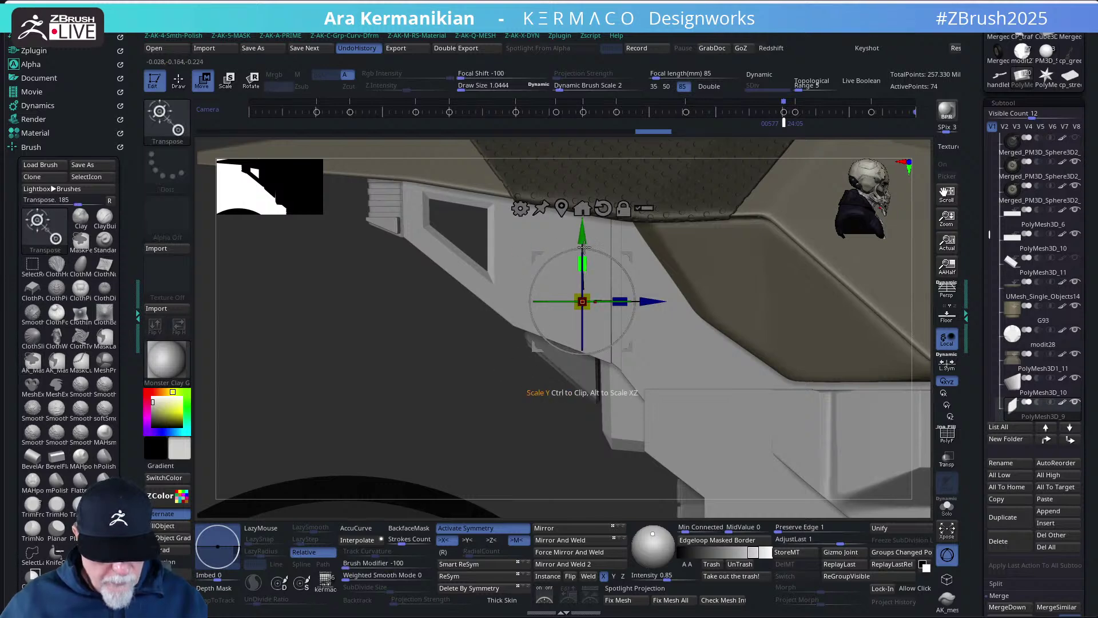
pyautogui.moveTo(582, 229); pyautogui.dragTo(584, 231)
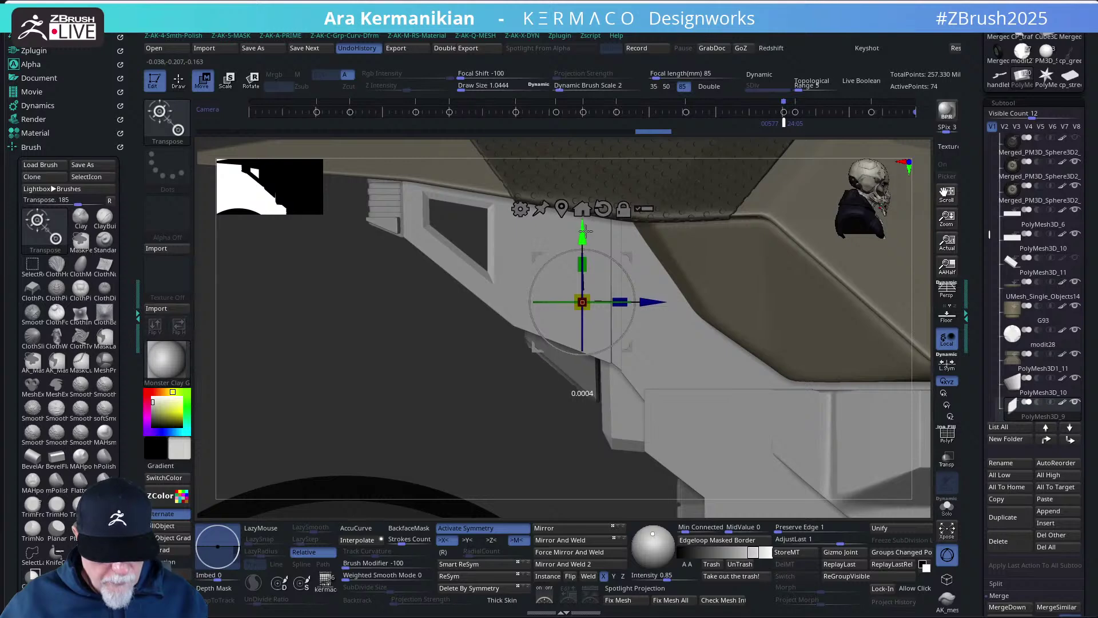
pyautogui.press('b')
pyautogui.press('z')
pyautogui.press('m')
pyautogui.press('f')
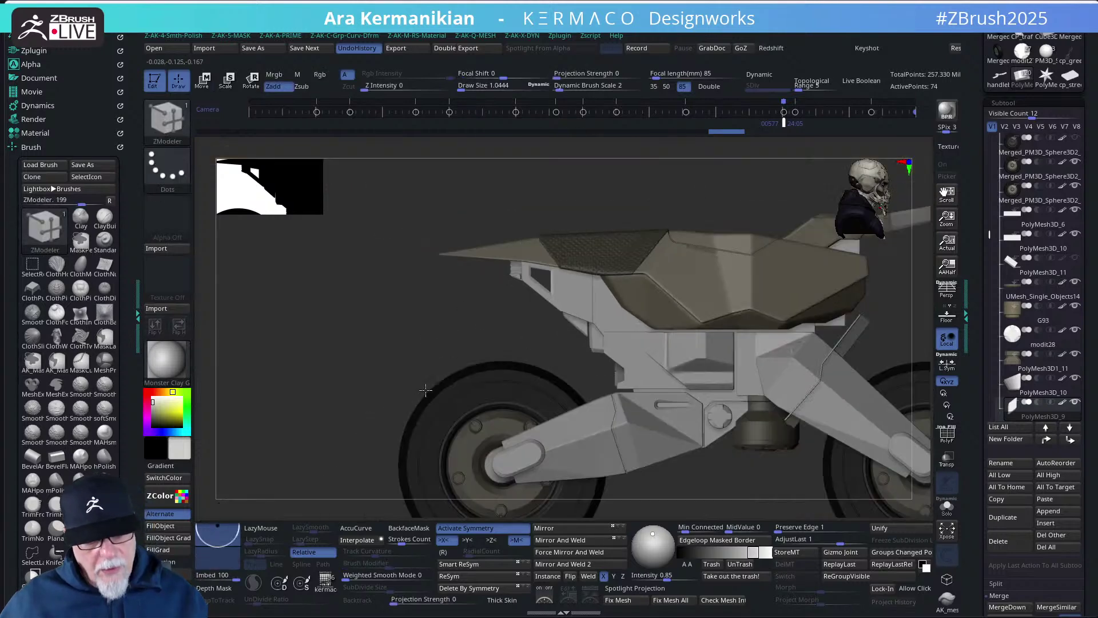
pyautogui.keyDown('shift'); pyautogui.moveTo(454, 344); pyautogui.dragTo(808, 320); pyautogui.keyUp('shift')
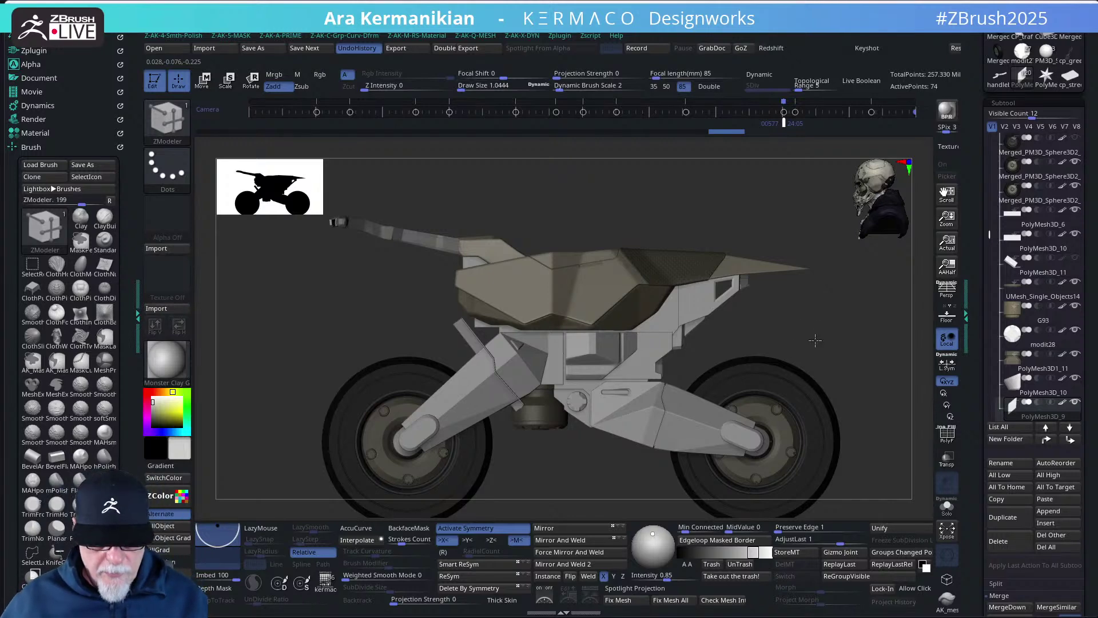
pyautogui.keyDown('alt'); pyautogui.moveTo(833, 344); pyautogui.dragTo(859, 366); pyautogui.keyUp('alt')
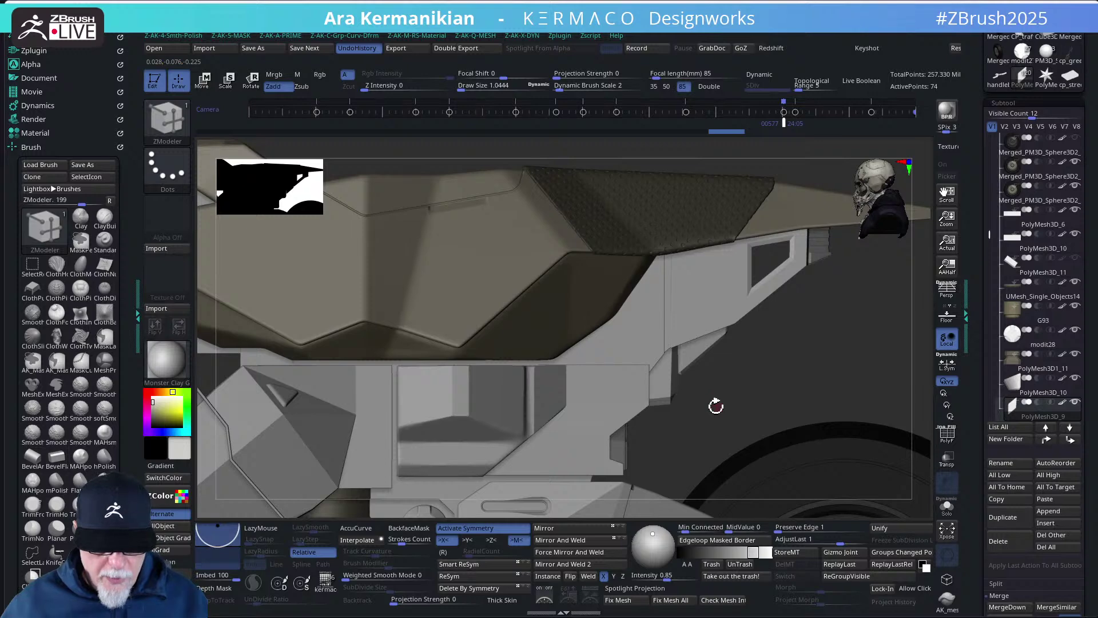
# - Solo the flat plate and mask its upper and lower regions
pyautogui.click(947, 505)
pyautogui.moveTo(724, 414); pyautogui.dragTo(723, 277)
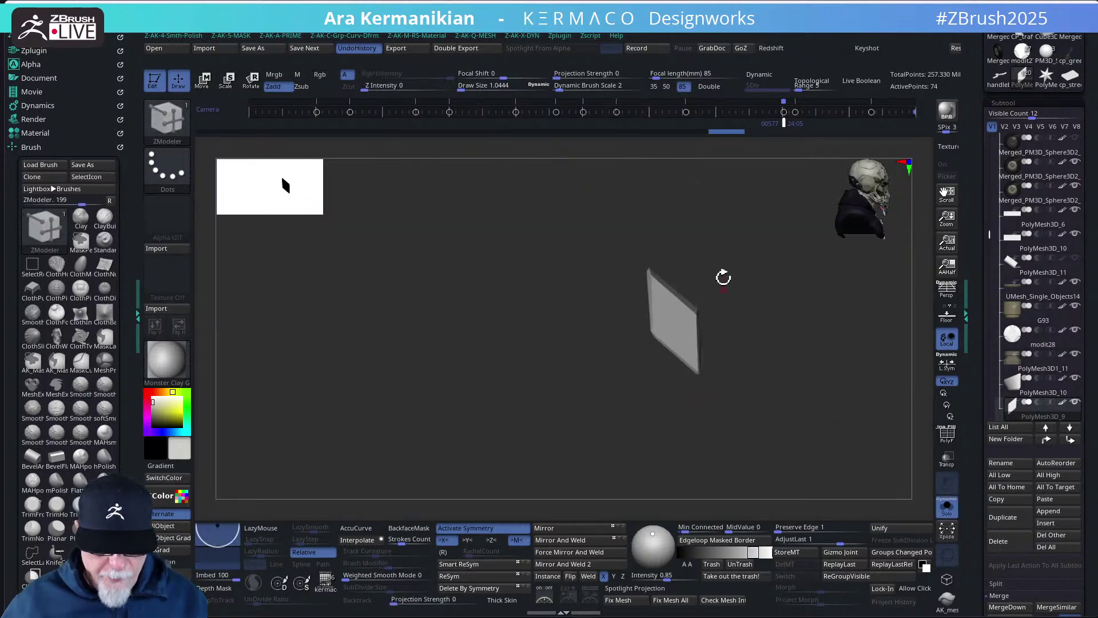
pyautogui.press('f')
pyautogui.moveTo(691, 387); pyautogui.dragTo(700, 330)
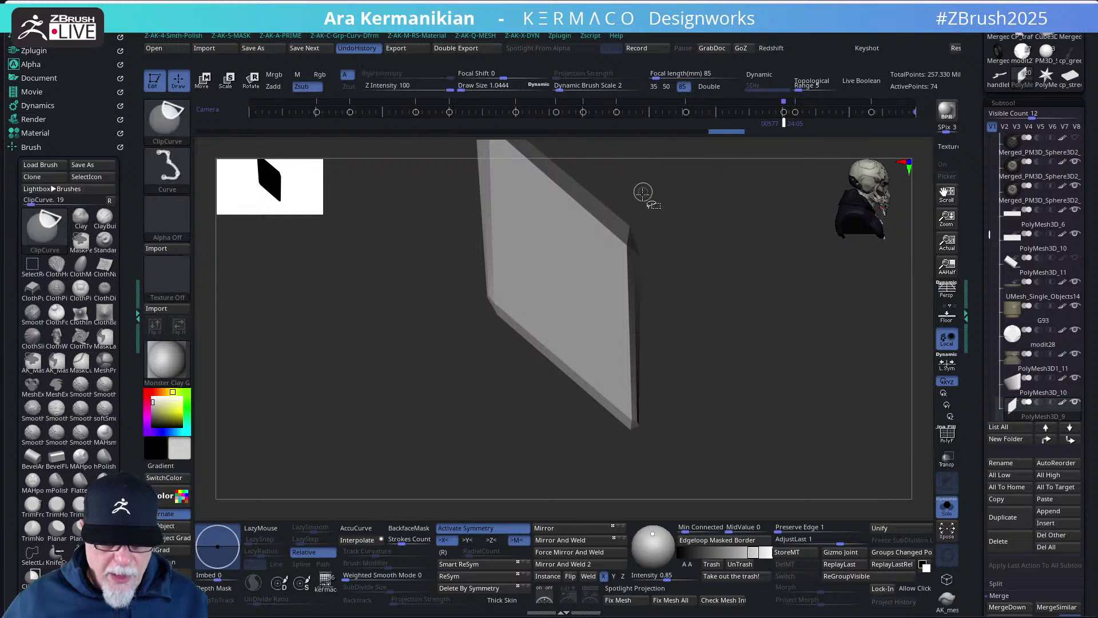
pyautogui.moveTo(656, 185)
pyautogui.keyDown('ctrl'); pyautogui.keyDown('shift'); pyautogui.mouseDown()
pyautogui.moveTo(682, 388)
pyautogui.moveTo(659, 452)
pyautogui.moveTo(640, 461)
pyautogui.moveTo(738, 452)
pyautogui.mouseUp(); pyautogui.keyUp('shift'); pyautogui.keyUp('ctrl')
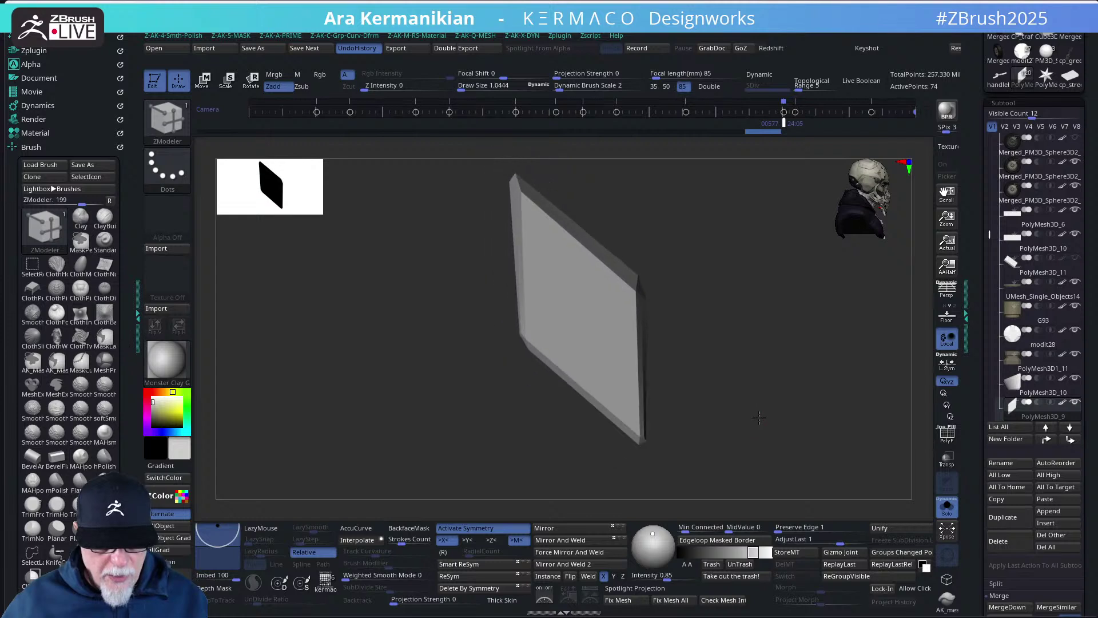
pyautogui.moveTo(453, 159)
pyautogui.keyDown('ctrl'); pyautogui.mouseDown()
pyautogui.moveTo(515, 244)
pyautogui.moveTo(614, 447)
pyautogui.moveTo(635, 462)
pyautogui.moveTo(643, 247)
pyautogui.mouseUp(); pyautogui.keyUp('ctrl')
pyautogui.moveTo(716, 456); pyautogui.dragTo(724, 437)
pyautogui.keyDown('ctrl'); pyautogui.moveTo(737, 480); pyautogui.dragTo(474, 334); pyautogui.keyUp('ctrl')
# - Push the plate's unmasked edge slightly along Z, then pull it back
pyautogui.press('w')
pyautogui.press('f')
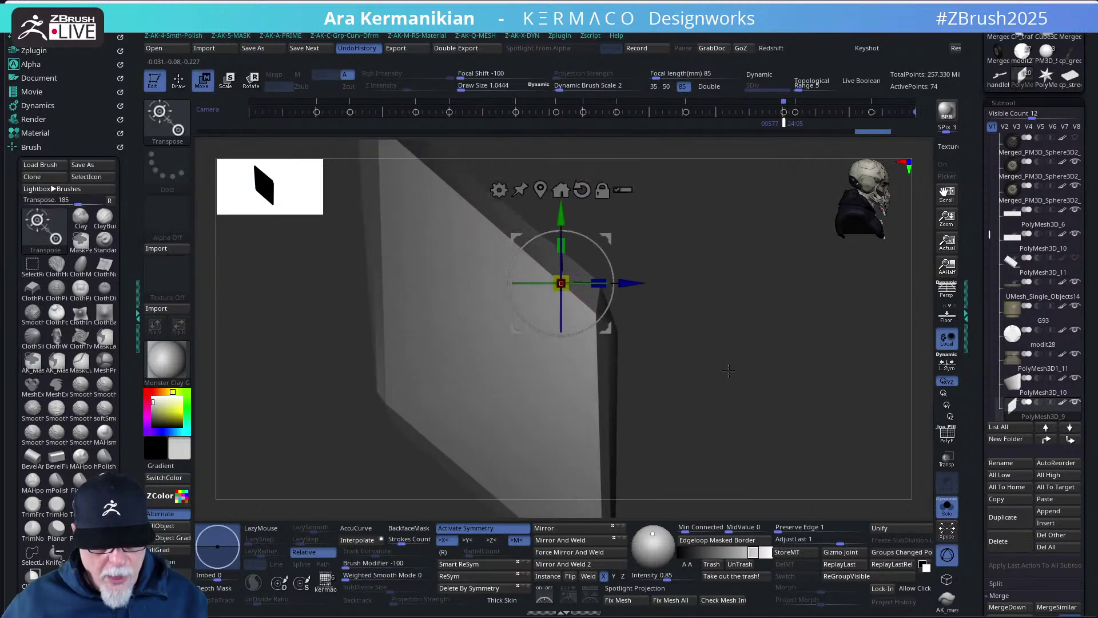
pyautogui.moveTo(655, 297); pyautogui.dragTo(711, 274)
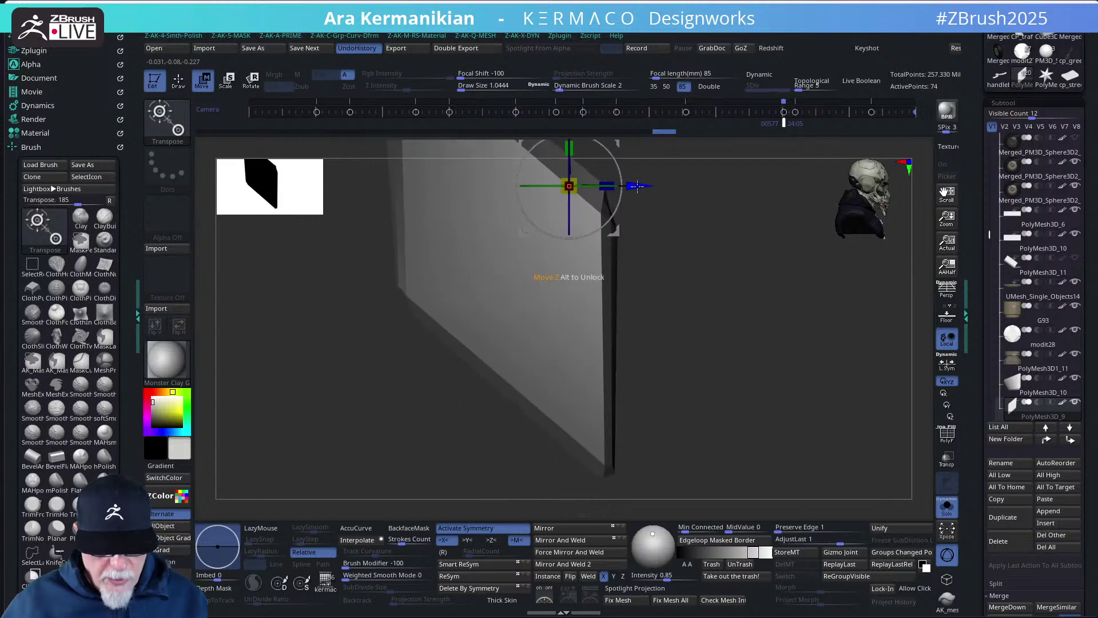
pyautogui.moveTo(638, 186); pyautogui.dragTo(642, 186)
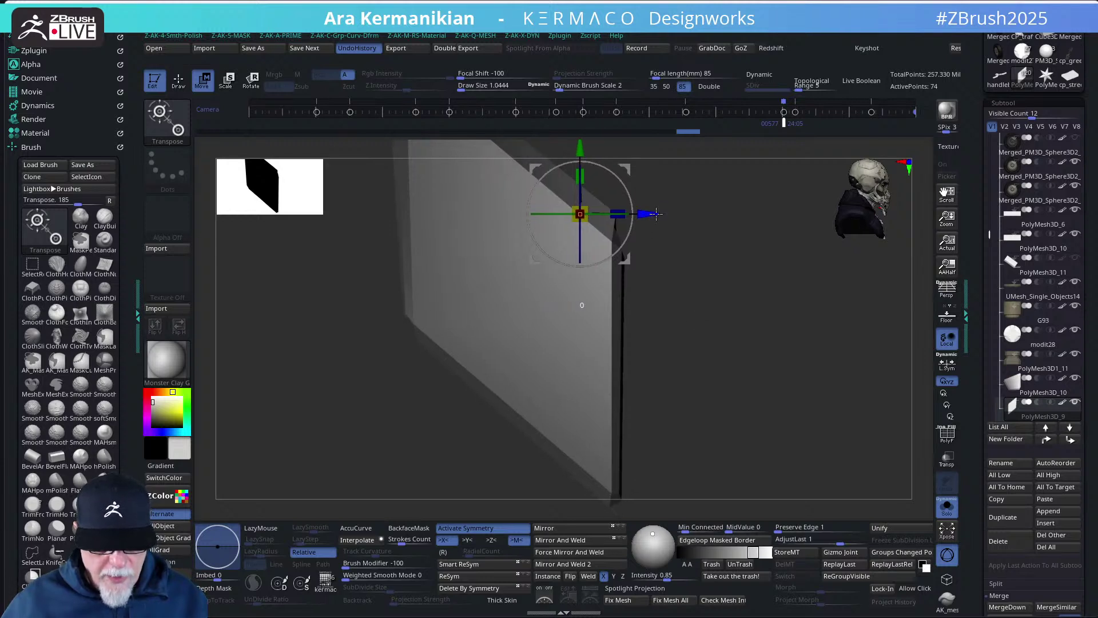
pyautogui.moveTo(656, 214); pyautogui.dragTo(655, 214)
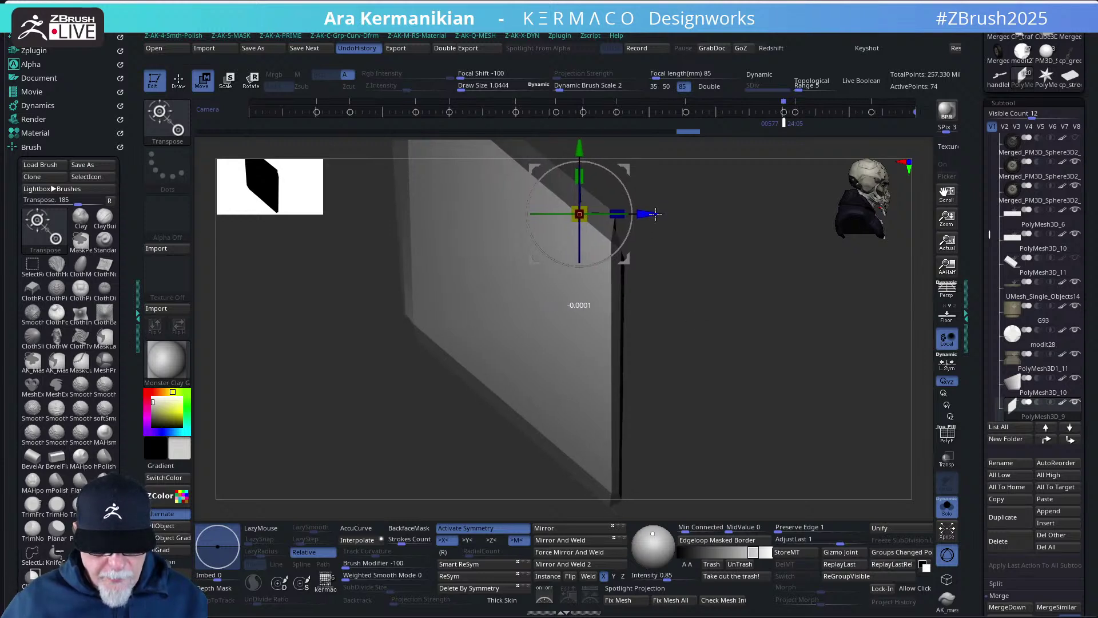
pyautogui.press('q')
pyautogui.press('b')
pyautogui.press('z')
pyautogui.press('m')
pyautogui.moveTo(747, 309)
pyautogui.mouseDown()
pyautogui.moveTo(763, 314)
pyautogui.moveTo(736, 309)
pyautogui.moveTo(805, 341)
pyautogui.moveTo(620, 240)
pyautogui.mouseUp()
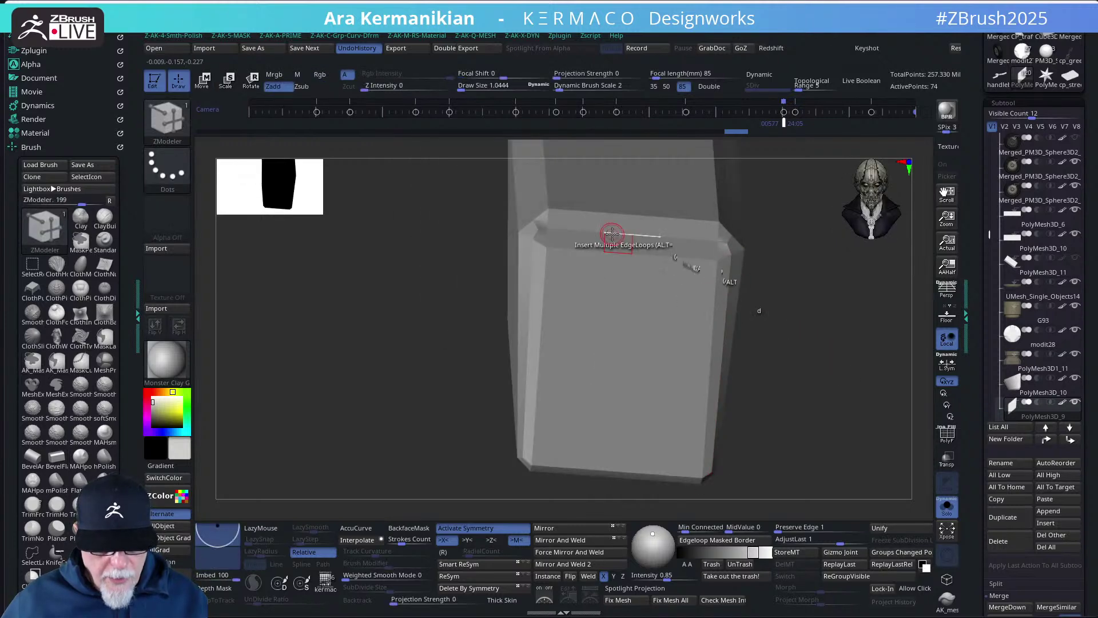
# - Mask the plate's top bevel band with the ZModeler mask action and nudge it slightly along X
pyautogui.press('space')
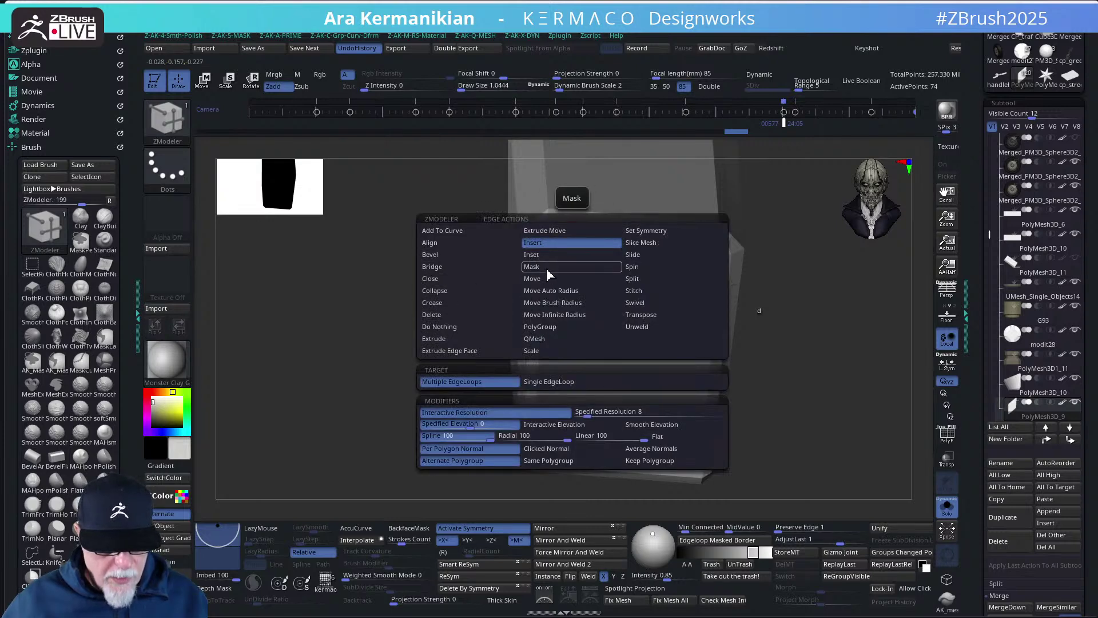
pyautogui.click(535, 267)
pyautogui.press('space')
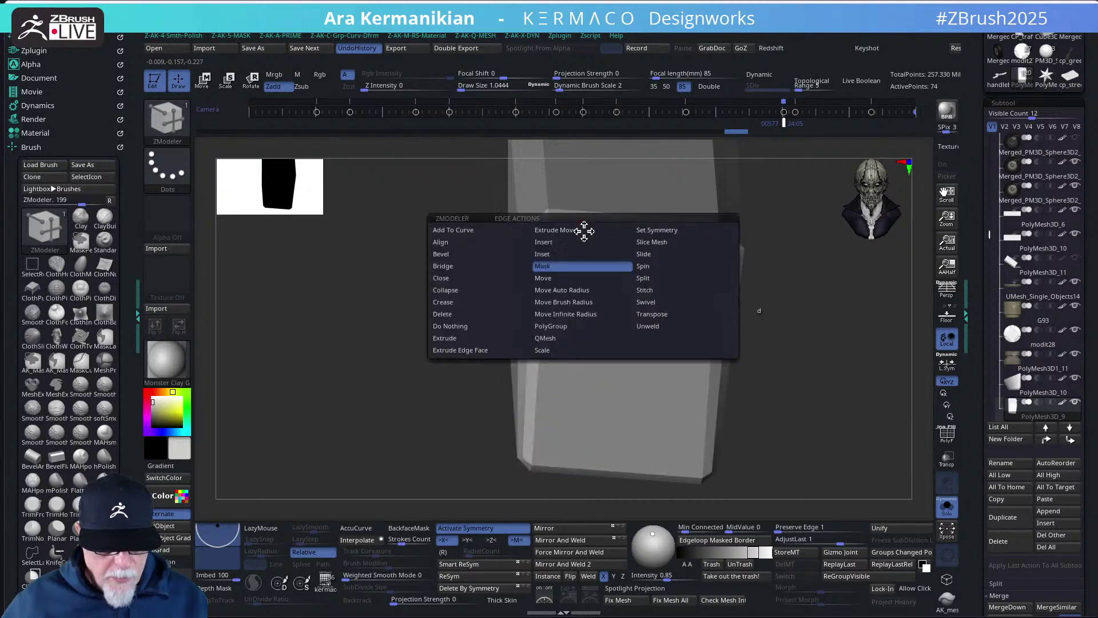
pyautogui.click(452, 381)
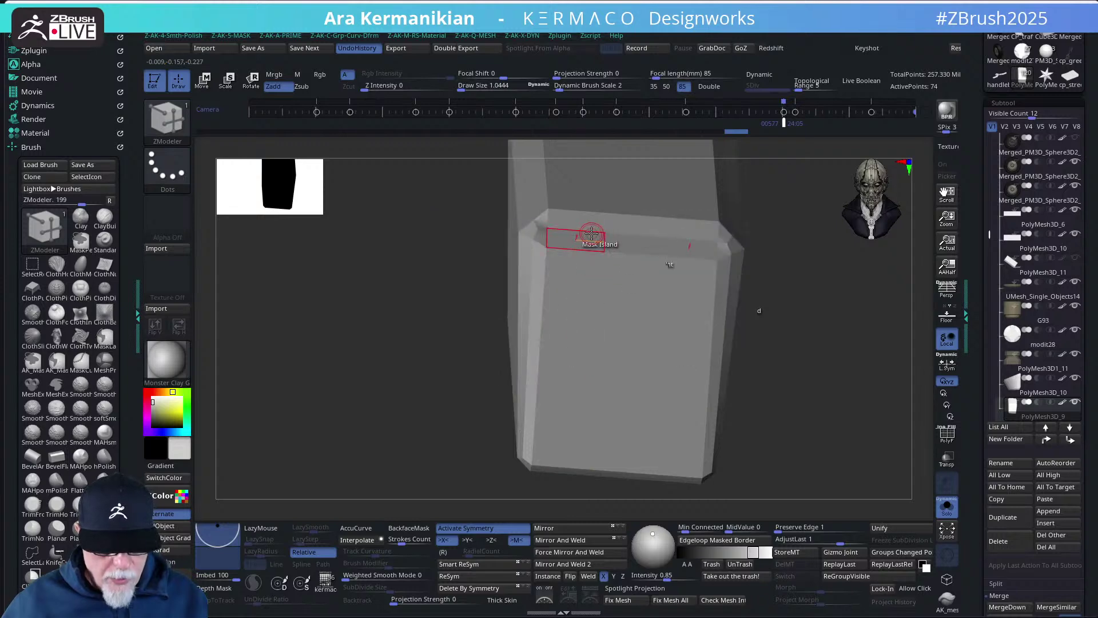
pyautogui.click(593, 233)
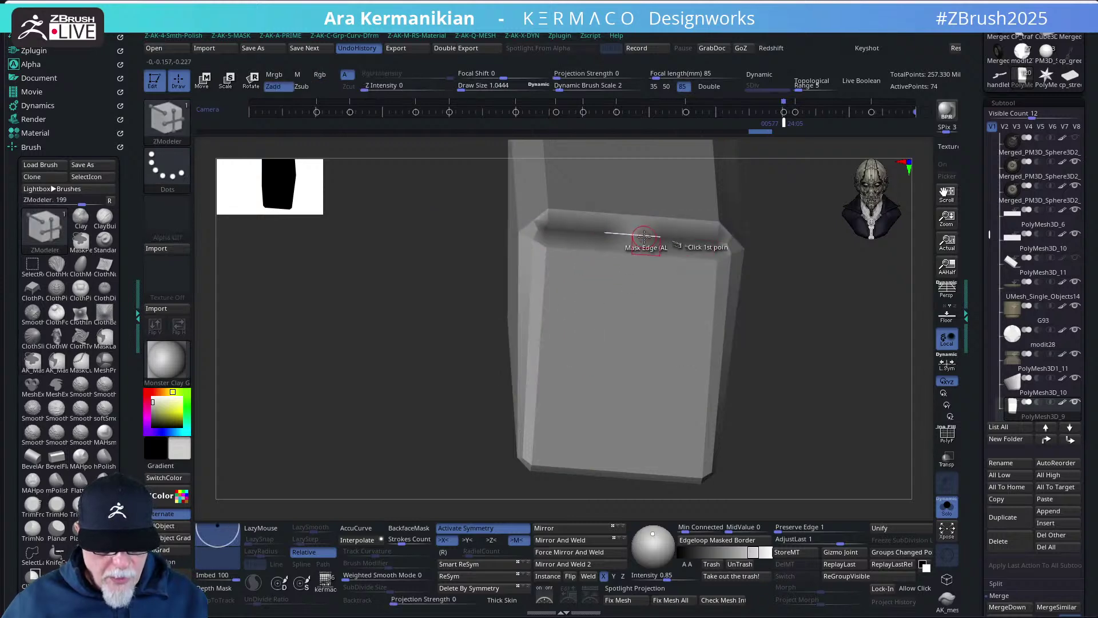
pyautogui.press('w')
pyautogui.keyDown('ctrl'); pyautogui.click(795, 324); pyautogui.keyUp('ctrl')
pyautogui.moveTo(790, 362); pyautogui.dragTo(831, 343)
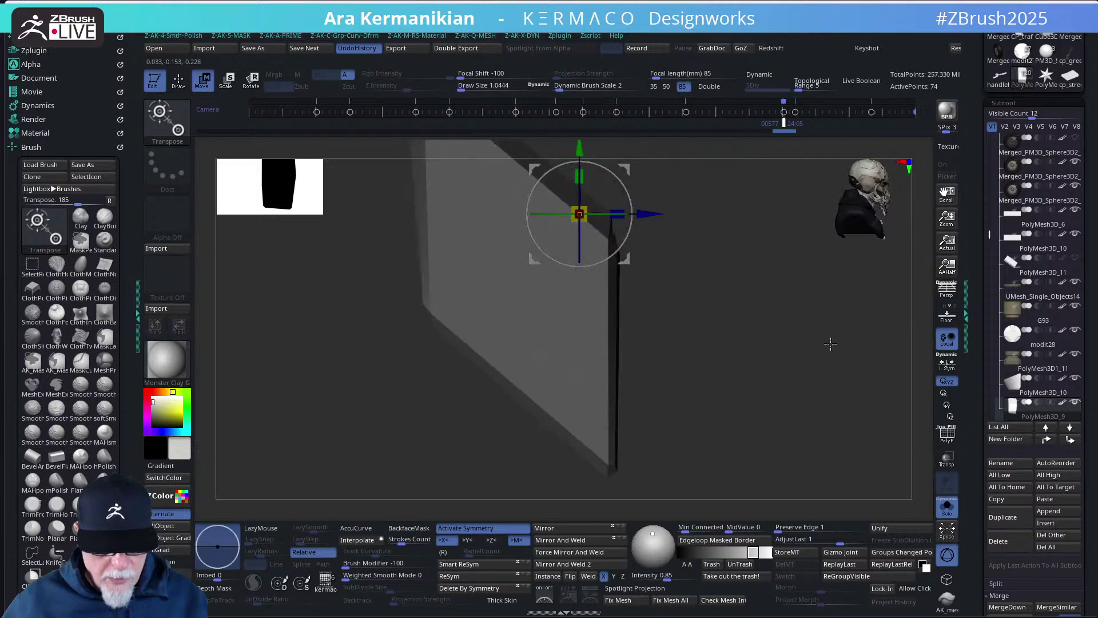
pyautogui.moveTo(656, 215); pyautogui.dragTo(666, 215)
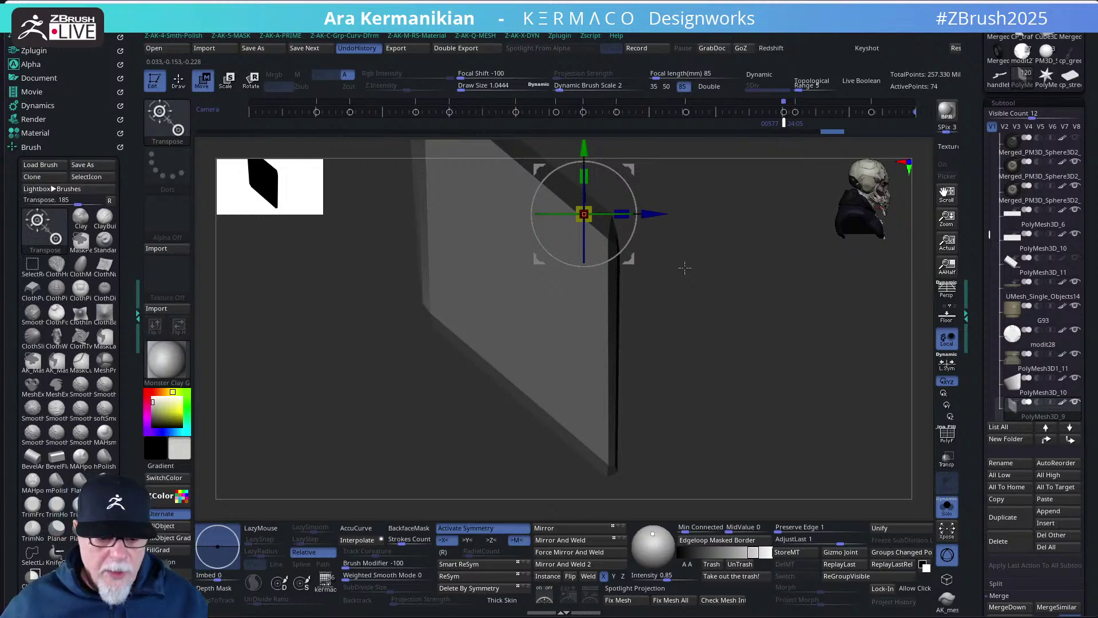
# - Orbit and zoom in for a close look at the slab
pyautogui.press('b')
pyautogui.press('z')
pyautogui.press('m')
pyautogui.moveTo(748, 311)
pyautogui.mouseDown()
pyautogui.moveTo(741, 358)
pyautogui.moveTo(759, 351)
pyautogui.moveTo(745, 341)
pyautogui.moveTo(829, 385)
pyautogui.moveTo(770, 355)
pyautogui.moveTo(772, 340)
pyautogui.moveTo(771, 413)
pyautogui.mouseUp()
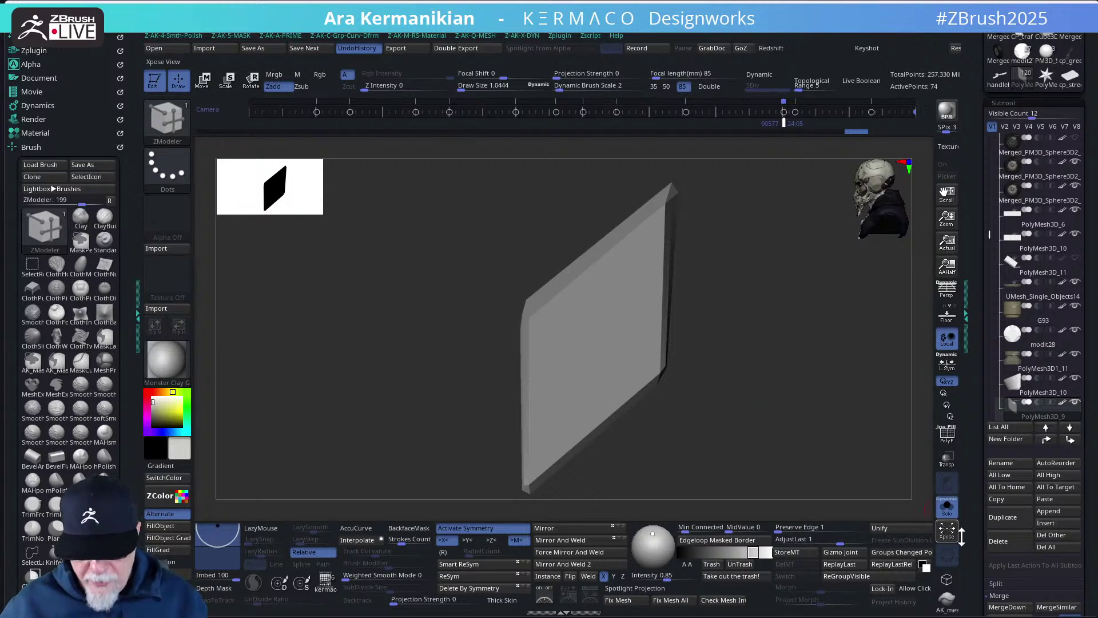
pyautogui.moveTo(755, 395); pyautogui.dragTo(794, 431)
pyautogui.moveTo(798, 375); pyautogui.dragTo(770, 383)
pyautogui.press('w')
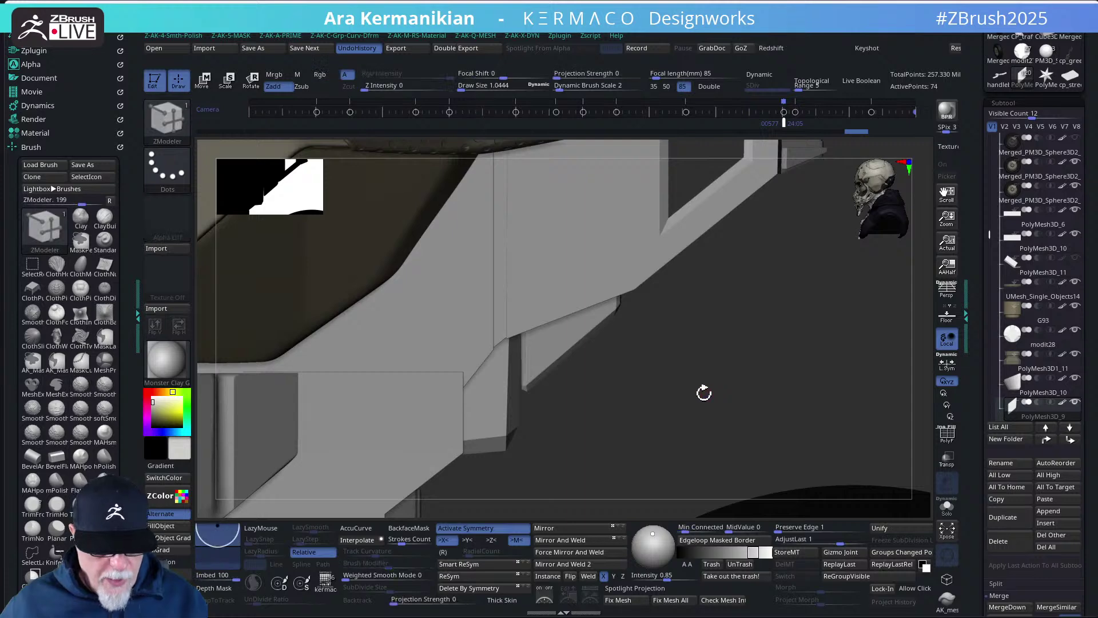
# - Place the move gizmo on the slab's left edge, then turn Solo off to show the whole motorcycle
pyautogui.click(948, 508)
pyautogui.press('ctrl')
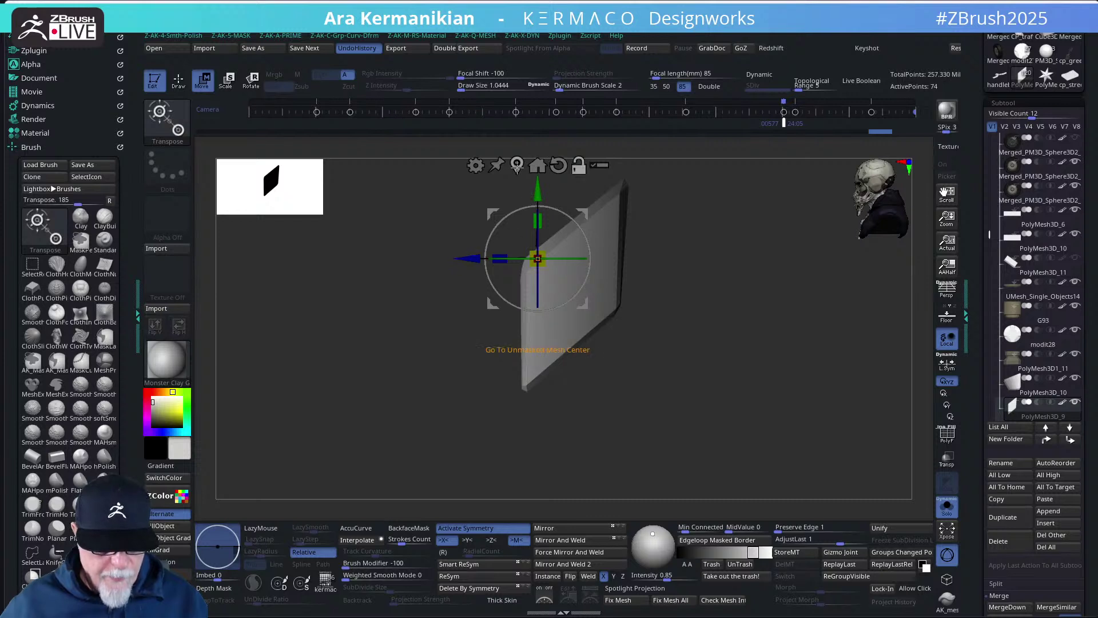
pyautogui.click(523, 325)
pyautogui.moveTo(553, 324); pyautogui.dragTo(758, 422)
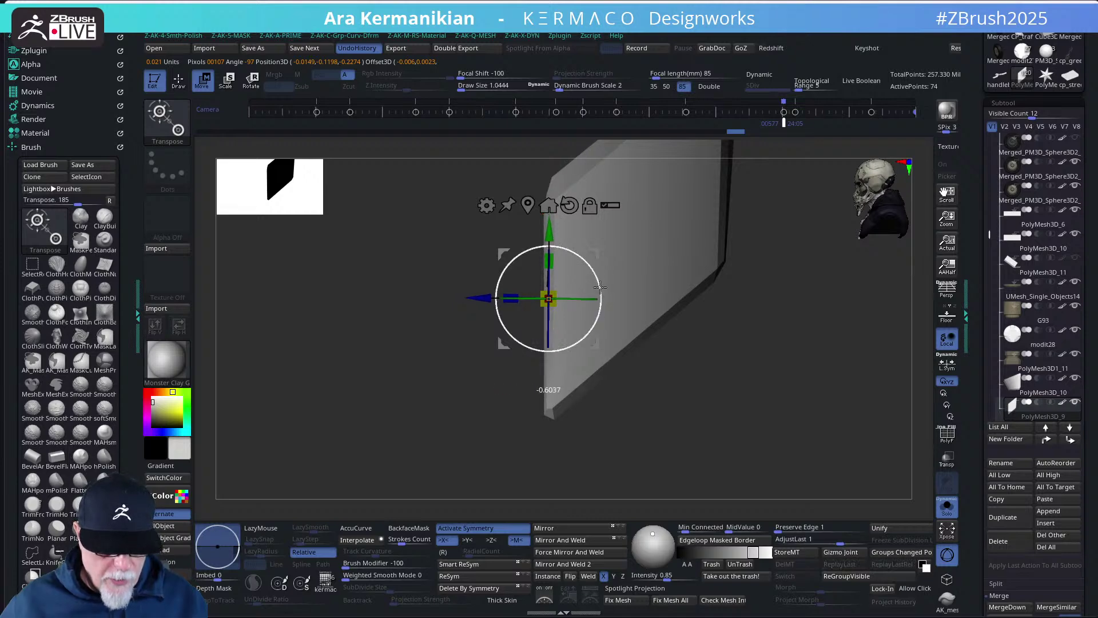
pyautogui.press('q')
pyautogui.moveTo(703, 391); pyautogui.dragTo(748, 385)
pyautogui.click(956, 507)
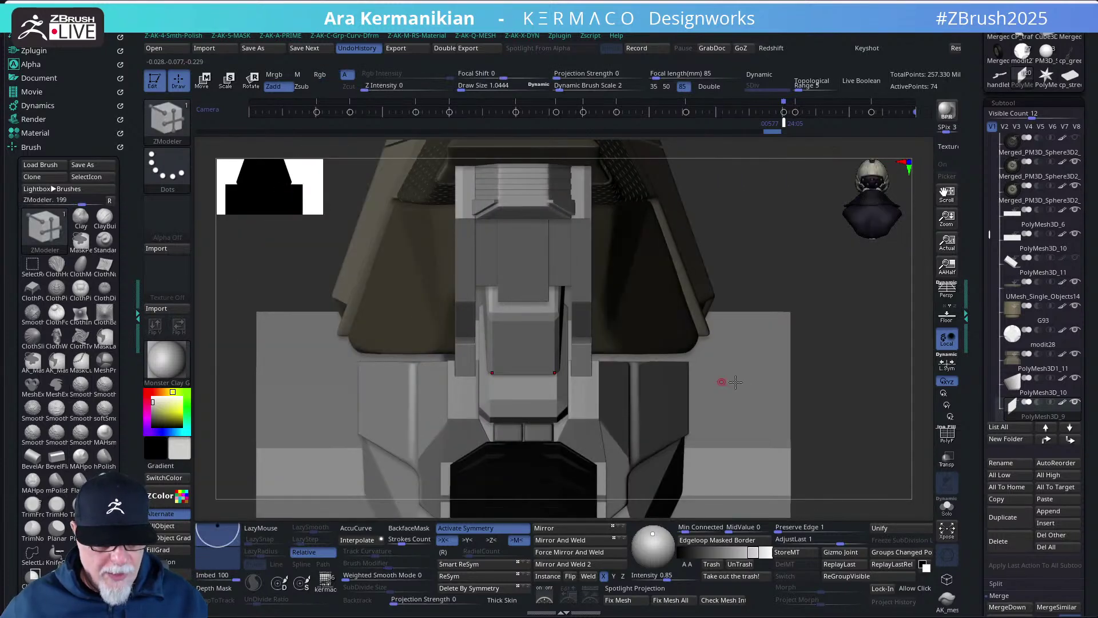
# - Nudge the front centre piece slightly along X with Transpose Move
pyautogui.press('w')
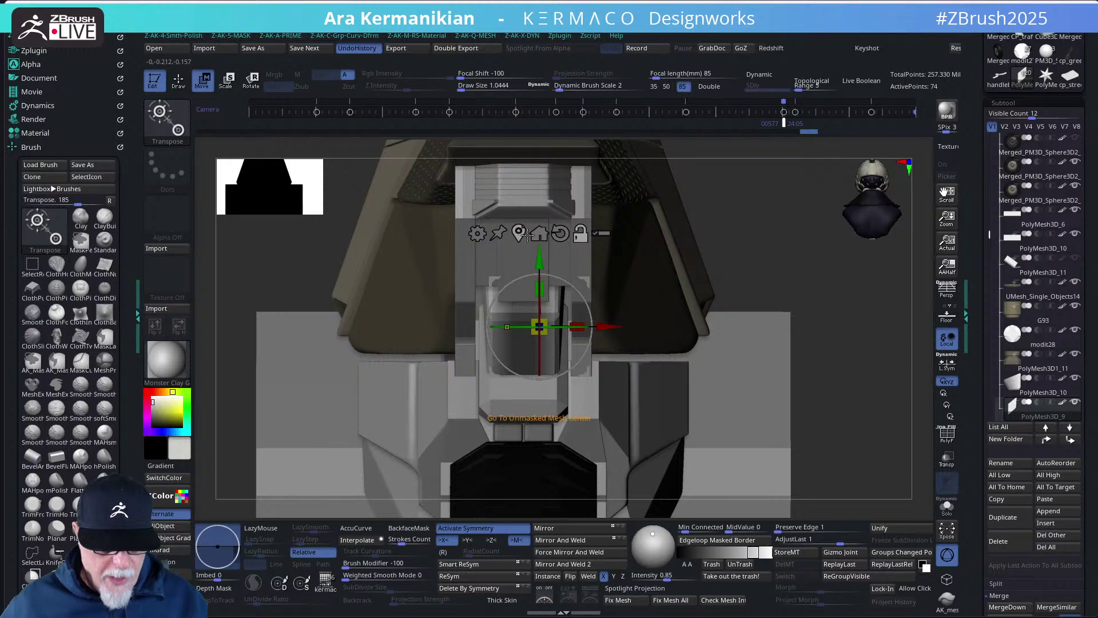
pyautogui.click(559, 296)
pyautogui.moveTo(629, 296); pyautogui.dragTo(632, 295)
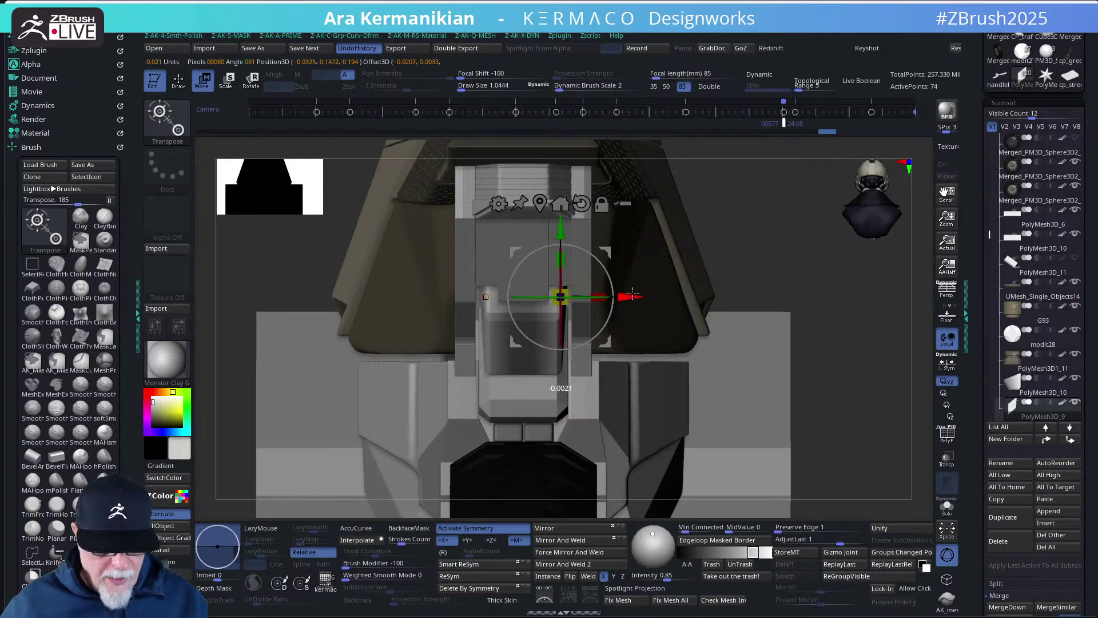
# - Select the PolyMesh3D_10 plate in the Subtool list and show it alone
pyautogui.press('q')
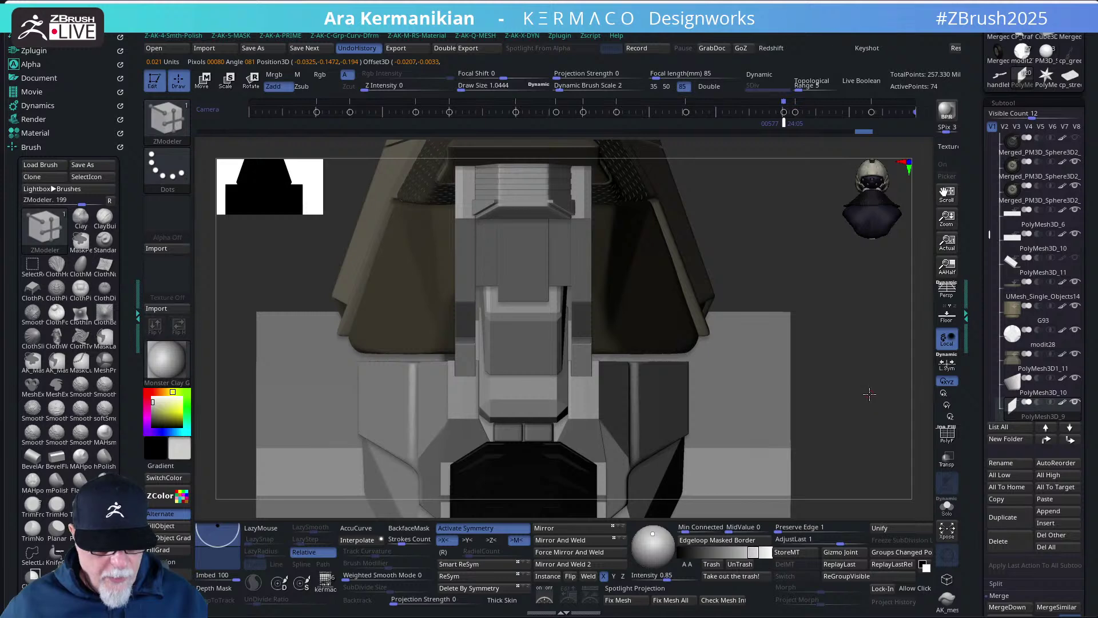
pyautogui.moveTo(870, 393); pyautogui.dragTo(801, 392)
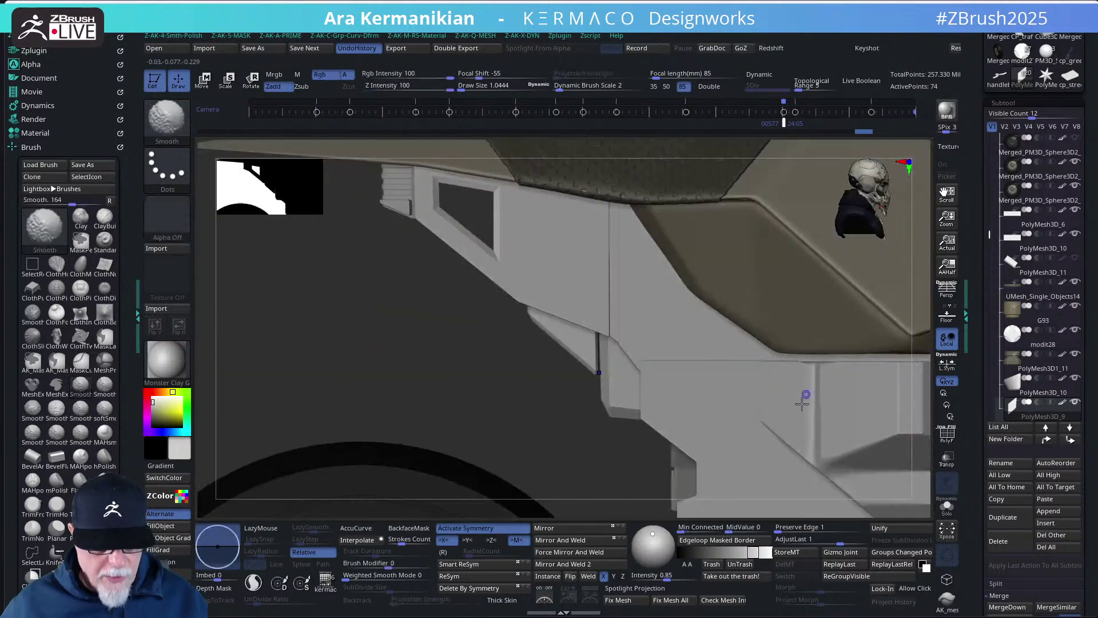
pyautogui.keyDown('alt'); pyautogui.click(611, 407); pyautogui.keyUp('alt')
# - Mask part of the PolyMesh3D_10 plate and place the move gizmo on its unmasked area
pyautogui.click(947, 506)
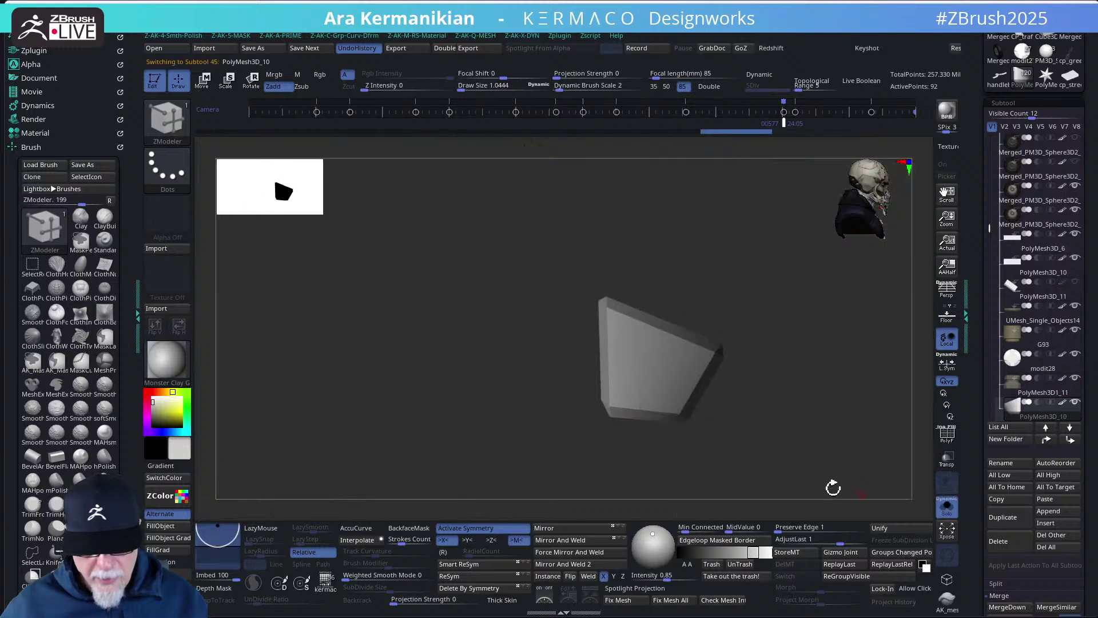
pyautogui.keyDown('ctrl'); pyautogui.moveTo(760, 479); pyautogui.dragTo(604, 255); pyautogui.keyUp('ctrl')
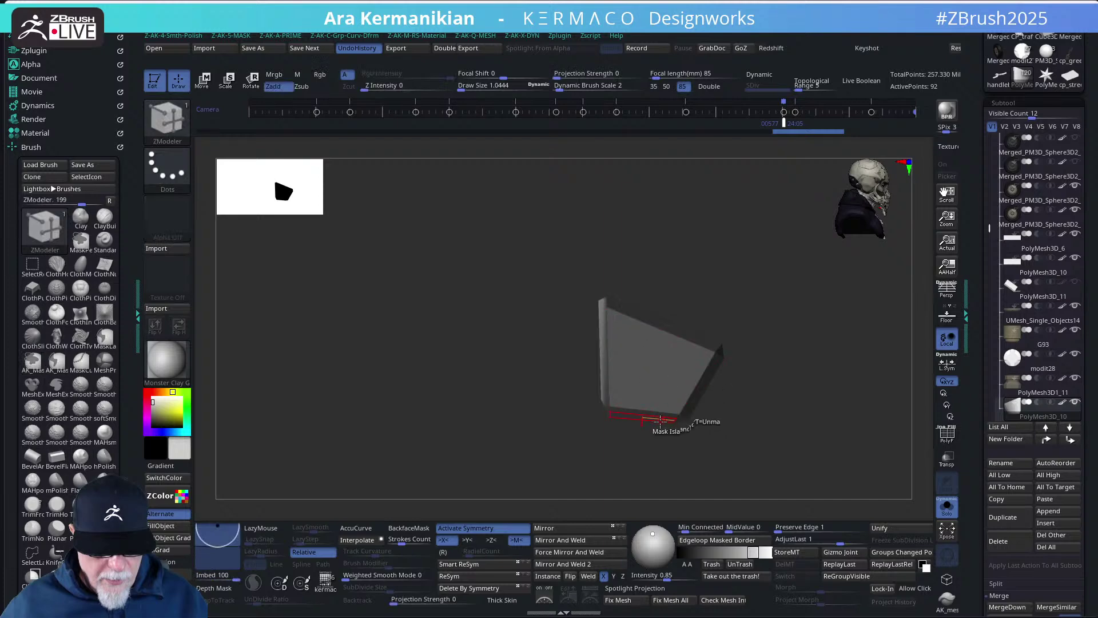
pyautogui.press('w')
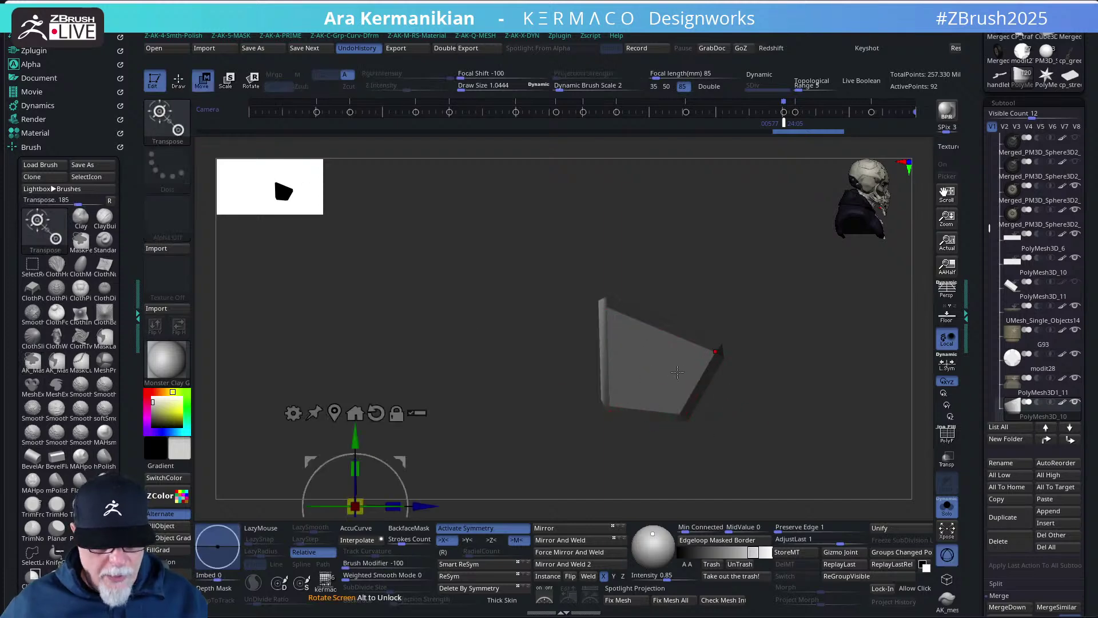
pyautogui.click(333, 411)
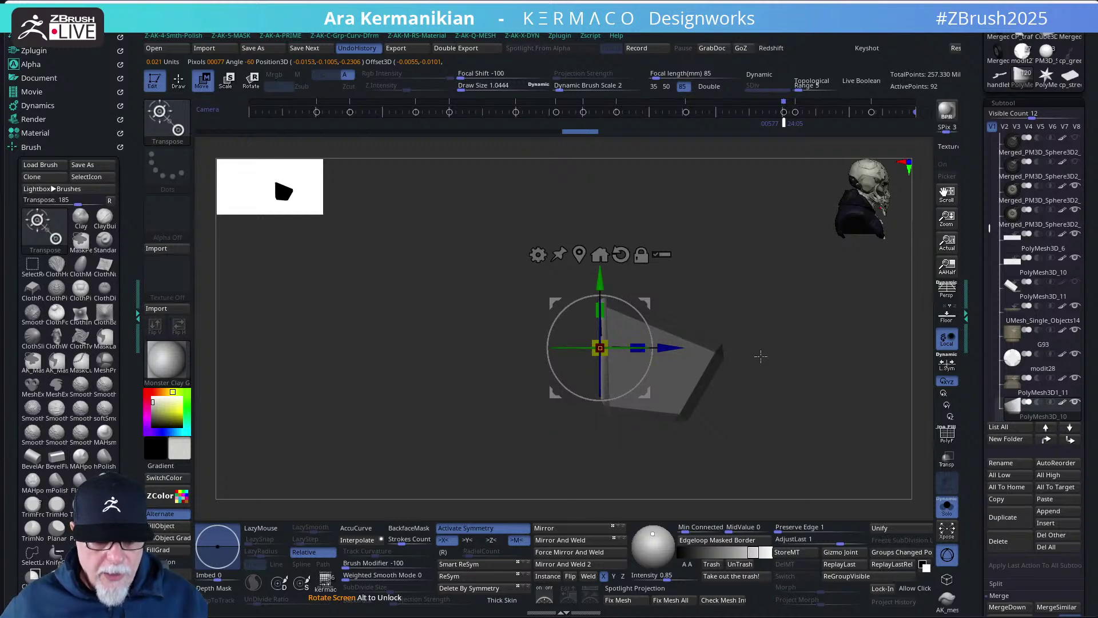
pyautogui.press('q')
pyautogui.moveTo(752, 291); pyautogui.dragTo(750, 348)
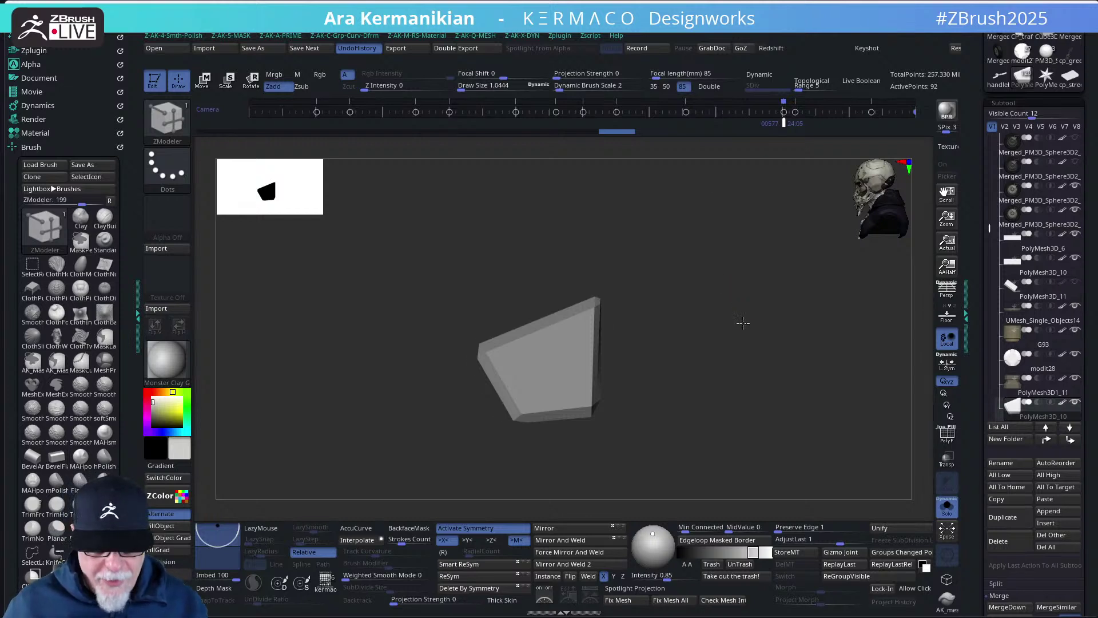
pyautogui.moveTo(743, 323); pyautogui.dragTo(716, 246)
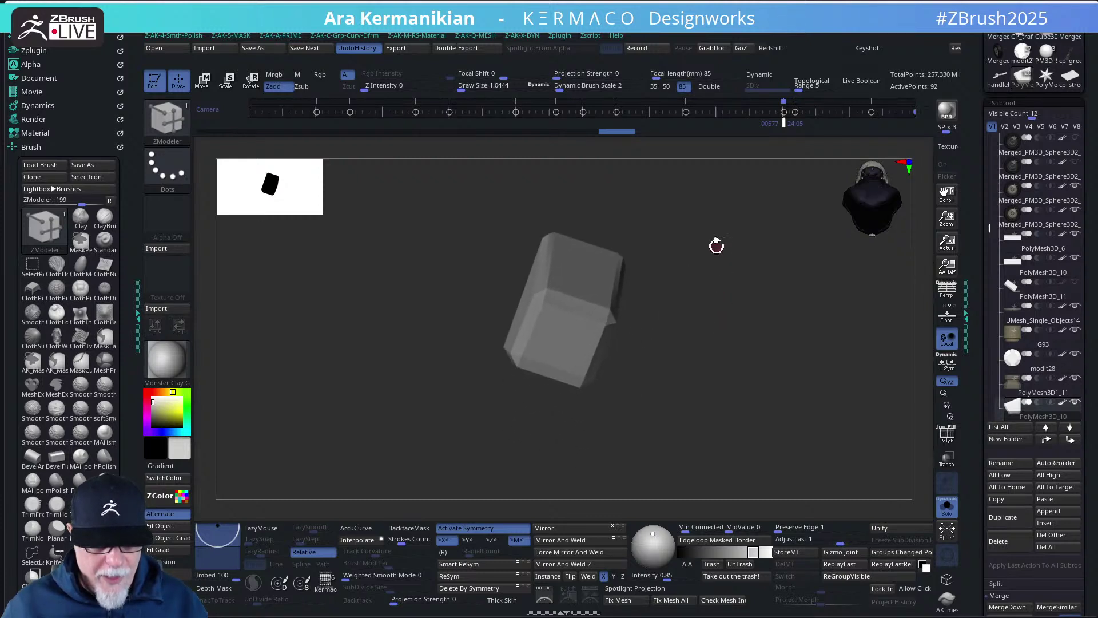
# - Set the ZModeler point action to Mask and mask around the chosen corner point
pyautogui.press('f')
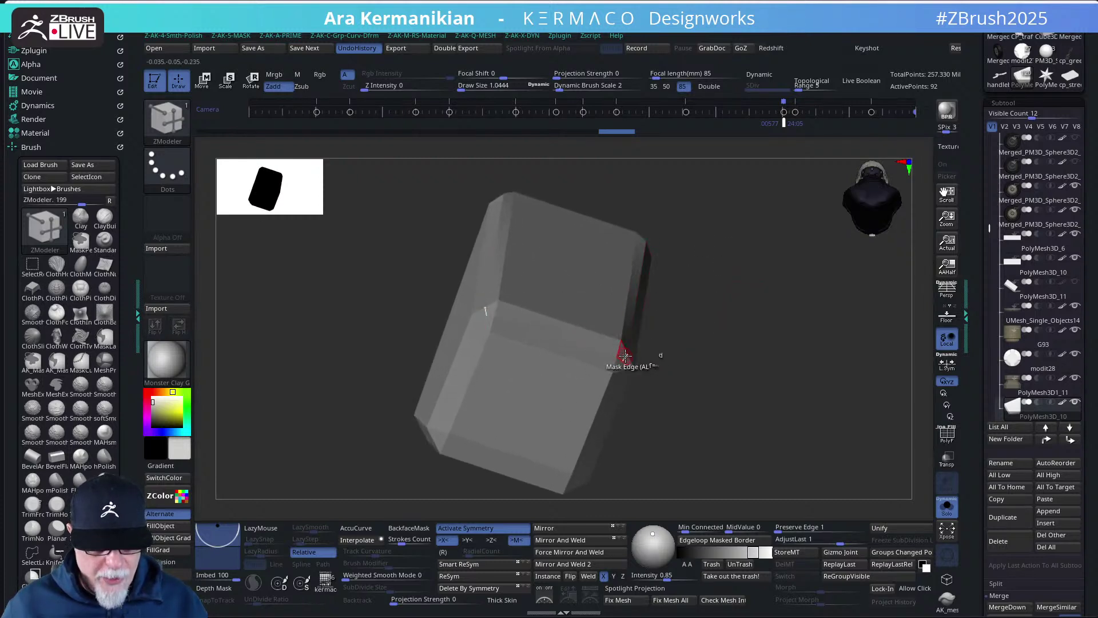
pyautogui.press('space')
pyautogui.click(623, 343)
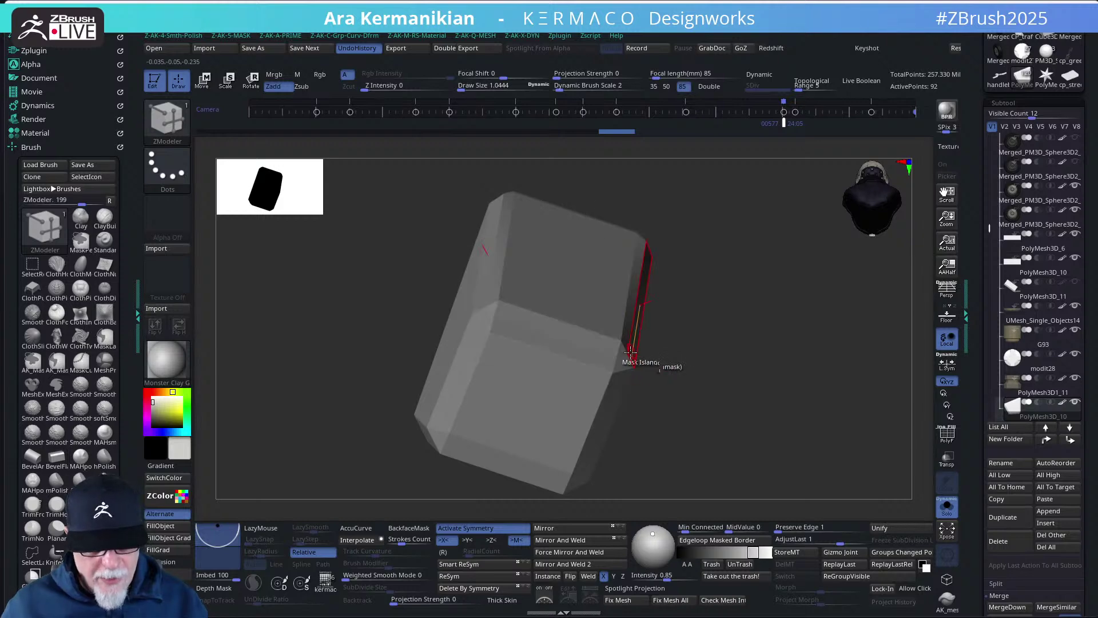
pyautogui.press('space')
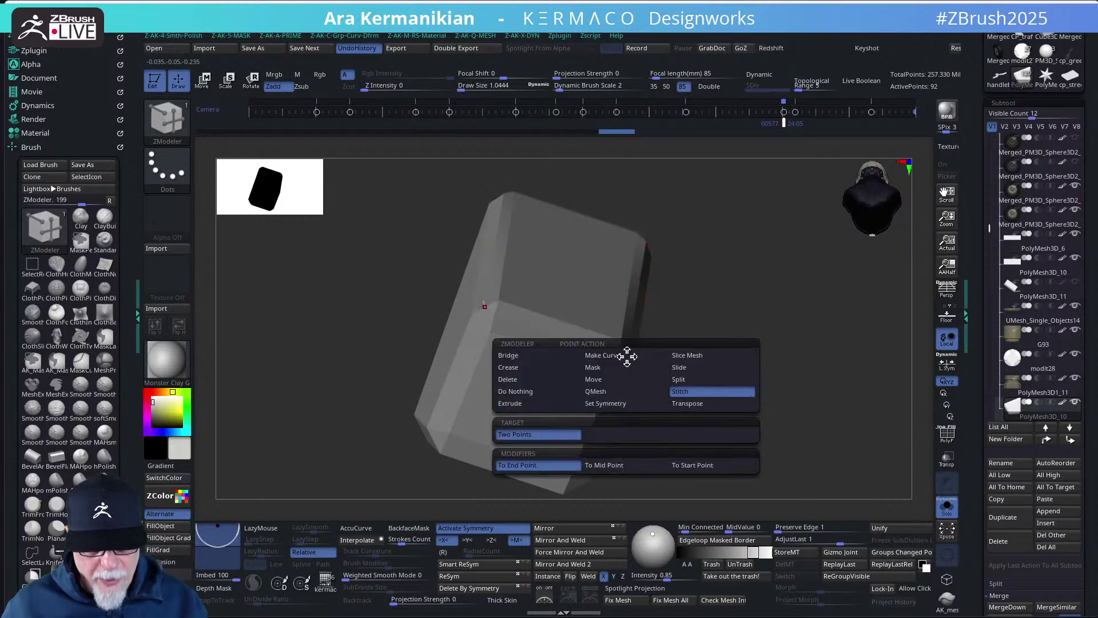
pyautogui.click(601, 371)
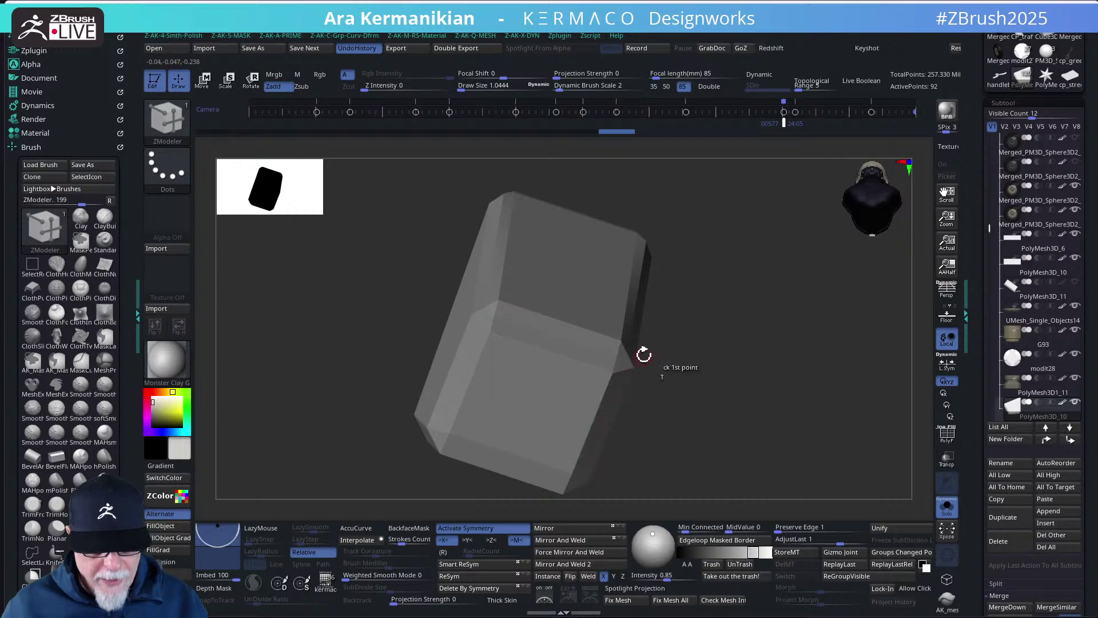
pyautogui.click(630, 353)
# - Invert the mask and nudge the free corner point slightly along Z
pyautogui.press('w')
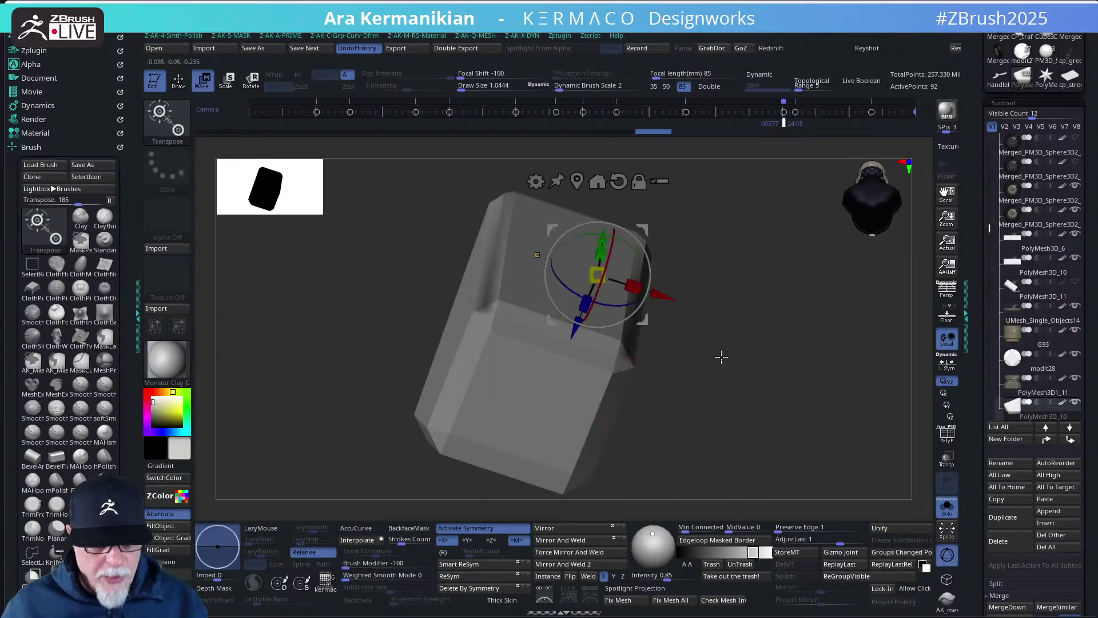
pyautogui.hotkey('ctrl', 'i')
pyautogui.keyDown('shift'); pyautogui.moveTo(733, 336); pyautogui.dragTo(763, 372); pyautogui.keyUp('shift')
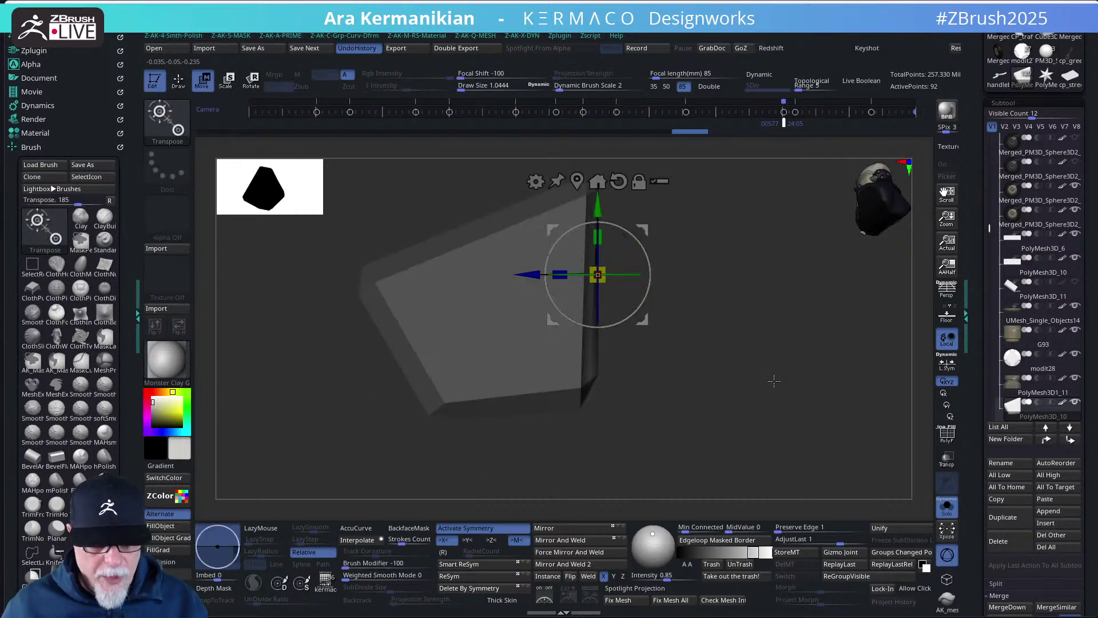
pyautogui.moveTo(765, 321); pyautogui.dragTo(735, 228)
pyautogui.moveTo(720, 269); pyautogui.dragTo(696, 294)
pyautogui.moveTo(532, 322); pyautogui.dragTo(536, 318)
pyautogui.moveTo(724, 371); pyautogui.dragTo(721, 287)
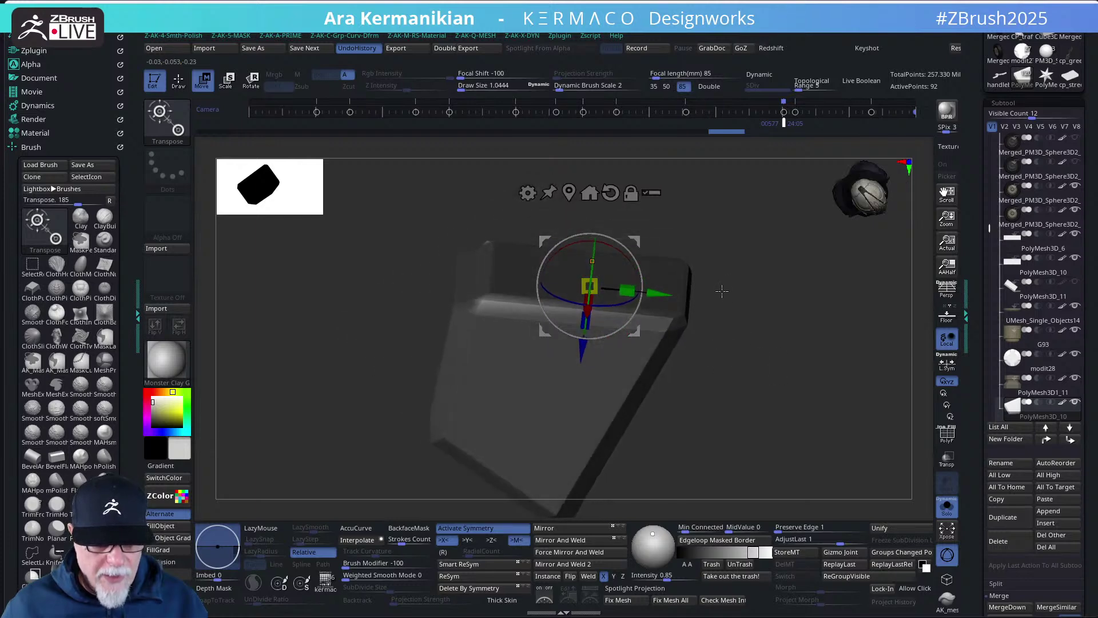
pyautogui.press('b')
pyautogui.press('z')
pyautogui.press('m')
pyautogui.press('q')
pyautogui.moveTo(803, 358)
pyautogui.mouseDown()
pyautogui.moveTo(824, 368)
pyautogui.moveTo(812, 380)
pyautogui.moveTo(782, 347)
pyautogui.moveTo(503, 277)
pyautogui.mouseUp()
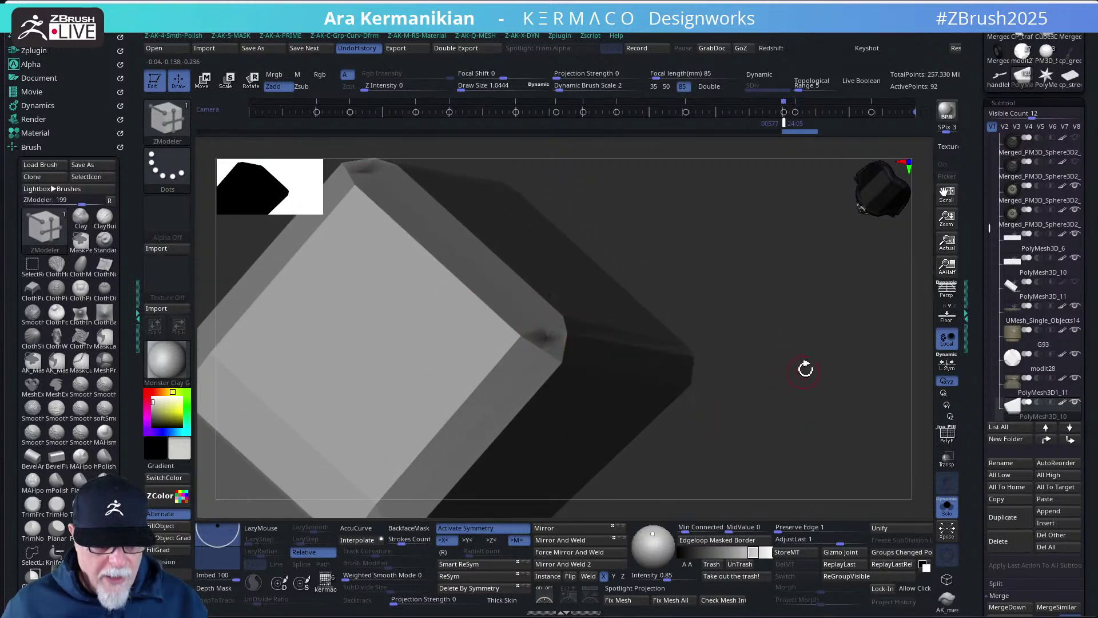
# - Place the move gizmo on the block corner and push it slightly further in depth
pyautogui.press('w')
pyautogui.moveTo(807, 360)
pyautogui.mouseDown()
pyautogui.moveTo(811, 304)
pyautogui.moveTo(797, 356)
pyautogui.mouseUp()
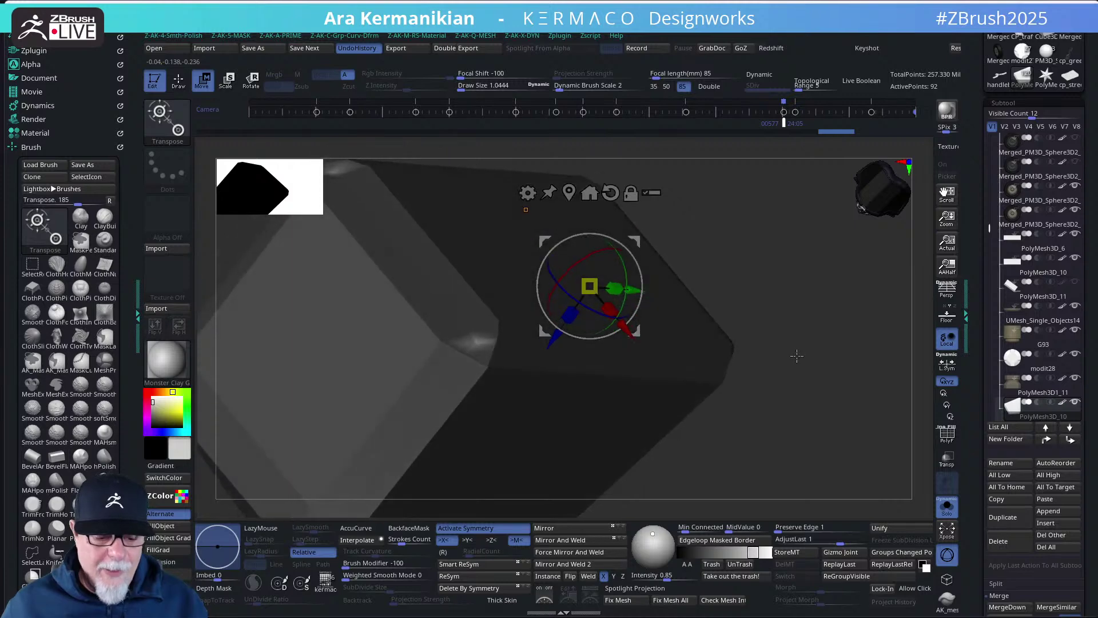
pyautogui.click(476, 344)
pyautogui.moveTo(814, 271); pyautogui.dragTo(828, 358)
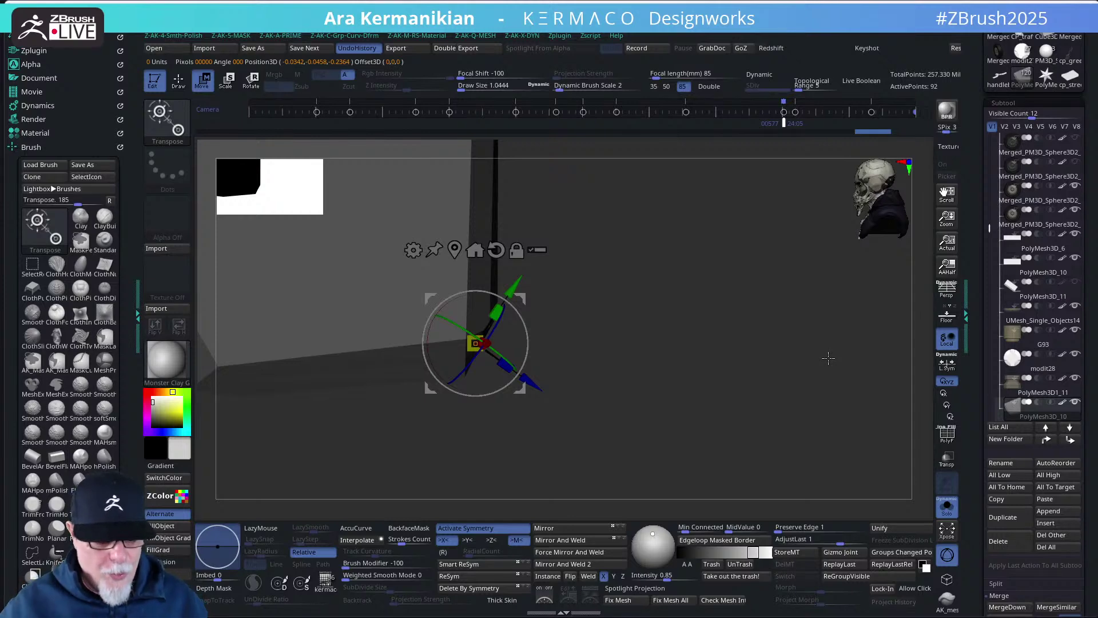
pyautogui.moveTo(708, 270); pyautogui.dragTo(609, 243)
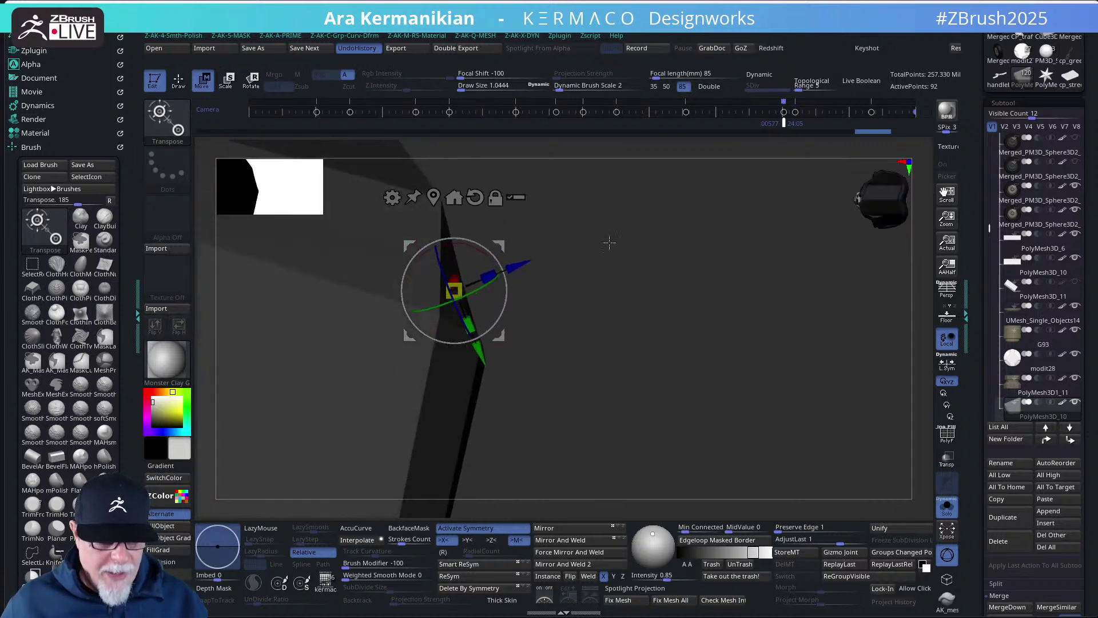
pyautogui.moveTo(520, 268); pyautogui.dragTo(527, 264)
pyautogui.press('q')
pyautogui.moveTo(658, 327)
pyautogui.mouseDown()
pyautogui.moveTo(679, 338)
pyautogui.moveTo(591, 373)
pyautogui.moveTo(618, 351)
pyautogui.moveTo(620, 307)
pyautogui.moveTo(759, 367)
pyautogui.moveTo(711, 362)
pyautogui.moveTo(752, 357)
pyautogui.moveTo(794, 373)
pyautogui.moveTo(759, 366)
pyautogui.mouseUp()
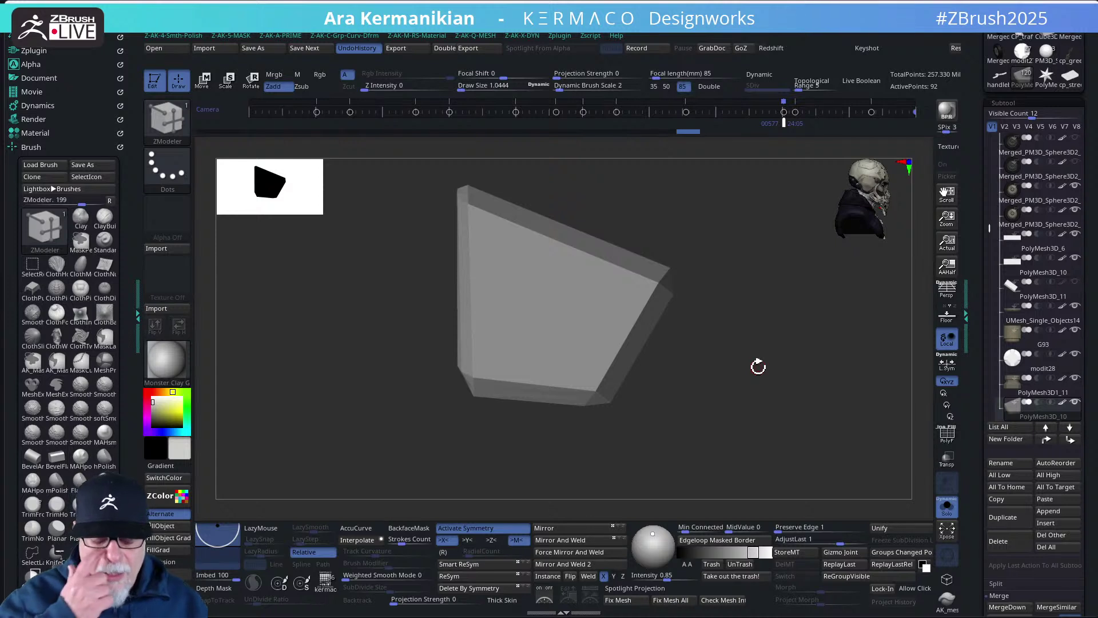
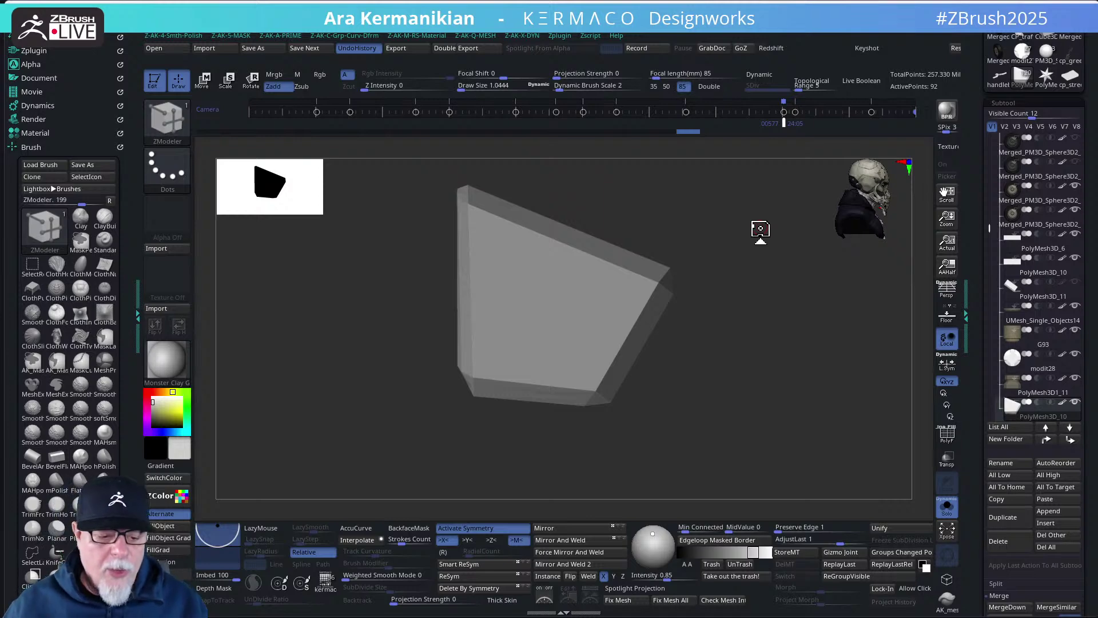
# - Show the full motorcycle again and orbit to view it from behind
pyautogui.click(948, 508)
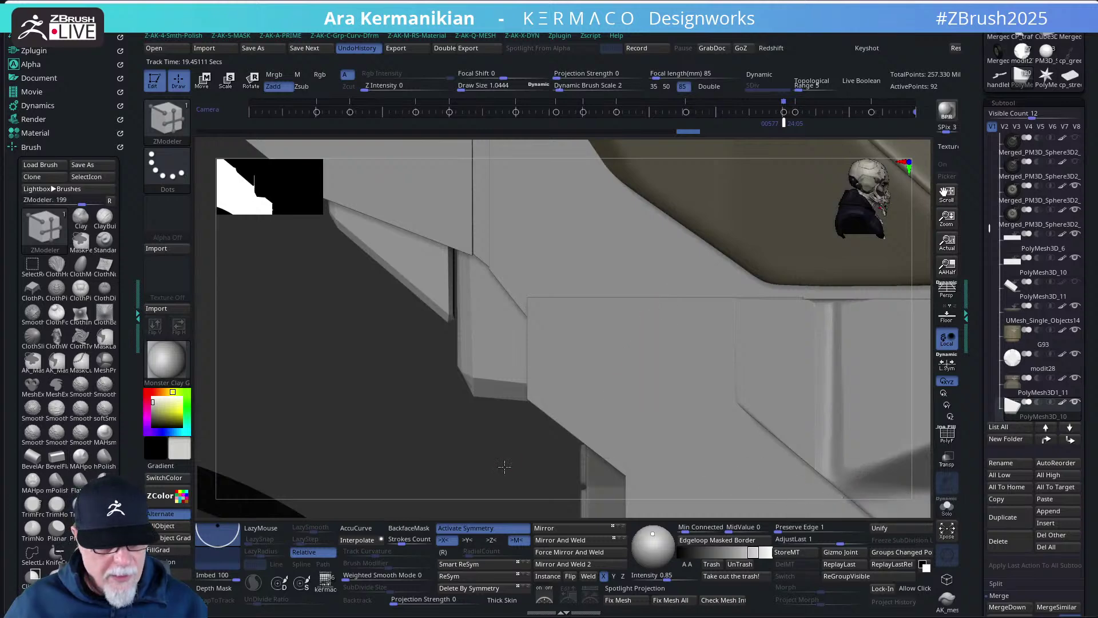
pyautogui.moveTo(504, 467); pyautogui.dragTo(640, 314)
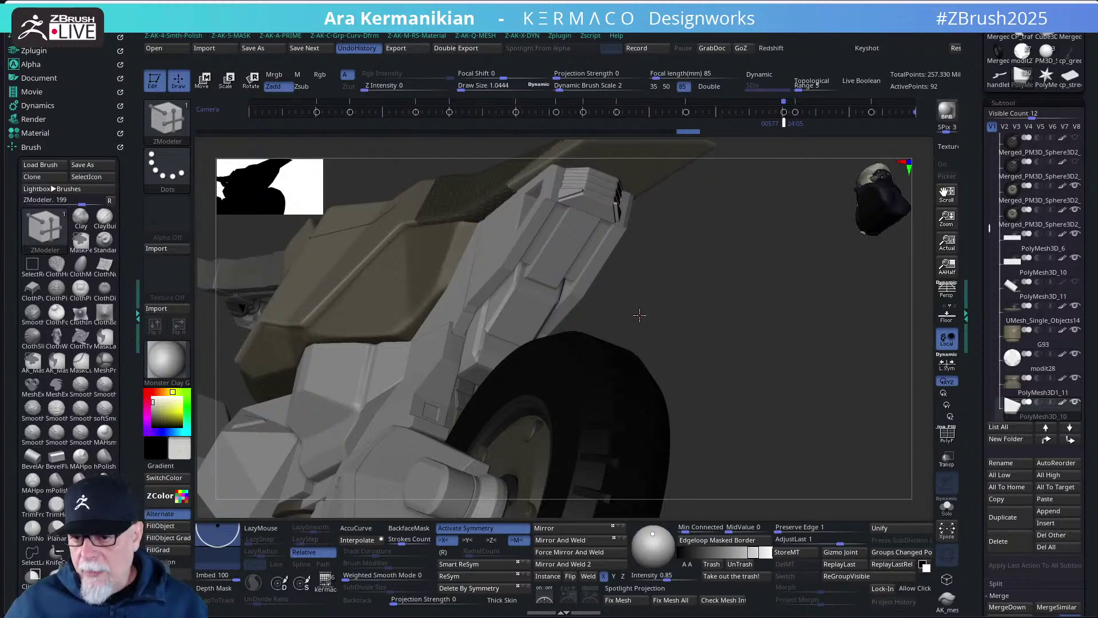
pyautogui.moveTo(671, 327); pyautogui.dragTo(756, 377)
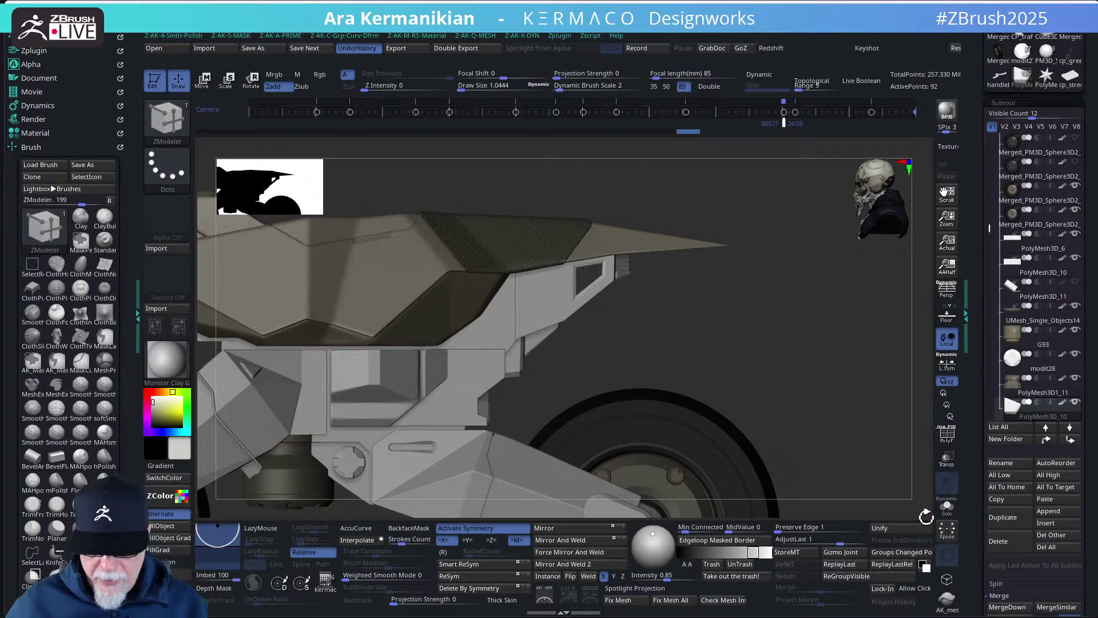
# - Solo the side panel, mask its left part and nudge the rest with the Transpose gizmo
pyautogui.click(947, 507)
pyautogui.moveTo(652, 393)
pyautogui.mouseDown()
pyautogui.moveTo(683, 399)
pyautogui.moveTo(639, 423)
pyautogui.moveTo(527, 208)
pyautogui.moveTo(544, 206)
pyautogui.moveTo(541, 225)
pyautogui.mouseUp()
pyautogui.keyDown('ctrl'); pyautogui.moveTo(371, 250); pyautogui.dragTo(509, 424); pyautogui.keyUp('ctrl')
pyautogui.press('w')
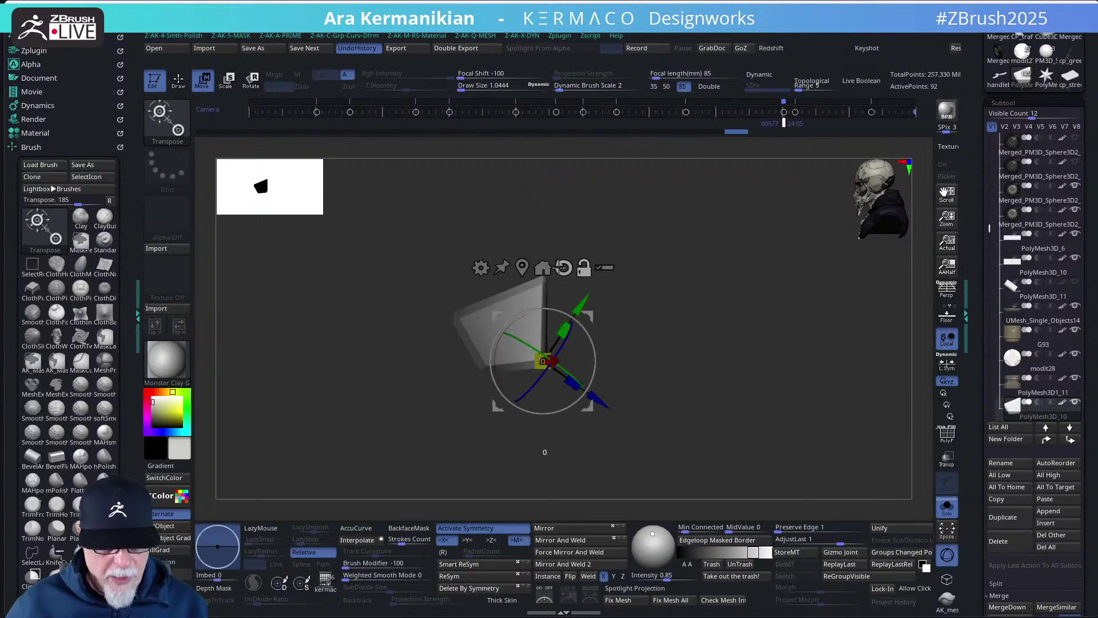
pyautogui.click(564, 267)
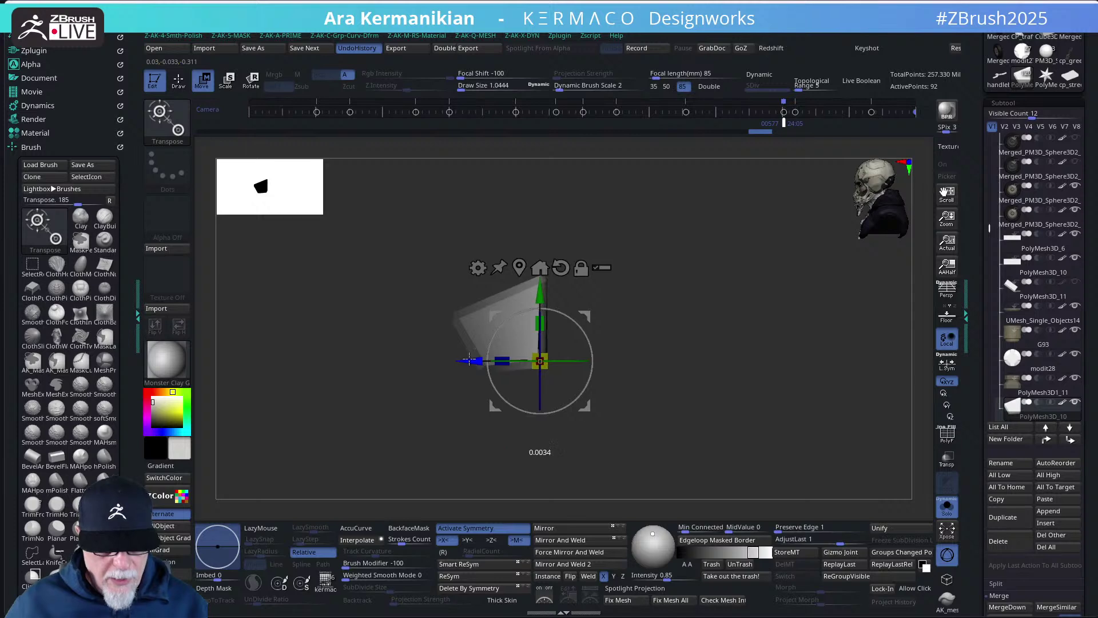
pyautogui.press('b')
pyautogui.press('z')
pyautogui.press('m')
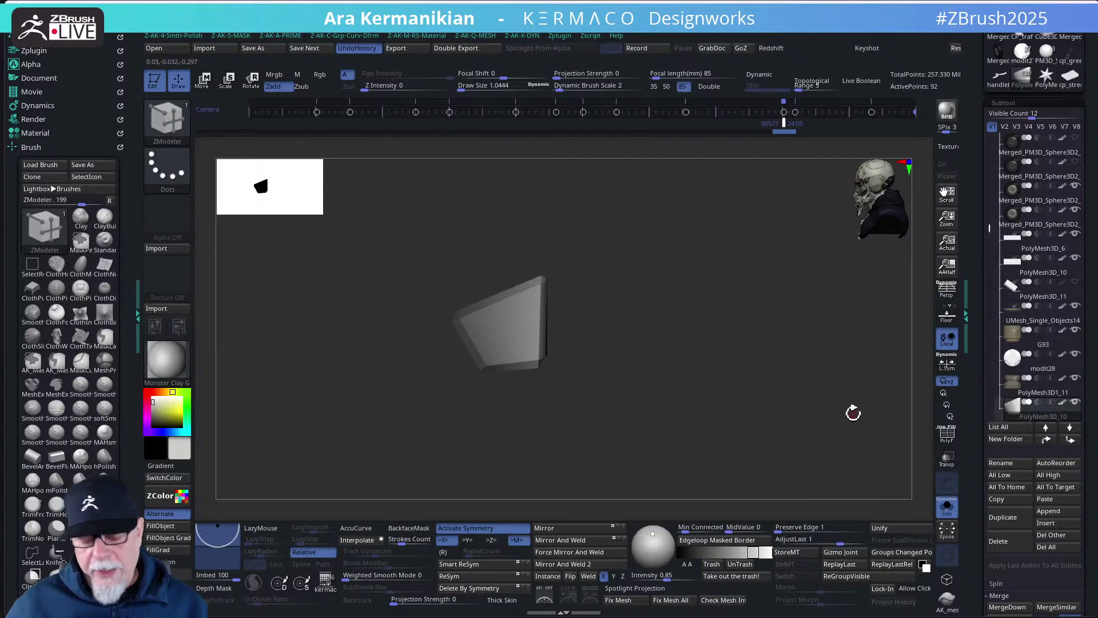
pyautogui.click(947, 507)
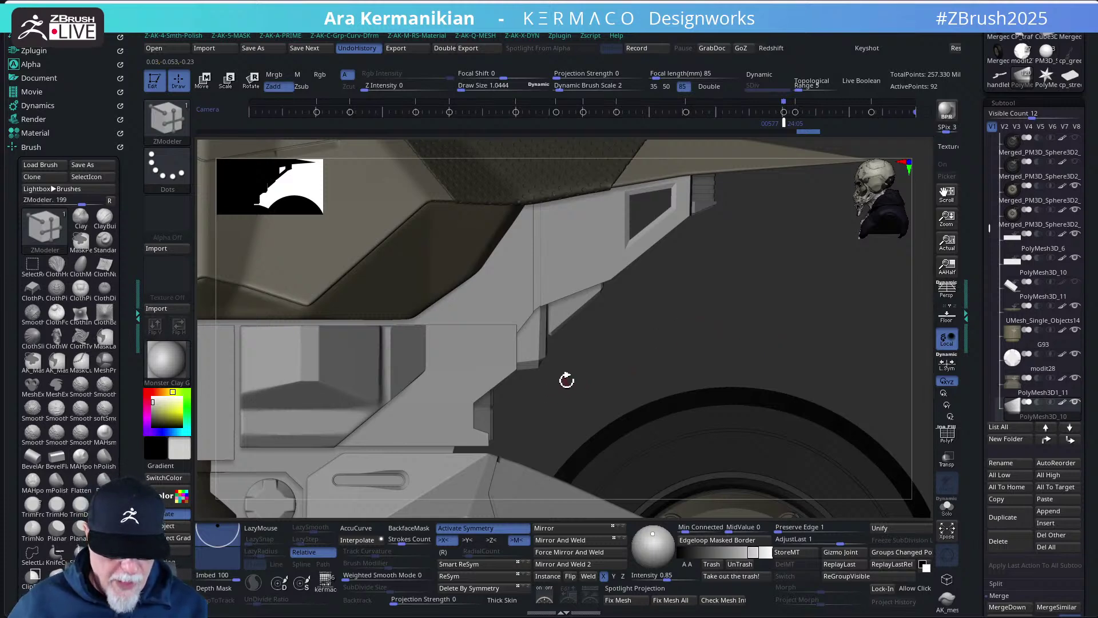
# - Solo the side panel again and apply a first mask for a gizmo move
pyautogui.moveTo(621, 385); pyautogui.dragTo(893, 486)
pyautogui.click(951, 511)
pyautogui.moveTo(748, 448); pyautogui.dragTo(659, 347)
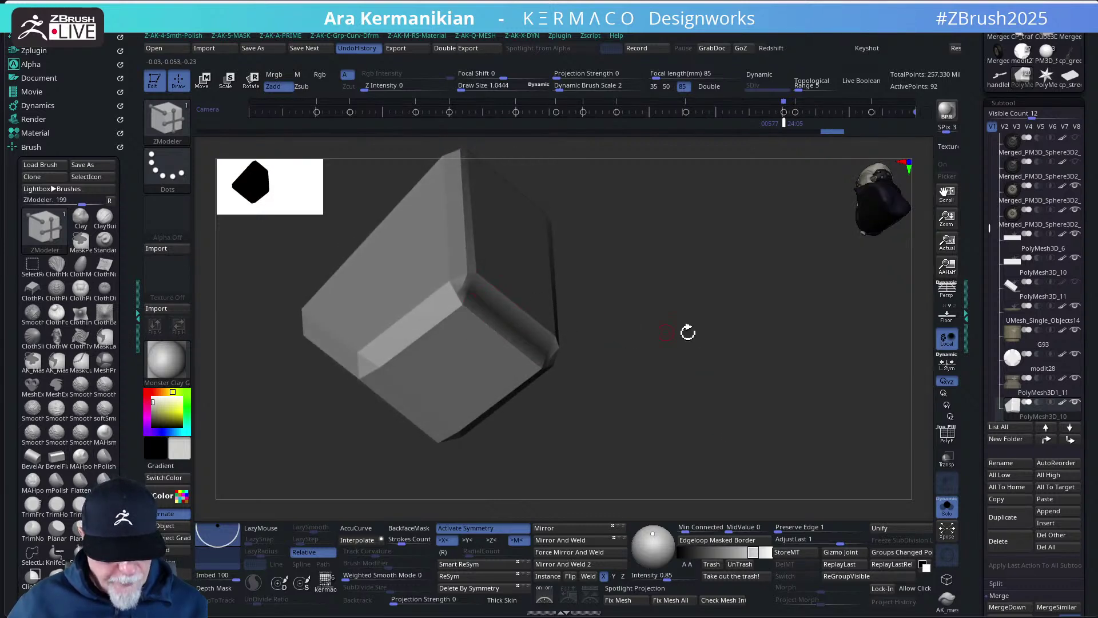
pyautogui.press('ctrl')
pyautogui.keyDown('ctrl'); pyautogui.click(720, 326); pyautogui.keyUp('ctrl')
pyautogui.press('w')
pyautogui.moveTo(701, 341); pyautogui.dragTo(706, 389)
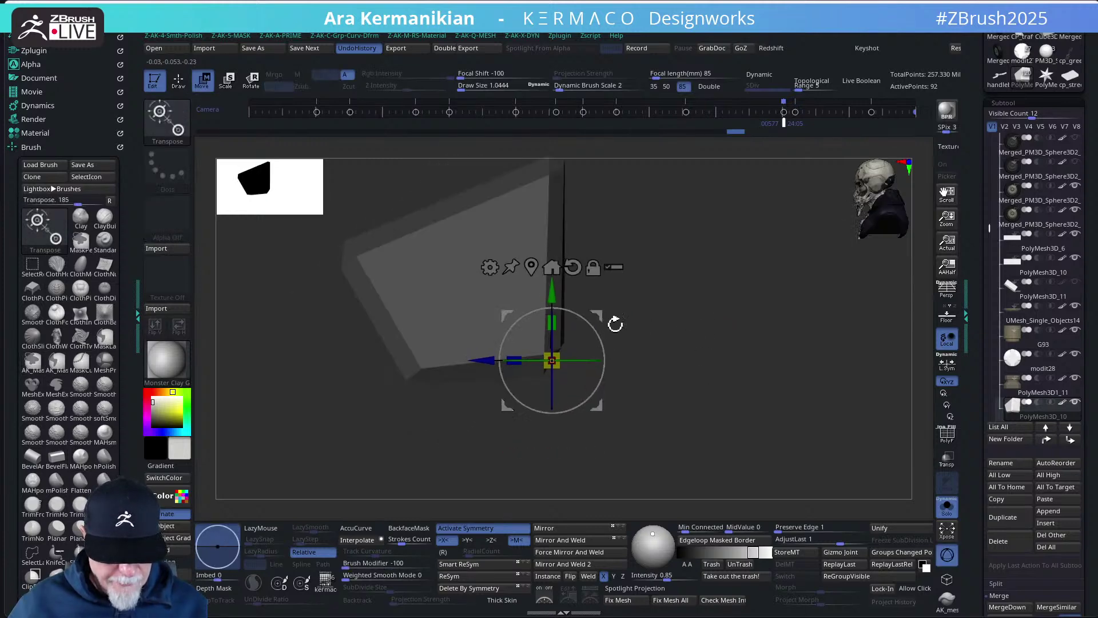
pyautogui.press('q')
# - Mask all but the chamfered corners and push the unmasked geometry outward along Z
pyautogui.moveTo(752, 399); pyautogui.dragTo(540, 351)
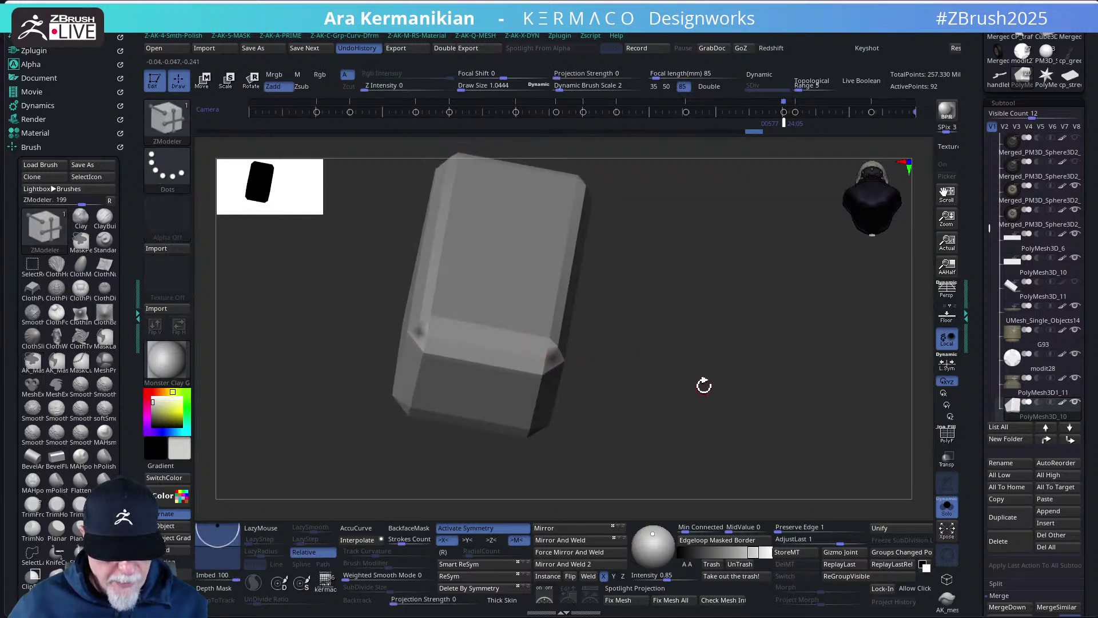
pyautogui.press('ctrl')
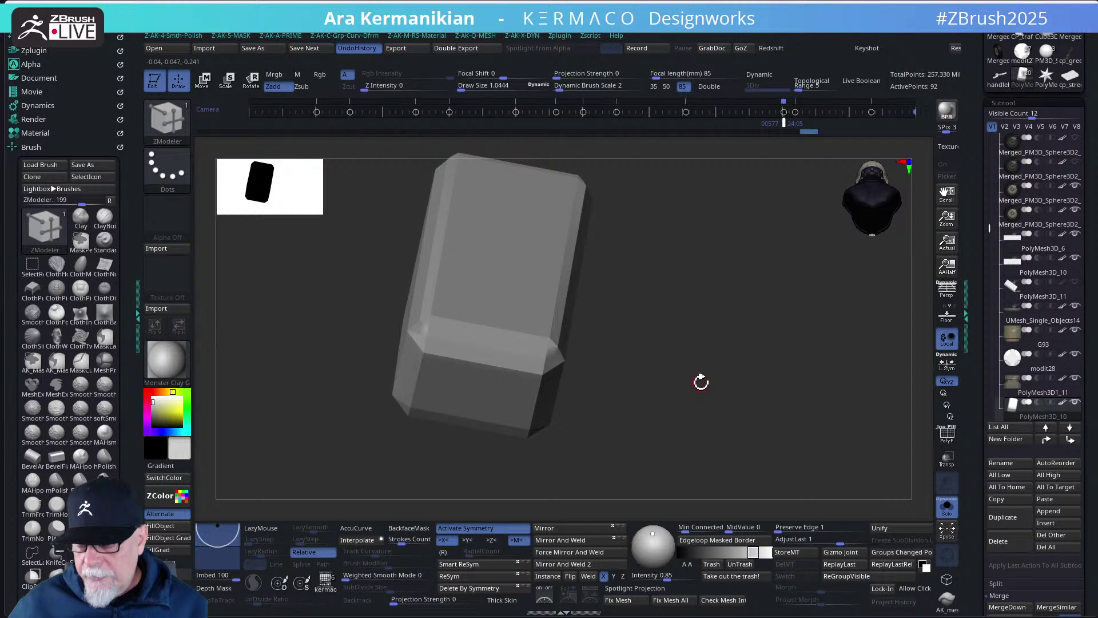
pyautogui.moveTo(730, 391); pyautogui.dragTo(559, 321)
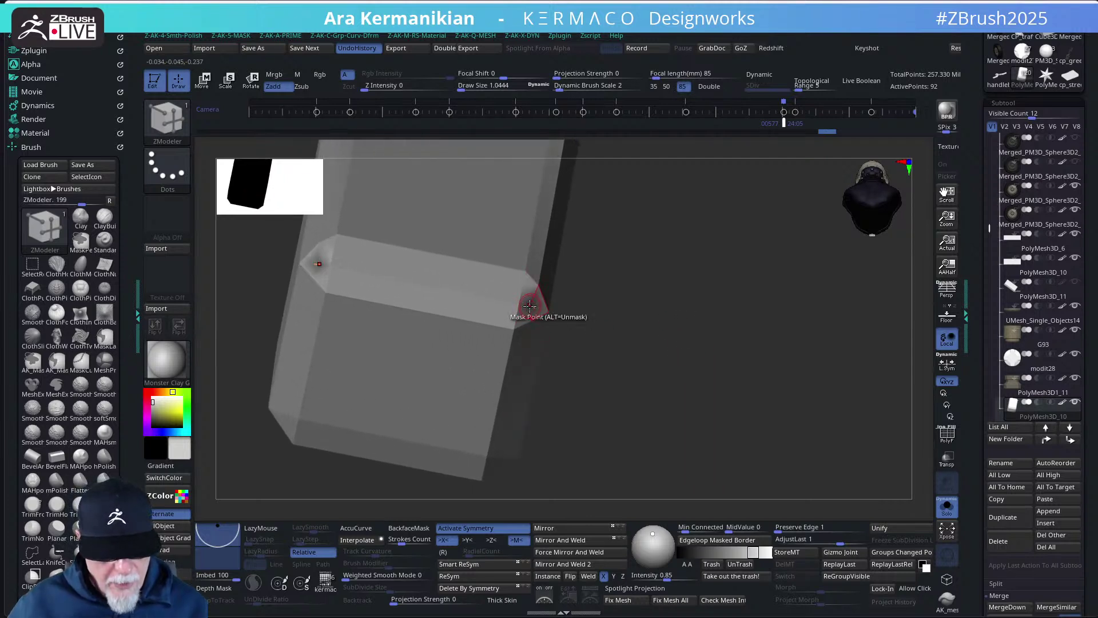
pyautogui.keyDown('ctrl'); pyautogui.click(650, 324); pyautogui.keyUp('ctrl')
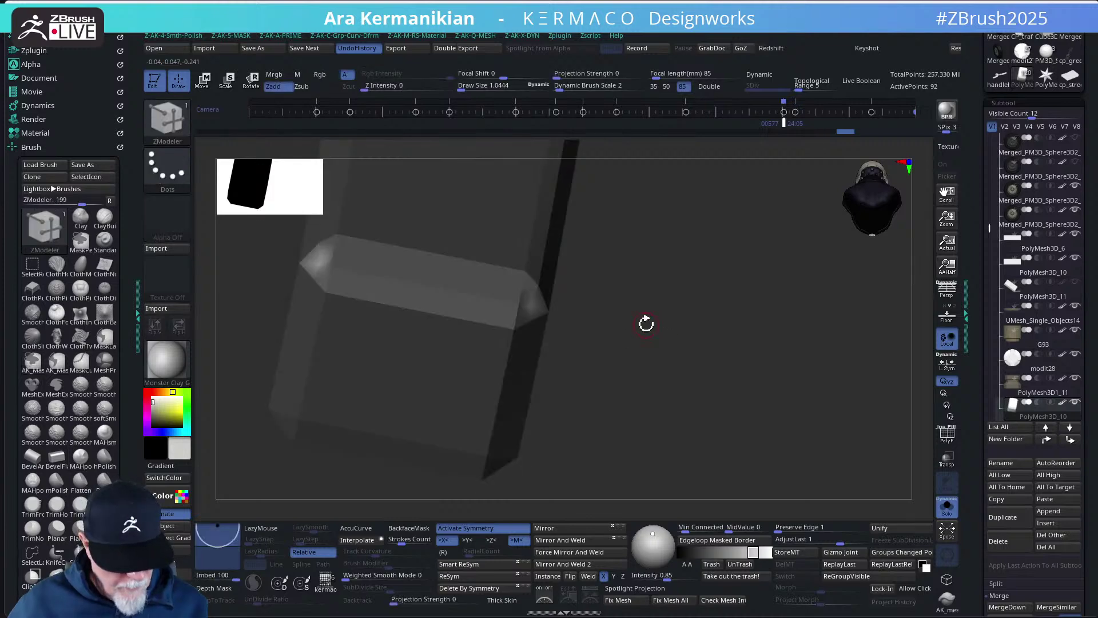
pyautogui.press('w')
pyautogui.moveTo(646, 324); pyautogui.dragTo(712, 385)
pyautogui.moveTo(668, 333); pyautogui.dragTo(664, 299)
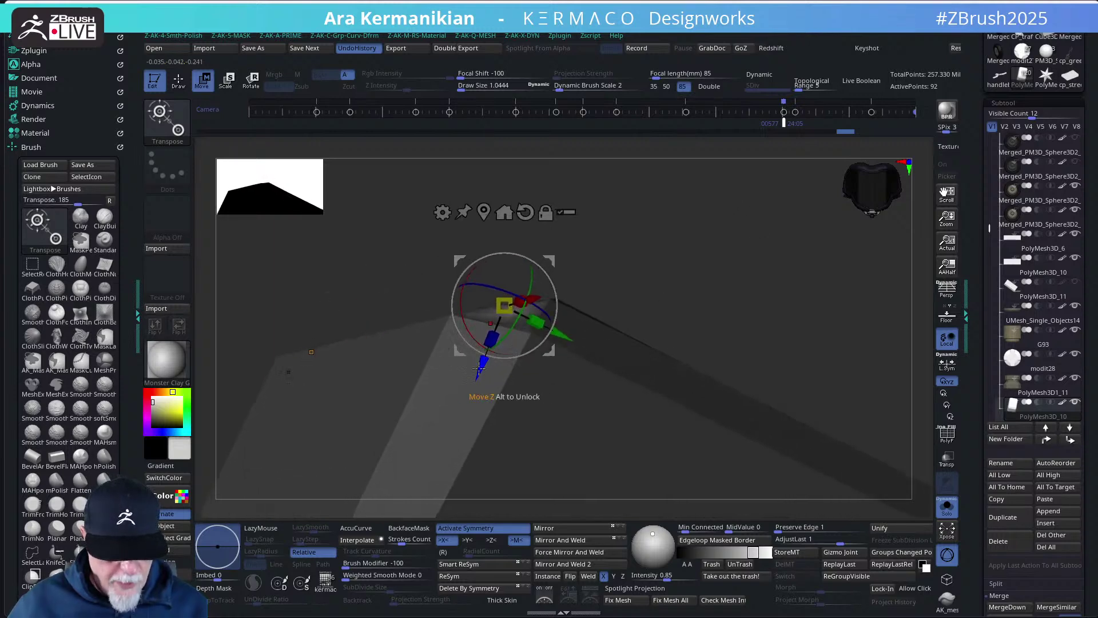
pyautogui.moveTo(480, 370); pyautogui.dragTo(482, 364)
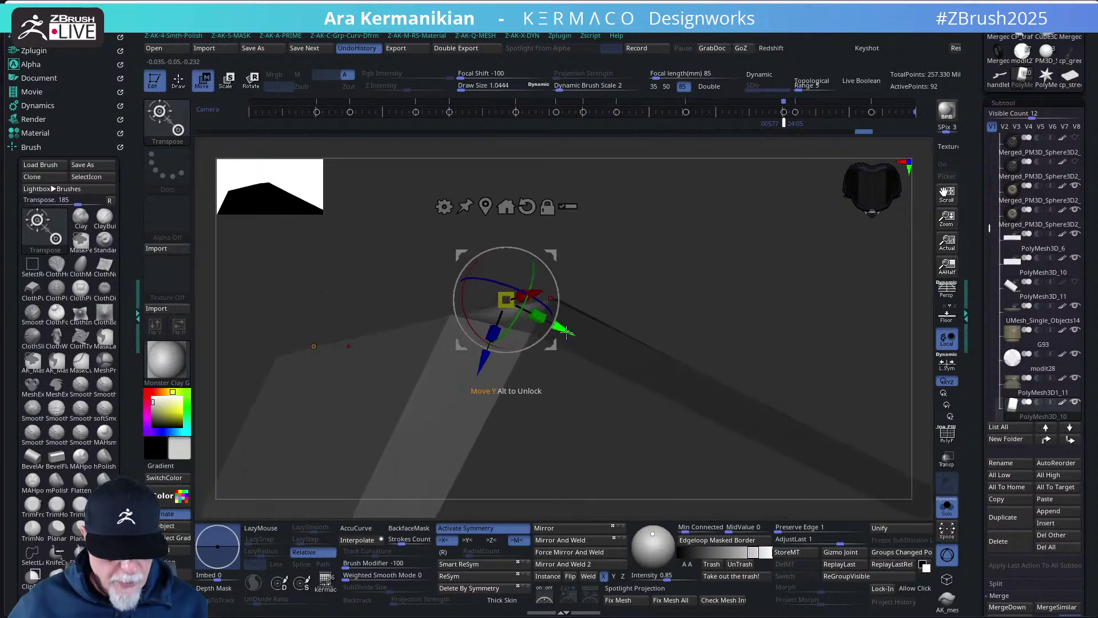
pyautogui.moveTo(706, 246); pyautogui.dragTo(762, 383)
pyautogui.press('q')
pyautogui.moveTo(748, 343)
pyautogui.mouseDown()
pyautogui.moveTo(775, 380)
pyautogui.moveTo(681, 324)
pyautogui.moveTo(686, 355)
pyautogui.moveTo(660, 341)
pyautogui.moveTo(674, 373)
pyautogui.moveTo(513, 332)
pyautogui.mouseUp()
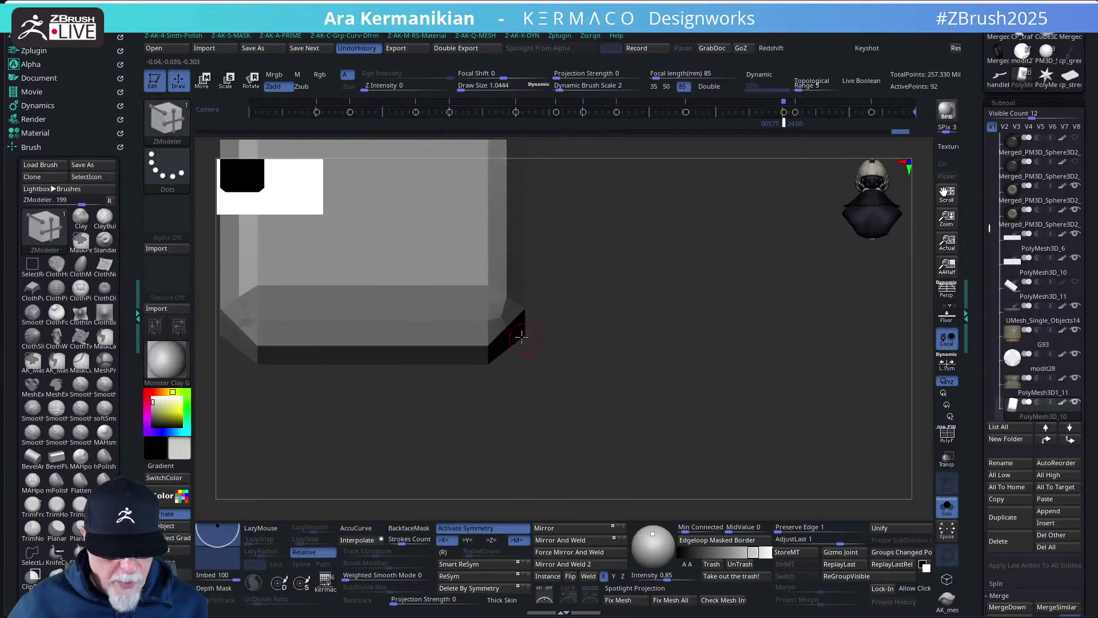
pyautogui.moveTo(638, 414)
pyautogui.mouseDown()
pyautogui.moveTo(633, 238)
pyautogui.moveTo(637, 263)
pyautogui.moveTo(647, 258)
pyautogui.mouseUp()
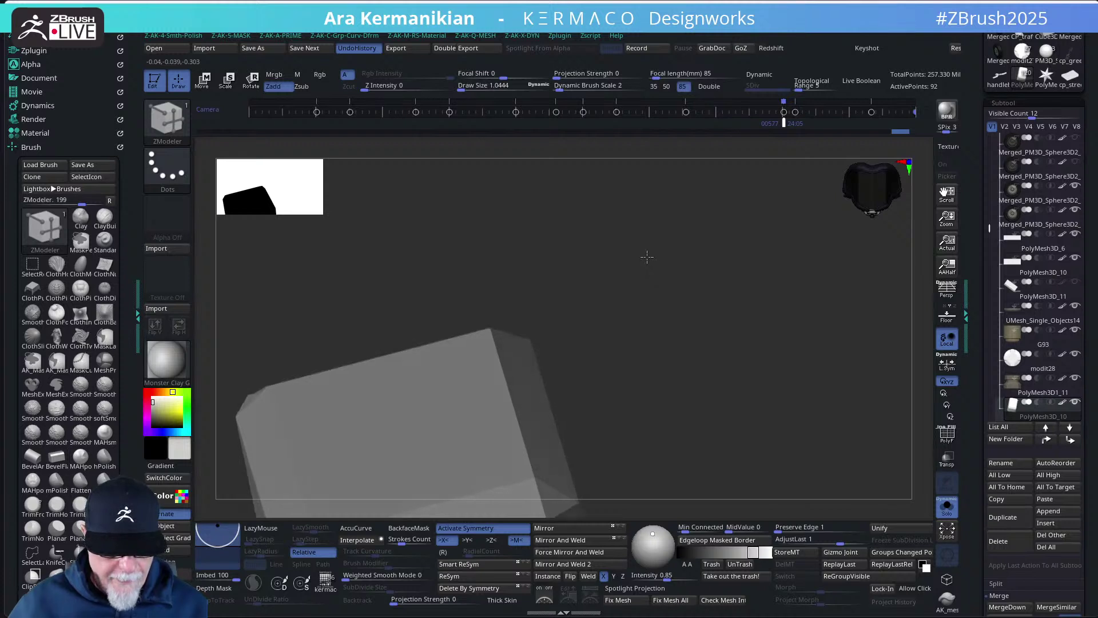
# - Make two straight ClipCurve cuts across the panel, orbiting to check between them
pyautogui.moveTo(357, 256)
pyautogui.keyDown('ctrl'); pyautogui.keyDown('shift'); pyautogui.mouseDown()
pyautogui.moveTo(789, 343)
pyautogui.moveTo(792, 381)
pyautogui.moveTo(767, 405)
pyautogui.mouseUp(); pyautogui.keyUp('shift'); pyautogui.keyUp('ctrl')
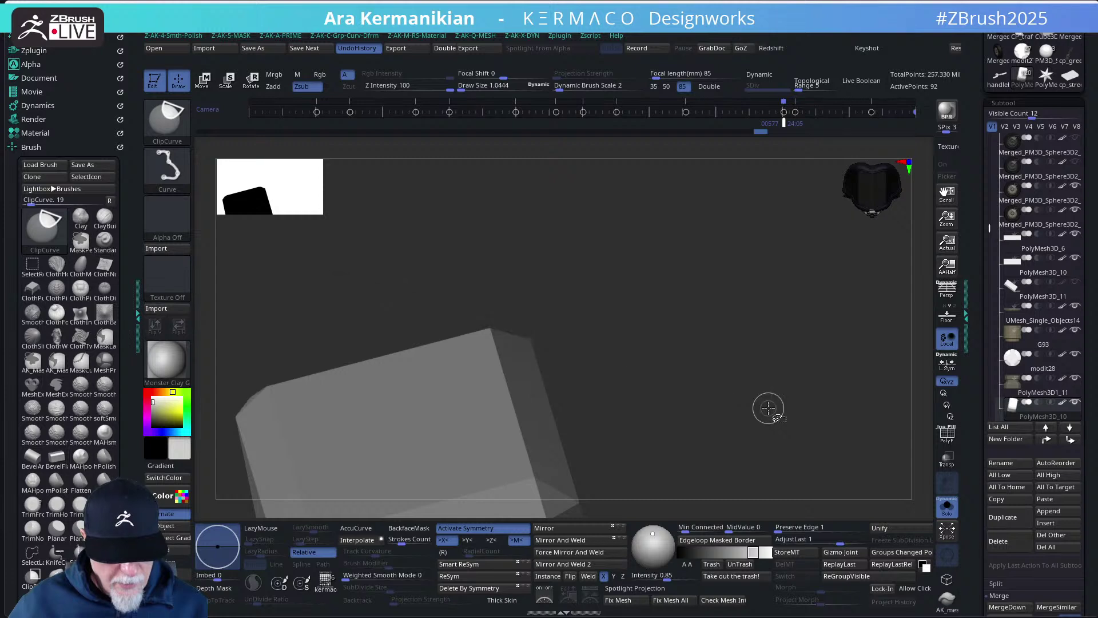
pyautogui.moveTo(751, 335); pyautogui.dragTo(749, 384)
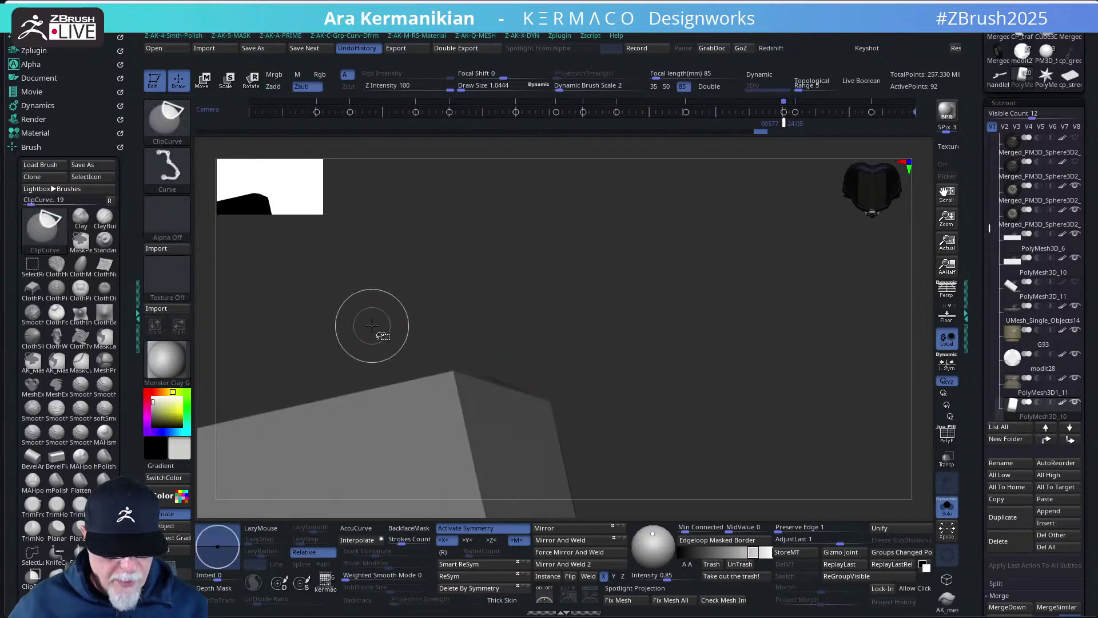
pyautogui.moveTo(364, 343)
pyautogui.keyDown('ctrl'); pyautogui.keyDown('shift'); pyautogui.mouseDown()
pyautogui.moveTo(686, 421)
pyautogui.moveTo(675, 439)
pyautogui.moveTo(686, 431)
pyautogui.moveTo(683, 440)
pyautogui.mouseUp(); pyautogui.keyUp('shift'); pyautogui.keyUp('ctrl')
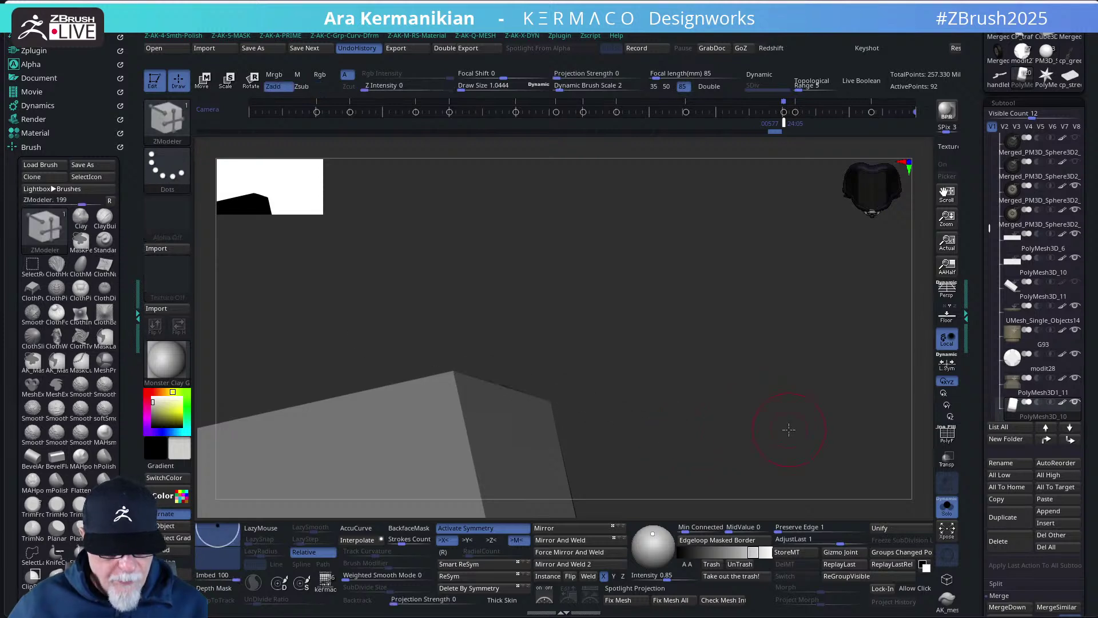
pyautogui.moveTo(789, 430); pyautogui.dragTo(821, 412)
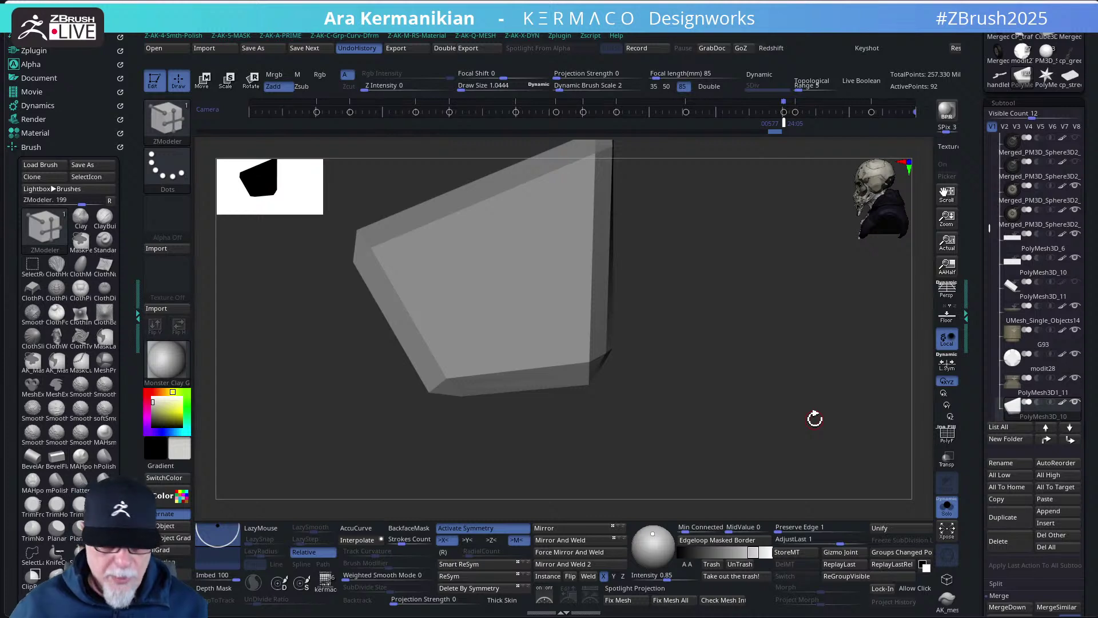
# - Orbit the panel and show the full motorcycle to check its fit
pyautogui.moveTo(699, 345); pyautogui.dragTo(794, 316)
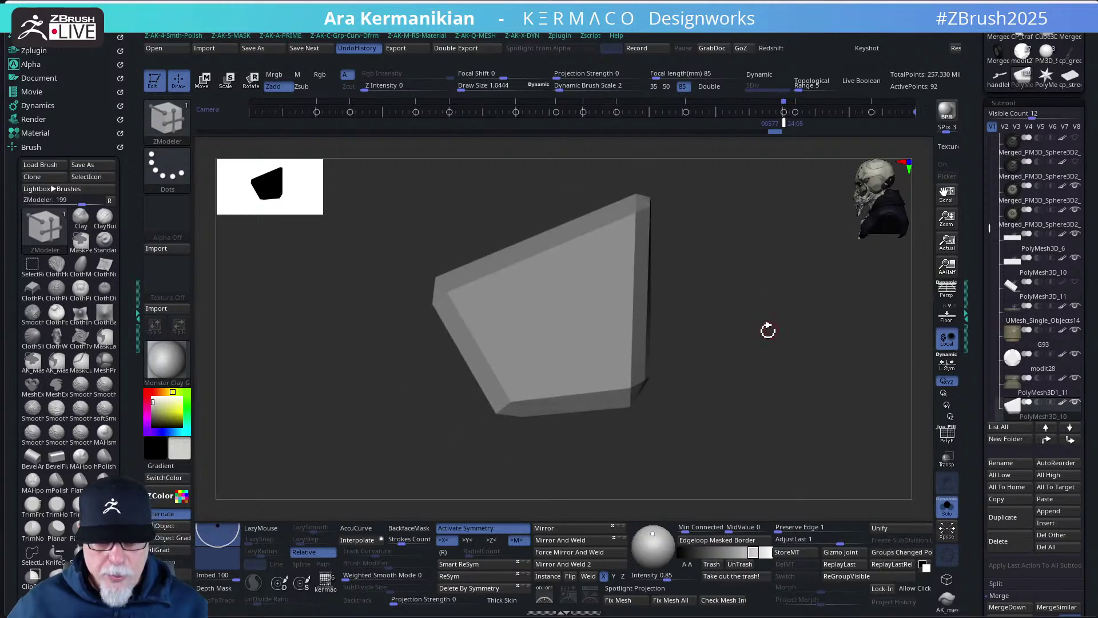
pyautogui.click(947, 505)
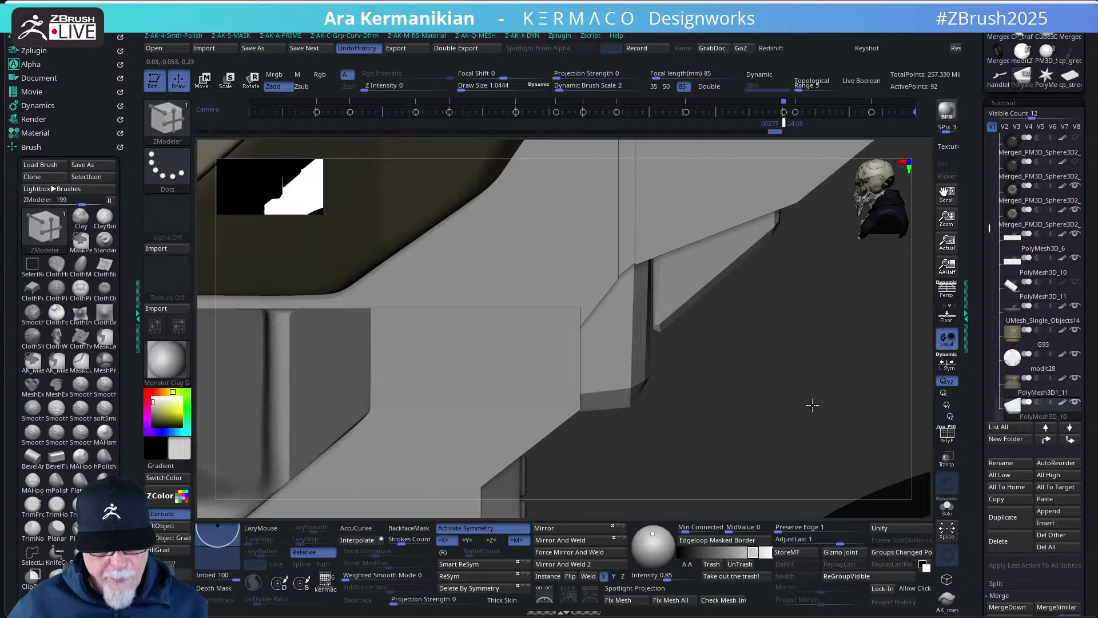
pyautogui.moveTo(817, 405); pyautogui.dragTo(811, 406)
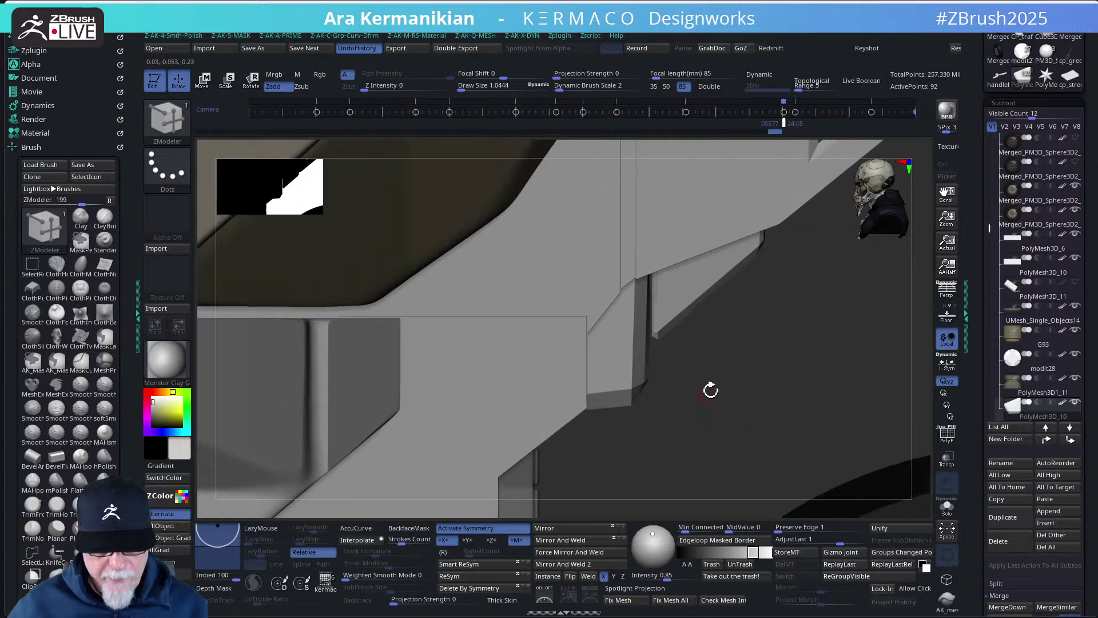
# - Solo the panel again, trim it with a vertical clip and set the edge action to Slide
pyautogui.click(949, 512)
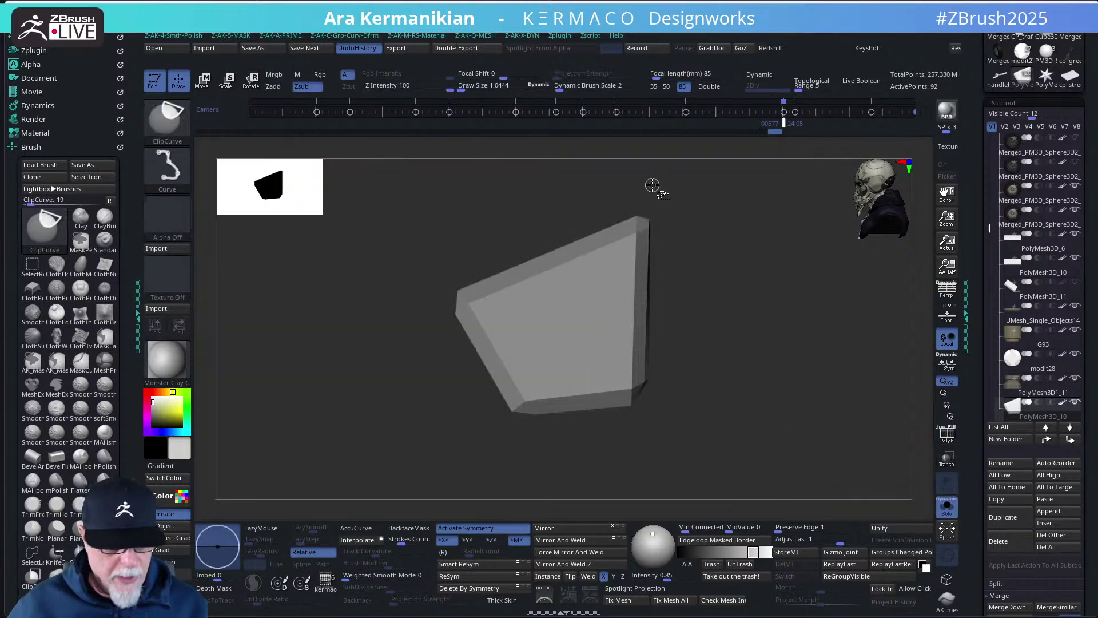
pyautogui.moveTo(651, 179)
pyautogui.keyDown('ctrl'); pyautogui.keyDown('shift'); pyautogui.mouseDown()
pyautogui.moveTo(679, 492)
pyautogui.moveTo(637, 453)
pyautogui.moveTo(649, 456)
pyautogui.mouseUp(); pyautogui.keyUp('shift'); pyautogui.keyUp('ctrl')
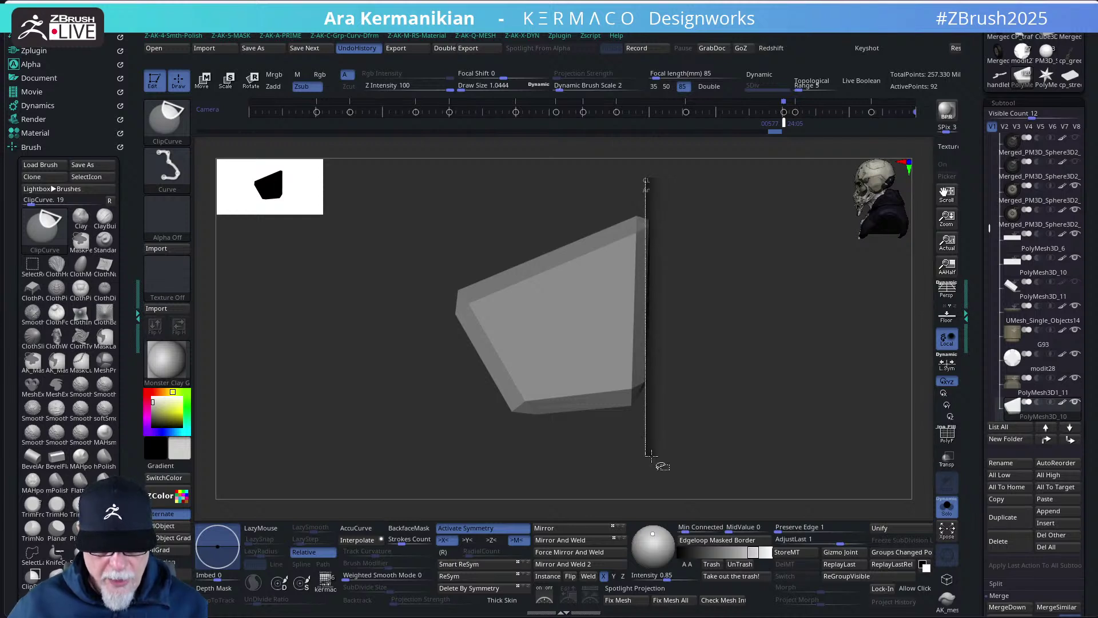
pyautogui.keyDown('ctrl'); pyautogui.keyDown('shift'); pyautogui.moveTo(651, 455); pyautogui.dragTo(651, 455); pyautogui.keyUp('shift'); pyautogui.keyUp('ctrl')
pyautogui.moveTo(836, 430); pyautogui.dragTo(792, 281)
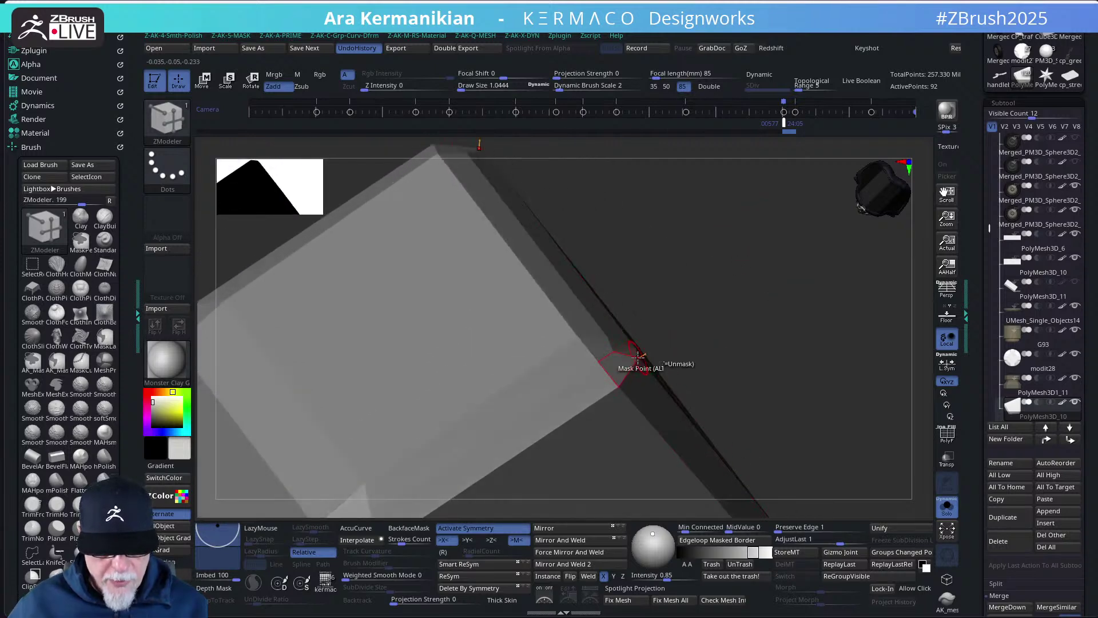
pyautogui.press('space')
pyautogui.click(685, 369)
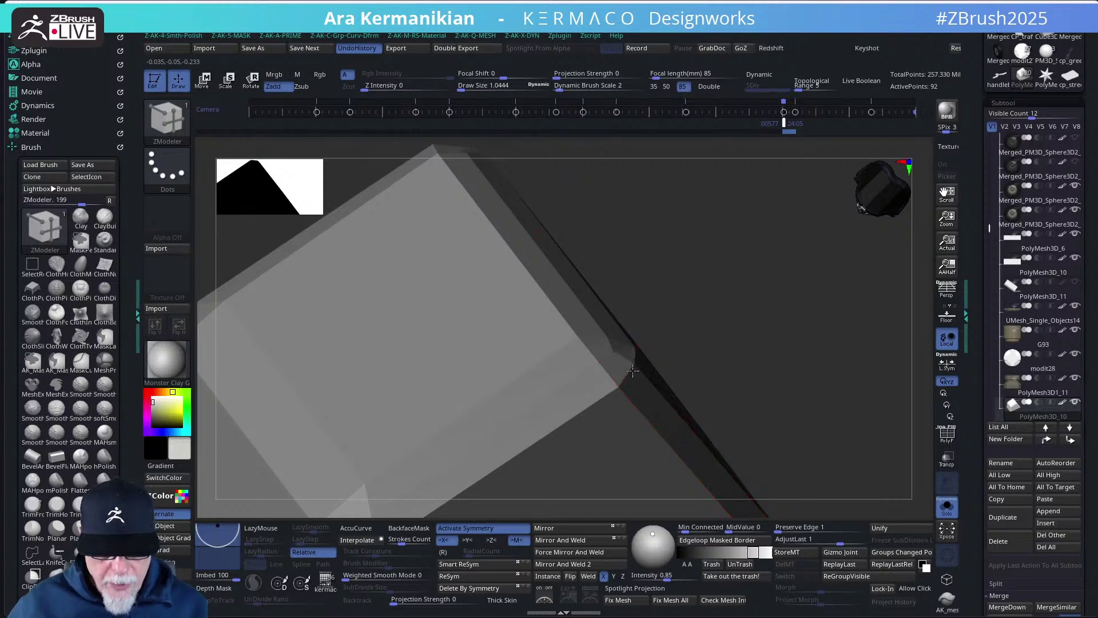
# - Orbit the panel piece and bring the whole motorcycle back into view
pyautogui.moveTo(857, 383)
pyautogui.keyDown('alt'); pyautogui.mouseDown()
pyautogui.moveTo(829, 363)
pyautogui.moveTo(853, 351)
pyautogui.moveTo(873, 449)
pyautogui.moveTo(852, 400)
pyautogui.mouseUp(); pyautogui.keyUp('alt')
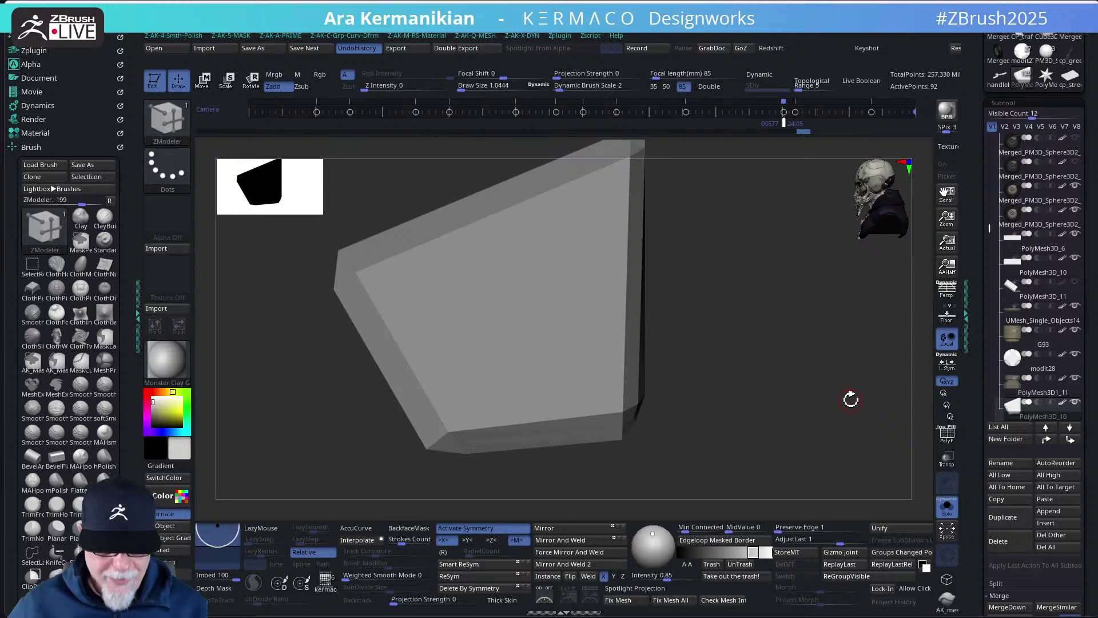
pyautogui.moveTo(797, 397); pyautogui.dragTo(775, 394)
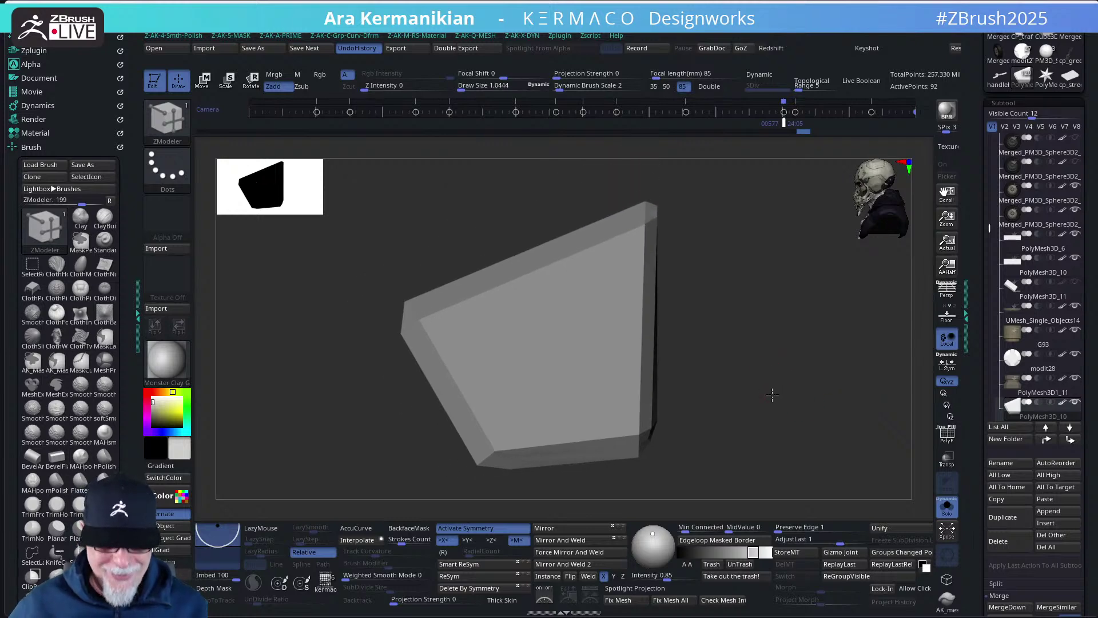
pyautogui.click(946, 517)
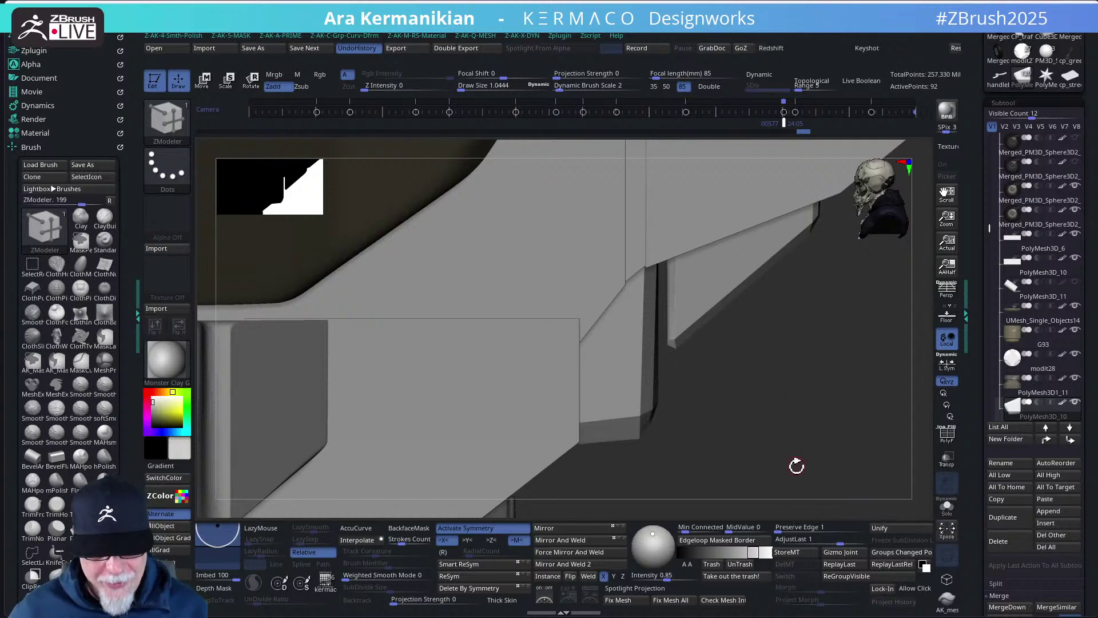
# - Clear the old mask, solo the panel, mask and invert it, and place the gizmo on its edge
pyautogui.press('ctrl')
pyautogui.keyDown('ctrl'); pyautogui.moveTo(653, 214); pyautogui.dragTo(849, 402); pyautogui.keyUp('ctrl')
pyautogui.click(948, 508)
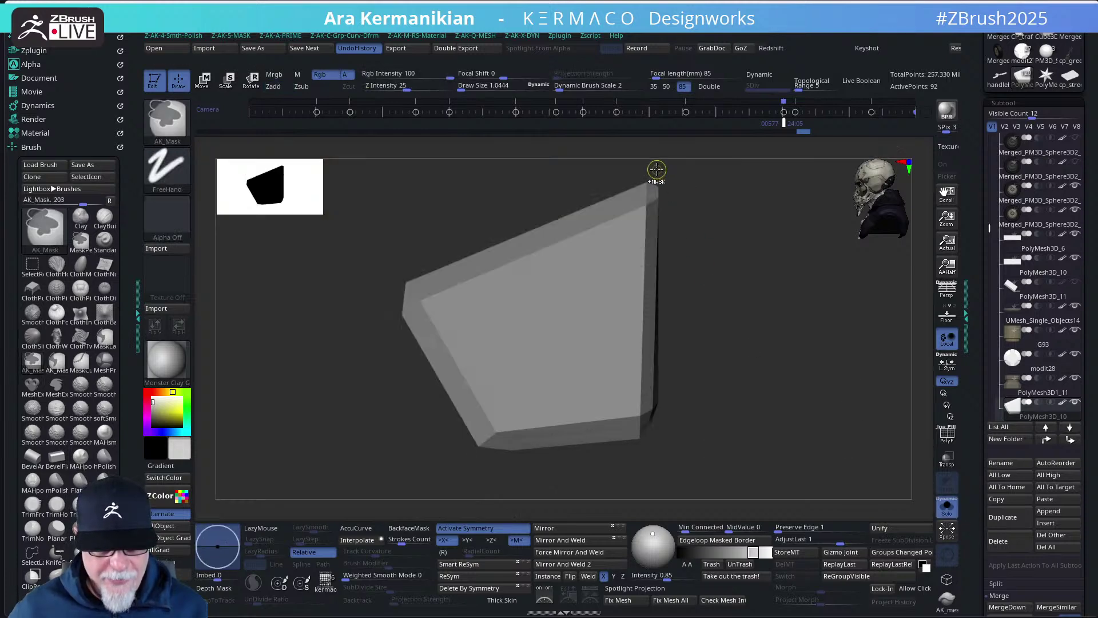
pyautogui.moveTo(652, 155)
pyautogui.keyDown('ctrl'); pyautogui.mouseDown()
pyautogui.moveTo(743, 510)
pyautogui.moveTo(745, 500)
pyautogui.mouseUp(); pyautogui.keyUp('ctrl')
pyautogui.keyDown('ctrl'); pyautogui.click(795, 437); pyautogui.keyUp('ctrl')
pyautogui.press('w')
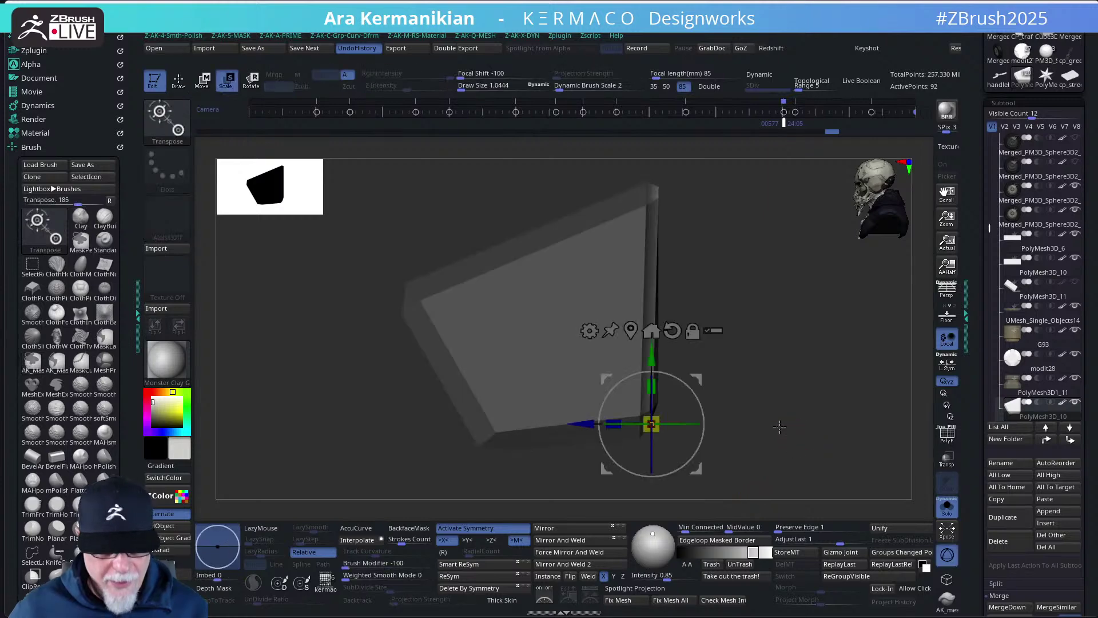
pyautogui.keyDown('alt'); pyautogui.moveTo(670, 404); pyautogui.dragTo(628, 260); pyautogui.keyUp('alt')
pyautogui.moveTo(581, 296)
pyautogui.keyDown('alt'); pyautogui.mouseDown()
pyautogui.moveTo(620, 295)
pyautogui.moveTo(590, 296)
pyautogui.mouseUp(); pyautogui.keyUp('alt')
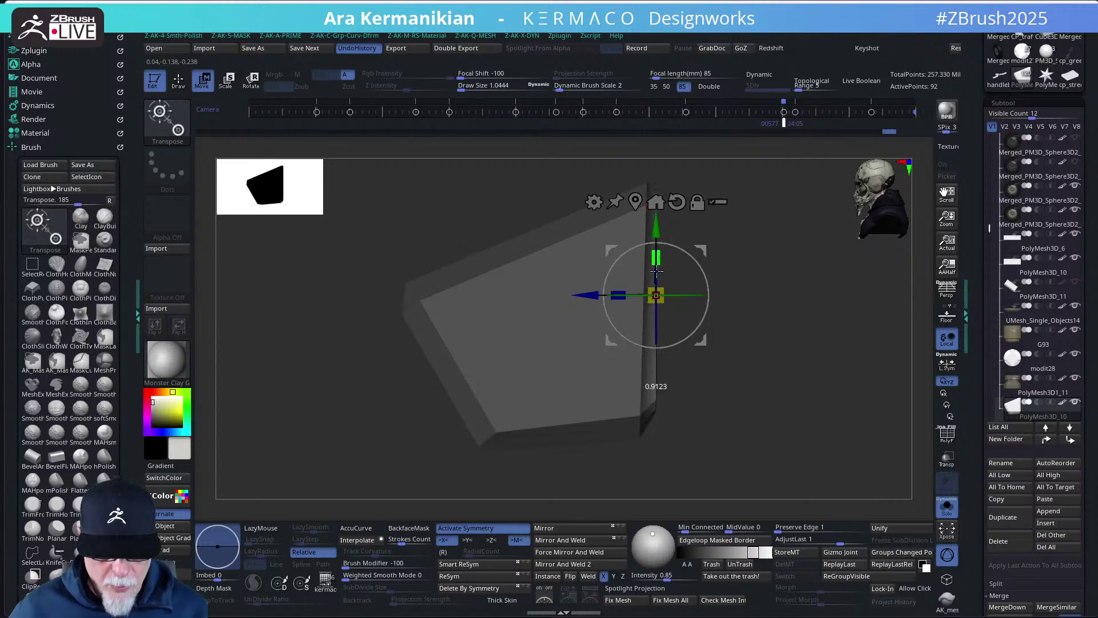
# - With the bike visible, shift the panel slightly in depth and about -0.0034 sideways
pyautogui.click(948, 506)
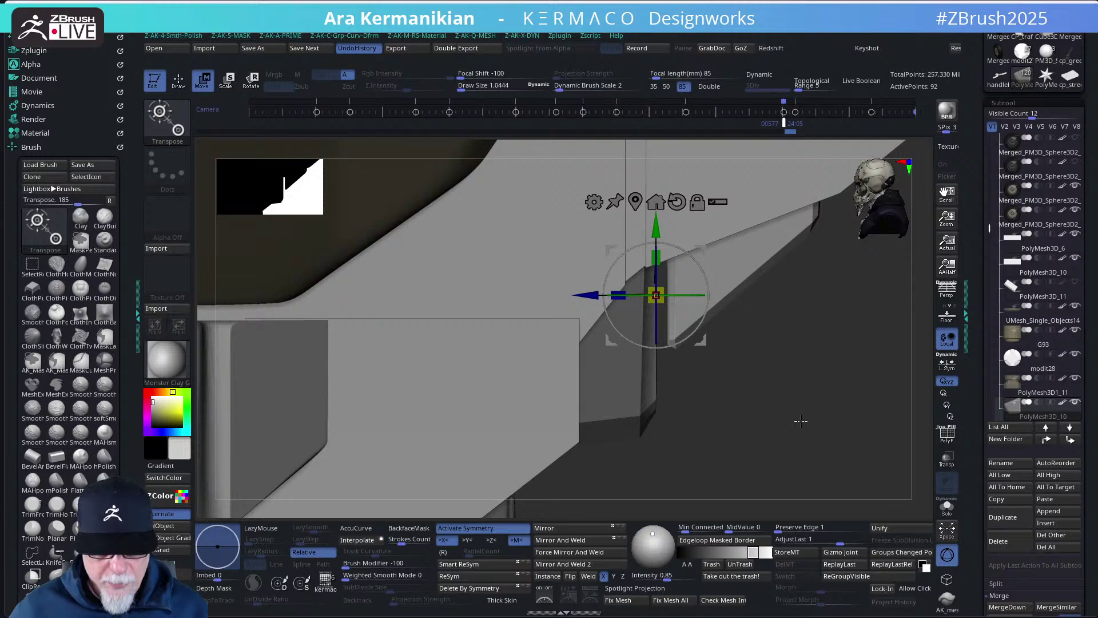
pyautogui.moveTo(829, 449)
pyautogui.mouseDown()
pyautogui.moveTo(754, 439)
pyautogui.moveTo(821, 450)
pyautogui.mouseUp()
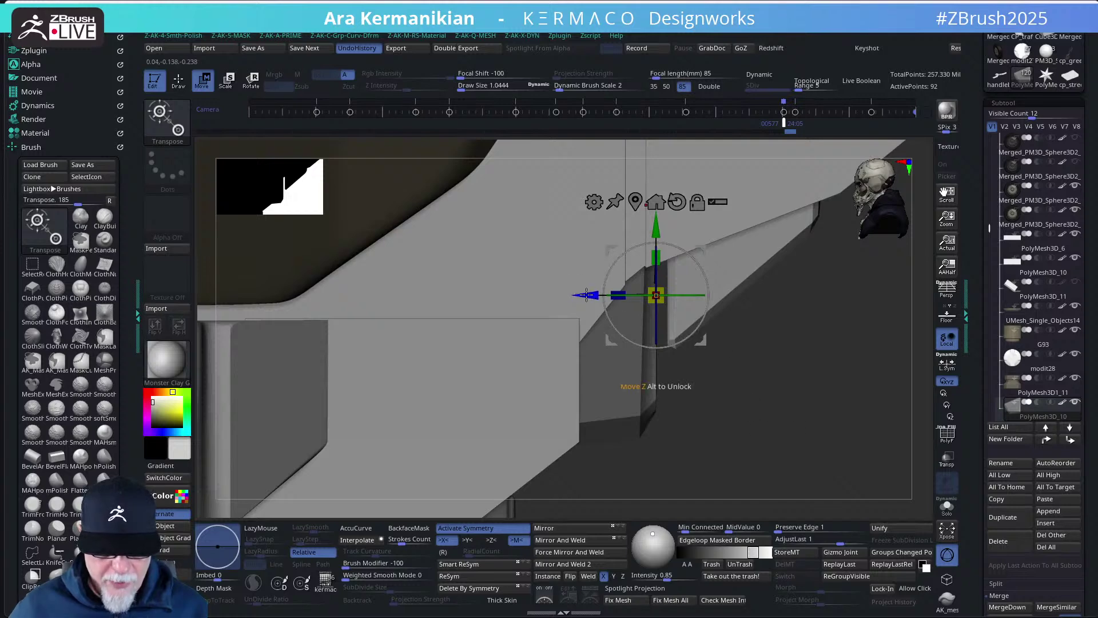
pyautogui.moveTo(588, 295); pyautogui.dragTo(596, 295)
pyautogui.moveTo(761, 431); pyautogui.dragTo(712, 422)
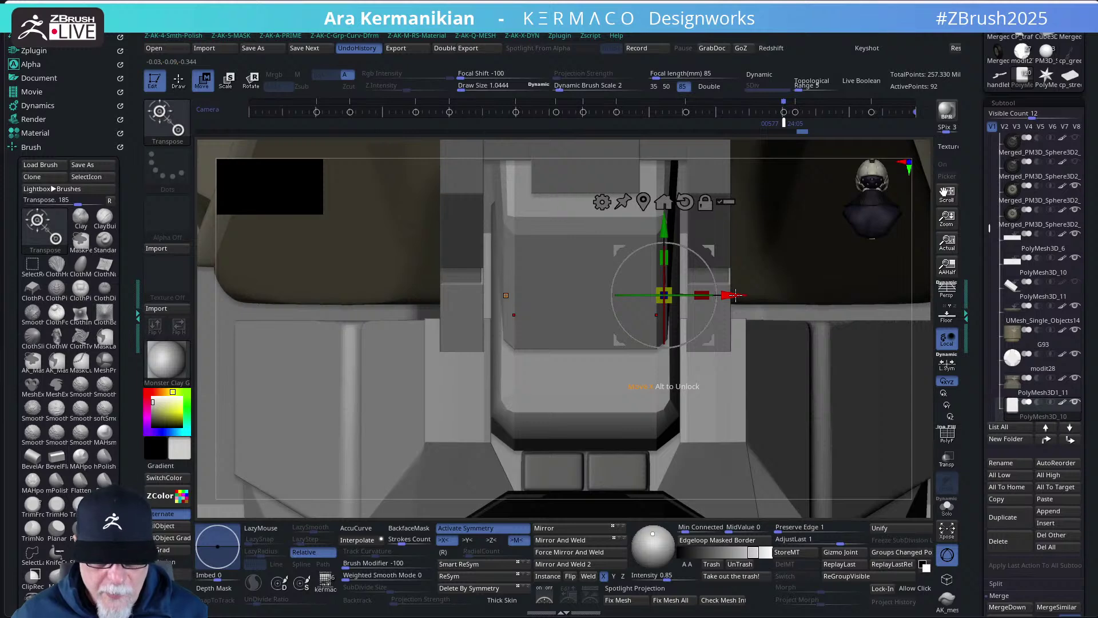
pyautogui.moveTo(736, 295); pyautogui.dragTo(760, 354)
pyautogui.press('b')
pyautogui.press('z')
pyautogui.press('m')
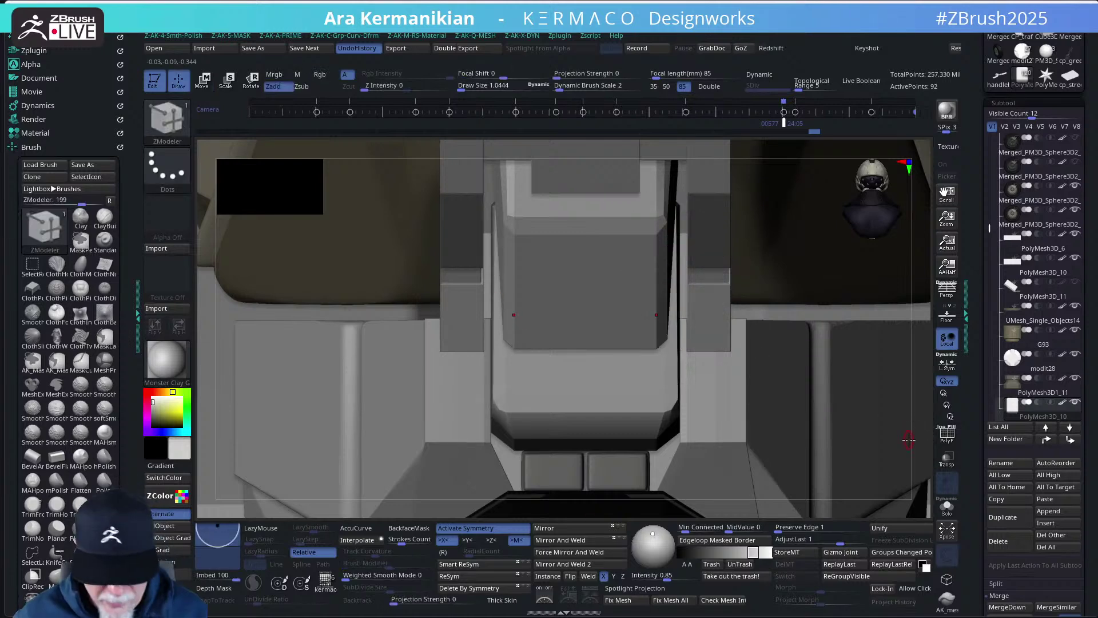
pyautogui.moveTo(921, 433); pyautogui.dragTo(729, 332)
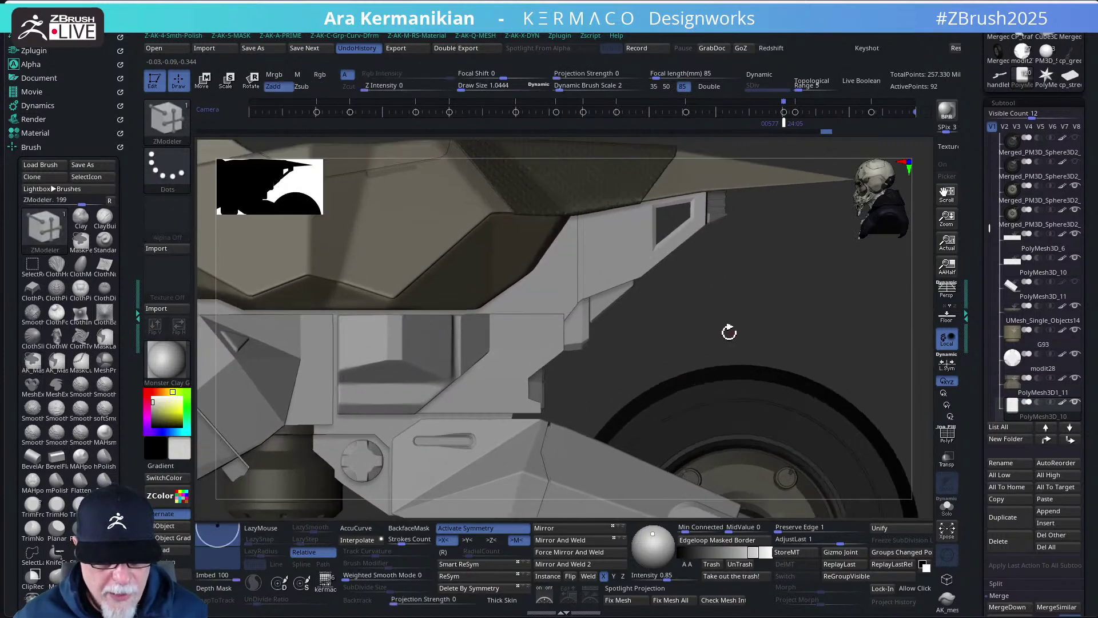
# - Solo the bracket piece and set the ZModeler edge action to Slide
pyautogui.moveTo(580, 353); pyautogui.dragTo(655, 413)
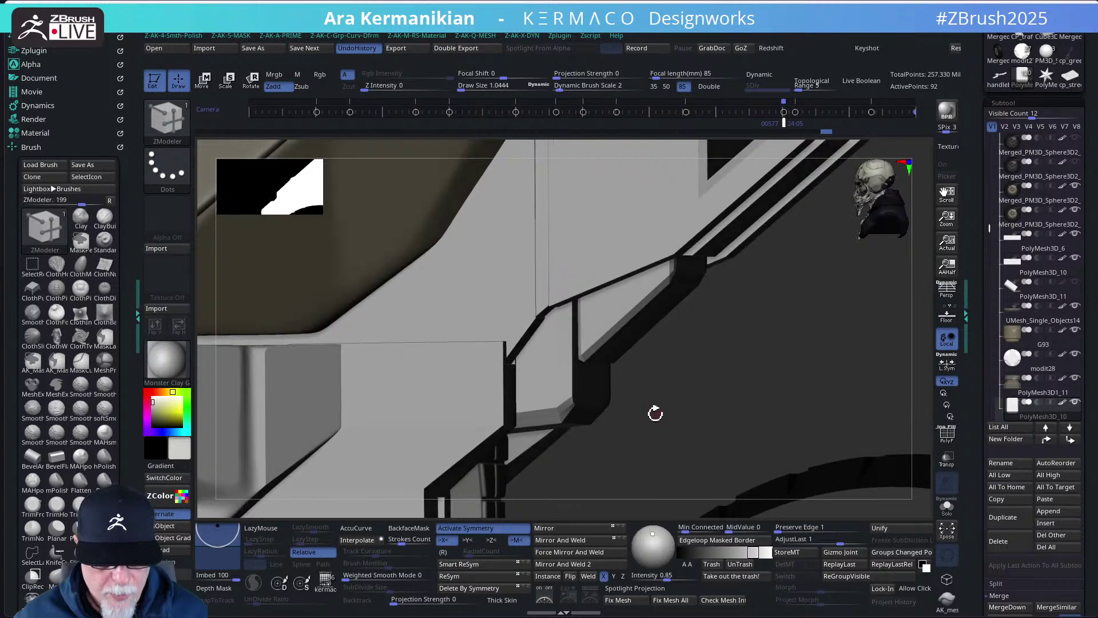
pyautogui.click(947, 506)
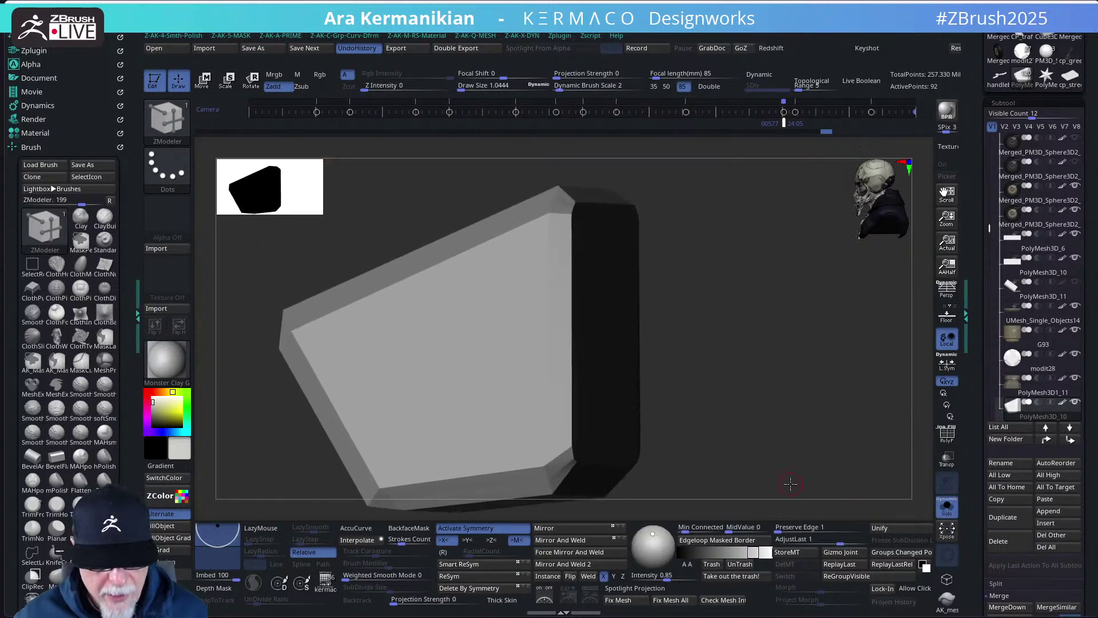
pyautogui.moveTo(776, 462); pyautogui.dragTo(368, 454)
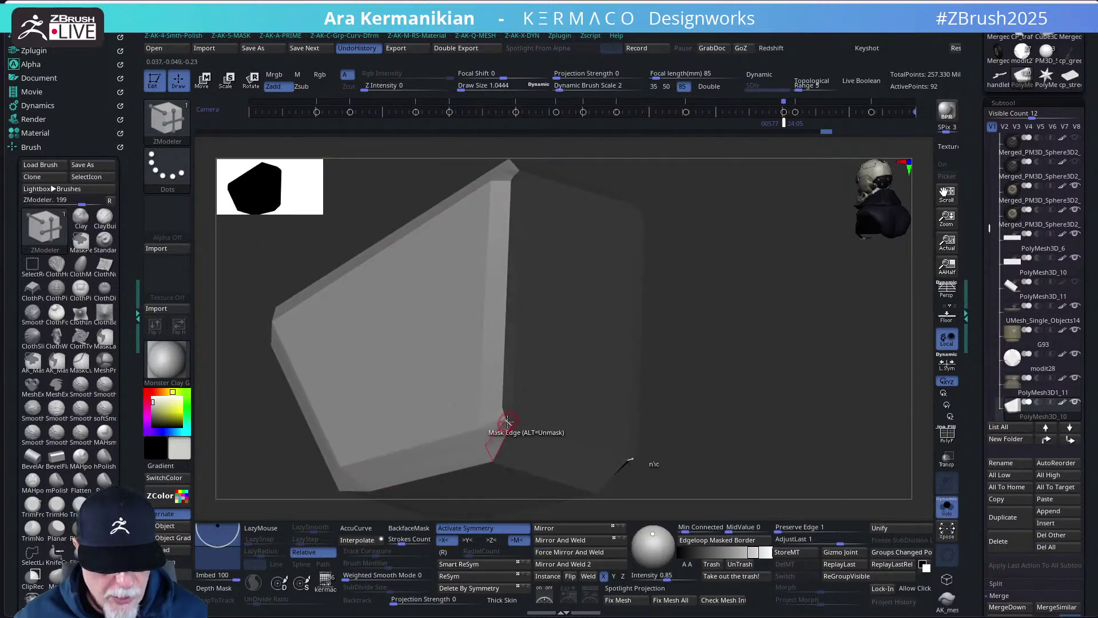
pyautogui.press('space')
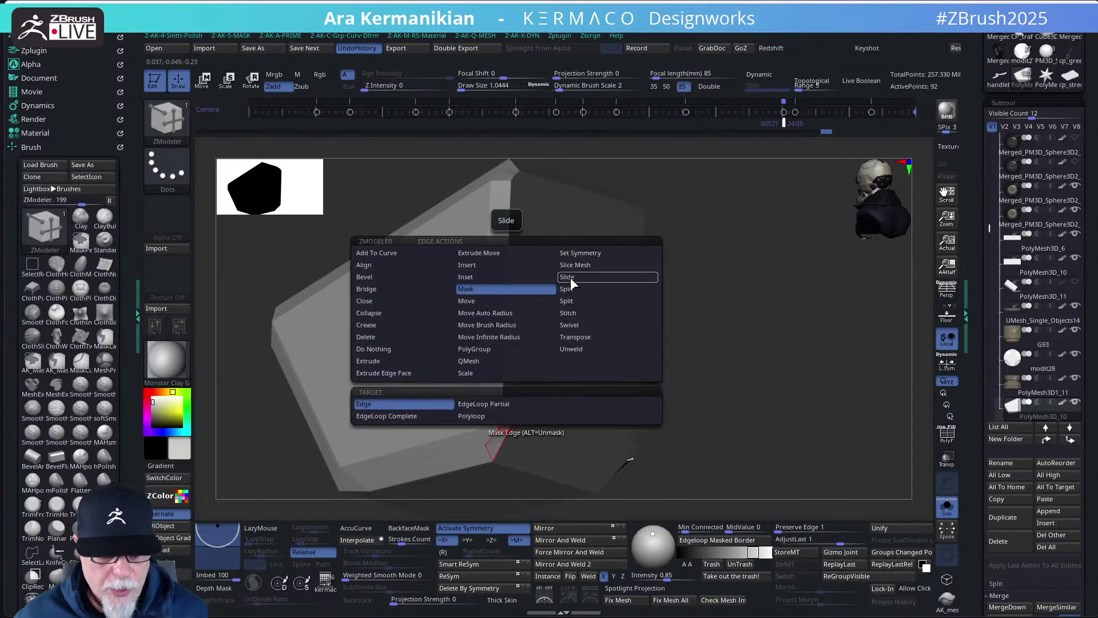
pyautogui.click(570, 278)
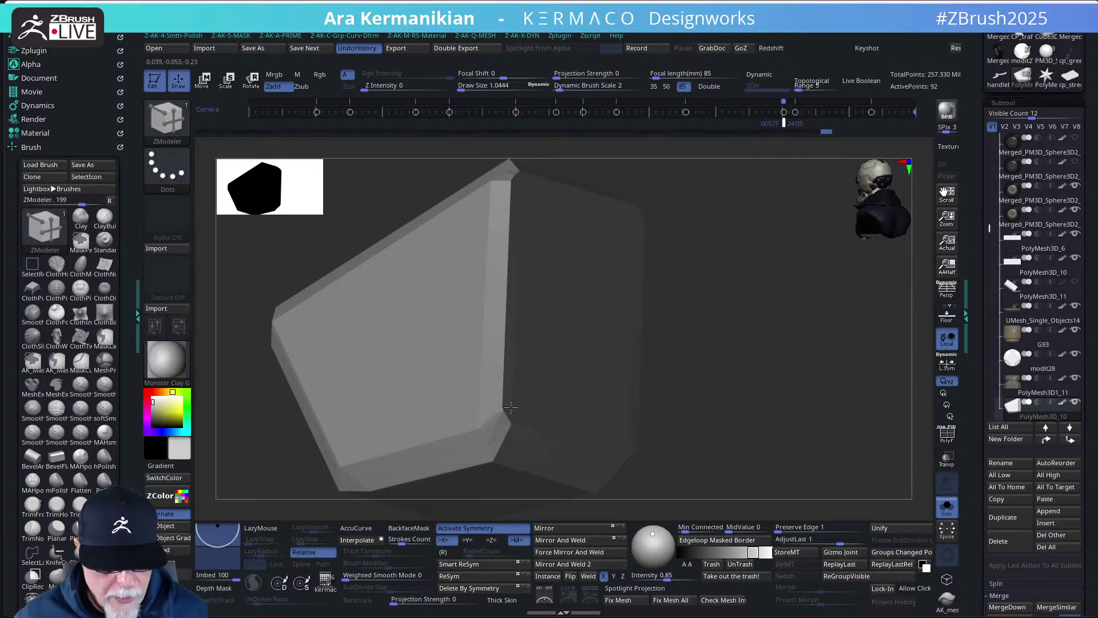
pyautogui.moveTo(770, 457)
pyautogui.mouseDown()
pyautogui.moveTo(748, 456)
pyautogui.moveTo(889, 481)
pyautogui.moveTo(809, 414)
pyautogui.moveTo(828, 418)
pyautogui.moveTo(822, 437)
pyautogui.moveTo(842, 459)
pyautogui.moveTo(710, 440)
pyautogui.mouseUp()
# - Show polygroups with PolyF and slide the bevel corner point up and right
pyautogui.hotkey('shift', 'f')
pyautogui.press('b')
pyautogui.press('z')
pyautogui.press('m')
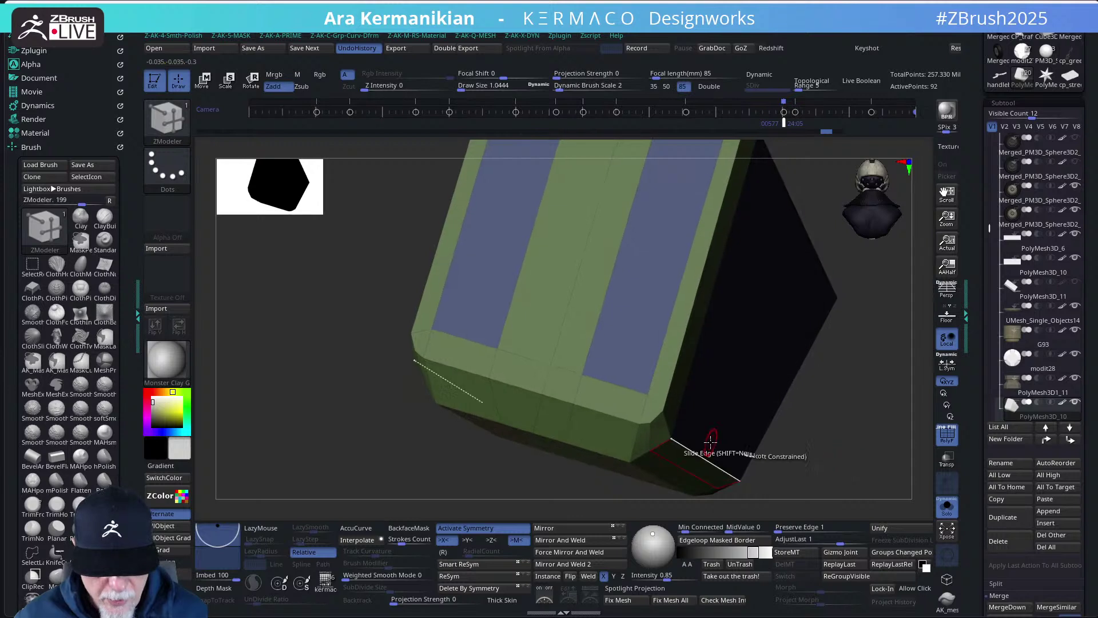
pyautogui.moveTo(652, 422); pyautogui.dragTo(656, 419)
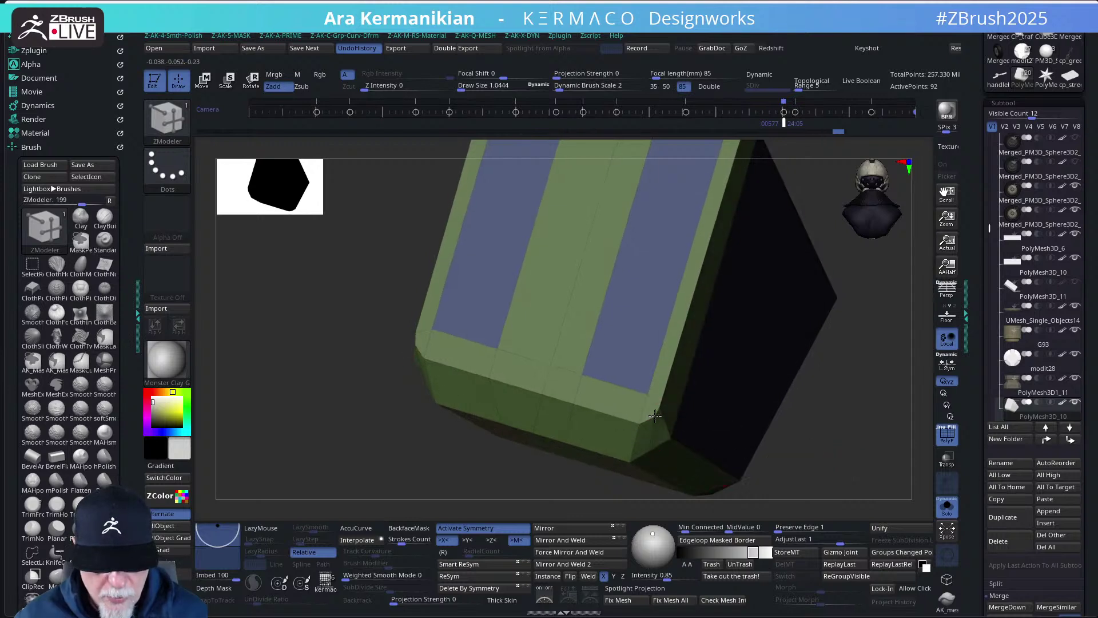
pyautogui.moveTo(658, 413); pyautogui.dragTo(653, 418)
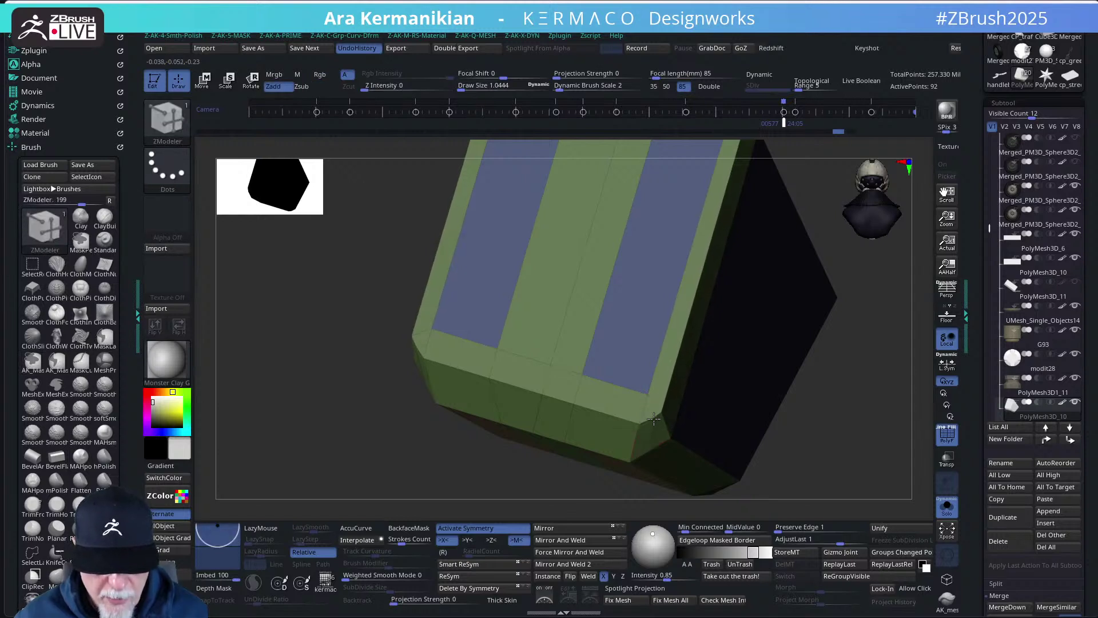
pyautogui.moveTo(654, 418); pyautogui.dragTo(661, 411)
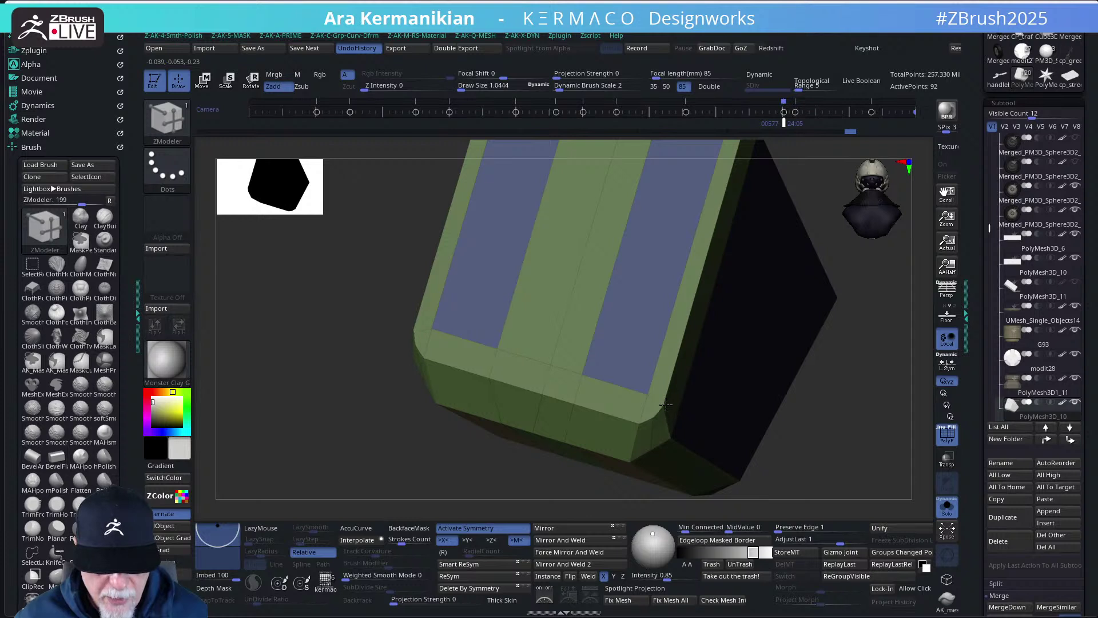
pyautogui.moveTo(822, 464); pyautogui.dragTo(752, 375)
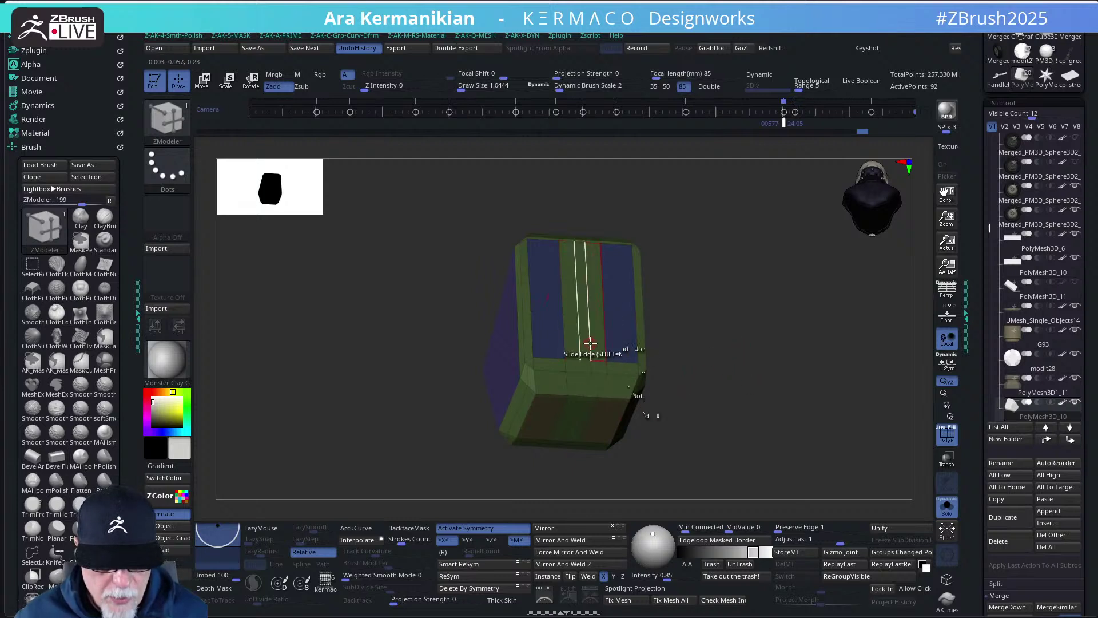
# - Widen the green centre strip, turn off symmetry and set the edge target to EdgeLoop Complete
pyautogui.moveTo(590, 342); pyautogui.dragTo(666, 351)
pyautogui.click(465, 527)
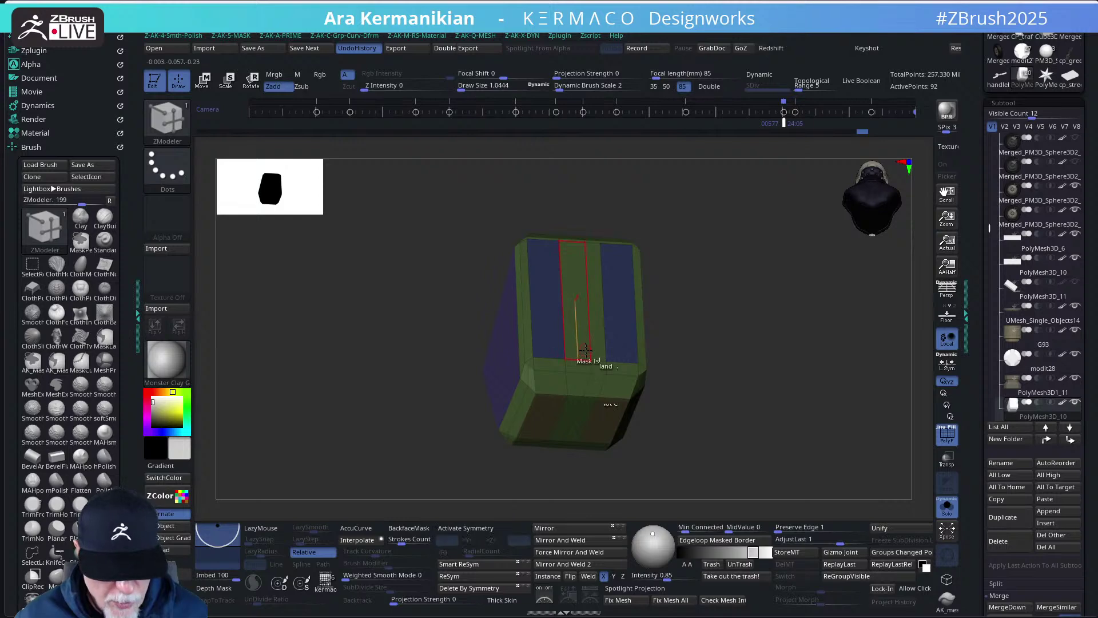
pyautogui.press('space')
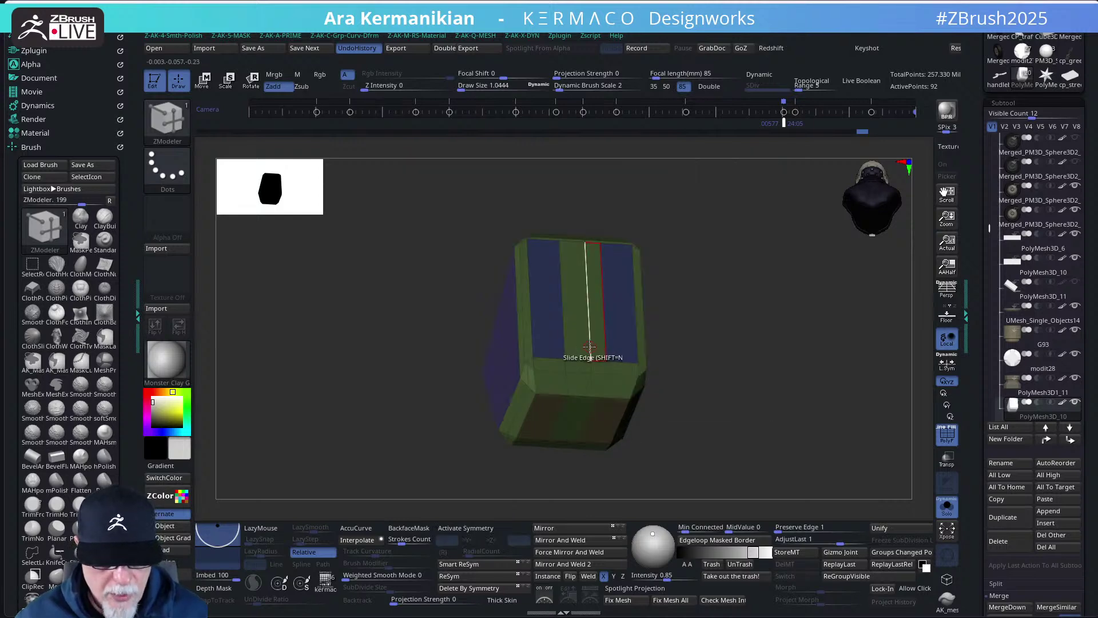
pyautogui.press('space')
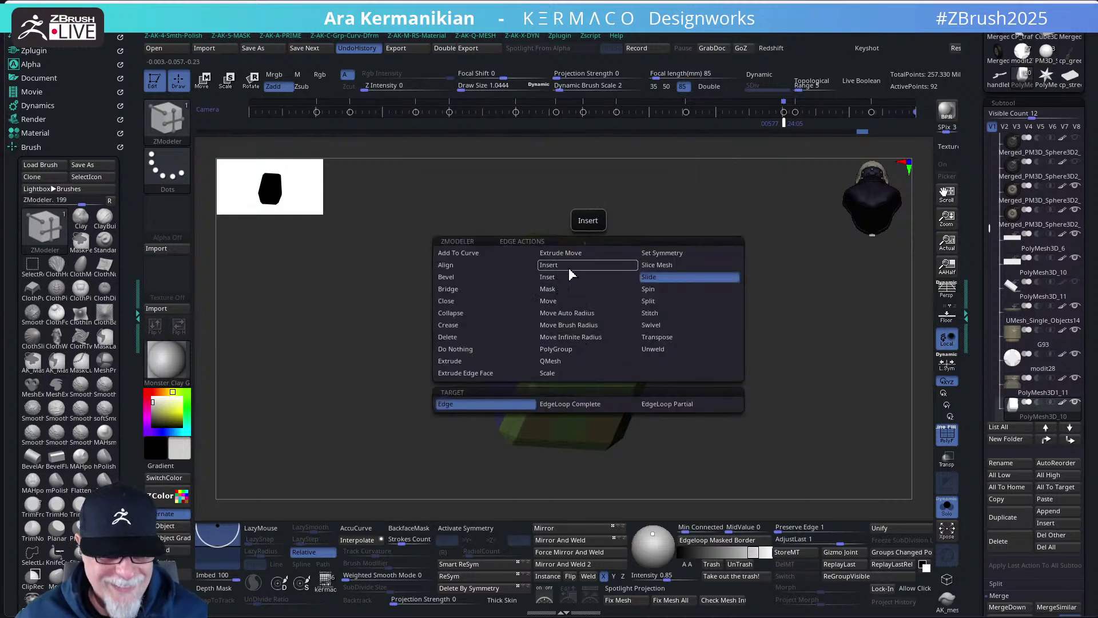
pyautogui.click(553, 288)
pyautogui.press('space')
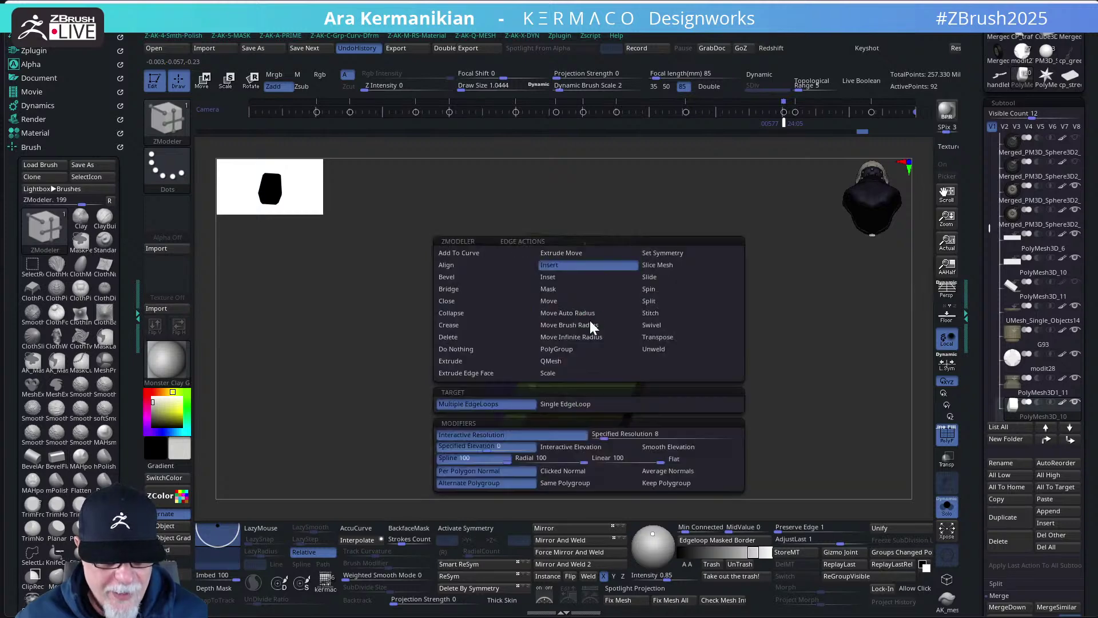
pyautogui.click(589, 322)
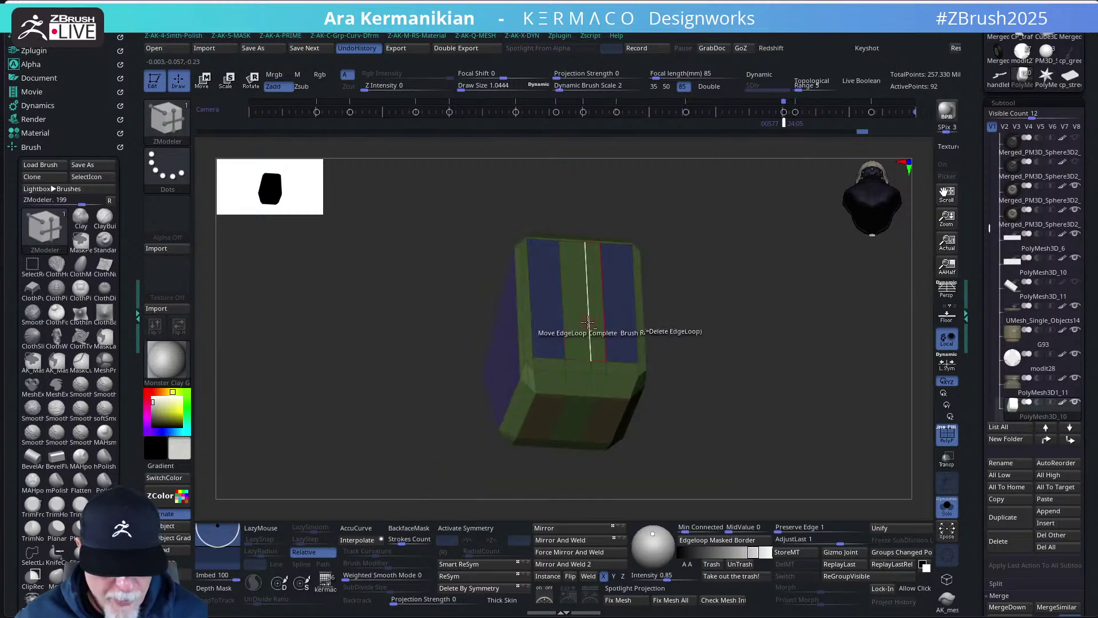
pyautogui.moveTo(588, 322); pyautogui.dragTo(706, 363, button='right')
pyautogui.scroll(5, 705, 362)
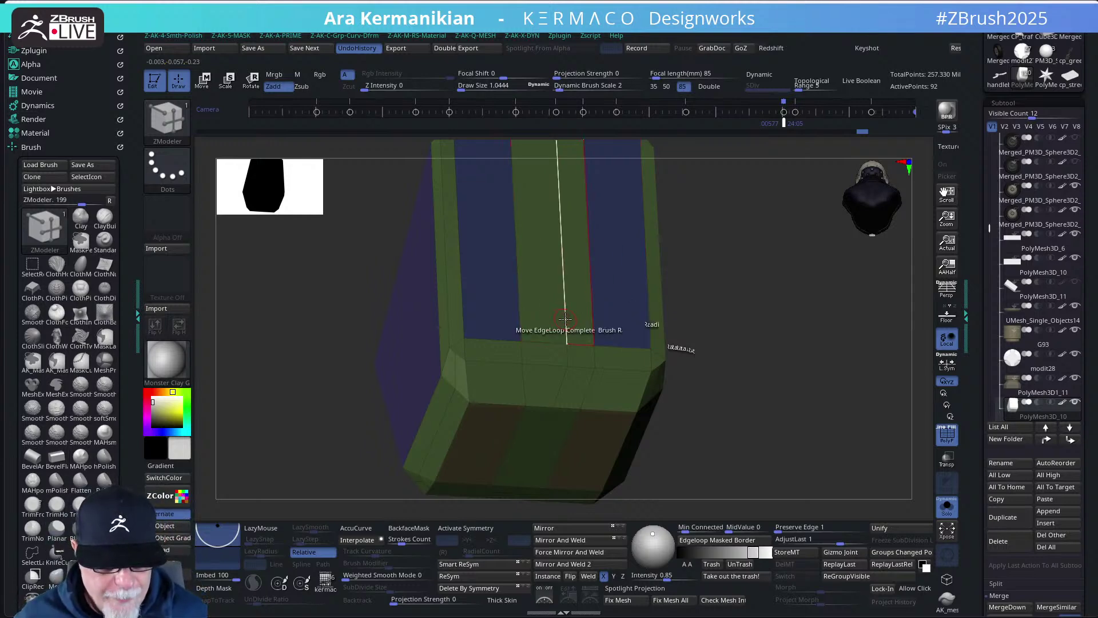
# - Delete the vertical edge loop in the centre column, then set the edge action to Inset
pyautogui.press('space')
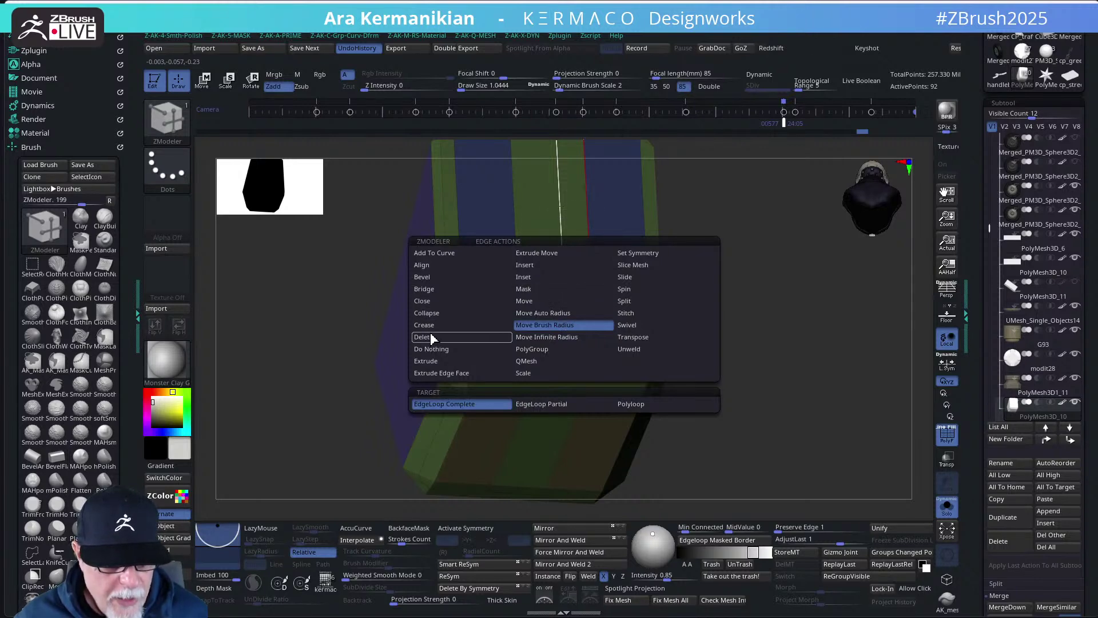
pyautogui.click(430, 338)
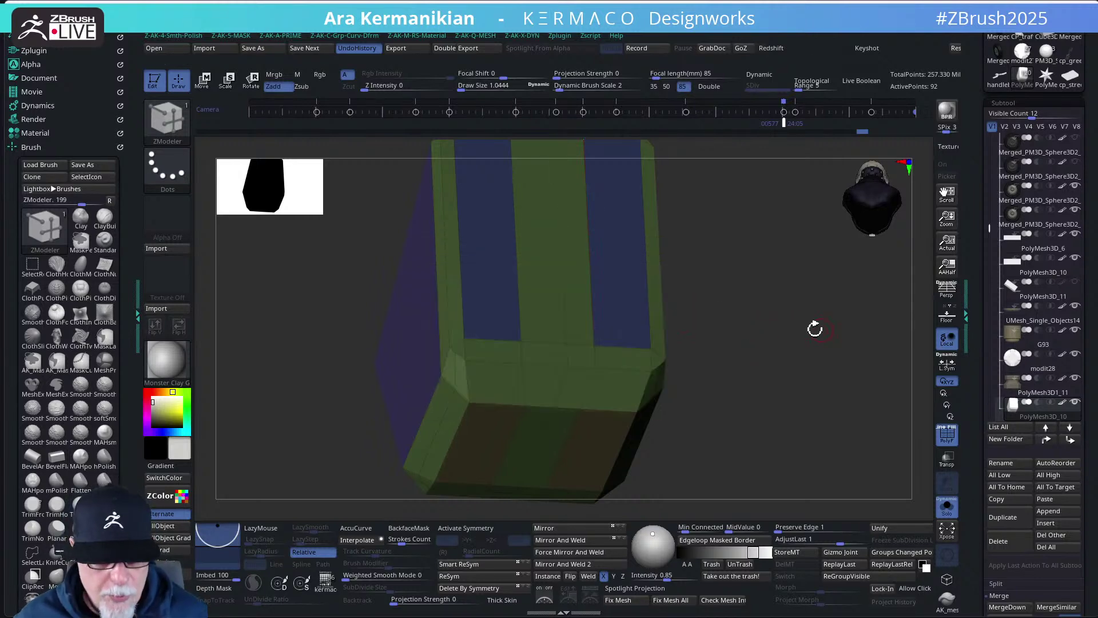
pyautogui.click(565, 323)
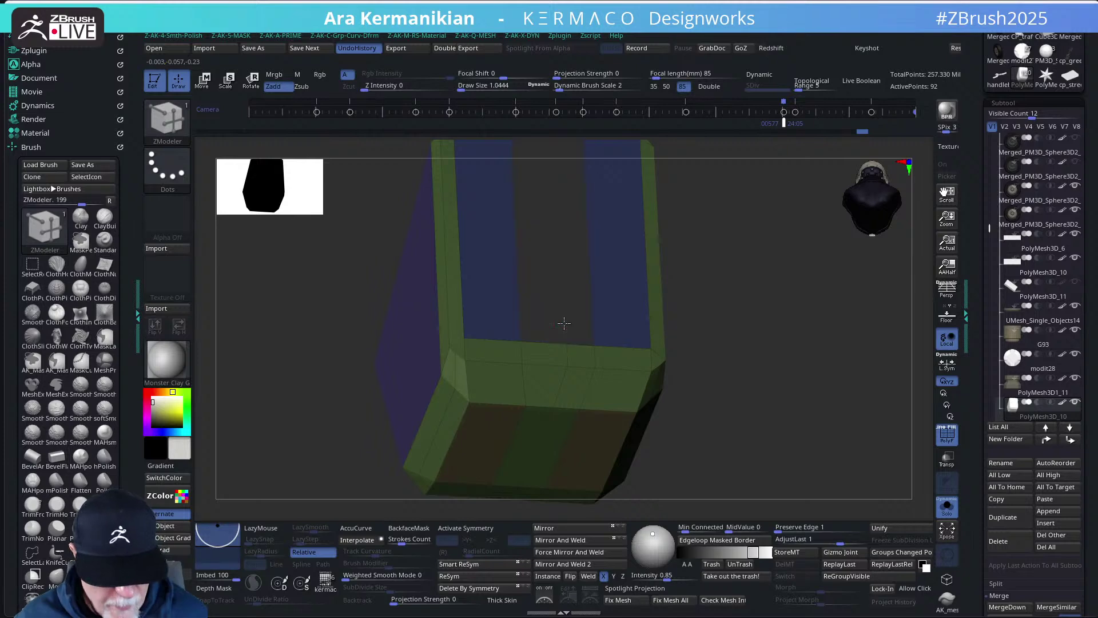
pyautogui.press('space')
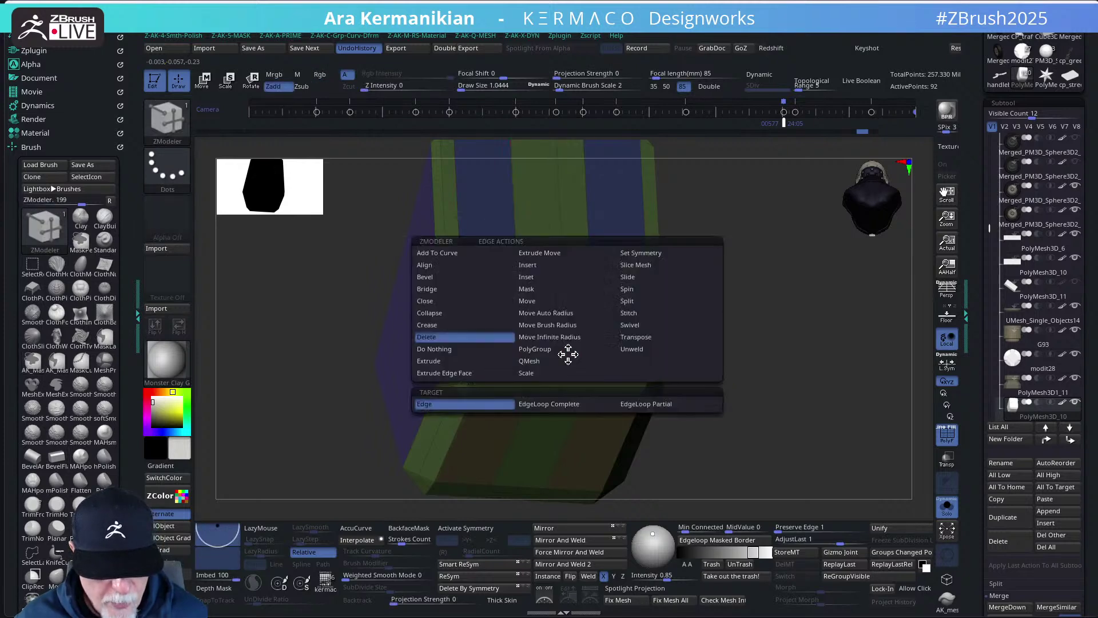
pyautogui.click(545, 277)
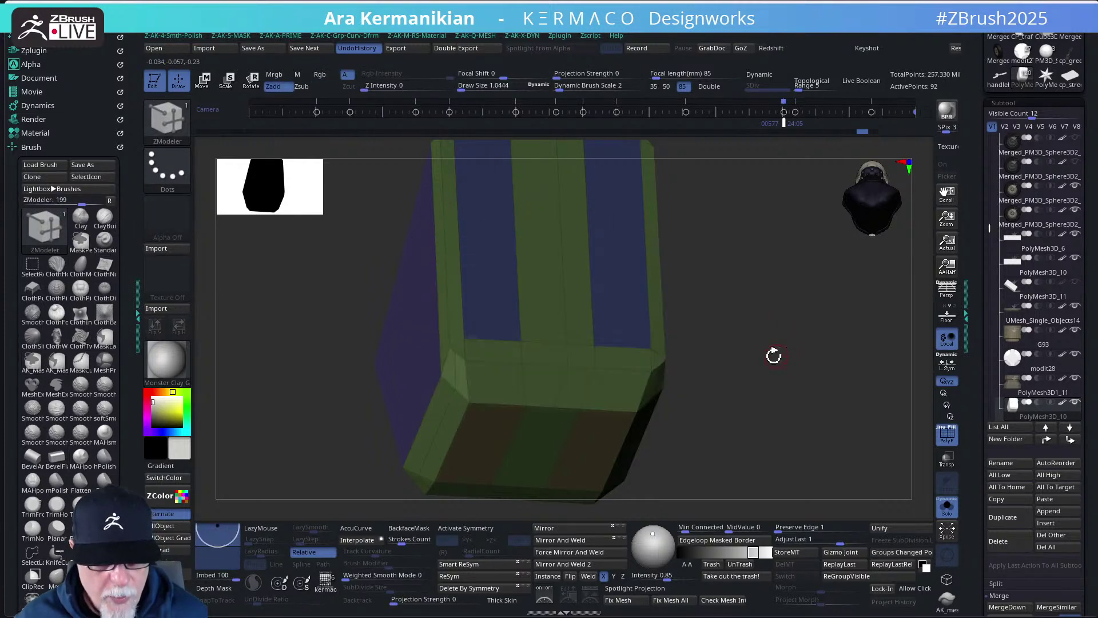
pyautogui.moveTo(773, 356); pyautogui.dragTo(761, 269)
pyautogui.press('f')
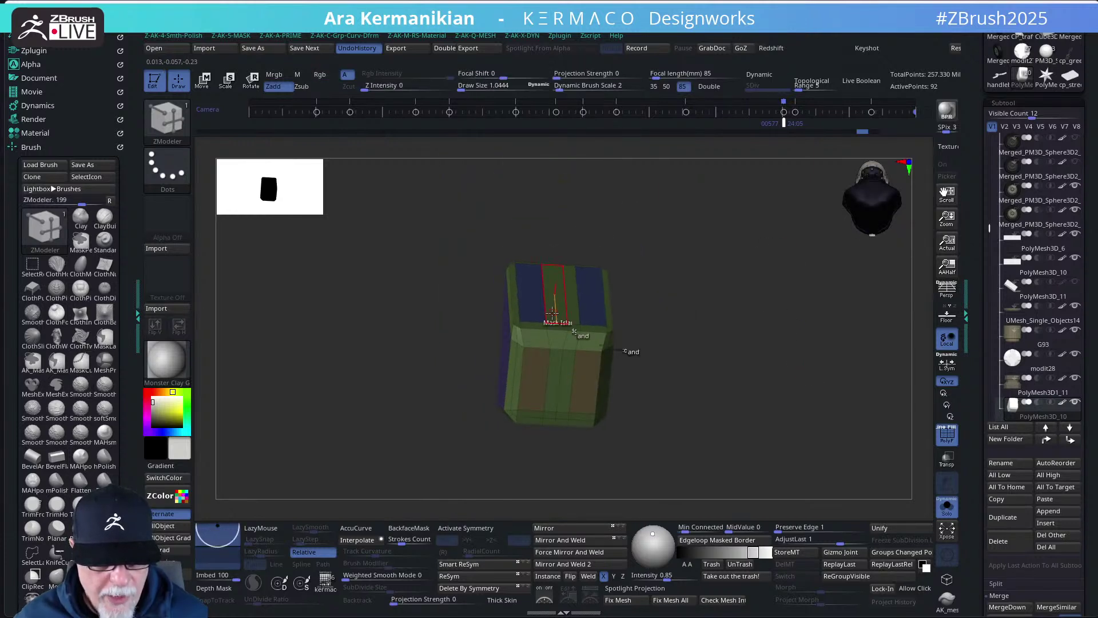
pyautogui.moveTo(708, 332); pyautogui.dragTo(733, 404)
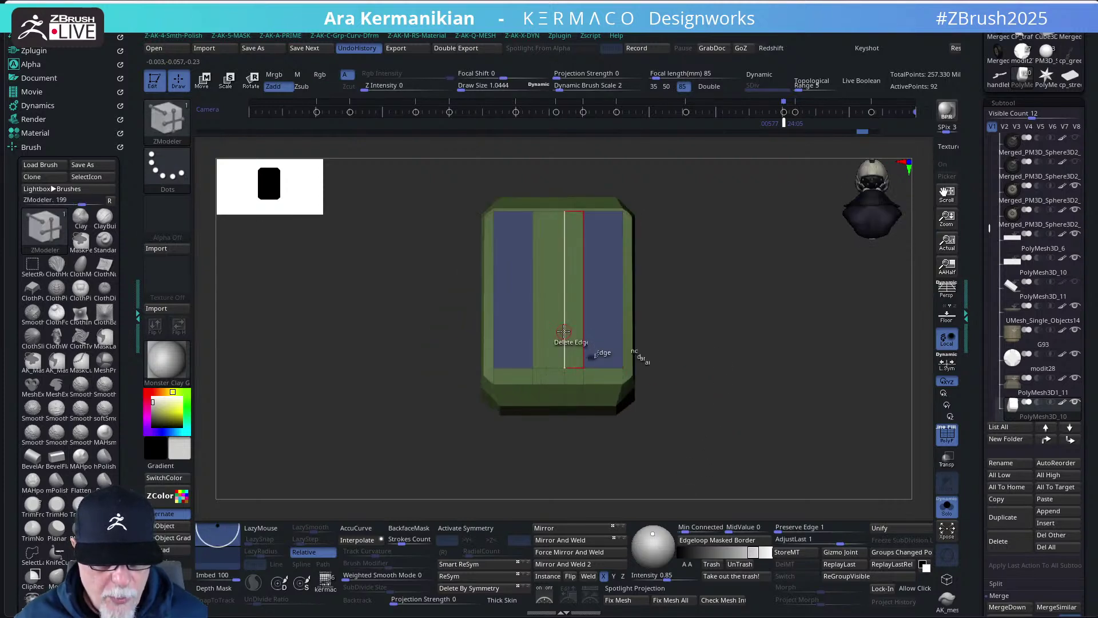
# - Delete the block's complete vertical edge loop and apply Mirror And Weld
pyautogui.press('space')
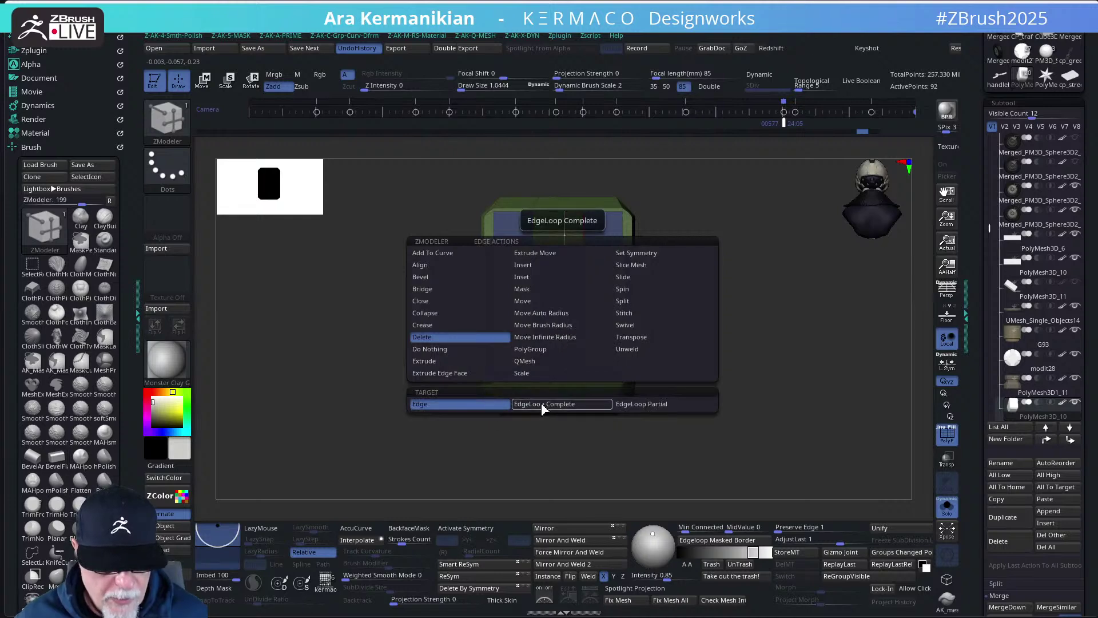
pyautogui.click(579, 405)
pyautogui.click(570, 283)
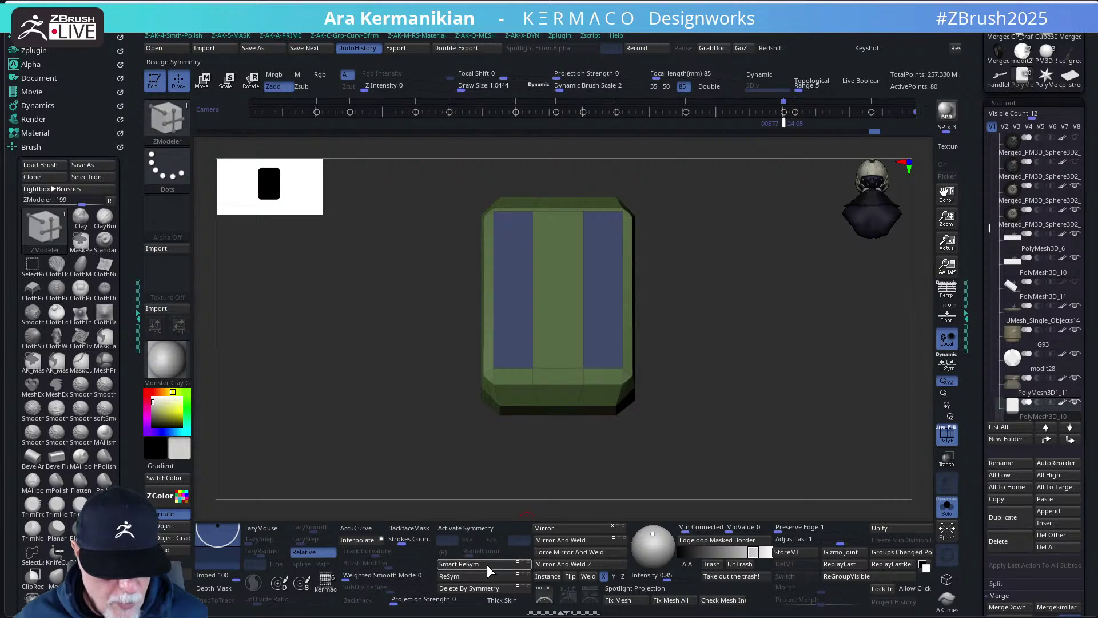
pyautogui.click(563, 541)
pyautogui.moveTo(742, 399); pyautogui.dragTo(763, 378)
# - Show the full bike and select the PolyMesh3D1_4 subtool near the seat
pyautogui.click(946, 506)
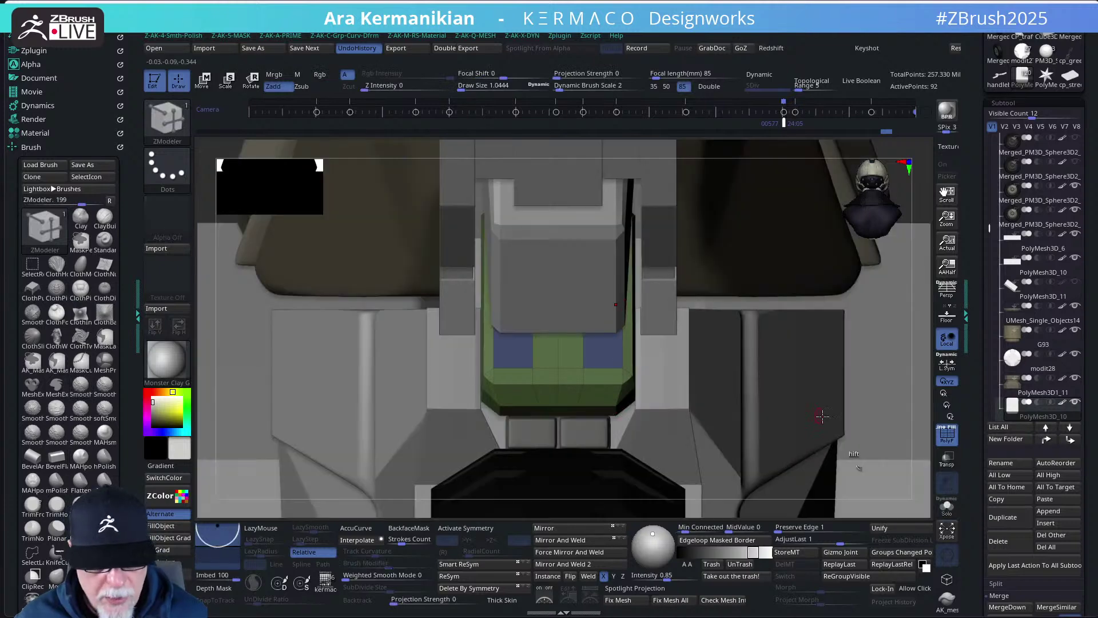
pyautogui.keyDown('alt'); pyautogui.click(554, 275); pyautogui.keyUp('alt')
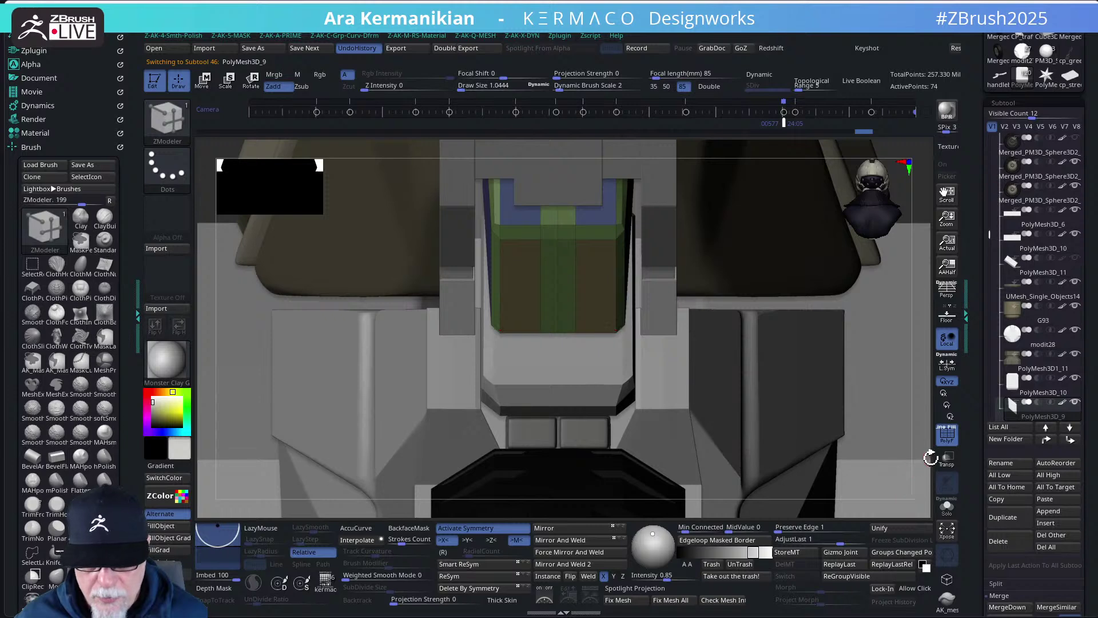
pyautogui.press('f')
pyautogui.moveTo(708, 389); pyautogui.dragTo(770, 309)
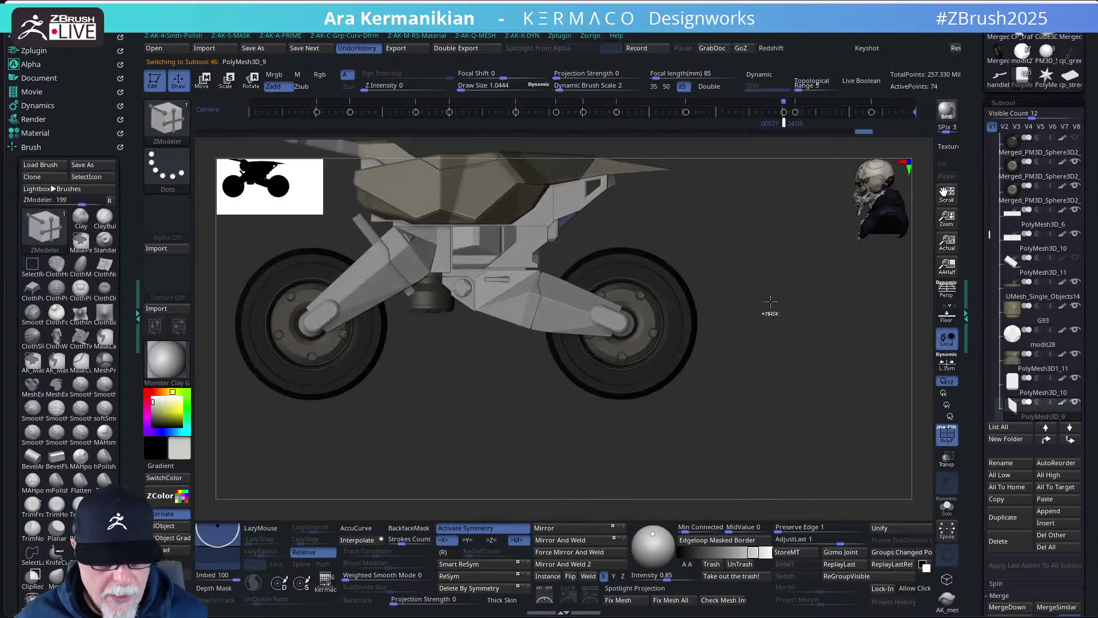
pyautogui.moveTo(821, 361); pyautogui.dragTo(559, 368)
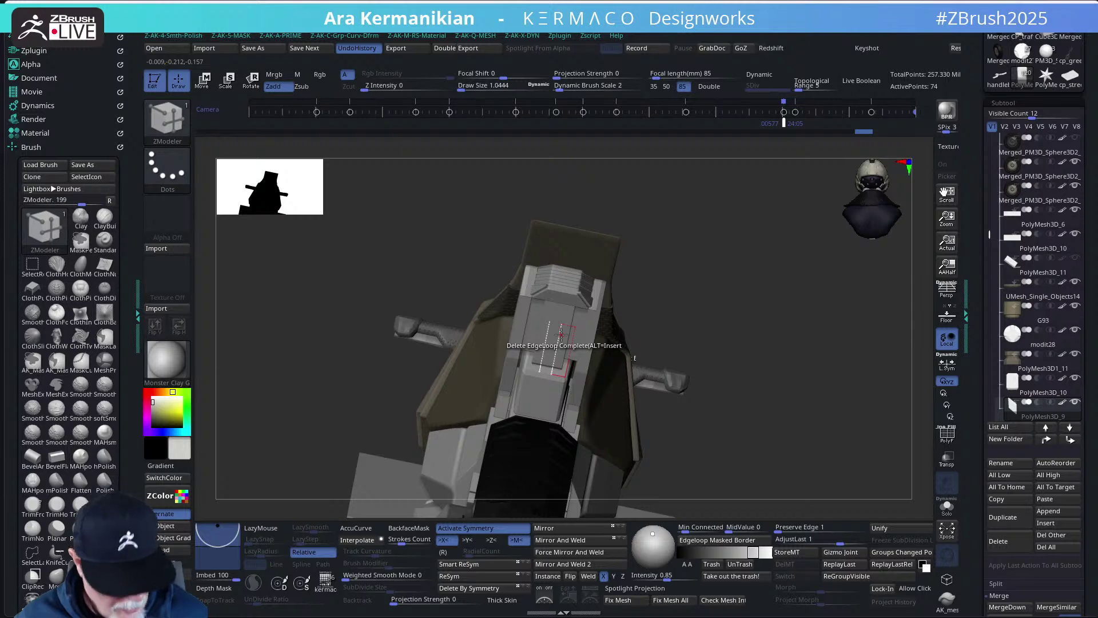
pyautogui.click(561, 333)
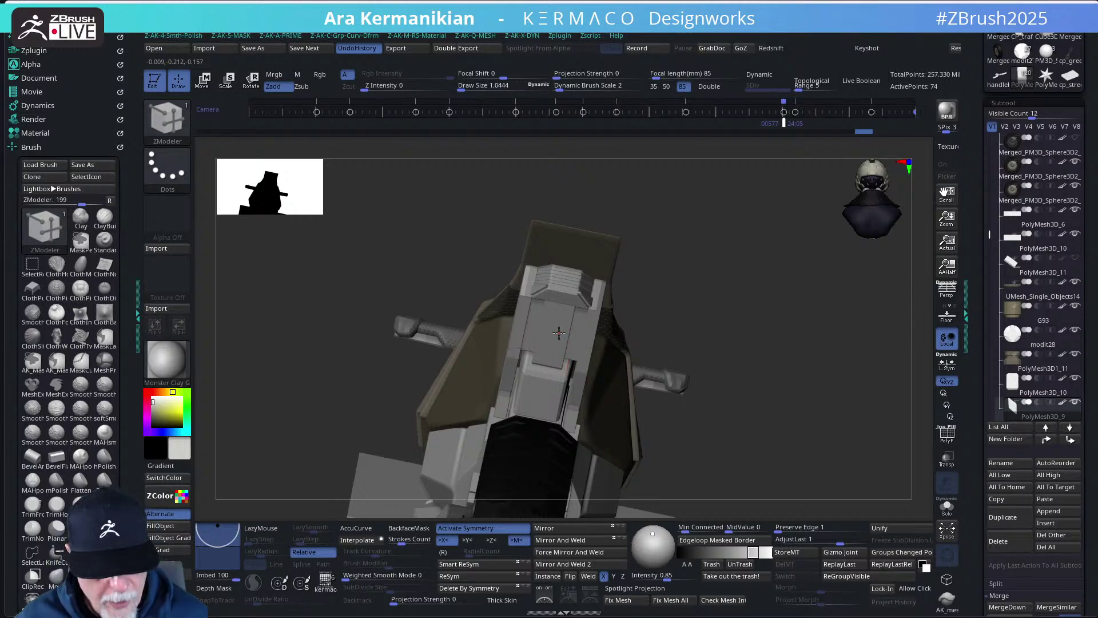
pyautogui.keyDown('alt'); pyautogui.click(559, 333); pyautogui.keyUp('alt')
# - Turn on PolyF, set the ZModeler polygon action to Mask Island and solo the part
pyautogui.click(947, 435)
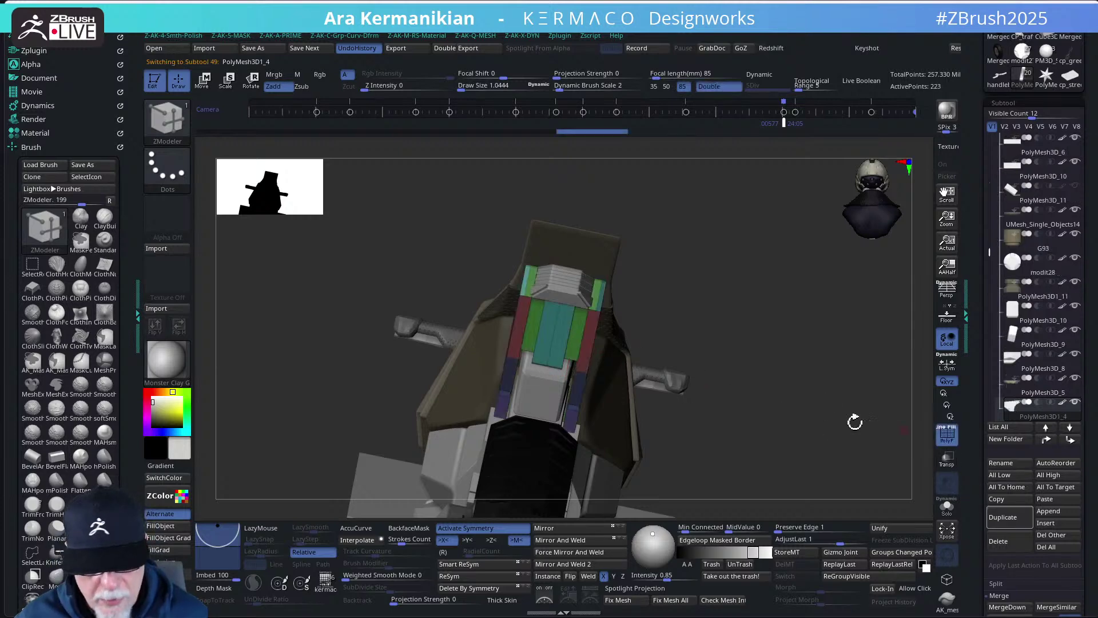
pyautogui.moveTo(765, 373); pyautogui.dragTo(788, 418)
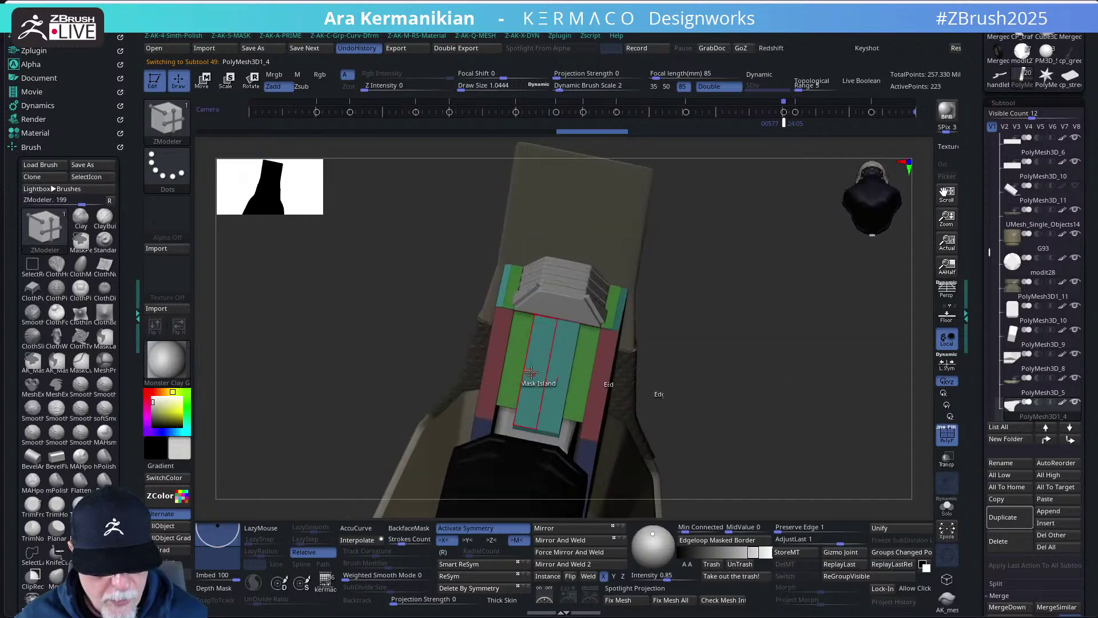
pyautogui.press('space')
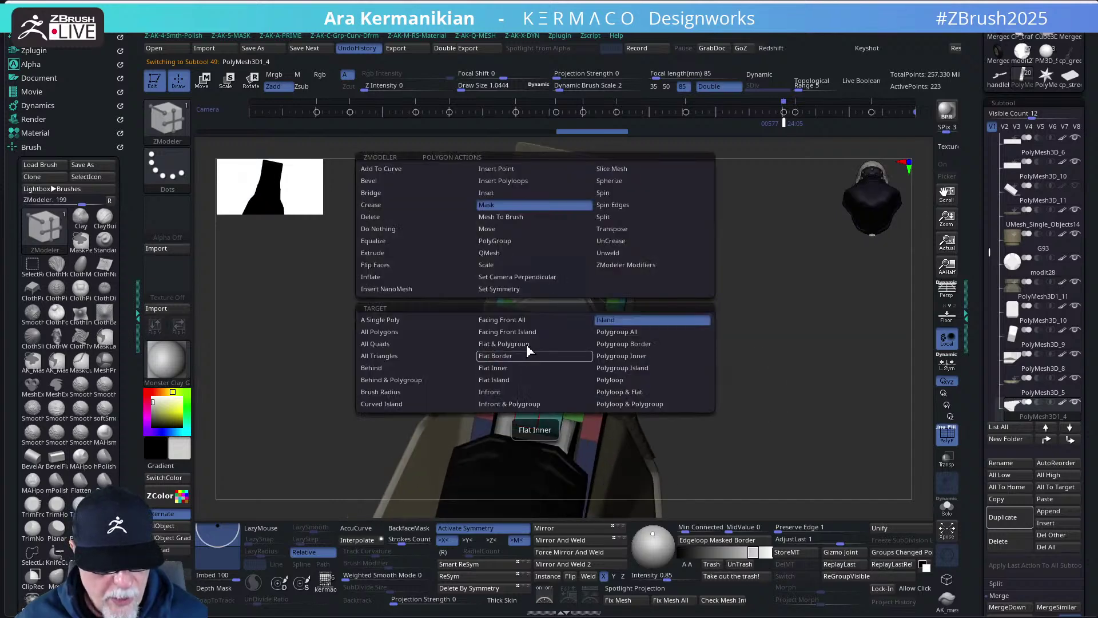
pyautogui.click(493, 265)
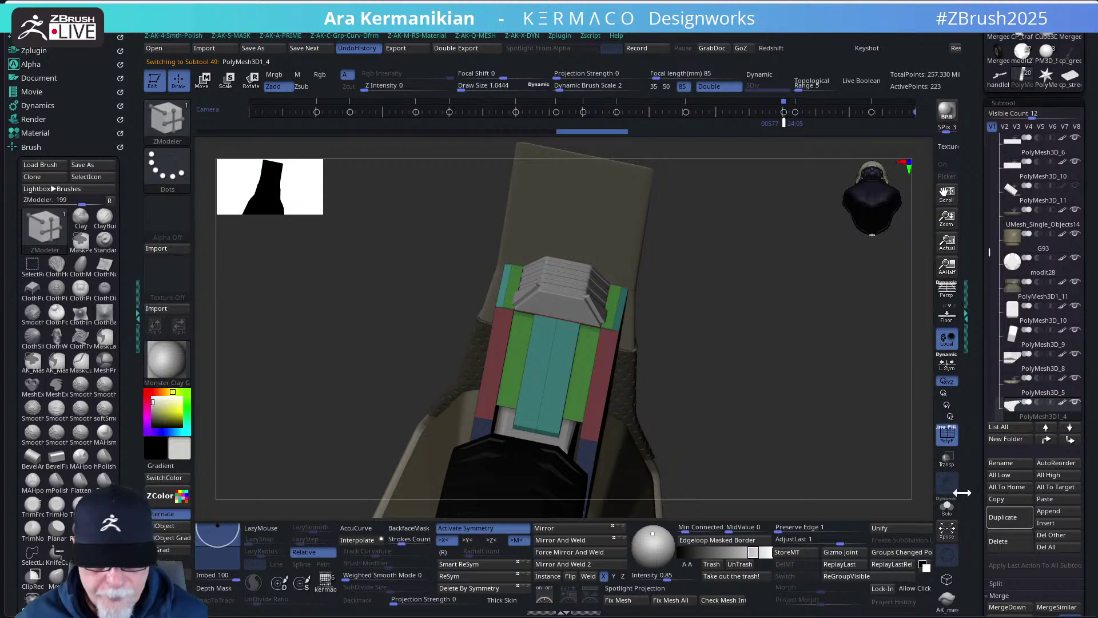
pyautogui.click(947, 506)
pyautogui.moveTo(829, 458); pyautogui.dragTo(534, 385)
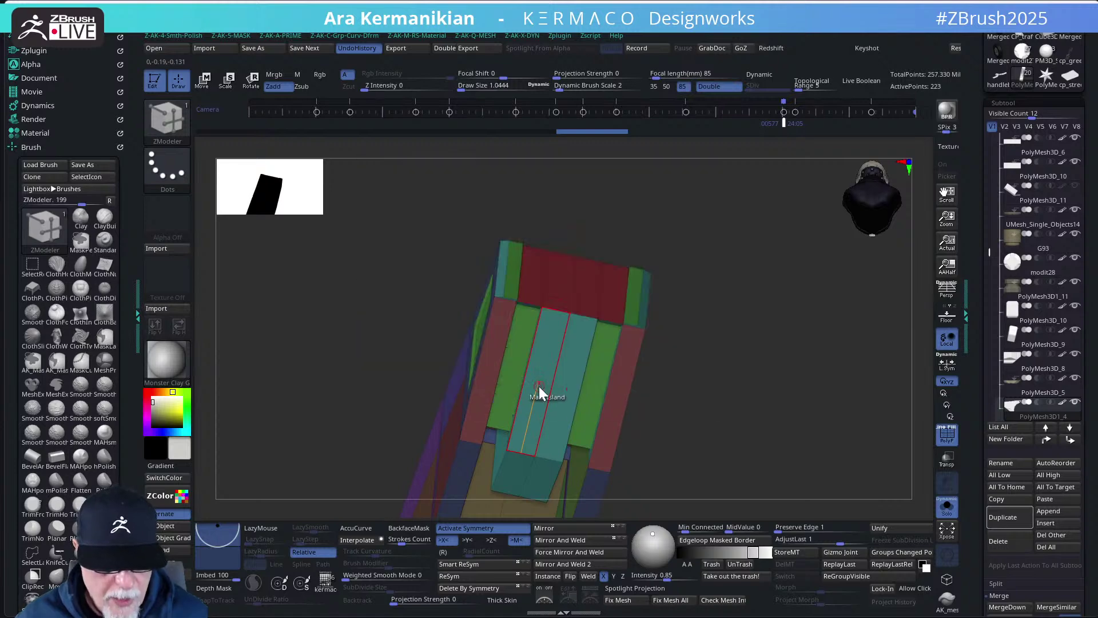
# - Mask the long centre strip and inset it into a bordered panel
pyautogui.click(539, 387)
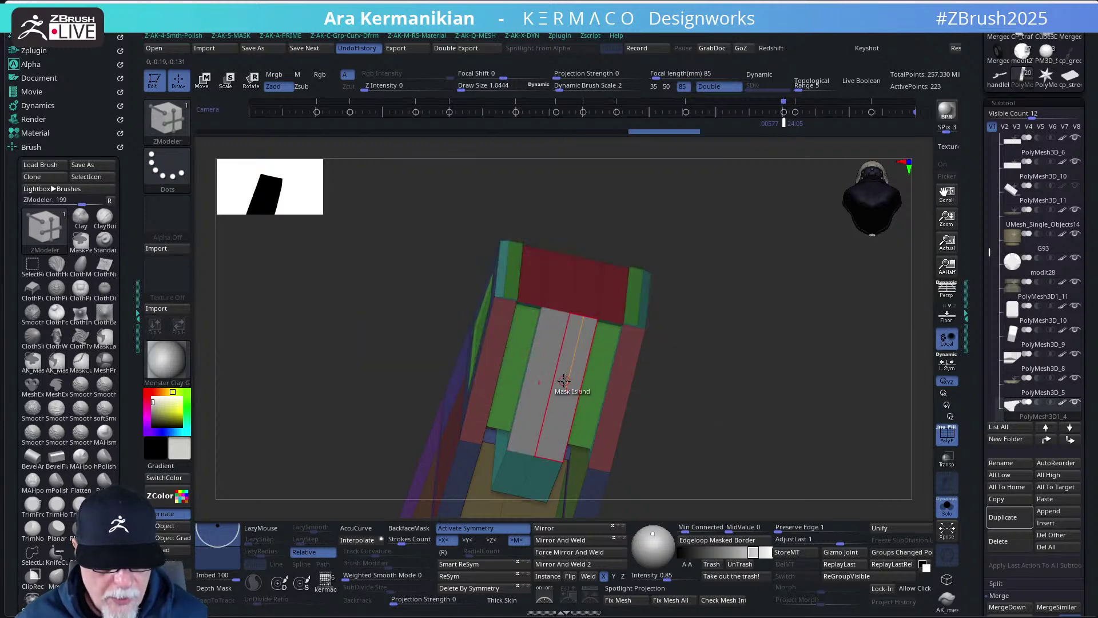
pyautogui.press('space')
pyautogui.click(563, 198)
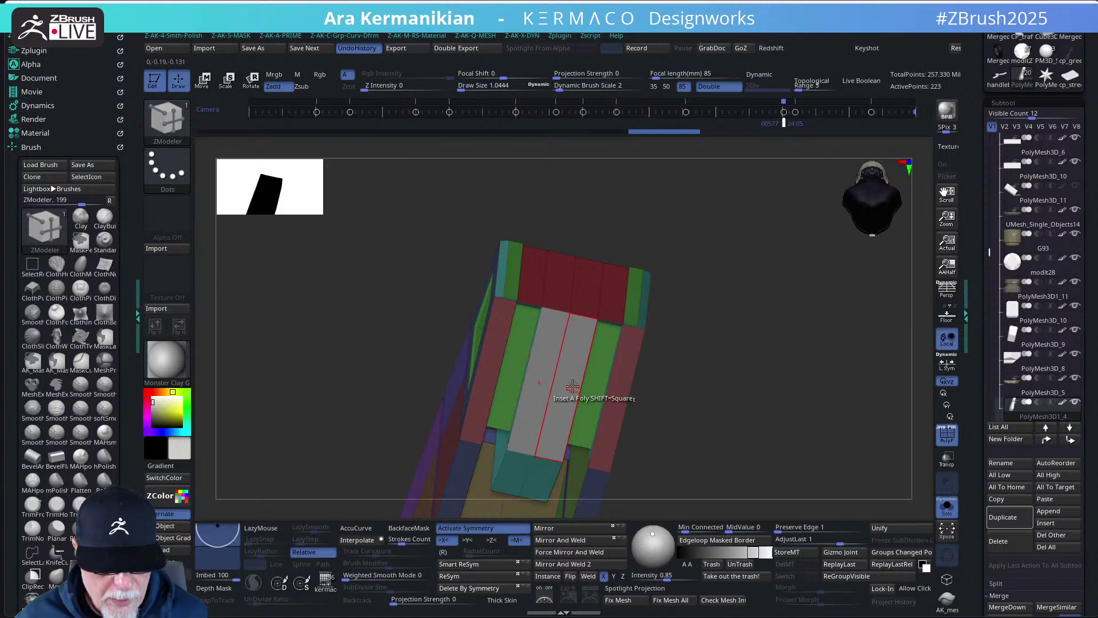
pyautogui.moveTo(566, 386); pyautogui.dragTo(562, 384)
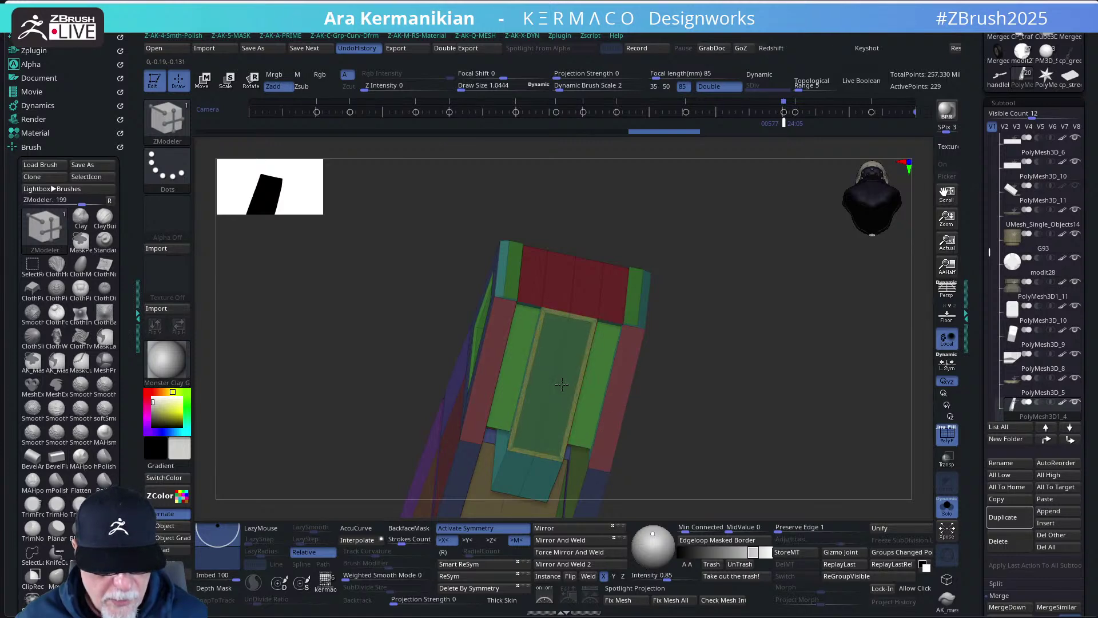
pyautogui.click(946, 507)
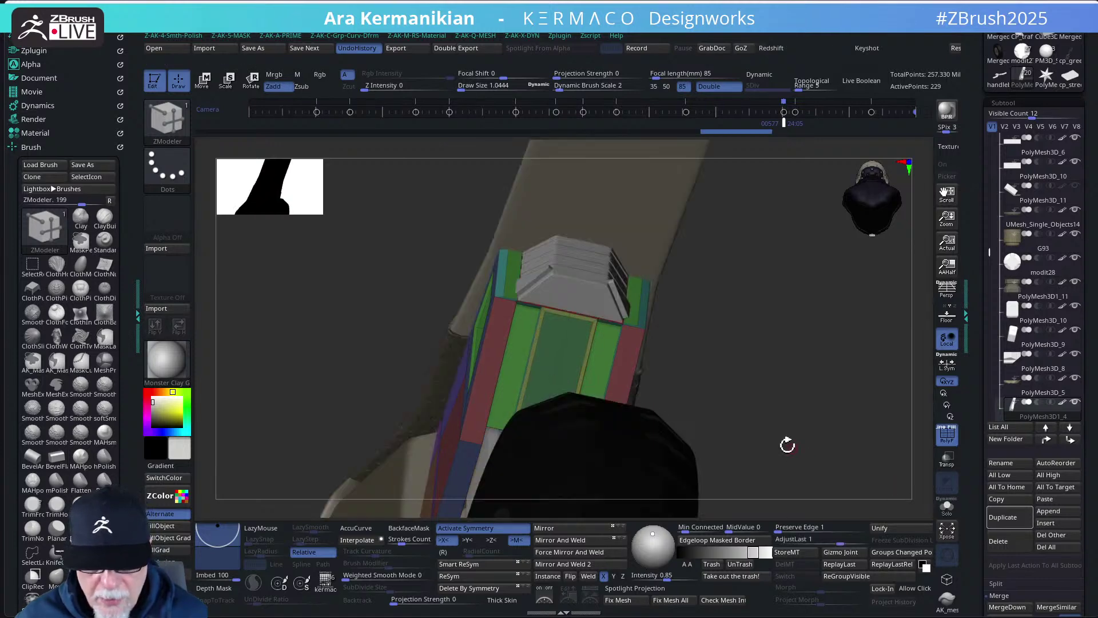
pyautogui.moveTo(795, 433); pyautogui.dragTo(601, 385)
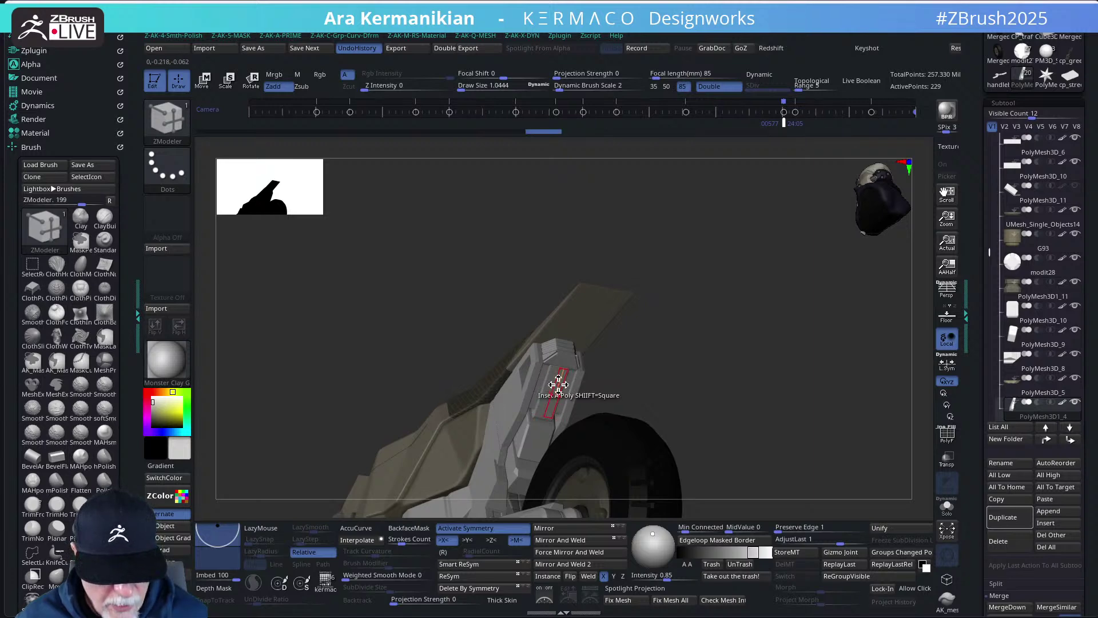
pyautogui.press('space')
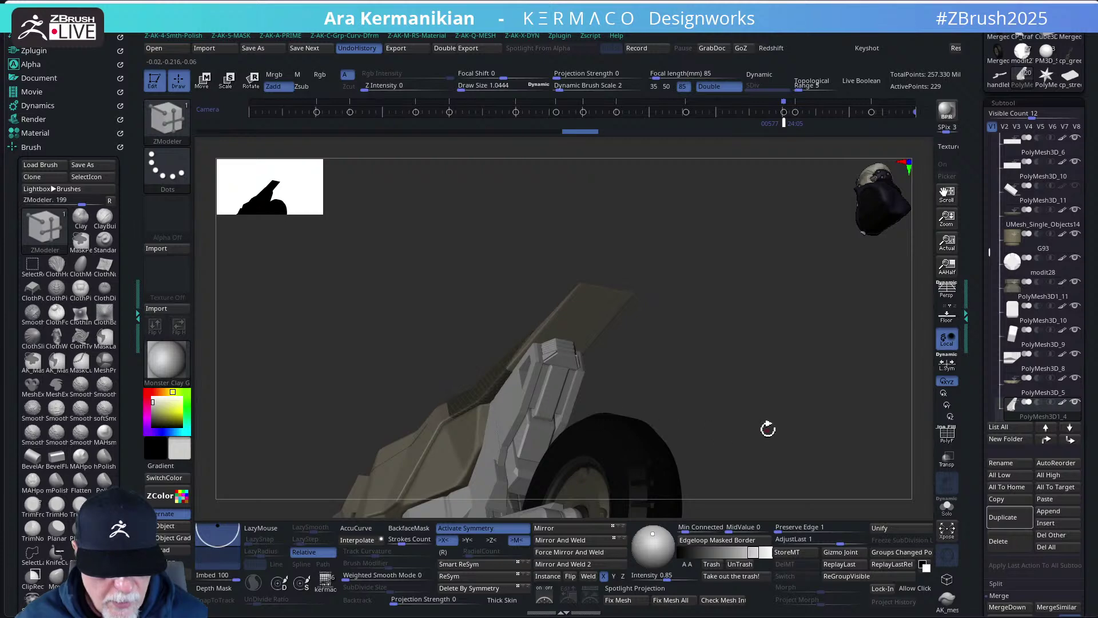
pyautogui.moveTo(768, 429); pyautogui.dragTo(611, 385)
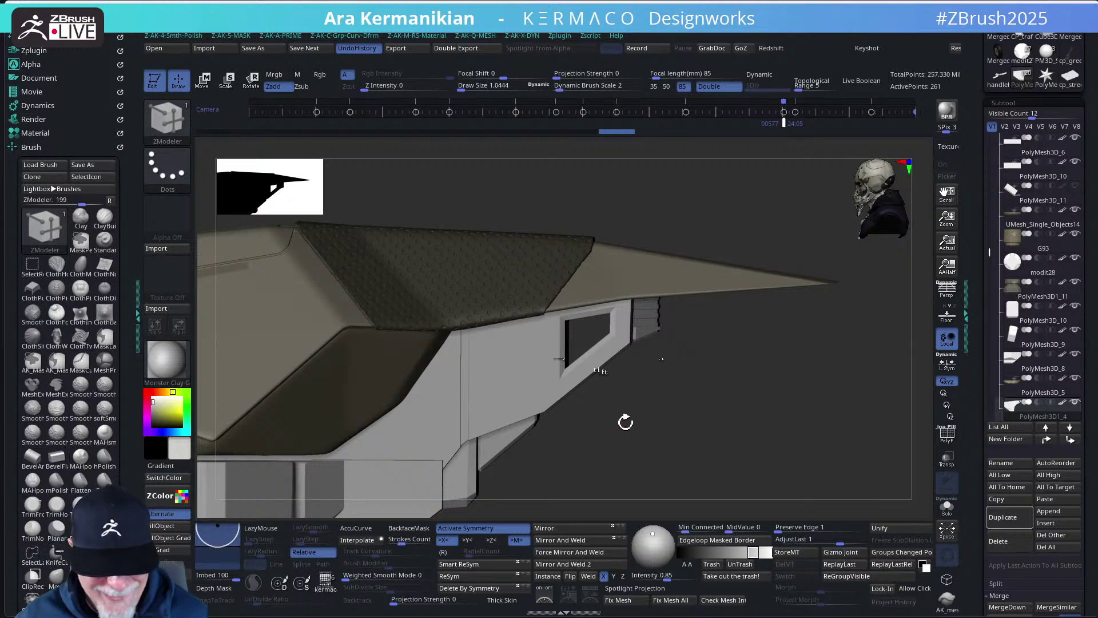
# - Isolate the side hull part and show its polygroup colours and wireframe around the window
pyautogui.moveTo(681, 443); pyautogui.dragTo(685, 454)
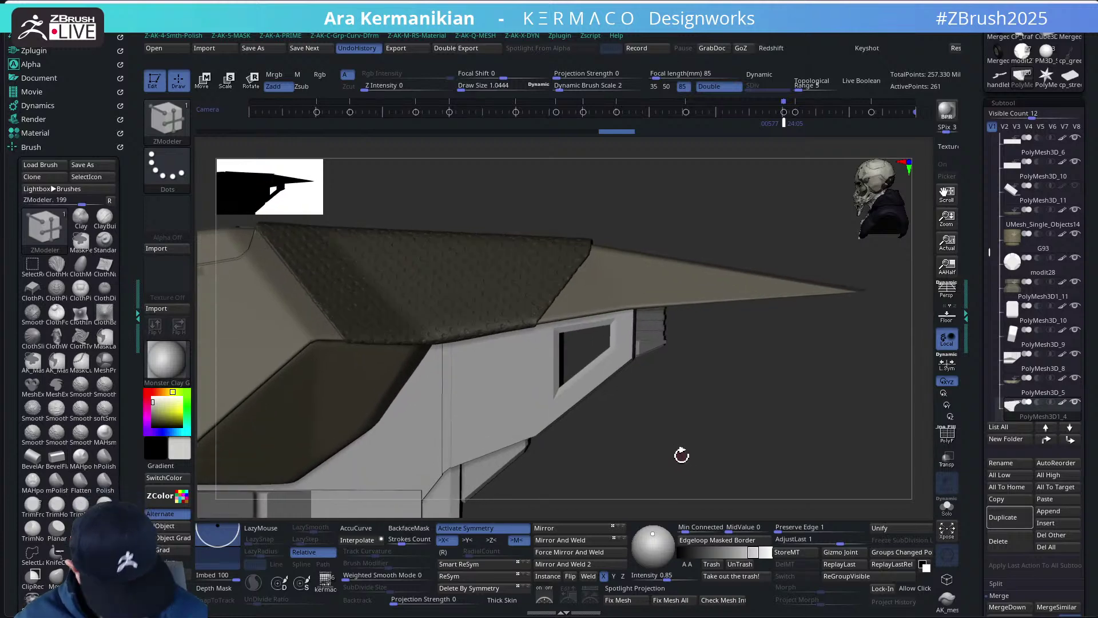
pyautogui.click(580, 392)
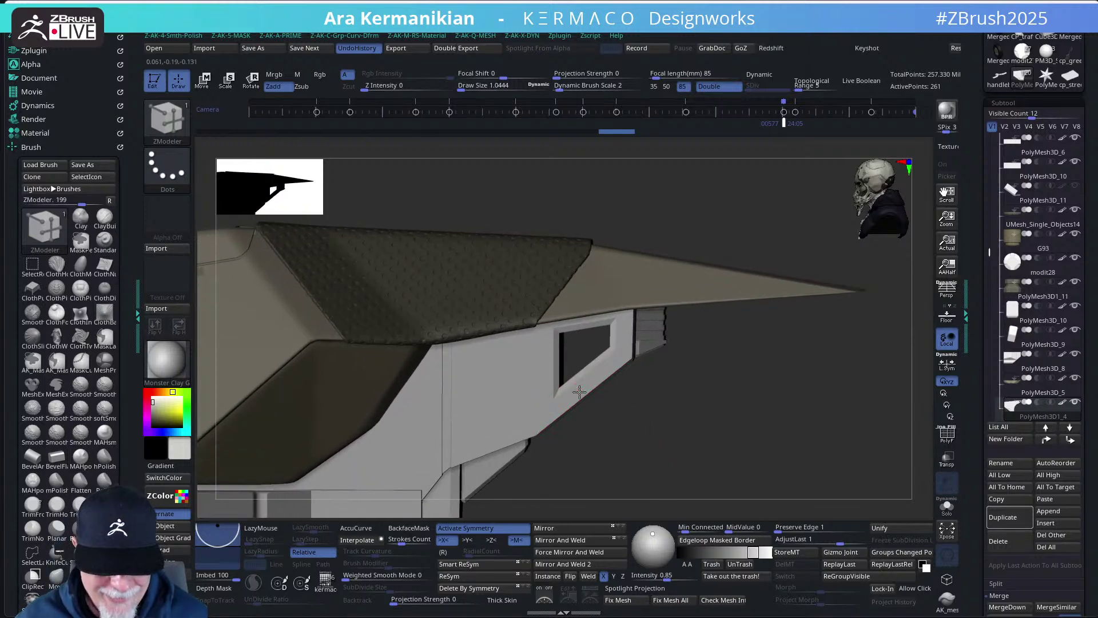
pyautogui.click(948, 506)
pyautogui.moveTo(736, 436); pyautogui.dragTo(765, 390)
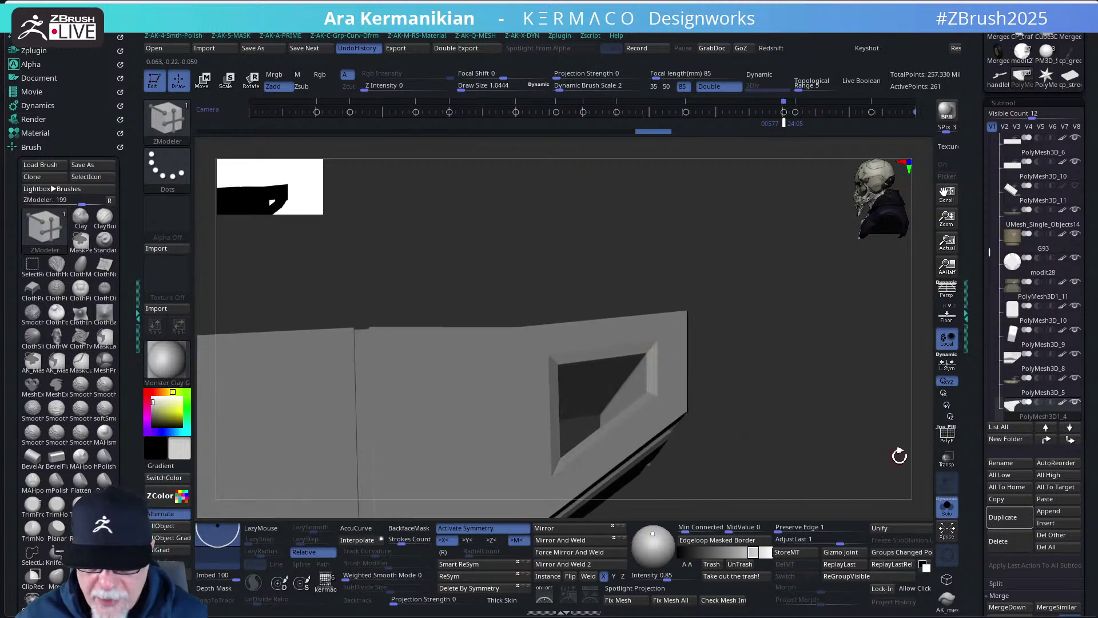
pyautogui.click(948, 436)
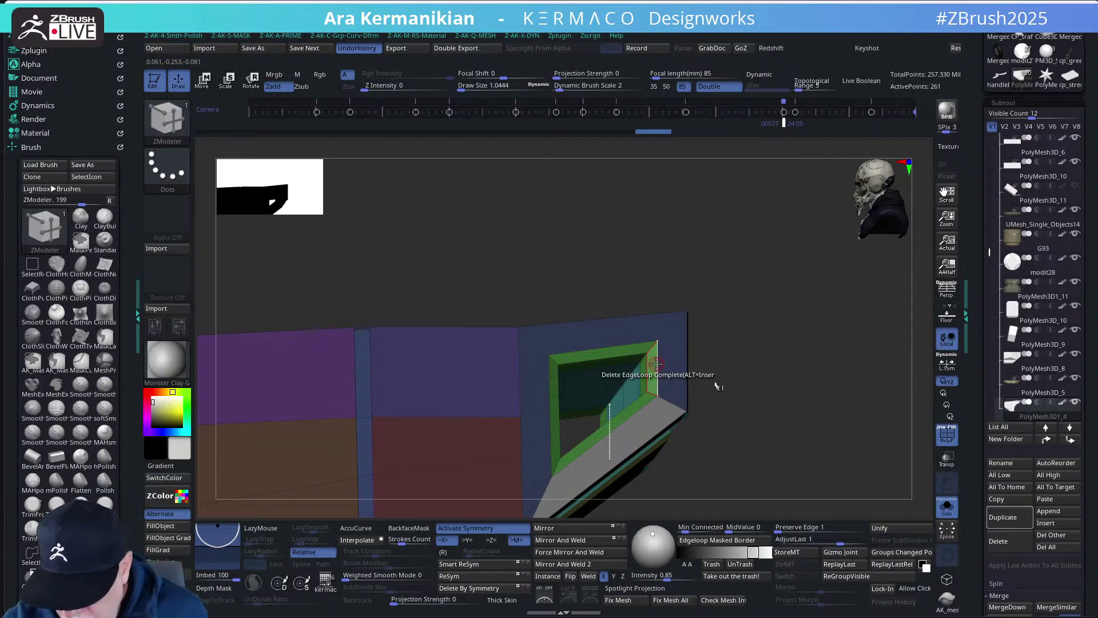
pyautogui.moveTo(748, 372); pyautogui.dragTo(790, 400)
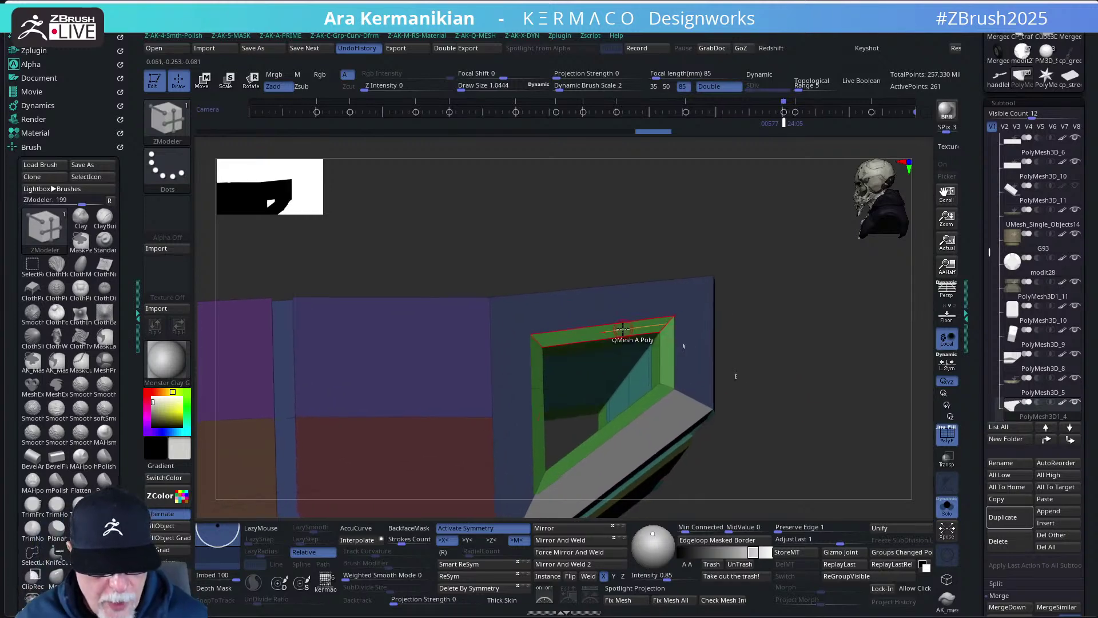
# - Try insets and an edge loop on the window frame and sill, undoing them
pyautogui.press('space')
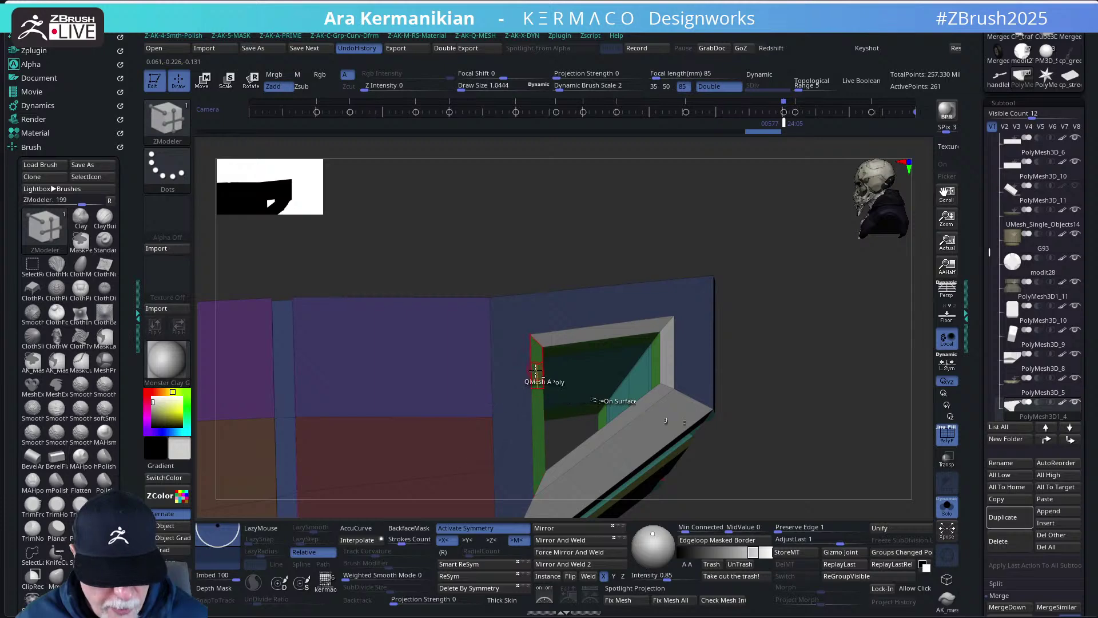
pyautogui.moveTo(536, 369); pyautogui.dragTo(538, 422)
pyautogui.moveTo(845, 454); pyautogui.dragTo(716, 385)
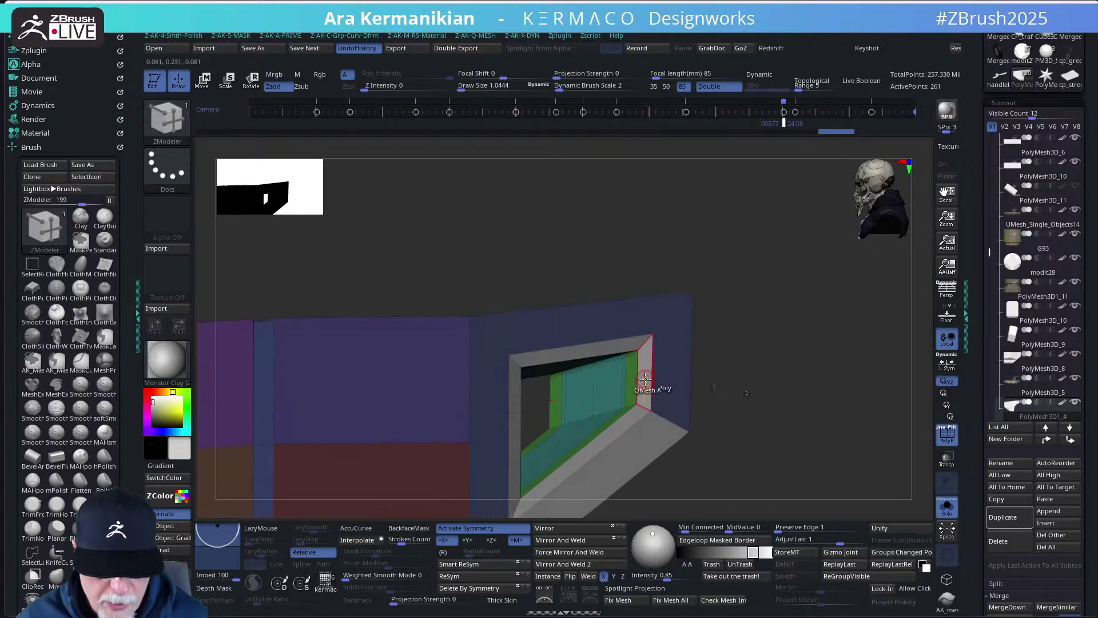
pyautogui.press('space')
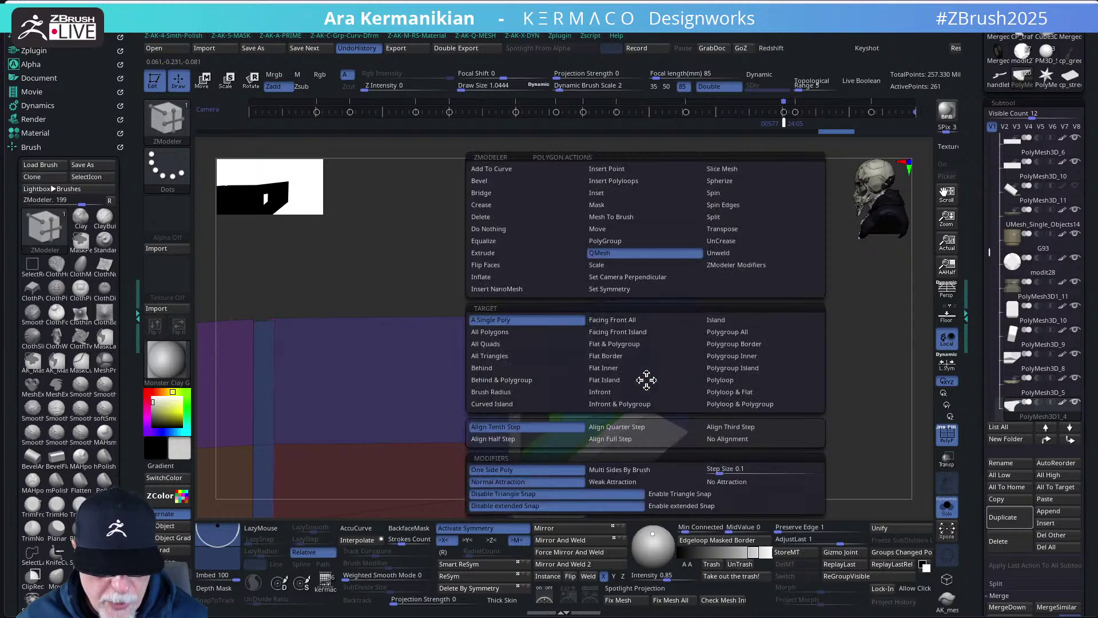
pyautogui.click(612, 193)
pyautogui.moveTo(615, 378); pyautogui.dragTo(642, 380)
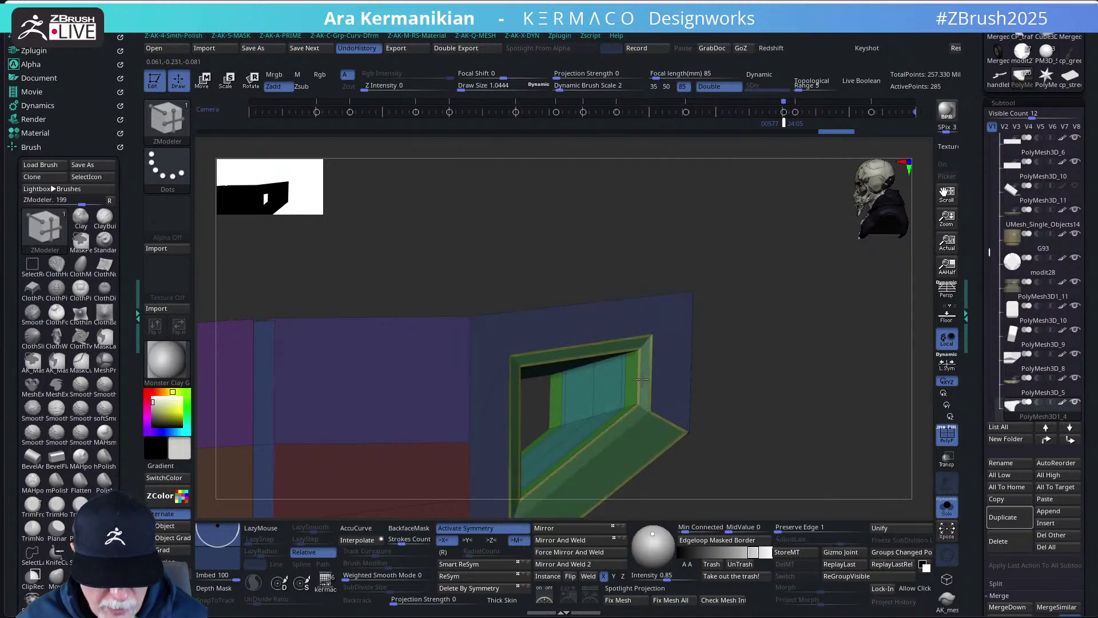
pyautogui.hotkey('ctrl', 'z')
pyautogui.moveTo(792, 486); pyautogui.dragTo(650, 375)
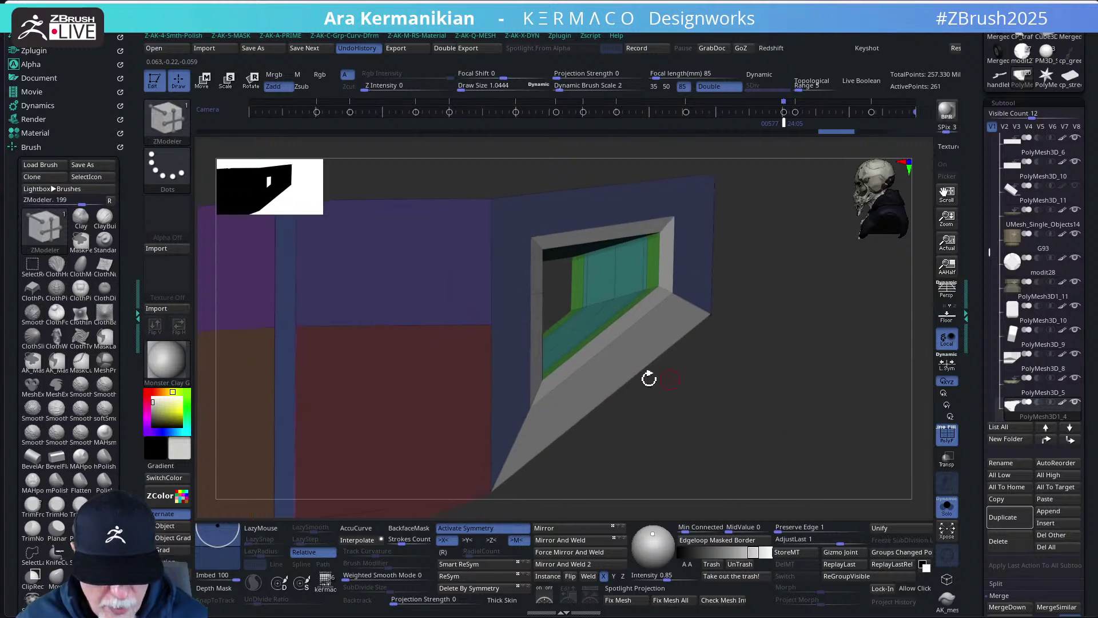
pyautogui.keyDown('alt'); pyautogui.click(629, 370); pyautogui.keyUp('alt')
pyautogui.hotkey('ctrl', 'z')
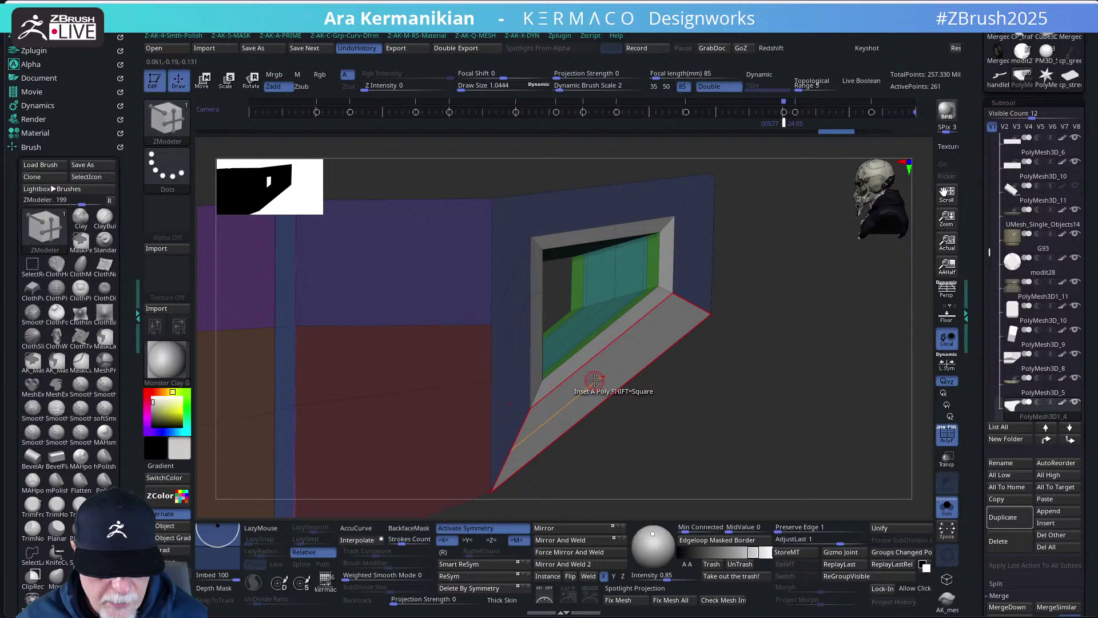
pyautogui.hotkey('ctrl', 'z')
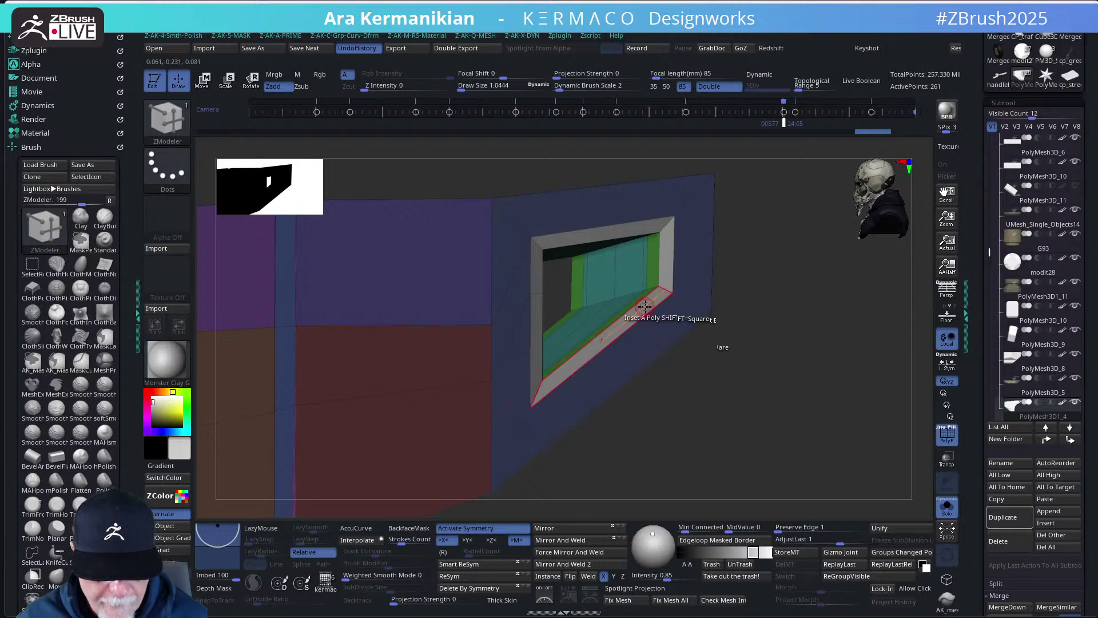
# - Inset the window frame loop into a bevelled border with ZModeler Inset
pyautogui.moveTo(802, 372); pyautogui.dragTo(744, 366)
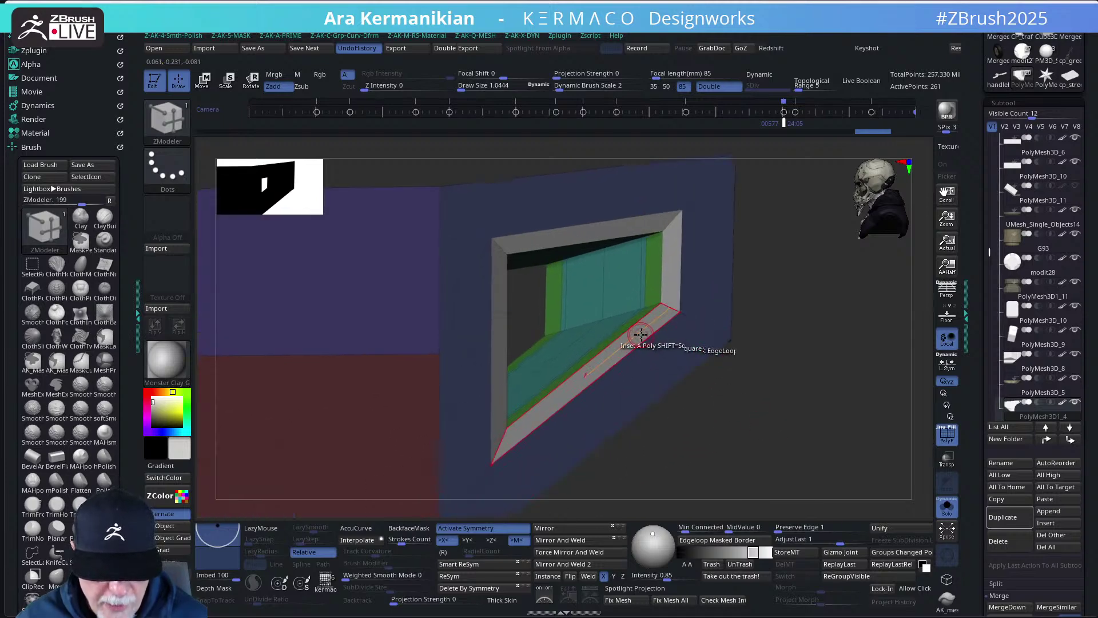
pyautogui.moveTo(641, 335); pyautogui.dragTo(637, 338)
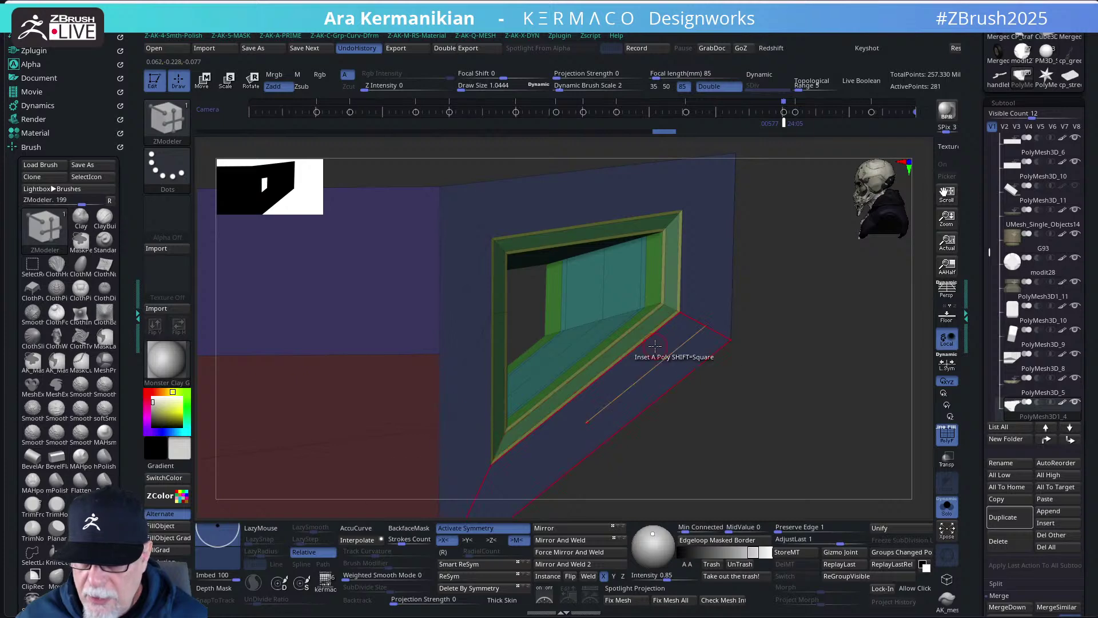
pyautogui.moveTo(765, 395); pyautogui.dragTo(733, 301)
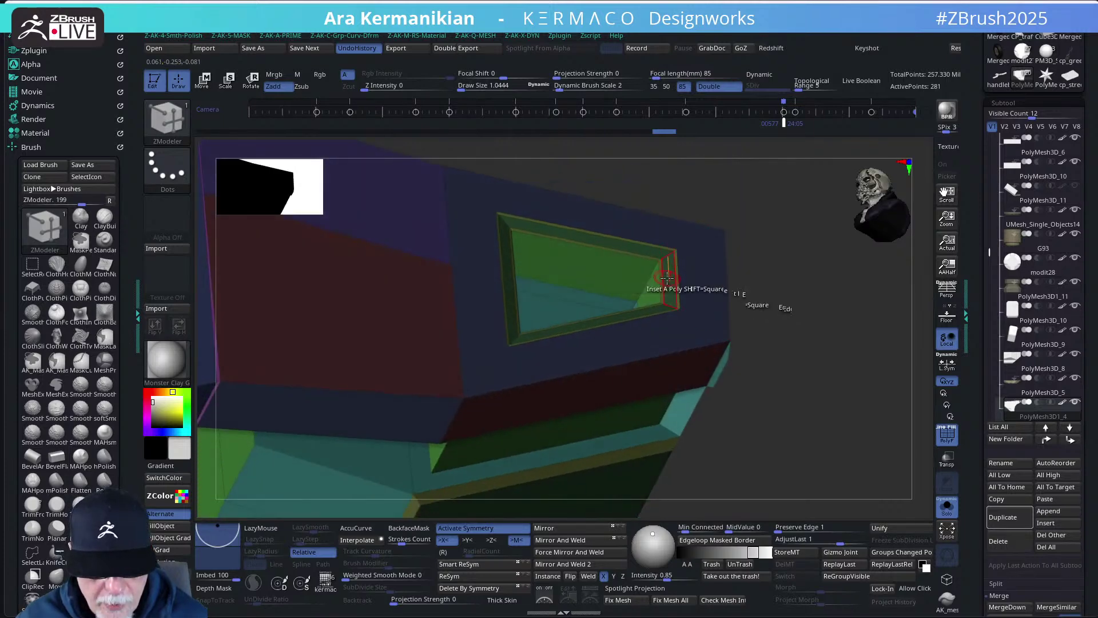
pyautogui.press('space')
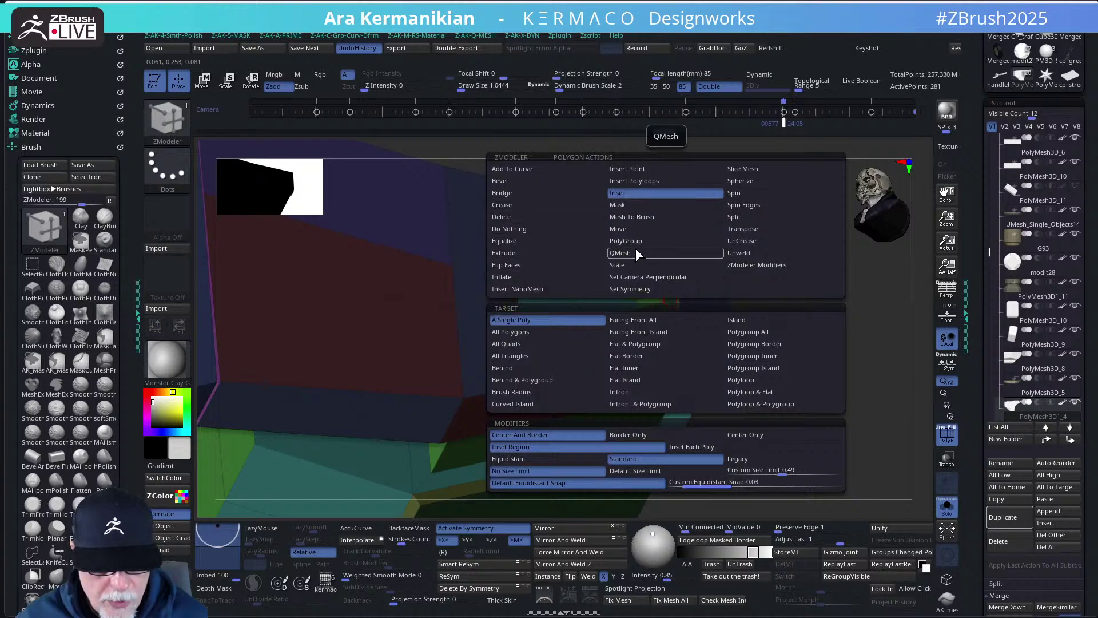
pyautogui.click(637, 253)
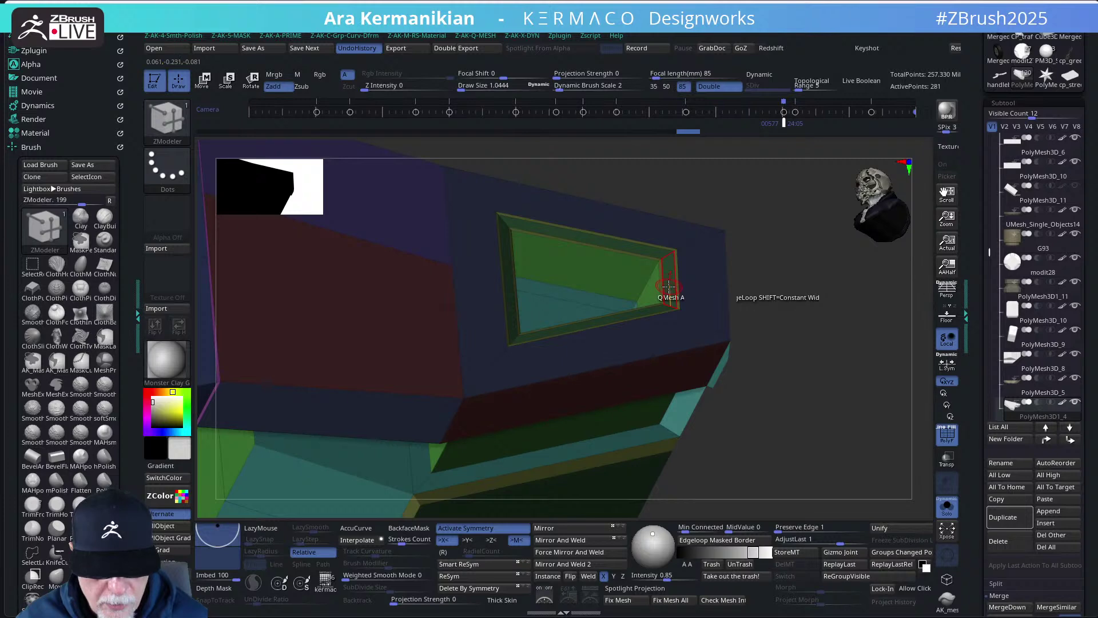
# - Delete the window frame's inner edge loop with Delete EdgeLoop Complete
pyautogui.press('space')
pyautogui.click(663, 246)
pyautogui.click(755, 385)
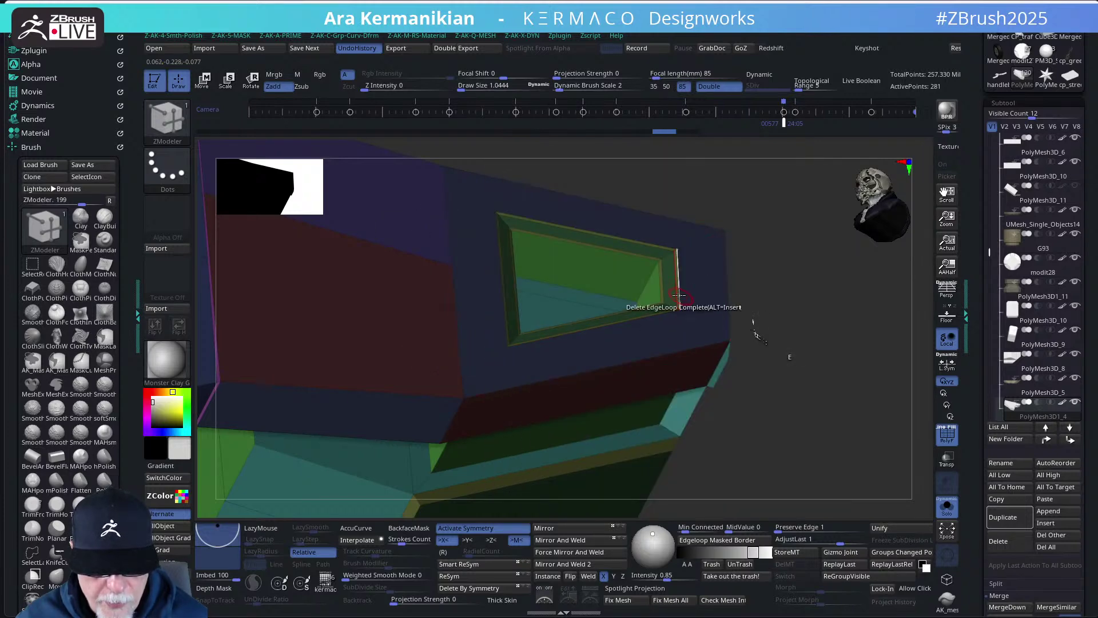
pyautogui.click(678, 295)
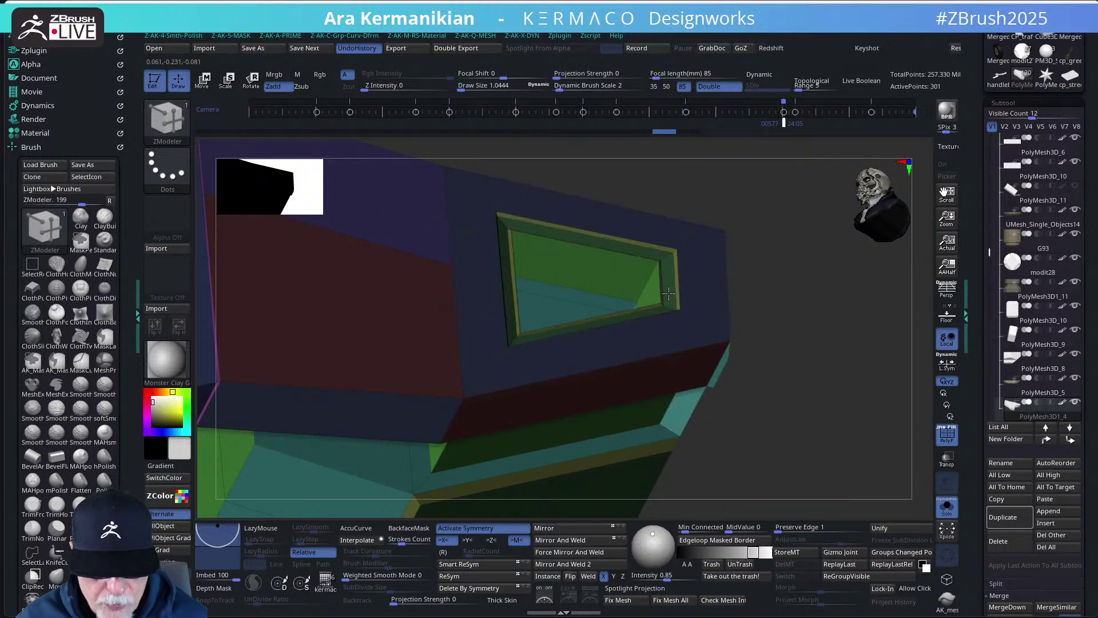
# - Extrude an inner frame loop in the triangular recess, undo it, and restore PolyF display
pyautogui.click(947, 435)
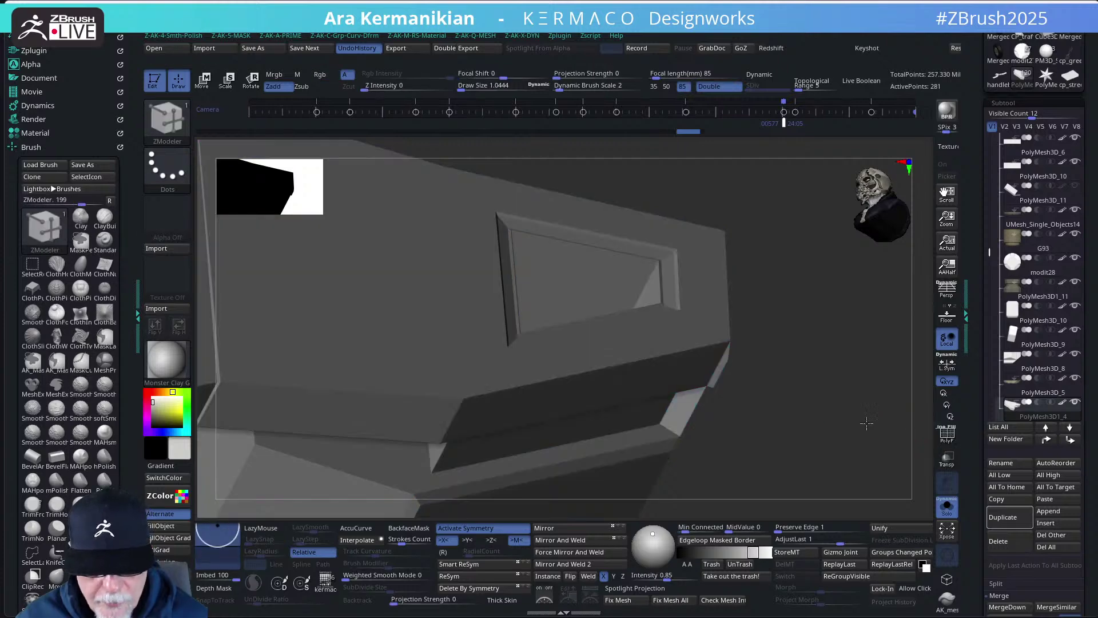
pyautogui.moveTo(866, 424)
pyautogui.mouseDown()
pyautogui.moveTo(807, 375)
pyautogui.moveTo(802, 454)
pyautogui.moveTo(780, 456)
pyautogui.mouseUp()
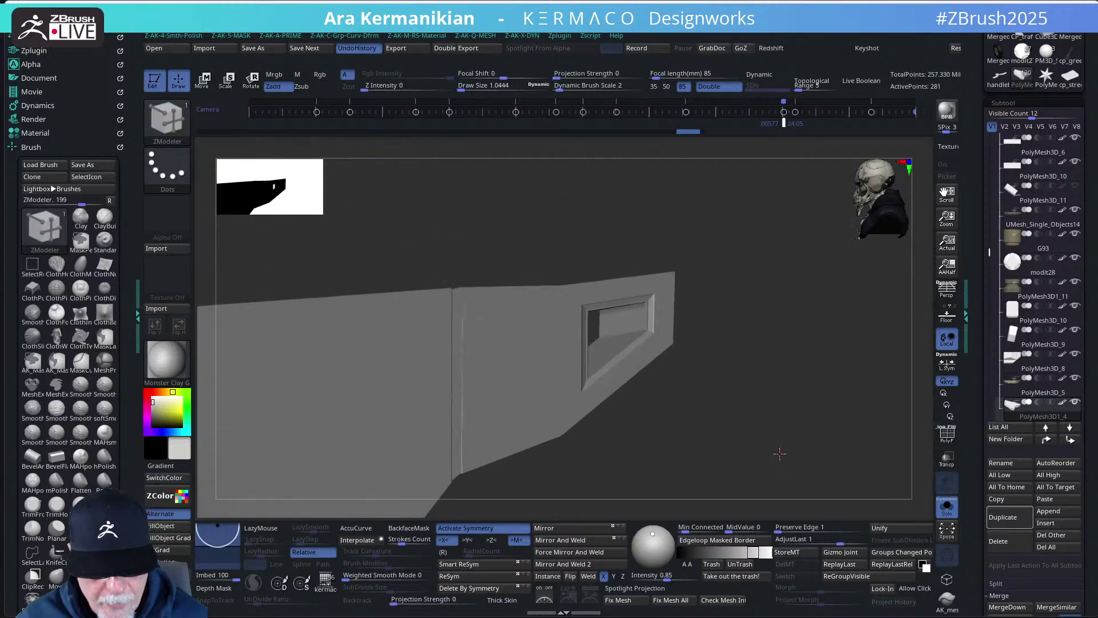
pyautogui.press('ctrl')
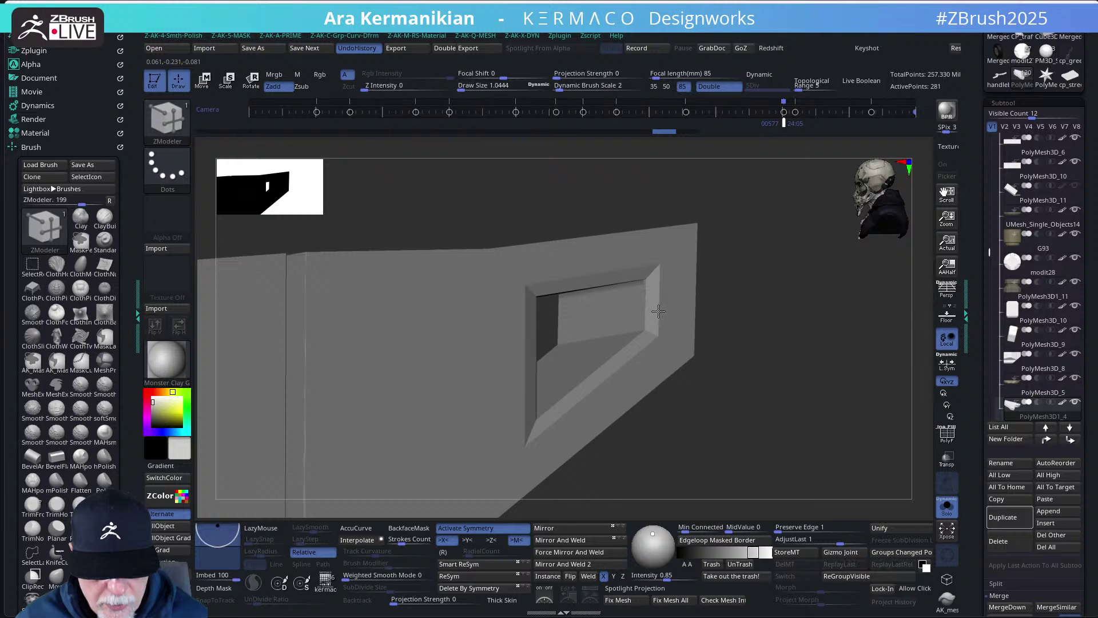
pyautogui.moveTo(761, 345); pyautogui.dragTo(750, 314)
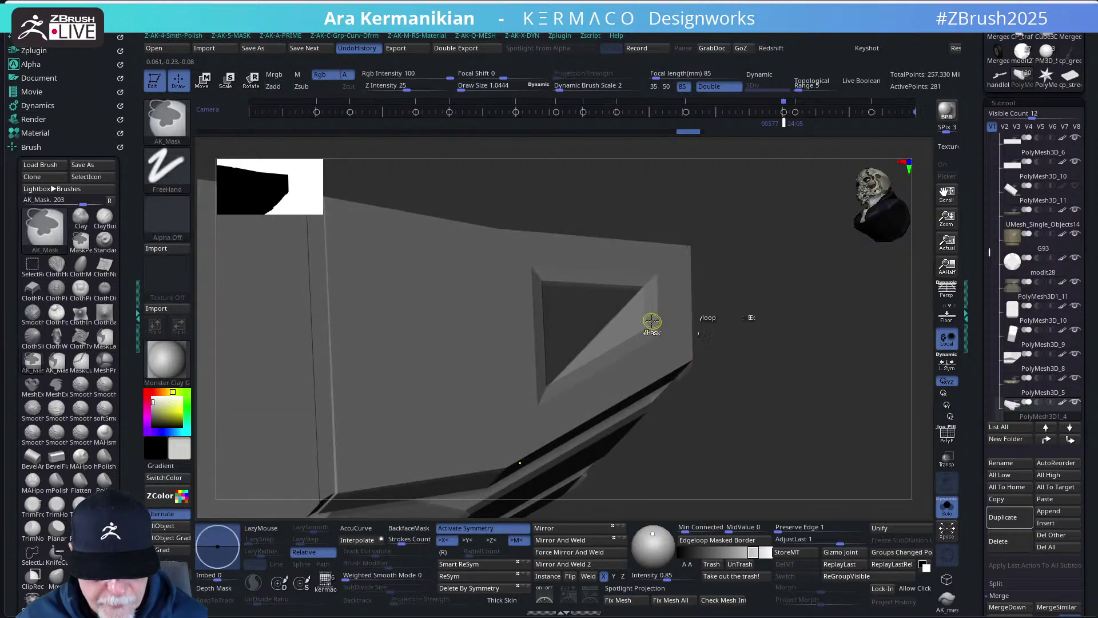
pyautogui.moveTo(652, 318); pyautogui.dragTo(652, 319)
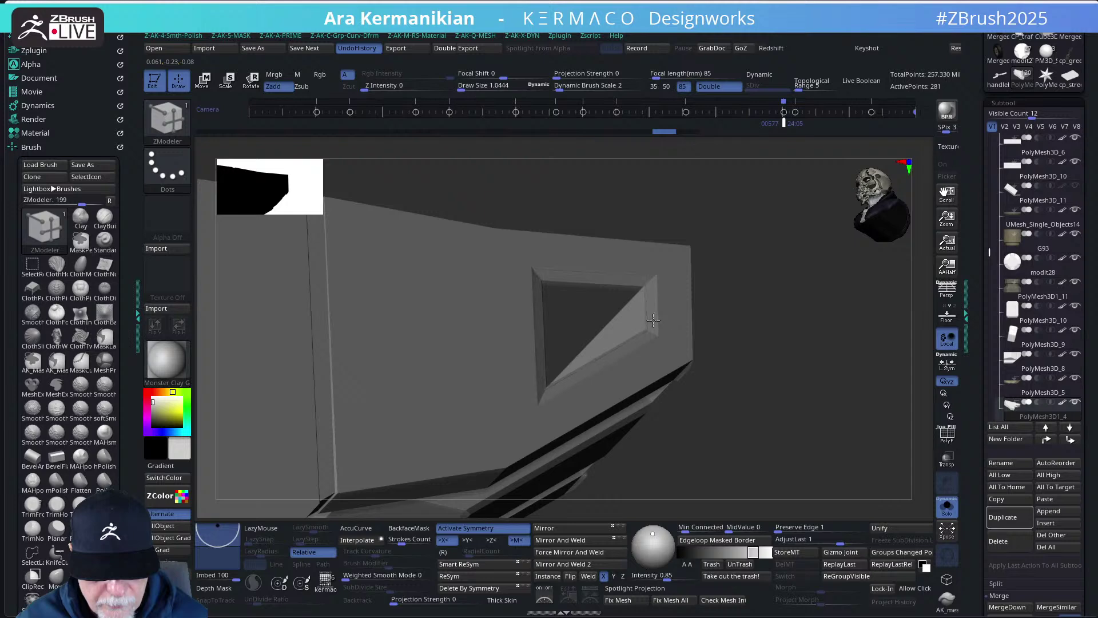
pyautogui.moveTo(652, 323); pyautogui.dragTo(650, 325)
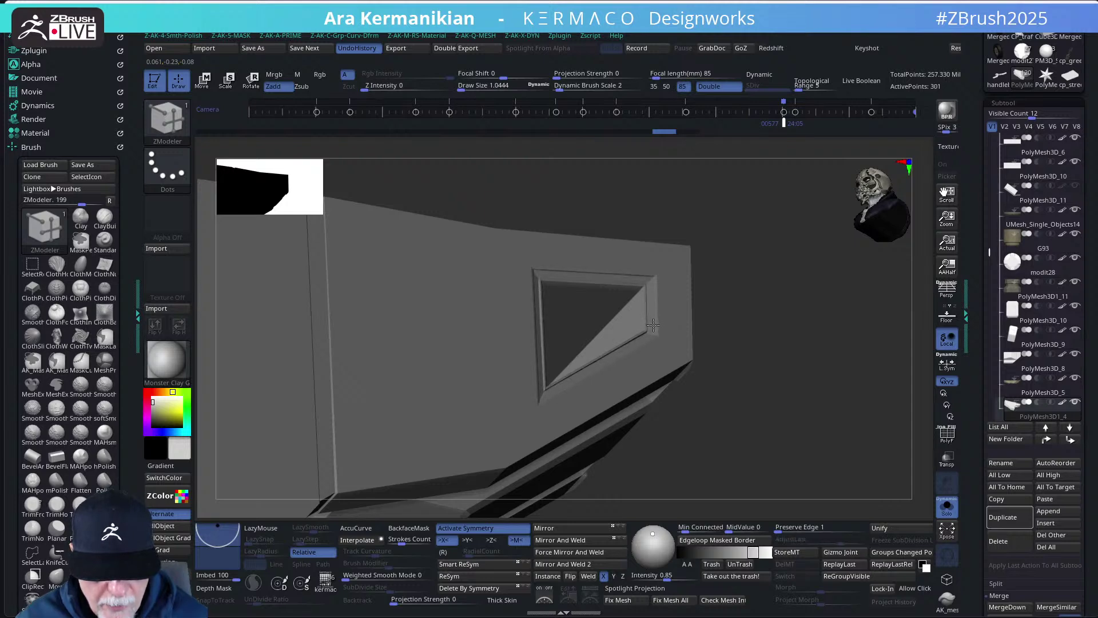
pyautogui.moveTo(767, 363); pyautogui.dragTo(834, 431)
pyautogui.hotkey('ctrl', 'z')
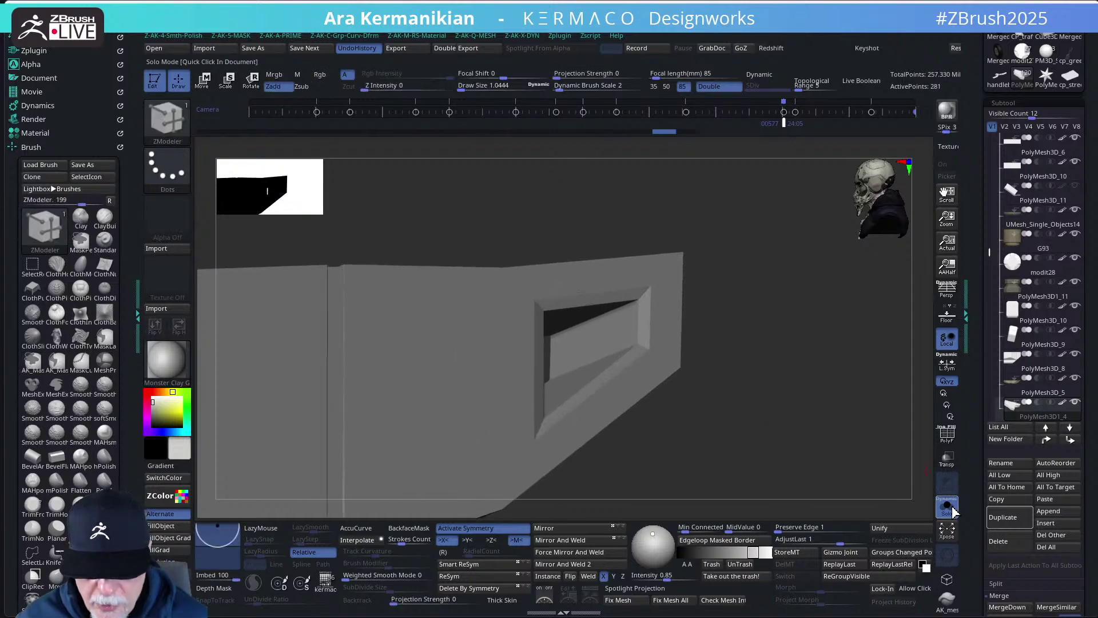
pyautogui.moveTo(760, 444); pyautogui.dragTo(799, 326)
pyautogui.click(947, 436)
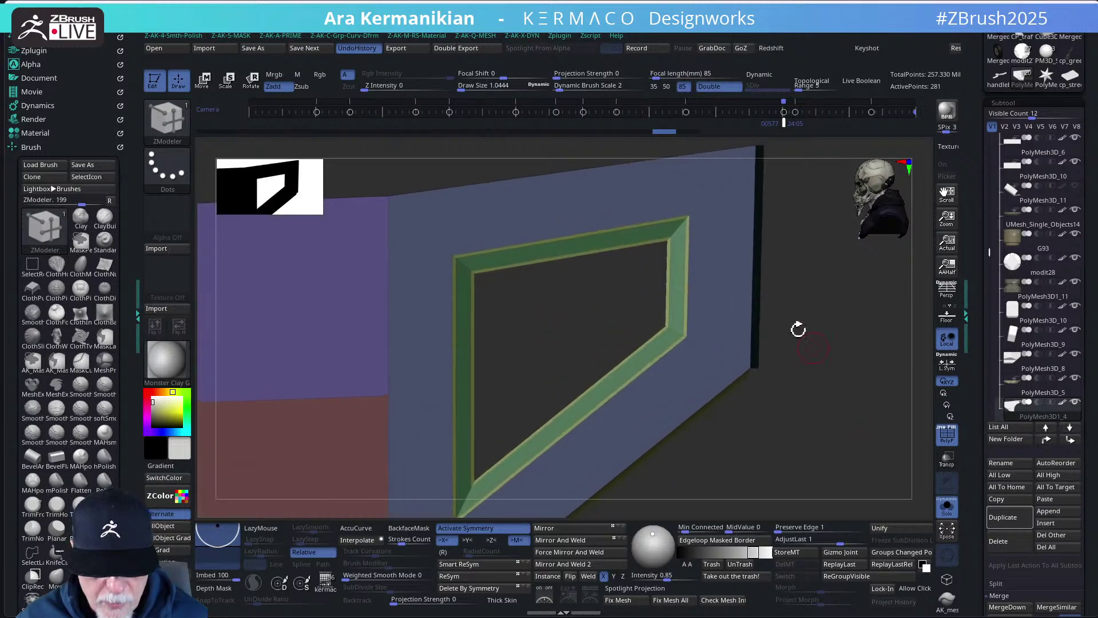
# - Try deleting and QMesh-extruding the window frame loop, undoing both
pyautogui.click(677, 231)
pyautogui.hotkey('ctrl', 'z')
pyautogui.press('space')
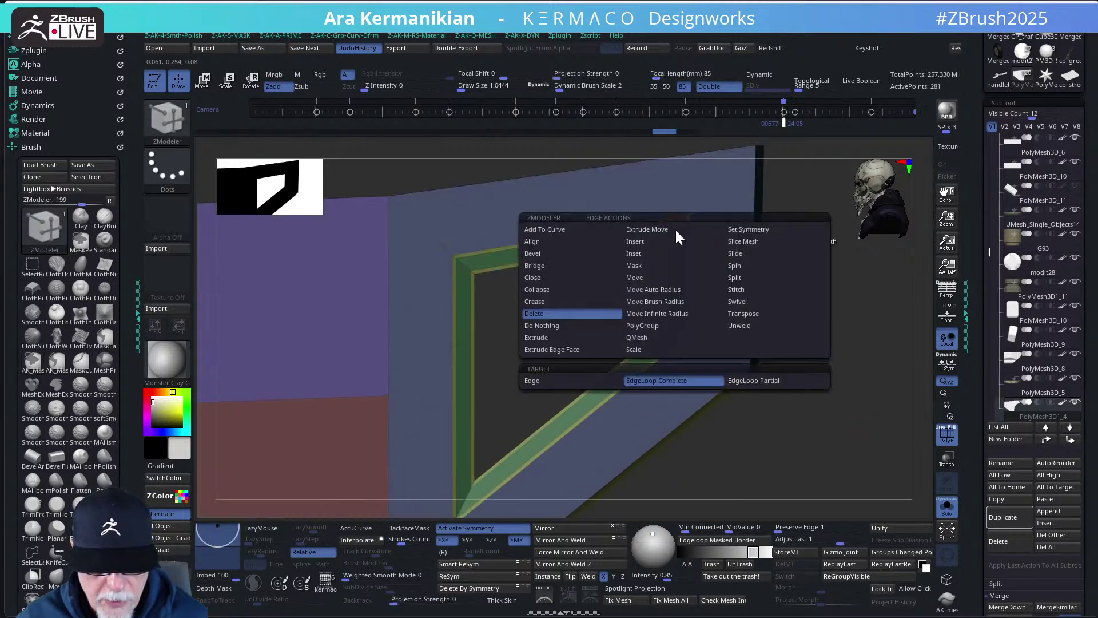
pyautogui.click(635, 241)
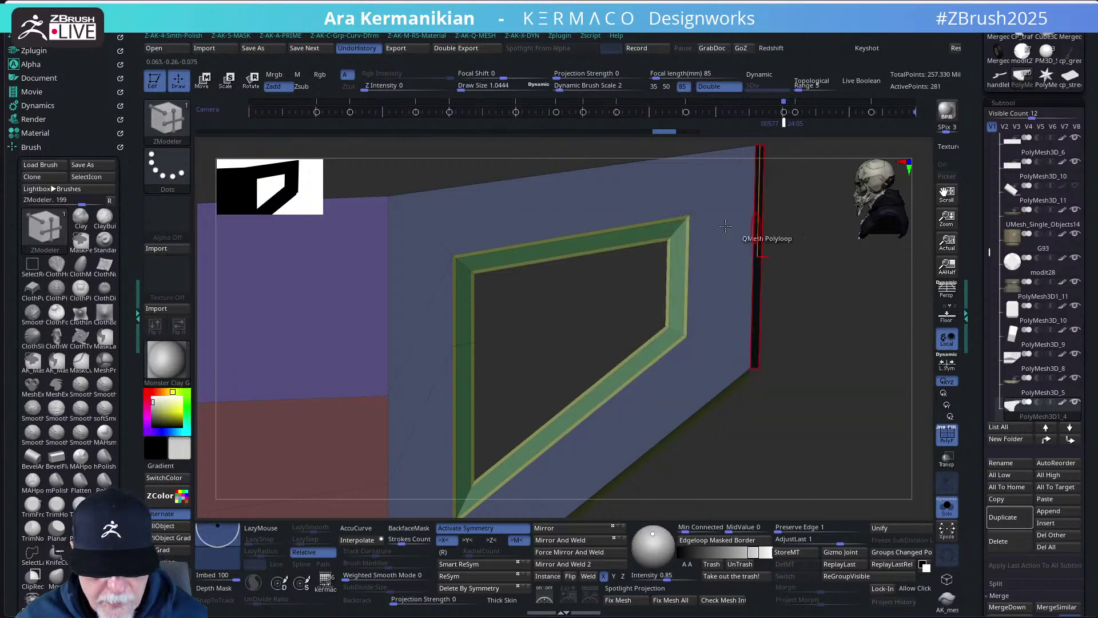
pyautogui.click(679, 227)
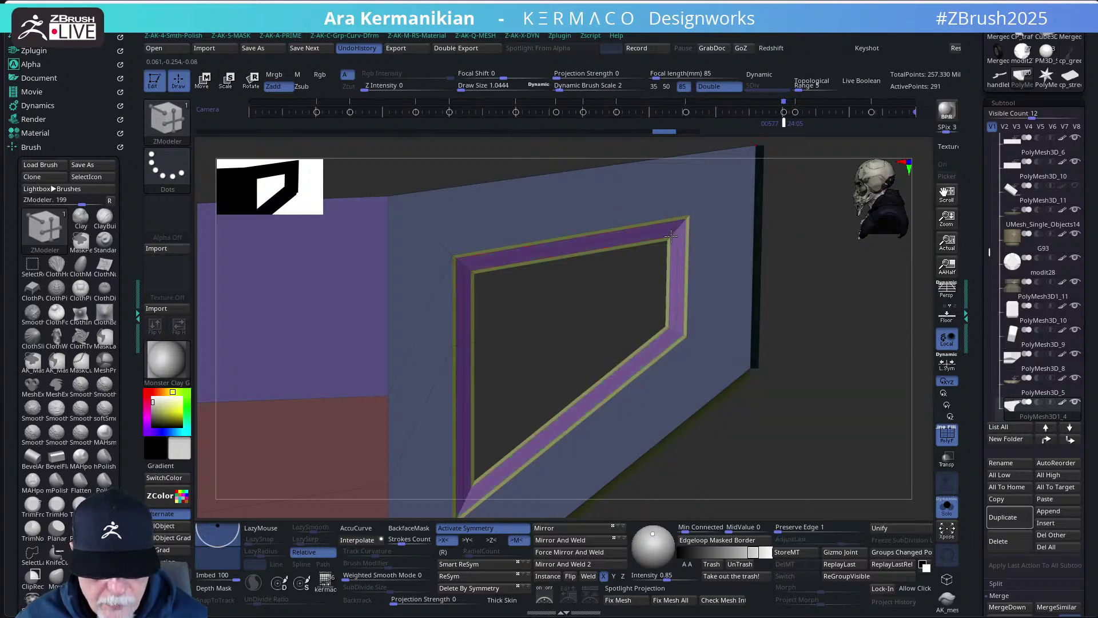
pyautogui.hotkey('ctrl', 'z')
# - Extrude the window frame's polygon loop outward using Extrude Move on a single edge loop
pyautogui.press('space')
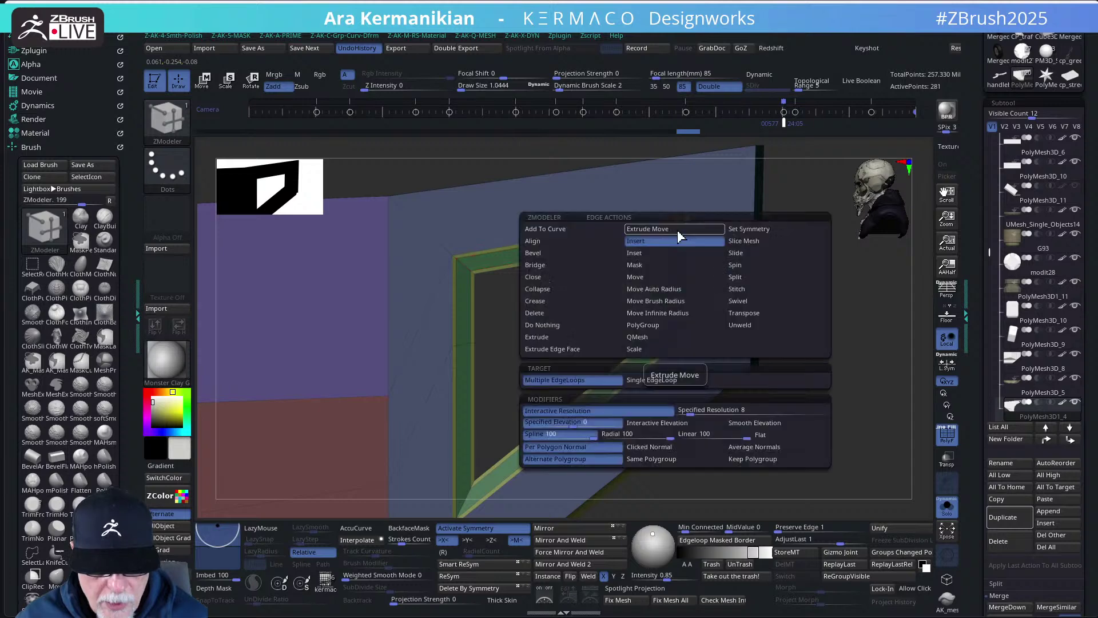
pyautogui.click(675, 230)
pyautogui.click(652, 380)
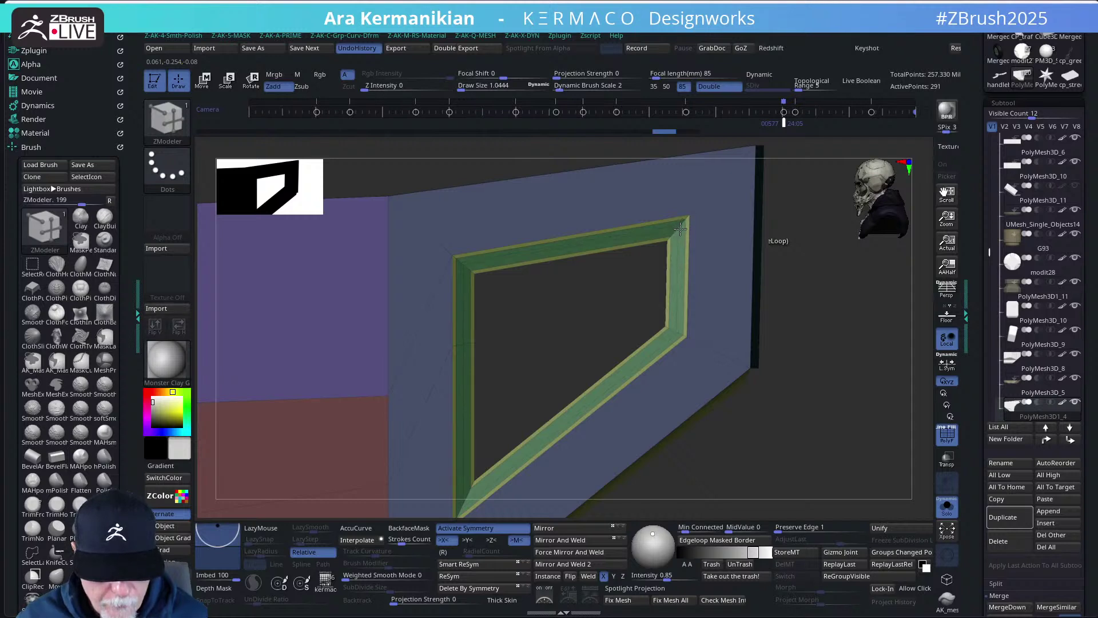
pyautogui.moveTo(895, 348); pyautogui.dragTo(890, 294)
pyautogui.click(679, 289)
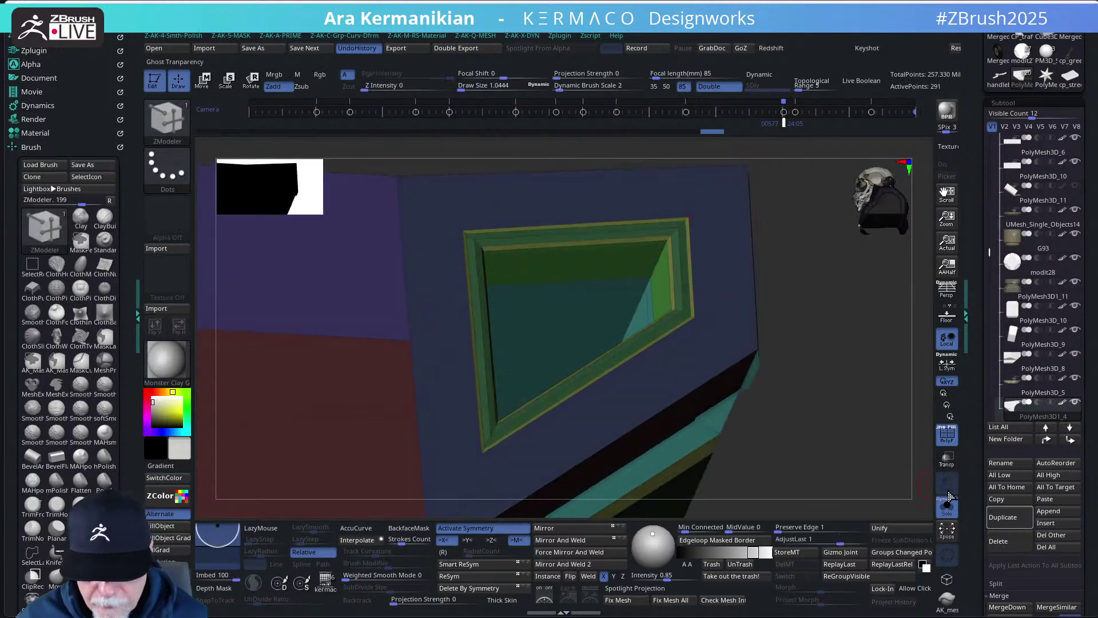
# - Widen the window frame's inner bevel, checking its thickness with PolyF toggled off and on
pyautogui.click(947, 433)
pyautogui.moveTo(863, 385); pyautogui.dragTo(758, 321)
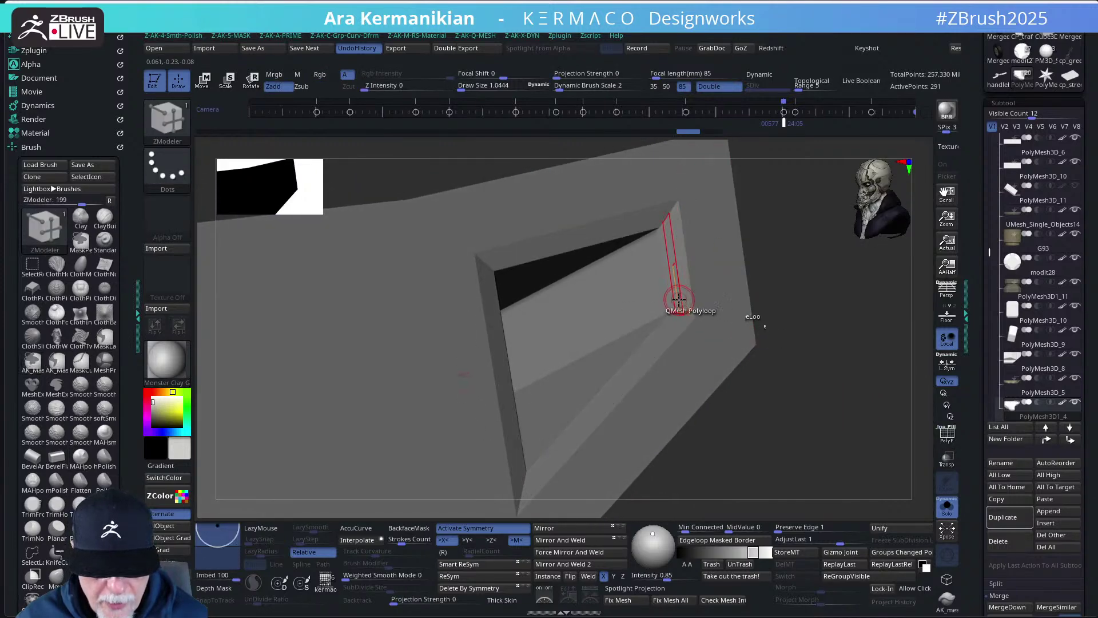
pyautogui.click(681, 303)
pyautogui.click(669, 303)
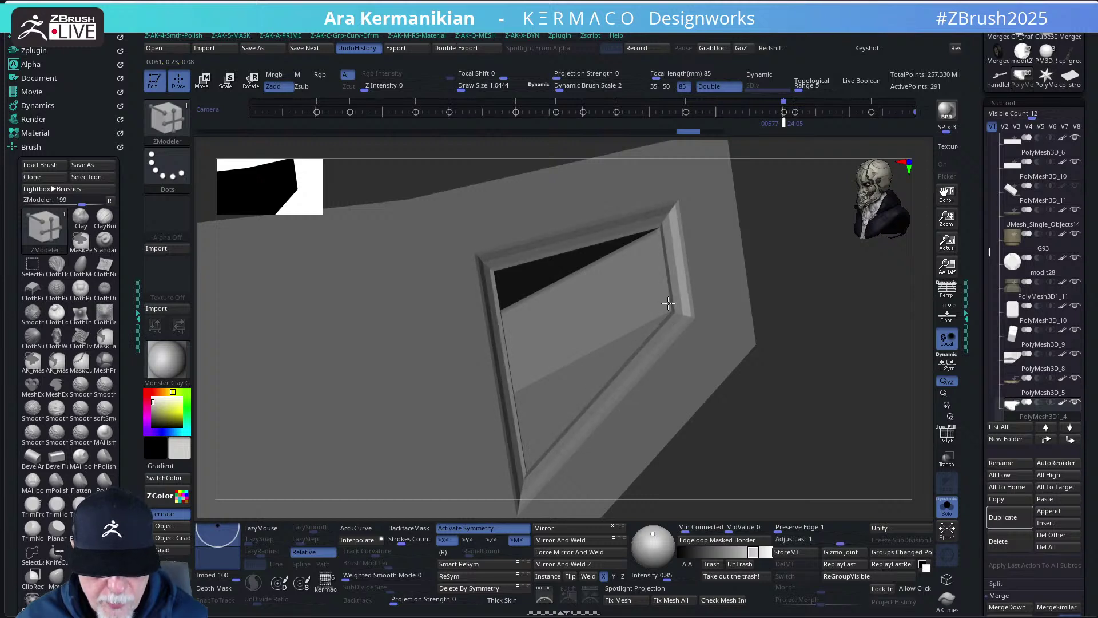
pyautogui.moveTo(672, 303)
pyautogui.mouseDown()
pyautogui.moveTo(688, 299)
pyautogui.moveTo(660, 308)
pyautogui.mouseUp()
pyautogui.moveTo(834, 383); pyautogui.dragTo(779, 344)
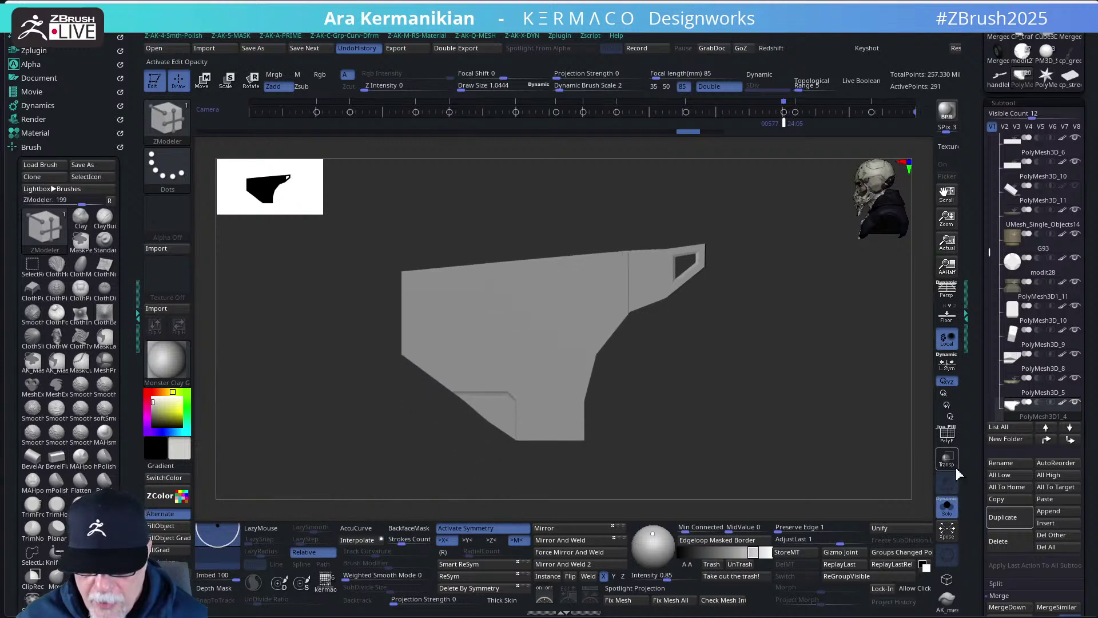
pyautogui.click(945, 446)
pyautogui.moveTo(789, 410); pyautogui.dragTo(738, 458)
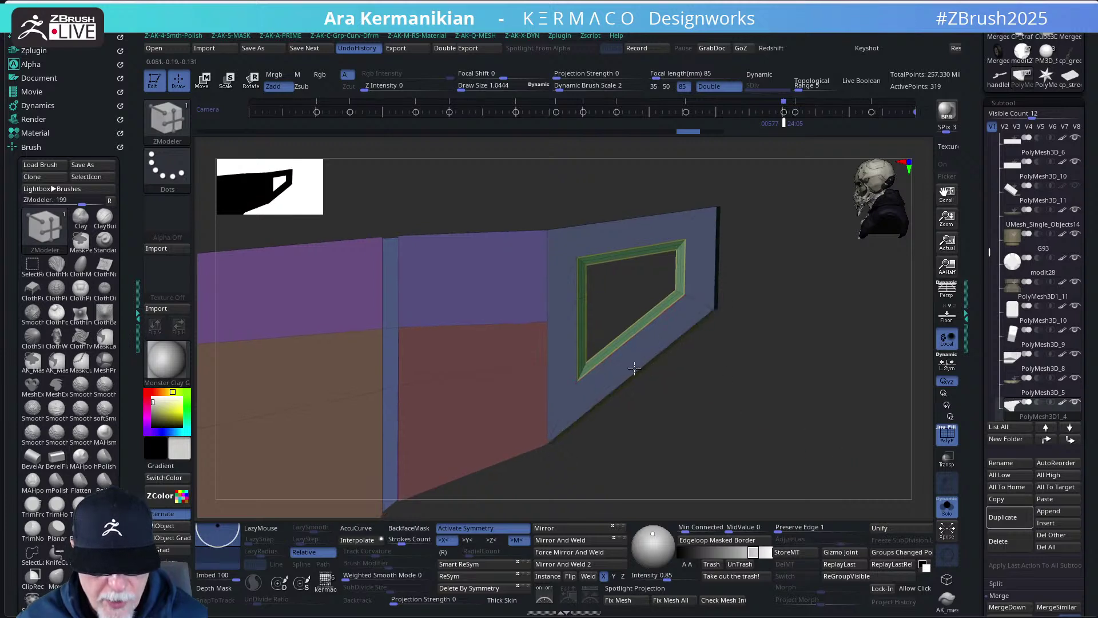
# - Set Insert Multiple EdgeLoops to Specified Resolution and trial it around the window frame
pyautogui.keyDown('alt'); pyautogui.click(638, 365); pyautogui.keyUp('alt')
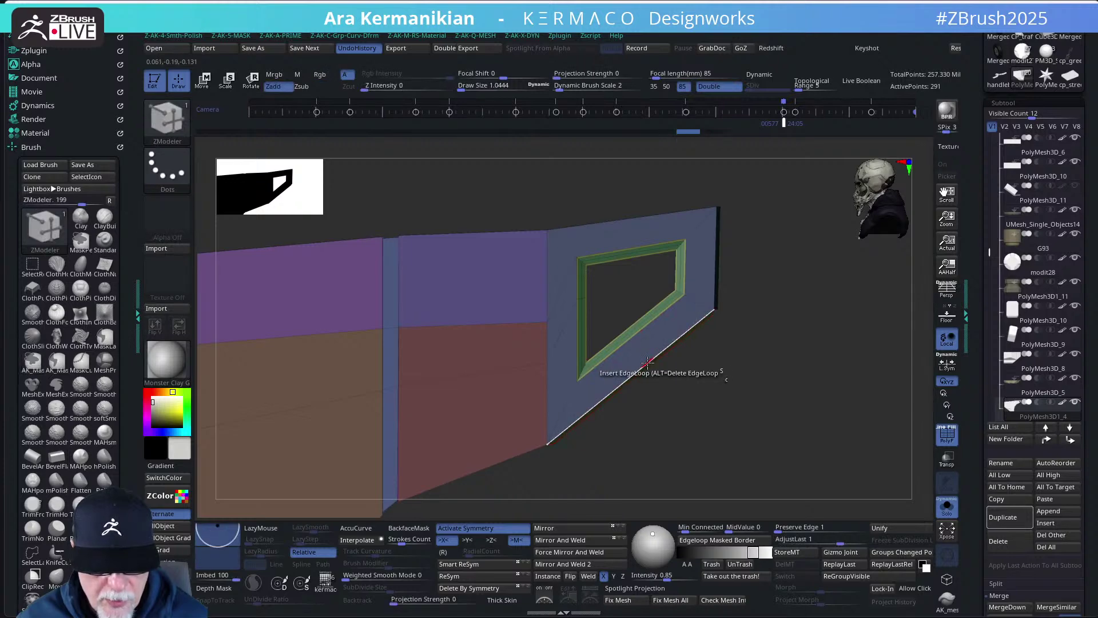
pyautogui.press('space')
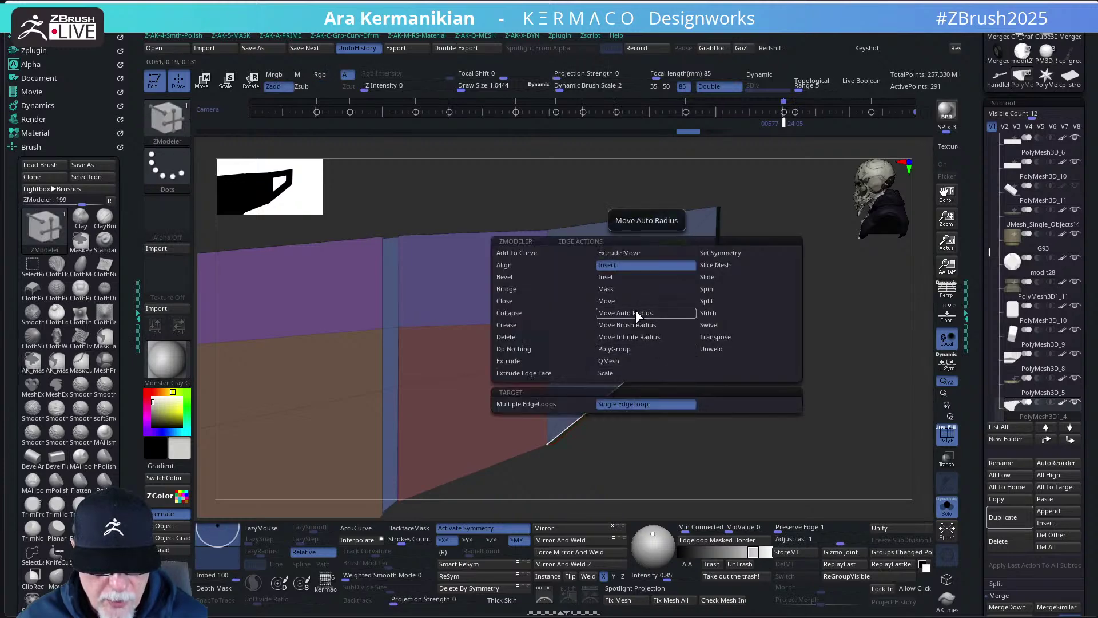
pyautogui.click(664, 433)
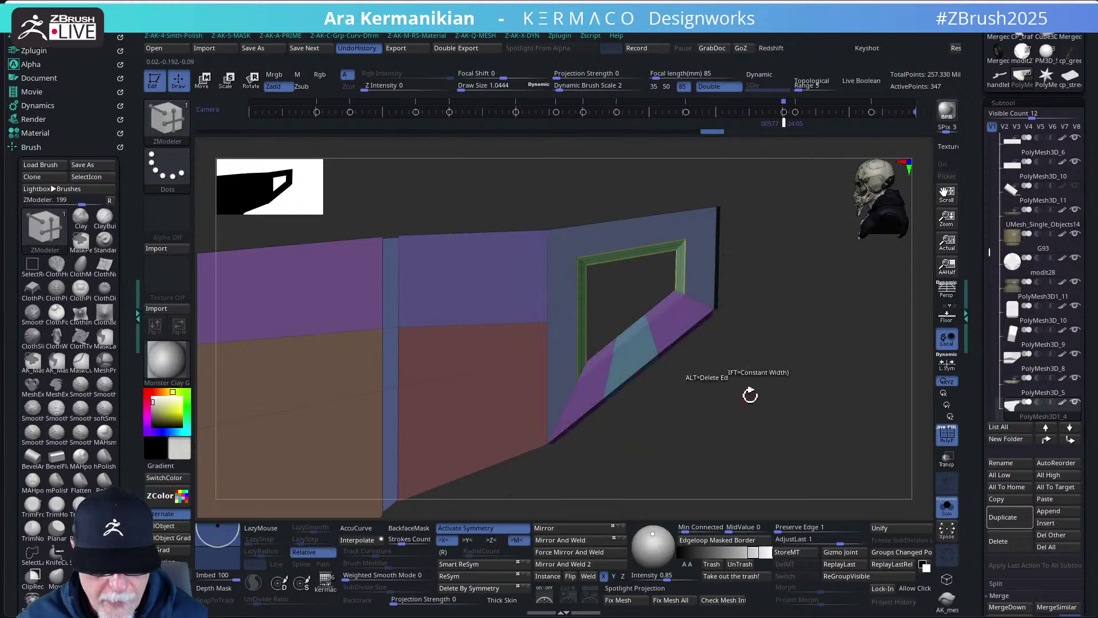
pyautogui.press('space')
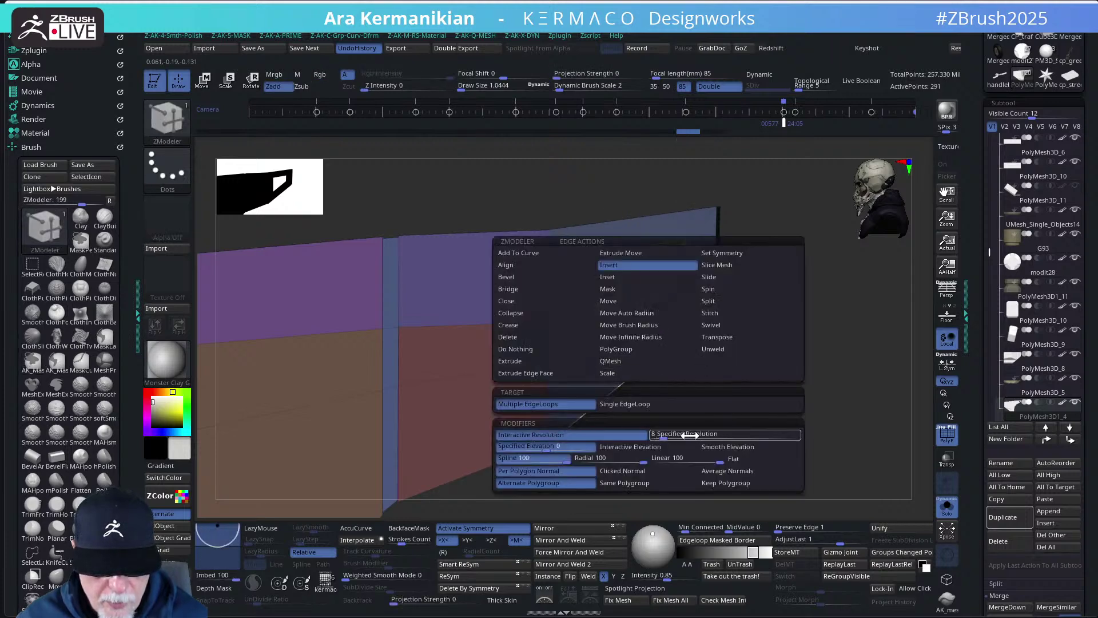
pyautogui.click(644, 434)
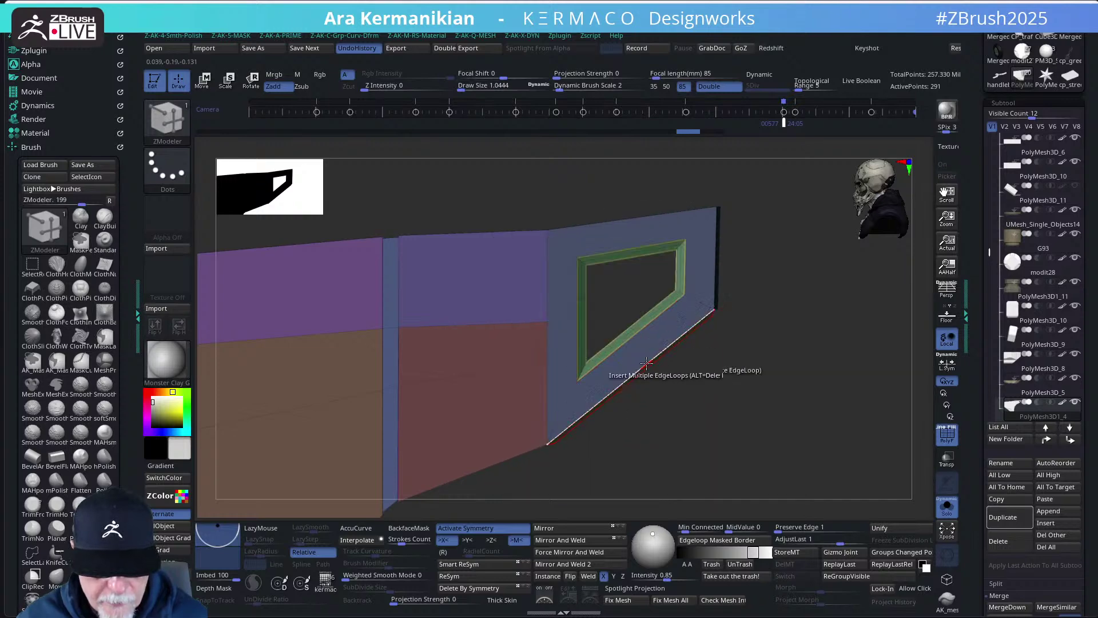
pyautogui.click(636, 344)
pyautogui.moveTo(800, 358); pyautogui.dragTo(775, 385)
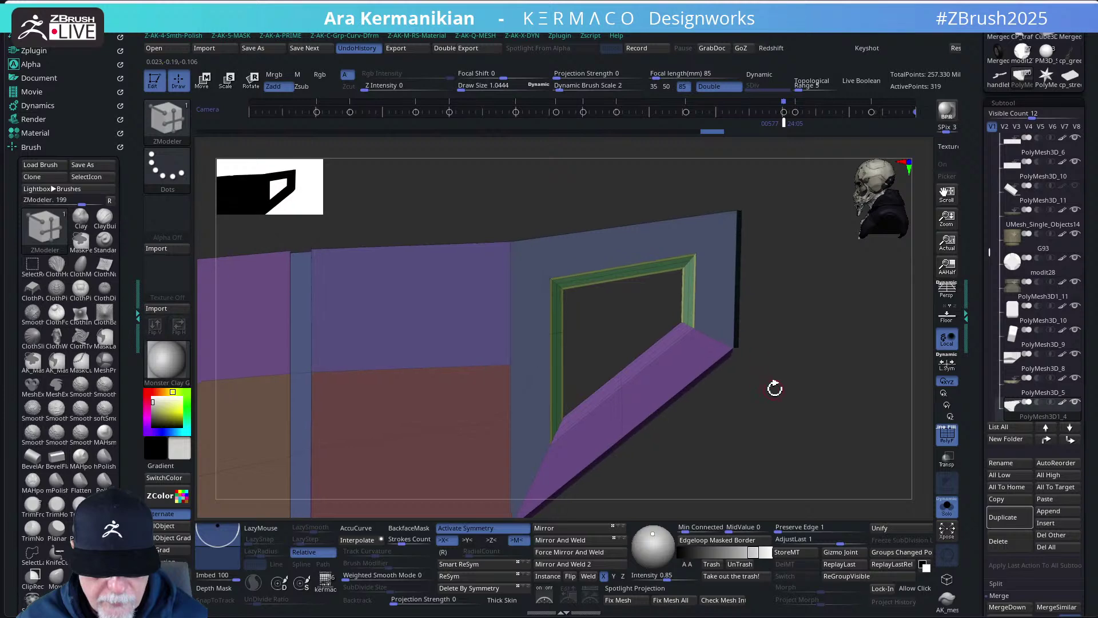
pyautogui.hotkey('ctrl', 'z')
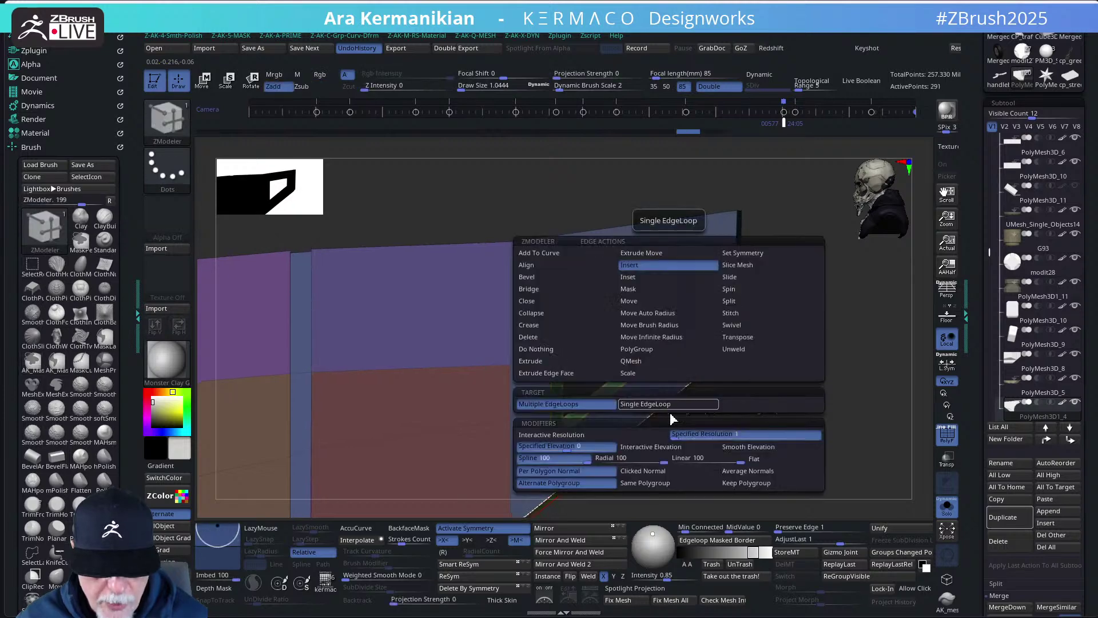
# - Add Keep Polygroup support loops around the window frame and wall edges, then extrude a bottom lip
pyautogui.rightClick(673, 399)
pyautogui.click(743, 483)
pyautogui.click(675, 362)
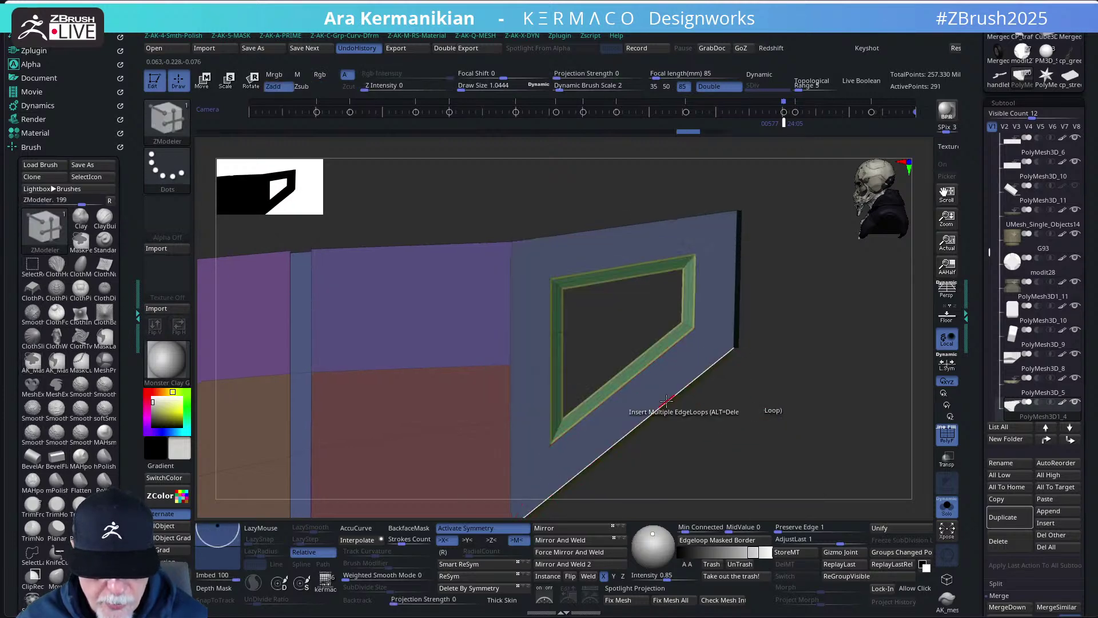
pyautogui.moveTo(736, 285); pyautogui.dragTo(744, 281)
pyautogui.moveTo(766, 426)
pyautogui.mouseDown()
pyautogui.moveTo(790, 410)
pyautogui.moveTo(740, 441)
pyautogui.moveTo(756, 443)
pyautogui.mouseUp()
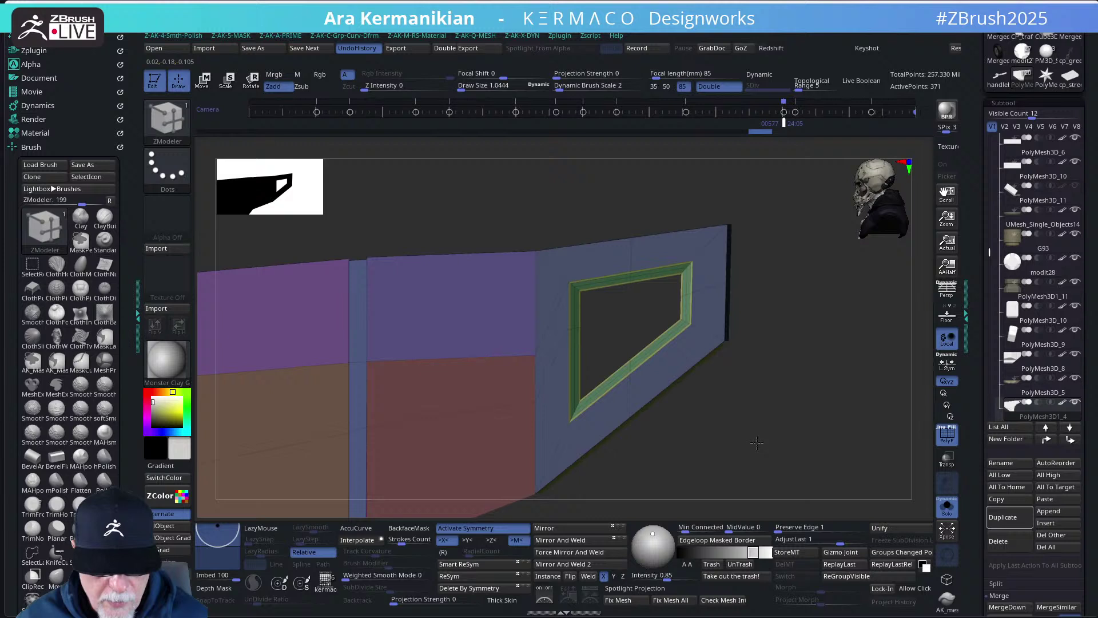
pyautogui.click(665, 353)
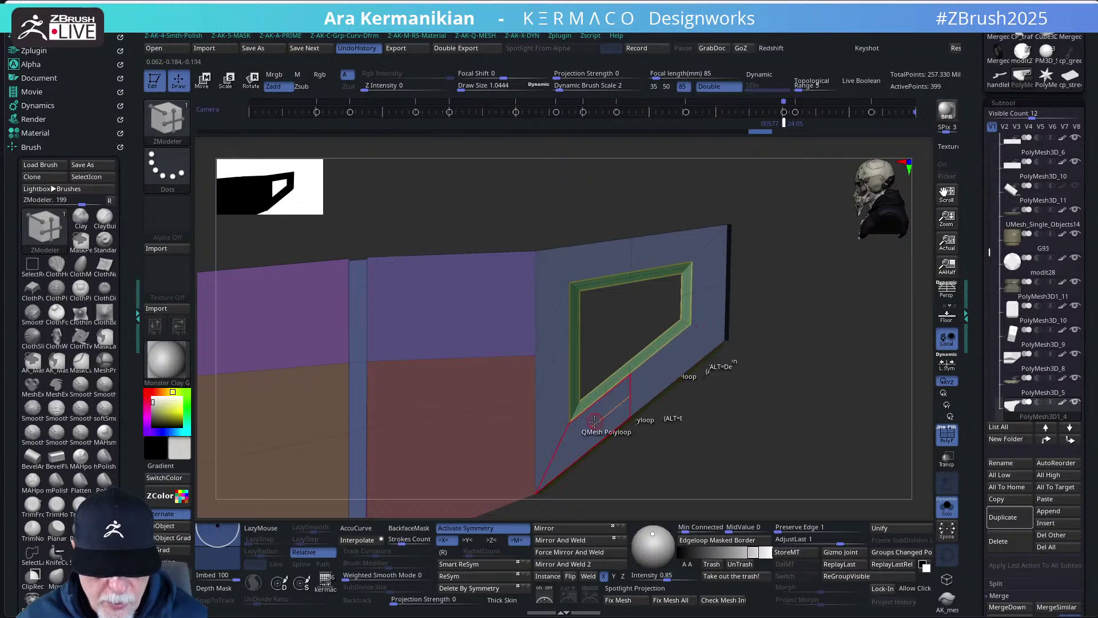
pyautogui.click(604, 396)
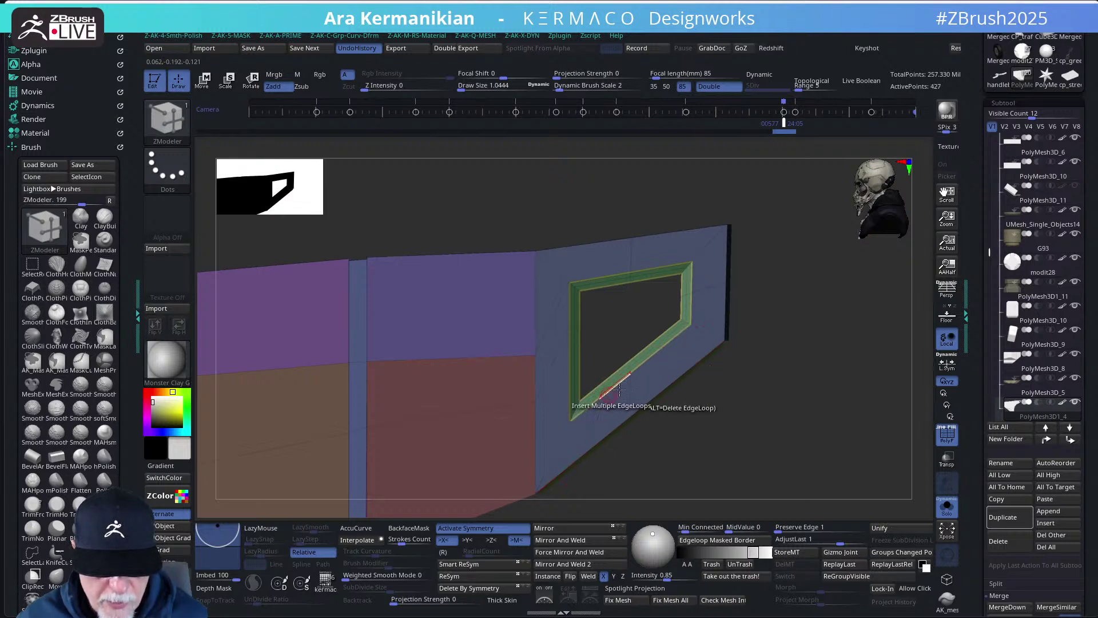
pyautogui.click(604, 242)
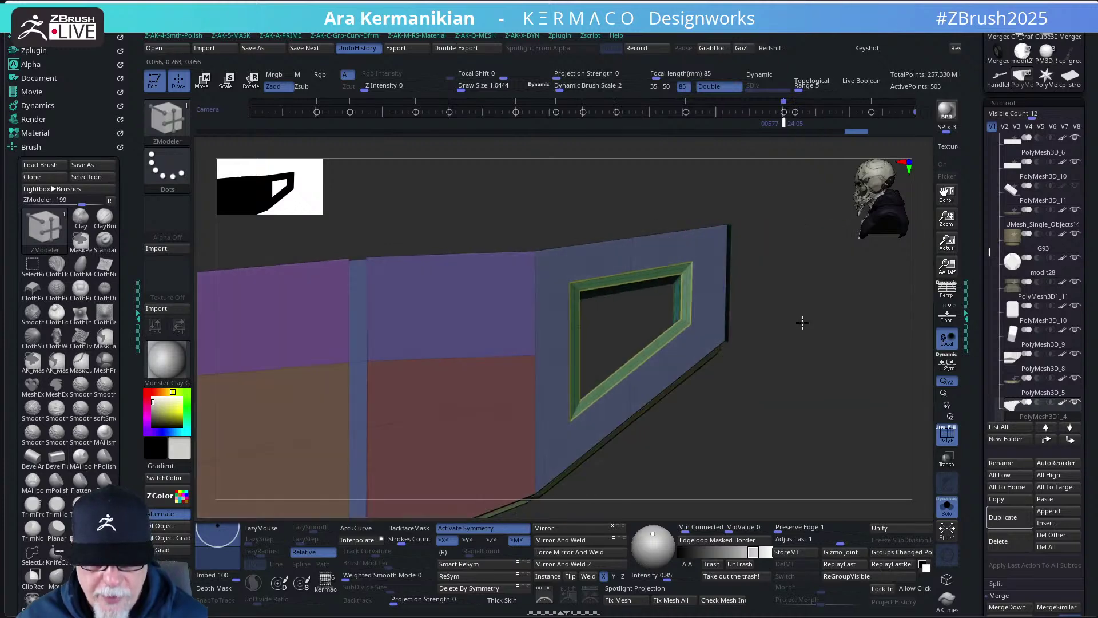
pyautogui.moveTo(728, 304); pyautogui.dragTo(804, 400)
# - Insert edge loops across the panel's brown and green faces and QMesh a polygon loop
pyautogui.click(721, 283)
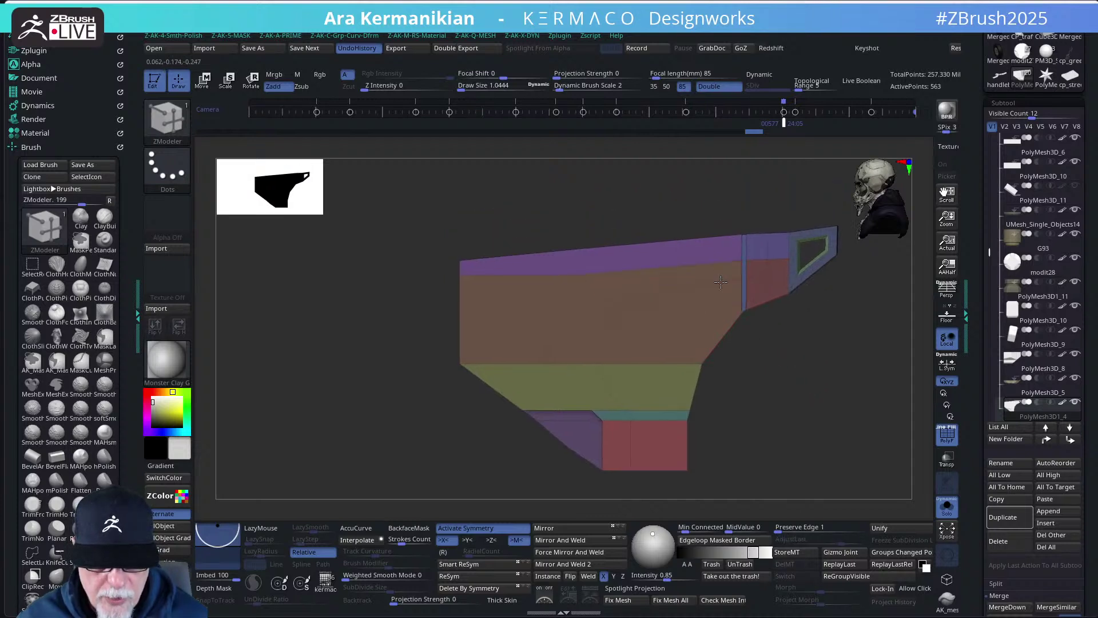
pyautogui.click(721, 283)
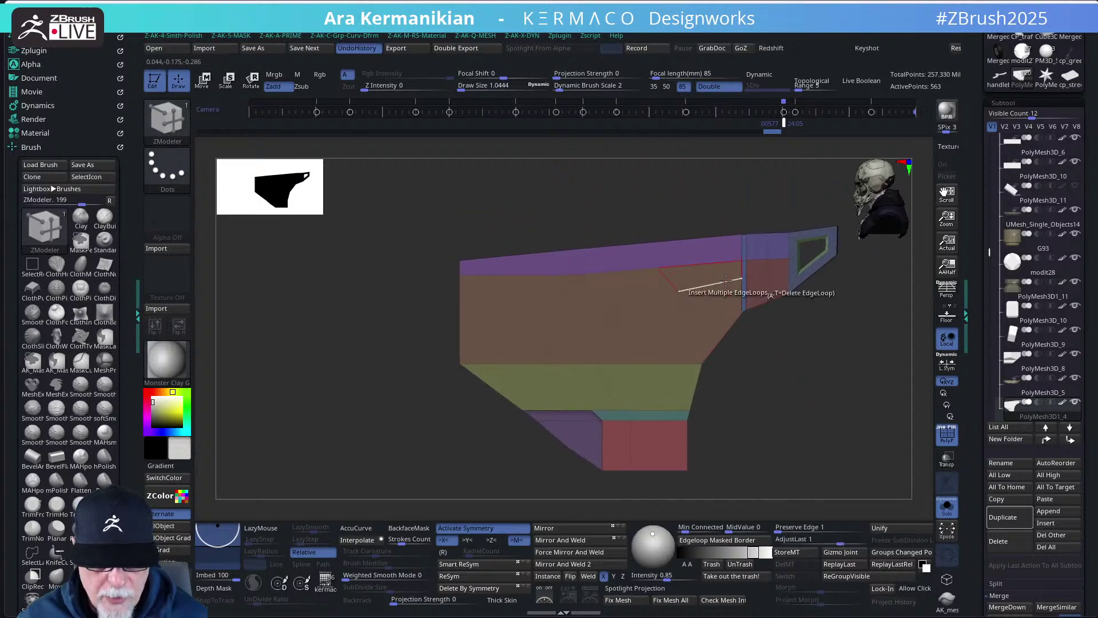
pyautogui.click(647, 294)
pyautogui.moveTo(792, 432); pyautogui.dragTo(799, 392)
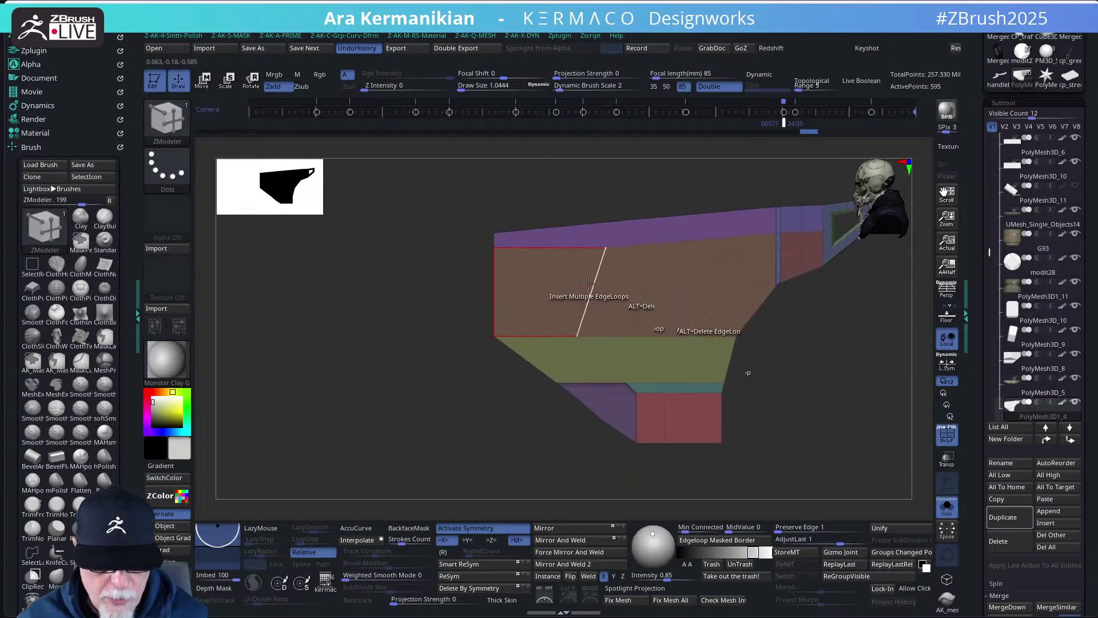
pyautogui.click(554, 244)
pyautogui.moveTo(795, 457); pyautogui.dragTo(755, 423)
pyautogui.click(640, 383)
# - Orbit the side panel to inspect the new loops from above, edge-on and oblique angles
pyautogui.moveTo(810, 465); pyautogui.dragTo(773, 382)
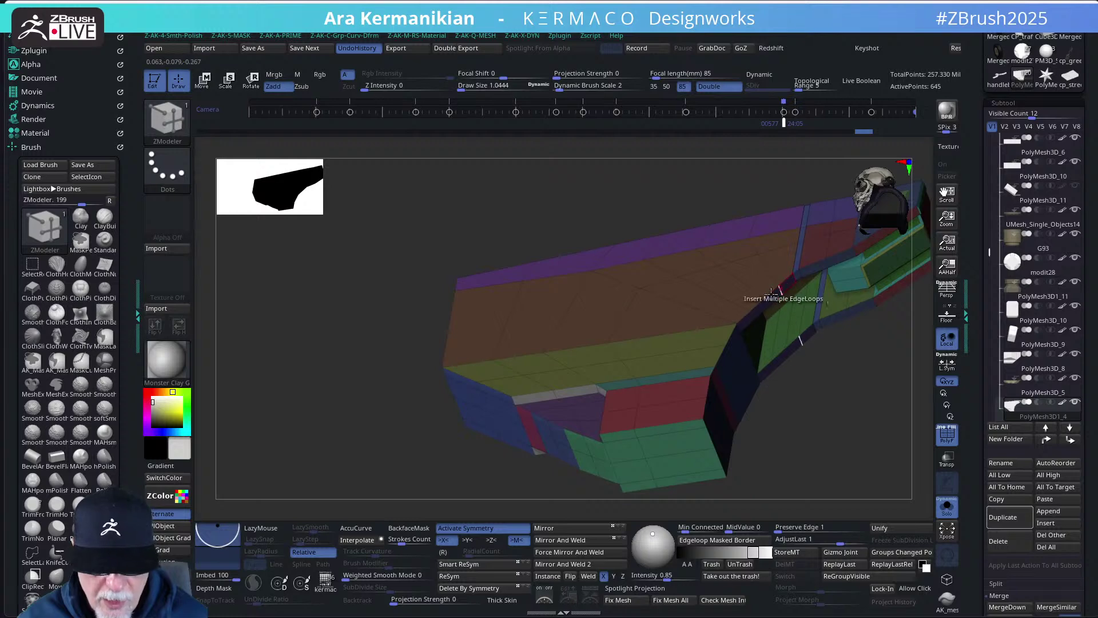
pyautogui.moveTo(898, 458); pyautogui.dragTo(625, 360)
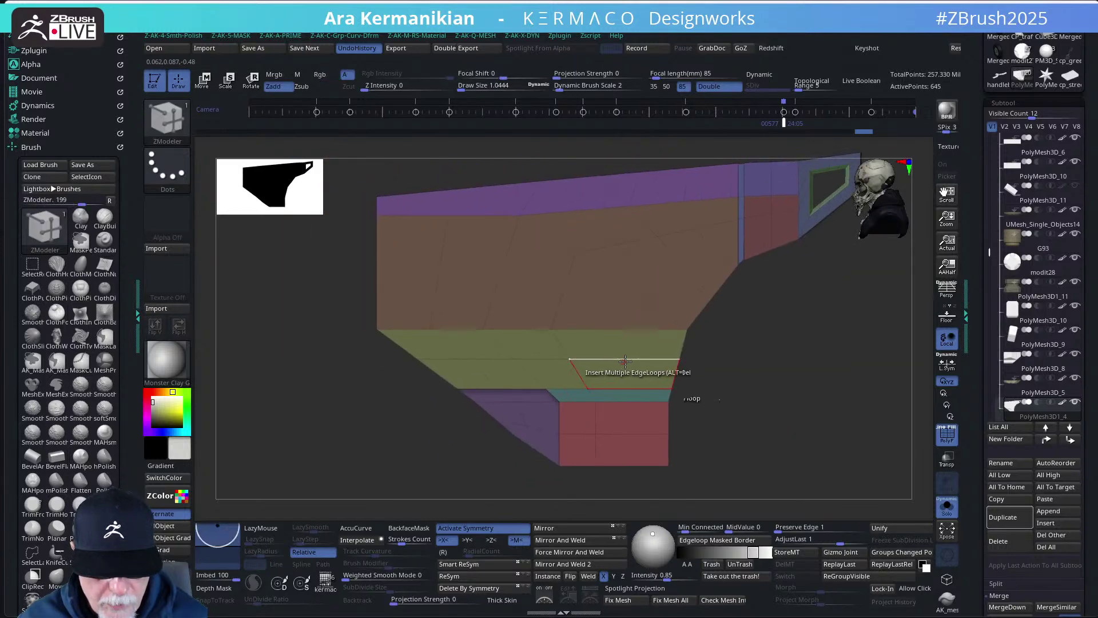
pyautogui.moveTo(790, 463); pyautogui.dragTo(690, 369)
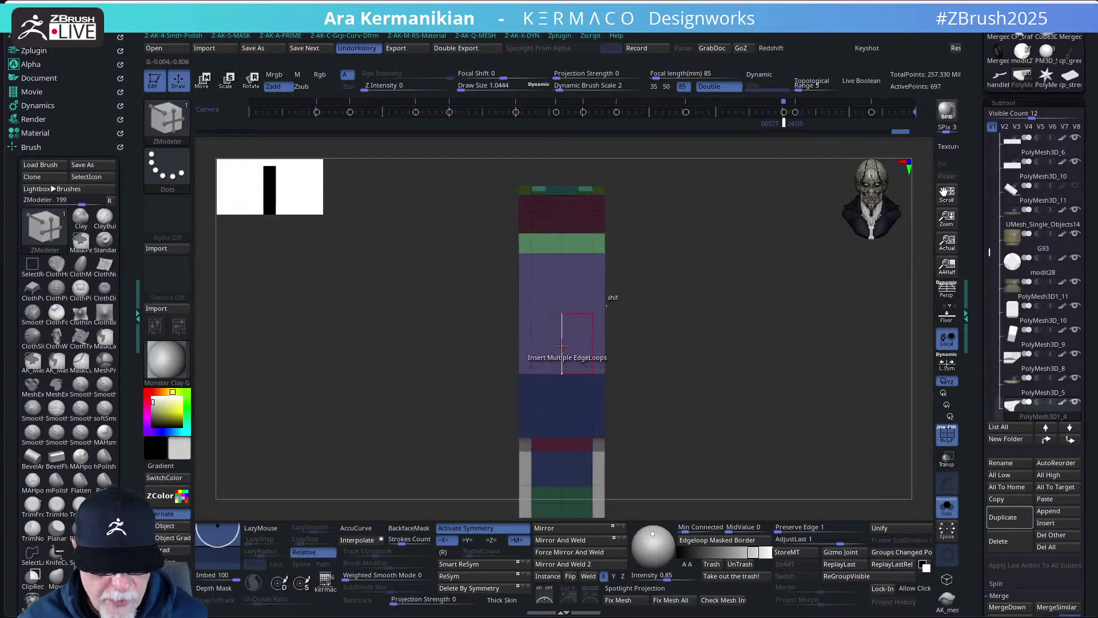
pyautogui.moveTo(709, 407); pyautogui.dragTo(780, 375)
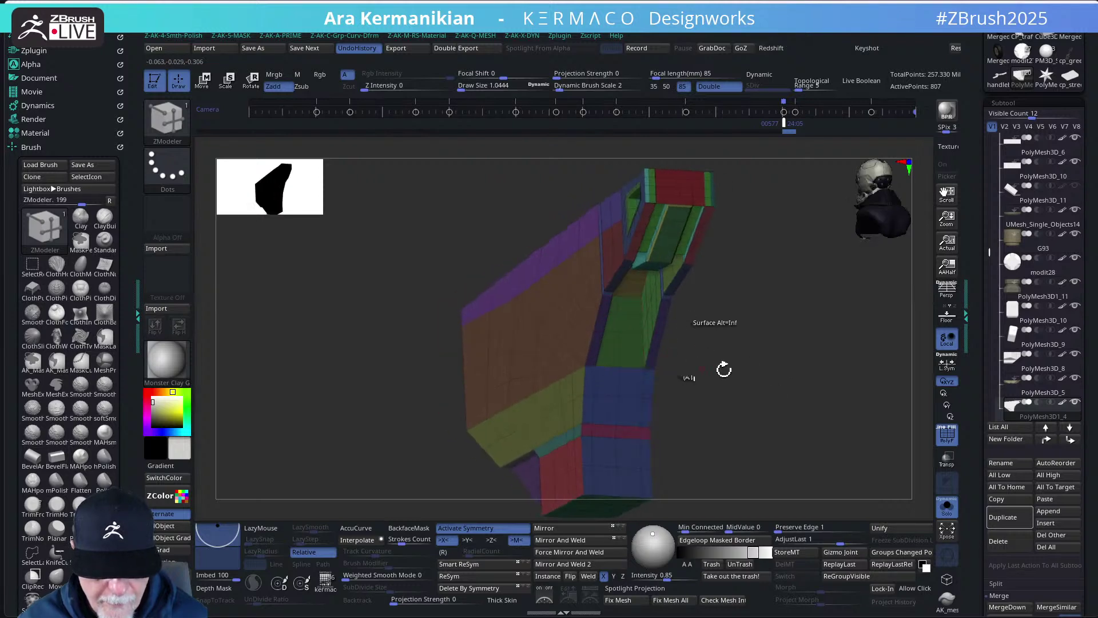
pyautogui.keyDown('shift'); pyautogui.moveTo(785, 388); pyautogui.dragTo(787, 392); pyautogui.keyUp('shift')
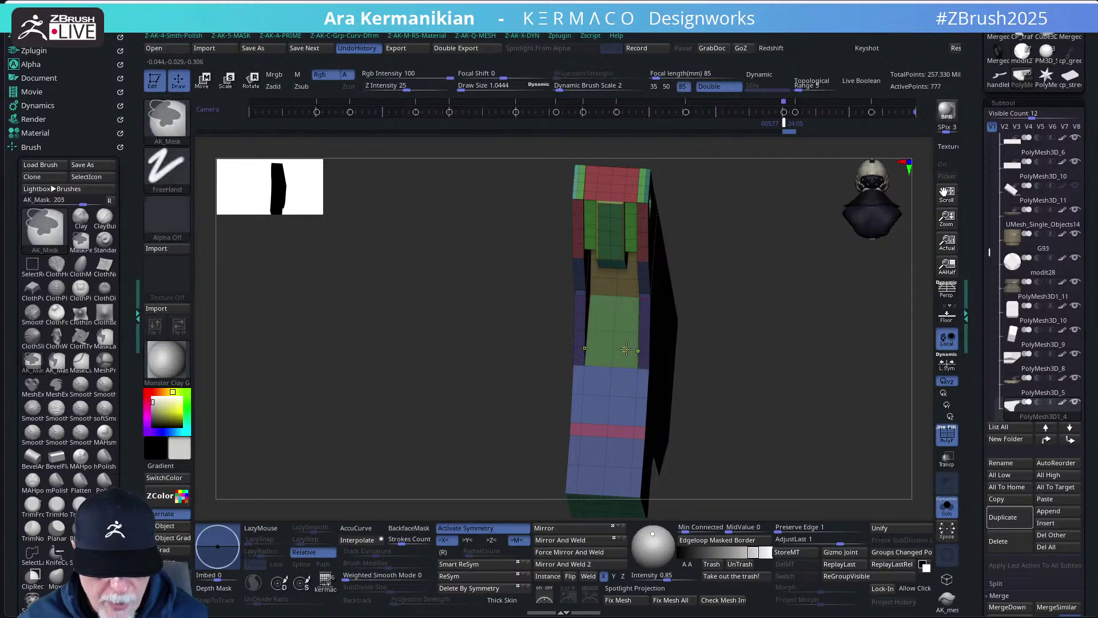
pyautogui.moveTo(778, 380)
pyautogui.mouseDown()
pyautogui.moveTo(798, 397)
pyautogui.moveTo(782, 395)
pyautogui.mouseUp()
# - Set the edge action to Slide and the polygon action to QMesh, then review the panel
pyautogui.press('space')
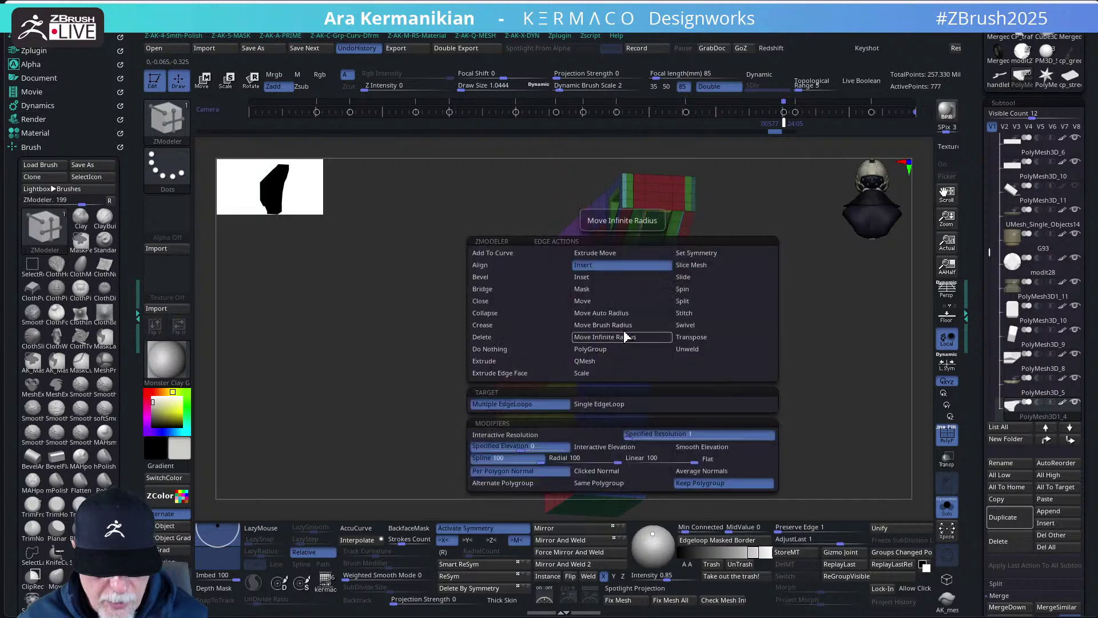
pyautogui.click(690, 278)
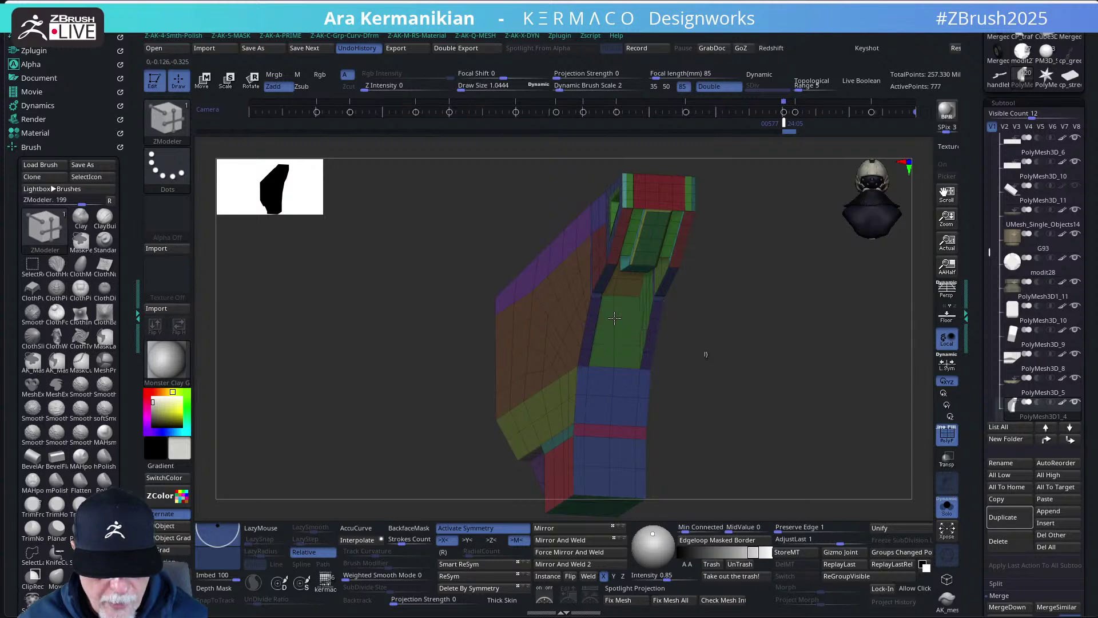
pyautogui.press('space')
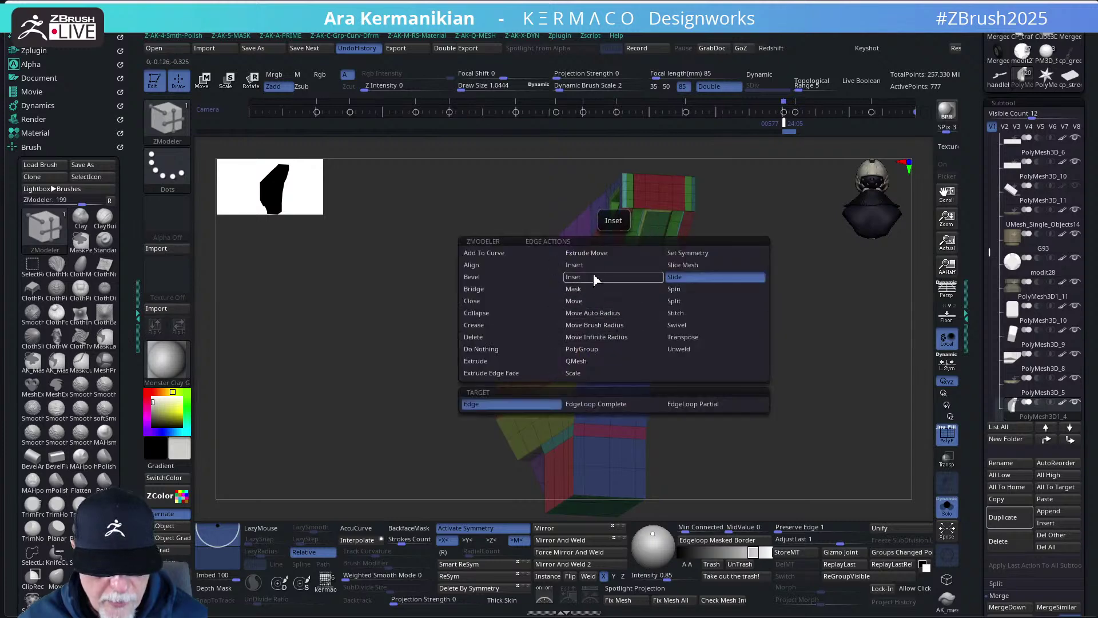
pyautogui.click(595, 281)
pyautogui.moveTo(715, 372); pyautogui.dragTo(824, 462)
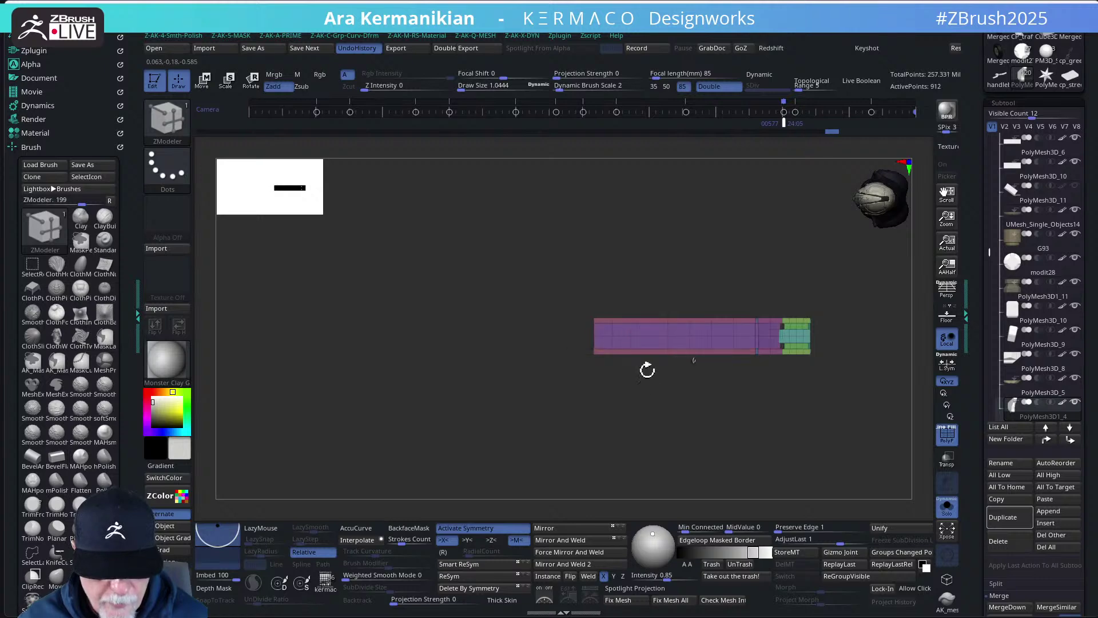
pyautogui.moveTo(659, 427); pyautogui.dragTo(712, 428)
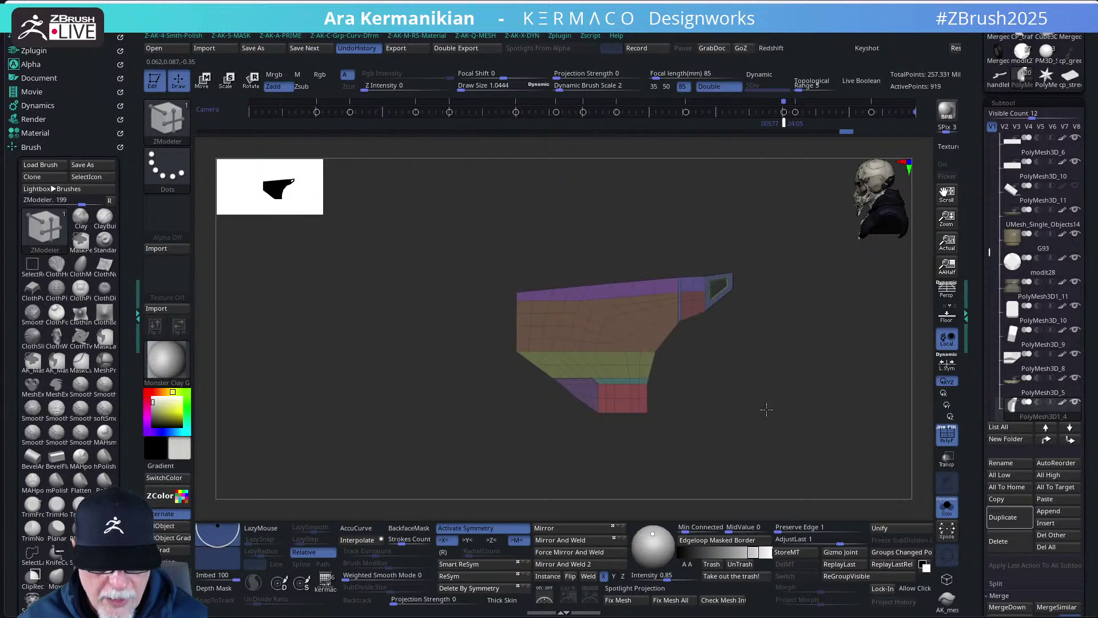
# - Zoom in on the side panel and insert extra edge loops into its green face
pyautogui.moveTo(765, 410); pyautogui.dragTo(774, 414)
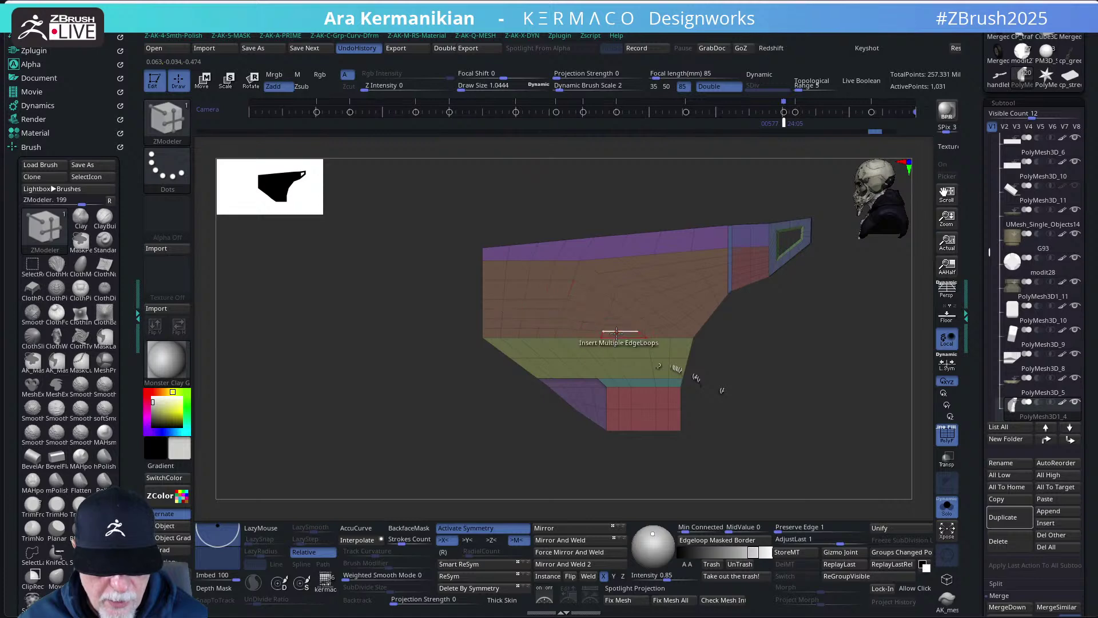
pyautogui.press('ctrl')
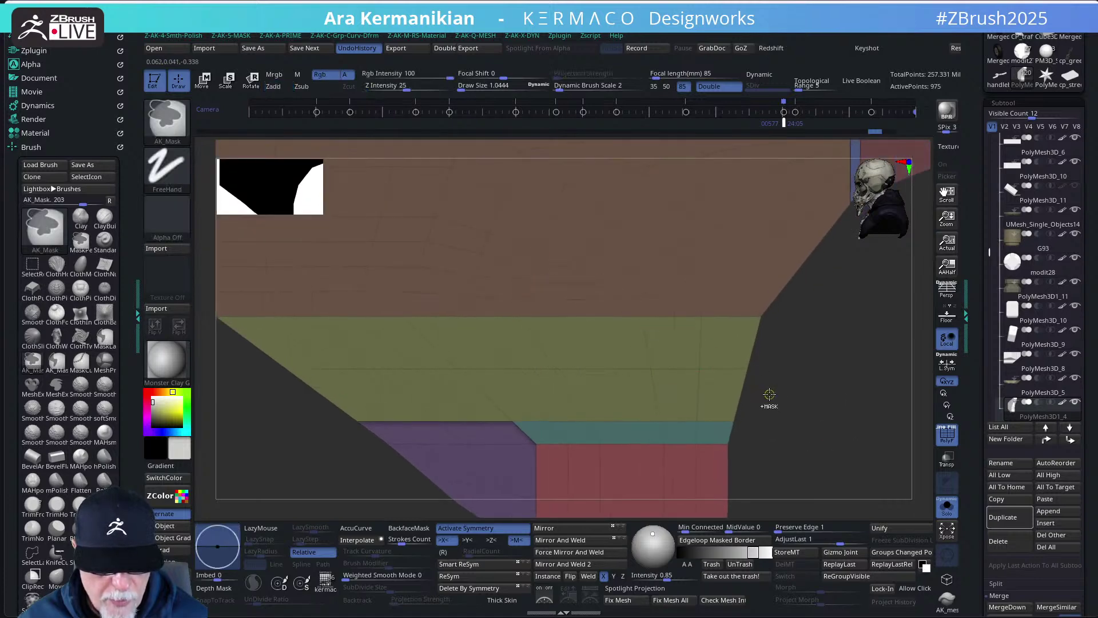
pyautogui.press('f')
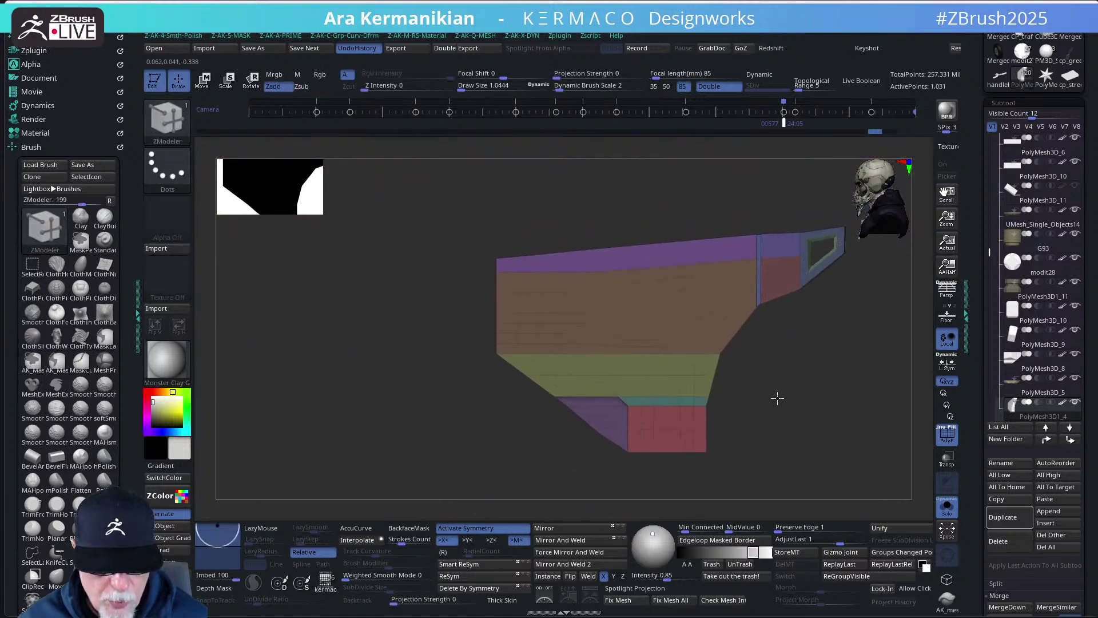
pyautogui.moveTo(761, 405); pyautogui.dragTo(786, 422)
pyautogui.moveTo(787, 422)
pyautogui.mouseDown()
pyautogui.moveTo(799, 420)
pyautogui.moveTo(777, 398)
pyautogui.moveTo(774, 421)
pyautogui.mouseUp()
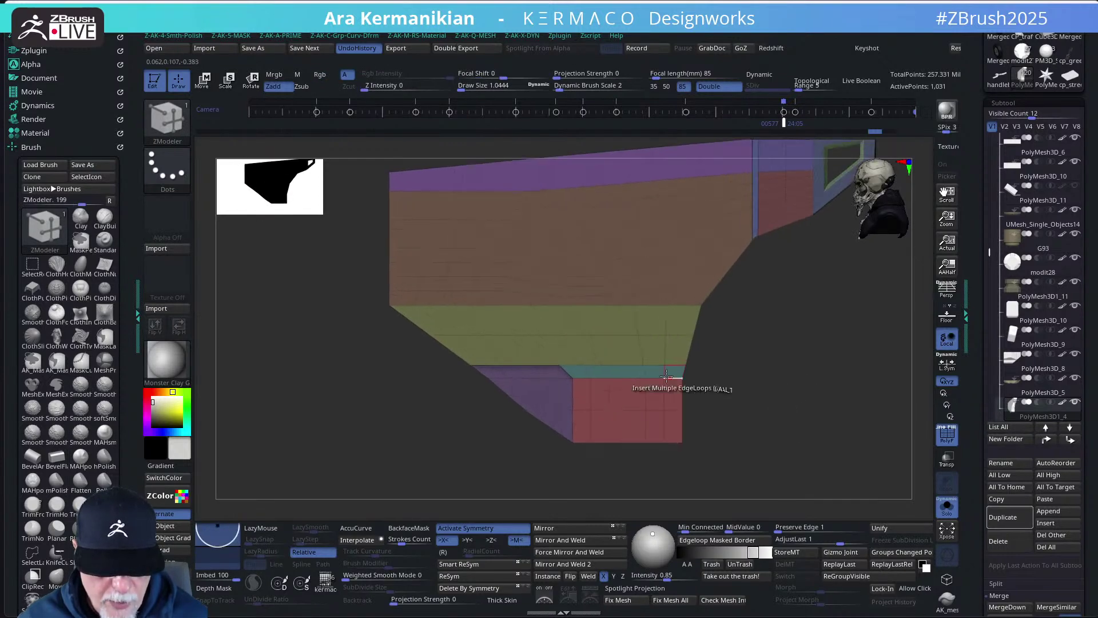
pyautogui.click(612, 335)
pyautogui.moveTo(726, 355)
pyautogui.keyDown('alt'); pyautogui.mouseDown()
pyautogui.moveTo(847, 453)
pyautogui.moveTo(824, 441)
pyautogui.mouseUp(); pyautogui.keyUp('alt')
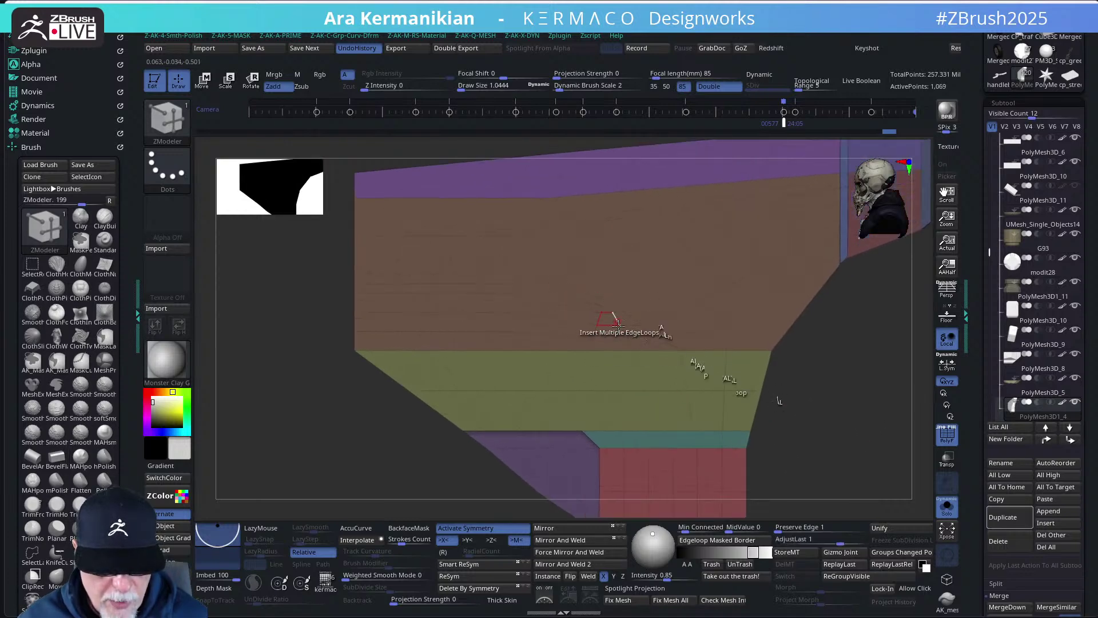
pyautogui.press('space')
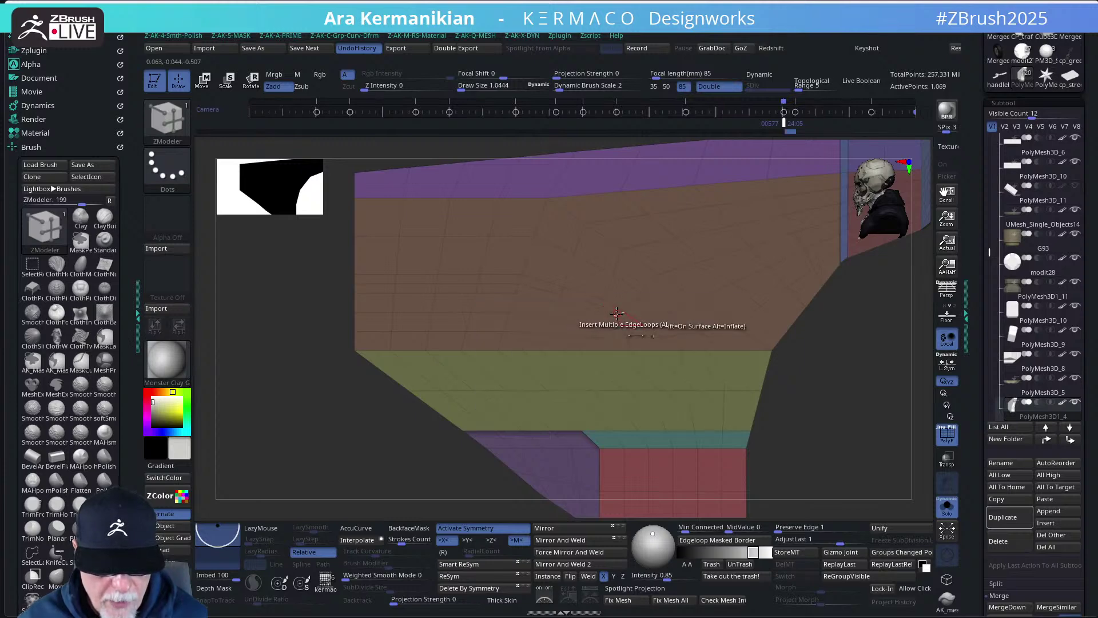
pyautogui.moveTo(779, 375); pyautogui.dragTo(653, 393)
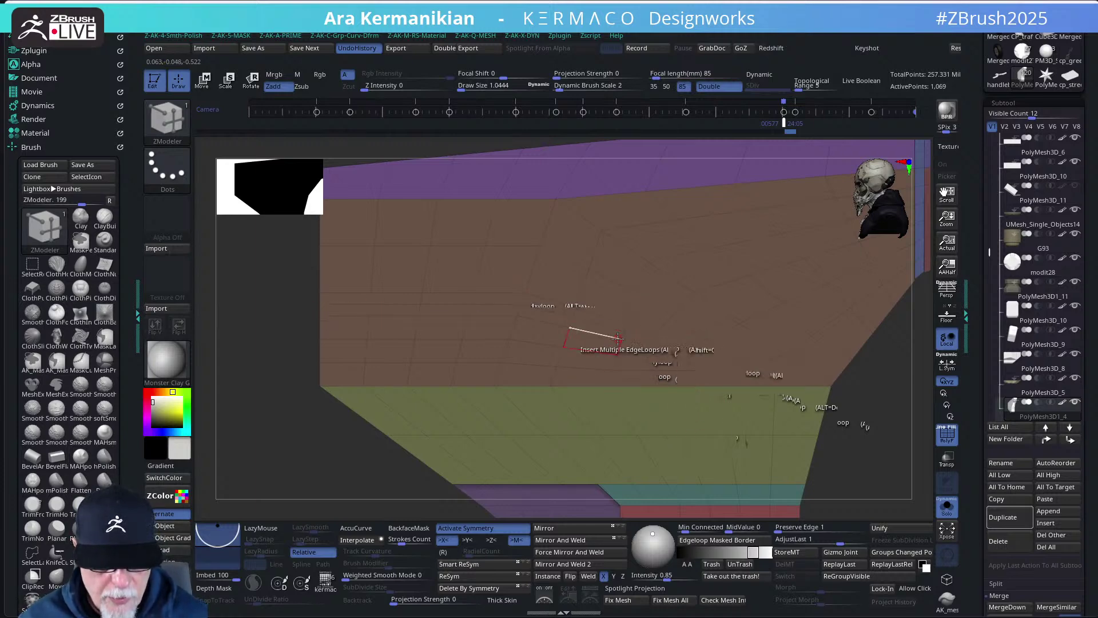
pyautogui.press('space')
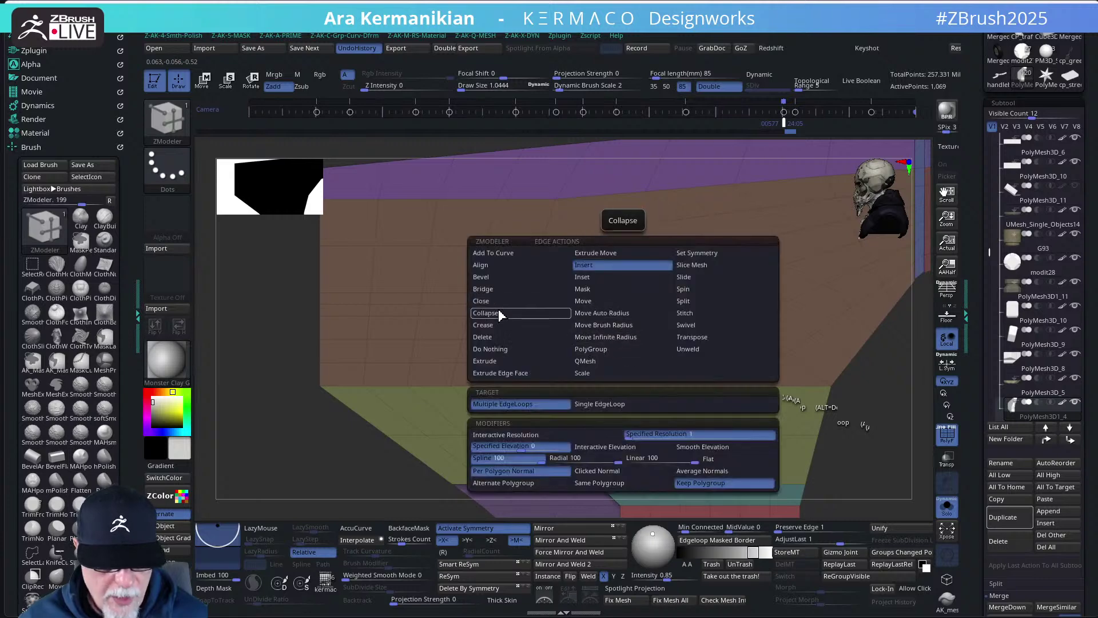
# - Set Collapse to single edges and collapse six surplus edges along the panel, undoing the last
pyautogui.click(498, 313)
pyautogui.click(692, 405)
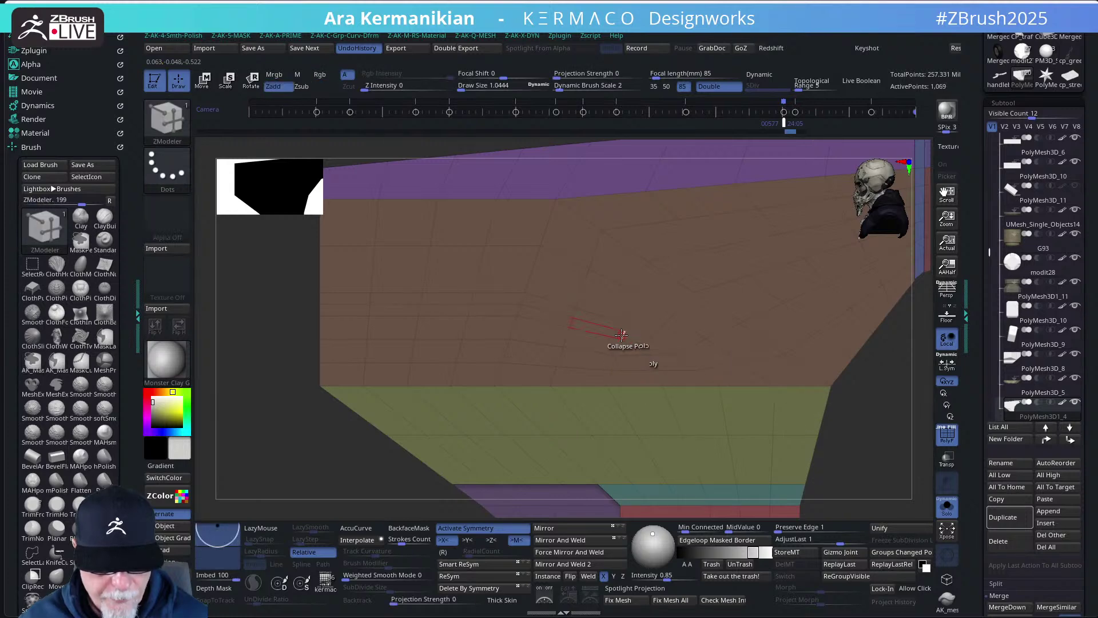
pyautogui.press('space')
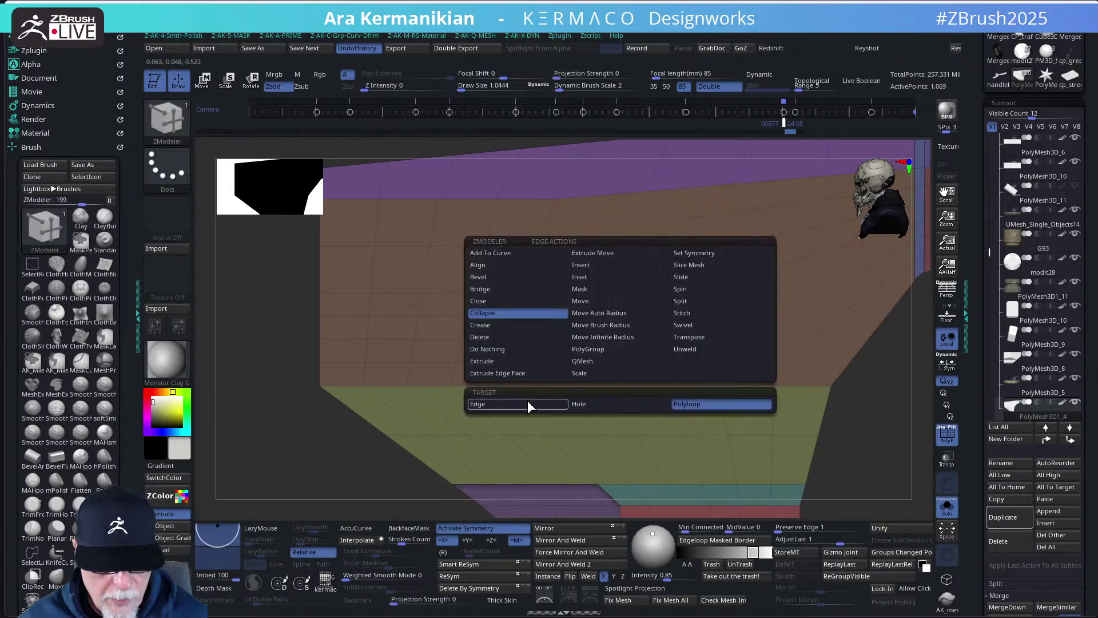
pyautogui.click(528, 405)
pyautogui.click(624, 335)
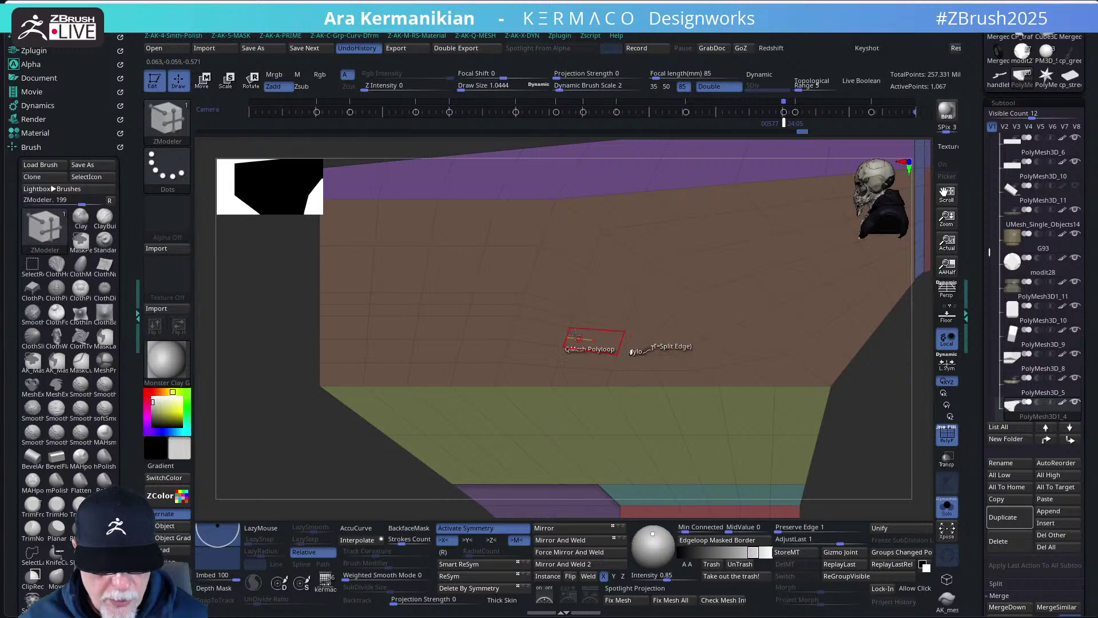
pyautogui.click(569, 322)
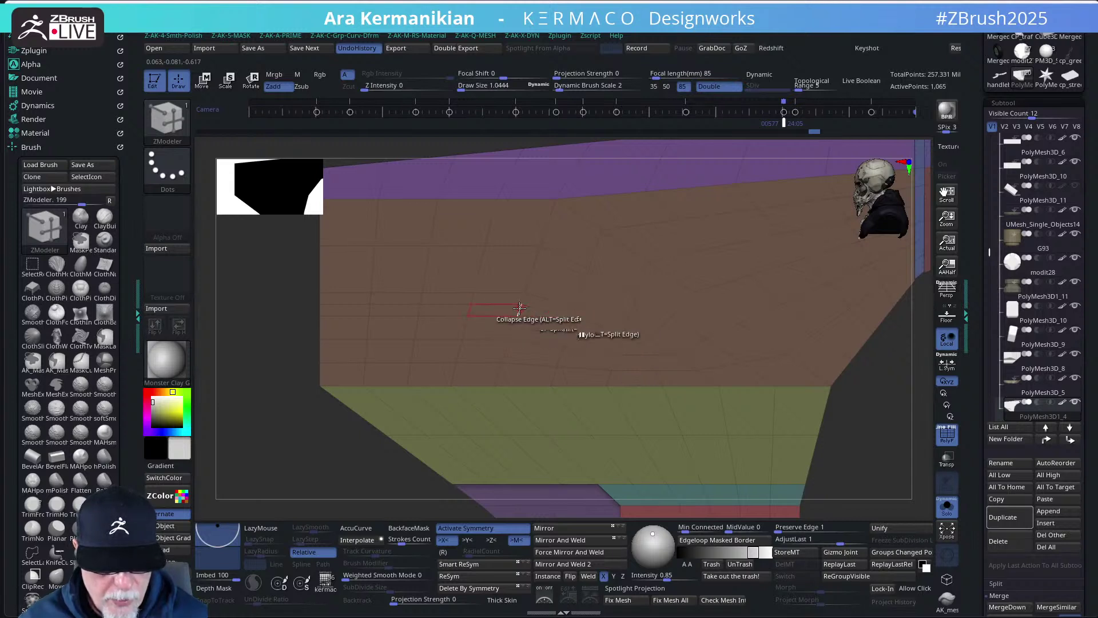
pyautogui.click(519, 308)
pyautogui.click(472, 309)
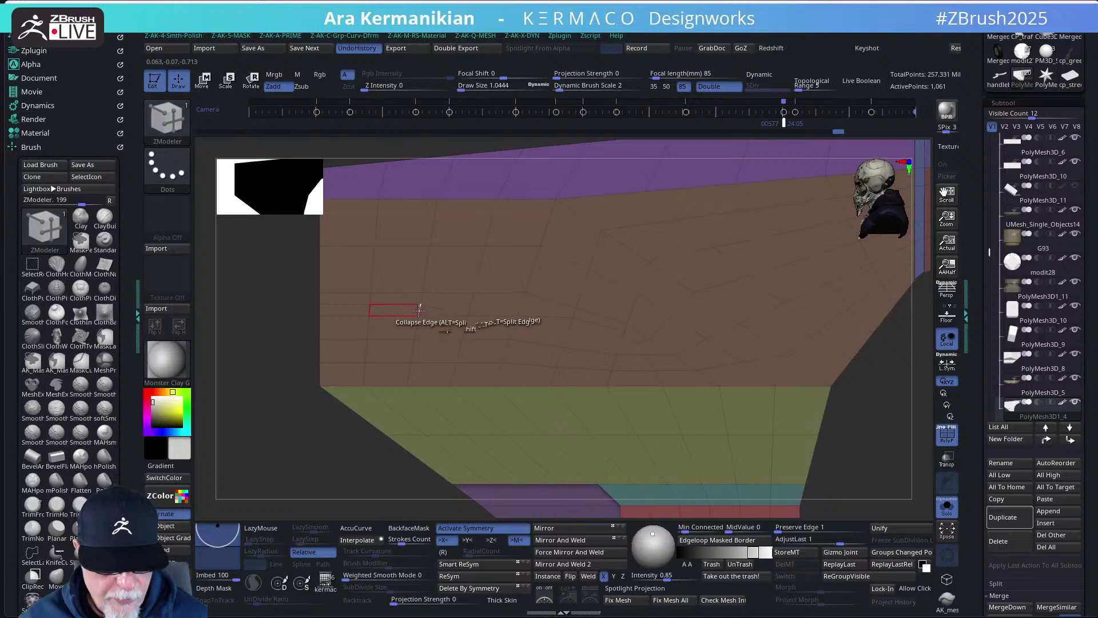
pyautogui.click(419, 309)
pyautogui.click(369, 311)
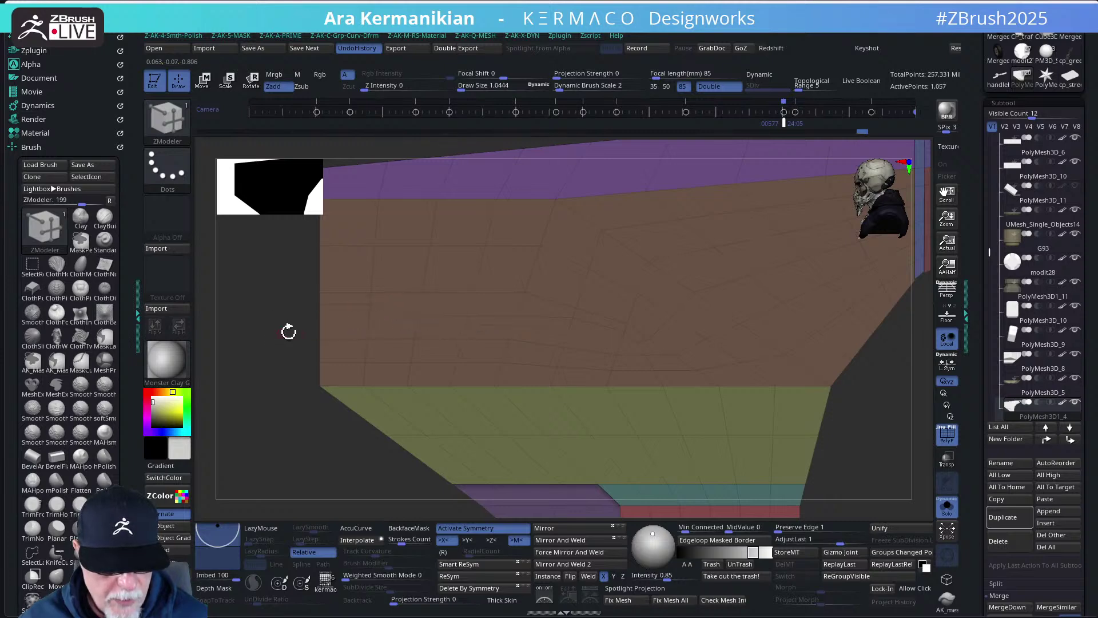
pyautogui.hotkey('ctrl', 'z')
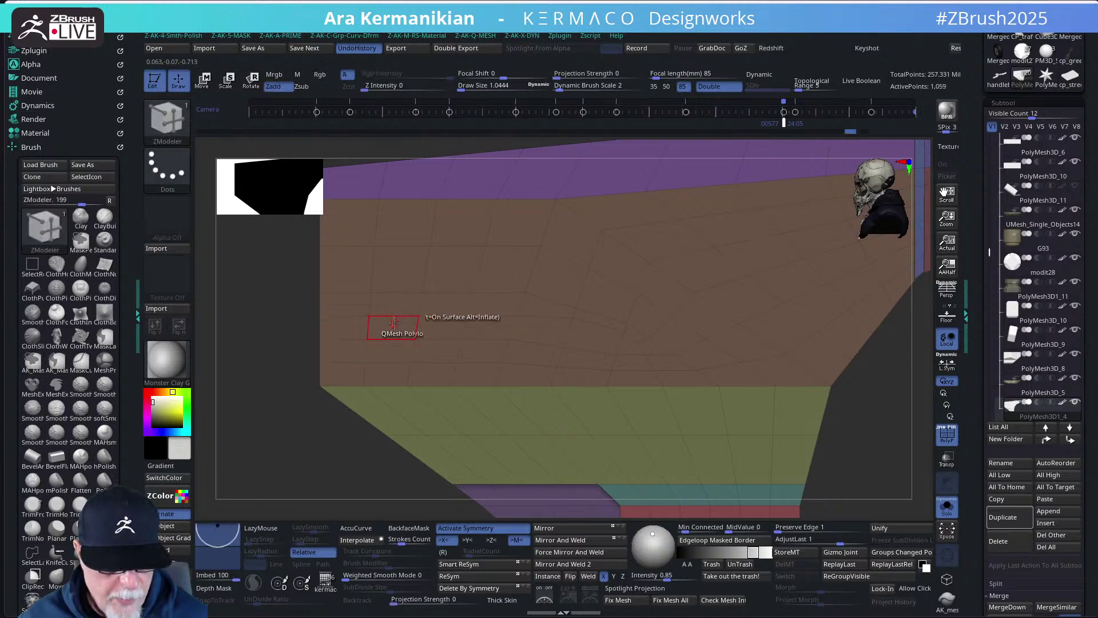
# - Collapse more edges near the panel's left end and end face, undoing mistaken collapses
pyautogui.click(395, 322)
pyautogui.moveTo(275, 324); pyautogui.dragTo(466, 378)
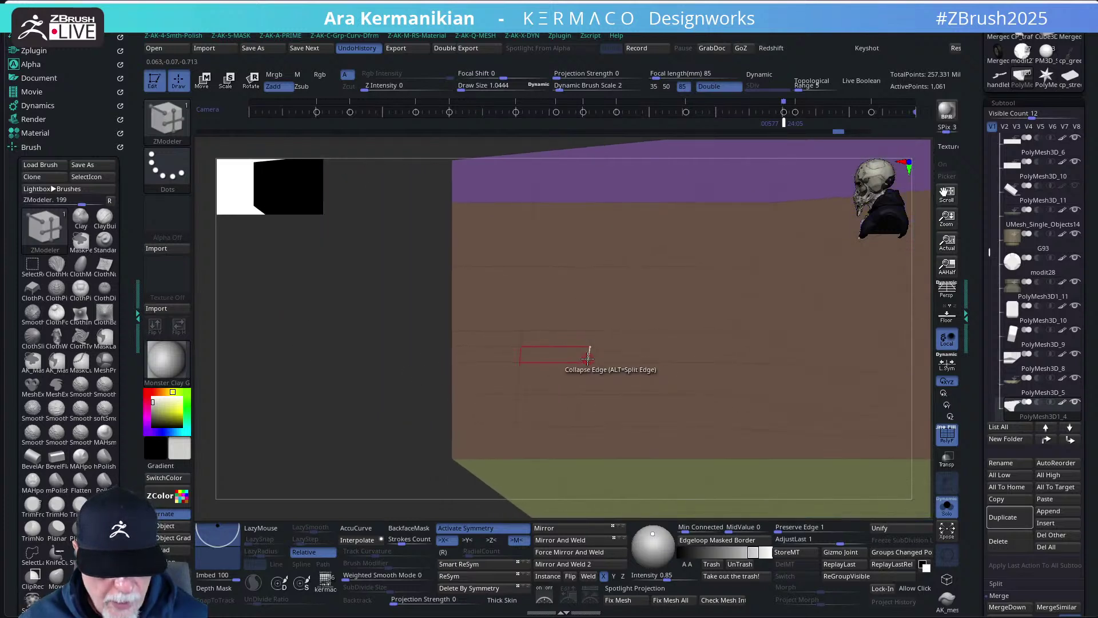
pyautogui.click(589, 358)
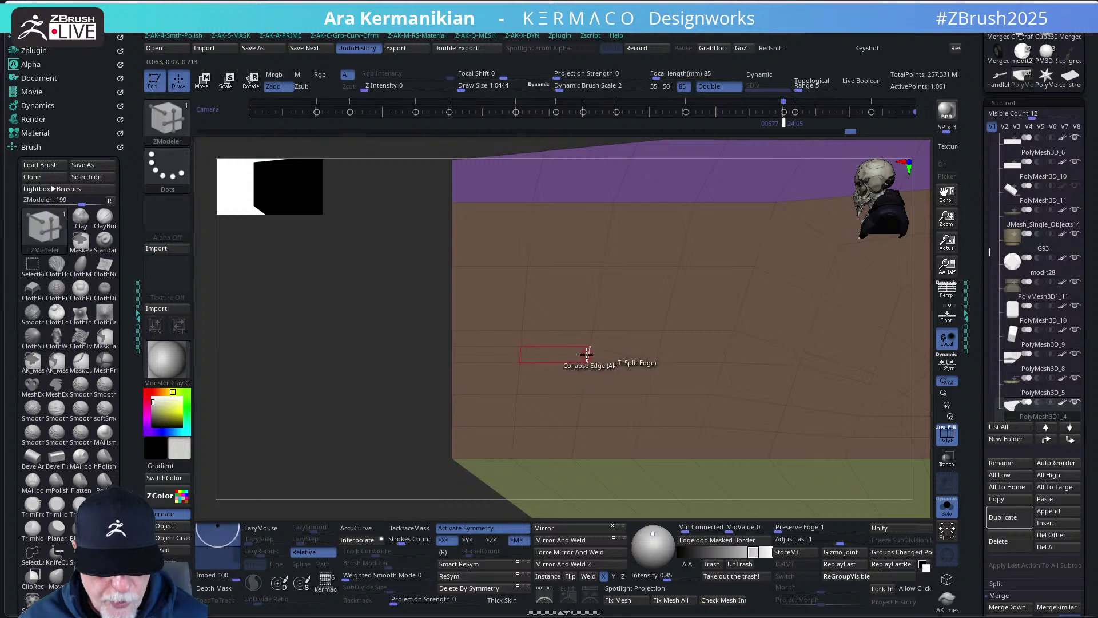
pyautogui.hotkey('ctrl', 'z')
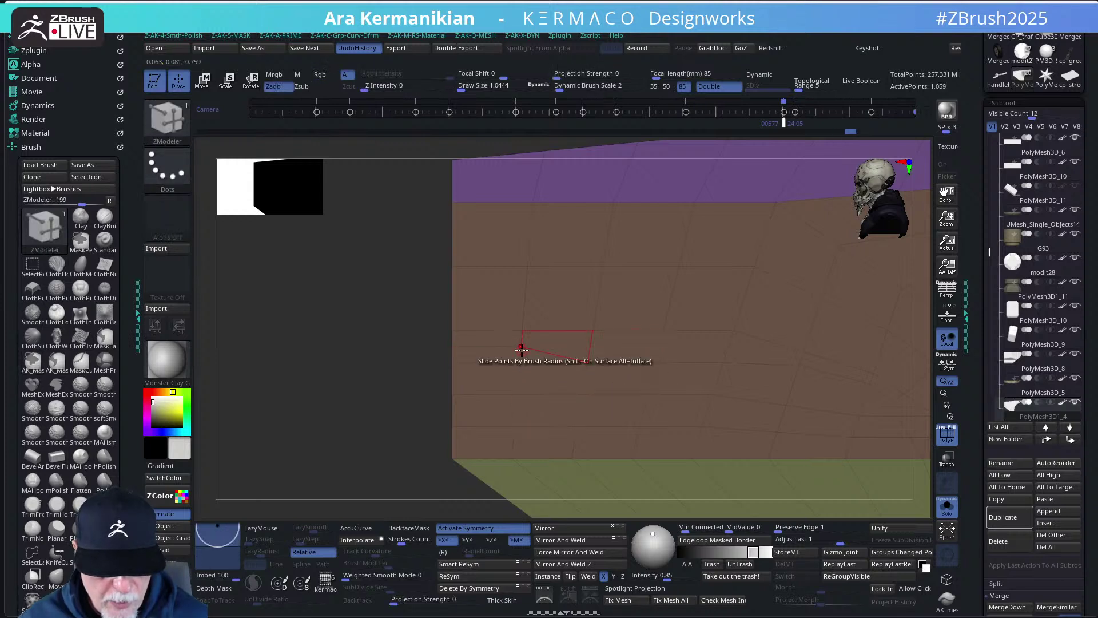
pyautogui.press('ctrl')
pyautogui.hotkey('ctrl', 'z')
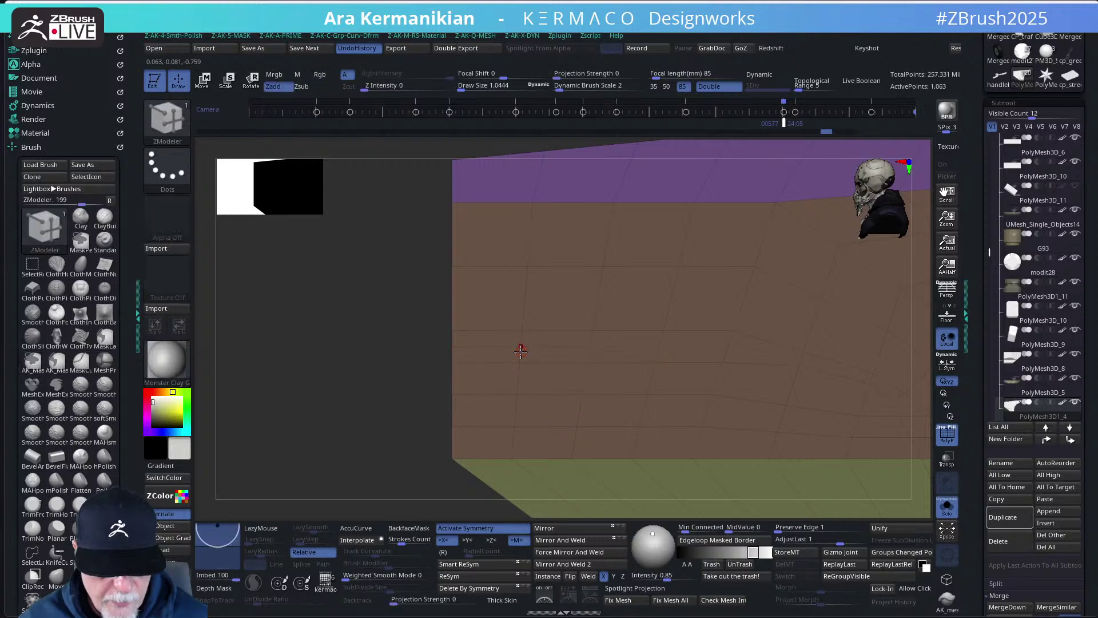
pyautogui.click(549, 356)
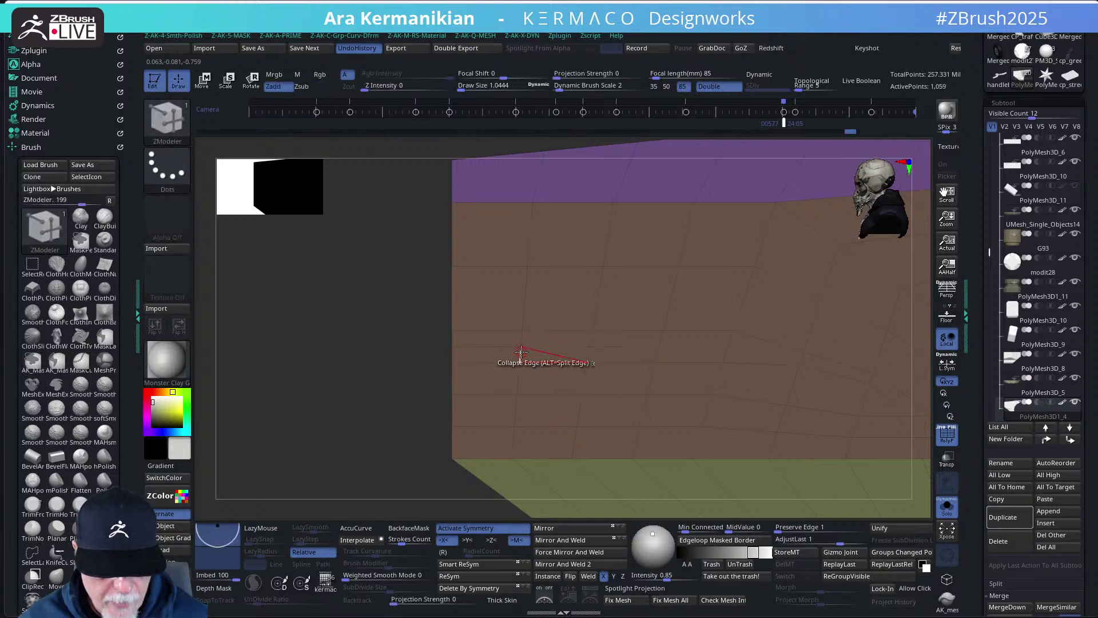
pyautogui.click(521, 351)
pyautogui.moveTo(400, 346); pyautogui.dragTo(490, 354)
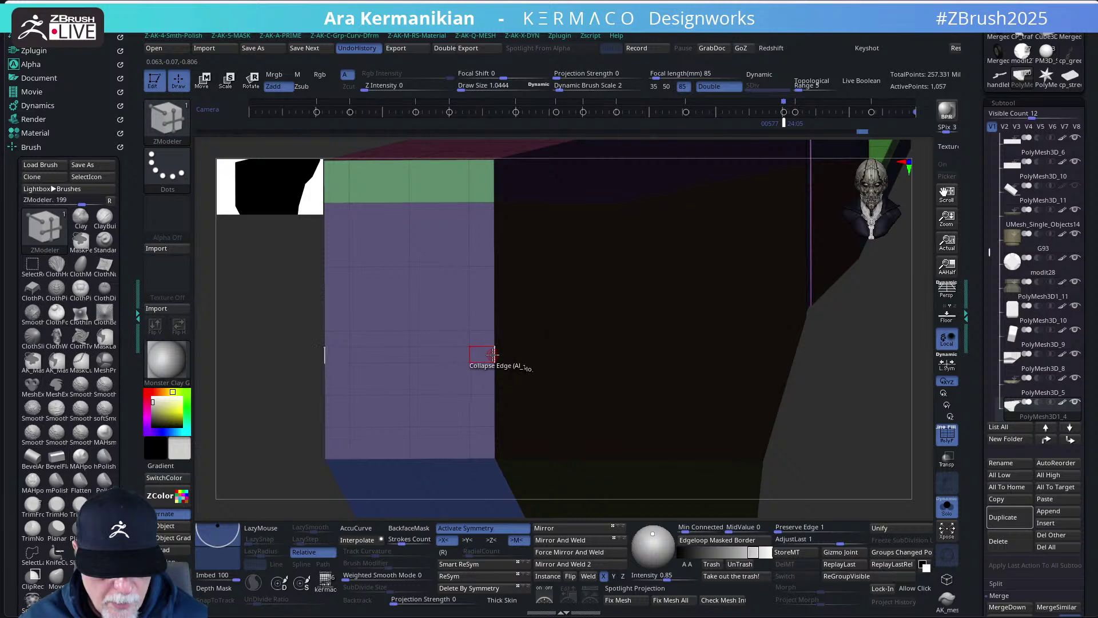
pyautogui.click(585, 405)
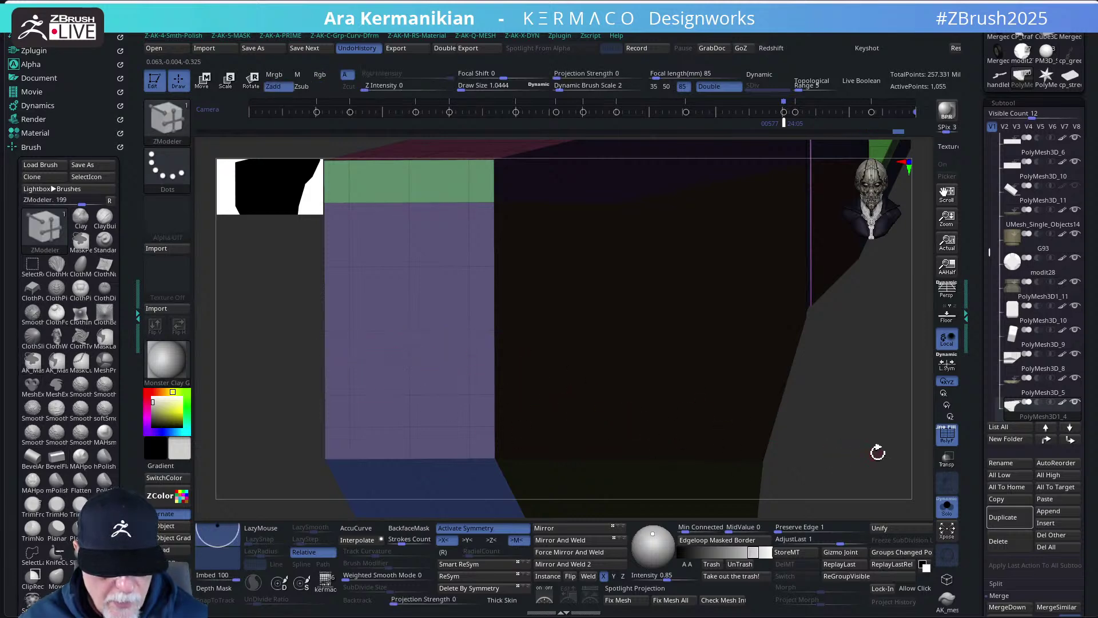
# - Collapse an edge at the panel corner, then swing back to a side view
pyautogui.moveTo(878, 451); pyautogui.dragTo(858, 441)
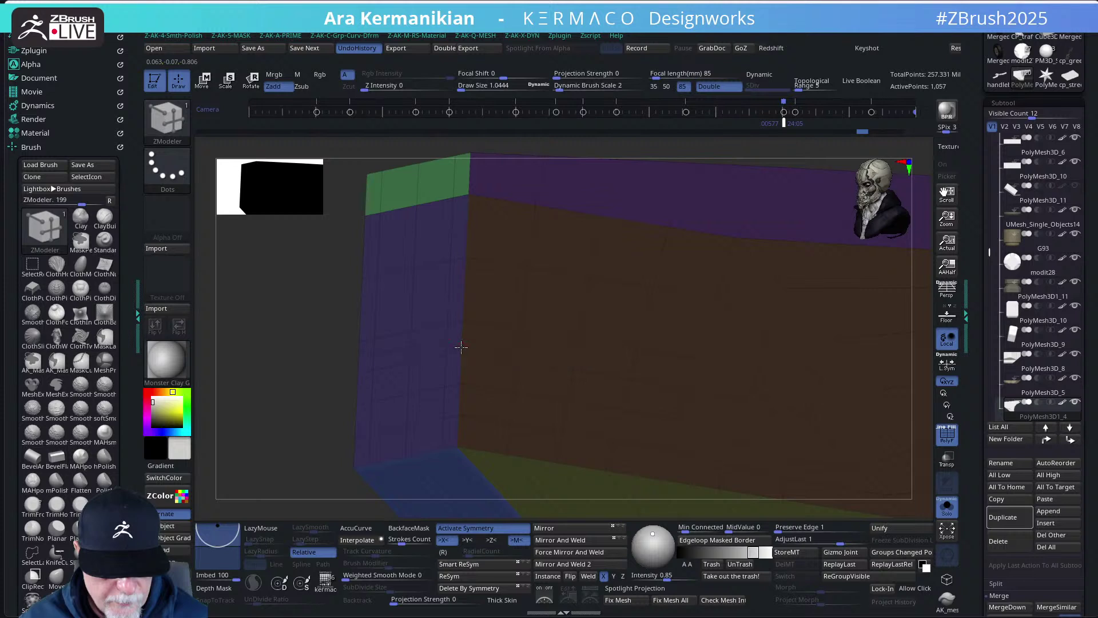
pyautogui.click(452, 354)
pyautogui.click(414, 347)
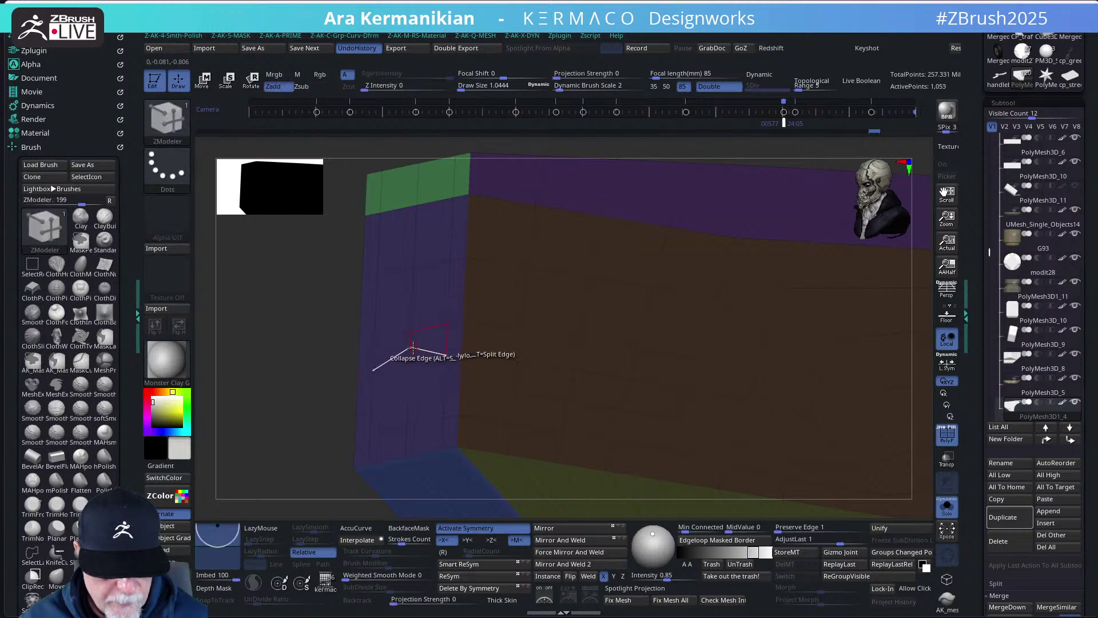
pyautogui.moveTo(324, 342); pyautogui.dragTo(259, 324)
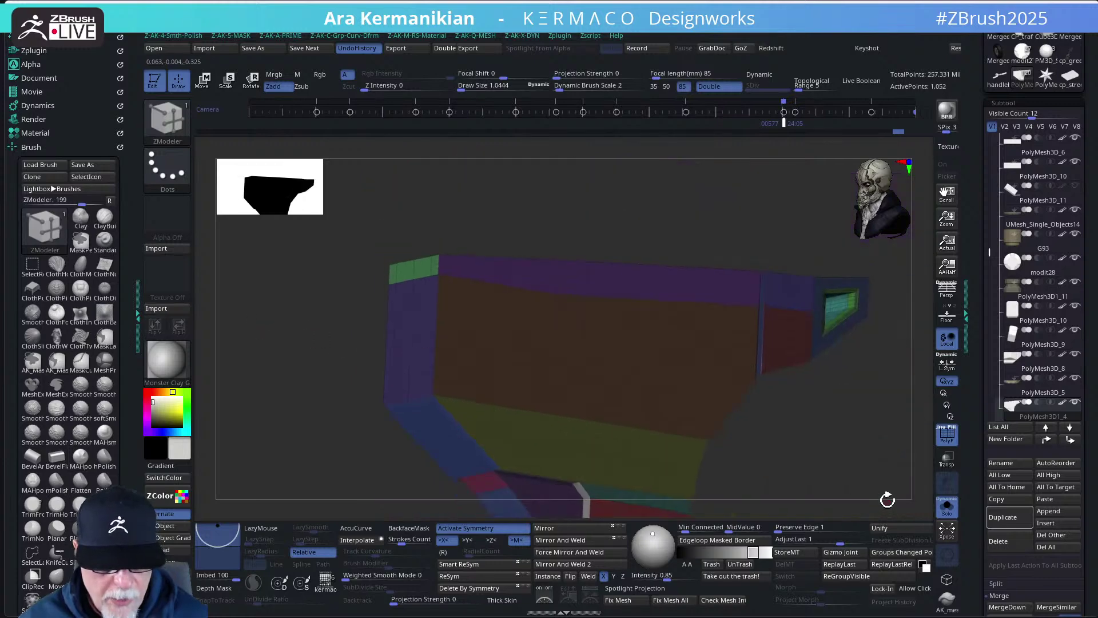
pyautogui.keyDown('shift'); pyautogui.moveTo(888, 499); pyautogui.dragTo(877, 439); pyautogui.keyUp('shift')
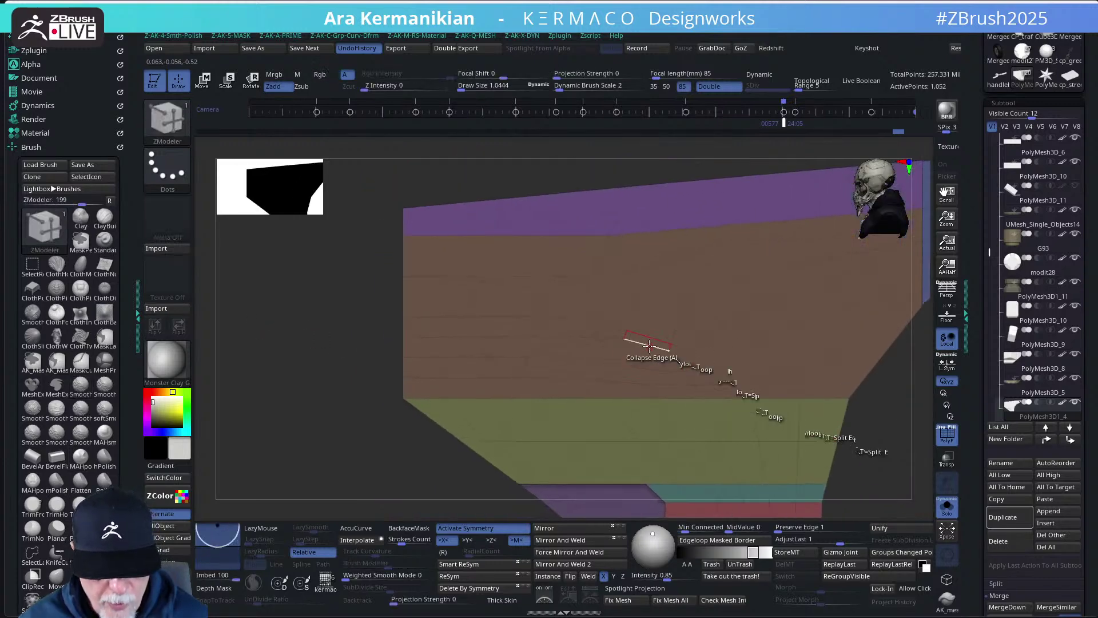
pyautogui.press('space')
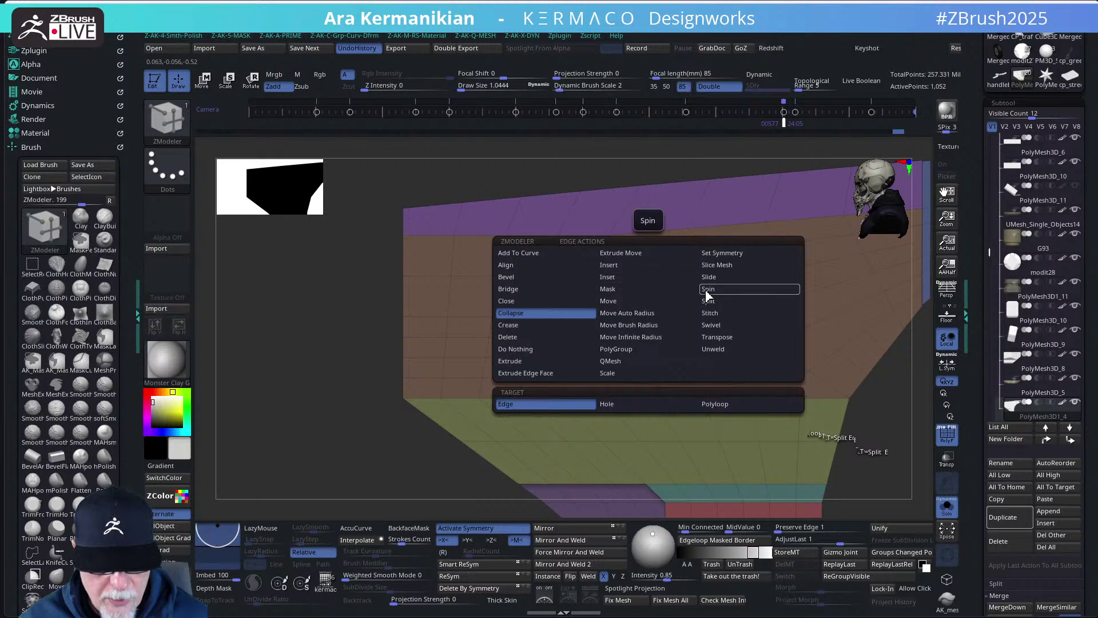
# - Switch off Collapse and orbit to inspect the whole 1,052-point panel from the side and above
pyautogui.click(706, 280)
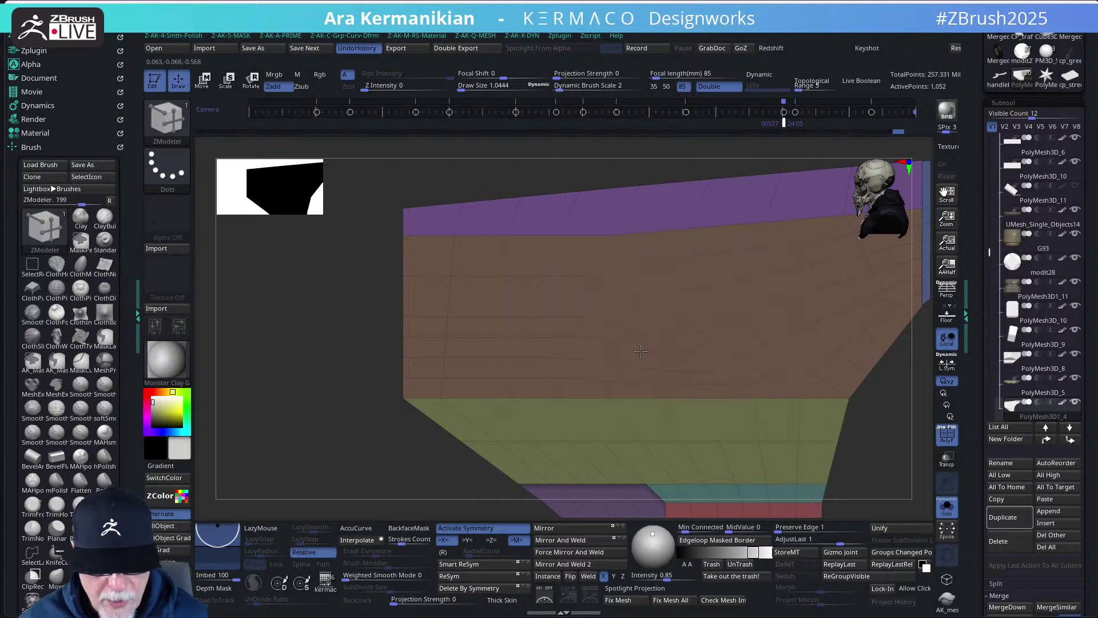
pyautogui.moveTo(872, 462); pyautogui.dragTo(716, 388)
pyautogui.moveTo(725, 402)
pyautogui.mouseDown()
pyautogui.moveTo(760, 427)
pyautogui.moveTo(780, 396)
pyautogui.moveTo(755, 385)
pyautogui.moveTo(748, 403)
pyautogui.moveTo(793, 366)
pyautogui.moveTo(809, 387)
pyautogui.moveTo(809, 370)
pyautogui.moveTo(766, 385)
pyautogui.moveTo(792, 399)
pyautogui.mouseUp()
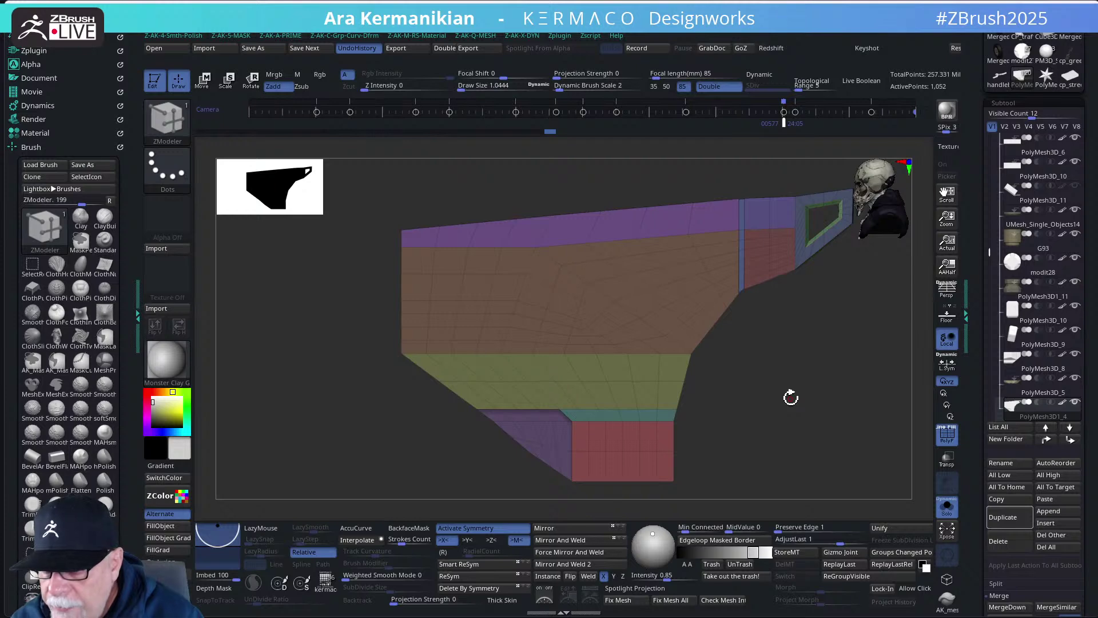
pyautogui.moveTo(805, 417); pyautogui.dragTo(737, 383)
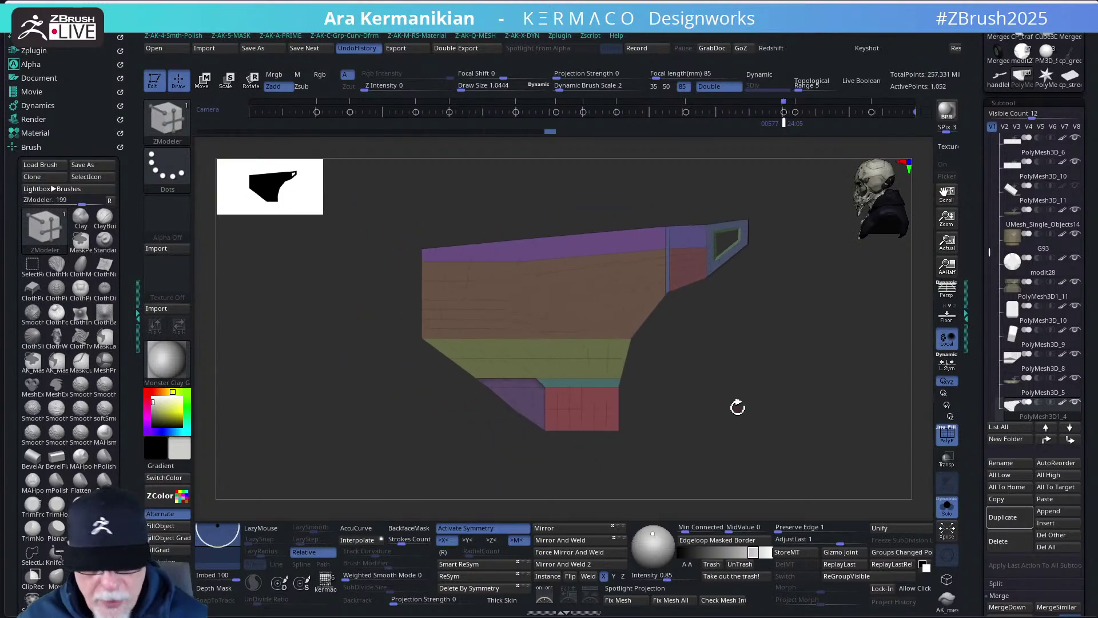
# - Turn on Dynamic Subdiv for the side panel and hide its polygroup colours and wireframe
pyautogui.press('space')
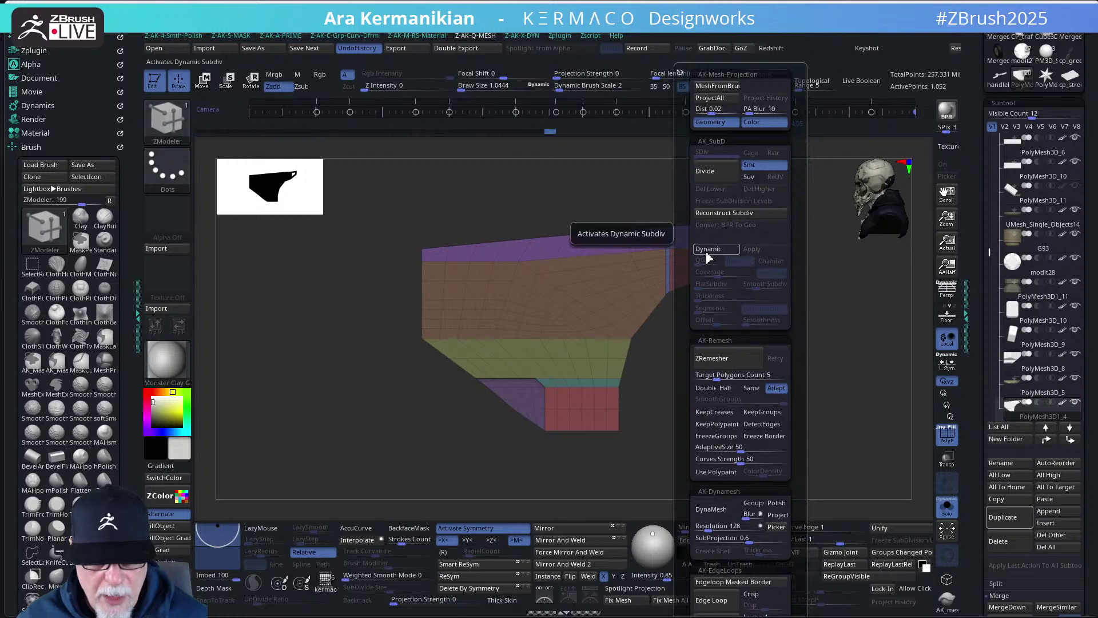
pyautogui.click(708, 250)
pyautogui.press('space')
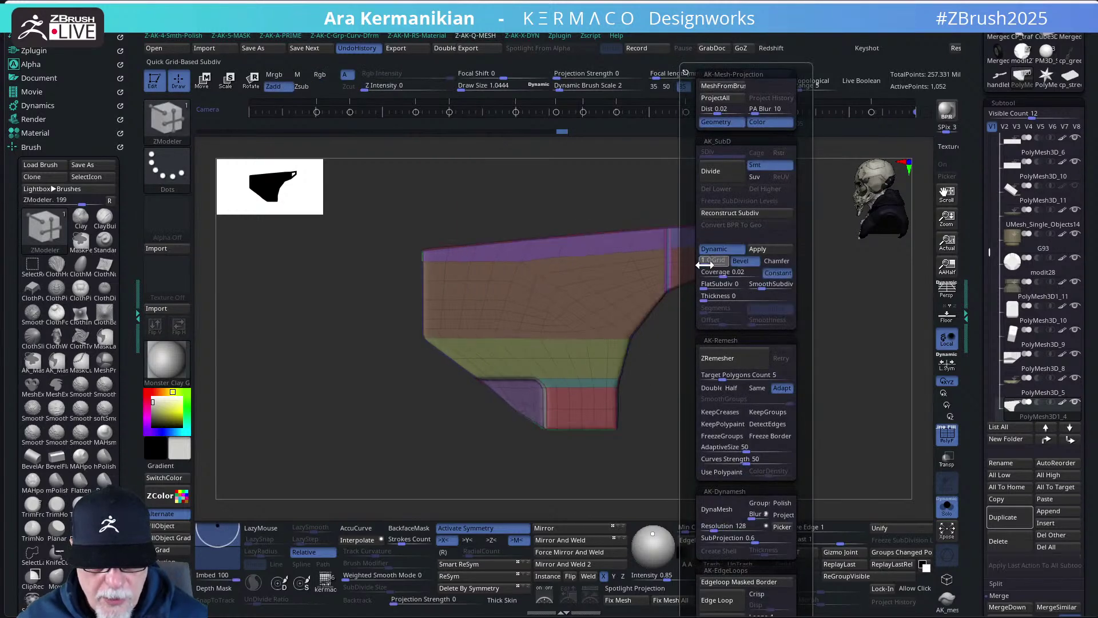
pyautogui.click(948, 436)
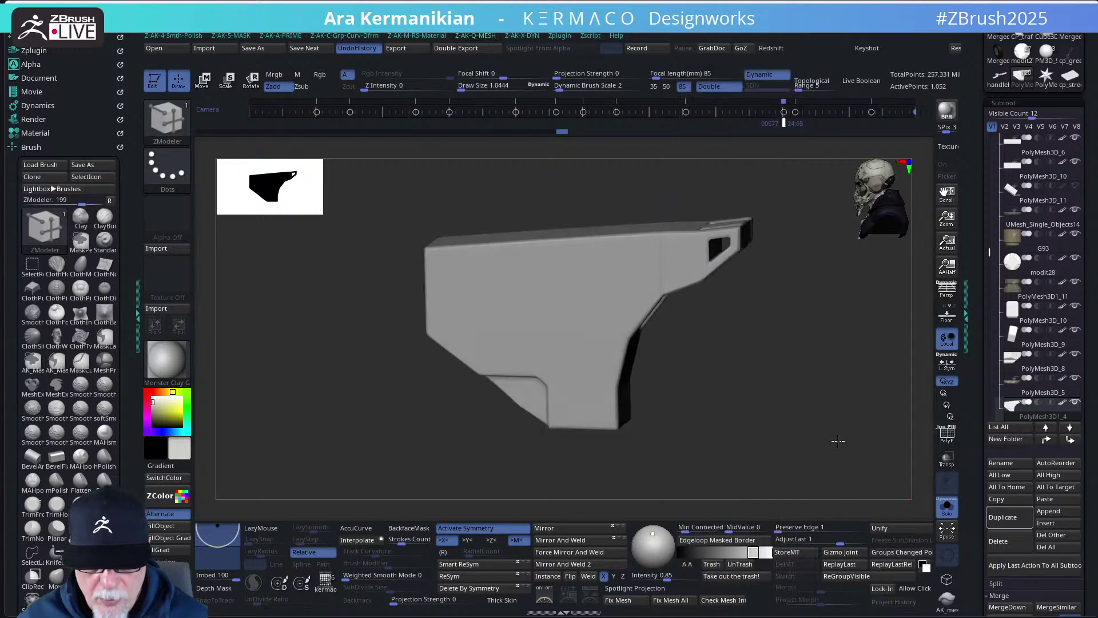
pyautogui.moveTo(801, 440); pyautogui.dragTo(767, 379)
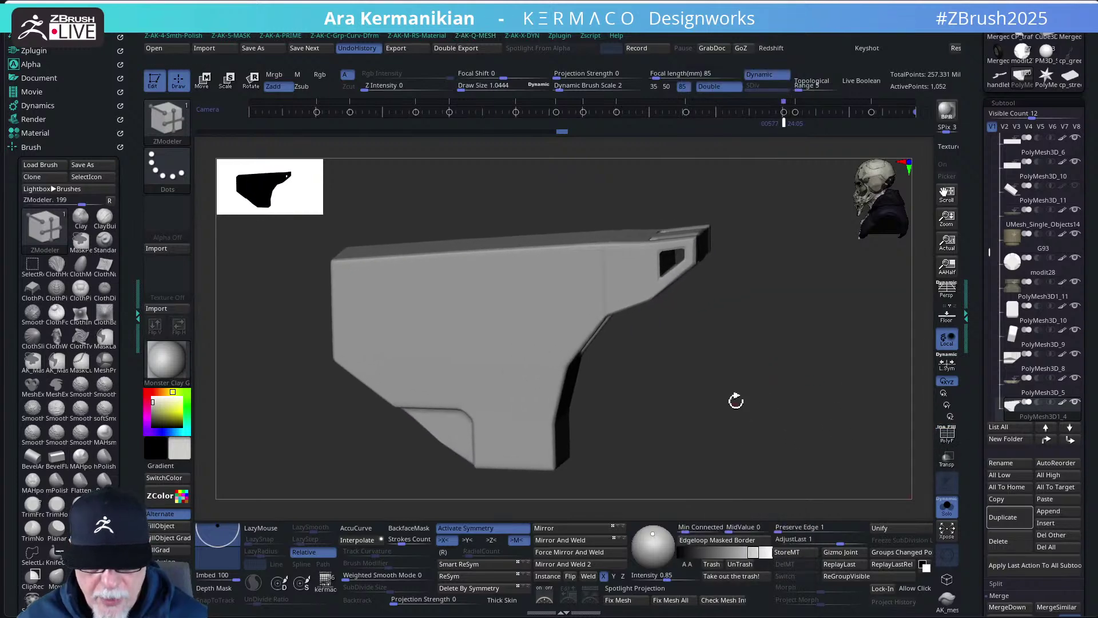
# - Switch the QGrid edges from Bevel to Chamfer, set QGrid to about 5, and check the preview
pyautogui.press('space')
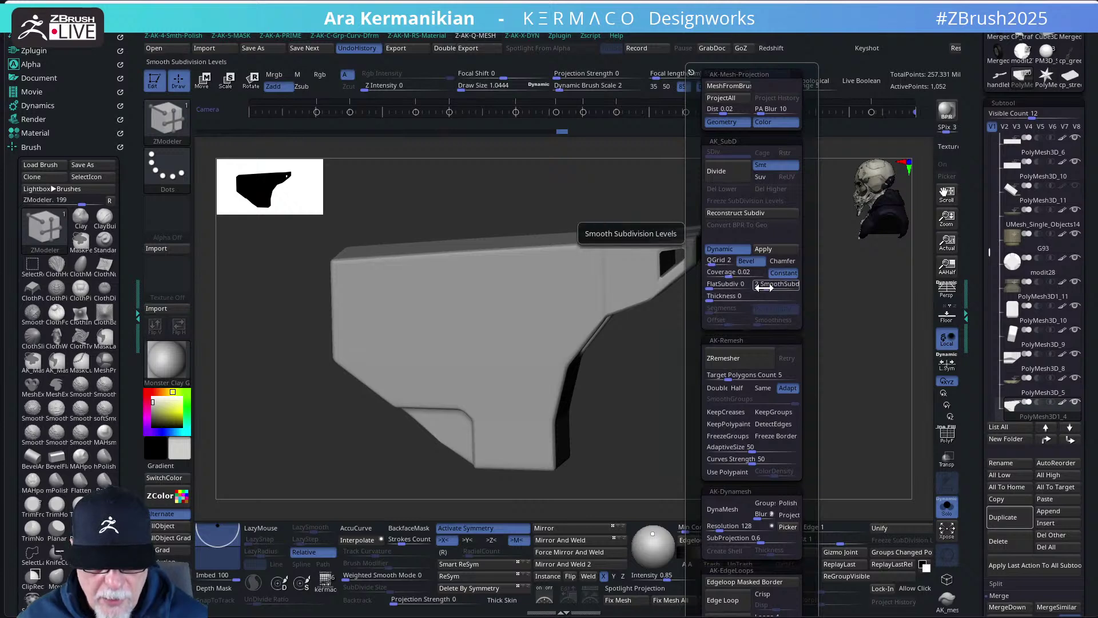
pyautogui.click(782, 261)
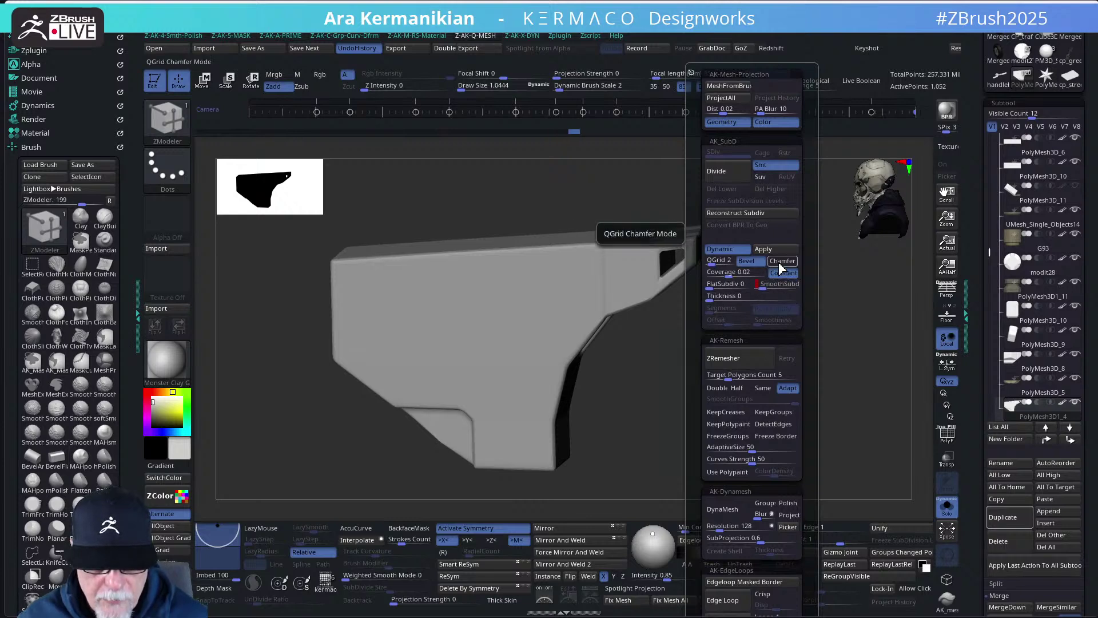
pyautogui.click(718, 263)
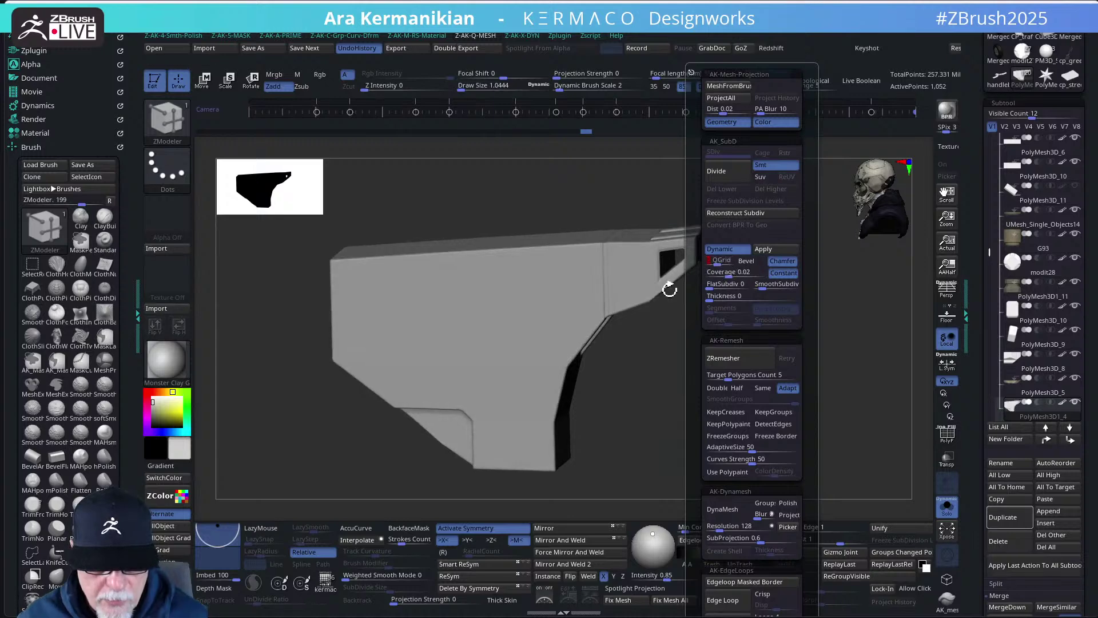
pyautogui.moveTo(821, 339); pyautogui.dragTo(791, 354)
pyautogui.press('space')
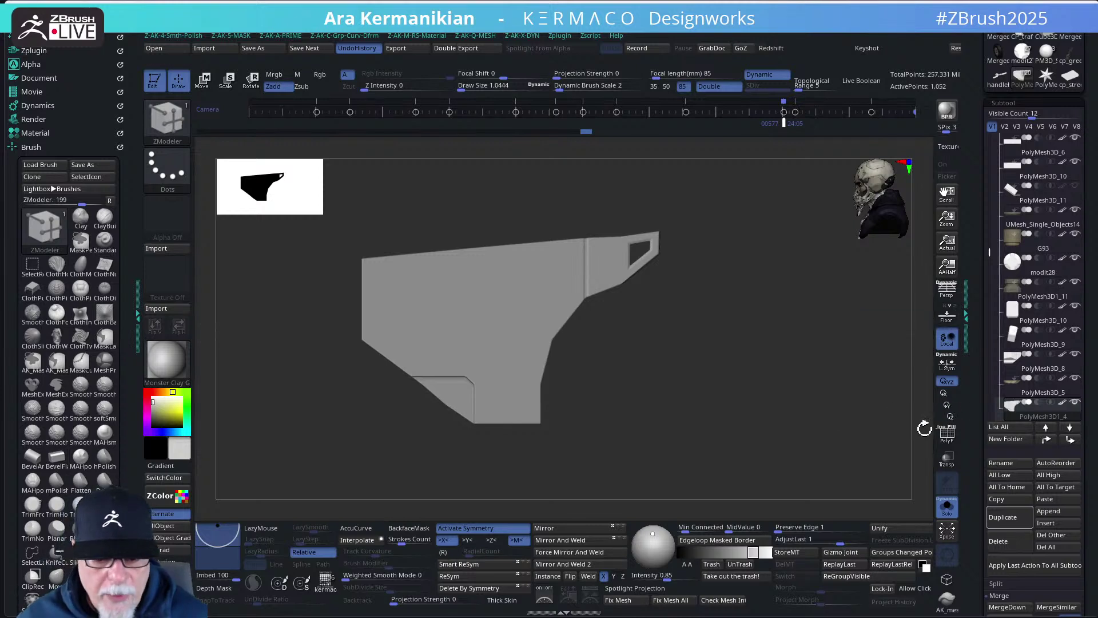
# - Turn Solo off and orbit the whole bike to a front three-quarter angle
pyautogui.click(947, 505)
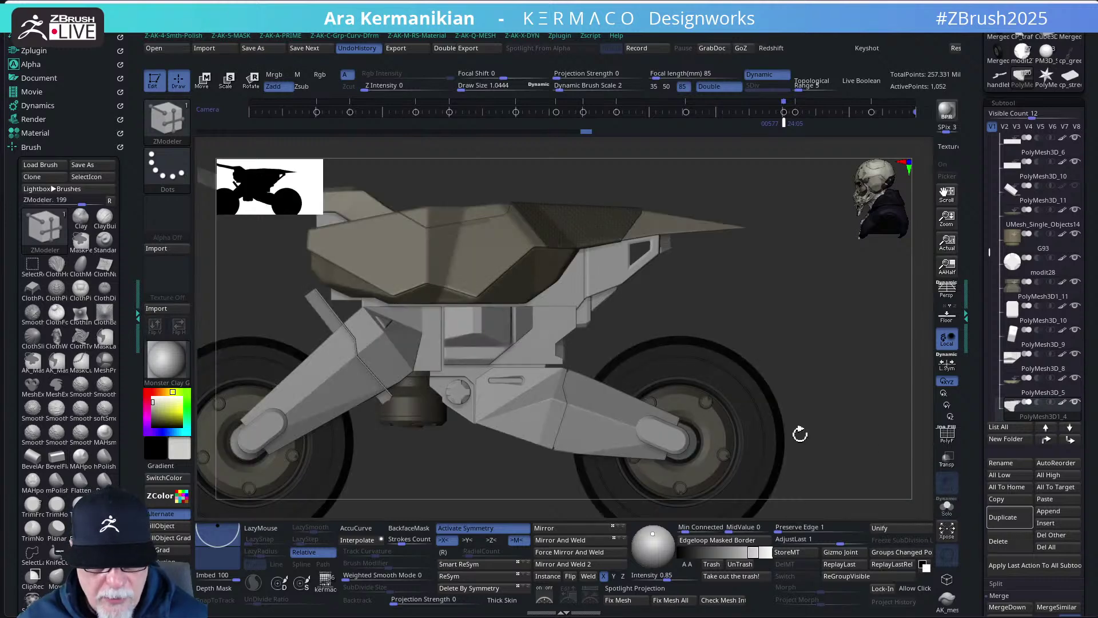
pyautogui.moveTo(817, 371); pyautogui.dragTo(778, 337)
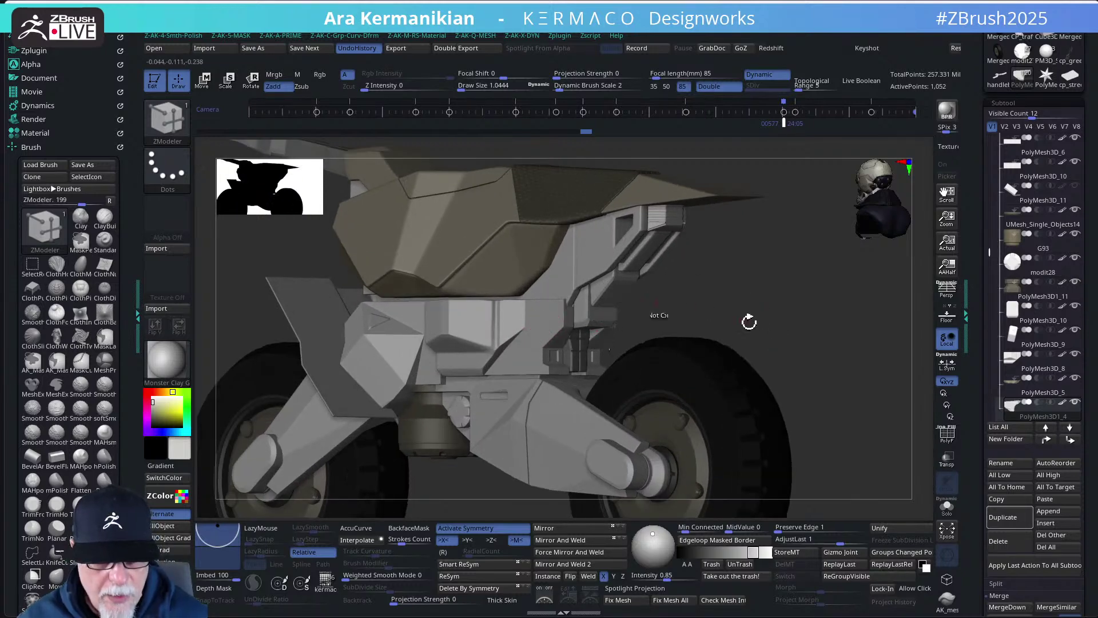
pyautogui.moveTo(747, 319); pyautogui.dragTo(778, 331)
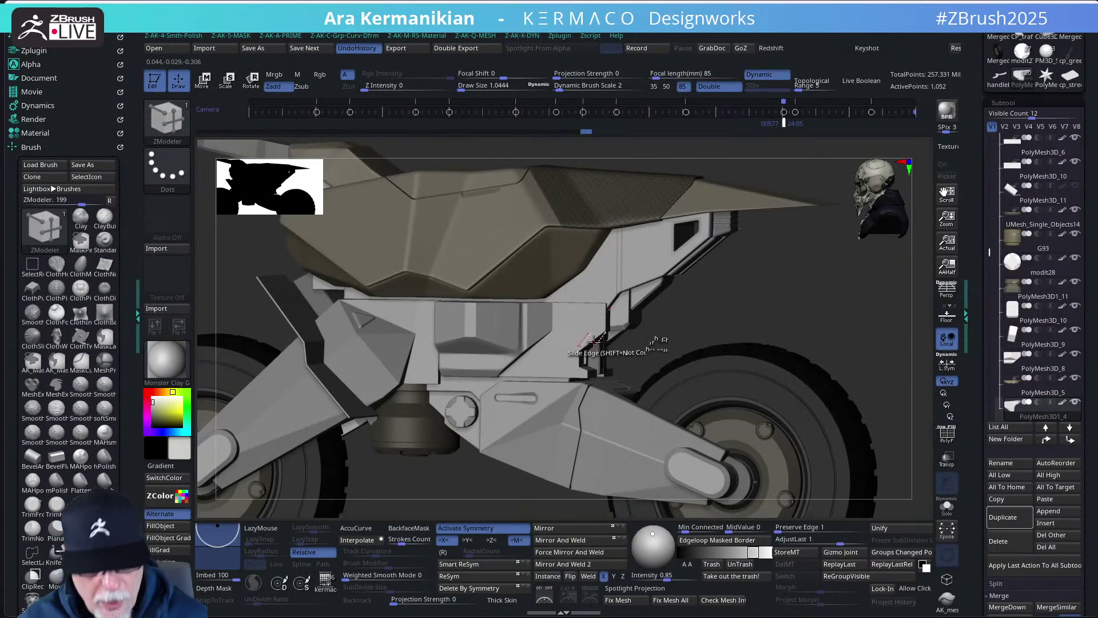
# - With the Move brush, select bracket subtool PolyMesh3D1_1 and isolate it with Solo
pyautogui.press('b')
pyautogui.press('m')
pyautogui.press('v')
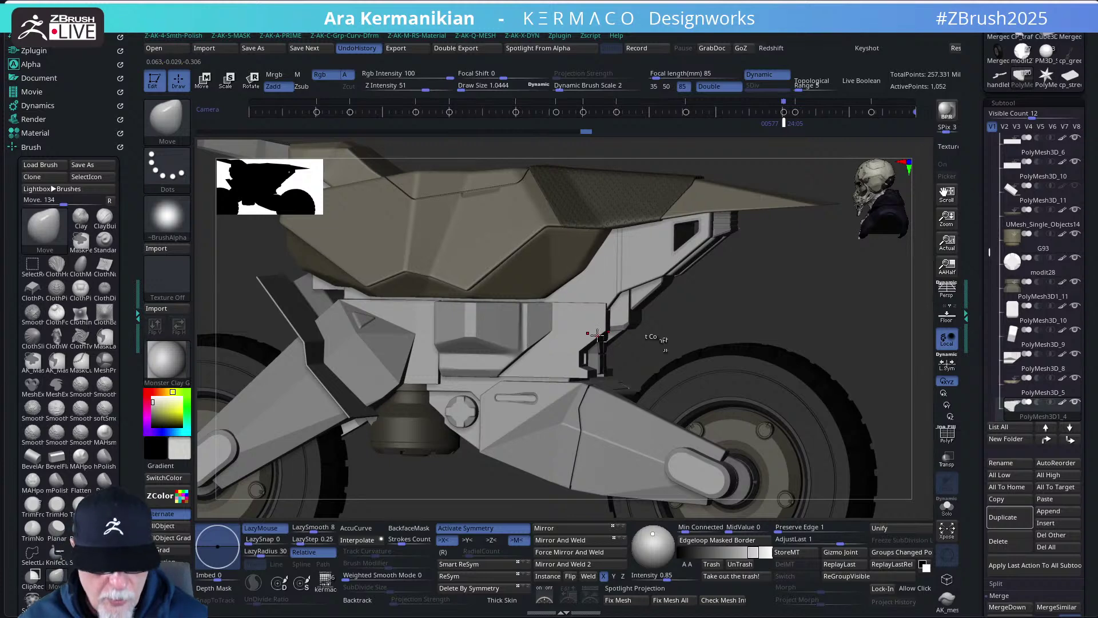
pyautogui.press('s')
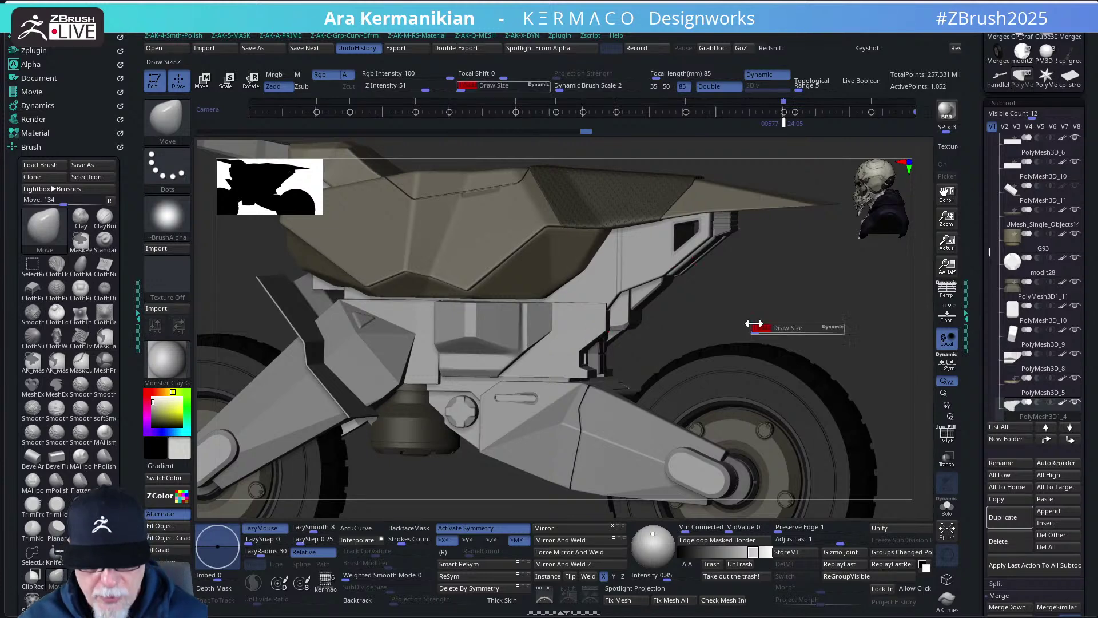
pyautogui.moveTo(745, 327); pyautogui.dragTo(759, 328)
pyautogui.press('s')
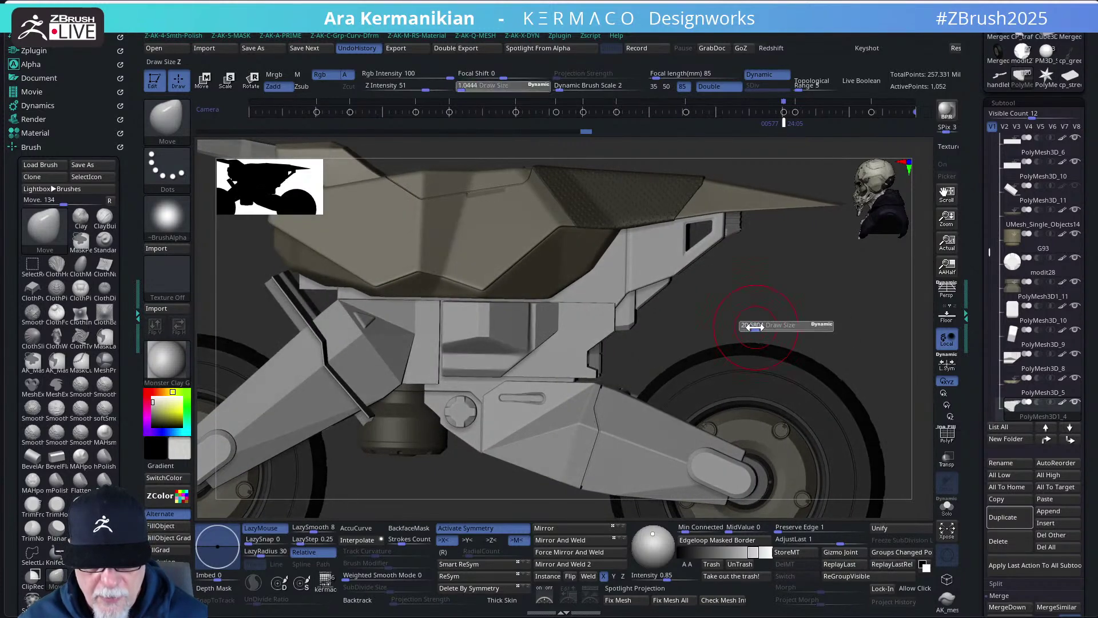
pyautogui.keyDown('alt'); pyautogui.click(588, 340); pyautogui.keyUp('alt')
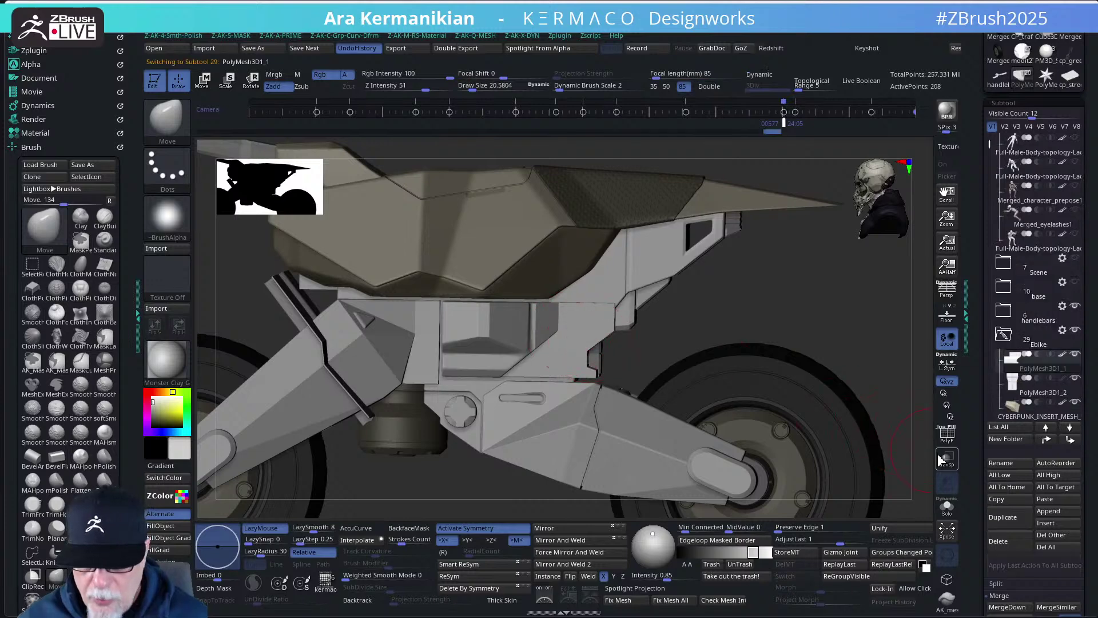
pyautogui.click(947, 505)
pyautogui.moveTo(811, 422); pyautogui.dragTo(641, 365)
# - Turn on PolyF and set ZModeler to Edge > Insert Multiple EdgeLoops
pyautogui.click(948, 436)
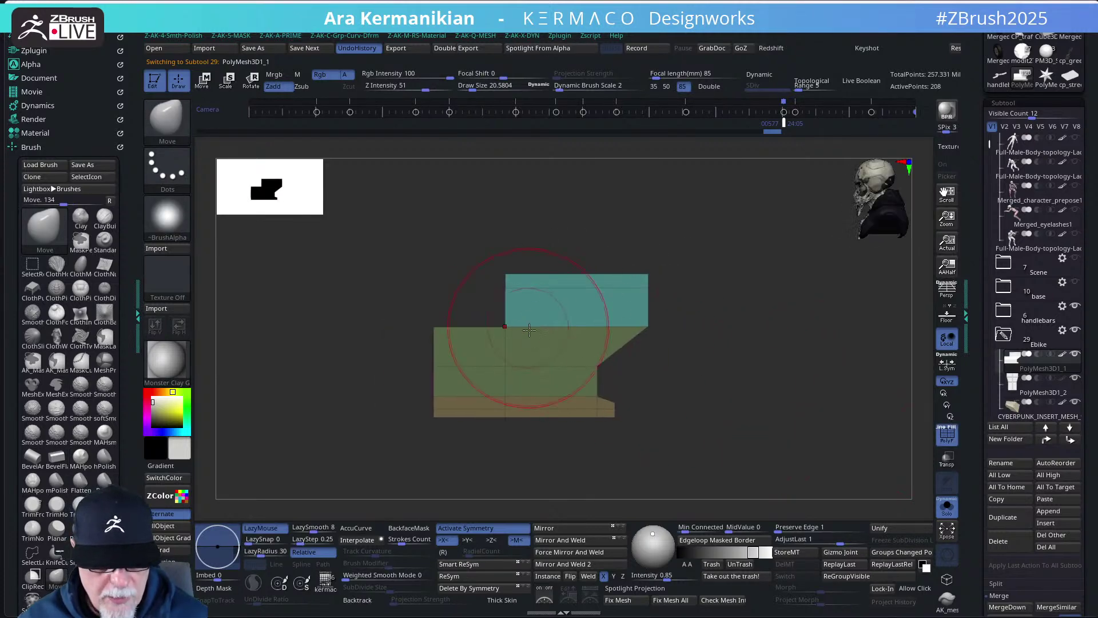
pyautogui.press('b')
pyautogui.press('z')
pyautogui.press('m')
pyautogui.press('space')
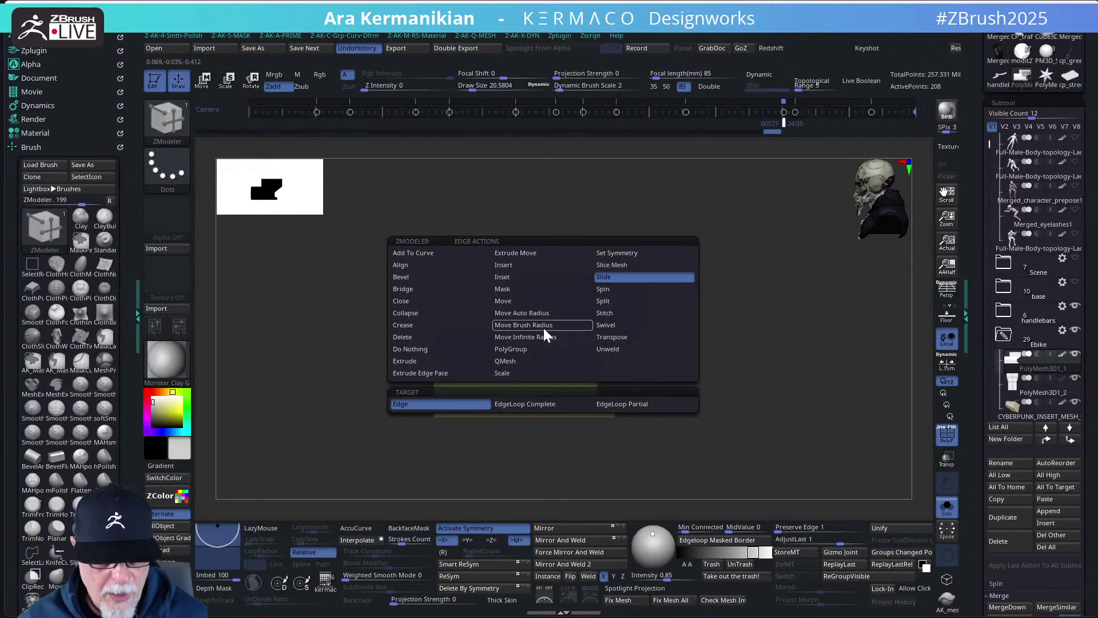
pyautogui.click(514, 268)
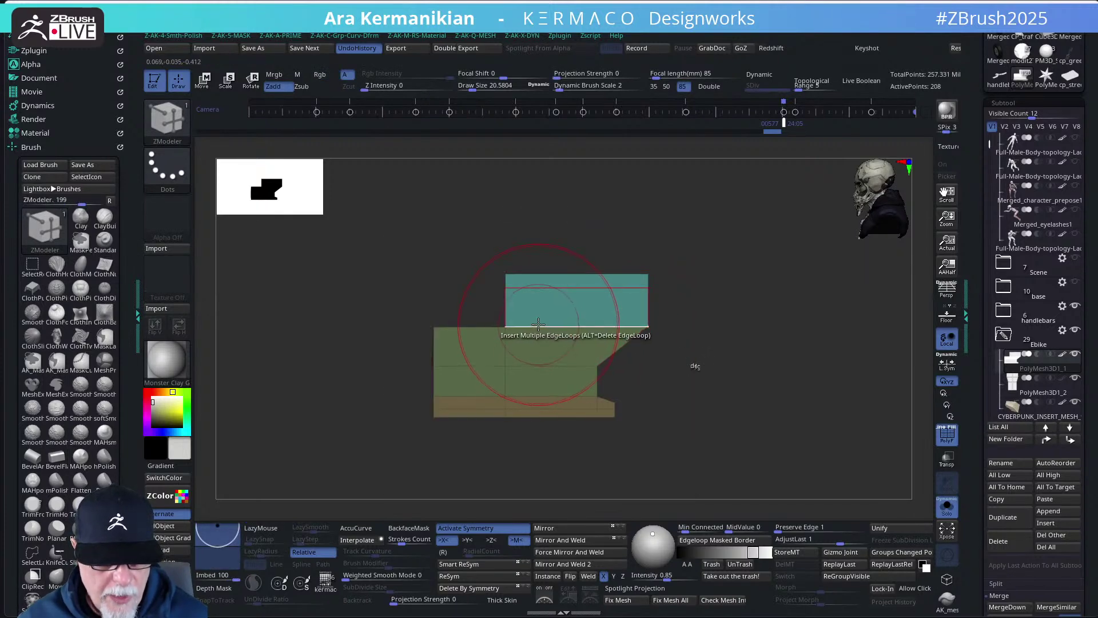
# - Add edge loops across the brackets' upper teal block and lower green block
pyautogui.click(553, 328)
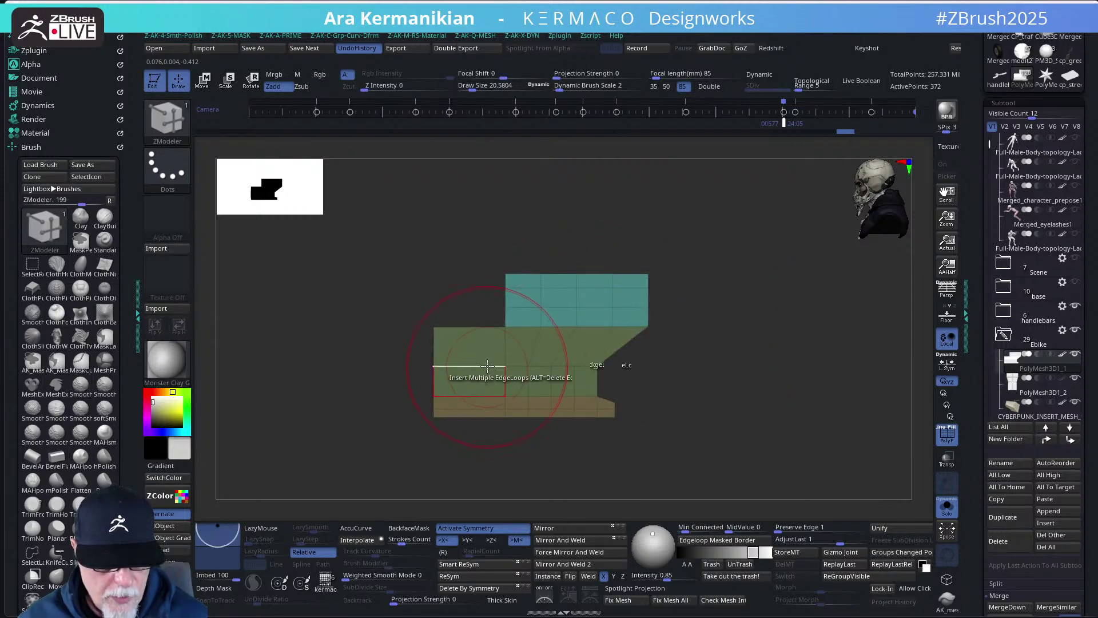
pyautogui.moveTo(750, 414)
pyautogui.mouseDown()
pyautogui.moveTo(682, 436)
pyautogui.moveTo(694, 400)
pyautogui.moveTo(733, 393)
pyautogui.moveTo(681, 383)
pyautogui.moveTo(692, 388)
pyautogui.mouseUp()
pyautogui.press('s')
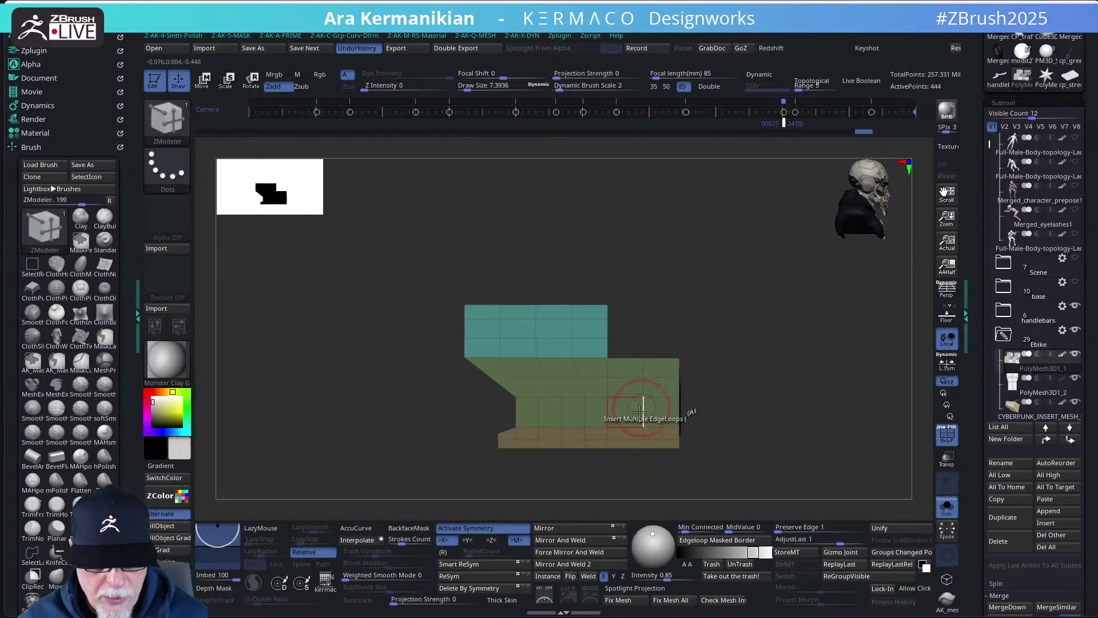
pyautogui.click(644, 412)
pyautogui.moveTo(775, 442); pyautogui.dragTo(726, 431)
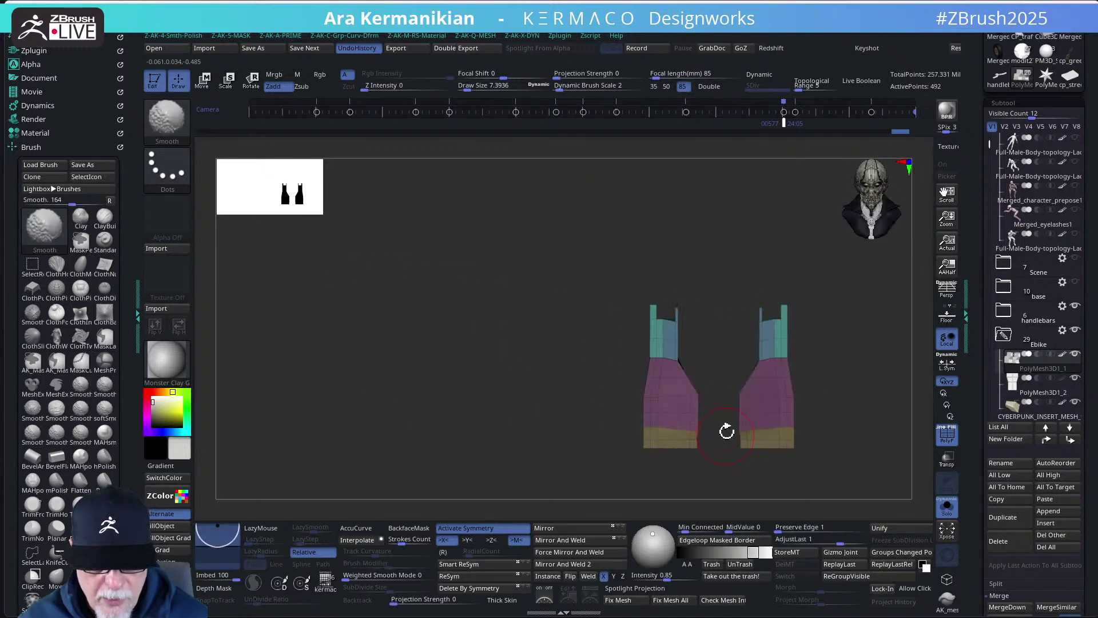
# - Insert an edge loop on the right bracket and try masking regions of both brackets
pyautogui.click(705, 394)
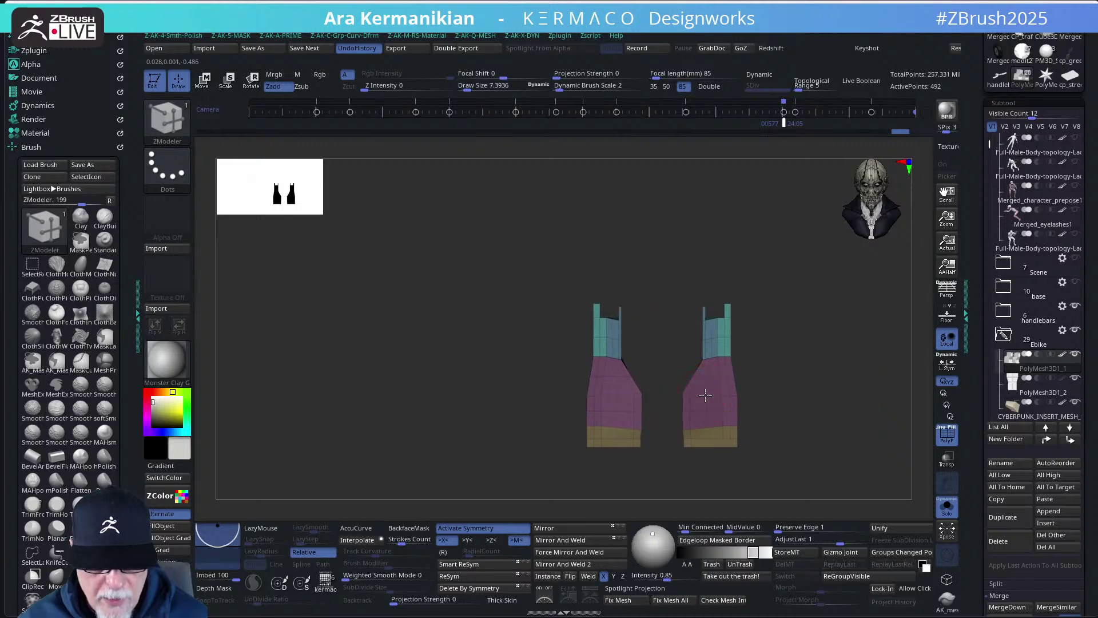
pyautogui.moveTo(819, 394); pyautogui.dragTo(795, 402)
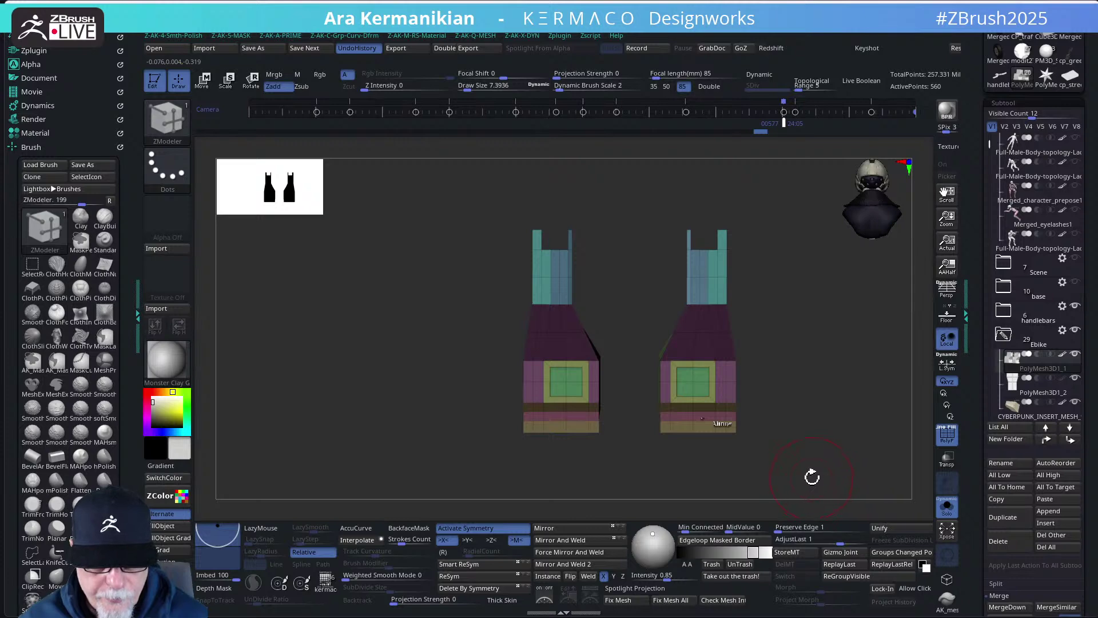
pyautogui.keyDown('ctrl'); pyautogui.moveTo(825, 478); pyautogui.dragTo(637, 170); pyautogui.keyUp('ctrl')
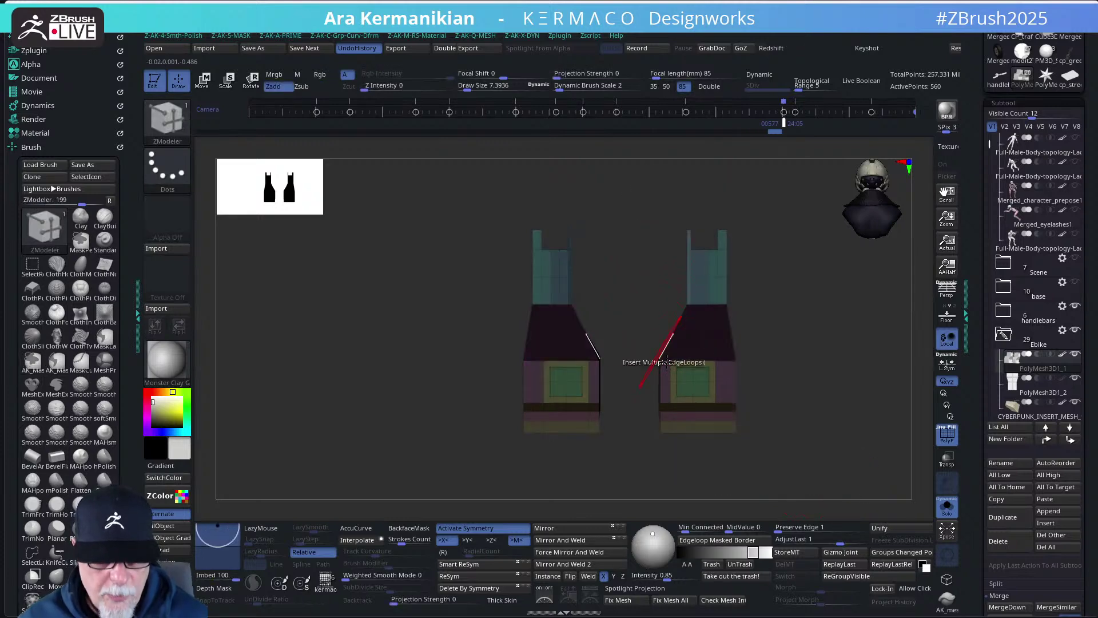
pyautogui.keyDown('ctrl'); pyautogui.click(750, 423); pyautogui.keyUp('ctrl')
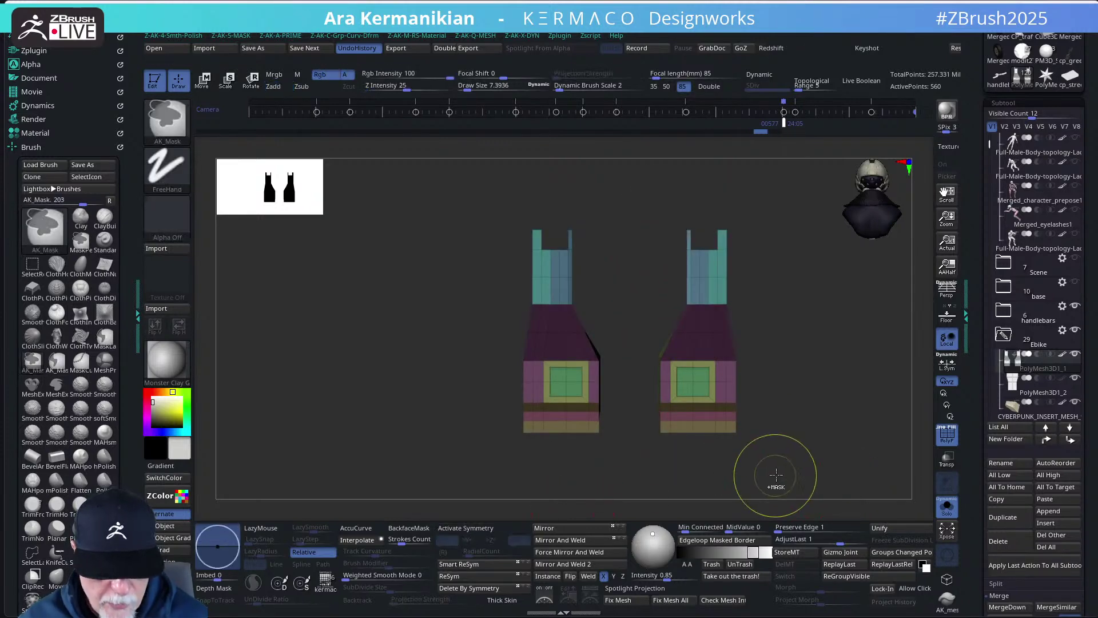
pyautogui.keyDown('ctrl'); pyautogui.moveTo(779, 474); pyautogui.dragTo(637, 192); pyautogui.keyUp('ctrl')
pyautogui.keyDown('ctrl'); pyautogui.click(774, 416); pyautogui.keyUp('ctrl')
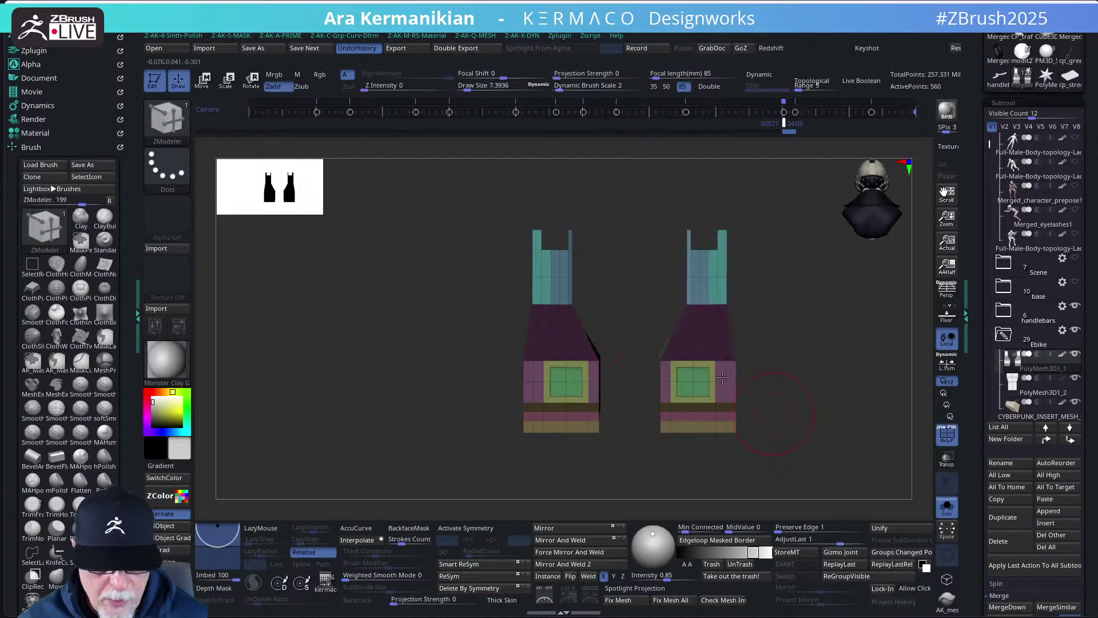
pyautogui.moveTo(424, 182)
pyautogui.keyDown('ctrl'); pyautogui.mouseDown()
pyautogui.moveTo(554, 446)
pyautogui.moveTo(613, 483)
pyautogui.moveTo(625, 238)
pyautogui.moveTo(647, 221)
pyautogui.moveTo(639, 215)
pyautogui.moveTo(651, 227)
pyautogui.mouseUp(); pyautogui.keyUp('ctrl')
# - ClipCurve an angled edge off the right bracket's brown block, then return to ZModeler
pyautogui.keyDown('ctrl'); pyautogui.keyDown('shift'); pyautogui.moveTo(622, 395); pyautogui.dragTo(679, 300); pyautogui.keyUp('shift'); pyautogui.keyUp('ctrl')
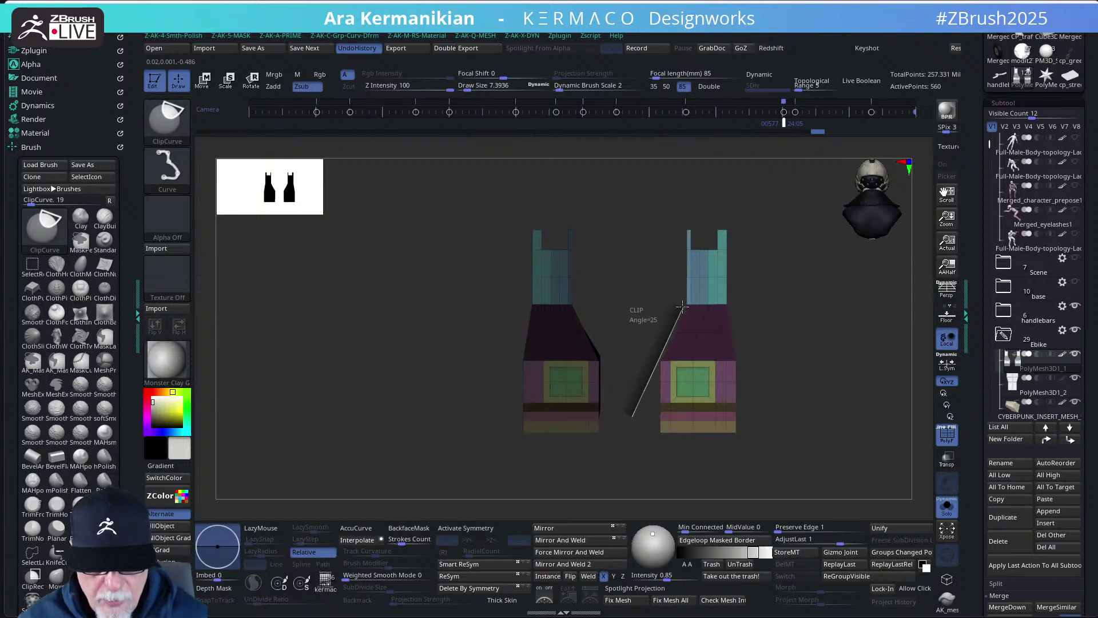
pyautogui.keyDown('ctrl'); pyautogui.keyDown('shift'); pyautogui.moveTo(683, 308); pyautogui.dragTo(687, 312); pyautogui.keyUp('shift'); pyautogui.keyUp('ctrl')
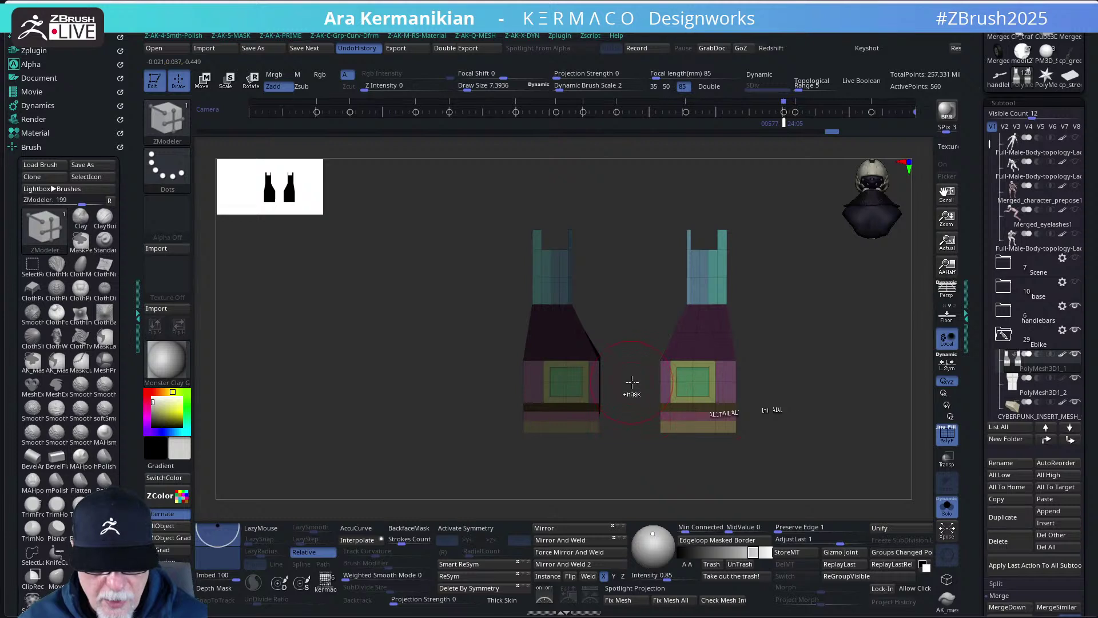
pyautogui.keyDown('ctrl'); pyautogui.keyDown('shift'); pyautogui.moveTo(632, 381); pyautogui.dragTo(678, 293); pyautogui.keyUp('shift'); pyautogui.keyUp('ctrl')
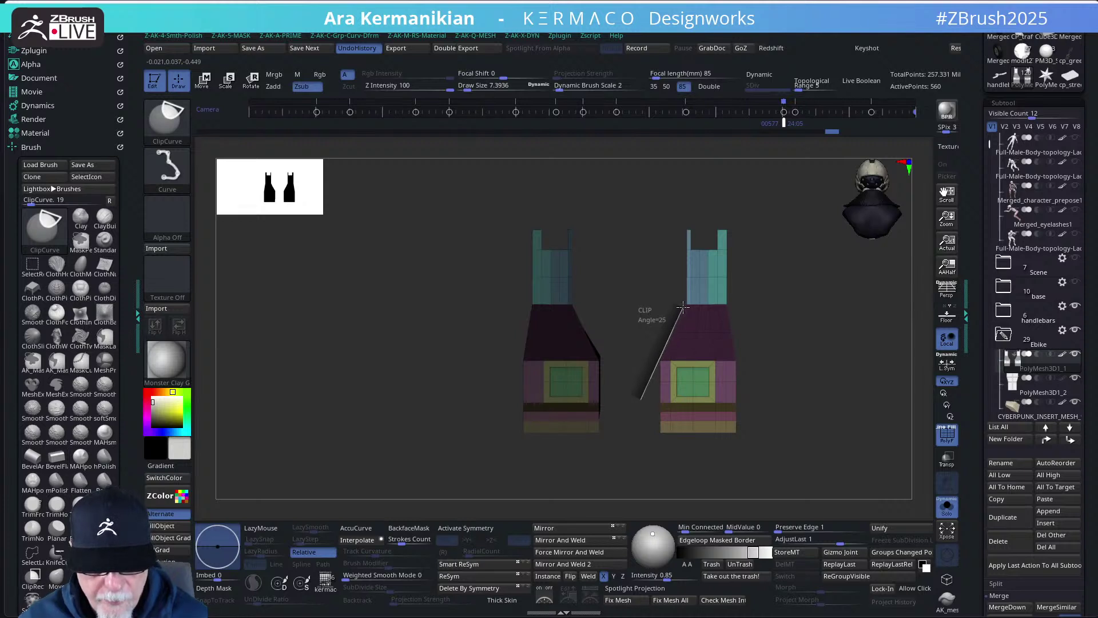
pyautogui.press('b')
pyautogui.press('z')
pyautogui.press('m')
# - Slice another angled edge off the bracket and review both brackets from several angles
pyautogui.moveTo(837, 396); pyautogui.dragTo(757, 375)
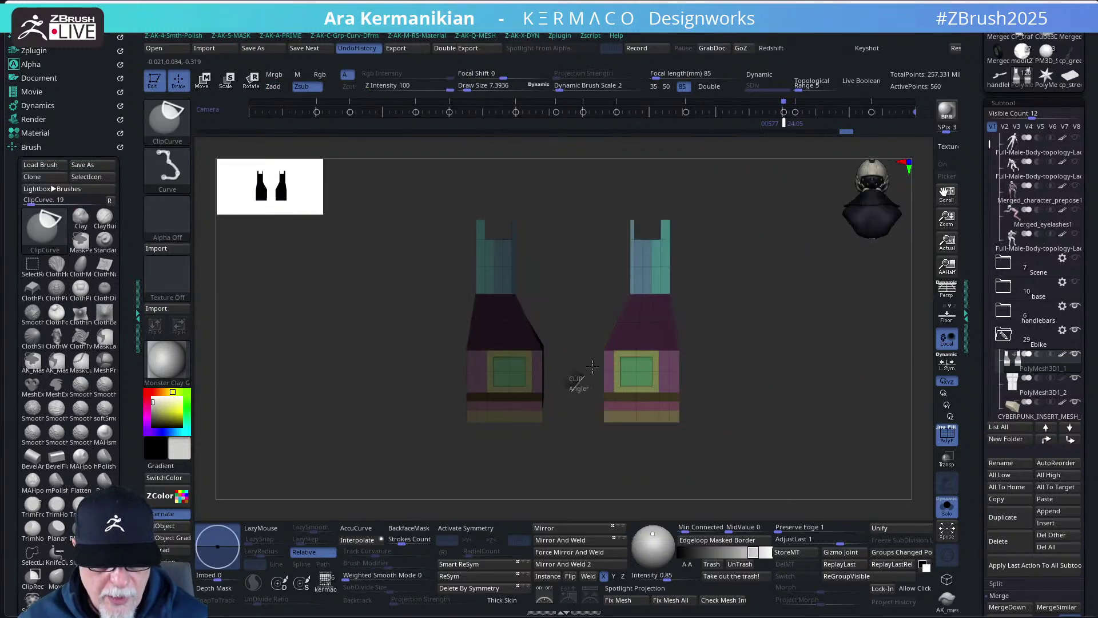
pyautogui.moveTo(560, 402)
pyautogui.keyDown('ctrl'); pyautogui.keyDown('shift'); pyautogui.mouseDown()
pyautogui.moveTo(595, 272)
pyautogui.moveTo(616, 290)
pyautogui.moveTo(608, 324)
pyautogui.moveTo(618, 309)
pyautogui.mouseUp(); pyautogui.keyUp('shift'); pyautogui.keyUp('ctrl')
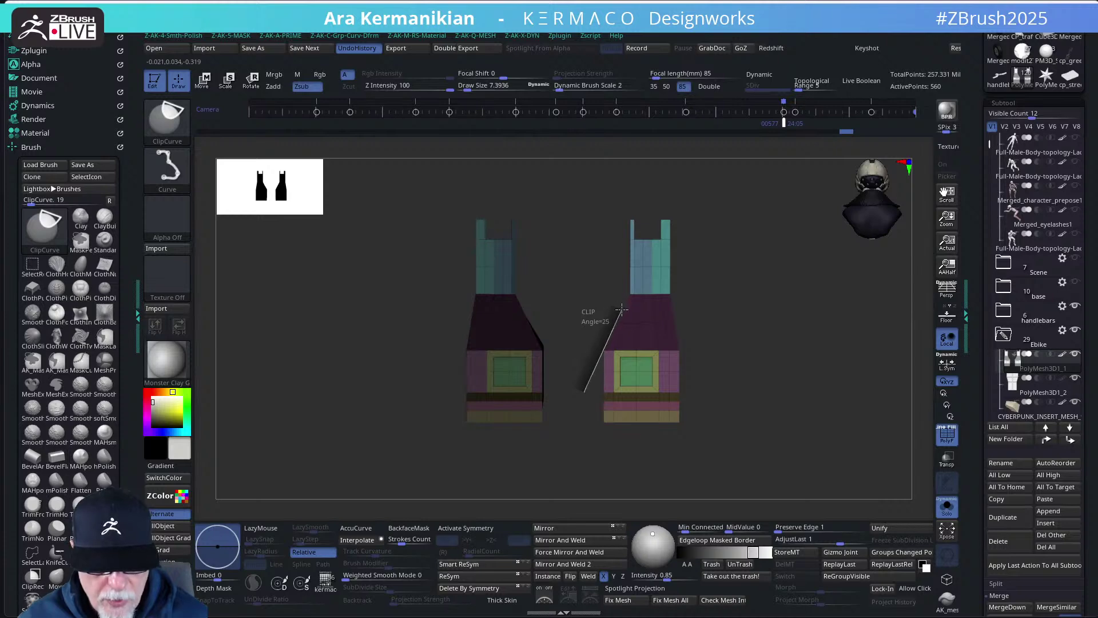
pyautogui.keyDown('ctrl'); pyautogui.keyDown('shift'); pyautogui.moveTo(622, 309); pyautogui.dragTo(623, 310); pyautogui.keyUp('shift'); pyautogui.keyUp('ctrl')
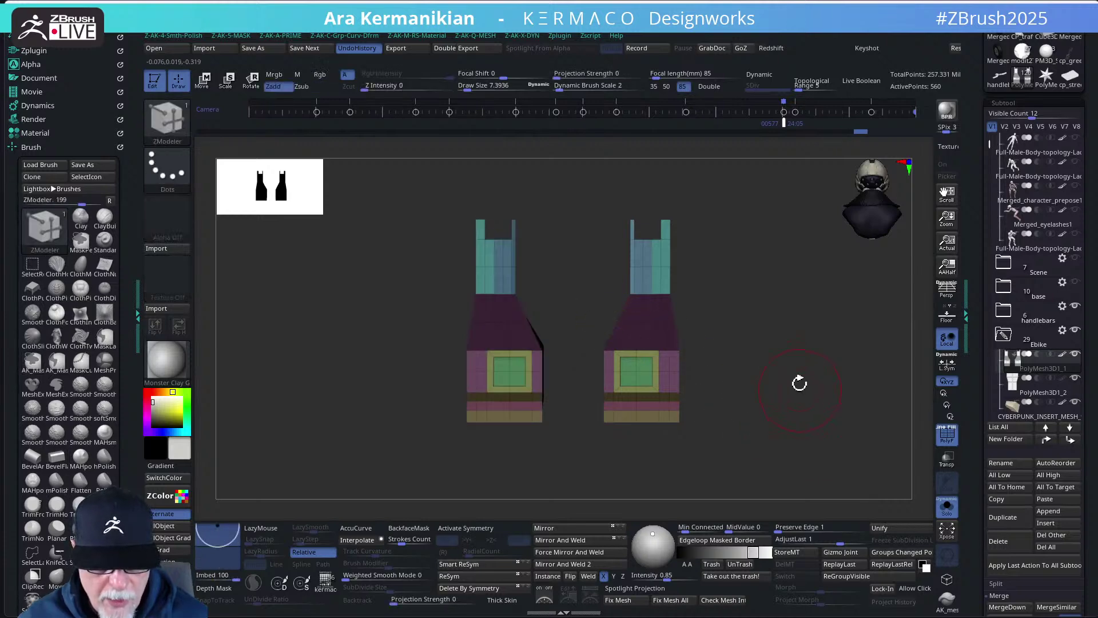
pyautogui.moveTo(799, 382); pyautogui.dragTo(785, 412)
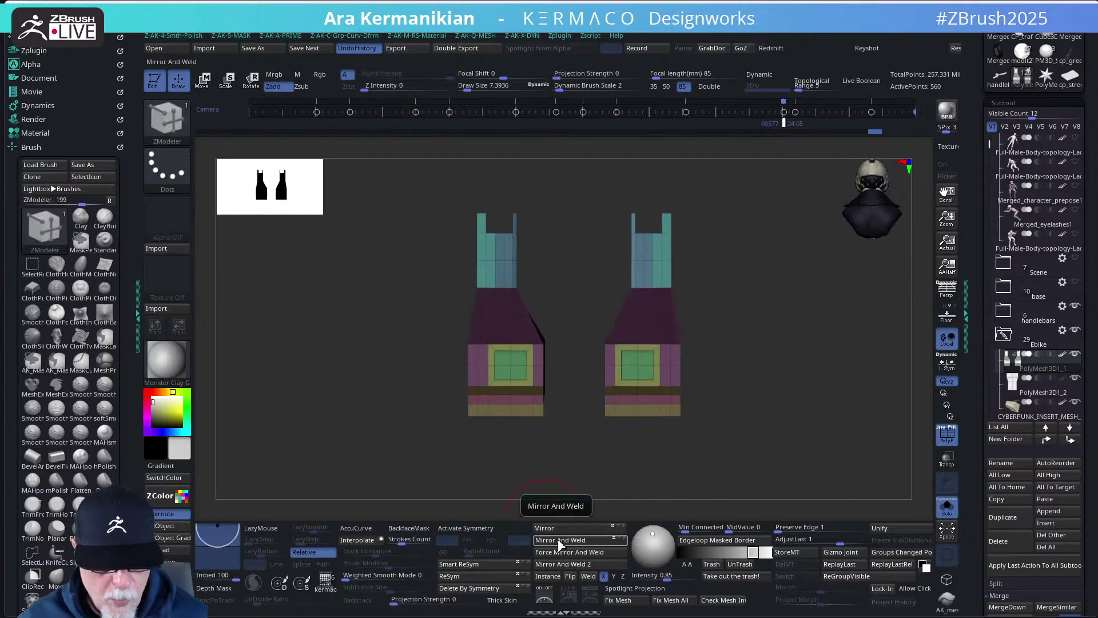
pyautogui.moveTo(792, 431); pyautogui.dragTo(689, 319)
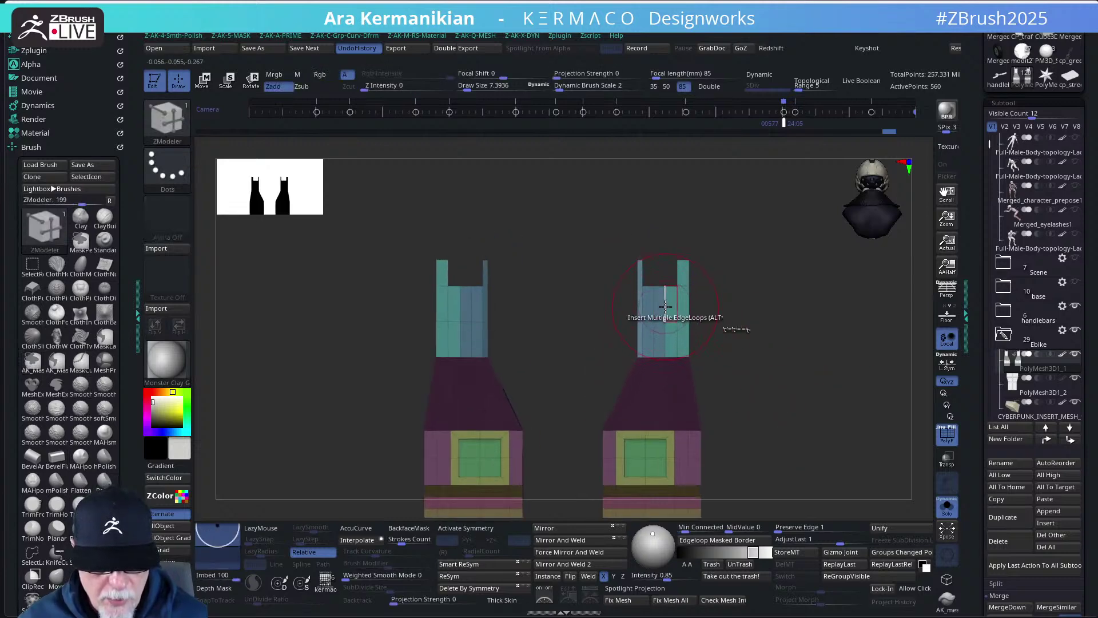
# - Enable X-mirror, extend a polyloop on the upper block, and add loops along the blue block
pyautogui.click(471, 530)
pyautogui.click(668, 306)
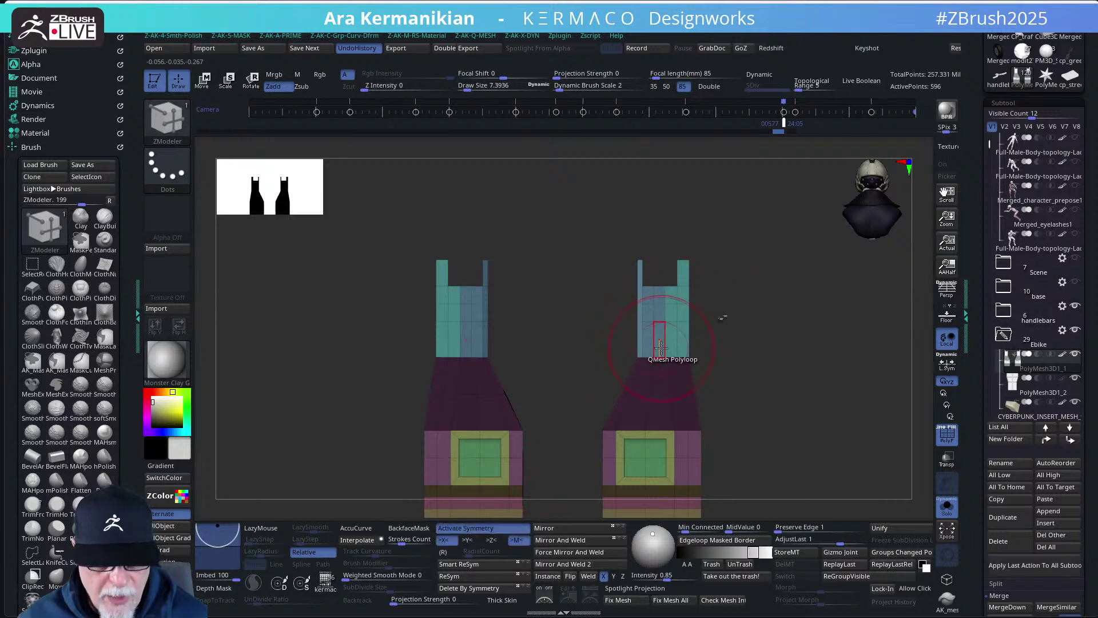
pyautogui.moveTo(824, 381); pyautogui.dragTo(306, 276)
pyautogui.click(710, 265)
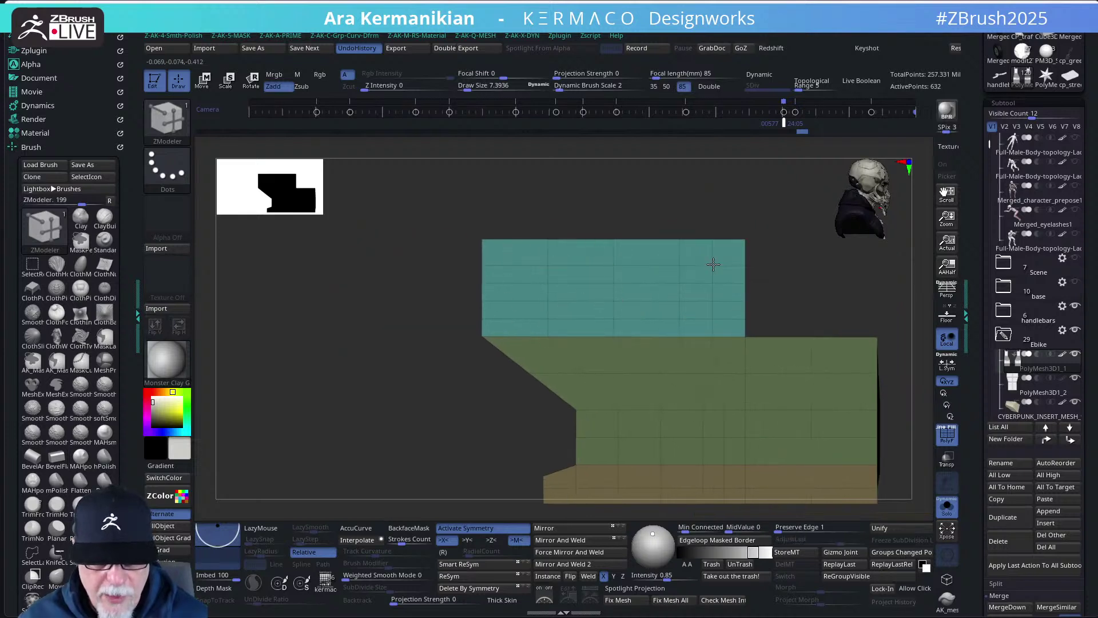
pyautogui.moveTo(651, 262); pyautogui.dragTo(515, 274)
pyautogui.keyDown('alt'); pyautogui.moveTo(890, 295); pyautogui.dragTo(738, 260); pyautogui.keyUp('alt')
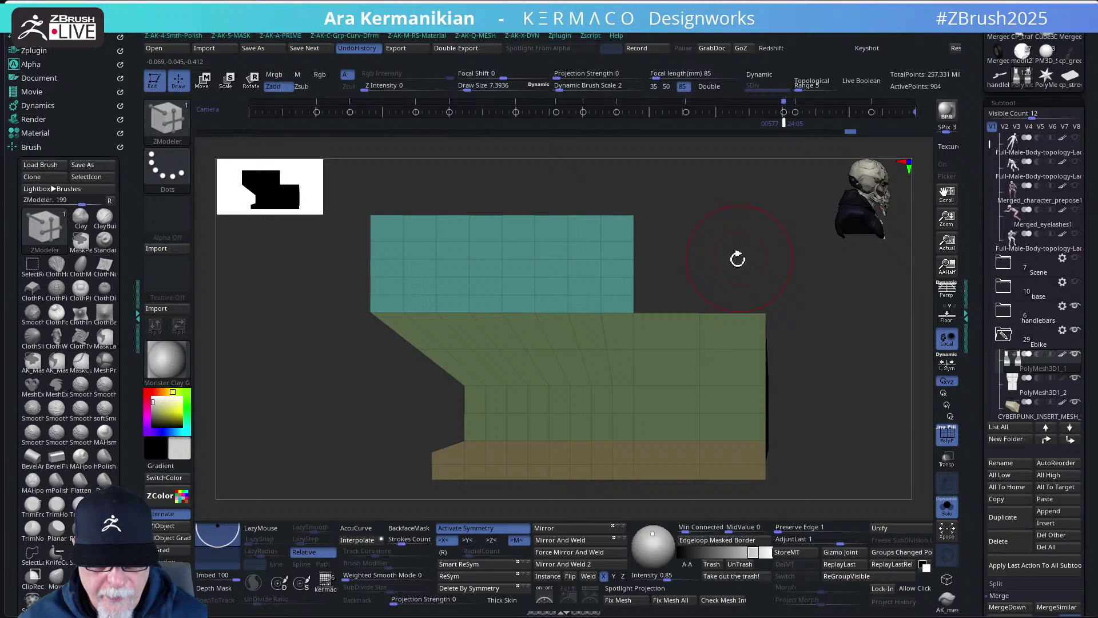
# - Insert loops along the green section and clip away the piece's right end, viewed from the side
pyautogui.click(674, 351)
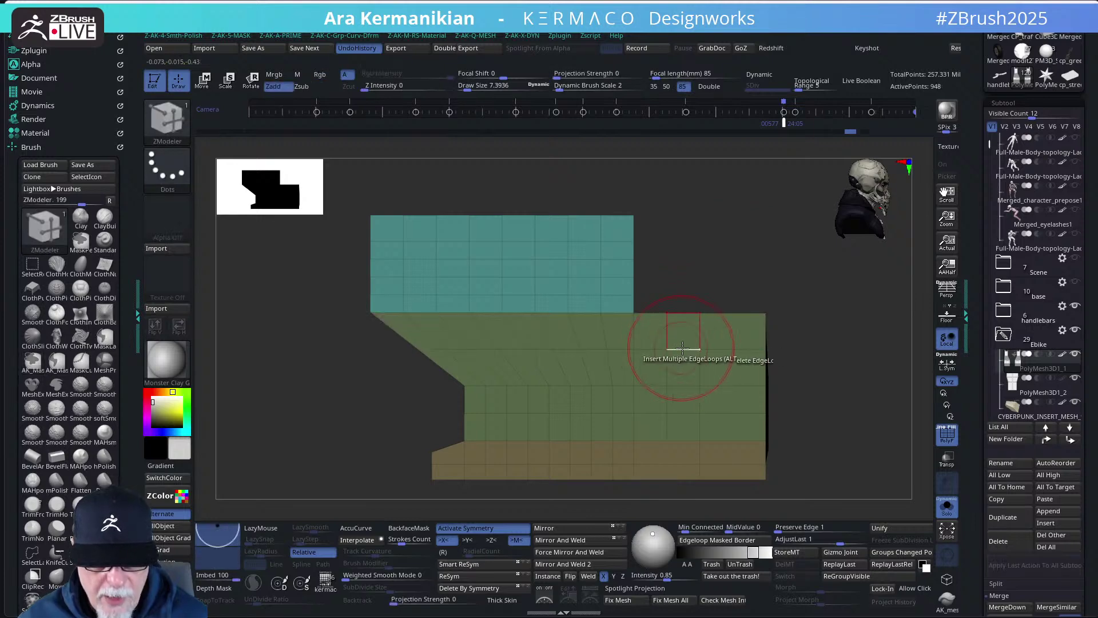
pyautogui.keyDown('alt'); pyautogui.moveTo(800, 373); pyautogui.dragTo(782, 344); pyautogui.keyUp('alt')
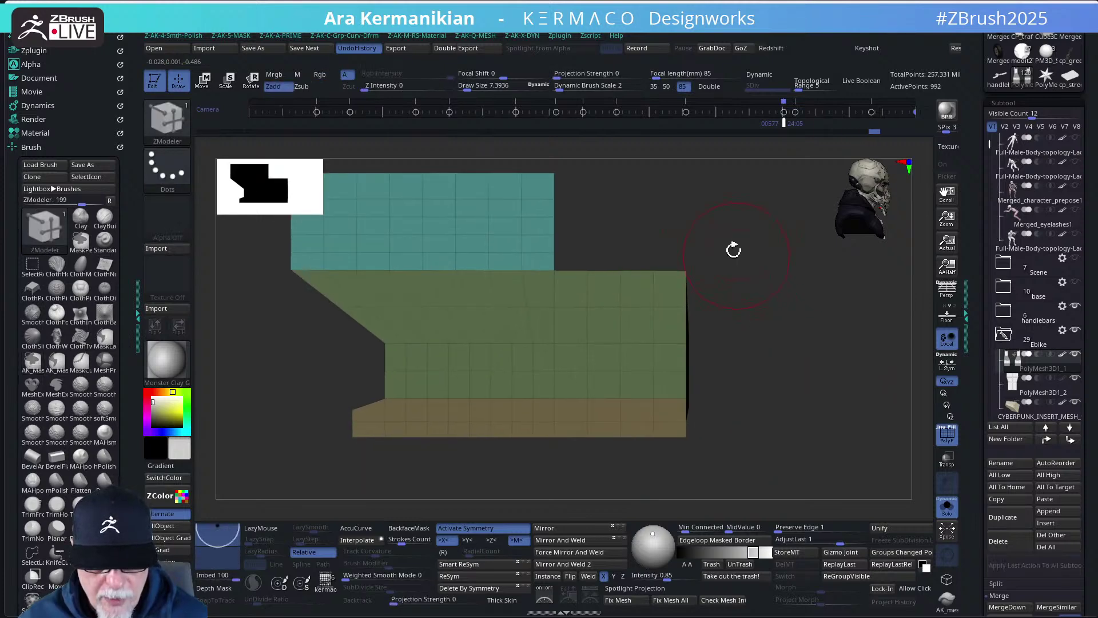
pyautogui.keyDown('ctrl'); pyautogui.keyDown('shift'); pyautogui.moveTo(694, 209); pyautogui.dragTo(685, 487); pyautogui.keyUp('shift'); pyautogui.keyUp('ctrl')
pyautogui.moveTo(778, 462)
pyautogui.keyDown('alt'); pyautogui.mouseDown()
pyautogui.moveTo(831, 417)
pyautogui.moveTo(789, 423)
pyautogui.moveTo(752, 456)
pyautogui.mouseUp(); pyautogui.keyUp('alt')
pyautogui.keyDown('alt'); pyautogui.moveTo(740, 457); pyautogui.dragTo(515, 456); pyautogui.keyUp('alt')
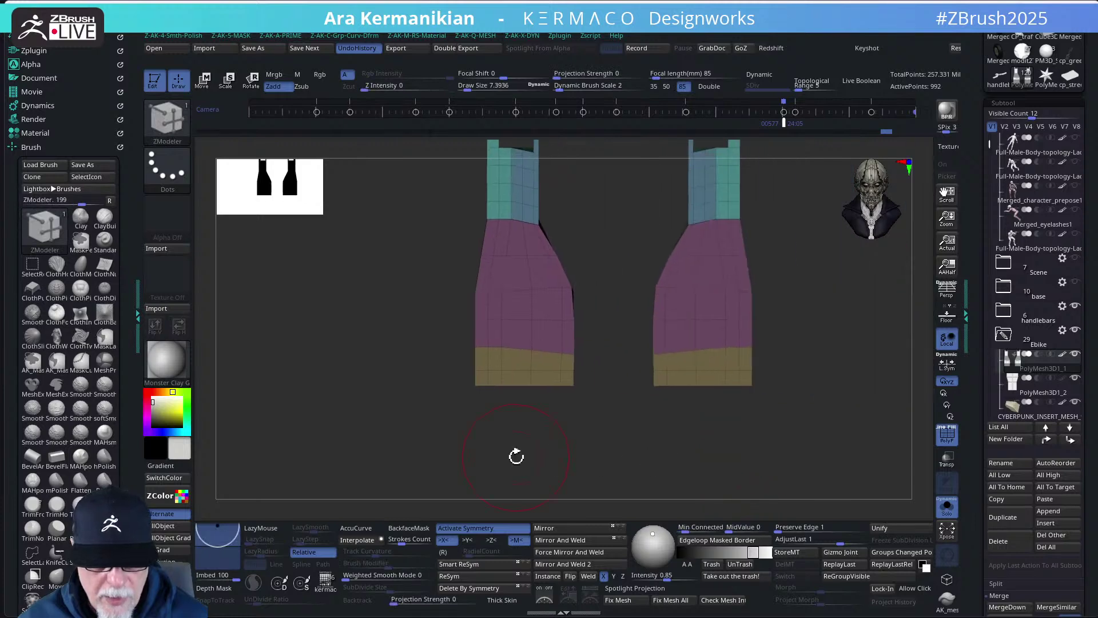
pyautogui.moveTo(791, 452); pyautogui.dragTo(915, 452)
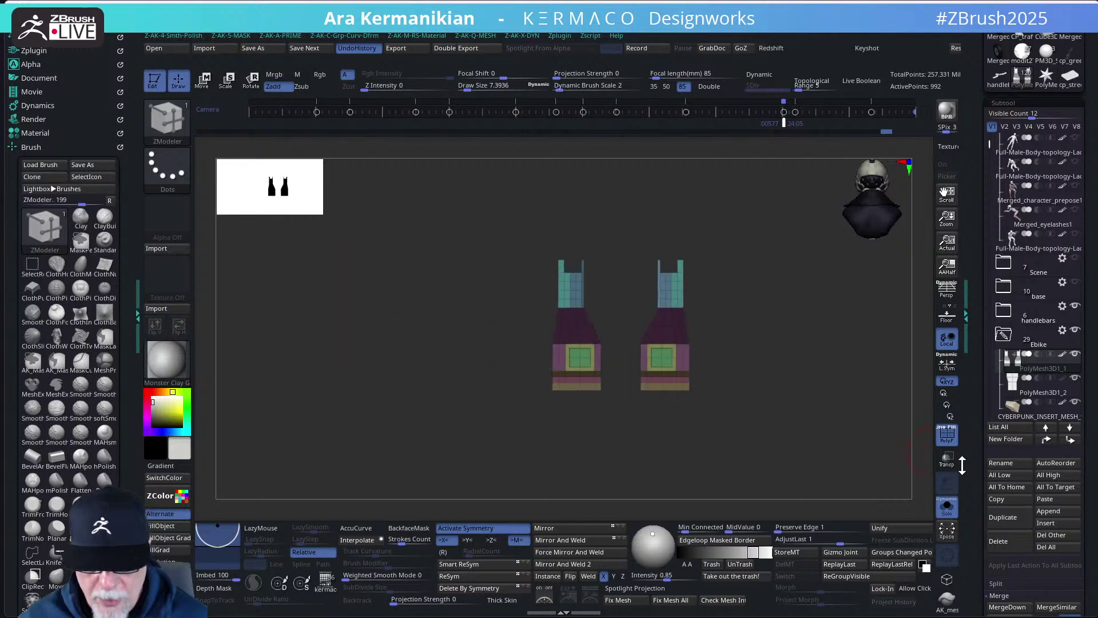
# - Enable Dynamic subdivision on the bracket pieces from the AK popup palette
pyautogui.click(947, 435)
pyautogui.moveTo(841, 424)
pyautogui.keyDown('shift'); pyautogui.mouseDown()
pyautogui.moveTo(794, 431)
pyautogui.moveTo(741, 414)
pyautogui.mouseUp(); pyautogui.keyUp('shift')
pyautogui.click(944, 442)
pyautogui.press('ctrl')
pyautogui.press('space')
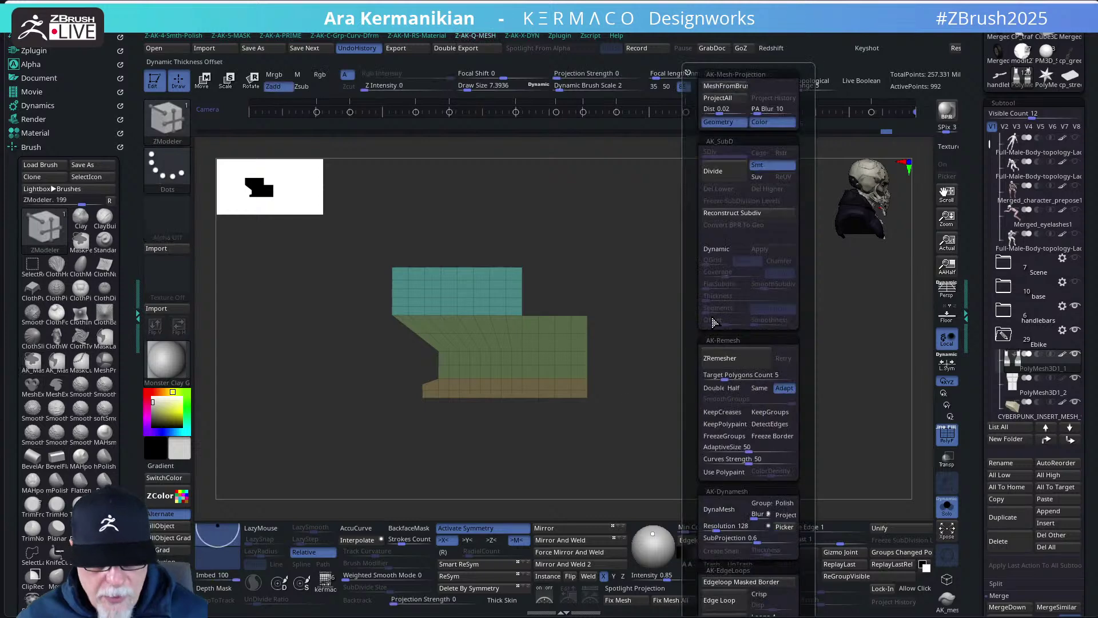
pyautogui.keyDown('alt'); pyautogui.moveTo(613, 297); pyautogui.dragTo(684, 316); pyautogui.keyUp('alt')
pyautogui.press('space')
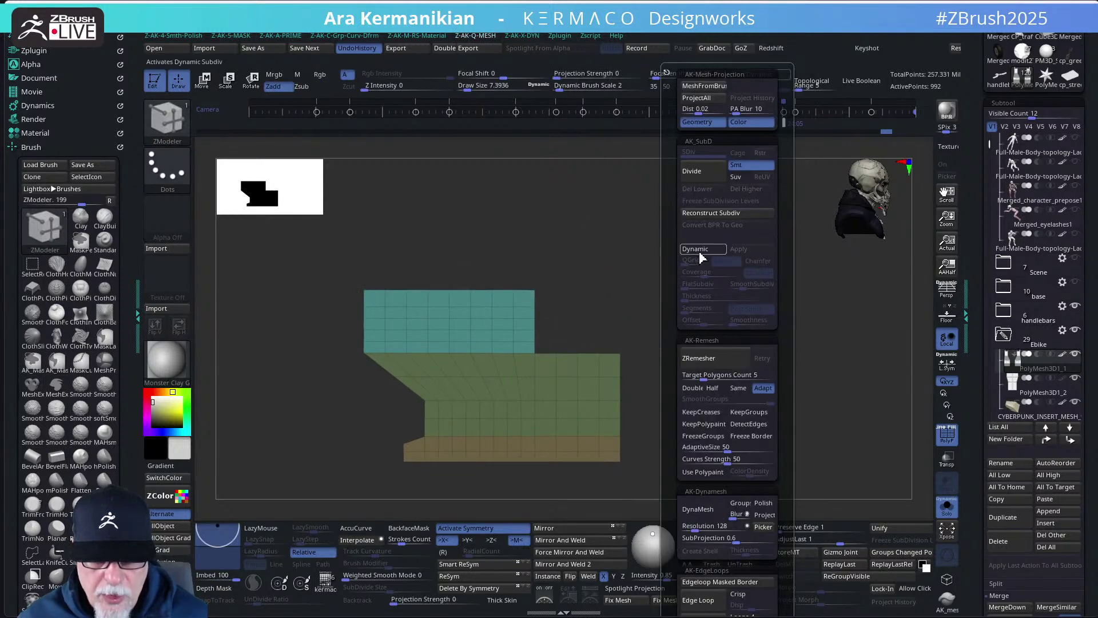
pyautogui.click(697, 249)
# - Set QGrid to 2 with Chamfer edges and 0.0072 coverage, viewing the plain grey result
pyautogui.press('space')
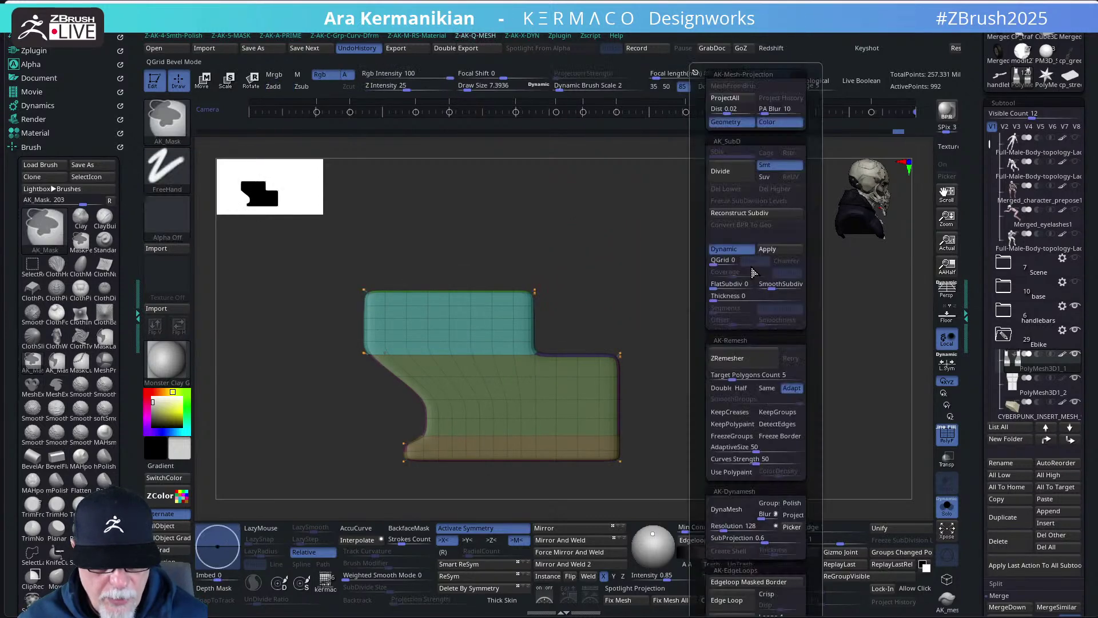
pyautogui.moveTo(712, 263); pyautogui.dragTo(716, 266)
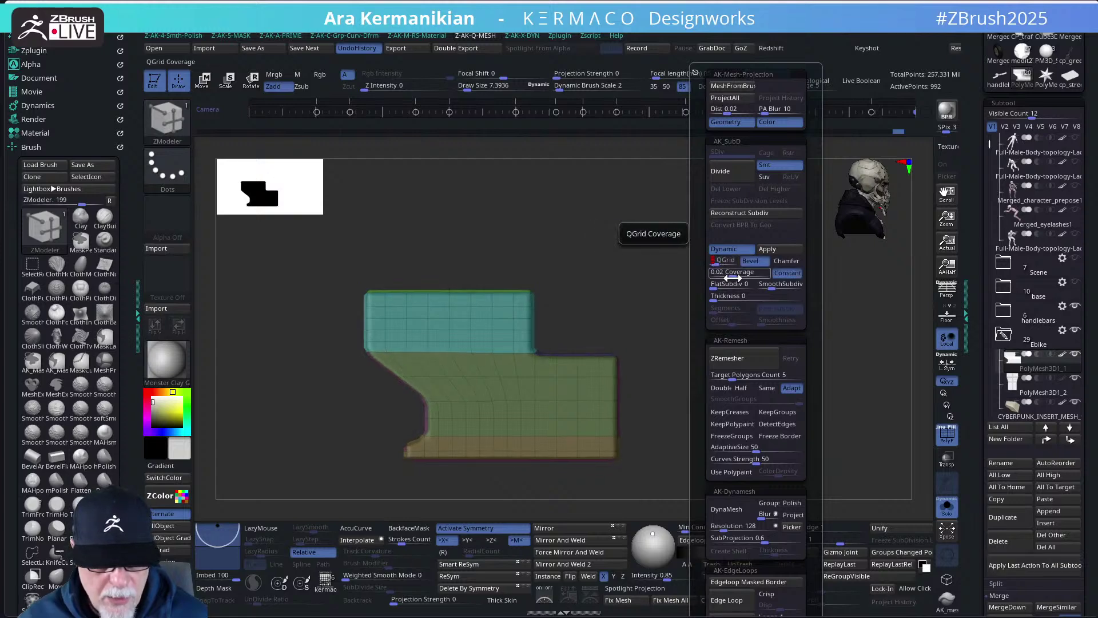
pyautogui.click(787, 260)
pyautogui.moveTo(738, 273); pyautogui.dragTo(717, 280)
pyautogui.click(947, 435)
pyautogui.moveTo(824, 349); pyautogui.dragTo(760, 353)
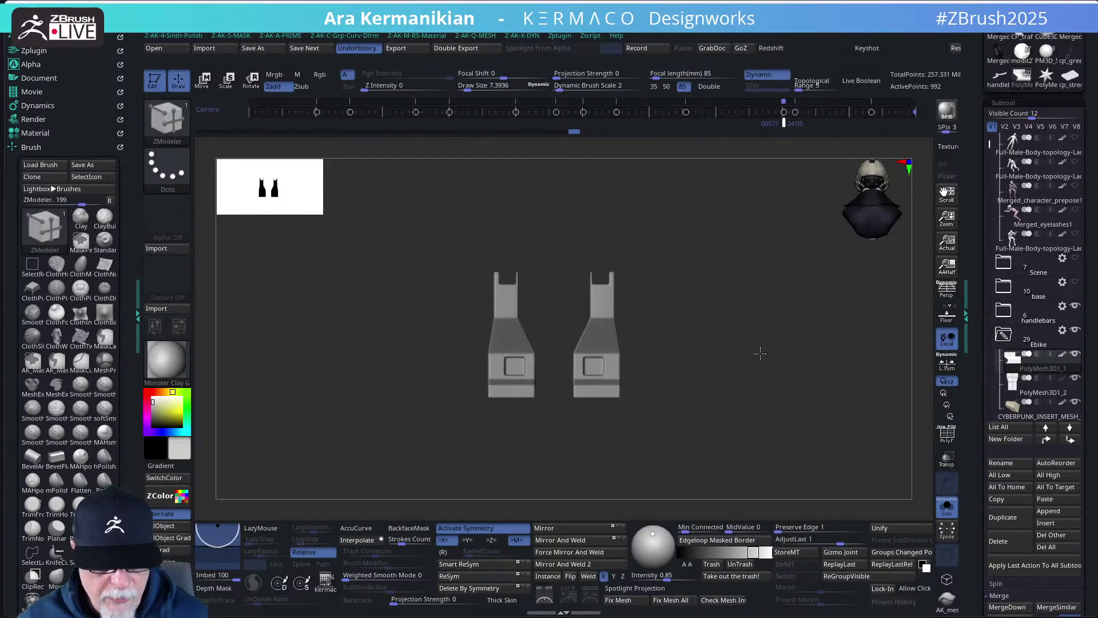
# - Turn Solo off, frame the whole motorcycle, and orbit to a slightly elevated side view
pyautogui.click(945, 436)
pyautogui.moveTo(839, 417); pyautogui.dragTo(890, 432)
pyautogui.click(944, 436)
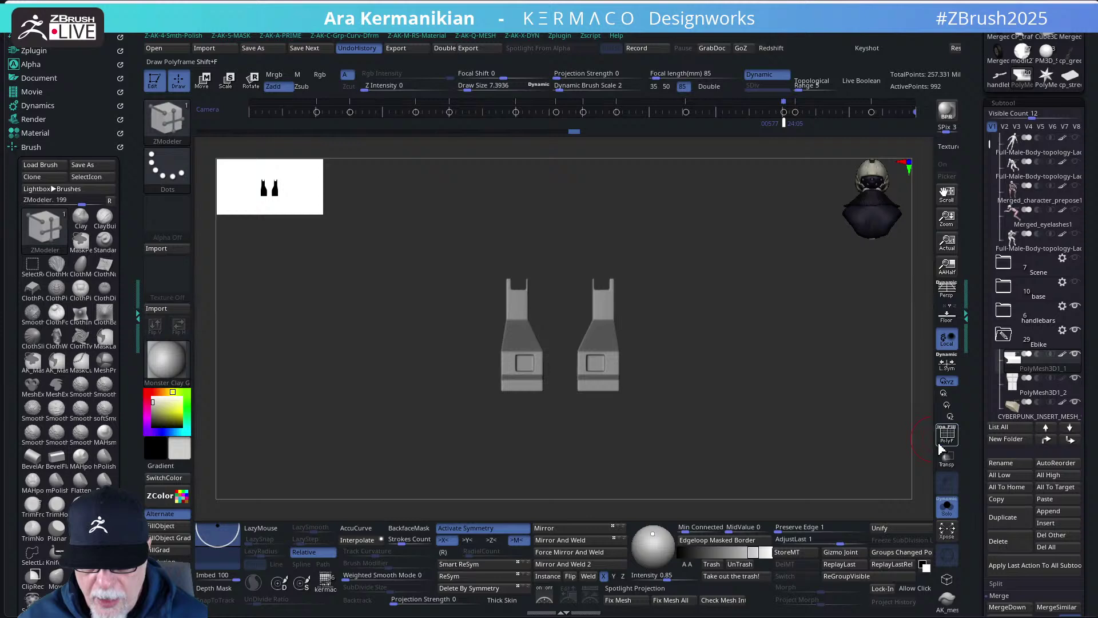
pyautogui.click(945, 508)
pyautogui.press('f')
pyautogui.moveTo(809, 397); pyautogui.dragTo(831, 401)
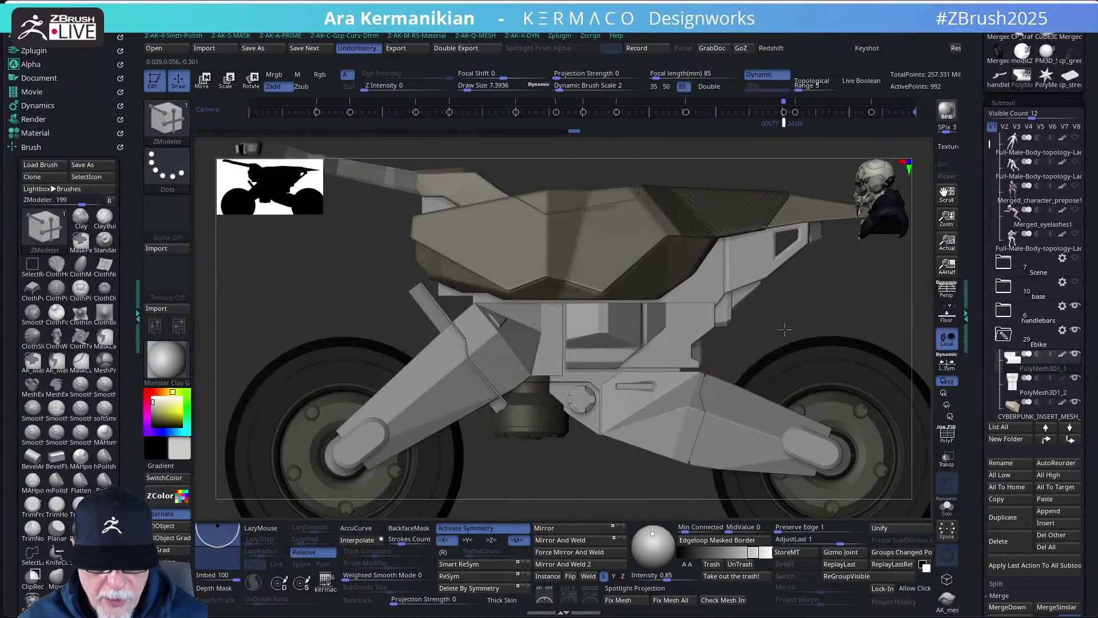
pyautogui.moveTo(718, 363); pyautogui.dragTo(734, 328)
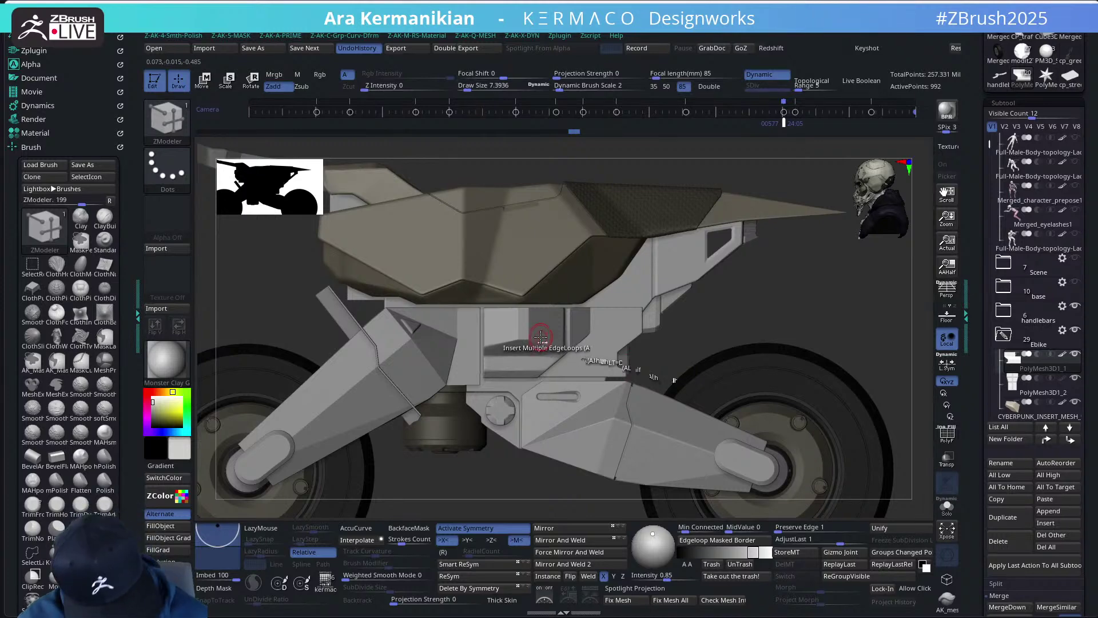
# - With the Move brush, select side panel PolyMesh3D_8 and isolate it with Solo
pyautogui.press('b')
pyautogui.press('m')
pyautogui.press('v')
pyautogui.keyDown('alt'); pyautogui.click(514, 332); pyautogui.keyUp('alt')
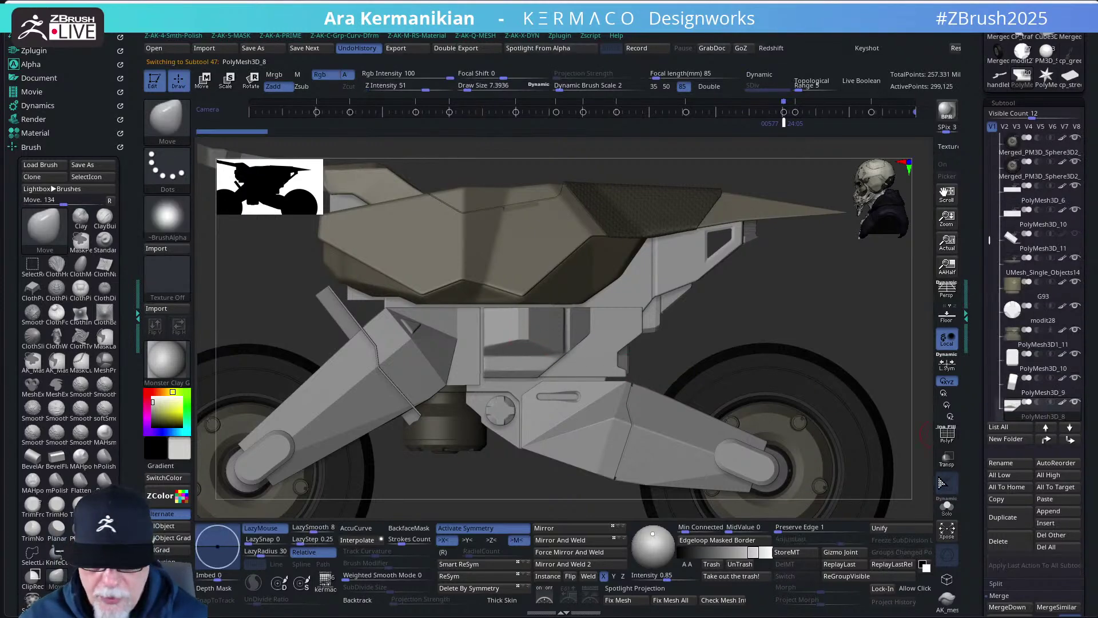
pyautogui.click(947, 507)
pyautogui.moveTo(775, 420)
pyautogui.mouseDown()
pyautogui.moveTo(704, 402)
pyautogui.moveTo(772, 416)
pyautogui.mouseUp()
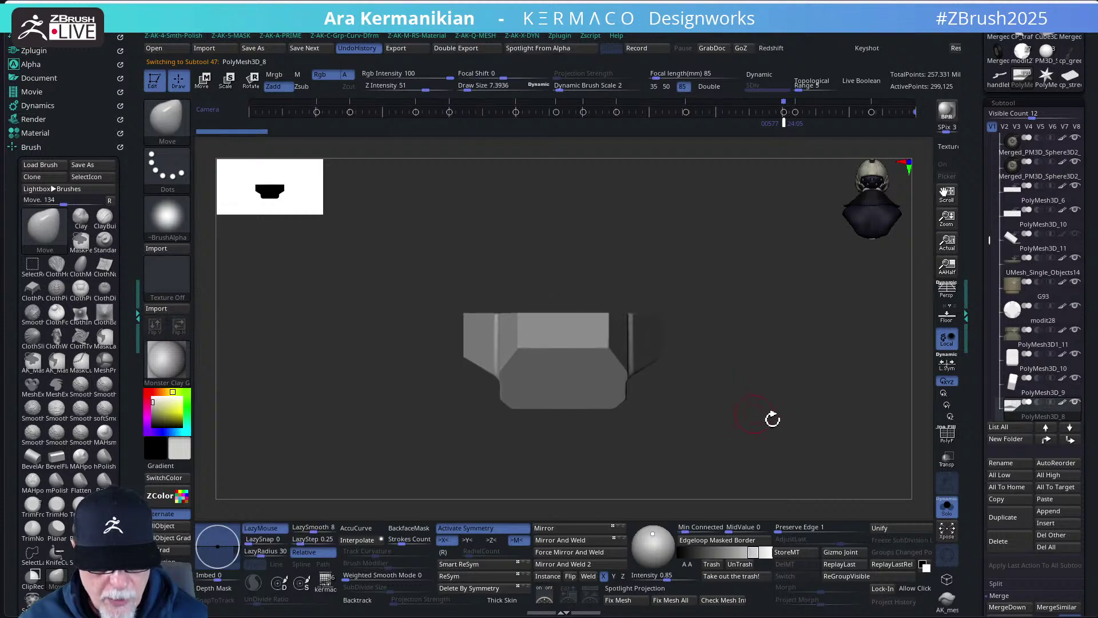
# - Inspect the isolated side panel from several angles, toggling PolyF on and off
pyautogui.click(948, 437)
pyautogui.moveTo(853, 401); pyautogui.dragTo(810, 421)
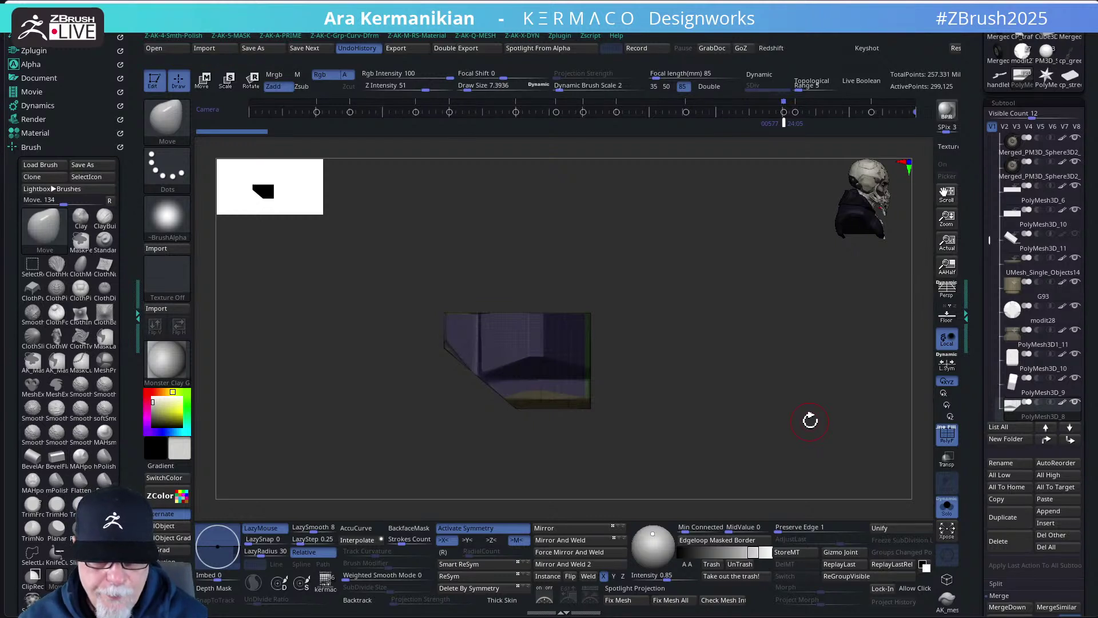
pyautogui.click(947, 436)
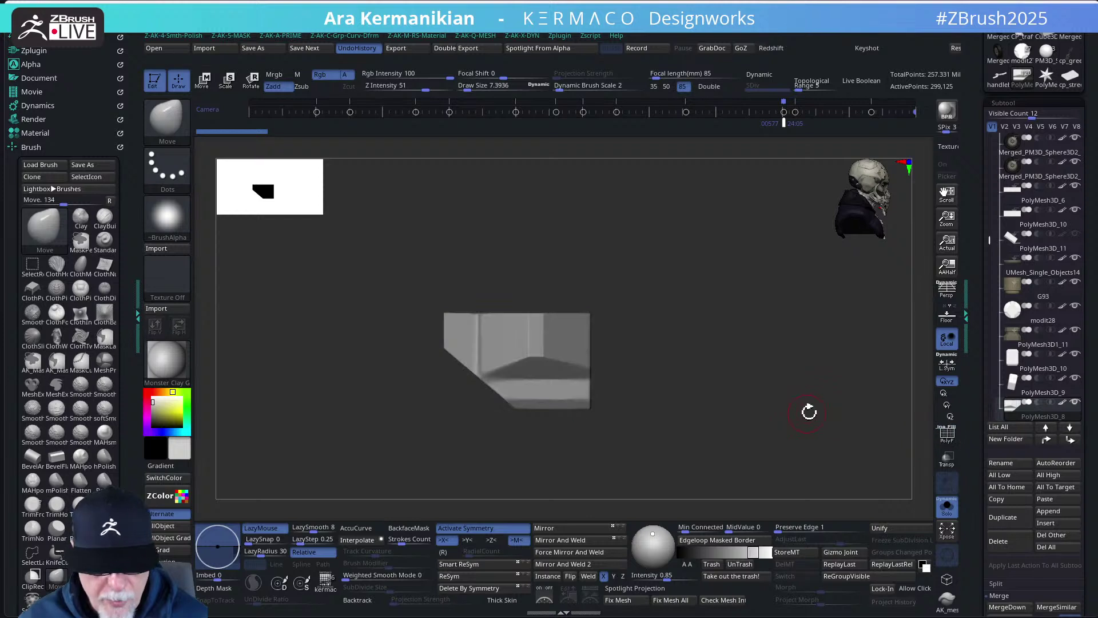
pyautogui.moveTo(809, 410); pyautogui.dragTo(785, 412)
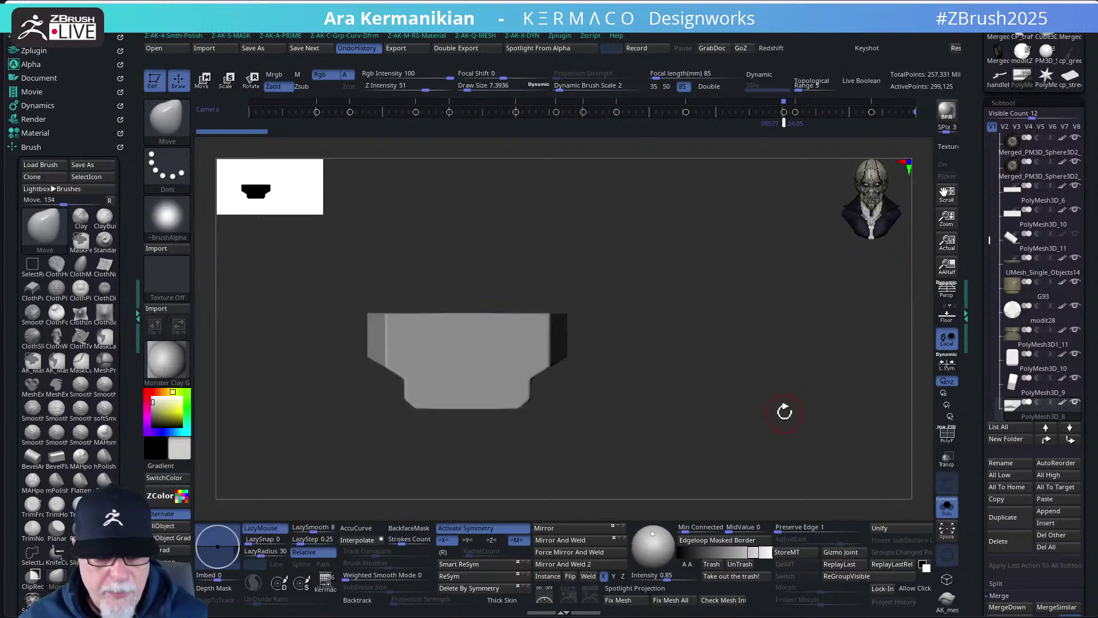
pyautogui.moveTo(785, 412)
pyautogui.mouseDown()
pyautogui.moveTo(809, 400)
pyautogui.moveTo(797, 399)
pyautogui.mouseUp()
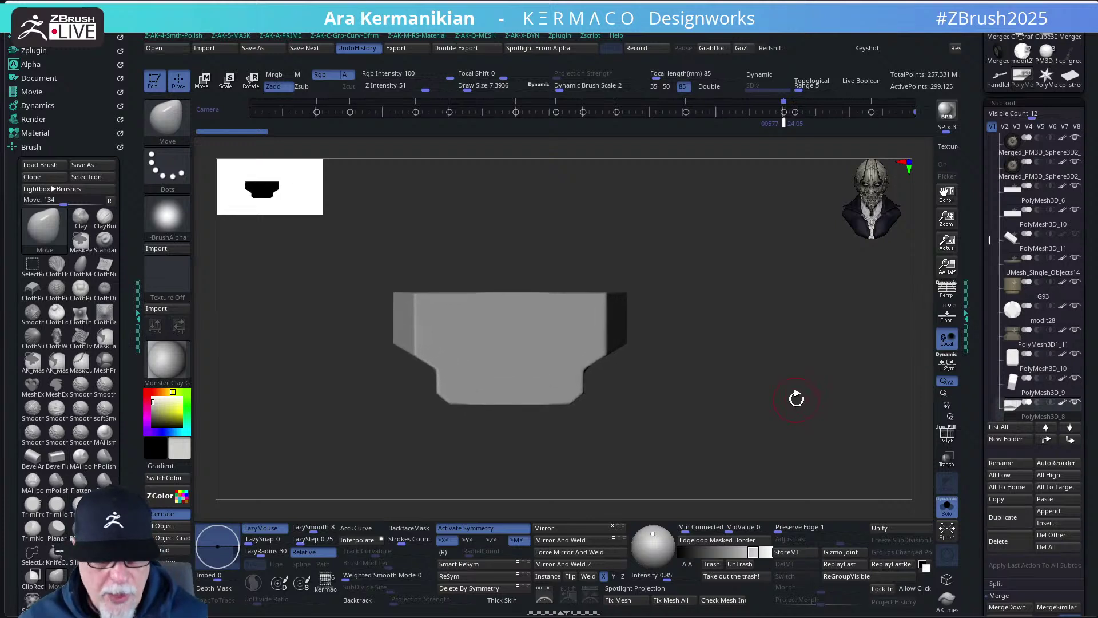
pyautogui.moveTo(903, 369)
pyautogui.mouseDown()
pyautogui.moveTo(721, 380)
pyautogui.moveTo(818, 445)
pyautogui.moveTo(777, 431)
pyautogui.mouseUp()
pyautogui.click(947, 436)
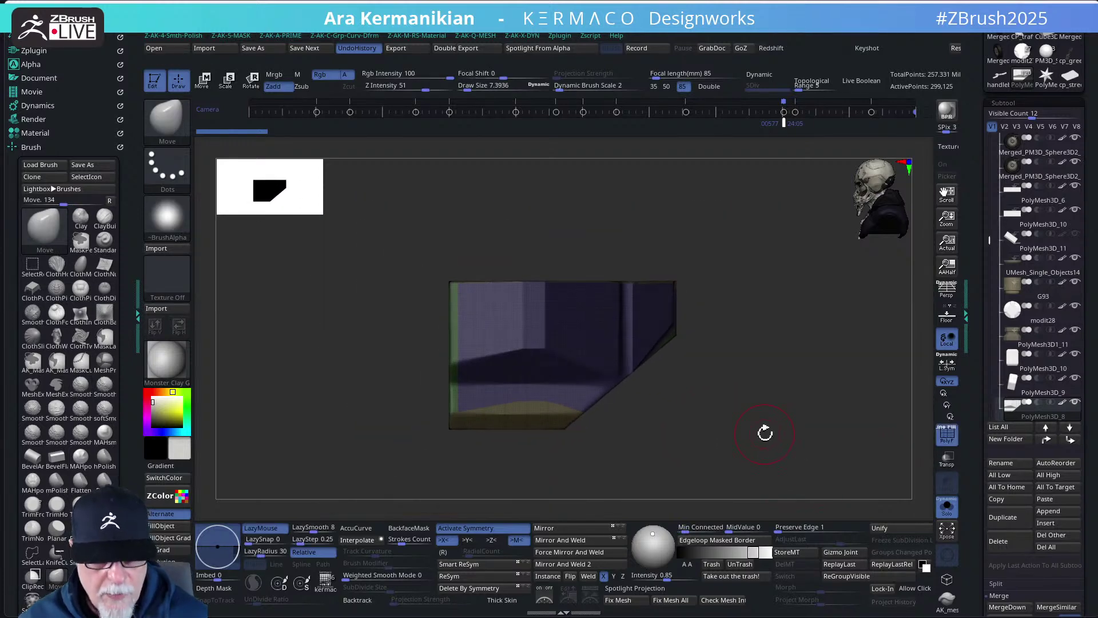
# - Subdivide and remesh the side panel to 285,773 points, then turn Solo off
pyautogui.press('ctrl')
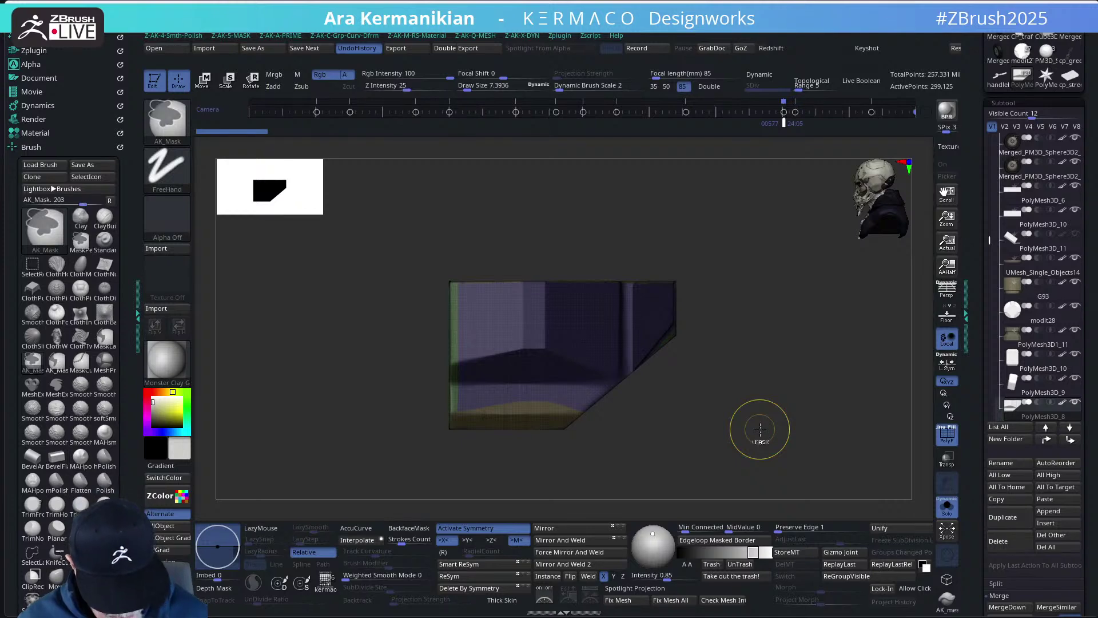
pyautogui.hotkey('ctrl', 'd')
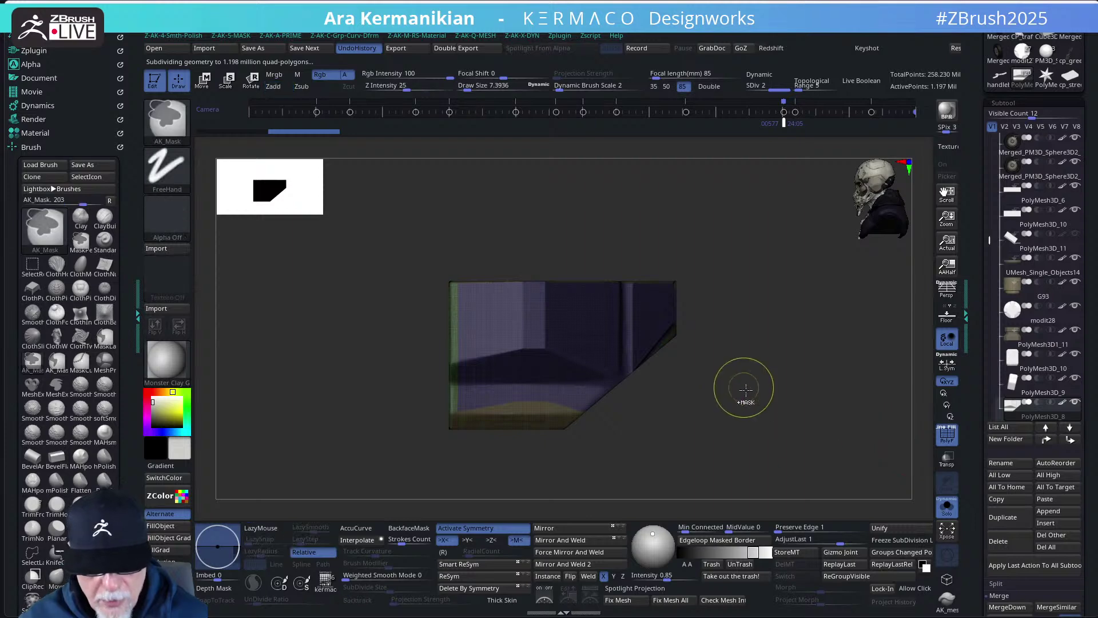
pyautogui.moveTo(745, 387)
pyautogui.keyDown('ctrl'); pyautogui.mouseDown()
pyautogui.moveTo(817, 450)
pyautogui.moveTo(803, 427)
pyautogui.moveTo(779, 428)
pyautogui.moveTo(818, 435)
pyautogui.mouseUp(); pyautogui.keyUp('ctrl')
pyautogui.click(947, 435)
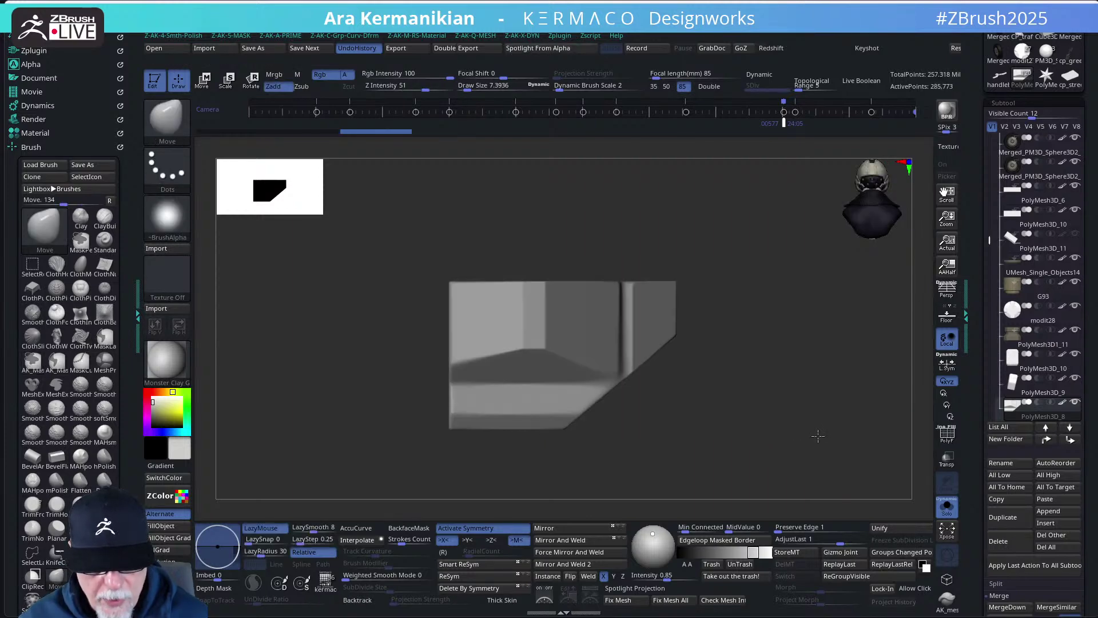
pyautogui.click(948, 436)
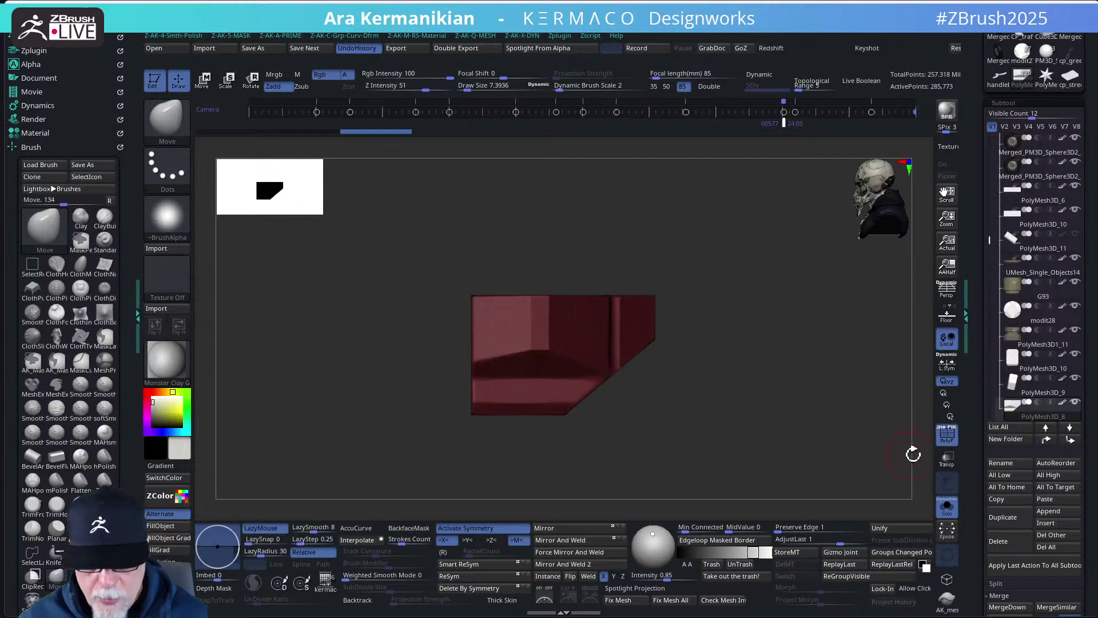
pyautogui.click(947, 507)
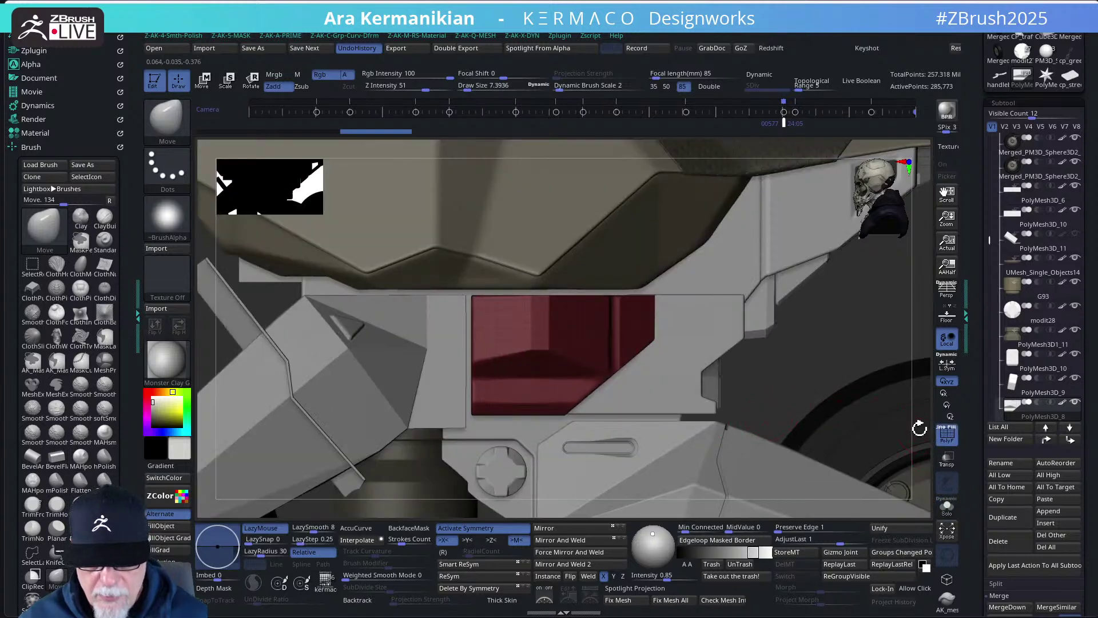
# - Frame the full motorcycle, turn off PolyF, and orbit back to a side view
pyautogui.press('f')
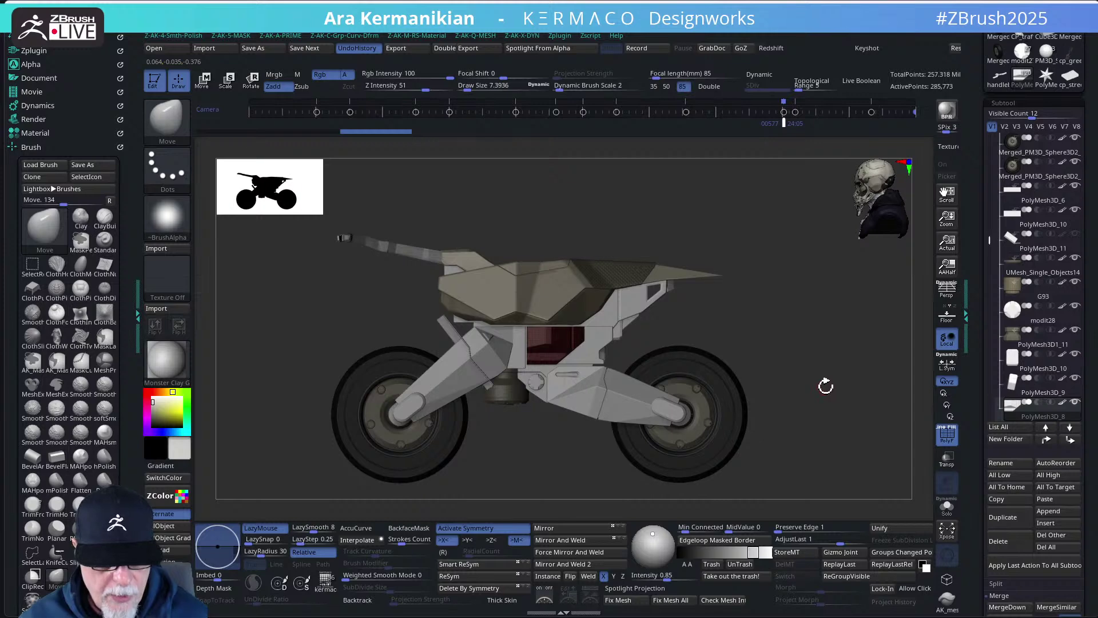
pyautogui.click(947, 436)
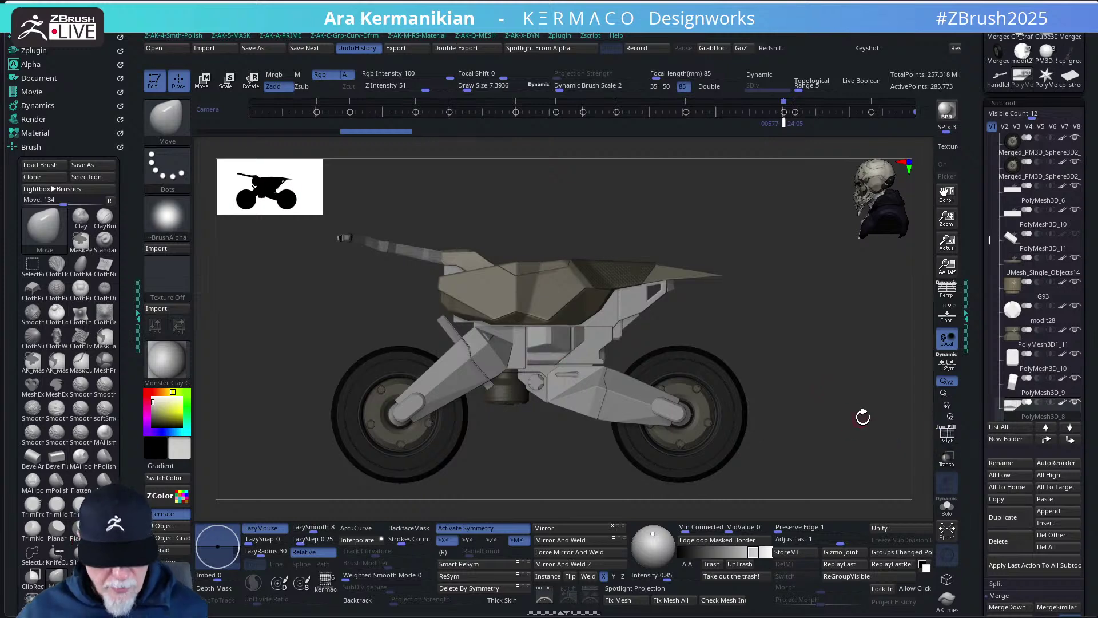
pyautogui.moveTo(857, 428)
pyautogui.mouseDown()
pyautogui.moveTo(849, 444)
pyautogui.moveTo(866, 421)
pyautogui.moveTo(851, 412)
pyautogui.mouseUp()
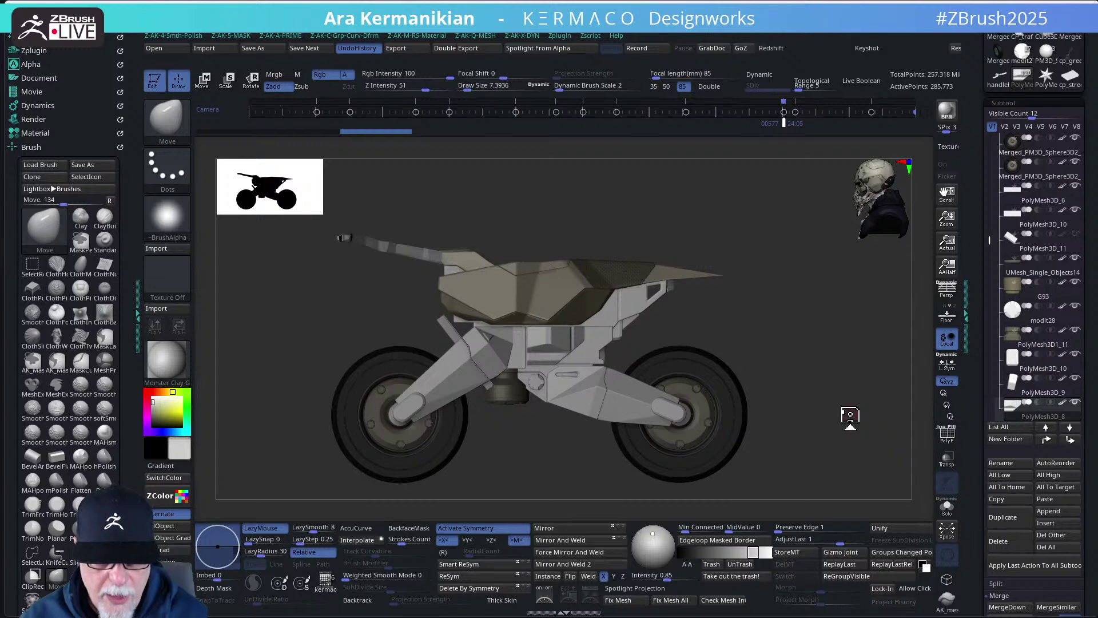
# - Switch back to ZModeler and select the small trim piece PolyMesh3D_10
pyautogui.press('b')
pyautogui.press('z')
pyautogui.press('m')
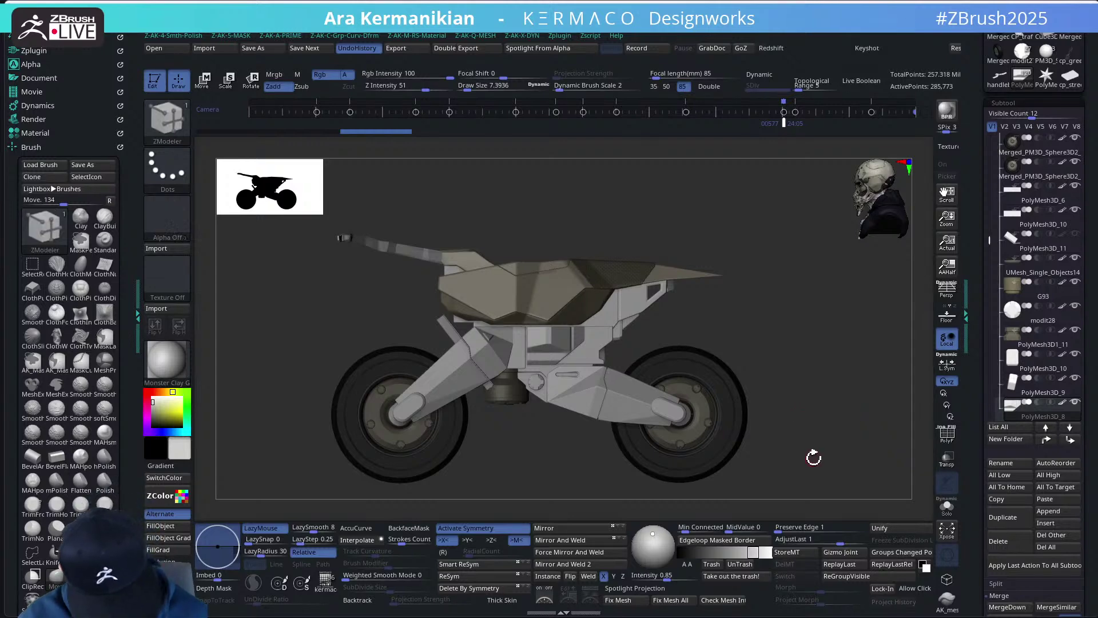
pyautogui.moveTo(692, 339); pyautogui.dragTo(695, 330)
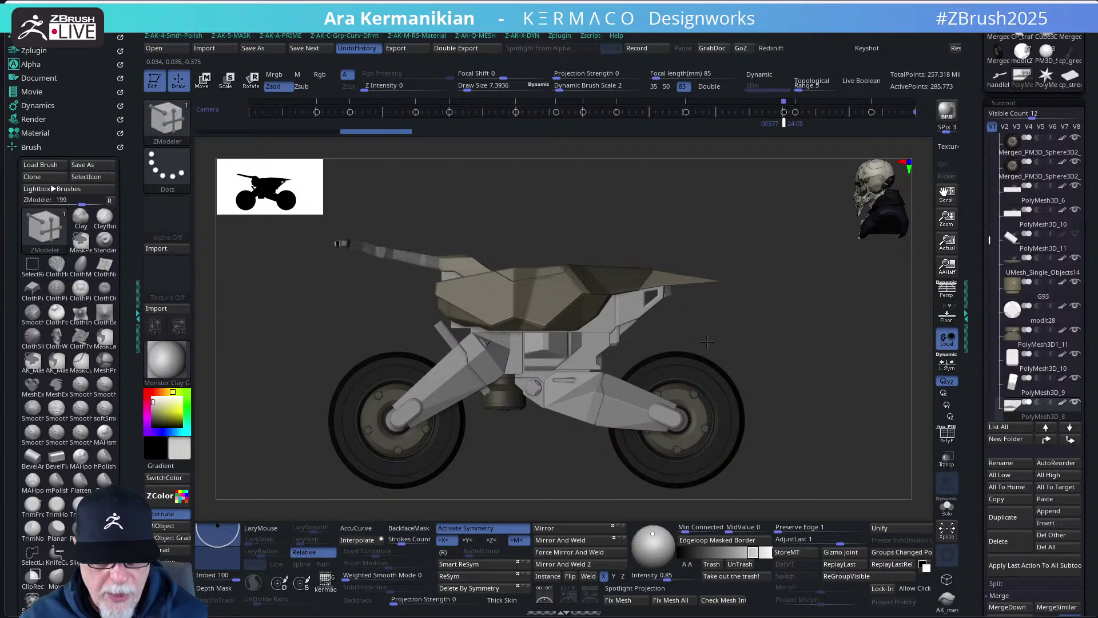
pyautogui.scroll(5, 707, 342)
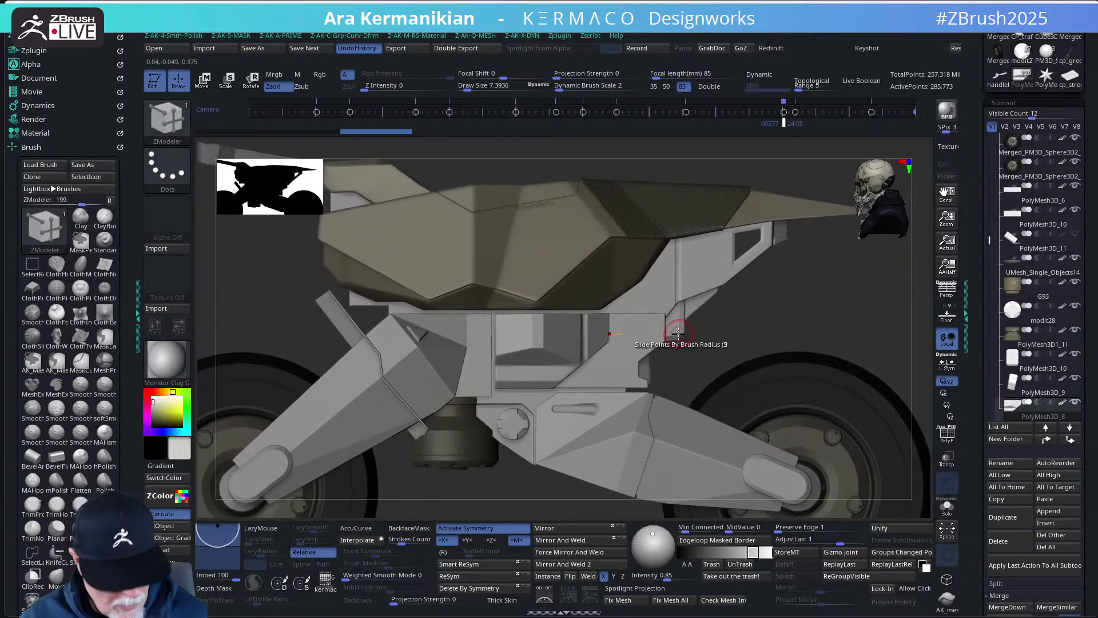
pyautogui.keyDown('alt'); pyautogui.click(695, 351); pyautogui.keyUp('alt')
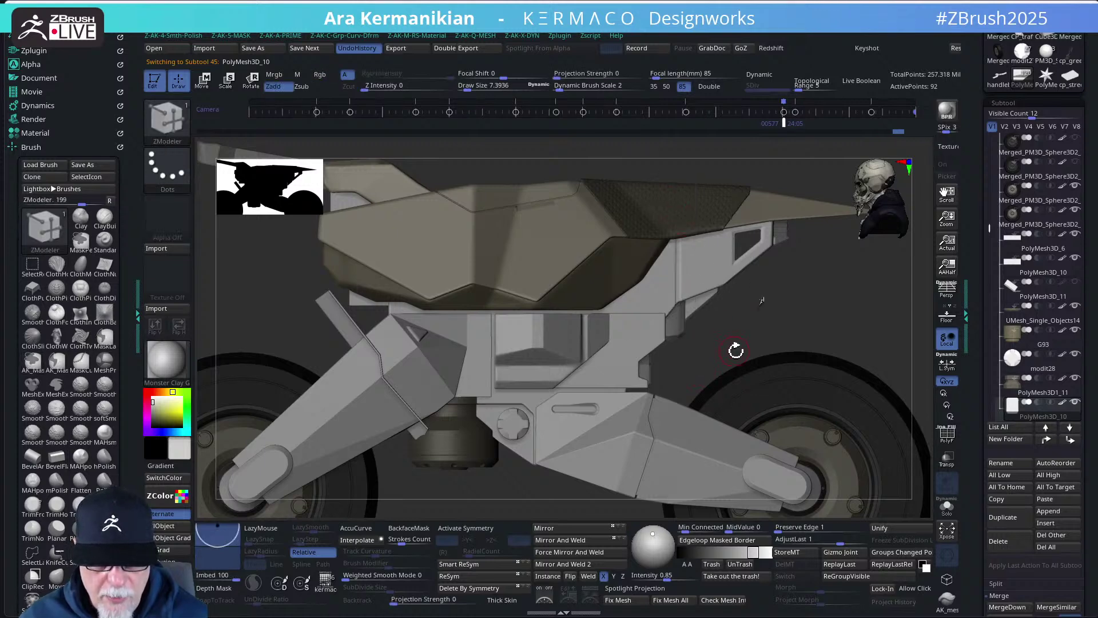
# - Check the trim piece with Solo, then nudge it slightly left with the Transpose Z arrow
pyautogui.press('5')
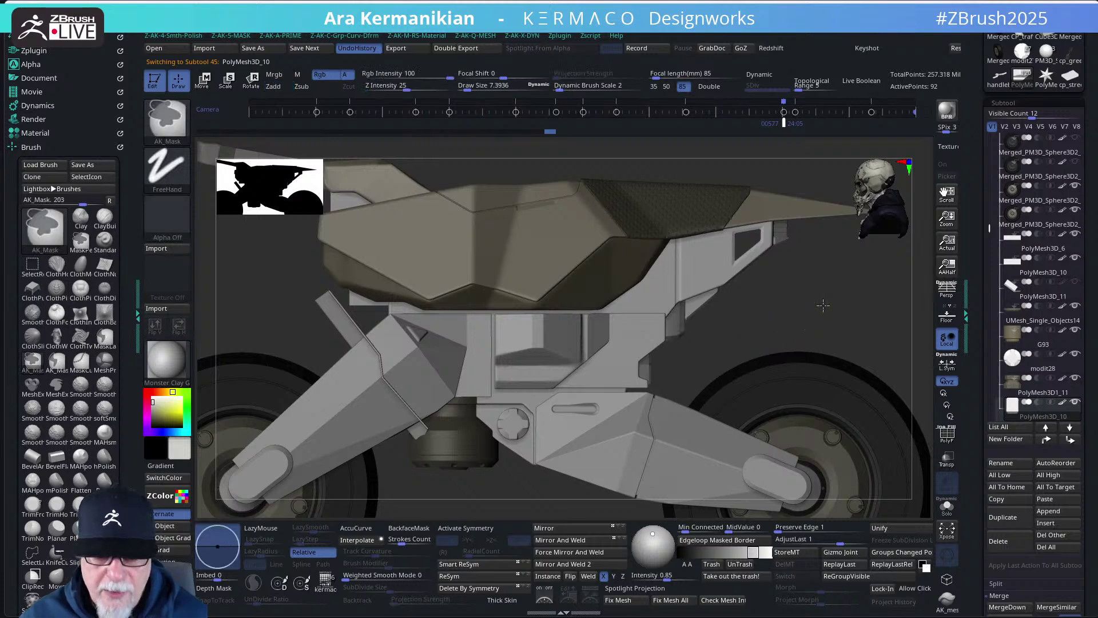
pyautogui.press('ctrl')
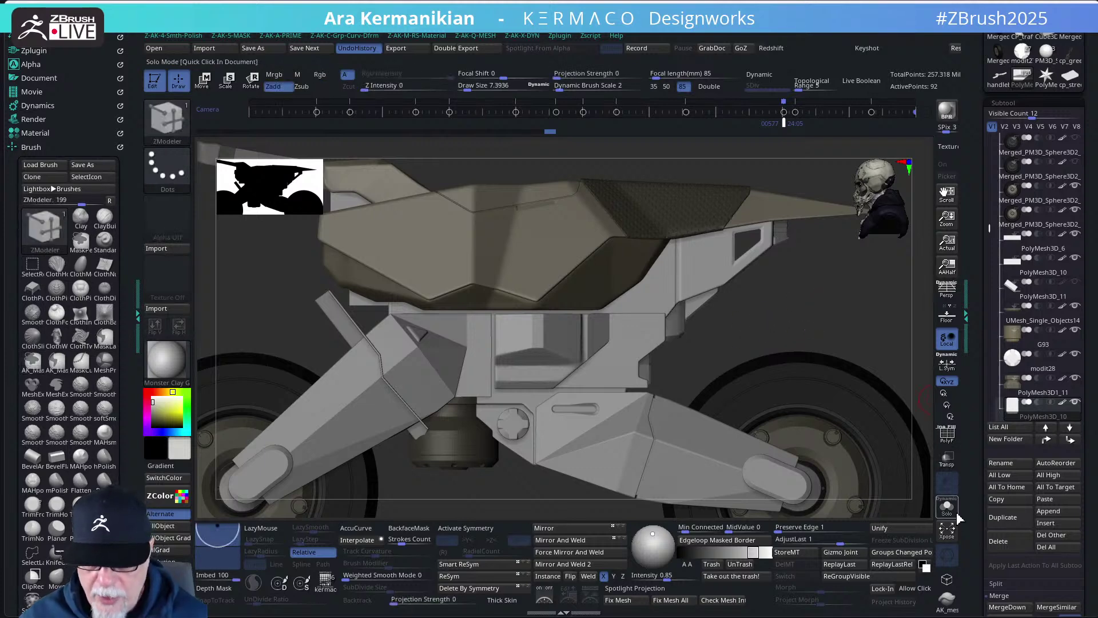
pyautogui.click(947, 506)
pyautogui.press('ctrl')
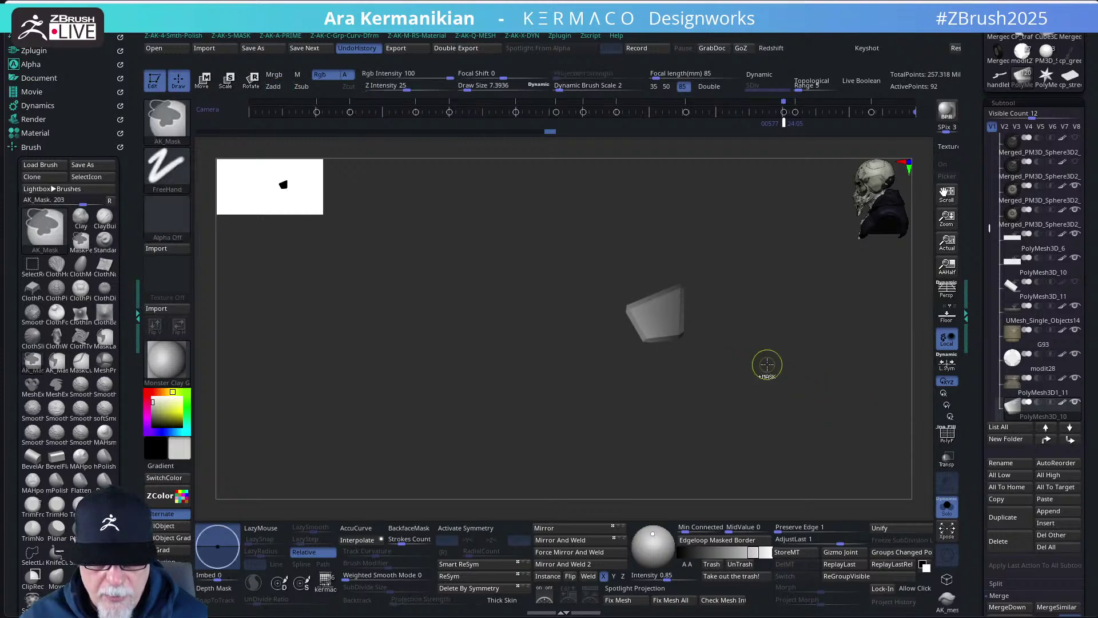
pyautogui.press('w')
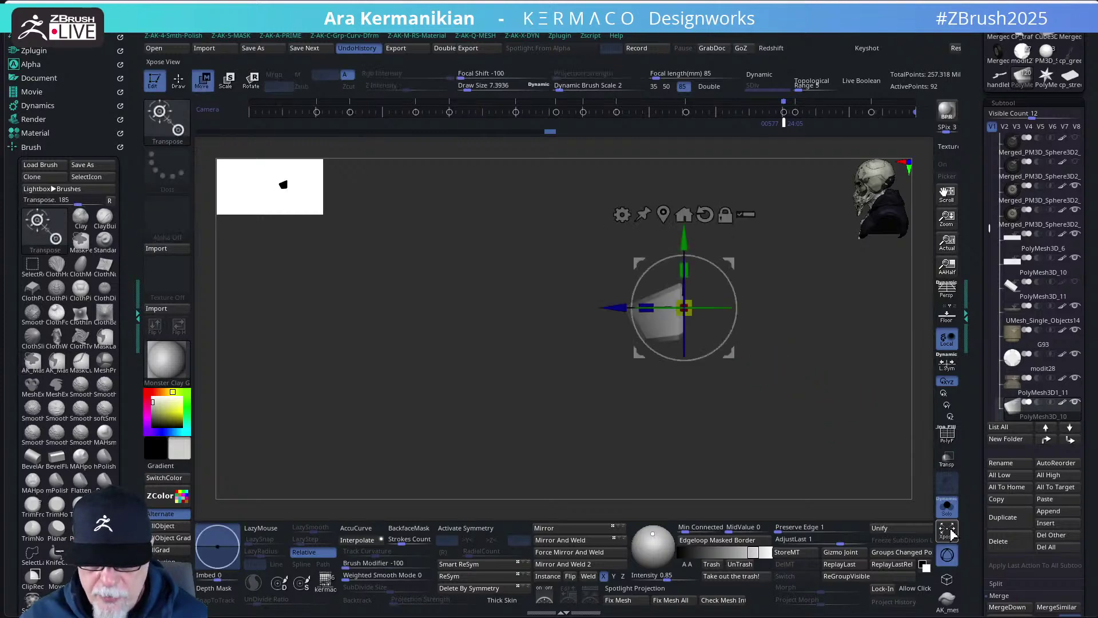
pyautogui.click(947, 506)
pyautogui.keyDown('alt'); pyautogui.moveTo(823, 324); pyautogui.dragTo(761, 308, button='right'); pyautogui.keyUp('alt')
pyautogui.click(947, 506)
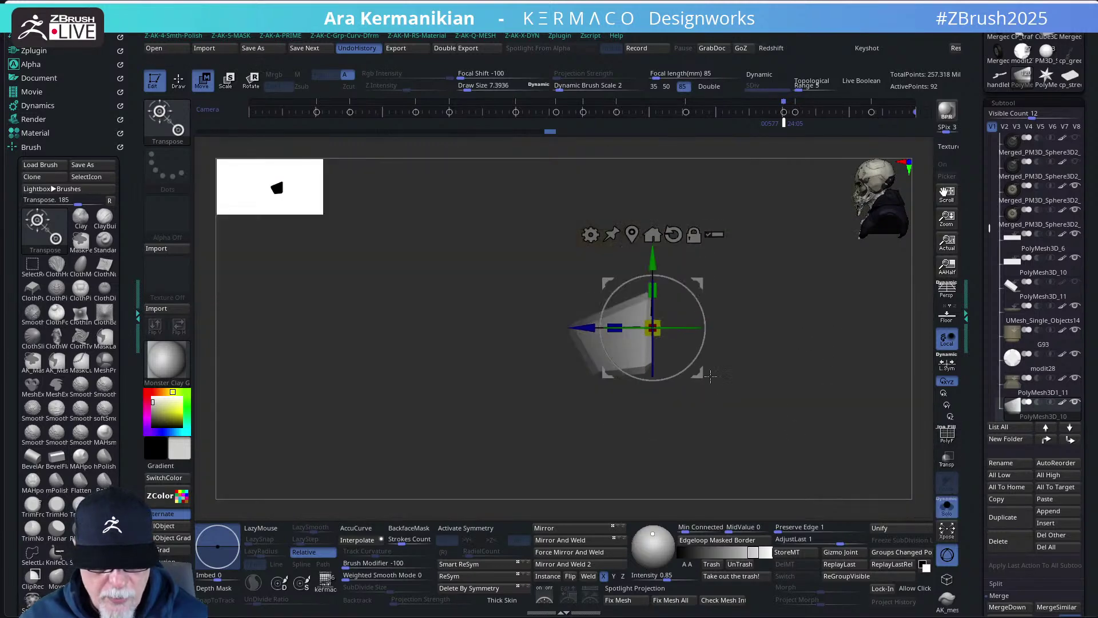
pyautogui.click(947, 506)
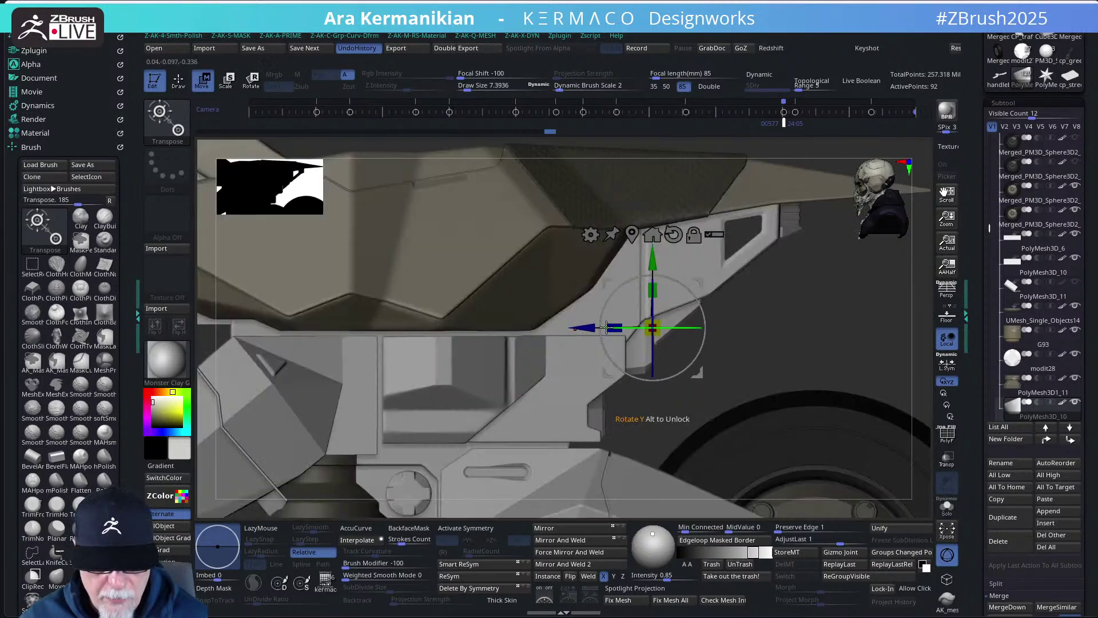
pyautogui.moveTo(583, 327); pyautogui.dragTo(579, 327)
pyautogui.press('q')
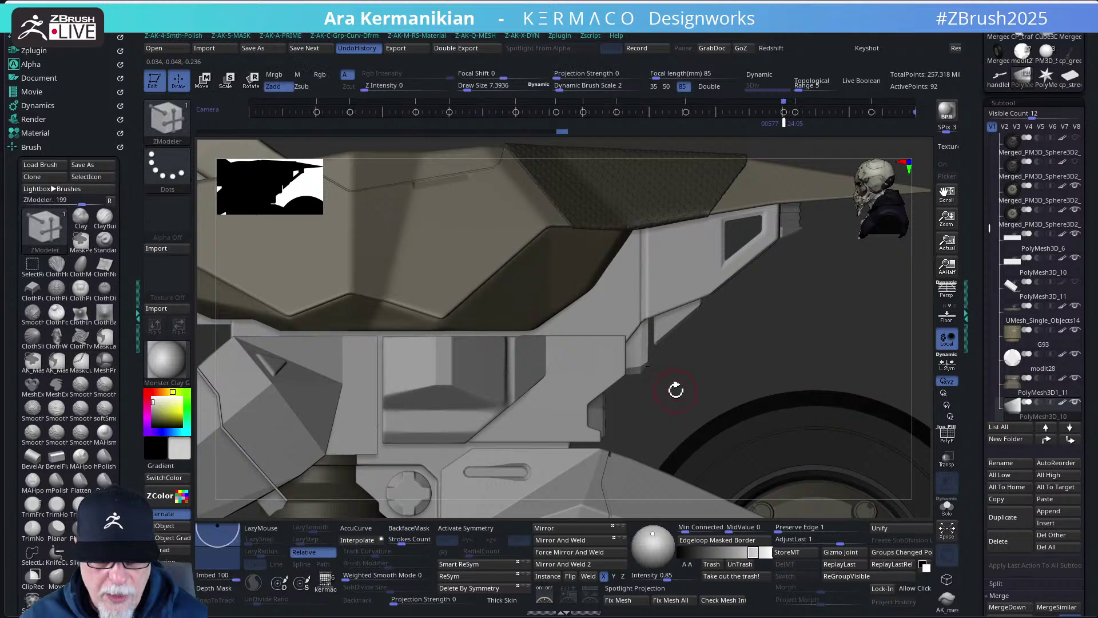
# - Nudge the piece a tiny amount more and mask a rectangular area of it
pyautogui.press('ctrl')
pyautogui.press('ctrl')
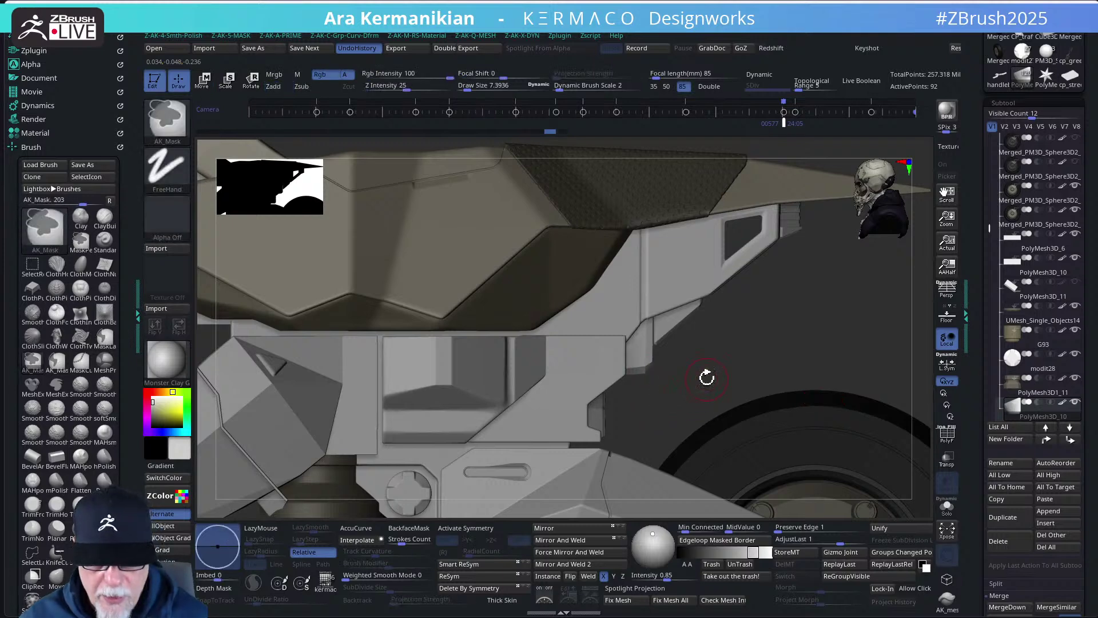
pyautogui.press('w')
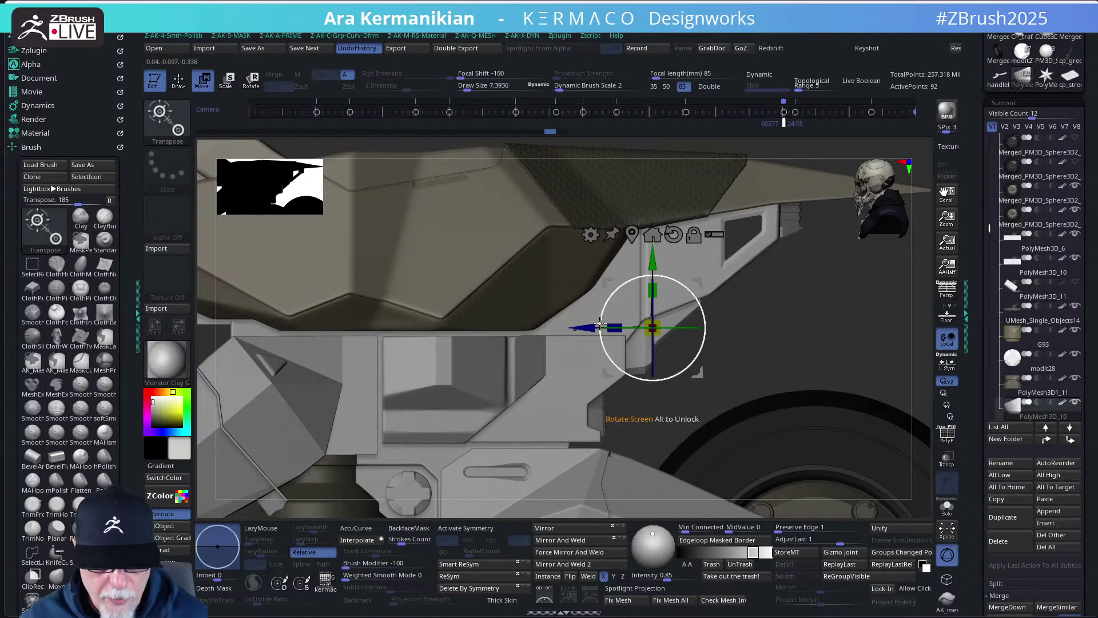
pyautogui.moveTo(588, 327); pyautogui.dragTo(586, 327)
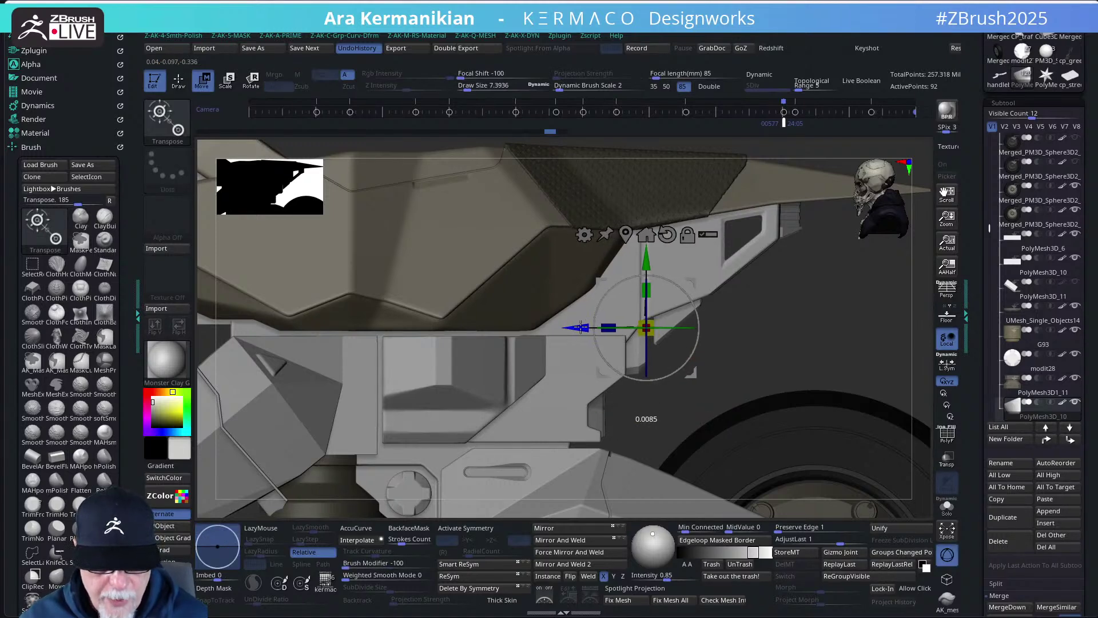
pyautogui.press('q')
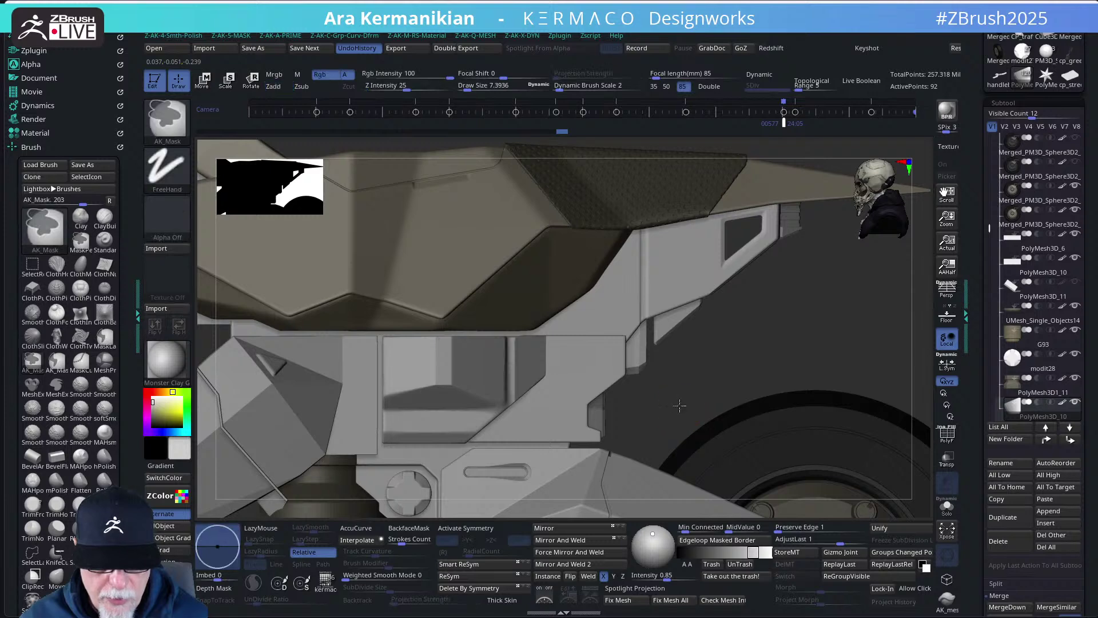
pyautogui.keyDown('ctrl'); pyautogui.moveTo(681, 409); pyautogui.dragTo(643, 168); pyautogui.keyUp('ctrl')
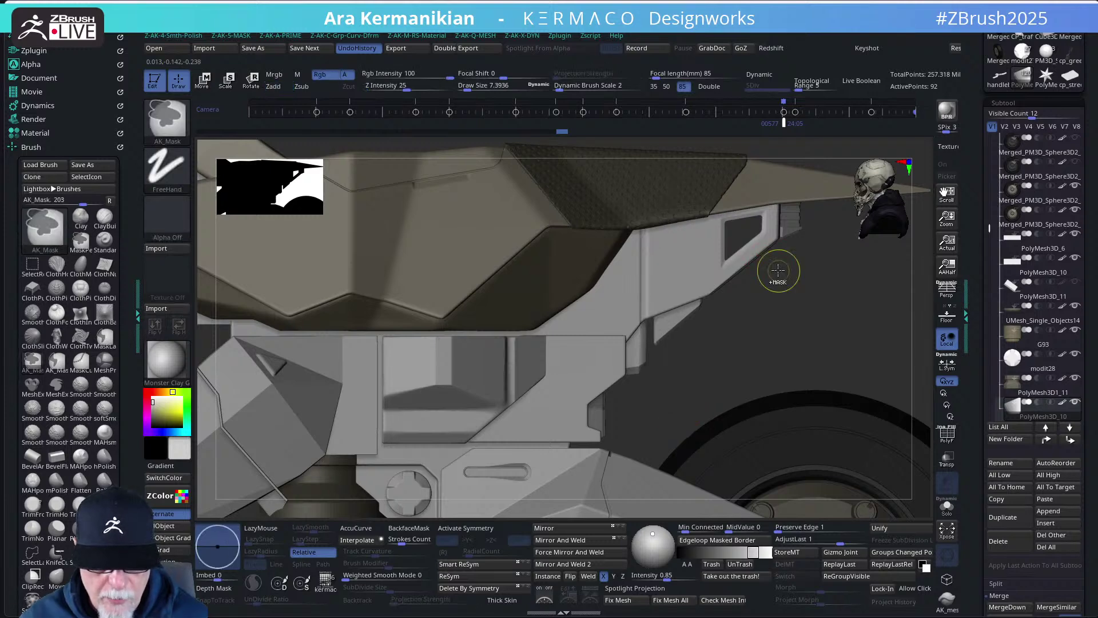
pyautogui.press('w')
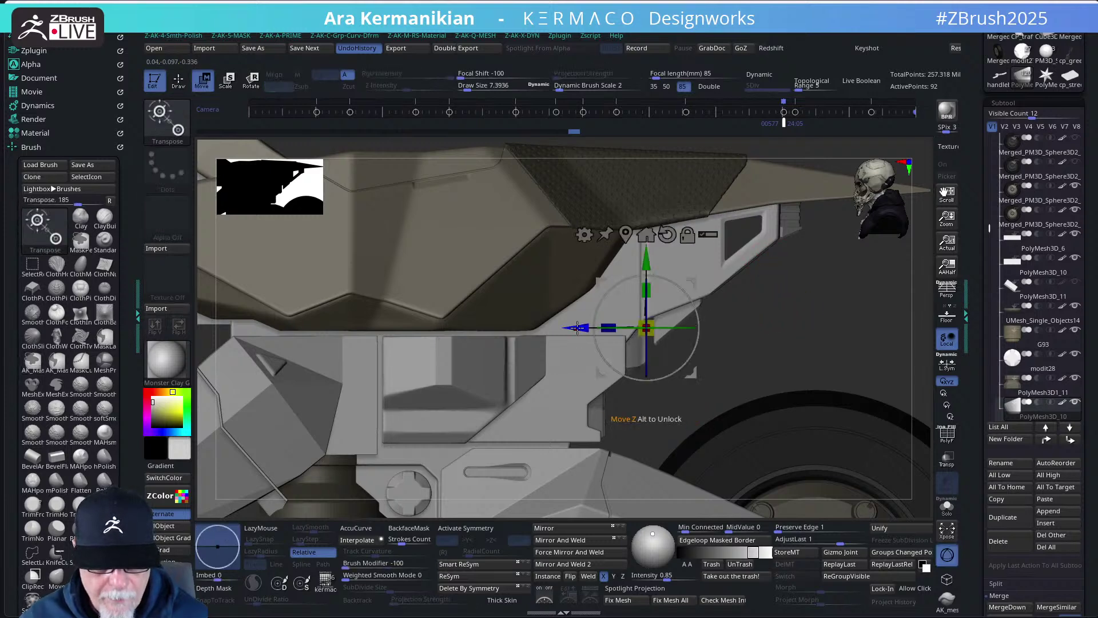
pyautogui.press('q')
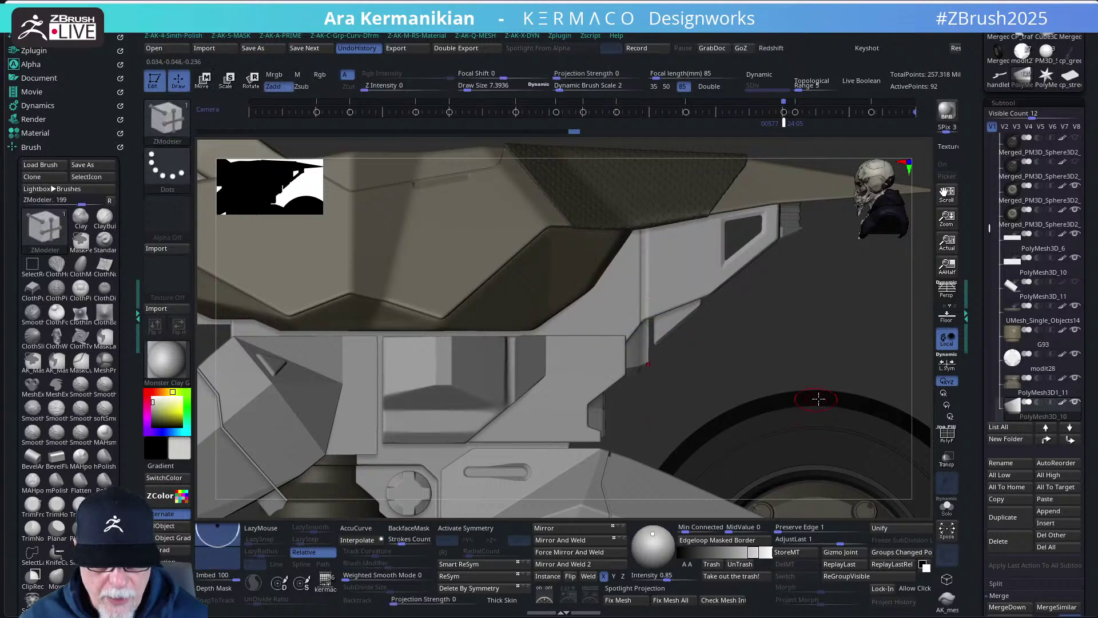
pyautogui.moveTo(827, 376); pyautogui.dragTo(715, 332)
# - Nudge the 74-point PolyMesh3D_9 trim piece about 0.0039 units left and down onto the side panel
pyautogui.keyDown('alt'); pyautogui.click(669, 326); pyautogui.keyUp('alt')
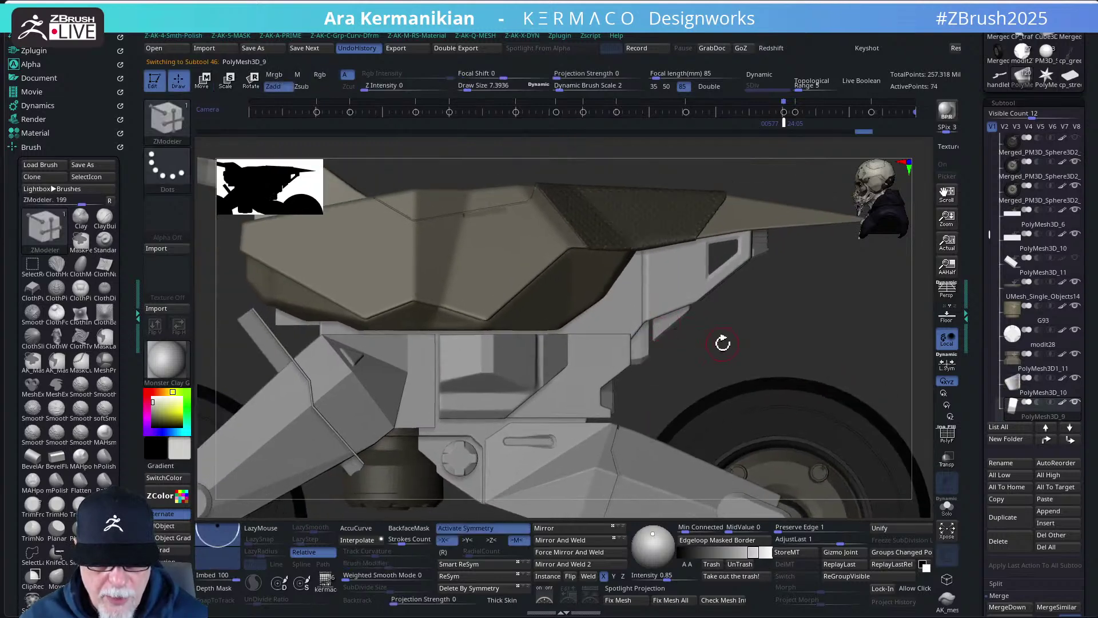
pyautogui.press('w')
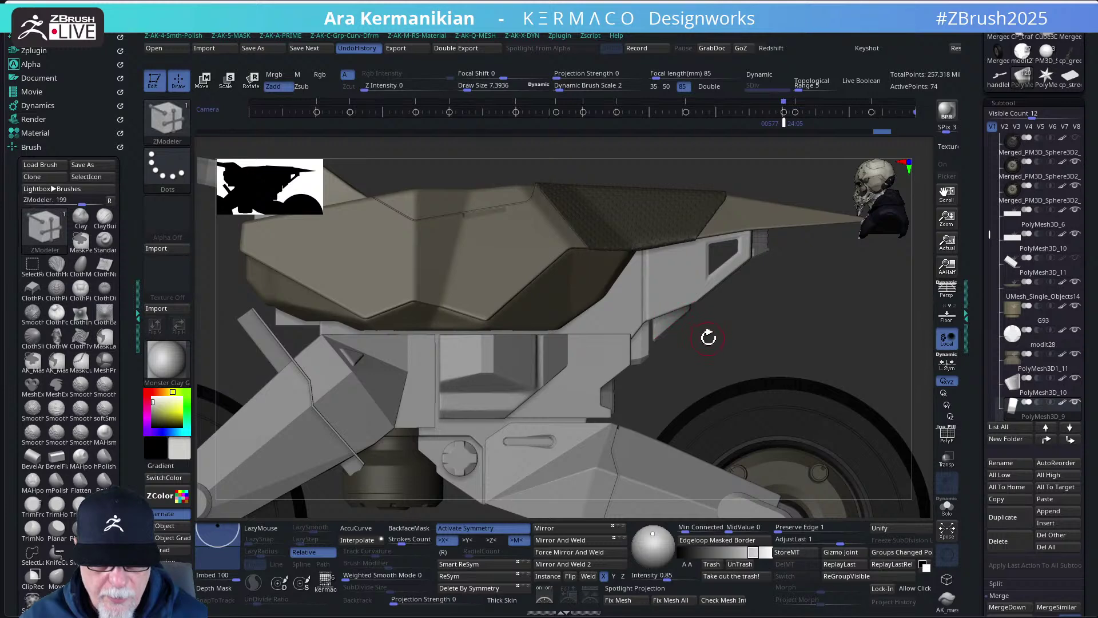
pyautogui.moveTo(597, 299); pyautogui.dragTo(595, 297)
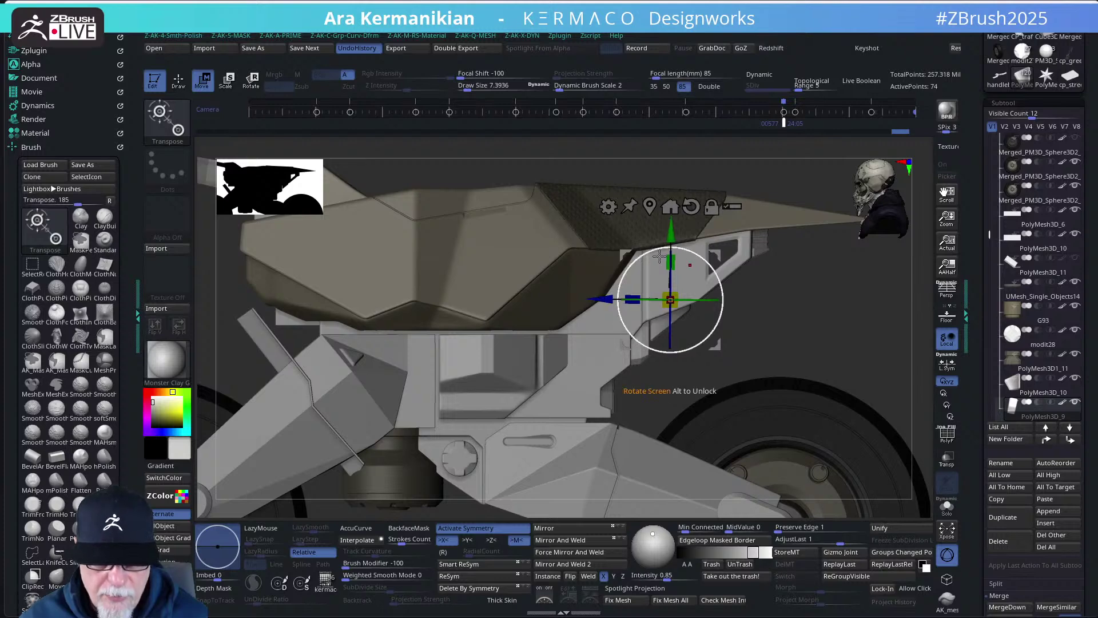
pyautogui.moveTo(674, 236); pyautogui.dragTo(674, 237)
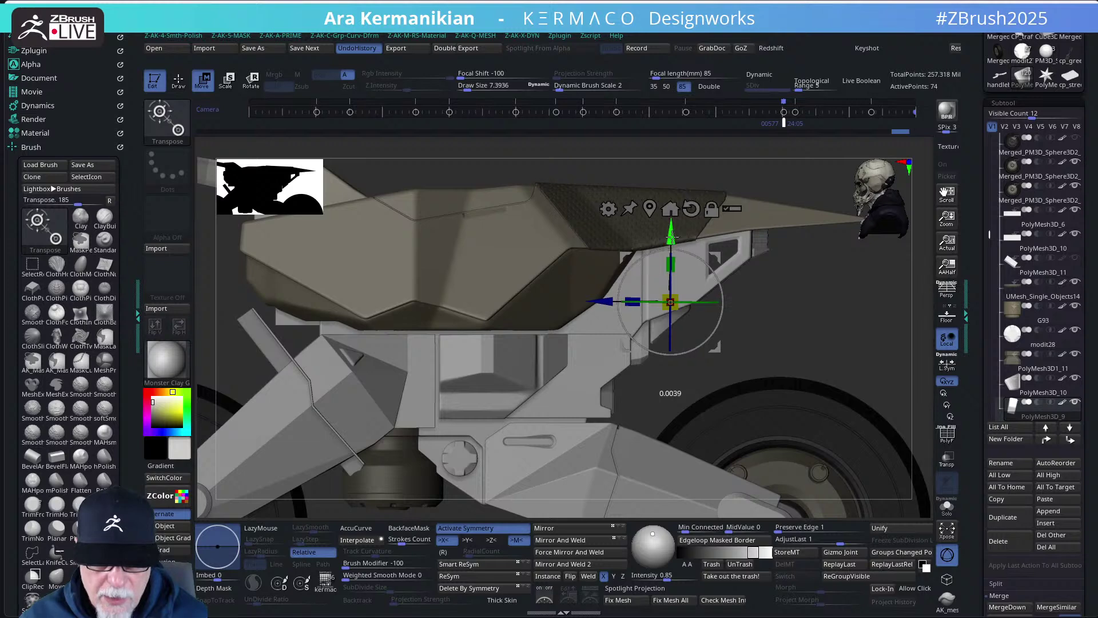
pyautogui.press('q')
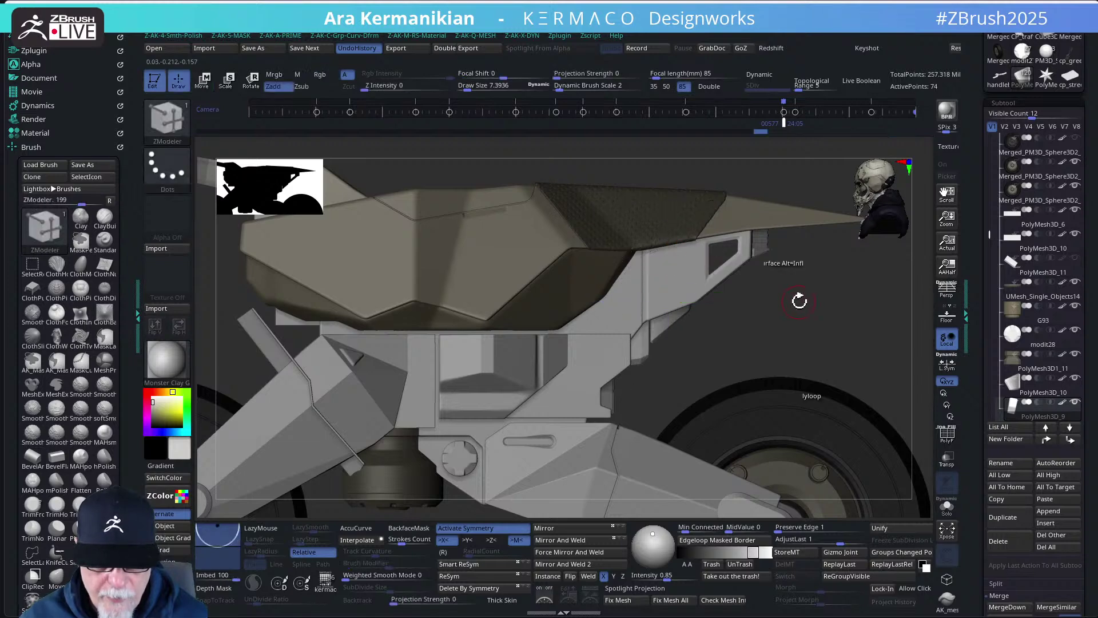
pyautogui.press('f')
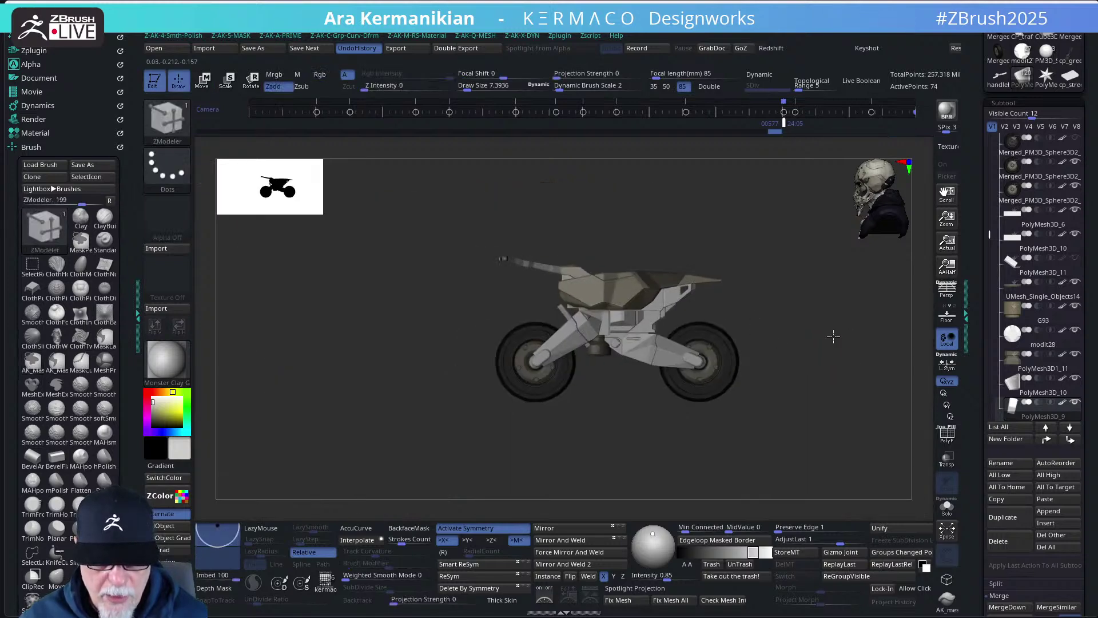
pyautogui.moveTo(834, 336)
pyautogui.mouseDown()
pyautogui.moveTo(762, 335)
pyautogui.moveTo(841, 338)
pyautogui.moveTo(812, 315)
pyautogui.moveTo(831, 347)
pyautogui.mouseUp()
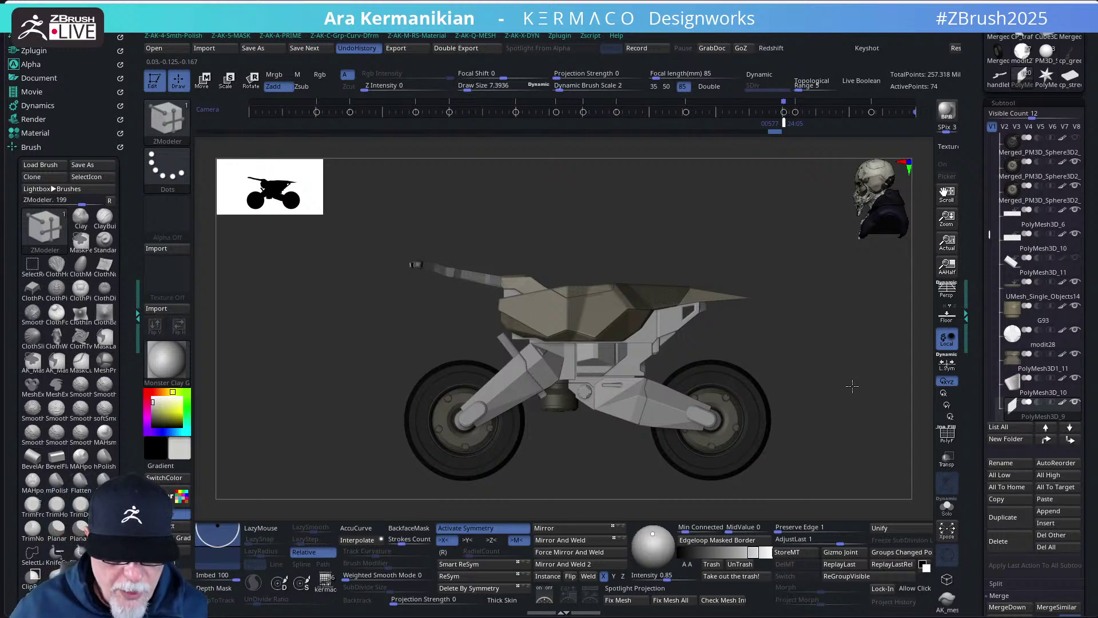
pyautogui.scroll(4, 852, 386)
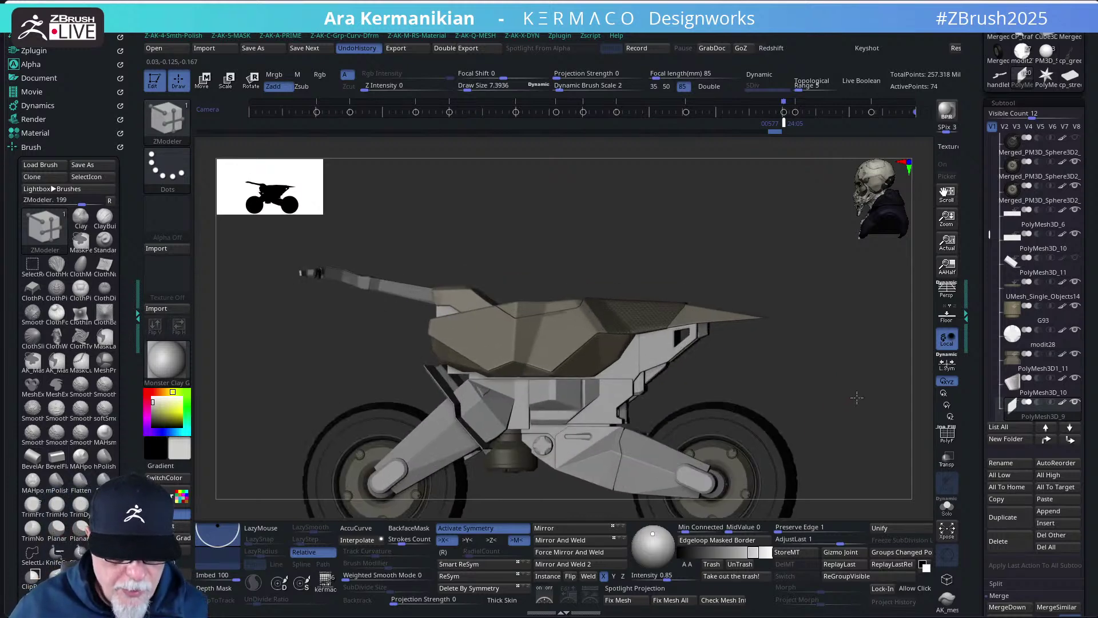
pyautogui.scroll(2, 857, 398)
# - With PolyMesh3D_8 selected and the bike raised in view, QuickSave the motorcycle project
pyautogui.keyDown('alt'); pyautogui.click(823, 391); pyautogui.keyUp('alt')
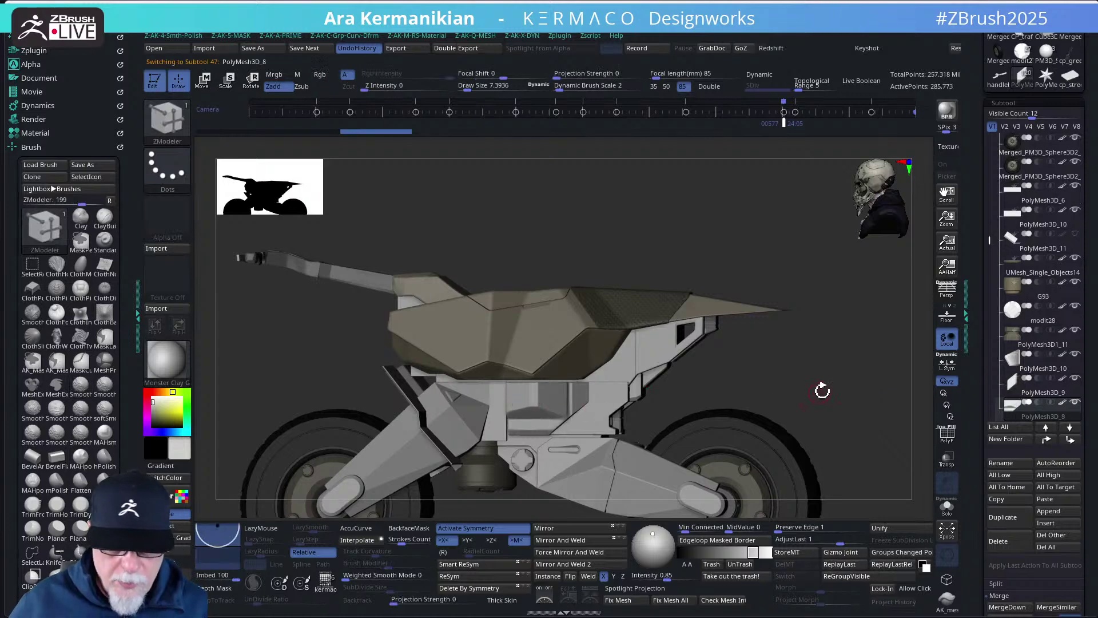
pyautogui.moveTo(822, 391)
pyautogui.keyDown('alt'); pyautogui.mouseDown()
pyautogui.moveTo(841, 318)
pyautogui.moveTo(831, 333)
pyautogui.mouseUp(); pyautogui.keyUp('alt')
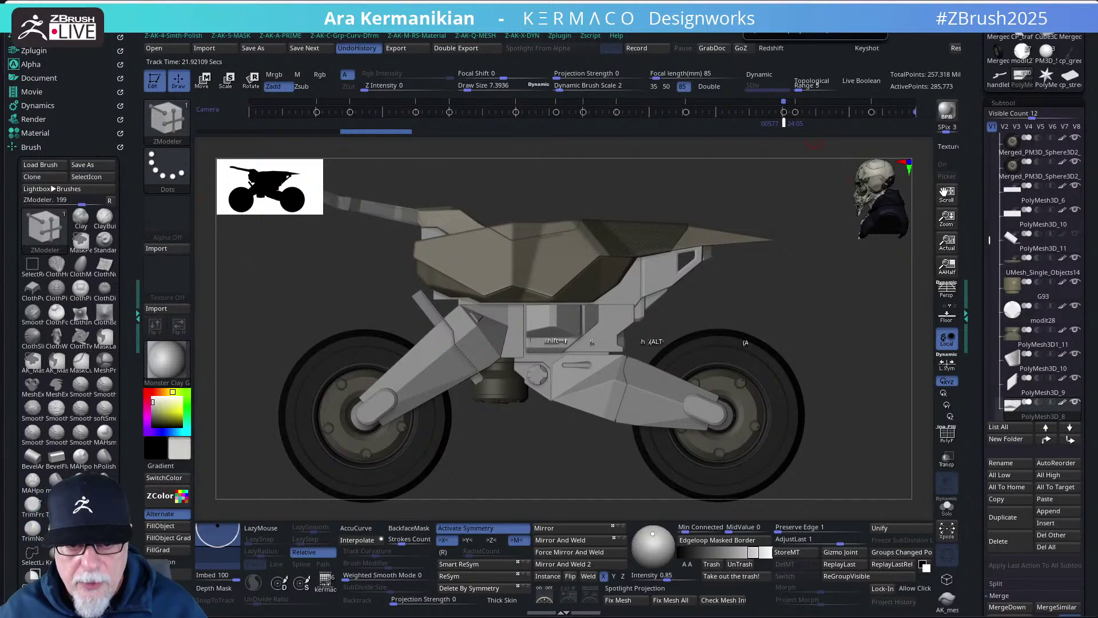
pyautogui.hotkey('ctrl', 's')
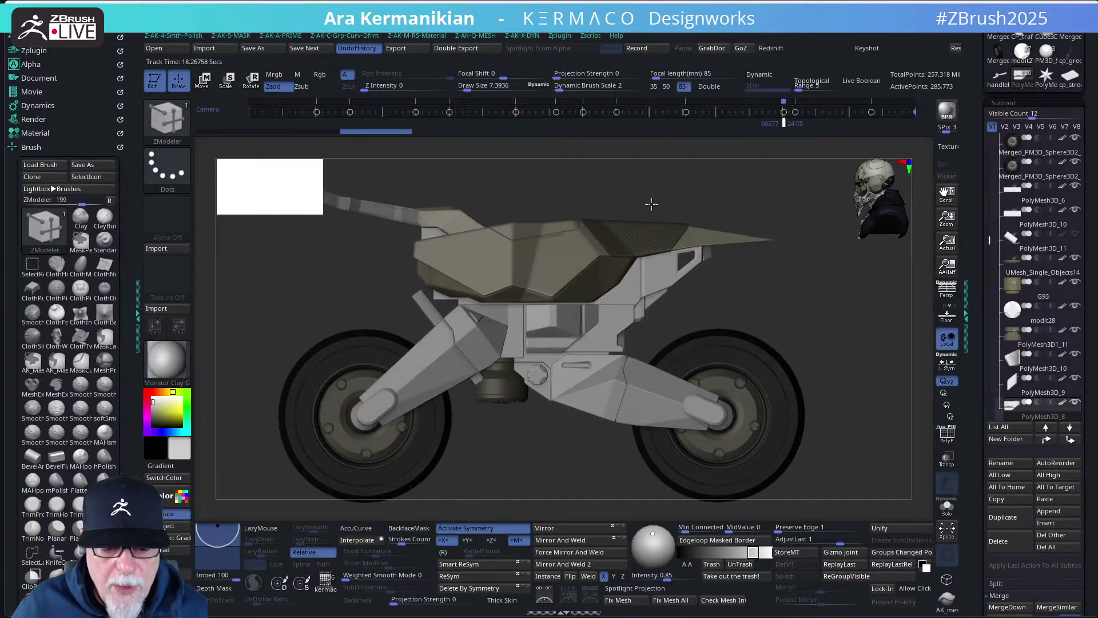
pyautogui.click(164, 252)
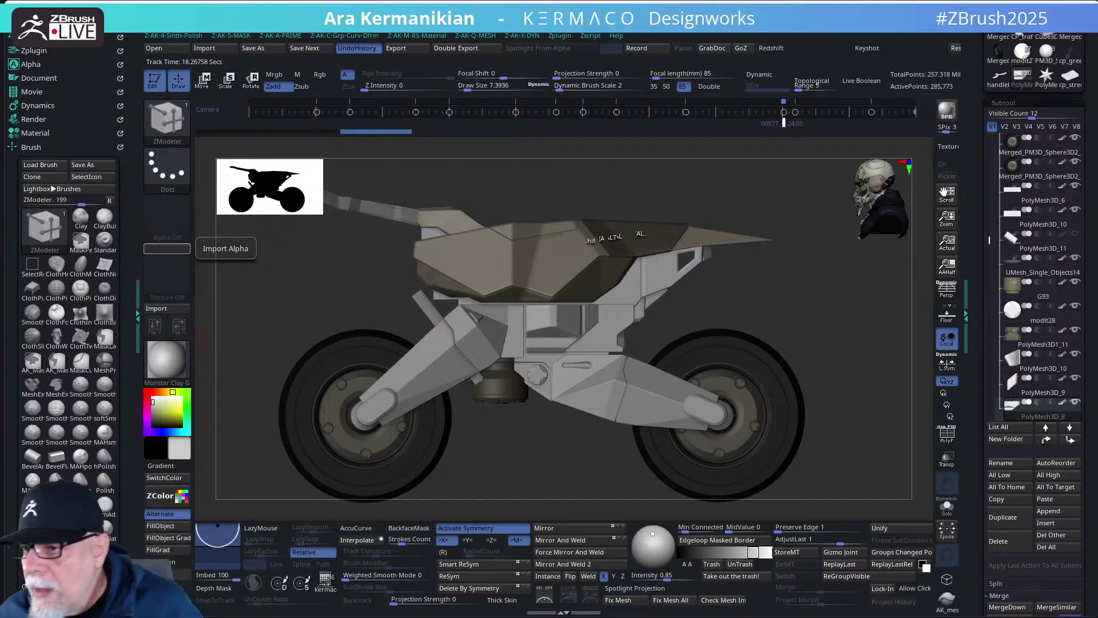
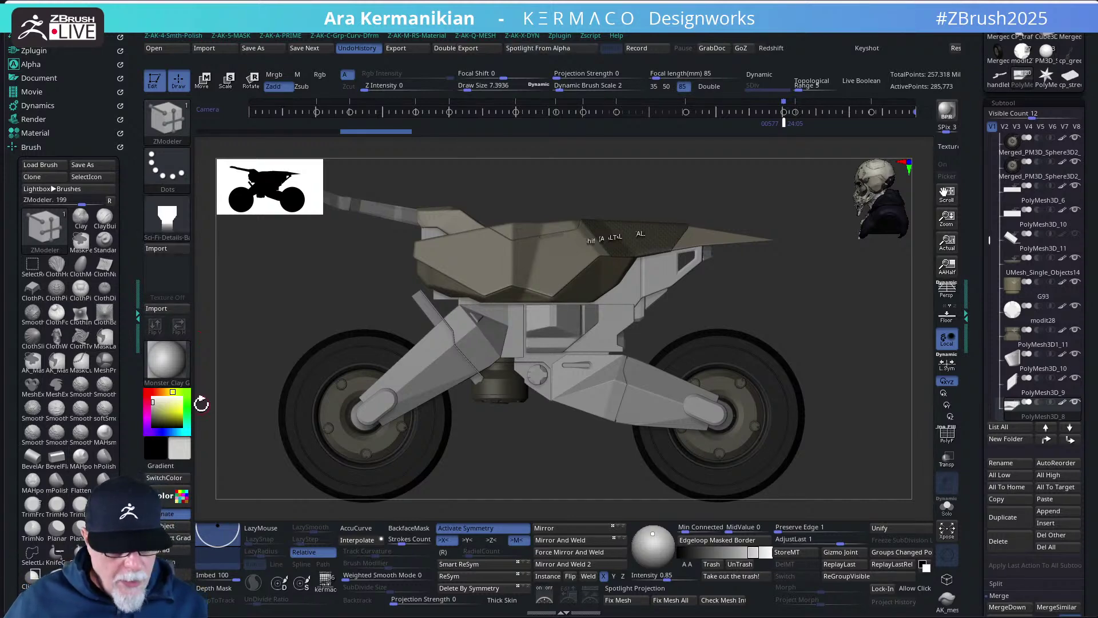
# - Load the Plate_06 alpha on the brush, then set Alpha Off so no alpha is used
pyautogui.click(167, 220)
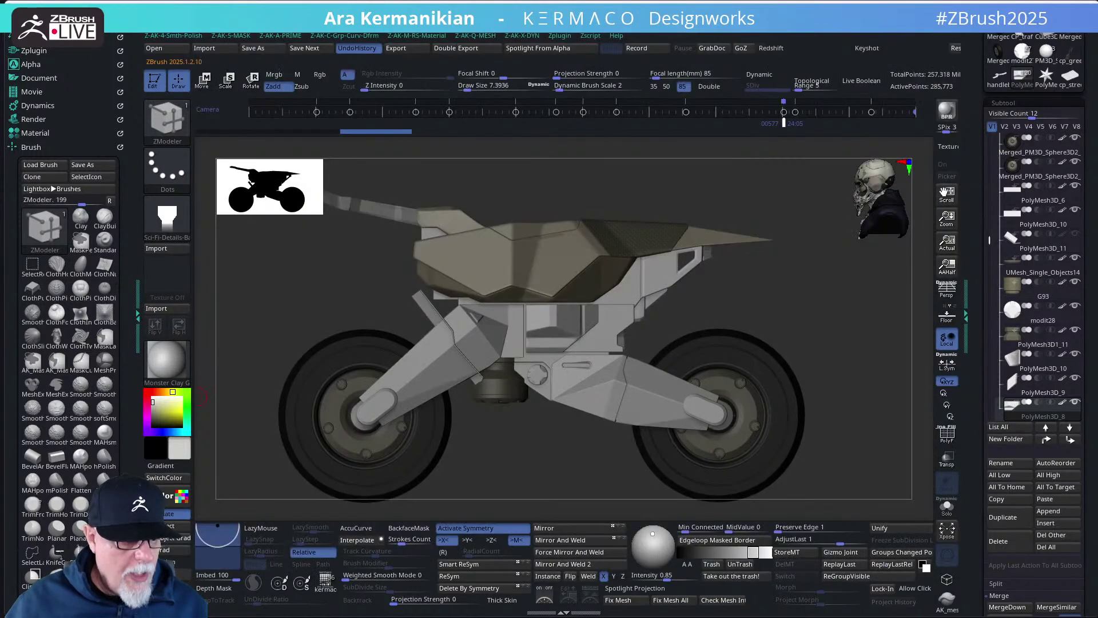
pyautogui.moveTo(156, 29)
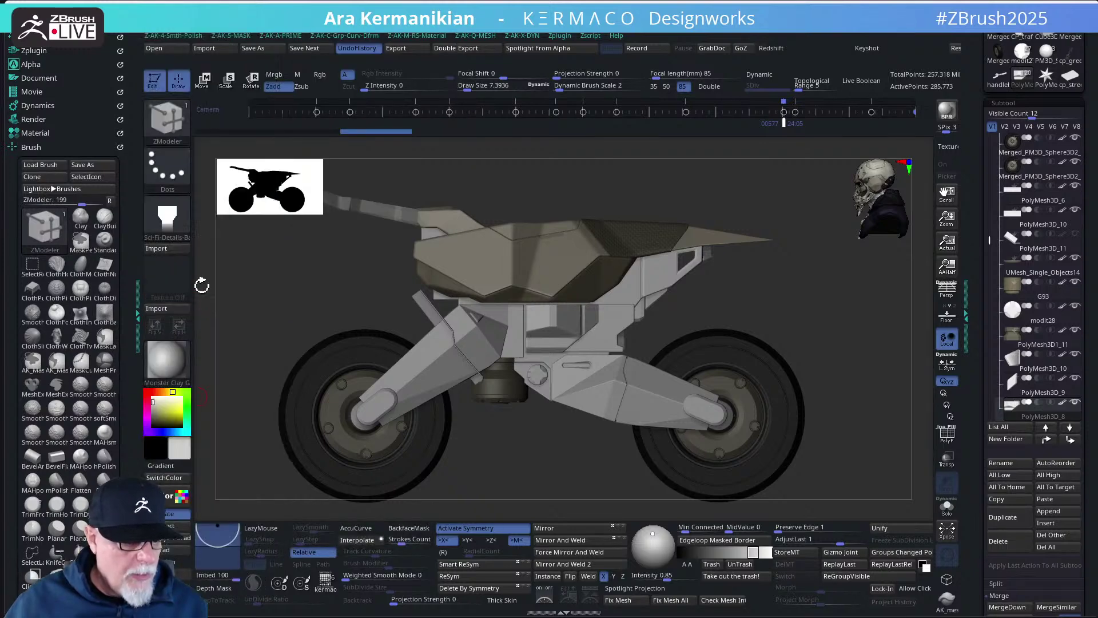
pyautogui.click(174, 222)
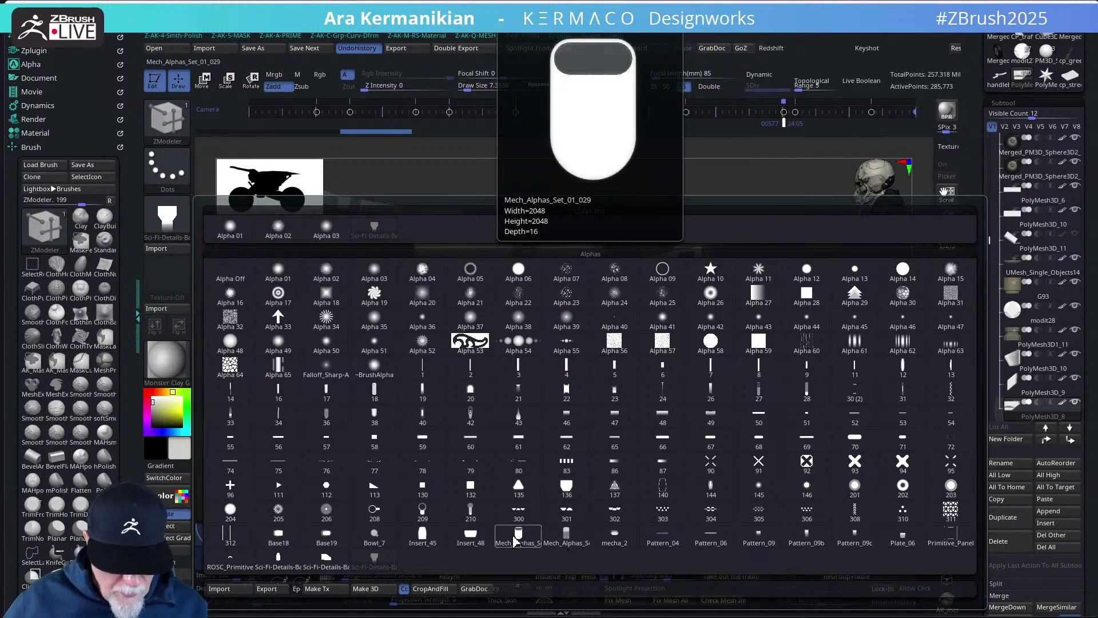
pyautogui.click(905, 542)
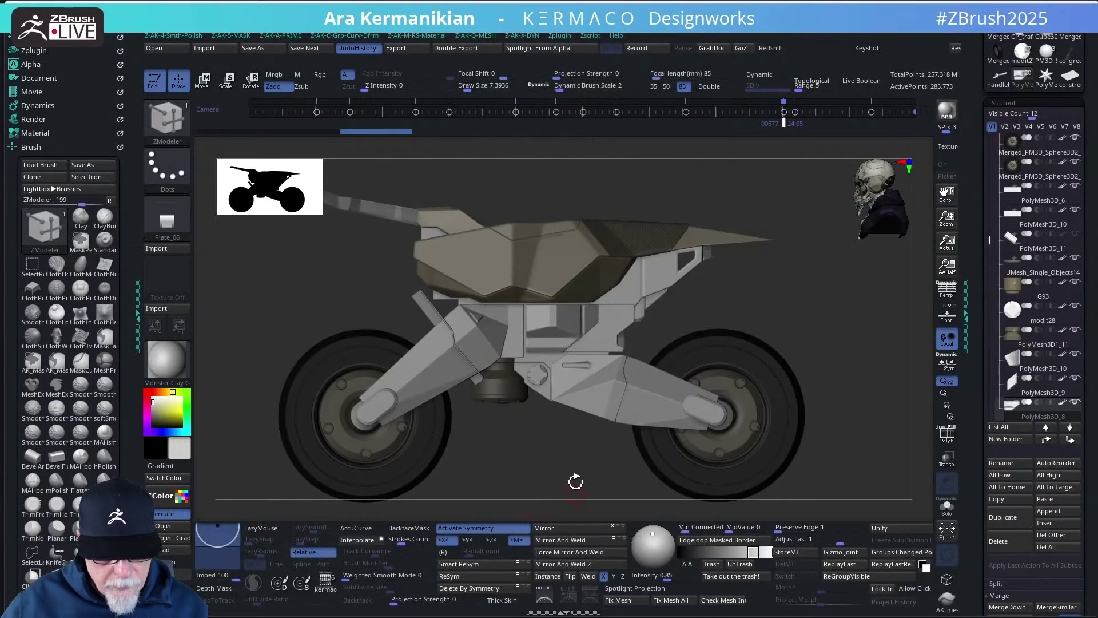
pyautogui.moveTo(528, 464); pyautogui.dragTo(515, 332)
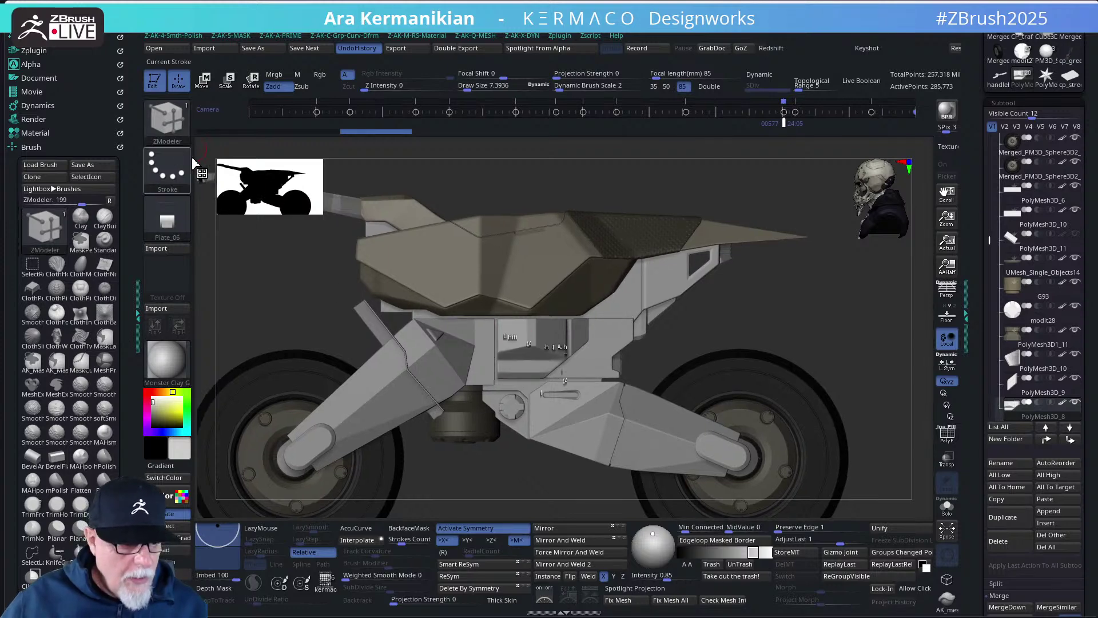
pyautogui.click(167, 221)
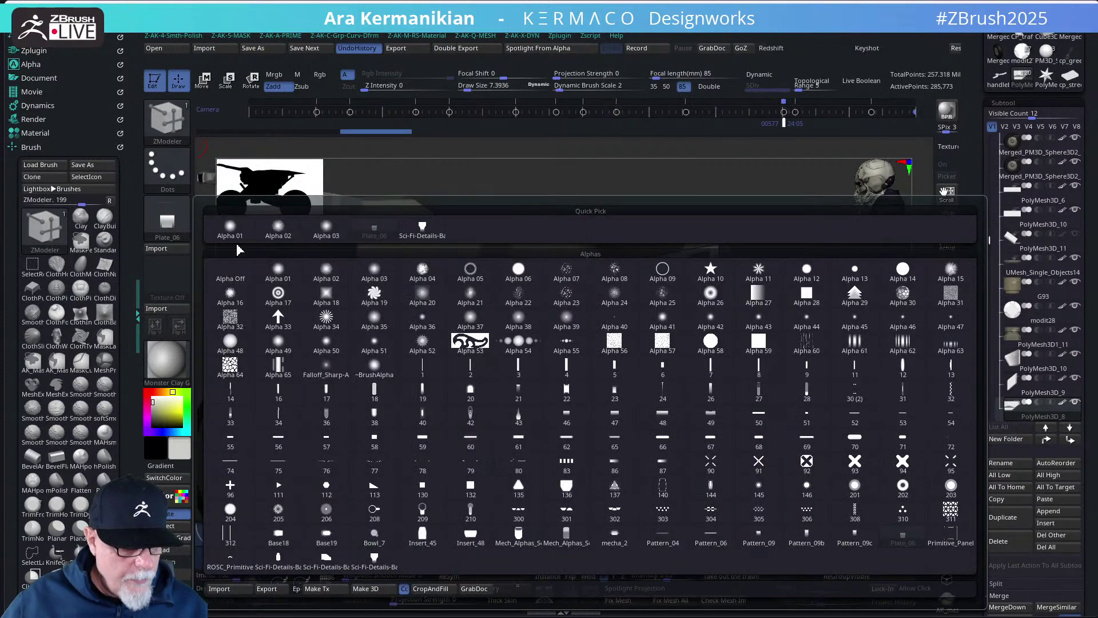
pyautogui.click(230, 274)
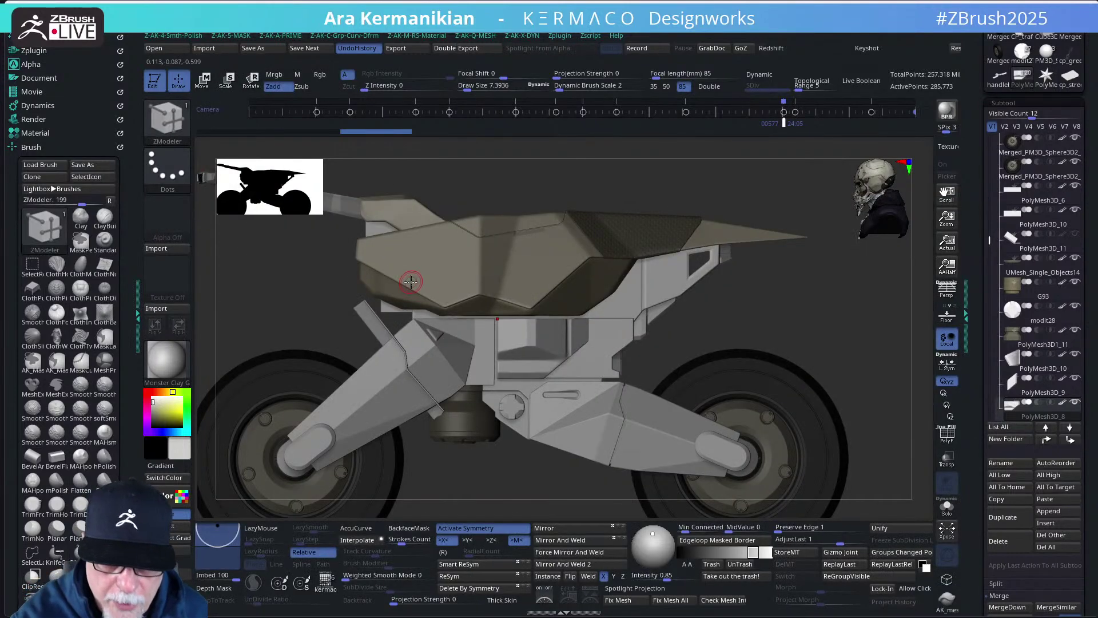
# - Bring up the brush picker through the radial menu's Brush entry
pyautogui.middleClick(771, 287)
pyautogui.click(693, 302)
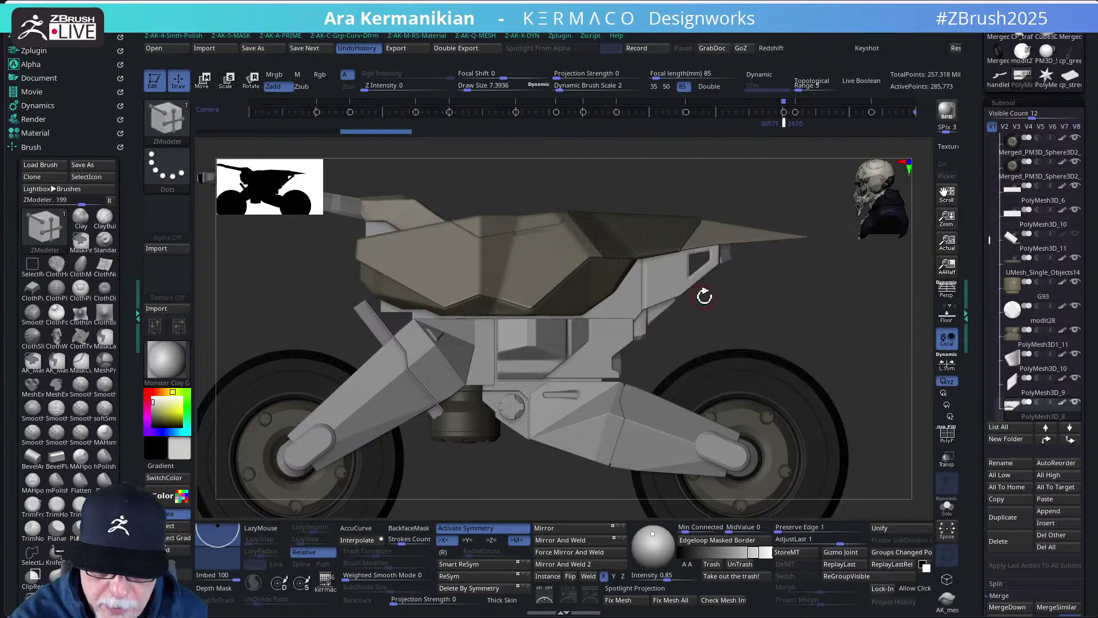
pyautogui.middleClick(767, 328)
pyautogui.click(707, 322)
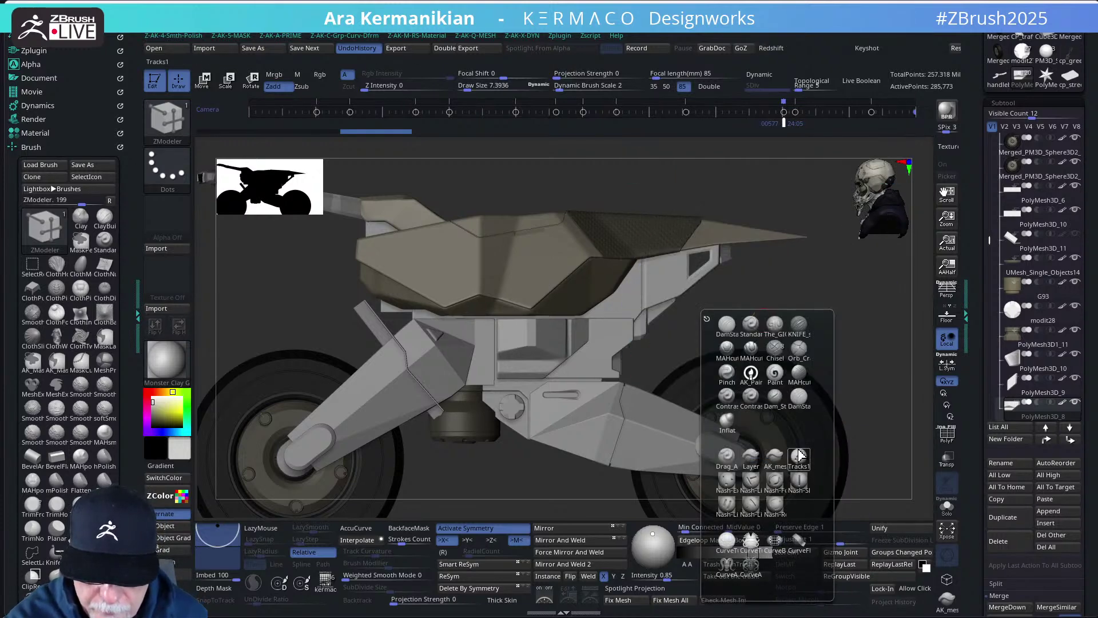
# - Select the AK_meschstamp_001 brush and switch its stroke to DragRect
pyautogui.click(767, 458)
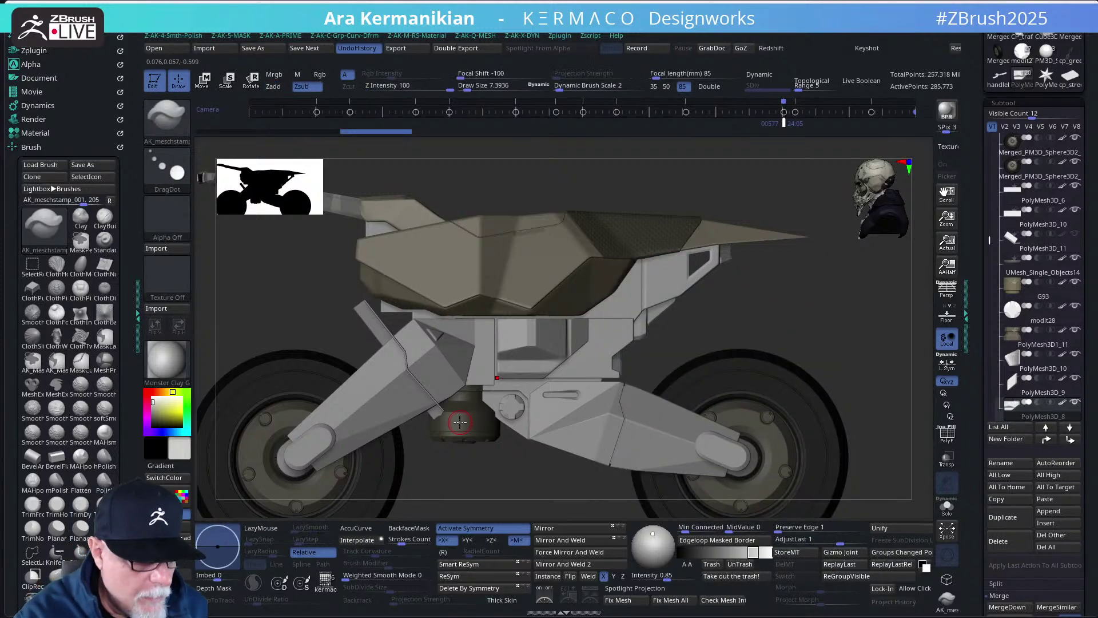
pyautogui.click(167, 169)
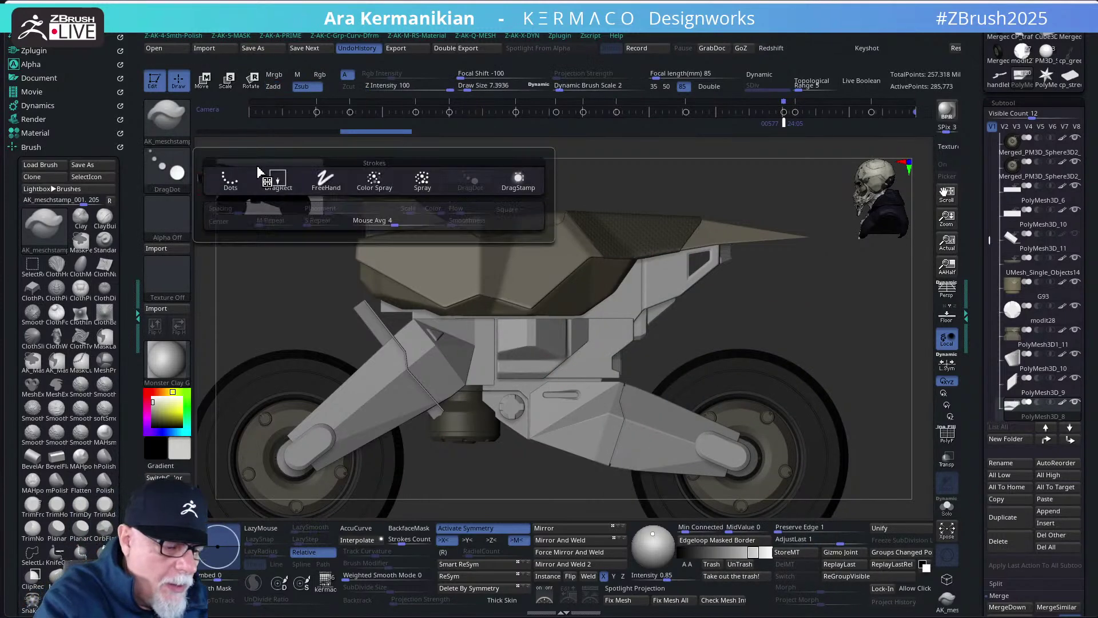
pyautogui.click(278, 178)
# - Try the Pattern_09c alpha, then settle on alpha 49 and zoom toward the frame
pyautogui.click(167, 218)
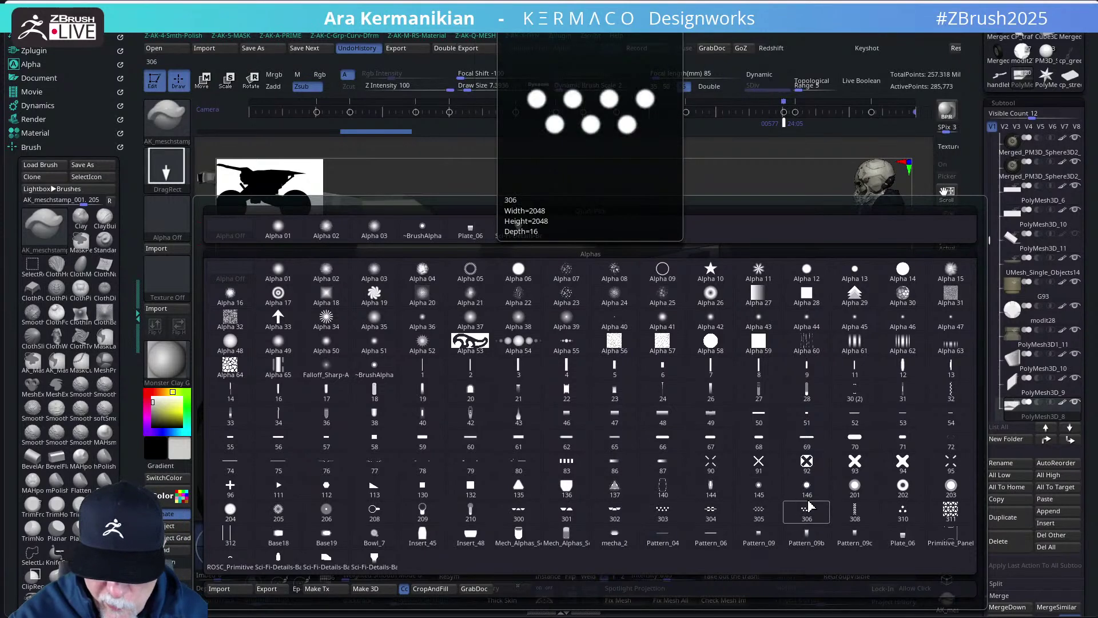
pyautogui.click(864, 536)
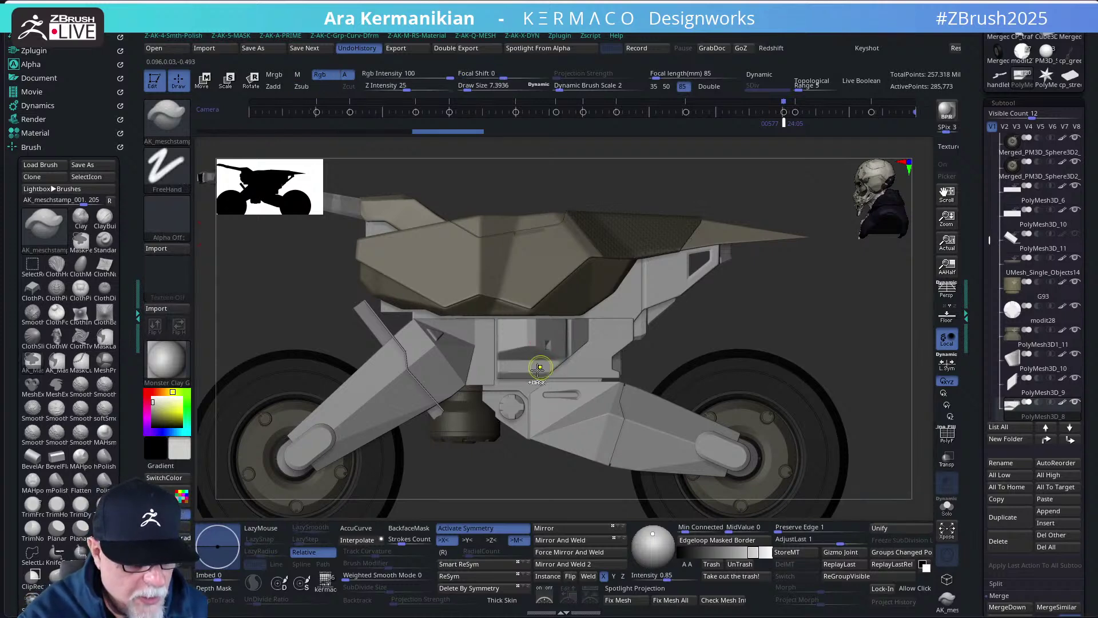
pyautogui.click(169, 225)
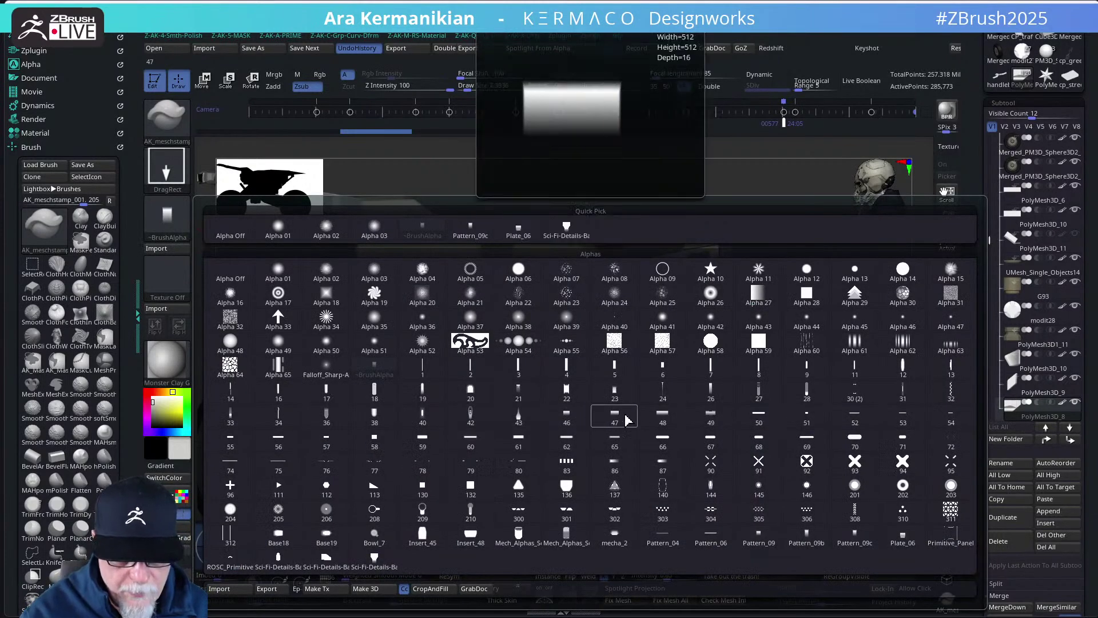
pyautogui.click(711, 421)
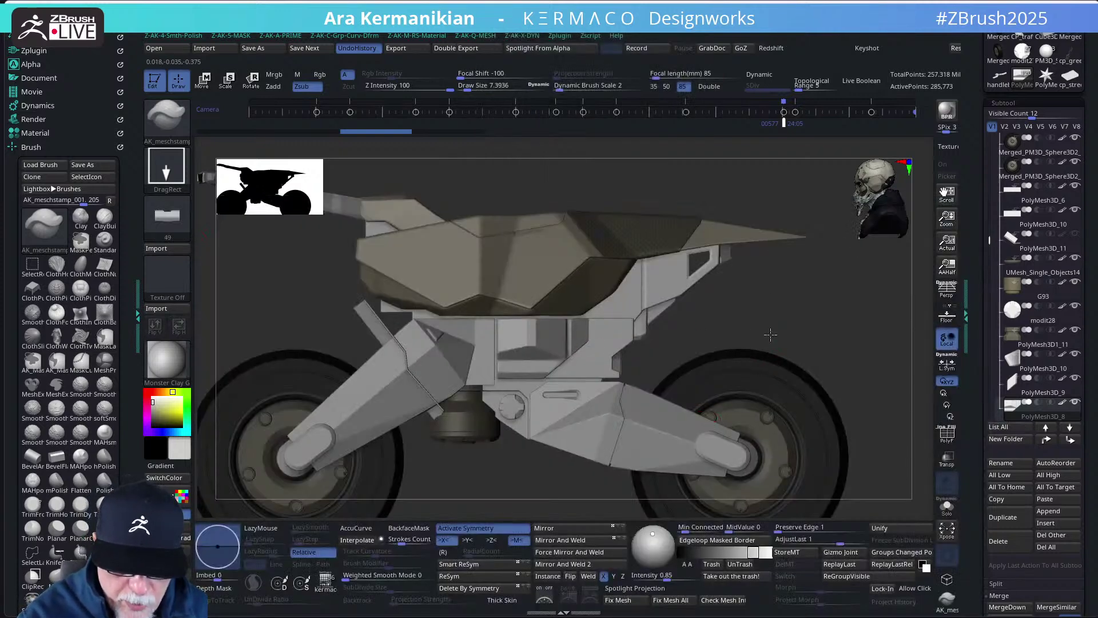
pyautogui.scroll(3, 768, 329)
pyautogui.scroll(2, 577, 360)
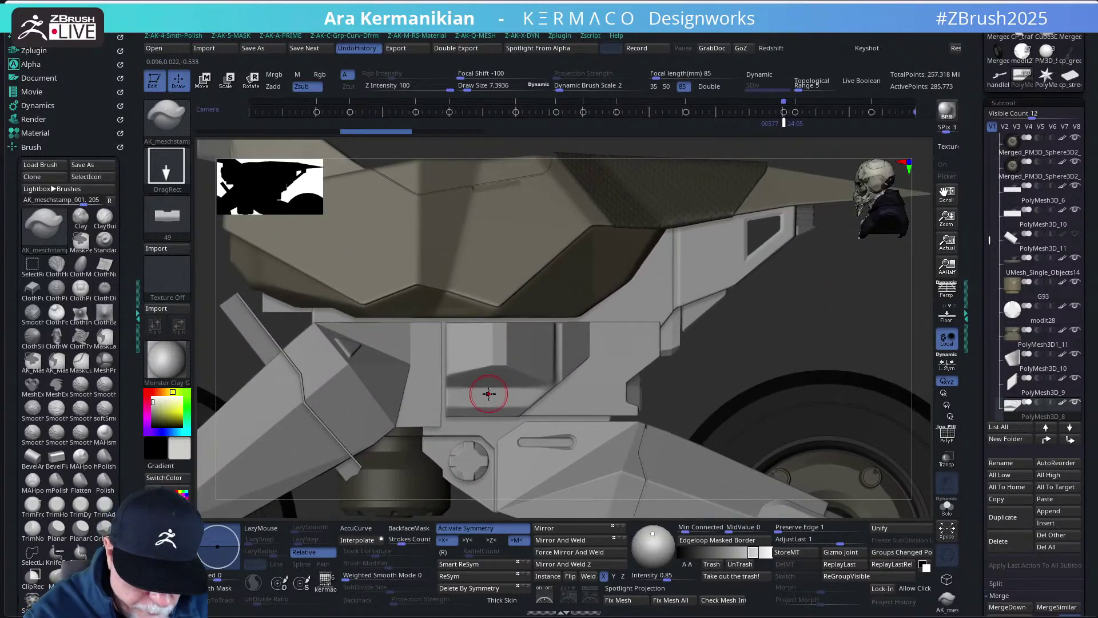
# - Stamp a recessed detail onto the frame's side panel
pyautogui.moveTo(489, 413)
pyautogui.mouseDown()
pyautogui.moveTo(491, 422)
pyautogui.moveTo(489, 360)
pyautogui.mouseUp()
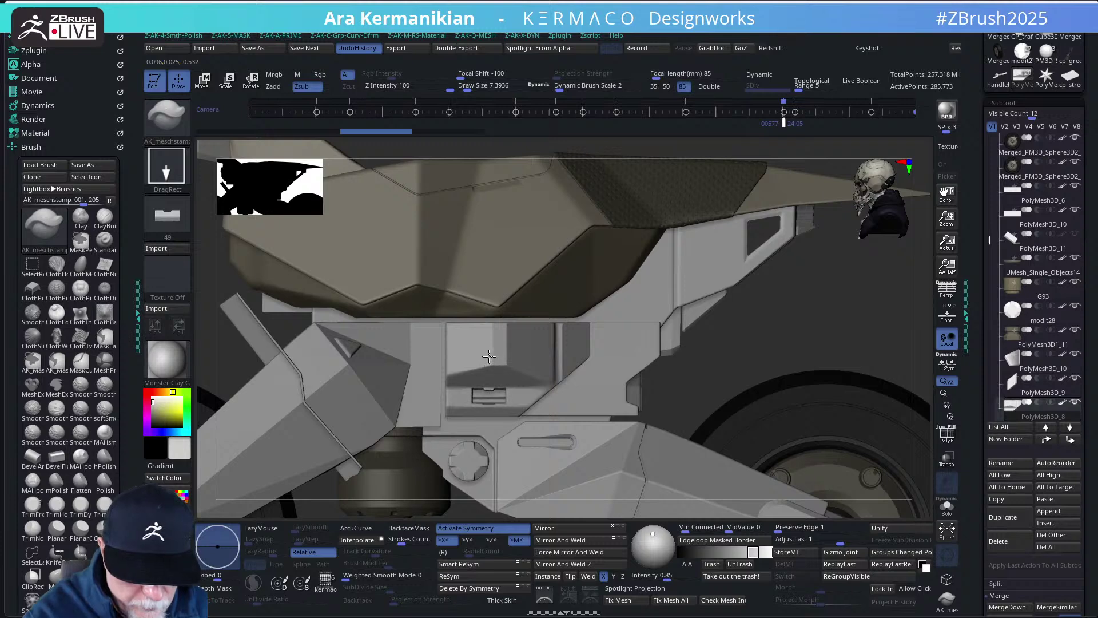
pyautogui.moveTo(489, 356); pyautogui.dragTo(489, 356)
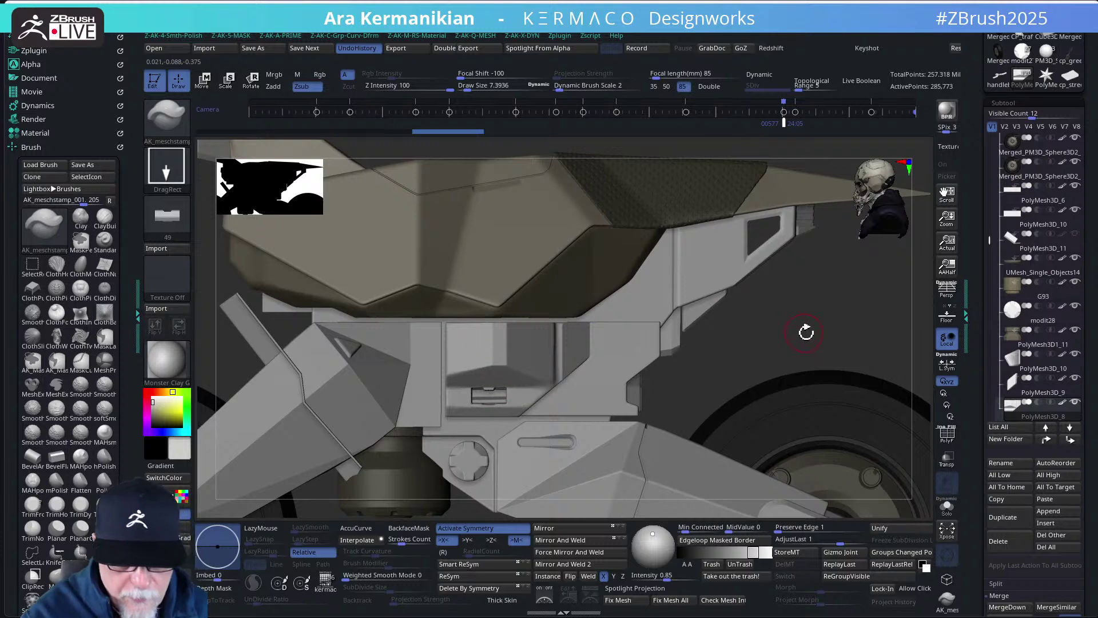
pyautogui.press('f')
pyautogui.moveTo(750, 324)
pyautogui.mouseDown()
pyautogui.moveTo(774, 329)
pyautogui.moveTo(756, 319)
pyautogui.mouseUp()
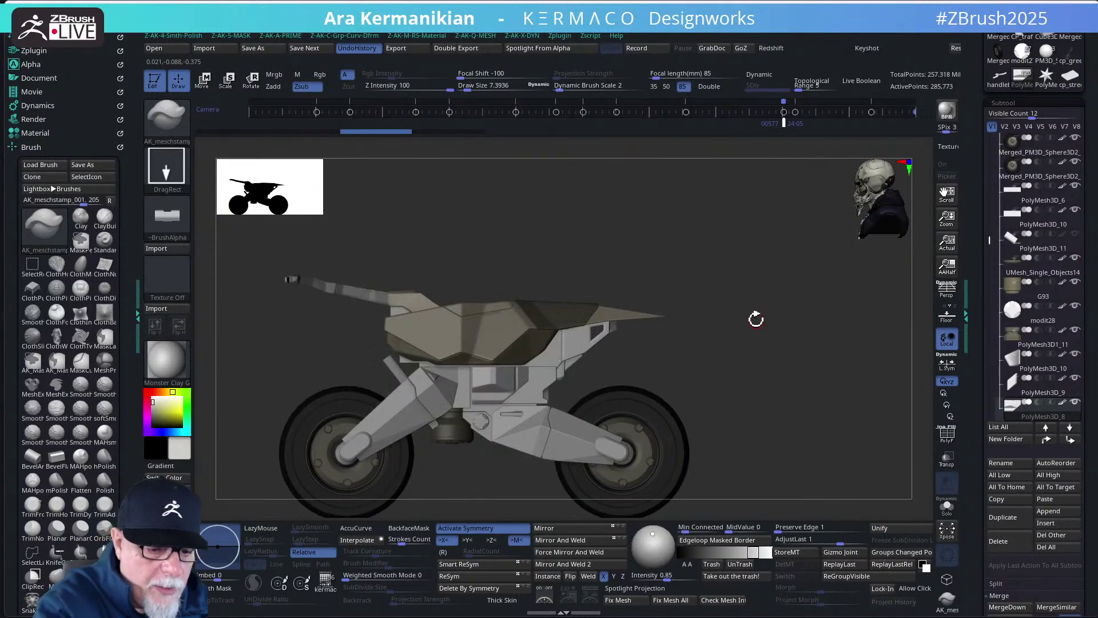
# - Adjust the stamp depth through 45, 22 and 42, then restamp the small frame detail
pyautogui.moveTo(440, 85); pyautogui.dragTo(404, 86)
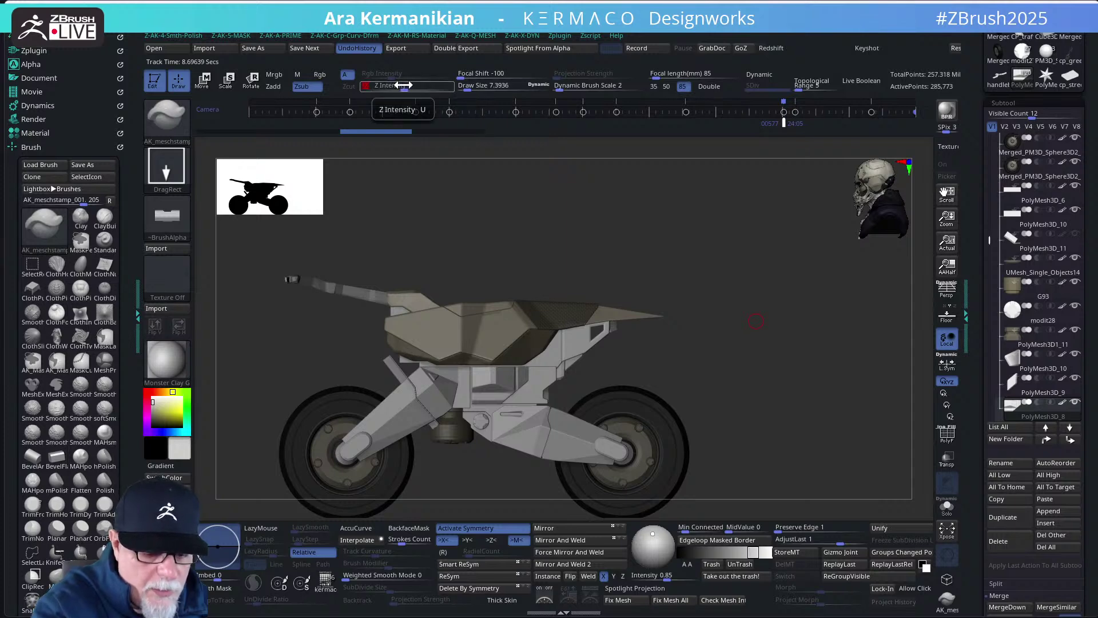
pyautogui.moveTo(570, 380); pyautogui.dragTo(505, 358)
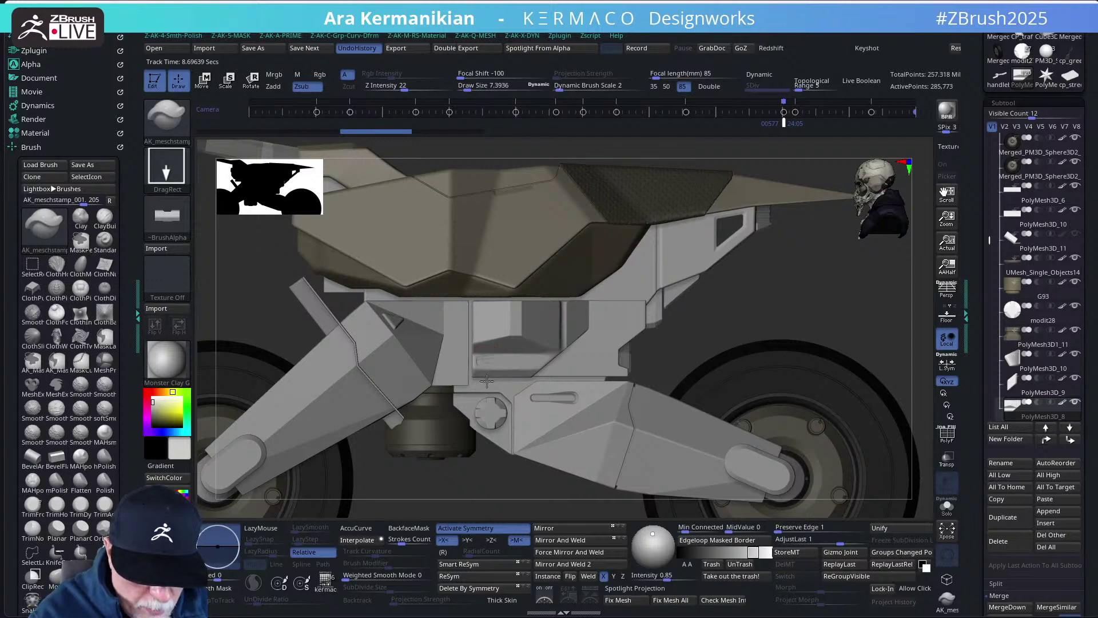
pyautogui.moveTo(404, 86); pyautogui.dragTo(421, 88)
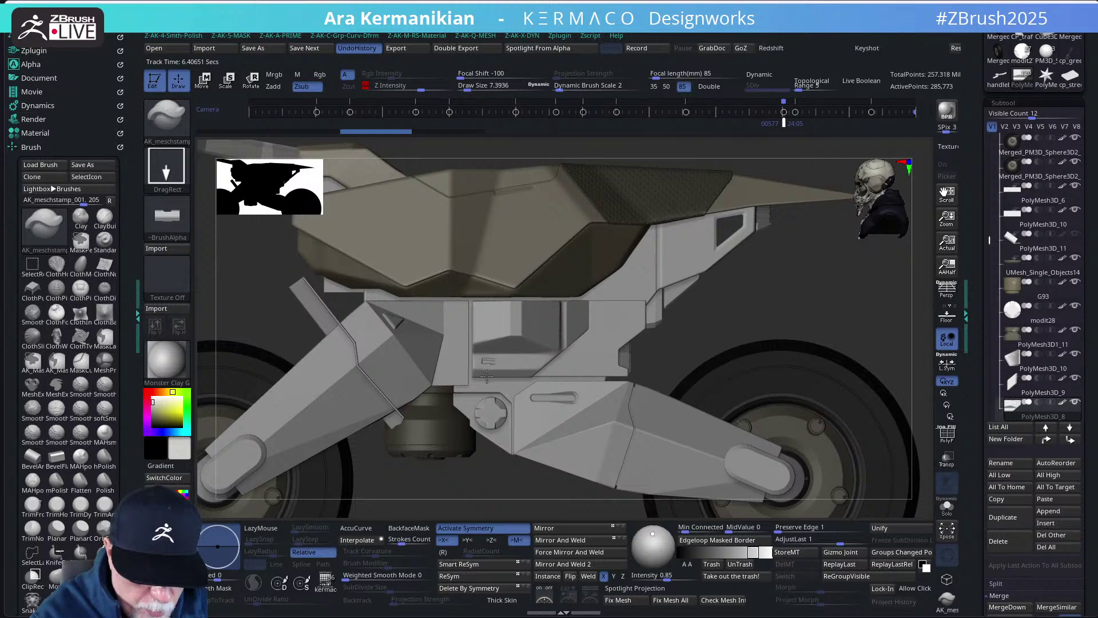
pyautogui.moveTo(487, 376); pyautogui.dragTo(472, 367)
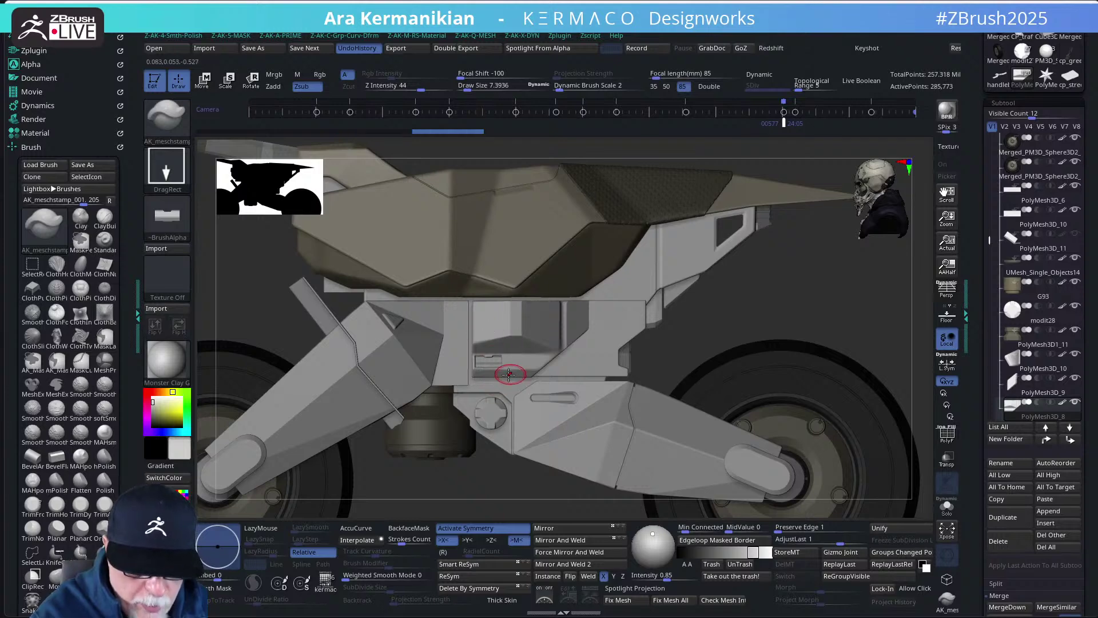
# - Reframe and zoom on the bike's midsection, then bring up the alpha library
pyautogui.press('f')
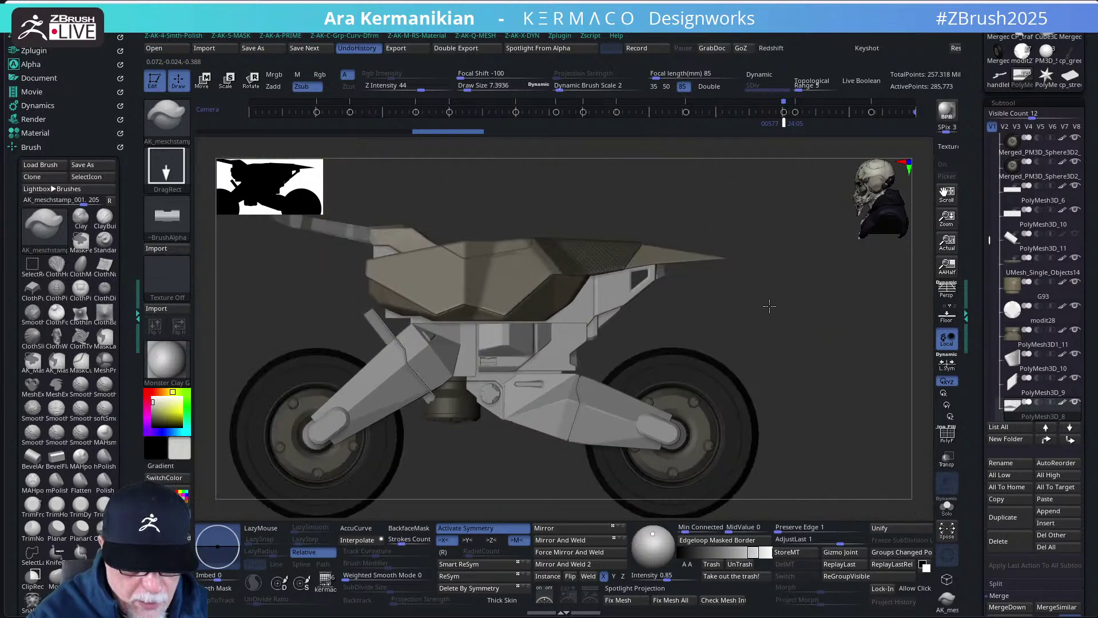
pyautogui.moveTo(758, 314); pyautogui.dragTo(741, 313)
pyautogui.moveTo(664, 323); pyautogui.dragTo(641, 333)
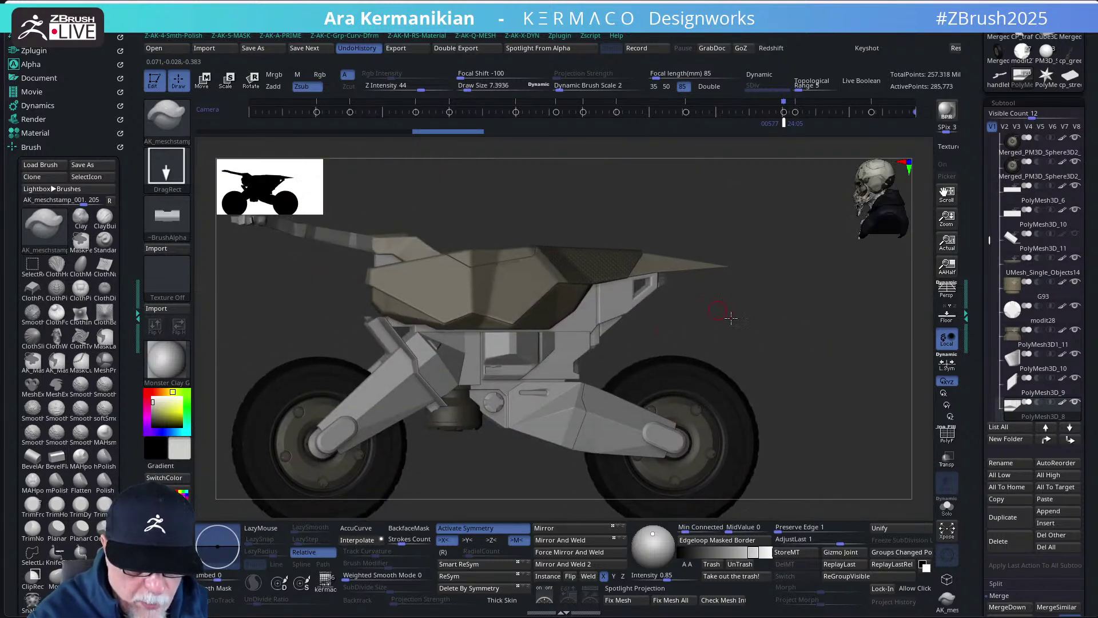
pyautogui.keyDown('ctrl'); pyautogui.moveTo(725, 313); pyautogui.dragTo(496, 366, button='right'); pyautogui.keyUp('ctrl')
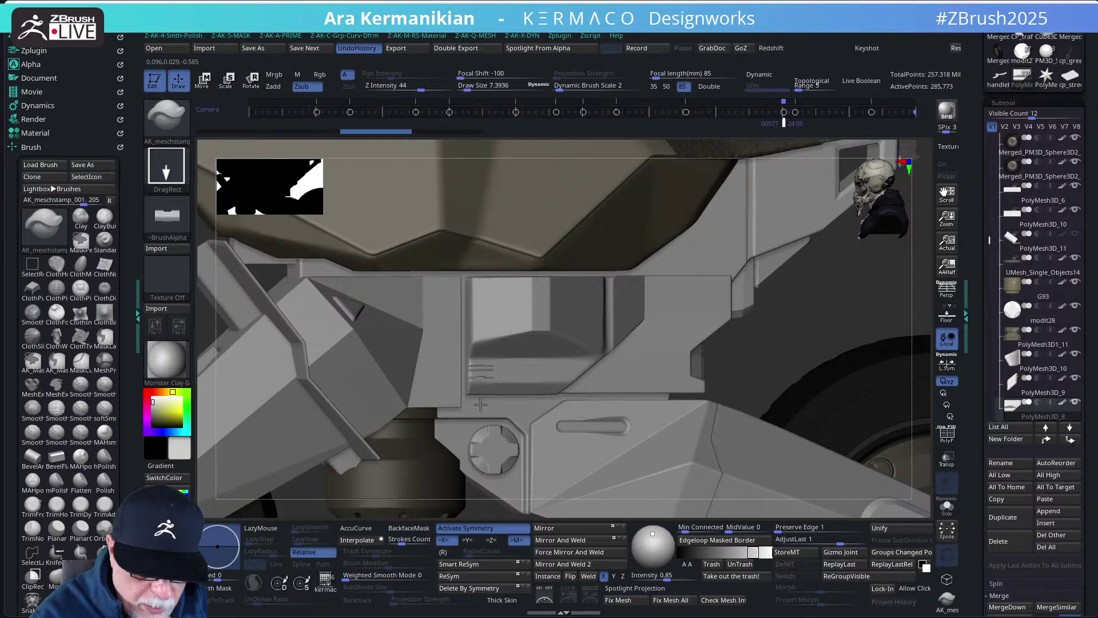
pyautogui.press('ctrl')
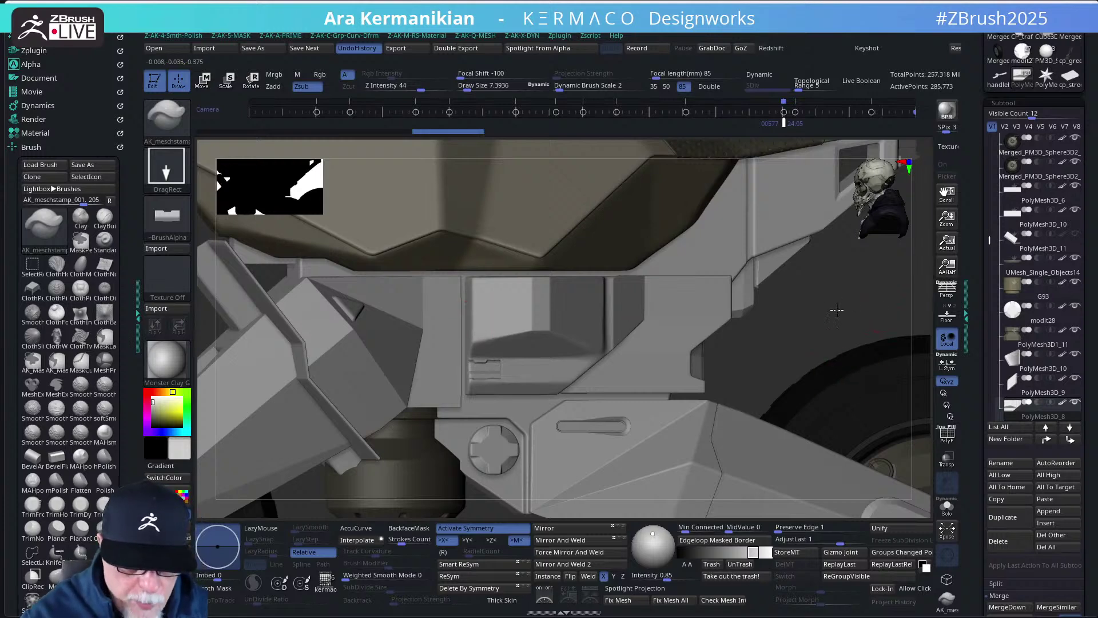
pyautogui.press('f')
pyautogui.moveTo(802, 318)
pyautogui.mouseDown()
pyautogui.moveTo(829, 314)
pyautogui.moveTo(800, 317)
pyautogui.moveTo(811, 335)
pyautogui.moveTo(667, 314)
pyautogui.mouseUp()
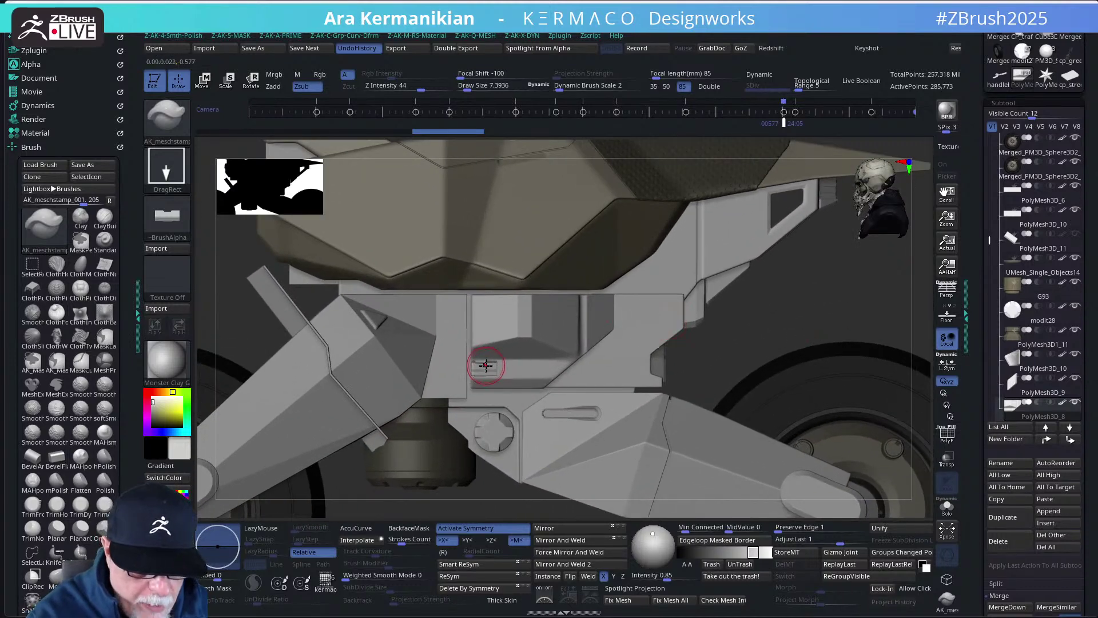
pyautogui.press('shift')
pyautogui.moveTo(792, 320)
pyautogui.mouseDown()
pyautogui.moveTo(746, 311)
pyautogui.moveTo(747, 336)
pyautogui.moveTo(763, 341)
pyautogui.mouseUp()
pyautogui.scroll(3, 764, 339)
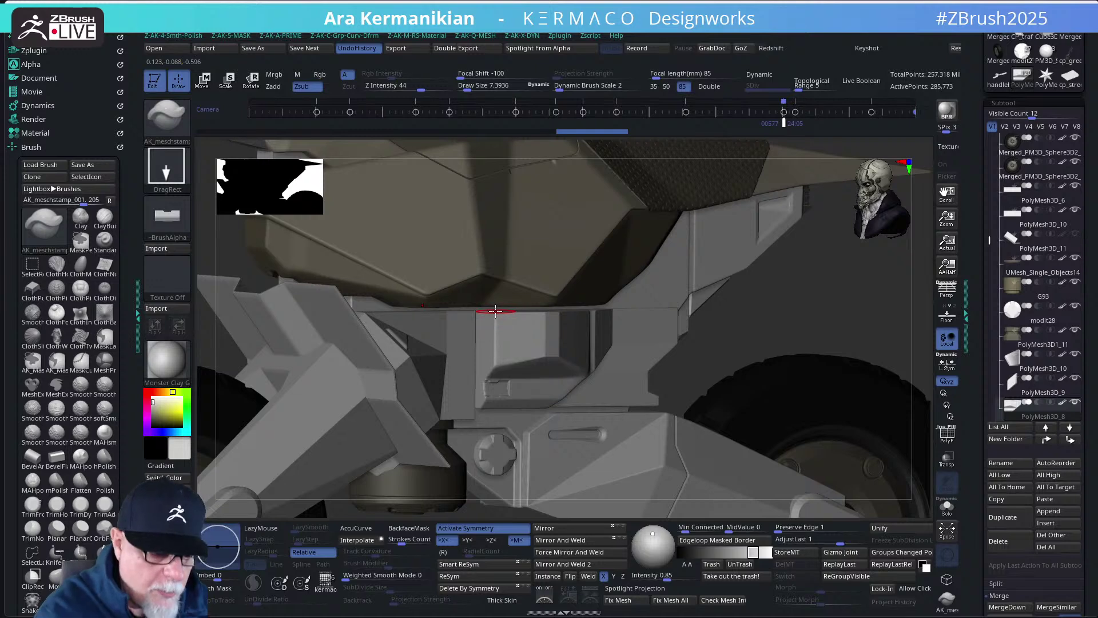
pyautogui.click(179, 220)
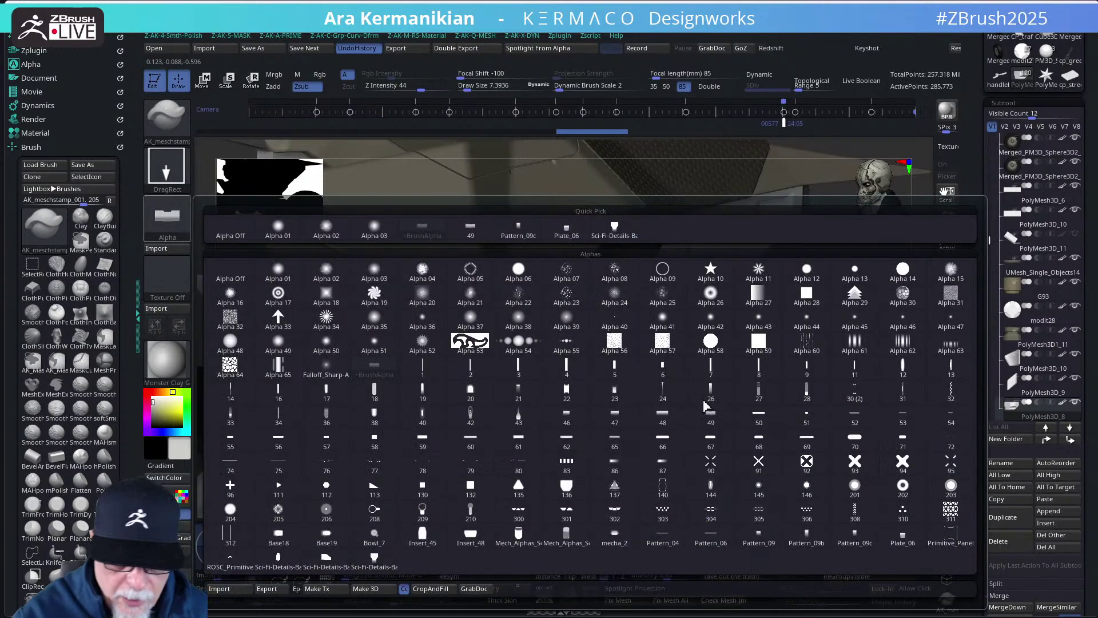
# - Set alpha 22 as the brush shape and zoom in on the bike's frame in side view
pyautogui.click(567, 391)
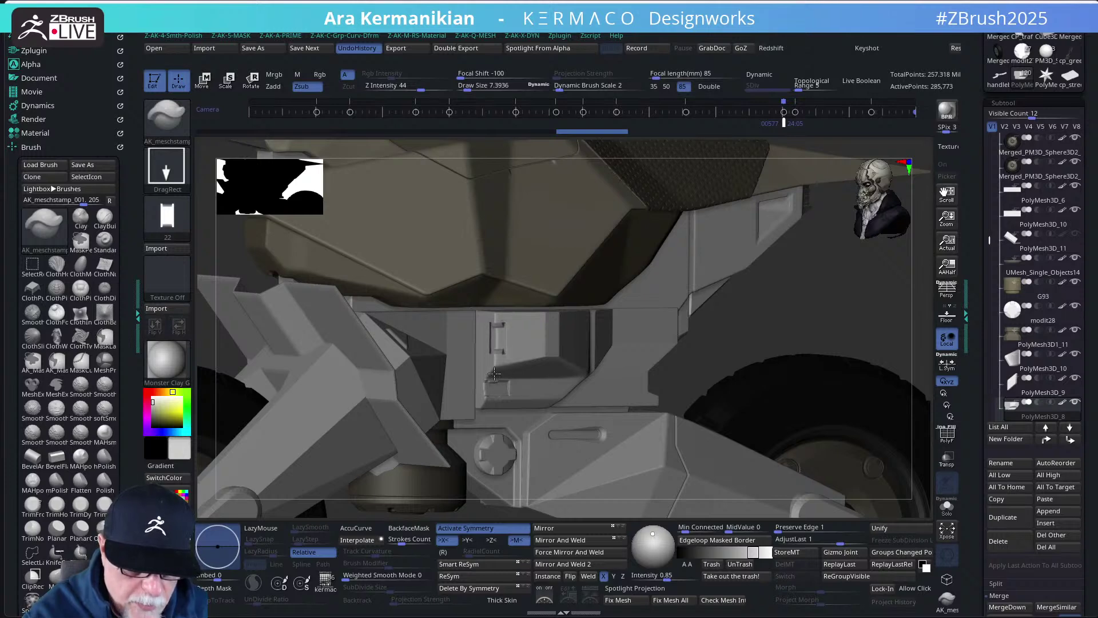
pyautogui.press('f')
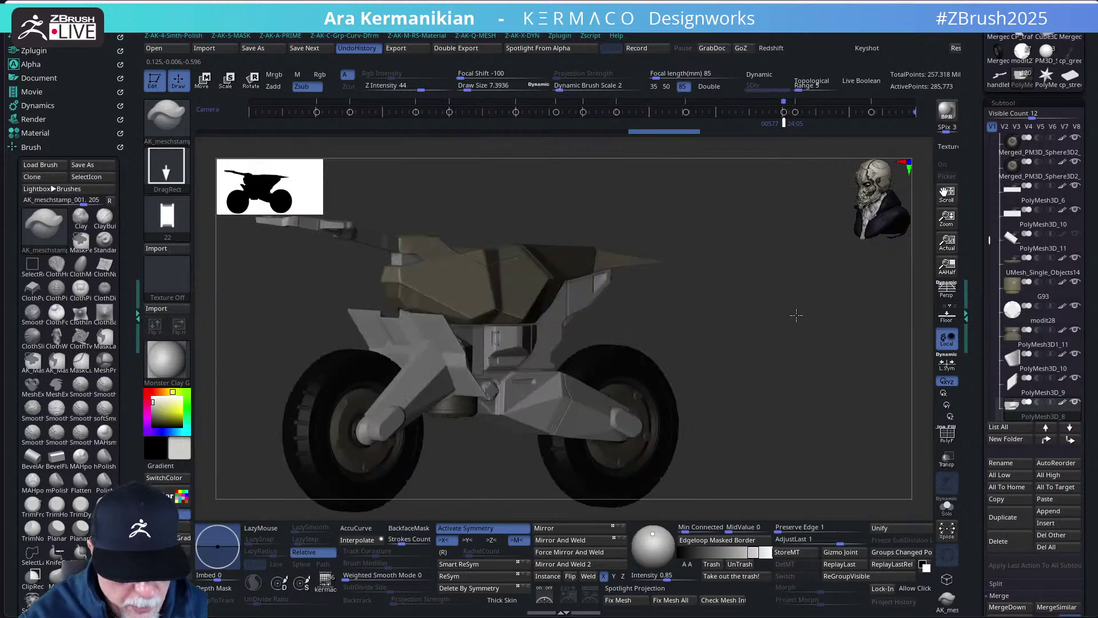
pyautogui.moveTo(796, 316)
pyautogui.mouseDown()
pyautogui.moveTo(758, 314)
pyautogui.moveTo(776, 317)
pyautogui.mouseUp()
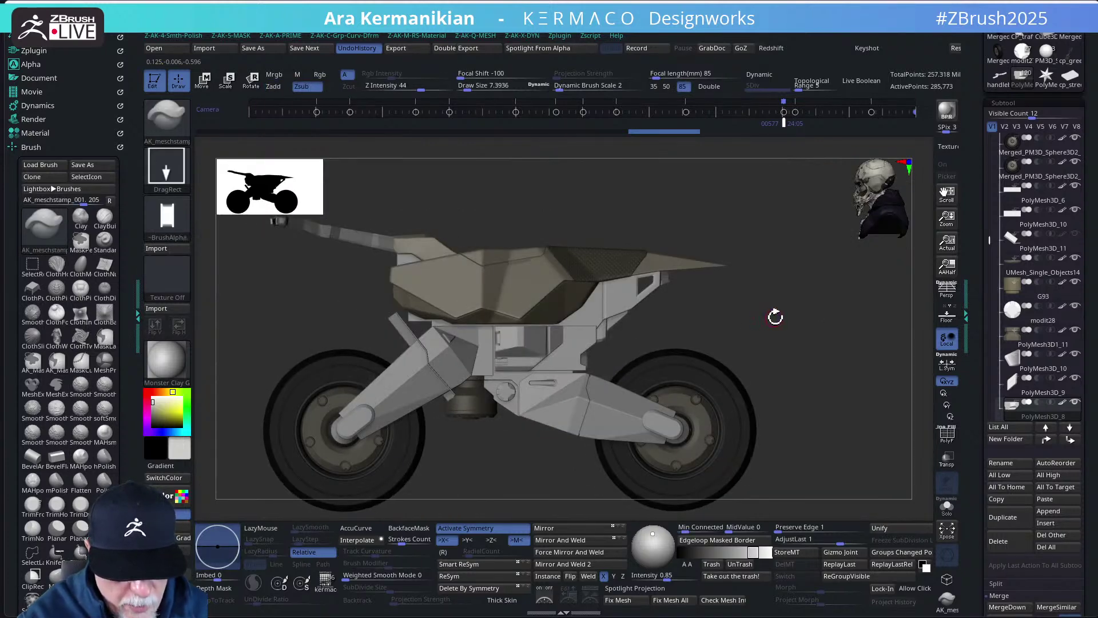
pyautogui.scroll(3, 801, 321)
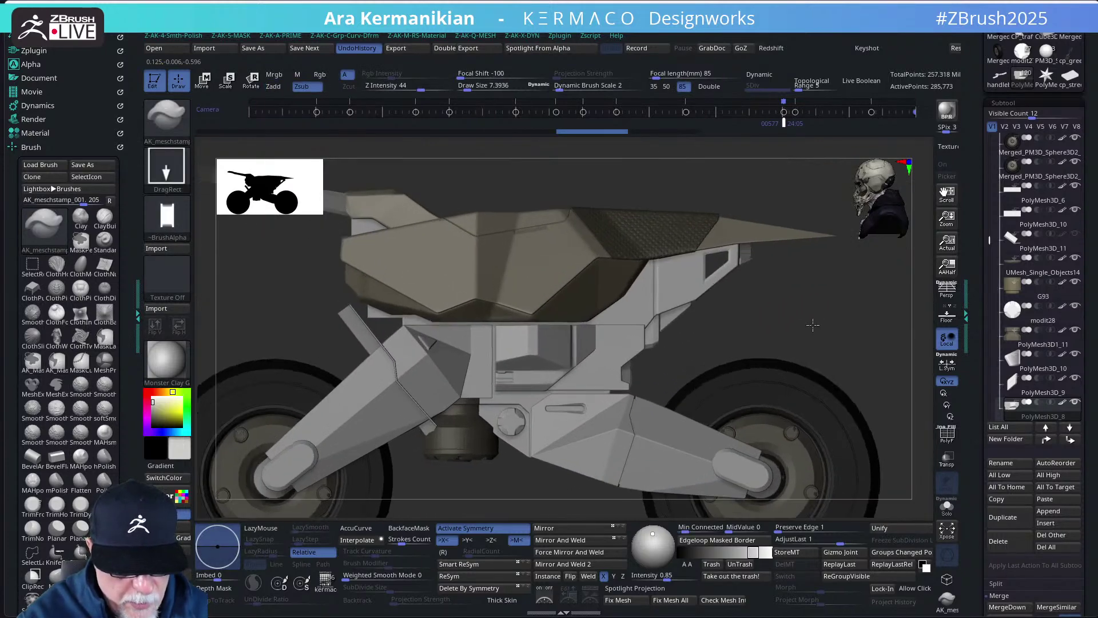
pyautogui.scroll(2, 813, 325)
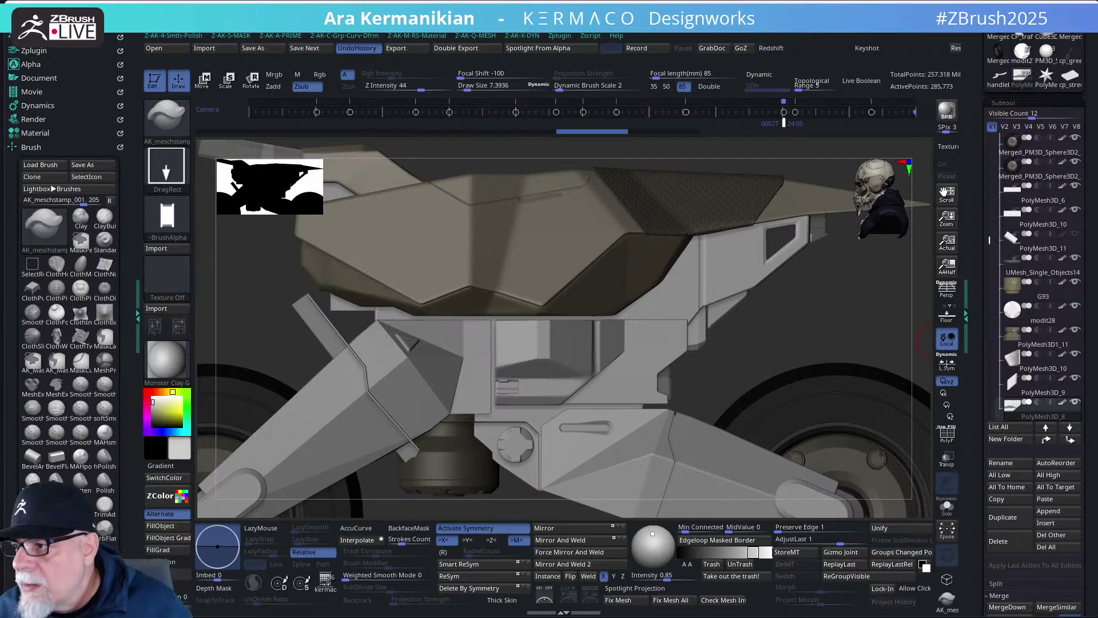
# - In Chrome, follow the Instagram profile's link page to the artist's ArtStation portfolio
pyautogui.moveTo(1059, 617); pyautogui.dragTo(498, 2)
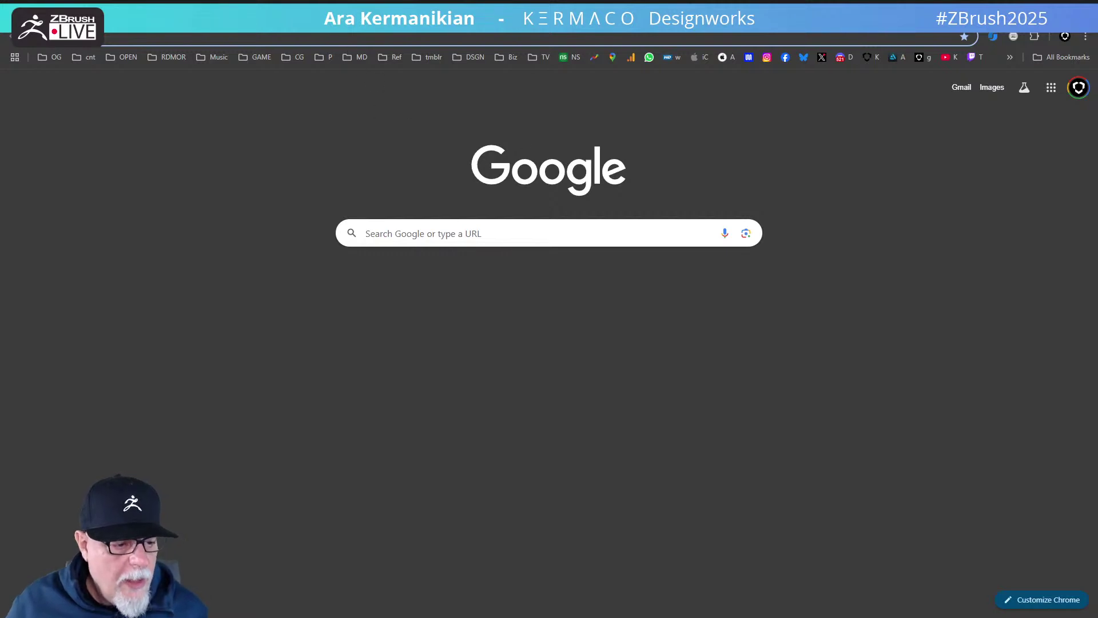
pyautogui.click(226, 12)
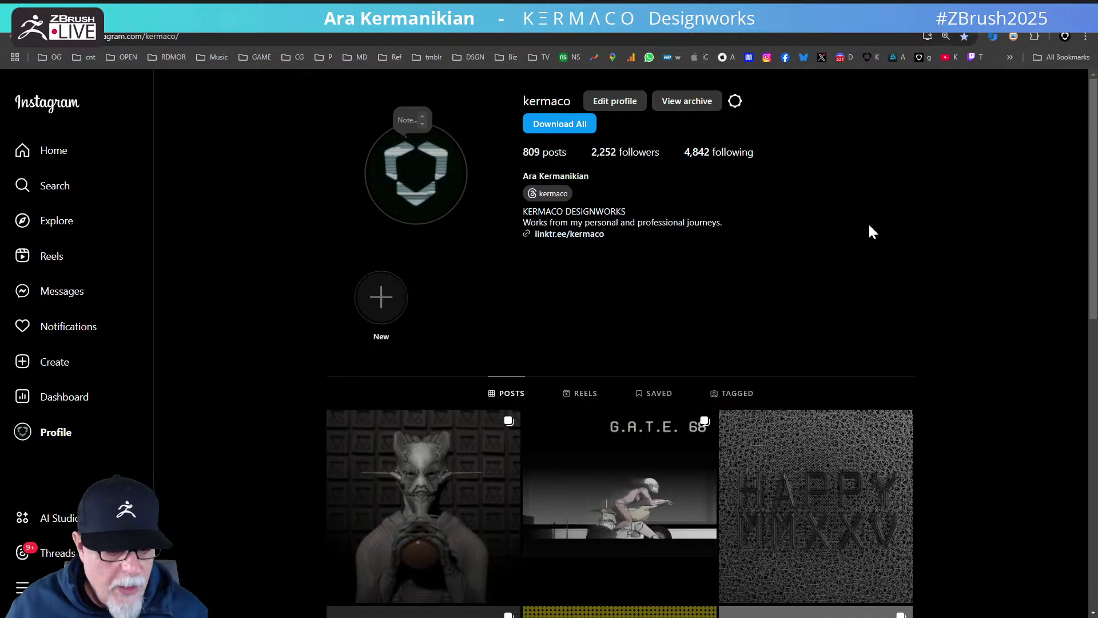
pyautogui.click(569, 234)
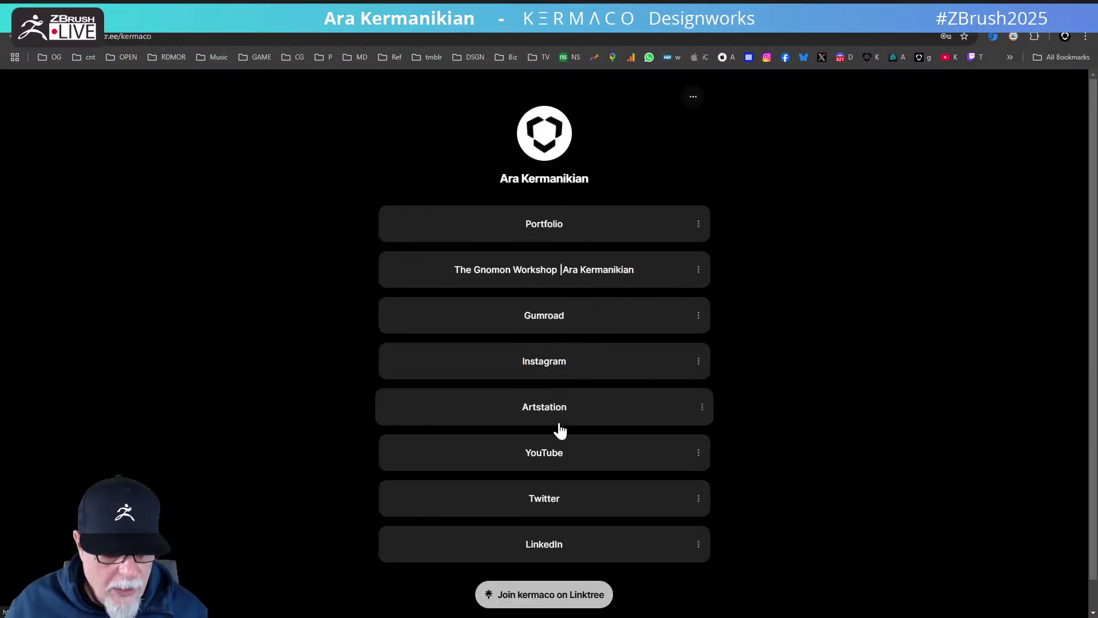
pyautogui.click(540, 407)
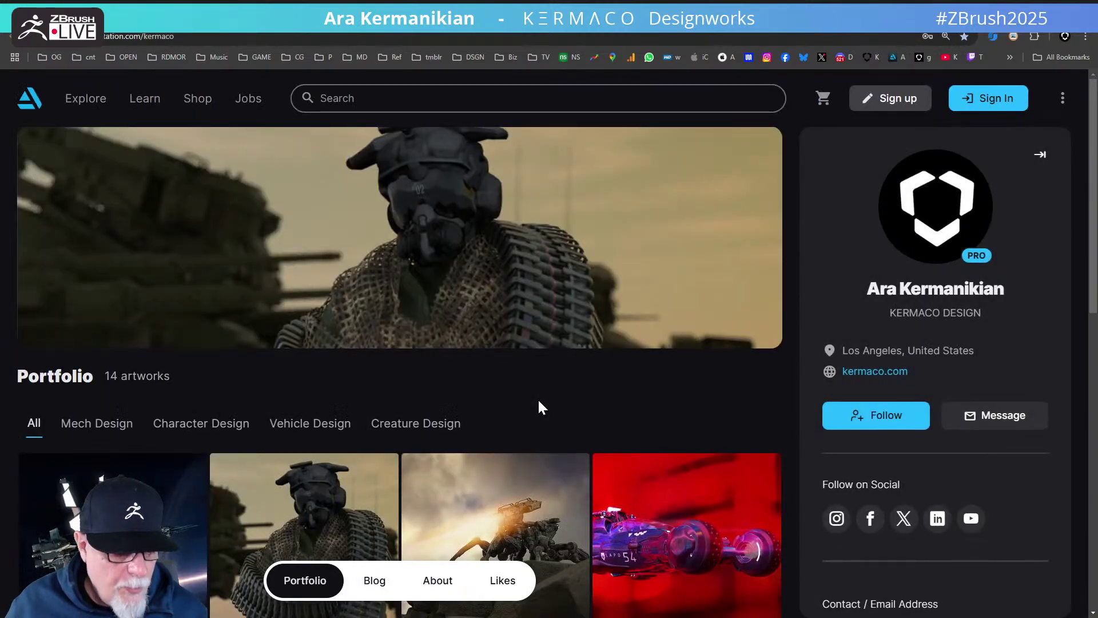
# - Browse down the portfolio grid and open the Batman Suit Concepts artwork
pyautogui.scroll(-5, 540, 407)
pyautogui.scroll(-4, 540, 407)
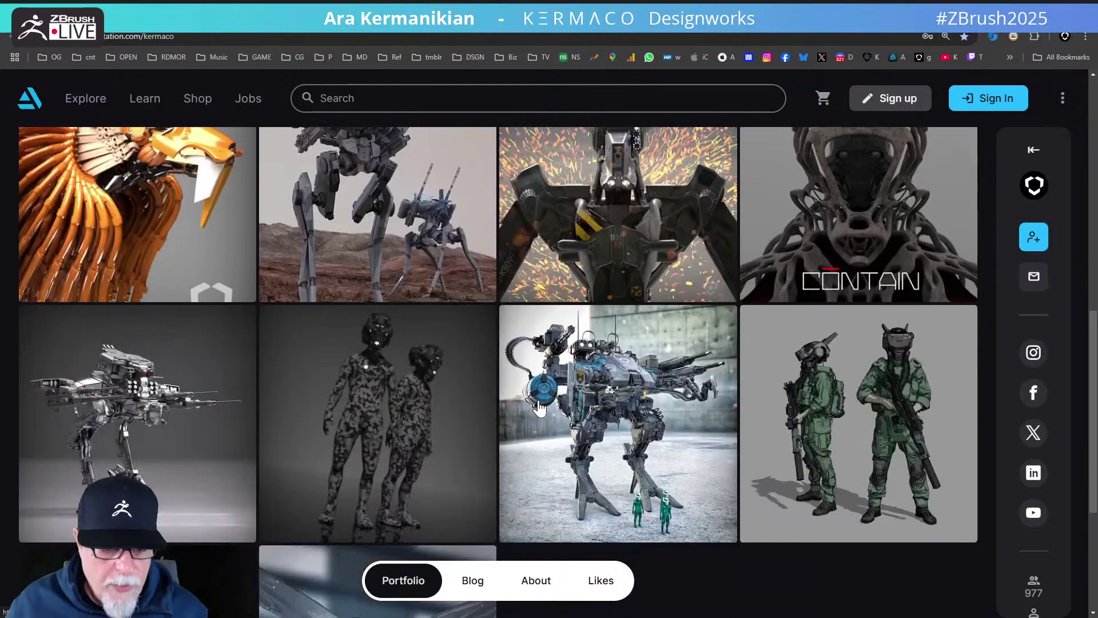
pyautogui.scroll(10, 537, 407)
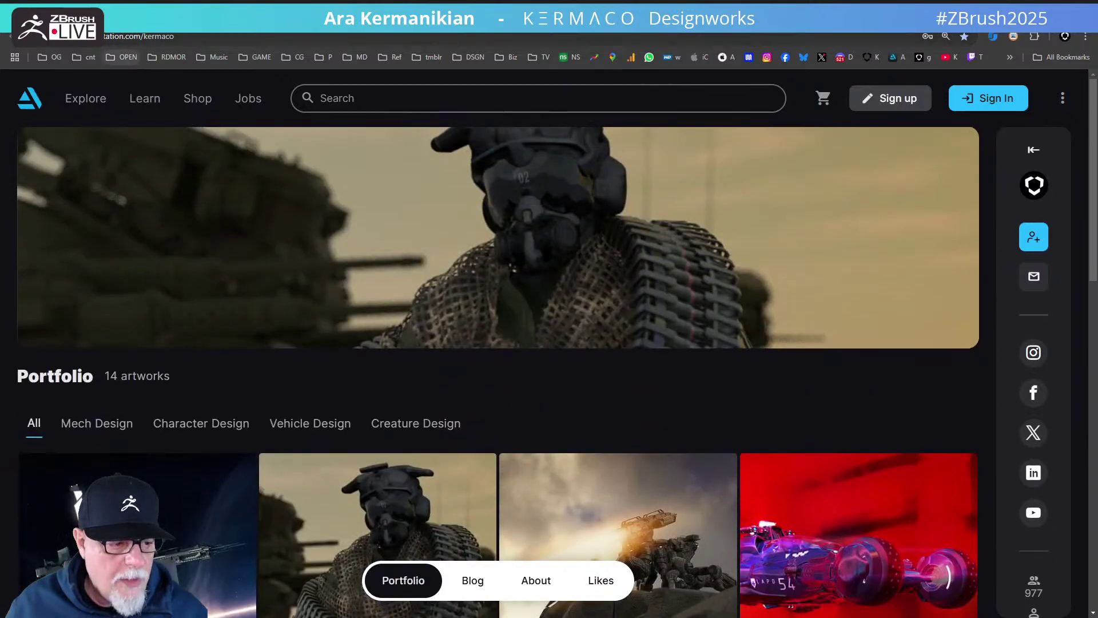
pyautogui.scroll(-4, 491, 390)
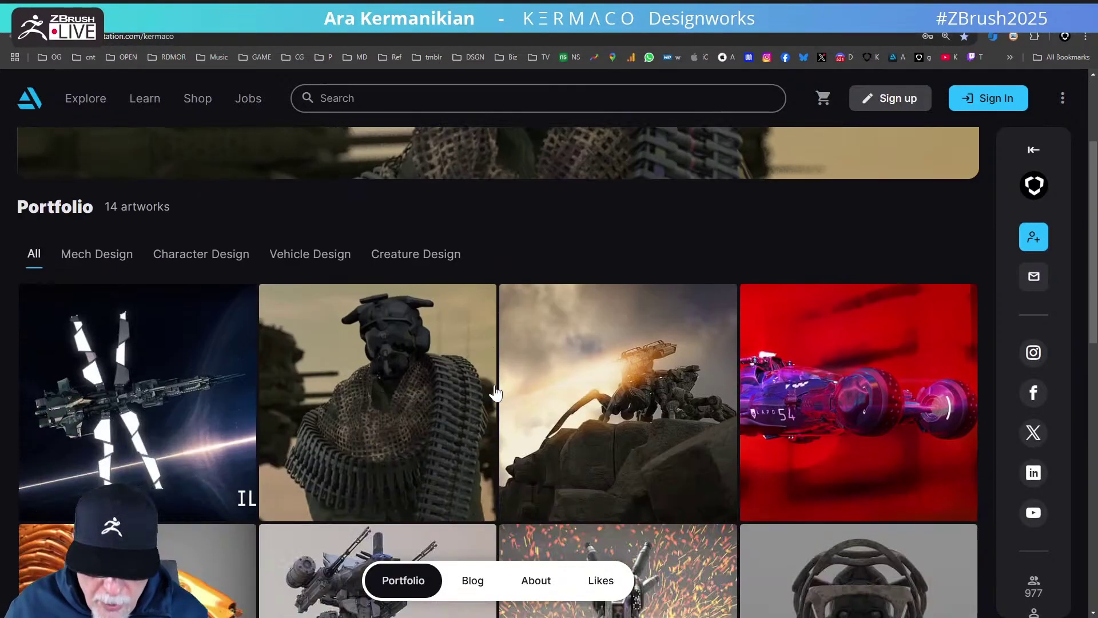
pyautogui.scroll(-10, 444, 405)
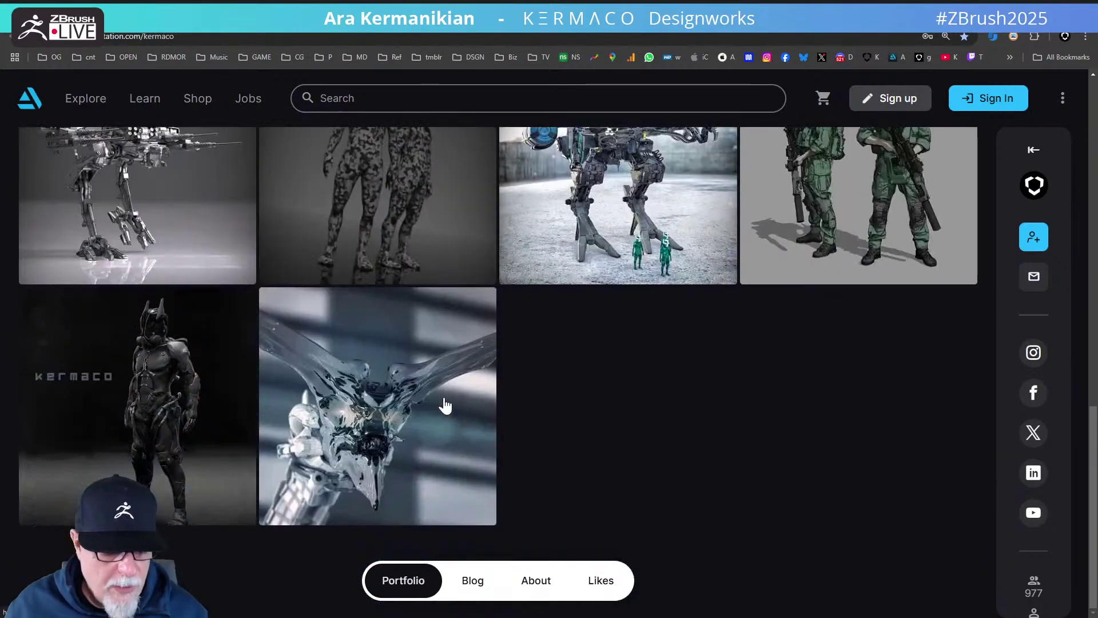
pyautogui.scroll(10, 445, 406)
pyautogui.scroll(4, 449, 404)
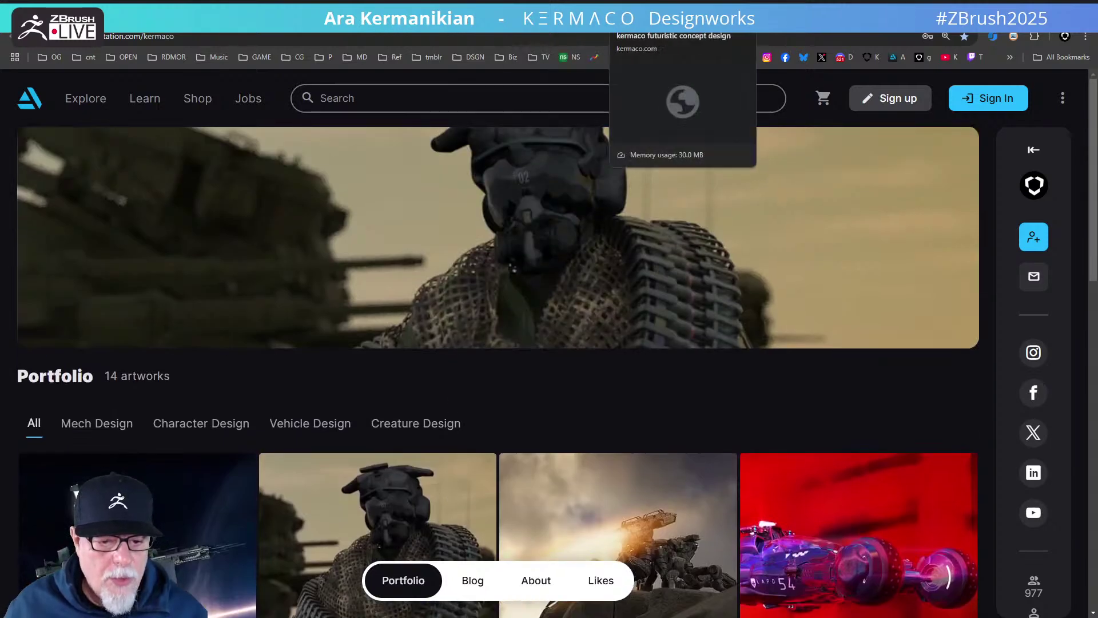
pyautogui.click(658, 12)
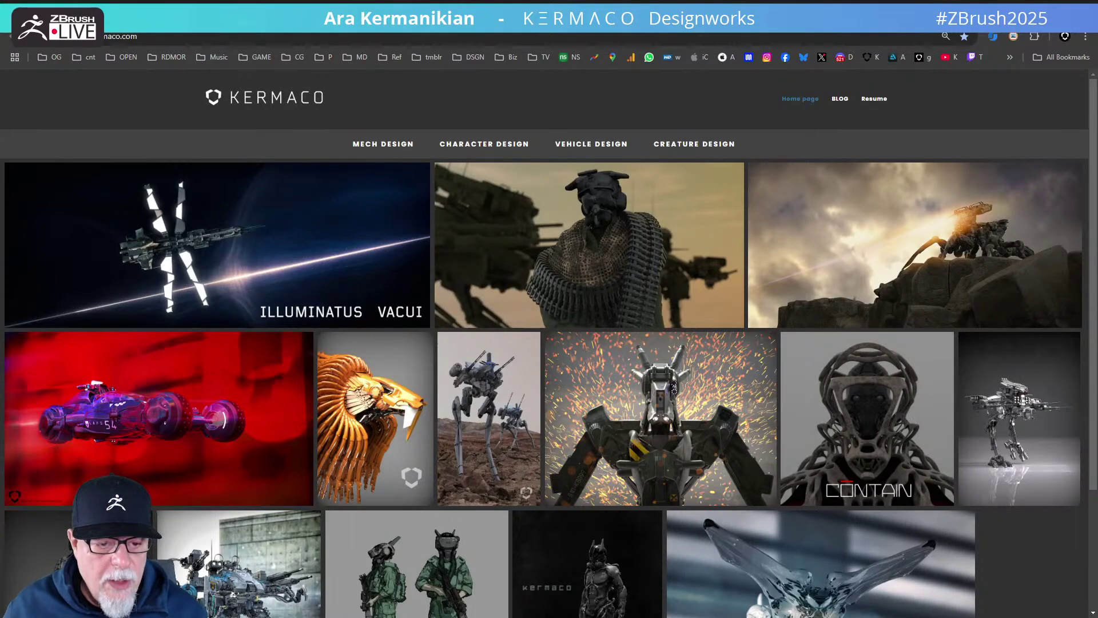
pyautogui.hotkey('ctrl', 'Tab')
pyautogui.scroll(-10, 742, 434)
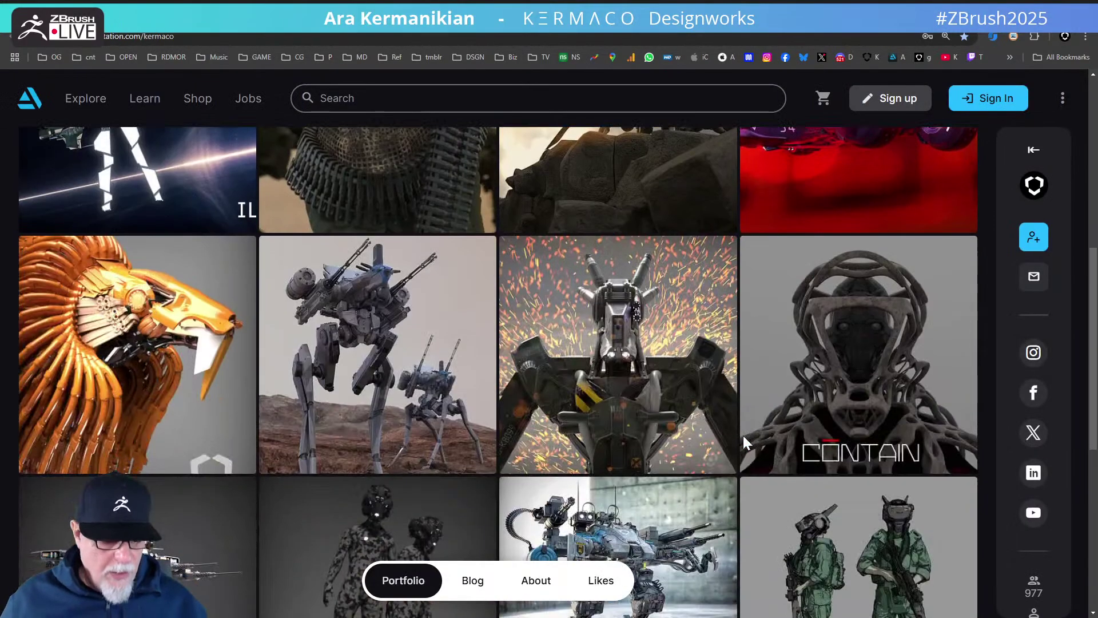
pyautogui.scroll(-2, 742, 433)
pyautogui.scroll(5, 743, 433)
pyautogui.scroll(-5, 743, 433)
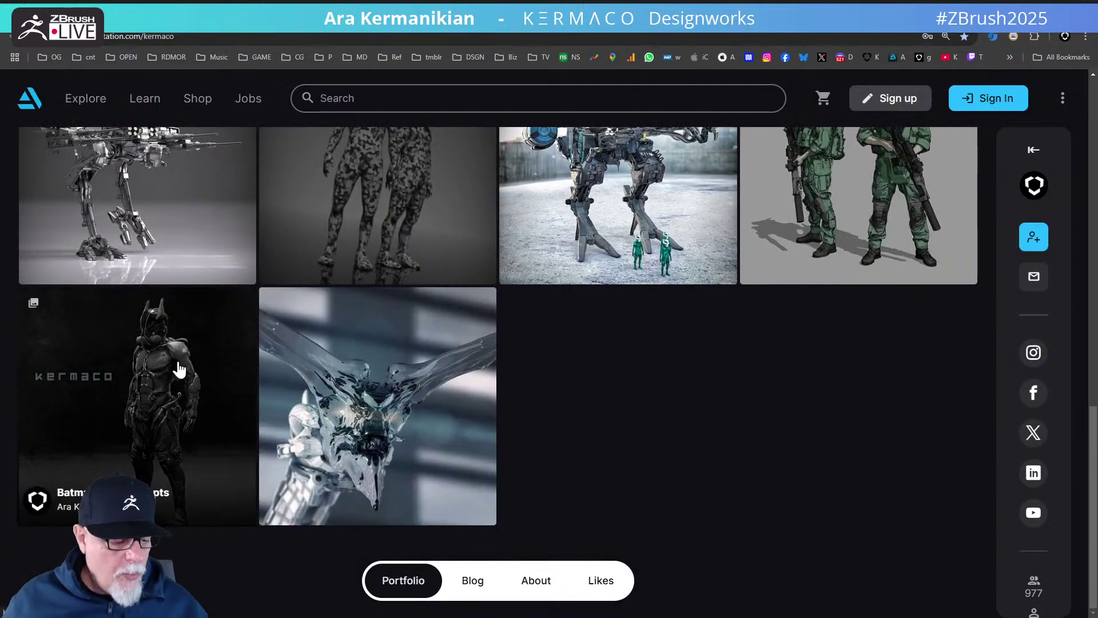
pyautogui.click(179, 369)
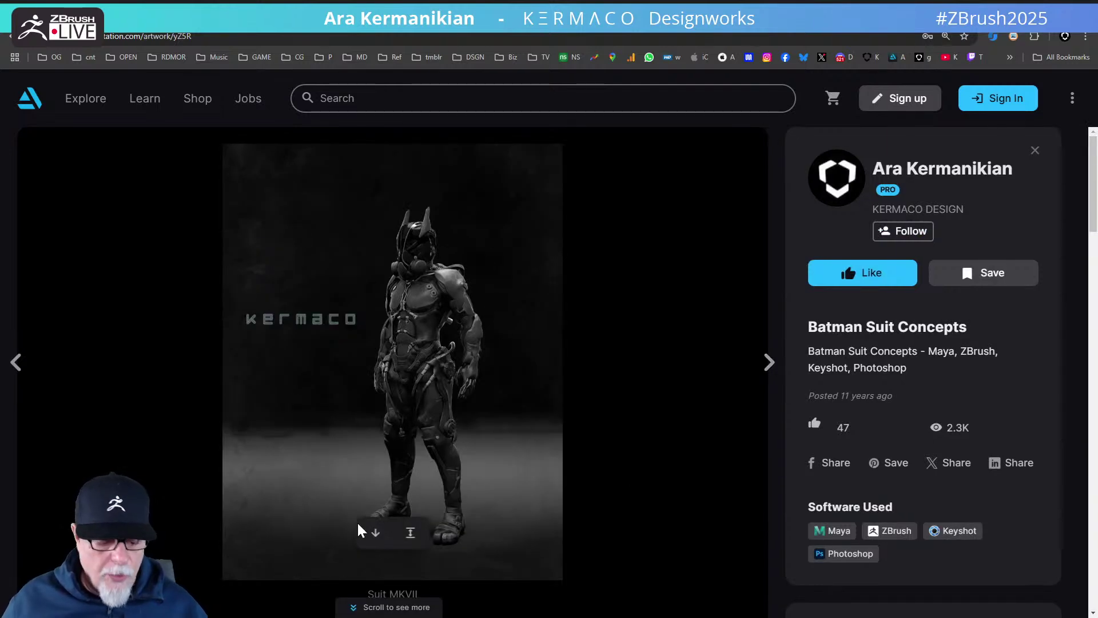
# - Scroll through the Batman Suit Concepts images, then Alt+Tab back to ZBrush
pyautogui.scroll(-7, 480, 504)
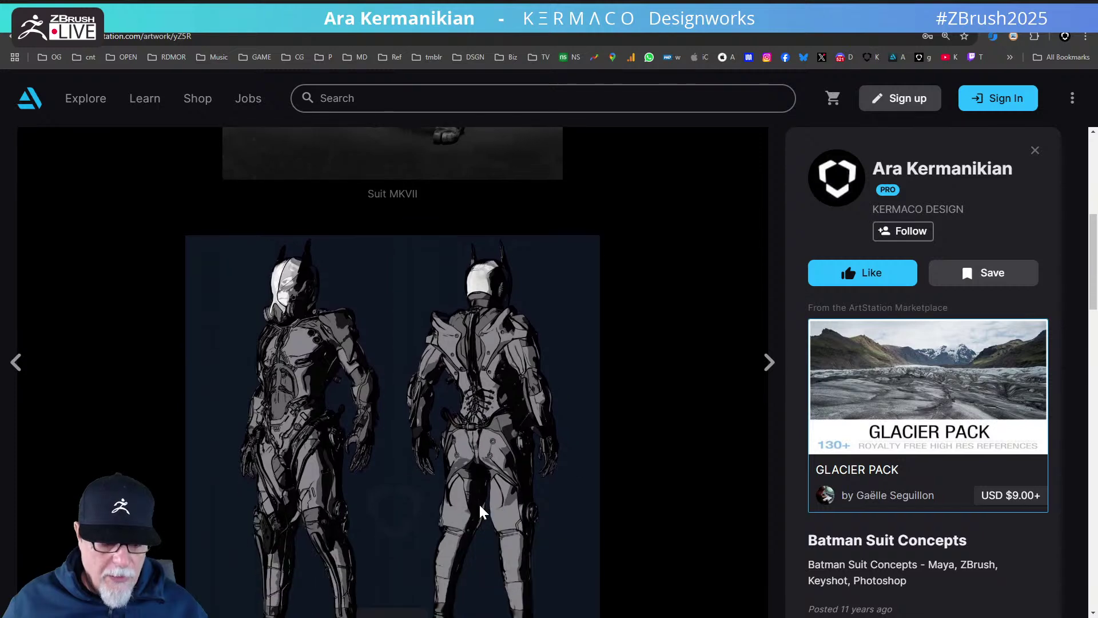
pyautogui.scroll(-8, 479, 503)
pyautogui.scroll(5, 529, 514)
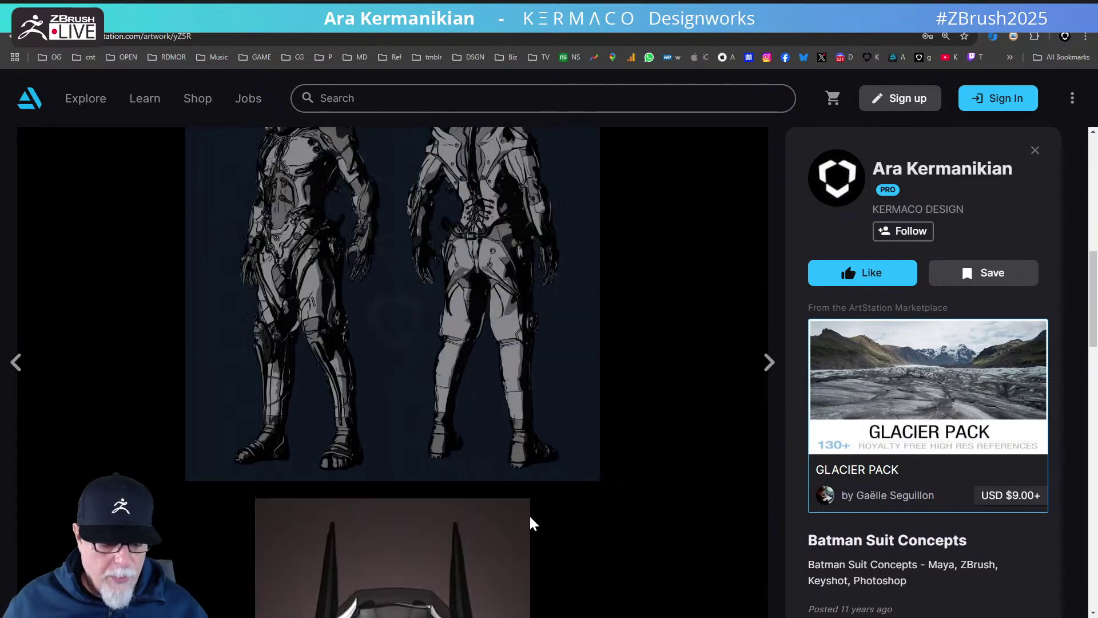
pyautogui.scroll(8, 529, 514)
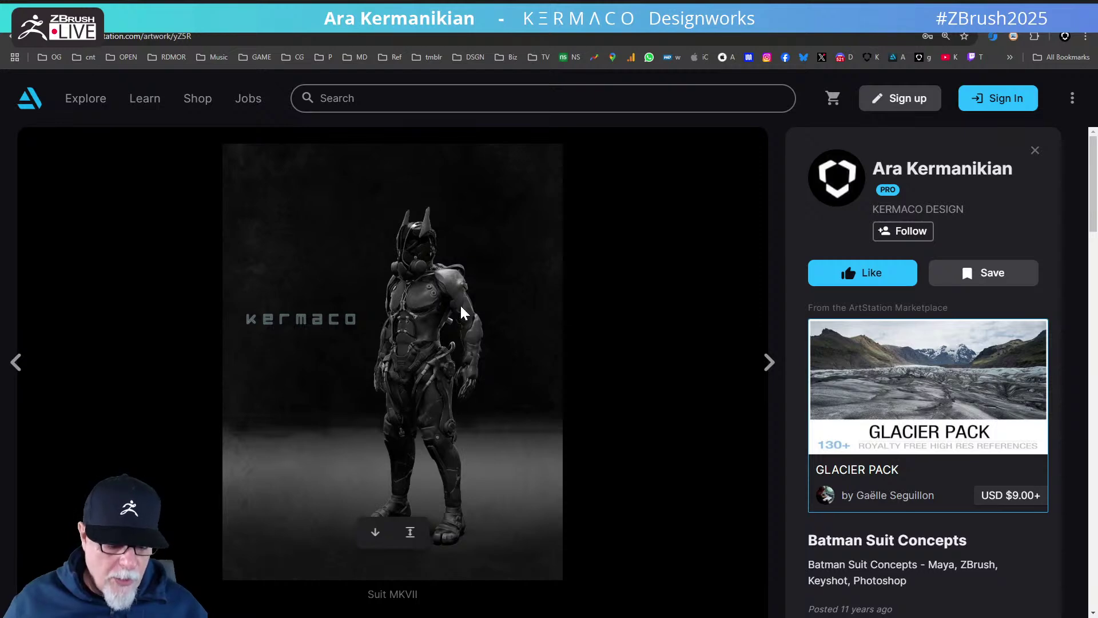
pyautogui.scroll(-20, 520, 515)
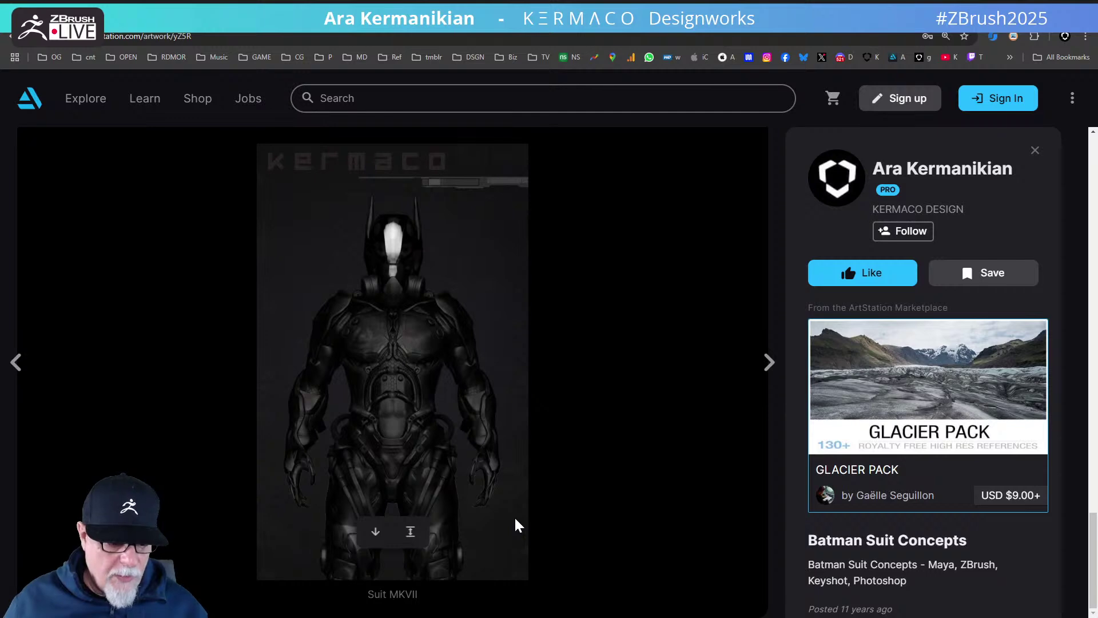
pyautogui.scroll(15, 403, 467)
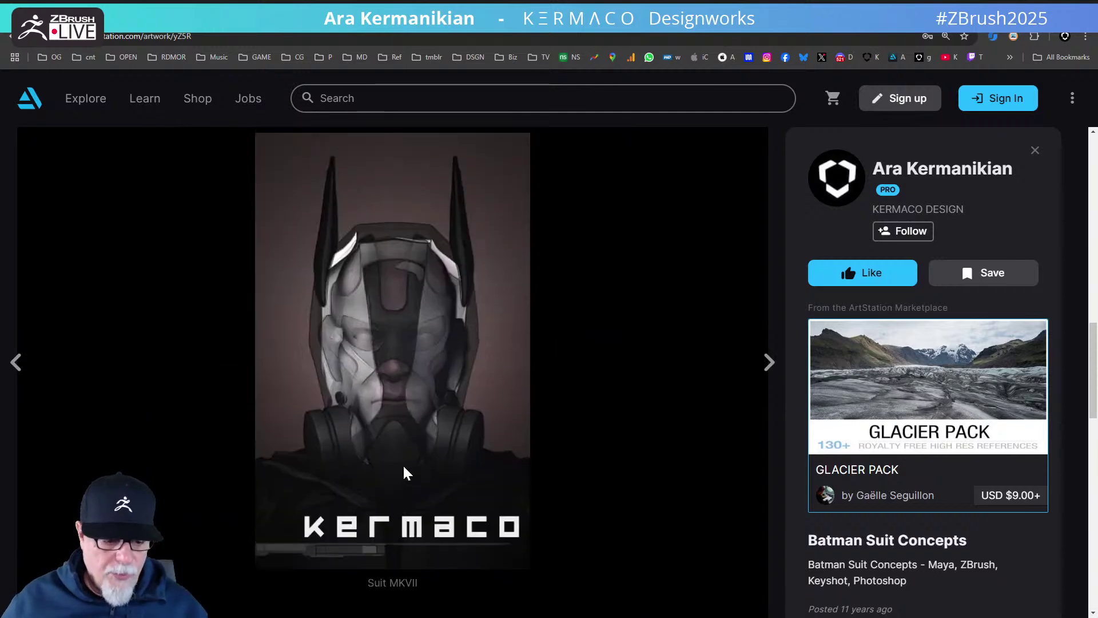
pyautogui.scroll(15, 403, 472)
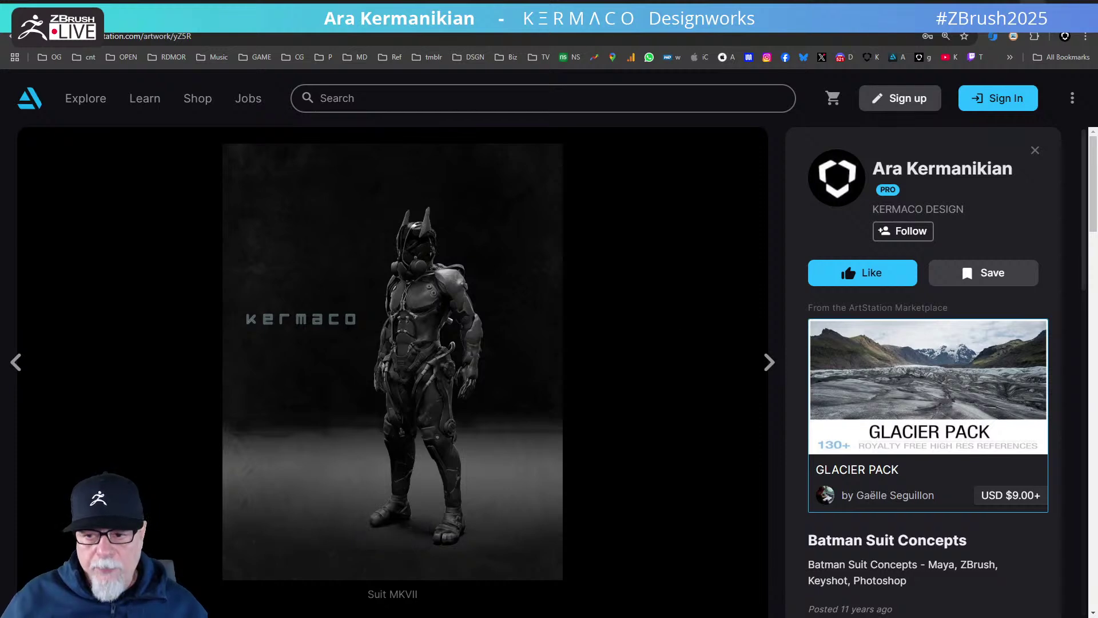
pyautogui.hotkey('alt', 'Tab')
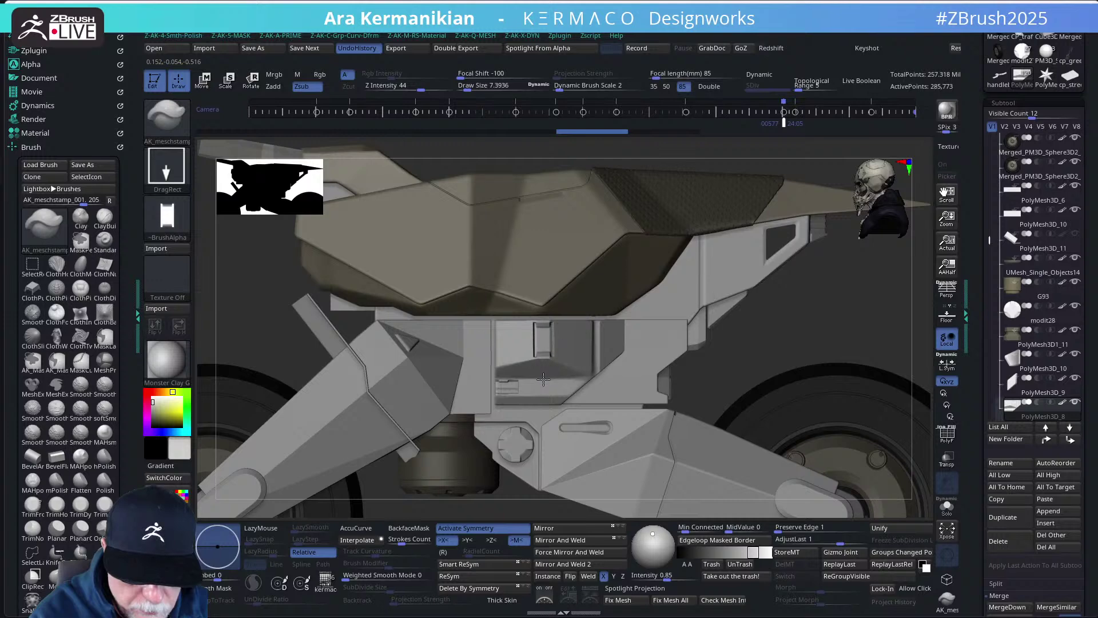
# - Press F to frame the entire motorcycle in the ZBrush viewport
pyautogui.press('f')
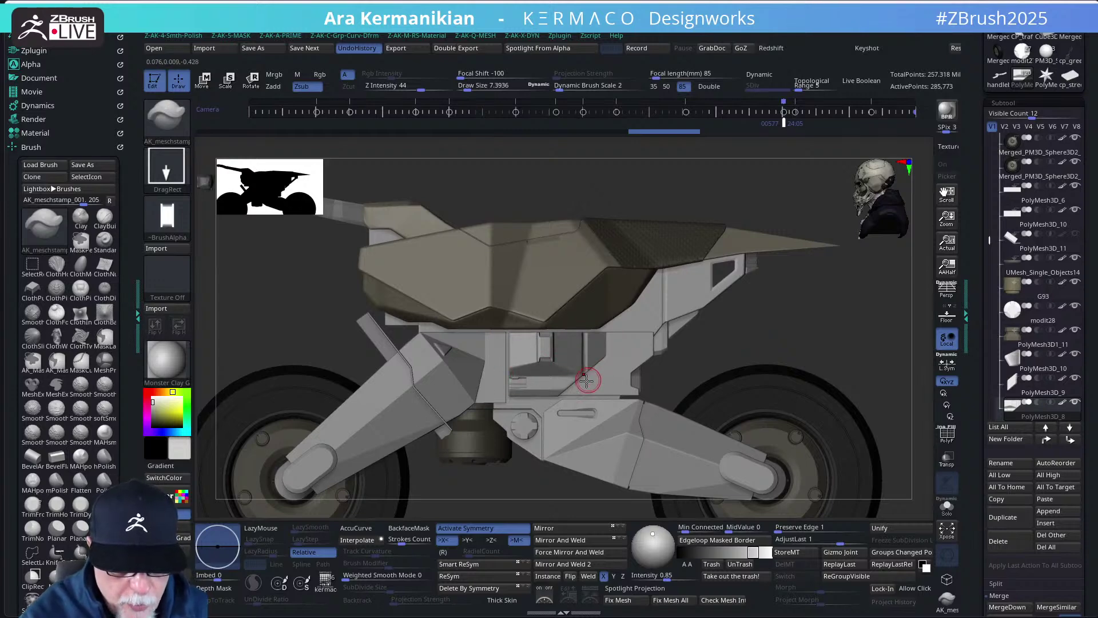
# - Load the Bowl_7 alpha and zoom in on the middle frame panel
pyautogui.click(166, 216)
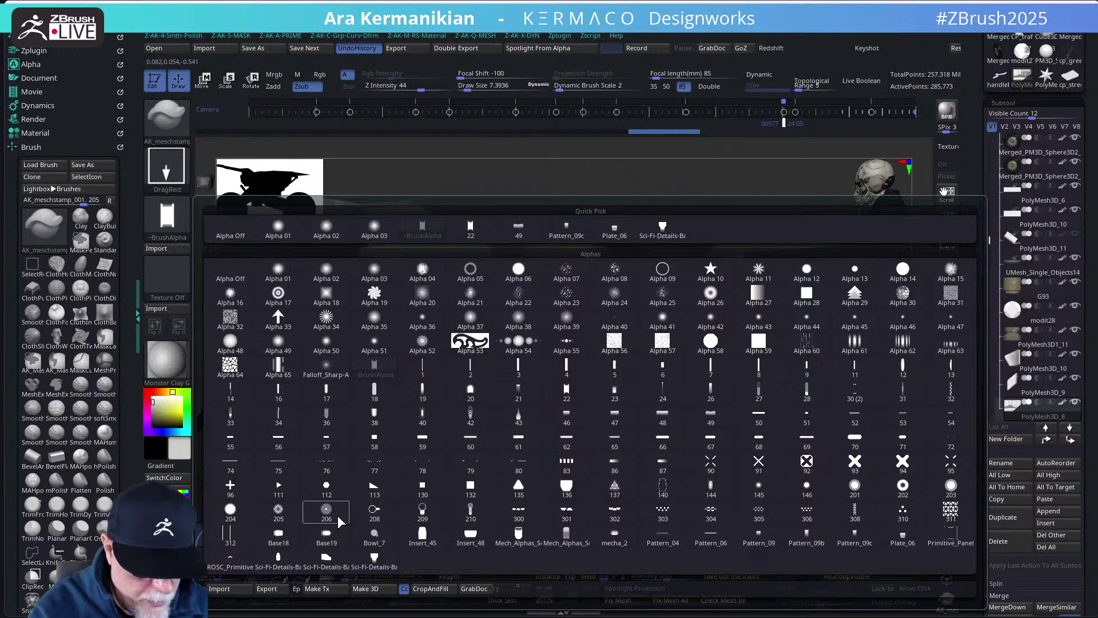
pyautogui.moveTo(279, 517)
pyautogui.moveTo(808, 494)
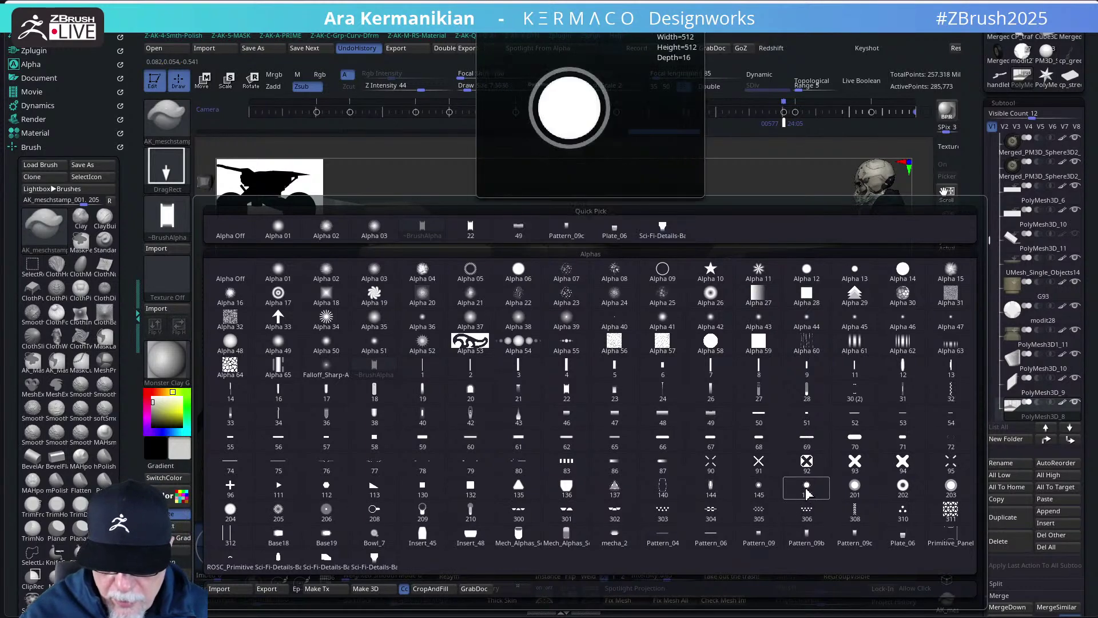
pyautogui.moveTo(854, 489)
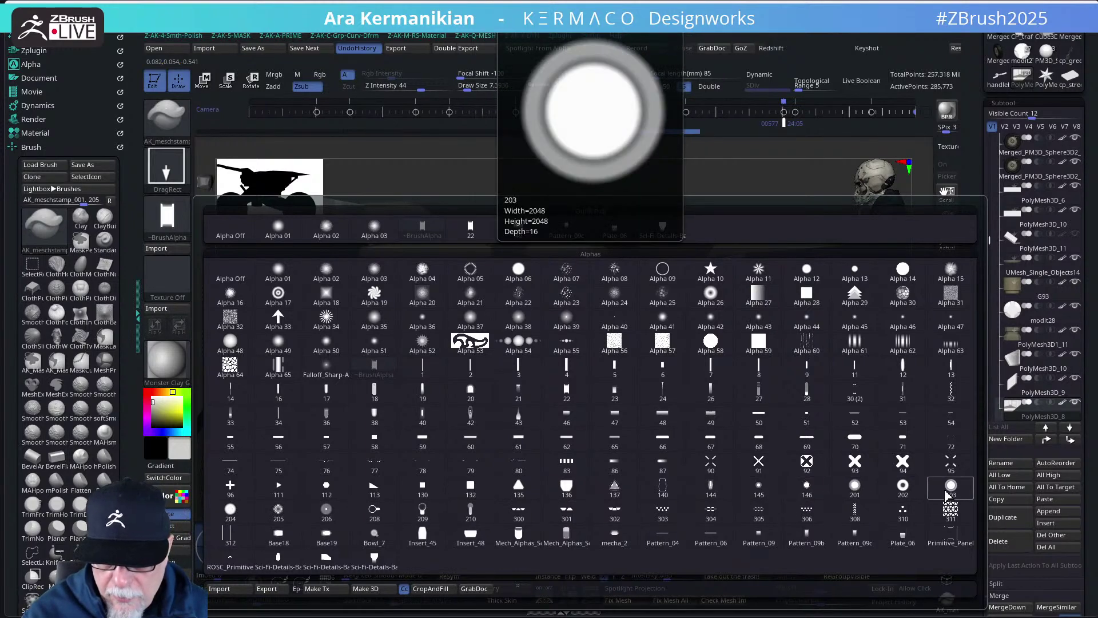
pyautogui.moveTo(698, 499)
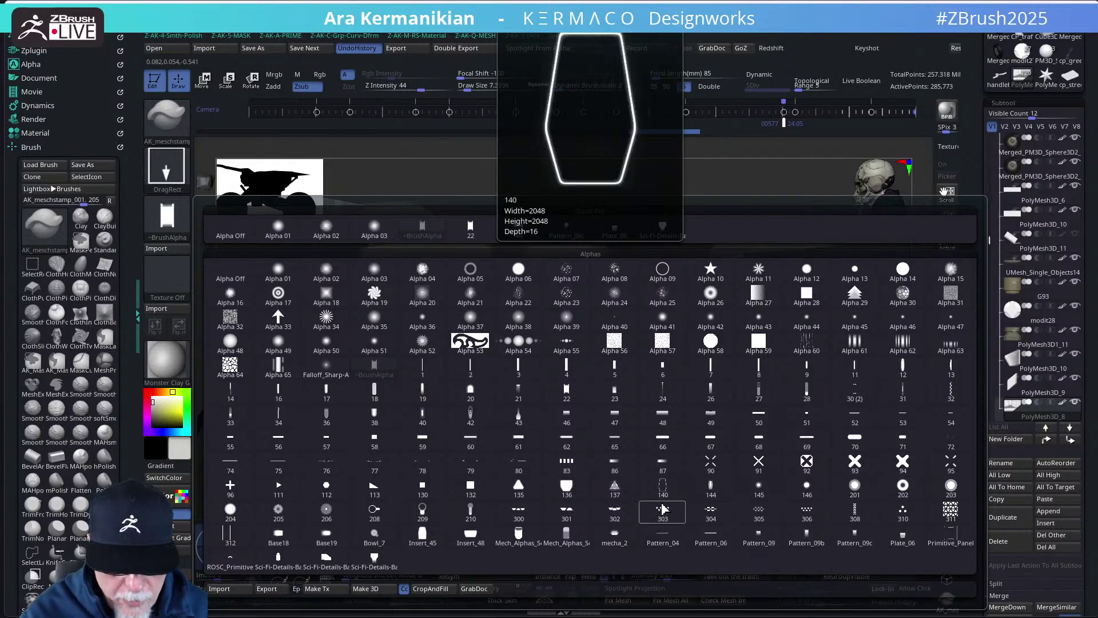
pyautogui.moveTo(619, 547)
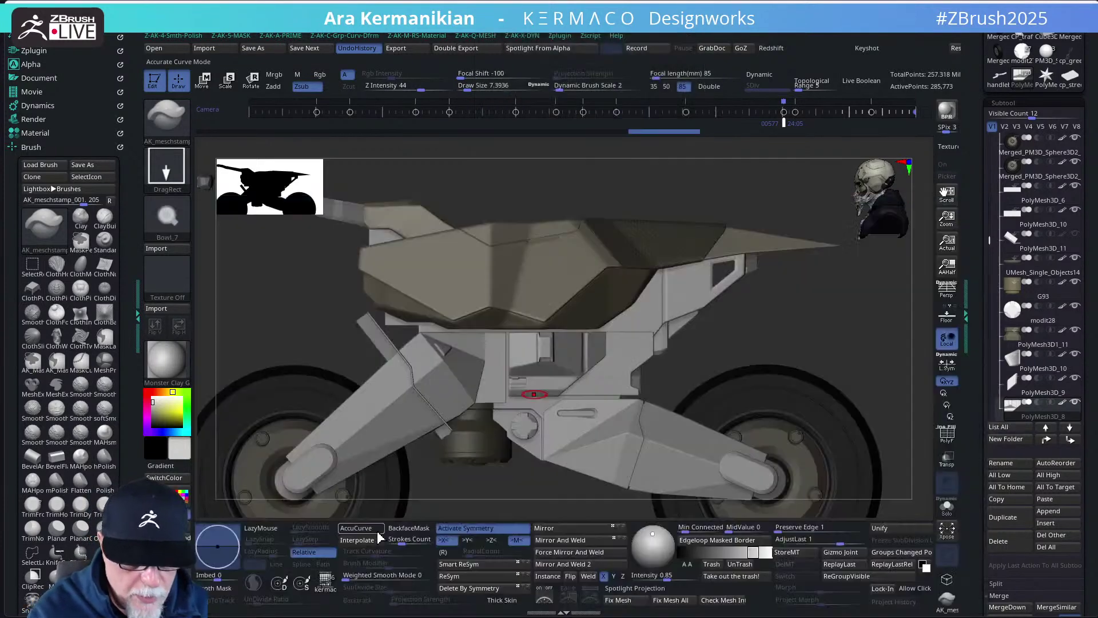
pyautogui.click(375, 537)
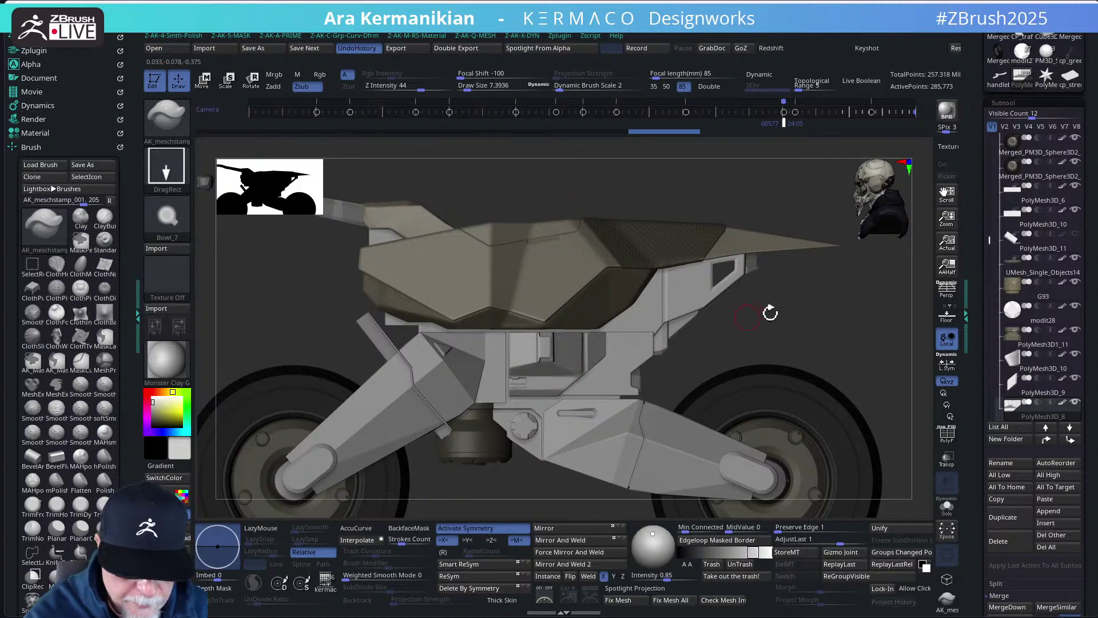
pyautogui.scroll(5, 769, 315)
pyautogui.scroll(1, 551, 369)
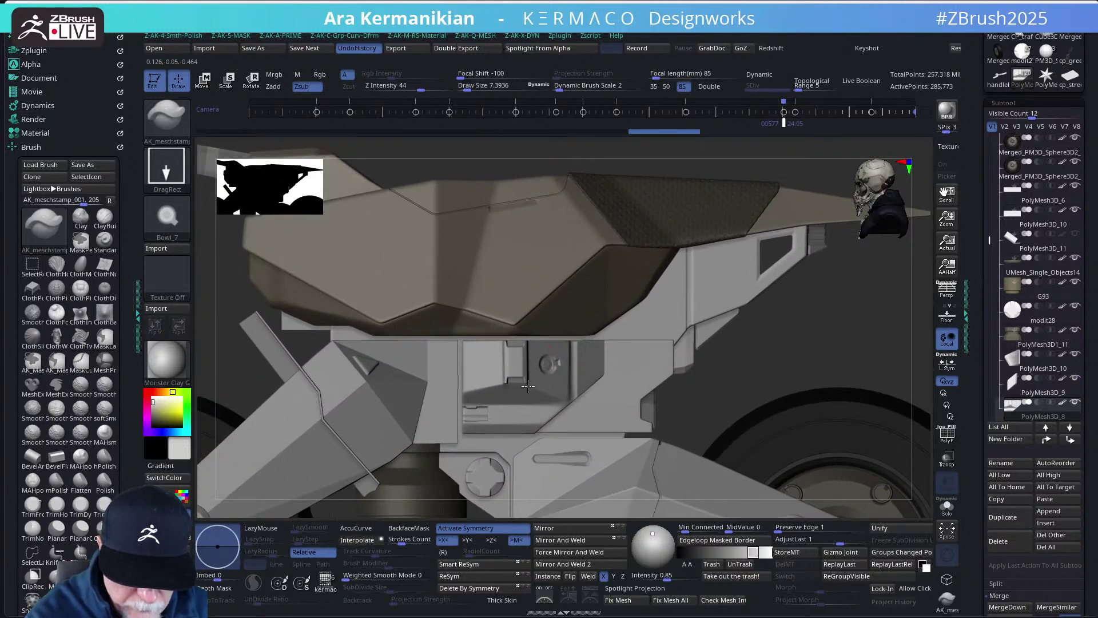
# - Stamp a round bolt into the middle panel, then undo twice and redo once to compare
pyautogui.moveTo(519, 393)
pyautogui.mouseDown()
pyautogui.moveTo(540, 364)
pyautogui.moveTo(548, 380)
pyautogui.moveTo(532, 367)
pyautogui.moveTo(587, 359)
pyautogui.mouseUp()
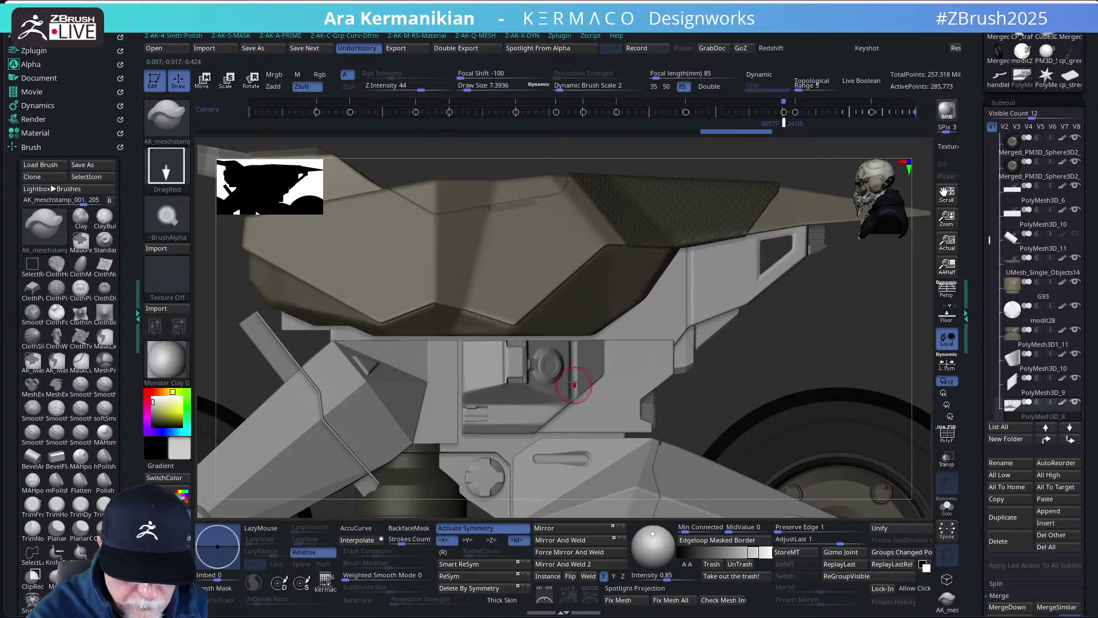
pyautogui.press('f')
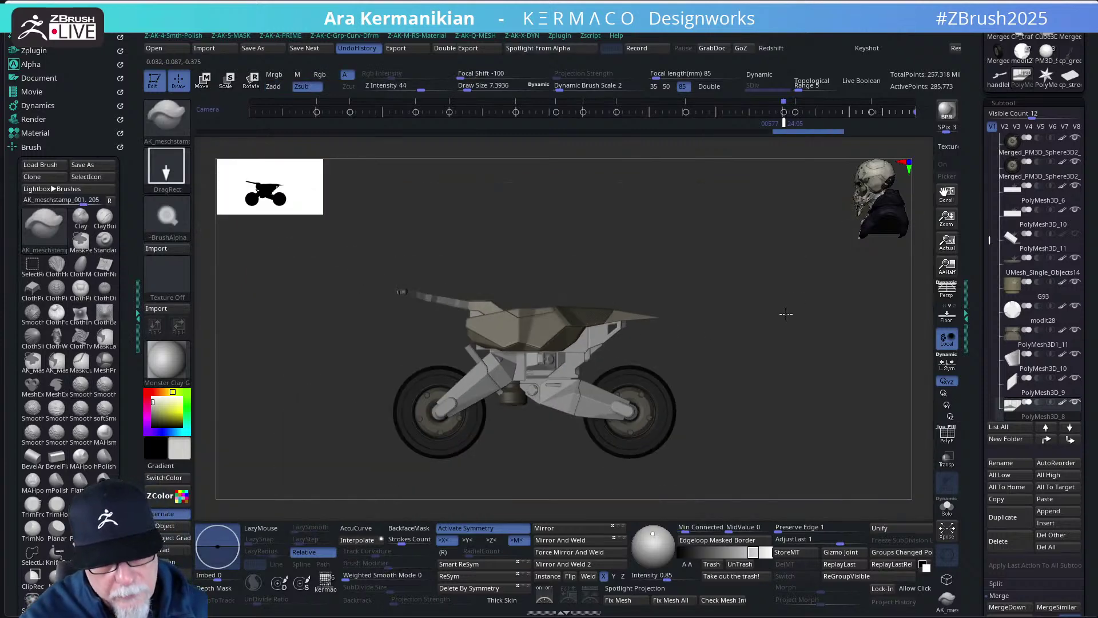
pyautogui.moveTo(786, 314)
pyautogui.mouseDown()
pyautogui.moveTo(755, 319)
pyautogui.moveTo(790, 314)
pyautogui.moveTo(779, 312)
pyautogui.mouseUp()
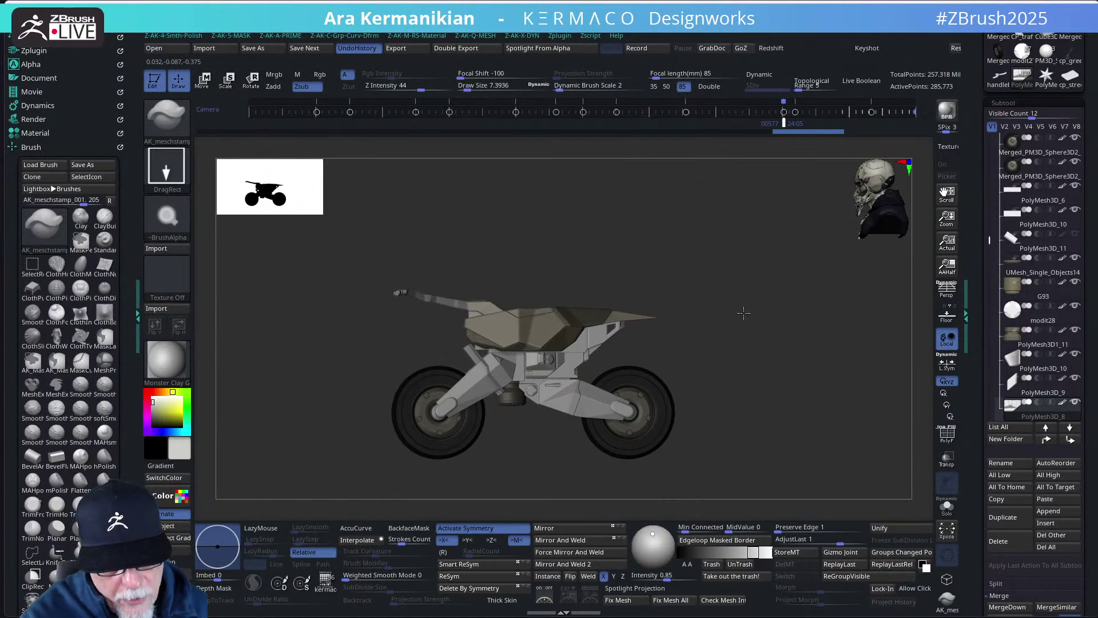
pyautogui.hotkey('ctrl', 'z')
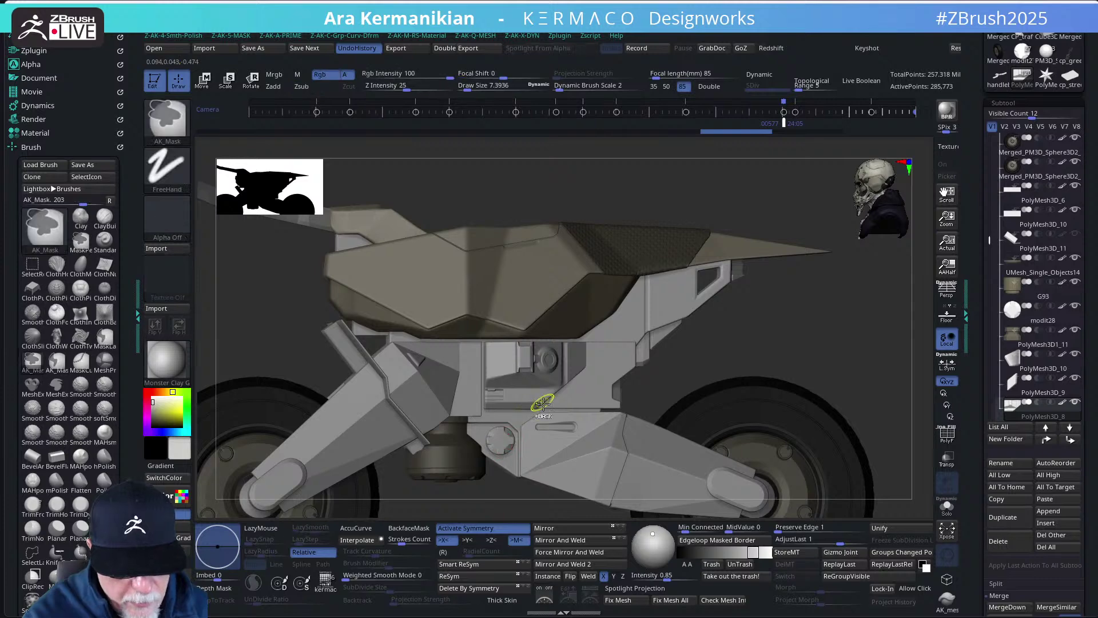
pyautogui.hotkey('ctrl', 'z')
pyautogui.hotkey('ctrl', 'z')
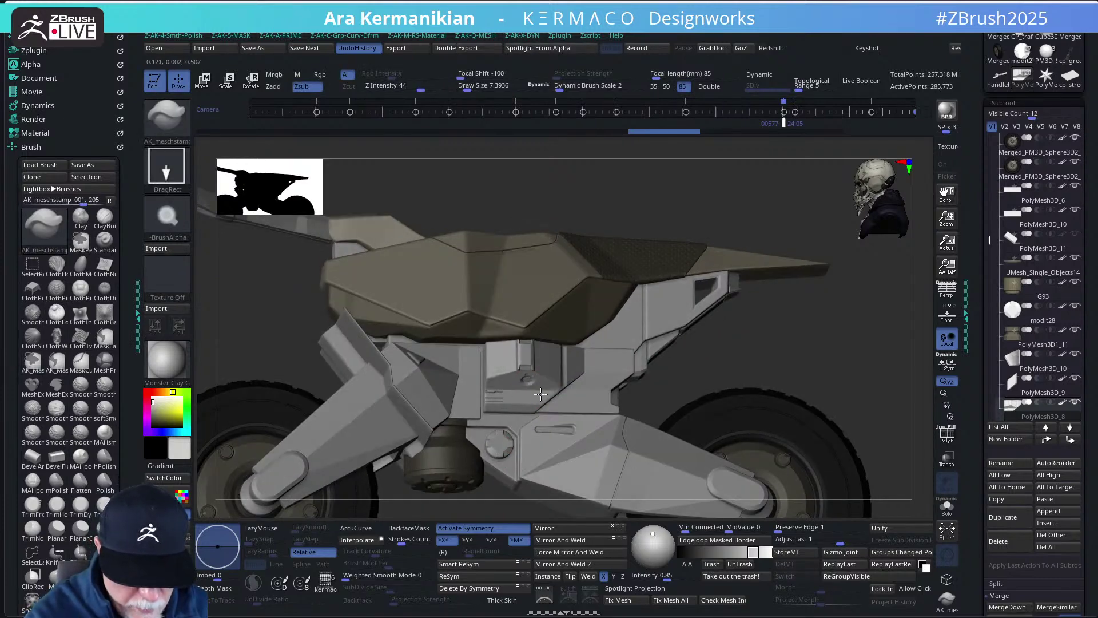
pyautogui.hotkey('ctrl', 'shift', 'z')
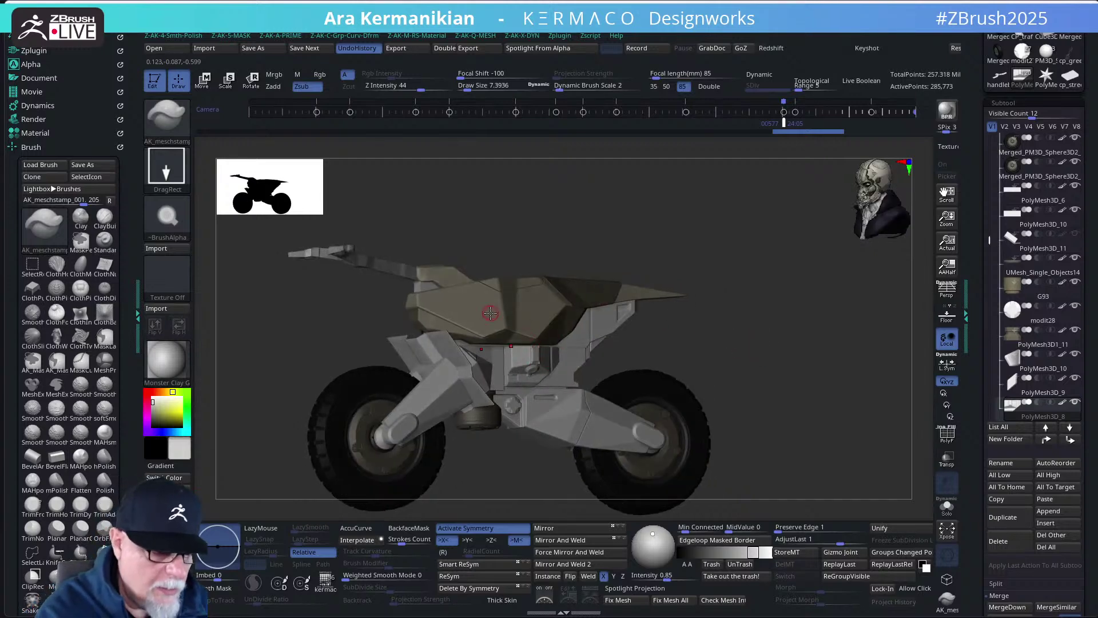
# - Load the mecha_2 alpha and zoom in on the engine from a front three-quarter view
pyautogui.click(182, 216)
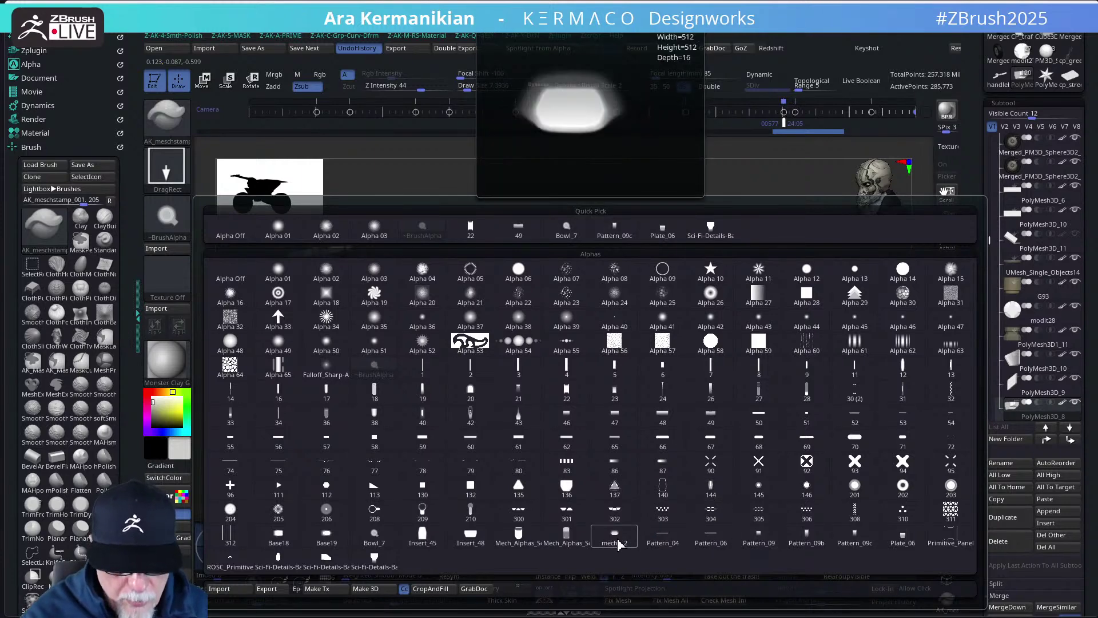
pyautogui.click(615, 537)
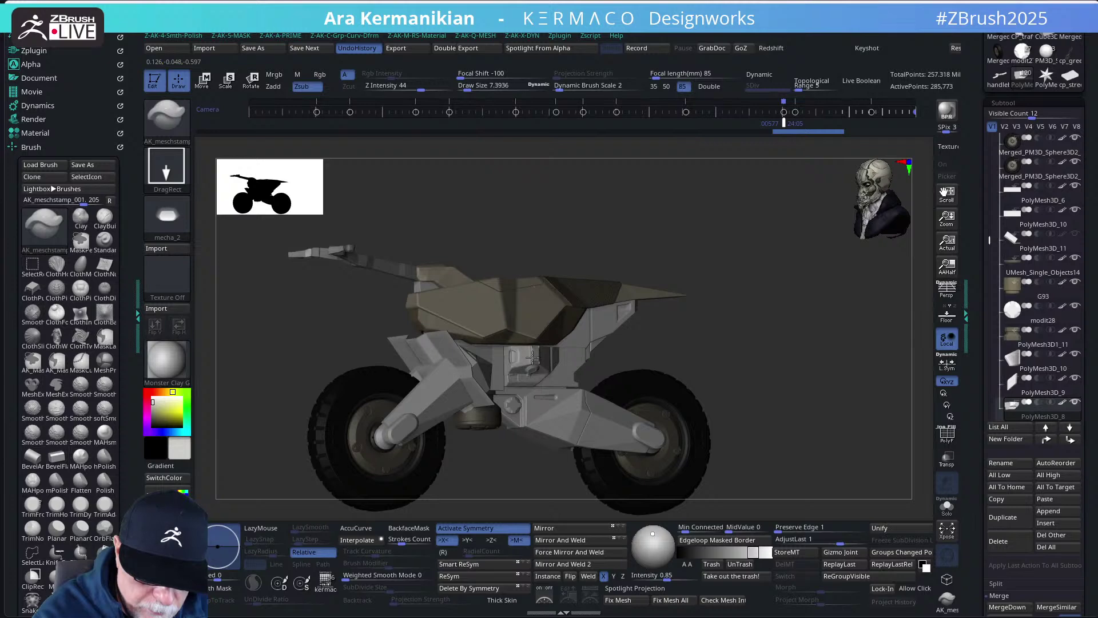
pyautogui.moveTo(715, 255); pyautogui.dragTo(719, 307)
pyautogui.scroll(5, 747, 302)
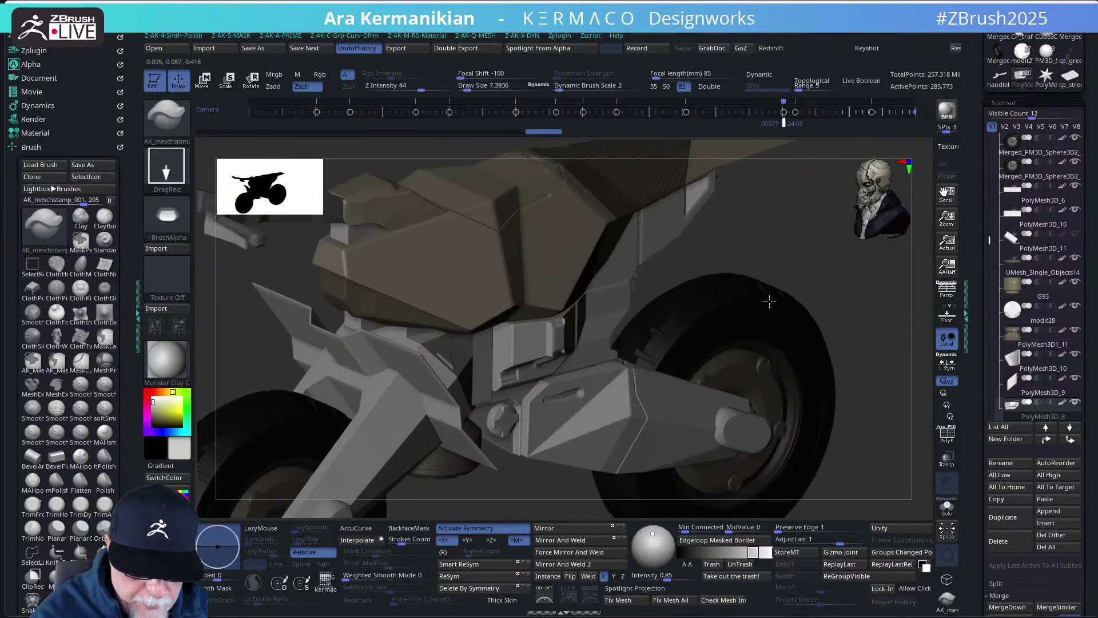
pyautogui.scroll(5, 768, 245)
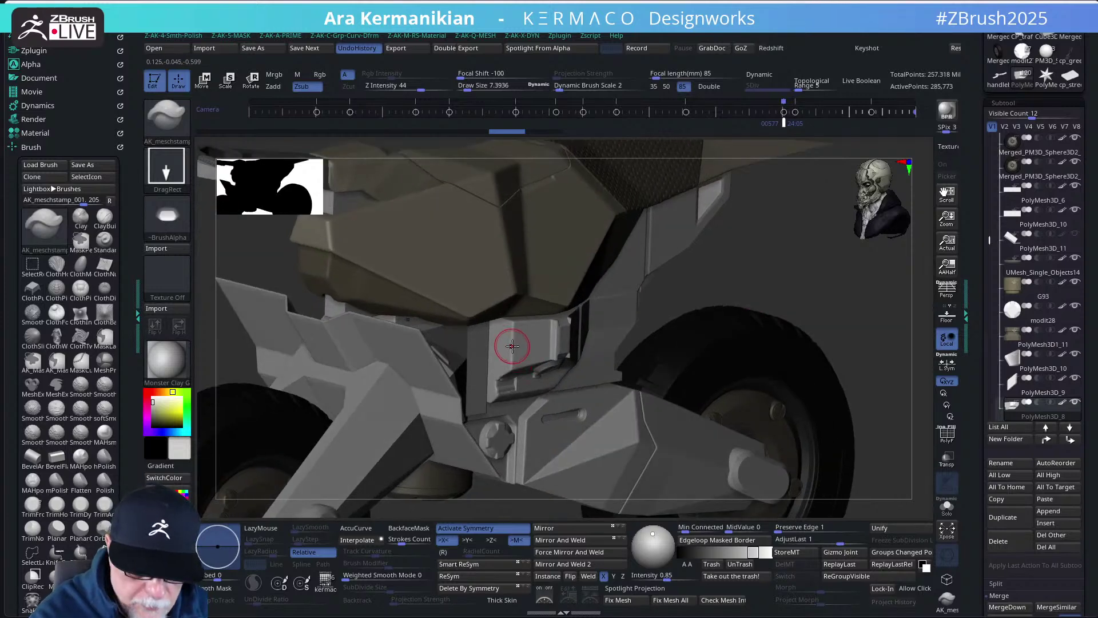
# - Stamp the mecha_2 shape onto the engine part and smooth the area around it
pyautogui.moveTo(513, 362); pyautogui.dragTo(517, 375)
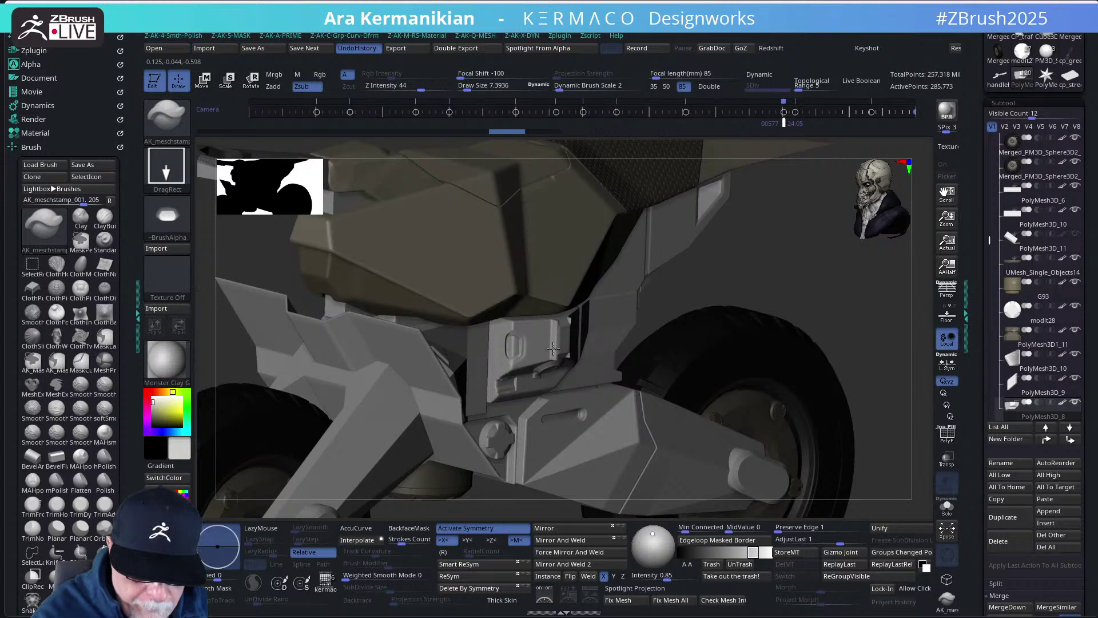
pyautogui.press('shift')
pyautogui.keyDown('shift'); pyautogui.moveTo(511, 353); pyautogui.dragTo(526, 369); pyautogui.keyUp('shift')
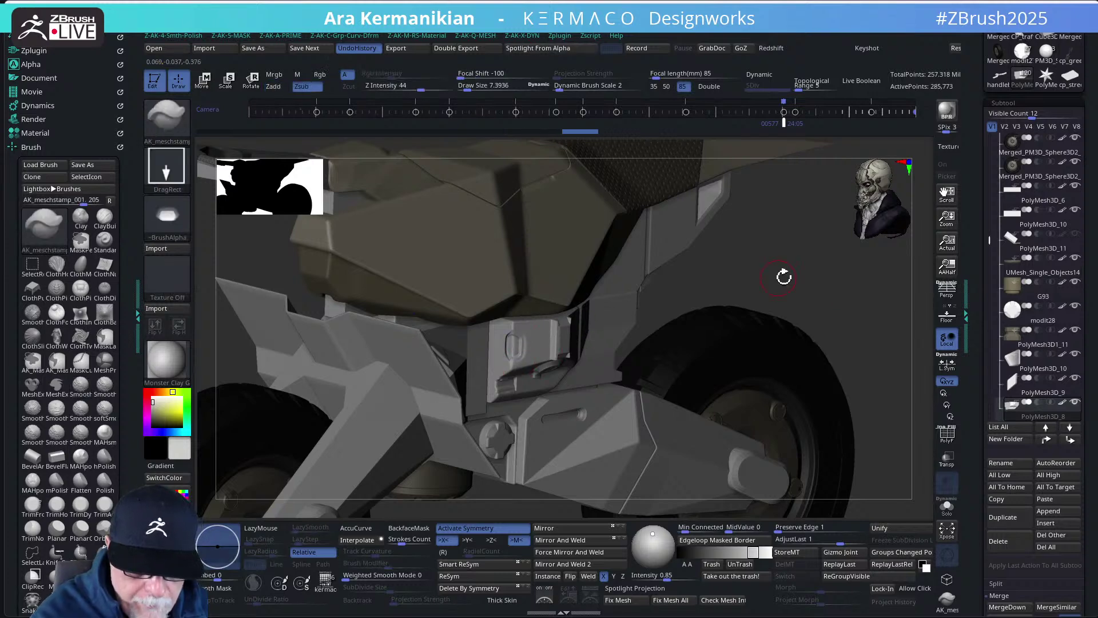
# - Orbit and zoom around the motorcycle to review the new engine stamp
pyautogui.press('f')
pyautogui.moveTo(692, 282)
pyautogui.mouseDown()
pyautogui.moveTo(731, 280)
pyautogui.moveTo(678, 281)
pyautogui.moveTo(749, 317)
pyautogui.mouseUp()
pyautogui.press('ctrl')
pyautogui.press('ctrl')
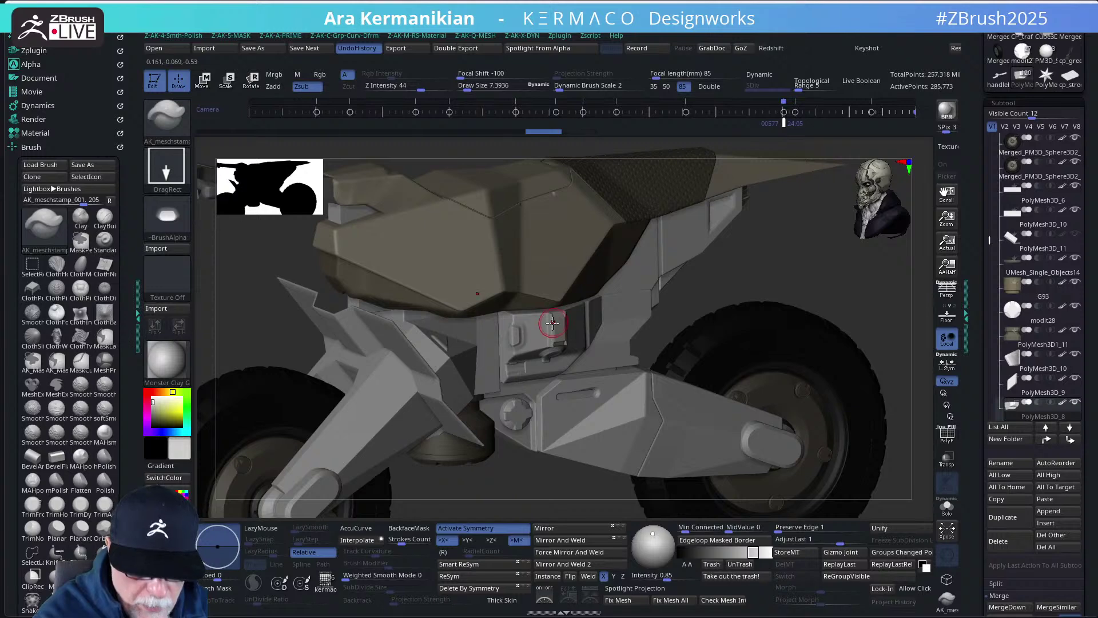
pyautogui.keyDown('alt'); pyautogui.moveTo(773, 287); pyautogui.dragTo(696, 268); pyautogui.keyUp('alt')
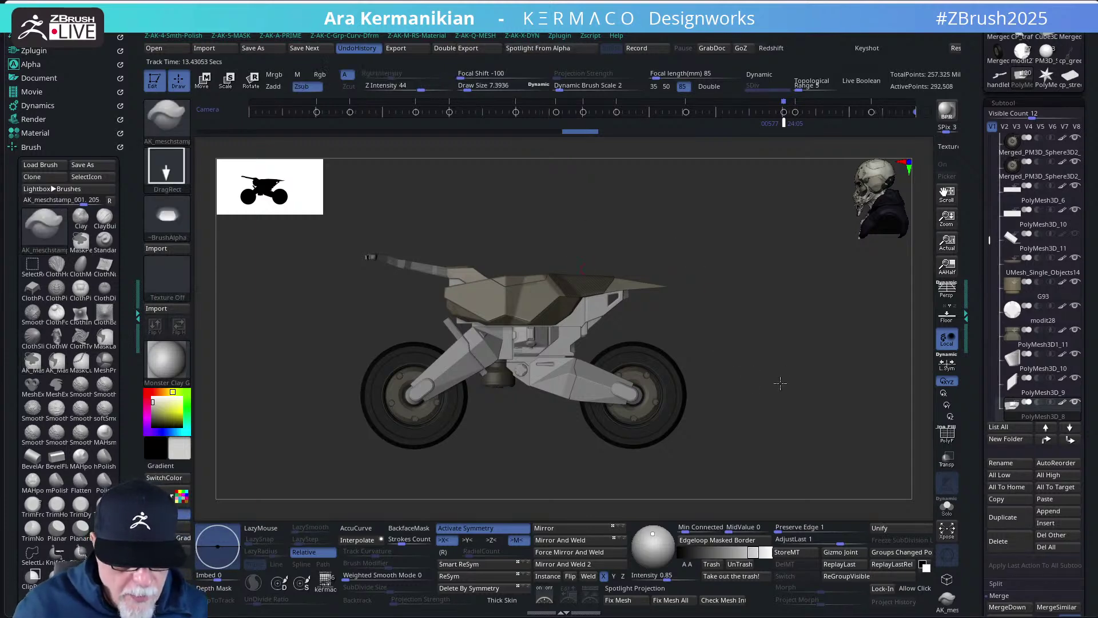
pyautogui.moveTo(775, 371)
pyautogui.keyDown('alt'); pyautogui.mouseDown()
pyautogui.moveTo(819, 413)
pyautogui.moveTo(711, 375)
pyautogui.mouseUp(); pyautogui.keyUp('alt')
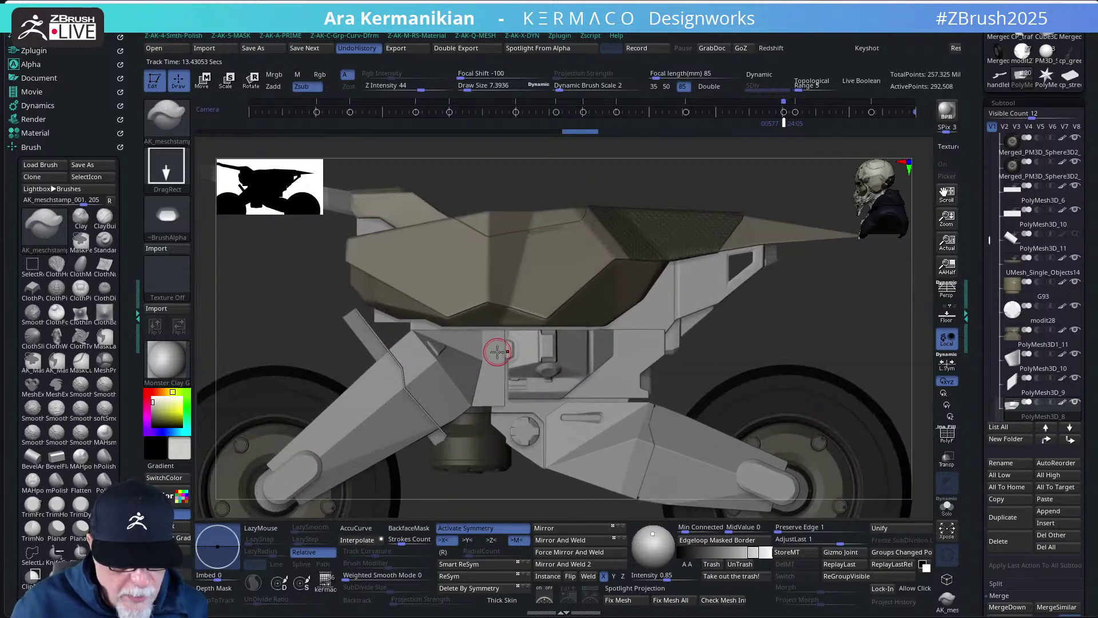
pyautogui.moveTo(798, 351); pyautogui.dragTo(818, 367)
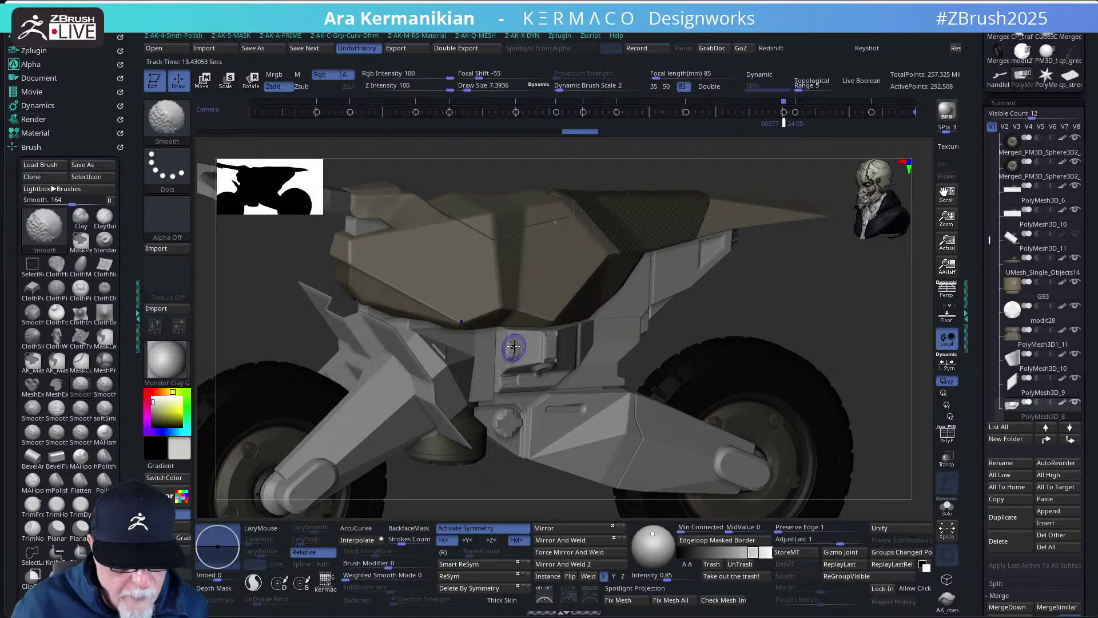
pyautogui.press('shift')
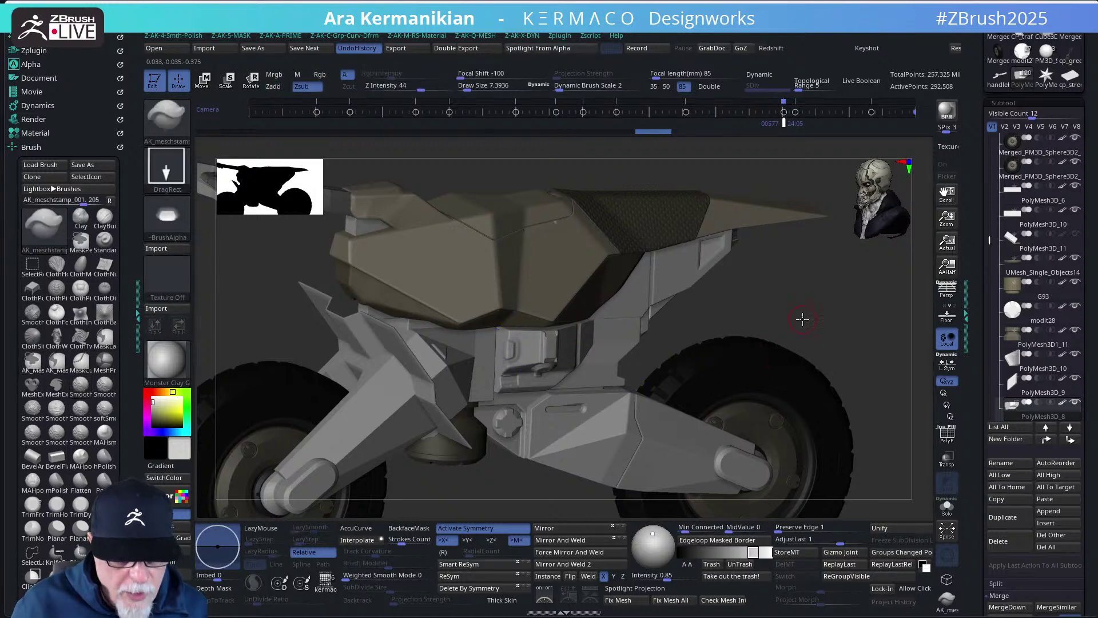
pyautogui.moveTo(804, 320)
pyautogui.mouseDown()
pyautogui.moveTo(769, 318)
pyautogui.moveTo(814, 329)
pyautogui.moveTo(858, 318)
pyautogui.moveTo(797, 326)
pyautogui.moveTo(796, 349)
pyautogui.mouseUp()
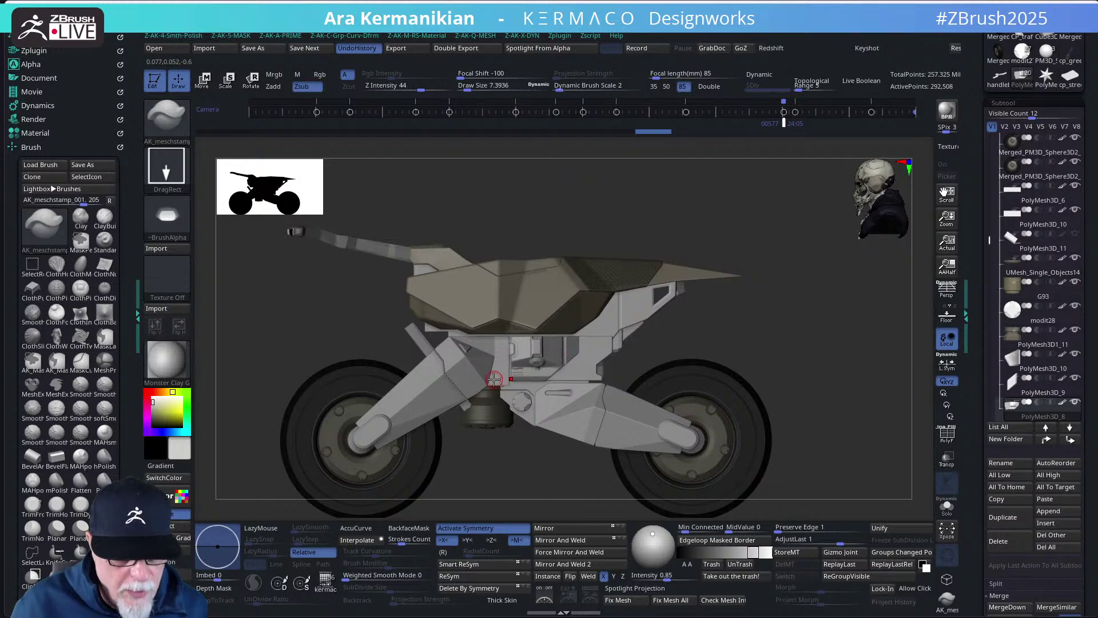
# - Select legs2, solo it, expand the frontaxis folder and enable Live Boolean
pyautogui.keyDown('alt'); pyautogui.click(494, 379); pyautogui.keyUp('alt')
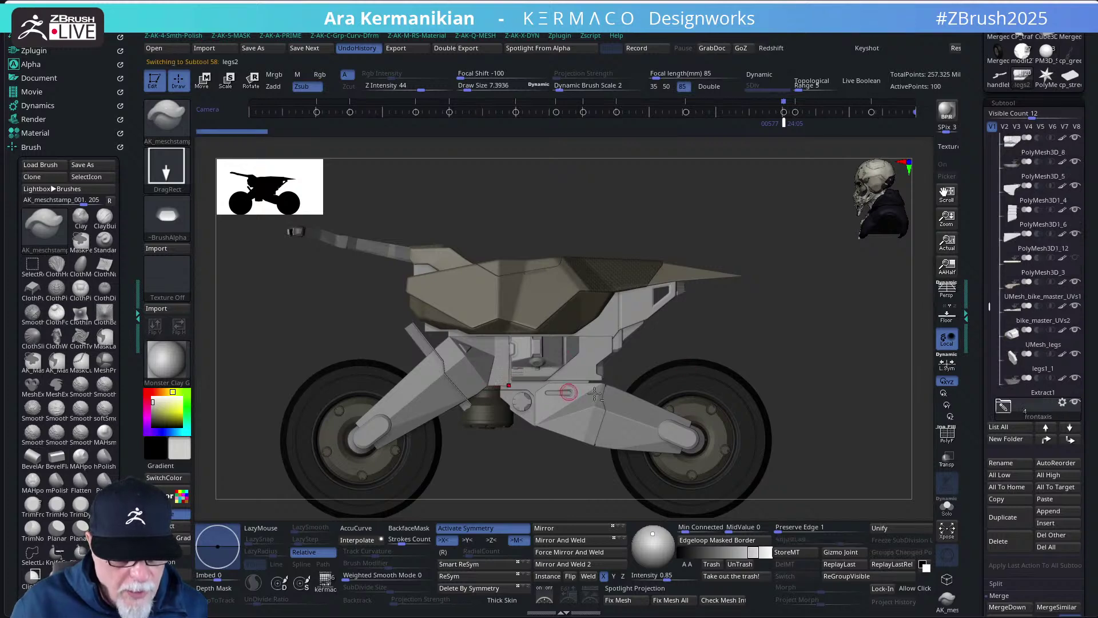
pyautogui.click(948, 503)
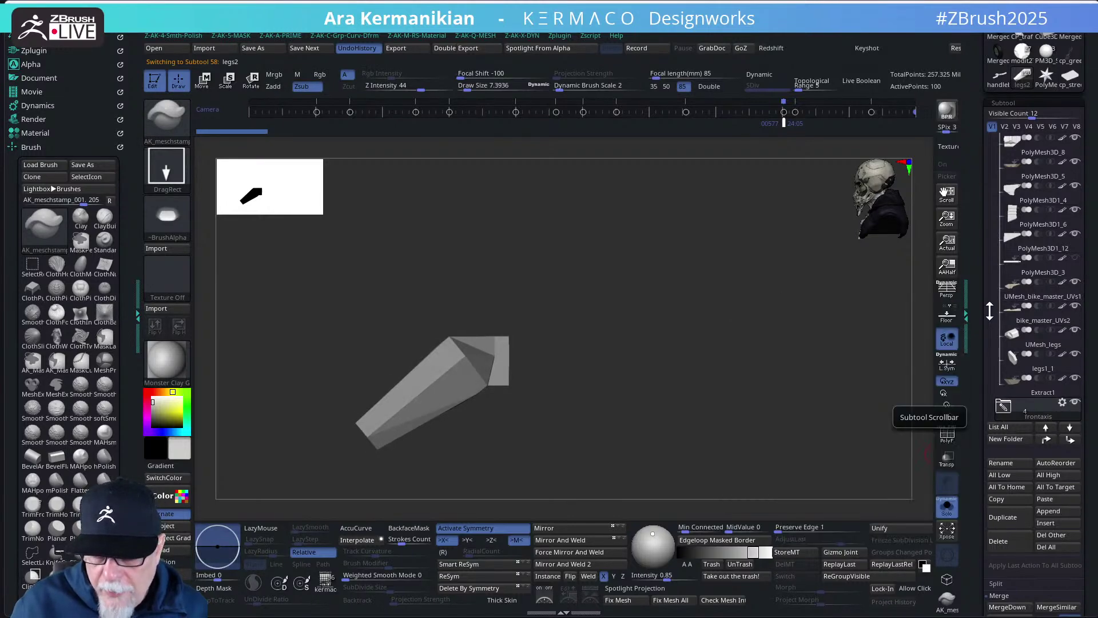
pyautogui.moveTo(990, 310); pyautogui.dragTo(992, 330)
pyautogui.click(1001, 312)
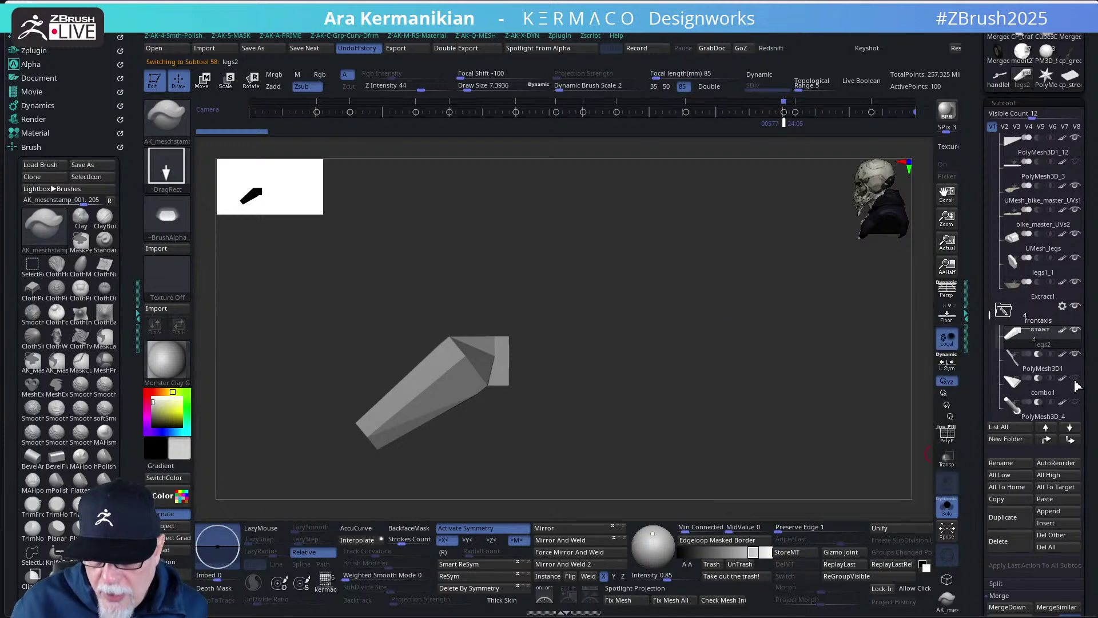
pyautogui.click(861, 81)
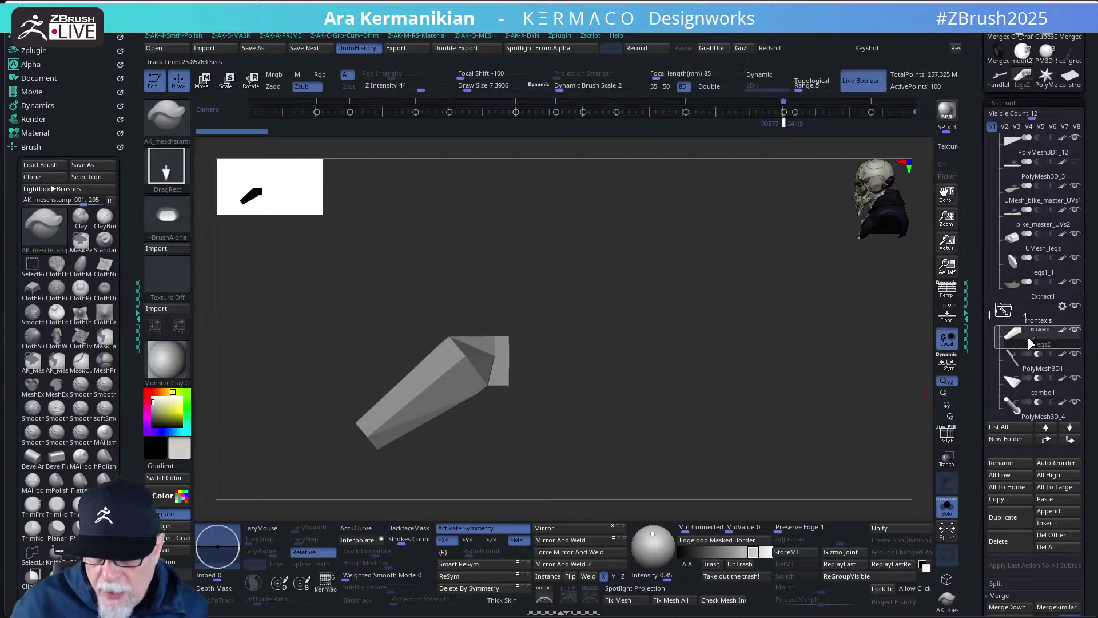
pyautogui.moveTo(792, 397); pyautogui.dragTo(871, 422)
# - Delete the unused PolyMesh3D_4 subtool and confirm the non-undoable deletion
pyautogui.click(950, 508)
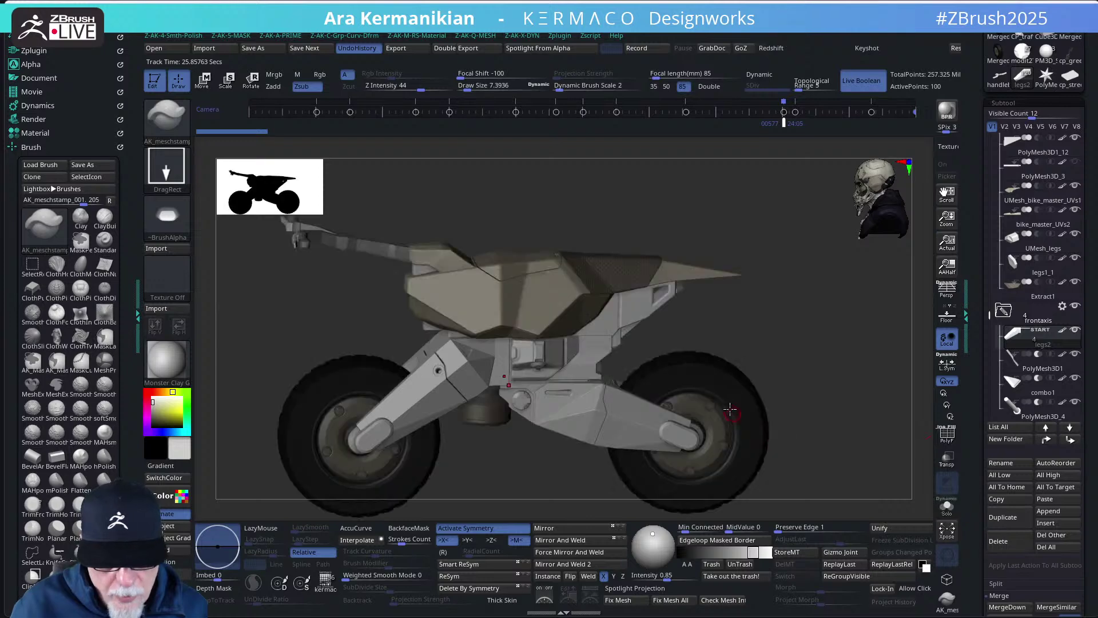
pyautogui.moveTo(797, 367); pyautogui.dragTo(792, 378)
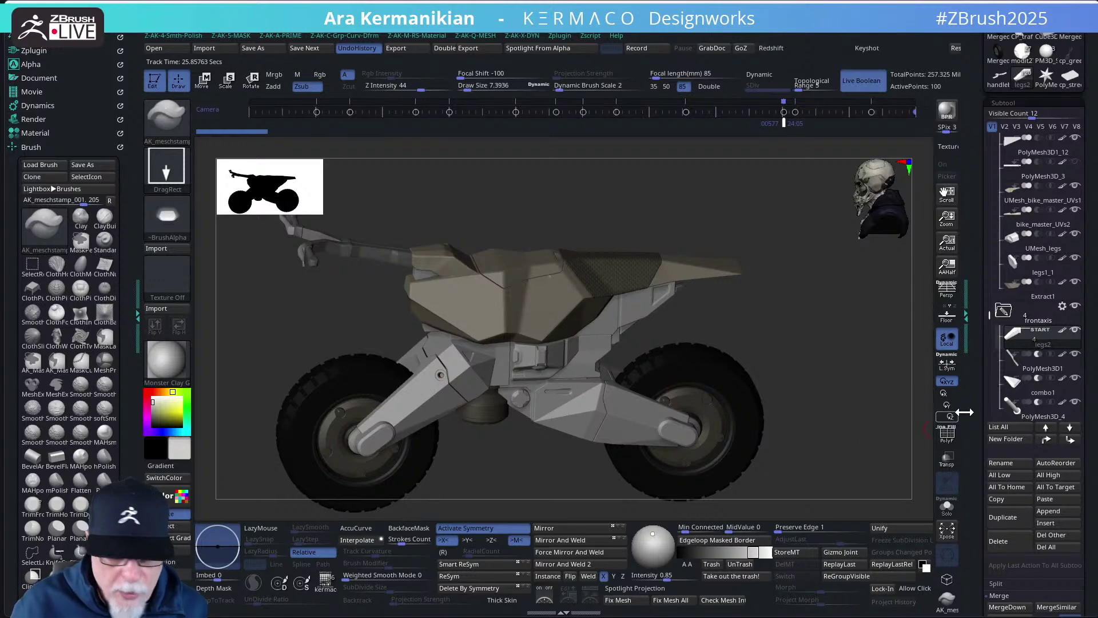
pyautogui.click(1028, 420)
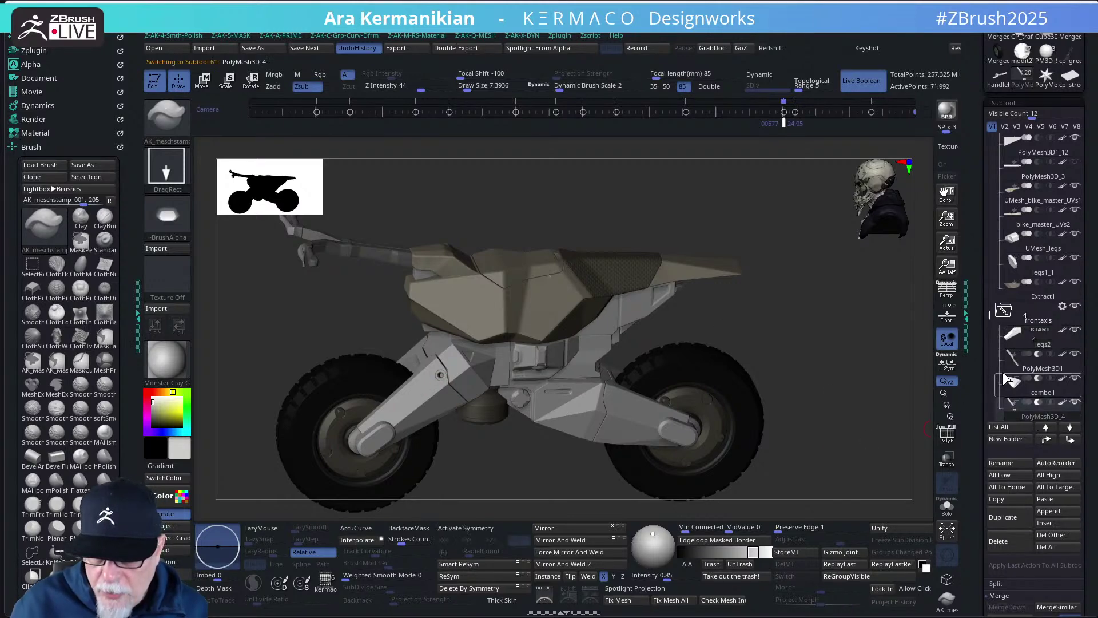
pyautogui.moveTo(990, 286); pyautogui.dragTo(991, 323)
pyautogui.scroll(-3, 991, 323)
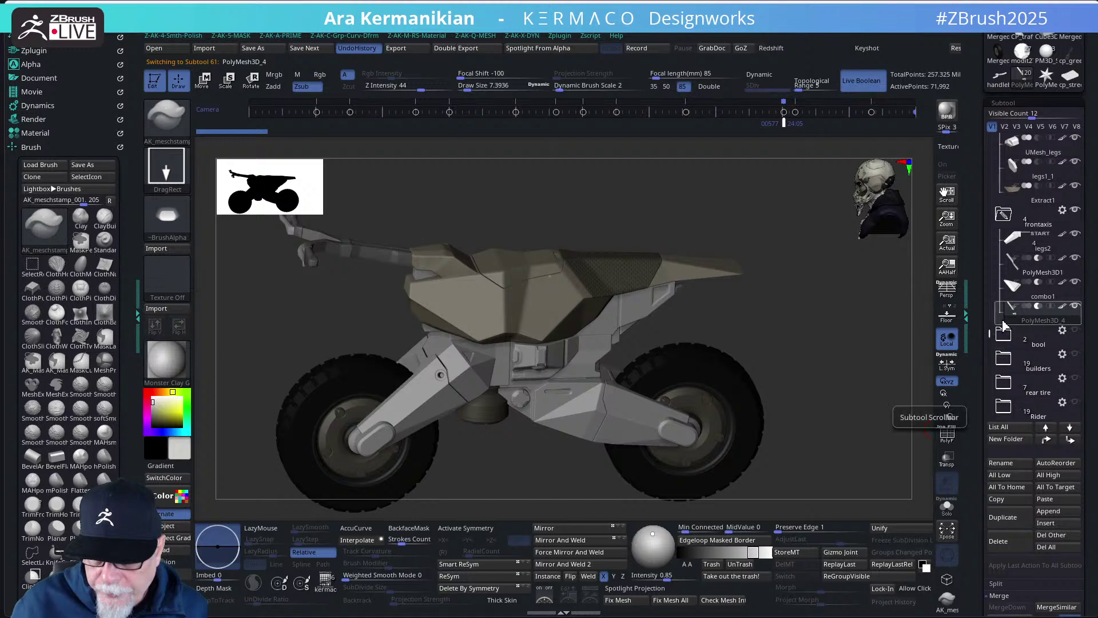
pyautogui.moveTo(1033, 323)
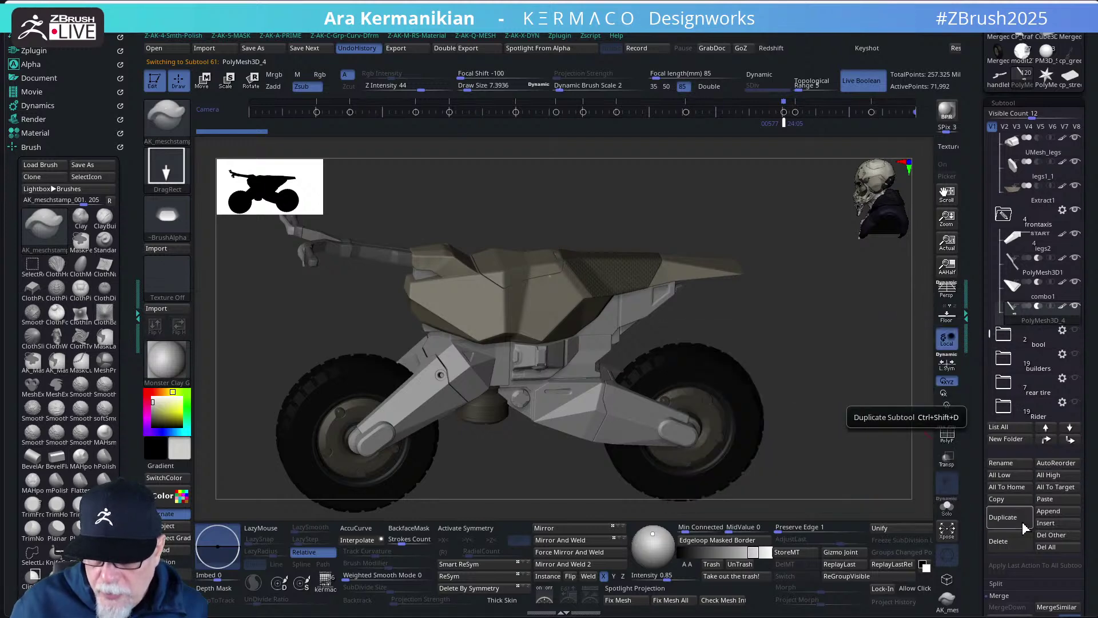
pyautogui.click(998, 541)
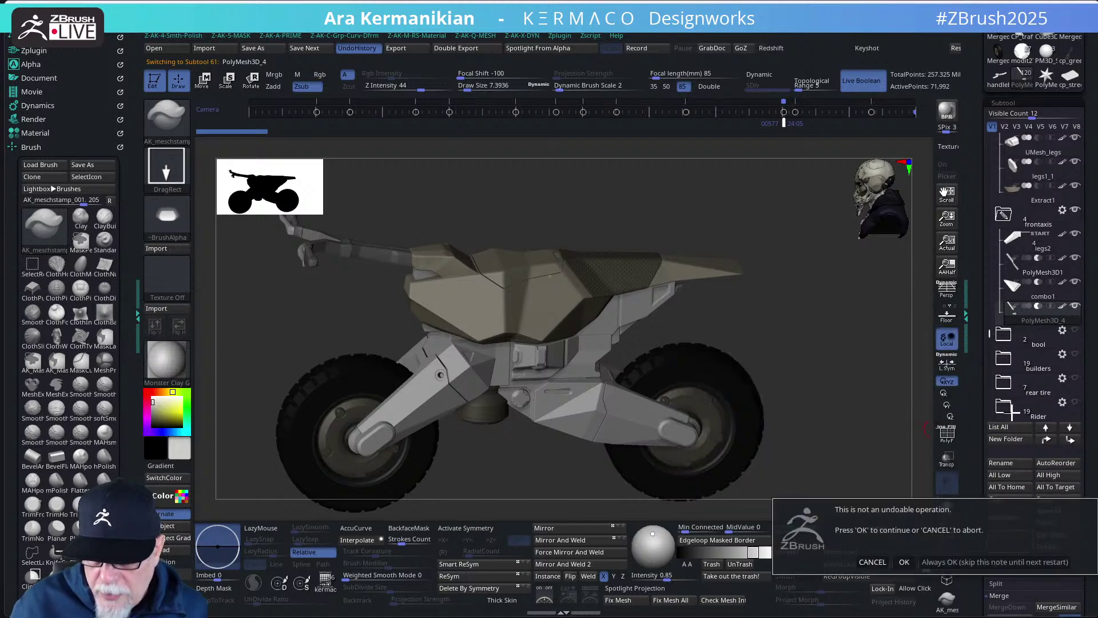
pyautogui.click(906, 562)
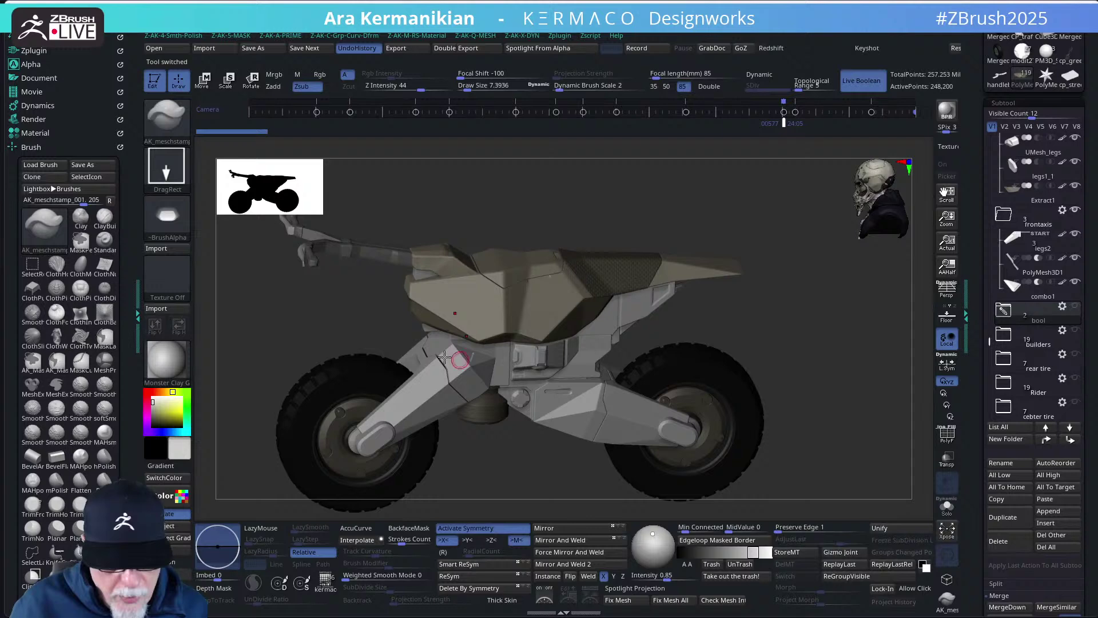
# - Browse the subtool list, expanding the builders folder and collapsing the Riders folder
pyautogui.click(1024, 294)
pyautogui.moveTo(851, 326); pyautogui.dragTo(869, 312)
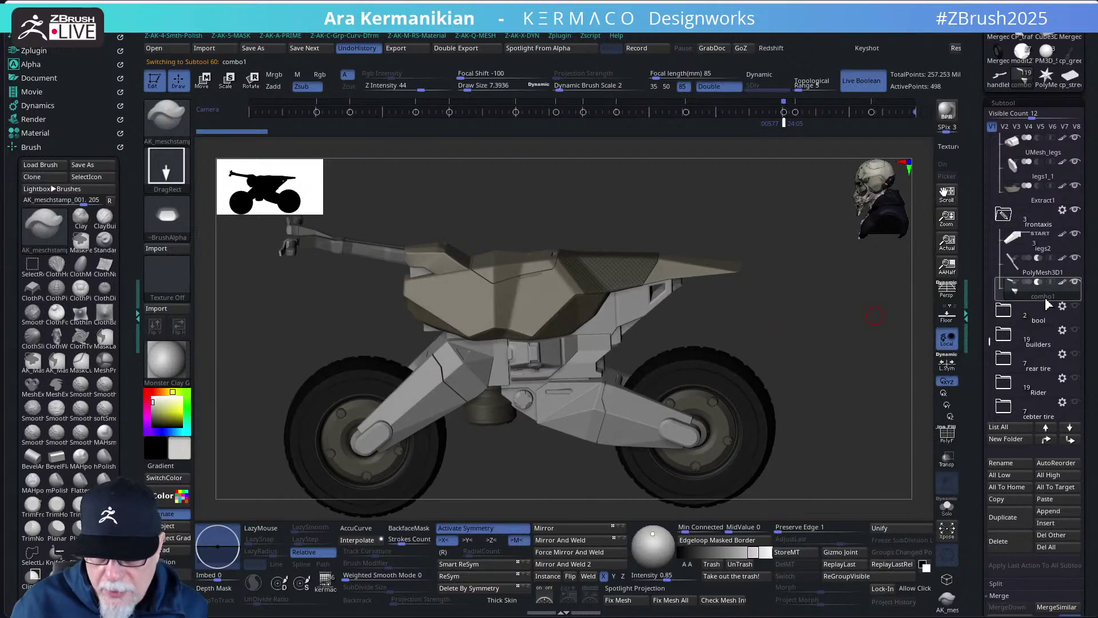
pyautogui.moveTo(1072, 282)
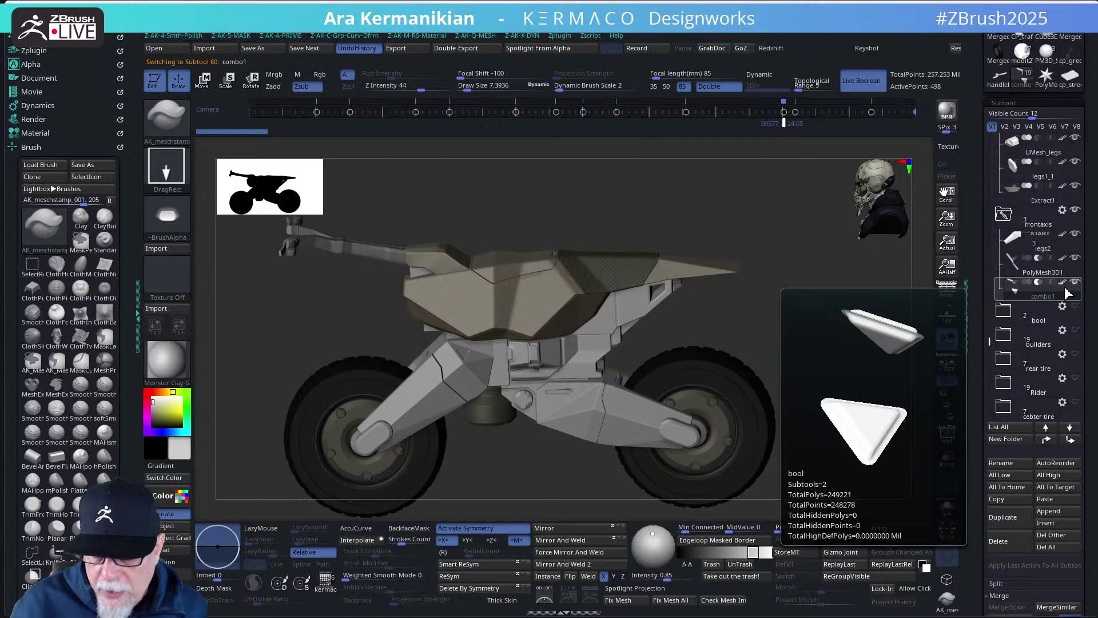
pyautogui.scroll(-5, 1036, 401)
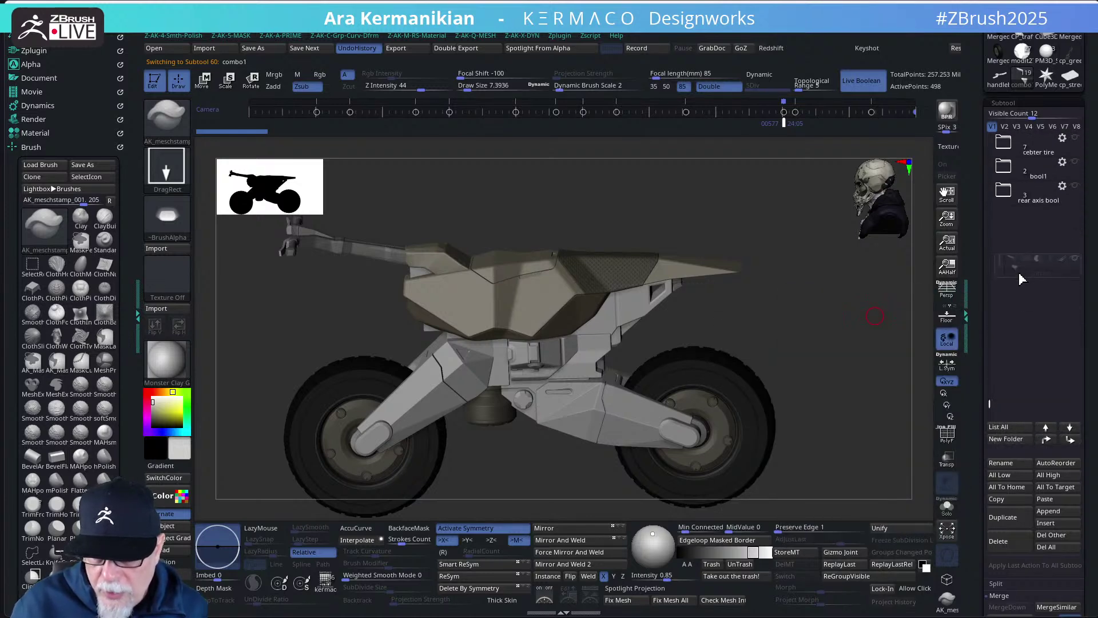
pyautogui.scroll(4, 1036, 400)
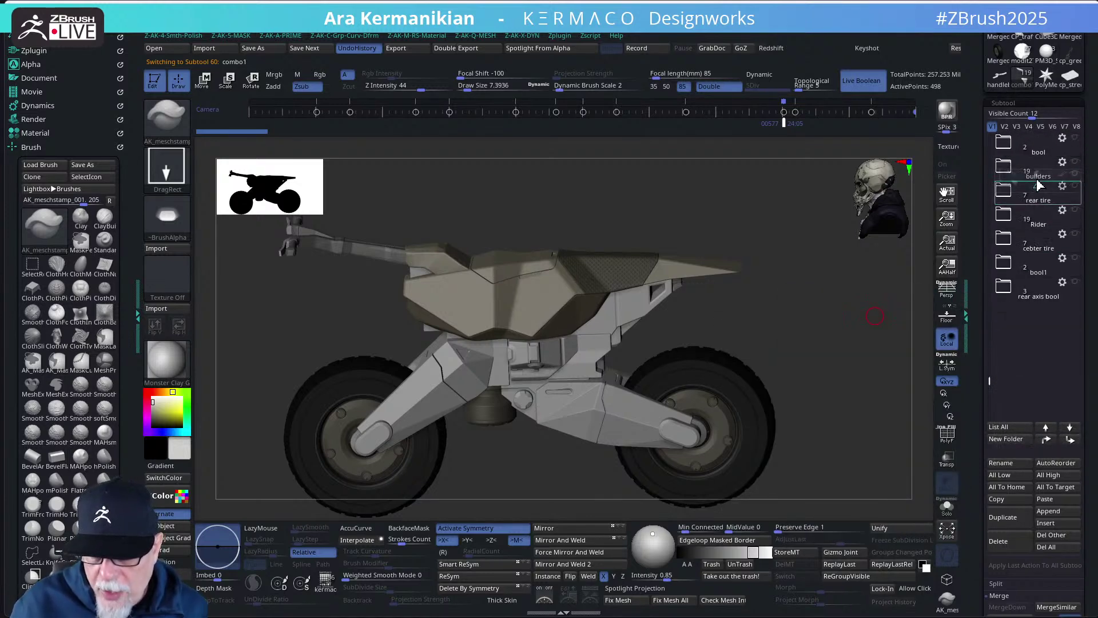
pyautogui.scroll(1, 1040, 217)
pyautogui.click(1038, 198)
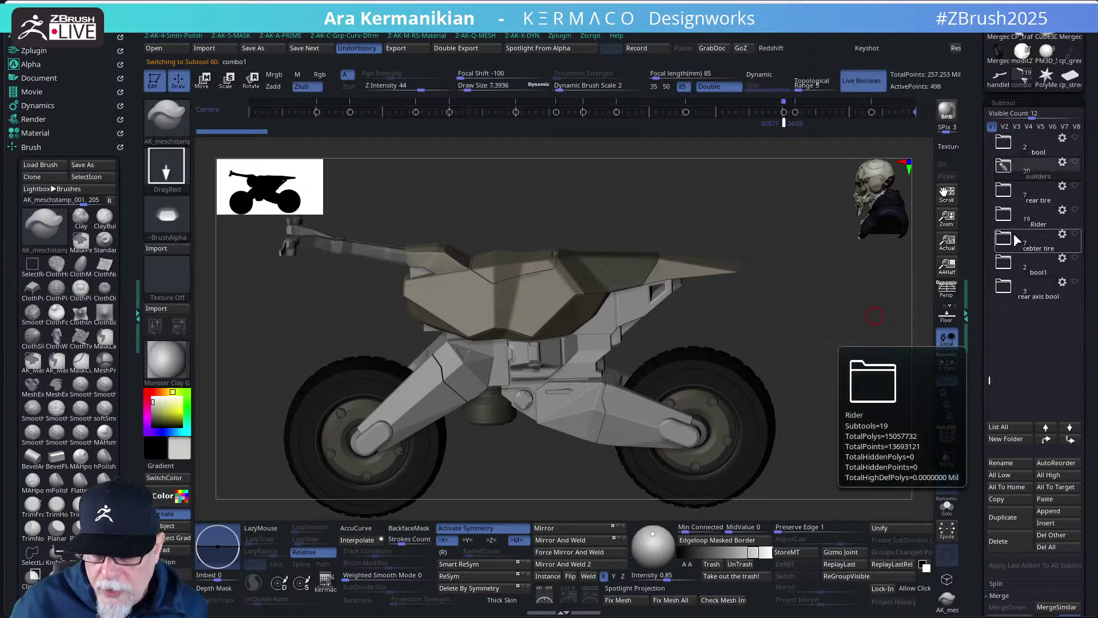
pyautogui.click(1004, 166)
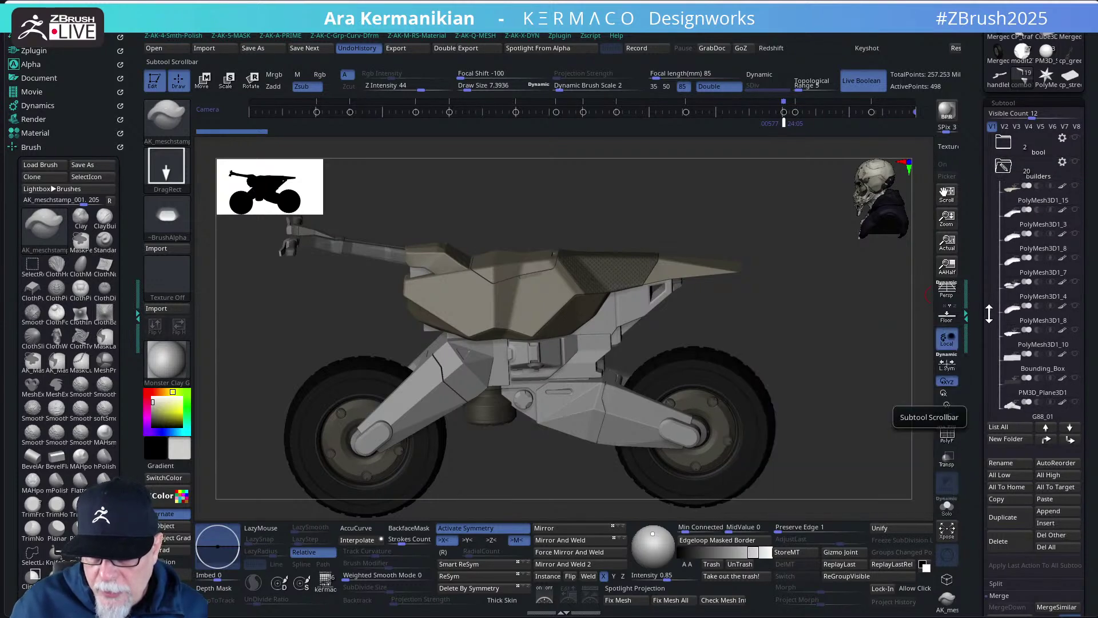
pyautogui.moveTo(990, 311); pyautogui.dragTo(989, 139)
pyautogui.click(1005, 146)
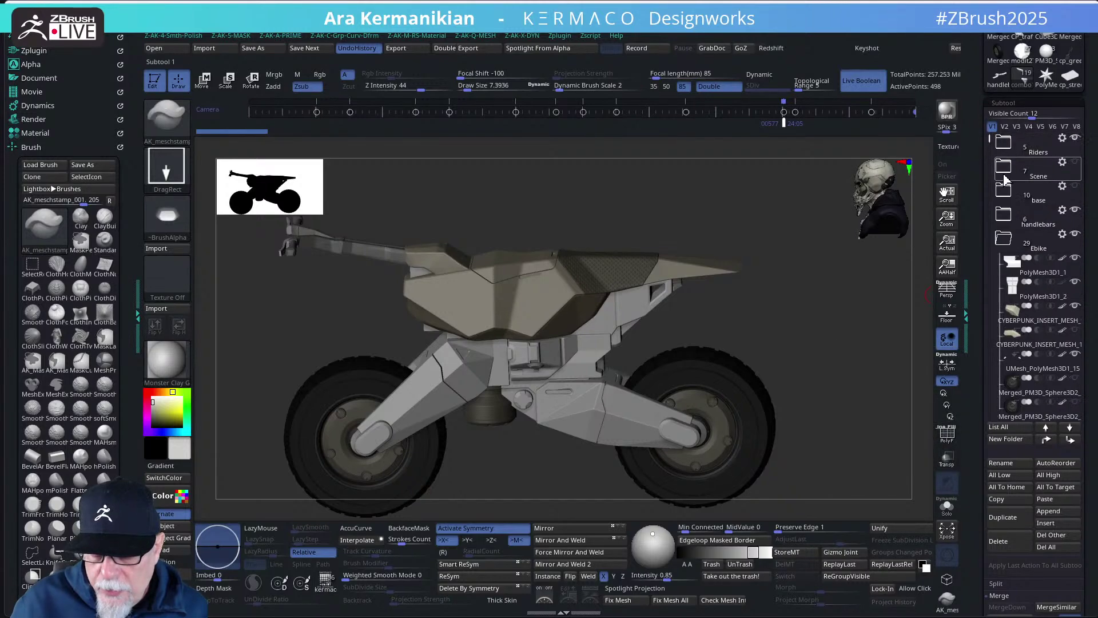
# - Select the legs2 subtool and make it the active piece
pyautogui.click(1012, 341)
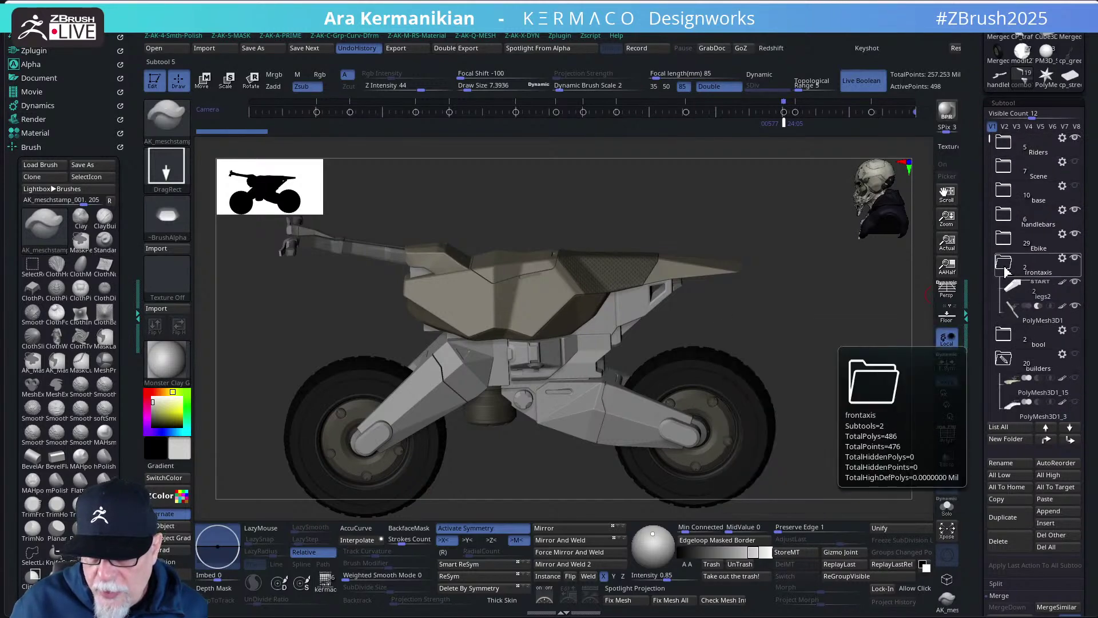
pyautogui.click(1019, 326)
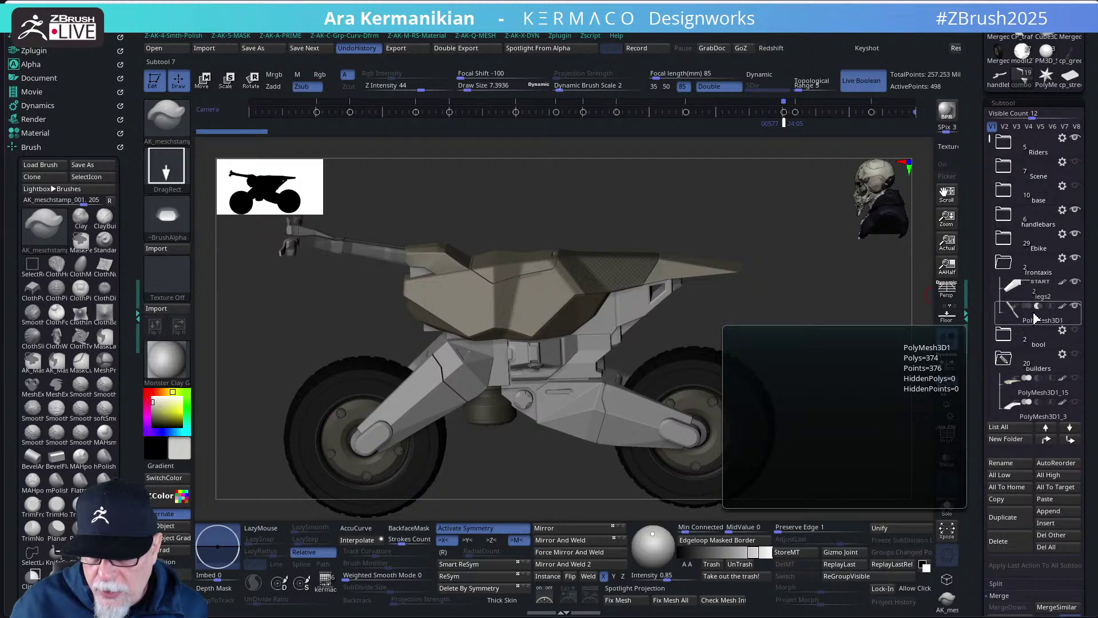
pyautogui.click(1004, 295)
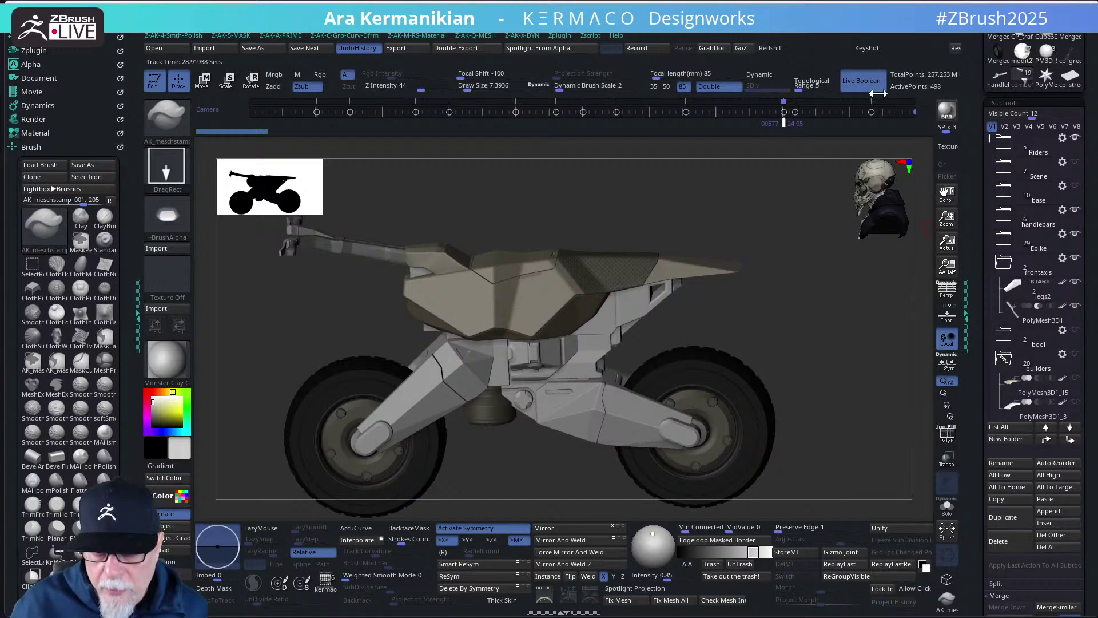
pyautogui.moveTo(990, 143); pyautogui.dragTo(983, 309)
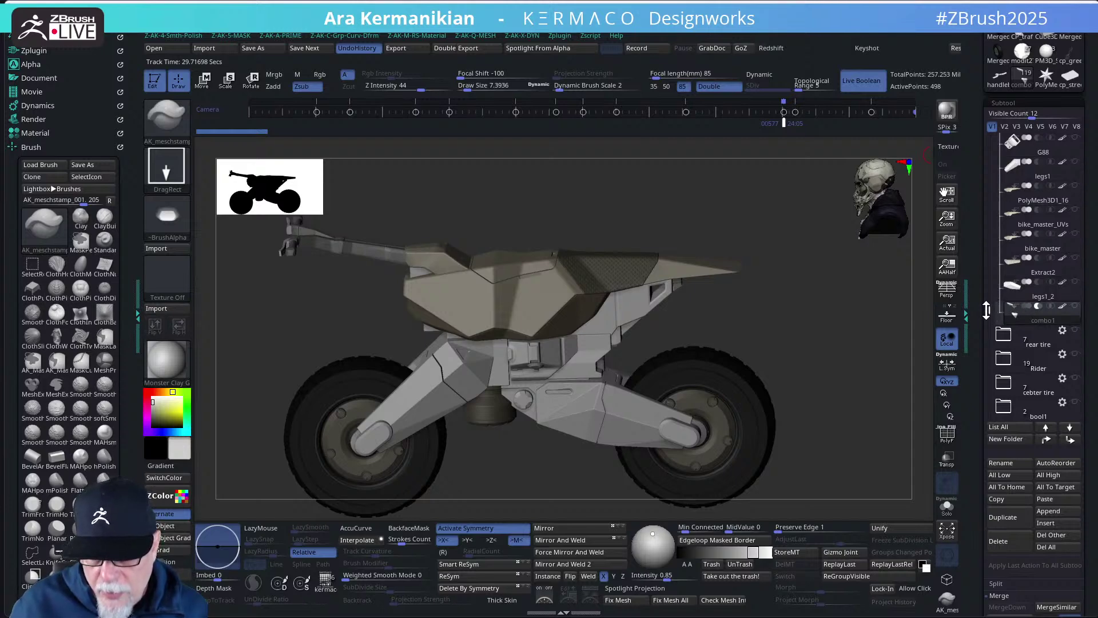
pyautogui.moveTo(986, 309); pyautogui.dragTo(988, 167)
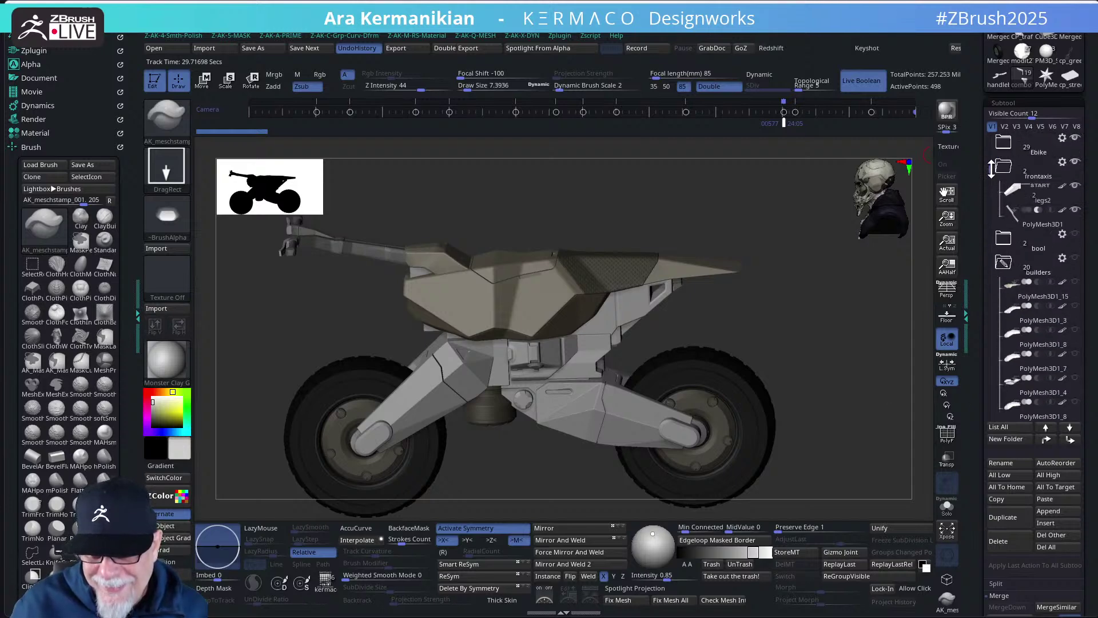
pyautogui.click(1034, 208)
pyautogui.click(1005, 265)
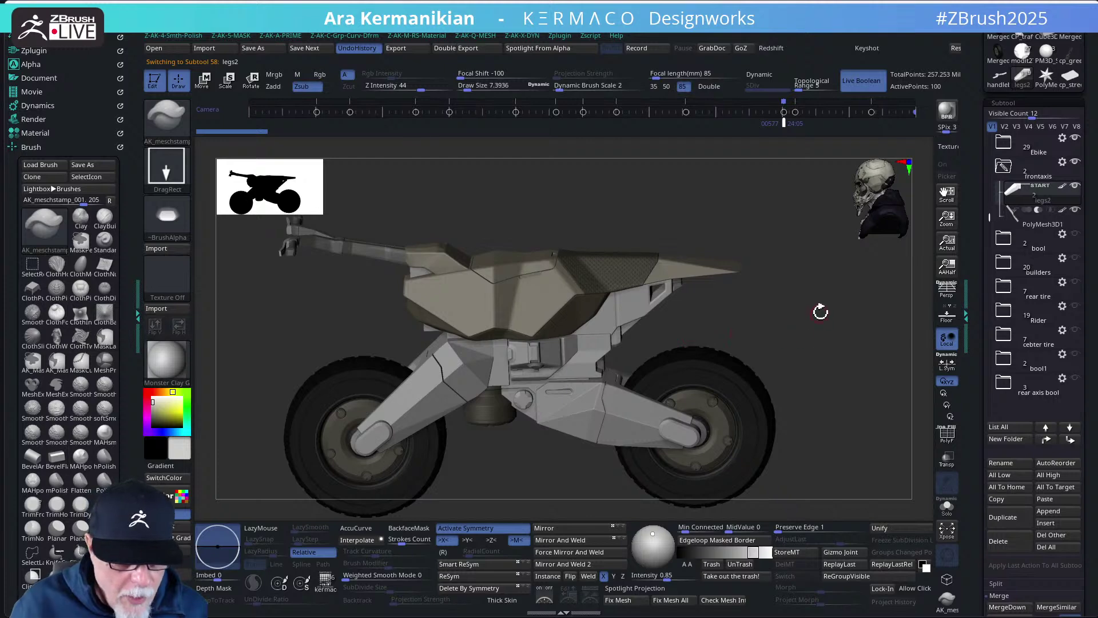
# - Solo the legs2 piece, show its polygroup colours with PolyF, and zoom in close
pyautogui.moveTo(820, 312); pyautogui.dragTo(829, 317)
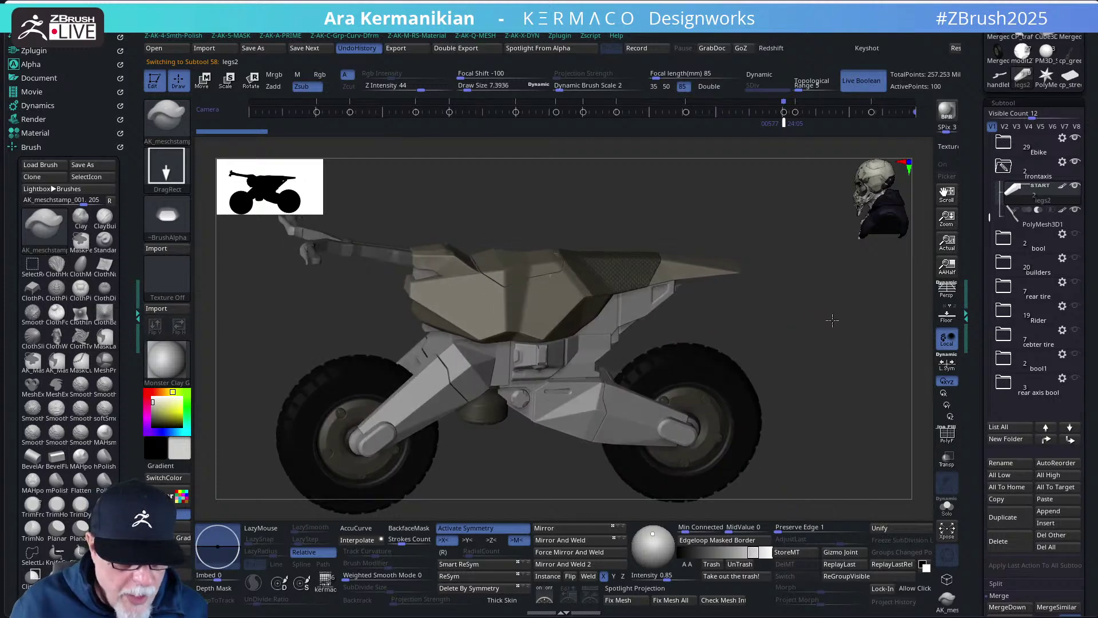
pyautogui.click(947, 507)
pyautogui.moveTo(806, 471); pyautogui.dragTo(809, 423)
pyautogui.hotkey('shift', 'f')
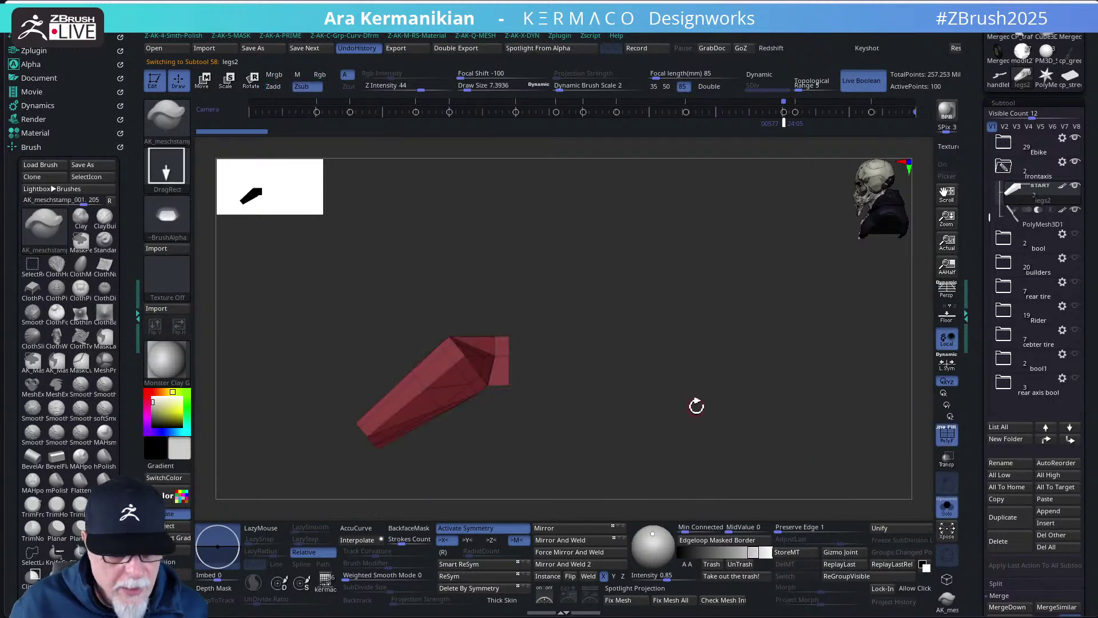
pyautogui.moveTo(696, 406); pyautogui.dragTo(734, 351)
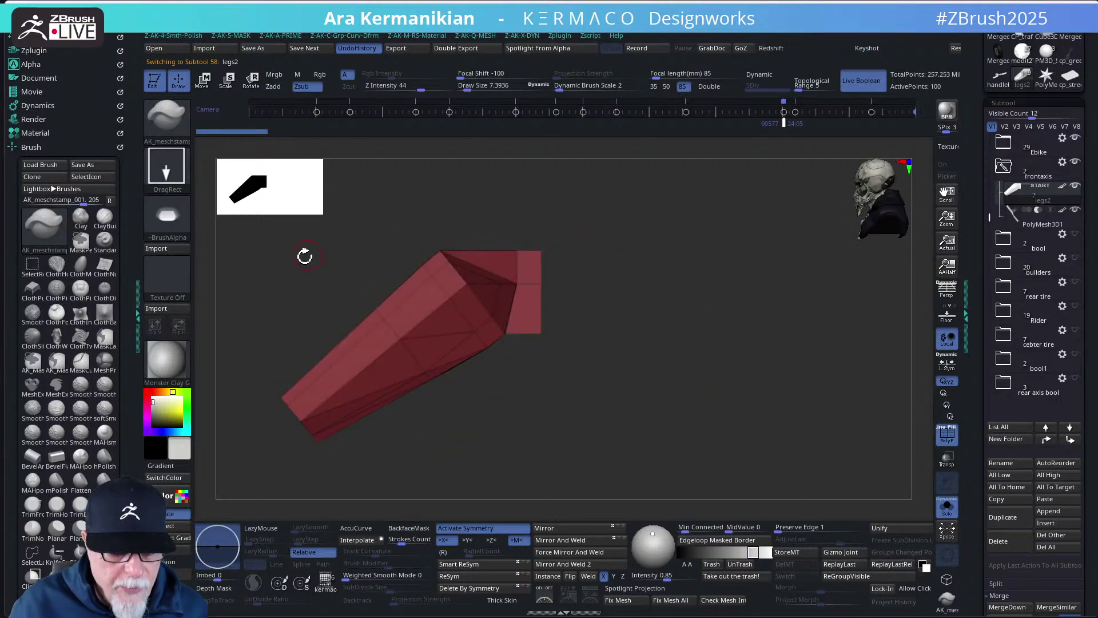
pyautogui.moveTo(478, 377); pyautogui.dragTo(491, 322)
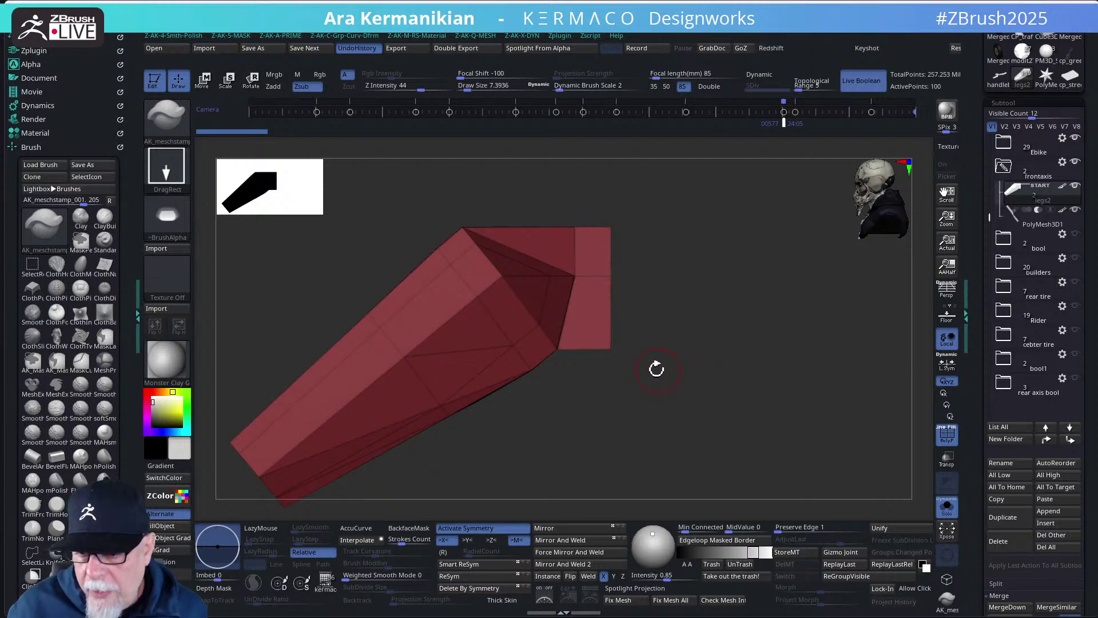
pyautogui.moveTo(574, 333)
pyautogui.mouseDown(button='right')
pyautogui.moveTo(750, 321)
pyautogui.moveTo(737, 306)
pyautogui.moveTo(697, 299)
pyautogui.mouseUp(button='right')
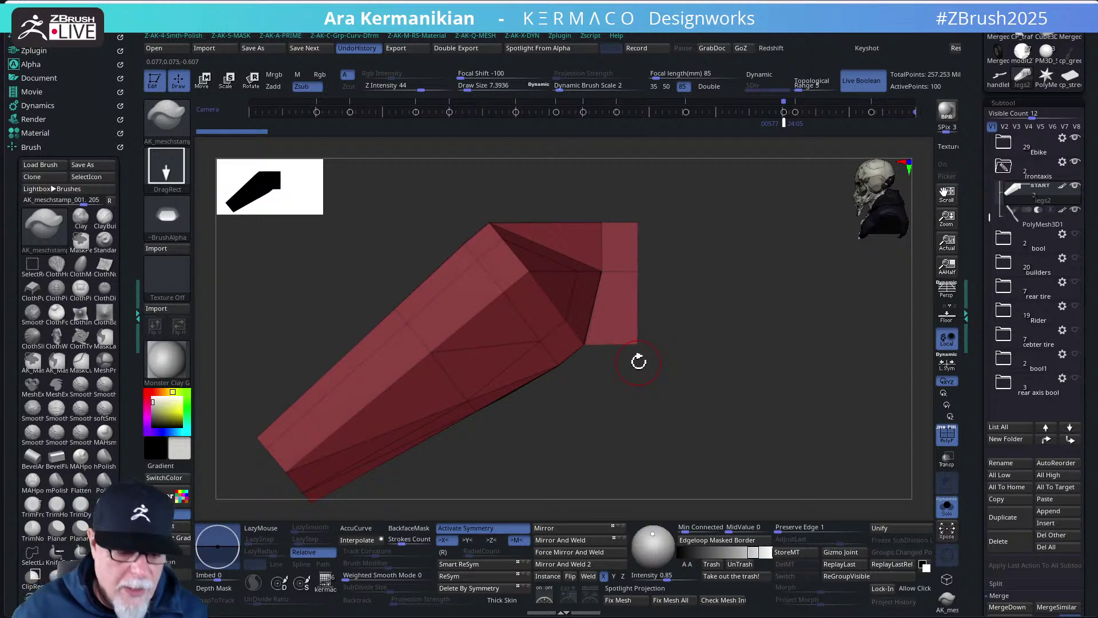
pyautogui.moveTo(666, 342); pyautogui.dragTo(647, 388, button='right')
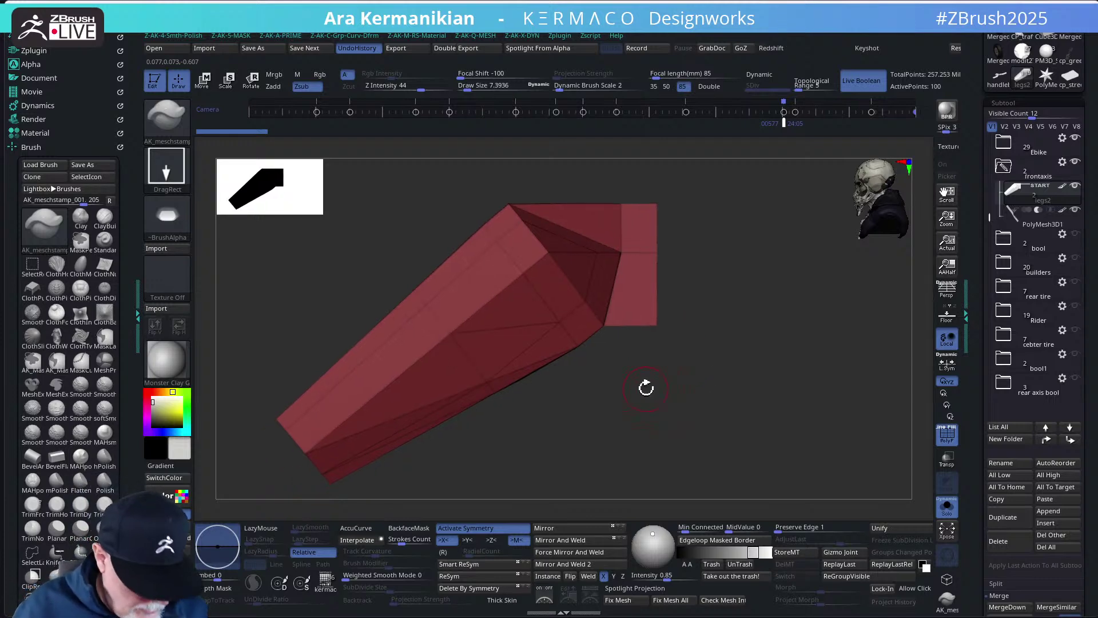
# - Switch to the ZModeler brush with B-Z-M
pyautogui.press('b')
pyautogui.press('z')
pyautogui.press('m')
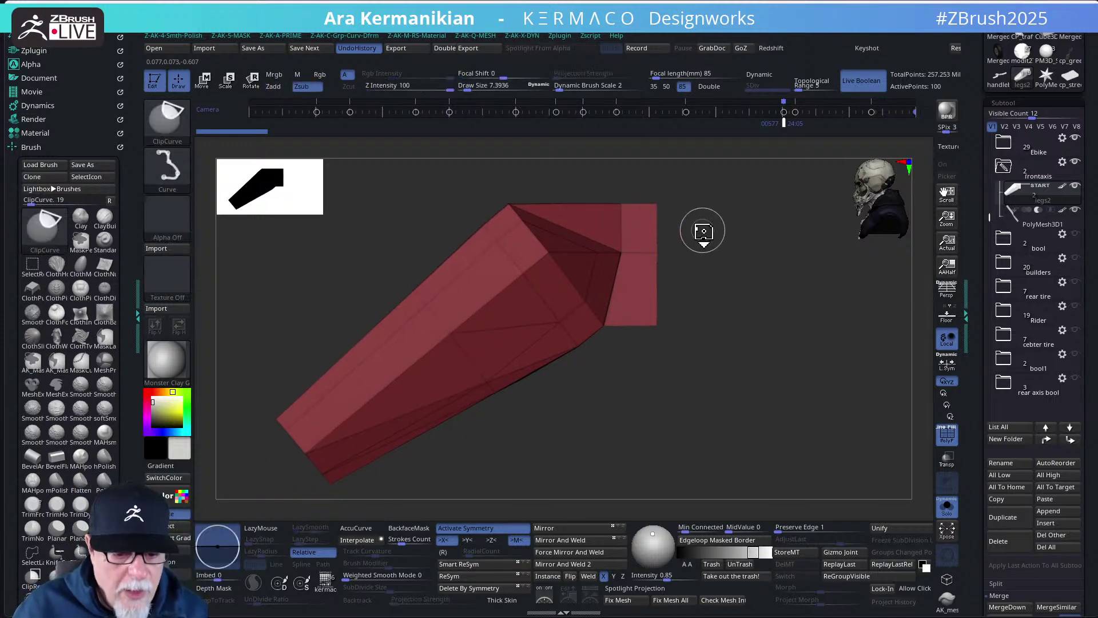
# - Pick the SliceCurve brush and slice a green band off the leg piece's right end
pyautogui.moveTo(785, 317)
pyautogui.mouseDown(button='right')
pyautogui.moveTo(765, 343)
pyautogui.moveTo(755, 333)
pyautogui.mouseUp(button='right')
pyautogui.hotkey('ctrl', 'shift')
pyautogui.click(167, 120)
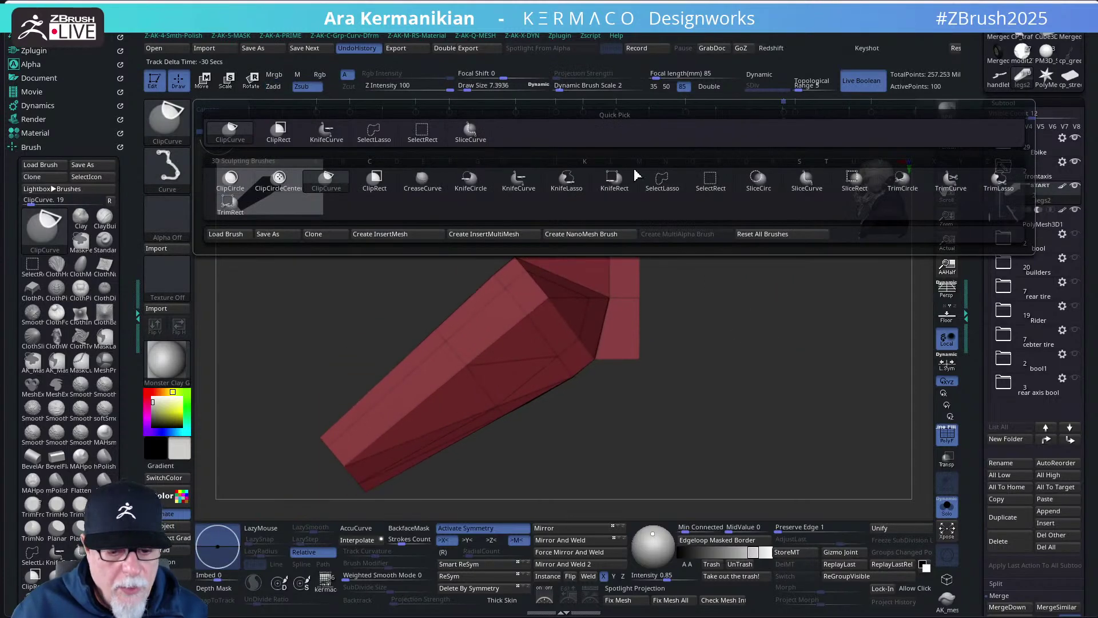
pyautogui.click(809, 188)
pyautogui.keyDown('ctrl'); pyautogui.keyDown('shift'); pyautogui.moveTo(617, 211); pyautogui.dragTo(636, 465); pyautogui.keyUp('shift'); pyautogui.keyUp('ctrl')
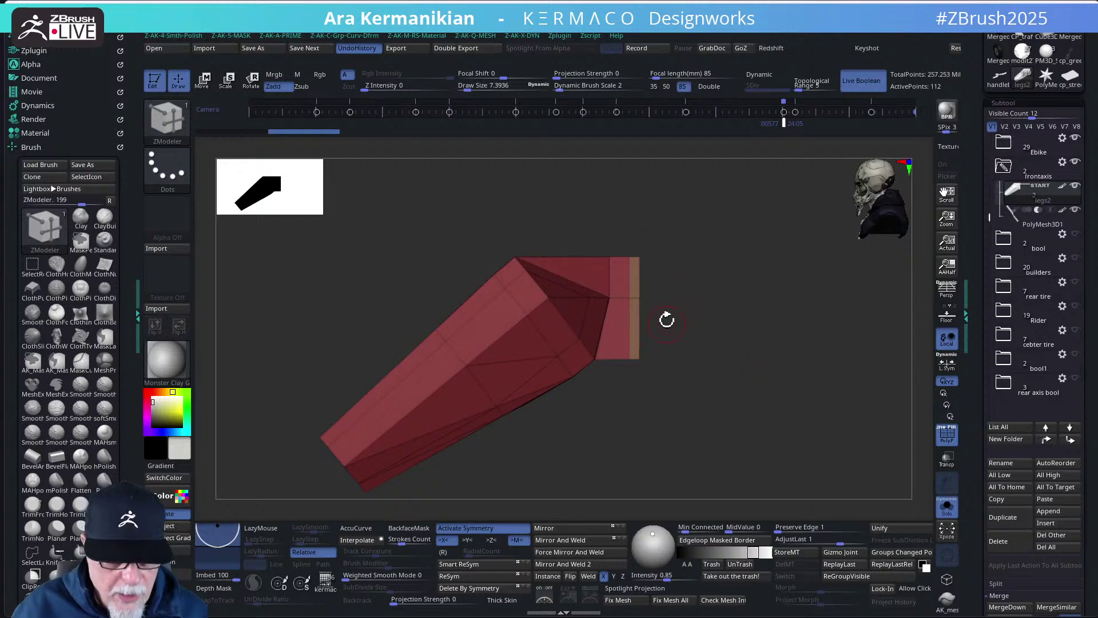
pyautogui.keyDown('ctrl'); pyautogui.keyDown('shift'); pyautogui.moveTo(621, 197); pyautogui.dragTo(620, 412); pyautogui.keyUp('shift'); pyautogui.keyUp('ctrl')
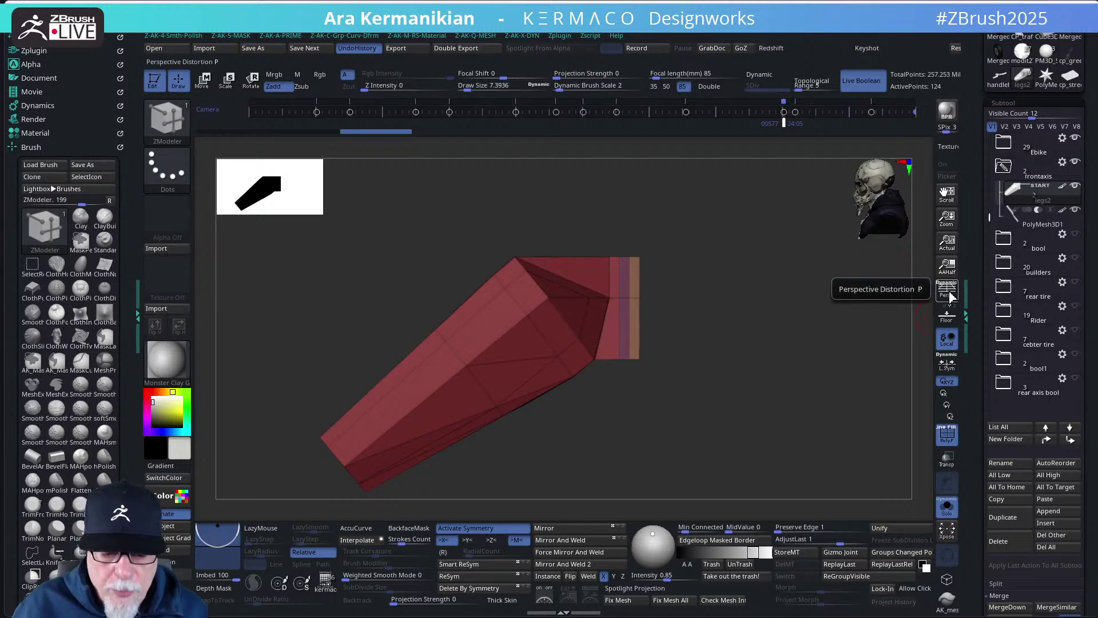
pyautogui.hotkey('ctrl', 'z')
pyautogui.moveTo(809, 317); pyautogui.dragTo(803, 353)
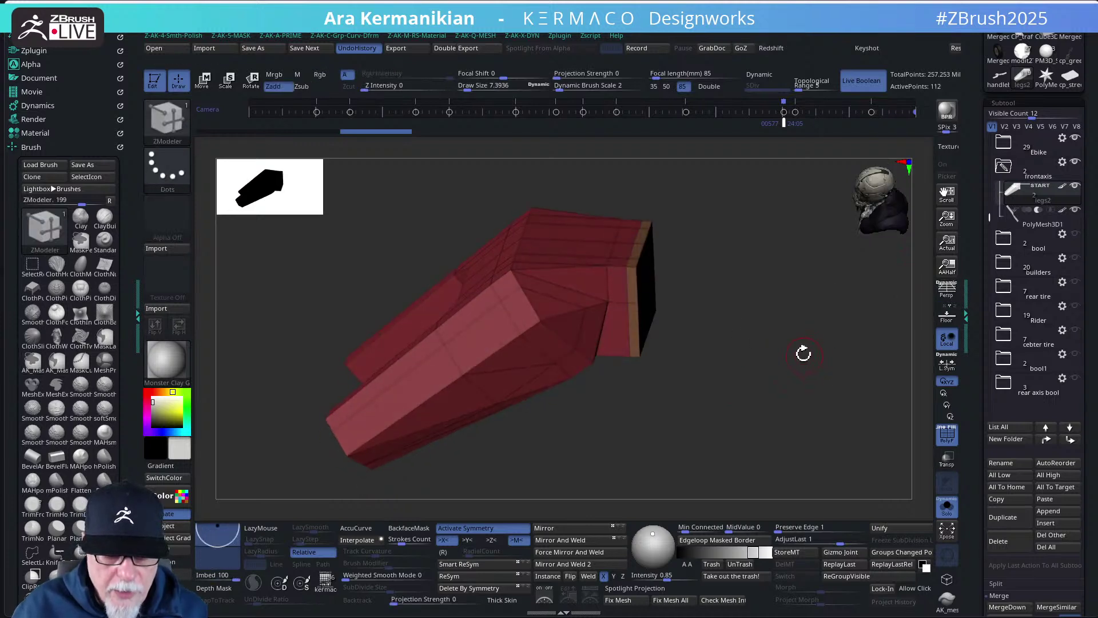
pyautogui.hotkey('ctrl', 'z')
pyautogui.press('p')
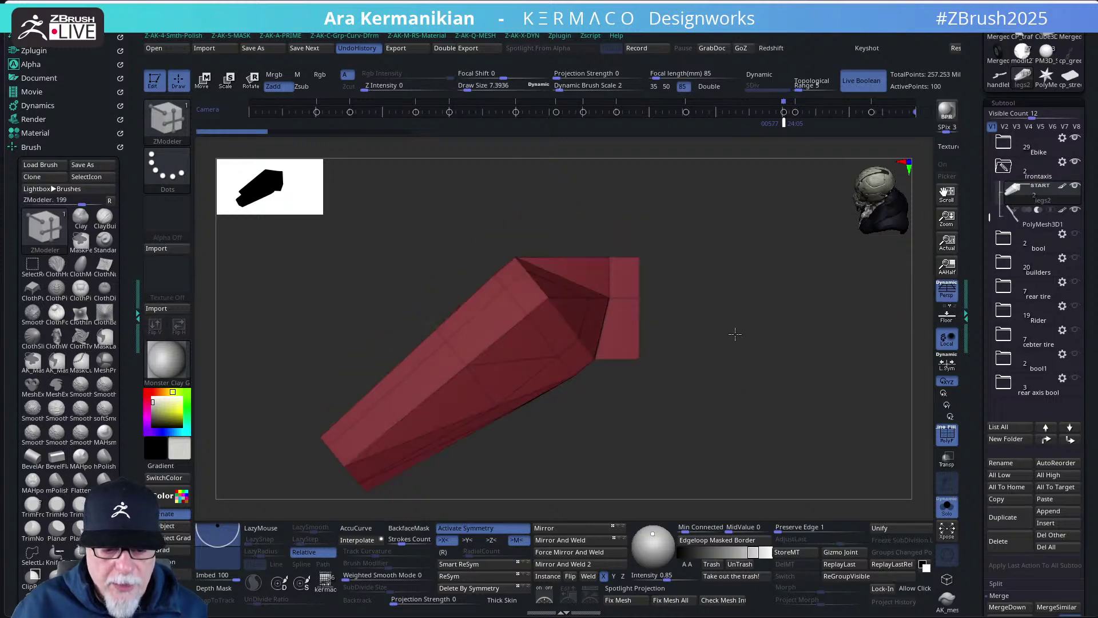
pyautogui.keyDown('ctrl'); pyautogui.keyDown('shift'); pyautogui.moveTo(625, 216); pyautogui.dragTo(662, 403); pyautogui.keyUp('shift'); pyautogui.keyUp('ctrl')
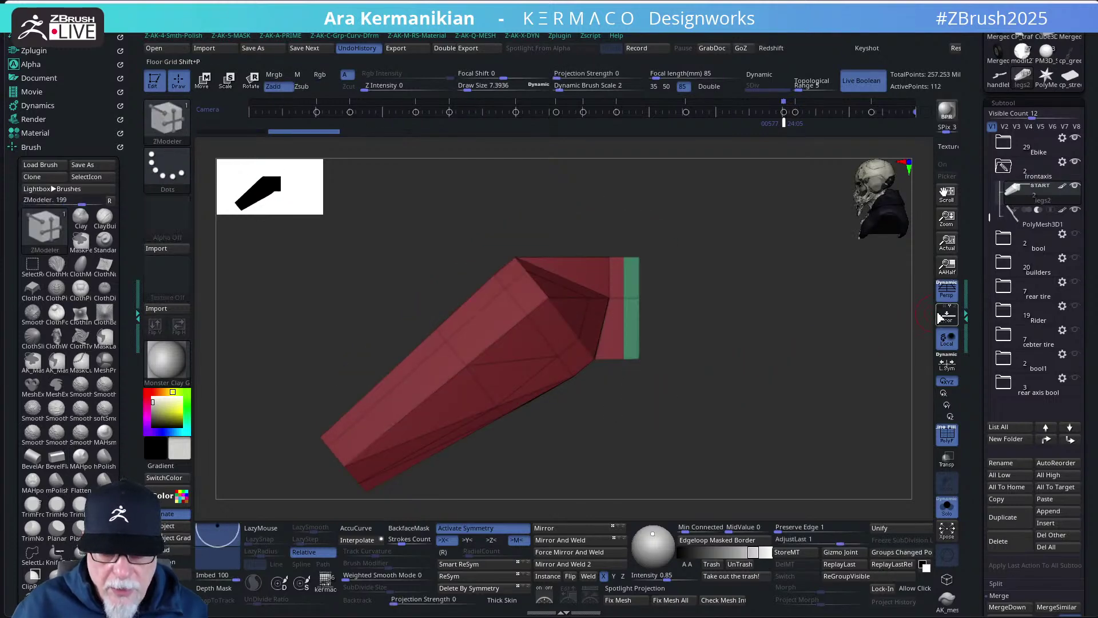
pyautogui.click(947, 290)
# - Retry the end slice with symmetry off and perspective off, then undo it and restore symmetry
pyautogui.moveTo(809, 301); pyautogui.dragTo(798, 392)
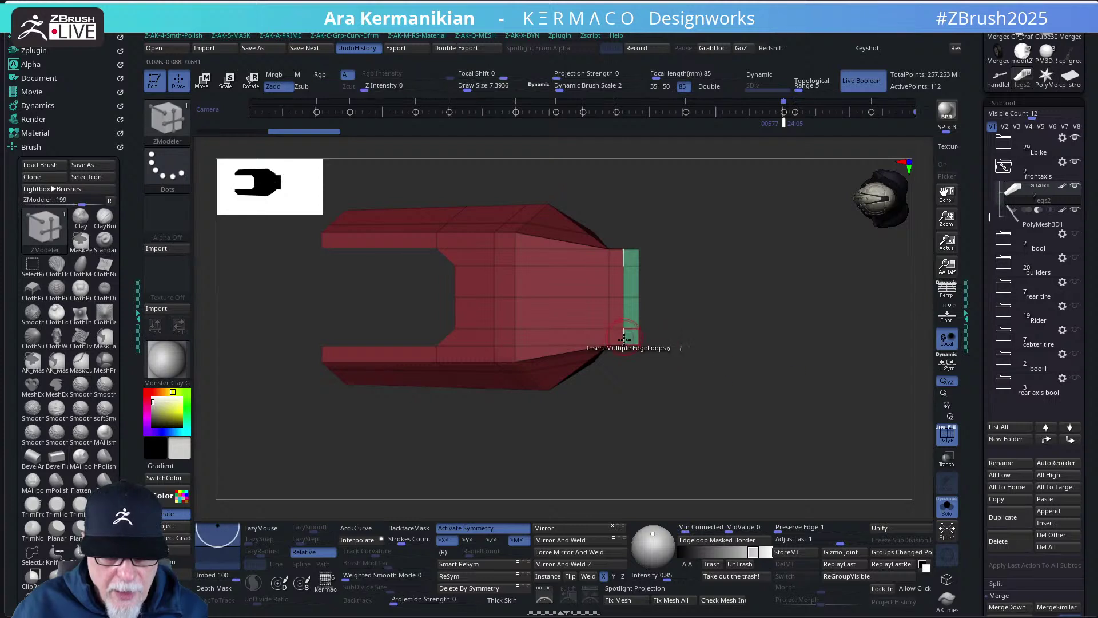
pyautogui.moveTo(684, 421); pyautogui.dragTo(598, 495)
pyautogui.hotkey('ctrl', 'z')
pyautogui.hotkey('ctrl', 'z')
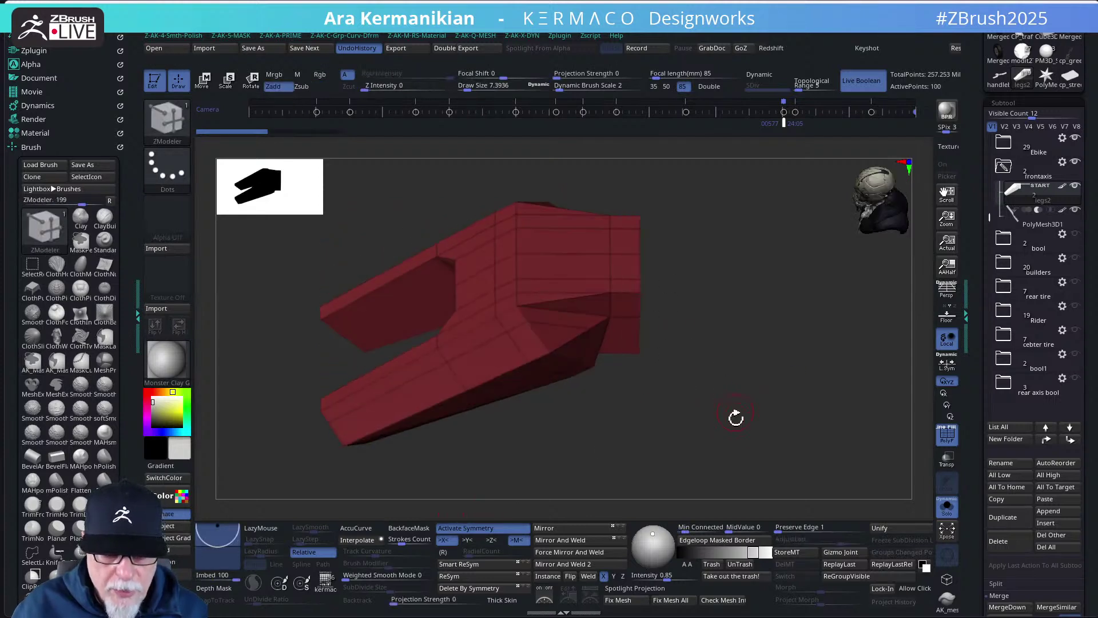
pyautogui.click(500, 530)
pyautogui.moveTo(629, 197)
pyautogui.keyDown('ctrl'); pyautogui.keyDown('shift'); pyautogui.mouseDown()
pyautogui.moveTo(632, 395)
pyautogui.moveTo(879, 318)
pyautogui.mouseUp(); pyautogui.keyUp('shift'); pyautogui.keyUp('ctrl')
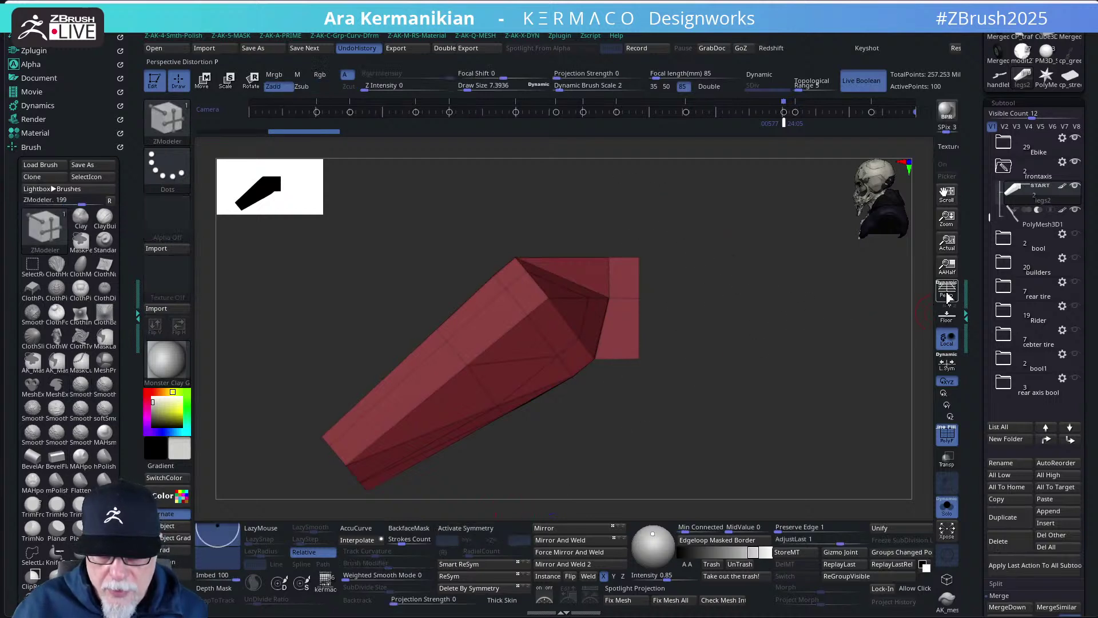
pyautogui.keyDown('ctrl'); pyautogui.keyDown('shift'); pyautogui.moveTo(618, 211); pyautogui.dragTo(617, 358); pyautogui.keyUp('shift'); pyautogui.keyUp('ctrl')
pyautogui.keyDown('ctrl'); pyautogui.keyDown('shift'); pyautogui.moveTo(650, 397); pyautogui.dragTo(652, 398); pyautogui.keyUp('shift'); pyautogui.keyUp('ctrl')
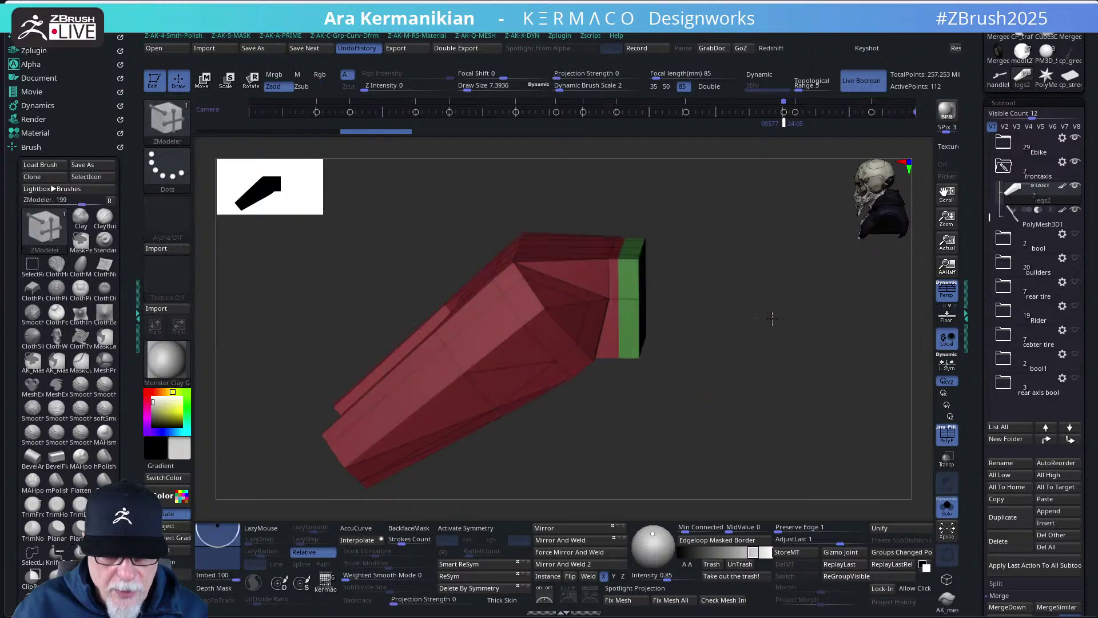
pyautogui.keyDown('shift'); pyautogui.moveTo(772, 319); pyautogui.dragTo(845, 370); pyautogui.keyUp('shift')
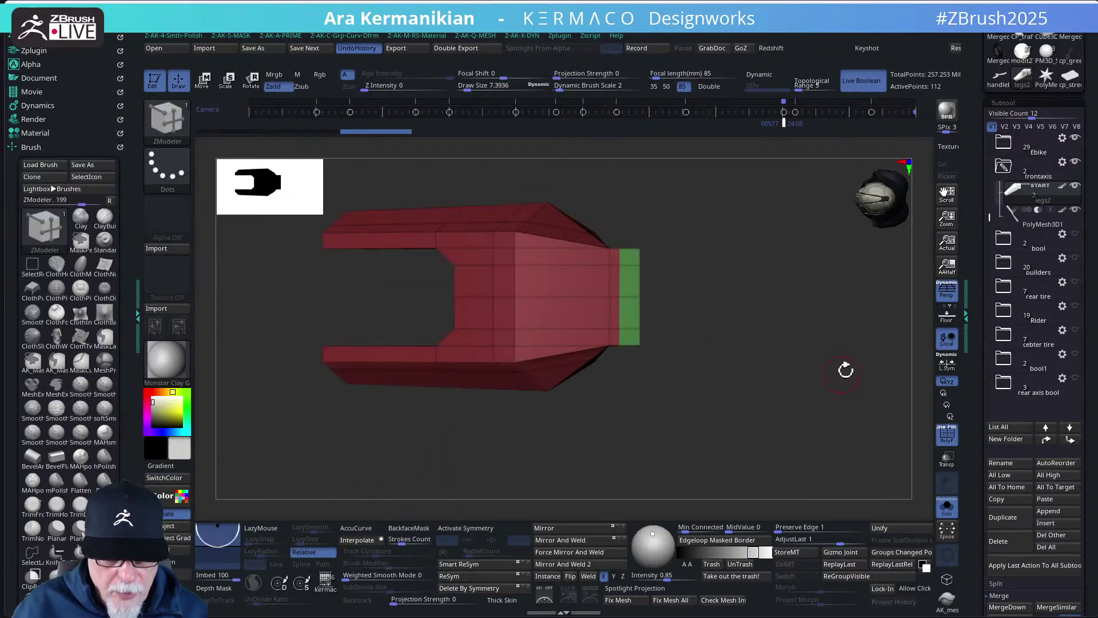
pyautogui.click(947, 289)
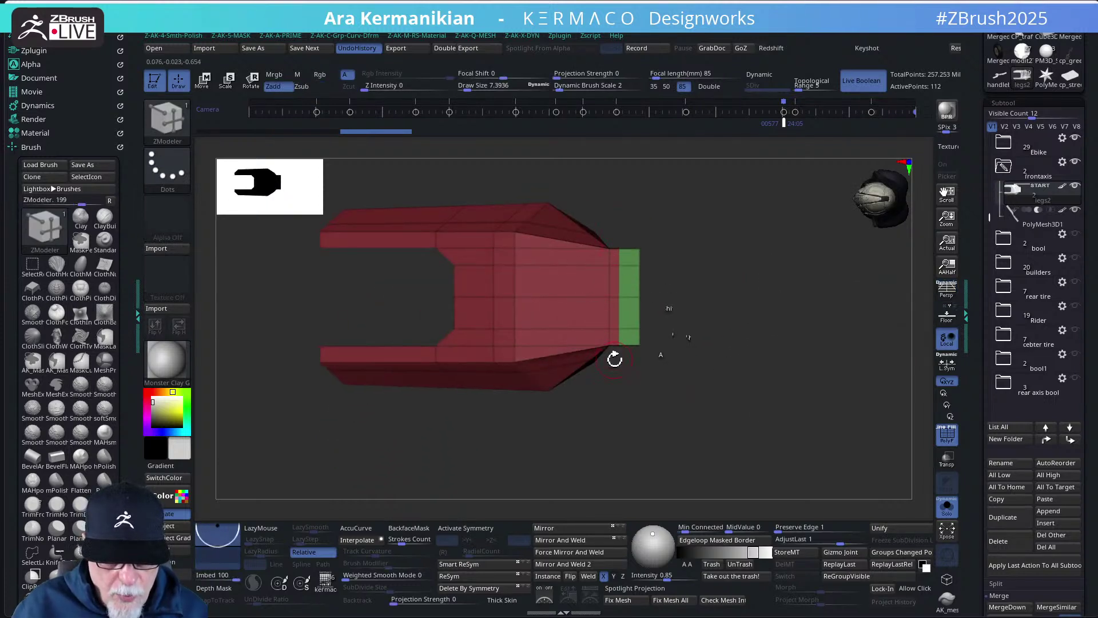
pyautogui.moveTo(649, 448); pyautogui.dragTo(803, 337)
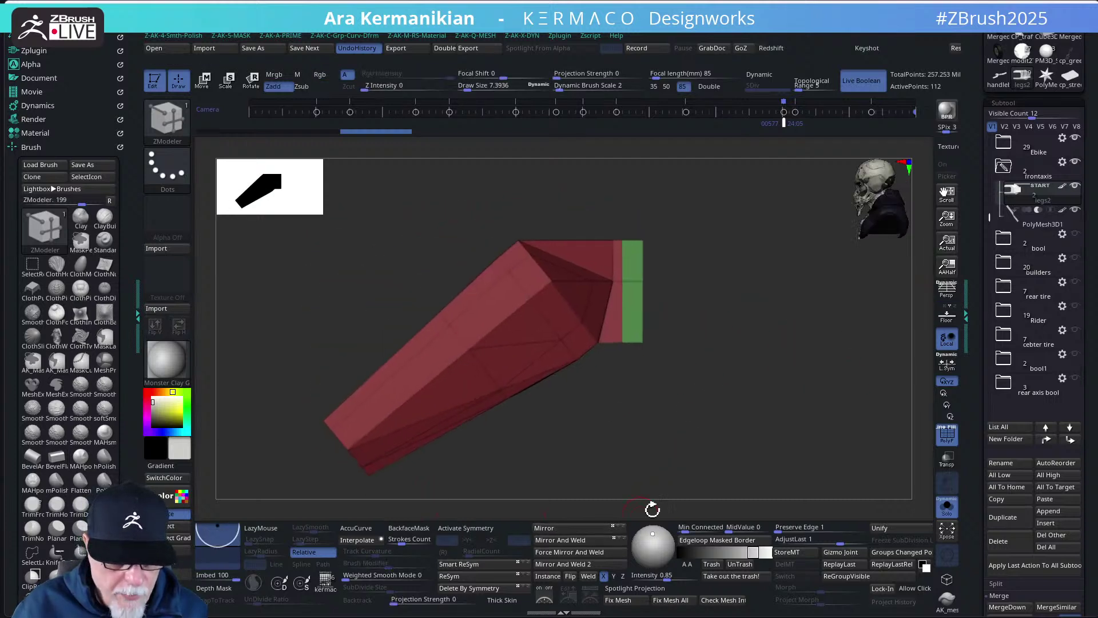
pyautogui.click(941, 295)
pyautogui.hotkey('ctrl', 'z')
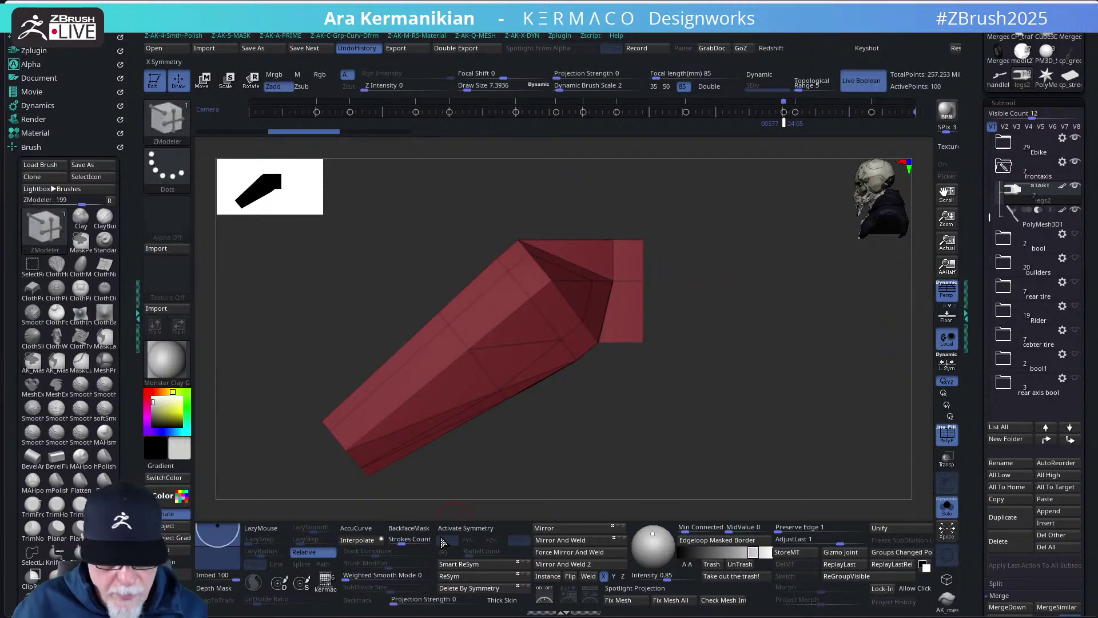
pyautogui.click(462, 529)
# - Slice a new end band and insert a horizontal edge loop across it
pyautogui.keyDown('ctrl'); pyautogui.keyDown('shift'); pyautogui.moveTo(631, 195); pyautogui.dragTo(635, 429); pyautogui.keyUp('shift'); pyautogui.keyUp('ctrl')
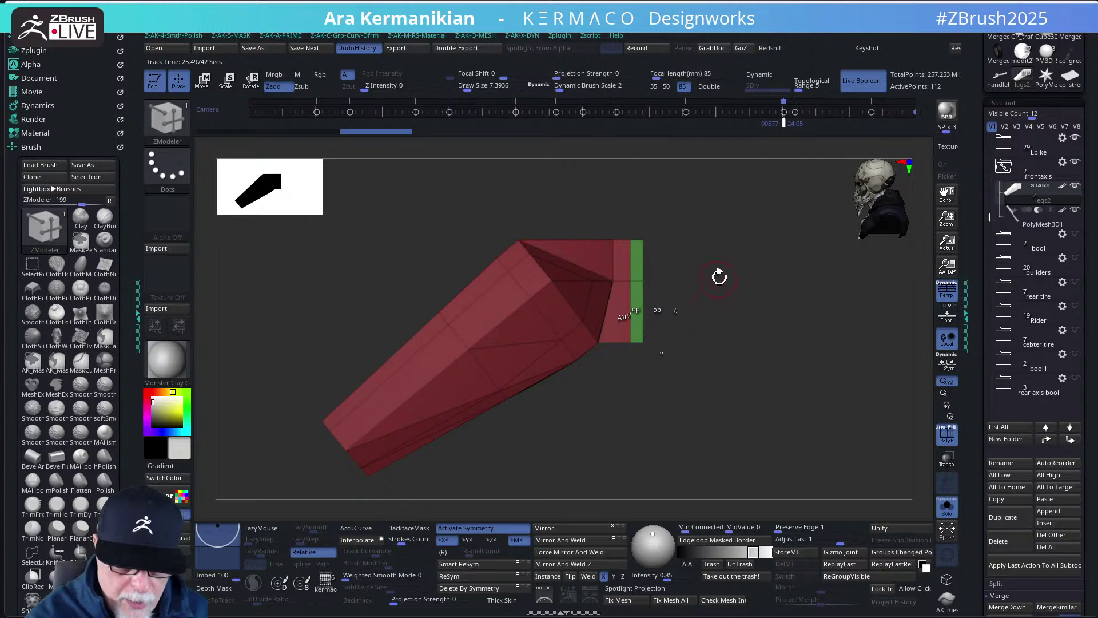
pyautogui.moveTo(719, 277)
pyautogui.mouseDown()
pyautogui.moveTo(713, 323)
pyautogui.moveTo(736, 292)
pyautogui.moveTo(758, 295)
pyautogui.moveTo(705, 292)
pyautogui.moveTo(749, 310)
pyautogui.moveTo(758, 297)
pyautogui.moveTo(753, 314)
pyautogui.moveTo(757, 289)
pyautogui.moveTo(718, 312)
pyautogui.moveTo(730, 316)
pyautogui.moveTo(724, 301)
pyautogui.moveTo(732, 321)
pyautogui.moveTo(696, 296)
pyautogui.mouseUp()
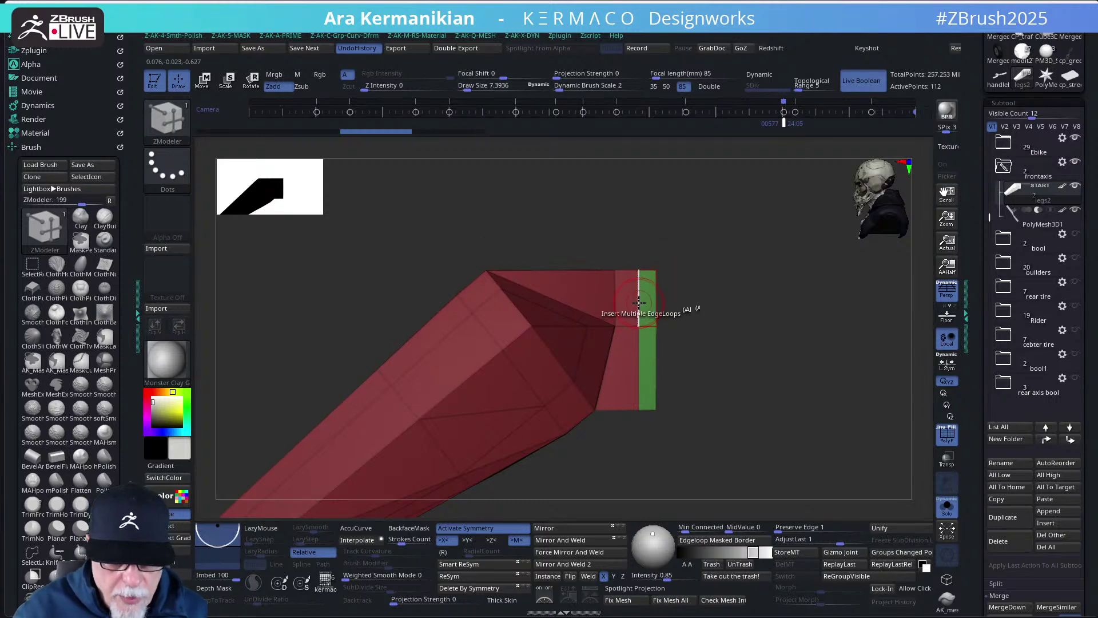
pyautogui.press('space')
pyautogui.click(598, 277)
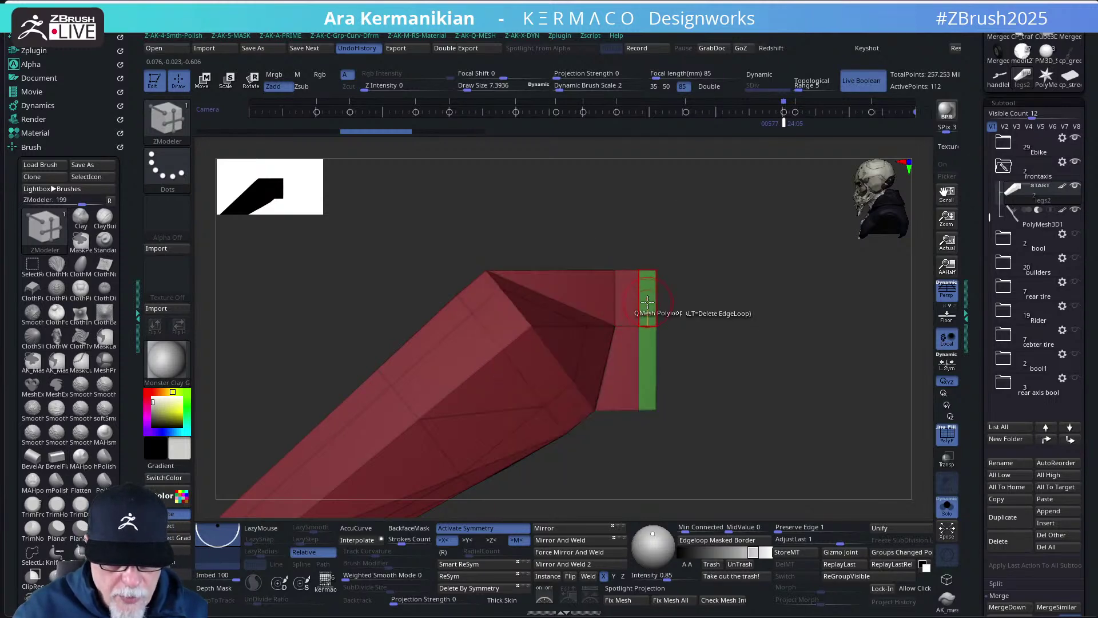
pyautogui.click(640, 302)
pyautogui.moveTo(667, 302); pyautogui.dragTo(716, 337)
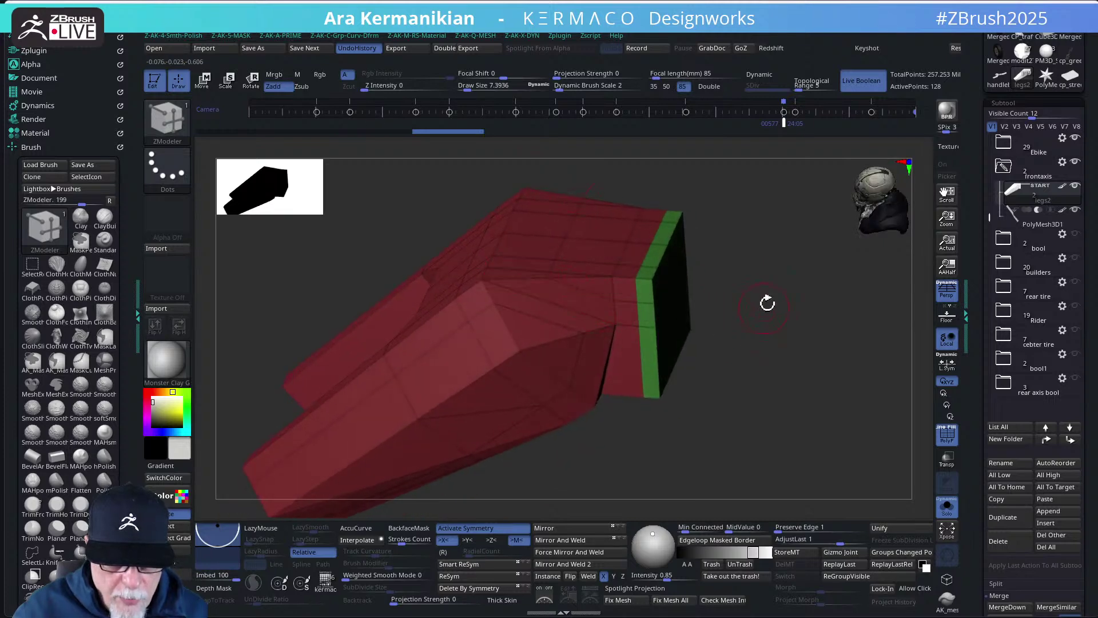
pyautogui.moveTo(767, 301); pyautogui.dragTo(738, 355)
# - Set the ZModeler edge action to Collapse and collapse five extra top-face edges beside the green band
pyautogui.scroll(3, 643, 352)
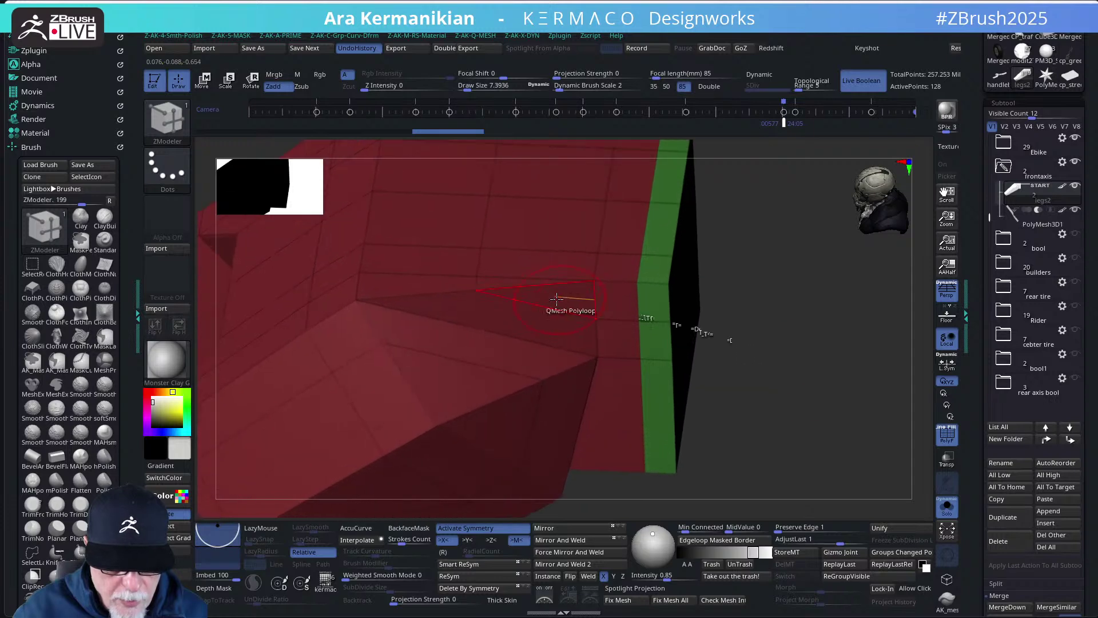
pyautogui.press('space')
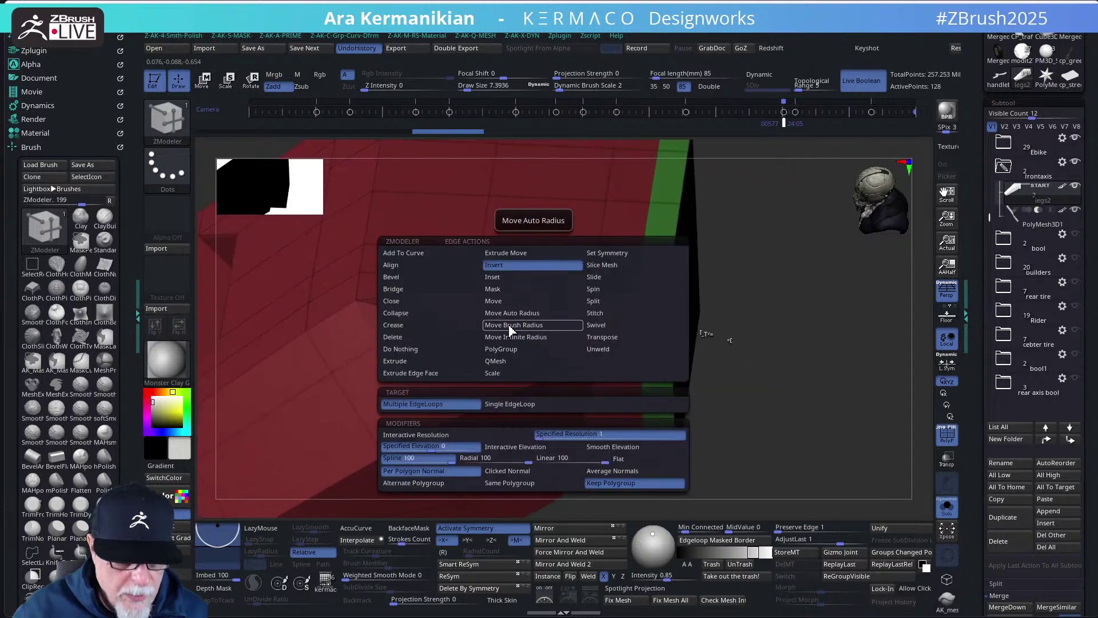
pyautogui.click(399, 313)
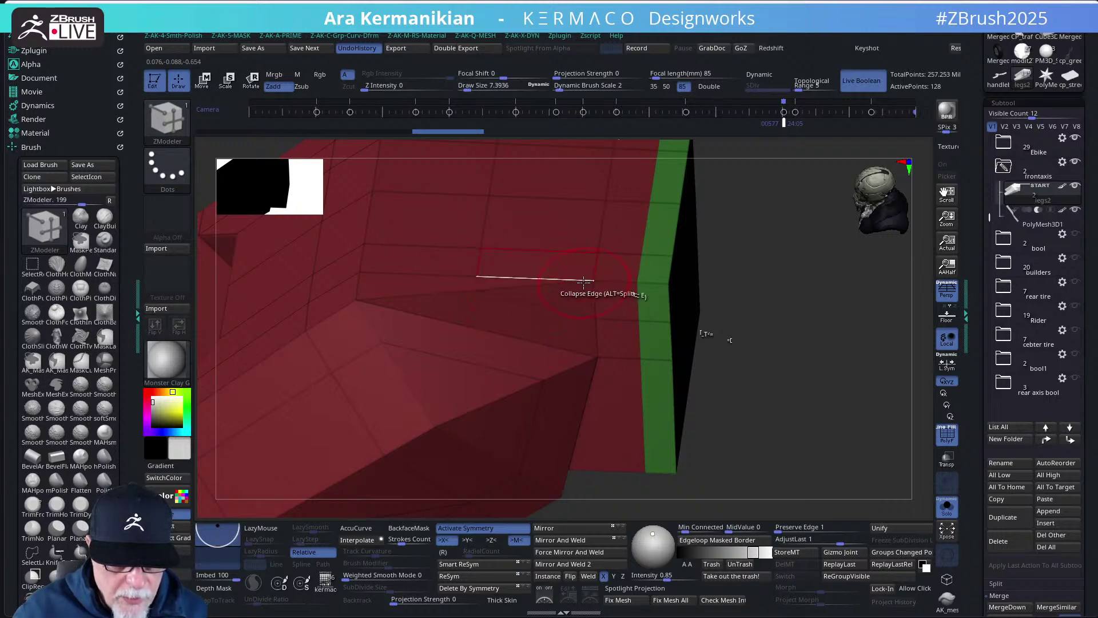
pyautogui.click(595, 294)
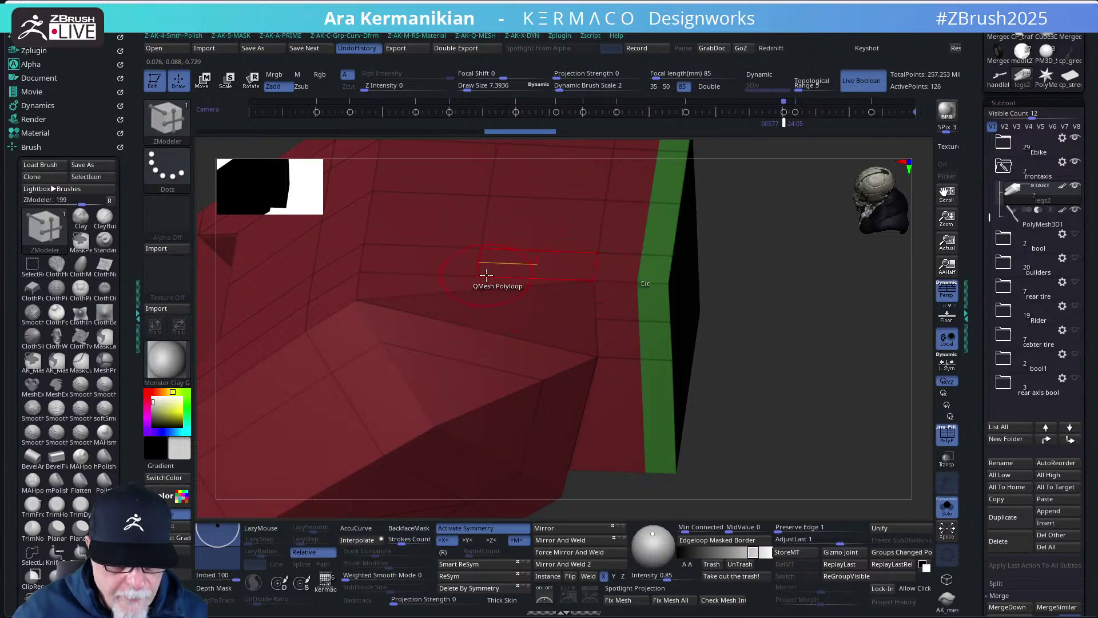
pyautogui.moveTo(494, 270); pyautogui.dragTo(484, 276)
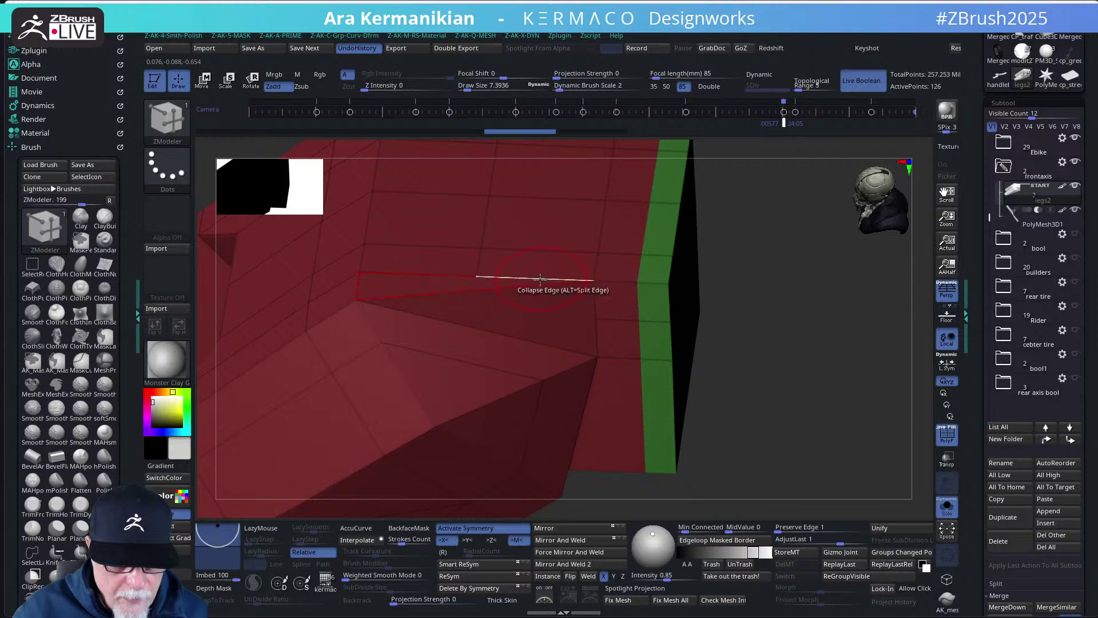
pyautogui.click(491, 276)
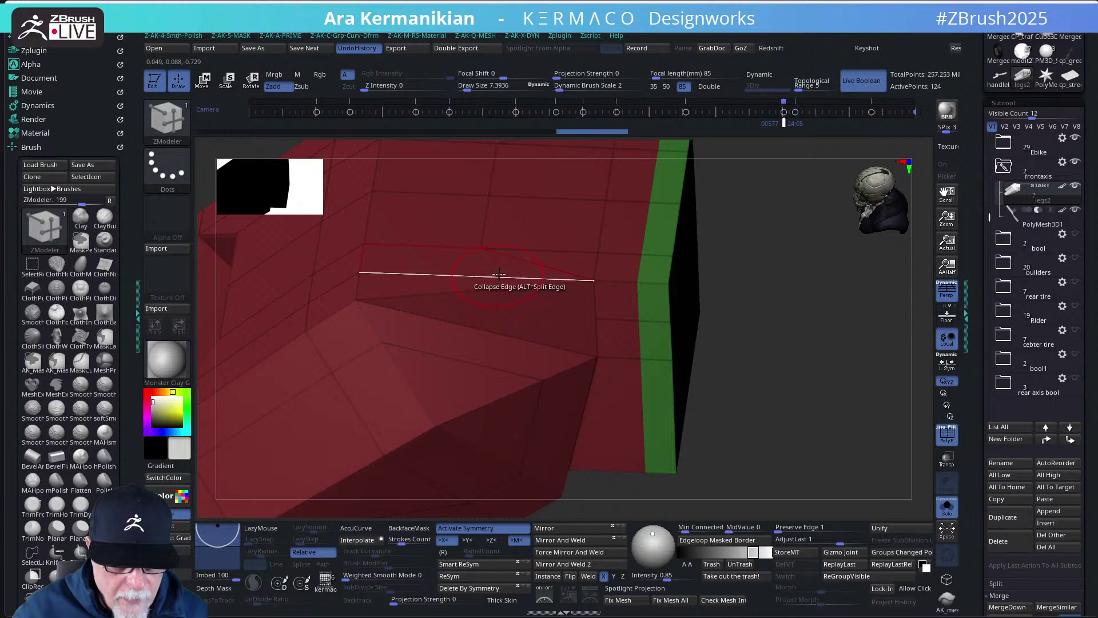
pyautogui.click(495, 246)
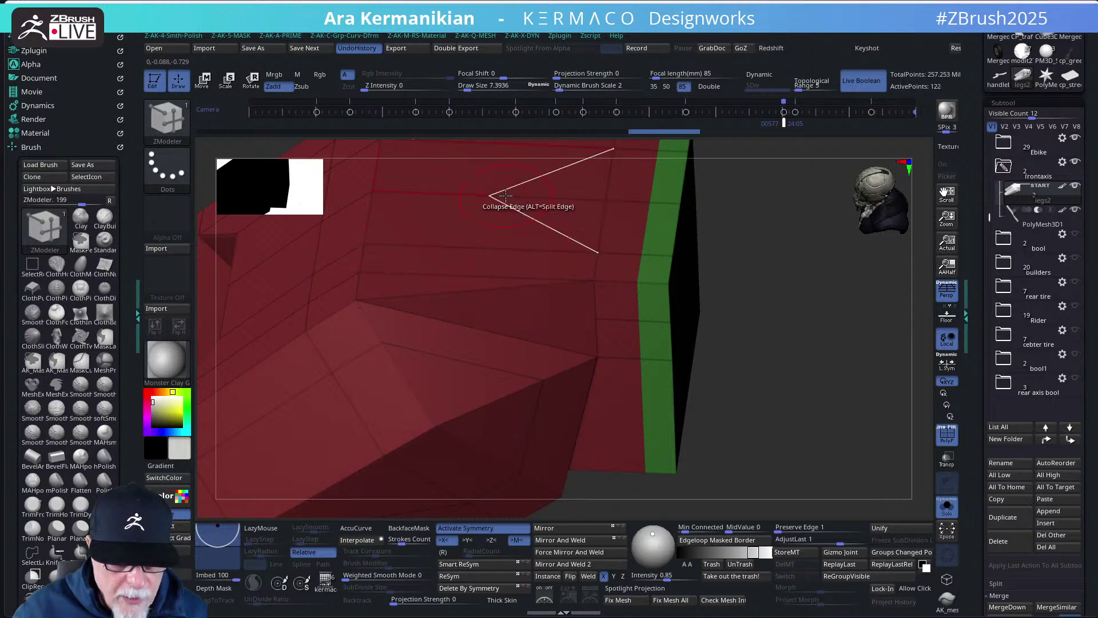
pyautogui.click(502, 196)
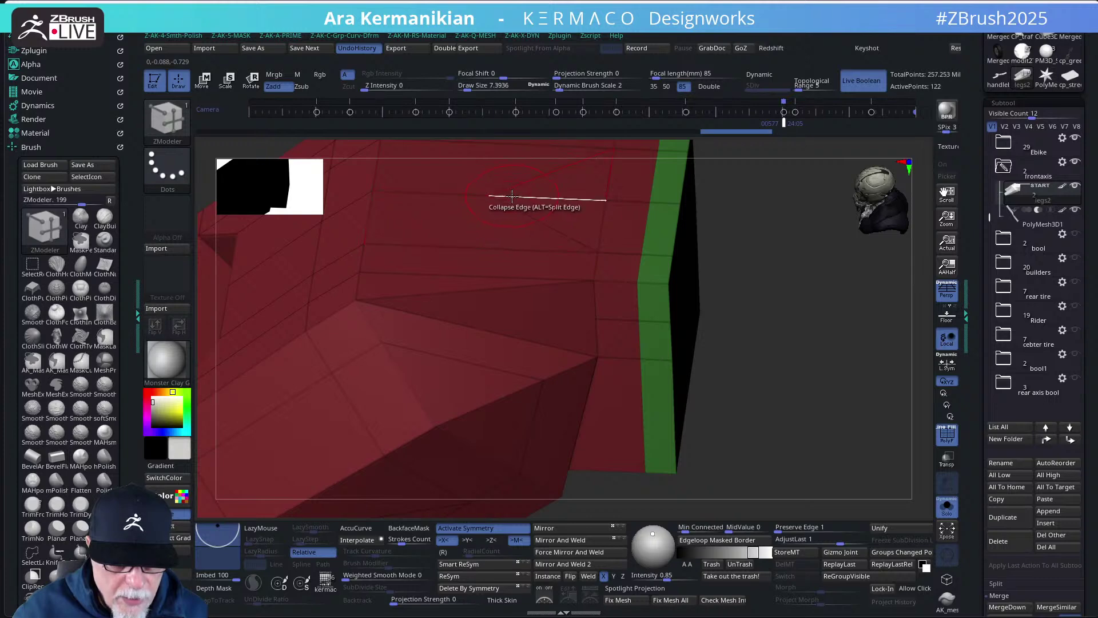
pyautogui.click(507, 194)
pyautogui.moveTo(793, 314); pyautogui.dragTo(666, 273)
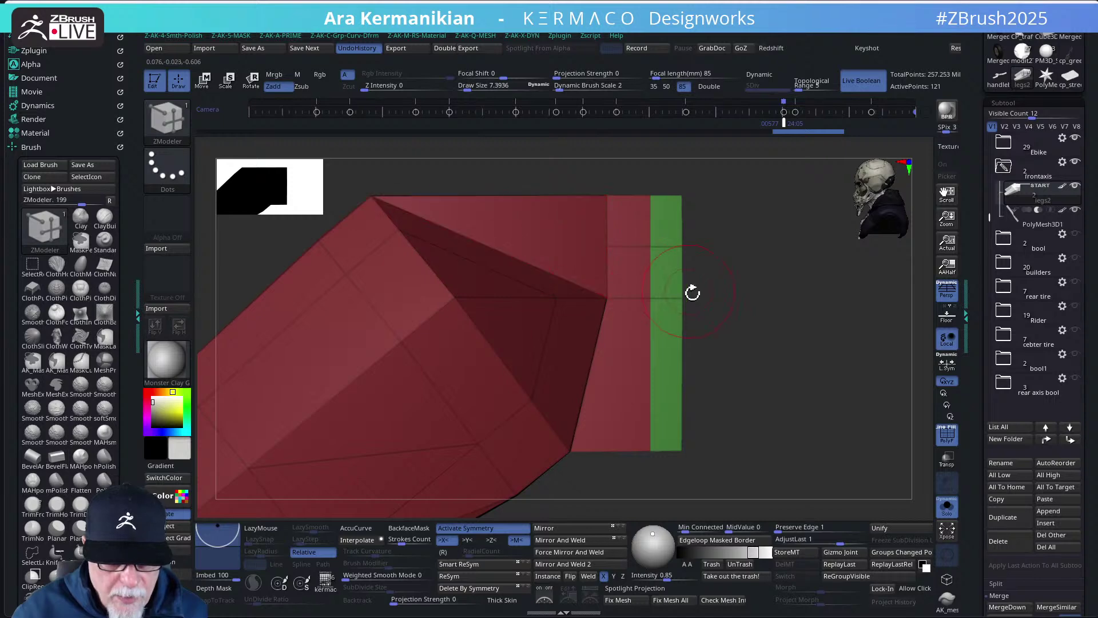
pyautogui.moveTo(774, 296); pyautogui.dragTo(807, 362)
pyautogui.scroll(-3, 758, 235)
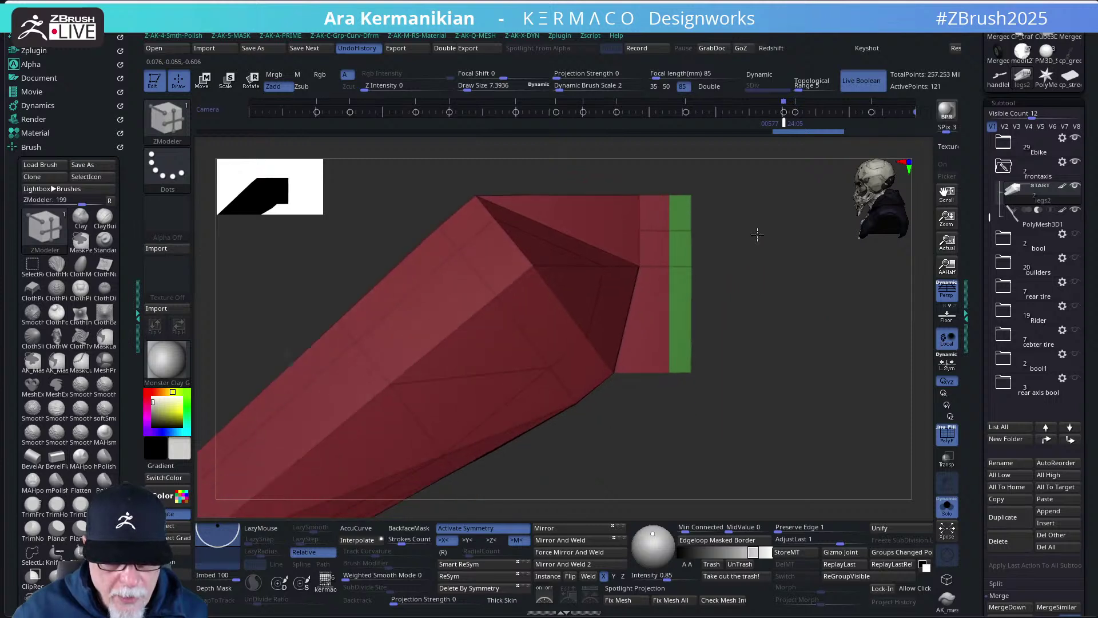
pyautogui.hotkey('ctrl', 'shift')
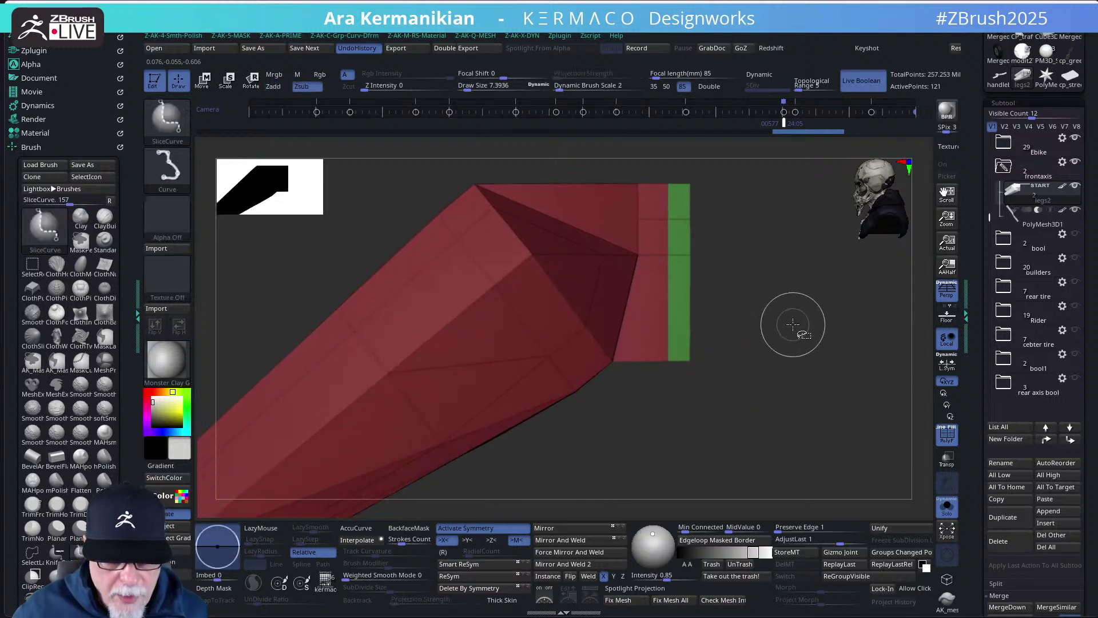
pyautogui.moveTo(775, 338); pyautogui.dragTo(747, 341)
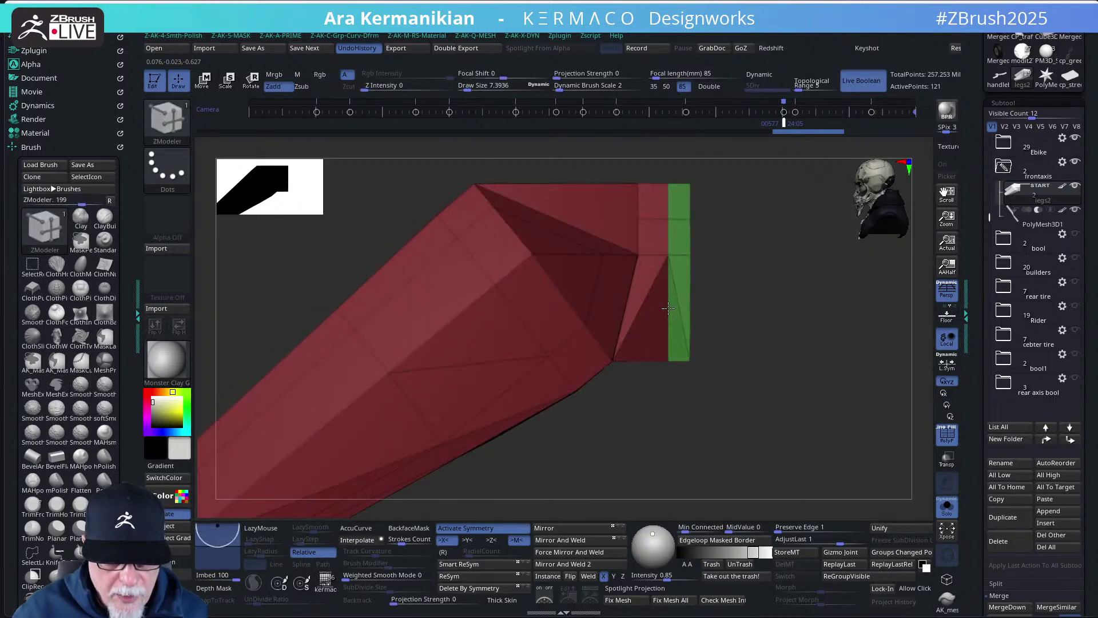
pyautogui.press('space')
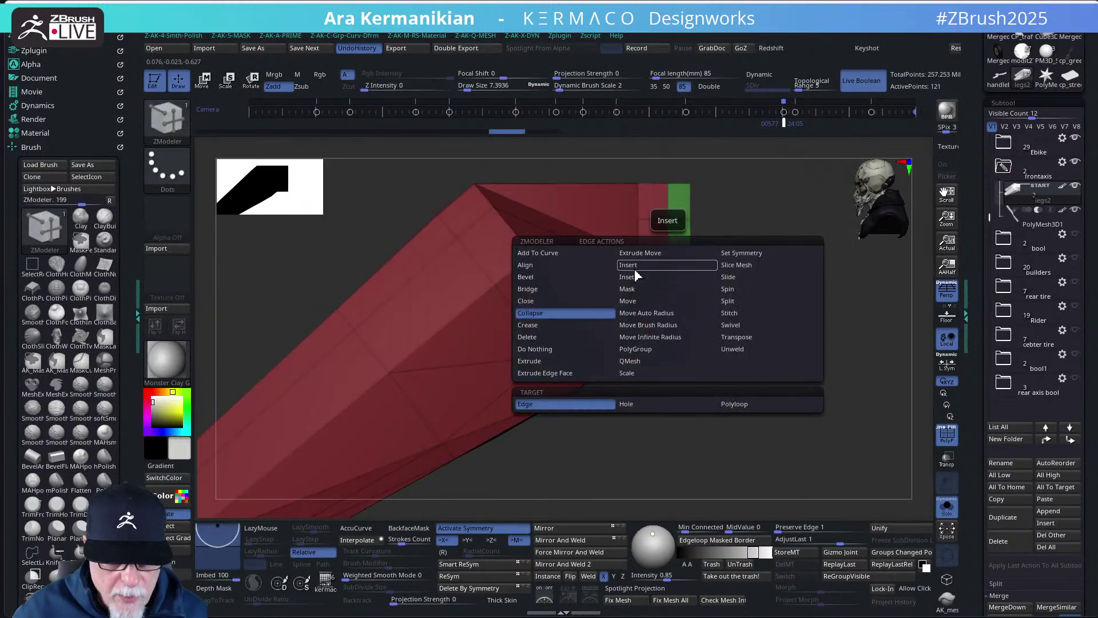
pyautogui.click(634, 266)
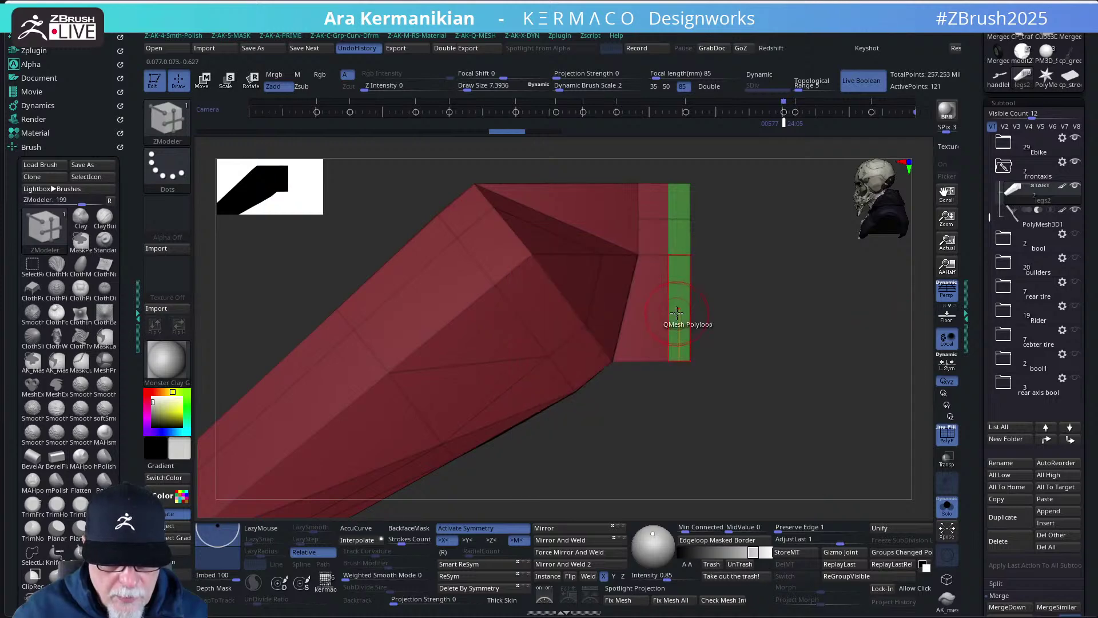
pyautogui.moveTo(667, 312); pyautogui.dragTo(738, 375)
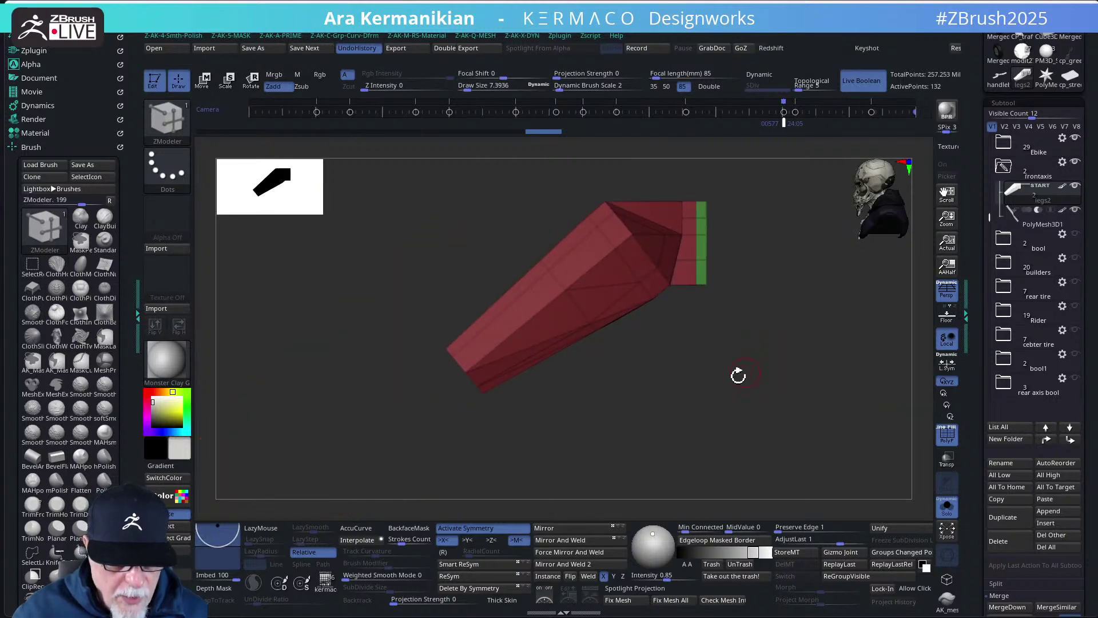
# - Cut several 140-145 degree angled slices across the lower leg, undoing one
pyautogui.moveTo(378, 245)
pyautogui.keyDown('ctrl'); pyautogui.keyDown('shift'); pyautogui.mouseDown()
pyautogui.moveTo(606, 449)
pyautogui.moveTo(559, 456)
pyautogui.mouseUp(); pyautogui.keyUp('shift'); pyautogui.keyUp('ctrl')
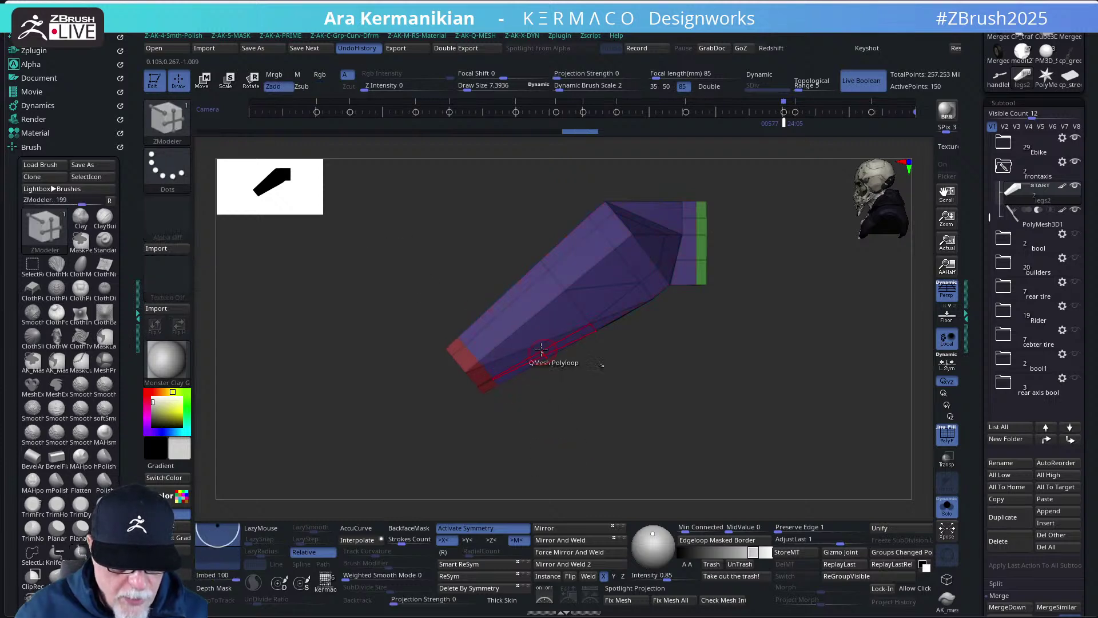
pyautogui.keyDown('ctrl'); pyautogui.keyDown('shift'); pyautogui.moveTo(438, 260); pyautogui.dragTo(553, 426); pyautogui.keyUp('shift'); pyautogui.keyUp('ctrl')
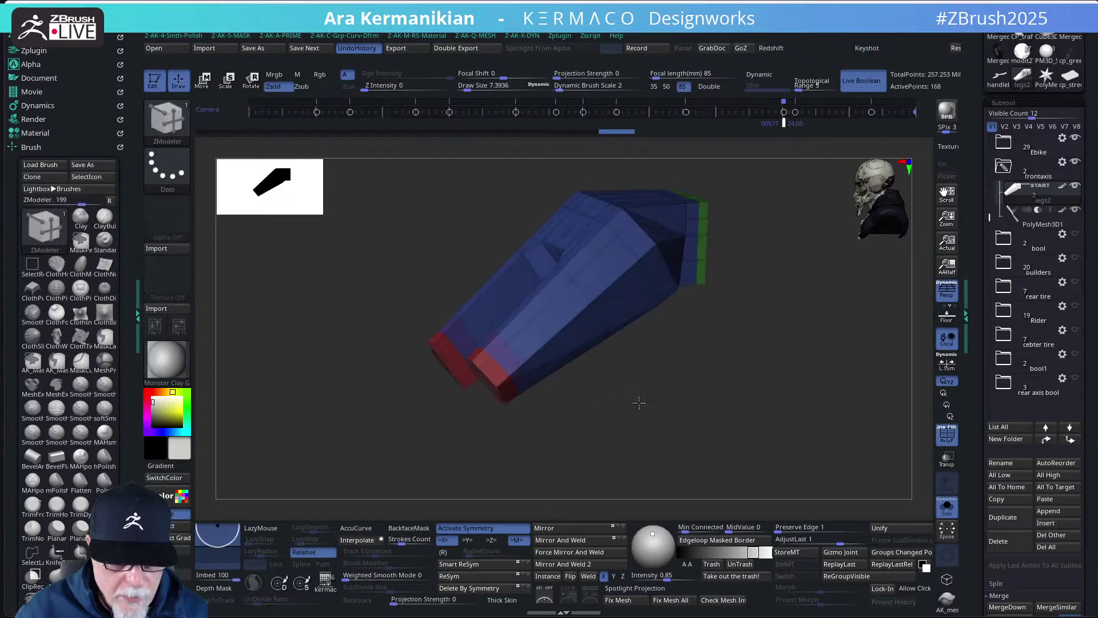
pyautogui.hotkey('ctrl', 'z')
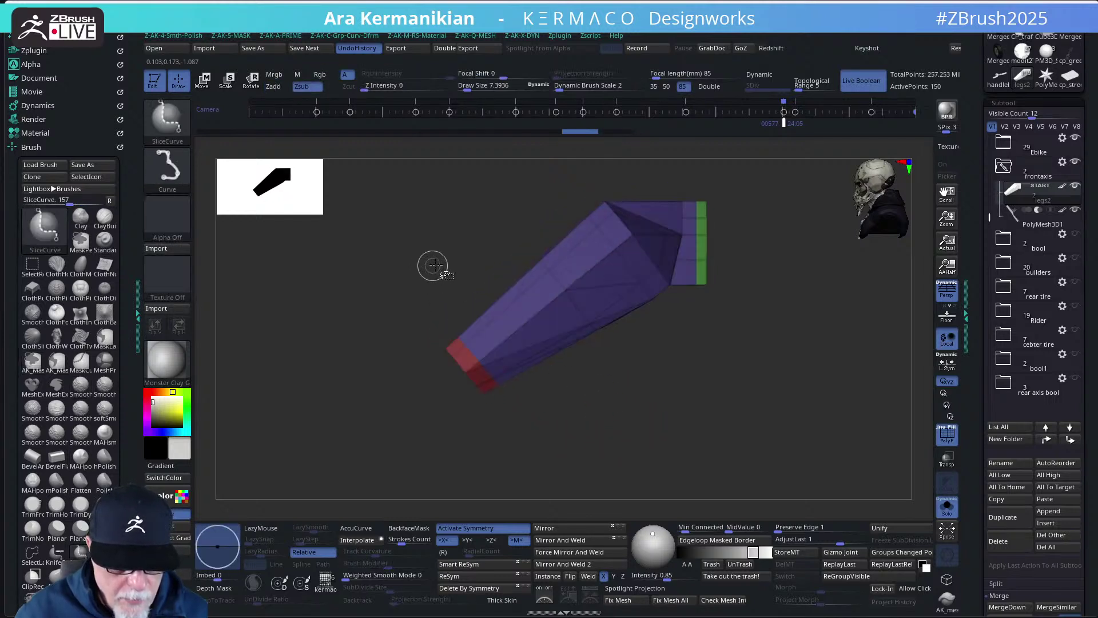
pyautogui.keyDown('ctrl'); pyautogui.keyDown('shift'); pyautogui.moveTo(456, 261); pyautogui.dragTo(616, 433); pyautogui.keyUp('shift'); pyautogui.keyUp('ctrl')
pyautogui.keyDown('ctrl'); pyautogui.keyDown('shift'); pyautogui.moveTo(646, 468); pyautogui.dragTo(588, 456); pyautogui.keyUp('shift'); pyautogui.keyUp('ctrl')
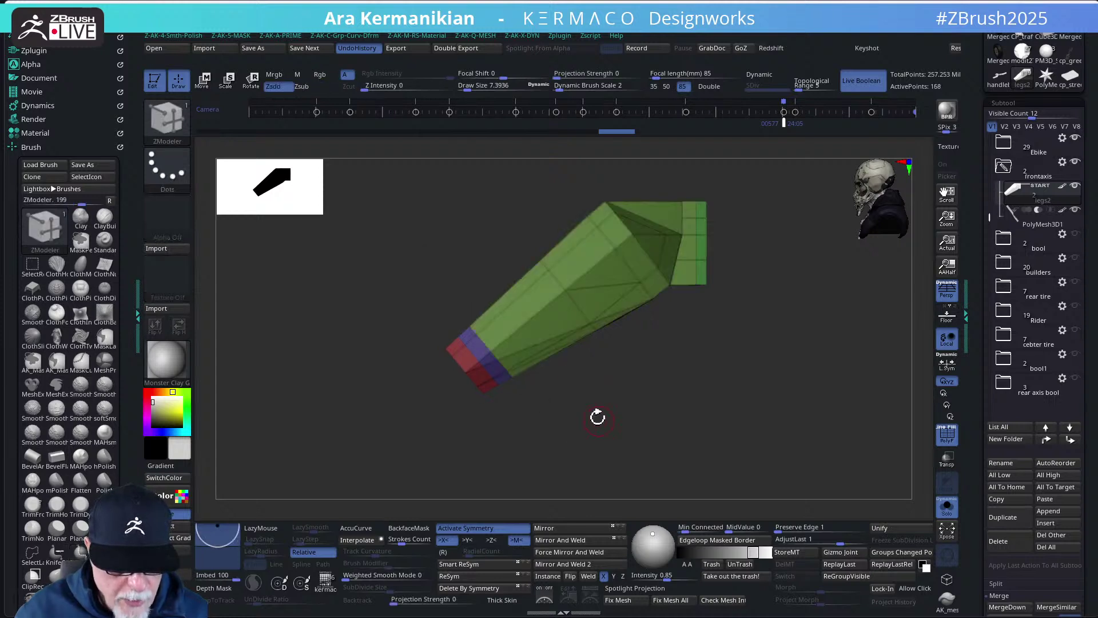
pyautogui.keyDown('ctrl'); pyautogui.keyDown('shift'); pyautogui.moveTo(451, 263); pyautogui.dragTo(606, 445); pyautogui.keyUp('shift'); pyautogui.keyUp('ctrl')
pyautogui.keyDown('ctrl'); pyautogui.keyDown('shift'); pyautogui.moveTo(470, 247); pyautogui.dragTo(588, 417); pyautogui.keyUp('shift'); pyautogui.keyUp('ctrl')
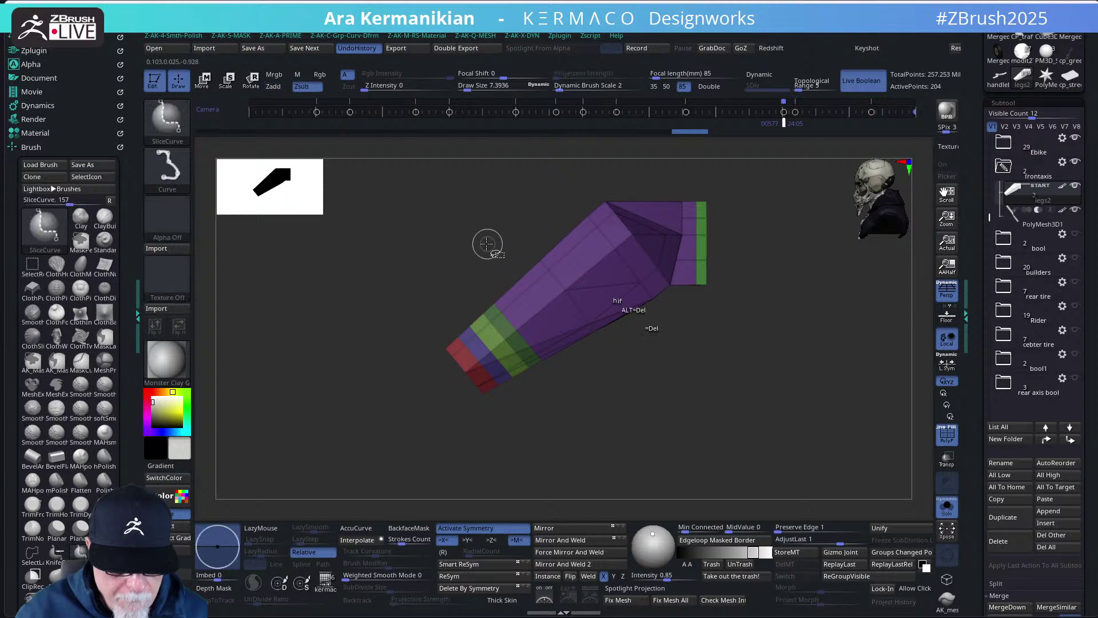
pyautogui.moveTo(488, 243)
pyautogui.keyDown('ctrl'); pyautogui.keyDown('shift'); pyautogui.mouseDown()
pyautogui.moveTo(615, 422)
pyautogui.moveTo(661, 430)
pyautogui.moveTo(626, 425)
pyautogui.mouseUp(); pyautogui.keyUp('shift'); pyautogui.keyUp('ctrl')
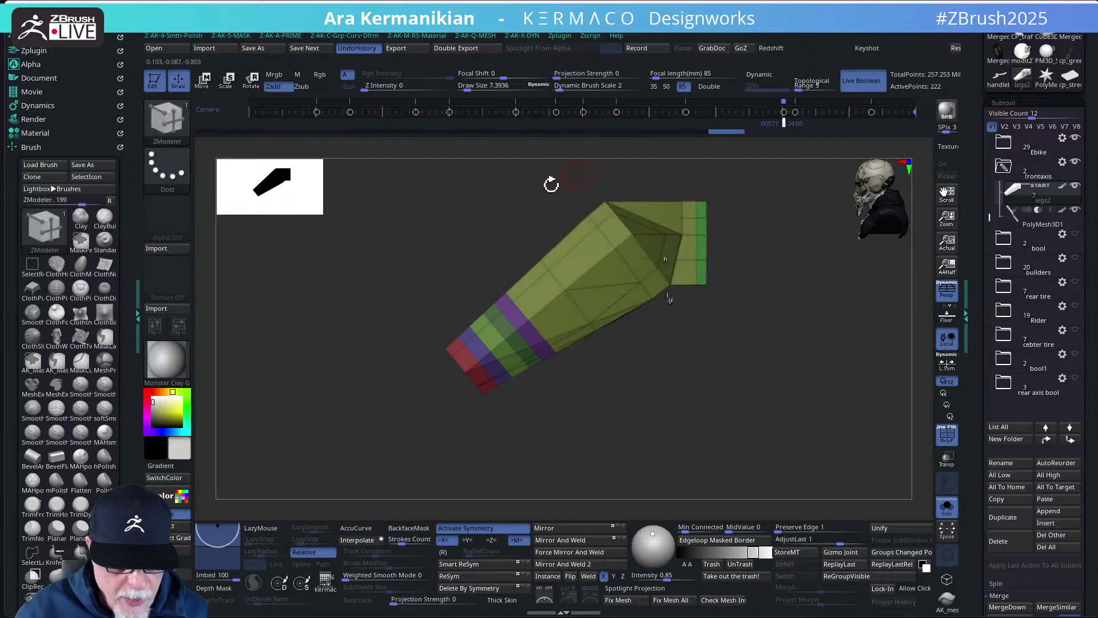
pyautogui.moveTo(488, 196)
pyautogui.keyDown('ctrl'); pyautogui.keyDown('shift'); pyautogui.mouseDown()
pyautogui.moveTo(685, 420)
pyautogui.moveTo(639, 433)
pyautogui.mouseUp(); pyautogui.keyUp('shift'); pyautogui.keyUp('ctrl')
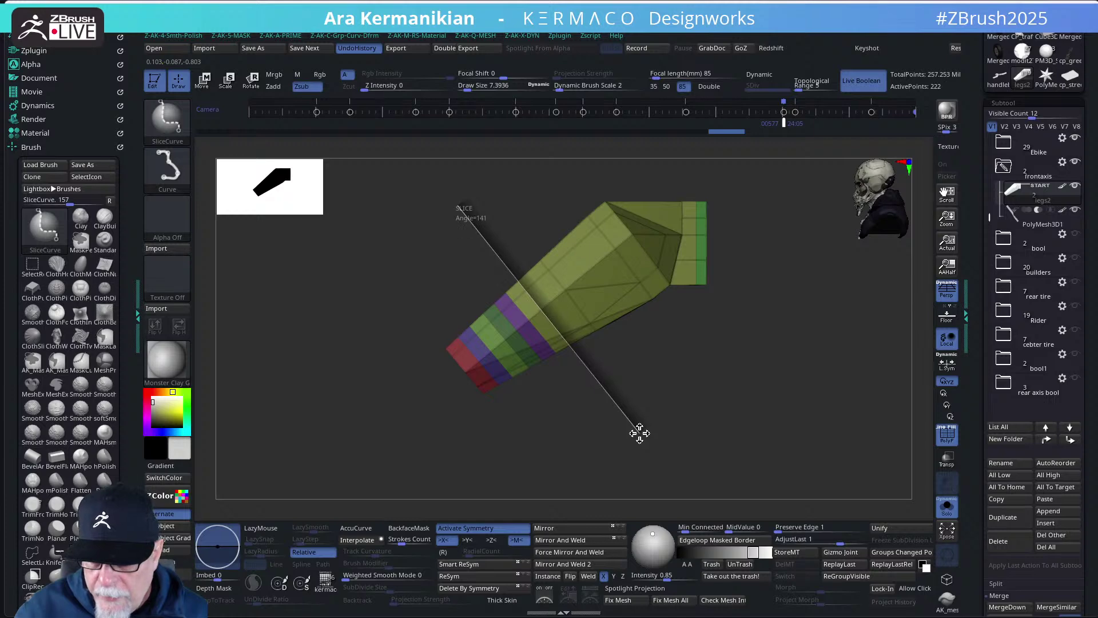
pyautogui.keyDown('ctrl'); pyautogui.keyDown('shift'); pyautogui.moveTo(640, 433); pyautogui.dragTo(642, 434); pyautogui.keyUp('shift'); pyautogui.keyUp('ctrl')
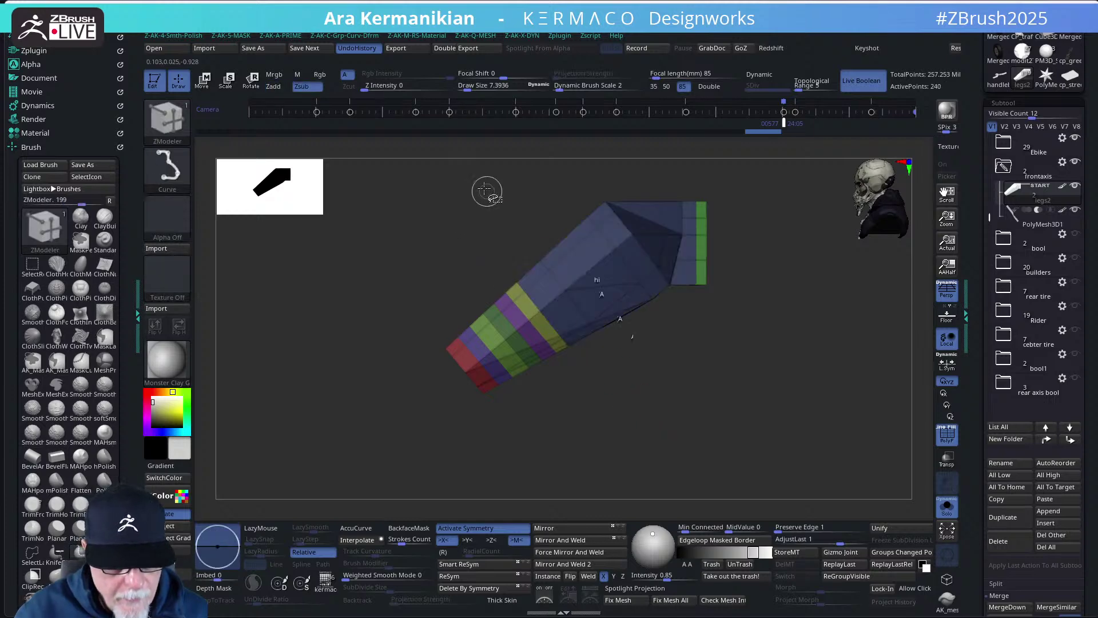
pyautogui.moveTo(488, 193)
pyautogui.keyDown('ctrl'); pyautogui.keyDown('shift'); pyautogui.mouseDown()
pyautogui.moveTo(662, 425)
pyautogui.moveTo(698, 431)
pyautogui.moveTo(675, 439)
pyautogui.mouseUp(); pyautogui.keyUp('shift'); pyautogui.keyUp('ctrl')
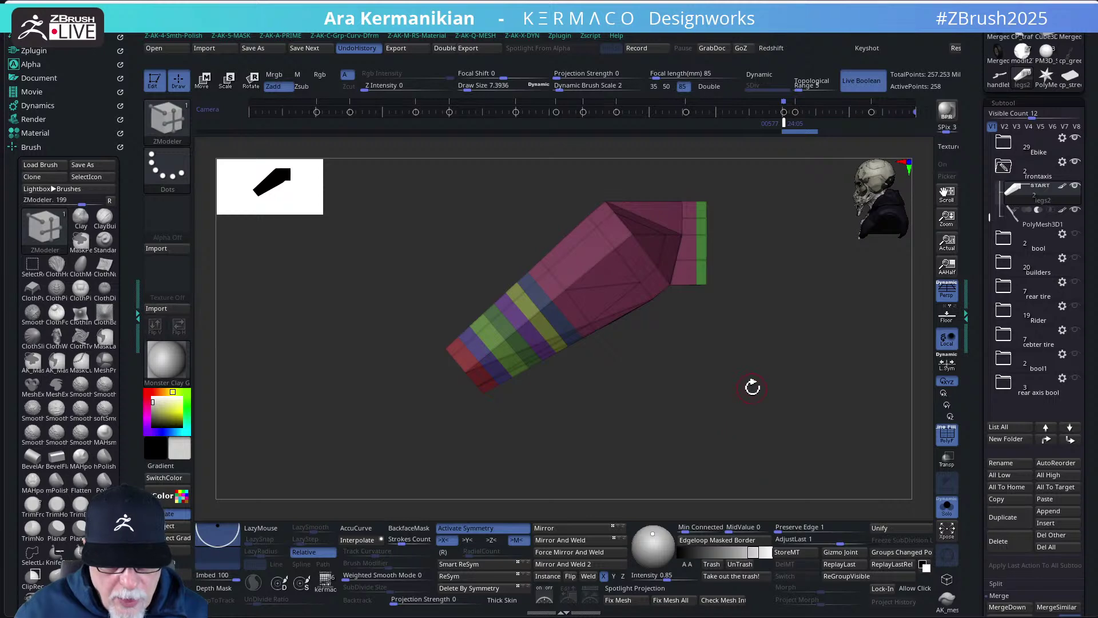
# - Slice vertically down the middle of the piece, adding a yellow polygroup
pyautogui.moveTo(754, 390); pyautogui.dragTo(771, 427)
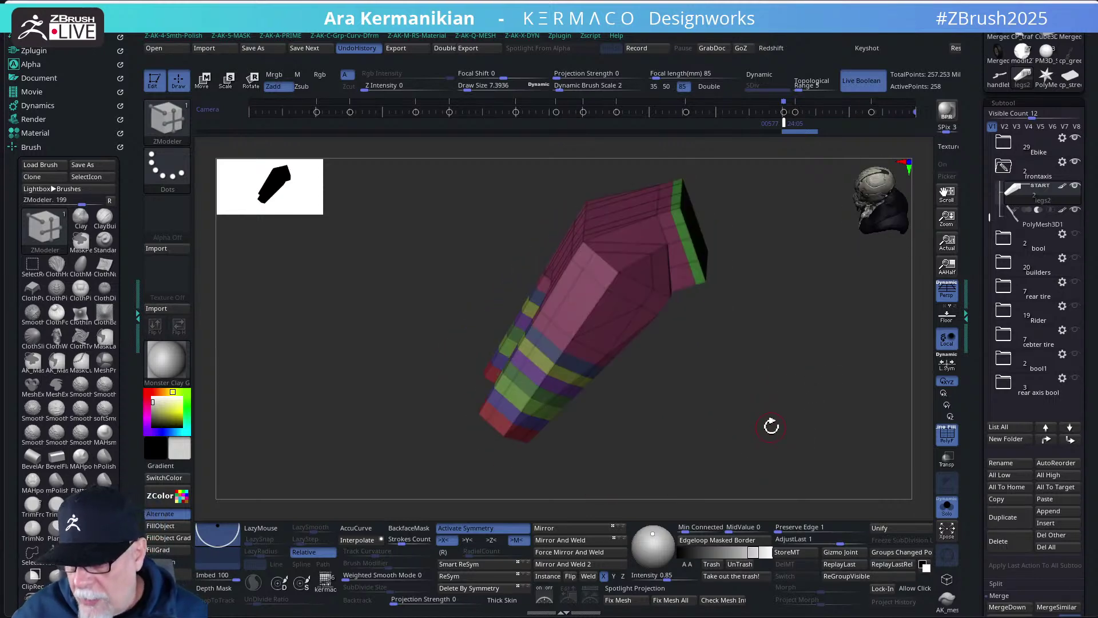
pyautogui.moveTo(749, 424); pyautogui.dragTo(664, 291)
pyautogui.keyDown('ctrl'); pyautogui.keyDown('shift'); pyautogui.moveTo(578, 213); pyautogui.dragTo(587, 438); pyautogui.keyUp('shift'); pyautogui.keyUp('ctrl')
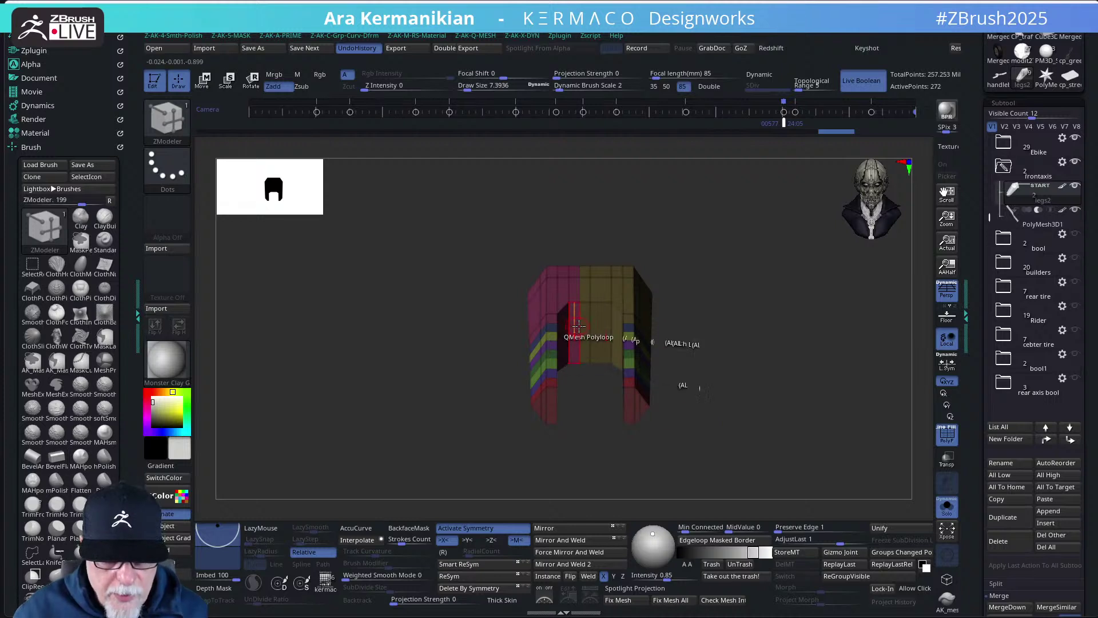
# - Mirror and weld the leg piece, then add 140-degree slices across the upper section
pyautogui.click(566, 536)
pyautogui.moveTo(767, 377); pyautogui.dragTo(719, 330)
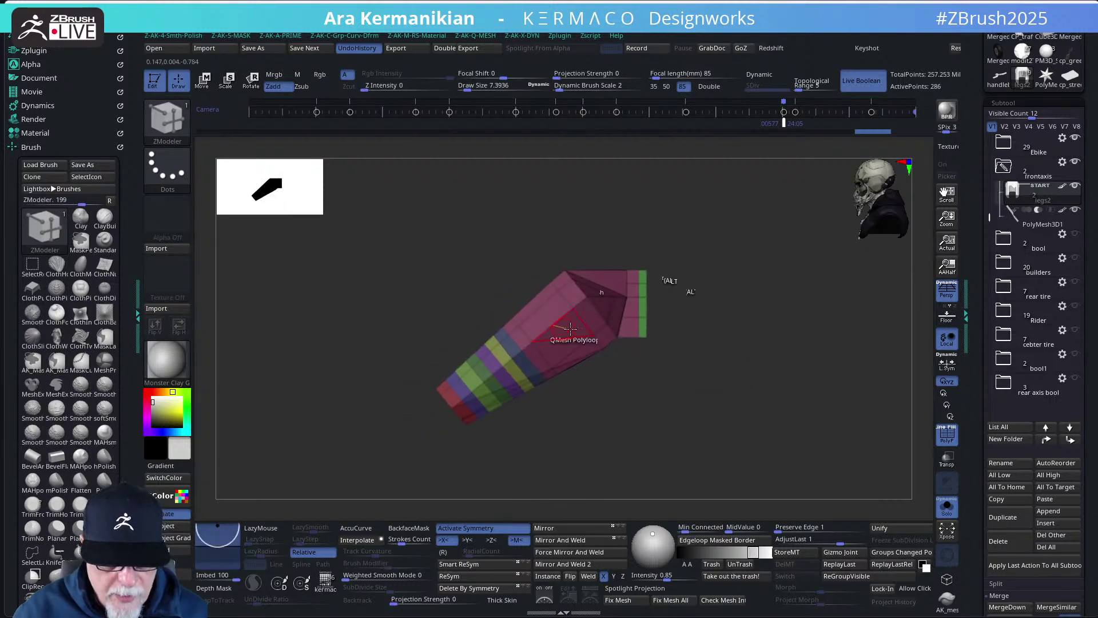
pyautogui.keyDown('ctrl'); pyautogui.keyDown('shift'); pyautogui.moveTo(503, 250); pyautogui.dragTo(635, 417); pyautogui.keyUp('shift'); pyautogui.keyUp('ctrl')
pyautogui.moveTo(503, 270)
pyautogui.keyDown('ctrl'); pyautogui.keyDown('shift'); pyautogui.mouseDown()
pyautogui.moveTo(606, 406)
pyautogui.moveTo(636, 420)
pyautogui.moveTo(625, 426)
pyautogui.mouseUp(); pyautogui.keyUp('shift'); pyautogui.keyUp('ctrl')
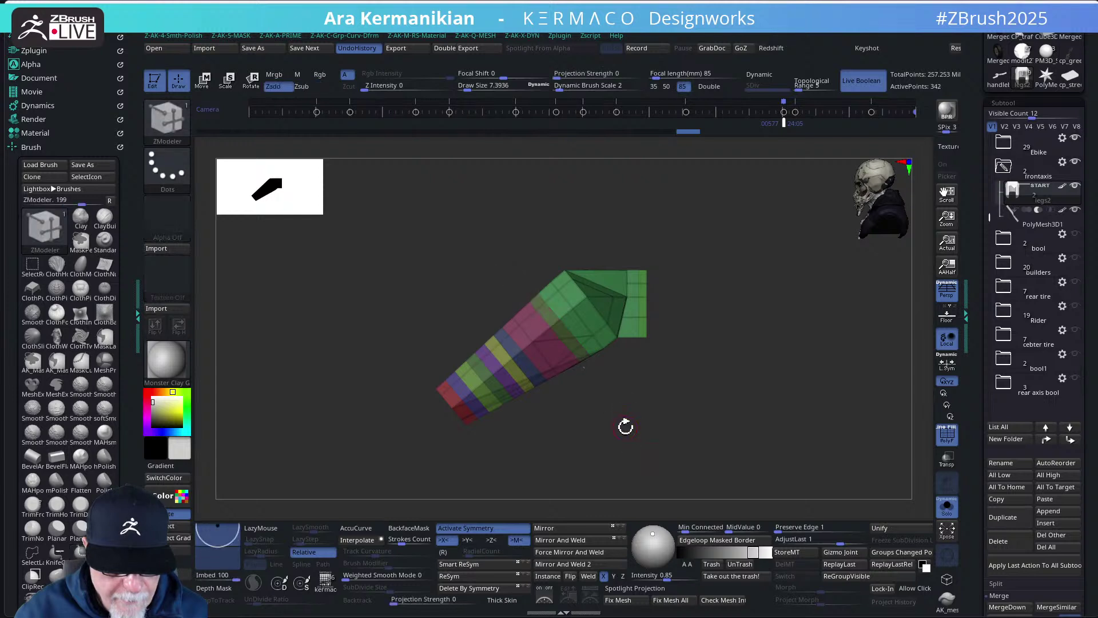
pyautogui.keyDown('ctrl'); pyautogui.keyDown('shift'); pyautogui.moveTo(485, 268); pyautogui.dragTo(617, 437); pyautogui.keyUp('shift'); pyautogui.keyUp('ctrl')
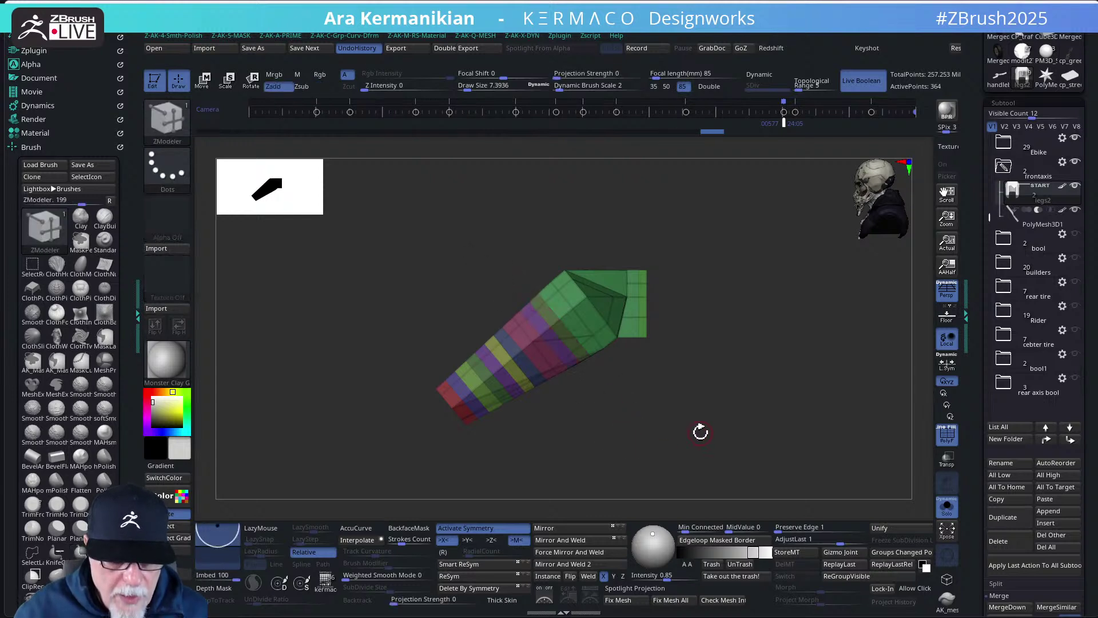
pyautogui.moveTo(699, 390)
pyautogui.mouseDown()
pyautogui.moveTo(716, 439)
pyautogui.moveTo(715, 395)
pyautogui.moveTo(777, 345)
pyautogui.moveTo(686, 363)
pyautogui.moveTo(706, 385)
pyautogui.moveTo(680, 386)
pyautogui.moveTo(705, 378)
pyautogui.mouseUp()
# - Add a 170-degree slice down the mesh, then try and undo inserting multiple edge loops
pyautogui.hotkey('ctrl', 'shift')
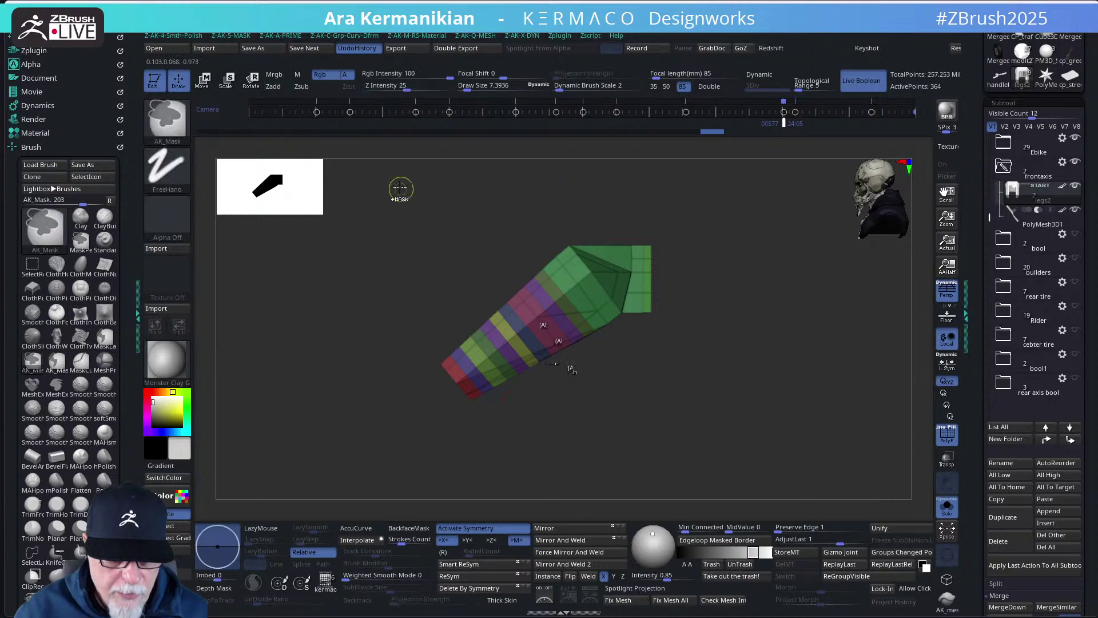
pyautogui.hotkey('ctrl', 'shift')
pyautogui.moveTo(599, 196)
pyautogui.keyDown('ctrl'); pyautogui.keyDown('shift'); pyautogui.mouseDown()
pyautogui.moveTo(636, 397)
pyautogui.moveTo(711, 252)
pyautogui.moveTo(713, 198)
pyautogui.moveTo(535, 250)
pyautogui.moveTo(339, 426)
pyautogui.moveTo(466, 226)
pyautogui.moveTo(486, 277)
pyautogui.moveTo(585, 279)
pyautogui.mouseUp(); pyautogui.keyUp('shift'); pyautogui.keyUp('ctrl')
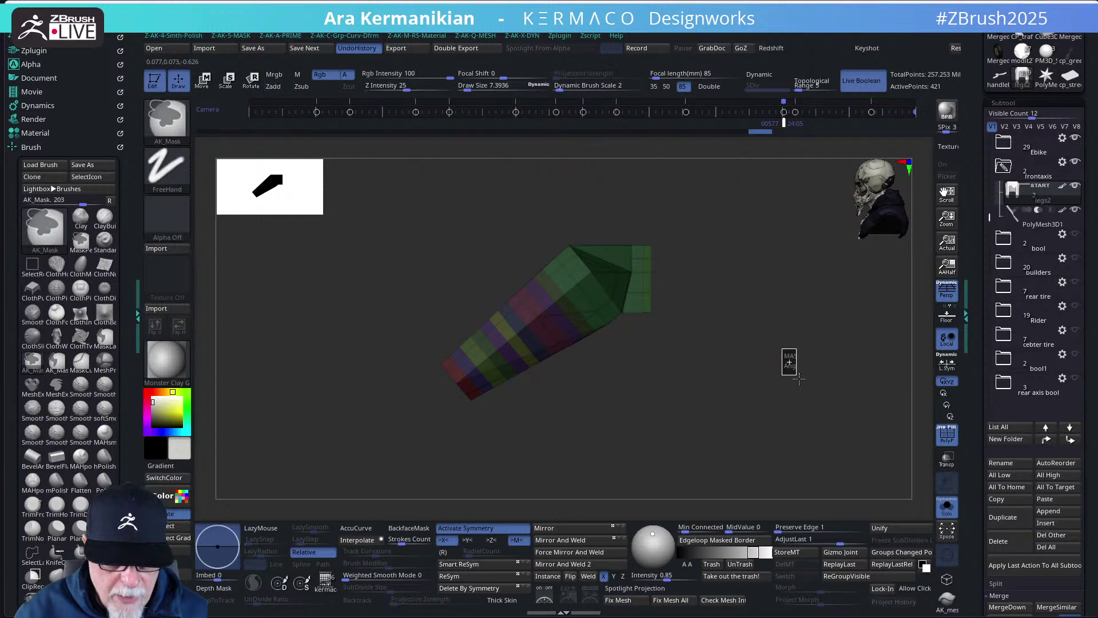
pyautogui.moveTo(791, 393)
pyautogui.mouseDown()
pyautogui.moveTo(773, 431)
pyautogui.moveTo(794, 444)
pyautogui.moveTo(809, 423)
pyautogui.moveTo(845, 422)
pyautogui.moveTo(810, 394)
pyautogui.moveTo(787, 412)
pyautogui.moveTo(796, 396)
pyautogui.mouseUp()
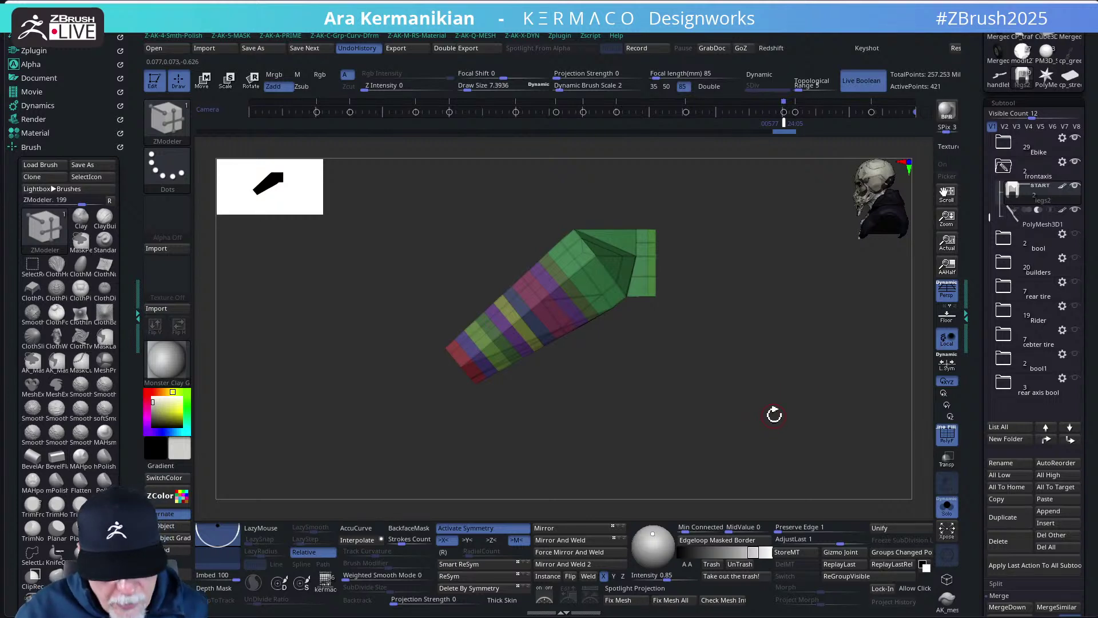
pyautogui.moveTo(694, 430); pyautogui.dragTo(757, 454)
pyautogui.press('f')
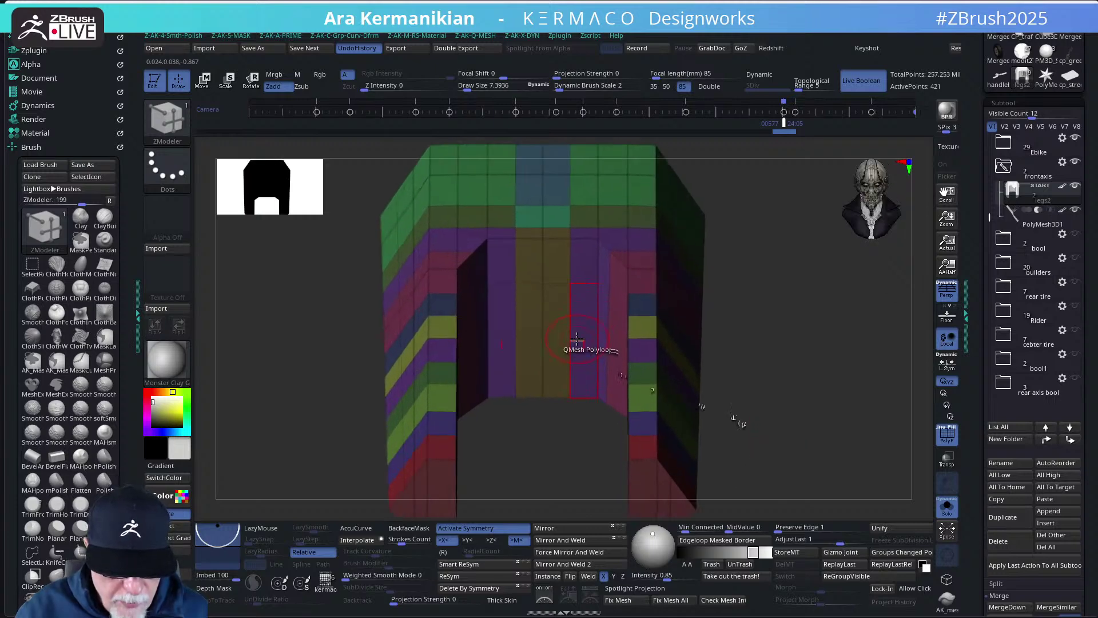
pyautogui.press('space')
pyautogui.click(537, 266)
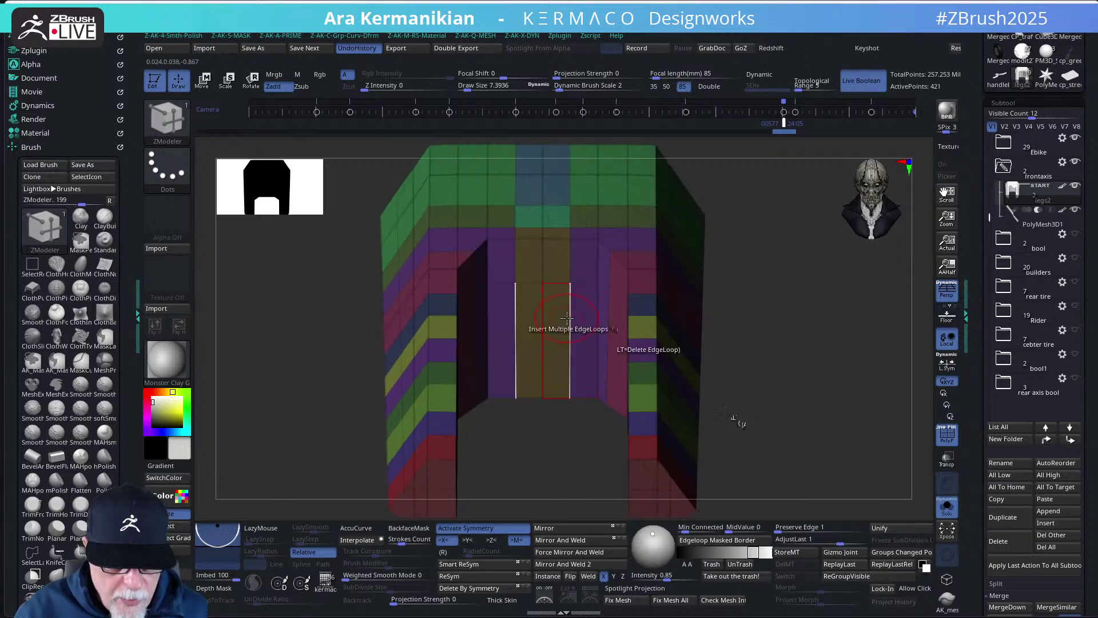
pyautogui.hotkey('ctrl', 'z')
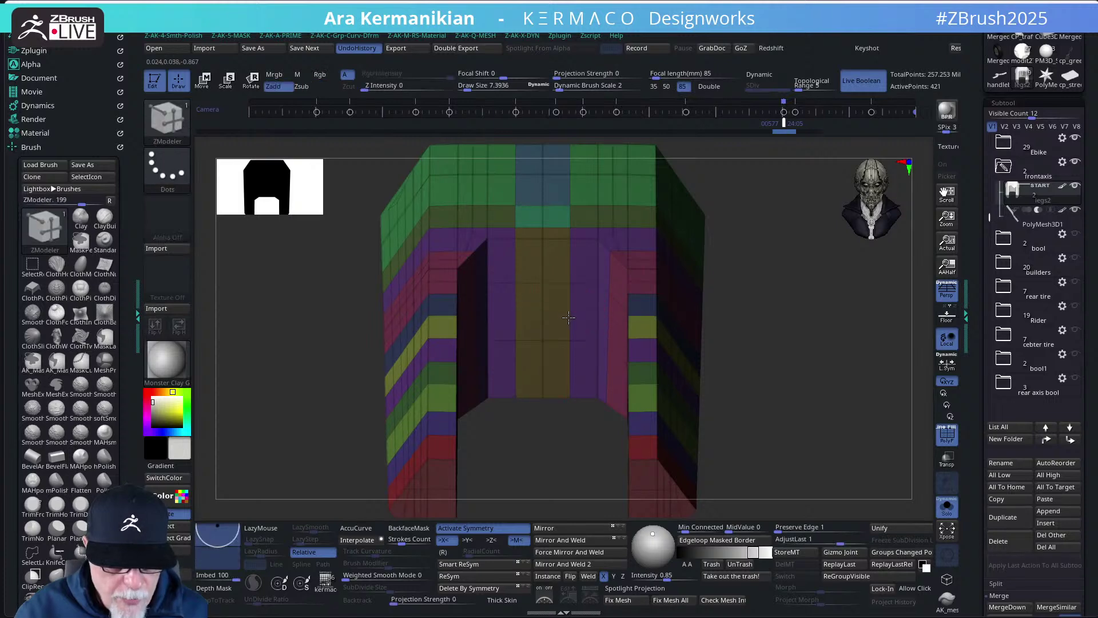
# - Slice horizontally across the front of the piece and inspect its thickness from several angles
pyautogui.moveTo(818, 408)
pyautogui.mouseDown()
pyautogui.moveTo(812, 282)
pyautogui.moveTo(831, 318)
pyautogui.mouseUp()
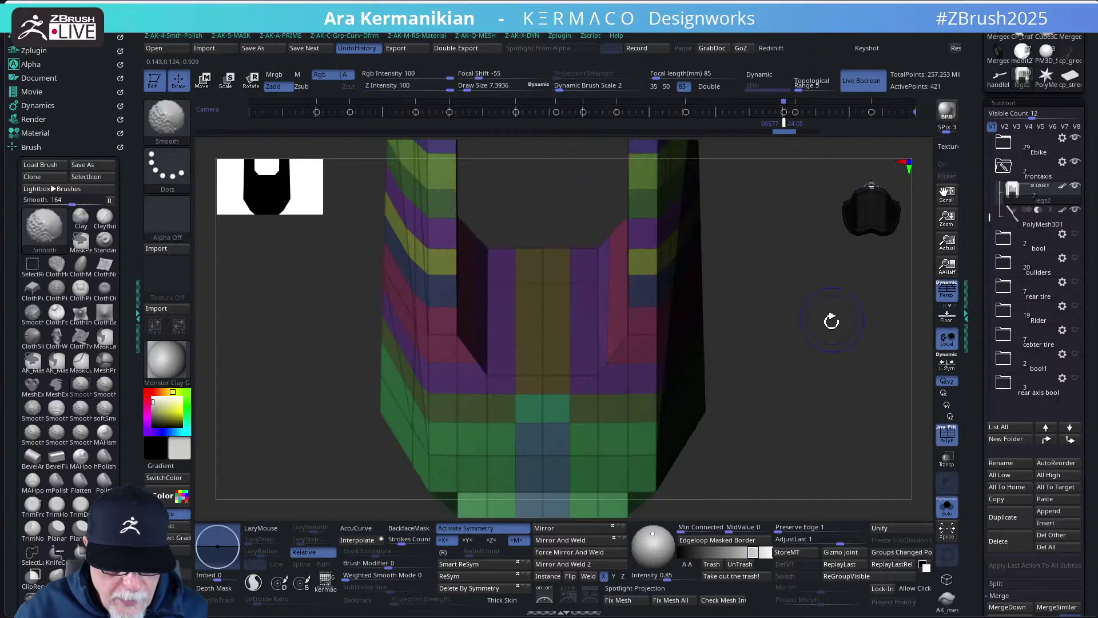
pyautogui.keyDown('ctrl'); pyautogui.keyDown('shift'); pyautogui.moveTo(703, 366); pyautogui.dragTo(493, 311); pyautogui.keyUp('shift'); pyautogui.keyUp('ctrl')
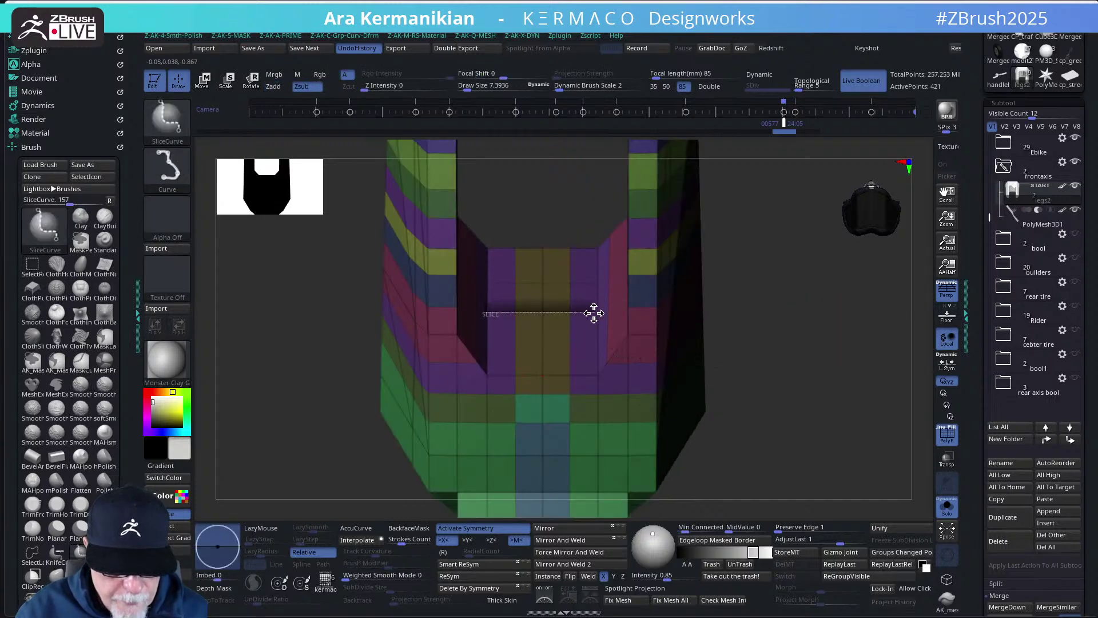
pyautogui.keyDown('ctrl'); pyautogui.keyDown('shift'); pyautogui.moveTo(595, 305); pyautogui.dragTo(595, 306); pyautogui.keyUp('shift'); pyautogui.keyUp('ctrl')
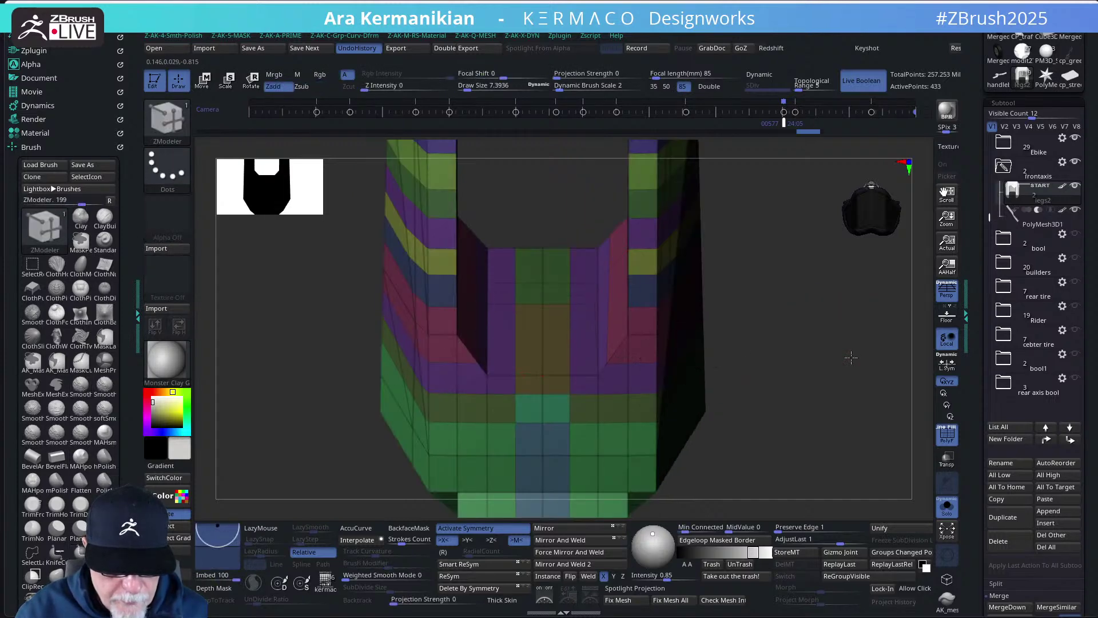
pyautogui.moveTo(850, 357); pyautogui.dragTo(838, 446)
pyautogui.moveTo(816, 381); pyautogui.dragTo(718, 374)
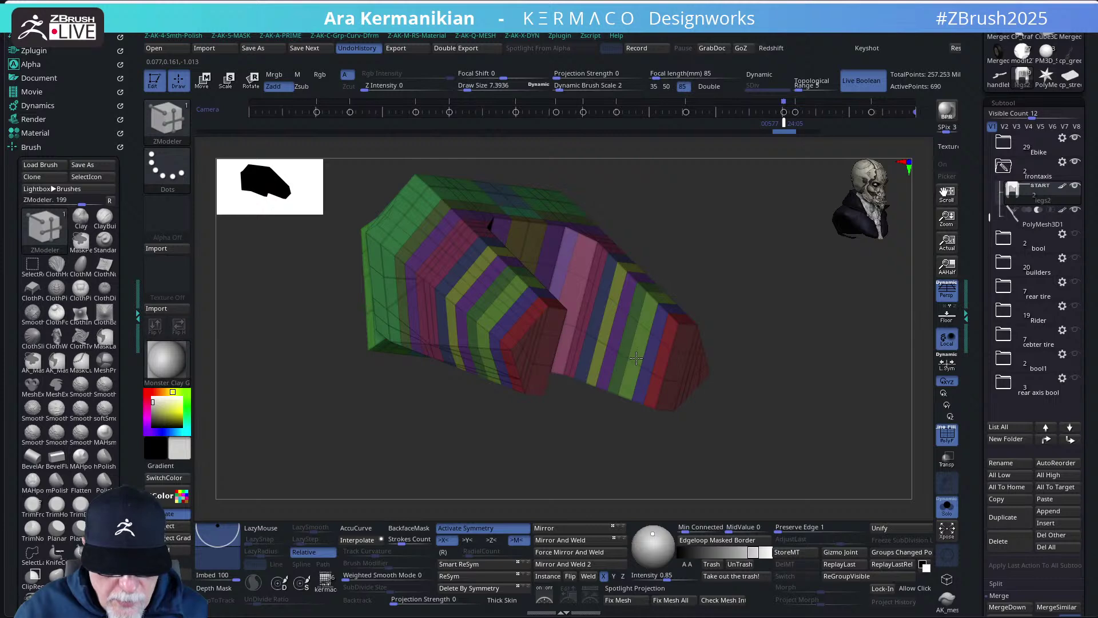
pyautogui.moveTo(721, 394); pyautogui.dragTo(849, 488)
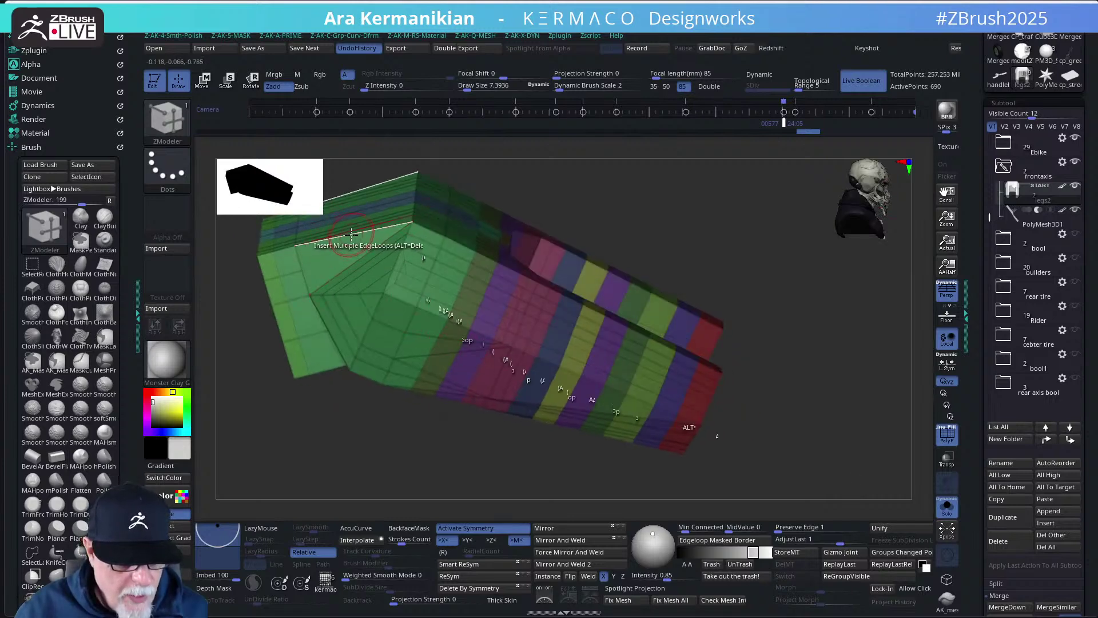
pyautogui.moveTo(671, 213); pyautogui.dragTo(711, 233)
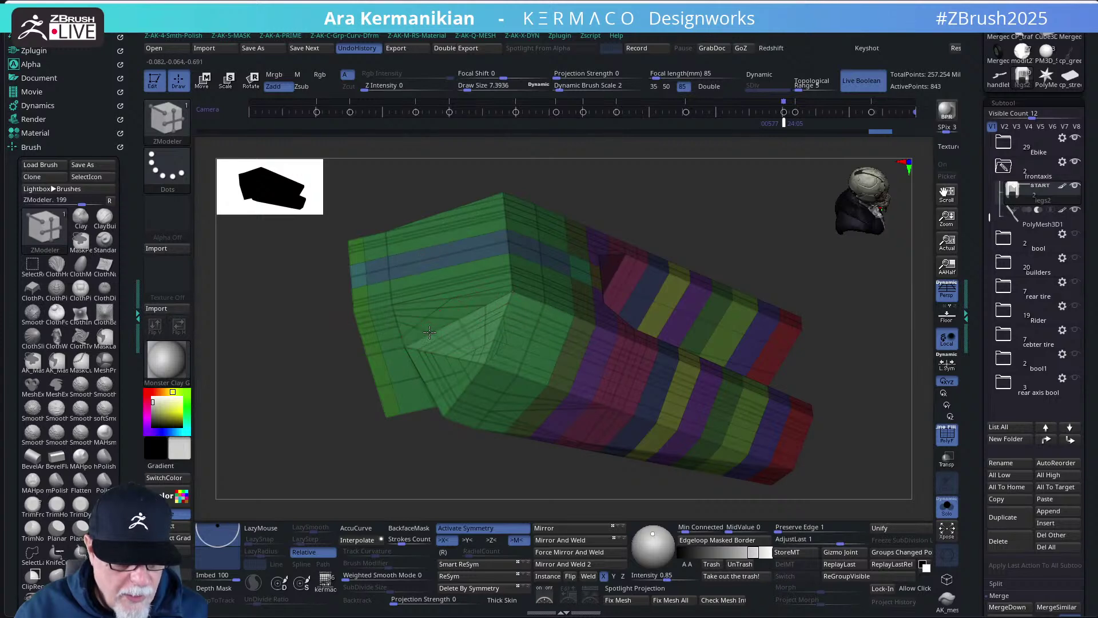
pyautogui.moveTo(857, 309); pyautogui.dragTo(789, 293)
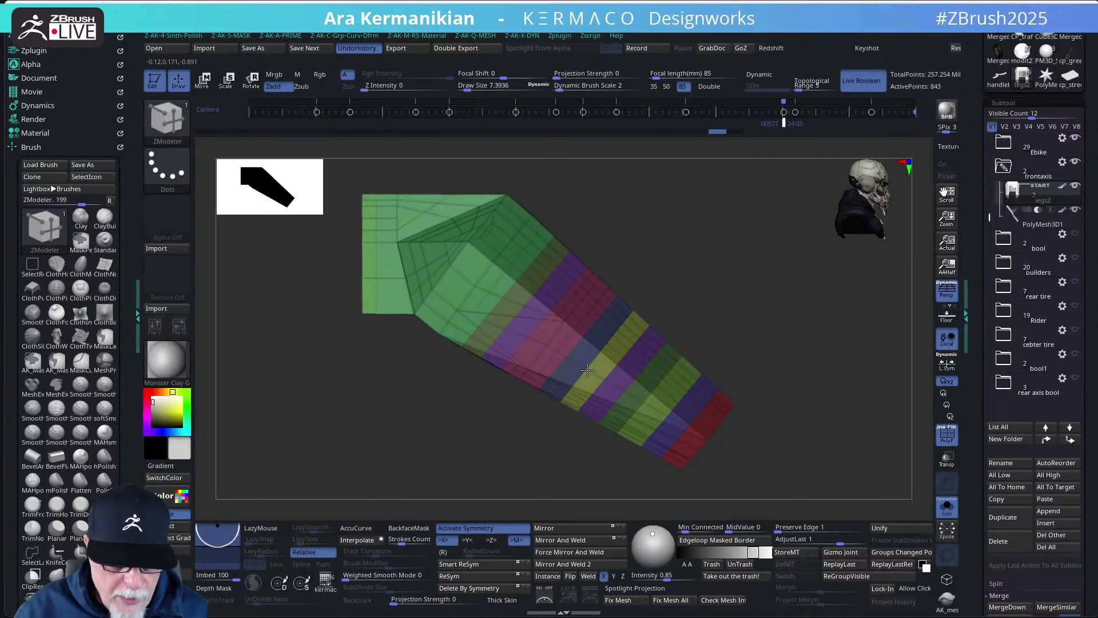
pyautogui.moveTo(587, 371); pyautogui.dragTo(653, 349)
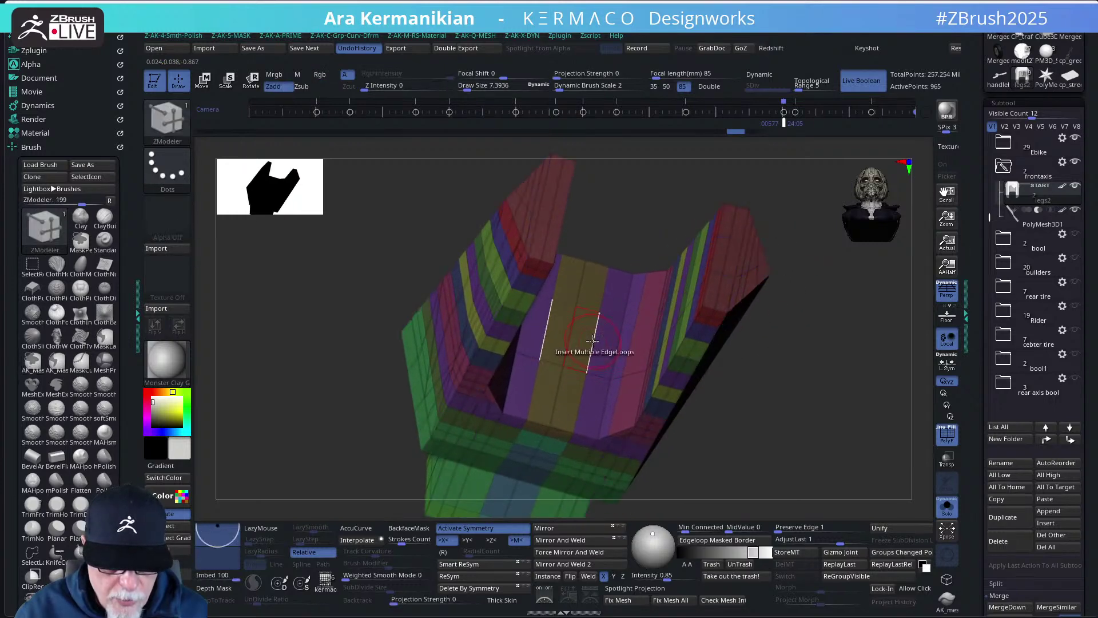
# - Insert multiple edge loops along the lower bar, undoing the loops near the red end
pyautogui.click(613, 316)
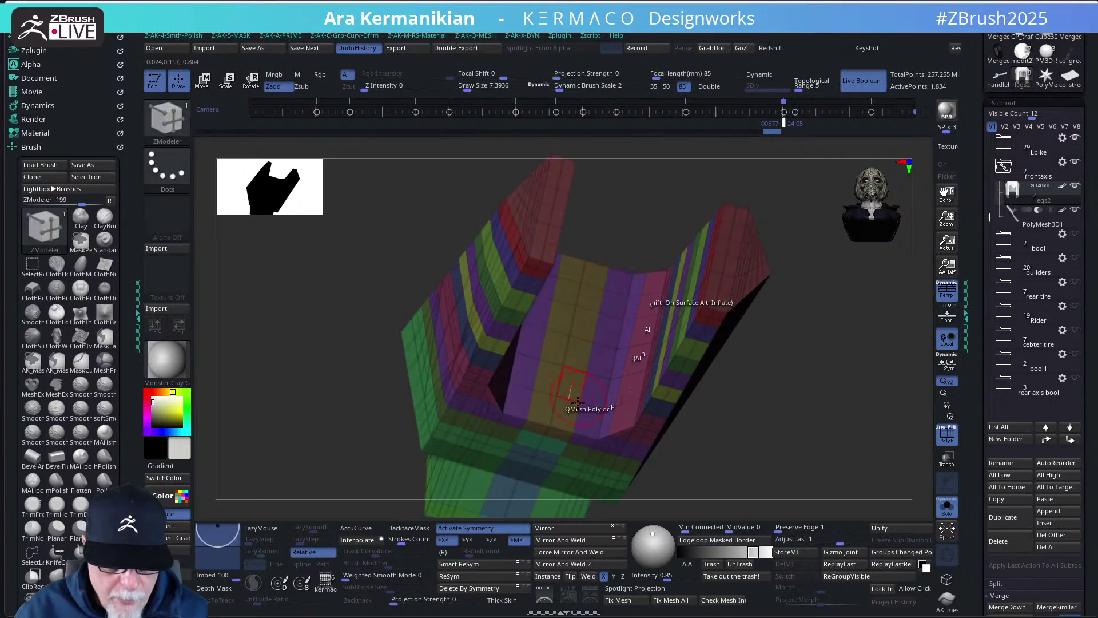
pyautogui.keyDown('alt'); pyautogui.moveTo(836, 417); pyautogui.dragTo(617, 388); pyautogui.keyUp('alt')
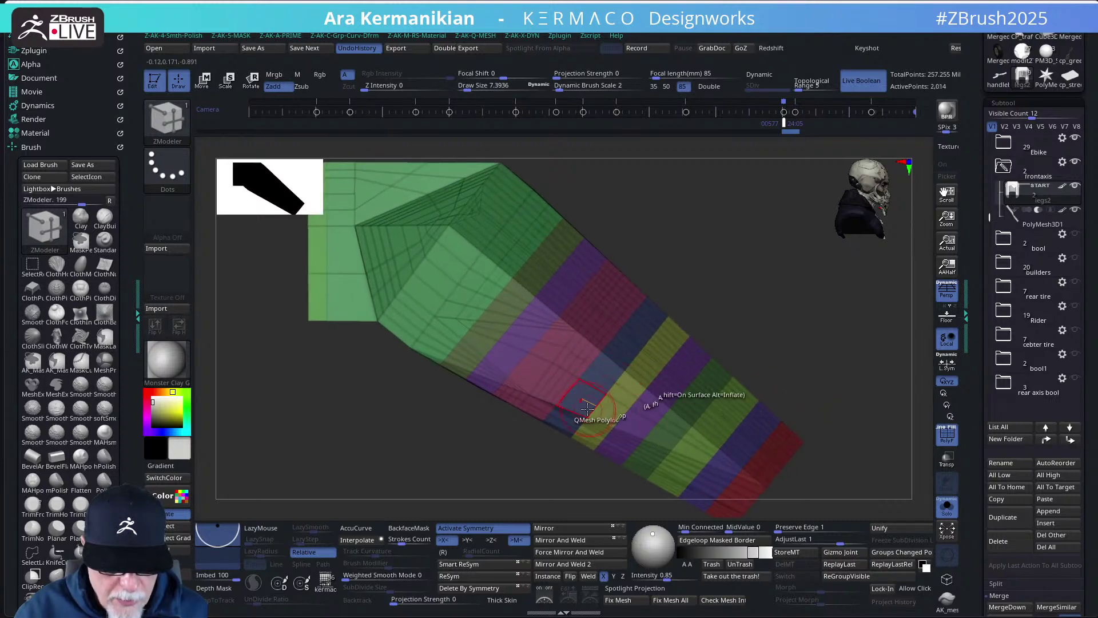
pyautogui.keyDown('alt'); pyautogui.moveTo(826, 414); pyautogui.dragTo(725, 337); pyautogui.keyUp('alt')
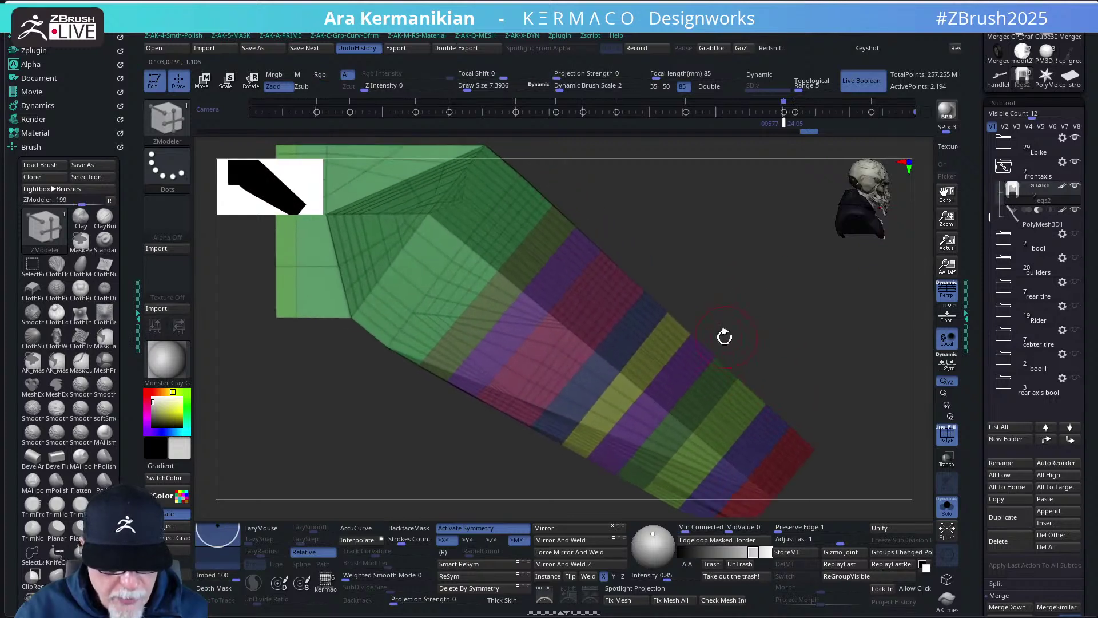
pyautogui.click(614, 395)
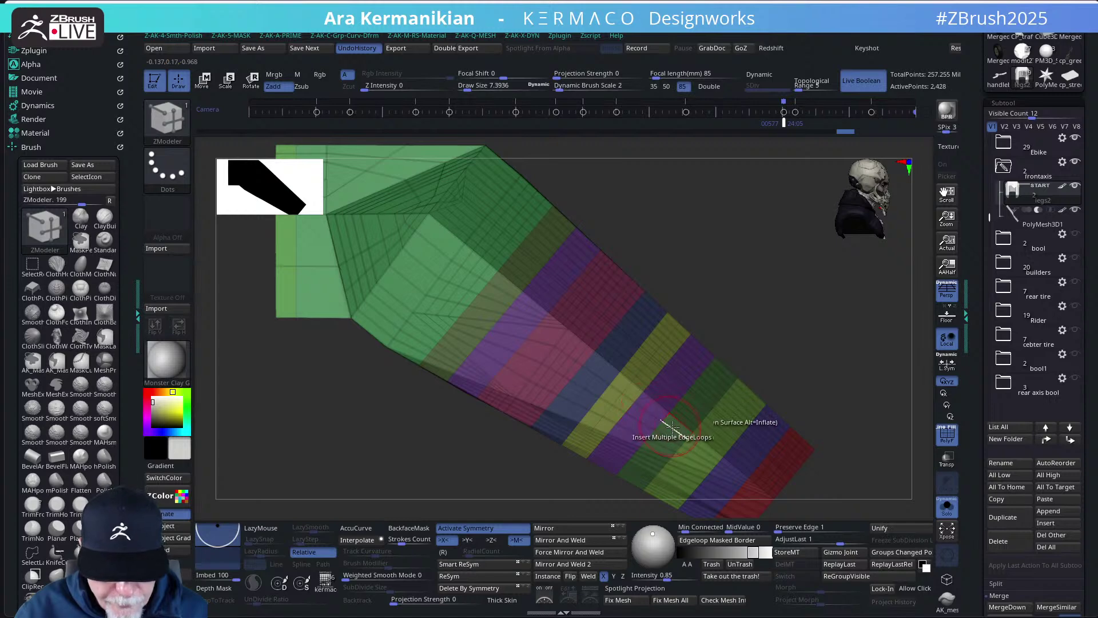
pyautogui.click(724, 433)
pyautogui.keyDown('alt'); pyautogui.moveTo(831, 400); pyautogui.dragTo(699, 373); pyautogui.keyUp('alt')
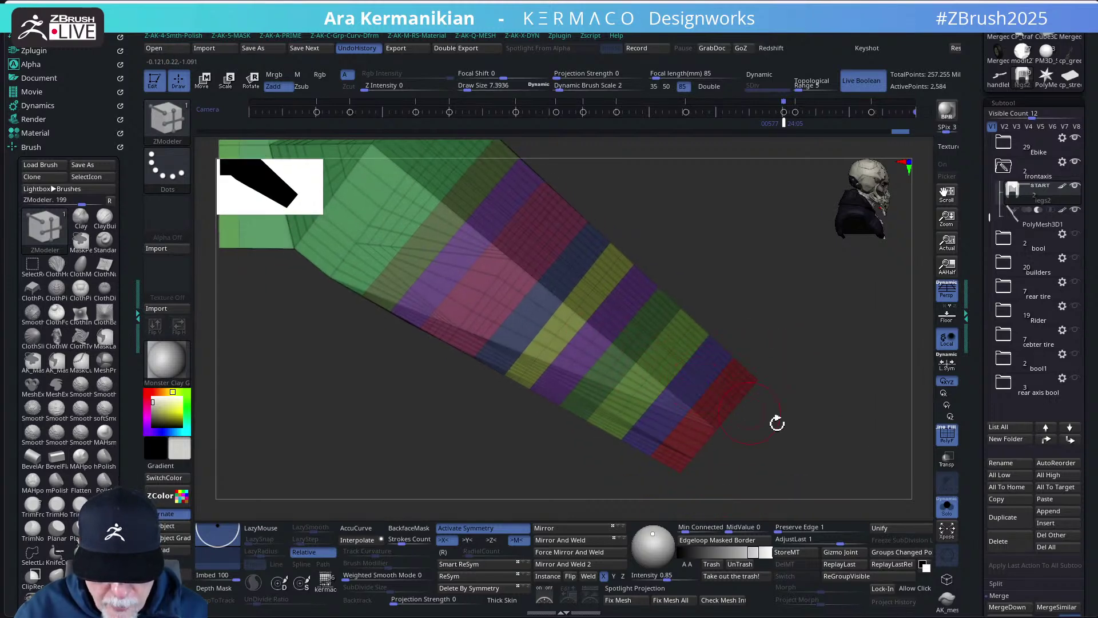
pyautogui.hotkey('ctrl', 'z')
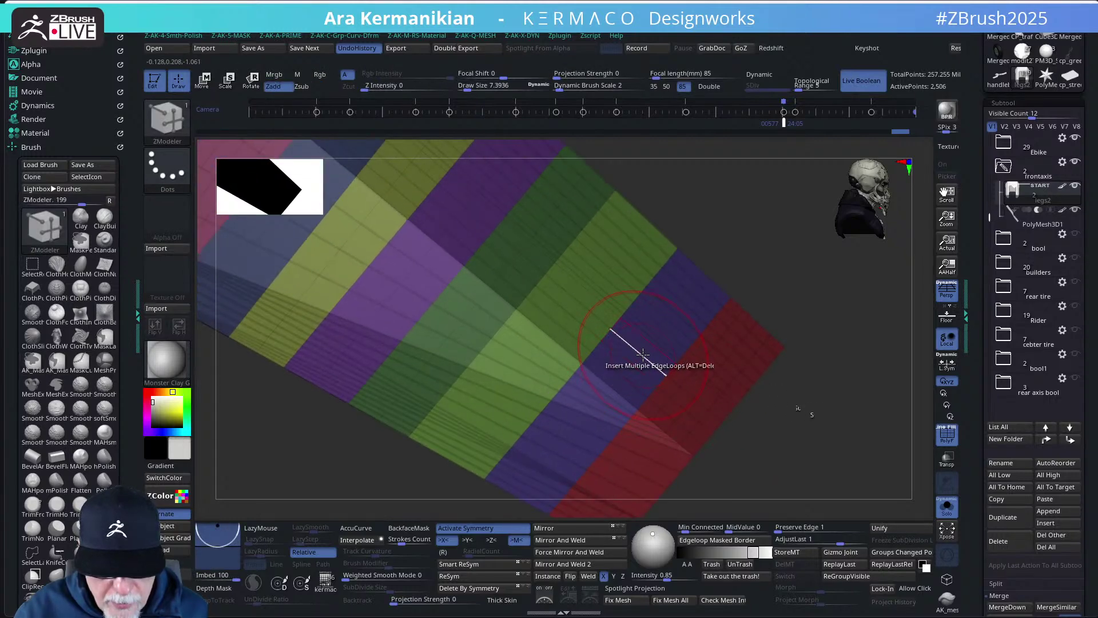
pyautogui.moveTo(795, 447); pyautogui.dragTo(790, 407)
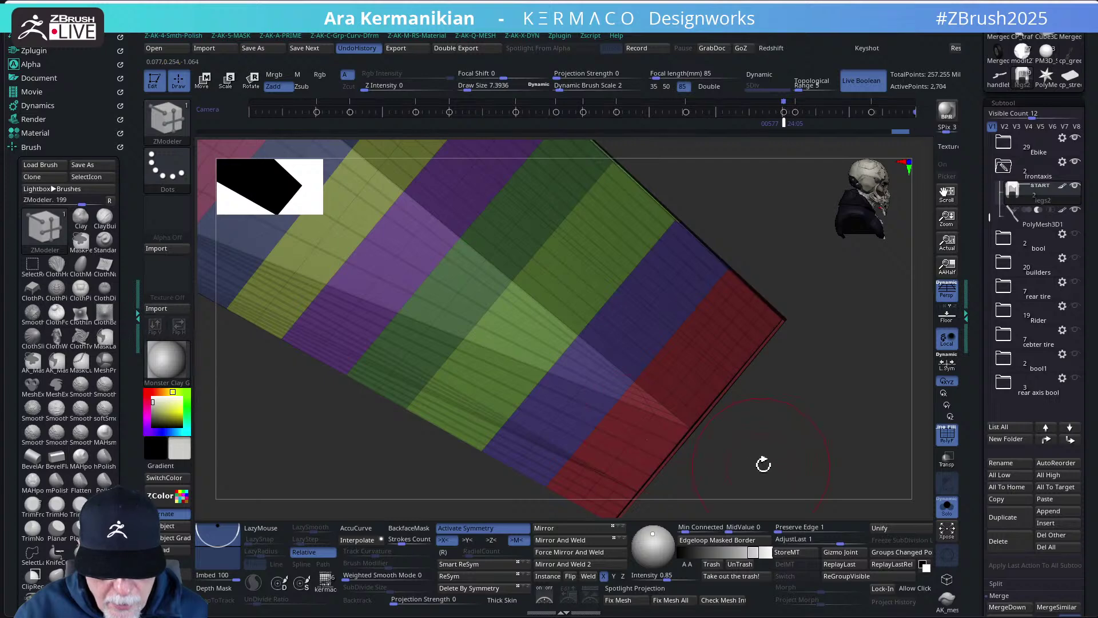
pyautogui.moveTo(764, 464); pyautogui.dragTo(824, 475)
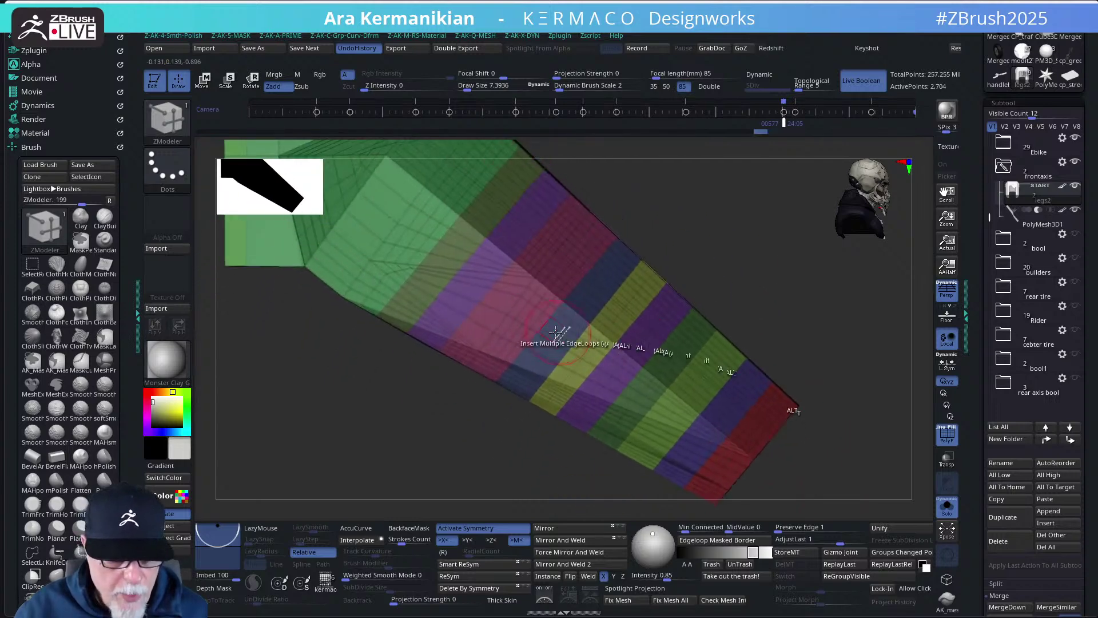
# - Insert more edge loops around the green bend section, then view the arch top
pyautogui.click(492, 306)
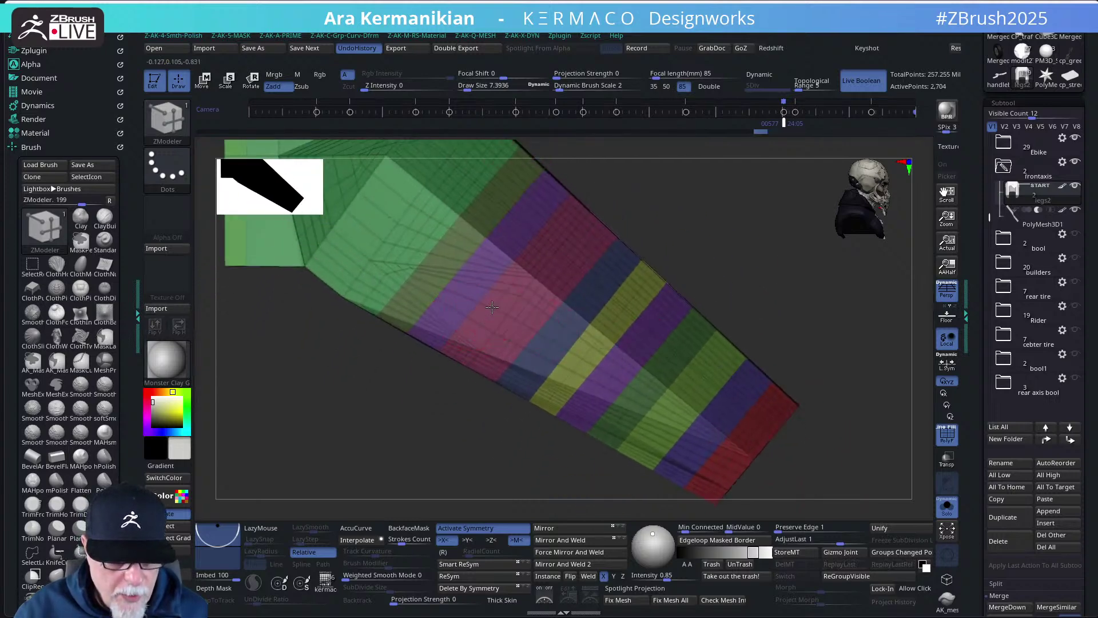
pyautogui.click(469, 285)
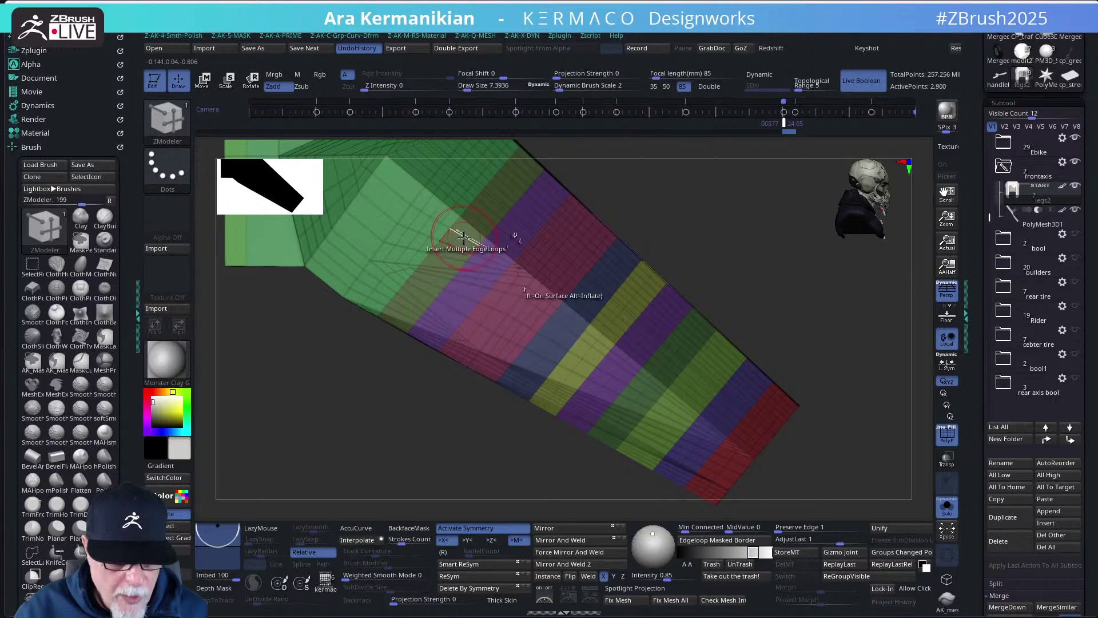
pyautogui.keyDown('alt'); pyautogui.moveTo(714, 238); pyautogui.dragTo(791, 335); pyautogui.keyUp('alt')
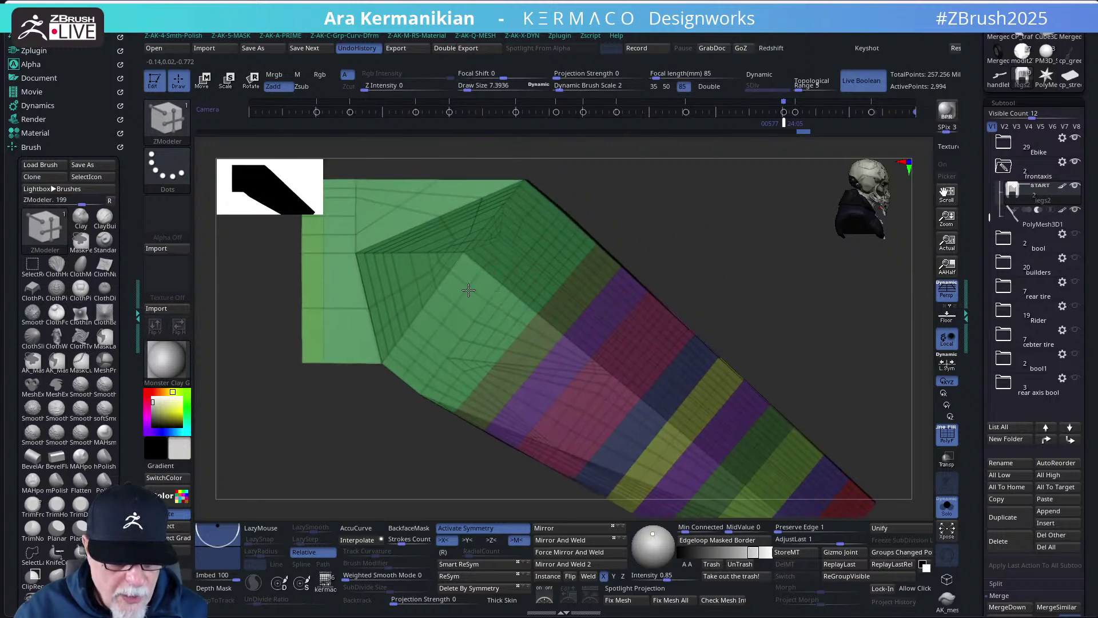
pyautogui.moveTo(736, 277)
pyautogui.keyDown('alt'); pyautogui.mouseDown()
pyautogui.moveTo(681, 263)
pyautogui.moveTo(709, 280)
pyautogui.moveTo(739, 272)
pyautogui.moveTo(723, 297)
pyautogui.mouseUp(); pyautogui.keyUp('alt')
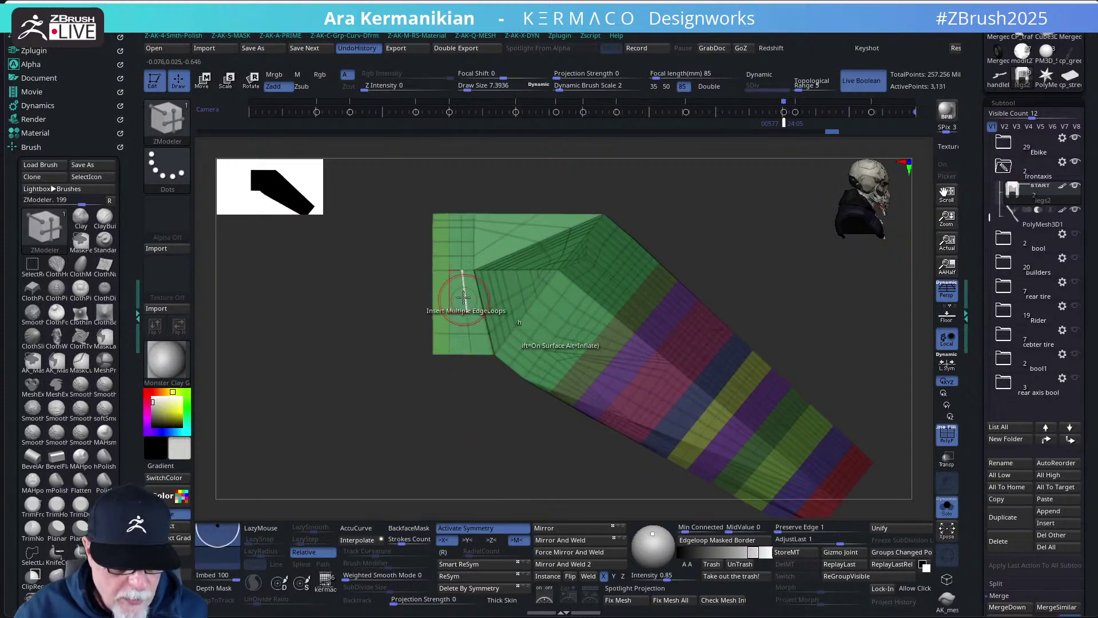
pyautogui.moveTo(819, 277); pyautogui.dragTo(606, 276)
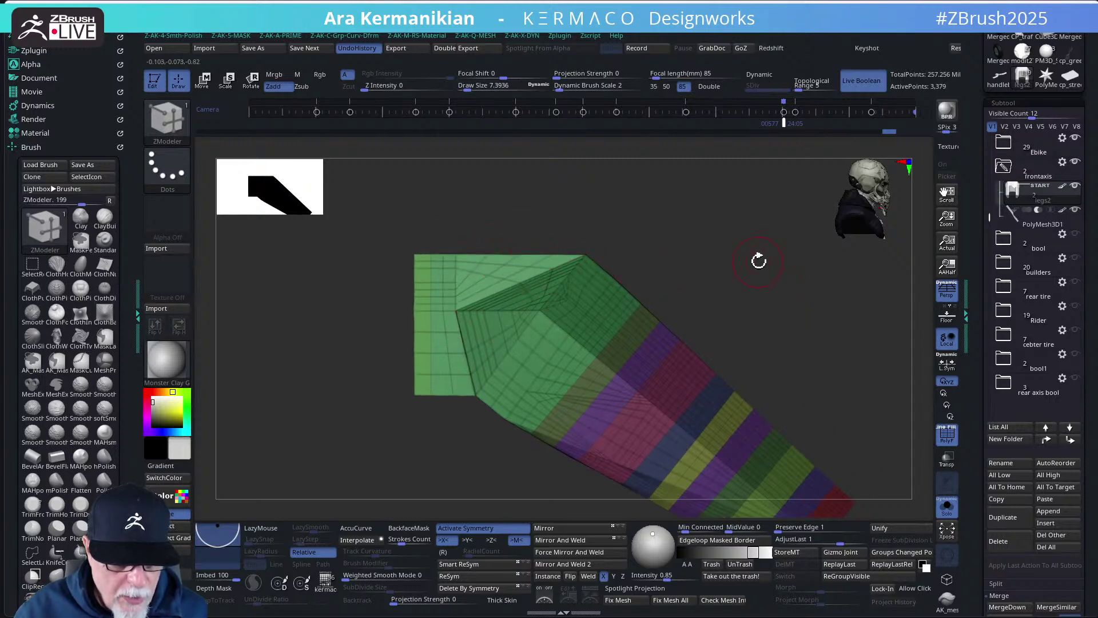
pyautogui.moveTo(759, 258); pyautogui.dragTo(763, 346)
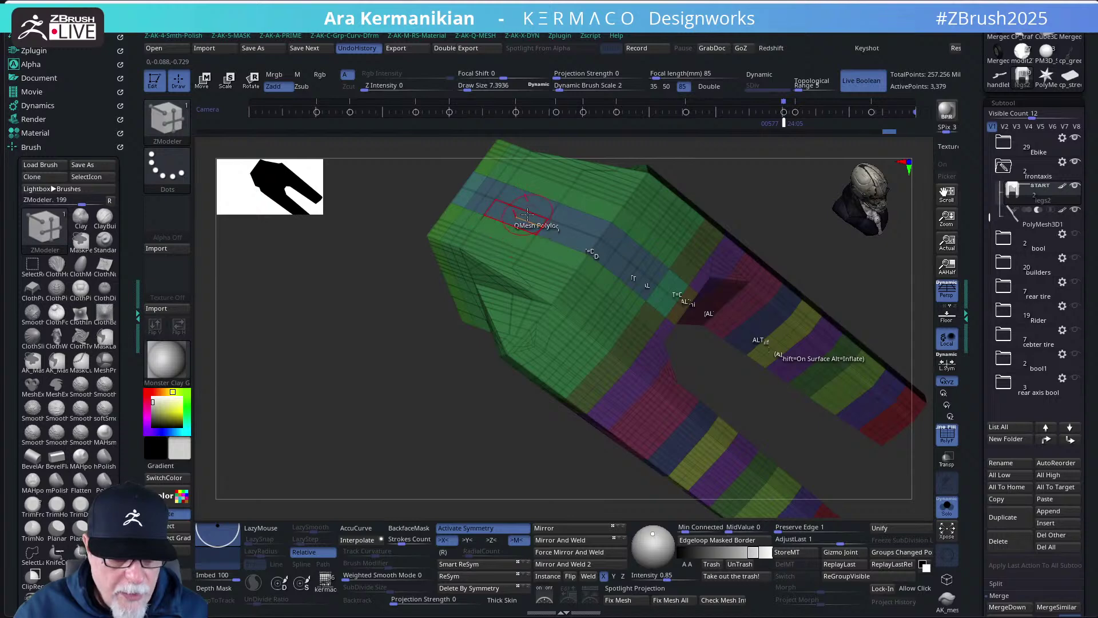
pyautogui.moveTo(318, 268); pyautogui.dragTo(310, 376)
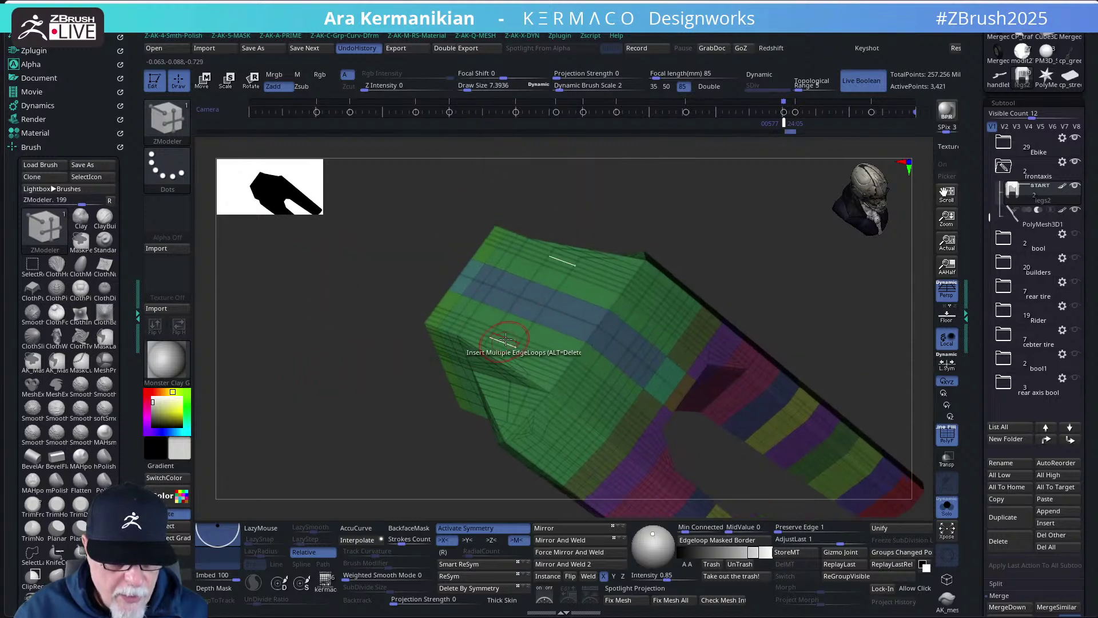
pyautogui.moveTo(807, 336); pyautogui.dragTo(559, 346)
pyautogui.moveTo(760, 353); pyautogui.dragTo(774, 312)
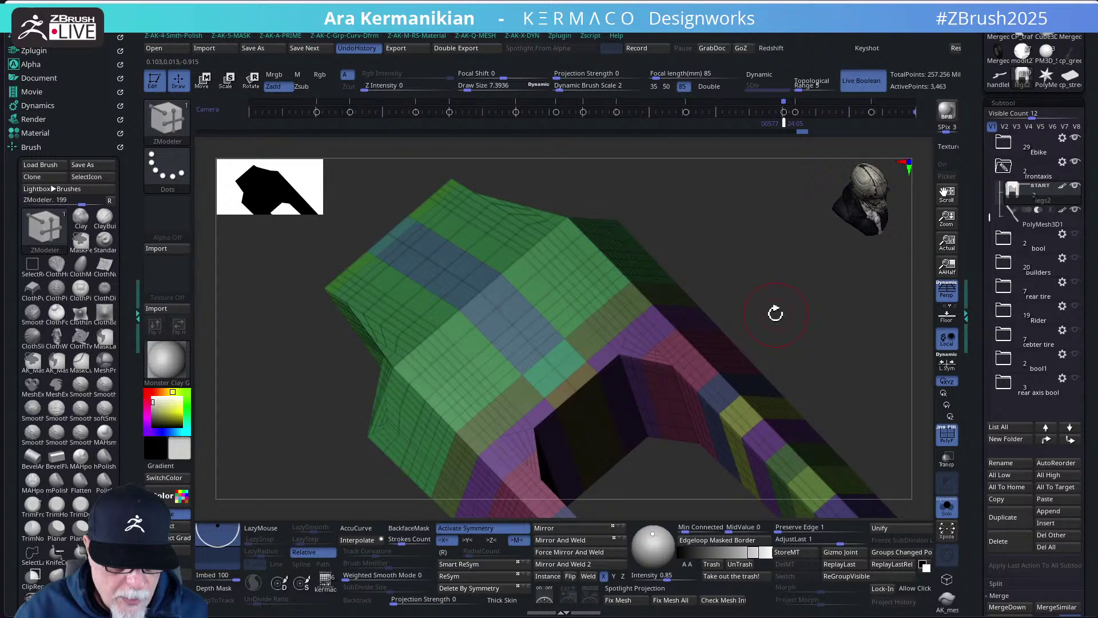
# - Set the ZModeler edge action to Slide targeting EdgeLoop Partial, then orbit the U-shaped leg piece
pyautogui.rightClick(463, 357)
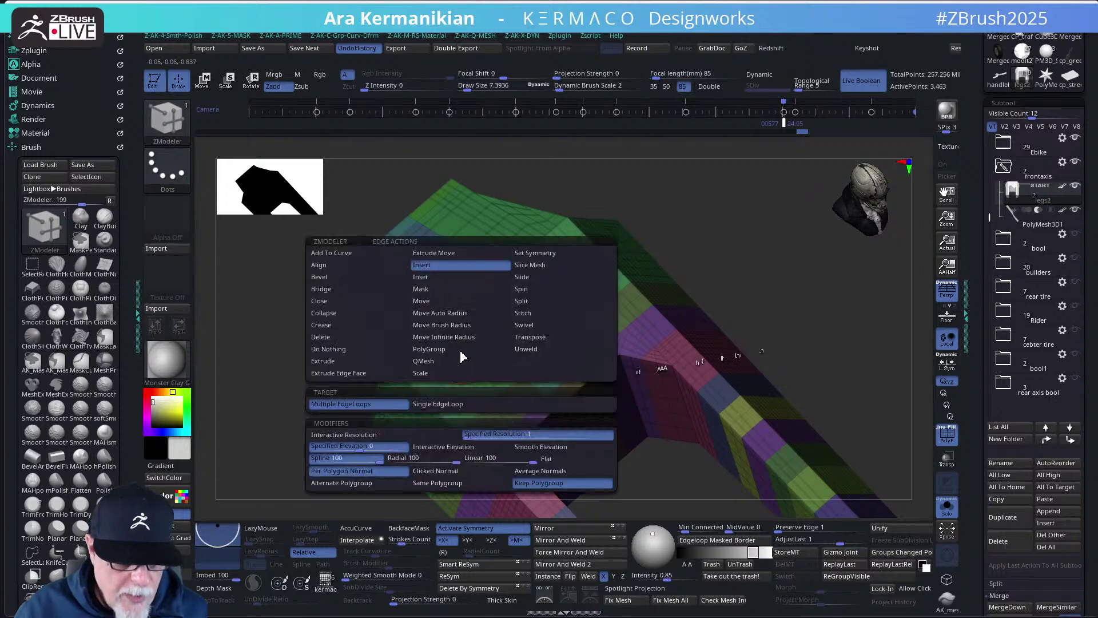
pyautogui.click(521, 281)
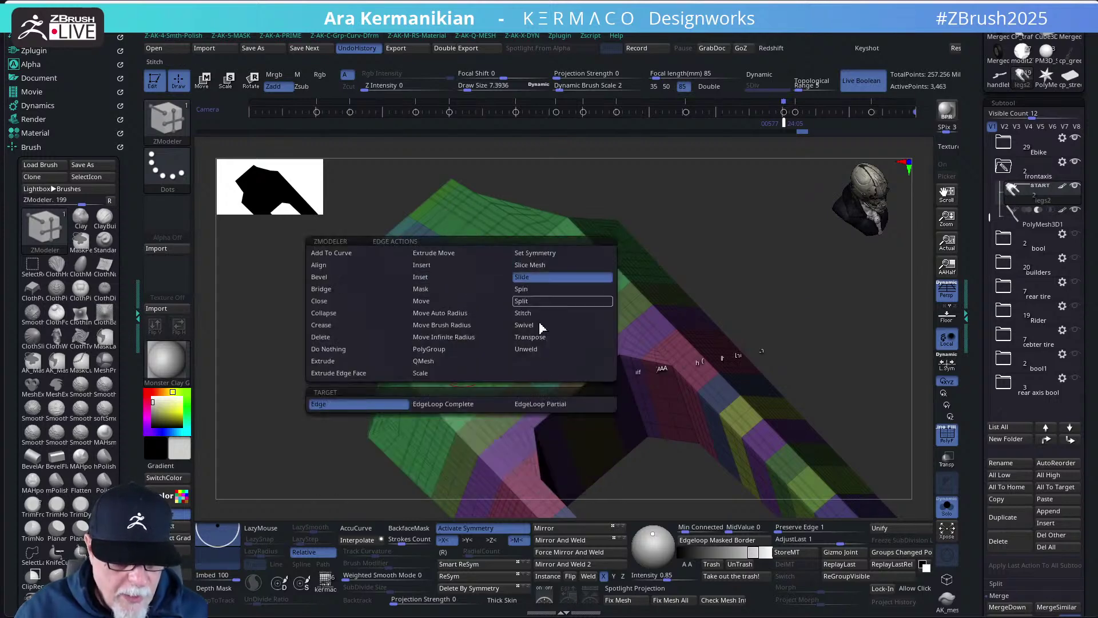
pyautogui.click(545, 404)
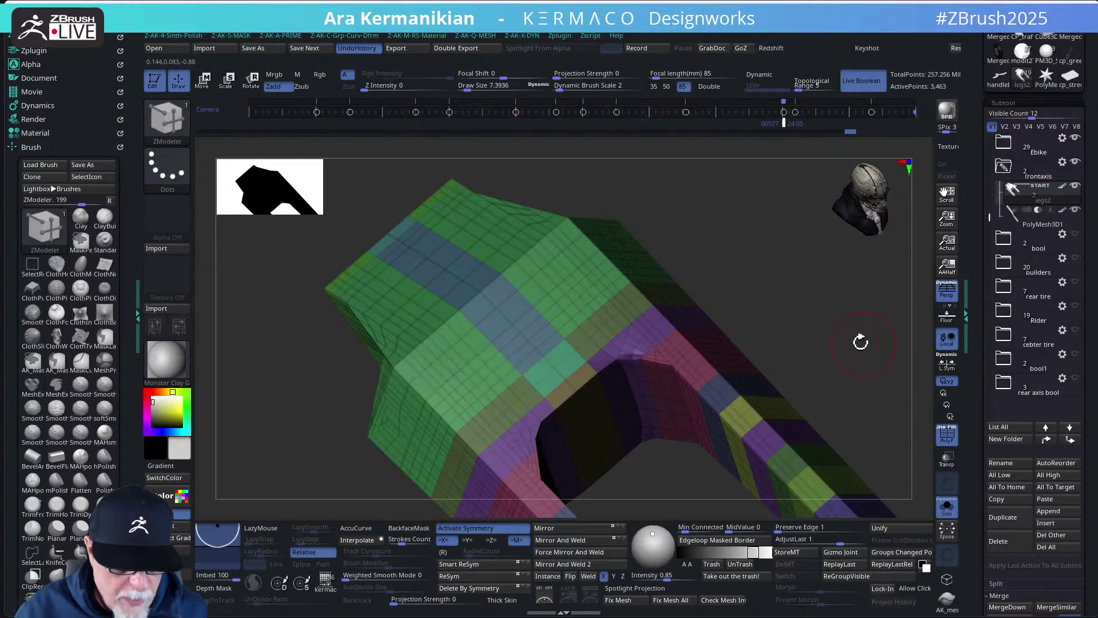
pyautogui.moveTo(858, 341); pyautogui.dragTo(782, 335)
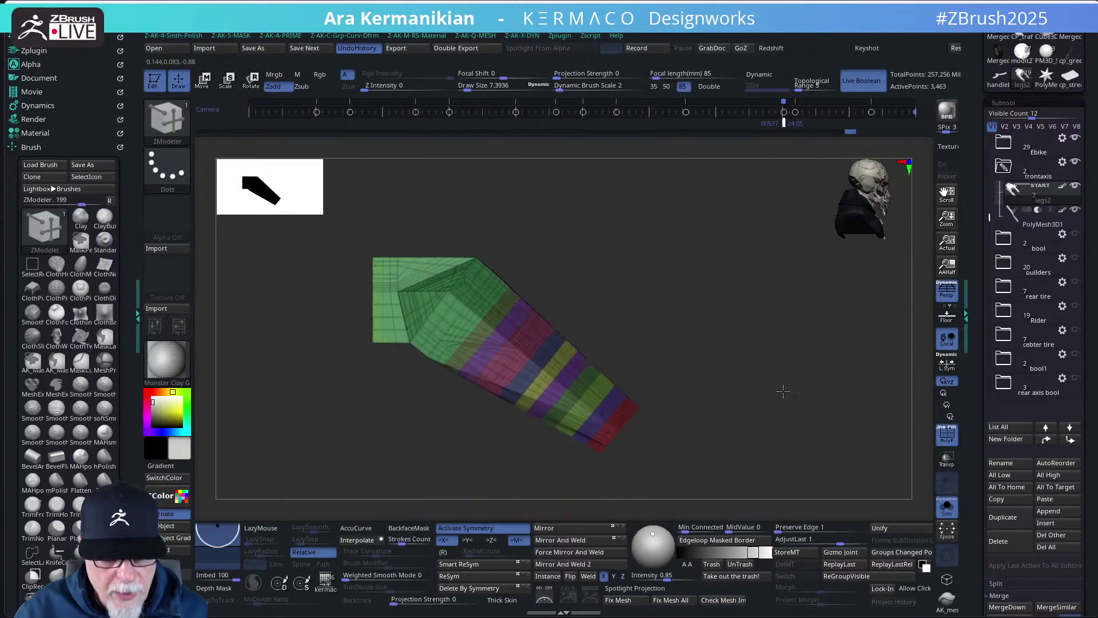
pyautogui.moveTo(783, 391); pyautogui.dragTo(814, 371)
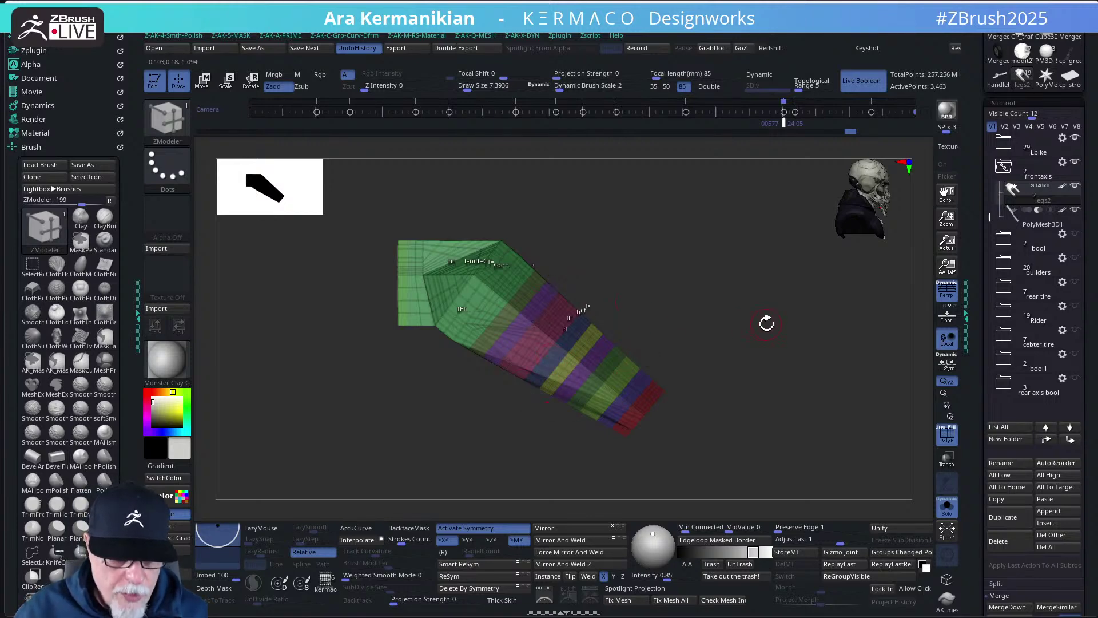
pyautogui.moveTo(767, 323); pyautogui.dragTo(790, 320)
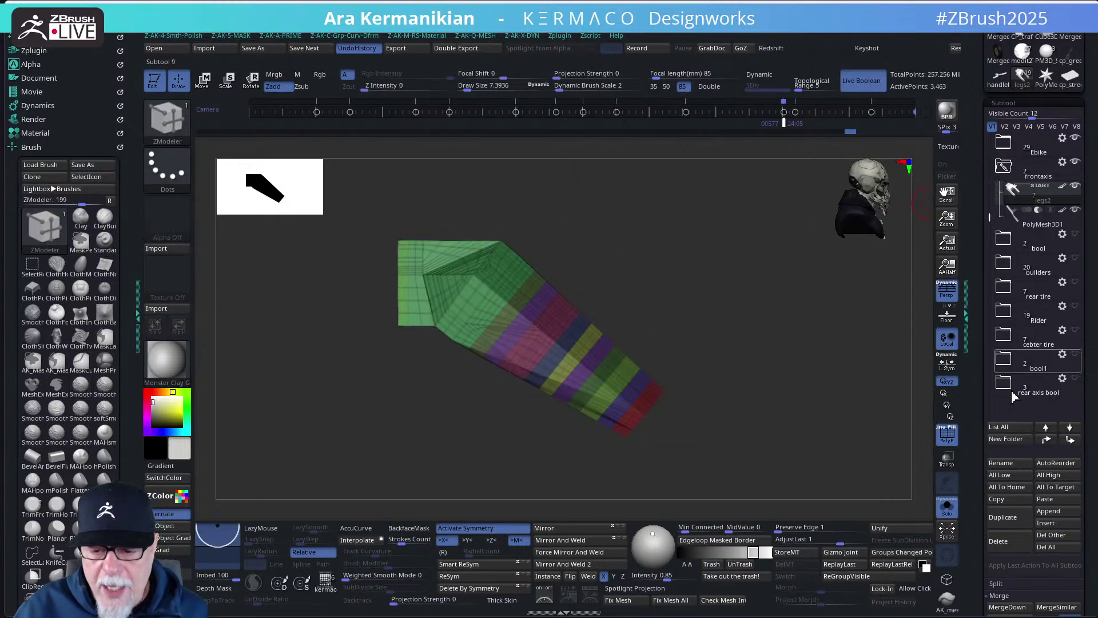
# - Duplicate the leg piece as legs3, drag Undo History to the start, and select legs3
pyautogui.click(1003, 517)
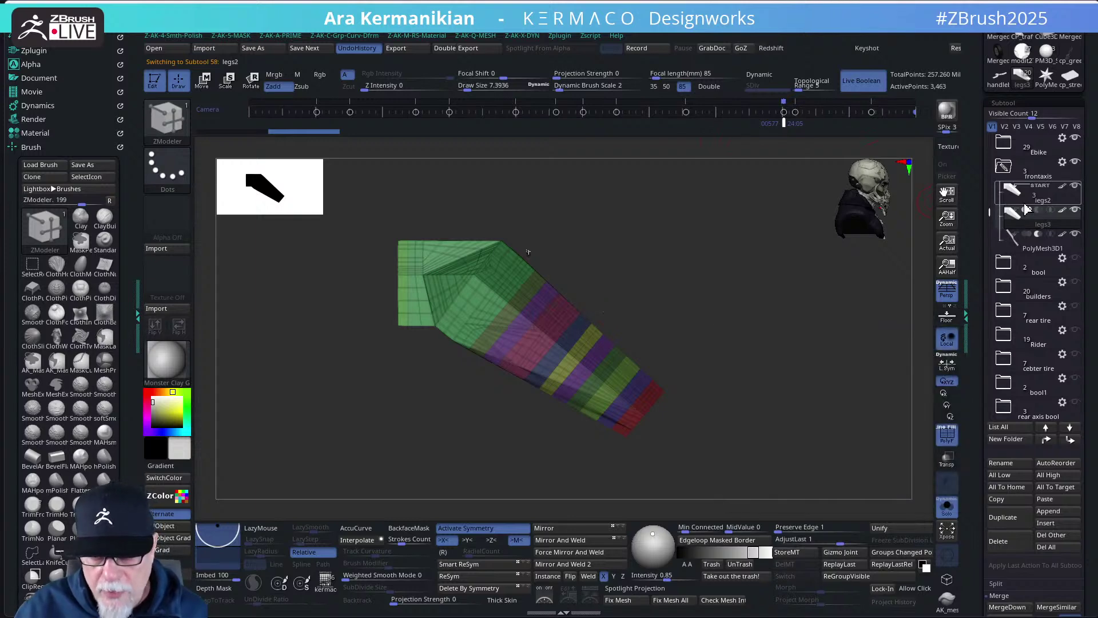
pyautogui.moveTo(851, 134); pyautogui.dragTo(126, 191)
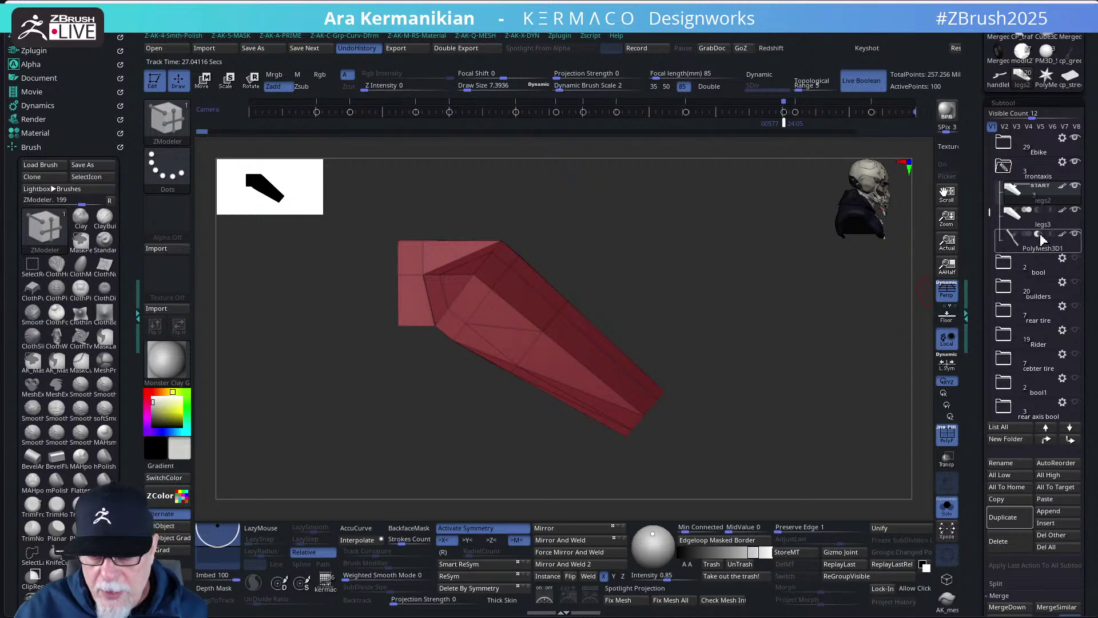
pyautogui.moveTo(1031, 209)
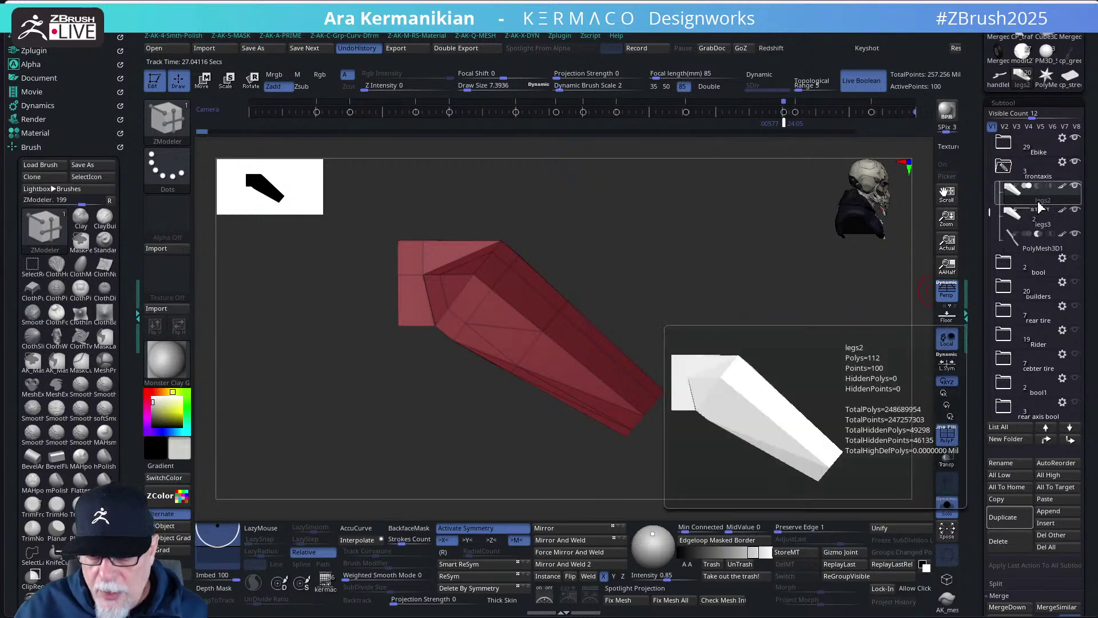
pyautogui.scroll(-1, 1036, 418)
pyautogui.click(1048, 440)
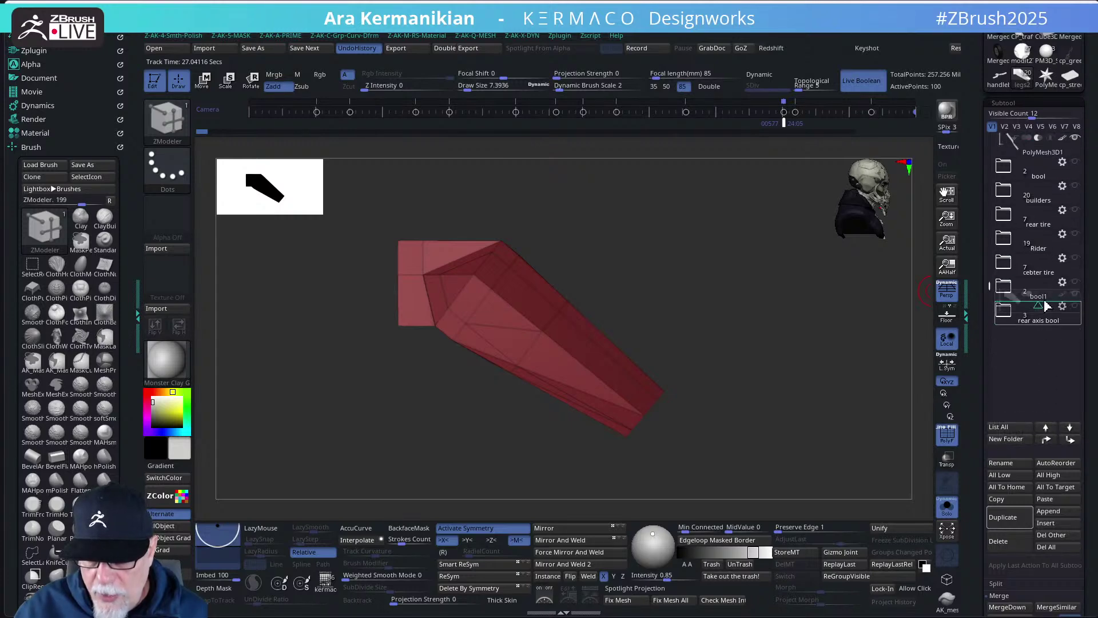
pyautogui.moveTo(1055, 213)
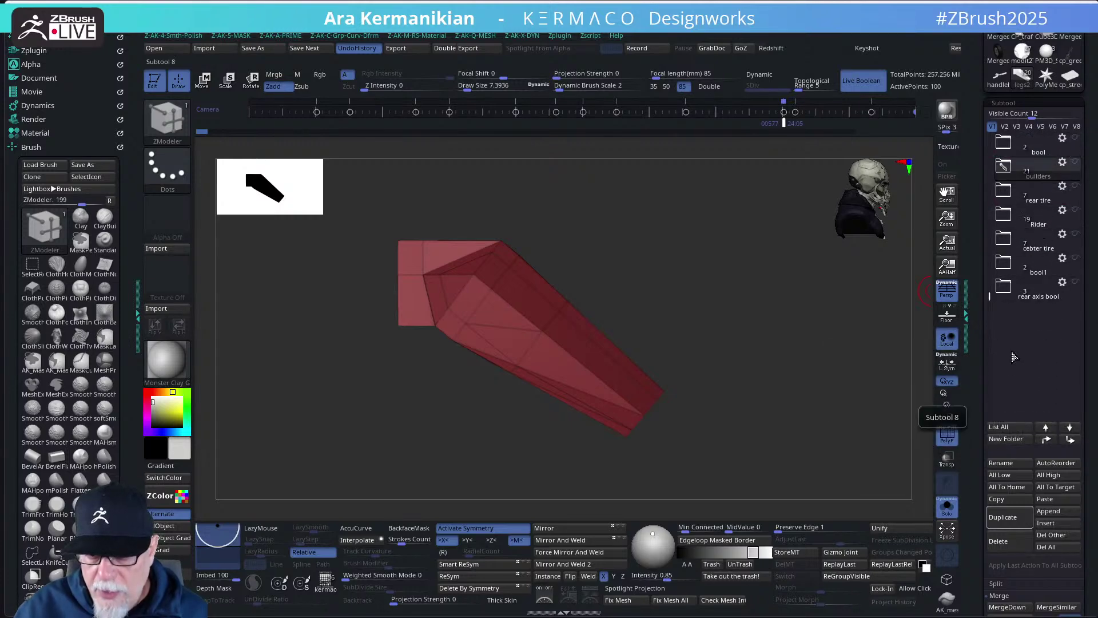
pyautogui.scroll(5, 994, 289)
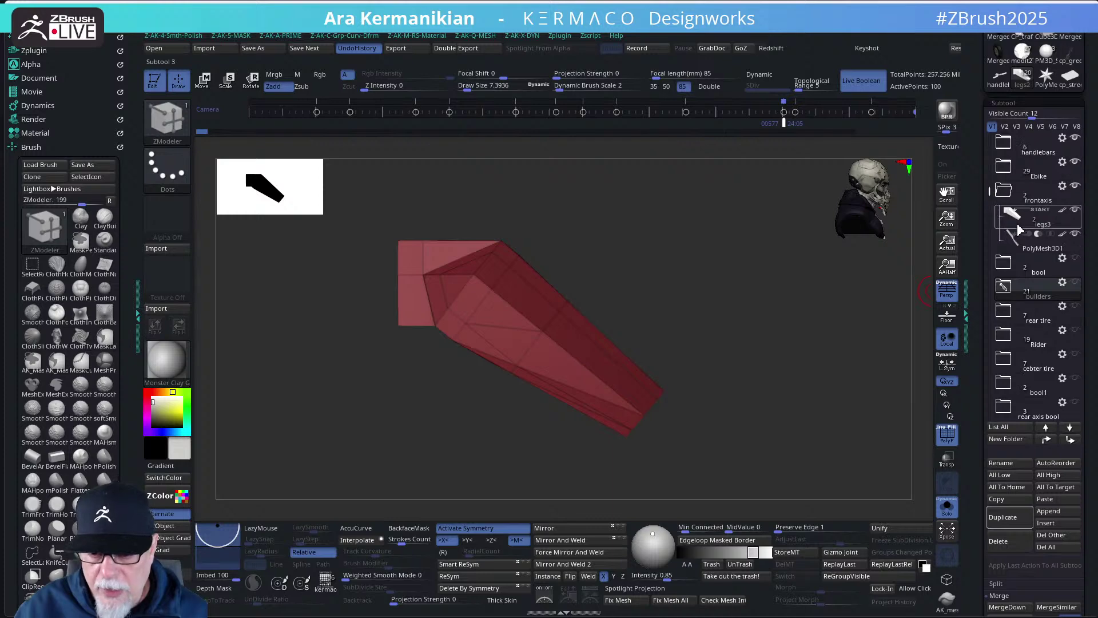
pyautogui.click(1030, 229)
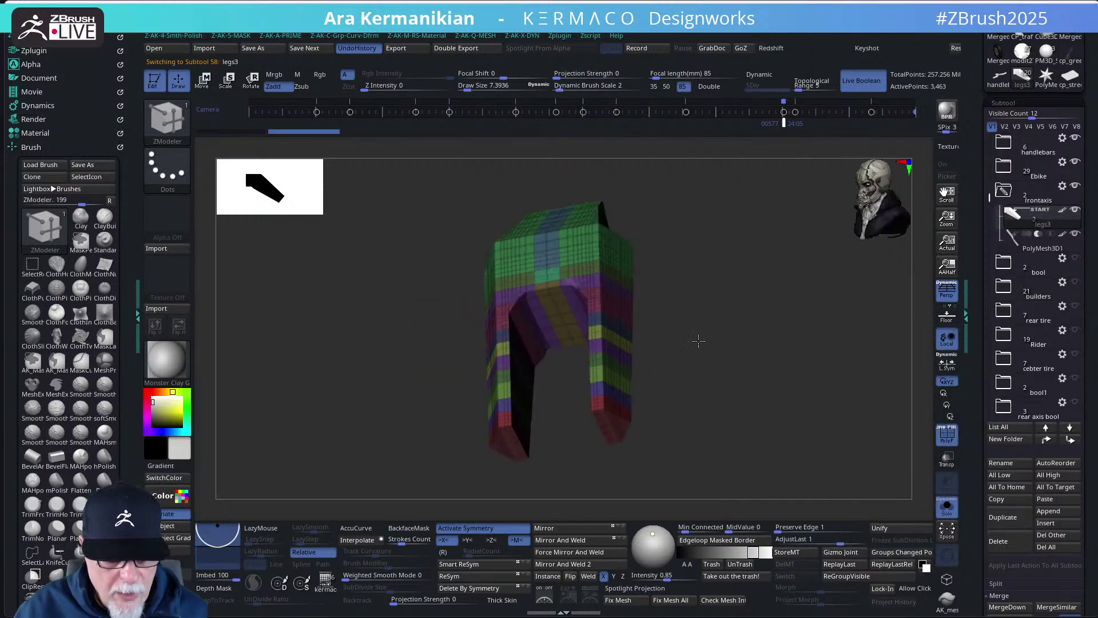
# - Apply Mirror And Weld to legs3, undo it and reapply, then rotate to a front view to check
pyautogui.moveTo(725, 306); pyautogui.dragTo(651, 304)
pyautogui.moveTo(784, 304); pyautogui.dragTo(812, 403)
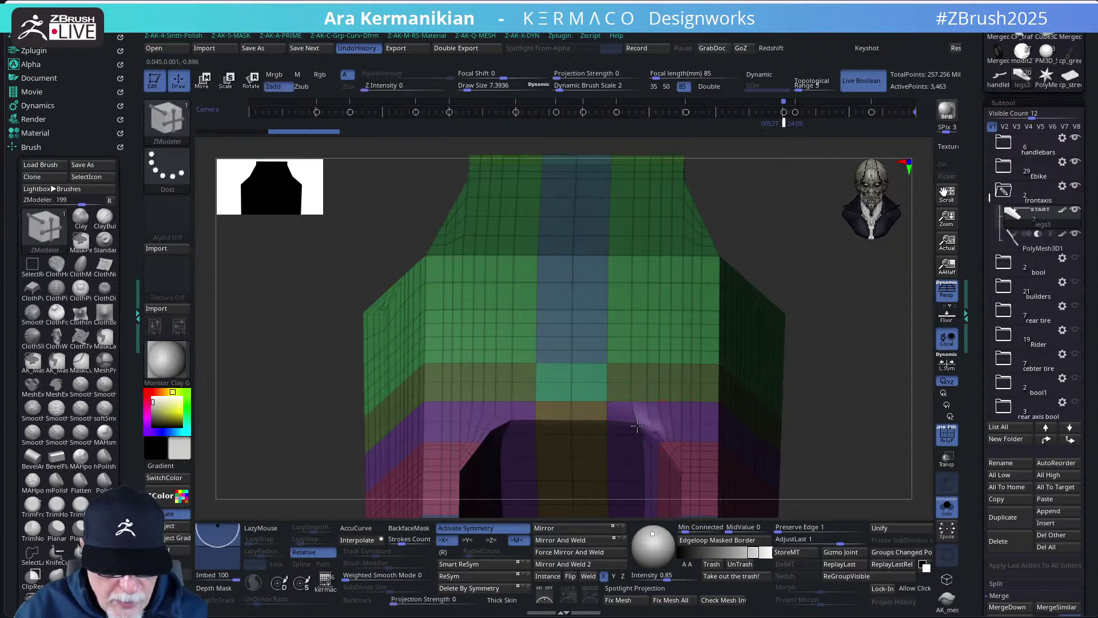
pyautogui.moveTo(855, 467); pyautogui.dragTo(715, 506)
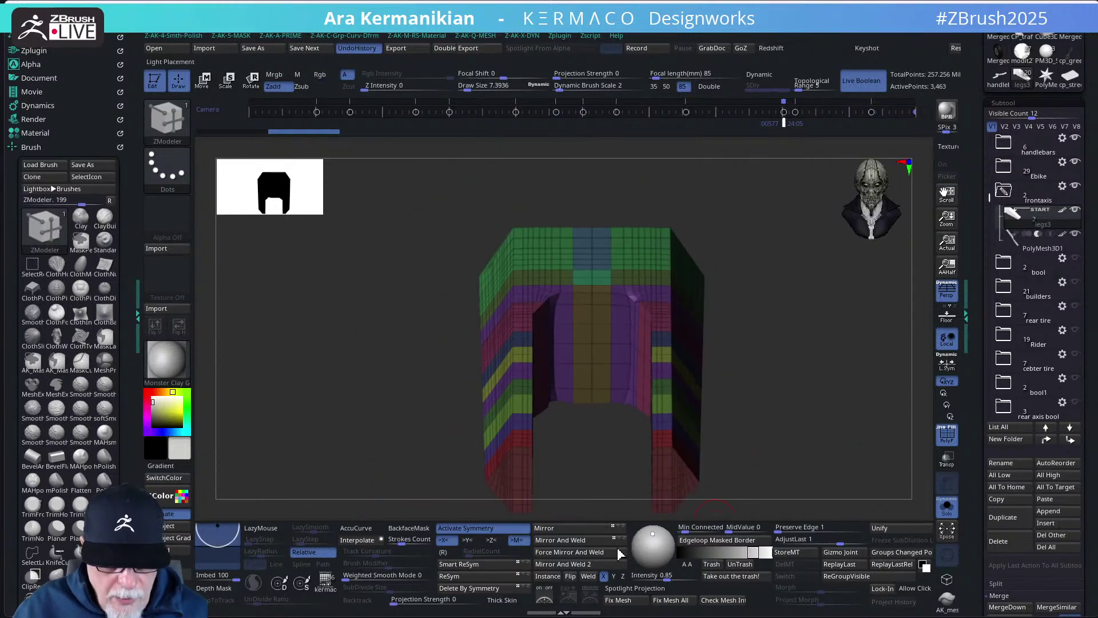
pyautogui.moveTo(777, 377); pyautogui.dragTo(782, 405)
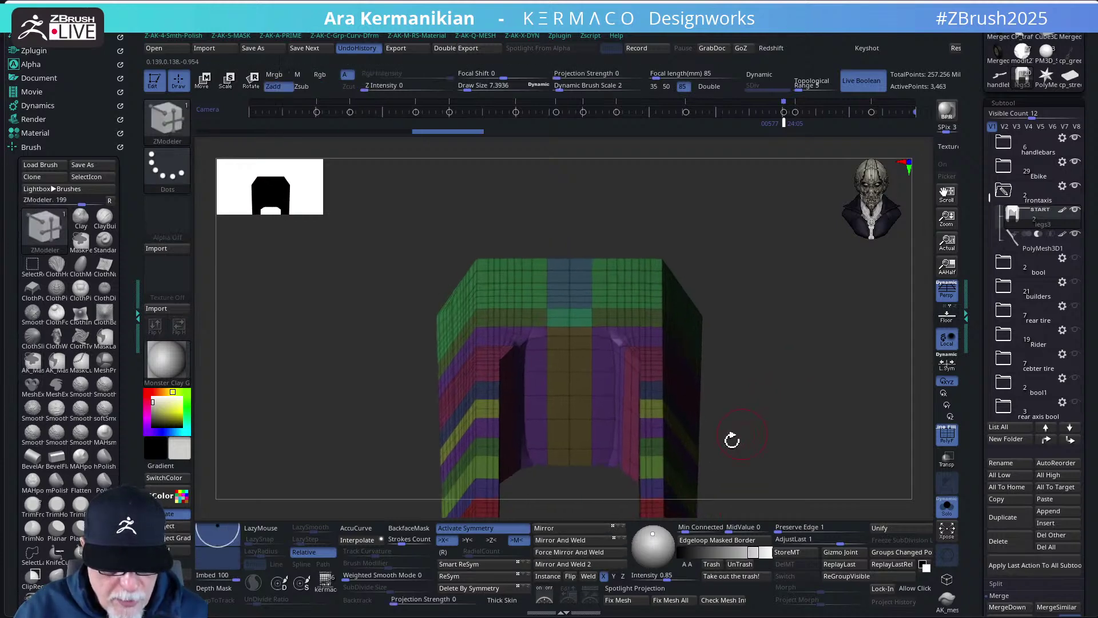
pyautogui.click(573, 540)
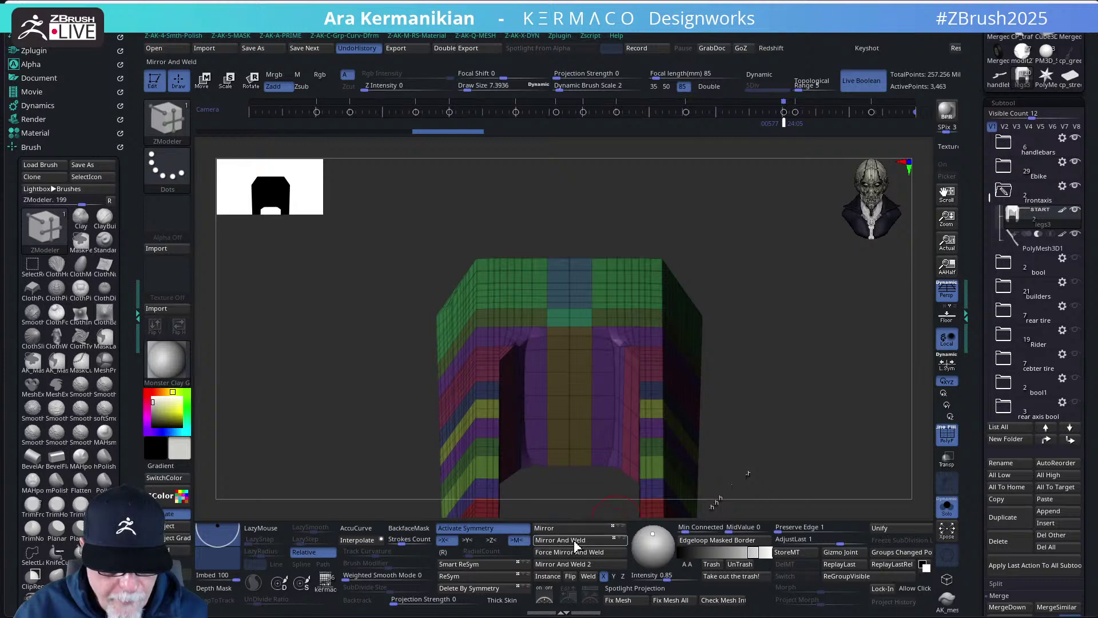
pyautogui.hotkey('ctrl', 'z')
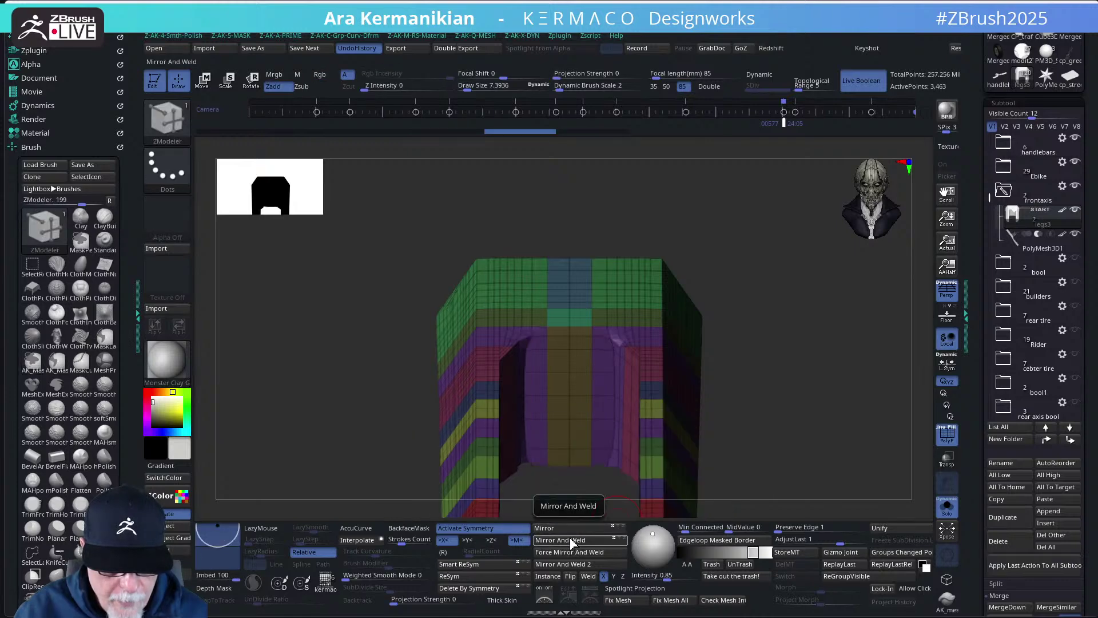
pyautogui.click(570, 540)
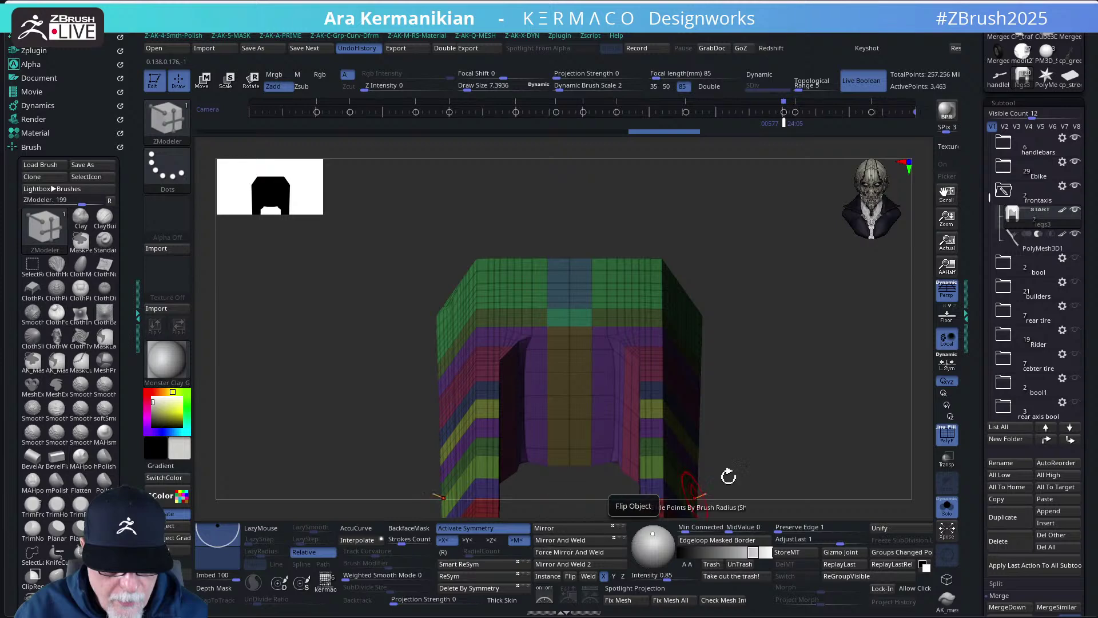
pyautogui.moveTo(797, 386); pyautogui.dragTo(632, 348)
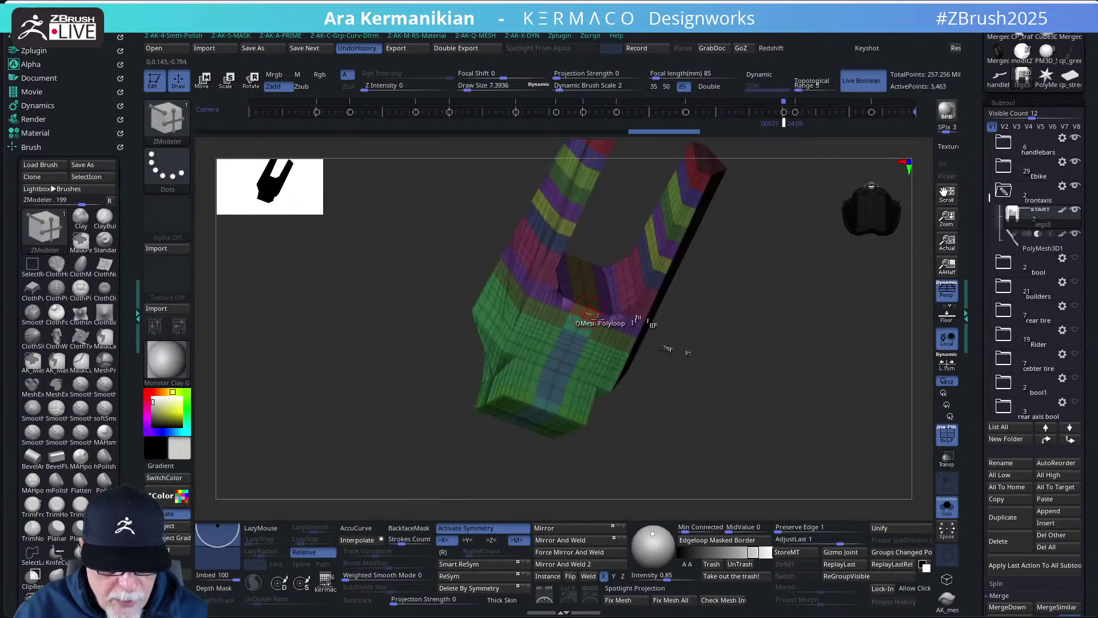
pyautogui.moveTo(720, 417); pyautogui.dragTo(746, 420)
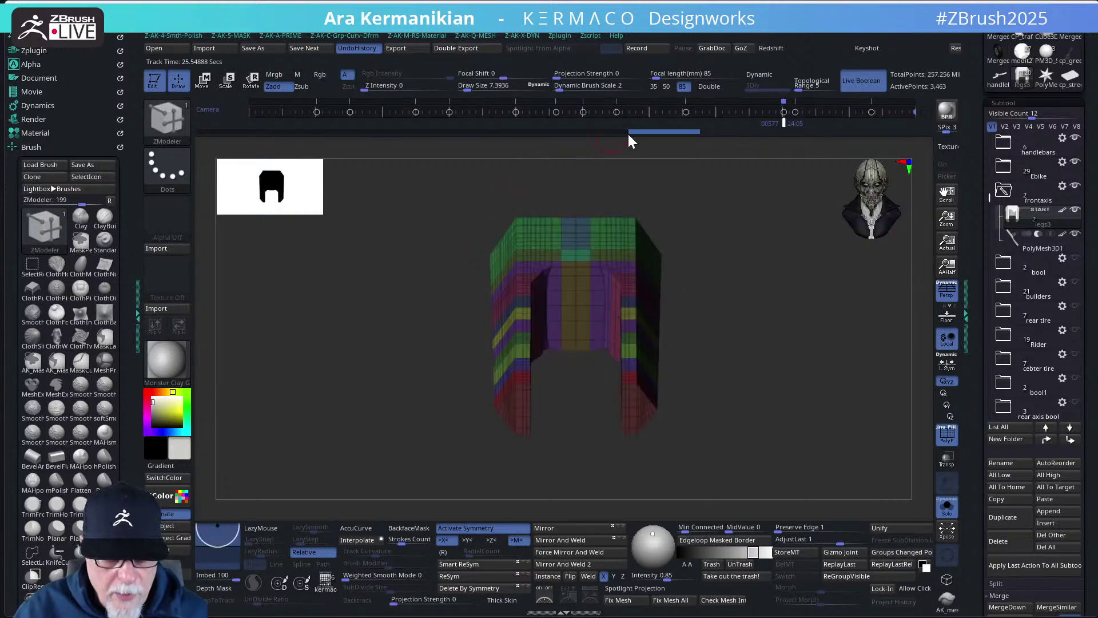
# - Expand the builders folder, select legs2 and drag it into the frontaxis folder above legs3
pyautogui.moveTo(698, 269); pyautogui.dragTo(805, 360)
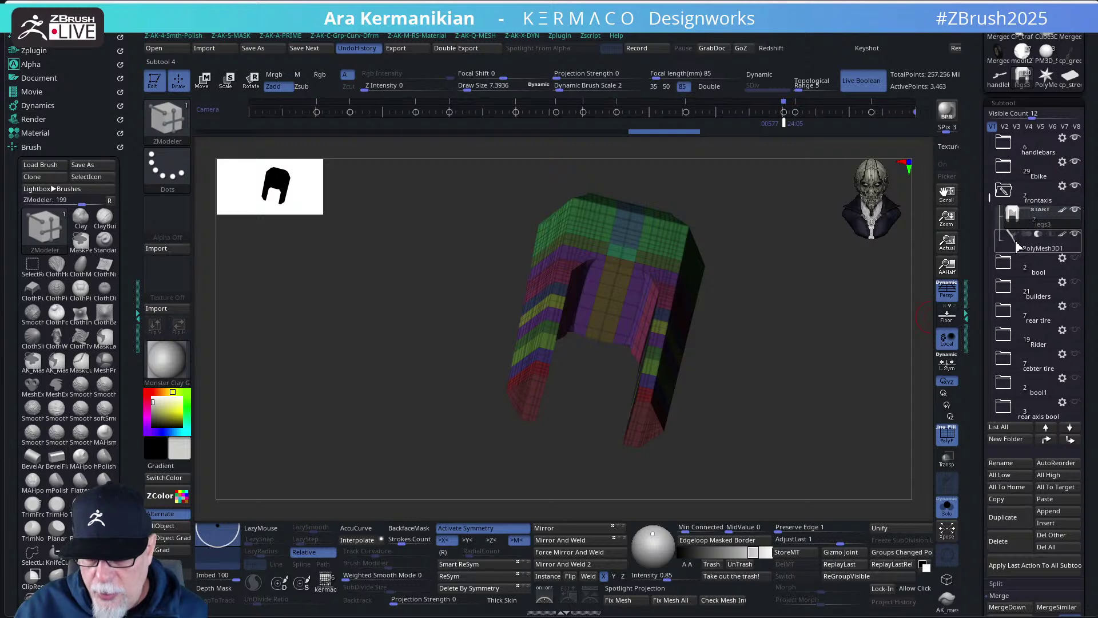
pyautogui.moveTo(1005, 214)
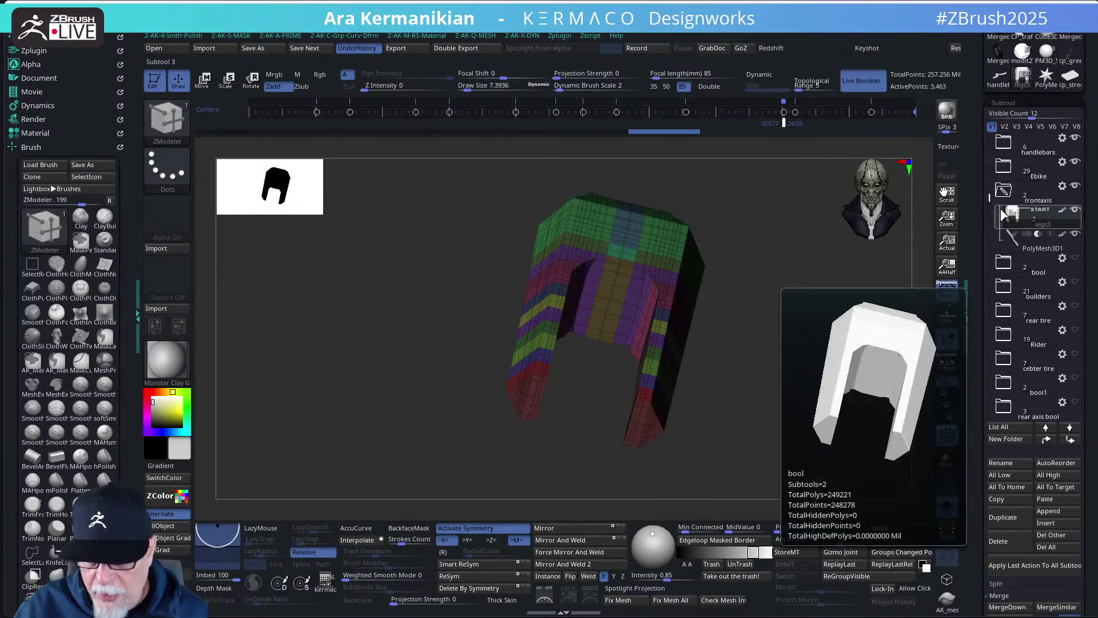
pyautogui.scroll(-4, 1007, 246)
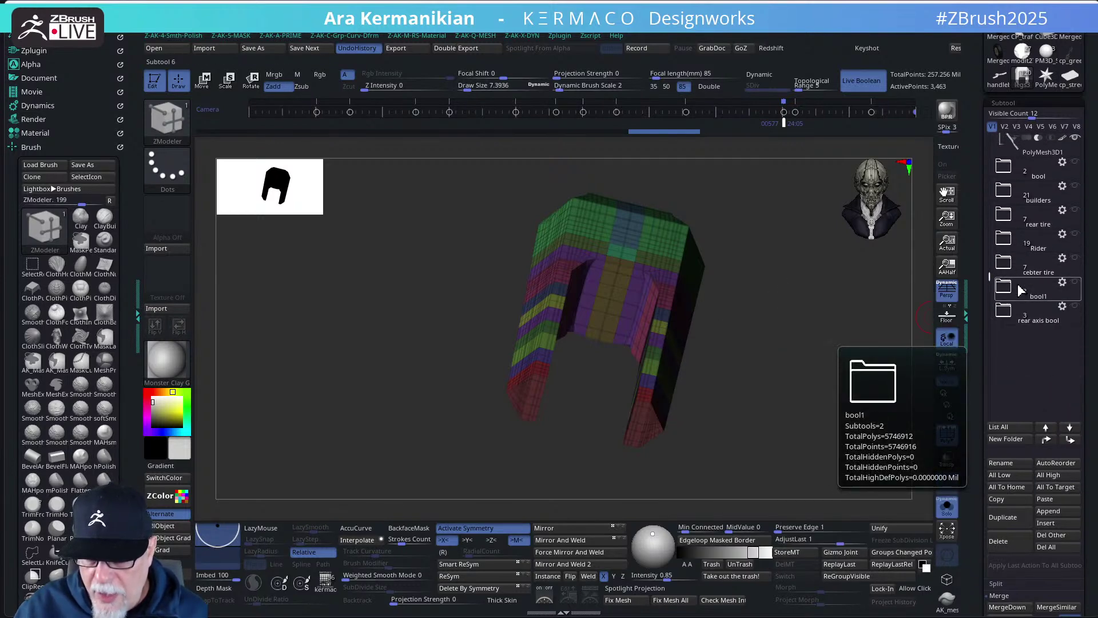
pyautogui.click(1005, 197)
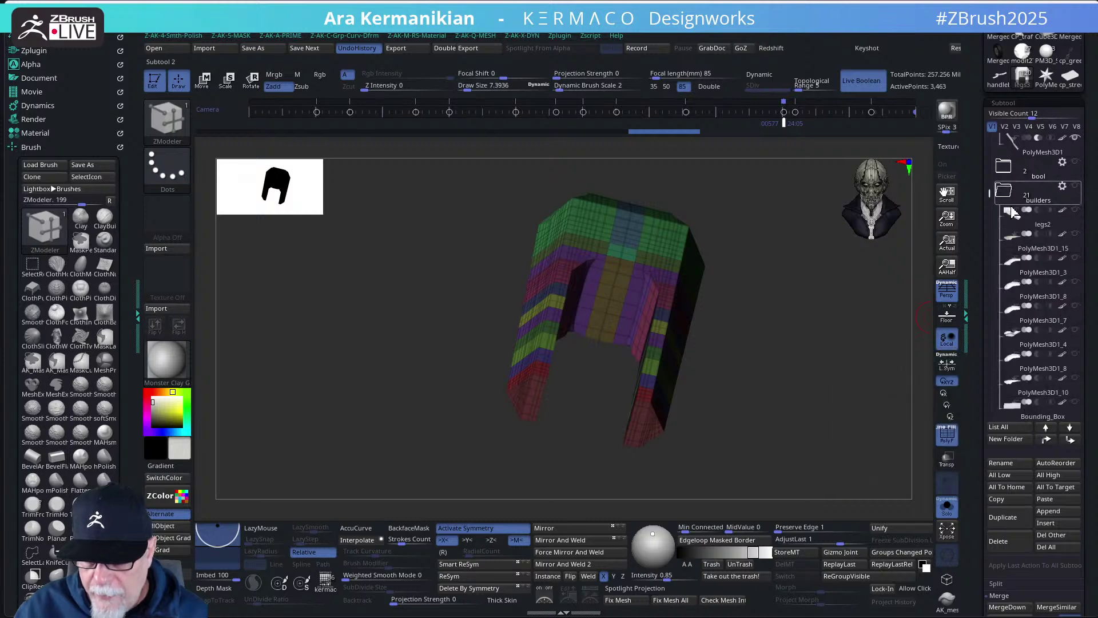
pyautogui.click(1012, 212)
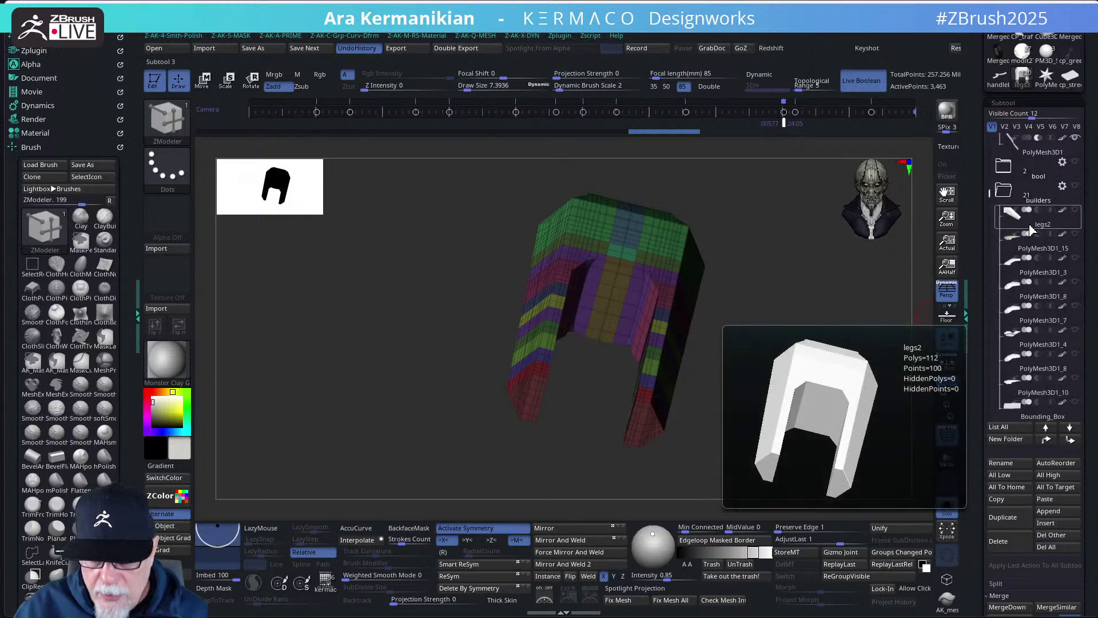
pyautogui.scroll(5, 1030, 195)
pyautogui.moveTo(1016, 135); pyautogui.dragTo(1015, 291)
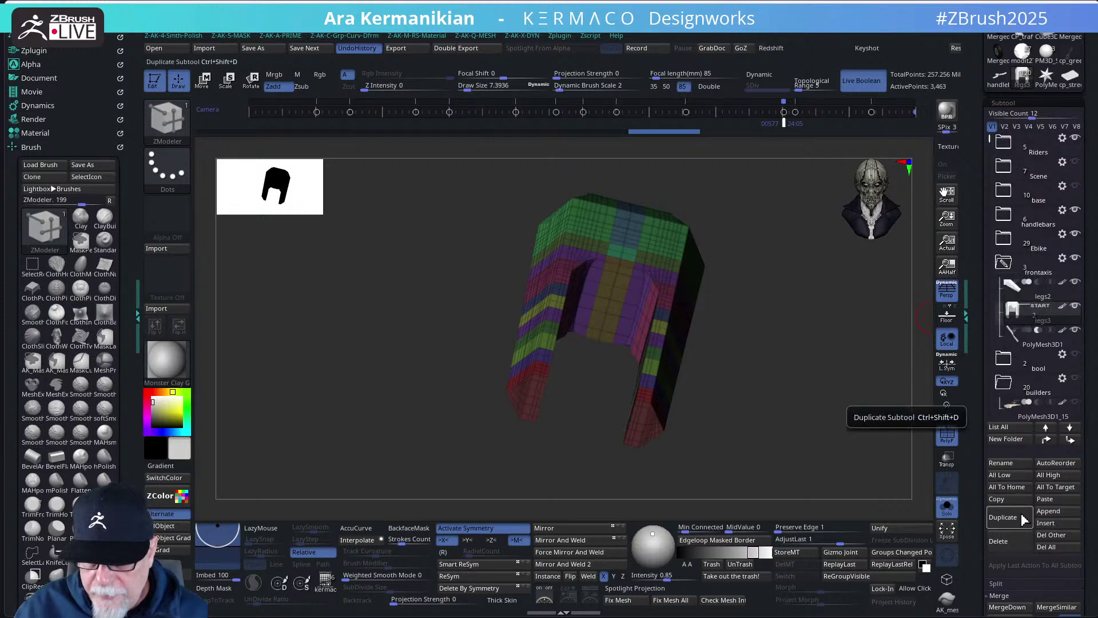
pyautogui.press('ctrl')
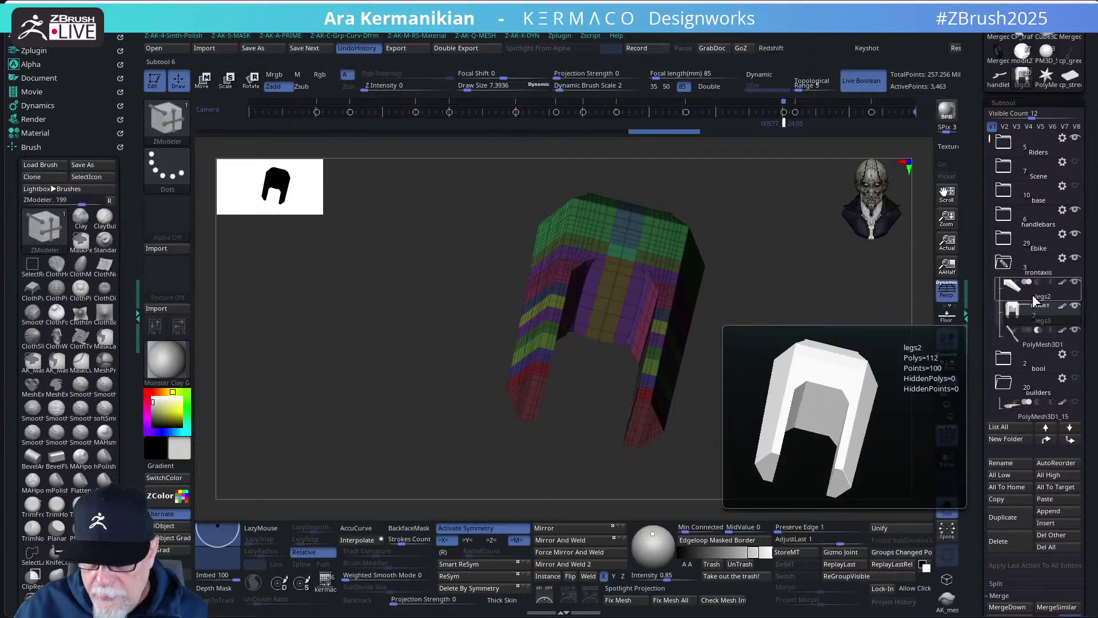
# - Duplicate the leg piece as legs3_1 with Ctrl+Shift+D and collapse the builders folder
pyautogui.hotkey('ctrl', 'shift', 'd')
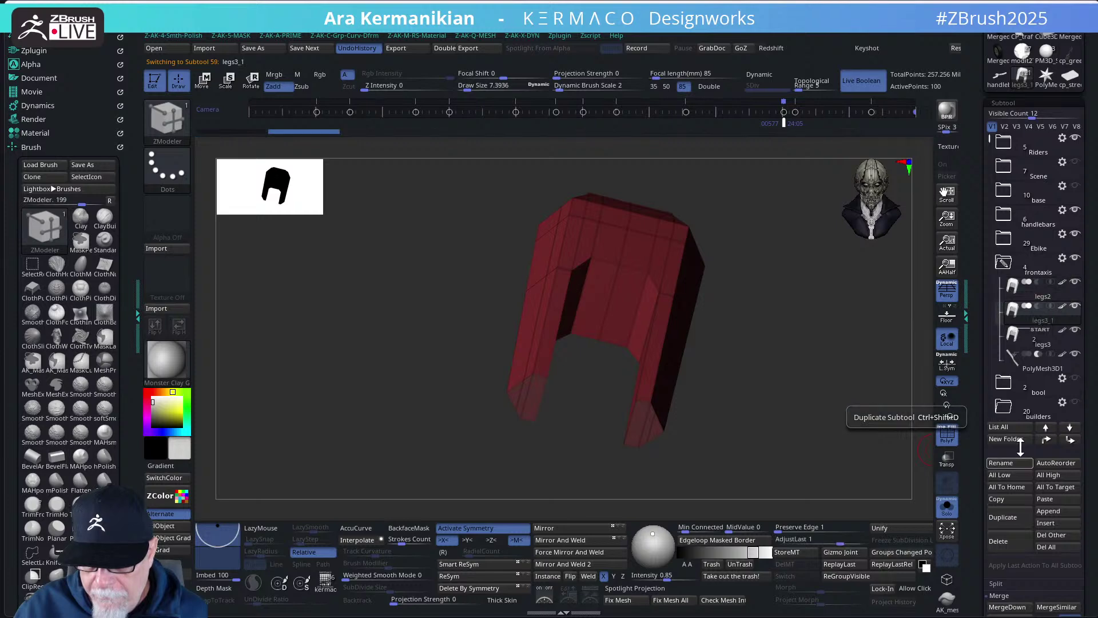
pyautogui.scroll(-5, 1033, 201)
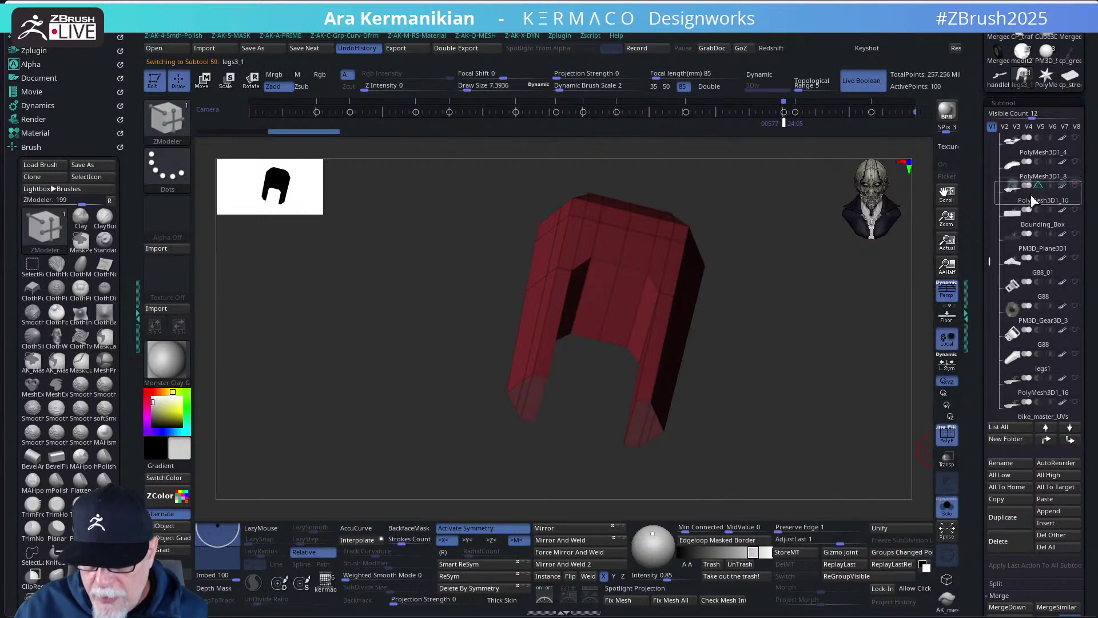
pyautogui.scroll(5, 1033, 201)
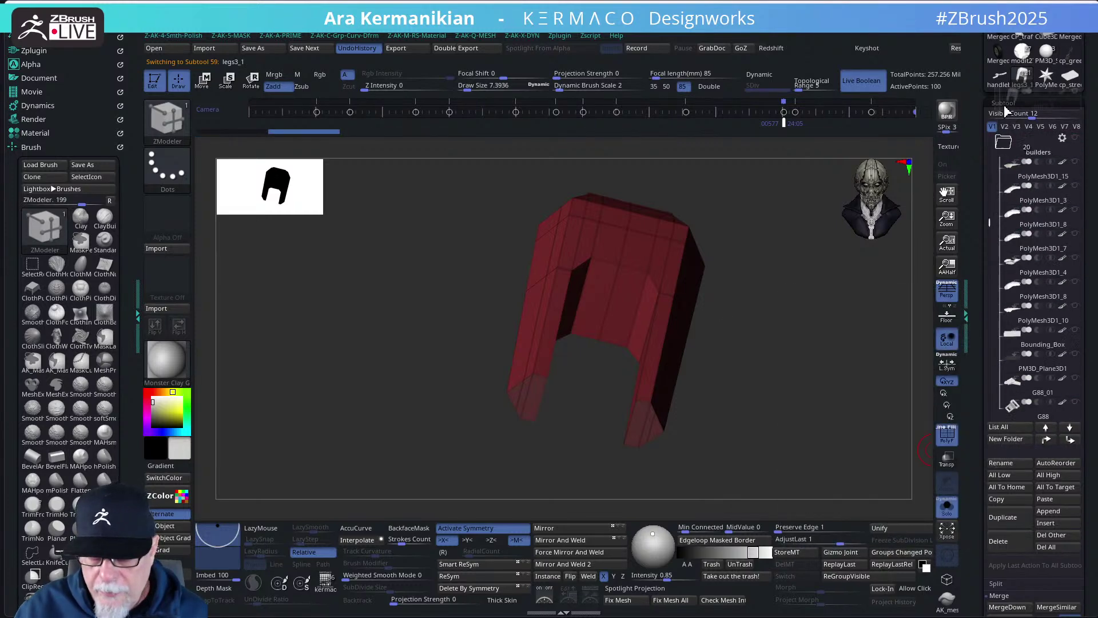
pyautogui.scroll(-10, 1024, 229)
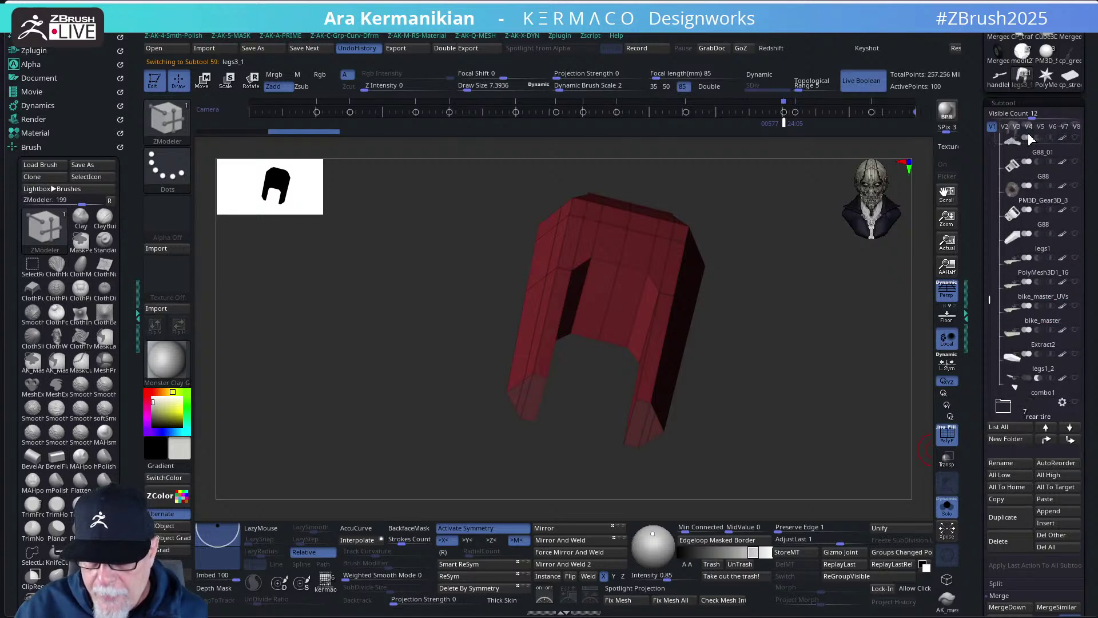
pyautogui.scroll(15, 1019, 306)
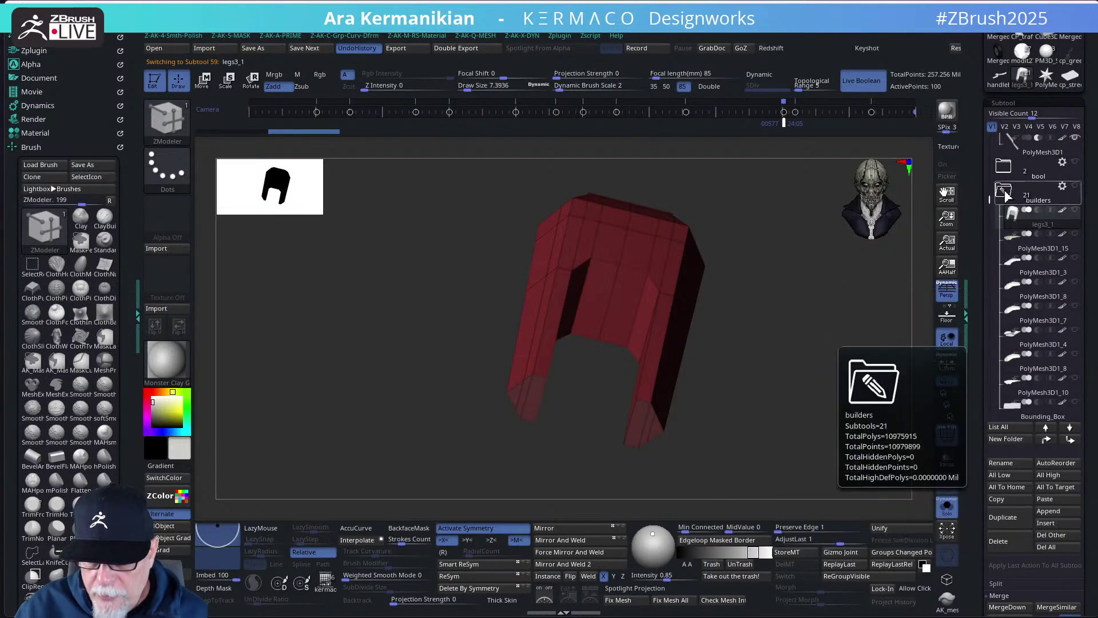
pyautogui.click(1005, 194)
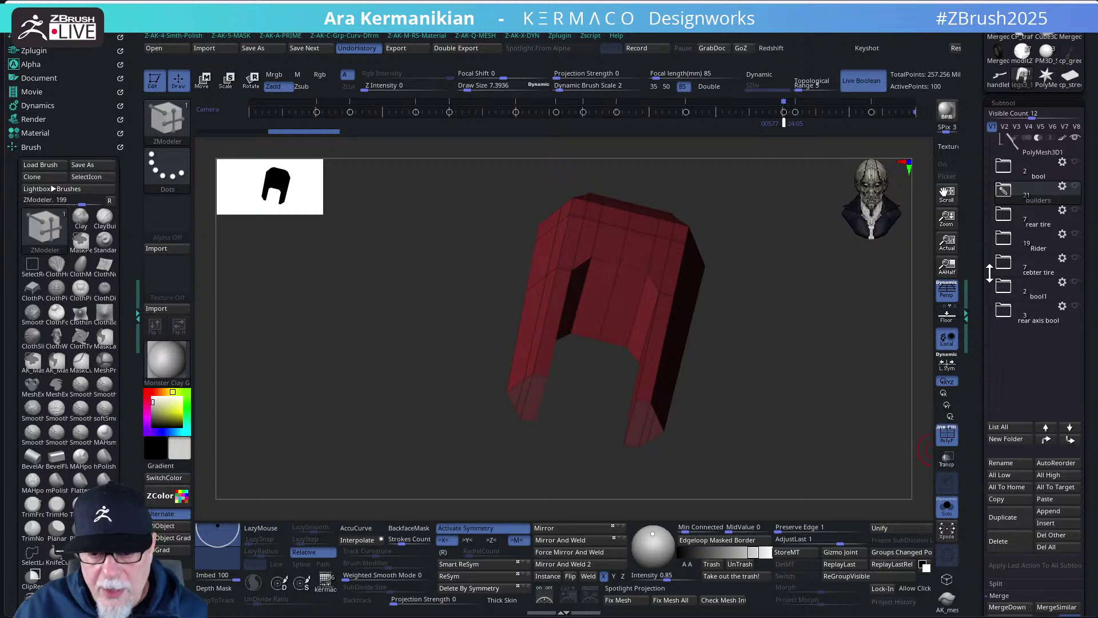
pyautogui.scroll(5, 1024, 240)
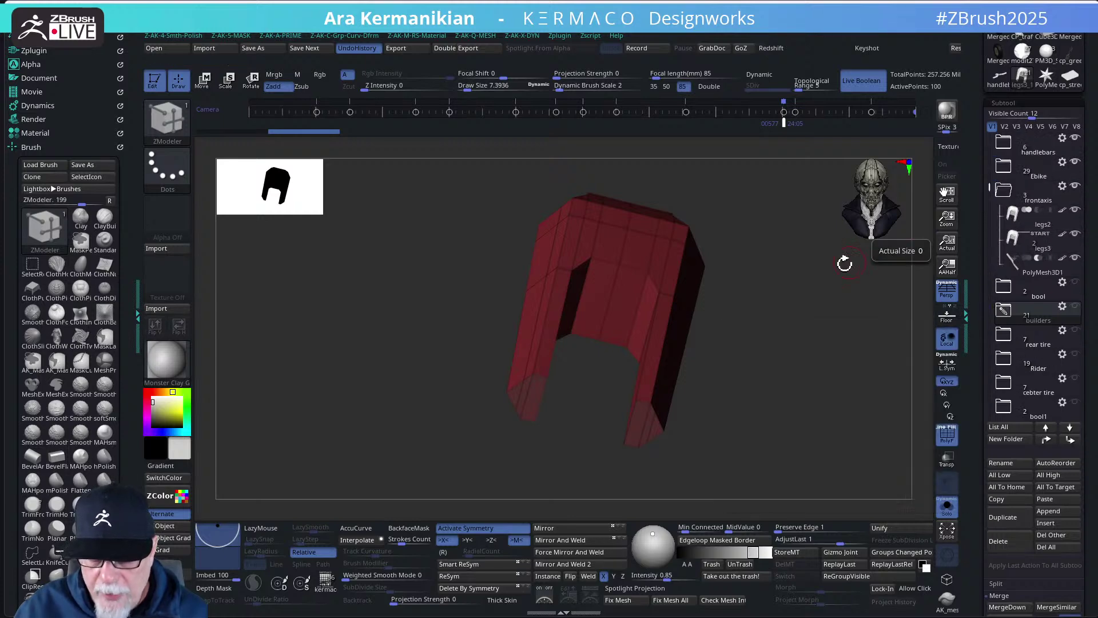
pyautogui.moveTo(846, 255); pyautogui.dragTo(944, 268)
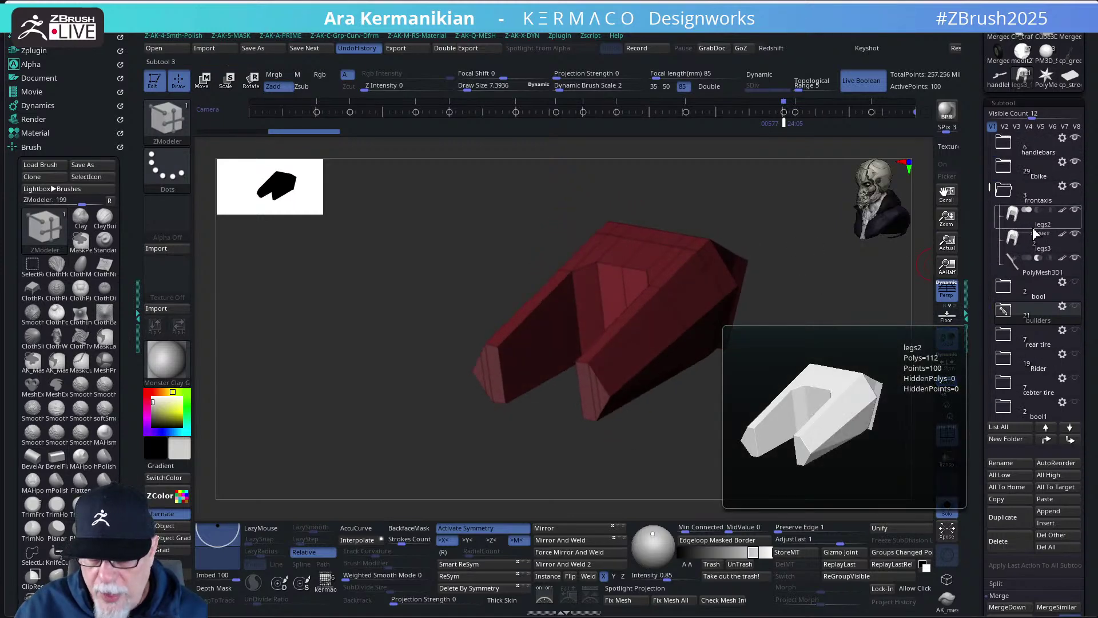
# - Select legs3, place it above legs2, then delete legs3 and confirm with OK
pyautogui.click(1036, 251)
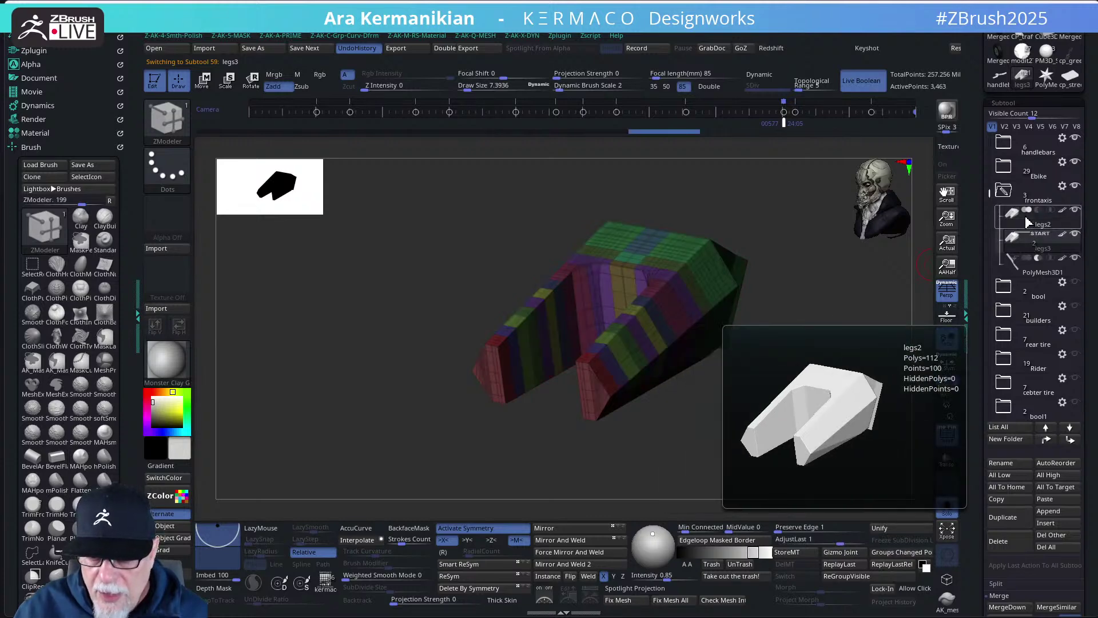
pyautogui.moveTo(1039, 225); pyautogui.dragTo(1038, 226)
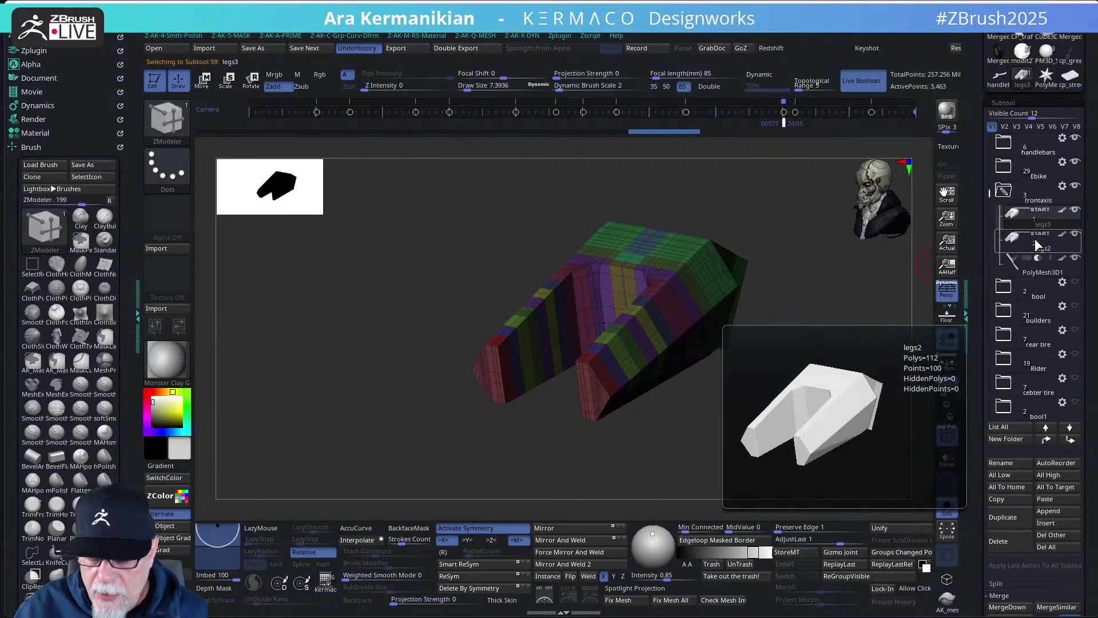
pyautogui.moveTo(788, 391); pyautogui.dragTo(797, 393)
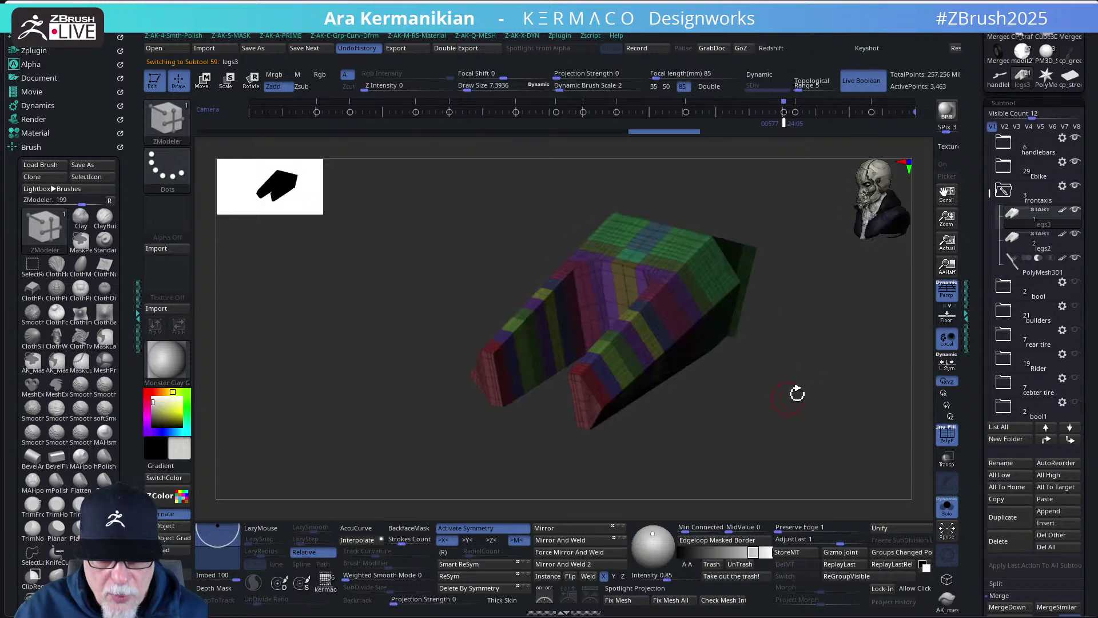
pyautogui.moveTo(1048, 254)
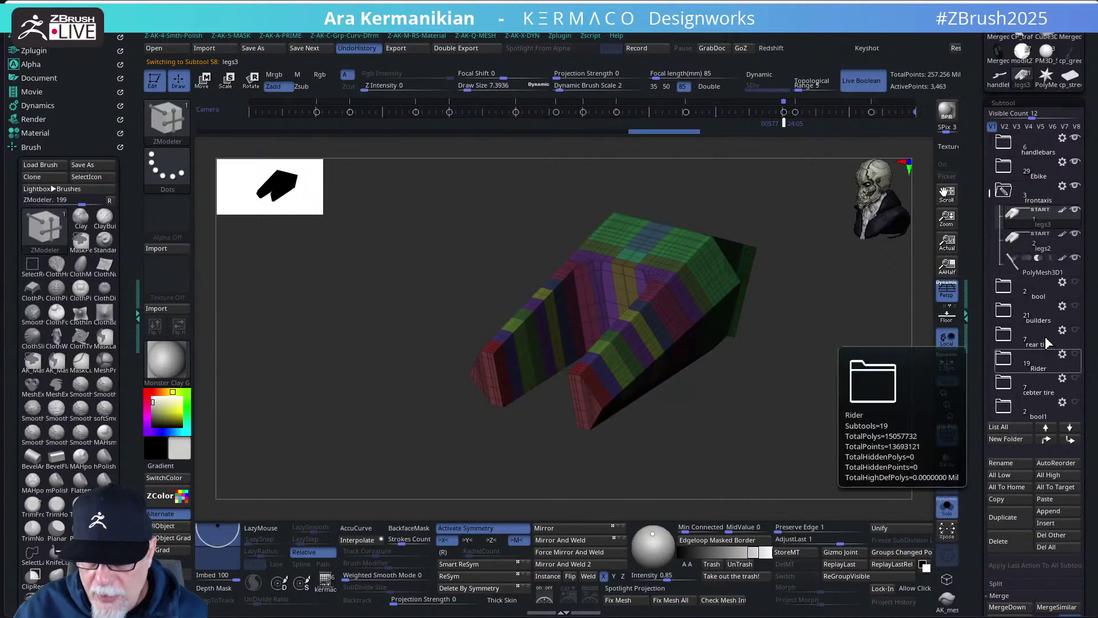
pyautogui.click(947, 417)
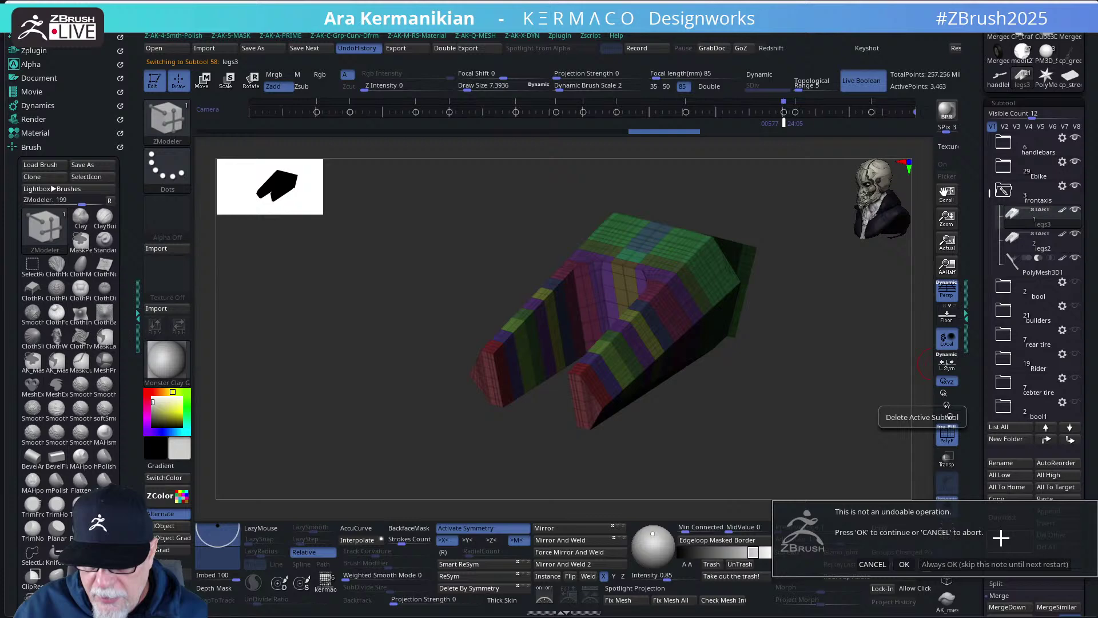
pyautogui.click(903, 565)
pyautogui.moveTo(715, 366); pyautogui.dragTo(835, 422)
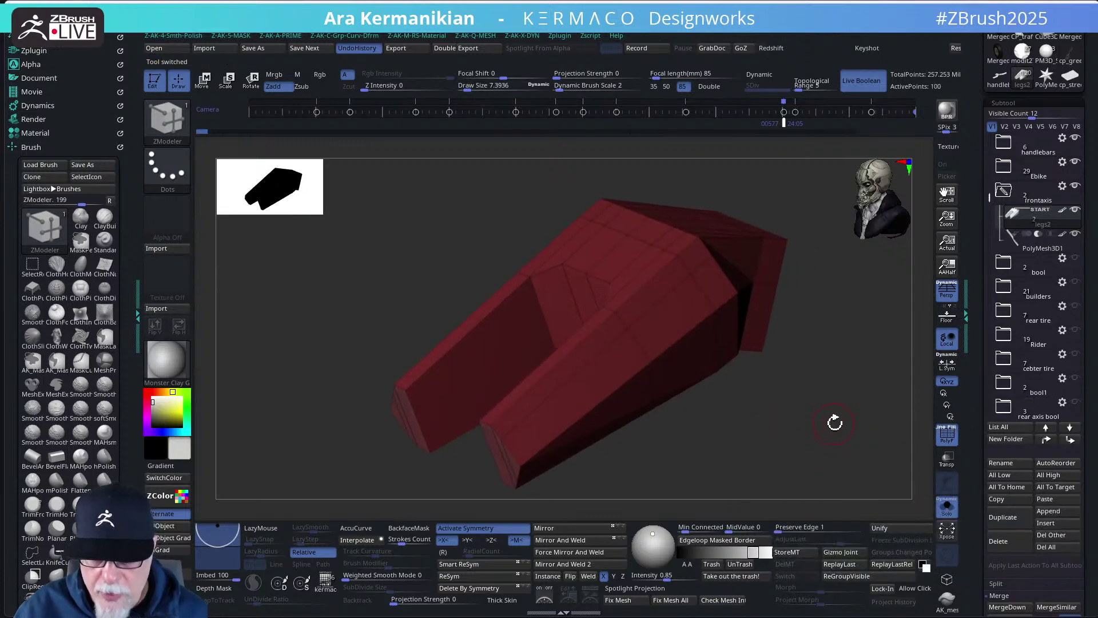
# - Toggle Solo off and back on, then raise SmoothSubdiv to 2 in the AK SubD popup
pyautogui.click(947, 508)
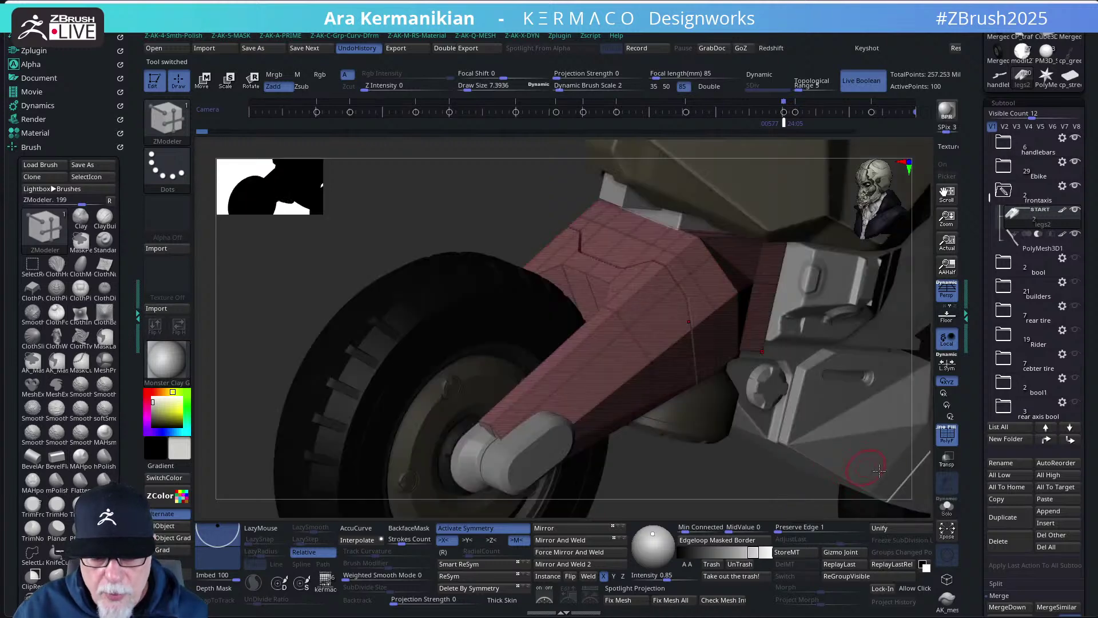
pyautogui.click(950, 511)
pyautogui.moveTo(811, 456)
pyautogui.mouseDown()
pyautogui.moveTo(801, 433)
pyautogui.moveTo(816, 376)
pyautogui.moveTo(809, 393)
pyautogui.moveTo(819, 395)
pyautogui.moveTo(812, 385)
pyautogui.moveTo(859, 362)
pyautogui.moveTo(826, 348)
pyautogui.moveTo(836, 375)
pyautogui.moveTo(798, 364)
pyautogui.moveTo(843, 368)
pyautogui.mouseUp()
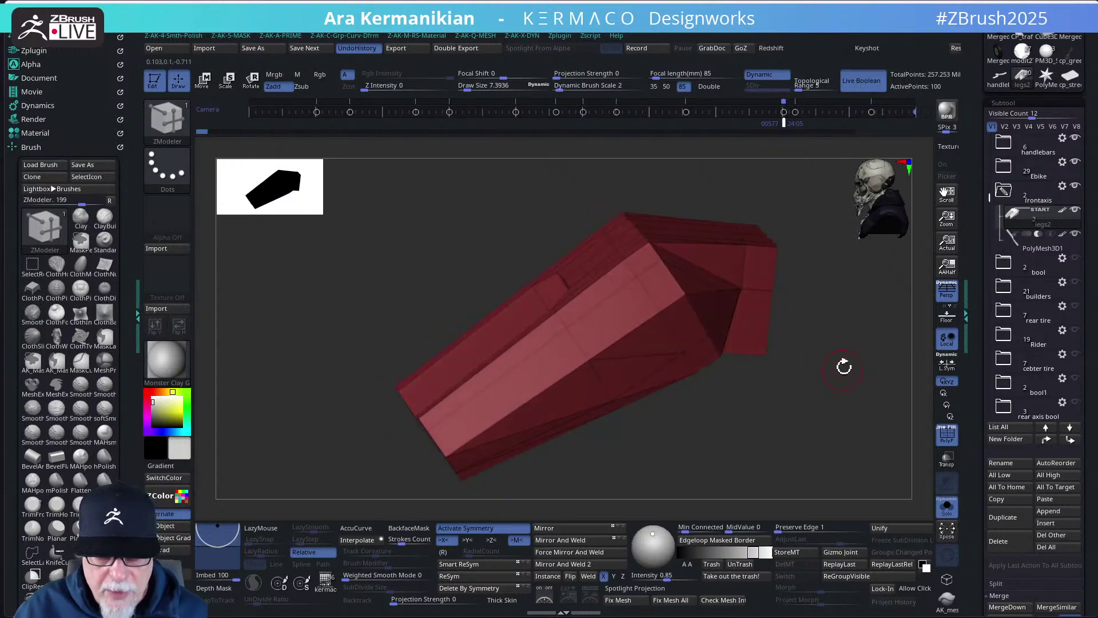
pyautogui.press('space')
pyautogui.moveTo(840, 285); pyautogui.dragTo(847, 287)
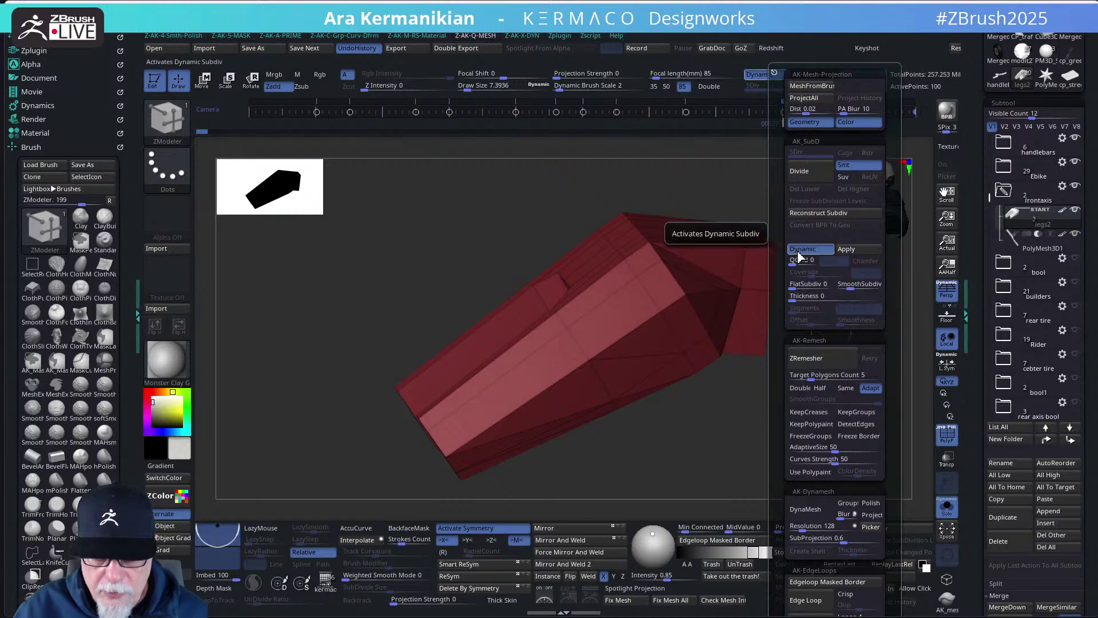
pyautogui.moveTo(834, 378)
pyautogui.mouseDown()
pyautogui.moveTo(814, 385)
pyautogui.moveTo(829, 384)
pyautogui.mouseUp()
# - Reopen the subdivision menu and hide the polygroup colours and wireframe with Shift+F
pyautogui.press('space')
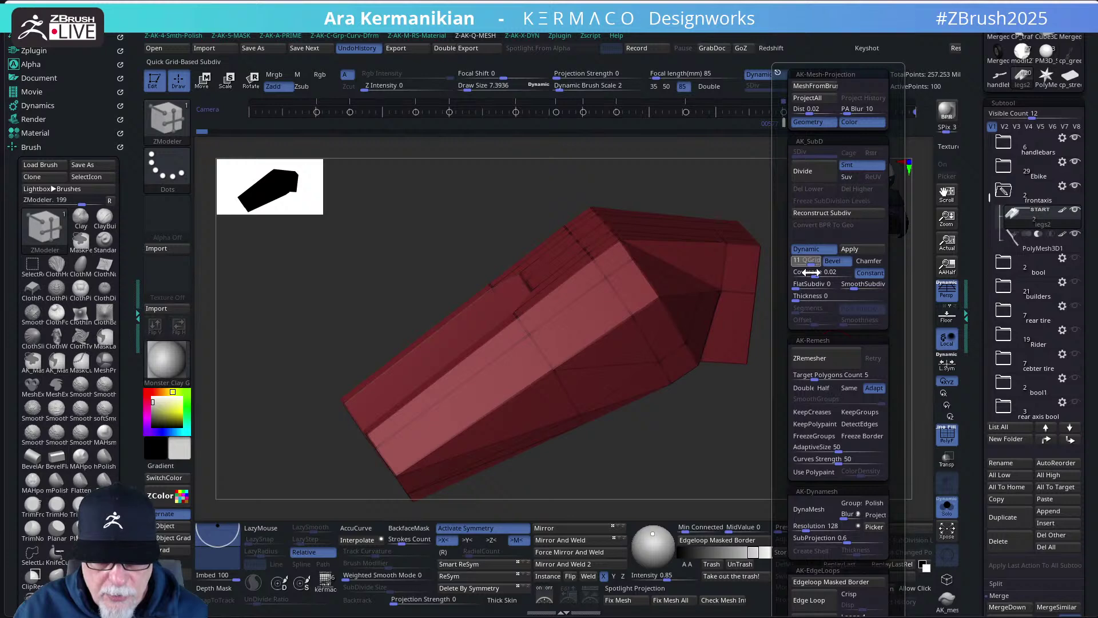
pyautogui.moveTo(778, 441)
pyautogui.mouseDown()
pyautogui.moveTo(755, 436)
pyautogui.moveTo(770, 430)
pyautogui.mouseUp()
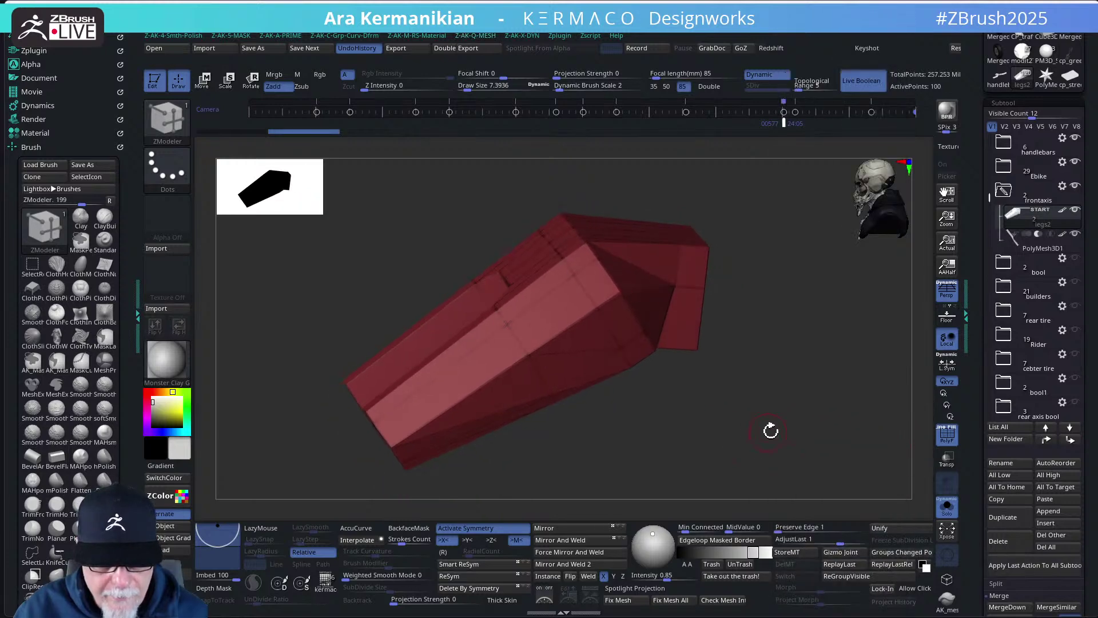
pyautogui.hotkey('shift', 'f')
pyautogui.moveTo(862, 409); pyautogui.dragTo(843, 363)
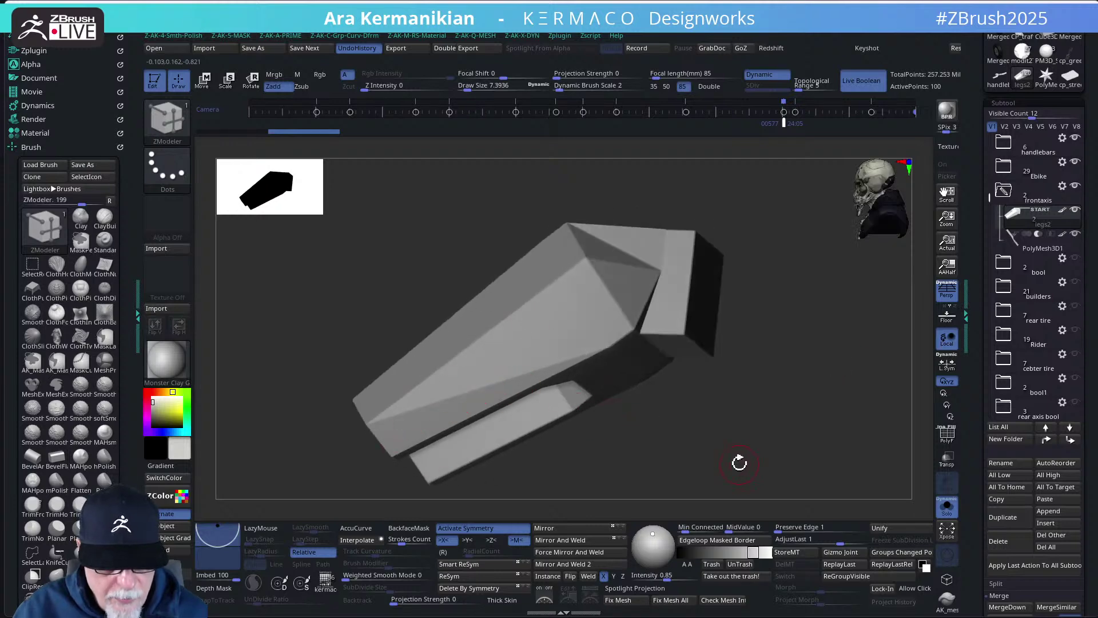
pyautogui.moveTo(738, 458)
pyautogui.mouseDown()
pyautogui.moveTo(750, 421)
pyautogui.moveTo(821, 406)
pyautogui.mouseUp()
# - Toggle Dynamic subdivision, run Fix Mesh, undo it, and add a grid subdivision preview
pyautogui.press('ctrl')
pyautogui.hotkey('alt', 'q')
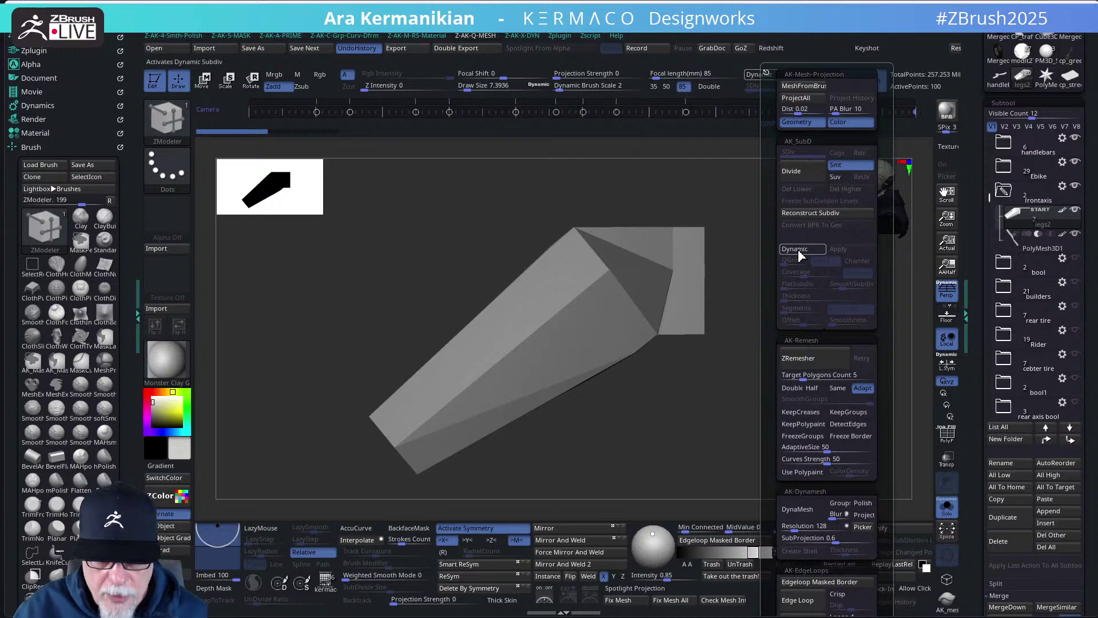
pyautogui.click(799, 249)
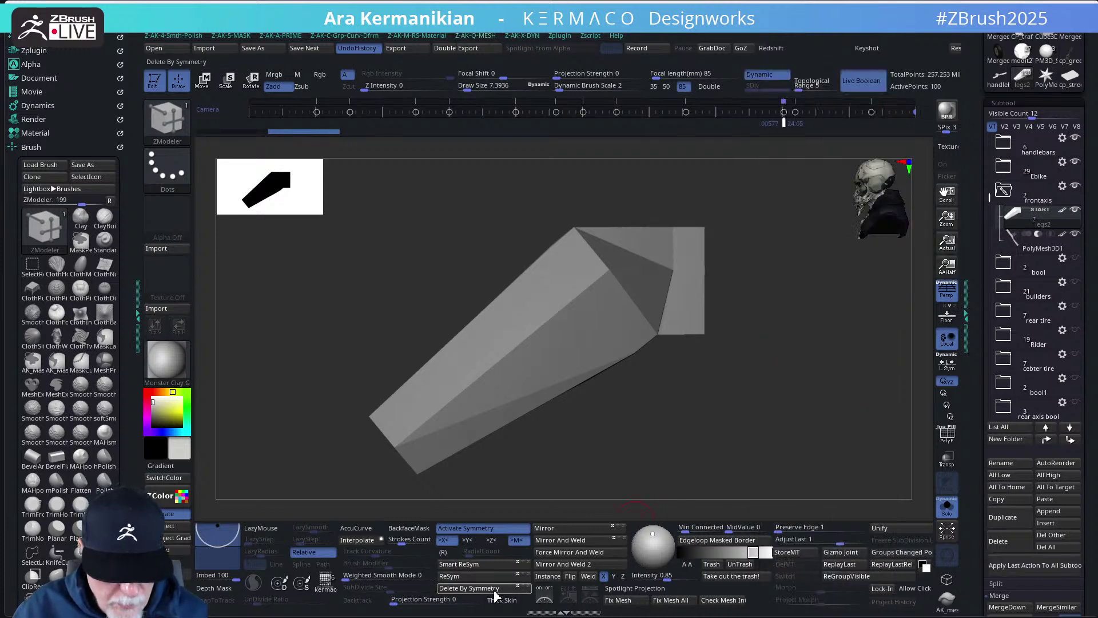
pyautogui.click(623, 601)
pyautogui.hotkey('ctrl', 'shift', 'z')
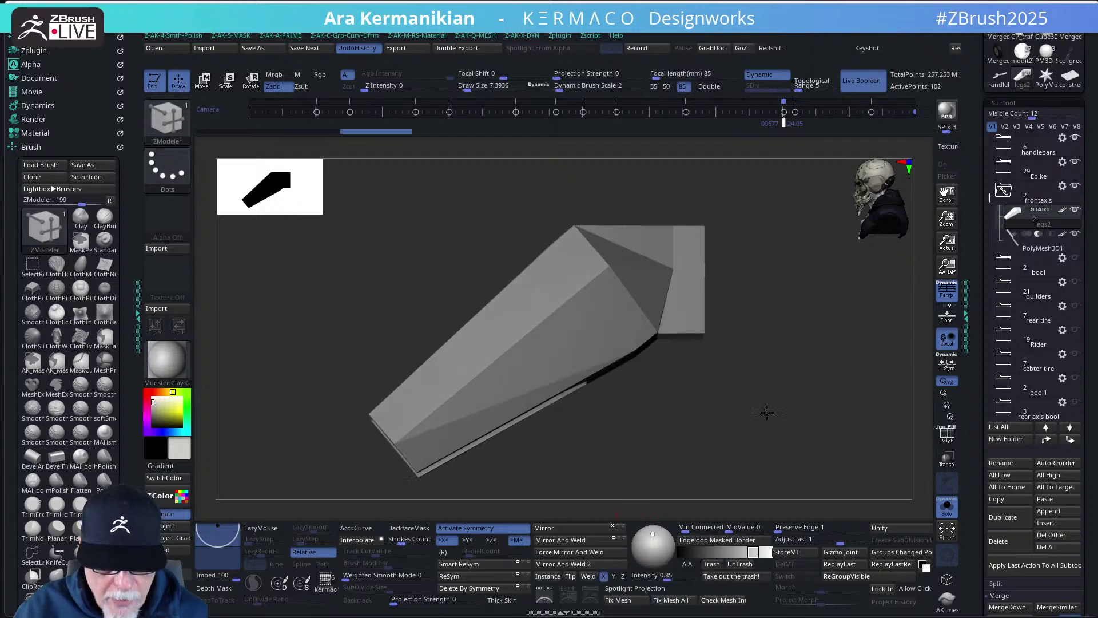
pyautogui.hotkey('shift', 'a')
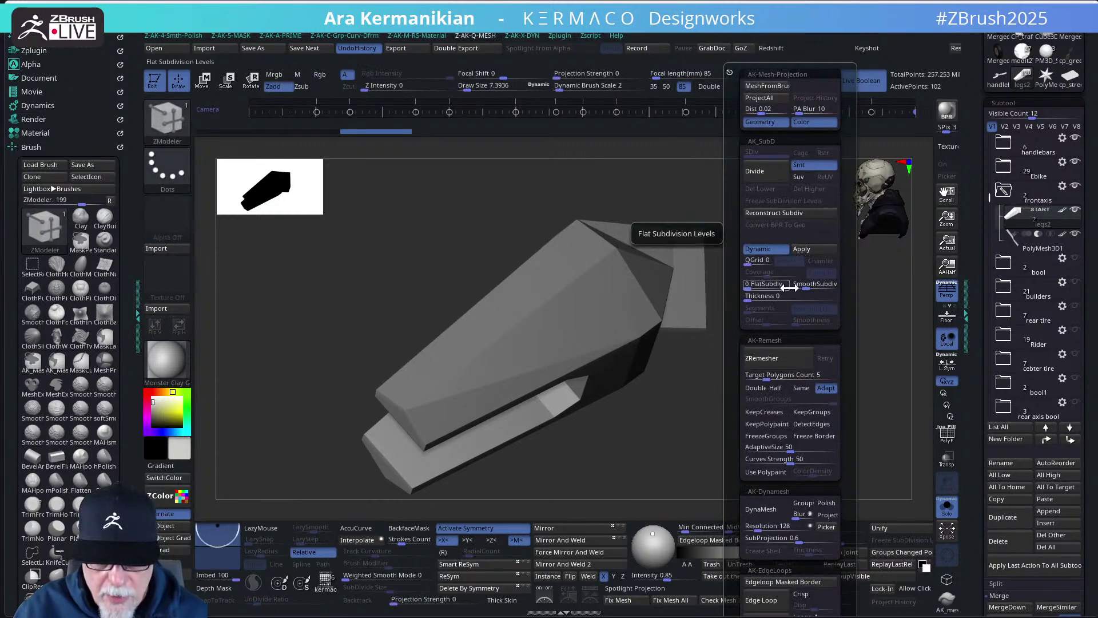
pyautogui.moveTo(751, 263); pyautogui.dragTo(757, 268)
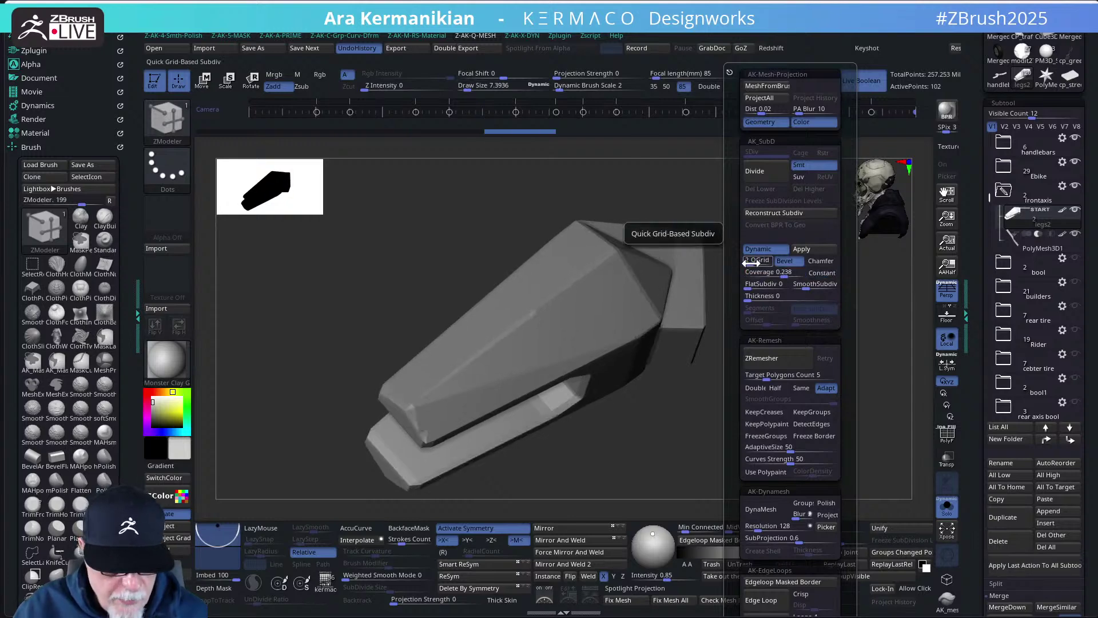
pyautogui.click(752, 262)
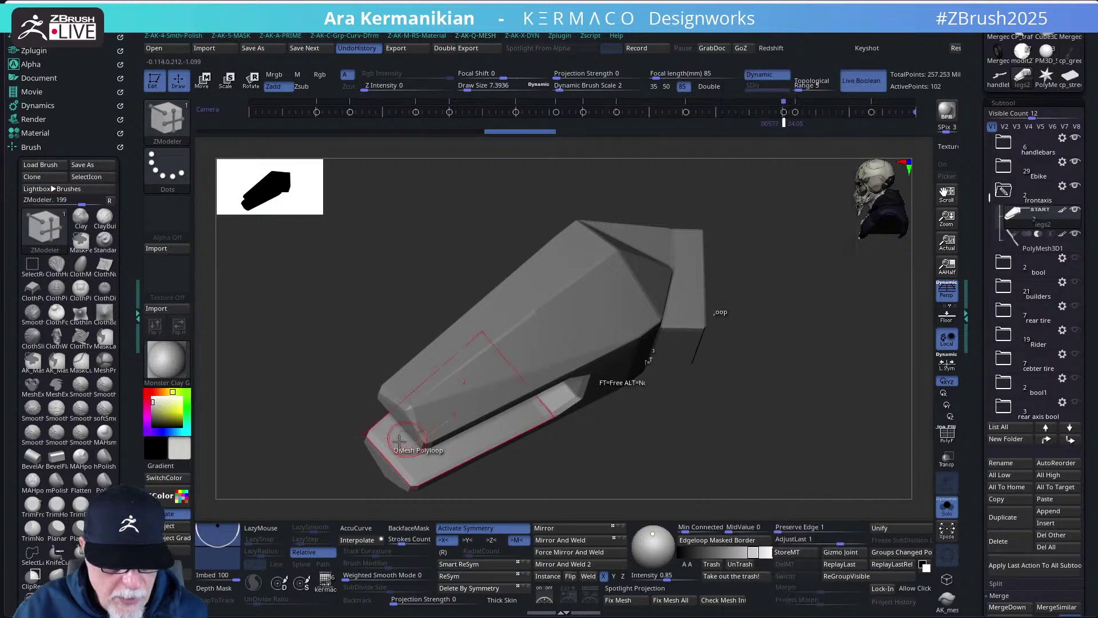
pyautogui.moveTo(544, 488); pyautogui.dragTo(743, 448)
pyautogui.moveTo(862, 422); pyautogui.dragTo(837, 420)
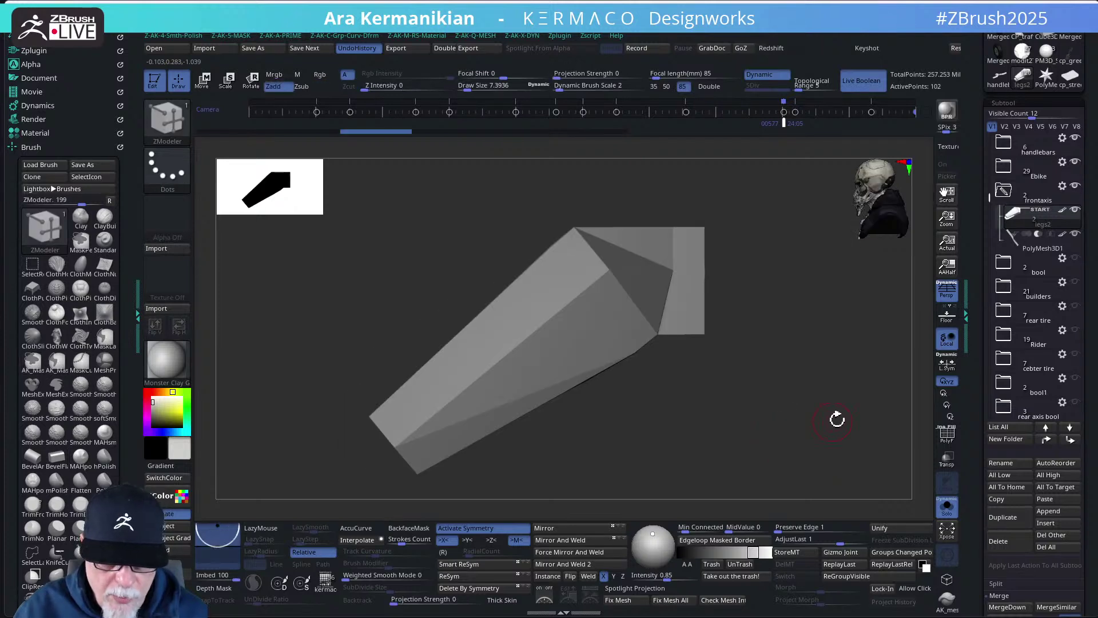
# - Show PolyF and open the Tool > Geometry > Crease settings for the leg piece
pyautogui.click(947, 435)
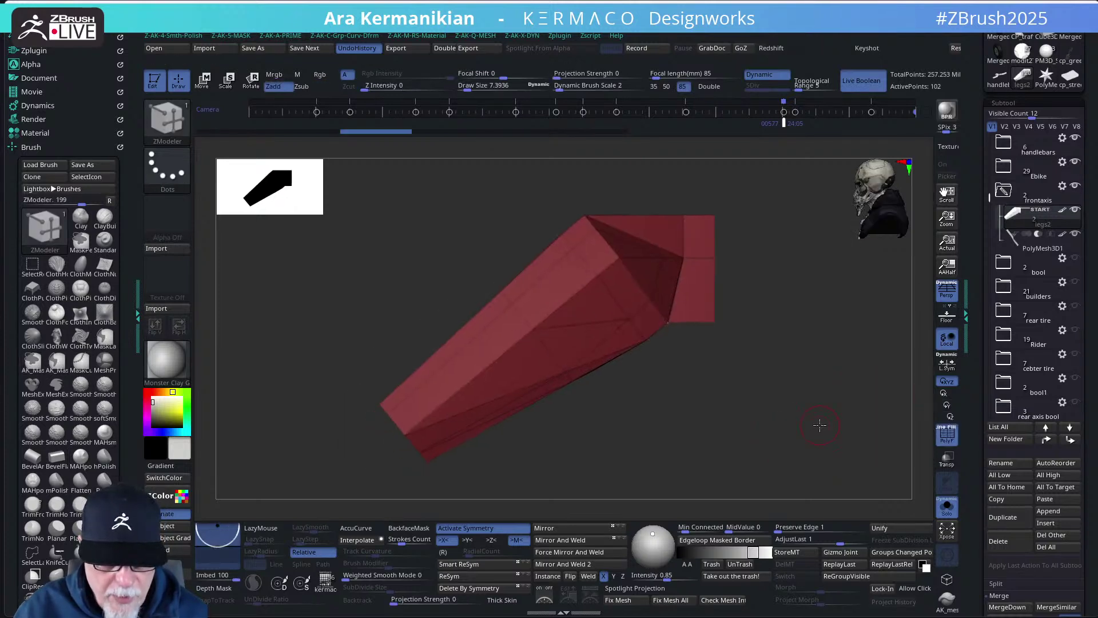
pyautogui.moveTo(976, 437); pyautogui.dragTo(973, 324)
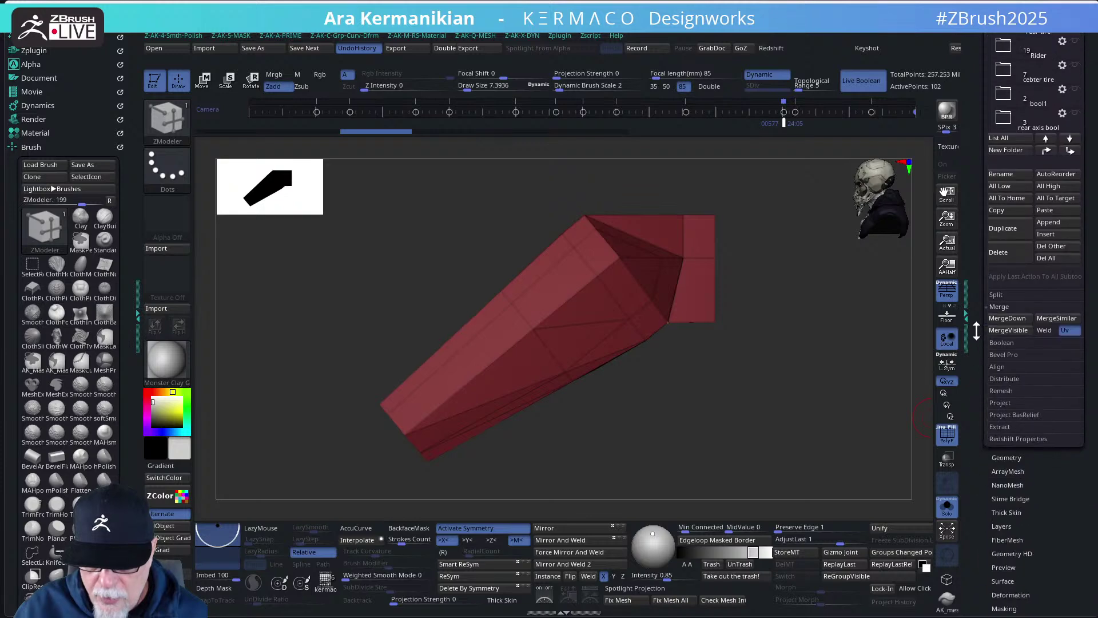
pyautogui.moveTo(1053, 490); pyautogui.dragTo(1052, 454)
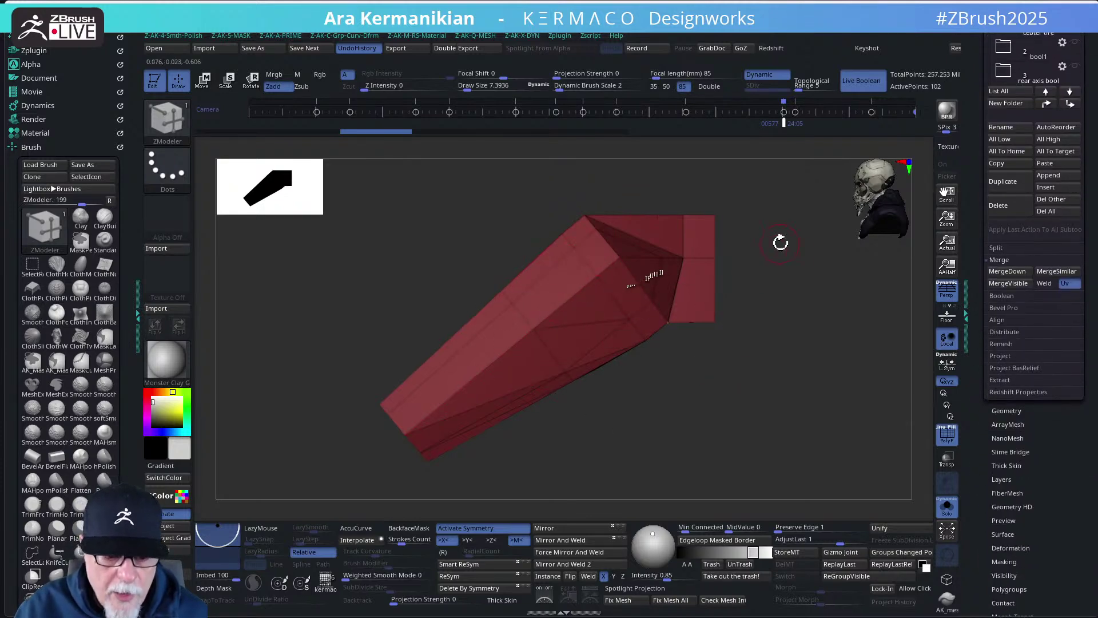
pyautogui.moveTo(781, 243); pyautogui.dragTo(815, 285)
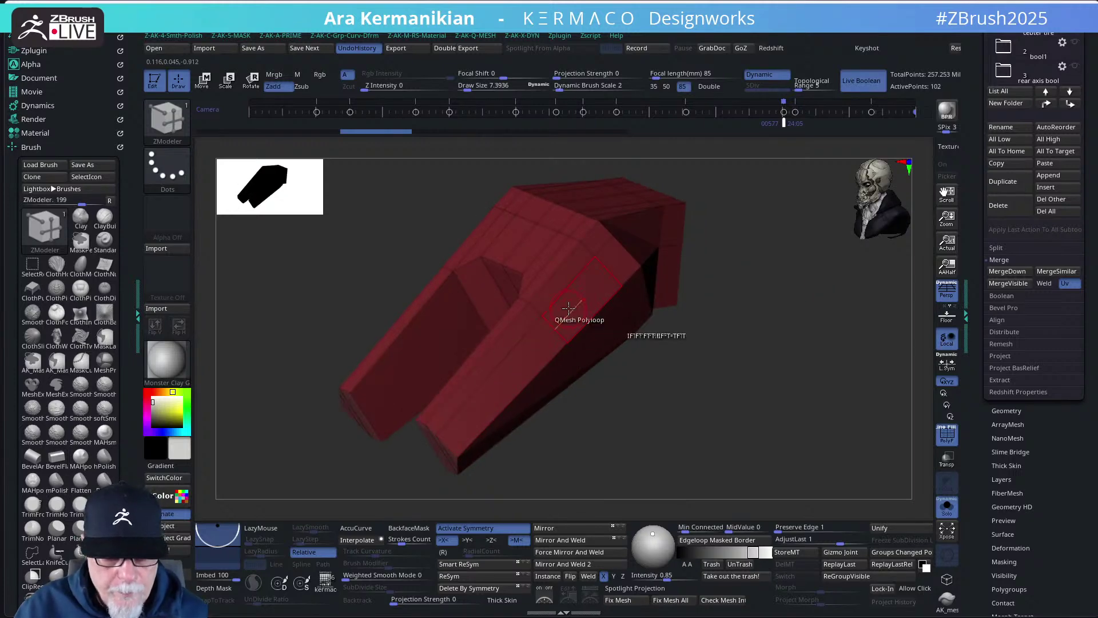
pyautogui.click(1007, 410)
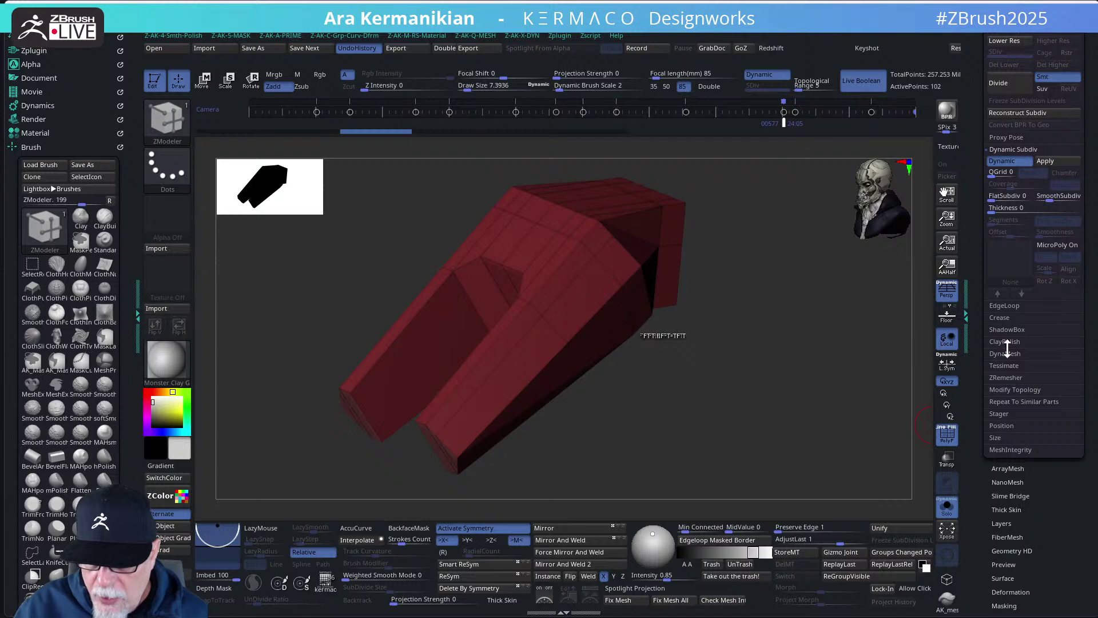
pyautogui.click(1001, 318)
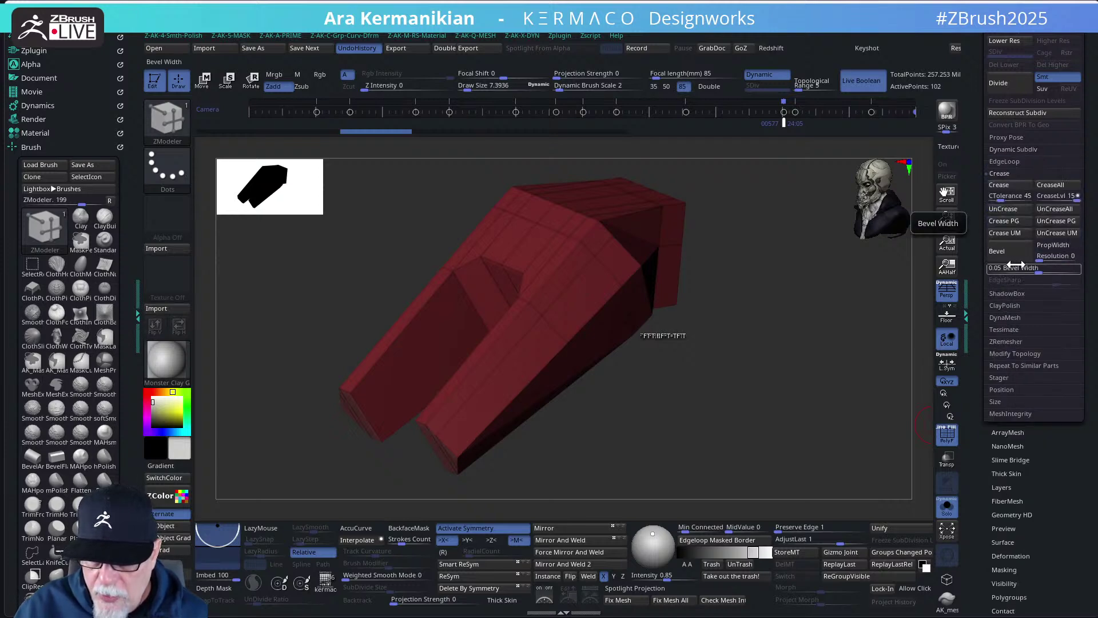
# - Adjust Bevel Width, enable PropWidth, and settle the width at 0.00668
pyautogui.moveTo(1035, 274); pyautogui.dragTo(985, 276)
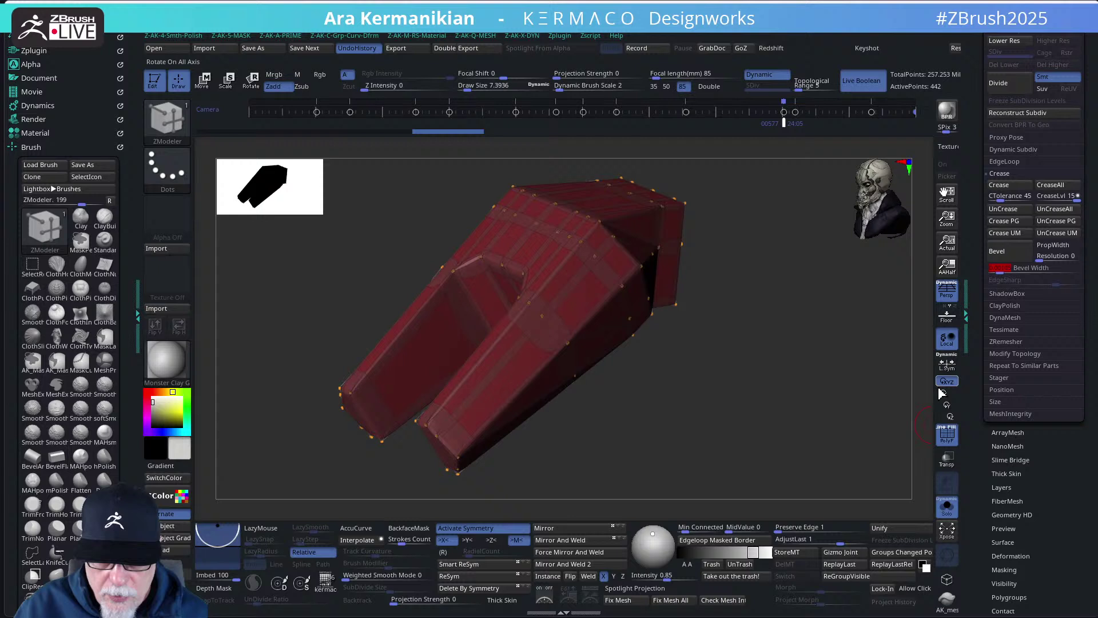
pyautogui.click(948, 440)
pyautogui.moveTo(821, 441); pyautogui.dragTo(807, 405)
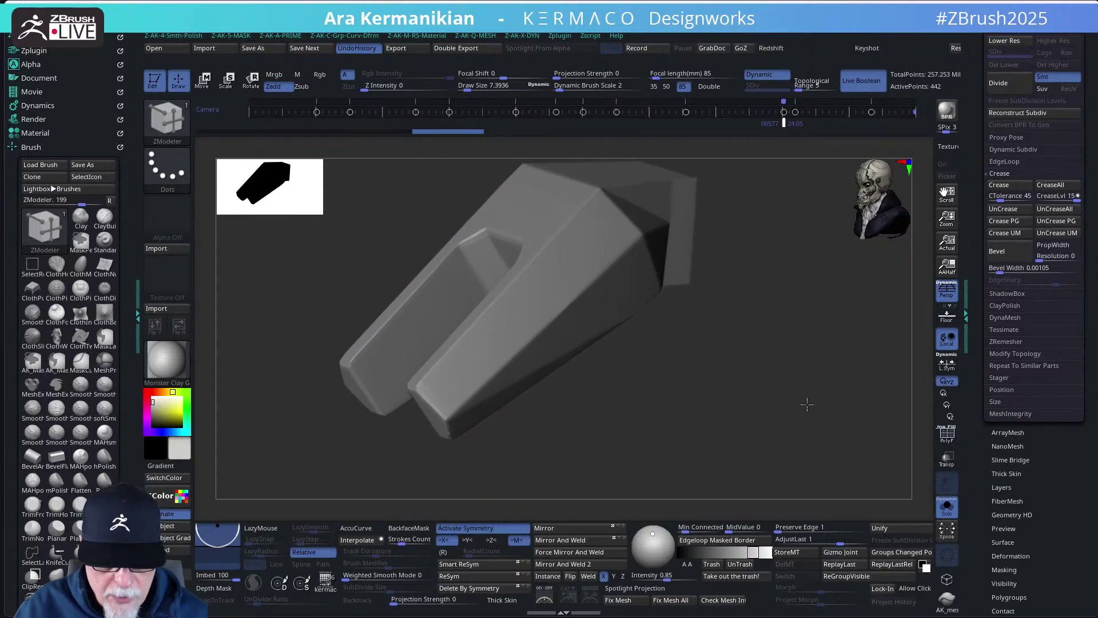
pyautogui.moveTo(997, 268)
pyautogui.mouseDown()
pyautogui.moveTo(1010, 274)
pyautogui.moveTo(996, 278)
pyautogui.mouseUp()
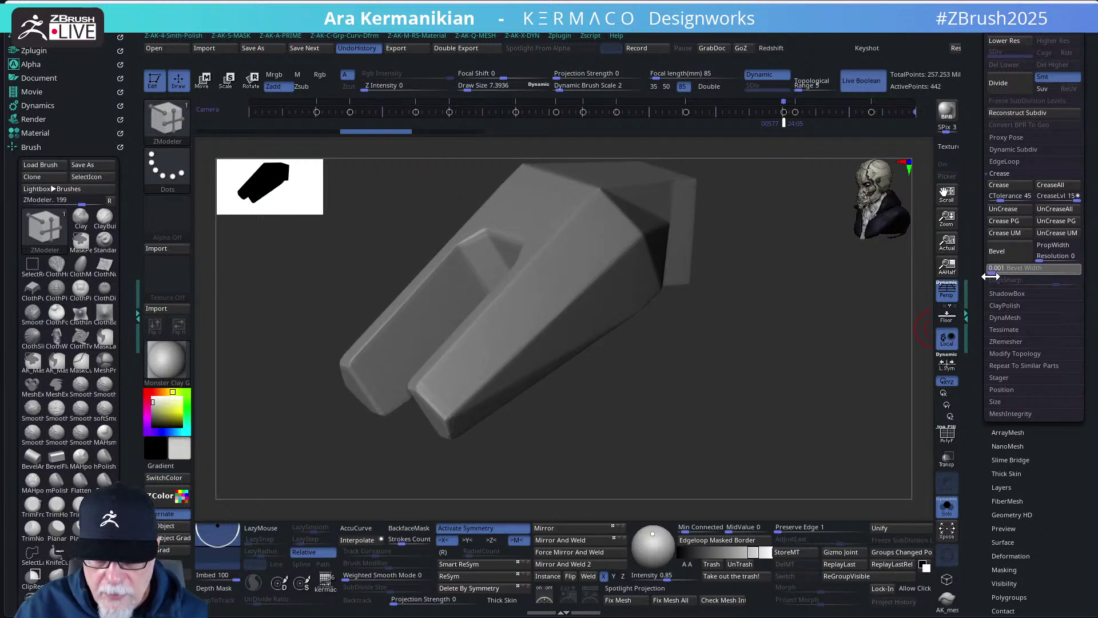
pyautogui.moveTo(986, 277); pyautogui.dragTo(1018, 270)
pyautogui.click(1050, 246)
pyautogui.moveTo(877, 319); pyautogui.dragTo(801, 291)
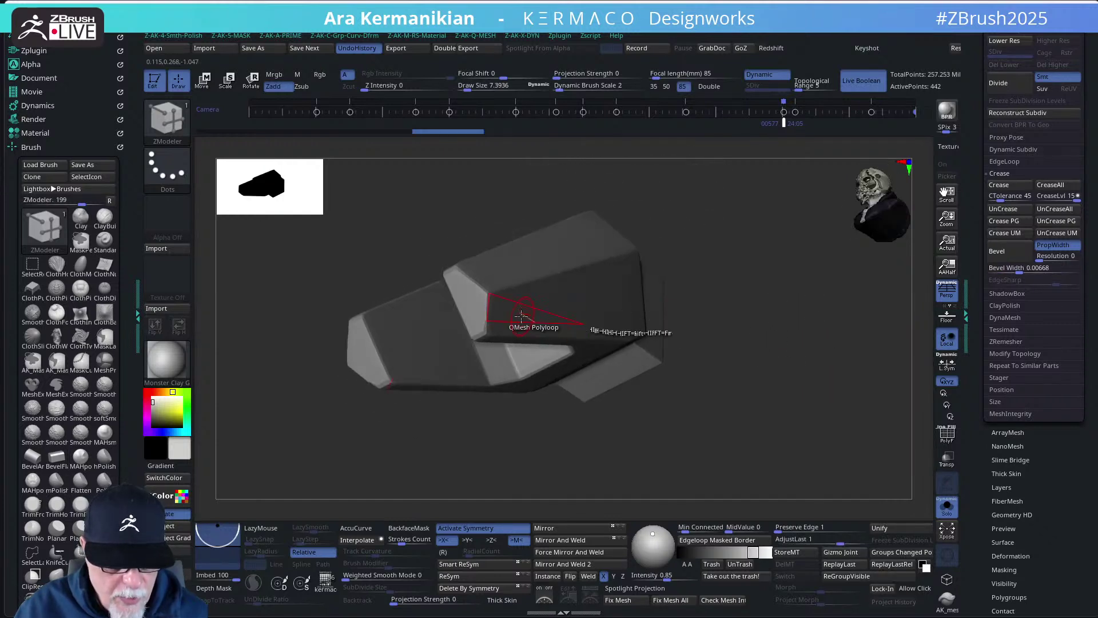
# - Toggle the polyframe on and off while orbiting to inspect the bevel loops and shading
pyautogui.click(946, 435)
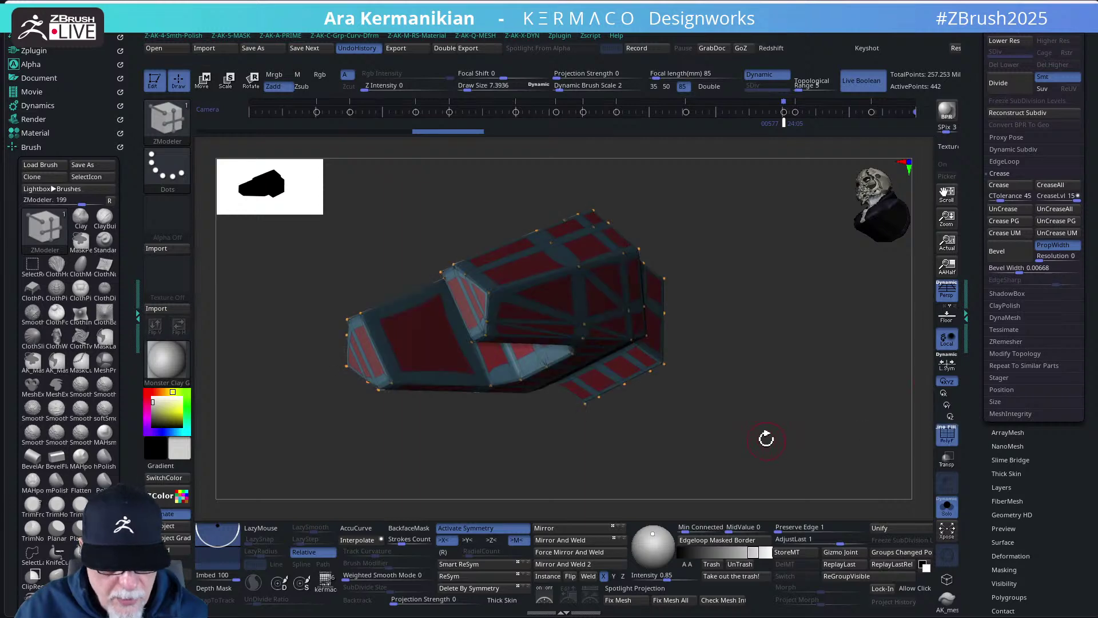
pyautogui.moveTo(765, 436)
pyautogui.mouseDown()
pyautogui.moveTo(749, 426)
pyautogui.moveTo(761, 452)
pyautogui.moveTo(753, 443)
pyautogui.mouseUp()
pyautogui.press('ctrl')
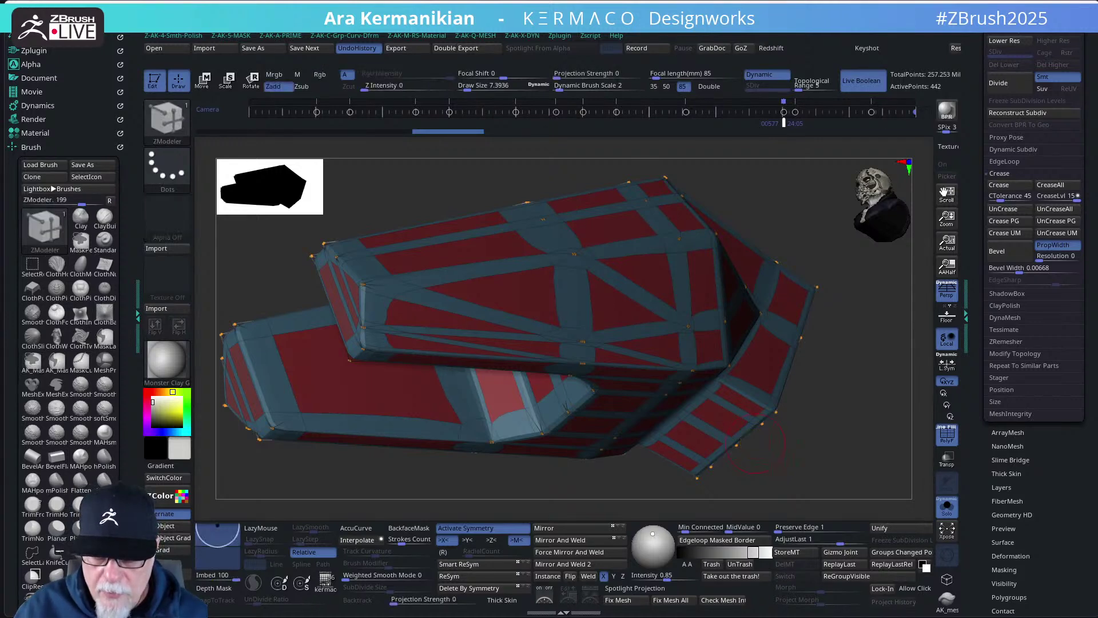
pyautogui.press('ctrl')
pyautogui.hotkey('shift', 'f')
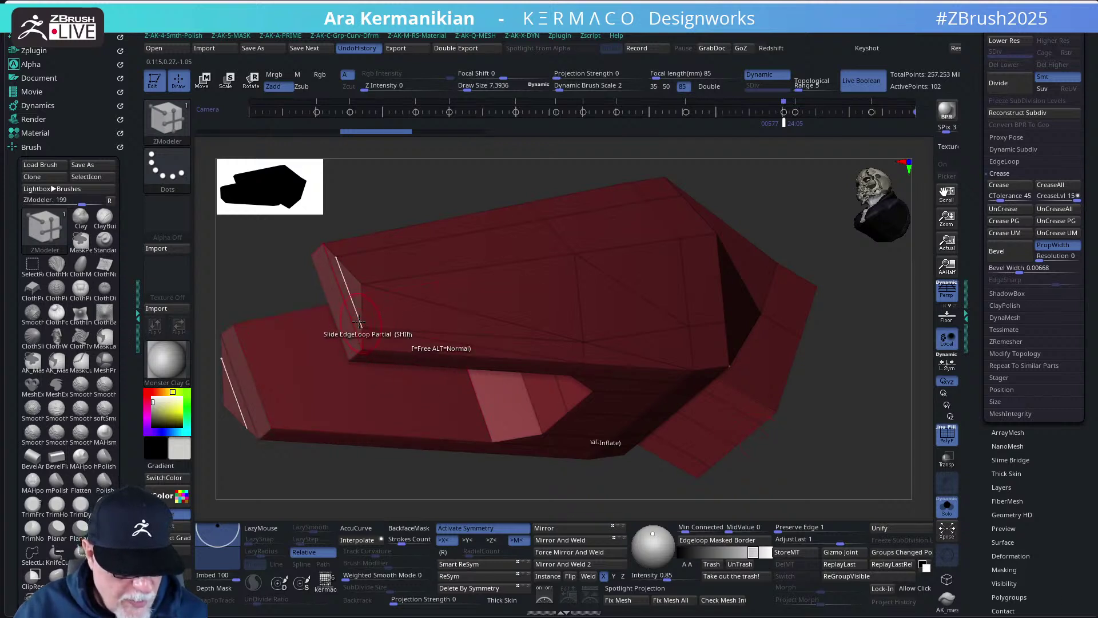
pyautogui.moveTo(829, 455); pyautogui.dragTo(845, 445)
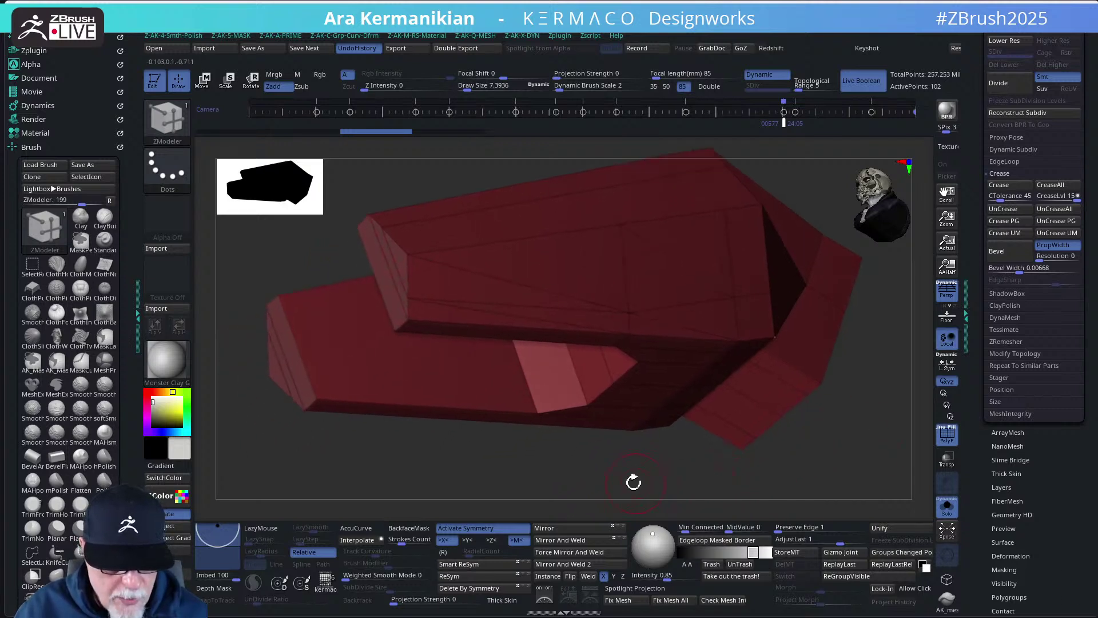
pyautogui.moveTo(633, 483); pyautogui.dragTo(641, 477)
pyautogui.click(946, 435)
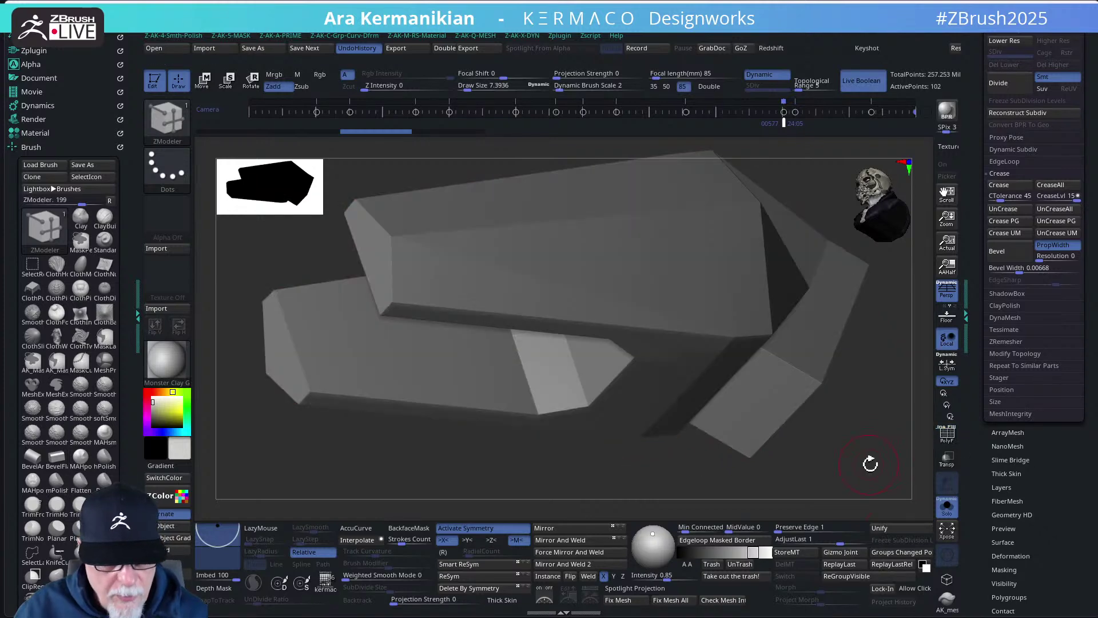
pyautogui.moveTo(870, 461); pyautogui.dragTo(775, 367)
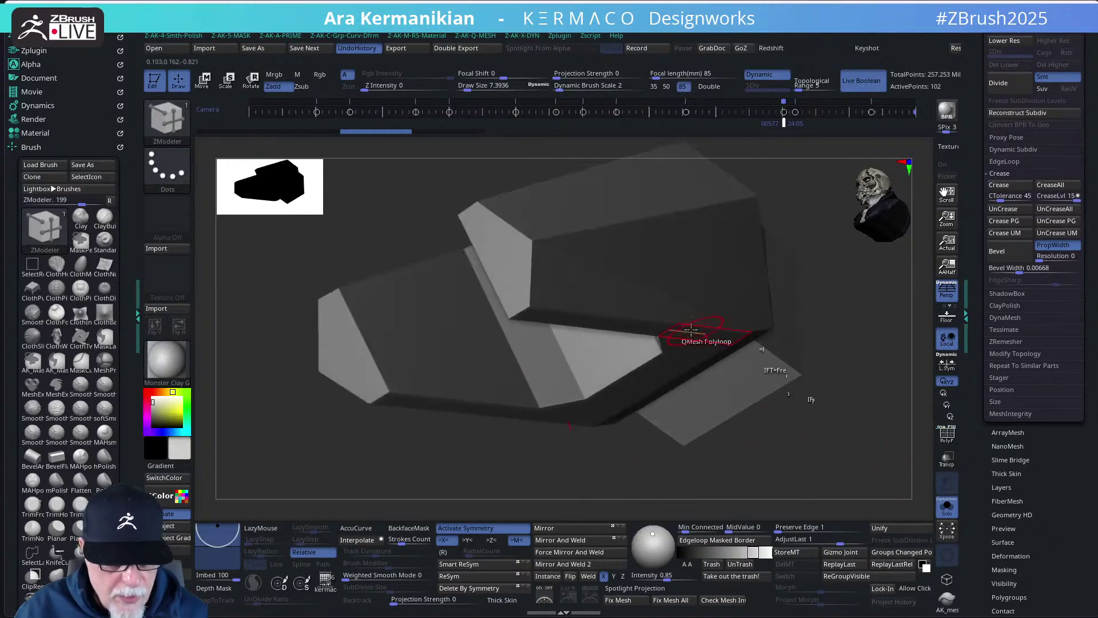
pyautogui.click(946, 436)
pyautogui.moveTo(921, 448); pyautogui.dragTo(853, 441)
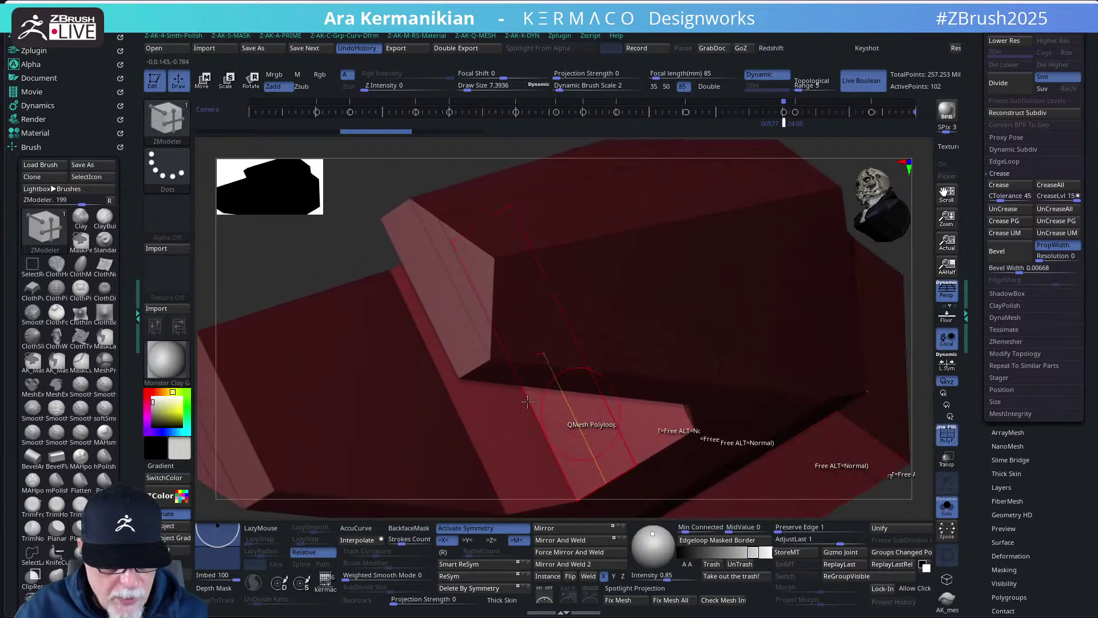
# - Set the brush draw size to 1 and Ctrl-click the canvas to clear the mask
pyautogui.press('s')
pyautogui.moveTo(626, 336); pyautogui.dragTo(602, 336)
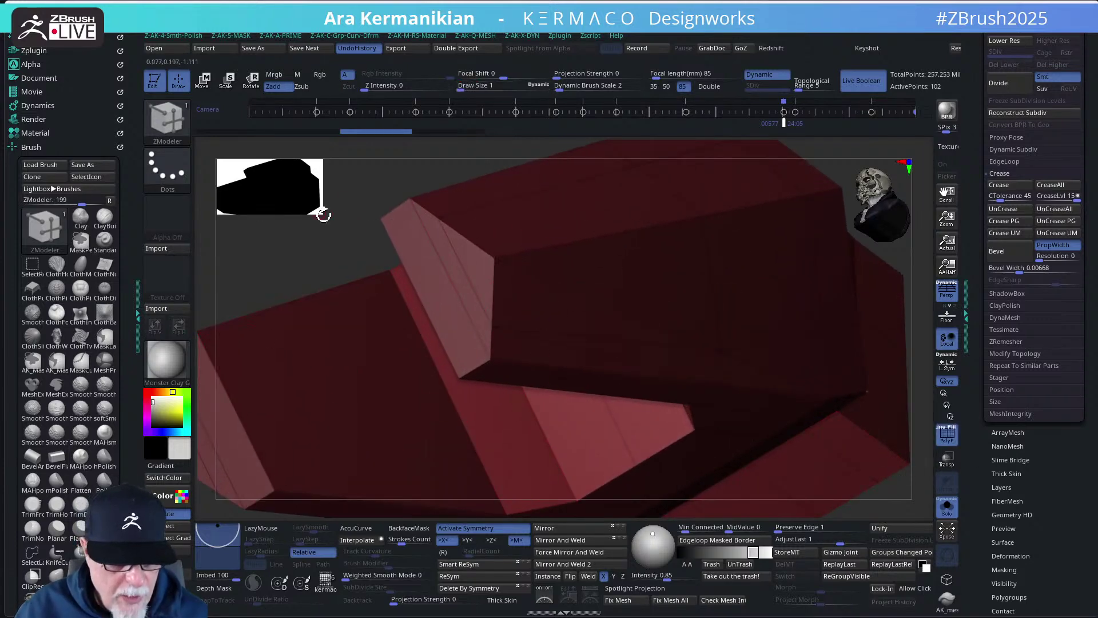
pyautogui.moveTo(323, 215)
pyautogui.mouseDown()
pyautogui.moveTo(373, 194)
pyautogui.moveTo(346, 214)
pyautogui.mouseUp()
pyautogui.press('ctrl')
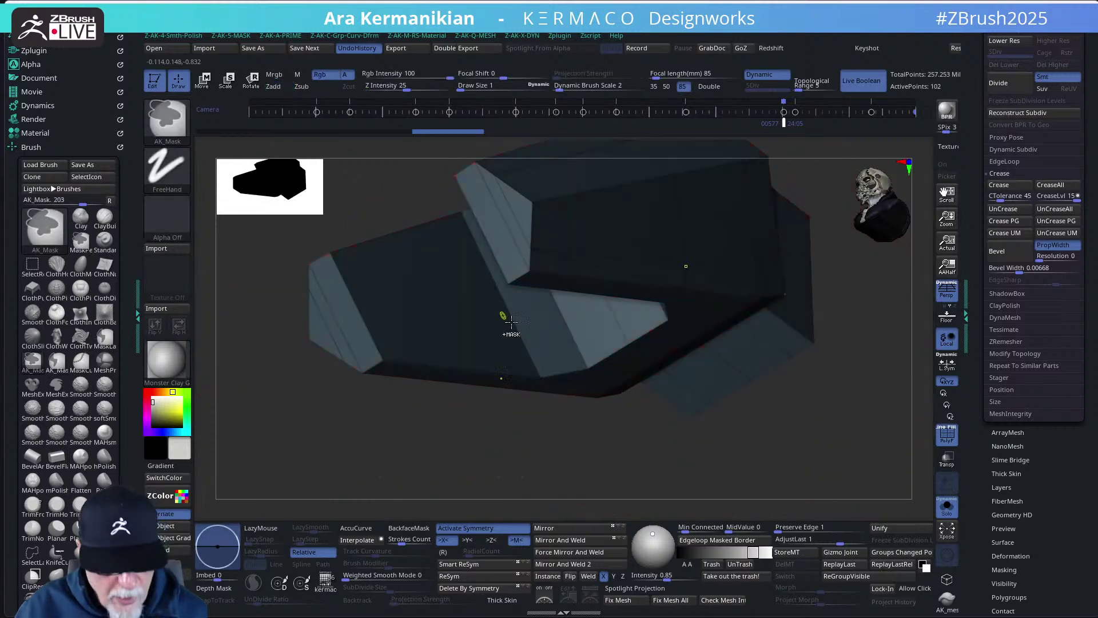
pyautogui.keyDown('ctrl'); pyautogui.click(765, 444); pyautogui.keyUp('ctrl')
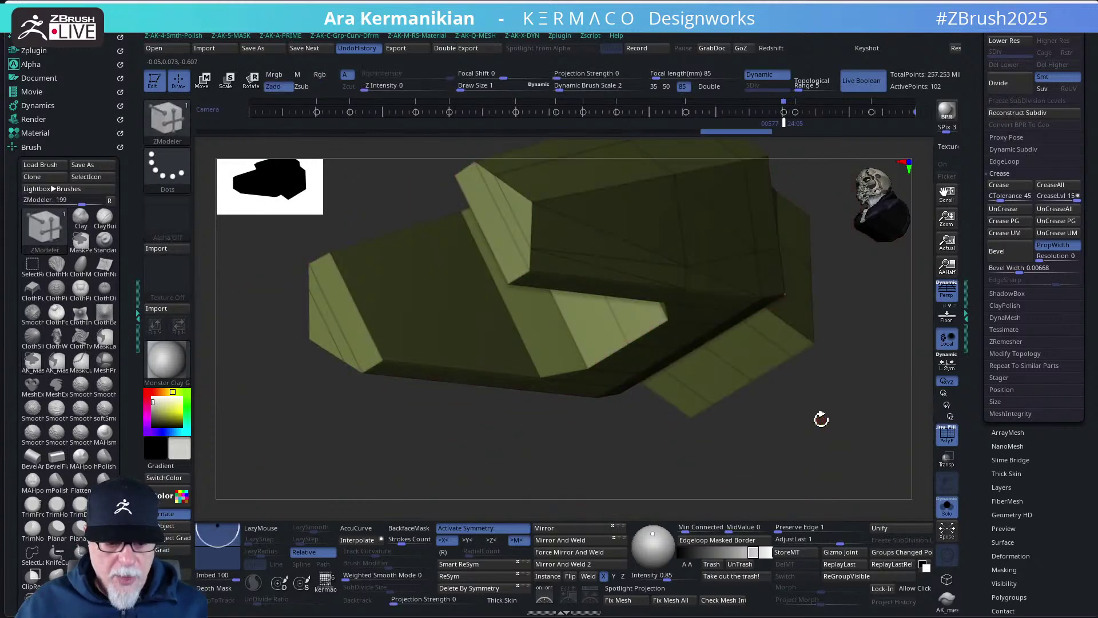
# - Delete two complete edge loops with ZModeler (102 to 80 points), then switch deletion to single edges
pyautogui.moveTo(821, 417); pyautogui.dragTo(817, 442)
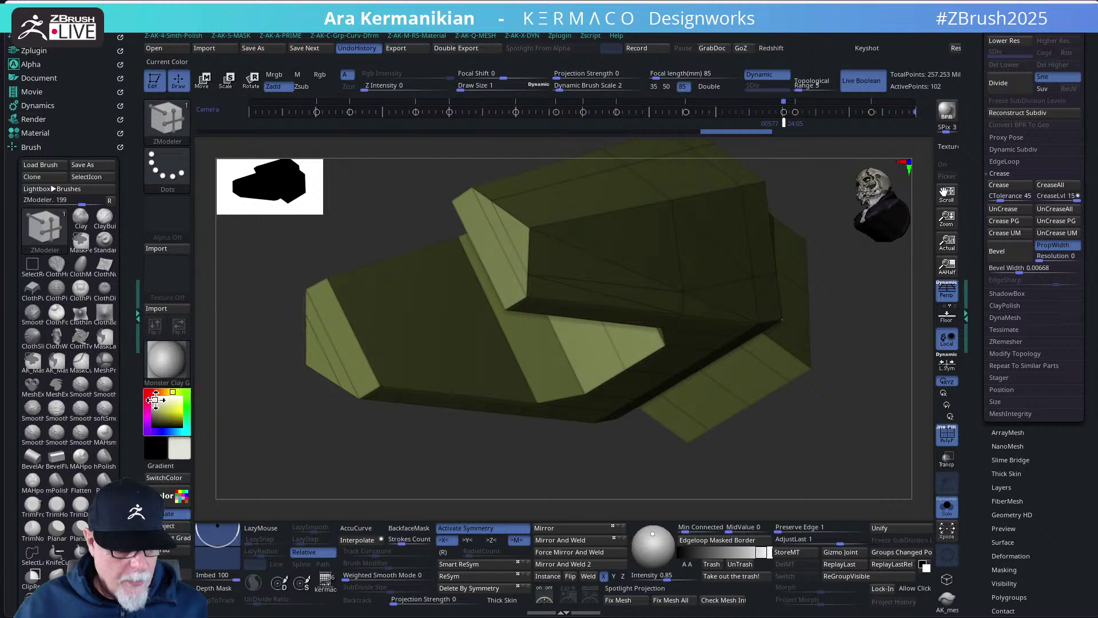
pyautogui.moveTo(834, 429); pyautogui.dragTo(490, 473)
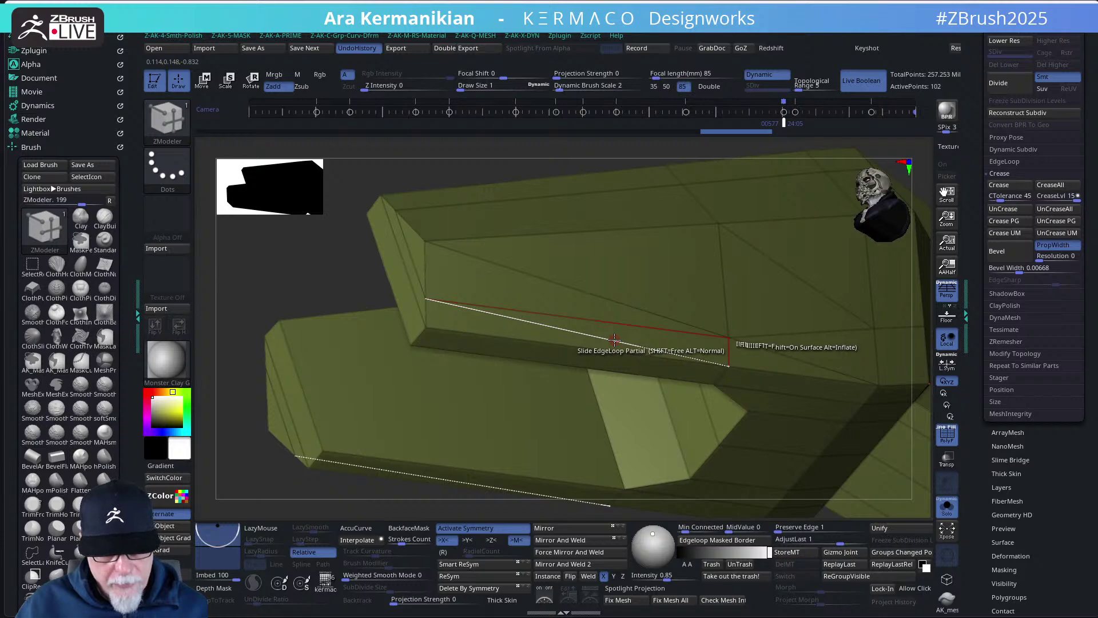
pyautogui.press('space')
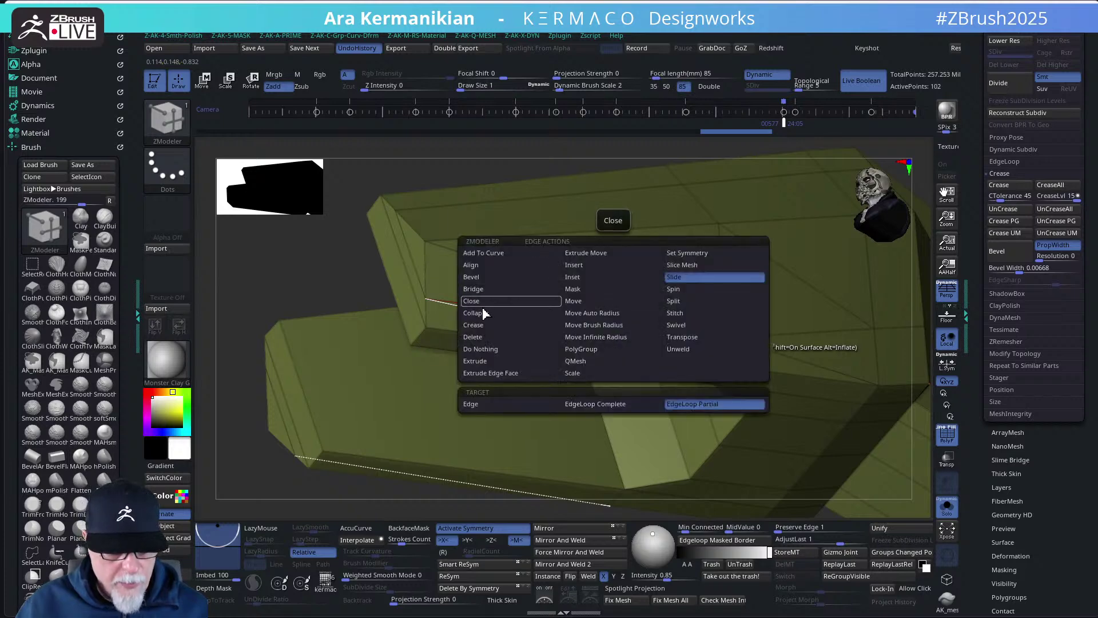
pyautogui.click(477, 337)
pyautogui.click(535, 324)
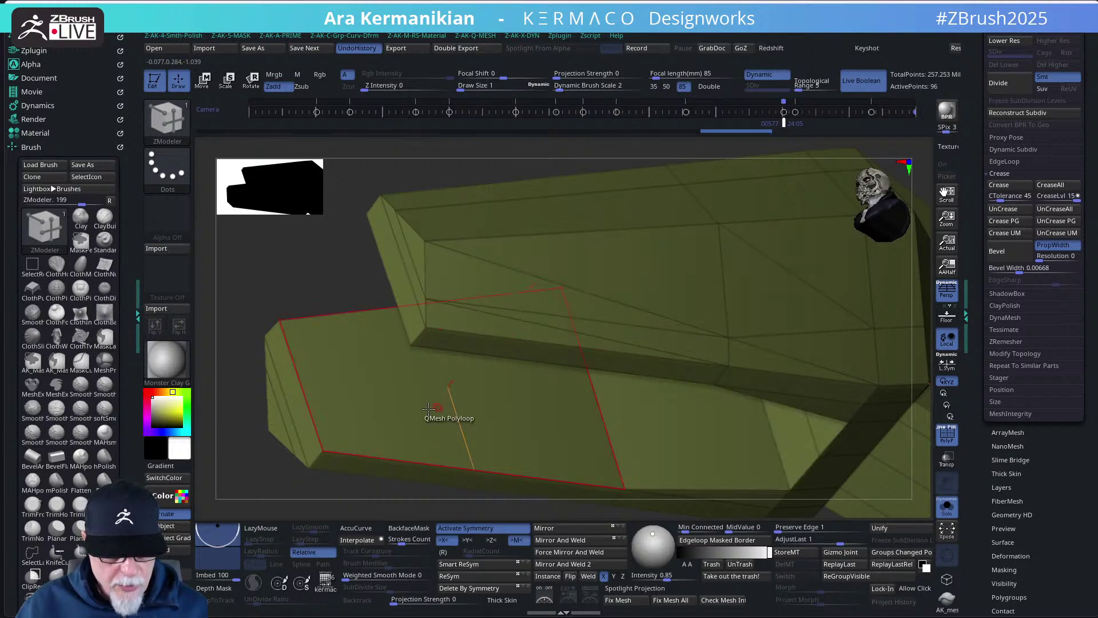
pyautogui.click(567, 330)
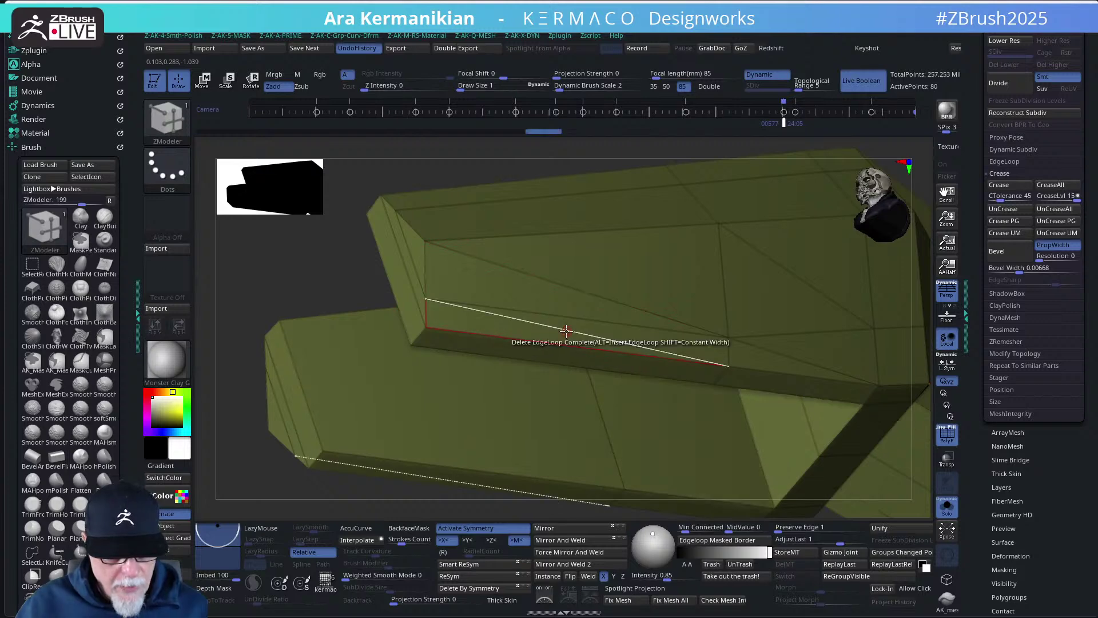
pyautogui.press('space')
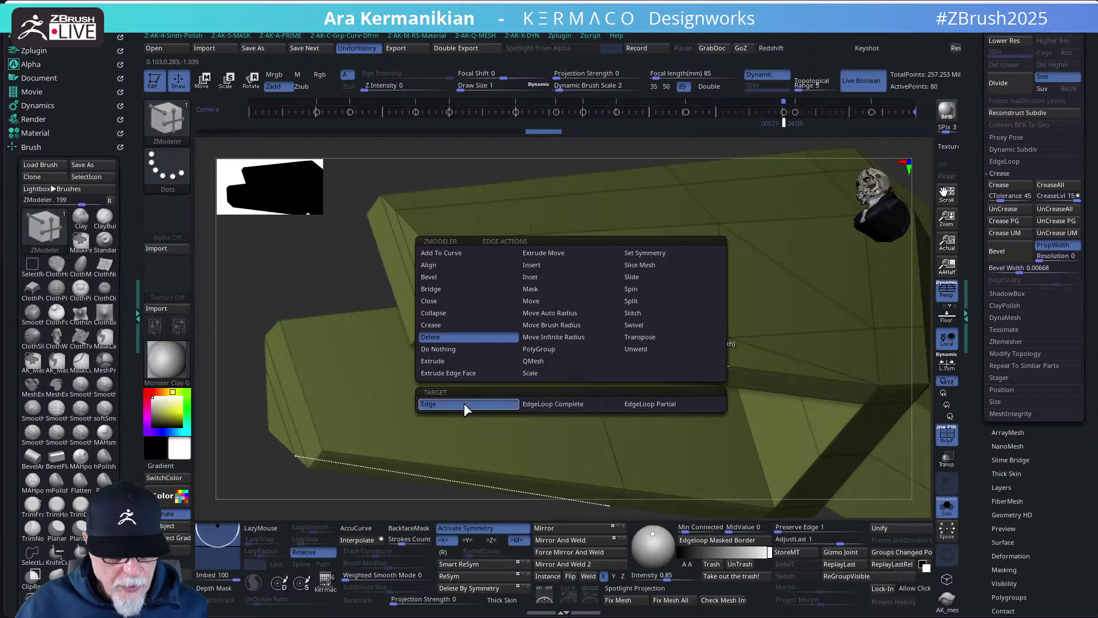
pyautogui.click(465, 408)
pyautogui.moveTo(326, 282)
pyautogui.mouseDown()
pyautogui.moveTo(298, 258)
pyautogui.moveTo(324, 269)
pyautogui.mouseUp()
pyautogui.moveTo(871, 461); pyautogui.dragTo(864, 449)
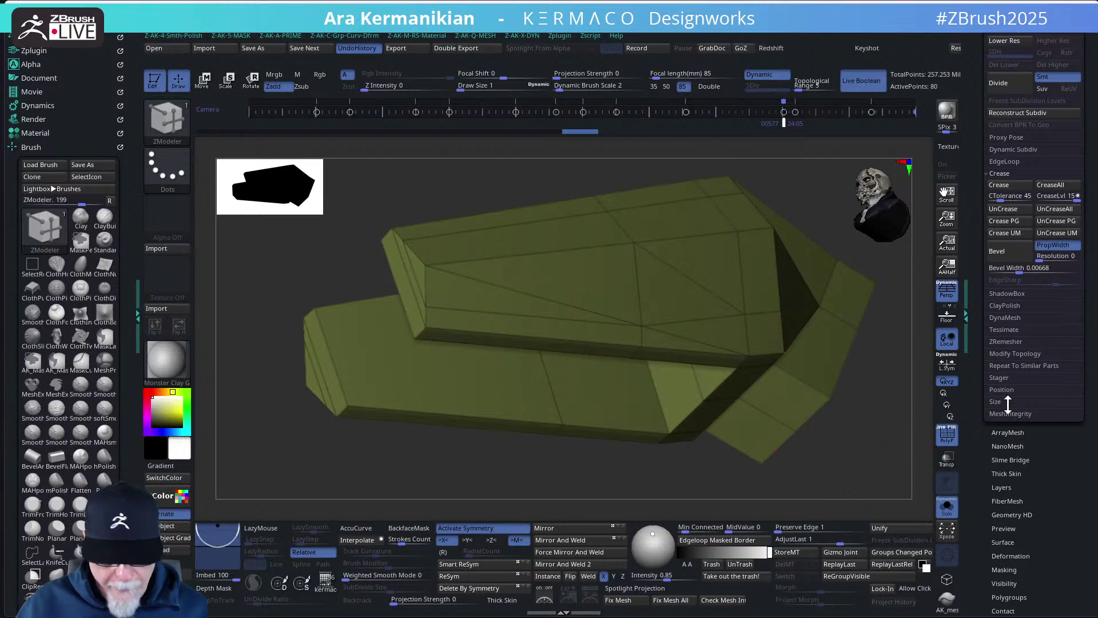
# - Drag Bevel Width through 0.00247, 0.00152 and 0.0046 before settling at 0.01069
pyautogui.click(1013, 268)
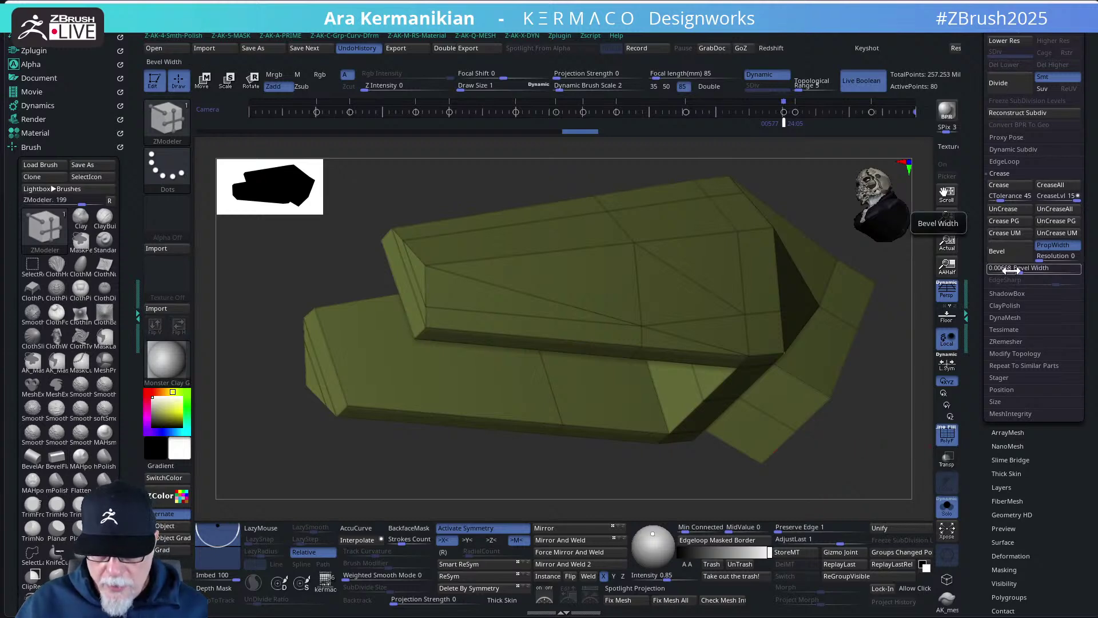
pyautogui.moveTo(1007, 270); pyautogui.dragTo(1011, 277)
pyautogui.moveTo(856, 460); pyautogui.dragTo(789, 441)
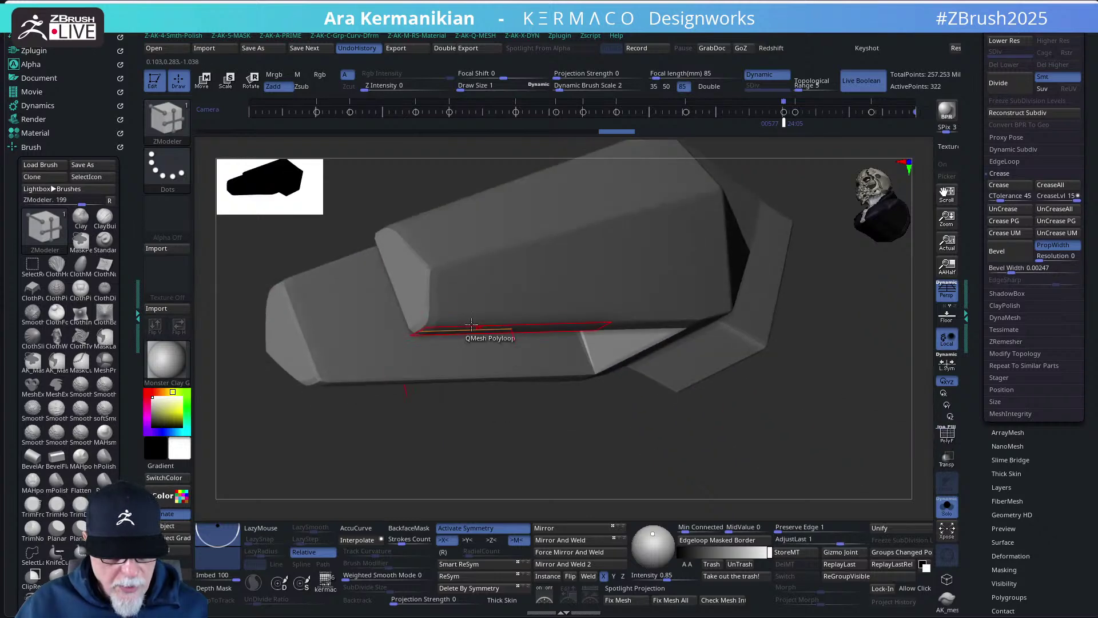
pyautogui.moveTo(1010, 263)
pyautogui.mouseDown()
pyautogui.moveTo(976, 280)
pyautogui.moveTo(1030, 275)
pyautogui.moveTo(1011, 284)
pyautogui.moveTo(1014, 273)
pyautogui.mouseUp()
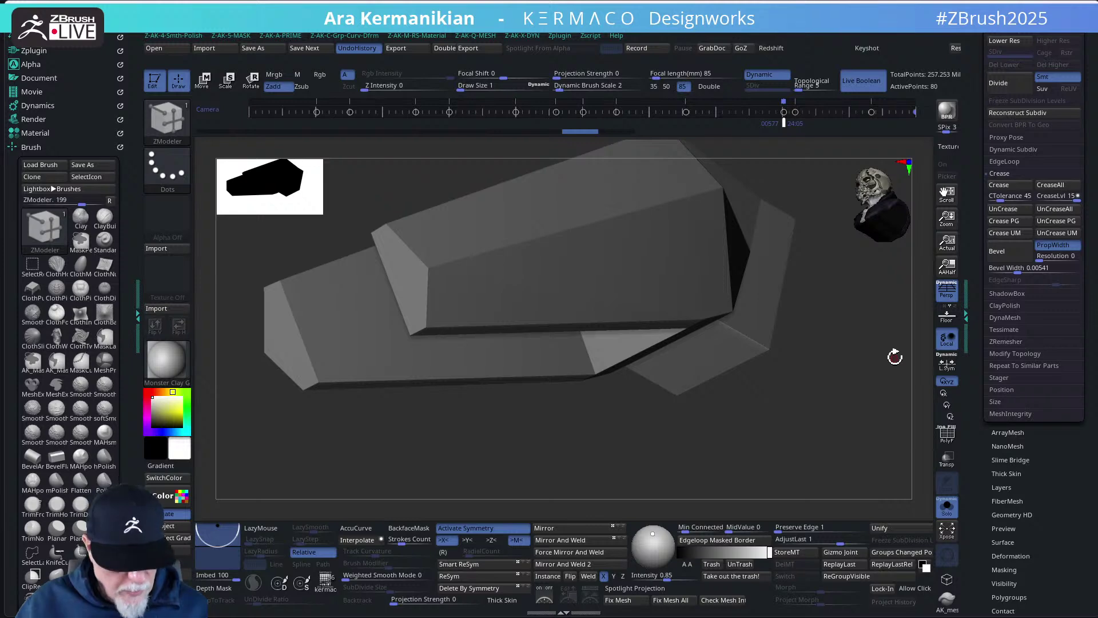
pyautogui.hotkey('shift', 'q')
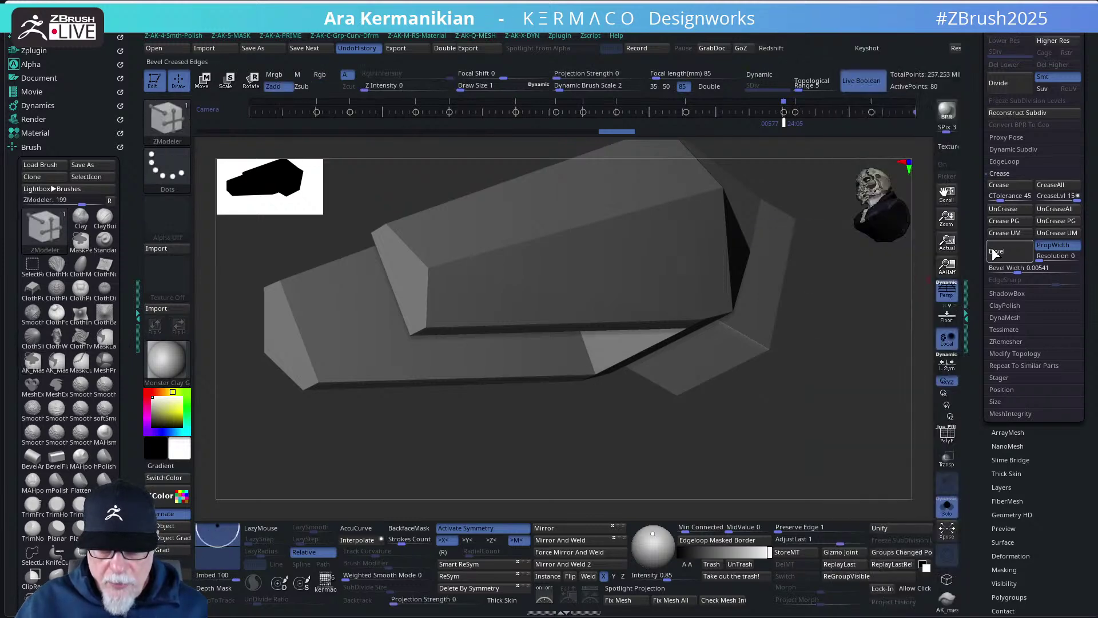
pyautogui.moveTo(1011, 269); pyautogui.dragTo(1021, 269)
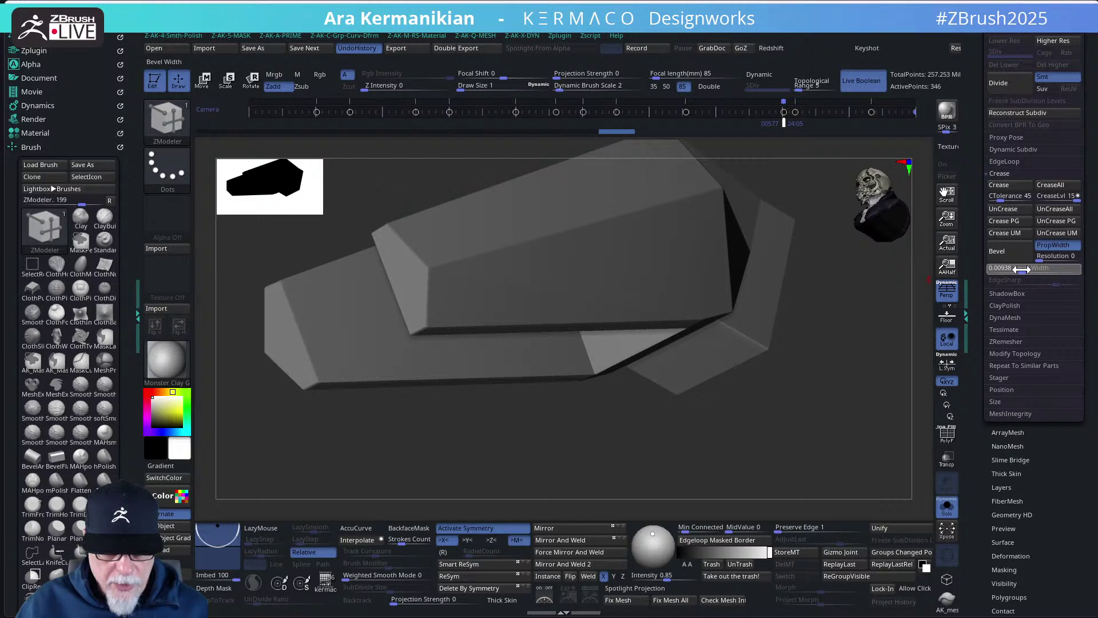
pyautogui.moveTo(1023, 269); pyautogui.dragTo(1025, 269)
pyautogui.moveTo(925, 313); pyautogui.dragTo(871, 312)
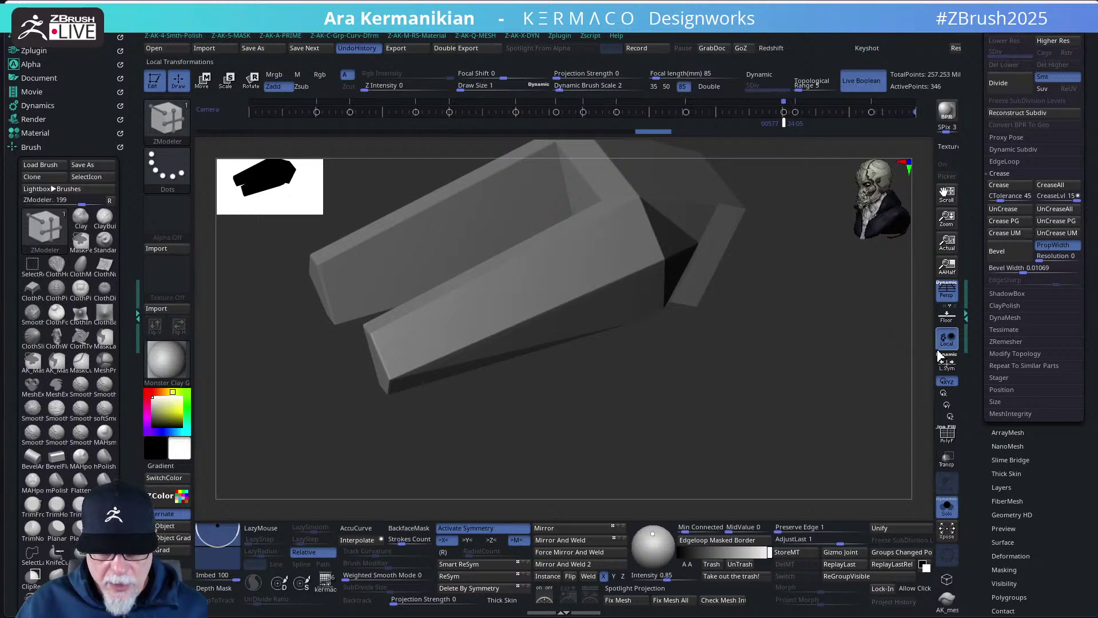
# - Toggle Persp three times and turn on PolyF to view the piece's edge loops
pyautogui.click(947, 290)
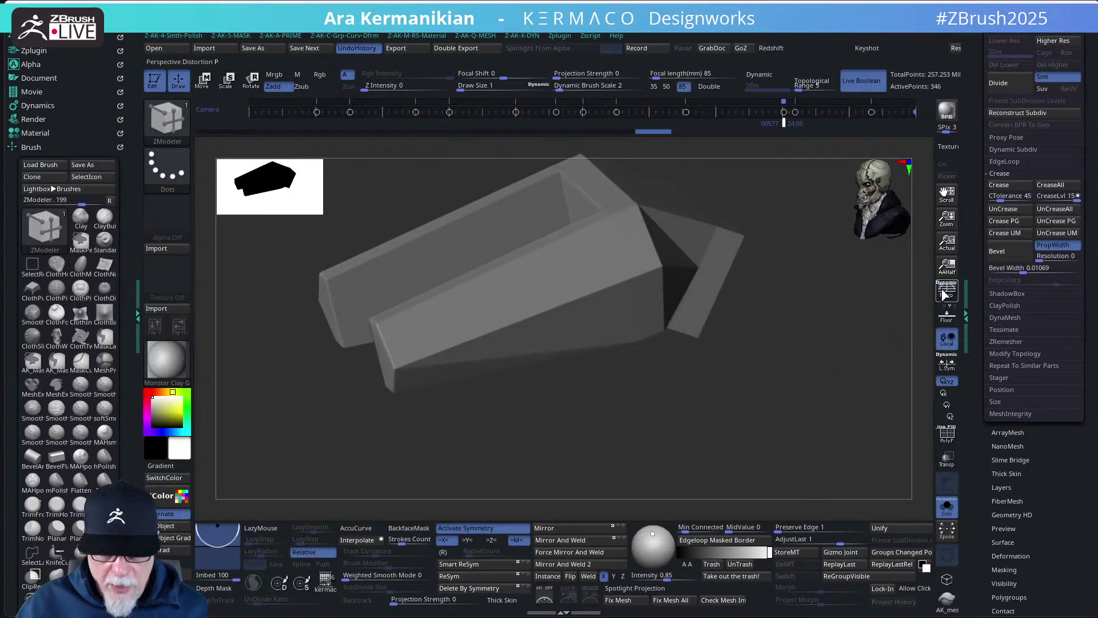
pyautogui.click(946, 294)
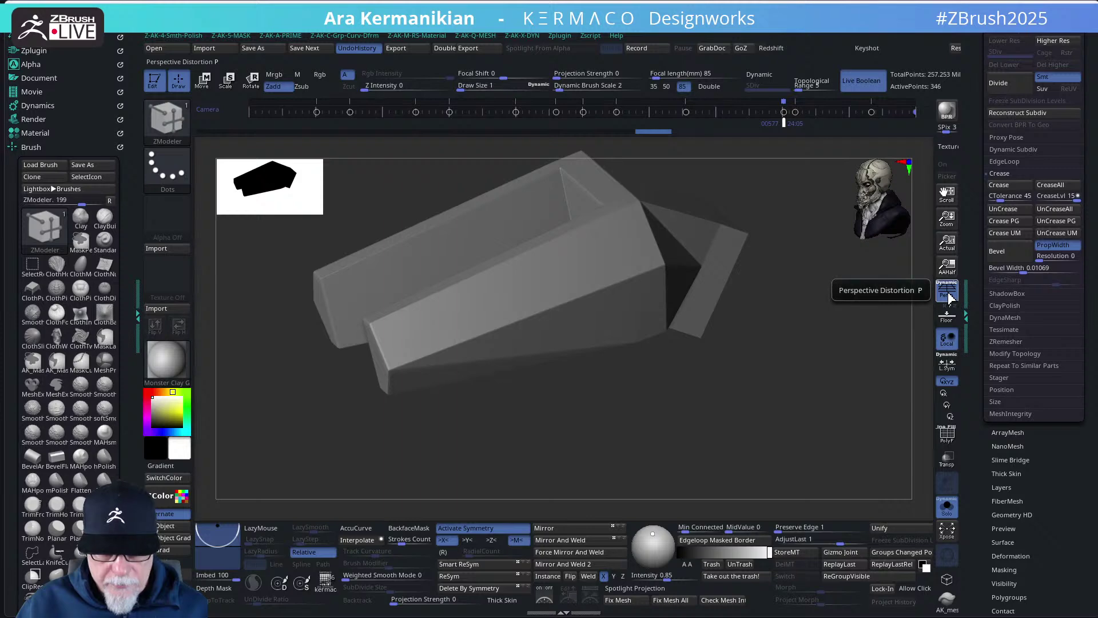
pyautogui.click(947, 293)
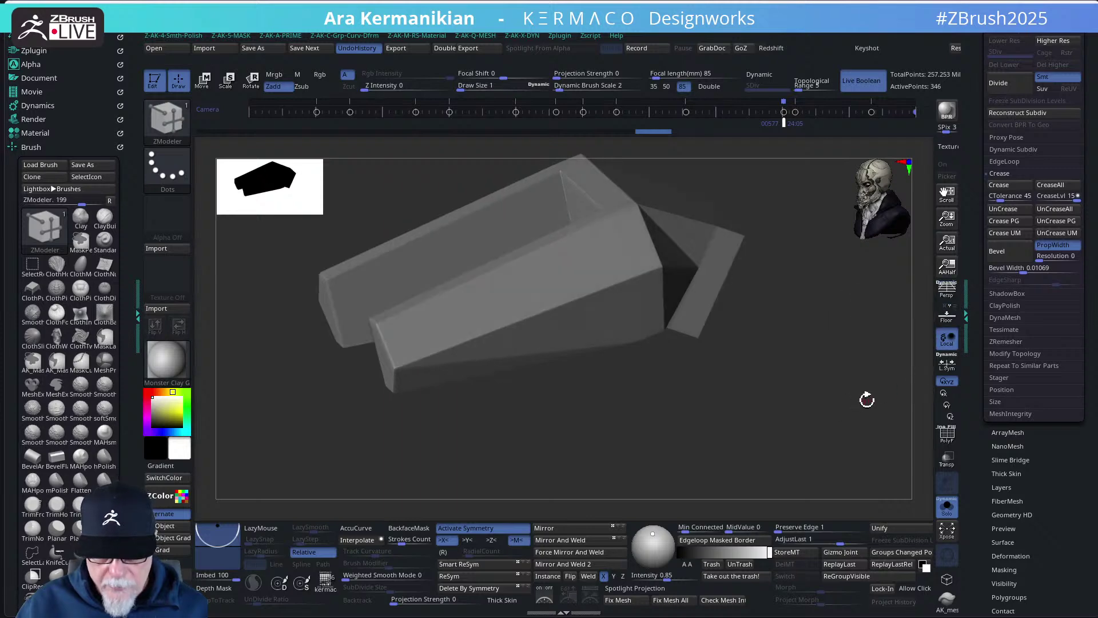
pyautogui.click(948, 440)
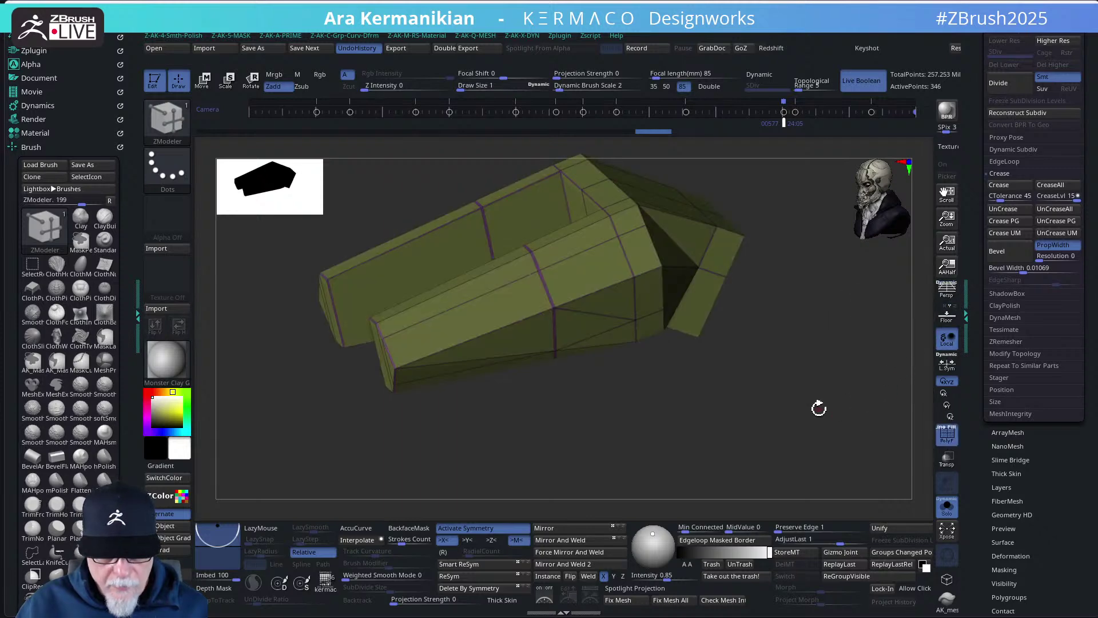
pyautogui.moveTo(822, 407); pyautogui.dragTo(689, 239)
pyautogui.moveTo(707, 439); pyautogui.dragTo(647, 447)
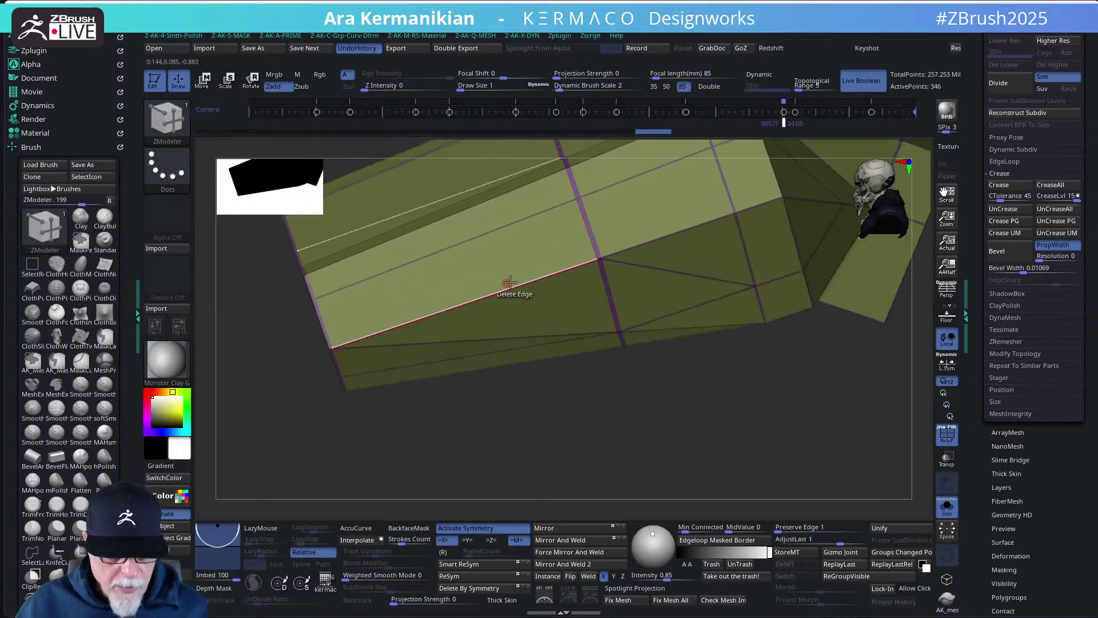
# - Try the ZModeler Inset action, then insert edge loops along the piece's long side
pyautogui.press('space')
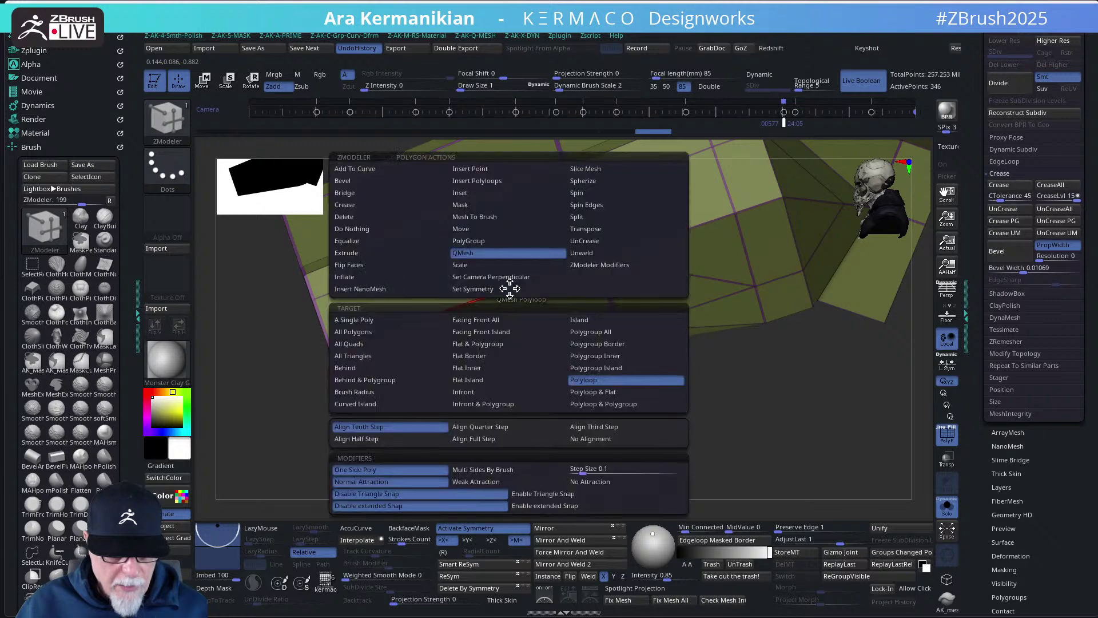
pyautogui.click(484, 197)
pyautogui.moveTo(631, 442); pyautogui.dragTo(629, 321)
pyautogui.press('space')
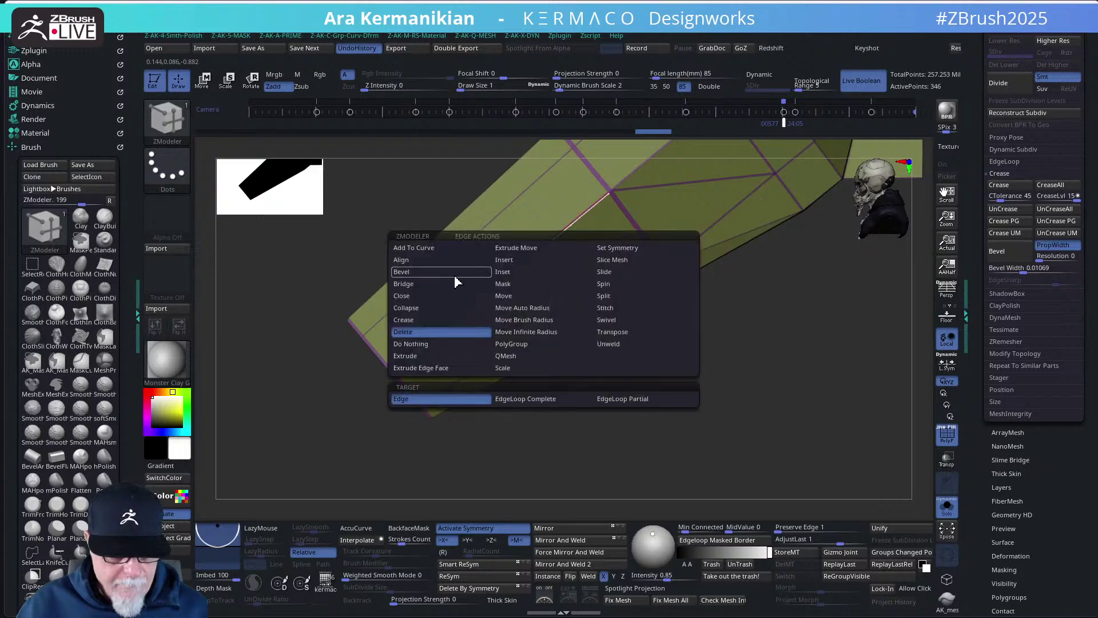
pyautogui.click(652, 353)
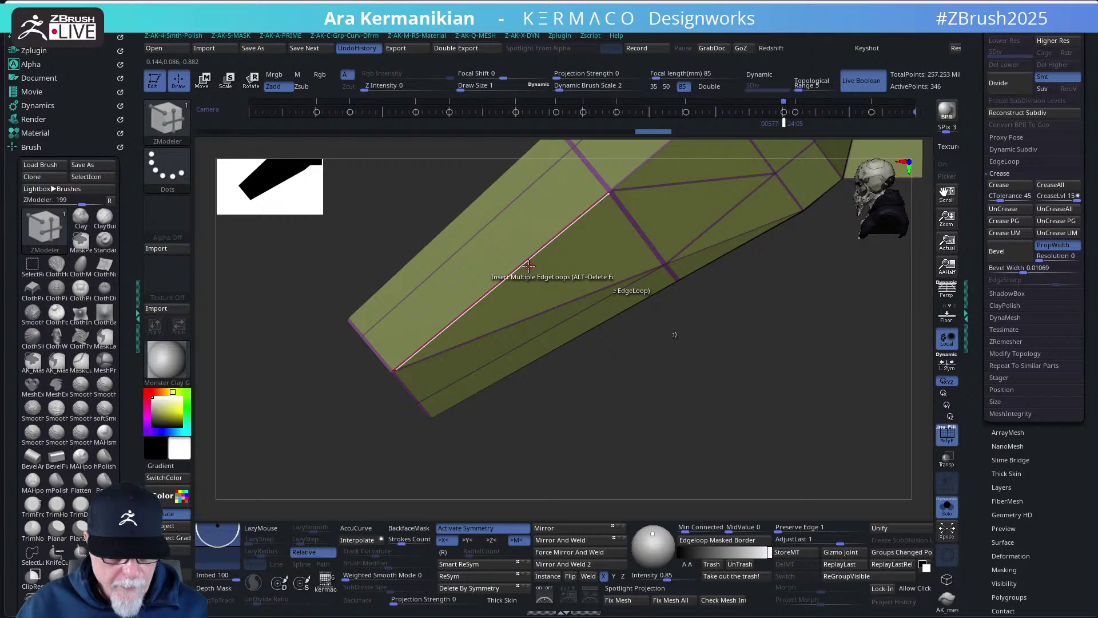
pyautogui.click(528, 265)
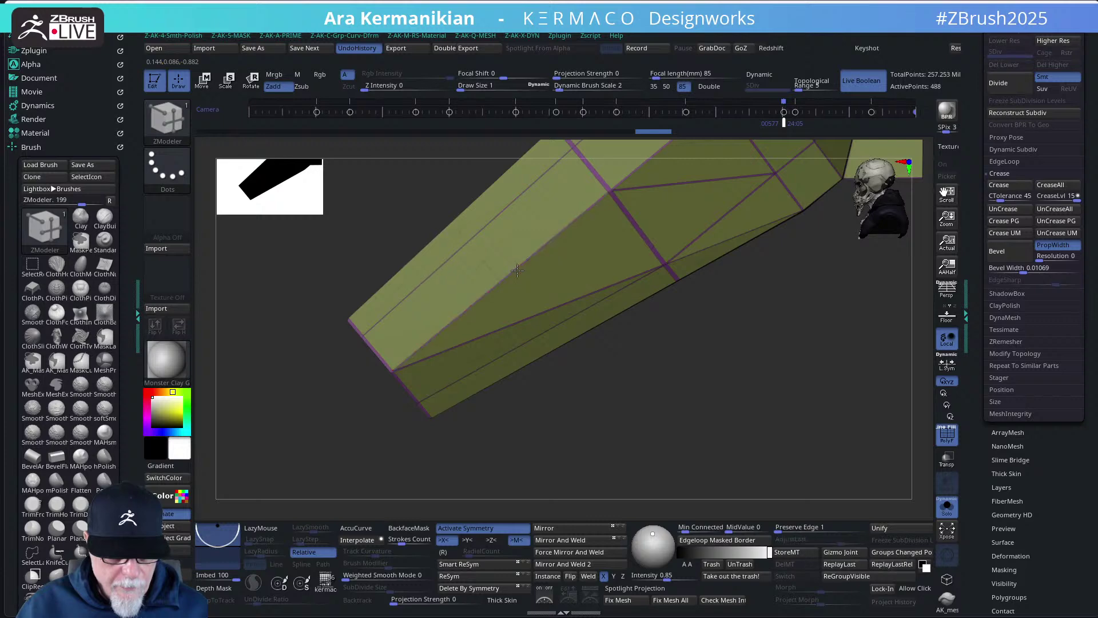
pyautogui.moveTo(701, 429); pyautogui.dragTo(600, 343)
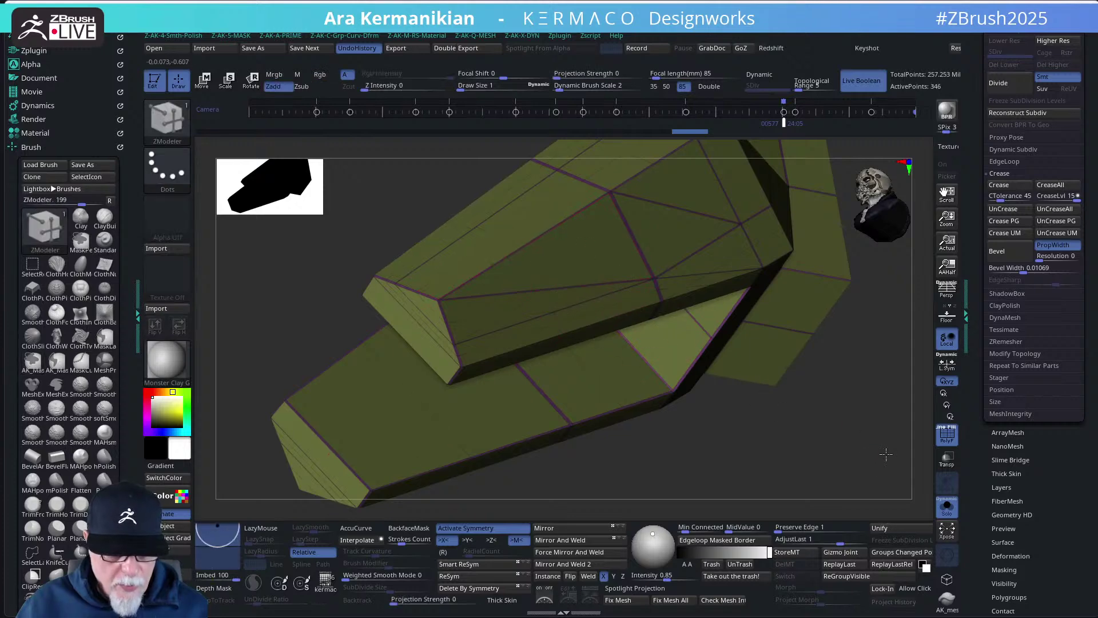
pyautogui.keyDown('alt'); pyautogui.moveTo(887, 455); pyautogui.dragTo(775, 393); pyautogui.keyUp('alt')
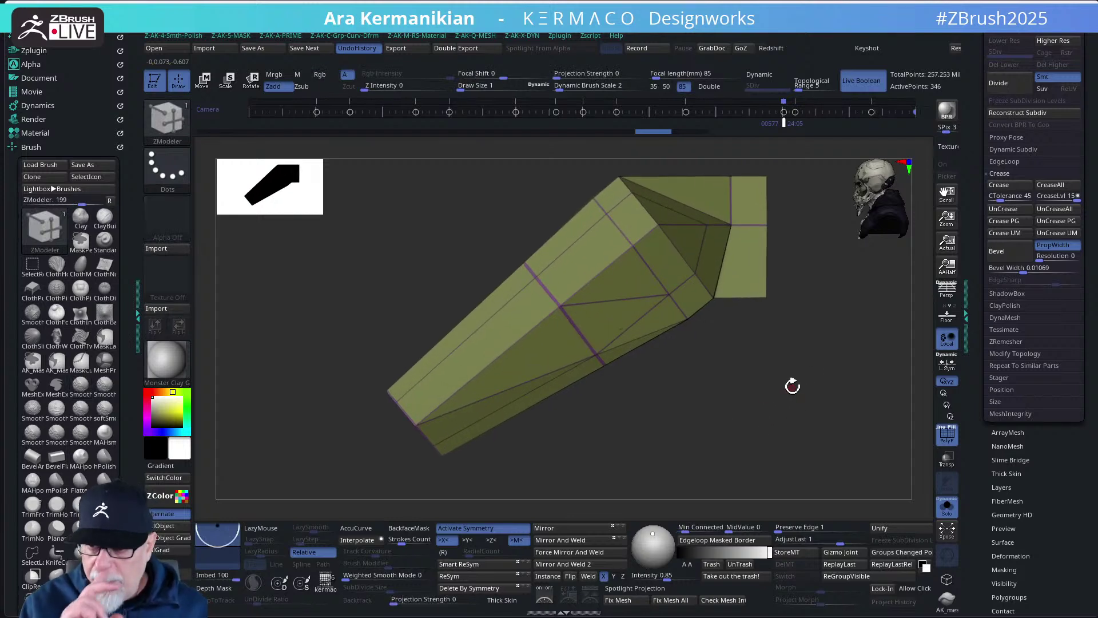
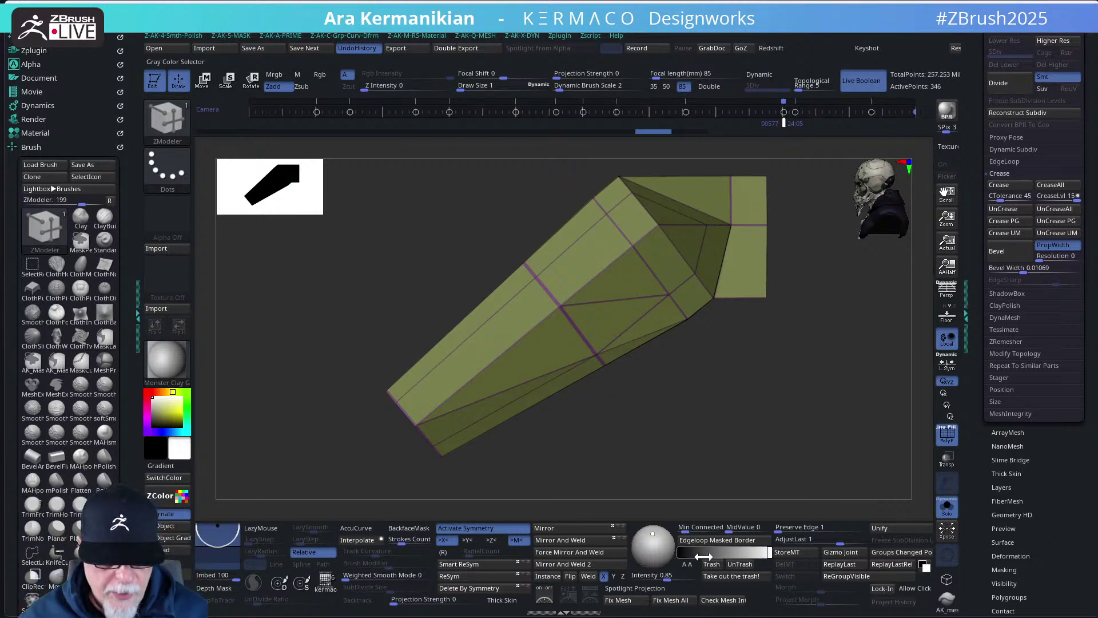
# - Tilt the fork piece slightly and pop up the AK custom palette with its SubD Divide controls
pyautogui.moveTo(724, 434); pyautogui.dragTo(722, 422)
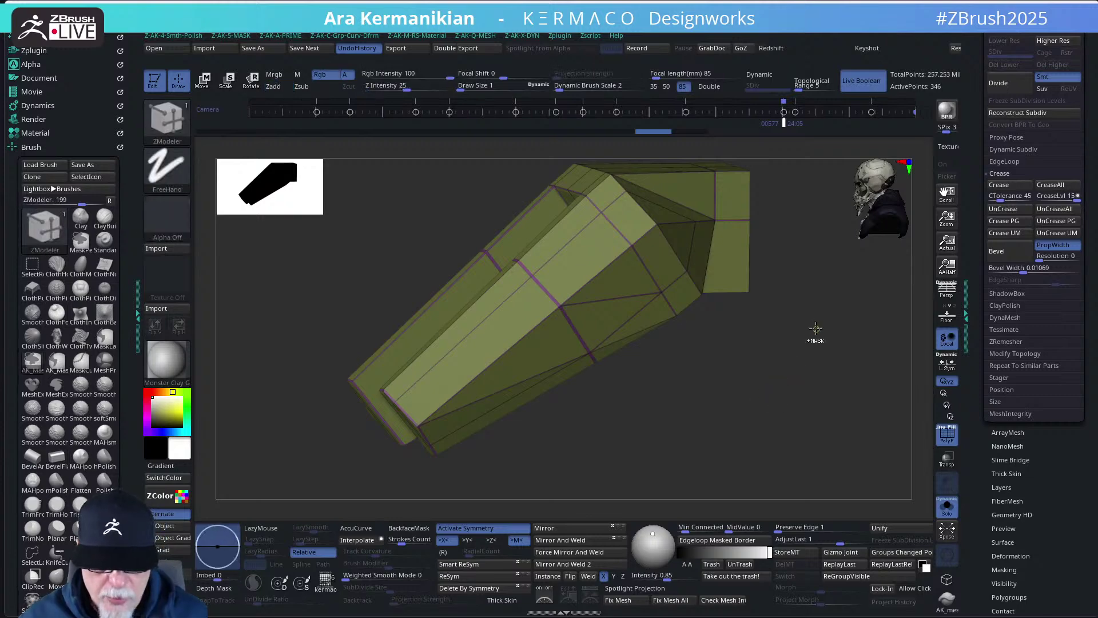
pyautogui.press('Tab')
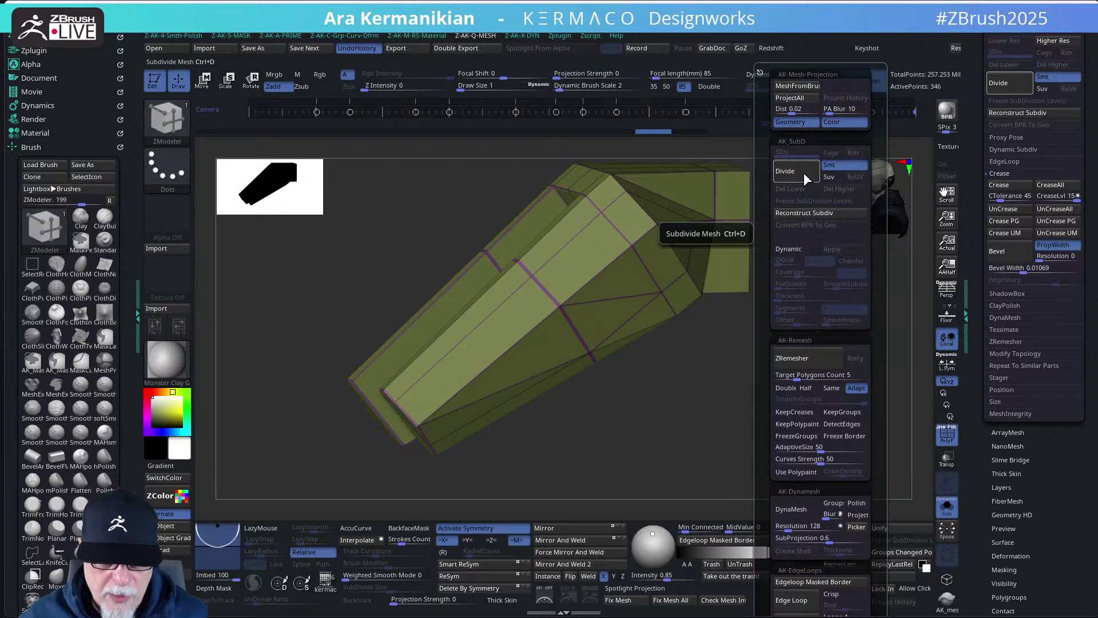
# - Divide the fork piece up to SDiv 3, toggling PolyF and orbiting to check its edges
pyautogui.click(804, 172)
pyautogui.click(947, 434)
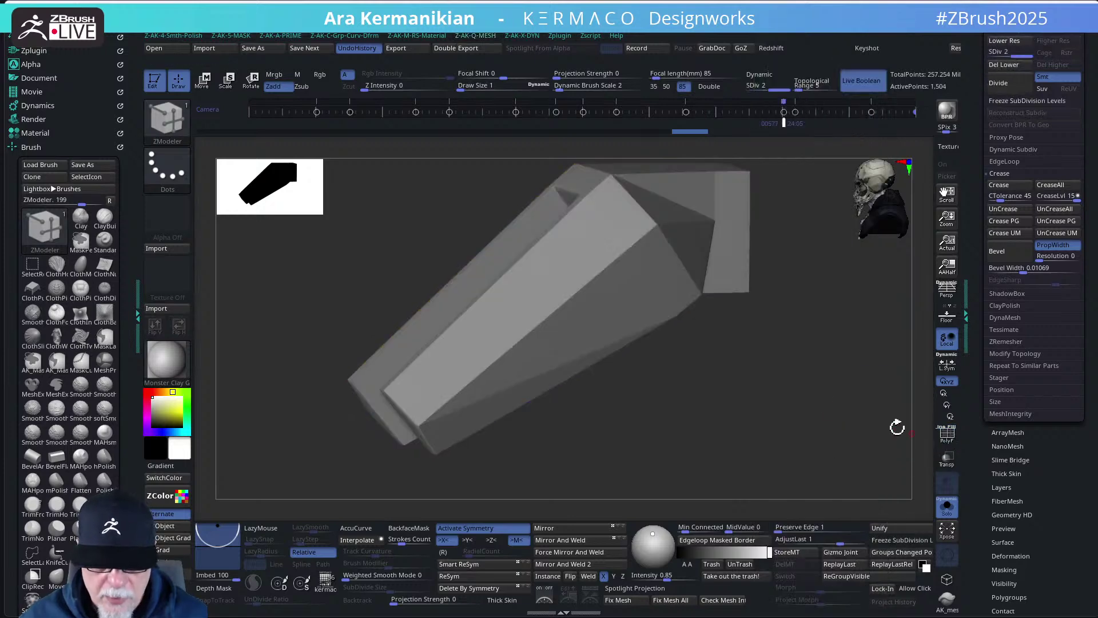
pyautogui.hotkey('shift', 'd')
pyautogui.press('space')
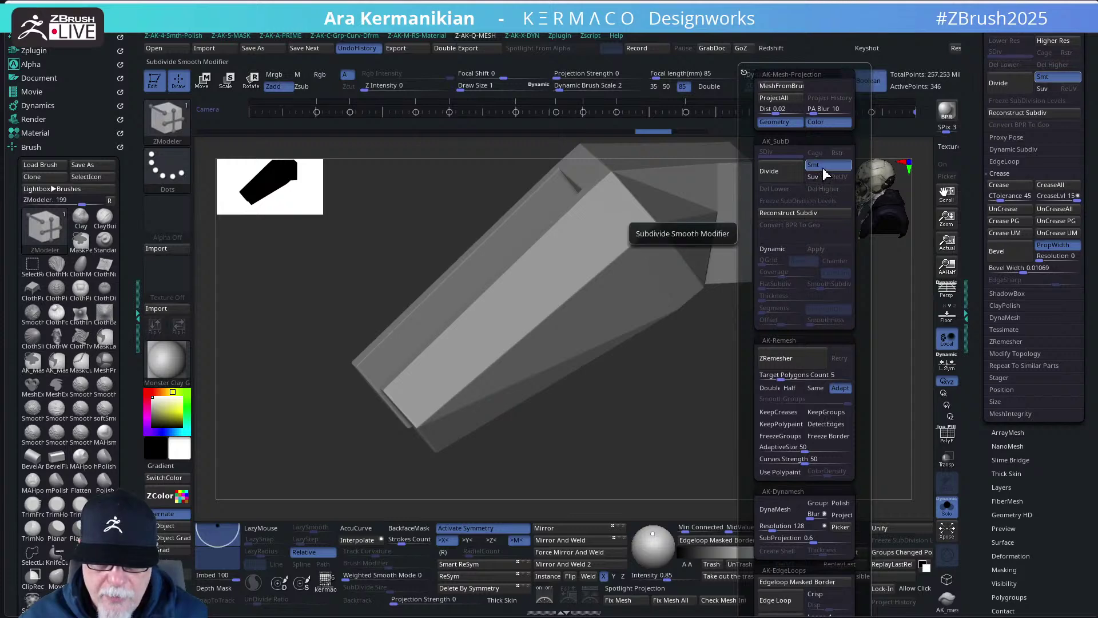
pyautogui.click(790, 175)
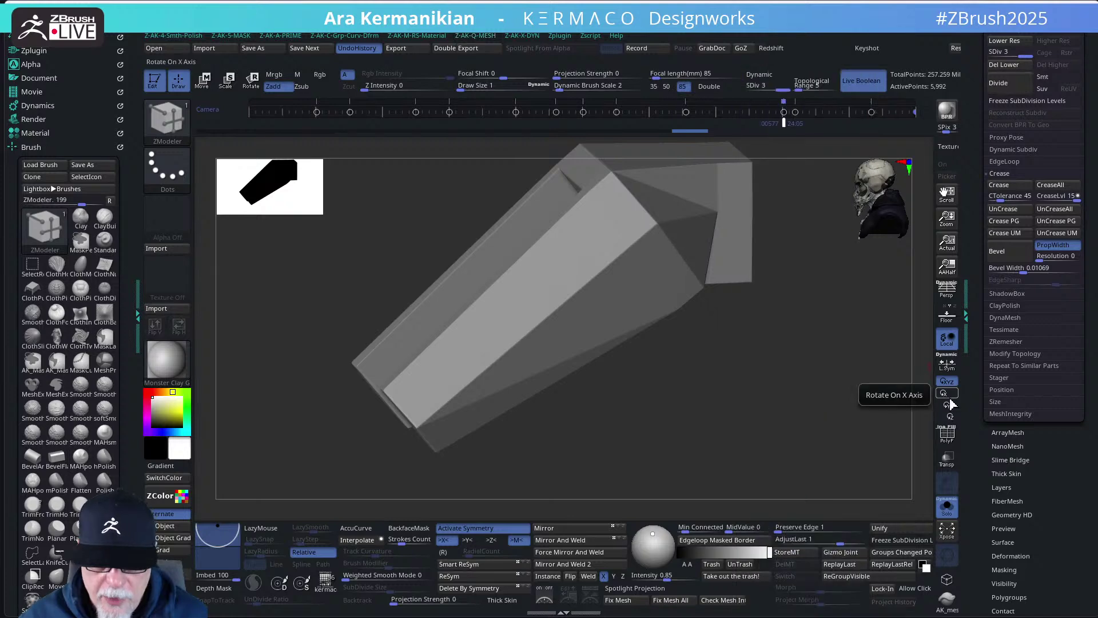
pyautogui.click(948, 436)
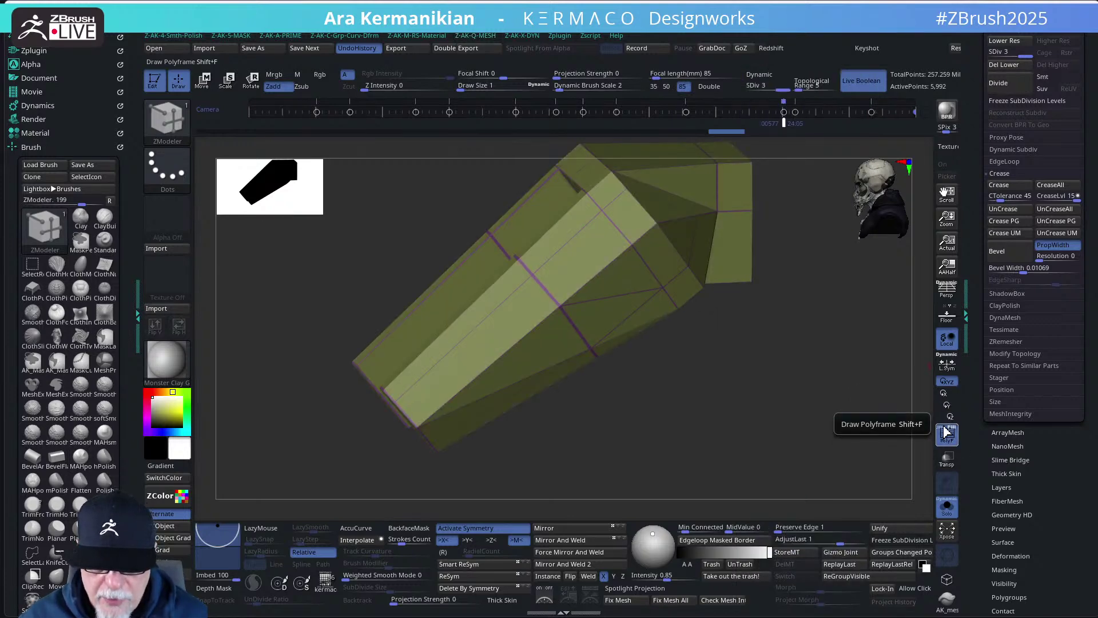
pyautogui.moveTo(824, 437)
pyautogui.mouseDown()
pyautogui.moveTo(801, 412)
pyautogui.moveTo(795, 424)
pyautogui.moveTo(812, 392)
pyautogui.moveTo(760, 306)
pyautogui.mouseUp()
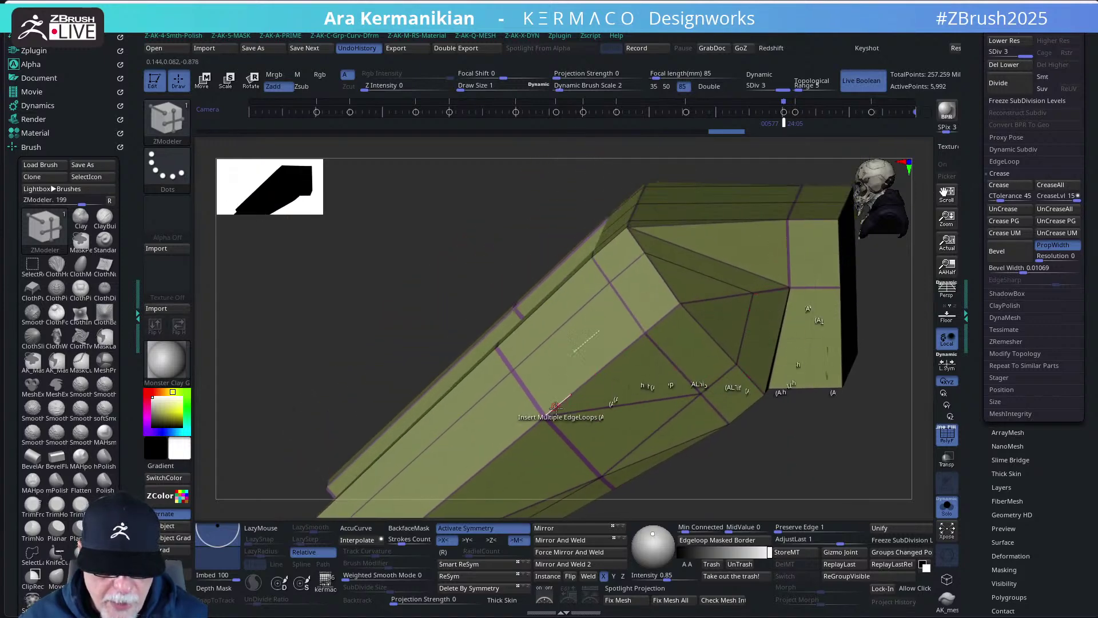
pyautogui.moveTo(768, 474)
pyautogui.mouseDown()
pyautogui.moveTo(822, 392)
pyautogui.moveTo(796, 410)
pyautogui.moveTo(874, 413)
pyautogui.moveTo(824, 444)
pyautogui.mouseUp()
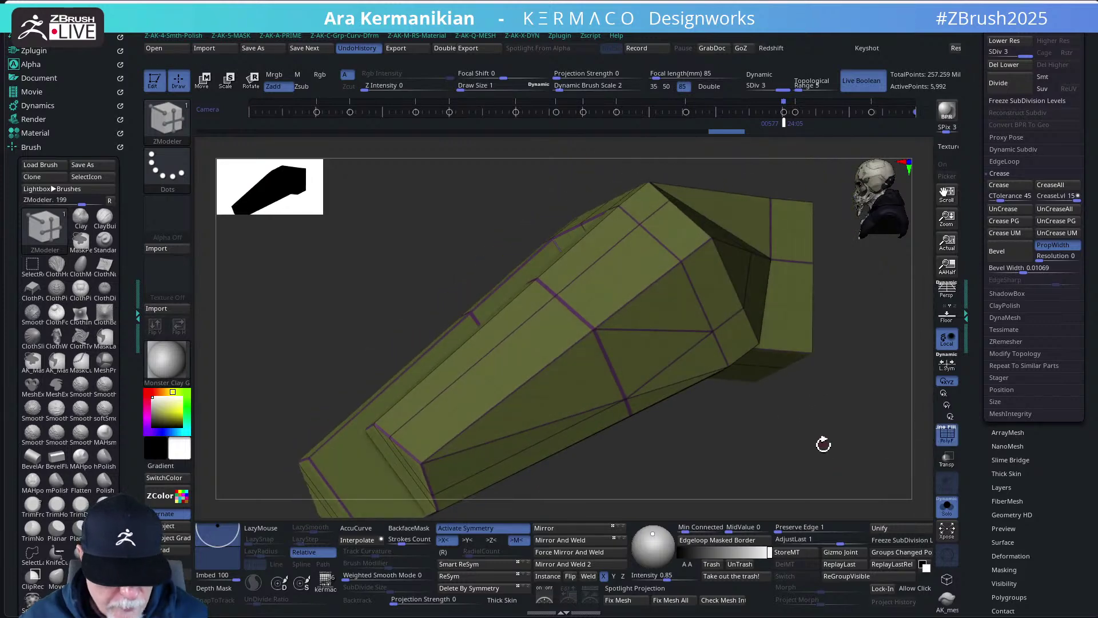
# - Divide further through SDiv 4 and 5 to SDiv 6, about 382,564 points, orbiting between divides
pyautogui.press('ctrl')
pyautogui.press('space')
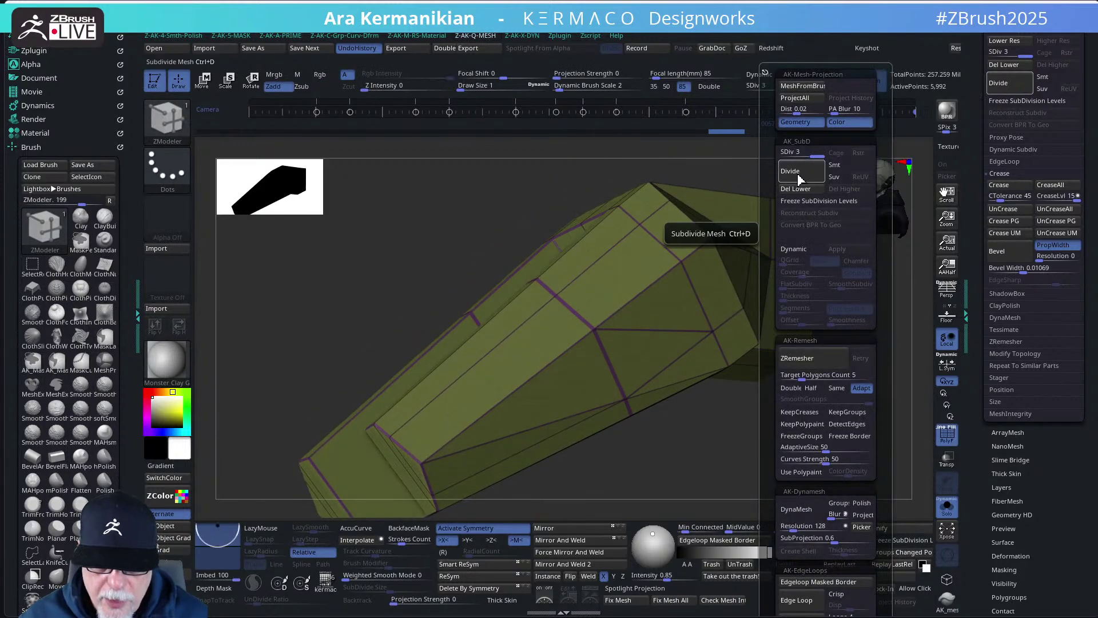
pyautogui.click(798, 172)
pyautogui.click(799, 179)
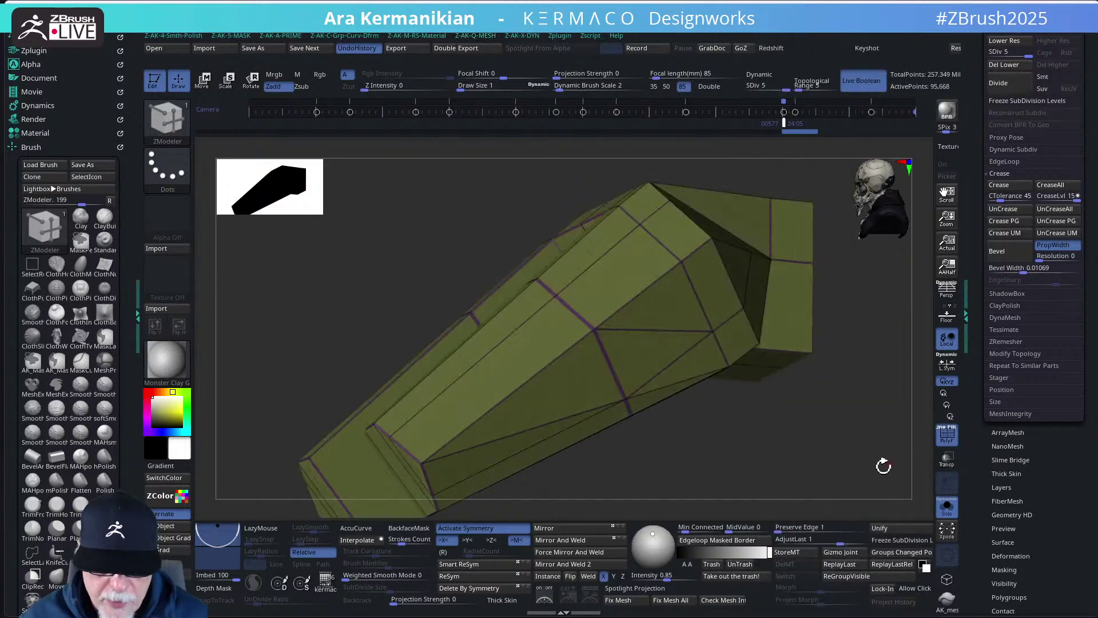
pyautogui.moveTo(883, 466); pyautogui.dragTo(821, 487)
pyautogui.press('space')
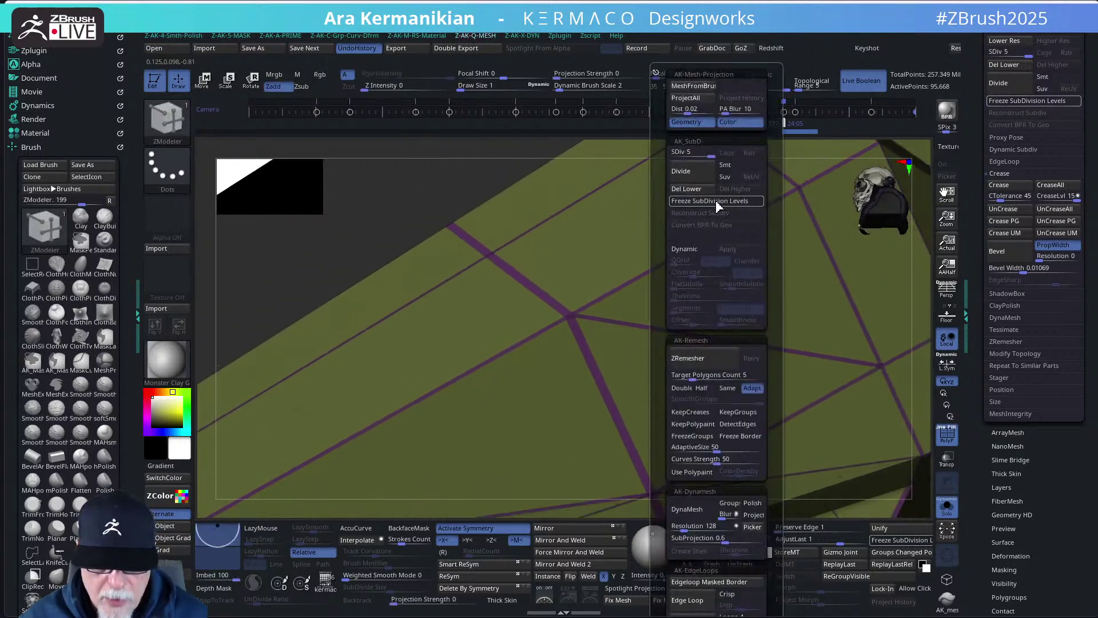
pyautogui.click(689, 175)
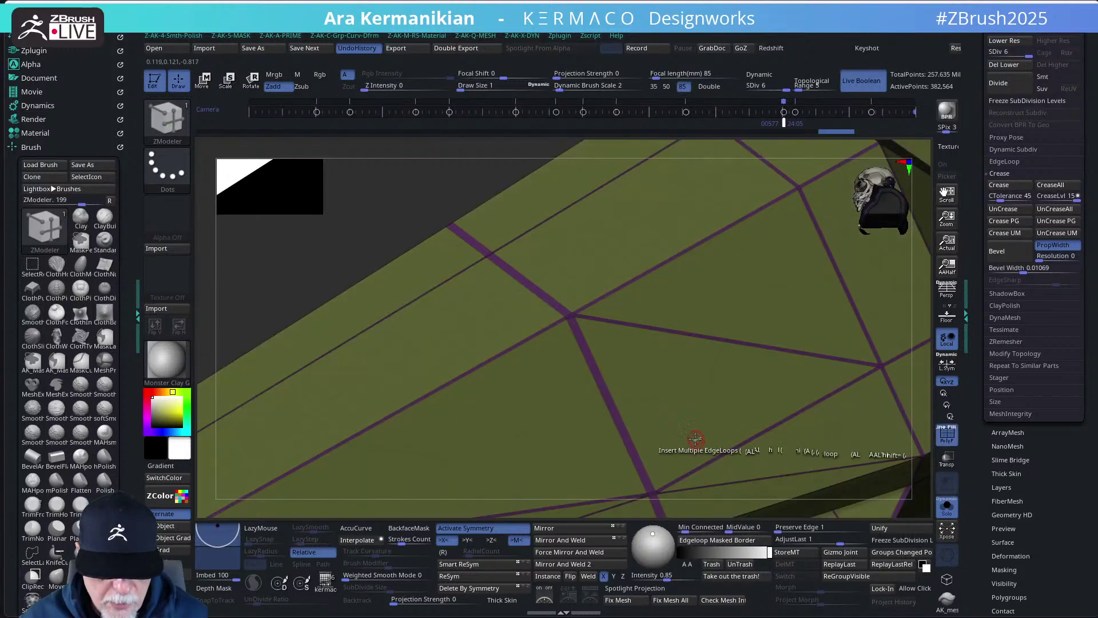
pyautogui.moveTo(922, 481); pyautogui.dragTo(846, 424)
# - Divide the fork piece to SDiv 7, about 1.53 million points, and orbit the smoothed result
pyautogui.press('space')
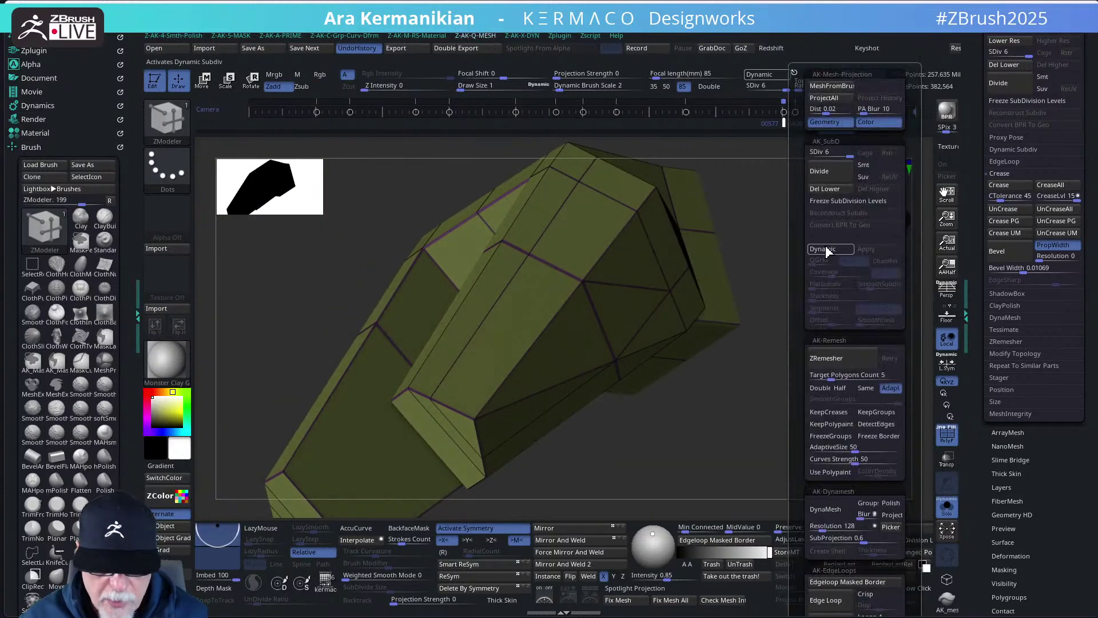
pyautogui.click(829, 173)
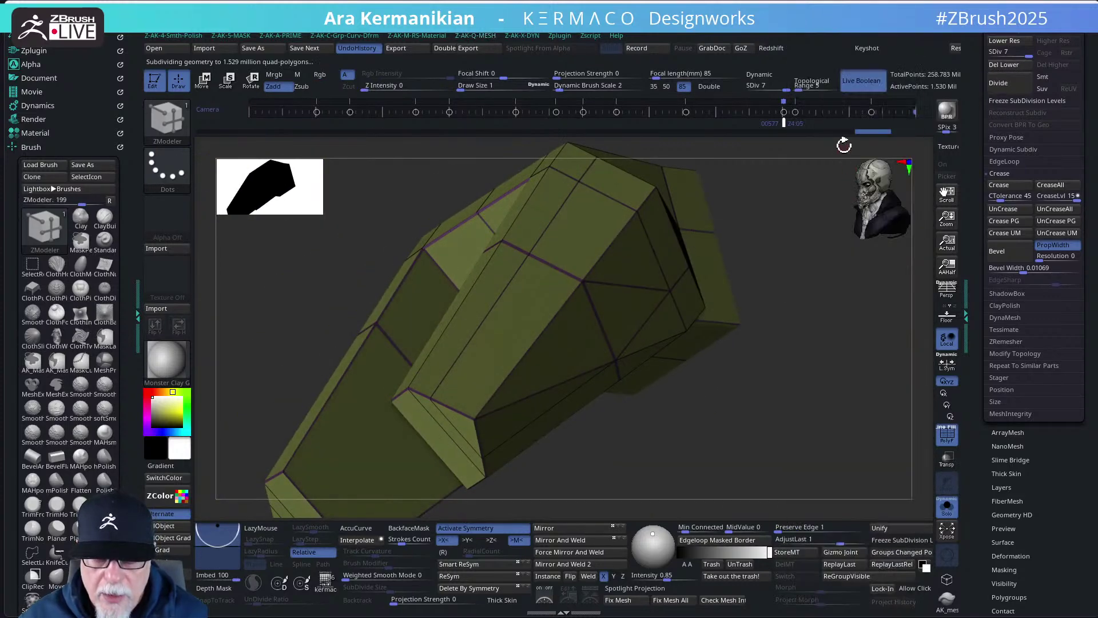
pyautogui.moveTo(838, 380)
pyautogui.mouseDown()
pyautogui.moveTo(806, 397)
pyautogui.moveTo(775, 450)
pyautogui.moveTo(767, 446)
pyautogui.moveTo(801, 434)
pyautogui.moveTo(807, 452)
pyautogui.moveTo(785, 429)
pyautogui.moveTo(802, 420)
pyautogui.moveTo(906, 469)
pyautogui.mouseUp()
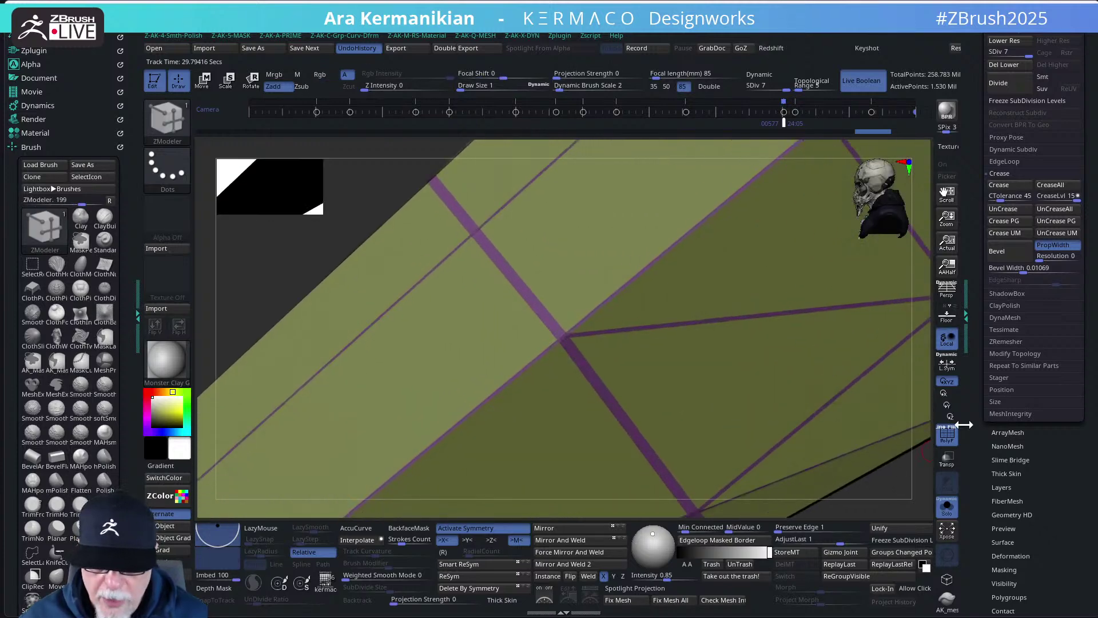
pyautogui.click(947, 433)
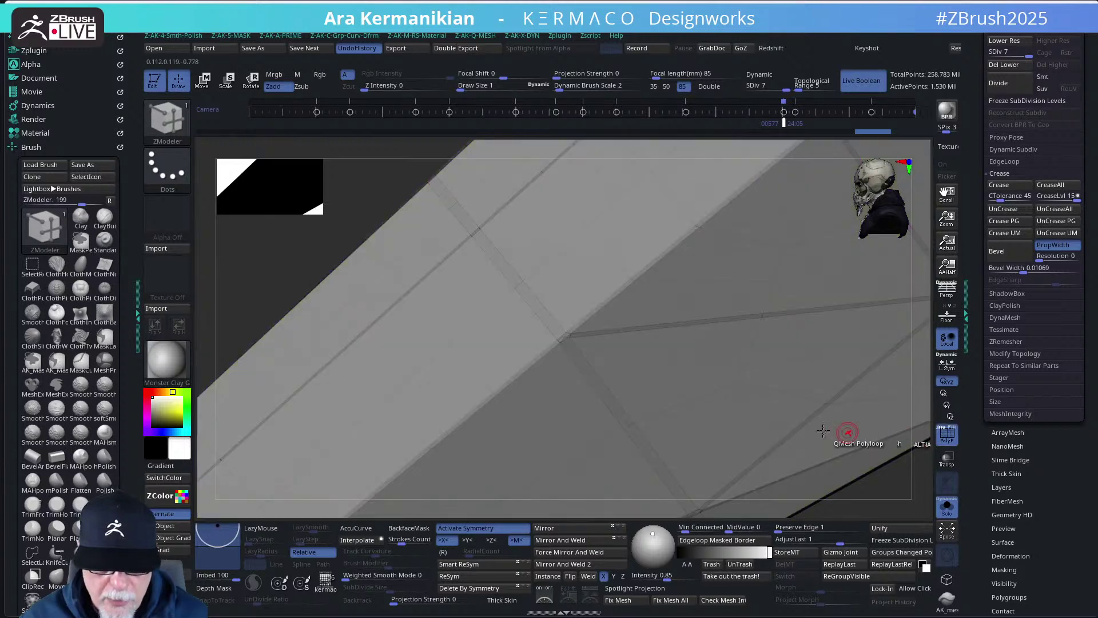
pyautogui.moveTo(900, 497)
pyautogui.mouseDown(button='right')
pyautogui.moveTo(890, 488)
pyautogui.moveTo(914, 479)
pyautogui.mouseUp(button='right')
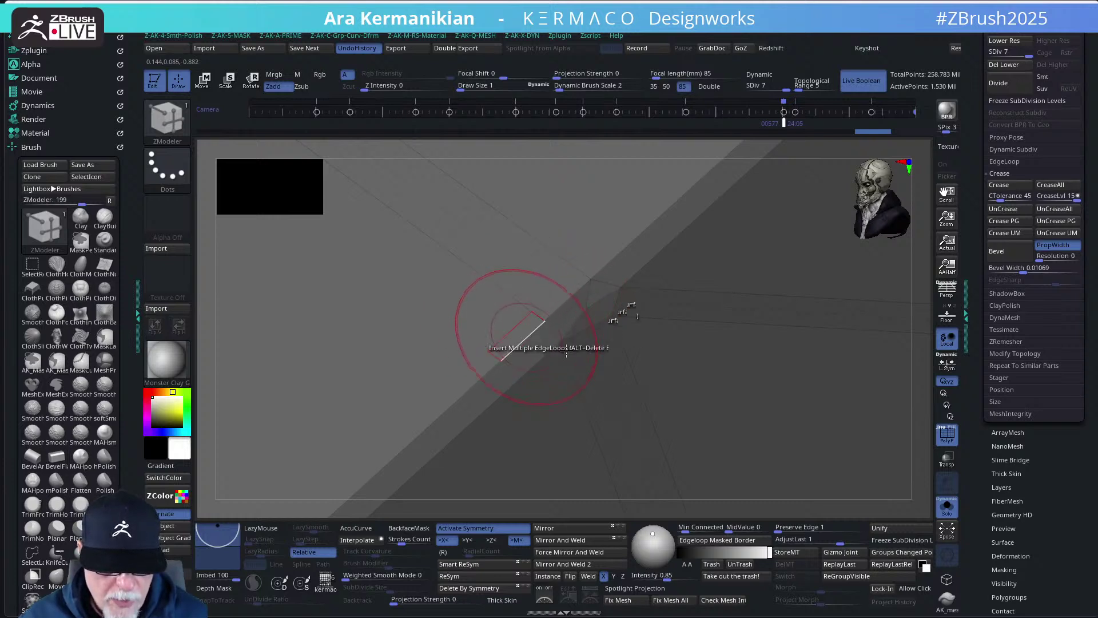
# - Inspect the surface from several angles with PolyF toggled, then expand the Subtool list
pyautogui.moveTo(926, 429)
pyautogui.mouseDown()
pyautogui.moveTo(692, 334)
pyautogui.moveTo(274, 232)
pyautogui.moveTo(735, 437)
pyautogui.moveTo(816, 397)
pyautogui.mouseUp()
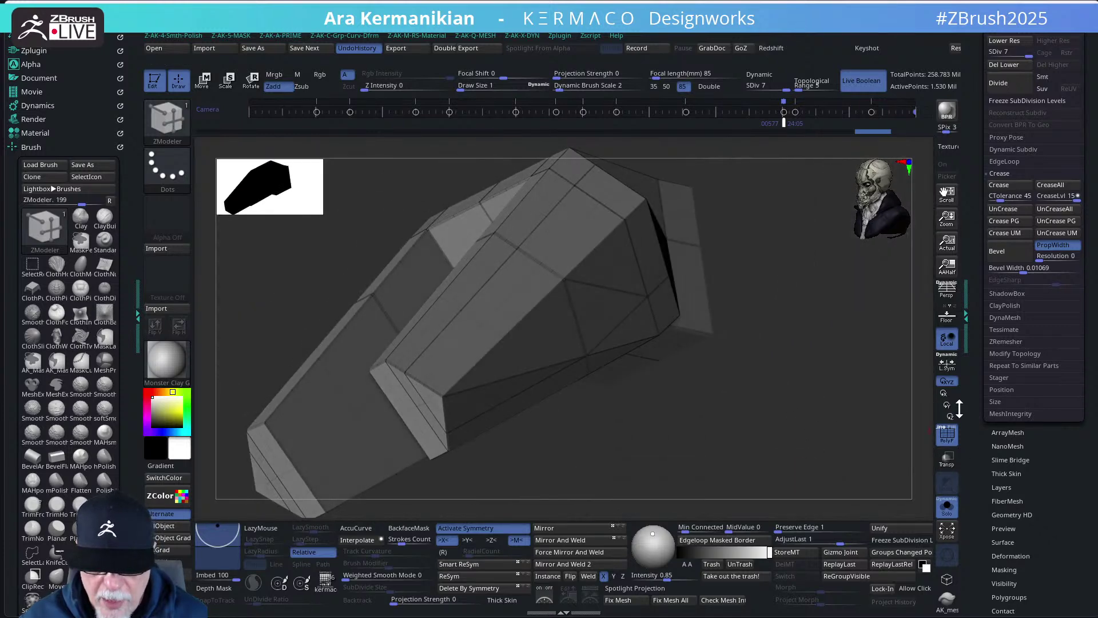
pyautogui.click(949, 438)
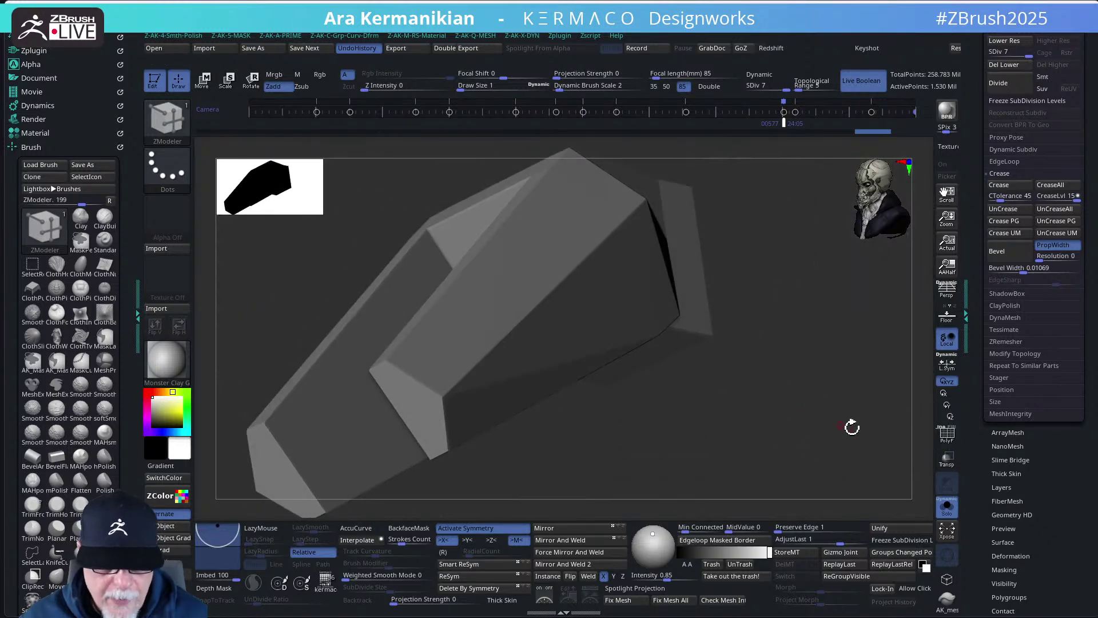
pyautogui.click(948, 436)
pyautogui.click(948, 436)
pyautogui.moveTo(845, 437); pyautogui.dragTo(821, 452)
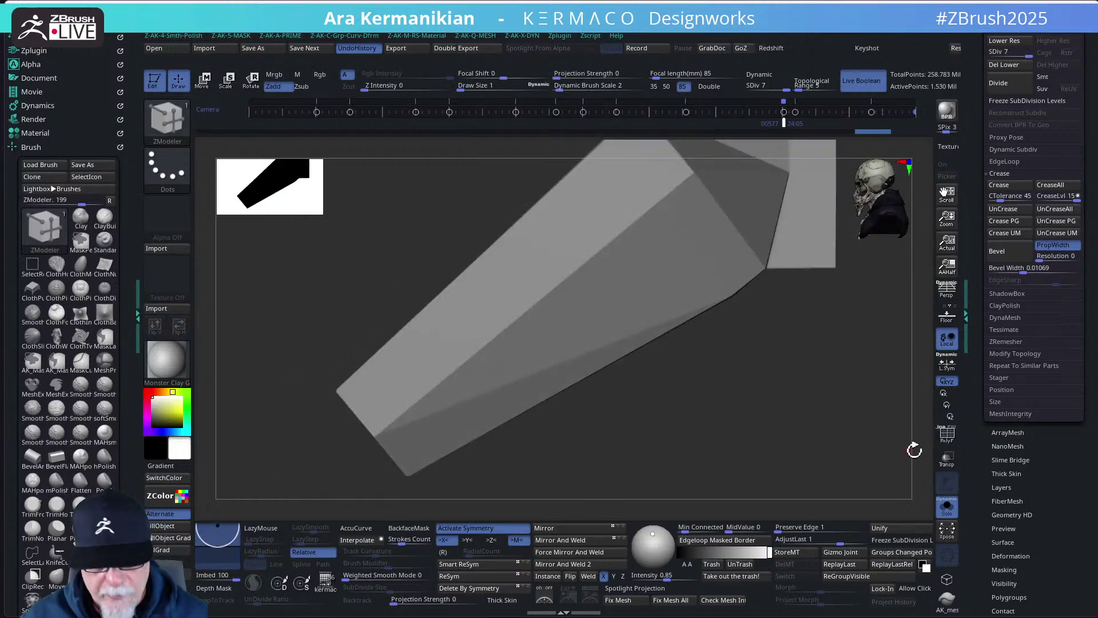
pyautogui.moveTo(824, 426)
pyautogui.mouseDown()
pyautogui.moveTo(815, 394)
pyautogui.moveTo(822, 452)
pyautogui.mouseUp()
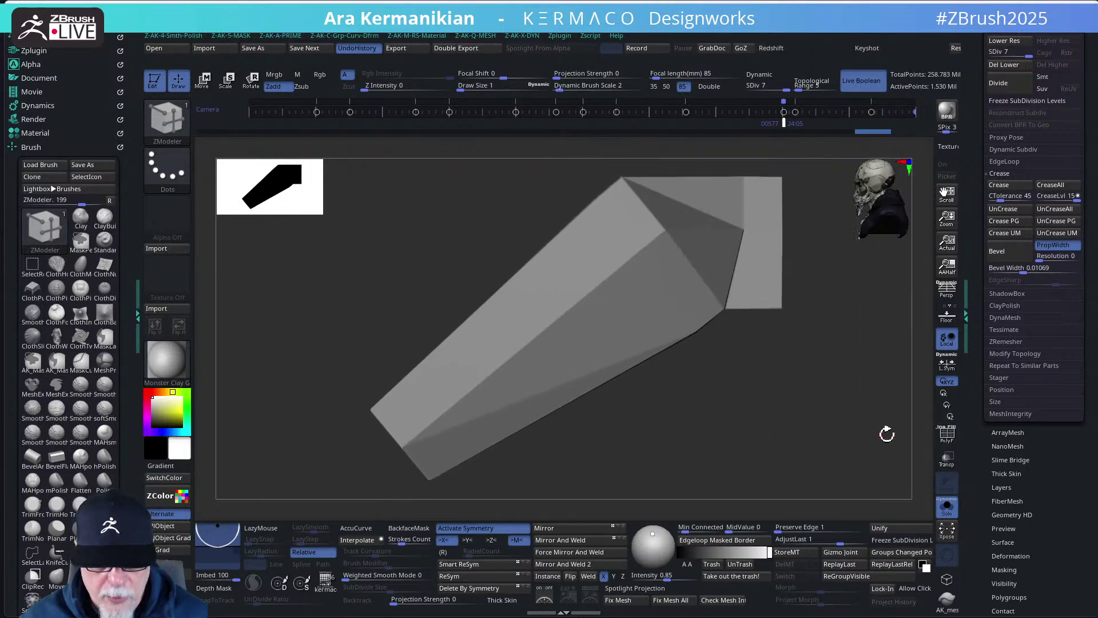
pyautogui.click(947, 435)
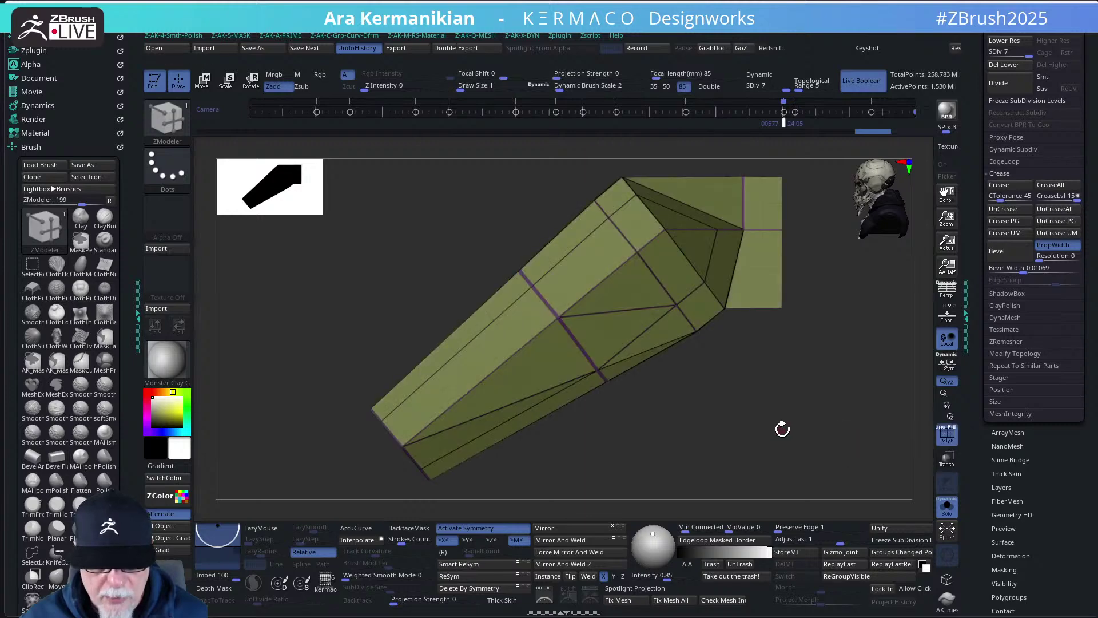
pyautogui.moveTo(782, 427); pyautogui.dragTo(811, 394)
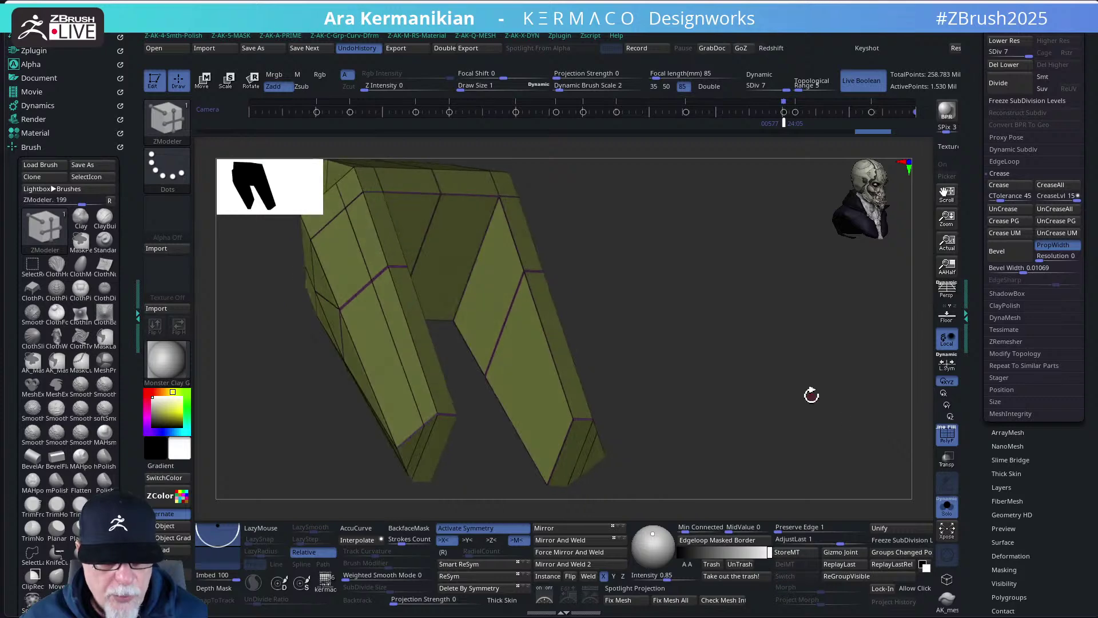
pyautogui.moveTo(699, 420); pyautogui.dragTo(717, 370)
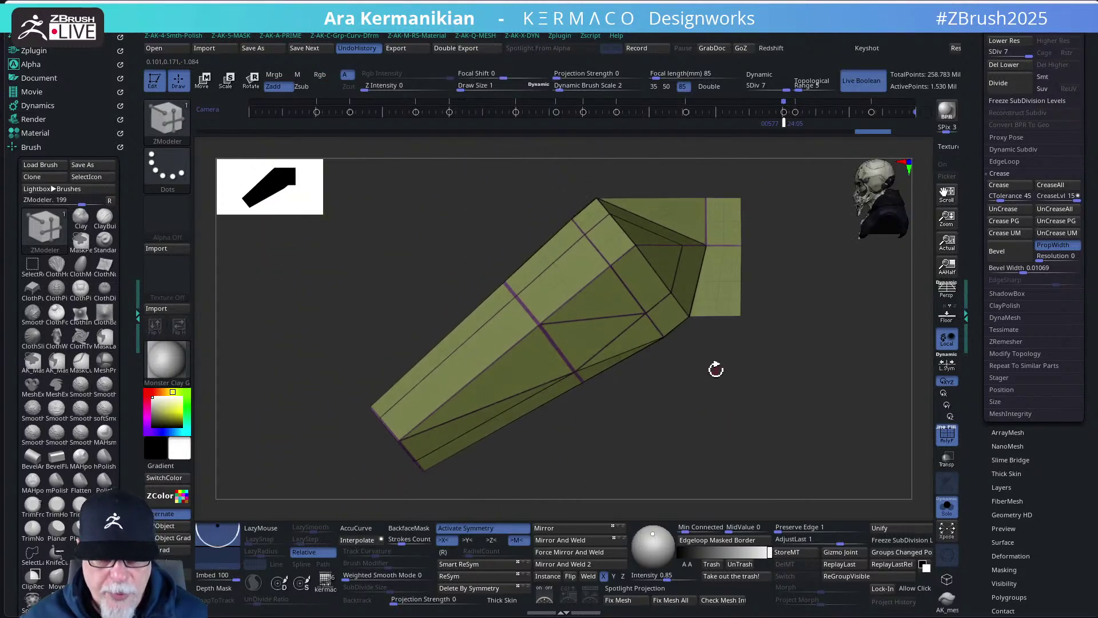
pyautogui.scroll(5, 1010, 263)
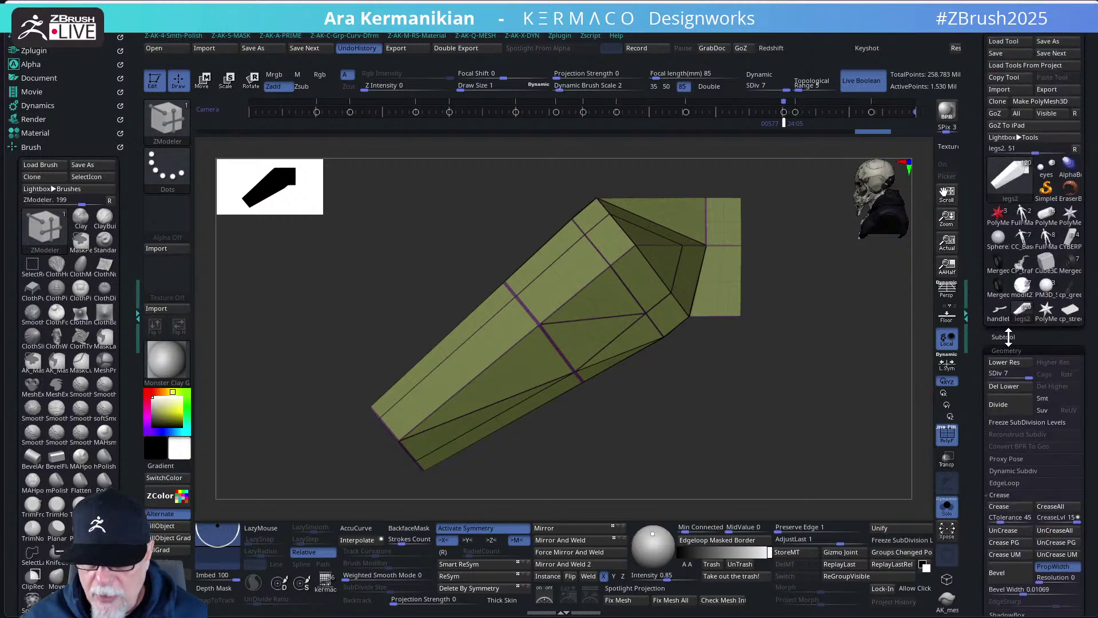
pyautogui.click(1008, 336)
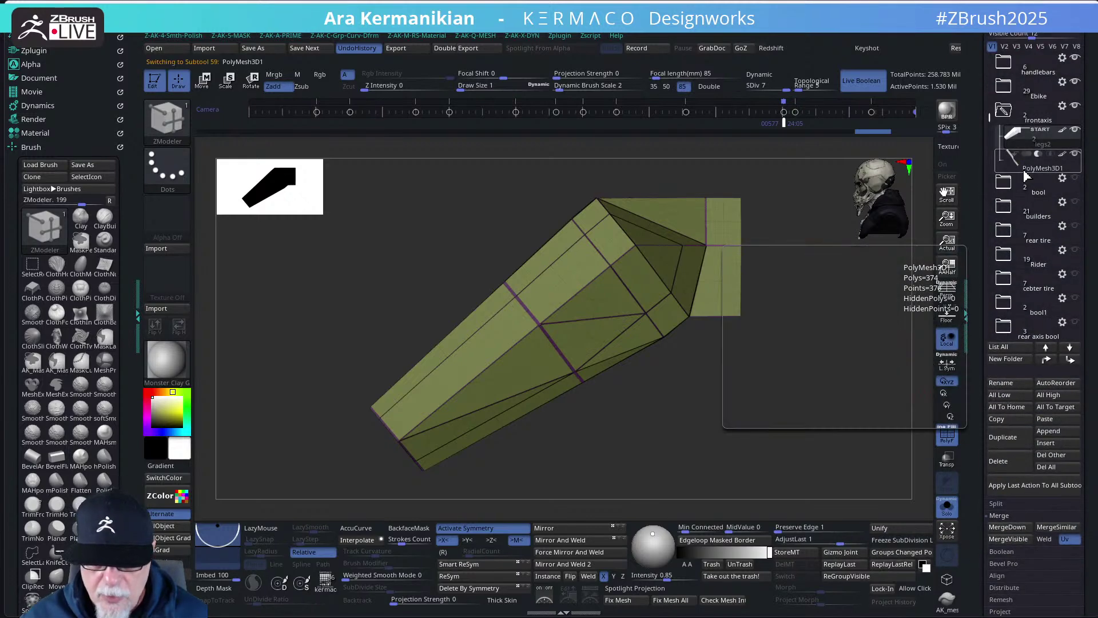
# - Select the PolyMesh3D1 subtool, turn Solo off and frame the whole motorcycle
pyautogui.click(1026, 168)
pyautogui.moveTo(759, 331)
pyautogui.mouseDown()
pyautogui.moveTo(778, 321)
pyautogui.moveTo(761, 336)
pyautogui.mouseUp()
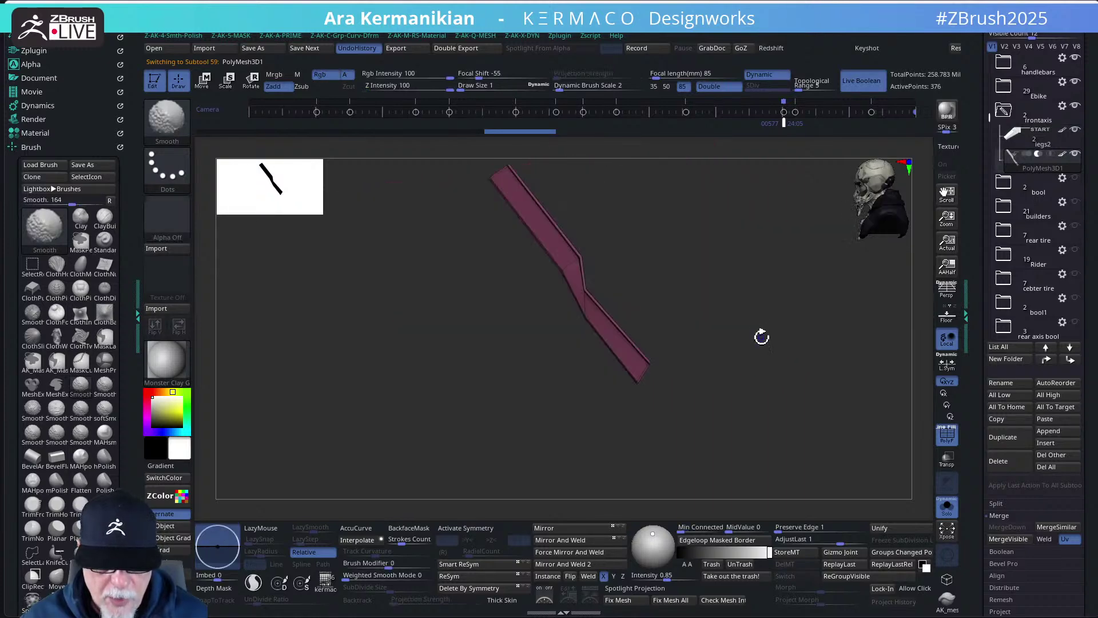
pyautogui.click(949, 507)
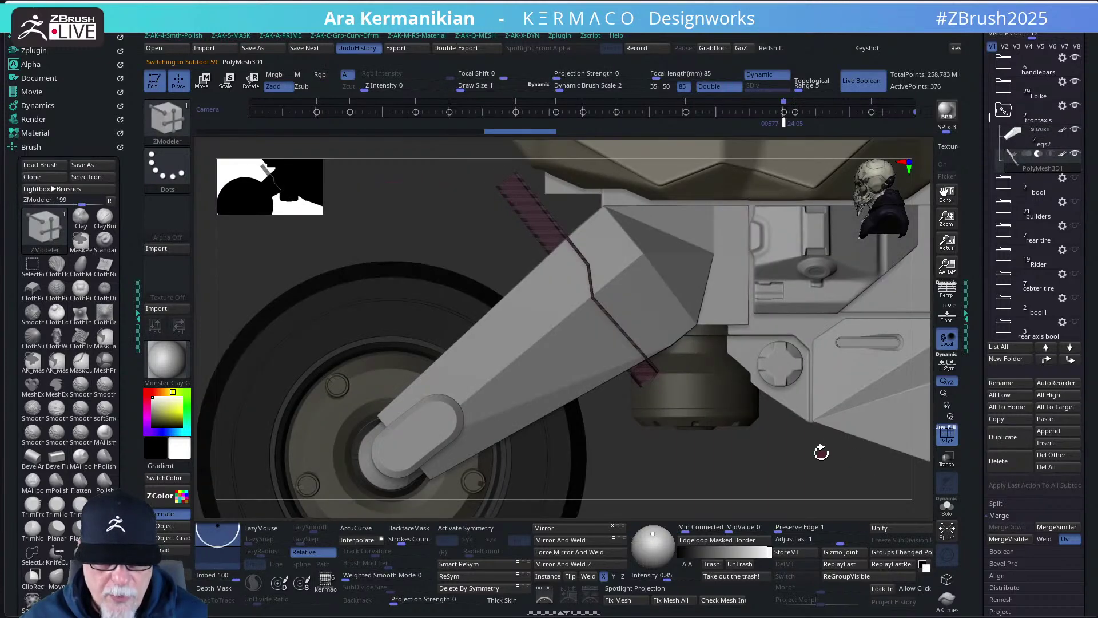
pyautogui.press('f')
pyautogui.moveTo(696, 439); pyautogui.dragTo(611, 235)
pyautogui.press('w')
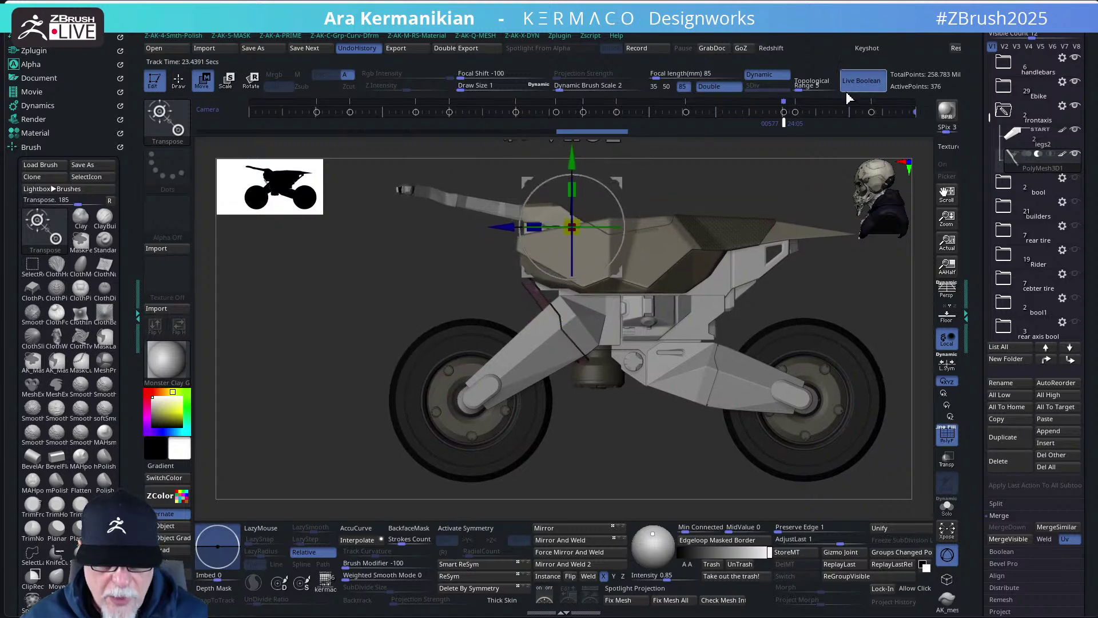
# - Scale up and shift the pink cross piece with the gizmo's corner scale handle
pyautogui.scroll(2, 380, 330)
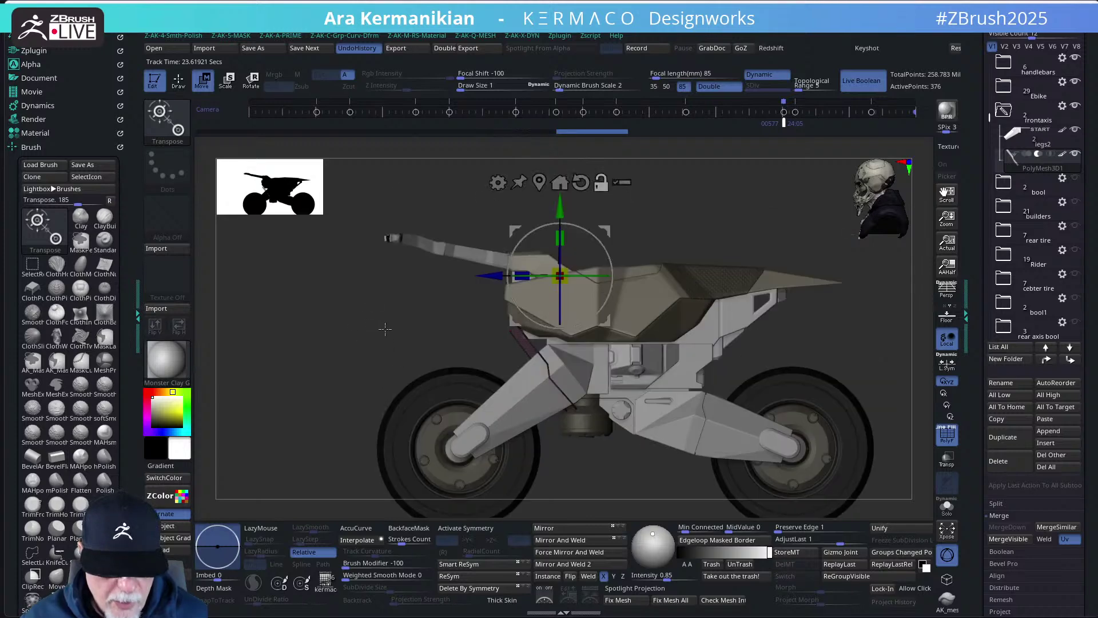
pyautogui.keyDown('alt'); pyautogui.moveTo(674, 231); pyautogui.dragTo(667, 194); pyautogui.keyUp('alt')
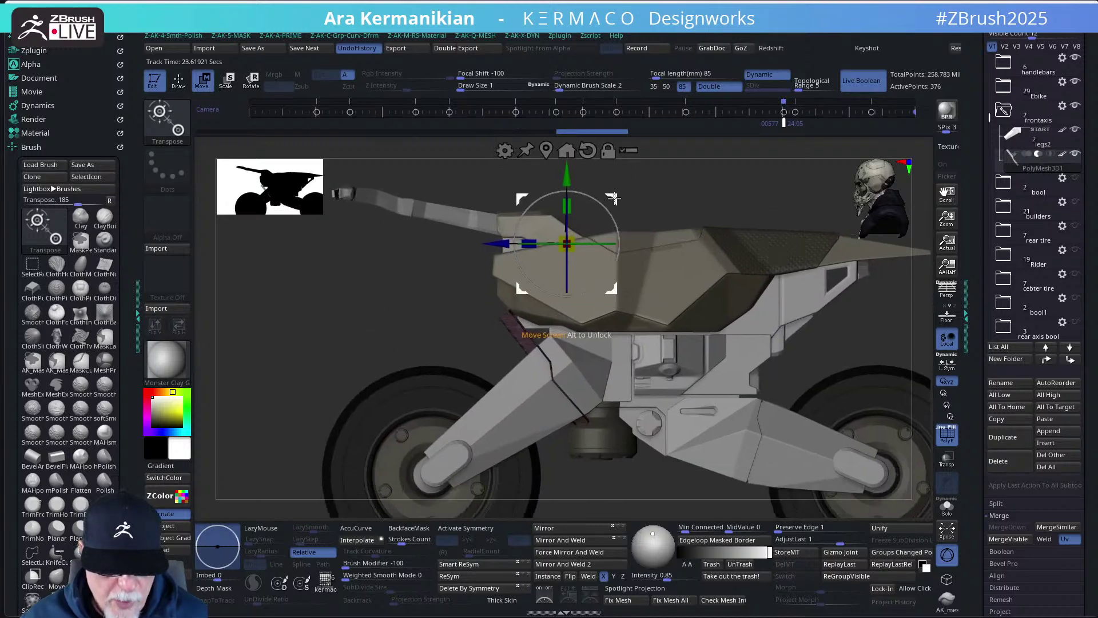
pyautogui.moveTo(591, 204); pyautogui.dragTo(612, 212)
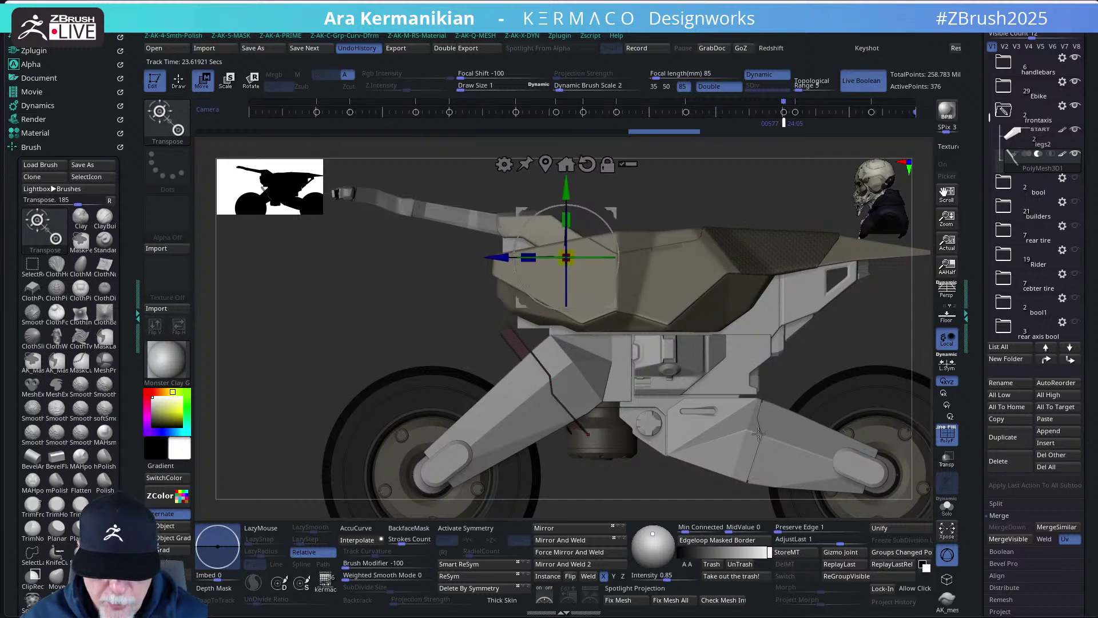
pyautogui.moveTo(612, 211); pyautogui.dragTo(625, 190)
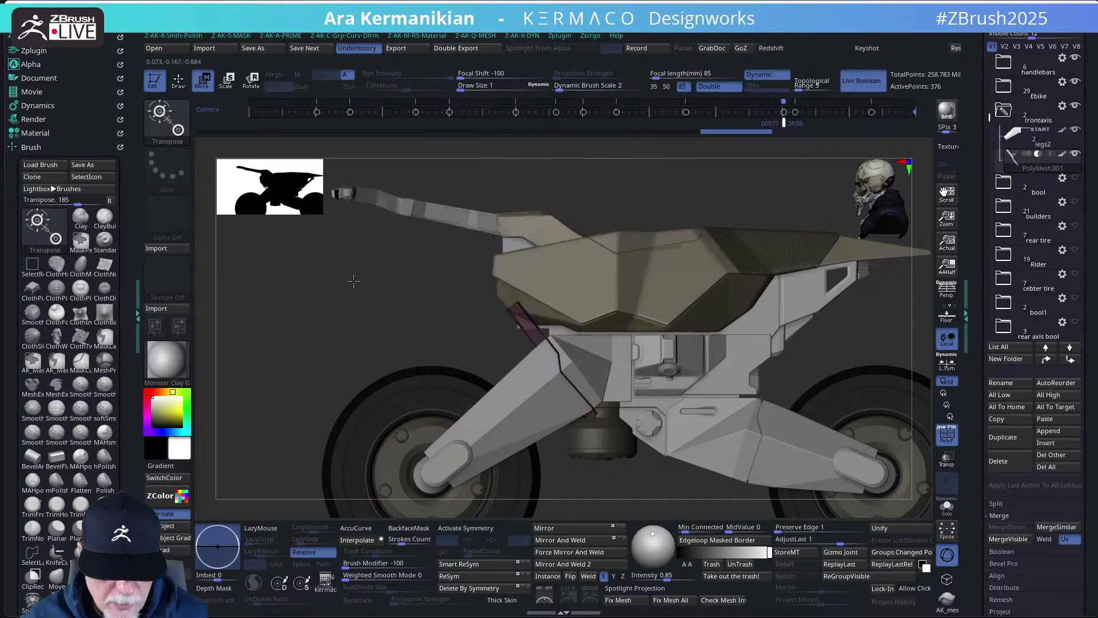
# - Orbit to a front view of the fork and wheel, then Solo the pink piece
pyautogui.scroll(-3, 353, 281)
pyautogui.moveTo(343, 286); pyautogui.dragTo(753, 469)
pyautogui.scroll(6, 759, 485)
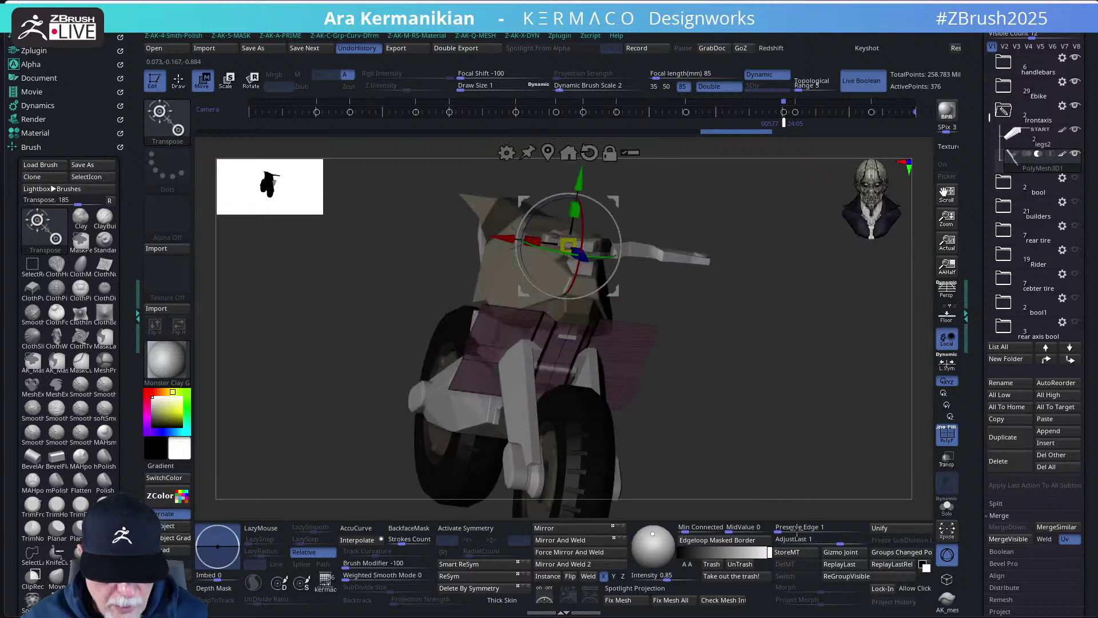
pyautogui.moveTo(775, 485); pyautogui.dragTo(793, 489)
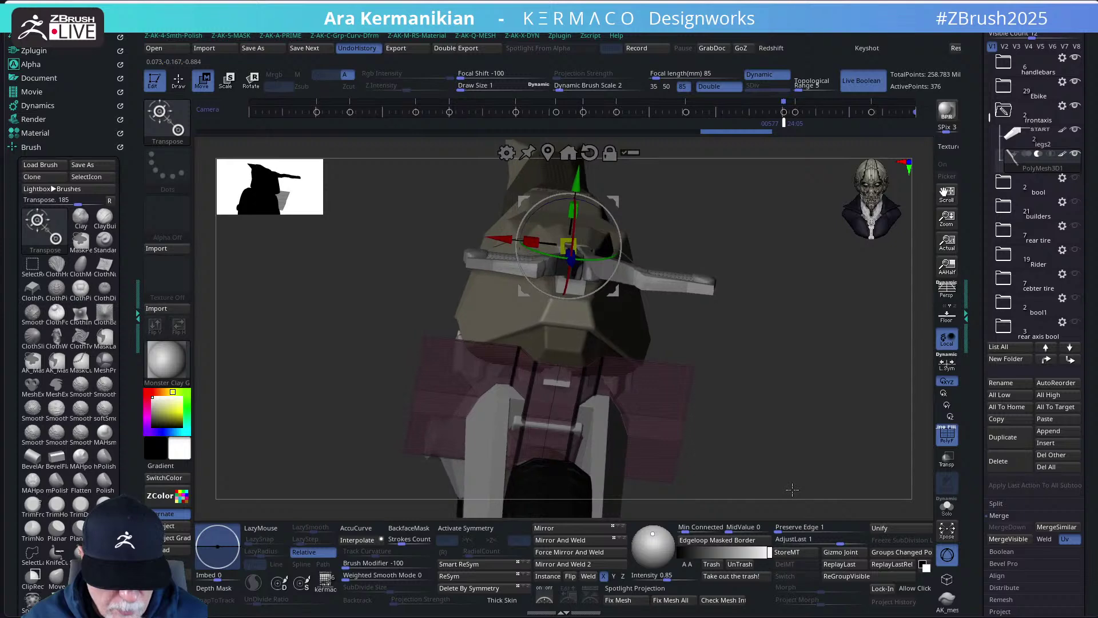
pyautogui.moveTo(811, 444); pyautogui.dragTo(629, 334)
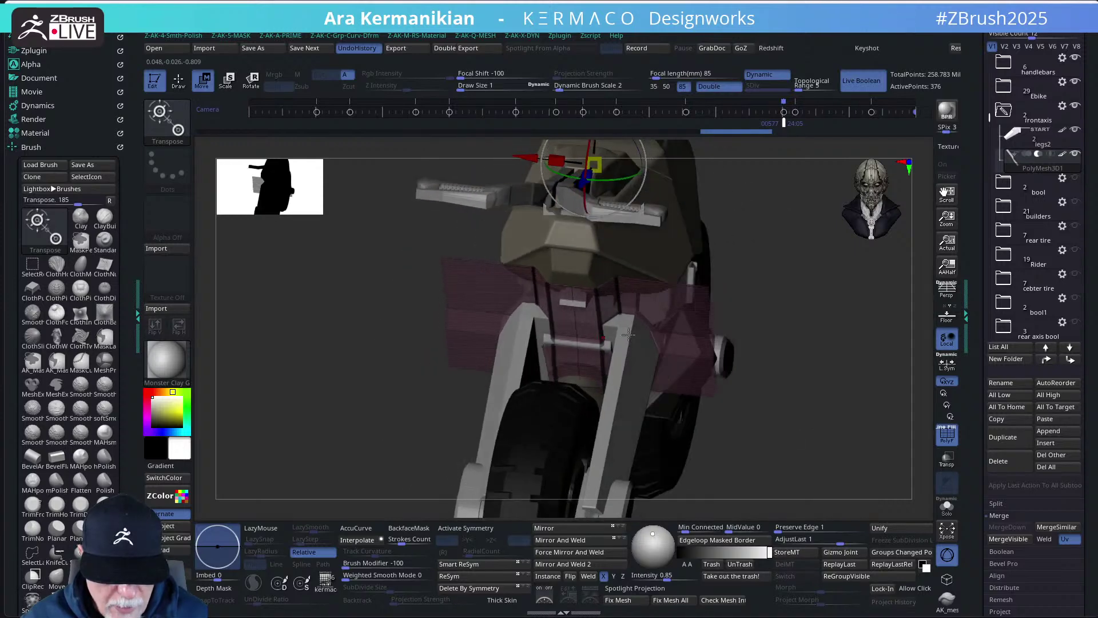
pyautogui.moveTo(832, 457); pyautogui.dragTo(800, 456)
pyautogui.click(945, 507)
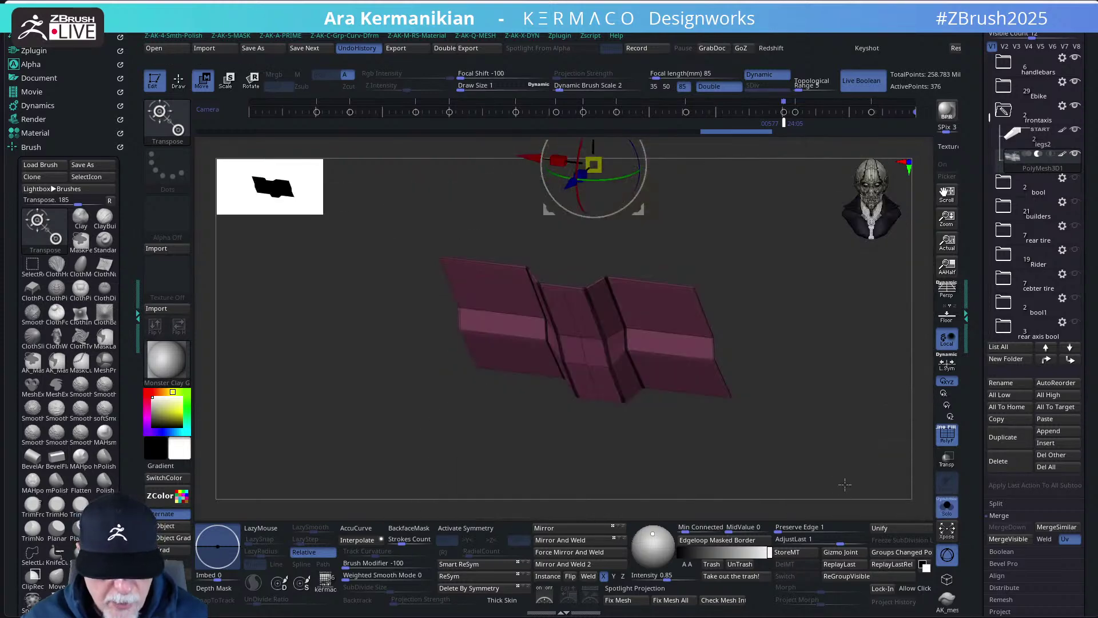
# - Mask the middle section of the pink bar, then try a gizmo rotation and revert it
pyautogui.moveTo(845, 485); pyautogui.dragTo(737, 444)
pyautogui.press('b')
pyautogui.press('z')
pyautogui.press('m')
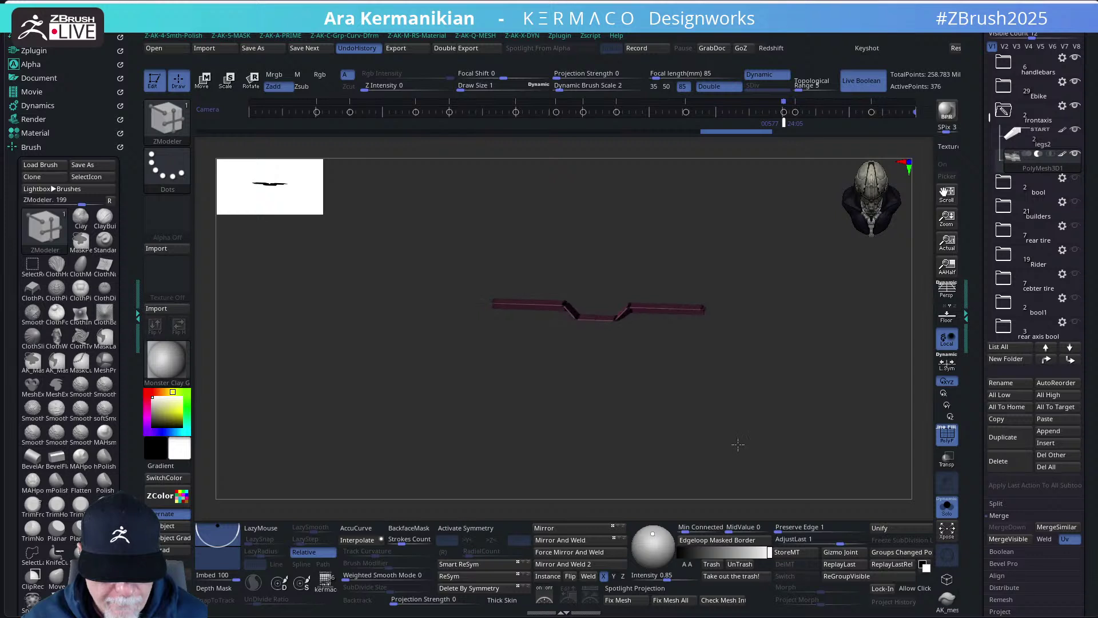
pyautogui.keyDown('ctrl'); pyautogui.moveTo(560, 236); pyautogui.dragTo(622, 352); pyautogui.keyUp('ctrl')
pyautogui.press('w')
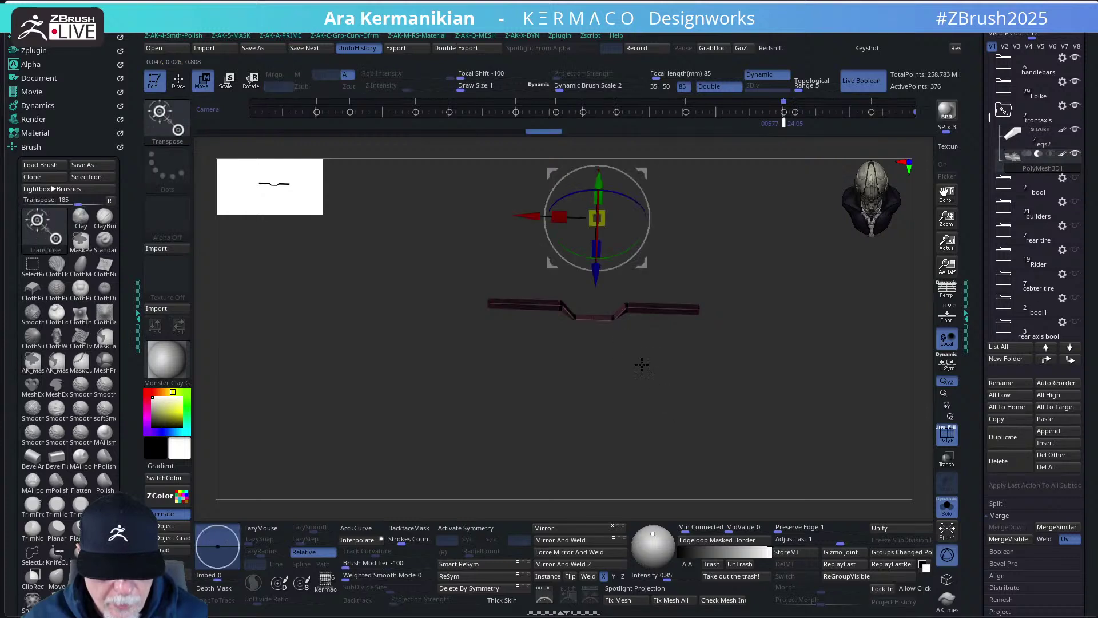
pyautogui.keyDown('alt'); pyautogui.moveTo(706, 273); pyautogui.dragTo(769, 337); pyautogui.keyUp('alt')
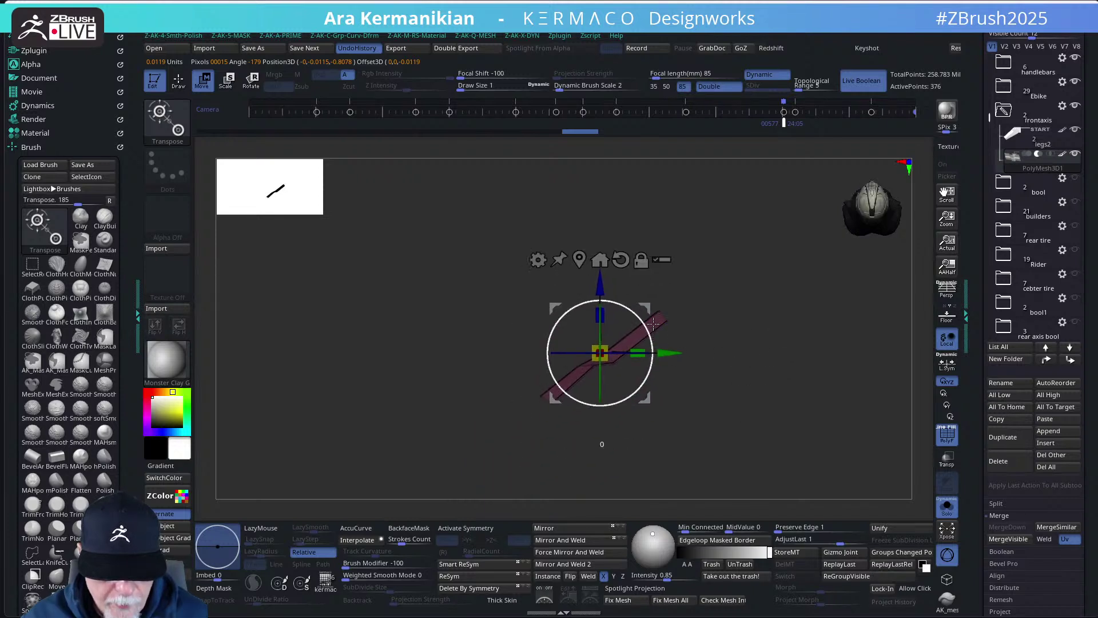
pyautogui.moveTo(653, 323); pyautogui.dragTo(642, 292)
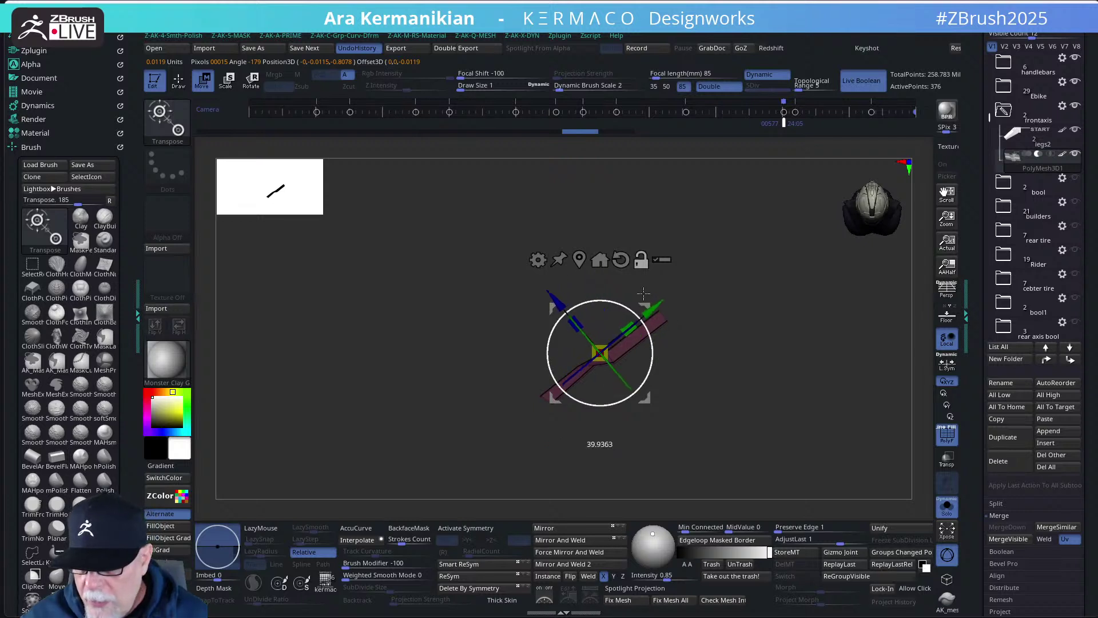
pyautogui.moveTo(784, 355)
pyautogui.mouseDown()
pyautogui.moveTo(858, 368)
pyautogui.moveTo(790, 361)
pyautogui.moveTo(775, 341)
pyautogui.moveTo(794, 356)
pyautogui.mouseUp()
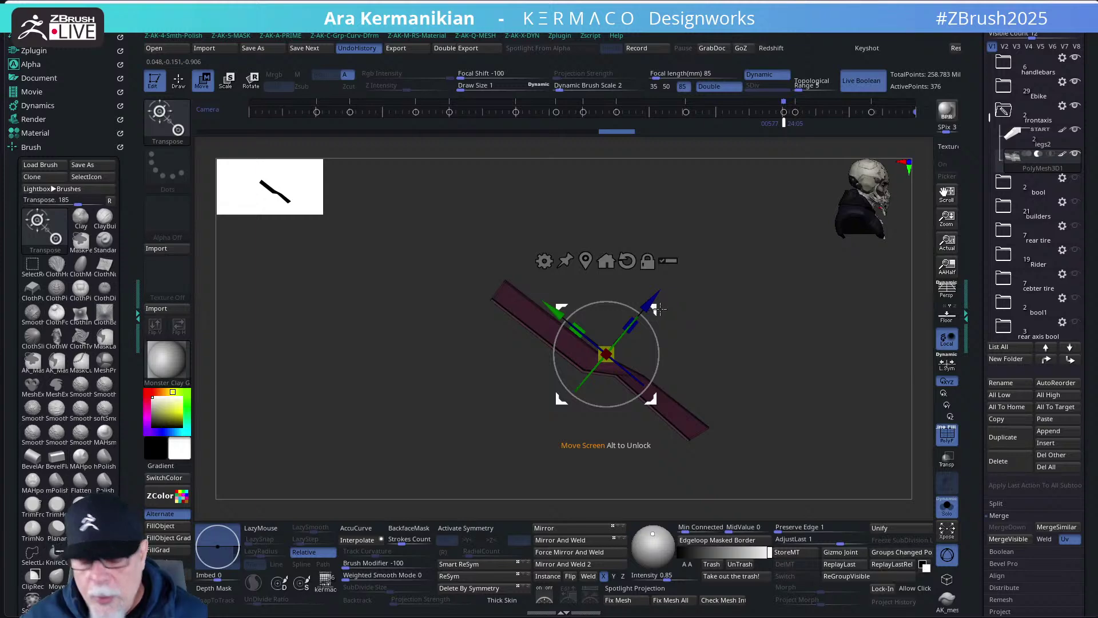
# - Bring the whole bike back and nudge the part slightly along Z to fit the fork
pyautogui.click(948, 519)
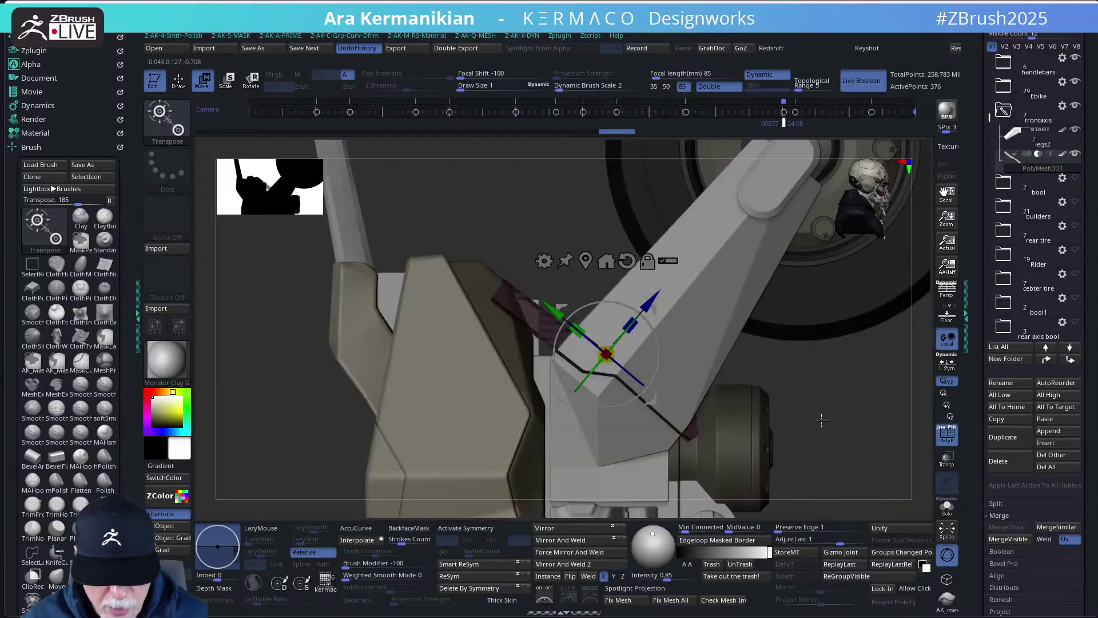
pyautogui.moveTo(846, 442); pyautogui.dragTo(558, 331)
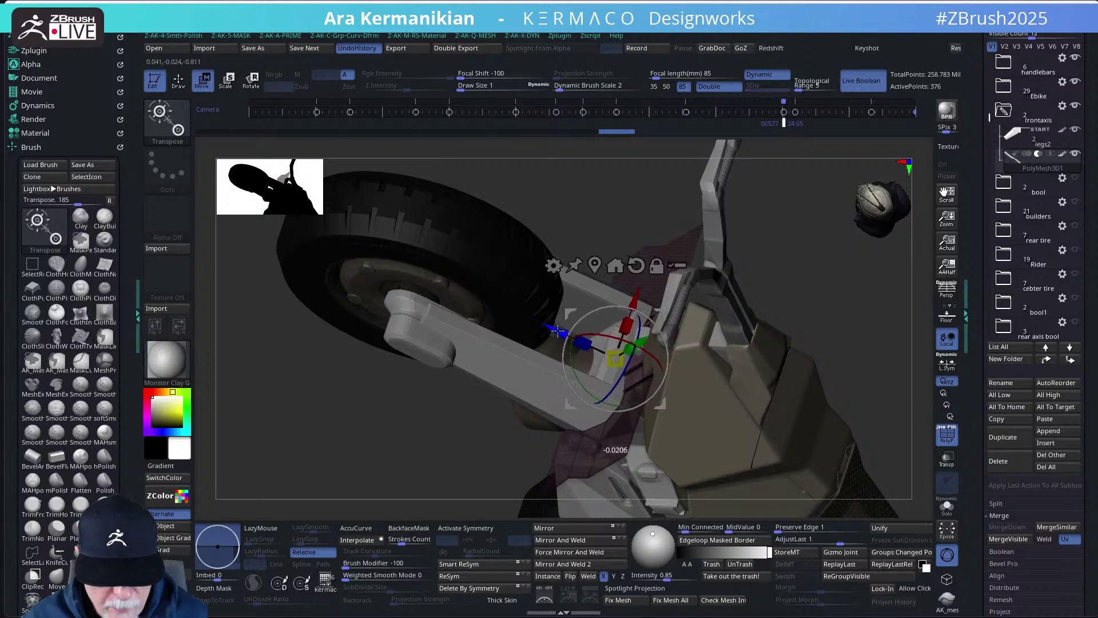
pyautogui.moveTo(884, 383); pyautogui.dragTo(895, 465)
pyautogui.moveTo(559, 343); pyautogui.dragTo(557, 340)
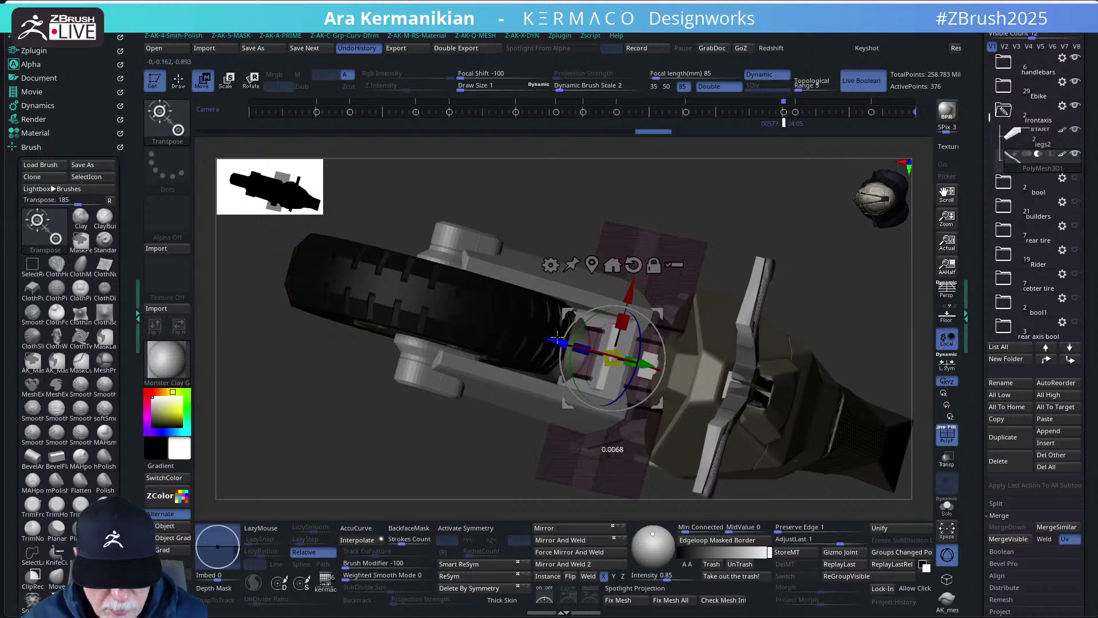
pyautogui.scroll(3, 856, 346)
pyautogui.scroll(-5, 848, 372)
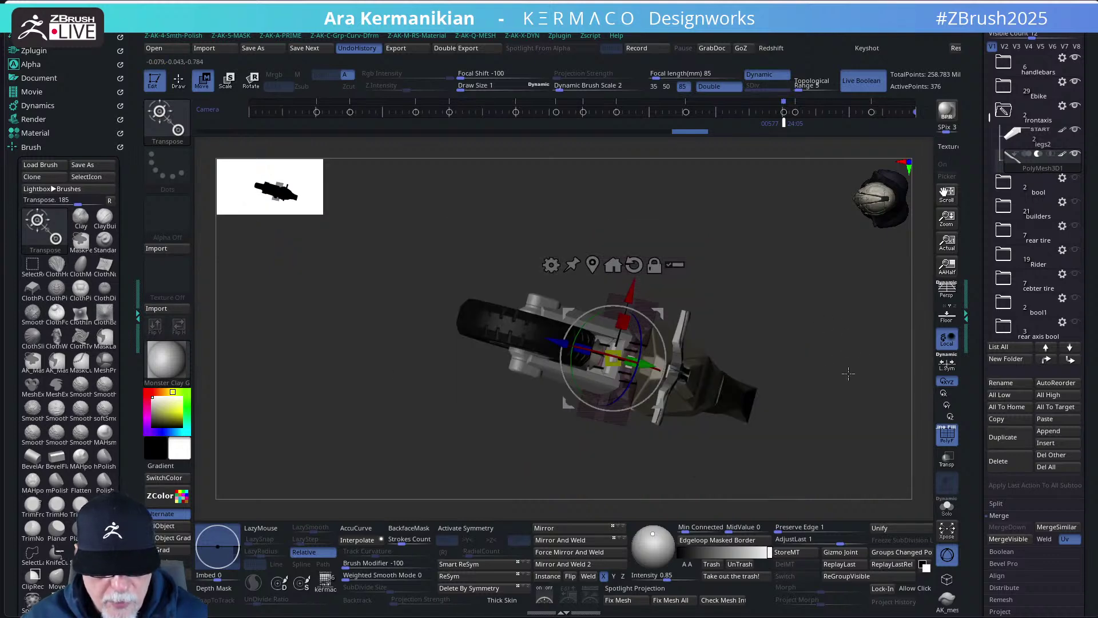
pyautogui.moveTo(848, 372)
pyautogui.mouseDown()
pyautogui.moveTo(822, 241)
pyautogui.moveTo(837, 401)
pyautogui.mouseUp()
# - Switch between the ZModeler brush and the Move gizmo, ending on an angled top-down view
pyautogui.press('b')
pyautogui.press('z')
pyautogui.press('m')
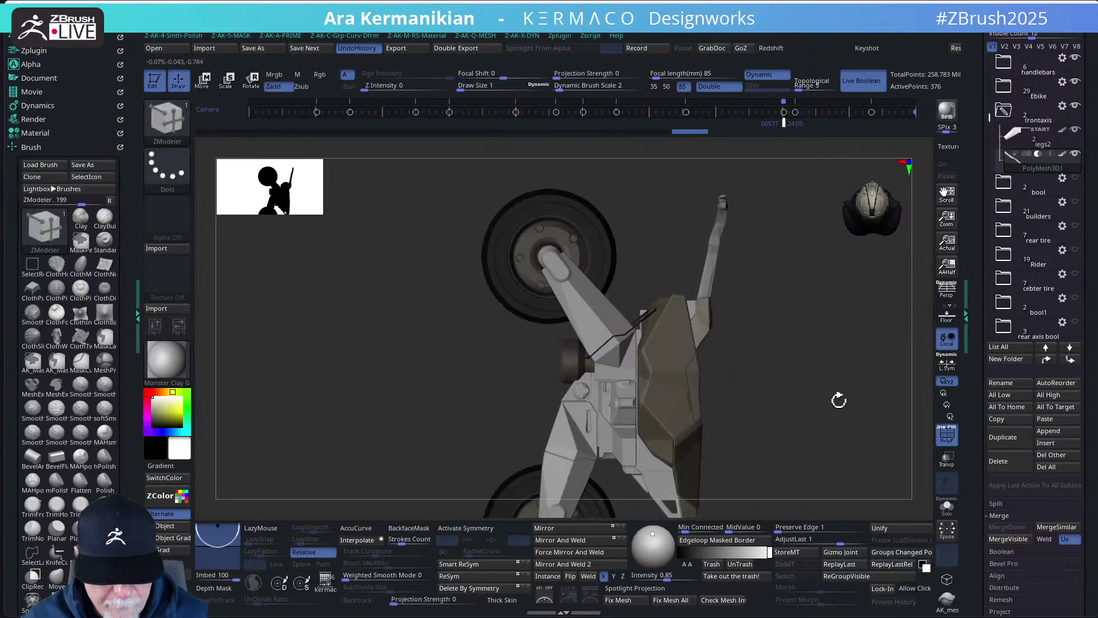
pyautogui.press('w')
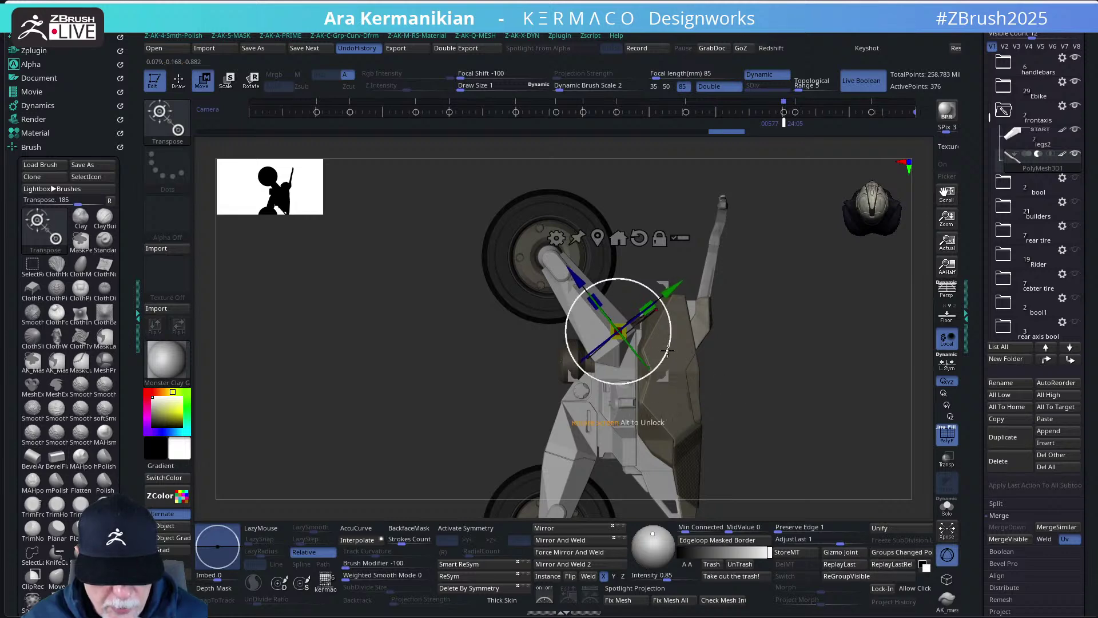
pyautogui.press('q')
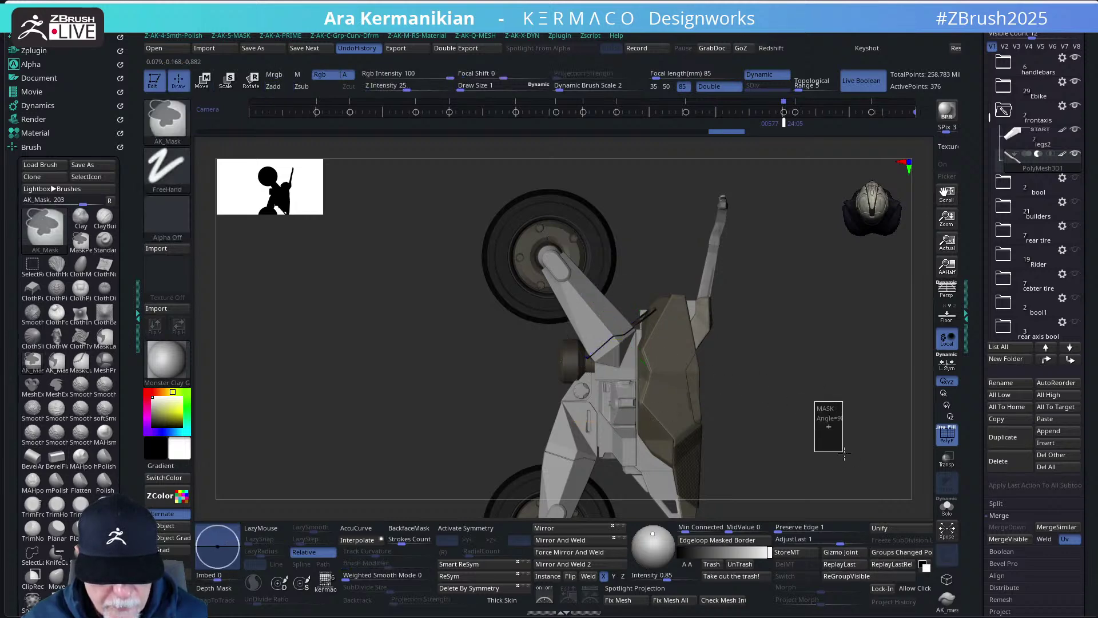
pyautogui.press('w')
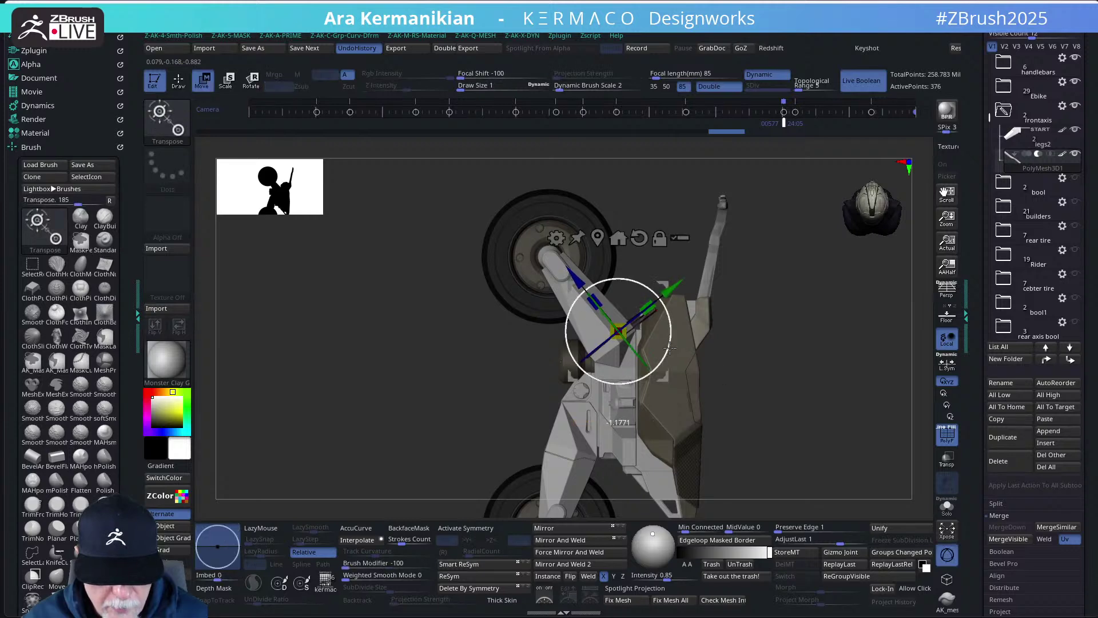
pyautogui.press('q')
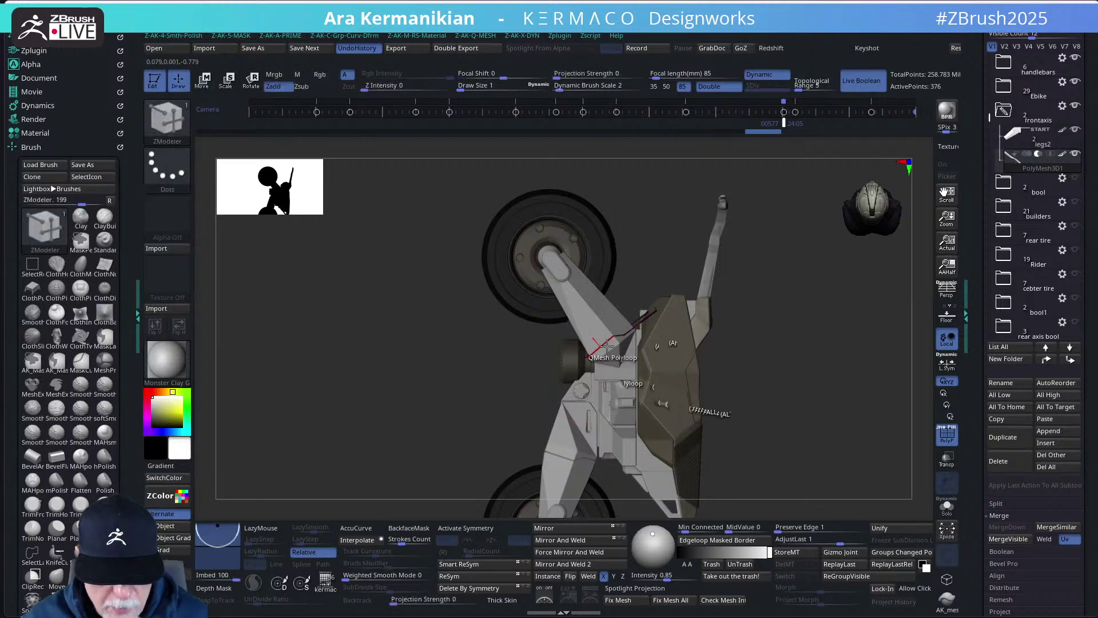
pyautogui.moveTo(778, 366); pyautogui.dragTo(961, 484)
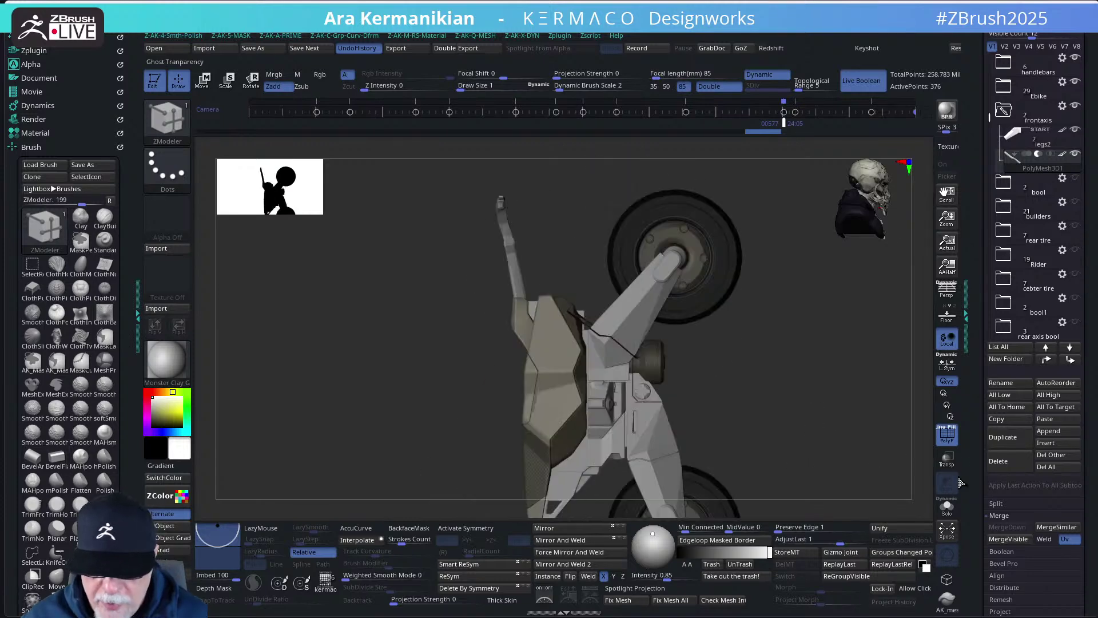
# - Isolate the thin pink panel piece and frame it in close-up
pyautogui.click(945, 514)
pyautogui.press('f')
pyautogui.moveTo(719, 422); pyautogui.dragTo(657, 296)
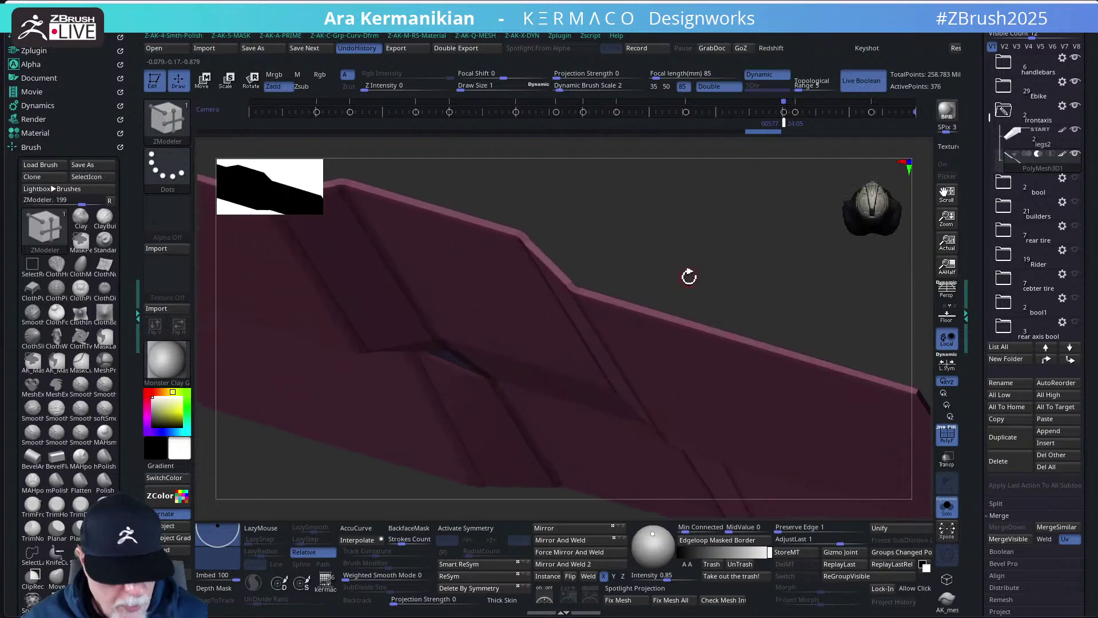
pyautogui.press('space')
pyautogui.moveTo(689, 277); pyautogui.dragTo(621, 293)
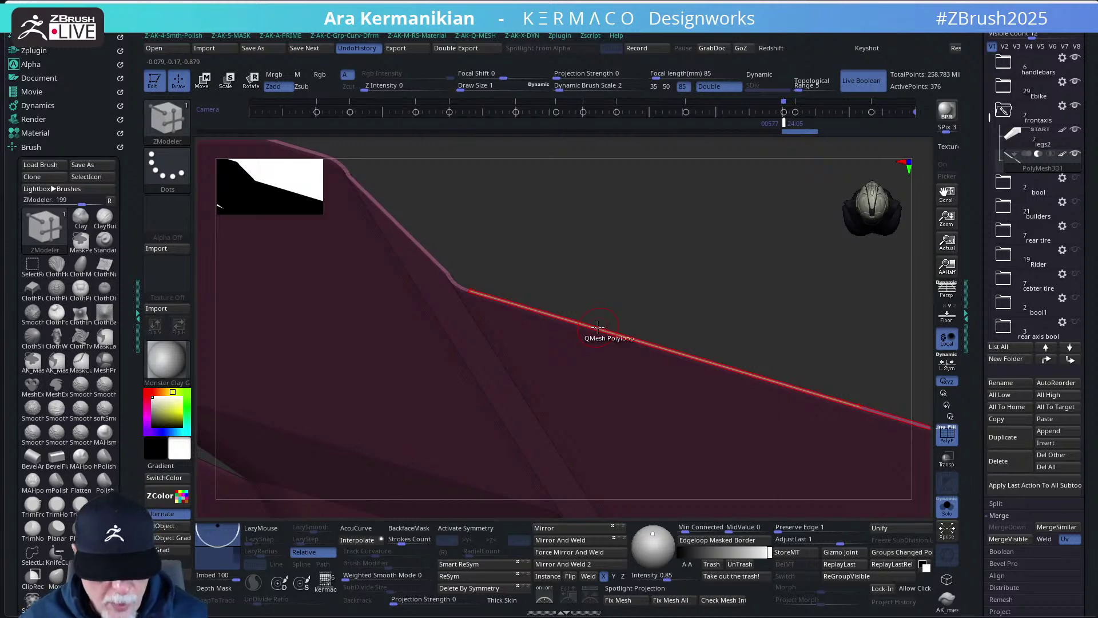
# - Delete one polygroup of the panel with ZModeler's Delete action, leaving 188 points
pyautogui.press('space')
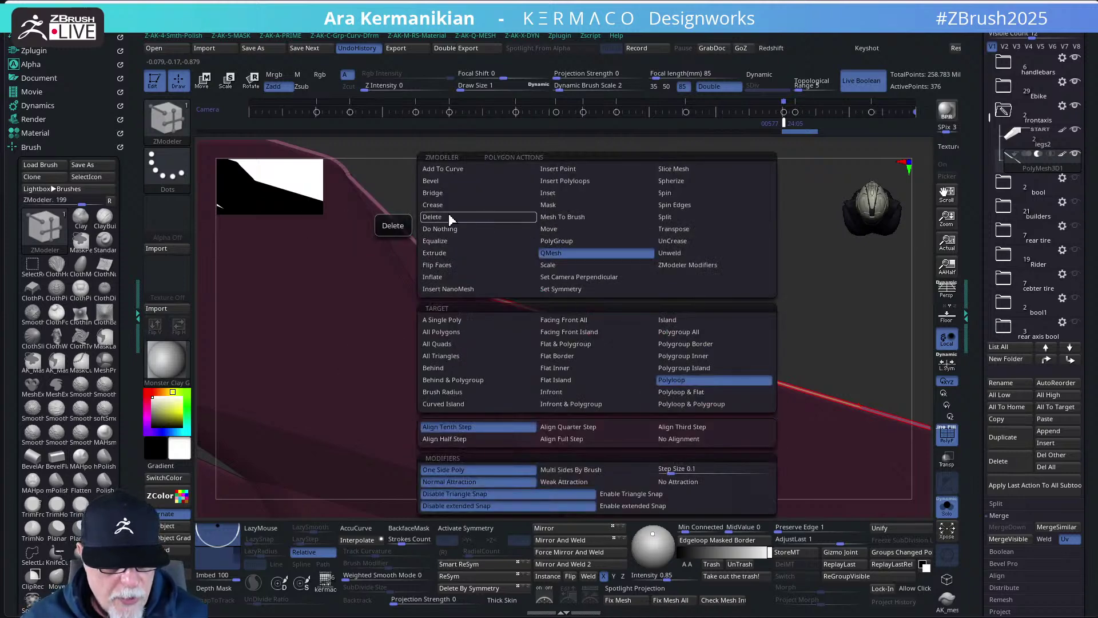
pyautogui.click(448, 216)
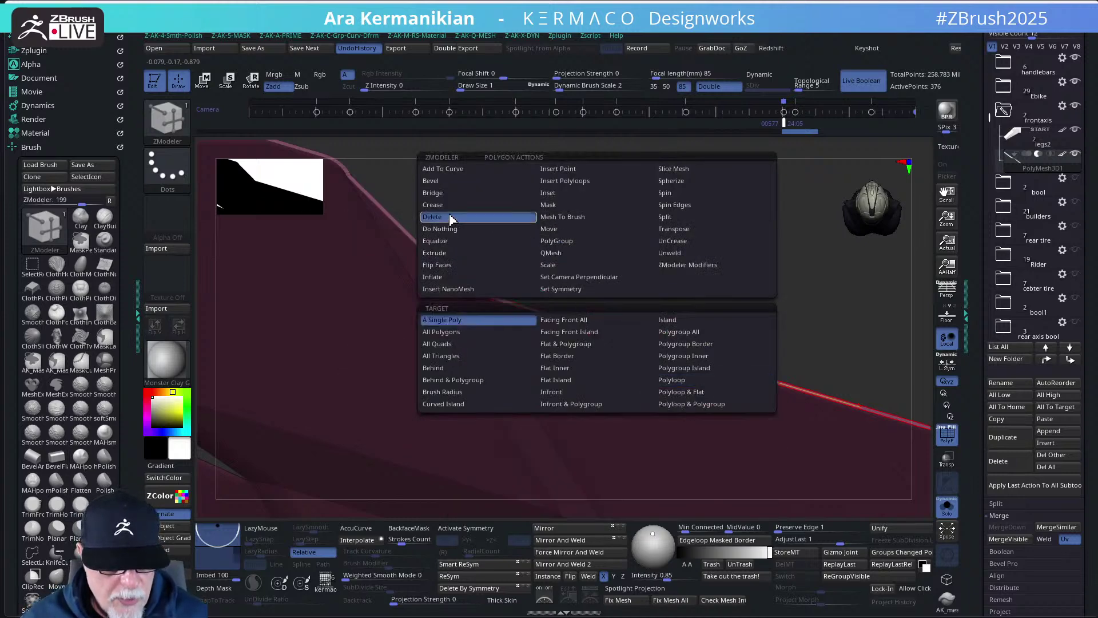
pyautogui.click(684, 381)
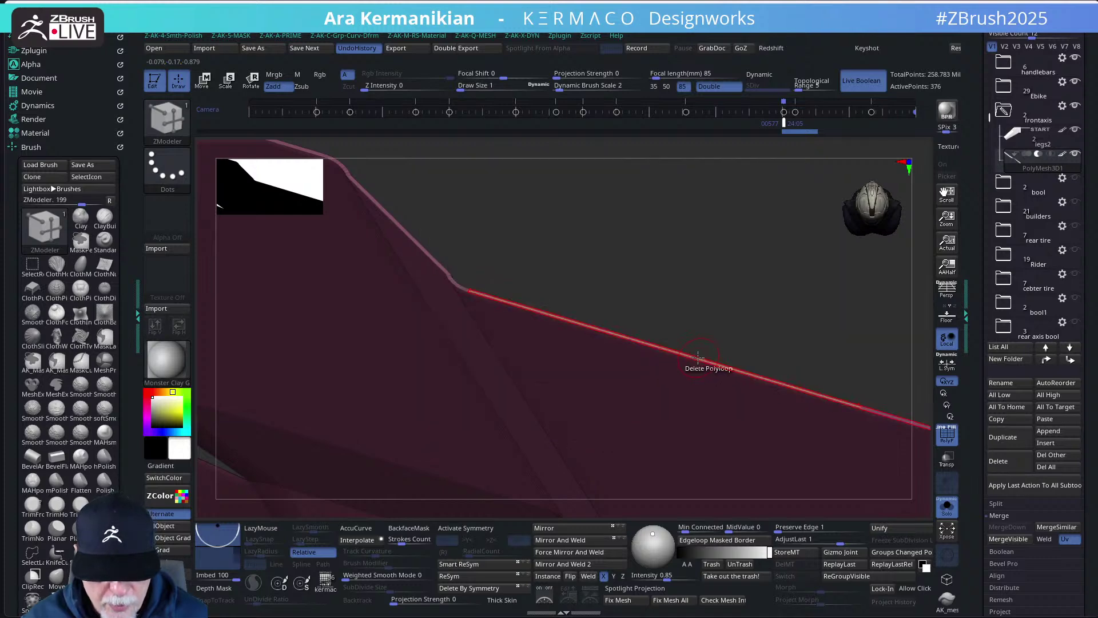
pyautogui.press('space')
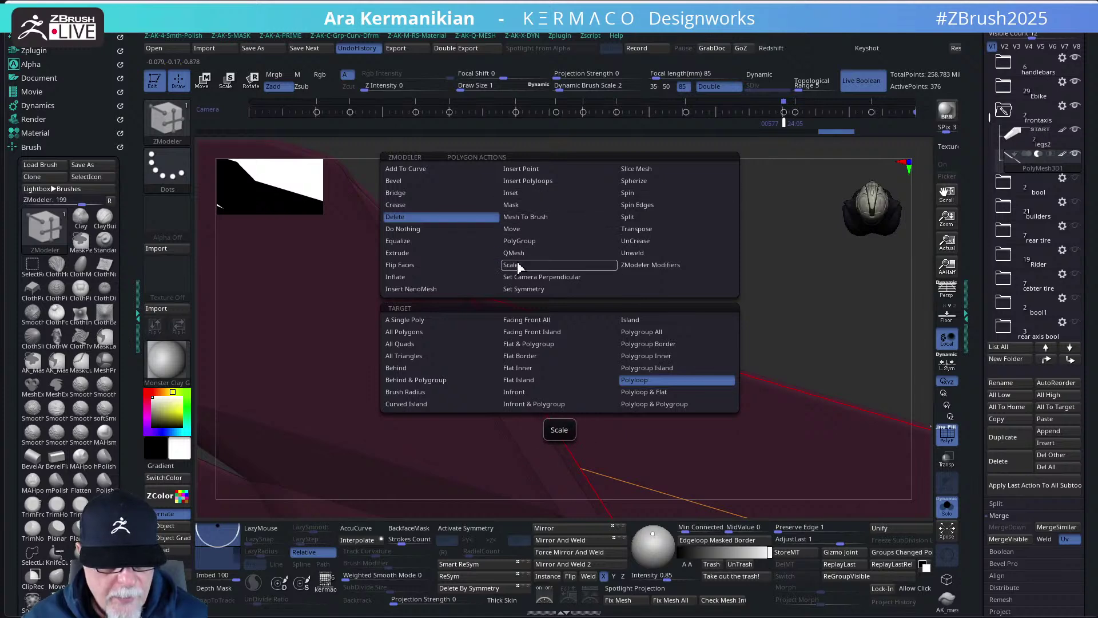
pyautogui.click(627, 324)
pyautogui.click(618, 405)
pyautogui.moveTo(753, 290); pyautogui.dragTo(697, 284)
# - Preview the trimmed panel with Dynamic subdivision and orbit to check it edge-on and face-on
pyautogui.press('space')
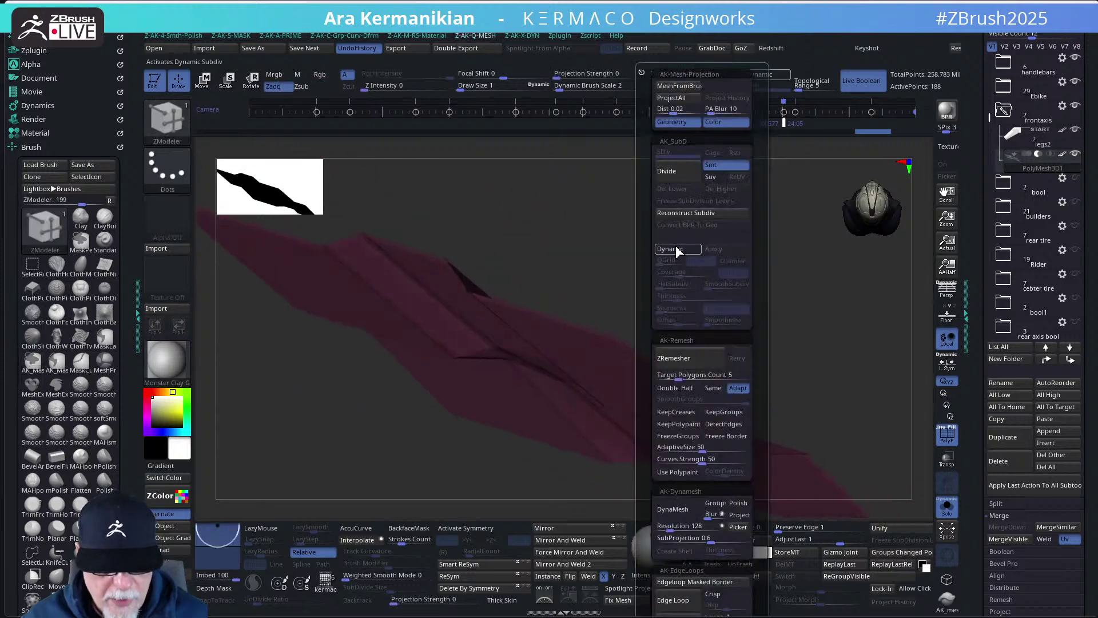
pyautogui.click(677, 249)
pyautogui.moveTo(801, 333); pyautogui.dragTo(788, 333)
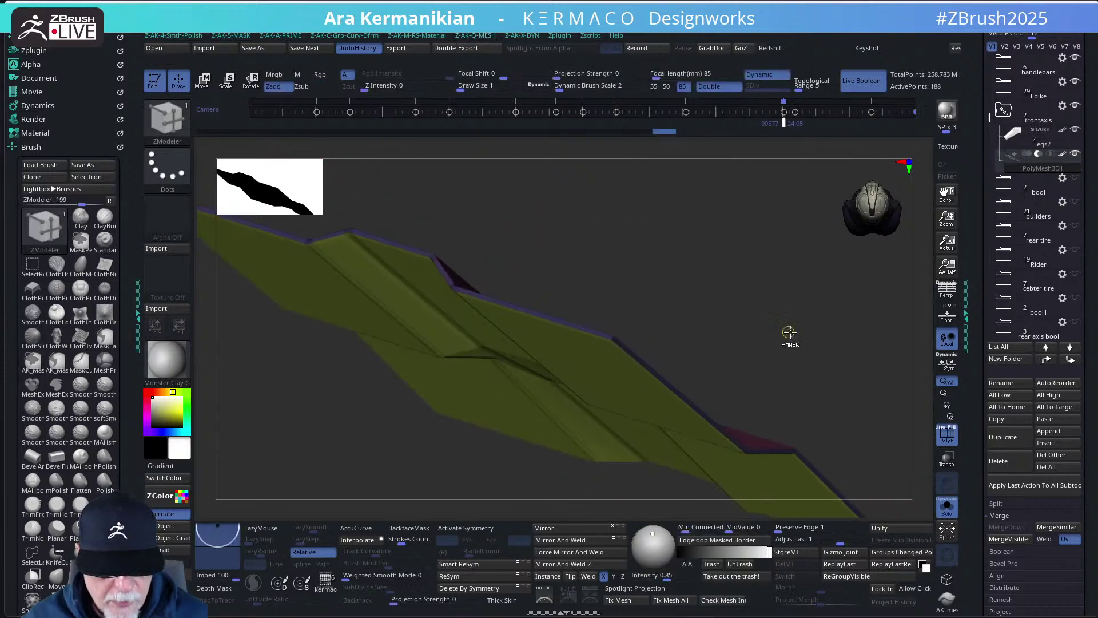
pyautogui.moveTo(816, 445); pyautogui.dragTo(809, 354)
pyautogui.moveTo(844, 410); pyautogui.dragTo(784, 441)
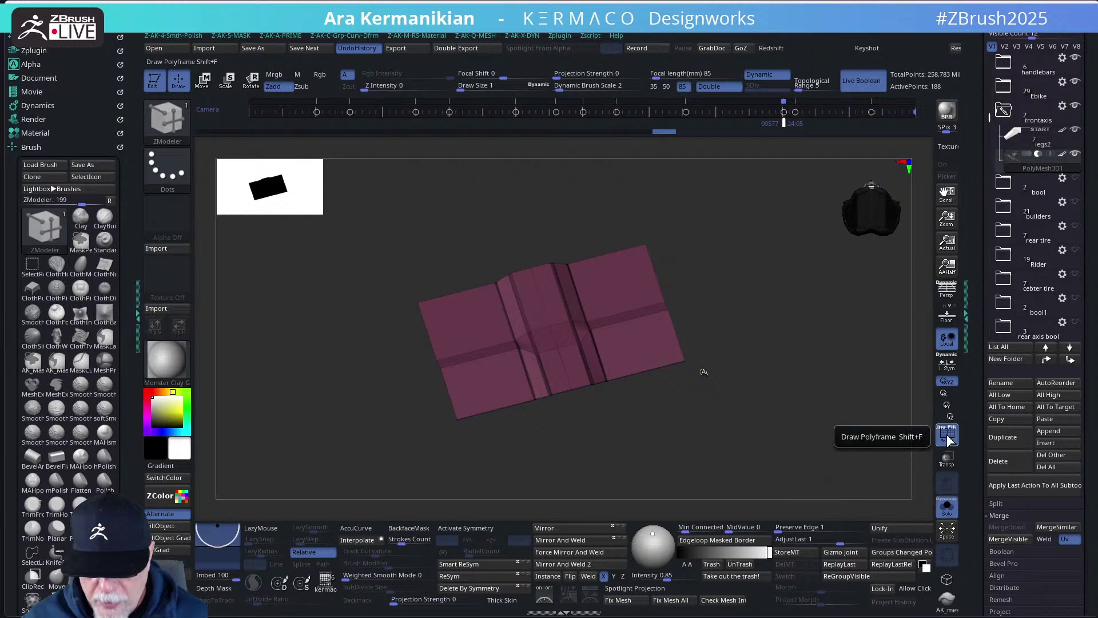
# - Show the full motorcycle around the panel, hide PolyF and frame the bike
pyautogui.click(947, 506)
pyautogui.moveTo(812, 434); pyautogui.dragTo(812, 374)
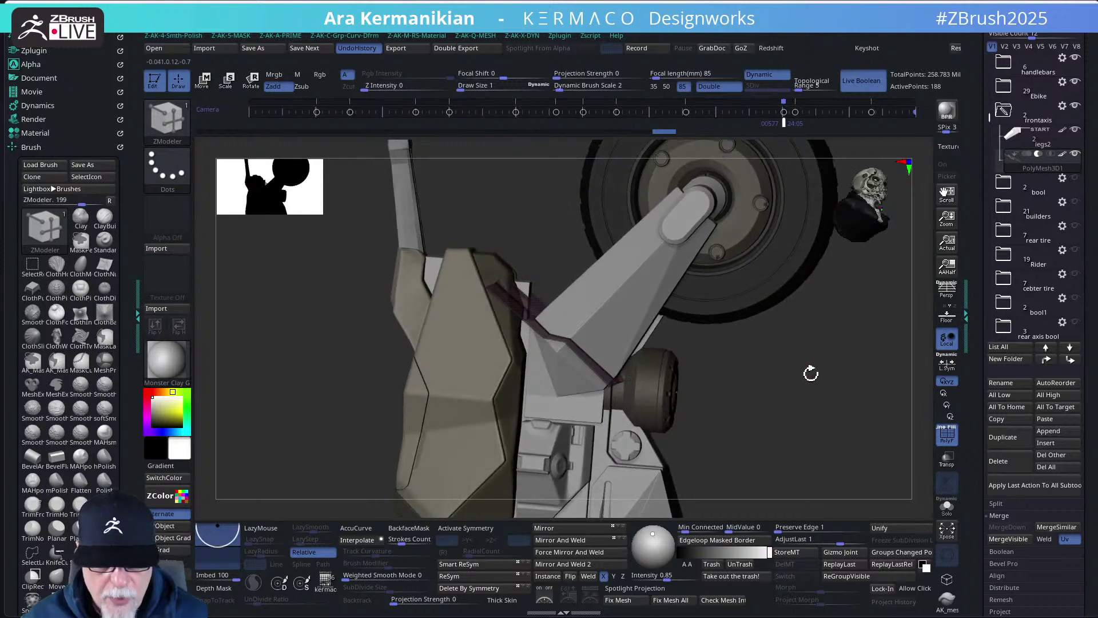
pyautogui.click(947, 434)
pyautogui.moveTo(856, 425); pyautogui.dragTo(817, 373)
pyautogui.press('f')
pyautogui.scroll(5, 658, 365)
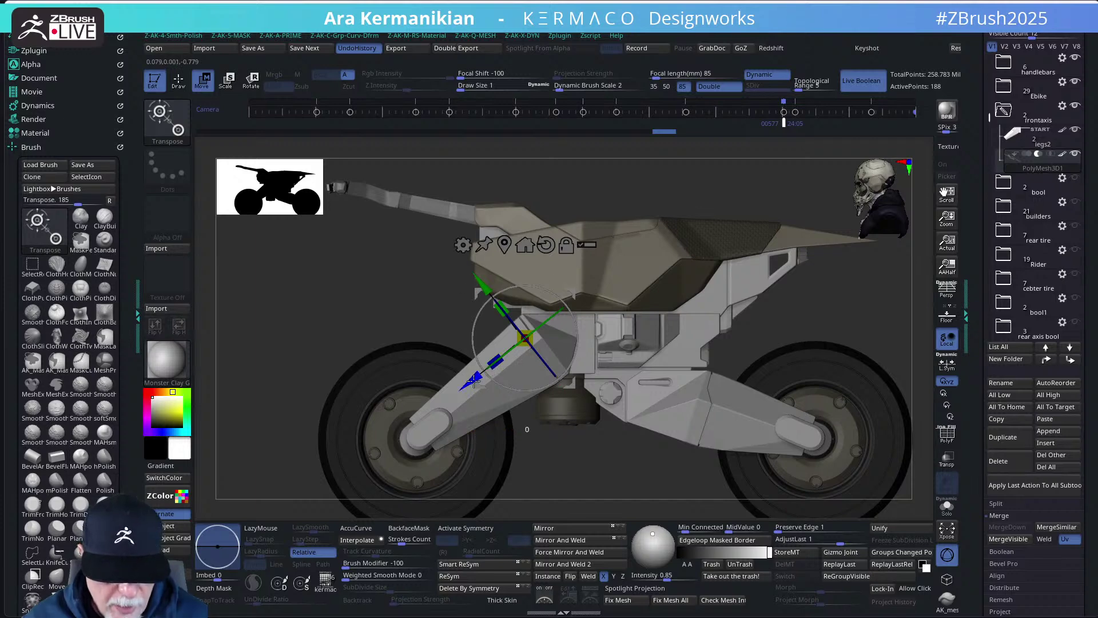
# - Nudge the fork part slightly along its blue depth axis with the Move gizmo
pyautogui.moveTo(473, 381); pyautogui.dragTo(472, 383)
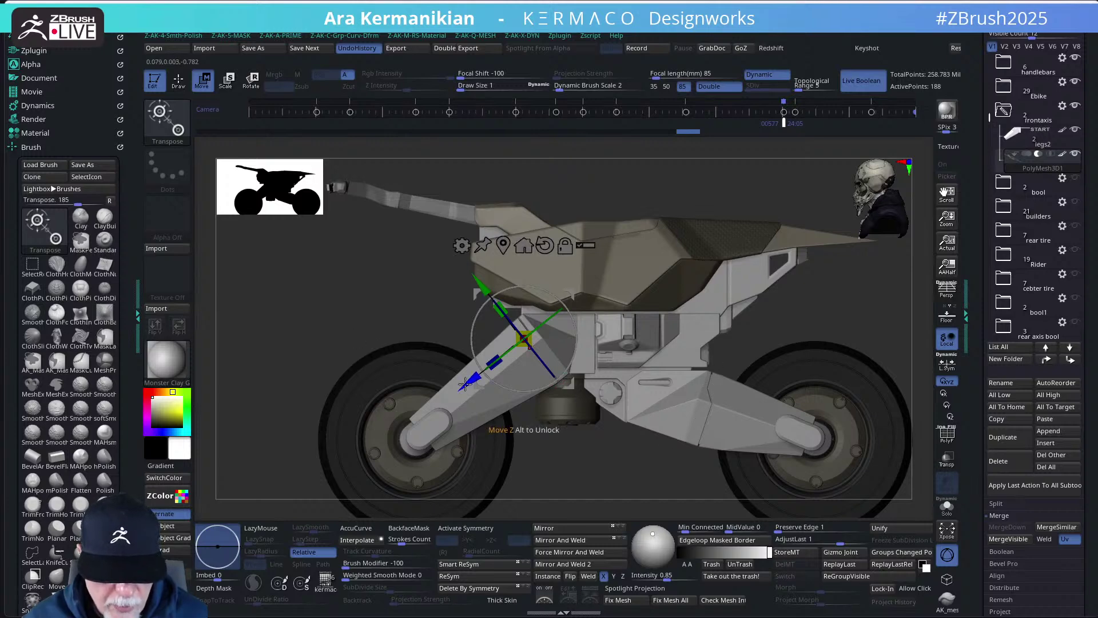
pyautogui.moveTo(469, 382); pyautogui.dragTo(470, 382)
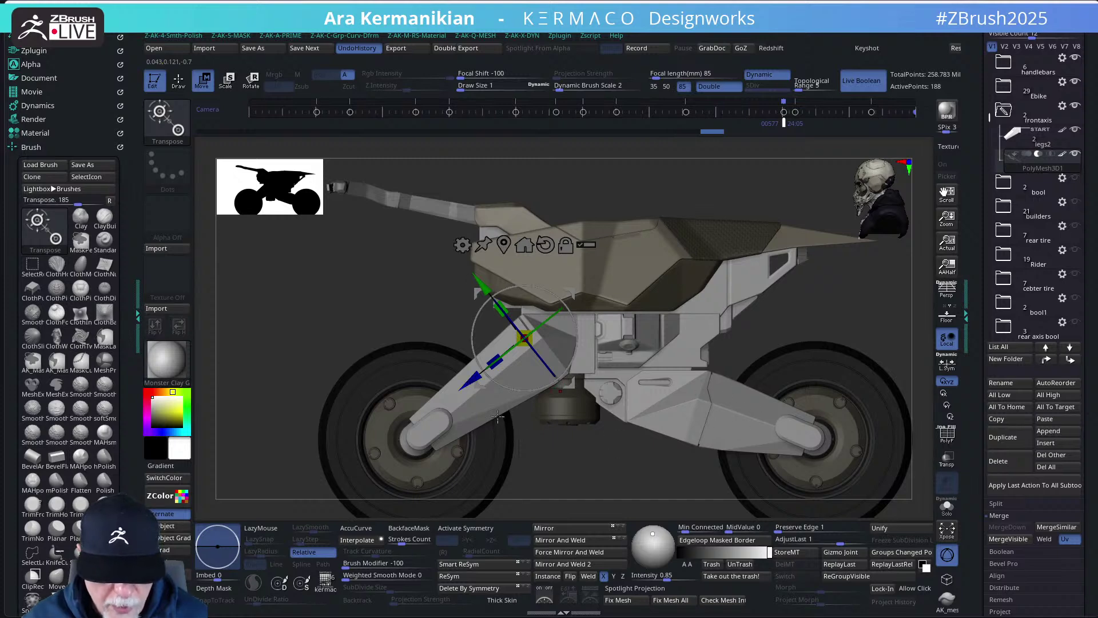
pyautogui.press('q')
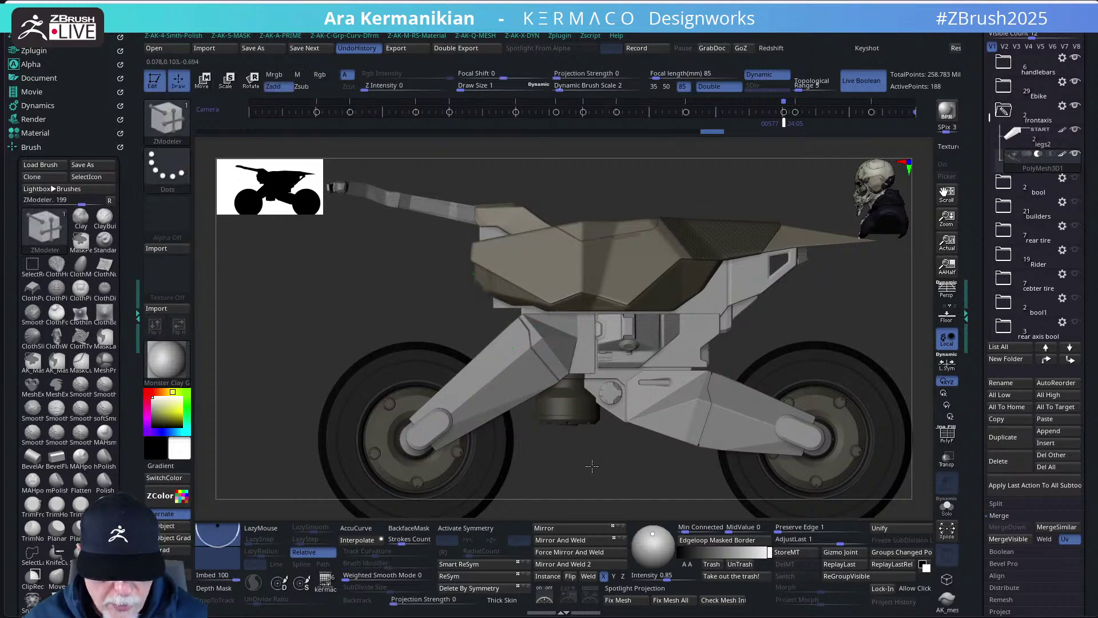
pyautogui.hotkey('ctrl', 'z')
pyautogui.press('w')
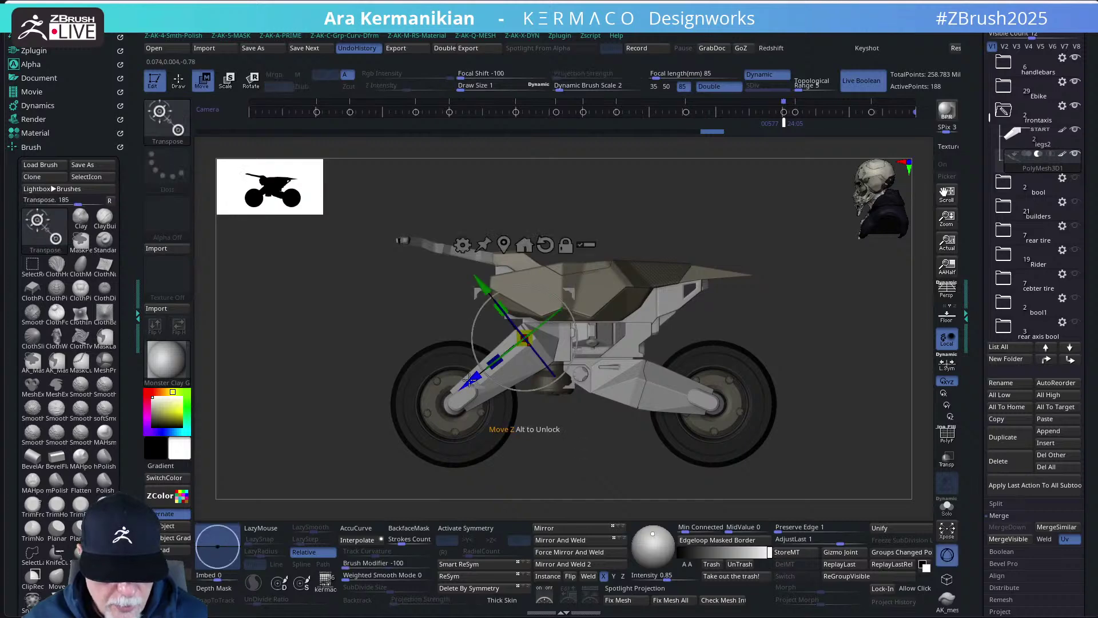
pyautogui.moveTo(471, 380); pyautogui.dragTo(466, 381)
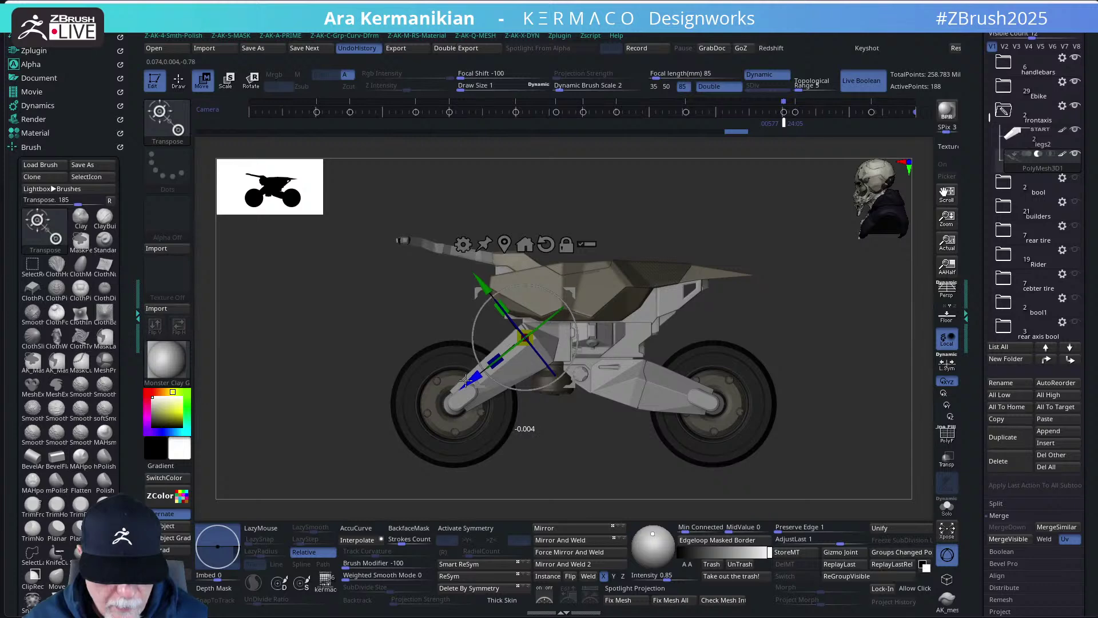
pyautogui.press('q')
pyautogui.moveTo(580, 475); pyautogui.dragTo(670, 409)
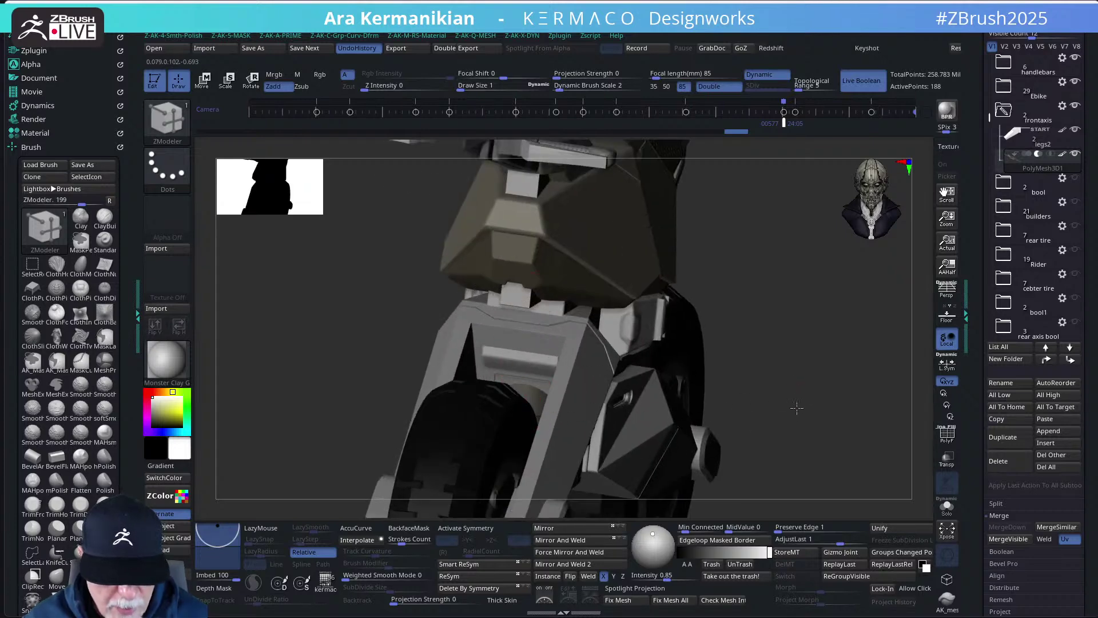
# - Switch to visibility set V2, Solo the legs2 fork leg and turn on PolyF
pyautogui.moveTo(797, 407); pyautogui.dragTo(739, 456)
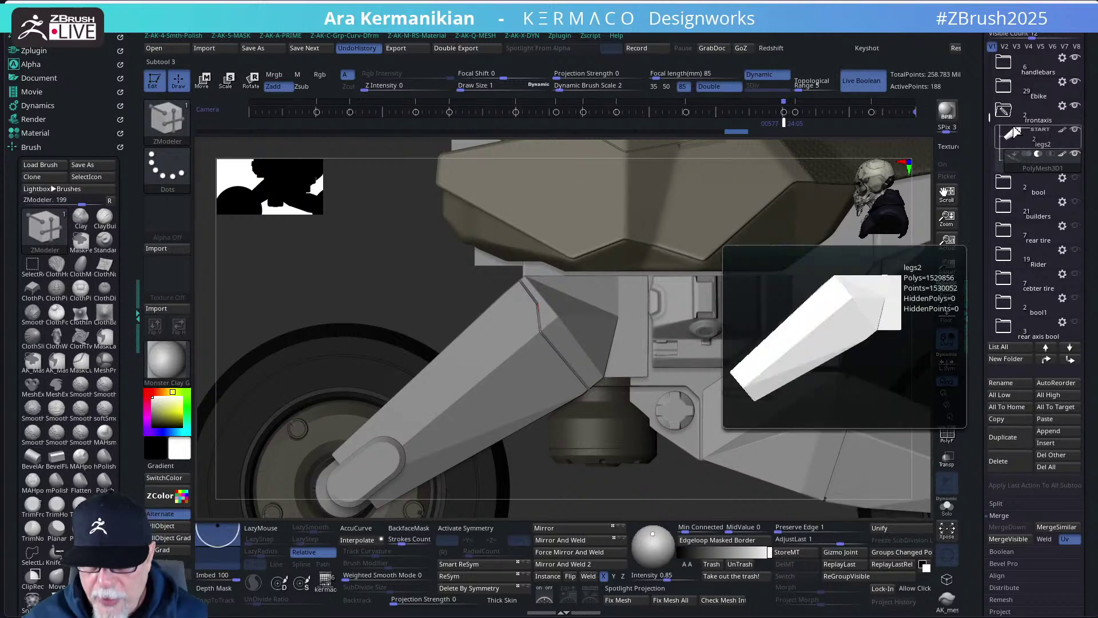
pyautogui.click(1005, 47)
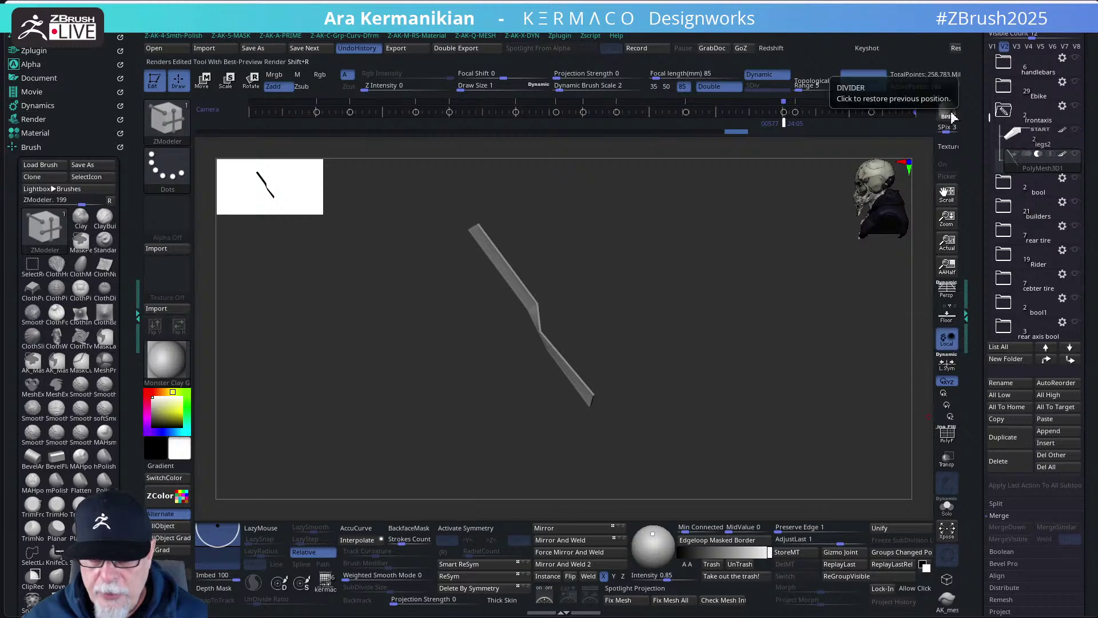
pyautogui.click(1079, 139)
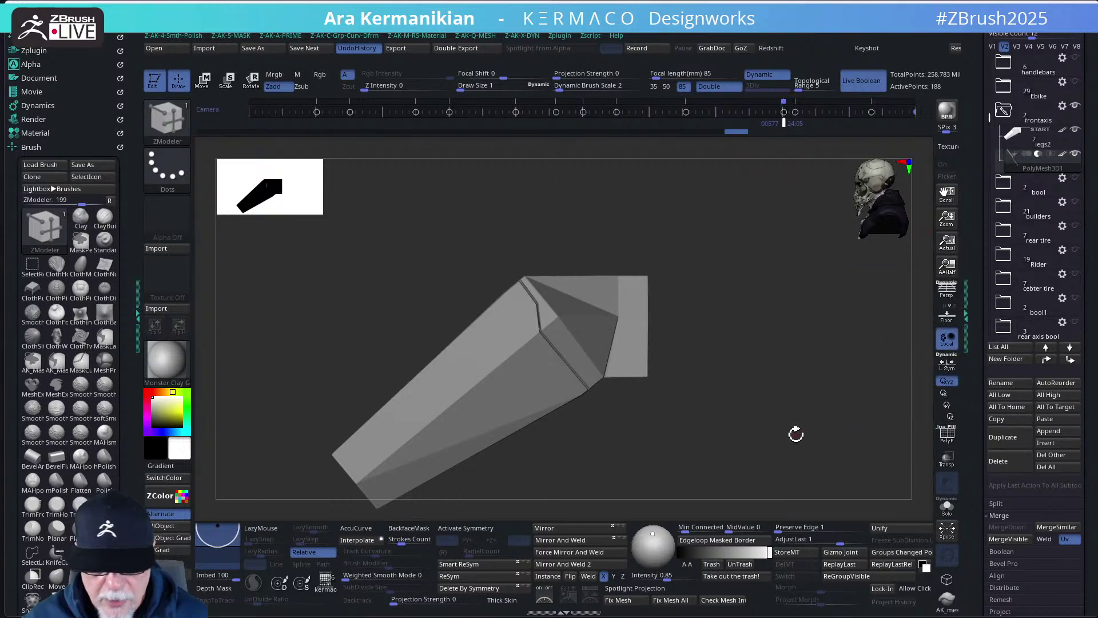
pyautogui.moveTo(795, 437); pyautogui.dragTo(792, 255)
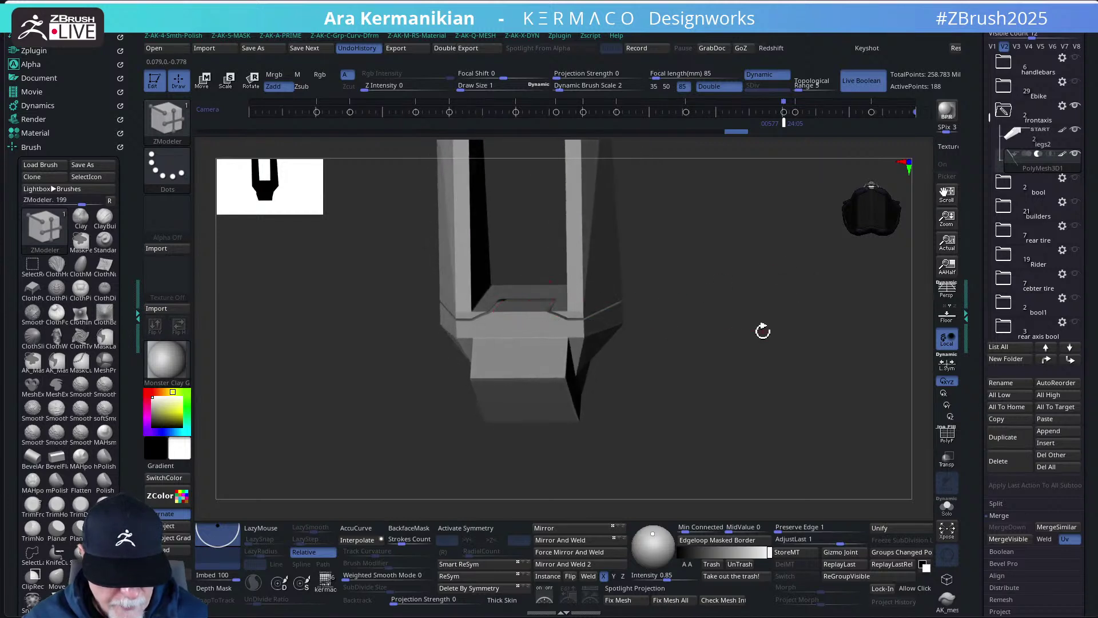
pyautogui.moveTo(763, 331); pyautogui.dragTo(803, 364)
pyautogui.click(948, 437)
pyautogui.moveTo(763, 400)
pyautogui.mouseDown()
pyautogui.moveTo(772, 385)
pyautogui.moveTo(797, 410)
pyautogui.moveTo(839, 404)
pyautogui.moveTo(815, 403)
pyautogui.mouseUp()
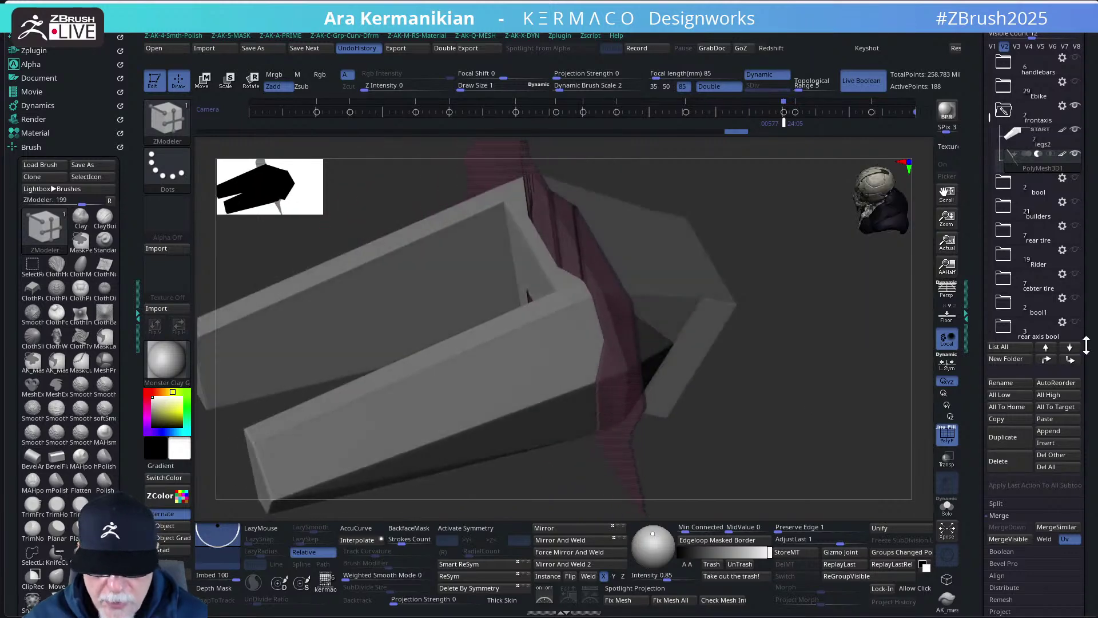
# - Select legs2 to inspect it, then make the PolyMesh3D1 panel strip the active subtool
pyautogui.click(1032, 138)
pyautogui.moveTo(848, 282); pyautogui.dragTo(715, 269)
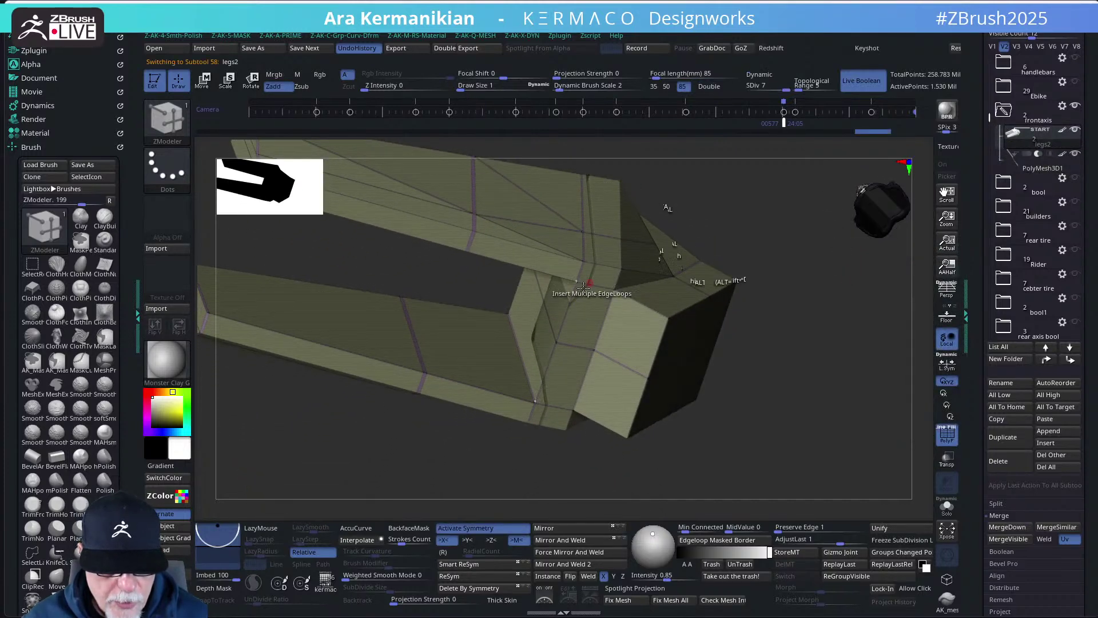
pyautogui.moveTo(780, 405); pyautogui.dragTo(843, 388)
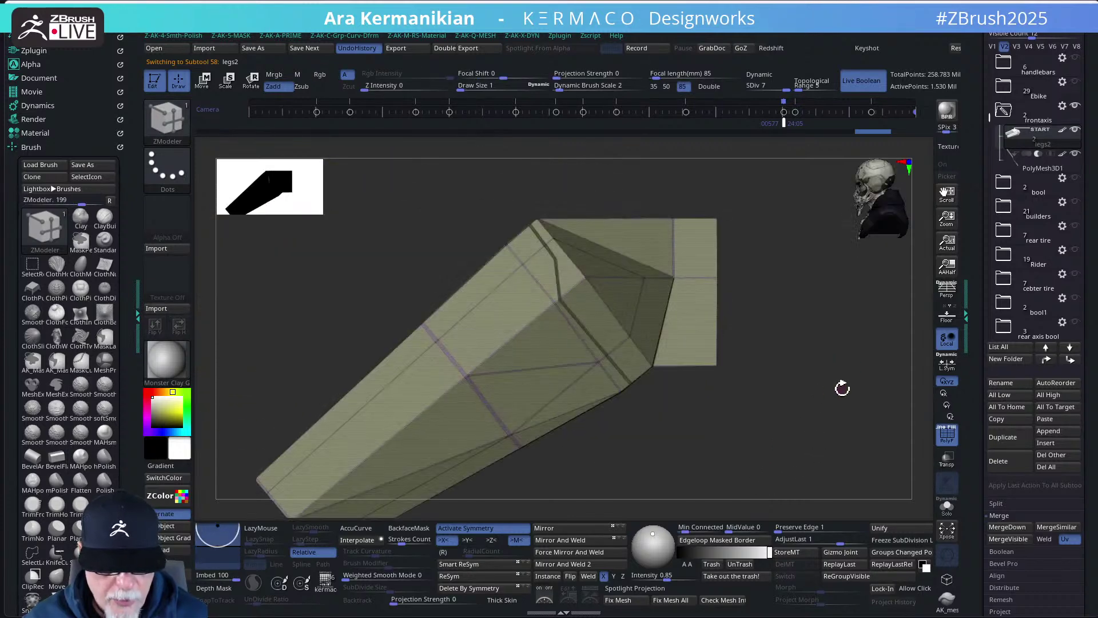
pyautogui.click(1024, 168)
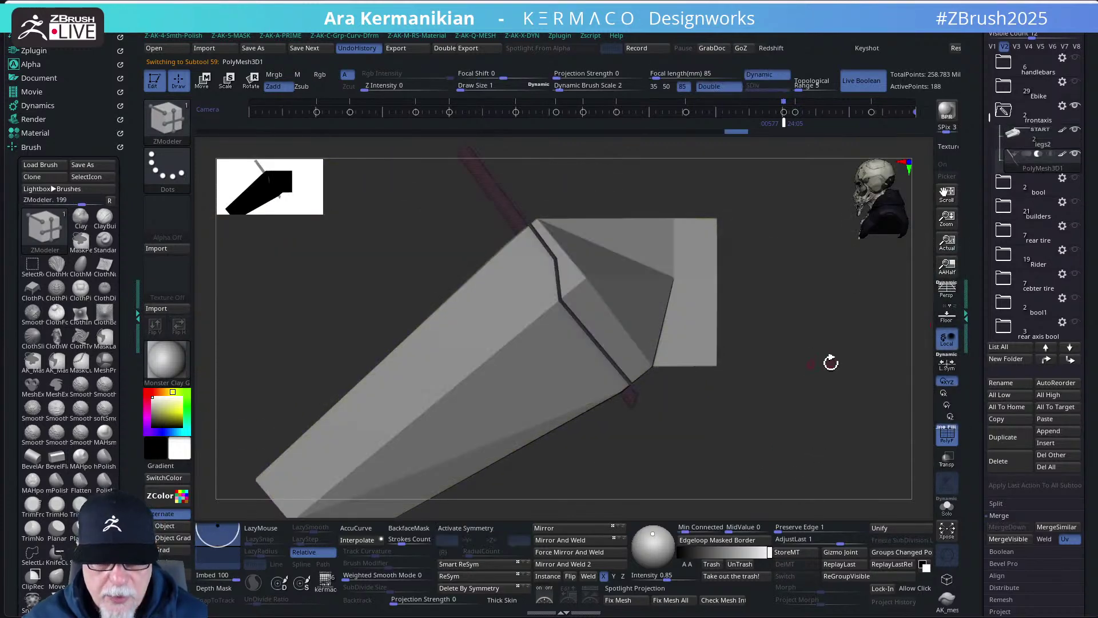
# - Solo the pink strip, turn on X symmetry, and undo a first set of dense edge loops
pyautogui.click(947, 506)
pyautogui.moveTo(759, 446); pyautogui.dragTo(770, 367)
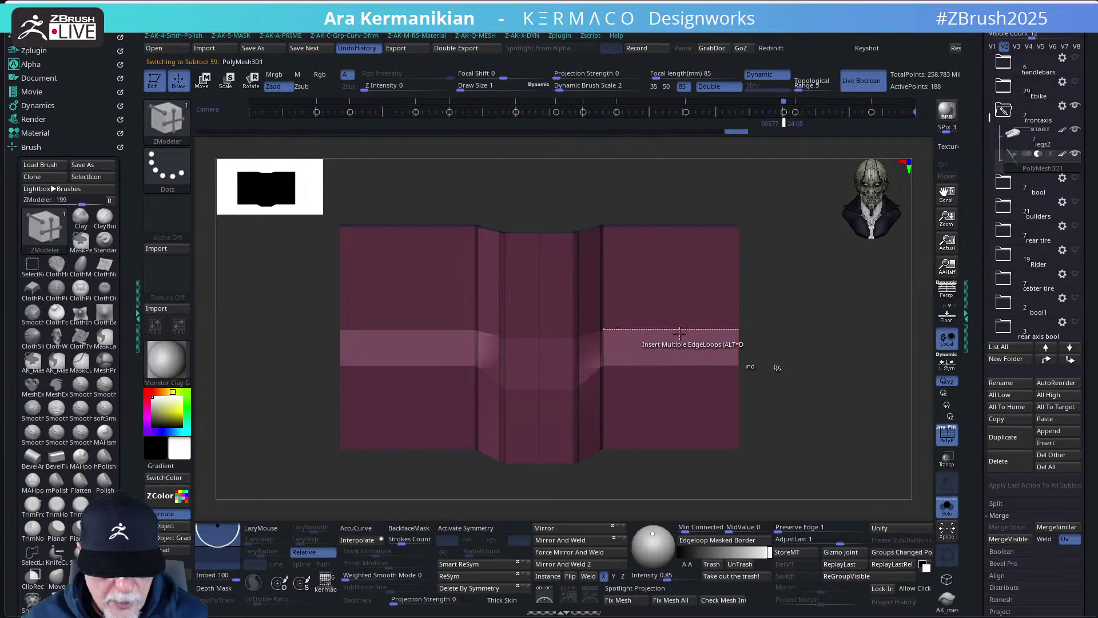
pyautogui.press('space')
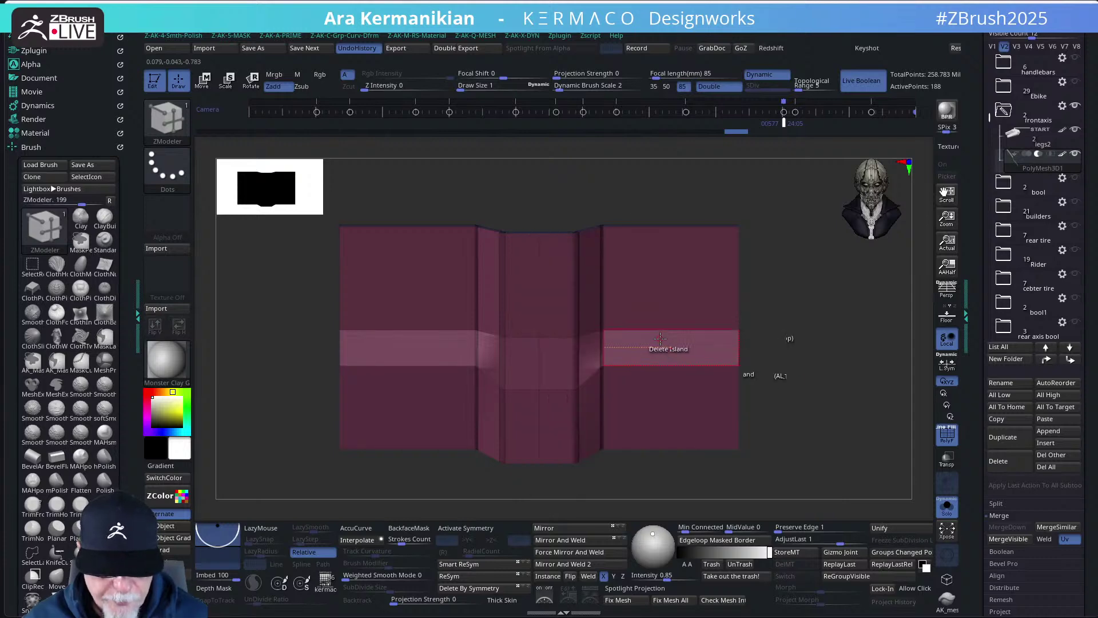
pyautogui.click(458, 528)
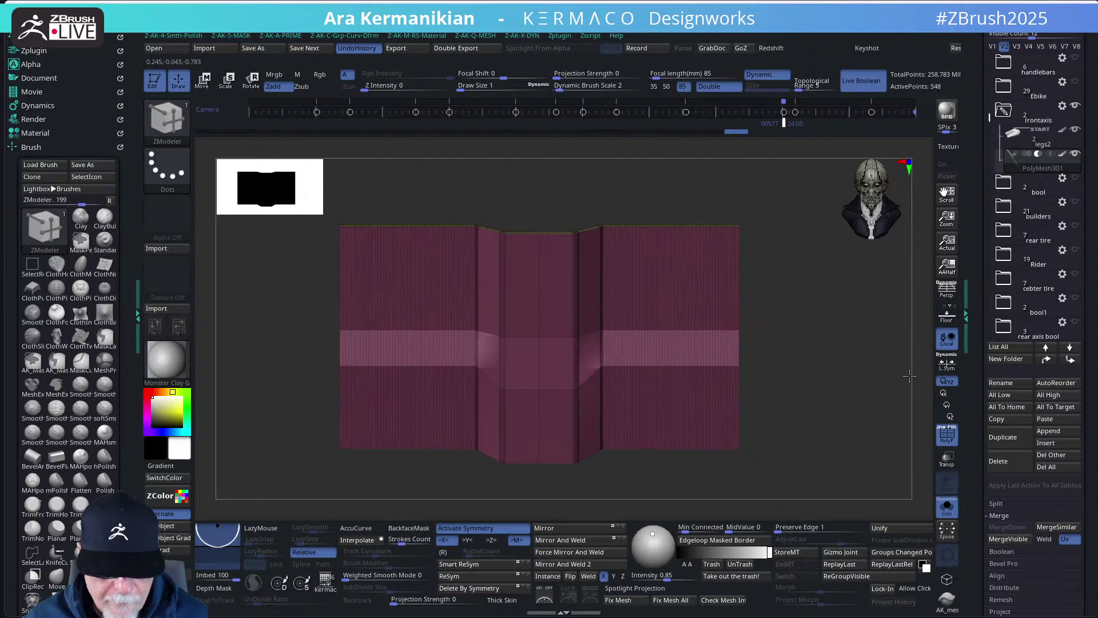
pyautogui.moveTo(925, 375); pyautogui.dragTo(809, 388)
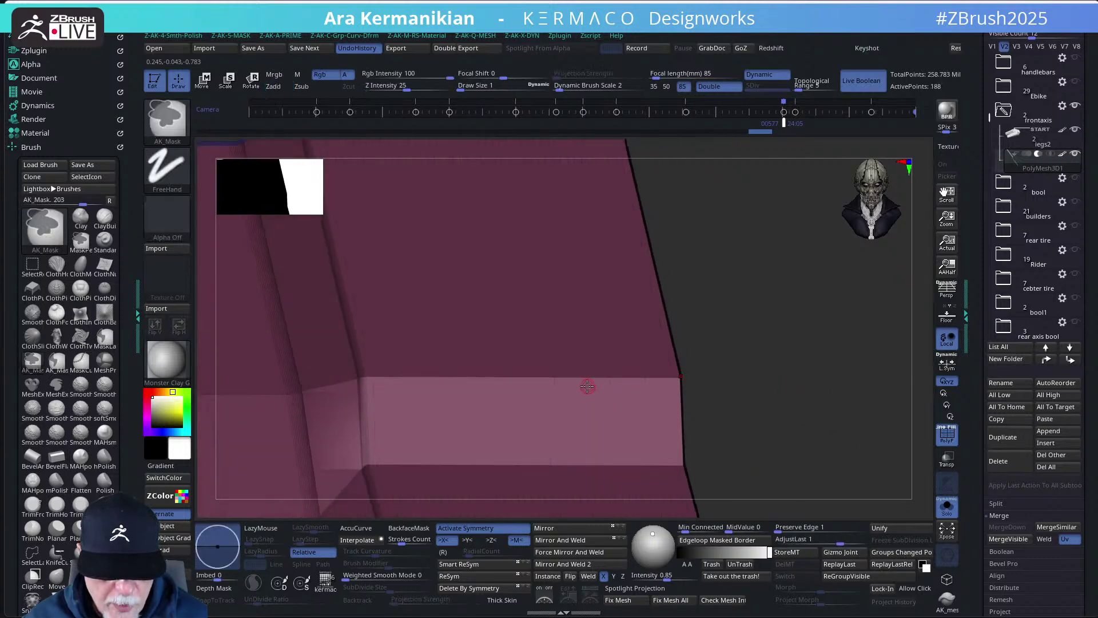
pyautogui.hotkey('ctrl', 'z')
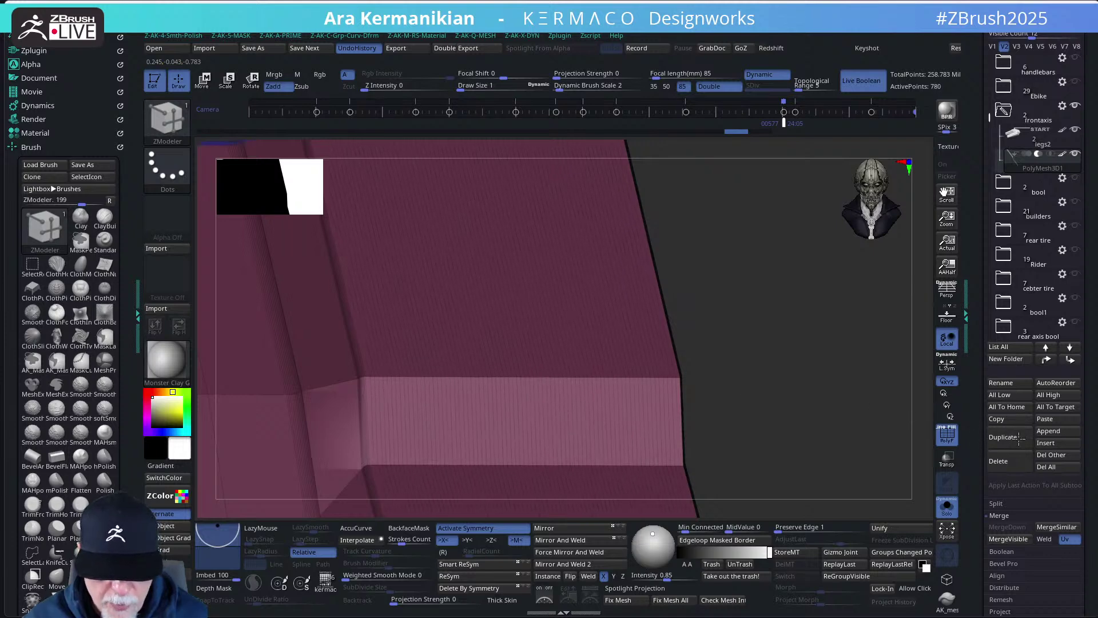
# - Insert multiple edge loops across the panel strip, growing it to about 21,758 points
pyautogui.moveTo(893, 412); pyautogui.dragTo(620, 345)
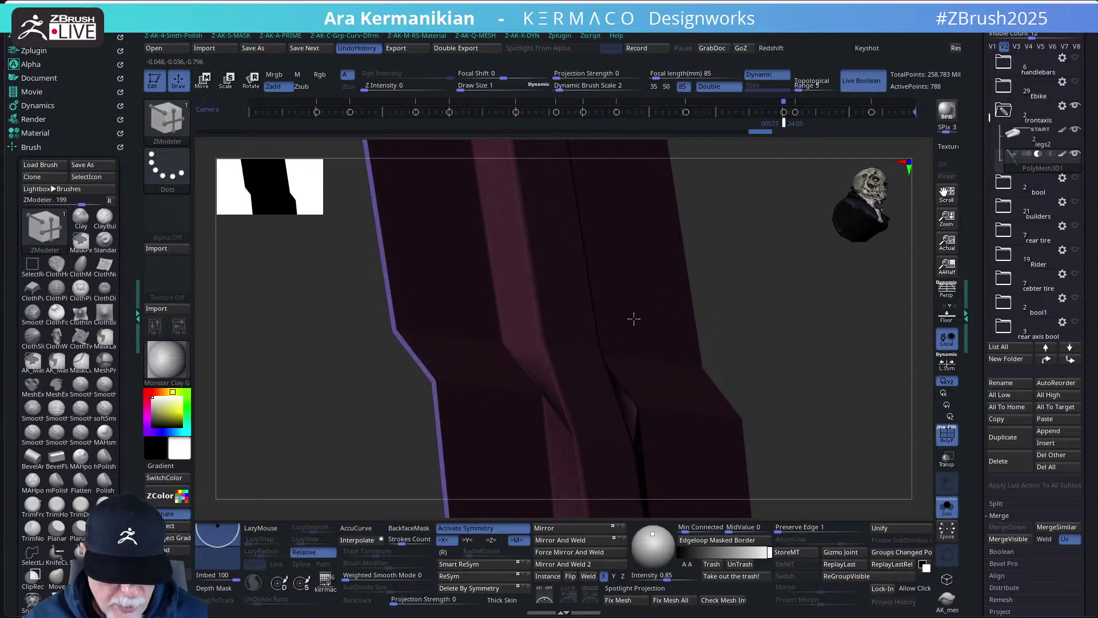
pyautogui.moveTo(854, 374); pyautogui.dragTo(789, 371)
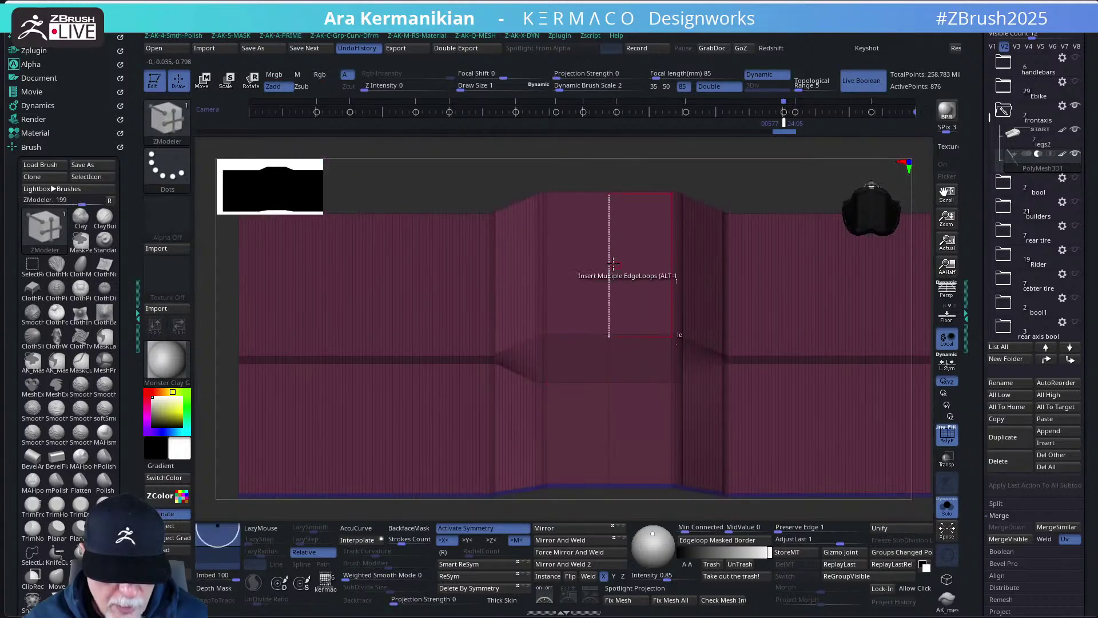
pyautogui.moveTo(733, 181); pyautogui.dragTo(643, 215)
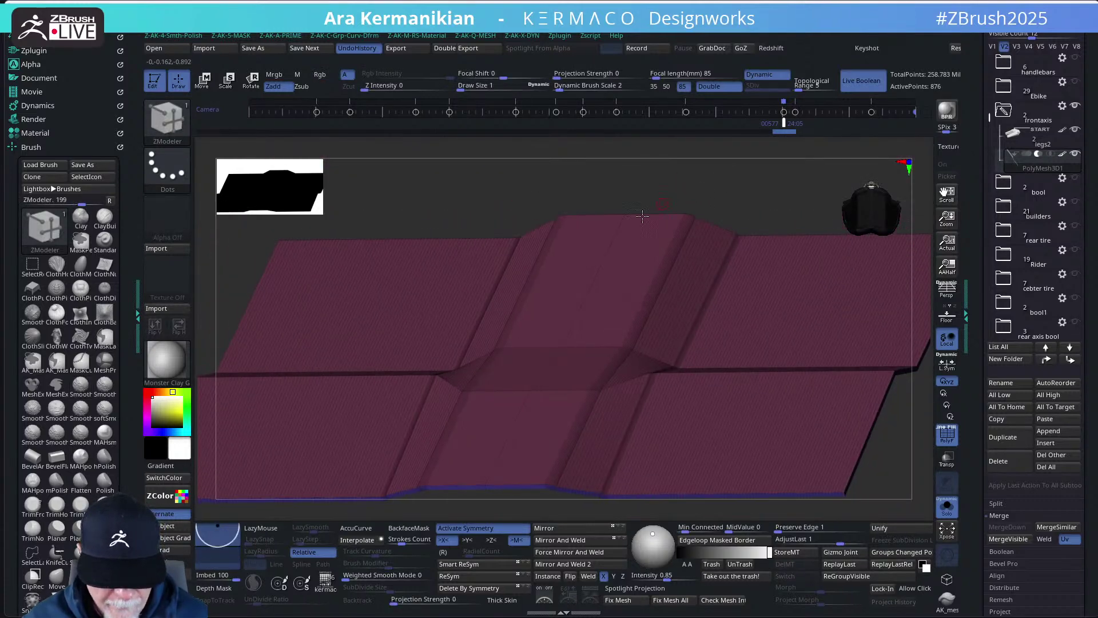
pyautogui.click(588, 375)
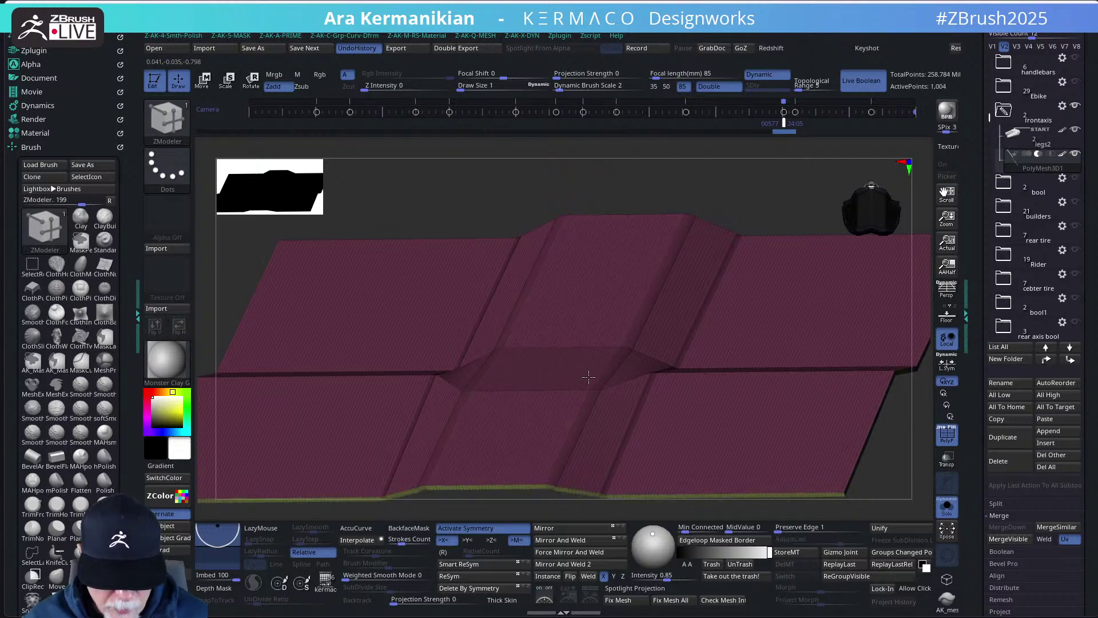
pyautogui.moveTo(876, 488); pyautogui.dragTo(885, 467)
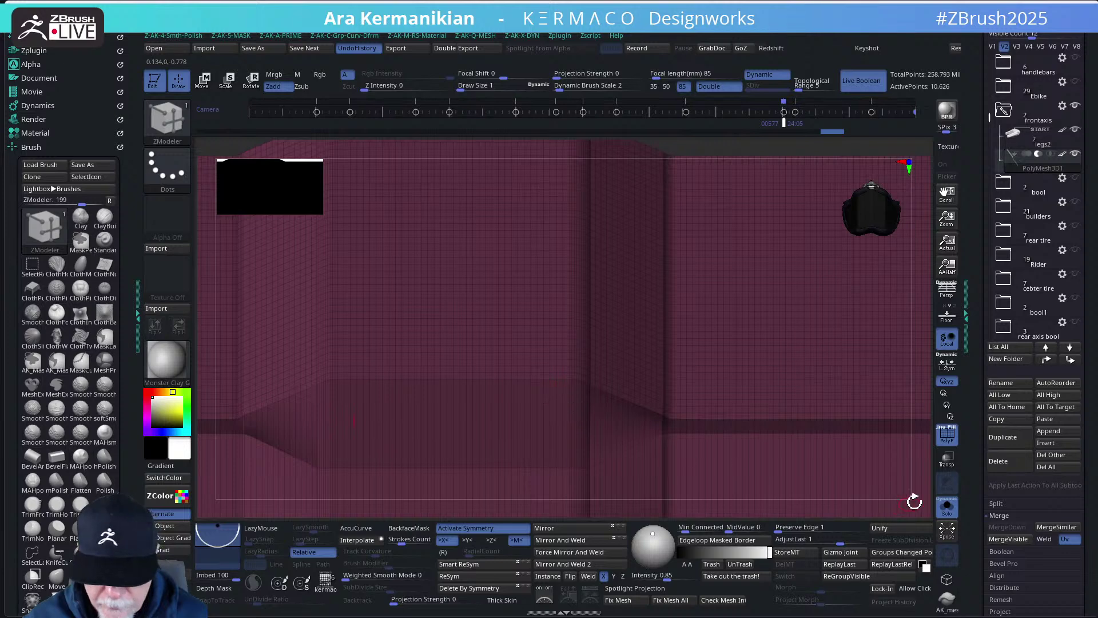
pyautogui.moveTo(917, 490); pyautogui.dragTo(835, 423)
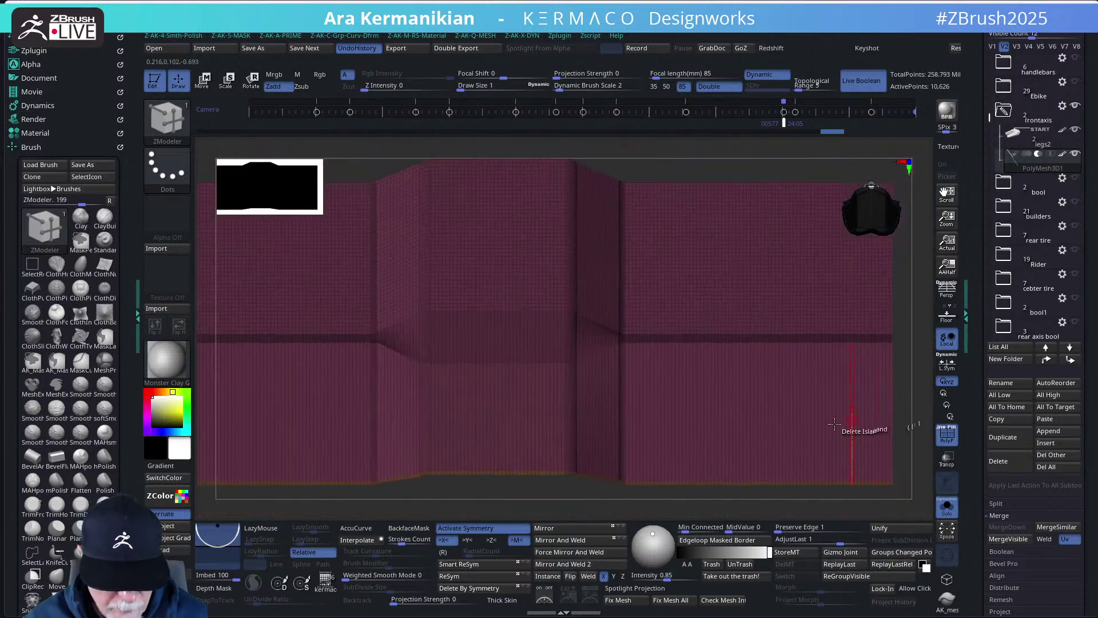
pyautogui.click(557, 396)
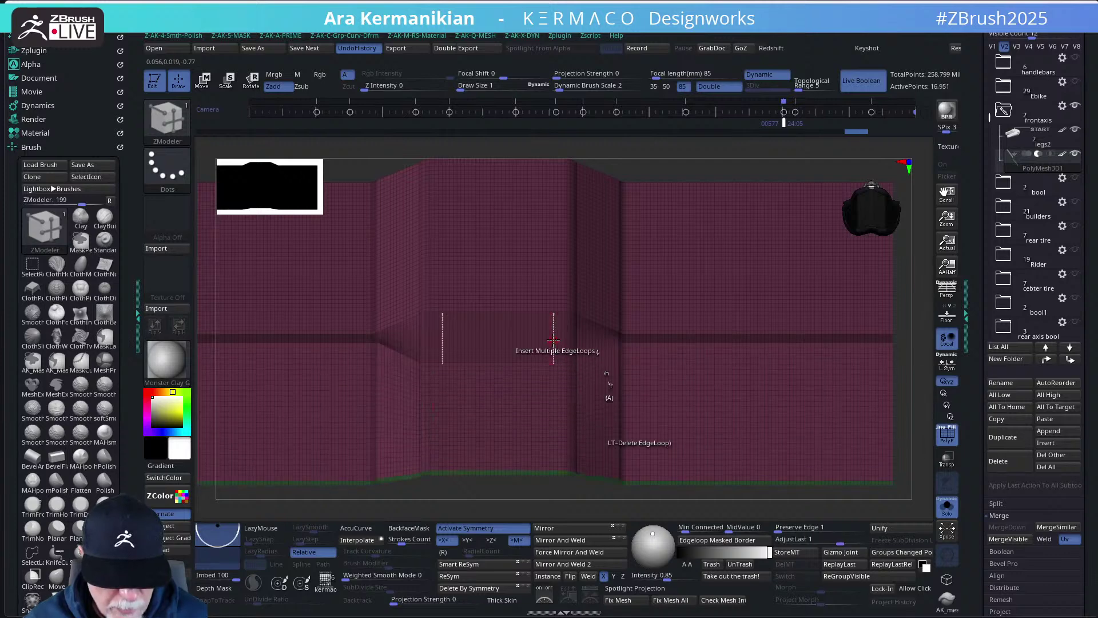
pyautogui.moveTo(920, 365); pyautogui.dragTo(925, 444)
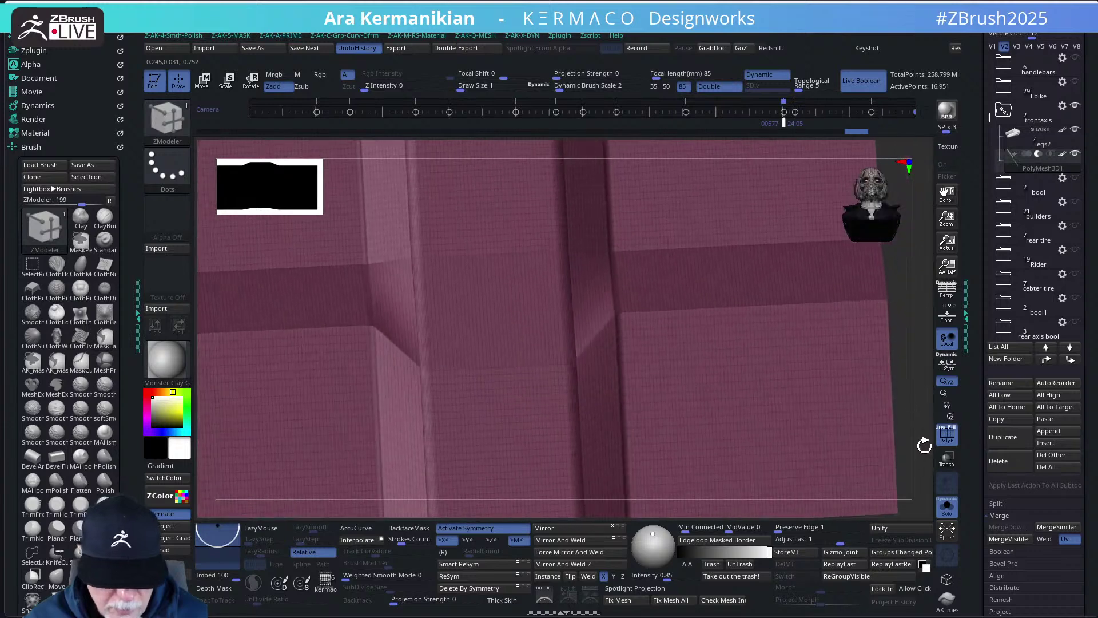
pyautogui.click(553, 355)
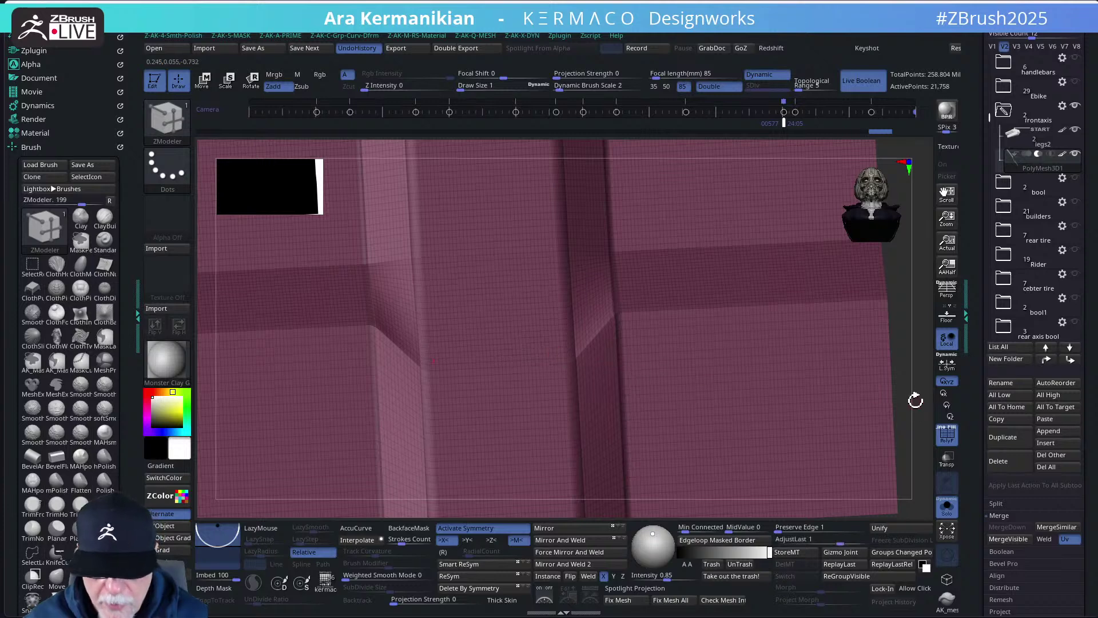
pyautogui.moveTo(920, 397); pyautogui.dragTo(822, 388)
# - Apply Q-MESH Dynamic thickness 0.00182 to the panel, then view the strip edge-on
pyautogui.press('space')
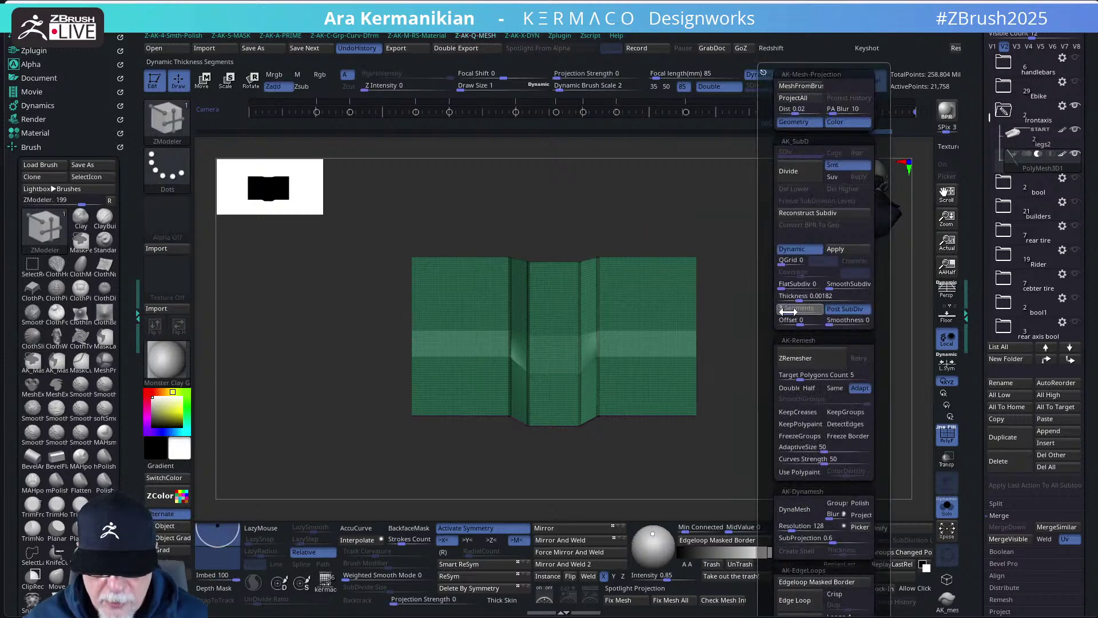
pyautogui.moveTo(745, 290); pyautogui.dragTo(740, 344)
pyautogui.press('q')
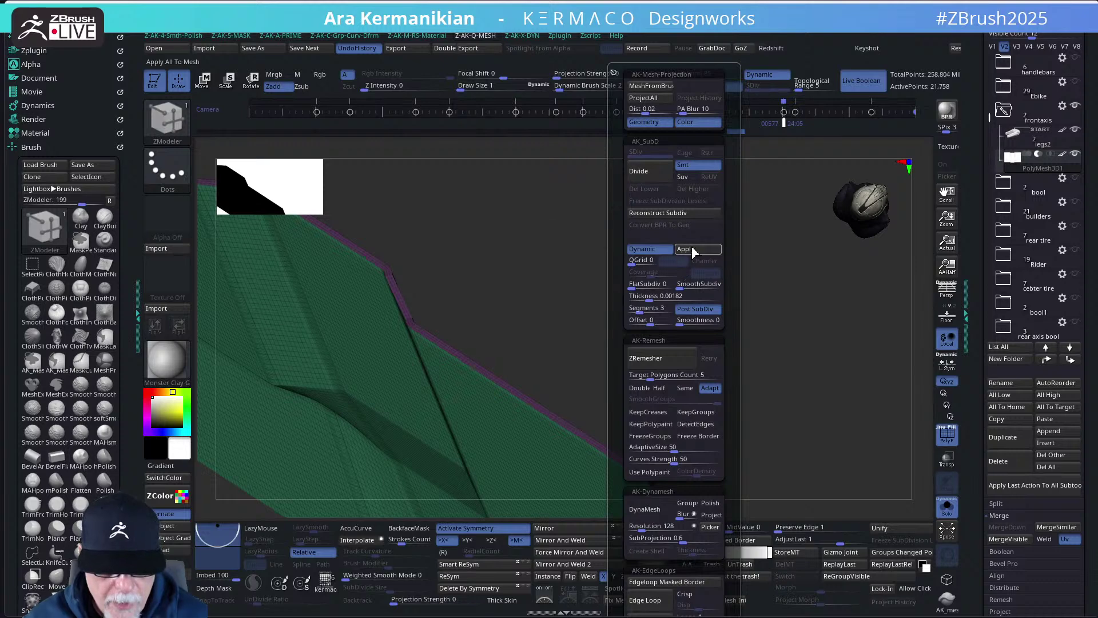
pyautogui.click(698, 253)
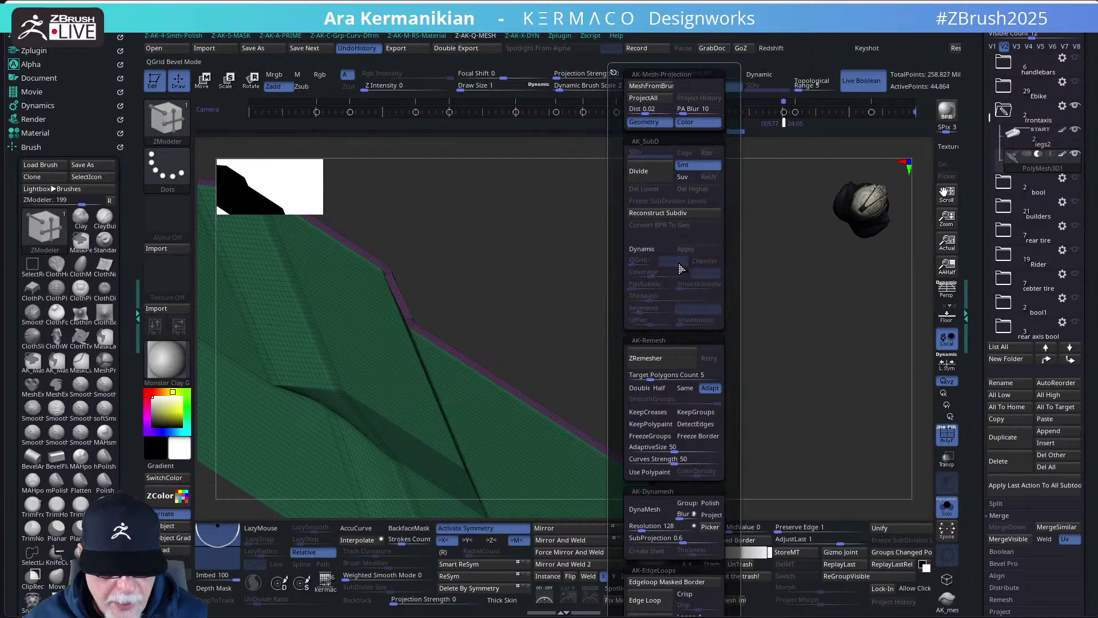
pyautogui.moveTo(645, 293); pyautogui.dragTo(711, 318)
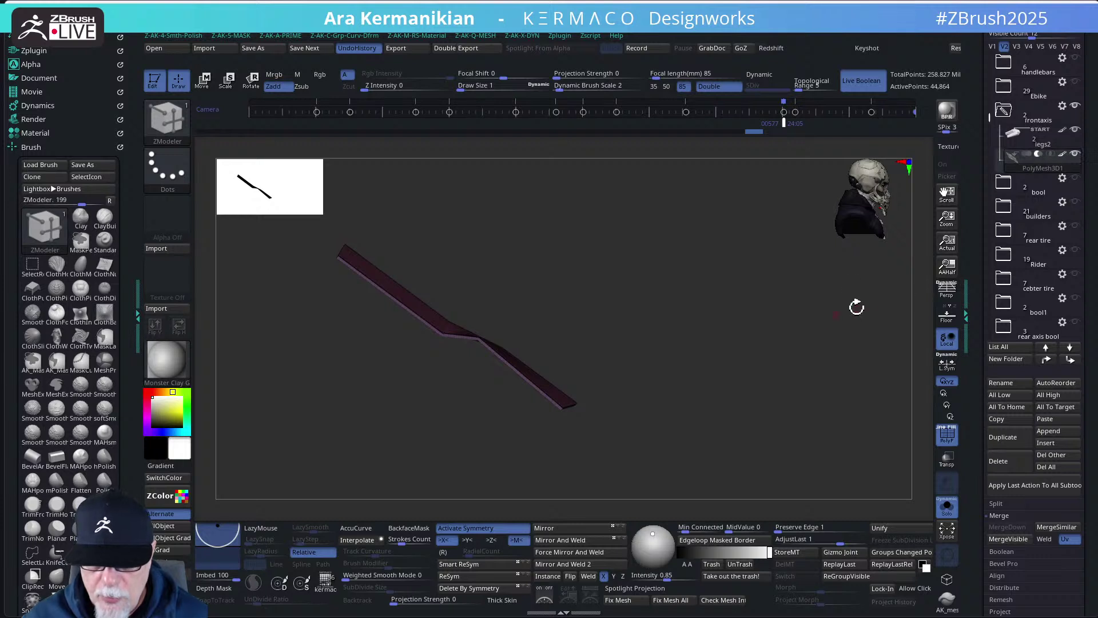
# - Turn off Solo and PolyF, then orbit to check the strip in the fork part's crack
pyautogui.click(948, 508)
pyautogui.moveTo(719, 382); pyautogui.dragTo(775, 333)
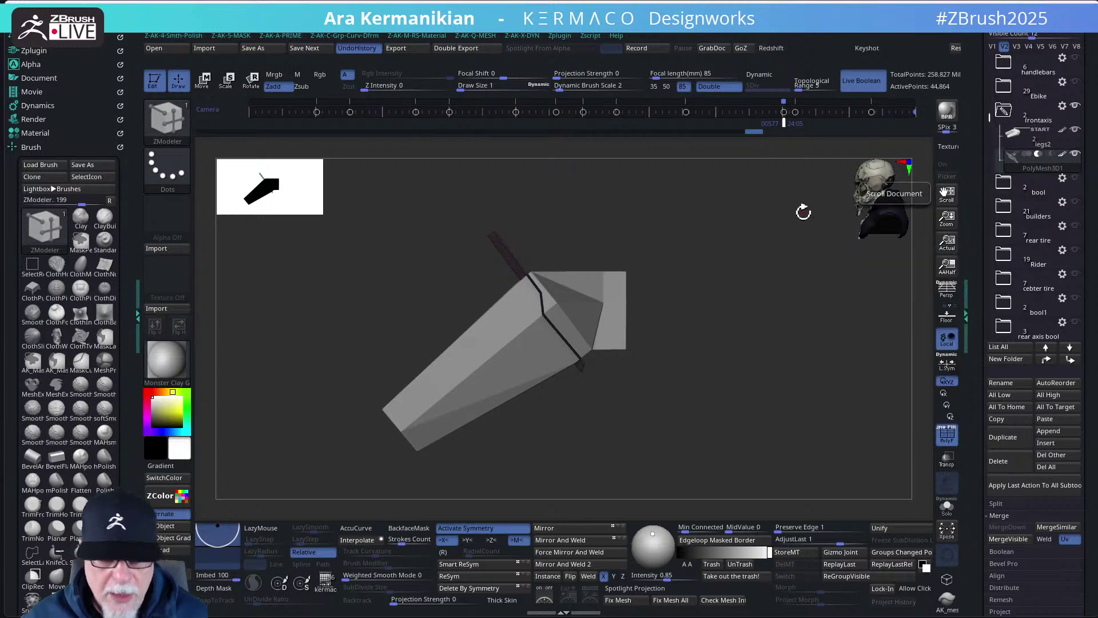
pyautogui.moveTo(784, 339); pyautogui.dragTo(817, 347)
pyautogui.moveTo(859, 413); pyautogui.dragTo(870, 421)
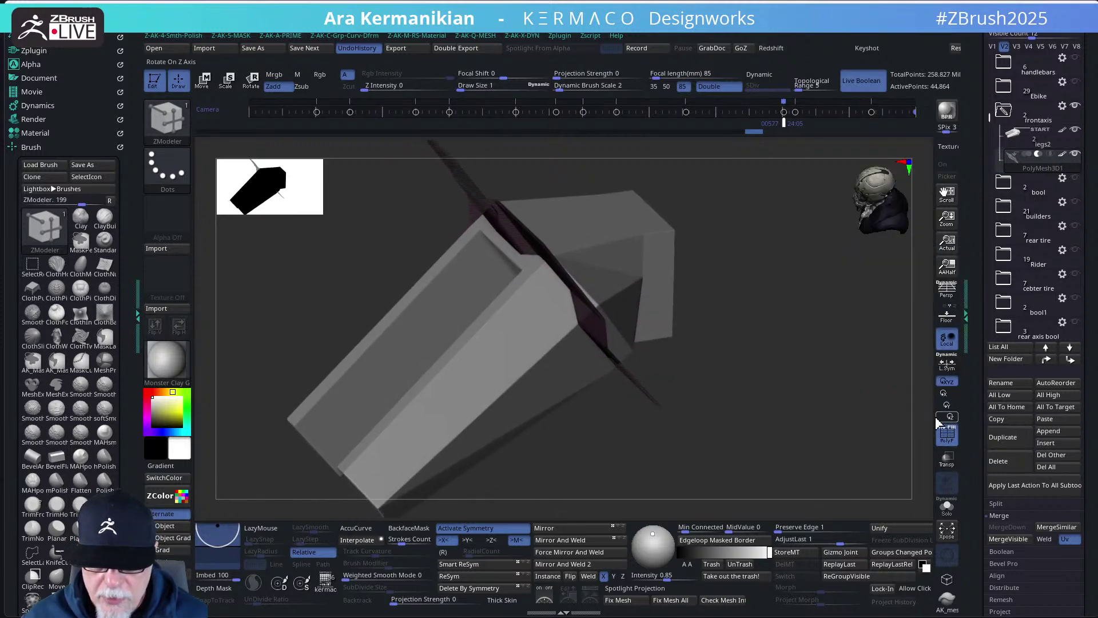
pyautogui.click(947, 435)
pyautogui.moveTo(784, 373)
pyautogui.mouseDown()
pyautogui.moveTo(804, 406)
pyautogui.moveTo(817, 359)
pyautogui.moveTo(793, 350)
pyautogui.moveTo(788, 304)
pyautogui.moveTo(851, 284)
pyautogui.mouseUp()
pyautogui.moveTo(833, 322); pyautogui.dragTo(768, 344)
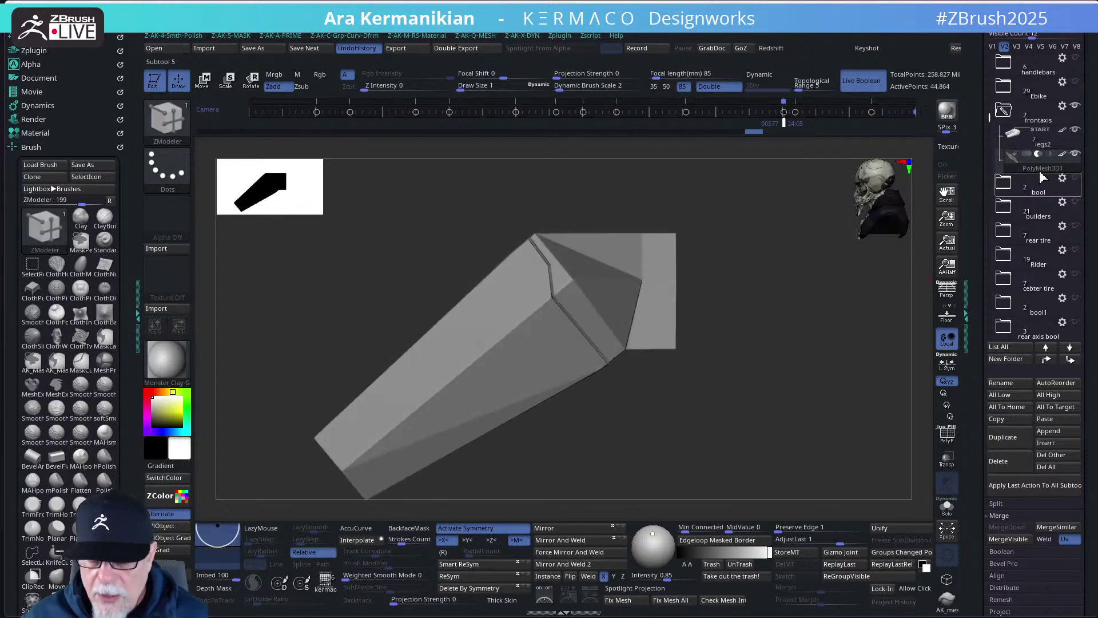
# - Boolean the legs2 folder into UMesh_legs2 and inspect the cut closely with PolyF on
pyautogui.click(1062, 106)
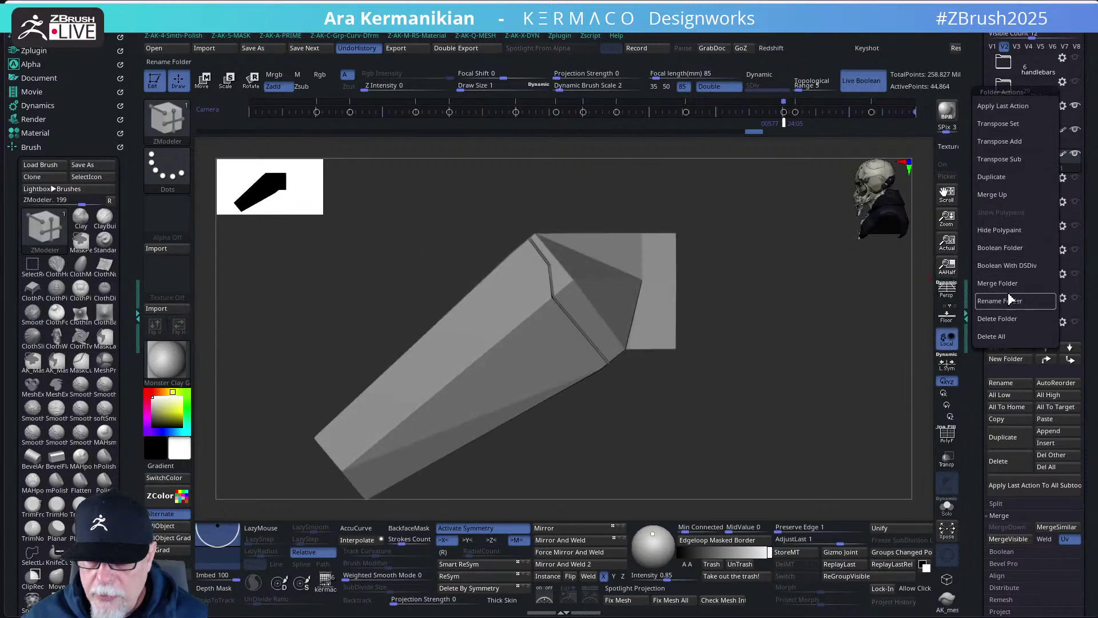
pyautogui.click(1003, 248)
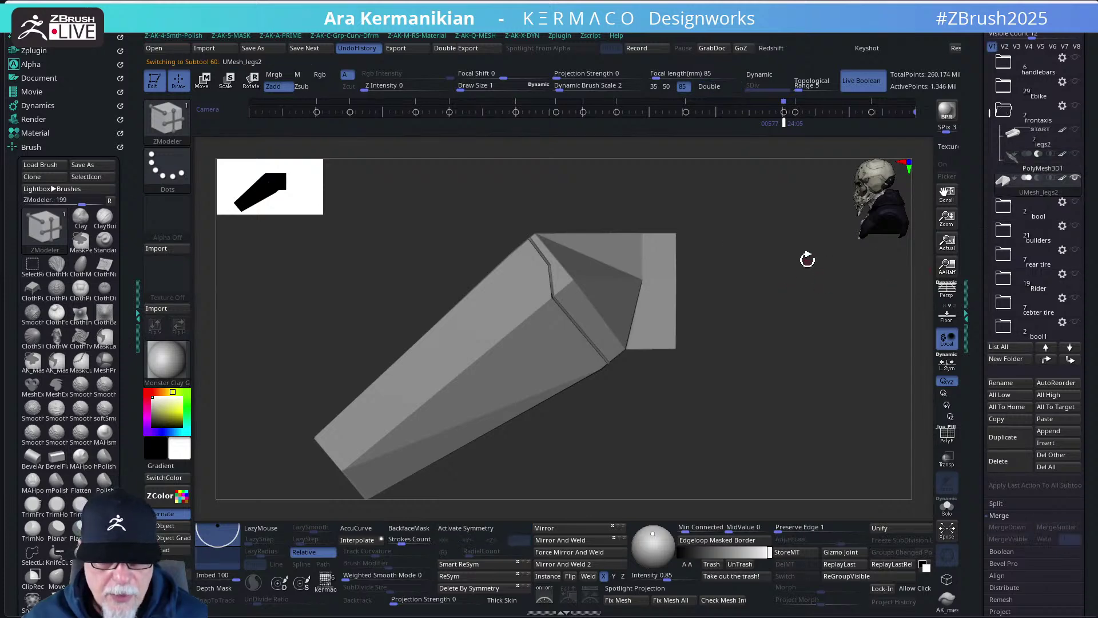
pyautogui.moveTo(752, 312); pyautogui.dragTo(847, 400)
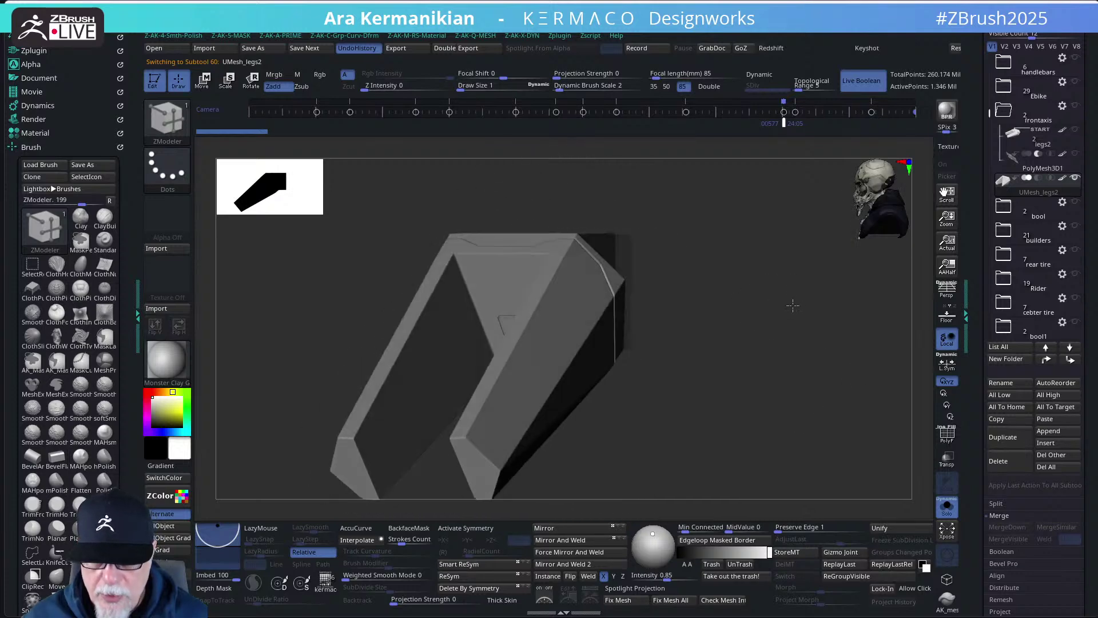
pyautogui.click(947, 436)
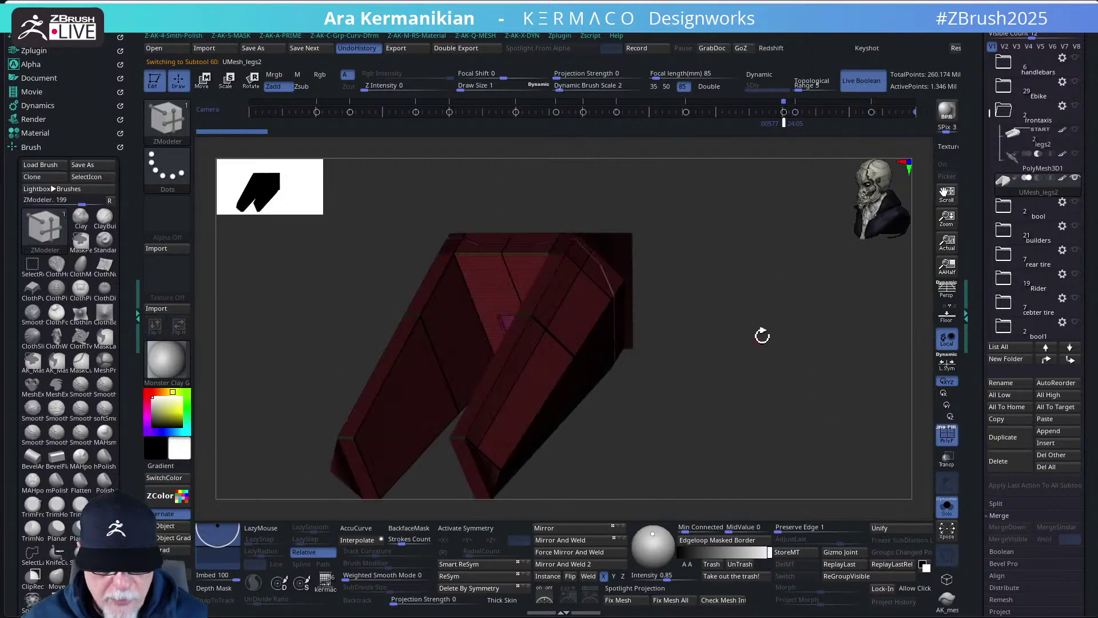
pyautogui.moveTo(759, 333)
pyautogui.mouseDown()
pyautogui.moveTo(872, 394)
pyautogui.moveTo(390, 150)
pyautogui.moveTo(363, 153)
pyautogui.moveTo(375, 196)
pyautogui.moveTo(461, 256)
pyautogui.mouseUp()
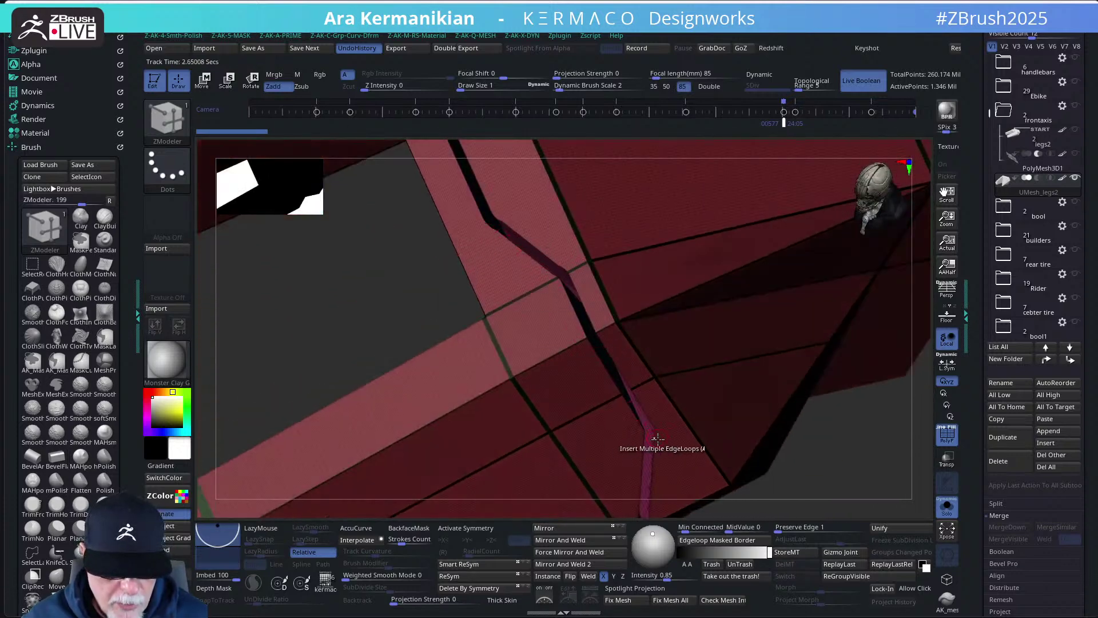
# - With PolyF off, orbit UMesh_legs2 to inspect the strip's groove from all sides
pyautogui.moveTo(849, 492); pyautogui.dragTo(786, 380)
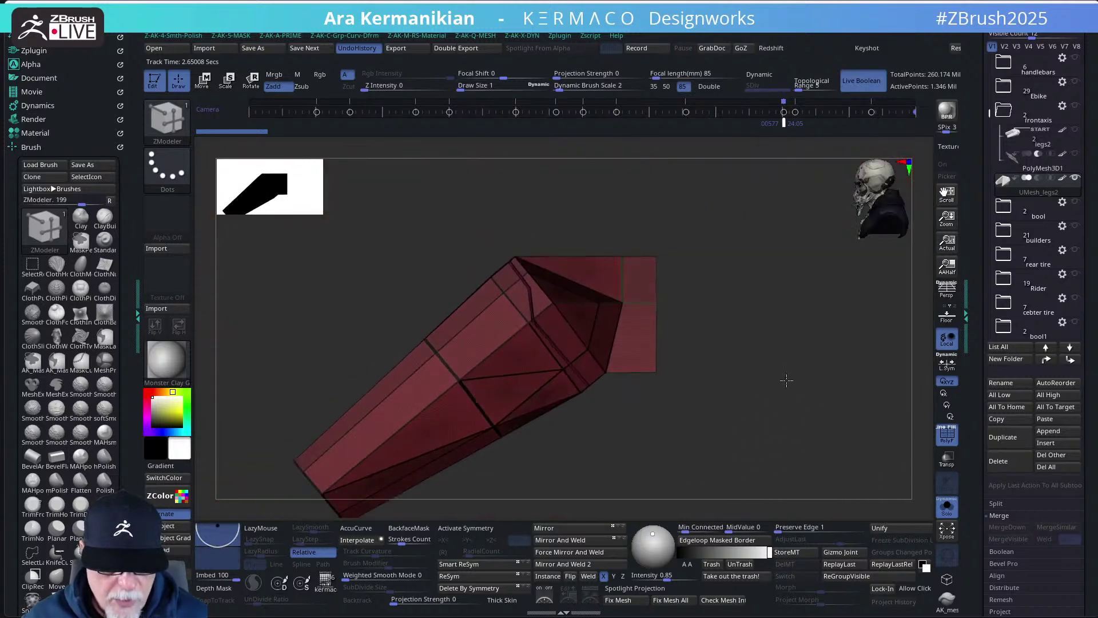
pyautogui.click(945, 435)
pyautogui.moveTo(760, 319); pyautogui.dragTo(724, 334)
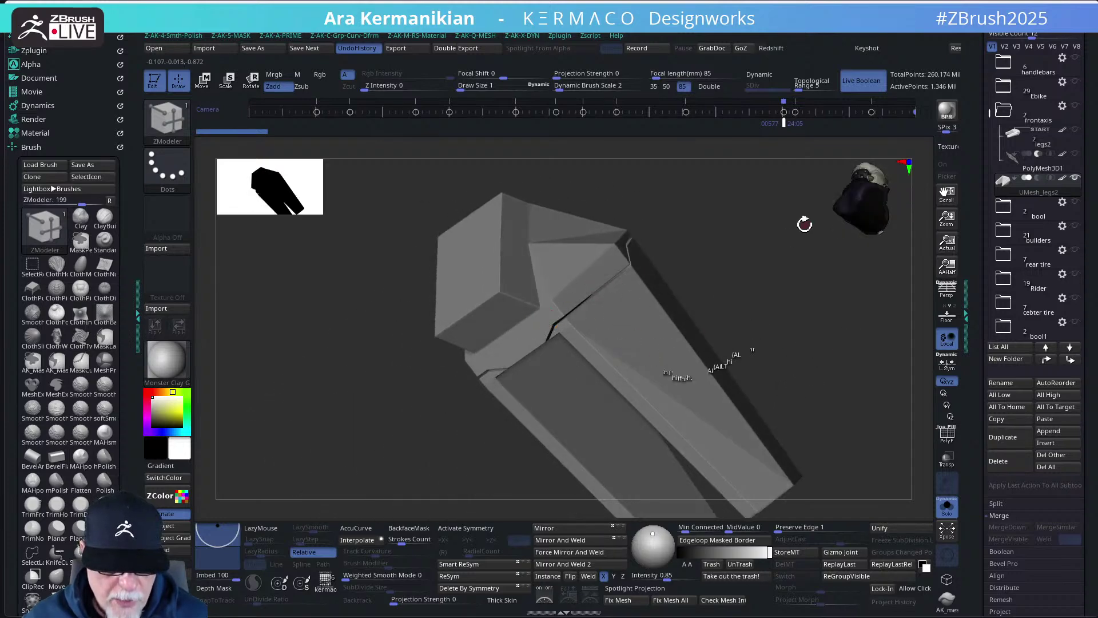
pyautogui.moveTo(805, 224)
pyautogui.mouseDown()
pyautogui.moveTo(723, 307)
pyautogui.moveTo(750, 321)
pyautogui.mouseUp()
pyautogui.press('s')
pyautogui.press('shift')
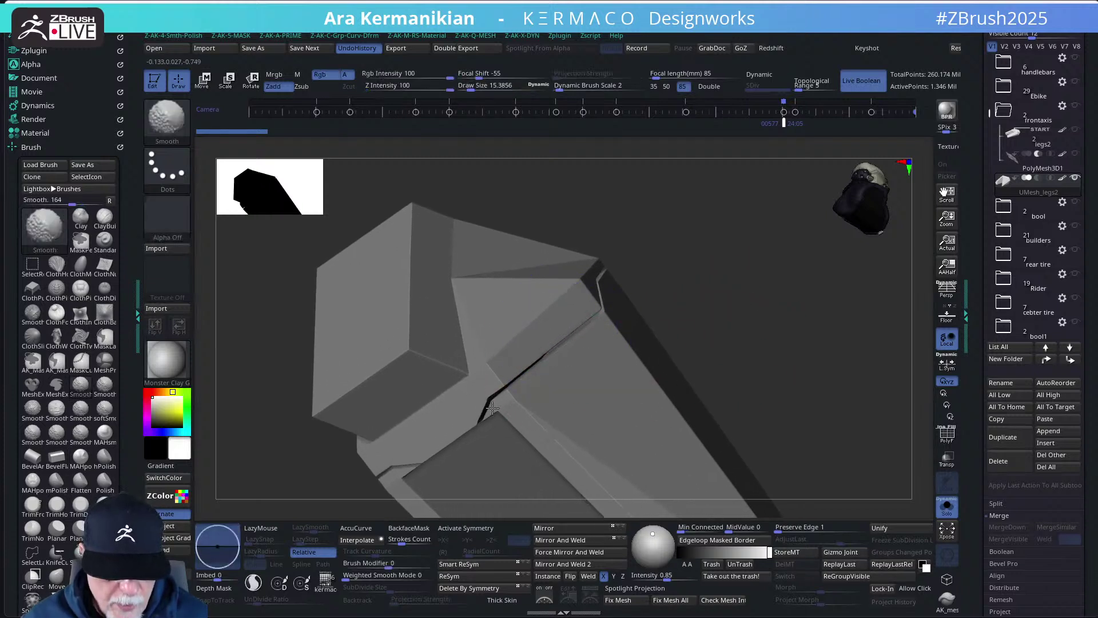
pyautogui.moveTo(755, 320); pyautogui.dragTo(626, 285)
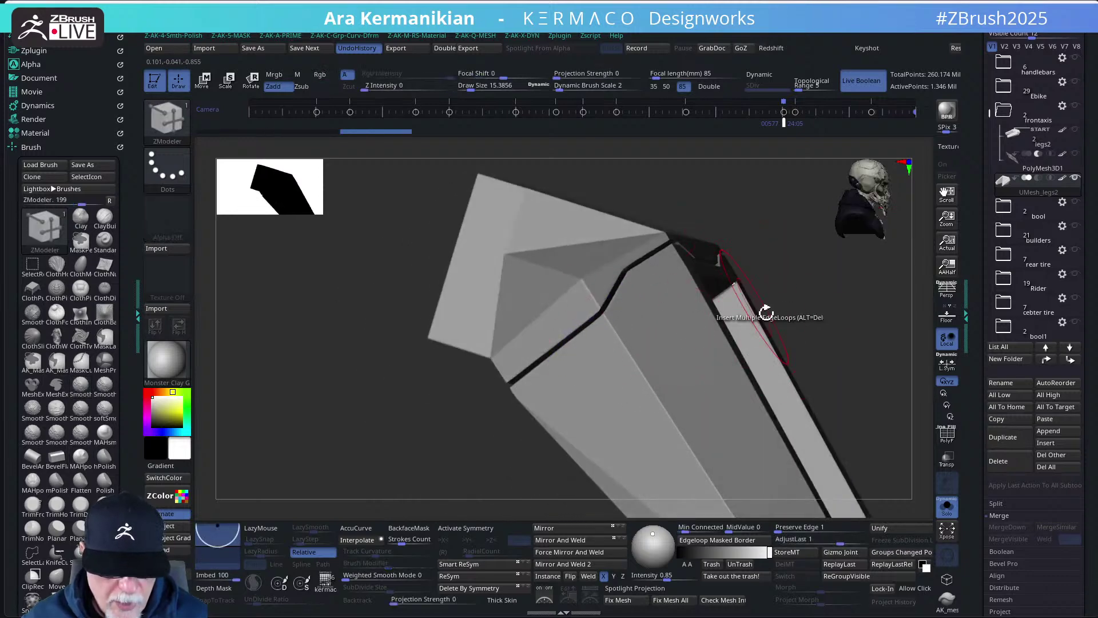
pyautogui.moveTo(848, 346)
pyautogui.mouseDown()
pyautogui.moveTo(860, 331)
pyautogui.moveTo(780, 294)
pyautogui.moveTo(711, 287)
pyautogui.mouseUp()
pyautogui.moveTo(630, 281); pyautogui.dragTo(751, 355)
pyautogui.moveTo(831, 307); pyautogui.dragTo(741, 353)
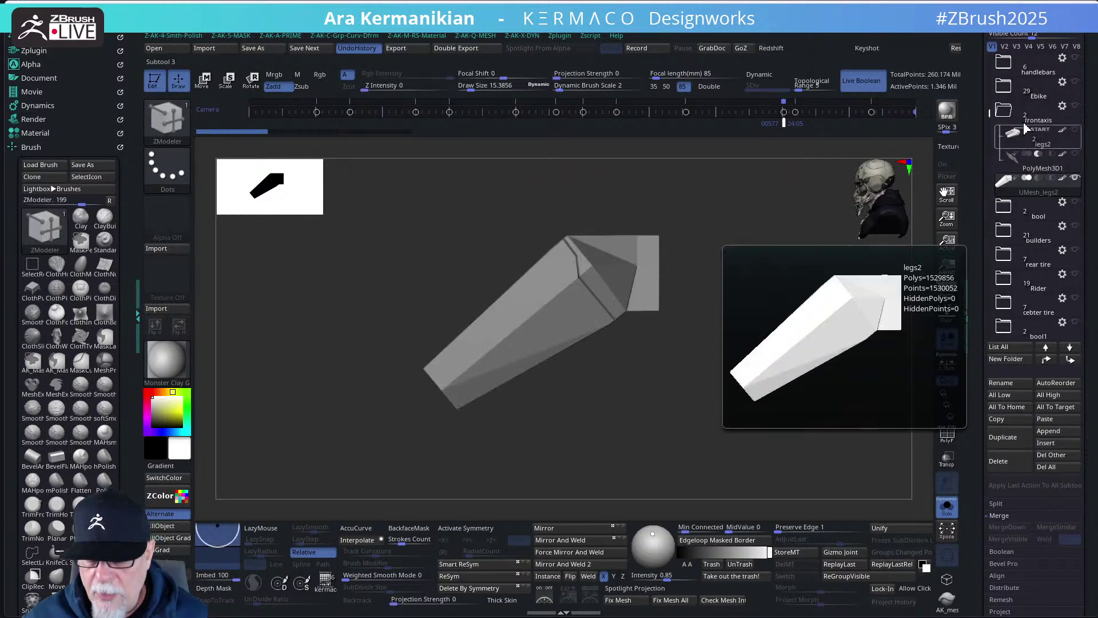
# - Collapse the frontaxis folder and move the new part into the Ebike folder
pyautogui.click(1004, 115)
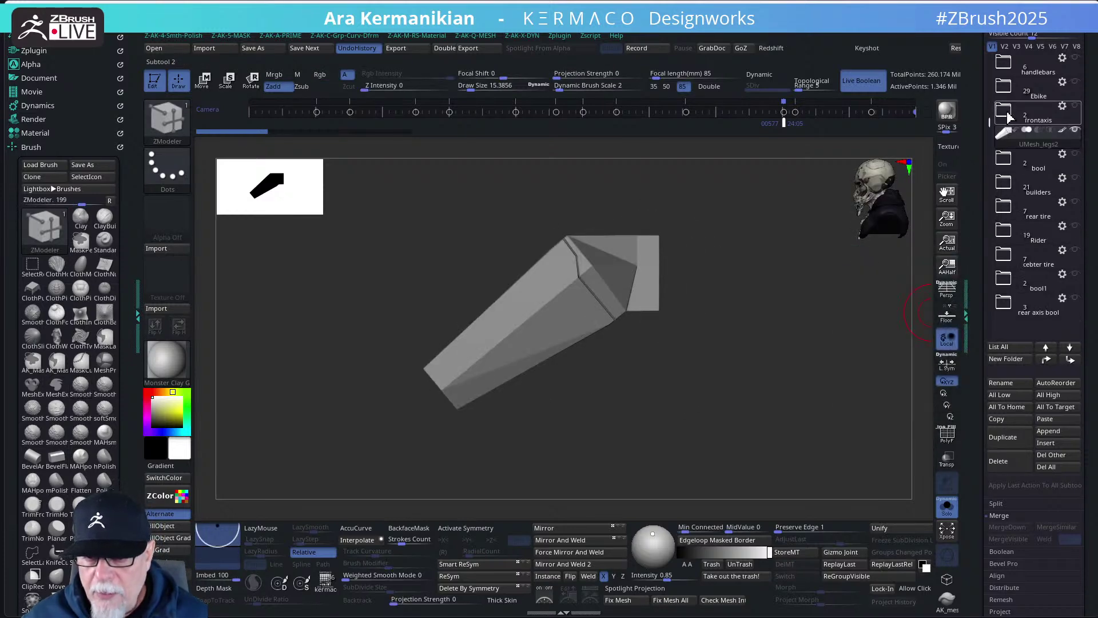
pyautogui.moveTo(1005, 116); pyautogui.dragTo(1022, 333)
pyautogui.scroll(3, 1039, 172)
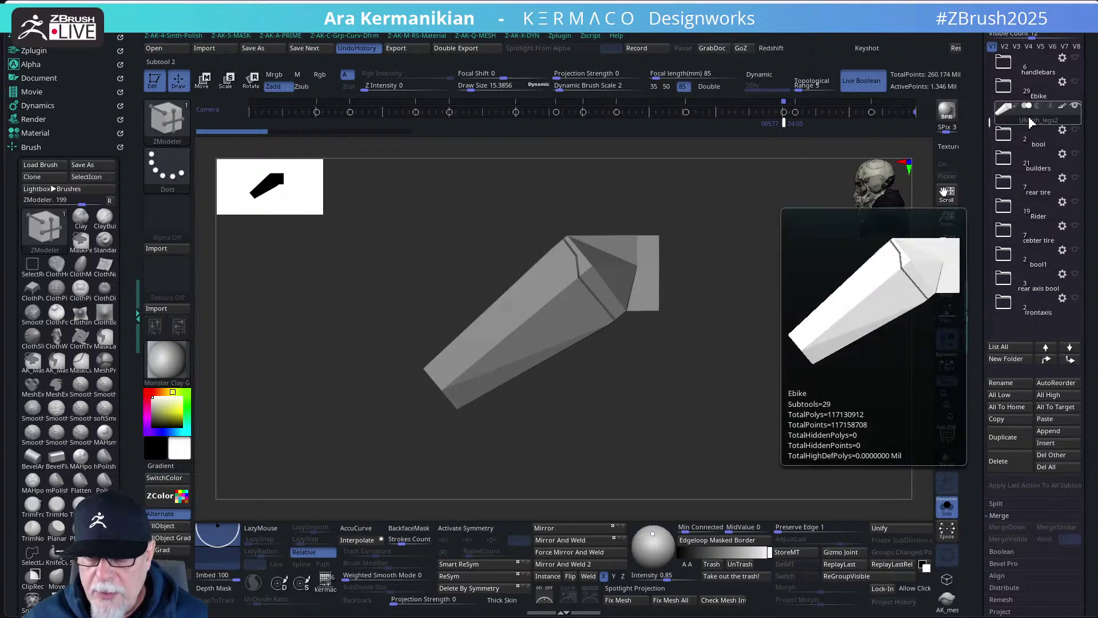
pyautogui.moveTo(1040, 143); pyautogui.dragTo(1046, 153)
pyautogui.moveTo(1058, 106); pyautogui.dragTo(1030, 166)
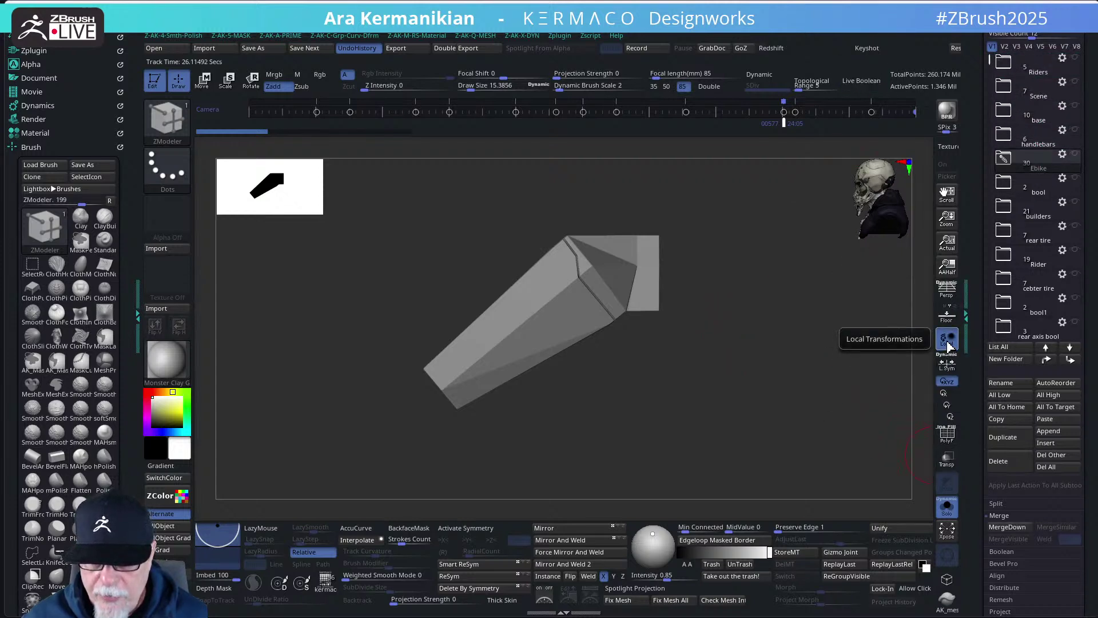
# - Switch to the first visibility set and turn off Solo to show the whole motorcycle
pyautogui.click(994, 48)
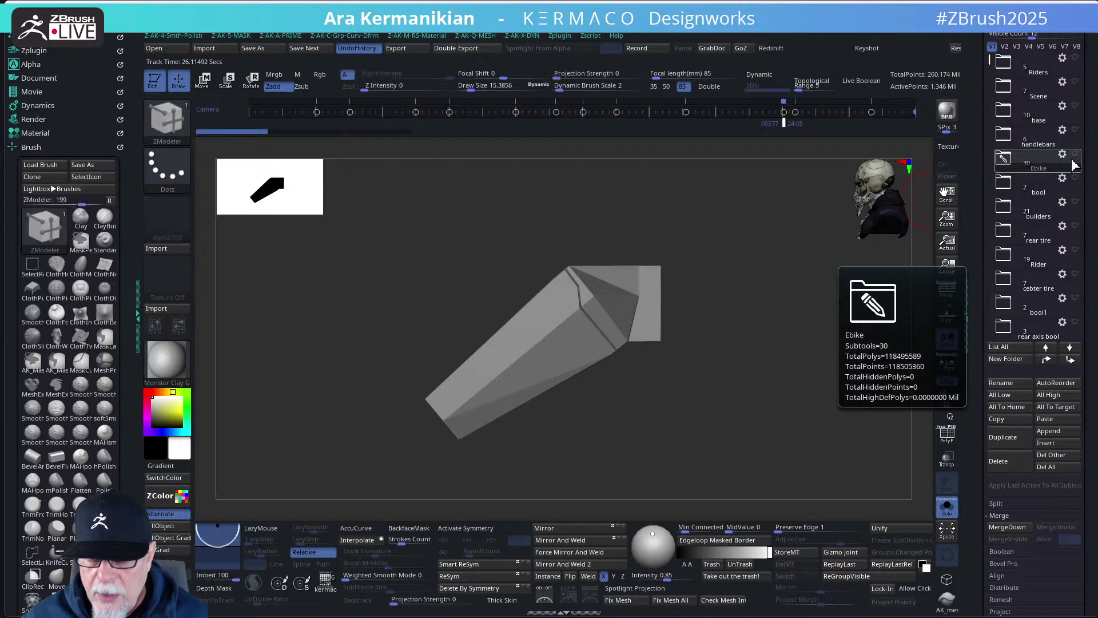
pyautogui.click(775, 291)
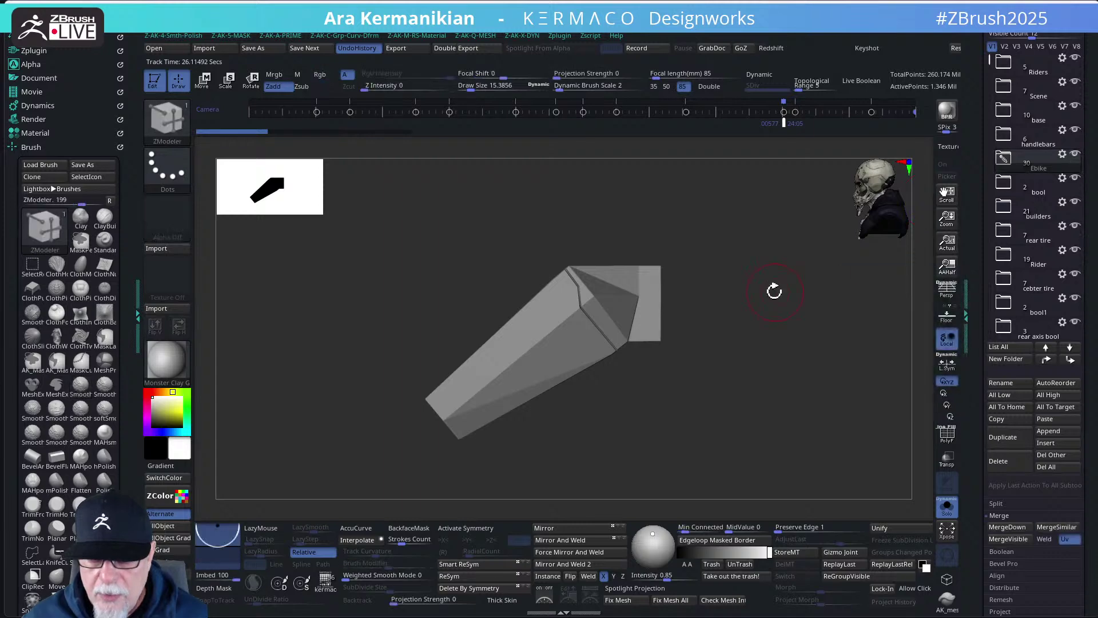
pyautogui.click(945, 511)
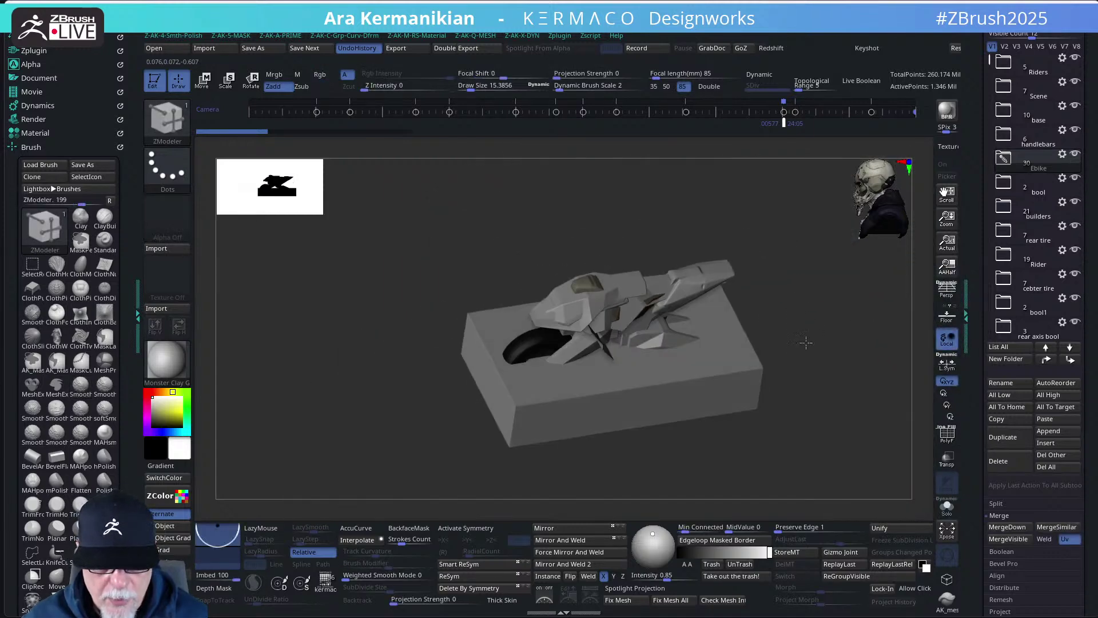
# - Hide the builders, tire, bool, Scene, Riders, base and Ebike folders and the boolean cutter, keeping handlebars
pyautogui.keyDown('alt'); pyautogui.click(783, 386); pyautogui.keyUp('alt')
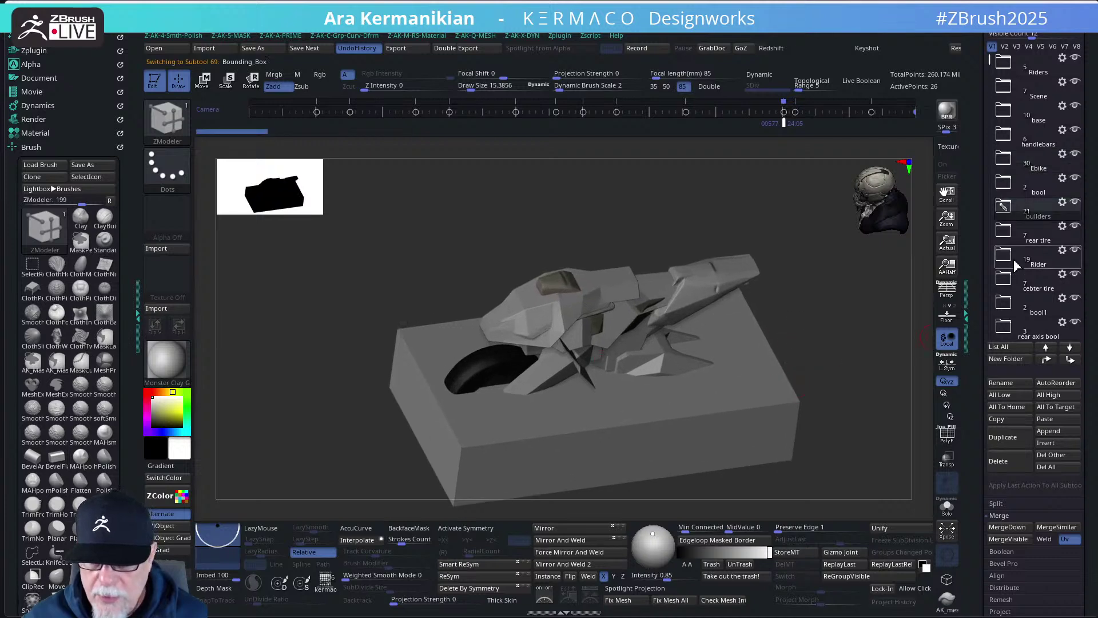
pyautogui.click(1075, 202)
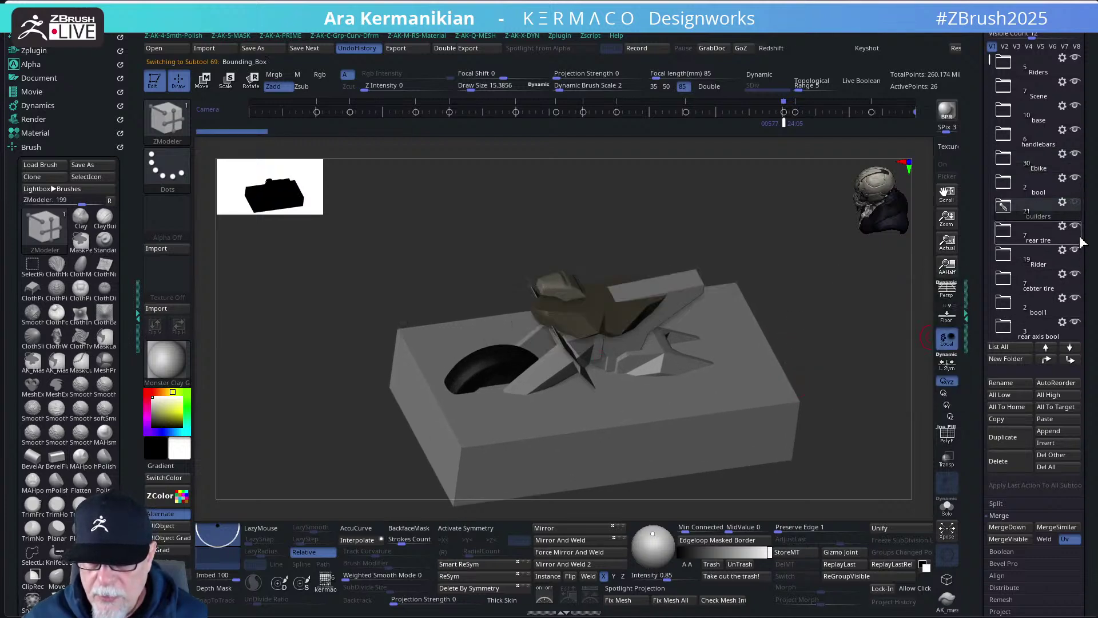
pyautogui.click(1075, 274)
pyautogui.click(1076, 298)
pyautogui.click(1076, 322)
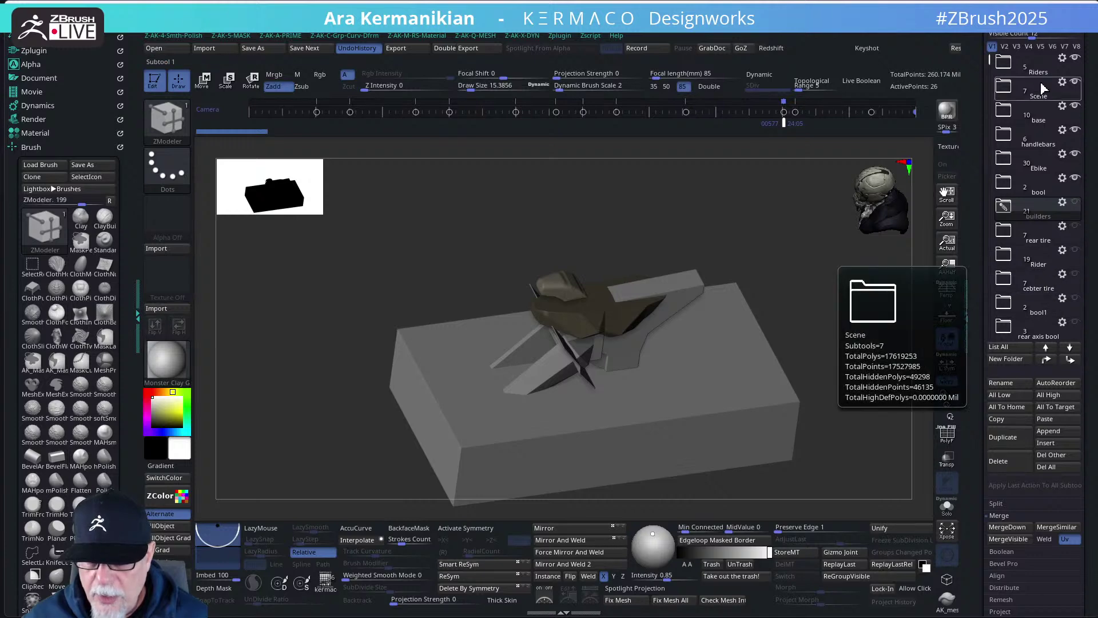
pyautogui.click(1075, 58)
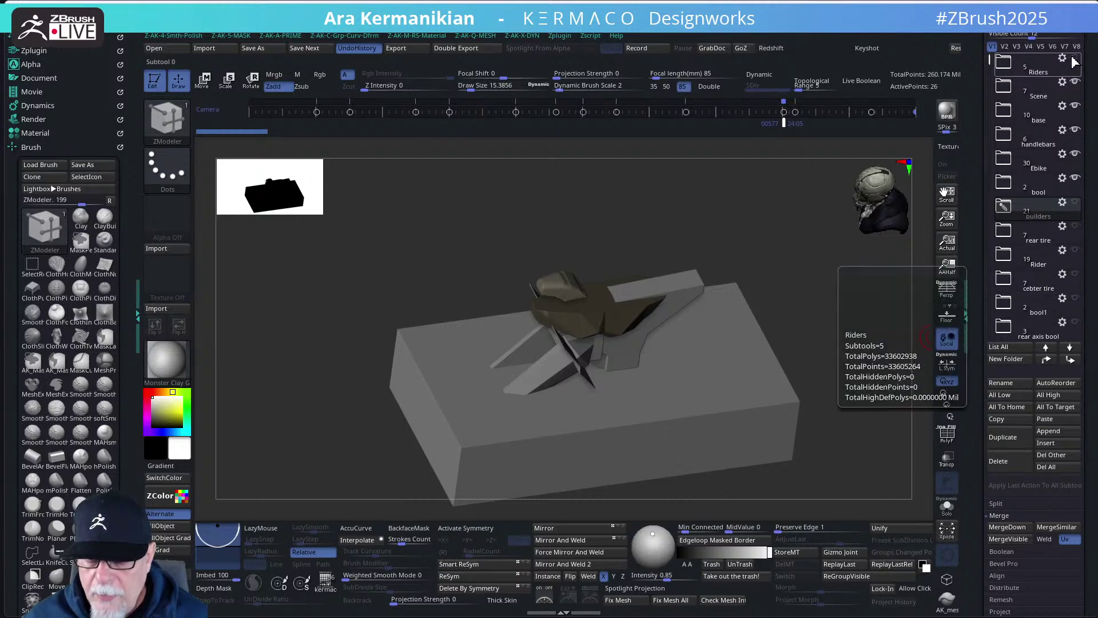
pyautogui.click(1075, 81)
pyautogui.click(1075, 106)
pyautogui.click(1075, 129)
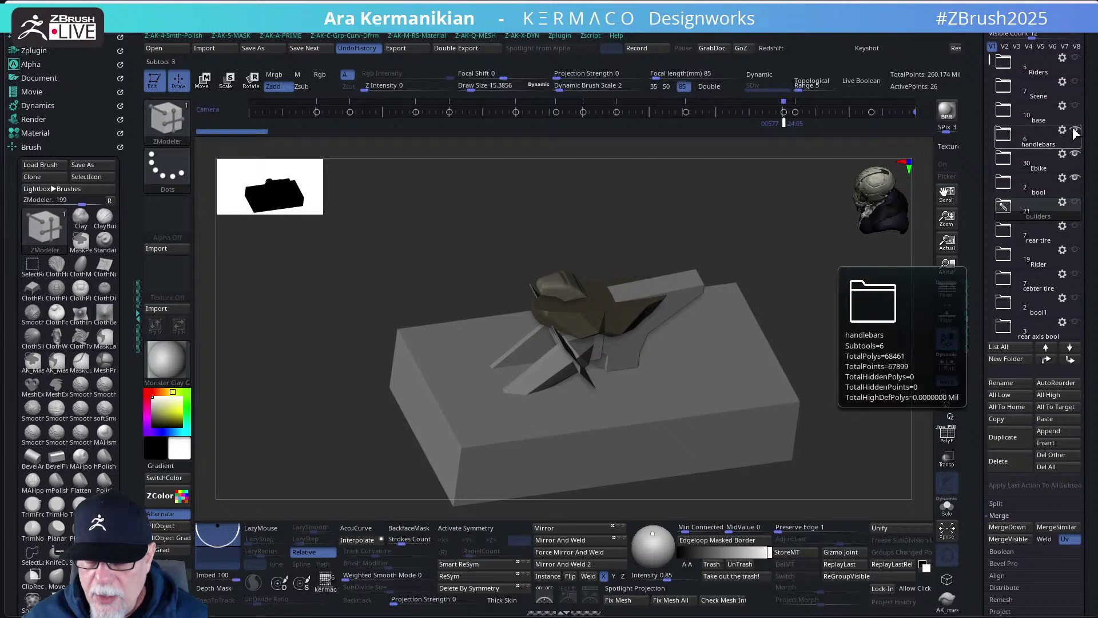
pyautogui.click(1075, 153)
pyautogui.click(1075, 129)
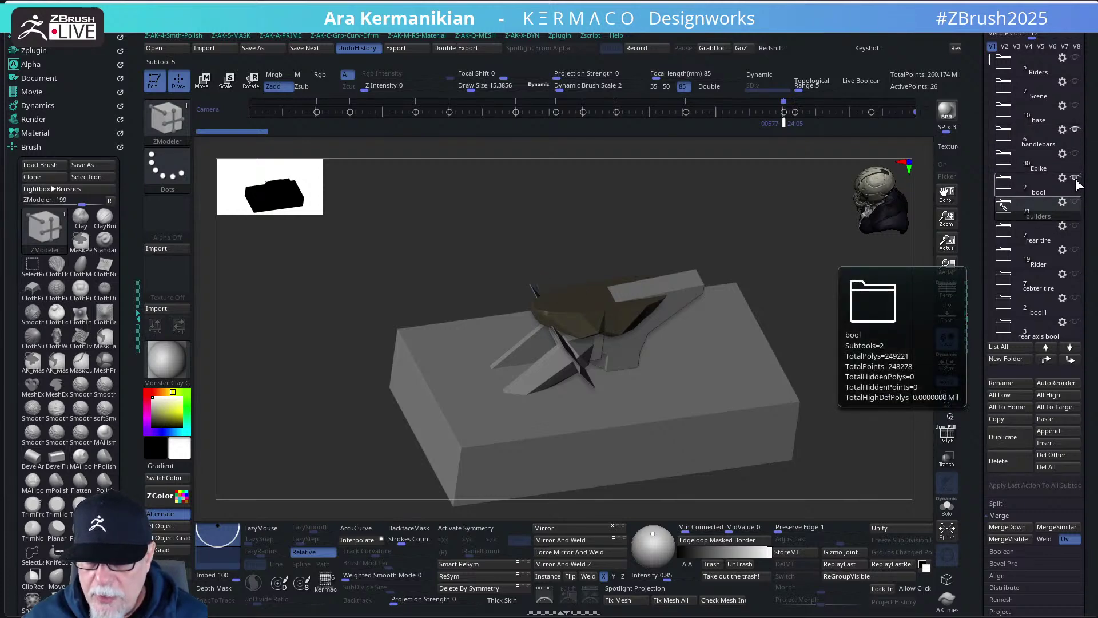
pyautogui.click(1076, 180)
# - Show the Ebike folder with PolyMesh3D1_1 and PolyMesh3D1_2, bringing back the bike and base
pyautogui.moveTo(802, 265); pyautogui.dragTo(816, 246)
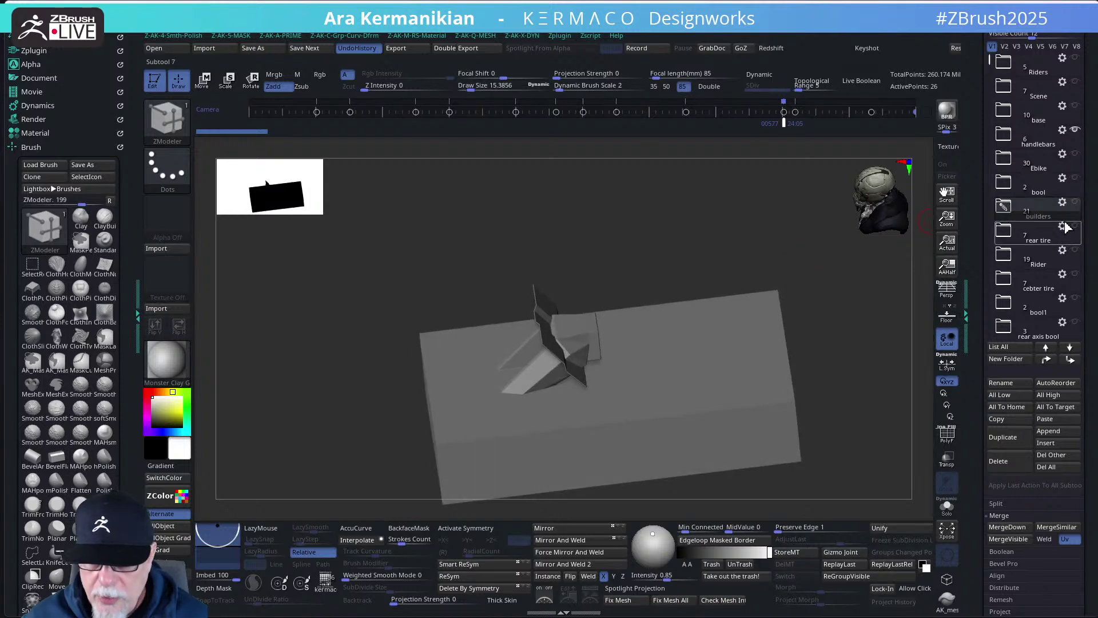
pyautogui.moveTo(1074, 253)
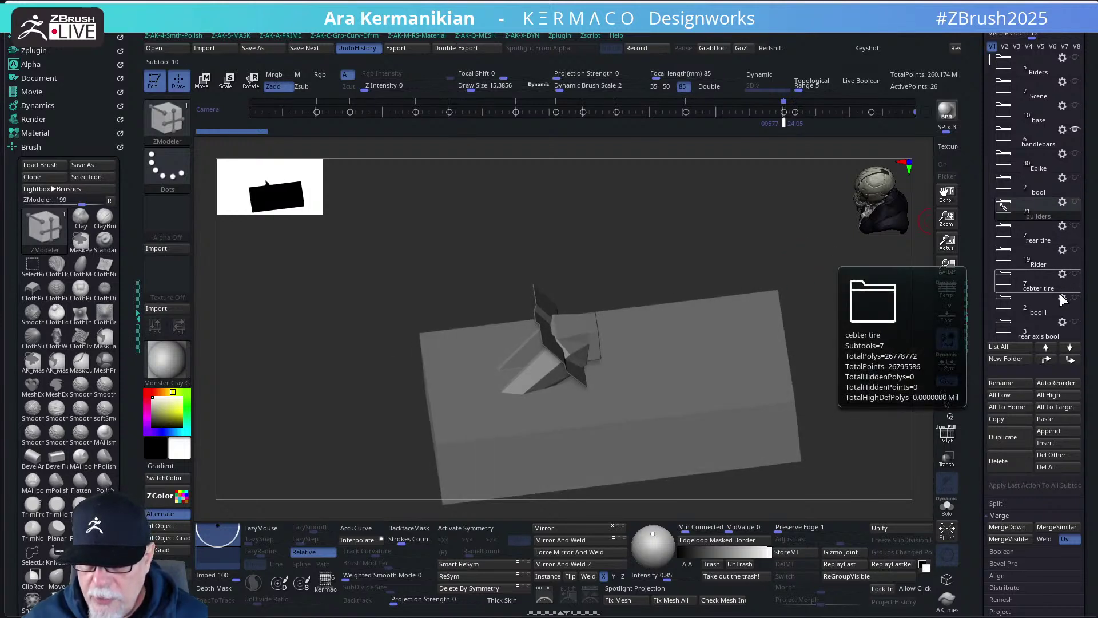
pyautogui.click(1076, 154)
pyautogui.moveTo(787, 238); pyautogui.dragTo(831, 211)
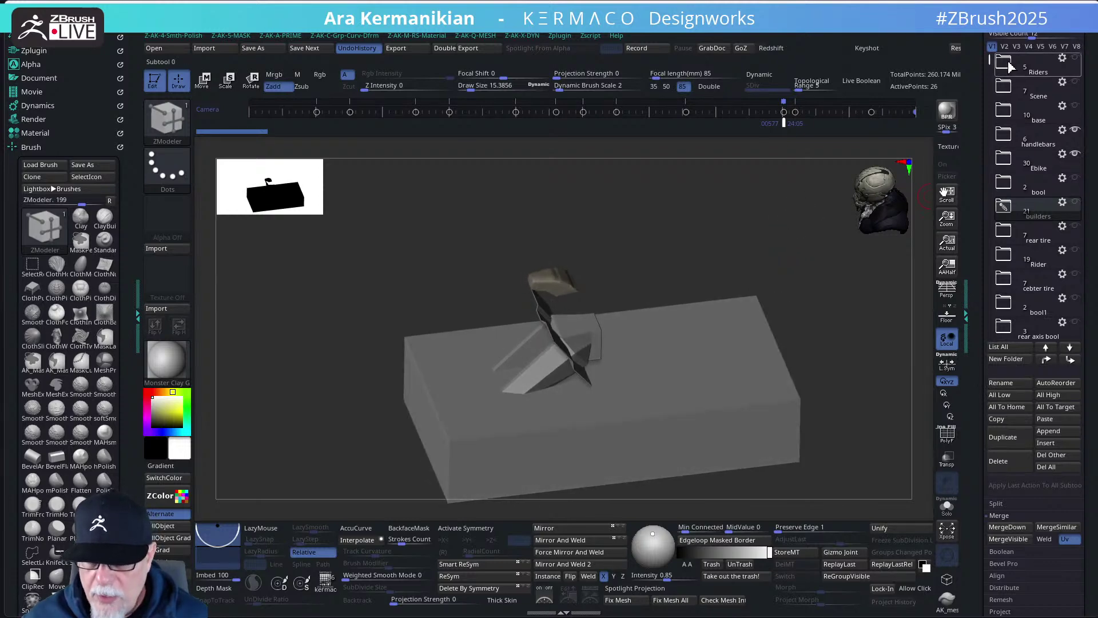
pyautogui.keyDown('shift'); pyautogui.moveTo(823, 248); pyautogui.dragTo(717, 375); pyautogui.keyUp('shift')
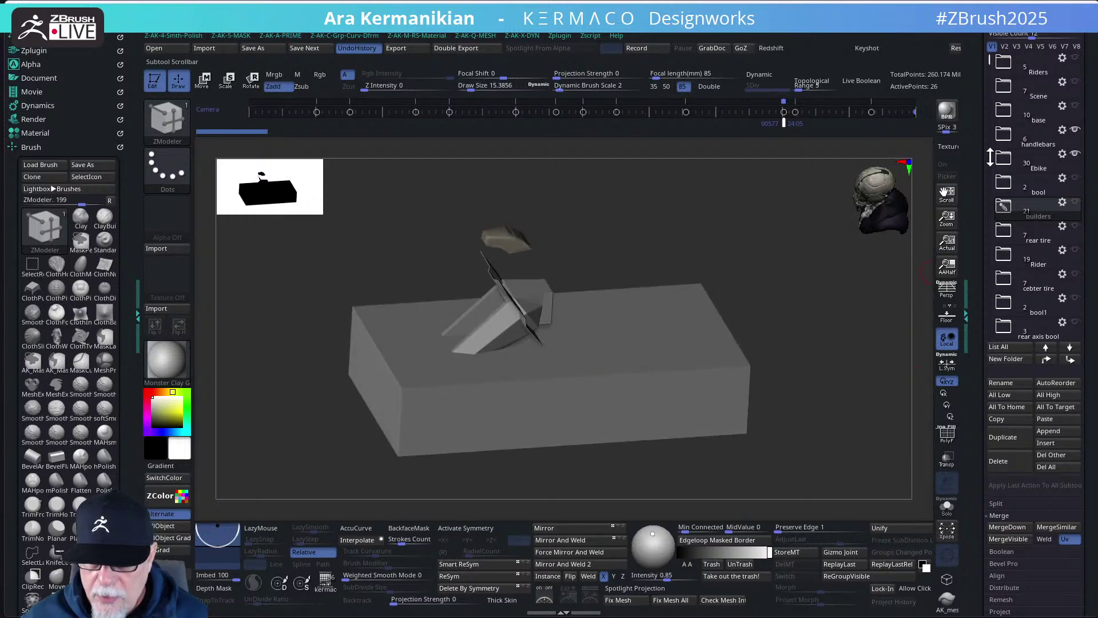
pyautogui.click(1039, 166)
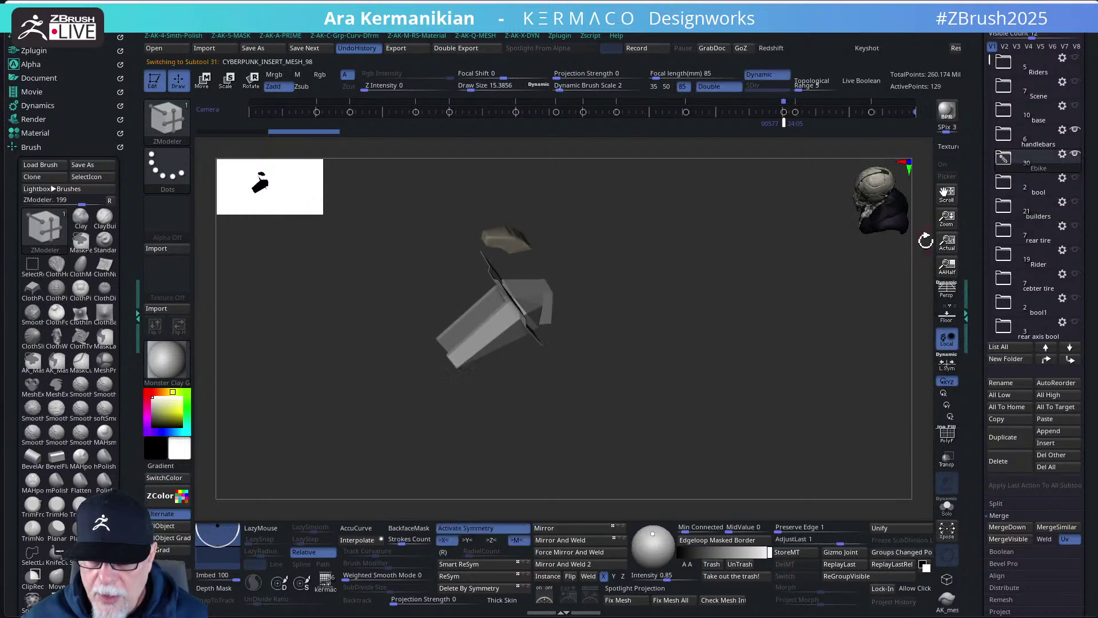
pyautogui.click(1008, 160)
pyautogui.click(1076, 178)
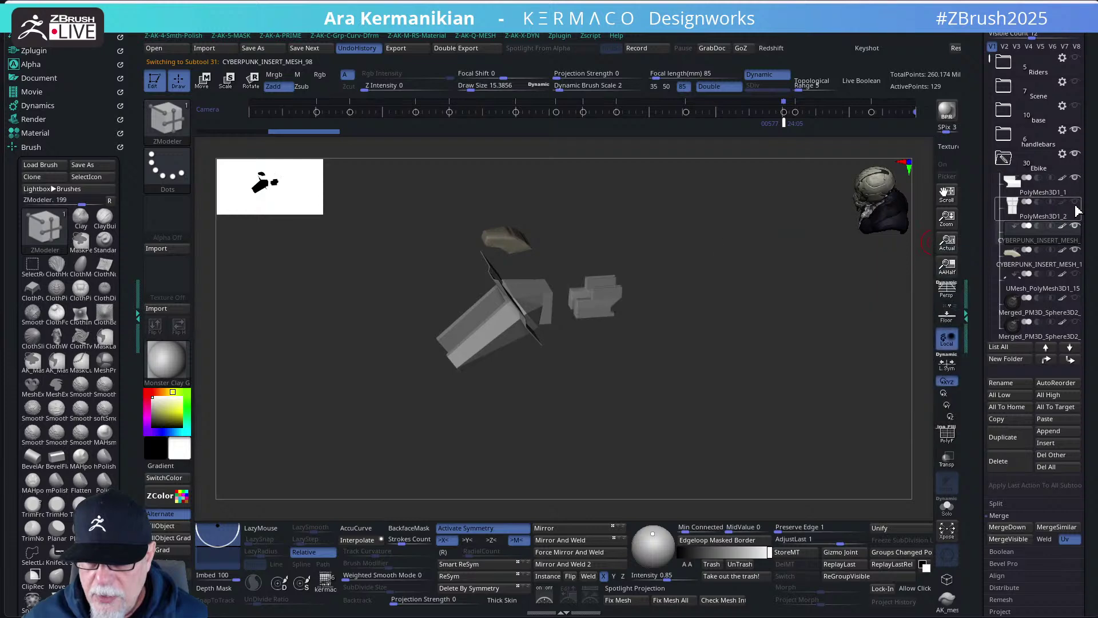
pyautogui.click(1076, 202)
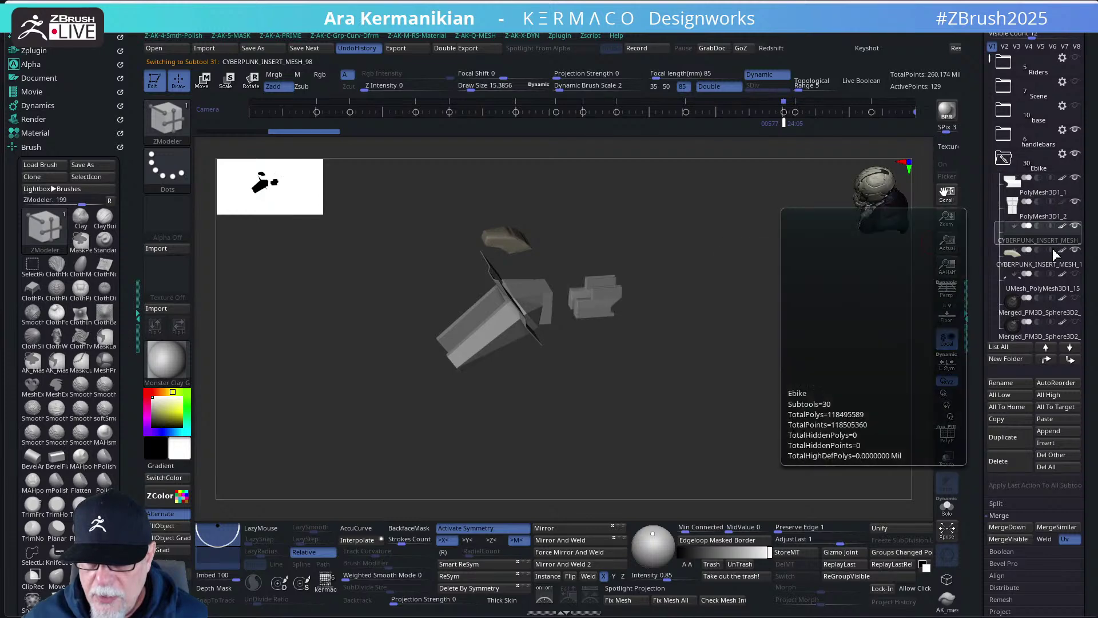
pyautogui.keyDown('shift'); pyautogui.click(1076, 156); pyautogui.keyUp('shift')
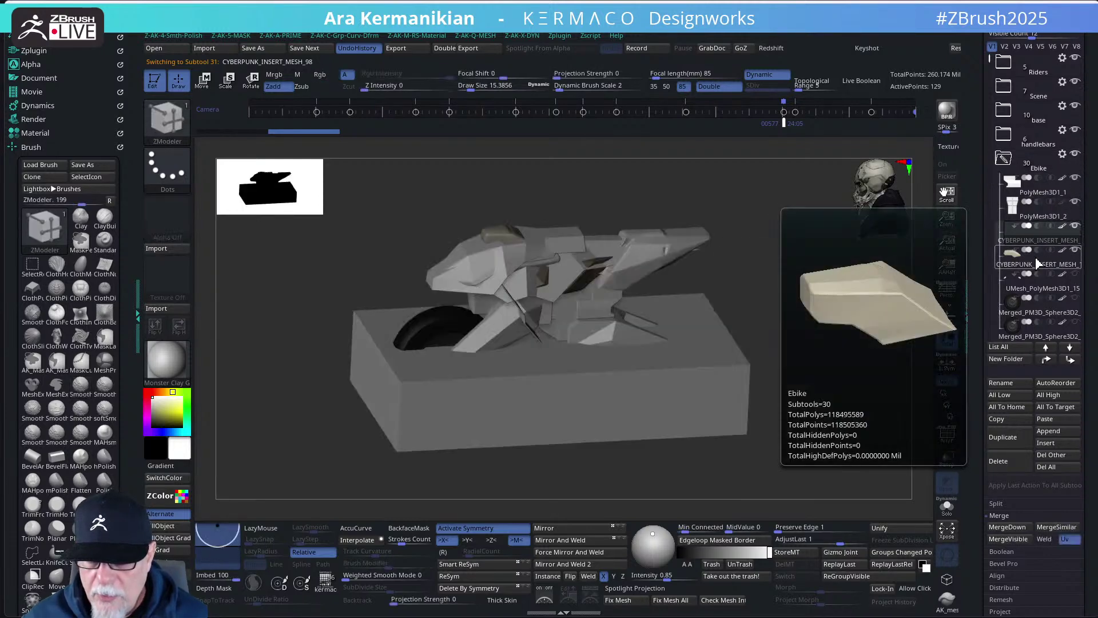
# - Orbit to a side view over the box top and glance inside the Riders folder
pyautogui.moveTo(1047, 134)
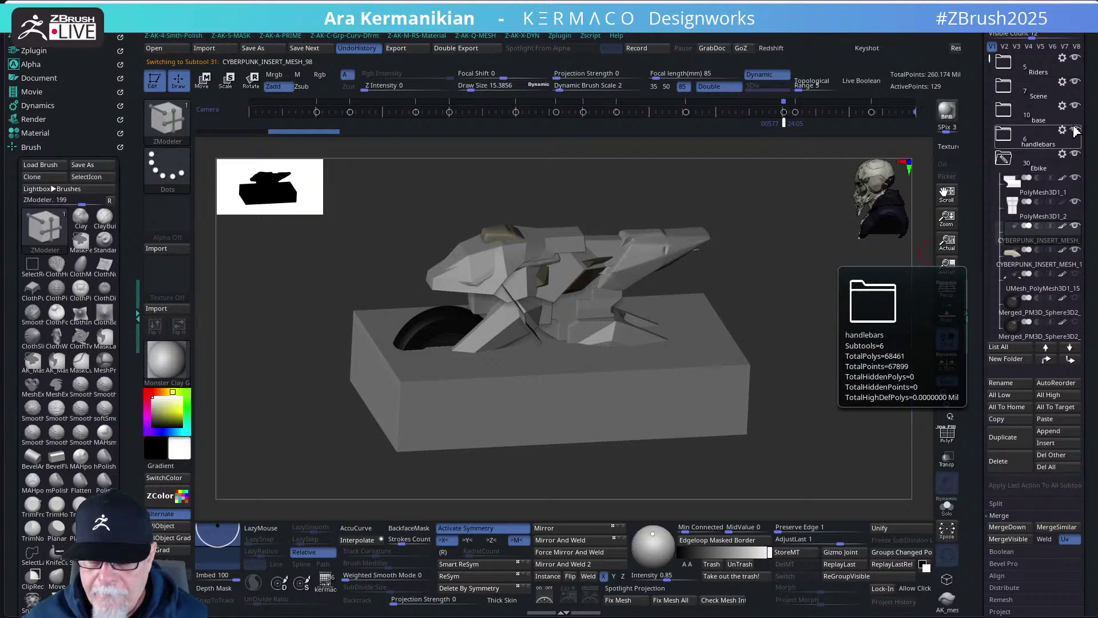
pyautogui.moveTo(876, 201); pyautogui.dragTo(767, 302)
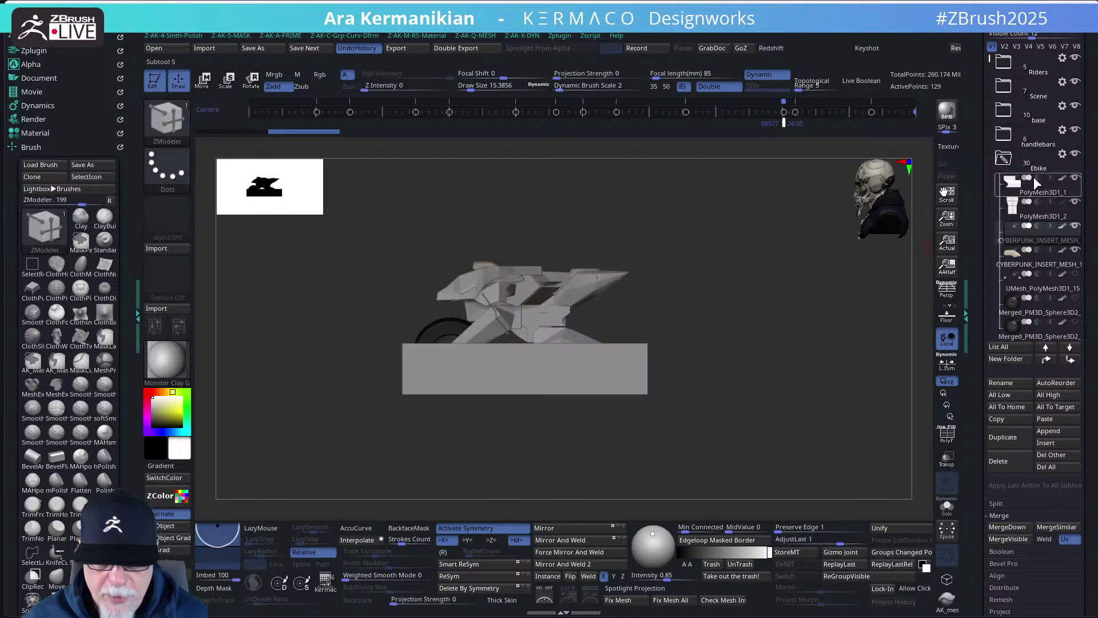
pyautogui.moveTo(986, 73); pyautogui.dragTo(1006, 130)
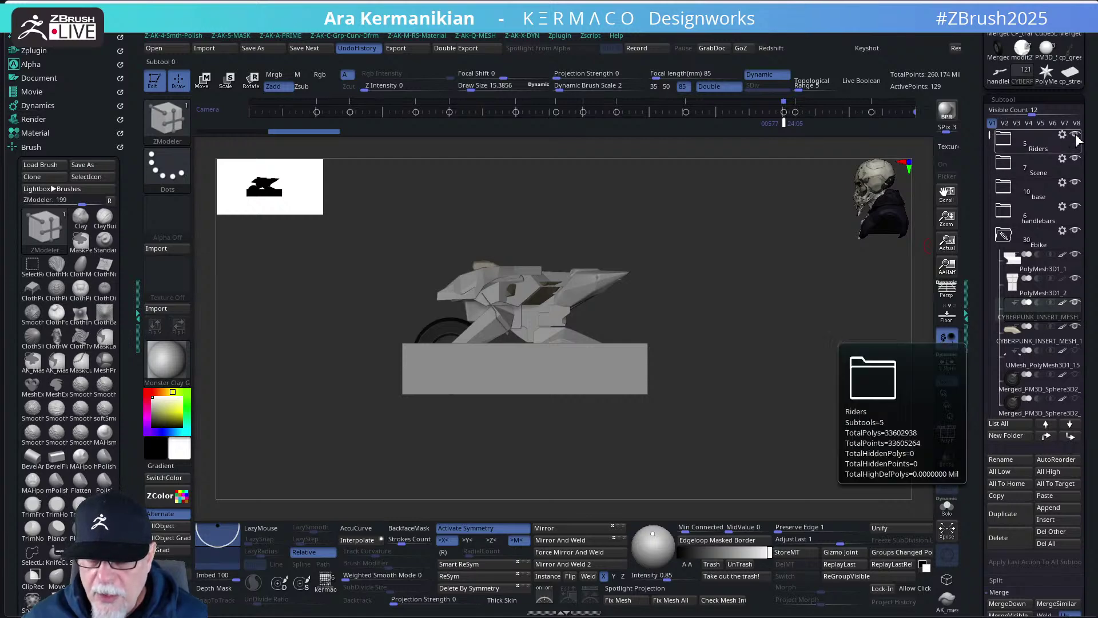
pyautogui.moveTo(715, 317); pyautogui.dragTo(717, 354)
pyautogui.click(1005, 140)
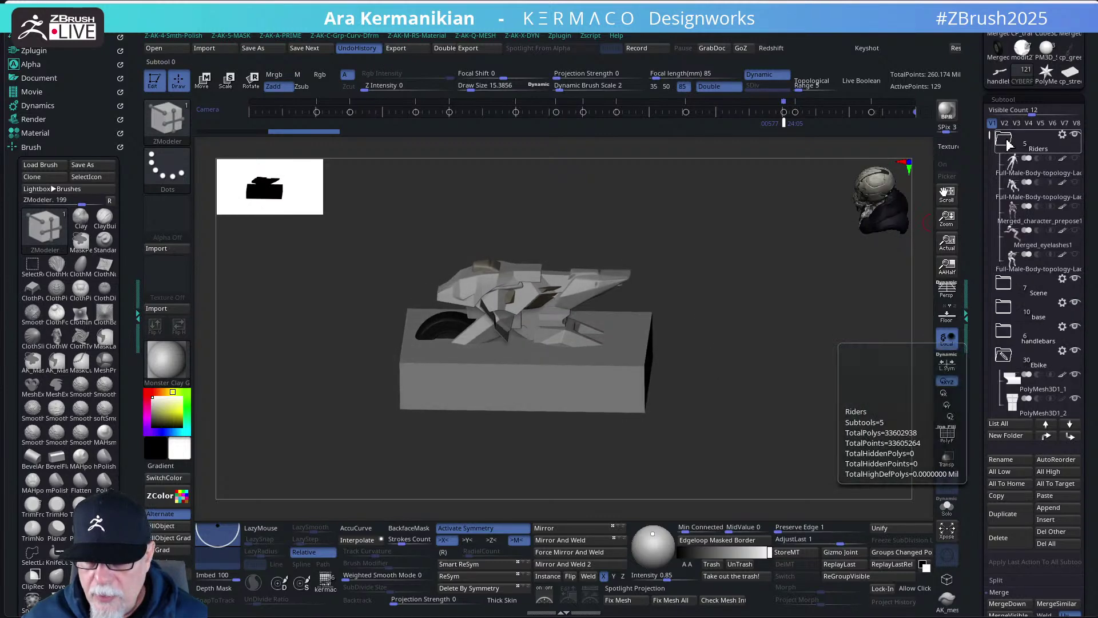
pyautogui.click(1004, 140)
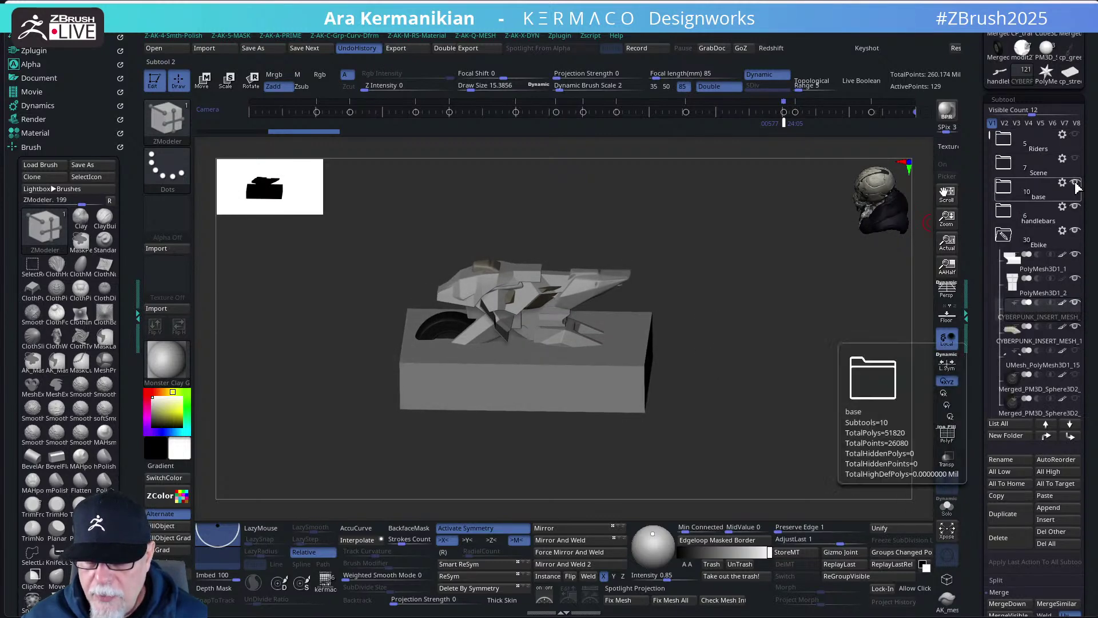
# - Show handlebars5, handlebars3_1, handlebars2_1 and handlebars4, plus the second wheel
pyautogui.moveTo(1075, 211)
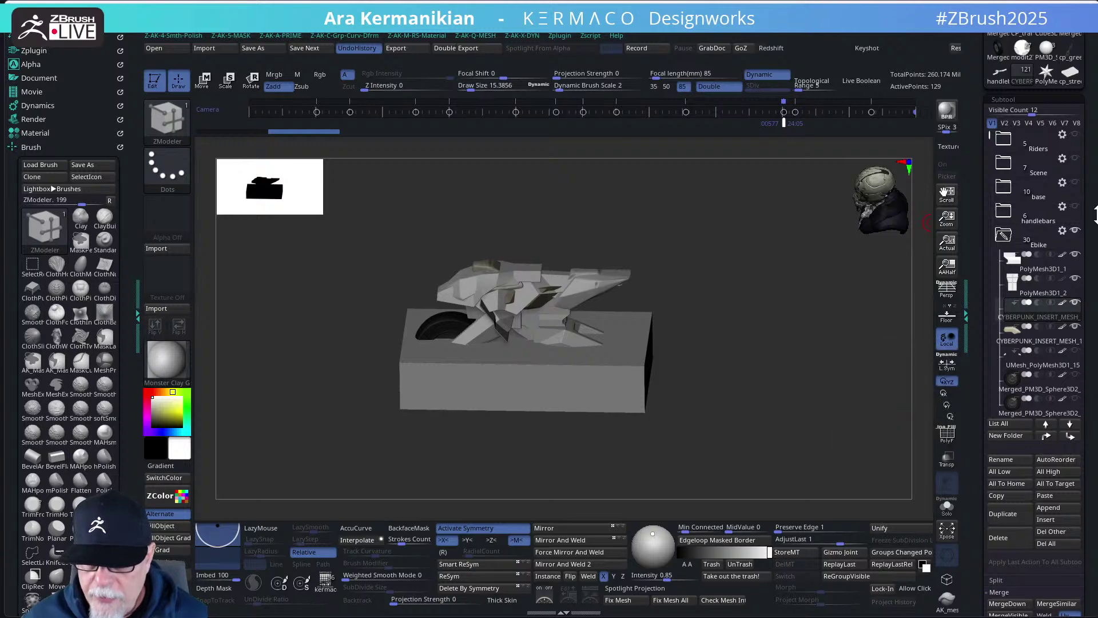
pyautogui.click(1079, 213)
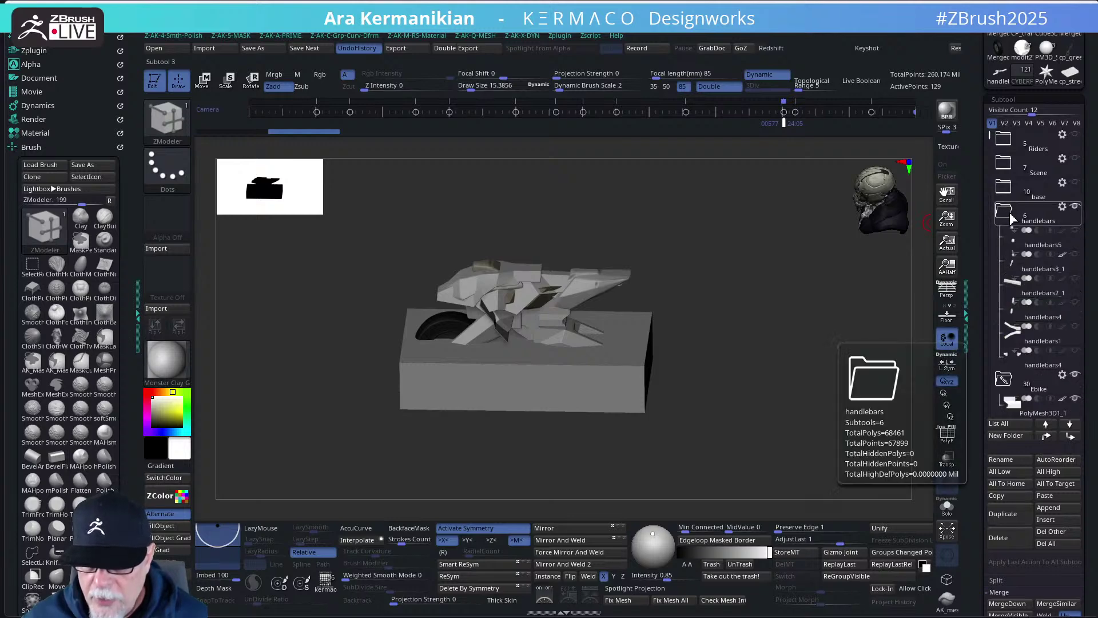
pyautogui.click(1076, 229)
pyautogui.click(1075, 253)
pyautogui.click(1075, 278)
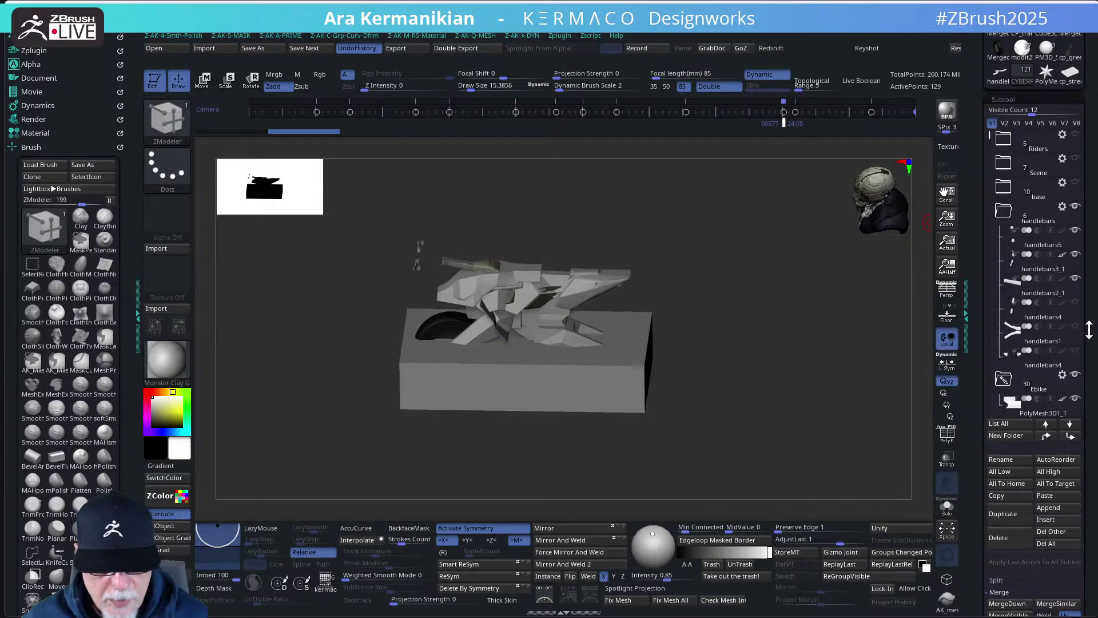
pyautogui.click(1076, 325)
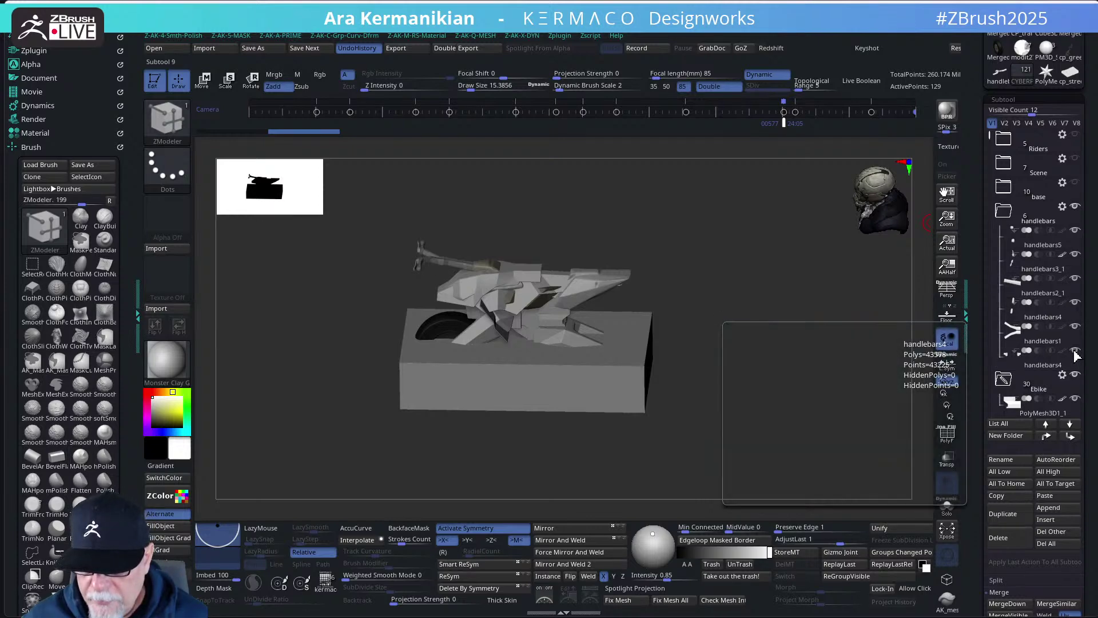
pyautogui.click(1003, 213)
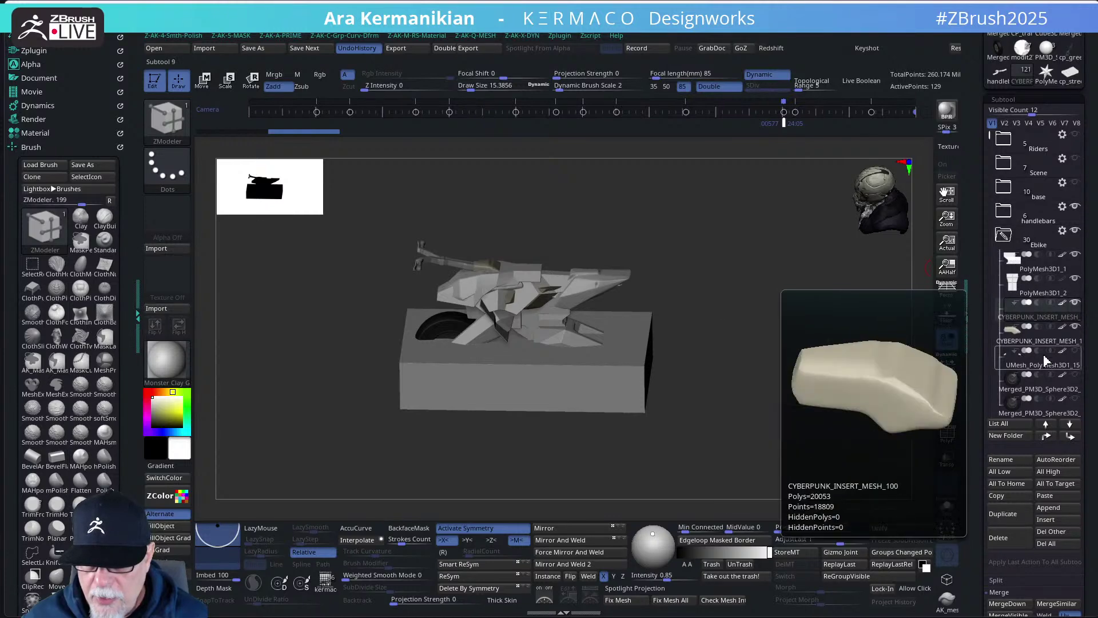
pyautogui.click(1075, 376)
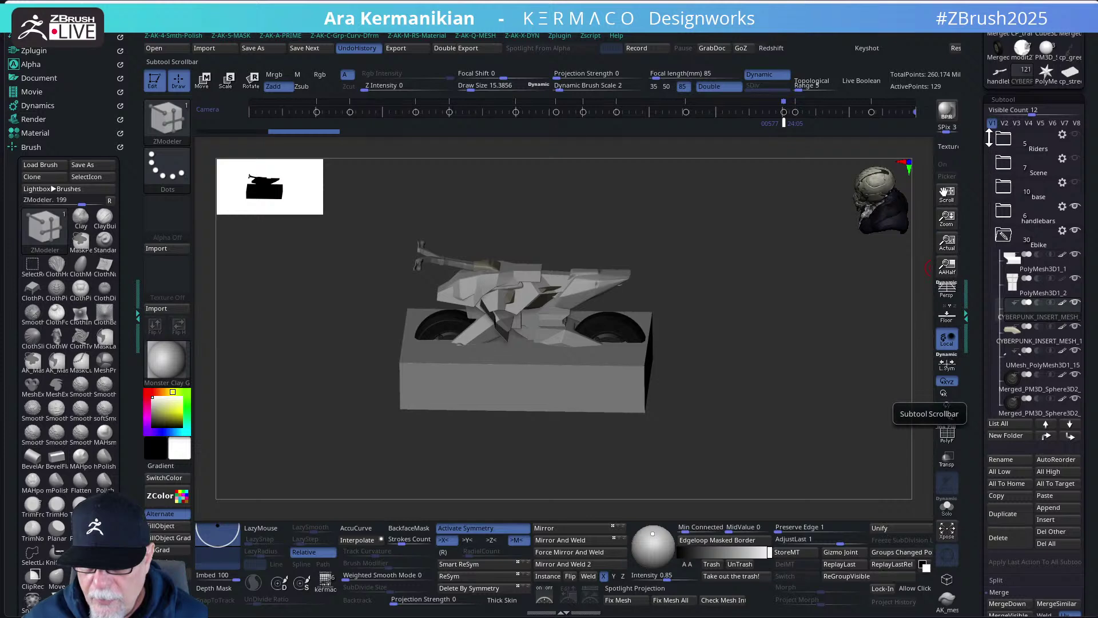
# - Inspect the Merged_PM3D_Sphere3D2_12 wheel alone in Solo, then return to the full bike
pyautogui.moveTo(989, 138); pyautogui.dragTo(993, 167)
pyautogui.moveTo(1078, 306)
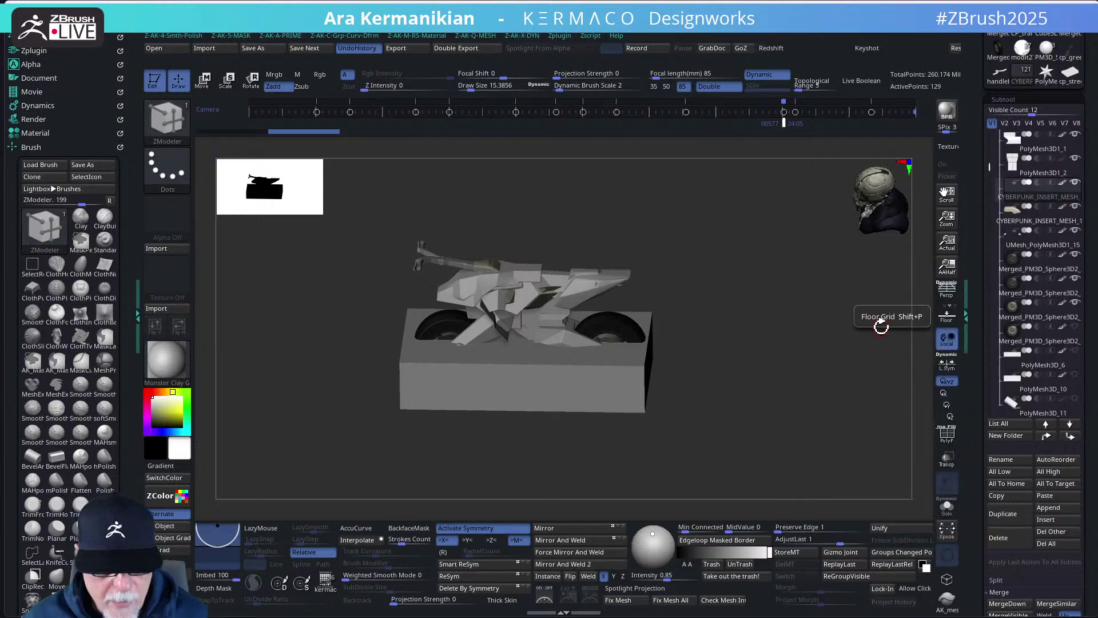
pyautogui.click(948, 506)
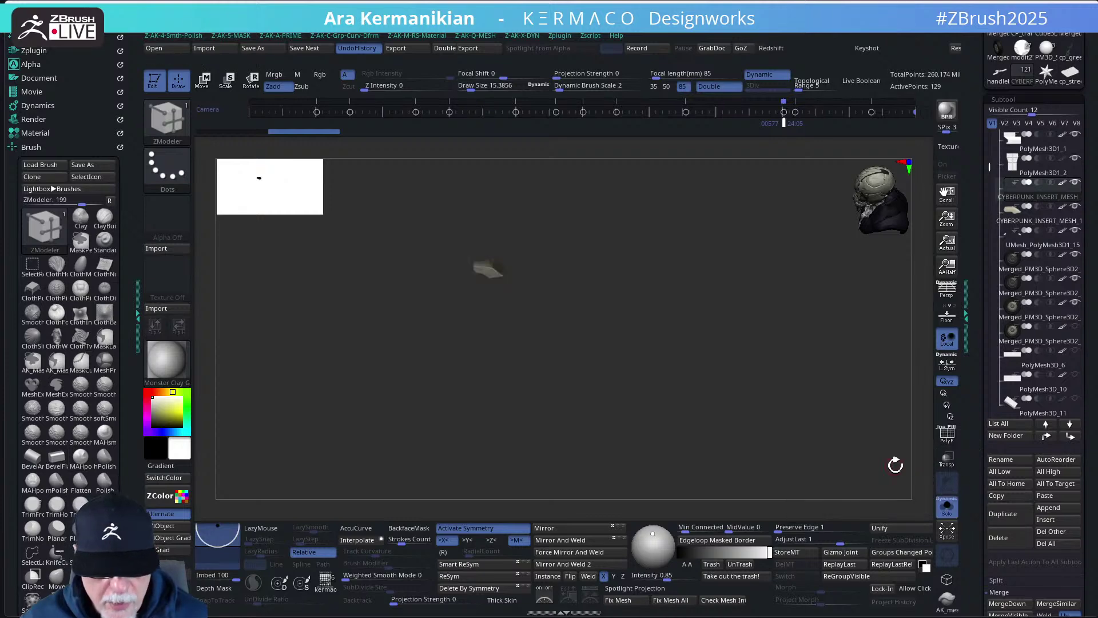
pyautogui.click(1039, 320)
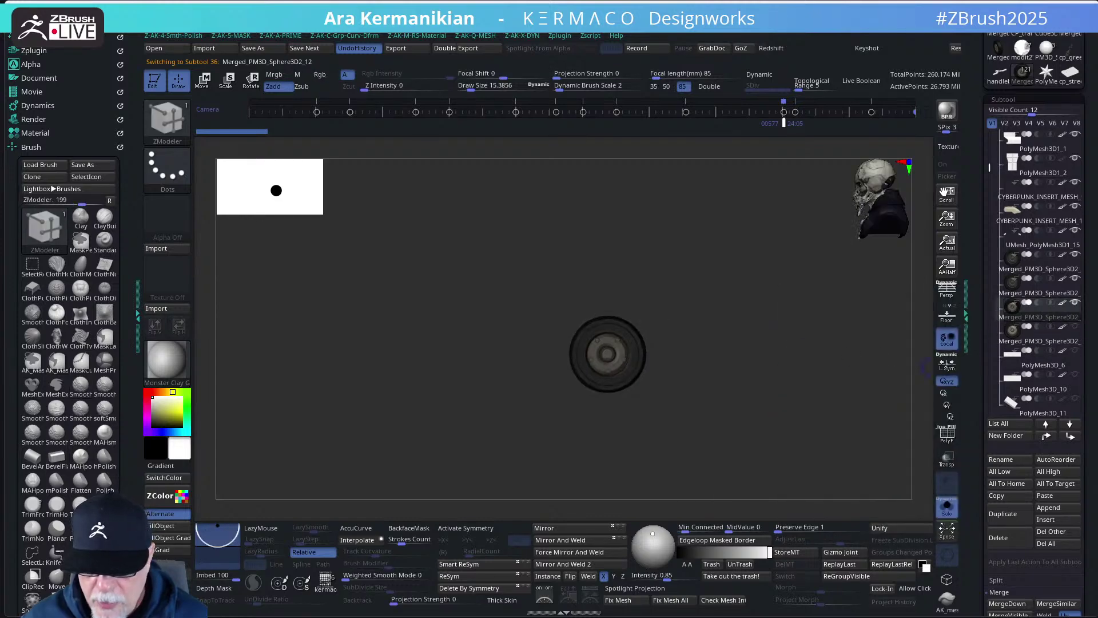
pyautogui.moveTo(1075, 285)
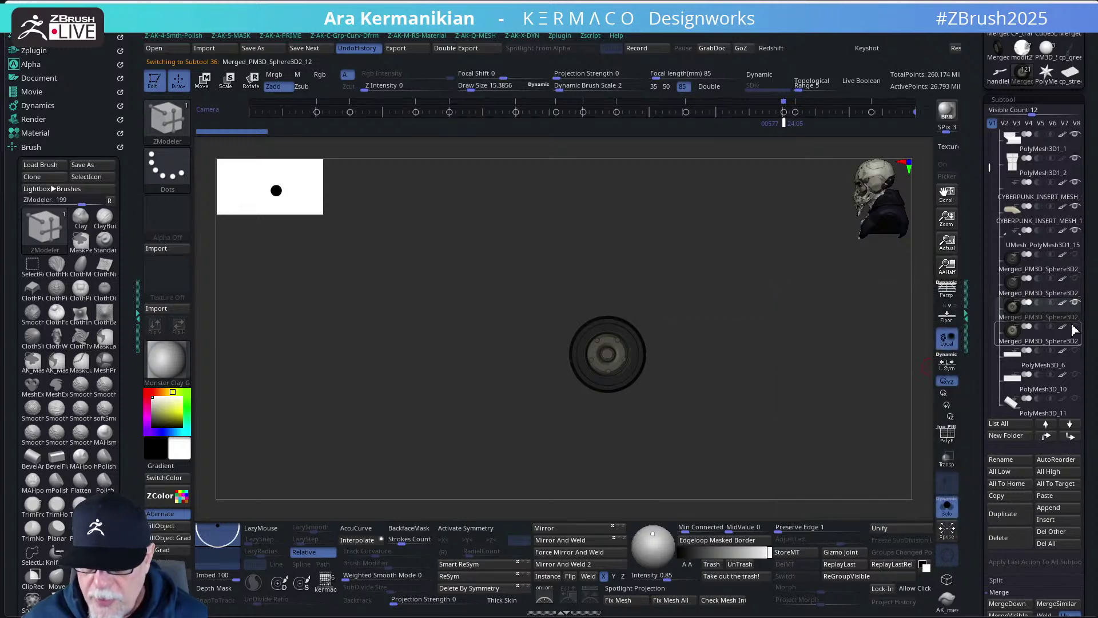
pyautogui.moveTo(1077, 331)
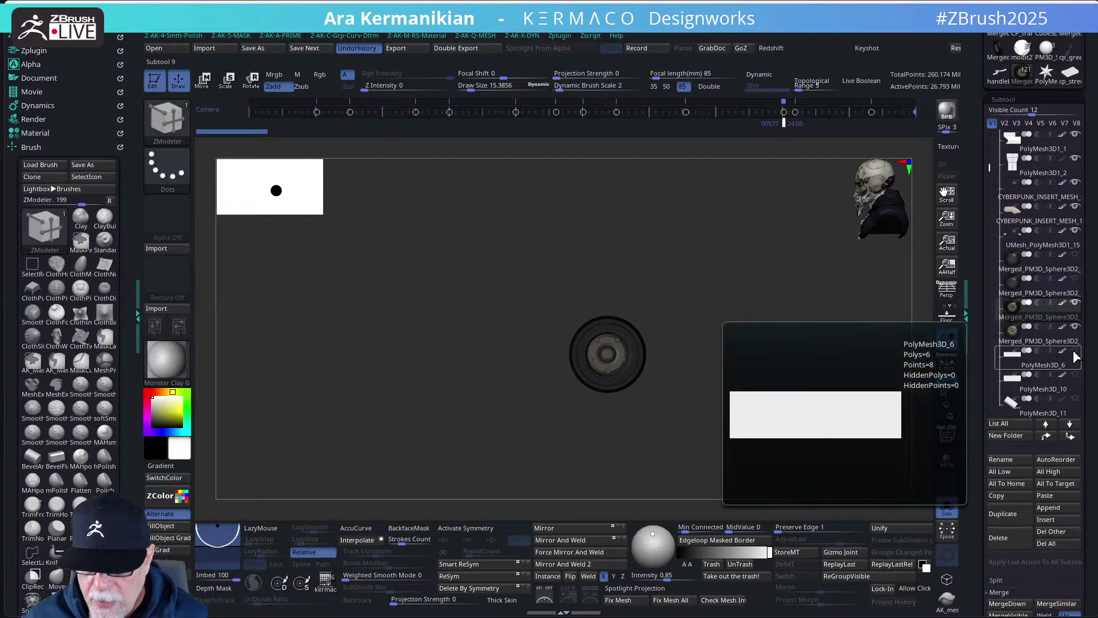
pyautogui.moveTo(812, 366); pyautogui.dragTo(772, 381)
pyautogui.click(948, 513)
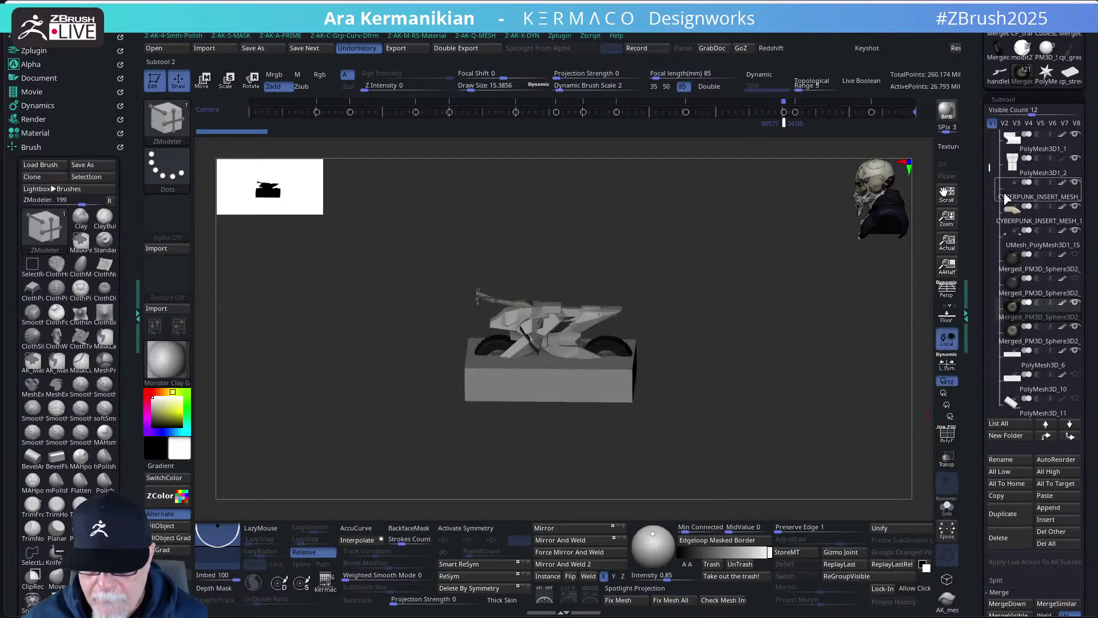
# - Hide the builders box and the rear and front axis parts, and show the Extract1 seat pieces
pyautogui.moveTo(994, 166); pyautogui.dragTo(986, 336)
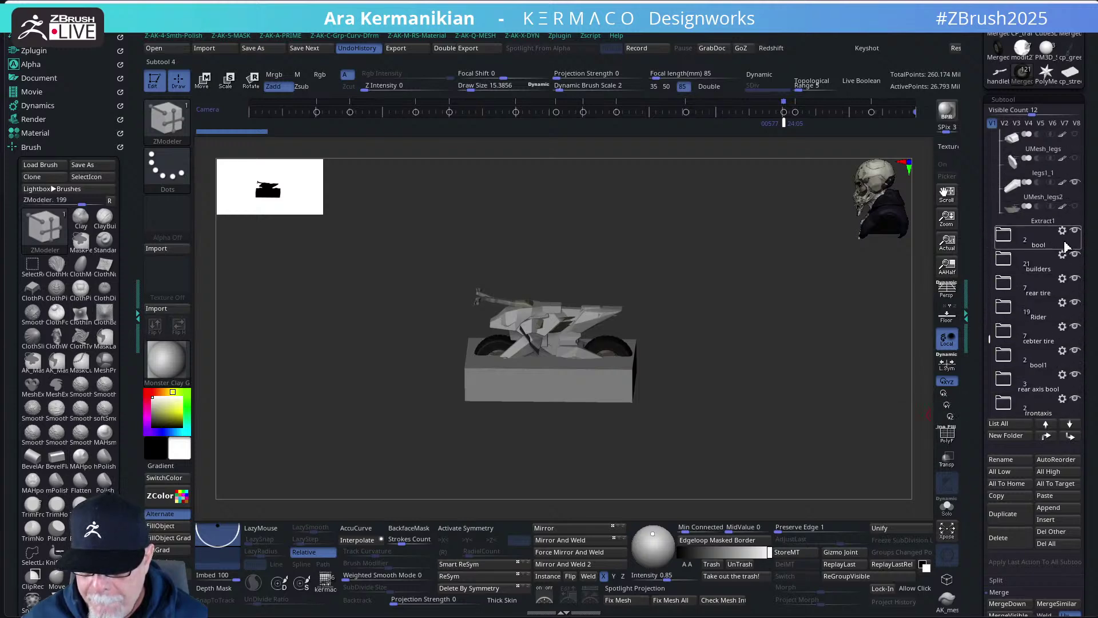
pyautogui.click(1075, 254)
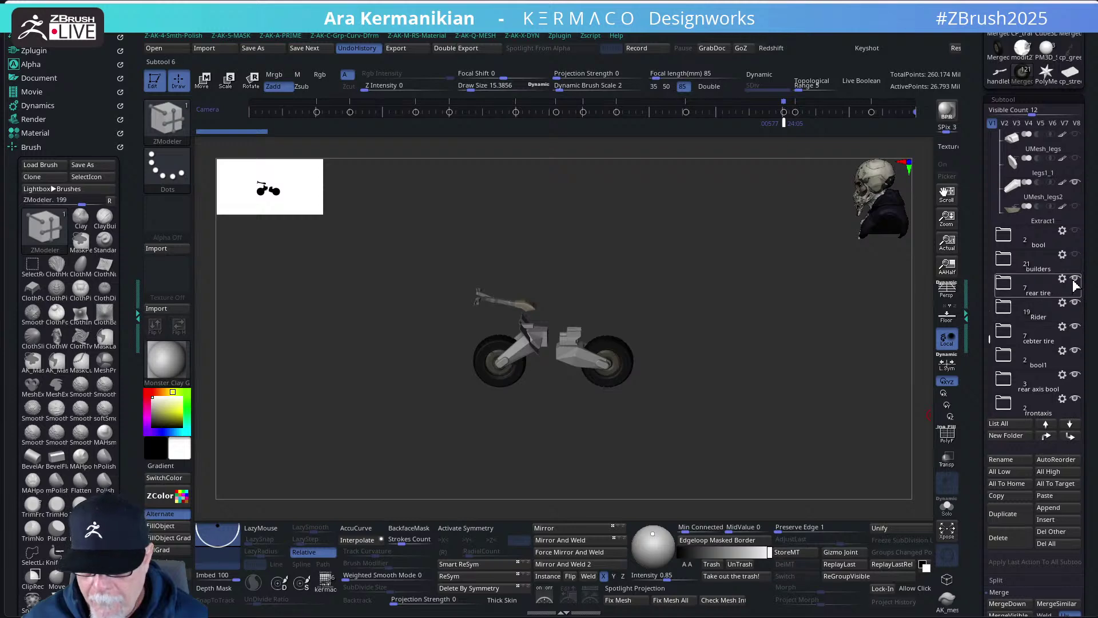
pyautogui.click(1075, 375)
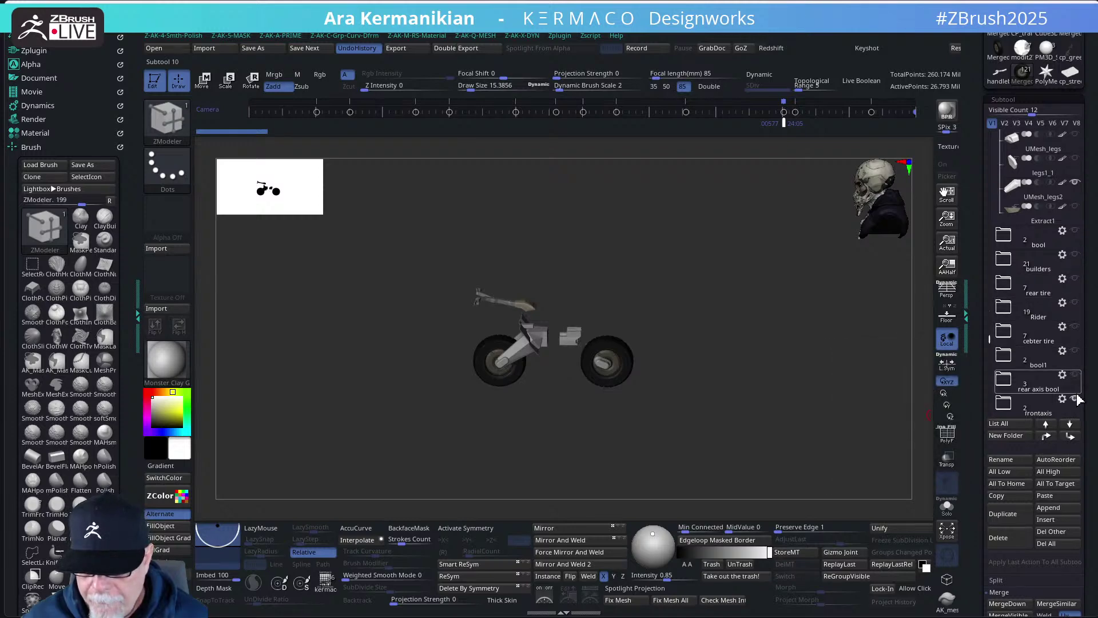
pyautogui.click(1077, 400)
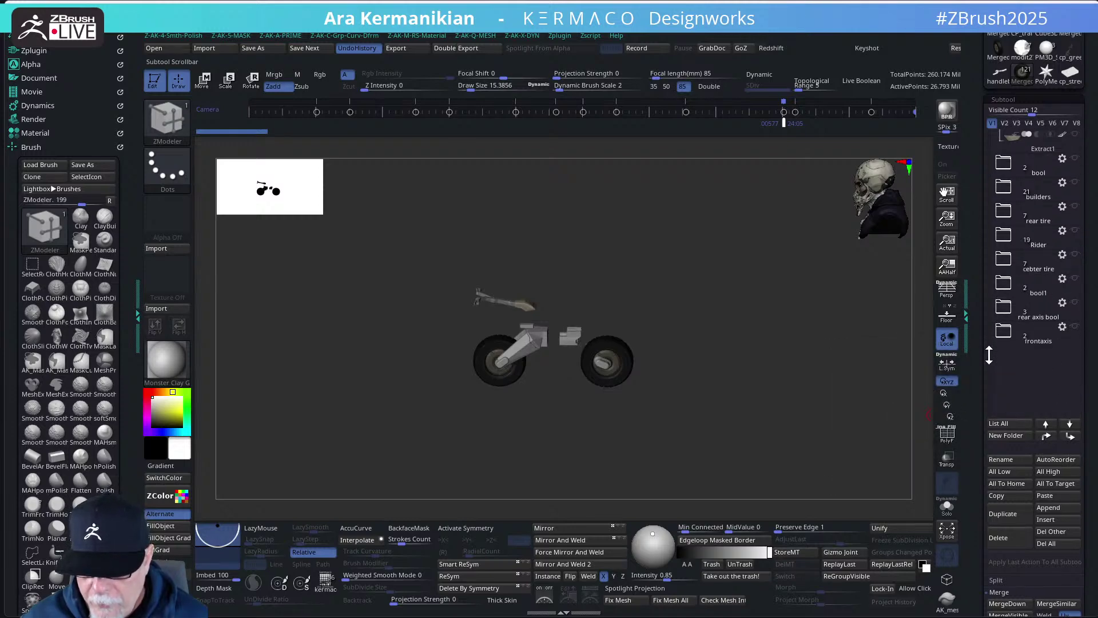
pyautogui.moveTo(989, 344); pyautogui.dragTo(996, 282)
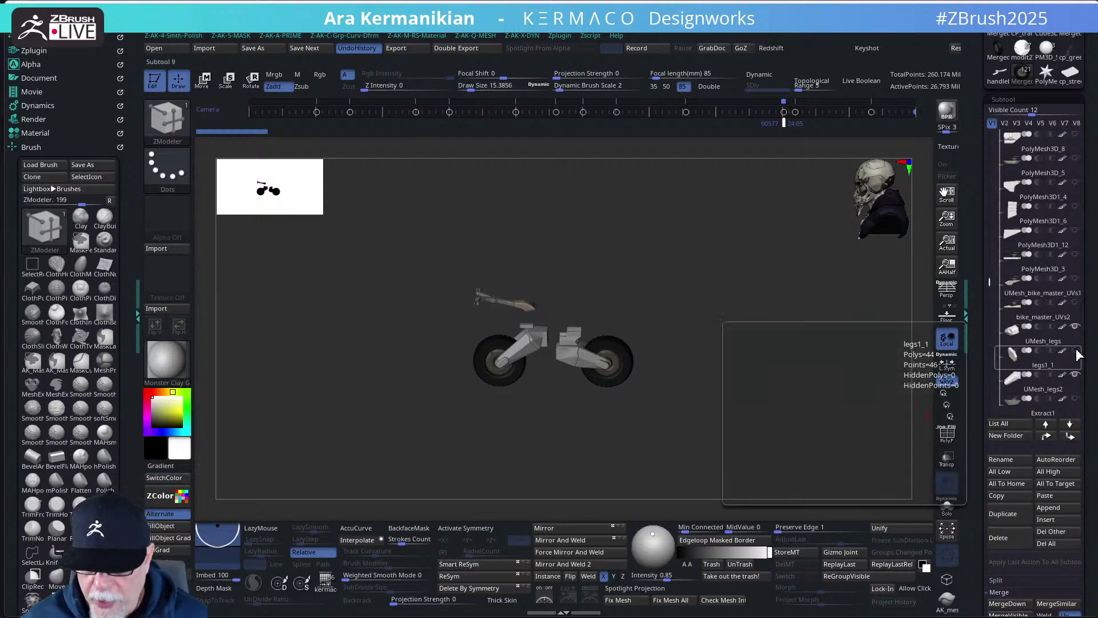
pyautogui.click(1075, 399)
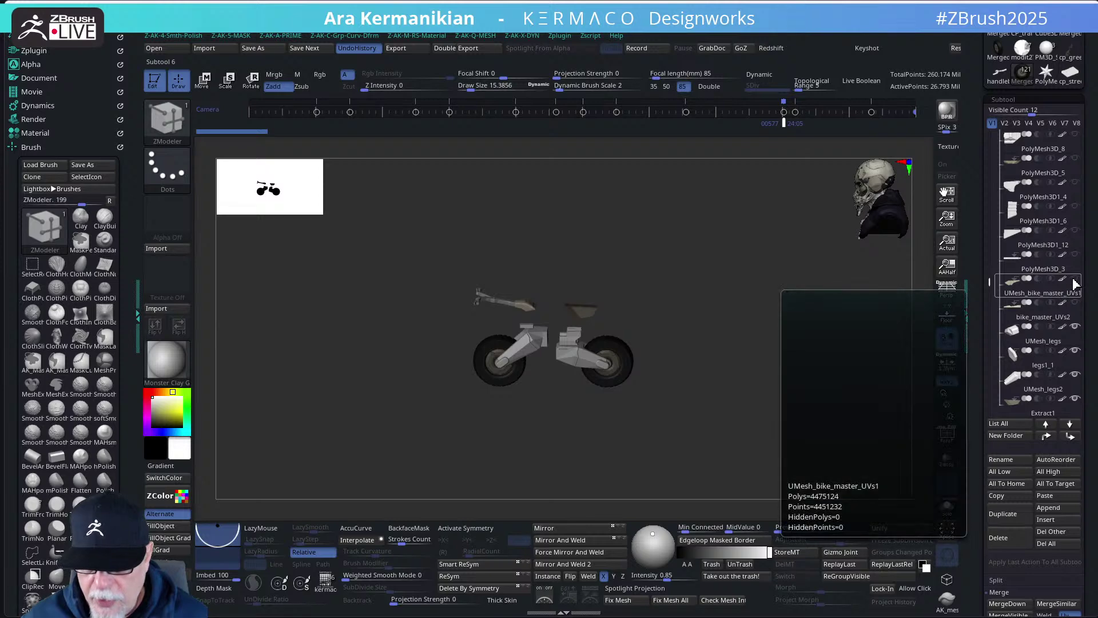
pyautogui.click(1076, 213)
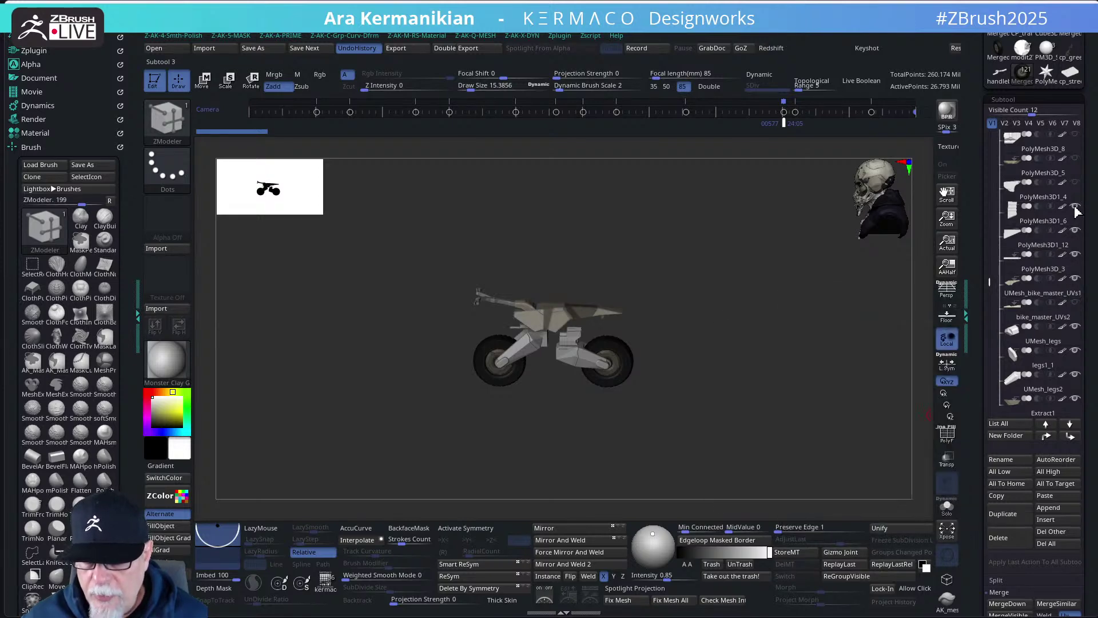
# - Hide PolyMesh3D_10, then select the PolyMesh3D_3 rod and delete it
pyautogui.click(1079, 141)
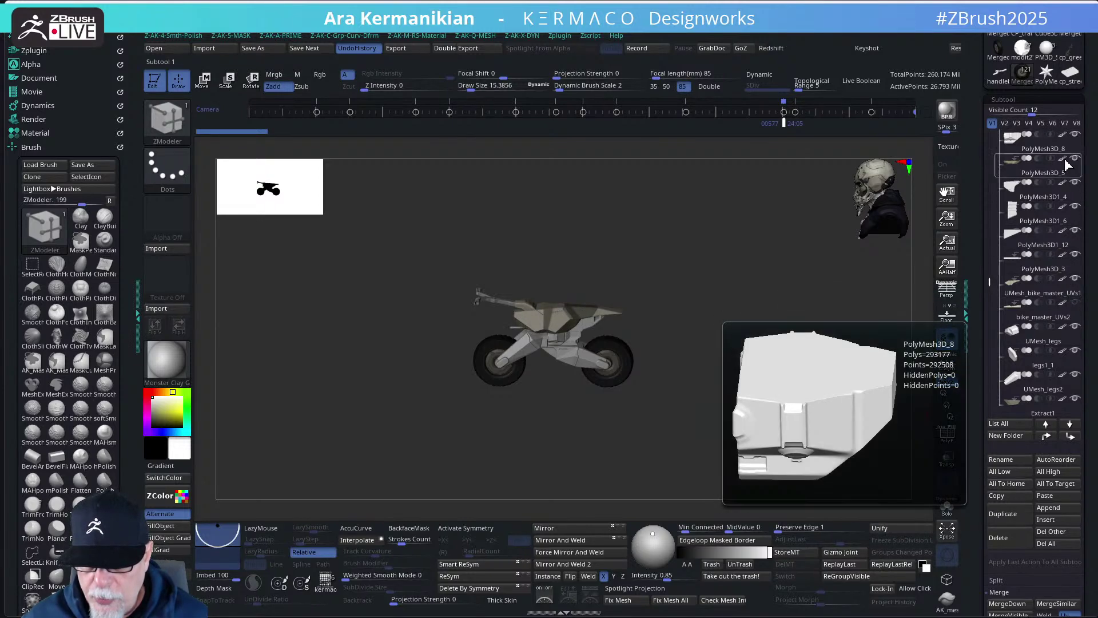
pyautogui.moveTo(991, 283); pyautogui.dragTo(994, 245)
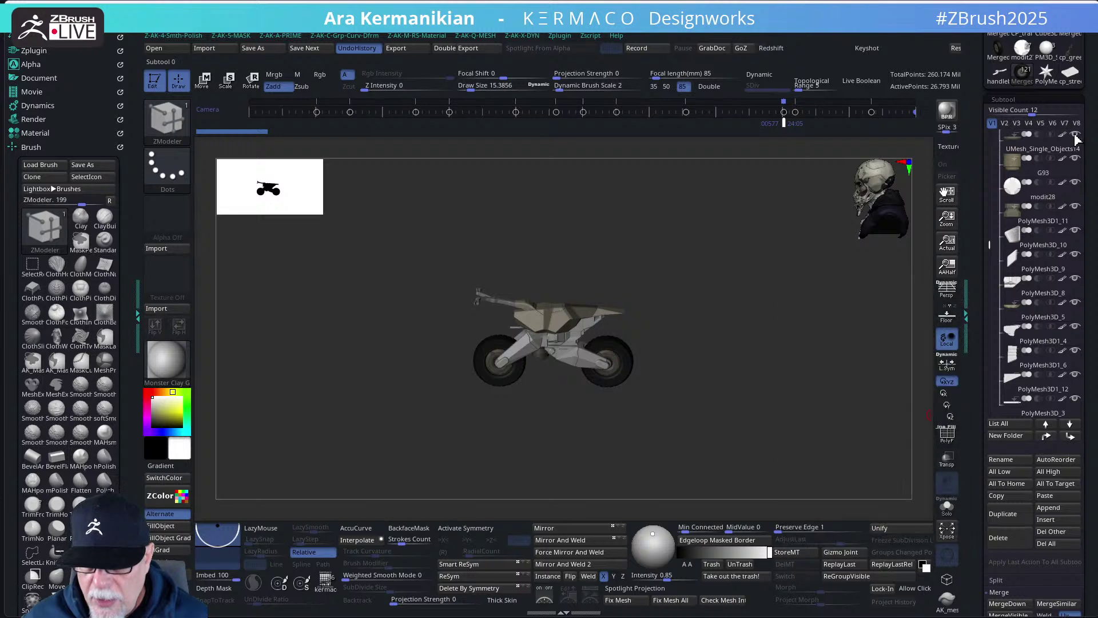
pyautogui.moveTo(993, 240); pyautogui.dragTo(994, 212)
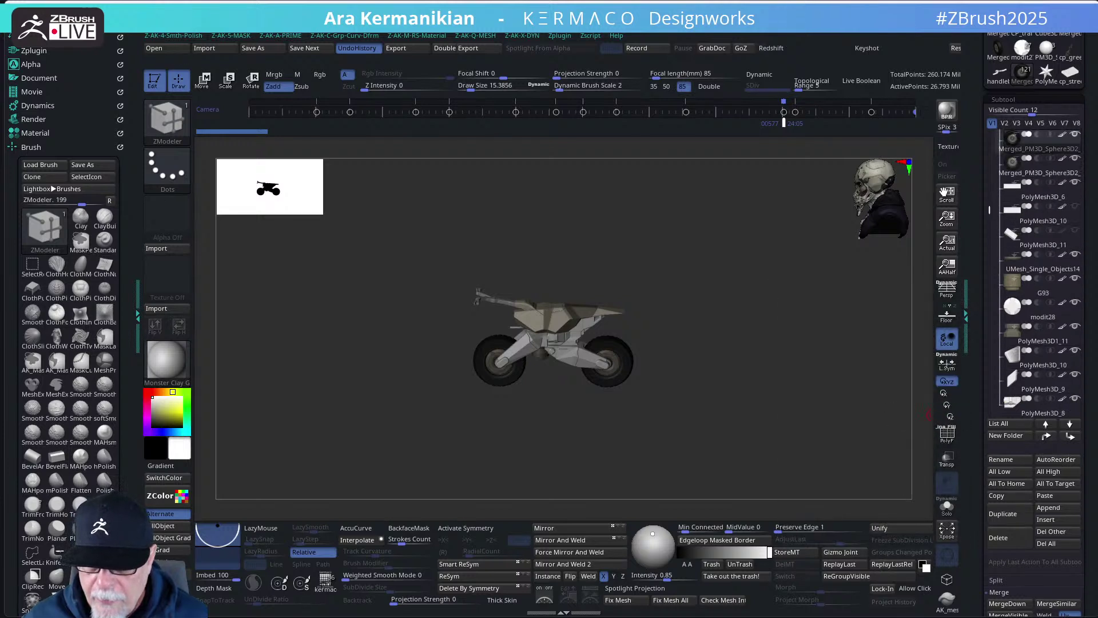
pyautogui.click(1076, 230)
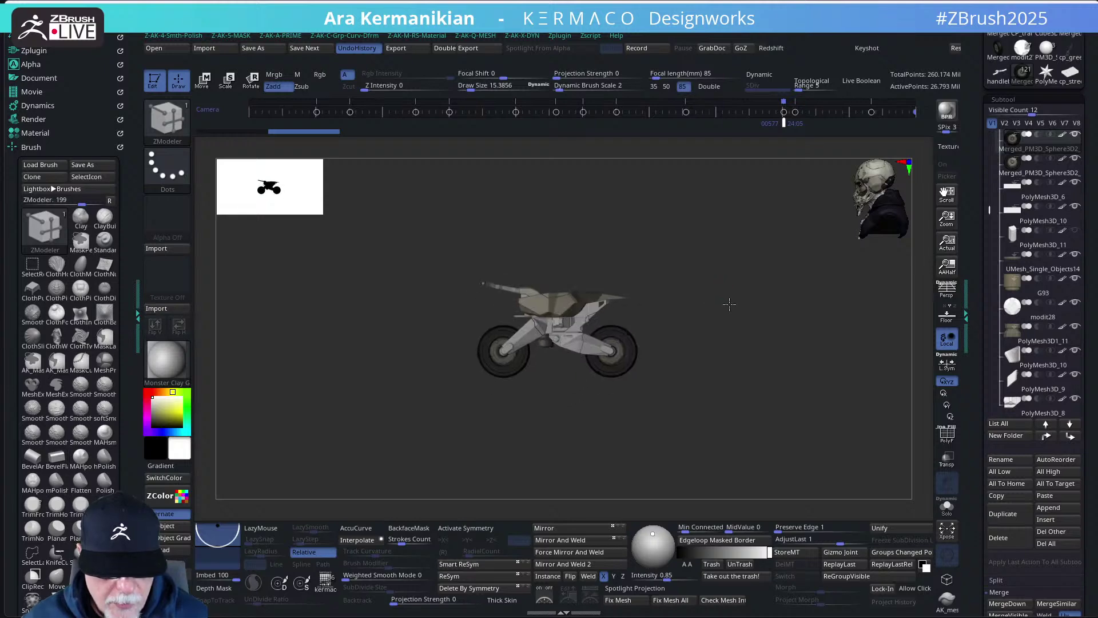
pyautogui.keyDown('alt'); pyautogui.click(525, 299); pyautogui.keyUp('alt')
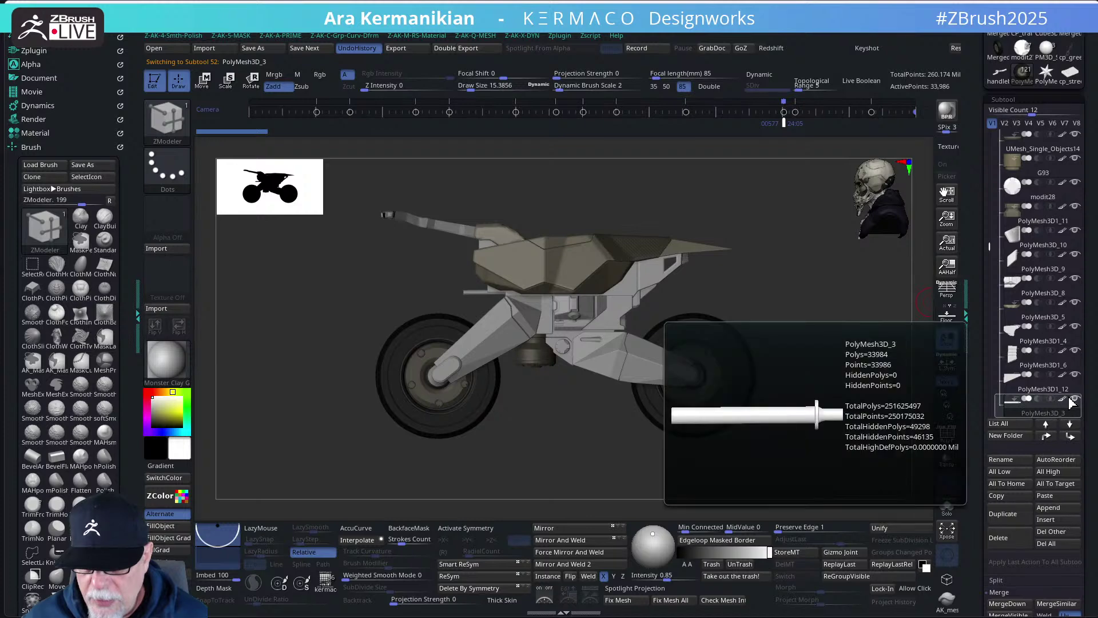
pyautogui.click(1020, 538)
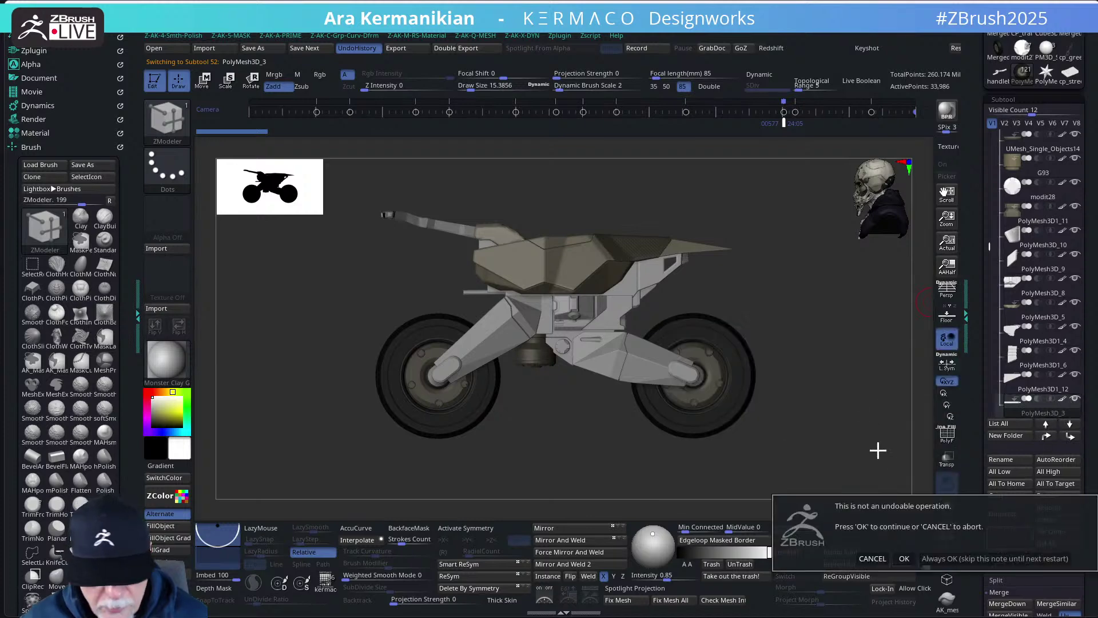
# - Confirm deleting the PolyMesh3D_3 rod and view the UMesh_legs2 fork legs alone in Solo
pyautogui.click(905, 559)
pyautogui.moveTo(841, 363); pyautogui.dragTo(716, 411)
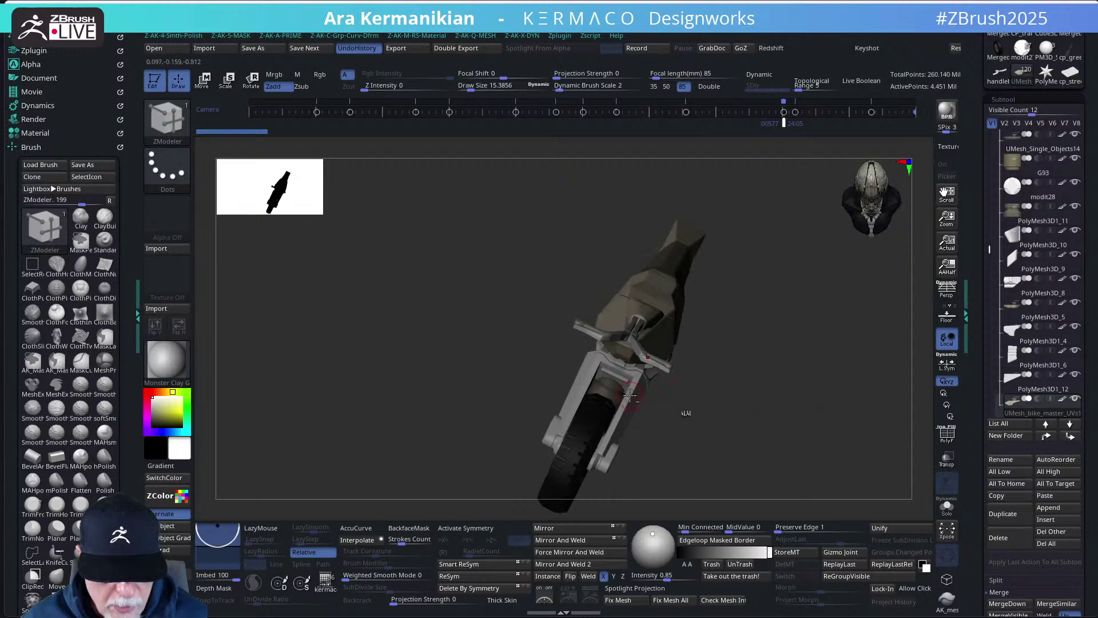
pyautogui.moveTo(800, 431); pyautogui.dragTo(977, 492)
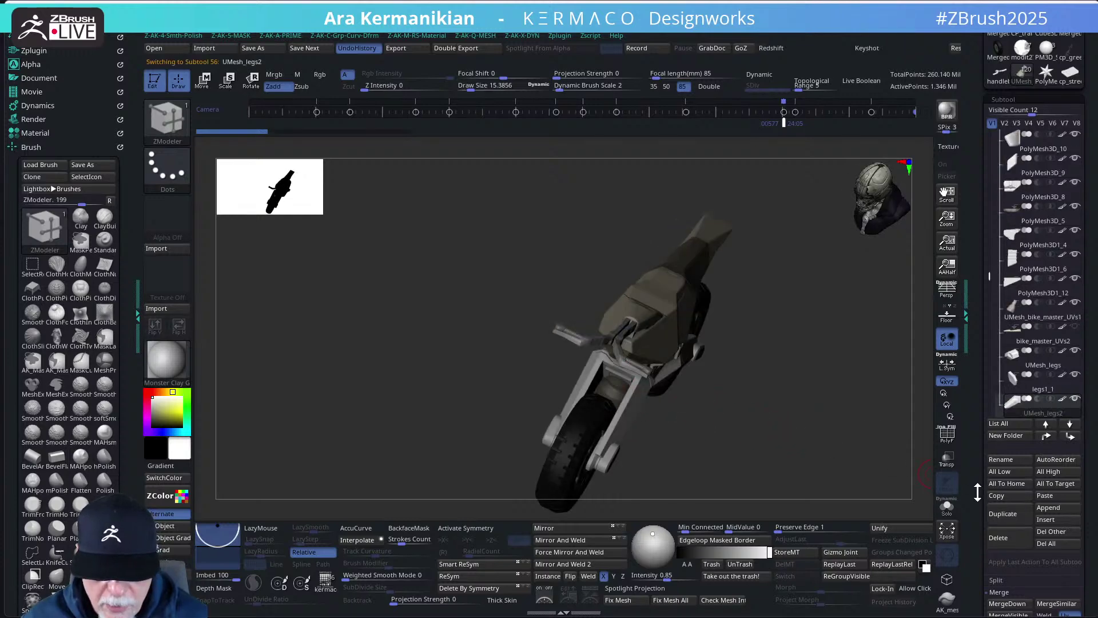
pyautogui.click(946, 507)
pyautogui.moveTo(827, 397); pyautogui.dragTo(704, 320)
pyautogui.moveTo(702, 388); pyautogui.dragTo(588, 328)
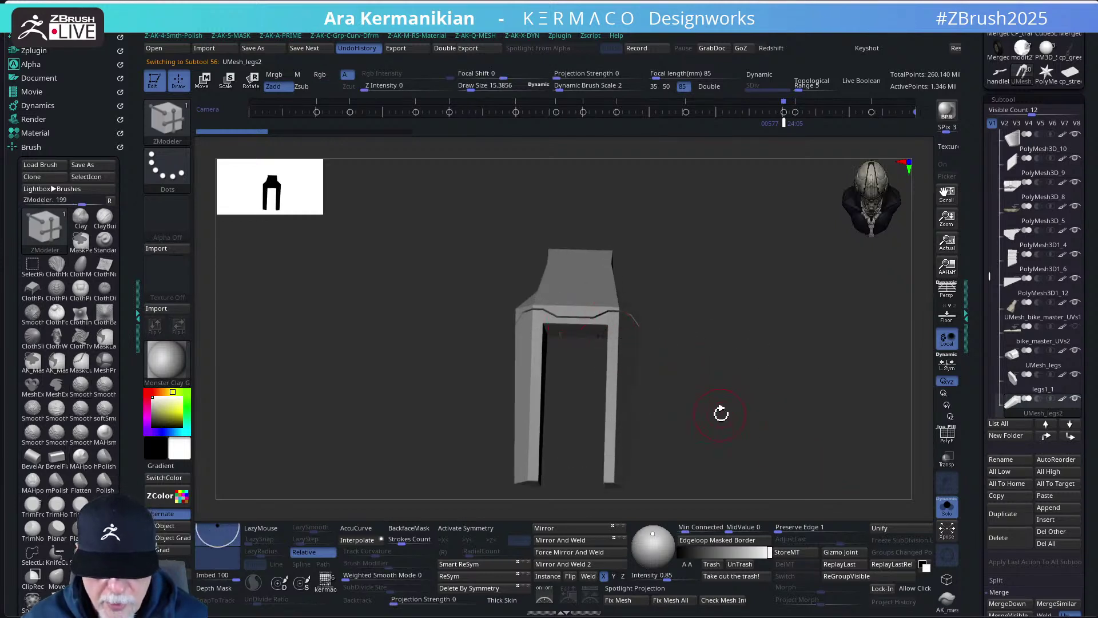
pyautogui.click(949, 514)
# - Orbit the full bike through three-quarter, top and front views
pyautogui.moveTo(819, 409)
pyautogui.mouseDown()
pyautogui.moveTo(795, 404)
pyautogui.moveTo(806, 368)
pyautogui.moveTo(765, 380)
pyautogui.moveTo(801, 399)
pyautogui.moveTo(827, 330)
pyautogui.moveTo(849, 436)
pyautogui.moveTo(830, 455)
pyautogui.moveTo(801, 435)
pyautogui.mouseUp()
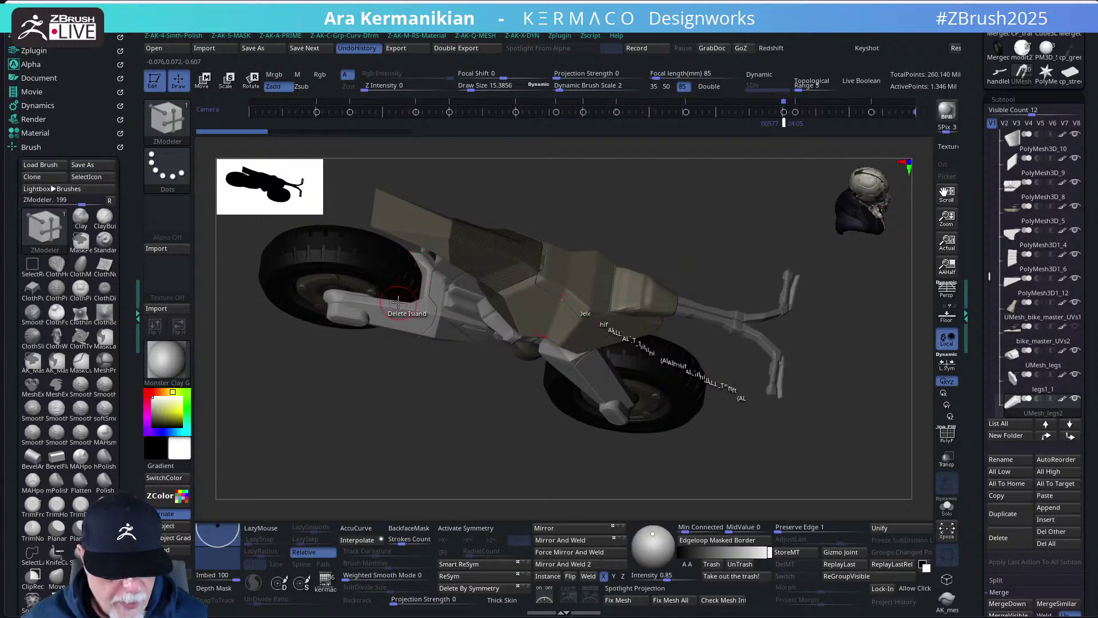
pyautogui.moveTo(859, 453)
pyautogui.mouseDown()
pyautogui.moveTo(843, 417)
pyautogui.moveTo(832, 454)
pyautogui.moveTo(835, 445)
pyautogui.mouseUp()
pyautogui.moveTo(856, 284); pyautogui.dragTo(796, 273)
pyautogui.moveTo(797, 314)
pyautogui.mouseDown()
pyautogui.moveTo(801, 292)
pyautogui.moveTo(791, 354)
pyautogui.moveTo(782, 341)
pyautogui.moveTo(816, 342)
pyautogui.moveTo(793, 342)
pyautogui.moveTo(816, 329)
pyautogui.moveTo(806, 334)
pyautogui.mouseUp()
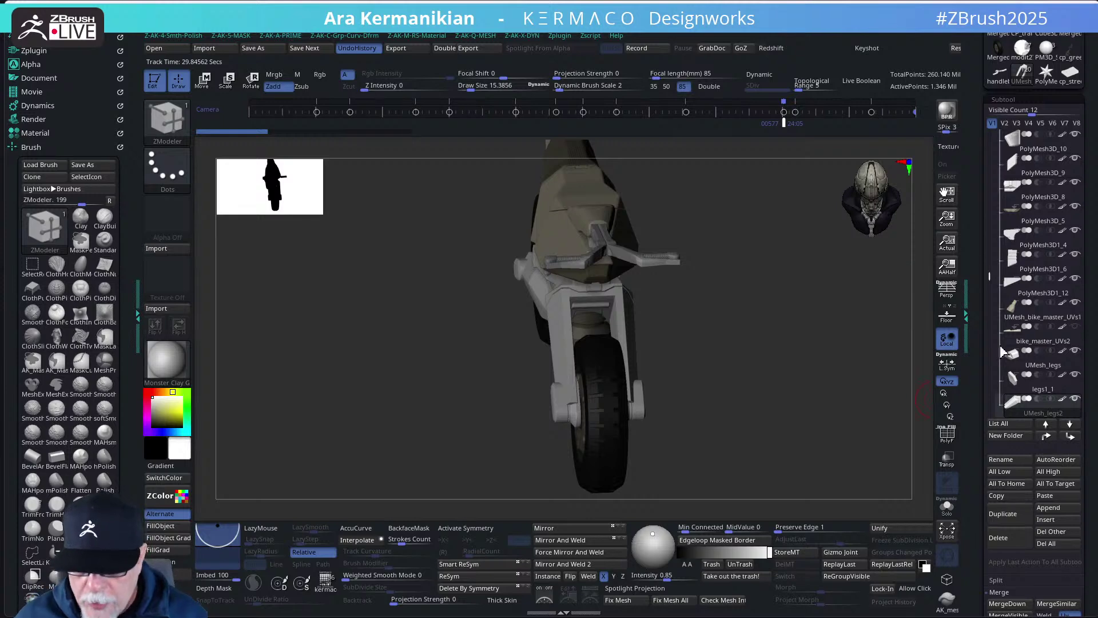
# - Insert a Star mesh as subtool PolyMesh3D1_13 and load the kermaco_pro_primitives set
pyautogui.moveTo(1018, 358)
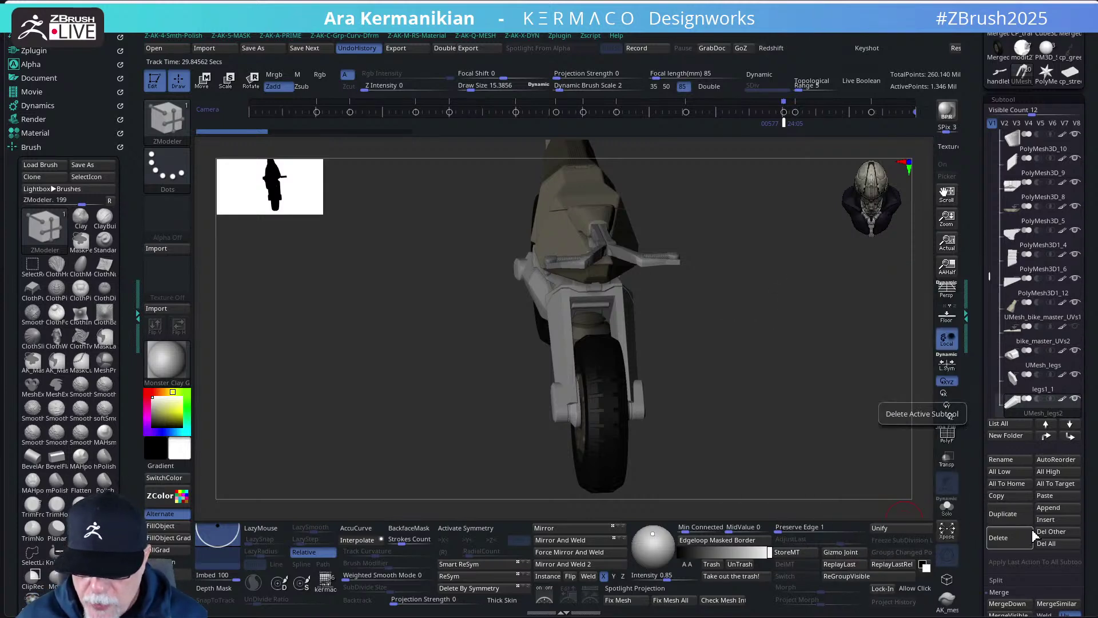
pyautogui.click(1051, 520)
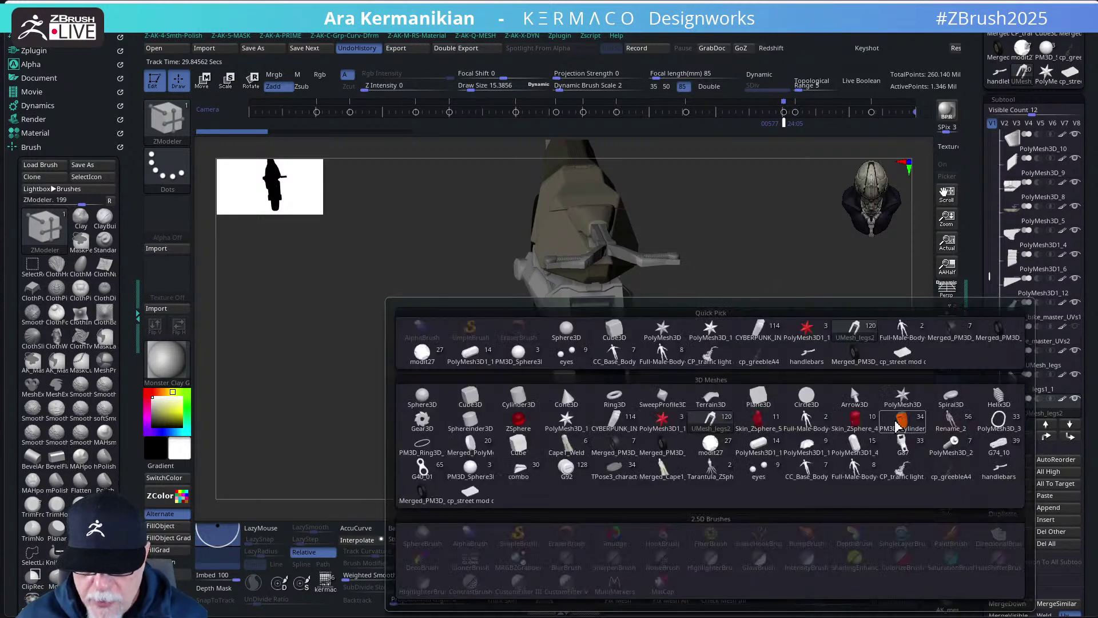
pyautogui.click(903, 397)
pyautogui.moveTo(1034, 411)
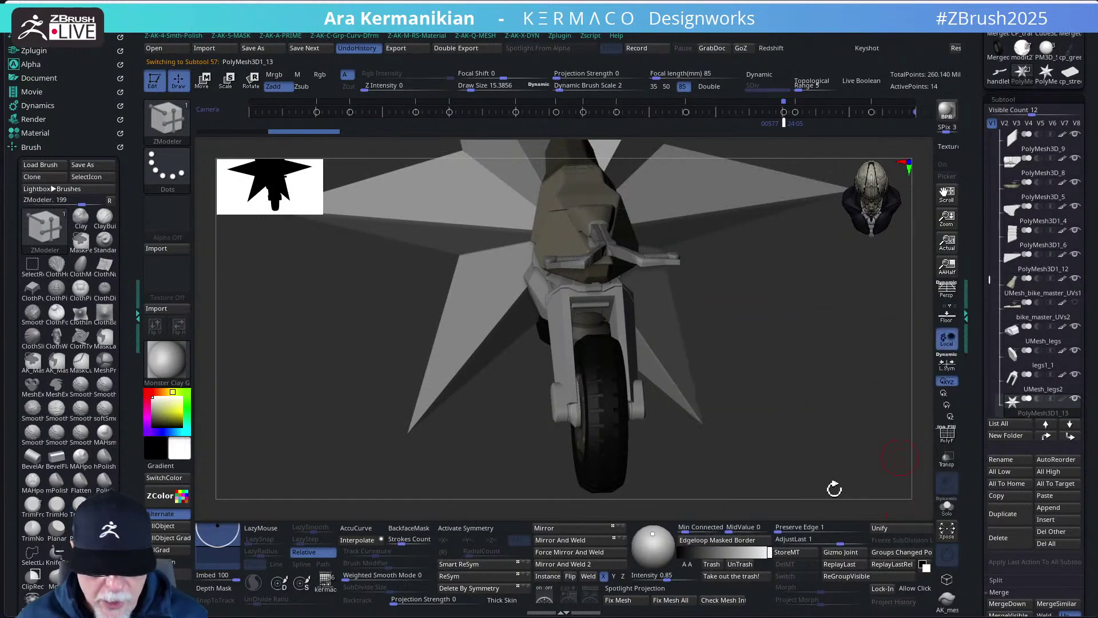
pyautogui.click(325, 580)
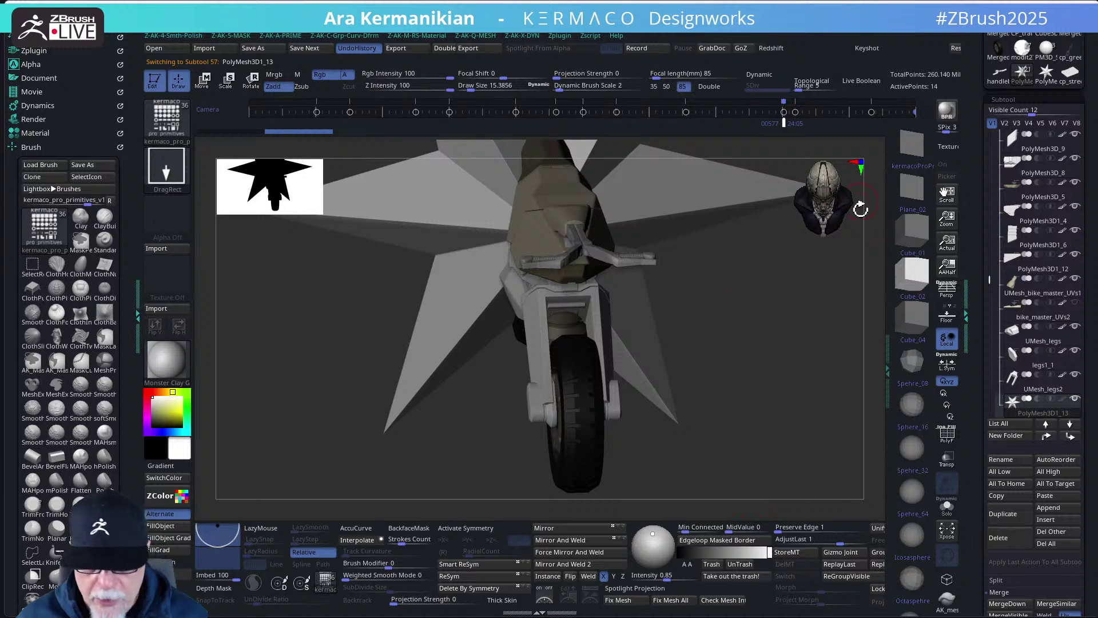
# - Replace the star with the Cube_04 primitive and align the gizmo to the fork angle
pyautogui.press('w')
pyautogui.click(917, 317)
pyautogui.moveTo(744, 363); pyautogui.dragTo(702, 350)
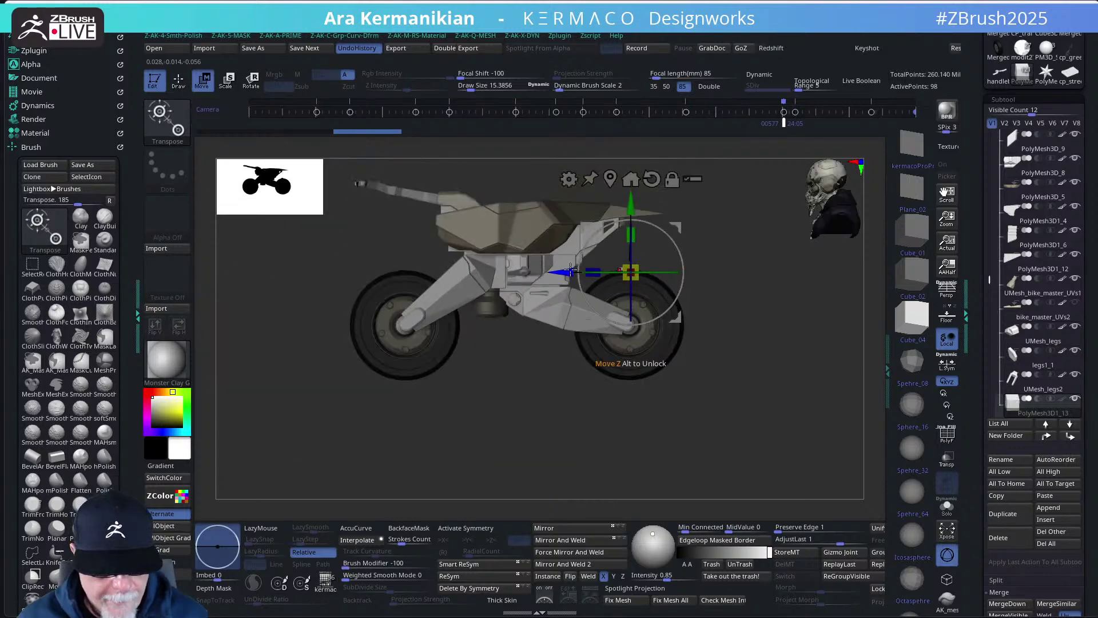
pyautogui.keyDown('alt'); pyautogui.moveTo(571, 271); pyautogui.dragTo(408, 272); pyautogui.keyUp('alt')
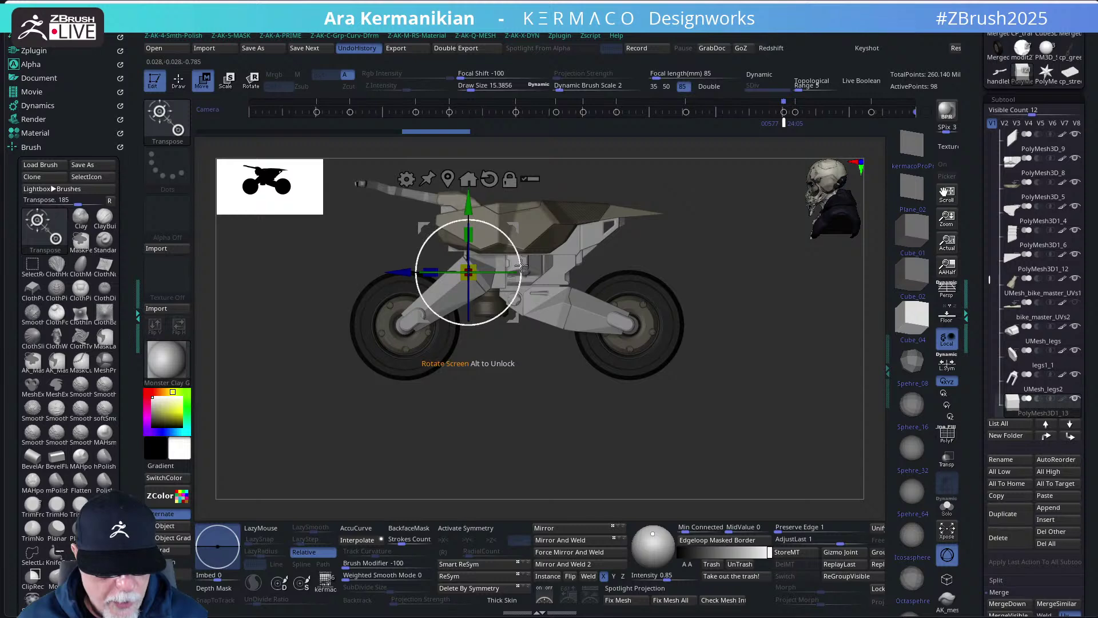
pyautogui.keyDown('alt'); pyautogui.moveTo(521, 264); pyautogui.dragTo(521, 219); pyautogui.keyUp('alt')
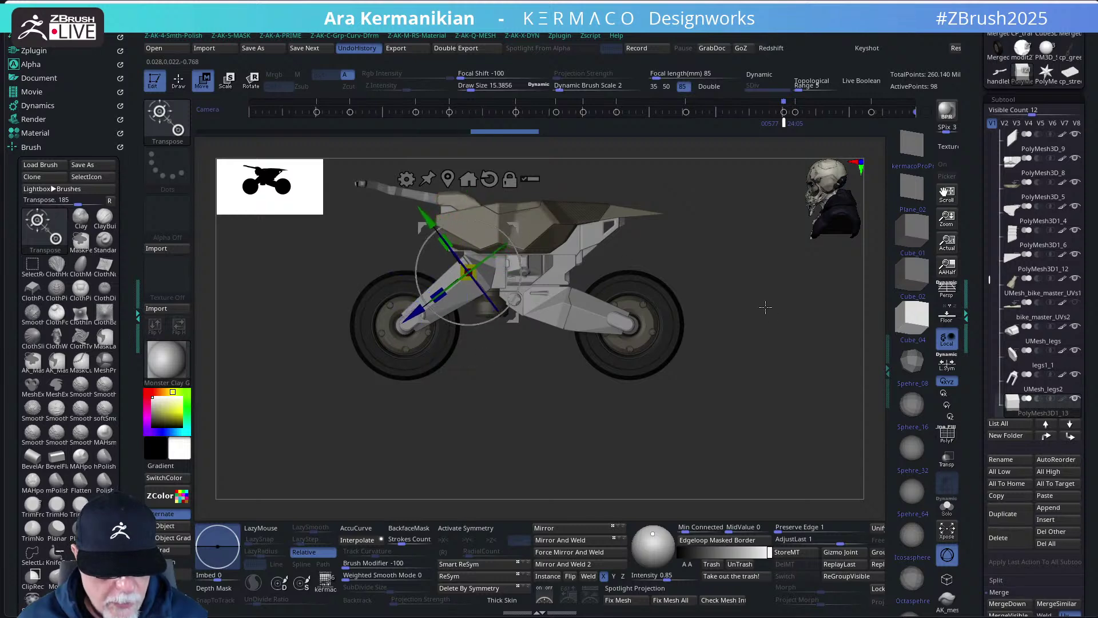
# - Move the block down along its axis and resize it beside the front fork
pyautogui.moveTo(765, 307); pyautogui.dragTo(797, 272)
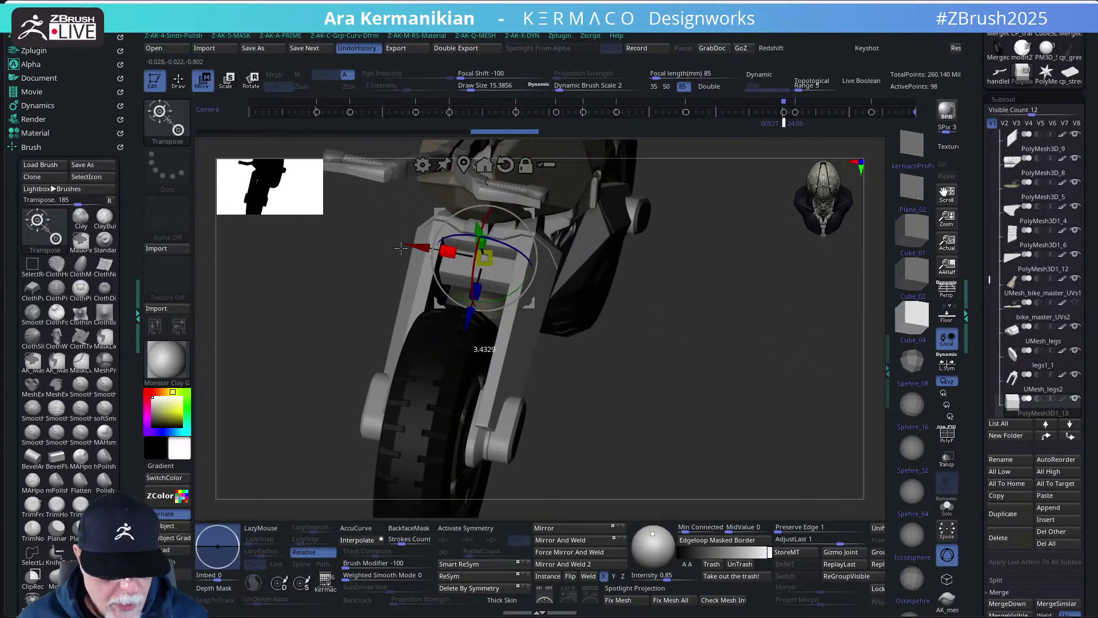
pyautogui.moveTo(468, 318)
pyautogui.mouseDown()
pyautogui.moveTo(458, 338)
pyautogui.moveTo(466, 315)
pyautogui.mouseUp()
pyautogui.moveTo(638, 372); pyautogui.dragTo(576, 324)
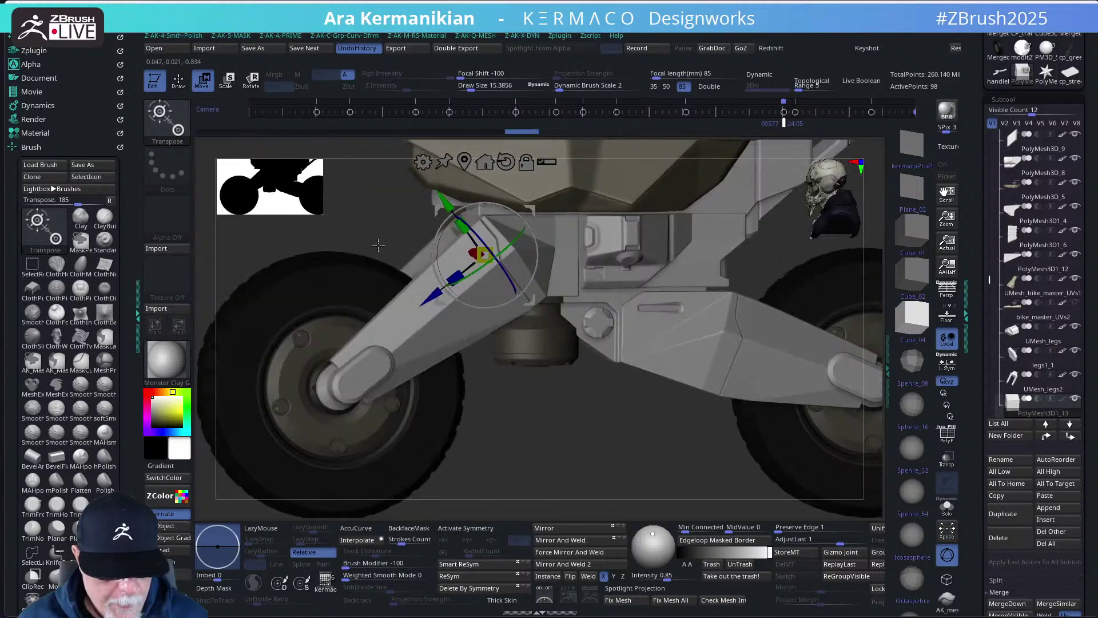
pyautogui.moveTo(339, 225); pyautogui.dragTo(435, 246)
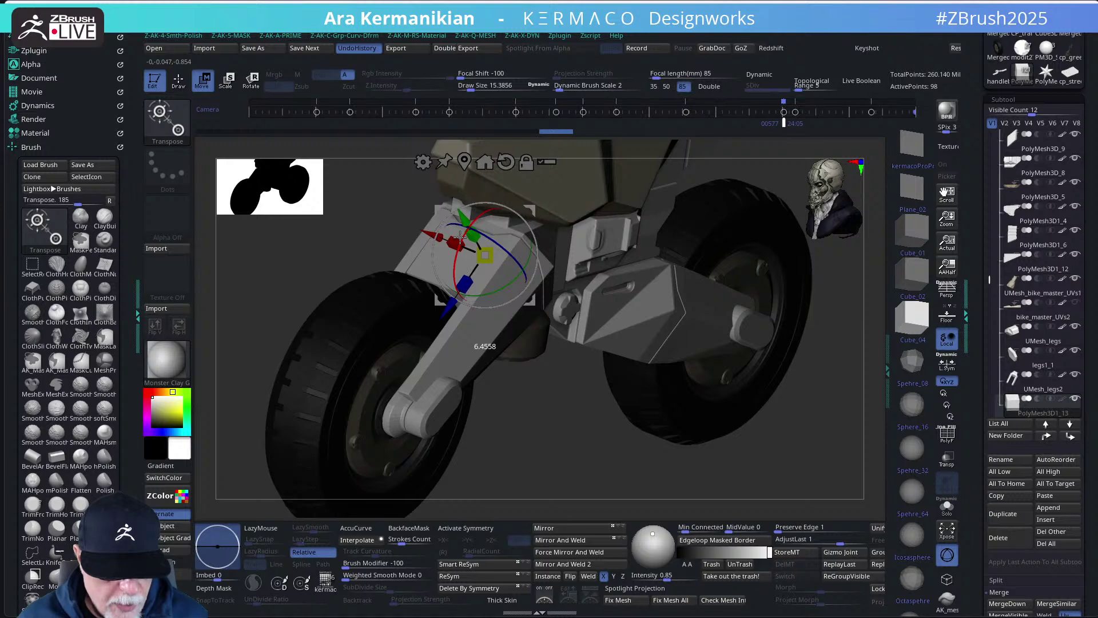
pyautogui.moveTo(465, 224); pyautogui.dragTo(467, 221)
pyautogui.moveTo(579, 456); pyautogui.dragTo(629, 352)
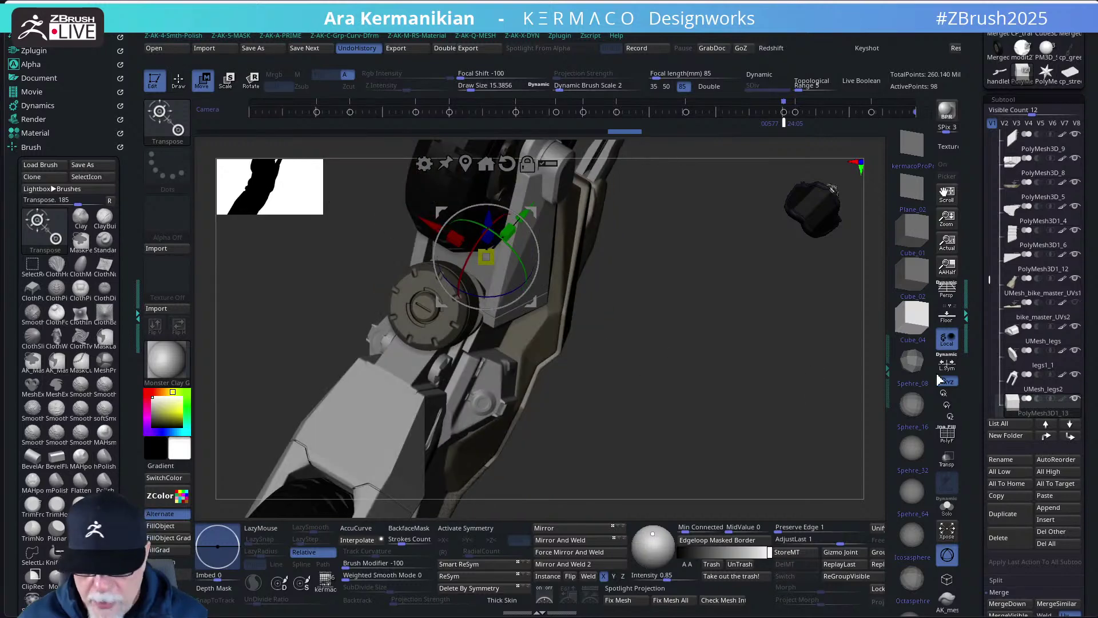
# - Switch to the cube-only visibility set, make UMesh_legs2 visible and active, and frame it
pyautogui.click(1017, 123)
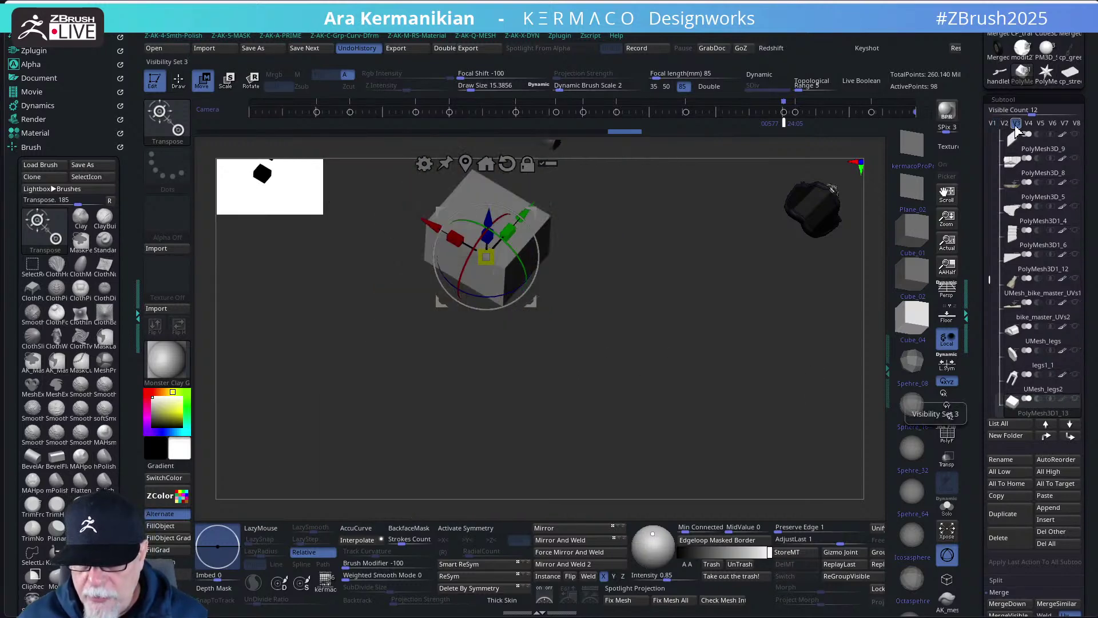
pyautogui.click(1076, 375)
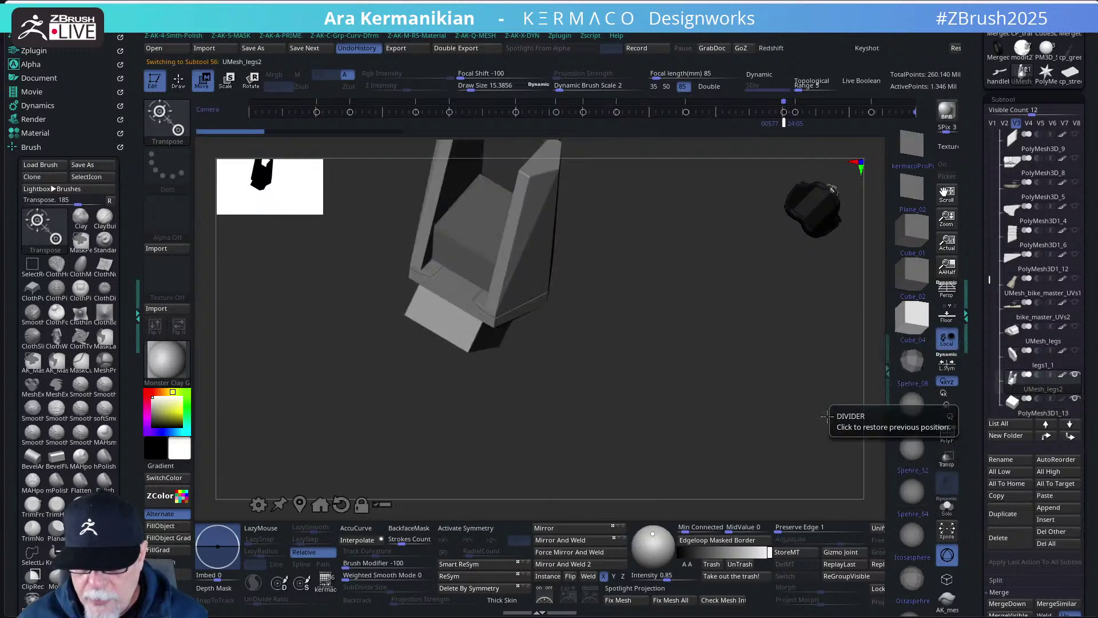
pyautogui.moveTo(725, 376); pyautogui.dragTo(915, 275)
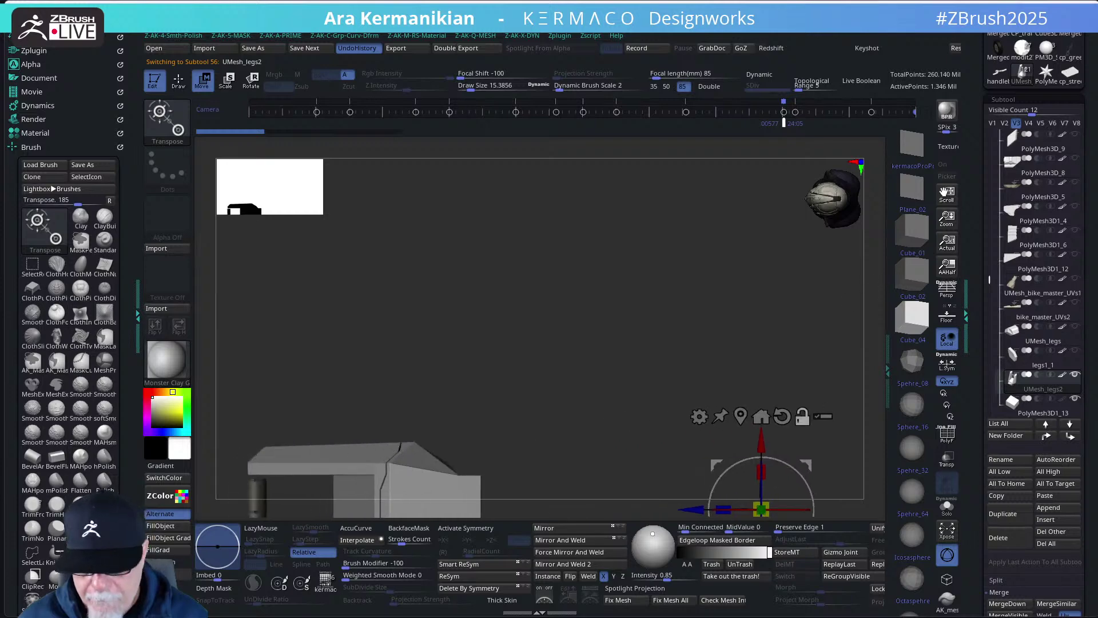
pyautogui.moveTo(989, 272); pyautogui.dragTo(992, 322)
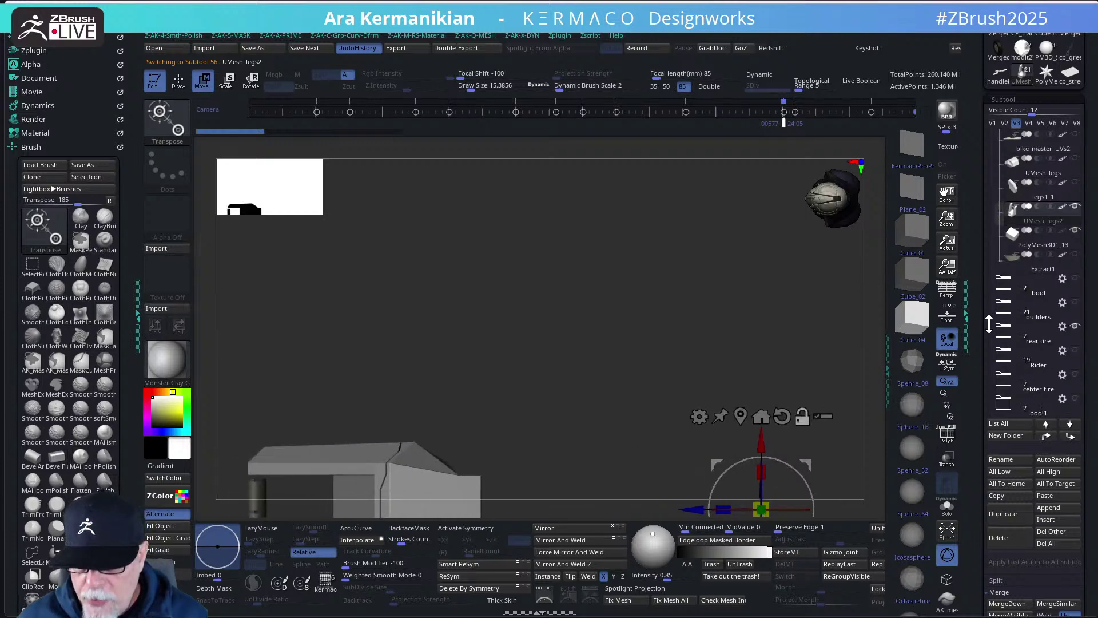
pyautogui.press('f')
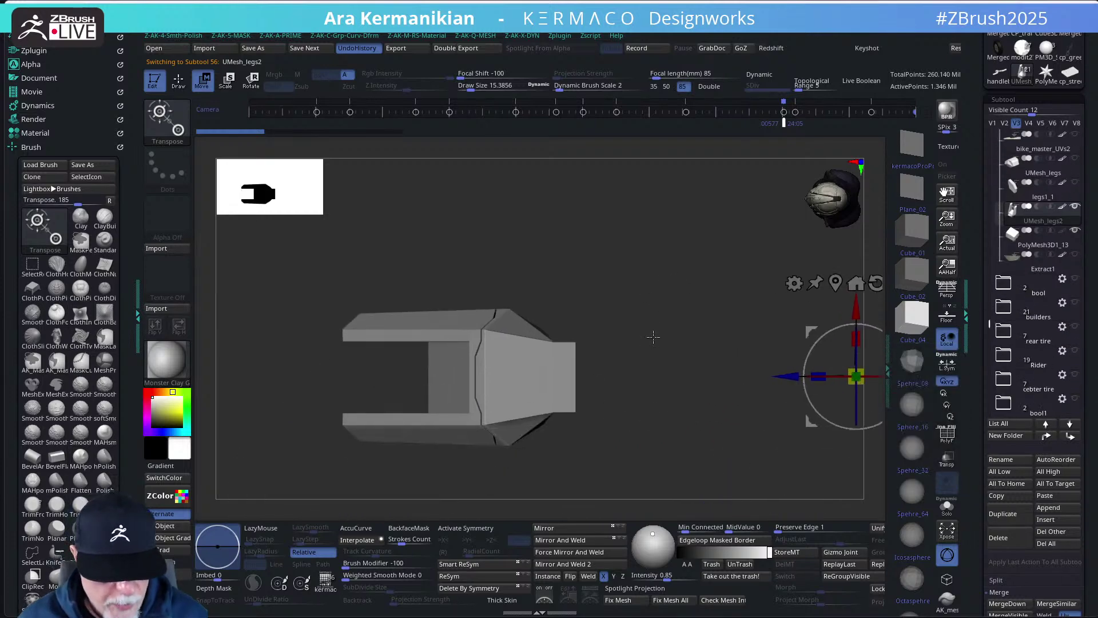
# - Select the PolyMesh3D1_13 block subtool and orbit to look along the block
pyautogui.keyDown('alt'); pyautogui.click(440, 369); pyautogui.keyUp('alt')
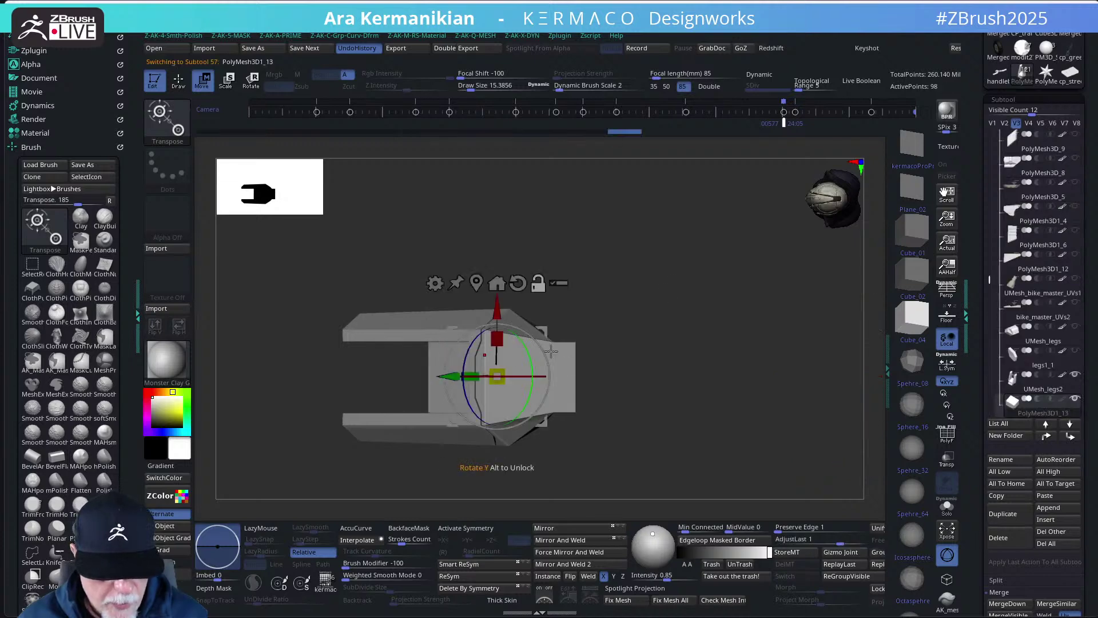
pyautogui.moveTo(663, 343); pyautogui.dragTo(604, 358)
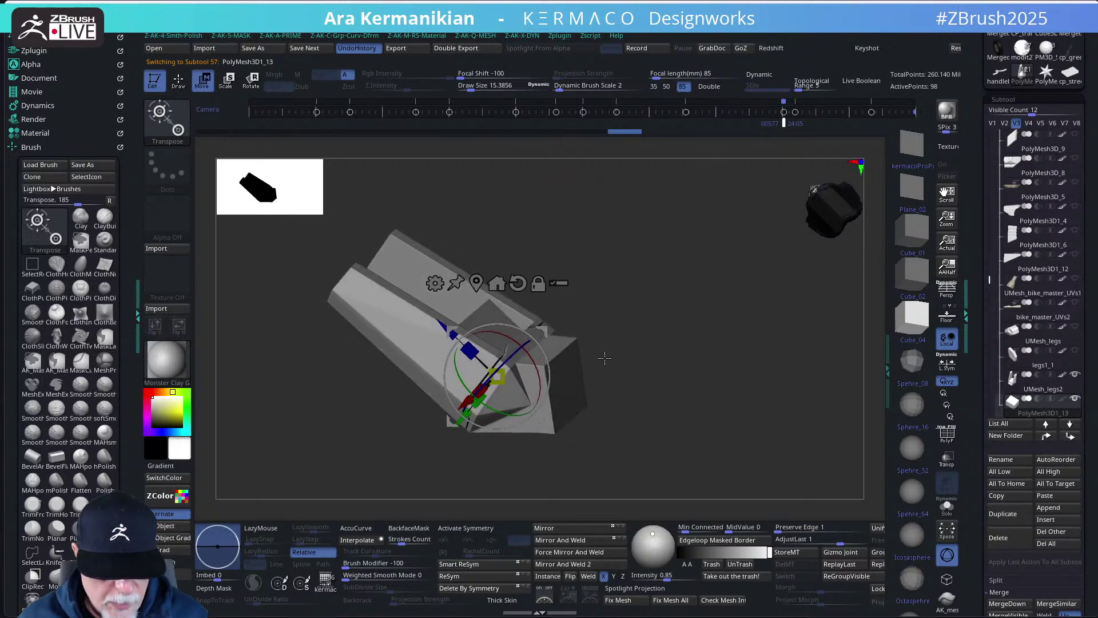
pyautogui.keyDown('alt'); pyautogui.click(562, 414); pyautogui.keyUp('alt')
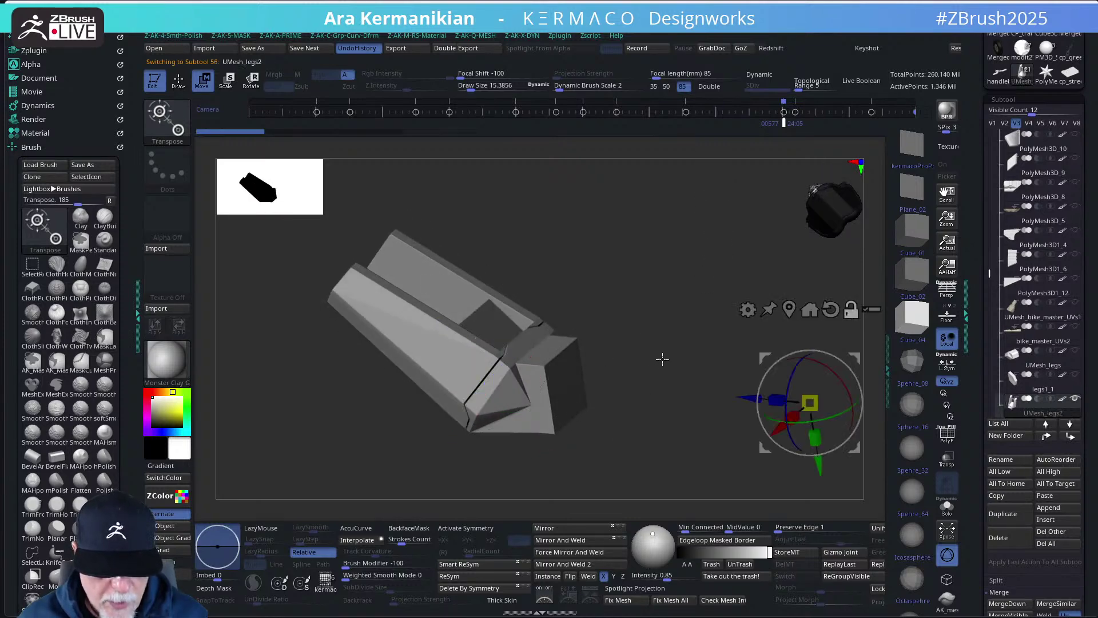
pyautogui.moveTo(634, 302); pyautogui.dragTo(471, 266)
pyautogui.keyDown('alt'); pyautogui.click(470, 266); pyautogui.keyUp('alt')
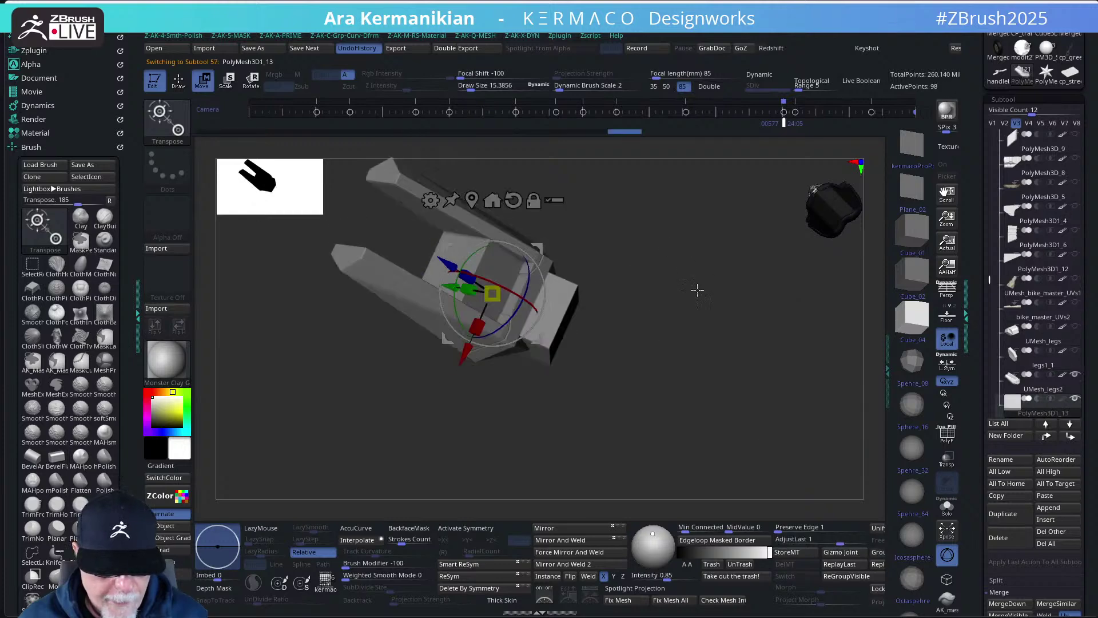
pyautogui.moveTo(697, 290); pyautogui.dragTo(661, 275)
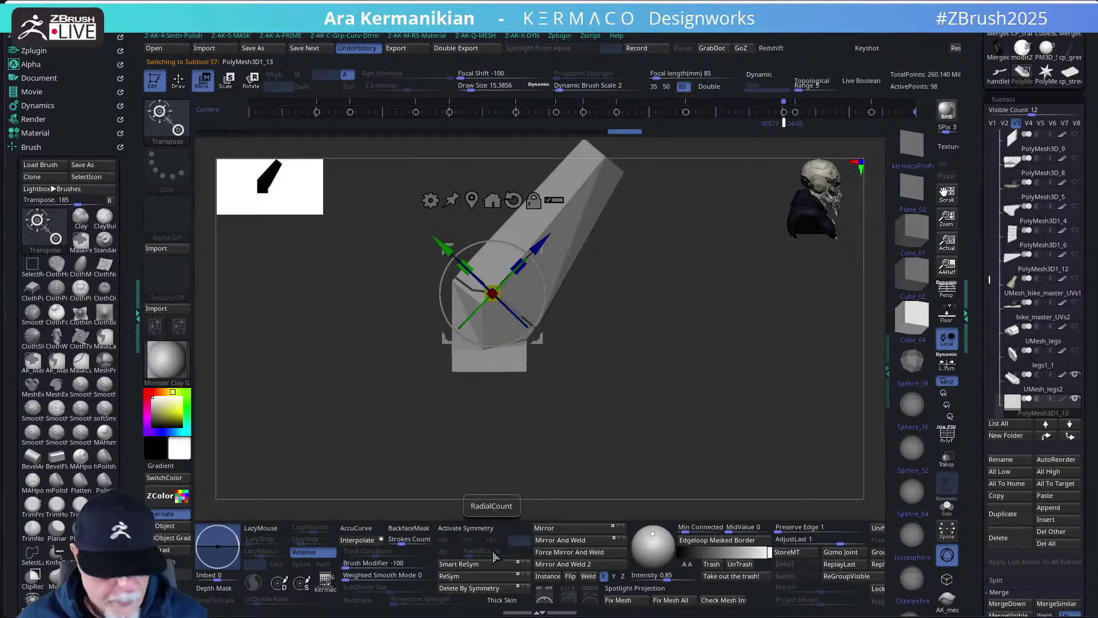
# - Return to Draw mode and turn on Transp so the model is see-through
pyautogui.press('q')
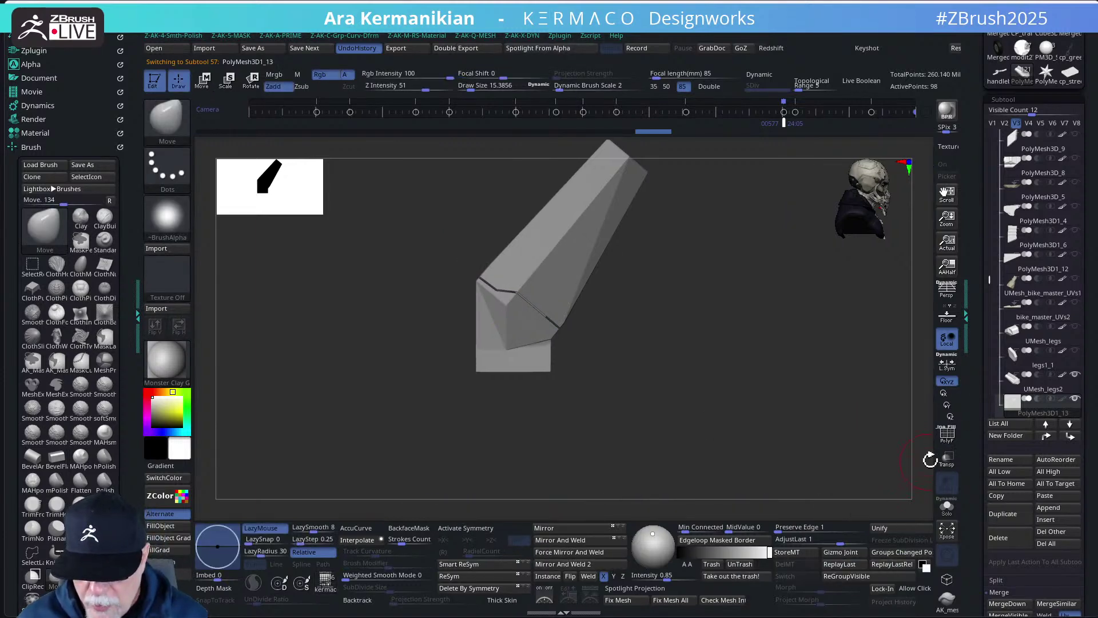
pyautogui.click(944, 458)
pyautogui.moveTo(782, 456); pyautogui.dragTo(691, 402)
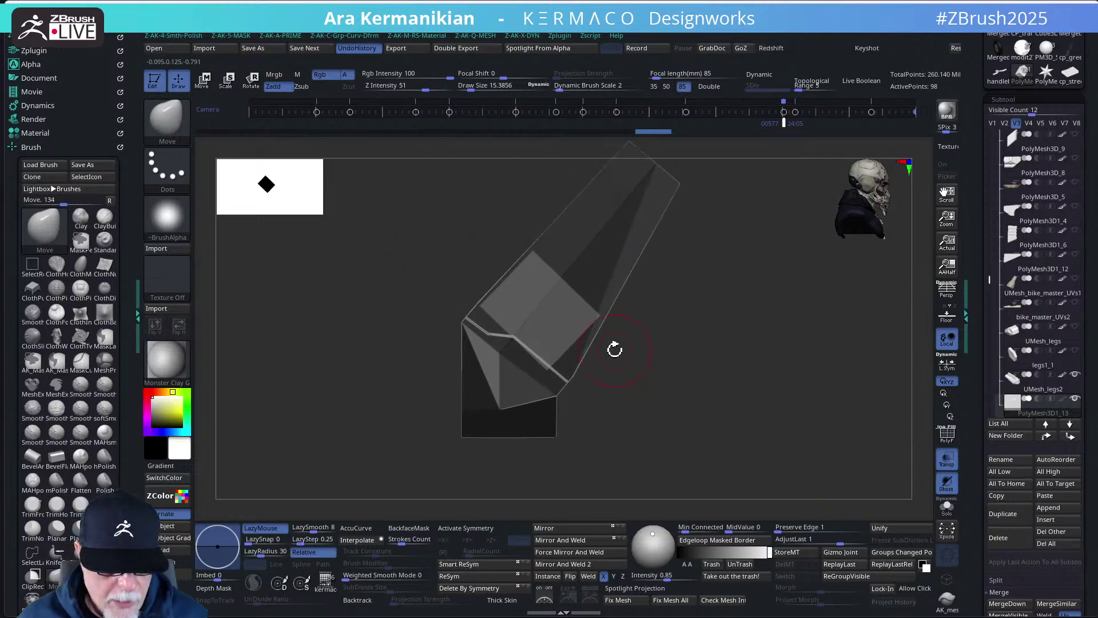
# - Scale, slightly rotate and shift the block along its depth axis against the angled fork tube
pyautogui.press('w')
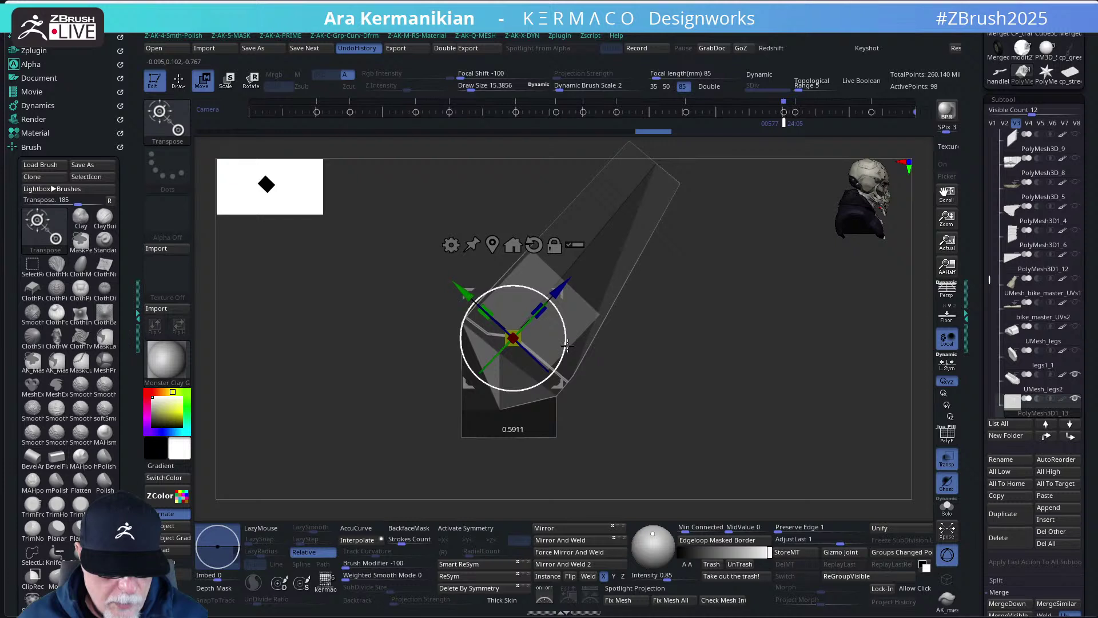
pyautogui.moveTo(567, 344); pyautogui.dragTo(567, 345)
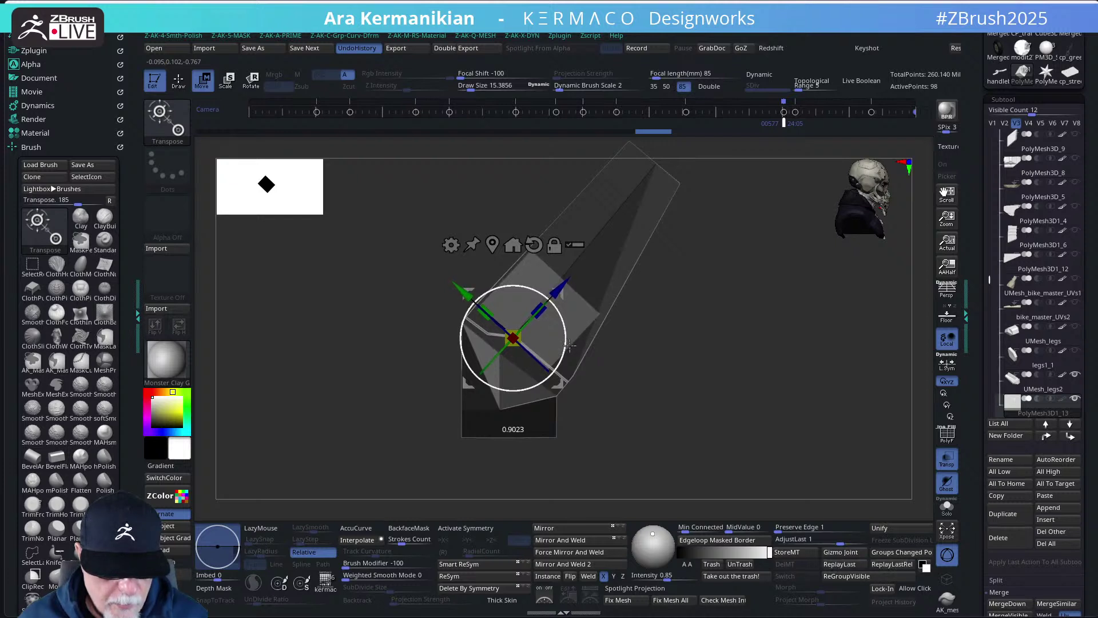
pyautogui.moveTo(571, 345); pyautogui.dragTo(571, 345)
pyautogui.keyDown('alt'); pyautogui.moveTo(681, 383); pyautogui.dragTo(714, 417); pyautogui.keyUp('alt')
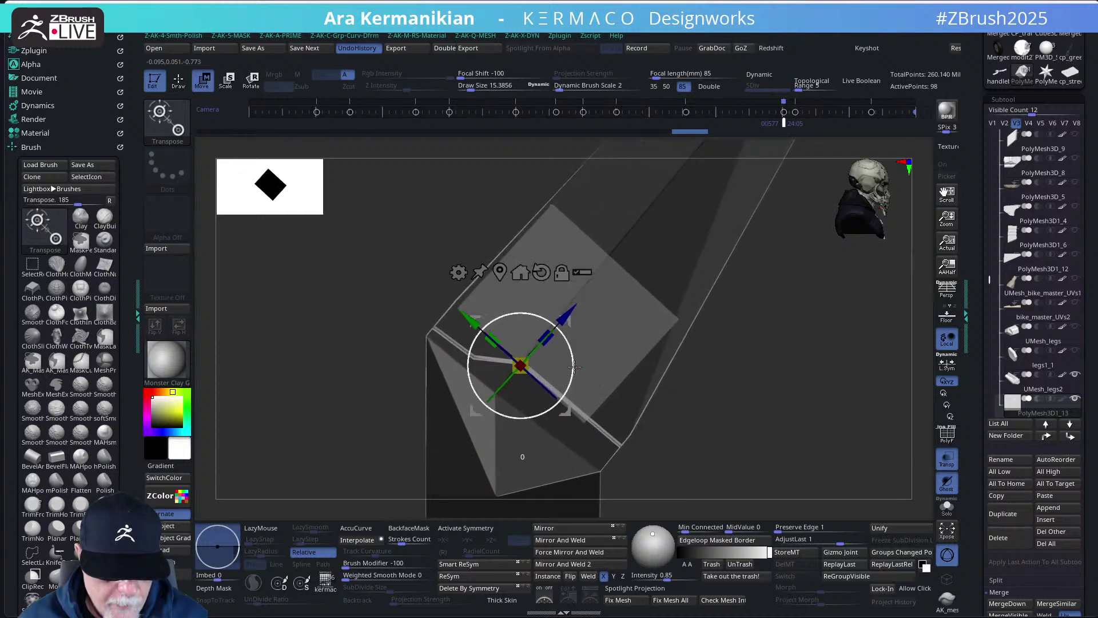
pyautogui.moveTo(575, 367); pyautogui.dragTo(576, 368)
pyautogui.moveTo(575, 366); pyautogui.dragTo(580, 367)
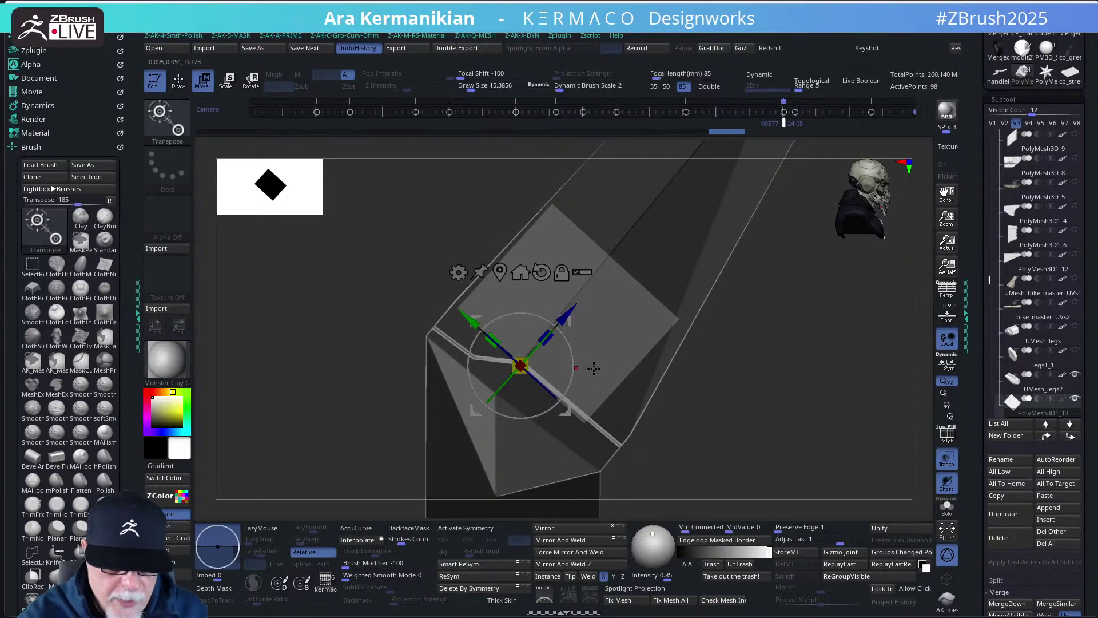
pyautogui.moveTo(724, 382); pyautogui.dragTo(728, 368)
pyautogui.moveTo(559, 297); pyautogui.dragTo(530, 371)
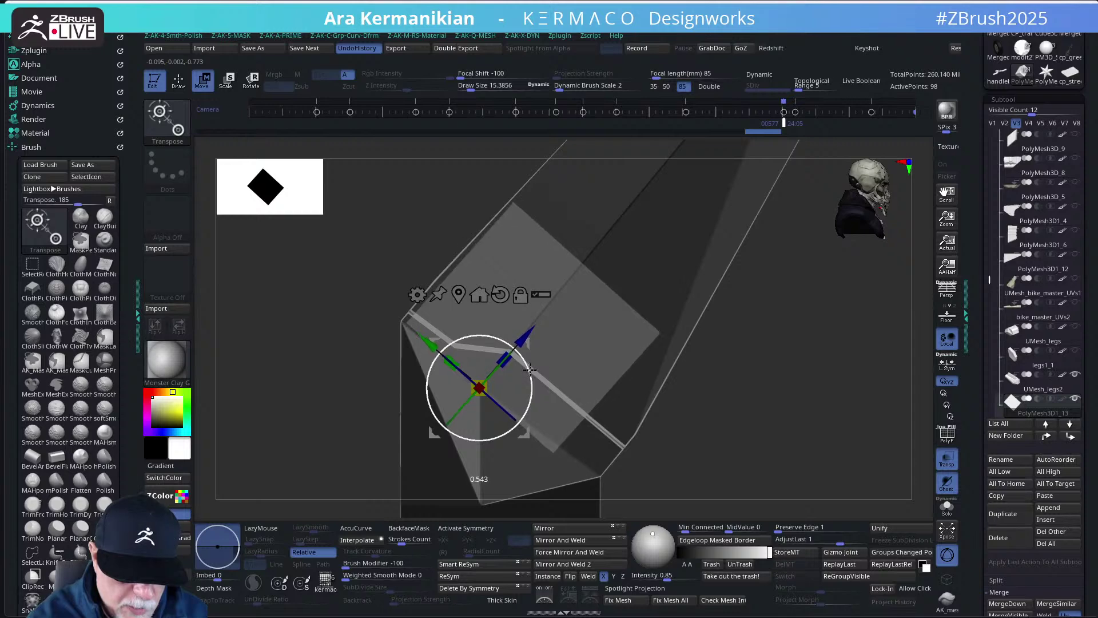
pyautogui.moveTo(530, 370); pyautogui.dragTo(531, 371)
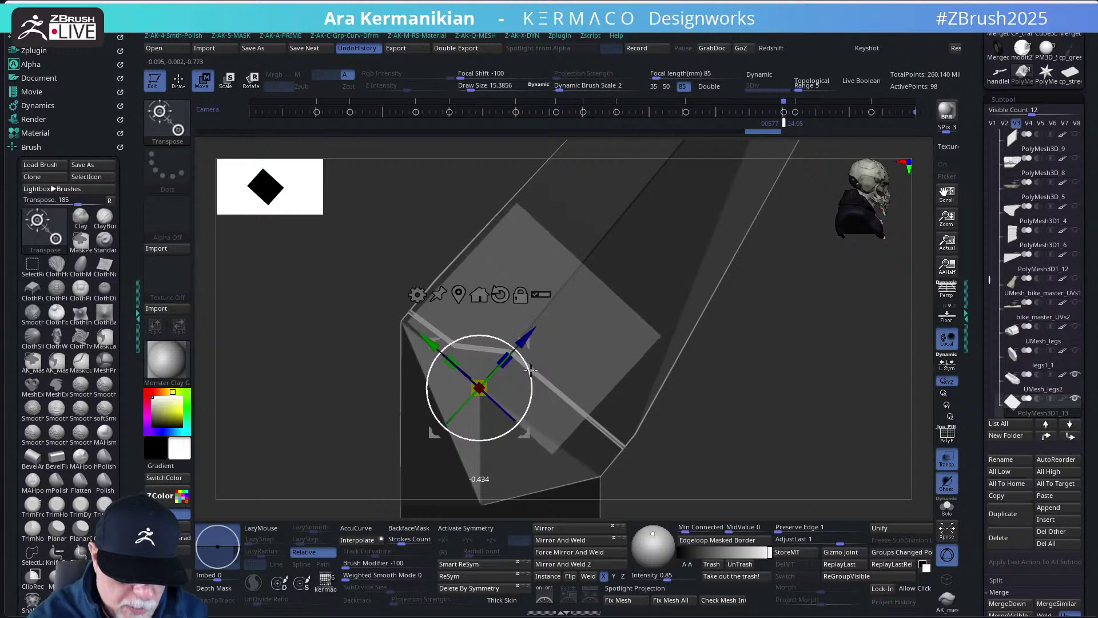
# - Turn on PolyF wireframe and make MaskLasso the active masking brush, dismissing its note
pyautogui.click(946, 435)
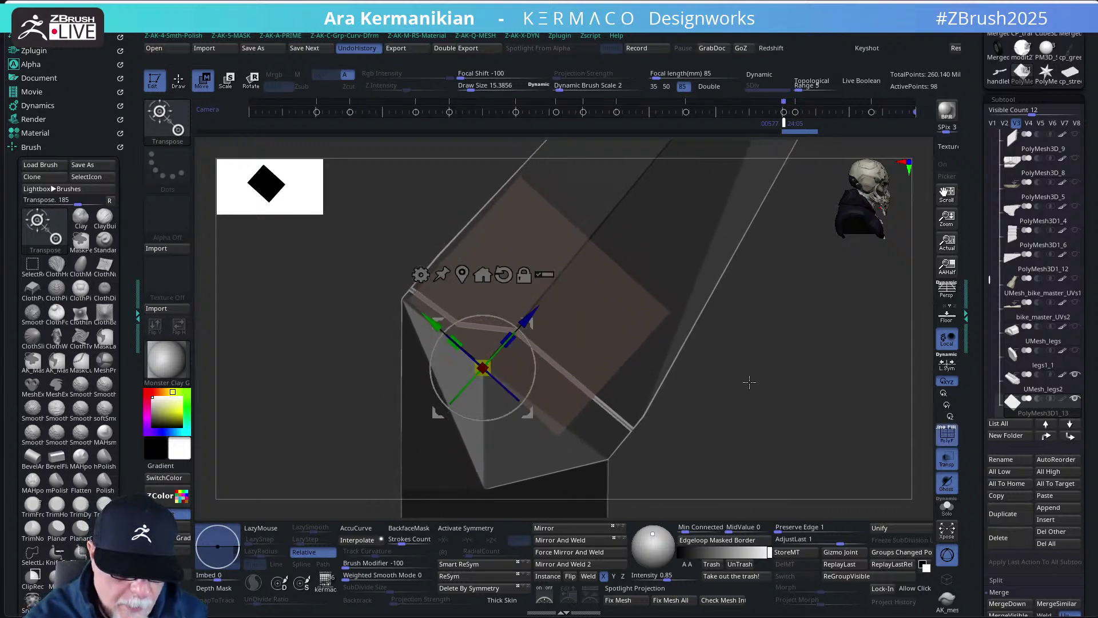
pyautogui.moveTo(793, 432)
pyautogui.keyDown('ctrl'); pyautogui.mouseDown()
pyautogui.moveTo(728, 407)
pyautogui.moveTo(408, 205)
pyautogui.moveTo(610, 272)
pyautogui.moveTo(729, 363)
pyautogui.moveTo(730, 314)
pyautogui.mouseUp(); pyautogui.keyUp('ctrl')
pyautogui.middleClick(732, 309)
pyautogui.middleClick(817, 312)
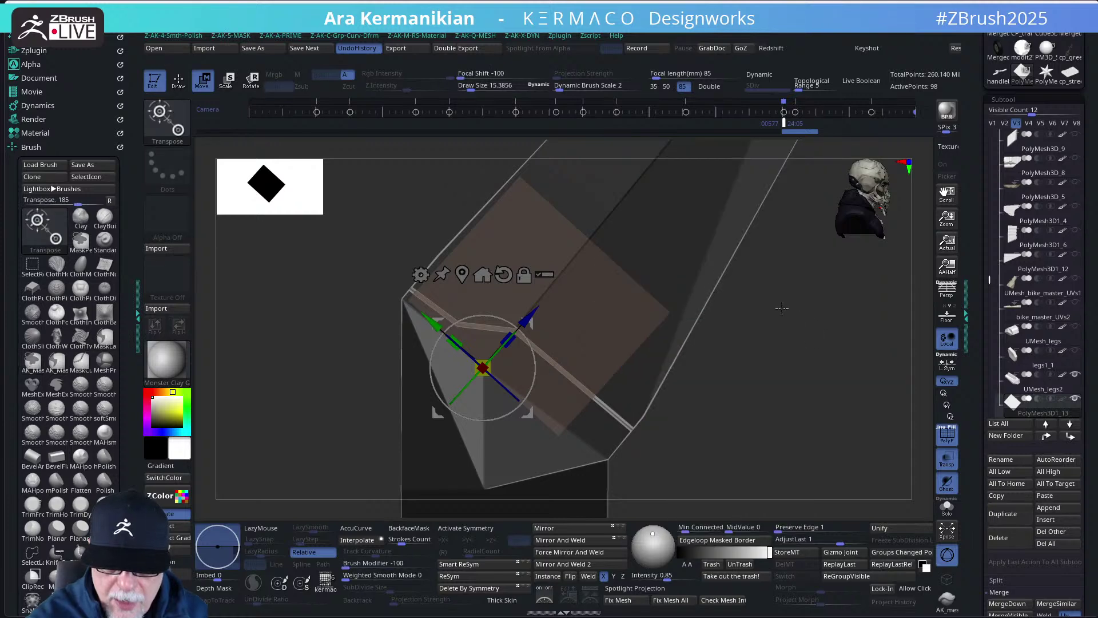
pyautogui.middleClick(787, 308)
pyautogui.click(856, 304)
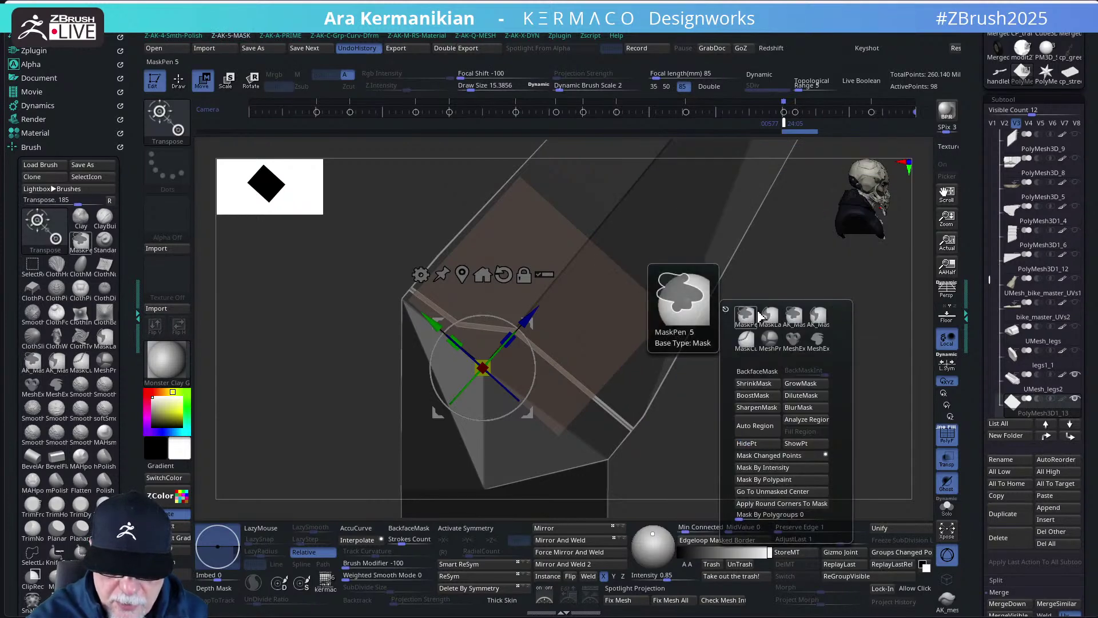
pyautogui.click(796, 315)
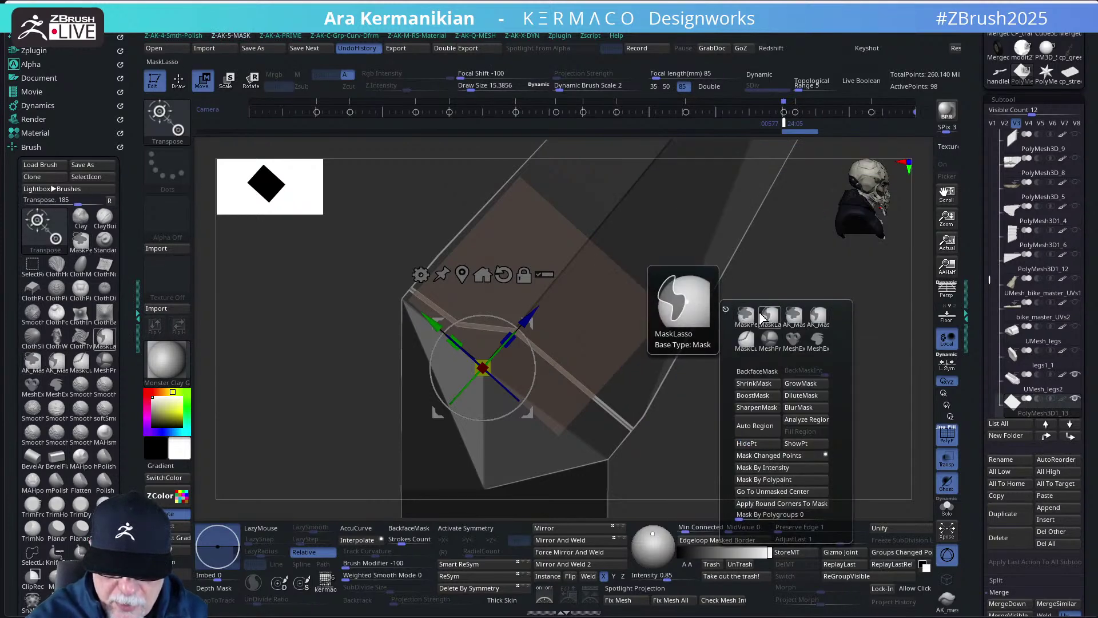
pyautogui.click(775, 312)
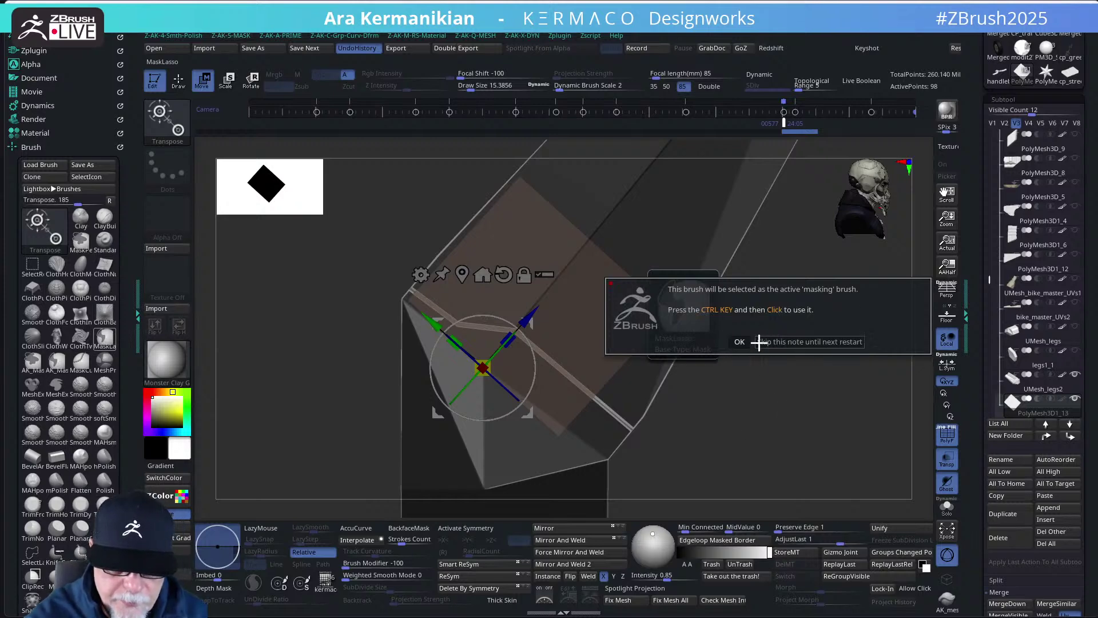
pyautogui.click(790, 342)
pyautogui.moveTo(790, 342)
pyautogui.mouseDown()
pyautogui.moveTo(810, 417)
pyautogui.moveTo(809, 388)
pyautogui.mouseUp()
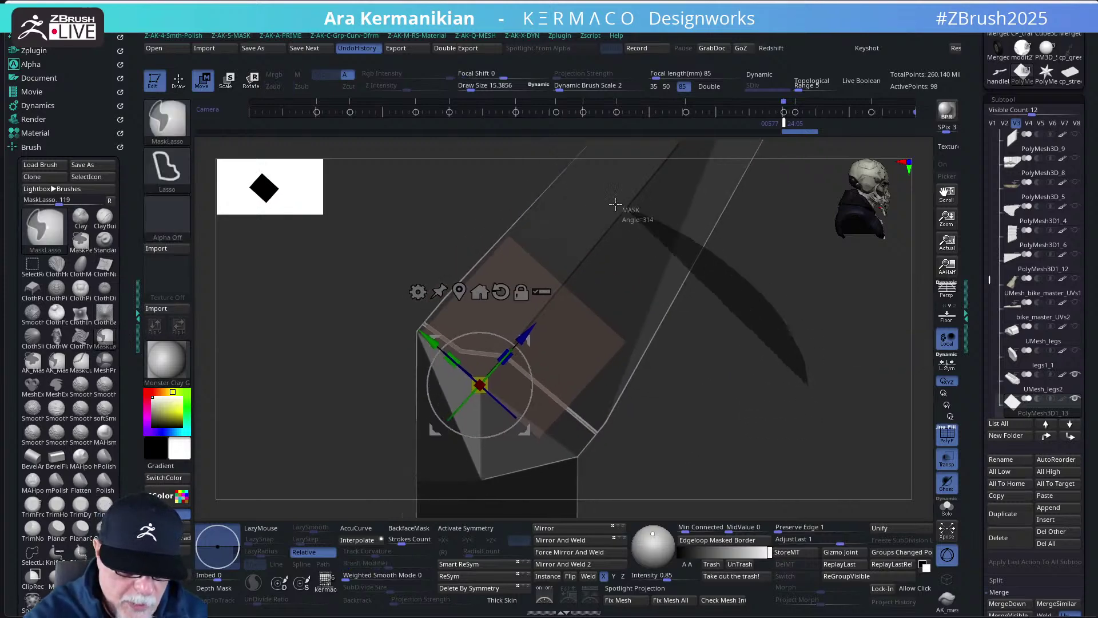
# - Lasso-mask near the block, adjust the pivot, and nudge the block slightly in depth
pyautogui.moveTo(615, 204)
pyautogui.keyDown('ctrl'); pyautogui.mouseDown()
pyautogui.moveTo(427, 194)
pyautogui.moveTo(435, 291)
pyautogui.moveTo(458, 343)
pyautogui.moveTo(515, 388)
pyautogui.moveTo(607, 427)
pyautogui.moveTo(747, 342)
pyautogui.moveTo(750, 362)
pyautogui.mouseUp(); pyautogui.keyUp('ctrl')
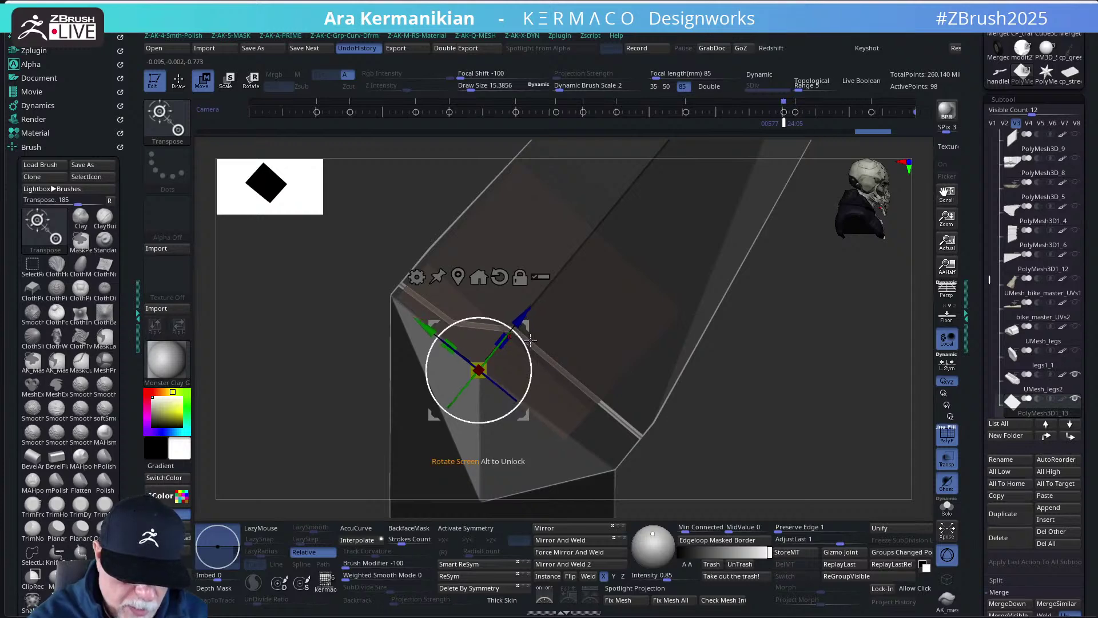
pyautogui.moveTo(531, 340)
pyautogui.mouseDown()
pyautogui.moveTo(530, 374)
pyautogui.moveTo(530, 331)
pyautogui.moveTo(531, 365)
pyautogui.mouseUp()
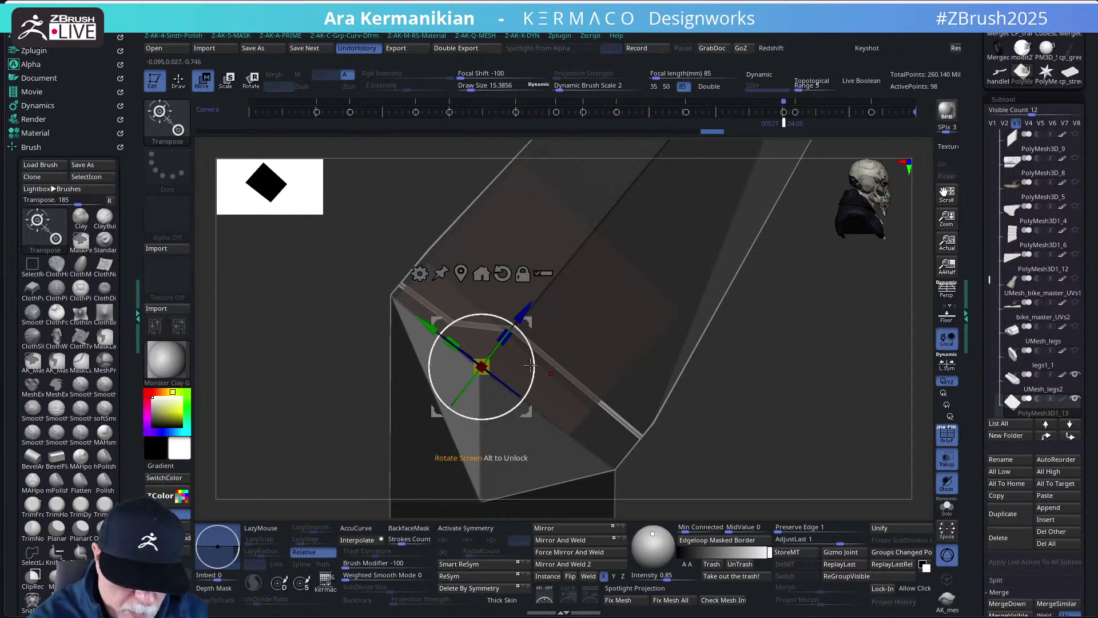
pyautogui.moveTo(523, 316); pyautogui.dragTo(524, 314)
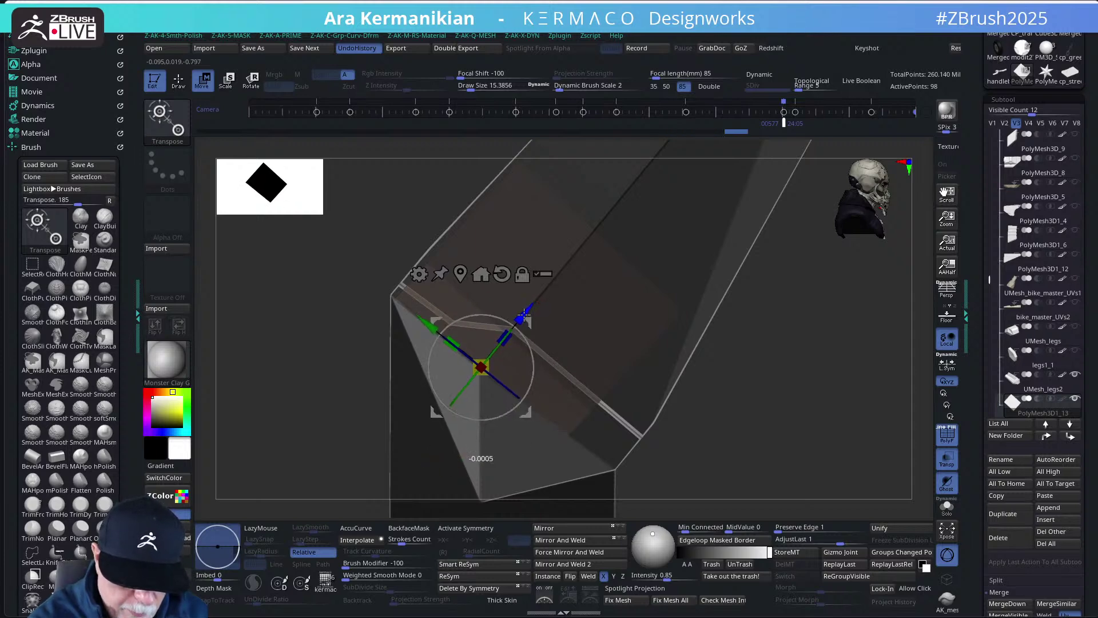
pyautogui.press('q')
# - Mask the block's corner, then move and rotate the unmasked part of the block
pyautogui.moveTo(780, 422)
pyautogui.mouseDown()
pyautogui.moveTo(789, 433)
pyautogui.moveTo(777, 426)
pyautogui.mouseUp()
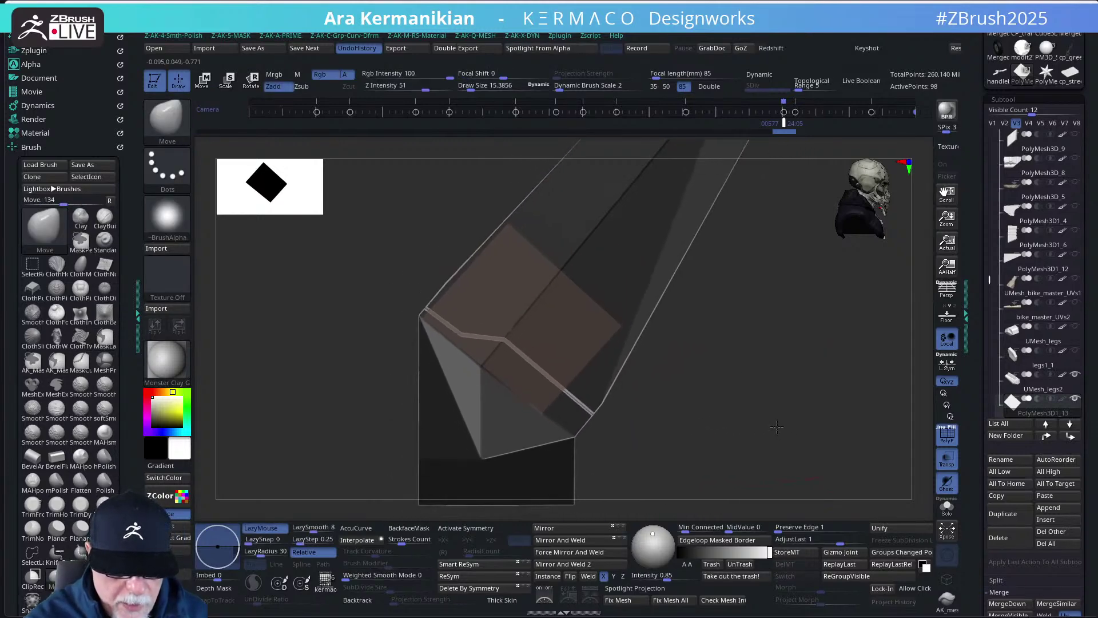
pyautogui.moveTo(319, 224)
pyautogui.keyDown('ctrl'); pyautogui.mouseDown()
pyautogui.moveTo(515, 343)
pyautogui.moveTo(641, 280)
pyautogui.moveTo(623, 222)
pyautogui.mouseUp(); pyautogui.keyUp('ctrl')
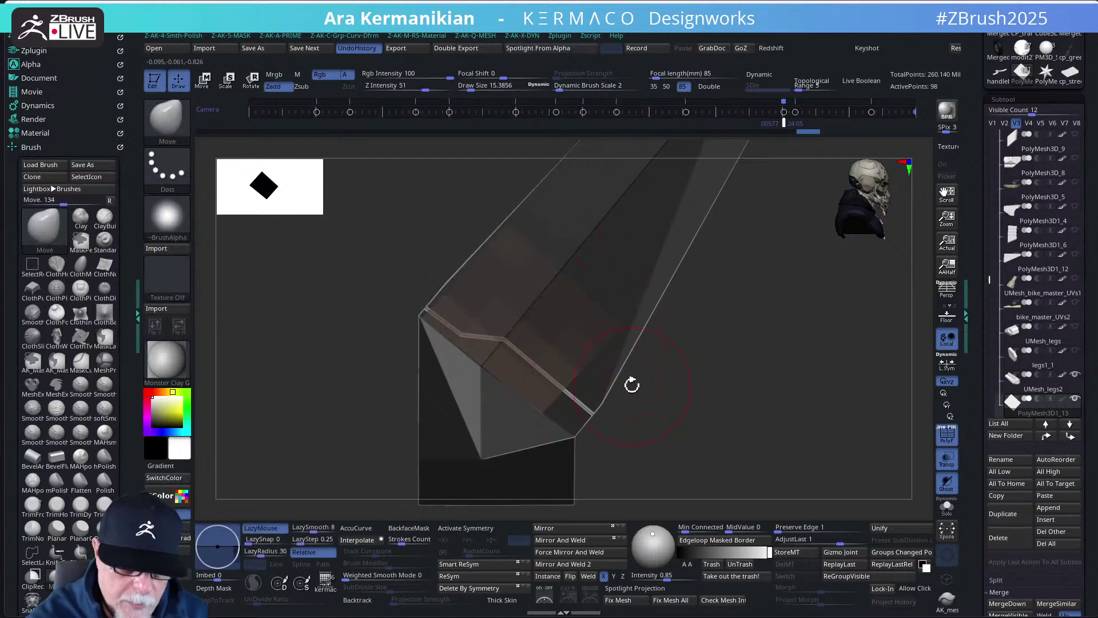
pyautogui.moveTo(517, 318)
pyautogui.keyDown('ctrl'); pyautogui.mouseDown()
pyautogui.moveTo(383, 380)
pyautogui.moveTo(549, 400)
pyautogui.moveTo(578, 238)
pyautogui.mouseUp(); pyautogui.keyUp('ctrl')
pyautogui.press('w')
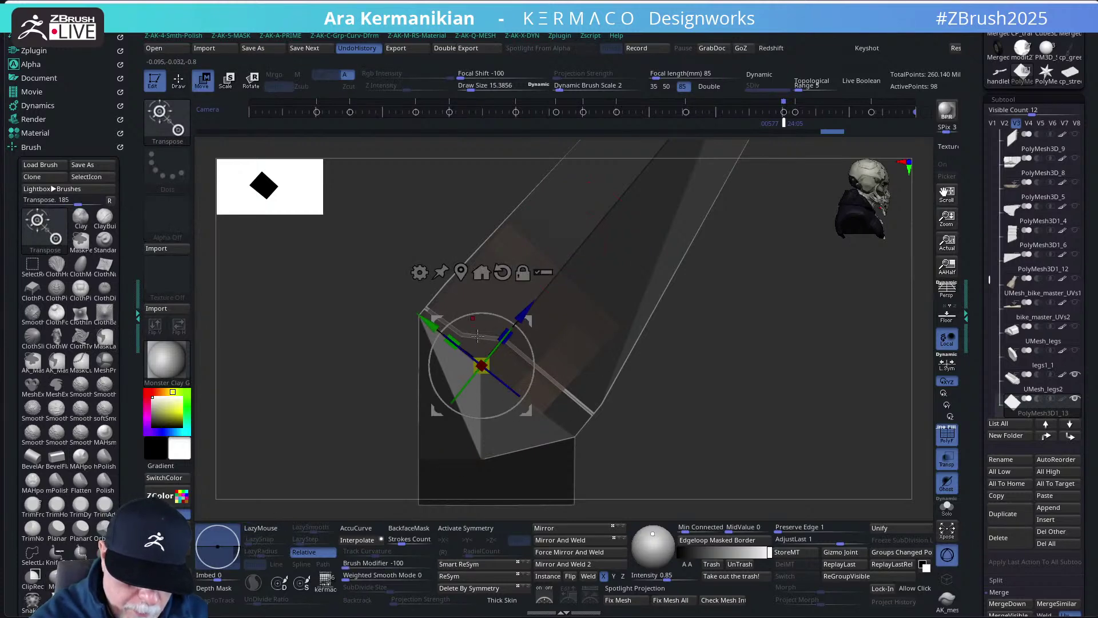
pyautogui.moveTo(433, 324); pyautogui.dragTo(459, 340)
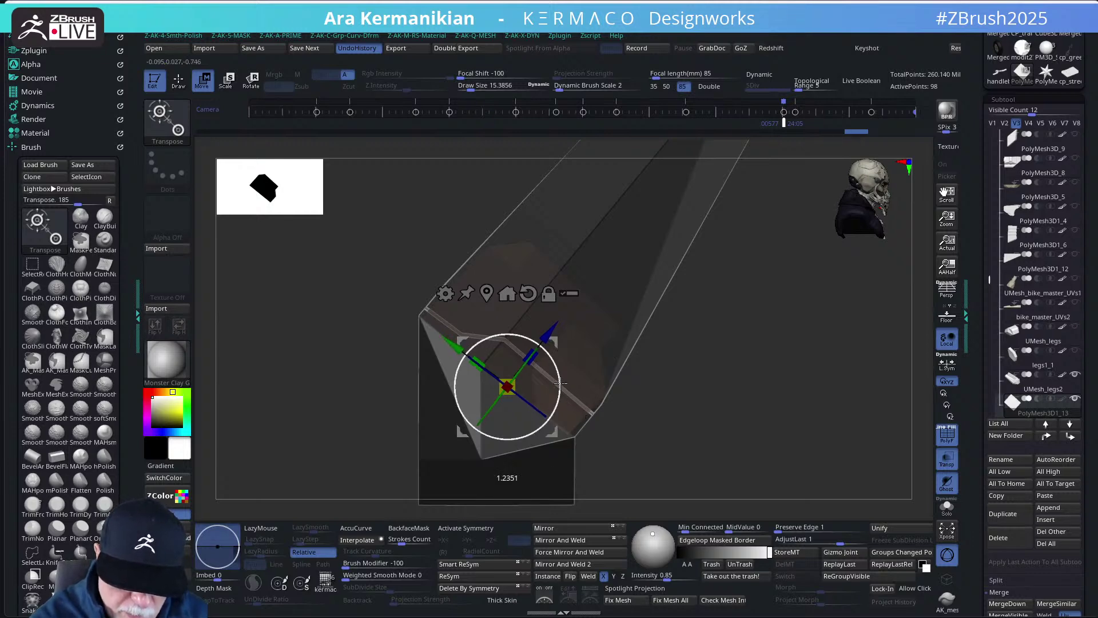
pyautogui.moveTo(561, 382)
pyautogui.mouseDown()
pyautogui.moveTo(756, 370)
pyautogui.moveTo(727, 362)
pyautogui.moveTo(732, 403)
pyautogui.moveTo(752, 366)
pyautogui.moveTo(743, 376)
pyautogui.mouseUp()
# - Clear the mask and realign the Transpose pivot onto the block's top face at its angle
pyautogui.press('ctrl')
pyautogui.keyDown('ctrl'); pyautogui.moveTo(664, 356); pyautogui.dragTo(593, 353); pyautogui.keyUp('ctrl')
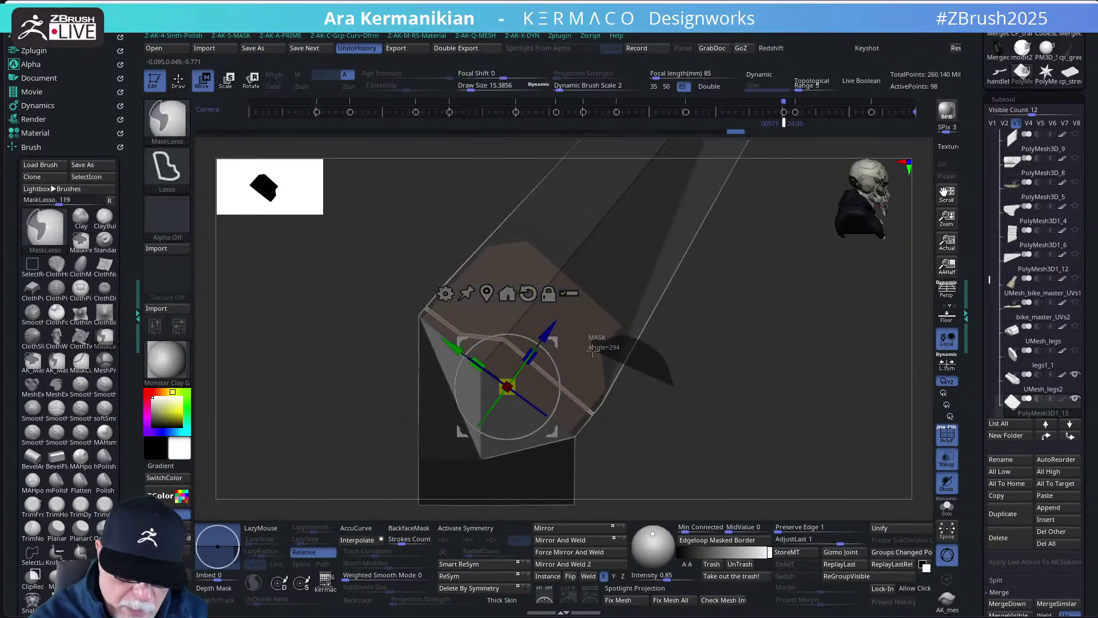
pyautogui.moveTo(669, 362)
pyautogui.keyDown('ctrl'); pyautogui.mouseDown()
pyautogui.moveTo(596, 338)
pyautogui.moveTo(705, 331)
pyautogui.moveTo(725, 316)
pyautogui.moveTo(682, 354)
pyautogui.mouseUp(); pyautogui.keyUp('ctrl')
pyautogui.press('ctrl')
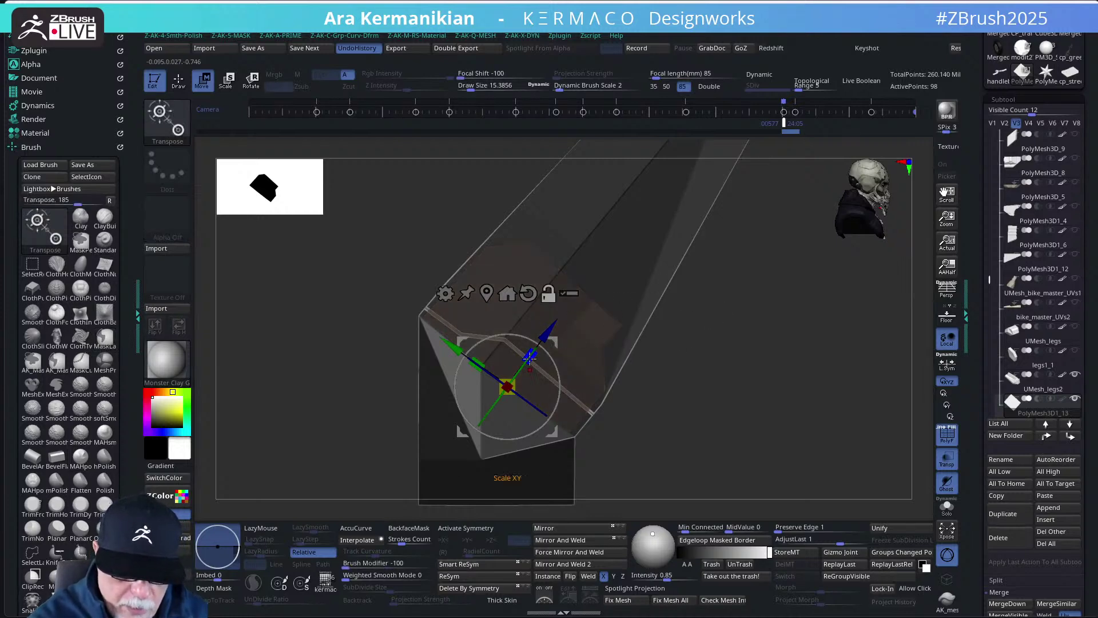
pyautogui.moveTo(530, 357); pyautogui.dragTo(621, 279)
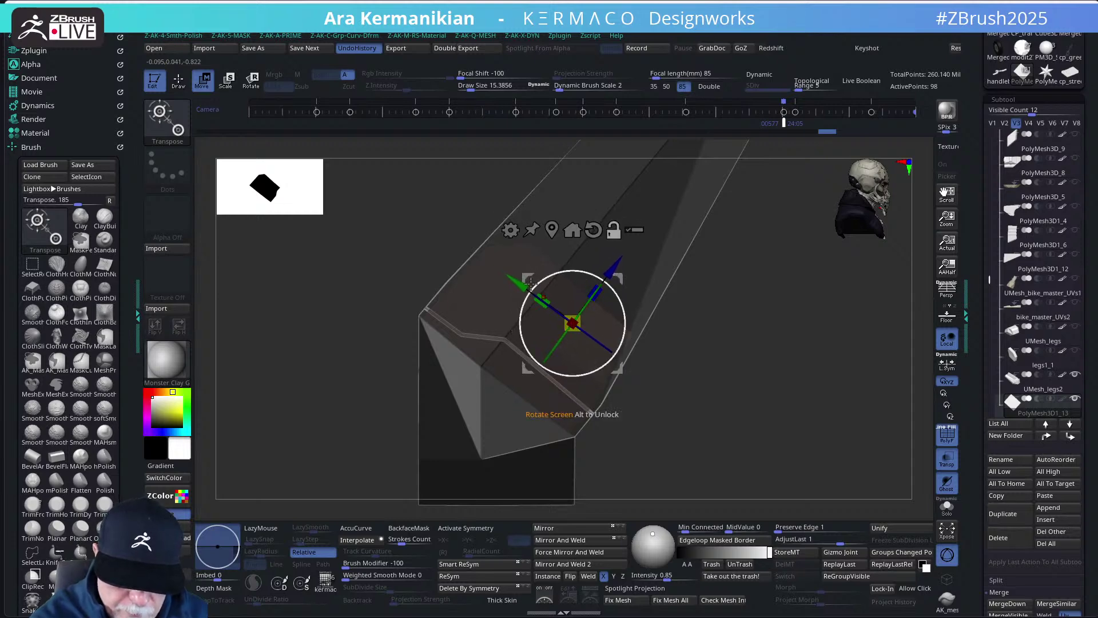
pyautogui.moveTo(531, 284); pyautogui.dragTo(576, 298)
pyautogui.moveTo(666, 359); pyautogui.dragTo(668, 339)
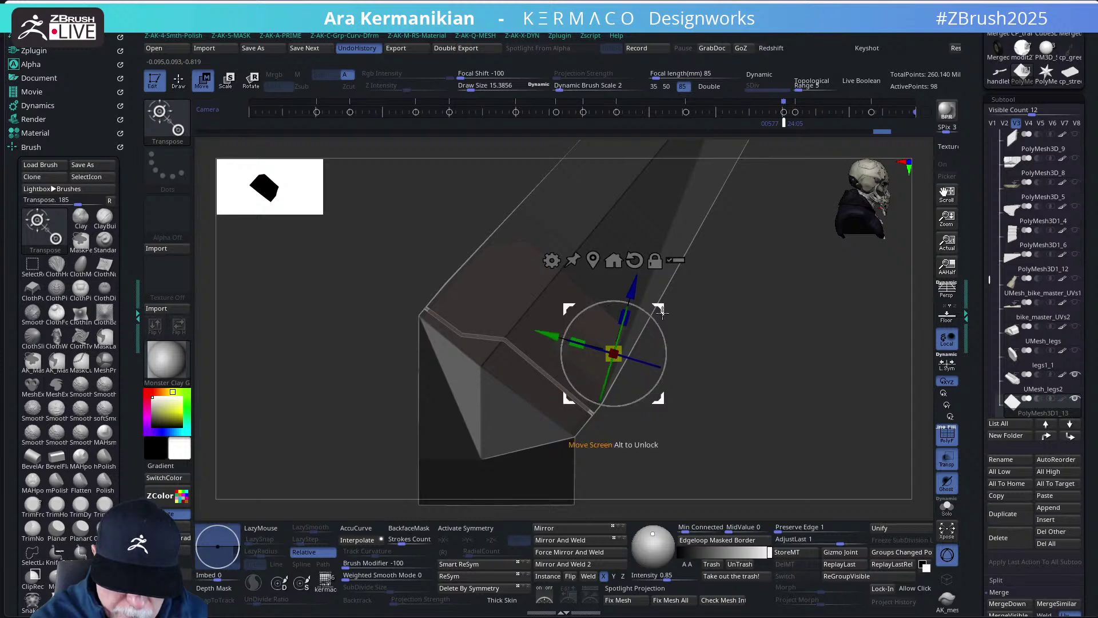
pyautogui.moveTo(660, 312); pyautogui.dragTo(662, 307)
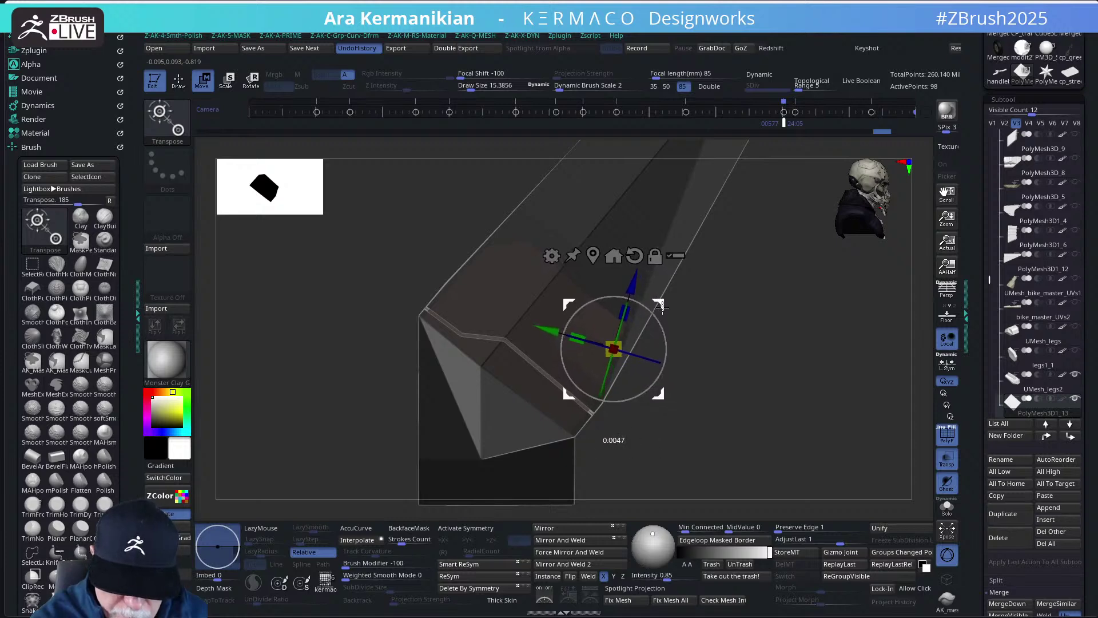
pyautogui.press('q')
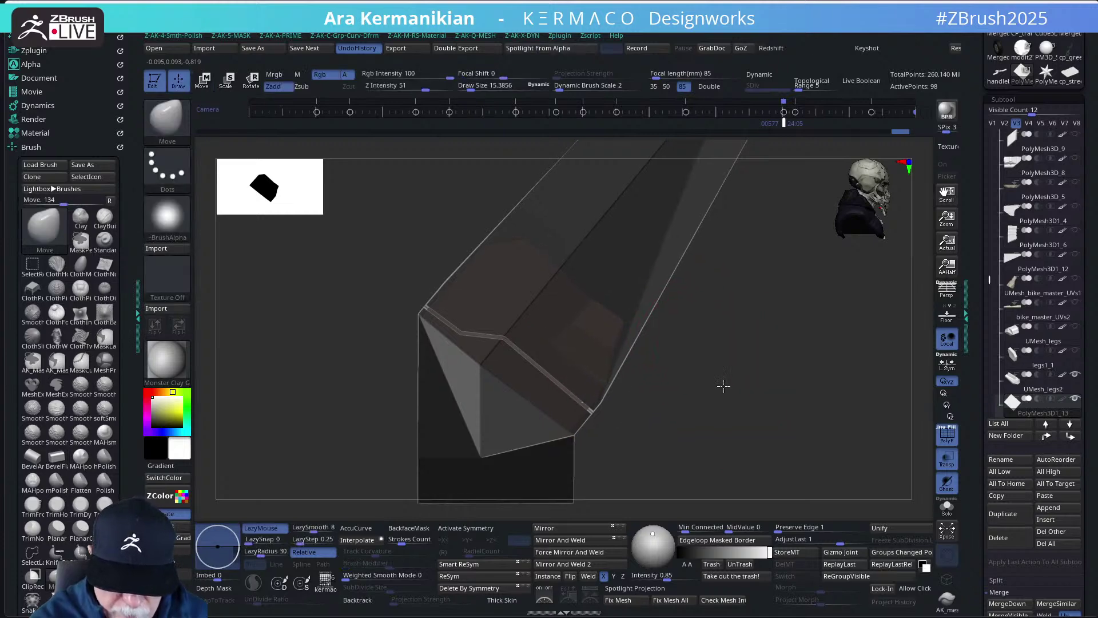
pyautogui.press('w')
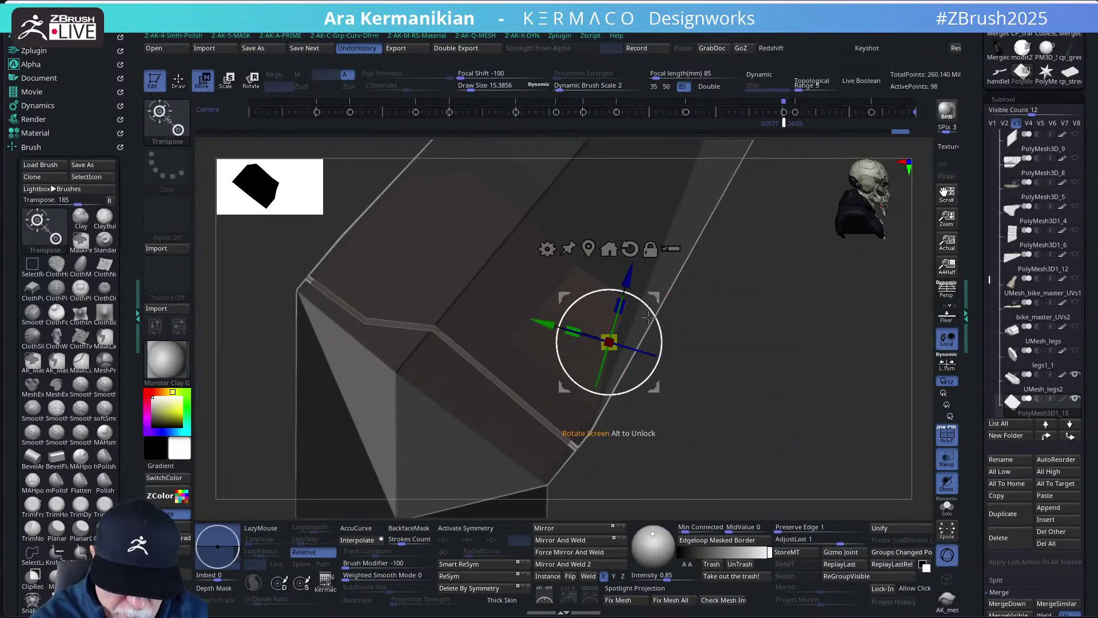
# - Nudge the unmasked faces up-left, then remask the lower faces of the piece
pyautogui.moveTo(654, 297); pyautogui.dragTo(655, 296)
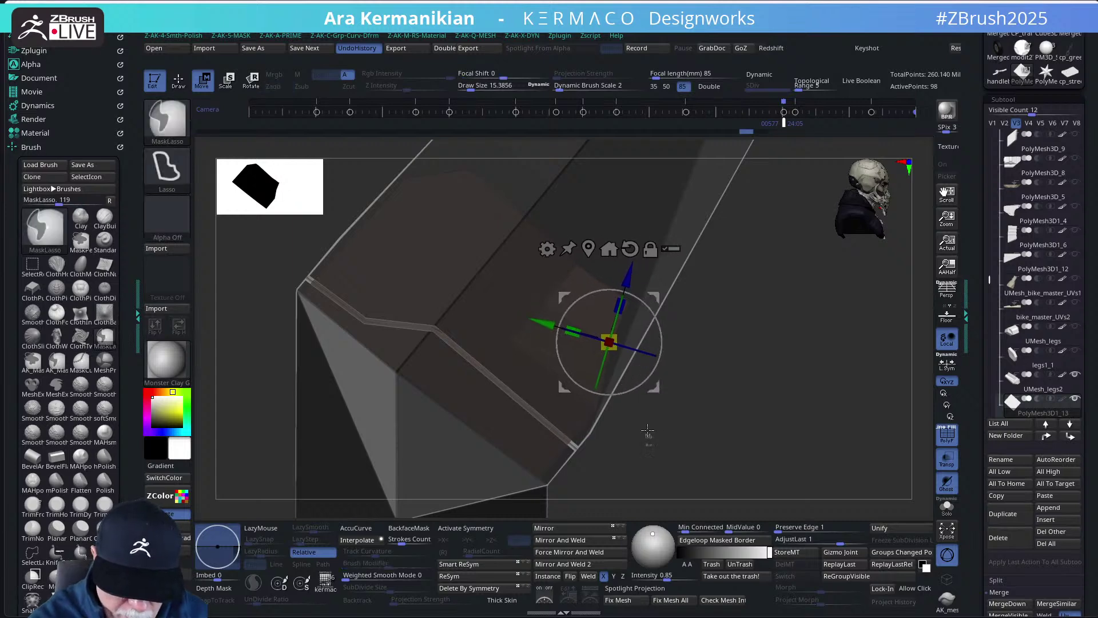
pyautogui.moveTo(650, 435)
pyautogui.keyDown('ctrl'); pyautogui.mouseDown()
pyautogui.moveTo(583, 406)
pyautogui.moveTo(609, 427)
pyautogui.mouseUp(); pyautogui.keyUp('ctrl')
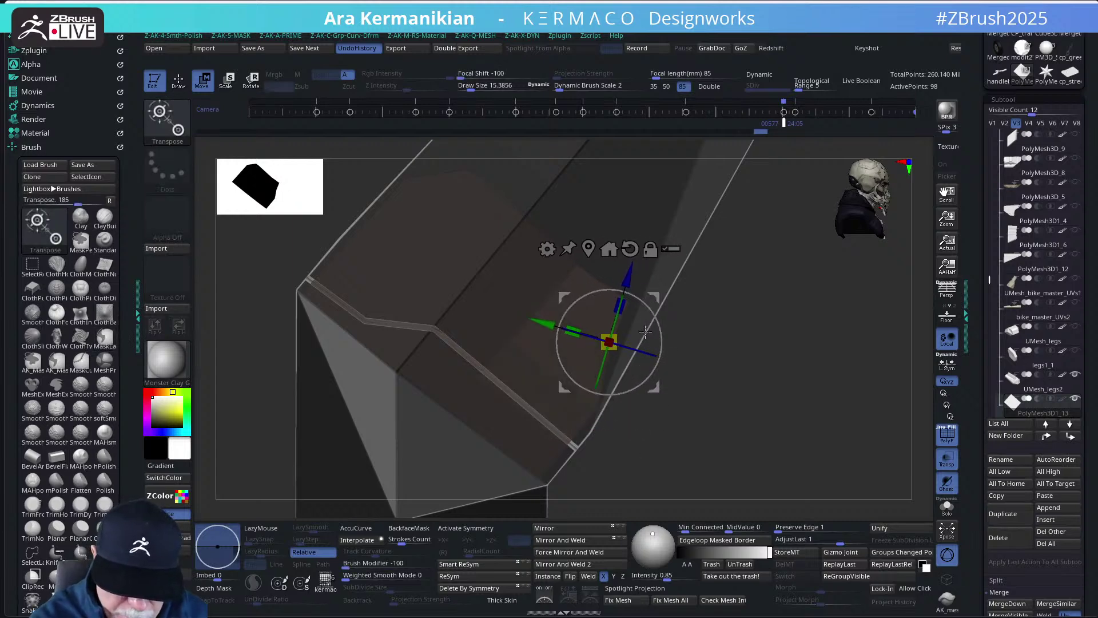
pyautogui.moveTo(655, 297); pyautogui.dragTo(653, 294)
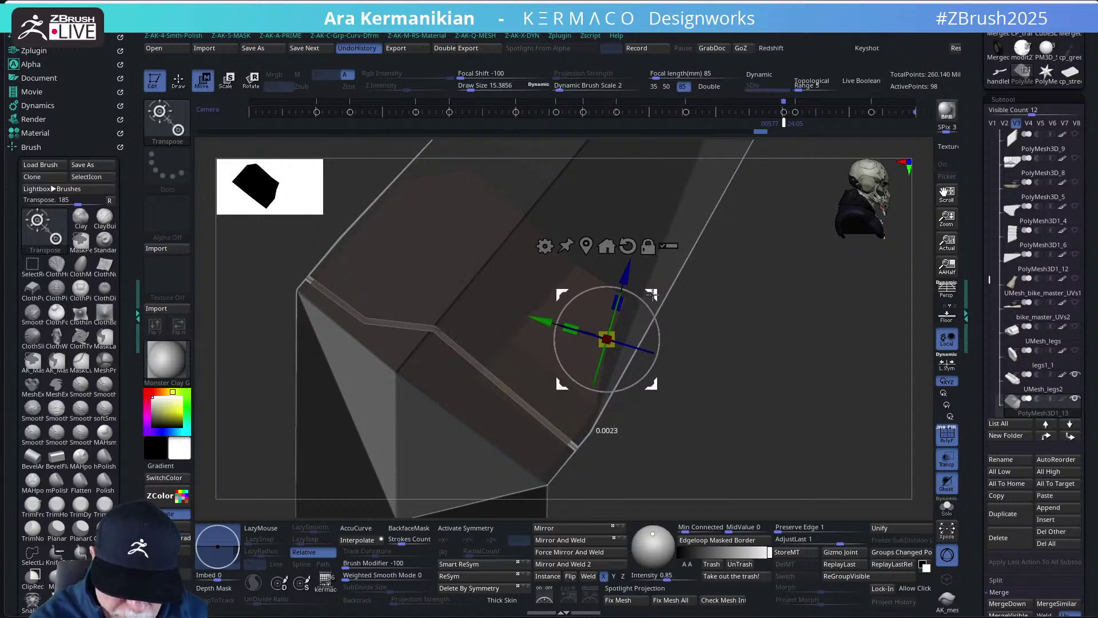
pyautogui.keyDown('ctrl'); pyautogui.click(756, 360); pyautogui.keyUp('ctrl')
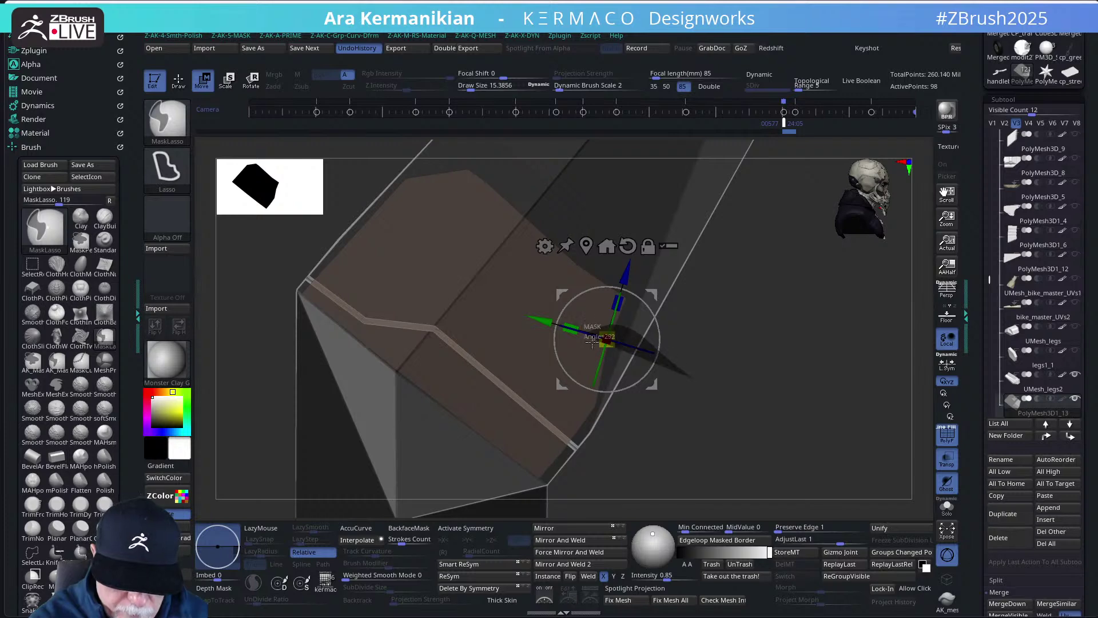
pyautogui.keyDown('ctrl'); pyautogui.moveTo(593, 342); pyautogui.dragTo(689, 381); pyautogui.keyUp('ctrl')
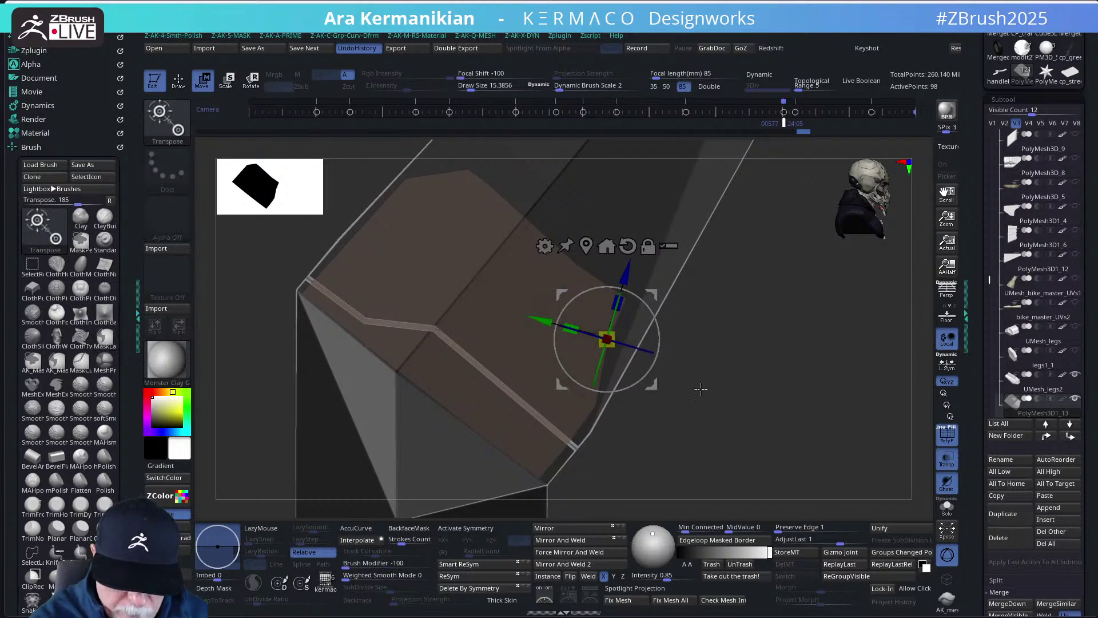
# - Shift the unmasked faces right, rotate them about six degrees, then clear and invert the mask
pyautogui.moveTo(595, 337)
pyautogui.keyDown('ctrl'); pyautogui.mouseDown()
pyautogui.moveTo(698, 382)
pyautogui.moveTo(667, 387)
pyautogui.mouseUp(); pyautogui.keyUp('ctrl')
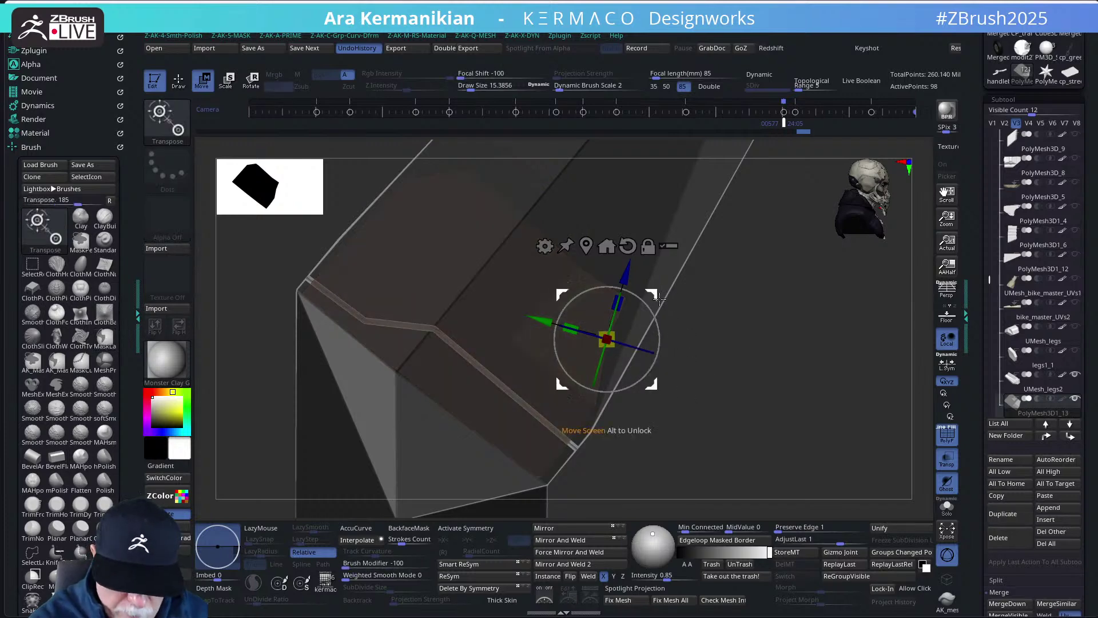
pyautogui.moveTo(652, 295); pyautogui.dragTo(664, 296)
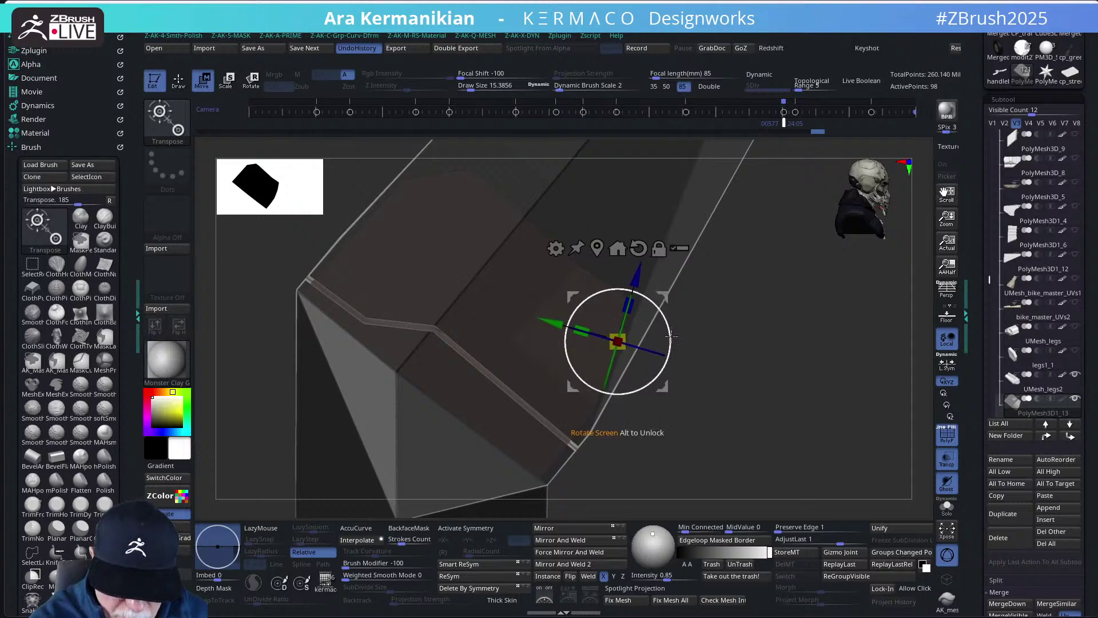
pyautogui.moveTo(672, 345); pyautogui.dragTo(672, 351)
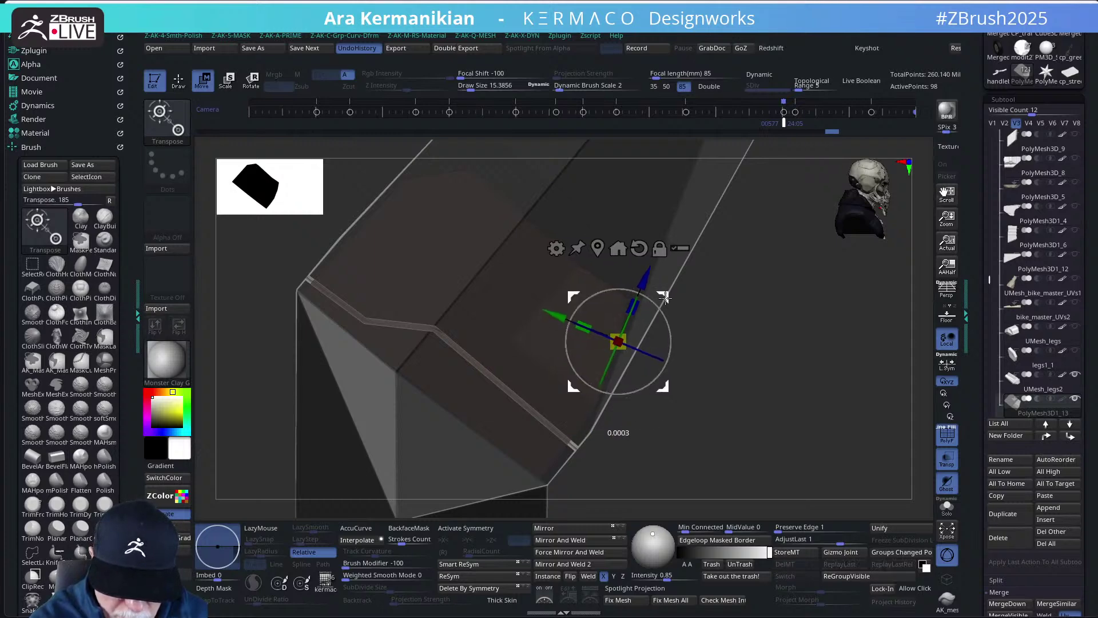
pyautogui.moveTo(665, 297)
pyautogui.mouseDown()
pyautogui.moveTo(615, 273)
pyautogui.moveTo(681, 311)
pyautogui.moveTo(693, 307)
pyautogui.moveTo(678, 299)
pyautogui.mouseUp()
pyautogui.keyDown('ctrl'); pyautogui.click(705, 349); pyautogui.keyUp('ctrl')
pyautogui.keyDown('ctrl'); pyautogui.click(726, 335); pyautogui.keyUp('ctrl')
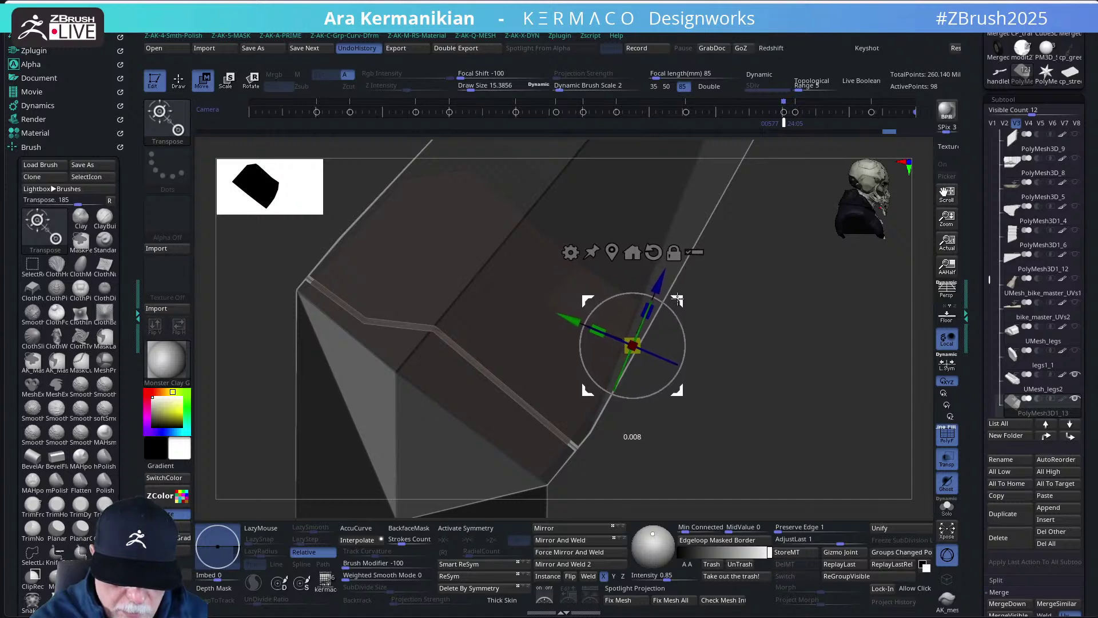
pyautogui.press('q')
pyautogui.moveTo(775, 351)
pyautogui.mouseDown()
pyautogui.moveTo(787, 361)
pyautogui.moveTo(736, 372)
pyautogui.moveTo(797, 392)
pyautogui.moveTo(763, 419)
pyautogui.moveTo(814, 326)
pyautogui.moveTo(816, 388)
pyautogui.mouseUp()
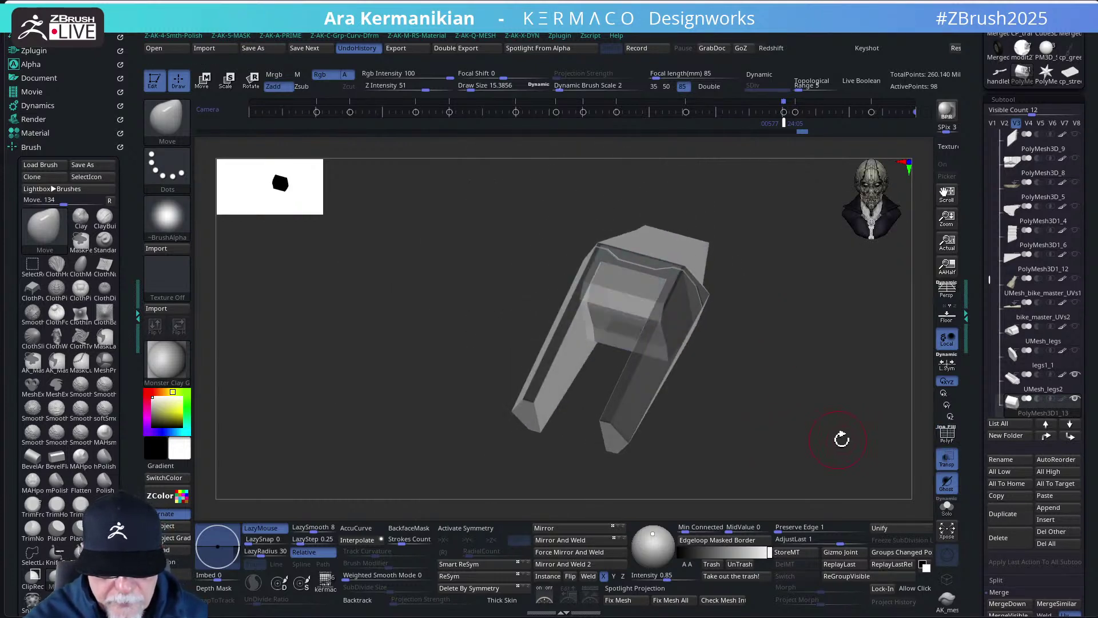
# - Make the model solid, show every bike part, then solo the active block piece
pyautogui.keyDown('alt'); pyautogui.moveTo(842, 439); pyautogui.dragTo(809, 417); pyautogui.keyUp('alt')
pyautogui.hotkey('shift', 't')
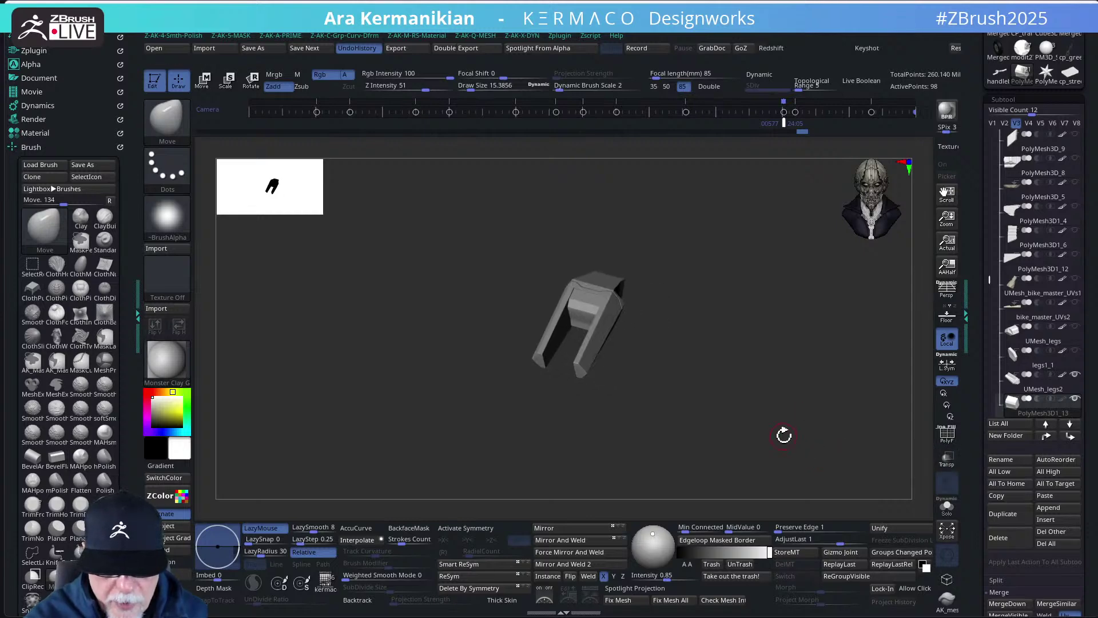
pyautogui.click(992, 123)
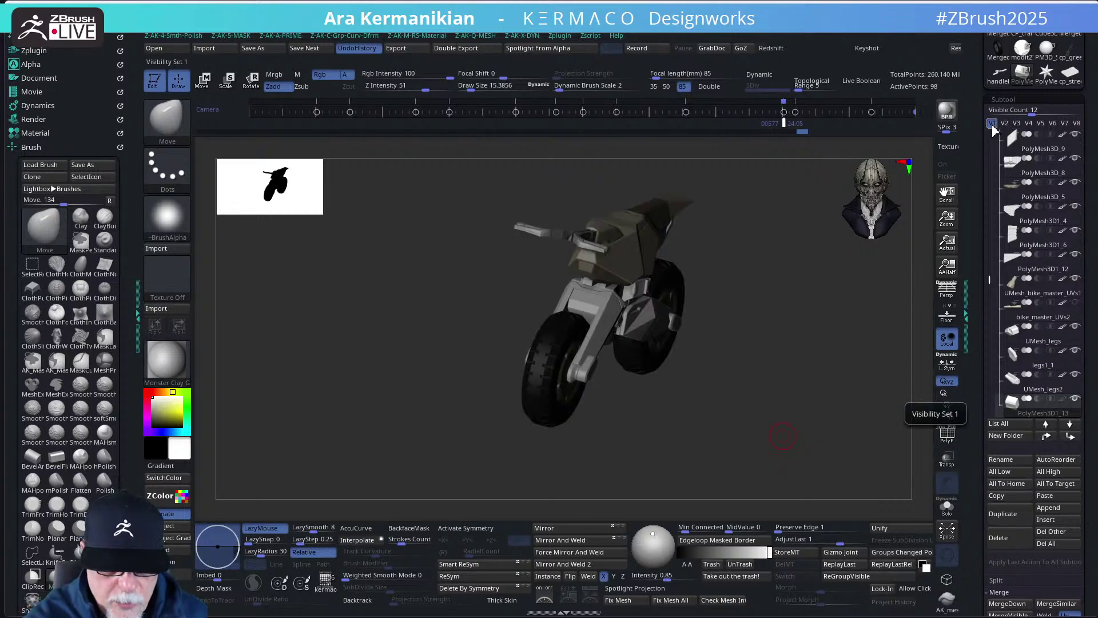
pyautogui.moveTo(726, 395); pyautogui.dragTo(640, 417)
pyautogui.hotkey('ctrl', 'shift', 's')
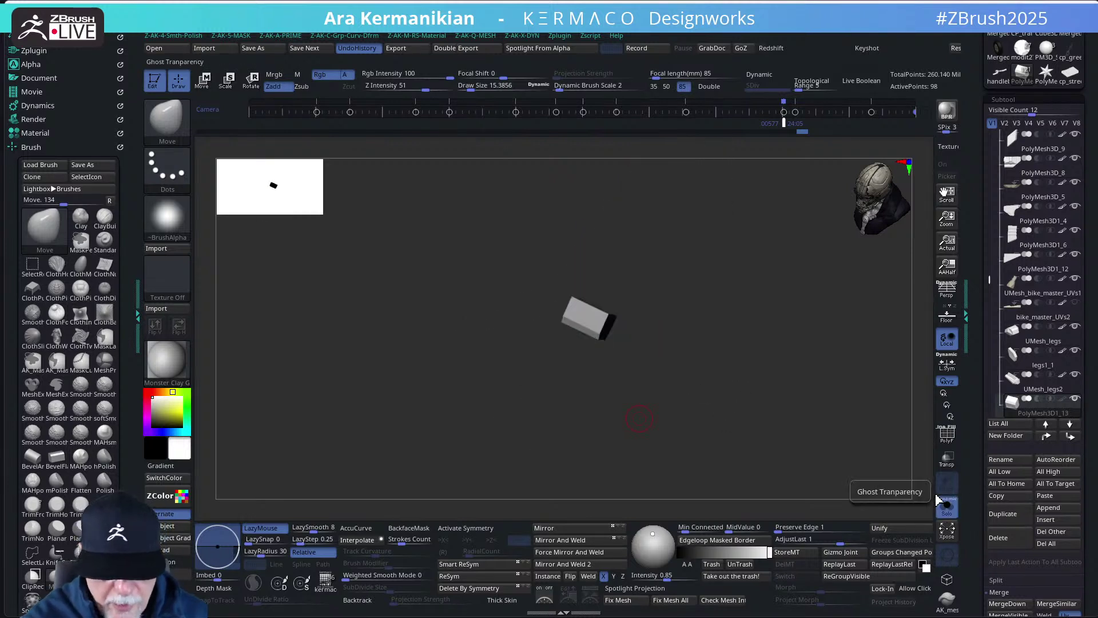
pyautogui.moveTo(702, 359); pyautogui.dragTo(624, 346)
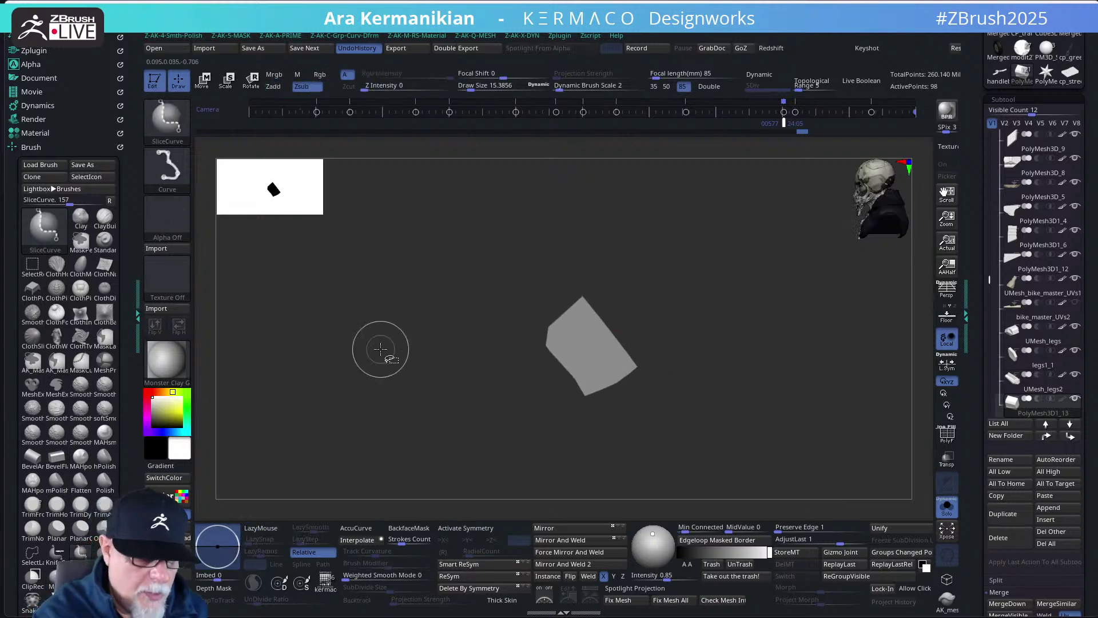
# - Unsolo and turn on Transp, slice the block's edge with a ClipCurve line, and enable PolyF
pyautogui.keyDown('ctrl'); pyautogui.keyDown('shift'); pyautogui.click(167, 120); pyautogui.keyUp('shift'); pyautogui.keyUp('ctrl')
pyautogui.click(237, 124)
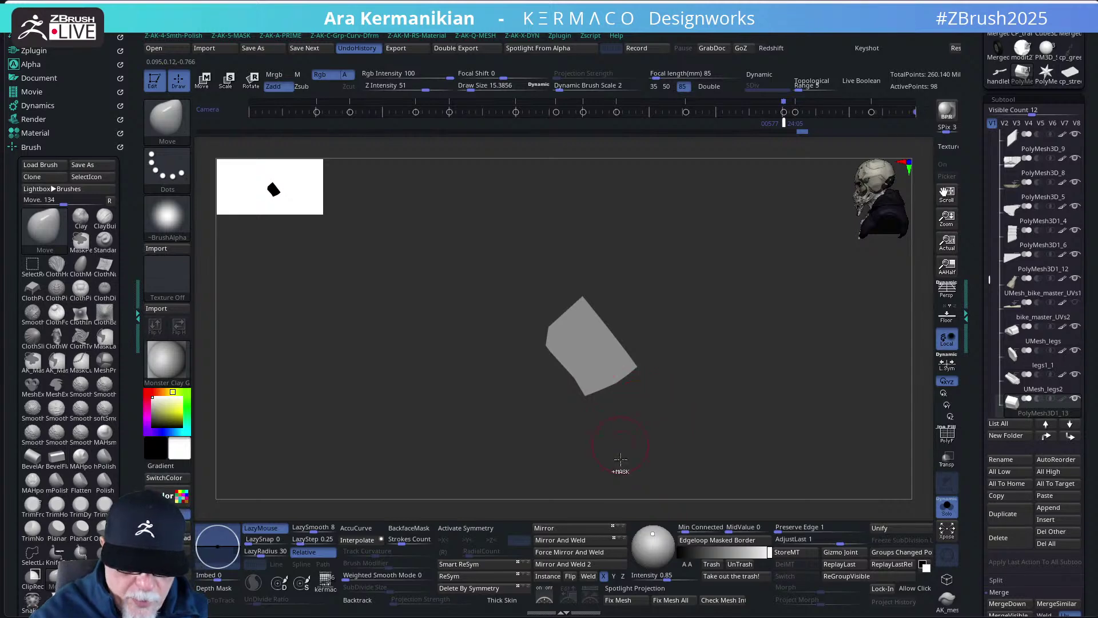
pyautogui.click(947, 507)
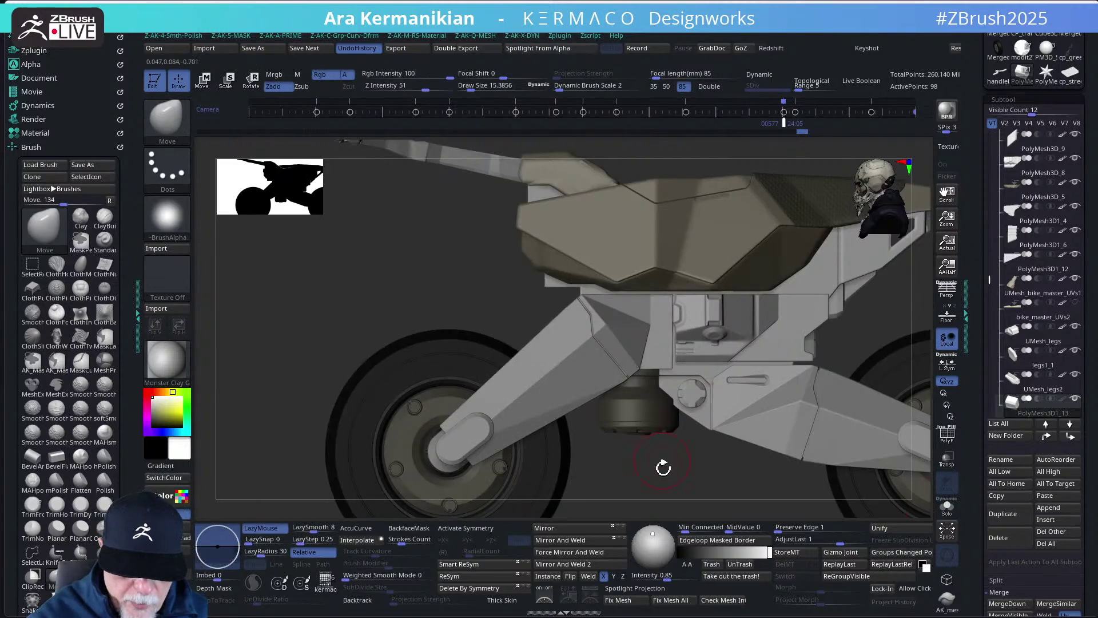
pyautogui.click(947, 459)
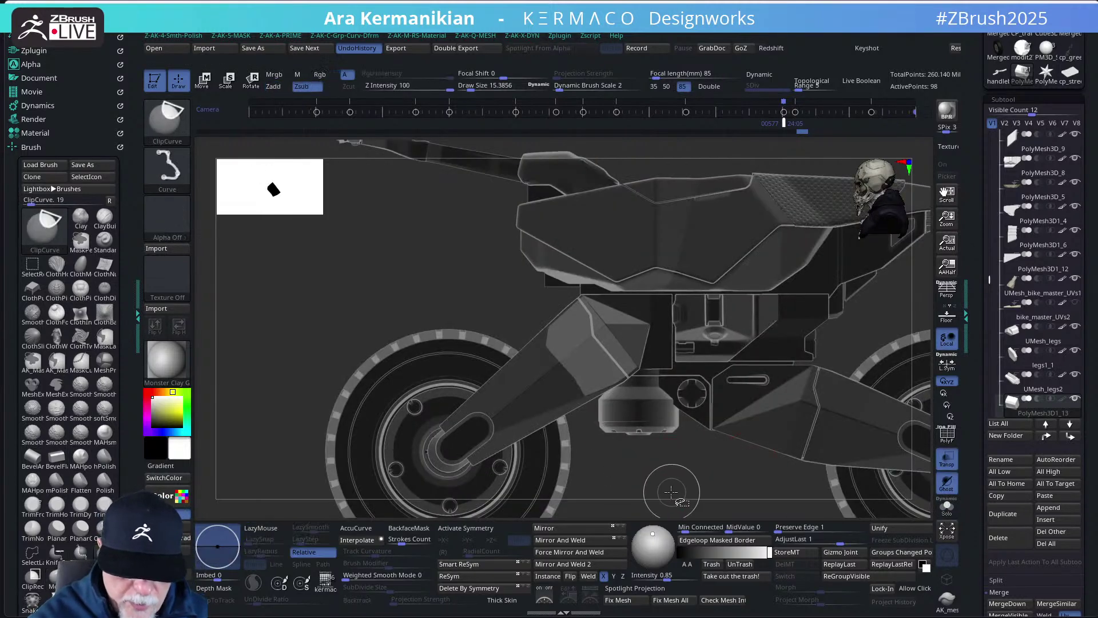
pyautogui.moveTo(666, 489)
pyautogui.keyDown('ctrl'); pyautogui.keyDown('shift'); pyautogui.mouseDown()
pyautogui.moveTo(478, 276)
pyautogui.moveTo(456, 226)
pyautogui.mouseUp(); pyautogui.keyUp('shift'); pyautogui.keyUp('ctrl')
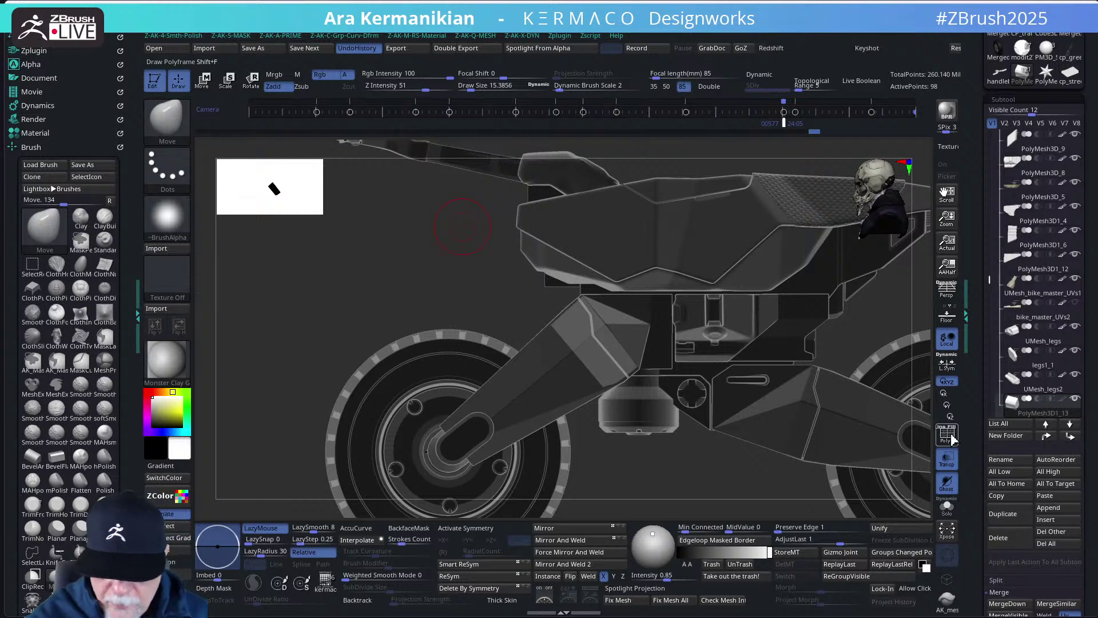
pyautogui.click(950, 438)
# - Undo the last clip cut and delete an edge loop from the block with ZModeler's Edge Delete
pyautogui.keyDown('alt'); pyautogui.moveTo(678, 475); pyautogui.dragTo(729, 498); pyautogui.keyUp('alt')
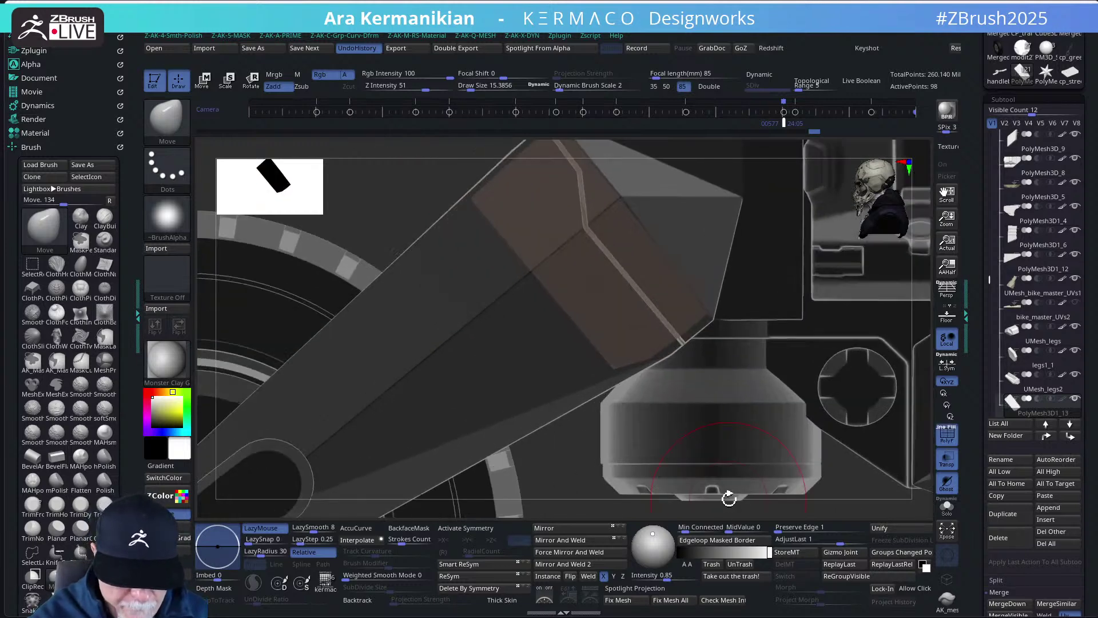
pyautogui.hotkey('ctrl', 'z')
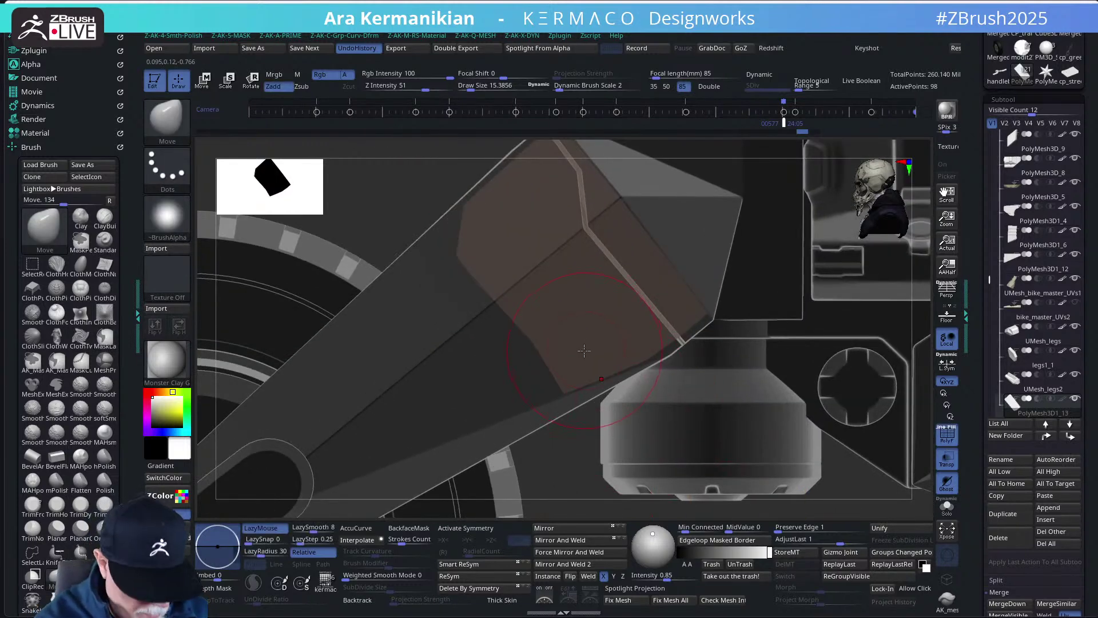
pyautogui.press('b')
pyautogui.press('z')
pyautogui.press('m')
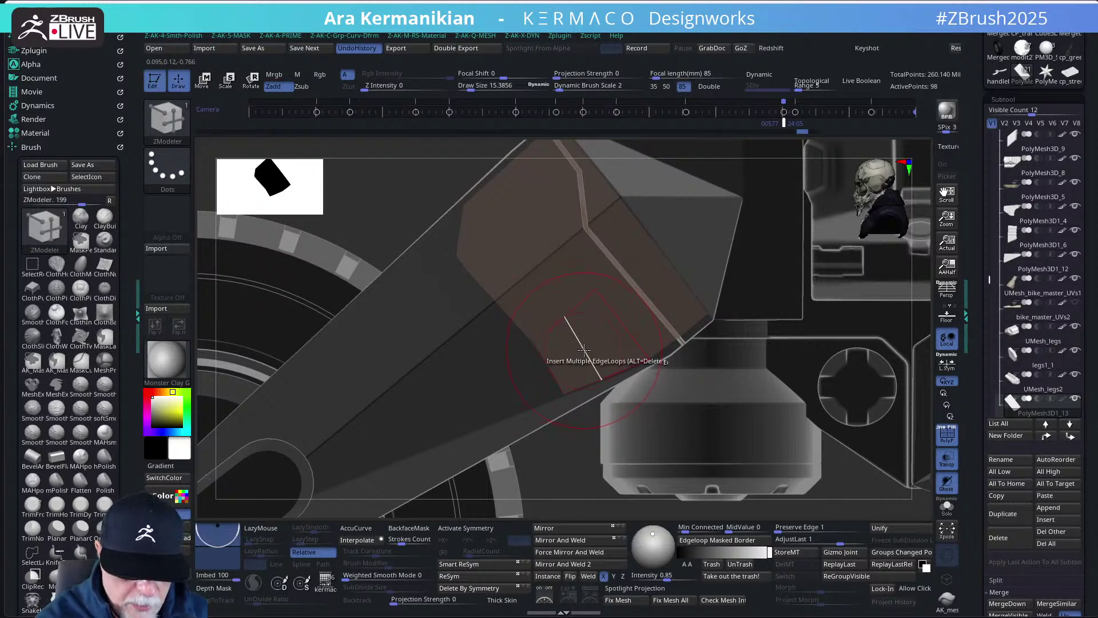
pyautogui.press('space')
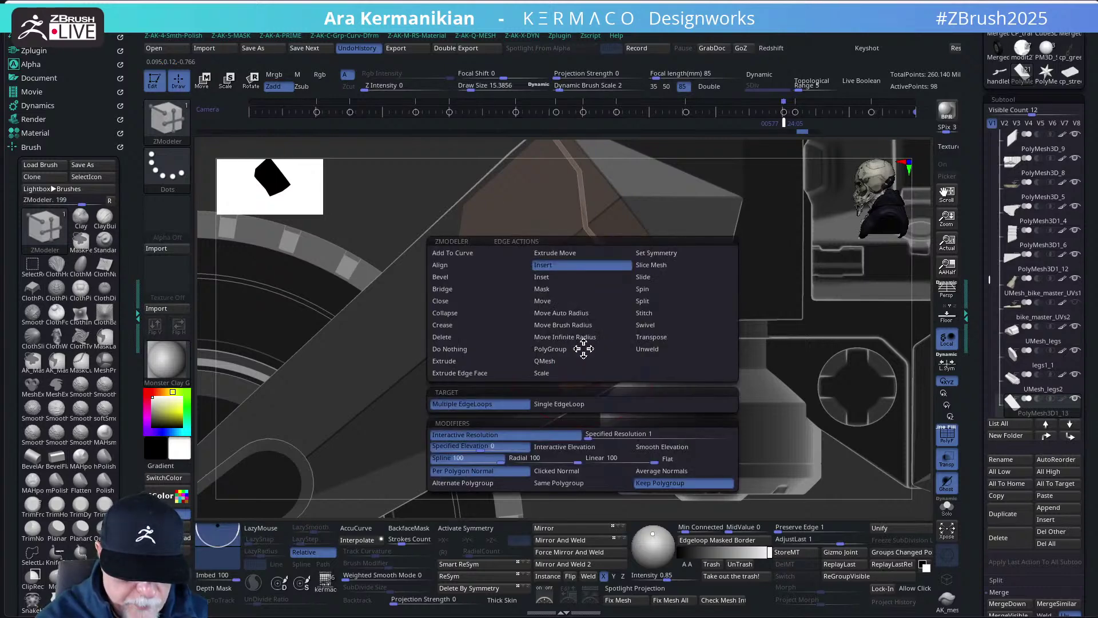
pyautogui.keyDown('alt'); pyautogui.click(584, 348); pyautogui.keyUp('alt')
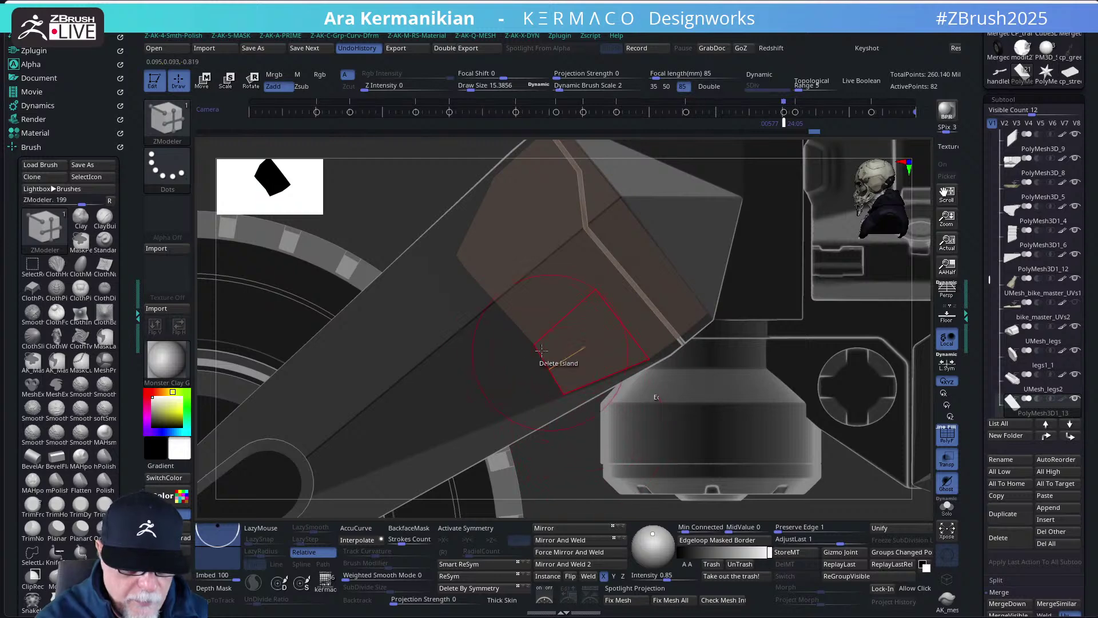
# - Clip the block's lower end straight and mask one side of it along a line
pyautogui.moveTo(583, 455); pyautogui.dragTo(569, 453)
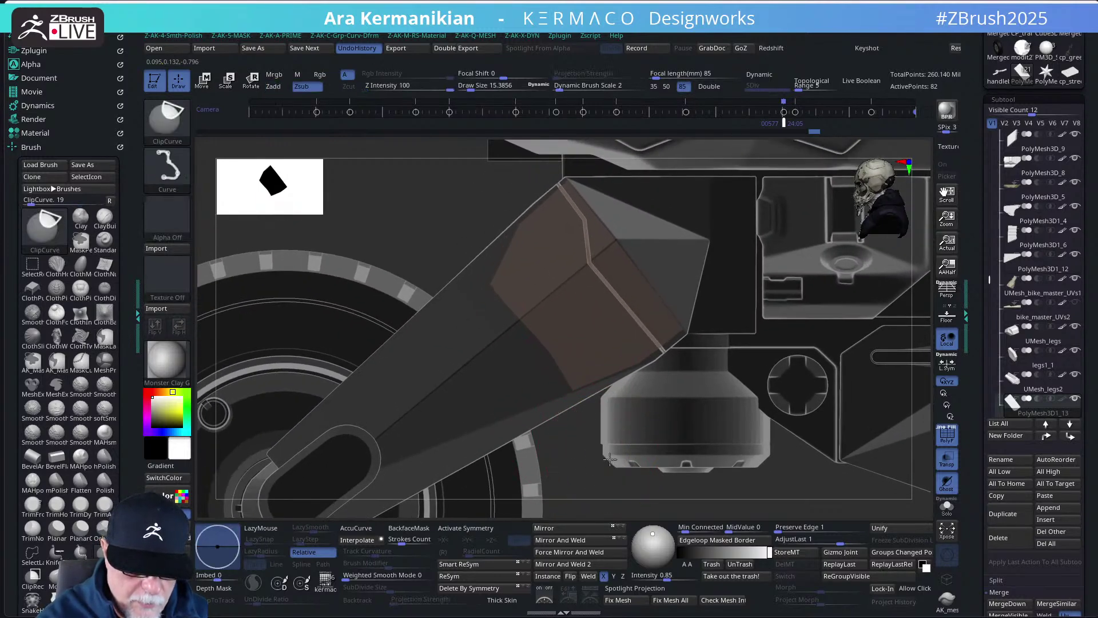
pyautogui.moveTo(636, 438)
pyautogui.keyDown('ctrl'); pyautogui.keyDown('shift'); pyautogui.mouseDown()
pyautogui.moveTo(401, 188)
pyautogui.moveTo(392, 194)
pyautogui.moveTo(421, 172)
pyautogui.mouseUp(); pyautogui.keyUp('shift'); pyautogui.keyUp('ctrl')
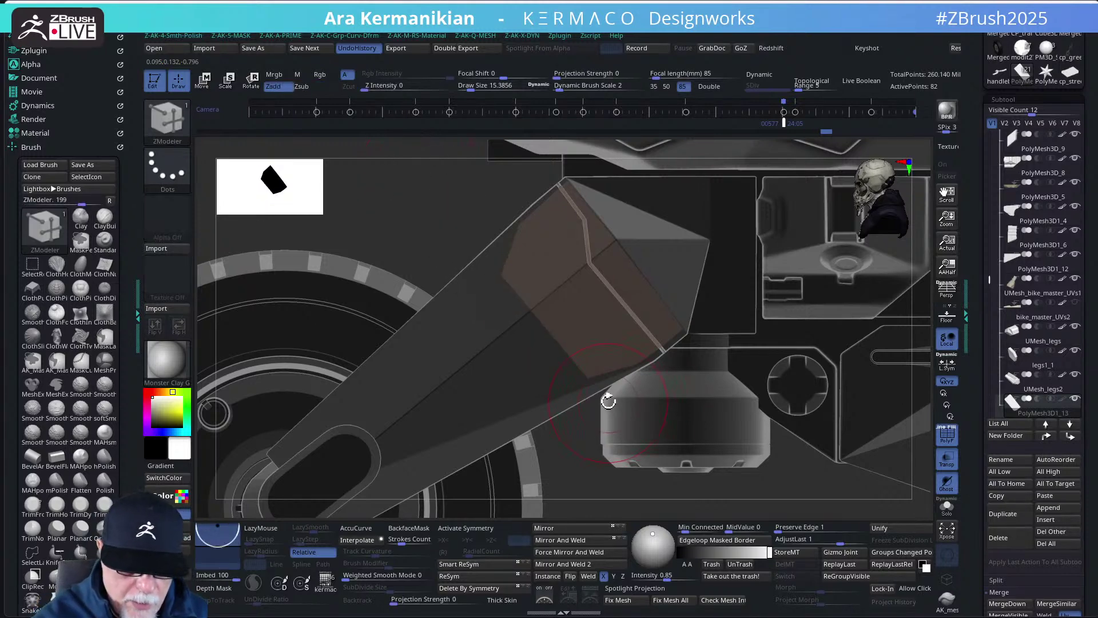
pyautogui.moveTo(497, 192)
pyautogui.keyDown('ctrl'); pyautogui.mouseDown()
pyautogui.moveTo(658, 366)
pyautogui.moveTo(692, 440)
pyautogui.moveTo(506, 172)
pyautogui.moveTo(701, 197)
pyautogui.mouseUp(); pyautogui.keyUp('ctrl')
# - Reset the Transpose gizmo, rotate it about 42° to match the fork arm, and move it along Y
pyautogui.press('w')
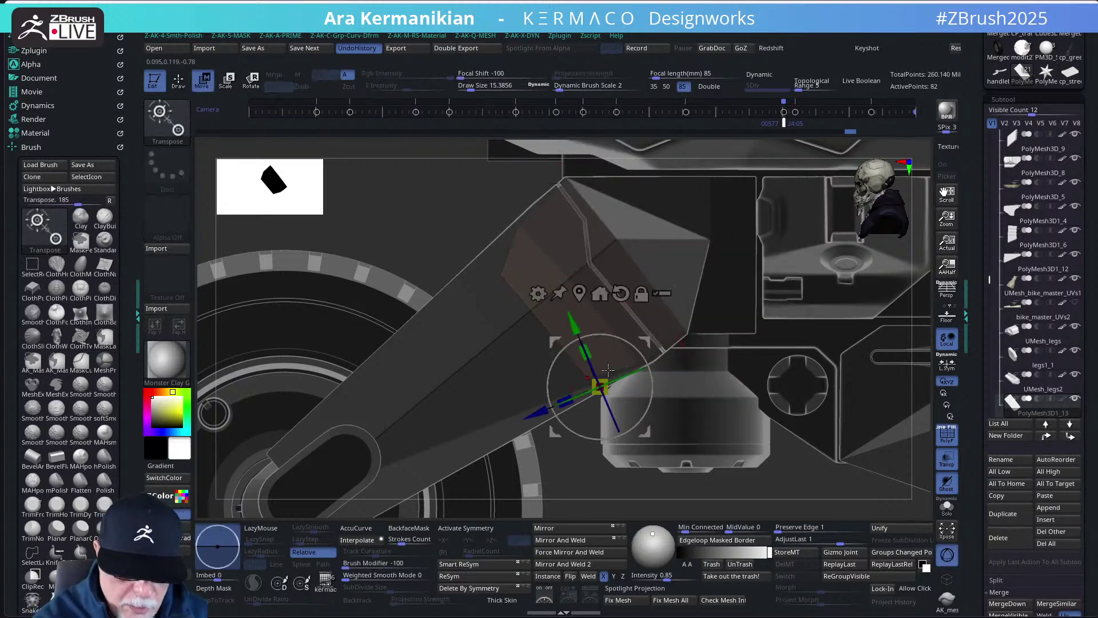
pyautogui.click(544, 326)
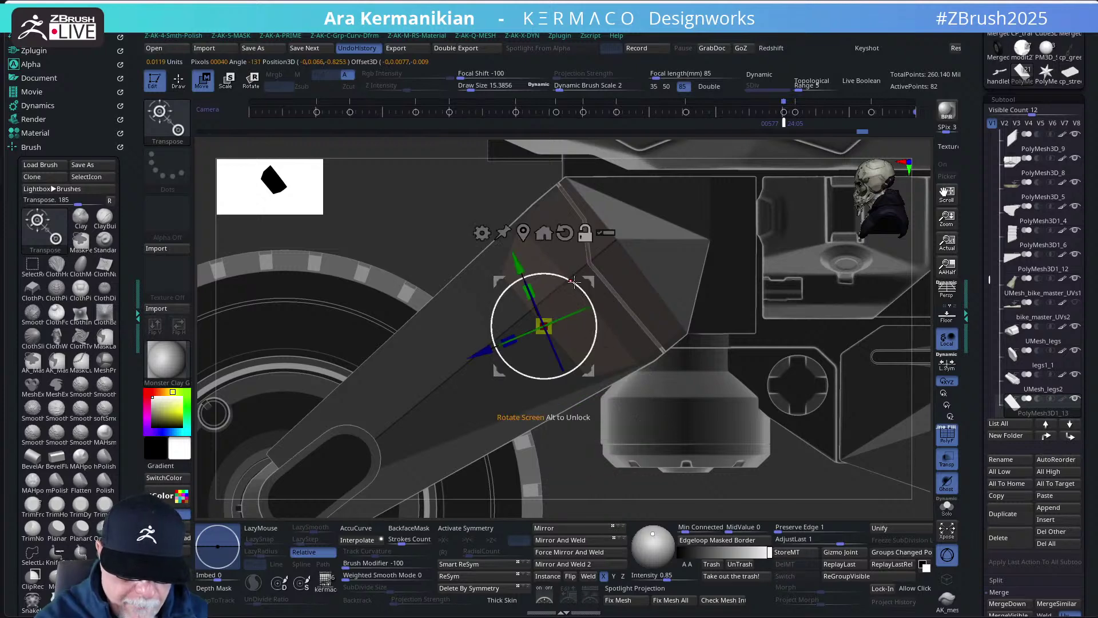
pyautogui.click(543, 232)
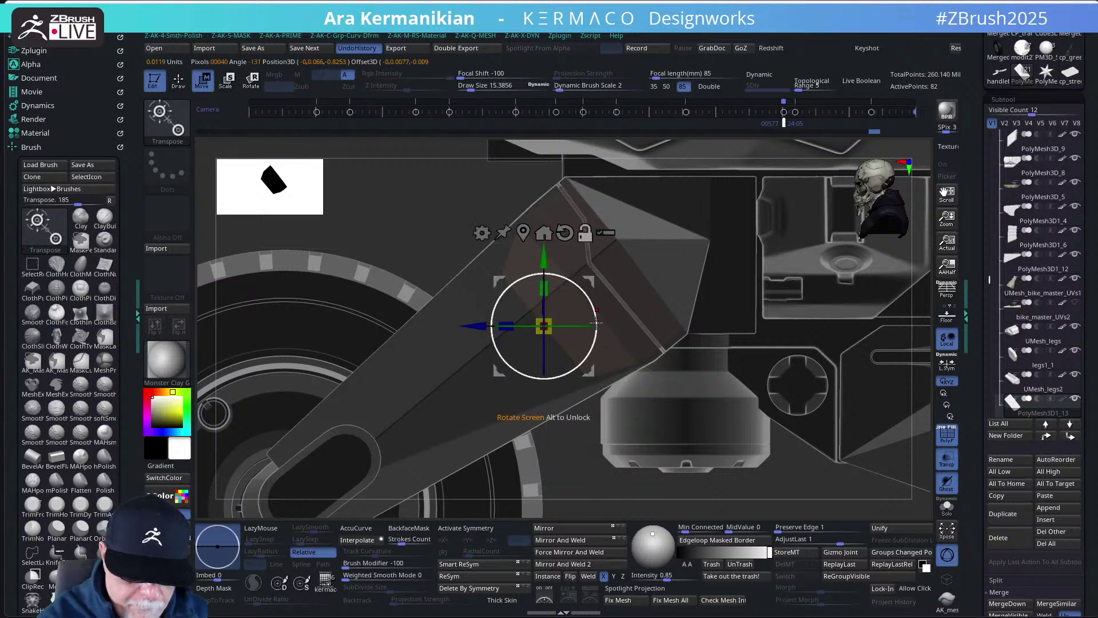
pyautogui.keyDown('alt'); pyautogui.moveTo(596, 323); pyautogui.dragTo(586, 283); pyautogui.keyUp('alt')
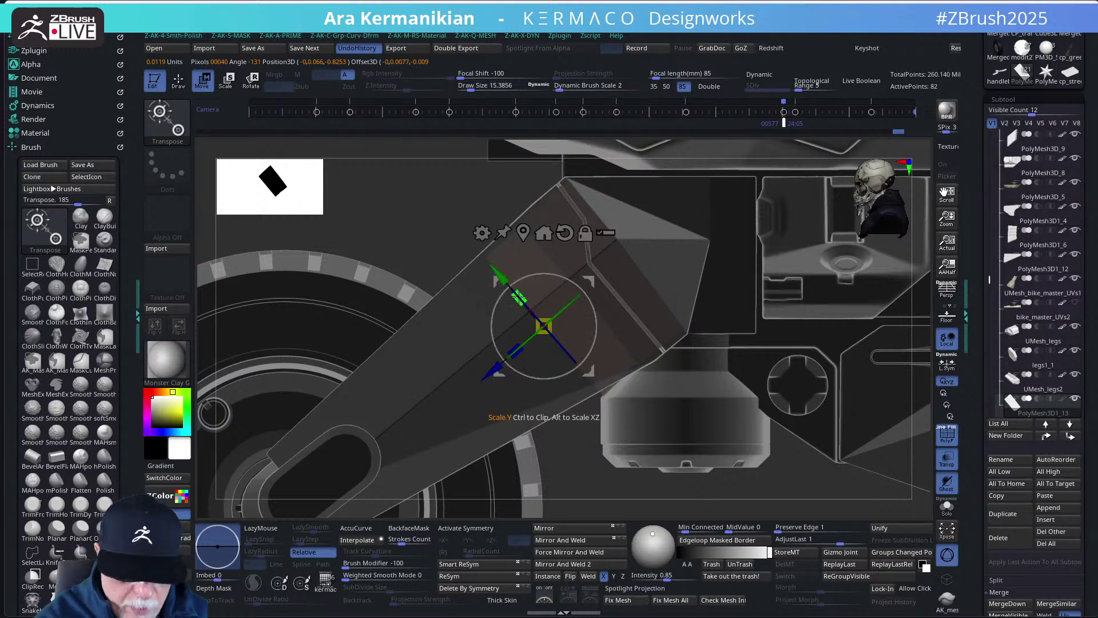
pyautogui.moveTo(429, 244)
pyautogui.keyDown('ctrl'); pyautogui.mouseDown()
pyautogui.moveTo(553, 198)
pyautogui.moveTo(549, 187)
pyautogui.mouseUp(); pyautogui.keyUp('ctrl')
pyautogui.moveTo(433, 203)
pyautogui.keyDown('ctrl'); pyautogui.mouseDown()
pyautogui.moveTo(493, 354)
pyautogui.moveTo(641, 280)
pyautogui.moveTo(675, 240)
pyautogui.mouseUp(); pyautogui.keyUp('ctrl')
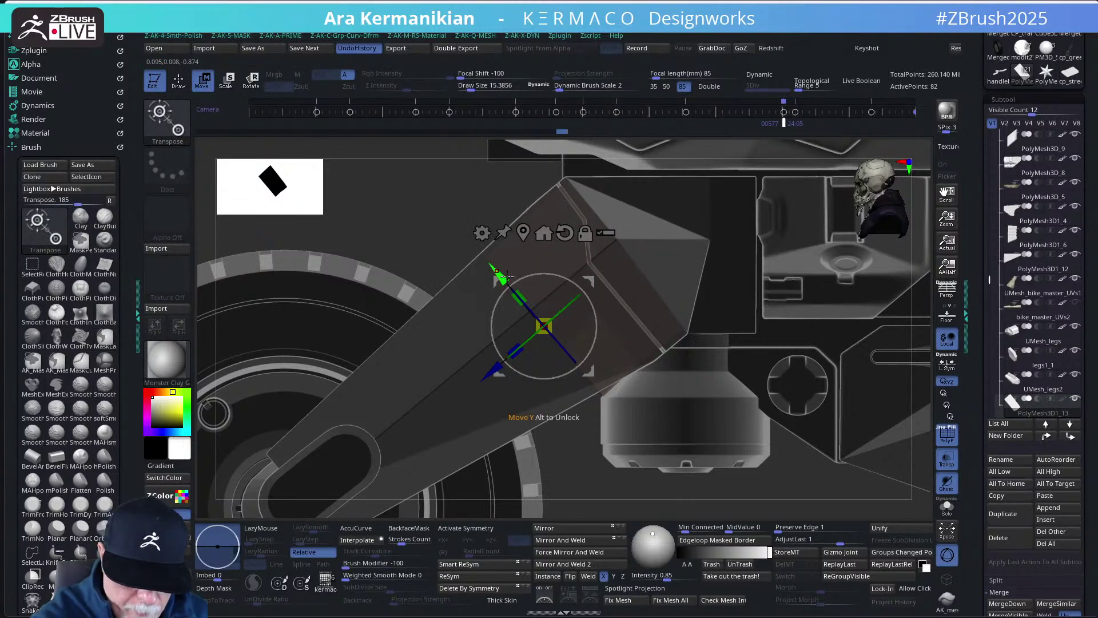
pyautogui.moveTo(507, 275); pyautogui.dragTo(494, 268)
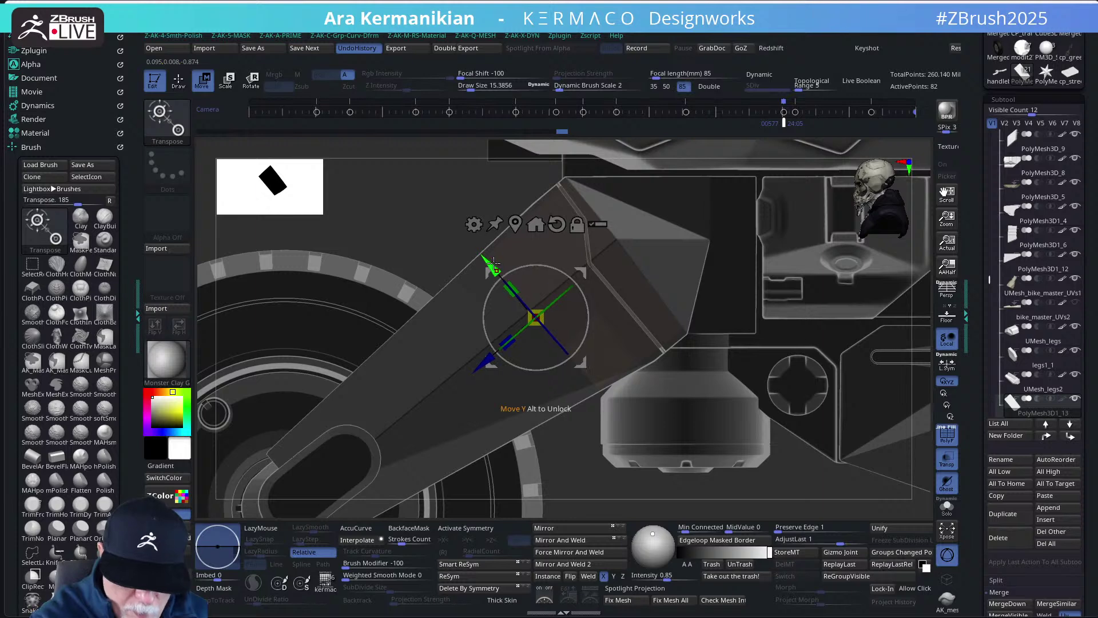
# - Frame the whole motorcycle from a raised front view and switch to ZModeler (BZM)
pyautogui.keyDown('ctrl'); pyautogui.click(818, 489); pyautogui.keyUp('ctrl')
pyautogui.press('f')
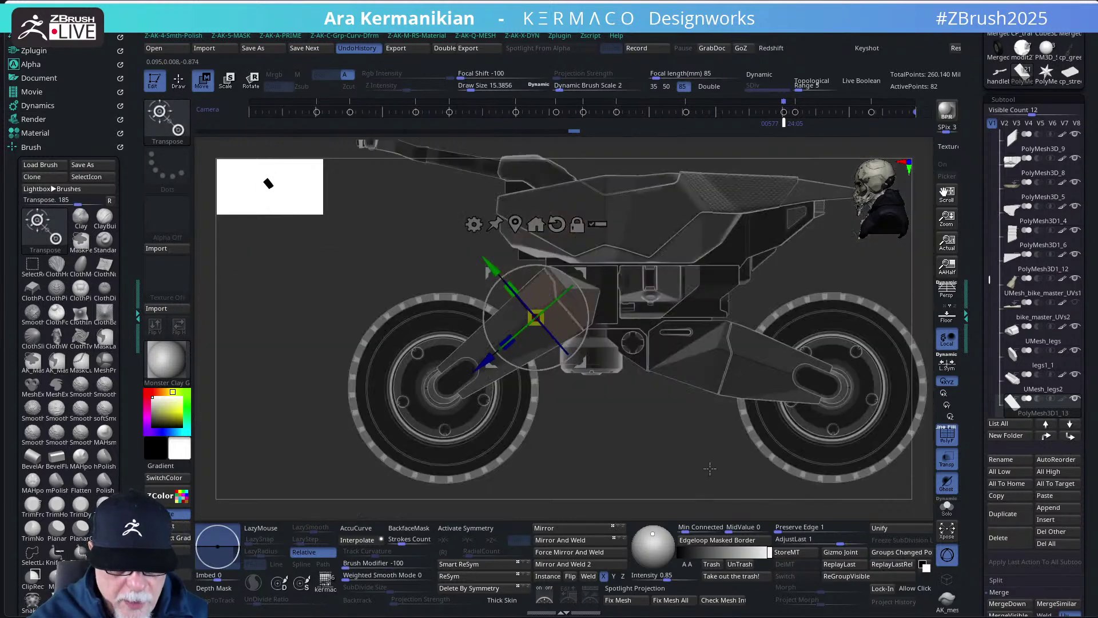
pyautogui.moveTo(649, 455)
pyautogui.mouseDown()
pyautogui.moveTo(715, 441)
pyautogui.moveTo(780, 393)
pyautogui.moveTo(782, 451)
pyautogui.moveTo(774, 438)
pyautogui.moveTo(809, 453)
pyautogui.moveTo(802, 422)
pyautogui.moveTo(758, 375)
pyautogui.mouseUp()
pyautogui.press('b')
pyautogui.press('z')
pyautogui.press('m')
# - Solo and frame the block, setting ZModeler's polygon action to QMesh with a Flat Island target
pyautogui.click(948, 509)
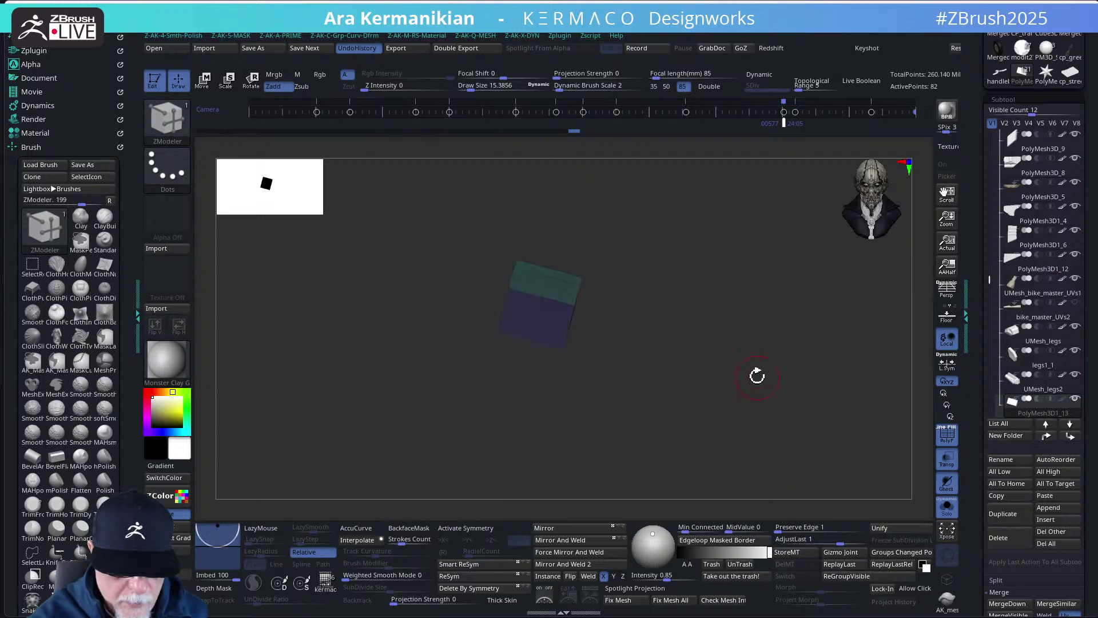
pyautogui.press('f')
pyautogui.press('space')
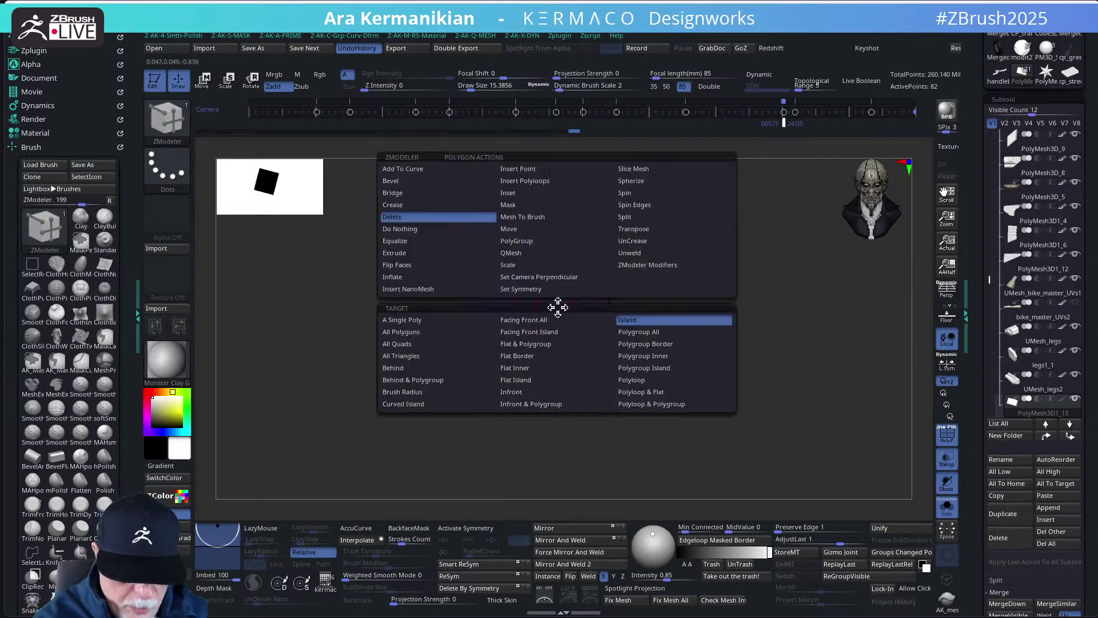
pyautogui.click(514, 256)
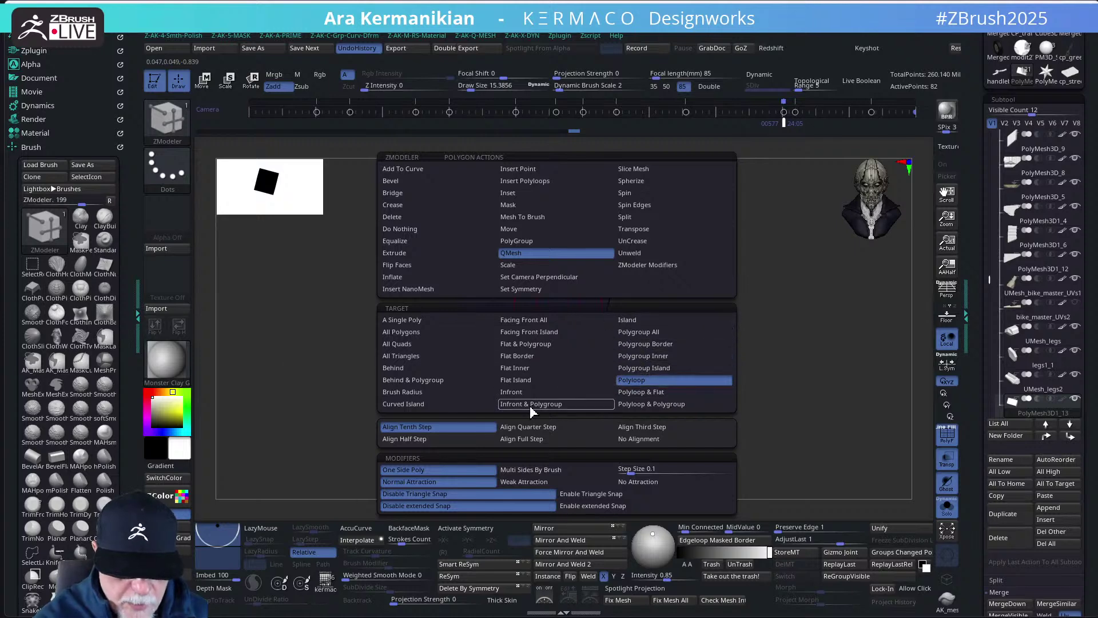
pyautogui.click(521, 380)
pyautogui.moveTo(770, 288); pyautogui.dragTo(543, 339)
# - Bring the bike back and Ctrl-lasso mask the upper part of the fork block
pyautogui.click(946, 515)
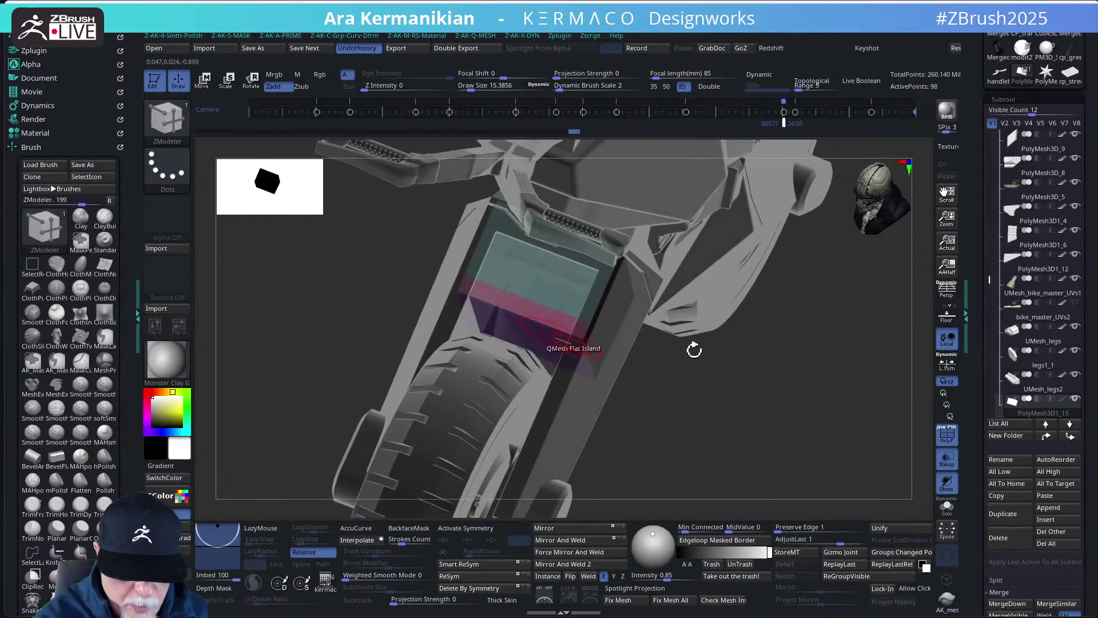
pyautogui.moveTo(768, 439); pyautogui.dragTo(710, 424)
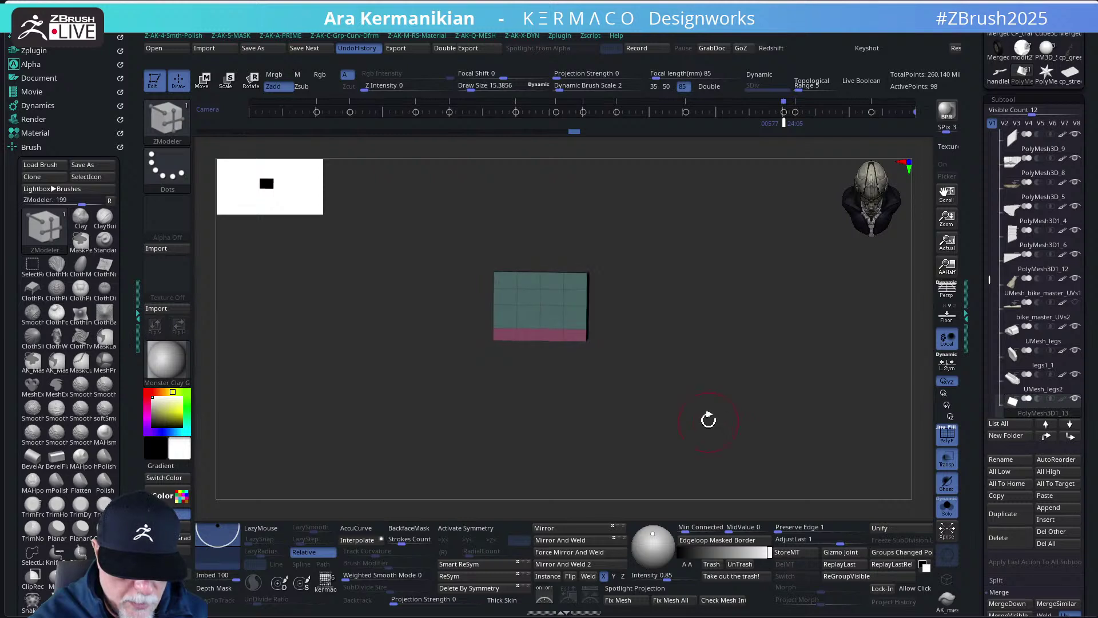
pyautogui.moveTo(569, 214)
pyautogui.keyDown('ctrl'); pyautogui.mouseDown()
pyautogui.moveTo(471, 313)
pyautogui.moveTo(471, 336)
pyautogui.moveTo(640, 341)
pyautogui.moveTo(647, 331)
pyautogui.moveTo(537, 407)
pyautogui.mouseUp(); pyautogui.keyUp('ctrl')
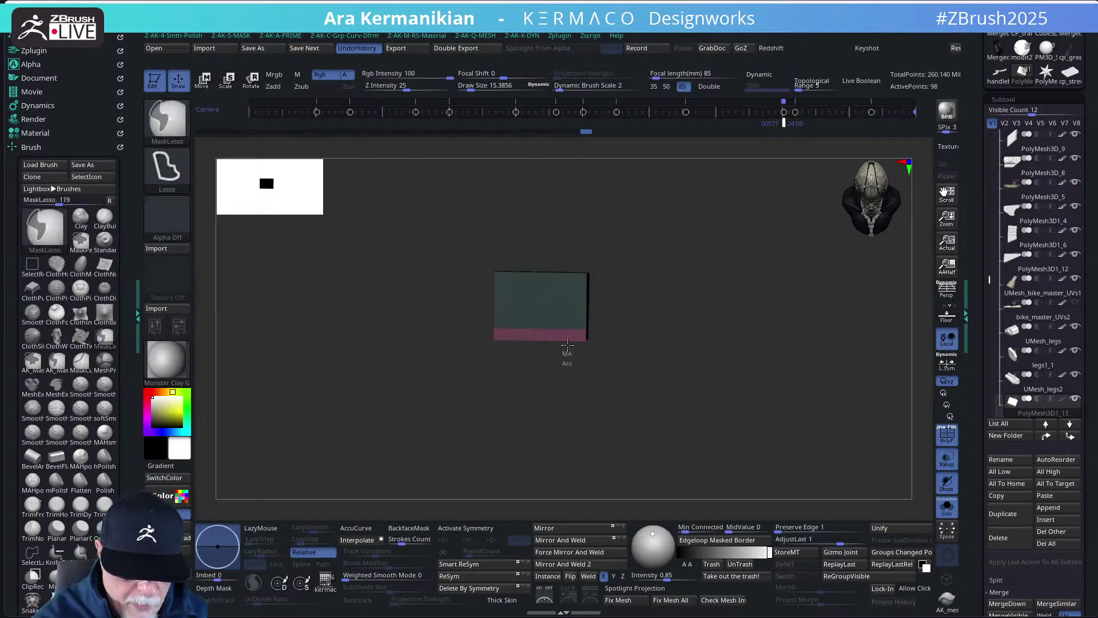
pyautogui.keyDown('ctrl'); pyautogui.moveTo(500, 357); pyautogui.dragTo(526, 417); pyautogui.keyUp('ctrl')
pyautogui.press('w')
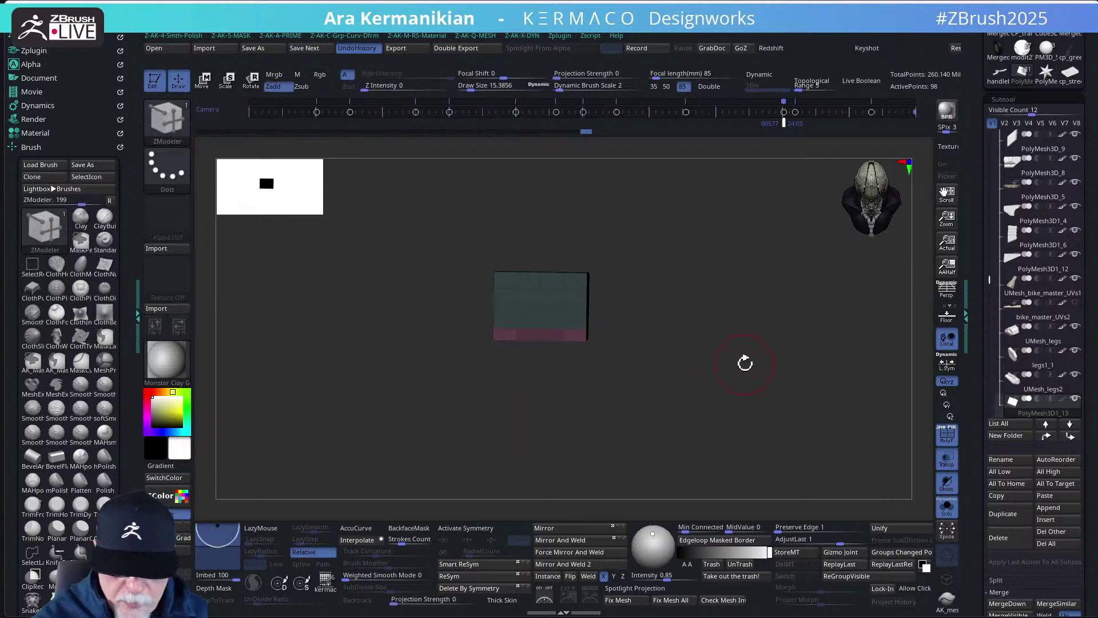
# - Show the full bike from a top-down front view with the other parts see-through via Transp
pyautogui.click(948, 515)
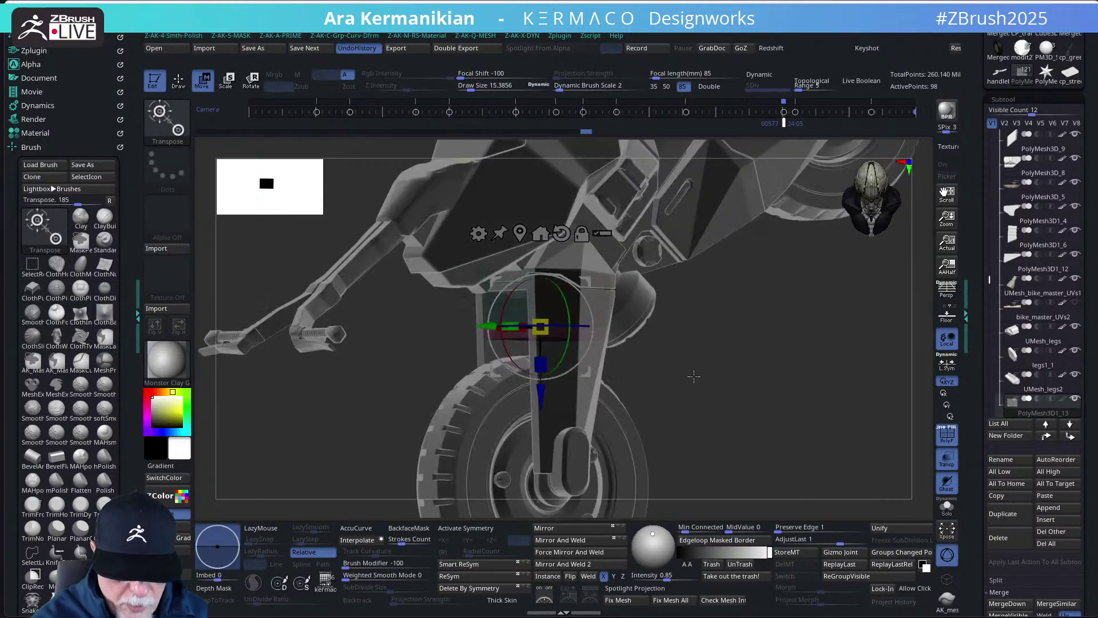
pyautogui.moveTo(714, 379); pyautogui.dragTo(662, 376)
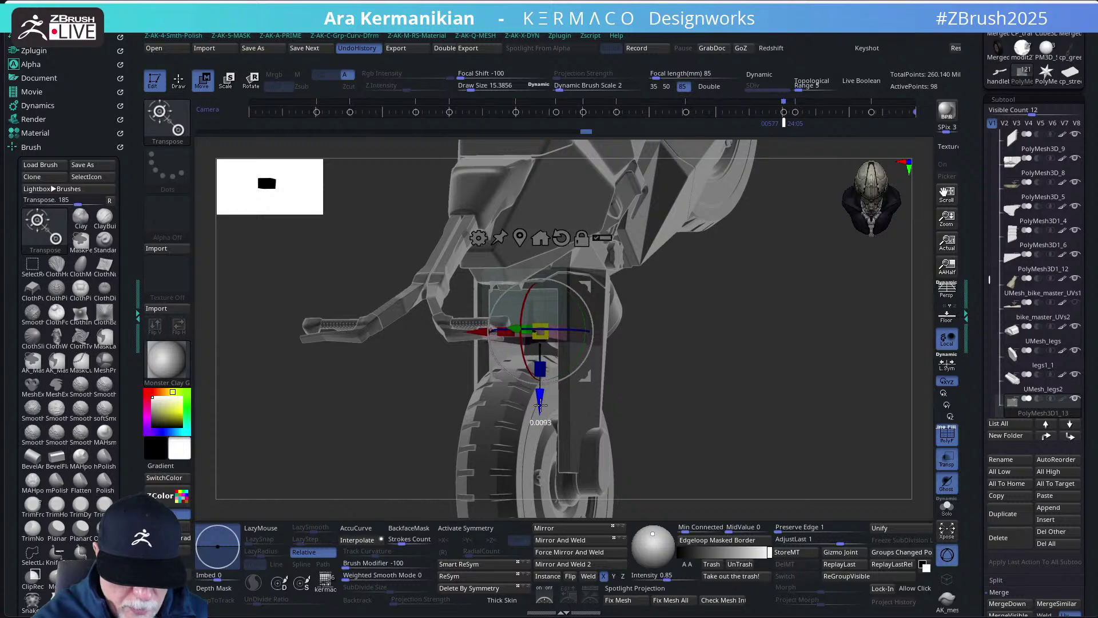
pyautogui.press('y')
pyautogui.moveTo(709, 384); pyautogui.dragTo(749, 289)
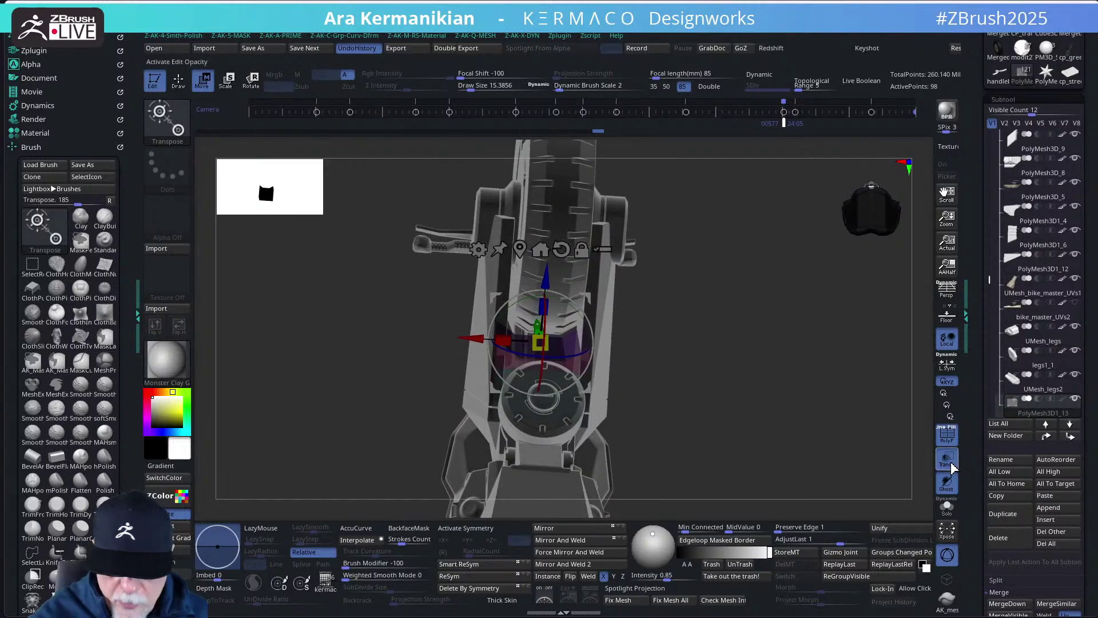
pyautogui.click(947, 461)
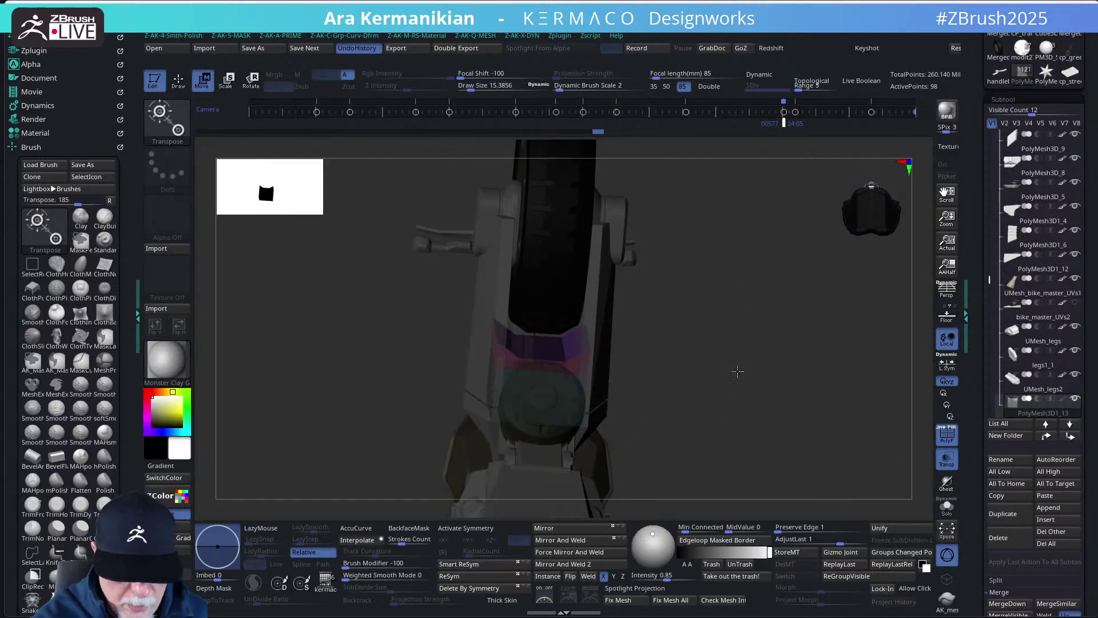
pyautogui.moveTo(739, 356); pyautogui.dragTo(681, 335)
pyautogui.moveTo(734, 310); pyautogui.dragTo(738, 307)
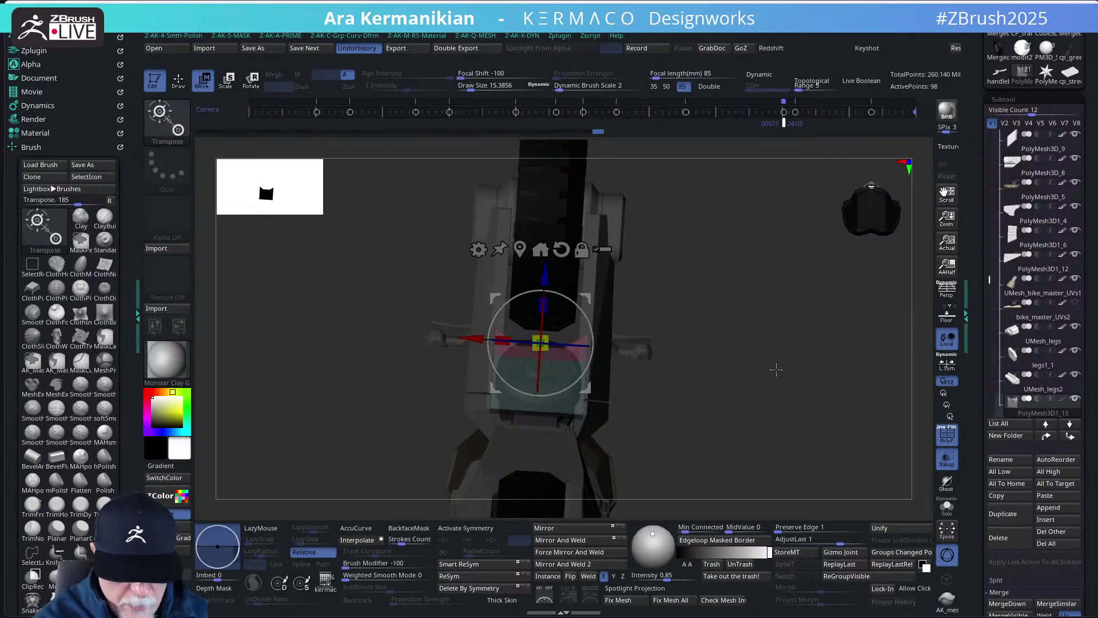
# - Turn Transp and PolyF off, return to ZModeler, and solo the fork block piece
pyautogui.click(947, 459)
pyautogui.press('q')
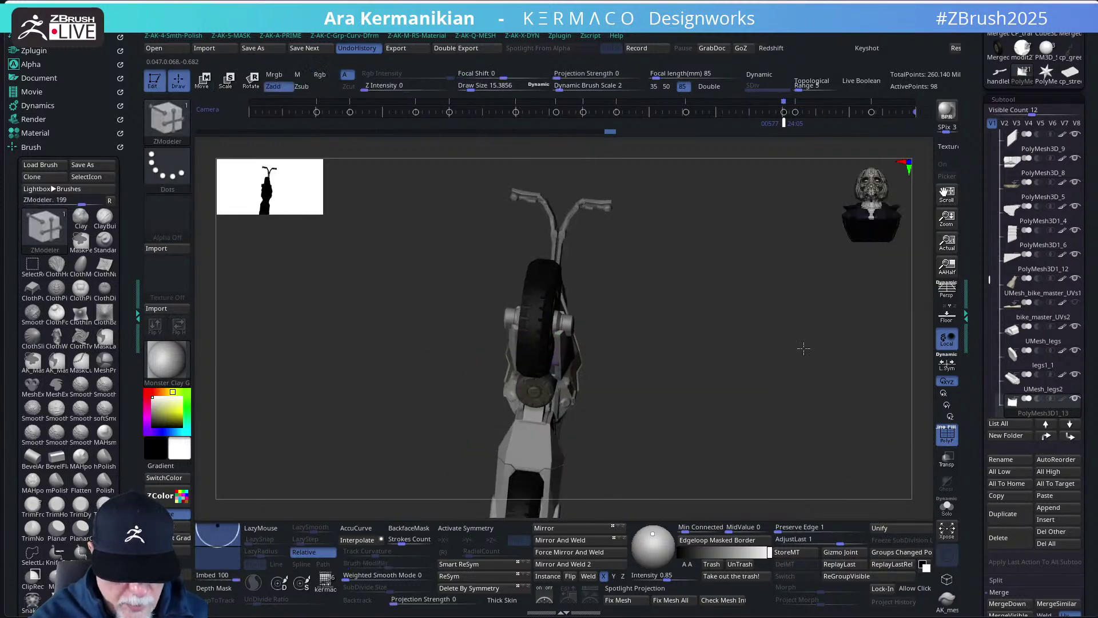
pyautogui.moveTo(798, 412)
pyautogui.mouseDown()
pyautogui.moveTo(763, 381)
pyautogui.moveTo(763, 502)
pyautogui.moveTo(772, 487)
pyautogui.mouseUp()
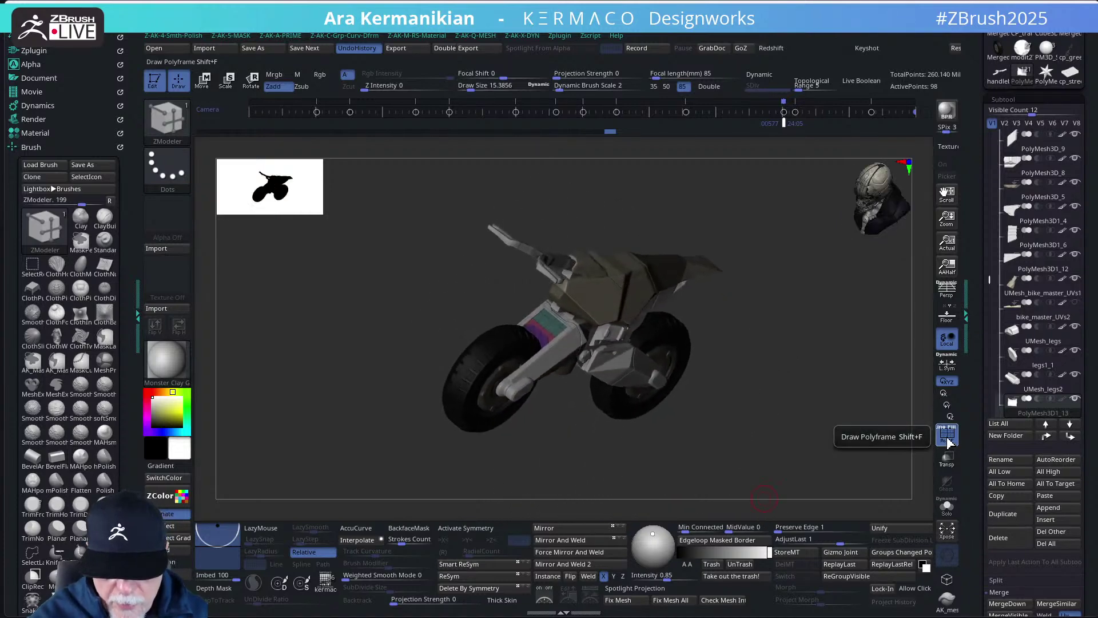
pyautogui.click(947, 436)
pyautogui.moveTo(792, 444); pyautogui.dragTo(710, 418)
pyautogui.hotkey('ctrl', 'shift', 's')
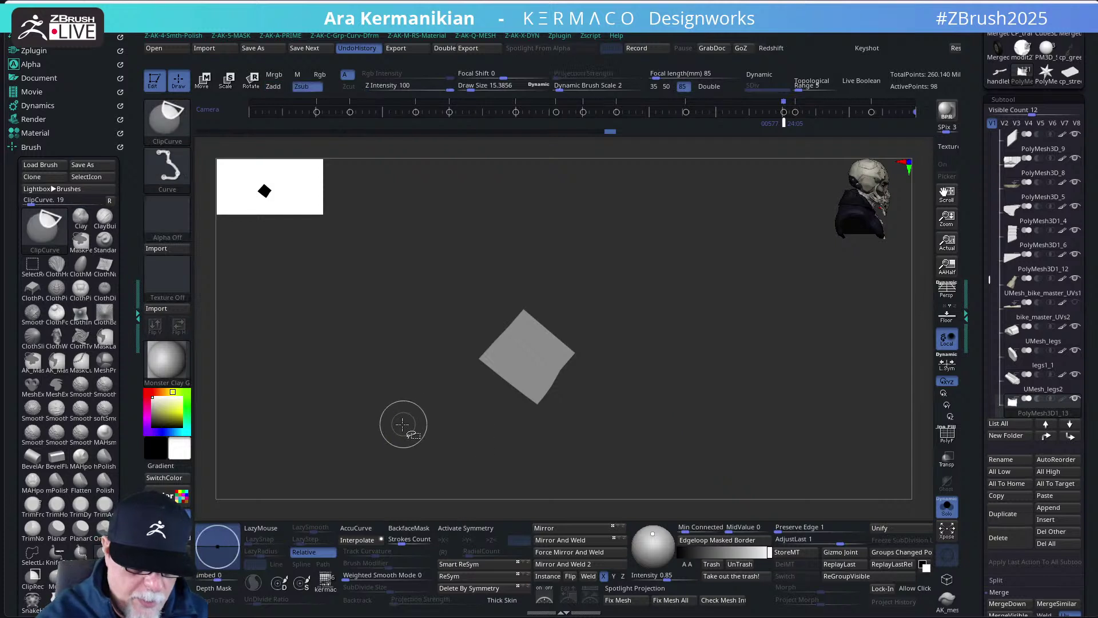
# - Clip the block with ClipCurve cuts at 40° and from the opposite side at 215°, then unsolo
pyautogui.moveTo(414, 432)
pyautogui.keyDown('ctrl'); pyautogui.keyDown('shift'); pyautogui.mouseDown()
pyautogui.moveTo(503, 287)
pyautogui.moveTo(570, 236)
pyautogui.mouseUp(); pyautogui.keyUp('shift'); pyautogui.keyUp('ctrl')
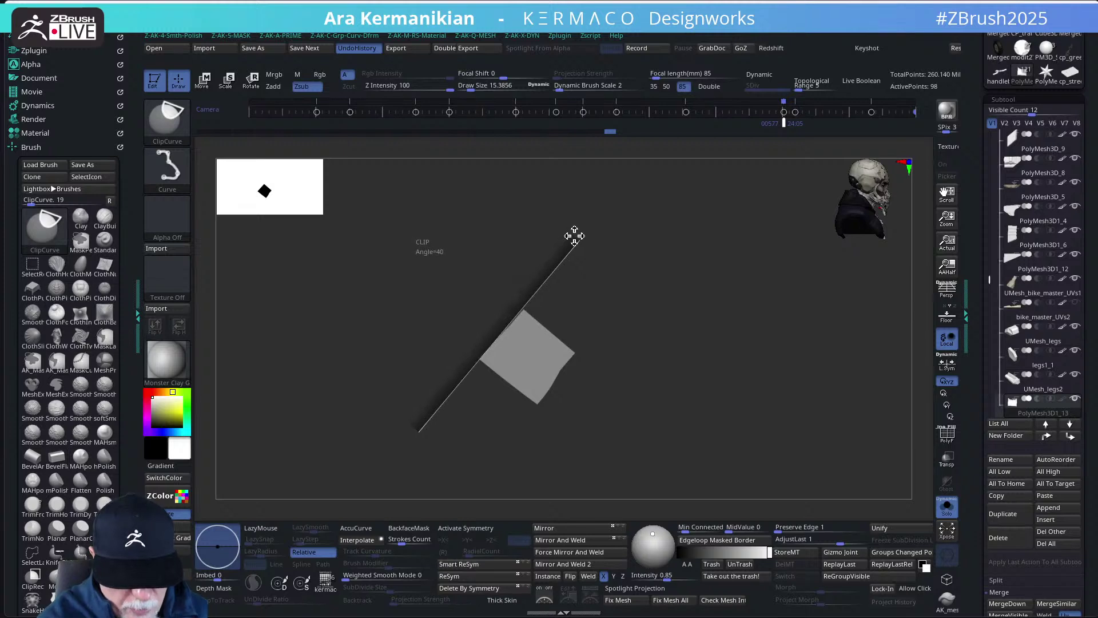
pyautogui.keyDown('ctrl'); pyautogui.keyDown('shift'); pyautogui.moveTo(575, 236); pyautogui.dragTo(576, 239); pyautogui.keyUp('shift'); pyautogui.keyUp('ctrl')
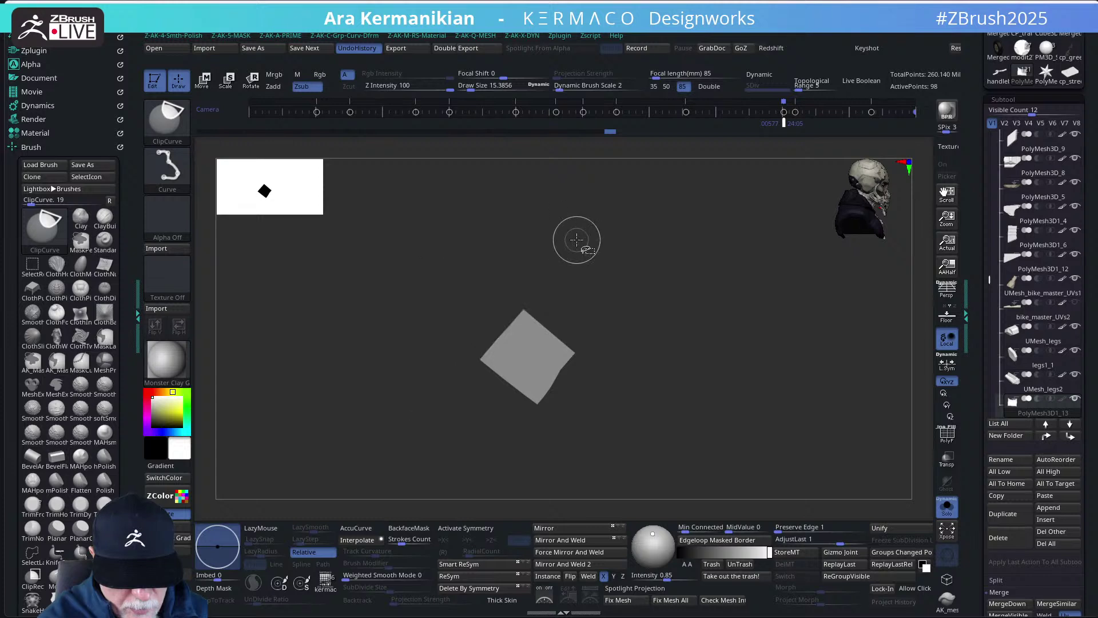
pyautogui.keyDown('ctrl'); pyautogui.keyDown('shift'); pyautogui.moveTo(430, 432); pyautogui.dragTo(562, 252); pyautogui.keyUp('shift'); pyautogui.keyUp('ctrl')
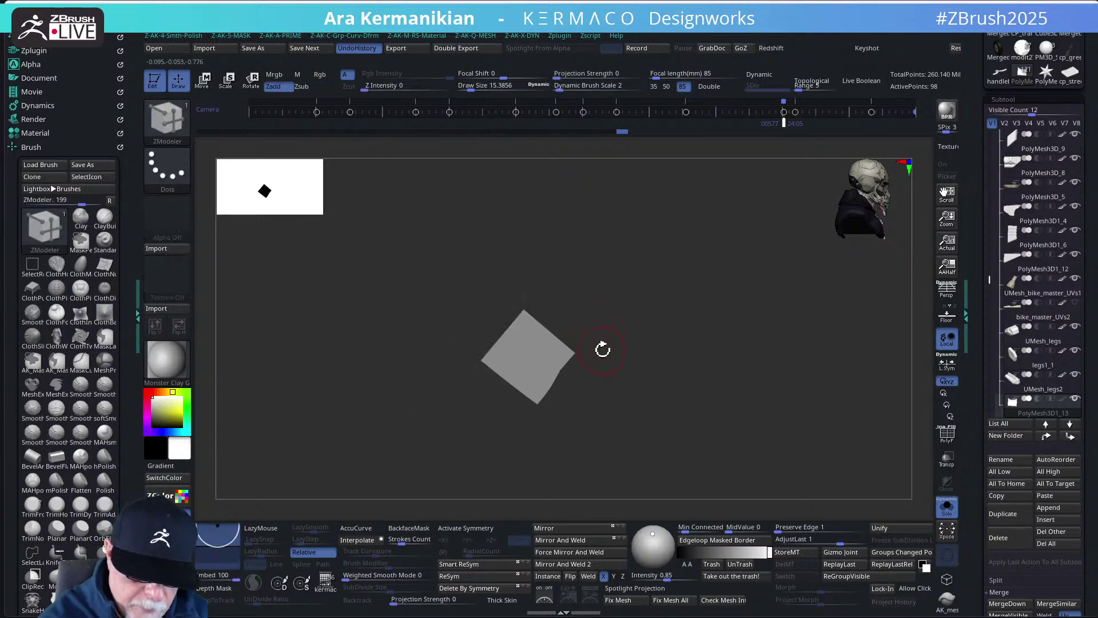
pyautogui.keyDown('ctrl'); pyautogui.keyDown('shift'); pyautogui.moveTo(632, 284); pyautogui.dragTo(512, 441); pyautogui.keyUp('shift'); pyautogui.keyUp('ctrl')
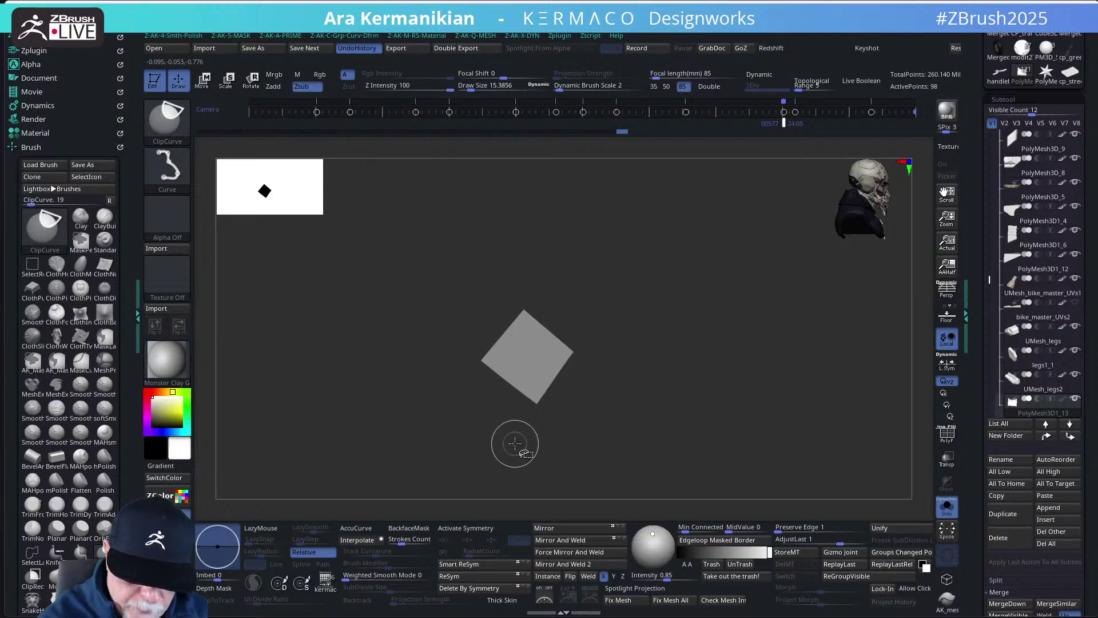
pyautogui.click(946, 506)
pyautogui.moveTo(792, 419)
pyautogui.mouseDown()
pyautogui.moveTo(813, 424)
pyautogui.moveTo(805, 417)
pyautogui.mouseUp()
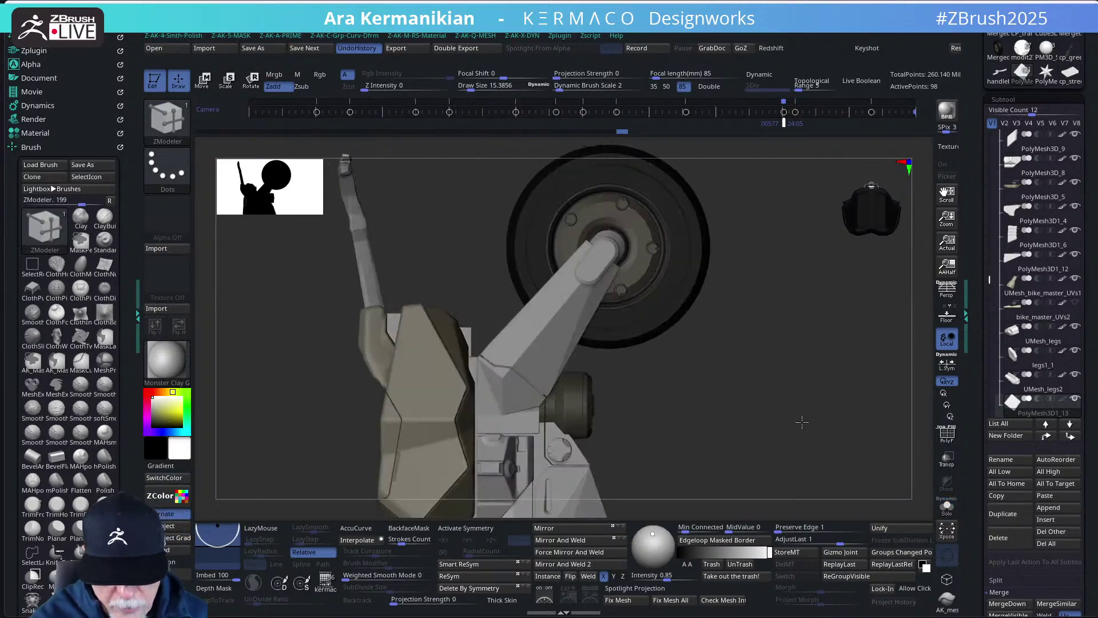
# - Make the other parts see-through, mask the lower swing arm, and align the transform axes to it
pyautogui.click(948, 461)
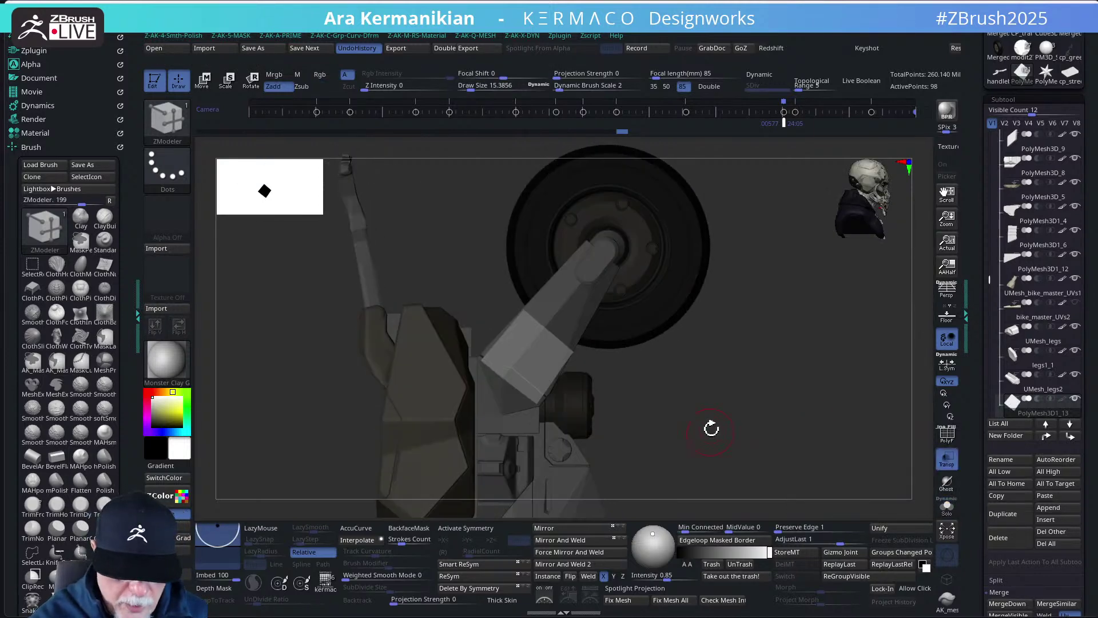
pyautogui.moveTo(711, 428)
pyautogui.mouseDown()
pyautogui.moveTo(731, 434)
pyautogui.moveTo(718, 438)
pyautogui.mouseUp()
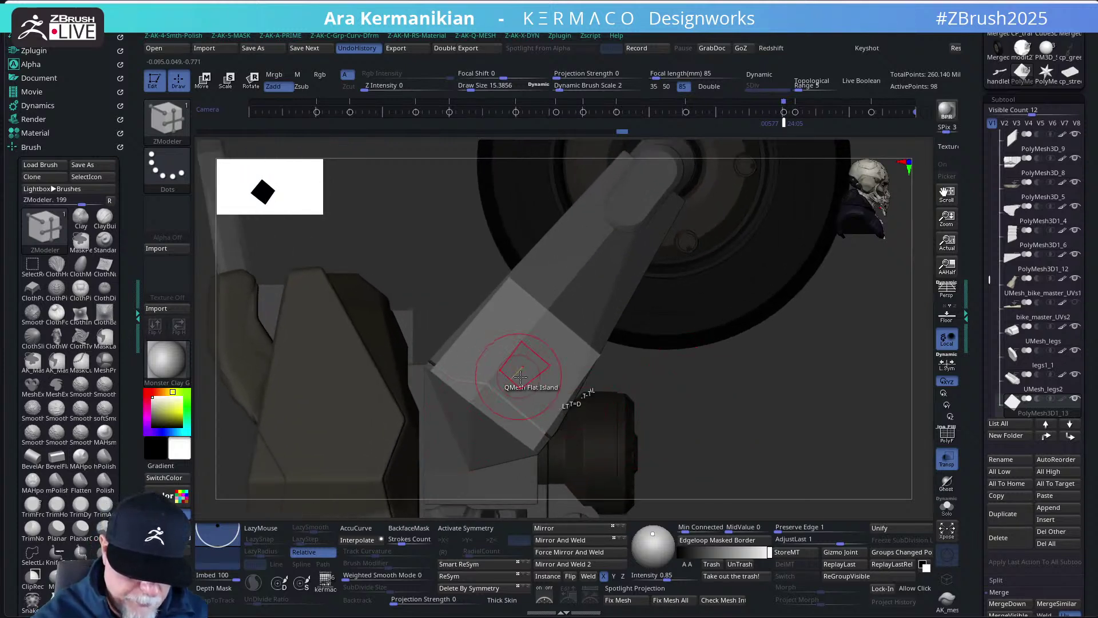
pyautogui.press('ctrl')
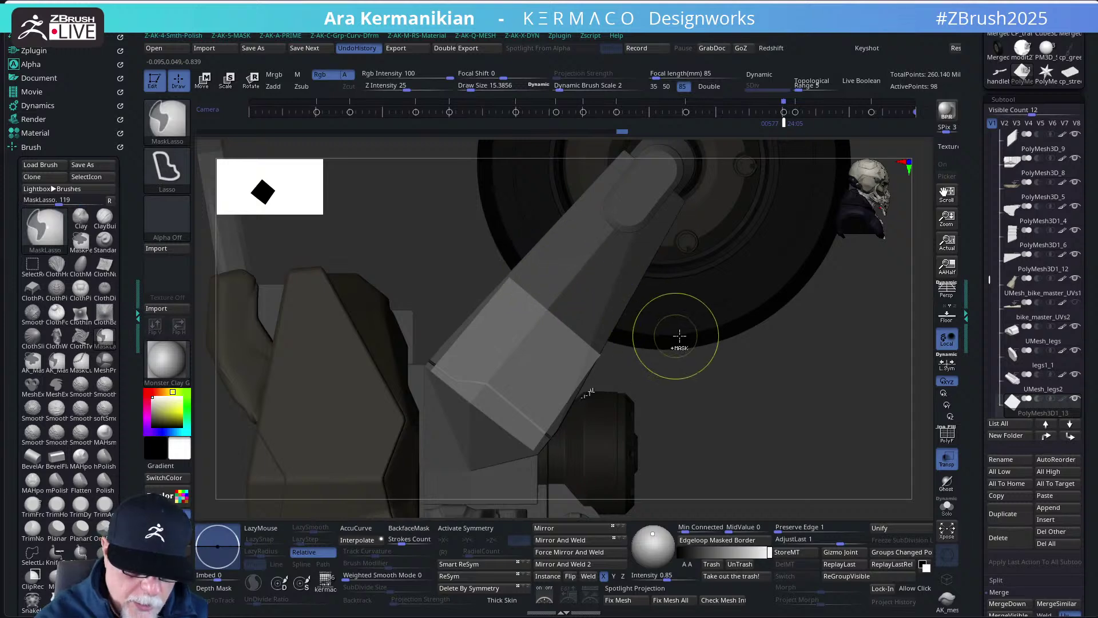
pyautogui.moveTo(486, 321)
pyautogui.keyDown('ctrl'); pyautogui.mouseDown()
pyautogui.moveTo(515, 452)
pyautogui.moveTo(706, 326)
pyautogui.moveTo(544, 308)
pyautogui.mouseUp(); pyautogui.keyUp('ctrl')
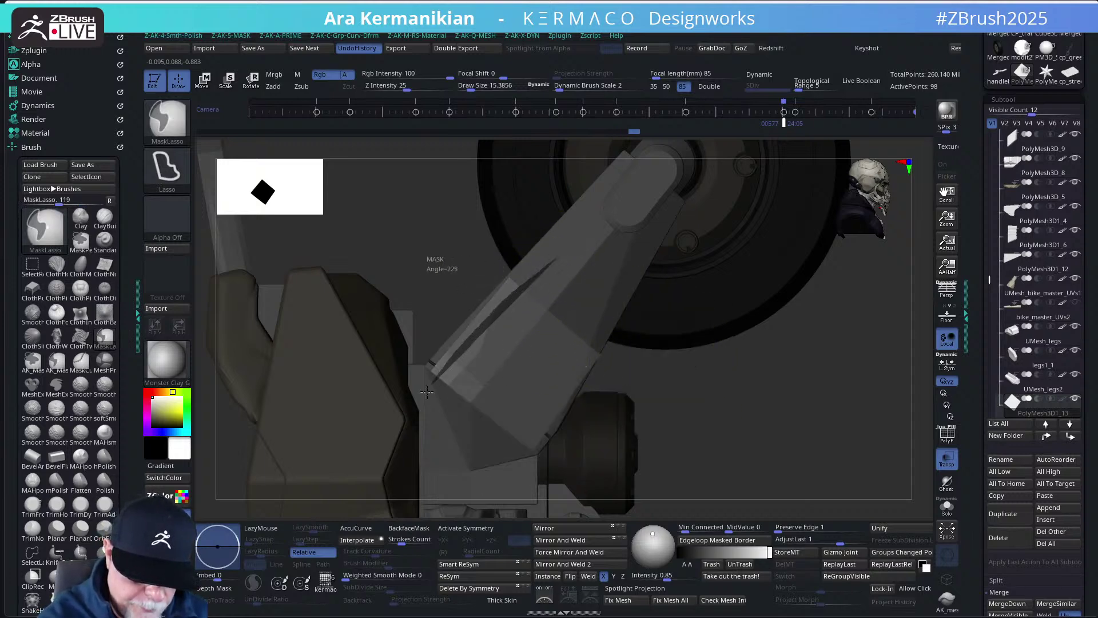
pyautogui.press('e')
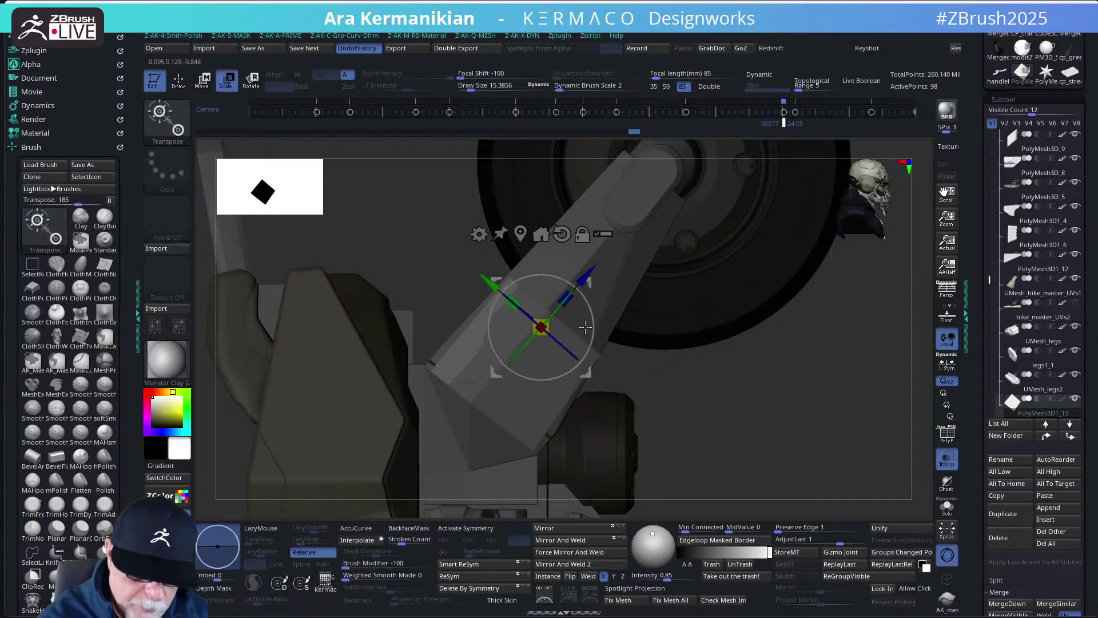
pyautogui.moveTo(592, 327); pyautogui.dragTo(593, 327)
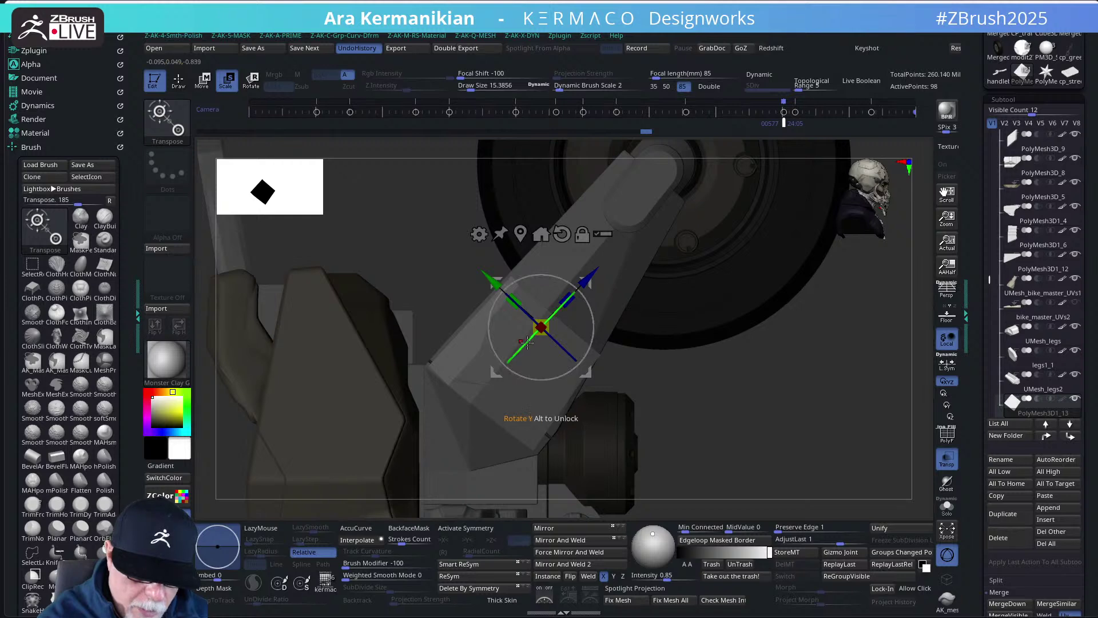
# - Lasso-mask the upper fork block and rotate its unmasked lower end to angle it
pyautogui.moveTo(647, 432); pyautogui.dragTo(638, 372)
pyautogui.press('ctrl')
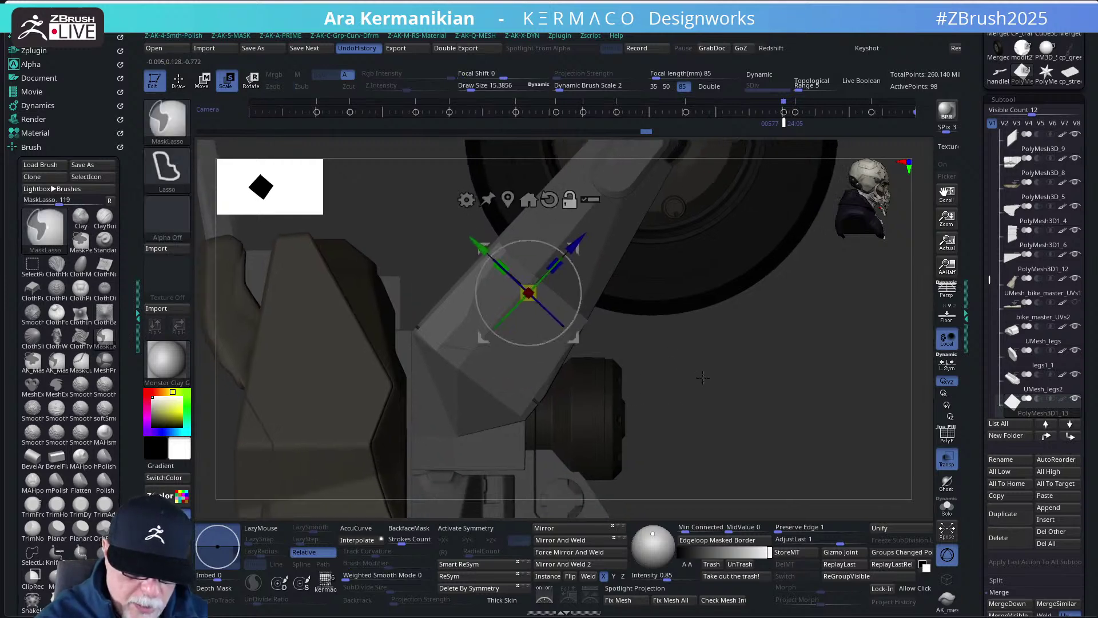
pyautogui.keyDown('ctrl'); pyautogui.click(703, 377); pyautogui.keyUp('ctrl')
pyautogui.moveTo(639, 359)
pyautogui.keyDown('ctrl'); pyautogui.mouseDown()
pyautogui.moveTo(589, 372)
pyautogui.moveTo(550, 444)
pyautogui.moveTo(608, 373)
pyautogui.mouseUp(); pyautogui.keyUp('ctrl')
pyautogui.press('ctrl')
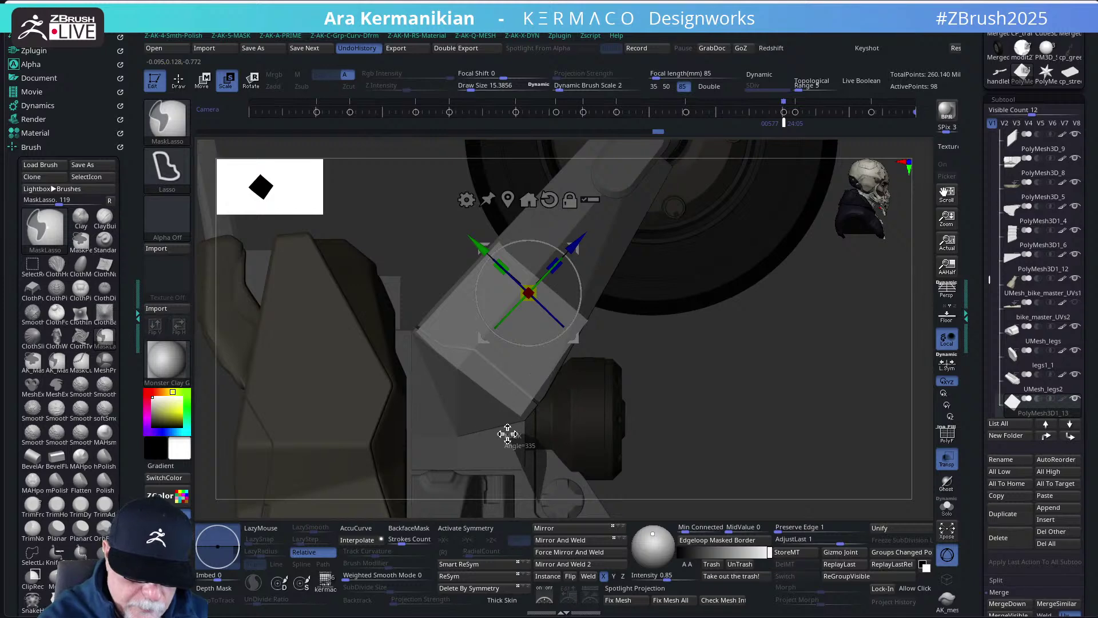
pyautogui.press('ctrl')
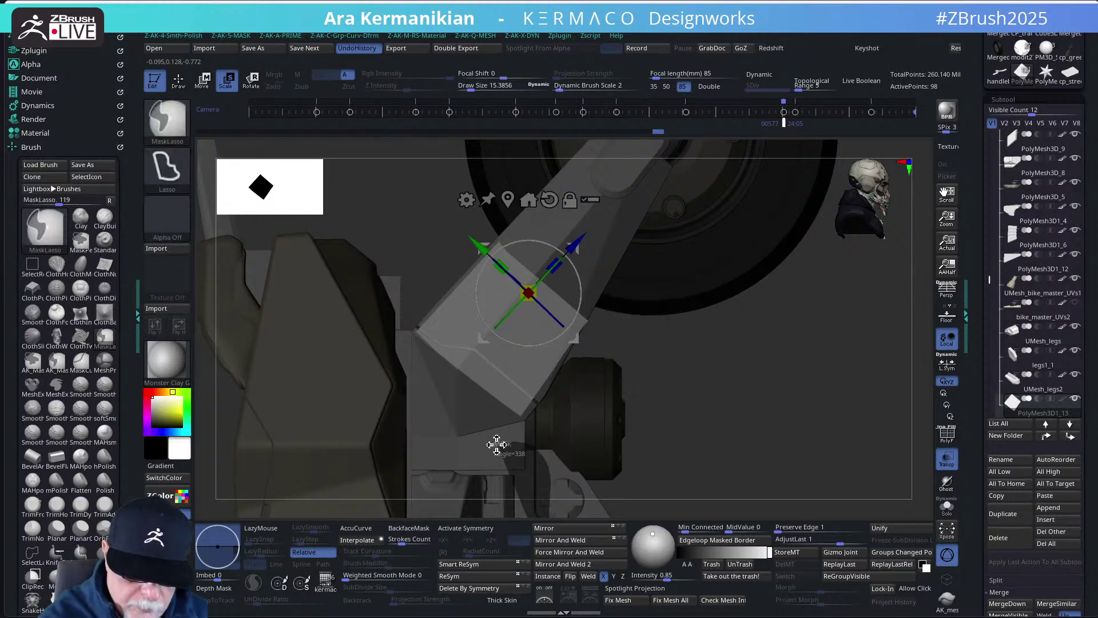
pyautogui.moveTo(688, 407)
pyautogui.keyDown('ctrl'); pyautogui.mouseDown()
pyautogui.moveTo(604, 283)
pyautogui.moveTo(529, 281)
pyautogui.moveTo(481, 450)
pyautogui.moveTo(645, 386)
pyautogui.mouseUp(); pyautogui.keyUp('ctrl')
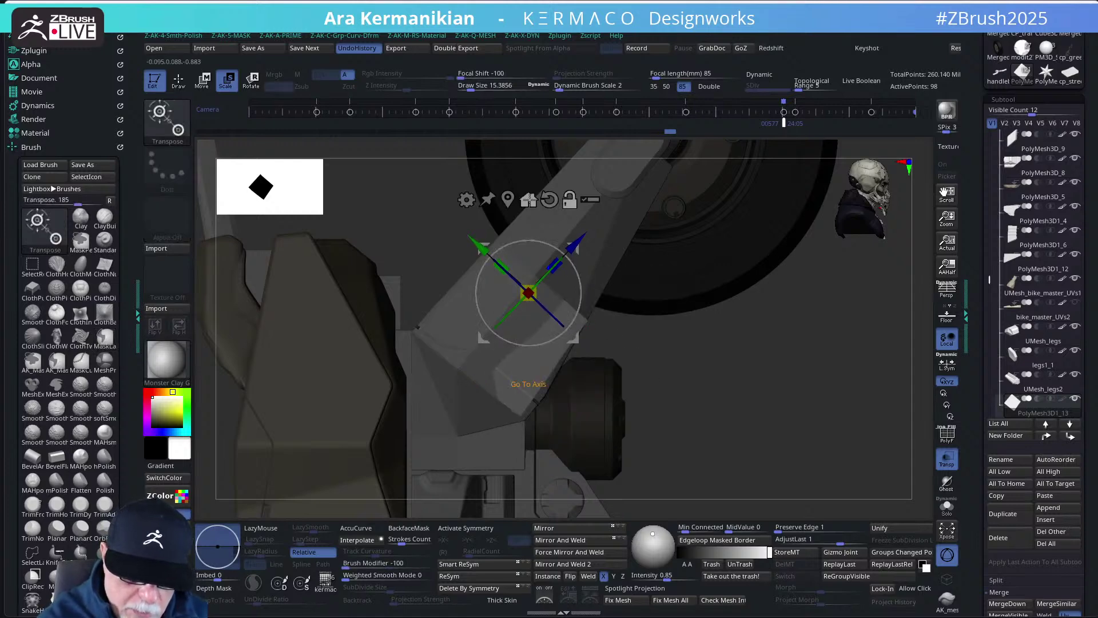
pyautogui.click(529, 200)
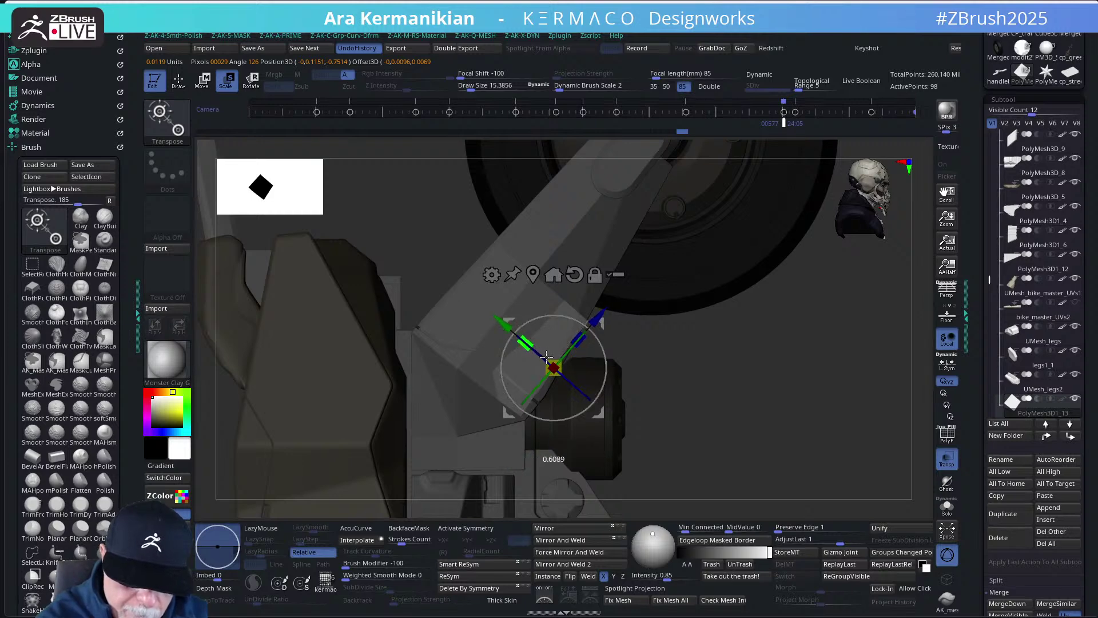
pyautogui.moveTo(607, 350); pyautogui.dragTo(605, 362)
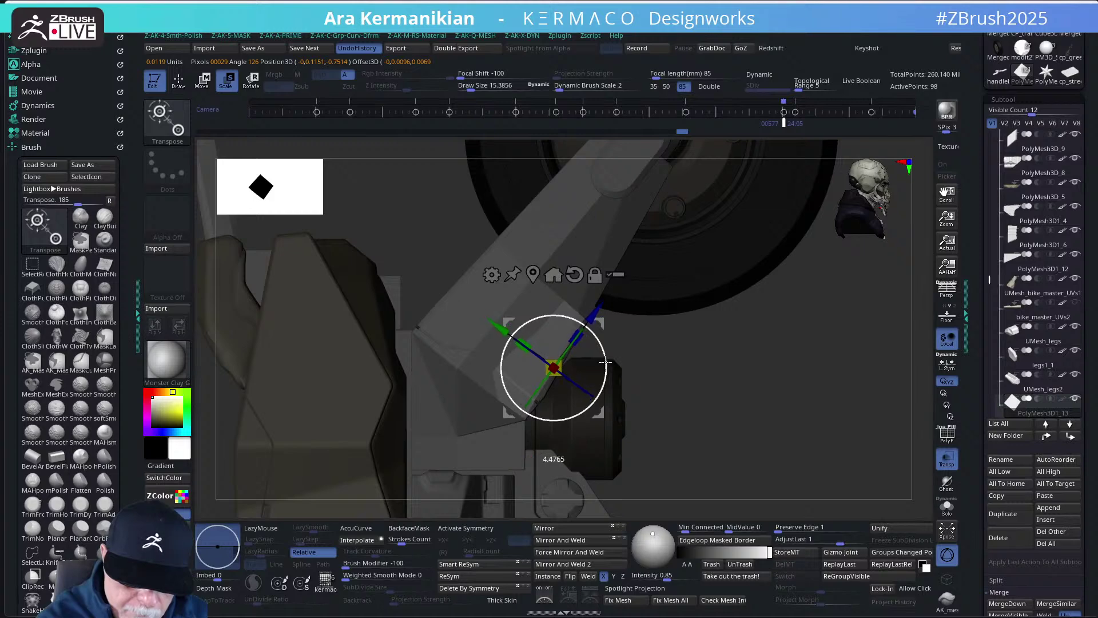
# - Clip off the excess end of the block with ClipCurve
pyautogui.press('q')
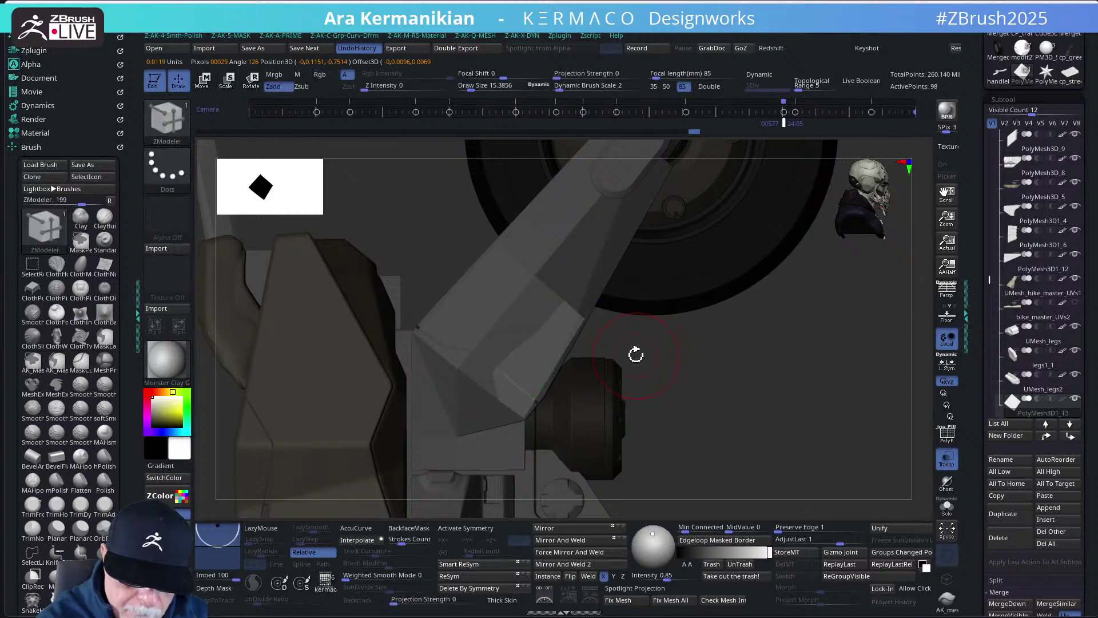
pyautogui.press('w')
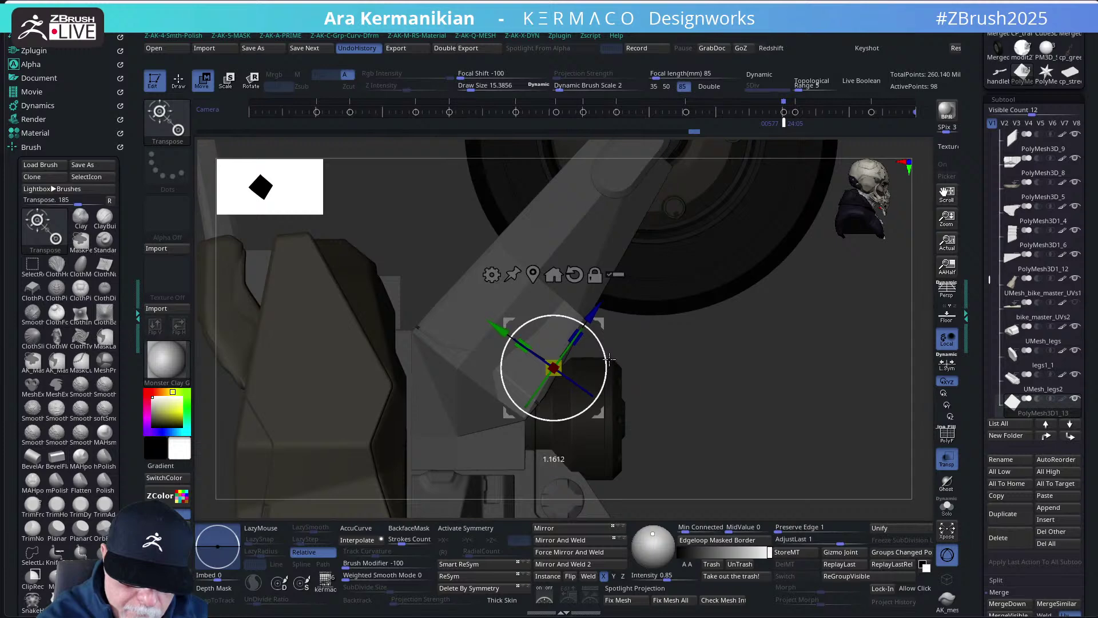
pyautogui.press('q')
pyautogui.moveTo(701, 348); pyautogui.dragTo(750, 377)
pyautogui.moveTo(446, 191)
pyautogui.keyDown('ctrl'); pyautogui.keyDown('shift'); pyautogui.mouseDown()
pyautogui.moveTo(681, 325)
pyautogui.moveTo(668, 355)
pyautogui.moveTo(735, 385)
pyautogui.moveTo(753, 410)
pyautogui.moveTo(739, 420)
pyautogui.moveTo(738, 388)
pyautogui.mouseUp(); pyautogui.keyUp('shift'); pyautogui.keyUp('ctrl')
# - Make the model opaque again and show polygroups with wireframe on the fork's front panel
pyautogui.click(947, 460)
pyautogui.moveTo(784, 420); pyautogui.dragTo(933, 451)
pyautogui.click(947, 436)
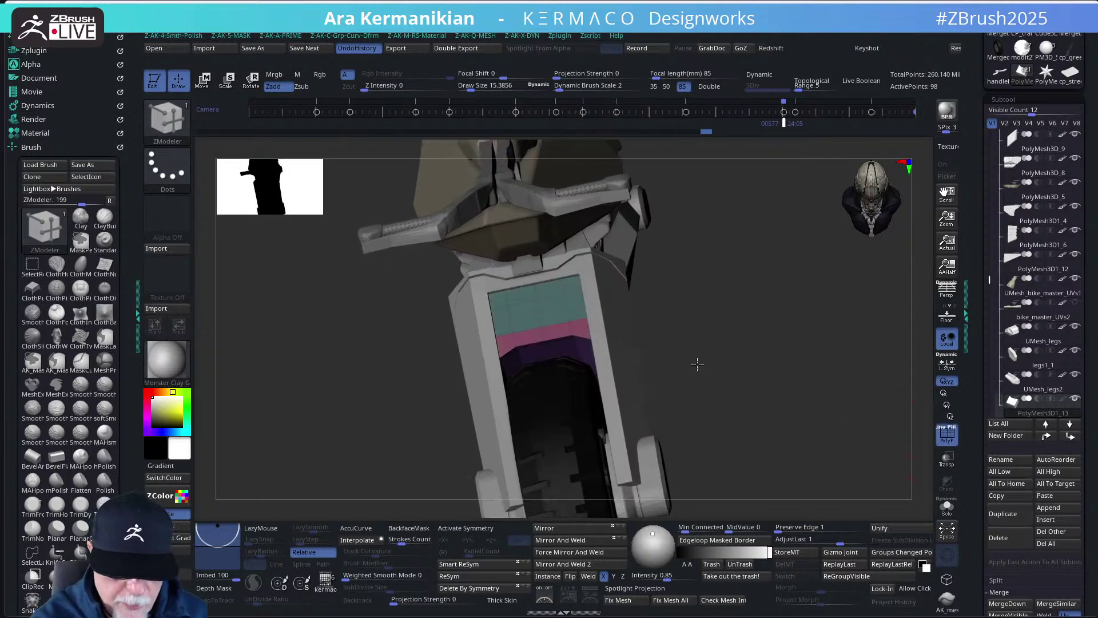
pyautogui.moveTo(698, 364); pyautogui.dragTo(581, 320)
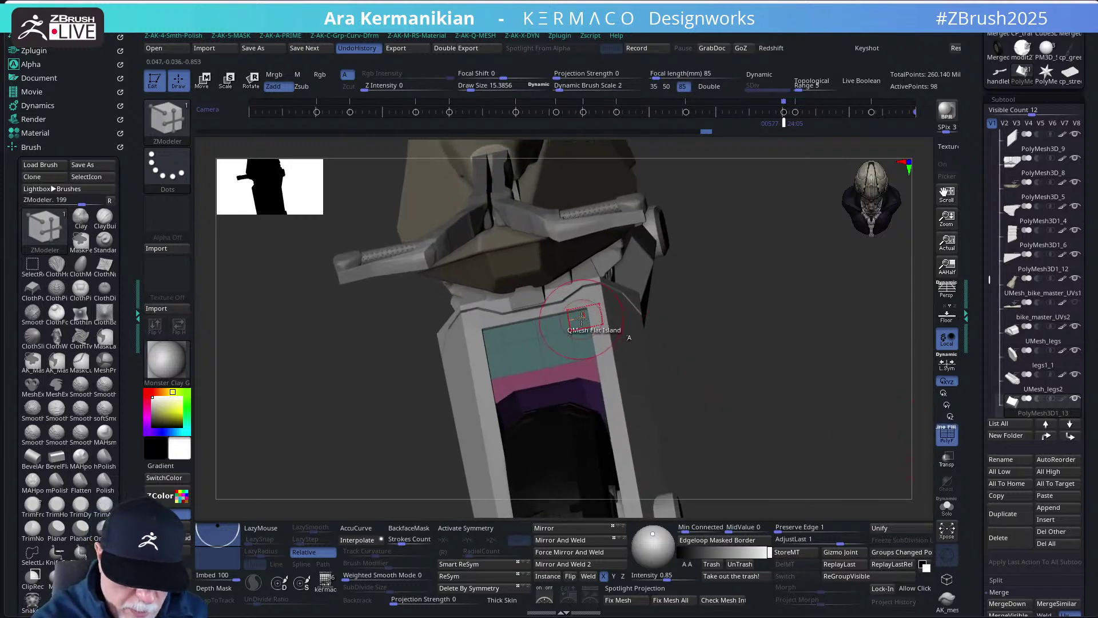
# - Enable X symmetry and set the ZModeler QMesh target to A Single Poly
pyautogui.click(465, 527)
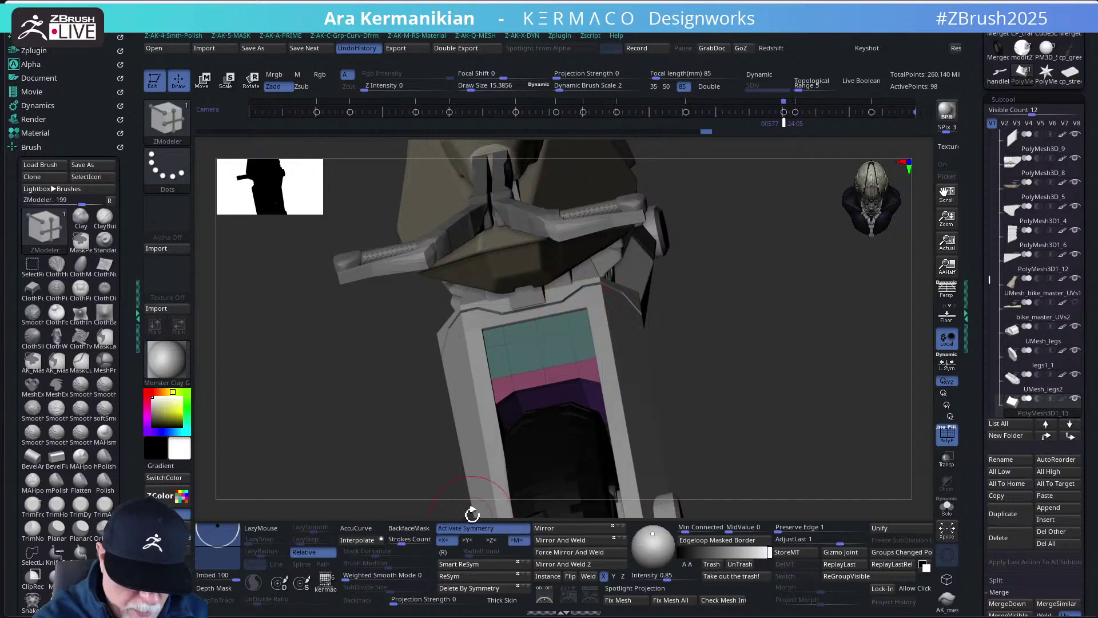
pyautogui.click(580, 322)
pyautogui.hotkey('ctrl', 'z')
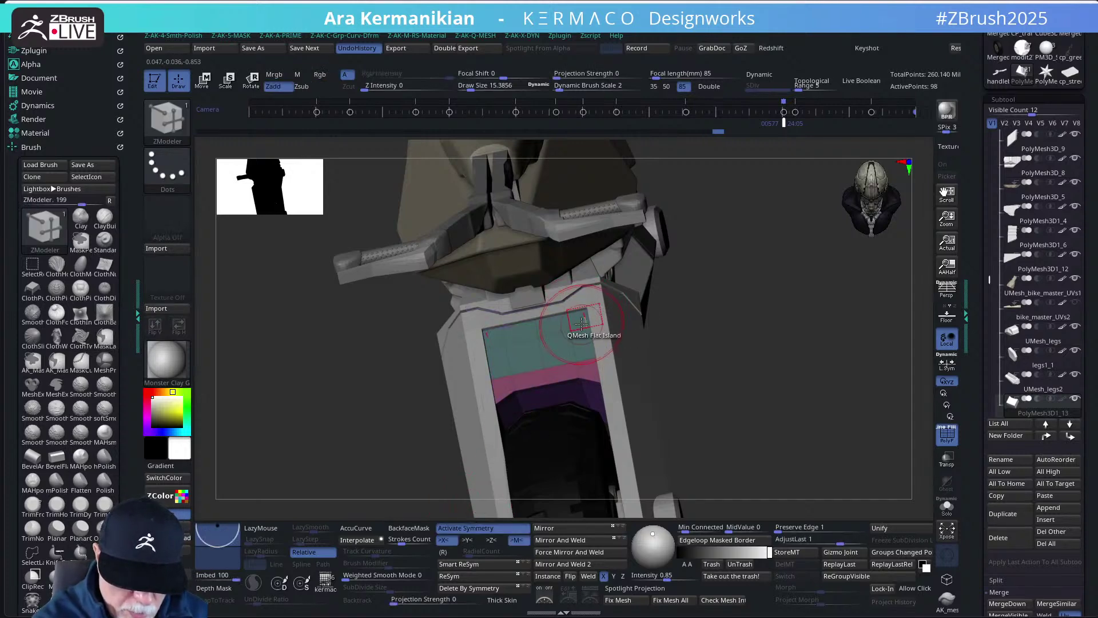
pyautogui.press('space')
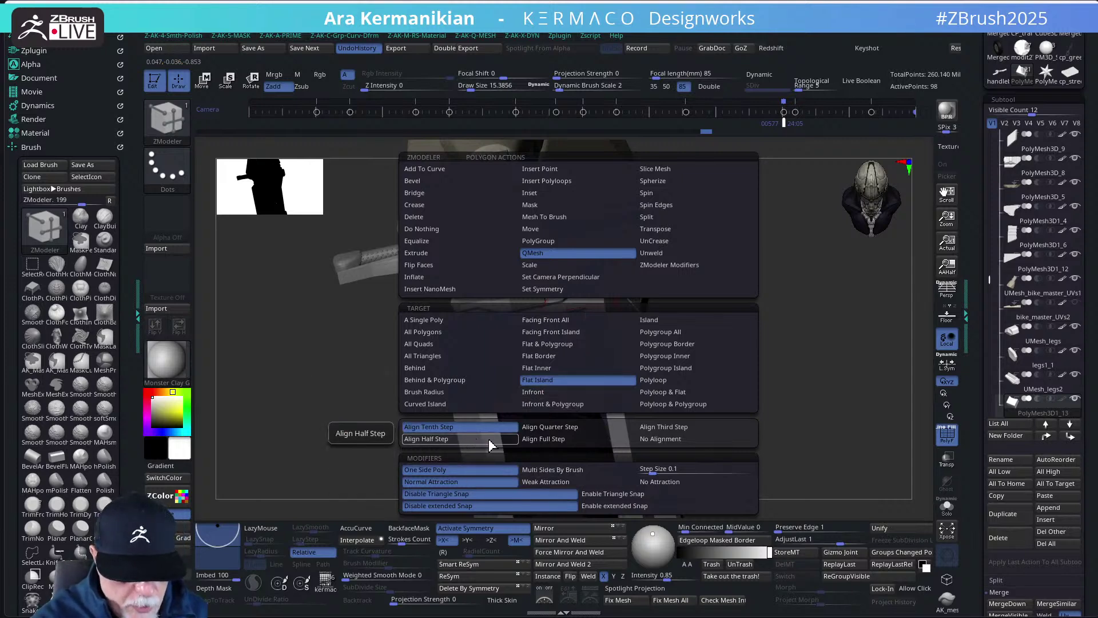
pyautogui.click(445, 323)
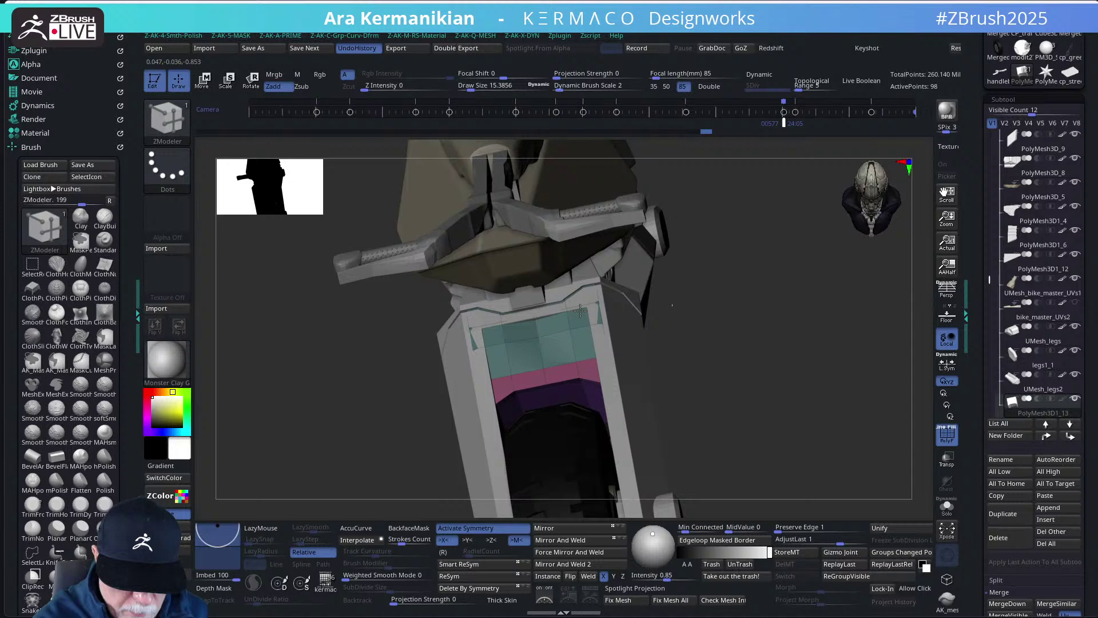
# - Try a raised band along the panel's top row, undo it, and hide polygroups
pyautogui.click(503, 330)
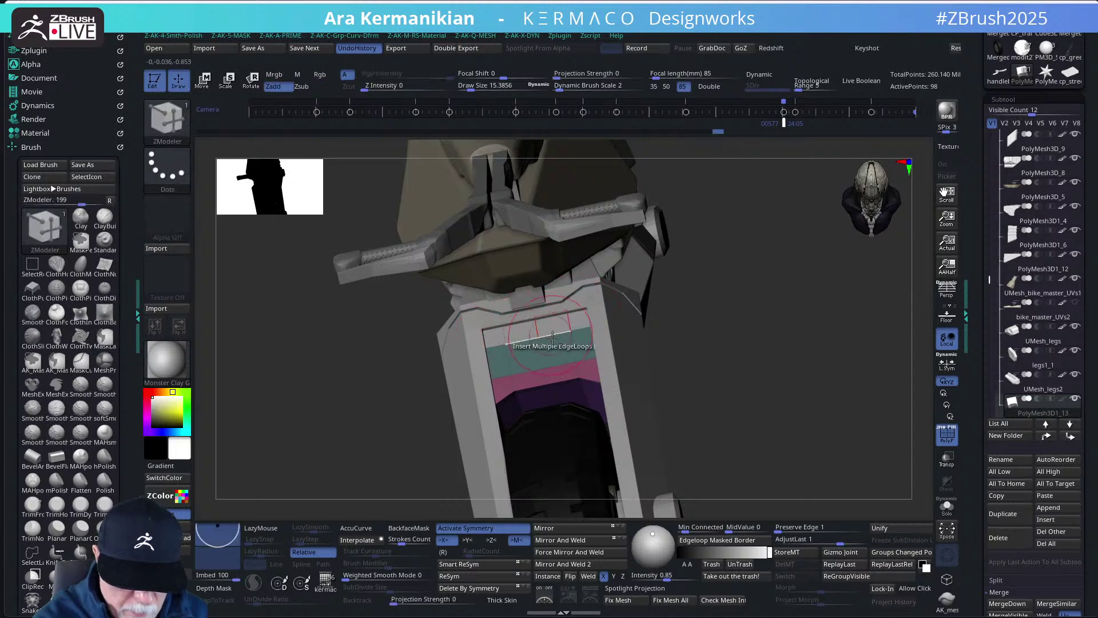
pyautogui.click(582, 323)
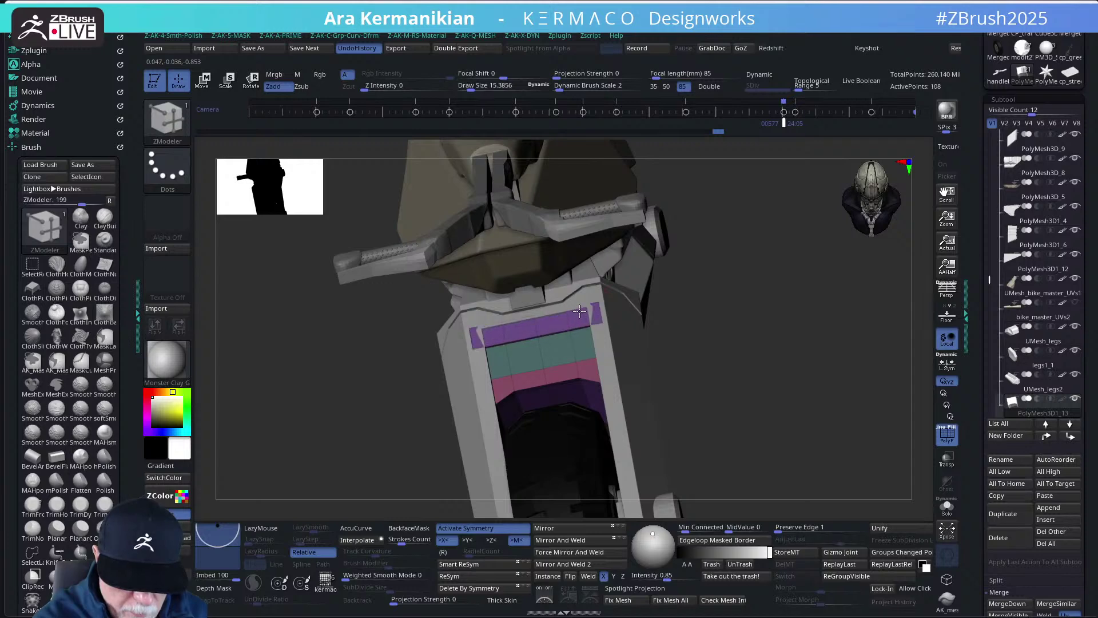
pyautogui.hotkey('ctrl', 'z')
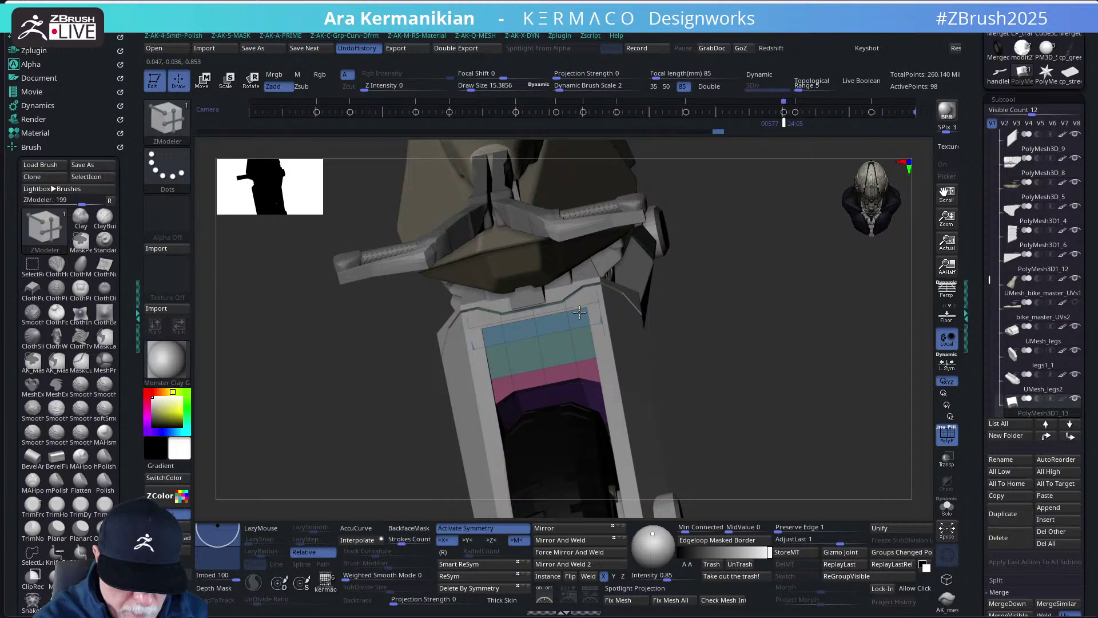
pyautogui.click(947, 433)
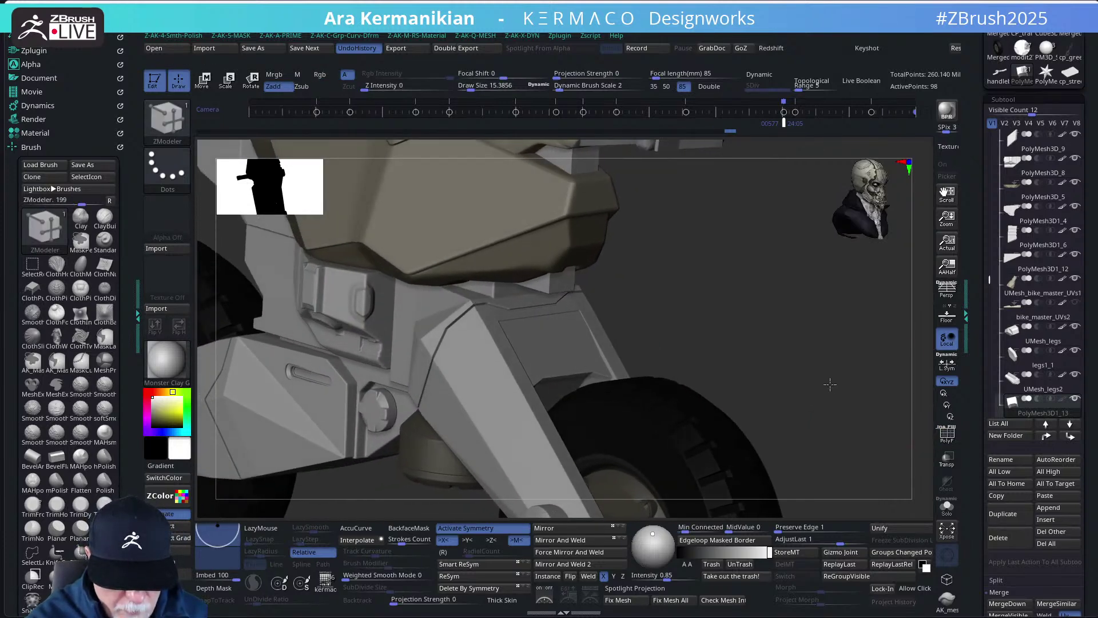
# - QMesh a polygon on the fork's side face outward, raising the point count from 98 to 114
pyautogui.moveTo(799, 364); pyautogui.dragTo(670, 311)
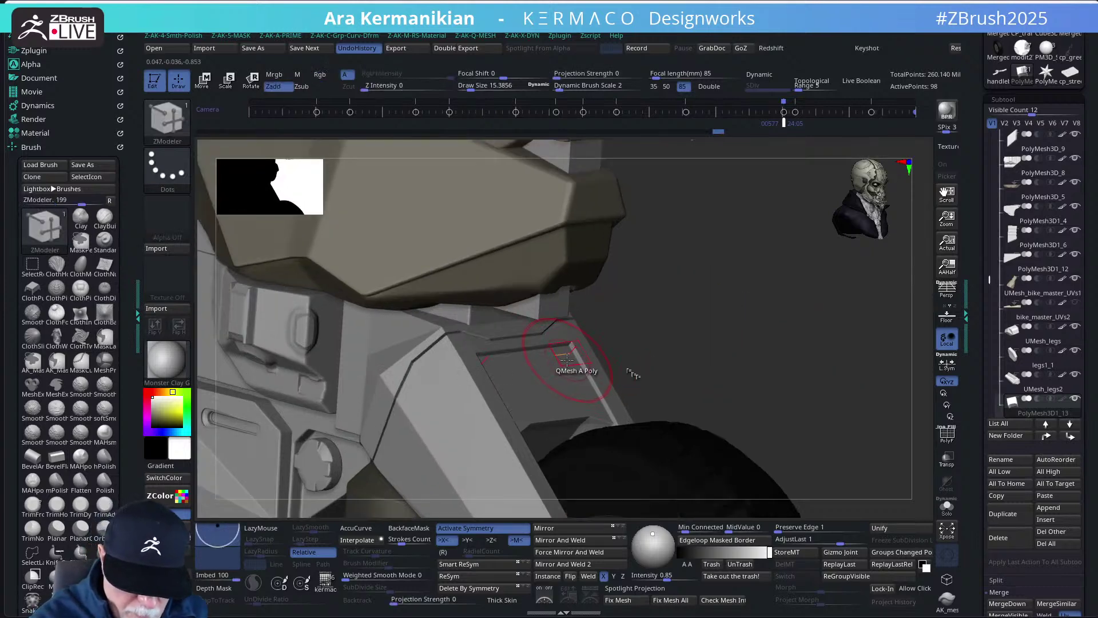
pyautogui.press('space')
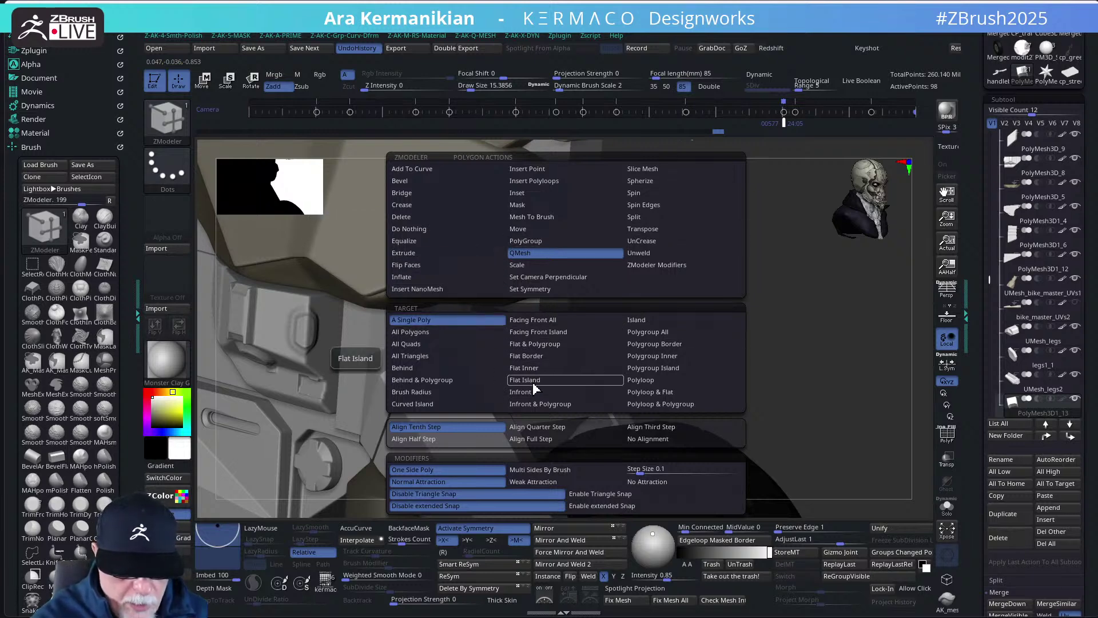
pyautogui.press('space')
pyautogui.click(567, 354)
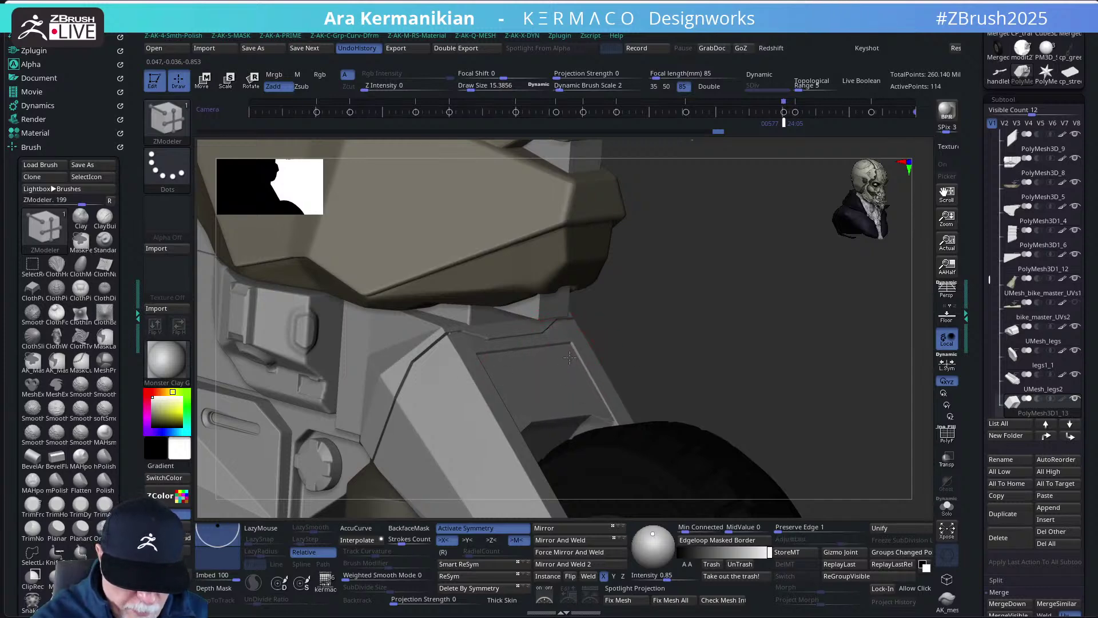
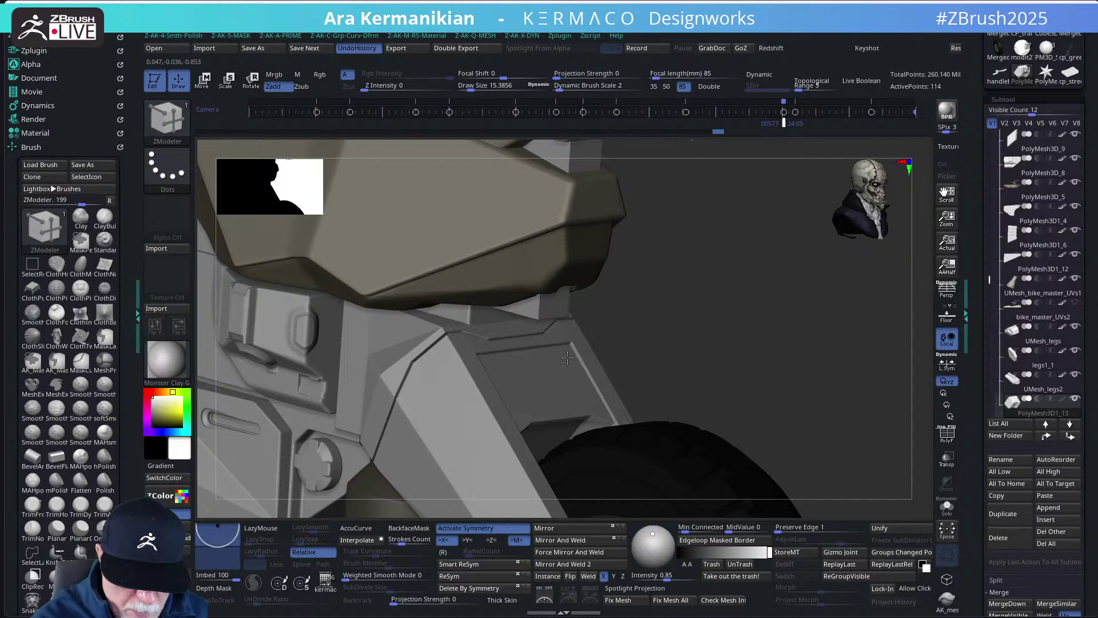
# - Set ZModeler's QMesh to A Single Poly and show the polyframe on the chest plate
pyautogui.moveTo(749, 333)
pyautogui.mouseDown()
pyautogui.moveTo(722, 357)
pyautogui.moveTo(736, 355)
pyautogui.moveTo(718, 344)
pyautogui.mouseUp()
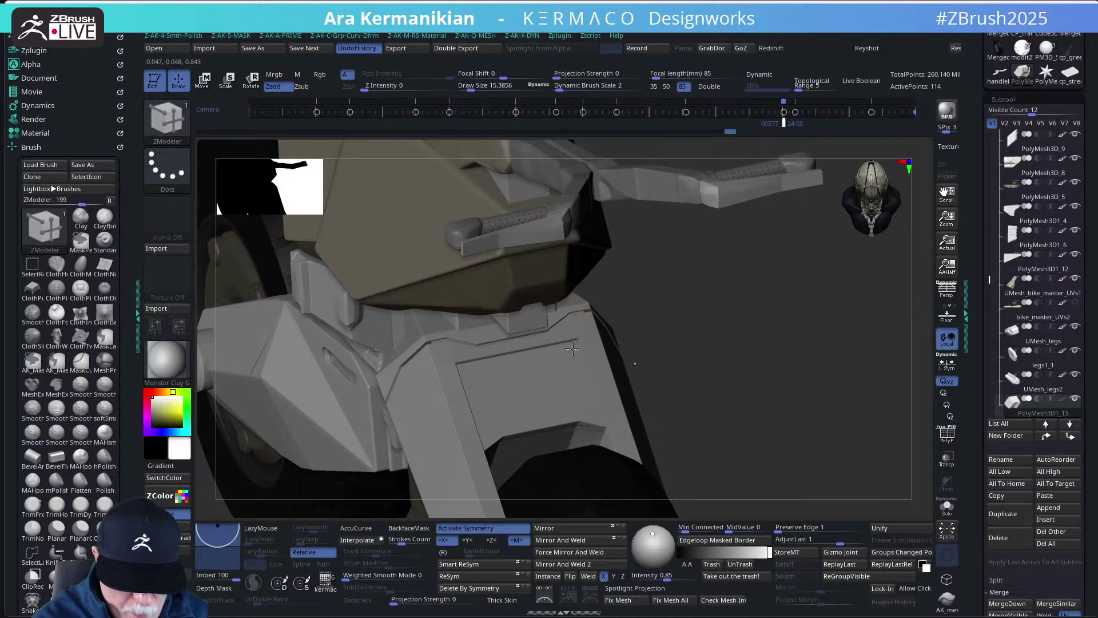
pyautogui.press('space')
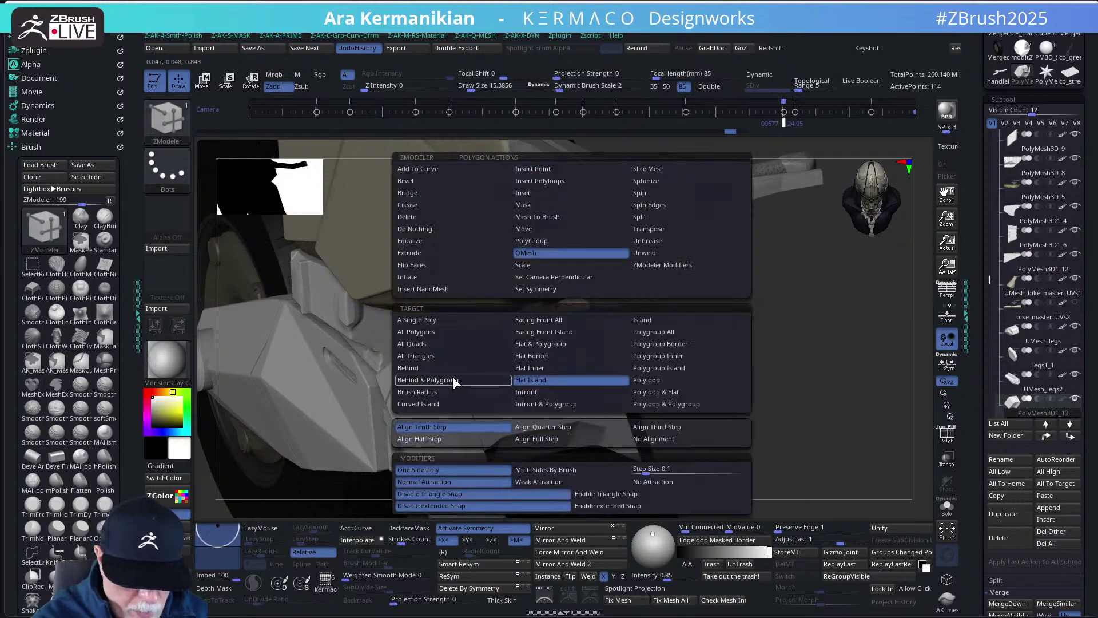
pyautogui.click(445, 325)
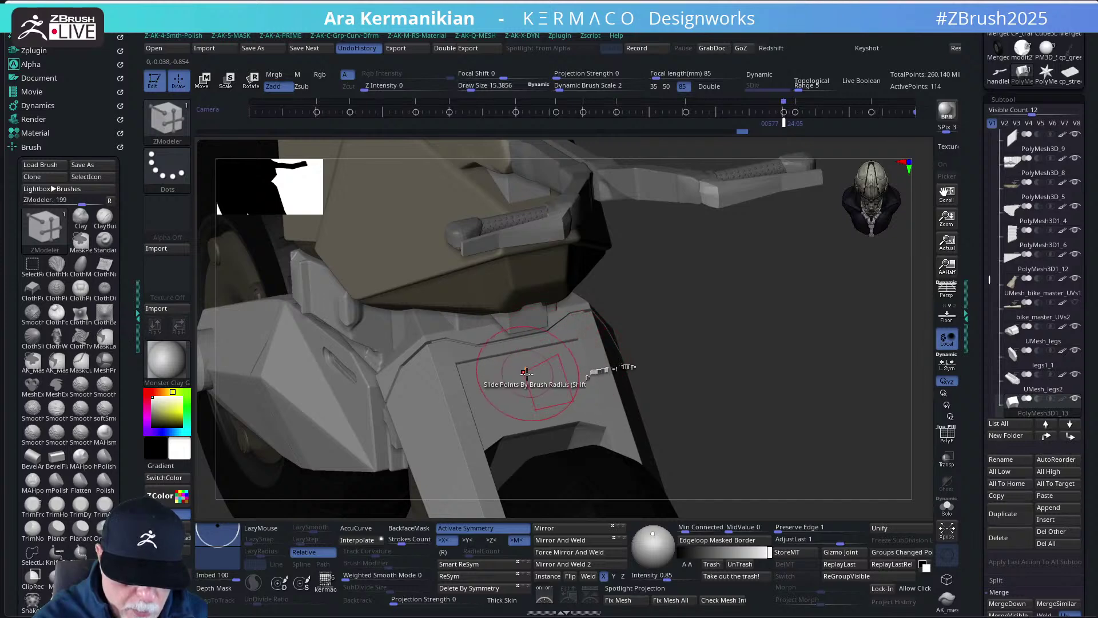
pyautogui.hotkey('shift', 'f')
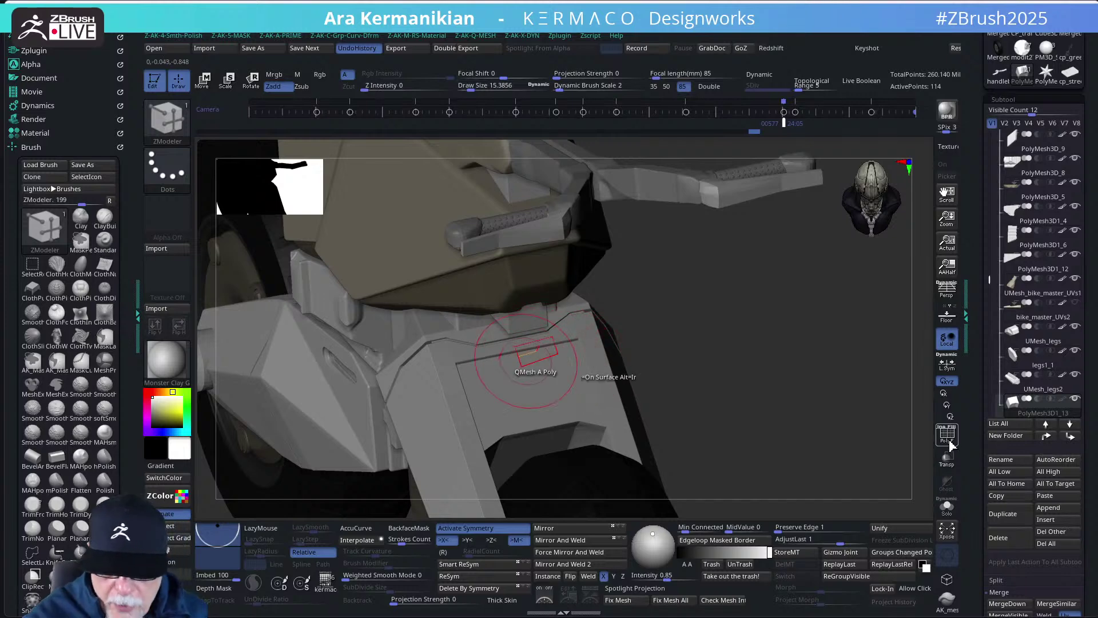
pyautogui.keyDown('alt'); pyautogui.moveTo(717, 361); pyautogui.dragTo(719, 397); pyautogui.keyUp('alt')
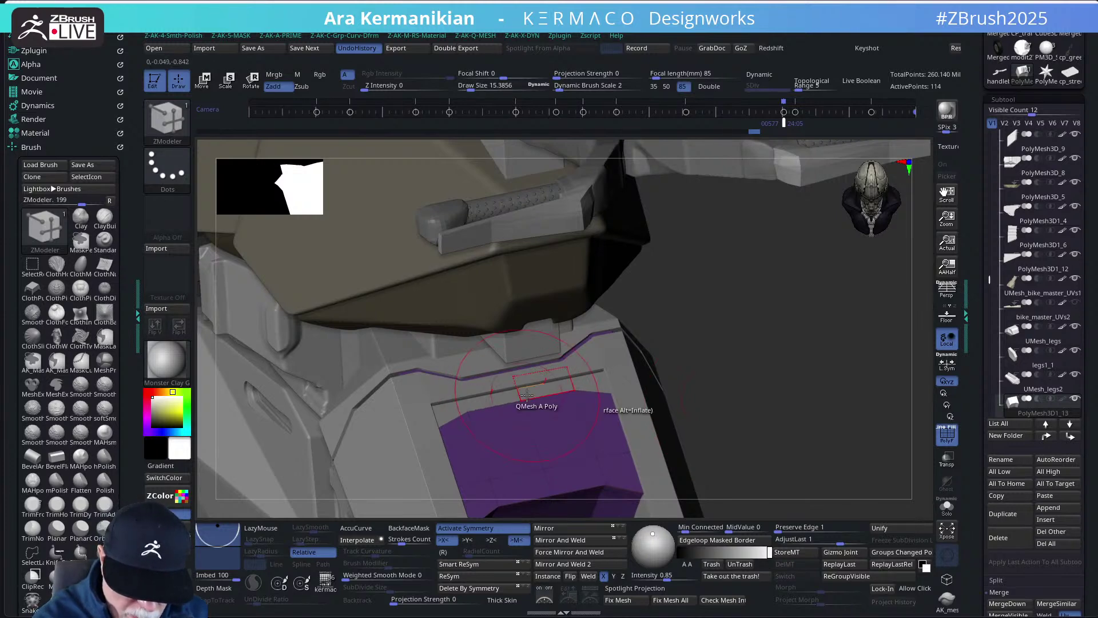
# - Inset a border ring around the purple chest-plate face and extrude it outward
pyautogui.click(597, 378)
pyautogui.moveTo(598, 378); pyautogui.dragTo(598, 374)
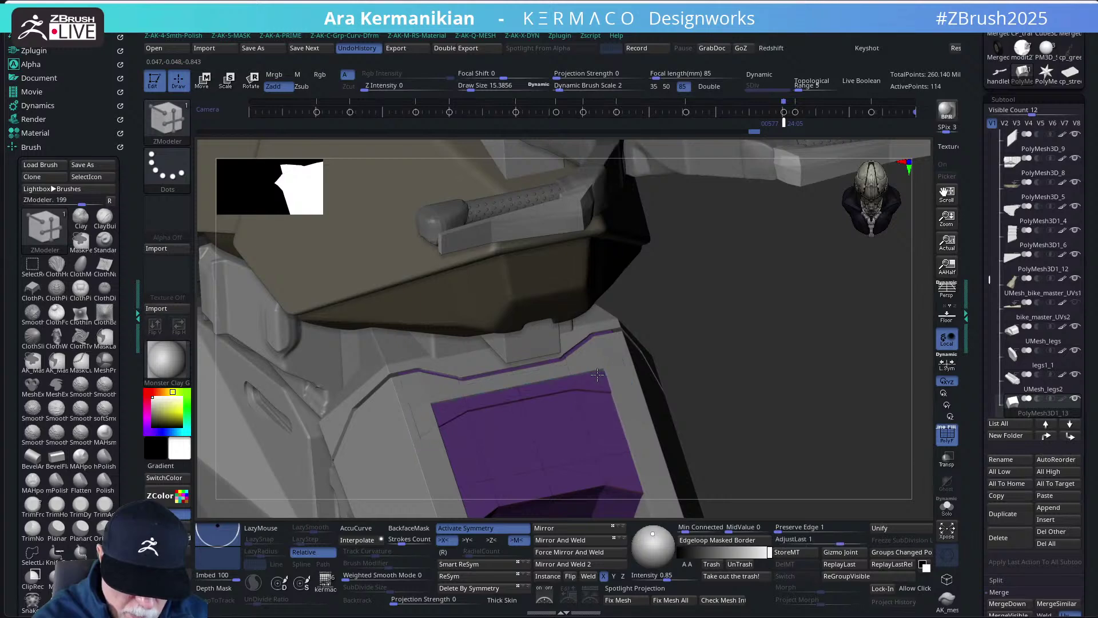
pyautogui.click(598, 375)
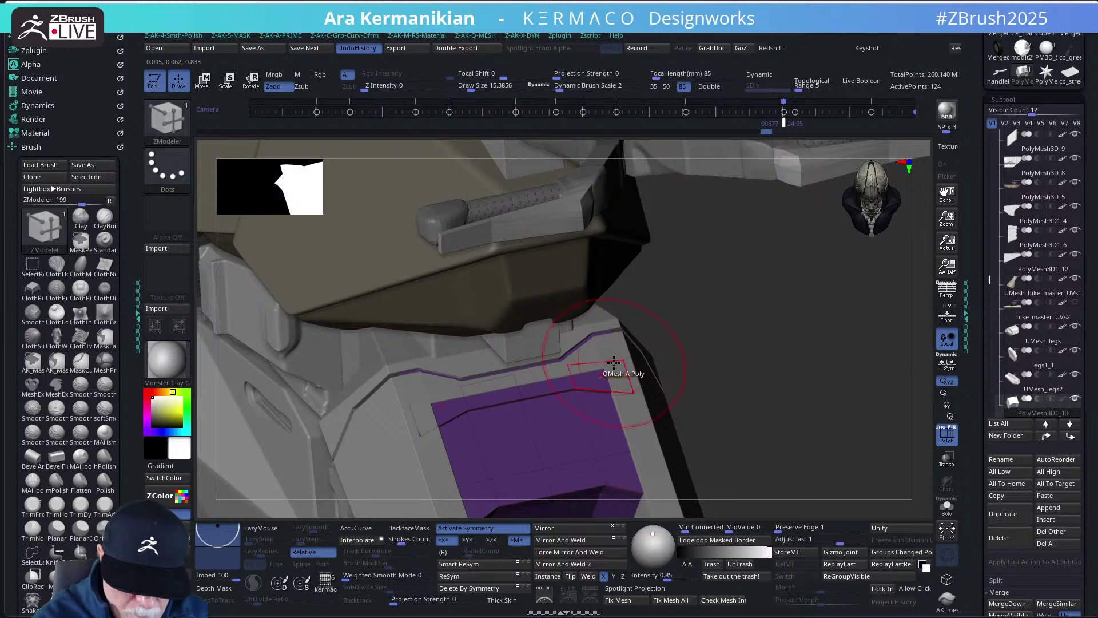
pyautogui.hotkey('shift', 'f')
pyautogui.moveTo(784, 453); pyautogui.dragTo(755, 418)
pyautogui.press('f')
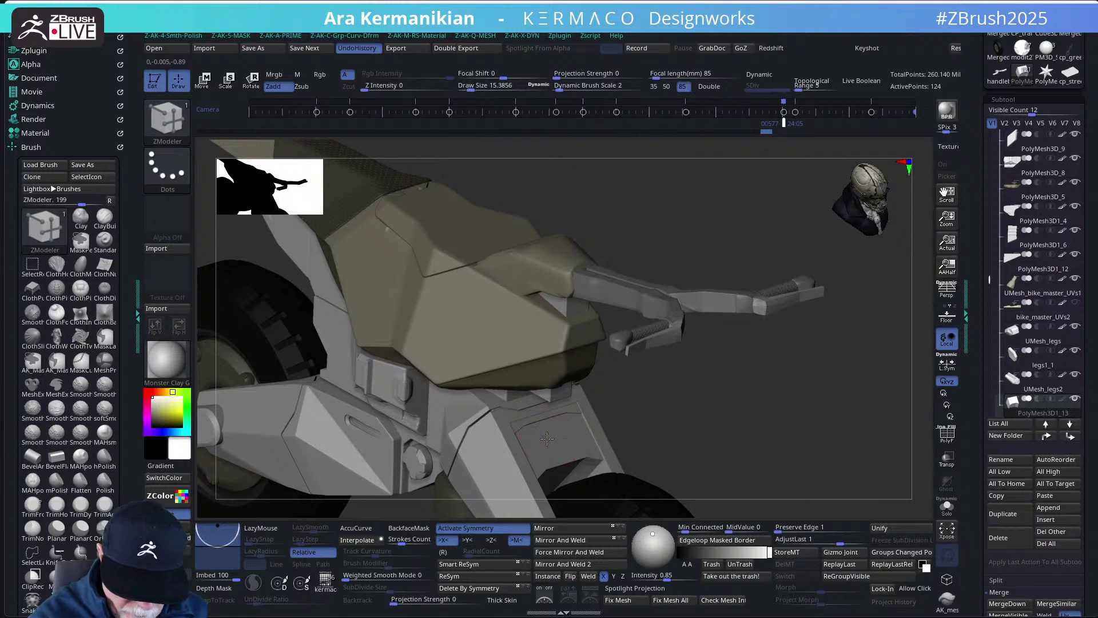
# - QMesh-extrude several front-panel polygons into raised panel detail
pyautogui.click(550, 435)
pyautogui.click(553, 430)
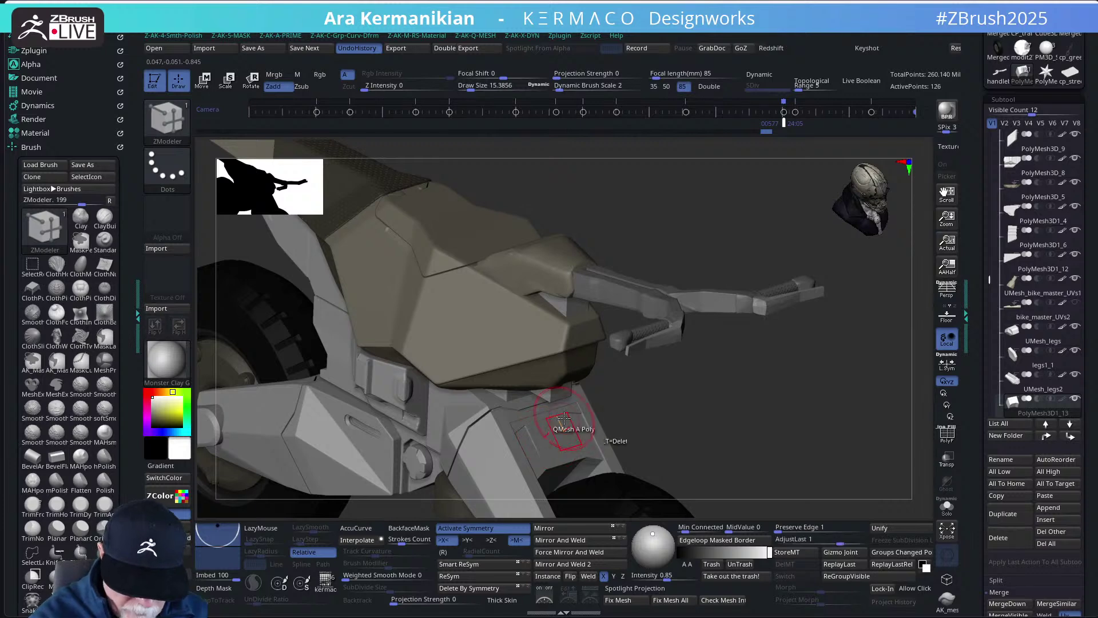
pyautogui.keyDown('alt'); pyautogui.moveTo(782, 428); pyautogui.dragTo(549, 395); pyautogui.keyUp('alt')
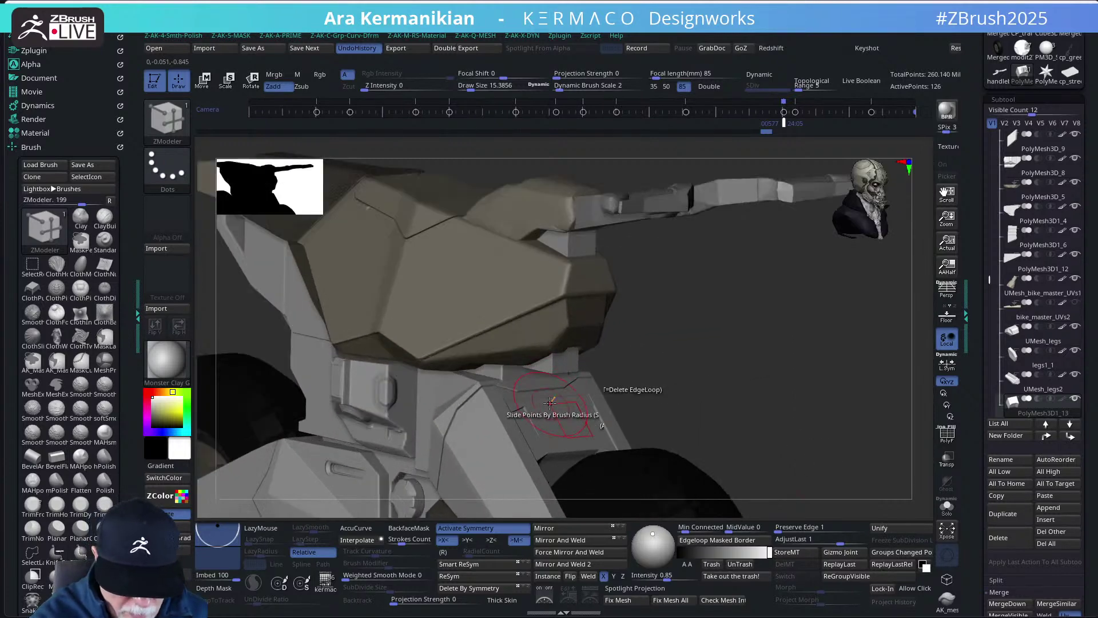
pyautogui.click(539, 400)
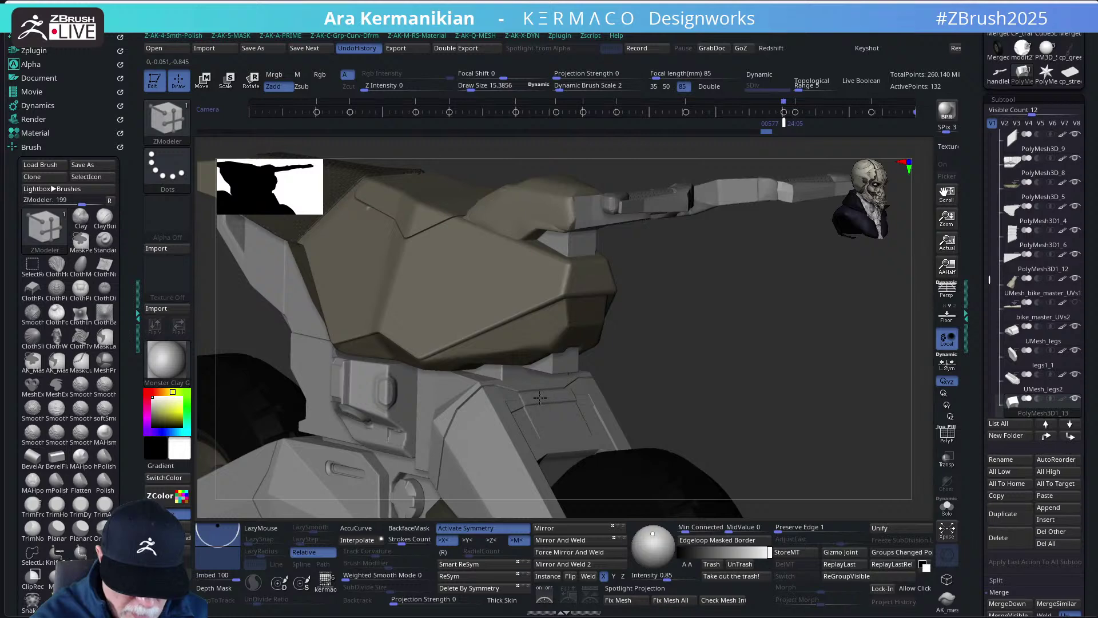
pyautogui.click(544, 420)
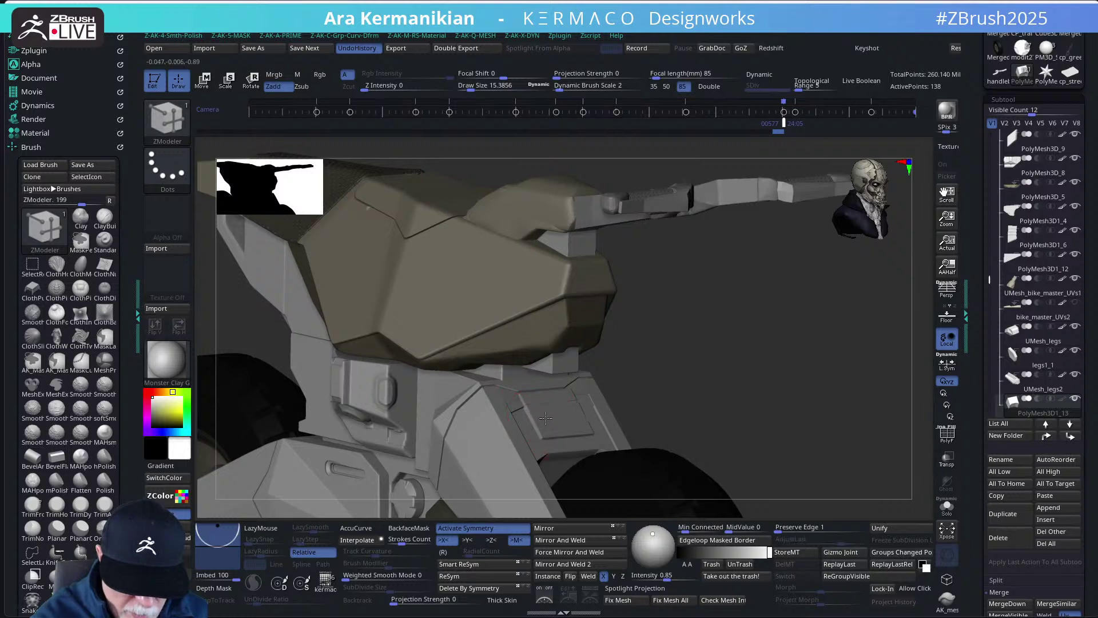
# - Frame the bike, turn it to a side view, and switch to Google Chrome
pyautogui.press('f')
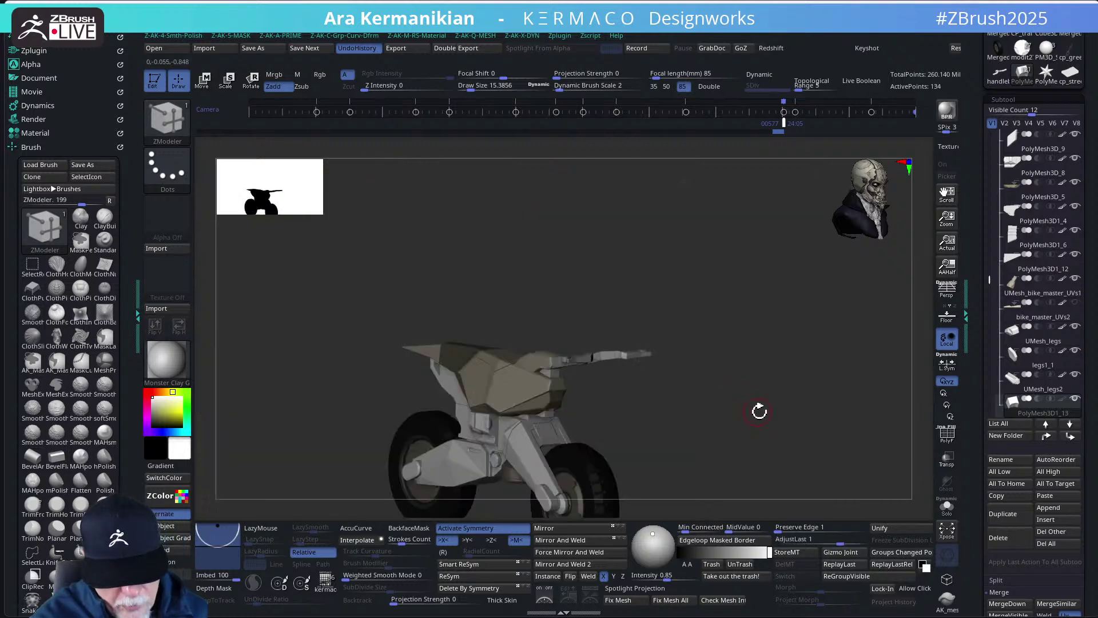
pyautogui.moveTo(713, 407); pyautogui.dragTo(809, 378)
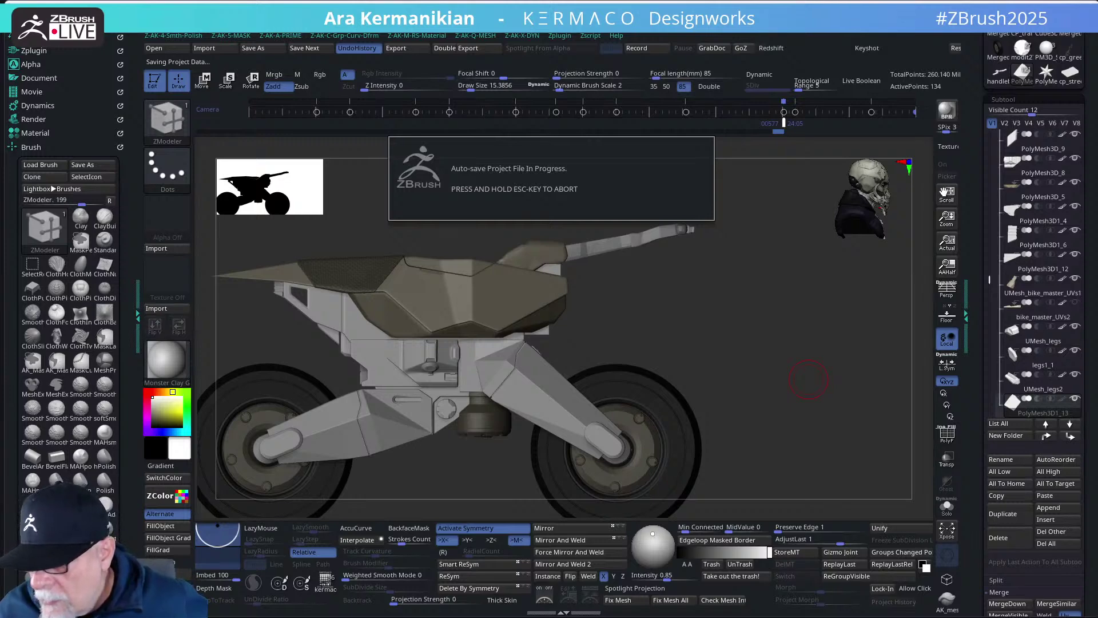
pyautogui.hotkey('alt', 'Tab')
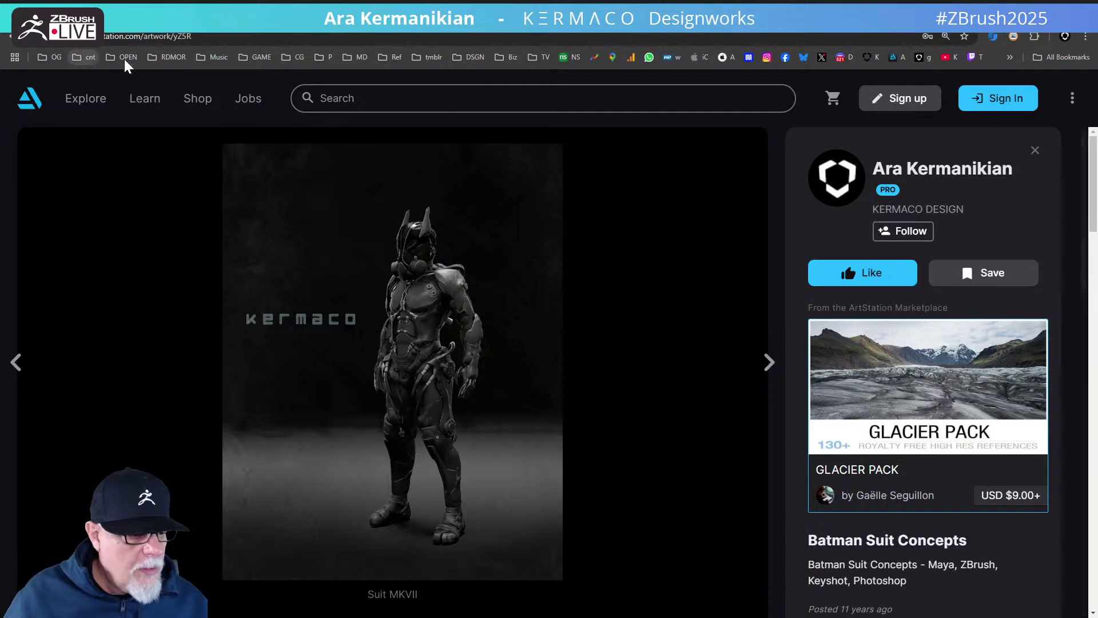
# - Search for 'google translate' and paste the viewer's chat message into it
pyautogui.click(97, 36)
pyautogui.write('google tran')
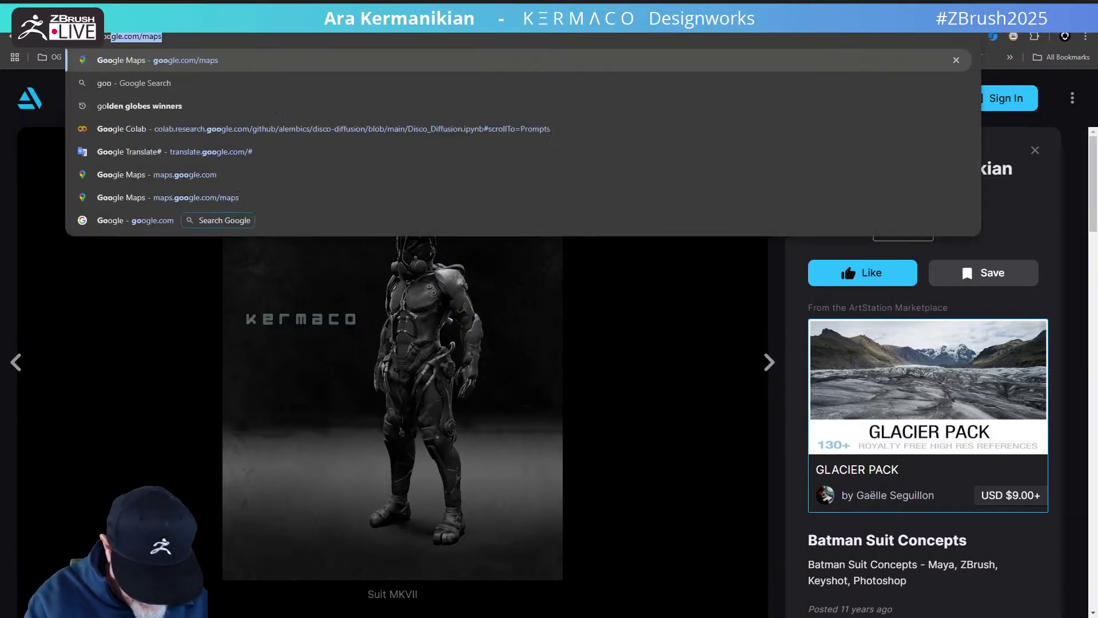
pyautogui.write('slate')
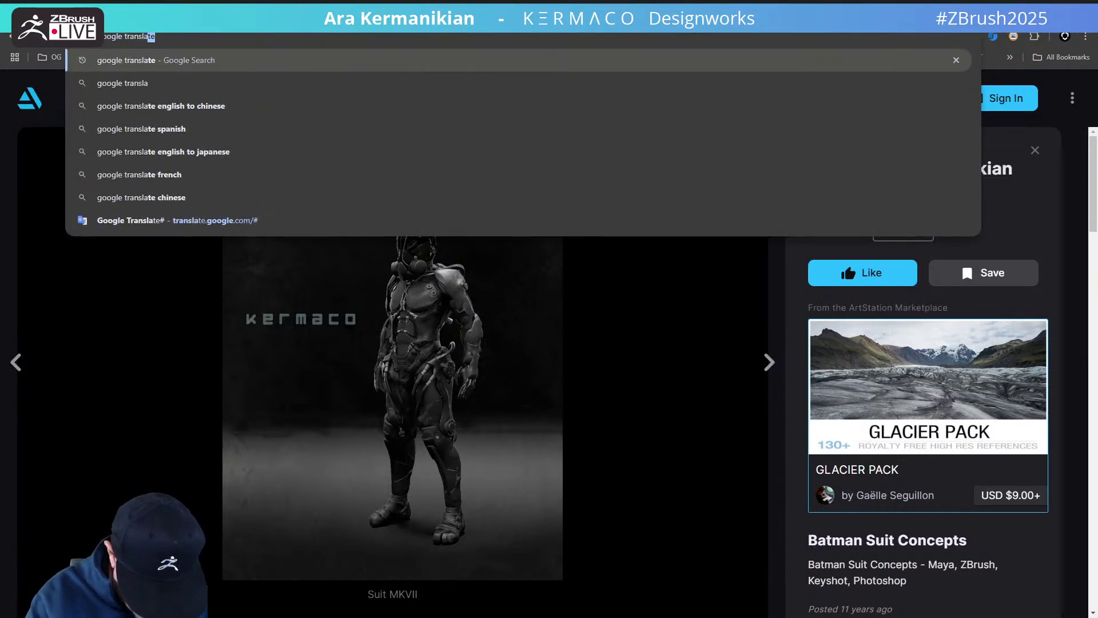
pyautogui.press('Return')
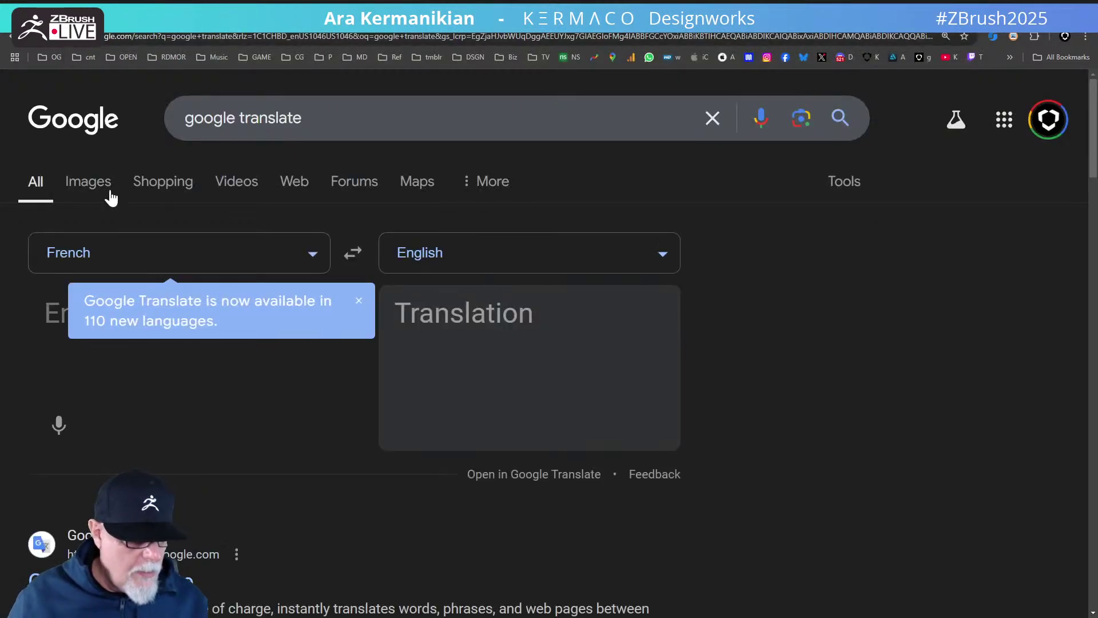
pyautogui.click(122, 255)
pyautogui.hotkey('ctrl', 'v')
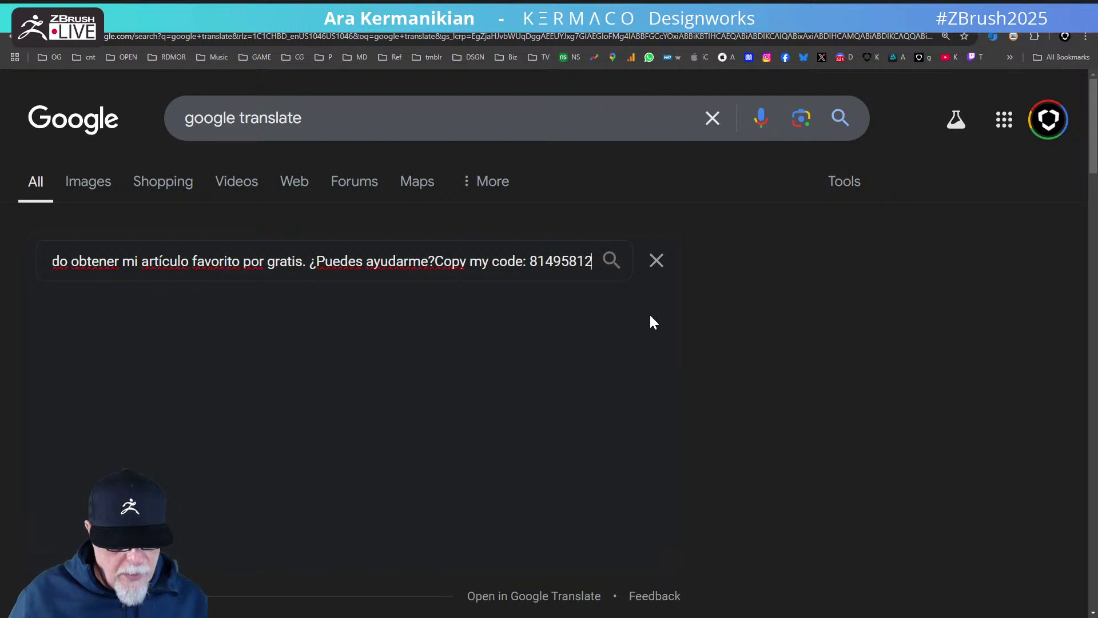
pyautogui.click(766, 371)
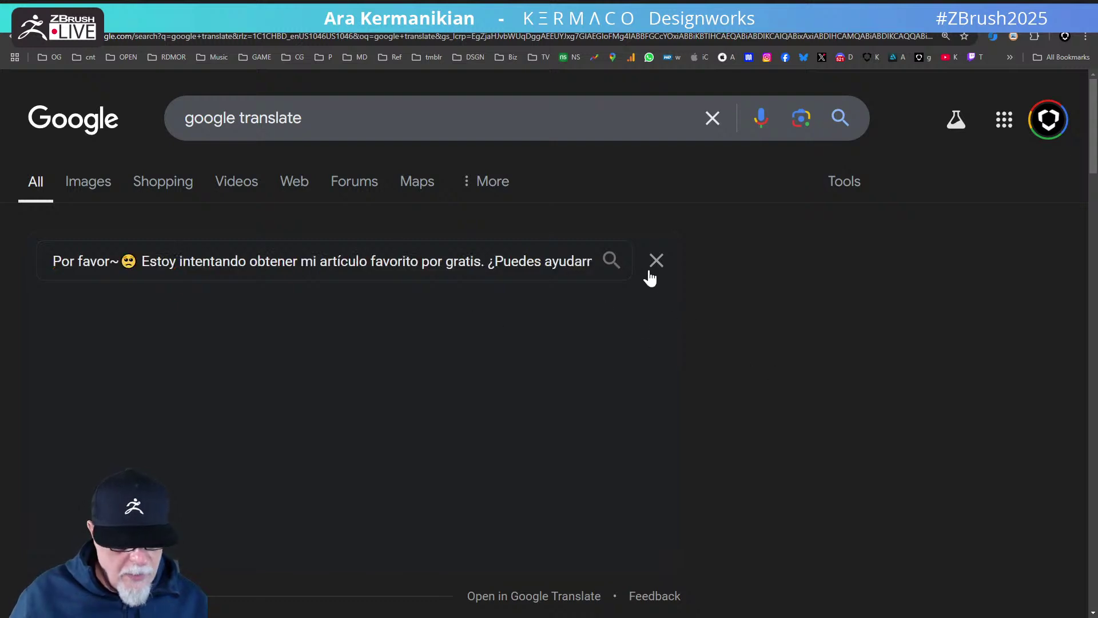
pyautogui.scroll(-4, 395, 405)
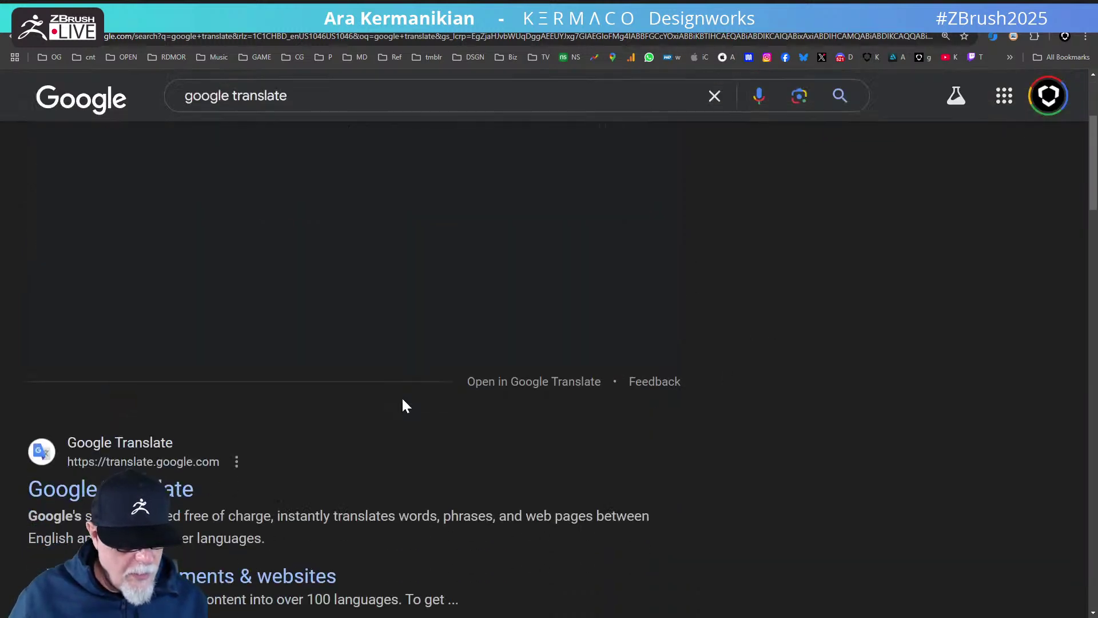
pyautogui.scroll(4, 402, 405)
# - Go back four pages to the artist's profile page
pyautogui.hotkey('alt', 'Left')
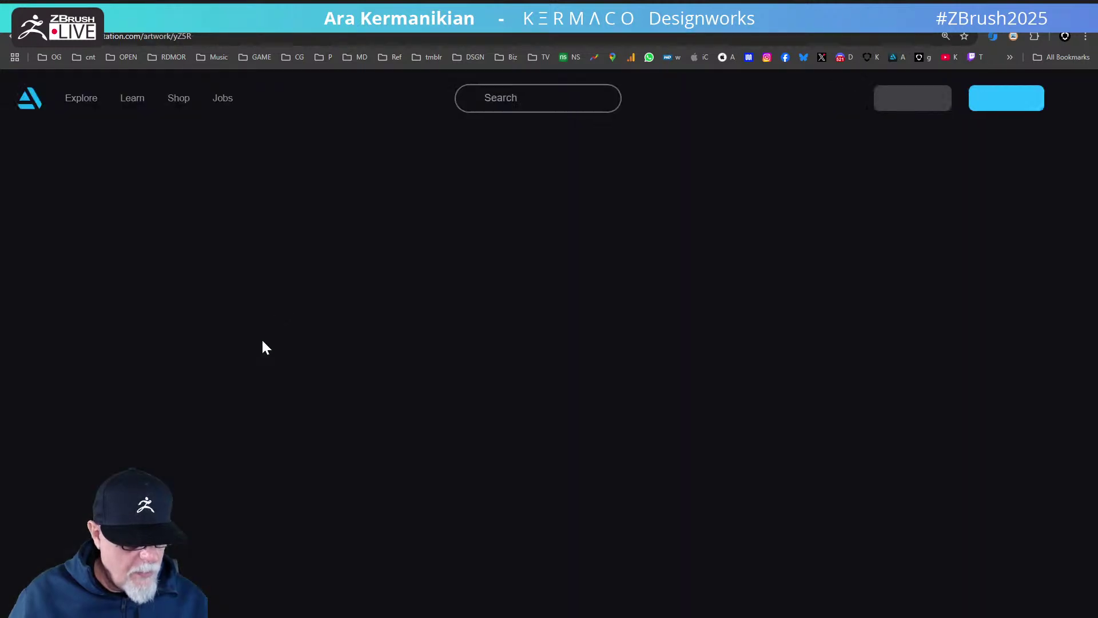
pyautogui.hotkey('alt', 'Left')
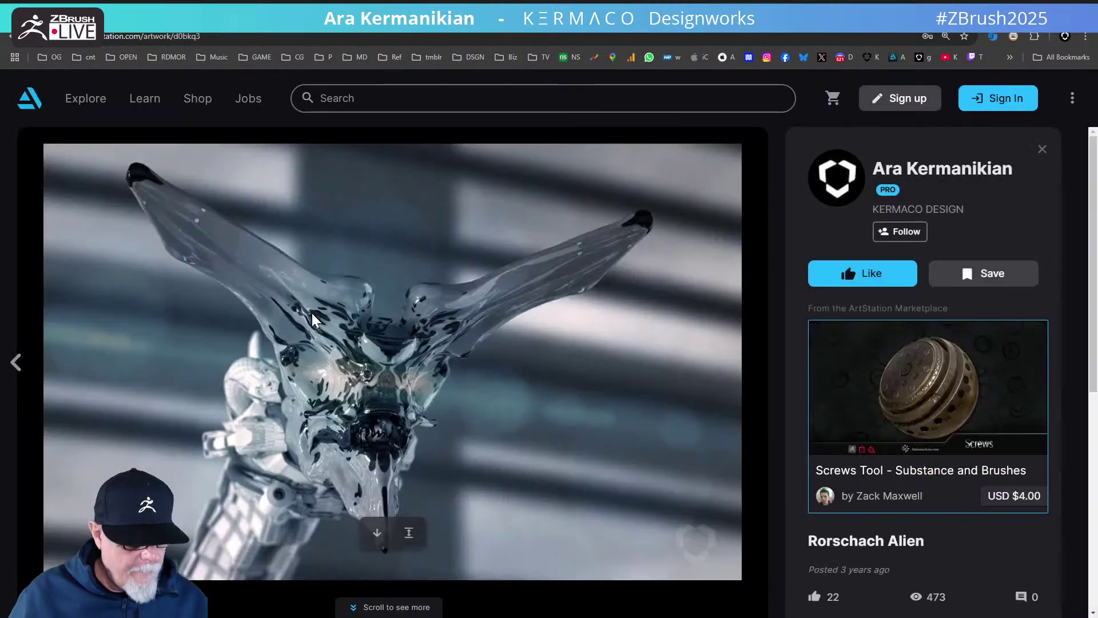
pyautogui.hotkey('alt', 'Left')
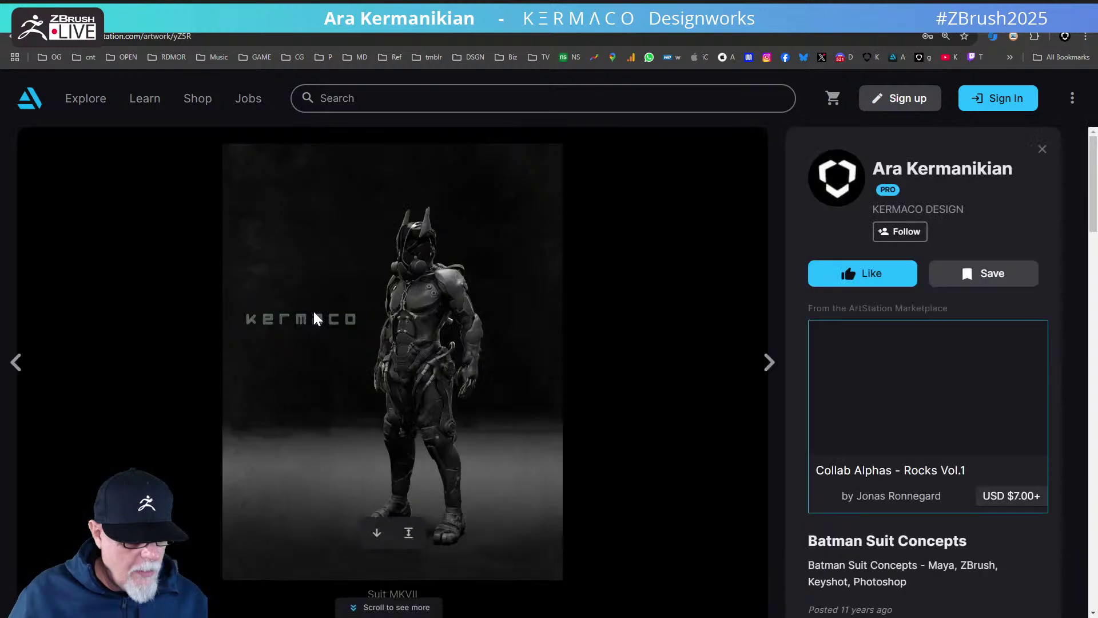
pyautogui.hotkey('alt', 'Left')
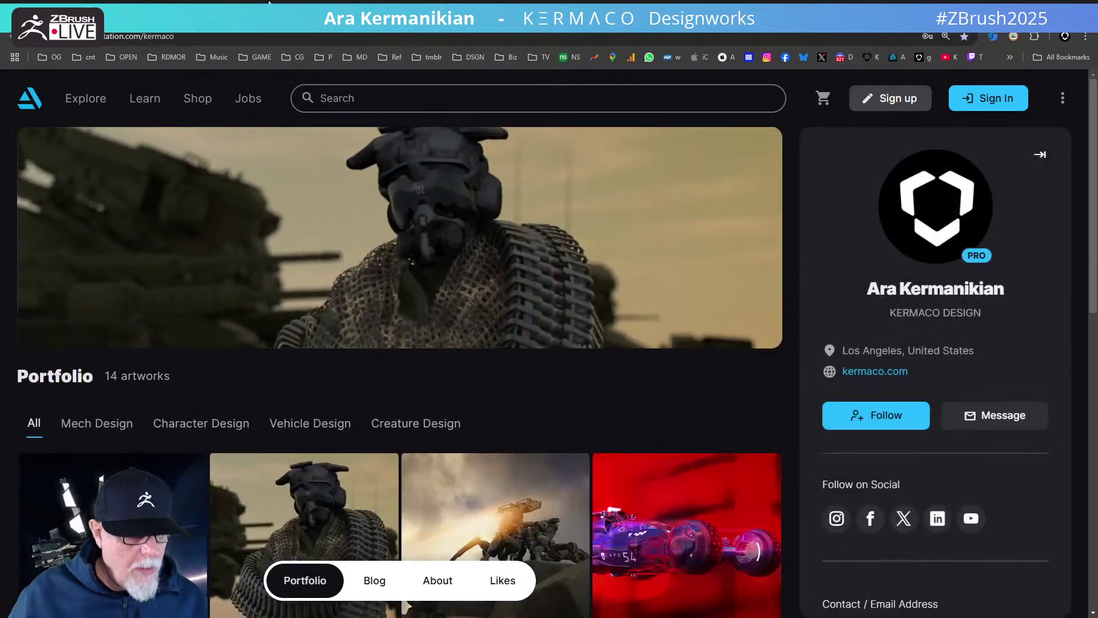
# - Translate the pasted message from Spanish, then close the tab and return to ZBrush
pyautogui.hotkey('ctrl', 'l')
pyautogui.write('google tran')
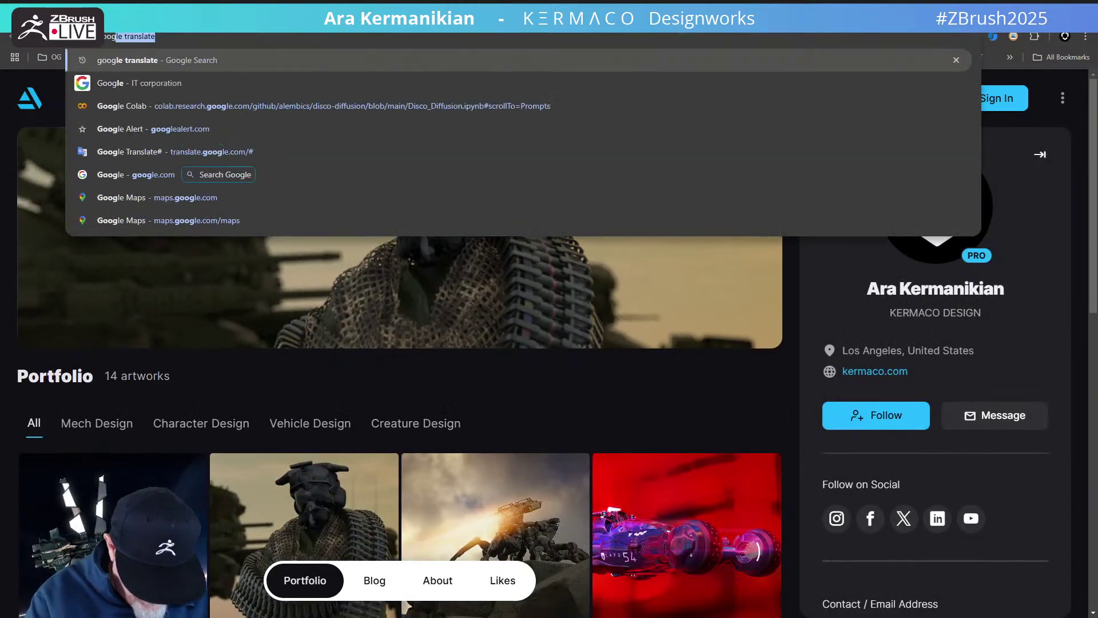
pyautogui.write('slate')
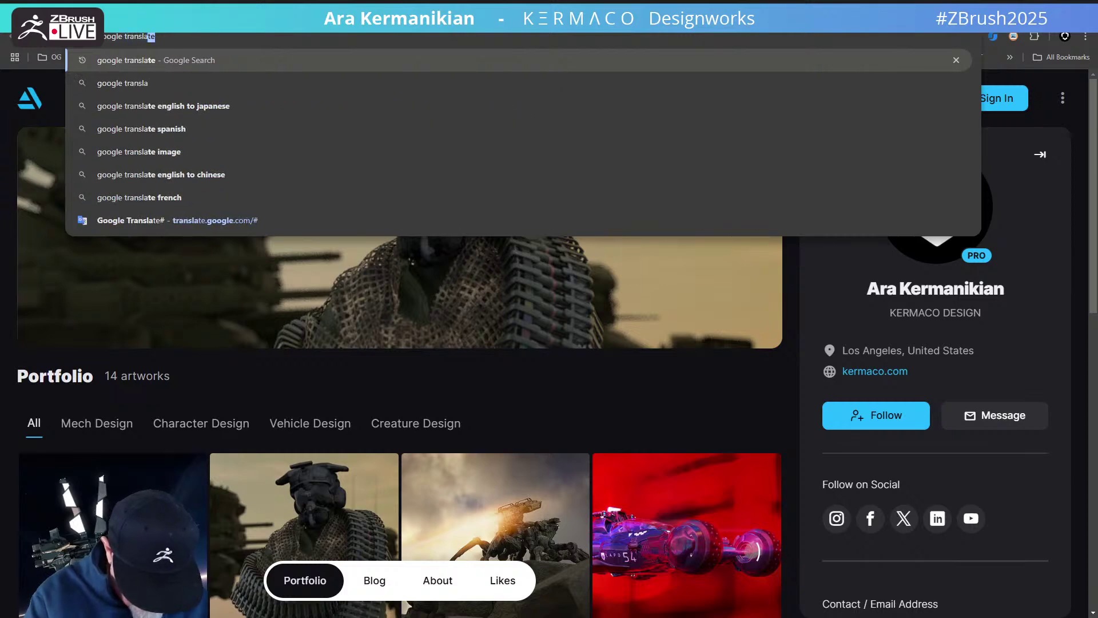
pyautogui.press('Return')
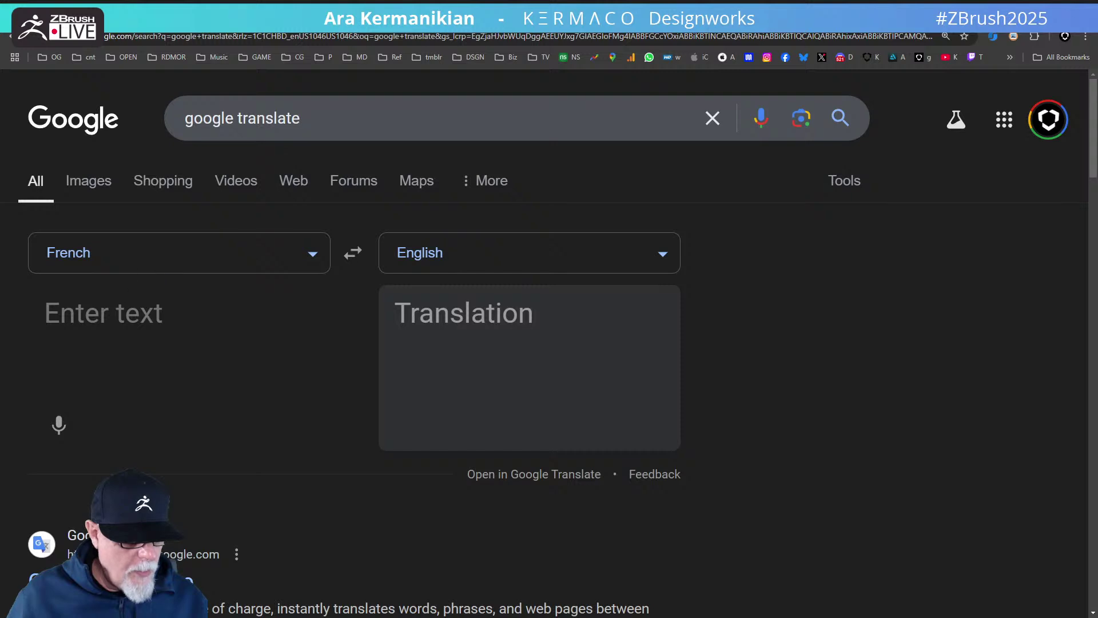
pyautogui.click(310, 258)
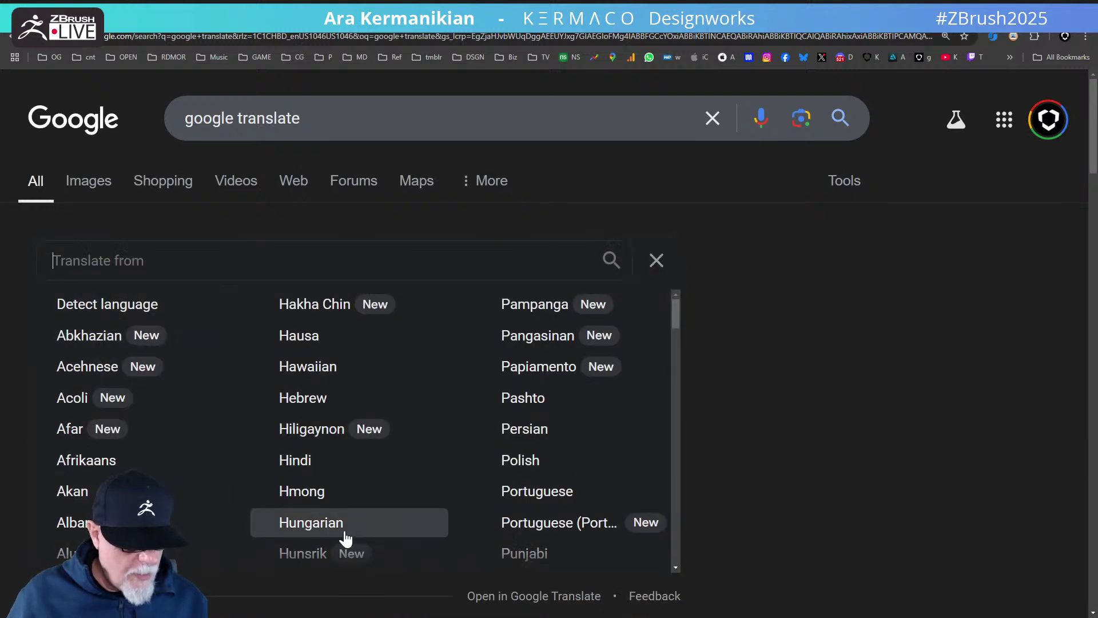
pyautogui.scroll(-1, 418, 523)
pyautogui.scroll(-4, 419, 524)
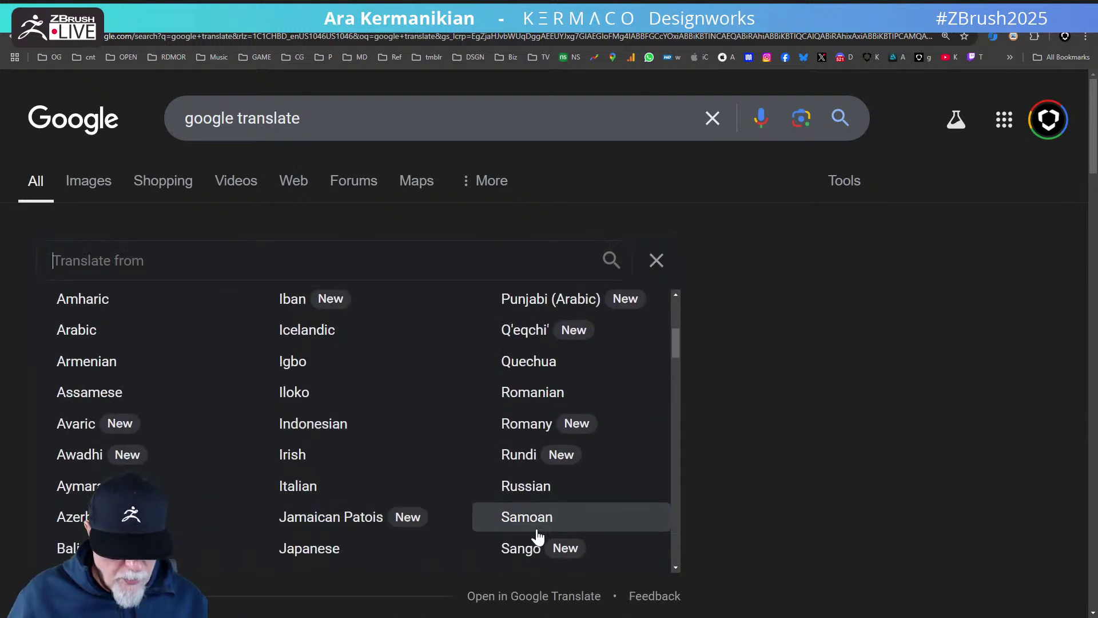
pyautogui.scroll(-1, 538, 535)
pyautogui.scroll(-4, 538, 534)
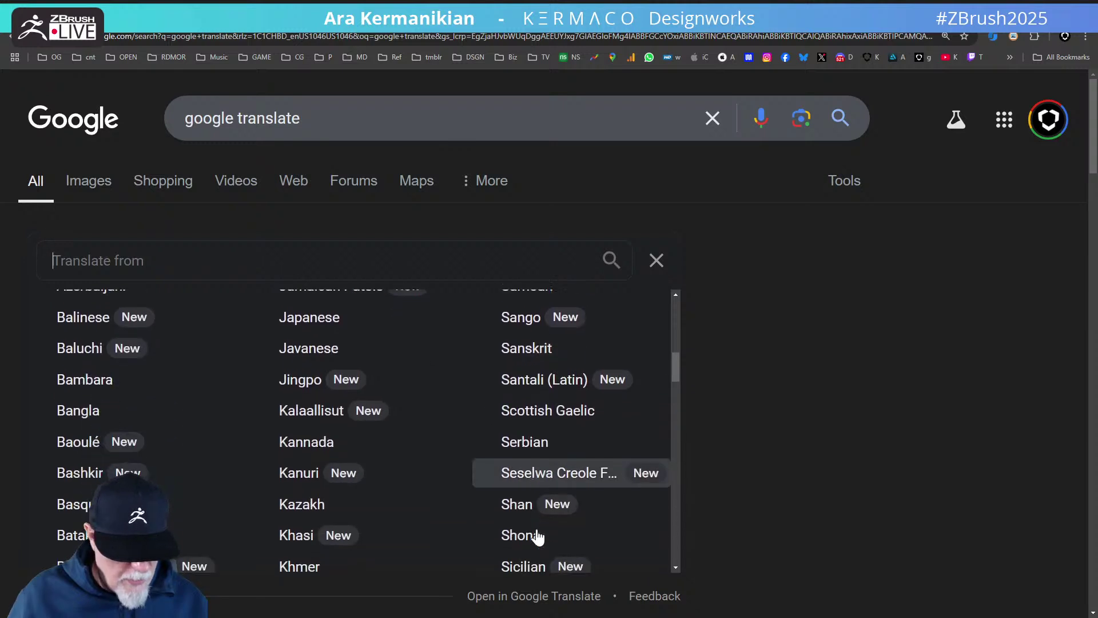
pyautogui.scroll(-8, 536, 536)
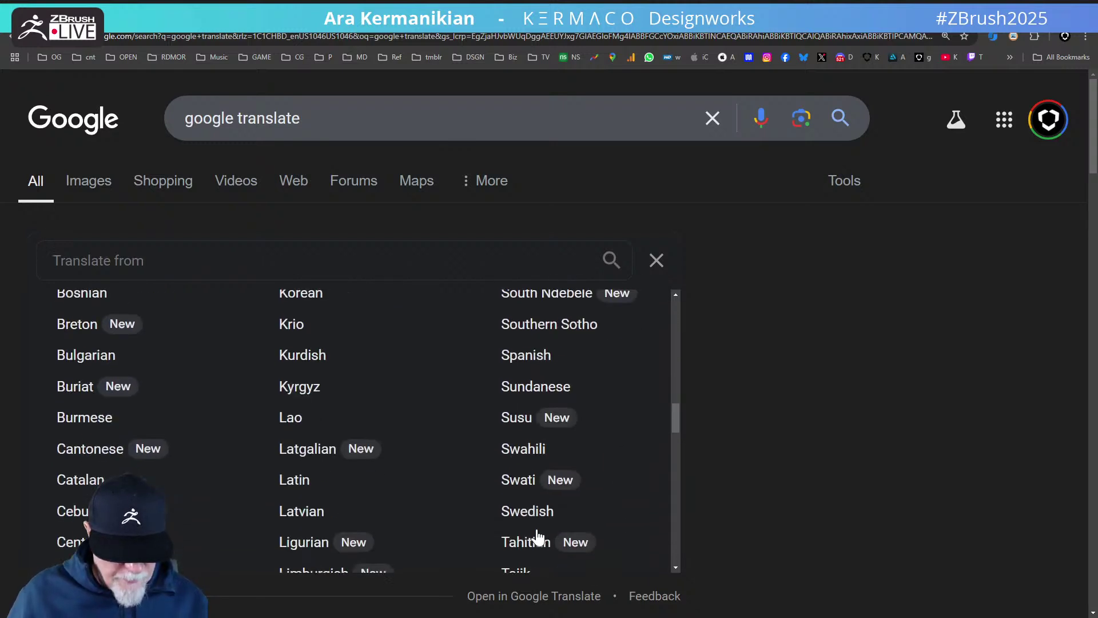
pyautogui.click(532, 335)
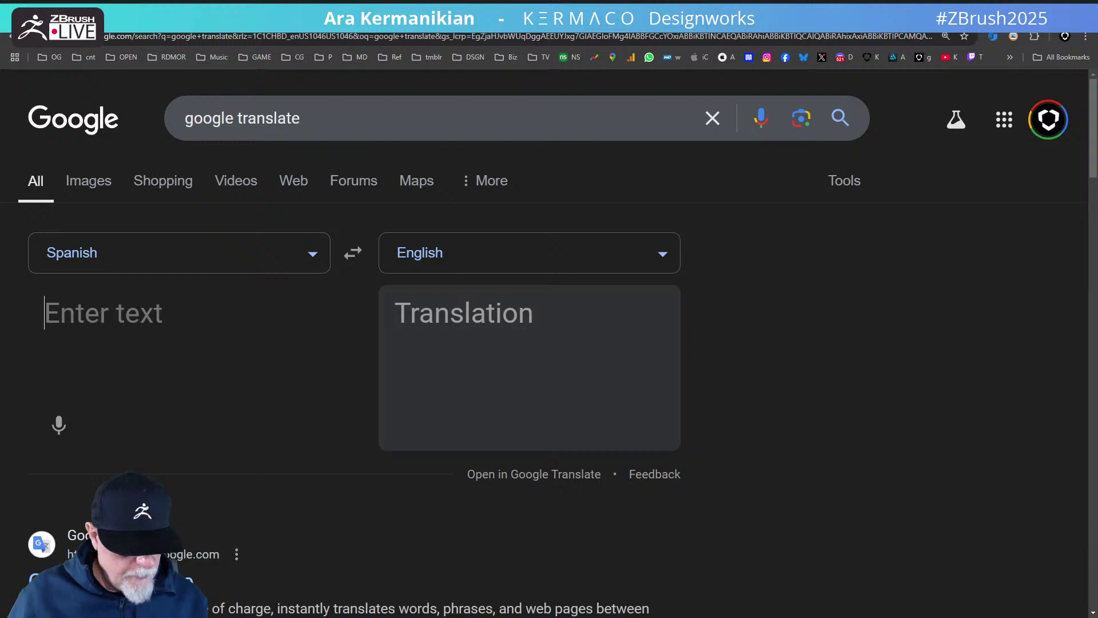
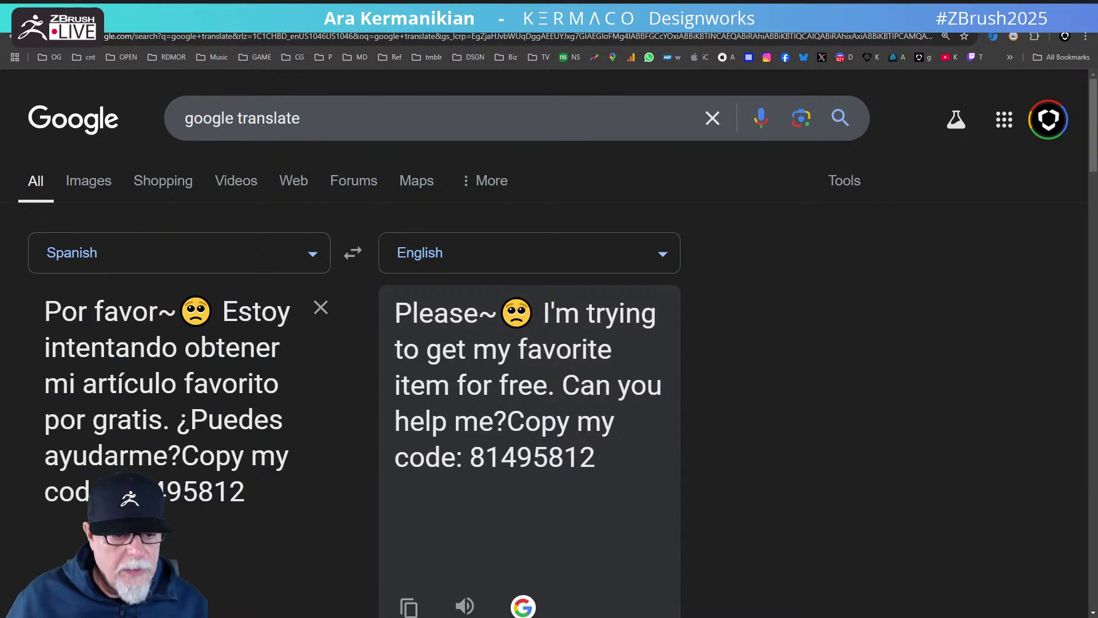
pyautogui.hotkey('ctrl', 'w')
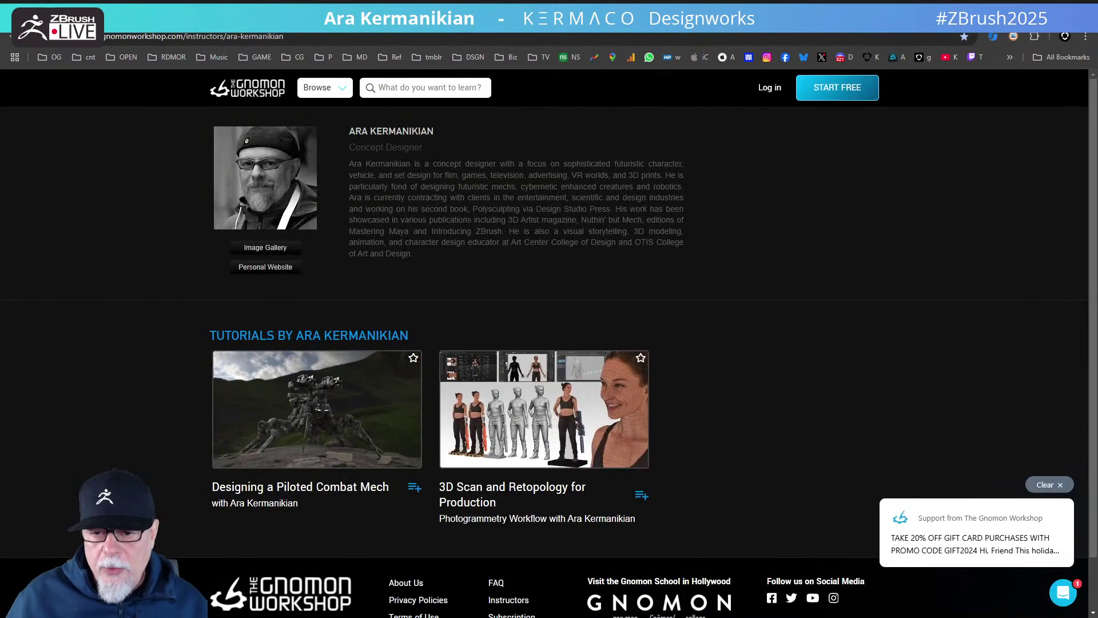
pyautogui.hotkey('alt', 'Tab')
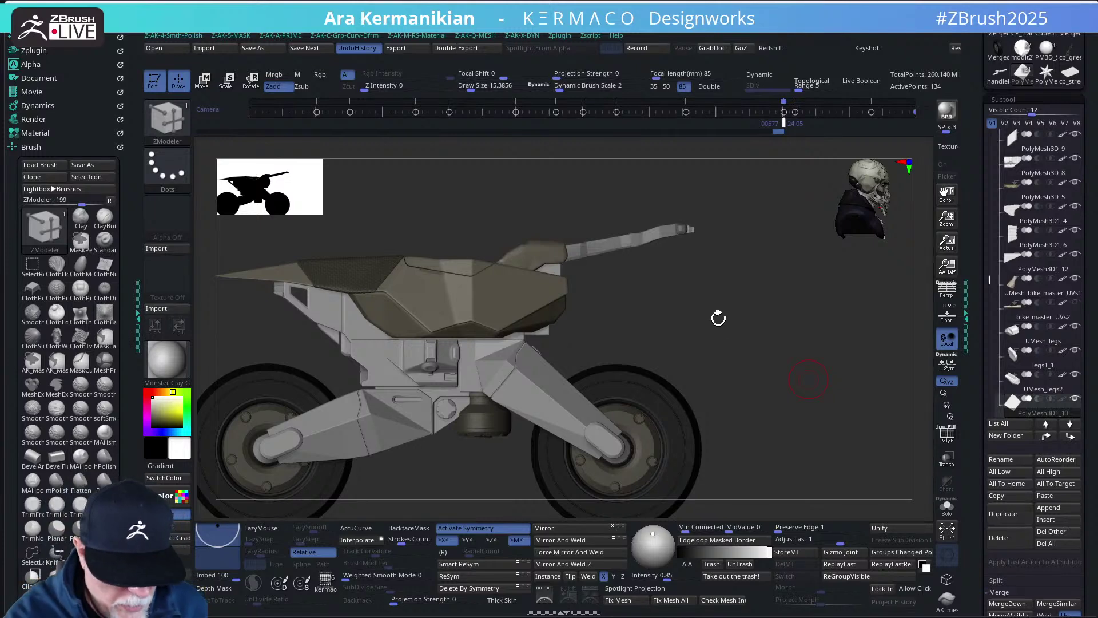
# - Orbit the bike twice to a closer, slightly different side angle
pyautogui.moveTo(736, 345); pyautogui.dragTo(770, 303)
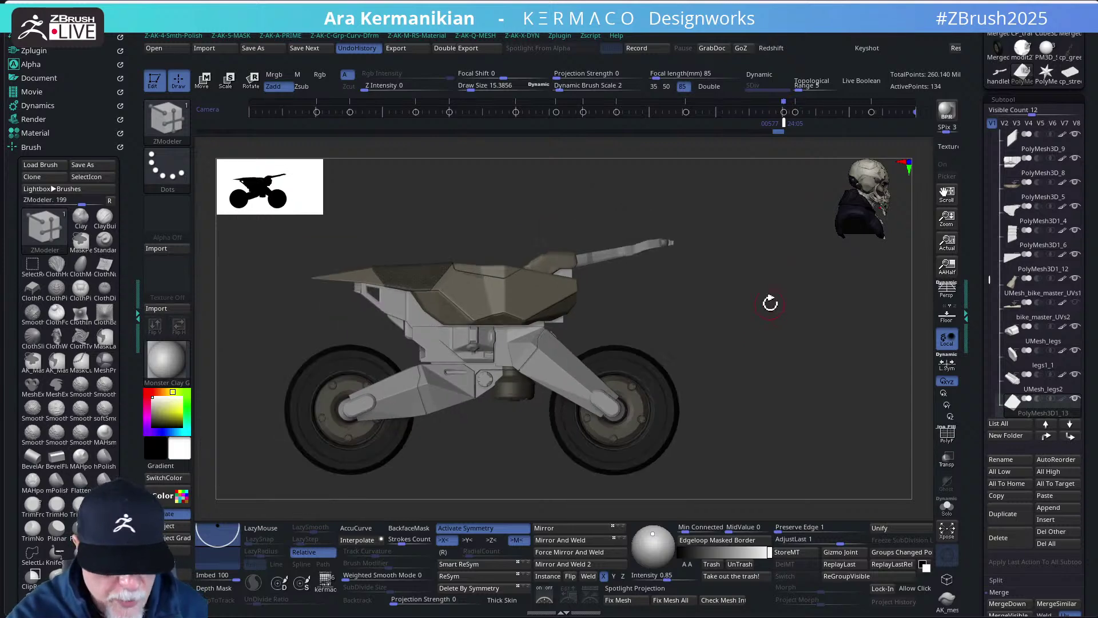
pyautogui.moveTo(715, 334); pyautogui.dragTo(615, 411)
# - Select the PolyMesh3D1_11 engine, unlock the gizmo, and lower it slightly
pyautogui.keyDown('alt'); pyautogui.click(615, 411); pyautogui.keyUp('alt')
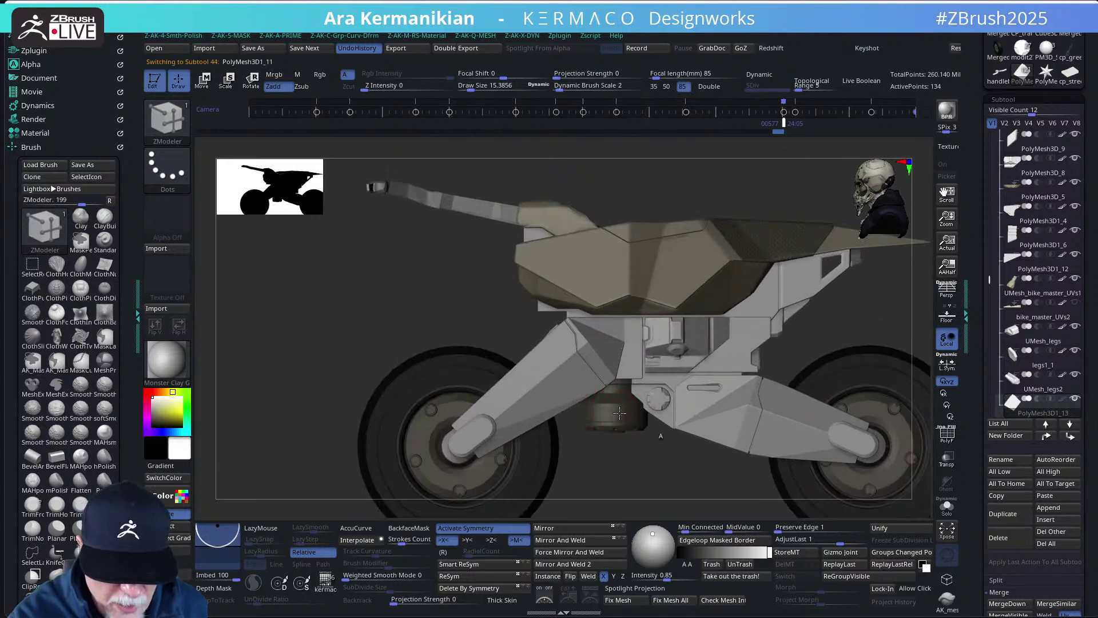
pyautogui.press('w')
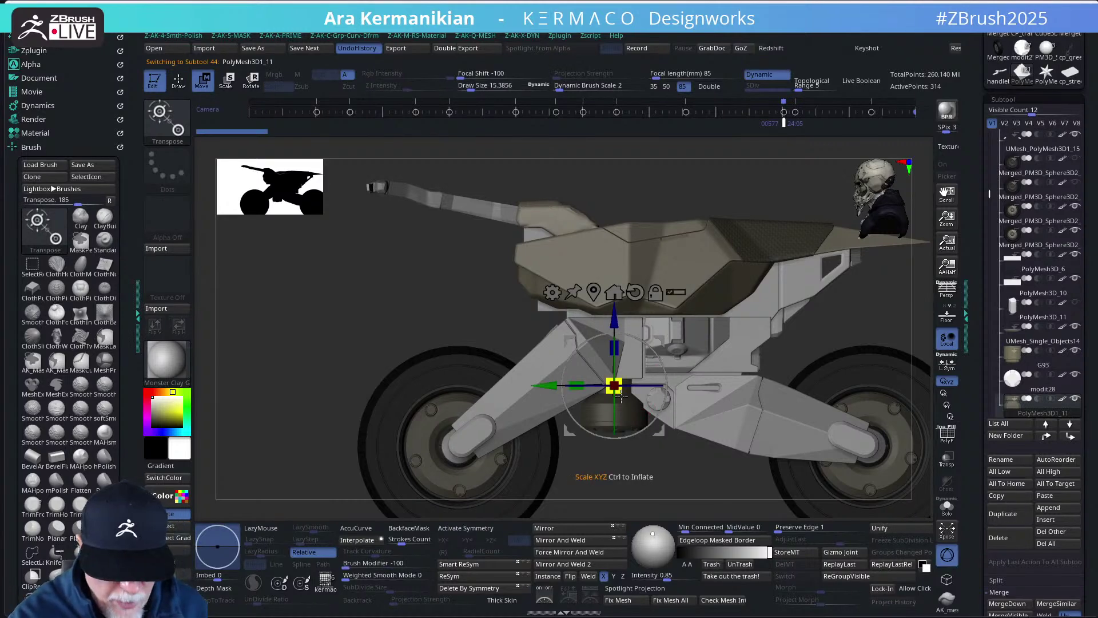
pyautogui.click(656, 293)
pyautogui.moveTo(660, 480)
pyautogui.keyDown('alt'); pyautogui.mouseDown()
pyautogui.moveTo(646, 472)
pyautogui.moveTo(643, 486)
pyautogui.mouseUp(); pyautogui.keyUp('alt')
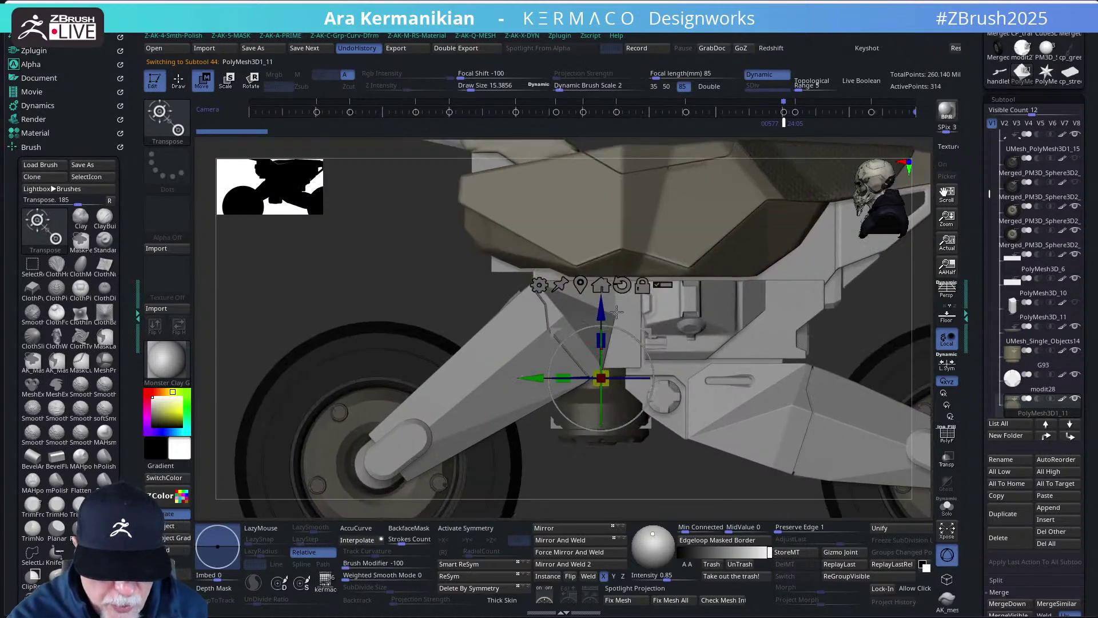
pyautogui.moveTo(601, 317); pyautogui.dragTo(599, 328)
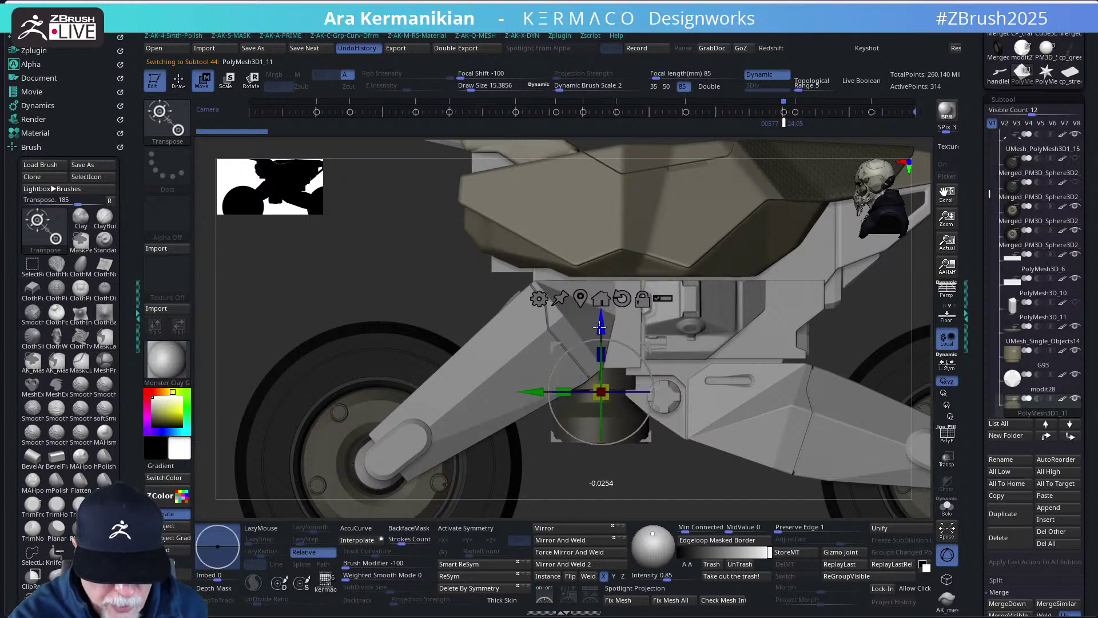
pyautogui.press('q')
# - Ghost the parts around the engine, mark a clip region, and preview smooth subdivision
pyautogui.press('f')
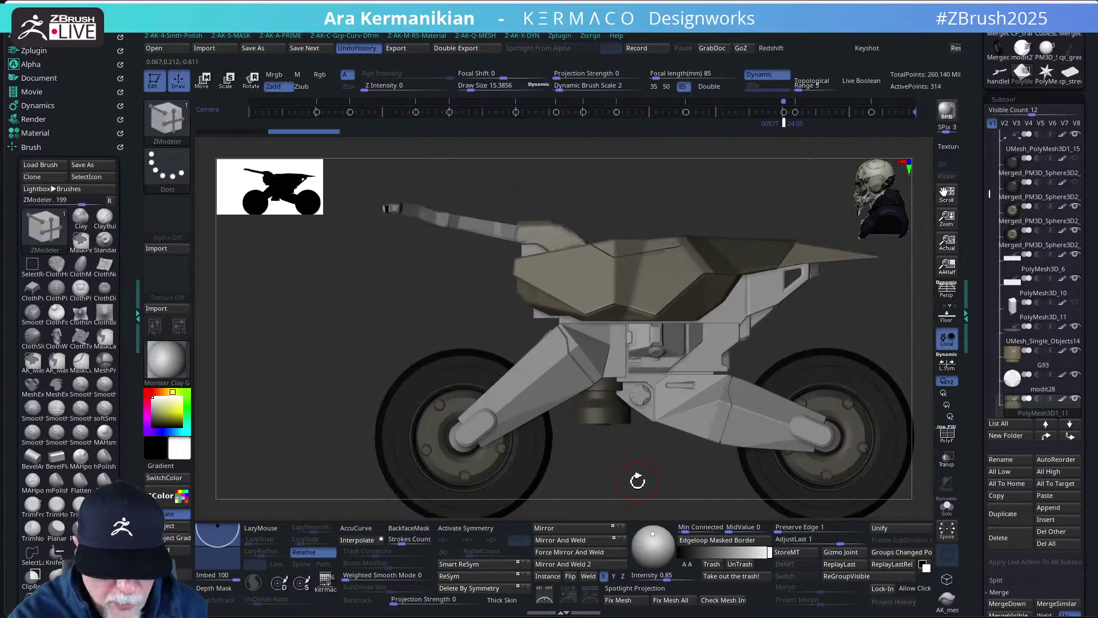
pyautogui.moveTo(637, 481); pyautogui.dragTo(645, 431)
pyautogui.press('ctrl')
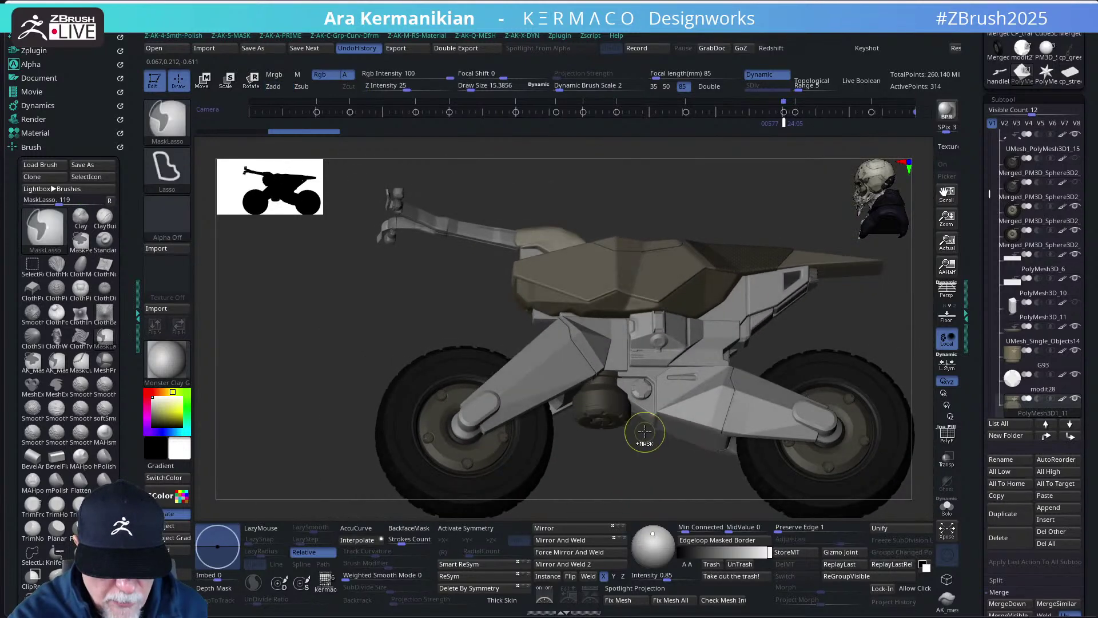
pyautogui.moveTo(635, 479); pyautogui.dragTo(635, 465)
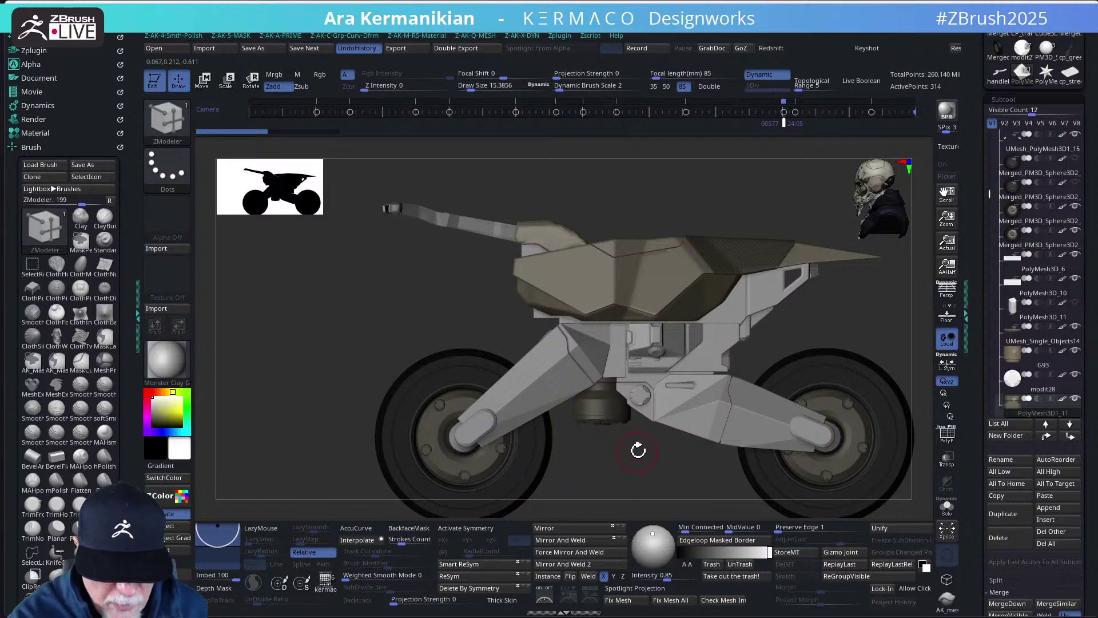
pyautogui.scroll(3, 641, 452)
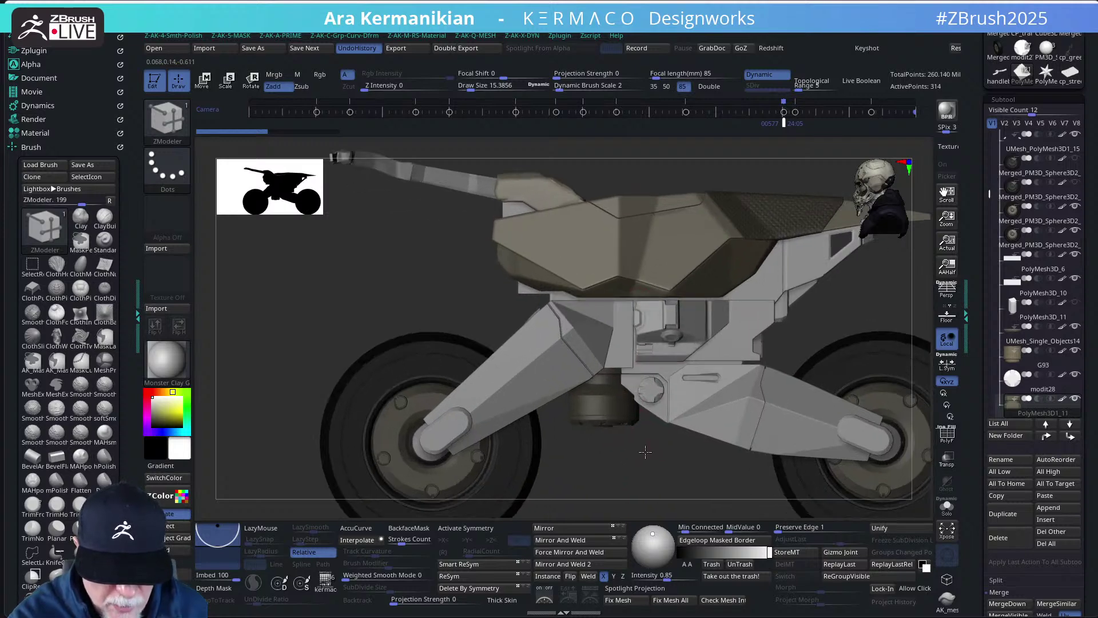
pyautogui.moveTo(645, 452); pyautogui.dragTo(645, 426)
pyautogui.press('w')
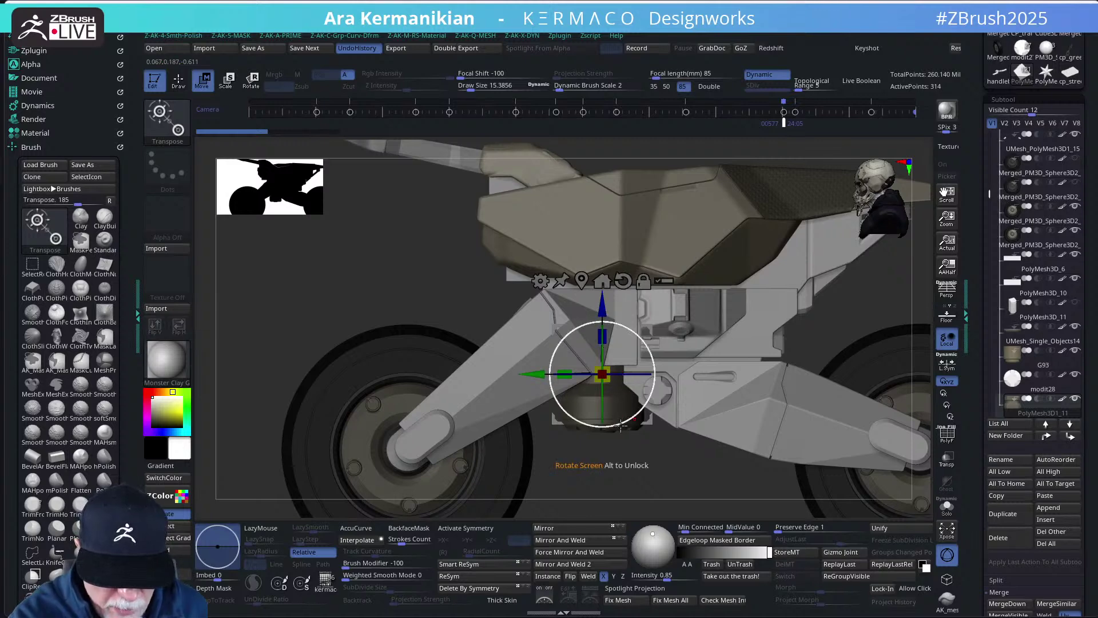
pyautogui.click(611, 470)
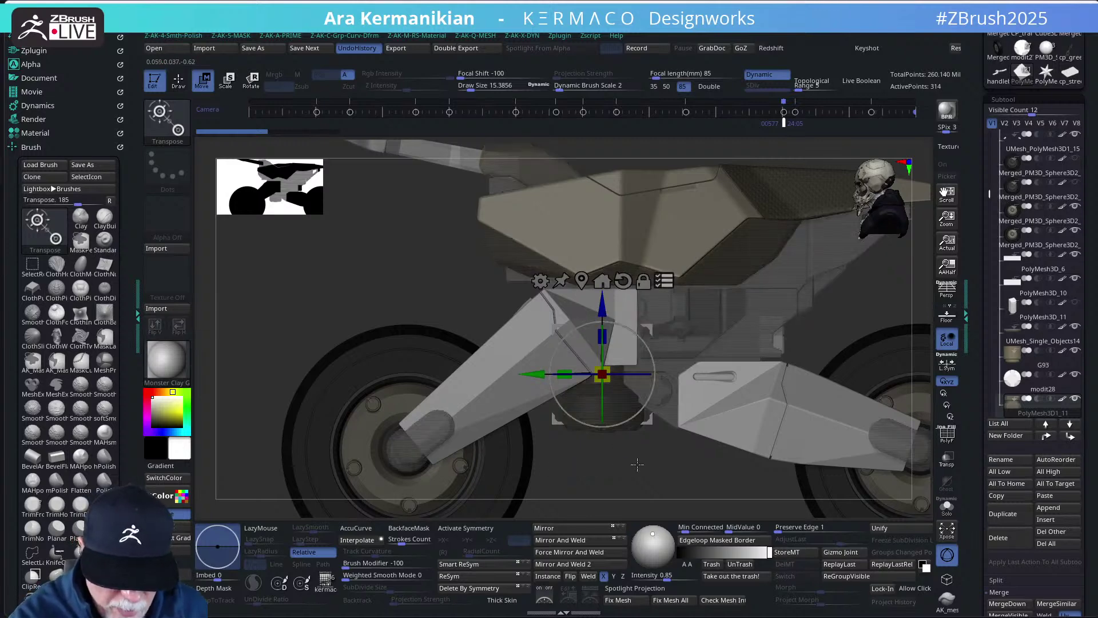
pyautogui.hotkey('ctrl', 'shift')
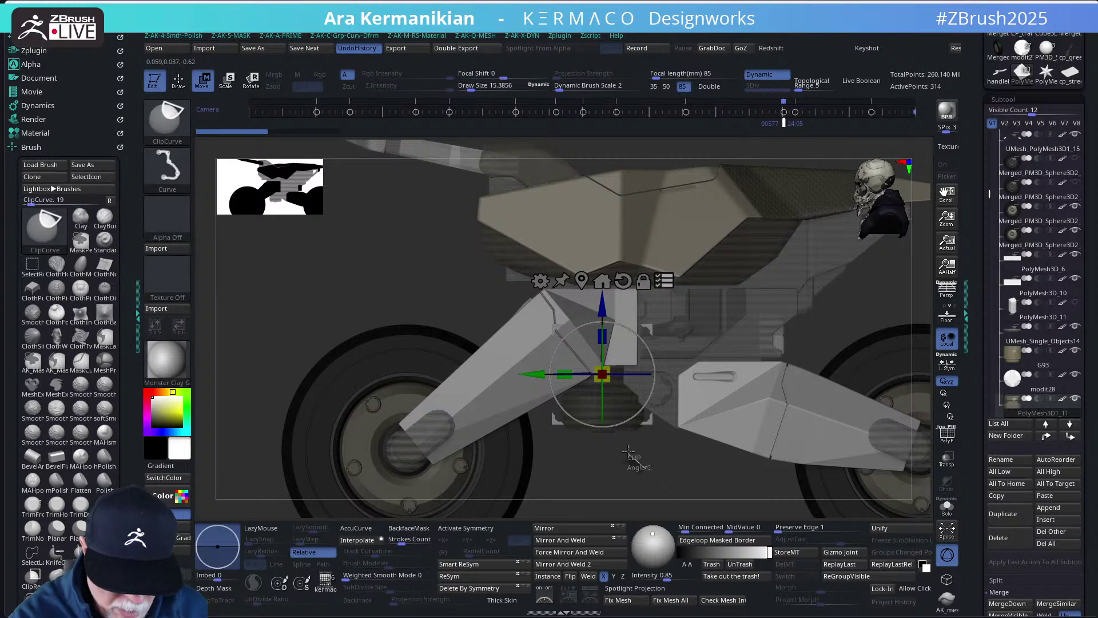
pyautogui.keyDown('ctrl'); pyautogui.keyDown('shift'); pyautogui.moveTo(602, 420); pyautogui.dragTo(589, 416); pyautogui.keyUp('shift'); pyautogui.keyUp('ctrl')
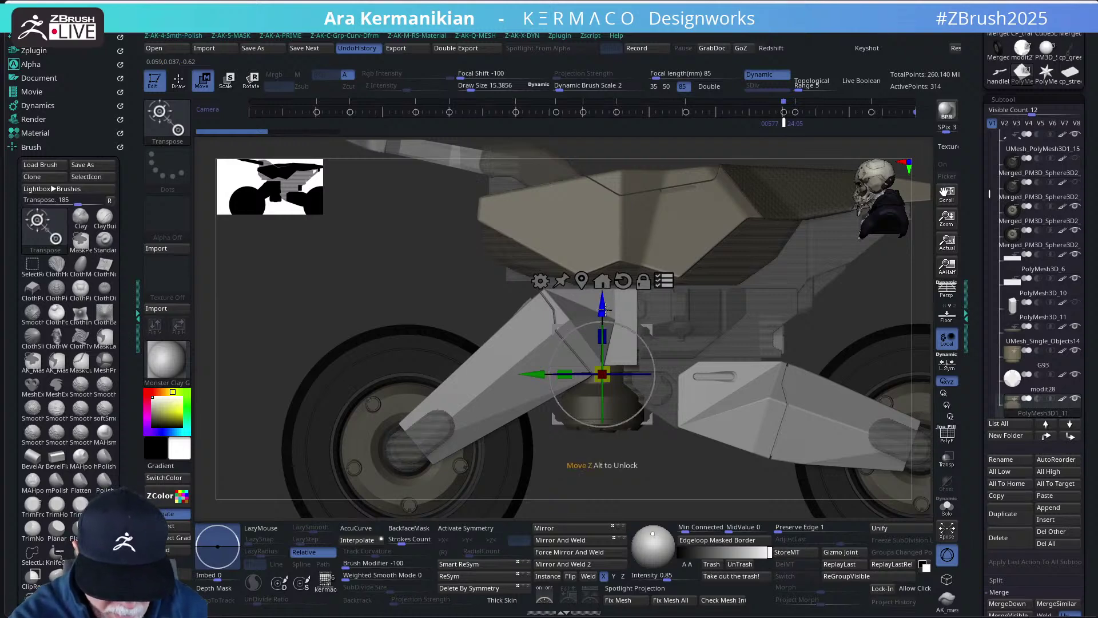
pyautogui.hotkey('ctrl', 'd')
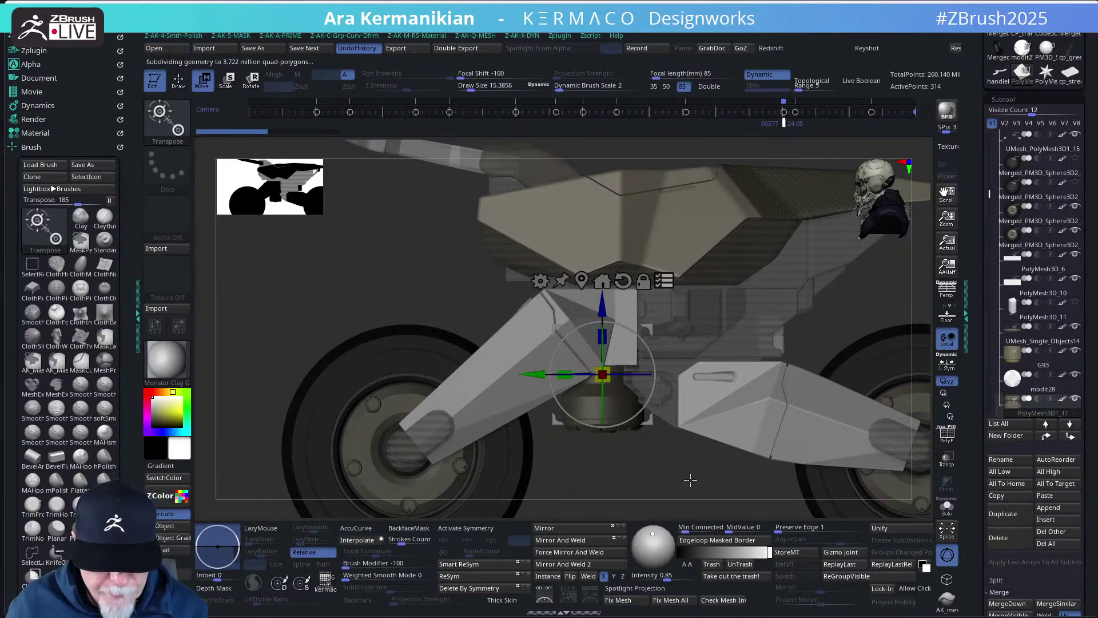
# - Mark another region over the model, reframe the view, and leave Move mode
pyautogui.press('ctrl')
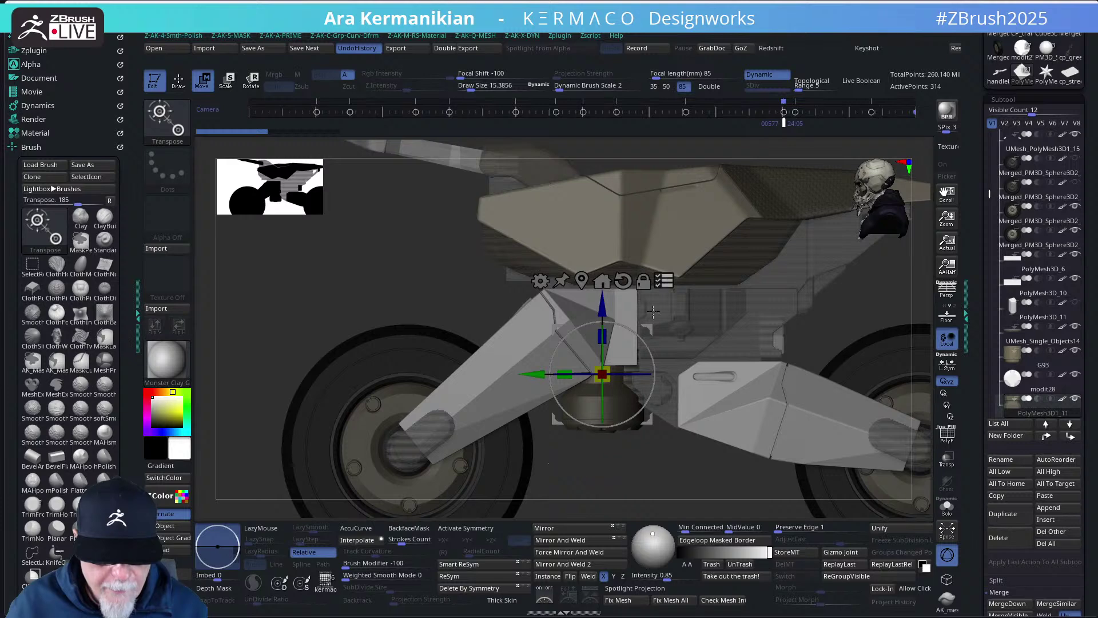
pyautogui.moveTo(645, 472)
pyautogui.keyDown('ctrl'); pyautogui.keyDown('shift'); pyautogui.mouseDown()
pyautogui.moveTo(593, 405)
pyautogui.moveTo(567, 410)
pyautogui.mouseUp(); pyautogui.keyUp('shift'); pyautogui.keyUp('ctrl')
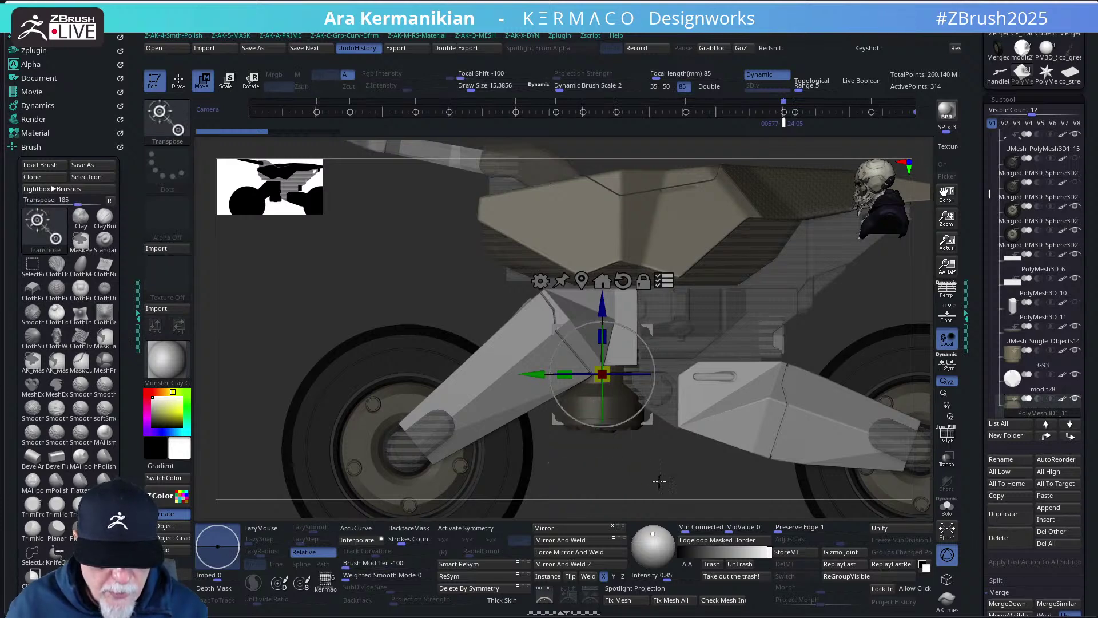
pyautogui.moveTo(623, 458)
pyautogui.keyDown('alt'); pyautogui.mouseDown()
pyautogui.moveTo(589, 451)
pyautogui.moveTo(604, 457)
pyautogui.mouseUp(); pyautogui.keyUp('alt')
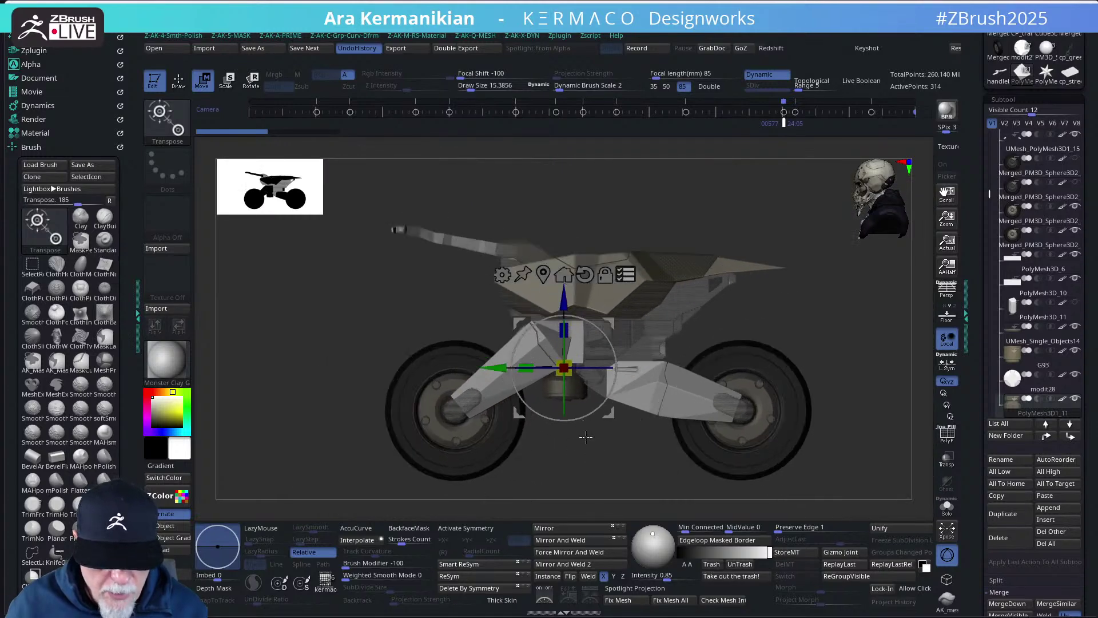
pyautogui.press('ctrl')
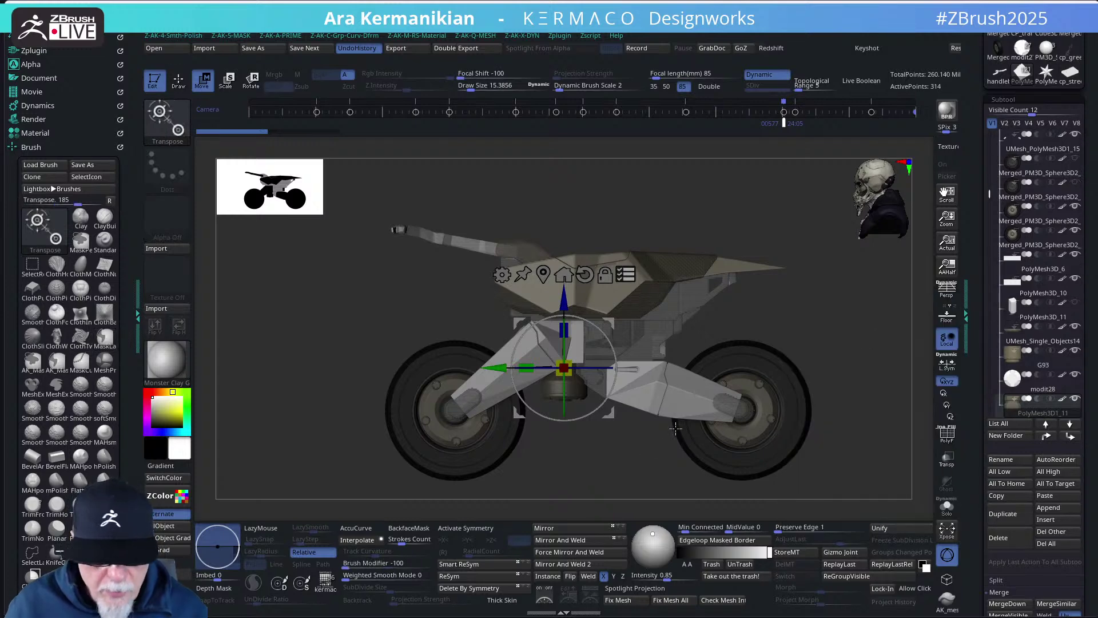
pyautogui.press('q')
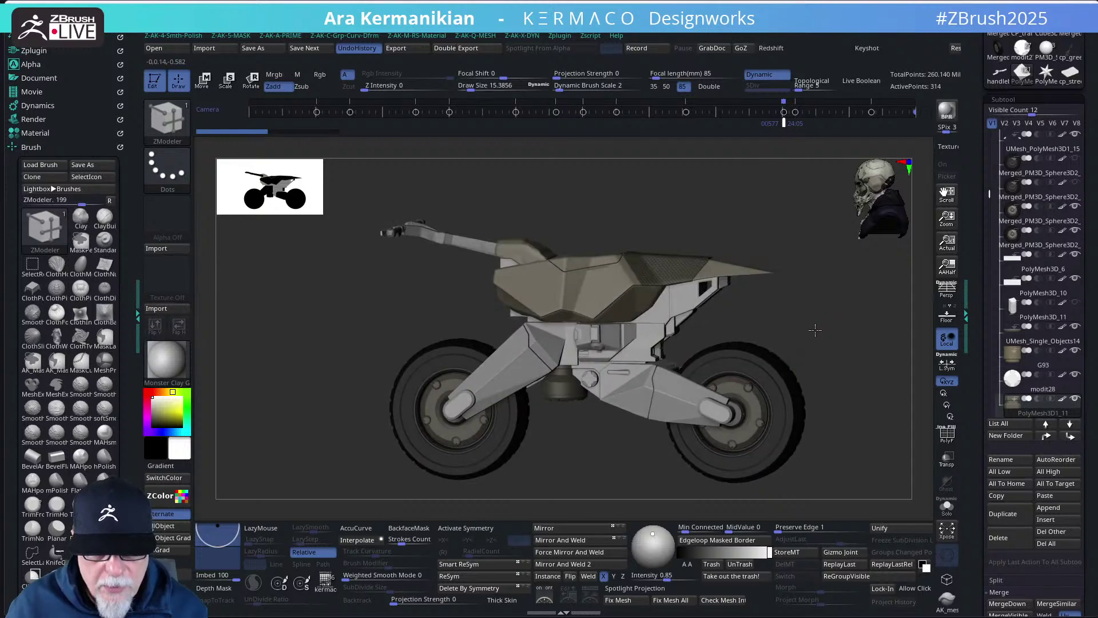
pyautogui.press('shift')
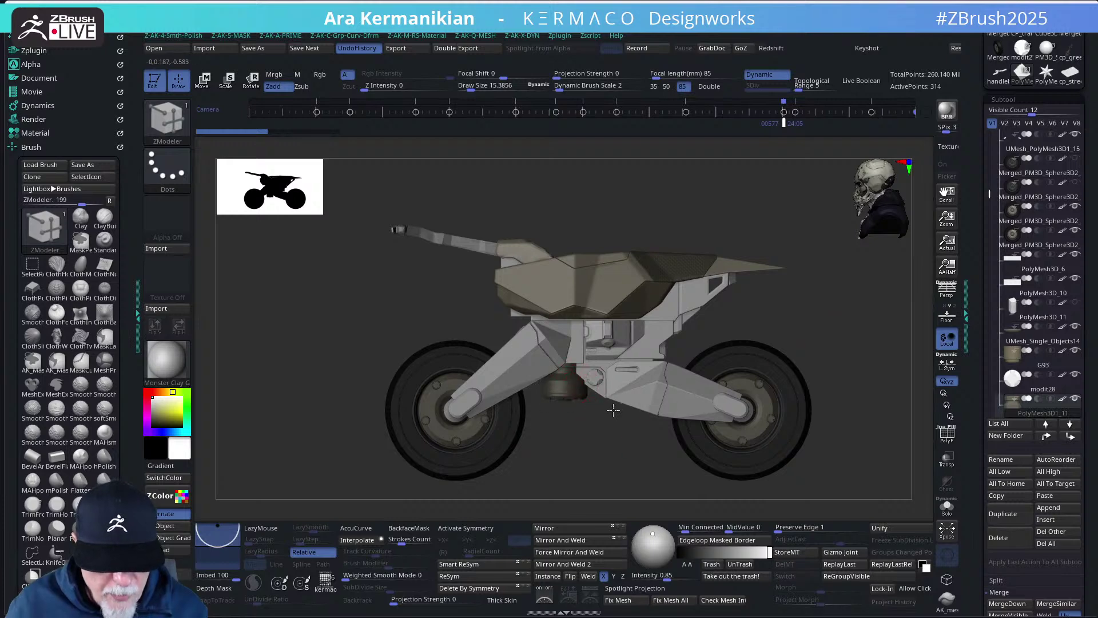
pyautogui.moveTo(612, 411); pyautogui.dragTo(621, 377)
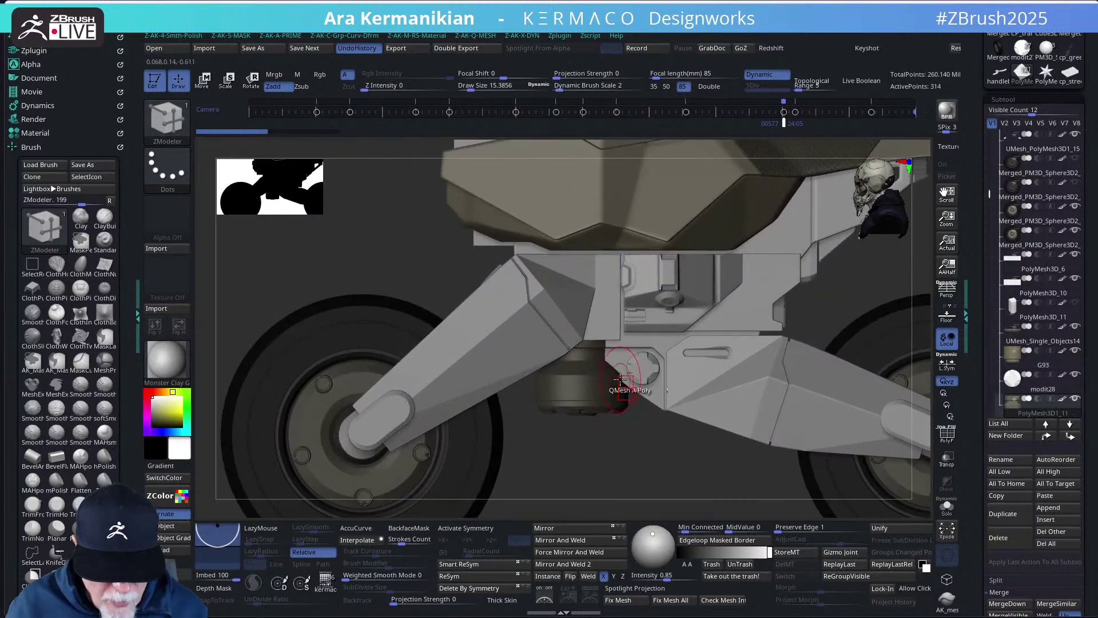
pyautogui.press('f')
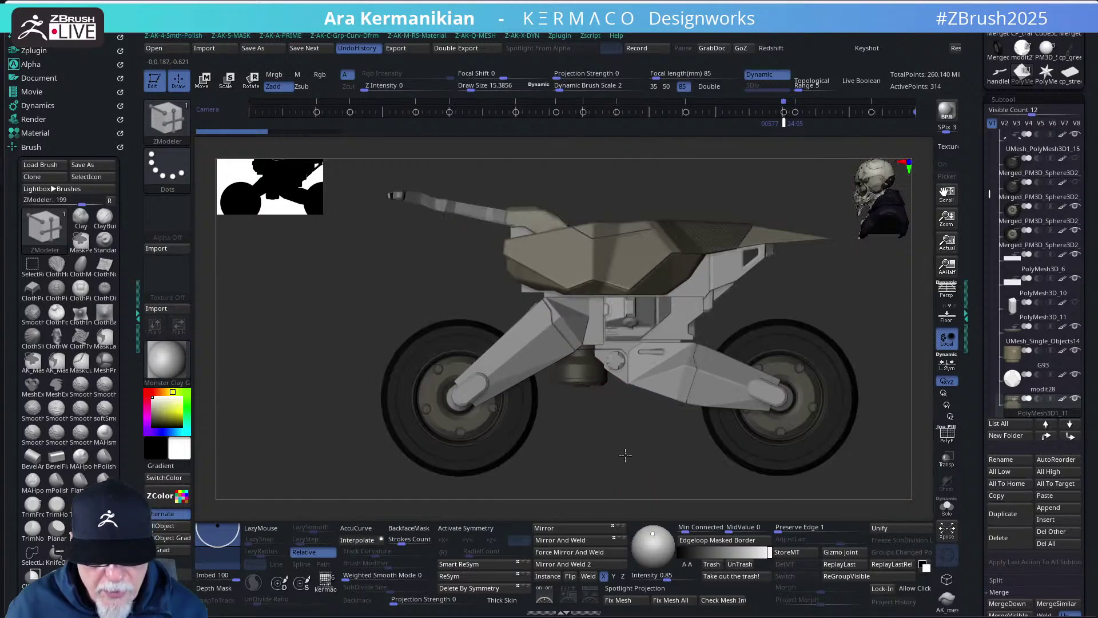
pyautogui.moveTo(625, 454); pyautogui.dragTo(642, 458)
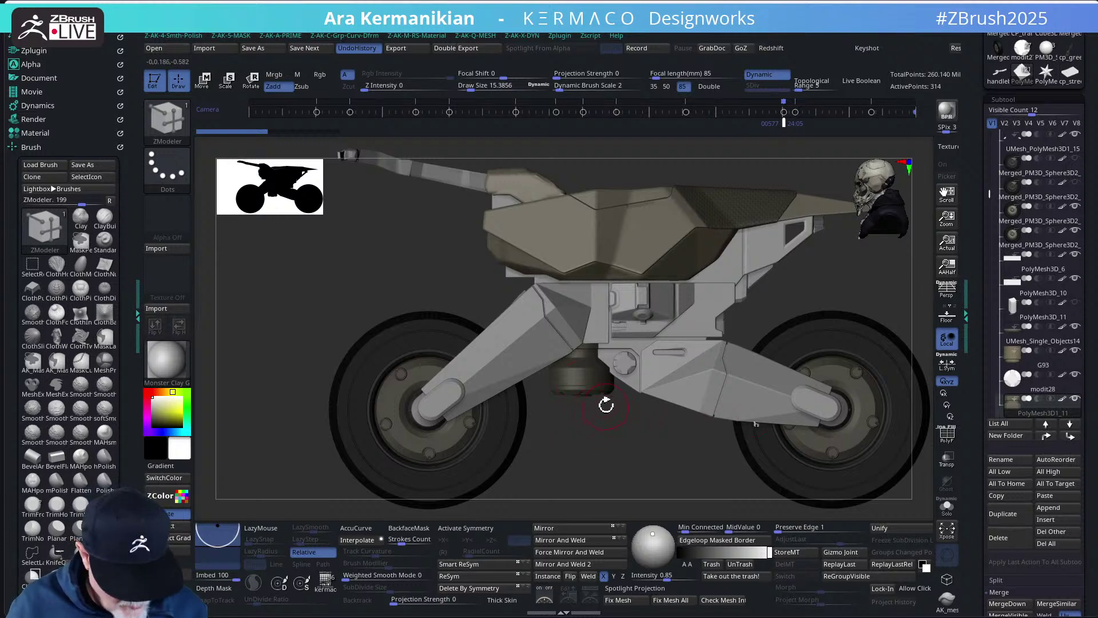
pyautogui.press('w')
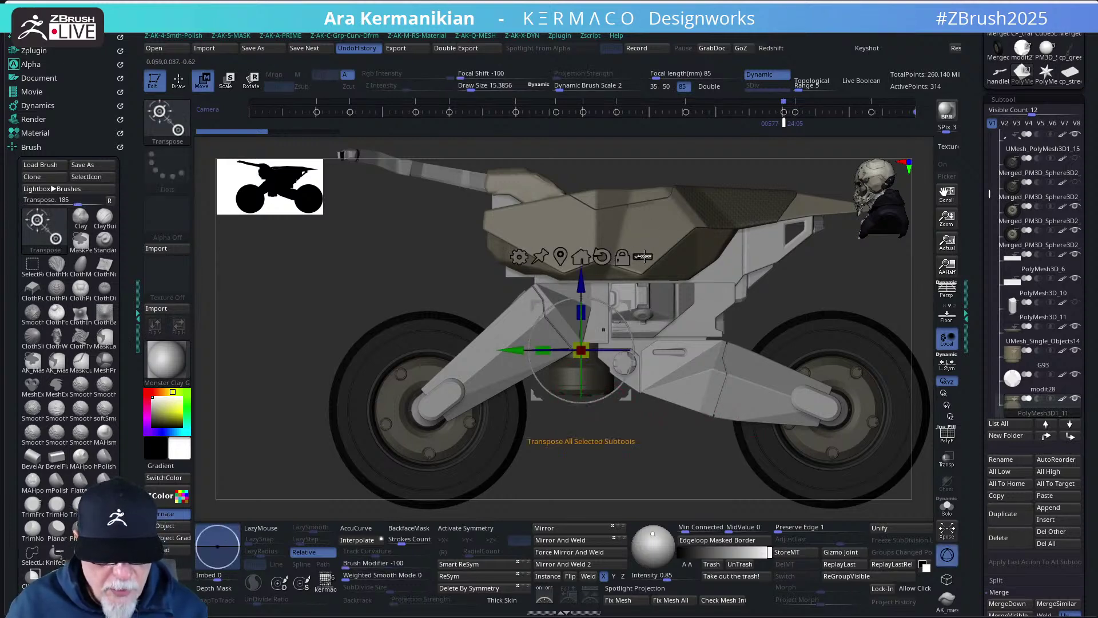
pyautogui.click(644, 257)
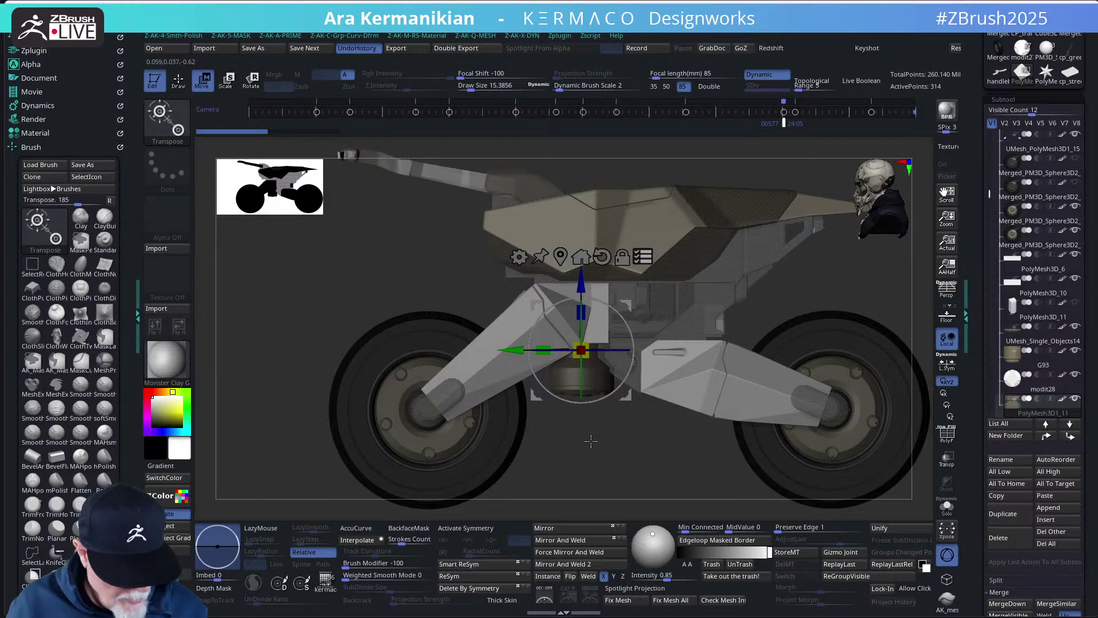
pyautogui.hotkey('ctrl', 'shift')
pyautogui.keyDown('ctrl'); pyautogui.keyDown('shift'); pyautogui.moveTo(591, 441); pyautogui.dragTo(567, 382); pyautogui.keyUp('shift'); pyautogui.keyUp('ctrl')
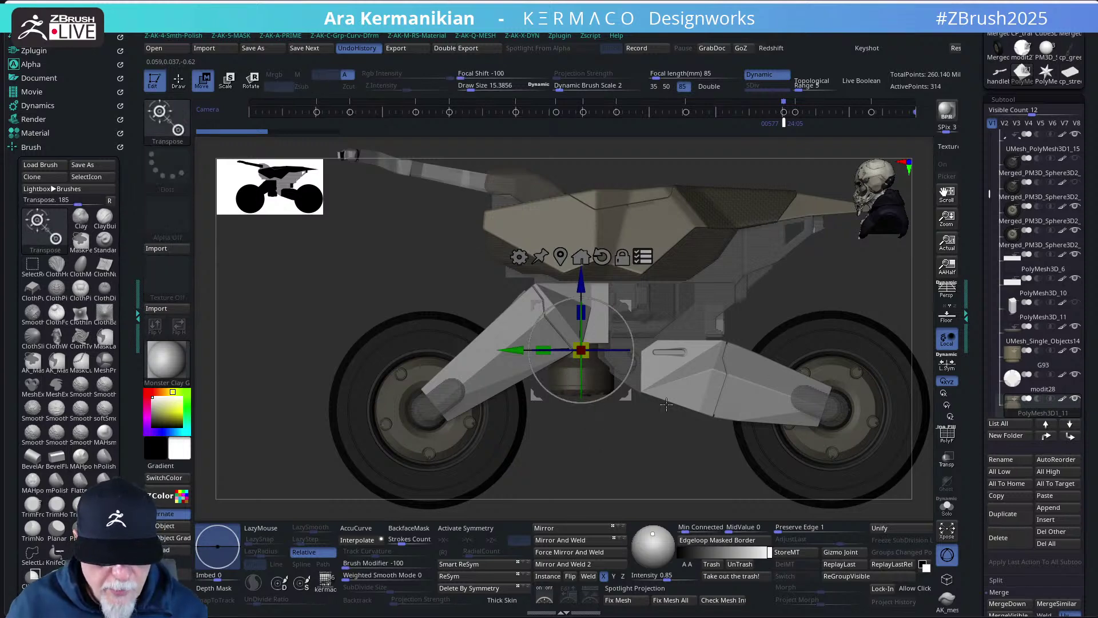
pyautogui.moveTo(688, 447)
pyautogui.mouseDown()
pyautogui.moveTo(669, 448)
pyautogui.moveTo(680, 446)
pyautogui.mouseUp()
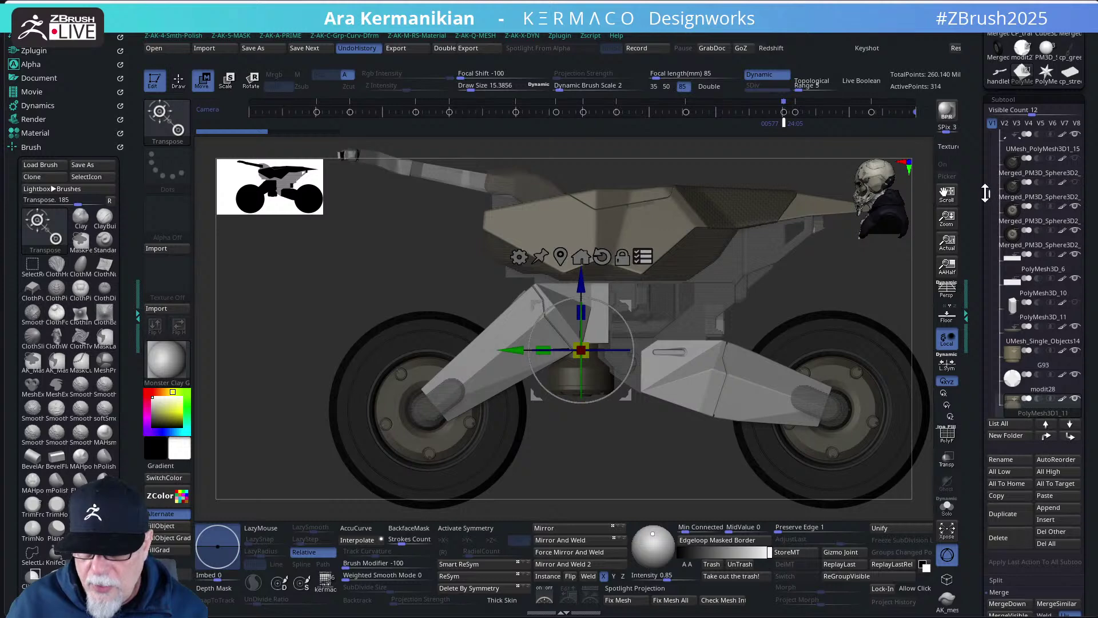
pyautogui.scroll(3, 989, 229)
pyautogui.moveTo(989, 242); pyautogui.dragTo(991, 197)
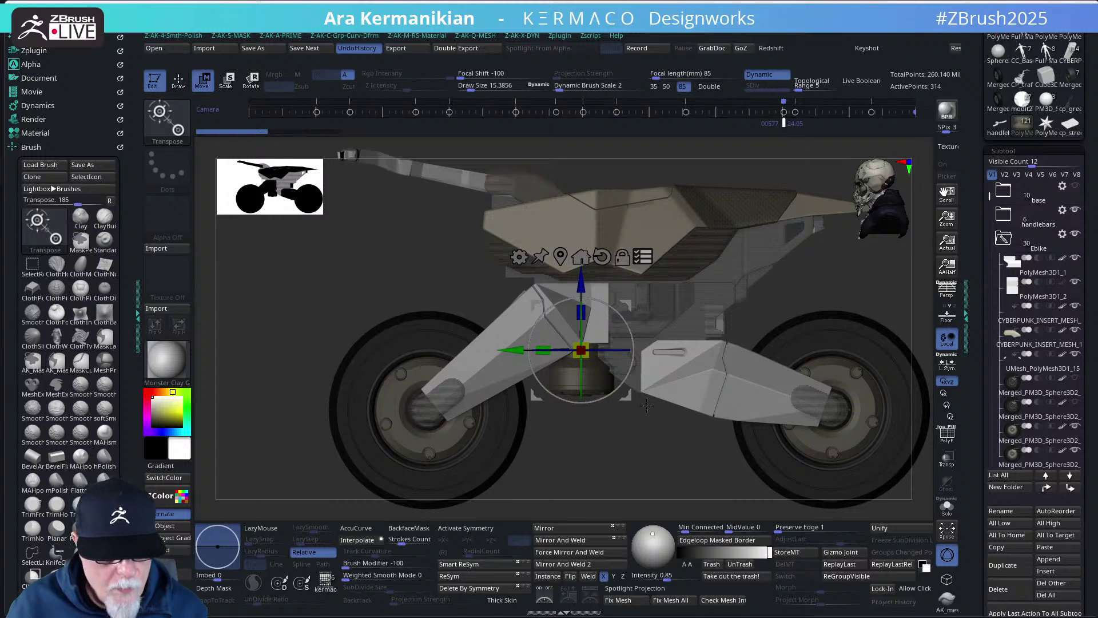
pyautogui.moveTo(600, 290); pyautogui.dragTo(591, 293)
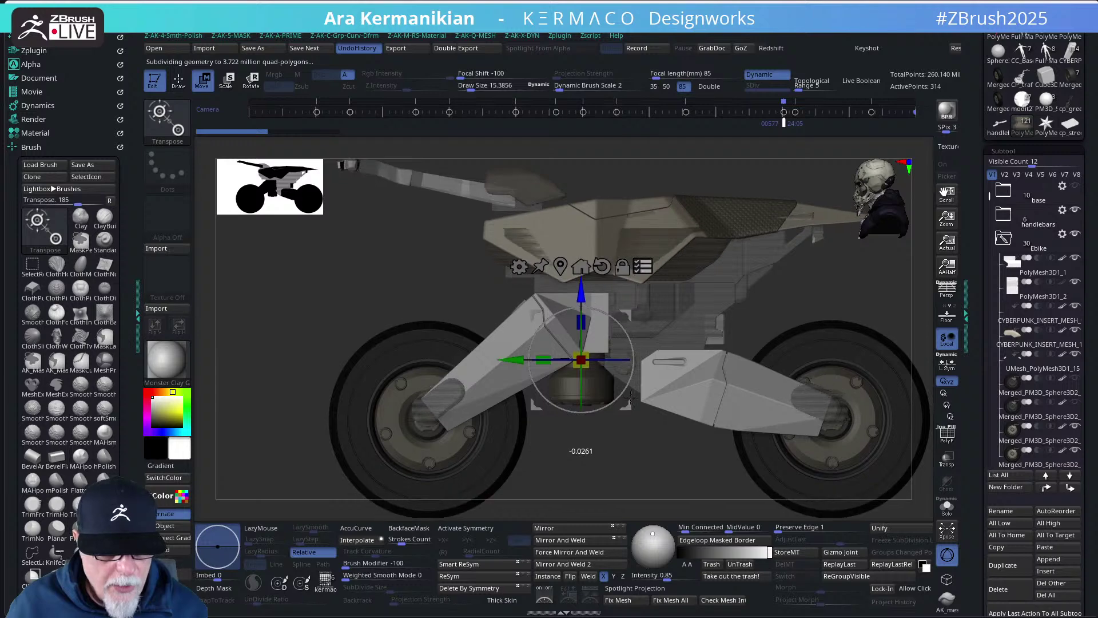
pyautogui.hotkey('ctrl', 'z')
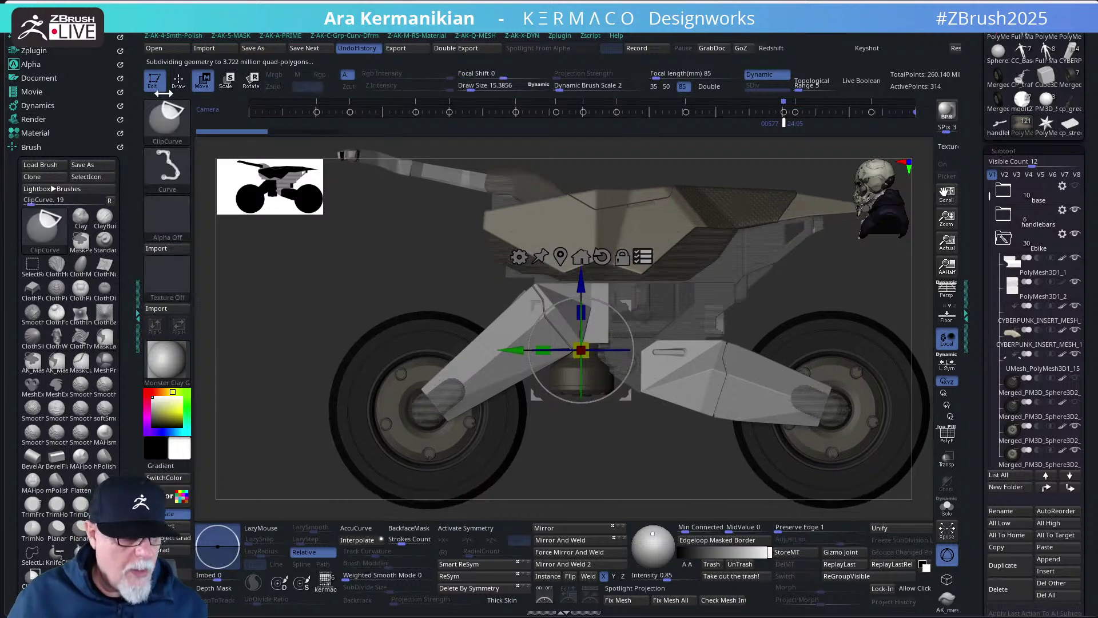
pyautogui.keyDown('ctrl'); pyautogui.keyDown('shift'); pyautogui.click(166, 120); pyautogui.keyUp('shift'); pyautogui.keyUp('ctrl')
pyautogui.click(422, 130)
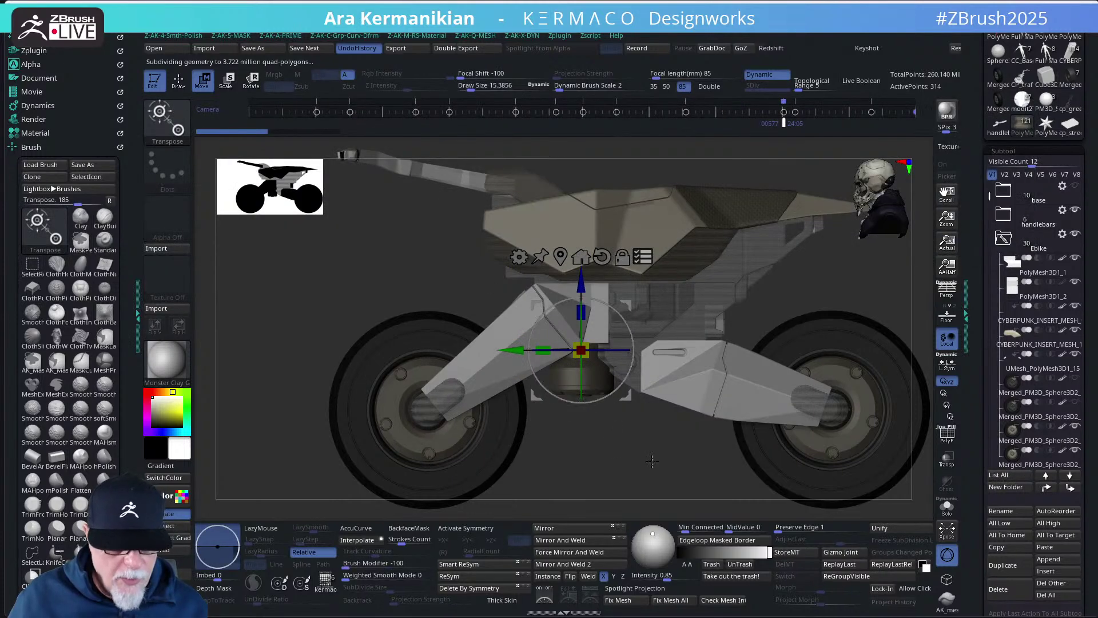
pyautogui.moveTo(610, 449)
pyautogui.mouseDown()
pyautogui.moveTo(556, 370)
pyautogui.moveTo(557, 382)
pyautogui.mouseUp()
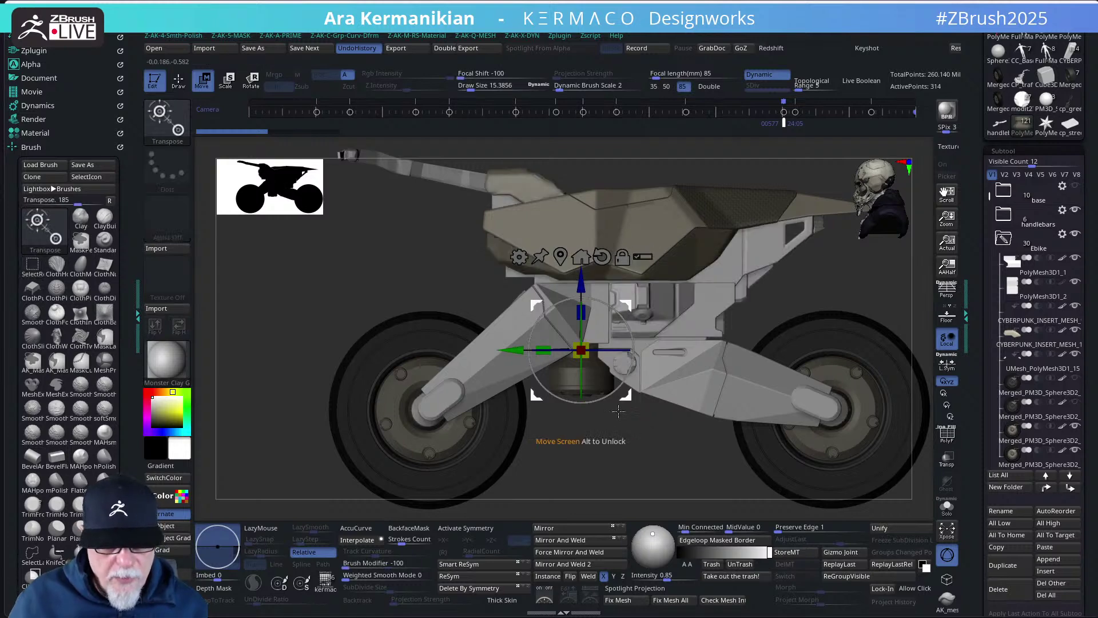
pyautogui.click(643, 256)
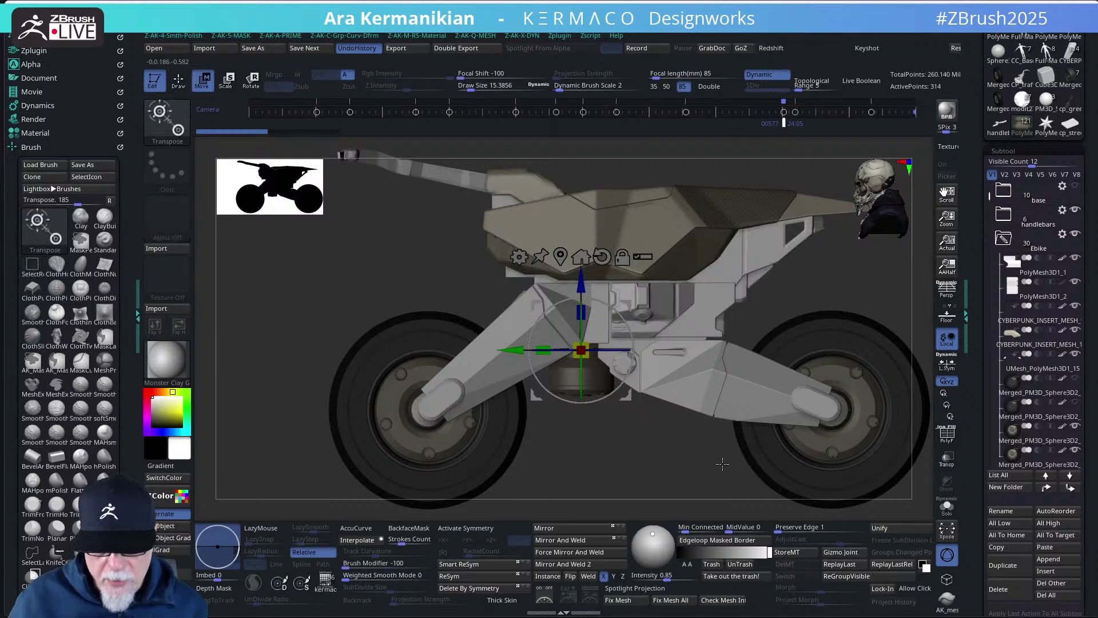
pyautogui.moveTo(699, 462)
pyautogui.mouseDown()
pyautogui.moveTo(601, 453)
pyautogui.moveTo(581, 413)
pyautogui.moveTo(593, 394)
pyautogui.mouseUp()
pyautogui.press('b')
pyautogui.press('z')
pyautogui.press('m')
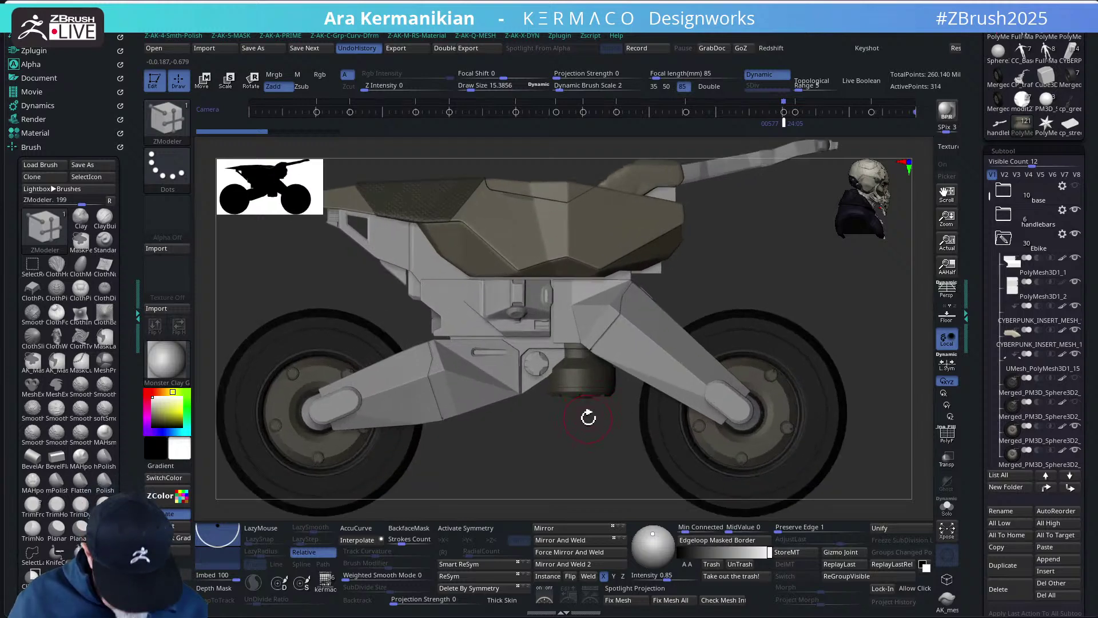
# - Drag UMesh_Single_Objects14 down along the gizmo's Z axis
pyautogui.keyDown('alt'); pyautogui.click(589, 400); pyautogui.keyUp('alt')
pyautogui.press('w')
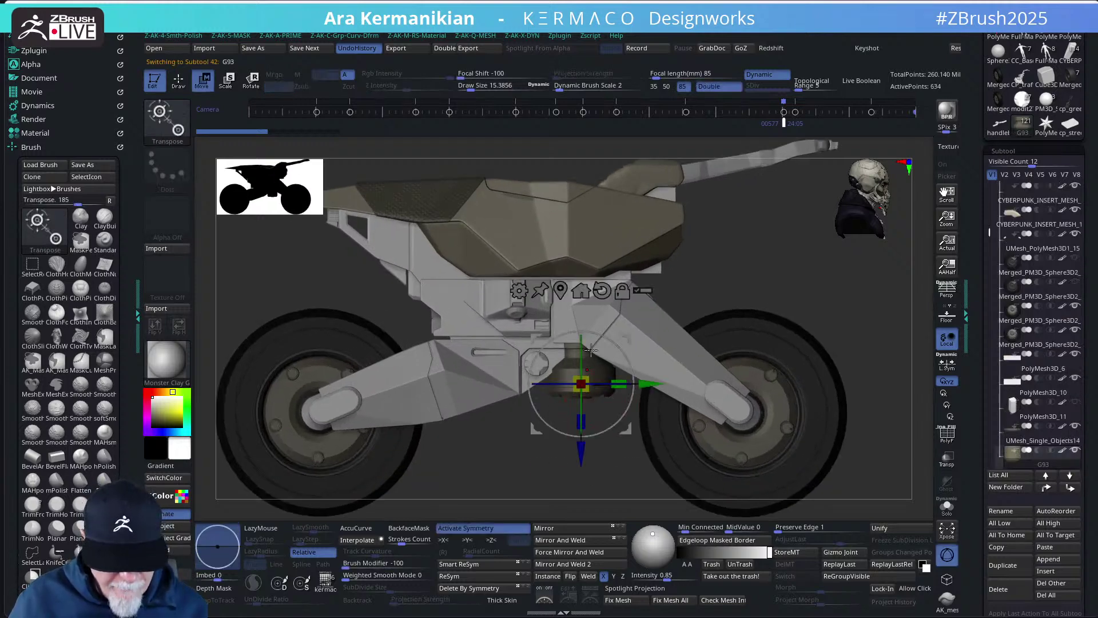
pyautogui.keyDown('alt'); pyautogui.moveTo(584, 425); pyautogui.dragTo(584, 462); pyautogui.keyUp('alt')
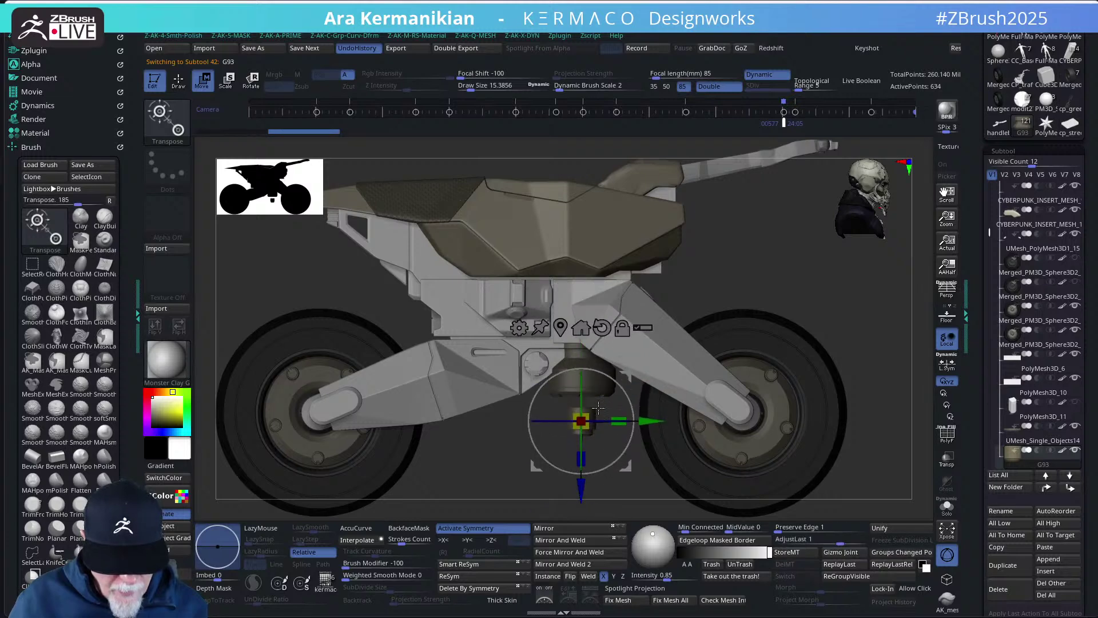
pyautogui.keyDown('alt'); pyautogui.click(543, 392); pyautogui.keyUp('alt')
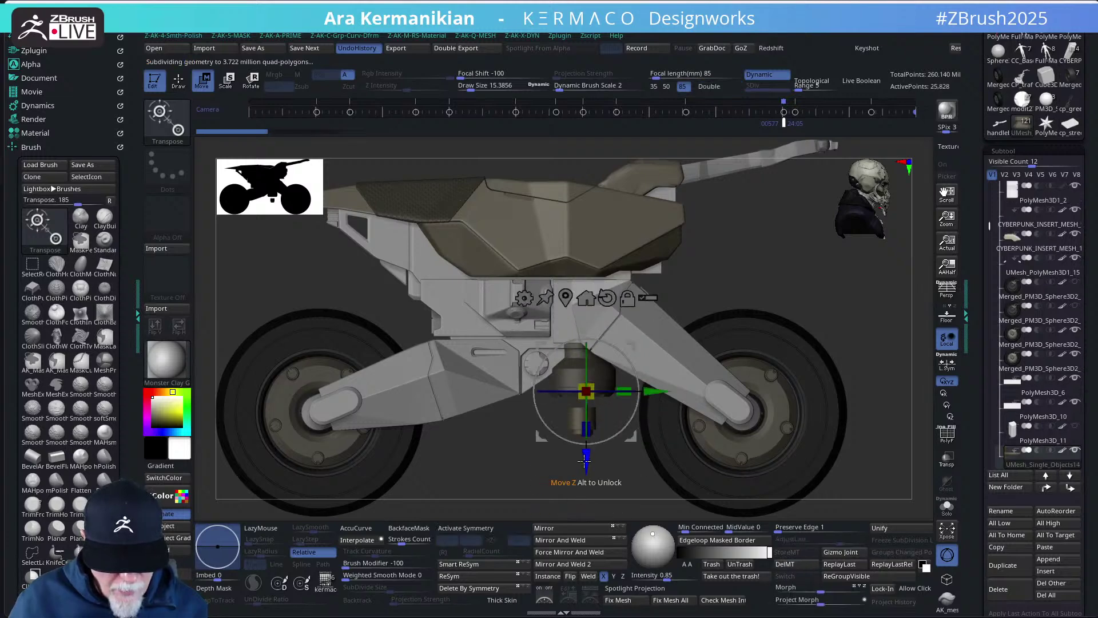
pyautogui.keyDown('alt'); pyautogui.moveTo(585, 464); pyautogui.dragTo(586, 496); pyautogui.keyUp('alt')
pyautogui.press('q')
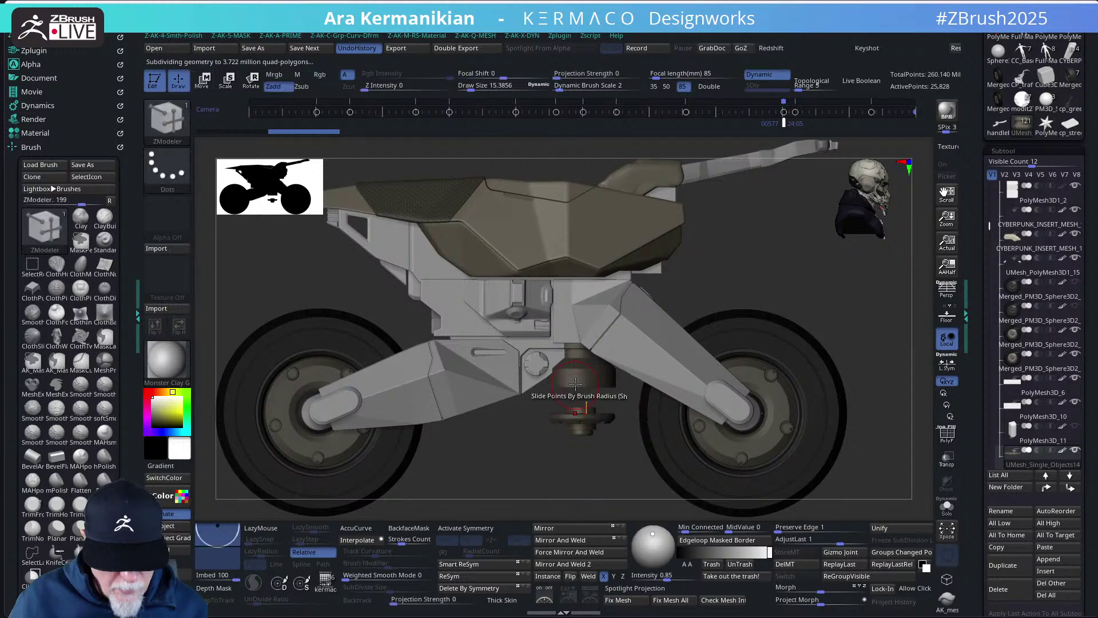
# - Lower PolyMesh3D1_11 slightly along Z and view it from a lower angle
pyautogui.keyDown('alt'); pyautogui.click(576, 376); pyautogui.keyUp('alt')
pyautogui.press('w')
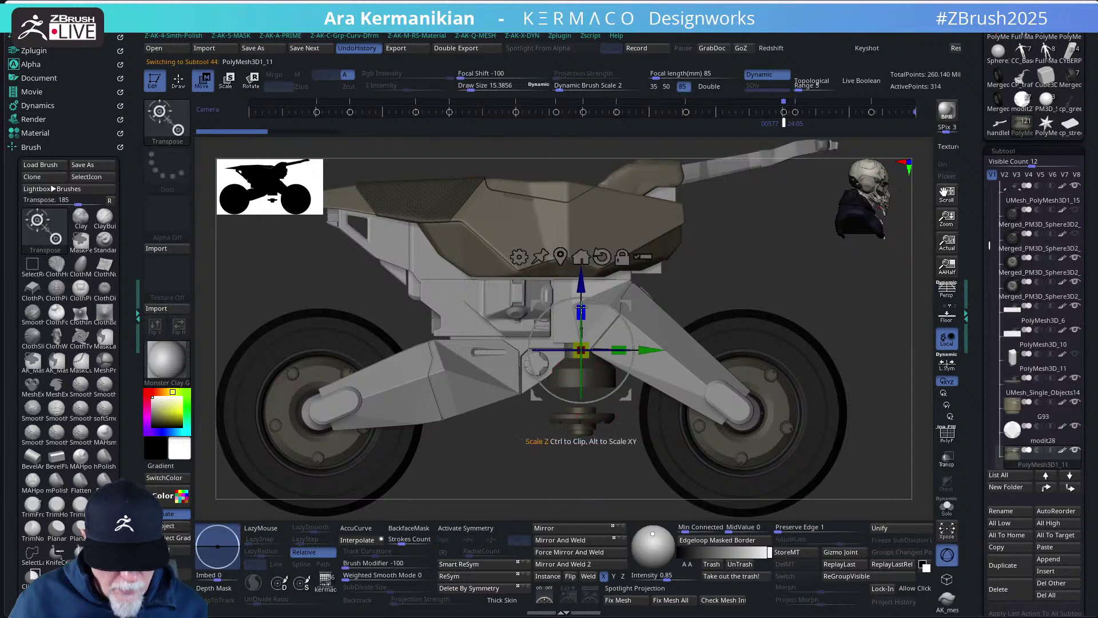
pyautogui.moveTo(585, 279); pyautogui.dragTo(582, 285)
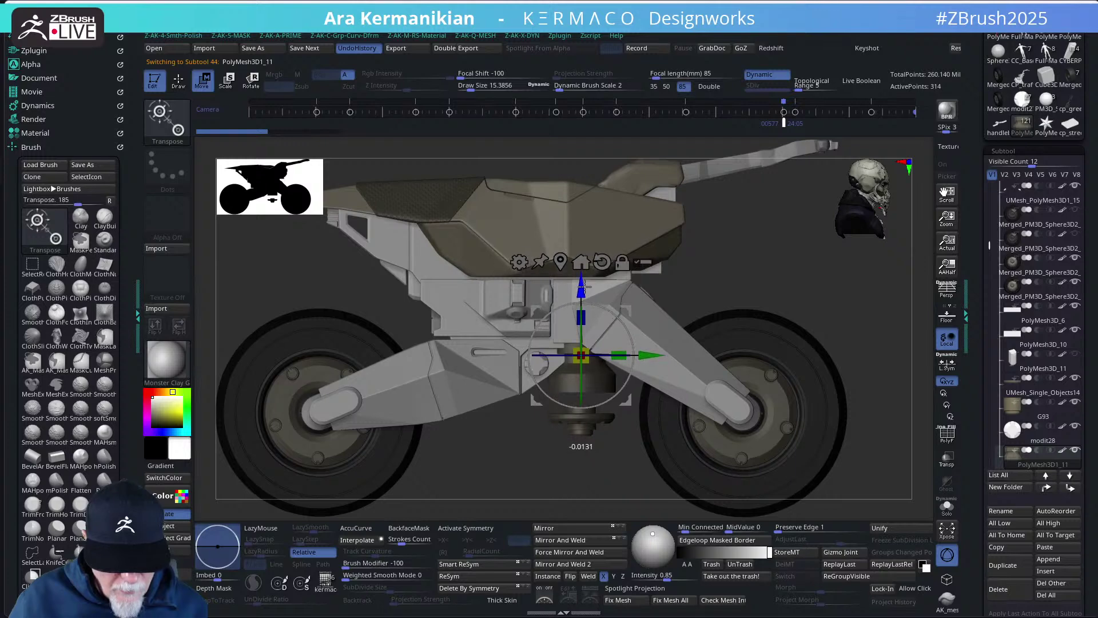
pyautogui.moveTo(529, 418); pyautogui.dragTo(519, 446)
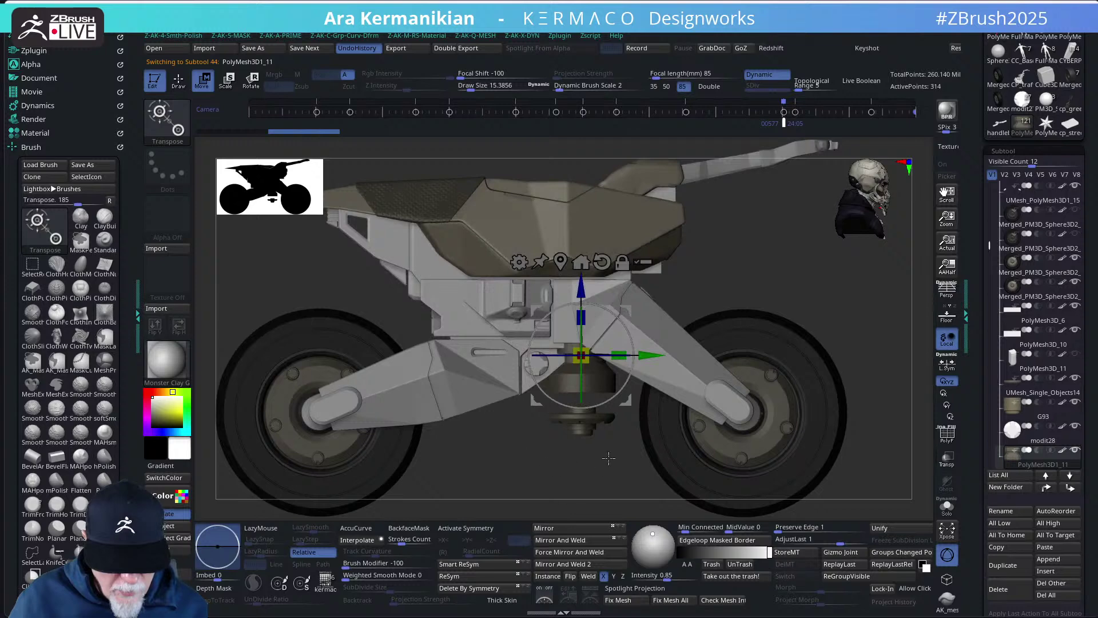
pyautogui.press('ctrl')
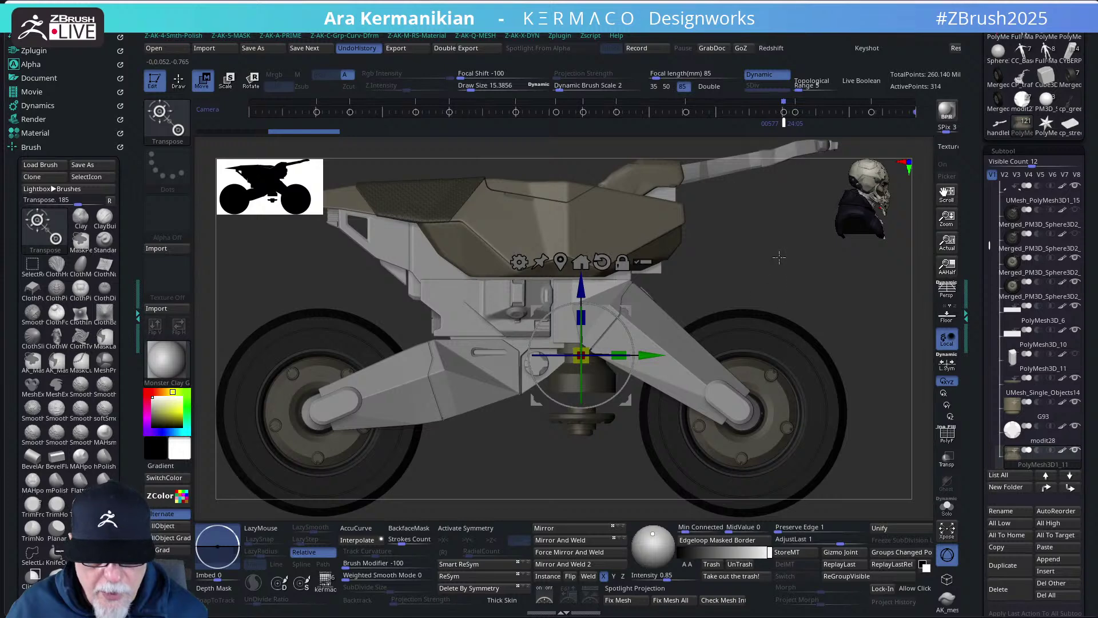
pyautogui.keyDown('alt'); pyautogui.moveTo(778, 259); pyautogui.dragTo(675, 193); pyautogui.keyUp('alt')
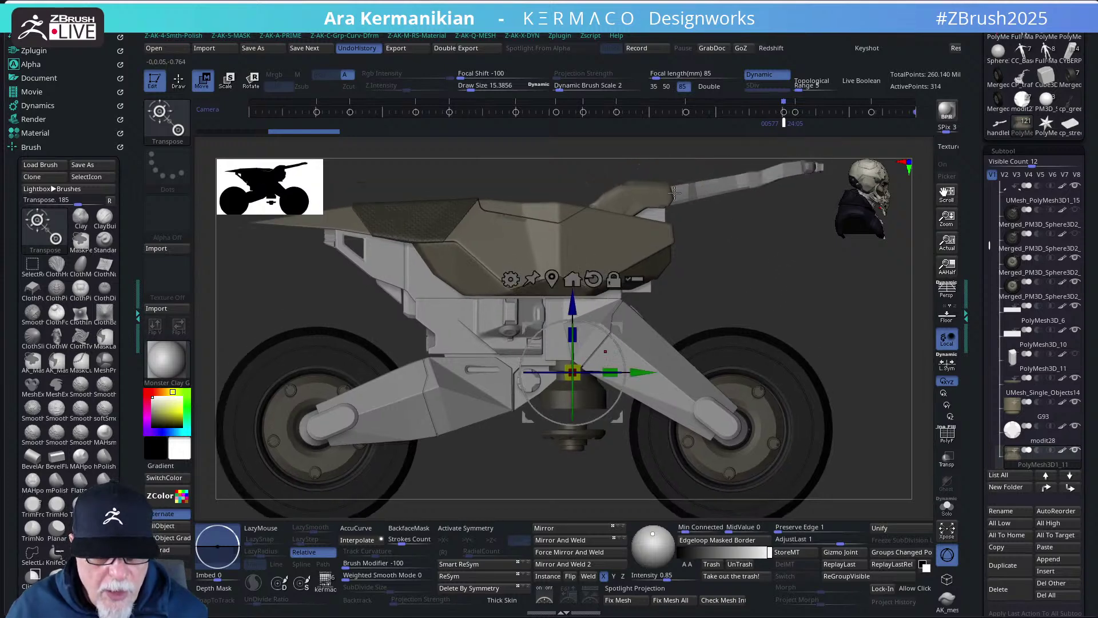
# - Select the handlebar mesh and move it down slightly
pyautogui.click(621, 197)
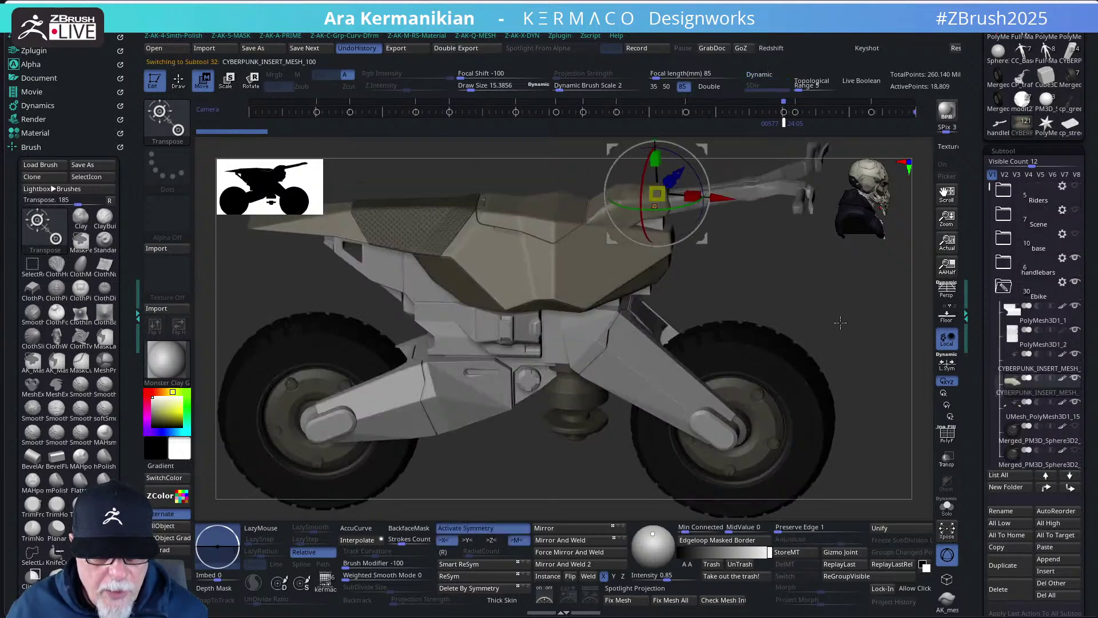
pyautogui.moveTo(844, 329); pyautogui.dragTo(814, 306)
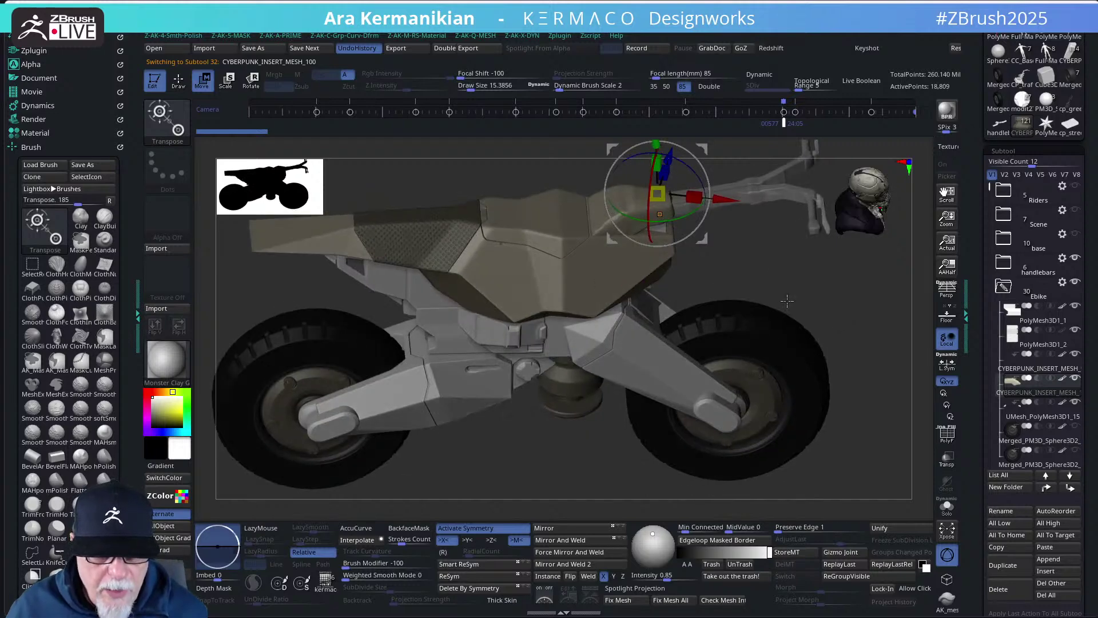
pyautogui.moveTo(787, 301); pyautogui.dragTo(678, 166)
pyautogui.keyDown('alt'); pyautogui.moveTo(720, 221); pyautogui.dragTo(733, 284); pyautogui.keyUp('alt')
pyautogui.moveTo(665, 175); pyautogui.dragTo(666, 193)
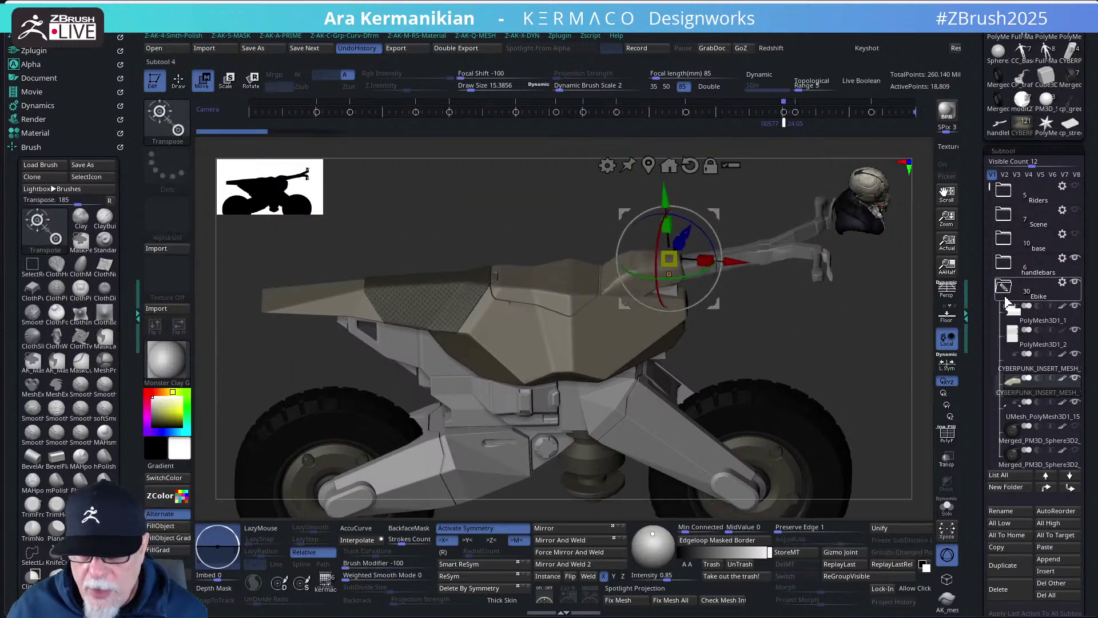
# - File the selected cyberpunk insert part into the builders folder and switch to ZModeler
pyautogui.click(1058, 391)
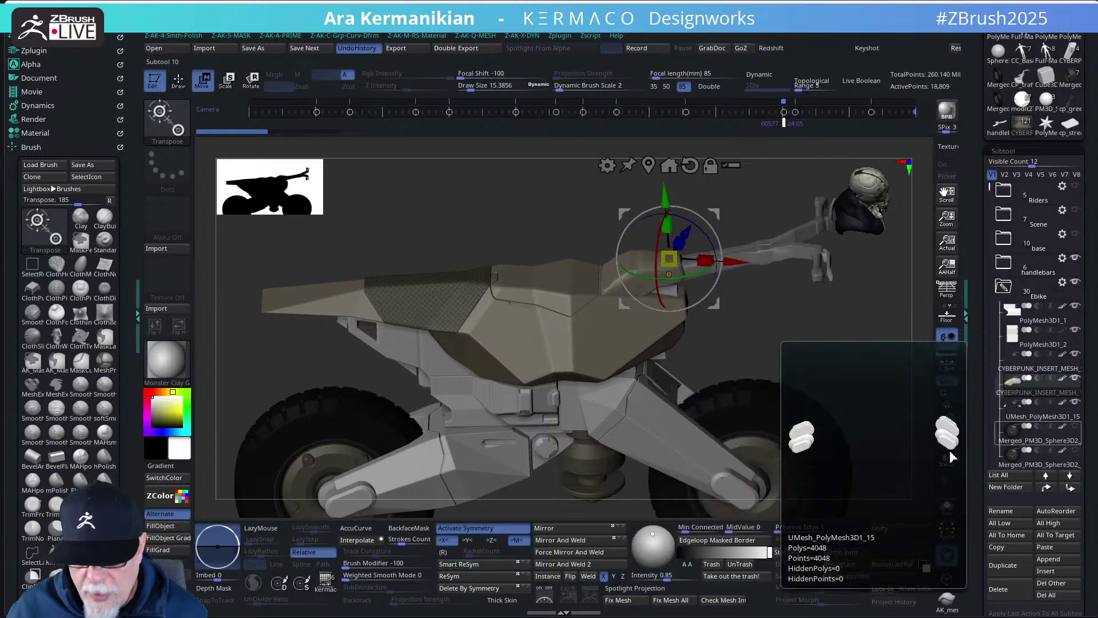
pyautogui.click(1044, 369)
pyautogui.click(1040, 371)
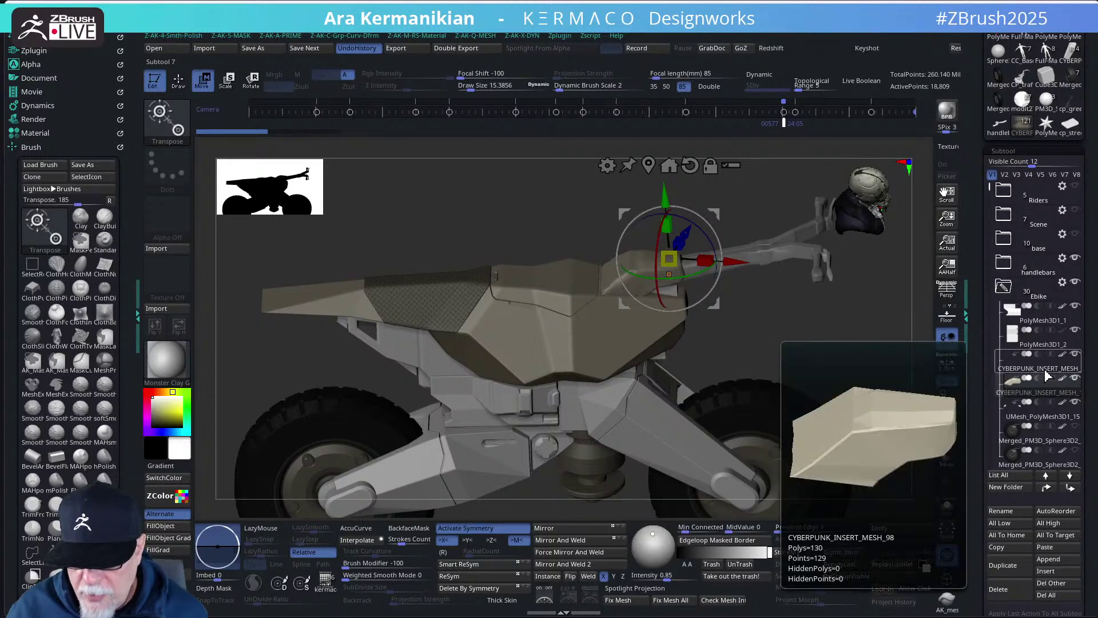
pyautogui.click(1047, 376)
pyautogui.scroll(-5, 1047, 435)
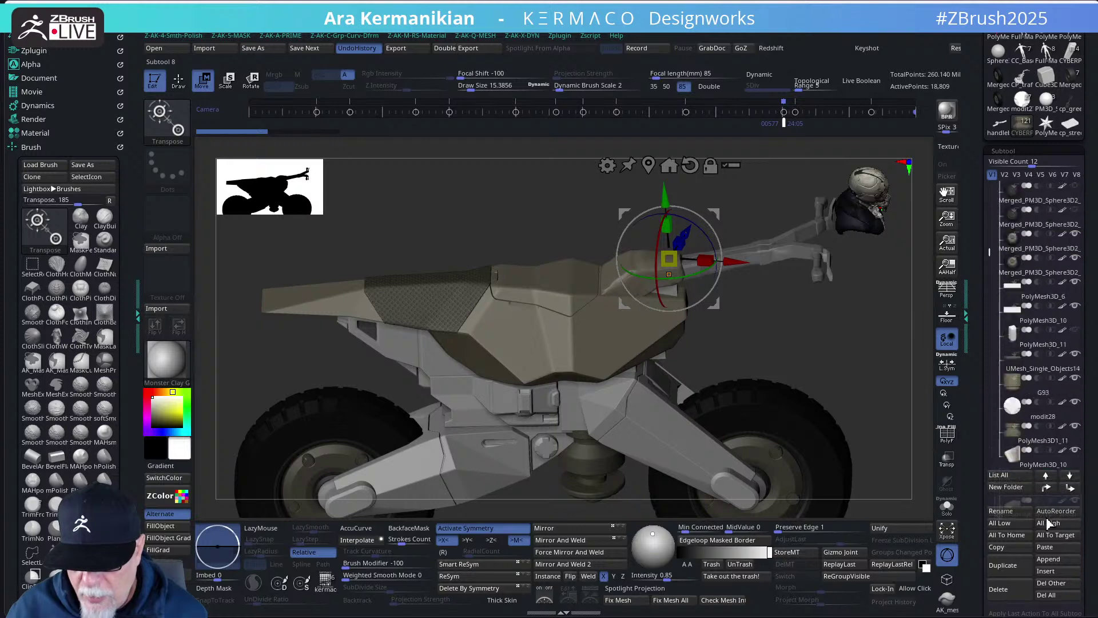
pyautogui.scroll(-5, 1049, 401)
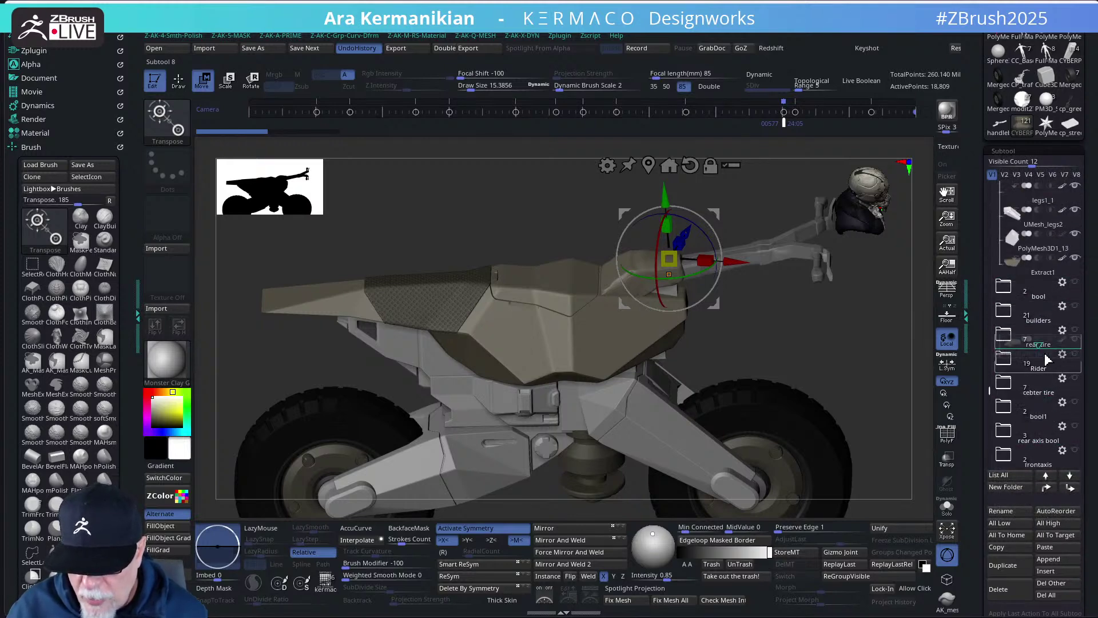
pyautogui.click(1034, 317)
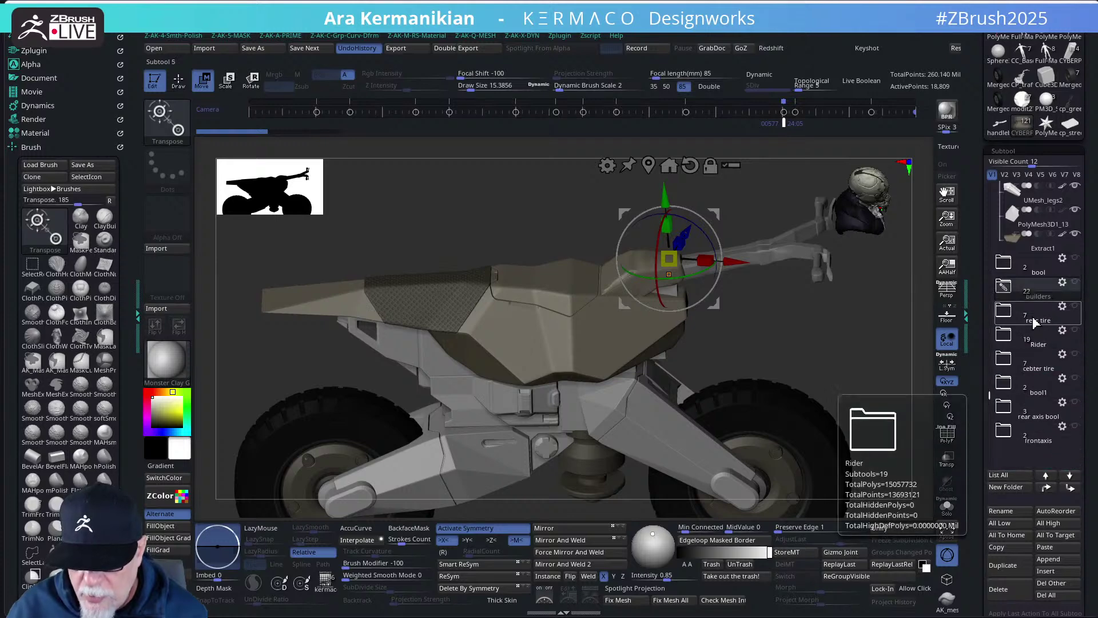
pyautogui.press('q')
pyautogui.press('b')
pyautogui.press('z')
pyautogui.press('m')
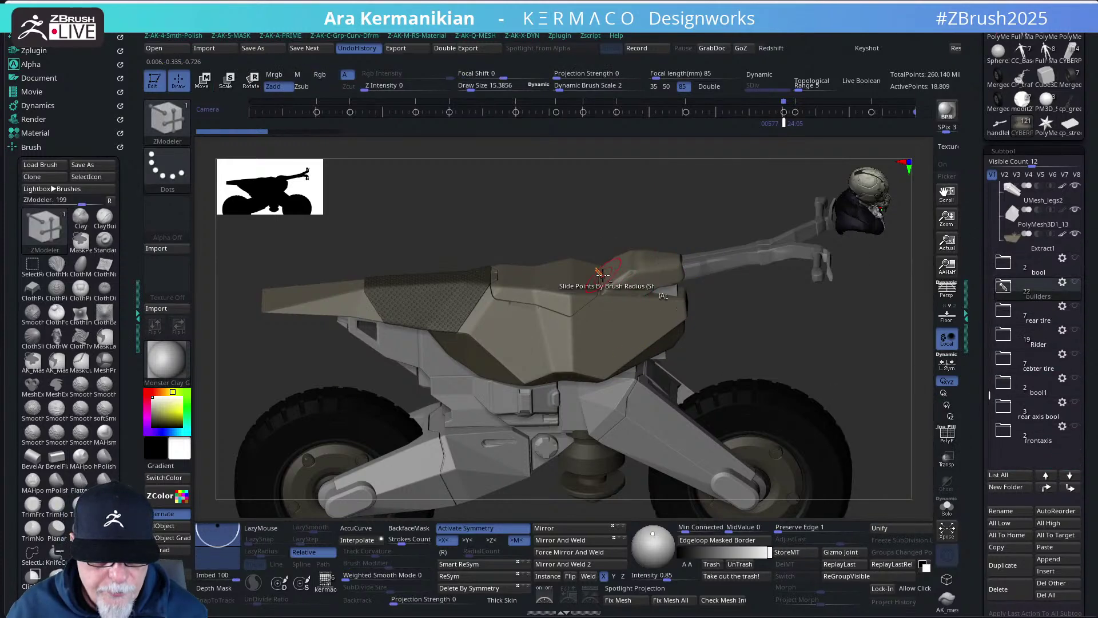
# - On PolyMesh3D1_11, lasso-mask the lower mechanism, then add a rectangular mask over the engine
pyautogui.keyDown('alt'); pyautogui.click(575, 462); pyautogui.keyUp('alt')
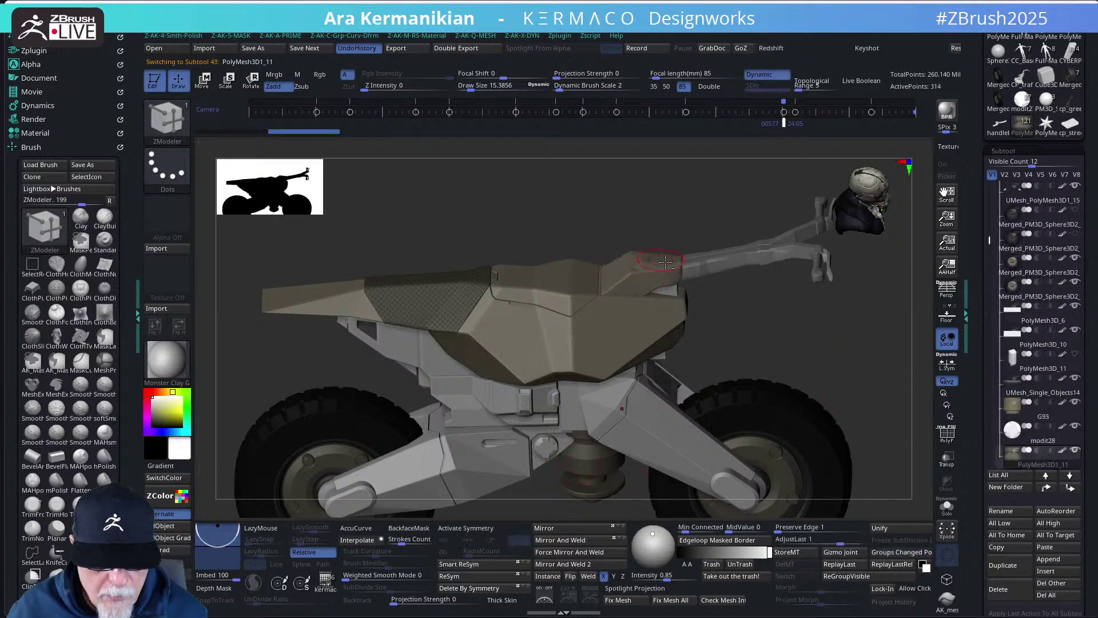
pyautogui.moveTo(817, 333); pyautogui.dragTo(723, 291)
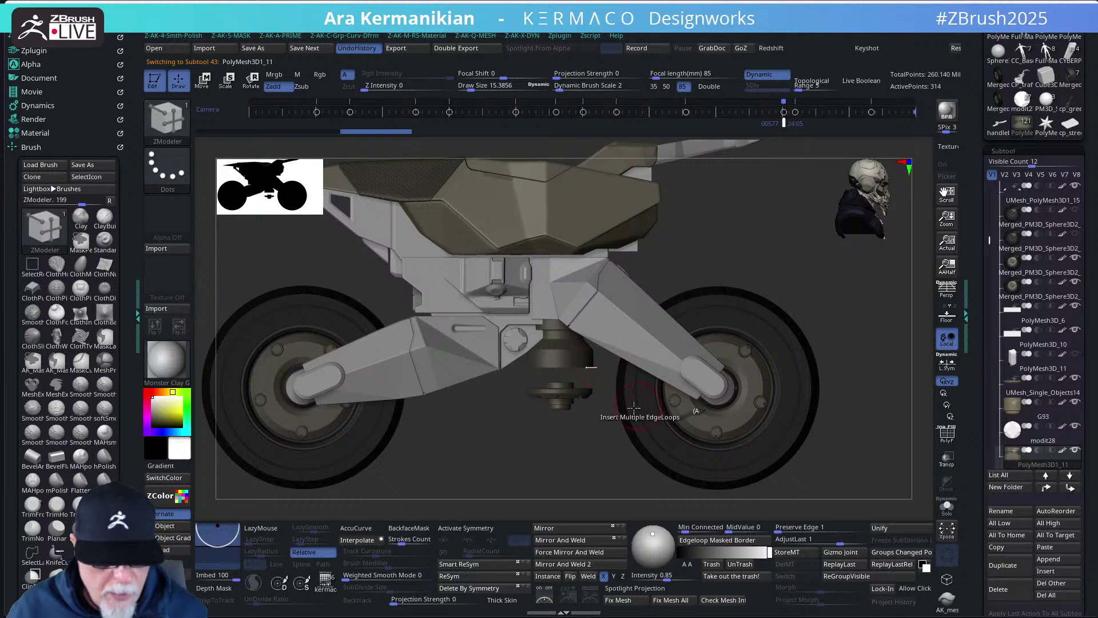
pyautogui.press('ctrl')
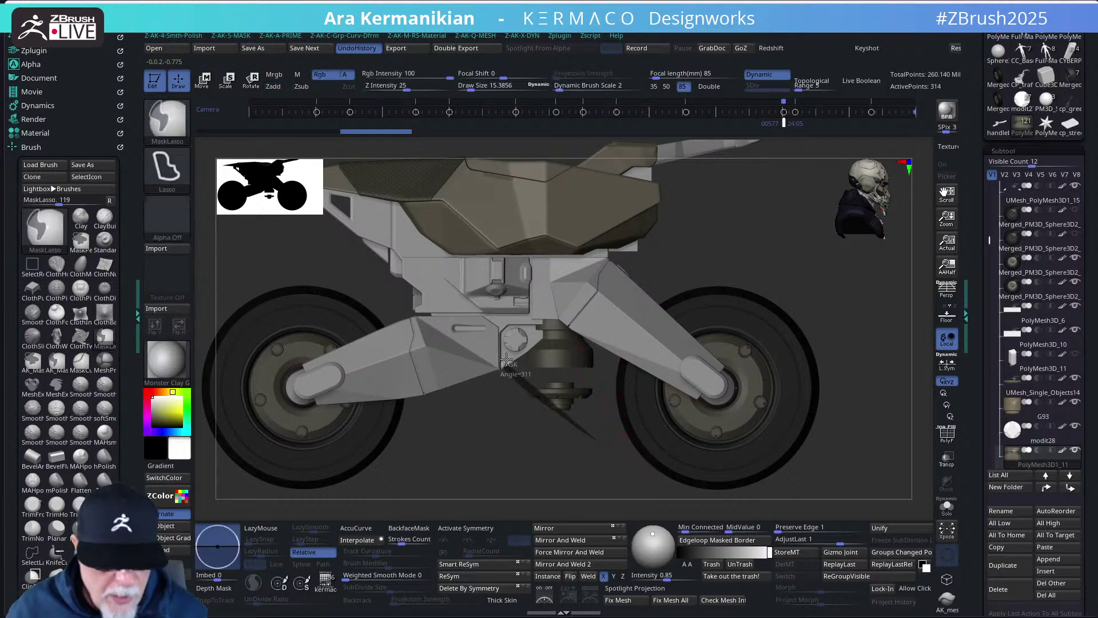
pyautogui.moveTo(506, 357)
pyautogui.keyDown('ctrl'); pyautogui.mouseDown()
pyautogui.moveTo(606, 452)
pyautogui.moveTo(621, 343)
pyautogui.mouseUp(); pyautogui.keyUp('ctrl')
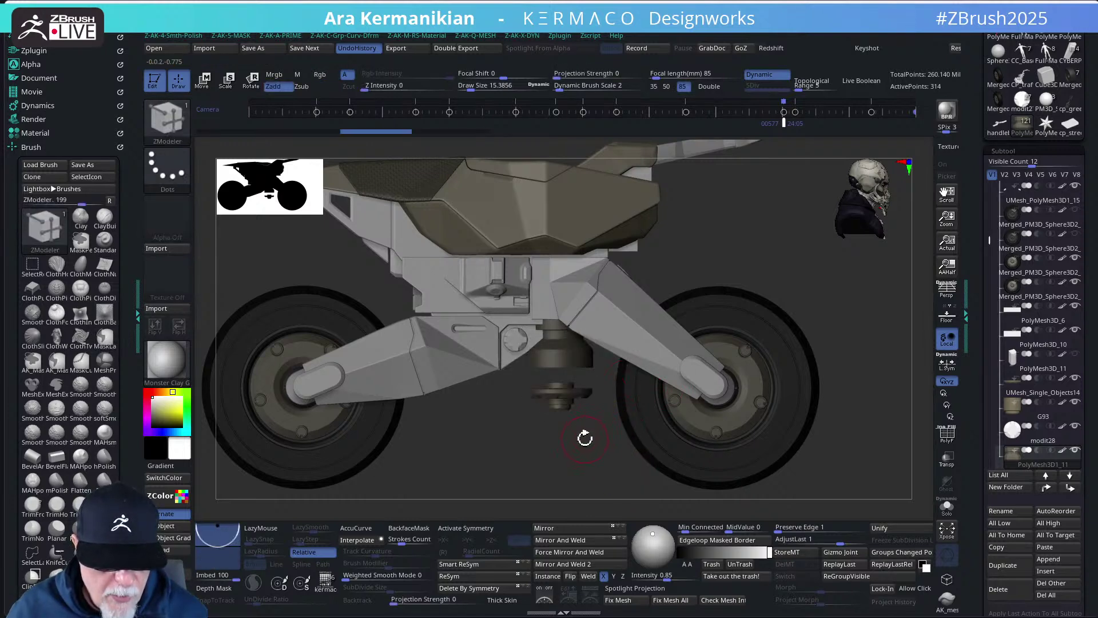
pyautogui.press('ctrl')
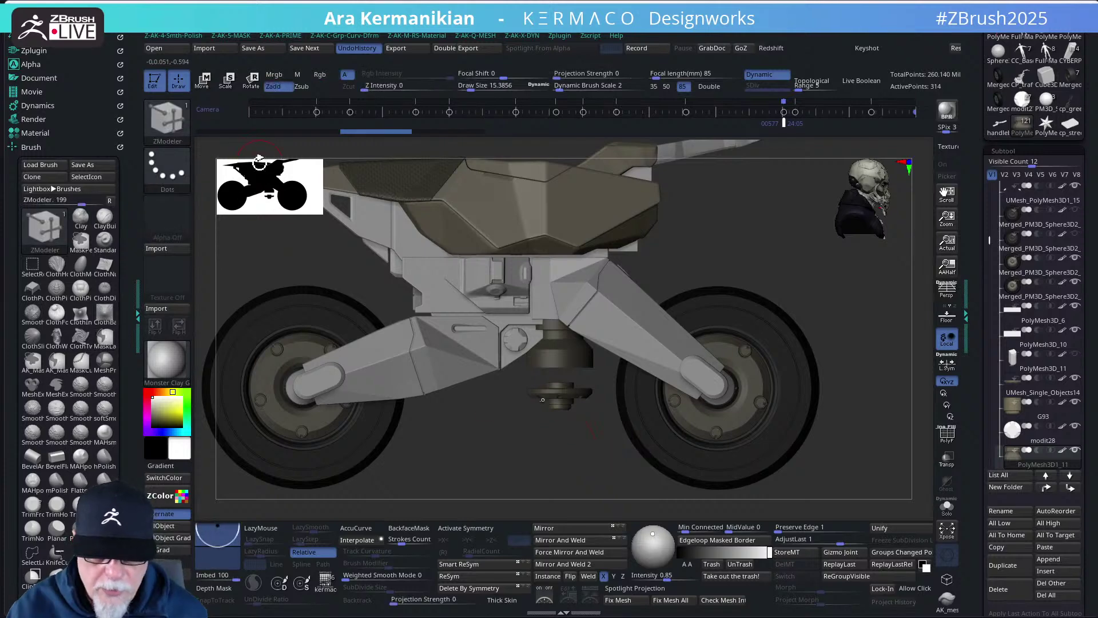
pyautogui.middleClick(830, 266)
pyautogui.click(908, 276)
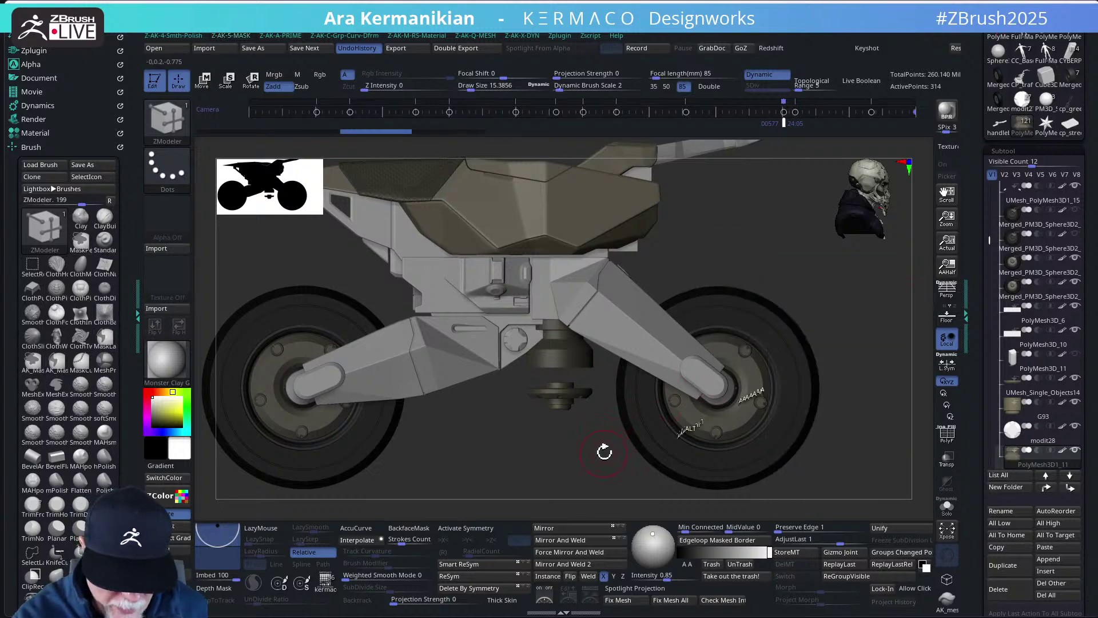
pyautogui.keyDown('ctrl'); pyautogui.moveTo(613, 466); pyautogui.dragTo(489, 333); pyautogui.keyUp('ctrl')
# - Nudge the unmasked central mount up, then slightly back down with the Move gizmo
pyautogui.press('w')
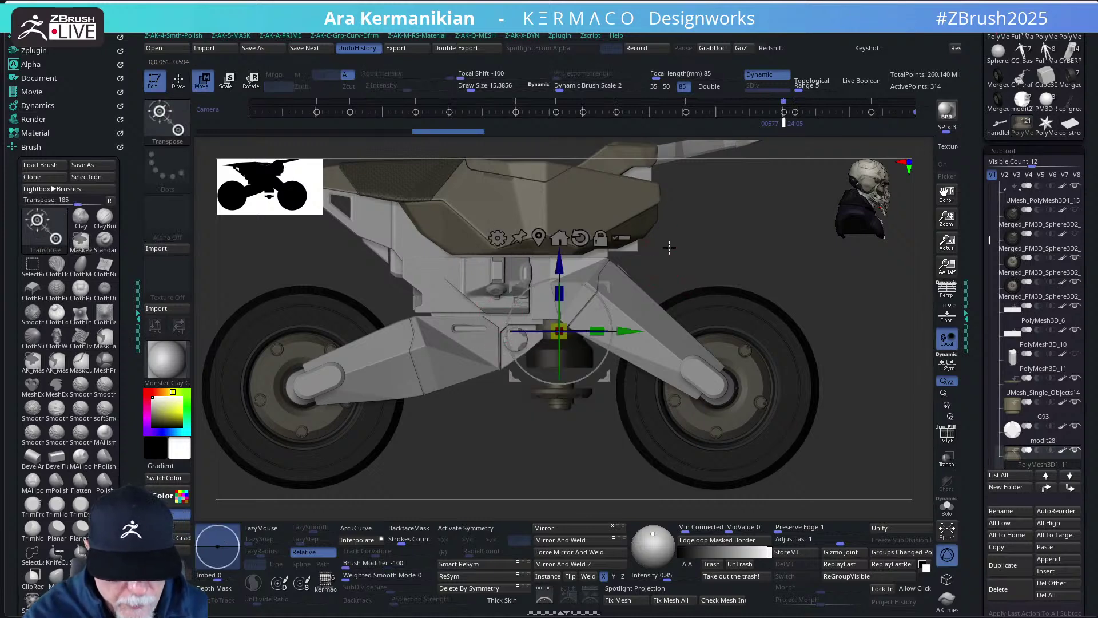
pyautogui.moveTo(558, 264); pyautogui.dragTo(560, 258)
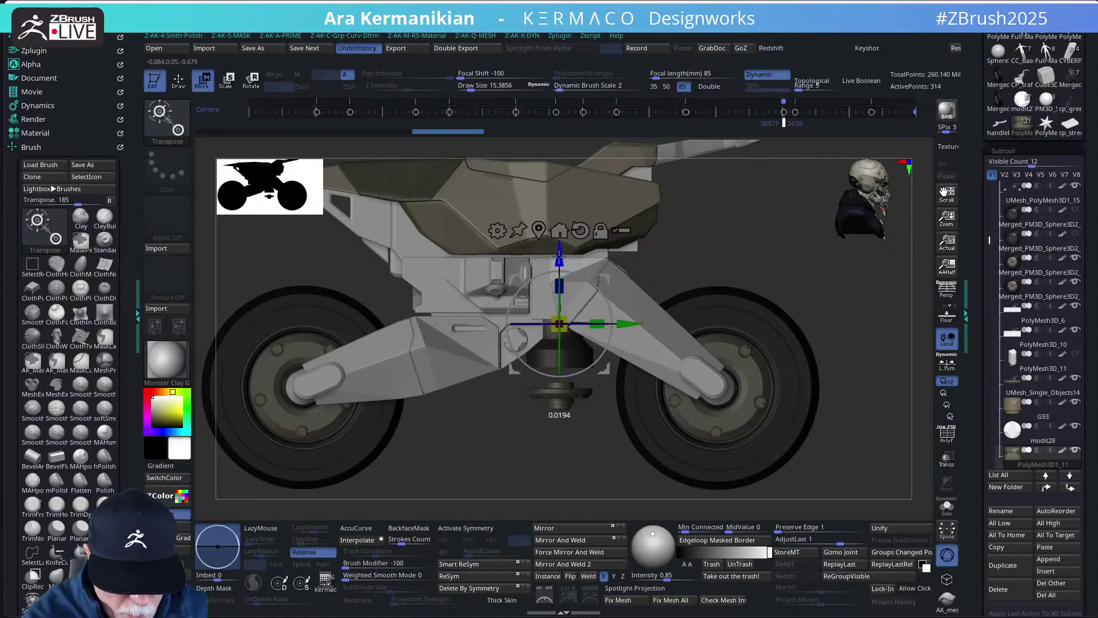
pyautogui.scroll(4, 859, 314)
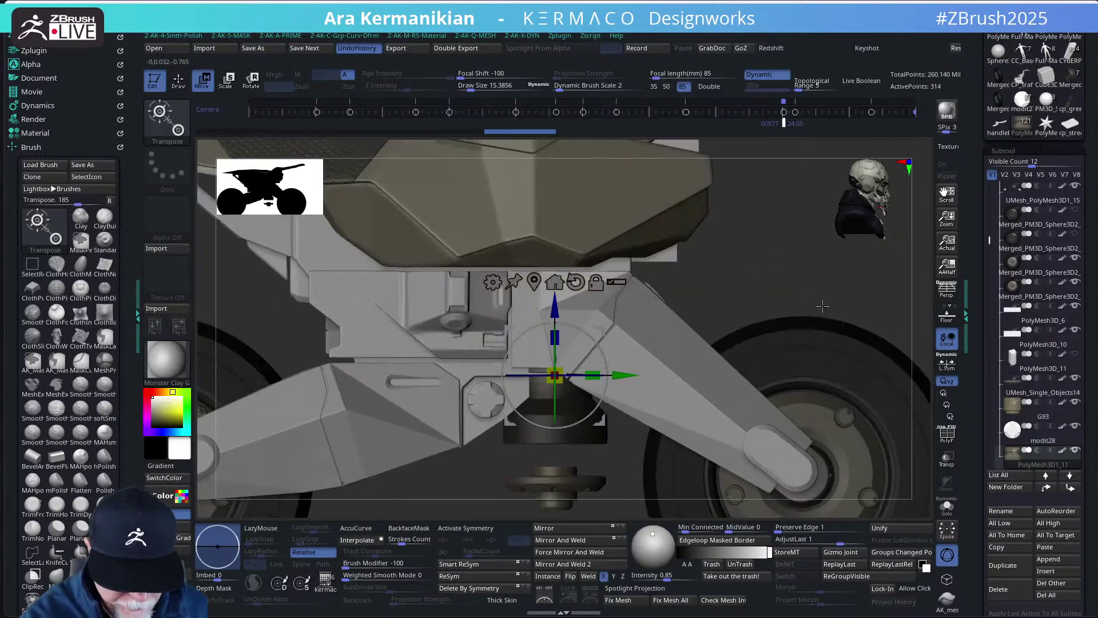
pyautogui.scroll(1, 859, 314)
pyautogui.moveTo(556, 314); pyautogui.dragTo(559, 311)
pyautogui.press('b')
pyautogui.press('z')
pyautogui.press('m')
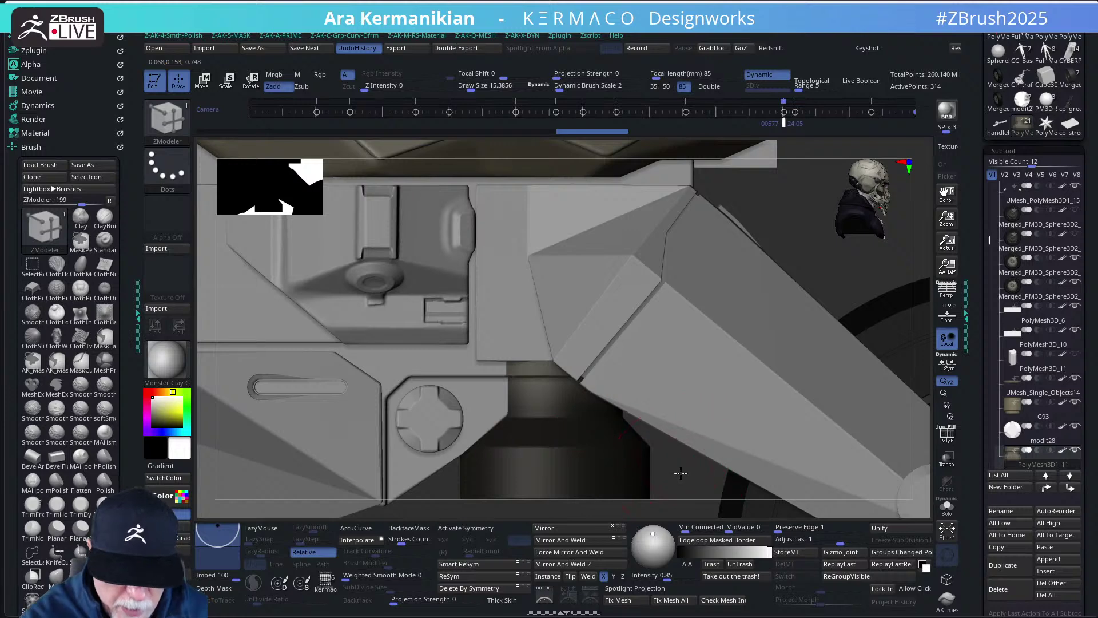
pyautogui.moveTo(680, 470)
pyautogui.mouseDown(button='right')
pyautogui.moveTo(652, 480)
pyautogui.moveTo(633, 395)
pyautogui.mouseUp(button='right')
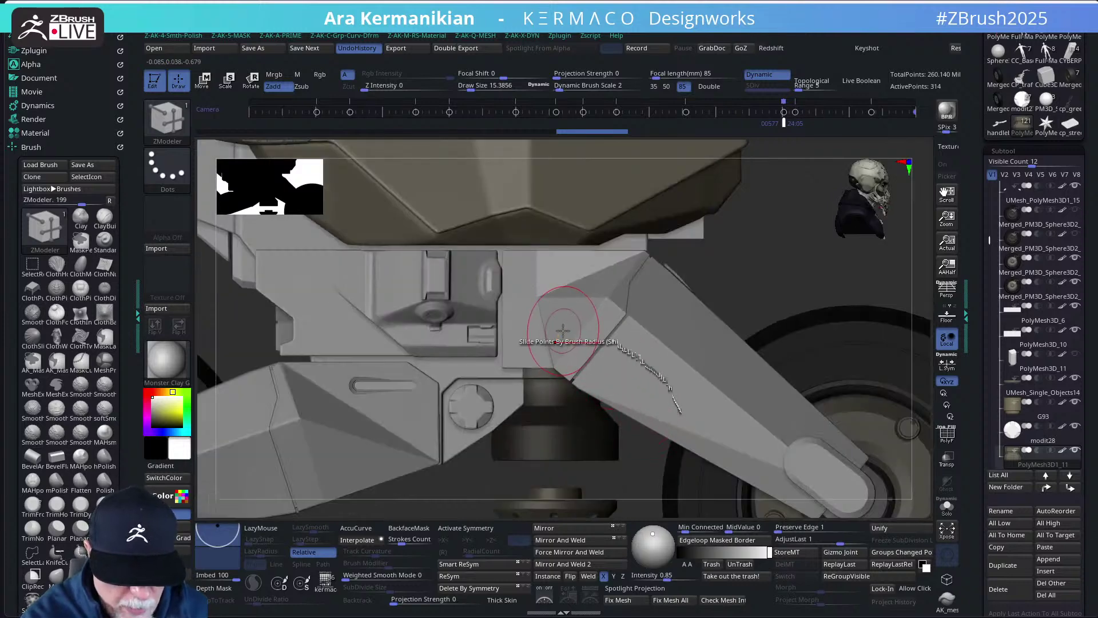
# - Lower the mount part slightly, checking its position from a straight side view
pyautogui.press('w')
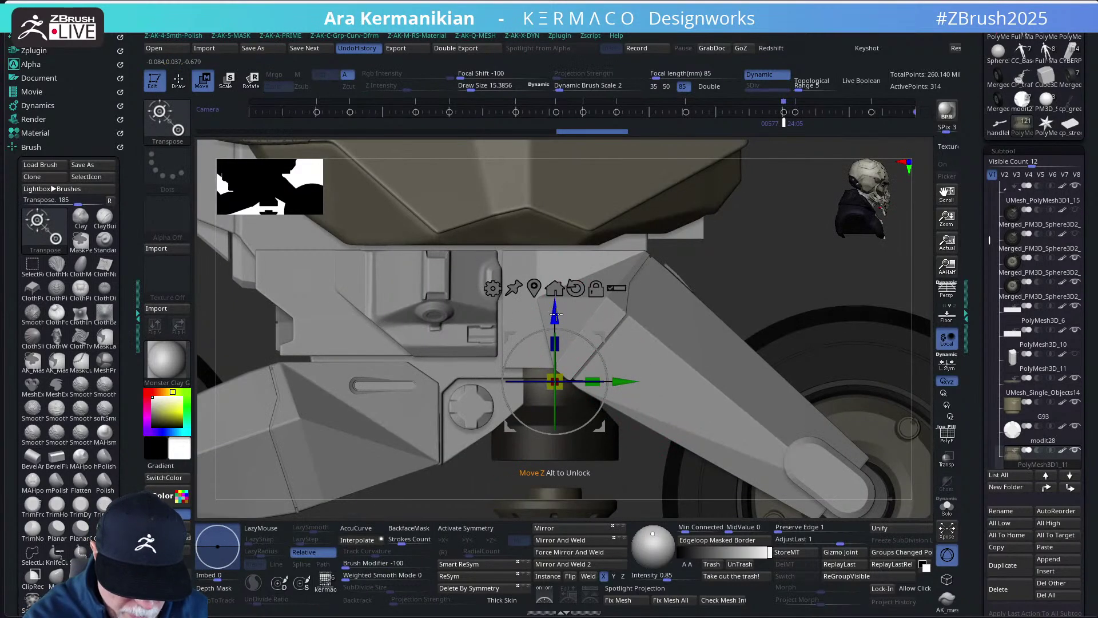
pyautogui.moveTo(556, 314); pyautogui.dragTo(557, 314)
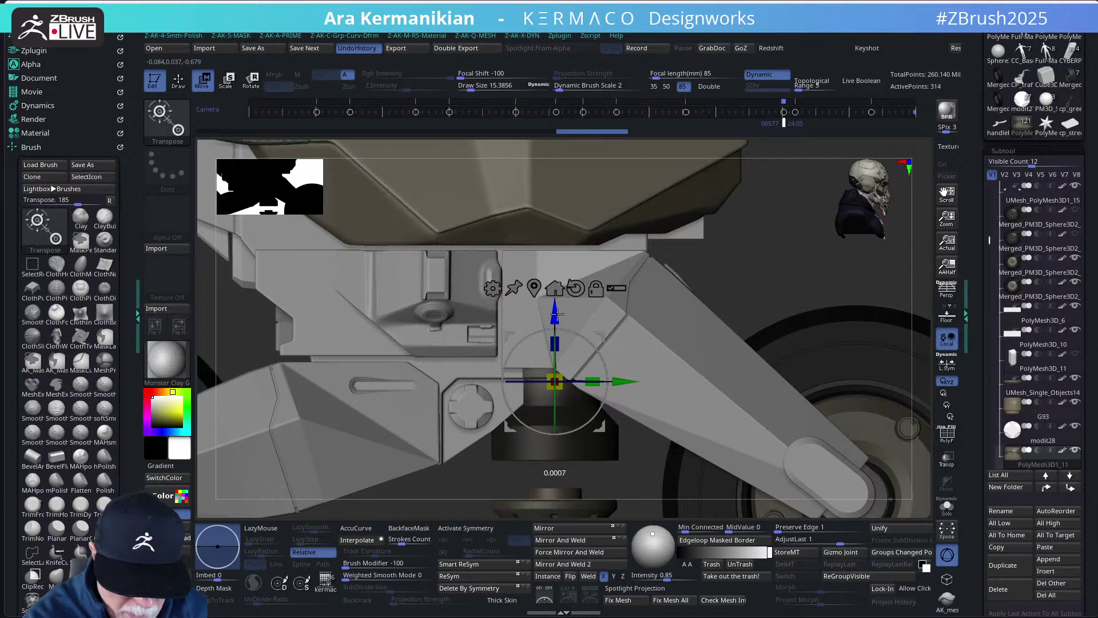
pyautogui.moveTo(784, 263); pyautogui.dragTo(781, 244, button='right')
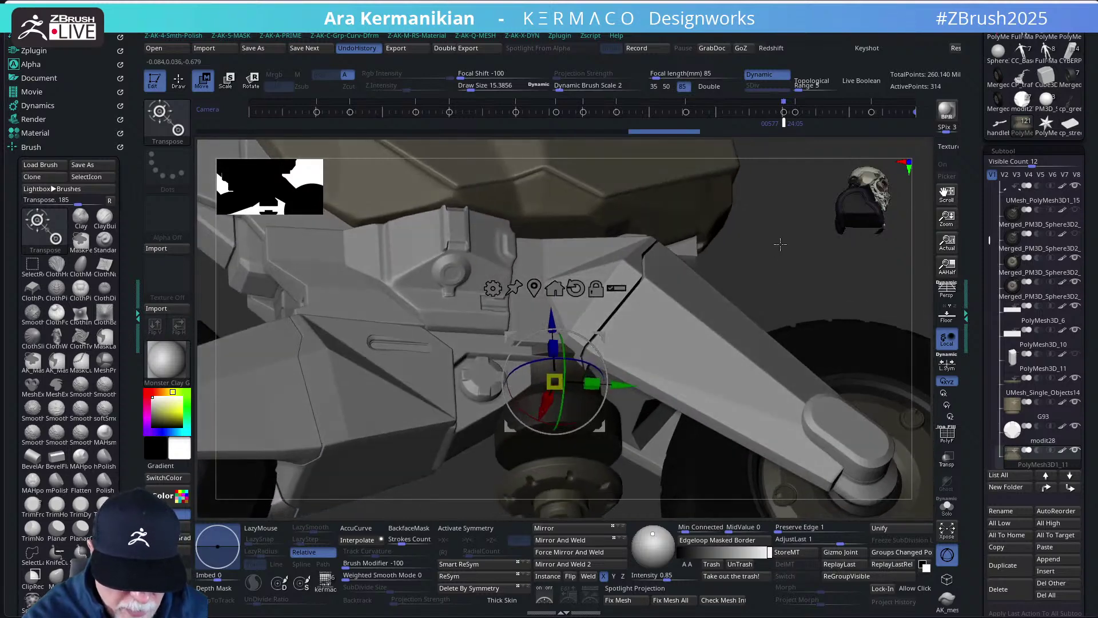
pyautogui.moveTo(551, 316); pyautogui.dragTo(555, 319)
pyautogui.press('q')
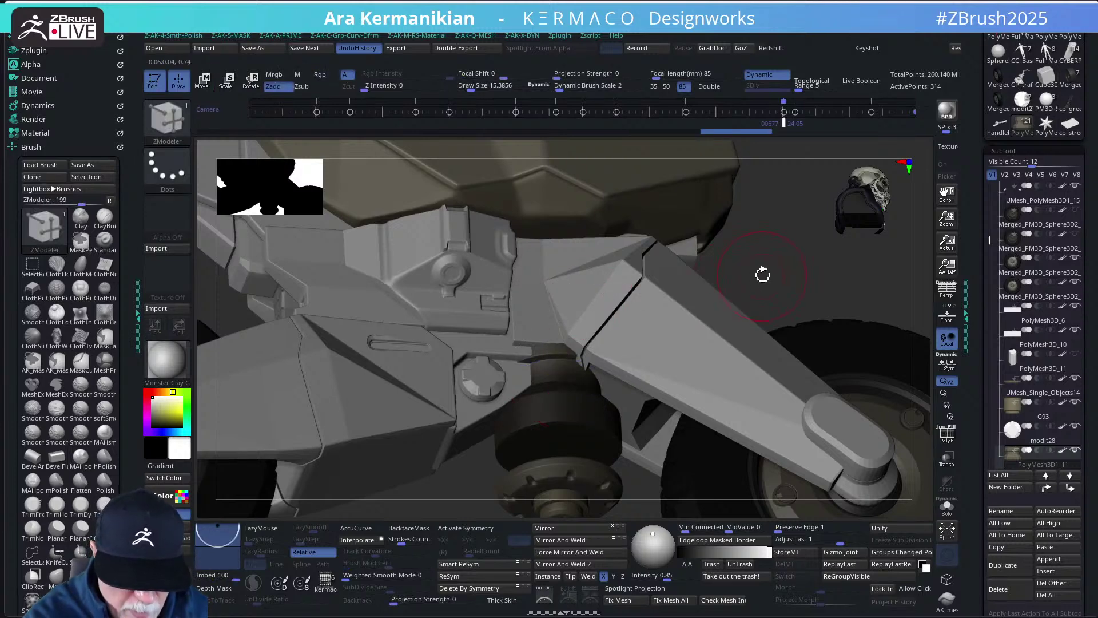
pyautogui.press('f')
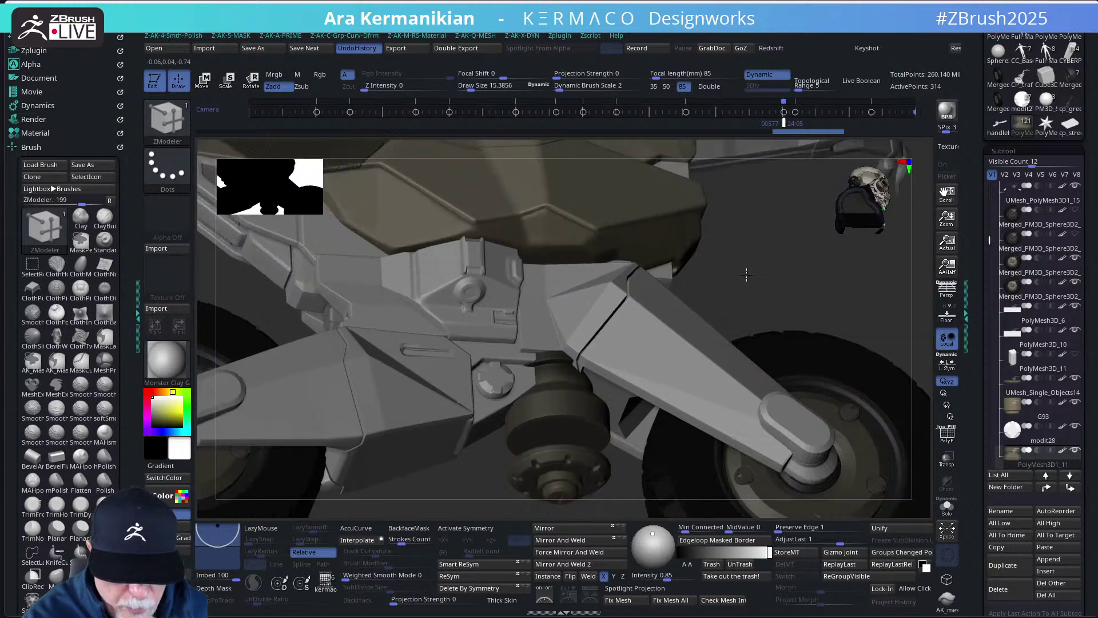
pyautogui.moveTo(753, 272); pyautogui.dragTo(492, 421)
pyautogui.press('w')
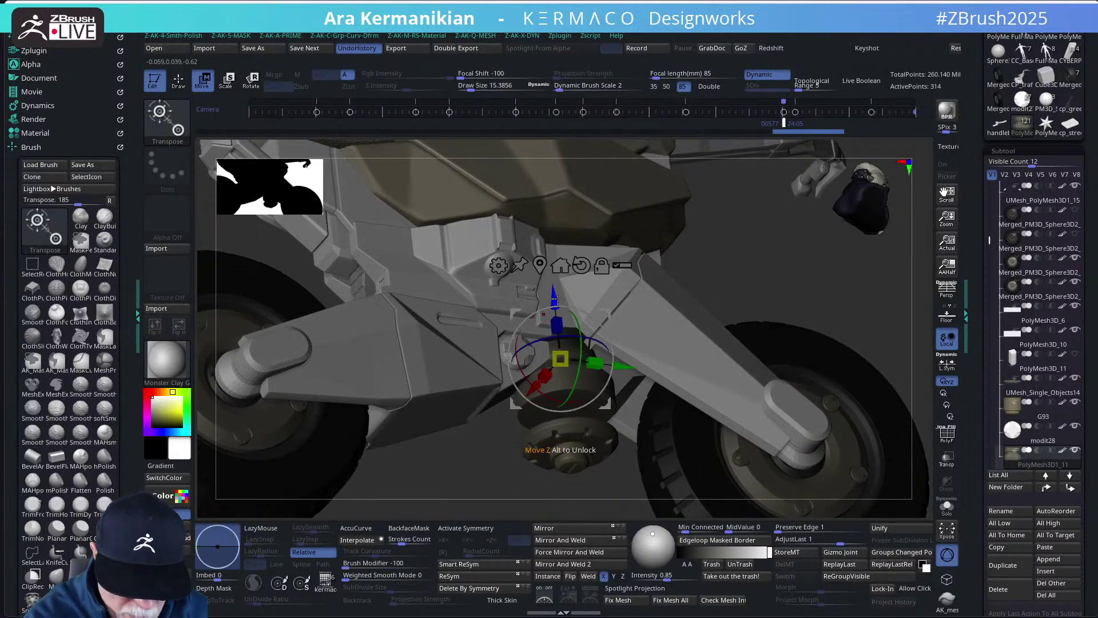
pyautogui.moveTo(556, 297); pyautogui.dragTo(556, 298)
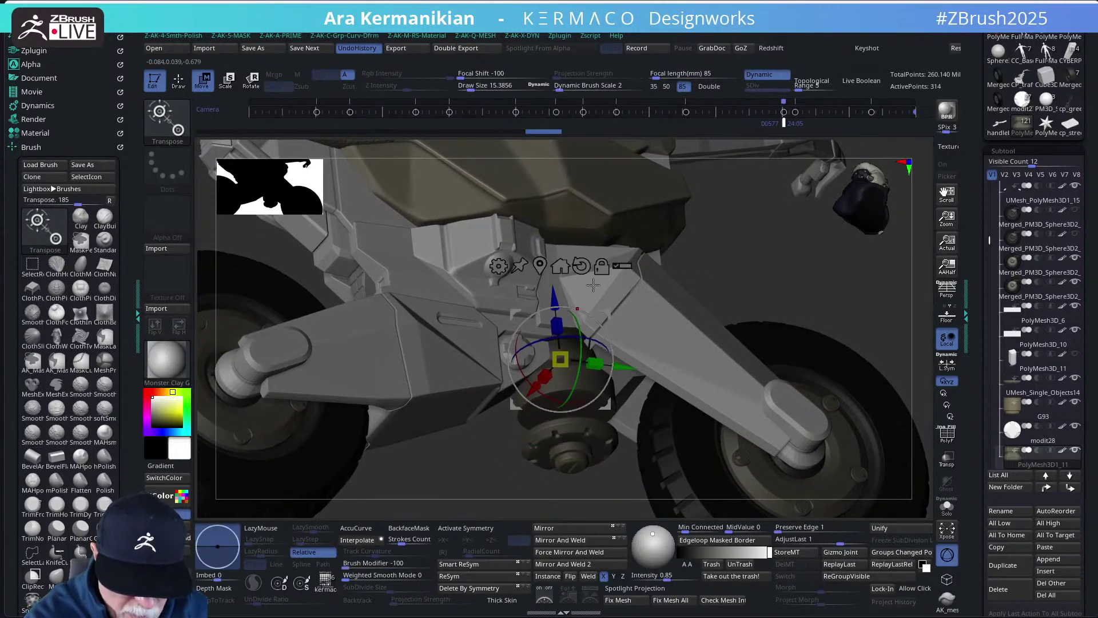
pyautogui.keyDown('shift'); pyautogui.moveTo(753, 282); pyautogui.dragTo(760, 292); pyautogui.keyUp('shift')
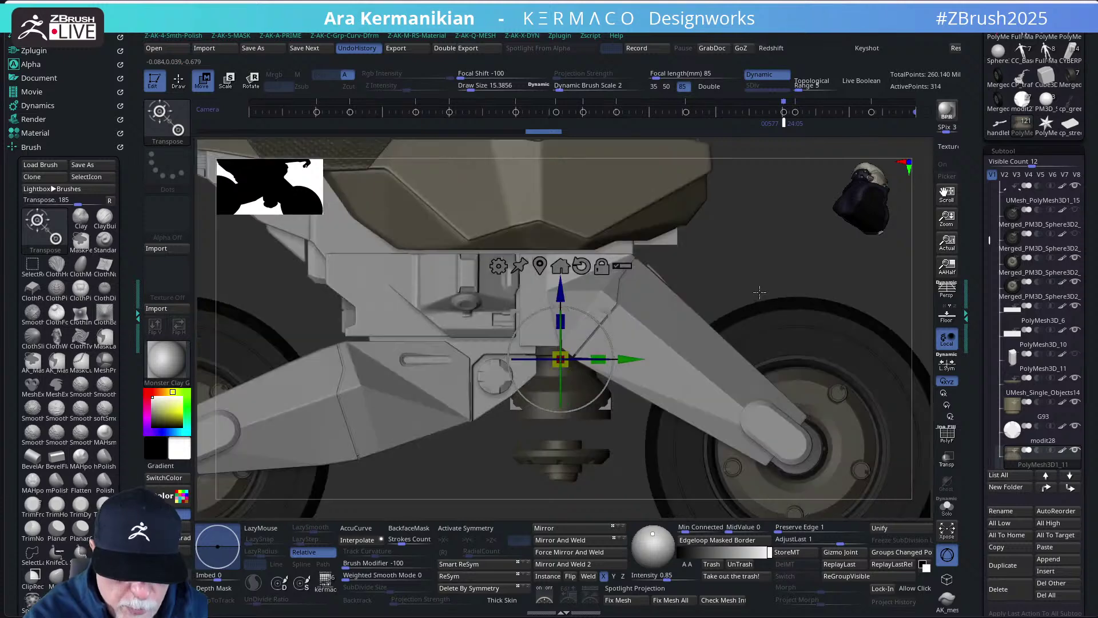
pyautogui.press('b')
pyautogui.press('z')
pyautogui.press('m')
pyautogui.keyDown('alt'); pyautogui.moveTo(627, 451); pyautogui.dragTo(630, 431); pyautogui.keyUp('alt')
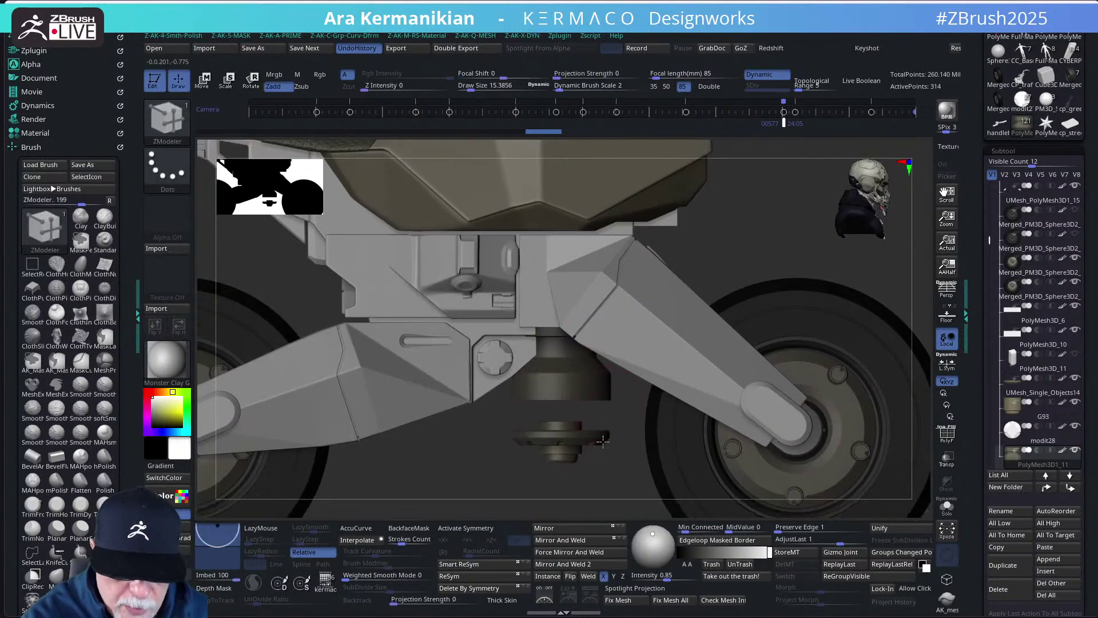
# - Make the lower disc active in Move mode, then move on to the G93 part
pyautogui.keyDown('alt'); pyautogui.click(598, 439); pyautogui.keyUp('alt')
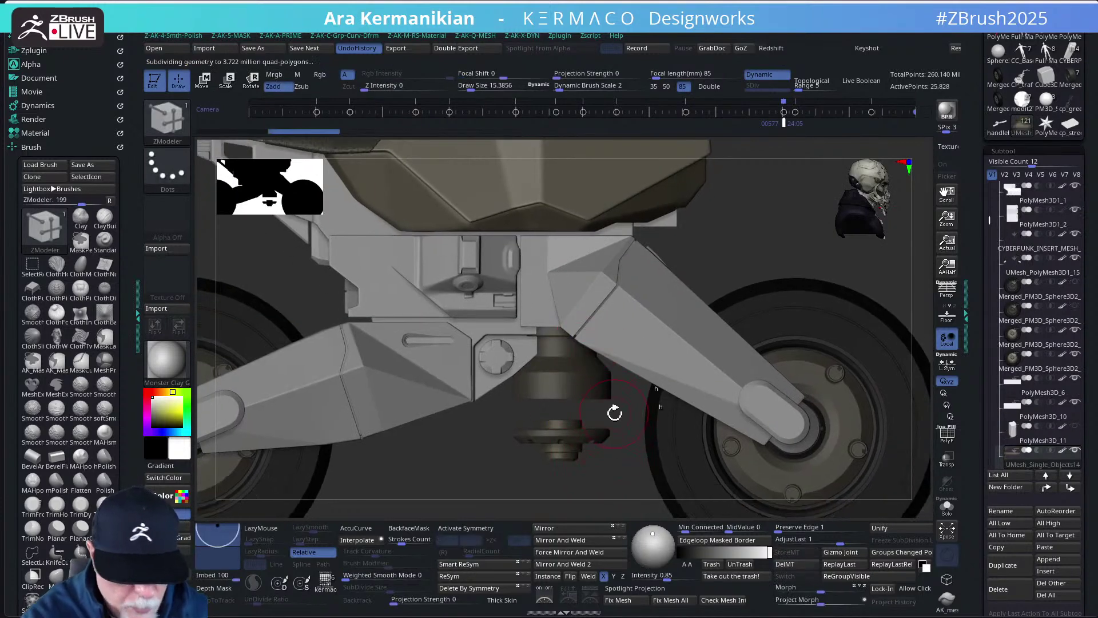
pyautogui.press('w')
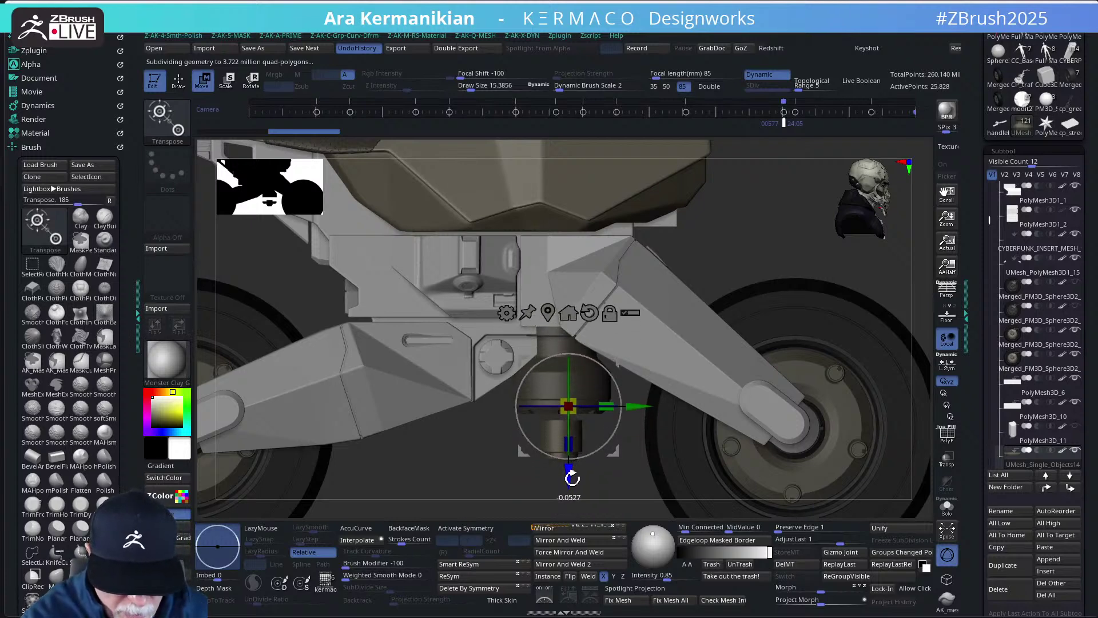
pyautogui.press('q')
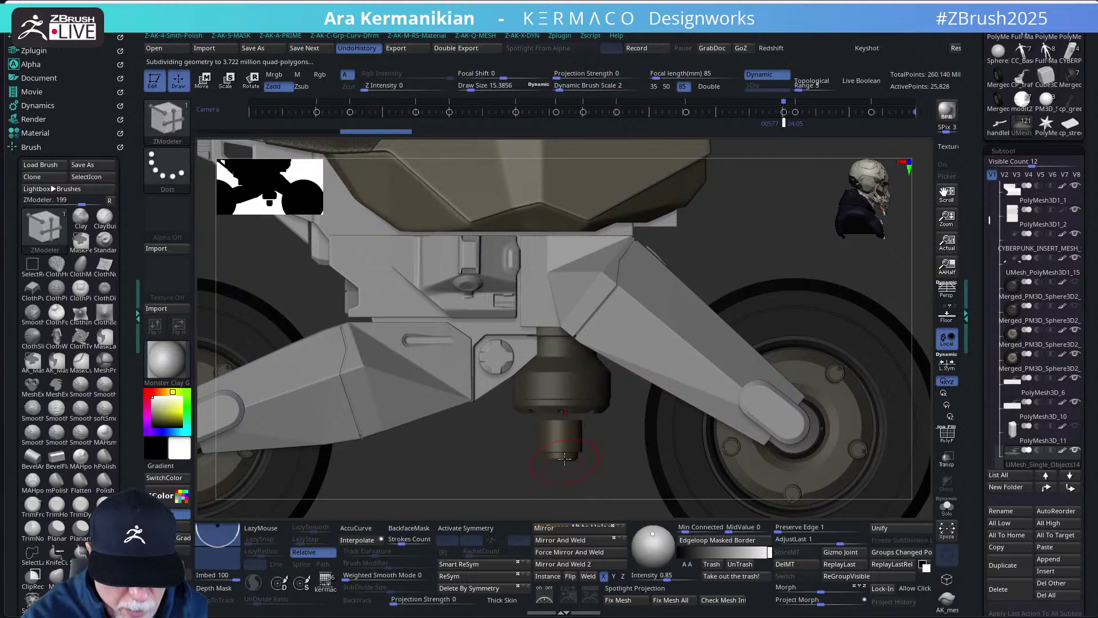
pyautogui.press('w')
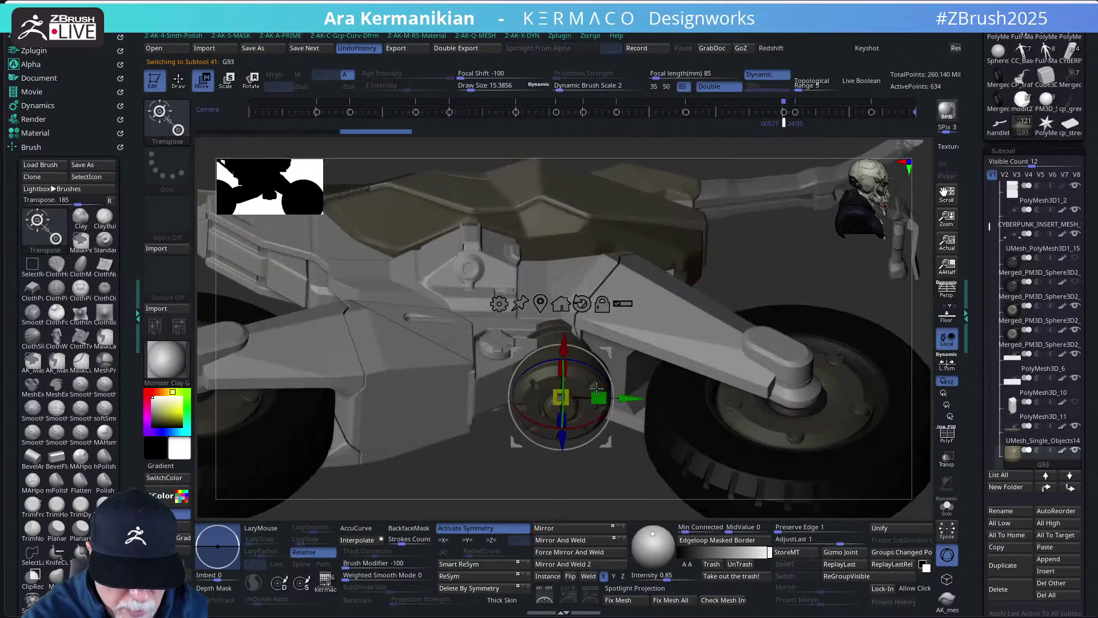
pyautogui.moveTo(596, 346)
pyautogui.mouseDown(button='right')
pyautogui.moveTo(670, 326)
pyautogui.moveTo(674, 263)
pyautogui.moveTo(664, 295)
pyautogui.moveTo(617, 349)
pyautogui.mouseUp(button='right')
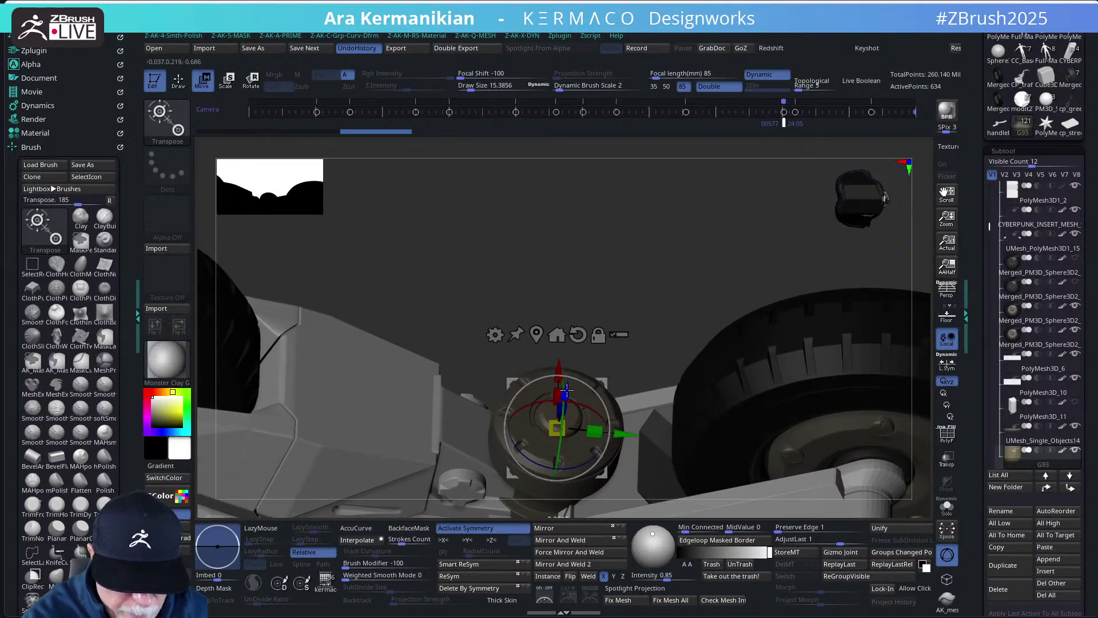
pyautogui.press('q')
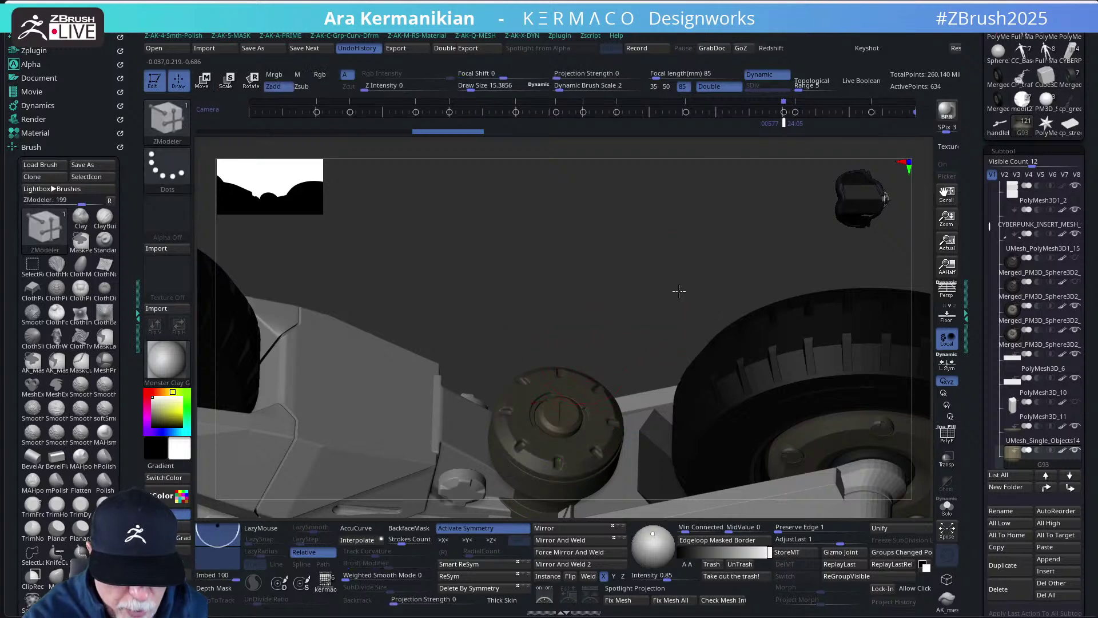
pyautogui.moveTo(676, 290)
pyautogui.mouseDown(button='right')
pyautogui.moveTo(584, 319)
pyautogui.moveTo(661, 288)
pyautogui.moveTo(687, 321)
pyautogui.moveTo(750, 336)
pyautogui.mouseUp(button='right')
pyautogui.press('ctrl')
pyautogui.moveTo(812, 361)
pyautogui.keyDown('ctrl'); pyautogui.mouseDown(button='right')
pyautogui.moveTo(786, 367)
pyautogui.moveTo(785, 321)
pyautogui.moveTo(810, 281)
pyautogui.moveTo(811, 350)
pyautogui.moveTo(789, 384)
pyautogui.moveTo(803, 311)
pyautogui.moveTo(817, 349)
pyautogui.moveTo(812, 319)
pyautogui.moveTo(805, 380)
pyautogui.mouseUp(button='right'); pyautogui.keyUp('ctrl')
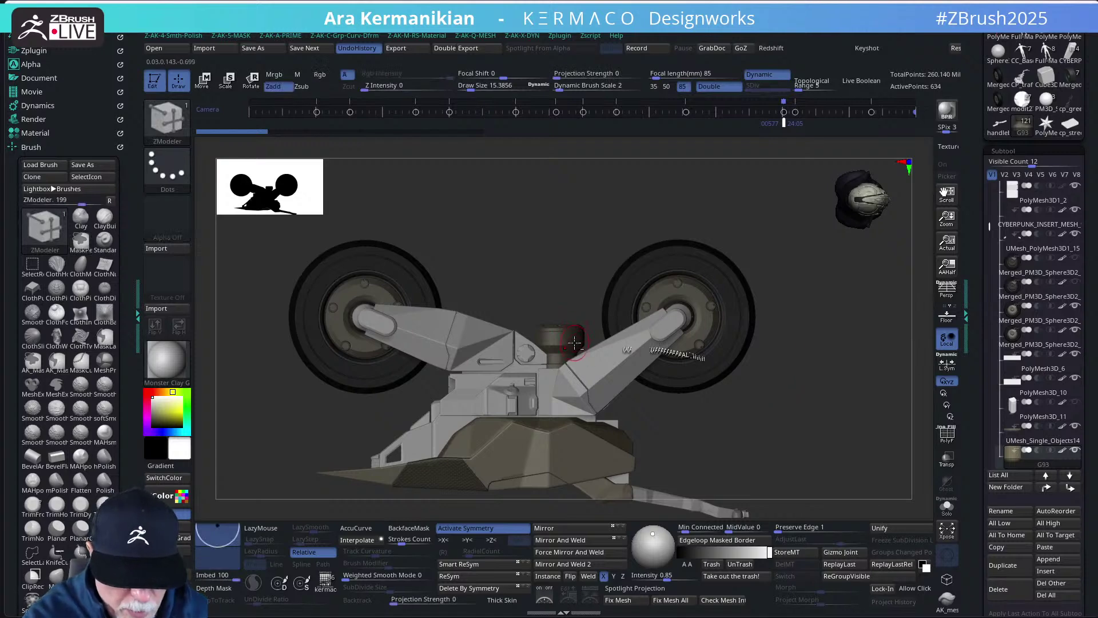
# - Make the bike's main body mesh the active subtool and tilt to view its top
pyautogui.press('ctrl')
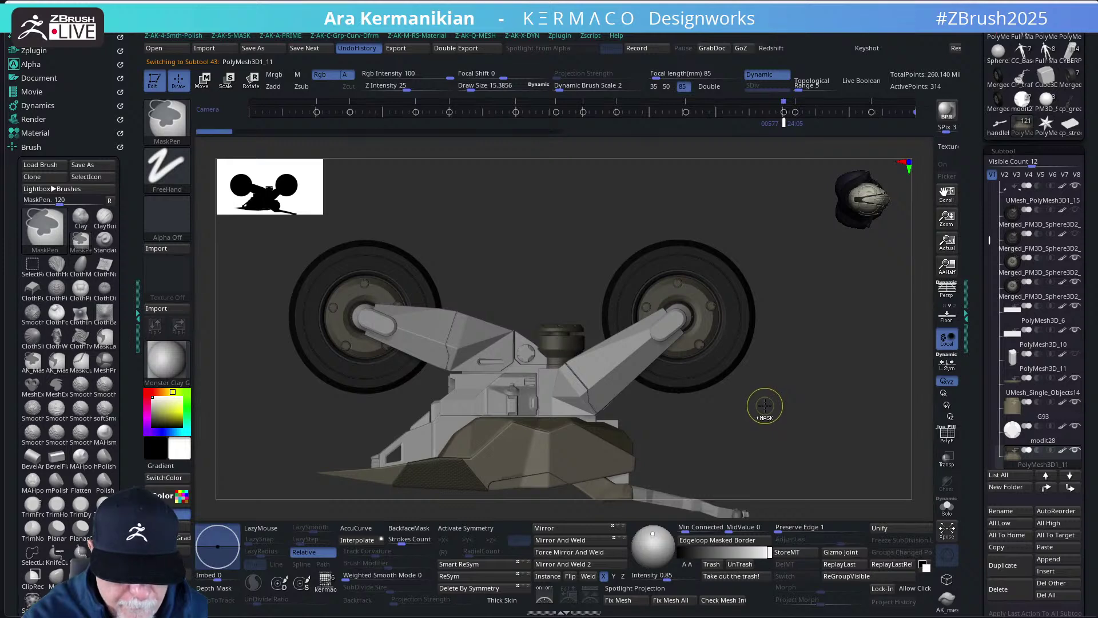
pyautogui.press('ctrl')
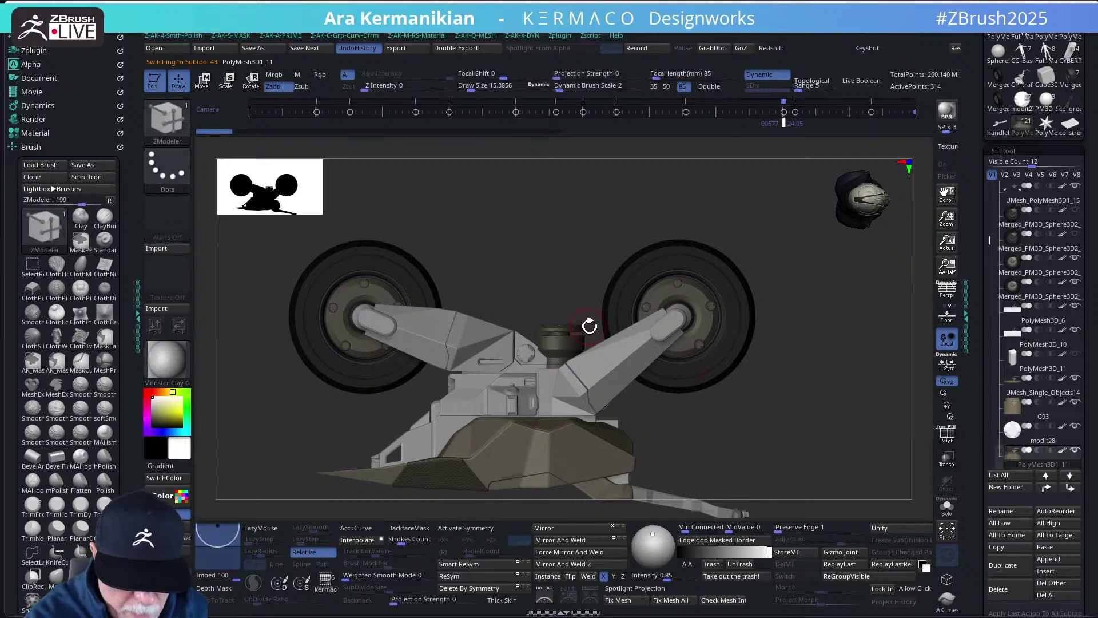
pyautogui.press('ctrl')
pyautogui.press('ctrl')
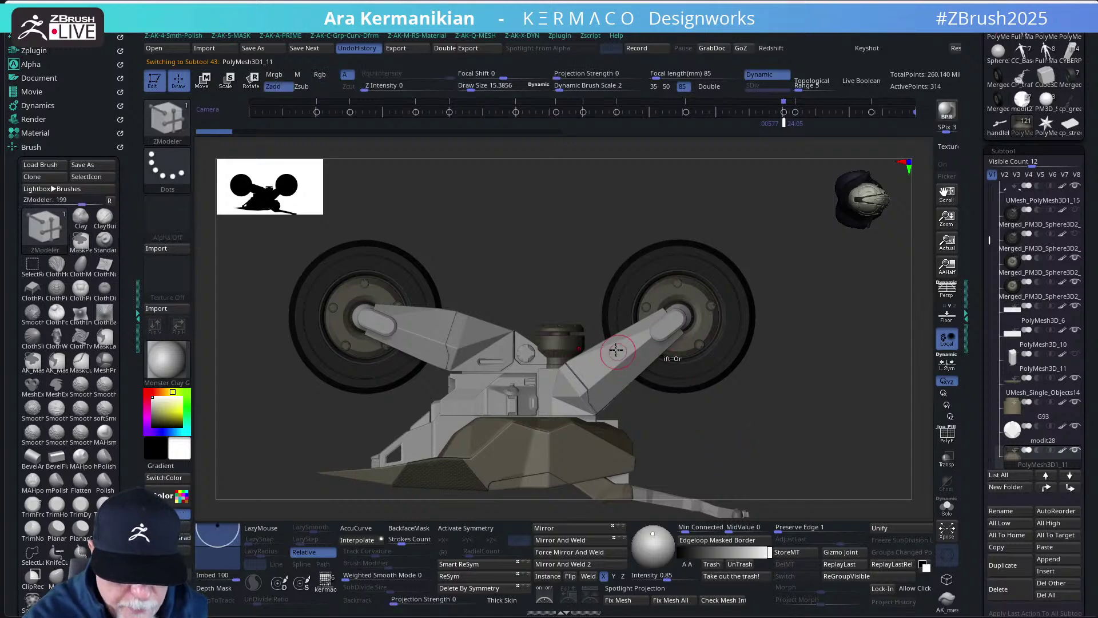
pyautogui.press('b')
pyautogui.press('m')
pyautogui.press('v')
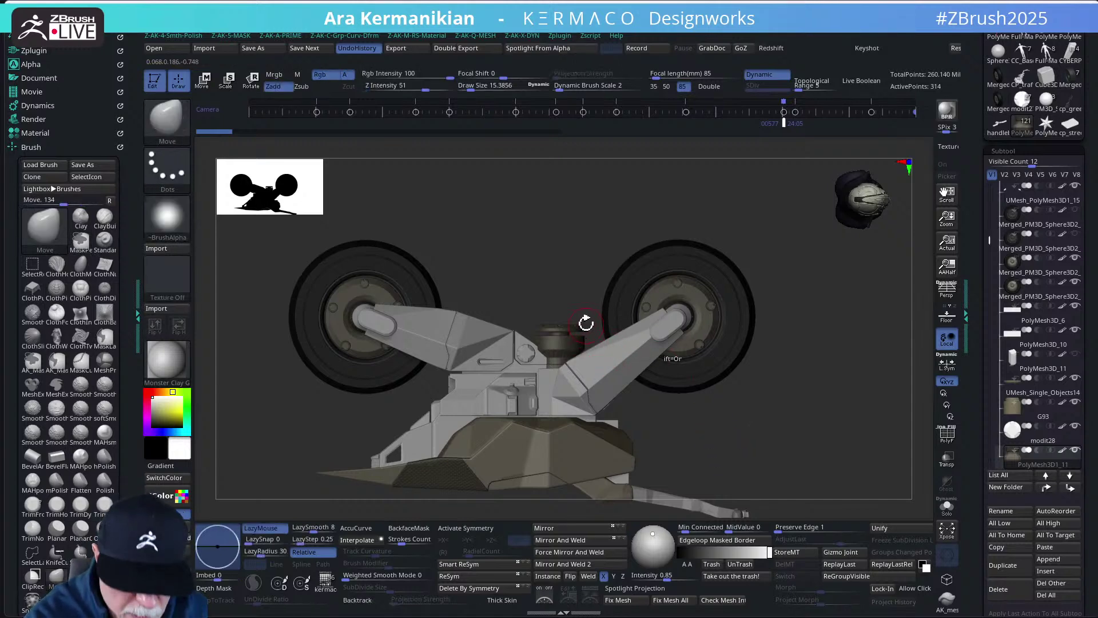
pyautogui.keyDown('alt'); pyautogui.click(580, 327); pyautogui.keyUp('alt')
pyautogui.press('ctrl')
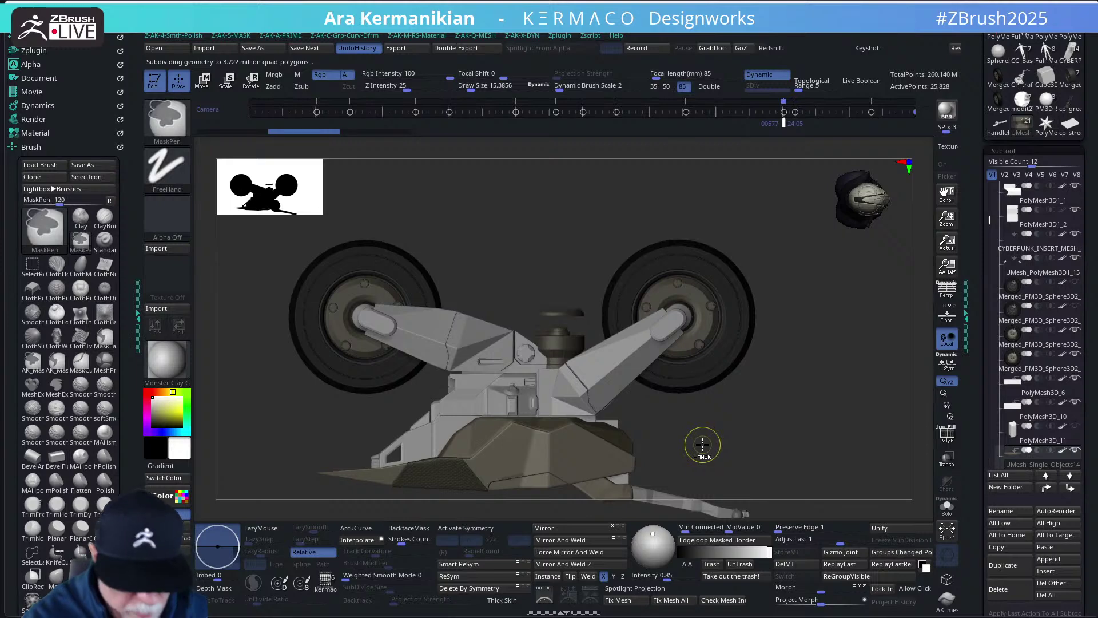
pyautogui.moveTo(726, 417)
pyautogui.mouseDown()
pyautogui.moveTo(728, 458)
pyautogui.moveTo(784, 373)
pyautogui.moveTo(806, 375)
pyautogui.moveTo(820, 426)
pyautogui.moveTo(589, 377)
pyautogui.mouseUp()
# - Set the ZModeler edge action to Insert with Multiple EdgeLoops, then turn to a side view
pyautogui.press('space')
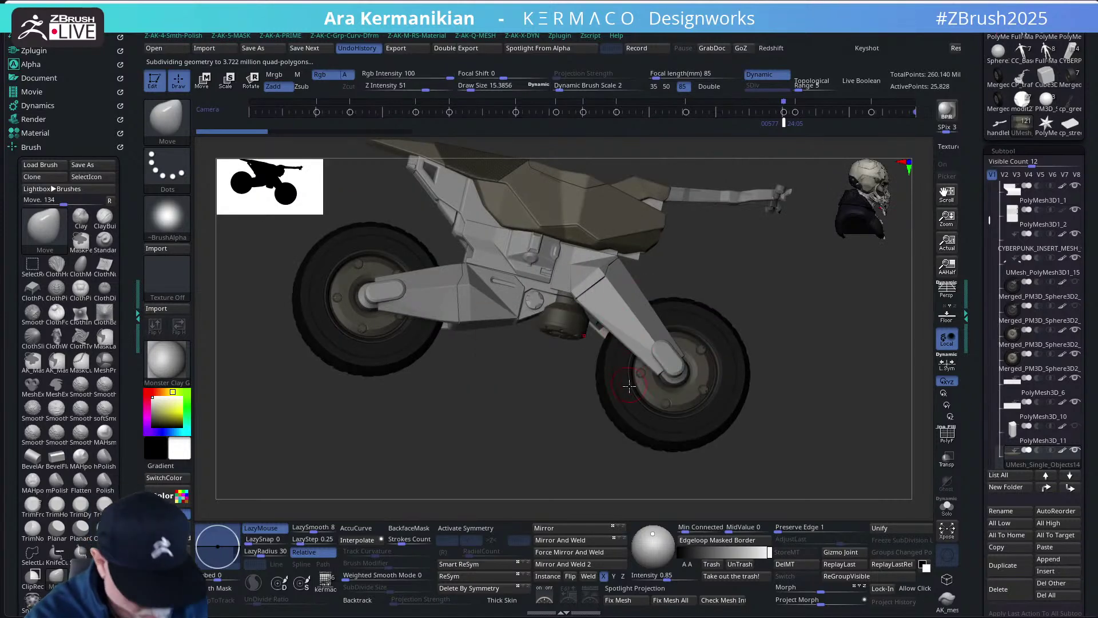
pyautogui.press('b')
pyautogui.press('z')
pyautogui.press('m')
pyautogui.press('space')
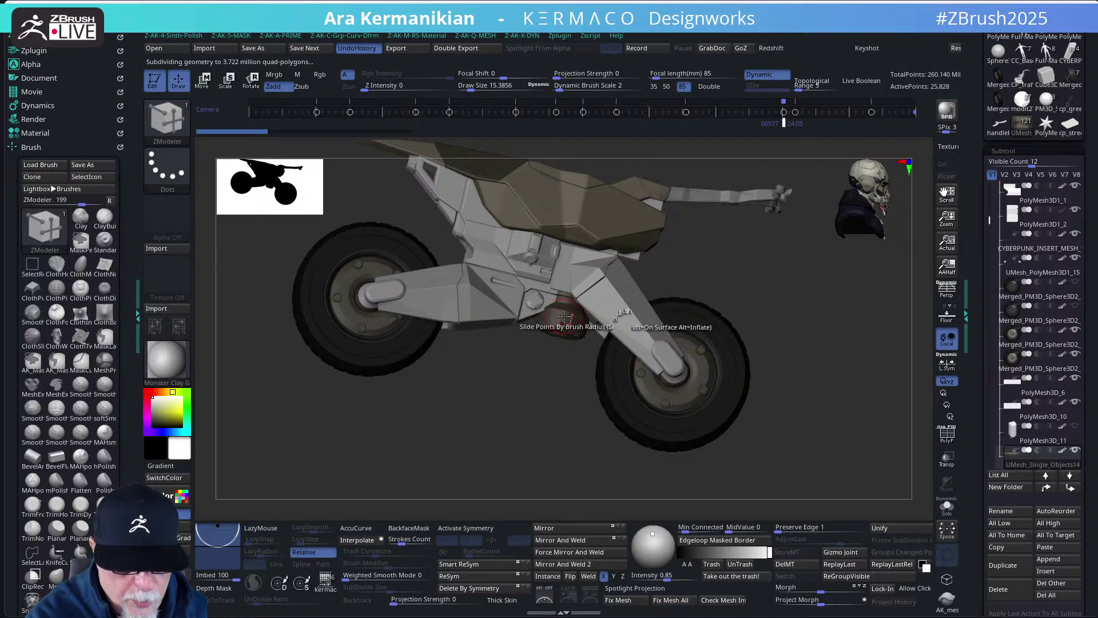
pyautogui.press('space')
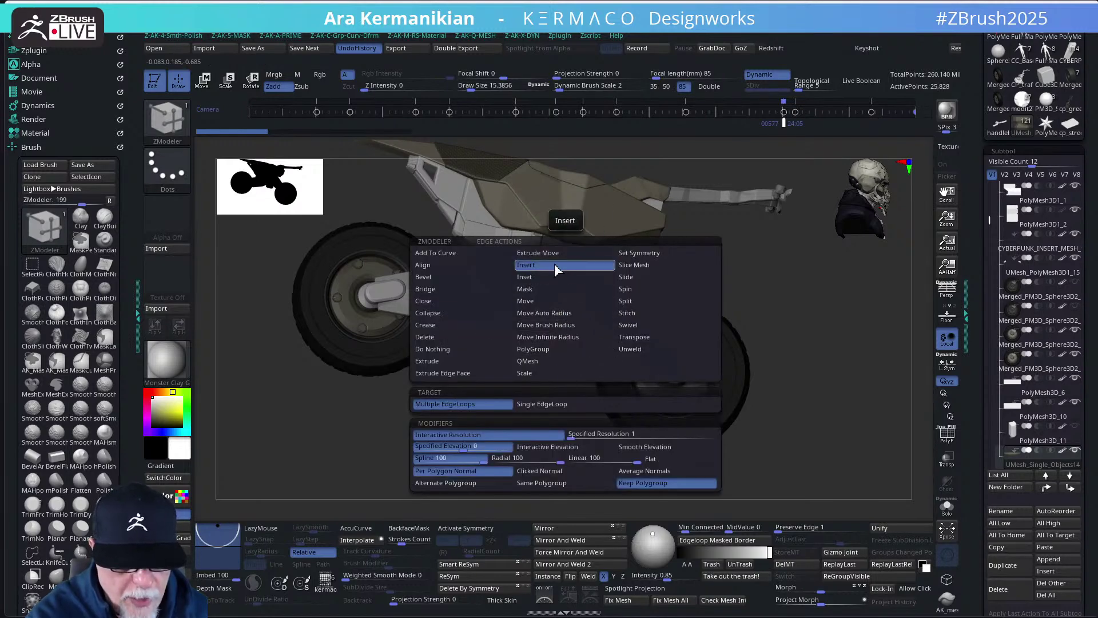
pyautogui.click(538, 265)
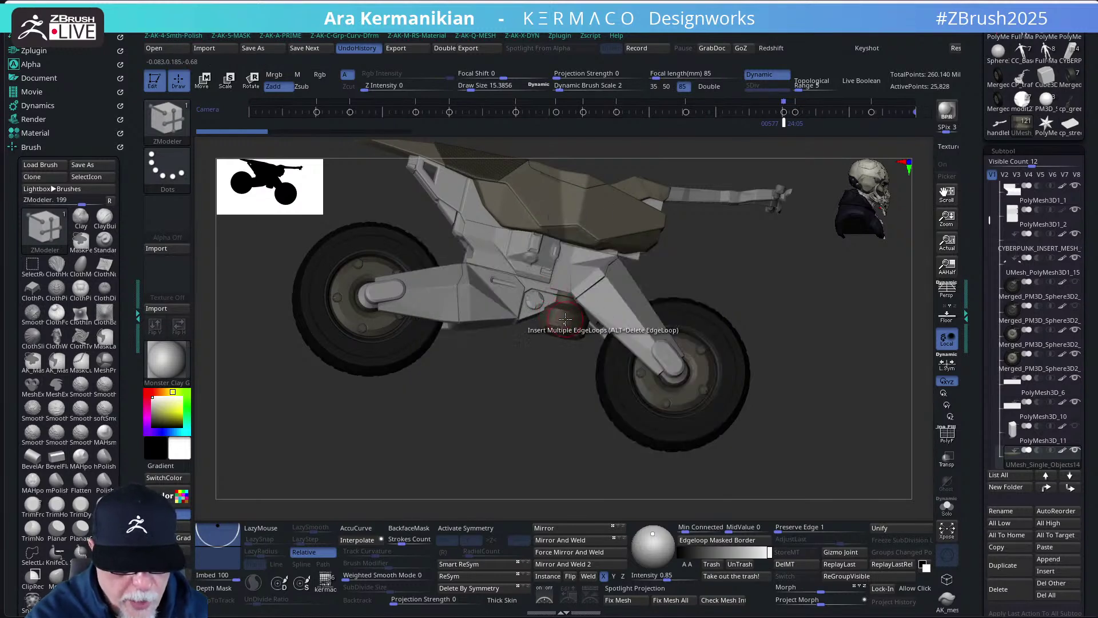
pyautogui.press('space')
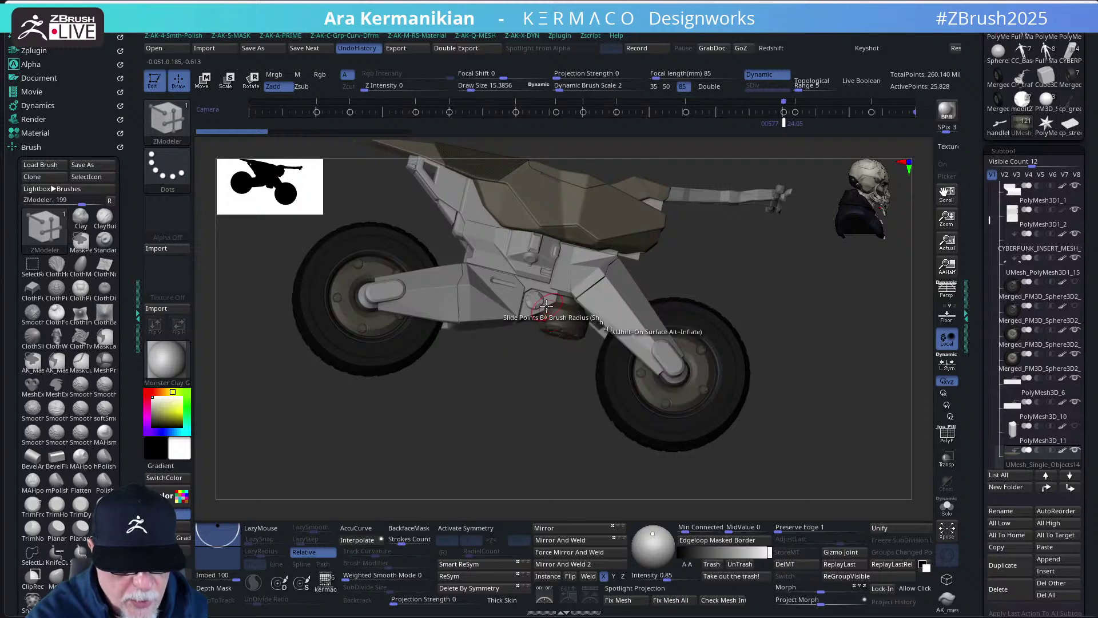
pyautogui.press('space')
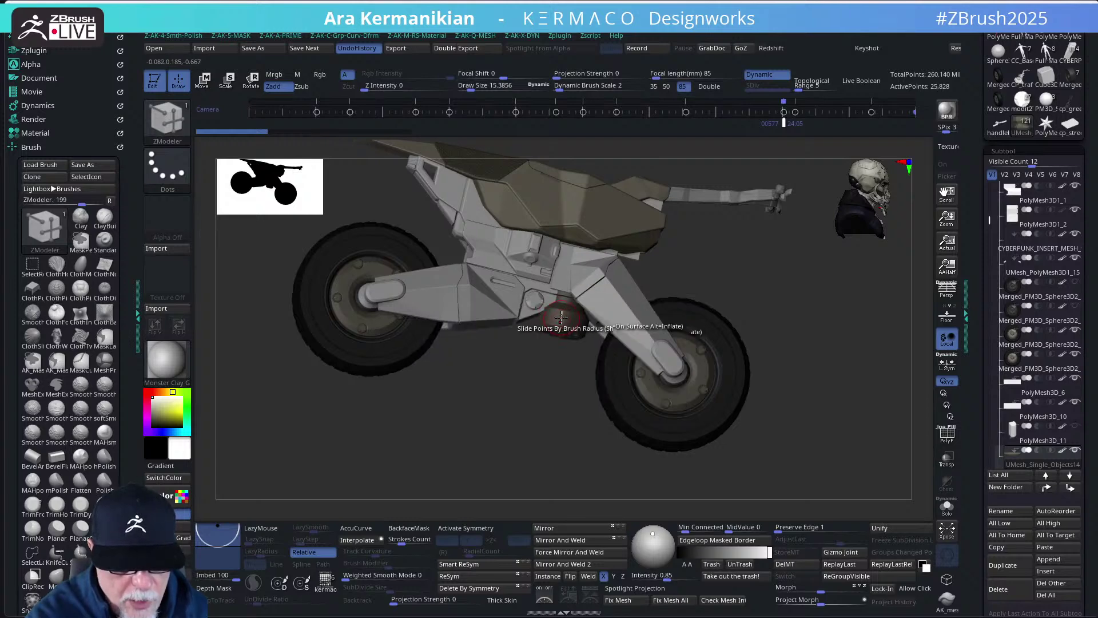
pyautogui.press('space')
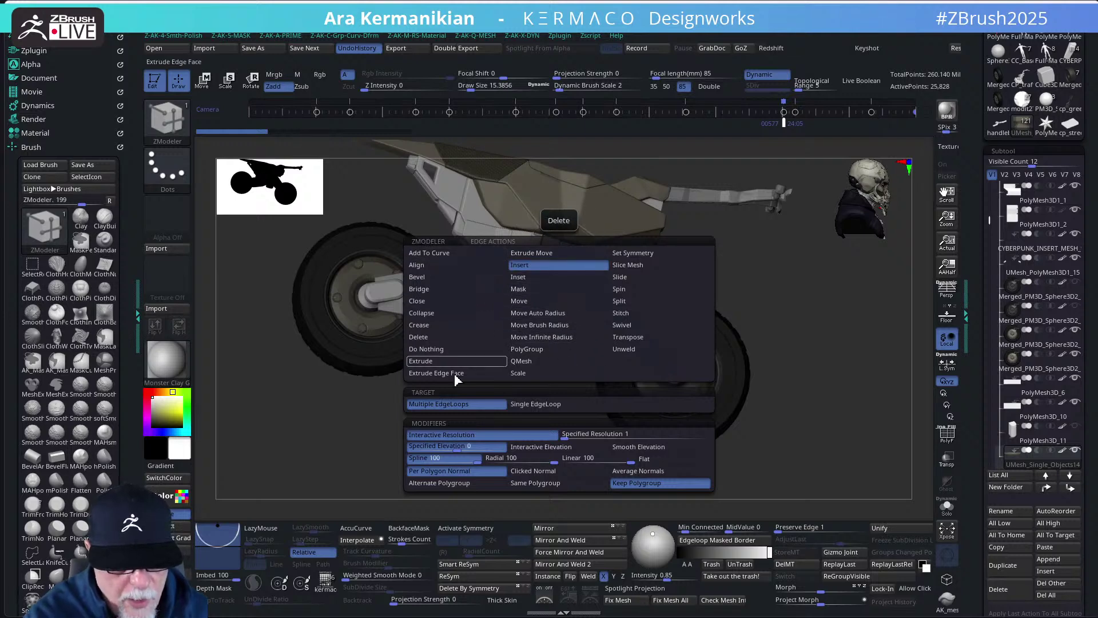
pyautogui.click(589, 278)
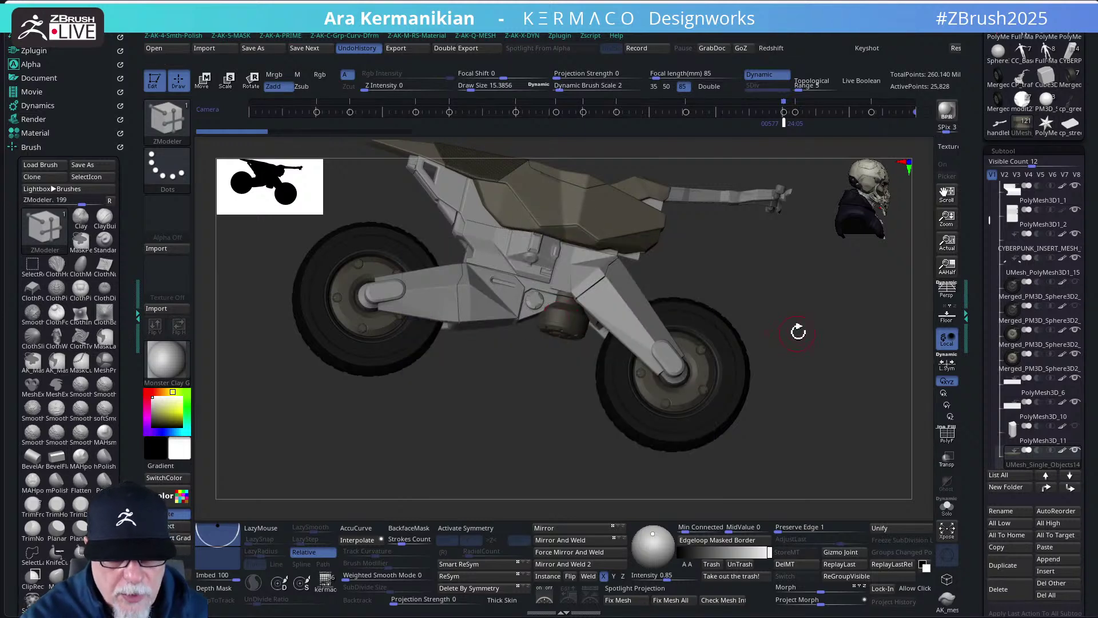
pyautogui.moveTo(797, 358)
pyautogui.mouseDown()
pyautogui.moveTo(807, 343)
pyautogui.moveTo(799, 349)
pyautogui.mouseUp()
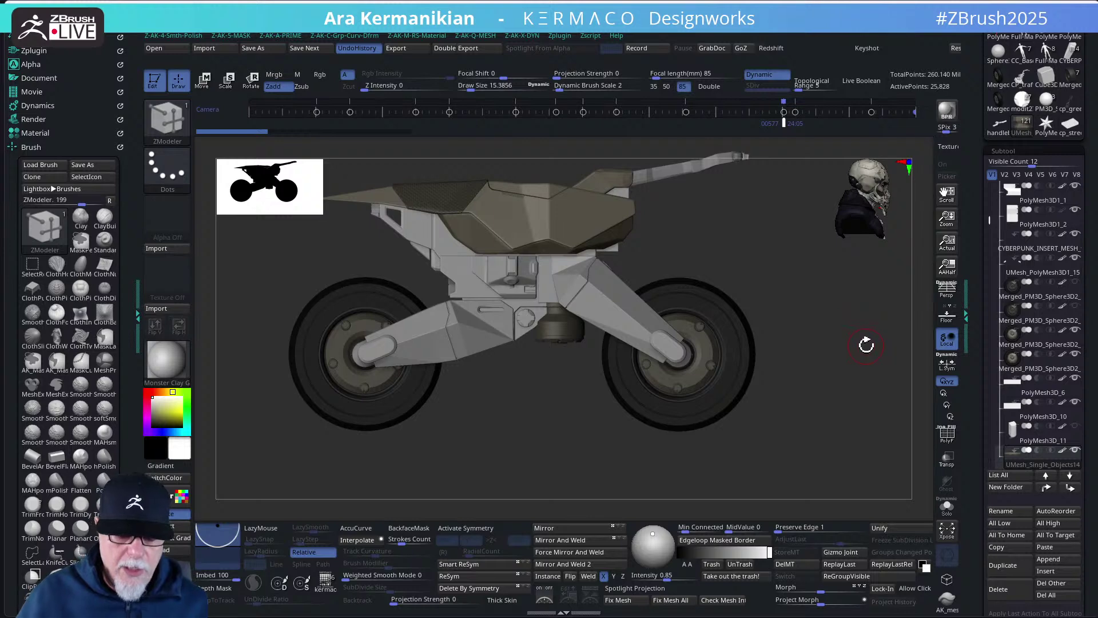
pyautogui.moveTo(881, 332); pyautogui.dragTo(723, 348)
pyautogui.moveTo(686, 434); pyautogui.dragTo(660, 456)
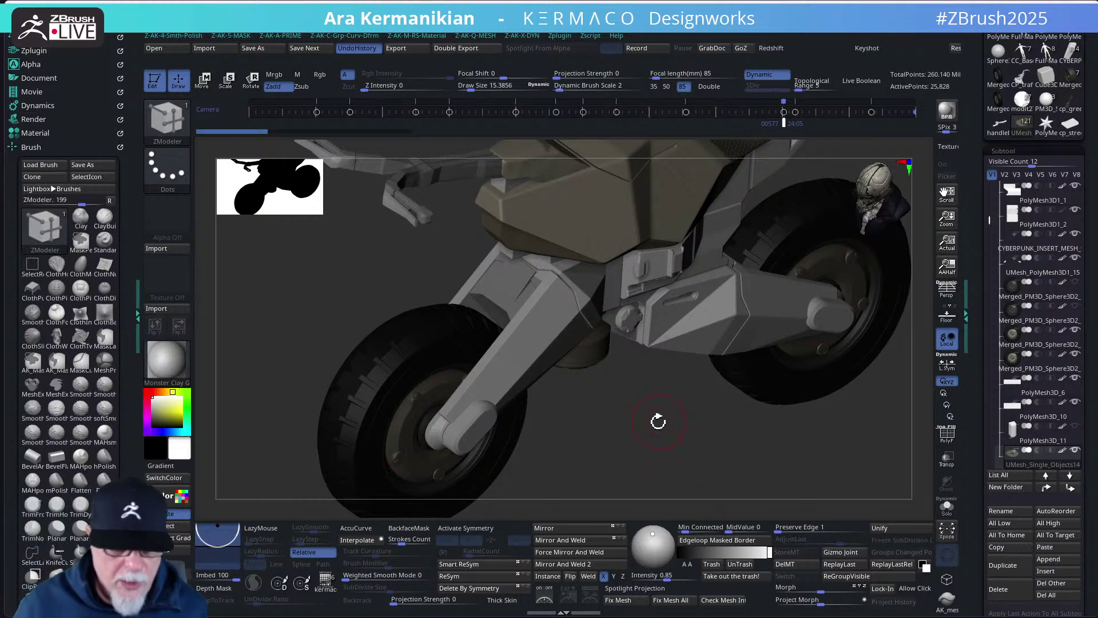
pyautogui.keyDown('shift'); pyautogui.moveTo(658, 422); pyautogui.dragTo(633, 436); pyautogui.keyUp('shift')
pyautogui.press('f')
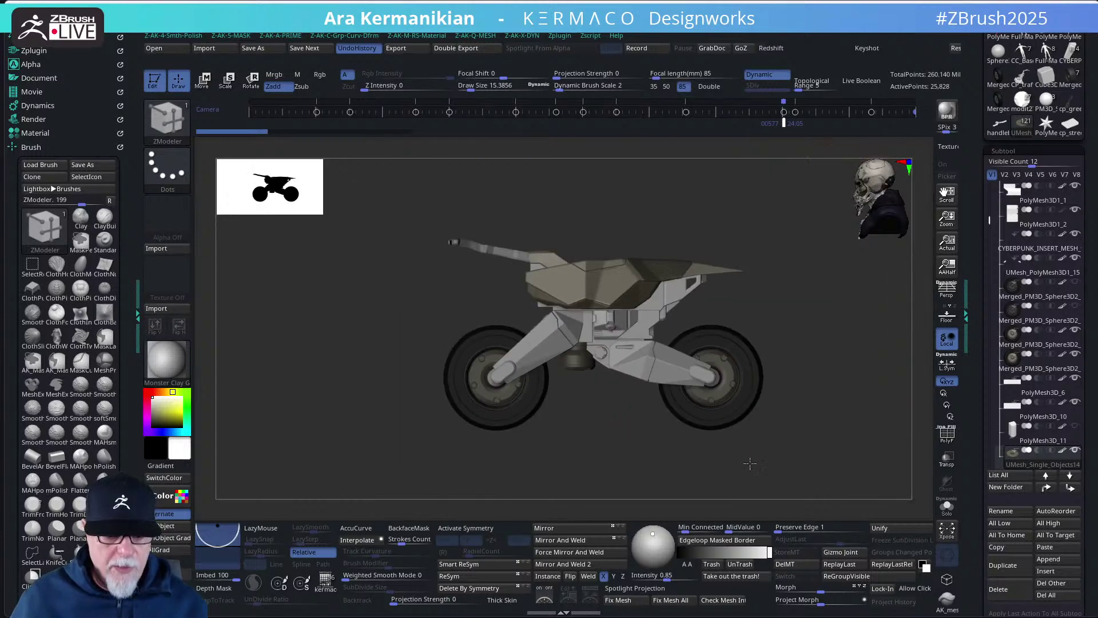
pyautogui.keyDown('alt'); pyautogui.moveTo(750, 463); pyautogui.dragTo(682, 463); pyautogui.keyUp('alt')
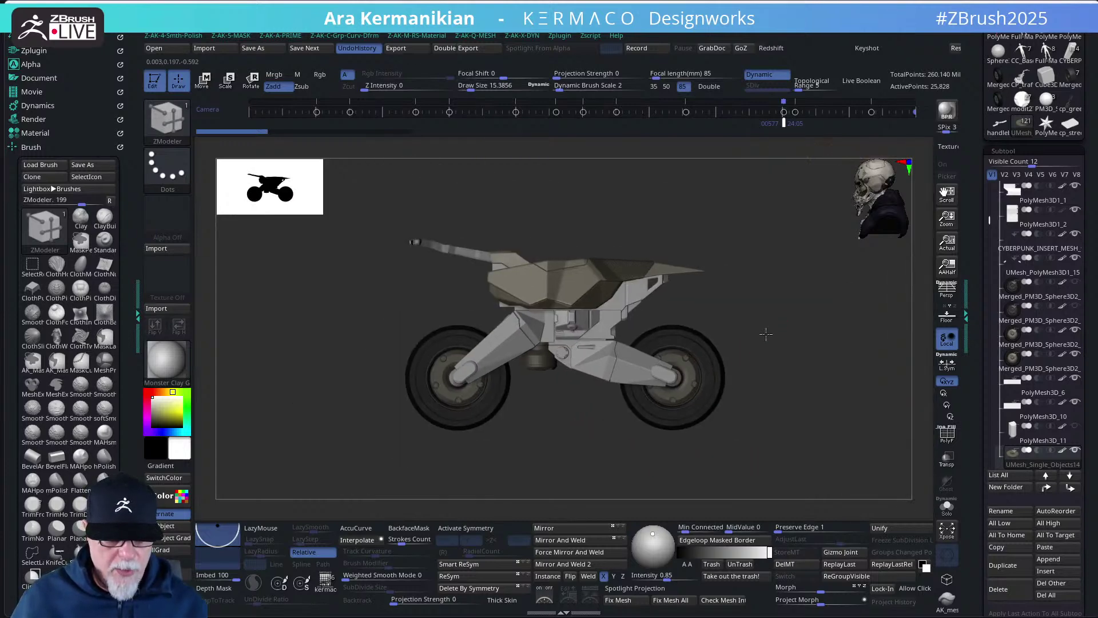
pyautogui.moveTo(766, 334); pyautogui.dragTo(746, 342)
pyautogui.moveTo(676, 342); pyautogui.dragTo(730, 372)
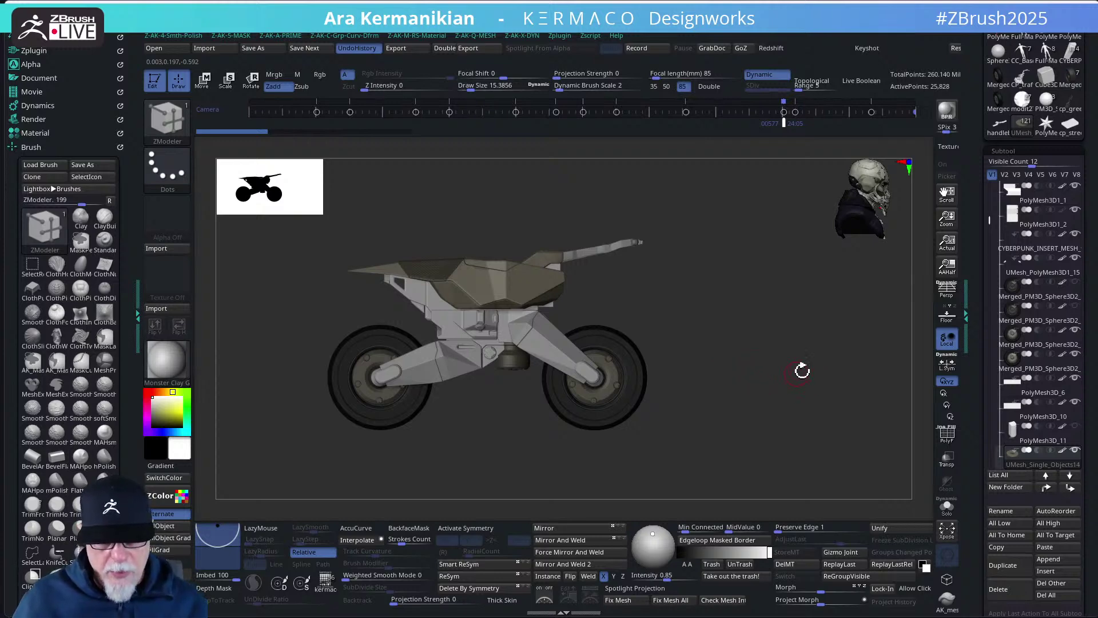
pyautogui.moveTo(757, 377); pyautogui.dragTo(820, 382)
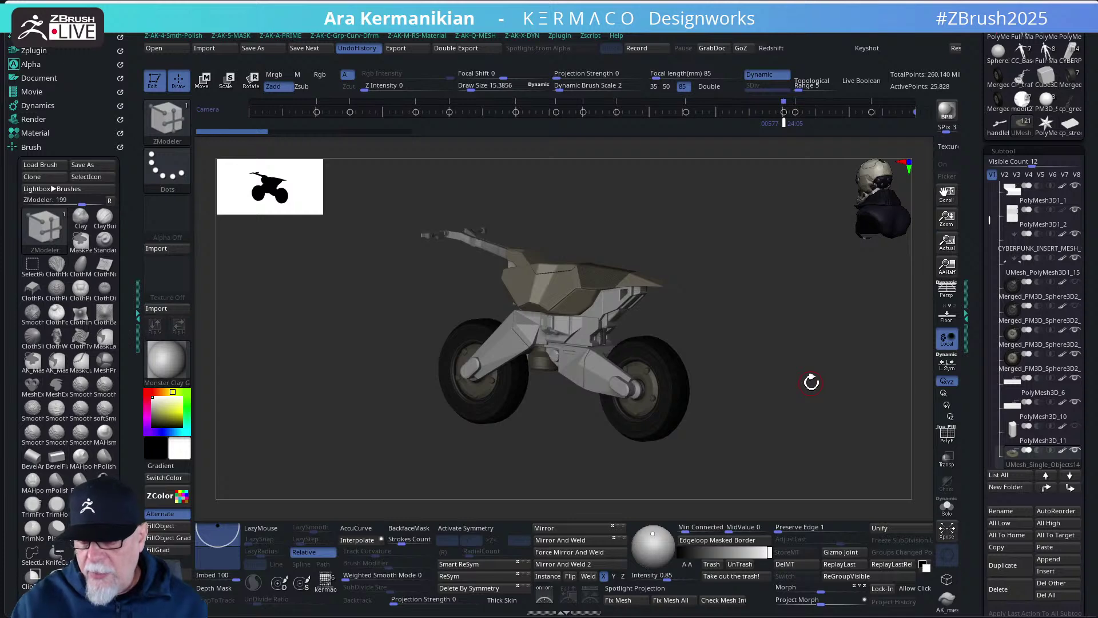
pyautogui.moveTo(844, 378); pyautogui.dragTo(808, 360)
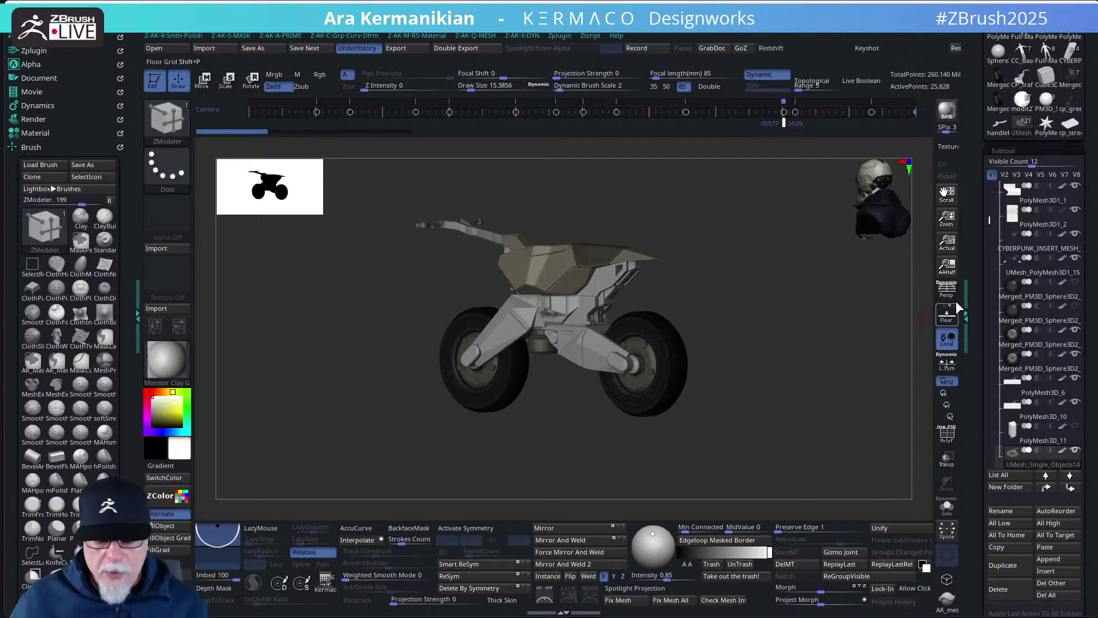
pyautogui.moveTo(989, 220); pyautogui.dragTo(988, 183)
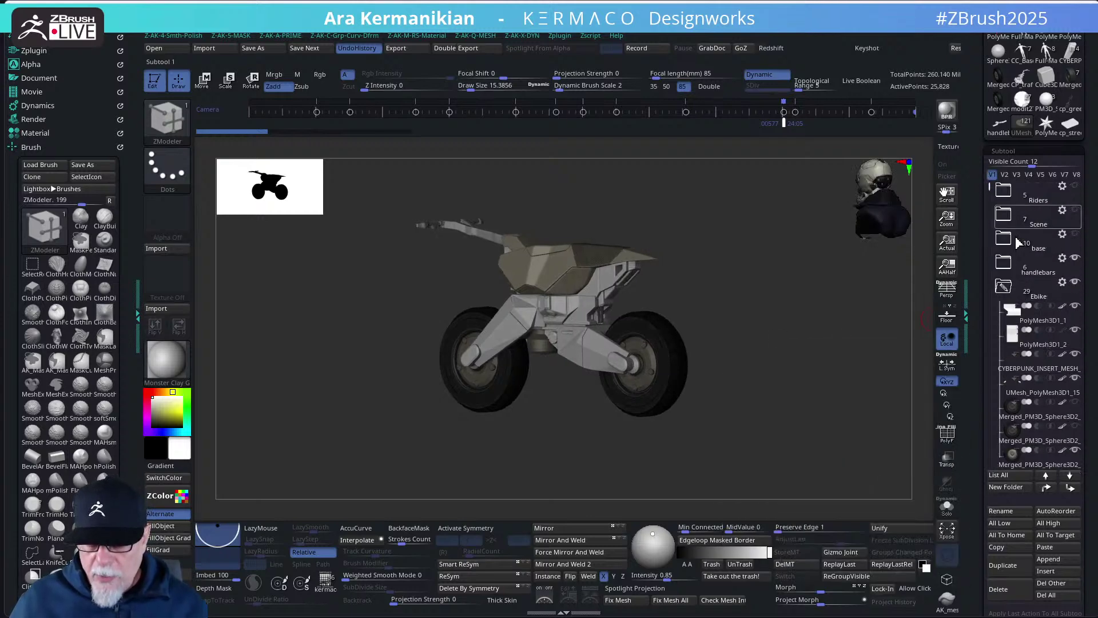
# - Expand the base folder and show the hidden base block under the bike, framed in view
pyautogui.click(1069, 246)
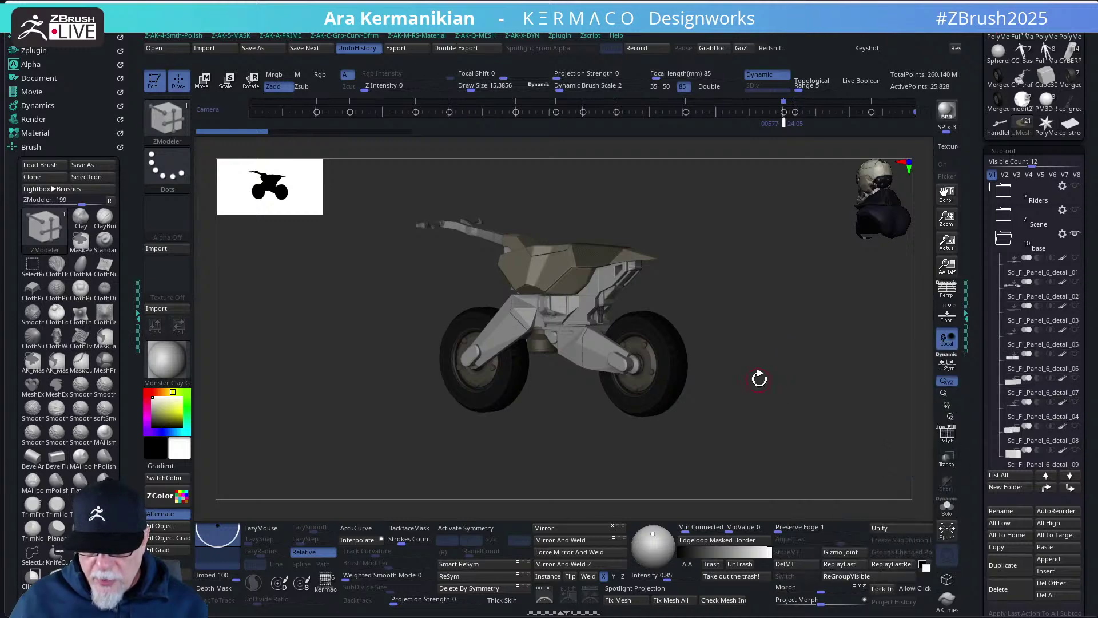
pyautogui.moveTo(760, 380); pyautogui.dragTo(762, 428)
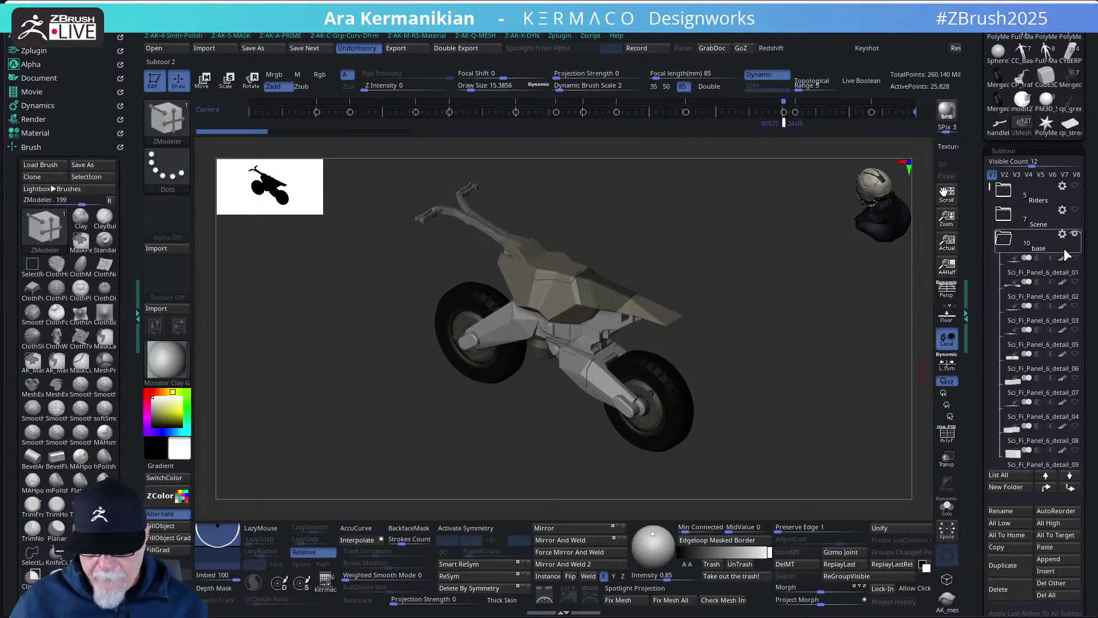
pyautogui.keyDown('shift'); pyautogui.click(1075, 234); pyautogui.keyUp('shift')
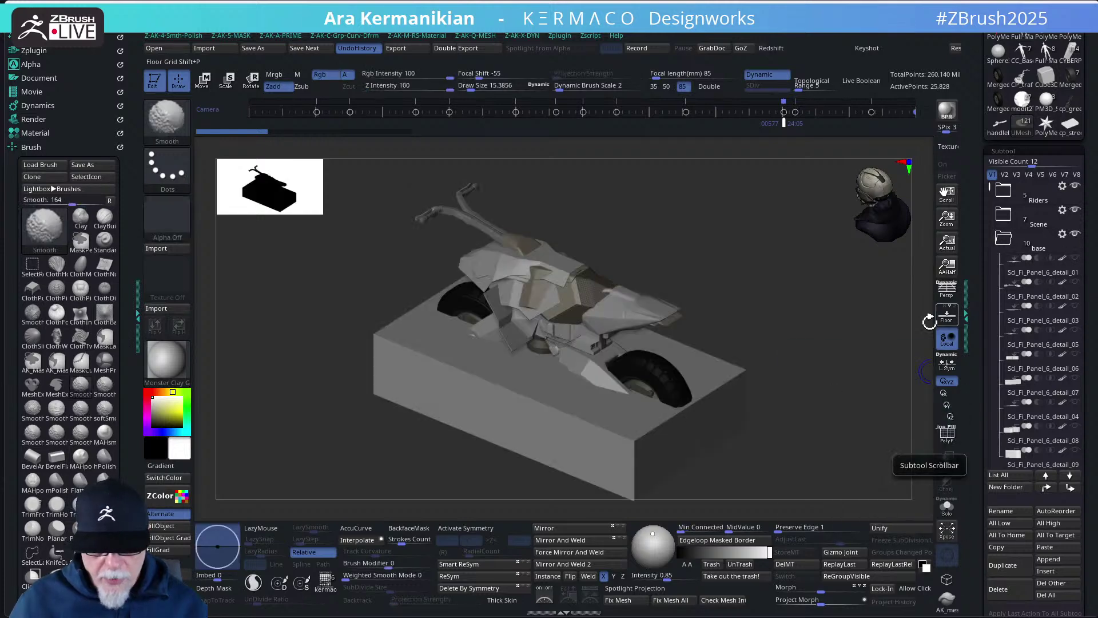
pyautogui.press('f')
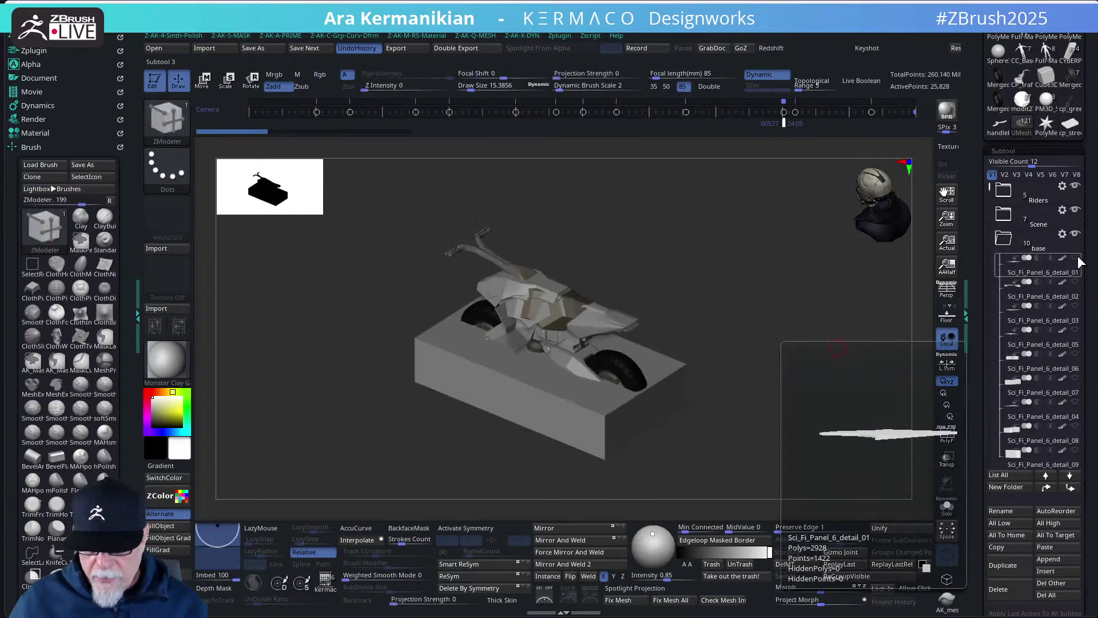
# - Expand the Scene folder to reveal Sci_Fi_Panel_01, Detail_01, cp_greebleA2 and cp_greebleA5
pyautogui.moveTo(1075, 262)
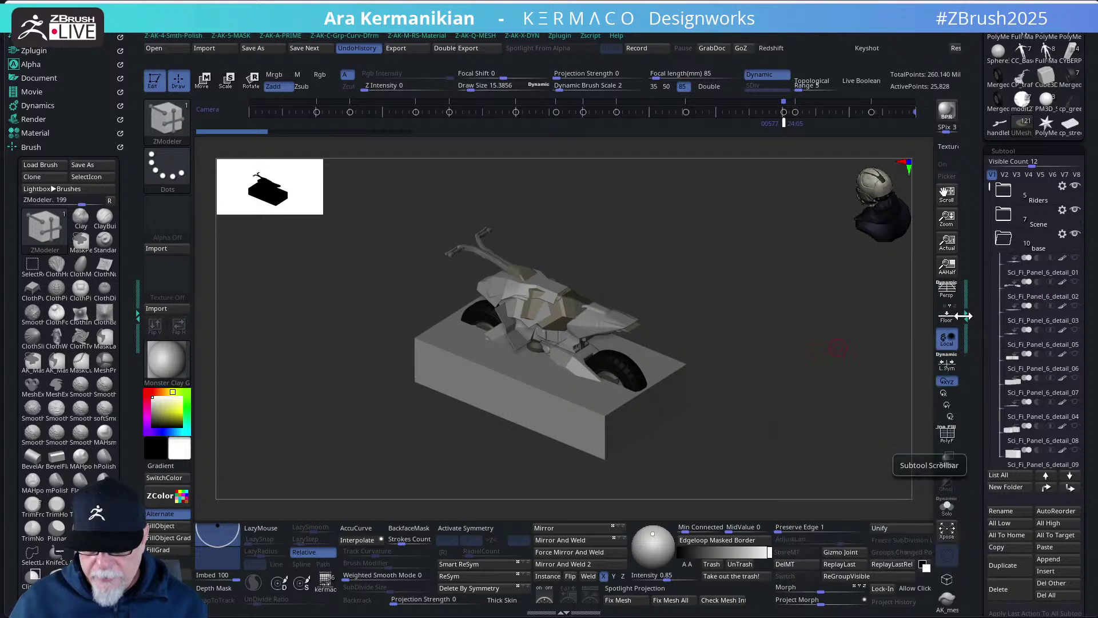
pyautogui.moveTo(989, 193); pyautogui.dragTo(988, 227)
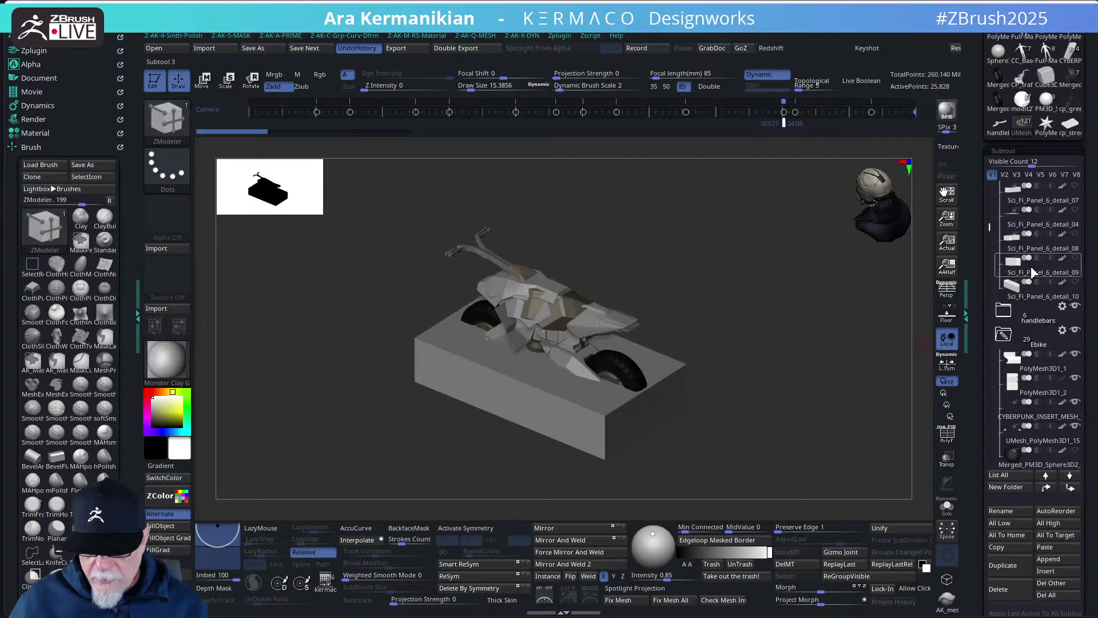
pyautogui.moveTo(1045, 292)
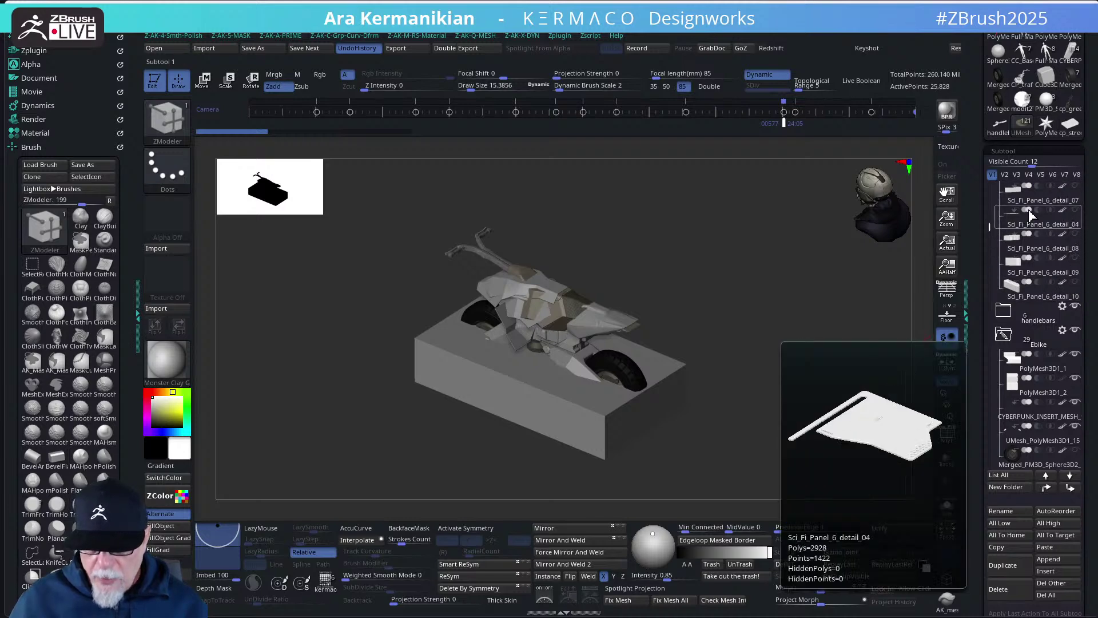
pyautogui.scroll(4, 1041, 229)
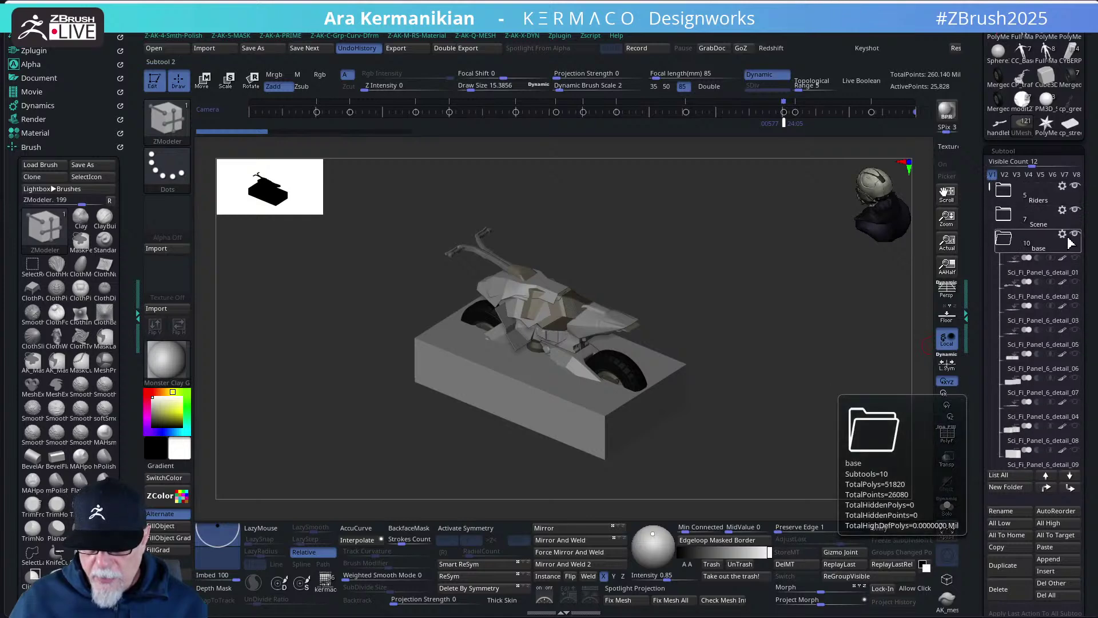
pyautogui.click(1075, 235)
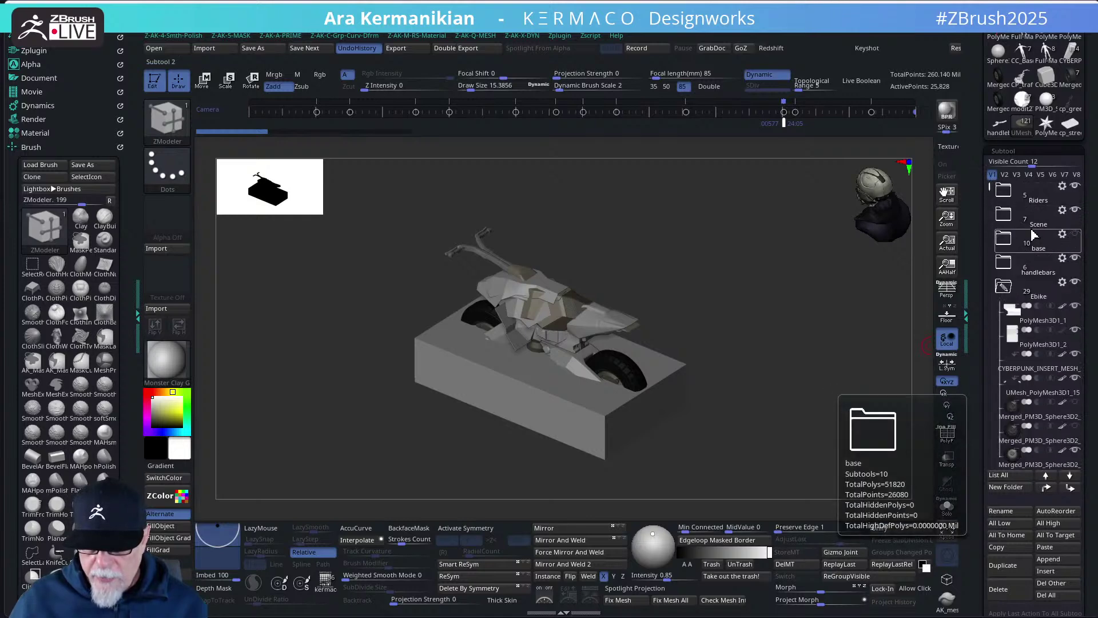
pyautogui.moveTo(1072, 214)
pyautogui.click(1009, 222)
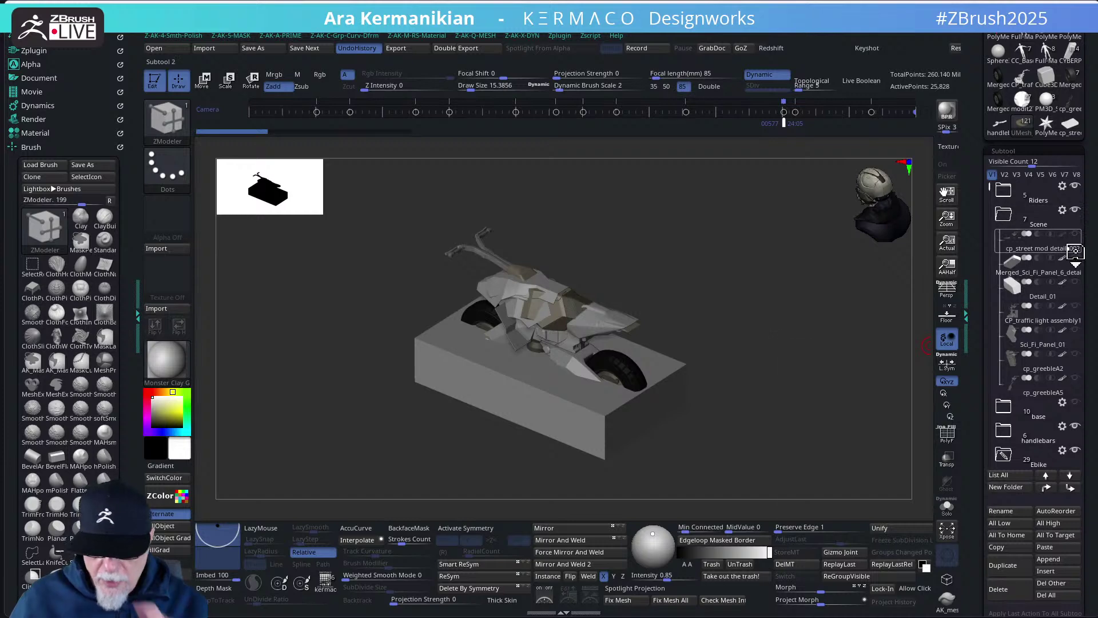
pyautogui.moveTo(1043, 395)
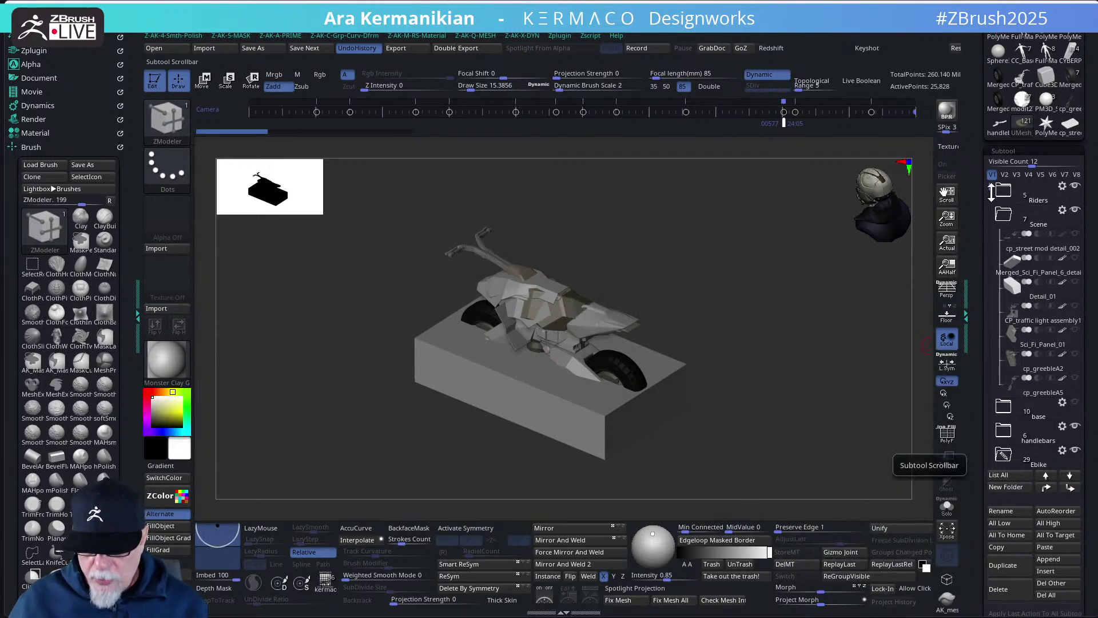
pyautogui.scroll(-3, 993, 193)
pyautogui.scroll(3, 995, 206)
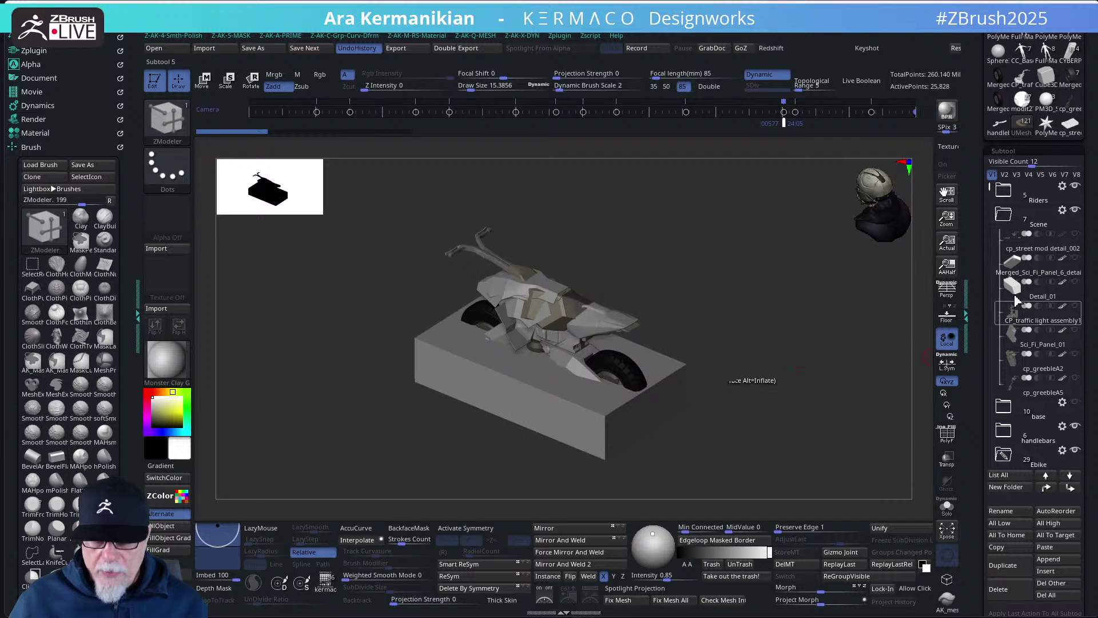
pyautogui.moveTo(1040, 254)
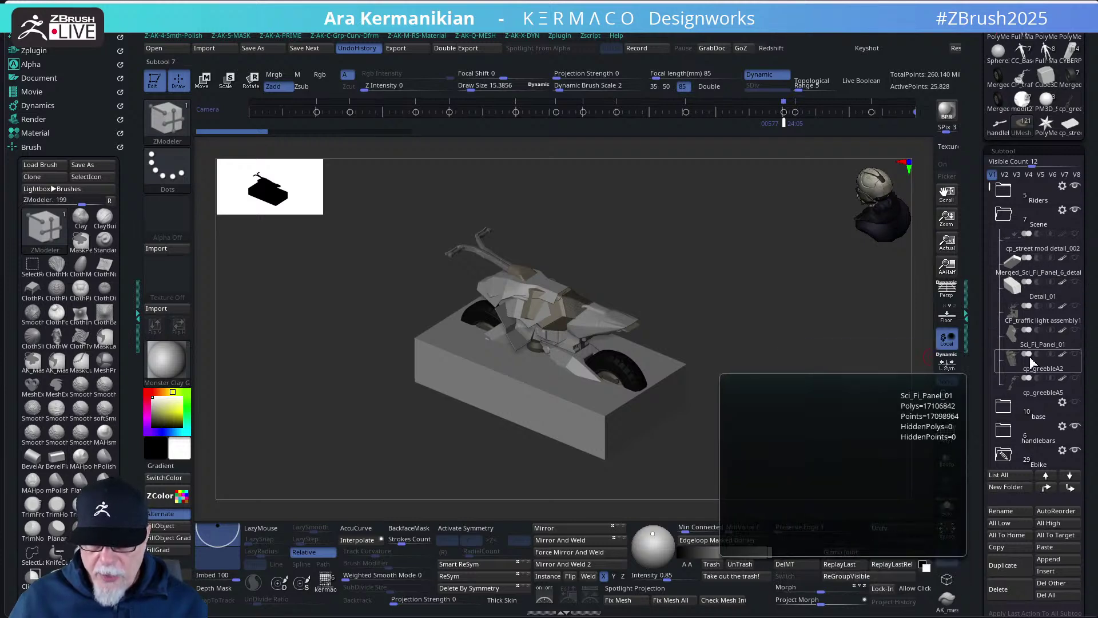
# - Select the traffic light assembly, zoom out beside the bike, and hide the Scene folder's parts
pyautogui.click(1037, 324)
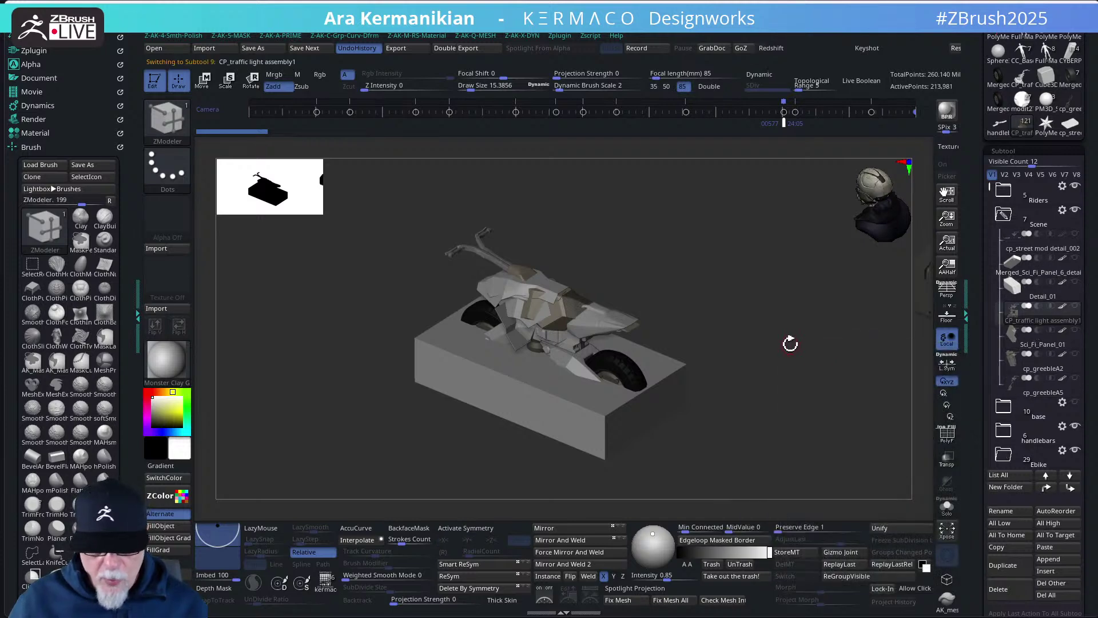
pyautogui.keyDown('alt'); pyautogui.moveTo(839, 343); pyautogui.dragTo(585, 378); pyautogui.keyUp('alt')
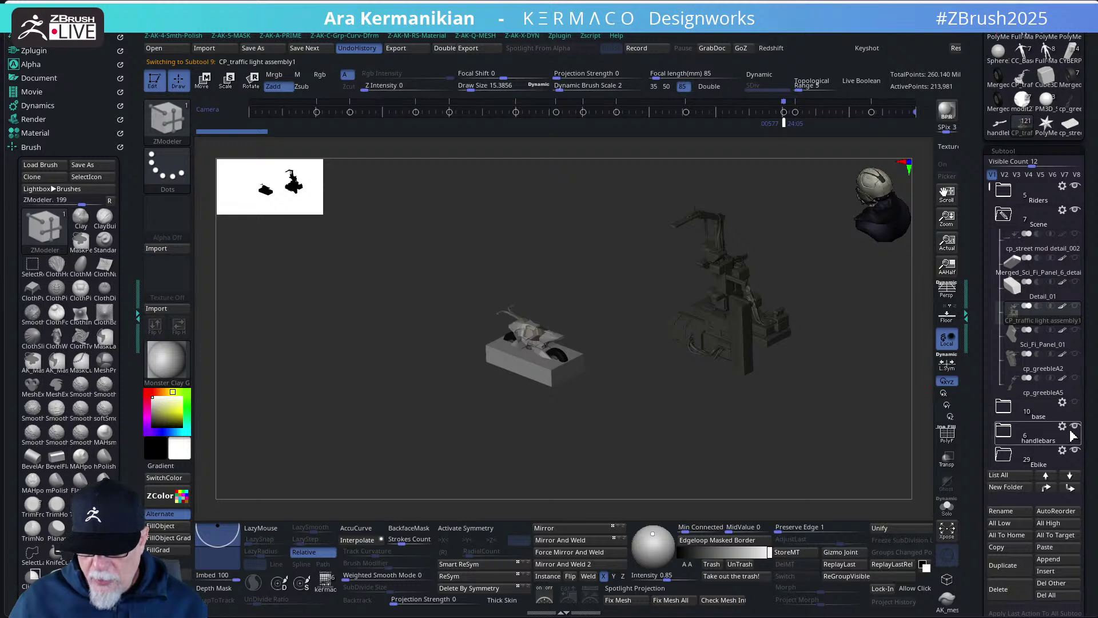
pyautogui.moveTo(1075, 224)
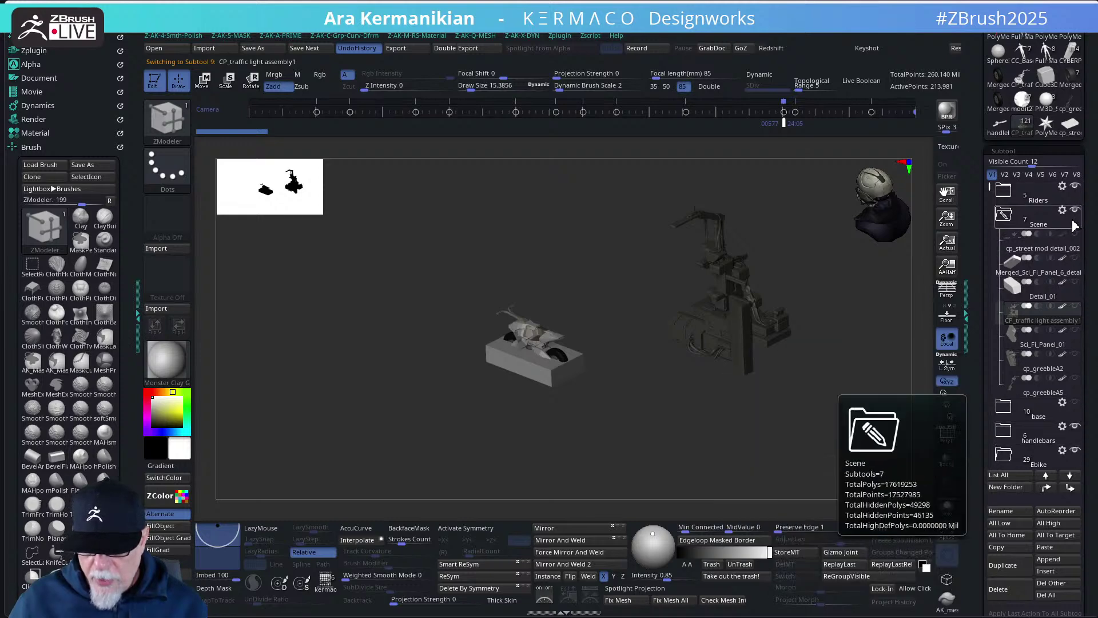
pyautogui.keyDown('alt'); pyautogui.click(567, 380); pyautogui.keyUp('alt')
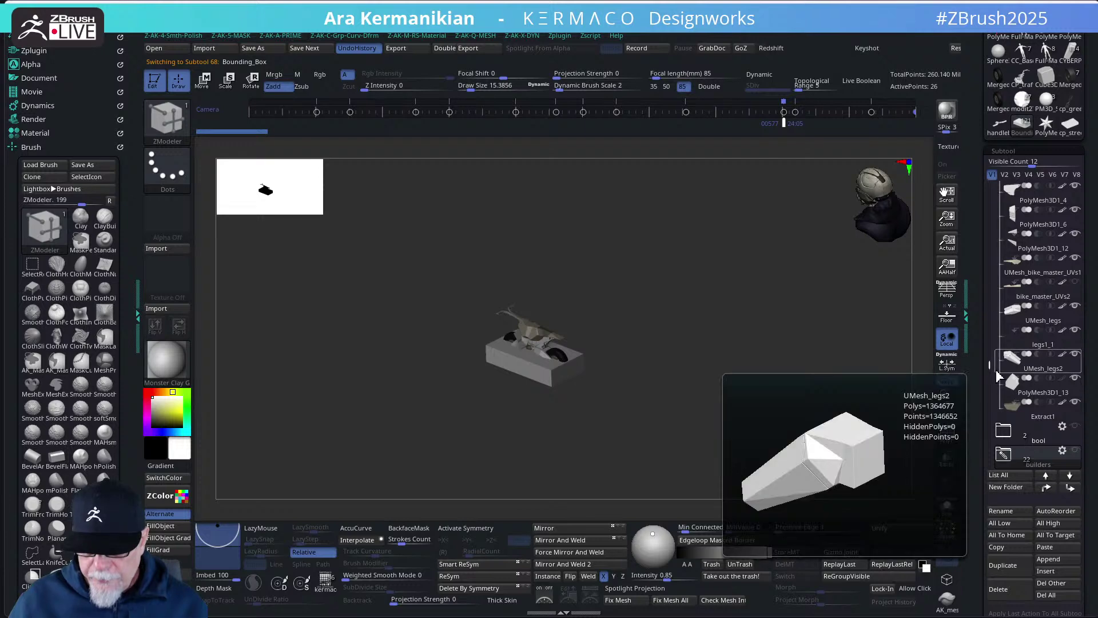
pyautogui.moveTo(992, 363); pyautogui.dragTo(984, 385)
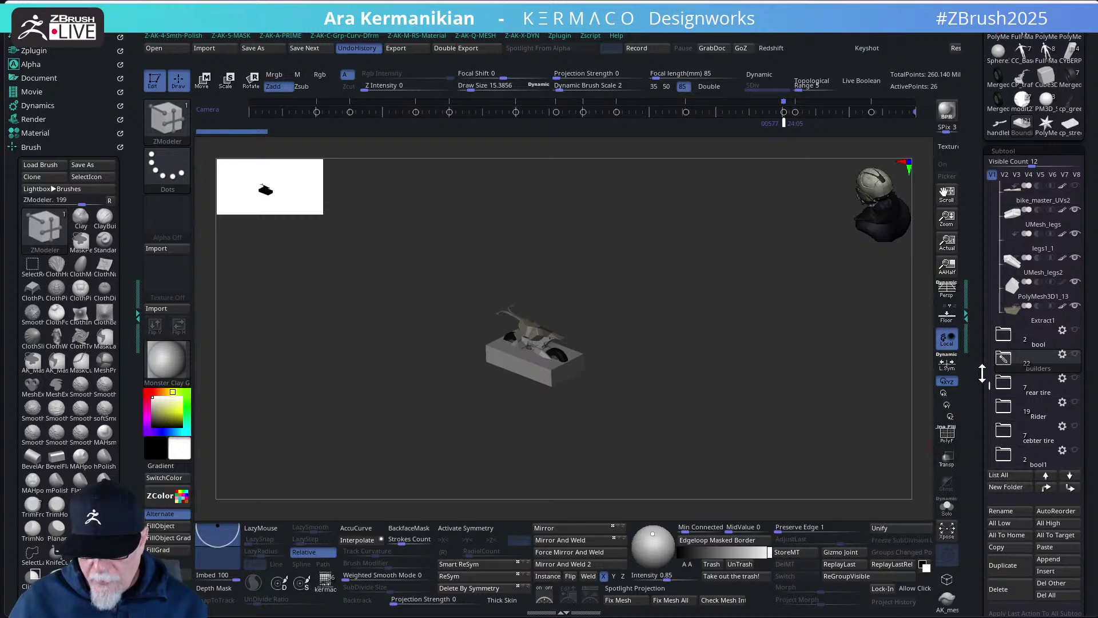
pyautogui.moveTo(990, 385); pyautogui.dragTo(990, 406)
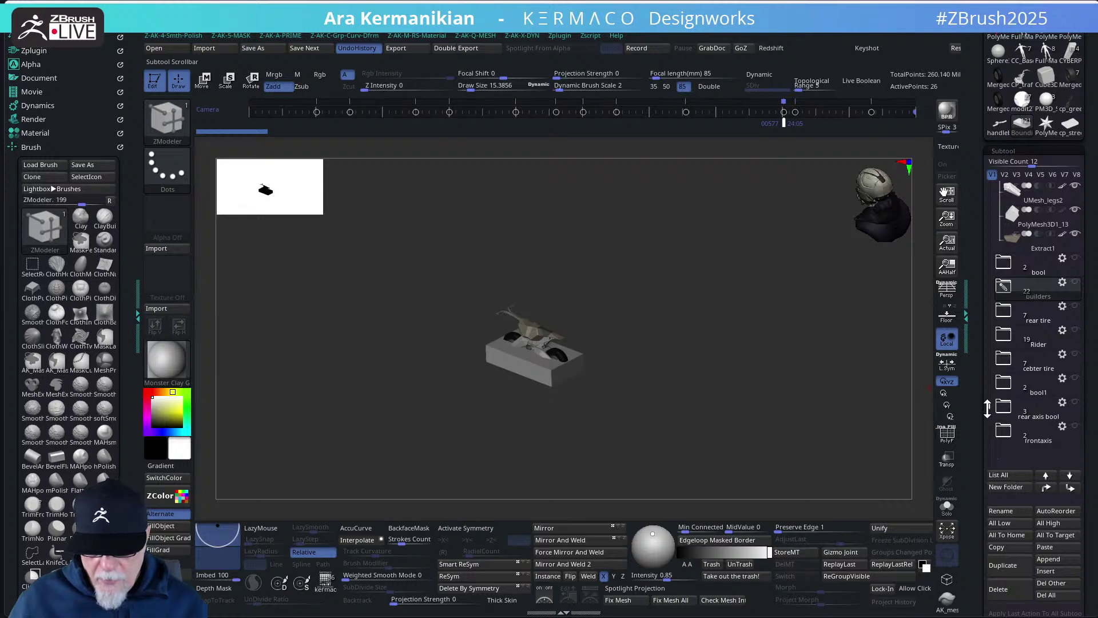
pyautogui.moveTo(992, 403); pyautogui.dragTo(979, 172)
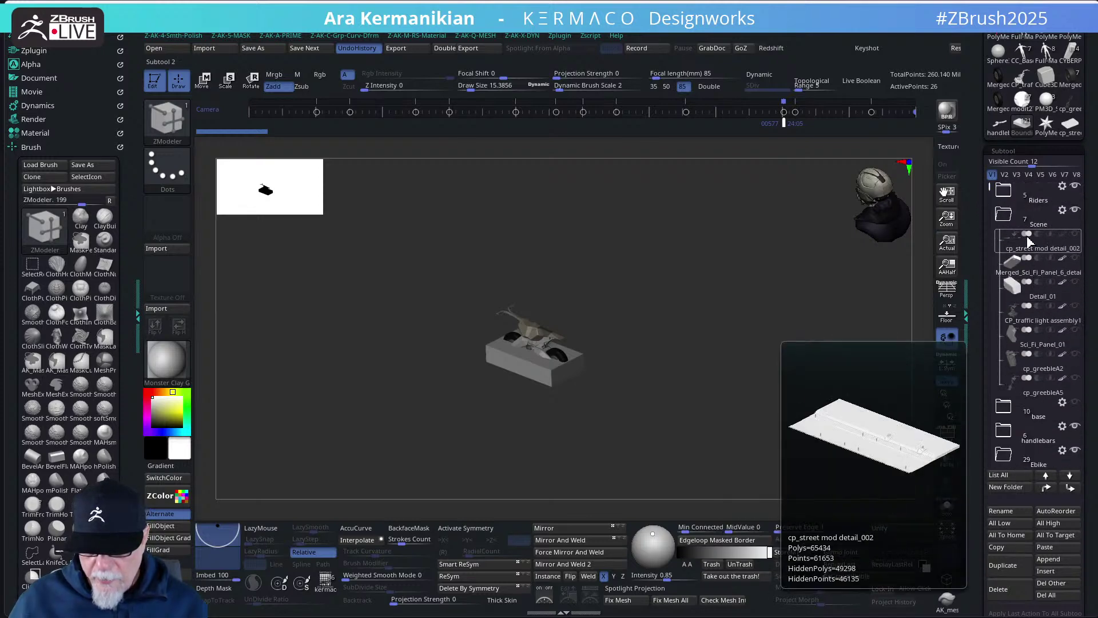
# - Make cp_street mod detail_002 active, orbit low around the bike, and set a 35 mm focal length
pyautogui.click(1038, 258)
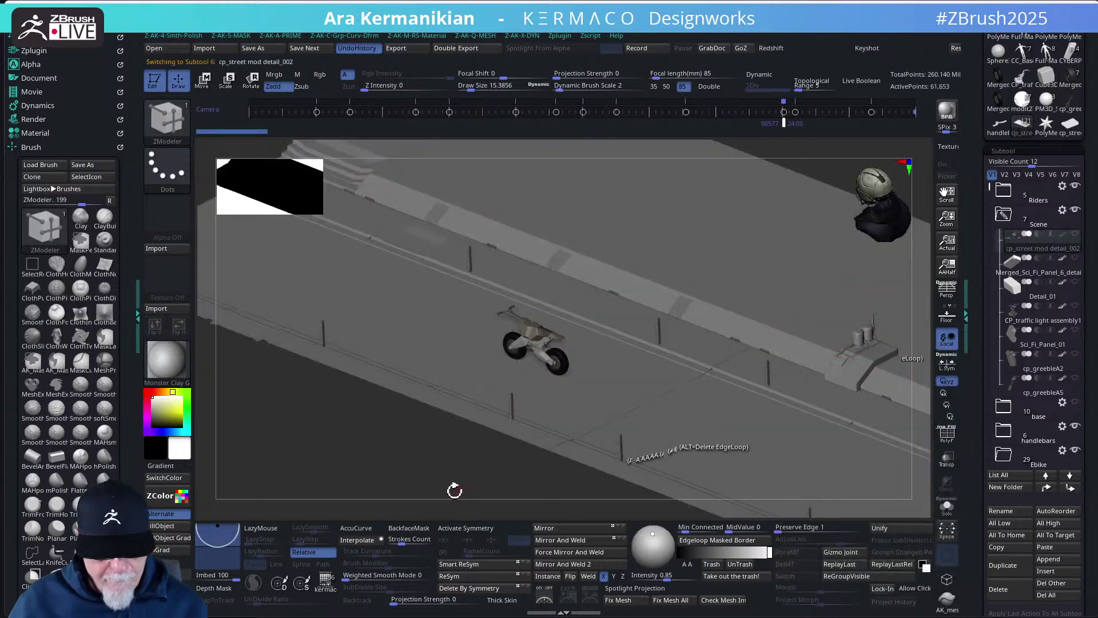
pyautogui.moveTo(448, 488); pyautogui.dragTo(441, 460)
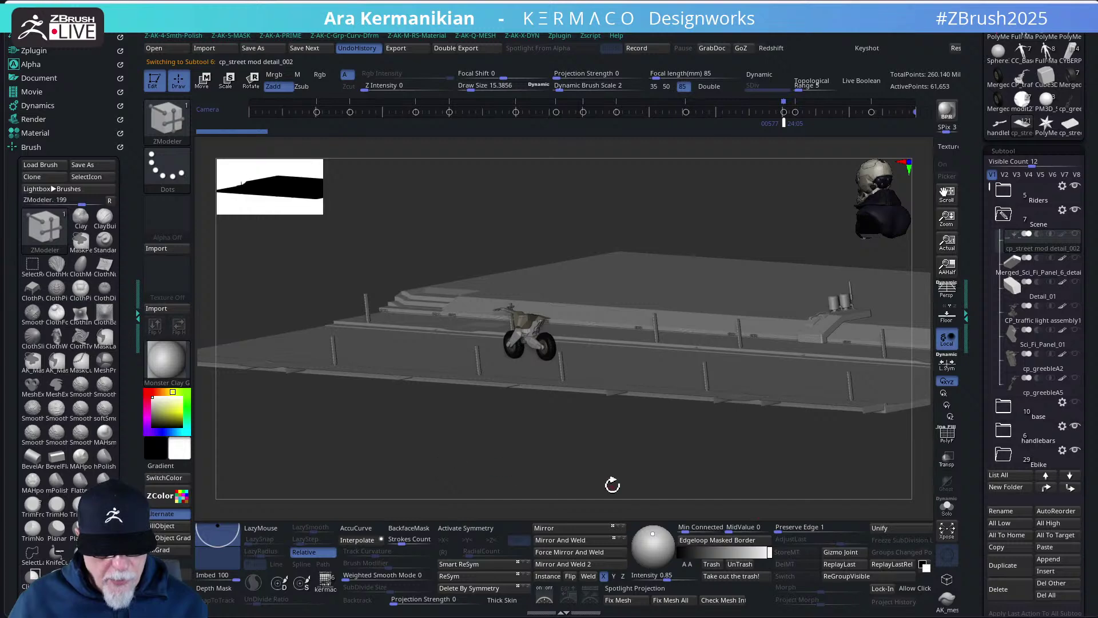
pyautogui.moveTo(590, 479); pyautogui.dragTo(748, 253)
pyautogui.moveTo(767, 213); pyautogui.dragTo(656, 237)
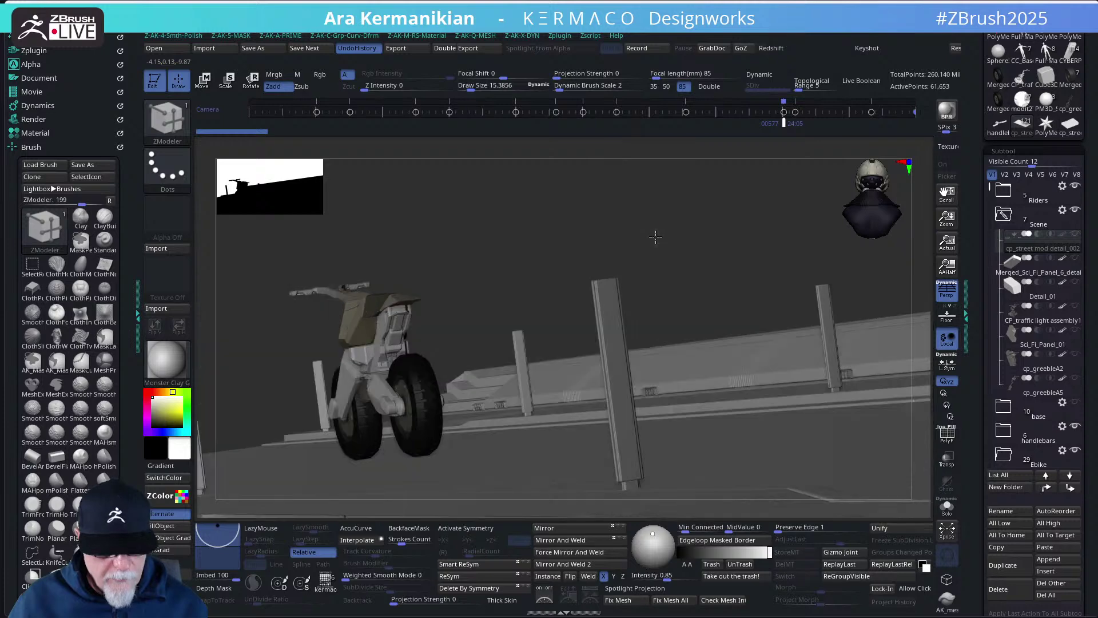
pyautogui.moveTo(722, 244); pyautogui.dragTo(725, 248)
pyautogui.moveTo(657, 207); pyautogui.dragTo(681, 190)
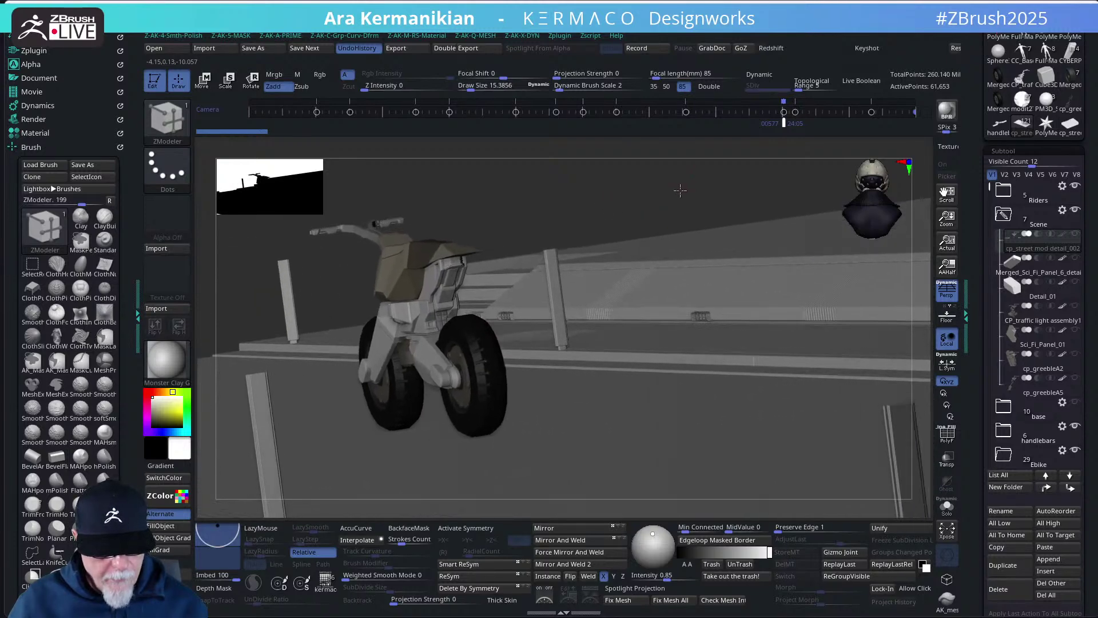
pyautogui.click(656, 89)
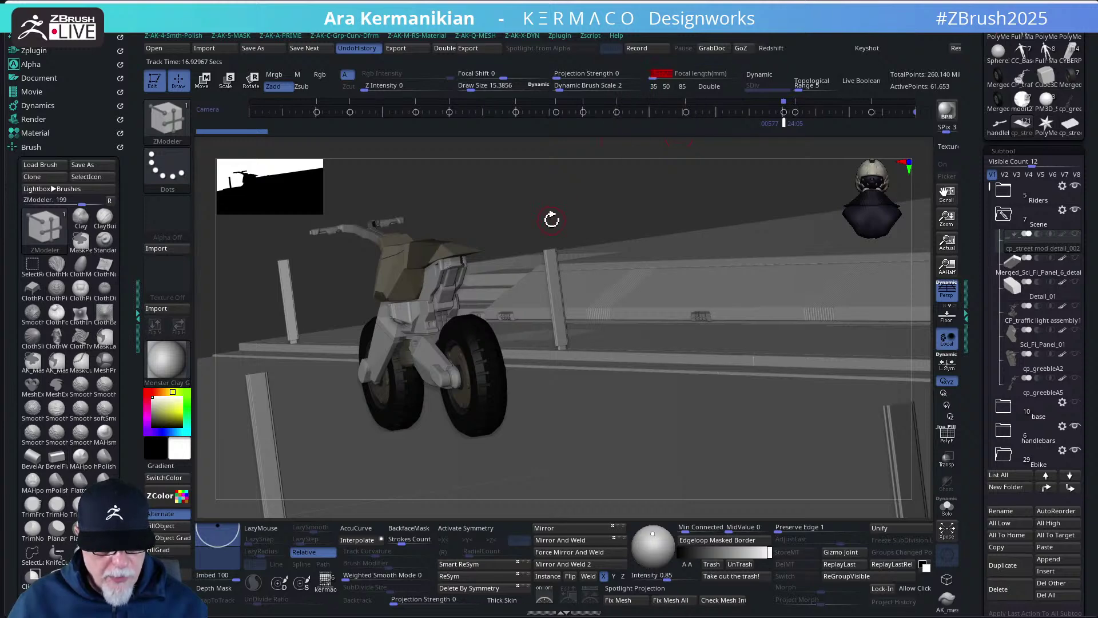
pyautogui.moveTo(552, 220); pyautogui.dragTo(720, 225)
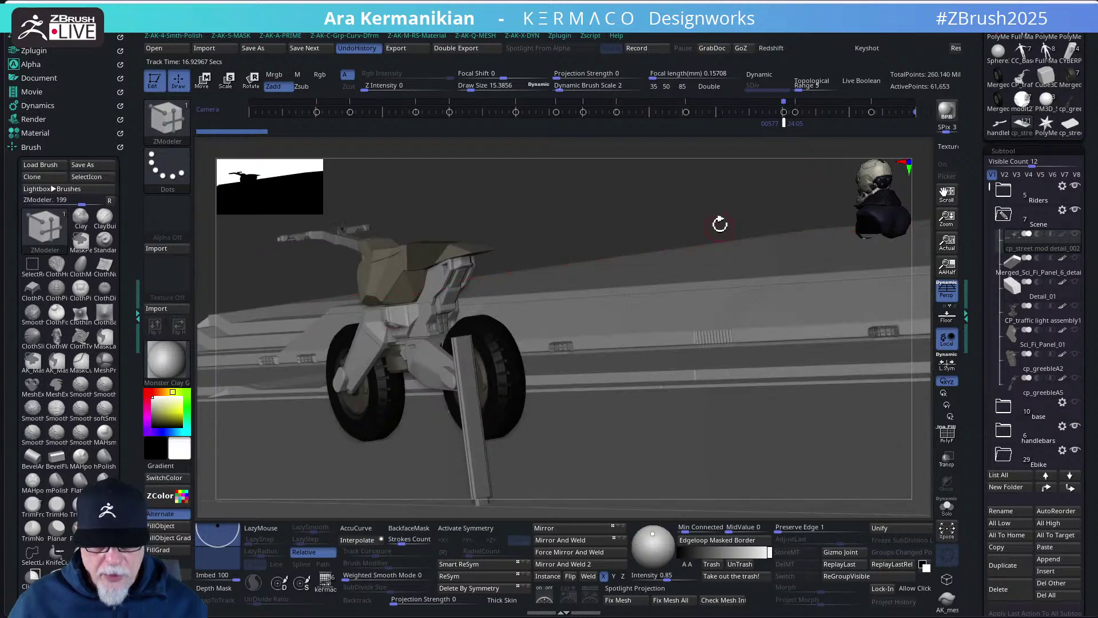
pyautogui.moveTo(656, 203); pyautogui.dragTo(976, 279)
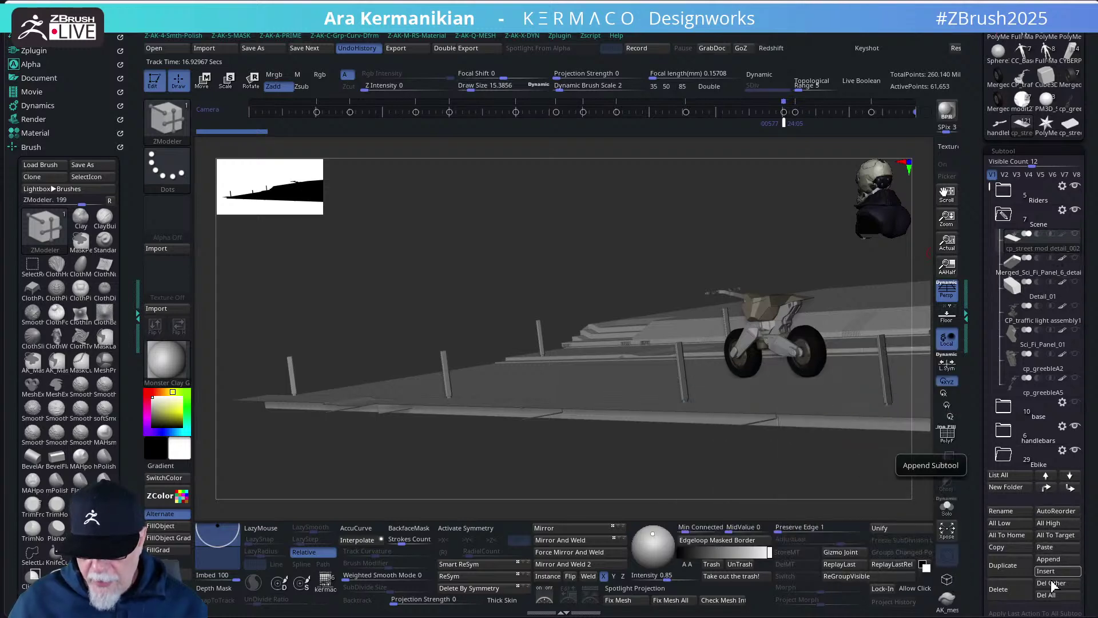
# - Append a Plane3D mesh and move it into the Scene folder
pyautogui.click(1056, 561)
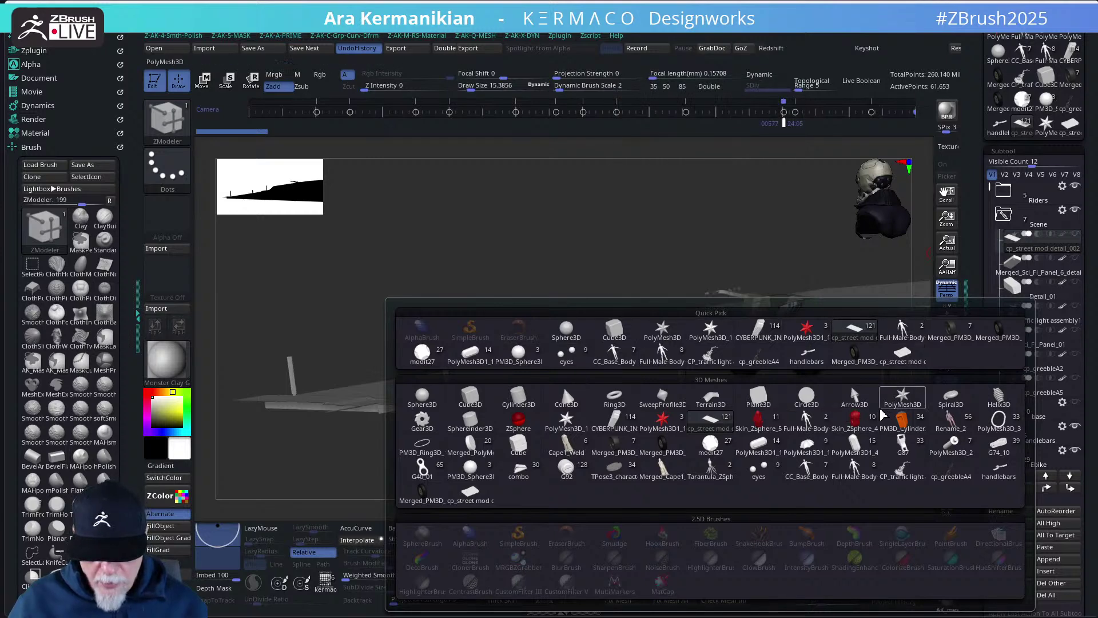
pyautogui.click(762, 407)
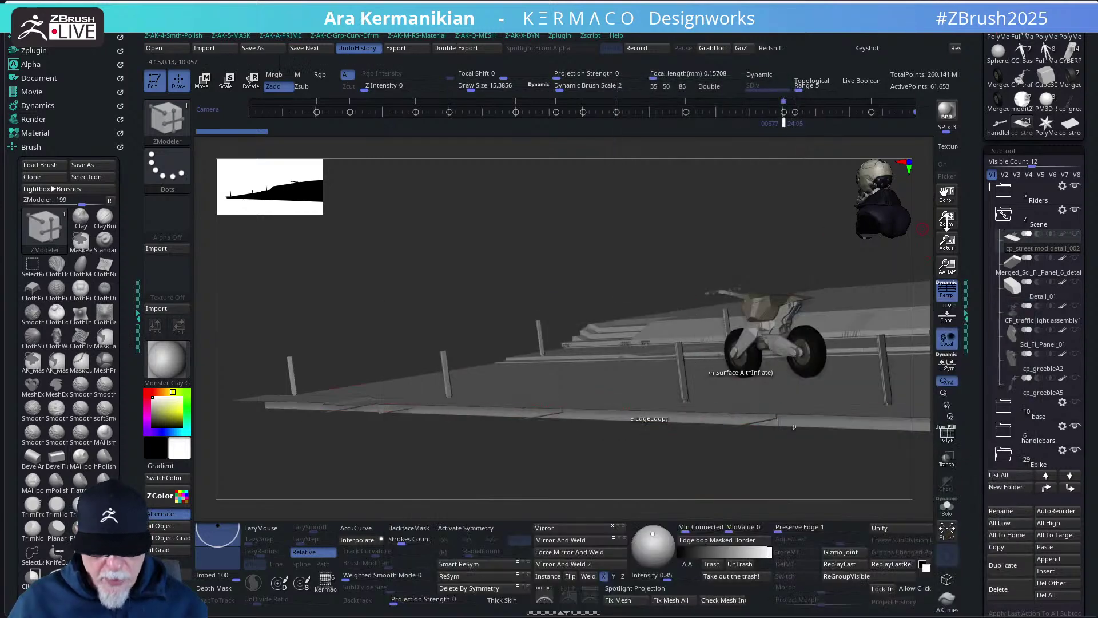
pyautogui.moveTo(1043, 290)
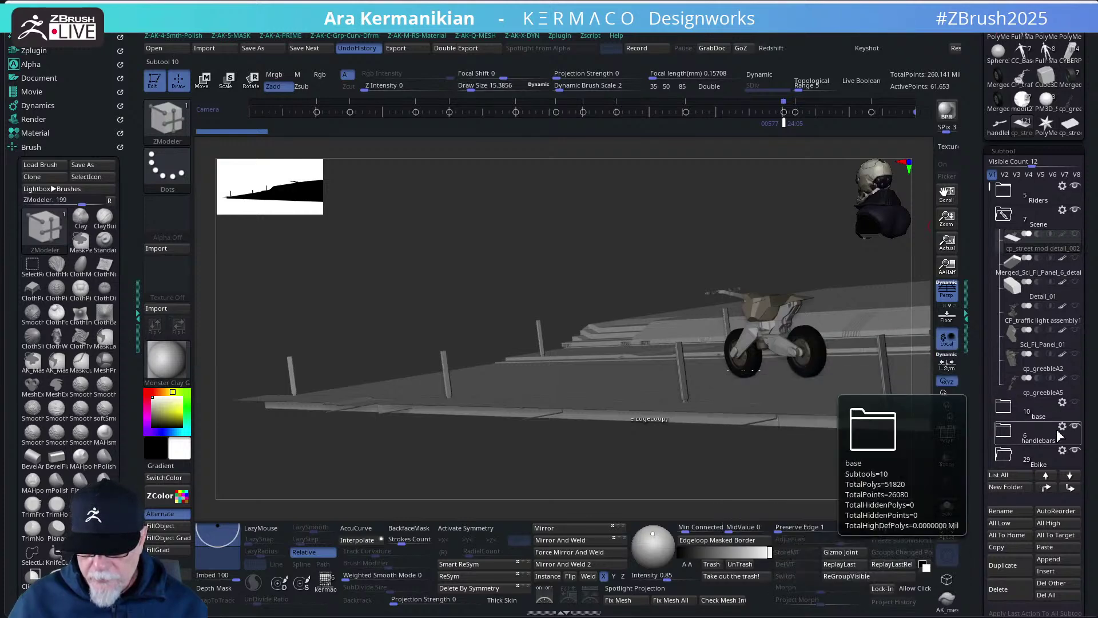
pyautogui.moveTo(994, 207); pyautogui.dragTo(994, 411)
pyautogui.scroll(5, 1035, 355)
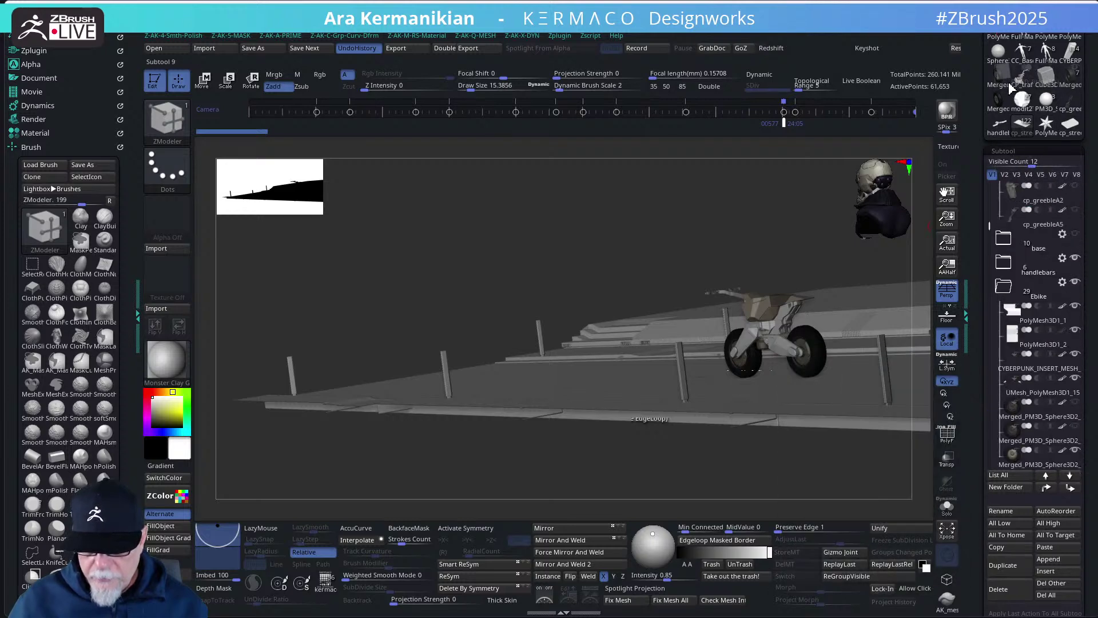
pyautogui.moveTo(1044, 249); pyautogui.dragTo(1043, 251)
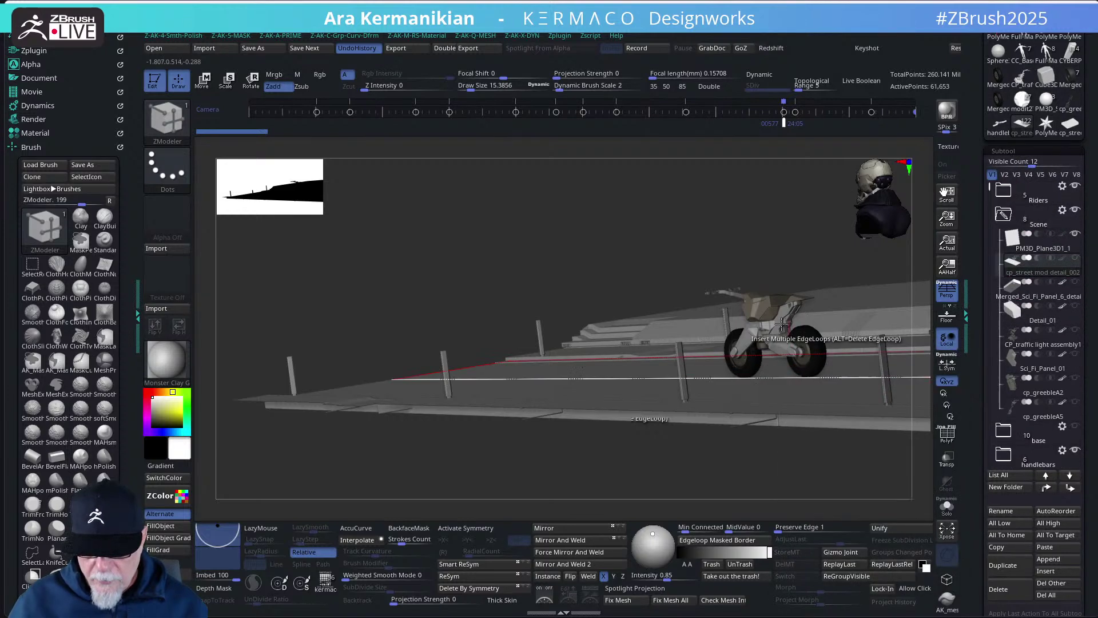
pyautogui.moveTo(788, 223)
pyautogui.mouseDown()
pyautogui.moveTo(750, 221)
pyautogui.moveTo(793, 214)
pyautogui.moveTo(780, 216)
pyautogui.mouseUp()
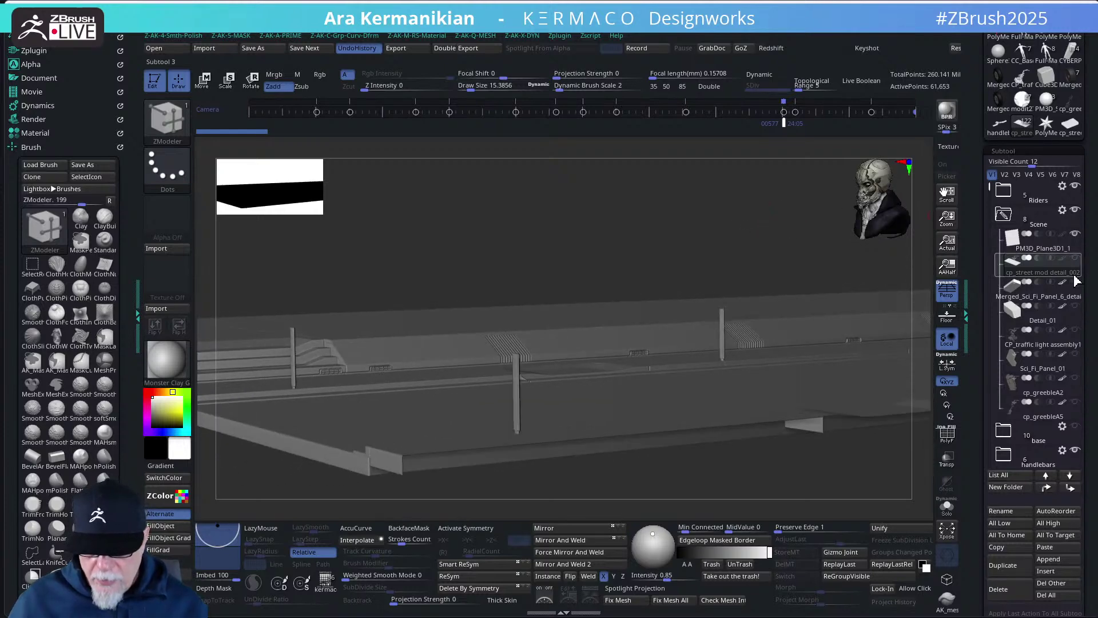
# - Rotate the plane -90° around X and lower it beneath the motorcycle's wheels
pyautogui.click(1065, 296)
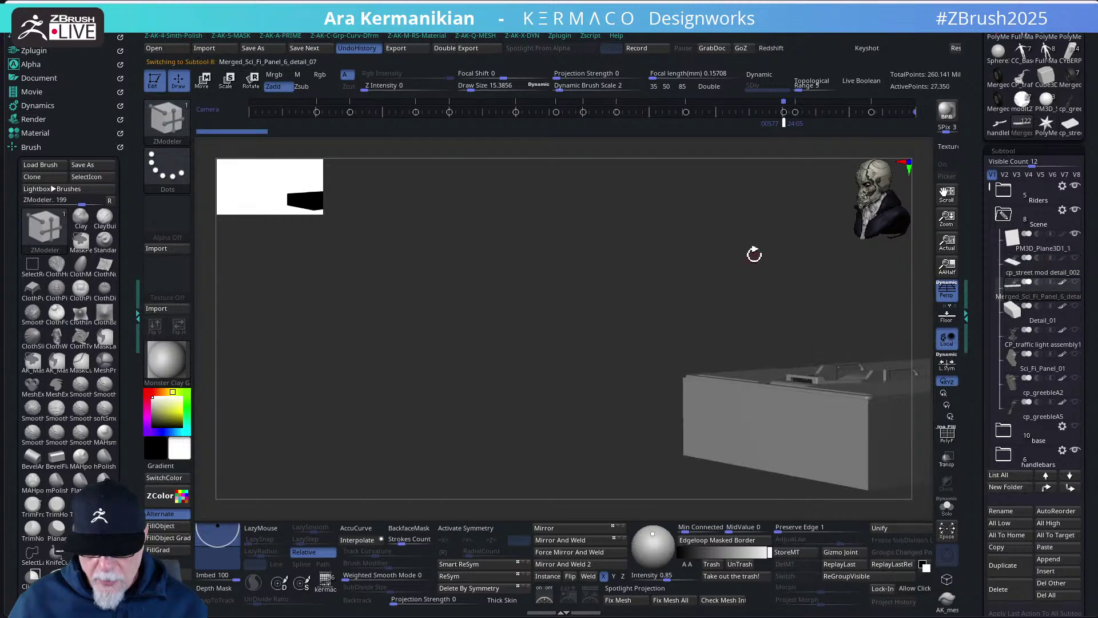
pyautogui.moveTo(436, 250); pyautogui.dragTo(640, 245)
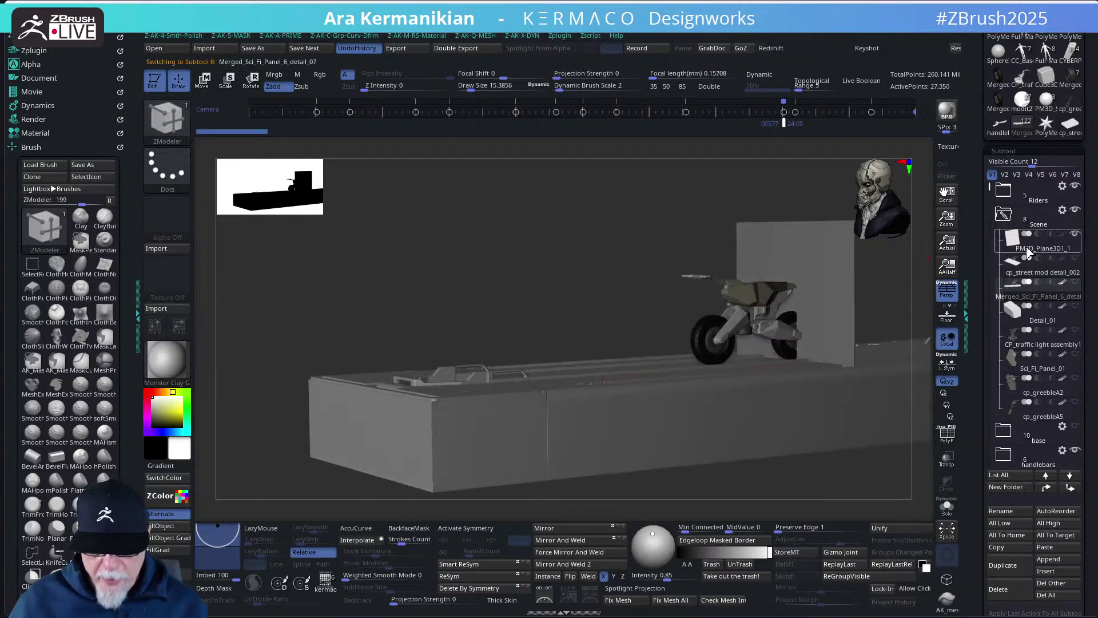
pyautogui.click(1054, 255)
pyautogui.press('w')
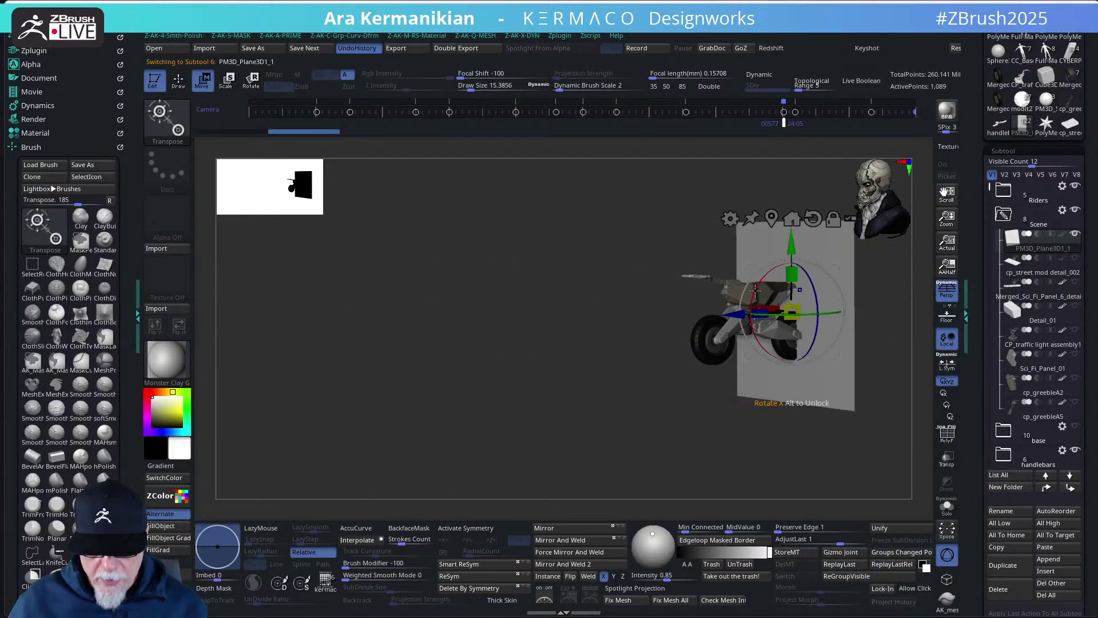
pyautogui.moveTo(755, 290); pyautogui.dragTo(829, 253)
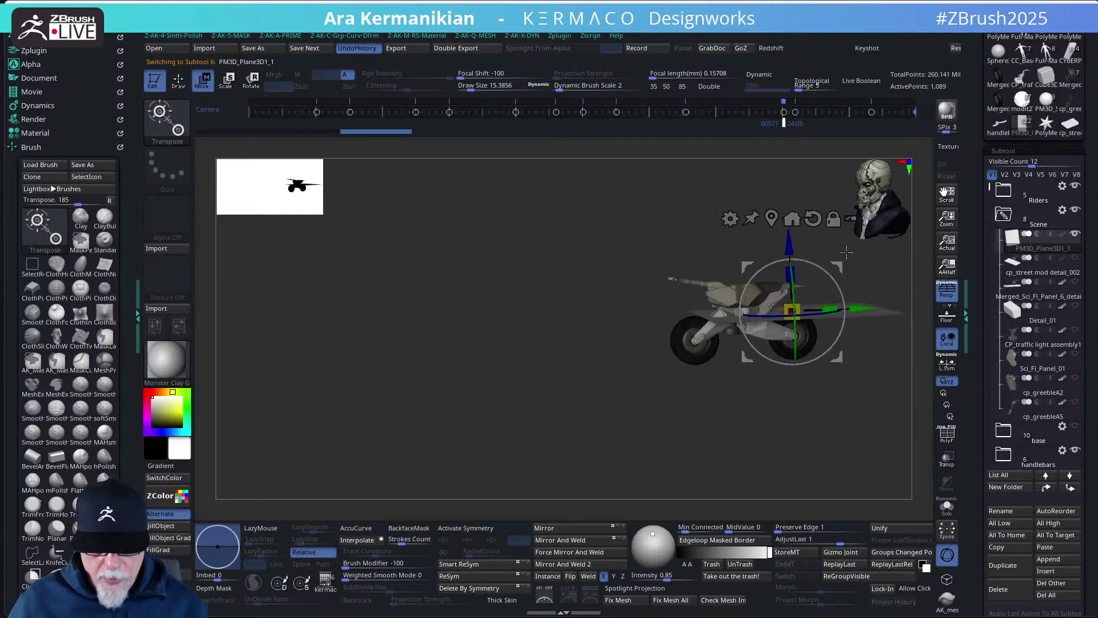
pyautogui.click(834, 220)
pyautogui.moveTo(707, 228); pyautogui.dragTo(761, 250)
pyautogui.moveTo(885, 287); pyautogui.dragTo(652, 237)
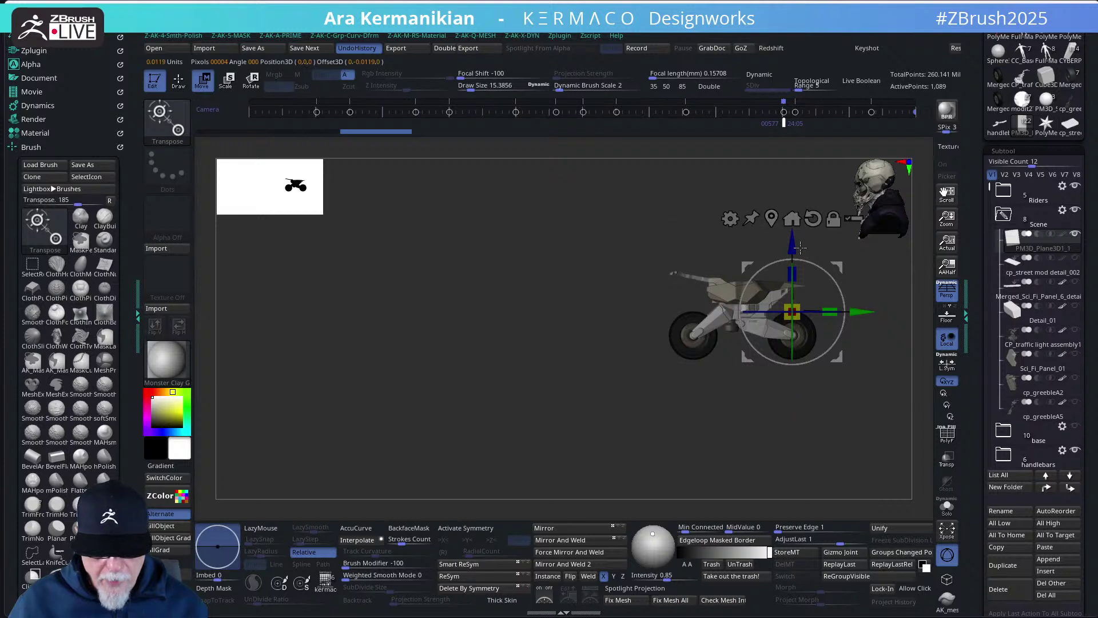
pyautogui.moveTo(800, 246); pyautogui.dragTo(791, 291)
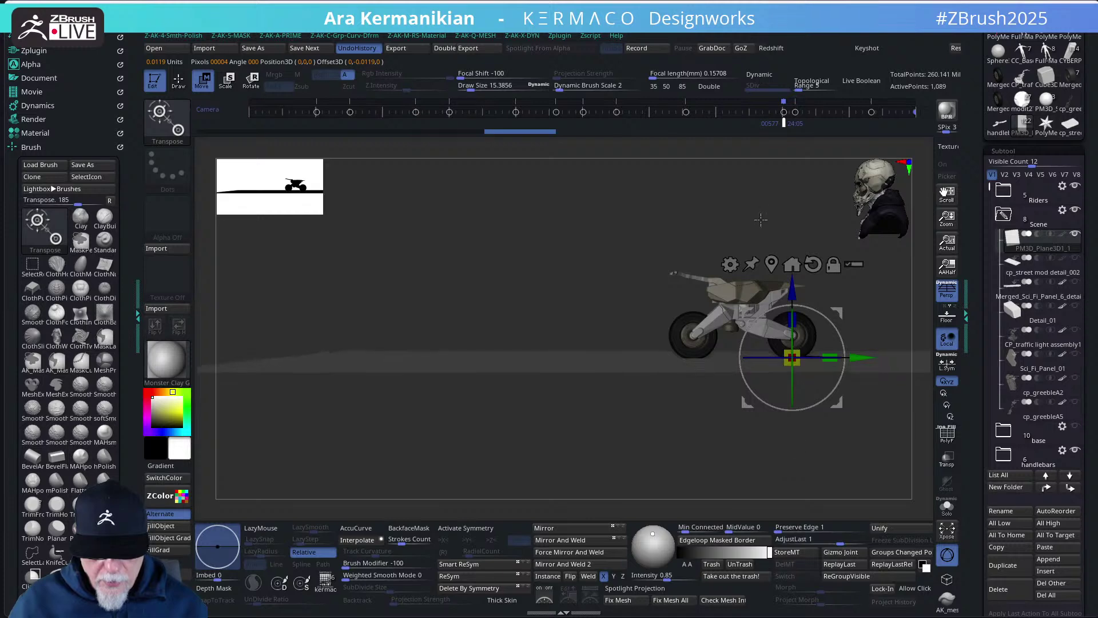
pyautogui.moveTo(792, 291); pyautogui.dragTo(793, 292)
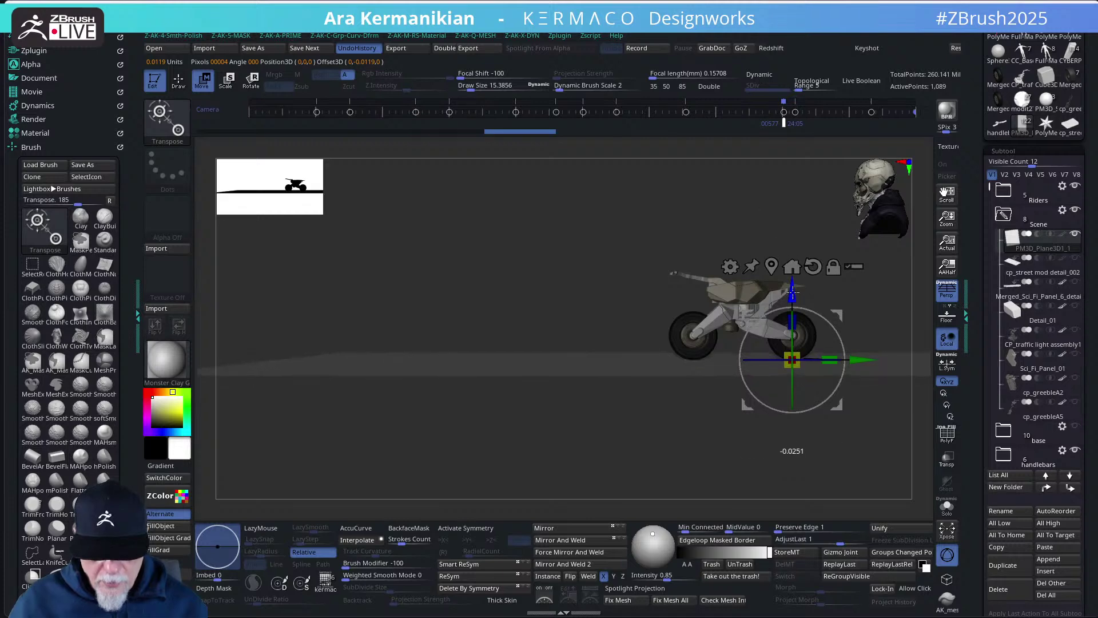
pyautogui.moveTo(696, 197); pyautogui.dragTo(726, 283)
# - Face the bike front-on, switch to an 85 mm lens, and select CP_traffic light assembly1
pyautogui.moveTo(759, 246); pyautogui.dragTo(773, 239)
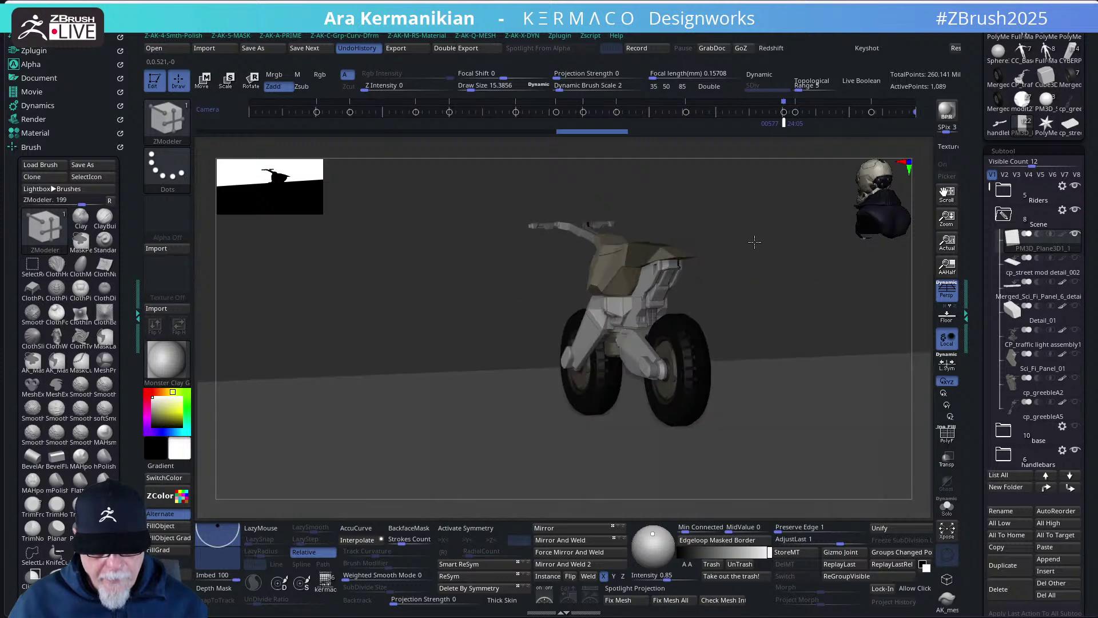
pyautogui.moveTo(744, 279); pyautogui.dragTo(764, 269)
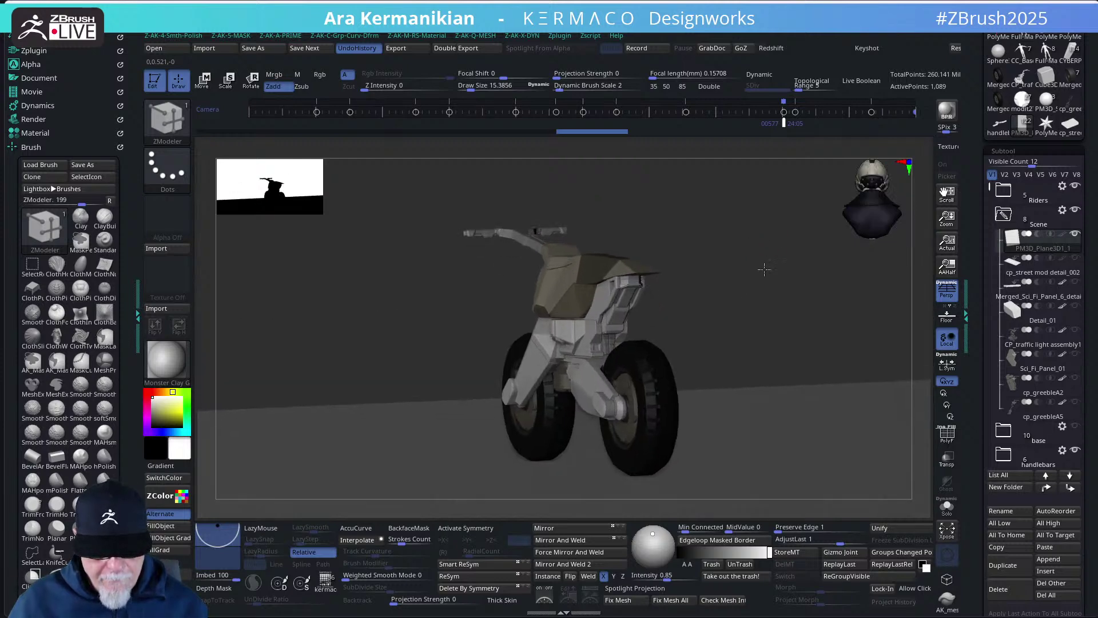
pyautogui.click(666, 86)
pyautogui.click(653, 88)
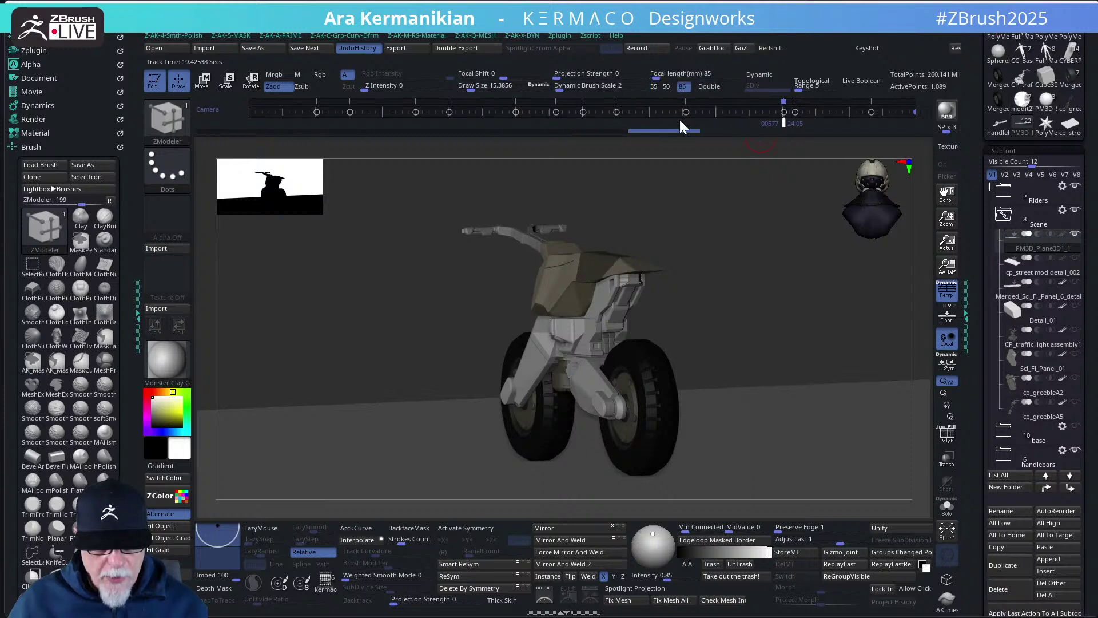
pyautogui.moveTo(711, 252); pyautogui.dragTo(711, 258)
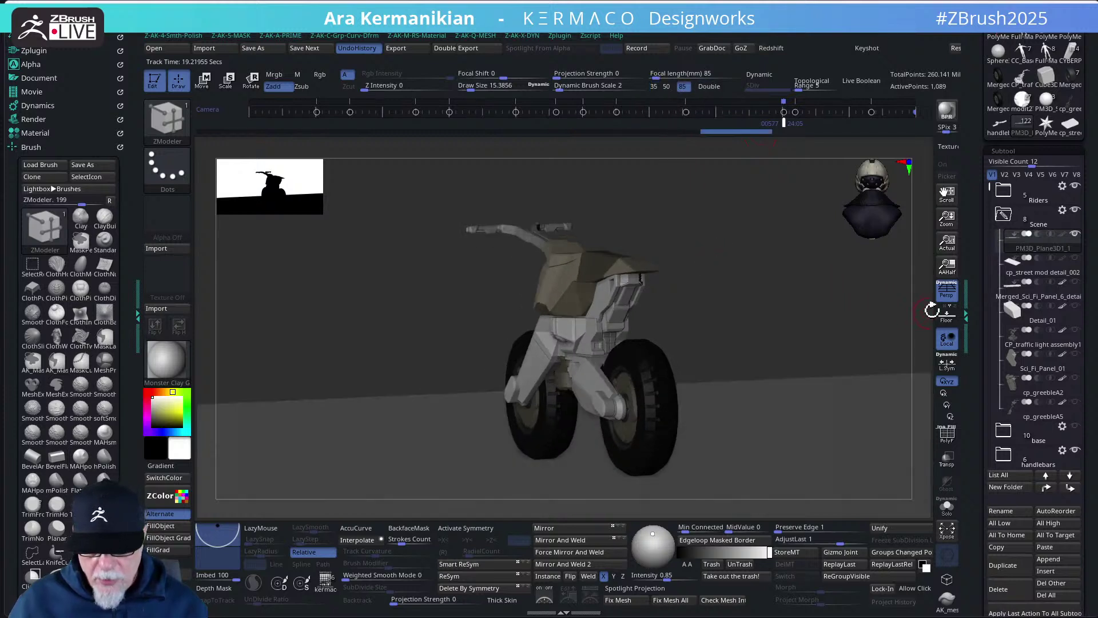
pyautogui.moveTo(778, 290); pyautogui.dragTo(782, 284)
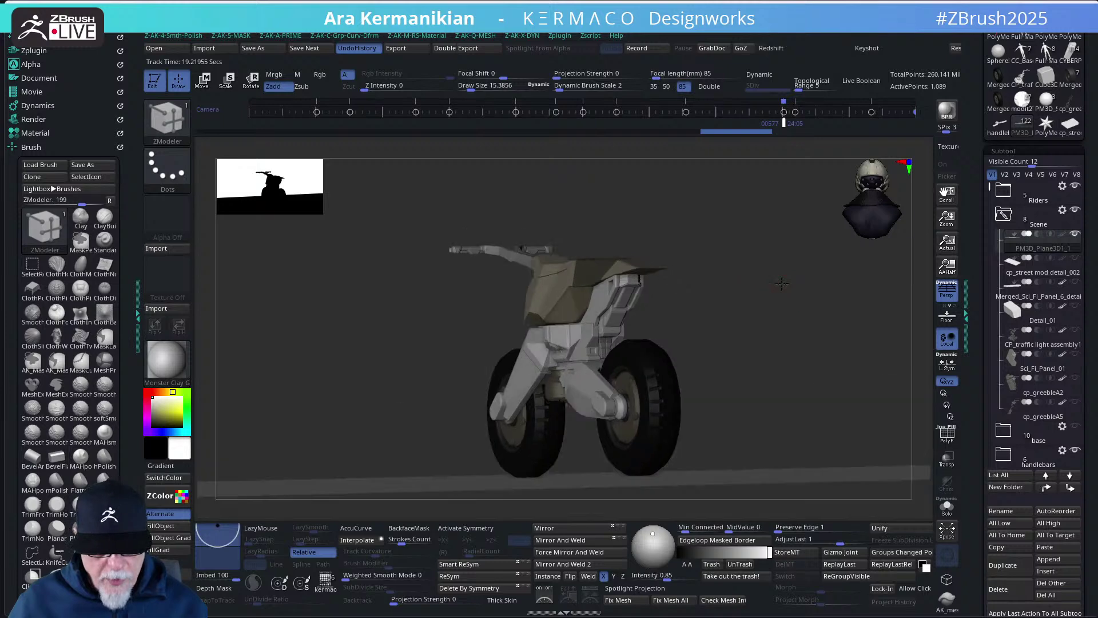
pyautogui.click(1038, 347)
pyautogui.scroll(-5, 727, 329)
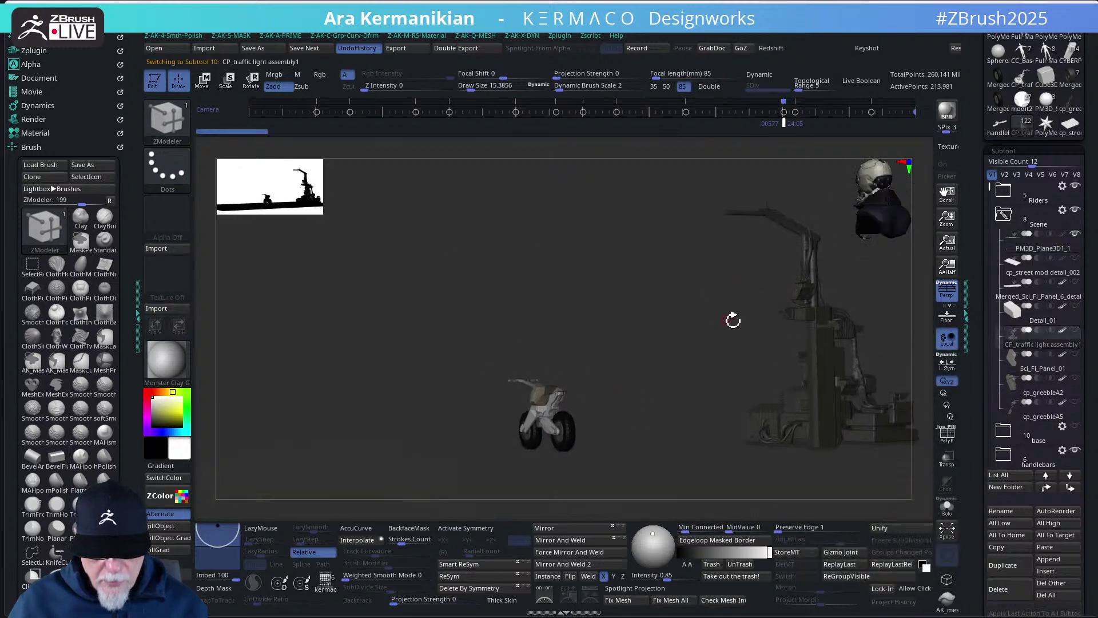
# - Try adjusting the traffic light and floor plane heights, then undo and reshow the traffic light
pyautogui.press('w')
pyautogui.moveTo(624, 296); pyautogui.dragTo(415, 213)
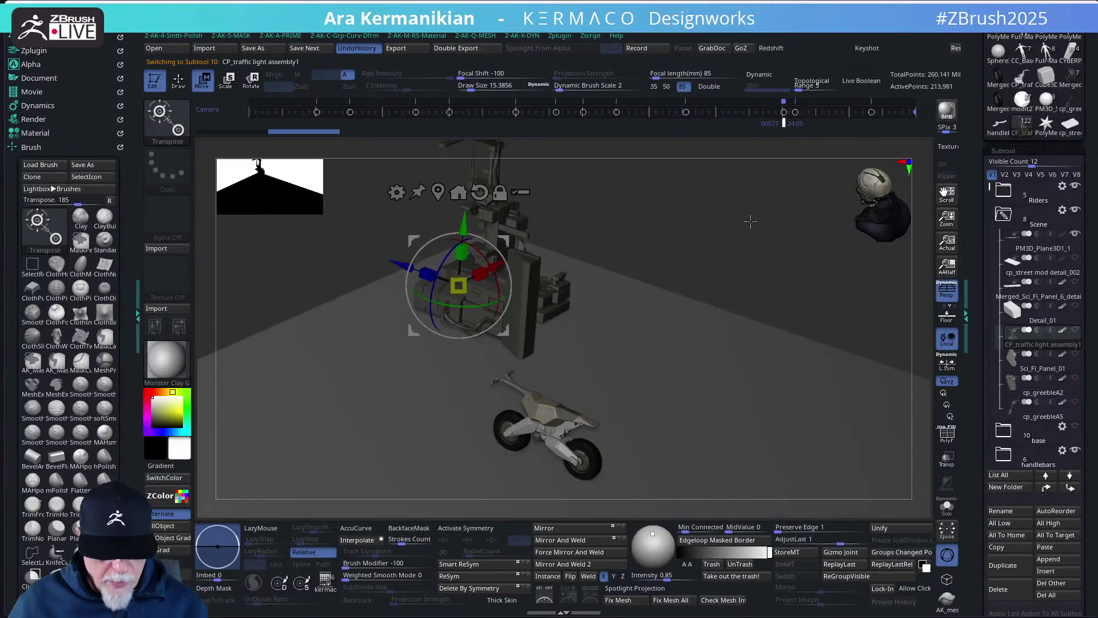
pyautogui.moveTo(750, 223); pyautogui.dragTo(578, 239)
pyautogui.moveTo(464, 204); pyautogui.dragTo(464, 214)
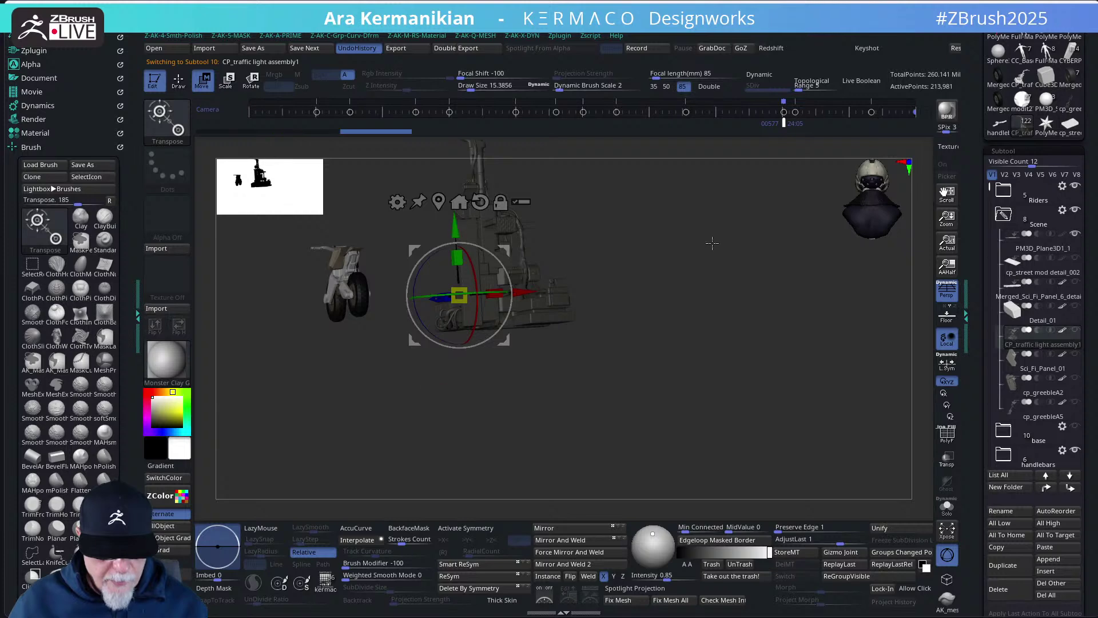
pyautogui.moveTo(711, 242)
pyautogui.mouseDown()
pyautogui.moveTo(709, 255)
pyautogui.moveTo(715, 246)
pyautogui.mouseUp()
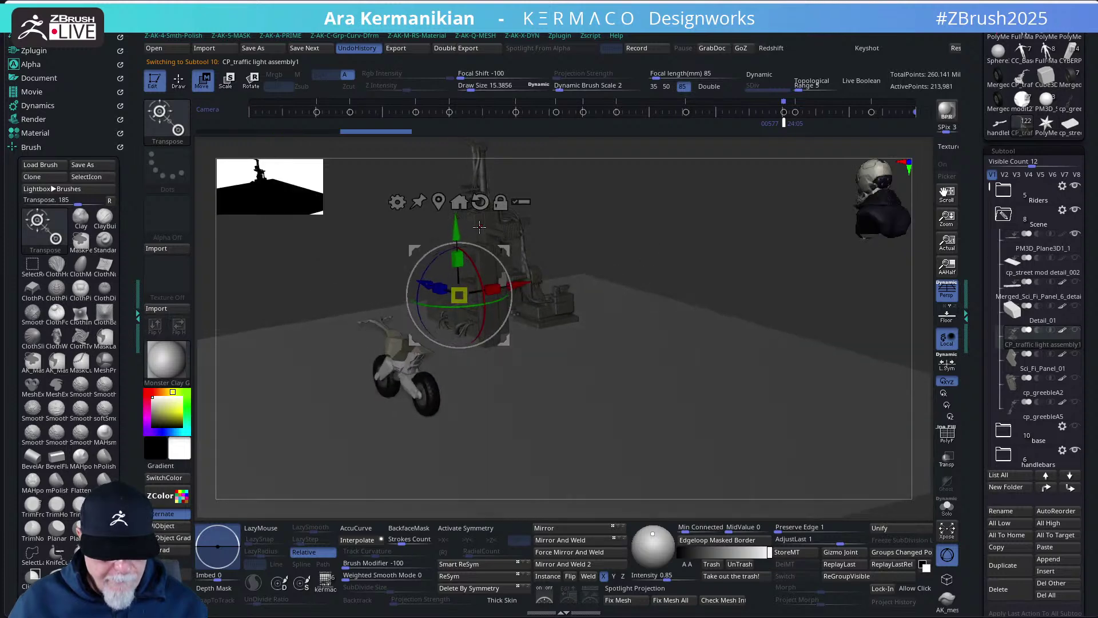
pyautogui.moveTo(456, 229); pyautogui.dragTo(458, 220)
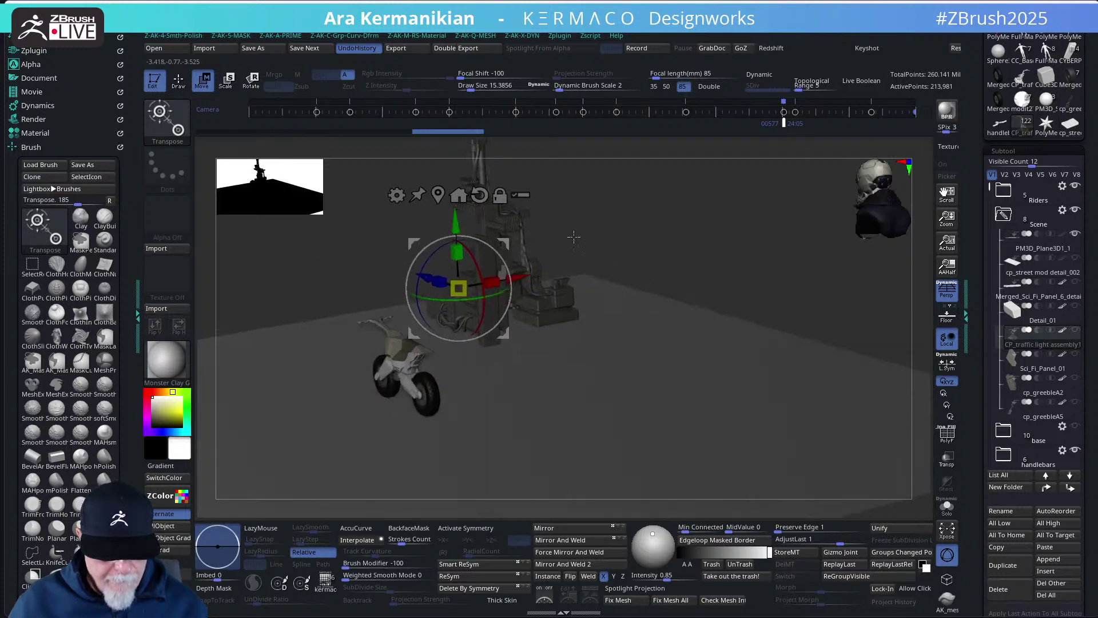
pyautogui.moveTo(678, 244); pyautogui.dragTo(829, 422)
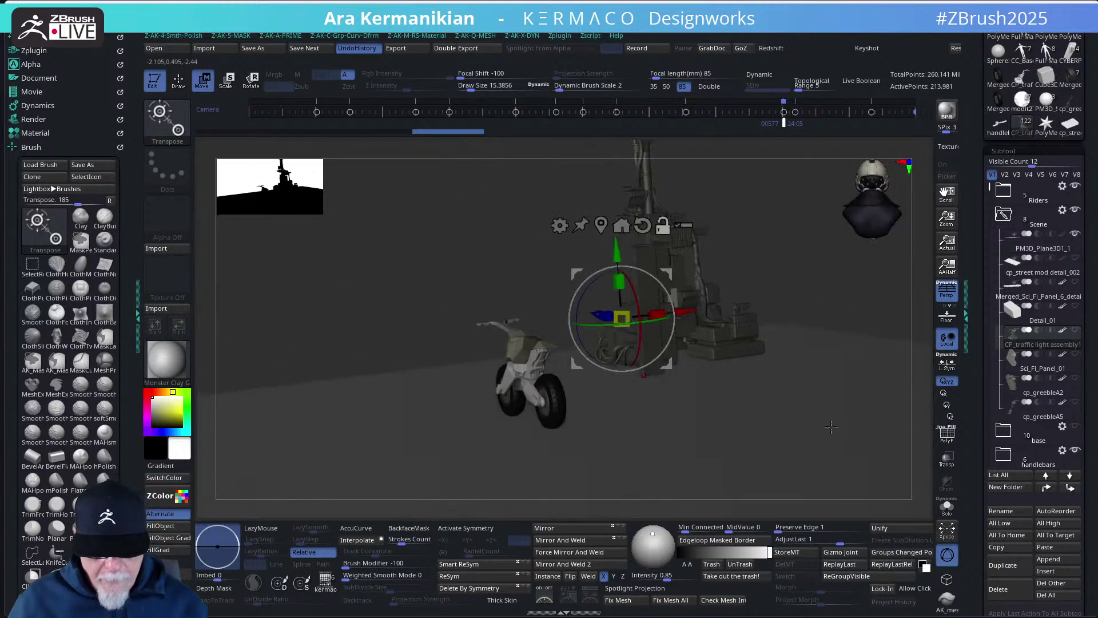
pyautogui.keyDown('alt'); pyautogui.click(718, 410); pyautogui.keyUp('alt')
pyautogui.moveTo(588, 423); pyautogui.dragTo(585, 442)
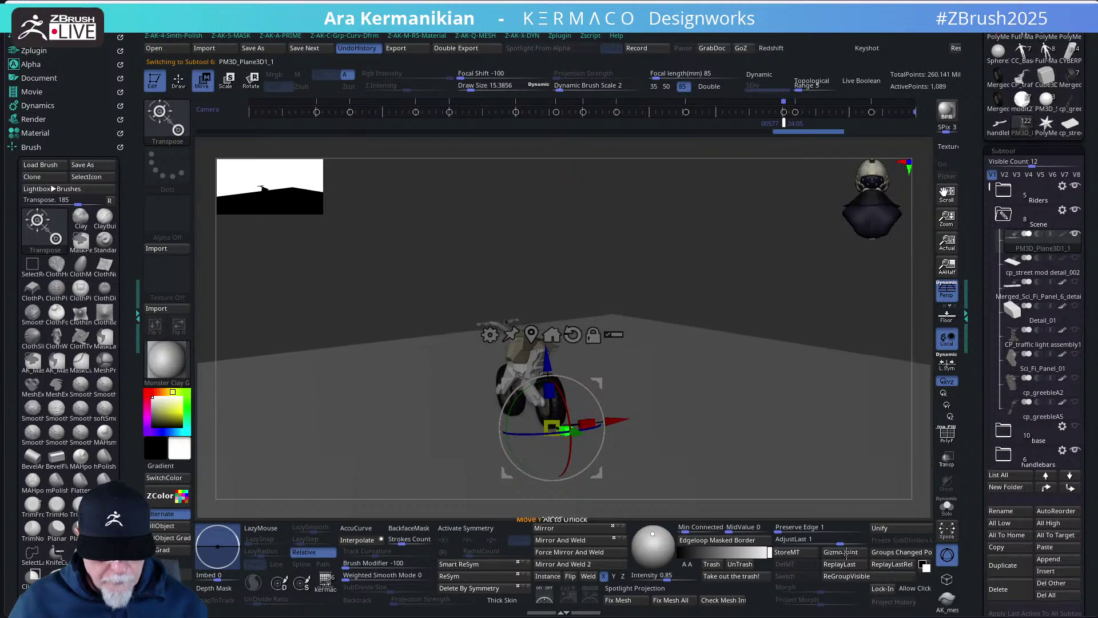
pyautogui.hotkey('ctrl', 'z')
pyautogui.hotkey('ctrl', 'z')
pyautogui.hotkey('ctrl', 'z')
pyautogui.moveTo(787, 304); pyautogui.dragTo(792, 310)
pyautogui.click(1076, 329)
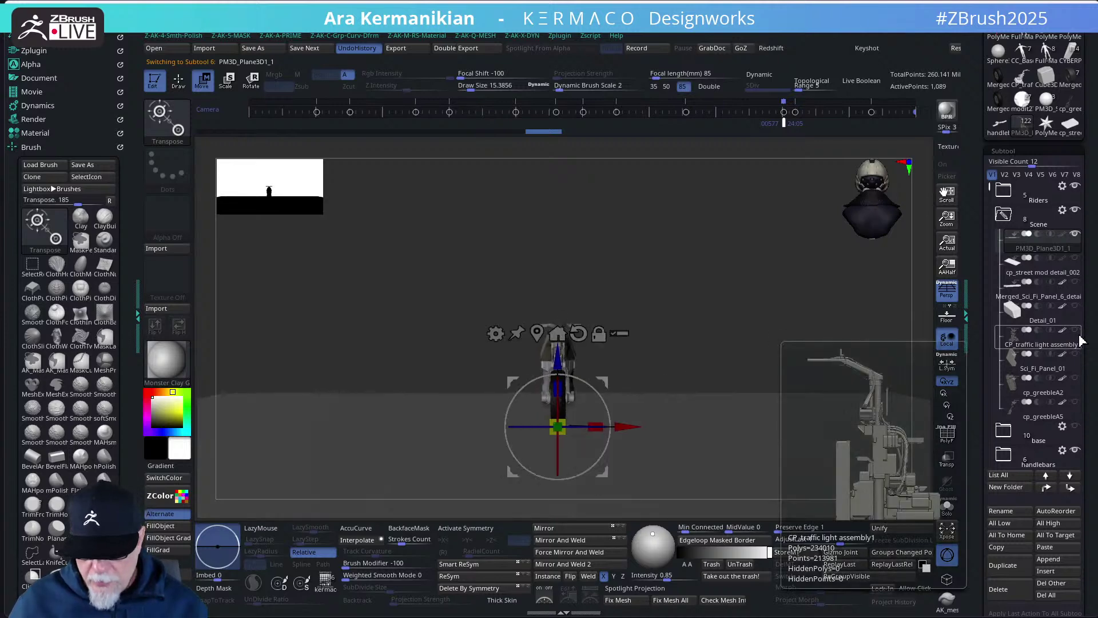
# - Shrink the traffic light assembly, slide it toward the bike, and lower it onto the floor
pyautogui.moveTo(667, 327); pyautogui.dragTo(831, 333)
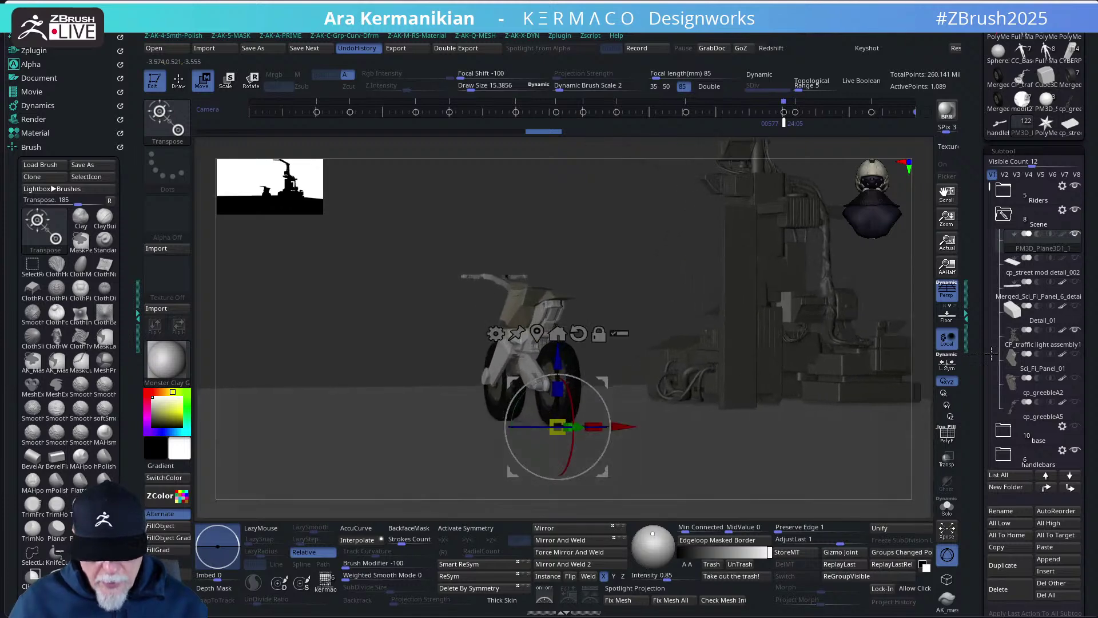
pyautogui.click(1028, 349)
pyautogui.moveTo(712, 333); pyautogui.dragTo(642, 351)
pyautogui.moveTo(763, 339); pyautogui.dragTo(669, 339)
pyautogui.moveTo(611, 269); pyautogui.dragTo(604, 306)
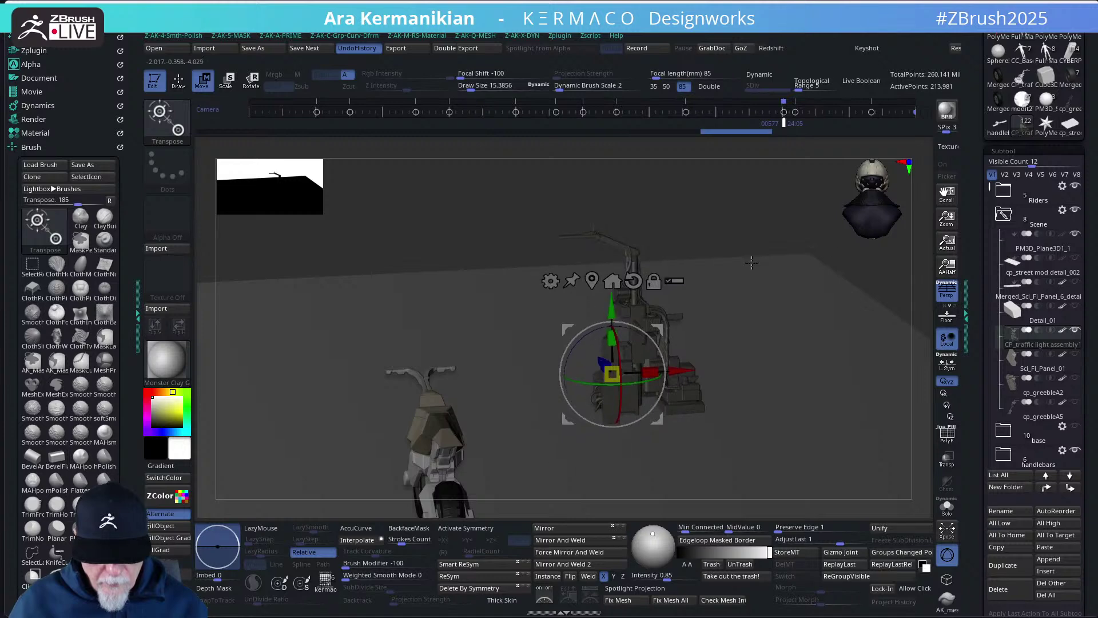
pyautogui.keyDown('shift'); pyautogui.moveTo(804, 215); pyautogui.dragTo(879, 253); pyautogui.keyUp('shift')
pyautogui.click(654, 87)
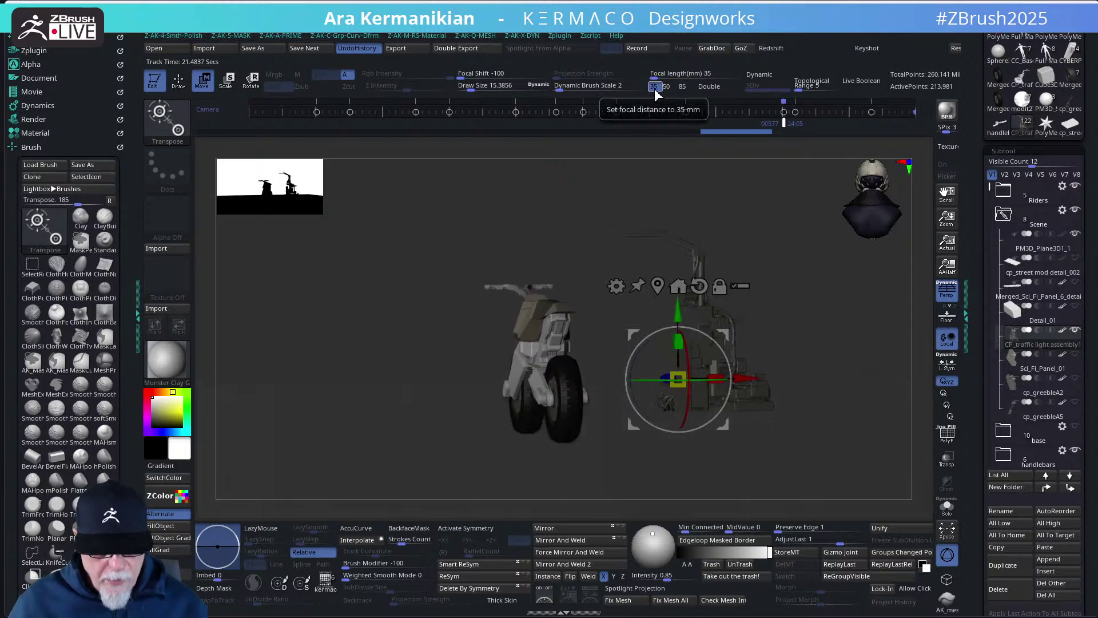
pyautogui.click(667, 87)
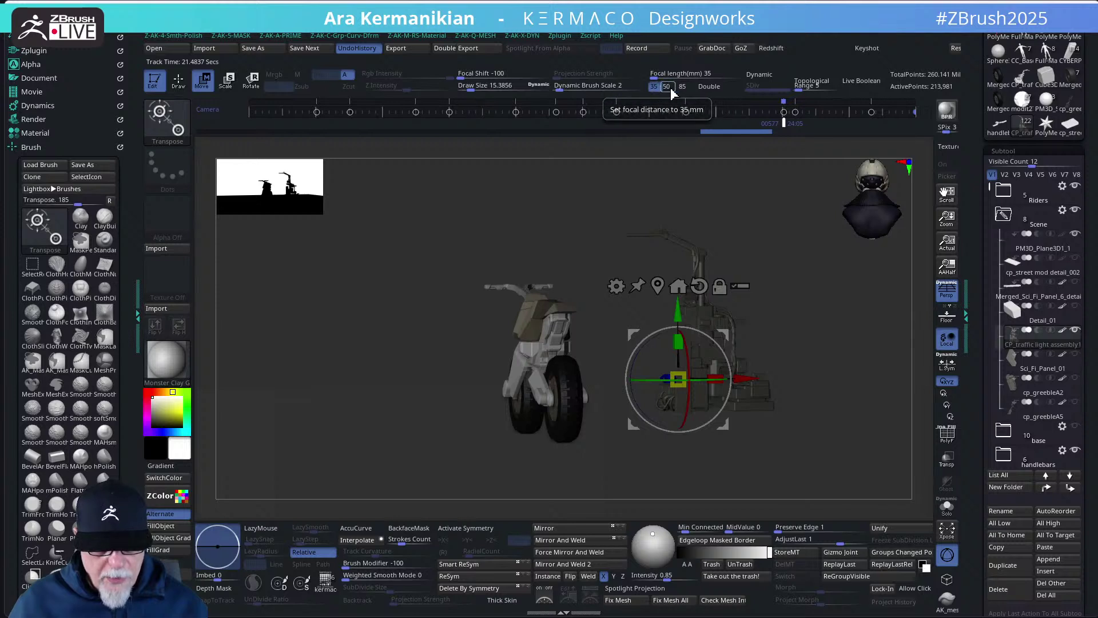
pyautogui.click(654, 86)
pyautogui.click(667, 87)
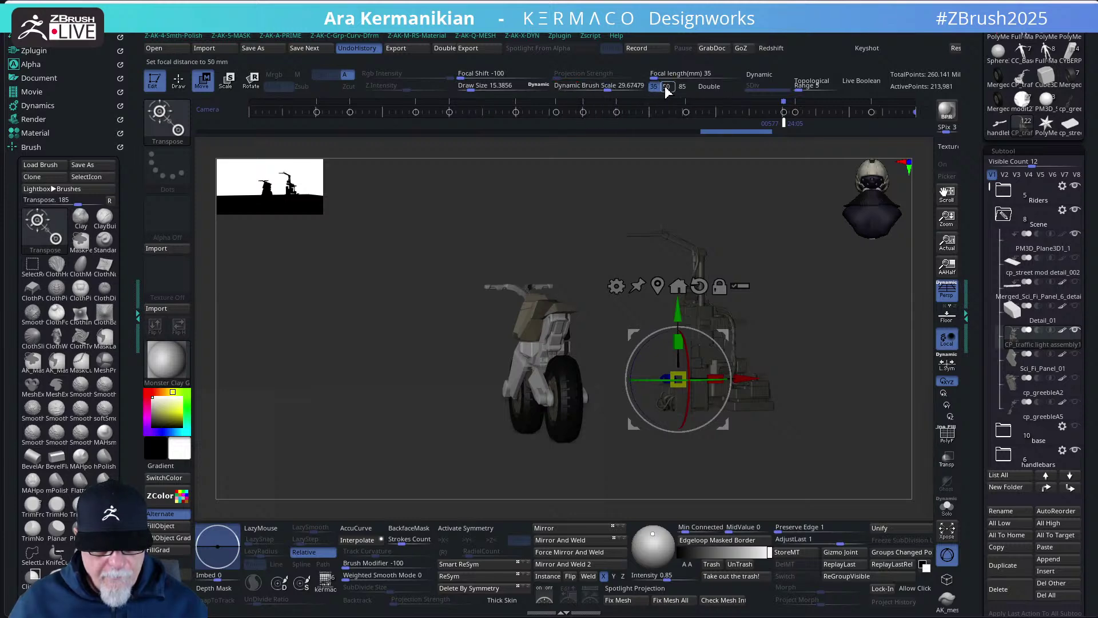
pyautogui.press('q')
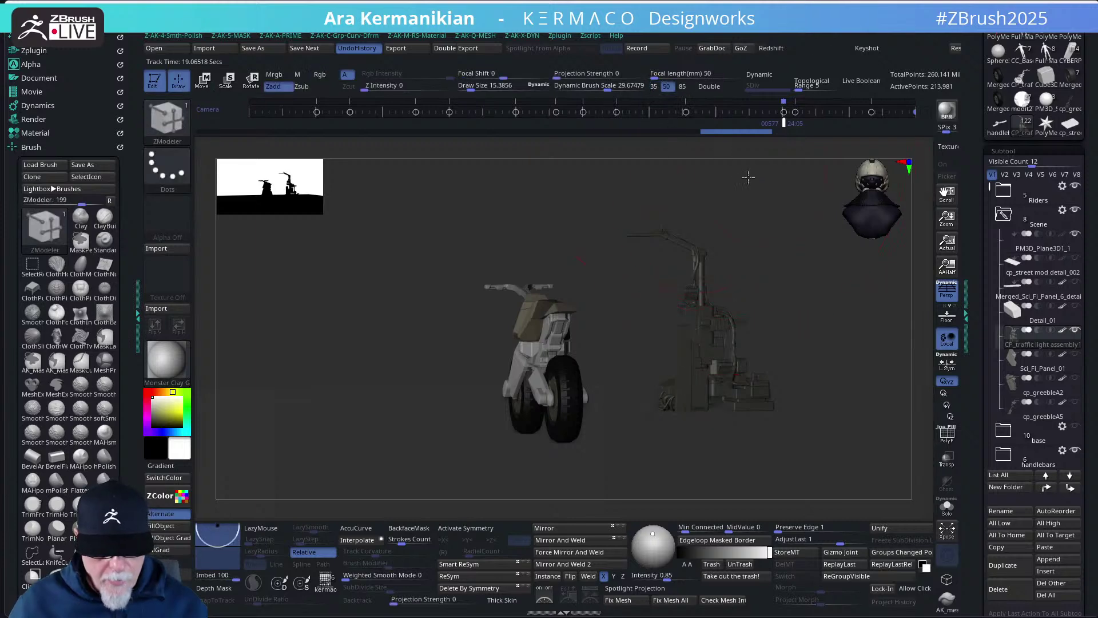
pyautogui.moveTo(748, 177); pyautogui.dragTo(758, 199)
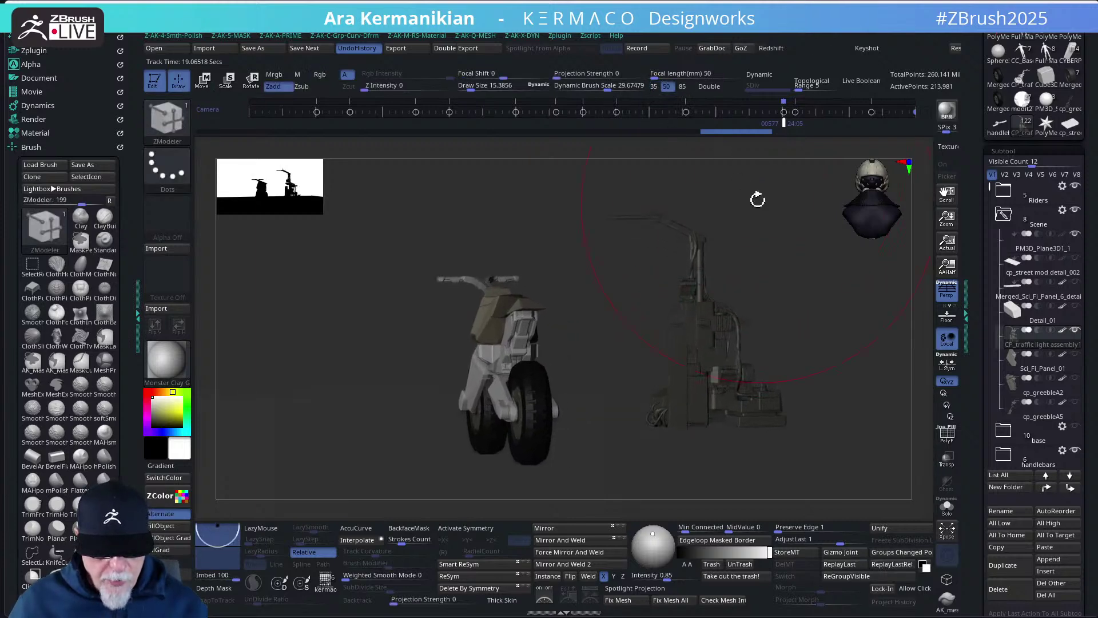
pyautogui.click(654, 86)
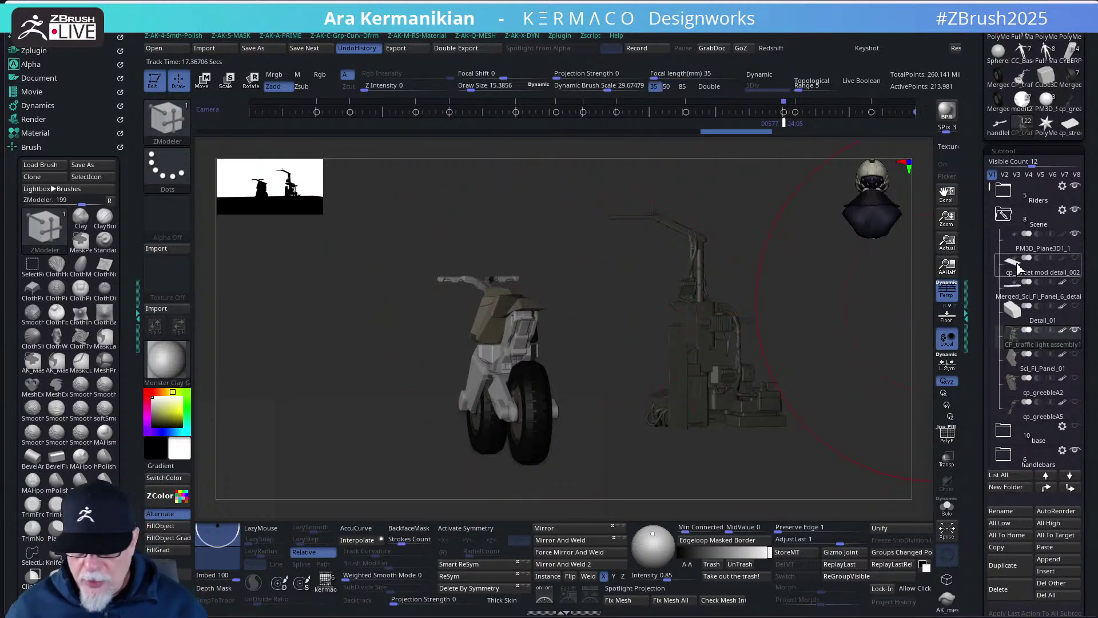
# - Collapse the Ebike folder in the Subtool list and run a 16-sample BPR render
pyautogui.moveTo(1040, 365)
pyautogui.moveTo(1016, 218)
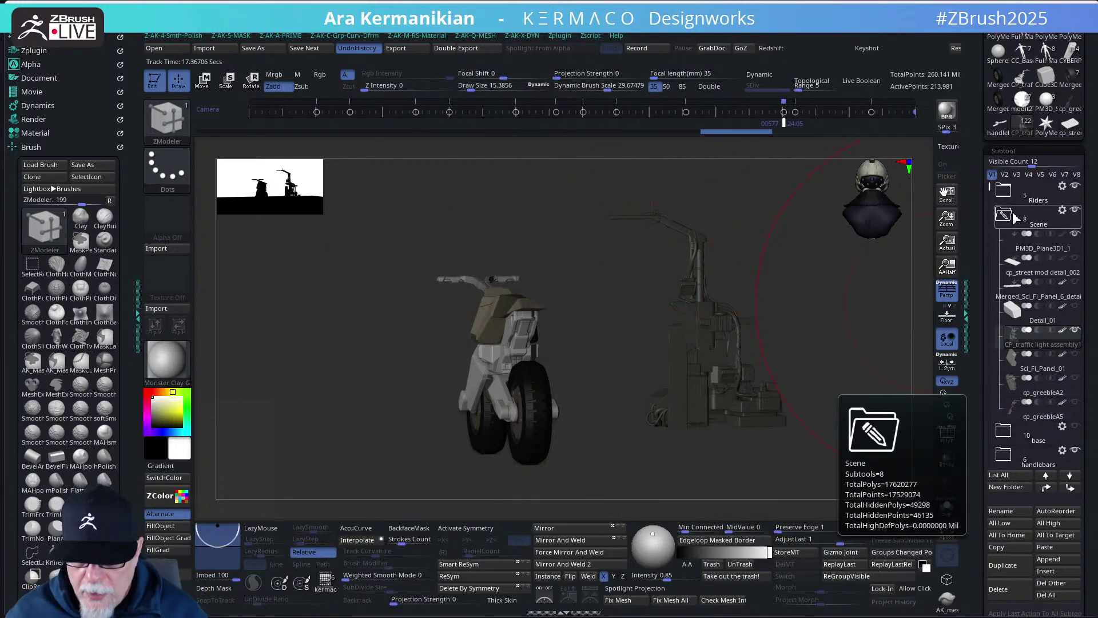
pyautogui.moveTo(1012, 198)
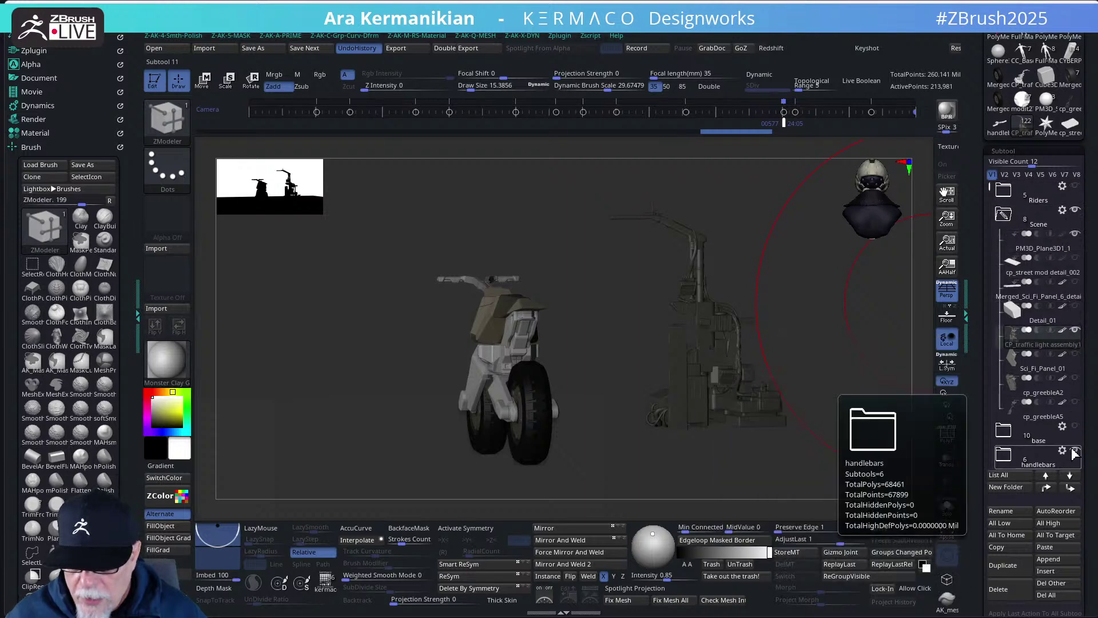
pyautogui.moveTo(987, 188); pyautogui.dragTo(989, 216)
pyautogui.click(1002, 340)
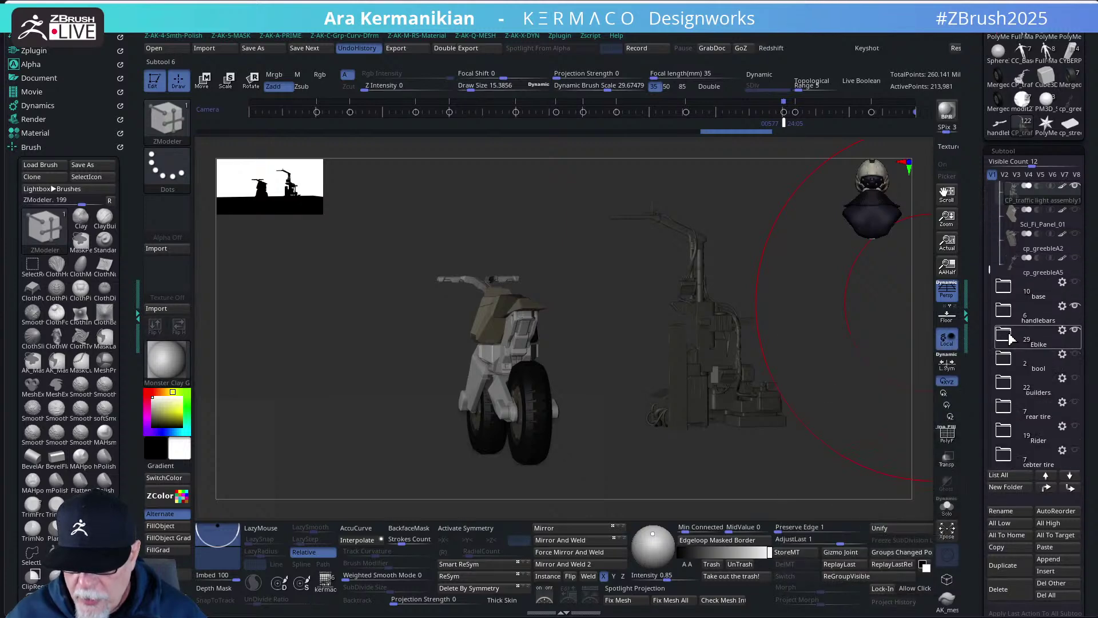
pyautogui.moveTo(989, 269); pyautogui.dragTo(989, 241)
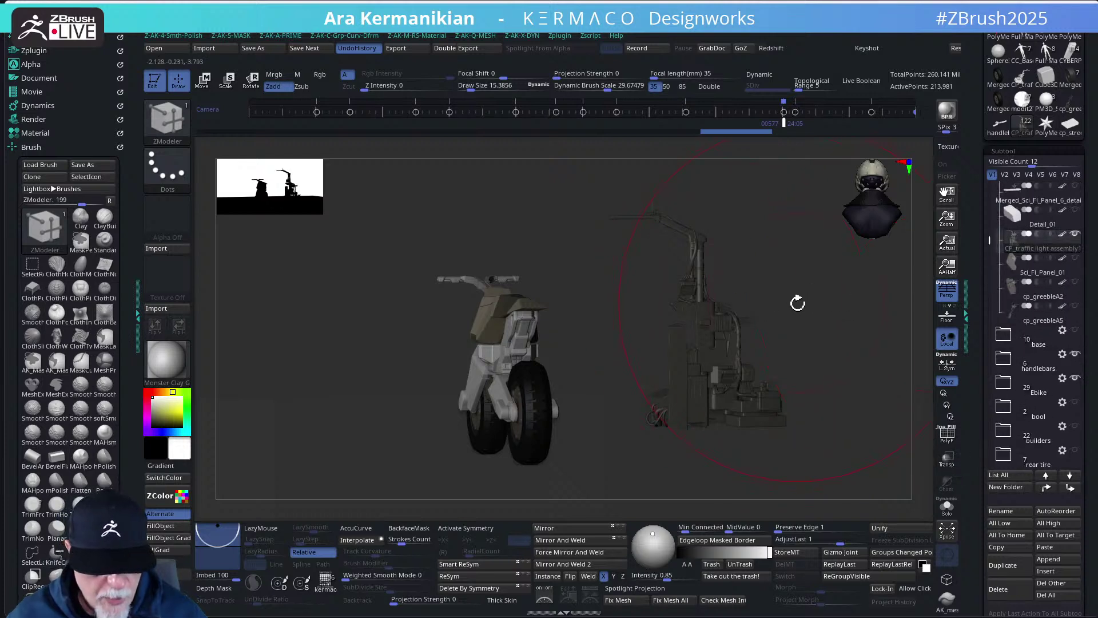
pyautogui.click(947, 111)
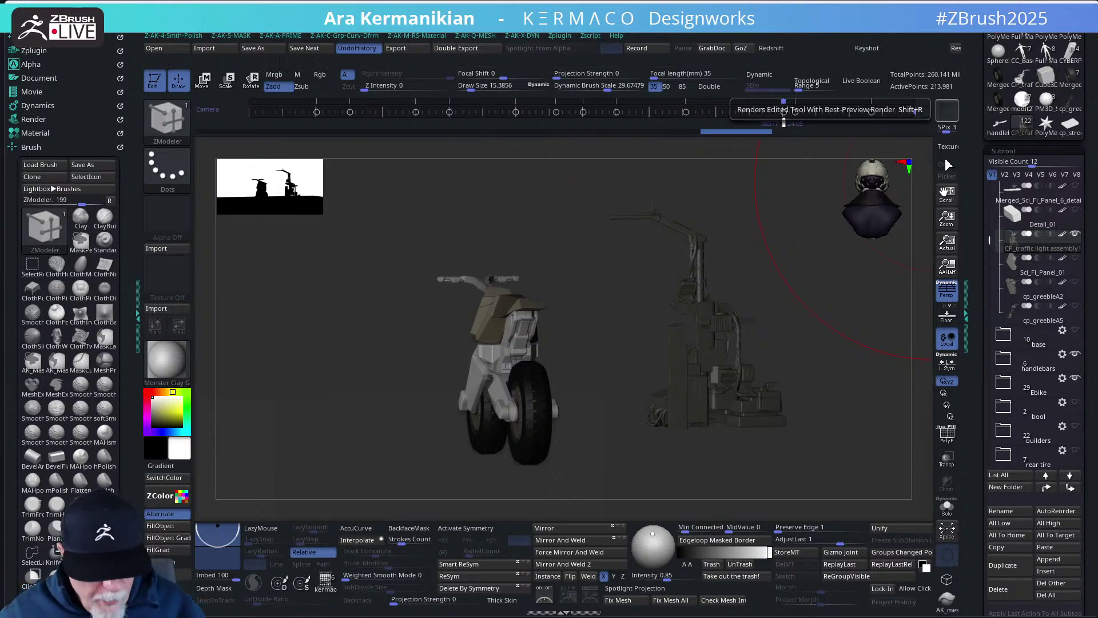
# - Leave the BPR view, collapse the Brush palette, test 50 then 35 mm, and show camera settings
pyautogui.click(947, 110)
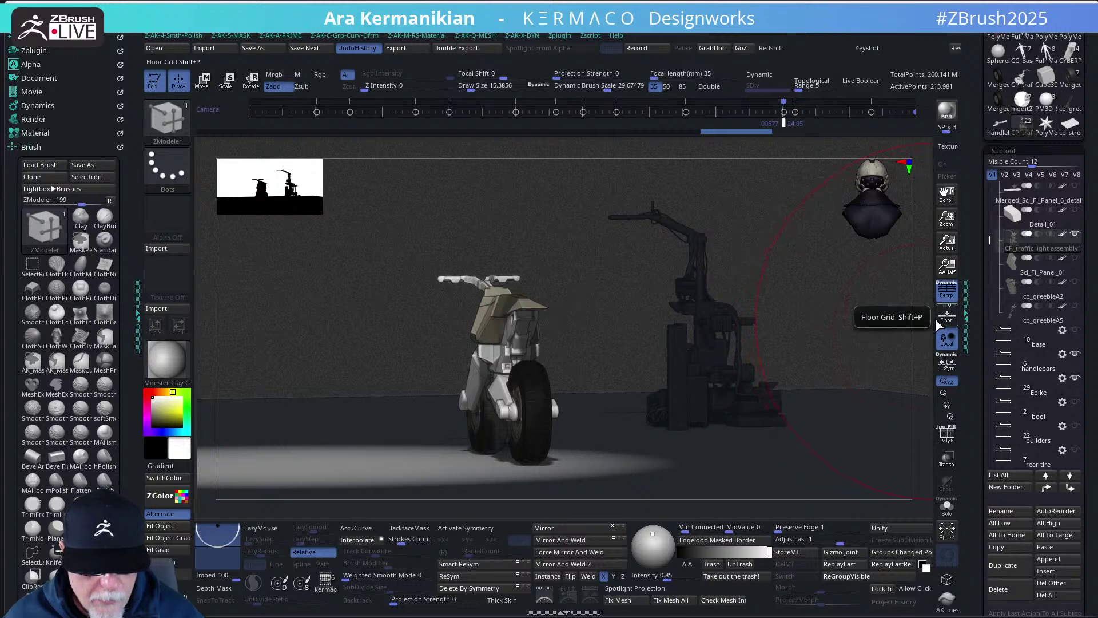
pyautogui.click(29, 147)
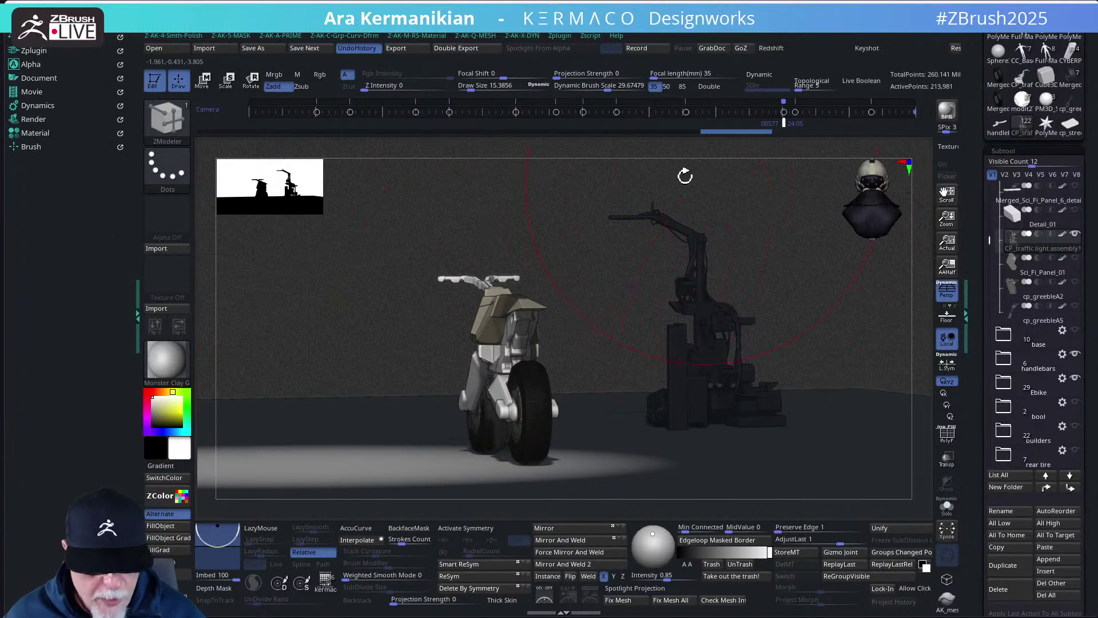
pyautogui.moveTo(666, 146)
pyautogui.mouseDown()
pyautogui.moveTo(676, 142)
pyautogui.moveTo(643, 140)
pyautogui.moveTo(685, 137)
pyautogui.moveTo(662, 146)
pyautogui.mouseUp()
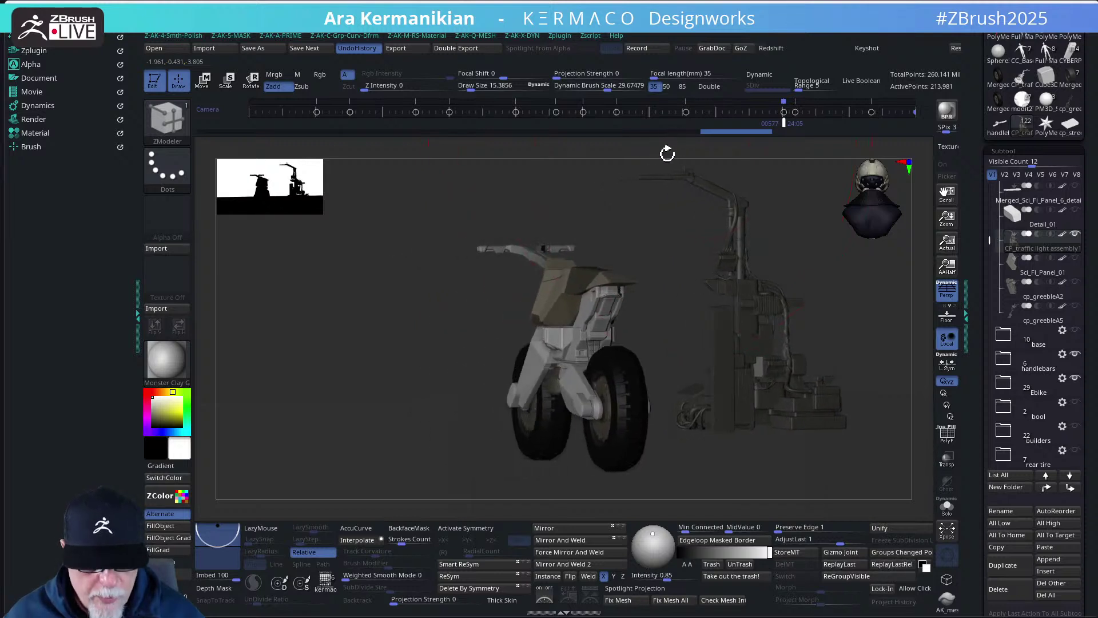
pyautogui.click(666, 86)
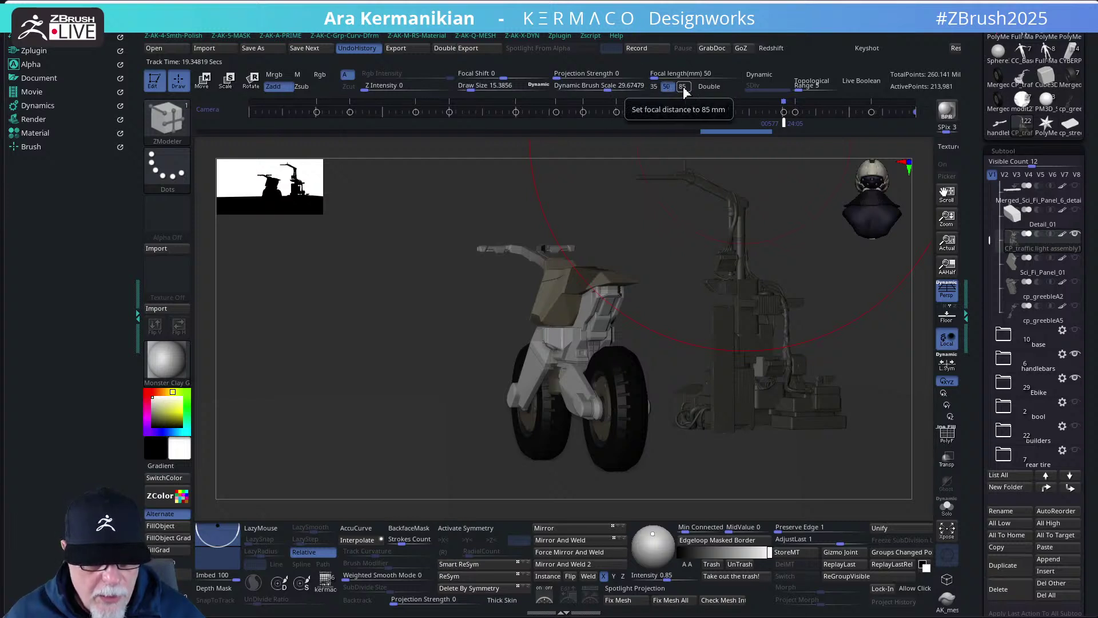
pyautogui.click(655, 87)
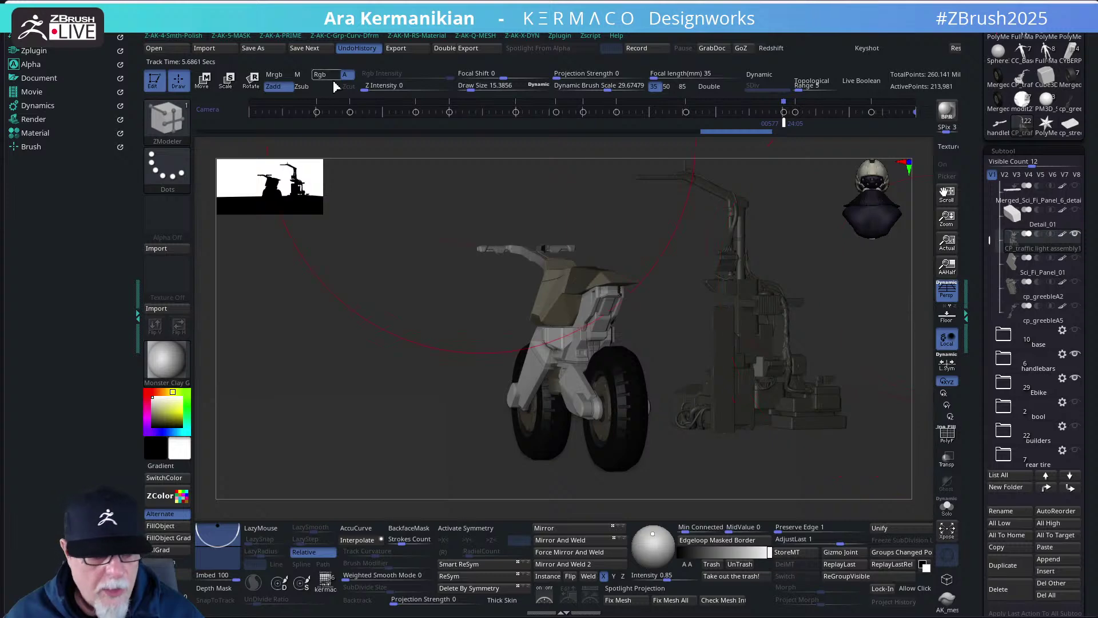
pyautogui.press('space')
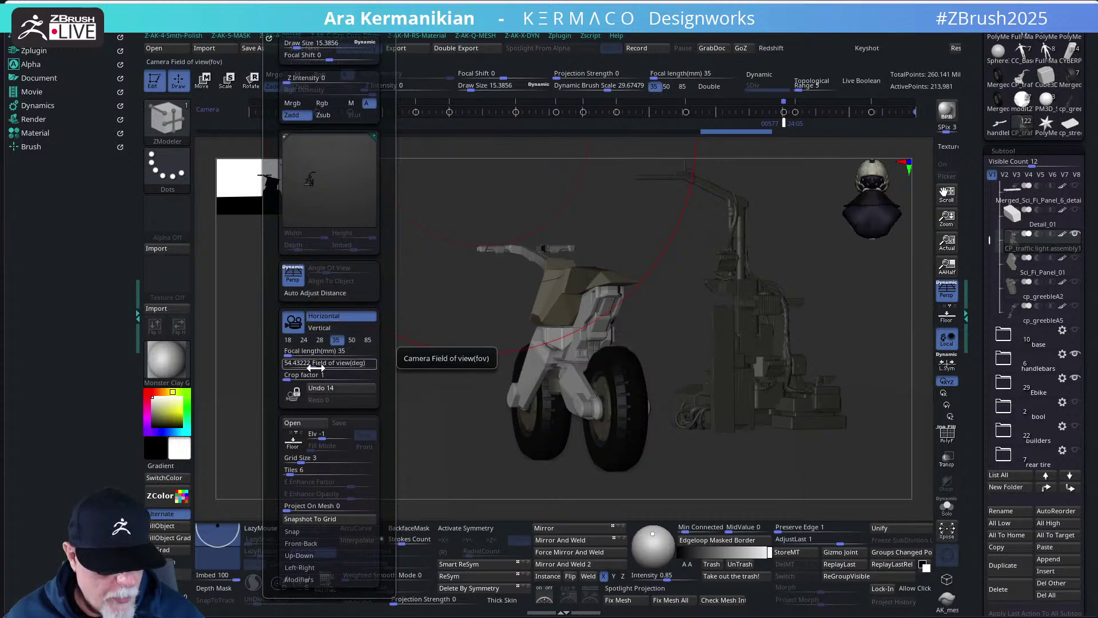
# - Widen the field of view, raise crop factor to 3.3, test 50 mm, and settle on 35 mm
pyautogui.moveTo(316, 368); pyautogui.dragTo(322, 368)
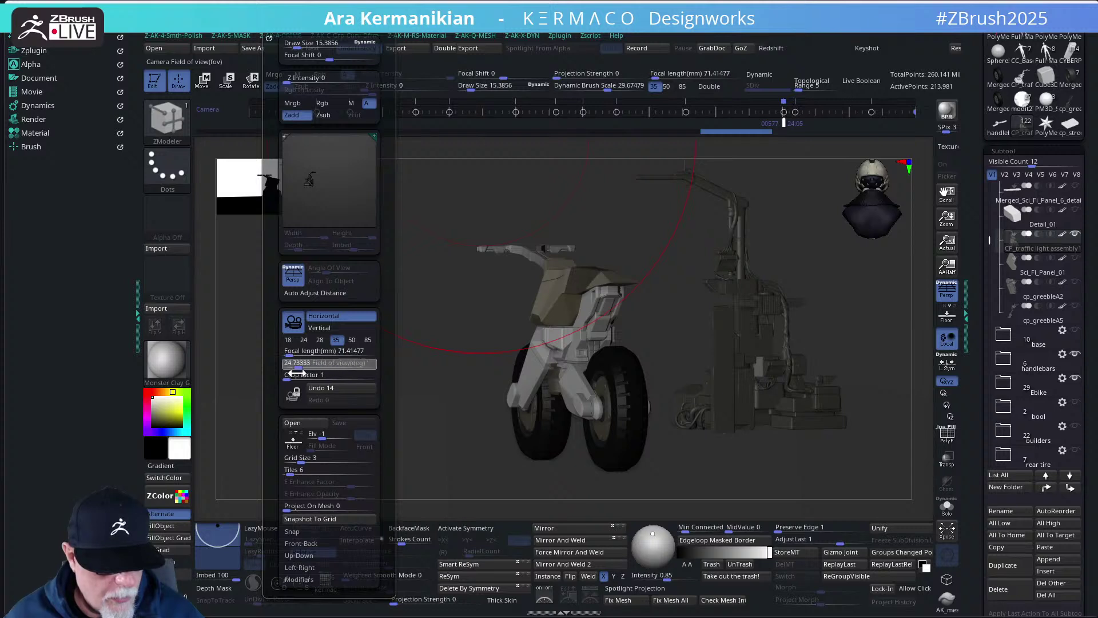
pyautogui.click(336, 340)
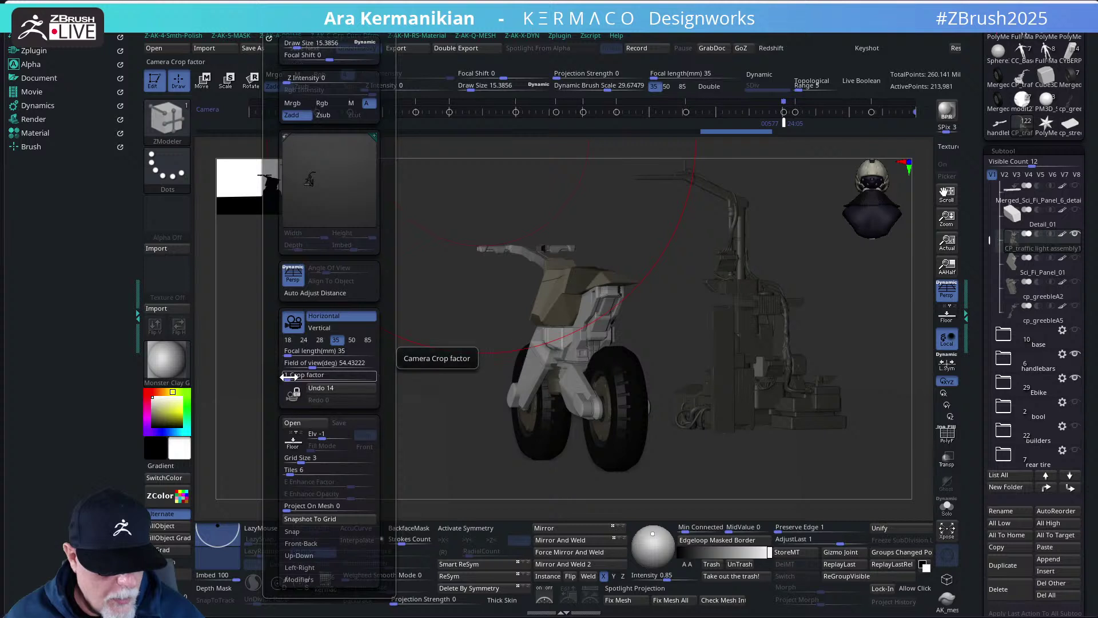
pyautogui.moveTo(290, 378)
pyautogui.mouseDown()
pyautogui.moveTo(332, 378)
pyautogui.moveTo(286, 379)
pyautogui.mouseUp()
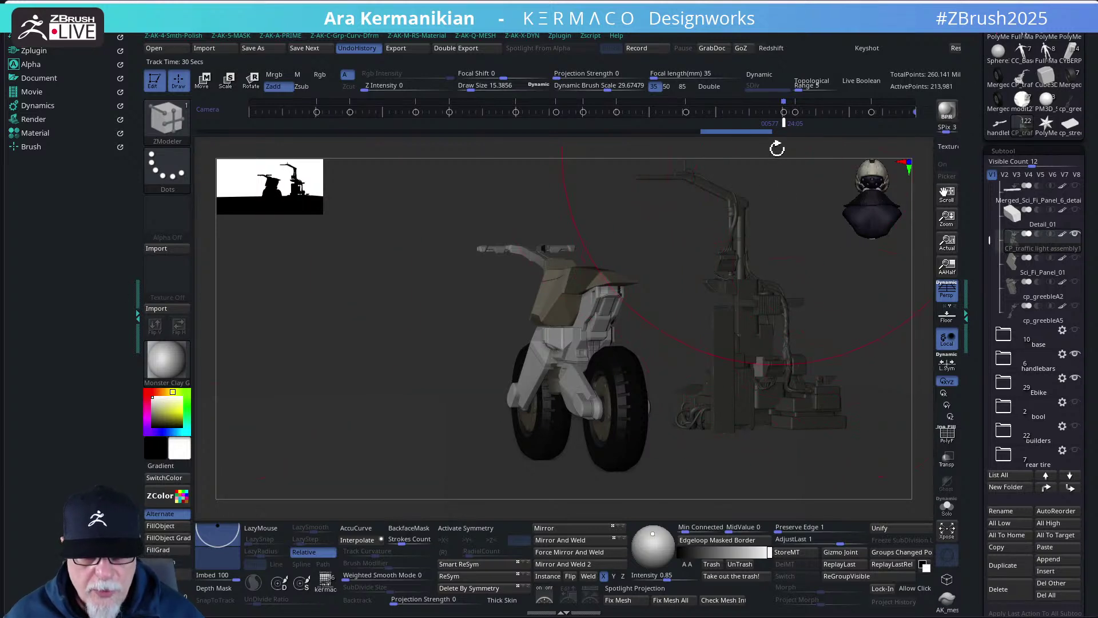
pyautogui.moveTo(777, 149); pyautogui.dragTo(784, 147)
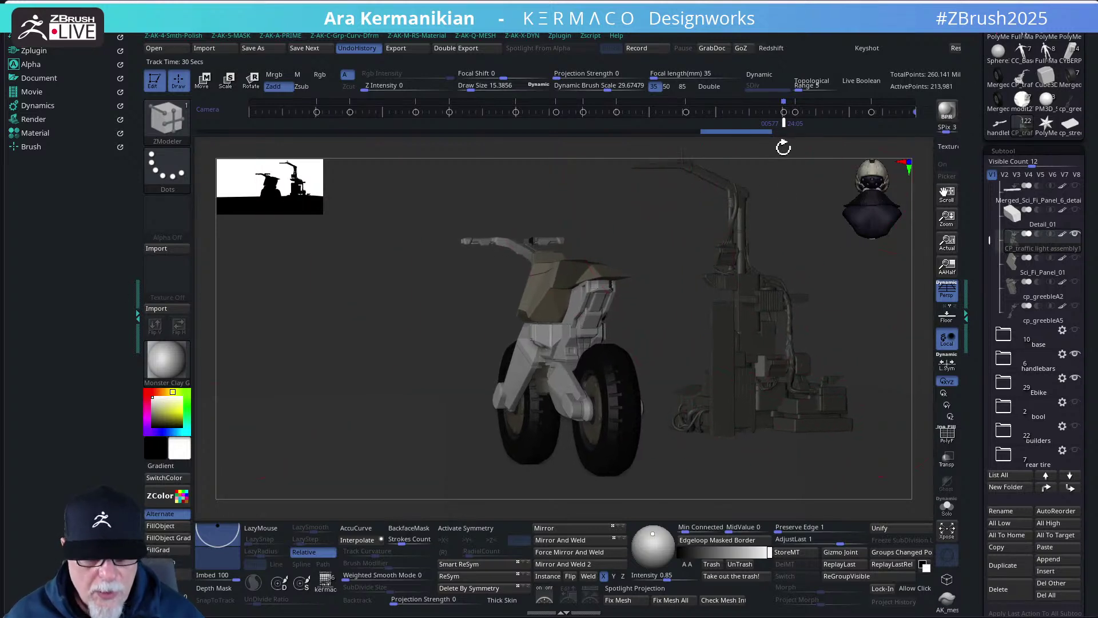
pyautogui.click(667, 87)
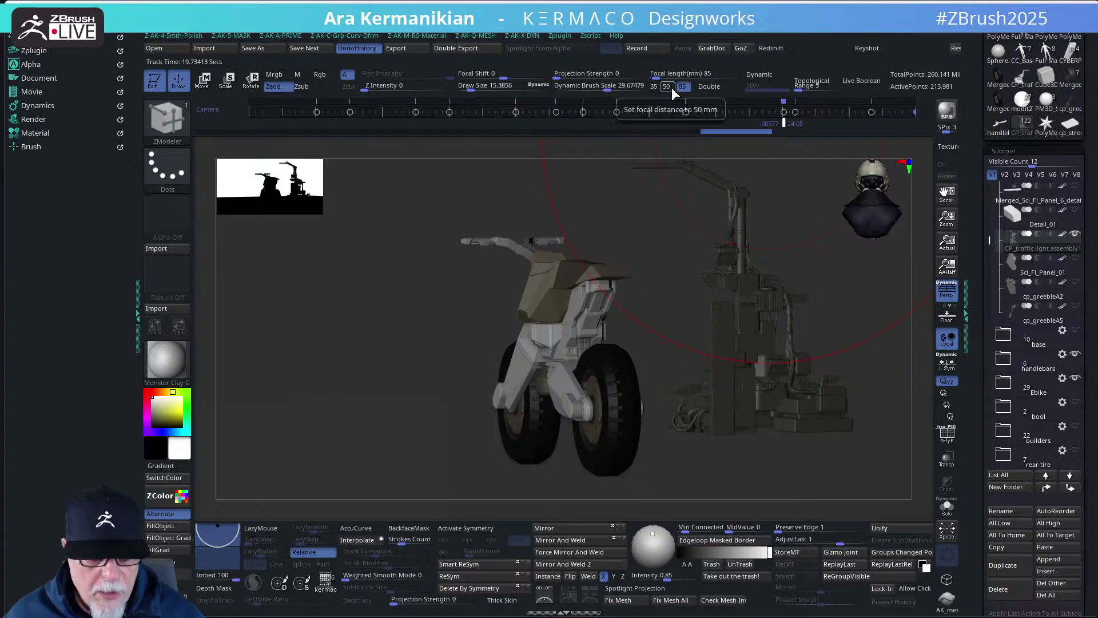
pyautogui.click(654, 89)
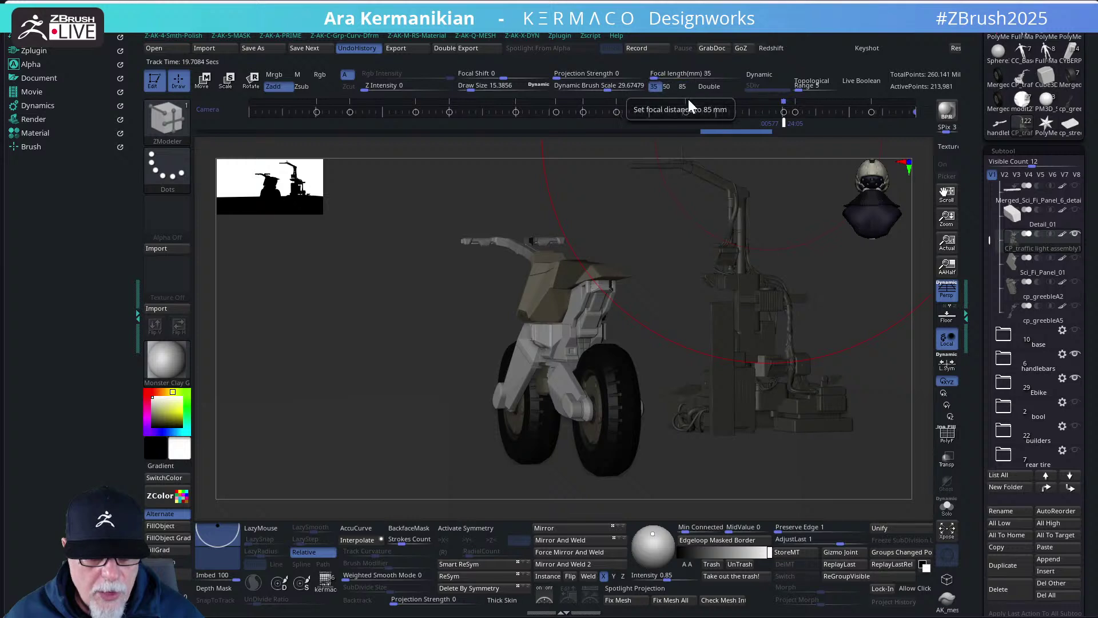
# - Reduce Draw Size to 2.11, pan the view slightly, and open the Render palette
pyautogui.press('s')
pyautogui.click(663, 282)
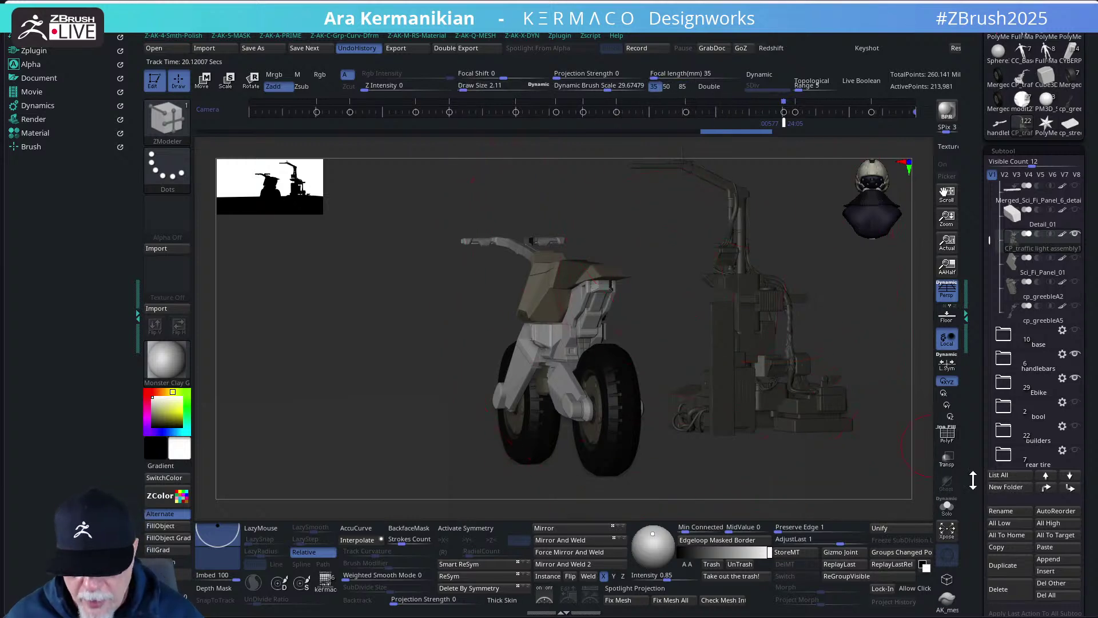
pyautogui.scroll(-3, 974, 480)
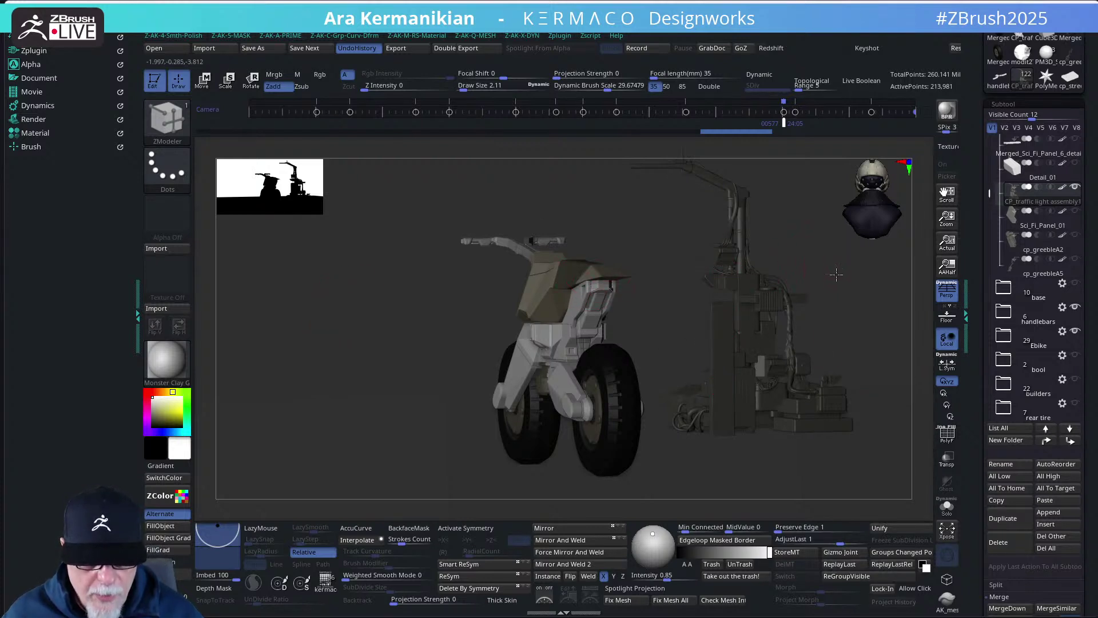
pyautogui.keyDown('alt'); pyautogui.moveTo(836, 275); pyautogui.dragTo(825, 284); pyautogui.keyUp('alt')
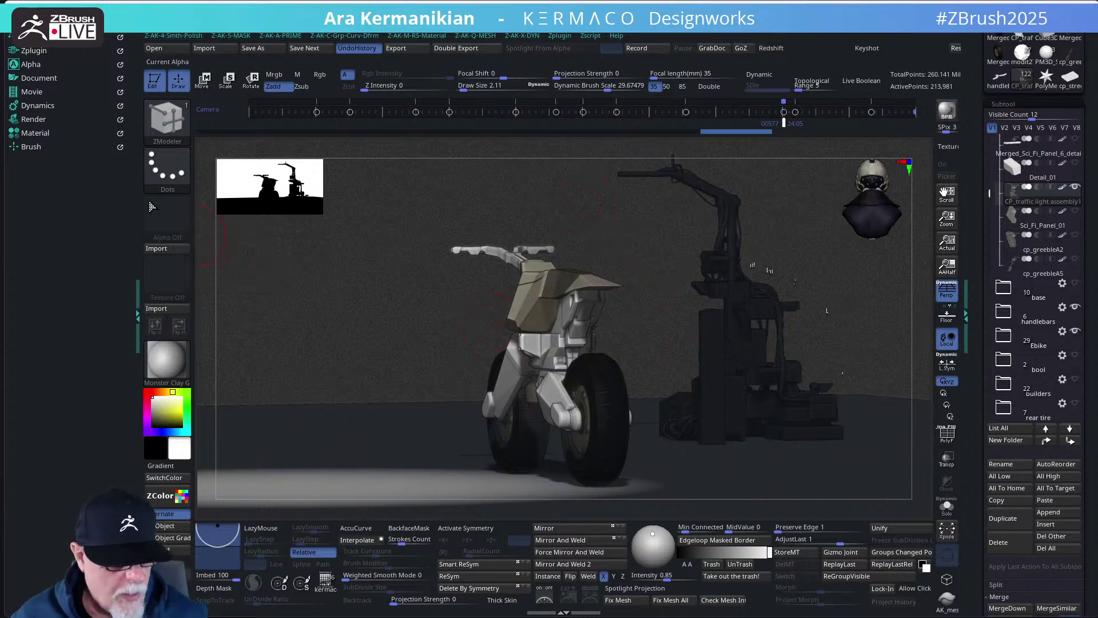
pyautogui.click(35, 119)
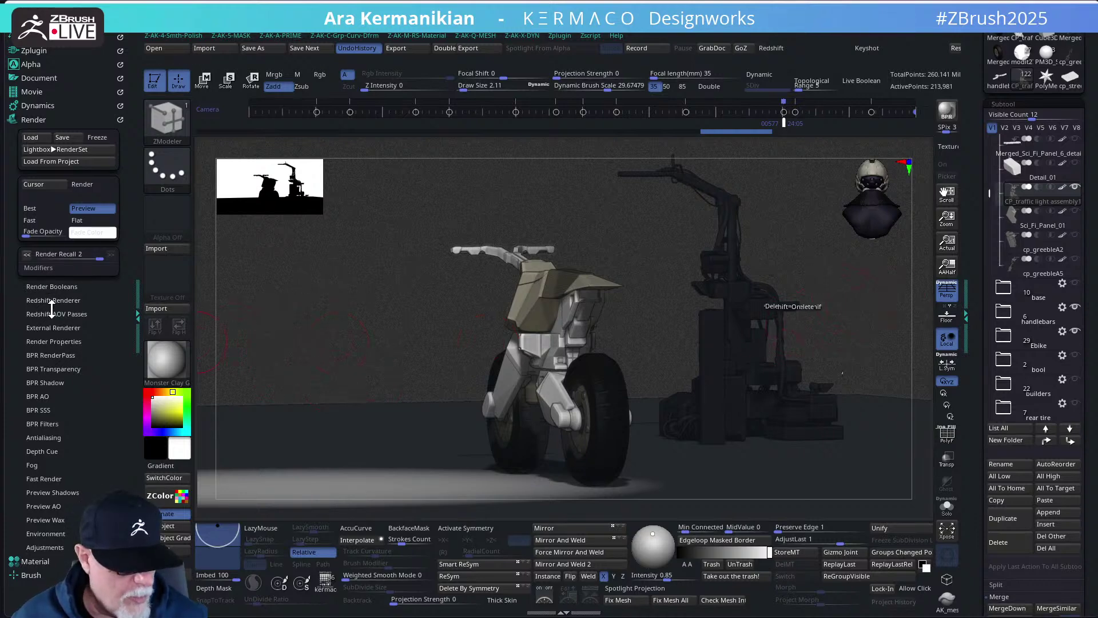
# - In BPR Filters, disable Material Shading (F1) and Noise (F3), and check Glow, Outline Cavity and Outline Edge
pyautogui.click(53, 424)
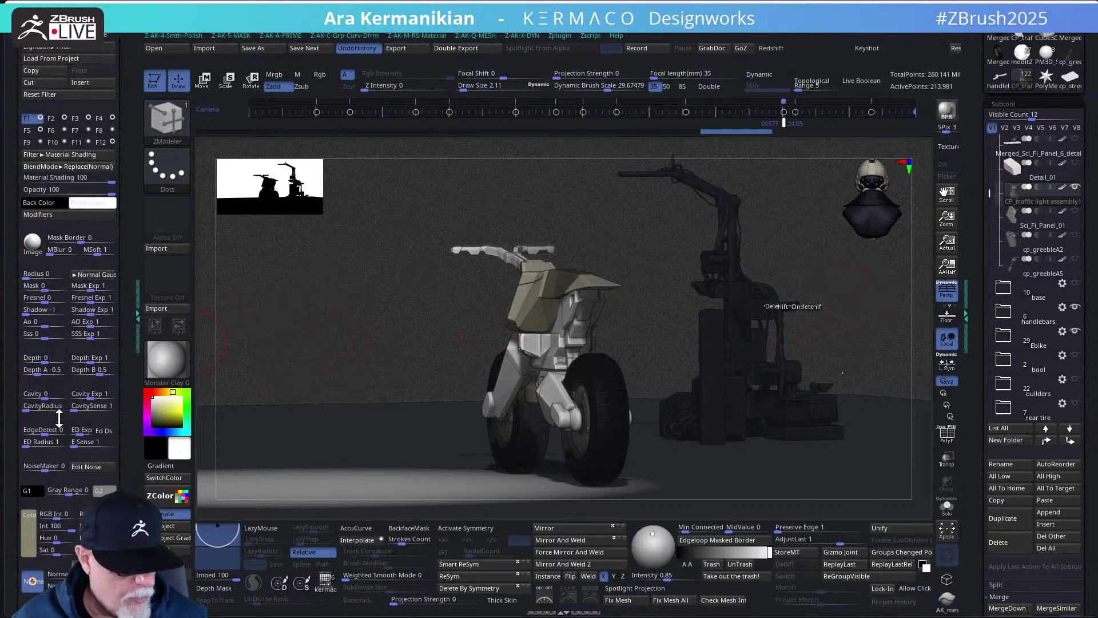
pyautogui.click(41, 117)
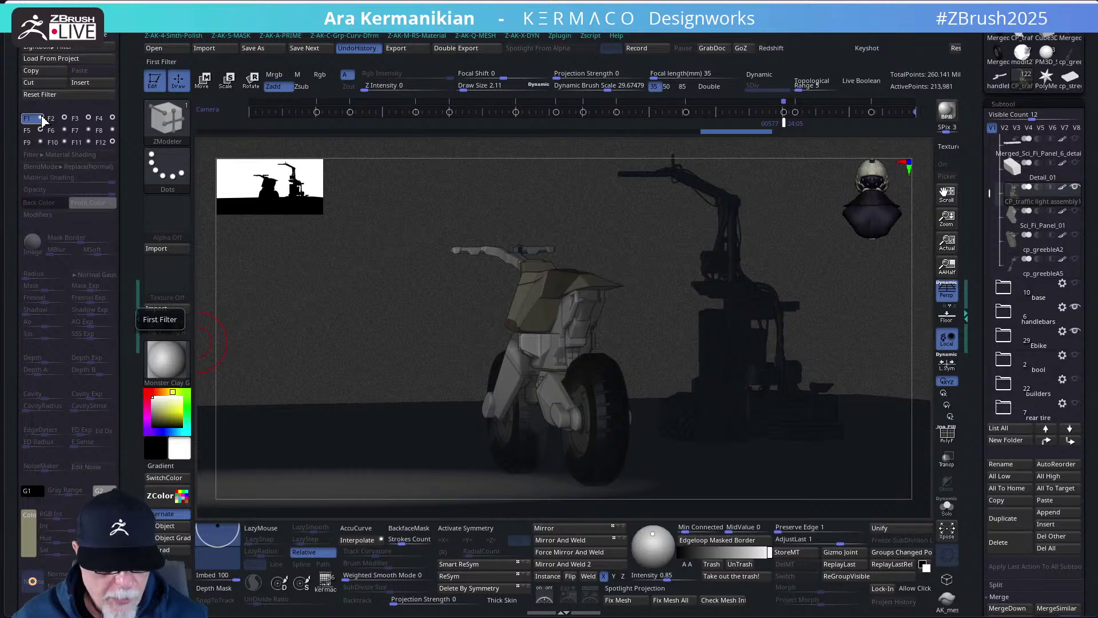
pyautogui.click(57, 118)
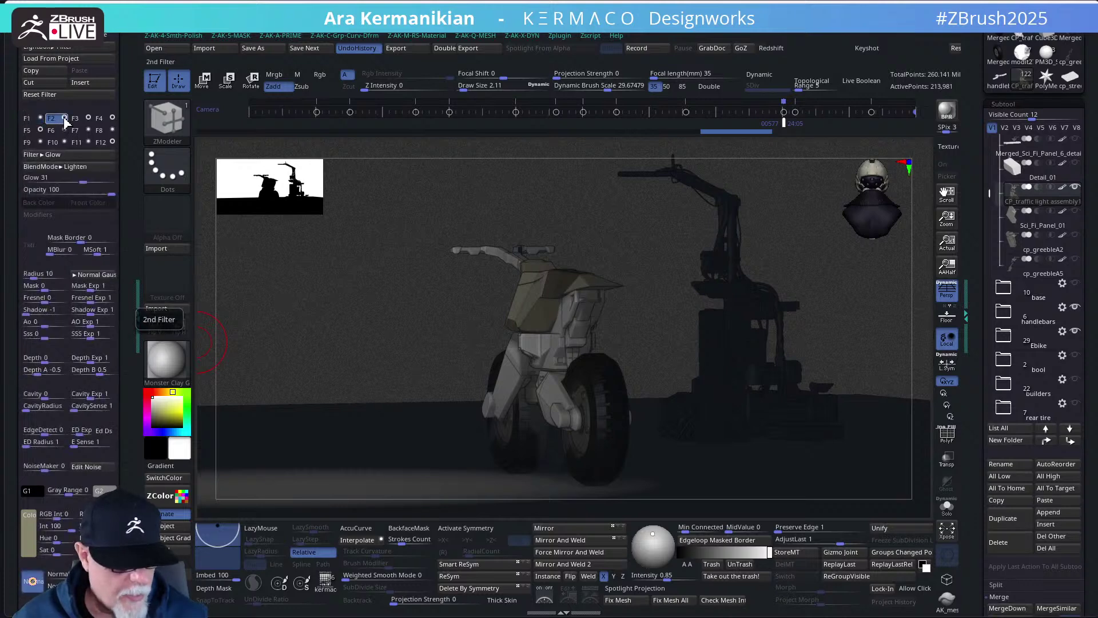
pyautogui.click(76, 119)
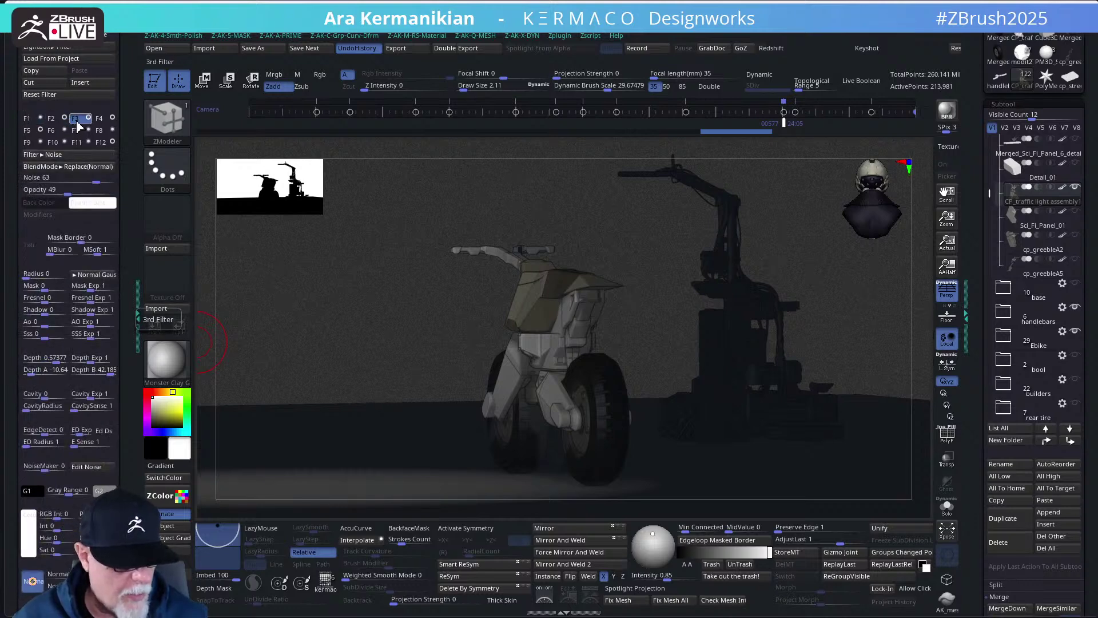
pyautogui.click(88, 117)
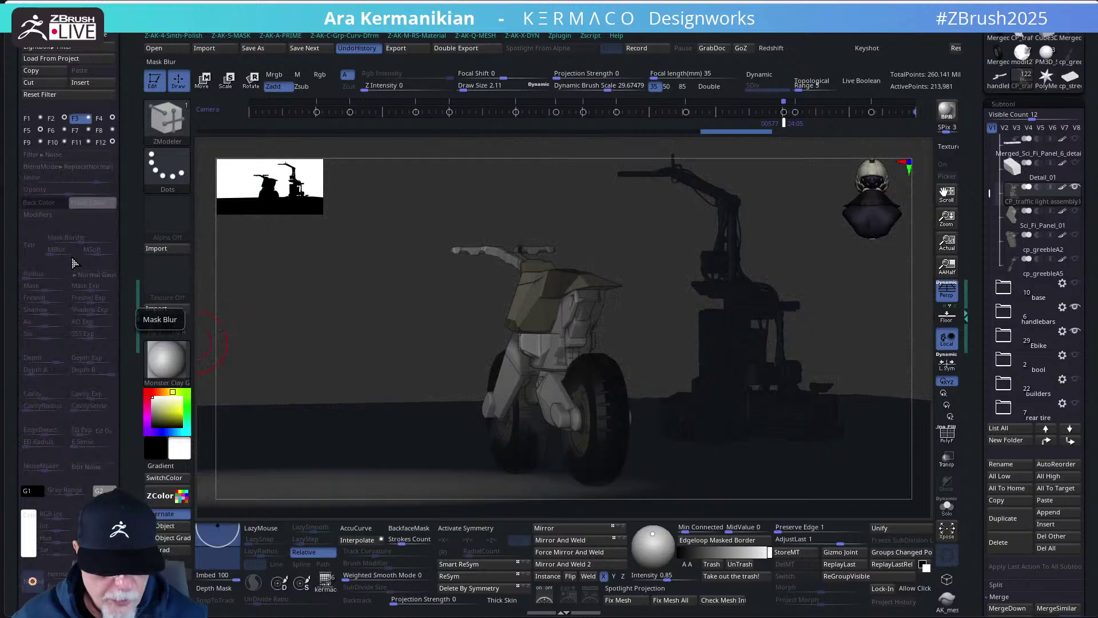
pyautogui.click(103, 121)
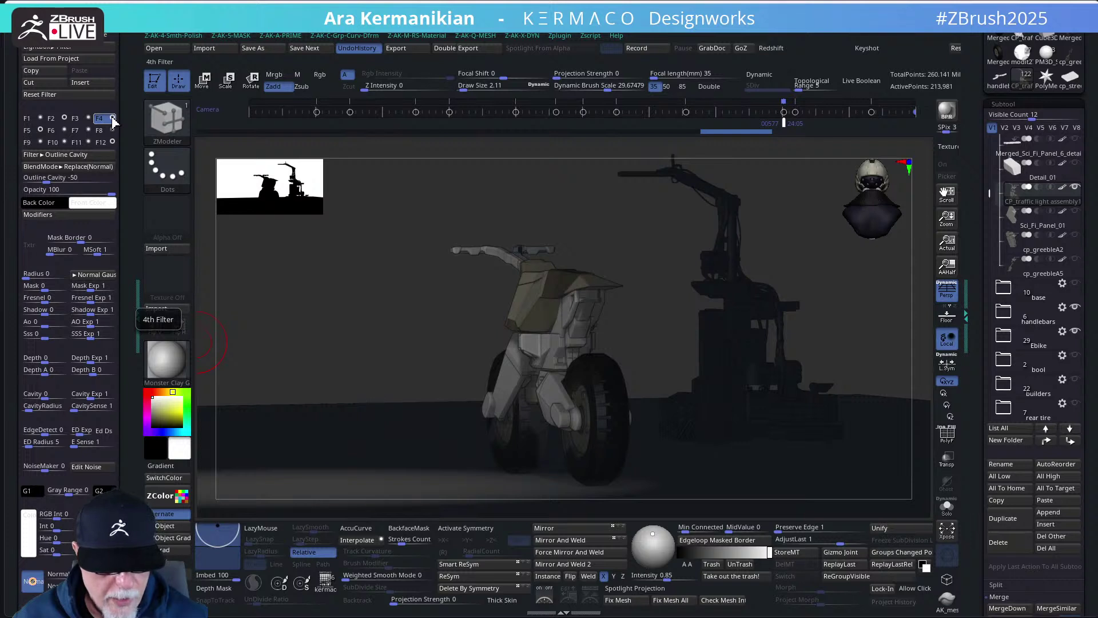
pyautogui.click(26, 131)
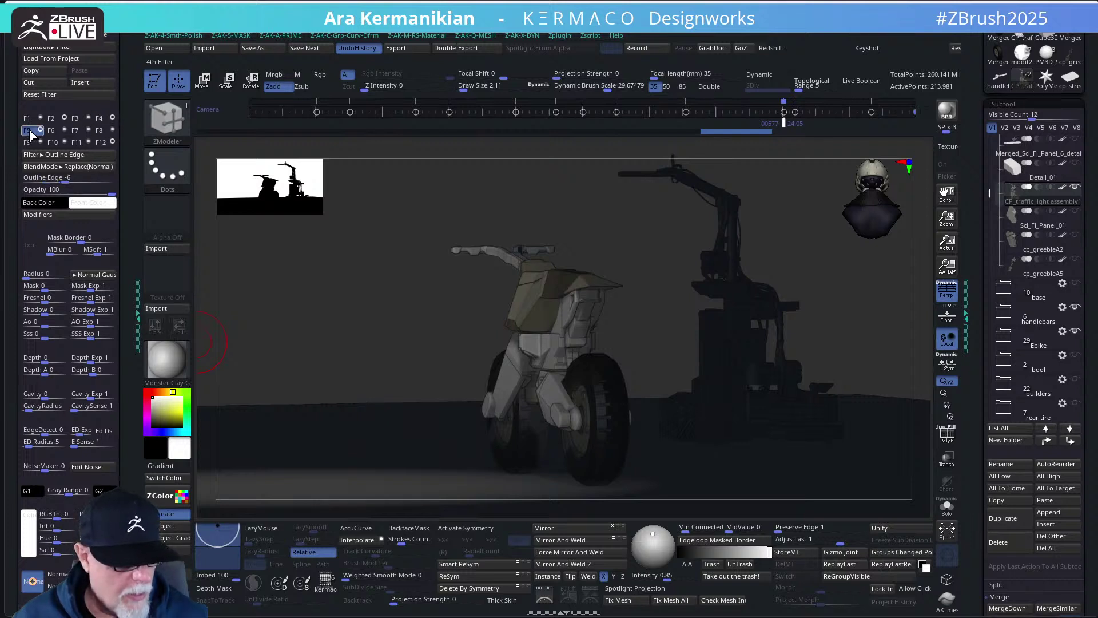
# - Select the F12 Radial Overlay filter and shift its Left Right Position
pyautogui.click(101, 142)
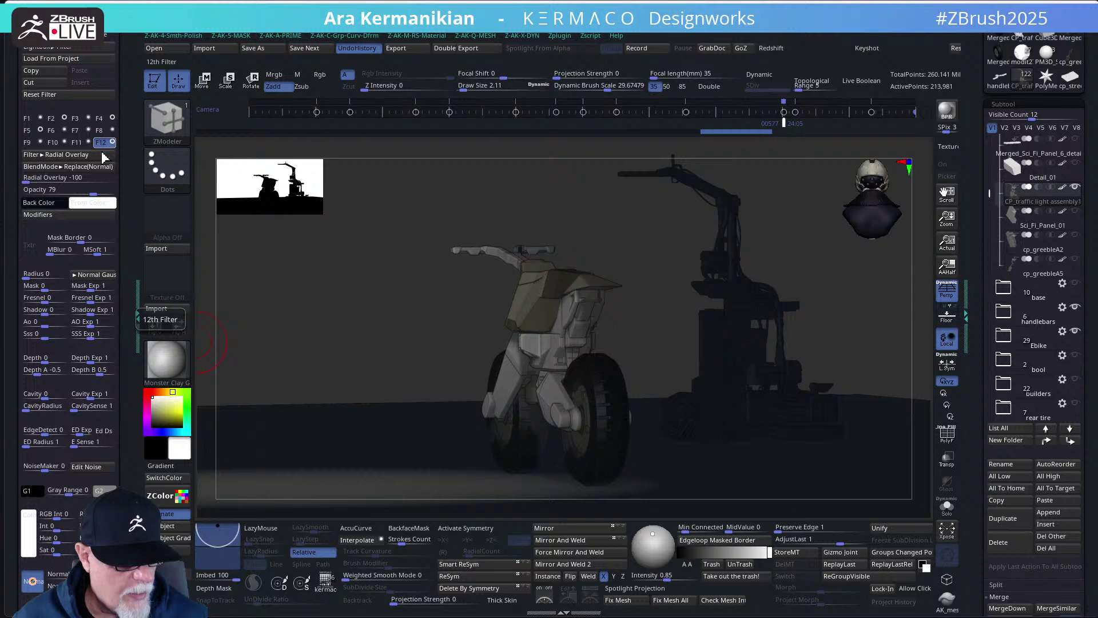
pyautogui.click(84, 218)
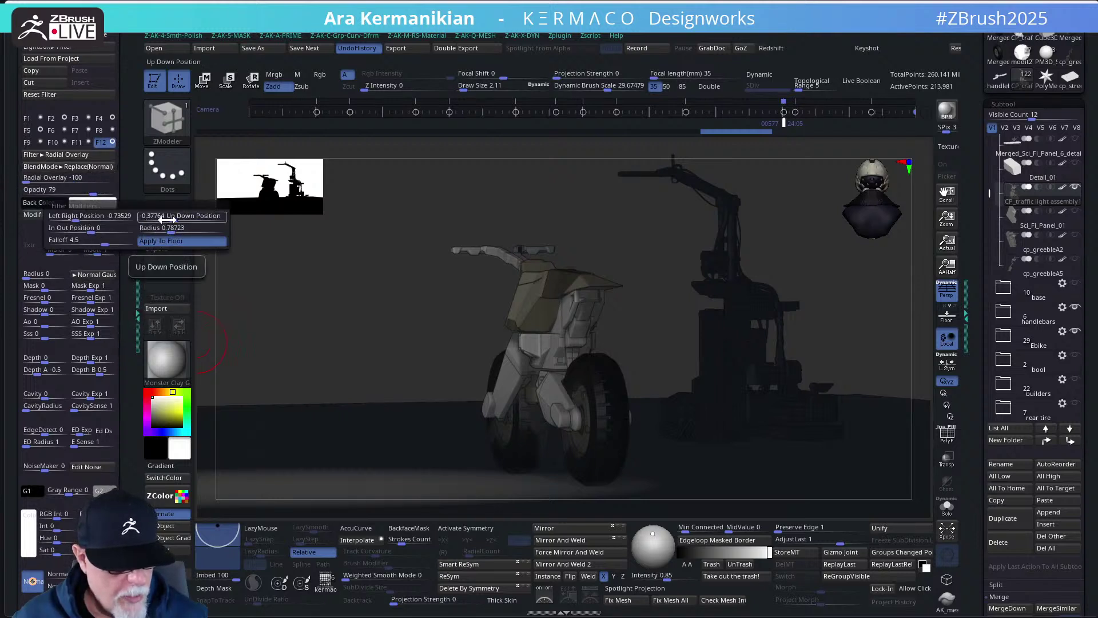
pyautogui.moveTo(93, 219); pyautogui.dragTo(103, 234)
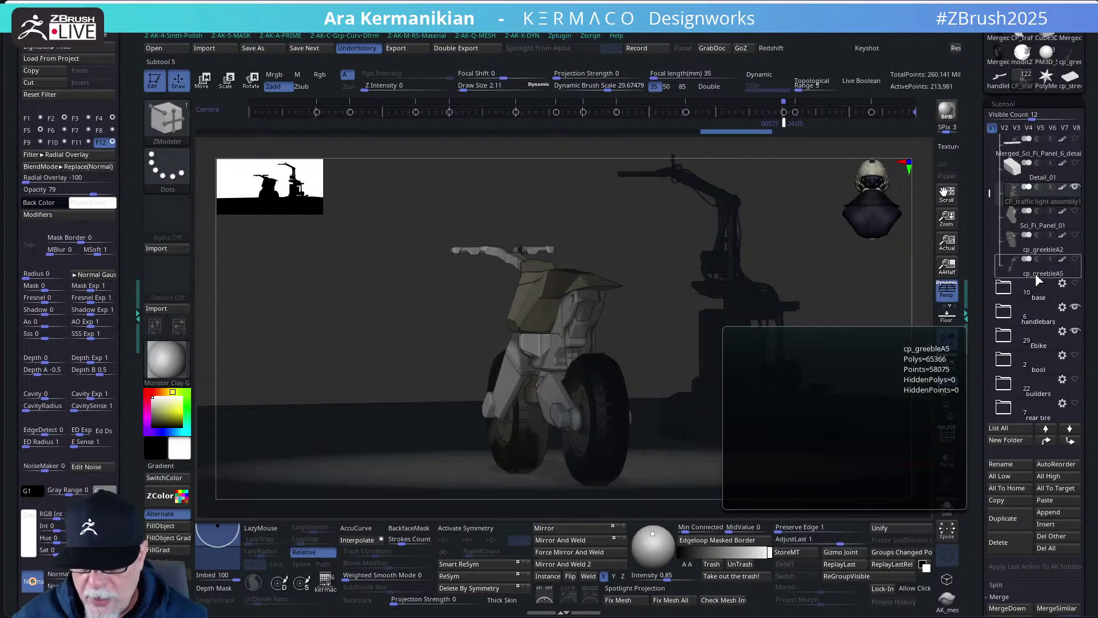
# - Try repositioning the frame part with the Move gizmo, then undo the stray move
pyautogui.press('w')
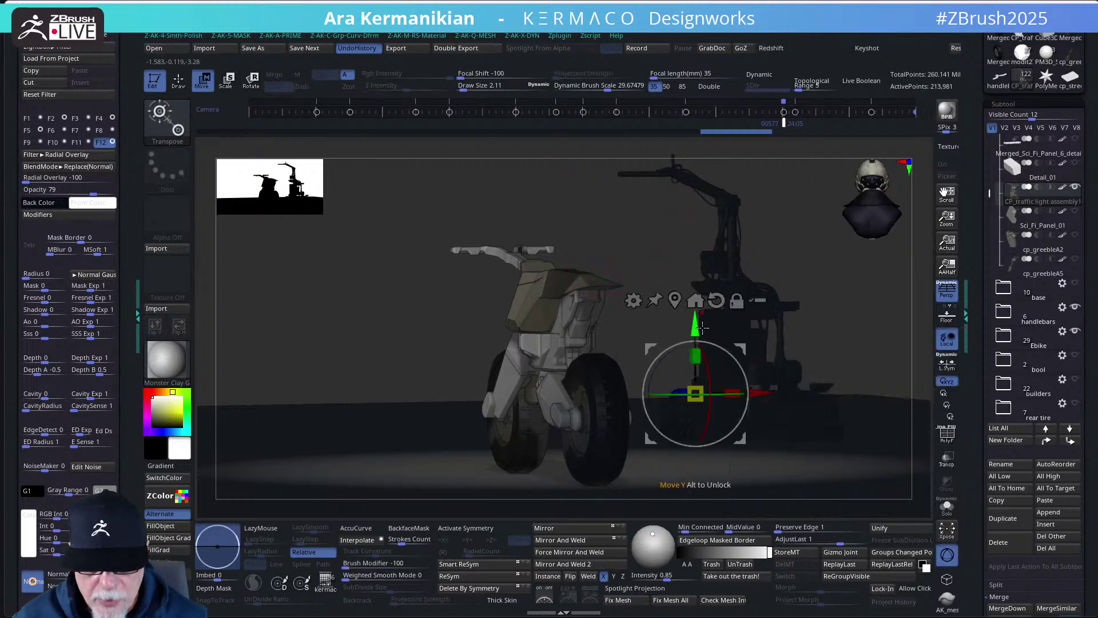
pyautogui.moveTo(702, 326); pyautogui.dragTo(694, 360)
pyautogui.press('q')
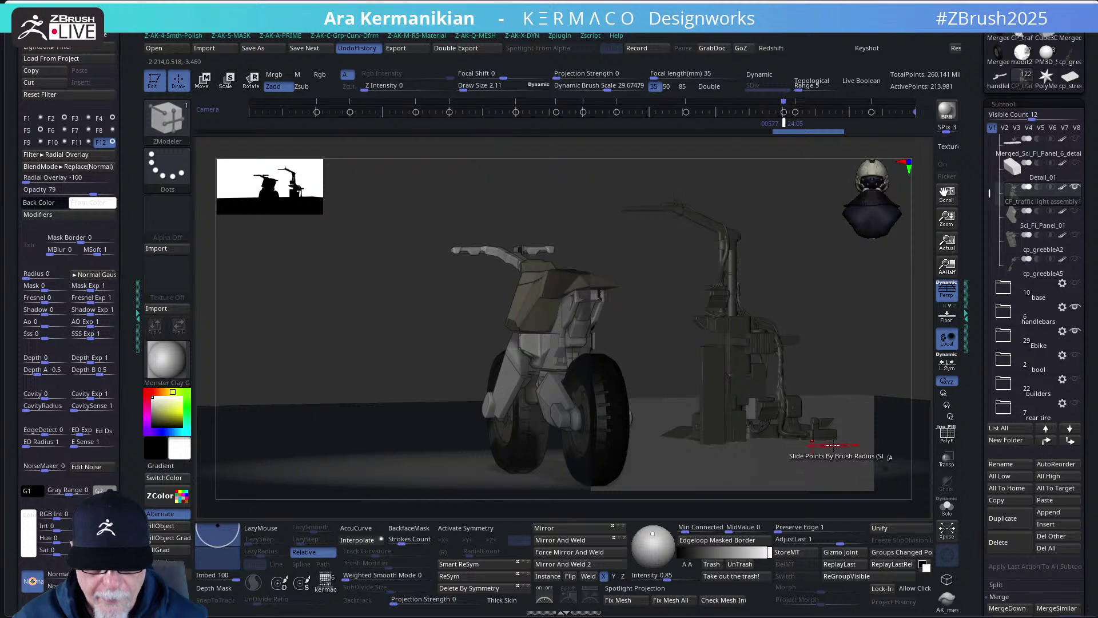
pyautogui.press('w')
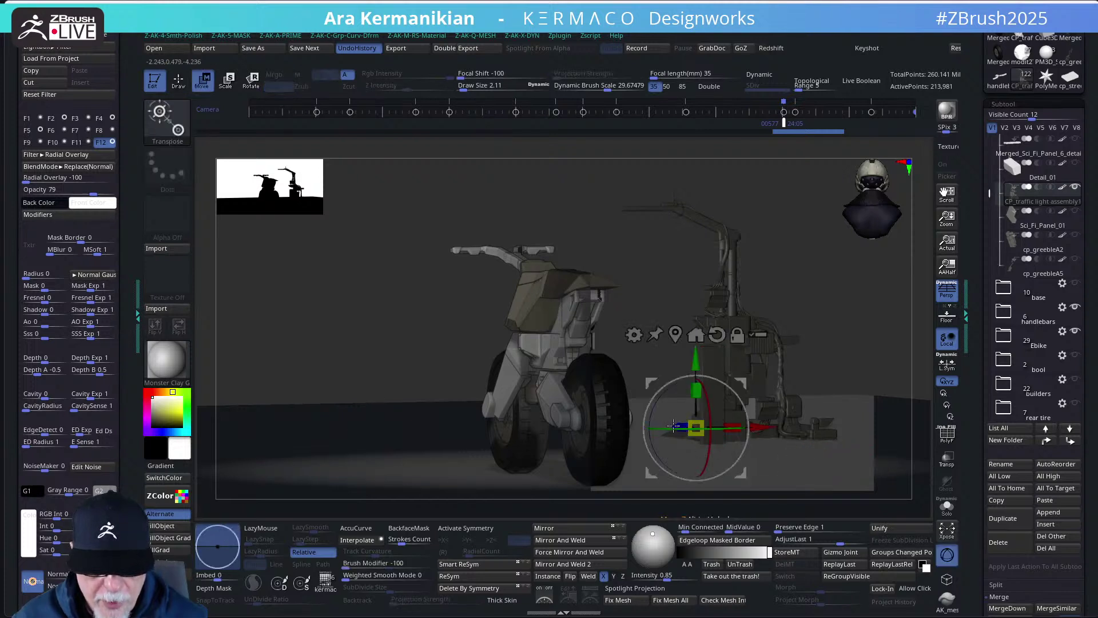
pyautogui.moveTo(733, 427); pyautogui.dragTo(672, 423)
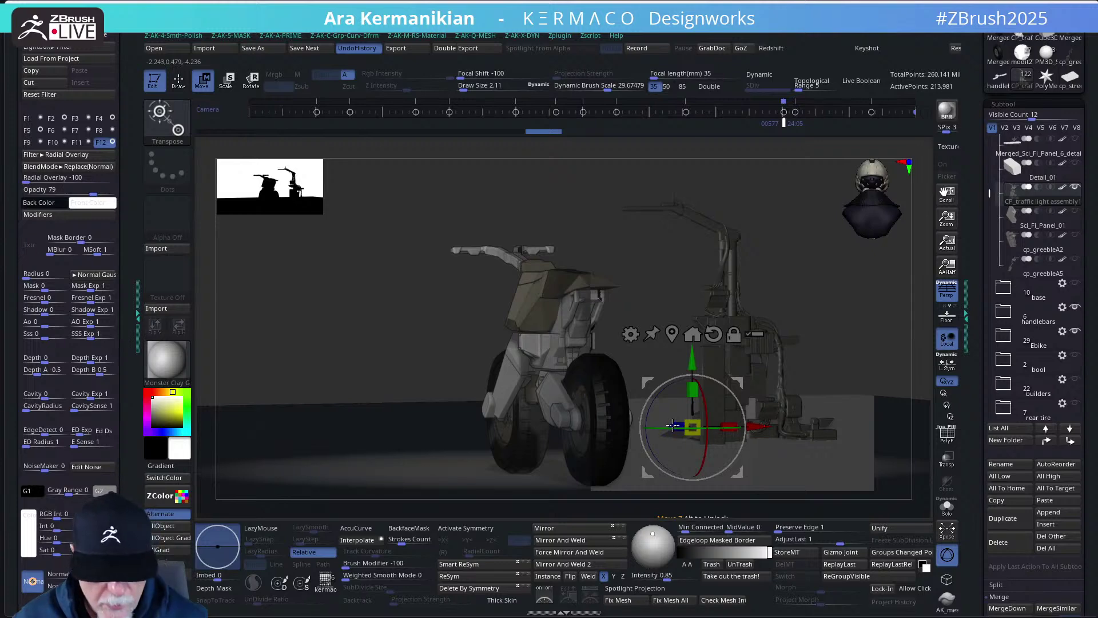
pyautogui.moveTo(755, 427); pyautogui.dragTo(343, 397)
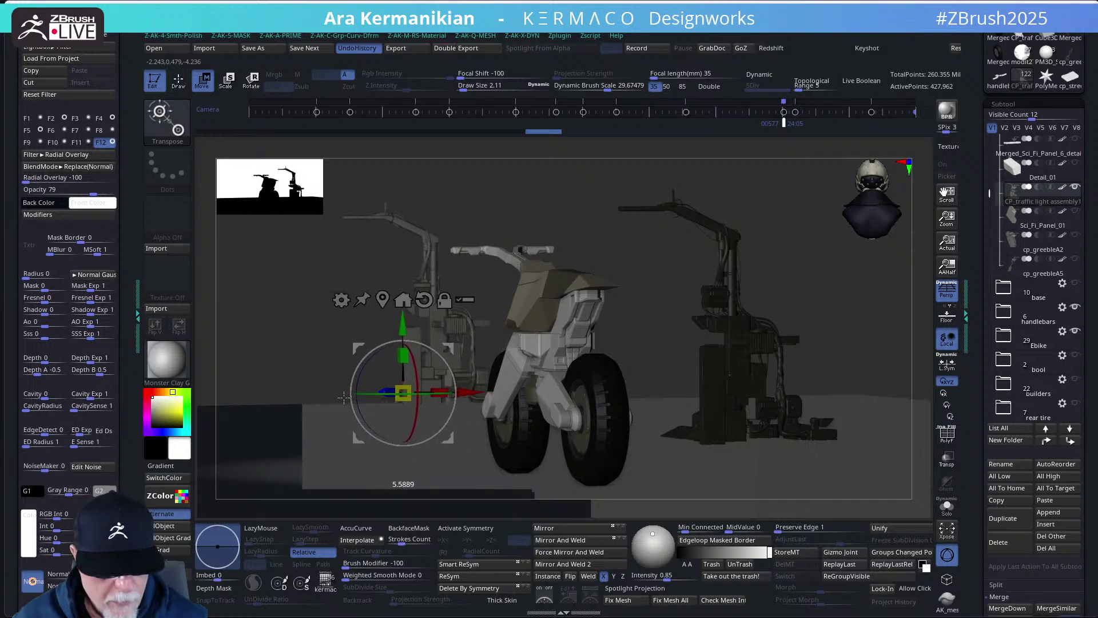
pyautogui.hotkey('ctrl', 'z')
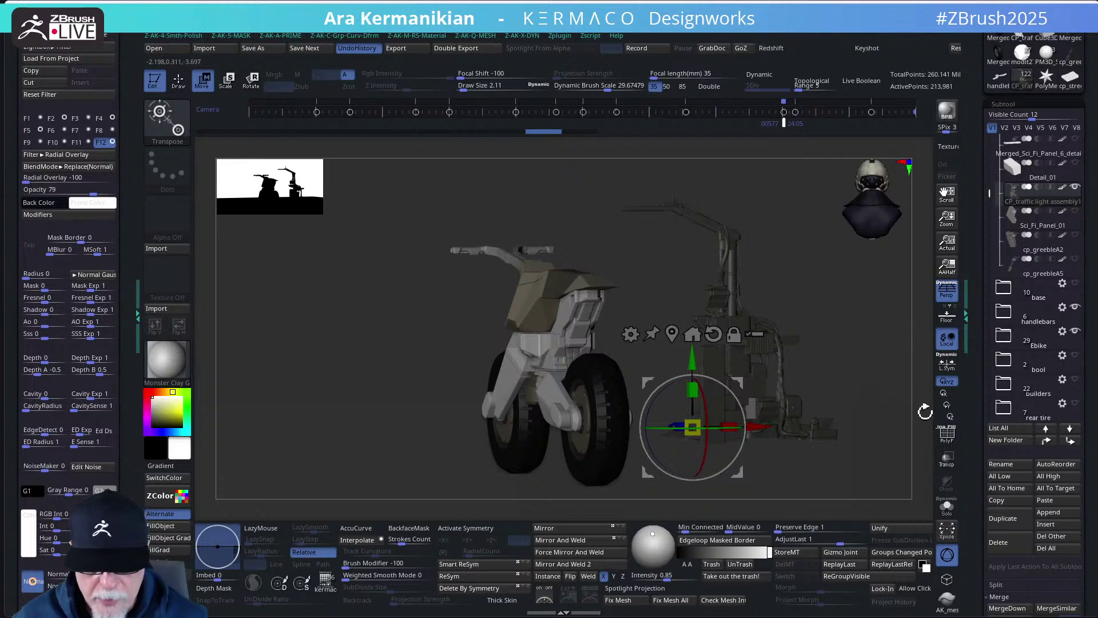
# - Mirror And Weld the traffic-light assembly, mask the right one, and slide the copy left of the bike
pyautogui.click(581, 543)
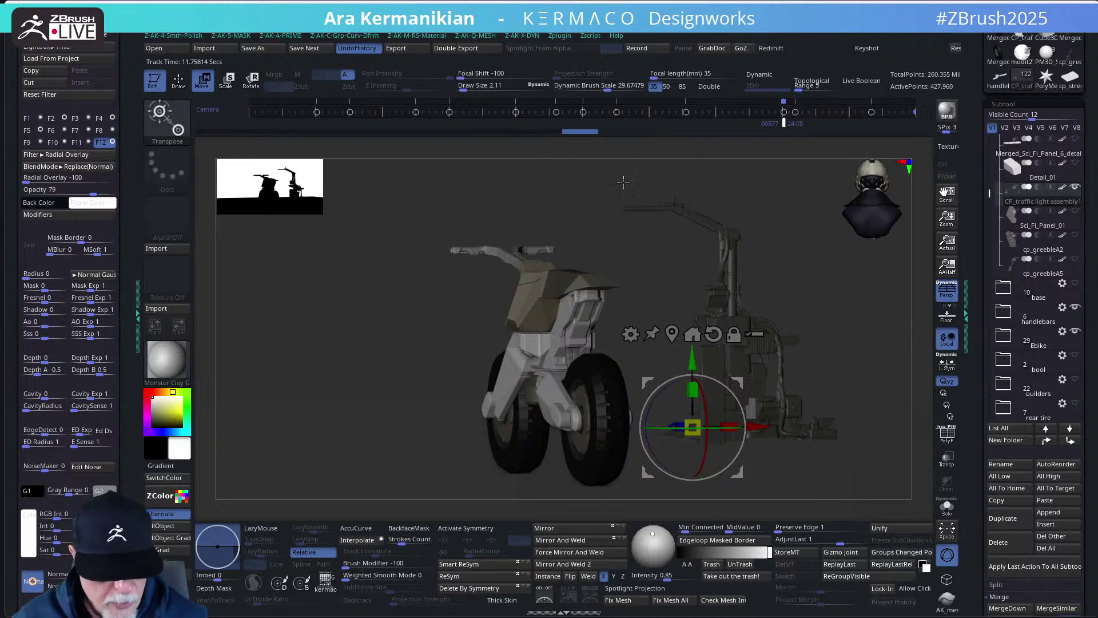
pyautogui.keyDown('ctrl'); pyautogui.moveTo(566, 163); pyautogui.dragTo(932, 503); pyautogui.keyUp('ctrl')
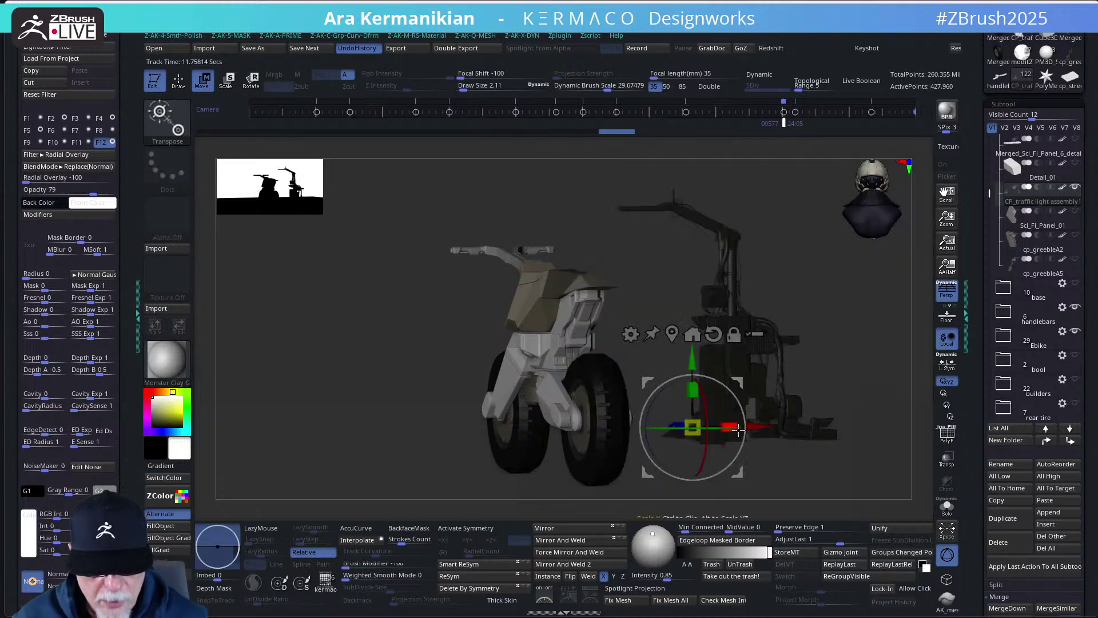
pyautogui.keyDown('ctrl'); pyautogui.moveTo(738, 430); pyautogui.dragTo(1040, 445); pyautogui.keyUp('ctrl')
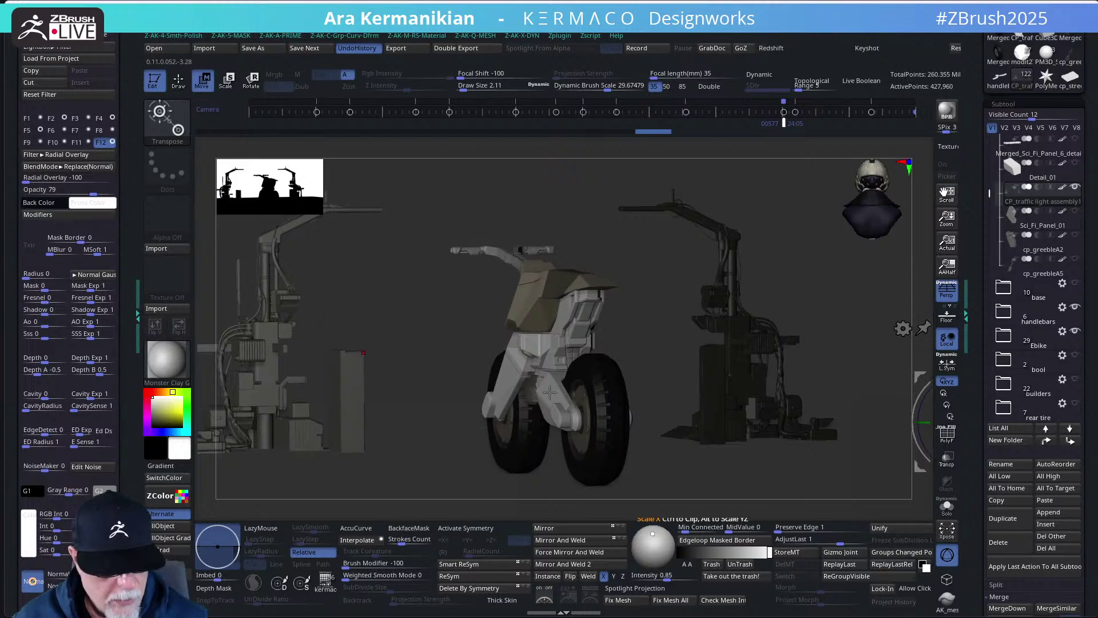
# - Switch to Draw mode, run BPR renders, rotate the view slightly, and re-render with shadows
pyautogui.press('q')
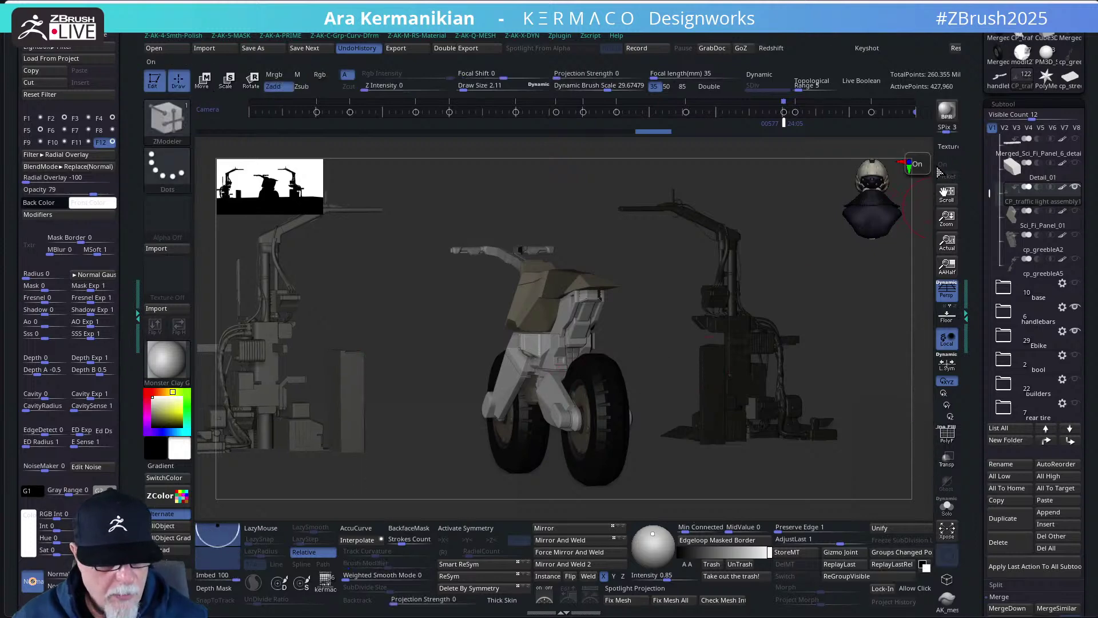
pyautogui.click(948, 113)
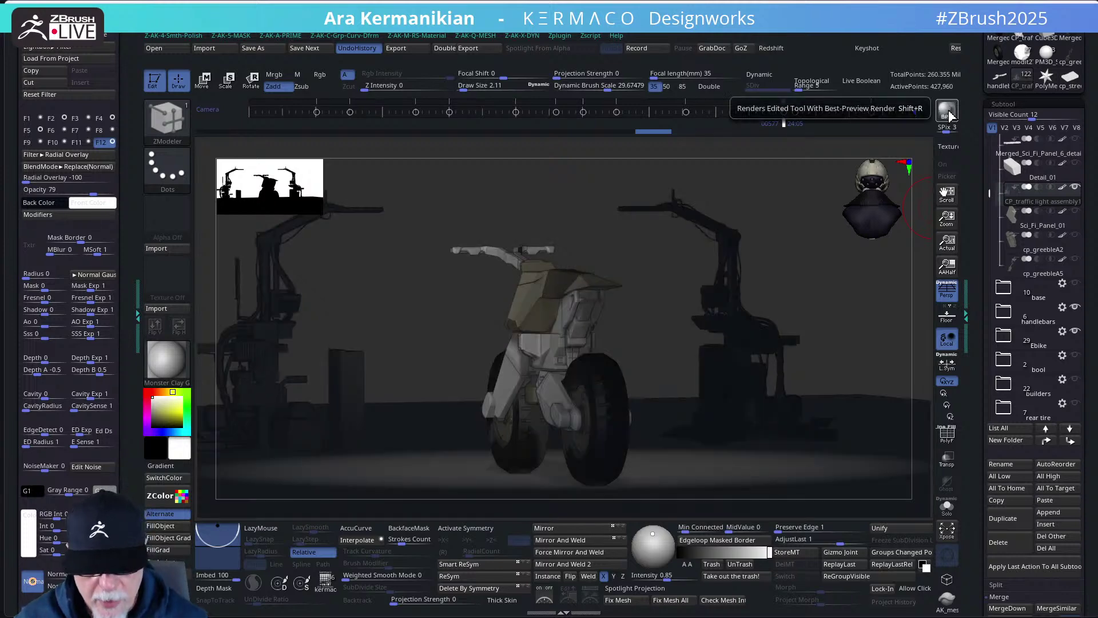
pyautogui.click(818, 276)
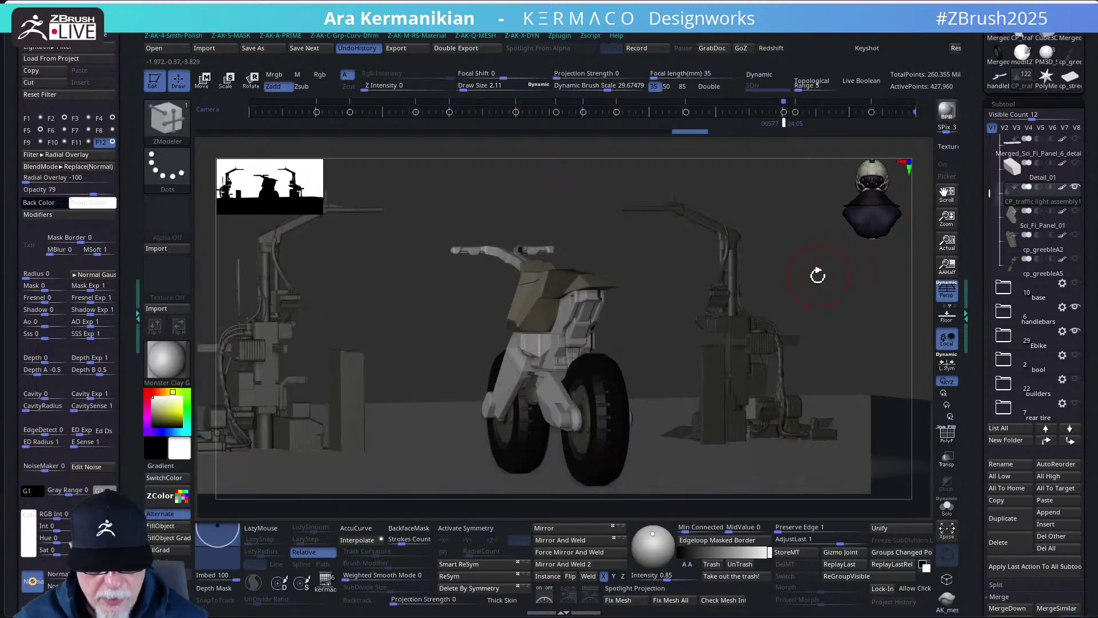
pyautogui.click(947, 114)
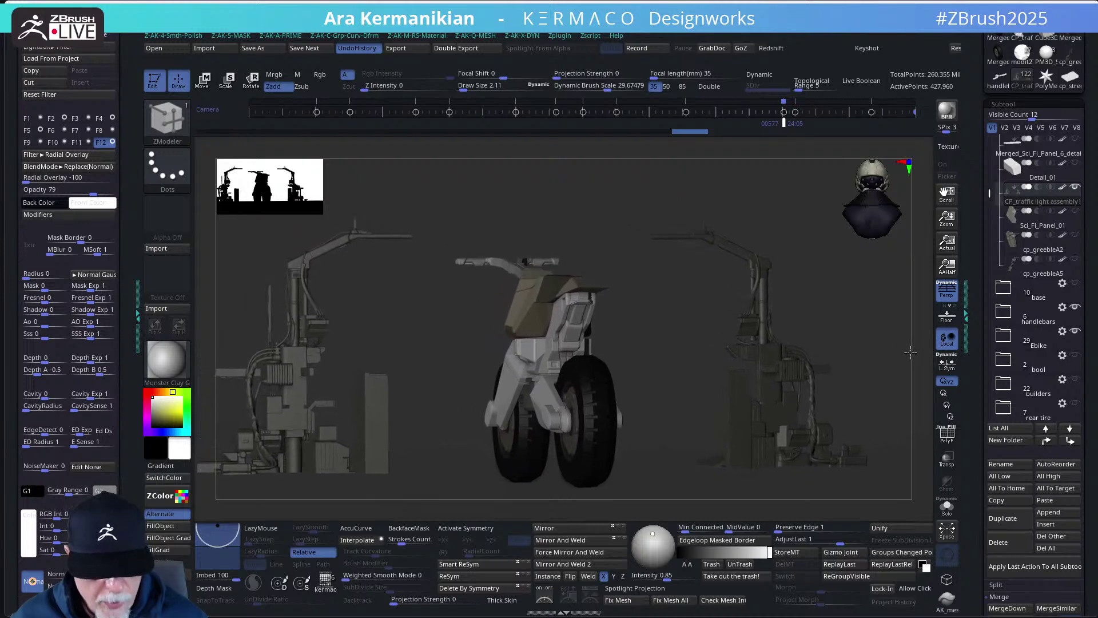
pyautogui.click(947, 110)
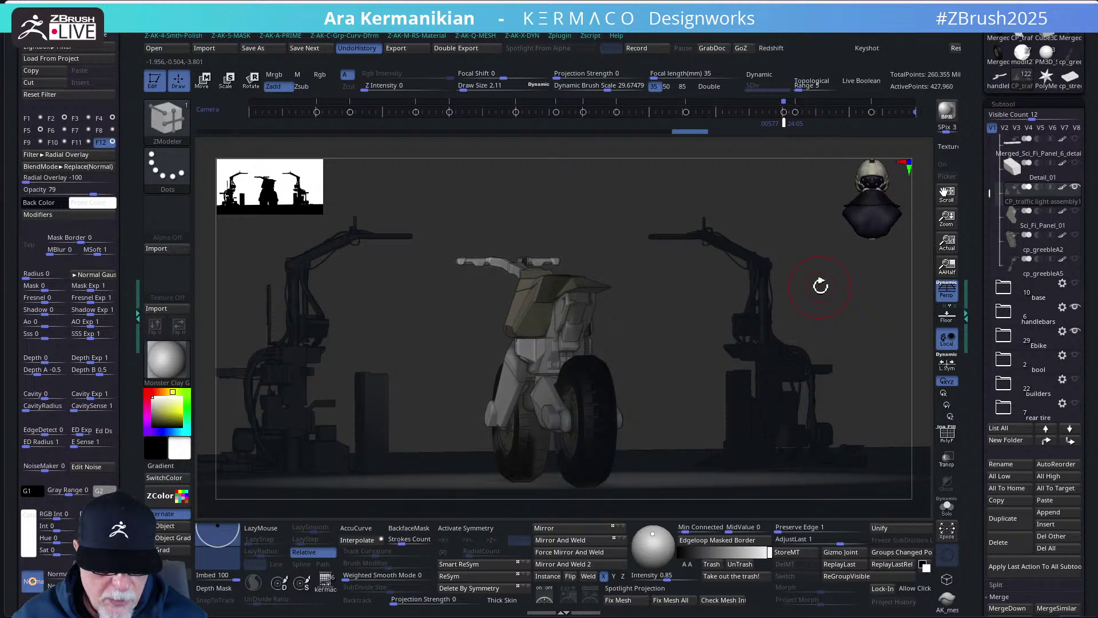
pyautogui.moveTo(822, 286); pyautogui.dragTo(830, 304)
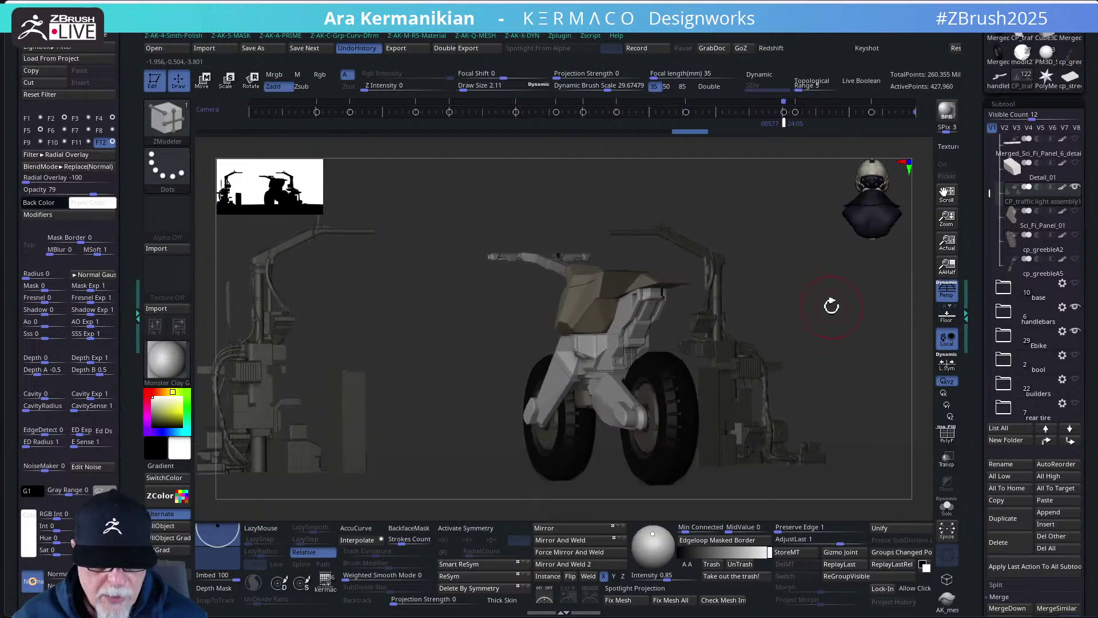
pyautogui.click(948, 114)
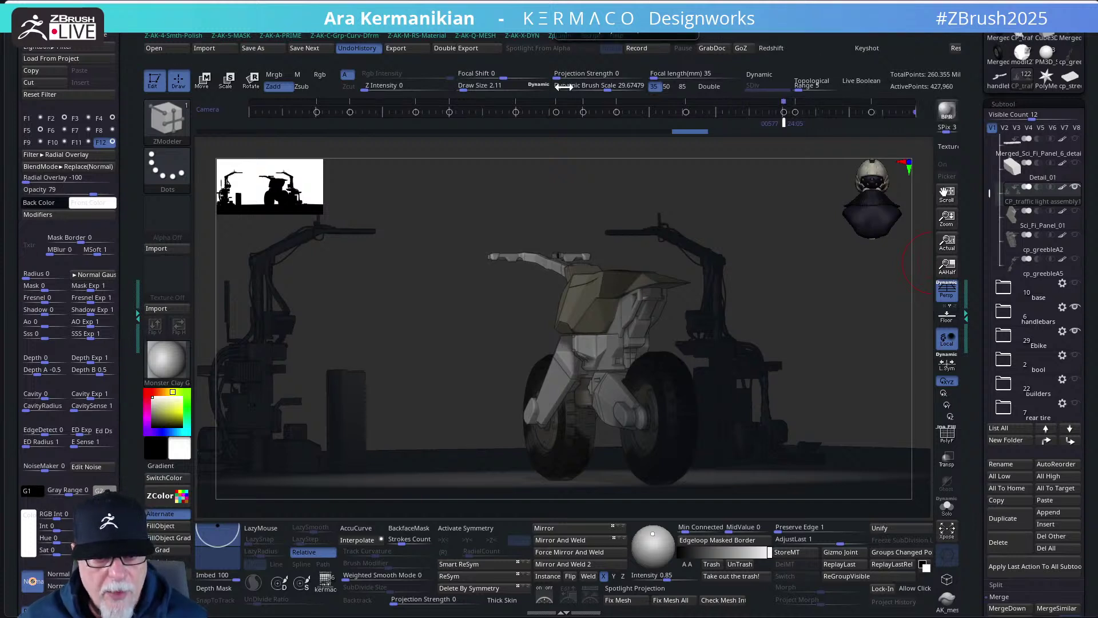
# - Try extreme camera focal lengths, then settle the focal length around 41.4
pyautogui.click(658, 73)
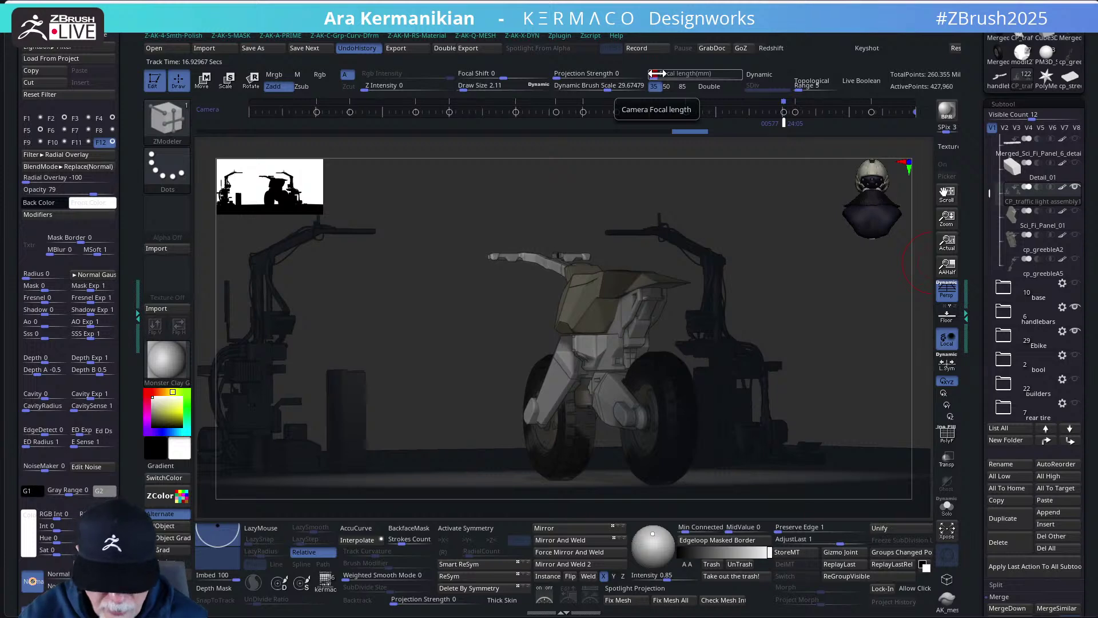
pyautogui.press('Return')
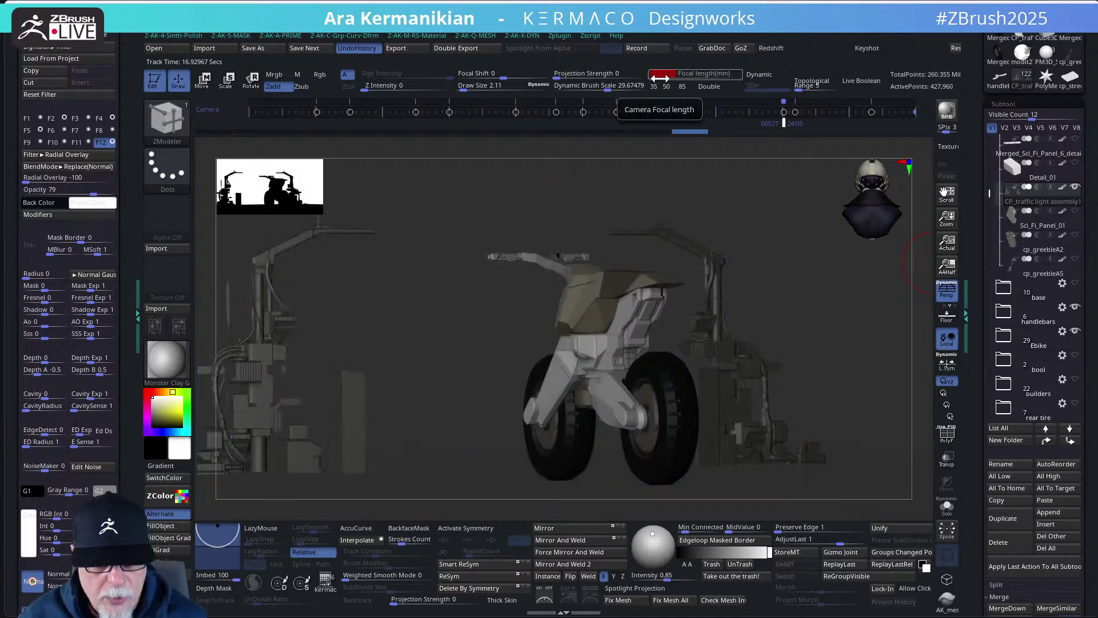
pyautogui.moveTo(659, 78)
pyautogui.mouseDown()
pyautogui.moveTo(730, 75)
pyautogui.moveTo(661, 77)
pyautogui.mouseUp()
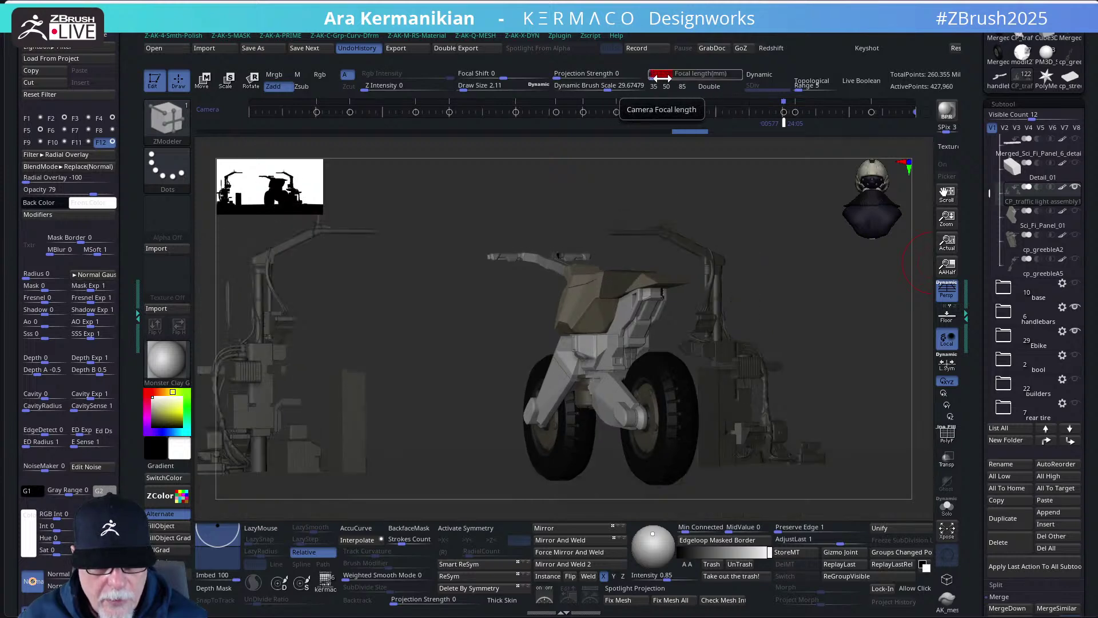
pyautogui.moveTo(648, 79); pyautogui.dragTo(668, 79)
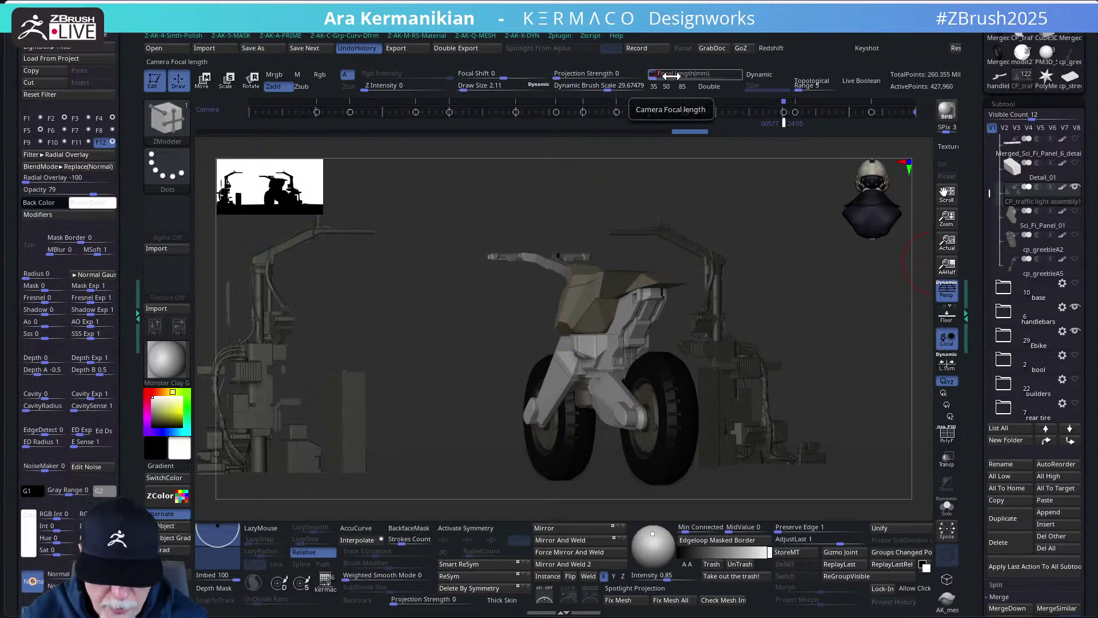
pyautogui.moveTo(671, 77)
pyautogui.mouseDown()
pyautogui.moveTo(680, 79)
pyautogui.moveTo(653, 77)
pyautogui.mouseUp()
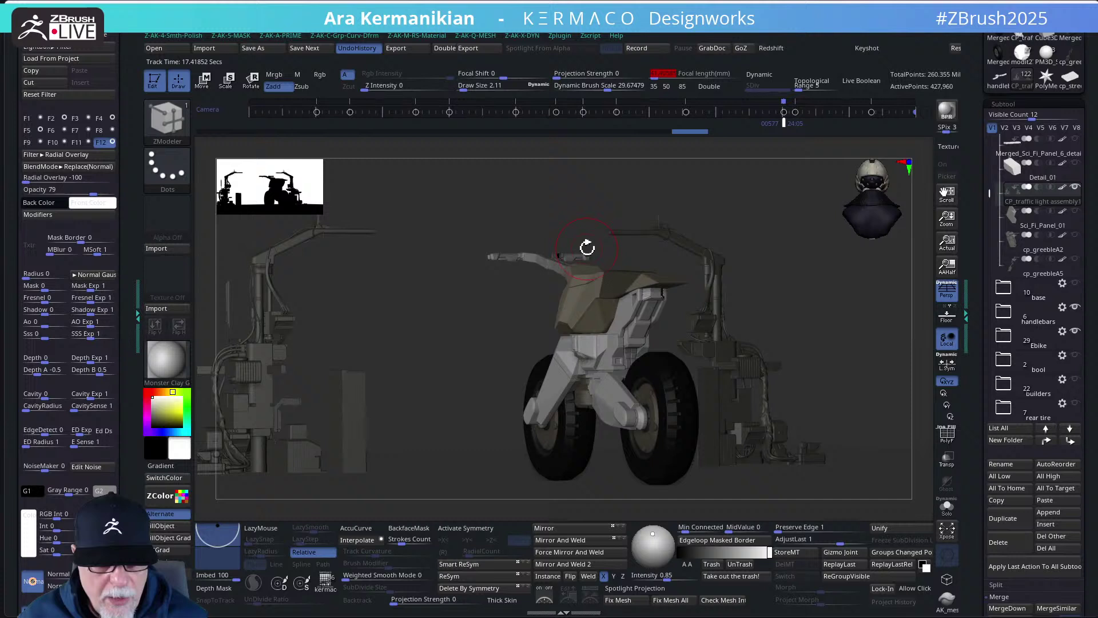
# - Pan the scene right and BPR-render it at the new focal length
pyautogui.click(544, 538)
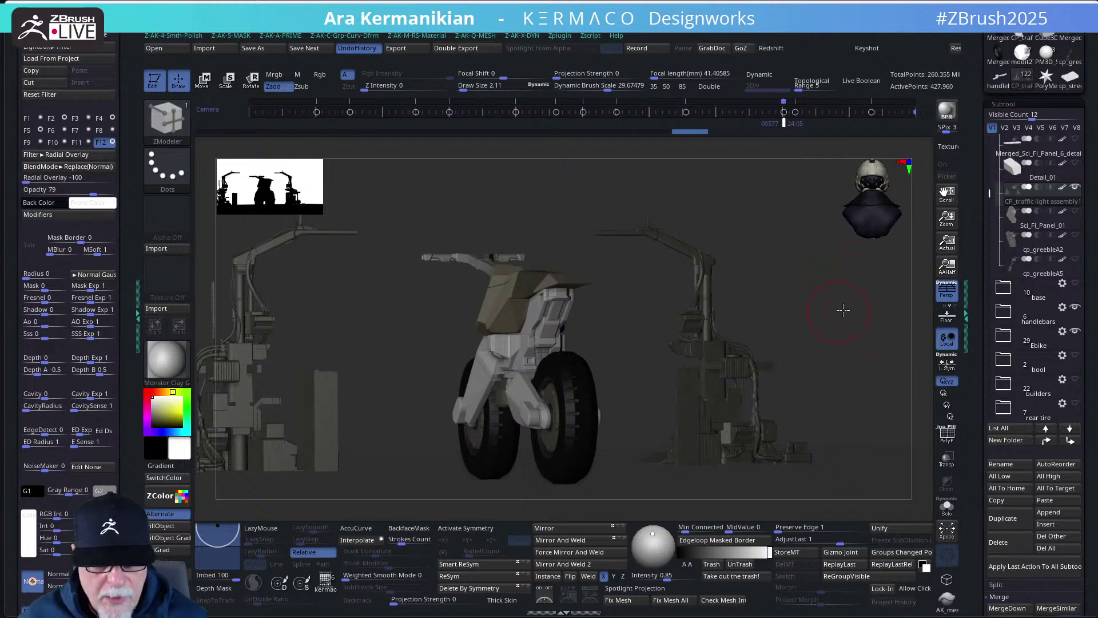
pyautogui.keyDown('alt'); pyautogui.moveTo(843, 310); pyautogui.dragTo(904, 311); pyautogui.keyUp('alt')
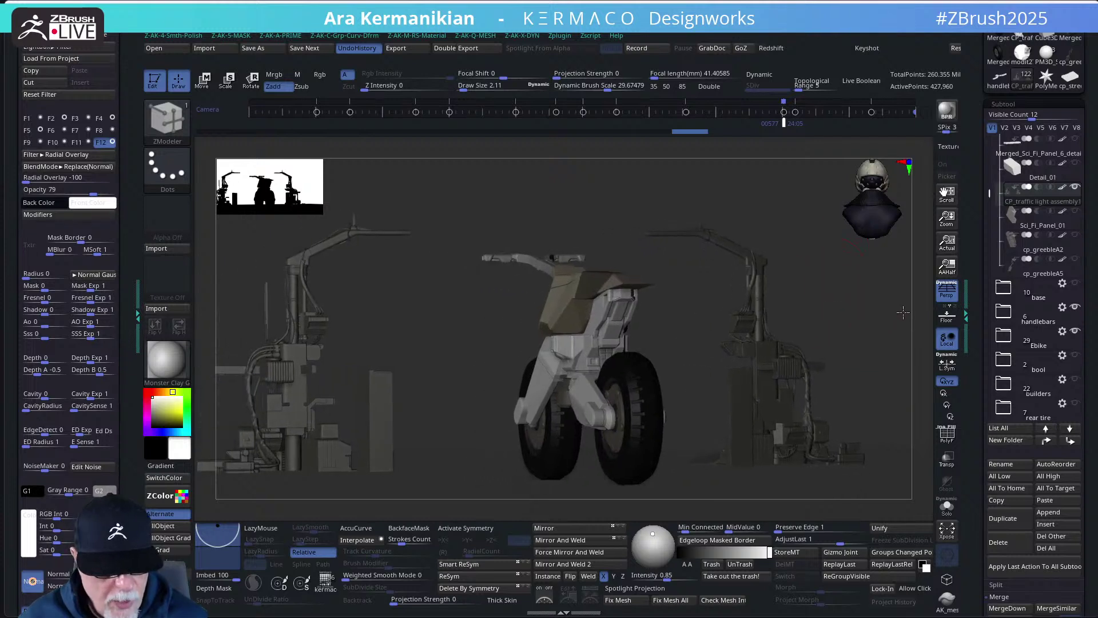
pyautogui.click(947, 115)
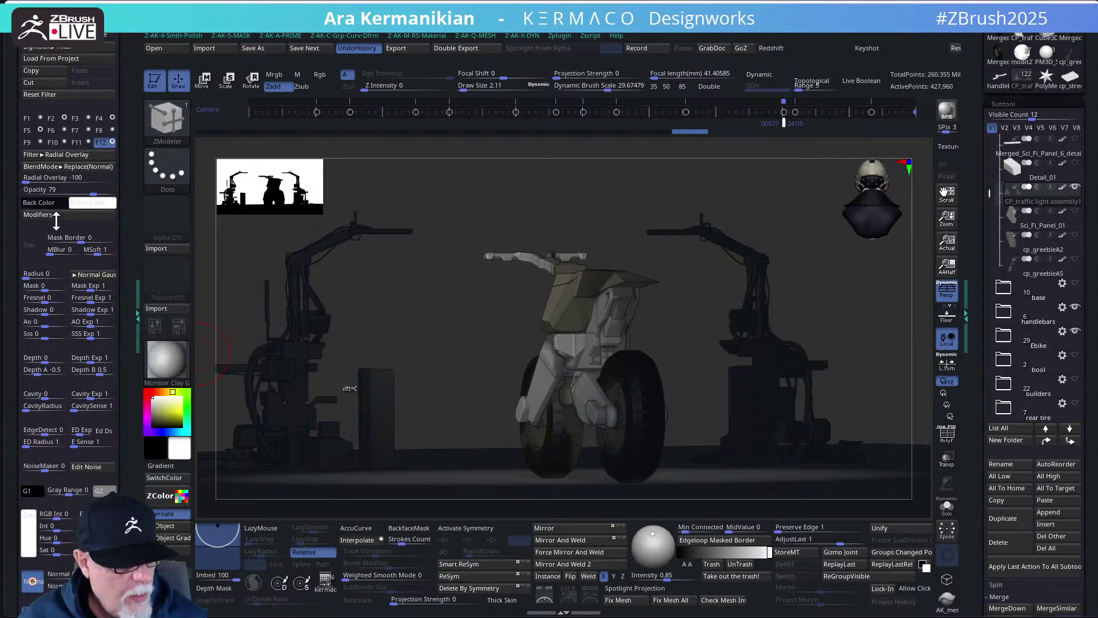
# - Set the Radial Overlay's Up Down Position to 0, Radius to about 1.07, and adjust its Falloff
pyautogui.click(84, 217)
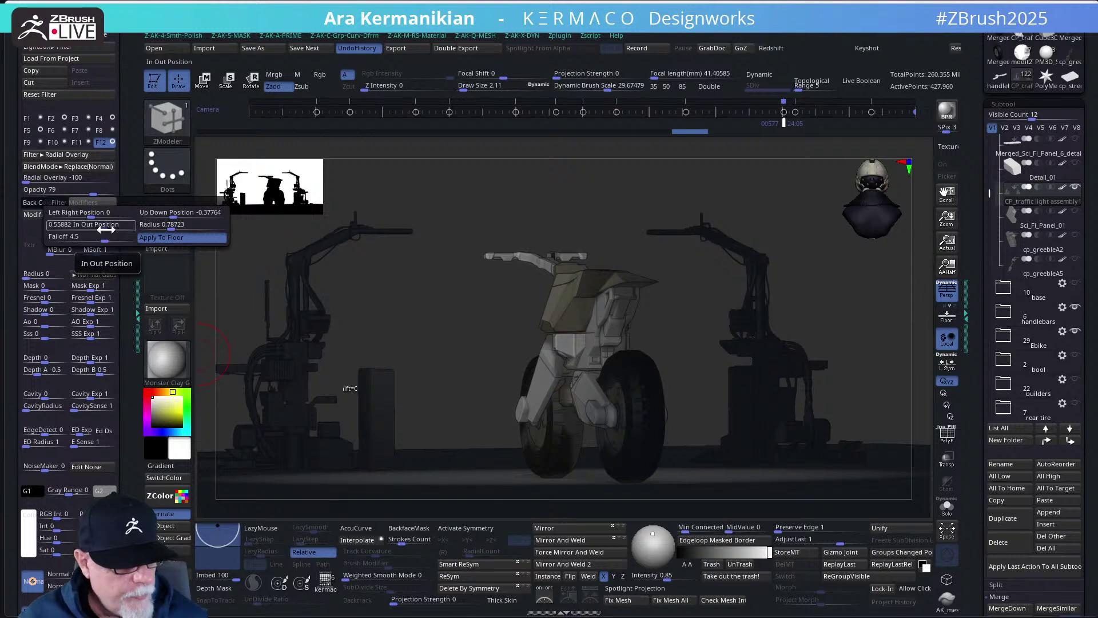
pyautogui.click(182, 212)
pyautogui.write('0')
pyautogui.press('Return')
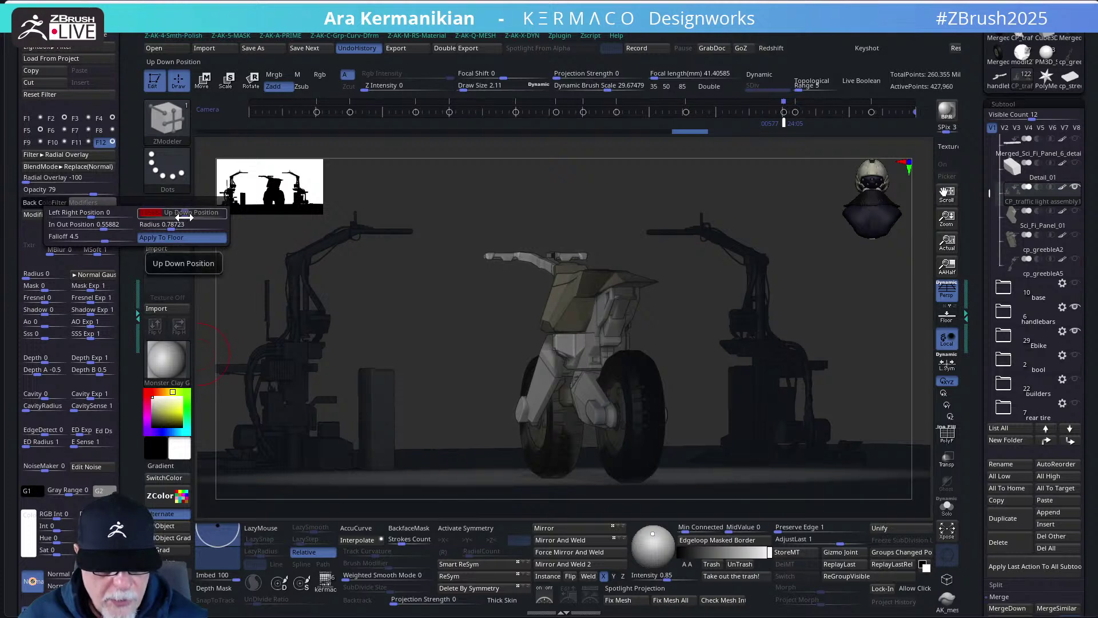
pyautogui.click(163, 225)
pyautogui.moveTo(164, 228); pyautogui.dragTo(172, 227)
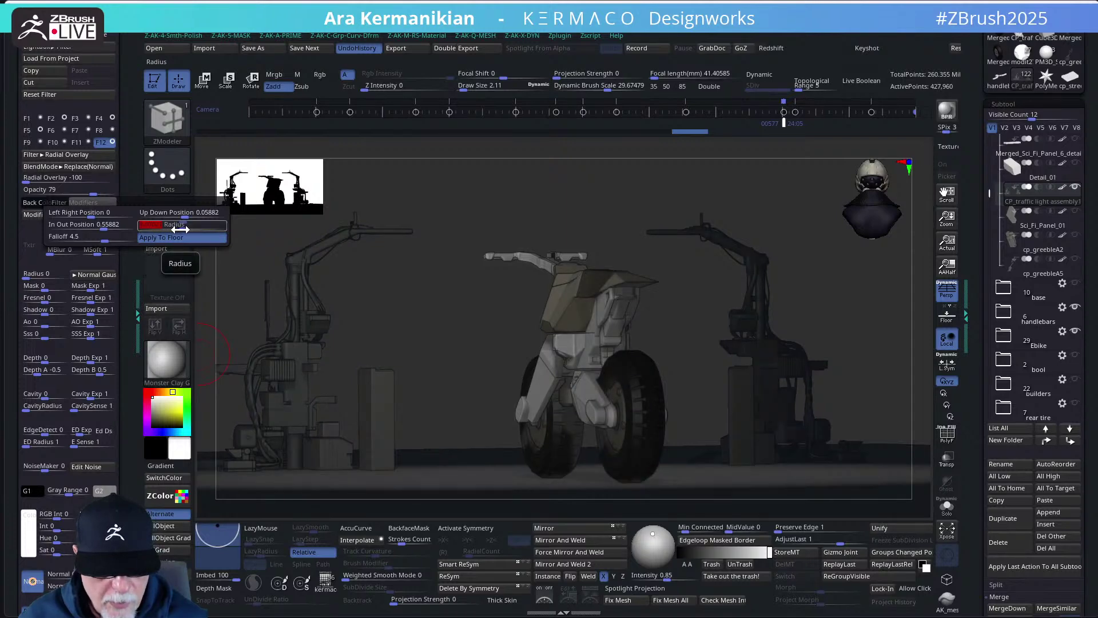
pyautogui.click(73, 215)
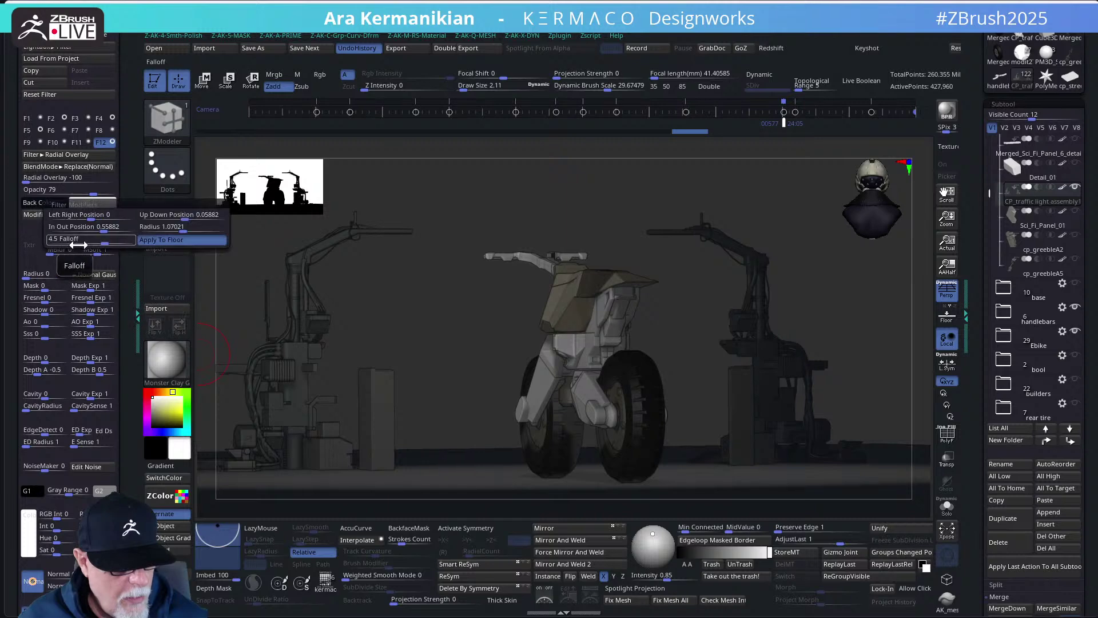
pyautogui.moveTo(102, 243); pyautogui.dragTo(98, 245)
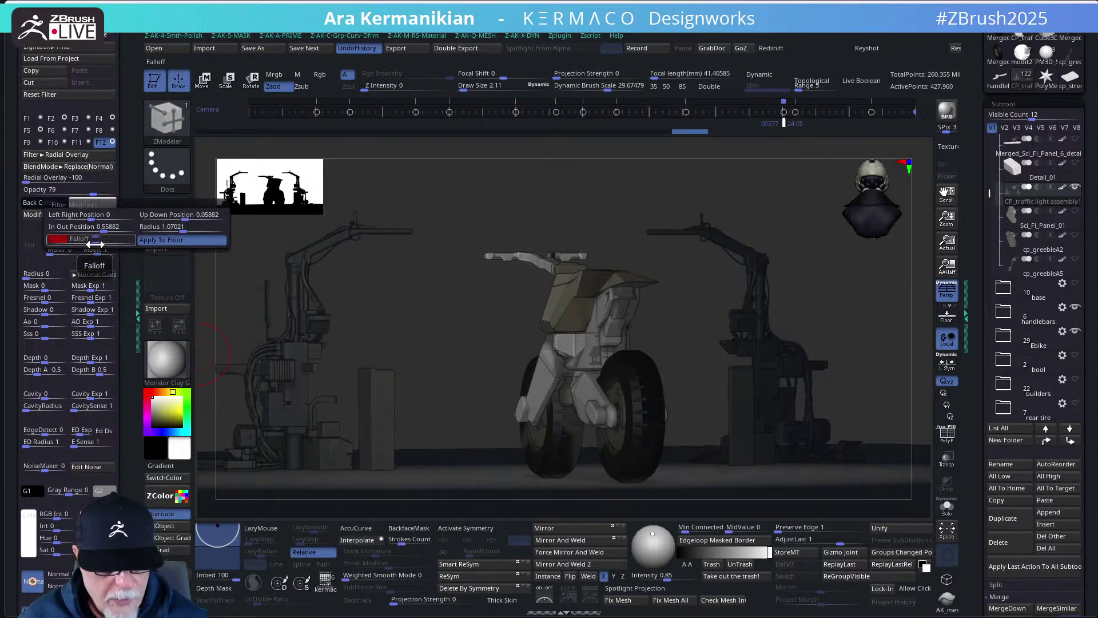